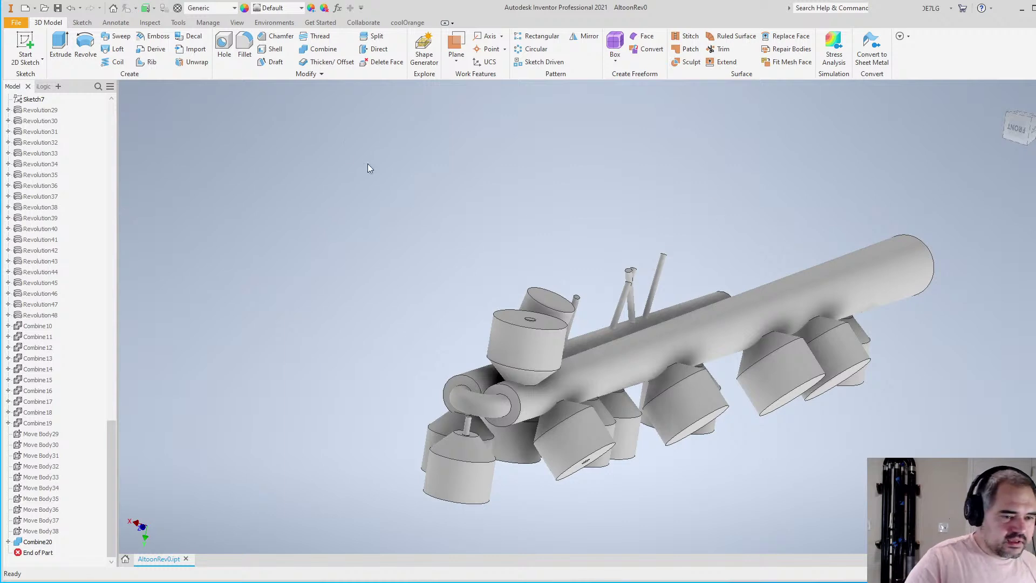
Combine the AscendBody and Riser04 solids into DescendBody with a join
{"action": "middle_click_drag", "start_coordinate": [394, 243], "coordinate": [632, 294], "text": "shift"}
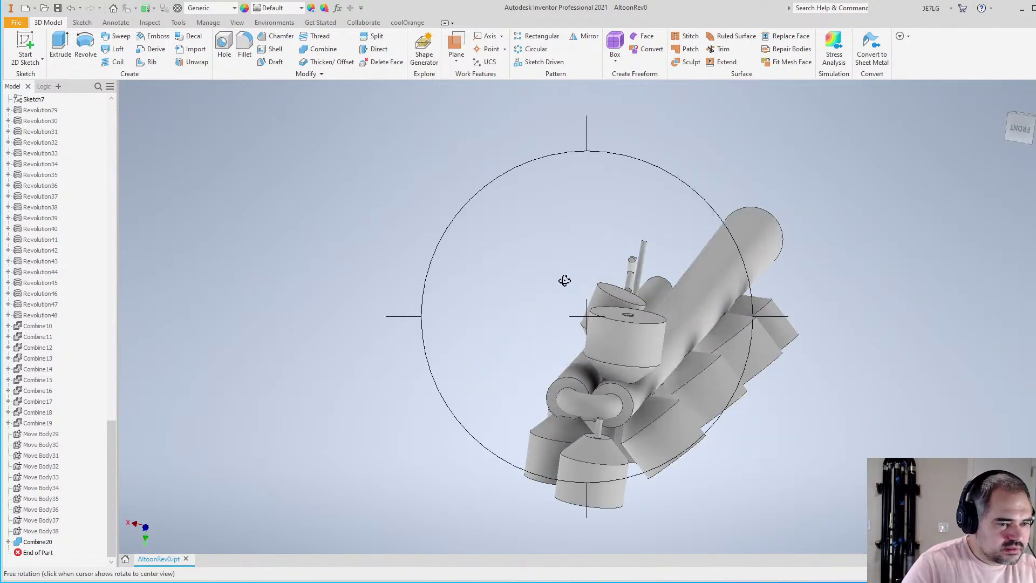
{"action": "left_click", "coordinate": [323, 49]}
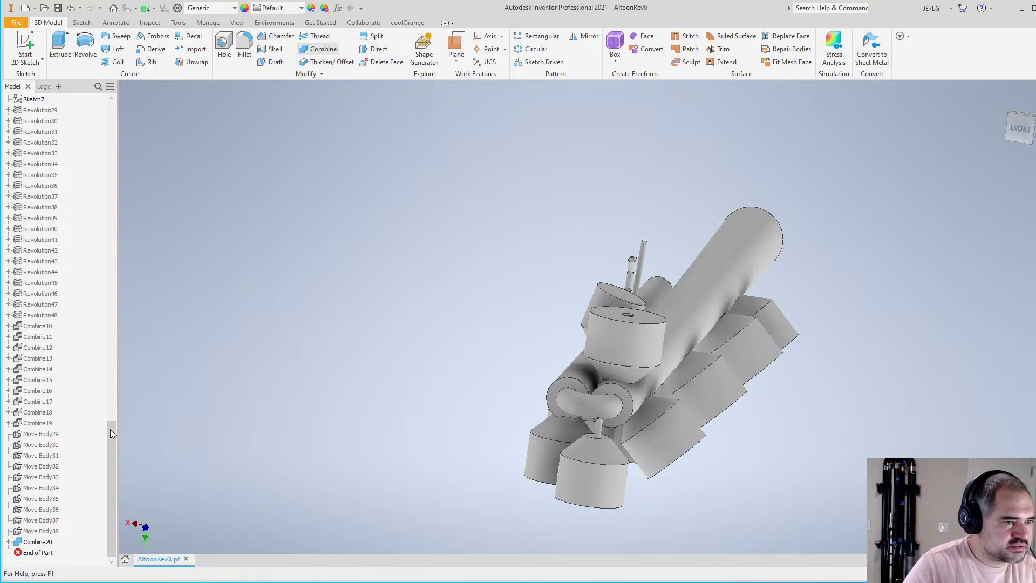
{"action": "left_click_drag", "start_coordinate": [113, 453], "coordinate": [113, 136]}
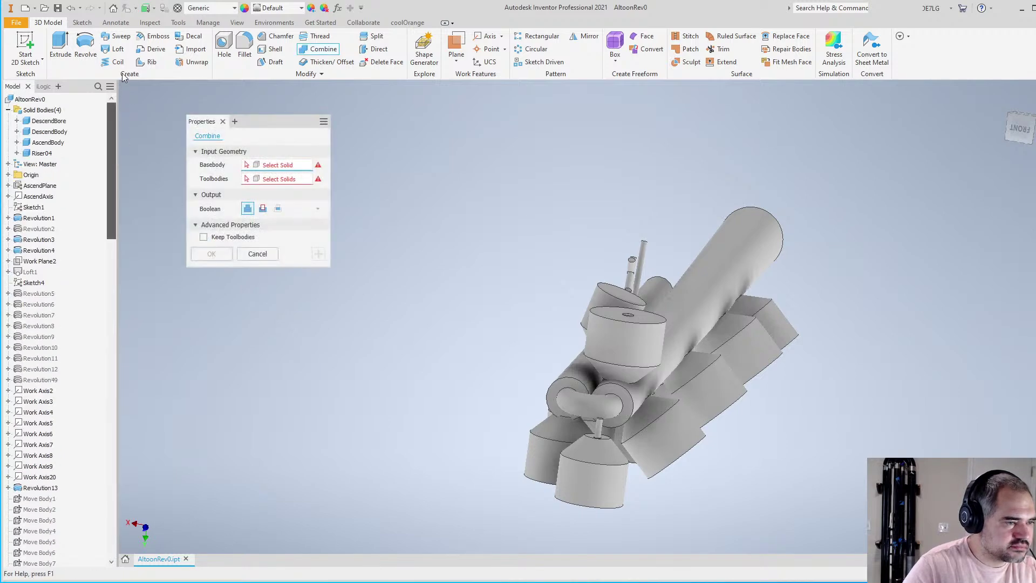
{"action": "left_click", "coordinate": [62, 132]}
{"action": "left_click", "coordinate": [56, 143]}
{"action": "left_click", "coordinate": [48, 154]}
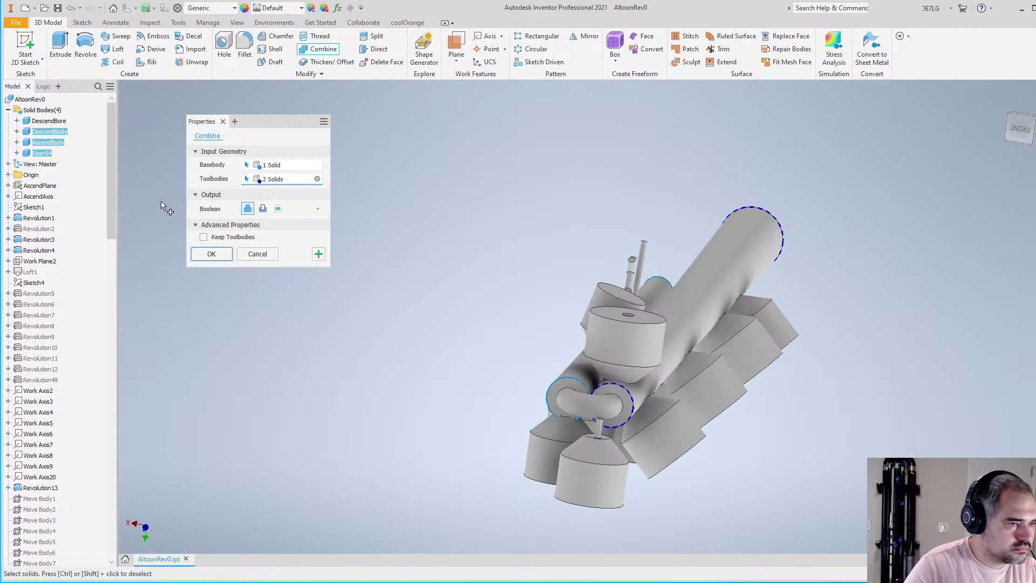
{"action": "left_click", "coordinate": [211, 255]}
Cut the DescendBore solid out of DescendBody with Combine
{"action": "left_click", "coordinate": [323, 49]}
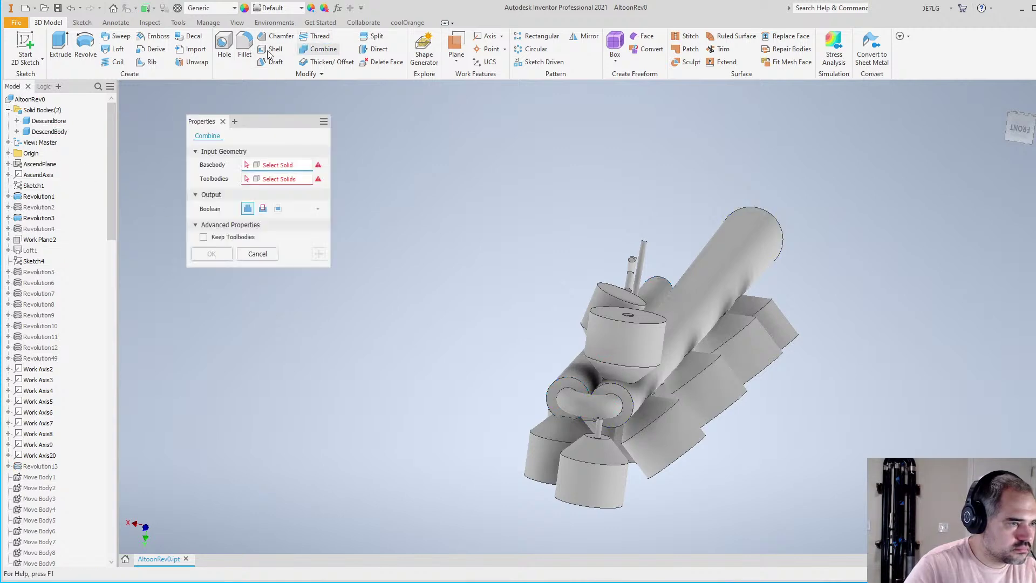
{"action": "left_click", "coordinate": [62, 133]}
{"action": "left_click", "coordinate": [59, 122]}
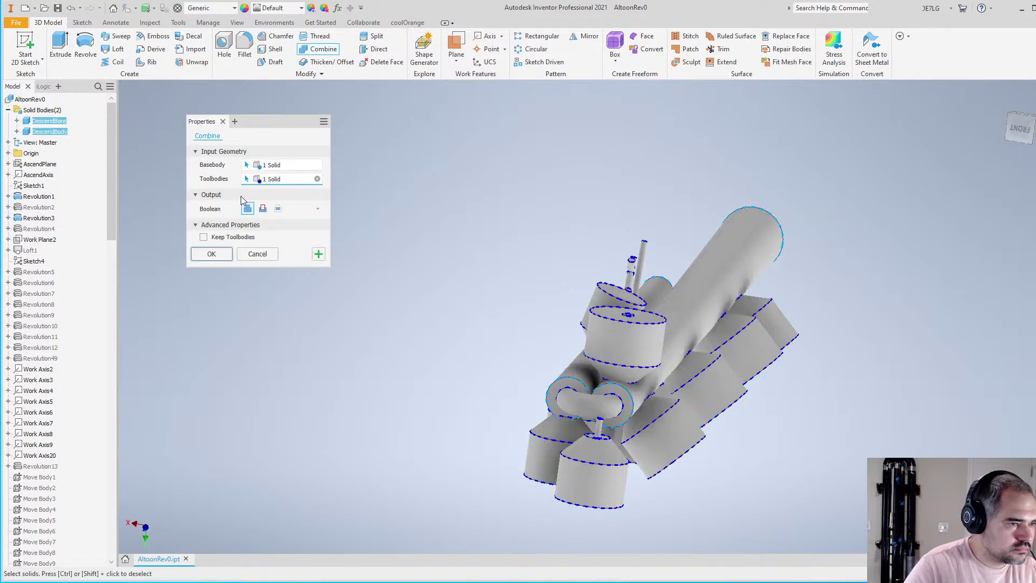
{"action": "left_click", "coordinate": [211, 254]}
{"action": "middle_click_drag", "start_coordinate": [488, 261], "coordinate": [190, 96], "text": "shift"}
{"action": "key", "text": "Escape"}
Set the BendPos user parameter to 710 mm
{"action": "left_click", "coordinate": [207, 22]}
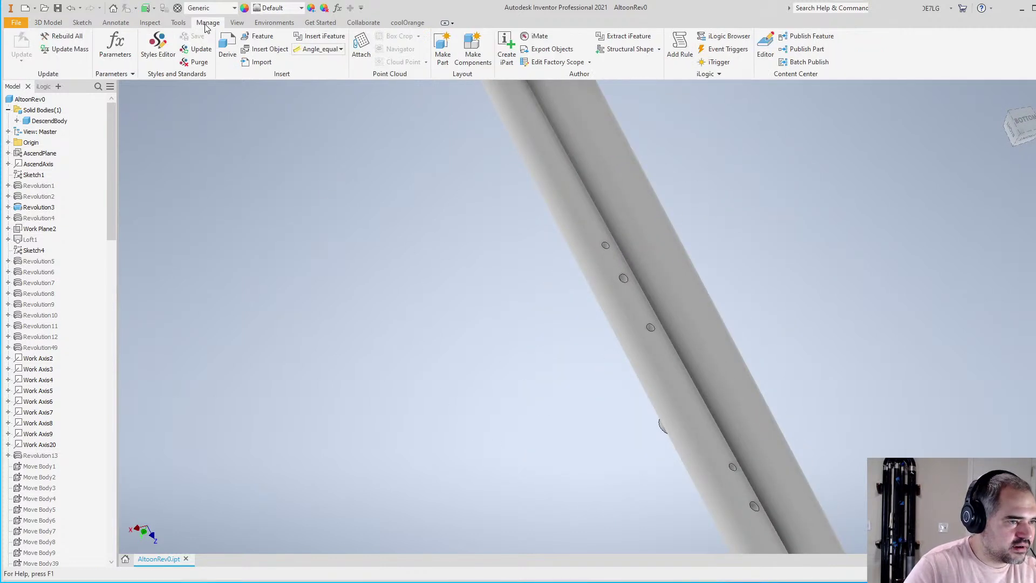
{"action": "left_click", "coordinate": [116, 50]}
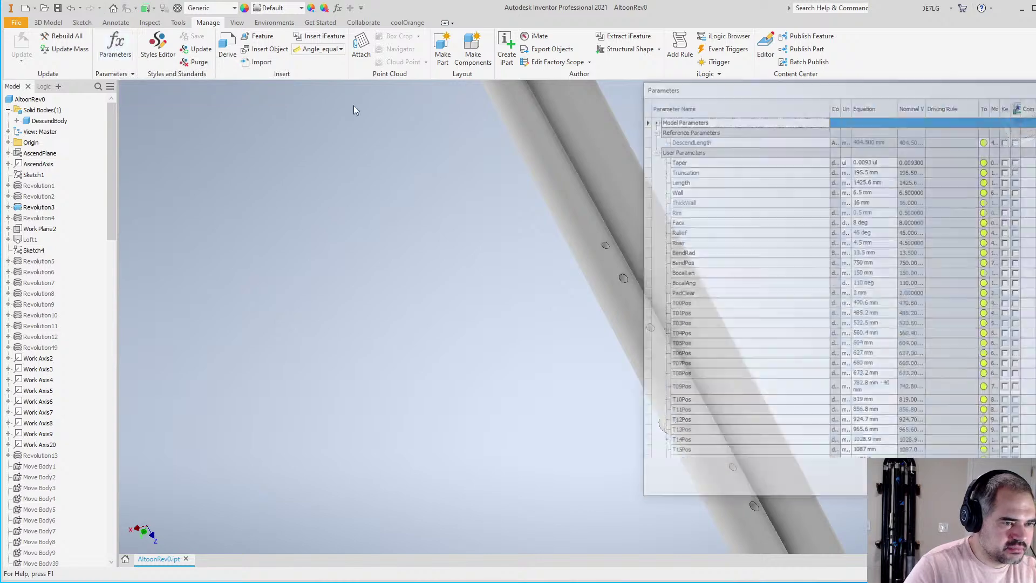
{"action": "left_click", "coordinate": [893, 265]}
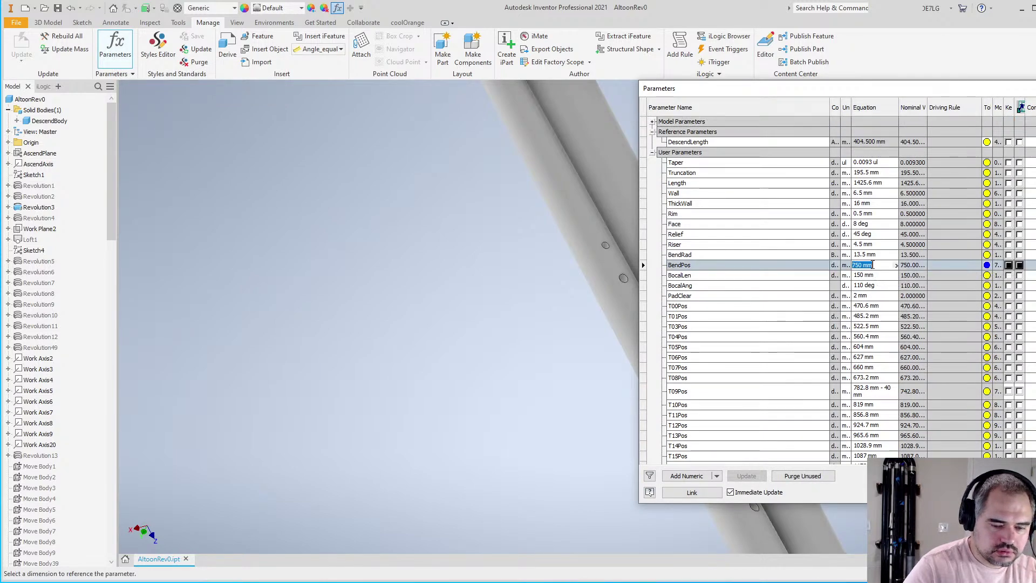
{"action": "type", "text": "710"}
{"action": "key", "text": "Return"}
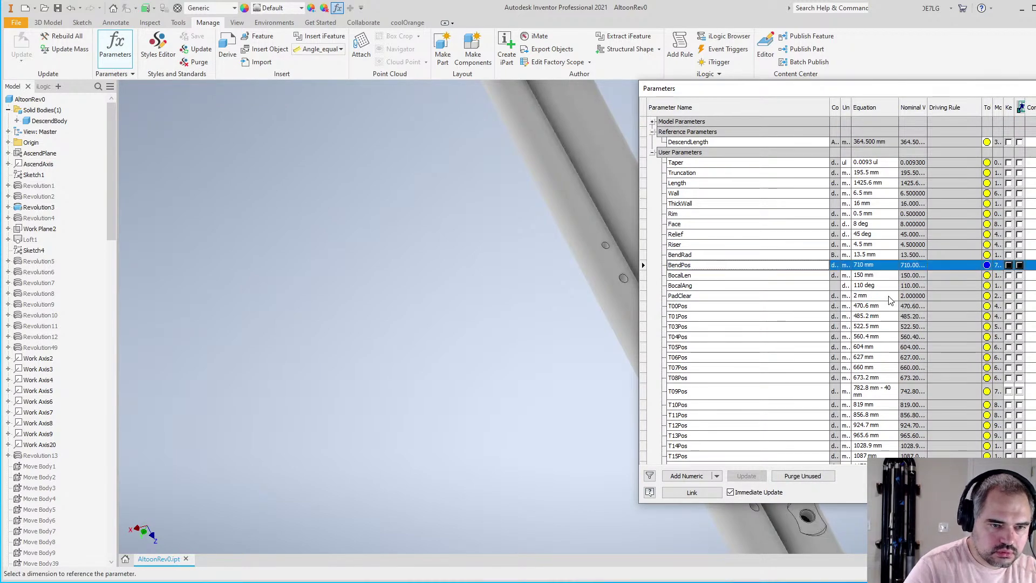
Set the BocalLen user parameter to 110 mm
{"action": "left_click", "coordinate": [863, 286]}
{"action": "left_click", "coordinate": [870, 276]}
{"action": "type", "text": "110"}
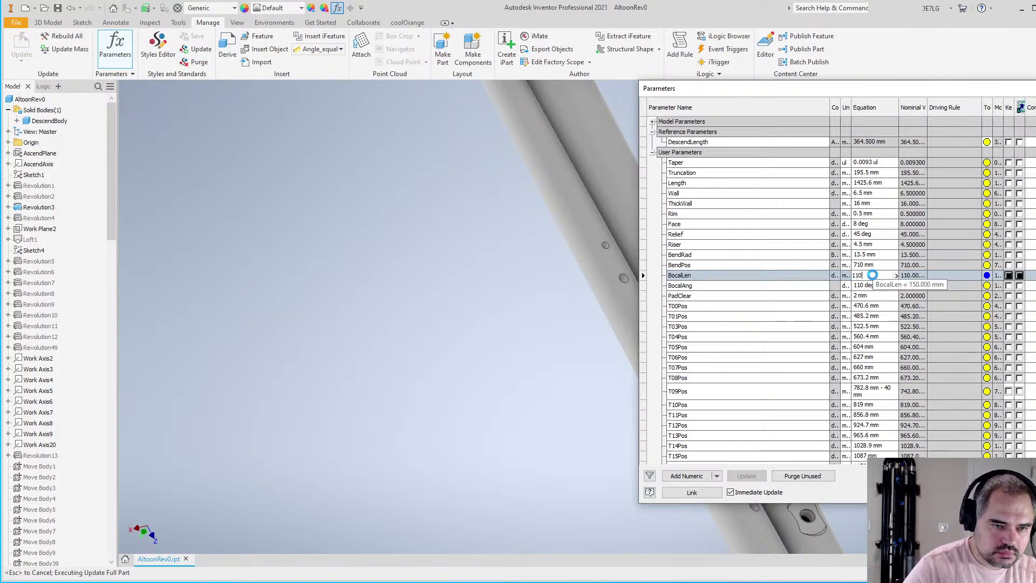
{"action": "key", "text": "Return"}
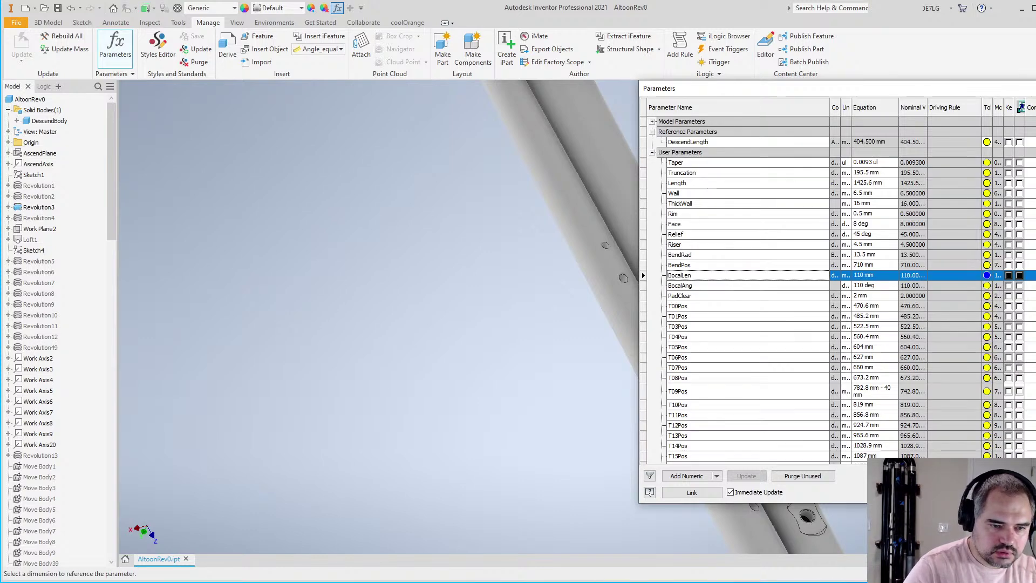
Remove the 40 mm subtraction from the T09Pos parameter so its equation is 782.8 mm
{"action": "left_click", "coordinate": [874, 393]}
{"action": "left_click", "coordinate": [872, 390]}
{"action": "left_click_drag", "start_coordinate": [865, 389], "coordinate": [924, 390]}
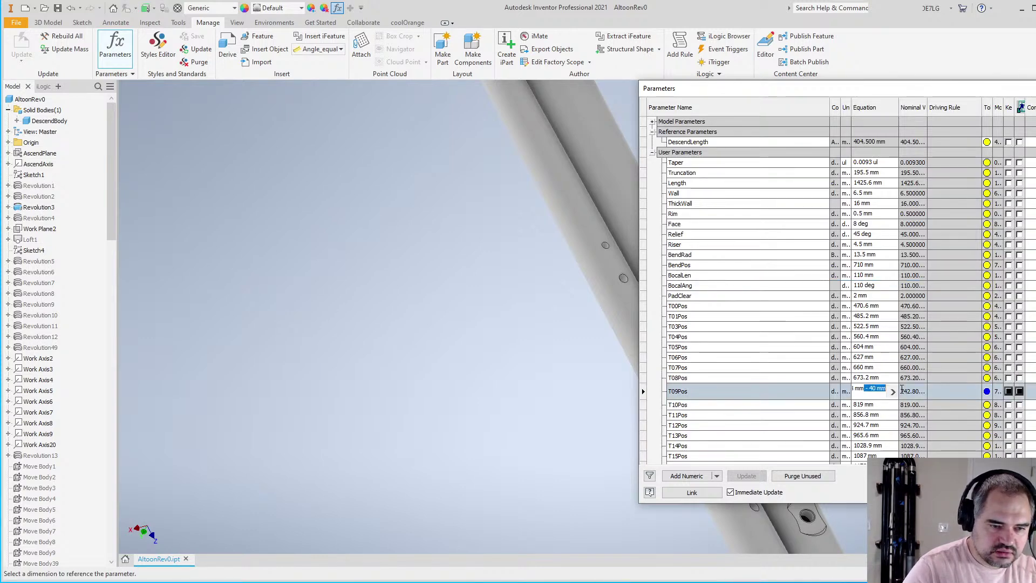
{"action": "key", "text": "BackSpace"}
{"action": "key", "text": "BackSpace"}
{"action": "type", "text": "m"}
{"action": "key", "text": "Return"}
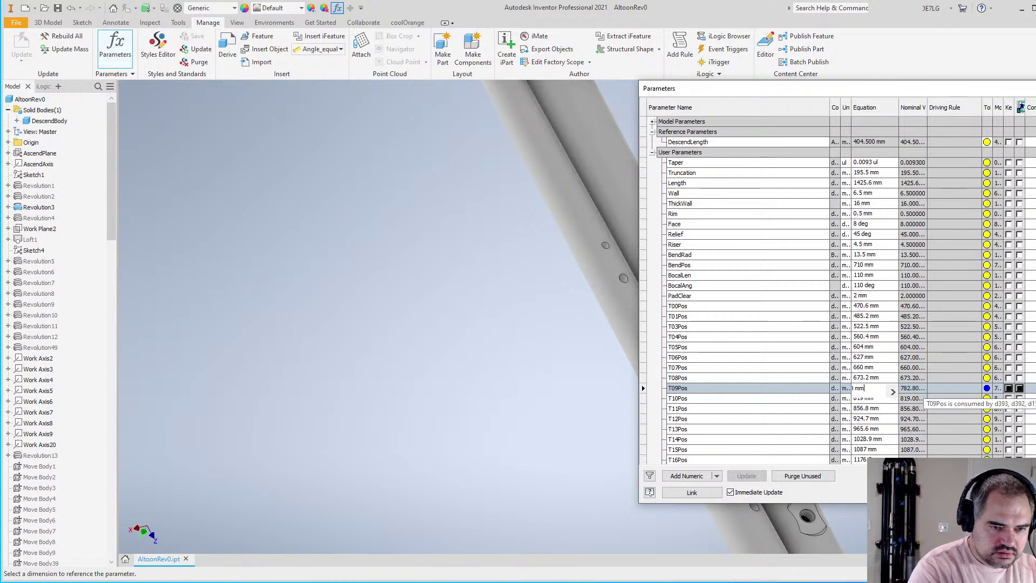
Set the T09Rad user parameter to 2.2 mm and finish editing the parameters
{"action": "scroll", "coordinate": [878, 350], "scroll_direction": "down", "scroll_amount": 5}
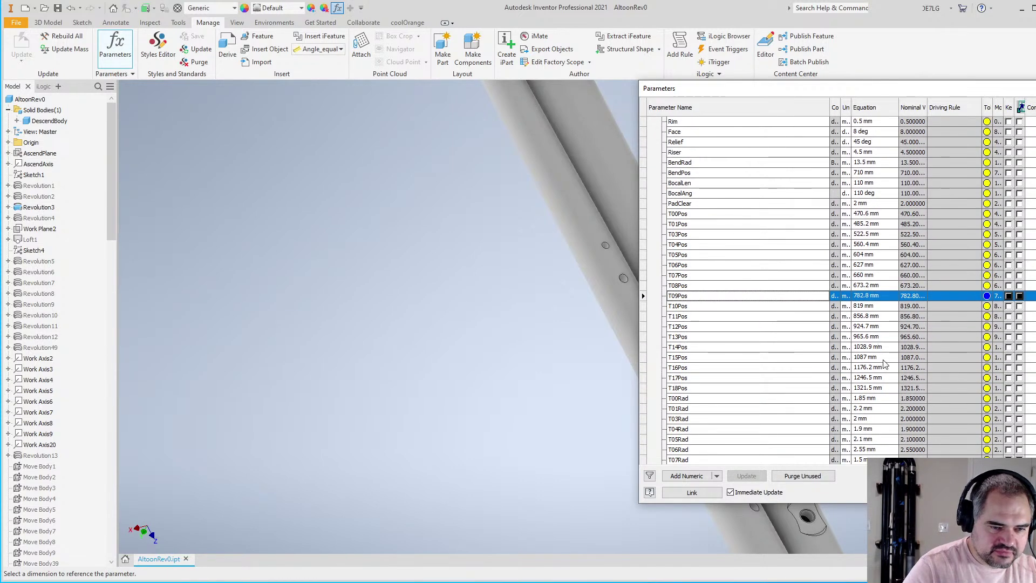
{"action": "scroll", "coordinate": [878, 413], "scroll_direction": "down", "scroll_amount": 1}
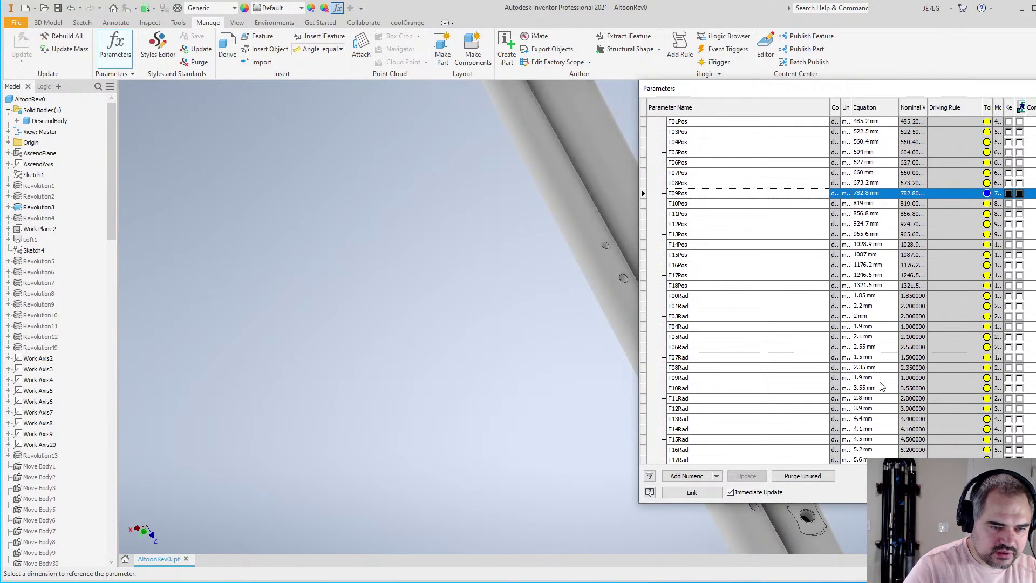
{"action": "left_click", "coordinate": [869, 378]}
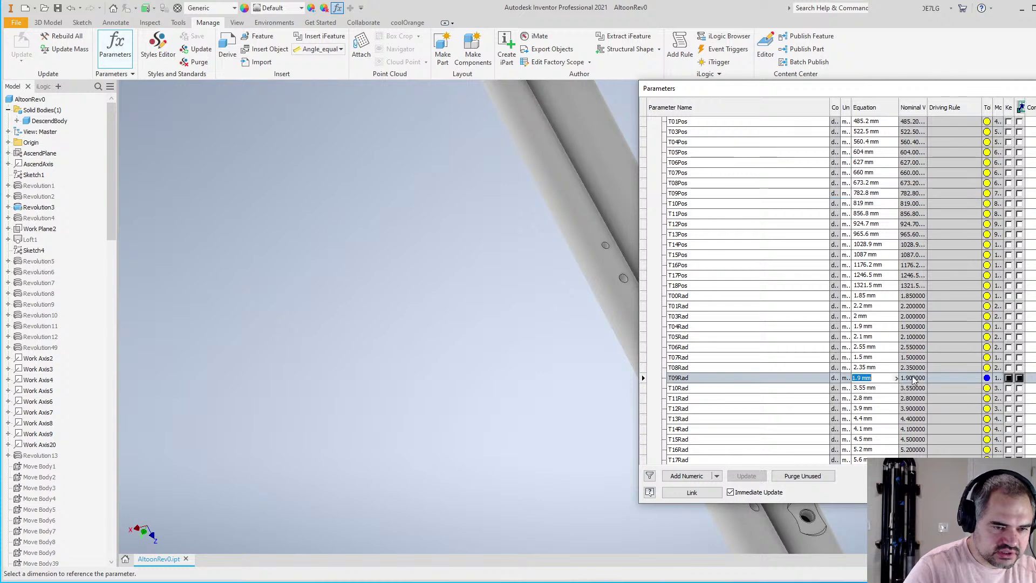
{"action": "type", "text": "2.2"}
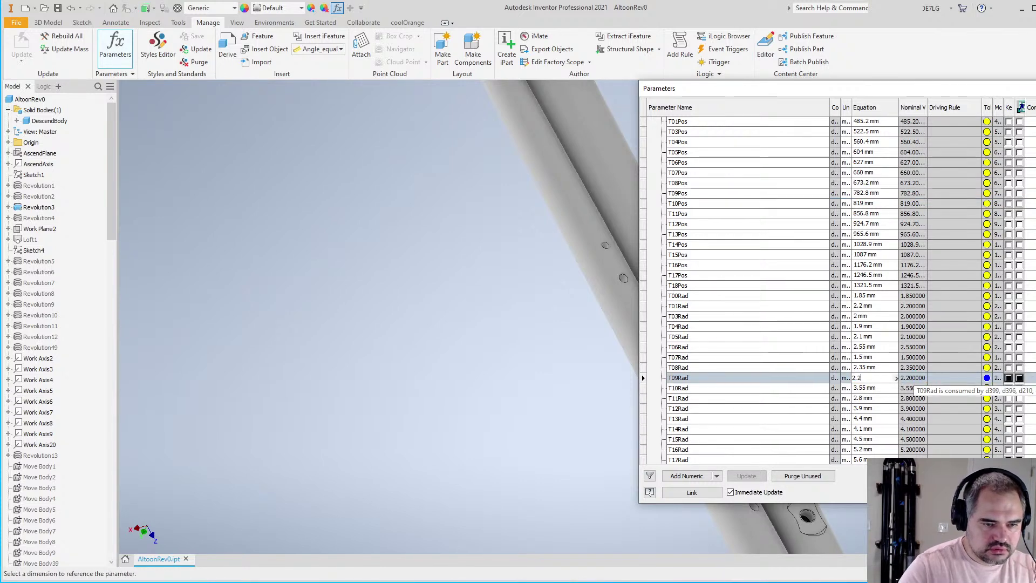
{"action": "key", "text": "Return"}
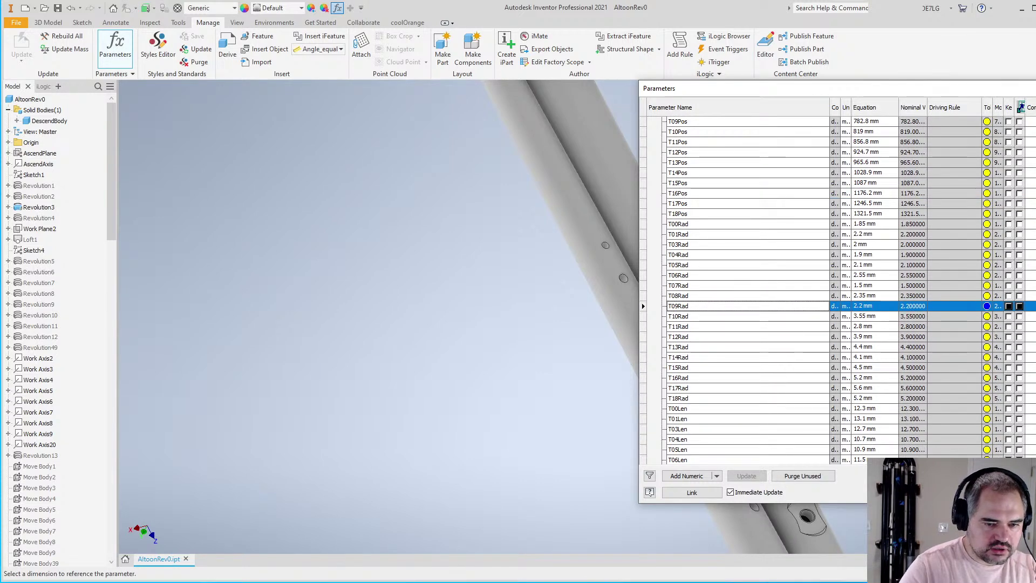
{"action": "key", "text": "Escape"}
Inspect the tone hole layout along both joined tubes from several angles
{"action": "scroll", "coordinate": [788, 313], "scroll_direction": "up", "scroll_amount": 2}
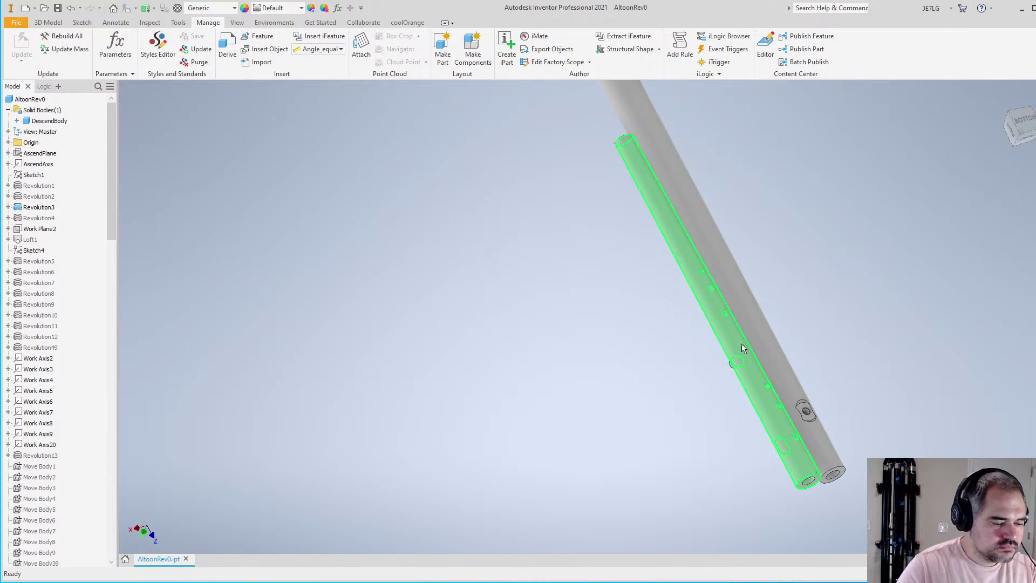
{"action": "middle_click_drag", "start_coordinate": [648, 353], "coordinate": [529, 374], "text": "shift"}
{"action": "middle_click_drag", "start_coordinate": [504, 291], "coordinate": [459, 224], "text": "shift"}
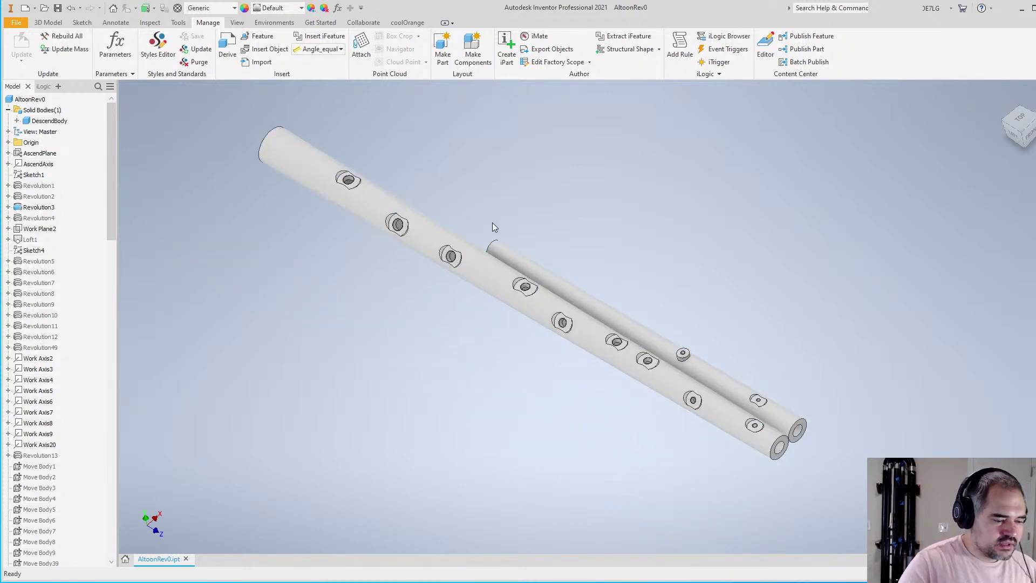
{"action": "middle_click_drag", "start_coordinate": [590, 280], "coordinate": [717, 201], "text": "shift"}
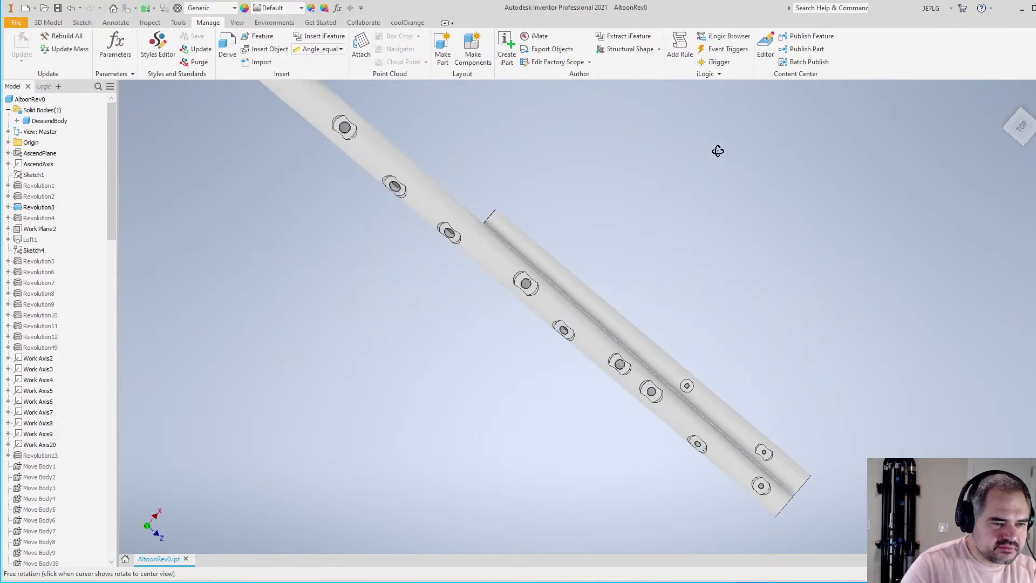
{"action": "middle_click_drag", "start_coordinate": [573, 285], "coordinate": [705, 303], "text": "shift"}
{"action": "scroll", "coordinate": [577, 285], "scroll_direction": "up", "scroll_amount": 3}
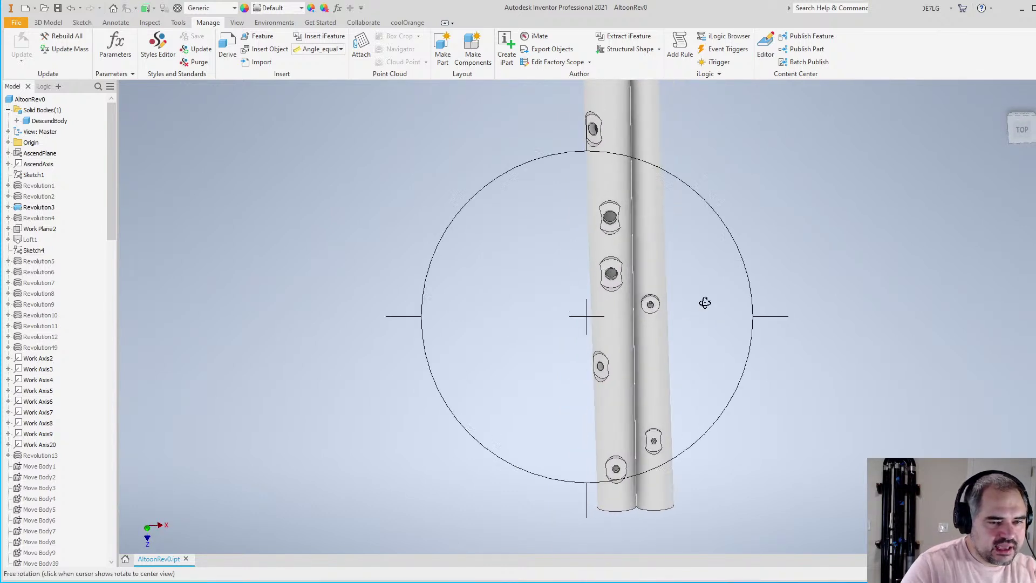
Examine from the top how the round pad seat on the shorter tube sits relative to the longer tube's holes
{"action": "left_click", "coordinate": [1021, 129]}
{"action": "scroll", "coordinate": [568, 357], "scroll_direction": "up", "scroll_amount": 6}
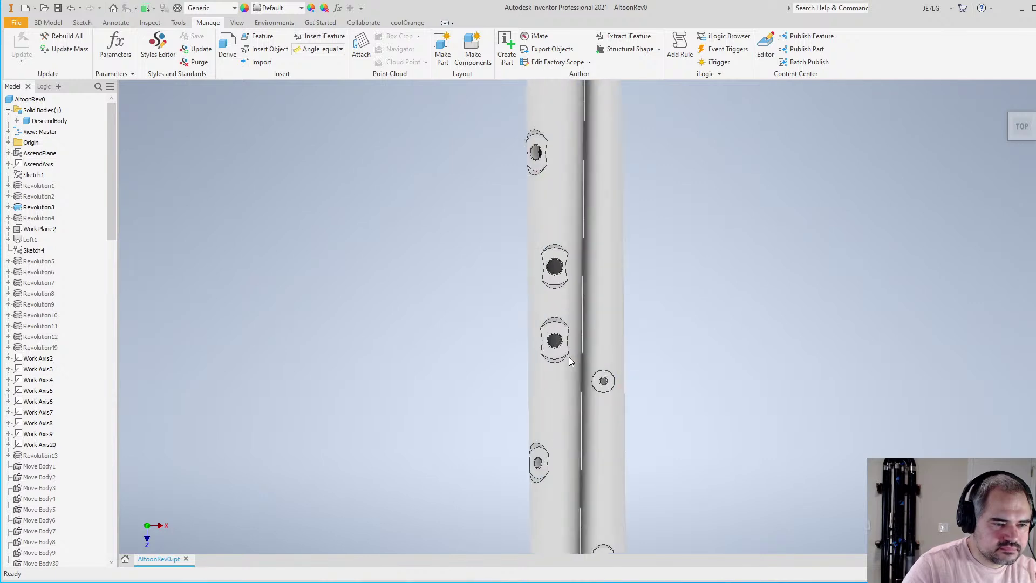
{"action": "scroll", "coordinate": [569, 357], "scroll_direction": "up", "scroll_amount": 2}
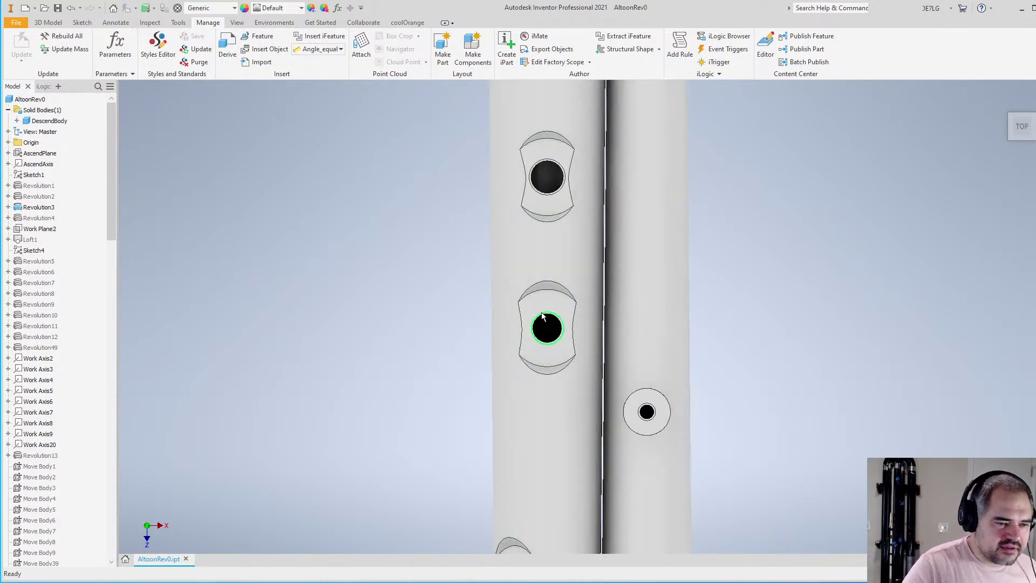
{"action": "scroll", "coordinate": [543, 317], "scroll_direction": "down", "scroll_amount": 6}
{"action": "scroll", "coordinate": [562, 333], "scroll_direction": "up", "scroll_amount": 3}
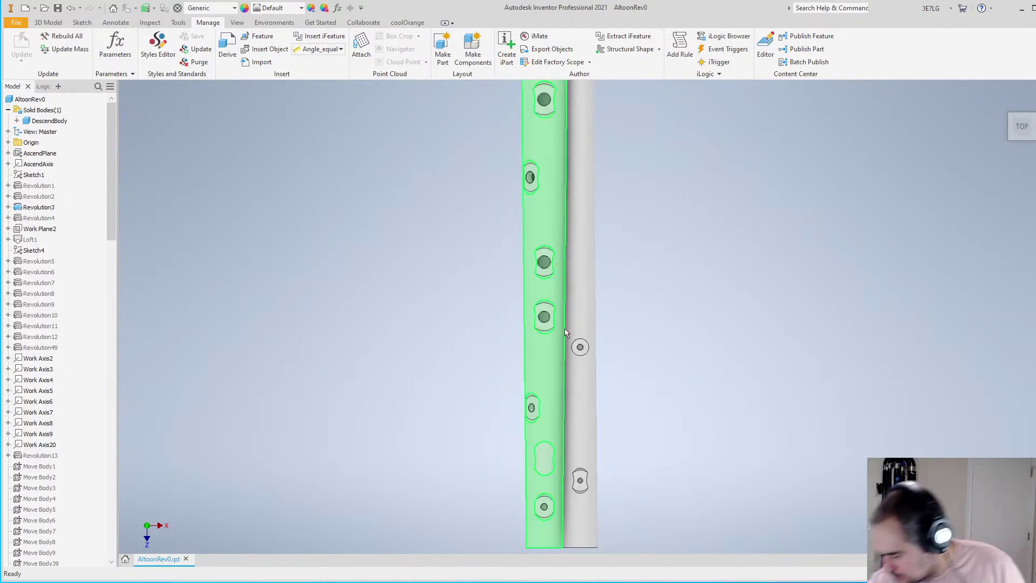
{"action": "mouse_move", "coordinate": [581, 346]}
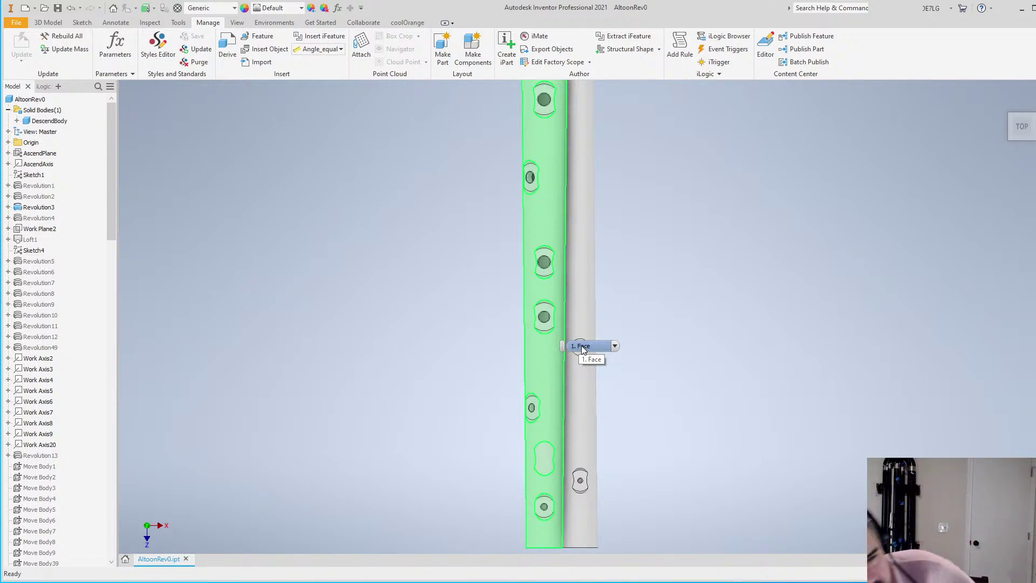
{"action": "scroll", "coordinate": [597, 295], "scroll_direction": "up", "scroll_amount": 4}
{"action": "scroll", "coordinate": [590, 304], "scroll_direction": "down", "scroll_amount": 5}
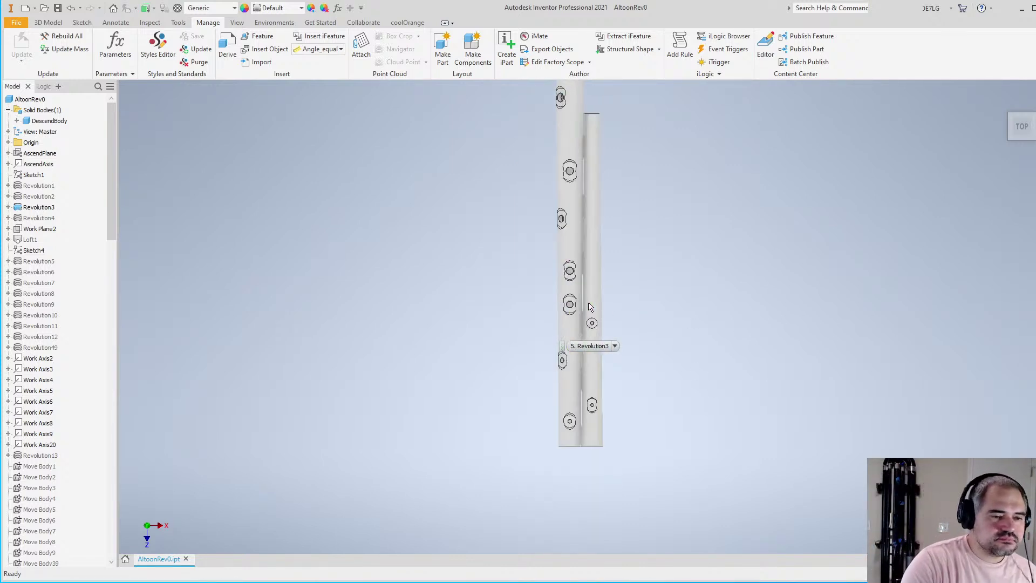
{"action": "scroll", "coordinate": [600, 358], "scroll_direction": "down", "scroll_amount": 5}
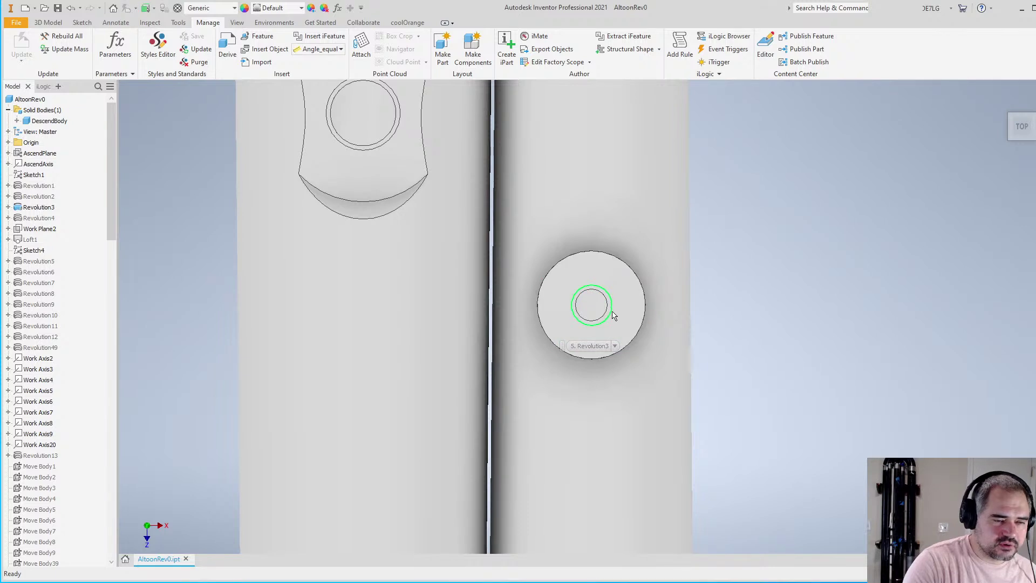
{"action": "scroll", "coordinate": [613, 319], "scroll_direction": "up", "scroll_amount": 6}
{"action": "scroll", "coordinate": [620, 302], "scroll_direction": "down", "scroll_amount": 3}
{"action": "scroll", "coordinate": [539, 322], "scroll_direction": "up", "scroll_amount": 3}
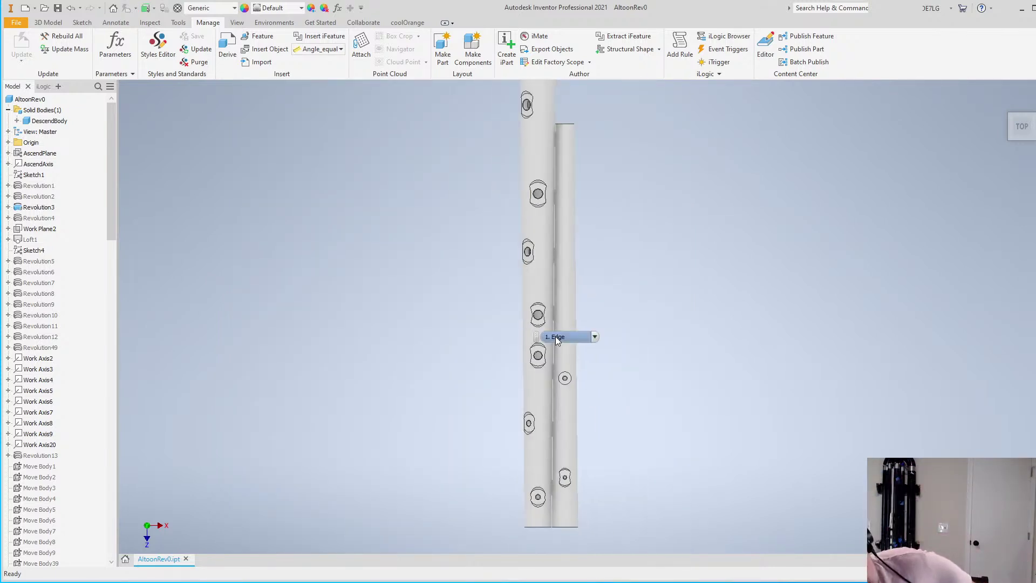
Compare the shorter tube's round pad seat with the nearest pad seat on the longer tube, selecting each face
{"action": "scroll", "coordinate": [518, 377], "scroll_direction": "down", "scroll_amount": 3}
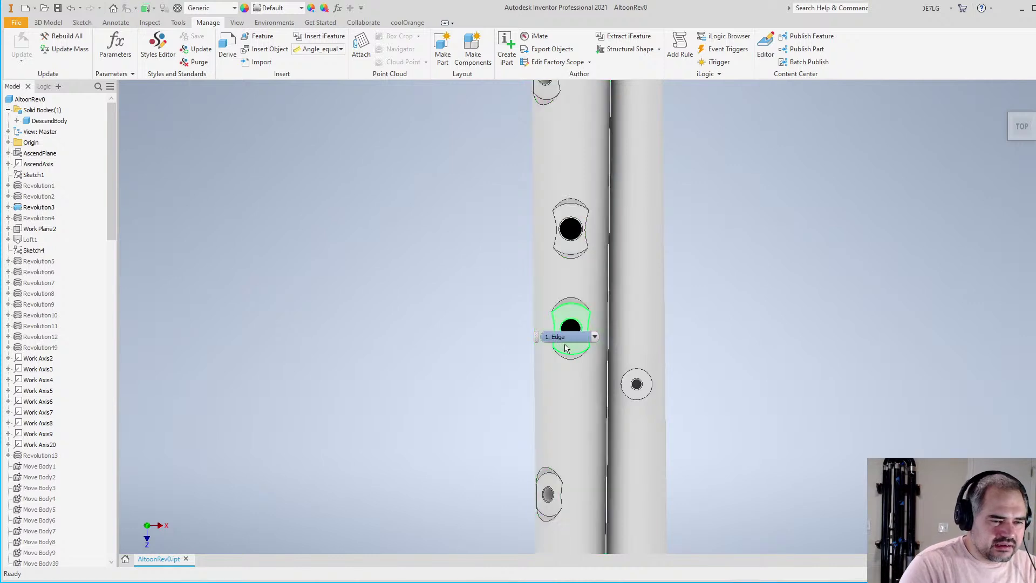
{"action": "scroll", "coordinate": [604, 367], "scroll_direction": "down", "scroll_amount": 2}
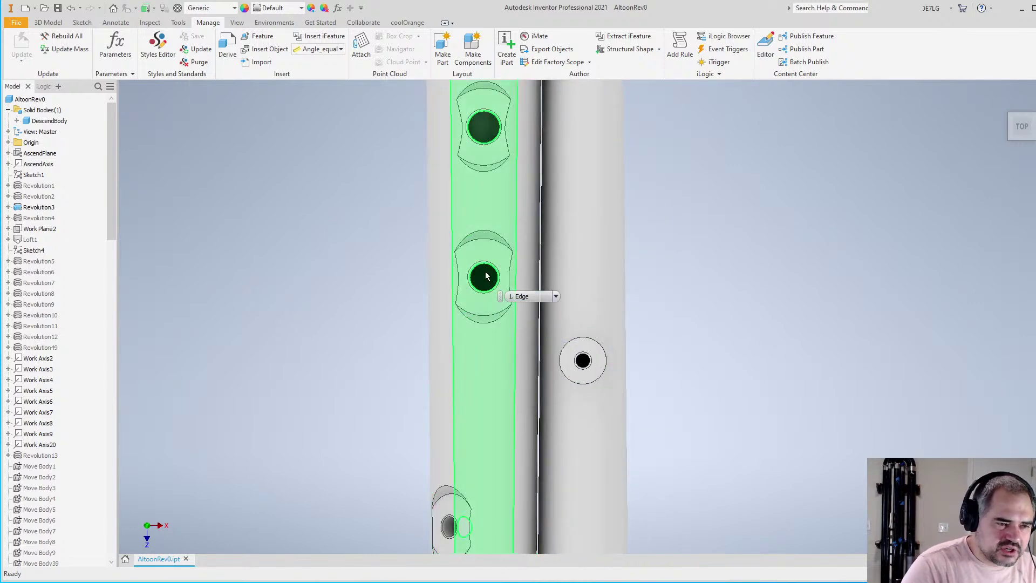
{"action": "scroll", "coordinate": [440, 293], "scroll_direction": "down", "scroll_amount": 2}
{"action": "left_click", "coordinate": [463, 307]}
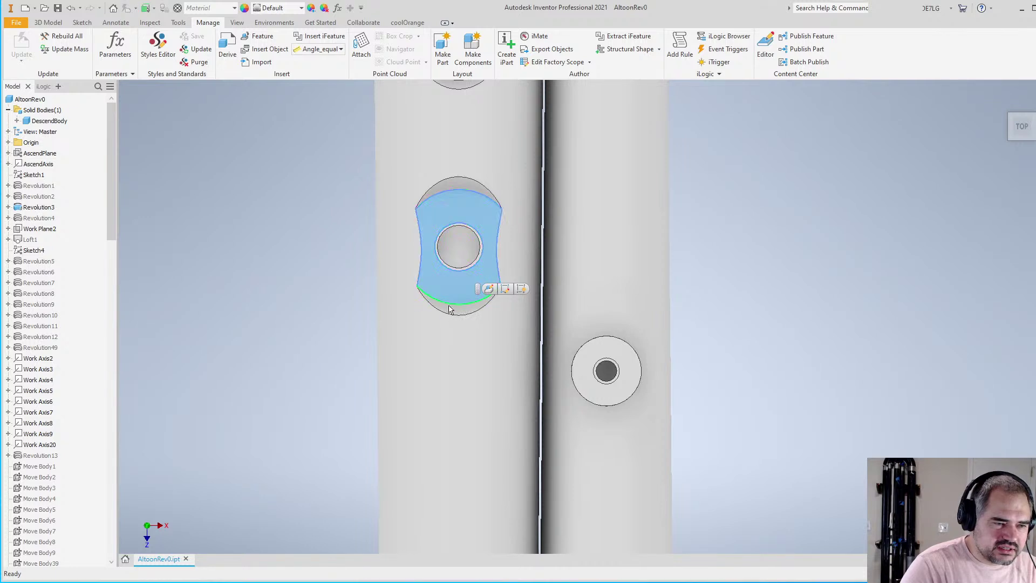
{"action": "scroll", "coordinate": [493, 342], "scroll_direction": "up", "scroll_amount": 3}
{"action": "scroll", "coordinate": [491, 361], "scroll_direction": "down", "scroll_amount": 3}
{"action": "left_click", "coordinate": [503, 360]}
{"action": "scroll", "coordinate": [503, 359], "scroll_direction": "up", "scroll_amount": 6}
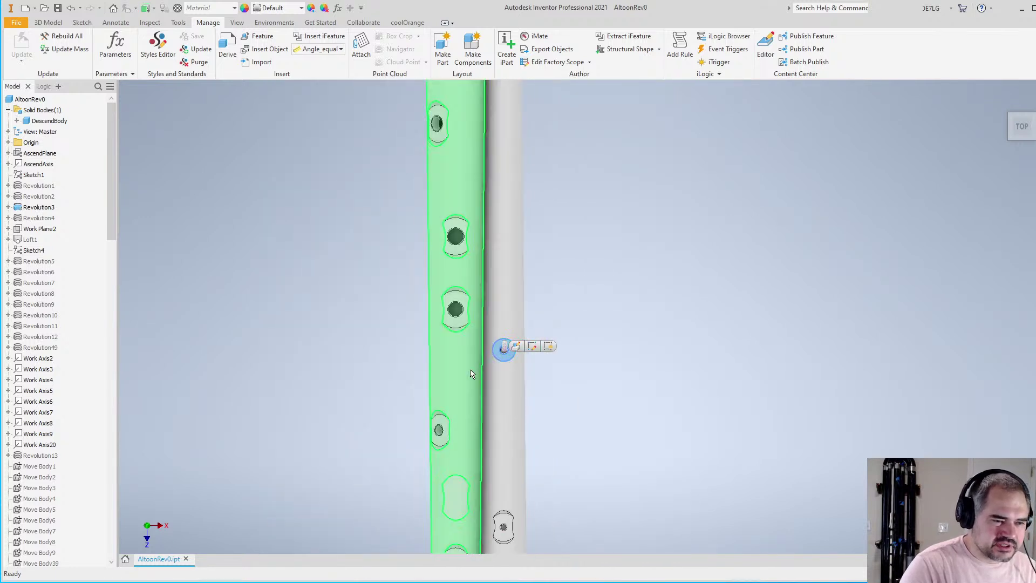
{"action": "scroll", "coordinate": [484, 310], "scroll_direction": "down", "scroll_amount": 5}
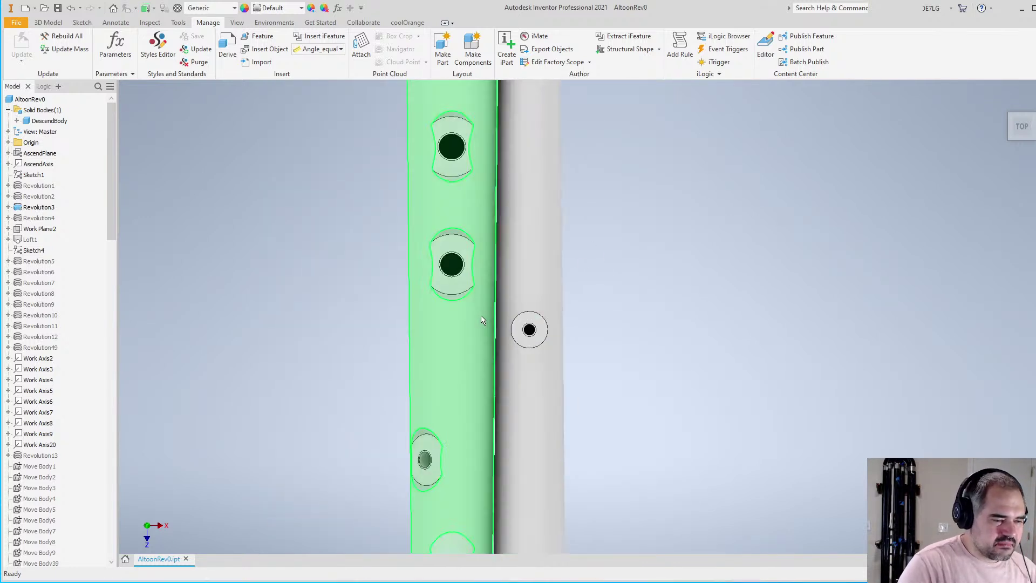
Examine the whole instrument and the tone holes along both tubes from above and at an oblique angle
{"action": "key", "text": "F4"}
{"action": "scroll", "coordinate": [510, 386], "scroll_direction": "up", "scroll_amount": 5}
{"action": "scroll", "coordinate": [511, 389], "scroll_direction": "up", "scroll_amount": 4}
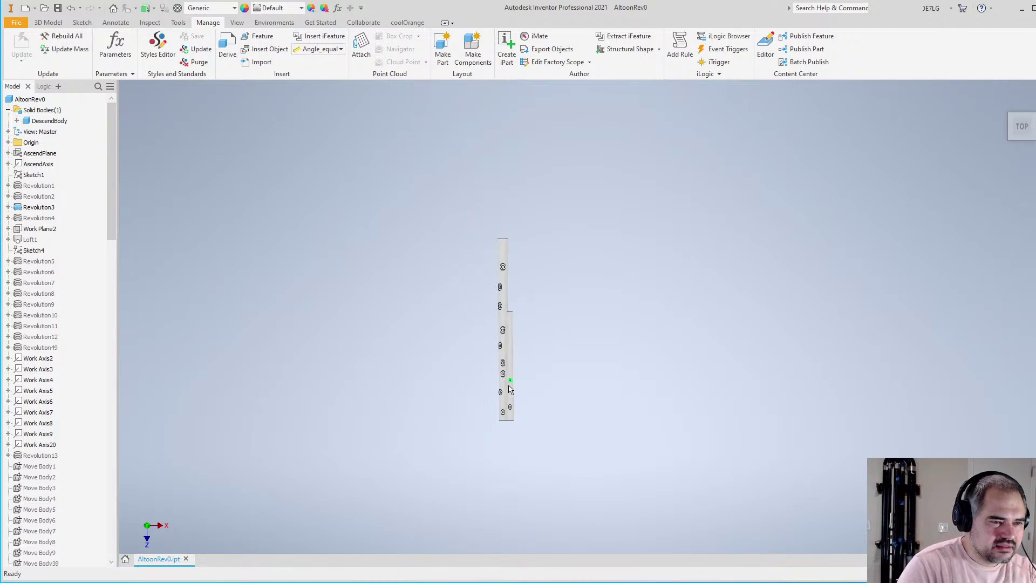
{"action": "scroll", "coordinate": [512, 390], "scroll_direction": "down", "scroll_amount": 6}
{"action": "key", "text": "F4"}
{"action": "left_click_drag", "start_coordinate": [536, 374], "coordinate": [589, 348]}
{"action": "key", "text": "Escape"}
{"action": "scroll", "coordinate": [588, 348], "scroll_direction": "down", "scroll_amount": 2}
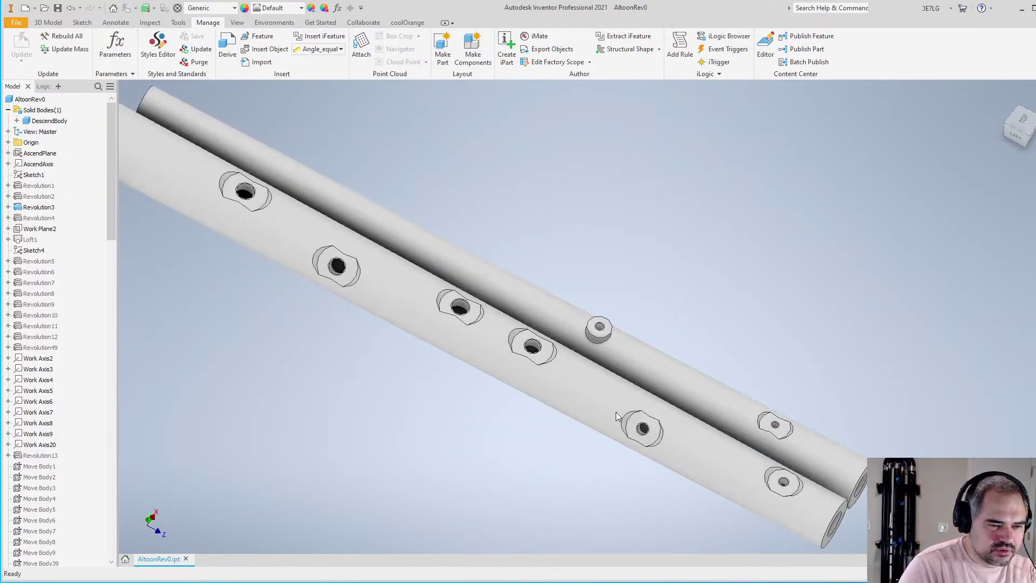
Set the BendPos user parameter to 750 mm
{"action": "left_click", "coordinate": [111, 48]}
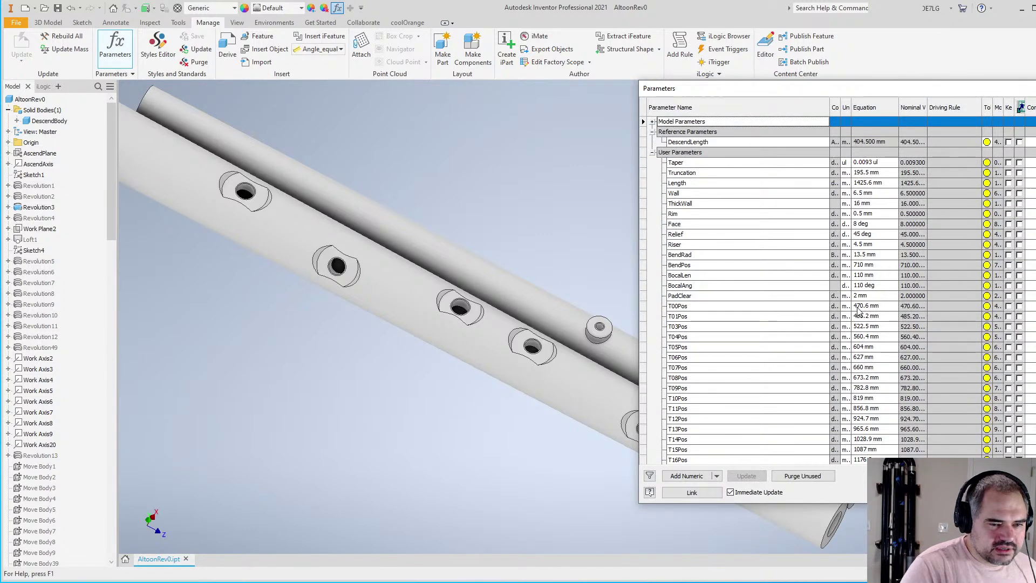
{"action": "left_click", "coordinate": [869, 265]}
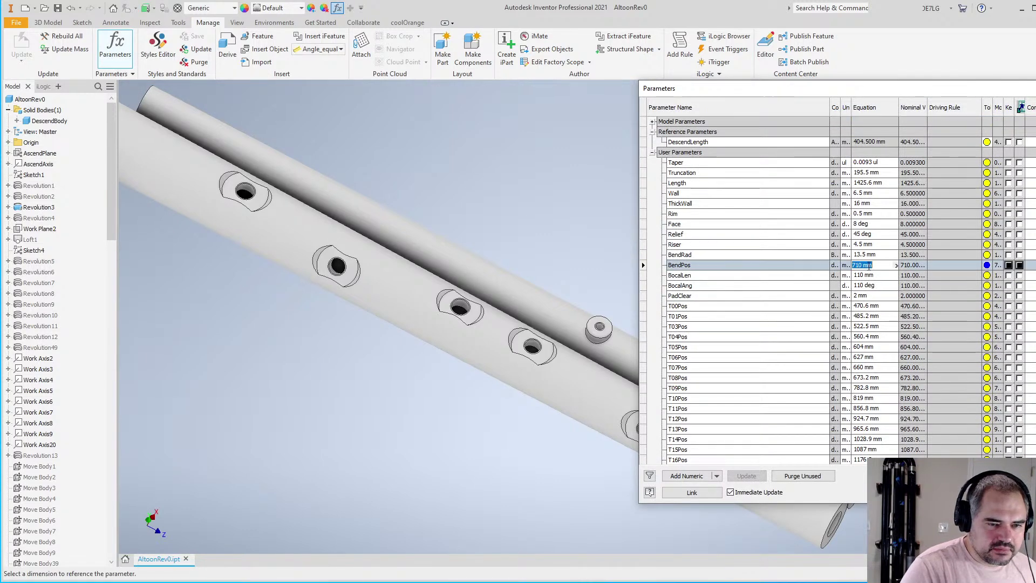
{"action": "type", "text": "750"}
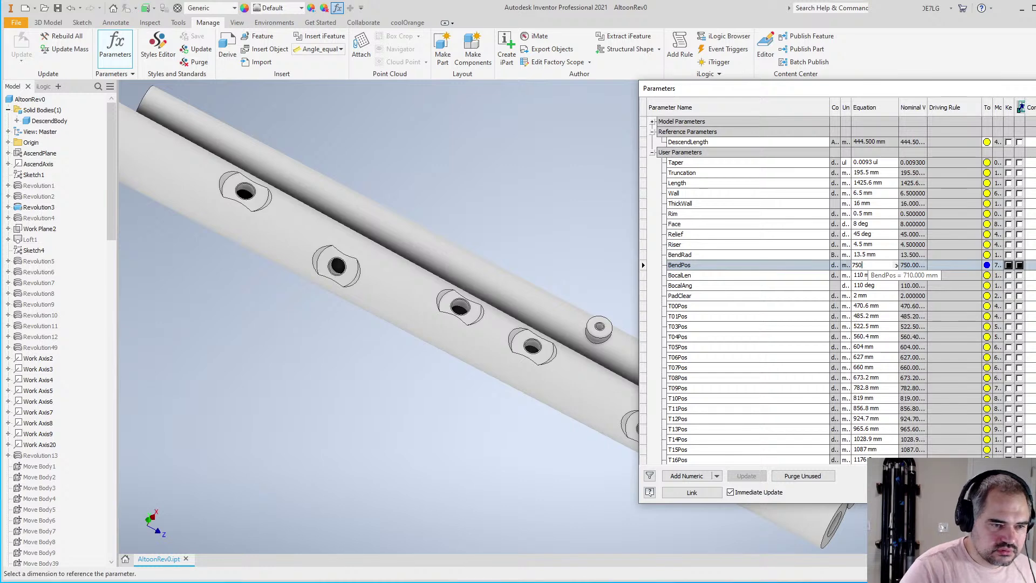
{"action": "key", "text": "Return"}
Inspect how the shorter tube's pad seats line up with the longer tube's holes at the new bend position
{"action": "scroll", "coordinate": [351, 339], "scroll_direction": "up", "scroll_amount": 5}
{"action": "scroll", "coordinate": [331, 239], "scroll_direction": "down", "scroll_amount": 4}
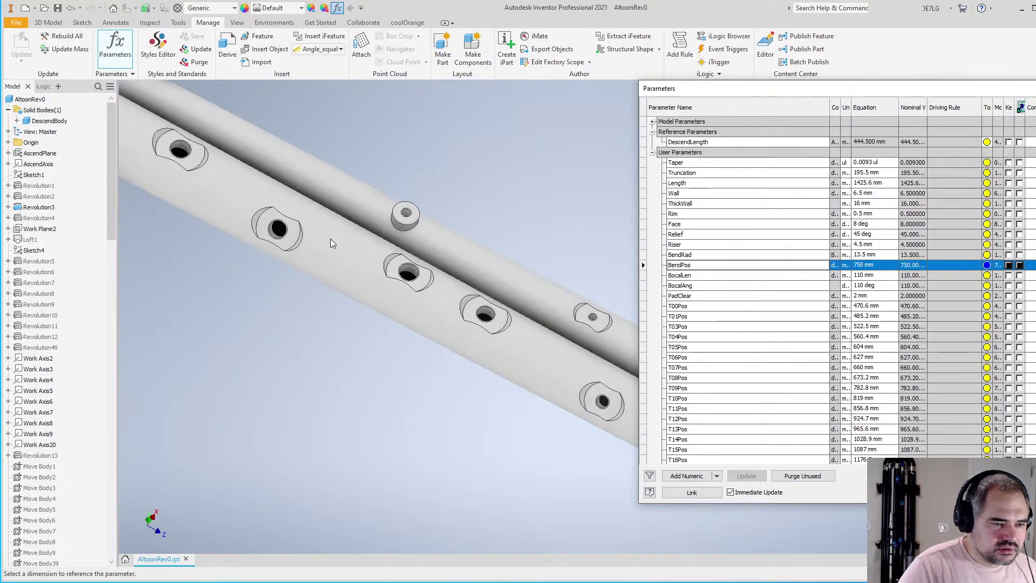
{"action": "scroll", "coordinate": [382, 250], "scroll_direction": "up", "scroll_amount": 2}
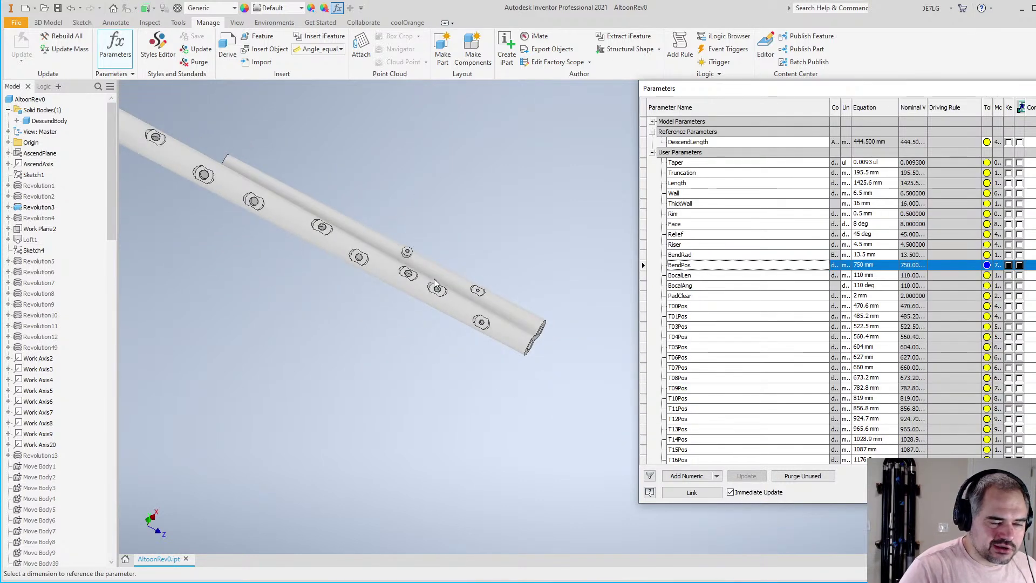
{"action": "scroll", "coordinate": [394, 263], "scroll_direction": "up", "scroll_amount": 3}
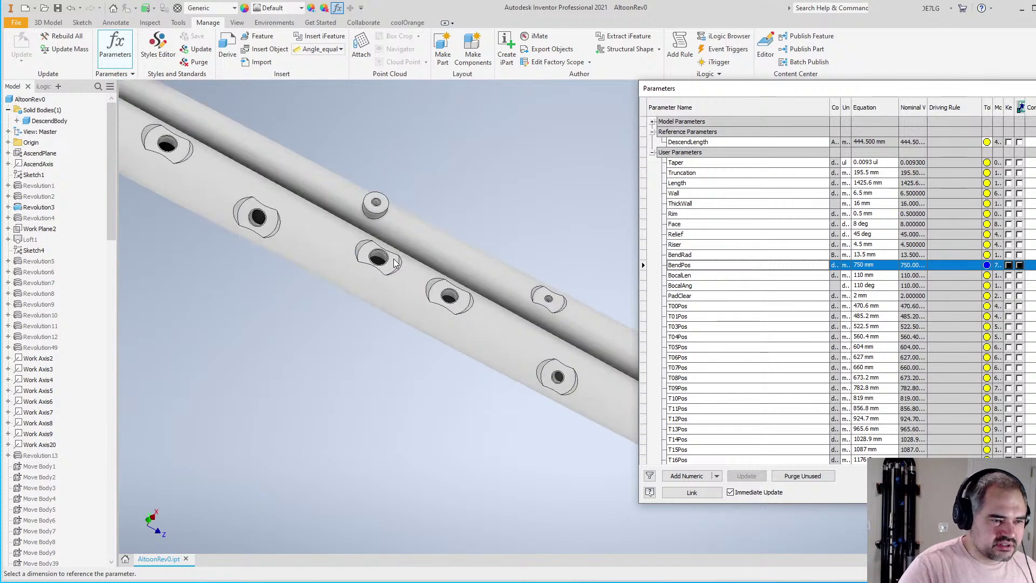
{"action": "scroll", "coordinate": [380, 255], "scroll_direction": "down", "scroll_amount": 4}
{"action": "scroll", "coordinate": [490, 319], "scroll_direction": "up", "scroll_amount": 4}
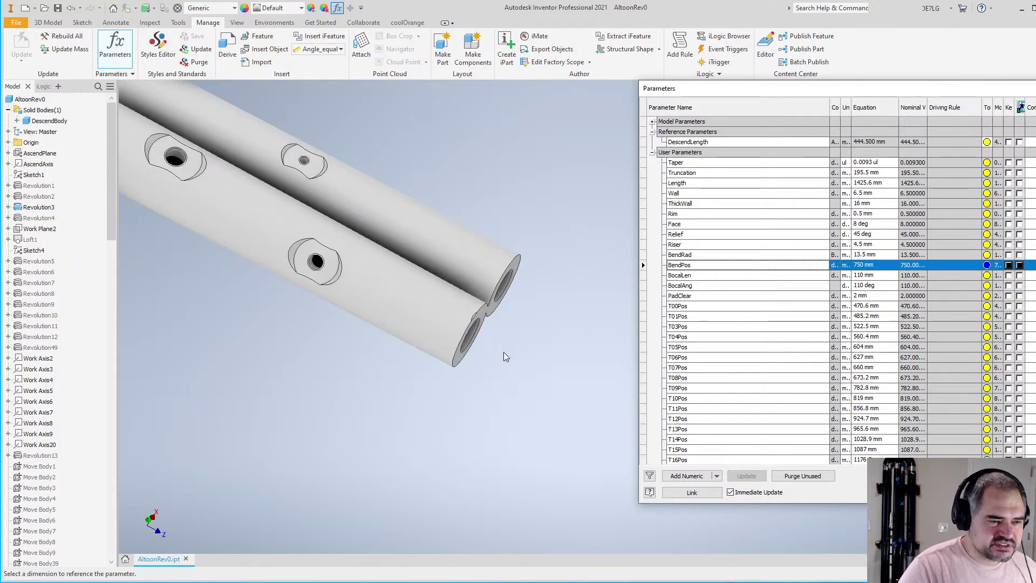
{"action": "scroll", "coordinate": [510, 396], "scroll_direction": "down", "scroll_amount": 3}
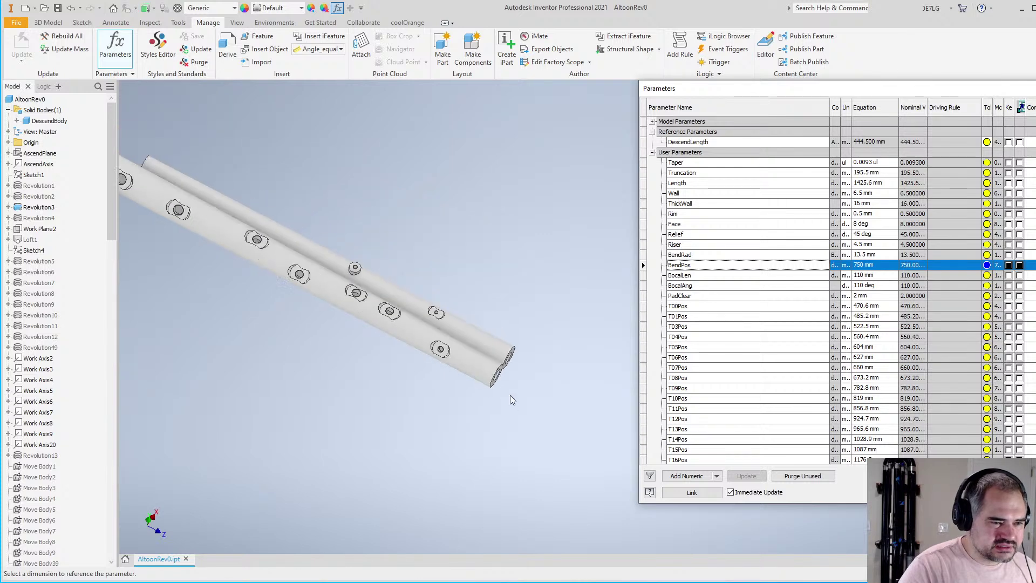
{"action": "scroll", "coordinate": [349, 306], "scroll_direction": "up", "scroll_amount": 2}
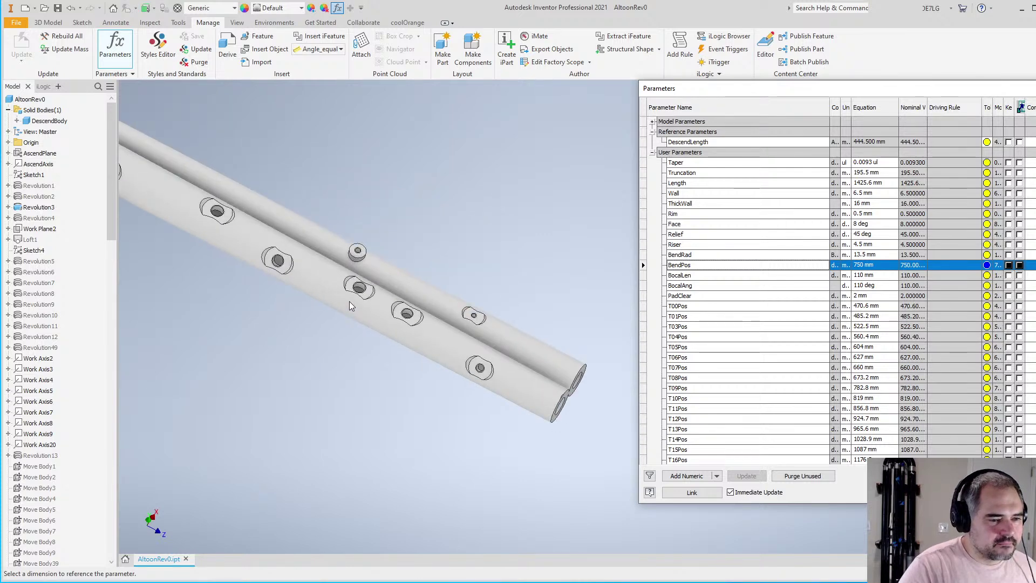
{"action": "scroll", "coordinate": [358, 275], "scroll_direction": "up", "scroll_amount": 2}
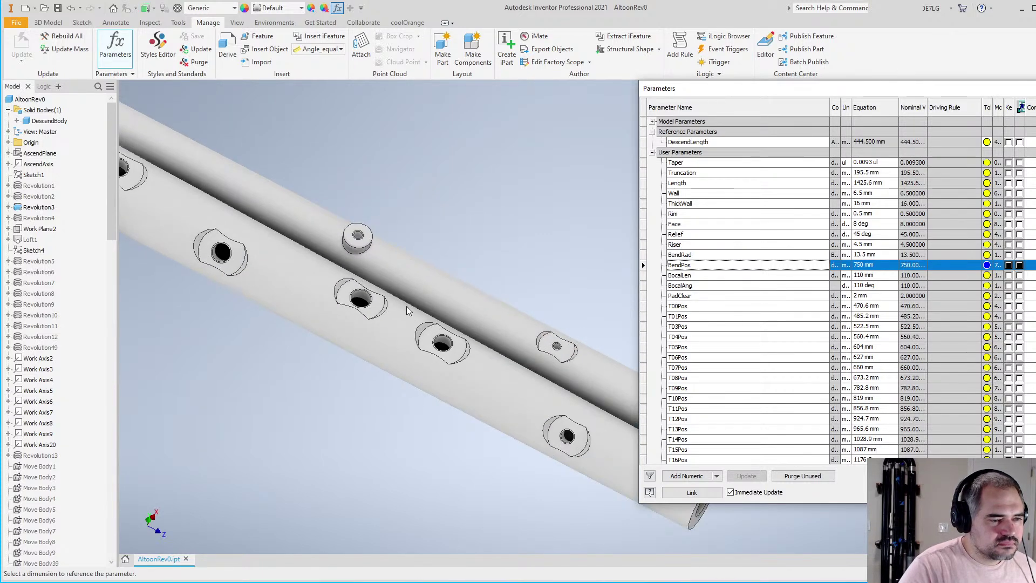
{"action": "scroll", "coordinate": [409, 312], "scroll_direction": "down", "scroll_amount": 2}
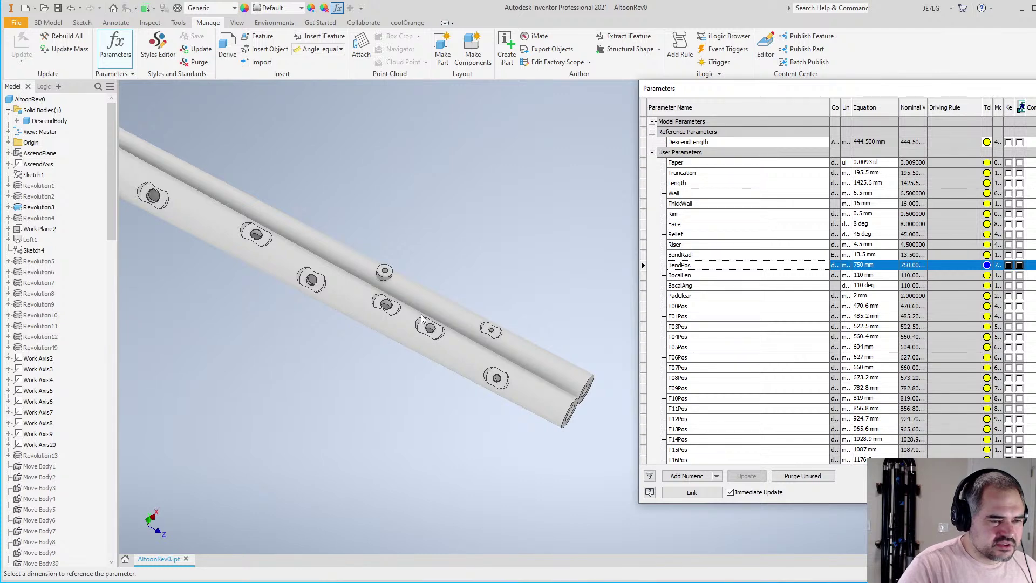
{"action": "scroll", "coordinate": [422, 321], "scroll_direction": "up", "scroll_amount": 2}
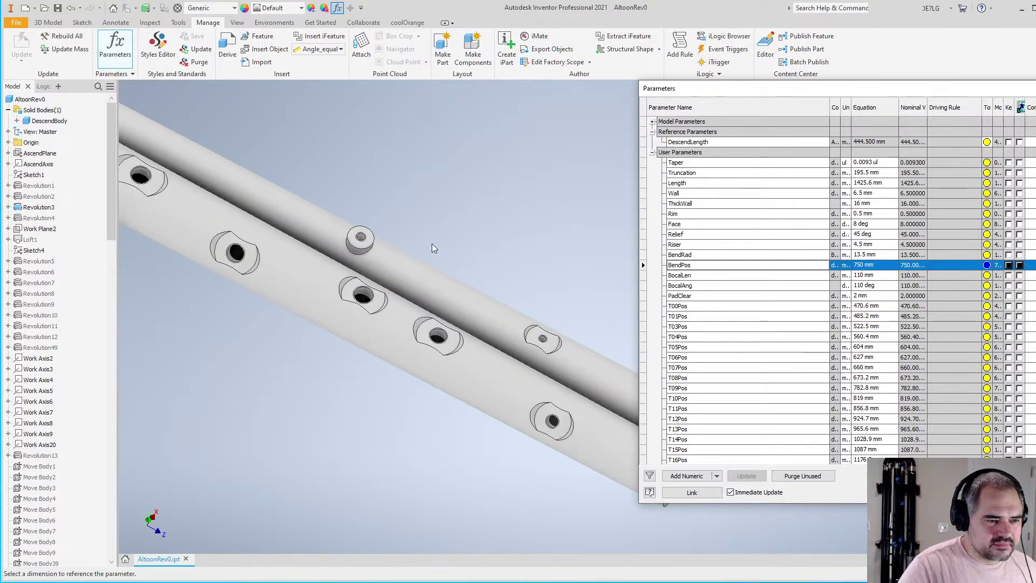
{"action": "scroll", "coordinate": [432, 247], "scroll_direction": "down", "scroll_amount": 1}
Examine the open ends of both tubes up close, including the small outline at the longer tube's outer edge
{"action": "middle_click_drag", "start_coordinate": [495, 226], "coordinate": [478, 261], "text": "shift"}
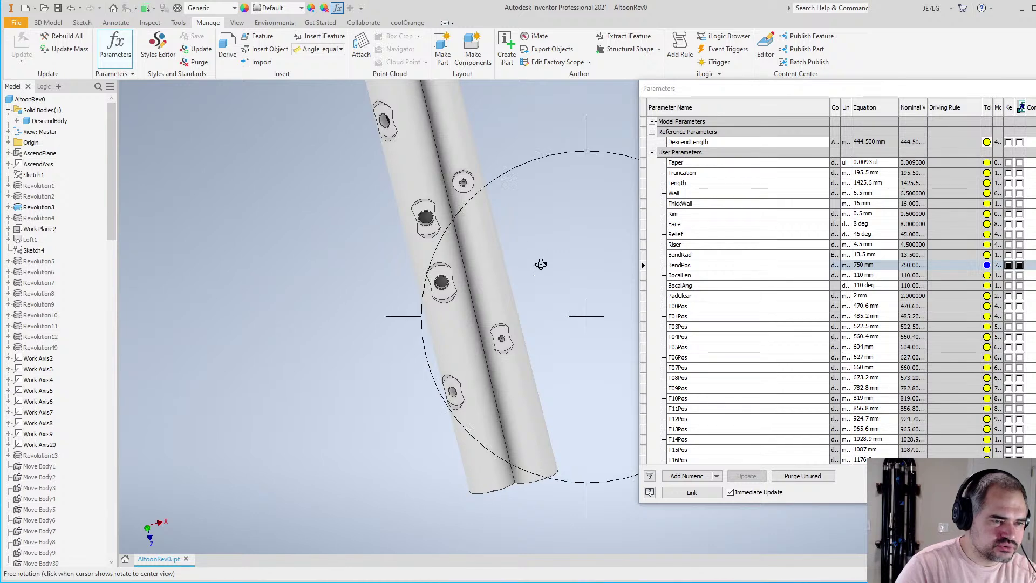
{"action": "middle_click_drag", "start_coordinate": [540, 264], "coordinate": [381, 289], "text": "shift"}
{"action": "scroll", "coordinate": [454, 292], "scroll_direction": "up", "scroll_amount": 5}
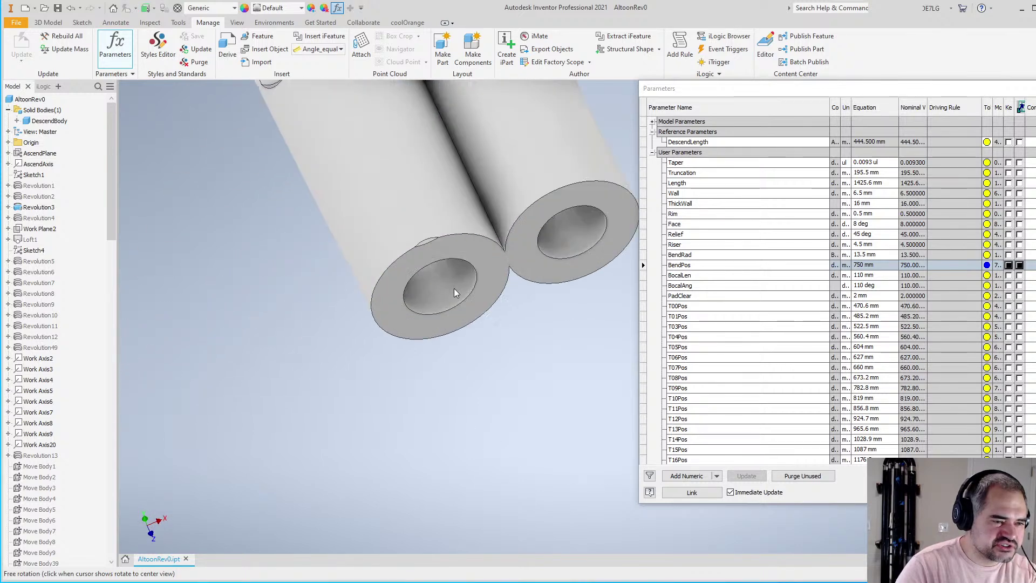
{"action": "scroll", "coordinate": [454, 292], "scroll_direction": "up", "scroll_amount": 5}
{"action": "scroll", "coordinate": [426, 208], "scroll_direction": "down", "scroll_amount": 3}
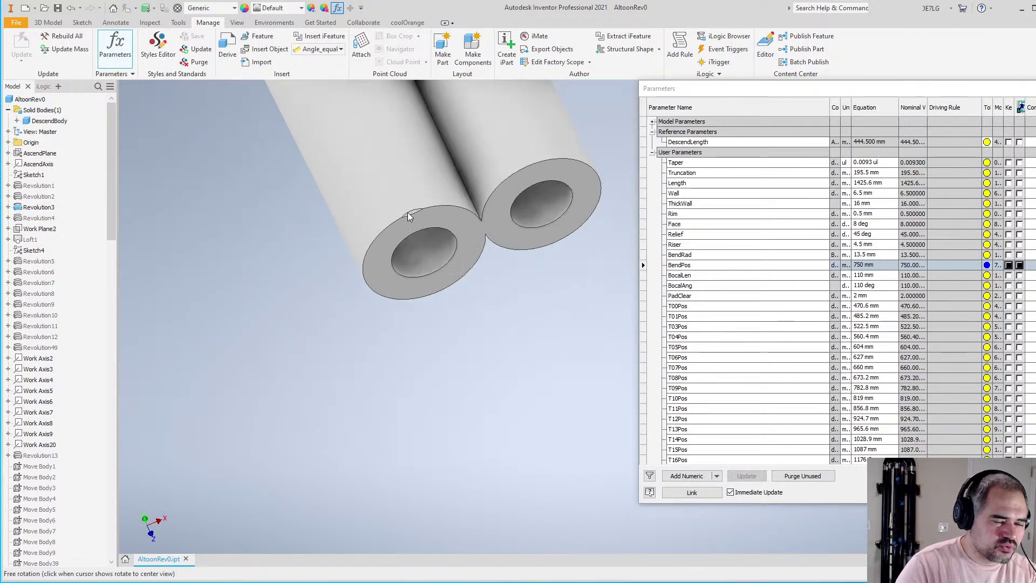
{"action": "scroll", "coordinate": [407, 212], "scroll_direction": "up", "scroll_amount": 5}
{"action": "scroll", "coordinate": [410, 232], "scroll_direction": "down", "scroll_amount": 5}
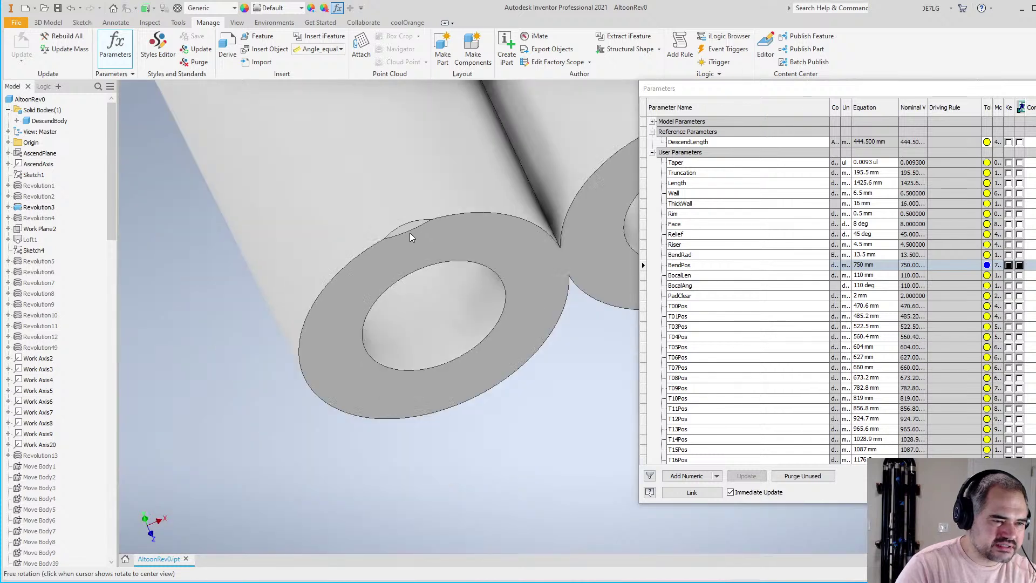
{"action": "scroll", "coordinate": [413, 231], "scroll_direction": "up", "scroll_amount": 3}
{"action": "scroll", "coordinate": [413, 230], "scroll_direction": "down", "scroll_amount": 5}
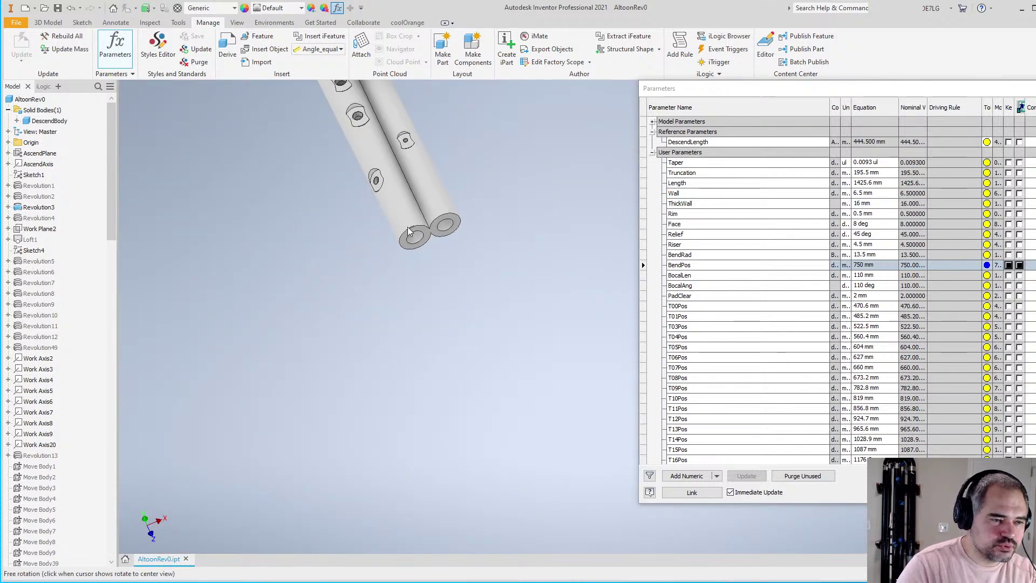
{"action": "middle_click_drag", "start_coordinate": [426, 257], "coordinate": [463, 364], "text": "shift"}
{"action": "scroll", "coordinate": [463, 364], "scroll_direction": "down", "scroll_amount": 3}
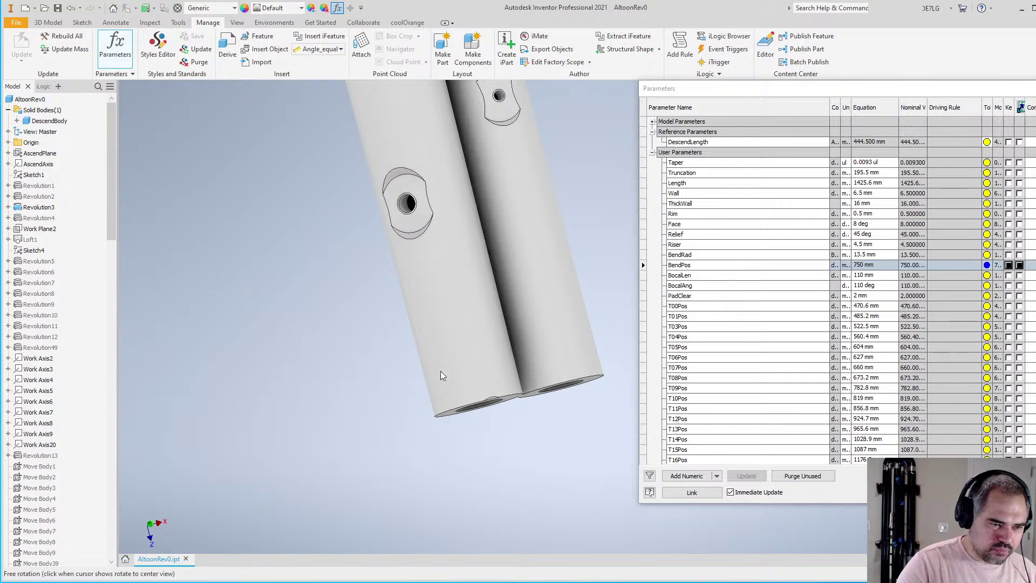
{"action": "left_click_drag", "start_coordinate": [492, 487], "coordinate": [401, 368]}
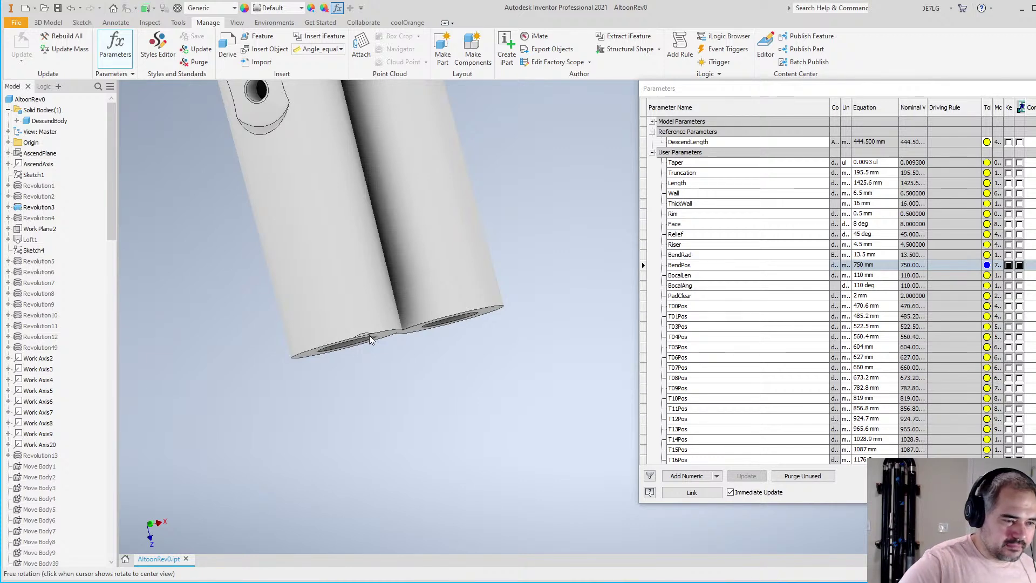
{"action": "left_click_drag", "start_coordinate": [467, 344], "coordinate": [451, 302]}
Check the spacing of the pad seats on both tubes from the front, from above and from the open end
{"action": "scroll", "coordinate": [450, 302], "scroll_direction": "down", "scroll_amount": 3}
{"action": "scroll", "coordinate": [436, 271], "scroll_direction": "up", "scroll_amount": 4}
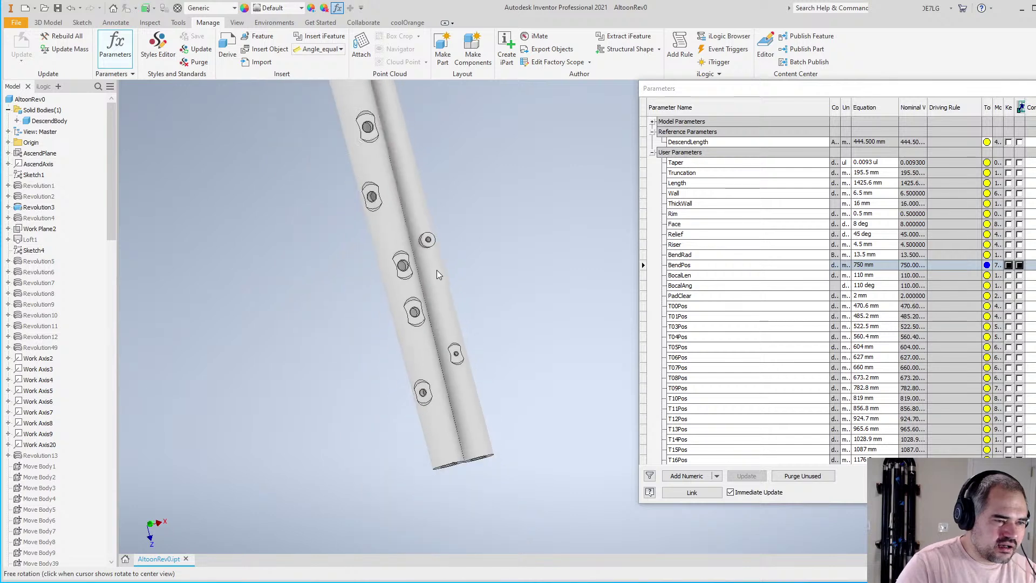
{"action": "scroll", "coordinate": [435, 270], "scroll_direction": "down", "scroll_amount": 3}
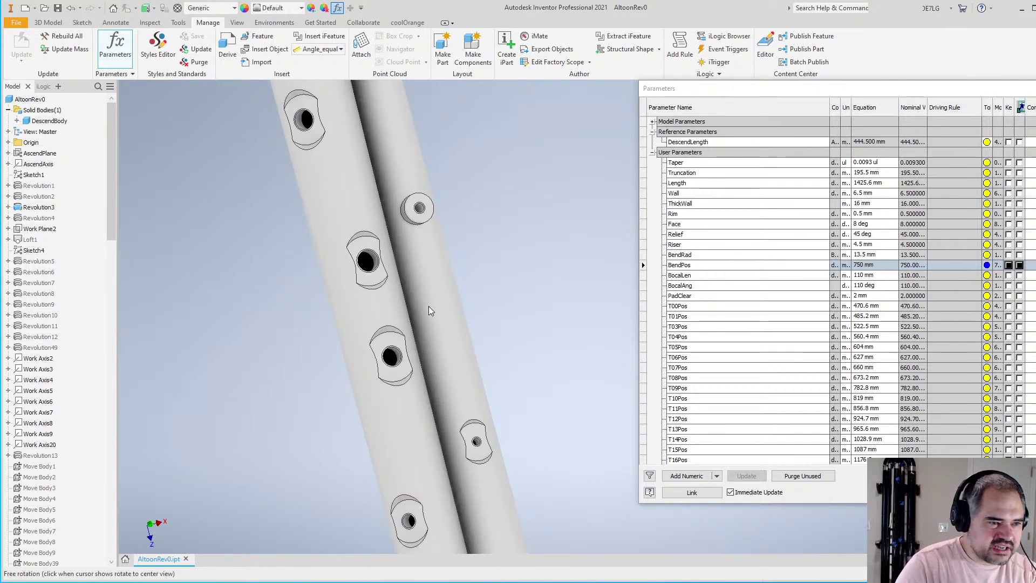
{"action": "left_click_drag", "start_coordinate": [429, 311], "coordinate": [393, 288]}
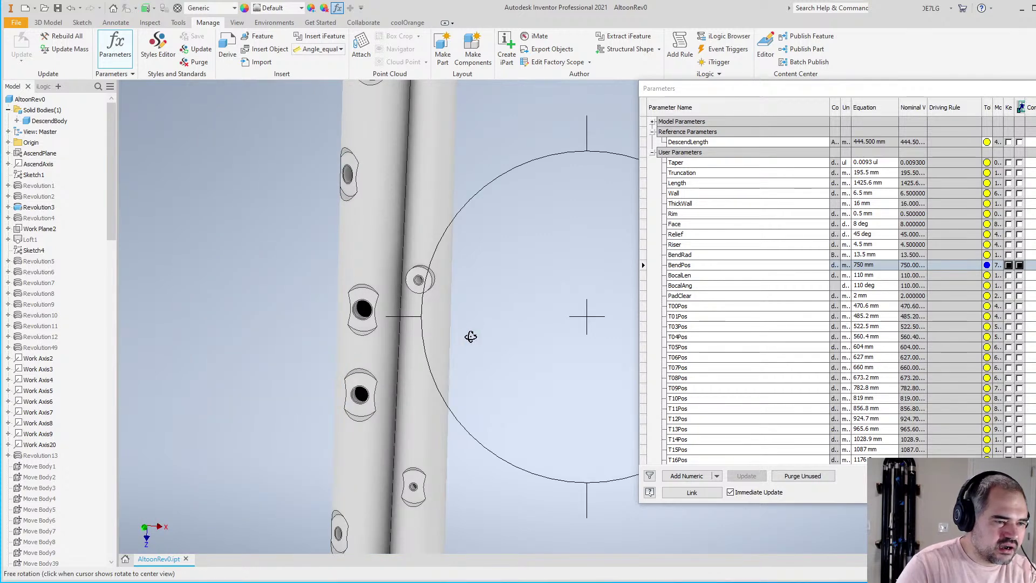
{"action": "left_click_drag", "start_coordinate": [470, 336], "coordinate": [518, 222]}
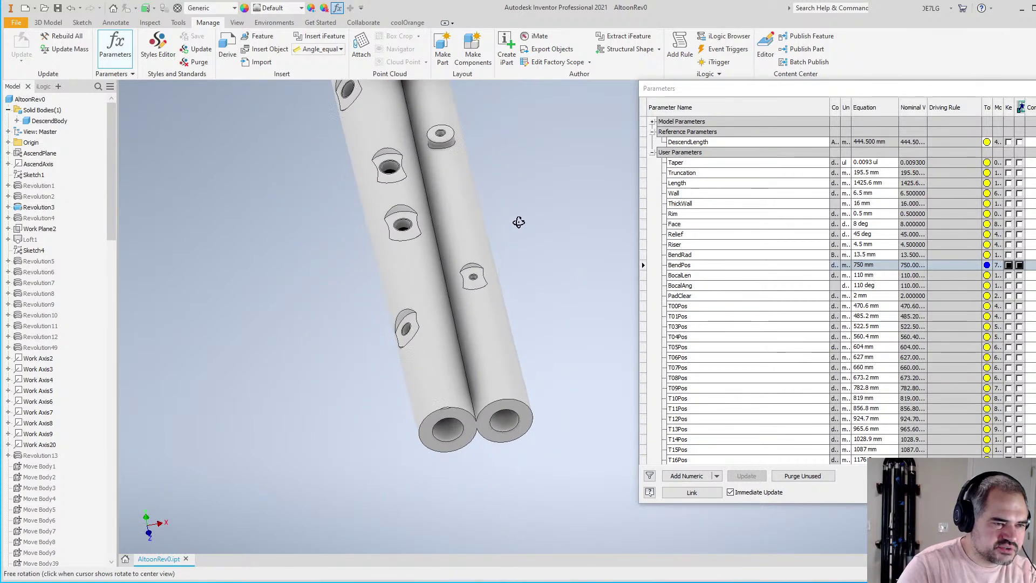
{"action": "scroll", "coordinate": [518, 222], "scroll_direction": "down", "scroll_amount": 6}
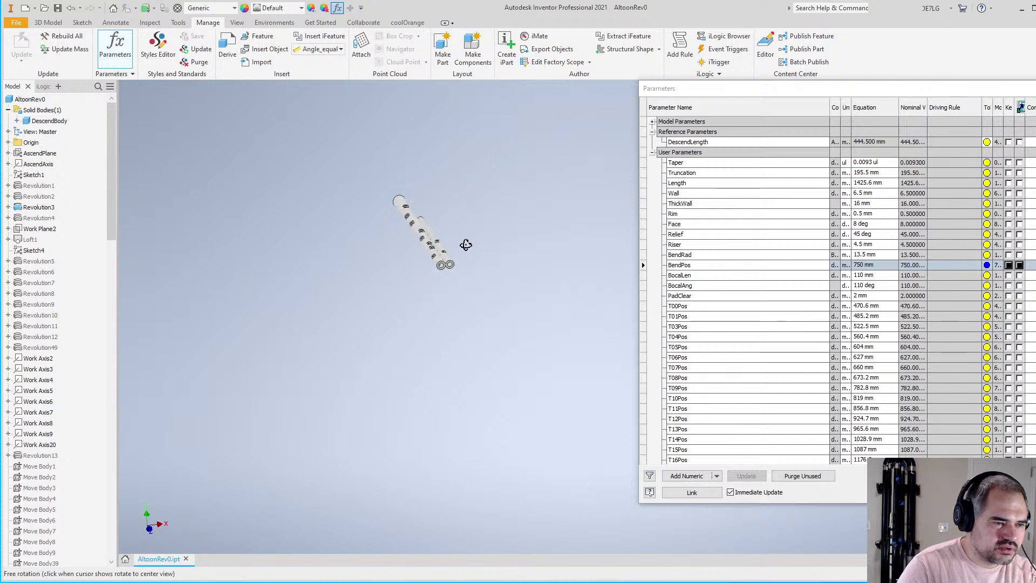
{"action": "left_click_drag", "start_coordinate": [466, 244], "coordinate": [478, 419]}
Inspect the round pad seat on the shorter tube against the neighbouring holes of the longer tube at an oblique angle
{"action": "scroll", "coordinate": [440, 308], "scroll_direction": "up", "scroll_amount": 5}
{"action": "scroll", "coordinate": [441, 308], "scroll_direction": "up", "scroll_amount": 5}
{"action": "scroll", "coordinate": [420, 382], "scroll_direction": "down", "scroll_amount": 5}
{"action": "scroll", "coordinate": [384, 320], "scroll_direction": "up", "scroll_amount": 4}
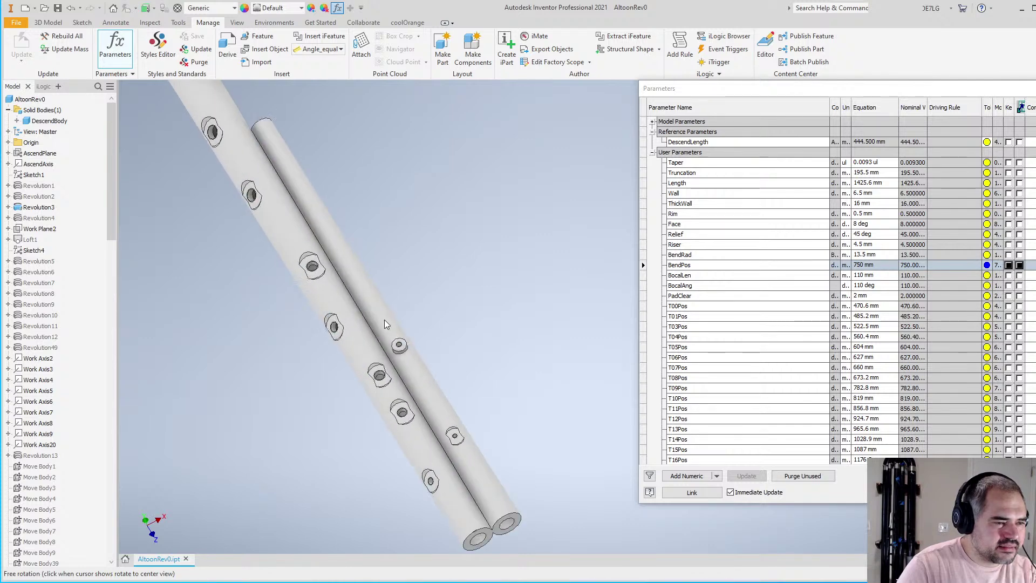
{"action": "scroll", "coordinate": [385, 320], "scroll_direction": "up", "scroll_amount": 2}
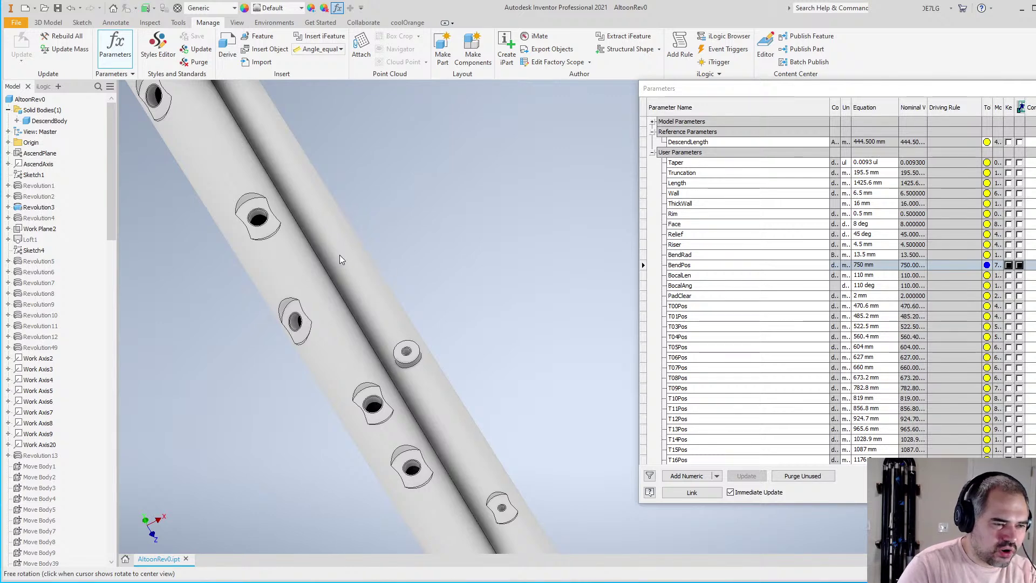
{"action": "left_click_drag", "start_coordinate": [331, 271], "coordinate": [338, 239]}
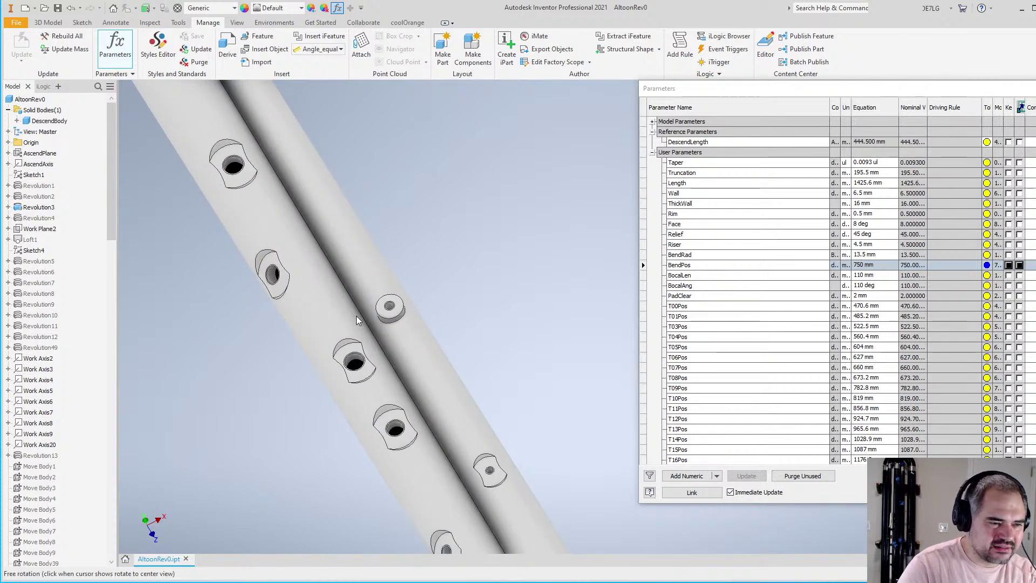
{"action": "left_click", "coordinate": [337, 283]}
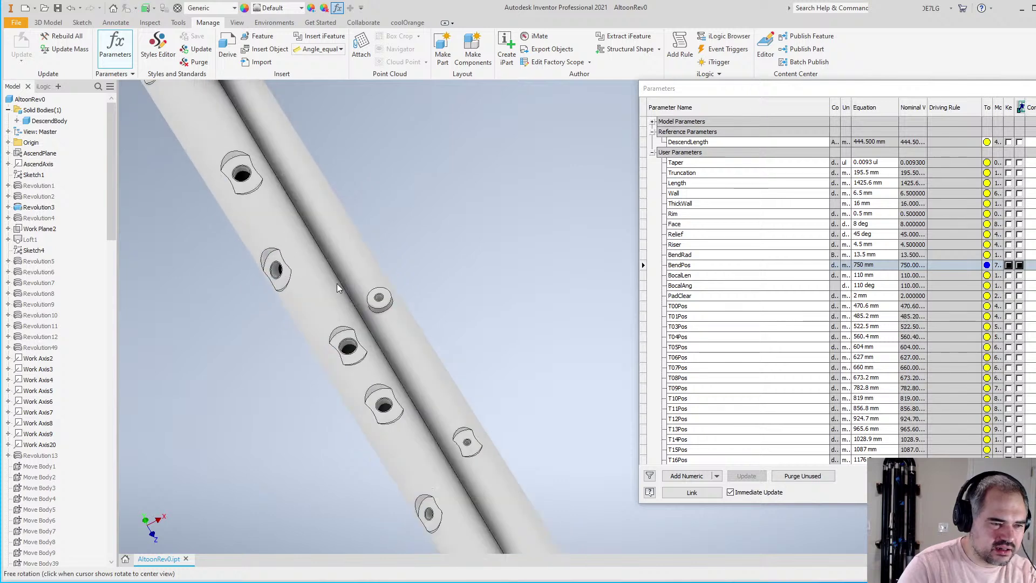
{"action": "left_click_drag", "start_coordinate": [504, 342], "coordinate": [497, 372]}
{"action": "scroll", "coordinate": [497, 372], "scroll_direction": "down", "scroll_amount": 5}
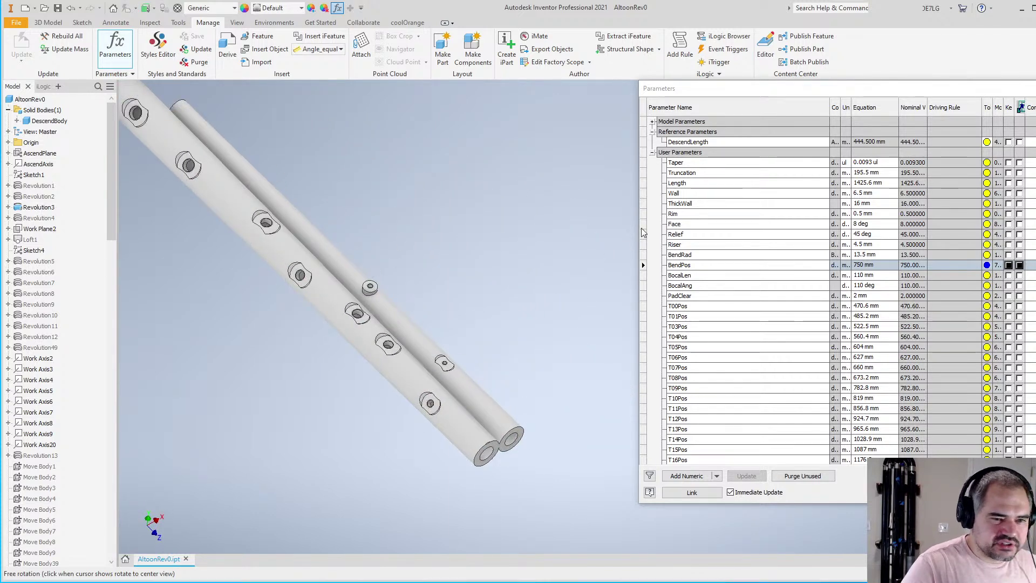
{"action": "left_click", "coordinate": [873, 265]}
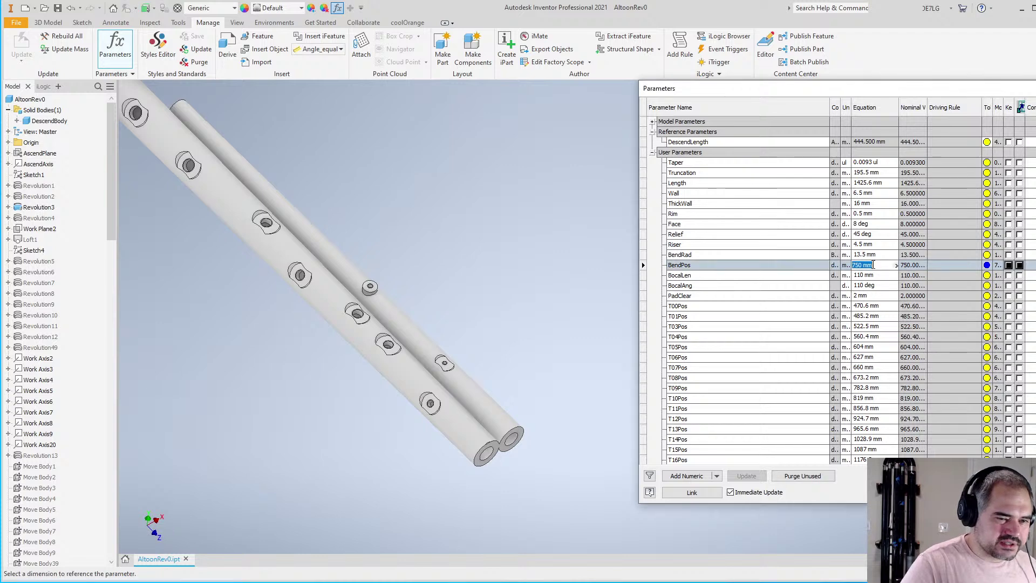
{"action": "left_click", "coordinate": [883, 254]}
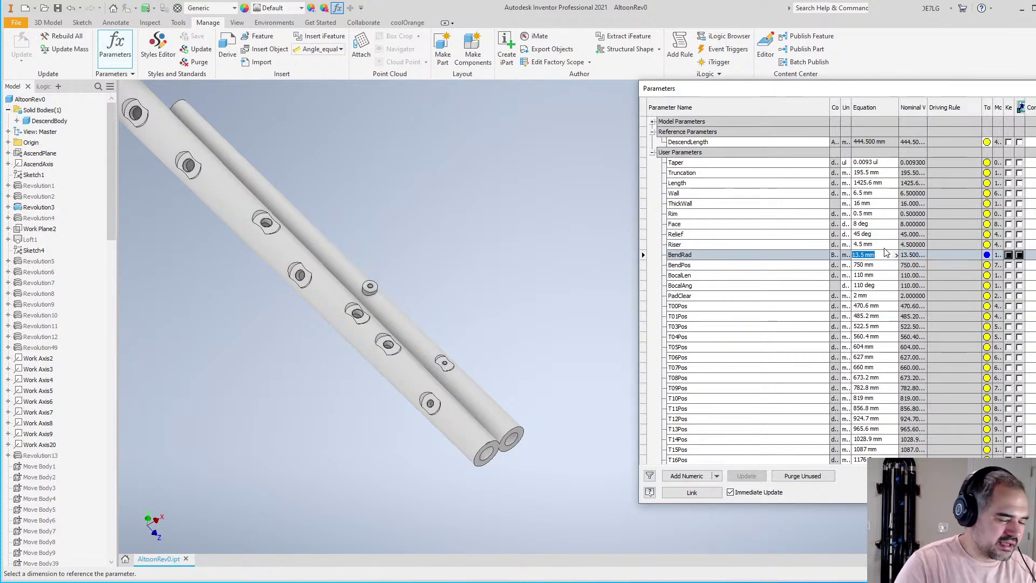
{"action": "key", "text": "Return"}
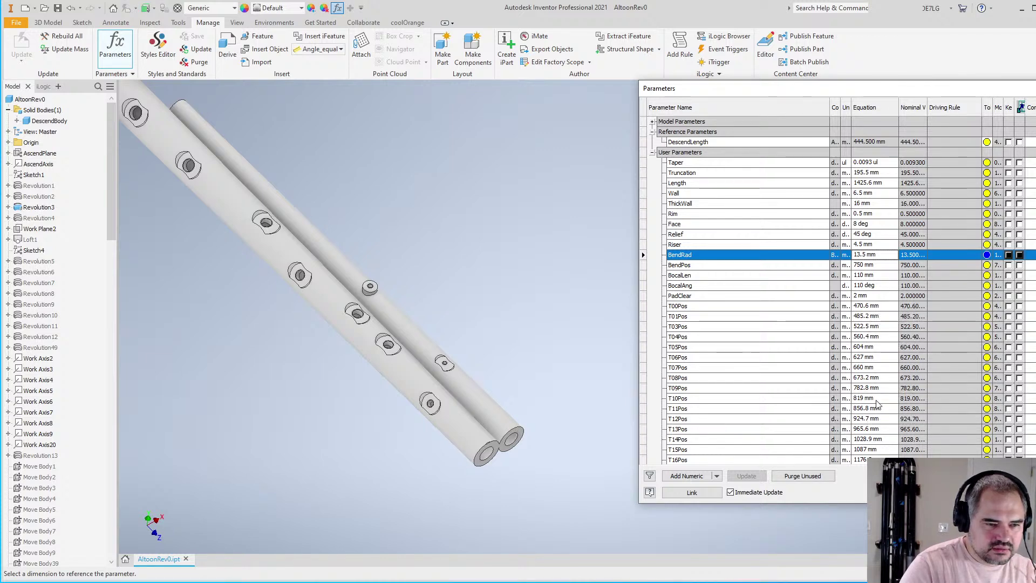
Set the tone hole radius parameter T09Rad to 5 mm
{"action": "scroll", "coordinate": [875, 313], "scroll_direction": "down", "scroll_amount": 2}
{"action": "scroll", "coordinate": [874, 348], "scroll_direction": "down", "scroll_amount": 7}
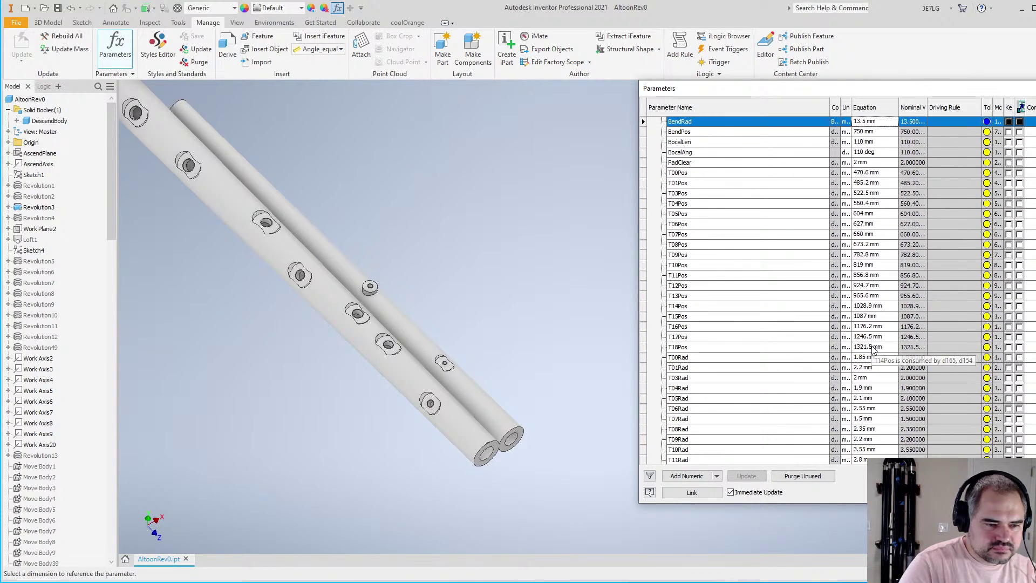
{"action": "scroll", "coordinate": [872, 349], "scroll_direction": "down", "scroll_amount": 1}
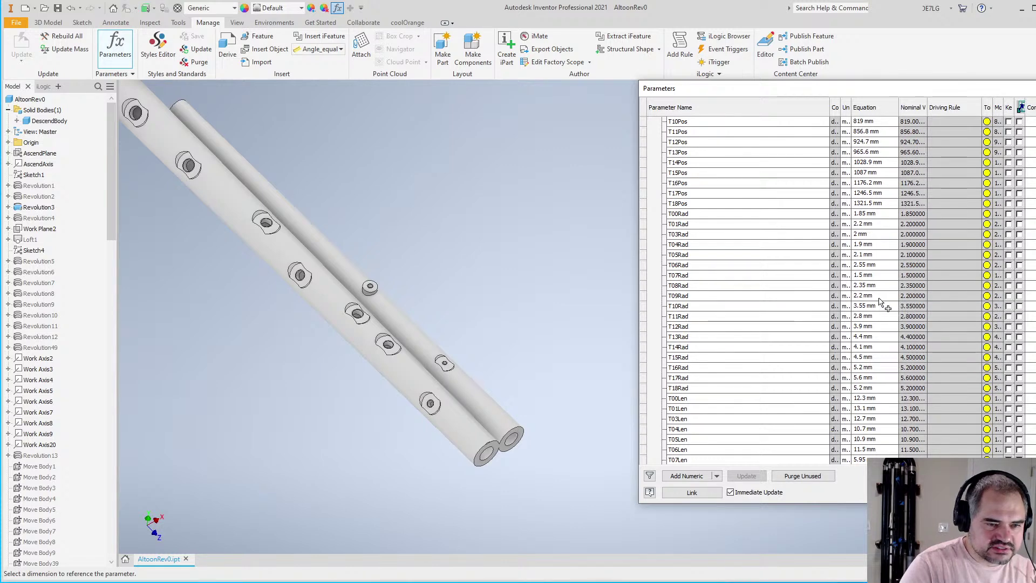
{"action": "left_click", "coordinate": [880, 296]}
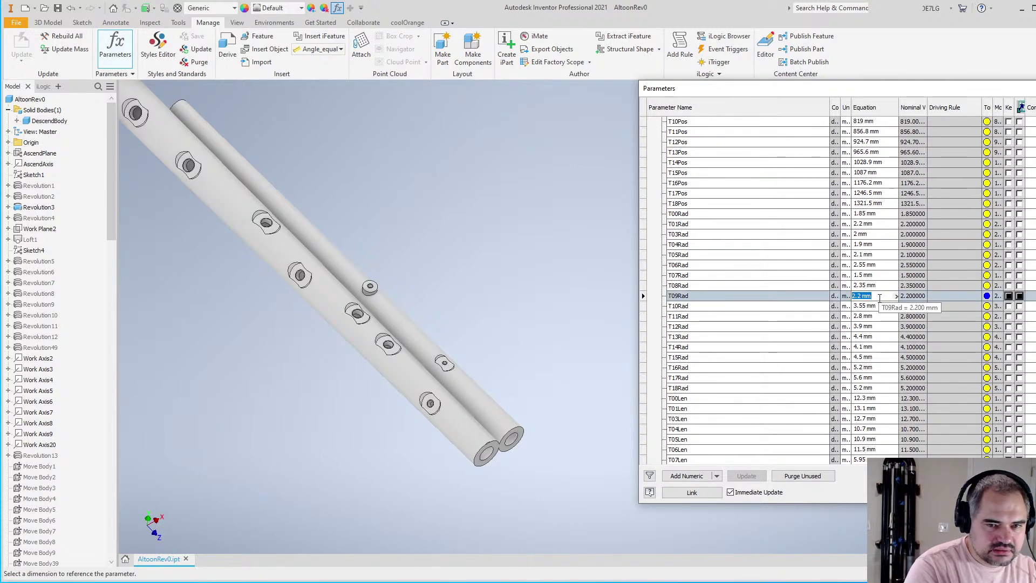
{"action": "type", "text": "5"}
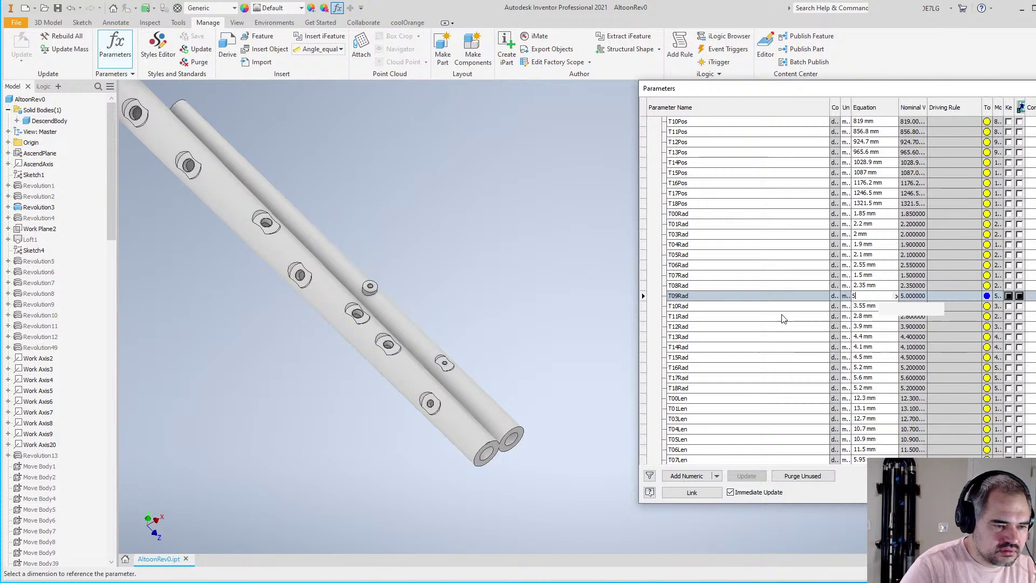
{"action": "key", "text": "Return"}
{"action": "scroll", "coordinate": [529, 424], "scroll_direction": "down", "scroll_amount": 4}
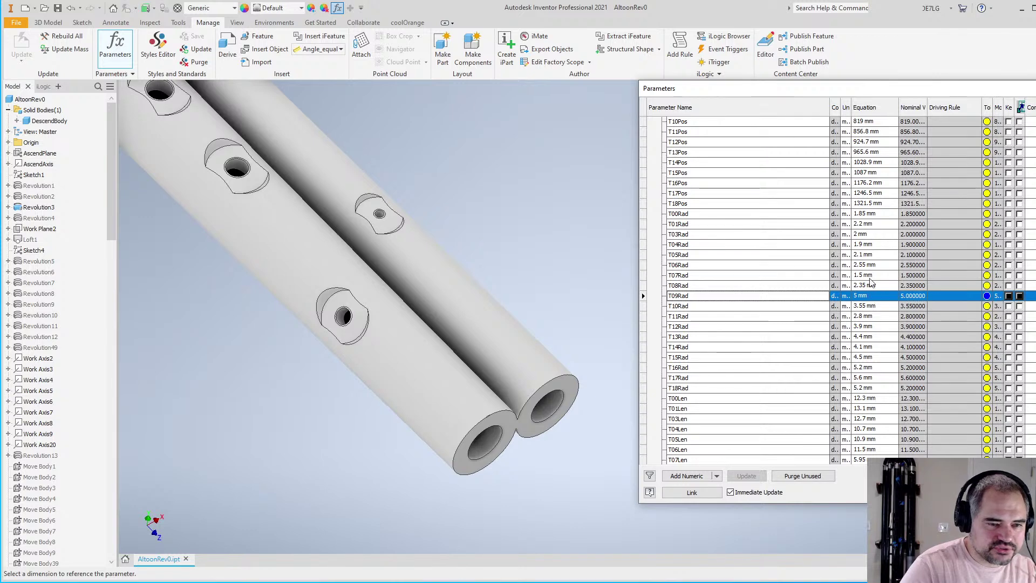
Shift tone hole T09 along the bore by setting T09Pos to 782.8 mm + 5 mm
{"action": "scroll", "coordinate": [872, 237], "scroll_direction": "up", "scroll_amount": 1}
{"action": "scroll", "coordinate": [871, 236], "scroll_direction": "up", "scroll_amount": 1}
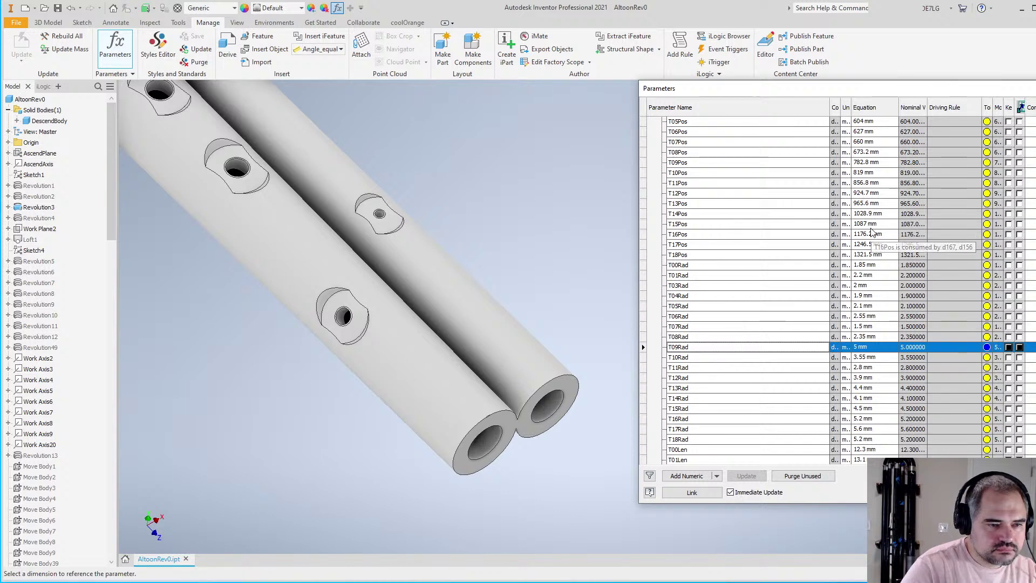
{"action": "scroll", "coordinate": [873, 221], "scroll_direction": "up", "scroll_amount": 1}
{"action": "left_click", "coordinate": [881, 193]}
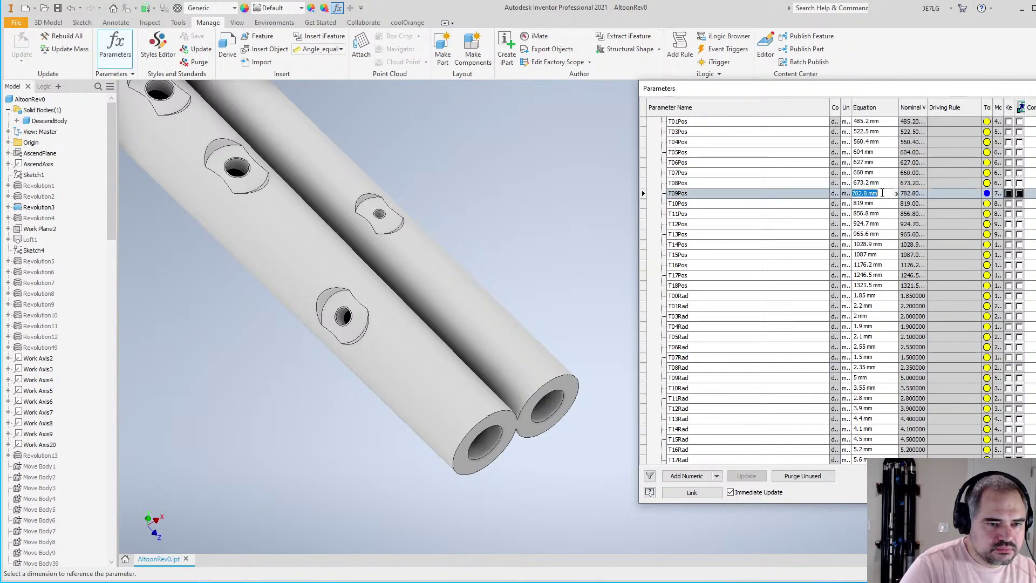
{"action": "type", "text": "+ 5 mm"}
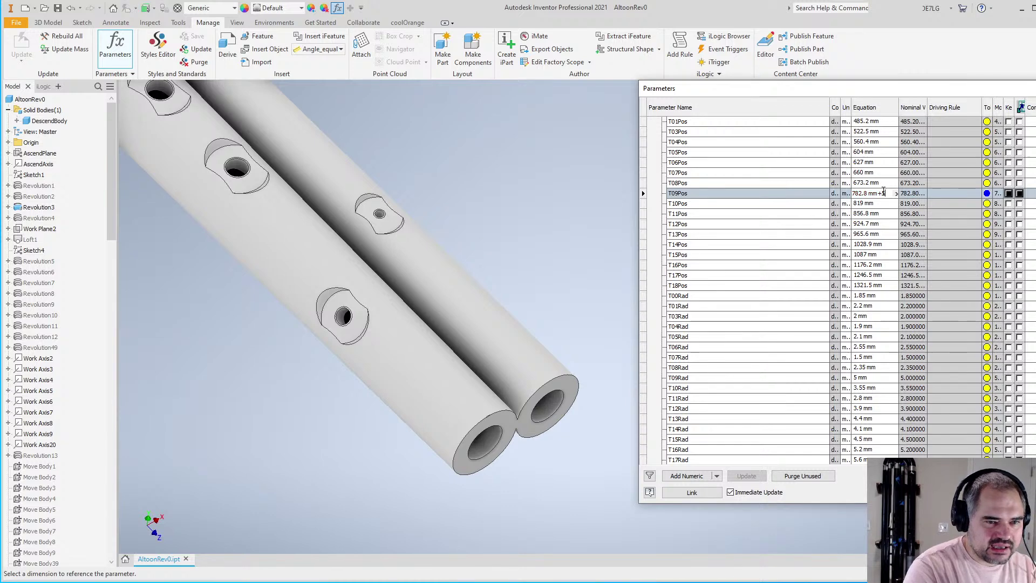
{"action": "key", "text": "Return"}
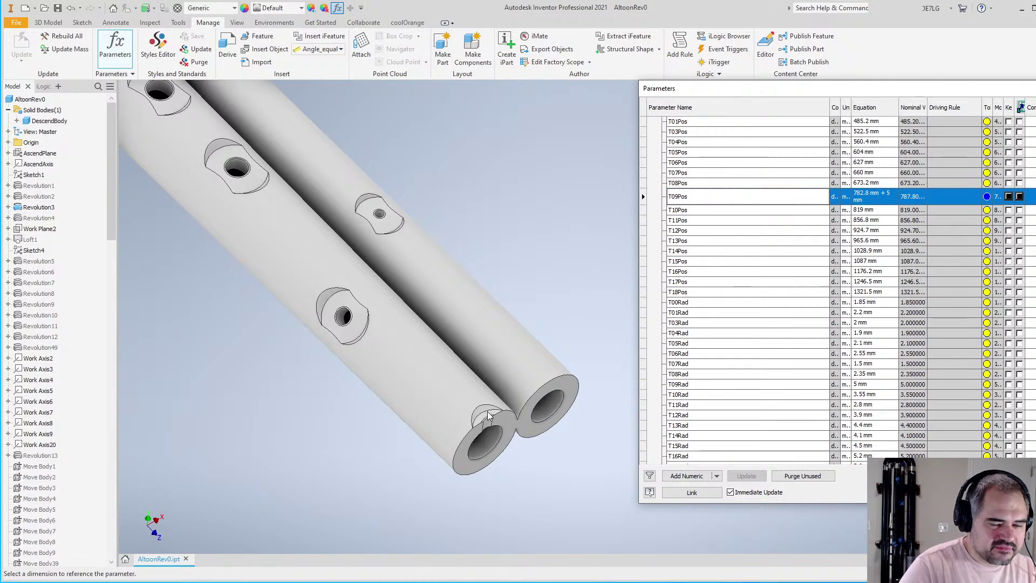
{"action": "scroll", "coordinate": [475, 472], "scroll_direction": "down", "scroll_amount": 5}
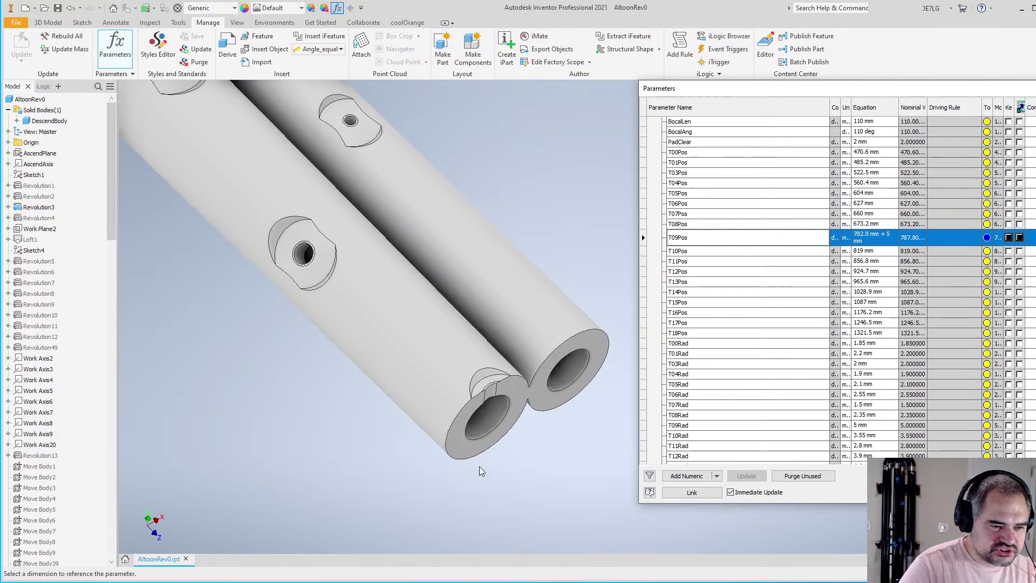
Set the bend position parameter BendPos to 745 mm
{"action": "scroll", "coordinate": [884, 254], "scroll_direction": "up", "scroll_amount": 1}
{"action": "scroll", "coordinate": [884, 254], "scroll_direction": "up", "scroll_amount": 4}
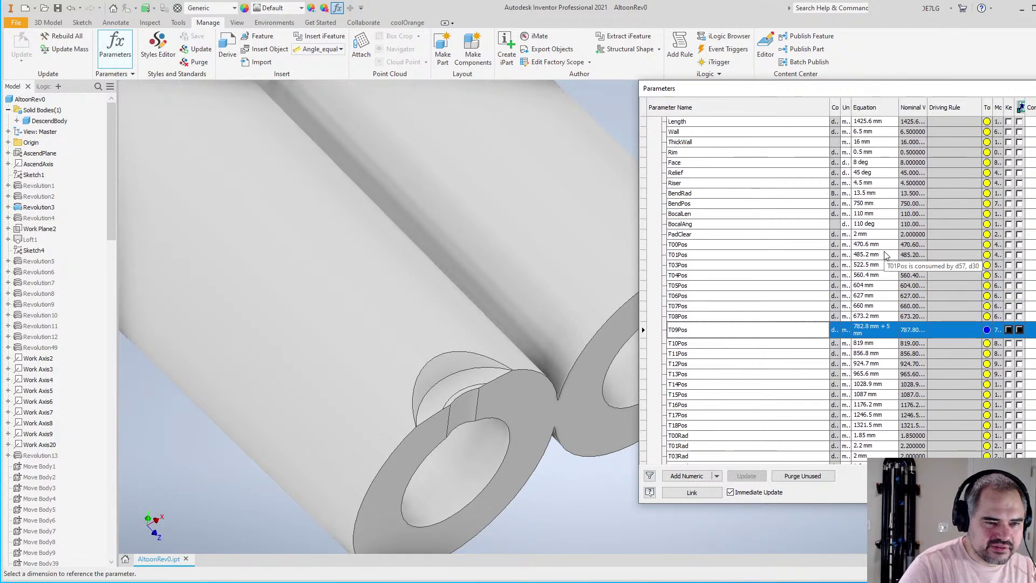
{"action": "scroll", "coordinate": [884, 256], "scroll_direction": "down", "scroll_amount": 2}
{"action": "scroll", "coordinate": [883, 257], "scroll_direction": "up", "scroll_amount": 2}
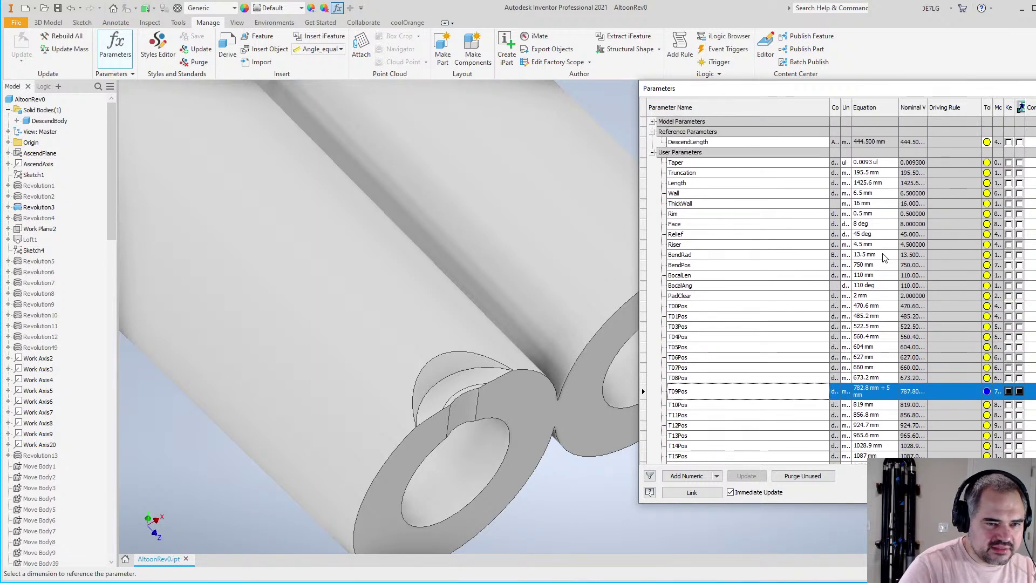
{"action": "left_click", "coordinate": [873, 267]}
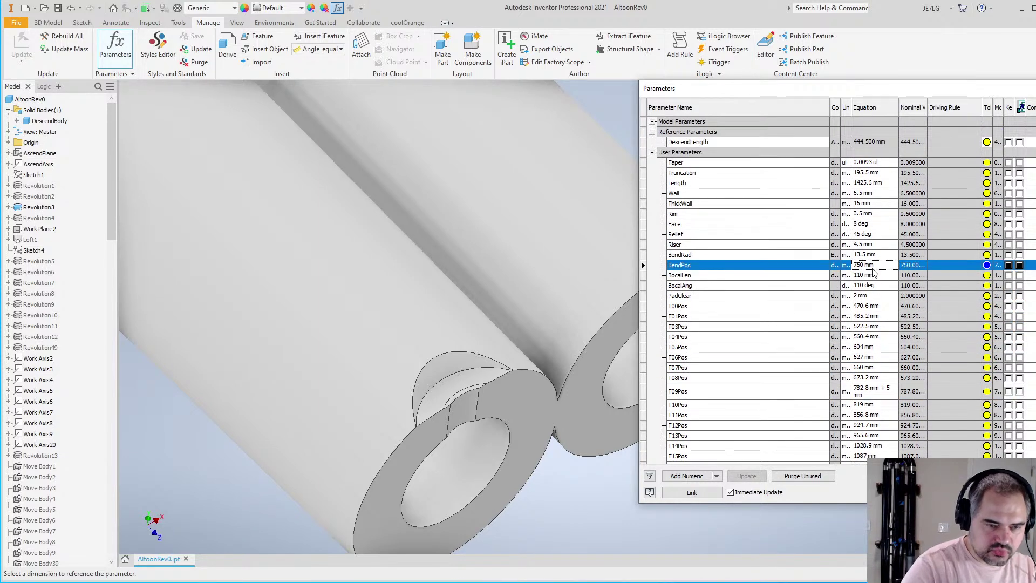
{"action": "left_click", "coordinate": [872, 266]}
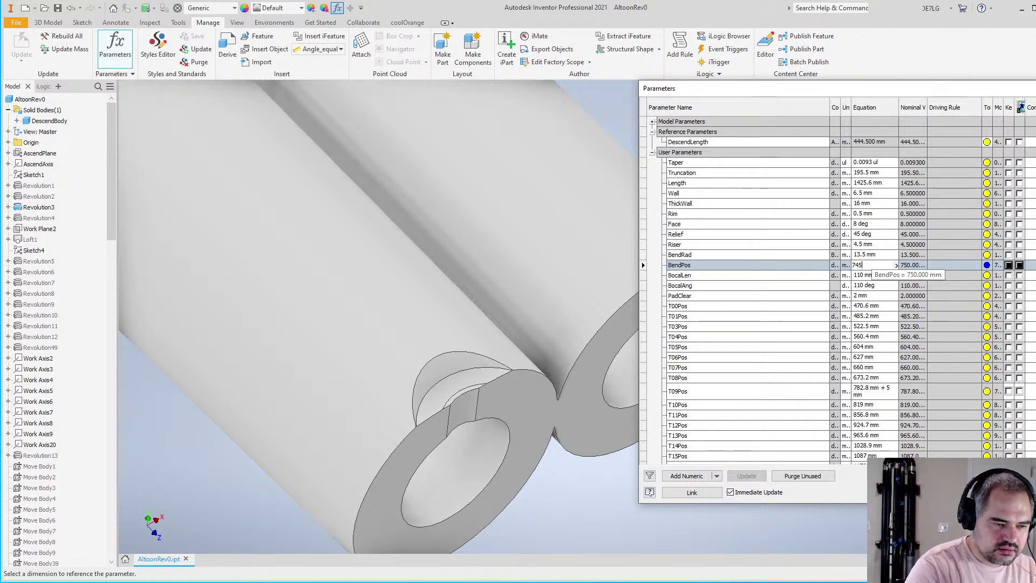
{"action": "type", "text": "745"}
Examine up close how tone hole T09 cuts into the open end of its tube
{"action": "scroll", "coordinate": [419, 368], "scroll_direction": "up", "scroll_amount": 3}
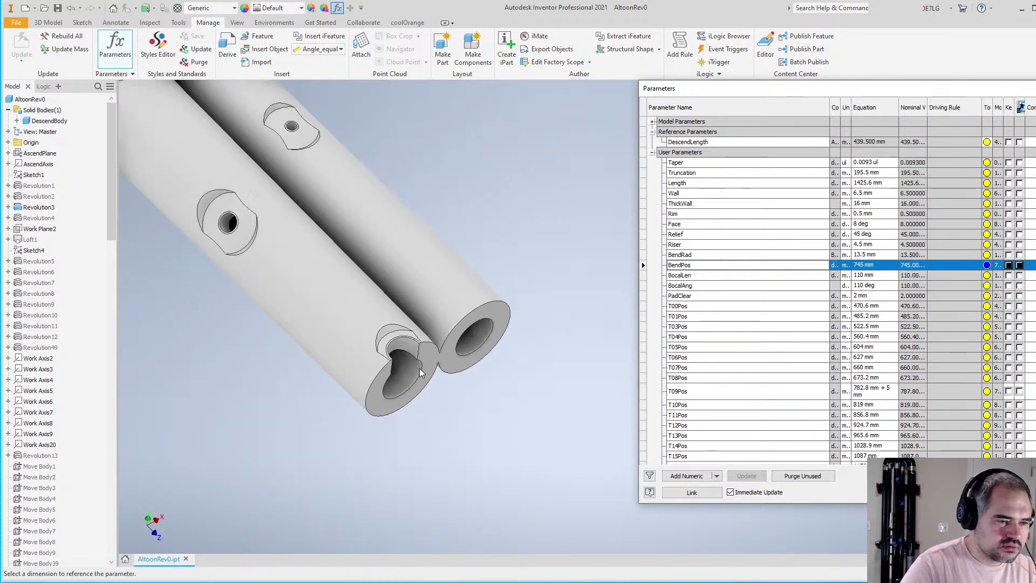
{"action": "scroll", "coordinate": [418, 370], "scroll_direction": "down", "scroll_amount": 3}
{"action": "scroll", "coordinate": [419, 359], "scroll_direction": "down", "scroll_amount": 3}
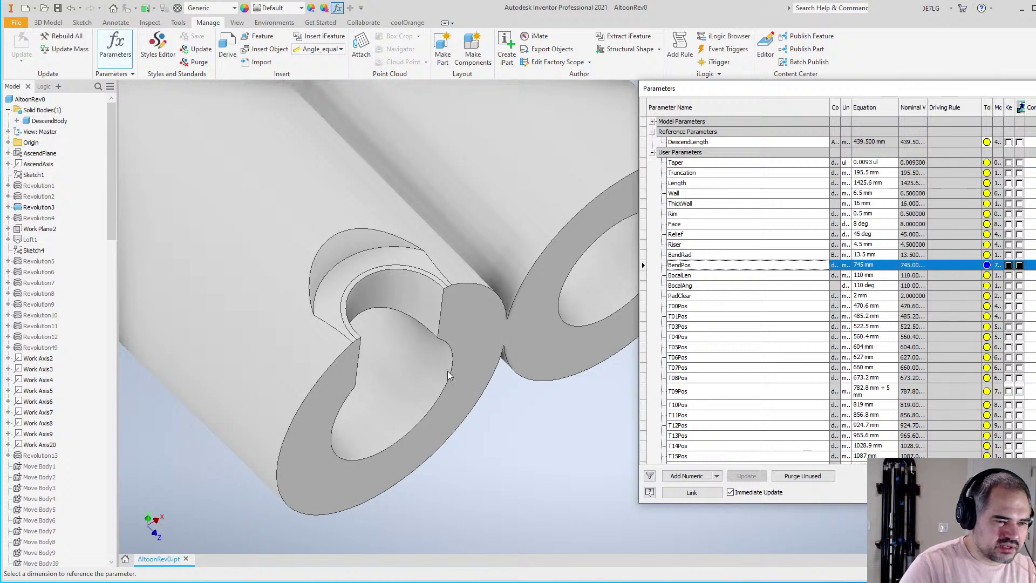
{"action": "scroll", "coordinate": [448, 371], "scroll_direction": "up", "scroll_amount": 5}
{"action": "scroll", "coordinate": [437, 369], "scroll_direction": "down", "scroll_amount": 4}
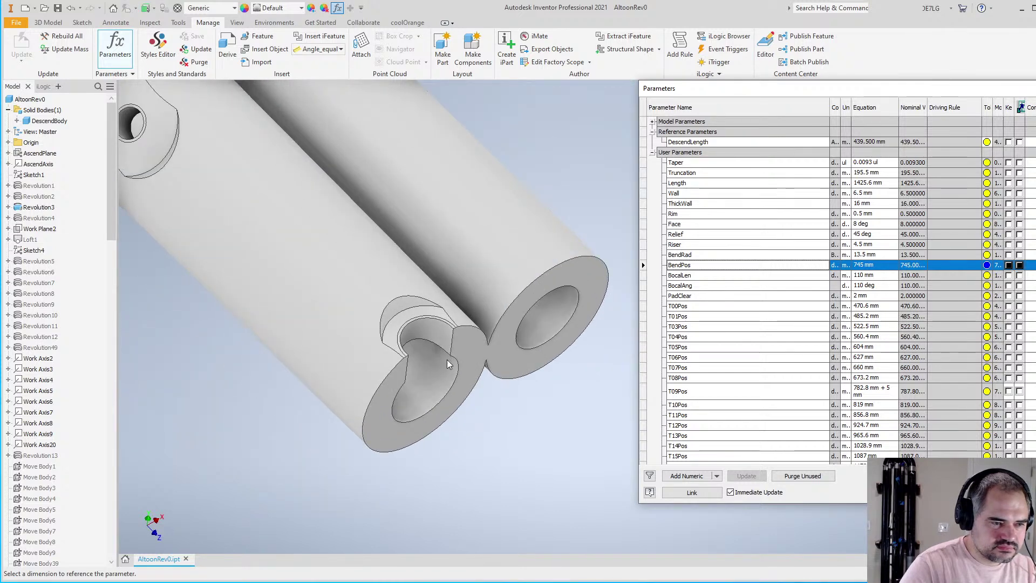
{"action": "scroll", "coordinate": [447, 366], "scroll_direction": "up", "scroll_amount": 3}
Reduce the radius of tone hole T09 by setting T09Rad to 1.9 mm
{"action": "scroll", "coordinate": [860, 296], "scroll_direction": "down", "scroll_amount": 2}
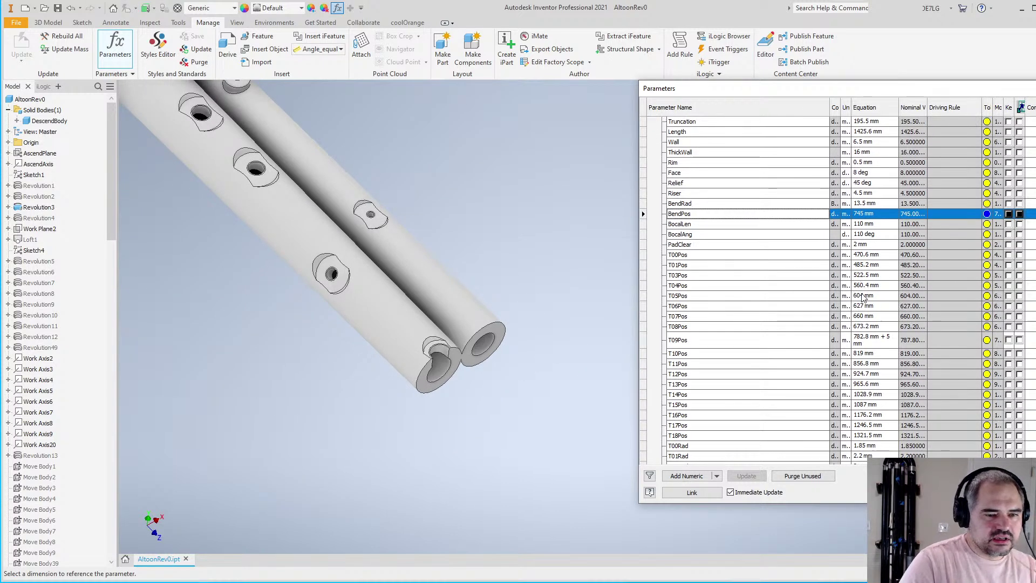
{"action": "scroll", "coordinate": [866, 294], "scroll_direction": "down", "scroll_amount": 3}
{"action": "scroll", "coordinate": [885, 313], "scroll_direction": "down", "scroll_amount": 3}
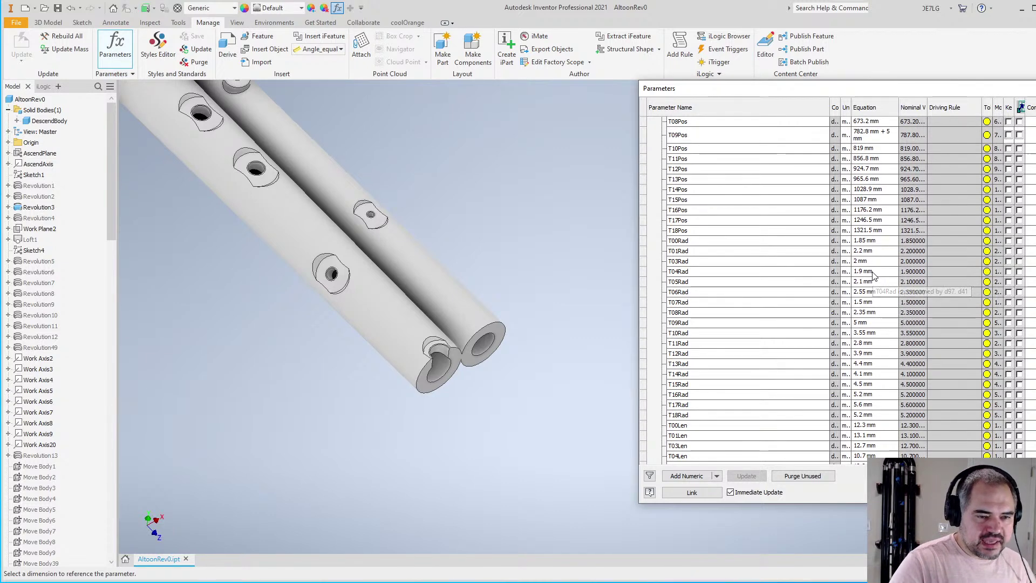
{"action": "left_click", "coordinate": [875, 322]}
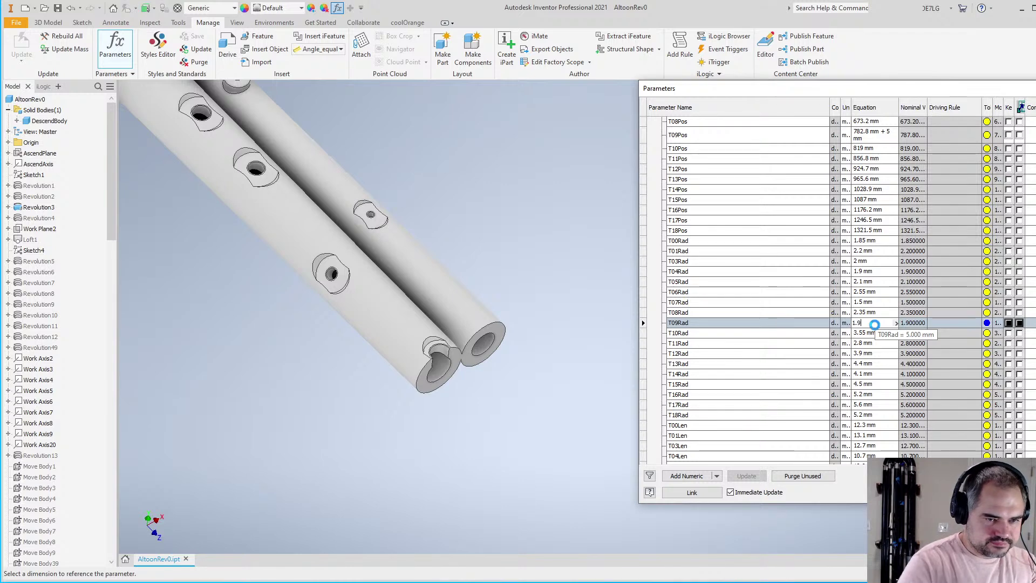
{"action": "key", "text": "Return"}
{"action": "scroll", "coordinate": [456, 356], "scroll_direction": "down", "scroll_amount": 8}
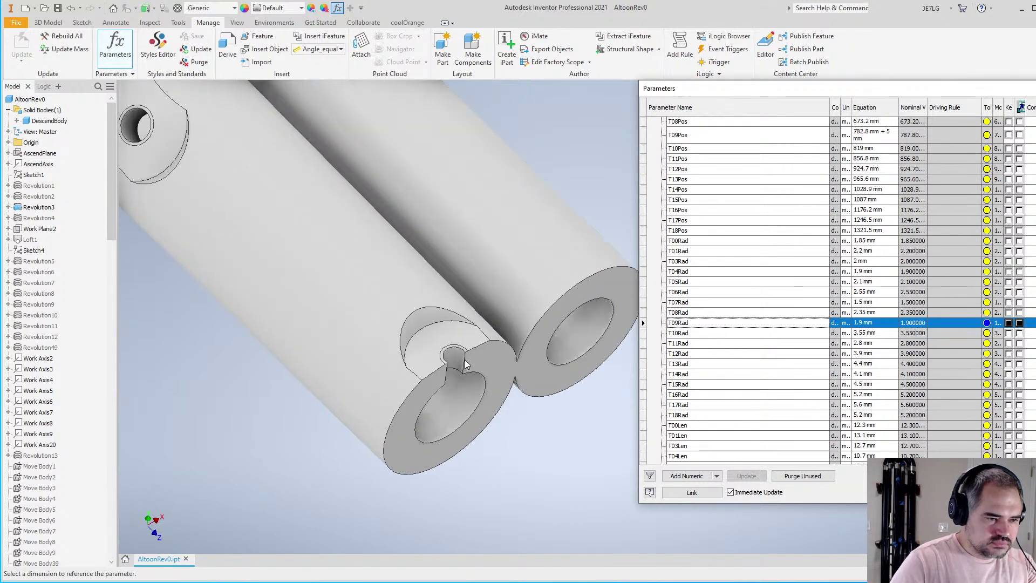
{"action": "scroll", "coordinate": [455, 357], "scroll_direction": "up", "scroll_amount": 10}
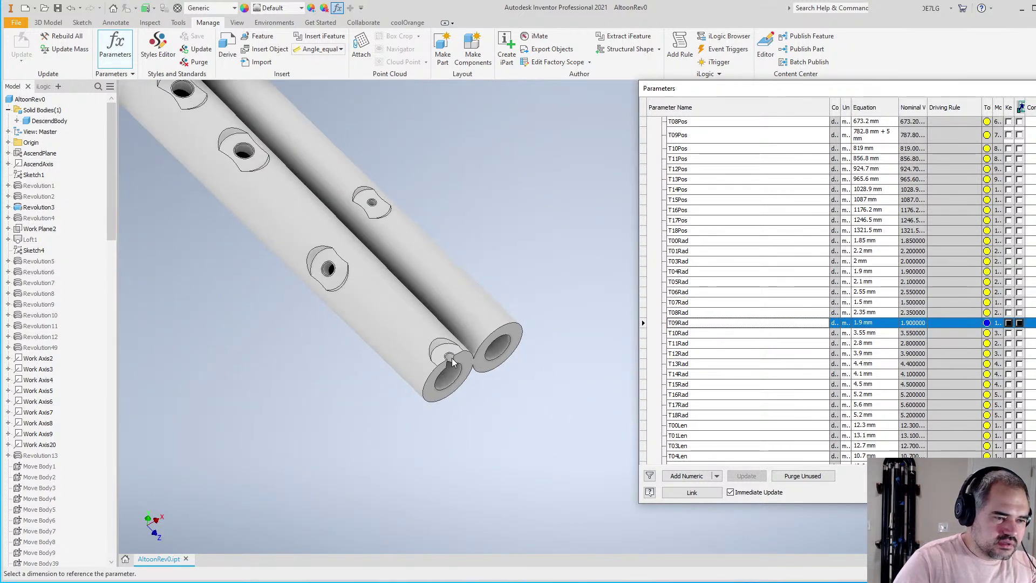
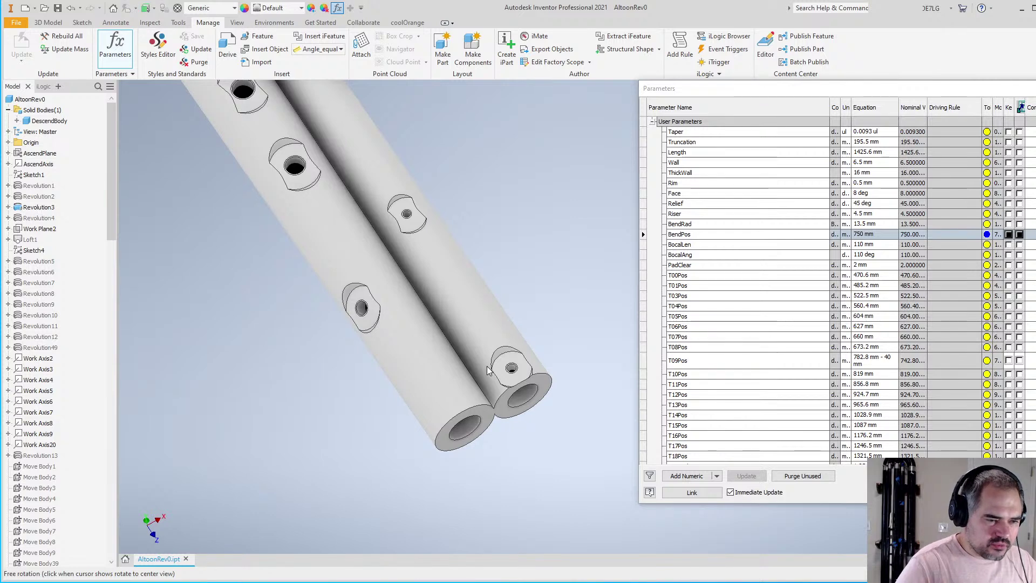
Set the roll angle of tone hole T09, T09Roll, to 20 deg
{"action": "scroll", "coordinate": [505, 380], "scroll_direction": "up", "scroll_amount": 2}
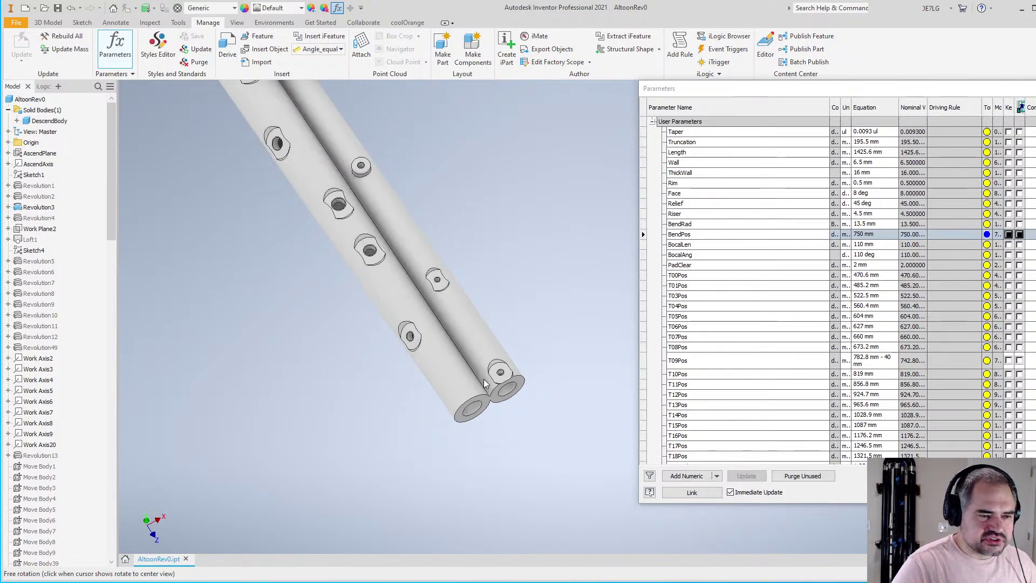
{"action": "key", "text": "F4"}
{"action": "left_click_drag", "start_coordinate": [604, 357], "coordinate": [461, 382]}
{"action": "left_click_drag", "start_coordinate": [569, 343], "coordinate": [515, 324]}
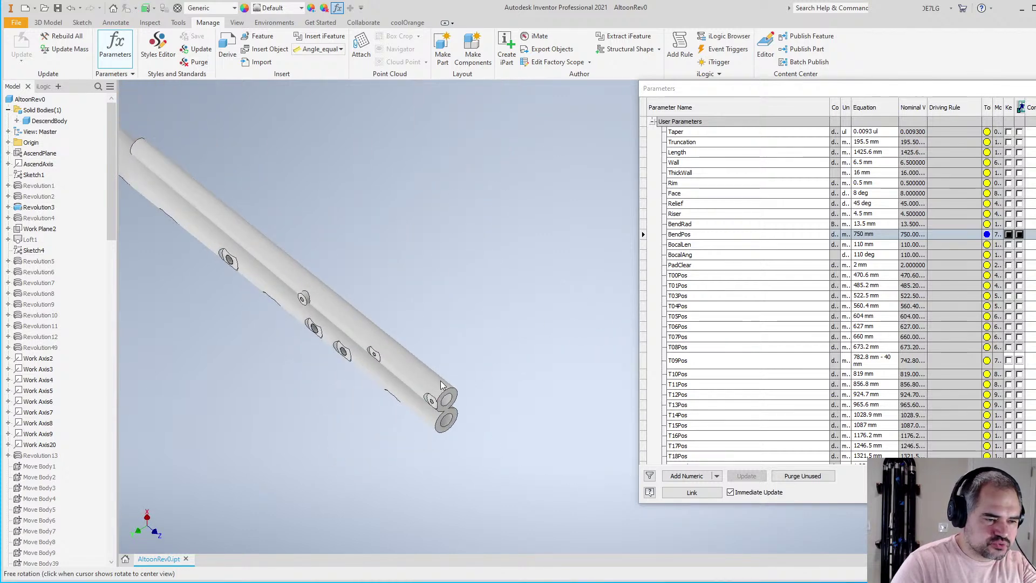
{"action": "left_click_drag", "start_coordinate": [487, 381], "coordinate": [412, 410]}
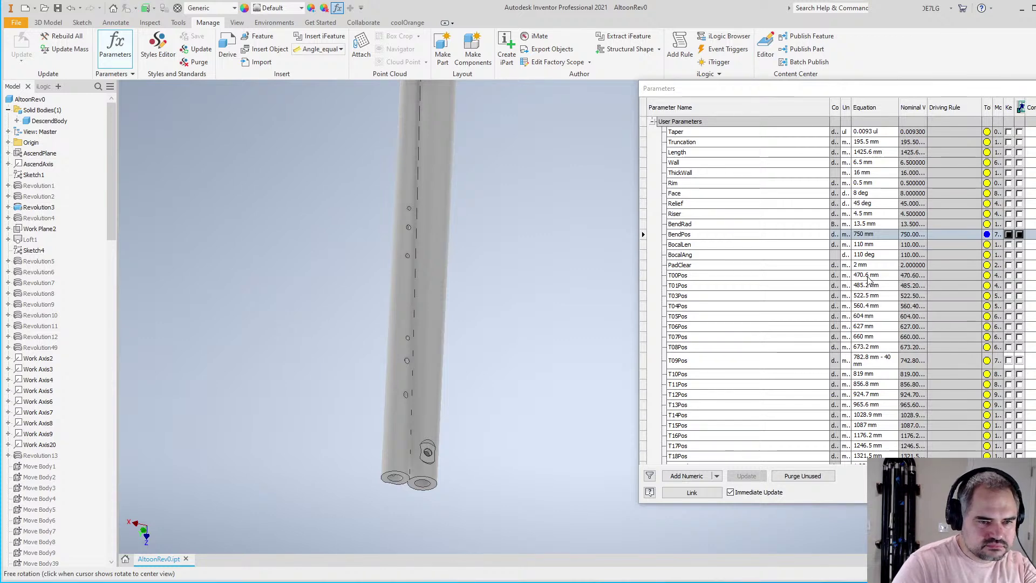
{"action": "scroll", "coordinate": [872, 337], "scroll_direction": "down", "scroll_amount": 6}
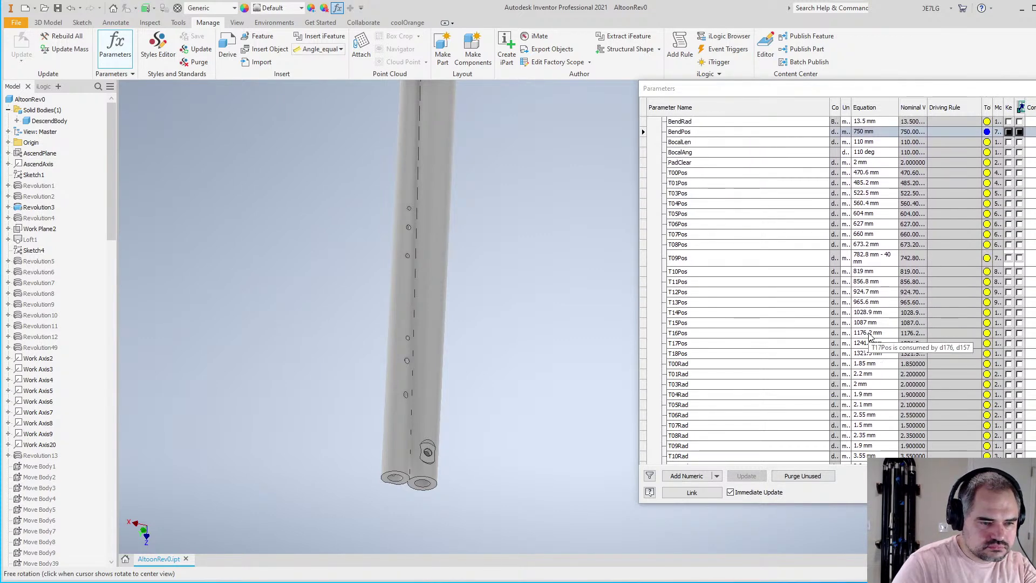
{"action": "scroll", "coordinate": [872, 340], "scroll_direction": "down", "scroll_amount": 7}
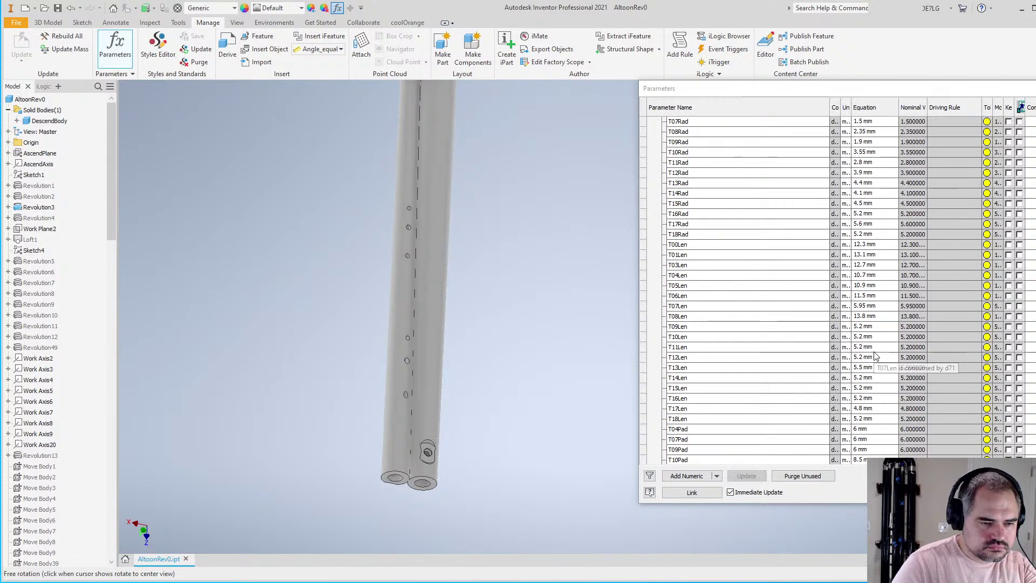
{"action": "scroll", "coordinate": [876, 350], "scroll_direction": "down", "scroll_amount": 10}
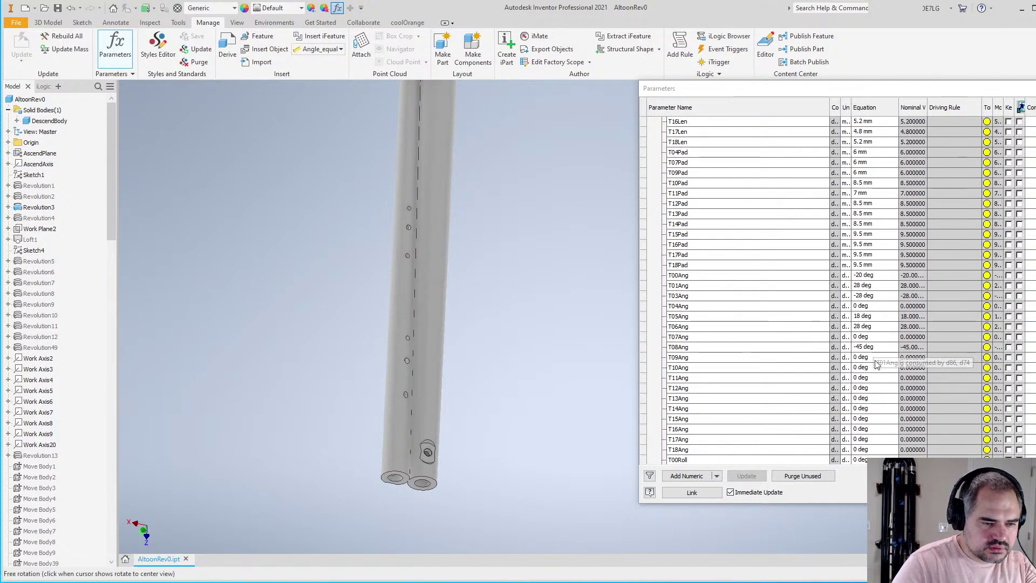
{"action": "scroll", "coordinate": [876, 361], "scroll_direction": "down", "scroll_amount": 4}
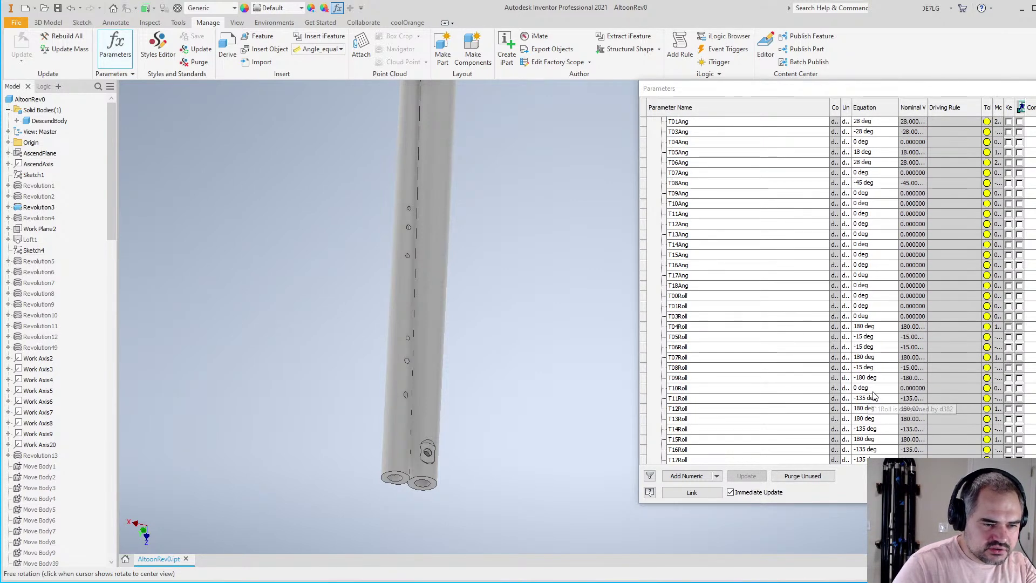
{"action": "left_click", "coordinate": [875, 377]}
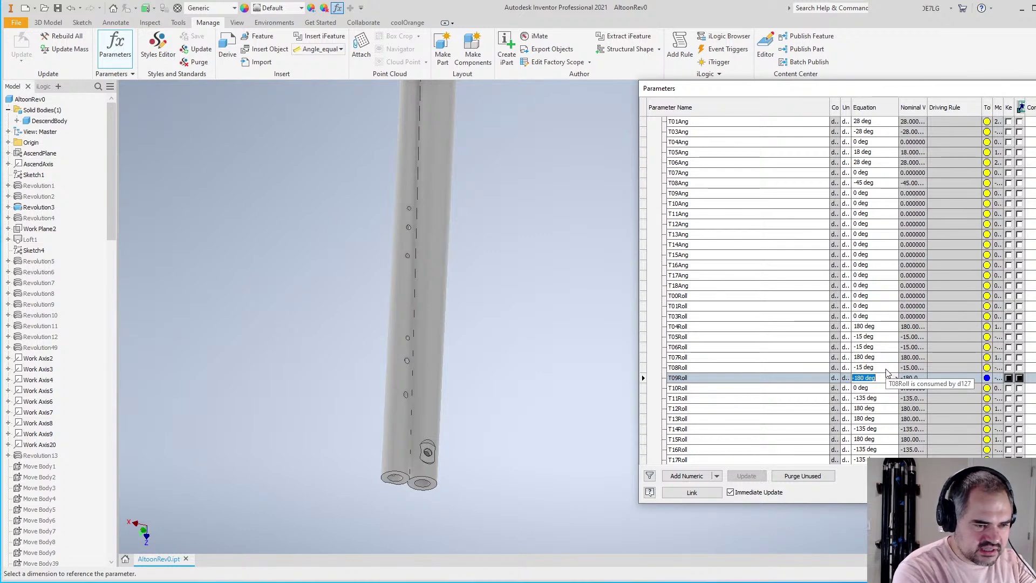
{"action": "type", "text": "20"}
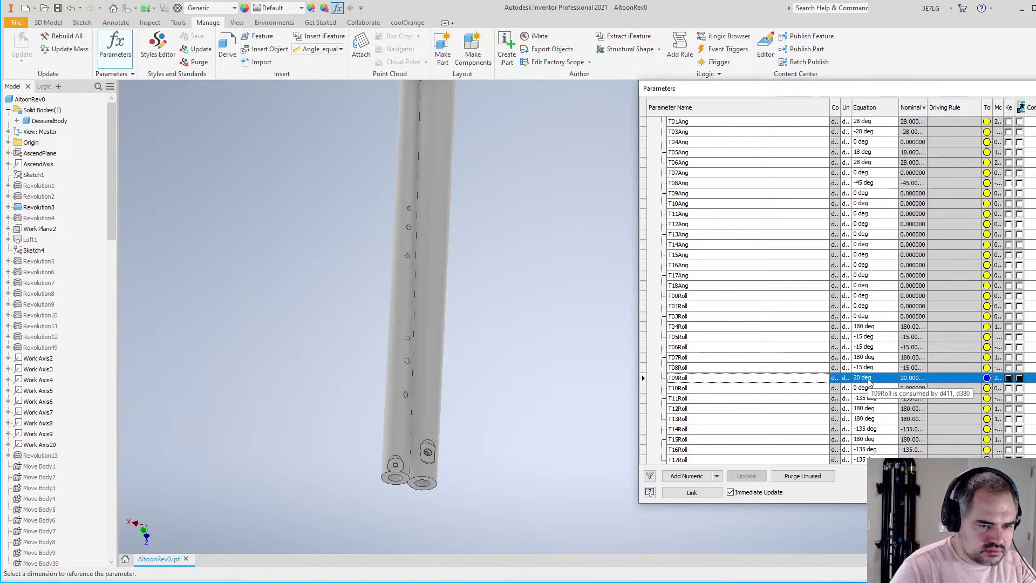
Examine the joined tubes as a whole and the row of tone holes leading down to their open ends
{"action": "scroll", "coordinate": [469, 389], "scroll_direction": "up", "scroll_amount": 3}
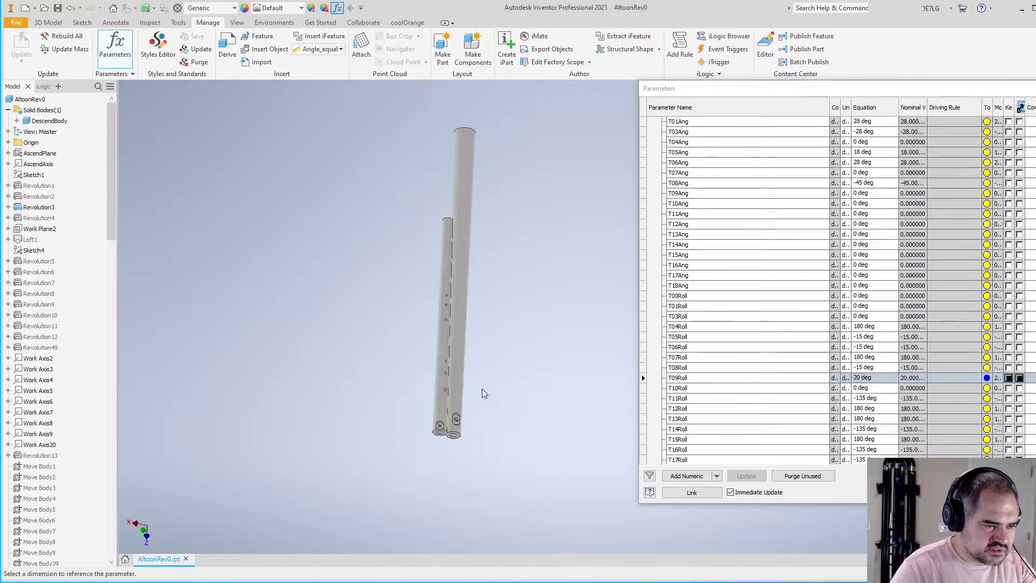
{"action": "key", "text": "F4"}
{"action": "left_click_drag", "start_coordinate": [539, 352], "coordinate": [609, 306]}
{"action": "scroll", "coordinate": [539, 353], "scroll_direction": "down", "scroll_amount": 3}
{"action": "scroll", "coordinate": [534, 322], "scroll_direction": "up", "scroll_amount": 3}
{"action": "scroll", "coordinate": [609, 306], "scroll_direction": "up", "scroll_amount": 3}
{"action": "scroll", "coordinate": [617, 358], "scroll_direction": "down", "scroll_amount": 3}
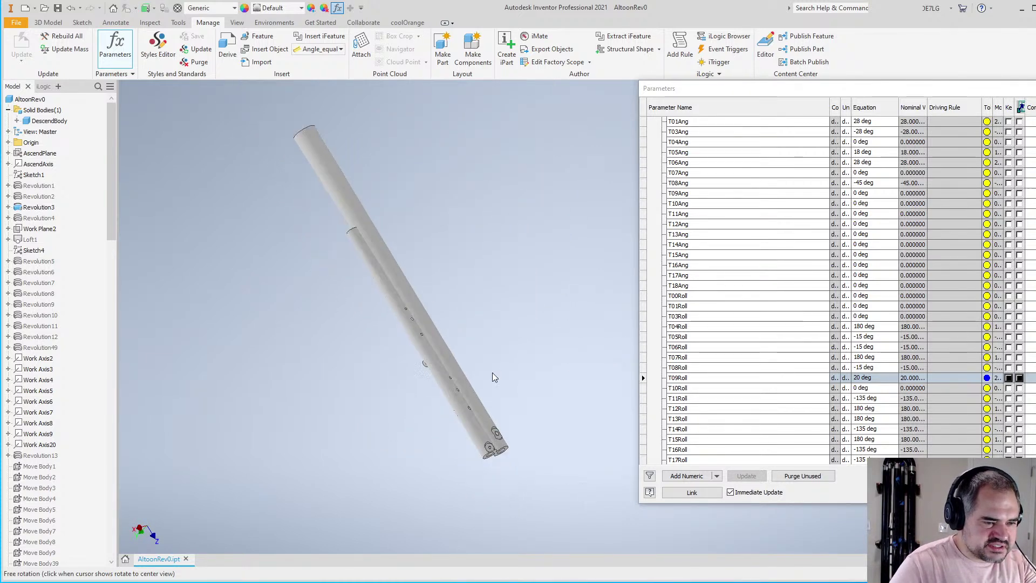
{"action": "scroll", "coordinate": [490, 377], "scroll_direction": "up", "scroll_amount": 3}
{"action": "scroll", "coordinate": [486, 377], "scroll_direction": "down", "scroll_amount": 2}
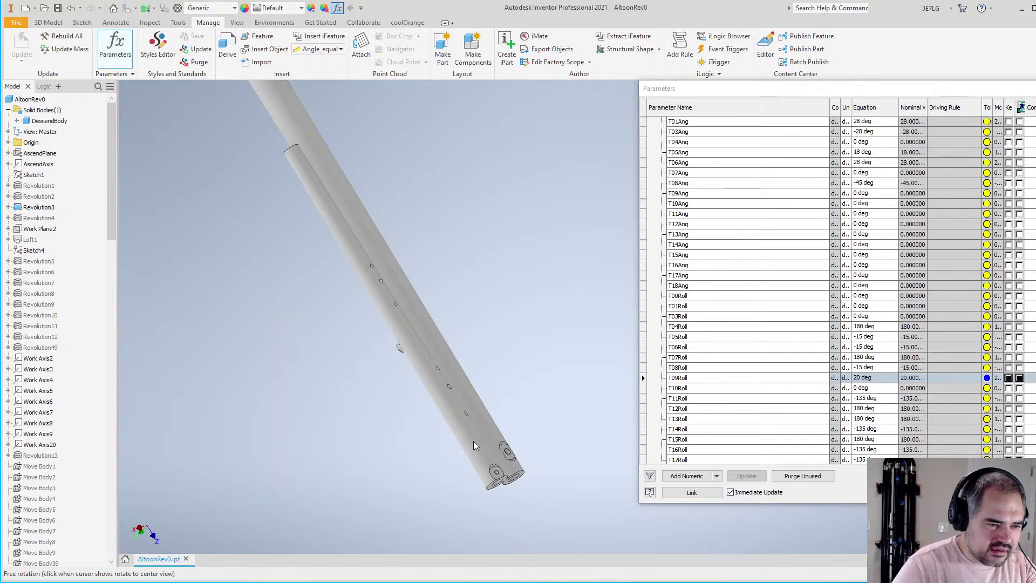
{"action": "scroll", "coordinate": [484, 478], "scroll_direction": "up", "scroll_amount": 2}
{"action": "scroll", "coordinate": [495, 458], "scroll_direction": "up", "scroll_amount": 1}
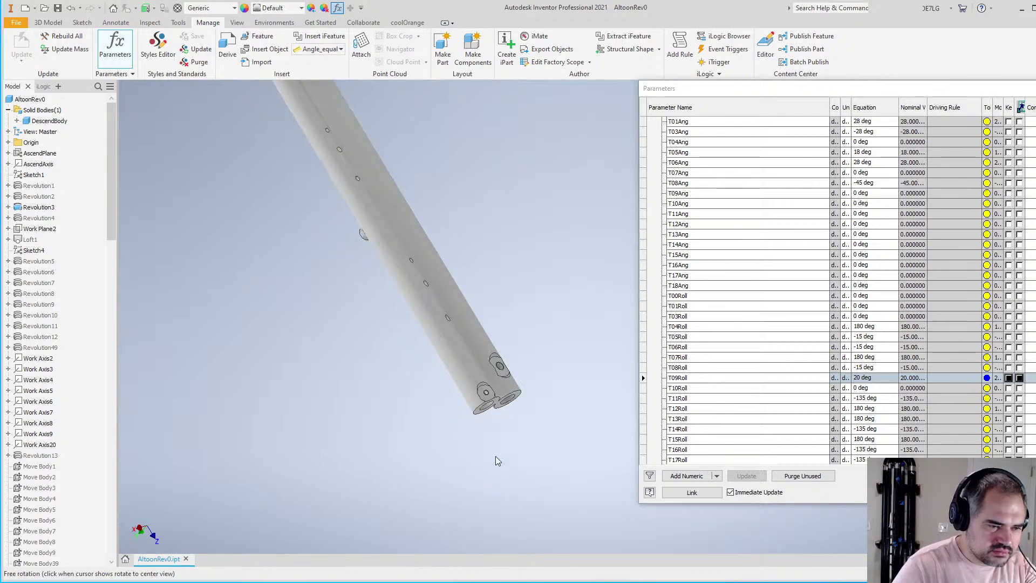
Examine the tone holes on the opposite side of the joined tubes, including their spacing and the two end faces
{"action": "left_click_drag", "start_coordinate": [493, 412], "coordinate": [590, 293]}
{"action": "scroll", "coordinate": [542, 276], "scroll_direction": "up", "scroll_amount": 5}
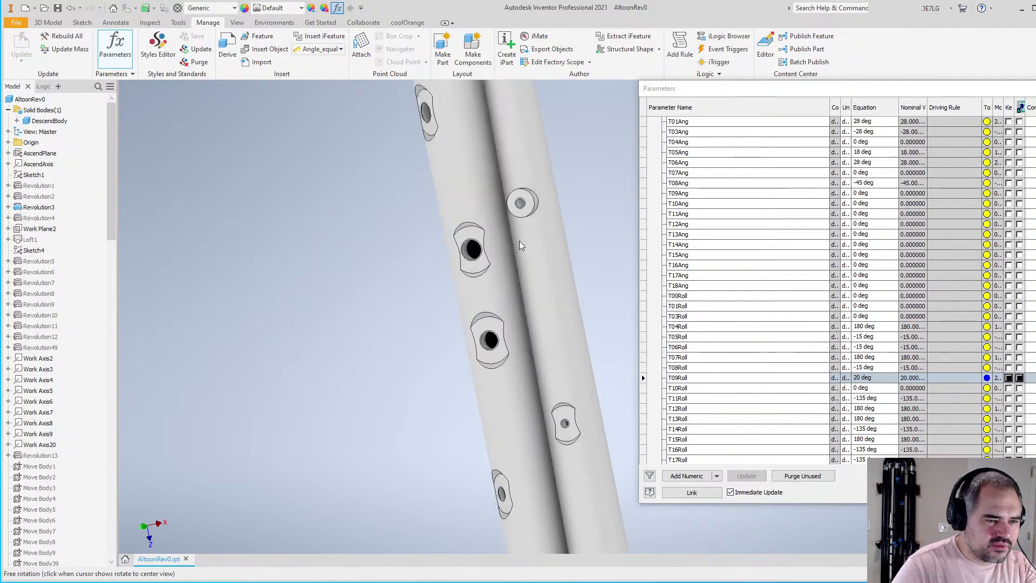
{"action": "scroll", "coordinate": [425, 232], "scroll_direction": "down", "scroll_amount": 3}
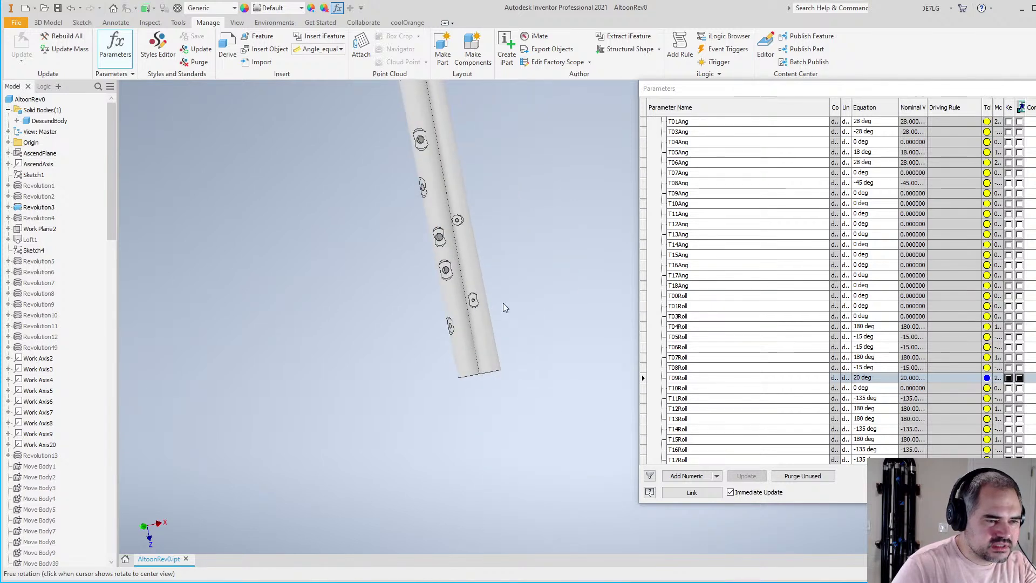
{"action": "scroll", "coordinate": [431, 258], "scroll_direction": "down", "scroll_amount": 2}
{"action": "scroll", "coordinate": [432, 257], "scroll_direction": "up", "scroll_amount": 3}
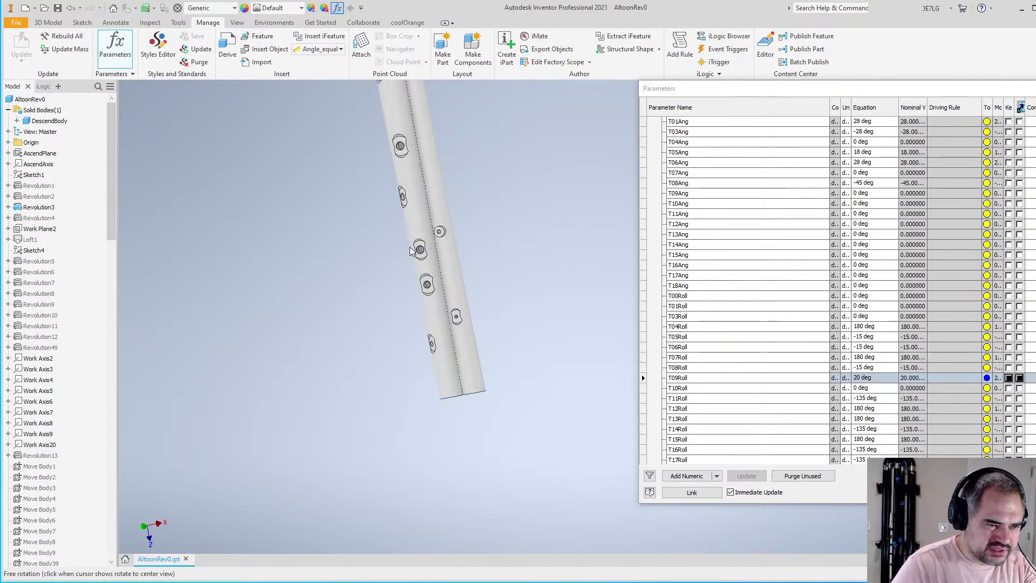
{"action": "scroll", "coordinate": [484, 307], "scroll_direction": "up", "scroll_amount": 2}
{"action": "scroll", "coordinate": [469, 290], "scroll_direction": "down", "scroll_amount": 3}
{"action": "scroll", "coordinate": [469, 289], "scroll_direction": "up", "scroll_amount": 3}
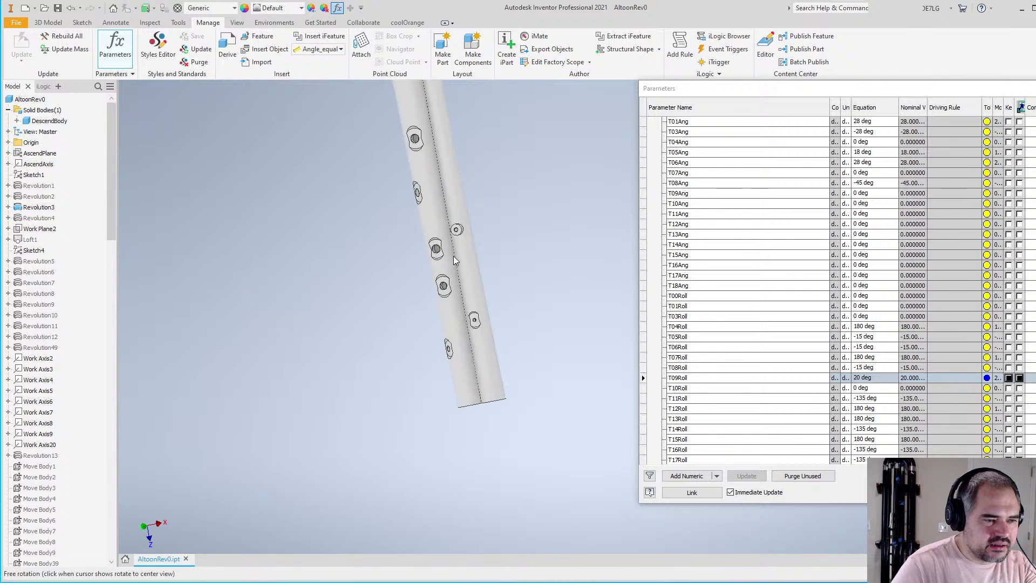
{"action": "key", "text": "F4"}
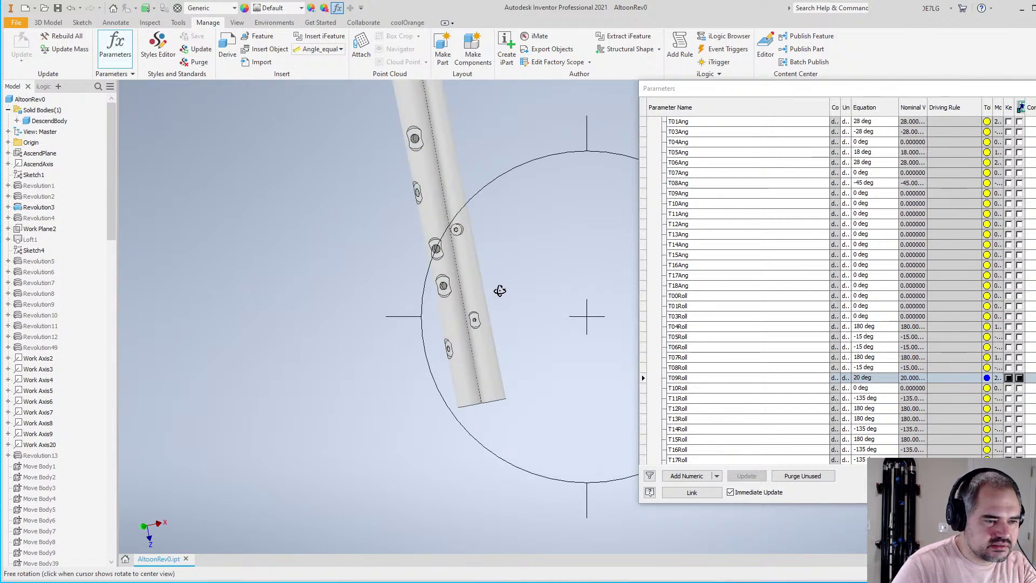
{"action": "left_click_drag", "start_coordinate": [494, 275], "coordinate": [593, 234]}
{"action": "scroll", "coordinate": [527, 202], "scroll_direction": "down", "scroll_amount": 5}
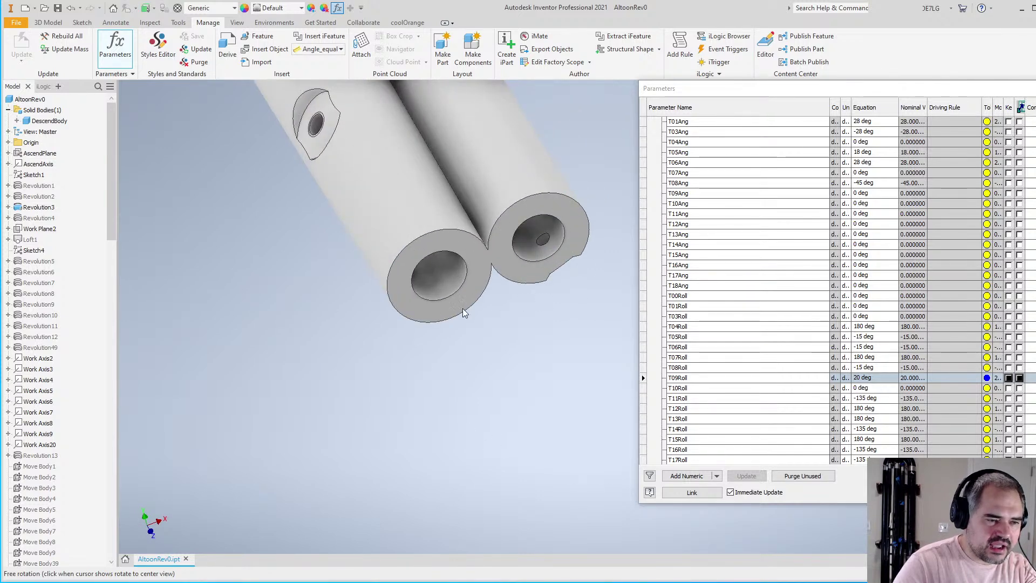
{"action": "scroll", "coordinate": [473, 317], "scroll_direction": "up", "scroll_amount": 4}
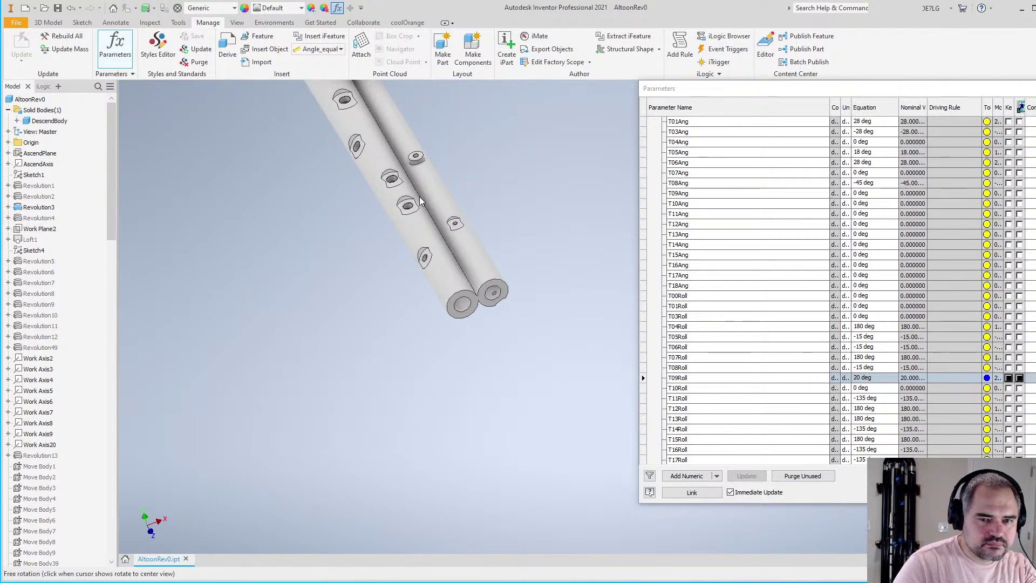
{"action": "left_click_drag", "start_coordinate": [472, 223], "coordinate": [471, 232]}
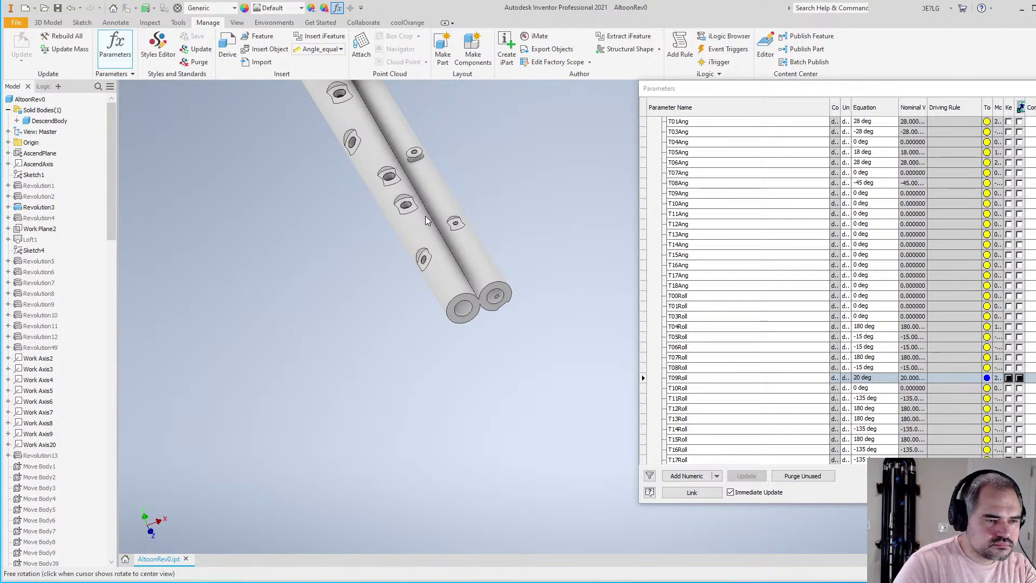
{"action": "scroll", "coordinate": [420, 226], "scroll_direction": "up", "scroll_amount": 3}
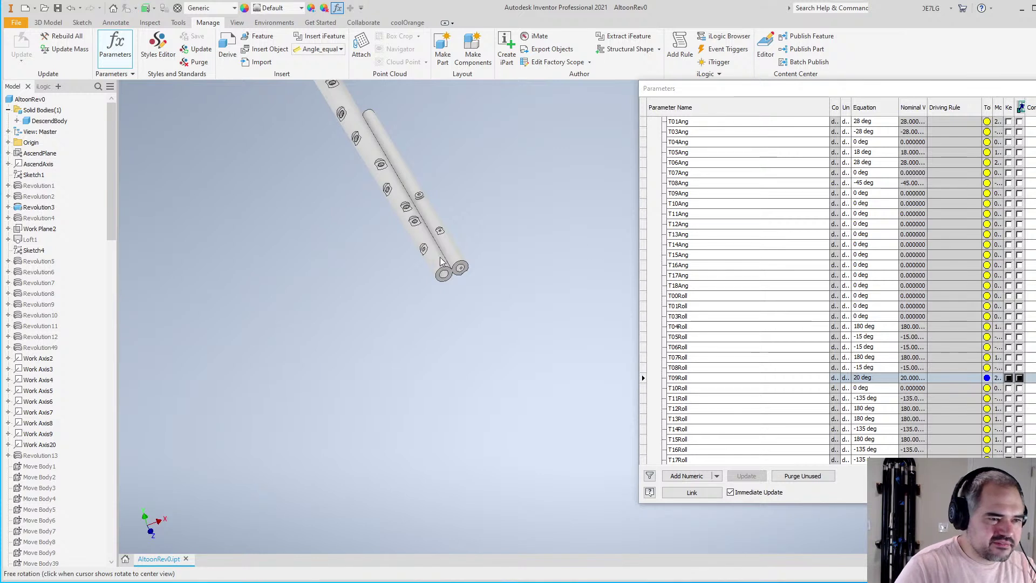
{"action": "scroll", "coordinate": [441, 257], "scroll_direction": "down", "scroll_amount": 2}
{"action": "scroll", "coordinate": [448, 242], "scroll_direction": "up", "scroll_amount": 4}
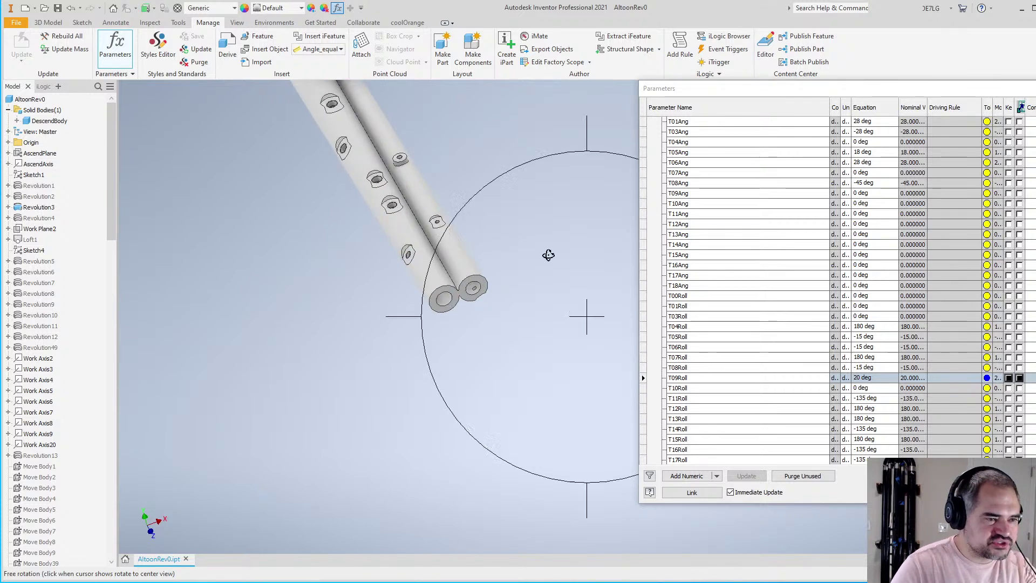
Inspect up close how tone hole T09's pad seat meets the tube's open end, compared with the neighbouring tube's hole
{"action": "left_click_drag", "start_coordinate": [548, 254], "coordinate": [423, 195]}
{"action": "scroll", "coordinate": [431, 388], "scroll_direction": "up", "scroll_amount": 5}
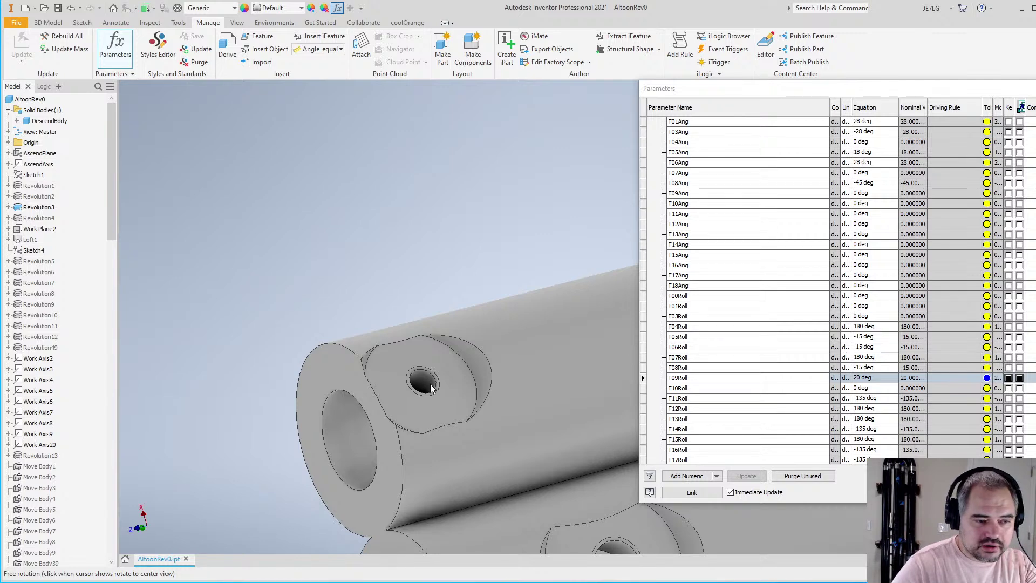
{"action": "scroll", "coordinate": [428, 291], "scroll_direction": "down", "scroll_amount": 5}
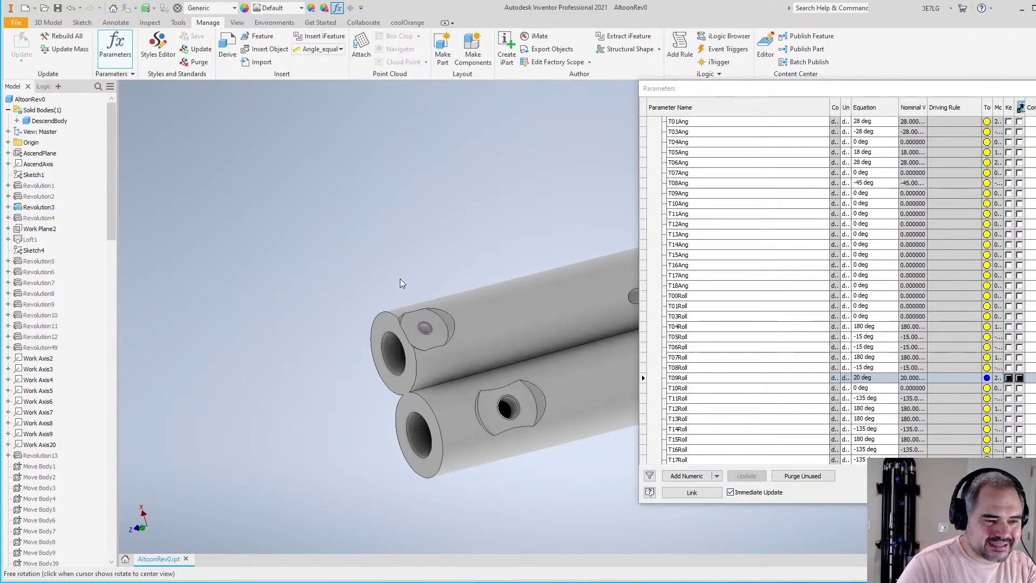
{"action": "scroll", "coordinate": [399, 278], "scroll_direction": "down", "scroll_amount": 3}
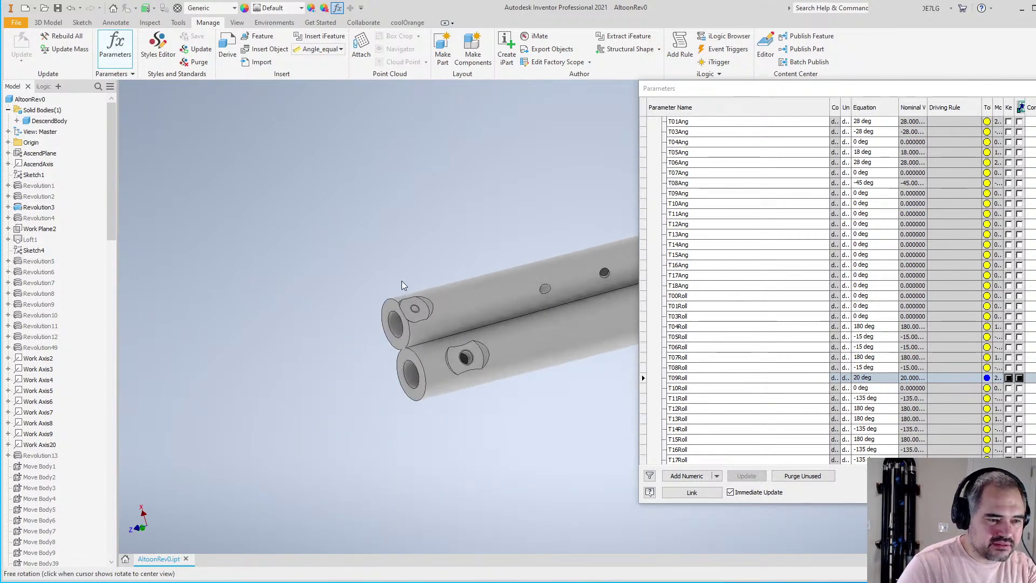
{"action": "scroll", "coordinate": [401, 280], "scroll_direction": "up", "scroll_amount": 3}
{"action": "scroll", "coordinate": [410, 271], "scroll_direction": "down", "scroll_amount": 3}
{"action": "scroll", "coordinate": [407, 282], "scroll_direction": "up", "scroll_amount": 6}
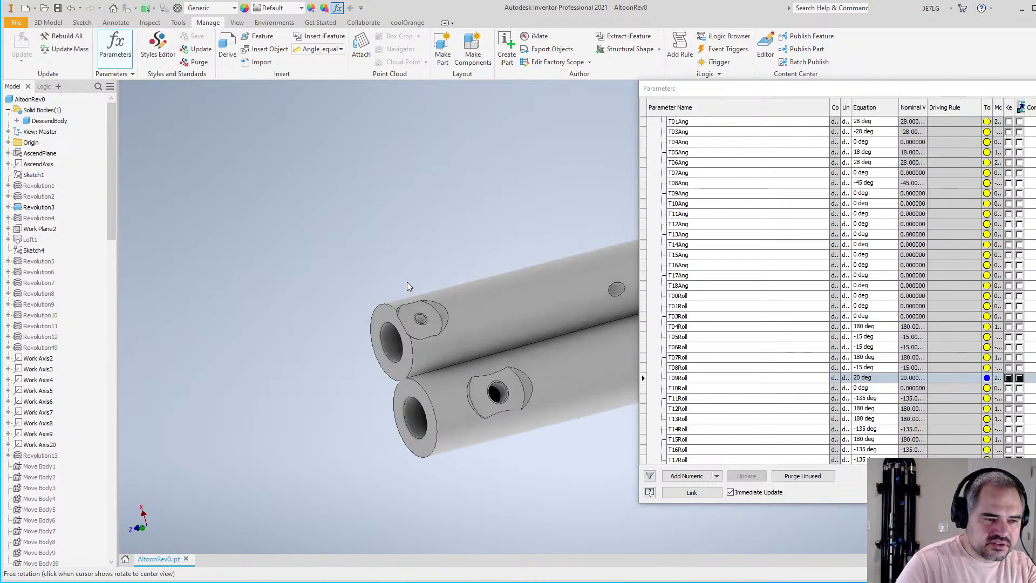
{"action": "scroll", "coordinate": [400, 231], "scroll_direction": "down", "scroll_amount": 3}
{"action": "middle_click_drag", "start_coordinate": [400, 230], "coordinate": [416, 396], "text": "shift"}
{"action": "scroll", "coordinate": [417, 396], "scroll_direction": "up", "scroll_amount": 5}
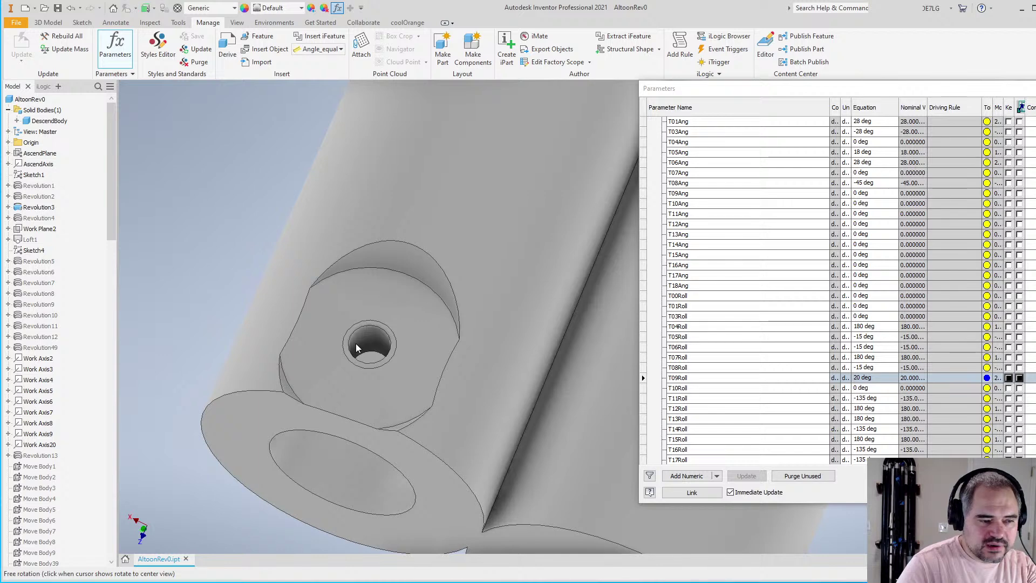
{"action": "scroll", "coordinate": [364, 338], "scroll_direction": "down", "scroll_amount": 4}
{"action": "scroll", "coordinate": [364, 339], "scroll_direction": "up", "scroll_amount": 2}
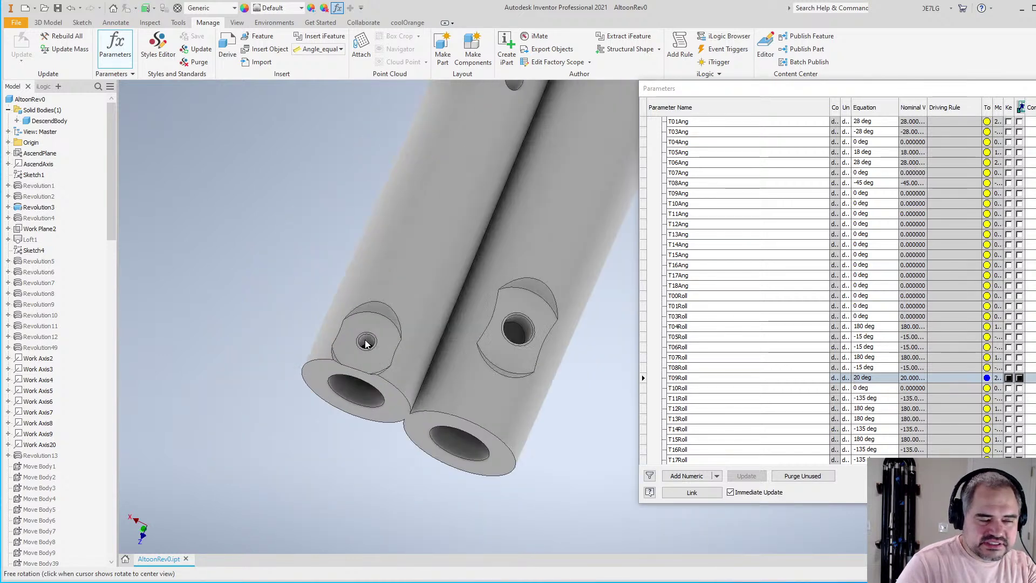
{"action": "scroll", "coordinate": [369, 321], "scroll_direction": "down", "scroll_amount": 4}
{"action": "scroll", "coordinate": [369, 322], "scroll_direction": "up", "scroll_amount": 2}
Check the clearance between T09's pad seat, the tube's bore and the end face from several viewing angles
{"action": "key", "text": "F4"}
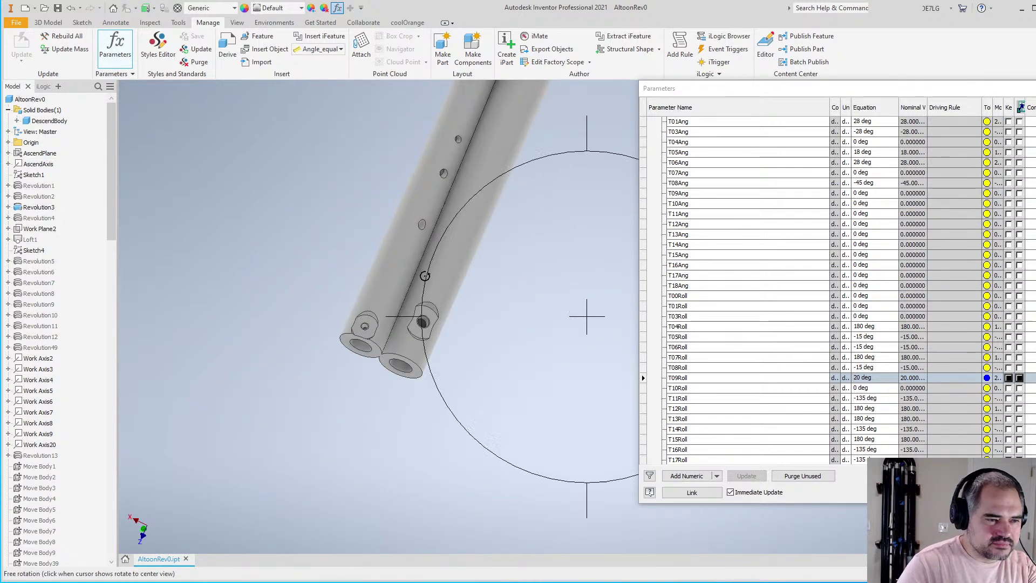
{"action": "left_click_drag", "start_coordinate": [500, 317], "coordinate": [408, 363]}
{"action": "scroll", "coordinate": [408, 363], "scroll_direction": "up", "scroll_amount": 3}
{"action": "left_click_drag", "start_coordinate": [597, 313], "coordinate": [502, 410]}
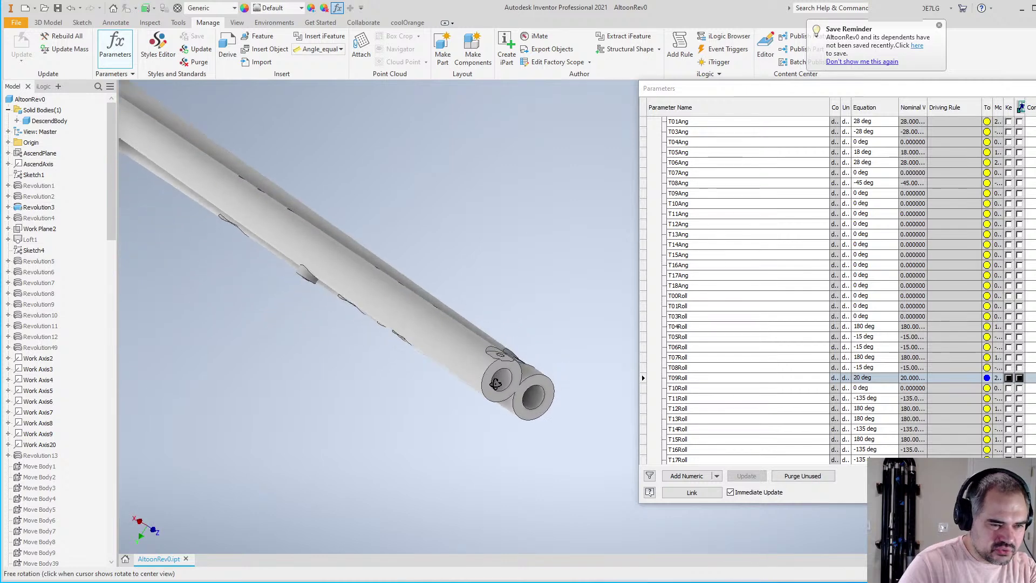
{"action": "scroll", "coordinate": [494, 371], "scroll_direction": "down", "scroll_amount": 3}
{"action": "scroll", "coordinate": [493, 371], "scroll_direction": "up", "scroll_amount": 3}
{"action": "left_click_drag", "start_coordinate": [555, 336], "coordinate": [518, 442]}
{"action": "scroll", "coordinate": [468, 383], "scroll_direction": "down", "scroll_amount": 3}
{"action": "scroll", "coordinate": [468, 383], "scroll_direction": "up", "scroll_amount": 3}
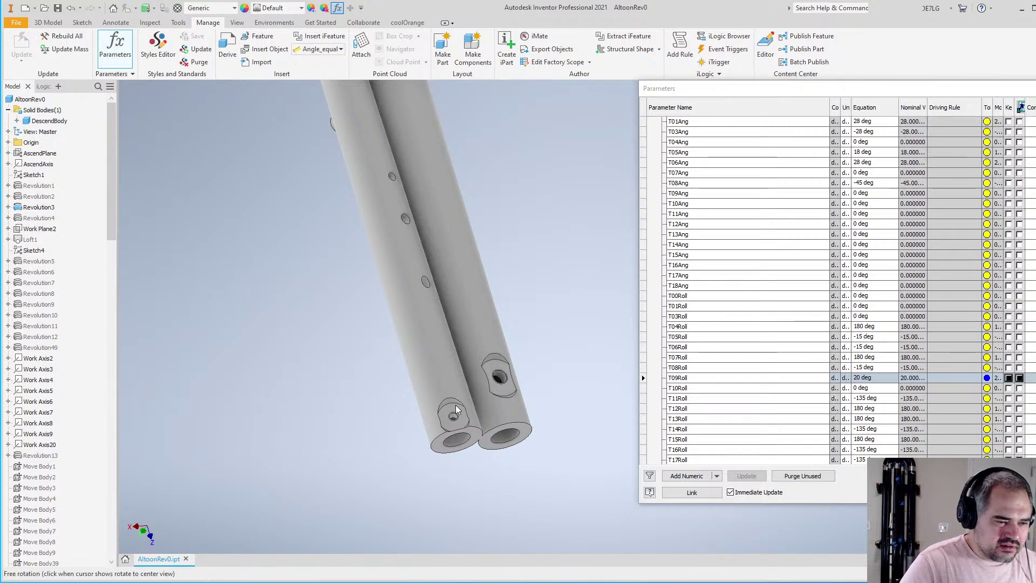
{"action": "scroll", "coordinate": [453, 426], "scroll_direction": "up", "scroll_amount": 2}
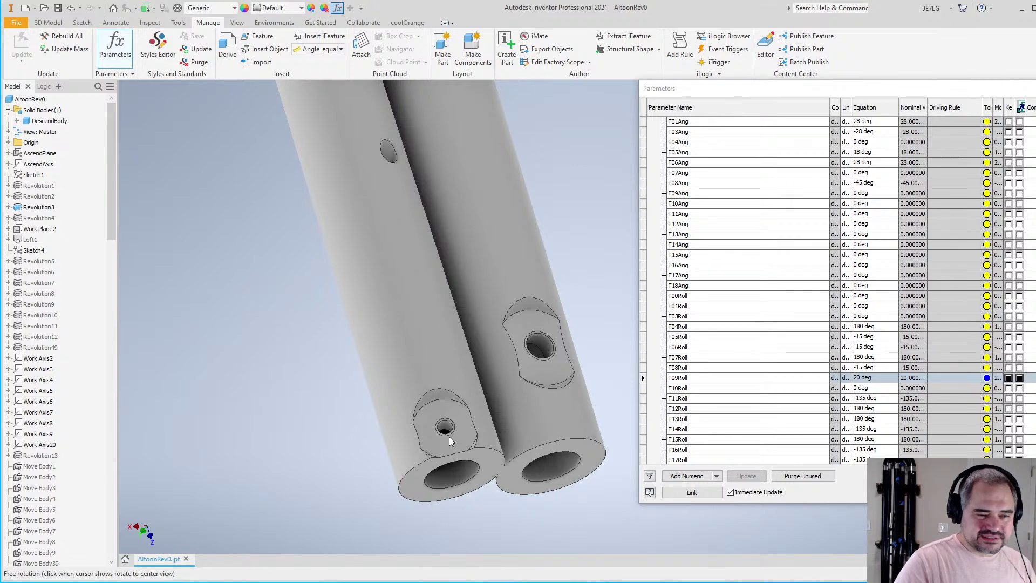
{"action": "left_click_drag", "start_coordinate": [587, 264], "coordinate": [456, 399]}
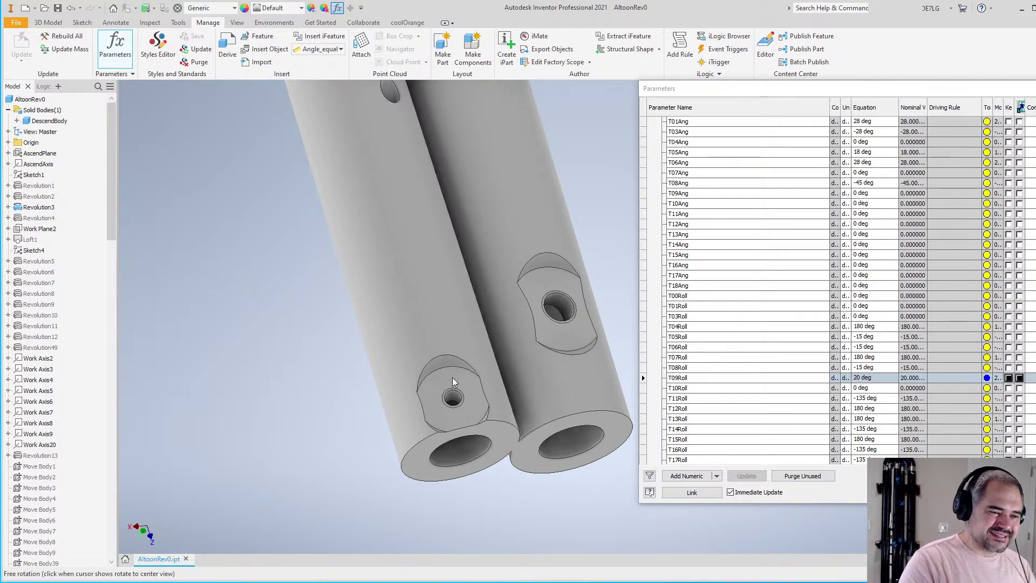
{"action": "scroll", "coordinate": [340, 326], "scroll_direction": "down", "scroll_amount": 3}
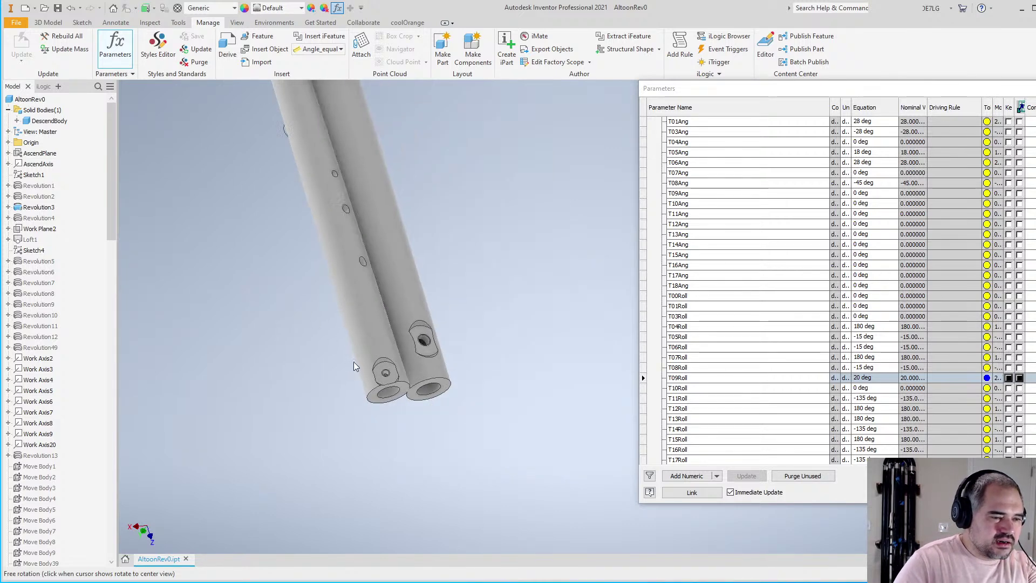
{"action": "middle_click_drag", "start_coordinate": [405, 333], "coordinate": [475, 379], "text": "shift"}
{"action": "scroll", "coordinate": [447, 455], "scroll_direction": "up", "scroll_amount": 4}
{"action": "scroll", "coordinate": [380, 470], "scroll_direction": "up", "scroll_amount": 2}
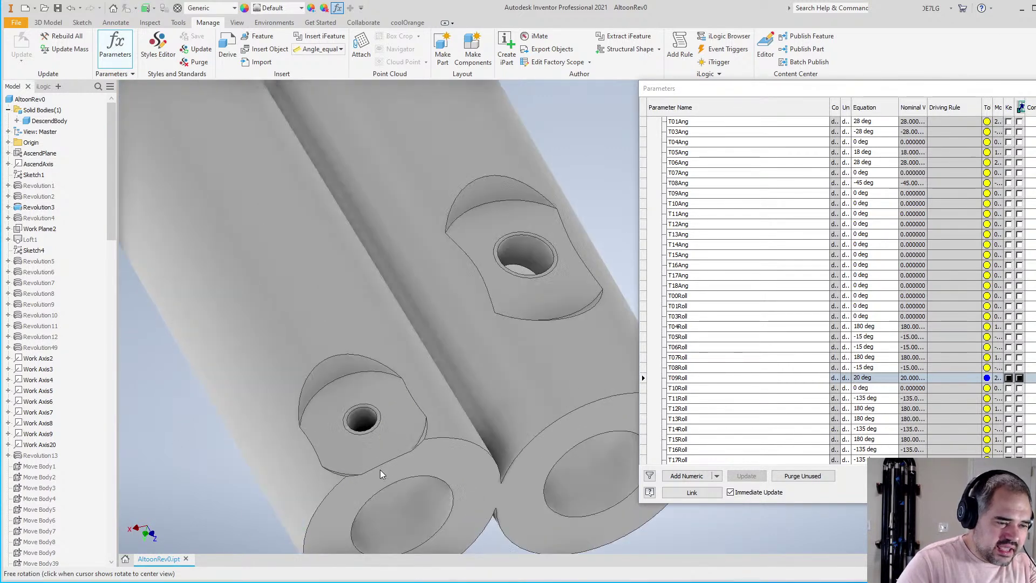
{"action": "scroll", "coordinate": [400, 354], "scroll_direction": "down", "scroll_amount": 6}
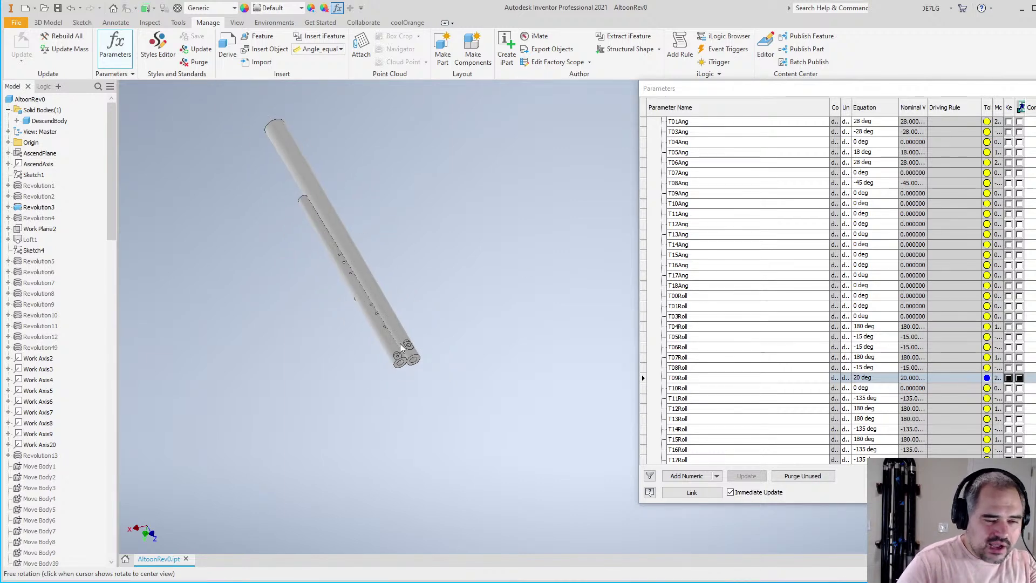
Review the tone hole pad, length and radius parameters, and compare them with T09's cut at the tube end
{"action": "scroll", "coordinate": [828, 337], "scroll_direction": "up", "scroll_amount": 4}
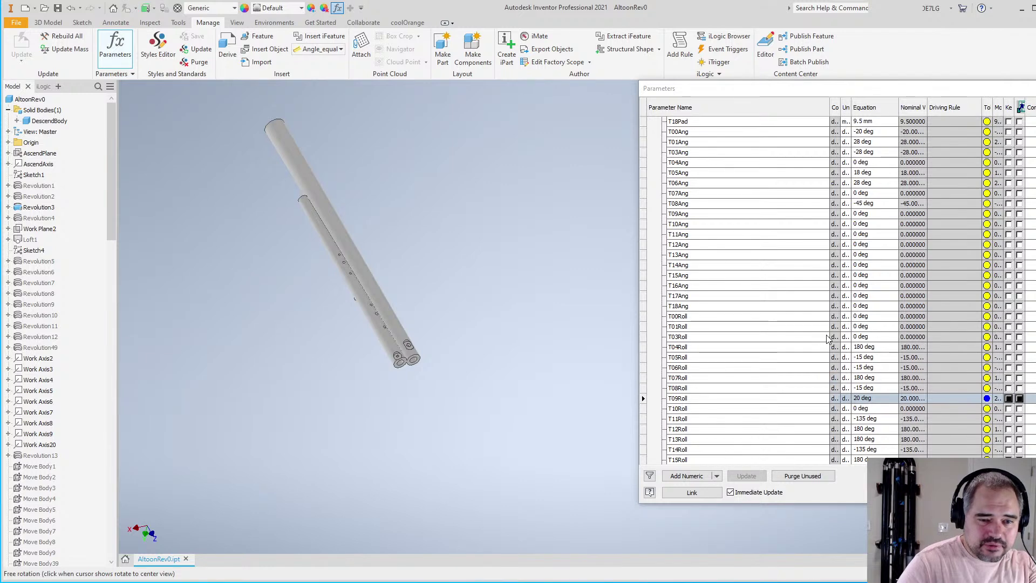
{"action": "scroll", "coordinate": [828, 337], "scroll_direction": "up", "scroll_amount": 6}
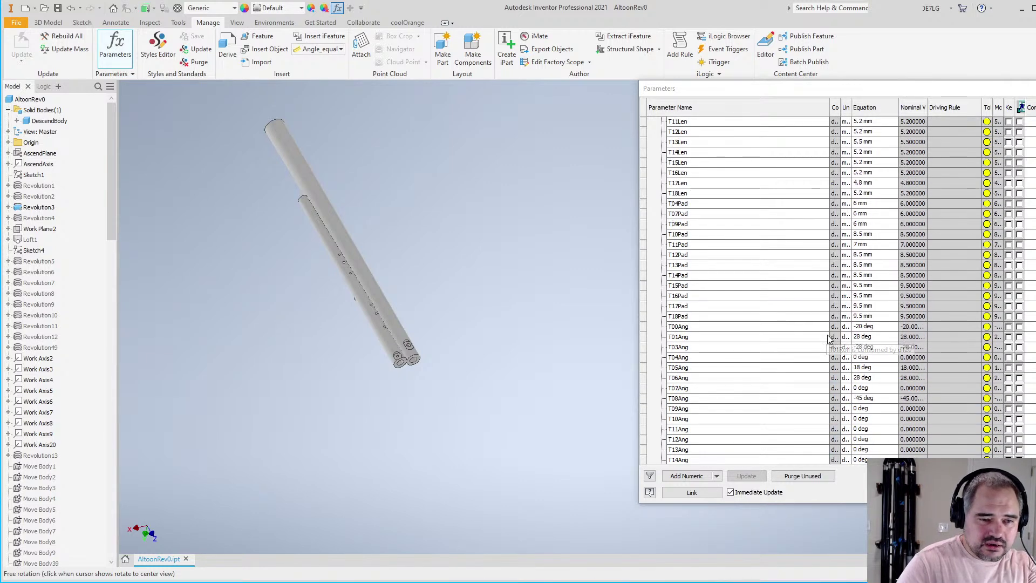
{"action": "scroll", "coordinate": [830, 337], "scroll_direction": "up", "scroll_amount": 6}
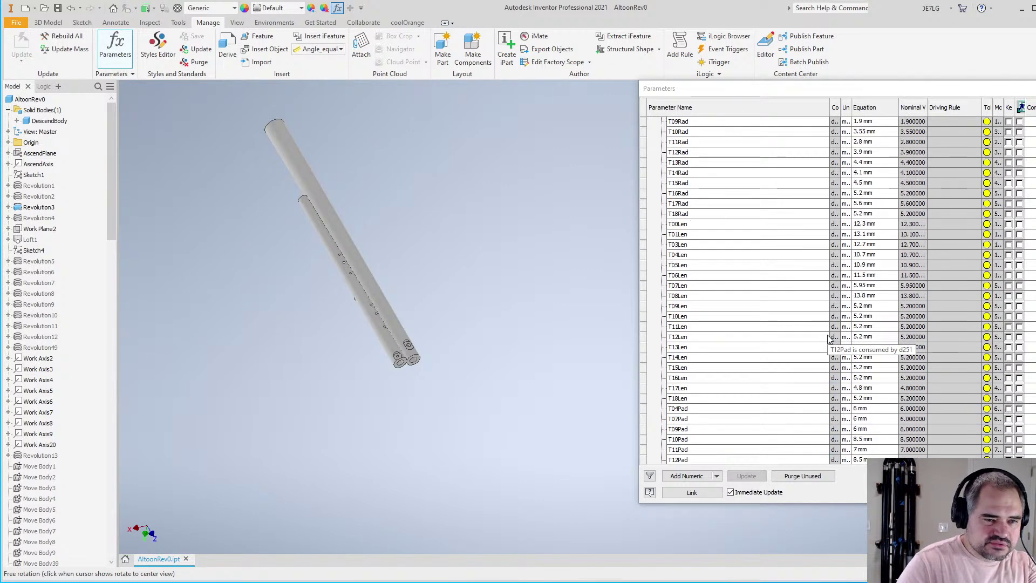
{"action": "scroll", "coordinate": [393, 357], "scroll_direction": "up", "scroll_amount": 6}
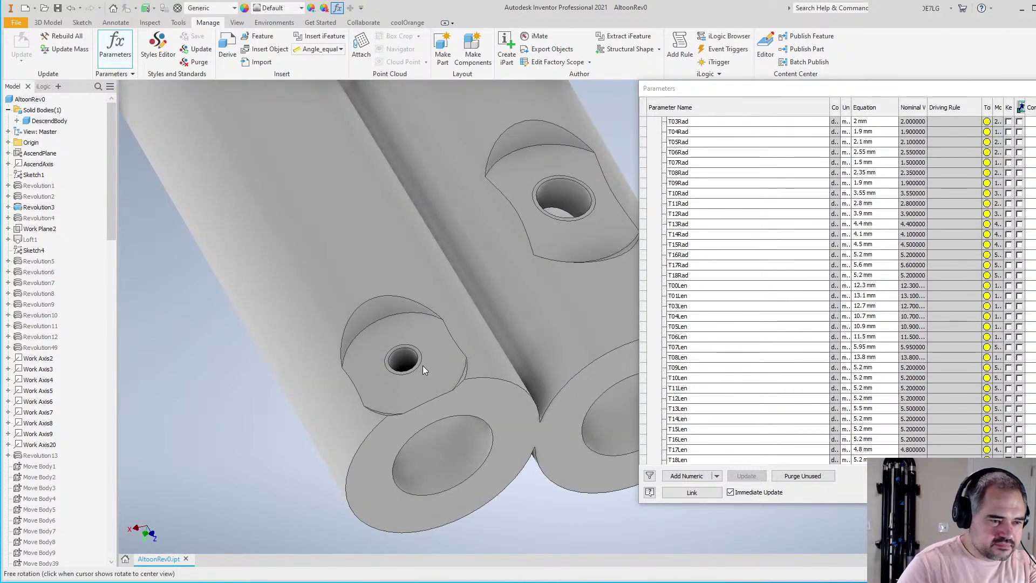
{"action": "scroll", "coordinate": [461, 352], "scroll_direction": "down", "scroll_amount": 6}
{"action": "scroll", "coordinate": [461, 355], "scroll_direction": "up", "scroll_amount": 3}
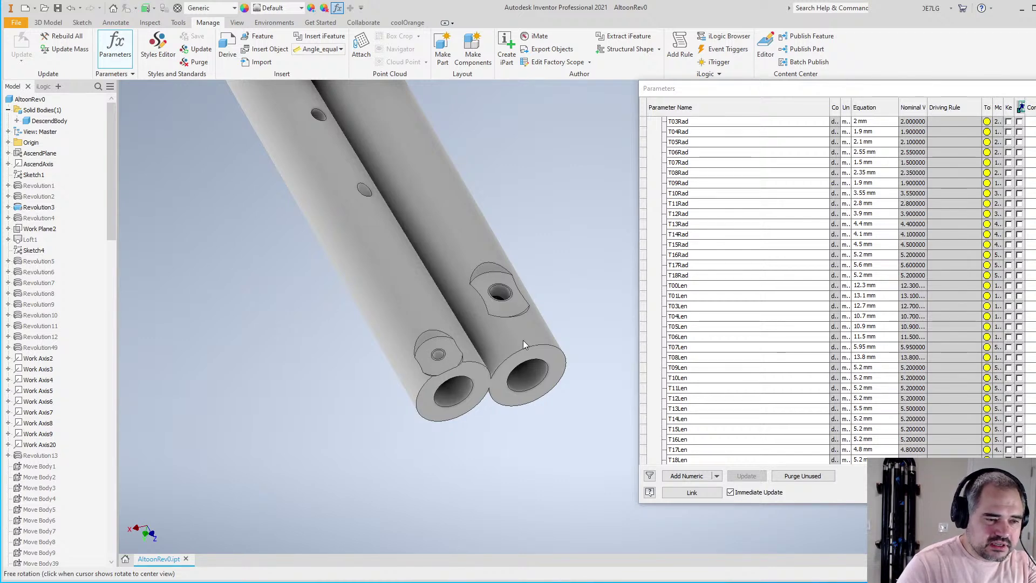
{"action": "left_click_drag", "start_coordinate": [523, 371], "coordinate": [501, 356]}
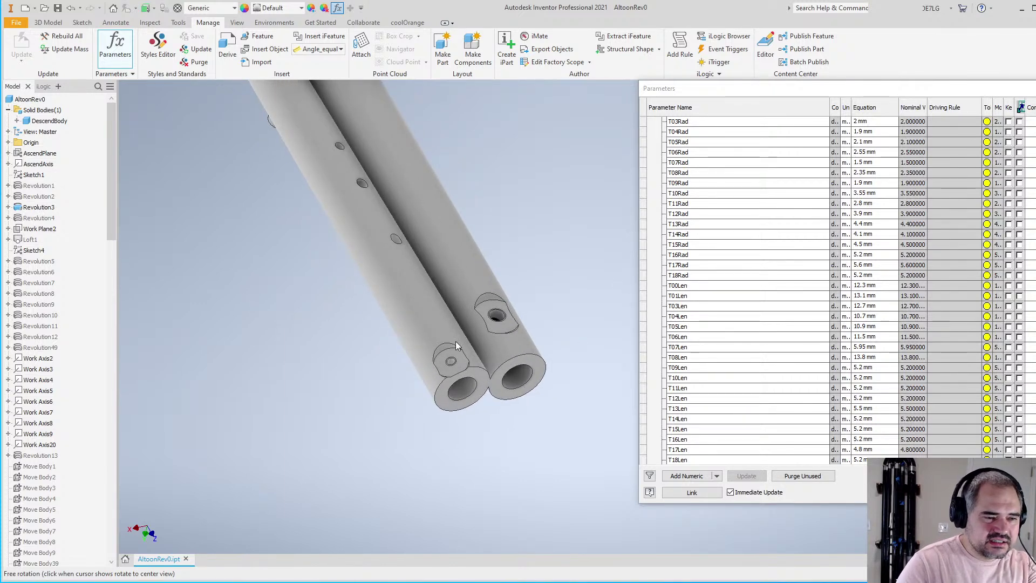
{"action": "scroll", "coordinate": [452, 366], "scroll_direction": "up", "scroll_amount": 3}
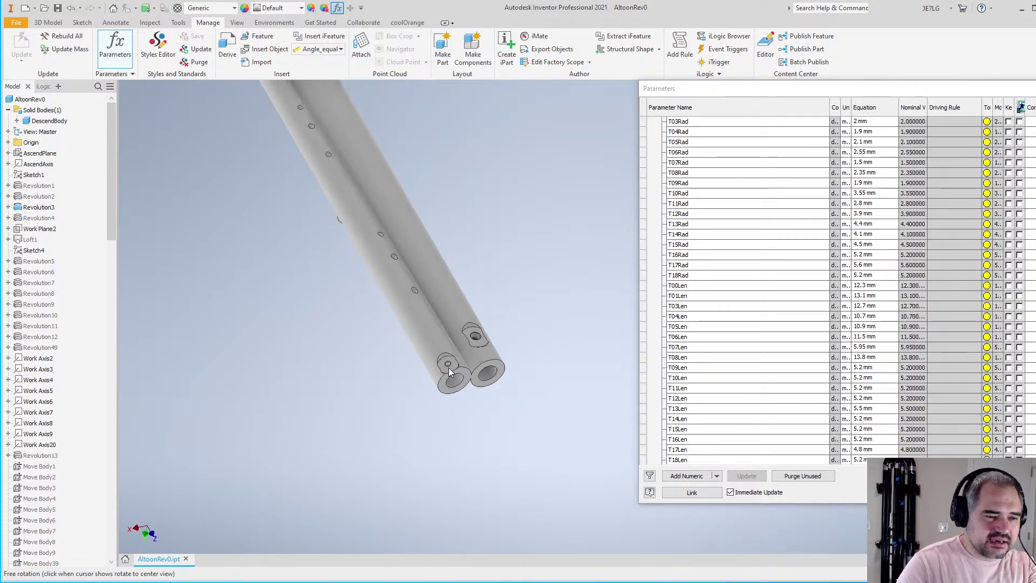
Review the BootPos and BottomPos parameters and compare them with the tone holes and pad seats near the joined tube ends
{"action": "scroll", "coordinate": [441, 365], "scroll_direction": "down", "scroll_amount": 6}
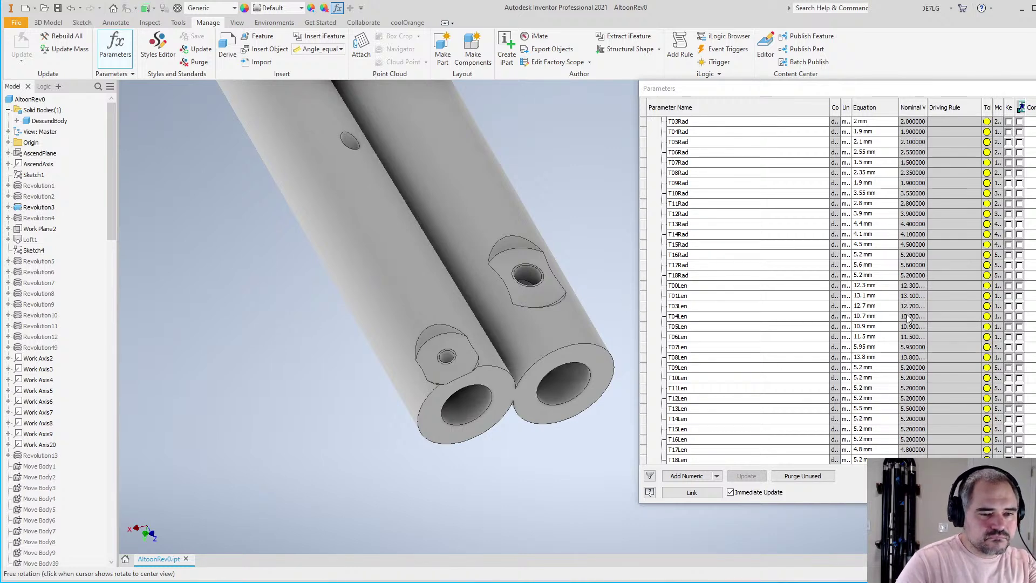
{"action": "scroll", "coordinate": [908, 318], "scroll_direction": "up", "scroll_amount": 3}
{"action": "scroll", "coordinate": [438, 336], "scroll_direction": "up", "scroll_amount": 3}
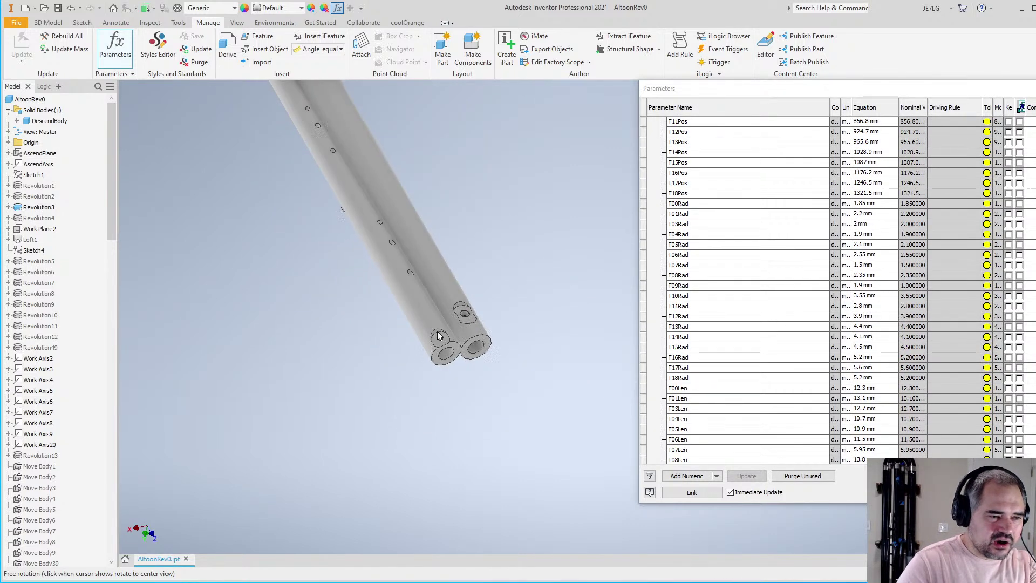
{"action": "scroll", "coordinate": [434, 286], "scroll_direction": "down", "scroll_amount": 2}
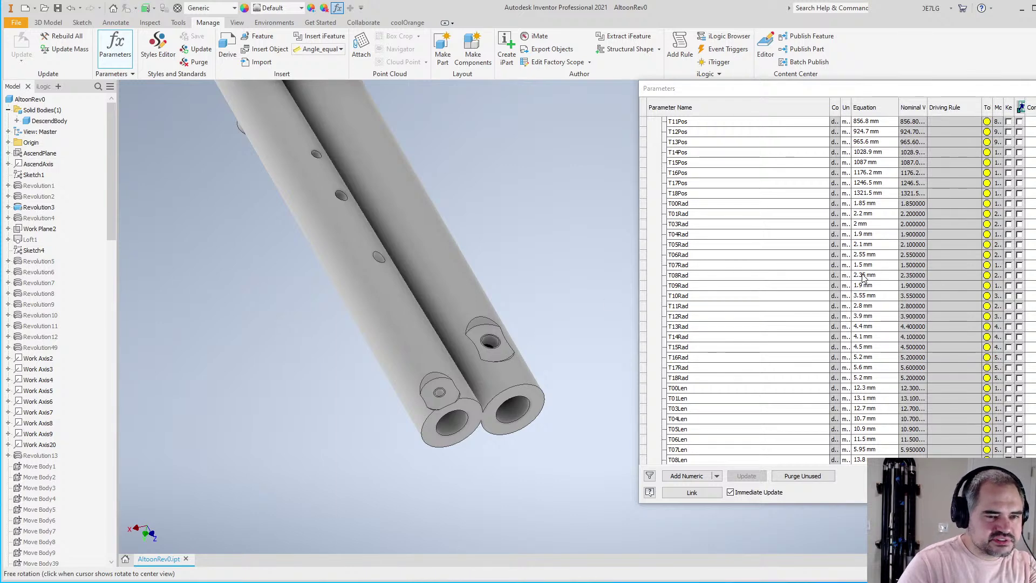
{"action": "scroll", "coordinate": [864, 279], "scroll_direction": "up", "scroll_amount": 1}
{"action": "scroll", "coordinate": [870, 453], "scroll_direction": "down", "scroll_amount": 20}
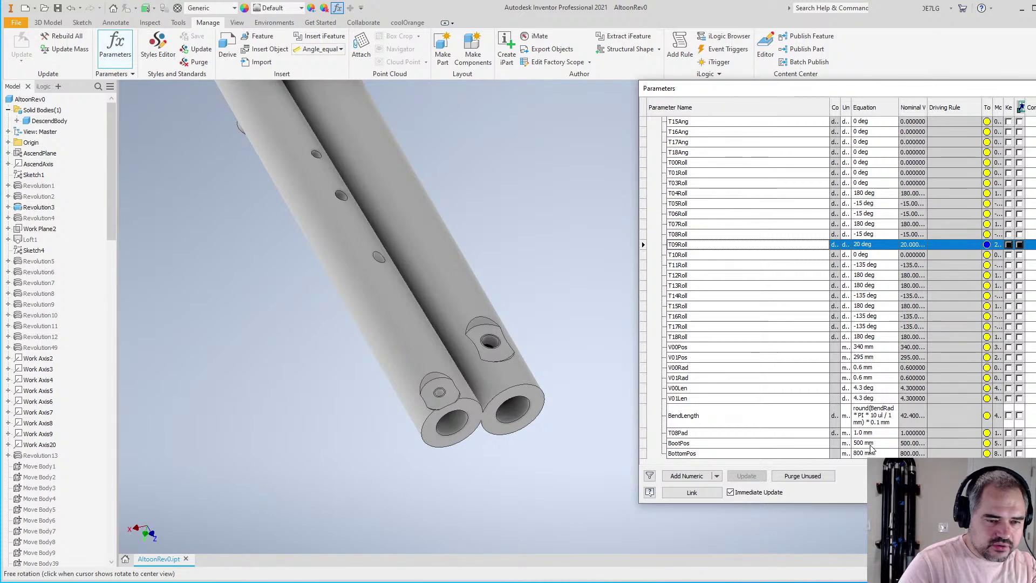
{"action": "left_click", "coordinate": [864, 443]}
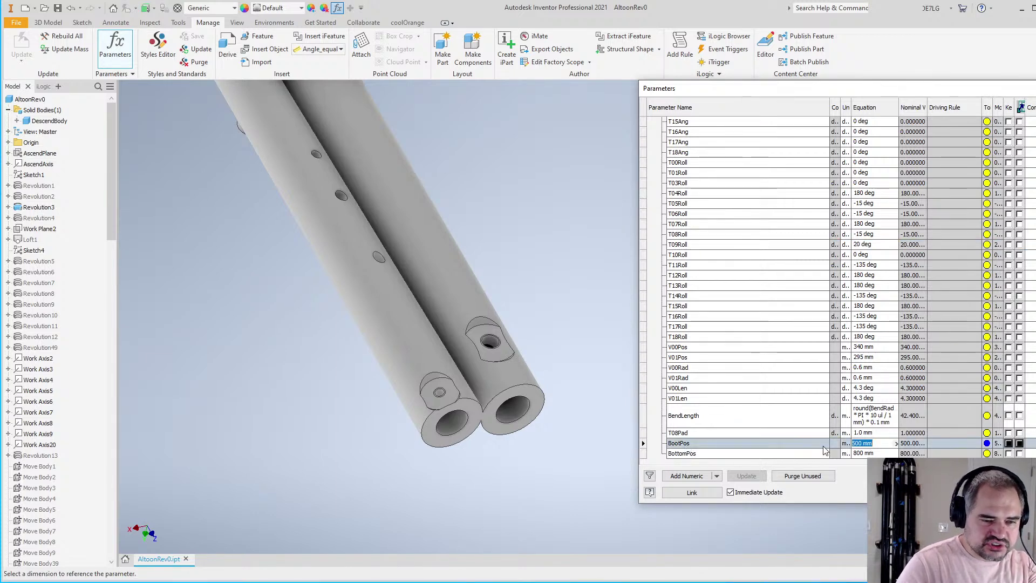
{"action": "left_click", "coordinate": [873, 453]}
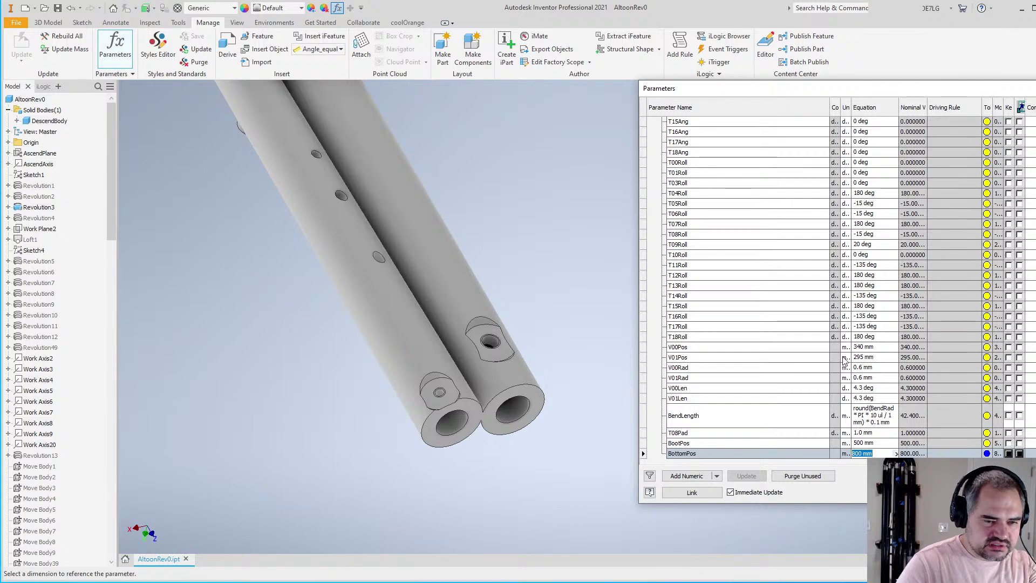
{"action": "left_click", "coordinate": [867, 443]}
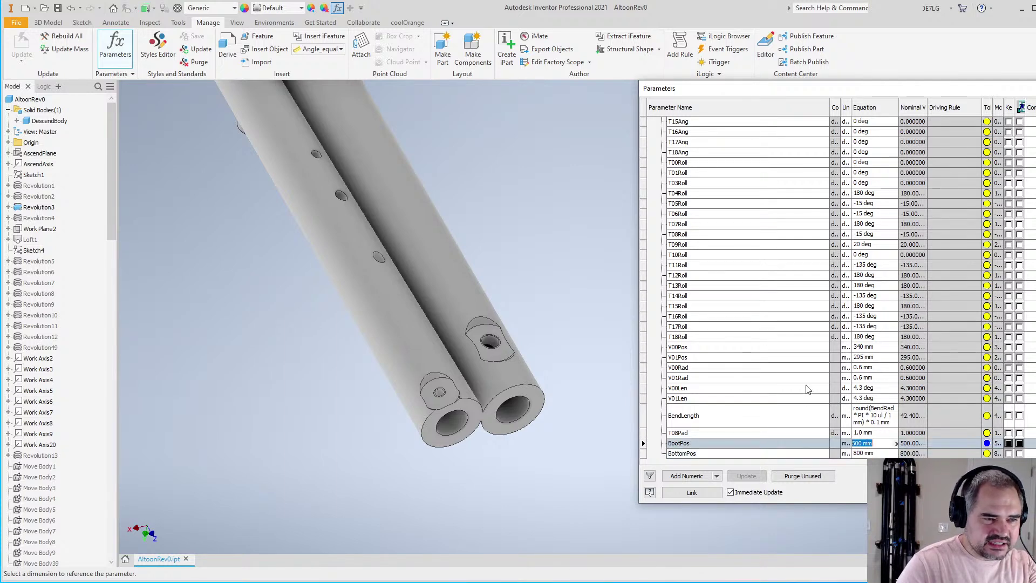
{"action": "left_click", "coordinate": [877, 453]}
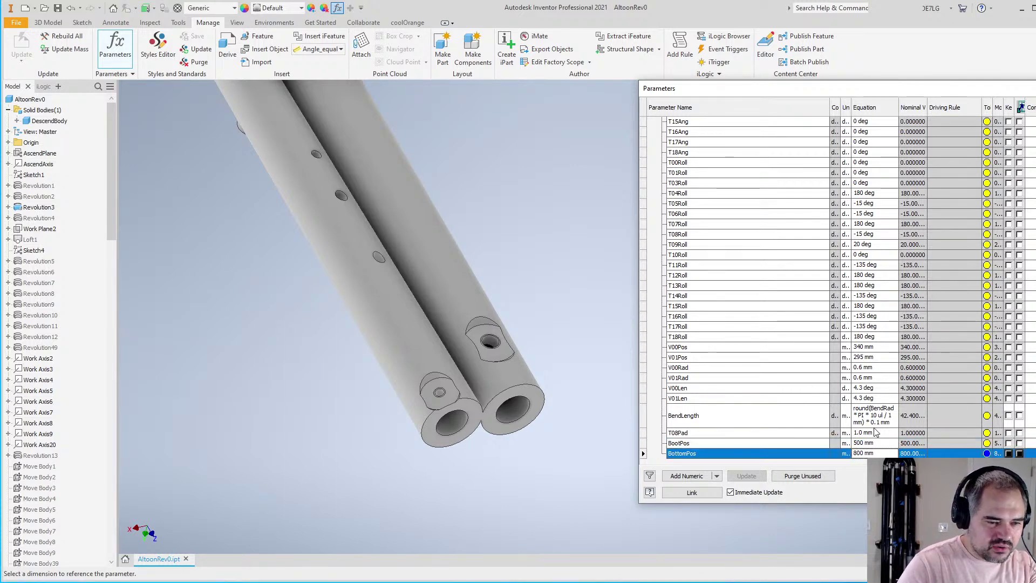
Set the BocalLen parameter to 150 mm
{"action": "scroll", "coordinate": [875, 382], "scroll_direction": "up", "scroll_amount": 1}
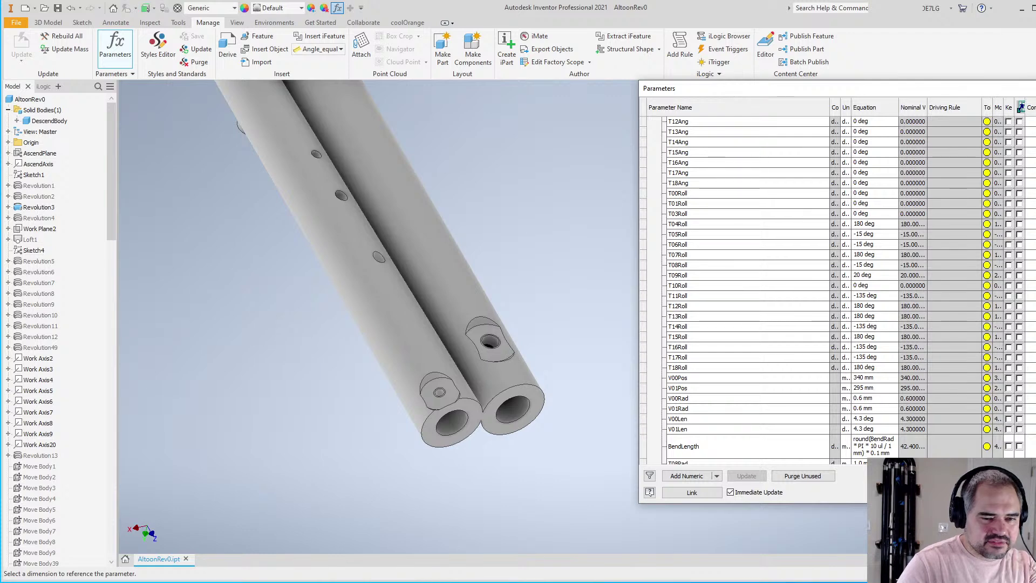
{"action": "scroll", "coordinate": [842, 286], "scroll_direction": "up", "scroll_amount": 15}
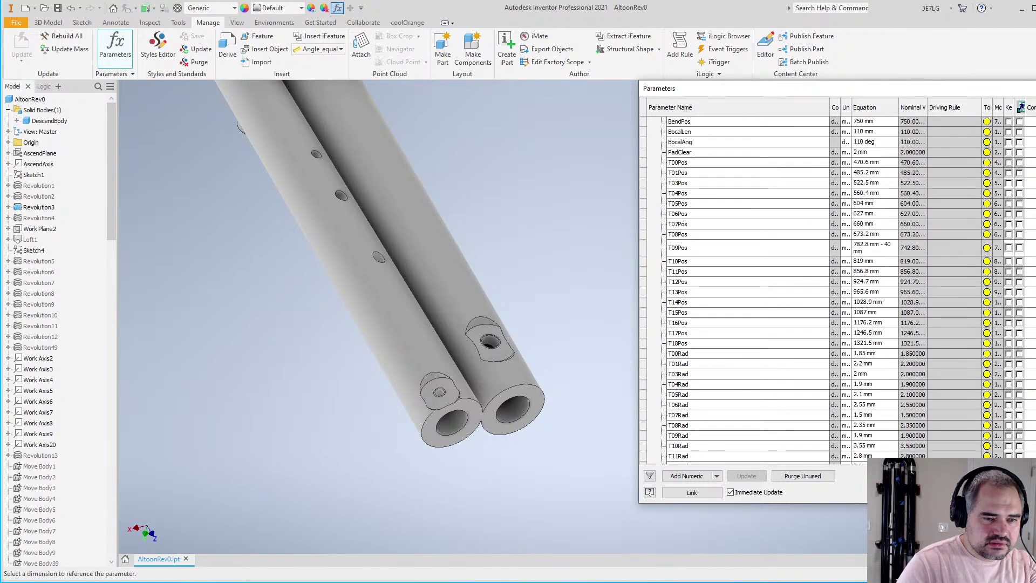
{"action": "scroll", "coordinate": [841, 286], "scroll_direction": "up", "scroll_amount": 2}
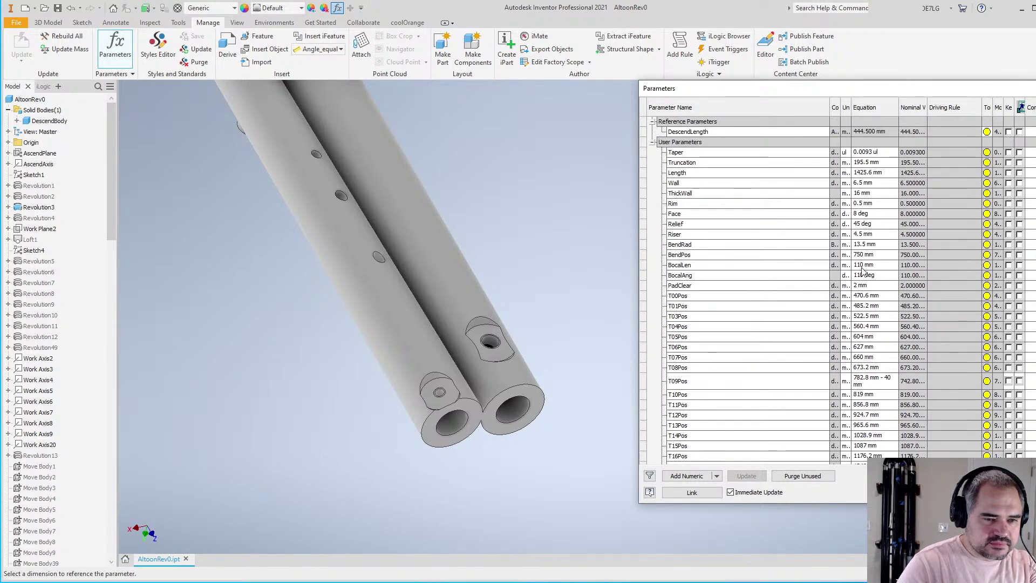
{"action": "scroll", "coordinate": [474, 253], "scroll_direction": "down", "scroll_amount": 5}
{"action": "scroll", "coordinate": [467, 277], "scroll_direction": "up", "scroll_amount": 3}
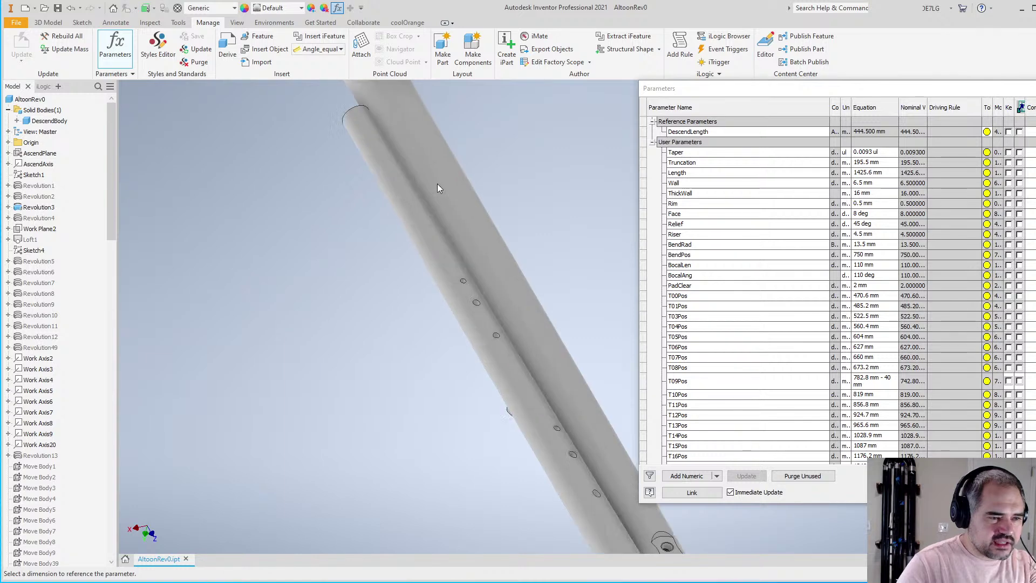
{"action": "mouse_move", "coordinate": [492, 254]}
{"action": "middle_mouse_down", "text": "shift"}
{"action": "mouse_move", "coordinate": [529, 220]}
{"action": "mouse_move", "coordinate": [502, 259]}
{"action": "mouse_move", "coordinate": [507, 252]}
{"action": "middle_mouse_up", "text": "shift"}
{"action": "scroll", "coordinate": [424, 271], "scroll_direction": "down", "scroll_amount": 3}
{"action": "scroll", "coordinate": [421, 303], "scroll_direction": "up", "scroll_amount": 3}
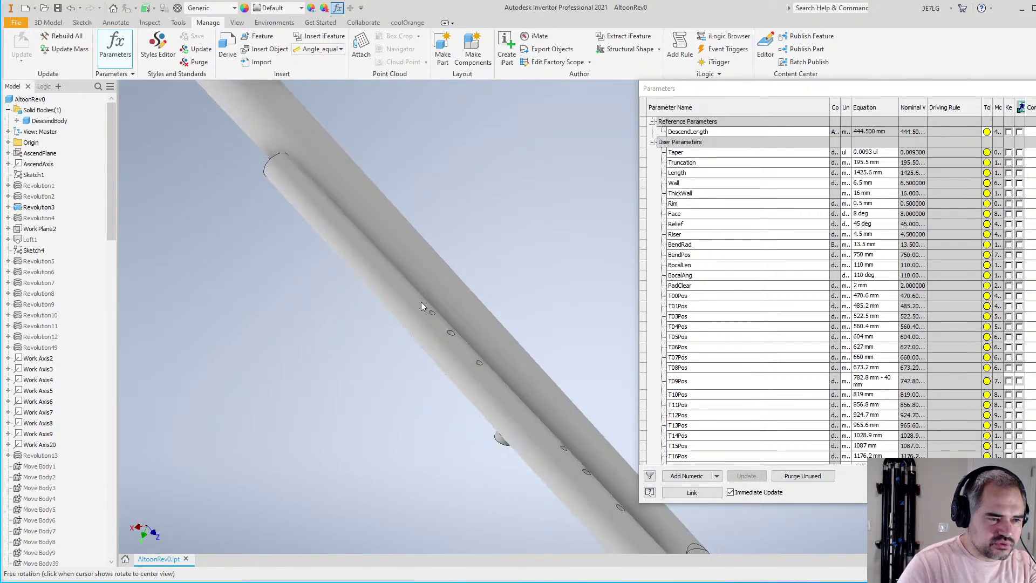
{"action": "left_click", "coordinate": [863, 265]}
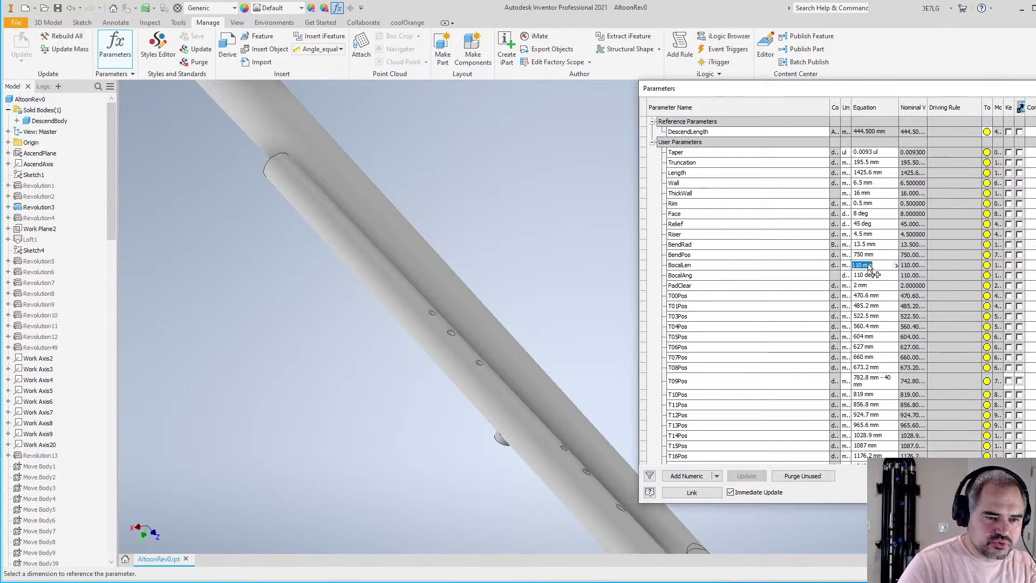
{"action": "type", "text": "150"}
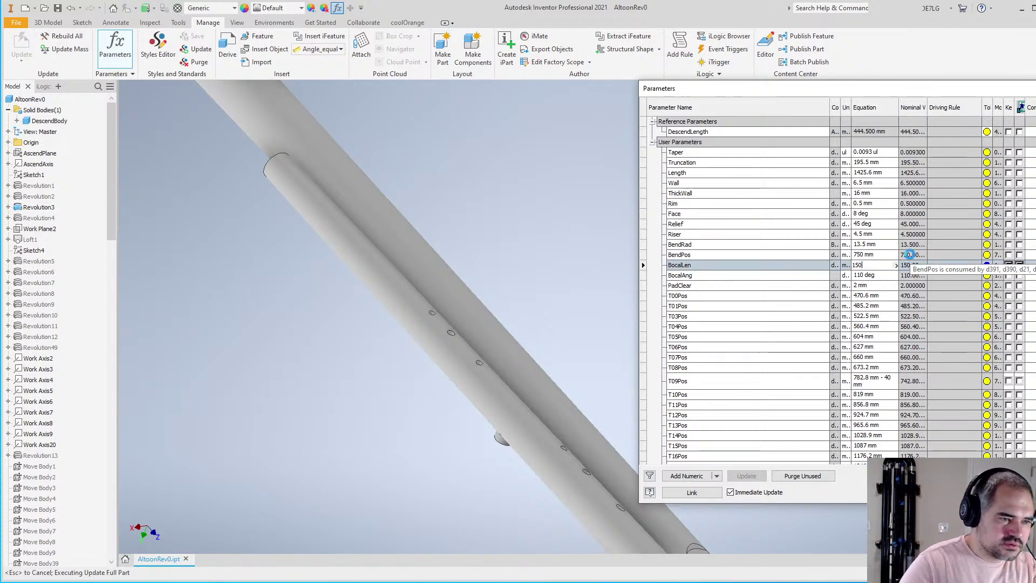
{"action": "key", "text": "Return"}
Inspect the narrower tube's free end, close the parameter list and show the tubes in the top view
{"action": "scroll", "coordinate": [378, 256], "scroll_direction": "up", "scroll_amount": 3}
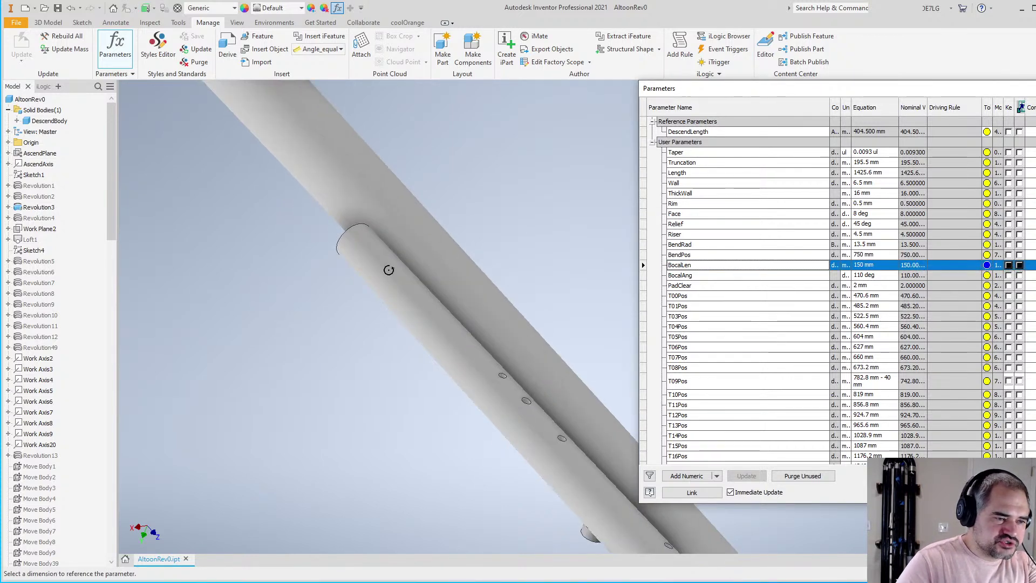
{"action": "middle_click_drag", "start_coordinate": [386, 268], "coordinate": [508, 208], "text": "shift"}
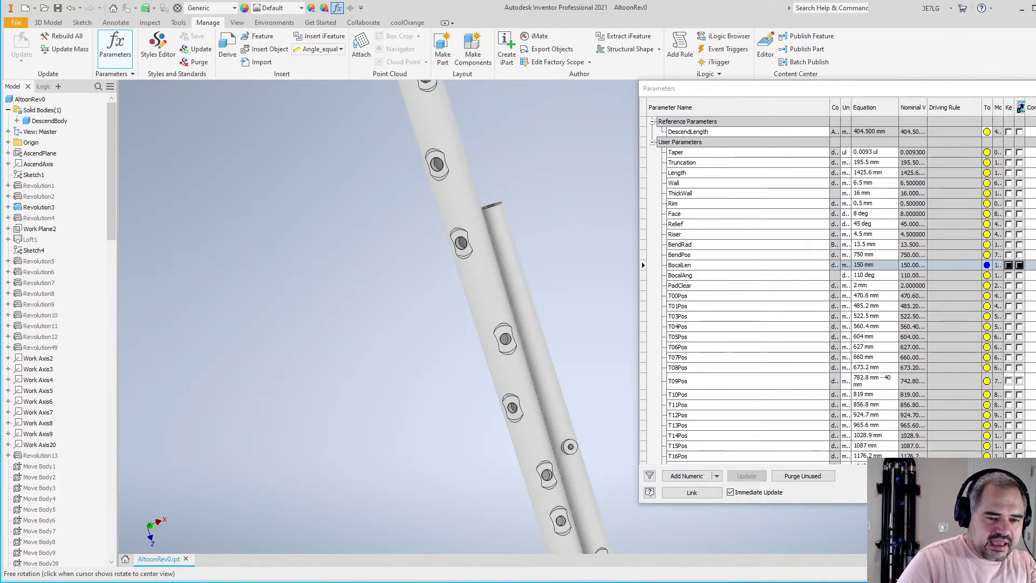
{"action": "left_click", "coordinate": [1017, 492]}
{"action": "scroll", "coordinate": [675, 275], "scroll_direction": "down", "scroll_amount": 4}
{"action": "scroll", "coordinate": [750, 251], "scroll_direction": "up", "scroll_amount": 1}
{"action": "left_click", "coordinate": [1018, 129]}
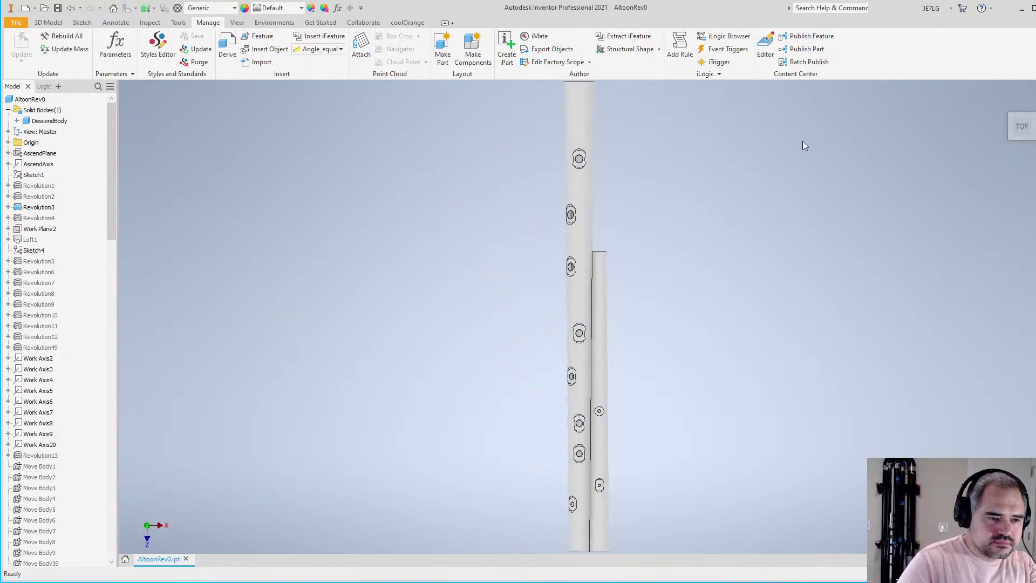
{"action": "scroll", "coordinate": [666, 192], "scroll_direction": "down", "scroll_amount": 3}
{"action": "scroll", "coordinate": [623, 328], "scroll_direction": "up", "scroll_amount": 2}
Window-select successive sections of the paired tubes in the top view to gauge where the instrument could be divided
{"action": "left_click_drag", "start_coordinate": [556, 466], "coordinate": [645, 365]}
{"action": "left_click_drag", "start_coordinate": [557, 364], "coordinate": [636, 492]}
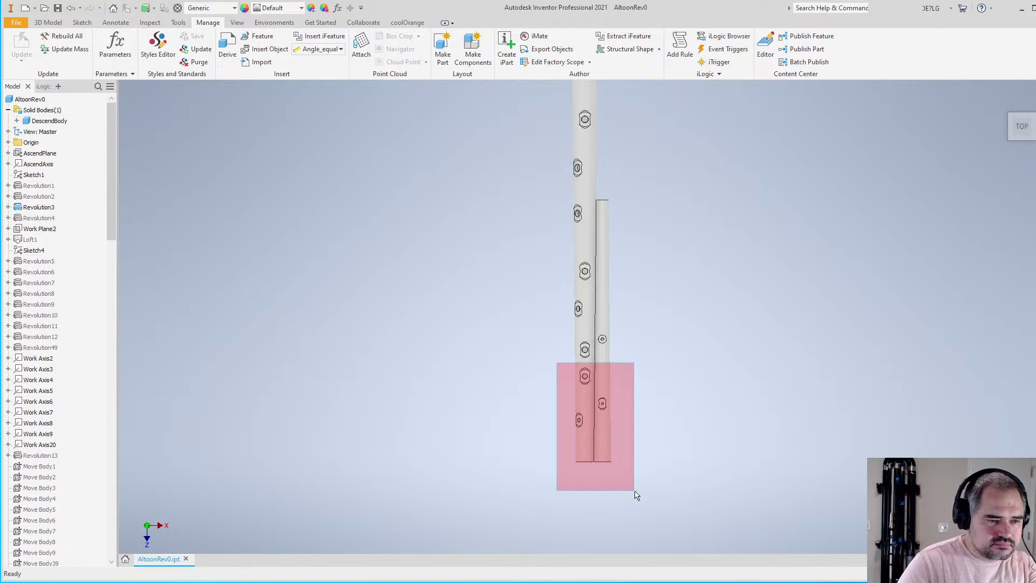
{"action": "left_click_drag", "start_coordinate": [635, 494], "coordinate": [635, 495]}
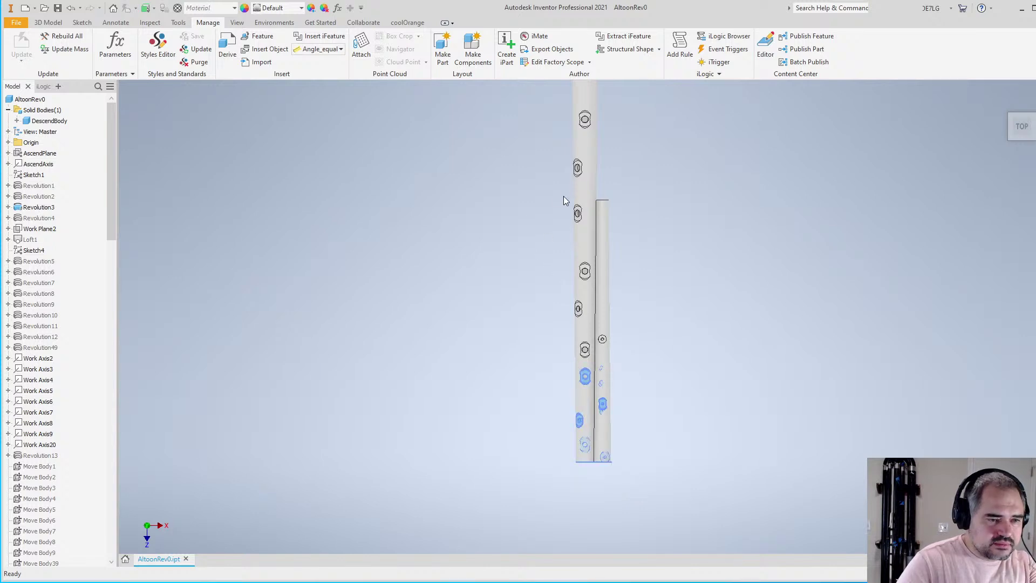
{"action": "left_click_drag", "start_coordinate": [563, 199], "coordinate": [641, 363]}
{"action": "scroll", "coordinate": [641, 363], "scroll_direction": "down", "scroll_amount": 3}
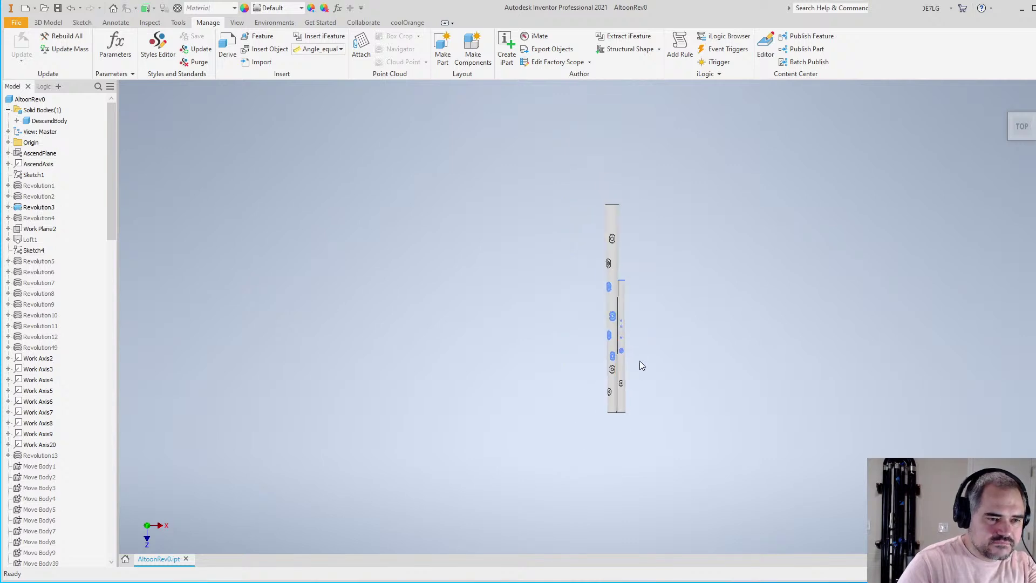
{"action": "scroll", "coordinate": [615, 272], "scroll_direction": "up", "scroll_amount": 4}
{"action": "left_click_drag", "start_coordinate": [570, 122], "coordinate": [654, 318]}
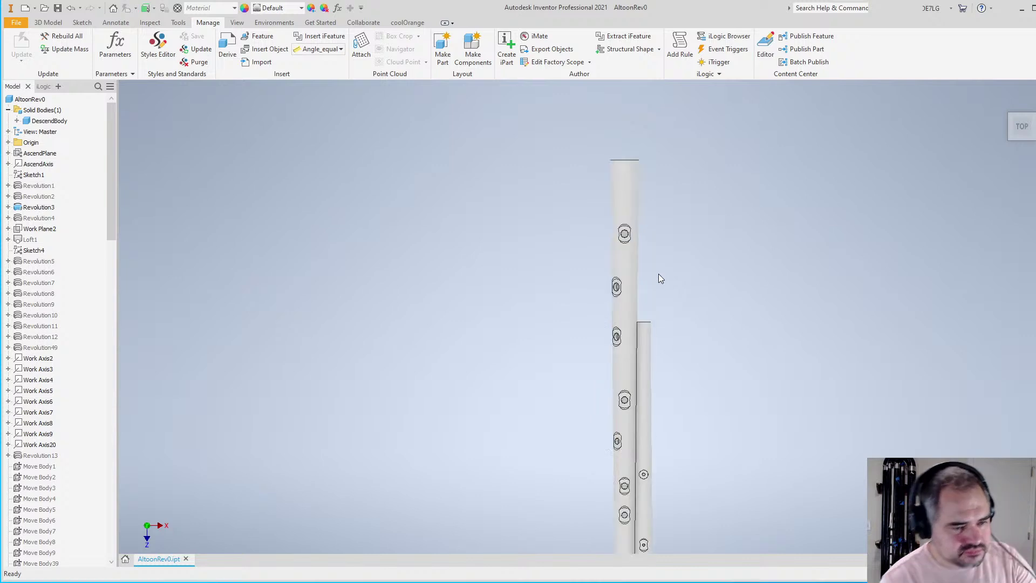
Examine the shorter tube's end and the wider tube's neighbouring tone holes from several angles, including both end faces
{"action": "scroll", "coordinate": [669, 264], "scroll_direction": "down", "scroll_amount": 3}
{"action": "scroll", "coordinate": [661, 324], "scroll_direction": "up", "scroll_amount": 3}
{"action": "scroll", "coordinate": [655, 346], "scroll_direction": "down", "scroll_amount": 3}
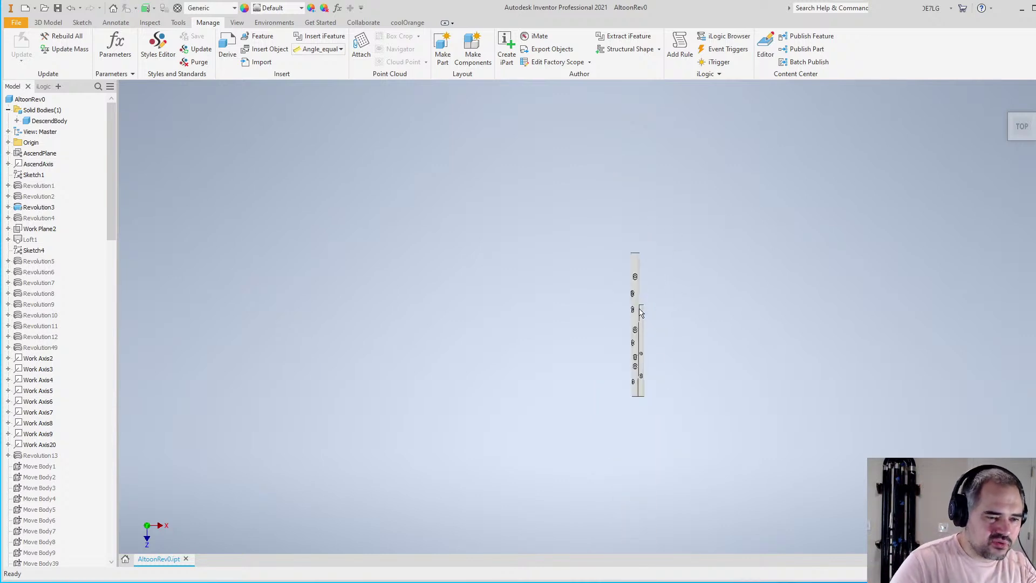
{"action": "scroll", "coordinate": [649, 369], "scroll_direction": "up", "scroll_amount": 2}
{"action": "middle_click_drag", "start_coordinate": [649, 369], "coordinate": [620, 335], "text": "shift"}
{"action": "scroll", "coordinate": [620, 335], "scroll_direction": "up", "scroll_amount": 4}
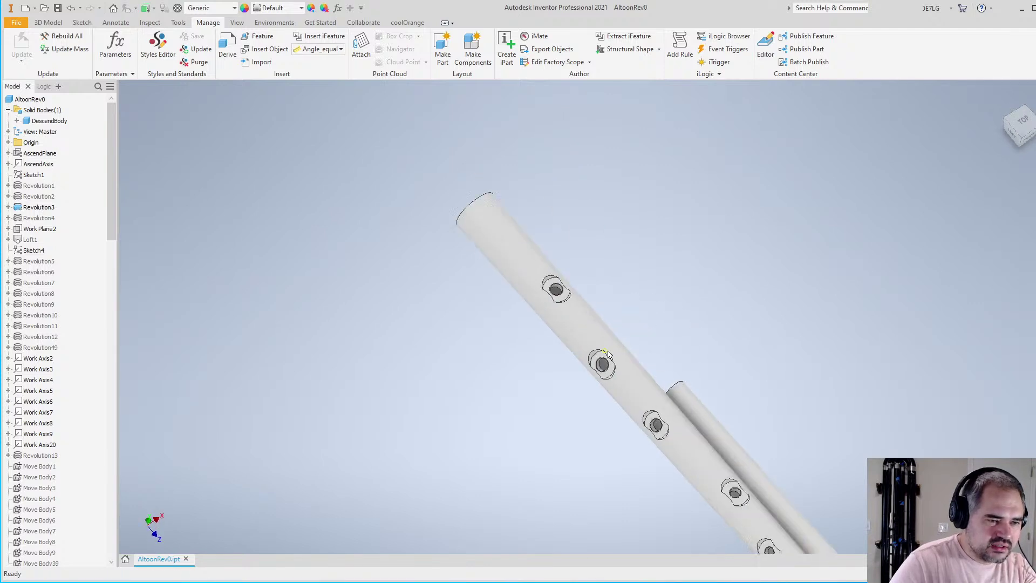
{"action": "middle_click_drag", "start_coordinate": [688, 399], "coordinate": [632, 390]}
{"action": "scroll", "coordinate": [632, 391], "scroll_direction": "down", "scroll_amount": 1}
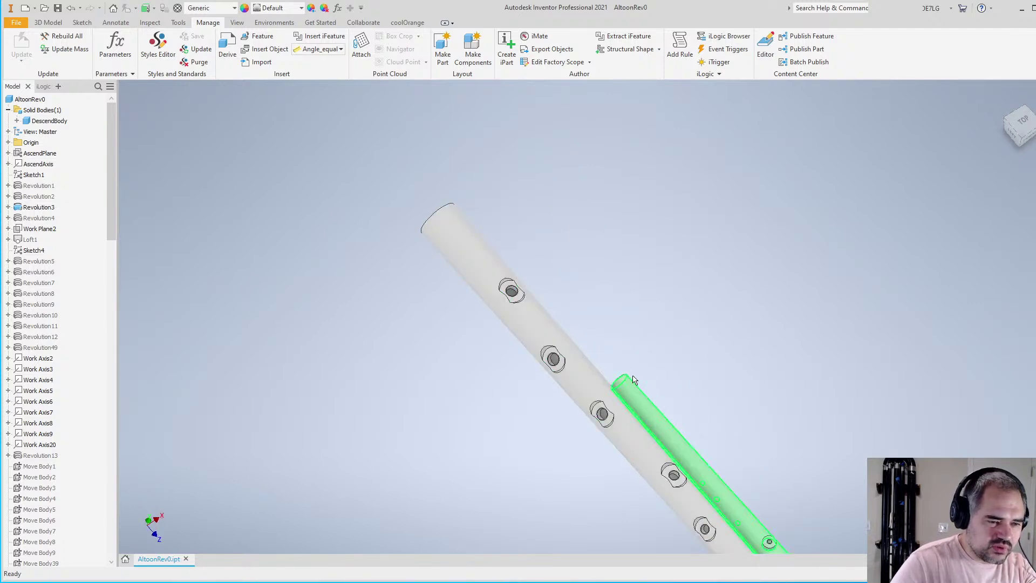
{"action": "scroll", "coordinate": [609, 389], "scroll_direction": "up", "scroll_amount": 3}
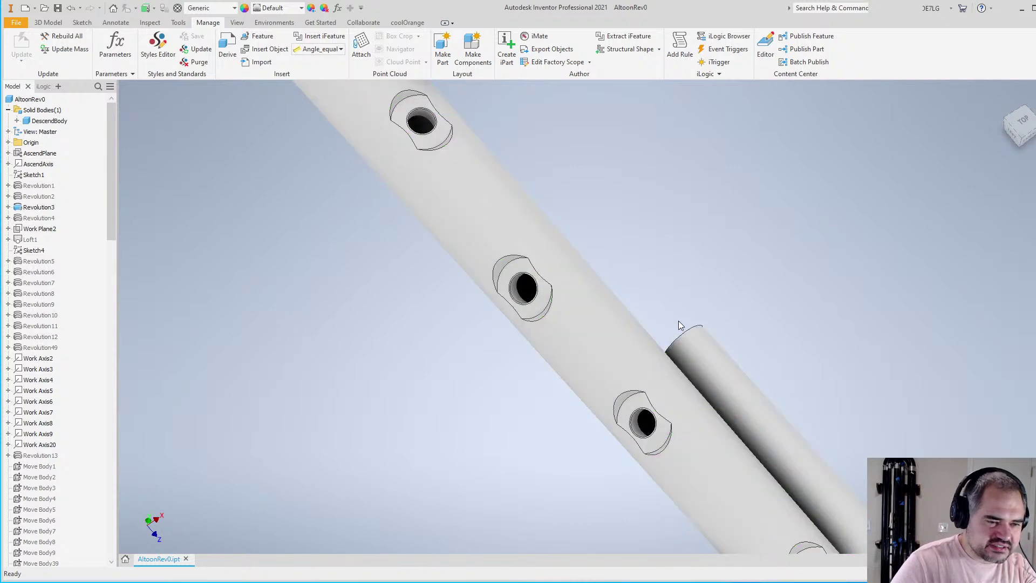
{"action": "scroll", "coordinate": [679, 318], "scroll_direction": "down", "scroll_amount": 3}
{"action": "middle_click_drag", "start_coordinate": [688, 324], "coordinate": [648, 230], "text": "shift"}
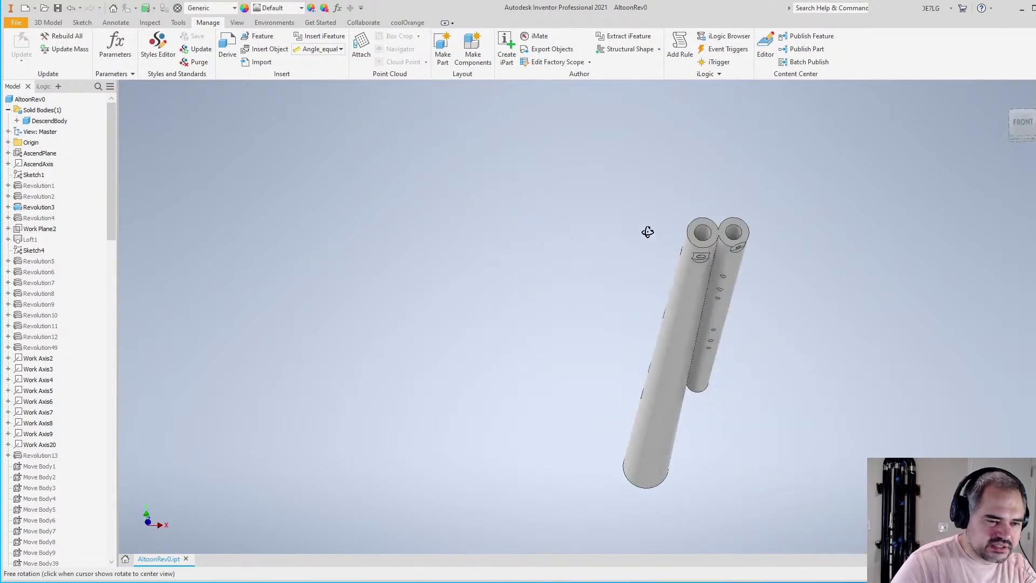
{"action": "scroll", "coordinate": [651, 384], "scroll_direction": "up", "scroll_amount": 3}
{"action": "scroll", "coordinate": [651, 384], "scroll_direction": "down", "scroll_amount": 3}
{"action": "scroll", "coordinate": [588, 329], "scroll_direction": "up", "scroll_amount": 1}
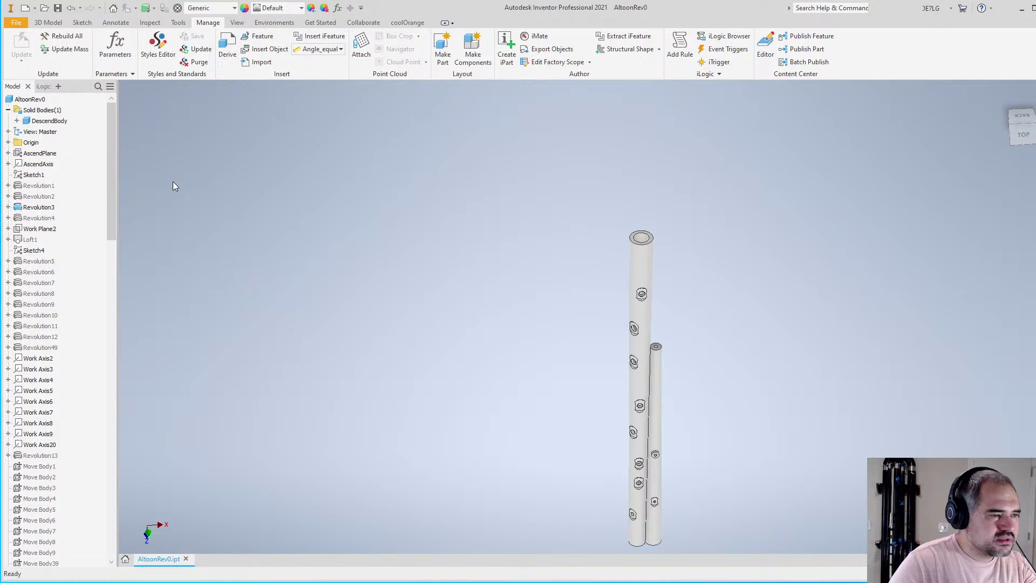
Delete Combine24 and the combine feature that follows it at the end of the feature history
{"action": "left_click", "coordinate": [8, 142]}
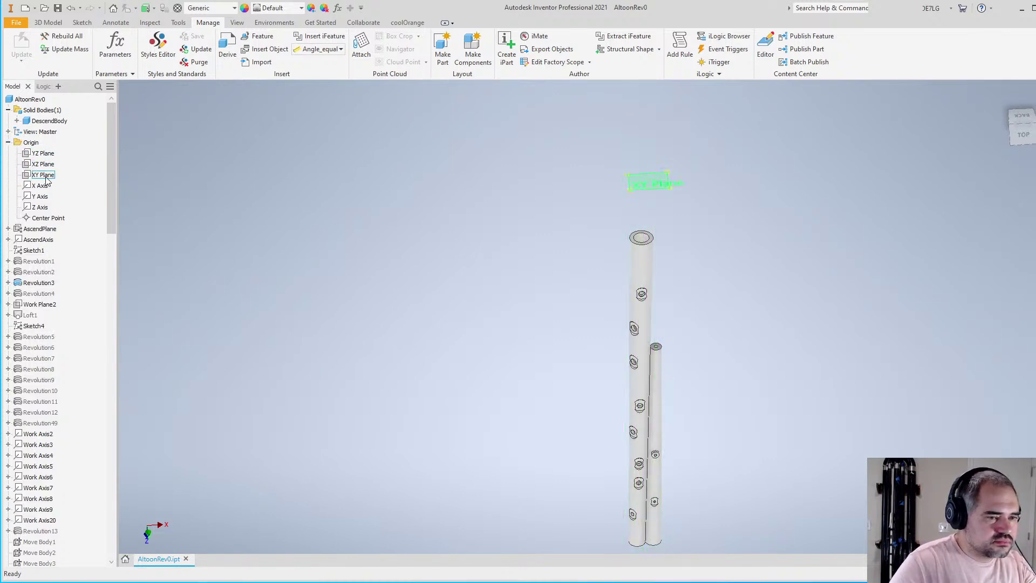
{"action": "left_click_drag", "start_coordinate": [112, 212], "coordinate": [130, 545]}
{"action": "left_click", "coordinate": [33, 534]}
{"action": "left_click", "coordinate": [34, 542], "text": "shift"}
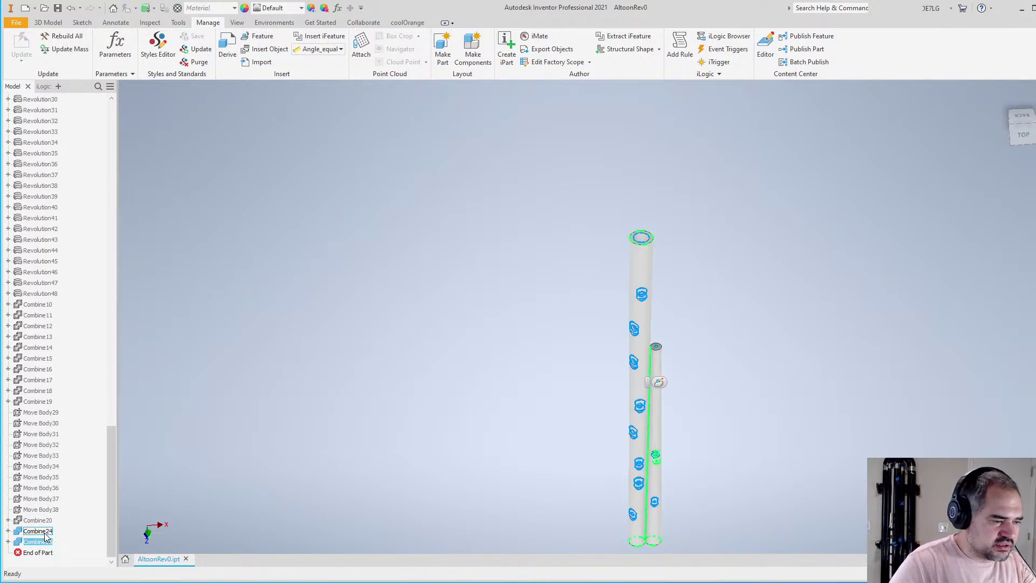
{"action": "right_click", "coordinate": [45, 531]}
{"action": "left_click", "coordinate": [80, 554]}
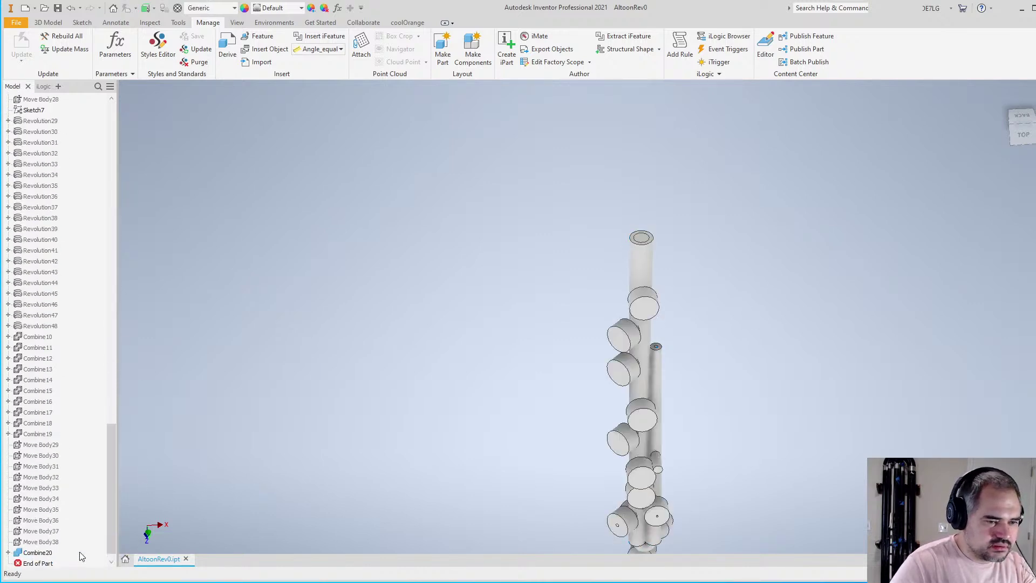
Hide the DescendBore solid body and view the remaining tube bodies and riser from their joined ends
{"action": "left_click_drag", "start_coordinate": [109, 494], "coordinate": [108, 105]}
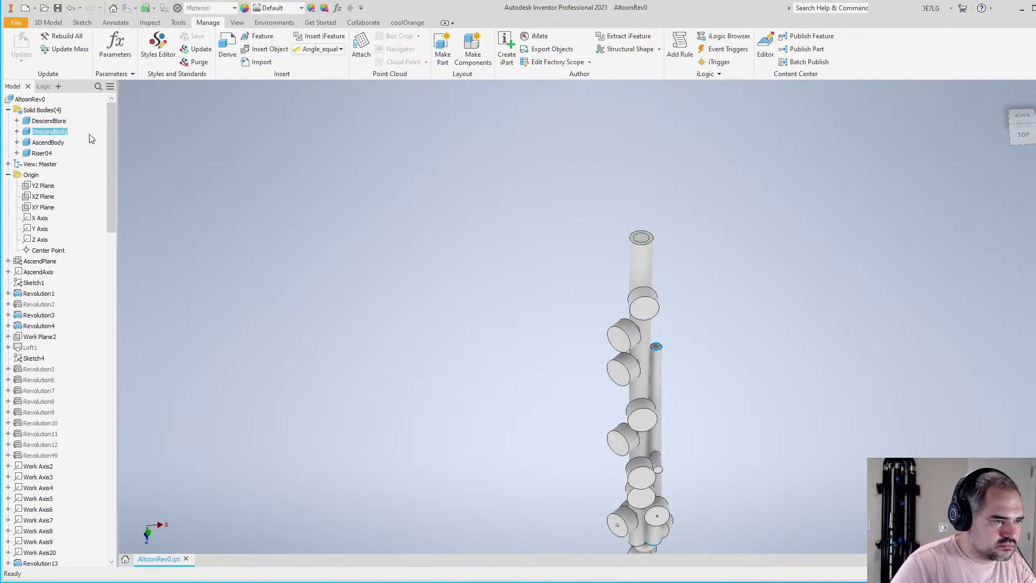
{"action": "left_click", "coordinate": [57, 143]}
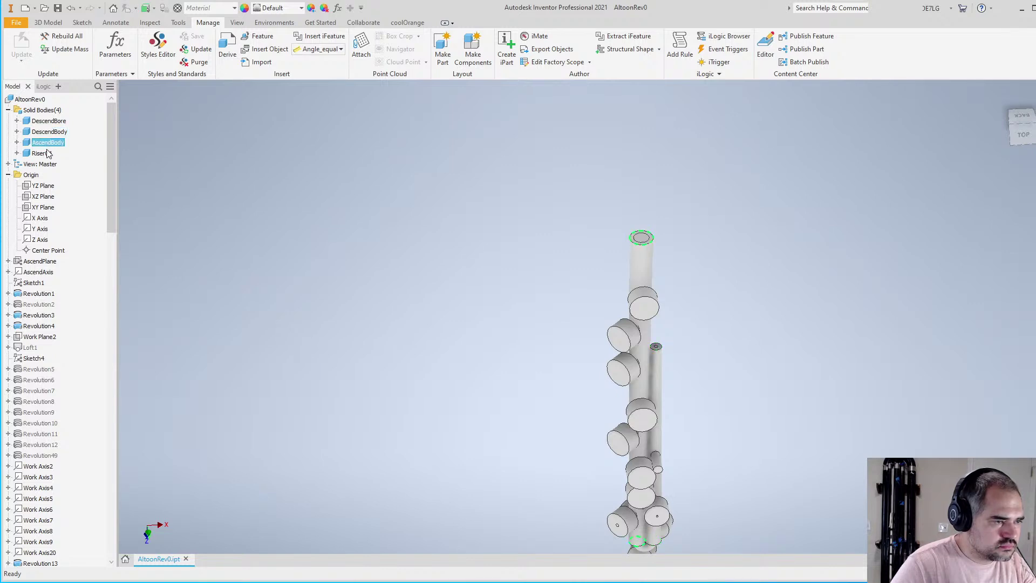
{"action": "right_click", "coordinate": [38, 121]}
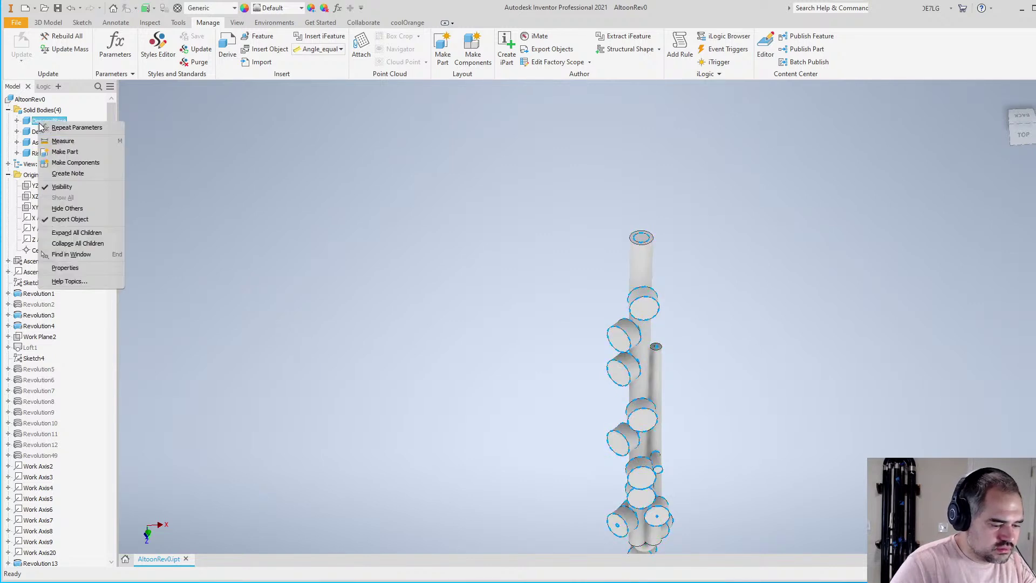
{"action": "left_click", "coordinate": [81, 196]}
{"action": "key", "text": "Home"}
{"action": "middle_click_drag", "start_coordinate": [645, 393], "coordinate": [696, 483], "text": "shift"}
{"action": "scroll", "coordinate": [642, 421], "scroll_direction": "up", "scroll_amount": 3}
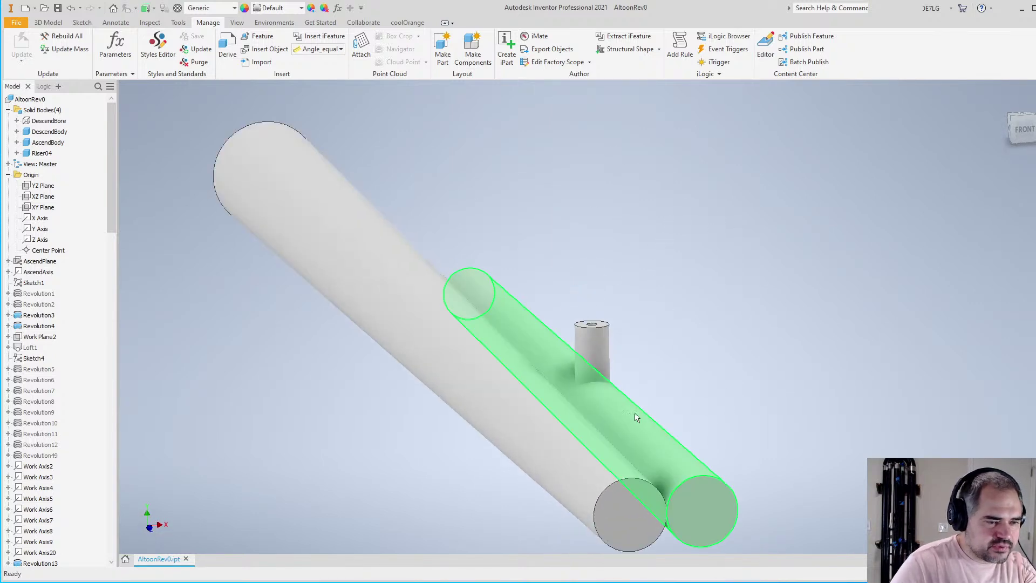
Examine the shorter and wider tube bodies and their joined ends, highlighting each tube's surface
{"action": "left_click", "coordinate": [651, 414]}
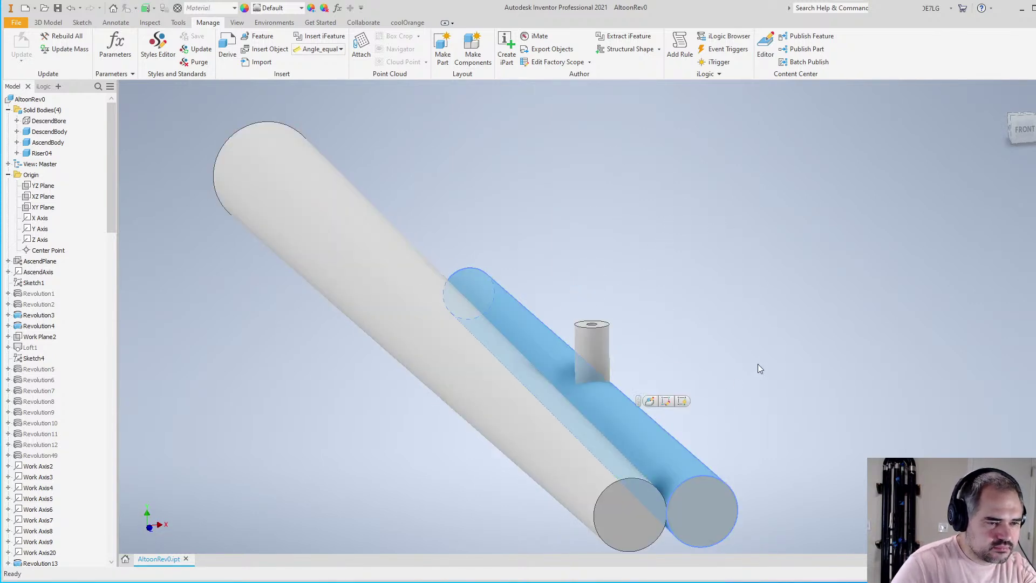
{"action": "middle_click_drag", "start_coordinate": [756, 365], "coordinate": [712, 330], "text": "shift"}
{"action": "left_click", "coordinate": [674, 430]}
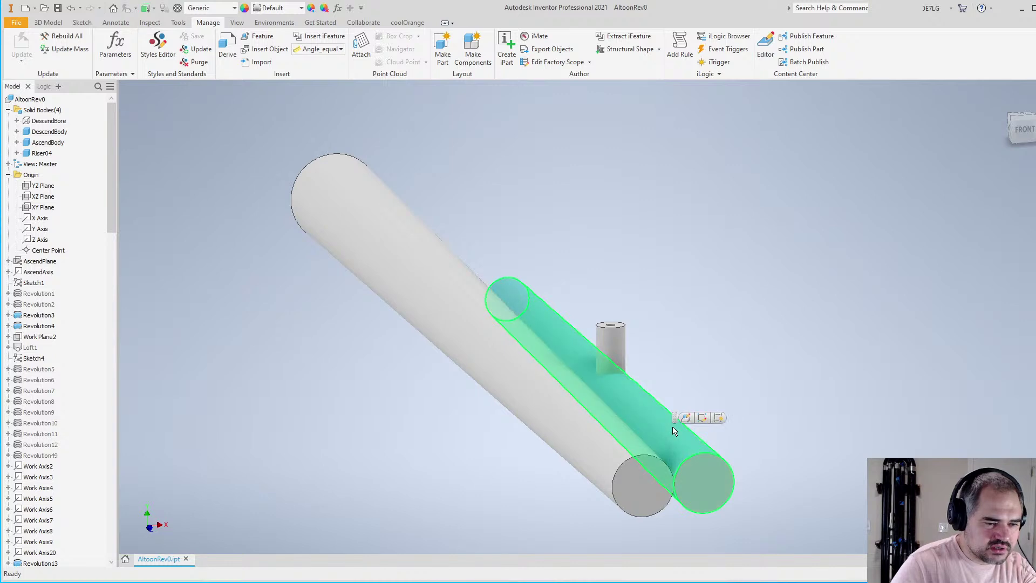
{"action": "left_click", "coordinate": [679, 353]}
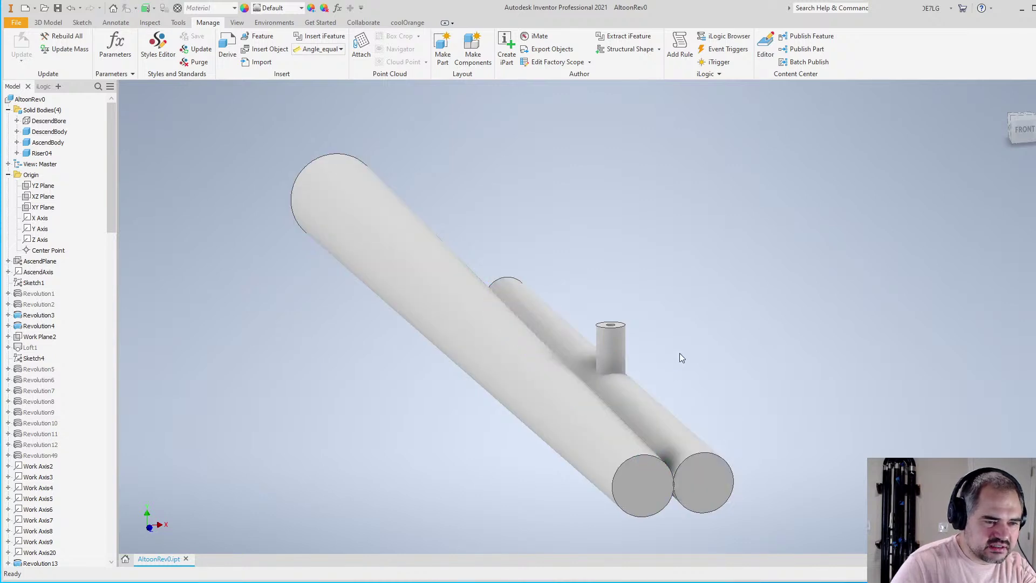
{"action": "left_click", "coordinate": [644, 405]}
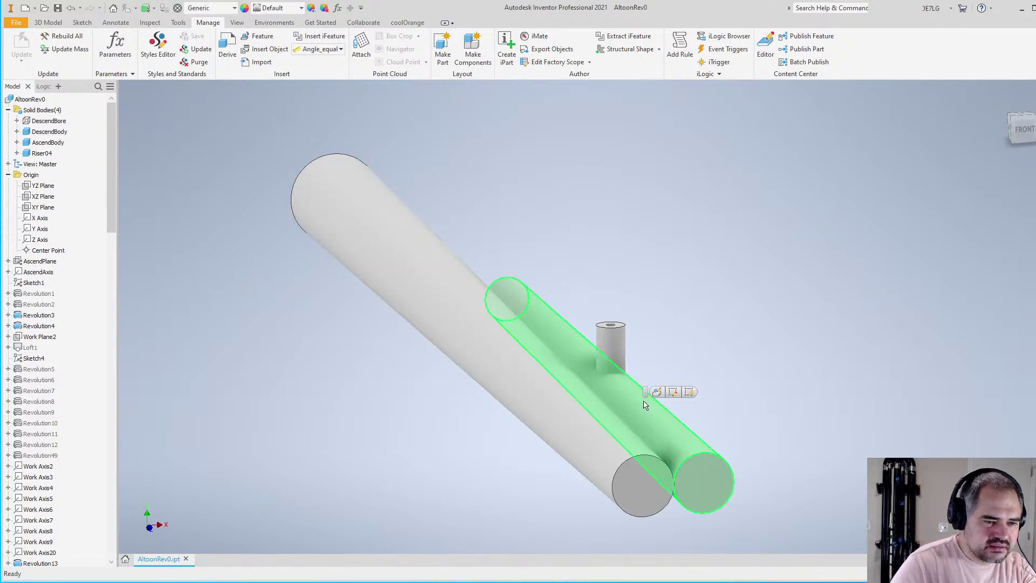
{"action": "left_click", "coordinate": [555, 408]}
{"action": "left_click", "coordinate": [584, 265]}
{"action": "scroll", "coordinate": [585, 265], "scroll_direction": "down", "scroll_amount": 3}
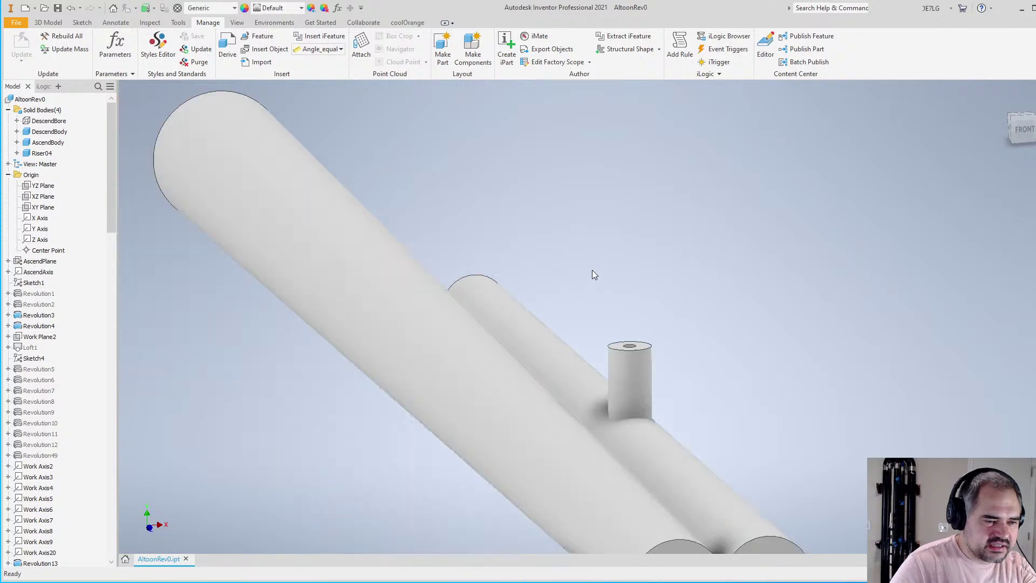
{"action": "scroll", "coordinate": [593, 274], "scroll_direction": "up", "scroll_amount": 3}
Make the XY origin plane visible near the far end of the wider tube
{"action": "right_click", "coordinate": [46, 210]}
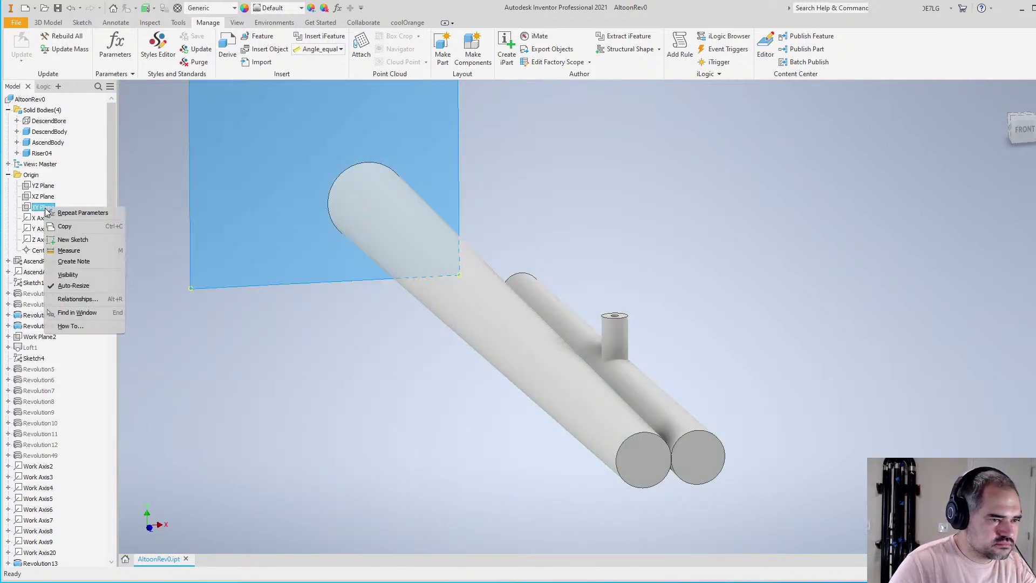
{"action": "key", "text": "Escape"}
{"action": "middle_click_drag", "start_coordinate": [594, 270], "coordinate": [637, 433], "text": "shift"}
{"action": "scroll", "coordinate": [590, 455], "scroll_direction": "up", "scroll_amount": 4}
{"action": "scroll", "coordinate": [540, 324], "scroll_direction": "down", "scroll_amount": 3}
{"action": "scroll", "coordinate": [513, 291], "scroll_direction": "up", "scroll_amount": 4}
{"action": "scroll", "coordinate": [531, 367], "scroll_direction": "down", "scroll_amount": 4}
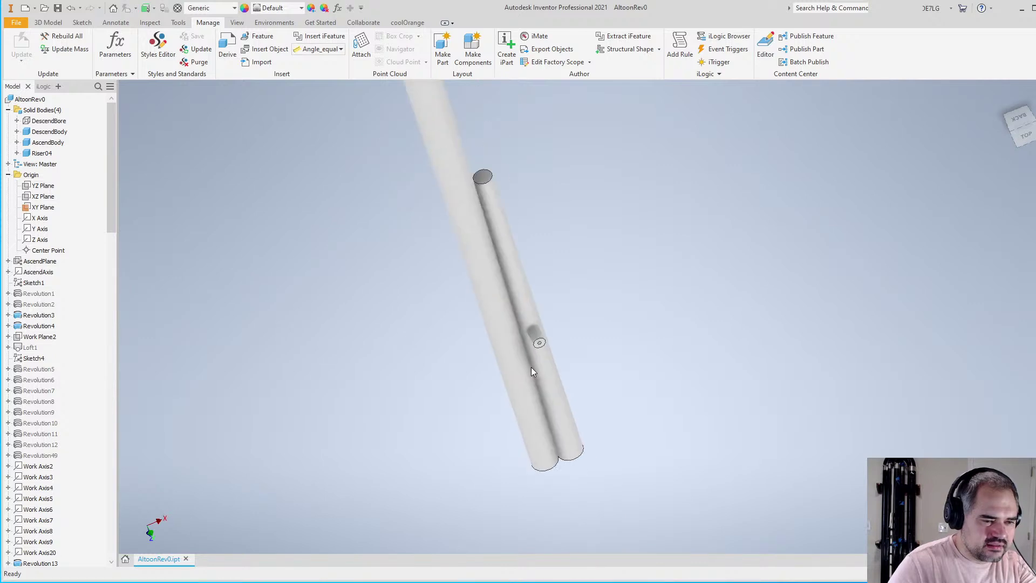
{"action": "scroll", "coordinate": [469, 116], "scroll_direction": "up", "scroll_amount": 3}
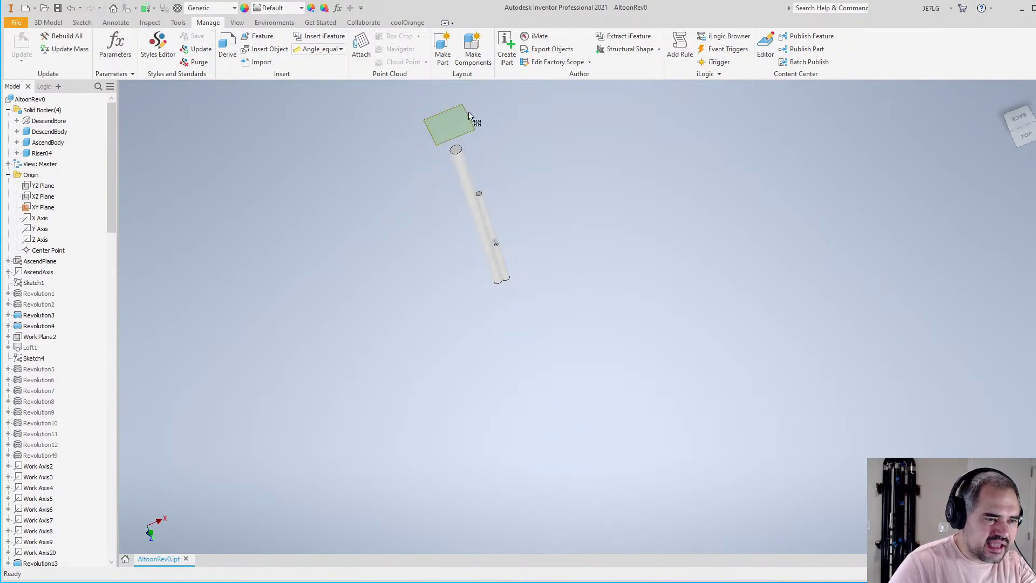
Isolate DescendBore by hiding DescendBody, AscendBody and Riser04, and inspect the bore and its tone holes from several angles
{"action": "right_click", "coordinate": [48, 123]}
{"action": "left_click", "coordinate": [53, 97]}
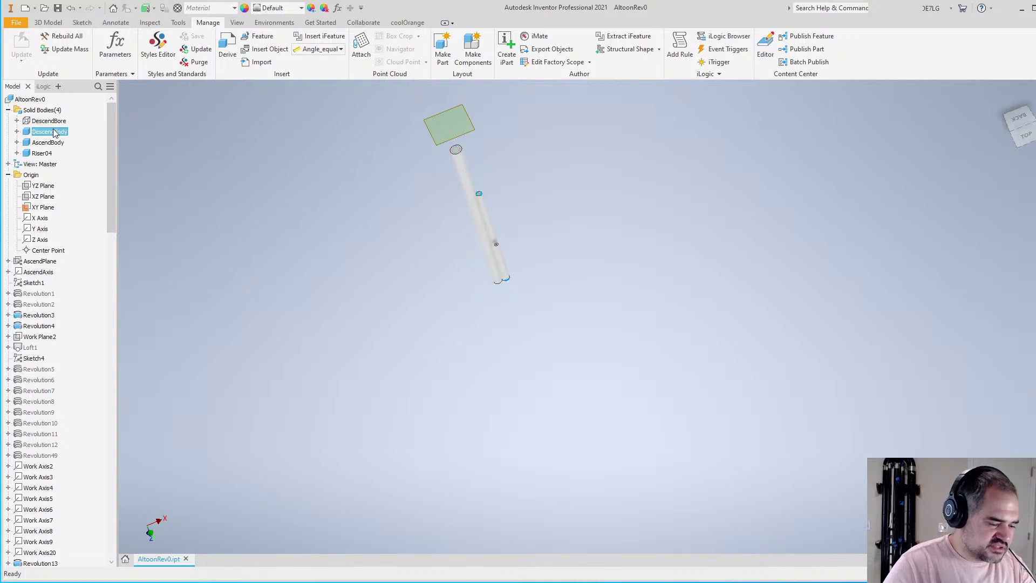
{"action": "right_click", "coordinate": [43, 143]}
{"action": "left_click", "coordinate": [72, 205]}
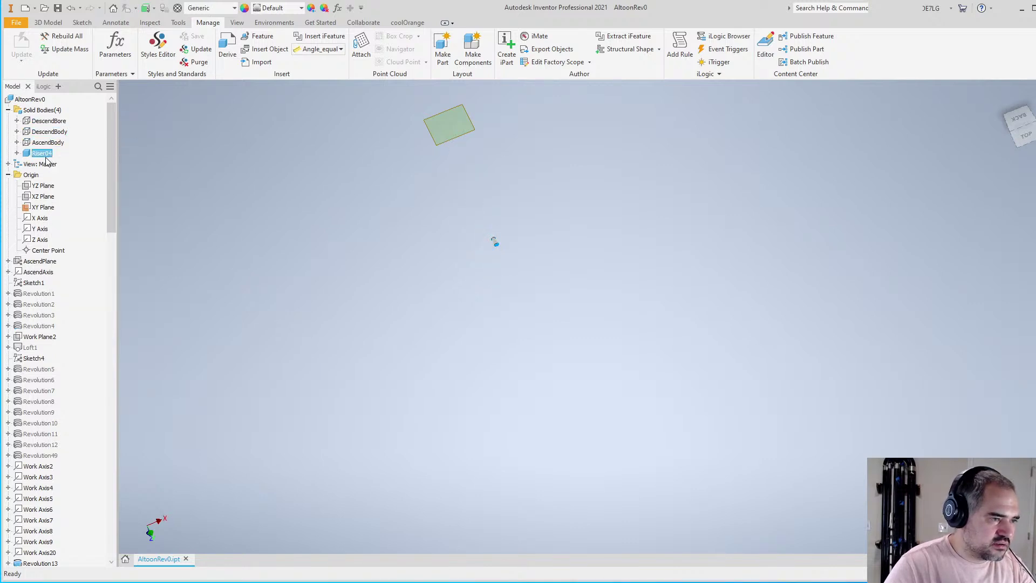
{"action": "right_click", "coordinate": [41, 121]}
{"action": "left_click", "coordinate": [57, 183]}
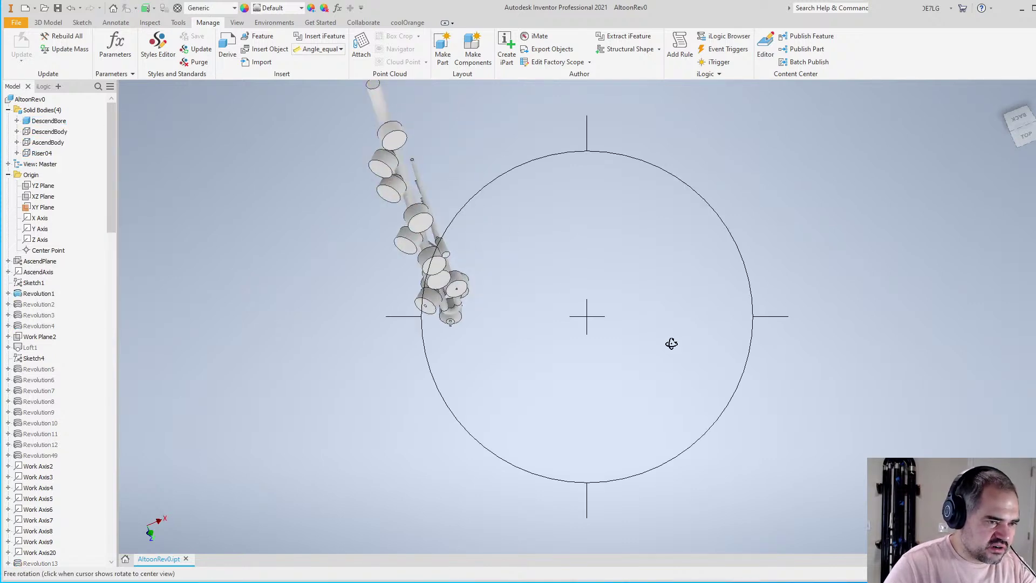
{"action": "mouse_move", "coordinate": [670, 342]}
{"action": "middle_mouse_down", "text": "shift"}
{"action": "mouse_move", "coordinate": [664, 190]}
{"action": "mouse_move", "coordinate": [677, 168]}
{"action": "mouse_move", "coordinate": [719, 190]}
{"action": "middle_mouse_up", "text": "shift"}
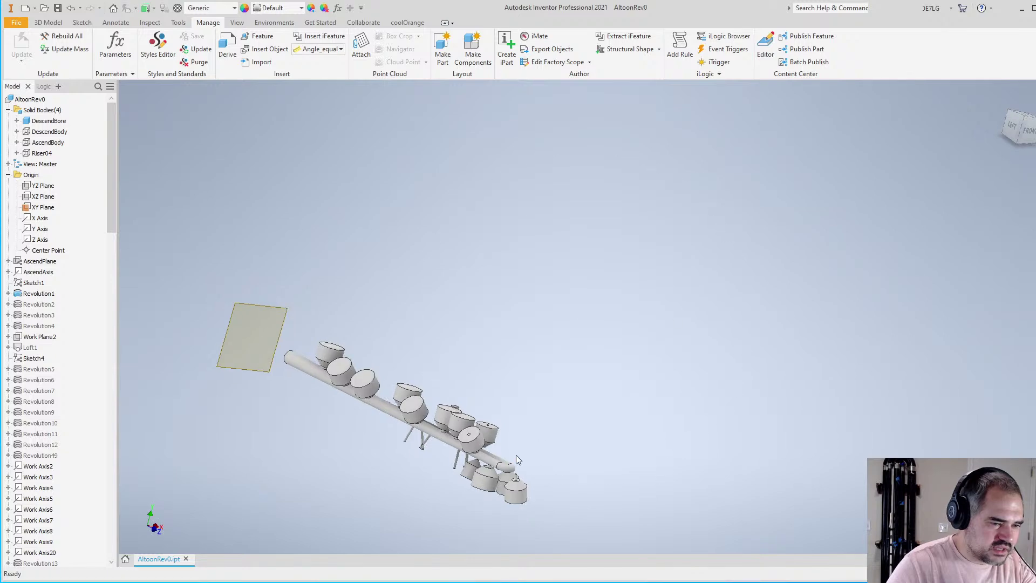
{"action": "scroll", "coordinate": [474, 457], "scroll_direction": "up", "scroll_amount": 5}
{"action": "scroll", "coordinate": [558, 351], "scroll_direction": "down", "scroll_amount": 4}
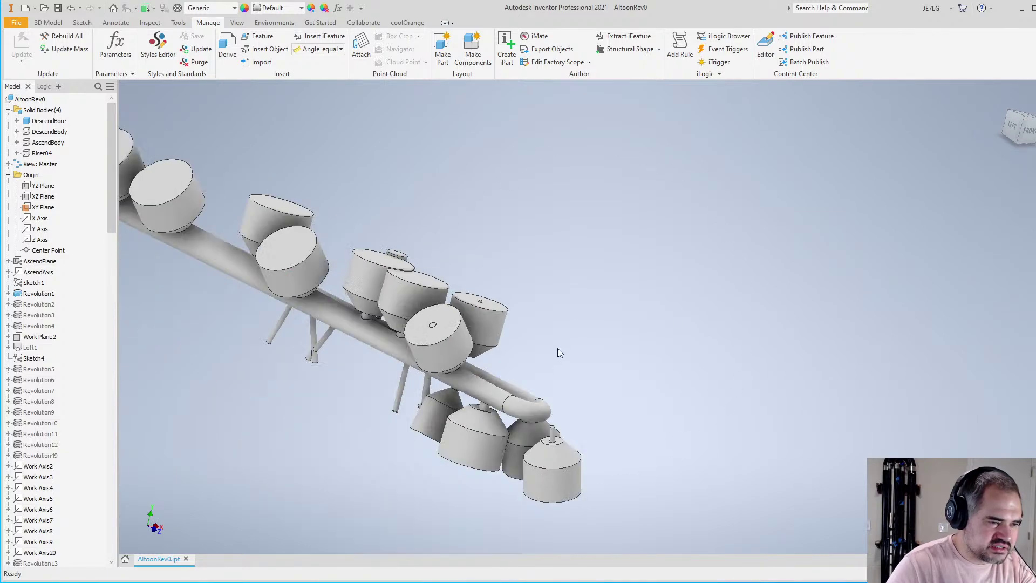
{"action": "middle_click_drag", "start_coordinate": [558, 351], "coordinate": [490, 301], "text": "shift"}
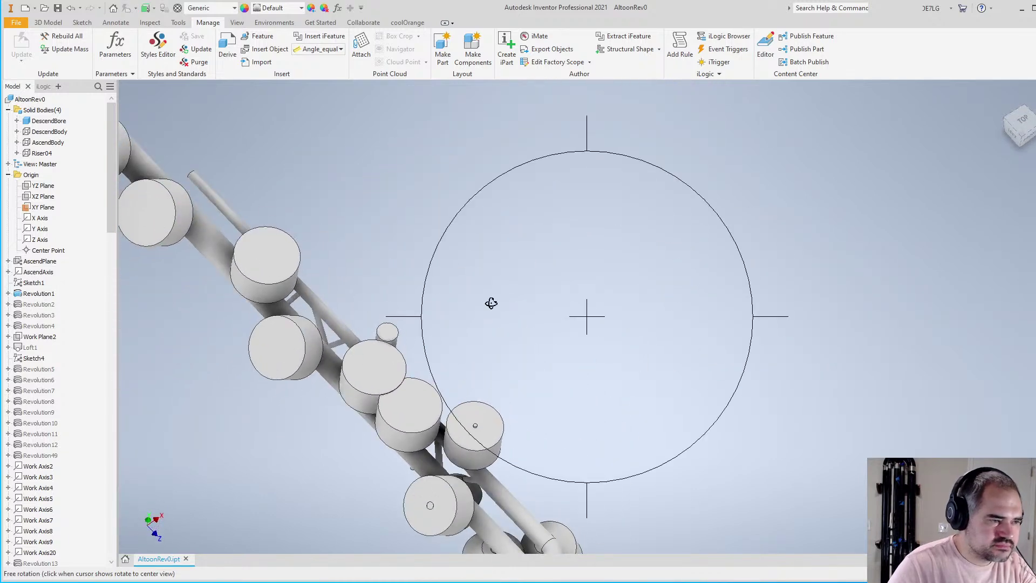
Hide DescendBore again and restore the visibility of DescendBody, Riser04 and AscendBody
{"action": "right_click", "coordinate": [34, 124]}
{"action": "key", "text": "v"}
{"action": "right_click", "coordinate": [40, 133]}
{"action": "key", "text": "v"}
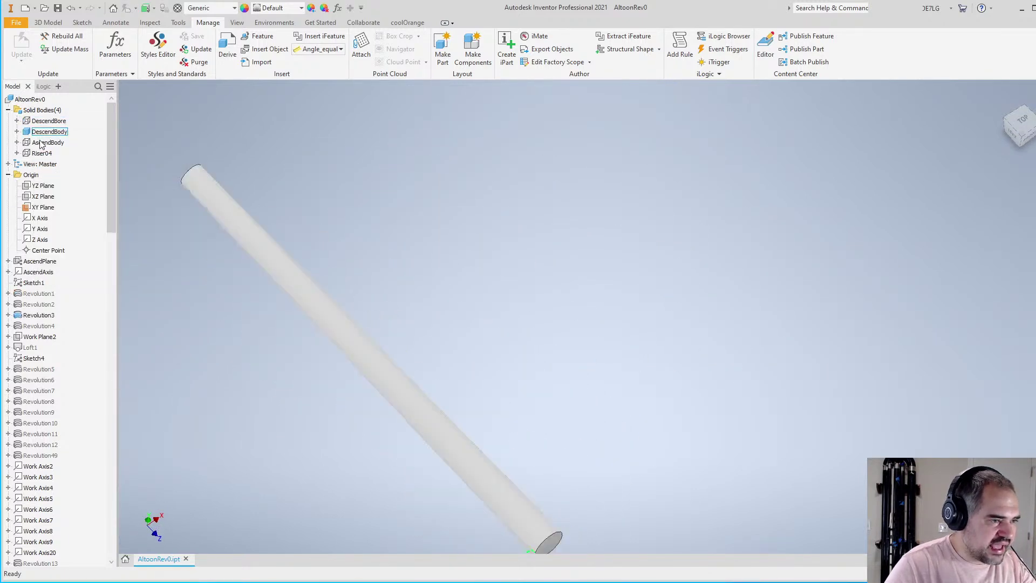
{"action": "right_click", "coordinate": [40, 151]}
{"action": "key", "text": "v"}
{"action": "right_click", "coordinate": [39, 142]}
{"action": "key", "text": "v"}
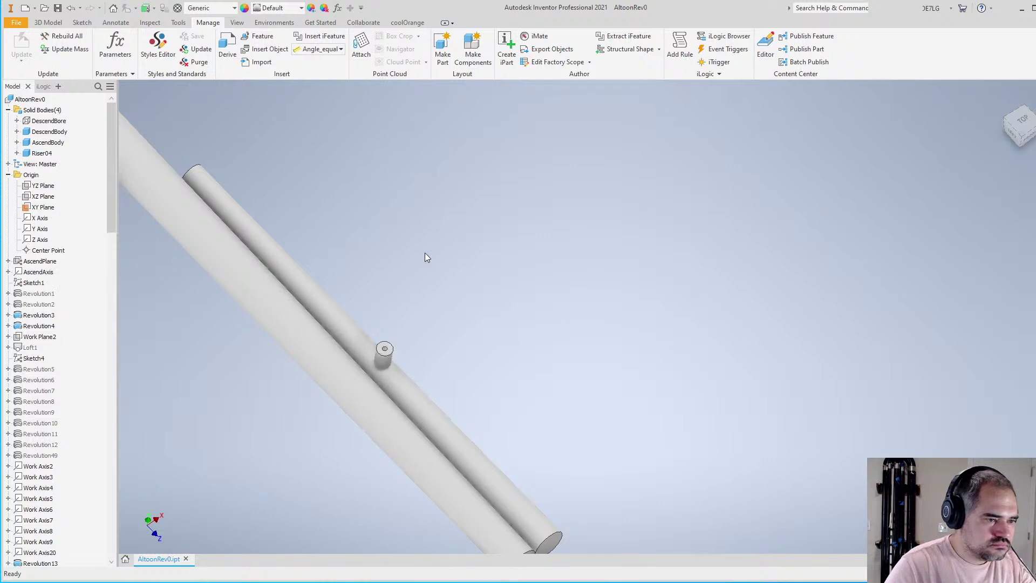
Create a work plane across the paired tubes, offset from the XY plane by the BootPos parameter
{"action": "middle_click_drag", "start_coordinate": [425, 254], "coordinate": [345, 215], "text": "shift"}
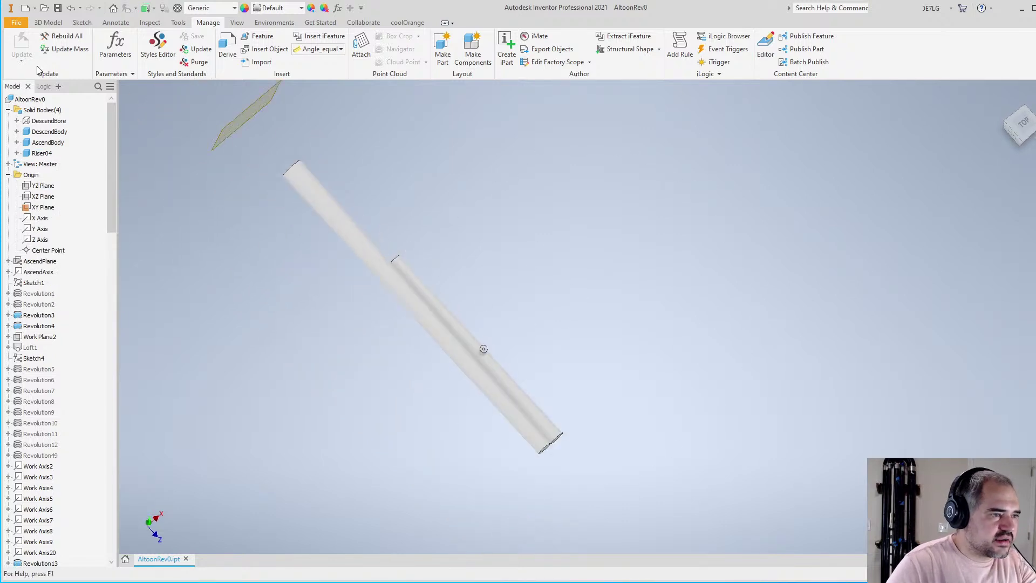
{"action": "left_click", "coordinate": [52, 23]}
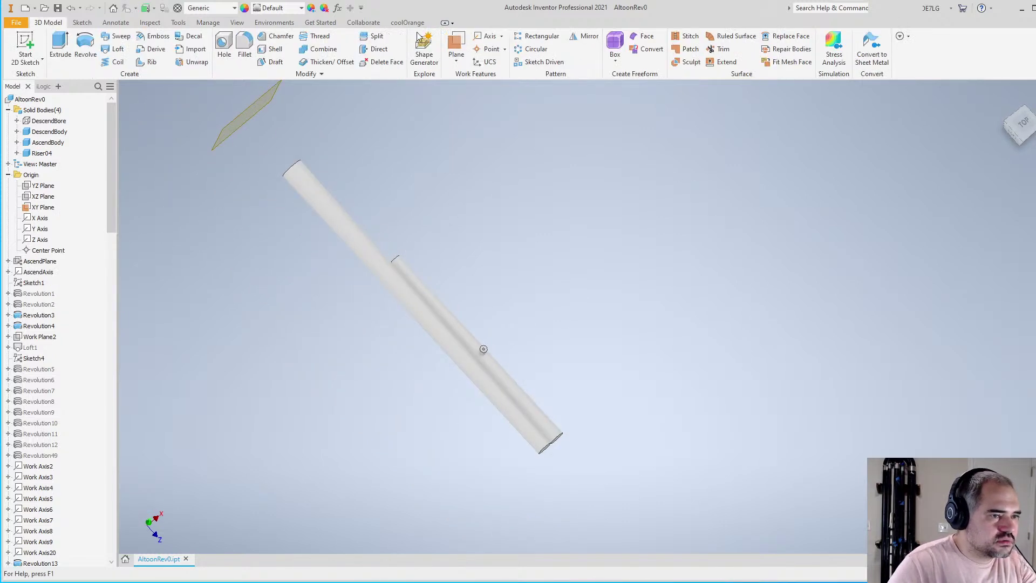
{"action": "left_click", "coordinate": [456, 44]}
{"action": "left_click_drag", "start_coordinate": [246, 112], "coordinate": [502, 326]}
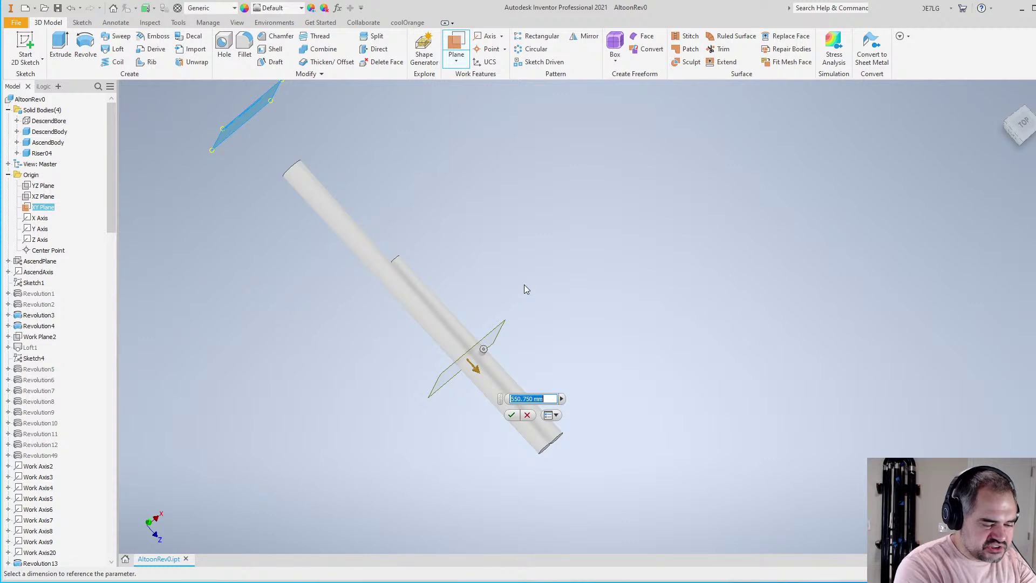
{"action": "type", "text": "B"}
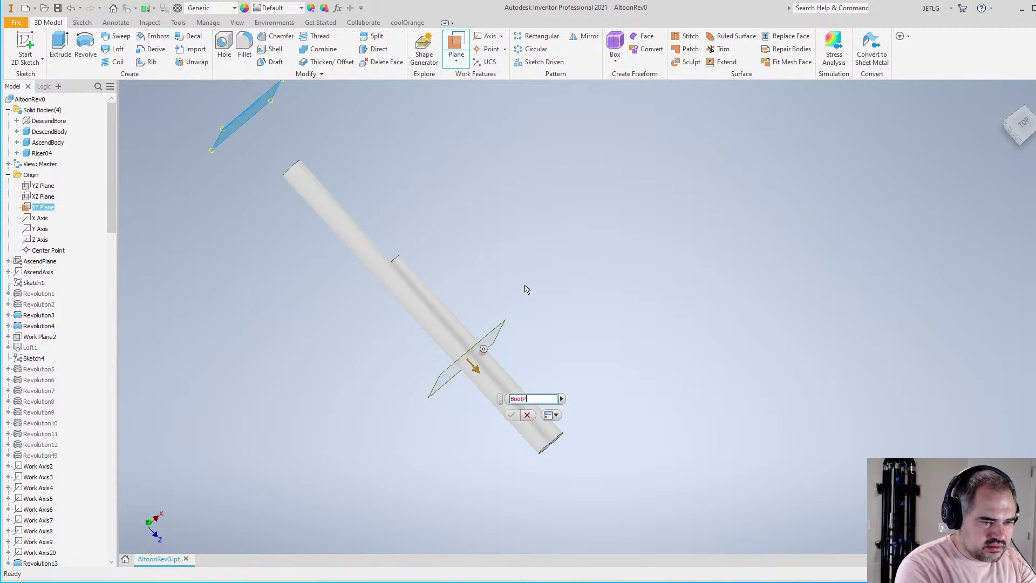
{"action": "type", "text": "ootP"}
{"action": "key", "text": "Return"}
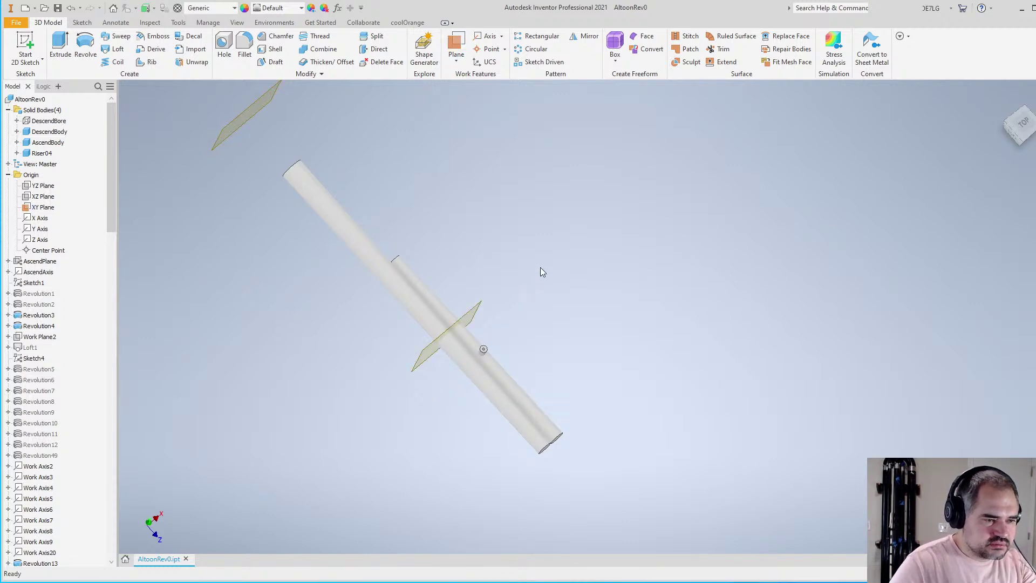
Create a second work plane beyond the joined tube ends, offset from the XY plane by the BottomPos parameter
{"action": "left_click", "coordinate": [457, 46]}
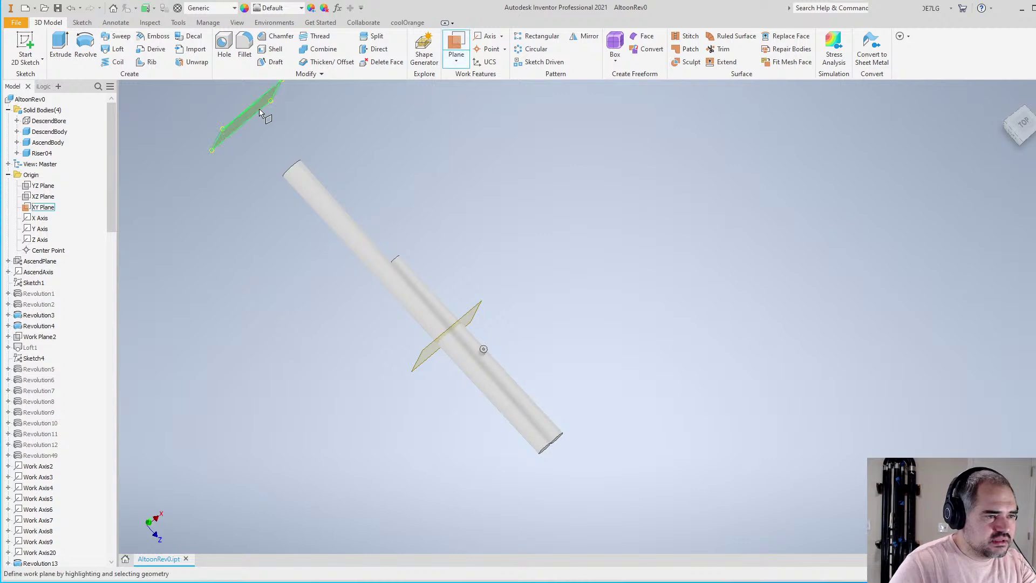
{"action": "left_click_drag", "start_coordinate": [254, 118], "coordinate": [613, 413]}
{"action": "type", "text": "B"}
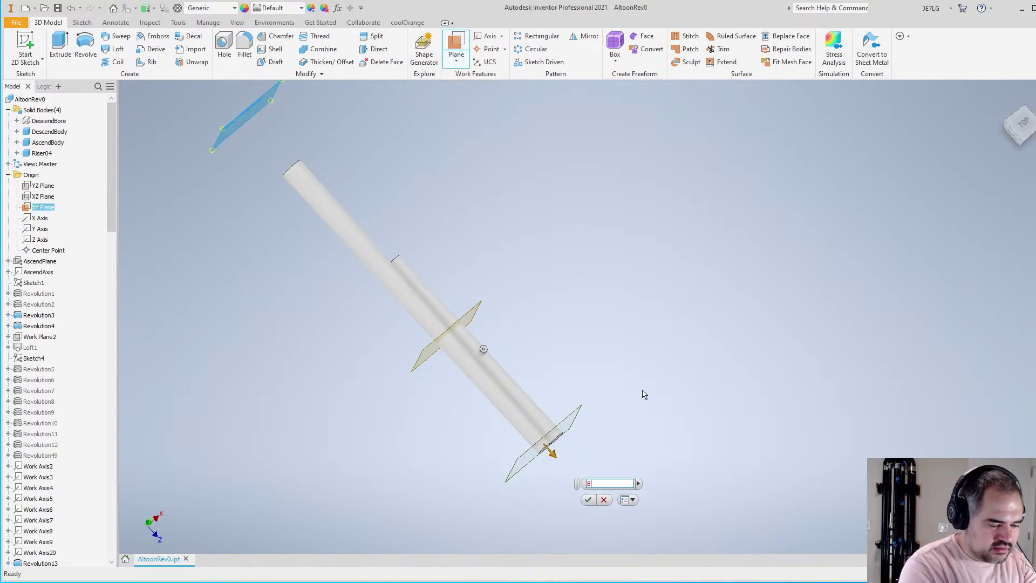
{"action": "type", "text": "ottomP"}
{"action": "key", "text": "Return"}
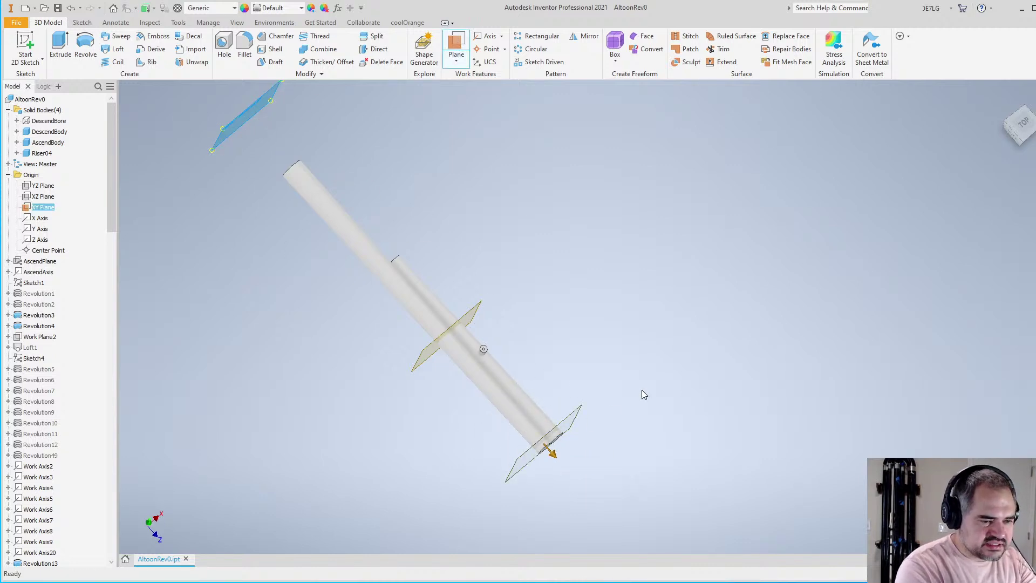
{"action": "scroll", "coordinate": [516, 307], "scroll_direction": "up", "scroll_amount": 2}
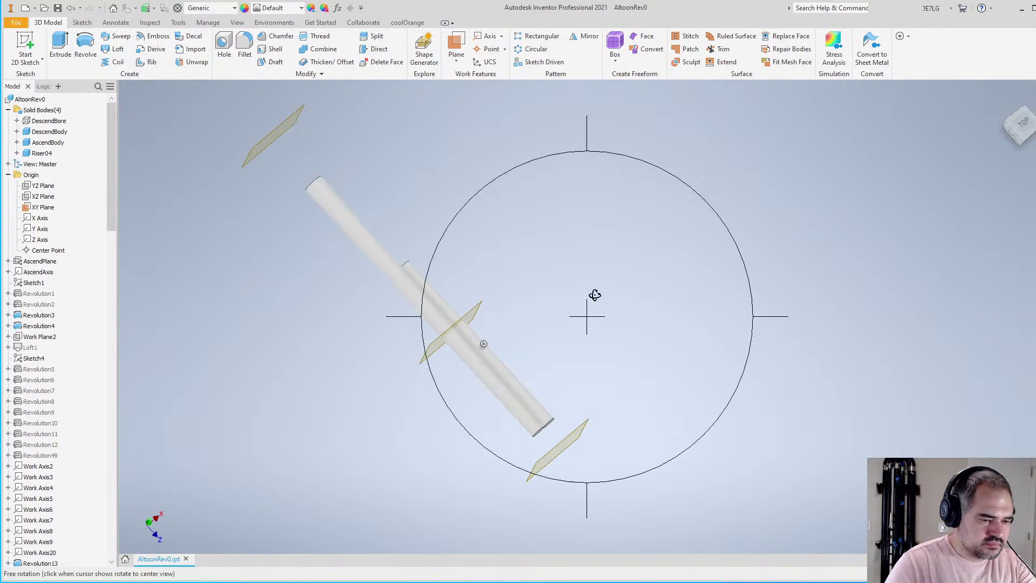
{"action": "middle_click_drag", "start_coordinate": [592, 294], "coordinate": [487, 322], "text": "shift"}
{"action": "scroll", "coordinate": [487, 322], "scroll_direction": "down", "scroll_amount": 2}
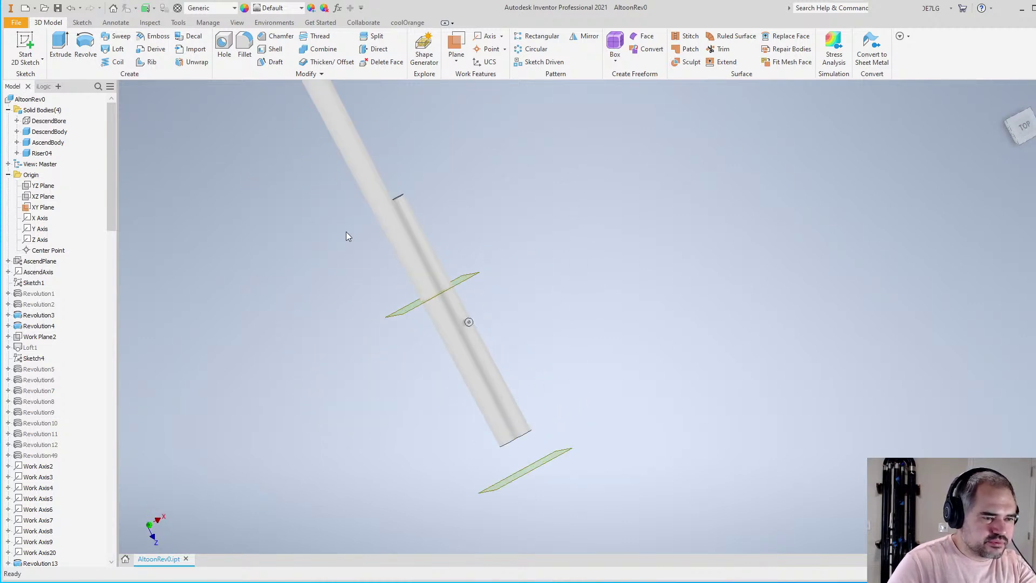
Show the DescendBore body again and compare both offset planes with the tone holes and bend
{"action": "right_click", "coordinate": [44, 121]}
{"action": "left_click", "coordinate": [59, 189]}
{"action": "scroll", "coordinate": [476, 273], "scroll_direction": "up", "scroll_amount": 2}
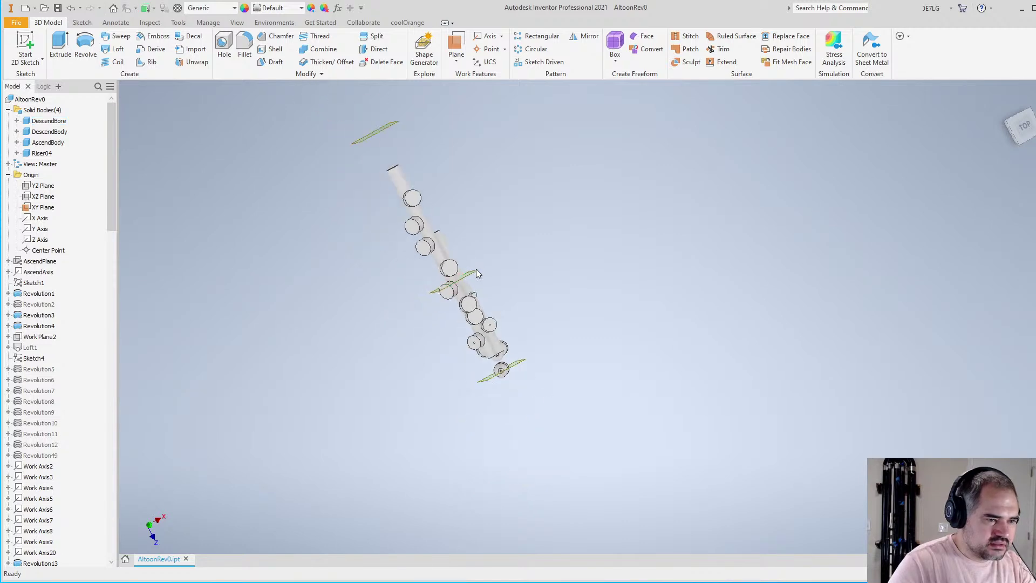
{"action": "scroll", "coordinate": [476, 273], "scroll_direction": "down", "scroll_amount": 3}
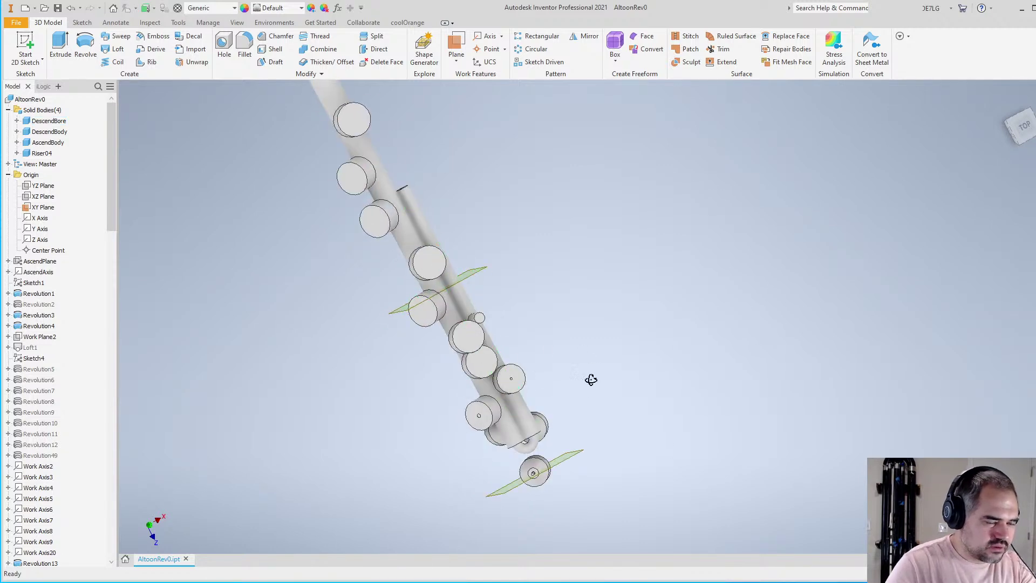
{"action": "middle_click_drag", "start_coordinate": [590, 380], "coordinate": [610, 318], "text": "shift"}
{"action": "scroll", "coordinate": [615, 378], "scroll_direction": "down", "scroll_amount": 3}
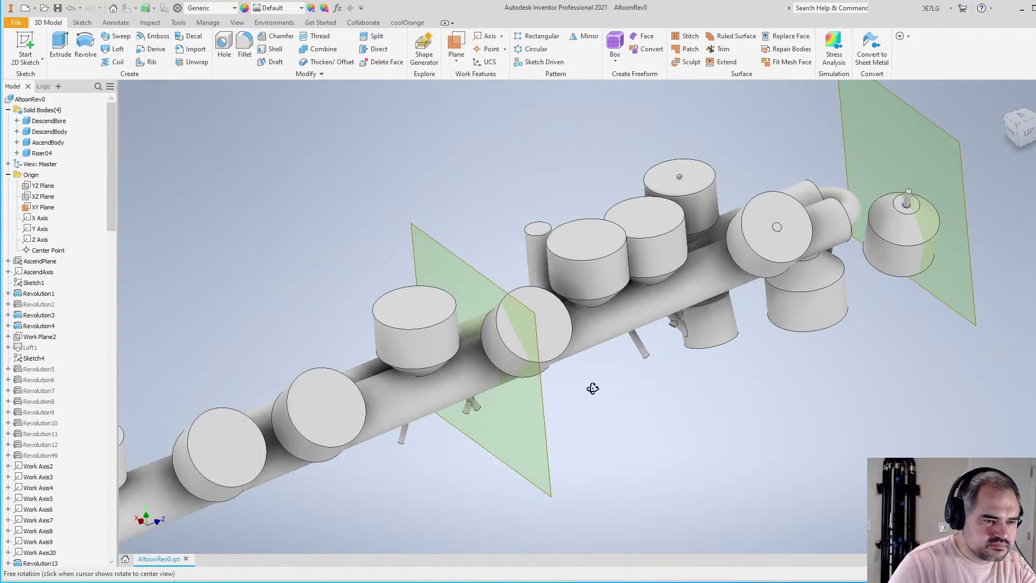
{"action": "middle_click_drag", "start_coordinate": [592, 389], "coordinate": [589, 351], "text": "shift"}
Set the BootPos user parameter to 600 mm
{"action": "left_click", "coordinate": [208, 22]}
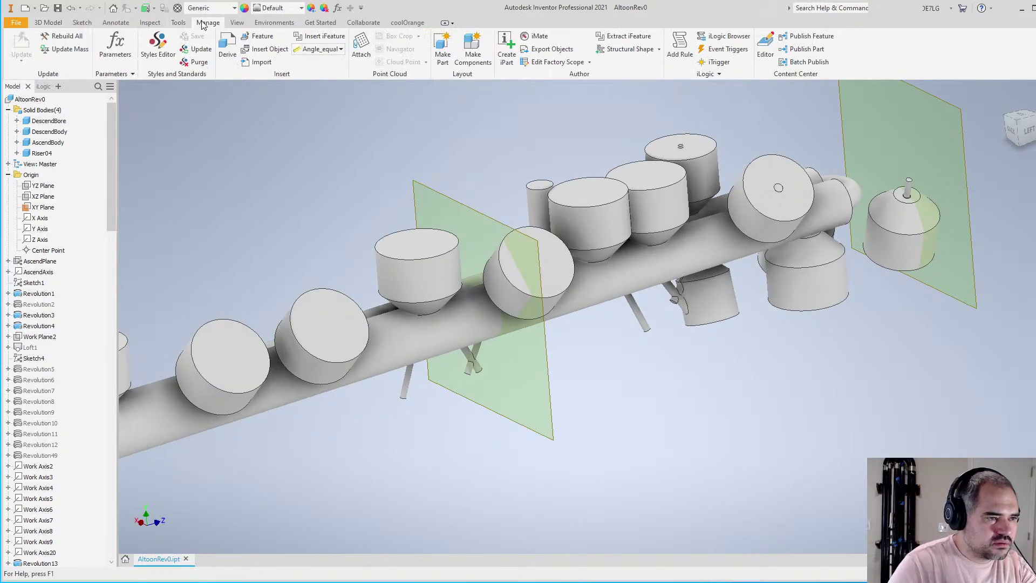
{"action": "left_click", "coordinate": [115, 45]}
{"action": "scroll", "coordinate": [492, 265], "scroll_direction": "up", "scroll_amount": 5}
{"action": "scroll", "coordinate": [492, 265], "scroll_direction": "down", "scroll_amount": 4}
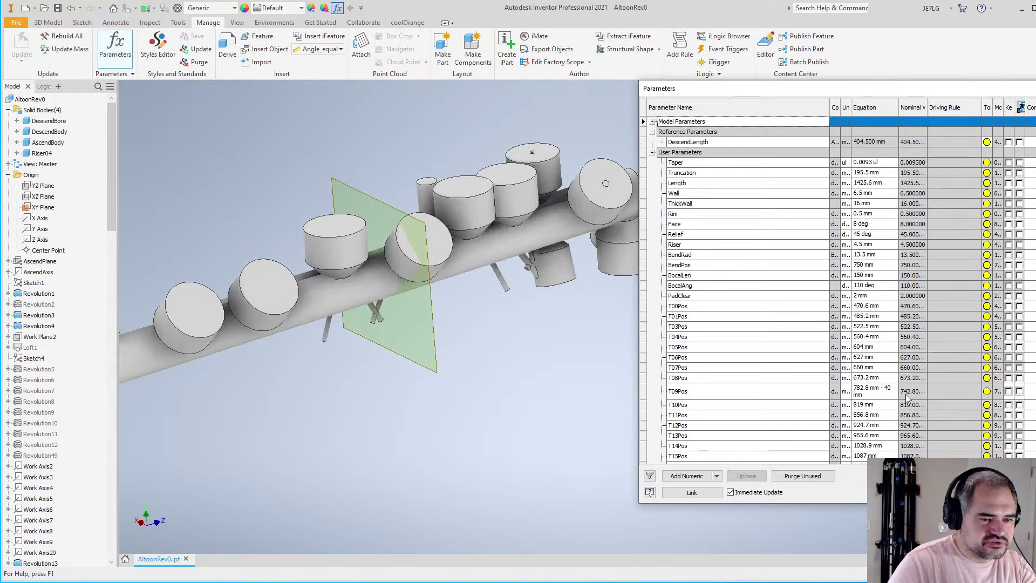
{"action": "scroll", "coordinate": [755, 286], "scroll_direction": "down", "scroll_amount": 10}
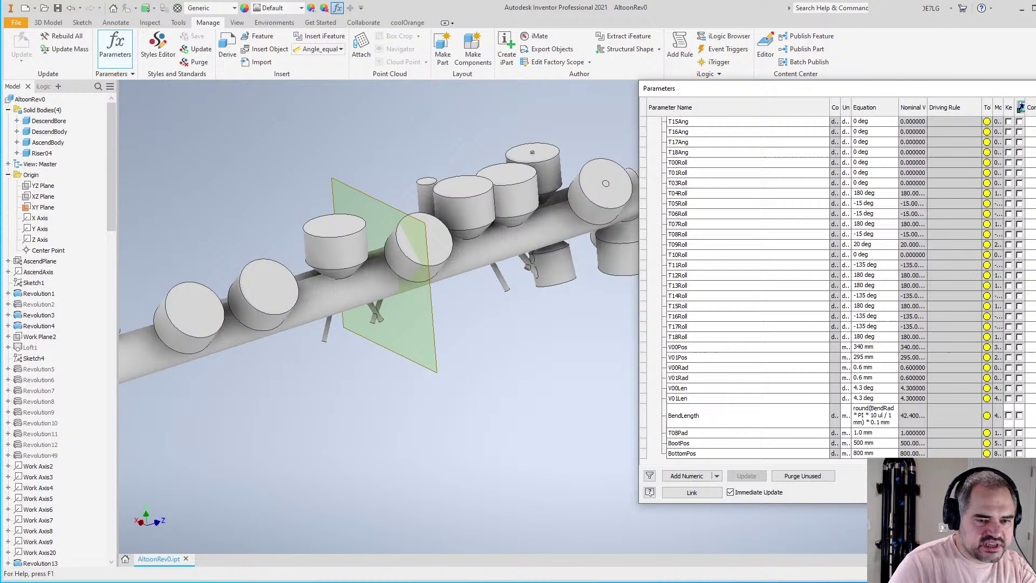
{"action": "left_click", "coordinate": [864, 443]}
{"action": "type", "text": "600"}
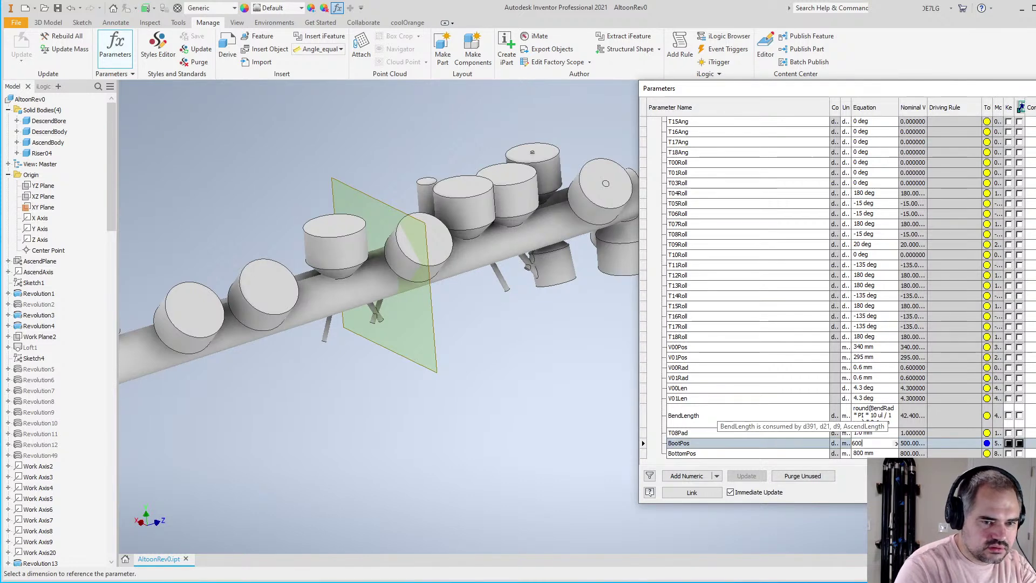
{"action": "key", "text": "Return"}
Examine from the side where the BootPos plane crosses the tube between the neighbouring tone holes
{"action": "middle_click_drag", "start_coordinate": [473, 375], "coordinate": [405, 232], "text": "shift"}
{"action": "scroll", "coordinate": [302, 173], "scroll_direction": "up", "scroll_amount": 5}
{"action": "scroll", "coordinate": [297, 225], "scroll_direction": "down", "scroll_amount": 3}
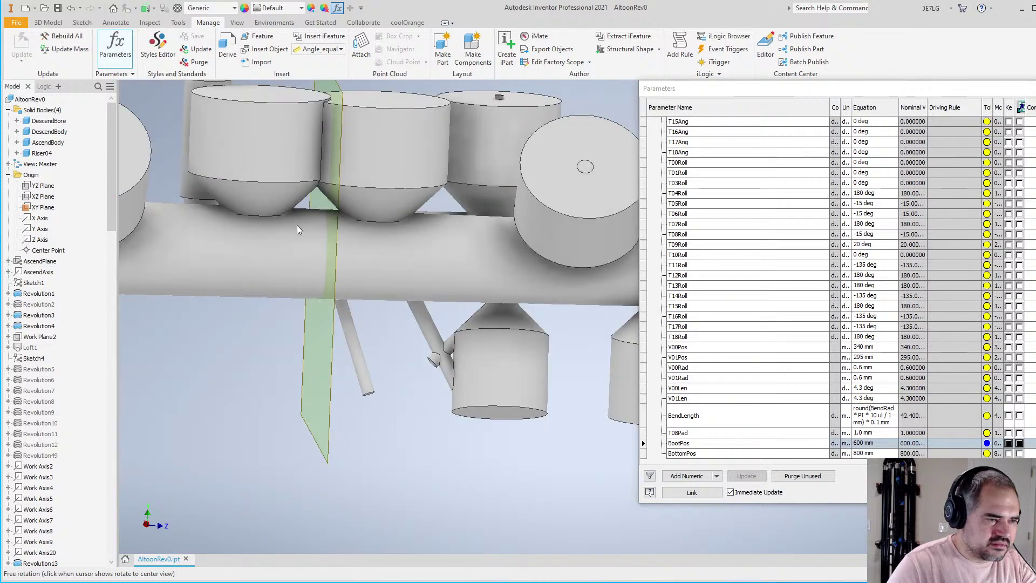
{"action": "scroll", "coordinate": [305, 218], "scroll_direction": "up", "scroll_amount": 3}
{"action": "scroll", "coordinate": [286, 229], "scroll_direction": "down", "scroll_amount": 1}
{"action": "scroll", "coordinate": [358, 235], "scroll_direction": "down", "scroll_amount": 3}
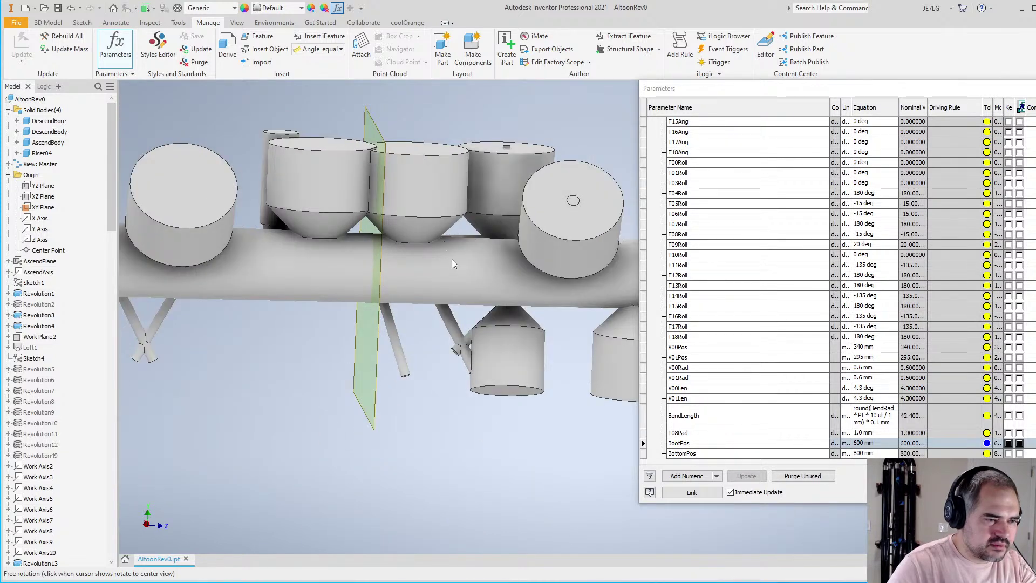
Set the BootPos user parameter to 580 mm
{"action": "middle_click_drag", "start_coordinate": [494, 260], "coordinate": [511, 253], "text": "shift"}
{"action": "scroll", "coordinate": [341, 210], "scroll_direction": "up", "scroll_amount": 4}
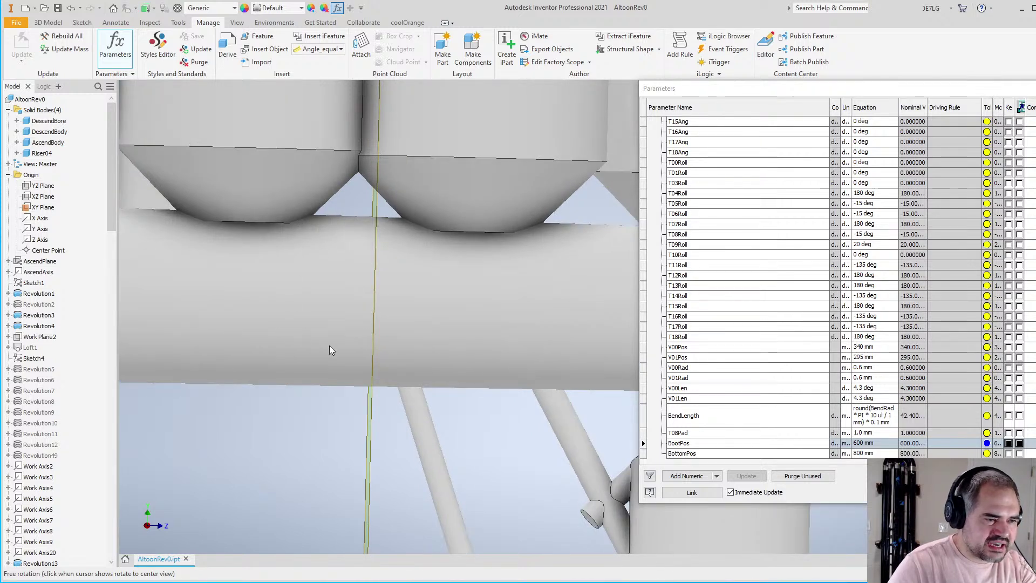
{"action": "middle_click_drag", "start_coordinate": [437, 240], "coordinate": [479, 259], "text": "shift"}
{"action": "left_click", "coordinate": [864, 443]}
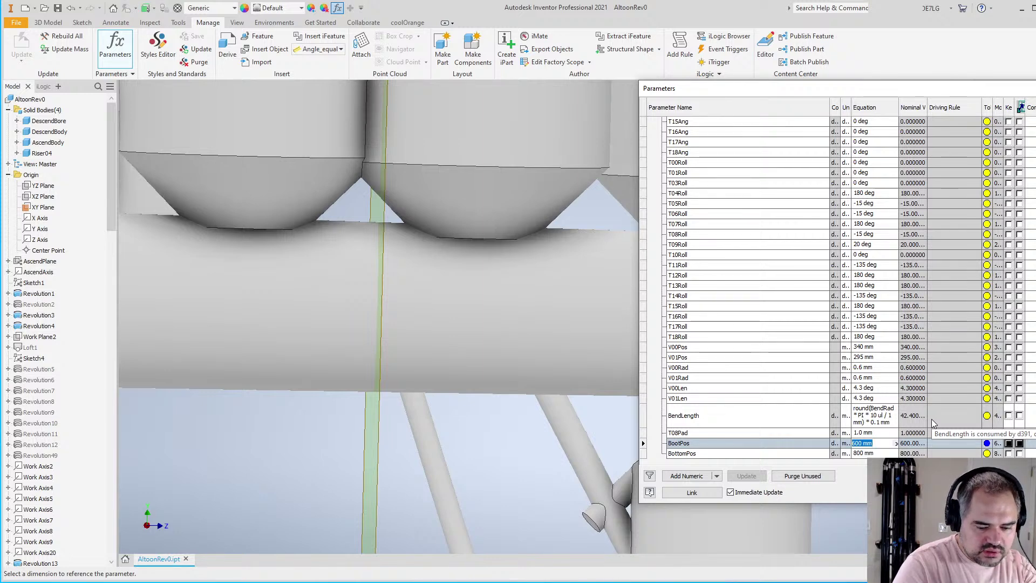
{"action": "type", "text": "580"}
{"action": "key", "text": "Return"}
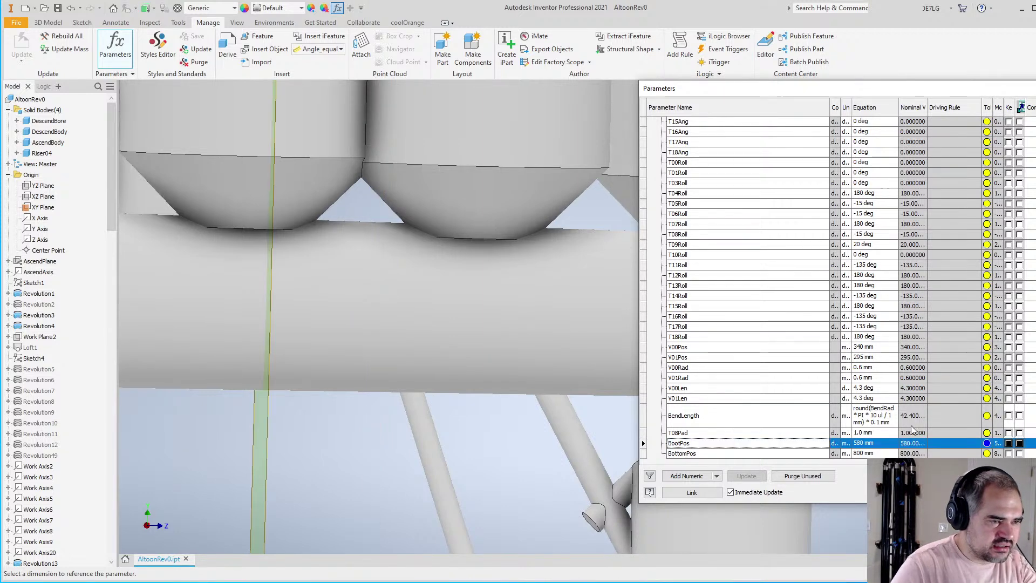
Set the BootPos user parameter to 590 mm
{"action": "left_click", "coordinate": [869, 444]}
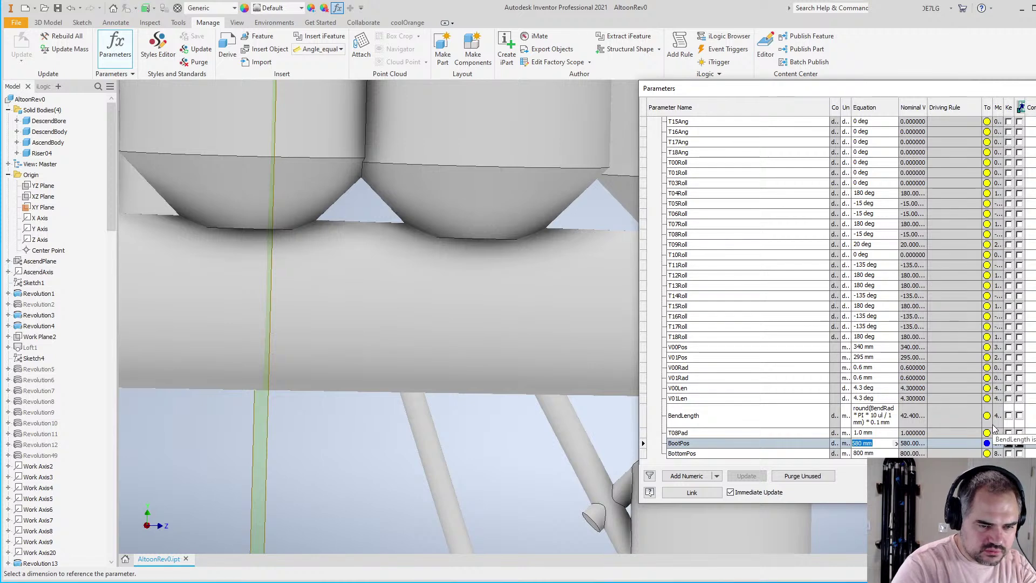
{"action": "type", "text": "590"}
{"action": "key", "text": "Return"}
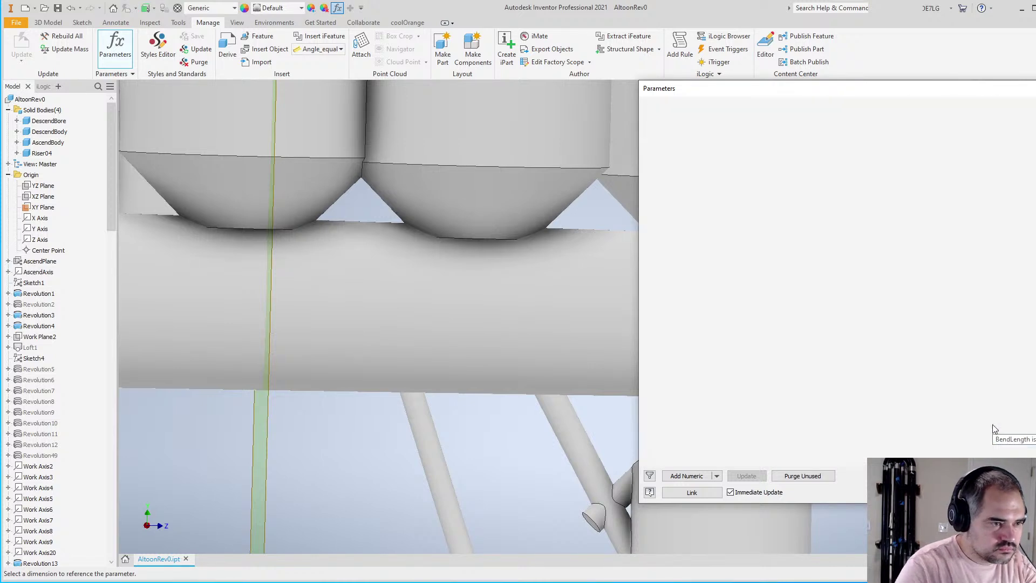
Examine both offset planes against the tone holes and the tube bend, and close the parameter table
{"action": "scroll", "coordinate": [466, 232], "scroll_direction": "down", "scroll_amount": 3}
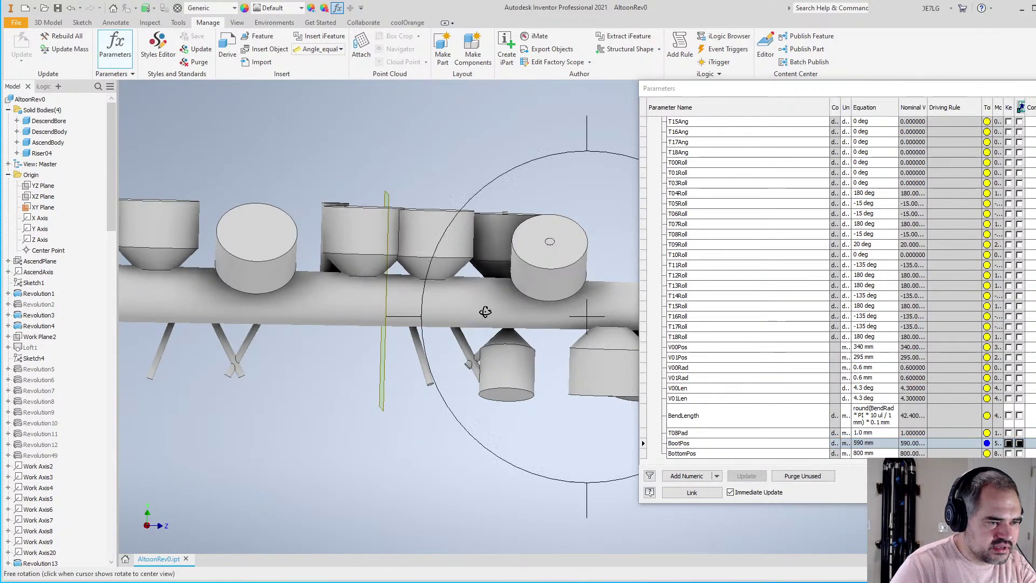
{"action": "middle_click_drag", "start_coordinate": [485, 307], "coordinate": [344, 398], "text": "shift"}
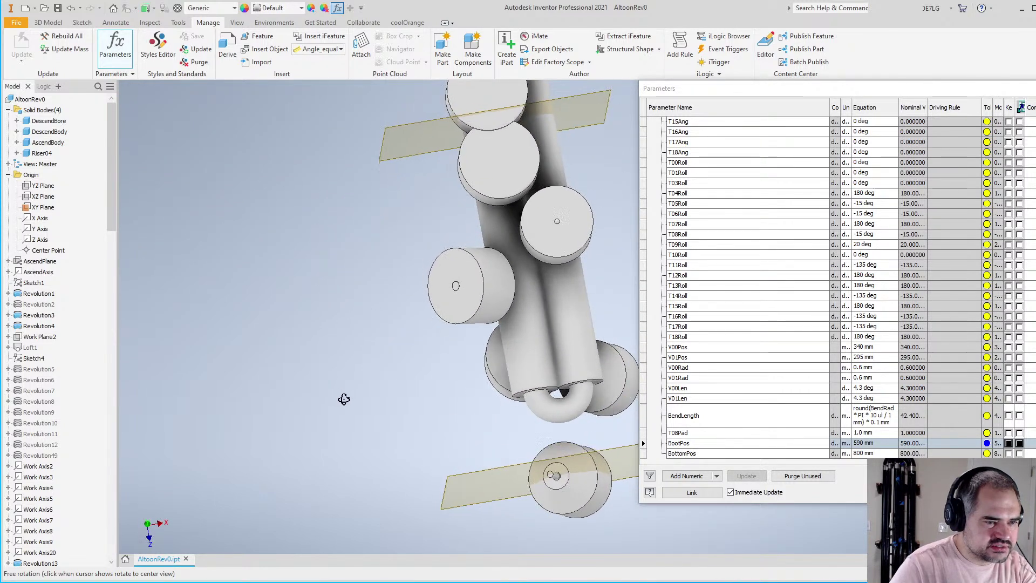
{"action": "scroll", "coordinate": [542, 444], "scroll_direction": "up", "scroll_amount": 4}
{"action": "scroll", "coordinate": [543, 444], "scroll_direction": "down", "scroll_amount": 4}
{"action": "scroll", "coordinate": [543, 444], "scroll_direction": "up", "scroll_amount": 4}
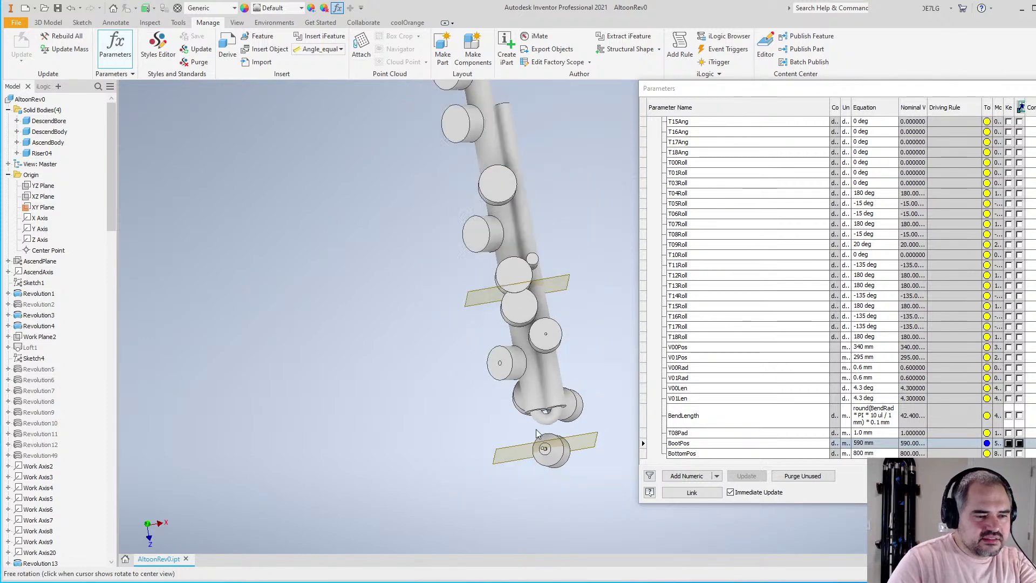
{"action": "scroll", "coordinate": [536, 429], "scroll_direction": "down", "scroll_amount": 5}
{"action": "scroll", "coordinate": [534, 437], "scroll_direction": "up", "scroll_amount": 4}
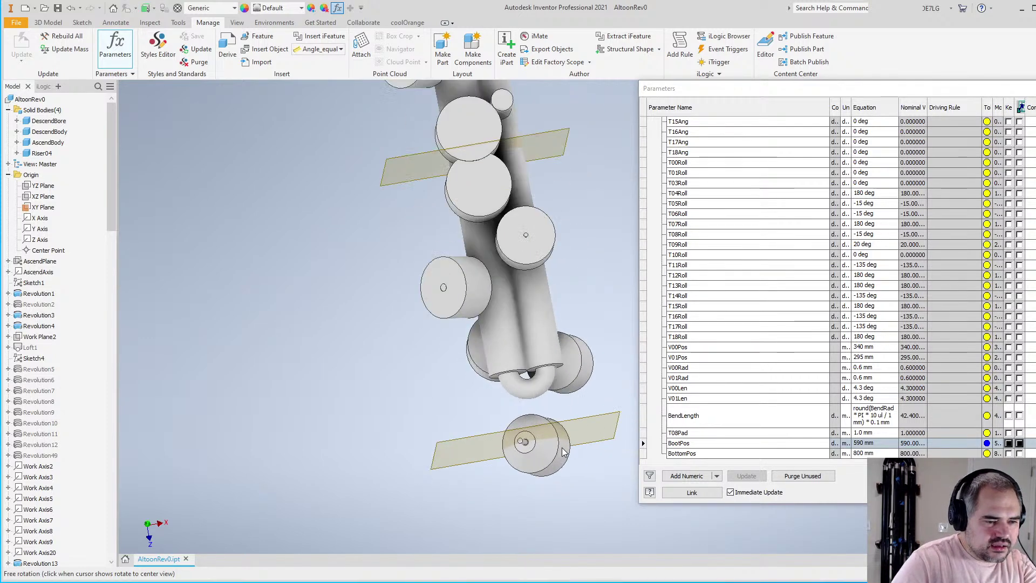
{"action": "middle_click_drag", "start_coordinate": [534, 437], "coordinate": [611, 349], "text": "shift"}
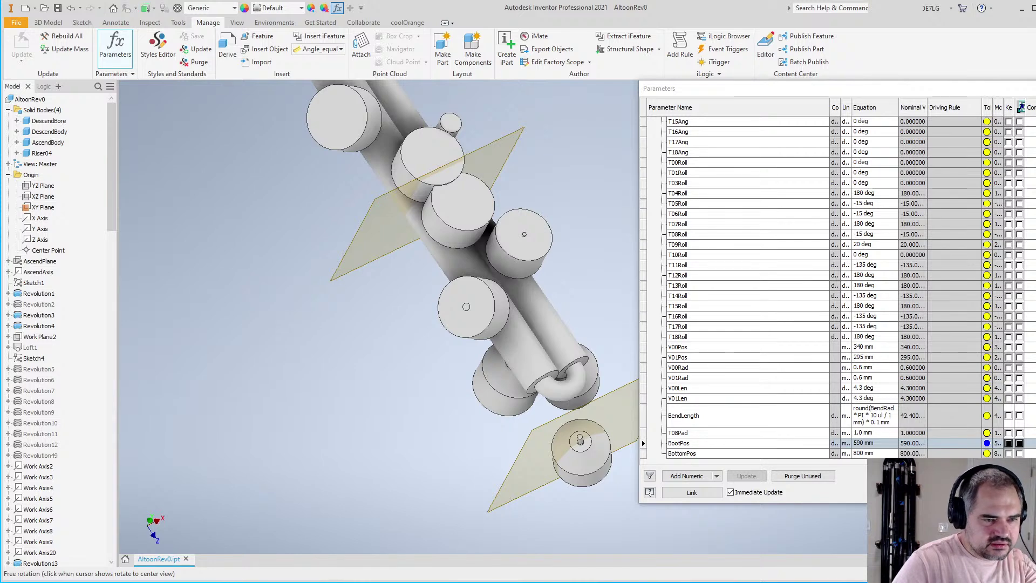
{"action": "left_click", "coordinate": [867, 416]}
{"action": "key", "text": "Escape"}
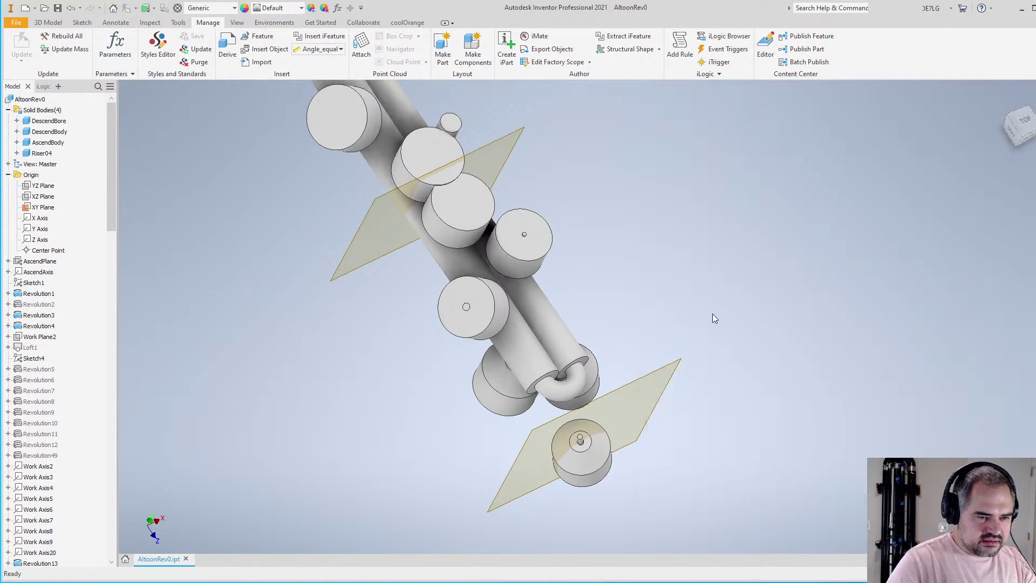
Create a new part from the Standard (mm).ipt template and start a 2D sketch on the XY plane
{"action": "key", "text": "ctrl+n"}
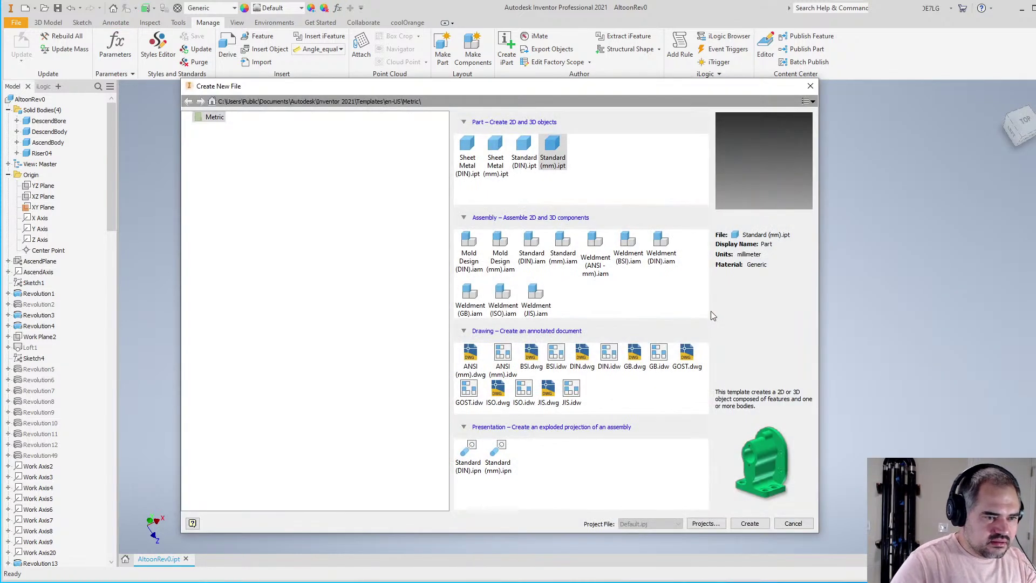
{"action": "left_click", "coordinate": [749, 523]}
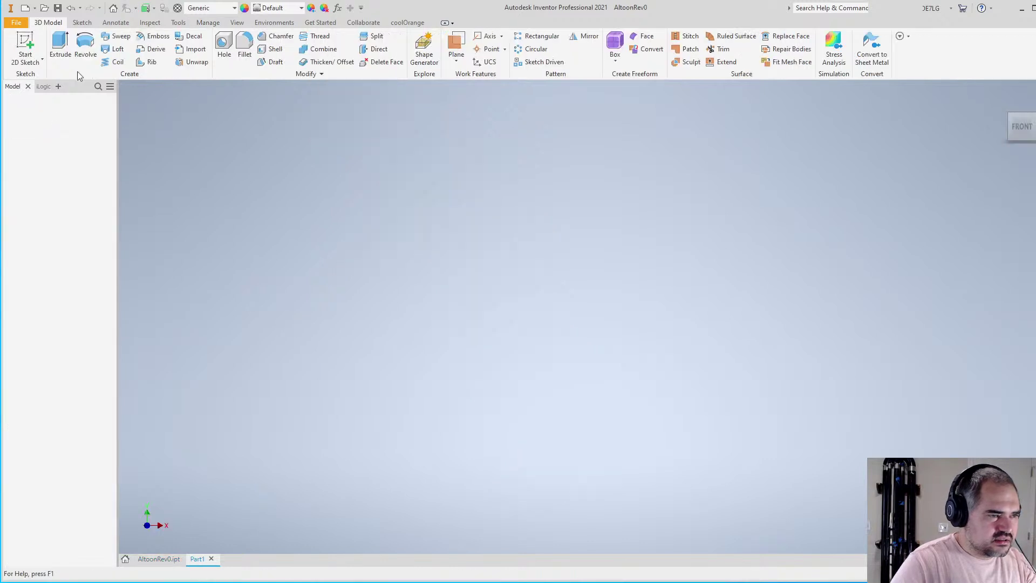
{"action": "left_click", "coordinate": [32, 52]}
{"action": "left_click", "coordinate": [674, 332]}
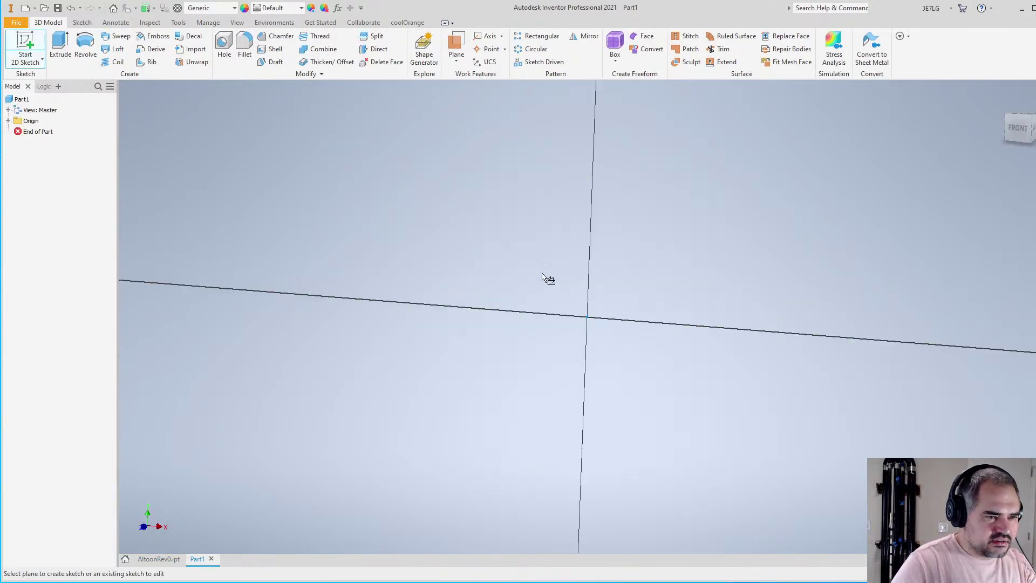
Draw a vertical line straight down from the sketch origin
{"action": "left_click", "coordinate": [60, 39]}
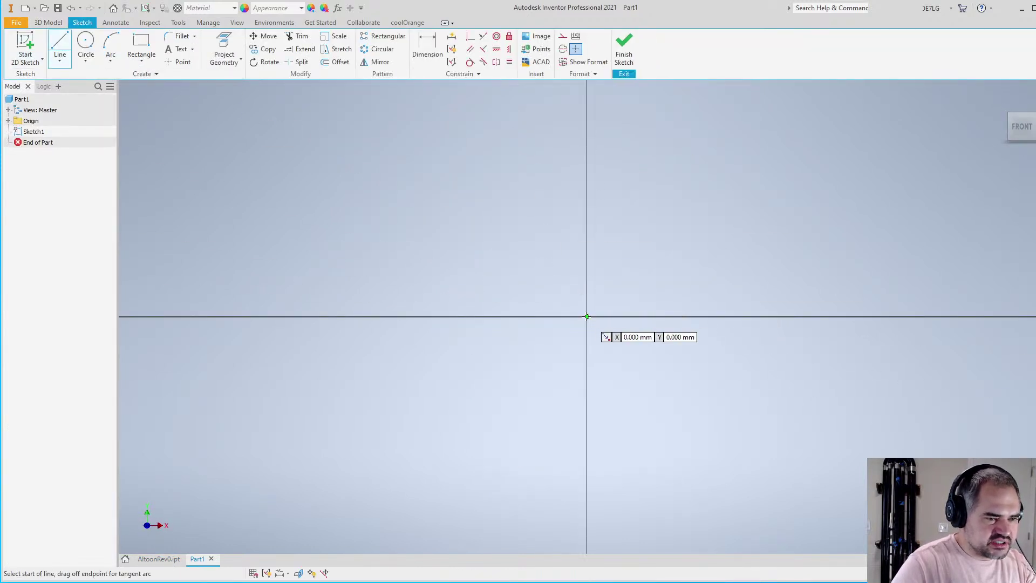
{"action": "left_click", "coordinate": [587, 317]}
{"action": "middle_click_drag", "start_coordinate": [599, 431], "coordinate": [611, 306]}
{"action": "left_click", "coordinate": [599, 431]}
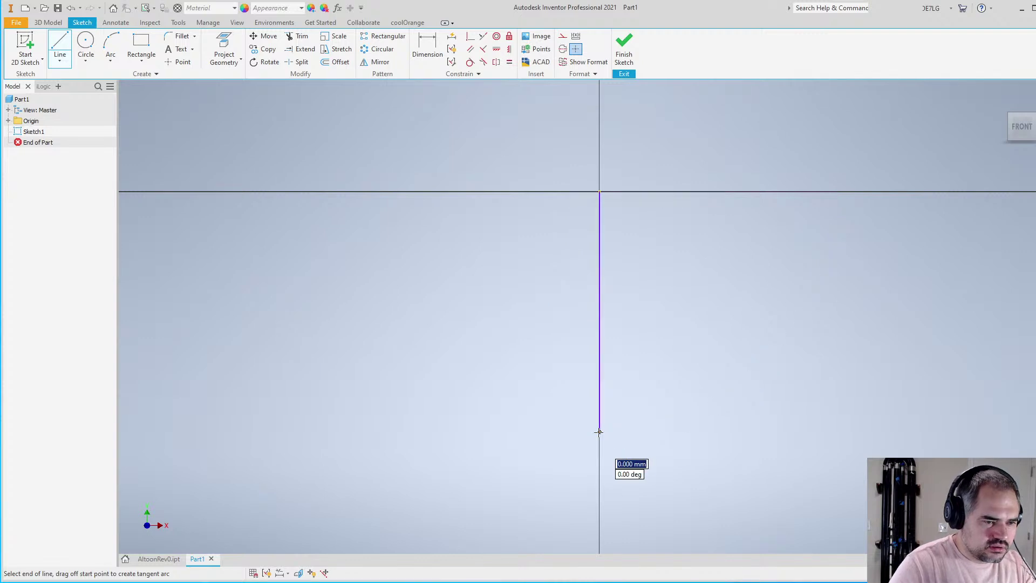
{"action": "key", "text": "Escape"}
Draw a downward-bulging three-point arc from the line's lower end and make it tangent to the line
{"action": "scroll", "coordinate": [600, 443], "scroll_direction": "down", "scroll_amount": 4}
{"action": "left_click", "coordinate": [111, 46]}
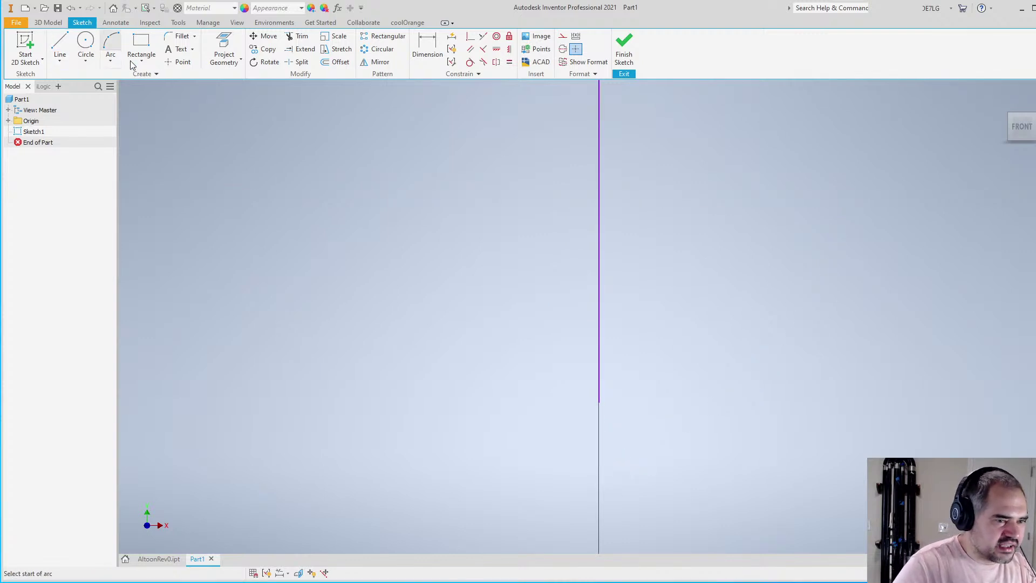
{"action": "left_click", "coordinate": [598, 402]}
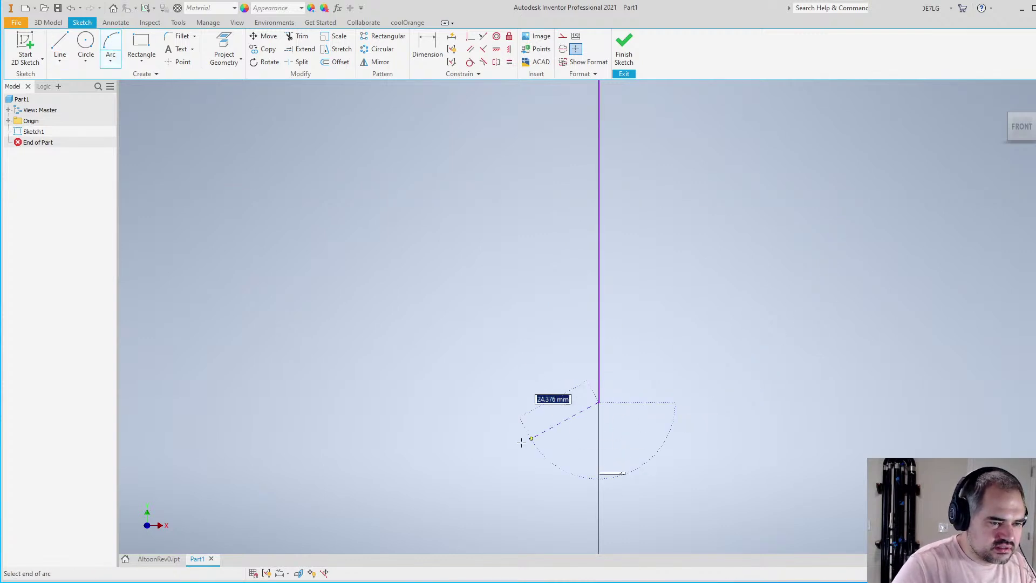
{"action": "left_click", "coordinate": [483, 406]}
{"action": "left_click", "coordinate": [540, 446]}
{"action": "key", "text": "Escape"}
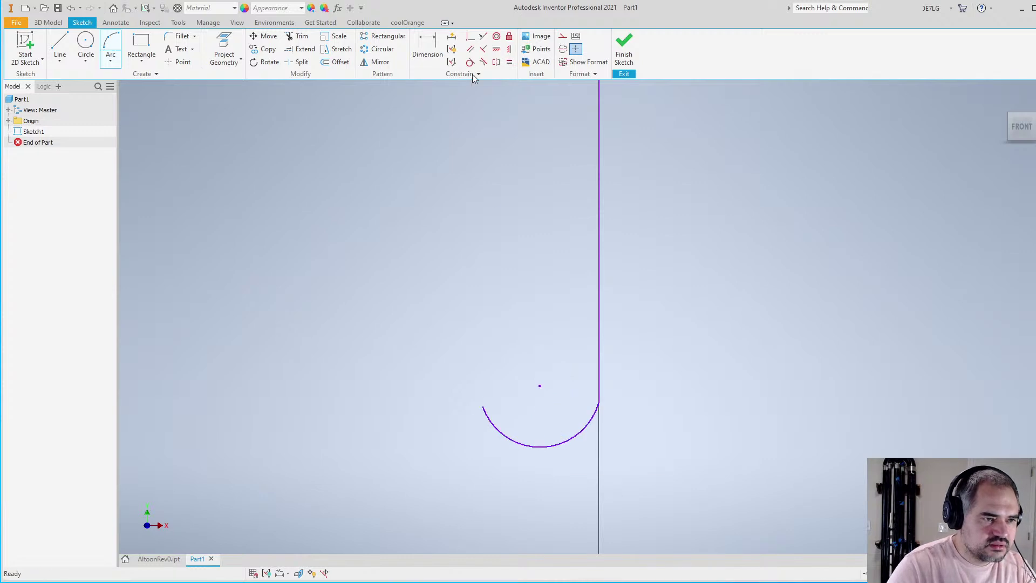
{"action": "left_click", "coordinate": [595, 417]}
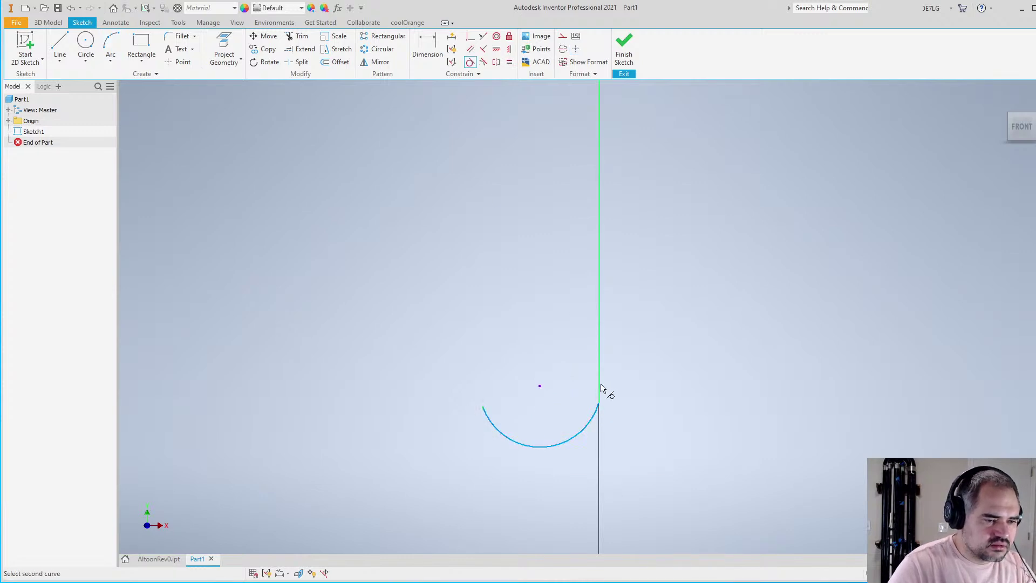
{"action": "left_click", "coordinate": [600, 390]}
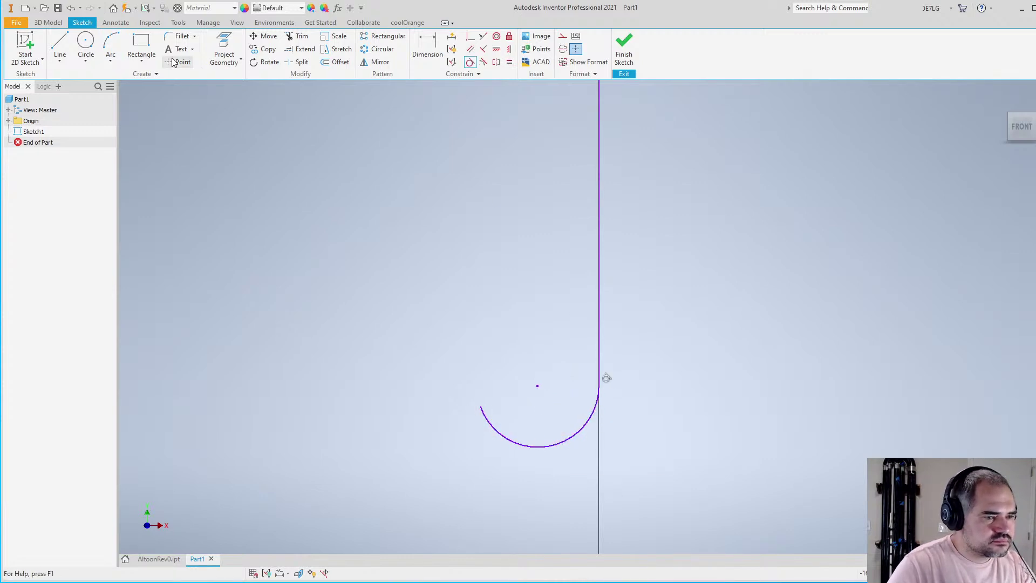
Draw a shorter line upward from the arc's free end, tangent to the arc and parallel to the first line
{"action": "scroll", "coordinate": [437, 234], "scroll_direction": "up", "scroll_amount": 1}
{"action": "scroll", "coordinate": [524, 360], "scroll_direction": "down", "scroll_amount": 1}
{"action": "key", "text": "l"}
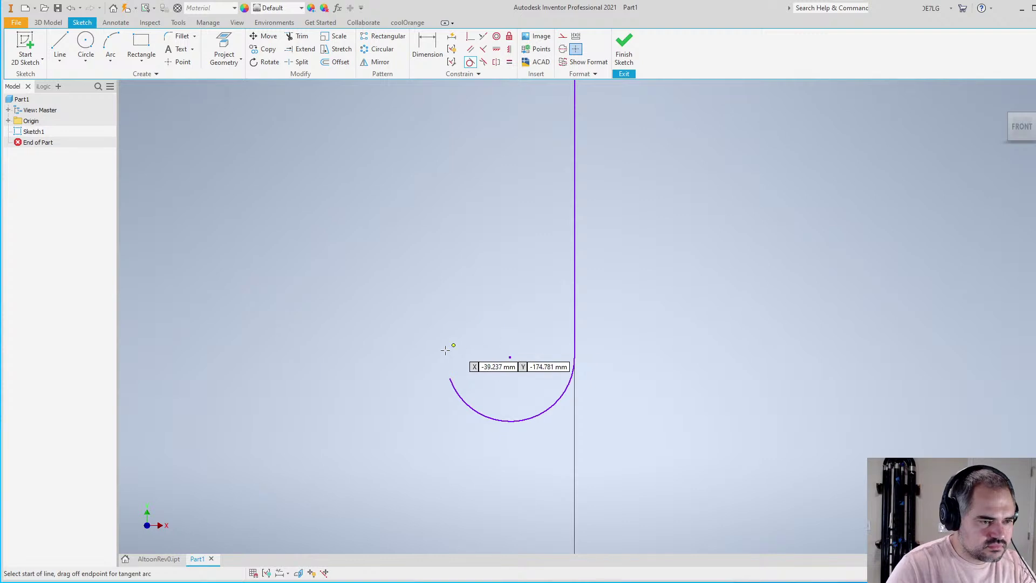
{"action": "left_click", "coordinate": [450, 378]}
{"action": "left_click", "coordinate": [430, 174]}
{"action": "key", "text": "Escape"}
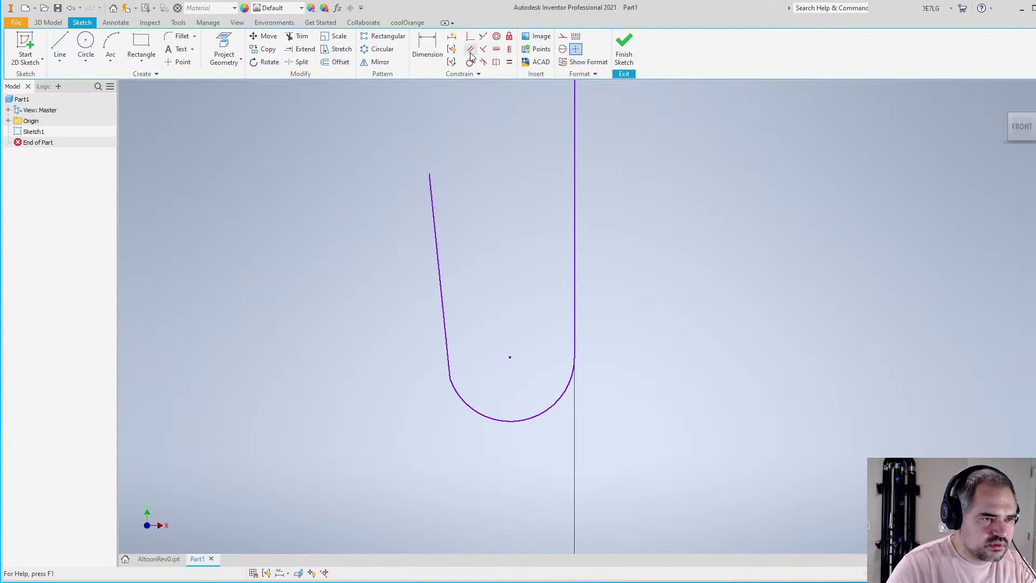
{"action": "left_click", "coordinate": [465, 404]}
{"action": "left_click", "coordinate": [448, 359]}
{"action": "key", "text": "Escape"}
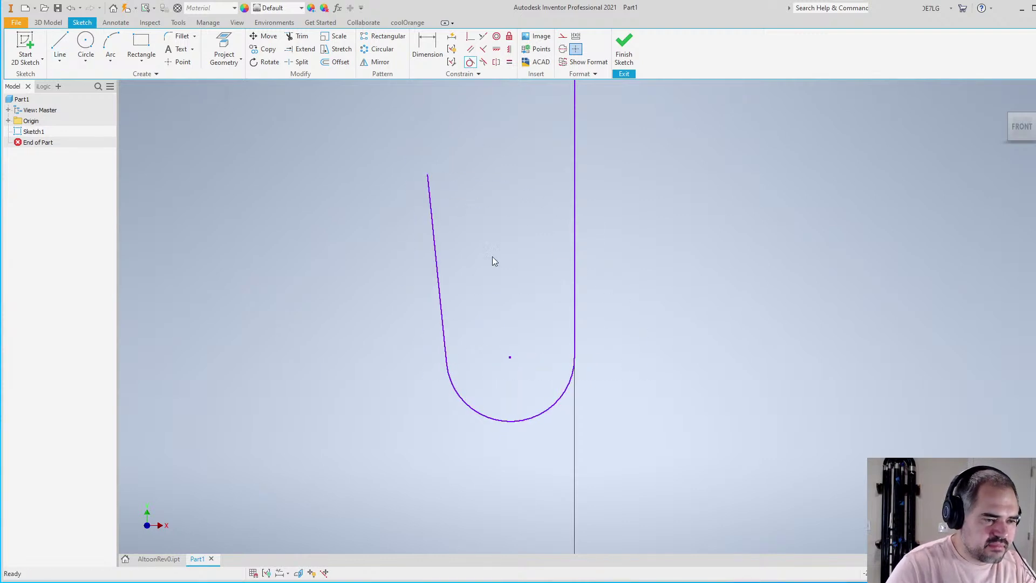
{"action": "left_click", "coordinate": [574, 348]}
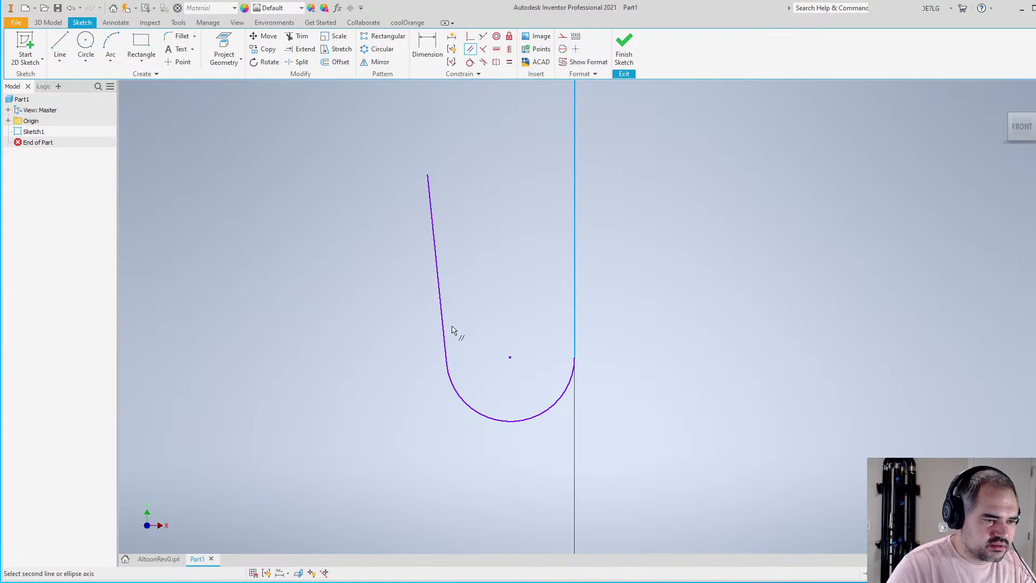
{"action": "left_click", "coordinate": [441, 328]}
Join the arc's two ends with a straight line, shift it slightly upward, and convert it to construction geometry
{"action": "key", "text": "l"}
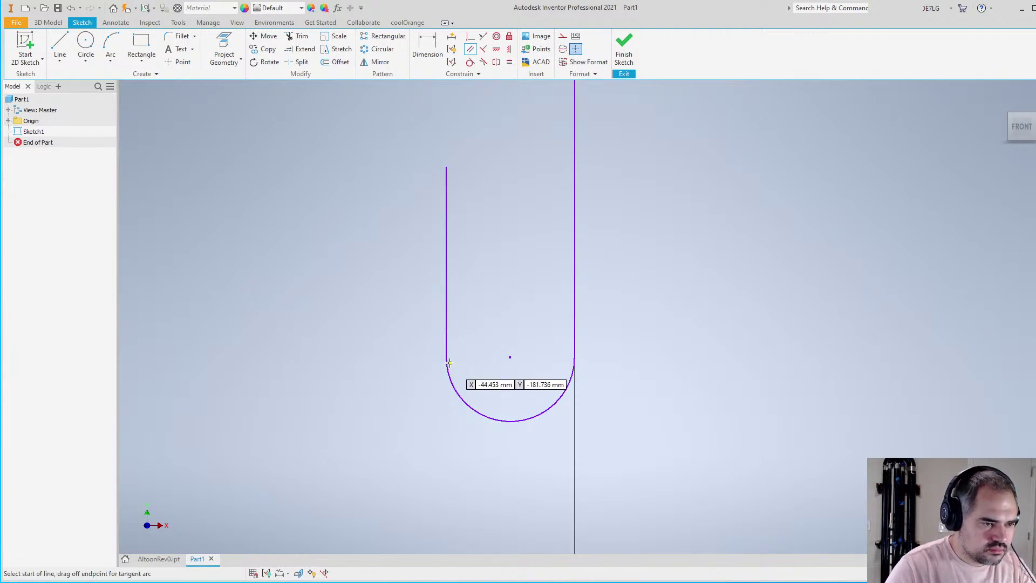
{"action": "left_click", "coordinate": [446, 357]}
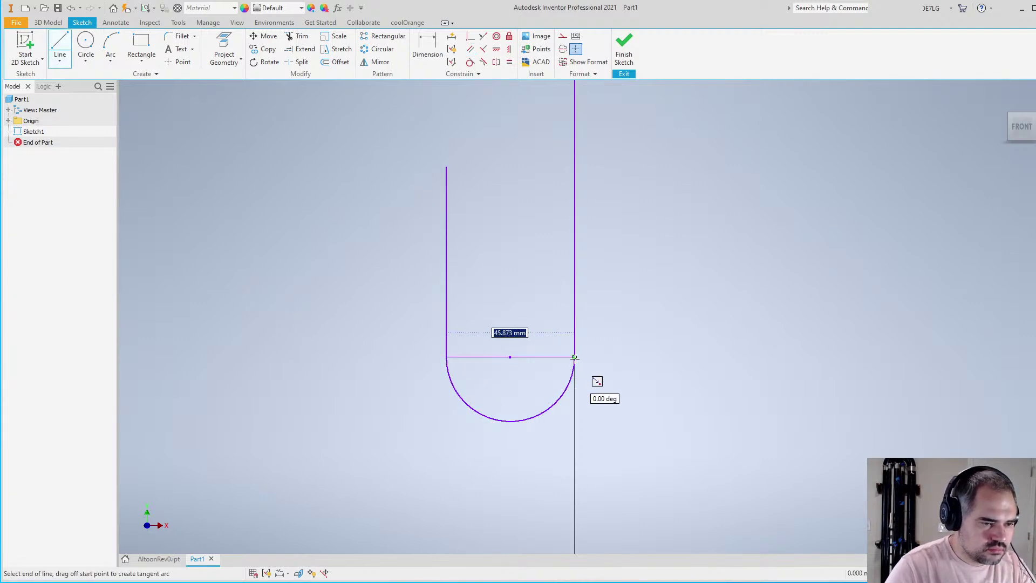
{"action": "left_click", "coordinate": [575, 356]}
{"action": "key", "text": "Escape"}
{"action": "left_click_drag", "start_coordinate": [521, 358], "coordinate": [516, 331]}
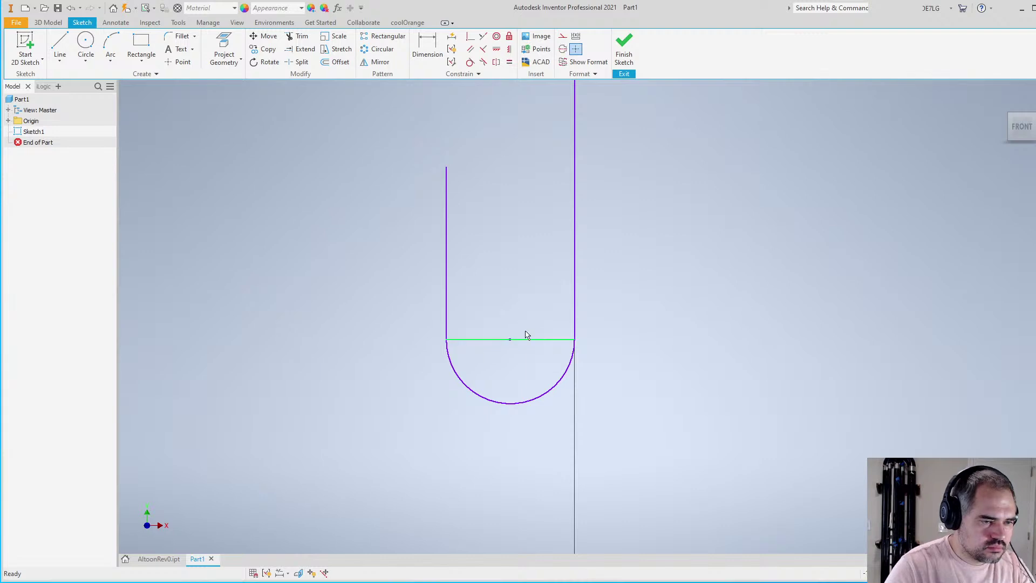
{"action": "scroll", "coordinate": [531, 299], "scroll_direction": "down", "scroll_amount": 5}
{"action": "key", "text": "Escape"}
{"action": "scroll", "coordinate": [530, 297], "scroll_direction": "up", "scroll_amount": 5}
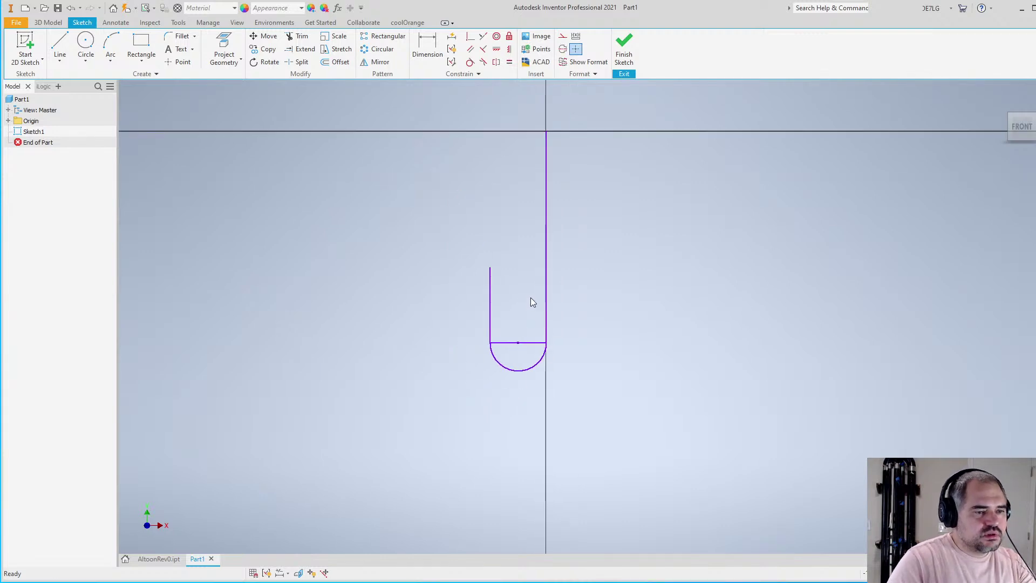
{"action": "left_click", "coordinate": [534, 349]}
{"action": "scroll", "coordinate": [477, 300], "scroll_direction": "up", "scroll_amount": 2}
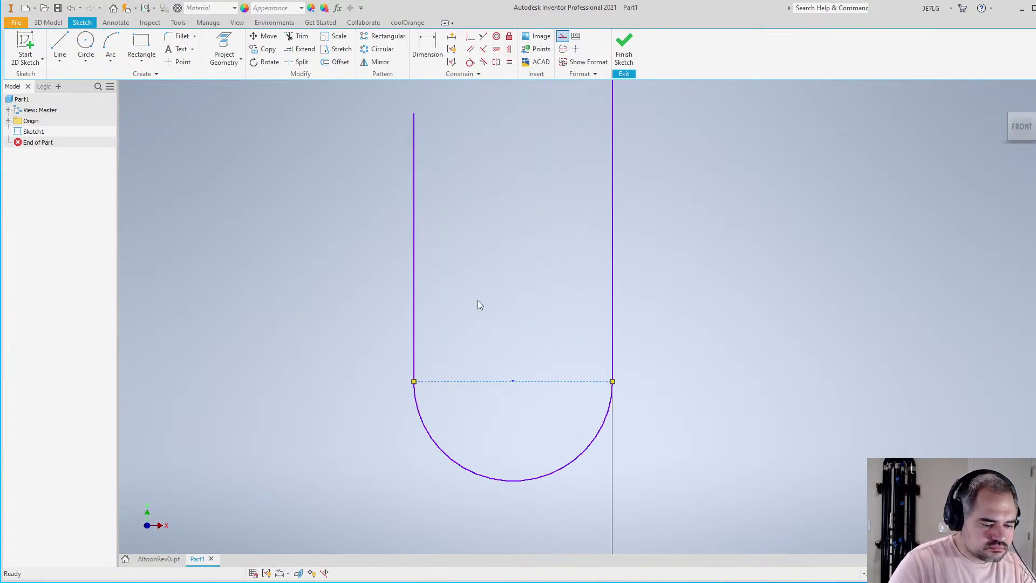
Draw a horizontal line beneath the arc, about 42 mm below the construction line and extending past both tube lines
{"action": "key", "text": "l"}
{"action": "scroll", "coordinate": [426, 426], "scroll_direction": "down", "scroll_amount": 3}
{"action": "left_click", "coordinate": [418, 415]}
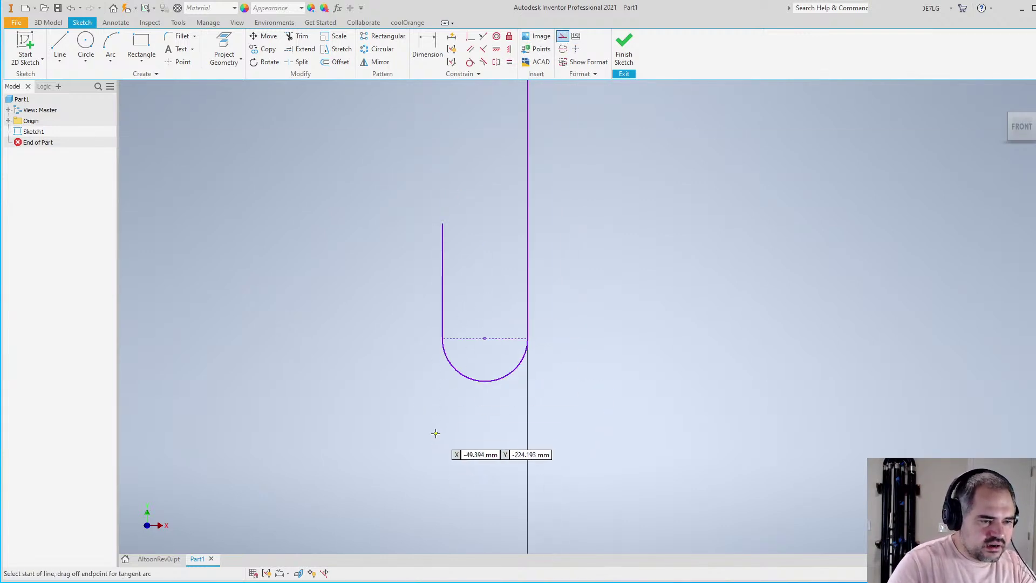
{"action": "left_click", "coordinate": [575, 415]}
Dimension the vertical distance between the construction line and the horizontal line below the arc, and delete that dimension
{"action": "key", "text": "d"}
{"action": "left_click", "coordinate": [539, 415]}
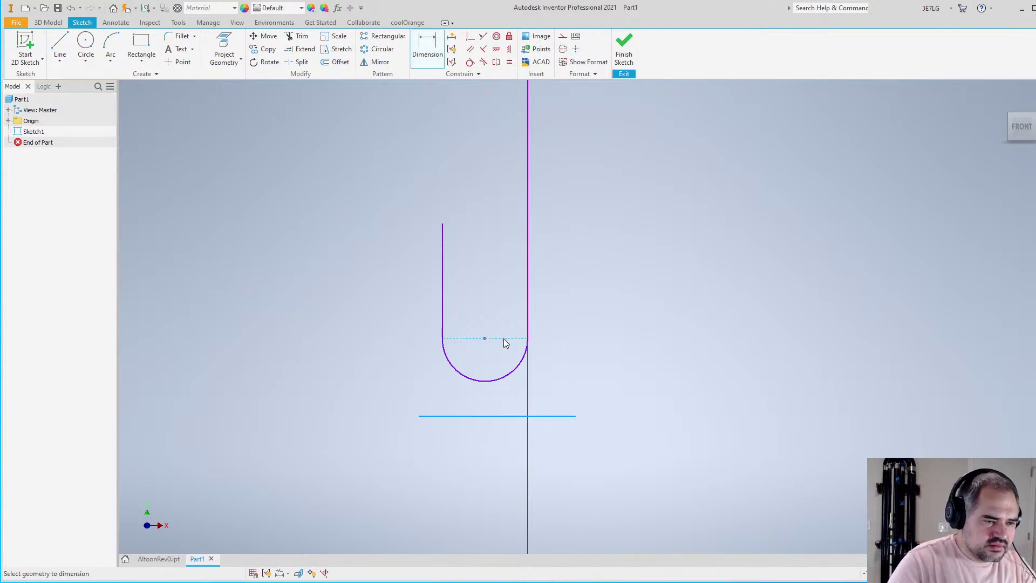
{"action": "left_click", "coordinate": [564, 383]}
{"action": "scroll", "coordinate": [459, 345], "scroll_direction": "down", "scroll_amount": 3}
{"action": "scroll", "coordinate": [475, 316], "scroll_direction": "up", "scroll_amount": 4}
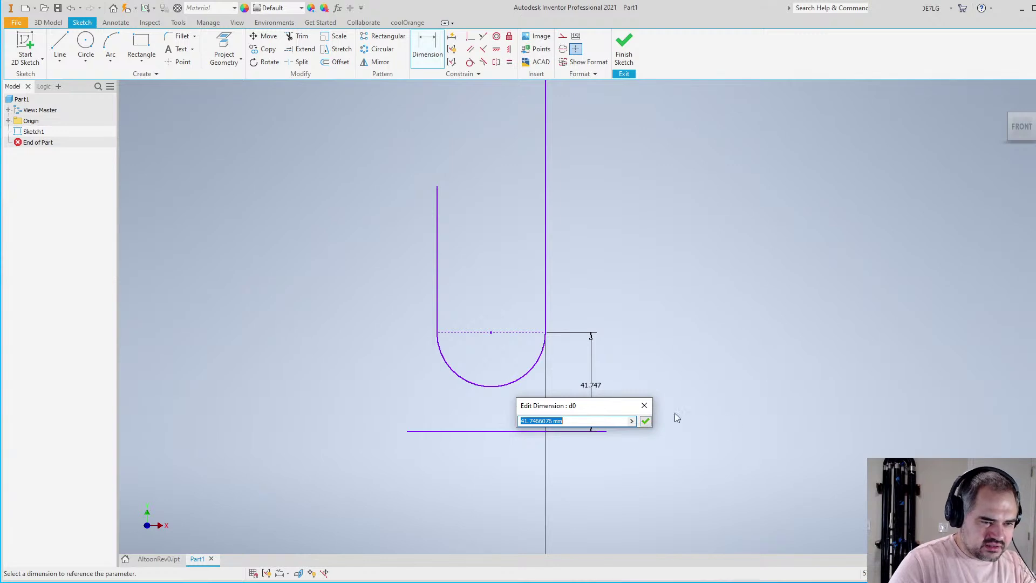
{"action": "left_click", "coordinate": [645, 409]}
{"action": "scroll", "coordinate": [610, 394], "scroll_direction": "down", "scroll_amount": 3}
{"action": "scroll", "coordinate": [607, 388], "scroll_direction": "up", "scroll_amount": 4}
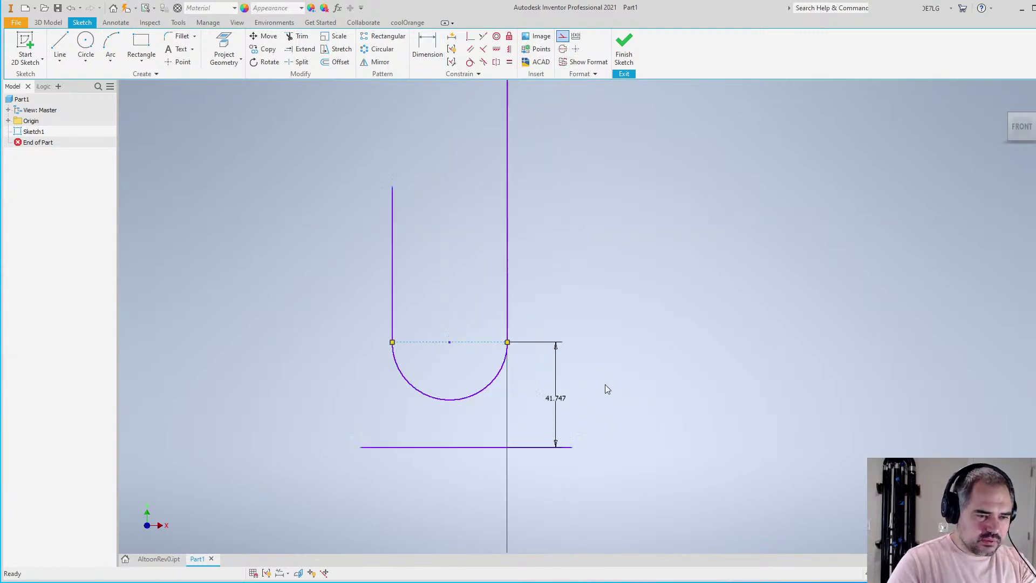
{"action": "left_click", "coordinate": [554, 411]}
{"action": "key", "text": "Delete"}
{"action": "scroll", "coordinate": [570, 389], "scroll_direction": "up", "scroll_amount": 2}
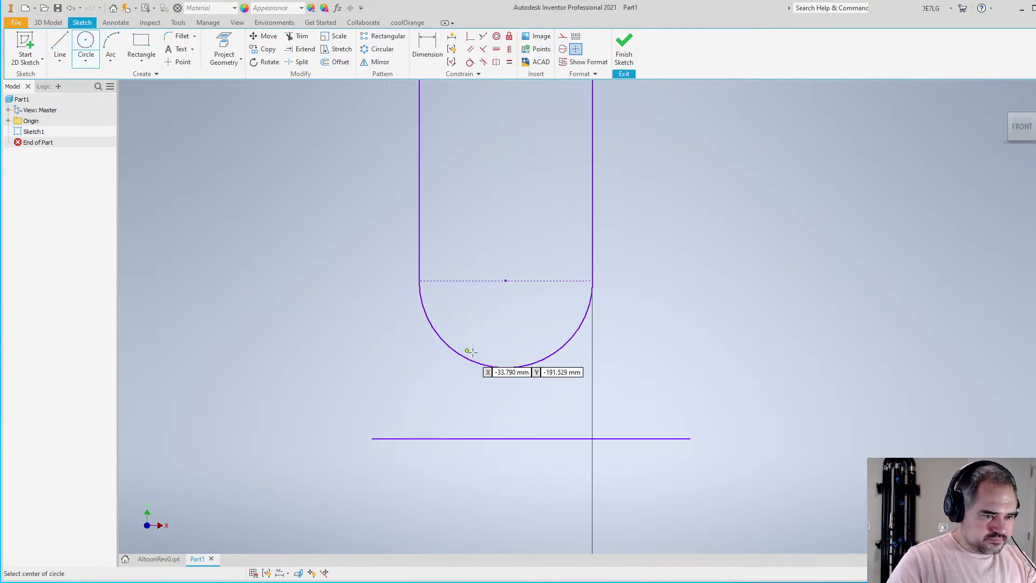
Draw a small circle centred on the arc's lowest point, clear of the horizontal line below
{"action": "left_click", "coordinate": [506, 366]}
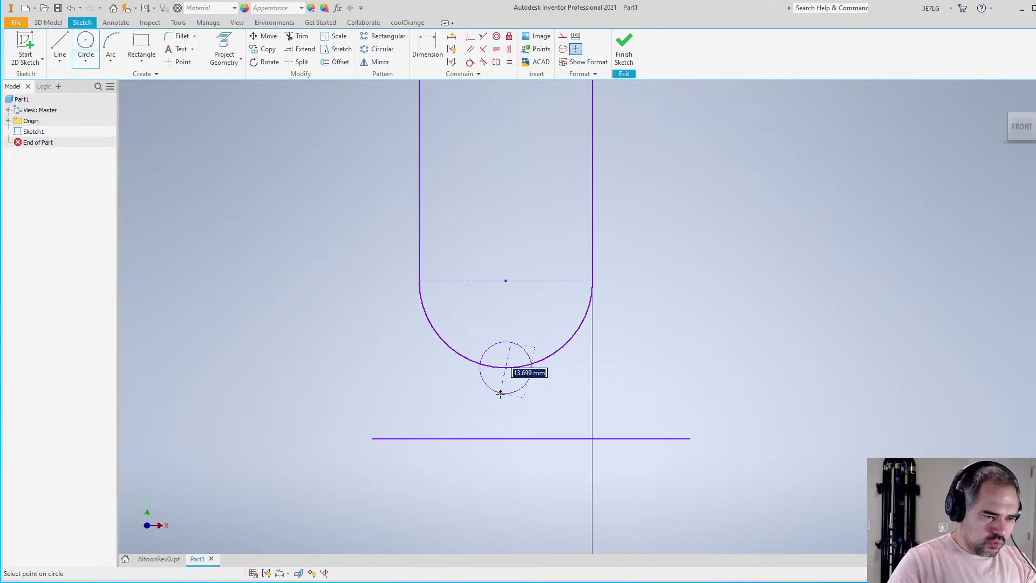
{"action": "left_click", "coordinate": [516, 395]}
{"action": "key", "text": "d"}
{"action": "scroll", "coordinate": [522, 341], "scroll_direction": "down", "scroll_amount": 3}
{"action": "scroll", "coordinate": [522, 341], "scroll_direction": "up", "scroll_amount": 3}
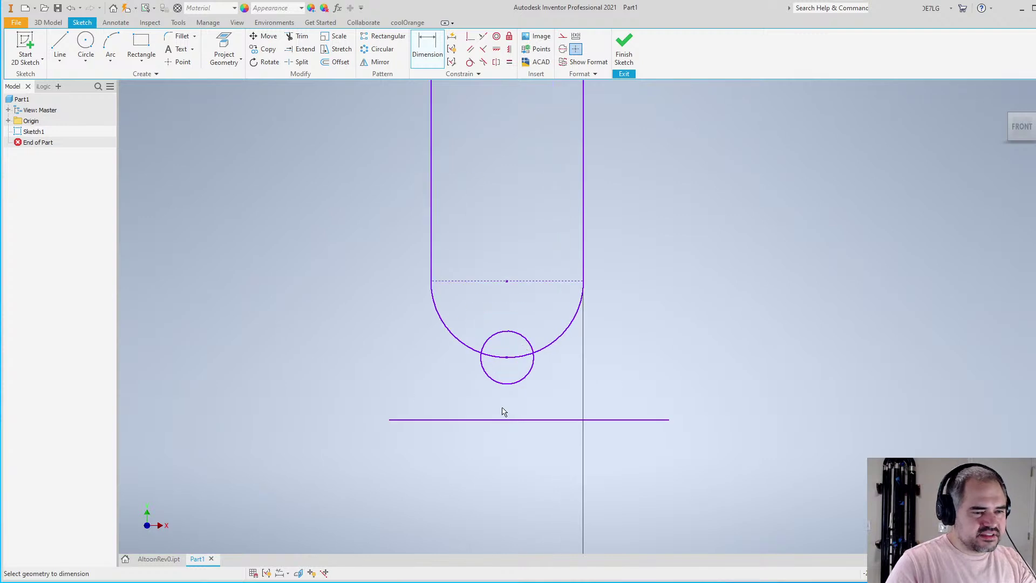
{"action": "left_click", "coordinate": [507, 420]}
{"action": "key", "text": "Escape"}
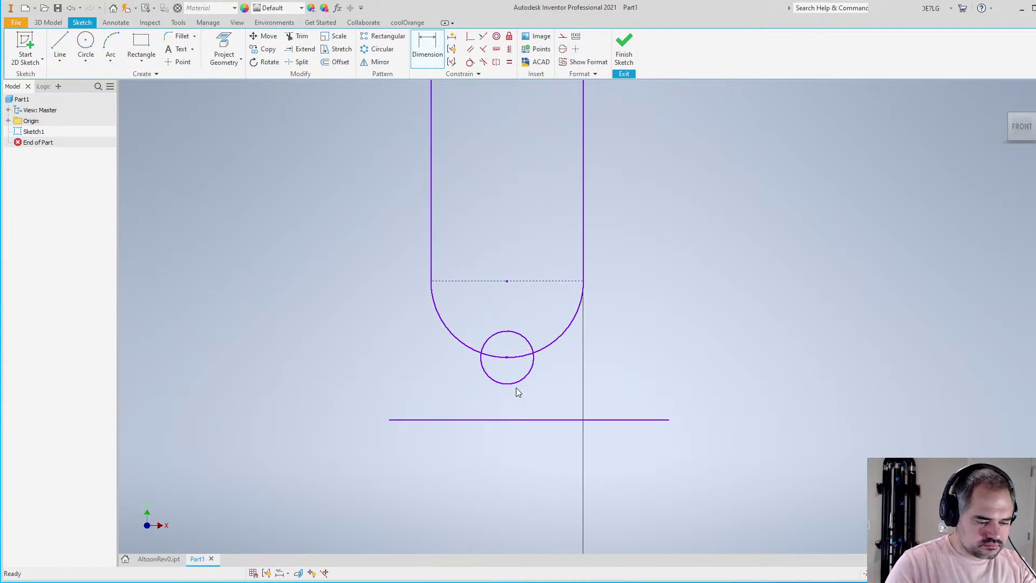
Draw a shorter horizontal line just beneath the circle and convert it to construction geometry
{"action": "key", "text": "l"}
{"action": "scroll", "coordinate": [514, 388], "scroll_direction": "up", "scroll_amount": 3}
{"action": "left_click", "coordinate": [357, 391]}
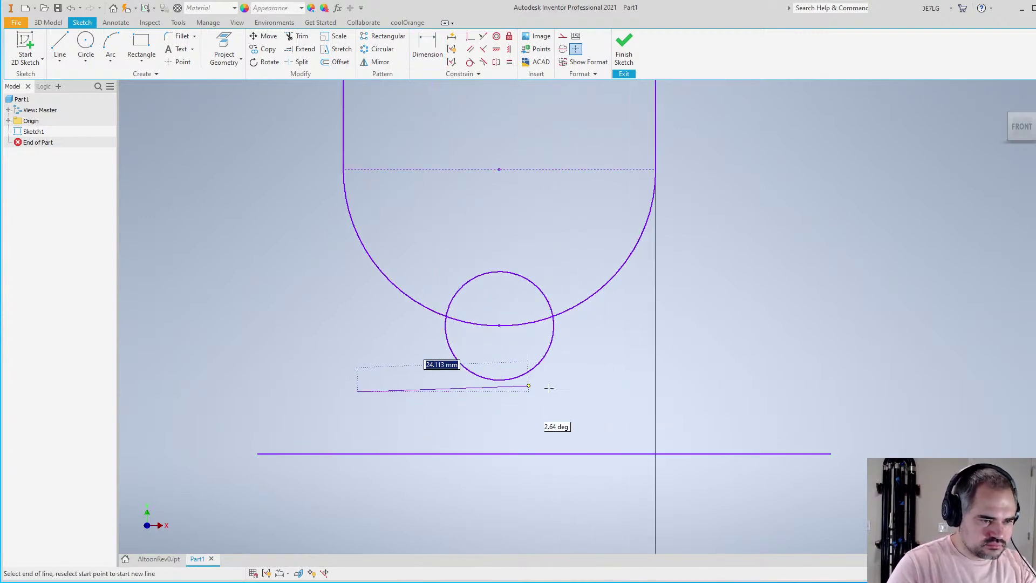
{"action": "left_click", "coordinate": [610, 391]}
{"action": "key", "text": "Escape"}
{"action": "key", "text": "d"}
{"action": "left_click", "coordinate": [506, 453]}
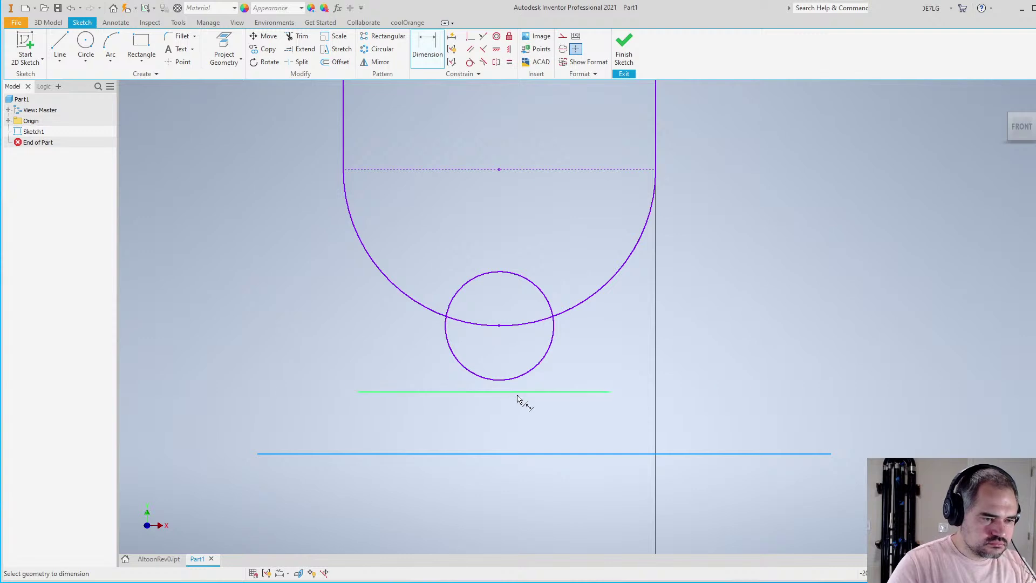
{"action": "key", "text": "Escape"}
{"action": "left_click", "coordinate": [562, 36]}
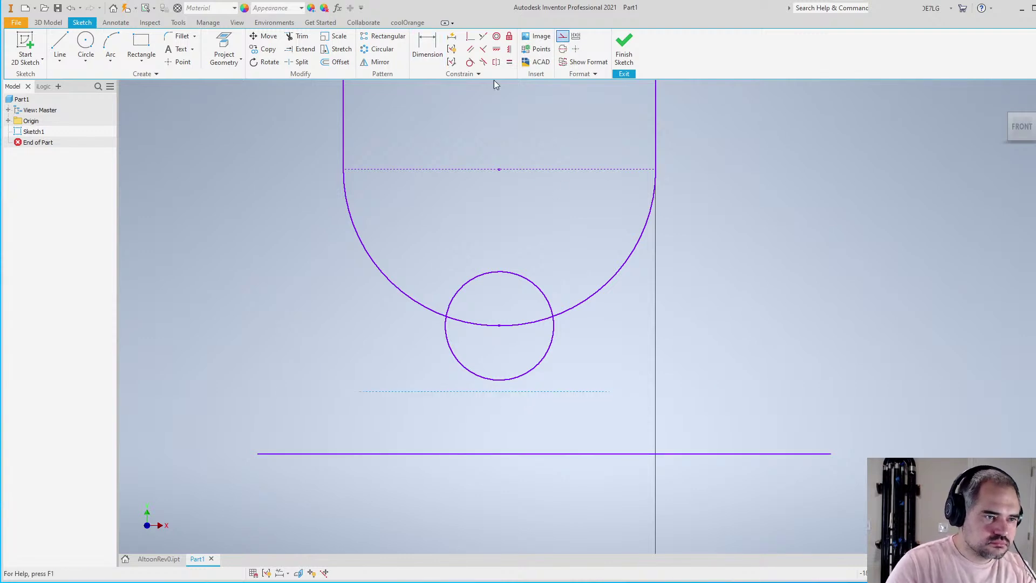
Make the lower construction line tangent to the circle and dimension its gap to the horizontal line below at 6.5 mm
{"action": "left_click", "coordinate": [469, 63]}
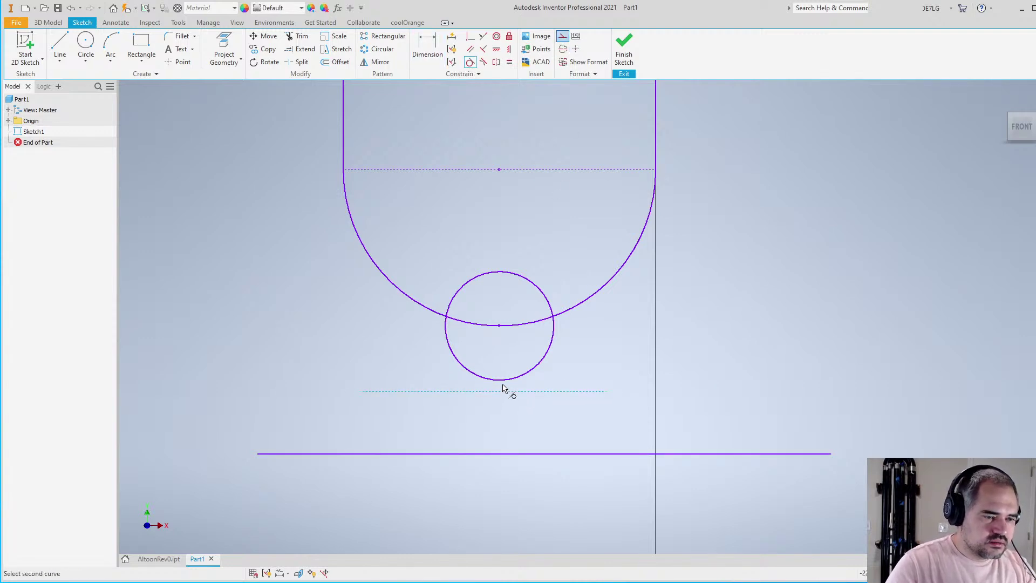
{"action": "left_click", "coordinate": [503, 390]}
{"action": "key", "text": "d"}
{"action": "left_click", "coordinate": [511, 454]}
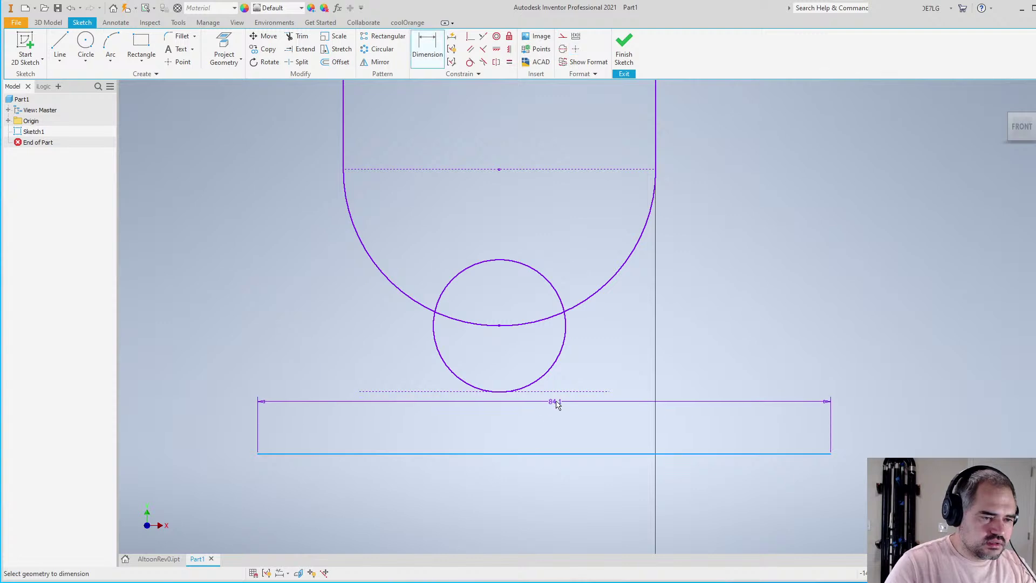
{"action": "left_click", "coordinate": [585, 413]}
{"action": "type", "text": "6.5"}
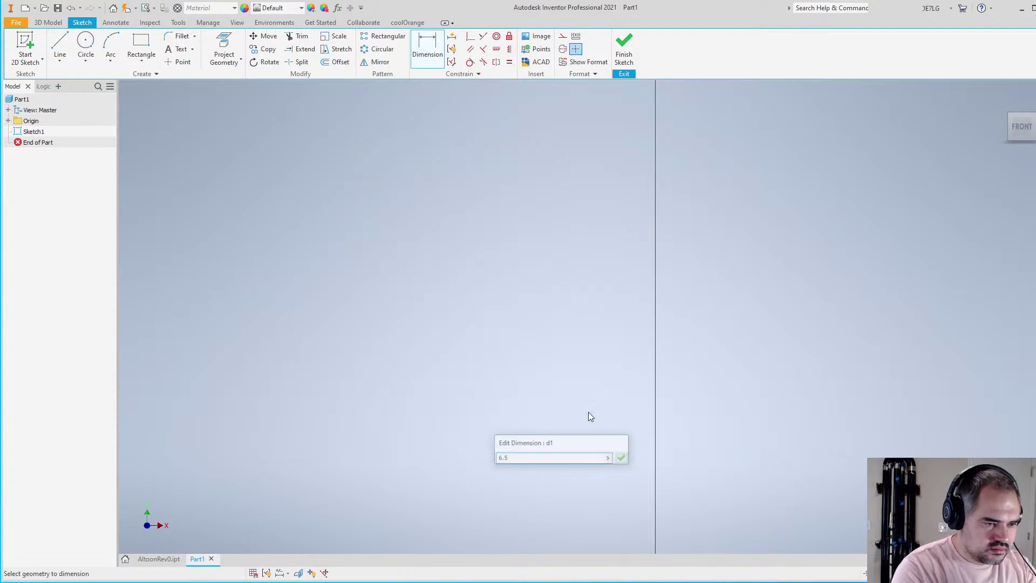
{"action": "key", "text": "Return"}
Examine the gap dimension beneath the circle and check the circle's diameter
{"action": "scroll", "coordinate": [538, 442], "scroll_direction": "up", "scroll_amount": 5}
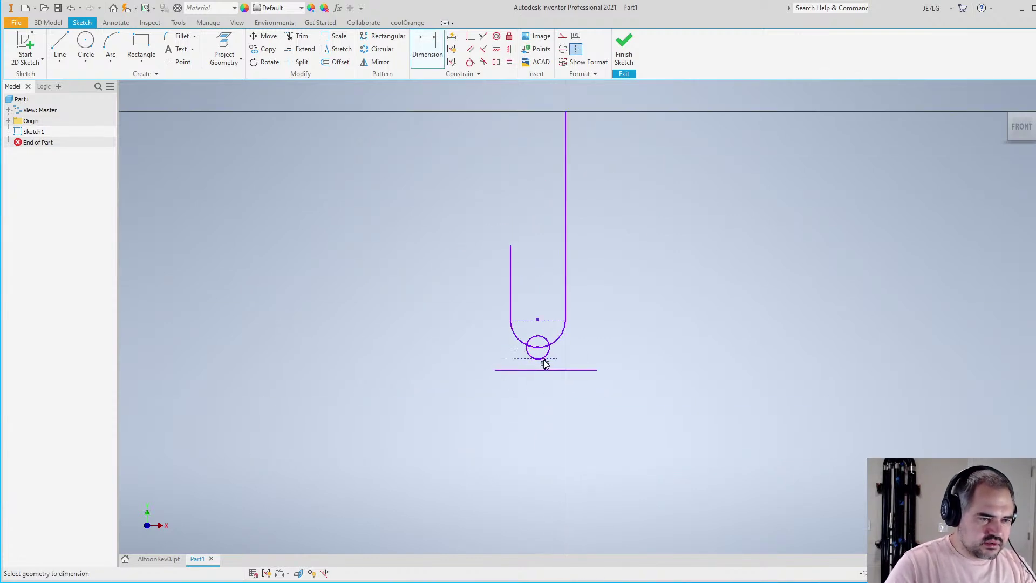
{"action": "scroll", "coordinate": [544, 363], "scroll_direction": "up", "scroll_amount": 5}
{"action": "scroll", "coordinate": [550, 372], "scroll_direction": "down", "scroll_amount": 3}
{"action": "scroll", "coordinate": [555, 371], "scroll_direction": "up", "scroll_amount": 3}
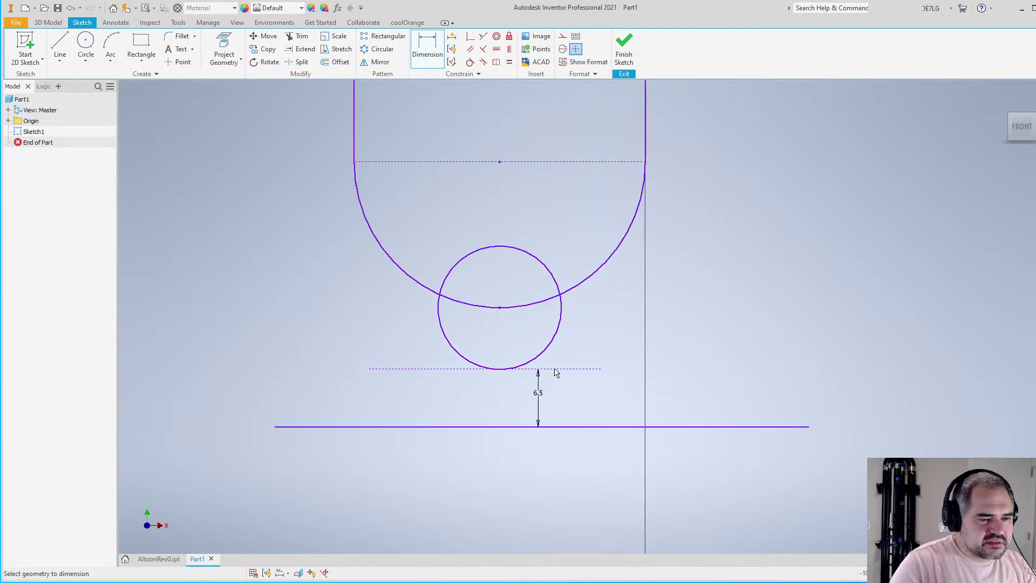
{"action": "scroll", "coordinate": [527, 358], "scroll_direction": "down", "scroll_amount": 3}
{"action": "scroll", "coordinate": [528, 290], "scroll_direction": "up", "scroll_amount": 2}
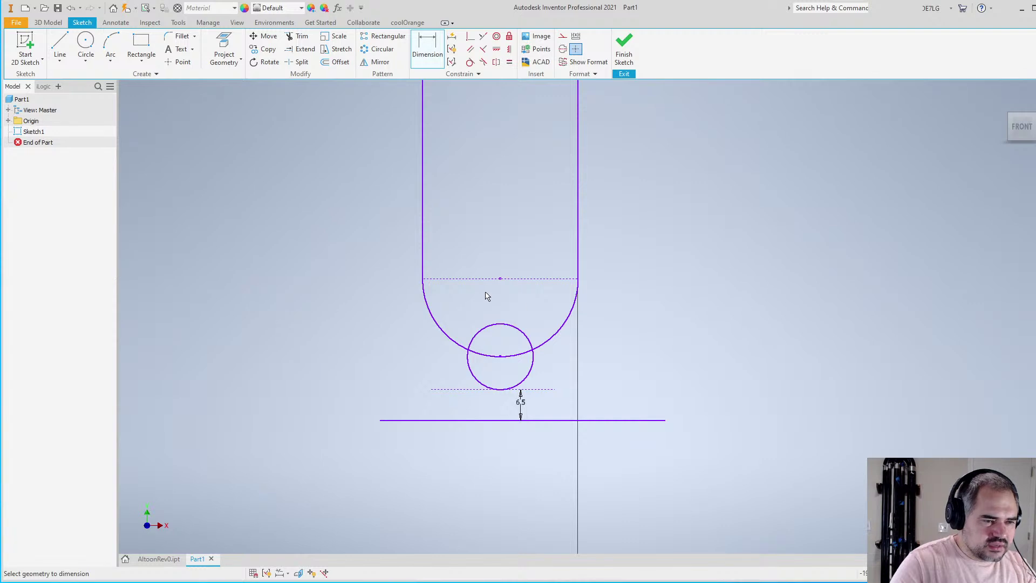
{"action": "scroll", "coordinate": [509, 404], "scroll_direction": "up", "scroll_amount": 3}
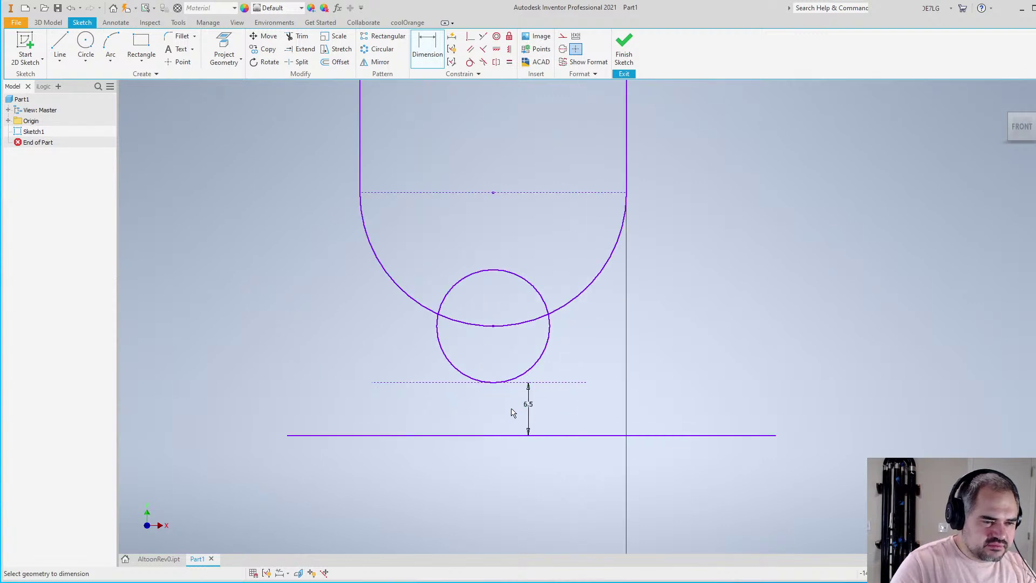
{"action": "left_click", "coordinate": [529, 409]}
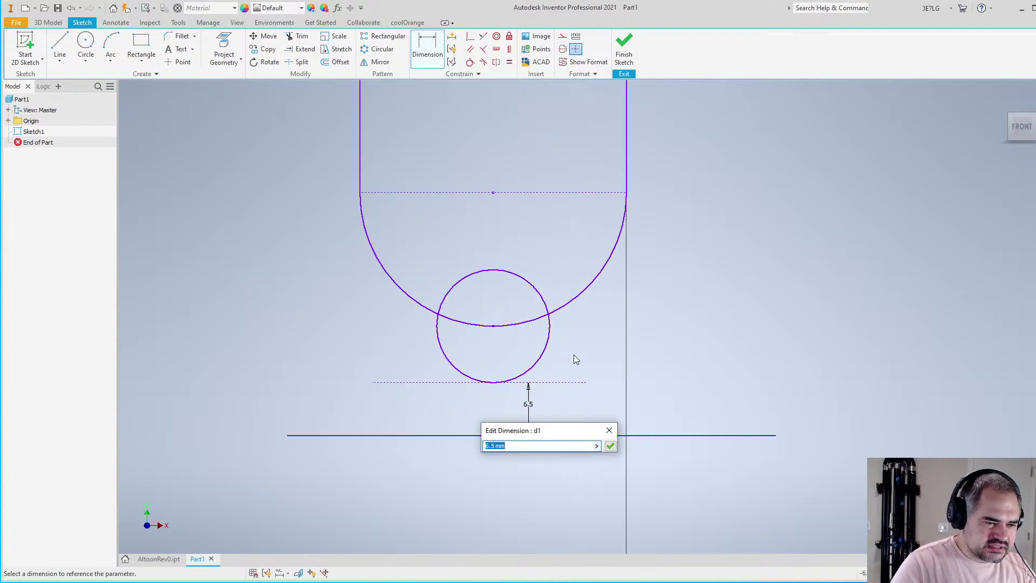
{"action": "left_click", "coordinate": [608, 430]}
{"action": "scroll", "coordinate": [546, 405], "scroll_direction": "down", "scroll_amount": 2}
{"action": "scroll", "coordinate": [539, 401], "scroll_direction": "up", "scroll_amount": 3}
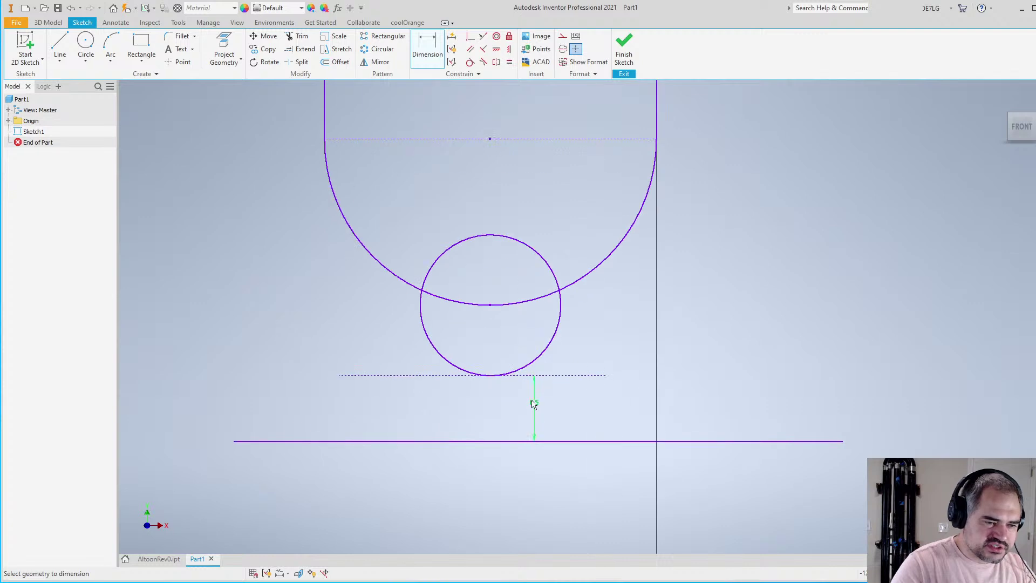
{"action": "left_click", "coordinate": [534, 402]}
{"action": "left_click", "coordinate": [611, 423]}
{"action": "scroll", "coordinate": [509, 374], "scroll_direction": "up", "scroll_amount": 1}
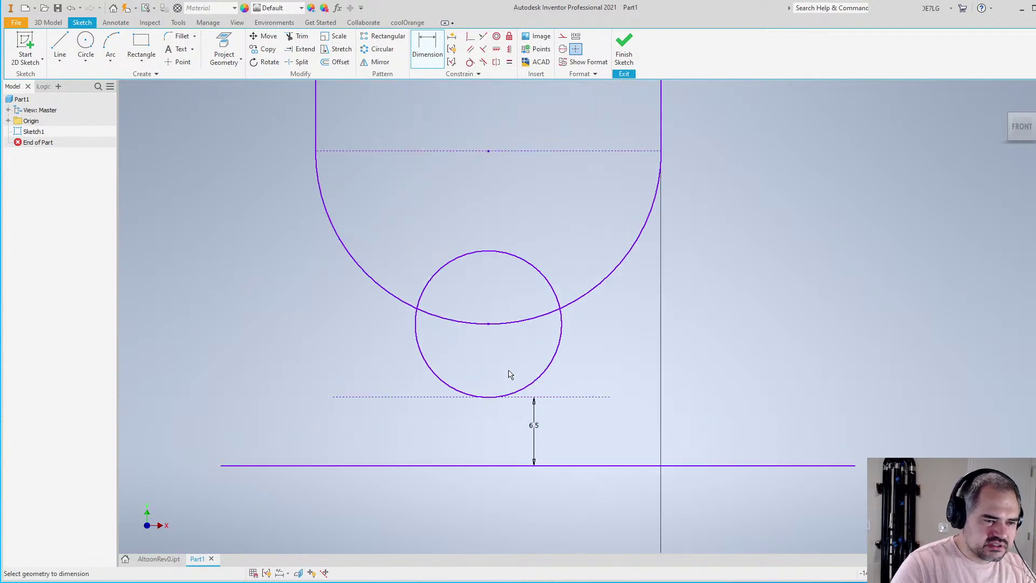
{"action": "left_click", "coordinate": [553, 371]}
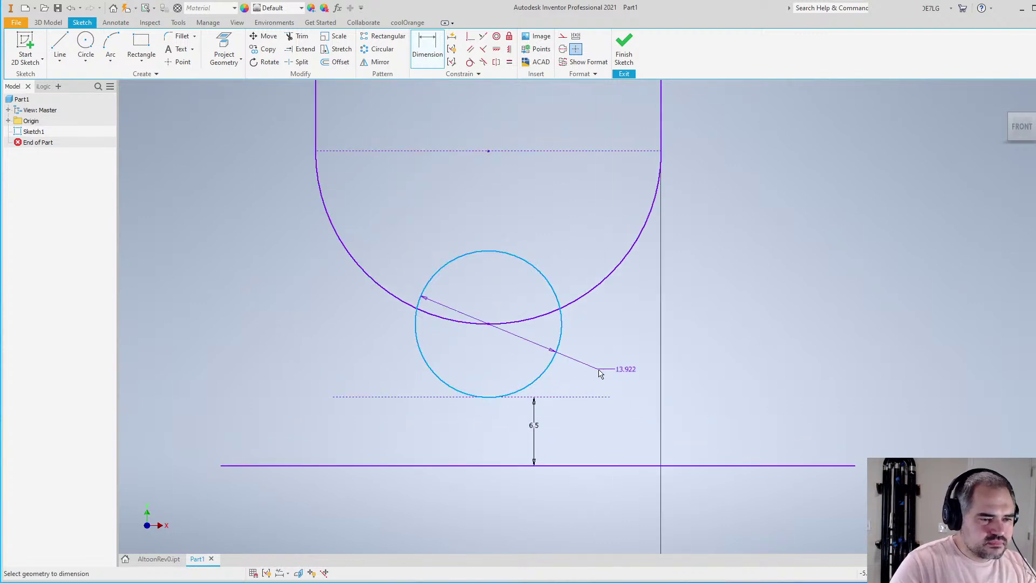
{"action": "key", "text": "Escape"}
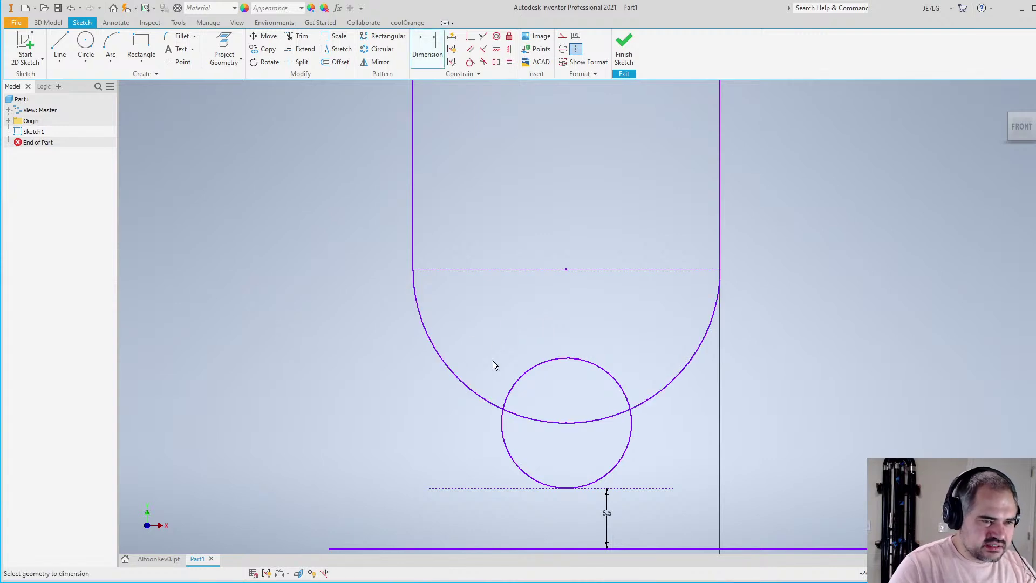
Dimension the full length of the longer vertical tube line, keeping its drawn length
{"action": "scroll", "coordinate": [492, 361], "scroll_direction": "down", "scroll_amount": 4}
{"action": "left_click", "coordinate": [552, 301]}
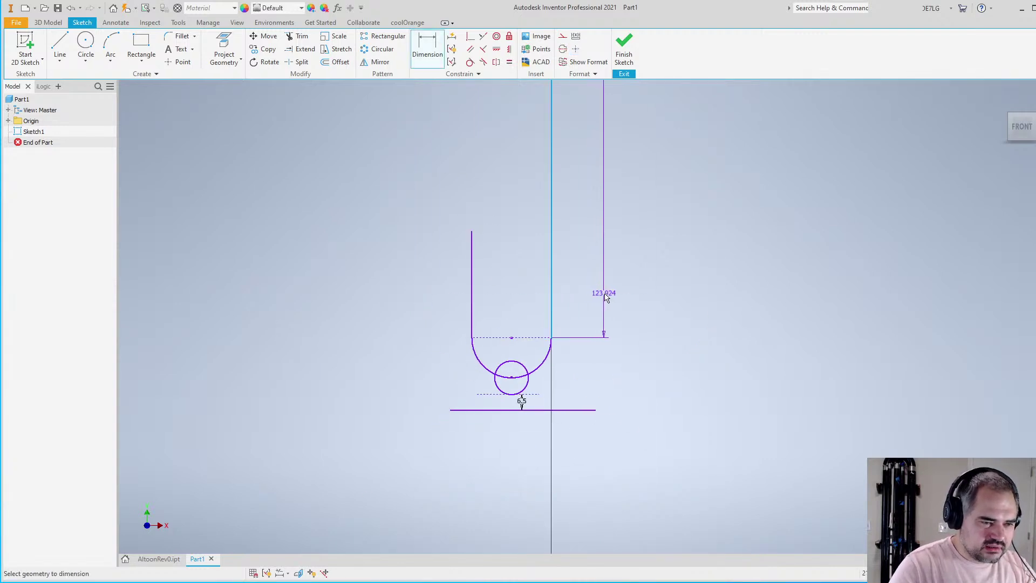
{"action": "left_click", "coordinate": [606, 298]}
{"action": "middle_click_drag", "start_coordinate": [587, 331], "coordinate": [523, 378]}
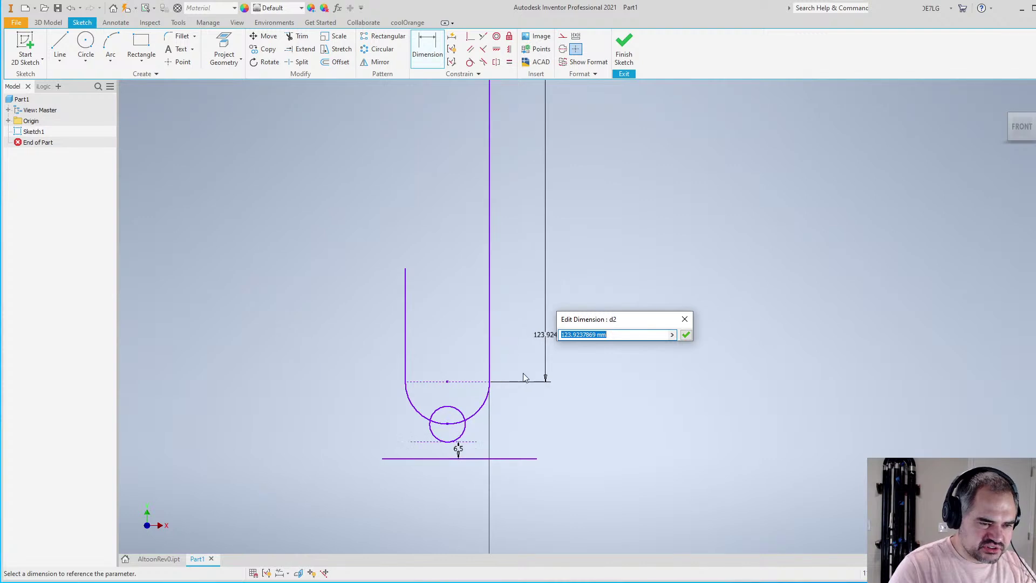
{"action": "type", "text": "75"}
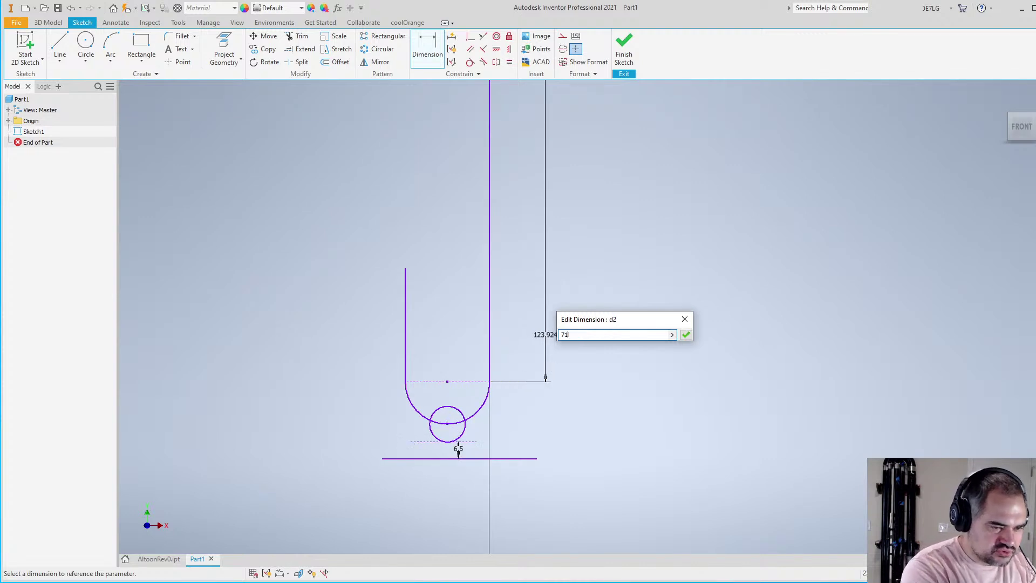
{"action": "key", "text": "Return"}
{"action": "left_click", "coordinate": [241, 104]}
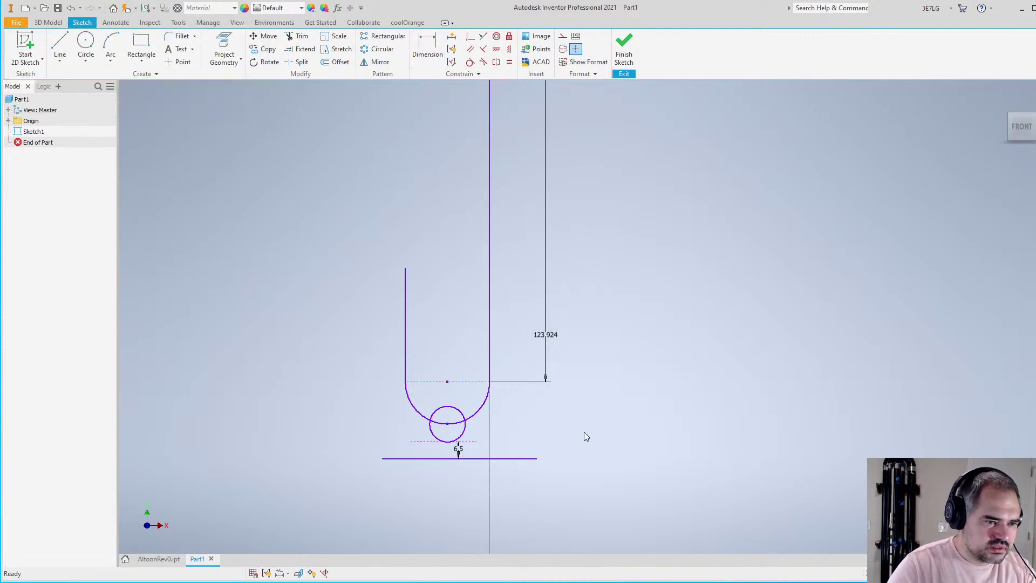
Dimension the vertical distance from the upper construction line to the arc's lowest point, keeping the drawn distance
{"action": "scroll", "coordinate": [584, 432], "scroll_direction": "up", "scroll_amount": 4}
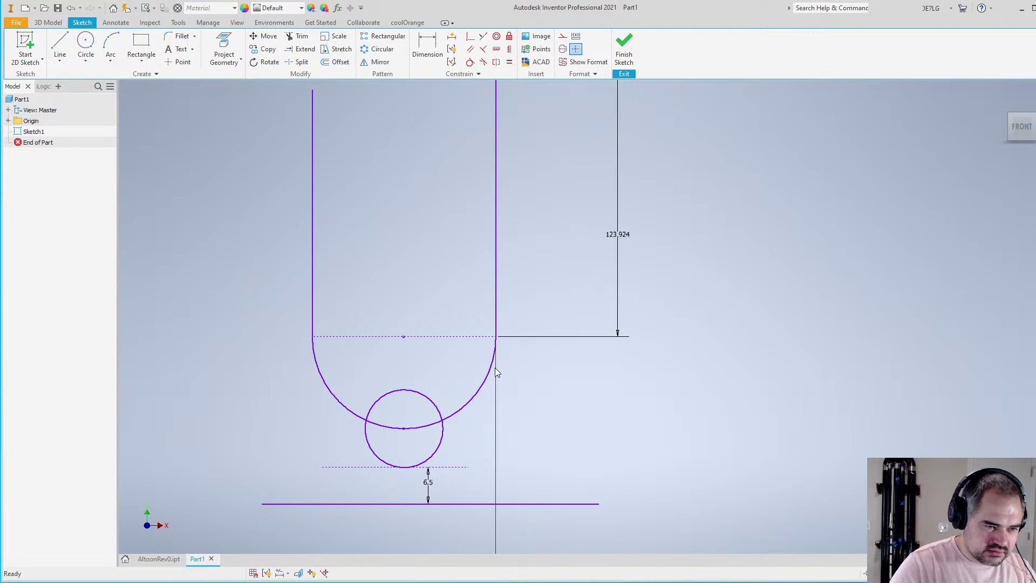
{"action": "left_click", "coordinate": [403, 432]}
{"action": "left_click", "coordinate": [404, 428]}
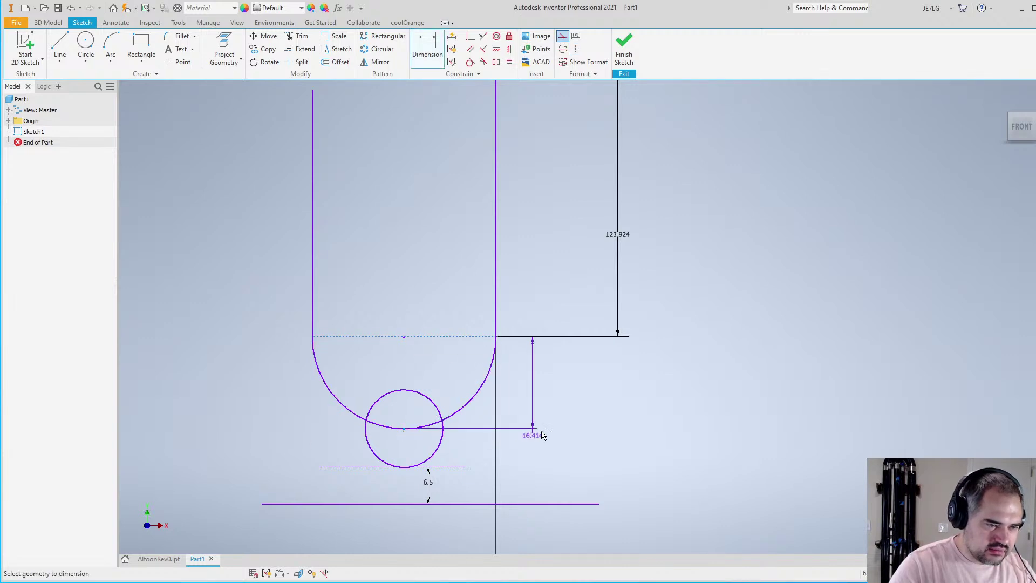
{"action": "left_click", "coordinate": [562, 420]}
{"action": "left_click", "coordinate": [644, 443]}
{"action": "scroll", "coordinate": [642, 448], "scroll_direction": "down", "scroll_amount": 2}
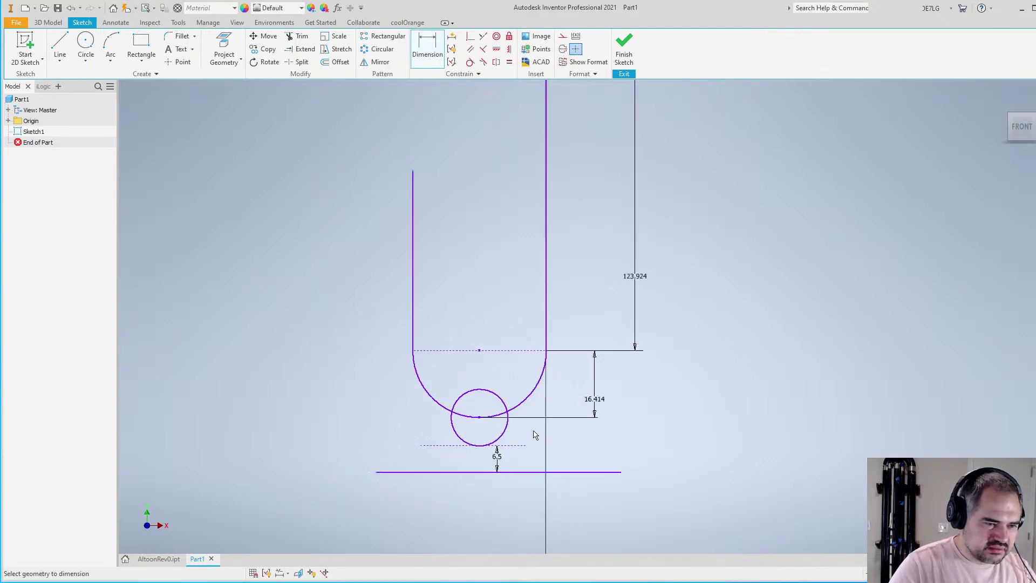
Dimension the vertical distance from the circle's centre to the tangent construction line, keeping the drawn distance
{"action": "scroll", "coordinate": [464, 421], "scroll_direction": "up", "scroll_amount": 3}
{"action": "left_click", "coordinate": [456, 413]}
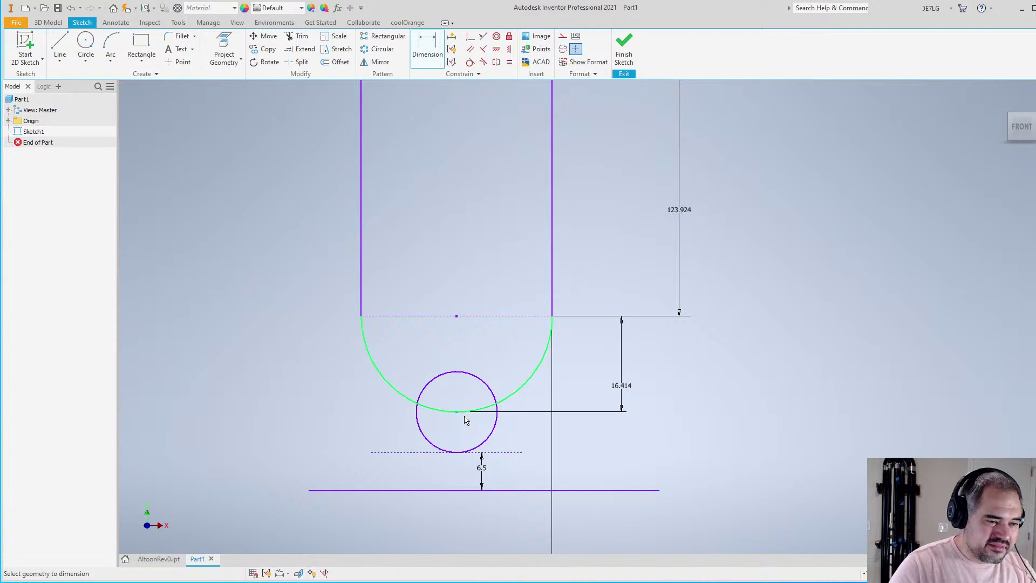
{"action": "left_click", "coordinate": [492, 454]}
{"action": "left_click", "coordinate": [621, 434]}
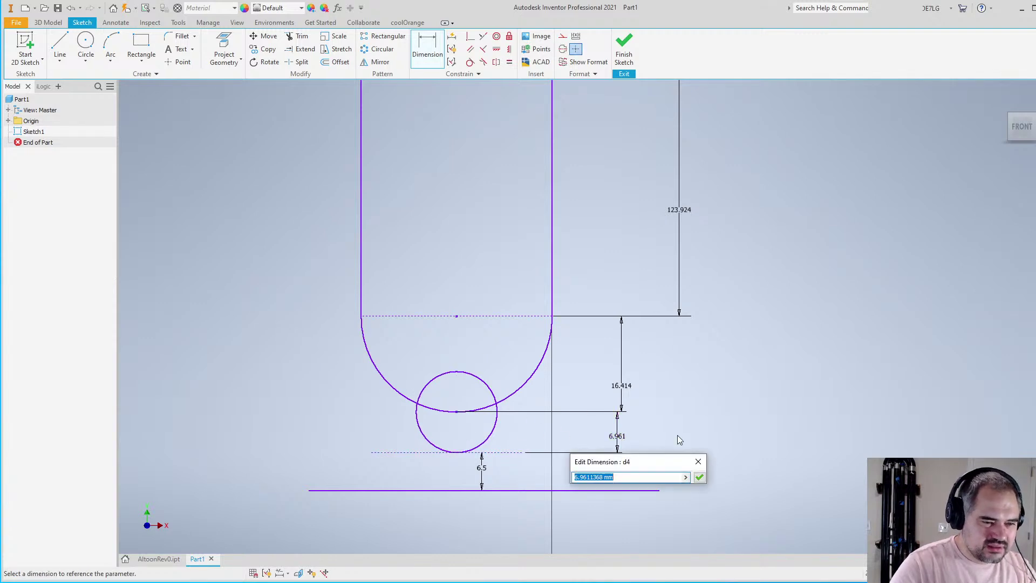
{"action": "scroll", "coordinate": [392, 428], "scroll_direction": "down", "scroll_amount": 3}
{"action": "scroll", "coordinate": [444, 436], "scroll_direction": "up", "scroll_amount": 3}
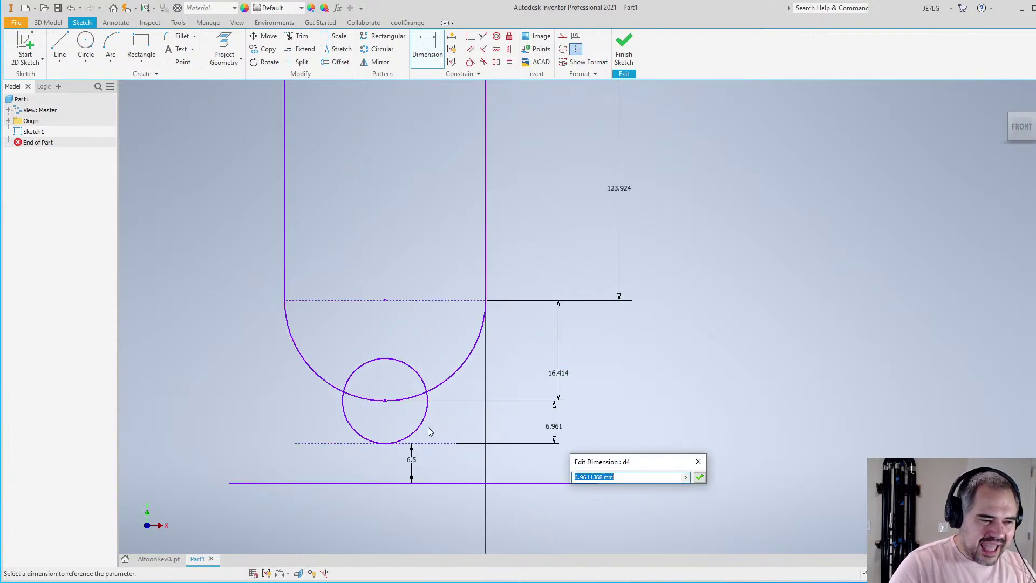
{"action": "left_click", "coordinate": [698, 477]}
{"action": "left_click", "coordinate": [449, 444]}
{"action": "left_click", "coordinate": [470, 483]}
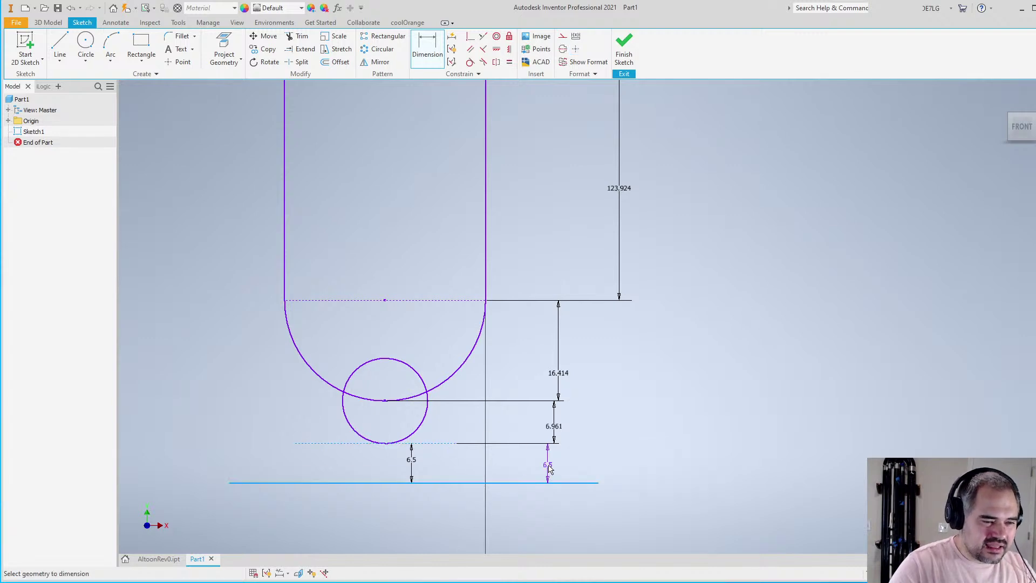
{"action": "left_click", "coordinate": [548, 470]}
{"action": "left_click", "coordinate": [241, 104]}
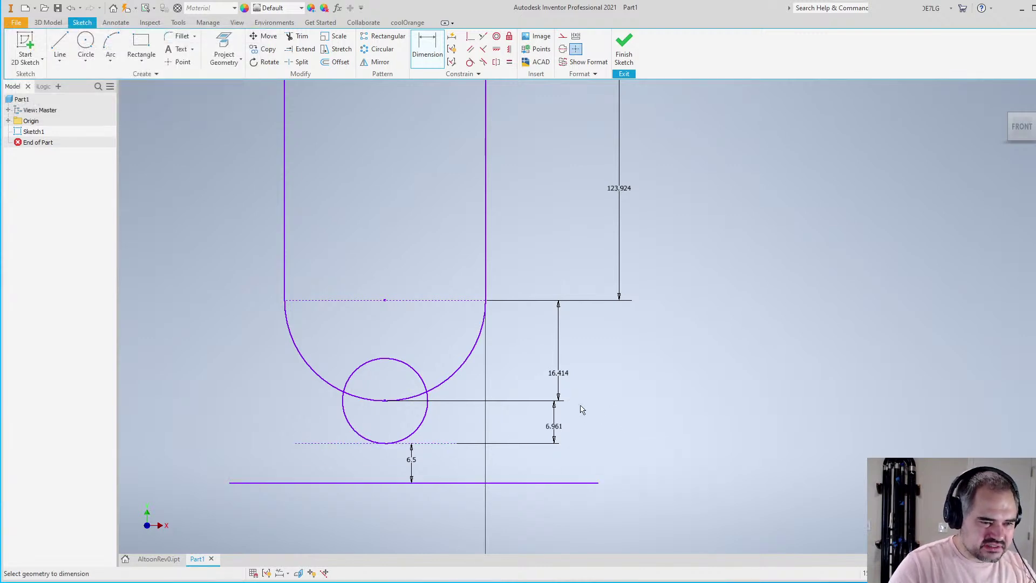
{"action": "scroll", "coordinate": [554, 438], "scroll_direction": "down", "scroll_amount": 4}
{"action": "scroll", "coordinate": [554, 438], "scroll_direction": "up", "scroll_amount": 2}
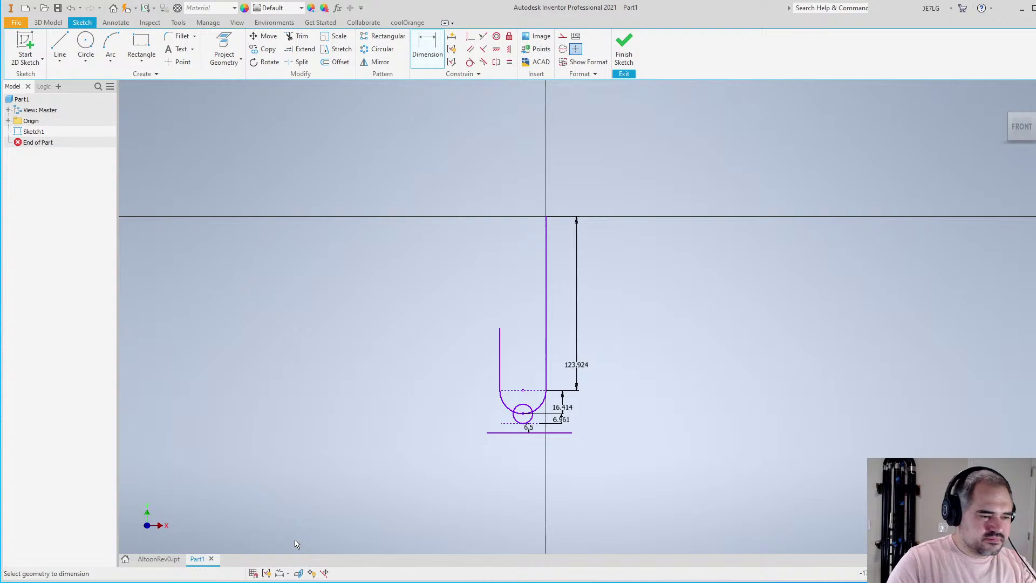
Return to the AltoonRev0 part and set the BottomPos parameter's equation to BendPos
{"action": "left_click", "coordinate": [162, 559]}
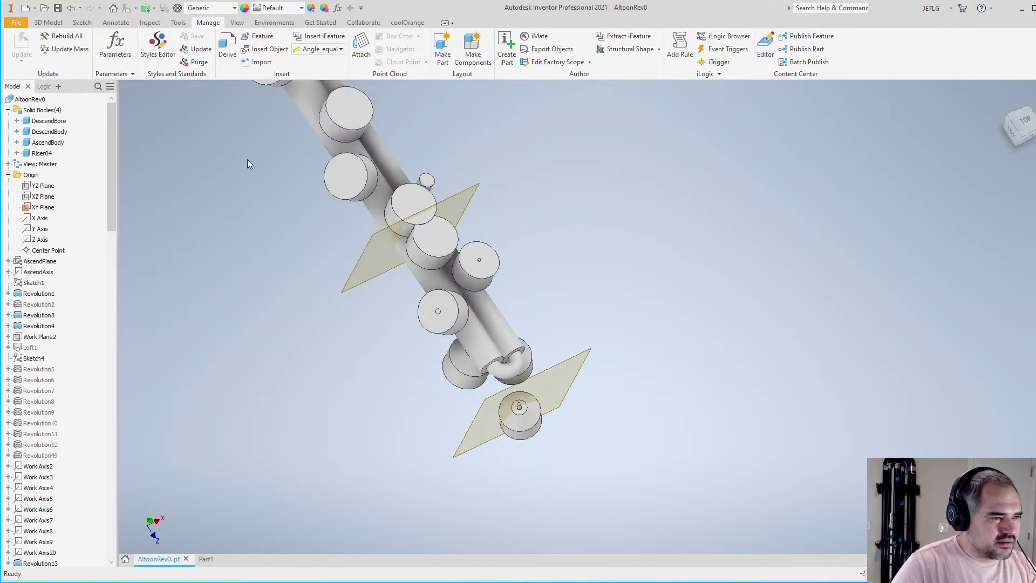
{"action": "left_click", "coordinate": [178, 22]}
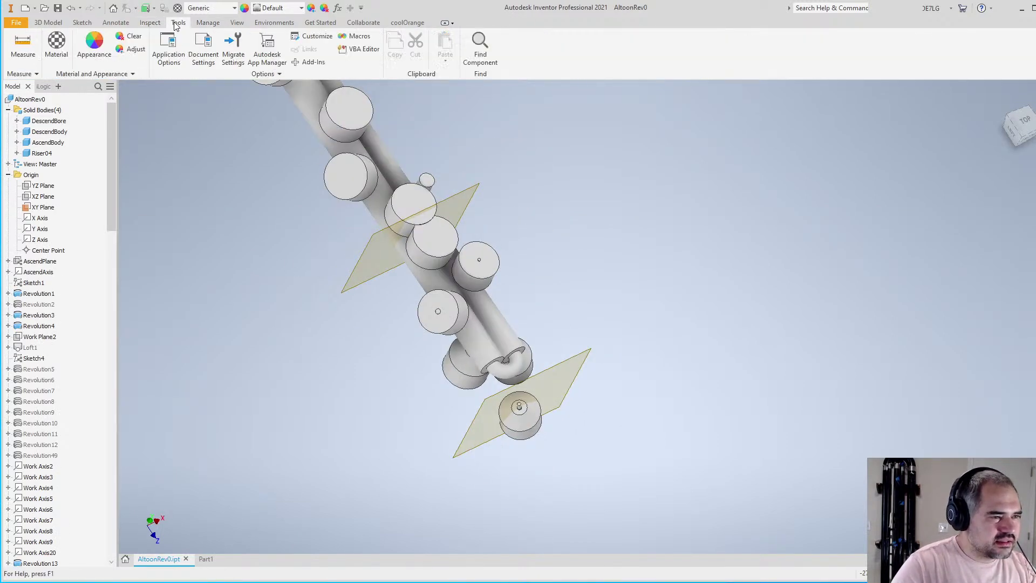
{"action": "left_click", "coordinate": [208, 23]}
{"action": "left_click", "coordinate": [115, 46]}
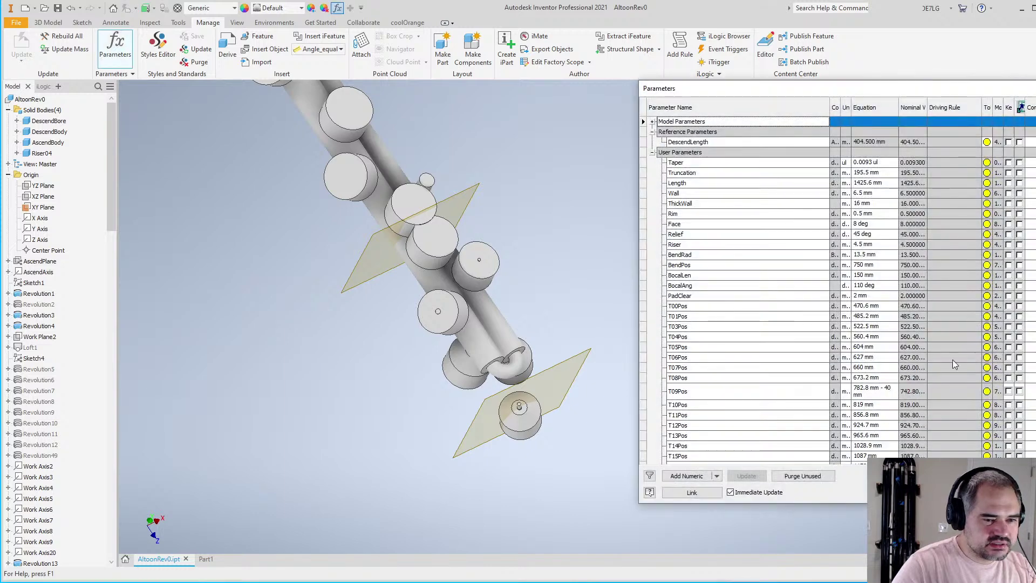
{"action": "scroll", "coordinate": [837, 292], "scroll_direction": "down", "scroll_amount": 15}
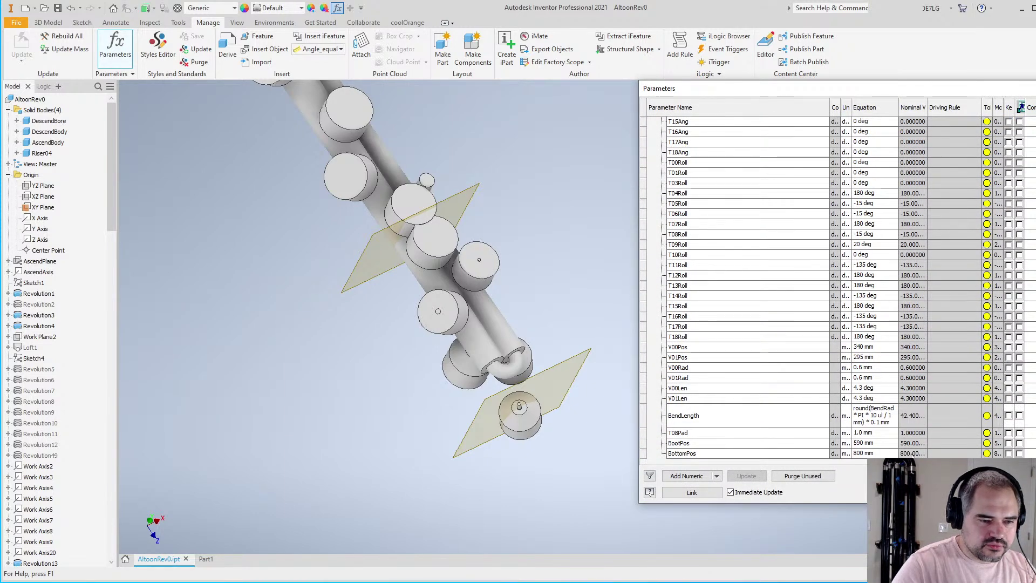
{"action": "left_click", "coordinate": [867, 454]}
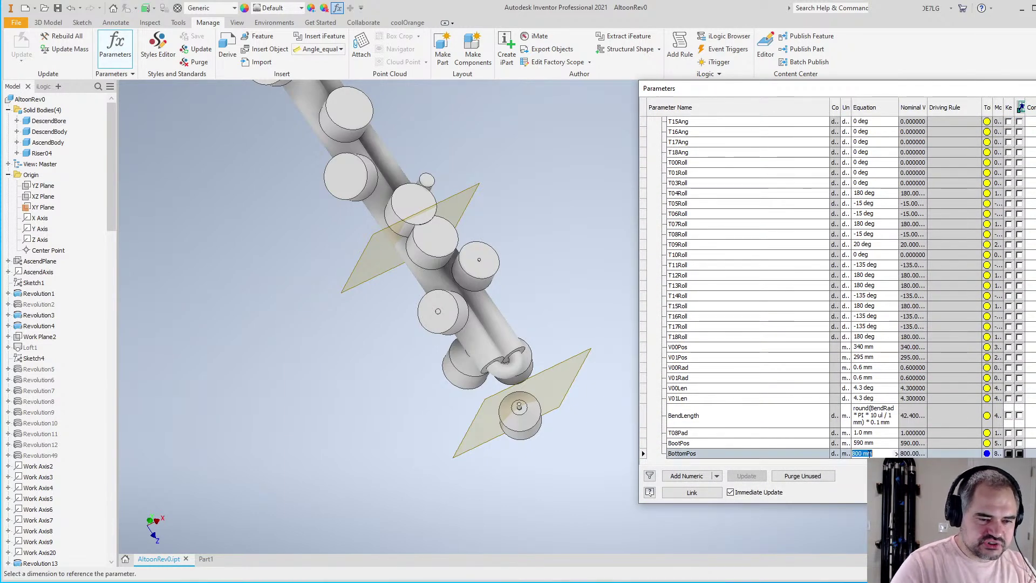
{"action": "type", "text": "BendPos"}
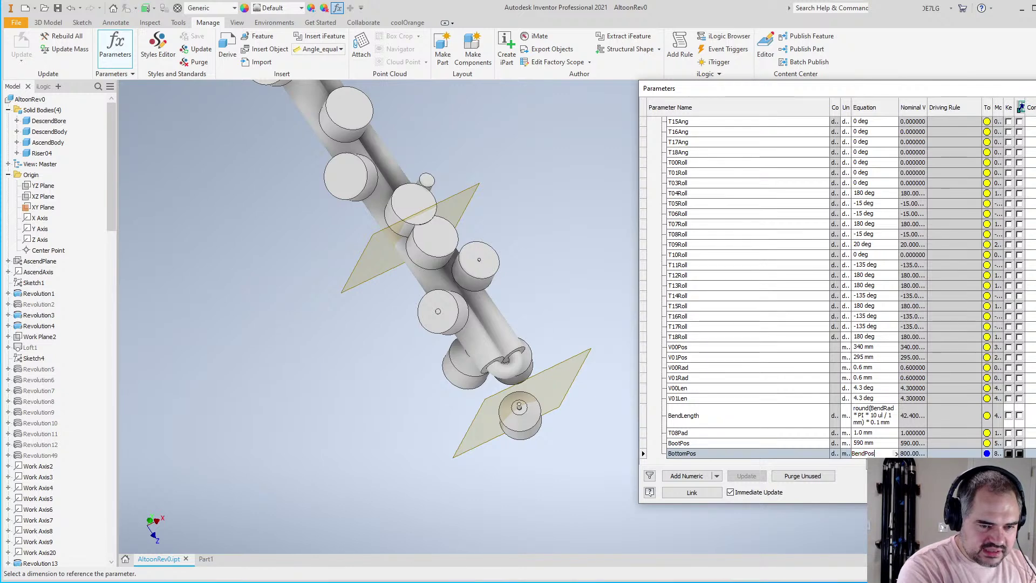
{"action": "key", "text": "Return"}
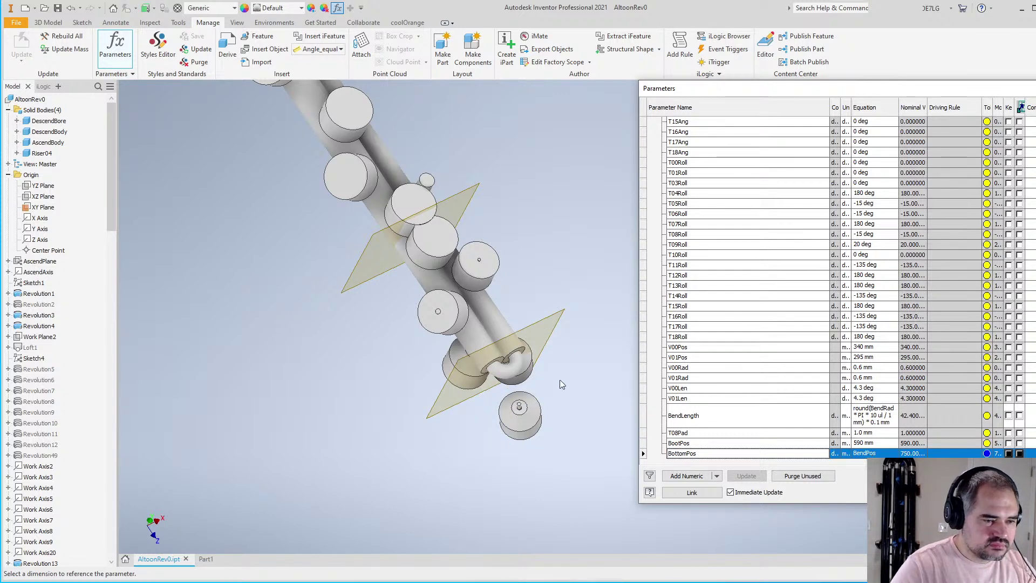
Extend the BottomPos equation to BendPos + BendRad
{"action": "scroll", "coordinate": [465, 364], "scroll_direction": "up", "scroll_amount": 5}
{"action": "middle_click_drag", "start_coordinate": [613, 201], "coordinate": [528, 282], "text": "shift"}
{"action": "left_click", "coordinate": [883, 453]}
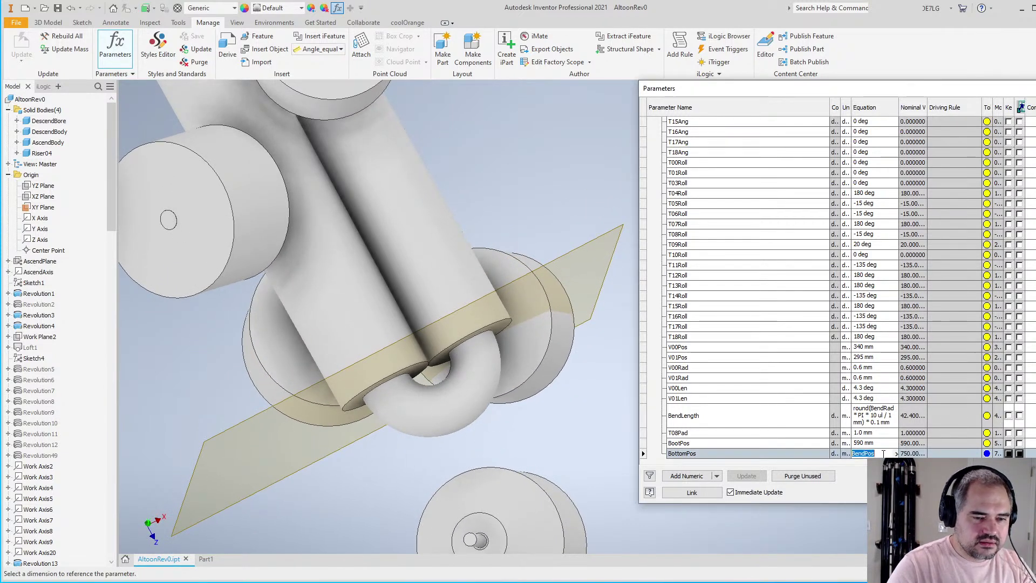
{"action": "left_click", "coordinate": [883, 453]}
{"action": "type", "text": "+ Be"}
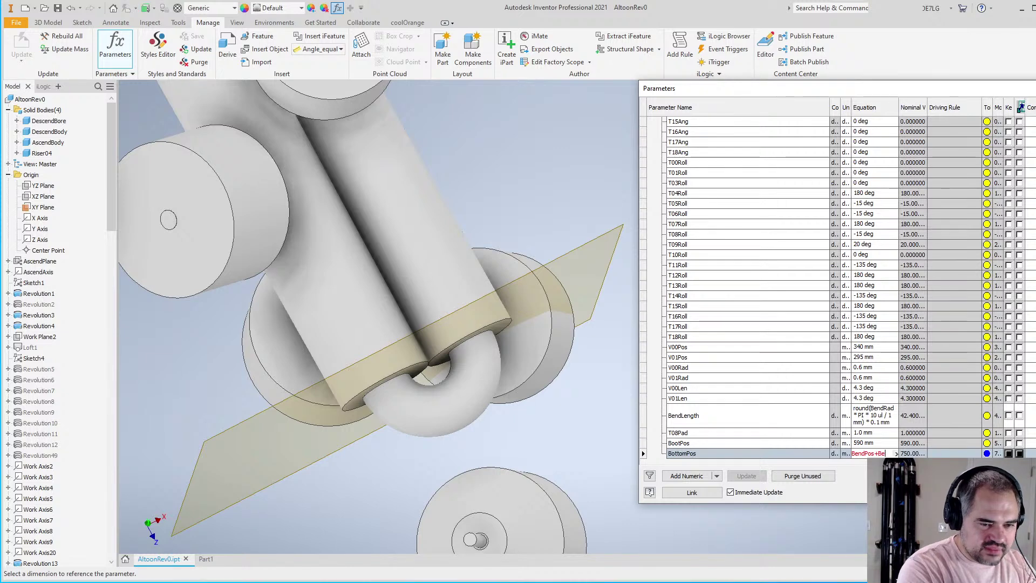
{"action": "type", "text": "ndRad"}
{"action": "key", "text": "Return"}
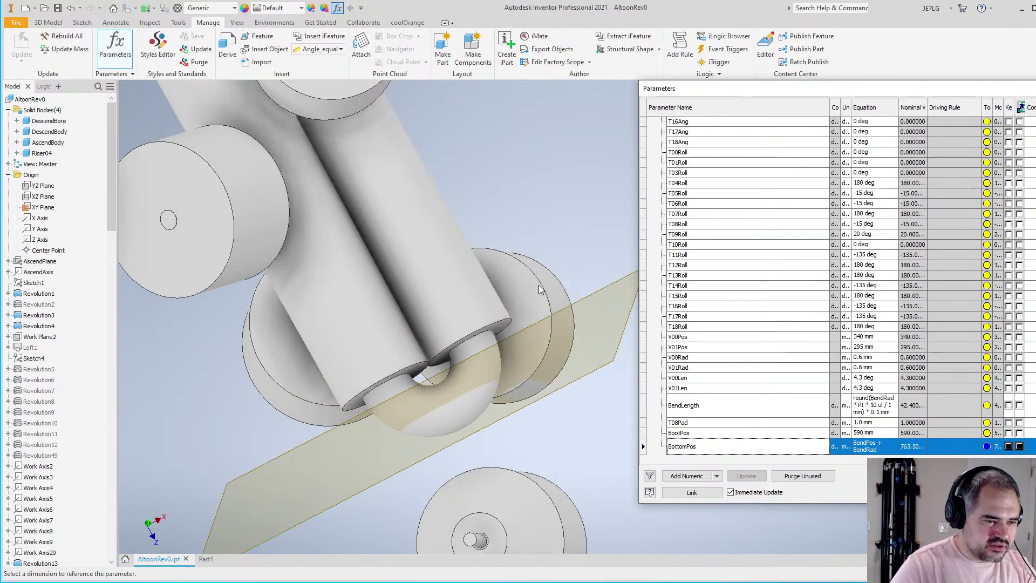
{"action": "middle_click_drag", "start_coordinate": [486, 254], "coordinate": [528, 329], "text": "shift"}
{"action": "scroll", "coordinate": [466, 372], "scroll_direction": "down", "scroll_amount": 3}
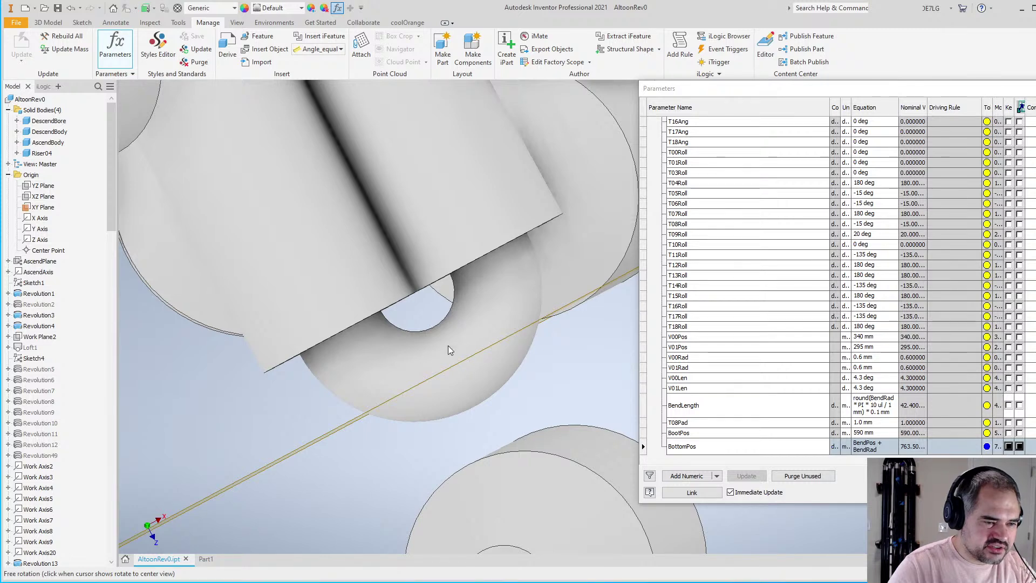
{"action": "left_click", "coordinate": [869, 447]}
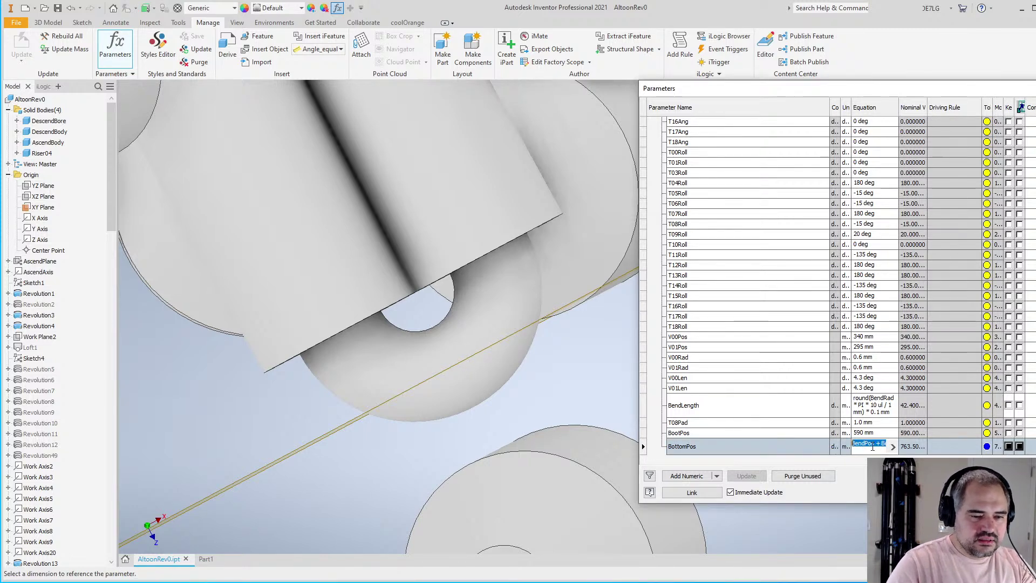
{"action": "left_click_drag", "start_coordinate": [856, 443], "coordinate": [929, 443]}
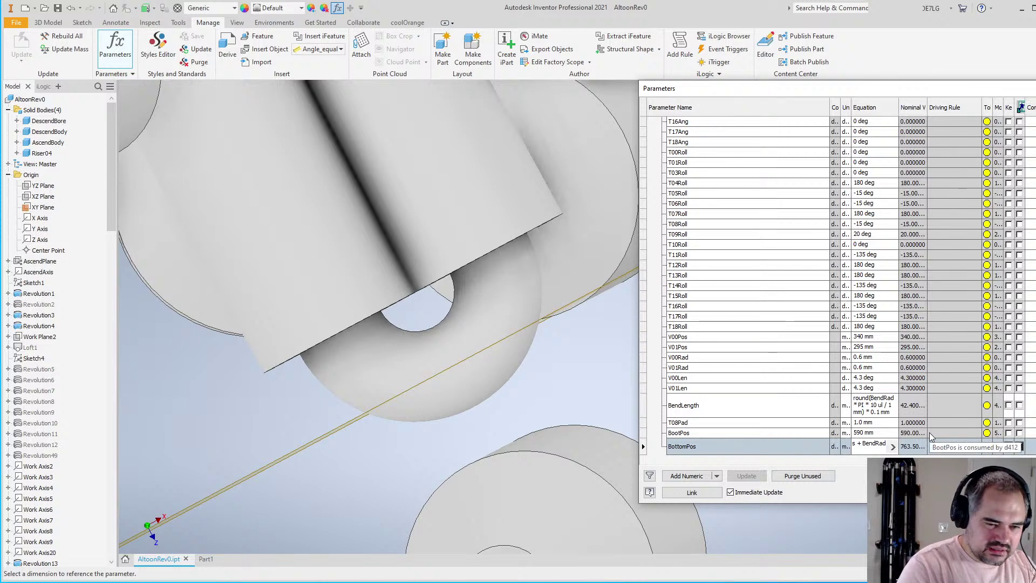
{"action": "key", "text": "End"}
{"action": "type", "text": "+ ("}
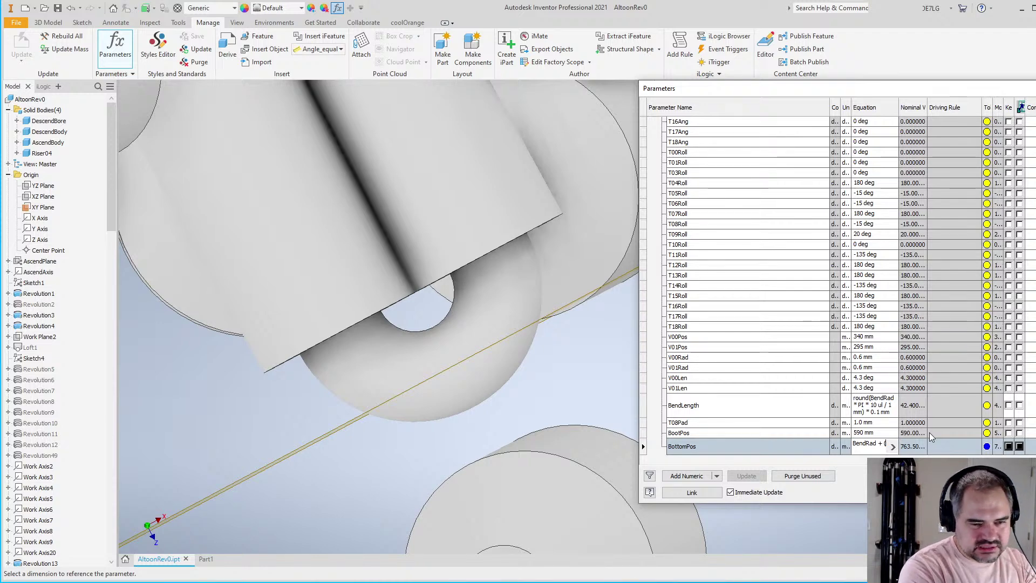
{"action": "type", "text": "("}
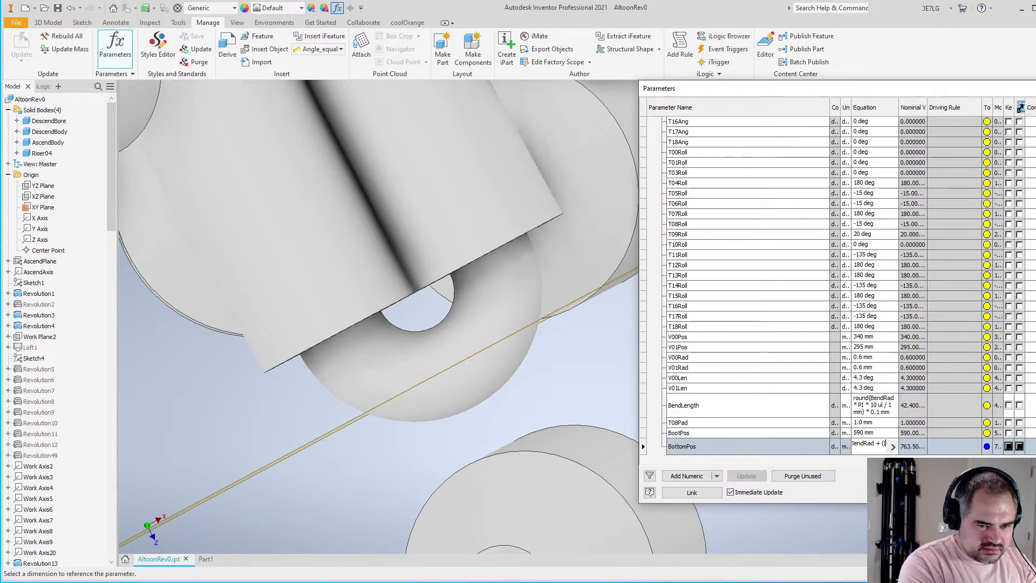
{"action": "type", "text": "BendPos+"}
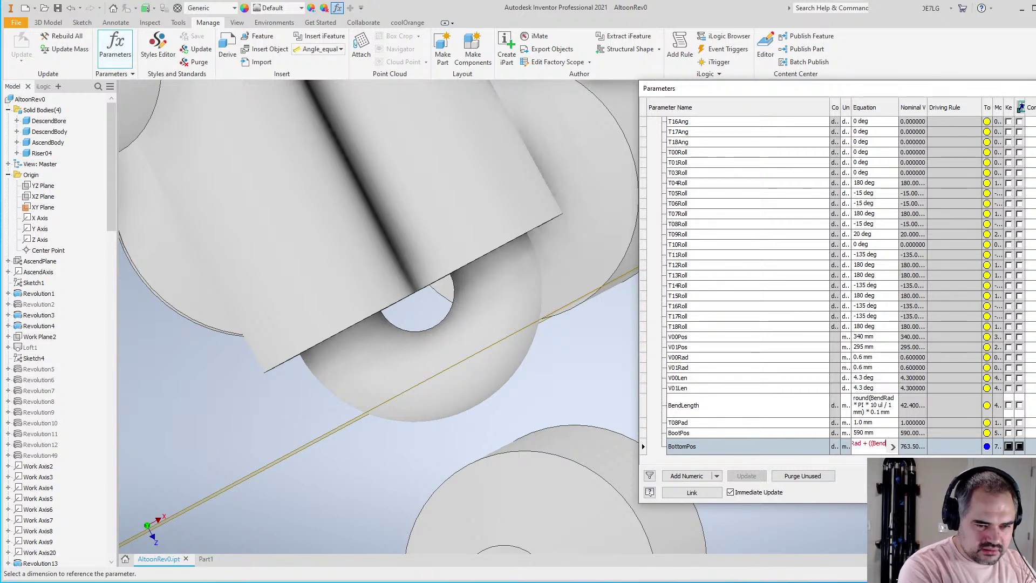
{"action": "type", "text": "end"}
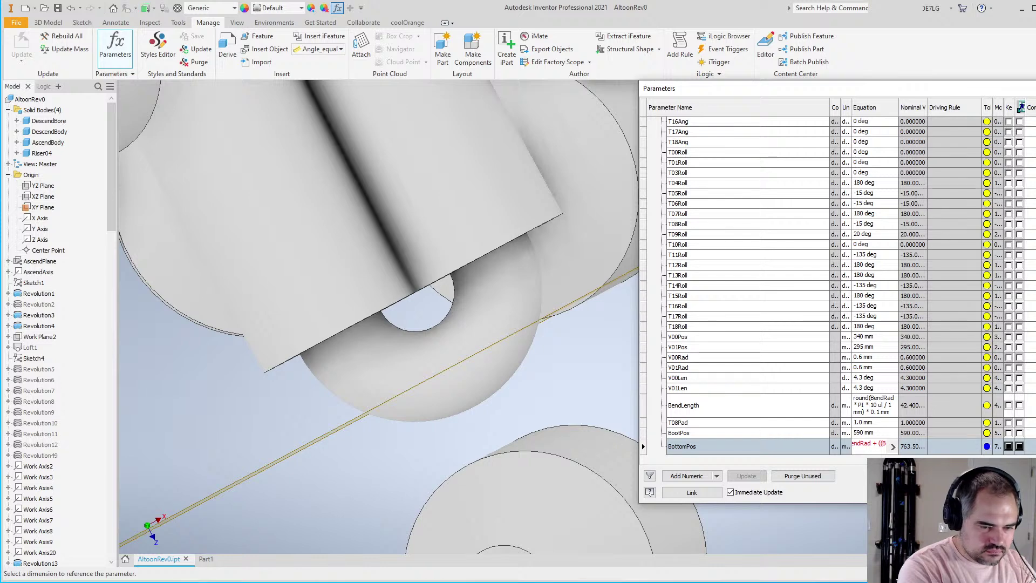
{"action": "type", "text": "Pos+(B"}
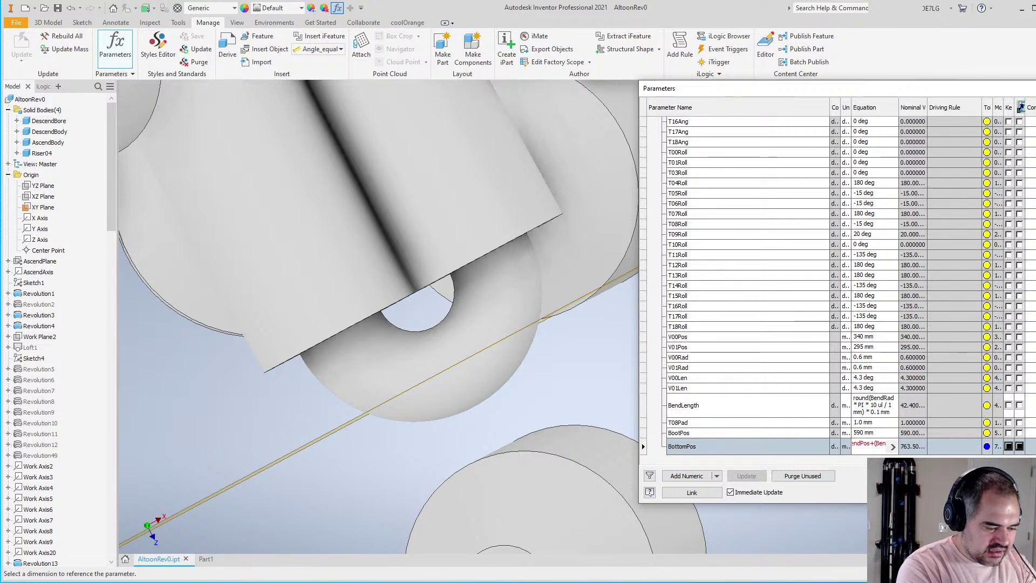
{"action": "type", "text": "endLewngth"}
{"action": "key", "text": "BackSpace"}
{"action": "key", "text": "BackSpace"}
{"action": "key", "text": "BackSpace"}
{"action": "key", "text": "BackSpace"}
{"action": "key", "text": "BackSpace"}
{"action": "type", "text": "n"}
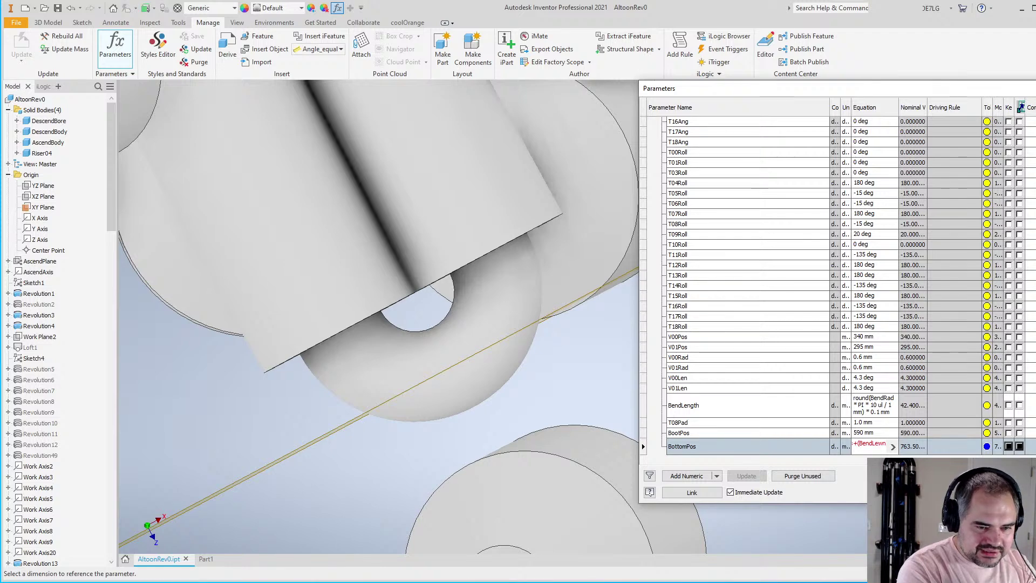
{"action": "type", "text": "gth"}
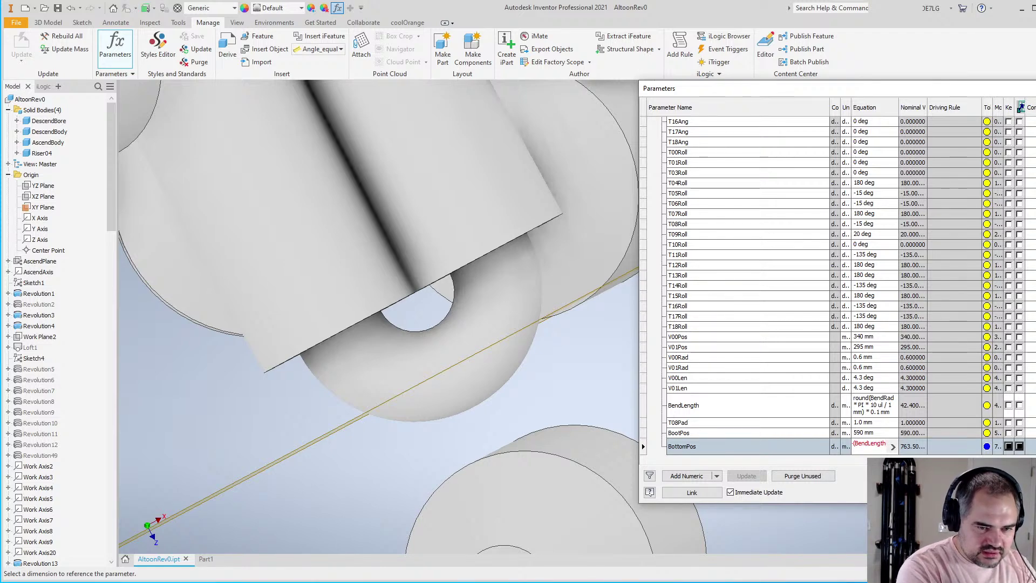
{"action": "type", "text": "/2"}
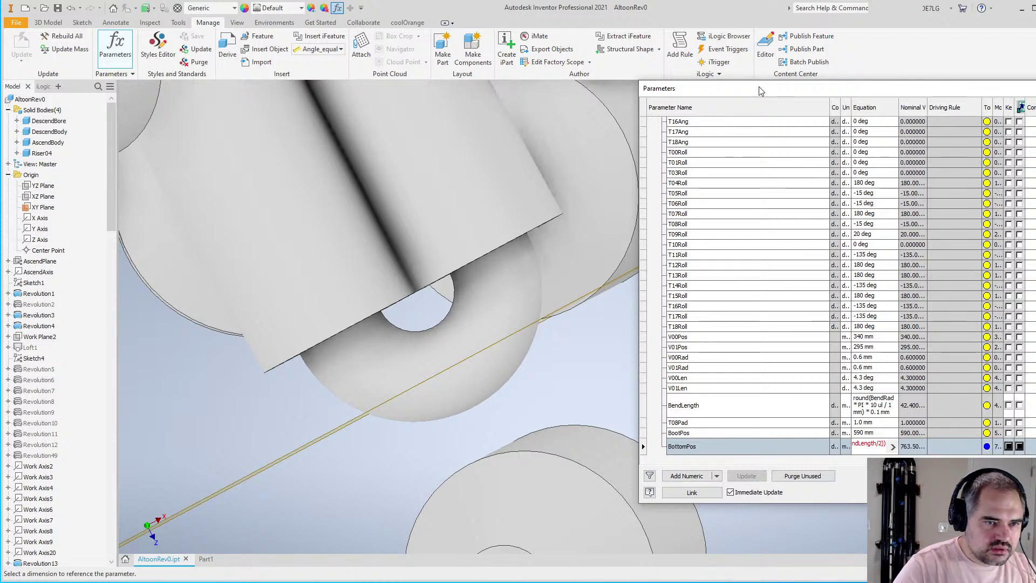
Move the Parameters dialog over the model and enlarge it to give its columns more room
{"action": "left_click_drag", "start_coordinate": [759, 86], "coordinate": [278, 101]}
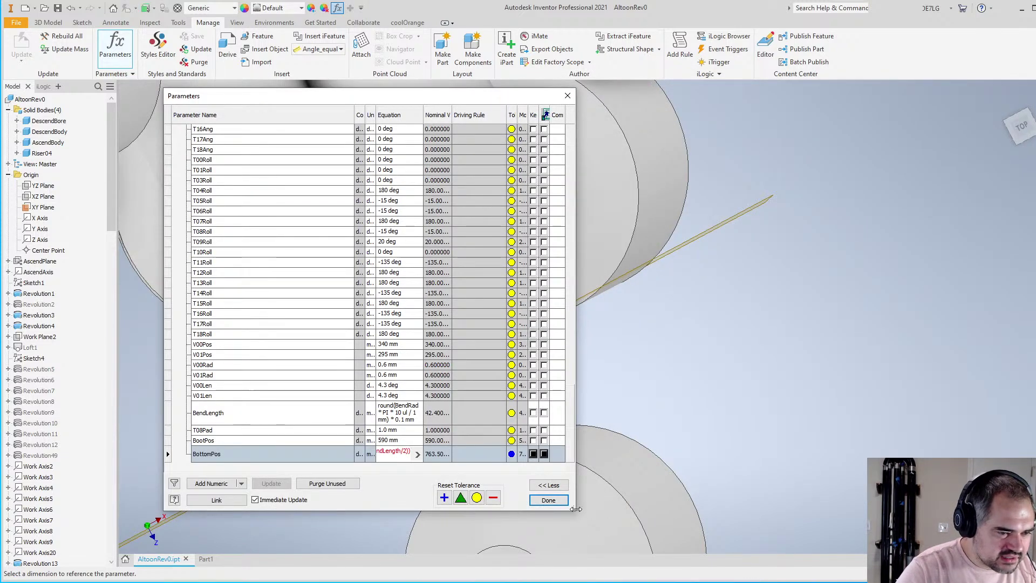
{"action": "left_click_drag", "start_coordinate": [576, 509], "coordinate": [1027, 530]}
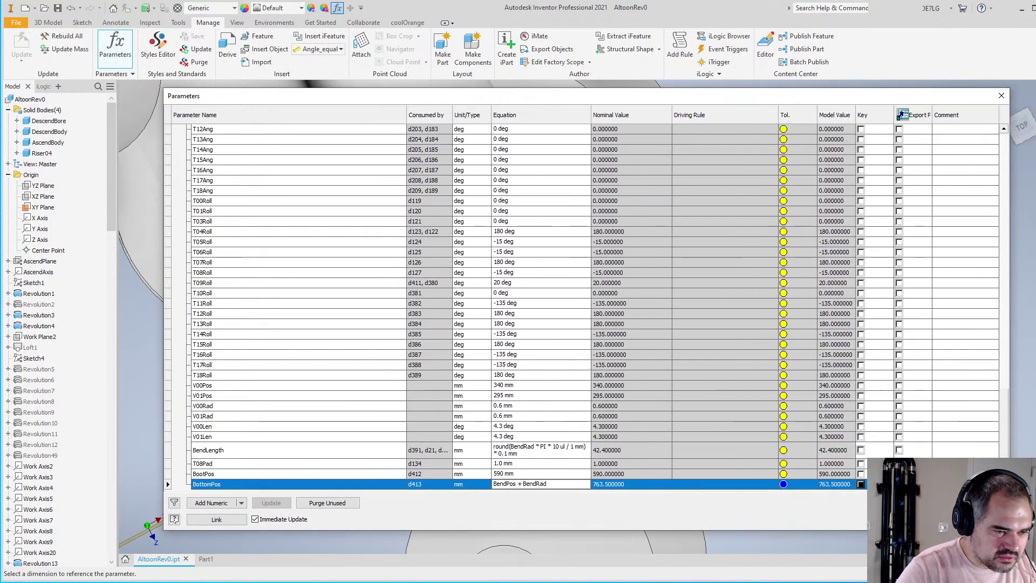
{"action": "left_click", "coordinate": [530, 483]}
{"action": "left_click", "coordinate": [560, 484]}
{"action": "type", "text": "+ Ben"}
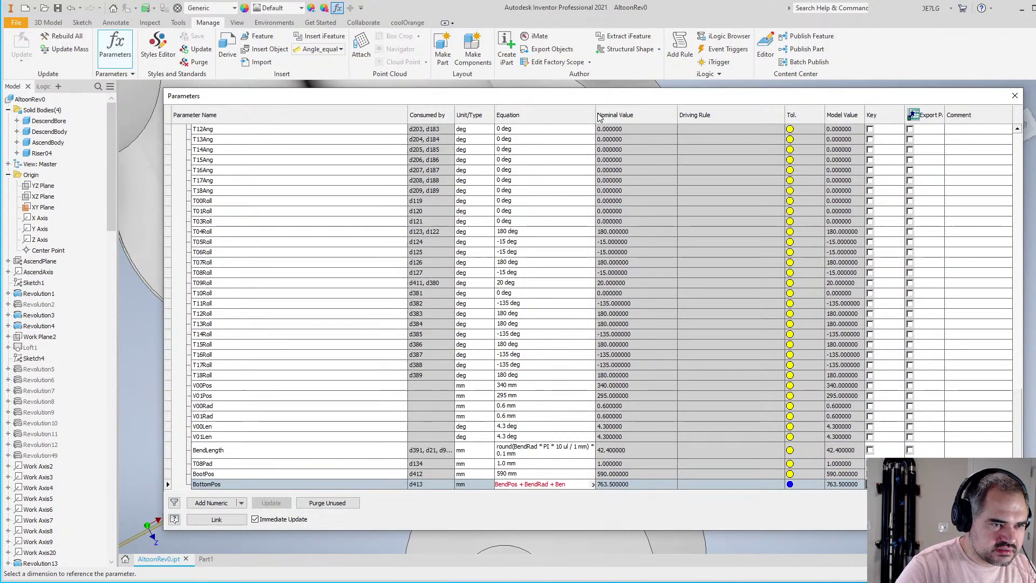
{"action": "left_click_drag", "start_coordinate": [594, 113], "coordinate": [737, 114]}
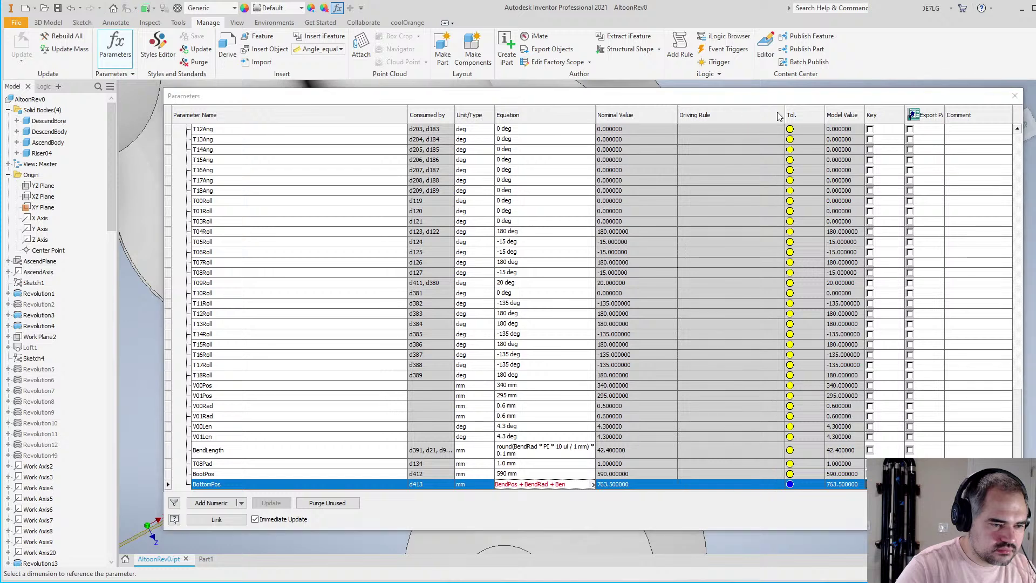
{"action": "left_click", "coordinate": [242, 105]}
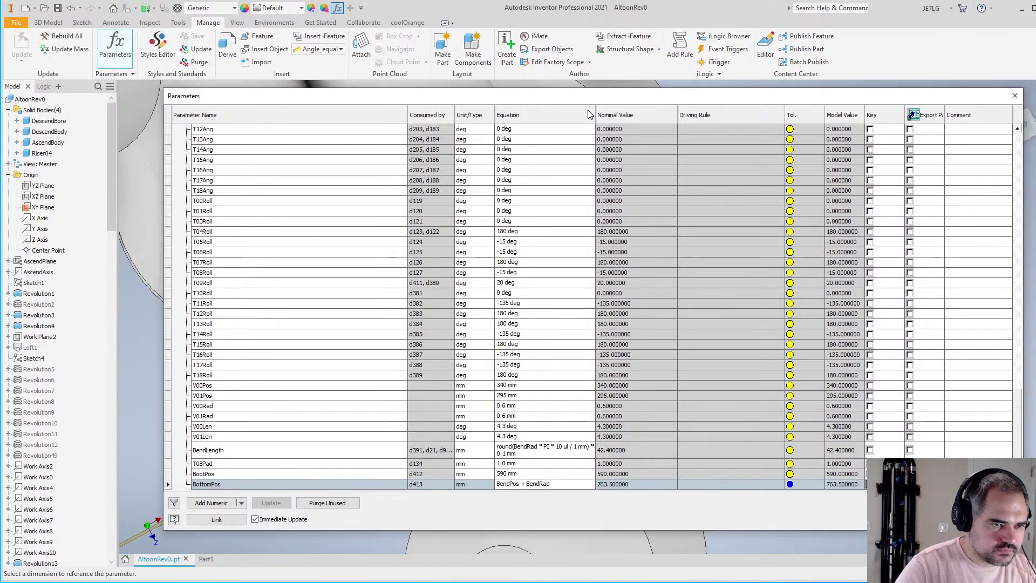
Widen the Equation column, set BottomPos to BendPos + BendRad + ((BendPos + (BendLength/2)) * Taper), and close the parameters
{"action": "left_click_drag", "start_coordinate": [594, 114], "coordinate": [706, 114]}
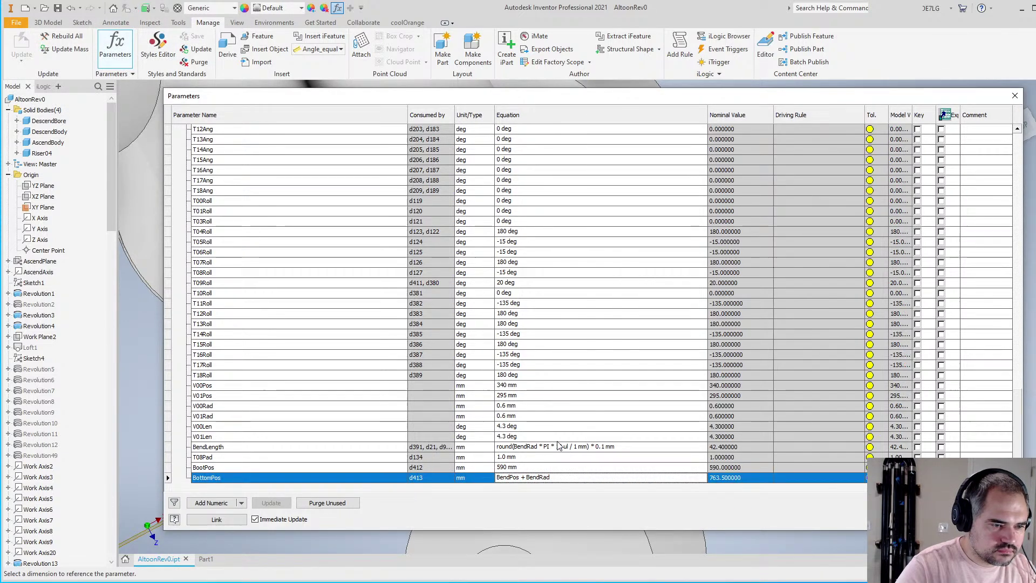
{"action": "left_click", "coordinate": [559, 478]}
{"action": "key", "text": "End"}
{"action": "type", "text": "+ "}
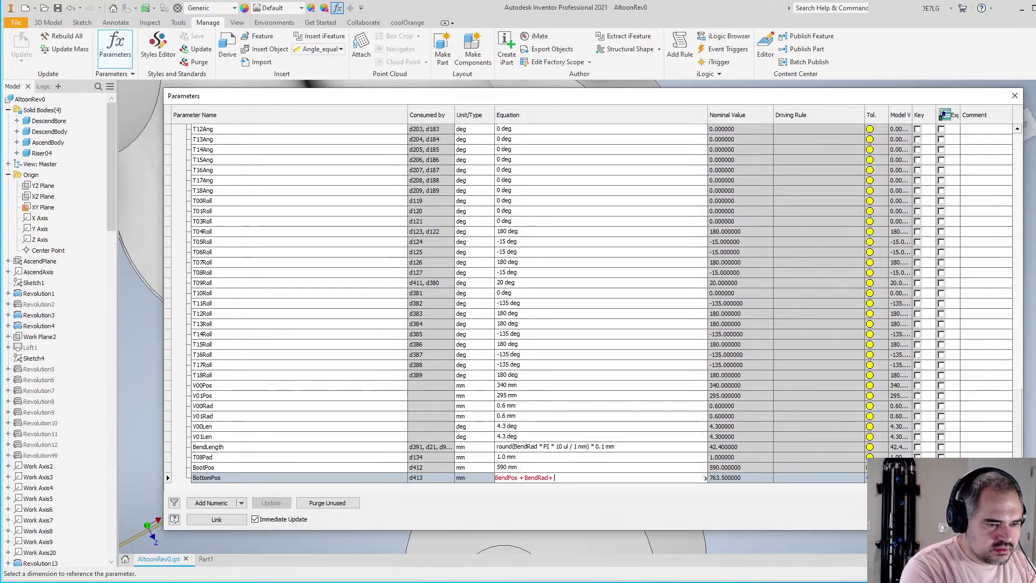
{"action": "type", "text": "Ben"}
{"action": "type", "text": "((BendP"}
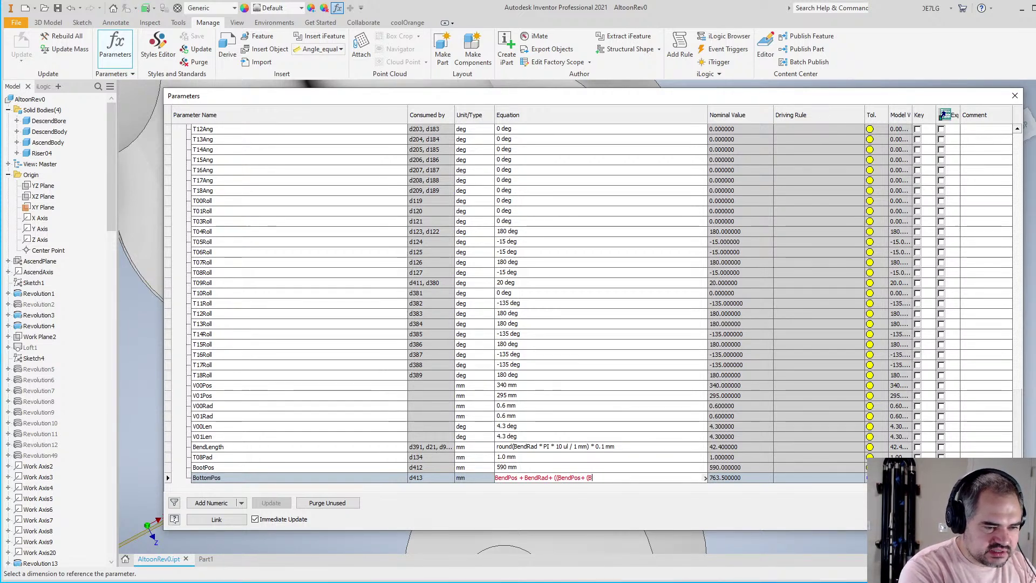
{"action": "type", "text": "os + (BendLength/2)"}
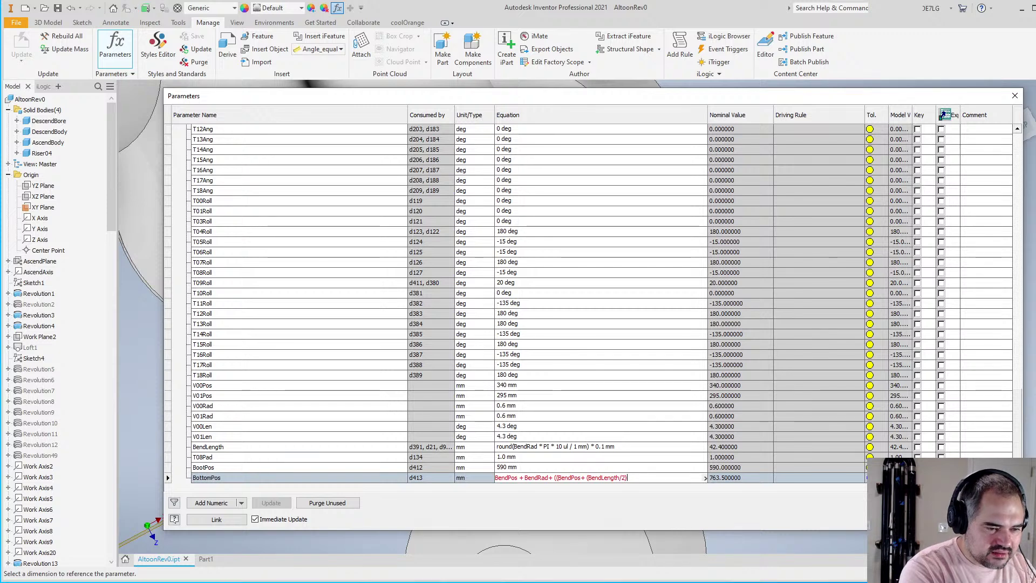
{"action": "type", "text": "))"}
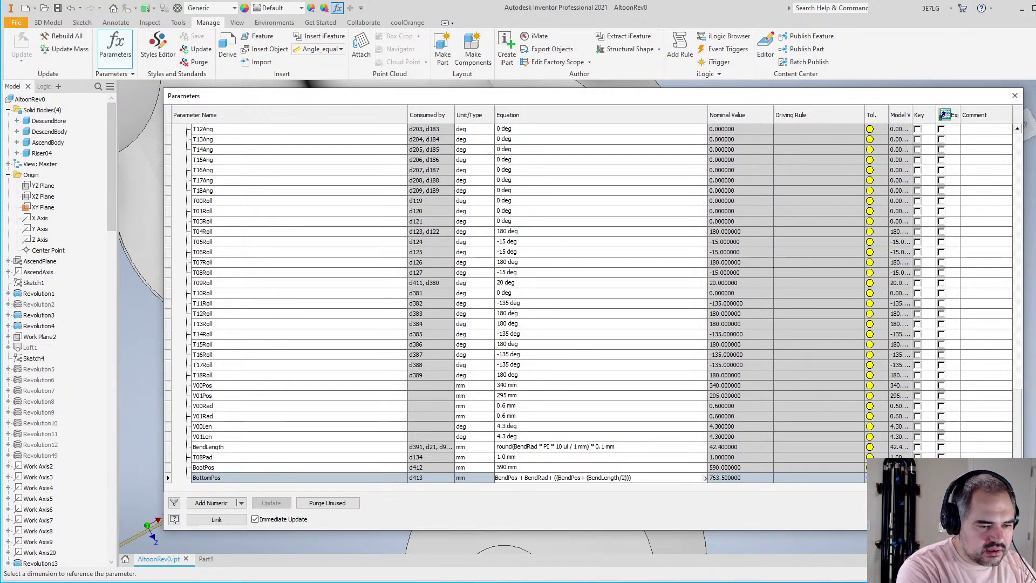
{"action": "type", "text": "*Taper"}
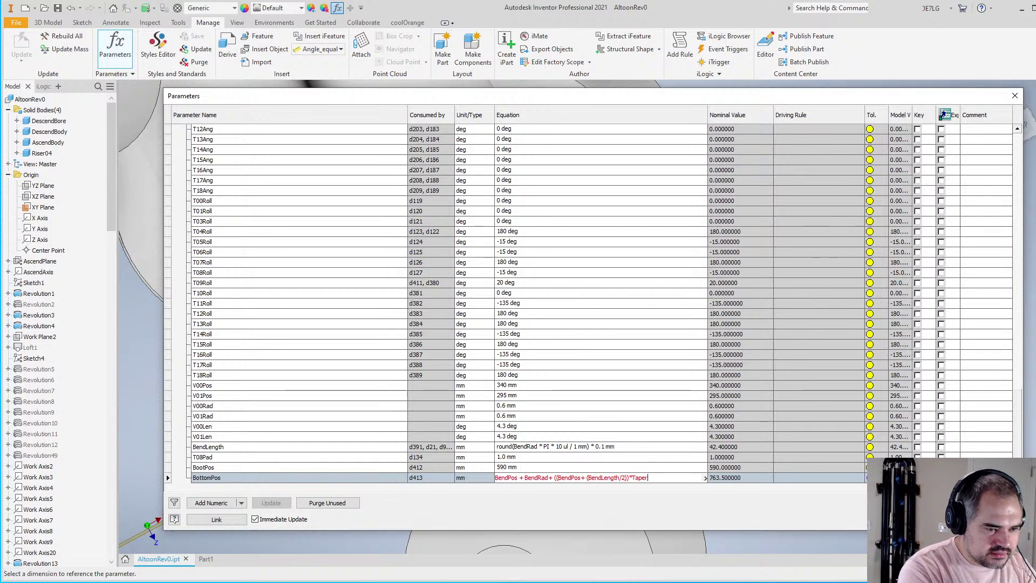
{"action": "type", "text": ")"}
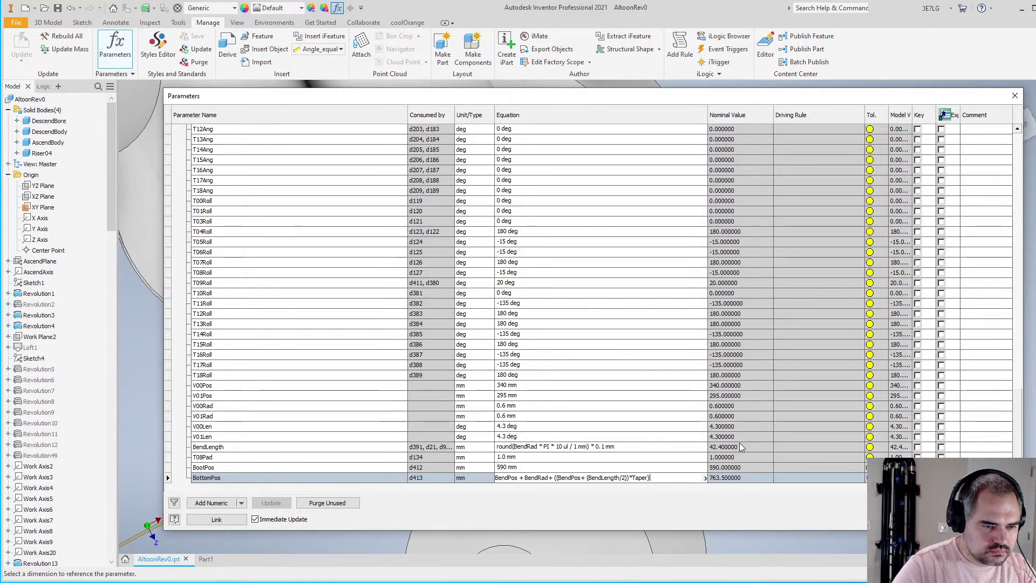
{"action": "key", "text": "Return"}
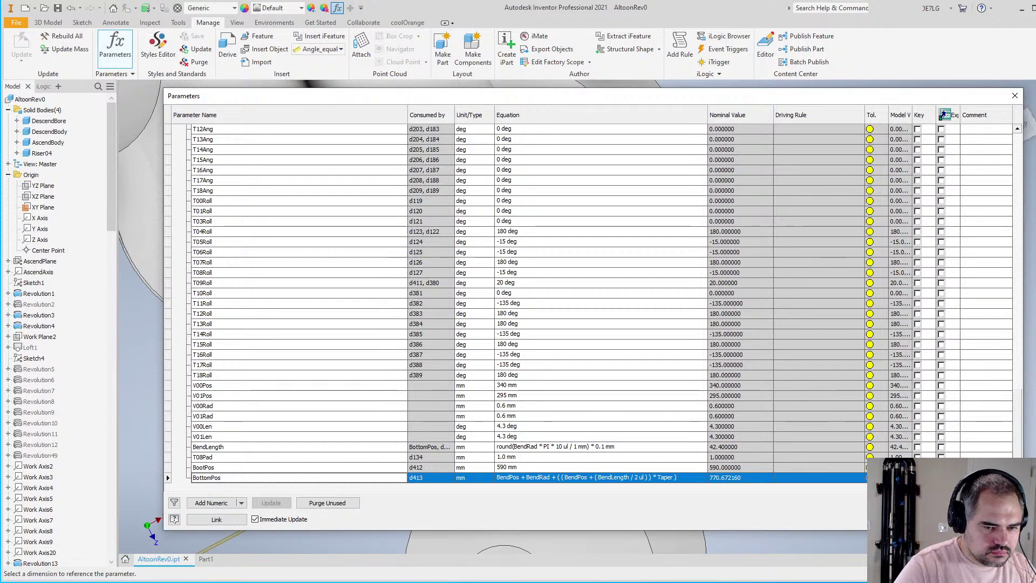
{"action": "left_click", "coordinate": [1015, 95]}
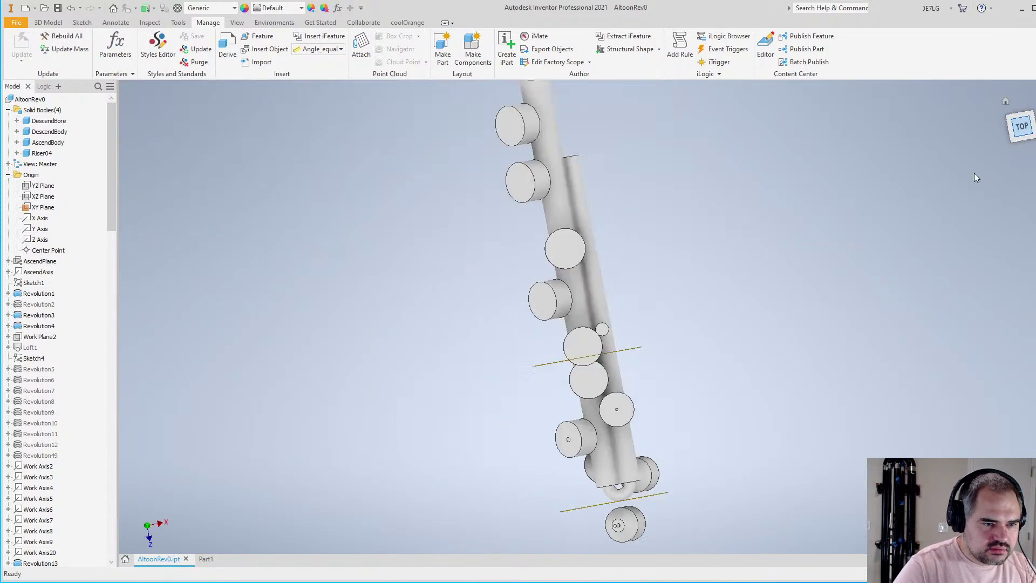
Check the lower work plane against the bend's underside, and append + Wall to the BottomPos equation
{"action": "scroll", "coordinate": [652, 517], "scroll_direction": "up", "scroll_amount": 10}
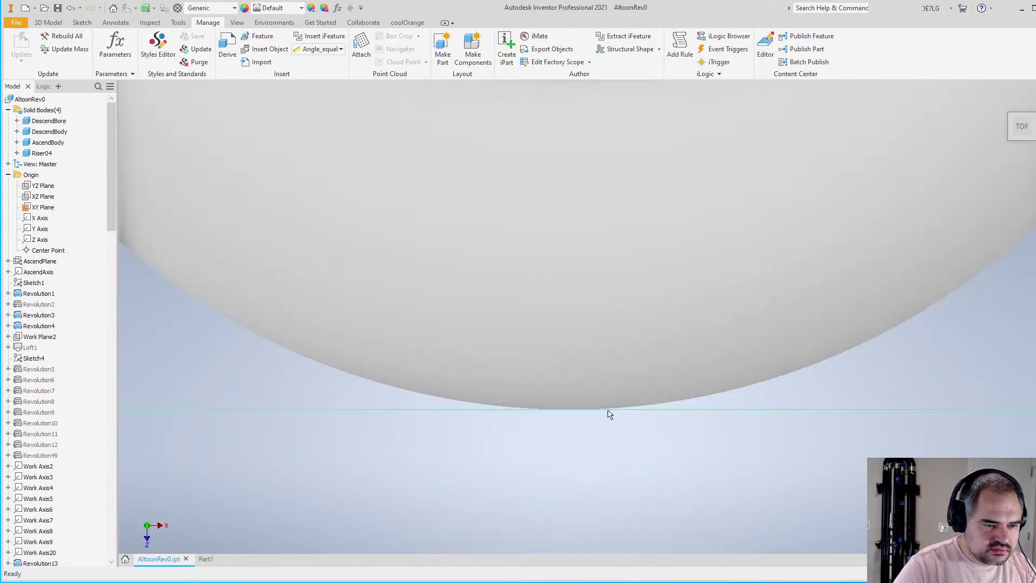
{"action": "scroll", "coordinate": [607, 413], "scroll_direction": "down", "scroll_amount": 5}
{"action": "scroll", "coordinate": [607, 413], "scroll_direction": "up", "scroll_amount": 2}
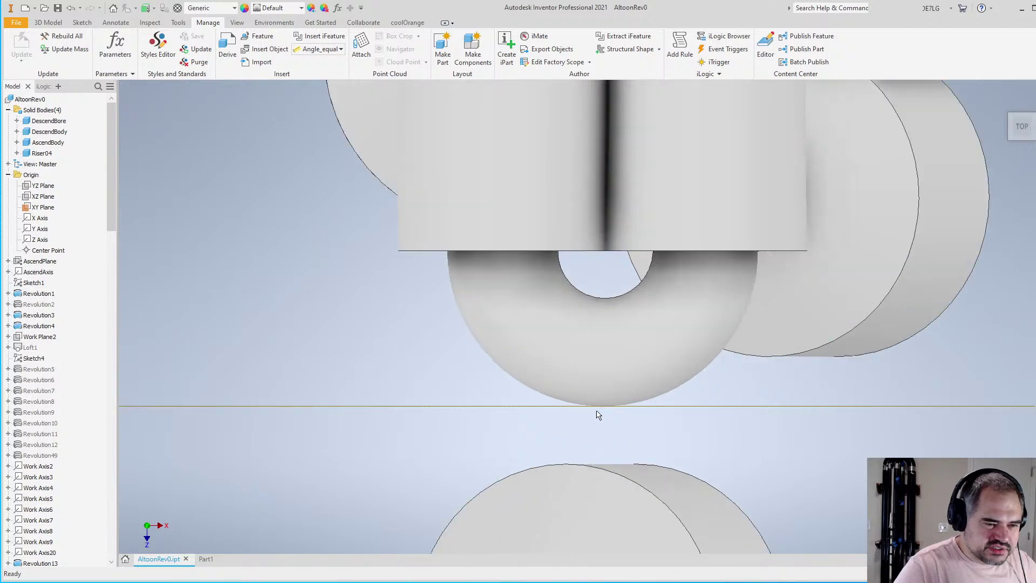
{"action": "scroll", "coordinate": [615, 411], "scroll_direction": "up", "scroll_amount": 3}
{"action": "scroll", "coordinate": [613, 416], "scroll_direction": "down", "scroll_amount": 4}
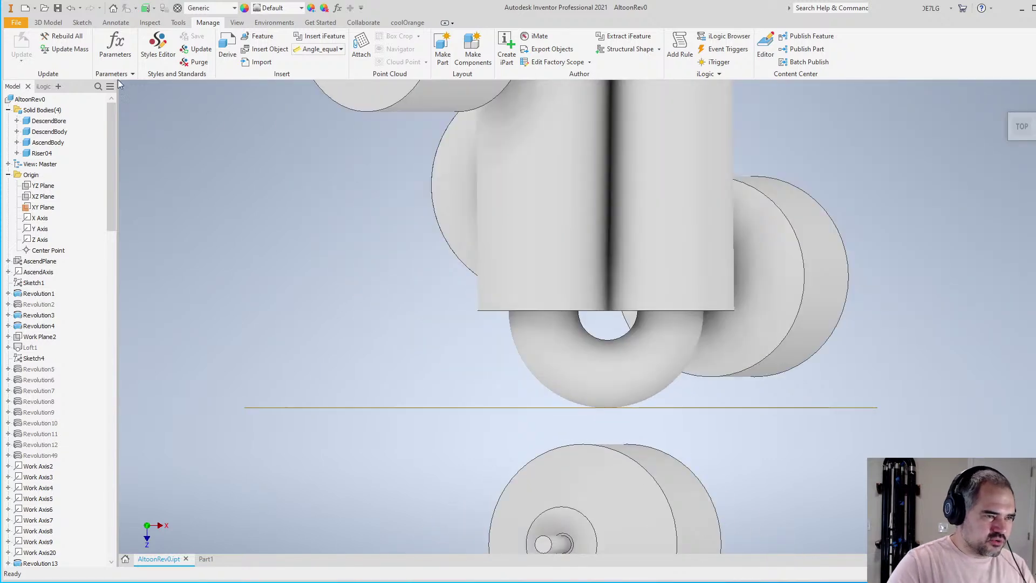
{"action": "left_click", "coordinate": [115, 46]}
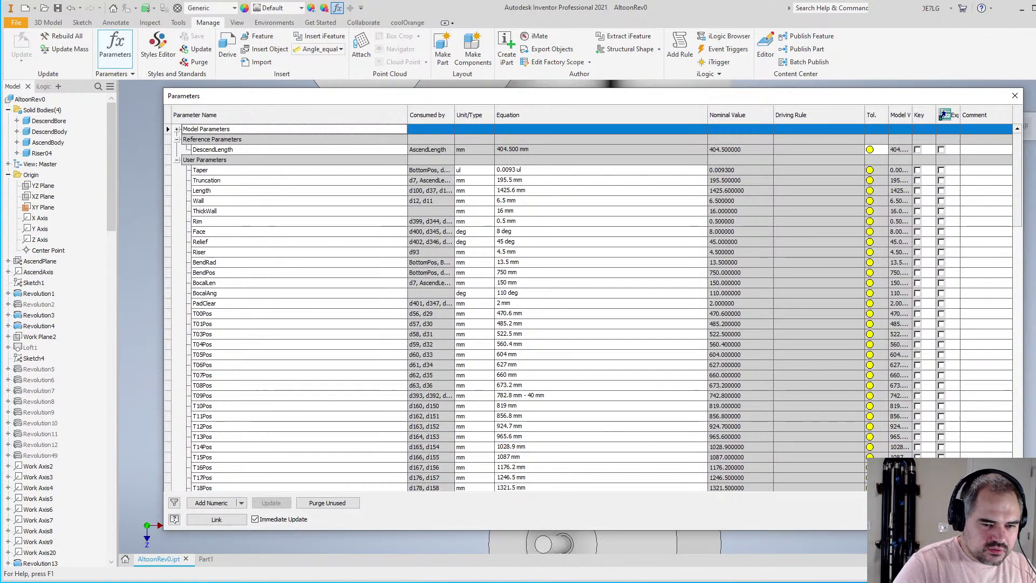
{"action": "scroll", "coordinate": [638, 374], "scroll_direction": "down", "scroll_amount": 3}
{"action": "left_click_drag", "start_coordinate": [1017, 215], "coordinate": [1017, 464]}
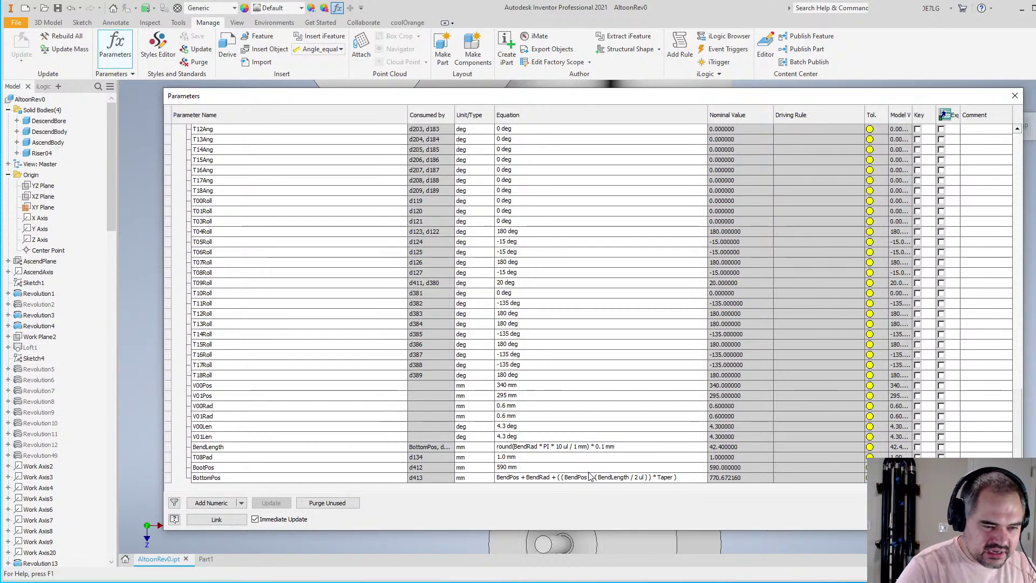
{"action": "left_click", "coordinate": [680, 478]}
{"action": "left_click", "coordinate": [681, 478]}
{"action": "type", "text": "+"}
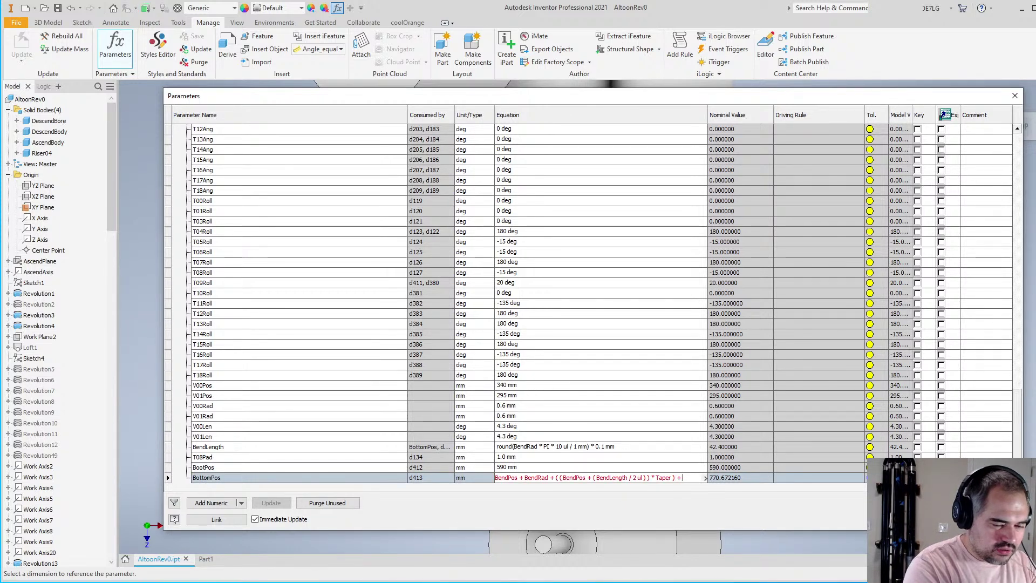
{"action": "type", "text": " Wall"}
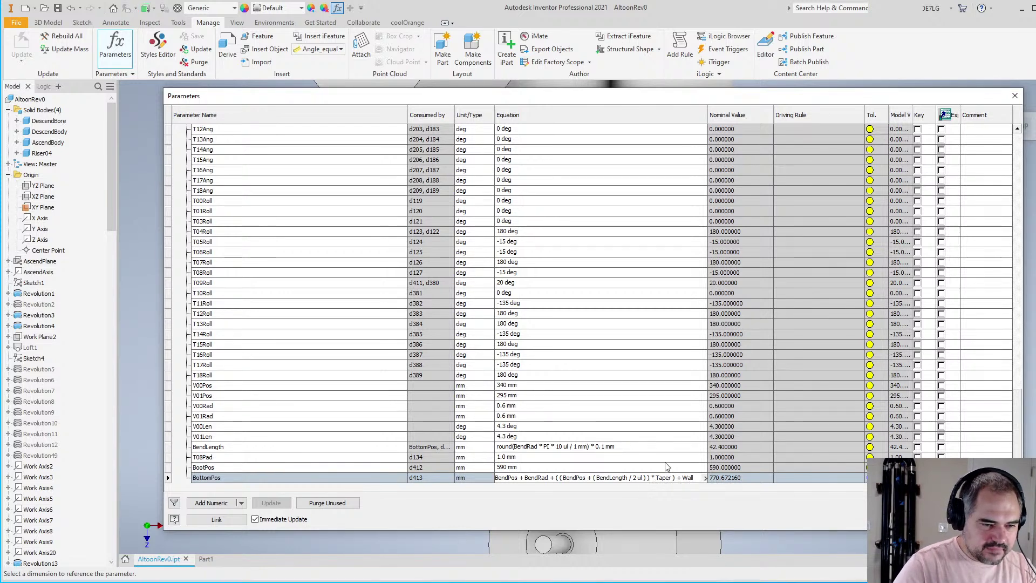
{"action": "left_click", "coordinate": [694, 472]}
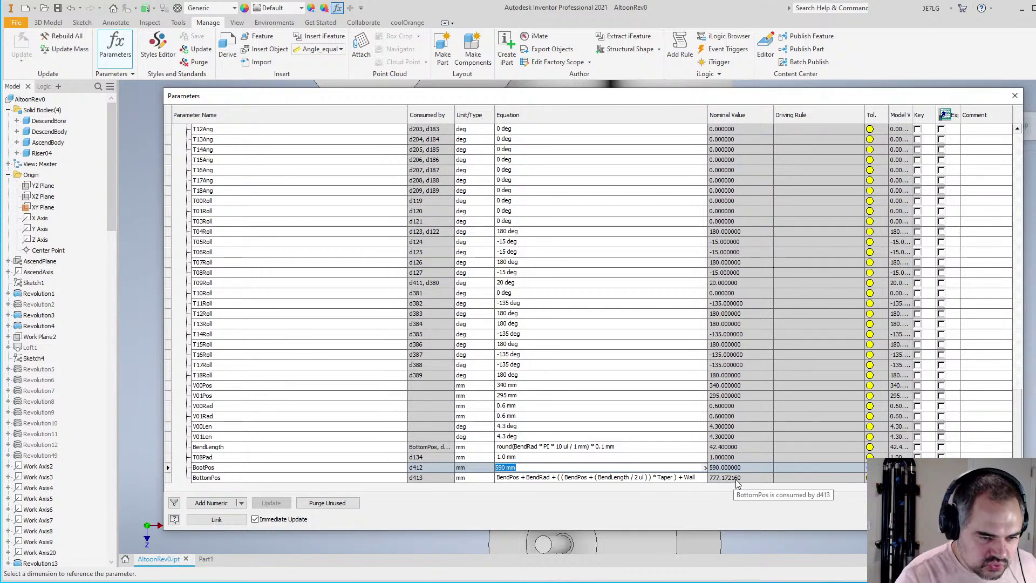
Enclose the whole BottomPos expression in parentheses and divide it by 1 mm to make it unitless
{"action": "left_click", "coordinate": [673, 478]}
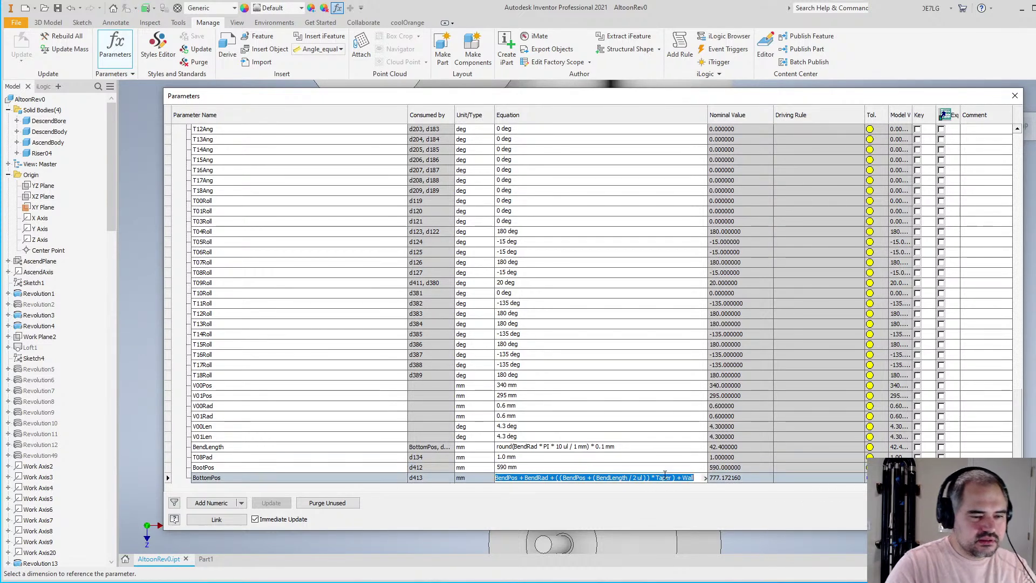
{"action": "left_click", "coordinate": [674, 477]}
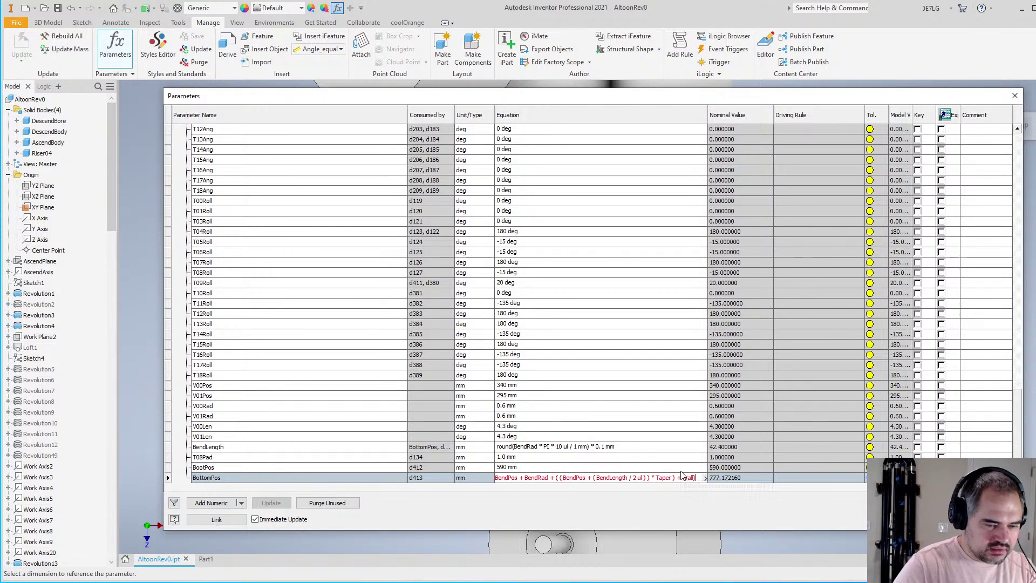
{"action": "key", "text": "shift+Home"}
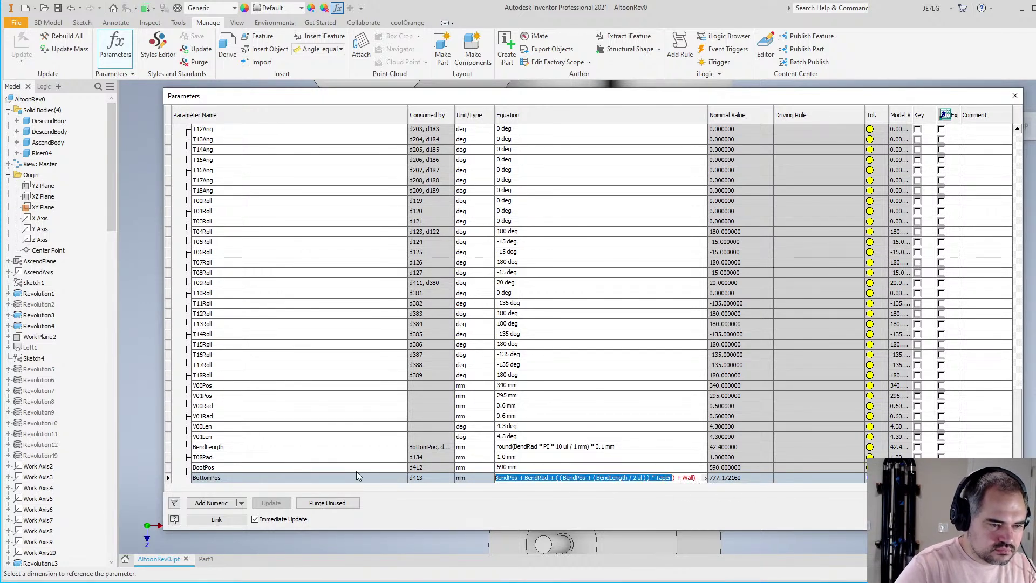
{"action": "key", "text": "Home"}
{"action": "type", "text": "("}
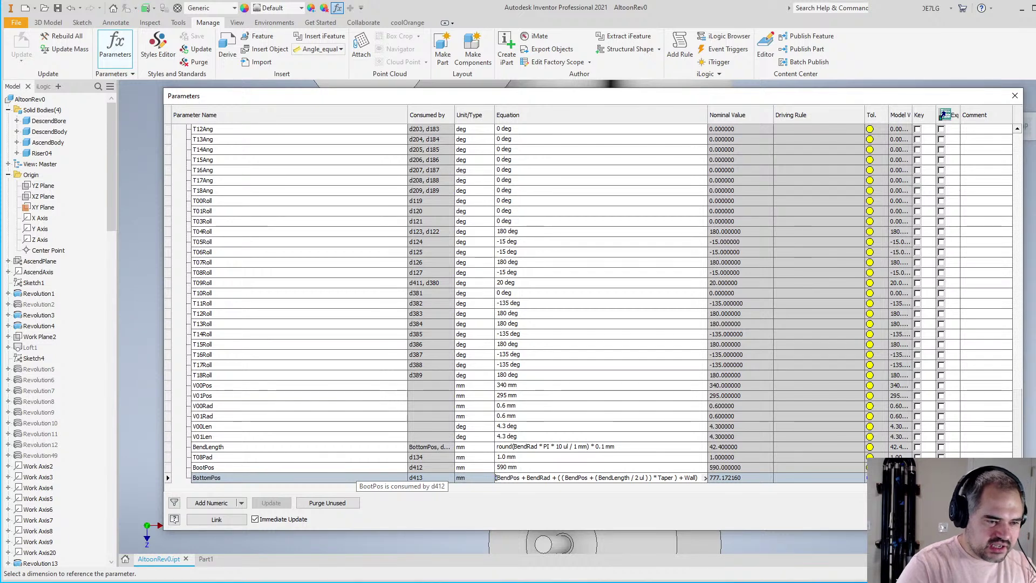
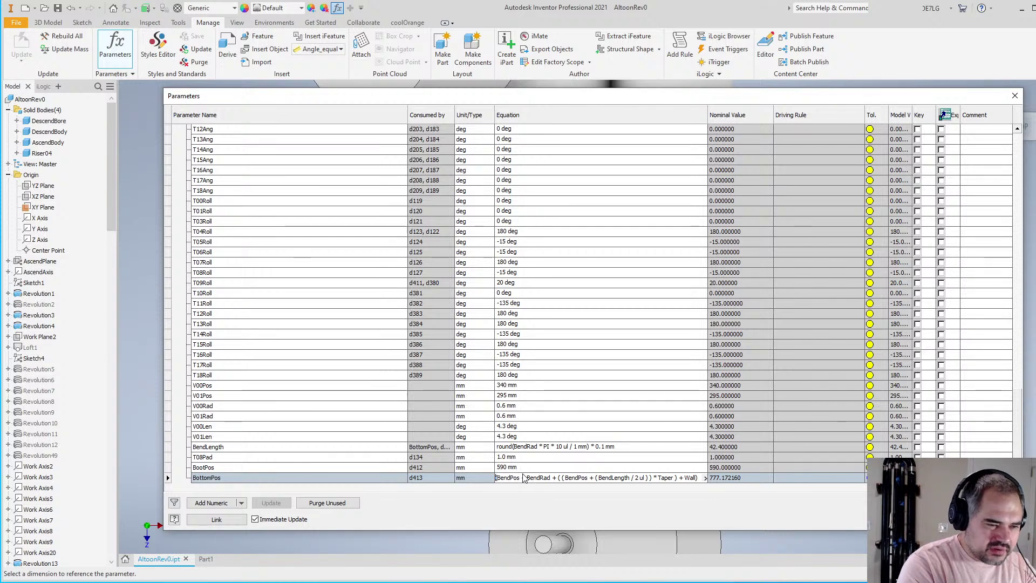
{"action": "type", "text": "("}
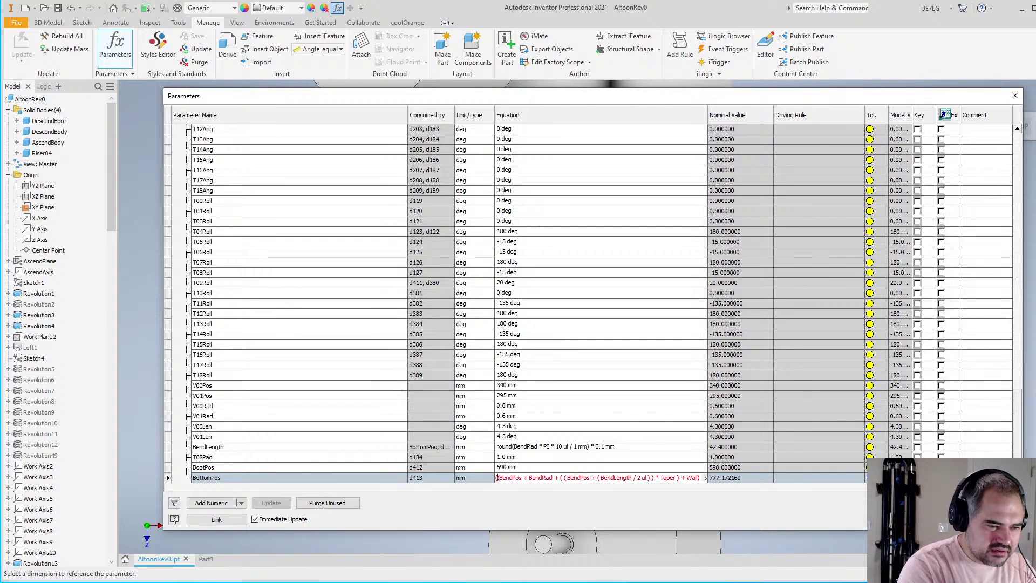
{"action": "key", "text": "BackSpace"}
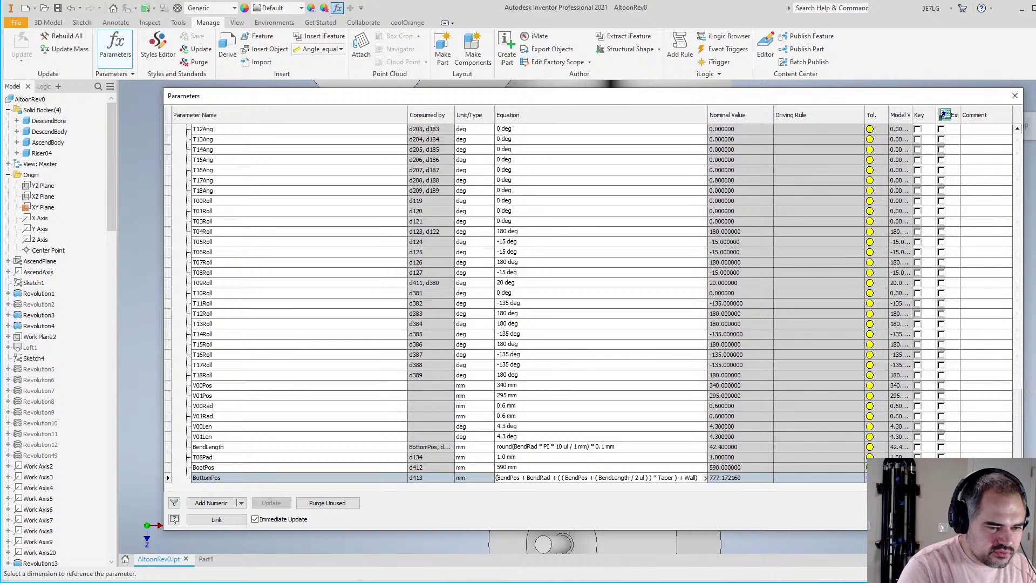
{"action": "type", "text": "("}
{"action": "left_click", "coordinate": [553, 477]}
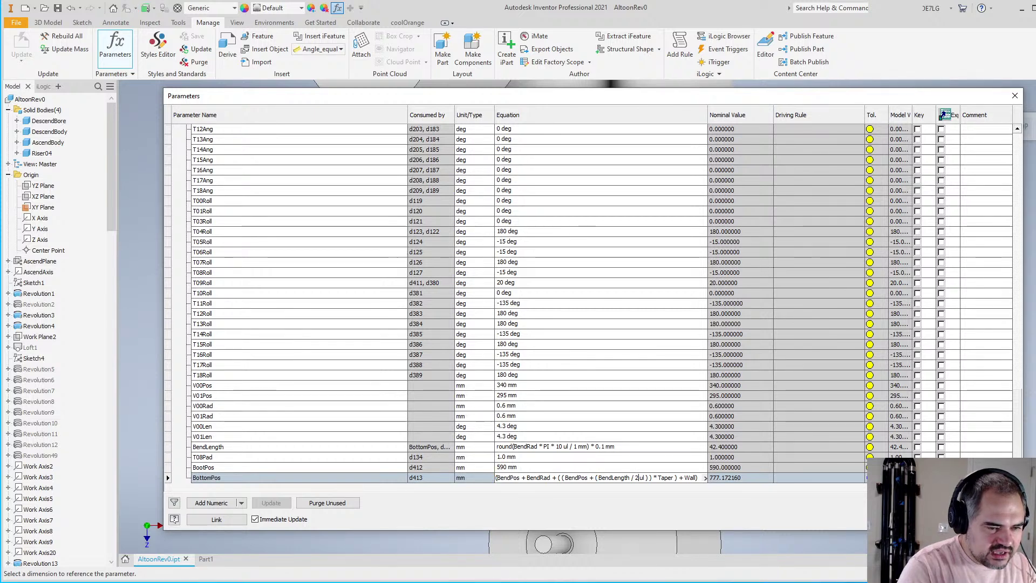
{"action": "type", "text": "r"}
{"action": "key", "text": "End"}
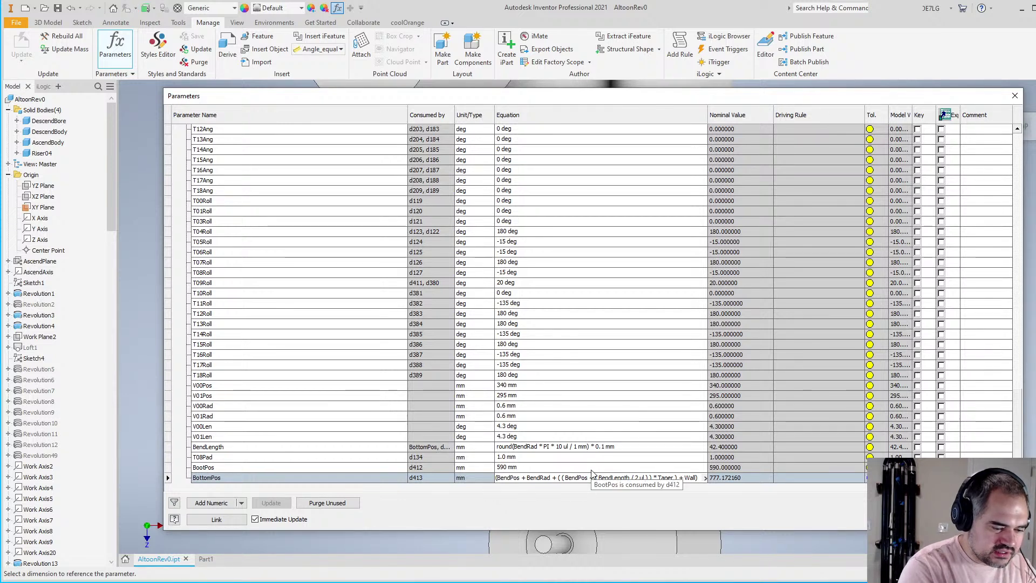
{"action": "type", "text": "("}
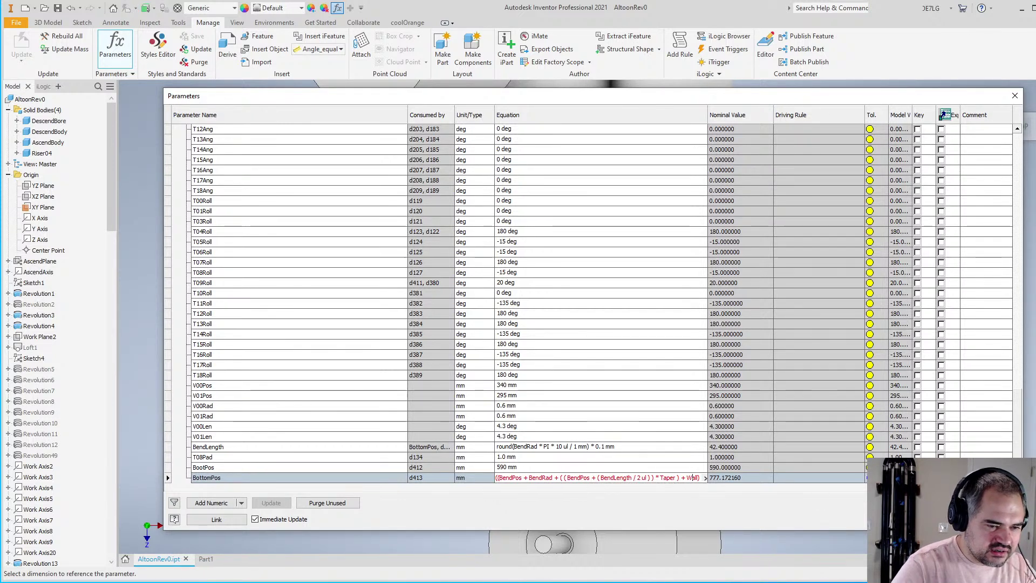
{"action": "type", "text": ")"}
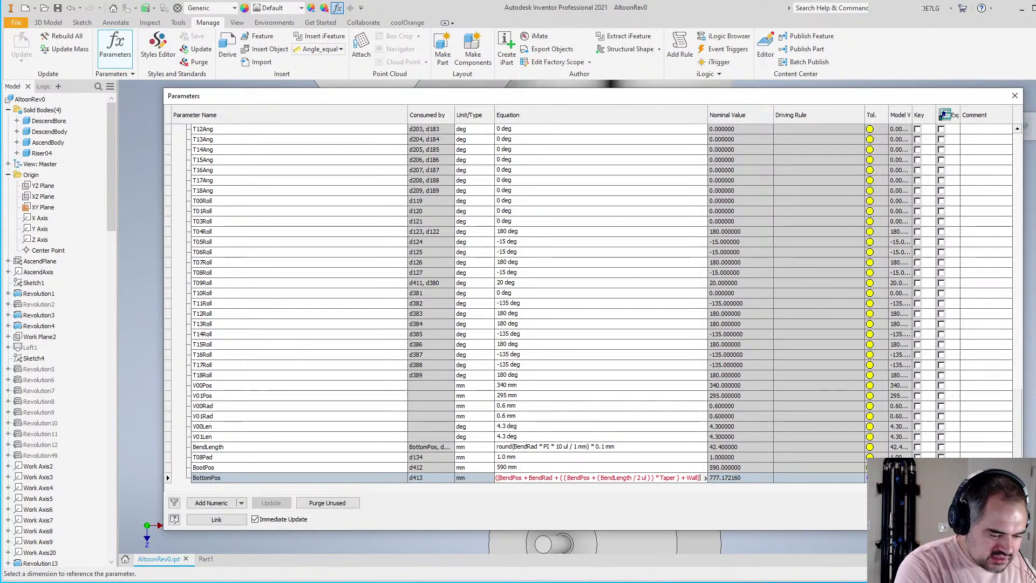
{"action": "type", "text": "/1mm)"}
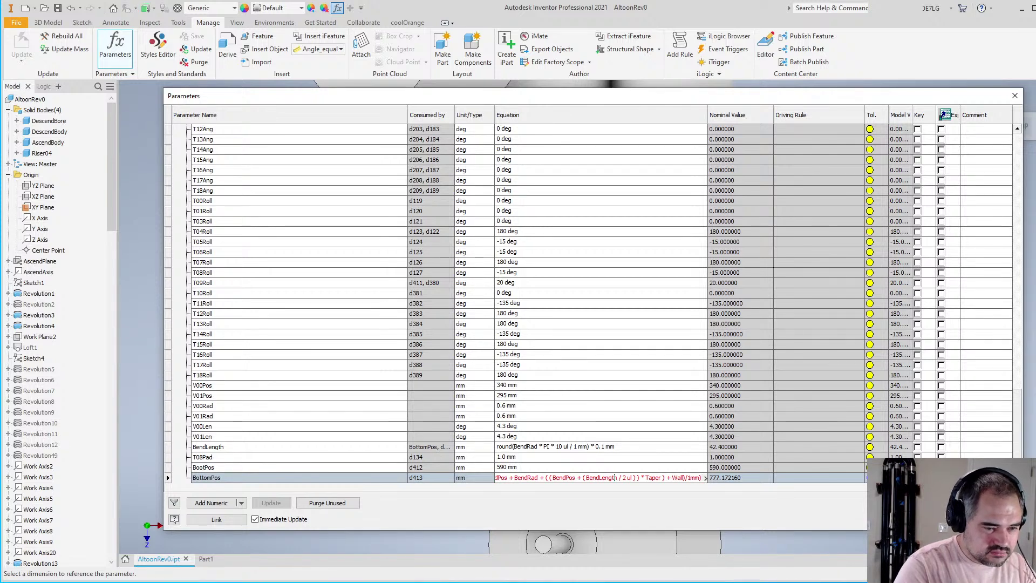
Wrap the BottomPos expression in ceil, multiply the result by 1 mm, and close the parameters
{"action": "key", "text": "Home"}
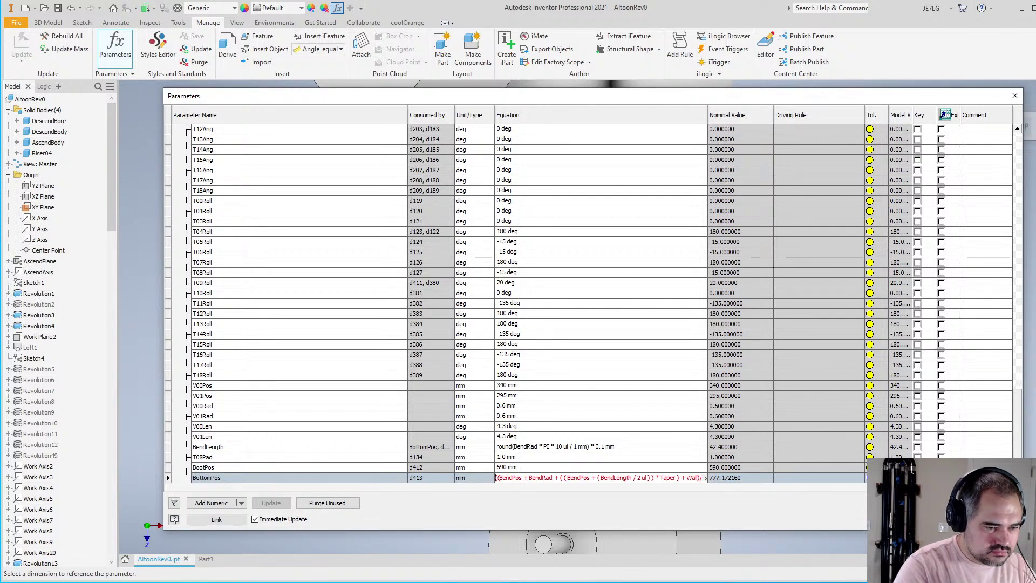
{"action": "type", "text": "ceil"}
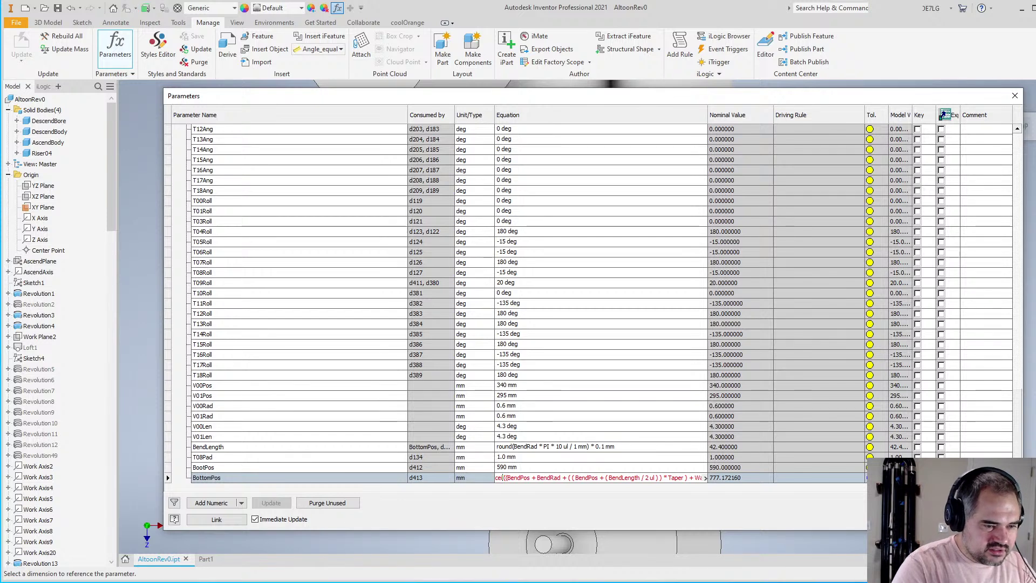
{"action": "key", "text": "Home"}
{"action": "type", "text": "("}
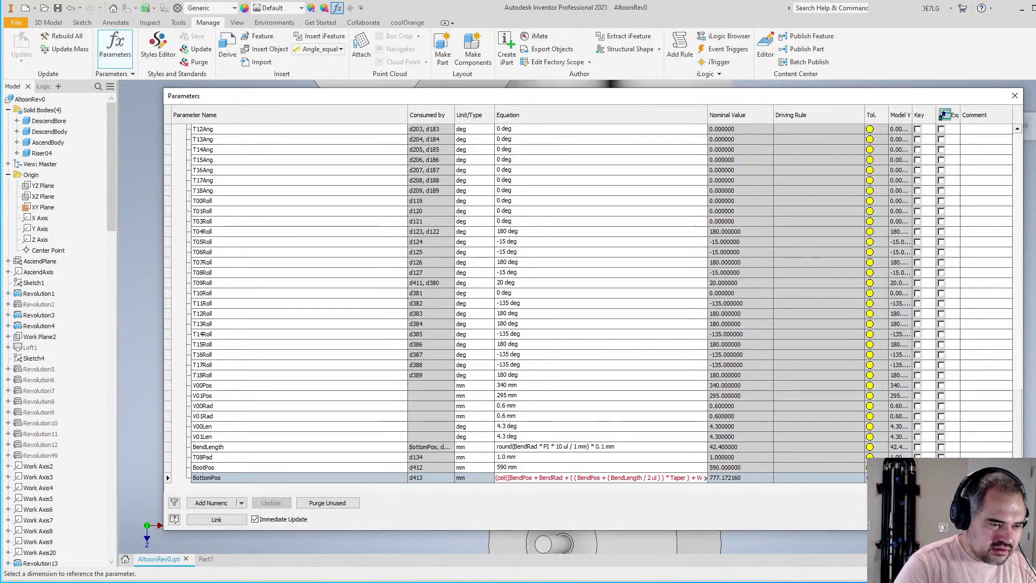
{"action": "key", "text": "End"}
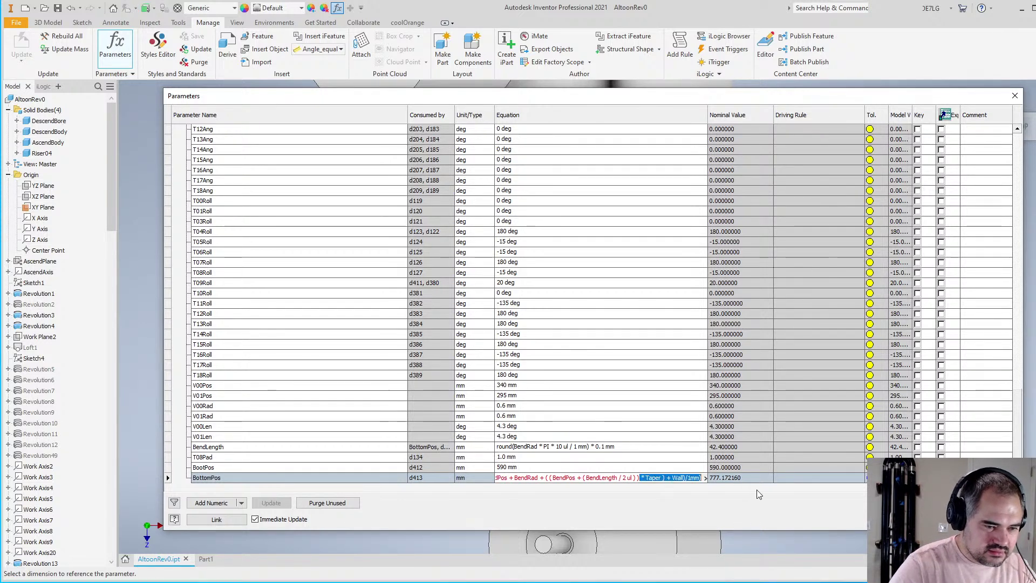
{"action": "type", "text": "/1mm))*1mm"}
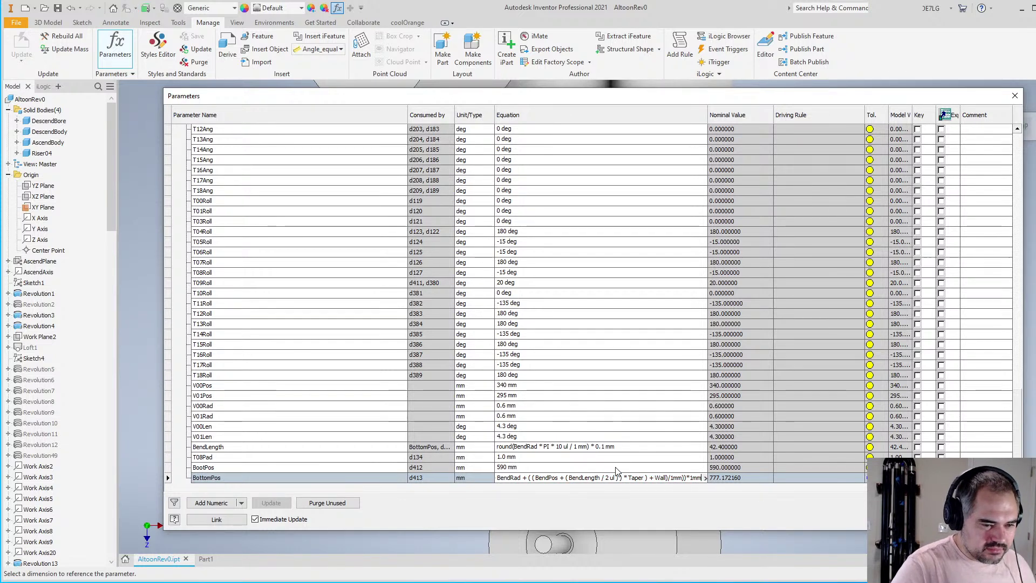
{"action": "key", "text": "Return"}
{"action": "left_click", "coordinate": [741, 484]}
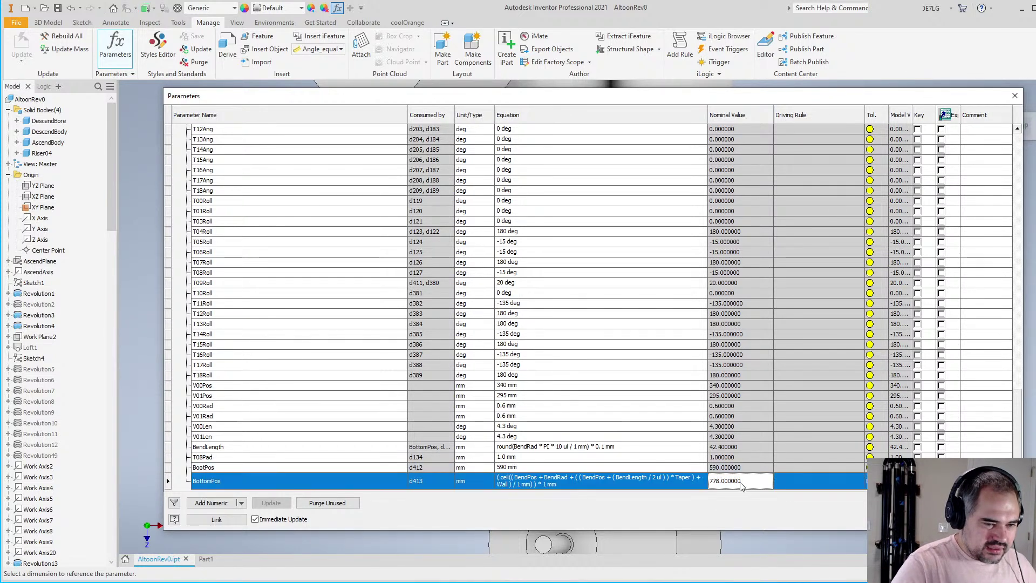
{"action": "left_click", "coordinate": [674, 480]}
{"action": "left_click", "coordinate": [613, 468]}
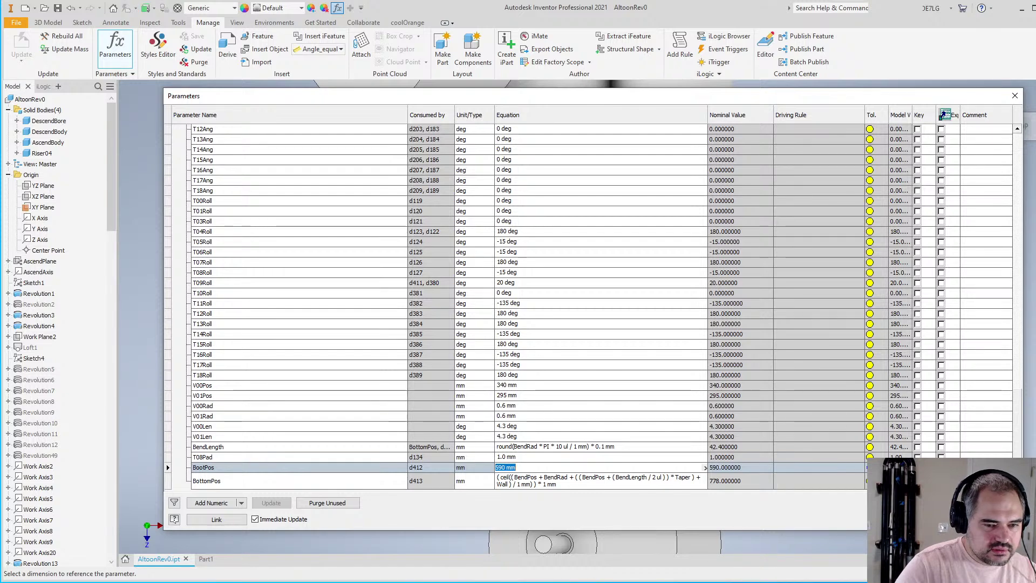
{"action": "key", "text": "Return"}
Hide the DescendBore solid body
{"action": "scroll", "coordinate": [657, 416], "scroll_direction": "up", "scroll_amount": 3}
{"action": "scroll", "coordinate": [658, 417], "scroll_direction": "up", "scroll_amount": 3}
{"action": "scroll", "coordinate": [680, 409], "scroll_direction": "down", "scroll_amount": 3}
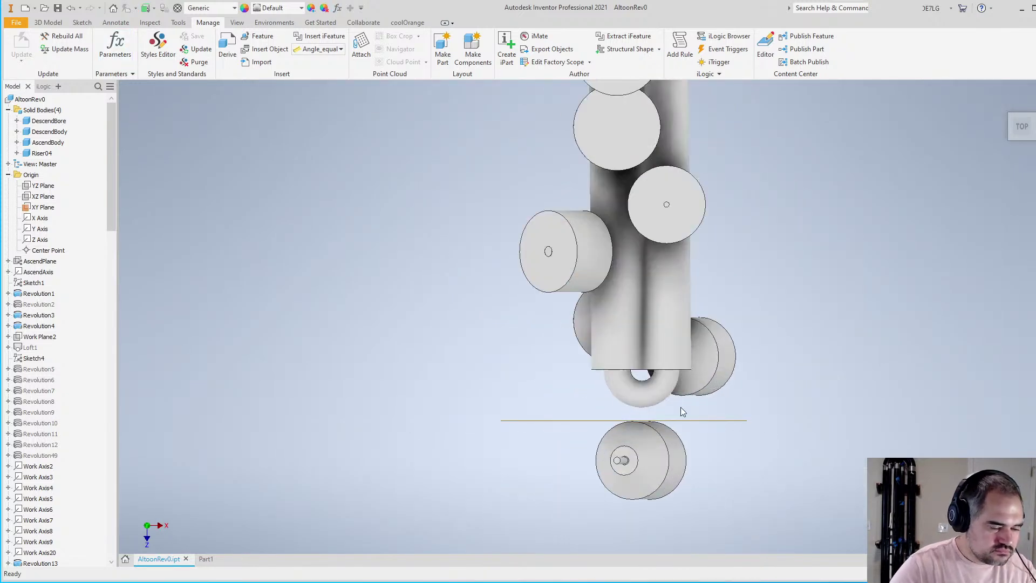
{"action": "middle_click_drag", "start_coordinate": [680, 409], "coordinate": [792, 314], "text": "shift"}
{"action": "scroll", "coordinate": [561, 335], "scroll_direction": "down", "scroll_amount": 4}
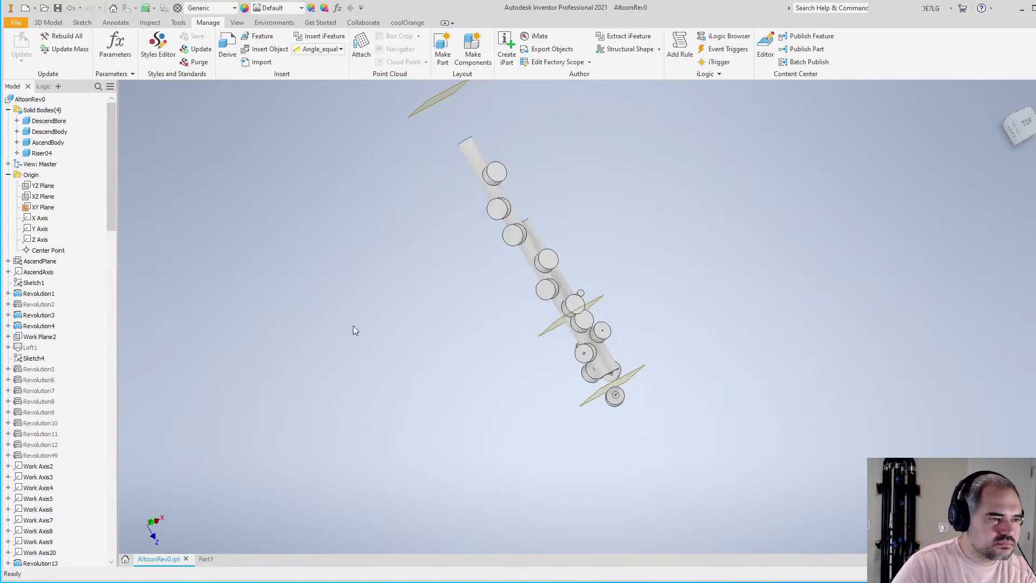
{"action": "right_click", "coordinate": [39, 124]}
{"action": "left_click", "coordinate": [62, 183]}
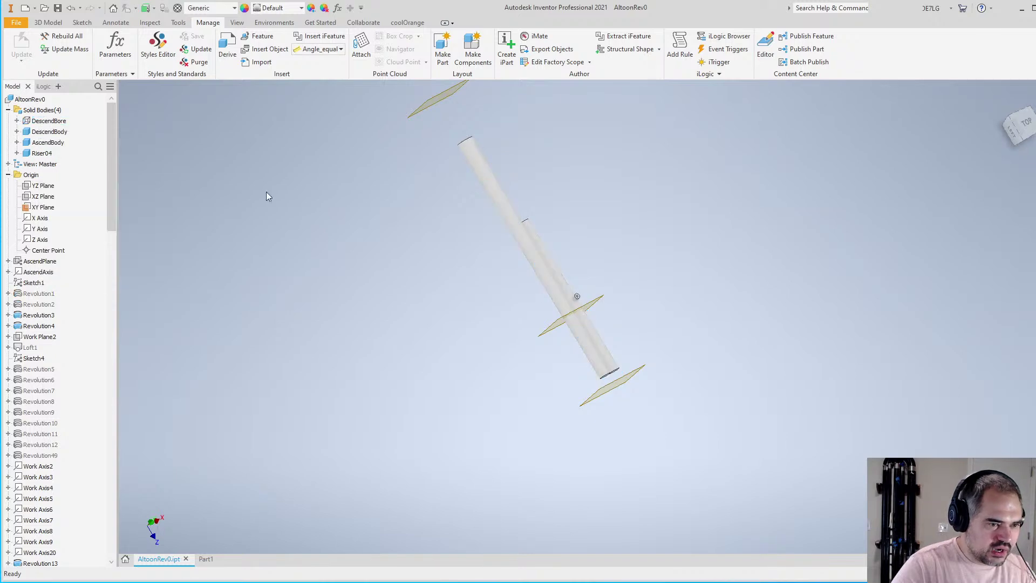
Start a 2D sketch on the work plane that crosses the joined tubes just below the small riser
{"action": "scroll", "coordinate": [538, 314], "scroll_direction": "up", "scroll_amount": 4}
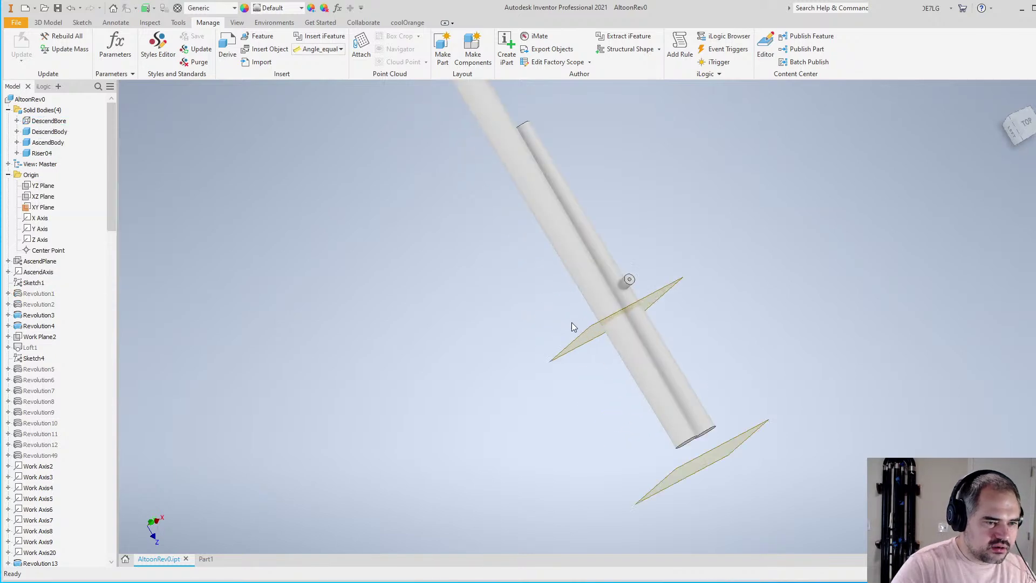
{"action": "left_click", "coordinate": [48, 24]}
{"action": "left_click", "coordinate": [31, 48]}
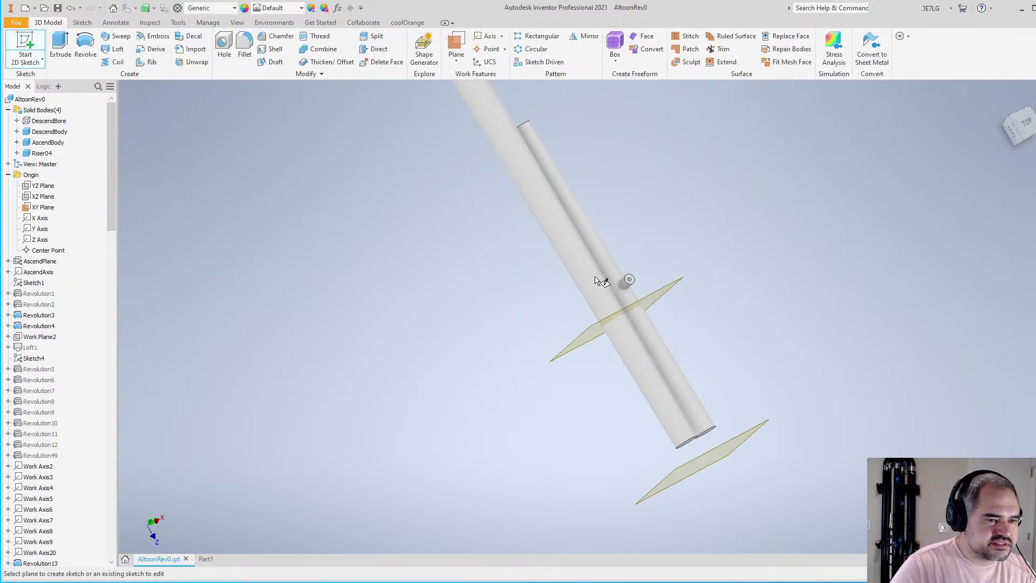
{"action": "left_click", "coordinate": [629, 311]}
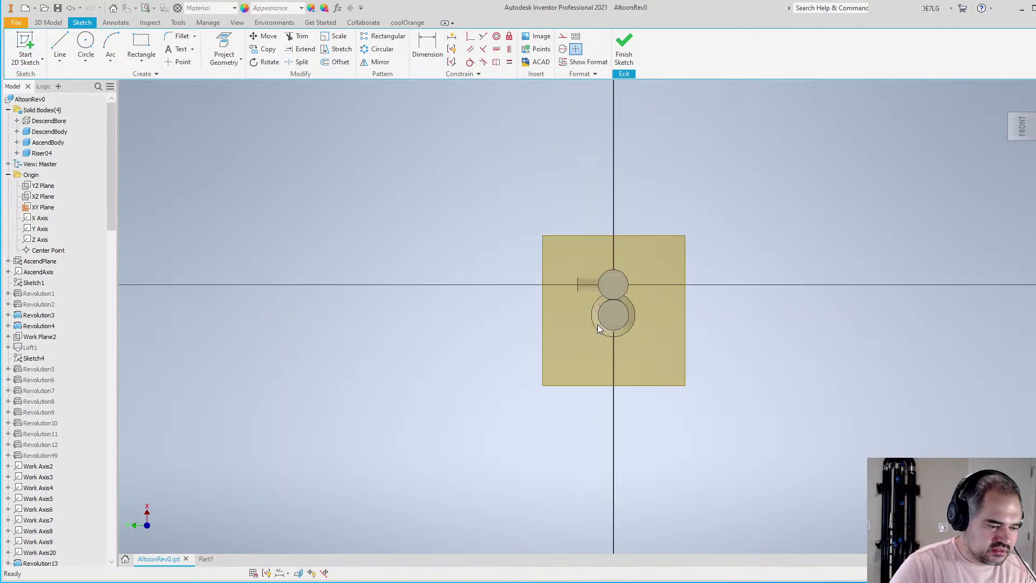
Project the cut edges of both joined tubes onto the sketch plane with Project Cut Edges
{"action": "key", "text": "F4"}
{"action": "mouse_move", "coordinate": [626, 358]}
{"action": "left_mouse_down"}
{"action": "mouse_move", "coordinate": [696, 348]}
{"action": "mouse_move", "coordinate": [719, 257]}
{"action": "mouse_move", "coordinate": [816, 129]}
{"action": "left_mouse_up"}
{"action": "scroll", "coordinate": [92, 233], "scroll_direction": "down", "scroll_amount": 20}
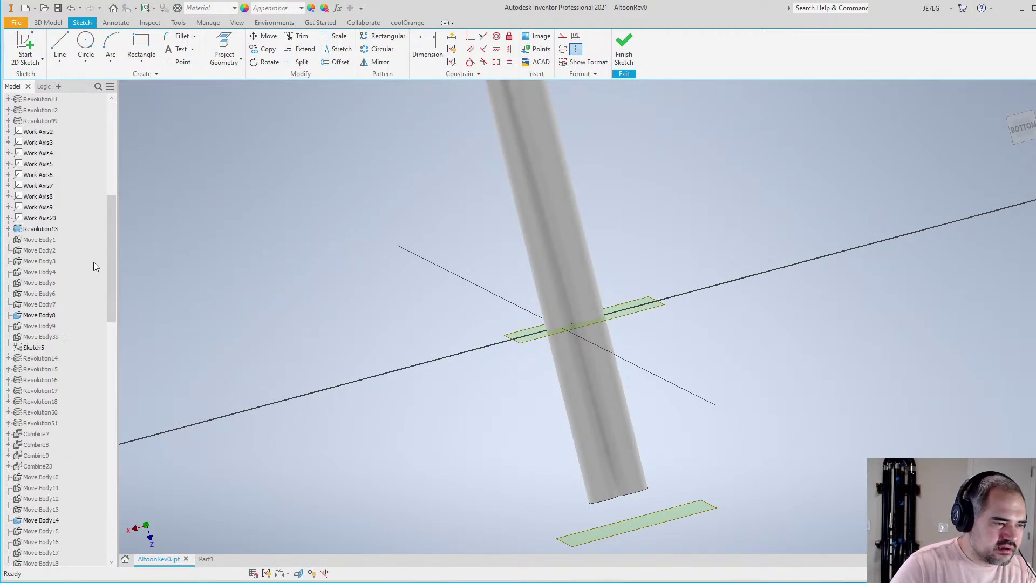
{"action": "scroll", "coordinate": [96, 303], "scroll_direction": "down", "scroll_amount": 5}
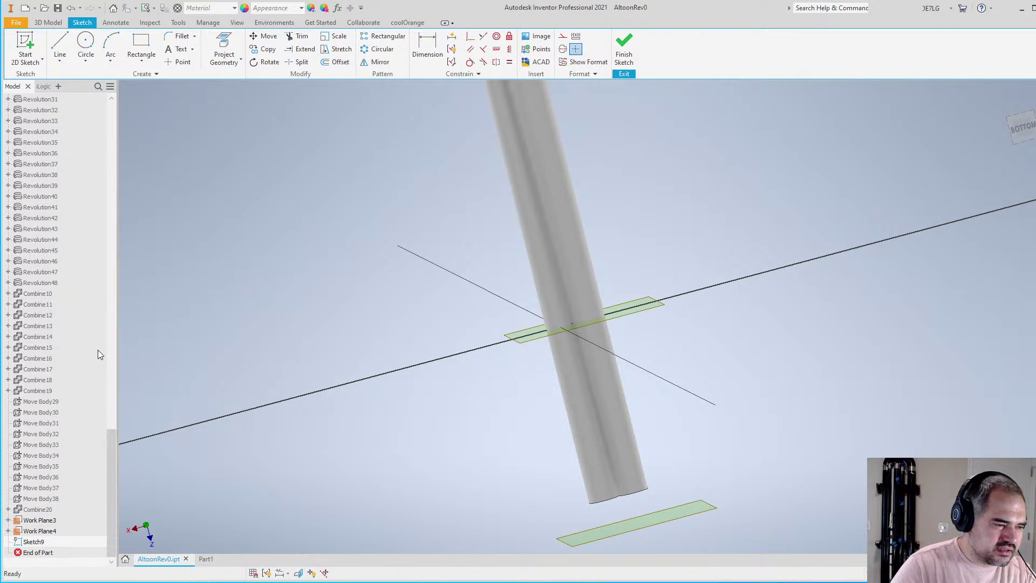
{"action": "scroll", "coordinate": [581, 371], "scroll_direction": "down", "scroll_amount": 3}
{"action": "key", "text": "F4"}
{"action": "left_click_drag", "start_coordinate": [581, 370], "coordinate": [623, 352]}
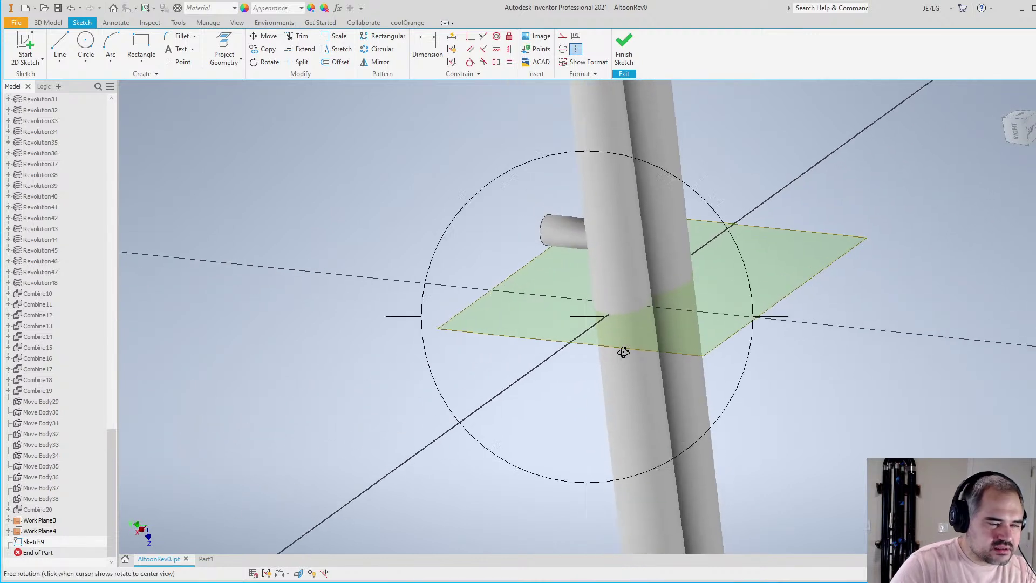
{"action": "left_click", "coordinate": [224, 61]}
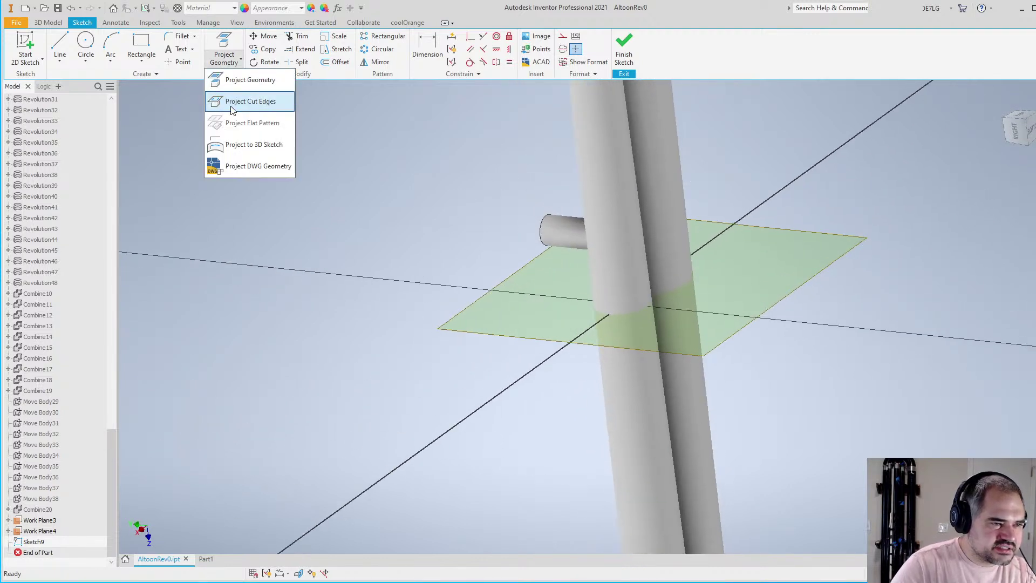
{"action": "left_click", "coordinate": [233, 103]}
{"action": "scroll", "coordinate": [607, 319], "scroll_direction": "down", "scroll_amount": 2}
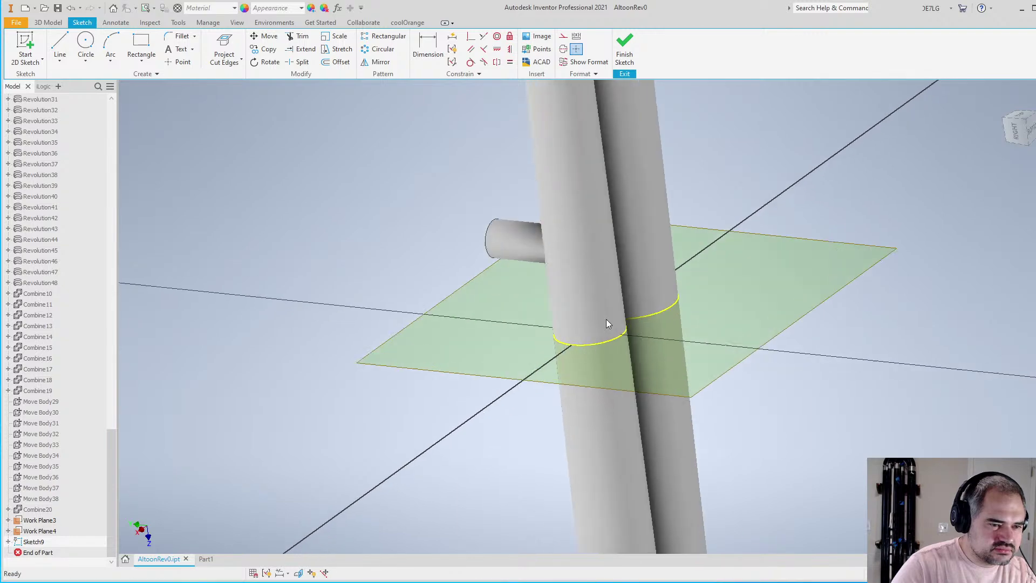
Convert the projected outlines of both tubes to construction geometry
{"action": "key", "text": "F4"}
{"action": "left_click_drag", "start_coordinate": [631, 307], "coordinate": [462, 173]}
{"action": "key", "text": "Escape"}
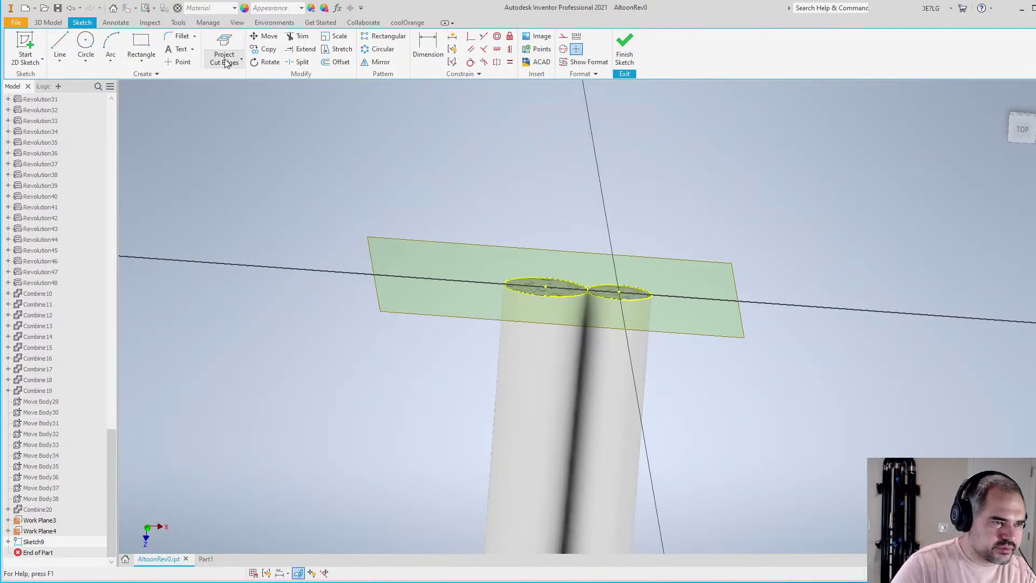
{"action": "key", "text": "F4"}
{"action": "mouse_move", "coordinate": [561, 268]}
{"action": "left_mouse_down"}
{"action": "mouse_move", "coordinate": [572, 297]}
{"action": "mouse_move", "coordinate": [585, 289]}
{"action": "mouse_move", "coordinate": [598, 367]}
{"action": "mouse_move", "coordinate": [572, 483]}
{"action": "mouse_move", "coordinate": [589, 499]}
{"action": "mouse_move", "coordinate": [583, 507]}
{"action": "mouse_move", "coordinate": [587, 360]}
{"action": "mouse_move", "coordinate": [583, 449]}
{"action": "left_mouse_up"}
{"action": "scroll", "coordinate": [568, 354], "scroll_direction": "down", "scroll_amount": 2}
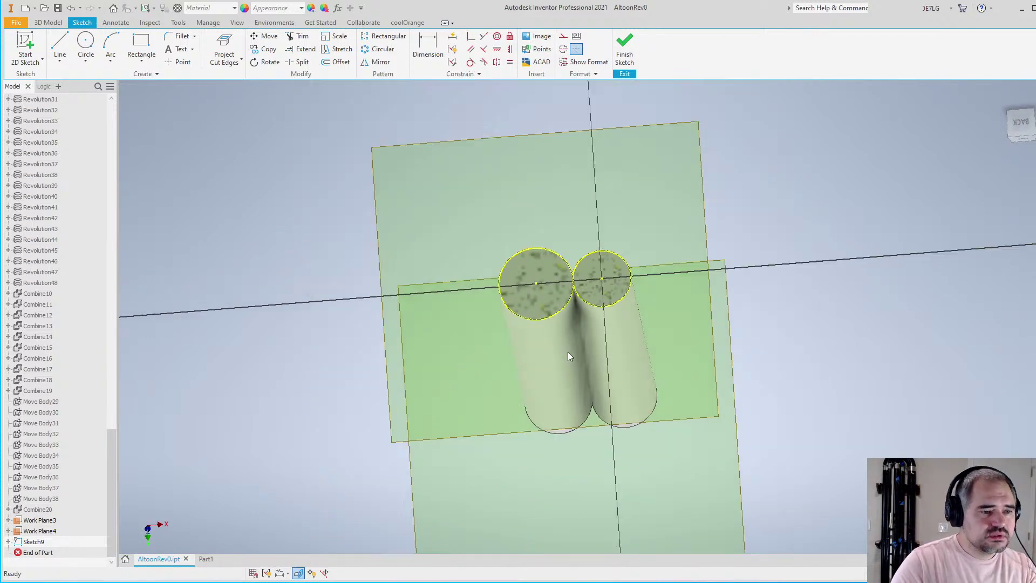
{"action": "scroll", "coordinate": [463, 233], "scroll_direction": "up", "scroll_amount": 2}
{"action": "left_click_drag", "start_coordinate": [452, 210], "coordinate": [799, 410]}
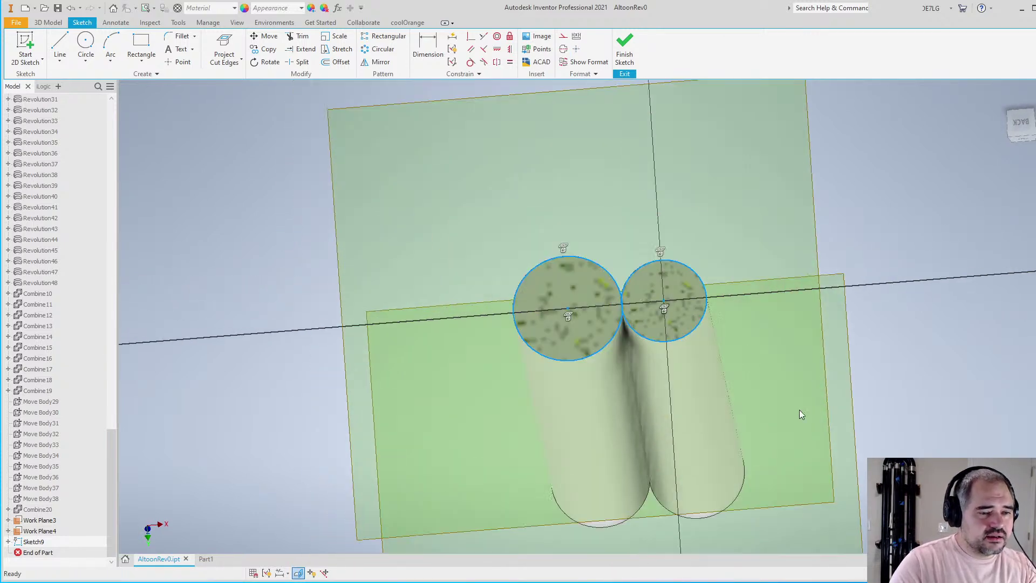
{"action": "left_click", "coordinate": [563, 38]}
{"action": "key", "text": "Escape"}
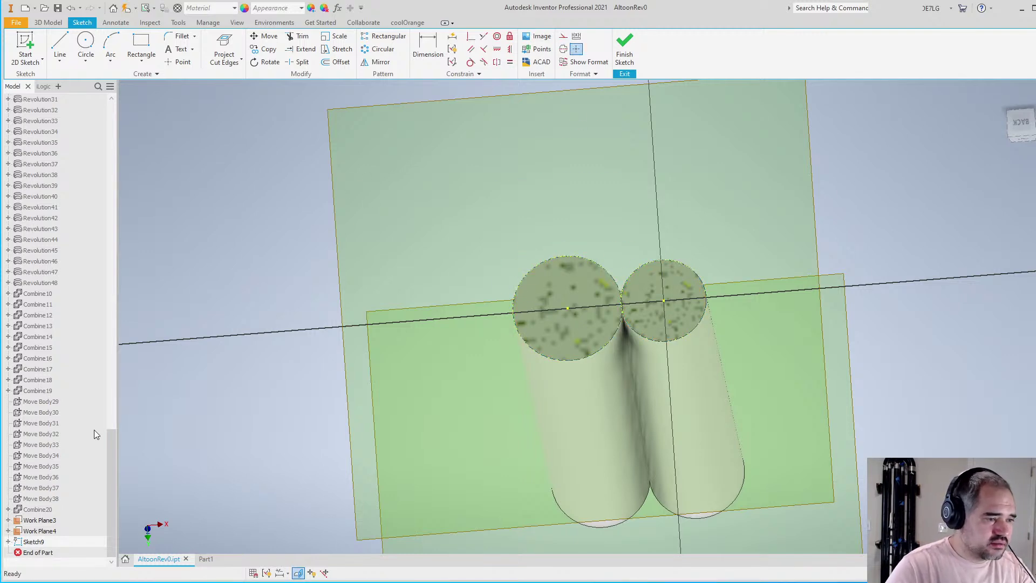
Sketch a circle about 42 mm in diameter around the larger tube section, its centre slightly off the tube's centre
{"action": "scroll", "coordinate": [614, 219], "scroll_direction": "down", "scroll_amount": 1}
{"action": "middle_click_drag", "start_coordinate": [614, 218], "coordinate": [638, 277], "text": "shift"}
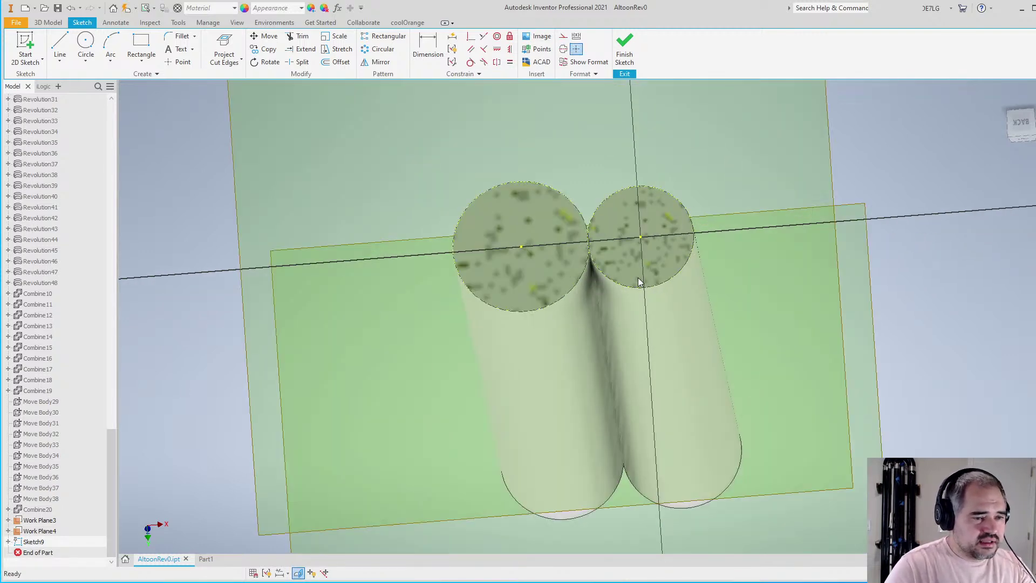
{"action": "mouse_move", "coordinate": [584, 331]}
{"action": "middle_mouse_down", "text": "shift"}
{"action": "mouse_move", "coordinate": [591, 276]}
{"action": "mouse_move", "coordinate": [583, 336]}
{"action": "middle_mouse_up", "text": "shift"}
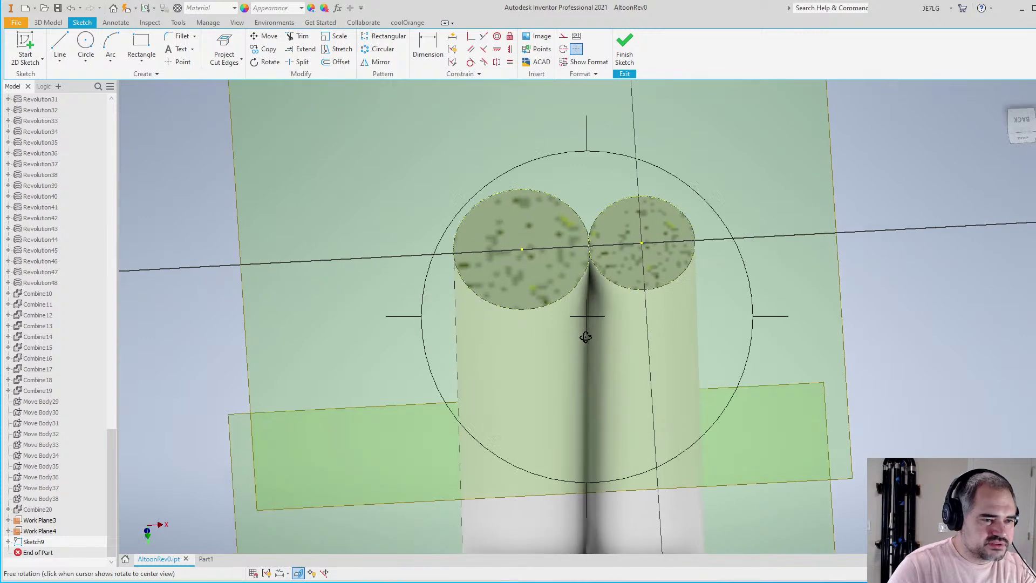
{"action": "scroll", "coordinate": [489, 300], "scroll_direction": "up", "scroll_amount": 2}
{"action": "left_click", "coordinate": [86, 42]}
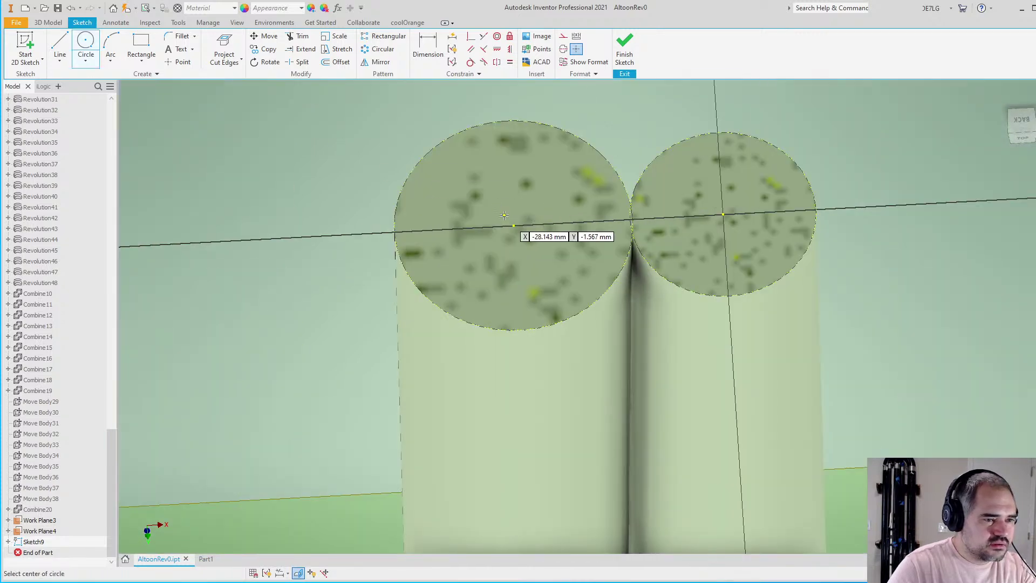
{"action": "left_click", "coordinate": [508, 252]}
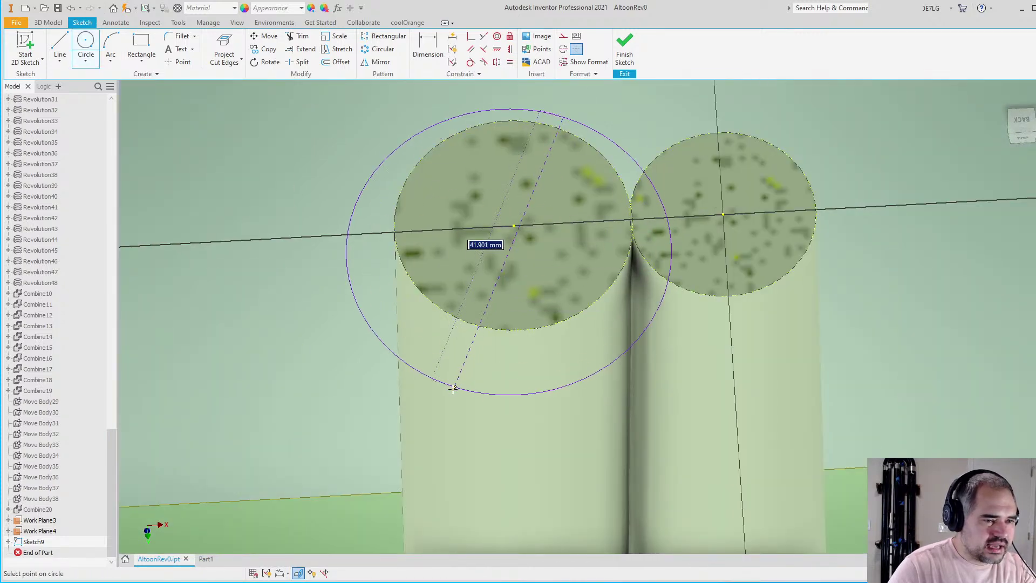
{"action": "left_click", "coordinate": [468, 396]}
{"action": "middle_click_drag", "start_coordinate": [669, 240], "coordinate": [521, 308]}
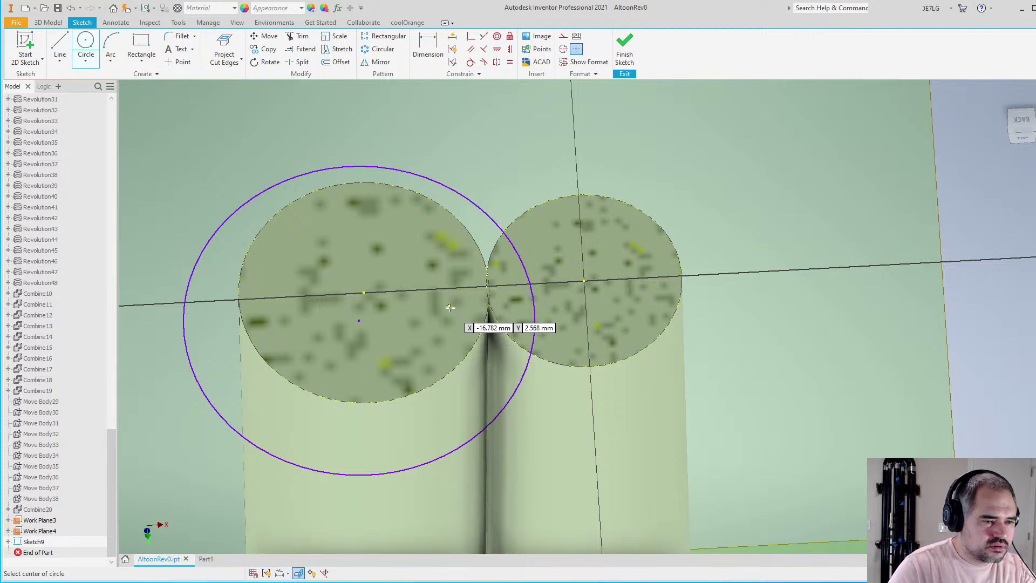
{"action": "key", "text": "Escape"}
Sketch a second circle about 40 mm in diameter, overlapping the first and centred inside the larger tube near its contact with the smaller one
{"action": "left_click", "coordinate": [87, 46]}
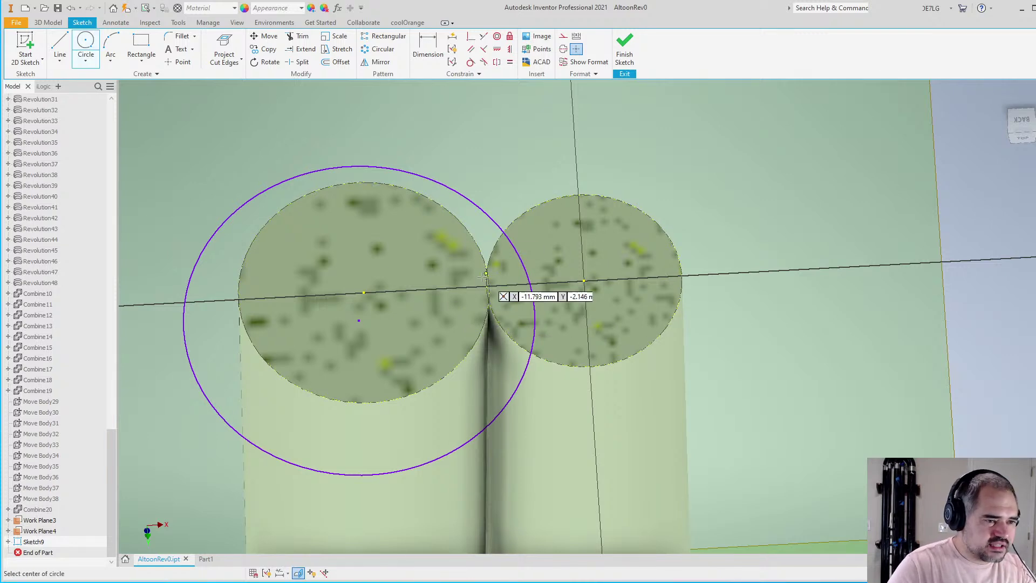
{"action": "left_click", "coordinate": [452, 300]}
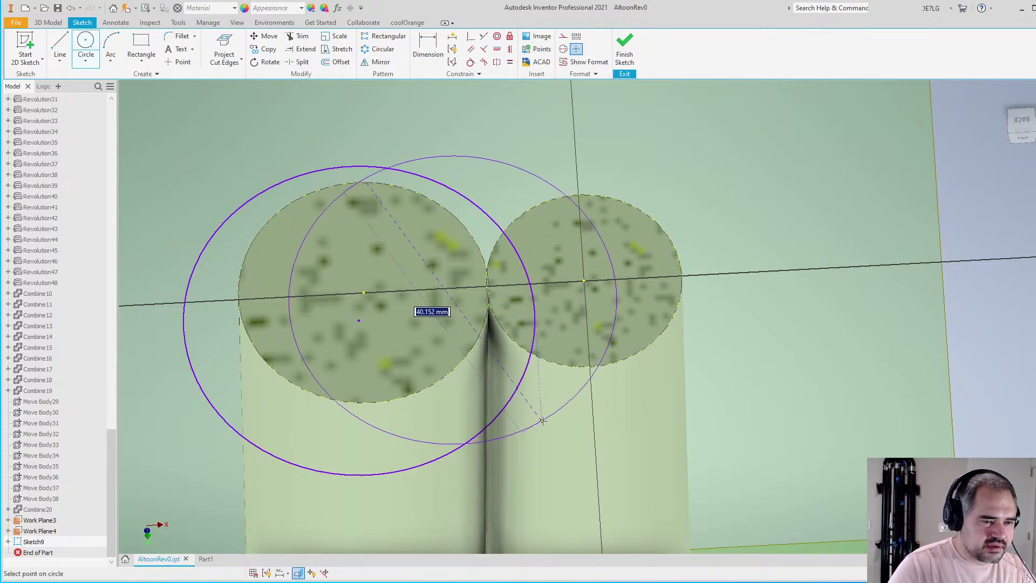
{"action": "left_click", "coordinate": [542, 426]}
{"action": "scroll", "coordinate": [520, 393], "scroll_direction": "down", "scroll_amount": 3}
{"action": "scroll", "coordinate": [488, 360], "scroll_direction": "up", "scroll_amount": 5}
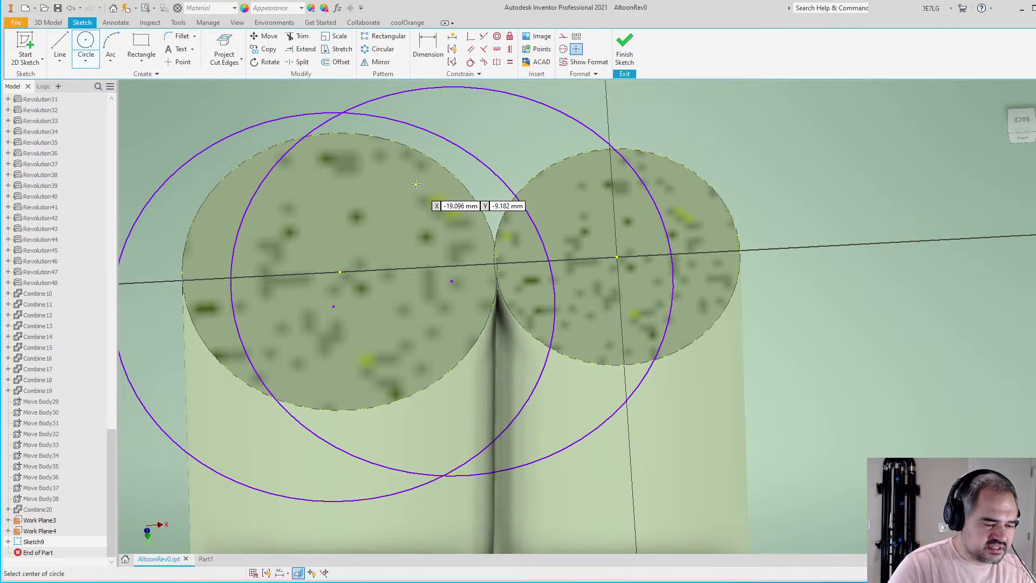
Connect the centres of the two circles with a line and constrain the circles to equal diameters
{"action": "key", "text": "l"}
{"action": "left_click", "coordinate": [333, 307]}
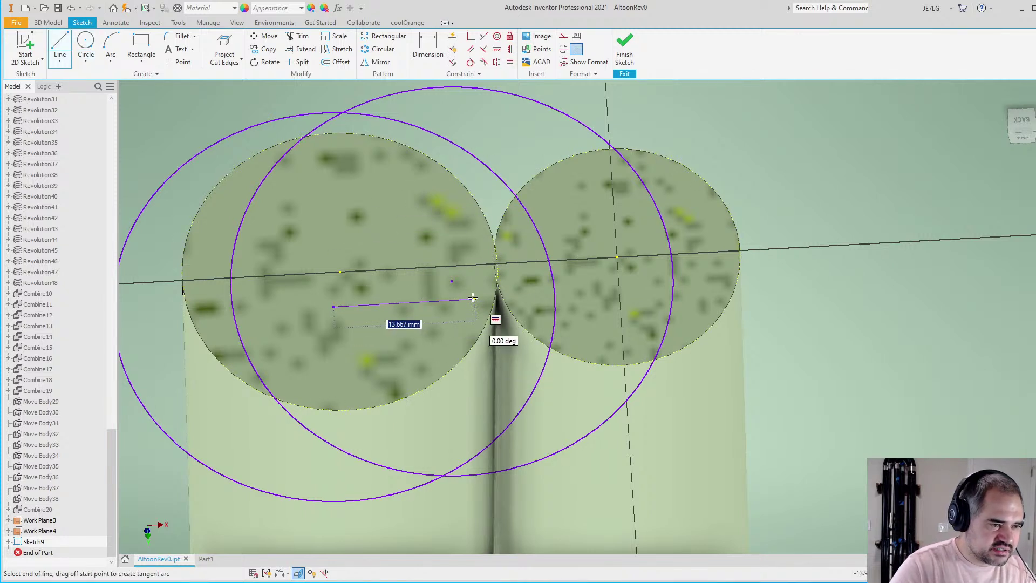
{"action": "left_click", "coordinate": [452, 282]}
{"action": "key", "text": "Escape"}
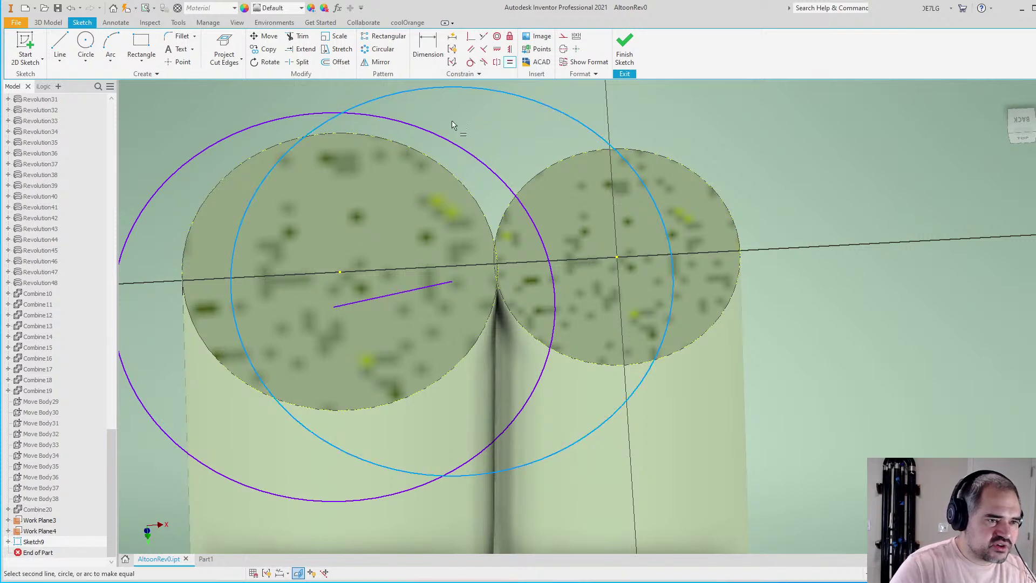
{"action": "scroll", "coordinate": [388, 209], "scroll_direction": "down", "scroll_amount": 3}
{"action": "scroll", "coordinate": [389, 209], "scroll_direction": "up", "scroll_amount": 3}
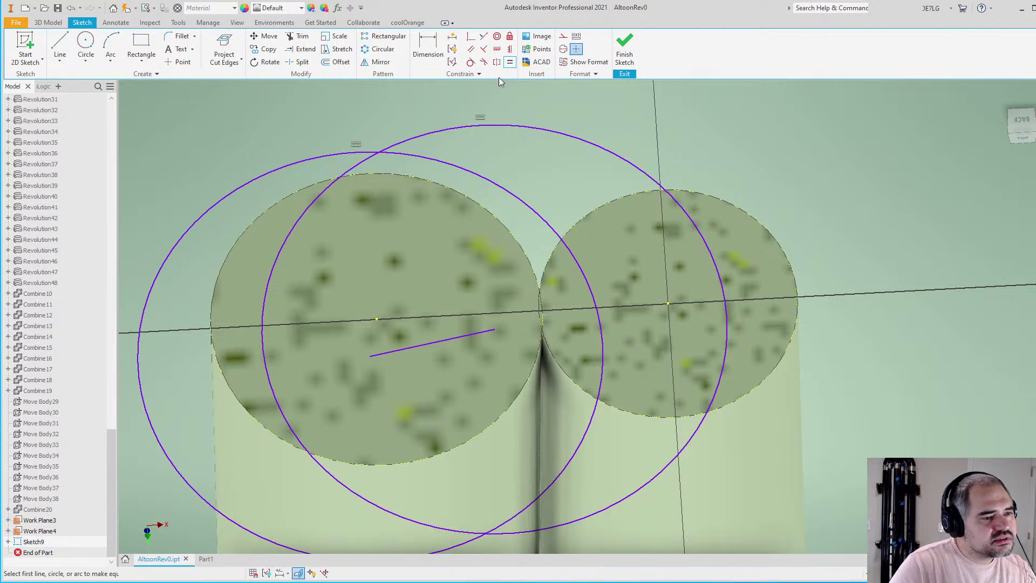
Apply a horizontal constraint to the line joining the two circle centres
{"action": "left_click", "coordinate": [496, 50]}
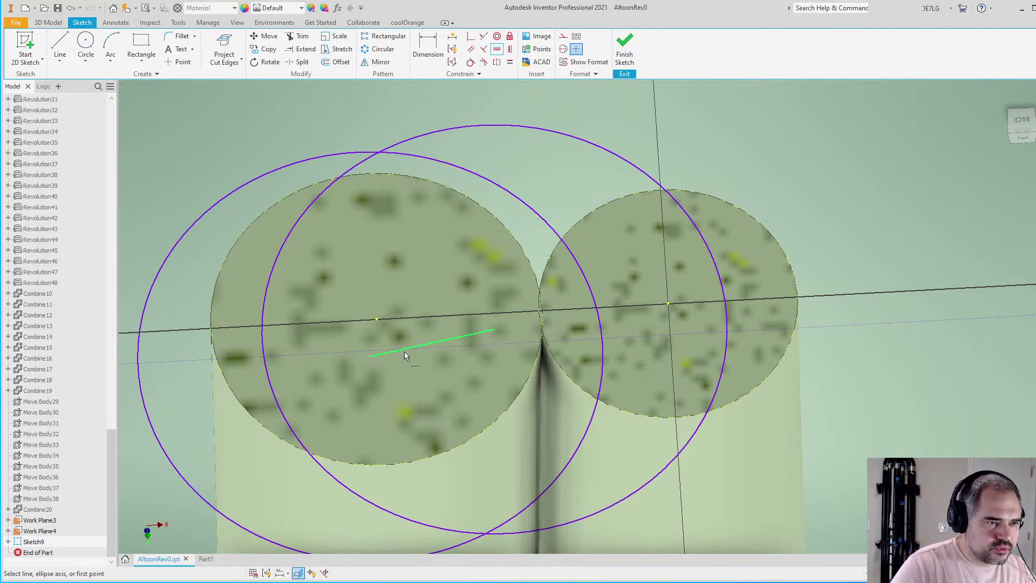
{"action": "left_click", "coordinate": [406, 353]}
{"action": "left_click", "coordinate": [474, 316]}
{"action": "scroll", "coordinate": [429, 329], "scroll_direction": "down", "scroll_amount": 2}
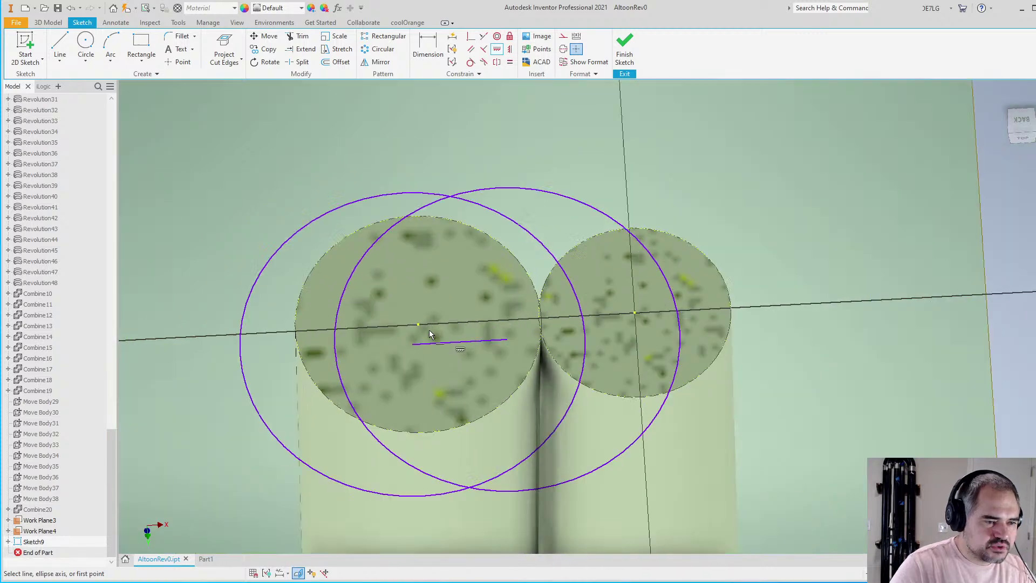
{"action": "scroll", "coordinate": [425, 349], "scroll_direction": "up", "scroll_amount": 1}
{"action": "key", "text": "Escape"}
Shift the centre line towards the tubes' contact point, then pull the larger tube's circle well away to the outside
{"action": "mouse_move", "coordinate": [431, 348]}
{"action": "left_mouse_down"}
{"action": "mouse_move", "coordinate": [484, 332]}
{"action": "mouse_move", "coordinate": [488, 300]}
{"action": "mouse_move", "coordinate": [488, 323]}
{"action": "left_mouse_up"}
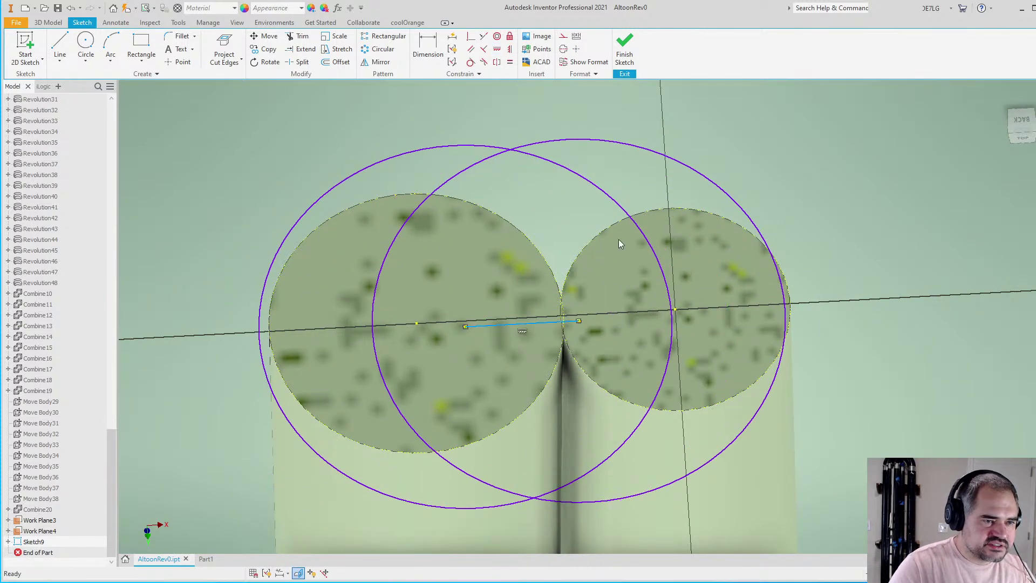
{"action": "scroll", "coordinate": [546, 288], "scroll_direction": "down", "scroll_amount": 3}
{"action": "scroll", "coordinate": [546, 261], "scroll_direction": "down", "scroll_amount": 2}
{"action": "scroll", "coordinate": [513, 318], "scroll_direction": "up", "scroll_amount": 3}
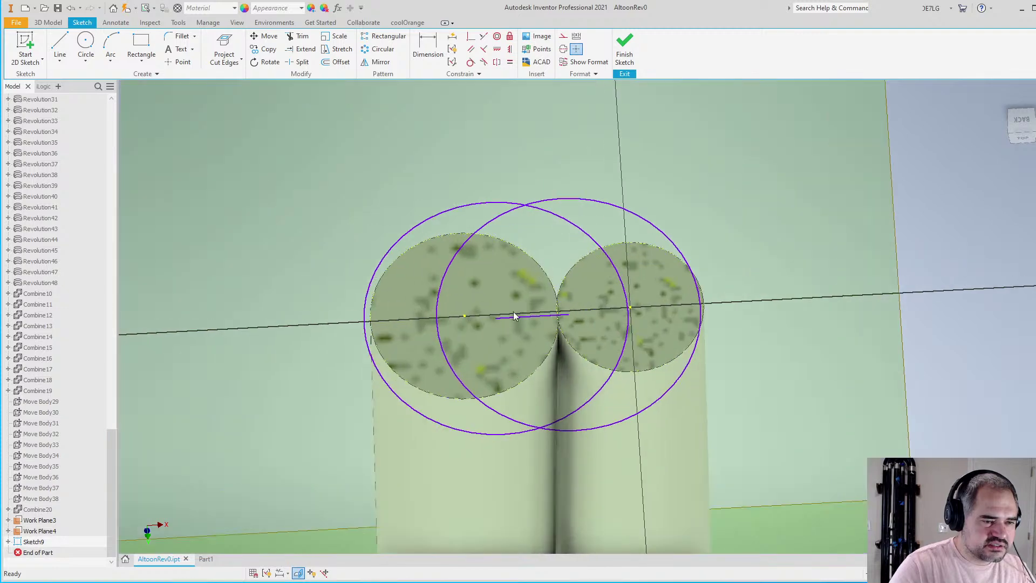
{"action": "left_click_drag", "start_coordinate": [496, 320], "coordinate": [282, 354]}
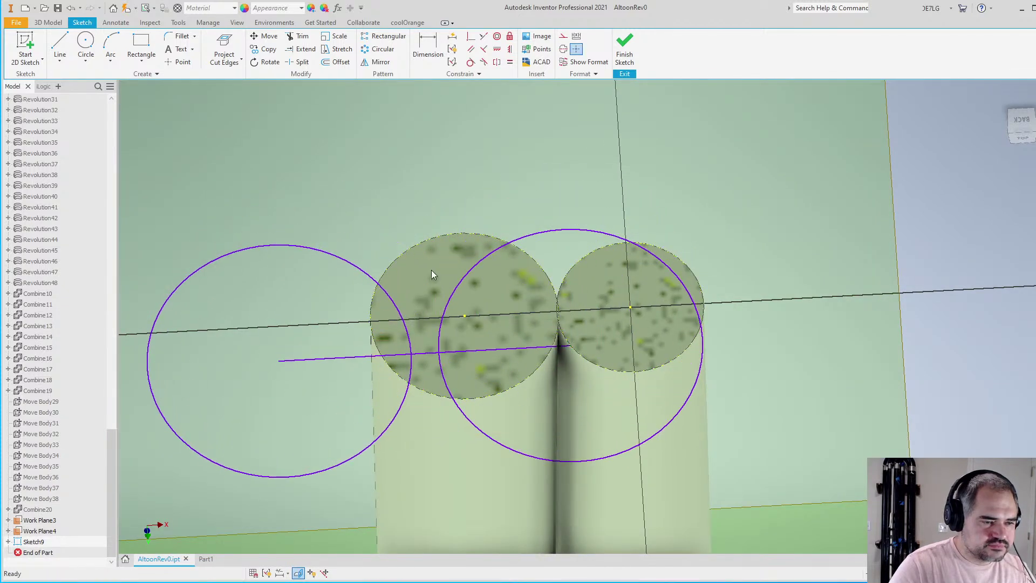
{"action": "scroll", "coordinate": [401, 261], "scroll_direction": "down", "scroll_amount": 3}
{"action": "scroll", "coordinate": [402, 256], "scroll_direction": "up", "scroll_amount": 3}
Make the line between the circle centres construction and constrain it coincident with the larger tube's centre point
{"action": "left_click", "coordinate": [499, 307]}
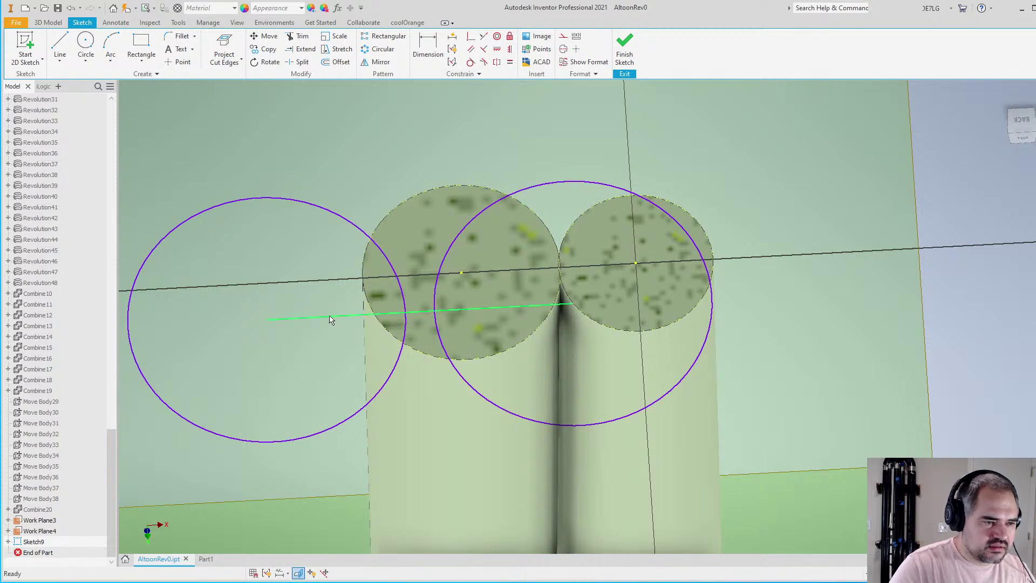
{"action": "left_click", "coordinate": [563, 36]}
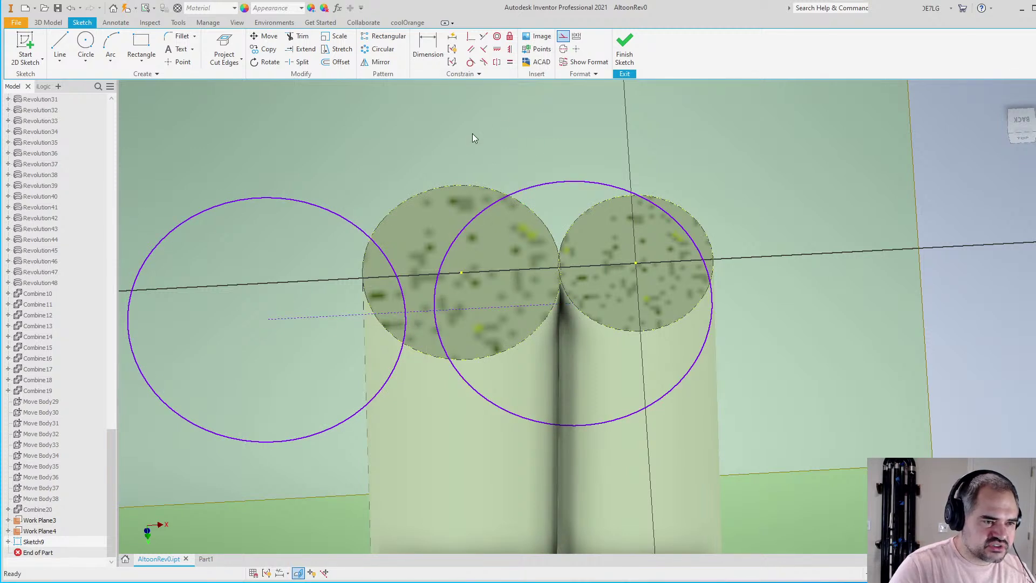
{"action": "left_click", "coordinate": [471, 36]}
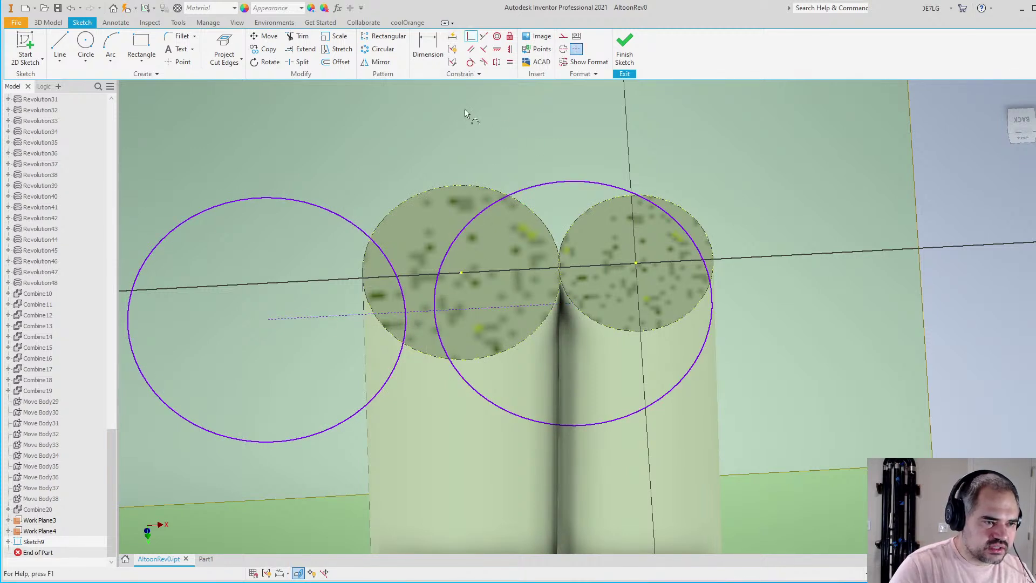
{"action": "left_click", "coordinate": [461, 273]}
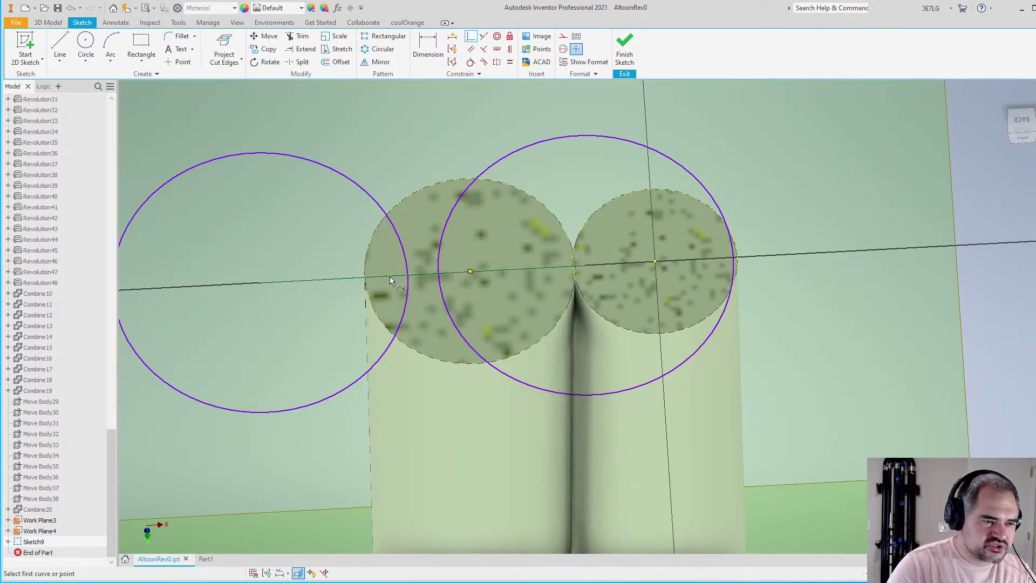
{"action": "key", "text": "Escape"}
Move the two circle centres along the line so each circle surrounds one tube and the circles overlap slightly between them
{"action": "left_click_drag", "start_coordinate": [264, 288], "coordinate": [438, 262]}
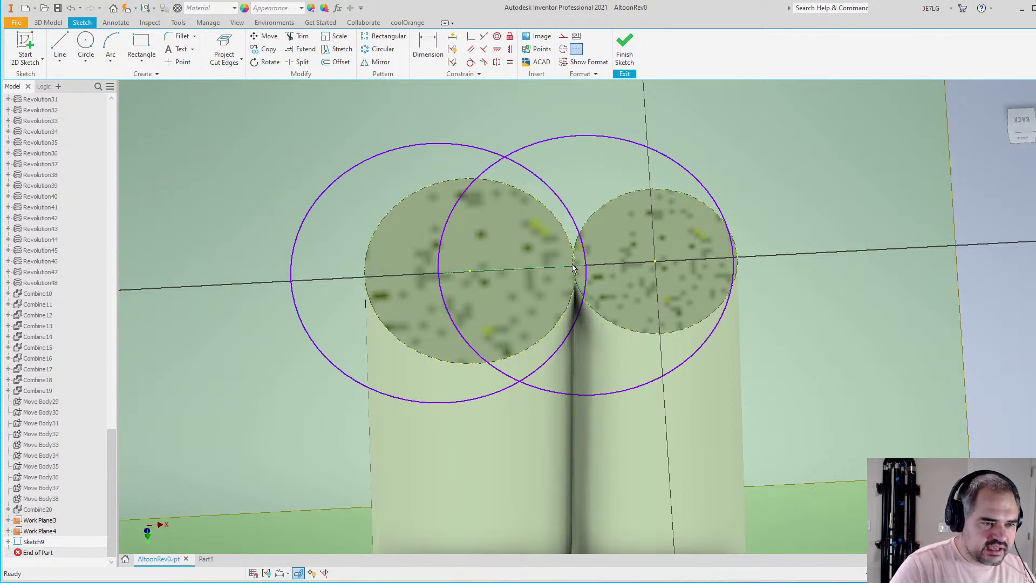
{"action": "mouse_move", "coordinate": [587, 269]}
{"action": "left_mouse_down"}
{"action": "mouse_move", "coordinate": [738, 268]}
{"action": "mouse_move", "coordinate": [686, 261]}
{"action": "left_mouse_up"}
{"action": "scroll", "coordinate": [712, 216], "scroll_direction": "down", "scroll_amount": 2}
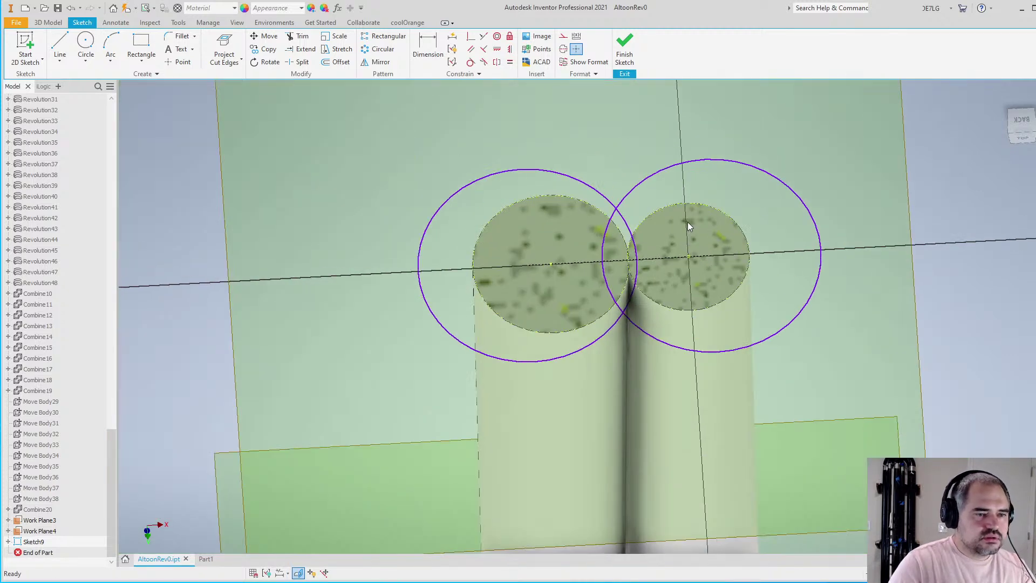
{"action": "scroll", "coordinate": [576, 226], "scroll_direction": "down", "scroll_amount": 3}
{"action": "scroll", "coordinate": [575, 224], "scroll_direction": "up", "scroll_amount": 4}
{"action": "scroll", "coordinate": [574, 226], "scroll_direction": "down", "scroll_amount": 3}
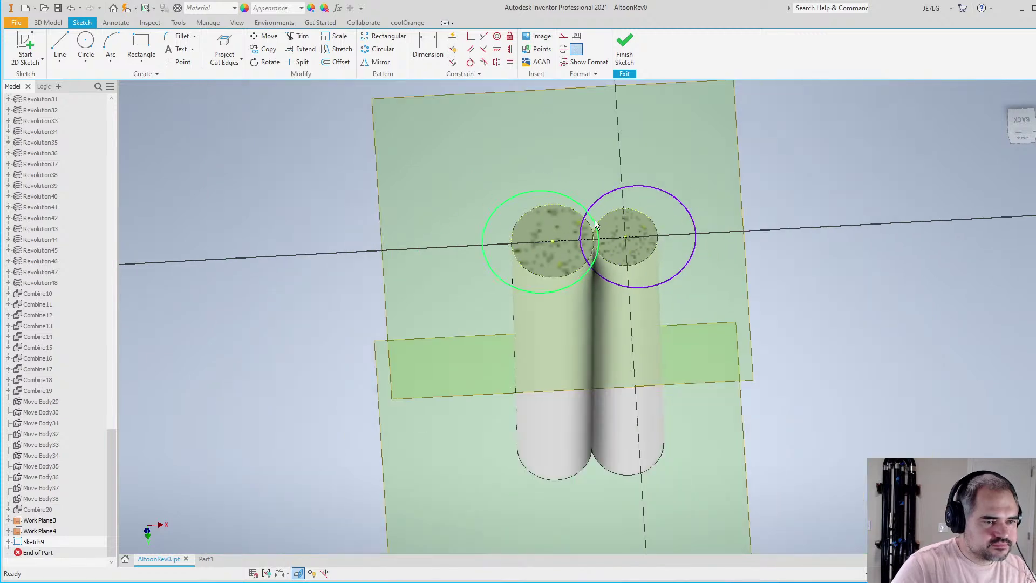
{"action": "scroll", "coordinate": [597, 224], "scroll_direction": "up", "scroll_amount": 3}
Draw a shallow outward three-point arc bridging the two circles along their upper sides
{"action": "left_click", "coordinate": [111, 44]}
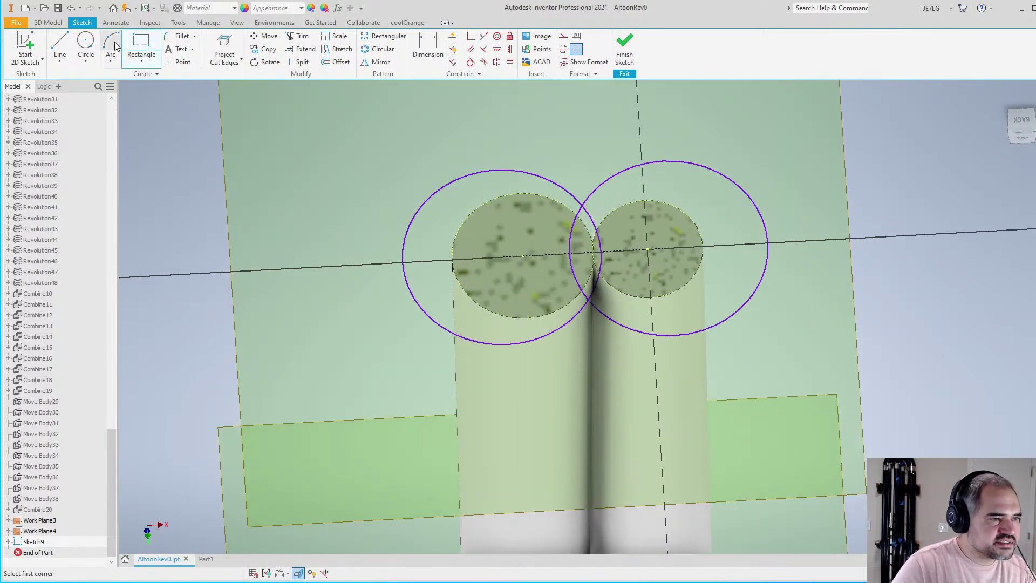
{"action": "left_click", "coordinate": [473, 174]}
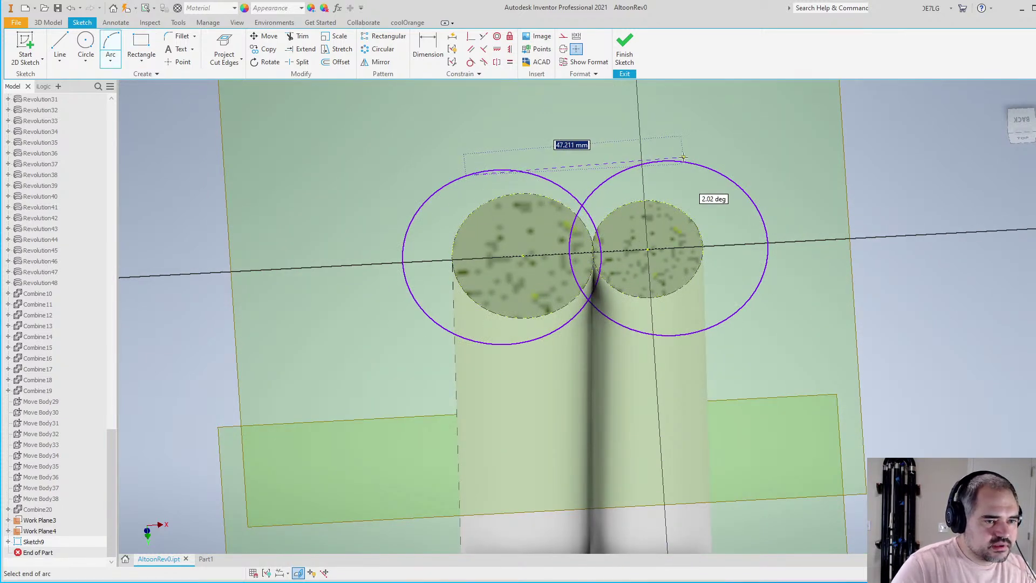
{"action": "left_click", "coordinate": [662, 160]}
{"action": "left_click", "coordinate": [586, 149]}
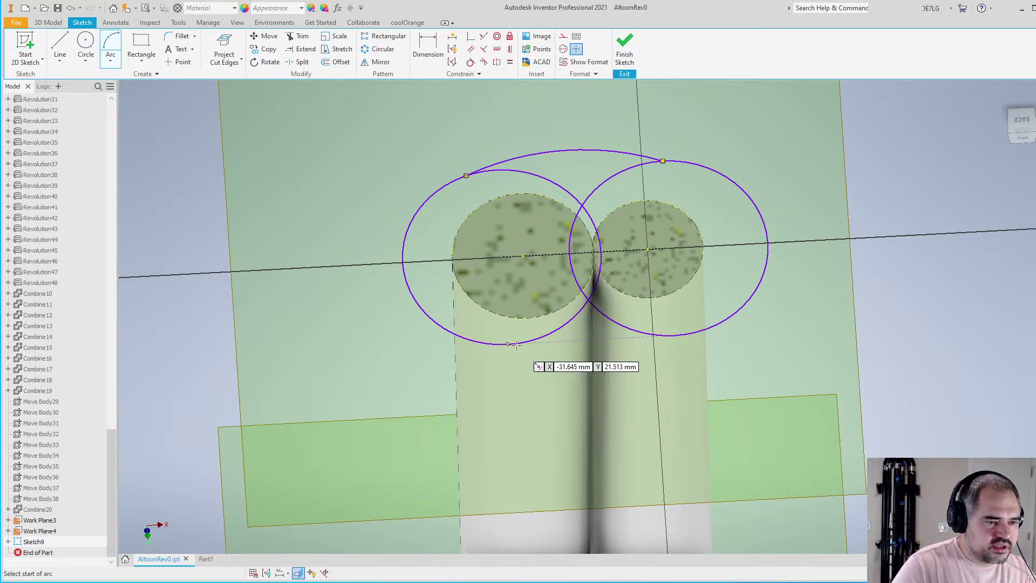
Draw a shallow outward arc bridging the two circles along their lower sides and constrain it equal to the upper arc
{"action": "left_click", "coordinate": [626, 347]}
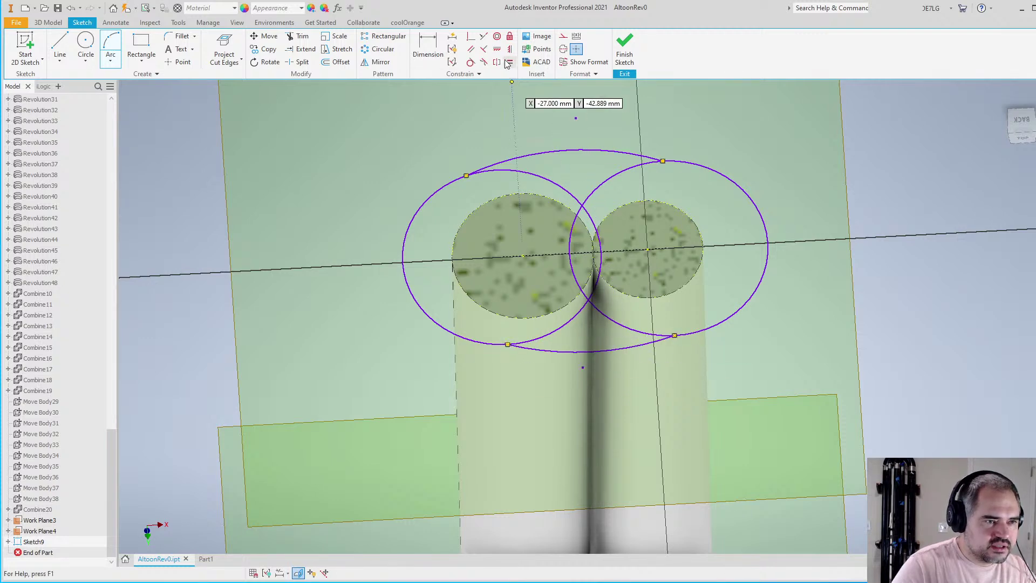
{"action": "left_click", "coordinate": [471, 63]}
{"action": "scroll", "coordinate": [584, 326], "scroll_direction": "down", "scroll_amount": 4}
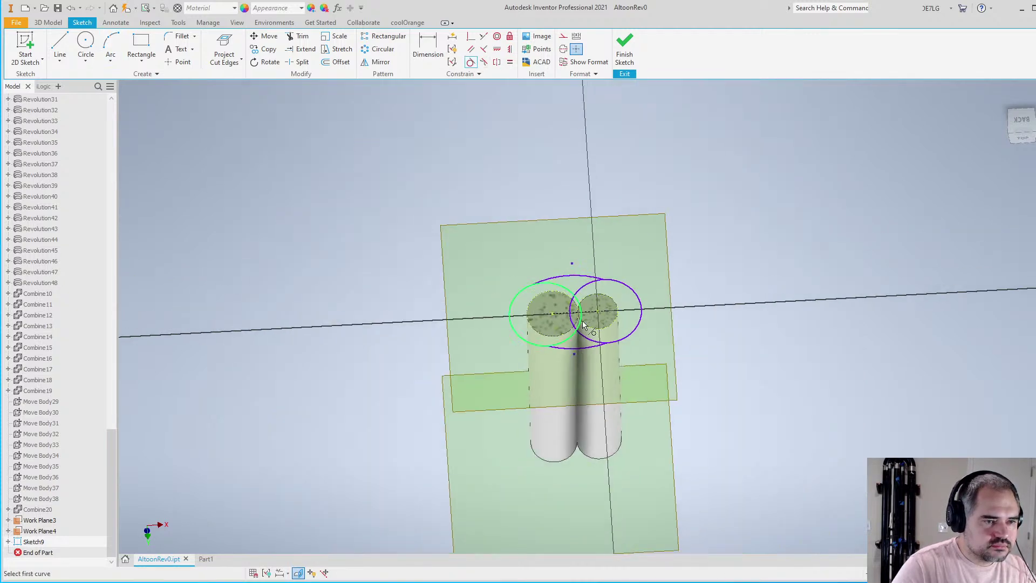
{"action": "left_click", "coordinate": [510, 63]}
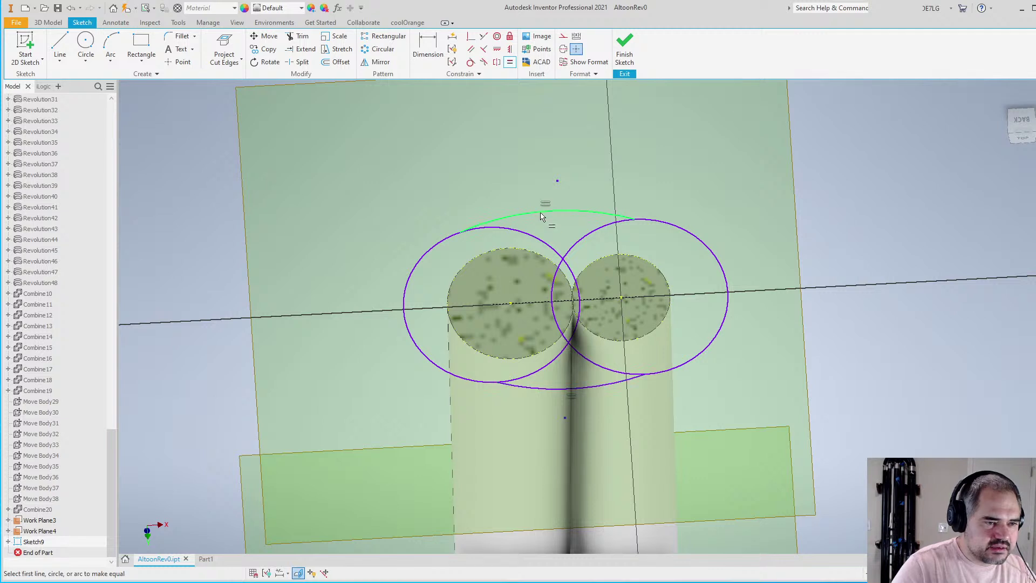
Make the lower bridging arc tangent to both the larger tube's circle and the smaller tube's circle
{"action": "left_click", "coordinate": [470, 62]}
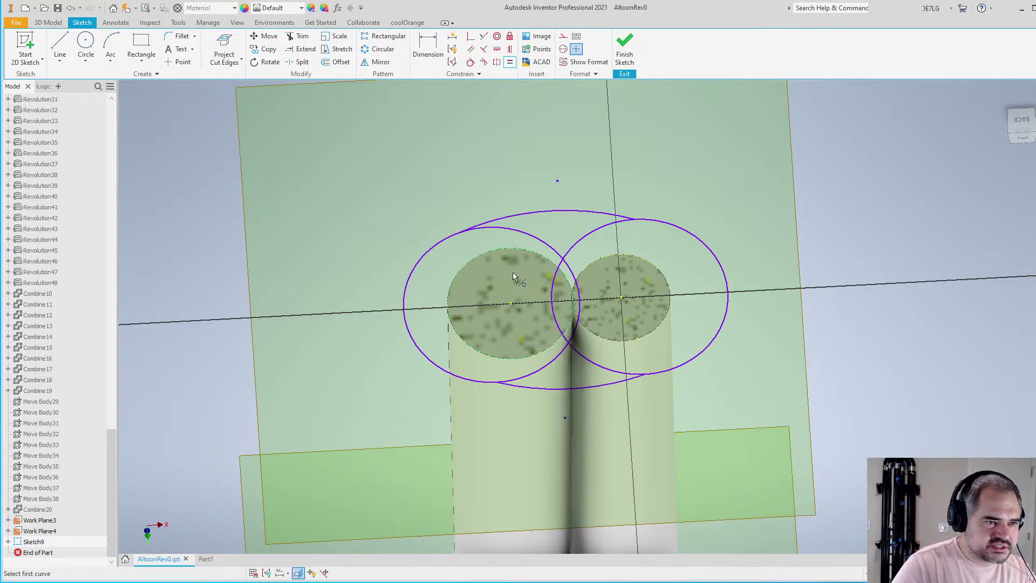
{"action": "left_click", "coordinate": [516, 388]}
{"action": "left_click", "coordinate": [516, 381]}
{"action": "left_click", "coordinate": [518, 387]}
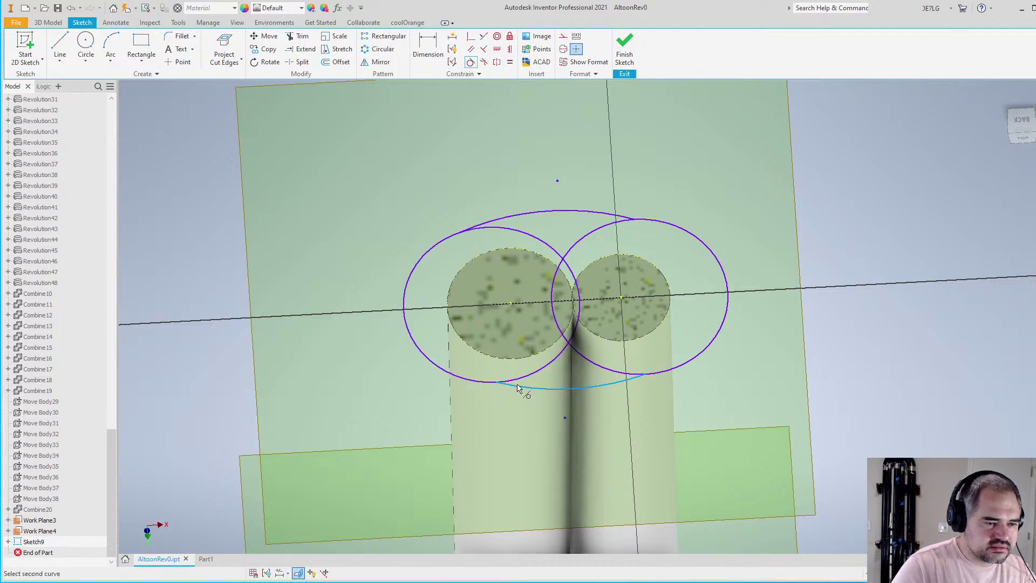
{"action": "left_click", "coordinate": [521, 384]}
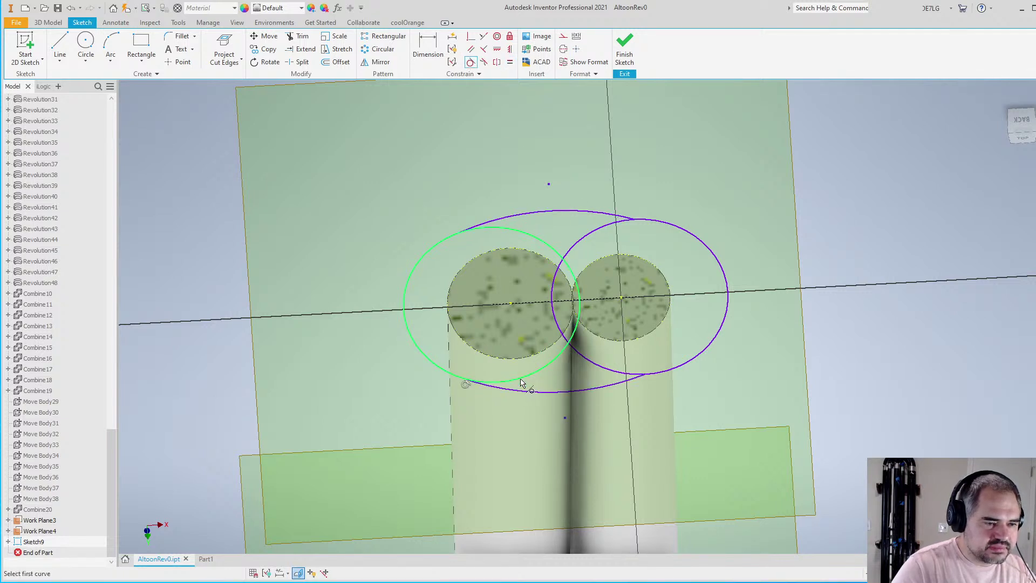
{"action": "left_click", "coordinate": [626, 388]}
{"action": "left_click", "coordinate": [654, 370]}
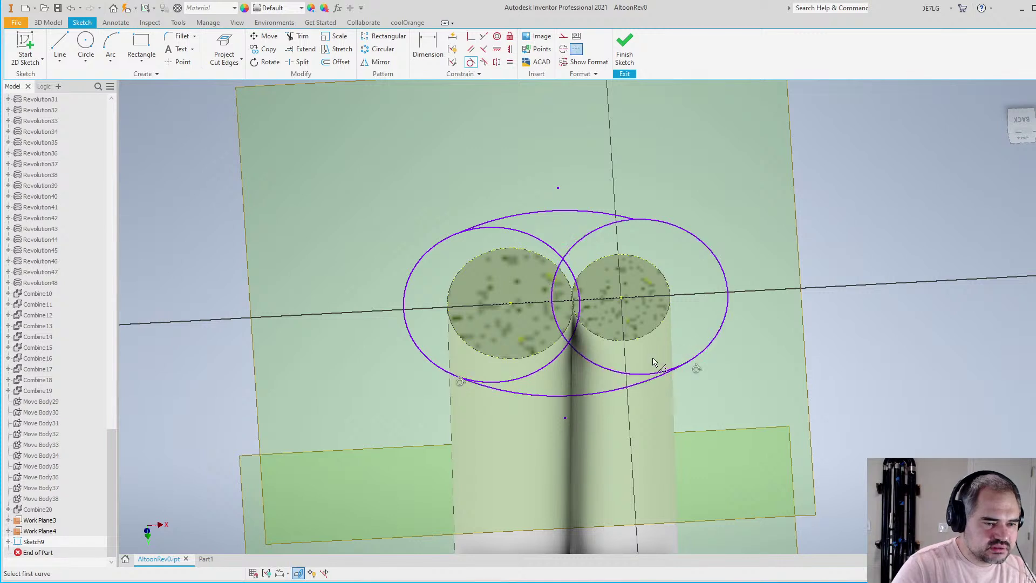
Make the upper bridging arc tangent to both circles
{"action": "left_click", "coordinate": [523, 234]}
{"action": "left_click", "coordinate": [520, 224]}
{"action": "left_click", "coordinate": [583, 241]}
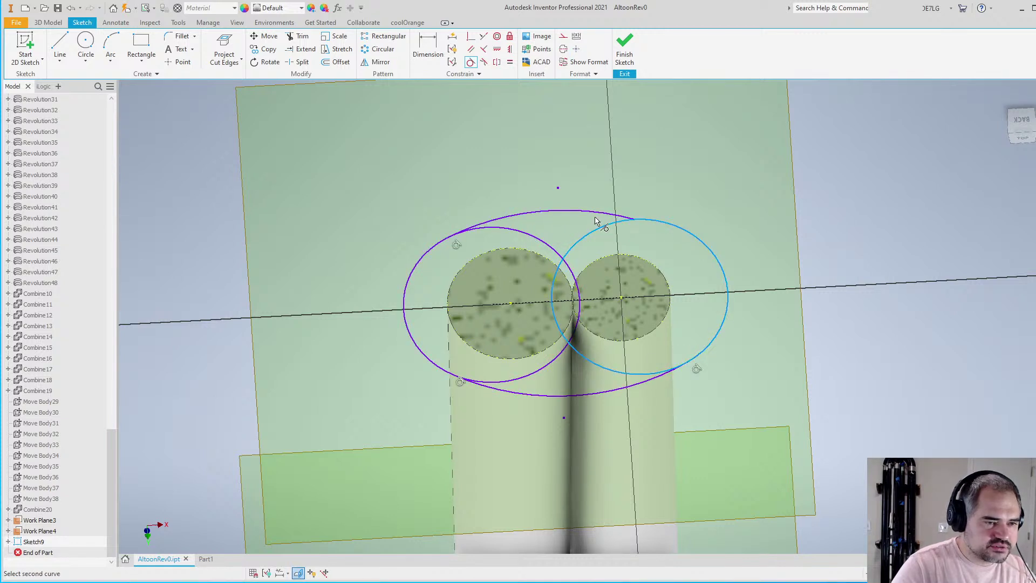
{"action": "left_click", "coordinate": [600, 214]}
{"action": "key", "text": "Escape"}
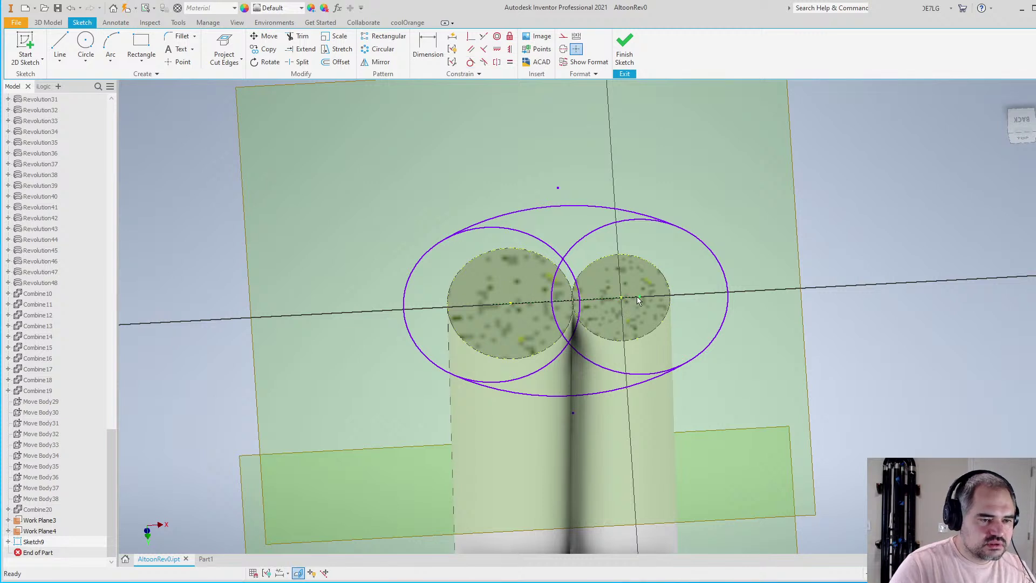
Move the centre of the smaller tube's circle along the construction line towards the larger tube, increasing the overlap of the circles
{"action": "mouse_move", "coordinate": [637, 296]}
{"action": "left_mouse_down"}
{"action": "mouse_move", "coordinate": [696, 294]}
{"action": "mouse_move", "coordinate": [550, 298]}
{"action": "mouse_move", "coordinate": [793, 291]}
{"action": "mouse_move", "coordinate": [575, 300]}
{"action": "mouse_move", "coordinate": [603, 314]}
{"action": "left_mouse_up"}
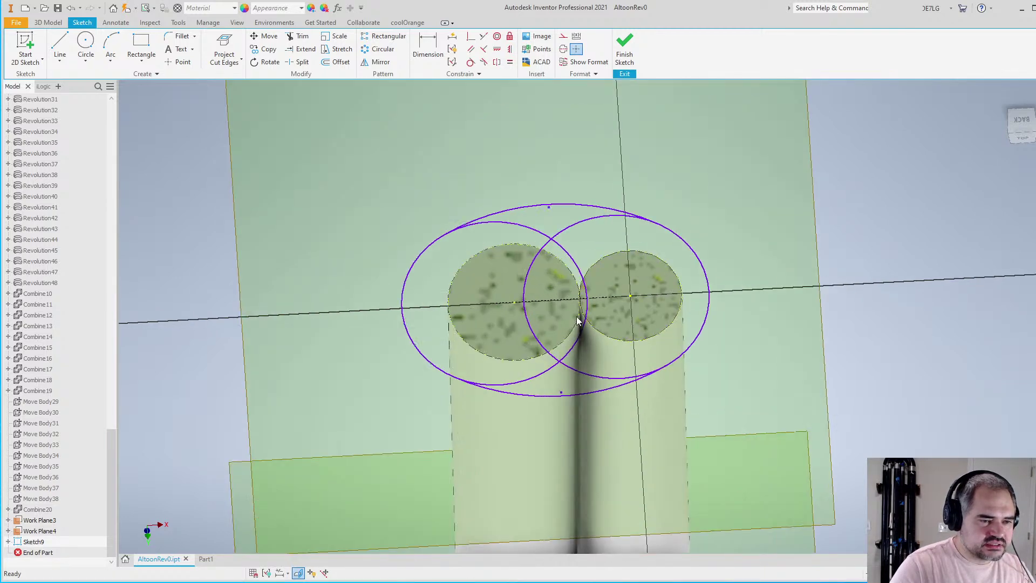
{"action": "scroll", "coordinate": [490, 300], "scroll_direction": "up", "scroll_amount": 3}
{"action": "scroll", "coordinate": [464, 273], "scroll_direction": "down", "scroll_amount": 4}
{"action": "scroll", "coordinate": [436, 276], "scroll_direction": "up", "scroll_amount": 3}
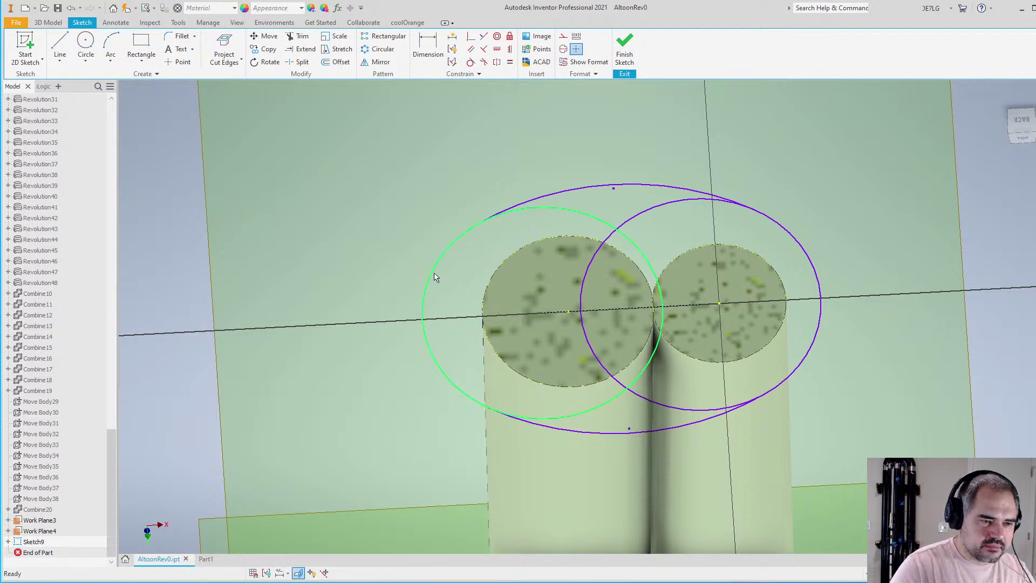
Examine the clearance between the profile's circles and arcs and the two enclosed tubes
{"action": "left_click", "coordinate": [424, 338]}
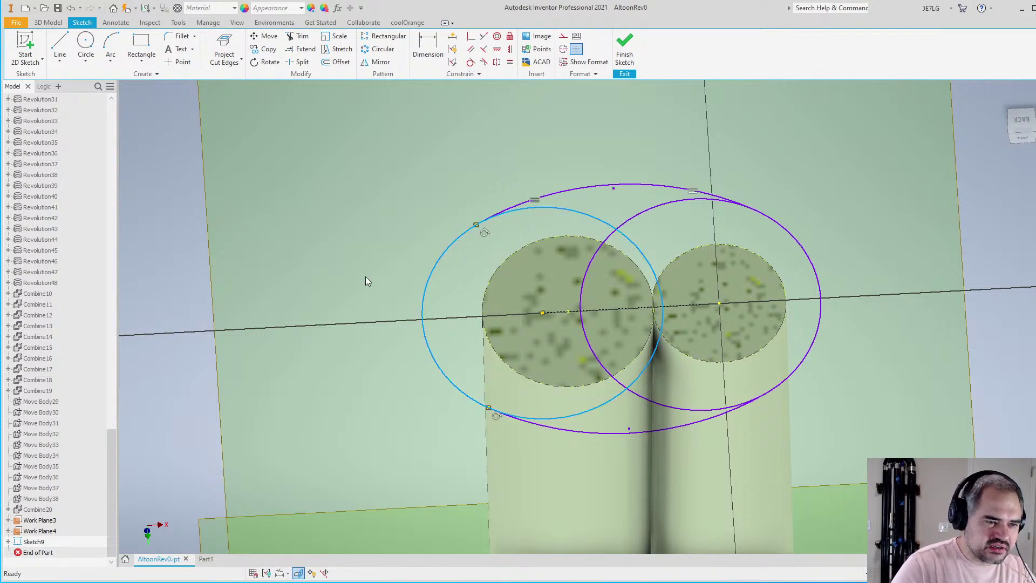
{"action": "scroll", "coordinate": [372, 278], "scroll_direction": "down", "scroll_amount": 4}
{"action": "left_click", "coordinate": [391, 281]}
{"action": "scroll", "coordinate": [421, 302], "scroll_direction": "up", "scroll_amount": 4}
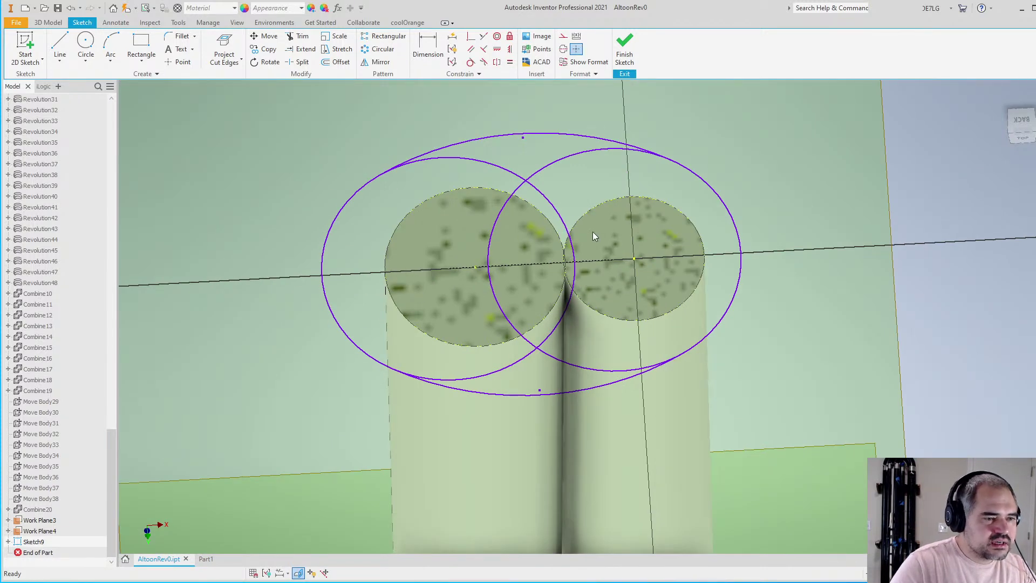
{"action": "scroll", "coordinate": [452, 245], "scroll_direction": "up", "scroll_amount": 2}
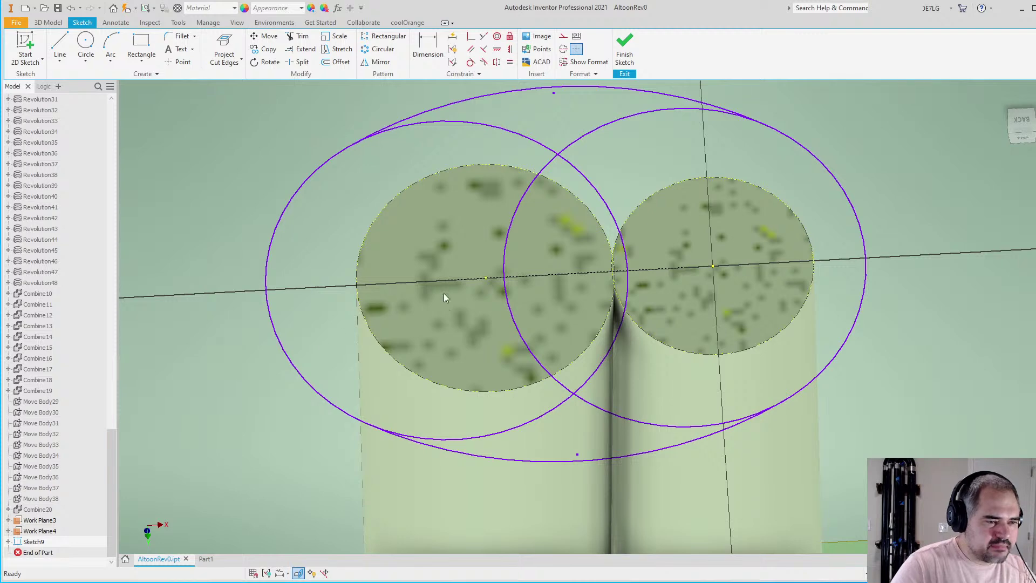
{"action": "left_click", "coordinate": [306, 380]}
{"action": "left_click", "coordinate": [257, 164]}
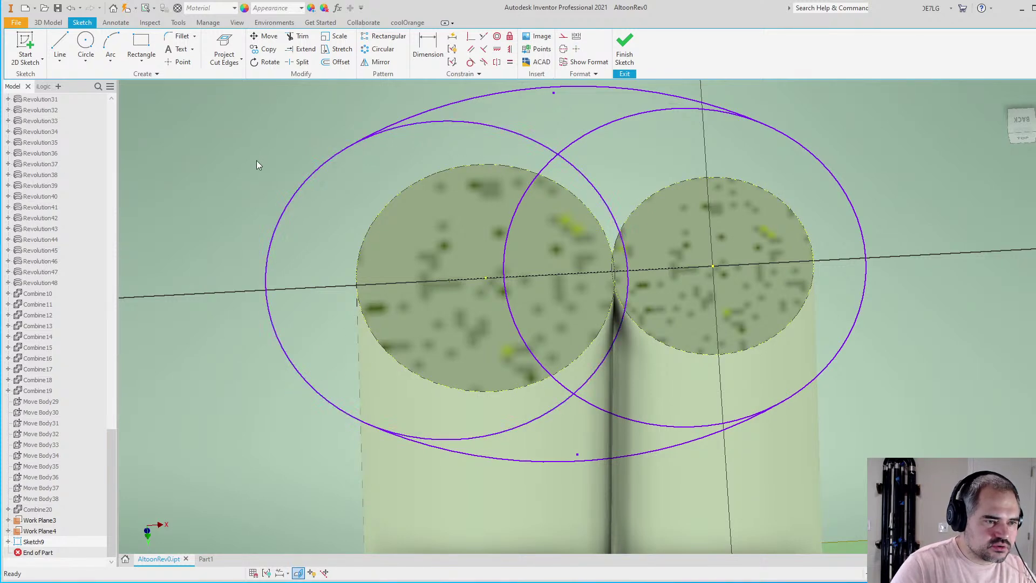
{"action": "left_click", "coordinate": [470, 36]}
{"action": "scroll", "coordinate": [453, 297], "scroll_direction": "up", "scroll_amount": 2}
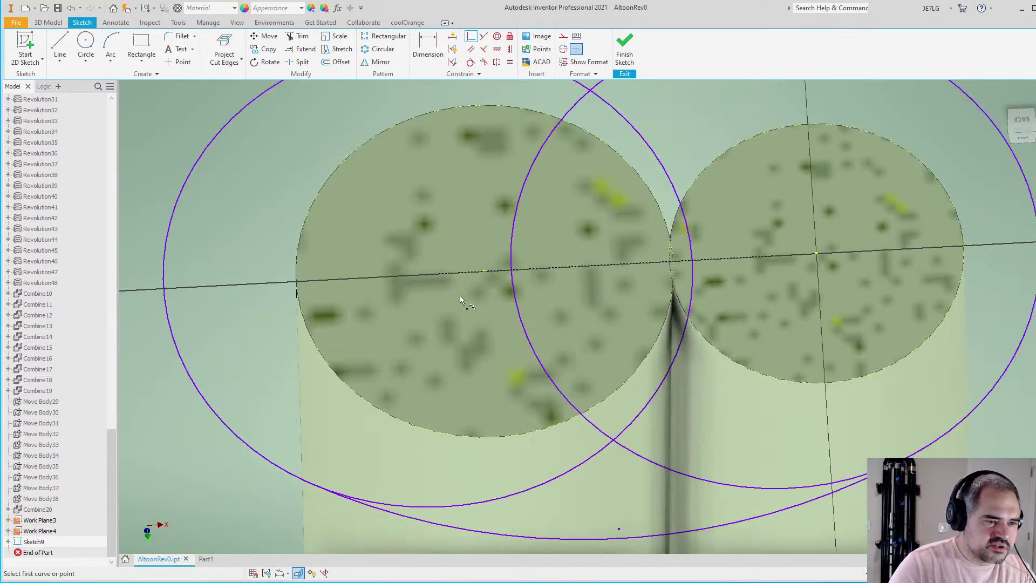
{"action": "key", "text": "Escape"}
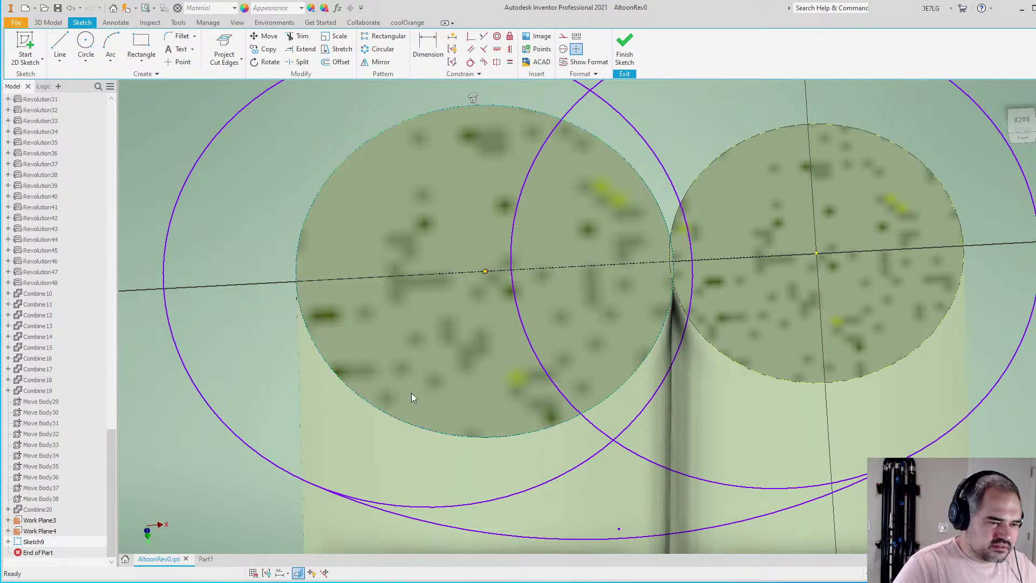
{"action": "scroll", "coordinate": [411, 395], "scroll_direction": "down", "scroll_amount": 4}
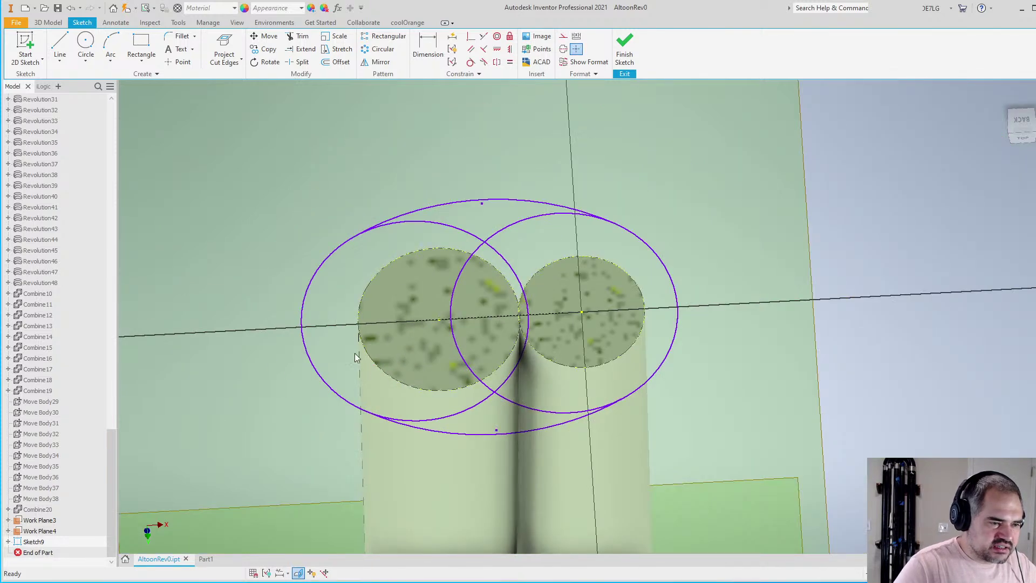
{"action": "scroll", "coordinate": [430, 361], "scroll_direction": "down", "scroll_amount": 3}
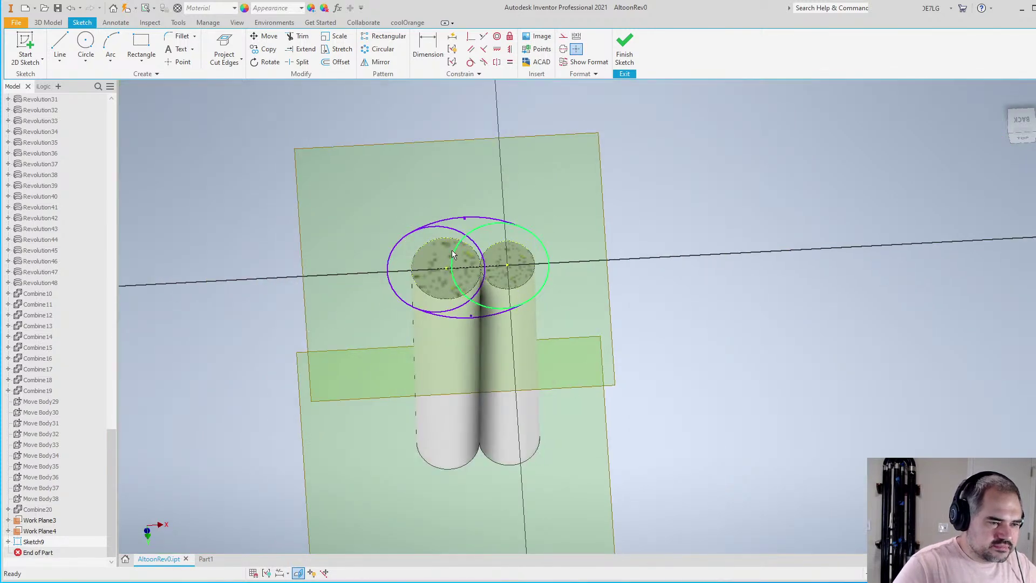
{"action": "scroll", "coordinate": [443, 256], "scroll_direction": "up", "scroll_amount": 1}
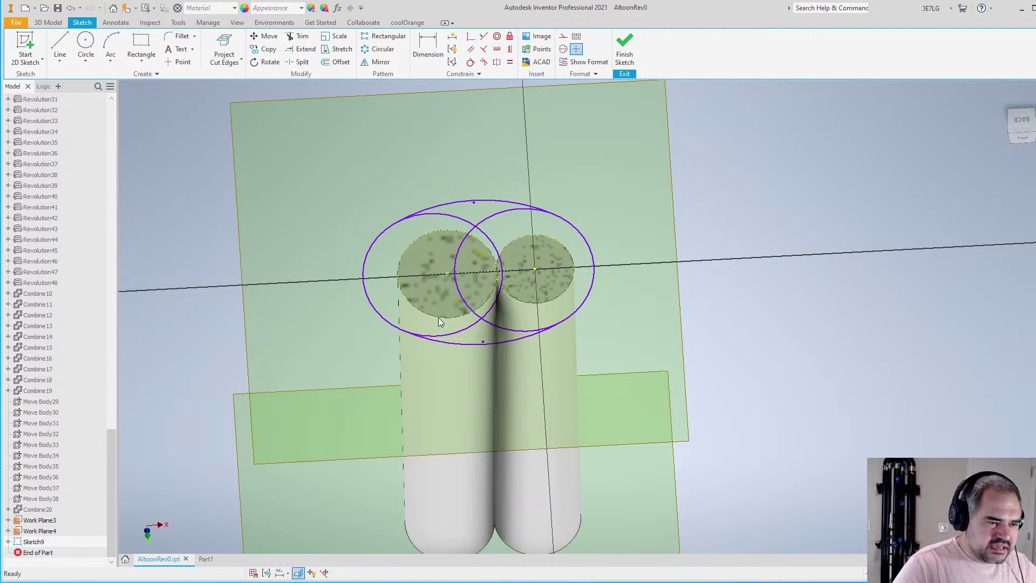
Make the centre of the sketch circle around the larger cylinder coincident with the cylinder's centre point
{"action": "left_click", "coordinate": [470, 36]}
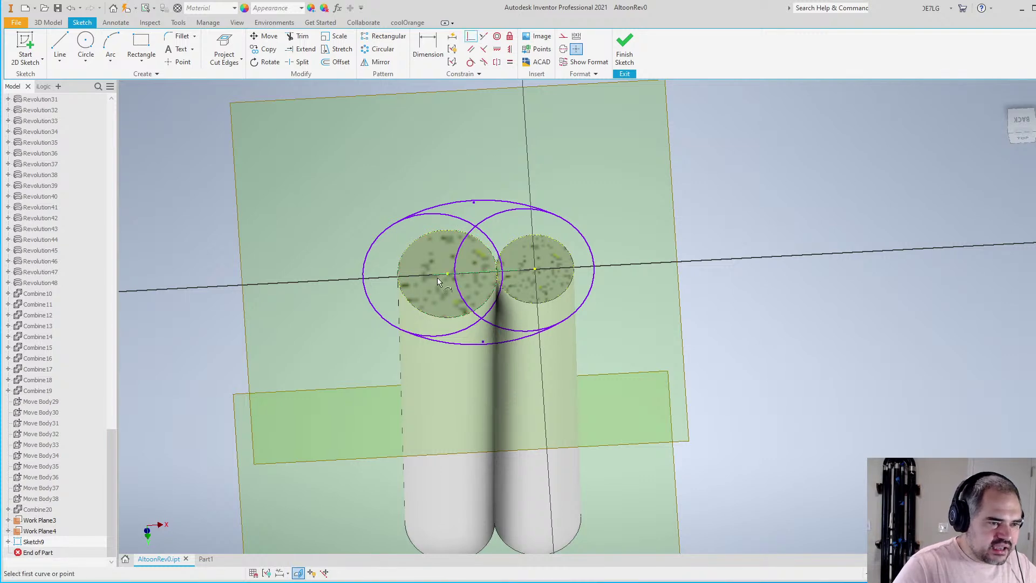
{"action": "left_click", "coordinate": [433, 276]}
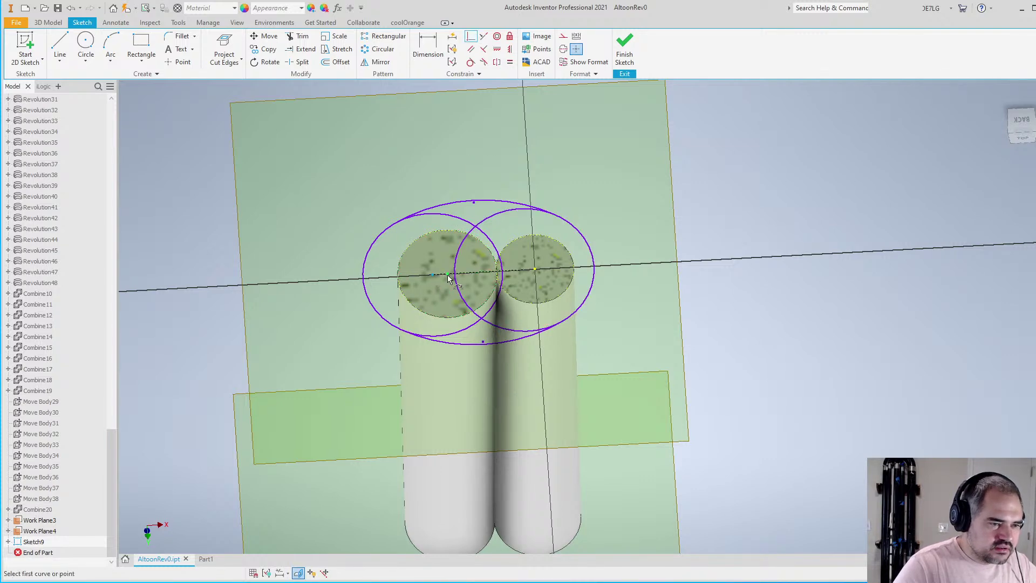
{"action": "scroll", "coordinate": [447, 278], "scroll_direction": "down", "scroll_amount": 3}
{"action": "scroll", "coordinate": [370, 291], "scroll_direction": "up", "scroll_amount": 6}
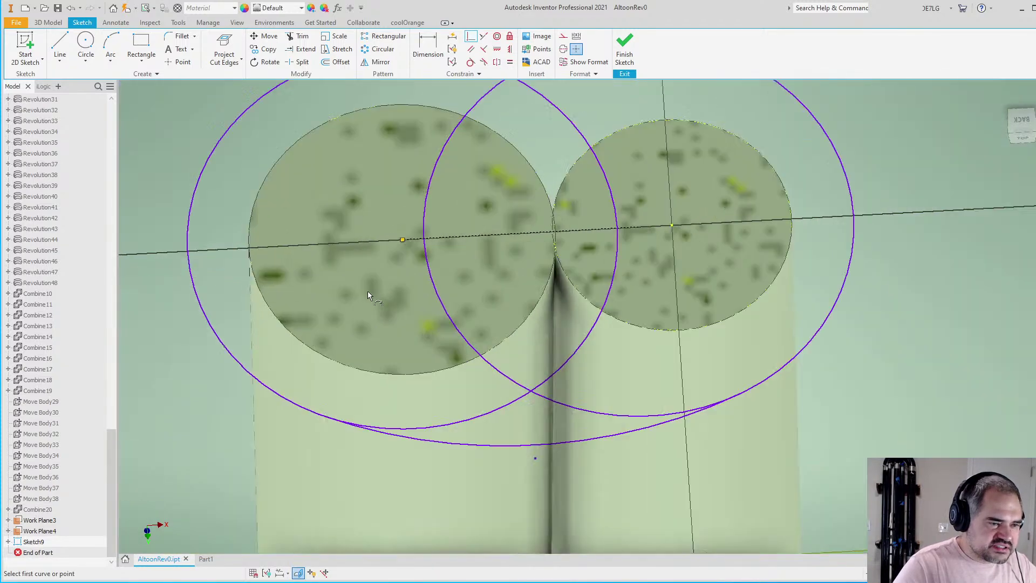
Apply an Equal constraint between the sketch circle centred on the larger cylinder and the cylinder's top edge circle
{"action": "left_click", "coordinate": [510, 62]}
{"action": "left_click", "coordinate": [435, 431]}
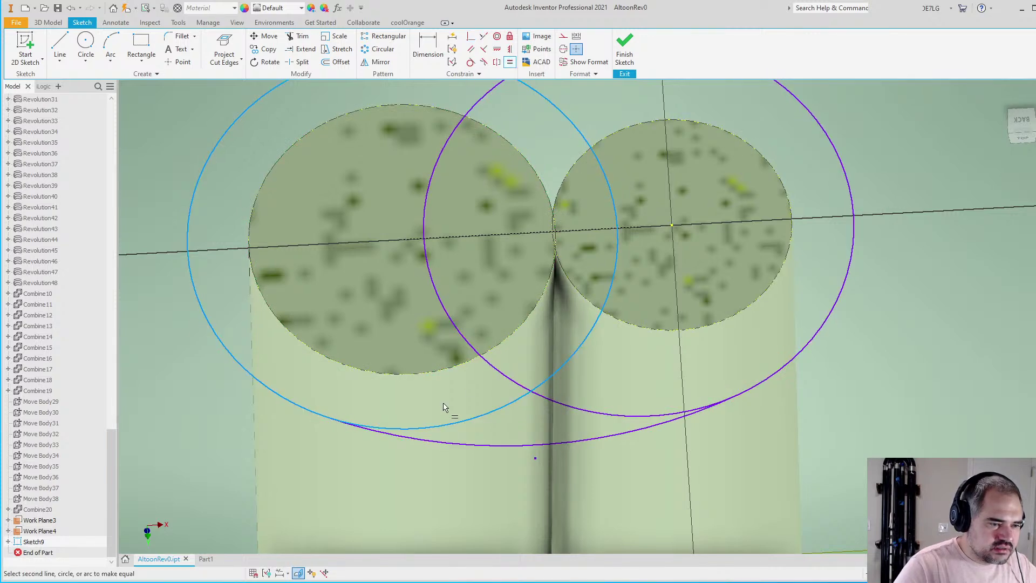
{"action": "left_click", "coordinate": [448, 373]}
{"action": "scroll", "coordinate": [437, 361], "scroll_direction": "down", "scroll_amount": 3}
{"action": "scroll", "coordinate": [425, 353], "scroll_direction": "up", "scroll_amount": 3}
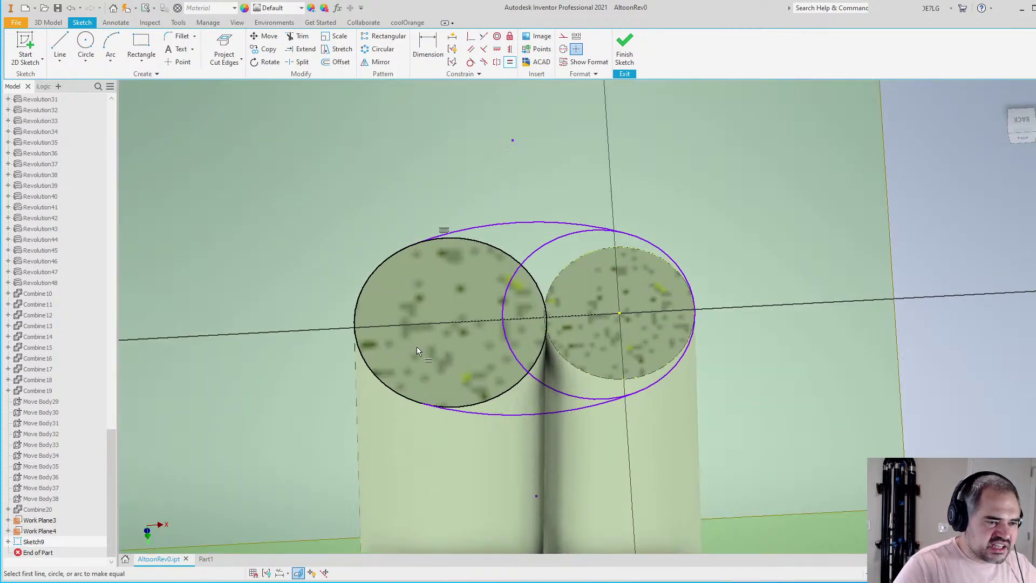
{"action": "key", "text": "Escape"}
{"action": "scroll", "coordinate": [523, 298], "scroll_direction": "down", "scroll_amount": 1}
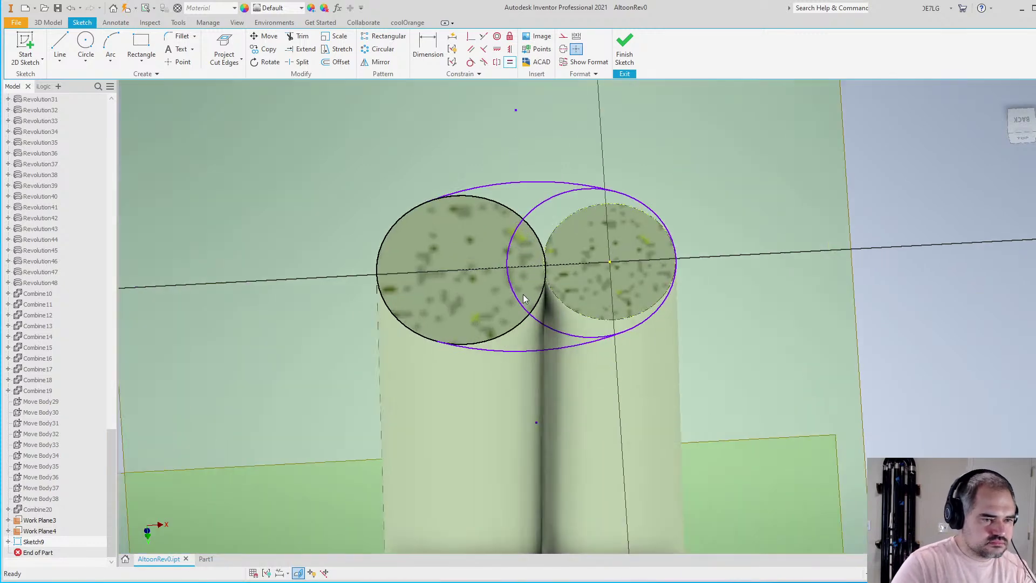
Move the other sketch circle along the horizontal axis to the far side of the smaller cylinder
{"action": "scroll", "coordinate": [572, 269], "scroll_direction": "up", "scroll_amount": 2}
{"action": "left_click_drag", "start_coordinate": [637, 268], "coordinate": [715, 271]}
{"action": "left_click_drag", "start_coordinate": [611, 272], "coordinate": [836, 287]}
Examine how the free sketch circle sits relative to the smaller cylinder and the two work planes
{"action": "scroll", "coordinate": [782, 291], "scroll_direction": "down", "scroll_amount": 2}
{"action": "scroll", "coordinate": [741, 296], "scroll_direction": "down", "scroll_amount": 3}
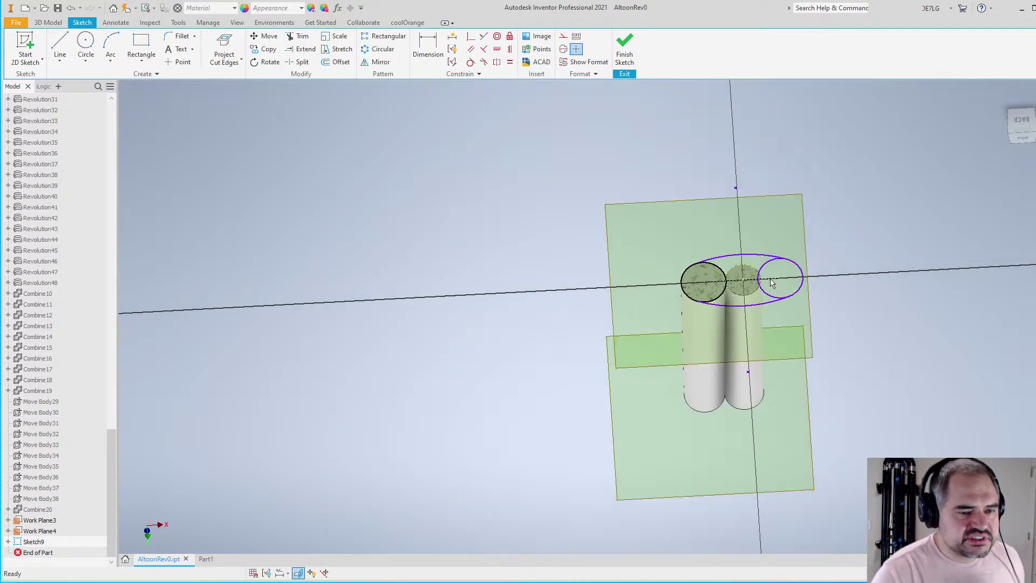
{"action": "scroll", "coordinate": [787, 279], "scroll_direction": "up", "scroll_amount": 1}
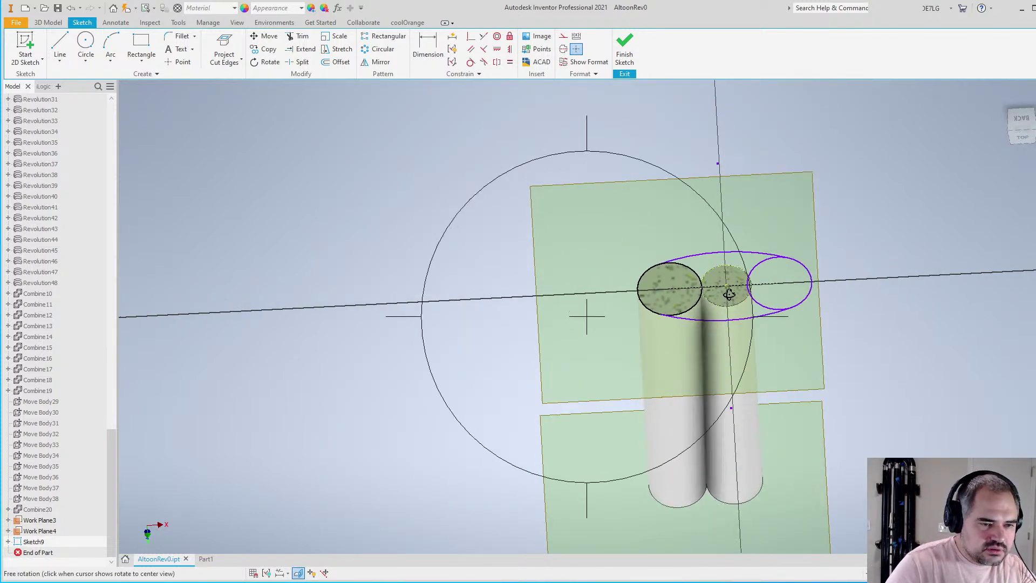
{"action": "scroll", "coordinate": [737, 294], "scroll_direction": "up", "scroll_amount": 2}
{"action": "scroll", "coordinate": [743, 309], "scroll_direction": "down", "scroll_amount": 2}
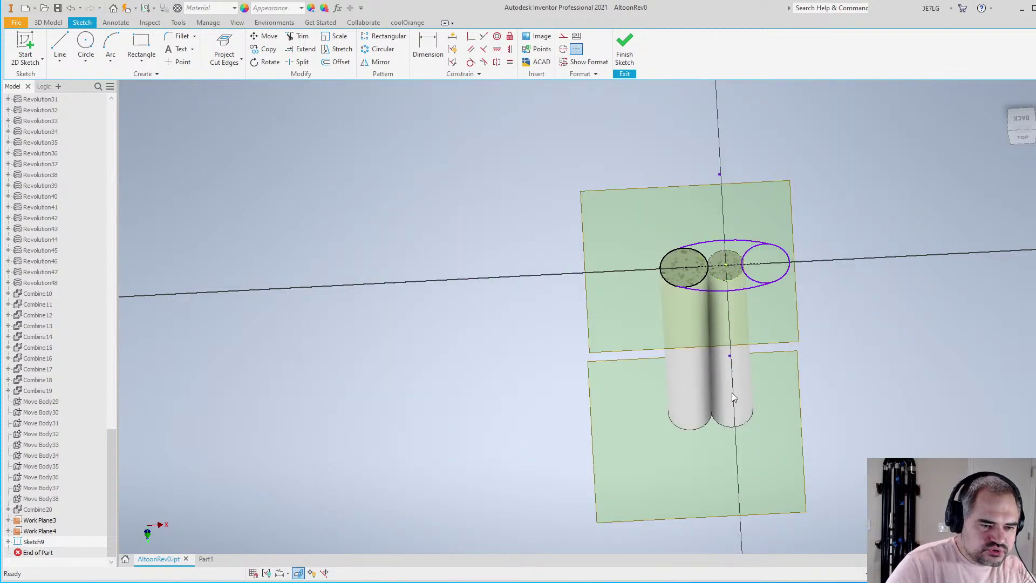
{"action": "scroll", "coordinate": [738, 270], "scroll_direction": "up", "scroll_amount": 3}
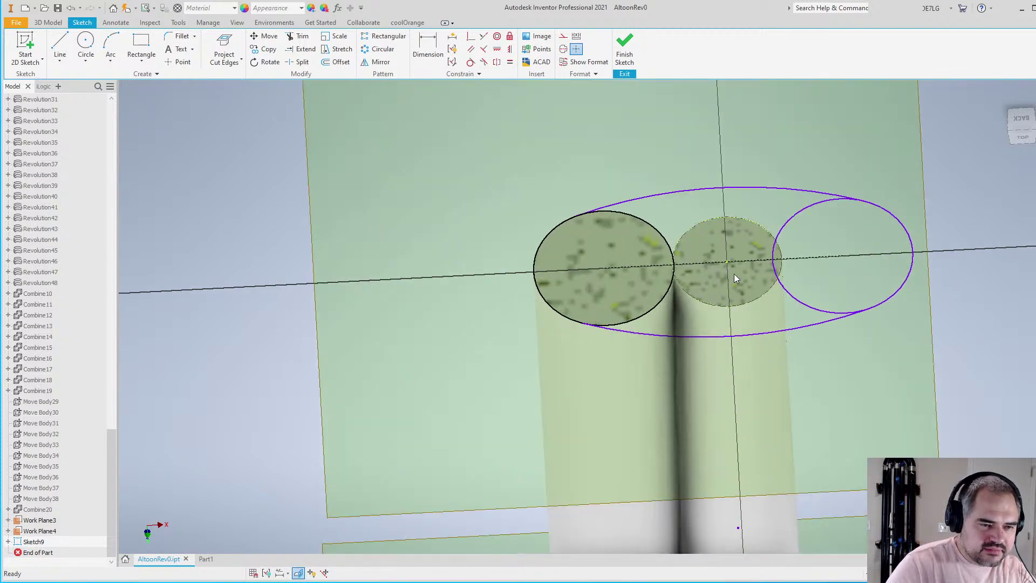
{"action": "scroll", "coordinate": [747, 300], "scroll_direction": "down", "scroll_amount": 3}
{"action": "middle_click_drag", "start_coordinate": [745, 416], "coordinate": [699, 363], "text": "shift"}
{"action": "scroll", "coordinate": [698, 364], "scroll_direction": "up", "scroll_amount": 2}
{"action": "scroll", "coordinate": [701, 335], "scroll_direction": "down", "scroll_amount": 3}
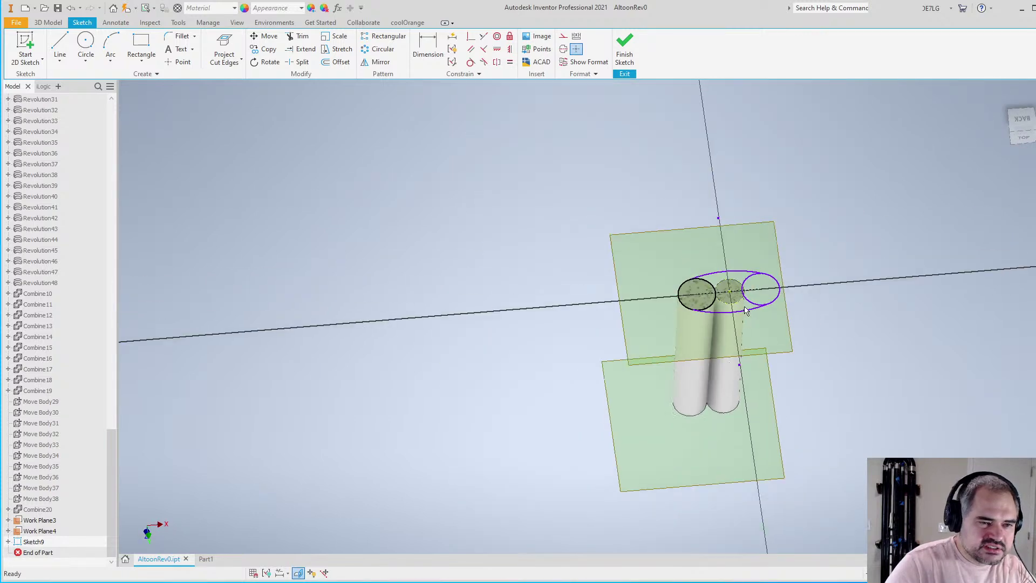
{"action": "scroll", "coordinate": [730, 307], "scroll_direction": "up", "scroll_amount": 5}
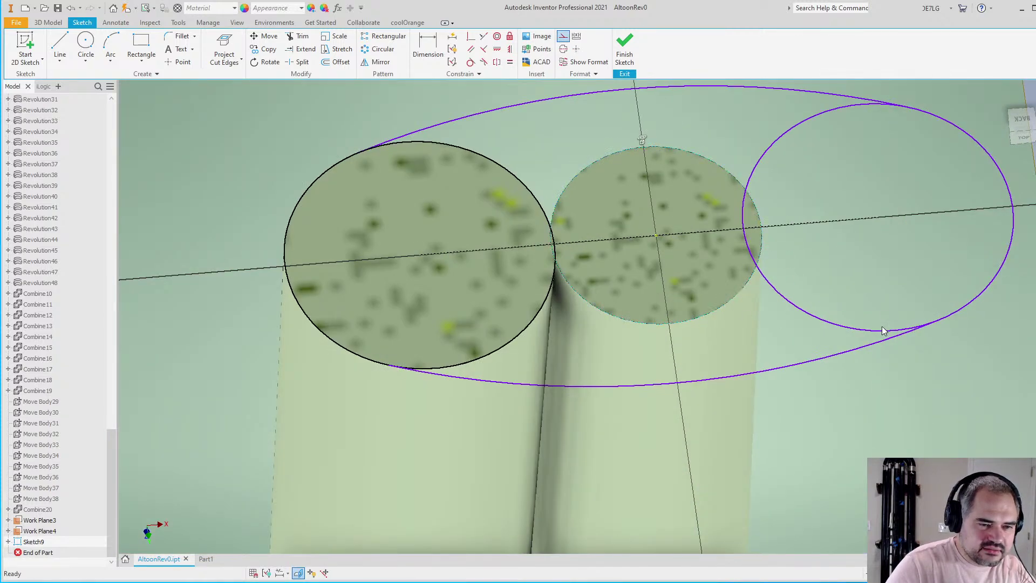
{"action": "left_click", "coordinate": [862, 330]}
{"action": "key", "text": "x"}
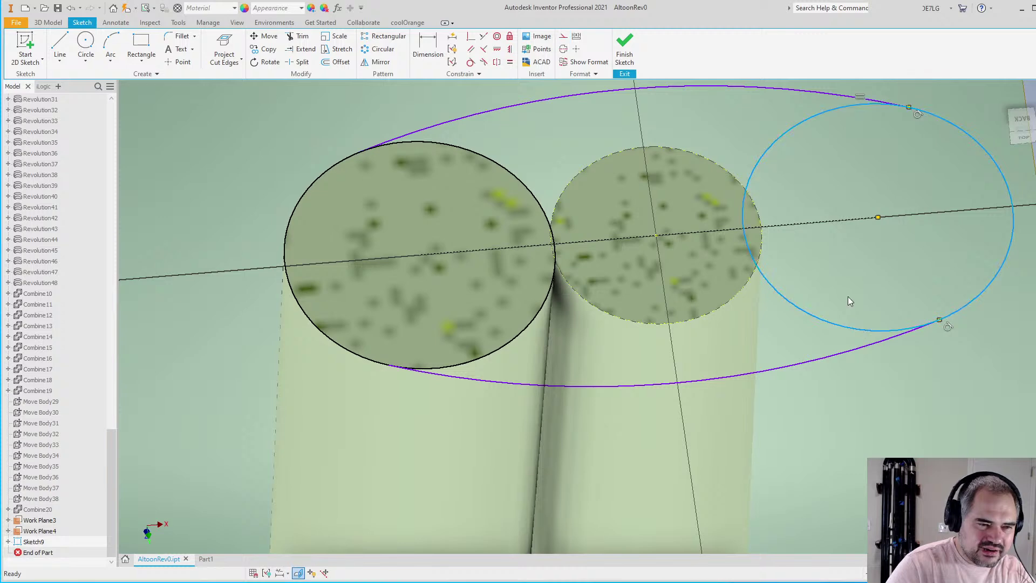
{"action": "left_click", "coordinate": [827, 324]}
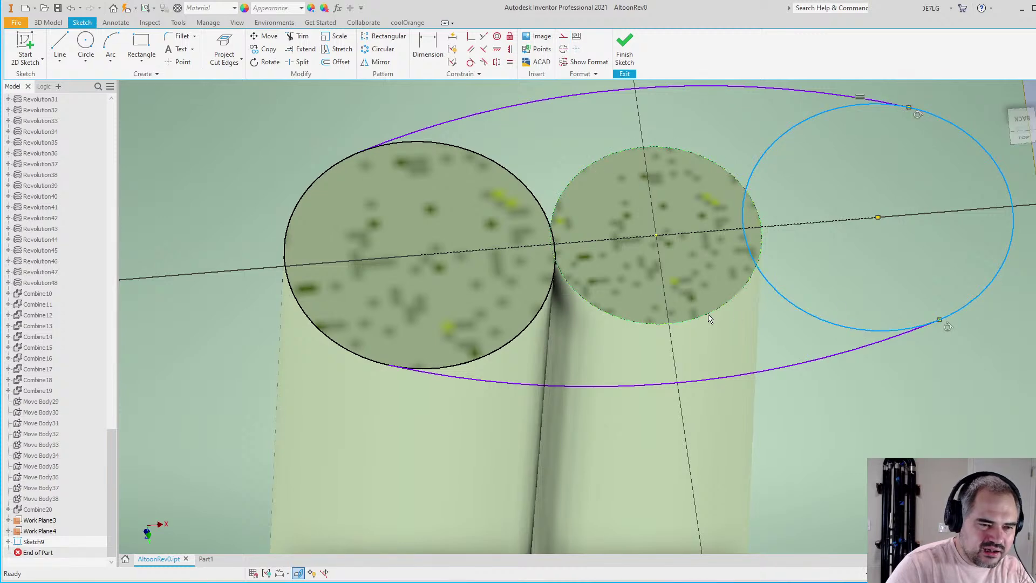
{"action": "scroll", "coordinate": [689, 276], "scroll_direction": "down", "scroll_amount": 5}
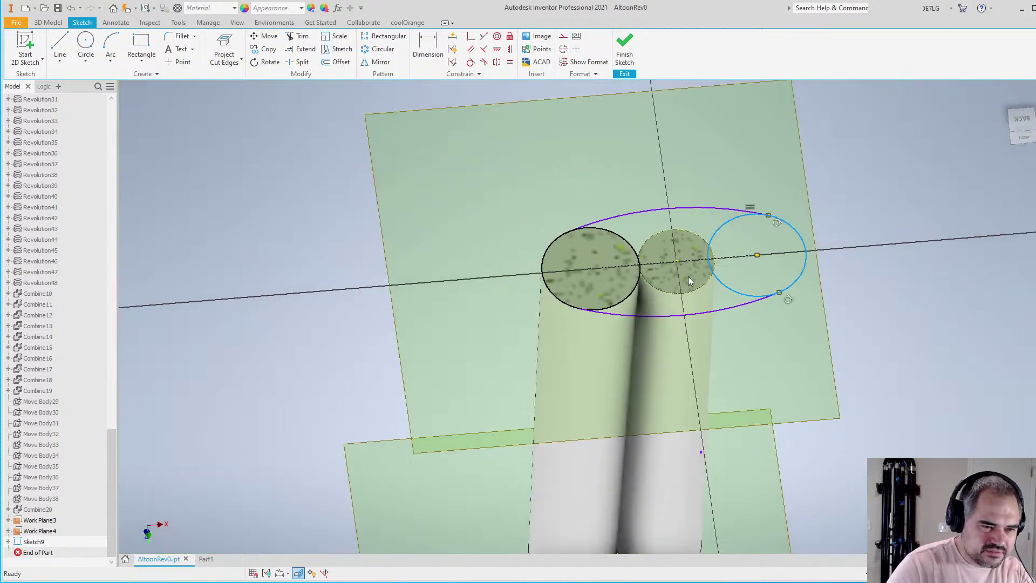
{"action": "scroll", "coordinate": [691, 241], "scroll_direction": "up", "scroll_amount": 2}
{"action": "scroll", "coordinate": [692, 238], "scroll_direction": "down", "scroll_amount": 3}
{"action": "left_click", "coordinate": [762, 348]}
Project the circular edge at the opposite end of the smaller cylinder into the sketch
{"action": "scroll", "coordinate": [682, 344], "scroll_direction": "up", "scroll_amount": 3}
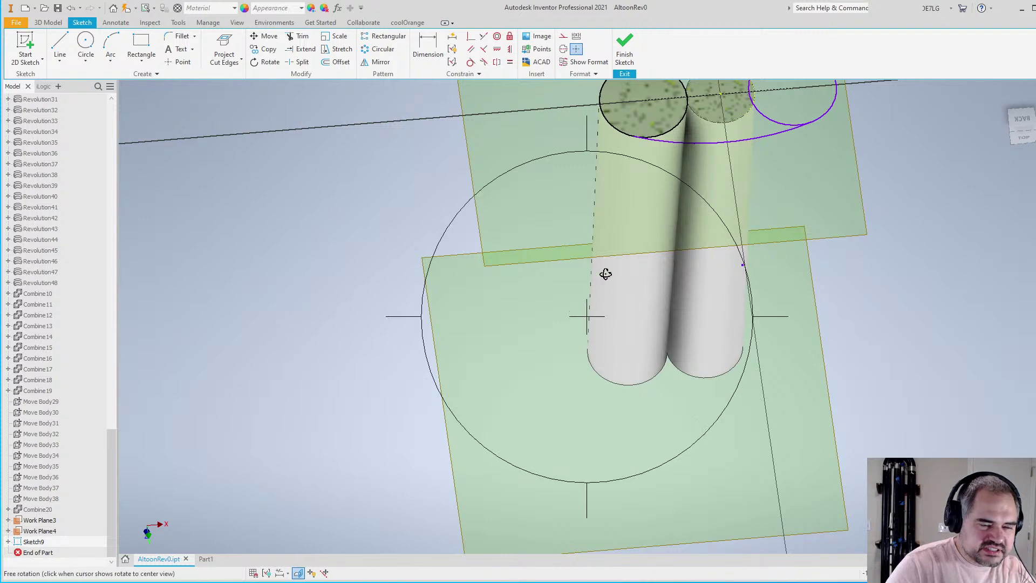
{"action": "left_click", "coordinate": [225, 60]}
{"action": "left_click", "coordinate": [234, 81]}
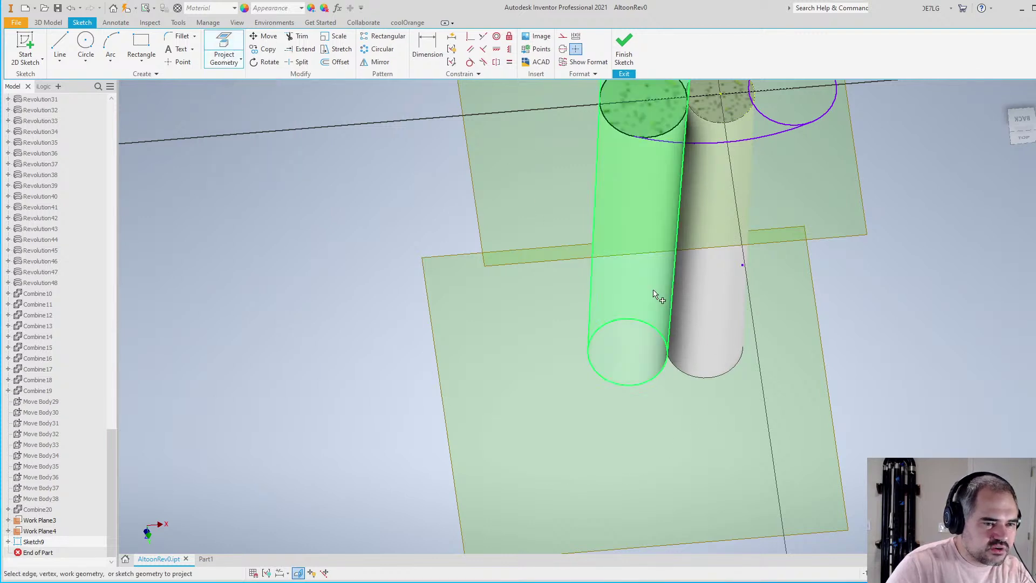
{"action": "middle_click_drag", "start_coordinate": [656, 296], "coordinate": [665, 267], "text": "shift"}
{"action": "scroll", "coordinate": [677, 370], "scroll_direction": "up", "scroll_amount": 4}
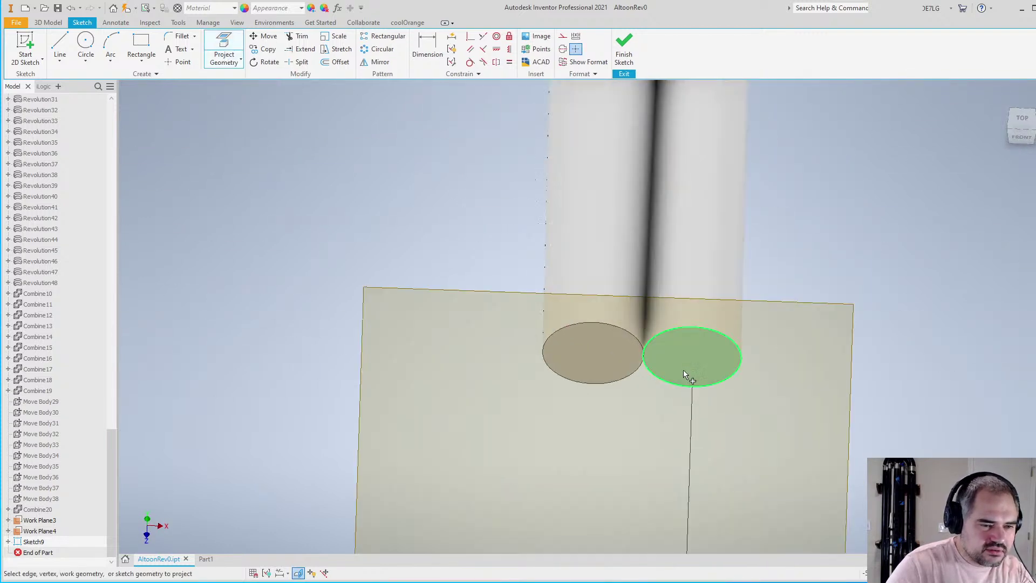
{"action": "left_click", "coordinate": [709, 331]}
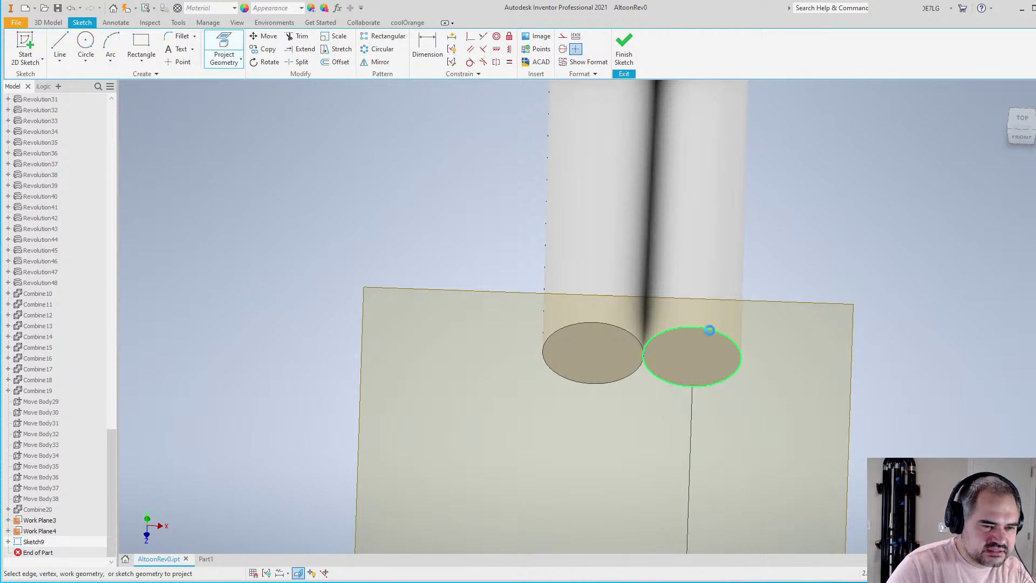
{"action": "scroll", "coordinate": [669, 354], "scroll_direction": "down", "scroll_amount": 4}
{"action": "middle_click_drag", "start_coordinate": [713, 195], "coordinate": [689, 292], "text": "shift"}
{"action": "scroll", "coordinate": [688, 218], "scroll_direction": "up", "scroll_amount": 7}
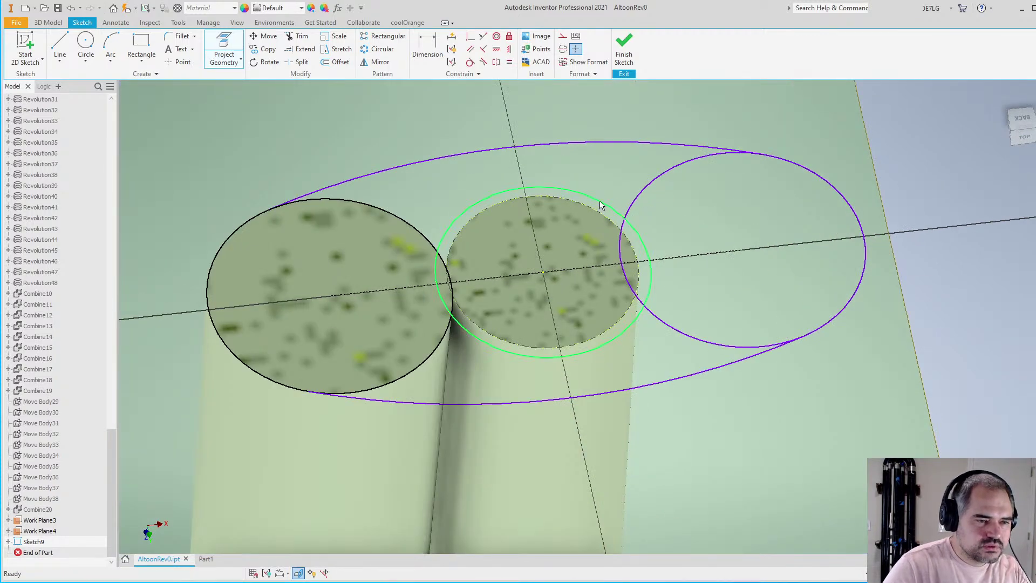
Convert the newly projected circle around the smaller cylinder to construction geometry
{"action": "key", "text": "Escape"}
{"action": "left_click", "coordinate": [562, 36]}
{"action": "scroll", "coordinate": [585, 136], "scroll_direction": "down", "scroll_amount": 3}
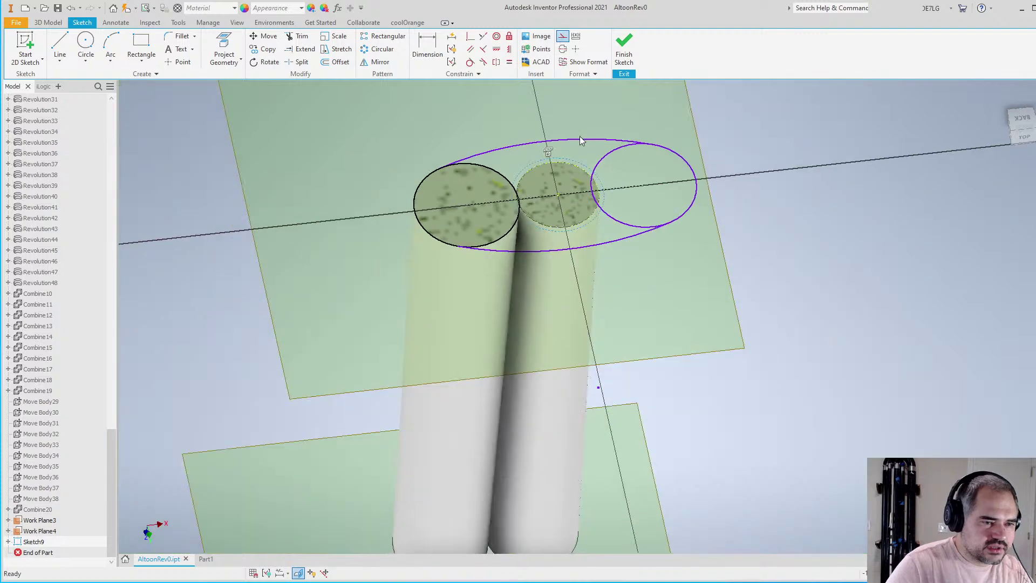
{"action": "scroll", "coordinate": [586, 136], "scroll_direction": "up", "scroll_amount": 3}
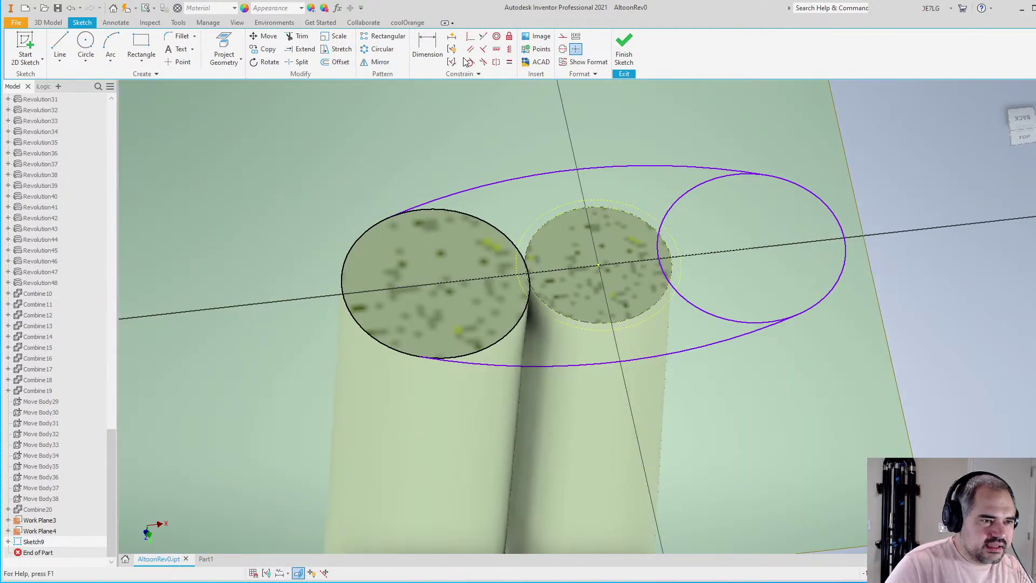
{"action": "left_click", "coordinate": [469, 62]}
{"action": "left_click", "coordinate": [831, 221]}
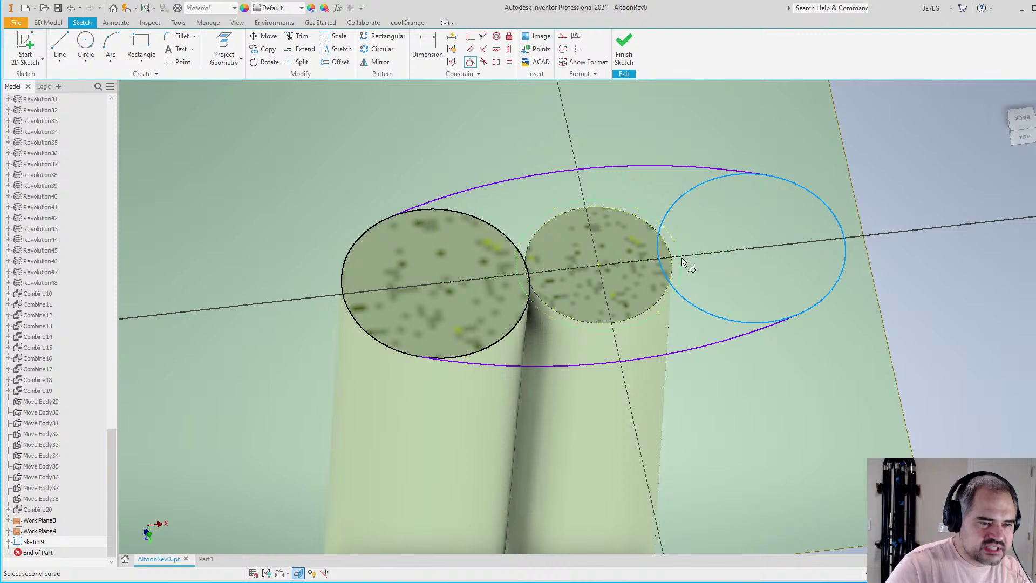
{"action": "key", "text": "Escape"}
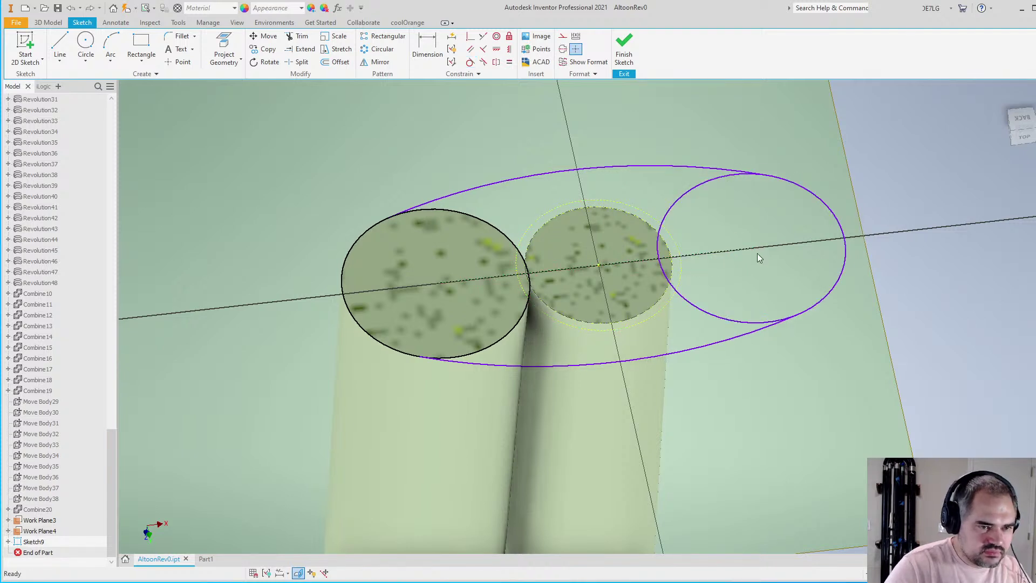
Move the free circle back over the smaller cylinder and try to make it tangent to the projected construction circle
{"action": "left_click_drag", "start_coordinate": [750, 252], "coordinate": [599, 264]}
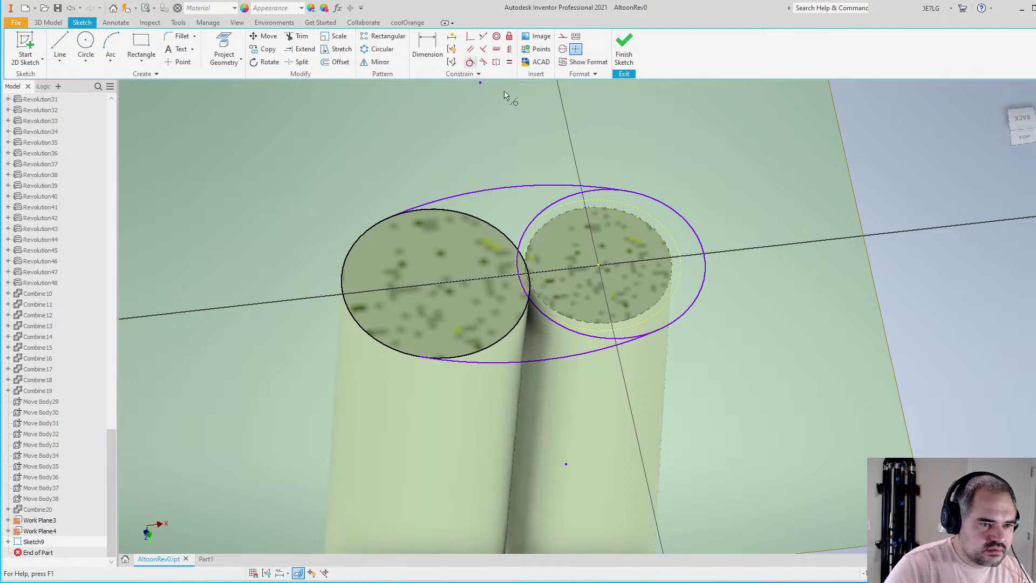
{"action": "left_click", "coordinate": [470, 62]}
{"action": "left_click", "coordinate": [703, 289]}
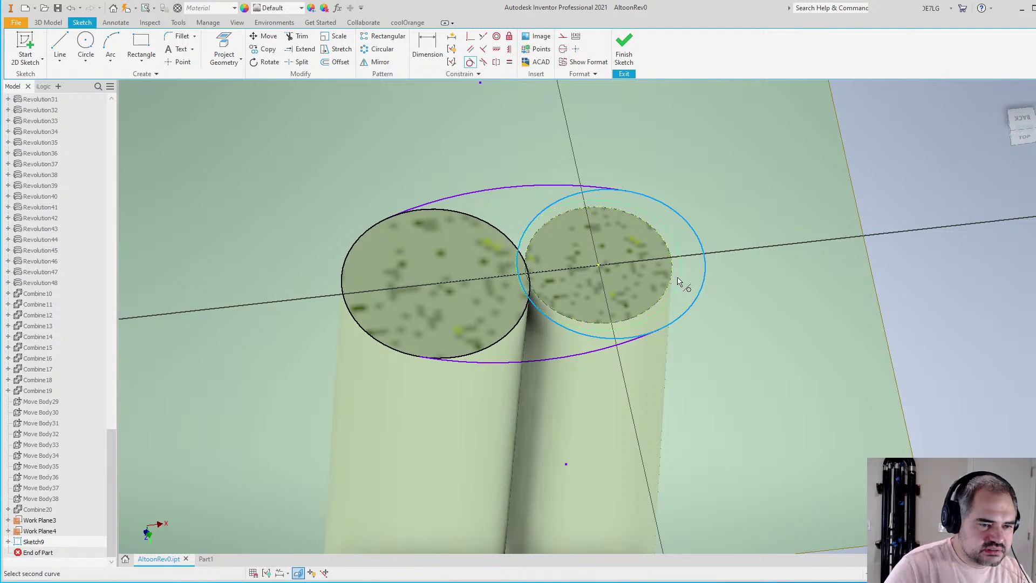
{"action": "left_click", "coordinate": [679, 281]}
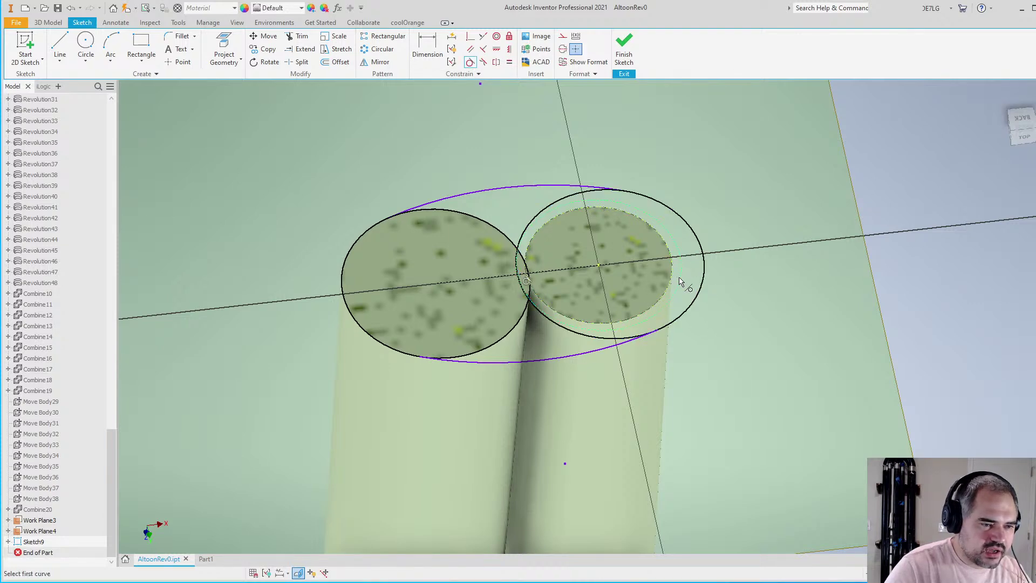
{"action": "scroll", "coordinate": [697, 247], "scroll_direction": "up", "scroll_amount": 2}
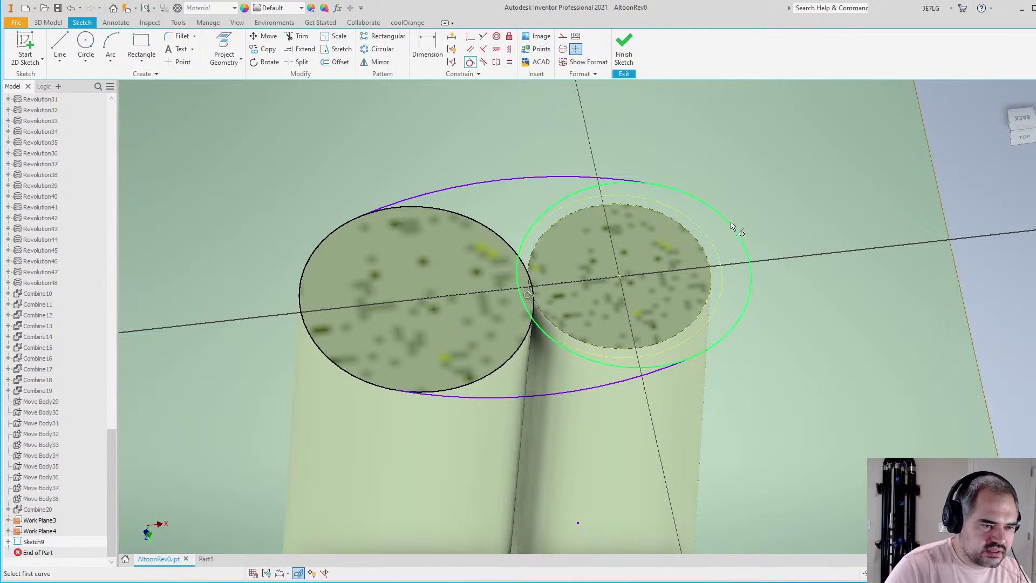
{"action": "key", "text": "Escape"}
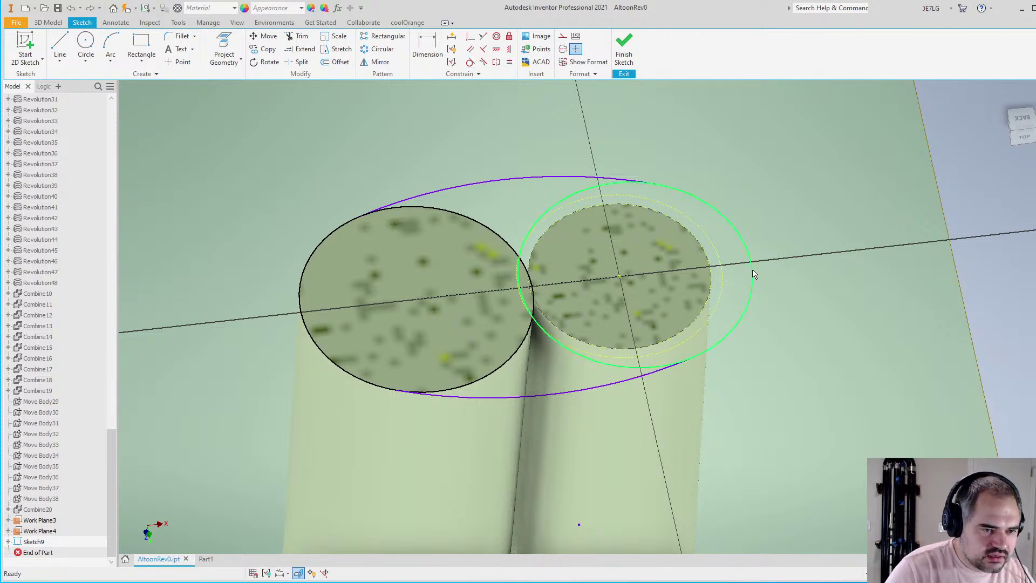
Reposition the free circle and make it tangent to the projected construction circle on the side away from the larger cylinder
{"action": "left_click_drag", "start_coordinate": [751, 273], "coordinate": [760, 252]}
{"action": "scroll", "coordinate": [750, 270], "scroll_direction": "up", "scroll_amount": 2}
{"action": "key", "text": "Return"}
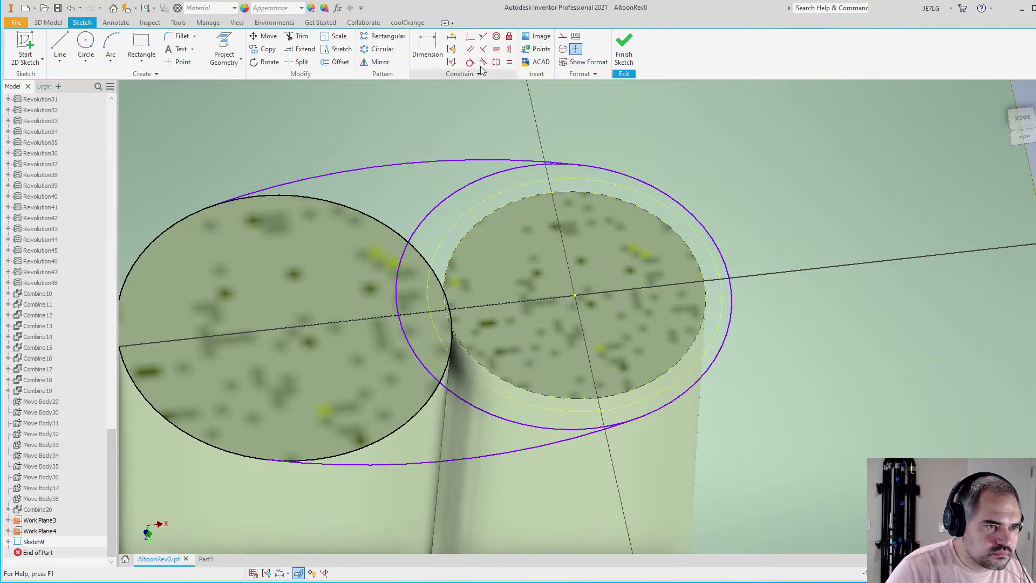
{"action": "left_click", "coordinate": [730, 305]}
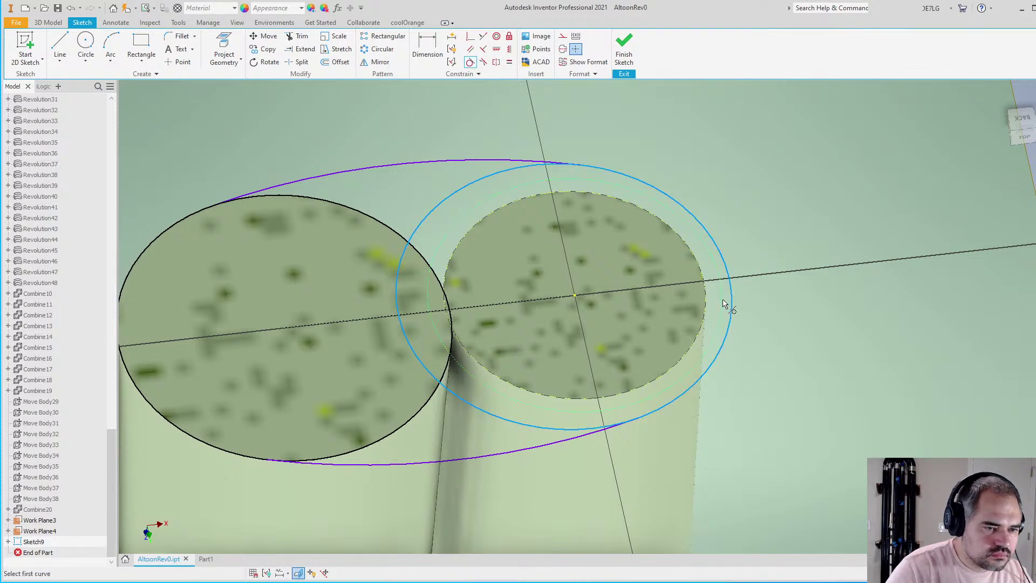
{"action": "left_click", "coordinate": [724, 304]}
{"action": "scroll", "coordinate": [761, 178], "scroll_direction": "down", "scroll_amount": 1}
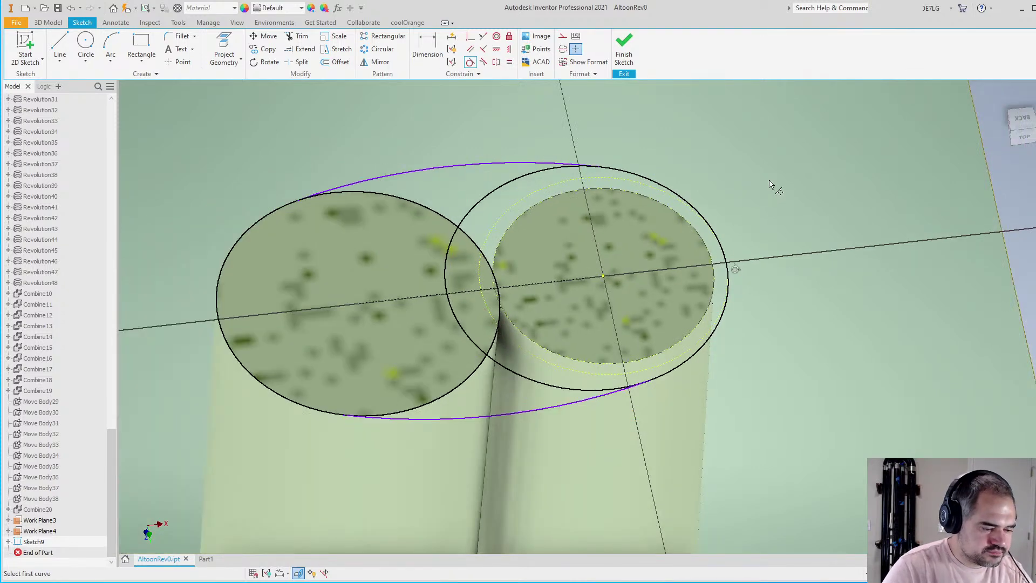
{"action": "middle_click_drag", "start_coordinate": [709, 275], "coordinate": [567, 345], "text": "shift"}
{"action": "key", "text": "F4"}
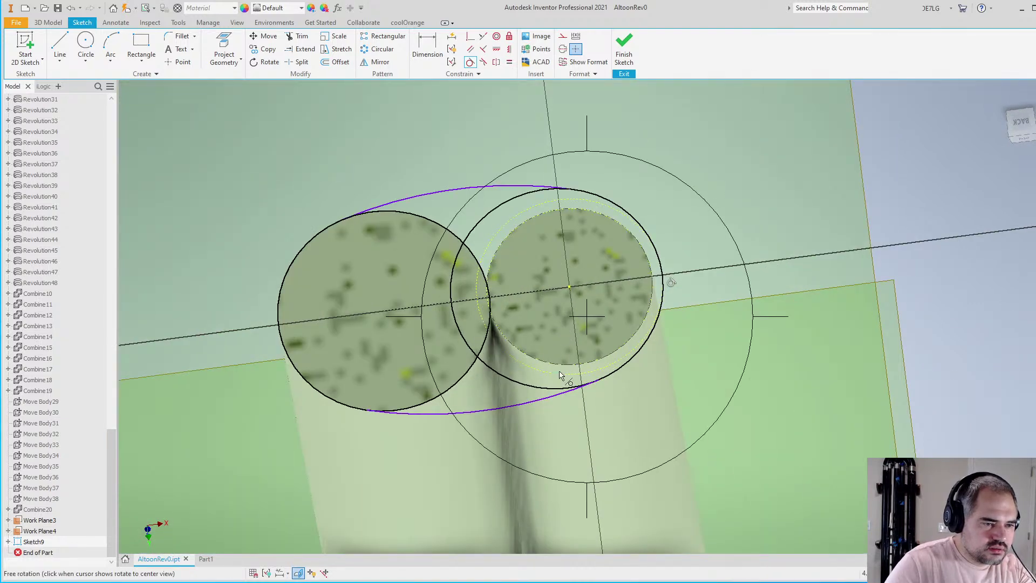
{"action": "left_click_drag", "start_coordinate": [578, 416], "coordinate": [518, 238]}
{"action": "key", "text": "Escape"}
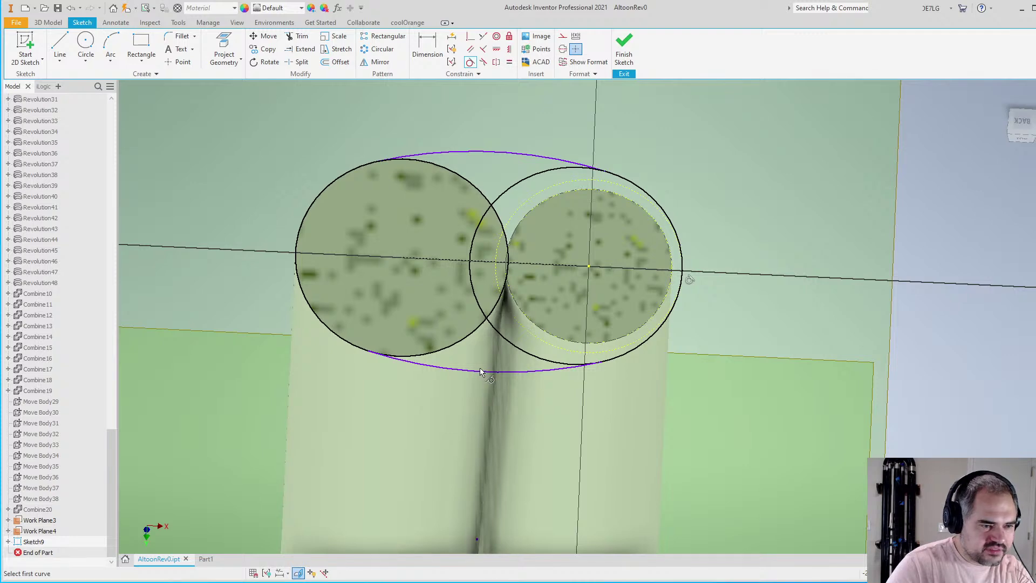
{"action": "scroll", "coordinate": [561, 277], "scroll_direction": "down", "scroll_amount": 5}
{"action": "scroll", "coordinate": [545, 218], "scroll_direction": "up", "scroll_amount": 5}
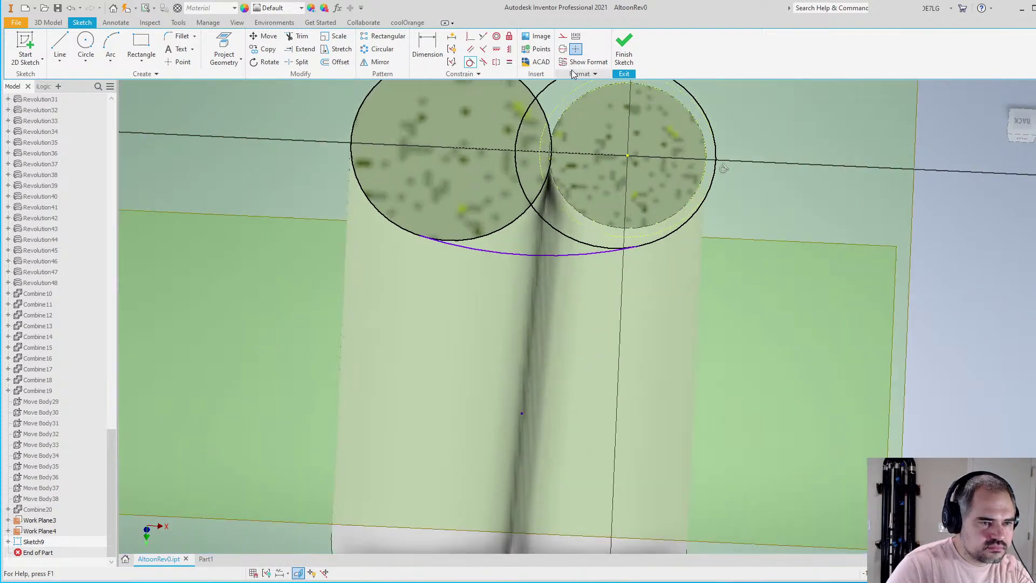
Examine the slot outline's circles and joining arcs around both cylinder ends from several distances and angles
{"action": "scroll", "coordinate": [575, 215], "scroll_direction": "down", "scroll_amount": 5}
{"action": "scroll", "coordinate": [575, 216], "scroll_direction": "up", "scroll_amount": 4}
{"action": "scroll", "coordinate": [576, 216], "scroll_direction": "down", "scroll_amount": 1}
{"action": "scroll", "coordinate": [576, 216], "scroll_direction": "up", "scroll_amount": 2}
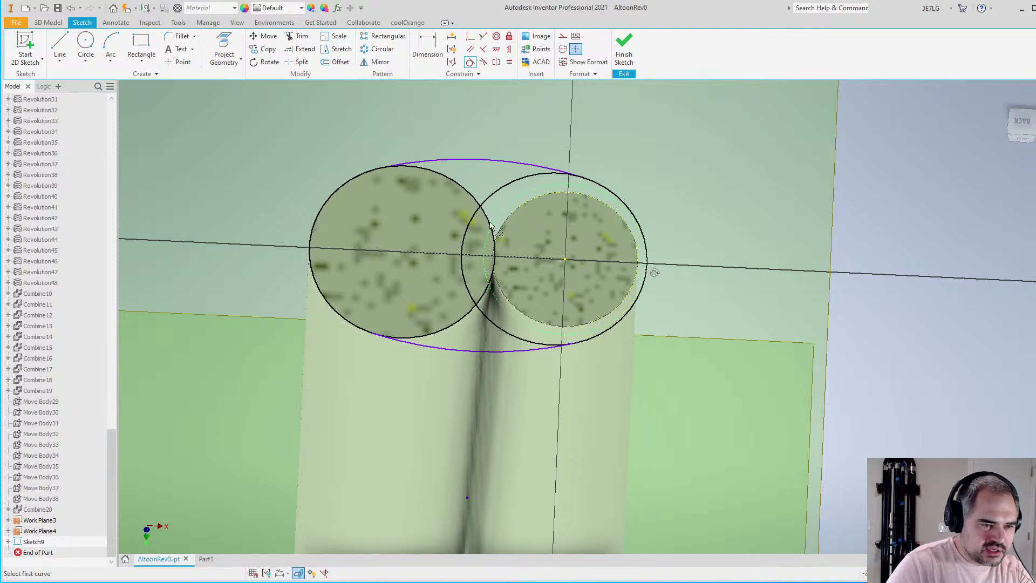
{"action": "scroll", "coordinate": [520, 204], "scroll_direction": "down", "scroll_amount": 3}
{"action": "mouse_move", "coordinate": [562, 352]}
{"action": "middle_mouse_down", "text": "shift"}
{"action": "mouse_move", "coordinate": [586, 185]}
{"action": "mouse_move", "coordinate": [601, 383]}
{"action": "middle_mouse_up", "text": "shift"}
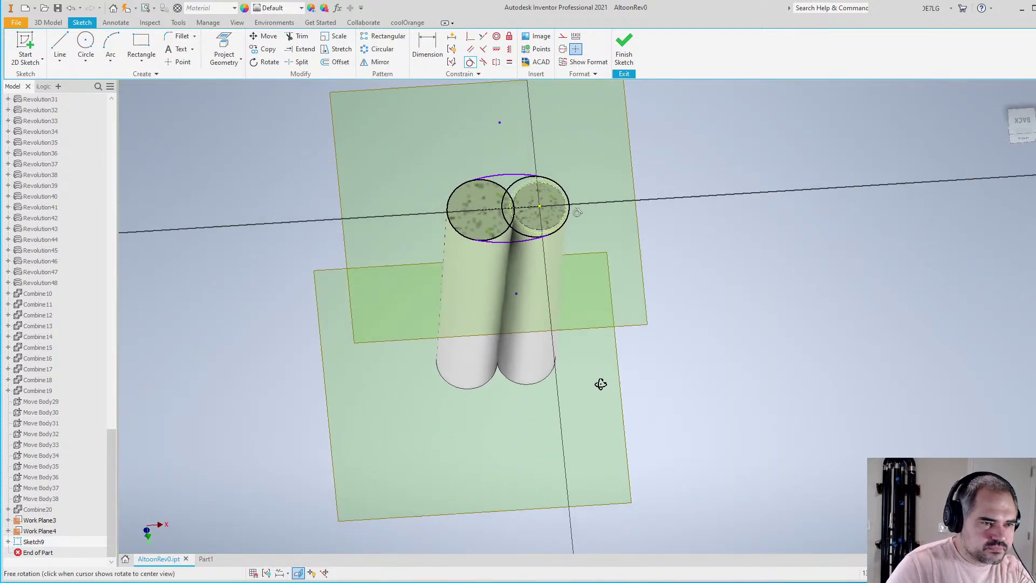
{"action": "scroll", "coordinate": [531, 241], "scroll_direction": "down", "scroll_amount": 3}
{"action": "scroll", "coordinate": [531, 245], "scroll_direction": "up", "scroll_amount": 5}
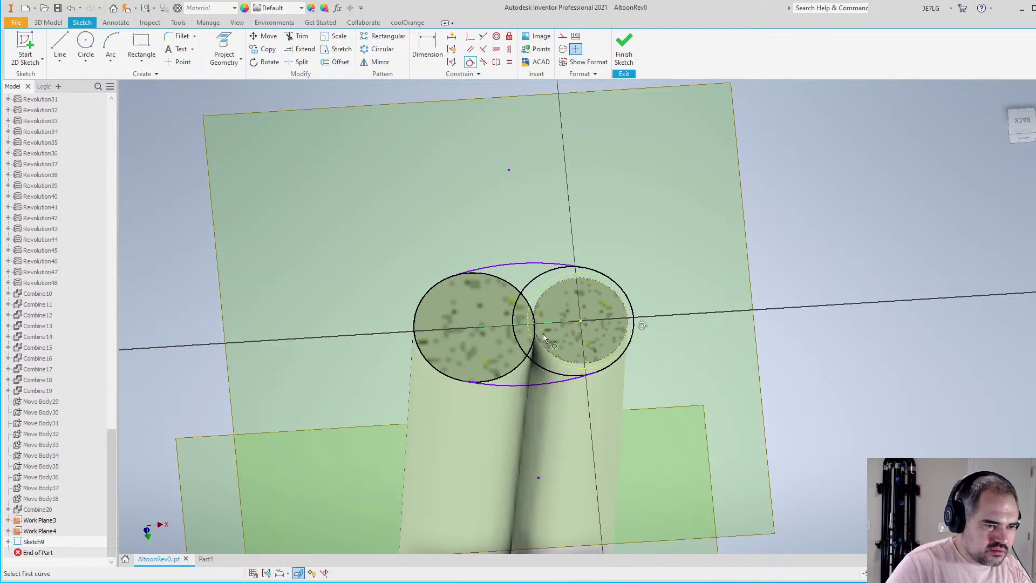
{"action": "scroll", "coordinate": [507, 413], "scroll_direction": "down", "scroll_amount": 3}
{"action": "scroll", "coordinate": [527, 383], "scroll_direction": "up", "scroll_amount": 3}
{"action": "scroll", "coordinate": [516, 315], "scroll_direction": "down", "scroll_amount": 3}
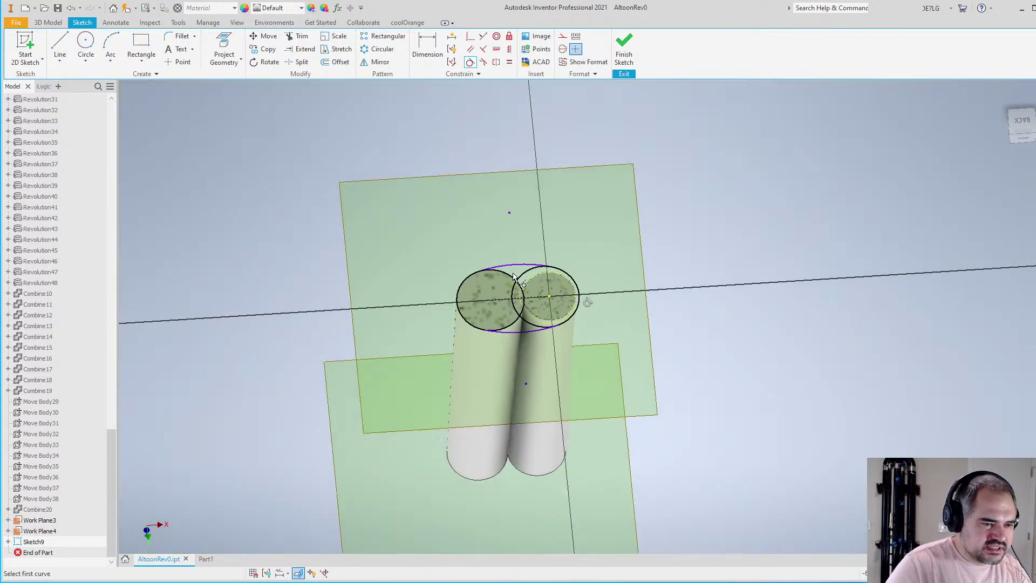
{"action": "scroll", "coordinate": [514, 282], "scroll_direction": "up", "scroll_amount": 2}
Add a radius dimension to the upper arc joining the two circles and set it to 60 mm
{"action": "key", "text": "d"}
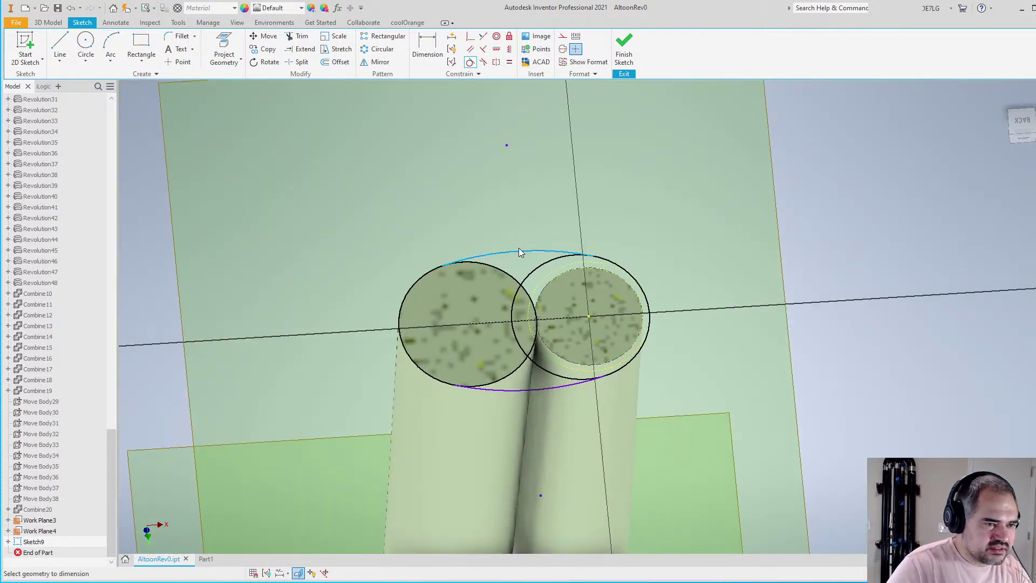
{"action": "left_click", "coordinate": [520, 251]}
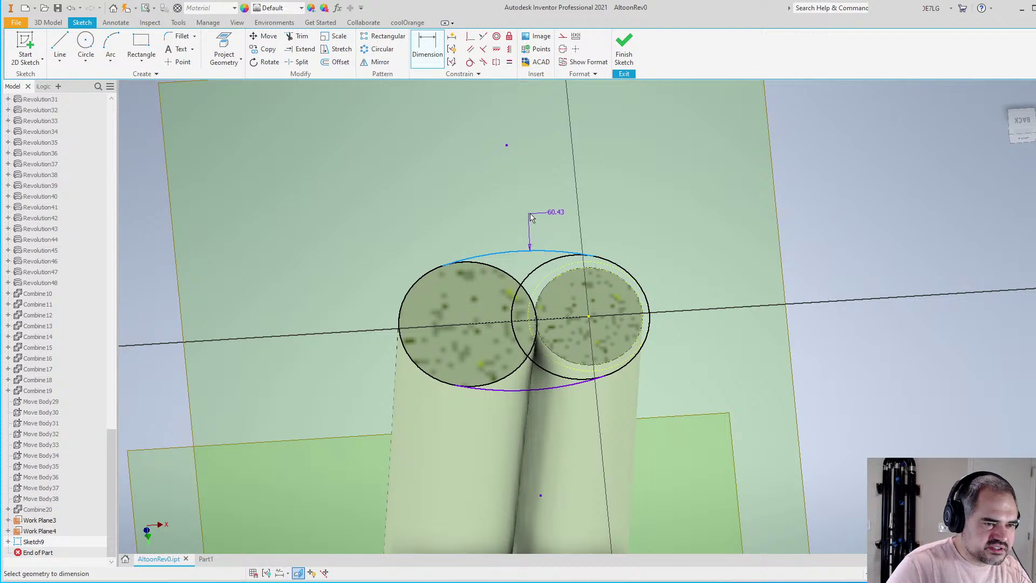
{"action": "left_click", "coordinate": [531, 216]}
{"action": "scroll", "coordinate": [384, 205], "scroll_direction": "down", "scroll_amount": 5}
{"action": "scroll", "coordinate": [405, 211], "scroll_direction": "up", "scroll_amount": 3}
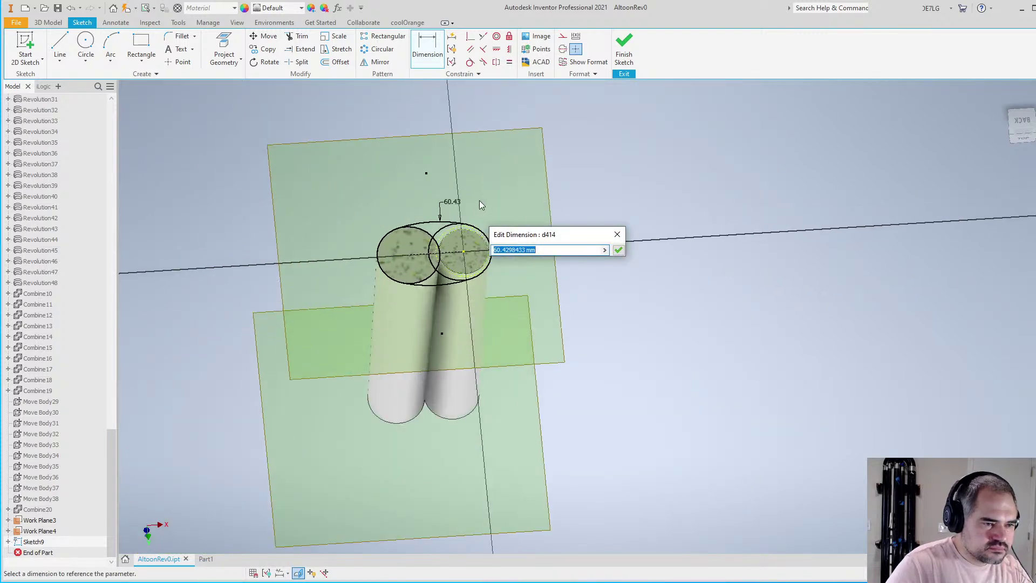
{"action": "scroll", "coordinate": [442, 211], "scroll_direction": "down", "scroll_amount": 2}
{"action": "scroll", "coordinate": [403, 216], "scroll_direction": "up", "scroll_amount": 4}
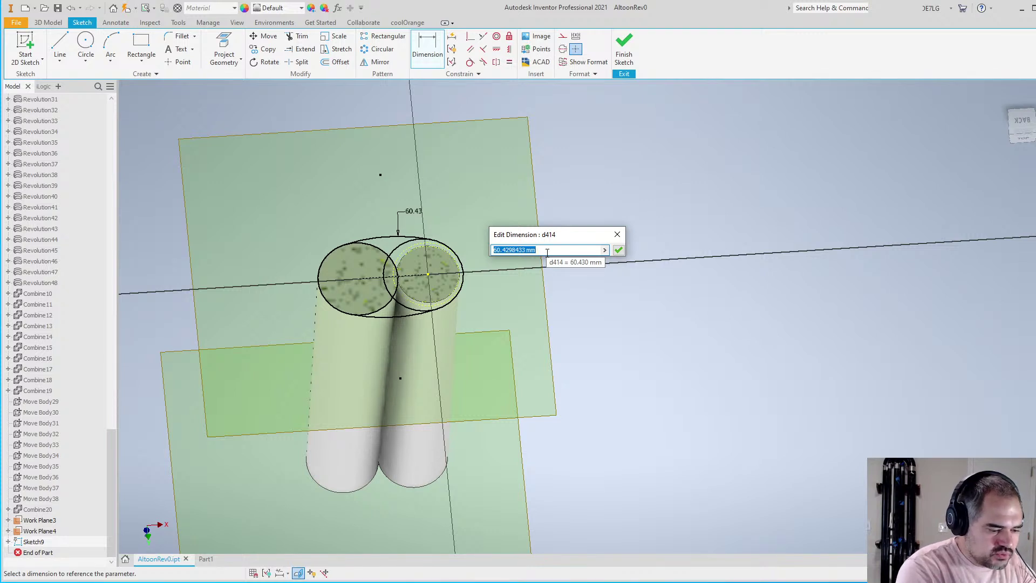
{"action": "type", "text": "60"}
{"action": "key", "text": "Return"}
{"action": "scroll", "coordinate": [401, 225], "scroll_direction": "up", "scroll_amount": 3}
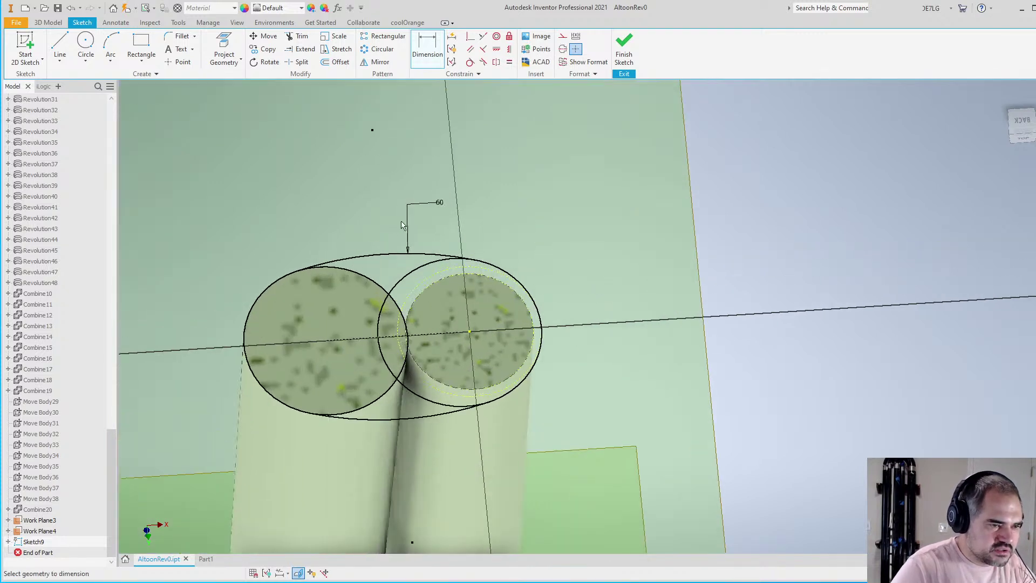
Set the upper joining arc's radius to 100 mm
{"action": "double_click", "coordinate": [408, 223]}
{"action": "type", "text": "10"}
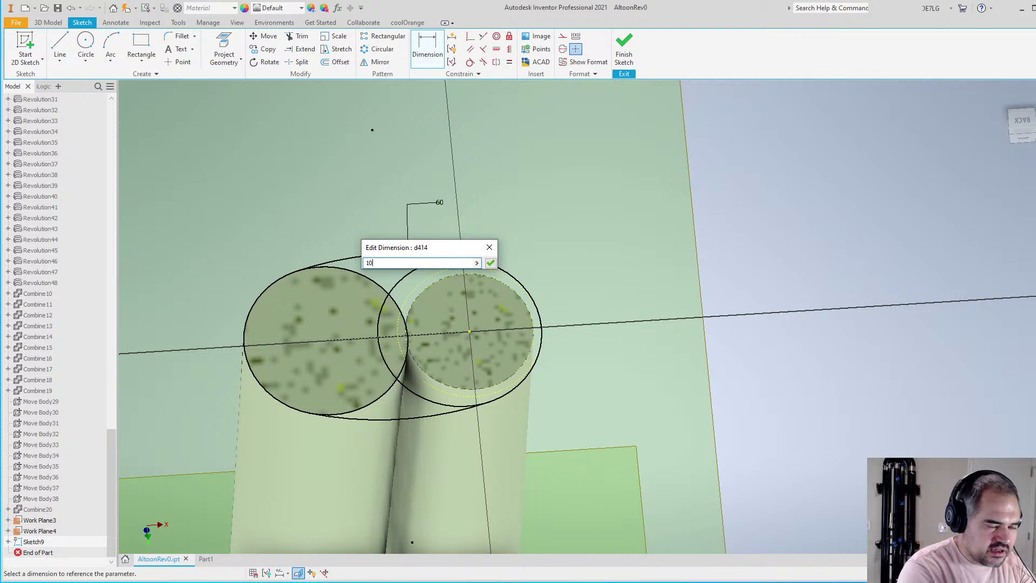
{"action": "type", "text": "0"}
{"action": "key", "text": "Return"}
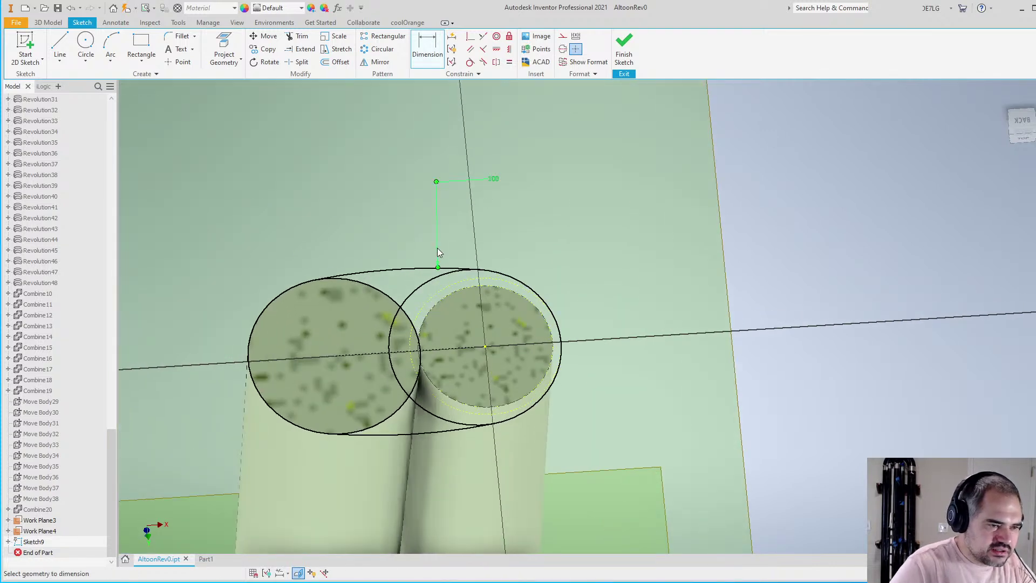
Try a radius of 200 mm for the upper joining arc
{"action": "double_click", "coordinate": [441, 254]}
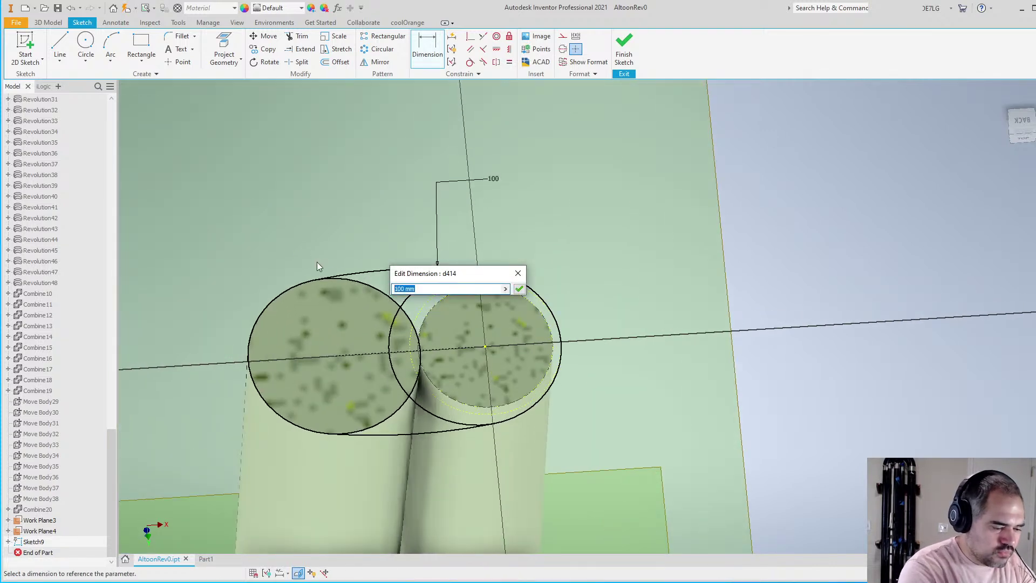
{"action": "type", "text": "200"}
{"action": "key", "text": "Return"}
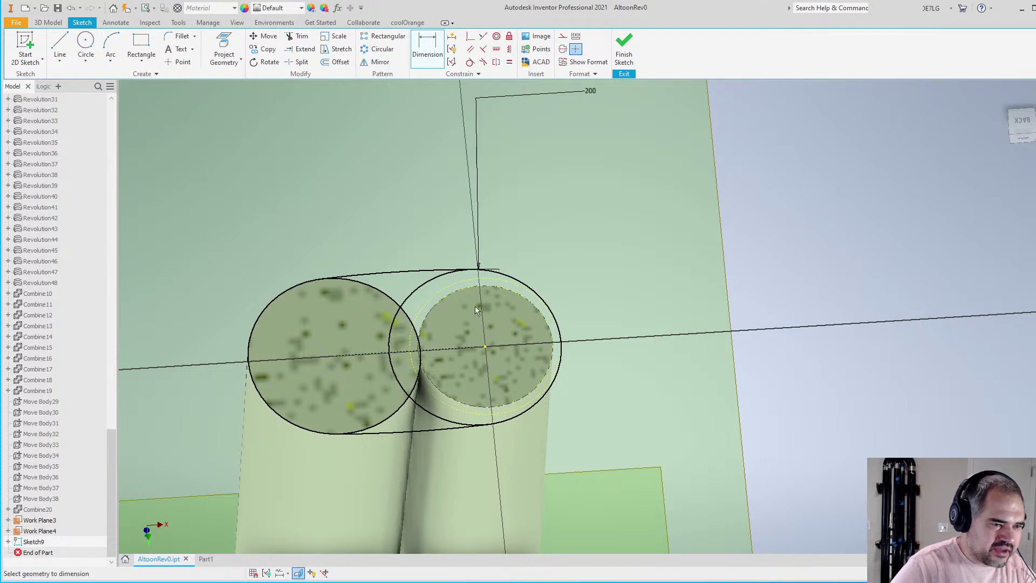
Change the upper joining arc's radius dimension to 50 mm
{"action": "scroll", "coordinate": [474, 306], "scroll_direction": "down", "scroll_amount": 3}
{"action": "scroll", "coordinate": [451, 370], "scroll_direction": "up", "scroll_amount": 2}
{"action": "key", "text": "F4"}
{"action": "left_click_drag", "start_coordinate": [645, 405], "coordinate": [609, 466]}
{"action": "double_click", "coordinate": [526, 275]}
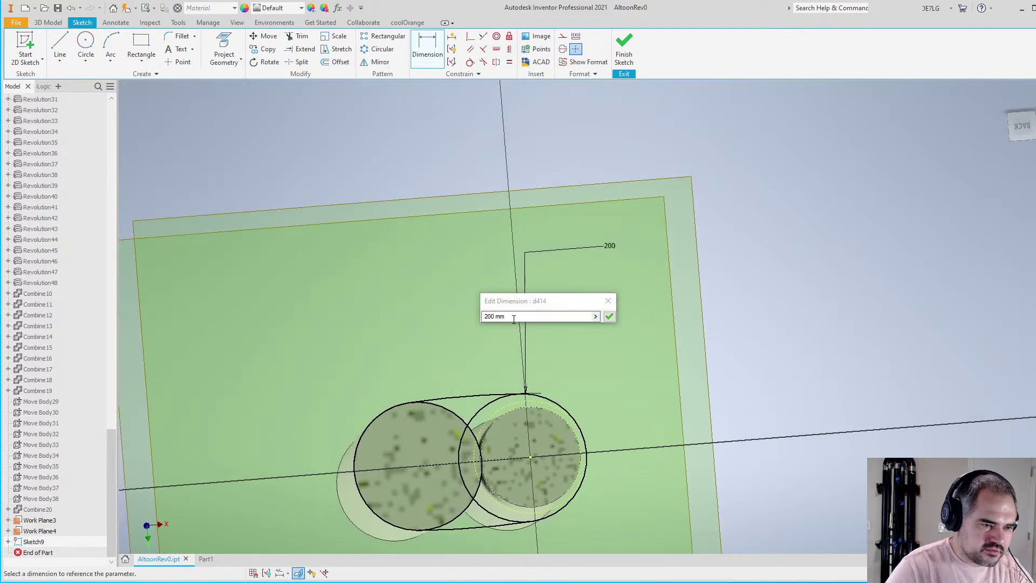
{"action": "type", "text": "50"}
{"action": "key", "text": "Return"}
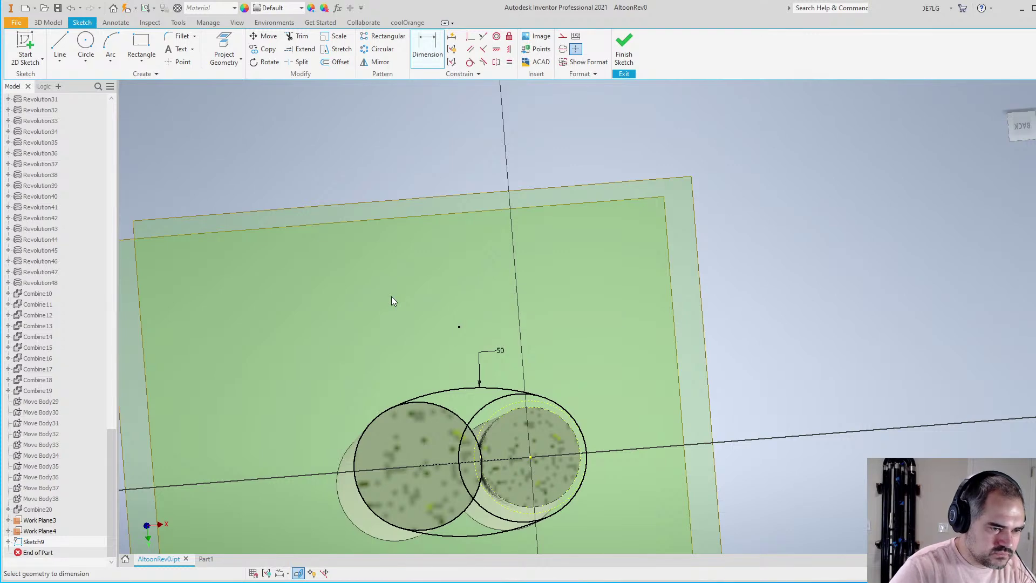
Set the radius of the upper joining arc to 75 mm
{"action": "scroll", "coordinate": [392, 302], "scroll_direction": "down", "scroll_amount": 3}
{"action": "scroll", "coordinate": [453, 306], "scroll_direction": "up", "scroll_amount": 3}
{"action": "double_click", "coordinate": [453, 305]}
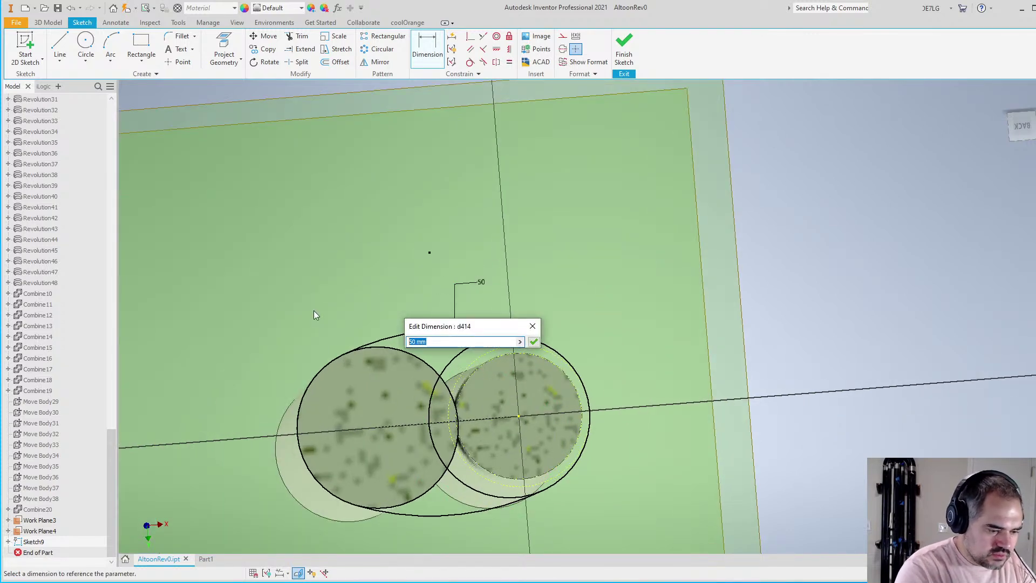
{"action": "type", "text": "75"}
{"action": "key", "text": "Return"}
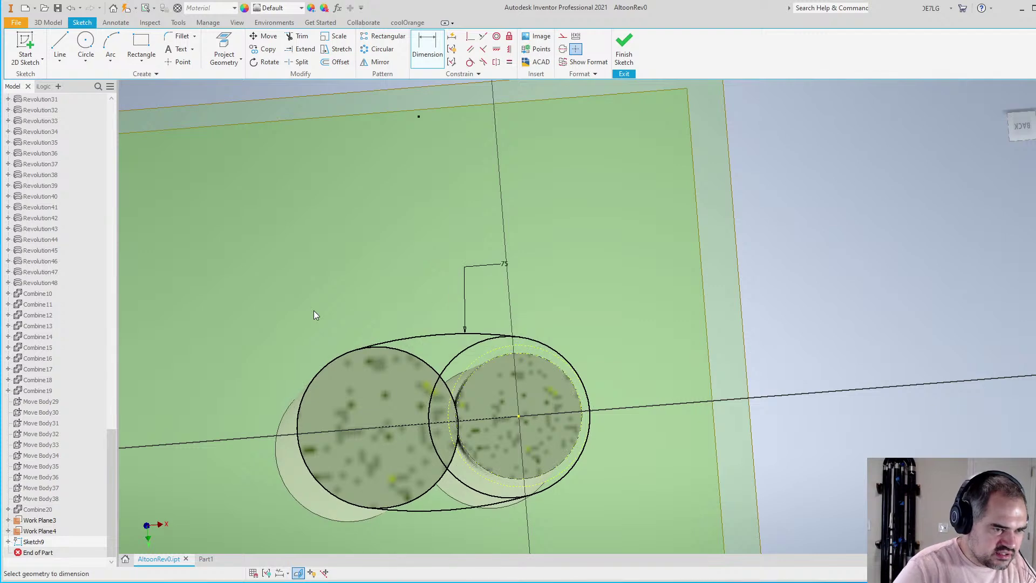
Check the slot outline against both cylinder ends, end the dimension command and finish the sketch
{"action": "scroll", "coordinate": [495, 305], "scroll_direction": "down", "scroll_amount": 4}
{"action": "scroll", "coordinate": [489, 354], "scroll_direction": "up", "scroll_amount": 5}
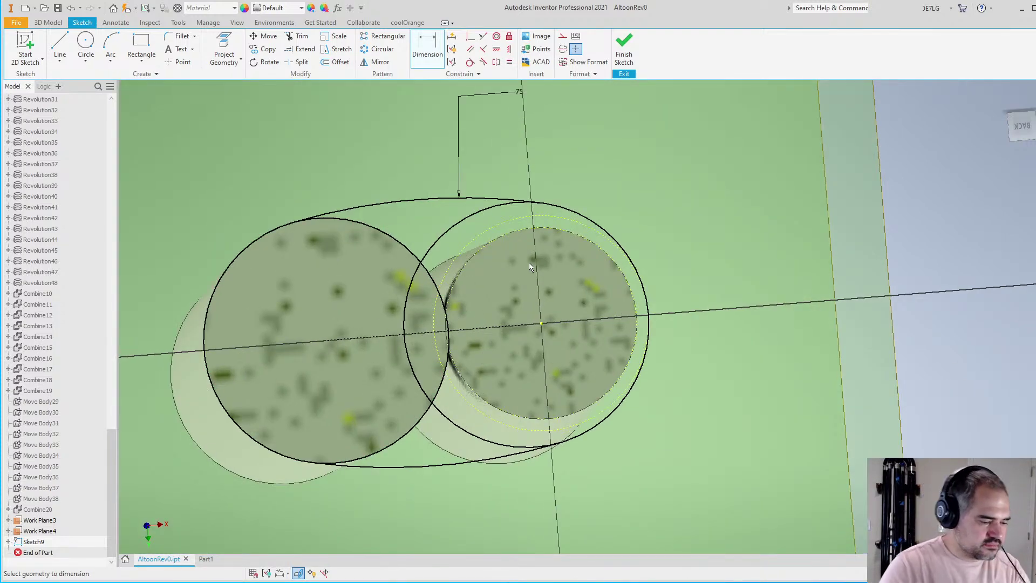
{"action": "scroll", "coordinate": [534, 286], "scroll_direction": "down", "scroll_amount": 4}
{"action": "scroll", "coordinate": [630, 374], "scroll_direction": "up", "scroll_amount": 2}
{"action": "mouse_move", "coordinate": [629, 374]}
{"action": "middle_mouse_down", "text": "shift"}
{"action": "mouse_move", "coordinate": [606, 285]}
{"action": "mouse_move", "coordinate": [613, 257]}
{"action": "mouse_move", "coordinate": [628, 297]}
{"action": "mouse_move", "coordinate": [525, 331]}
{"action": "mouse_move", "coordinate": [507, 281]}
{"action": "mouse_move", "coordinate": [536, 317]}
{"action": "mouse_move", "coordinate": [543, 402]}
{"action": "middle_mouse_up", "text": "shift"}
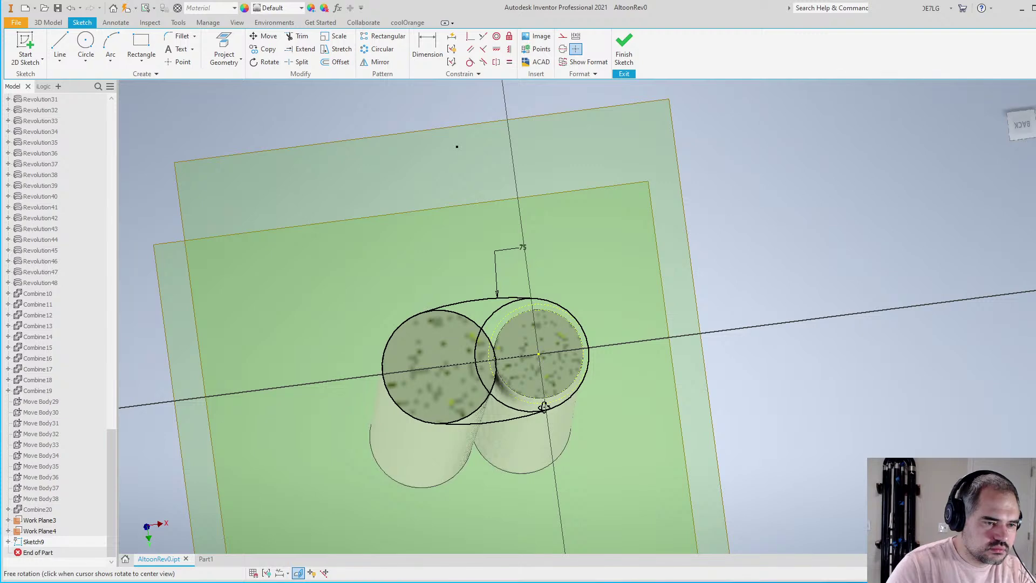
{"action": "left_click_drag", "start_coordinate": [543, 407], "coordinate": [566, 278]}
{"action": "right_click", "coordinate": [566, 278]}
{"action": "left_click", "coordinate": [600, 313]}
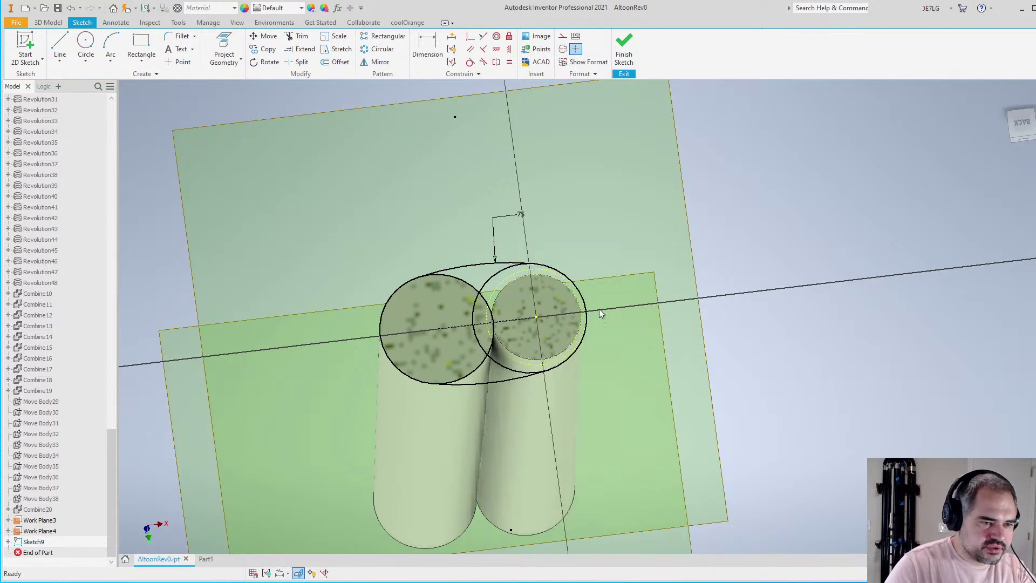
{"action": "mouse_move", "coordinate": [601, 313]}
{"action": "middle_mouse_down", "text": "shift"}
{"action": "mouse_move", "coordinate": [537, 282]}
{"action": "mouse_move", "coordinate": [526, 305]}
{"action": "mouse_move", "coordinate": [555, 372]}
{"action": "mouse_move", "coordinate": [560, 125]}
{"action": "mouse_move", "coordinate": [551, 254]}
{"action": "mouse_move", "coordinate": [572, 231]}
{"action": "mouse_move", "coordinate": [586, 280]}
{"action": "middle_mouse_up", "text": "shift"}
{"action": "scroll", "coordinate": [522, 233], "scroll_direction": "up", "scroll_amount": 6}
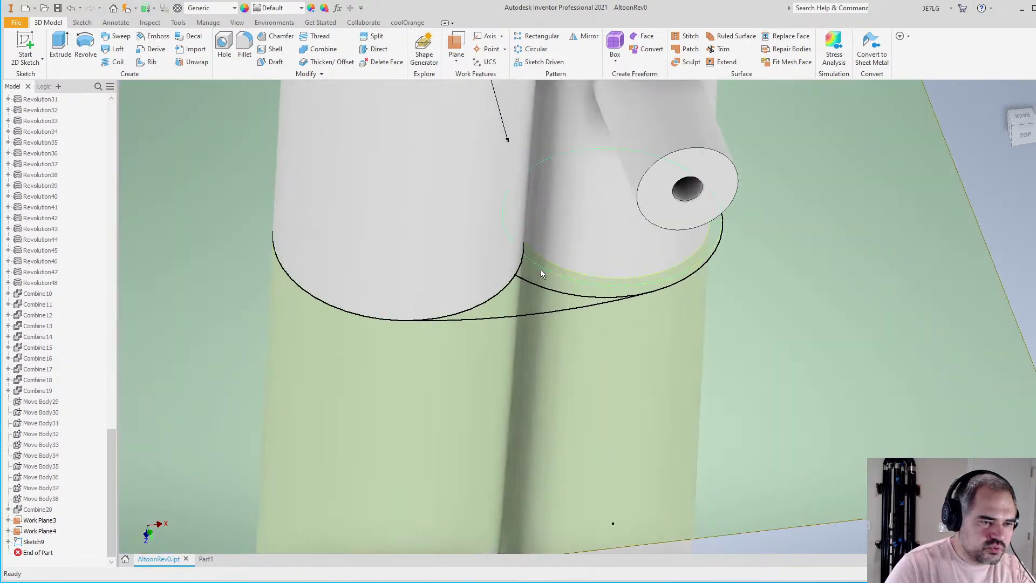
Hide all the solid bodies, leaving the slot sketch and the two work planes displayed
{"action": "scroll", "coordinate": [523, 288], "scroll_direction": "down", "scroll_amount": 8}
{"action": "scroll", "coordinate": [491, 424], "scroll_direction": "up", "scroll_amount": 5}
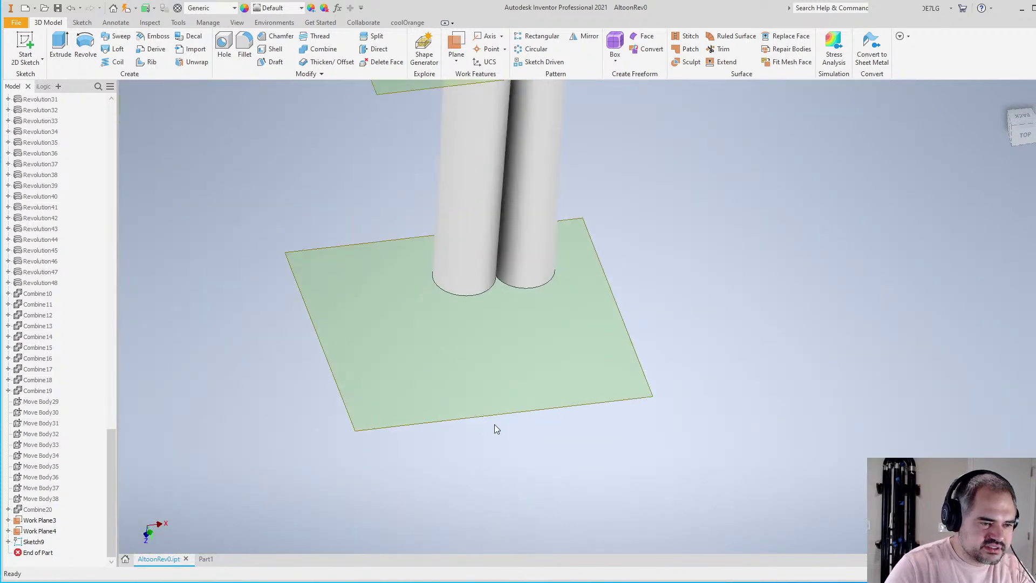
{"action": "left_click", "coordinate": [40, 530]}
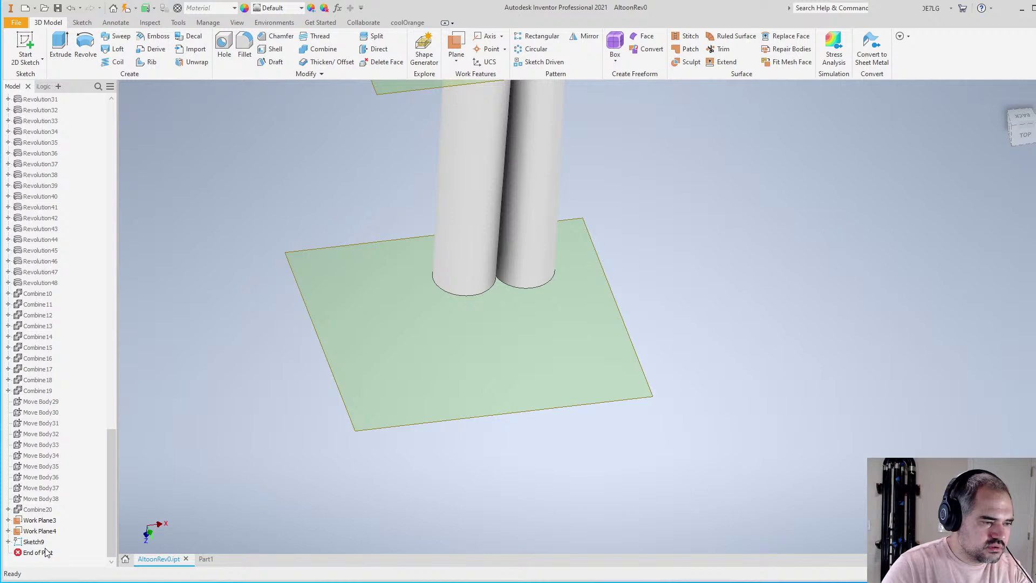
{"action": "left_click", "coordinate": [128, 533]}
{"action": "scroll", "coordinate": [475, 302], "scroll_direction": "down", "scroll_amount": 6}
{"action": "scroll", "coordinate": [455, 227], "scroll_direction": "up", "scroll_amount": 4}
{"action": "scroll", "coordinate": [101, 477], "scroll_direction": "up", "scroll_amount": 20}
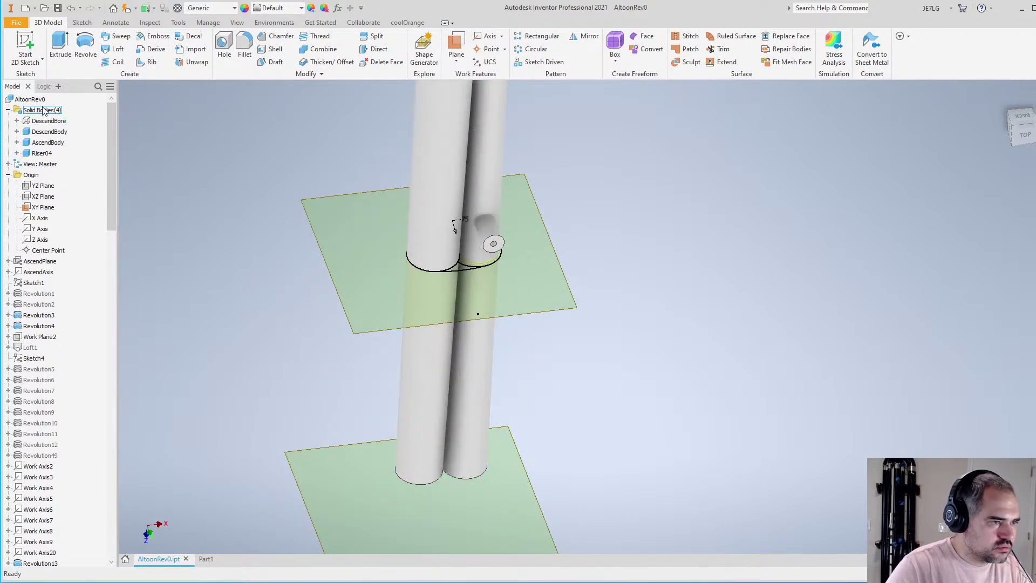
{"action": "left_click", "coordinate": [44, 111]}
{"action": "key", "text": "alt+v"}
{"action": "scroll", "coordinate": [361, 288], "scroll_direction": "up", "scroll_amount": 3}
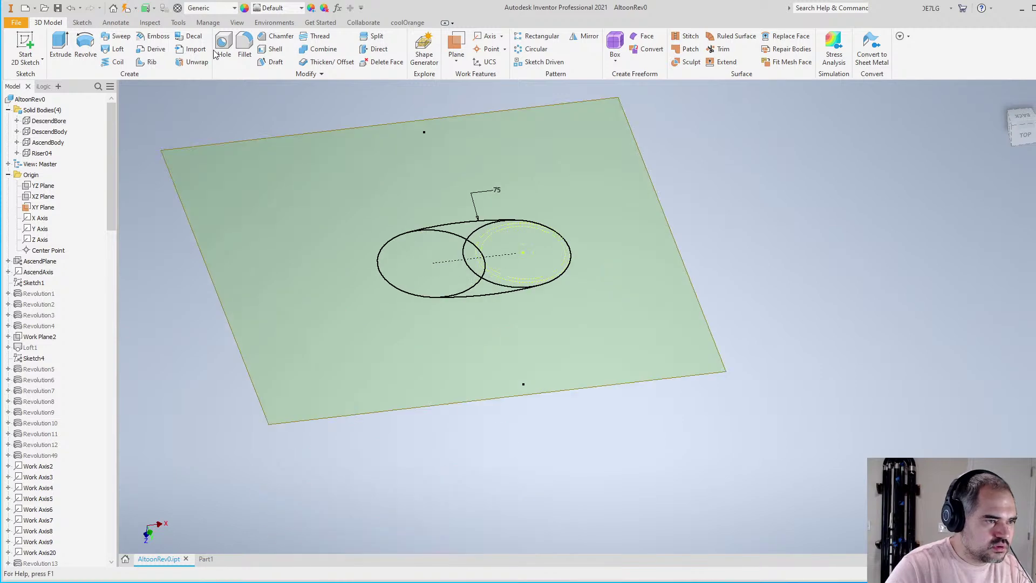
{"action": "scroll", "coordinate": [361, 288], "scroll_direction": "down", "scroll_amount": 2}
{"action": "scroll", "coordinate": [360, 288], "scroll_direction": "down", "scroll_amount": 2}
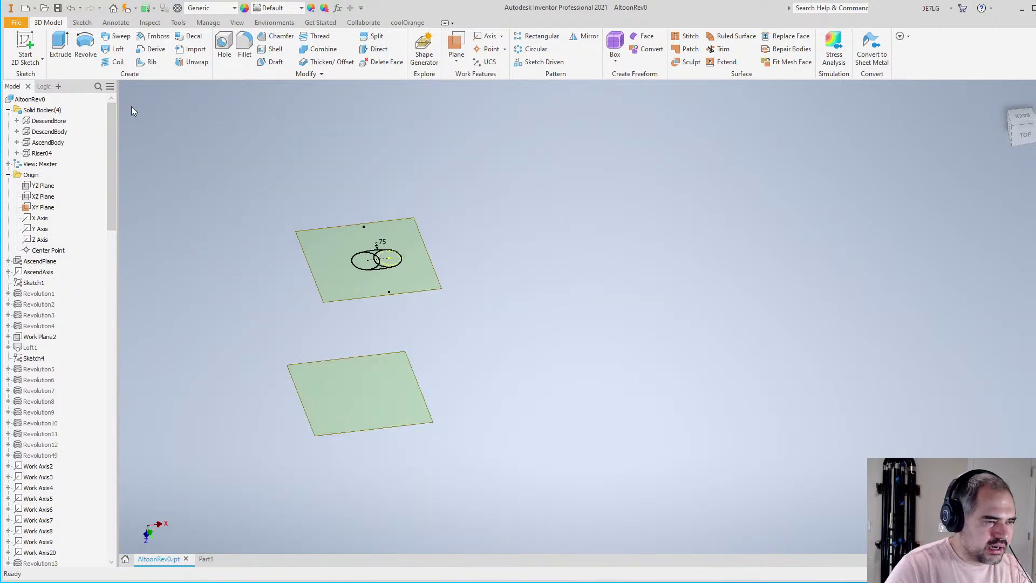
Start an Extrude and select all five closed regions of the slot outline as profiles
{"action": "left_click", "coordinate": [61, 44]}
{"action": "scroll", "coordinate": [459, 259], "scroll_direction": "up", "scroll_amount": 2}
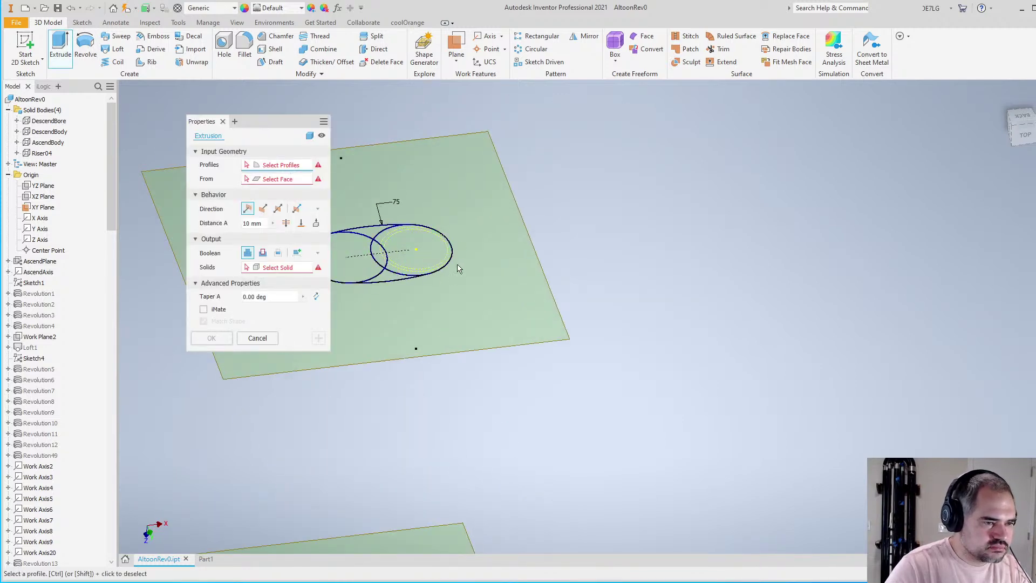
{"action": "scroll", "coordinate": [506, 303], "scroll_direction": "down", "scroll_amount": 1}
{"action": "scroll", "coordinate": [505, 304], "scroll_direction": "up", "scroll_amount": 5}
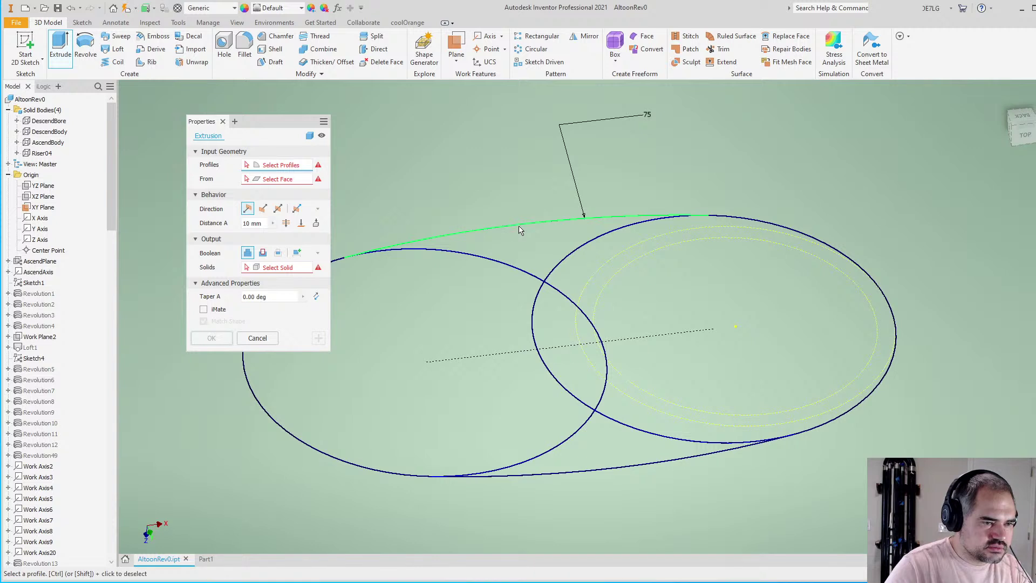
{"action": "left_click", "coordinate": [482, 278]}
{"action": "left_click", "coordinate": [561, 237]}
{"action": "left_click", "coordinate": [625, 278]}
{"action": "left_click", "coordinate": [542, 329]}
{"action": "left_click", "coordinate": [607, 464]}
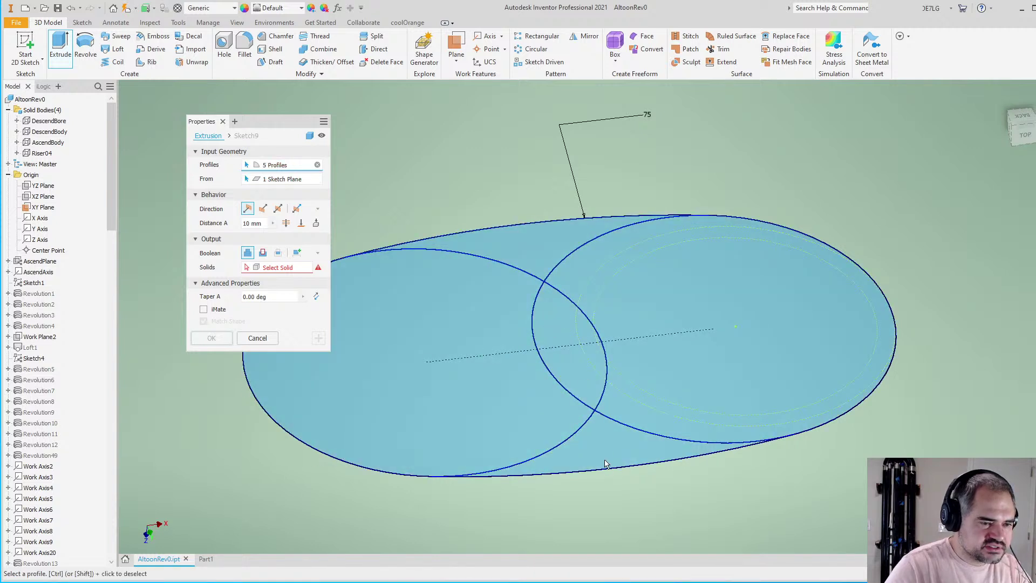
Extrude the five slot profiles up to Work Plane4 as a new solid body
{"action": "scroll", "coordinate": [542, 260], "scroll_direction": "down", "scroll_amount": 4}
{"action": "scroll", "coordinate": [544, 281], "scroll_direction": "down", "scroll_amount": 2}
{"action": "scroll", "coordinate": [548, 303], "scroll_direction": "up", "scroll_amount": 2}
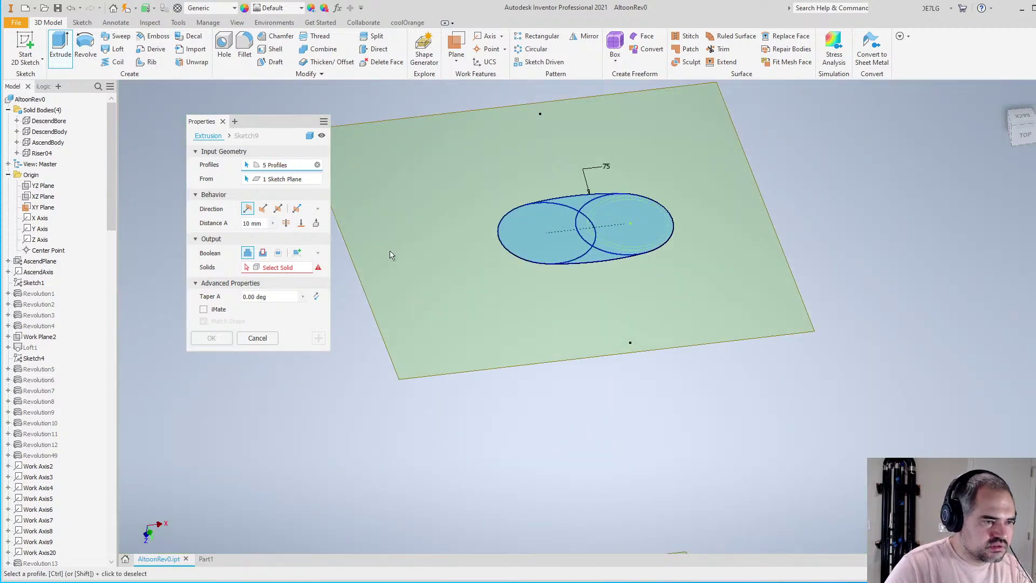
{"action": "scroll", "coordinate": [392, 255], "scroll_direction": "down", "scroll_amount": 3}
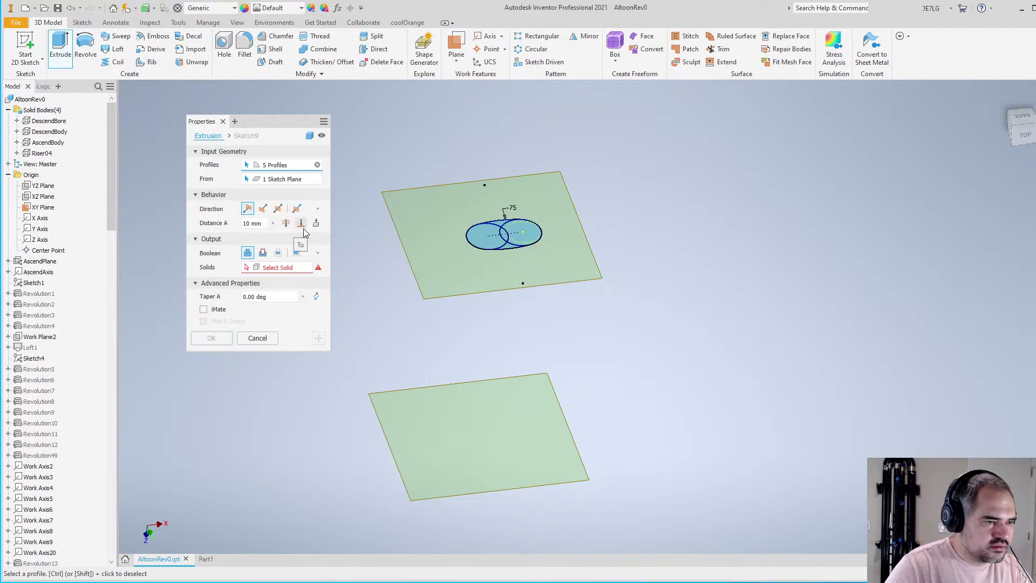
{"action": "left_click", "coordinate": [303, 227]}
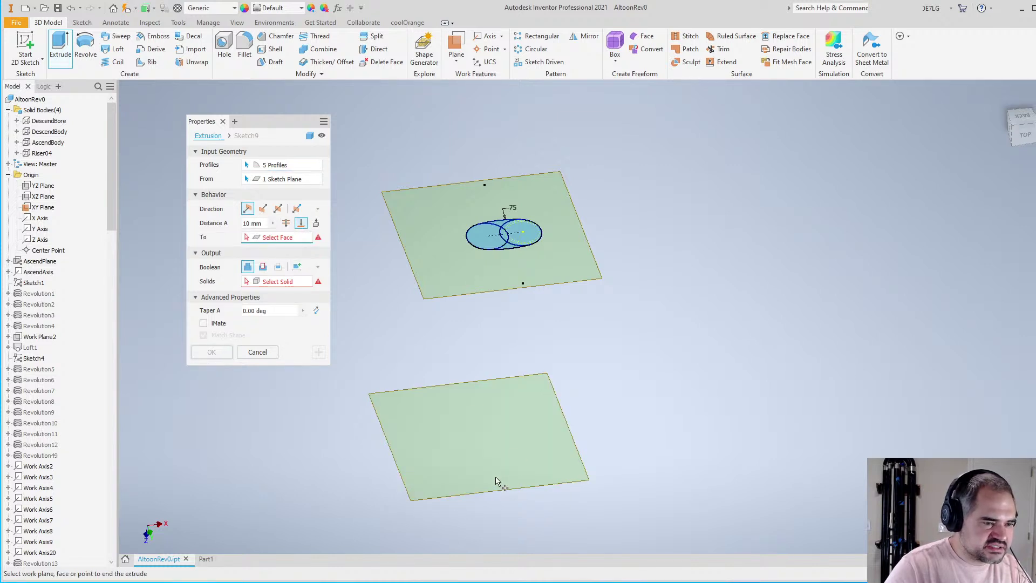
{"action": "left_click", "coordinate": [492, 495]}
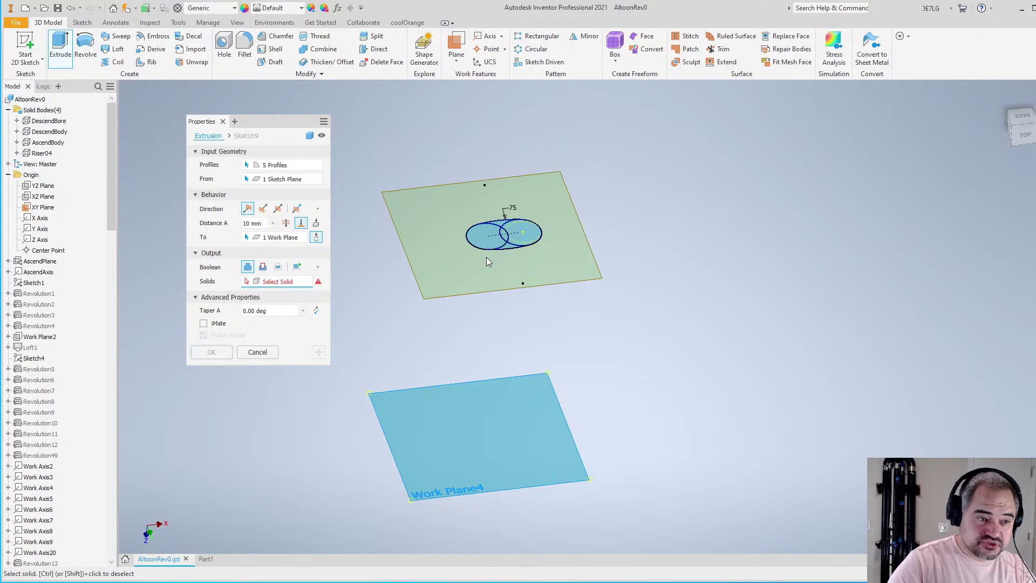
{"action": "left_click", "coordinate": [296, 267]}
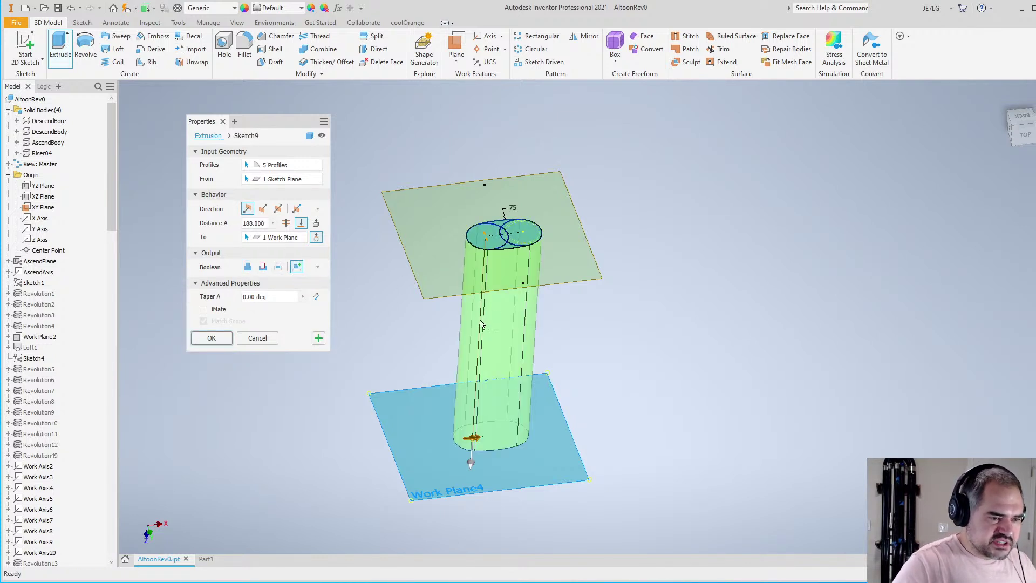
{"action": "scroll", "coordinate": [482, 361], "scroll_direction": "down", "scroll_amount": 3}
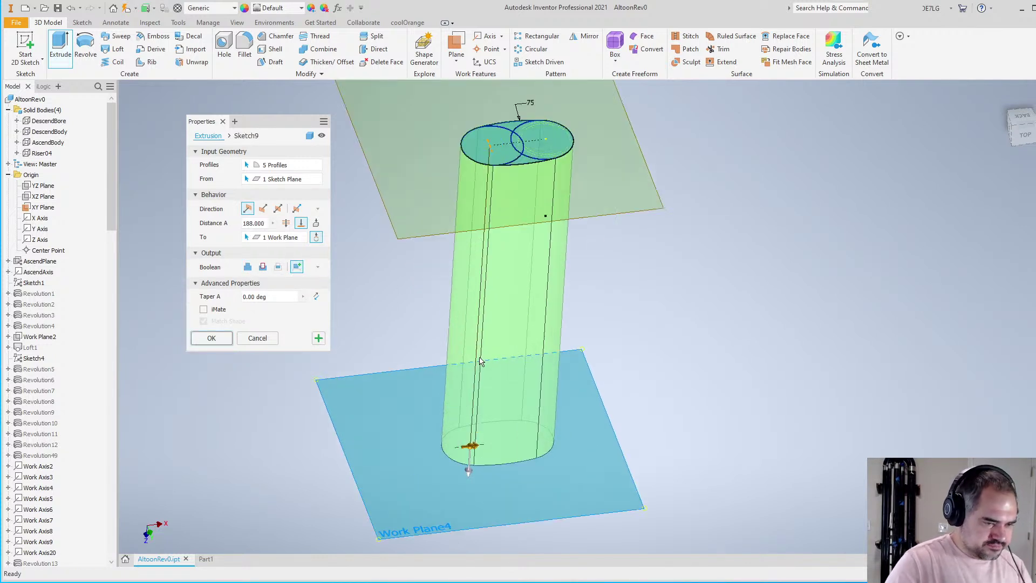
{"action": "left_click", "coordinate": [210, 338]}
{"action": "middle_click_drag", "start_coordinate": [387, 351], "coordinate": [541, 393], "text": "shift"}
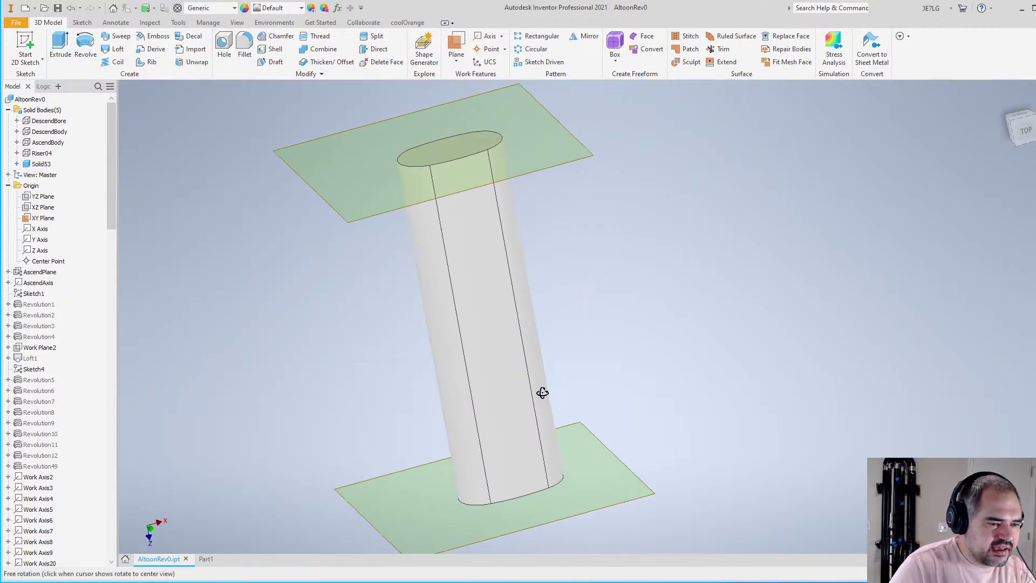
Show the DescendBore body and compare its position with the new slot-shaped solid
{"action": "right_click", "coordinate": [40, 122]}
{"action": "left_click", "coordinate": [60, 175]}
{"action": "scroll", "coordinate": [451, 266], "scroll_direction": "up", "scroll_amount": 1}
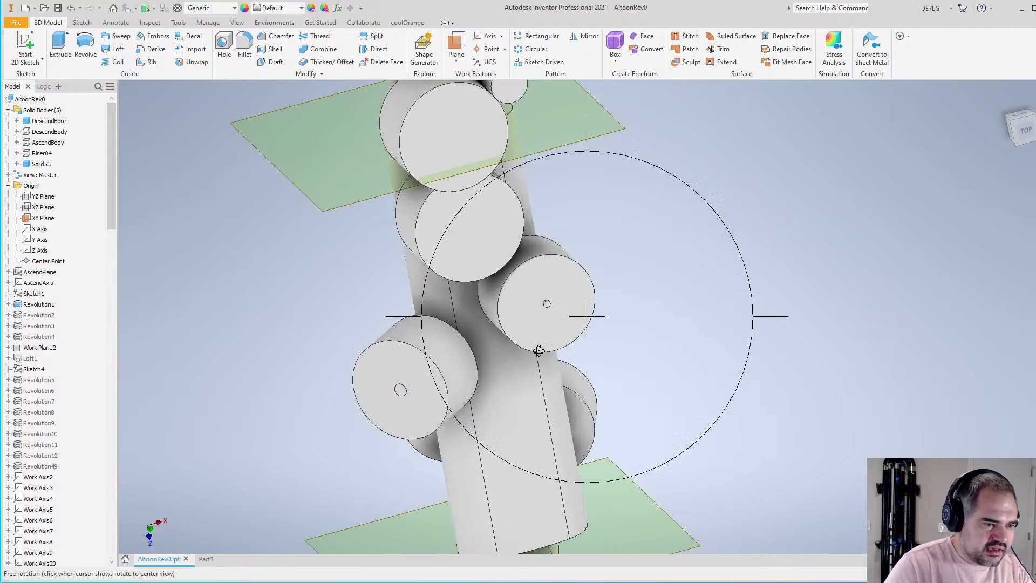
{"action": "middle_click_drag", "start_coordinate": [539, 352], "coordinate": [637, 296], "text": "shift"}
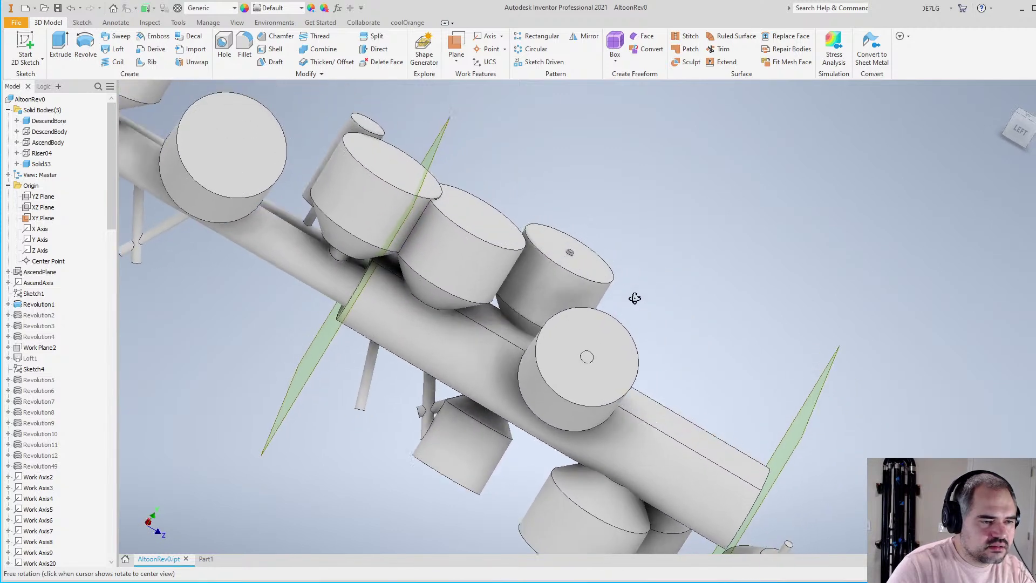
Display the model as Wireframe with Hidden Edges and examine how the bores sit inside the extruded solid
{"action": "left_click", "coordinate": [232, 23]}
{"action": "left_click", "coordinate": [208, 61]}
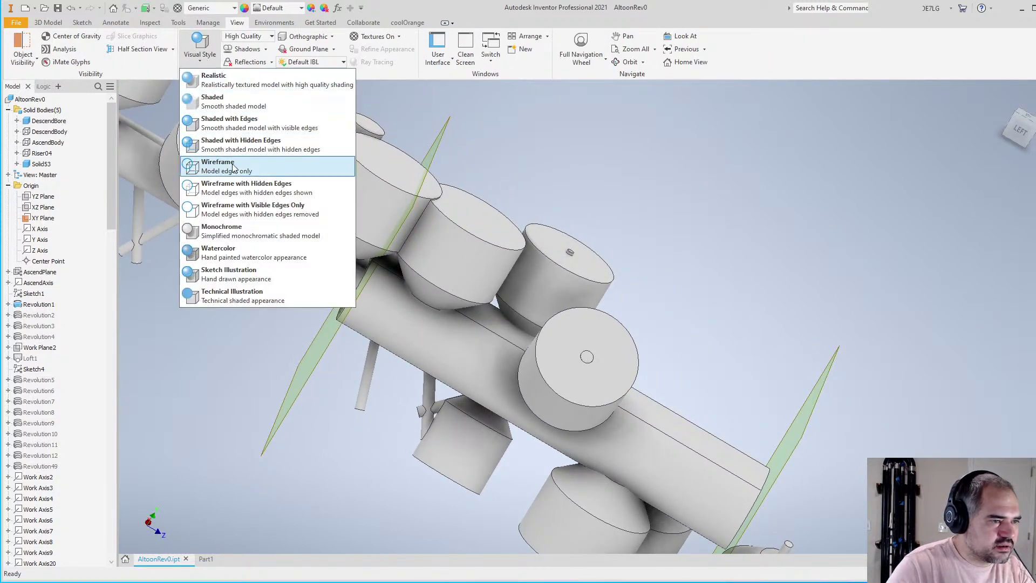
{"action": "left_click", "coordinate": [230, 190]}
{"action": "middle_click_drag", "start_coordinate": [230, 190], "coordinate": [825, 175], "text": "shift"}
{"action": "scroll", "coordinate": [577, 267], "scroll_direction": "down", "scroll_amount": 3}
{"action": "scroll", "coordinate": [577, 266], "scroll_direction": "up", "scroll_amount": 3}
{"action": "middle_click_drag", "start_coordinate": [555, 312], "coordinate": [589, 403], "text": "shift"}
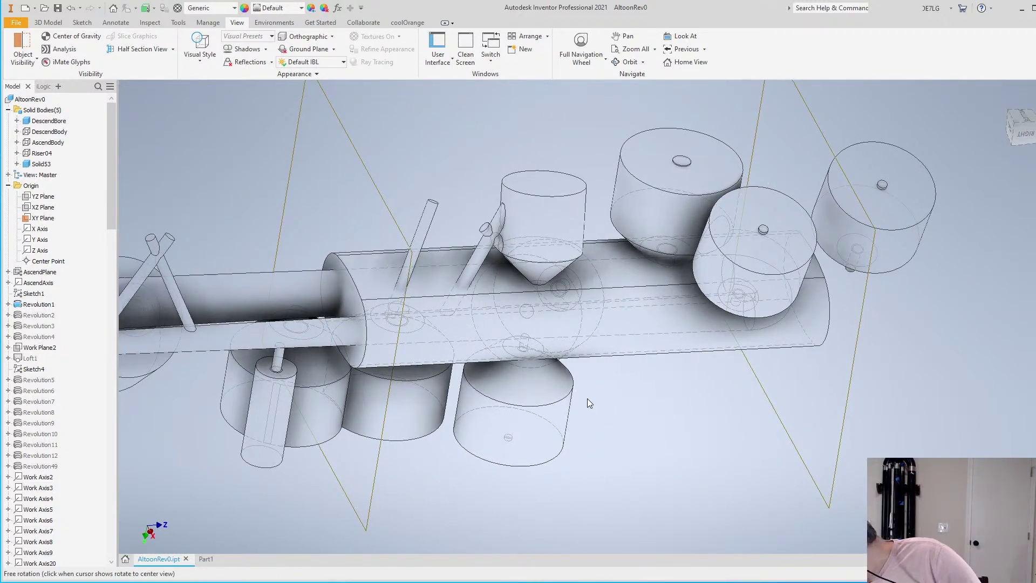
{"action": "key", "text": "Escape"}
{"action": "mouse_move", "coordinate": [587, 398]}
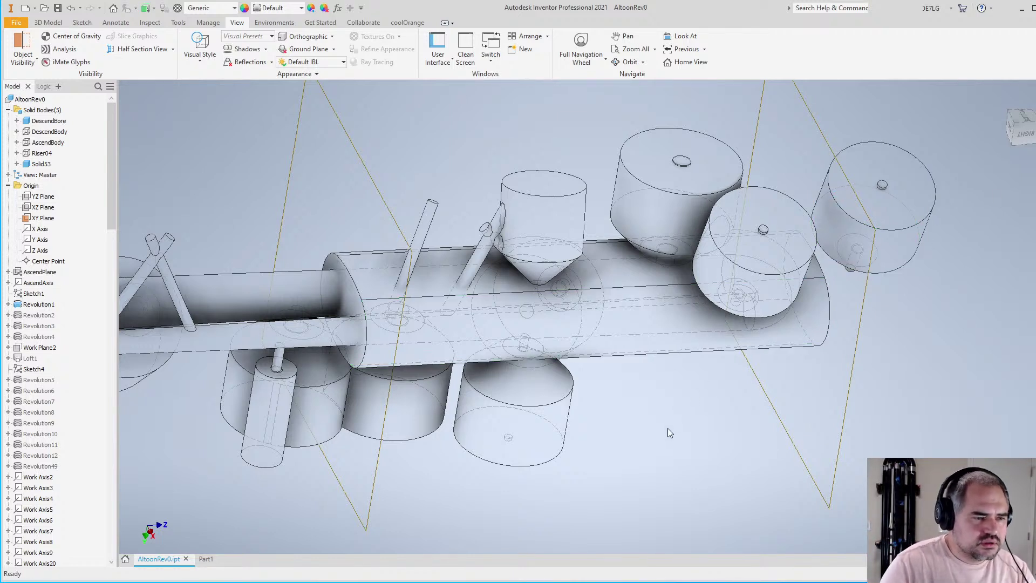
Set the visual style to Shaded with Edges and hide the DescendBore body
{"action": "left_click", "coordinate": [200, 52]}
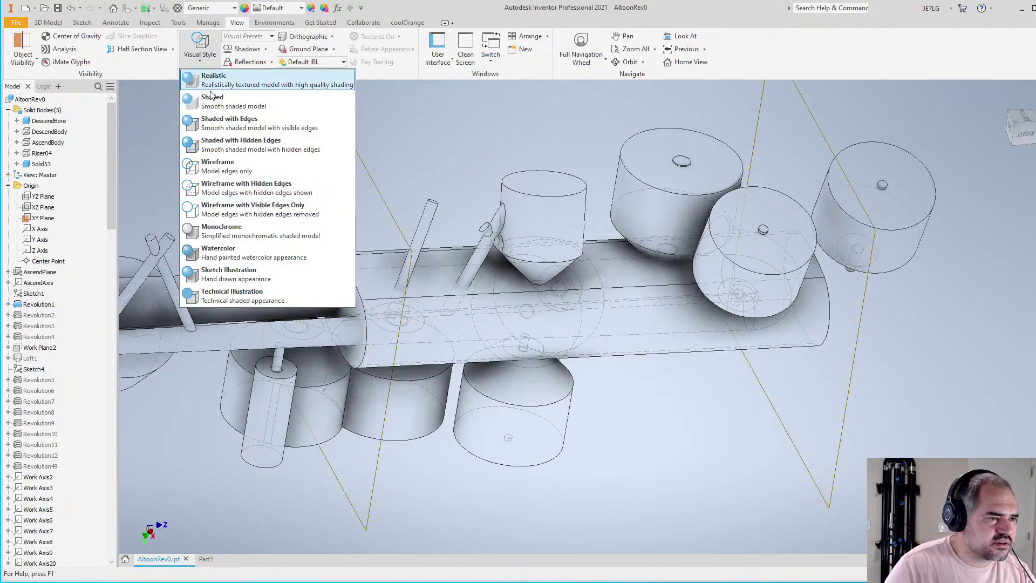
{"action": "left_click", "coordinate": [225, 129]}
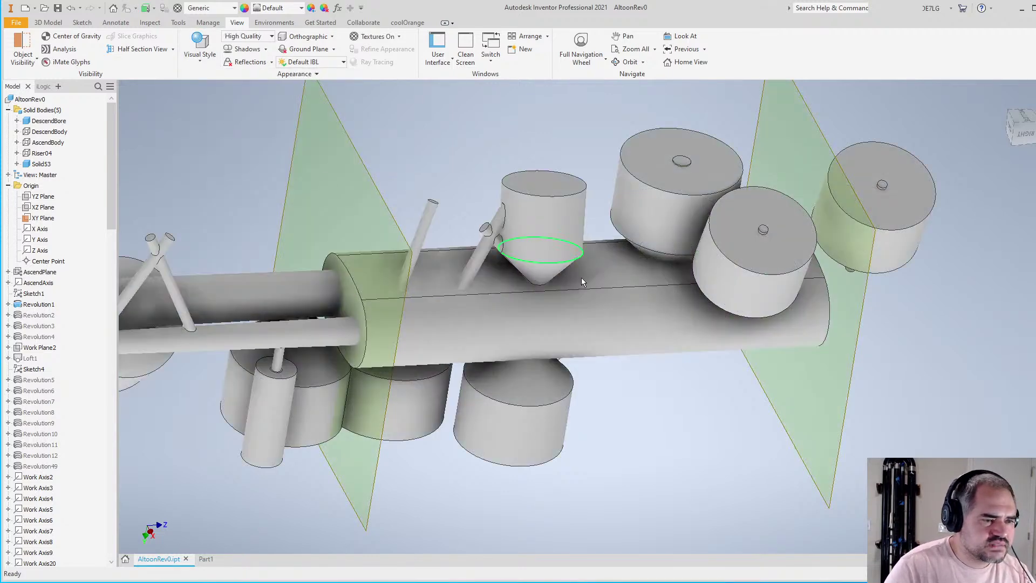
{"action": "right_click", "coordinate": [56, 130]}
{"action": "left_click", "coordinate": [135, 162]}
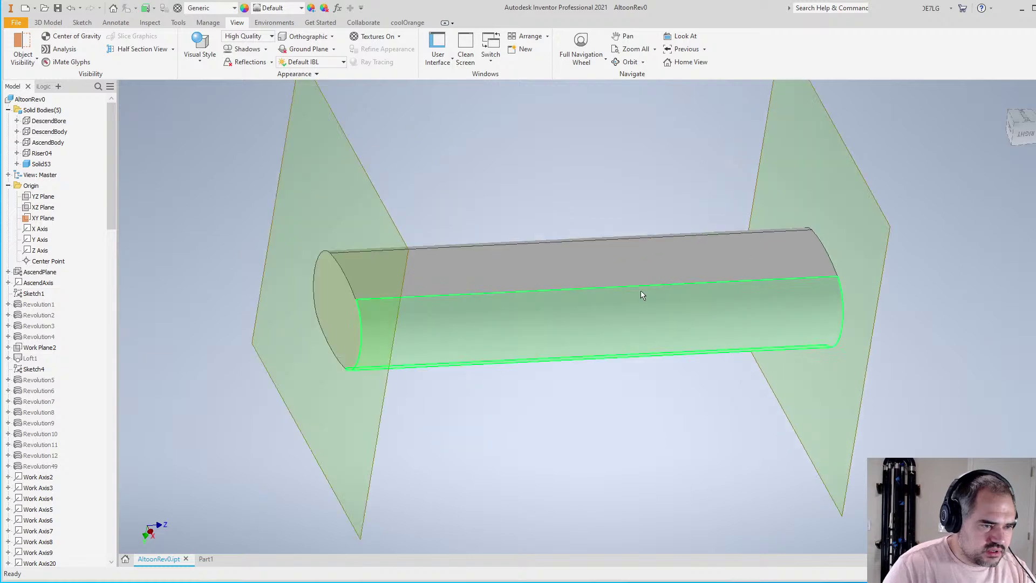
{"action": "middle_click_drag", "start_coordinate": [573, 359], "coordinate": [673, 335], "text": "shift"}
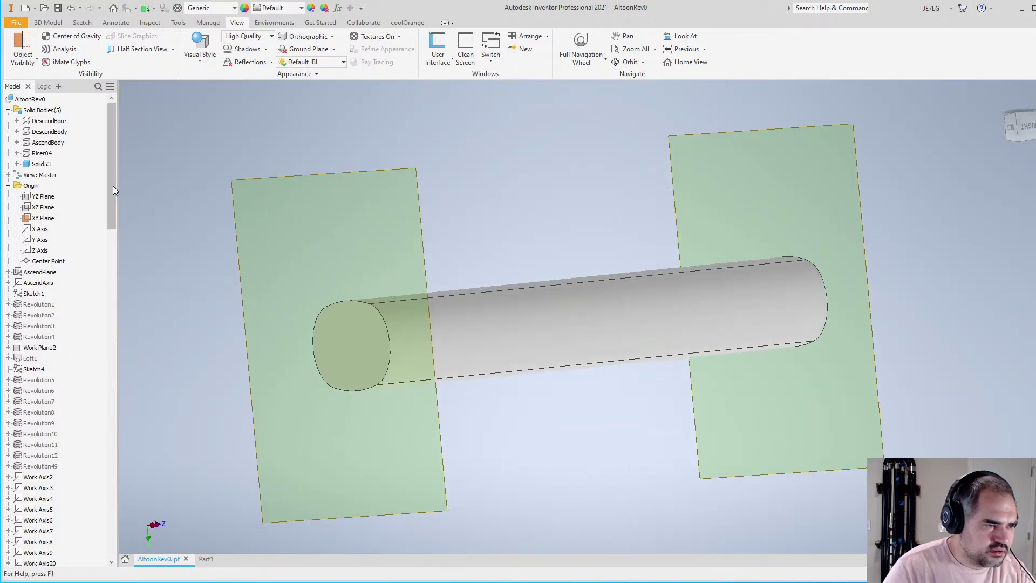
{"action": "left_click_drag", "start_coordinate": [112, 185], "coordinate": [112, 512]}
{"action": "right_click", "coordinate": [31, 541]}
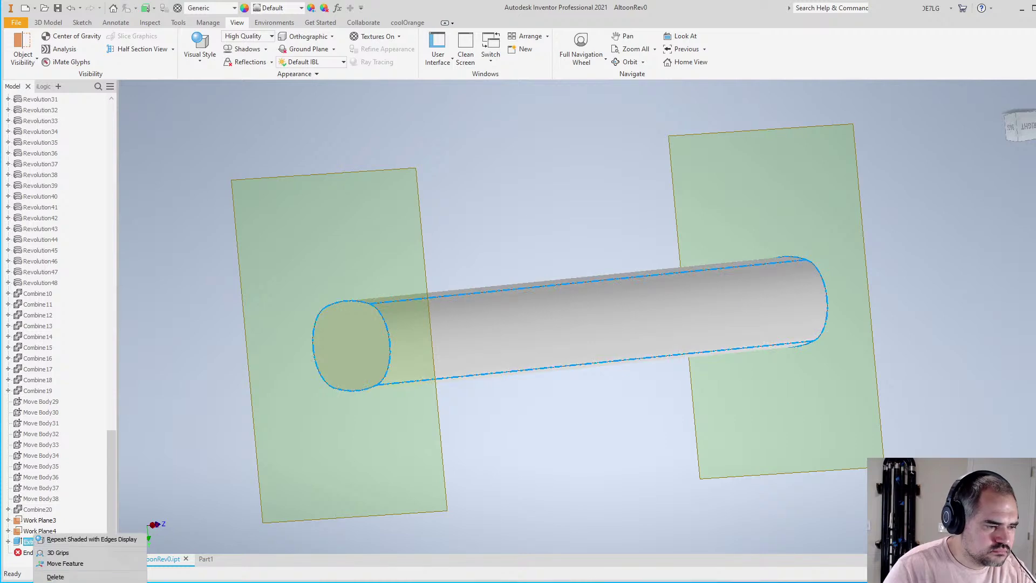
{"action": "left_click", "coordinate": [59, 464]}
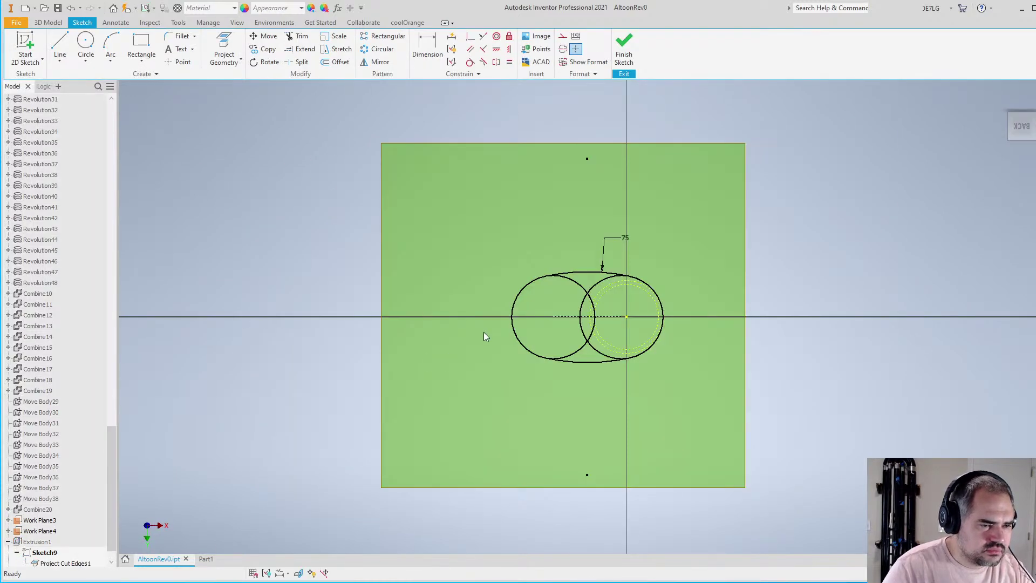
{"action": "key", "text": "ctrl+z"}
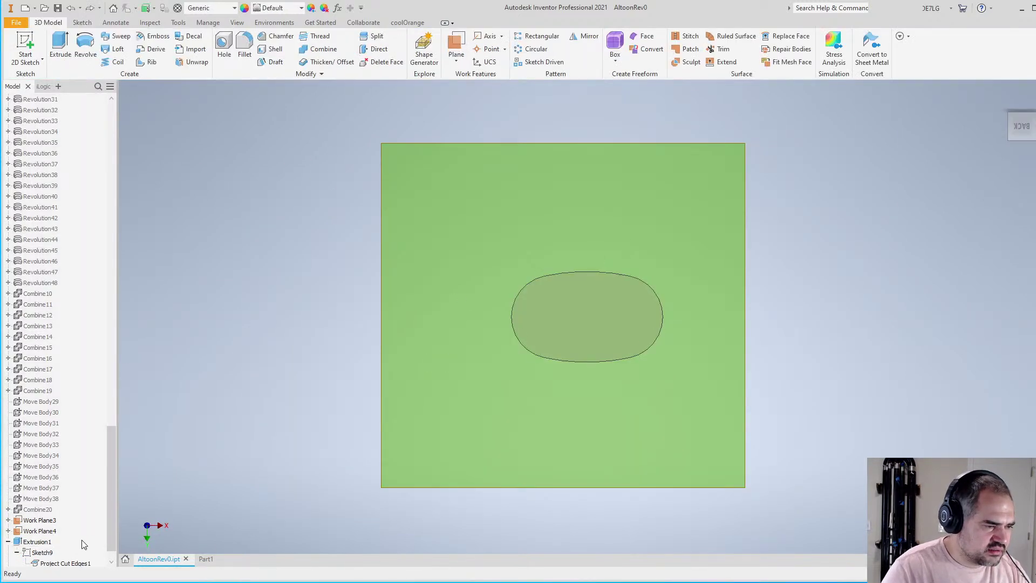
{"action": "right_click", "coordinate": [32, 541]}
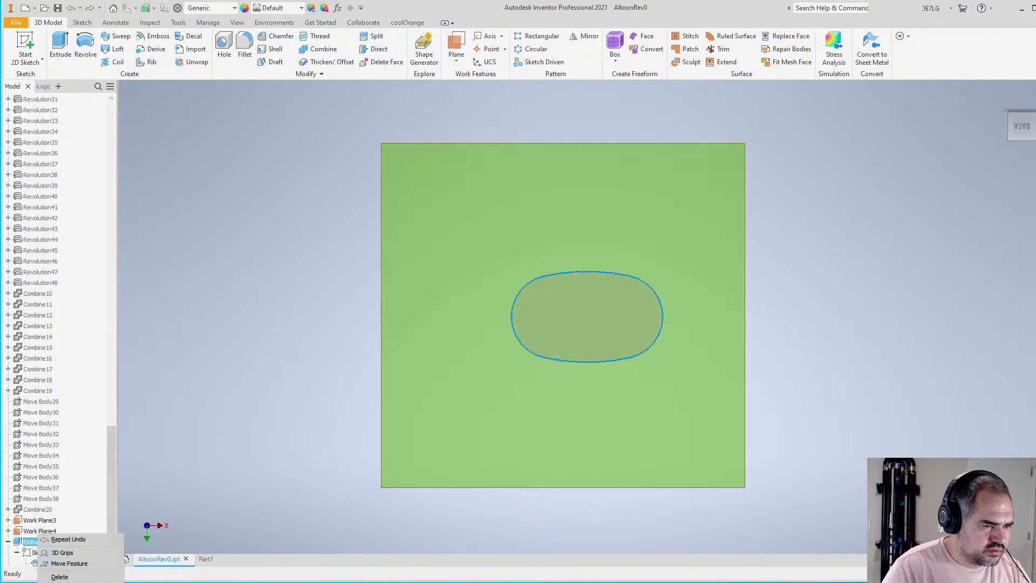
{"action": "left_click", "coordinate": [59, 464]}
{"action": "right_click", "coordinate": [271, 460]}
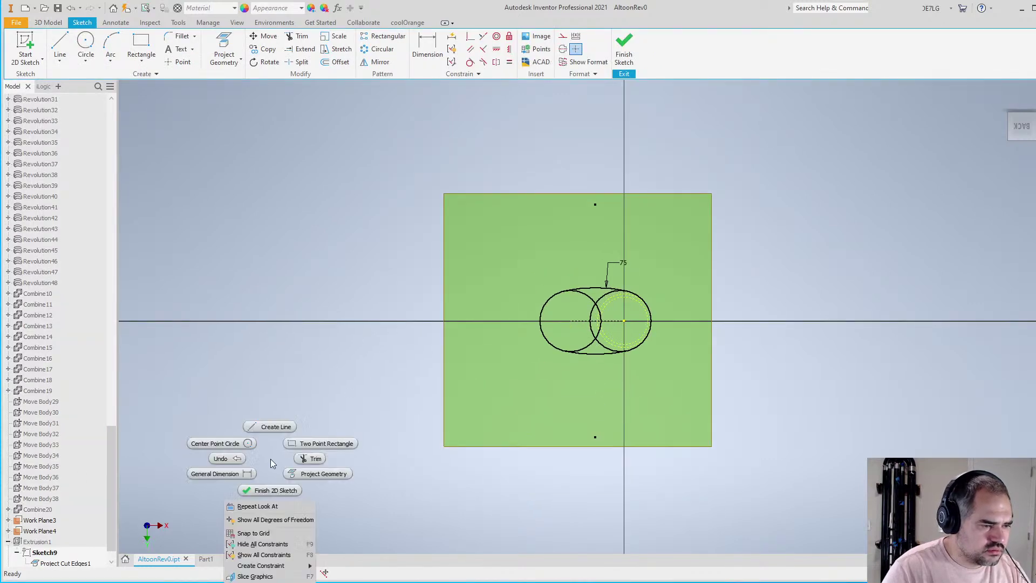
{"action": "left_click", "coordinate": [273, 489]}
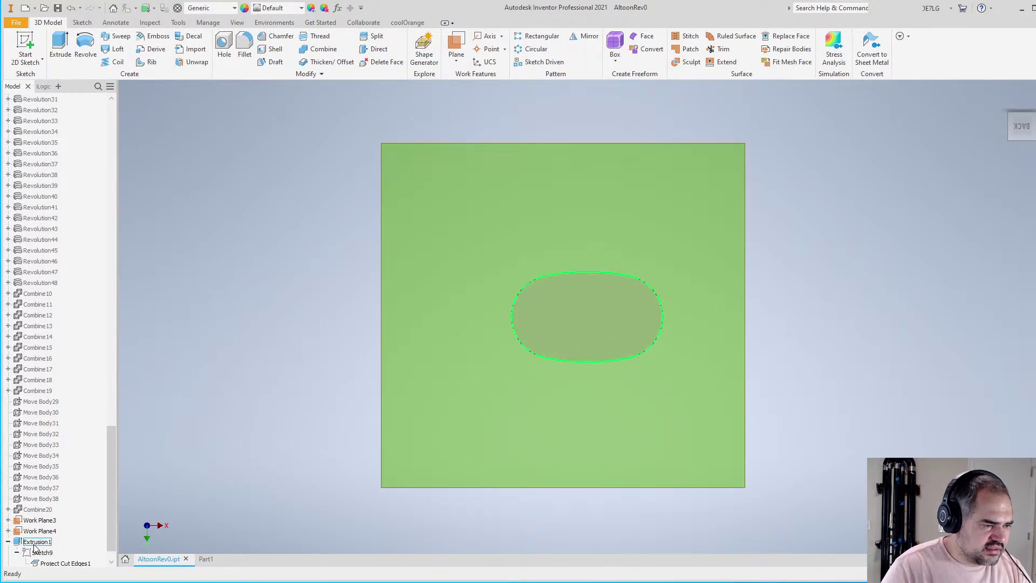
Edit the slot extrusion and set its taper angle to -atan(Taper)
{"action": "mouse_move", "coordinate": [580, 349]}
{"action": "middle_mouse_down", "text": "shift"}
{"action": "mouse_move", "coordinate": [681, 339]}
{"action": "mouse_move", "coordinate": [664, 389]}
{"action": "mouse_move", "coordinate": [763, 451]}
{"action": "middle_mouse_up", "text": "shift"}
{"action": "scroll", "coordinate": [45, 542], "scroll_direction": "down", "scroll_amount": 1}
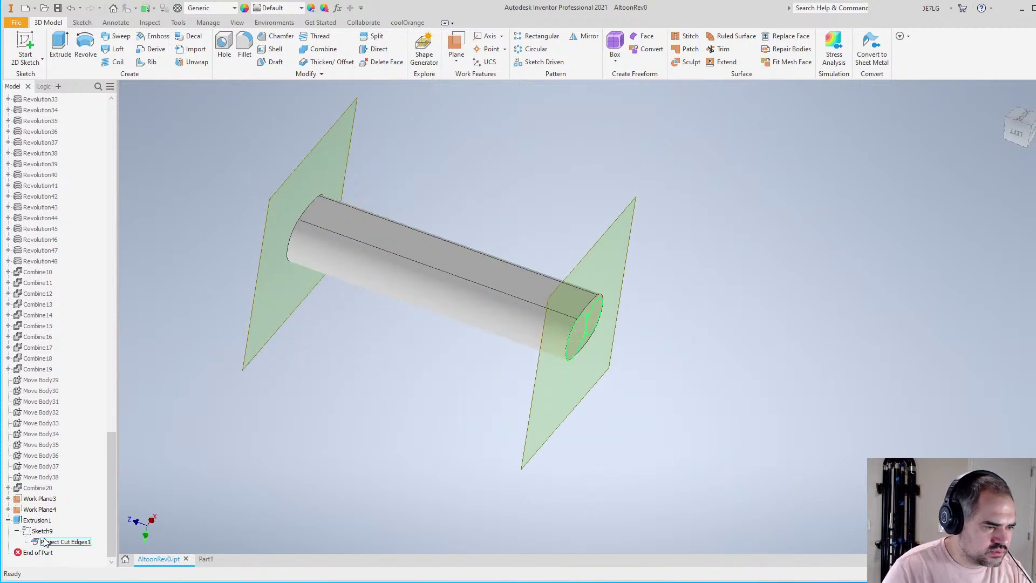
{"action": "right_click", "coordinate": [38, 520]}
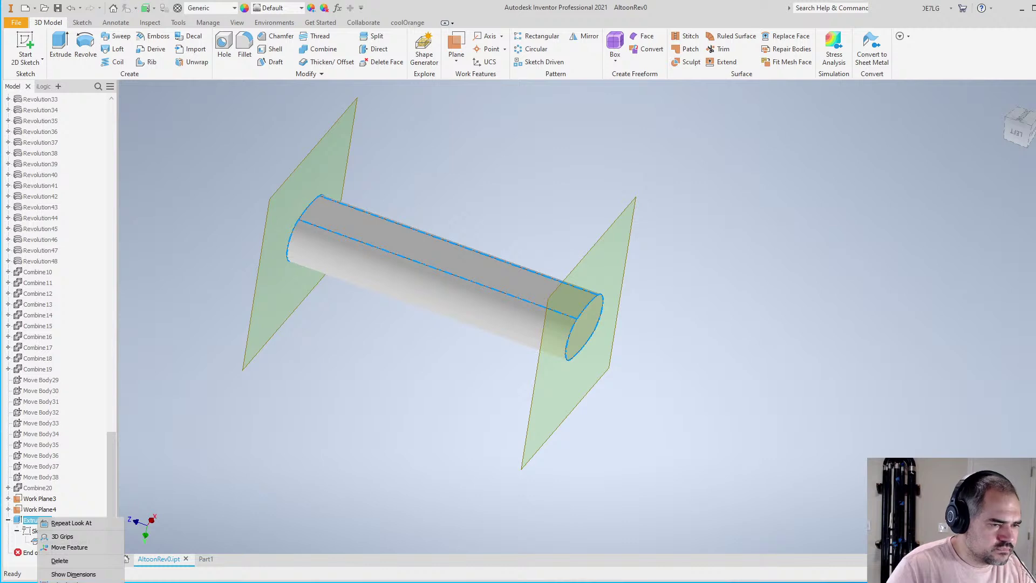
{"action": "left_click", "coordinate": [70, 582]}
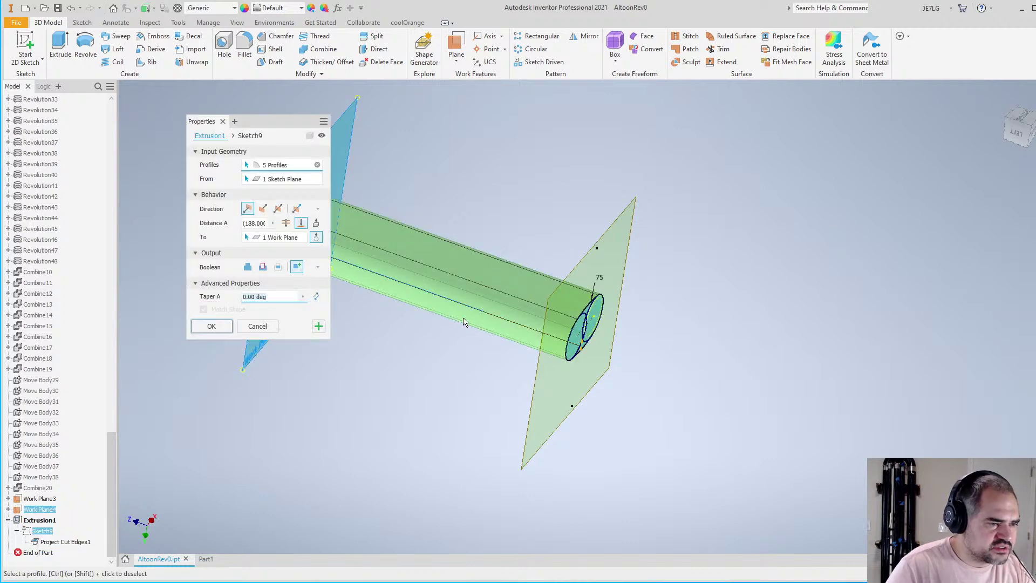
{"action": "scroll", "coordinate": [424, 296], "scroll_direction": "down", "scroll_amount": 3}
{"action": "scroll", "coordinate": [438, 293], "scroll_direction": "up", "scroll_amount": 5}
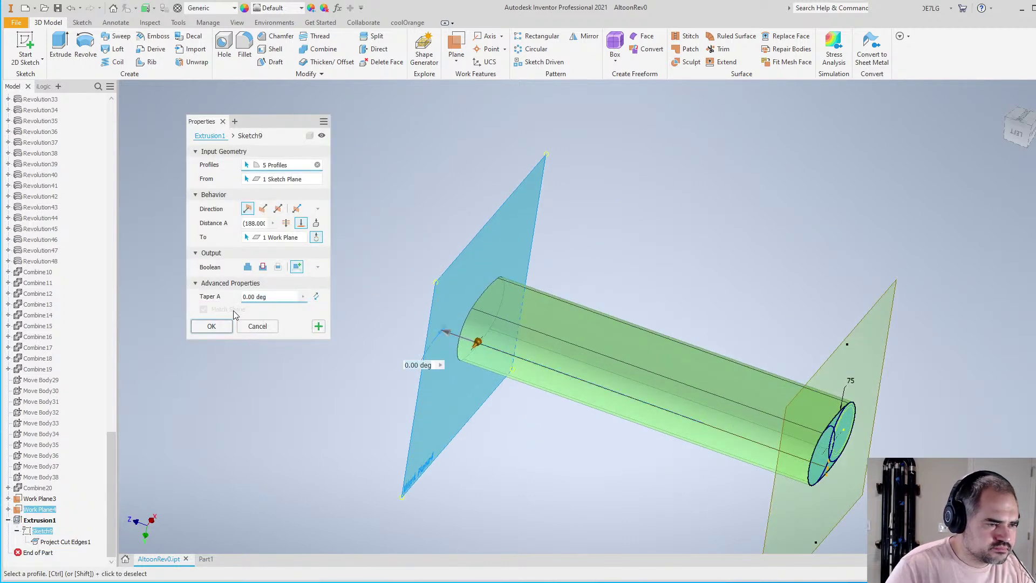
{"action": "left_click", "coordinate": [279, 297]}
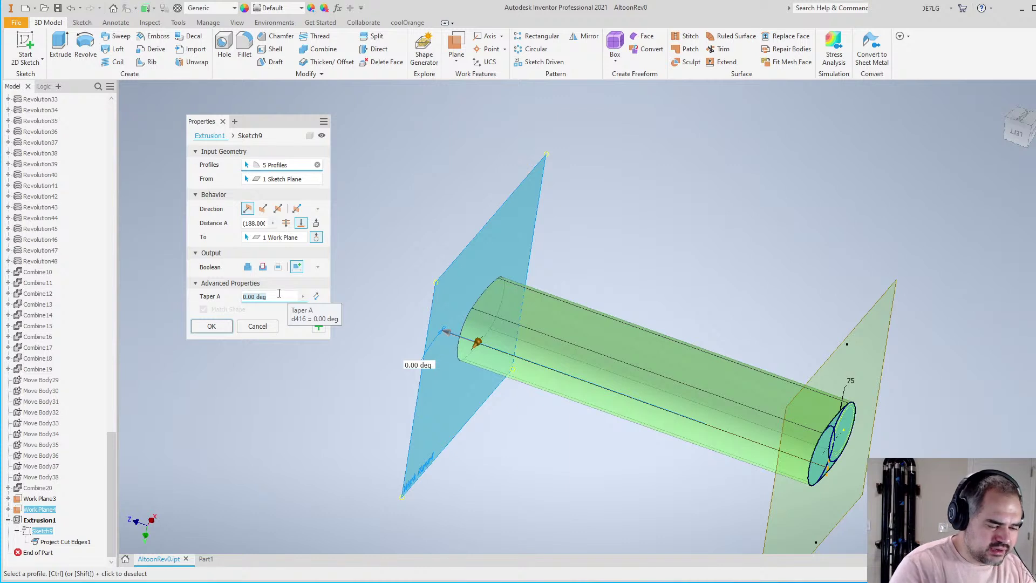
{"action": "type", "text": "atan(taper"}
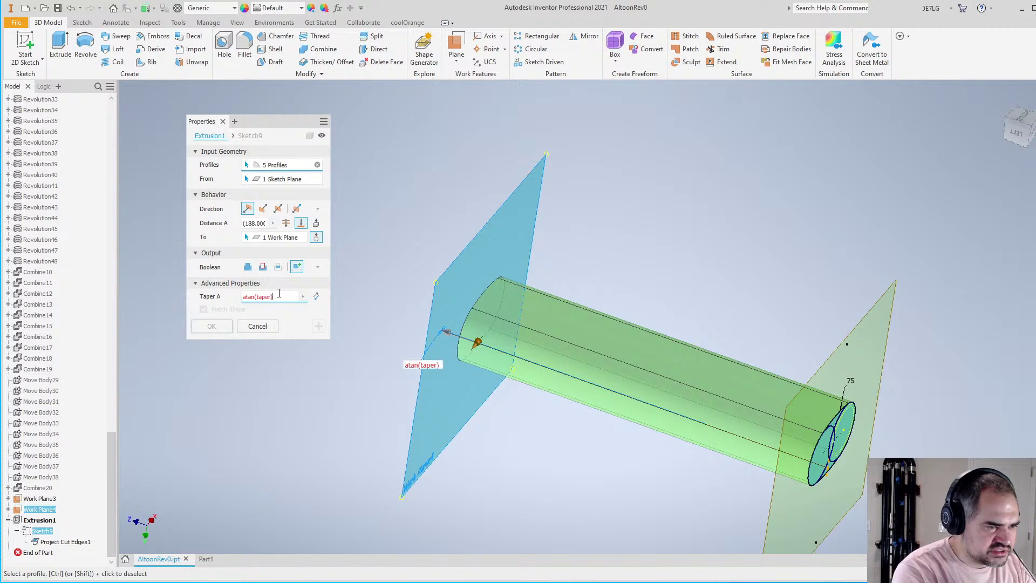
{"action": "key", "text": "BackSpace"}
{"action": "key", "text": "BackSpace"}
{"action": "type", "text": "Ta"}
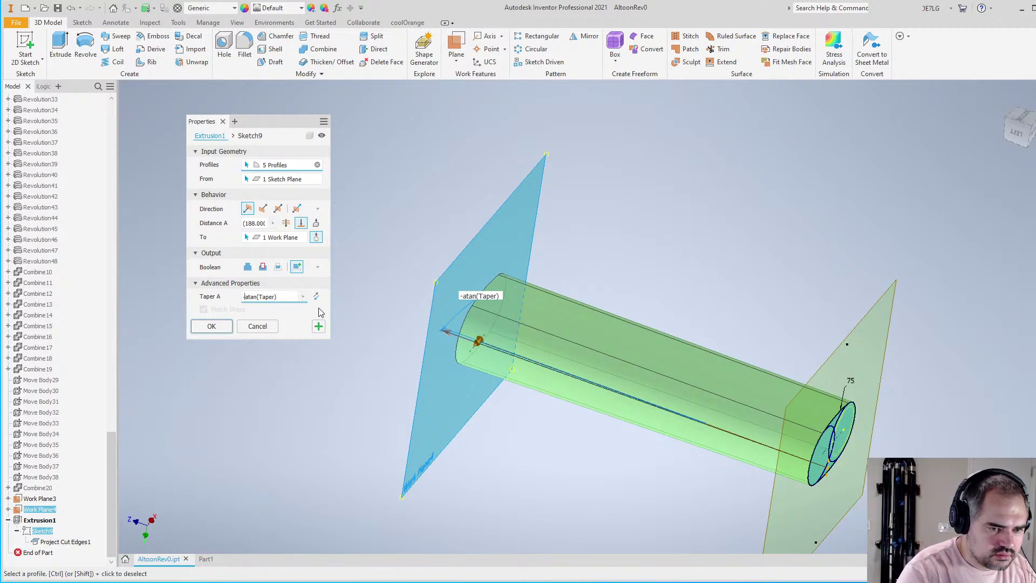
{"action": "middle_click_drag", "start_coordinate": [672, 441], "coordinate": [712, 337], "text": "shift"}
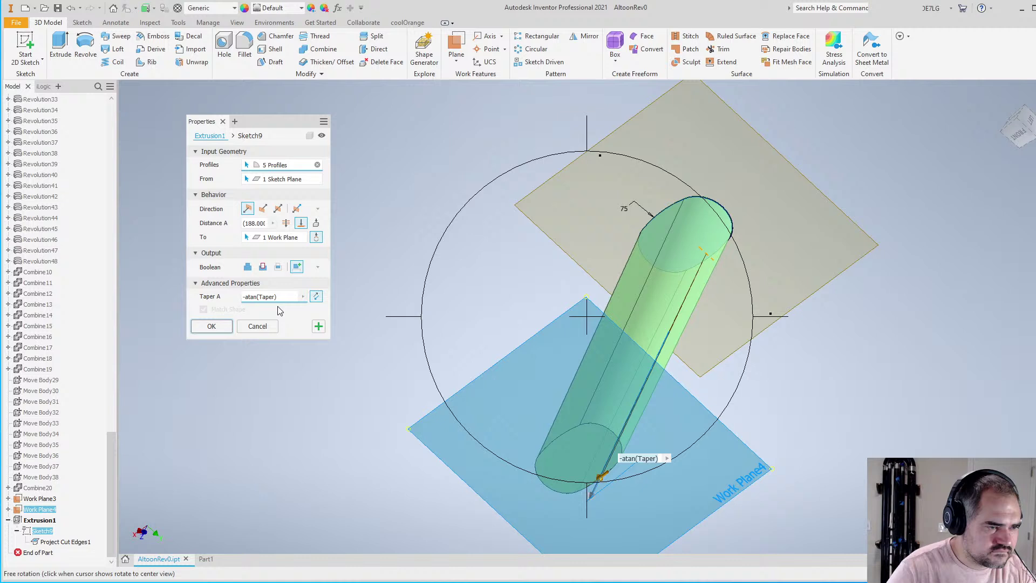
{"action": "left_click", "coordinate": [211, 326]}
{"action": "middle_click_drag", "start_coordinate": [536, 331], "coordinate": [657, 333], "text": "shift"}
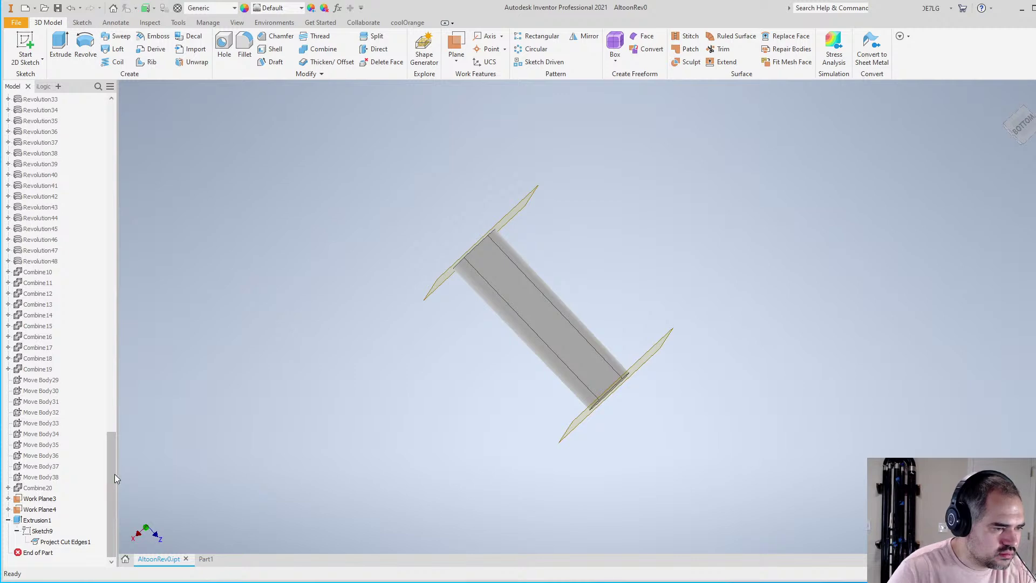
Show the DescendBore body and examine the cylinders around the tapered solid's end
{"action": "left_click_drag", "start_coordinate": [113, 475], "coordinate": [105, 122]}
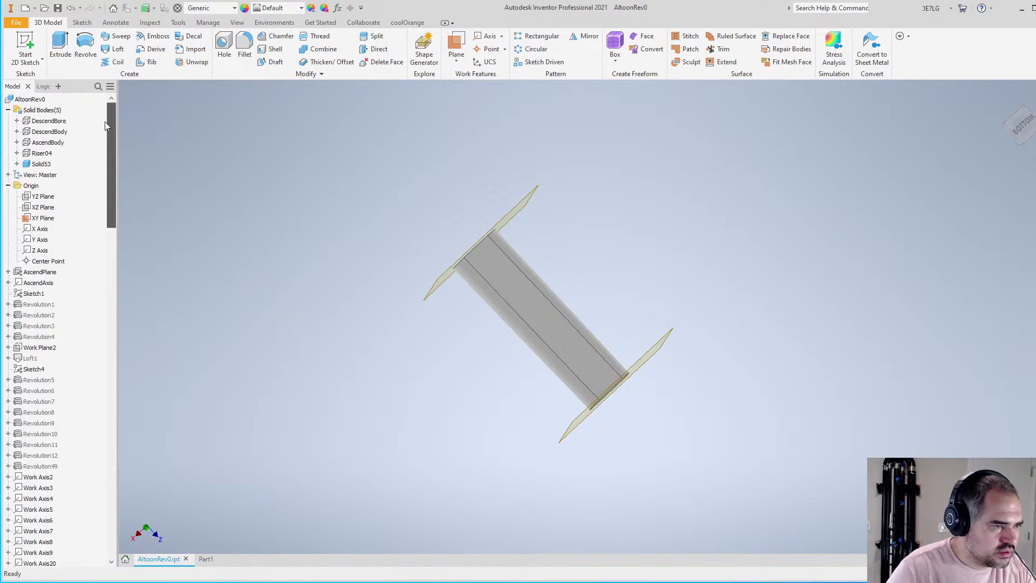
{"action": "right_click", "coordinate": [56, 123]}
{"action": "left_click", "coordinate": [92, 194]}
{"action": "key", "text": "F4"}
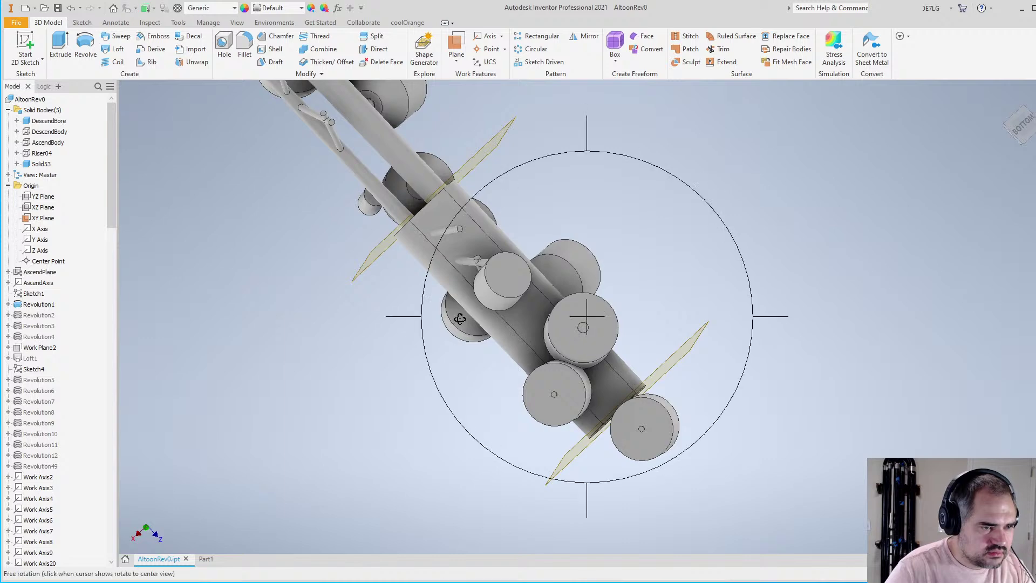
{"action": "left_click_drag", "start_coordinate": [459, 318], "coordinate": [540, 373]}
{"action": "key", "text": "Escape"}
{"action": "scroll", "coordinate": [464, 225], "scroll_direction": "up", "scroll_amount": 5}
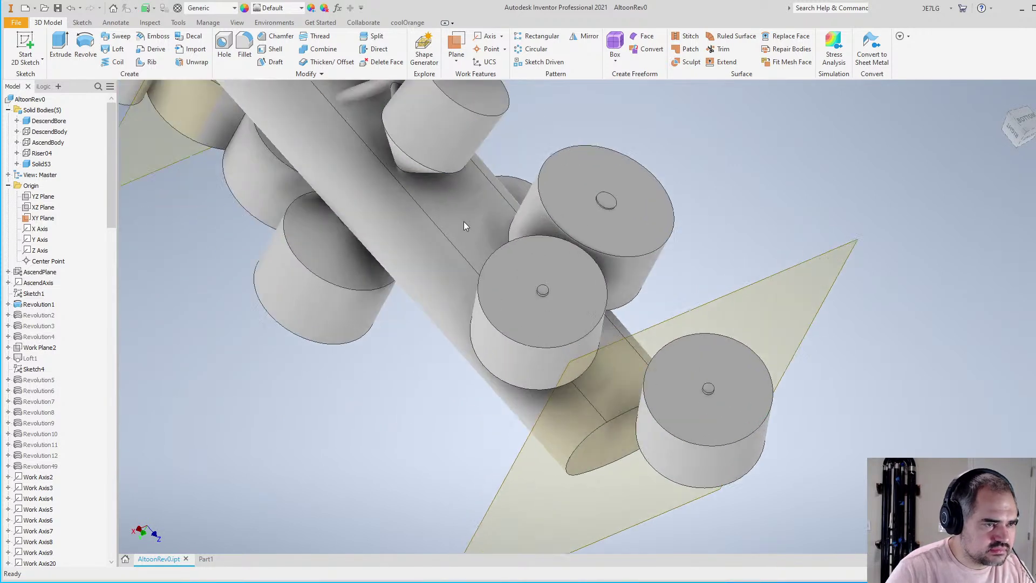
Create a work plane offset -45 mm from the work plane at the tapered solid's end
{"action": "key", "text": "]"}
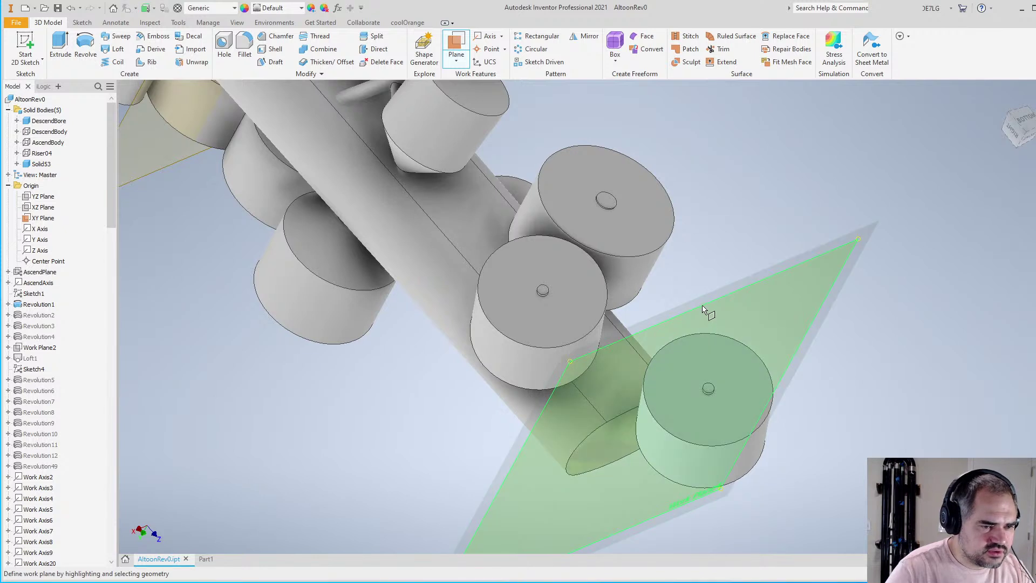
{"action": "left_click_drag", "start_coordinate": [704, 321], "coordinate": [636, 242]}
{"action": "key", "text": "Return"}
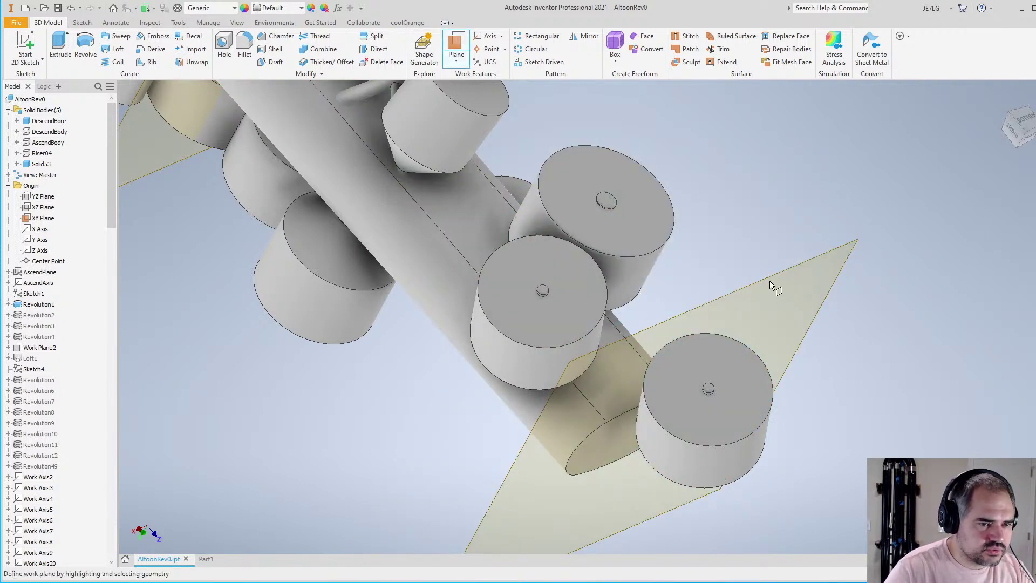
{"action": "left_click_drag", "start_coordinate": [770, 286], "coordinate": [712, 262]}
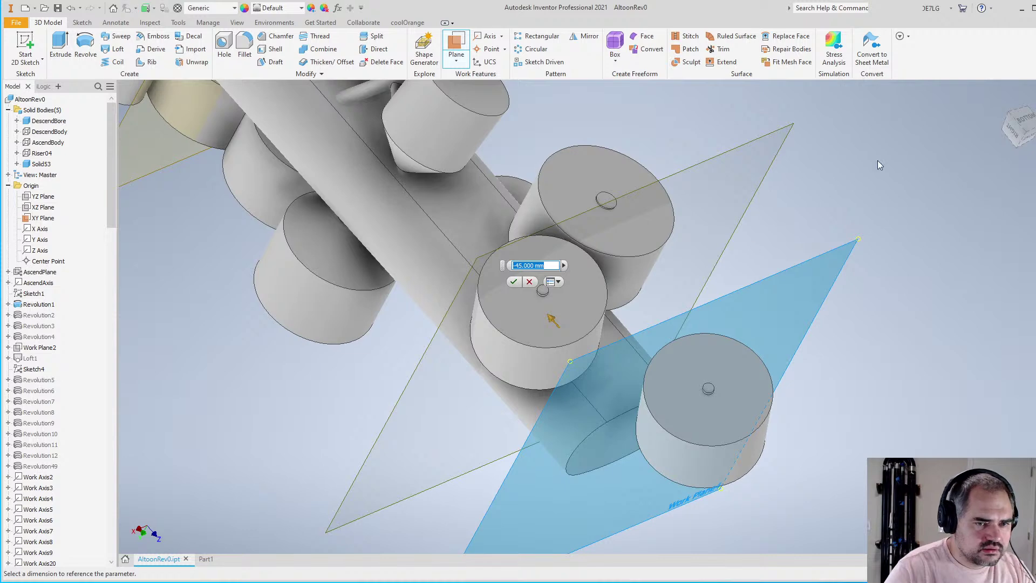
{"action": "left_click", "coordinate": [514, 281]}
Start a sketch on the offset work plane, project the cut edges and slice the graphics to expose the bores
{"action": "key", "text": "s"}
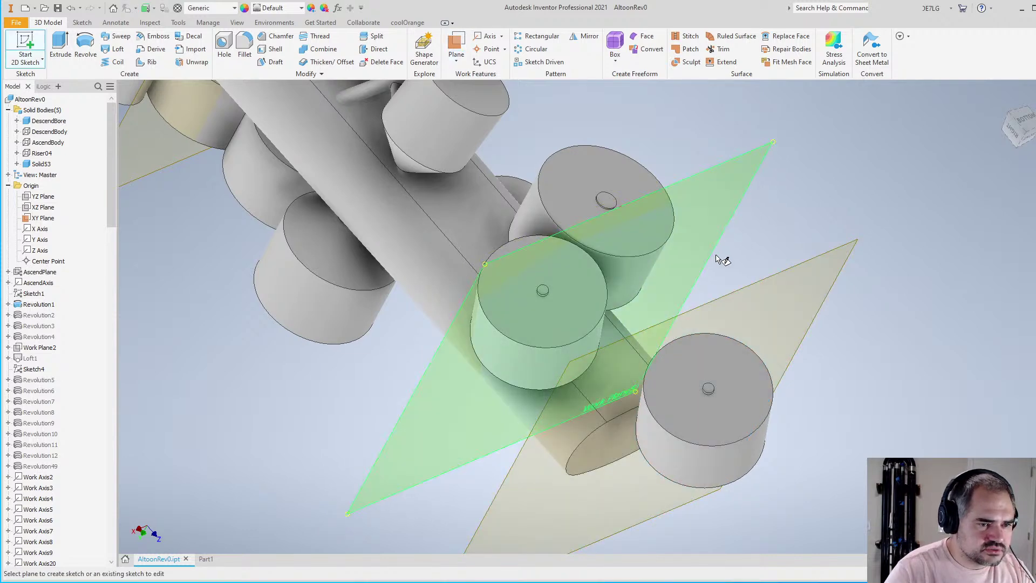
{"action": "left_click", "coordinate": [711, 157]}
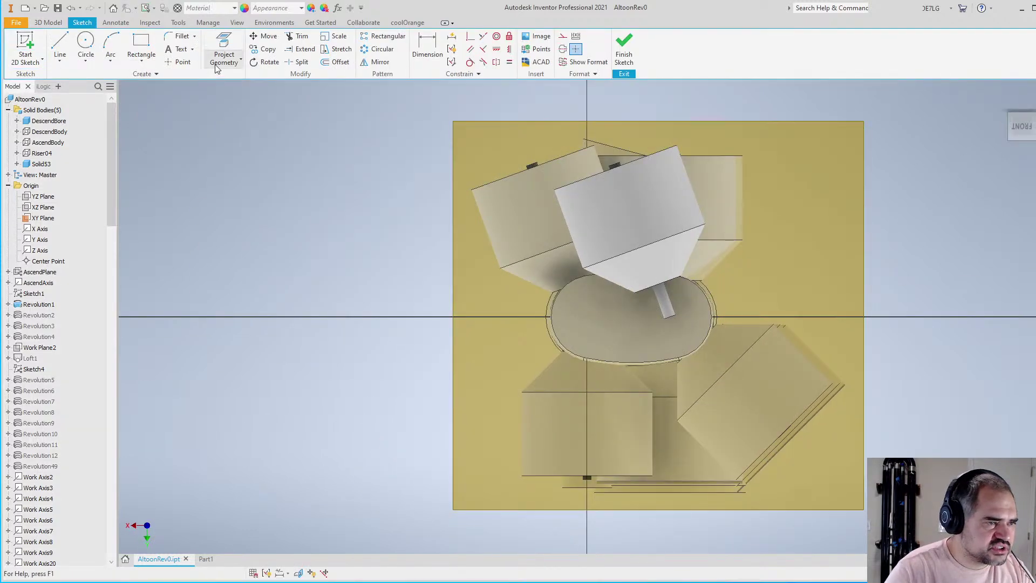
{"action": "left_click", "coordinate": [225, 59]}
{"action": "left_click", "coordinate": [238, 102]}
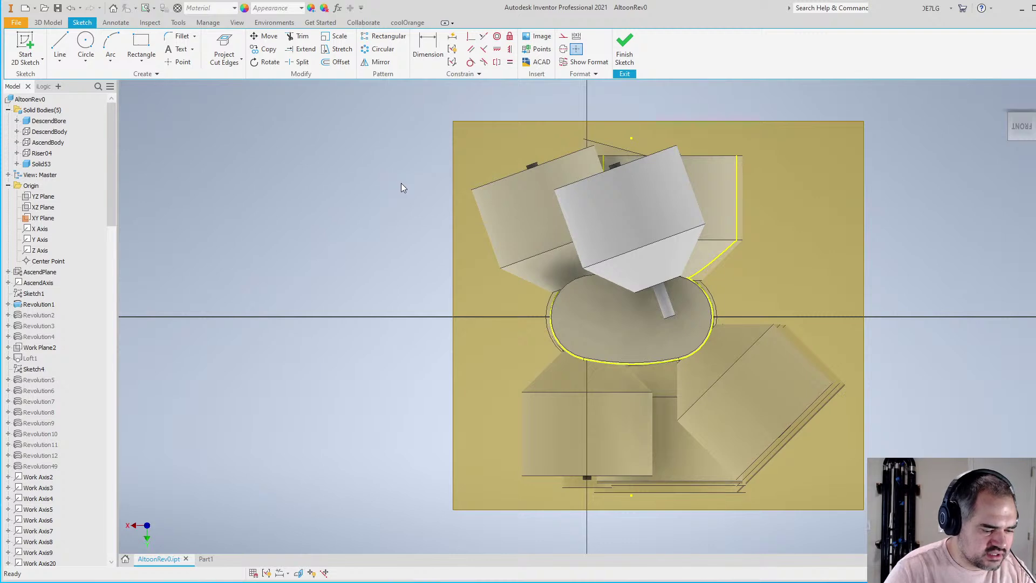
{"action": "key", "text": "F7"}
{"action": "scroll", "coordinate": [578, 312], "scroll_direction": "up", "scroll_amount": 5}
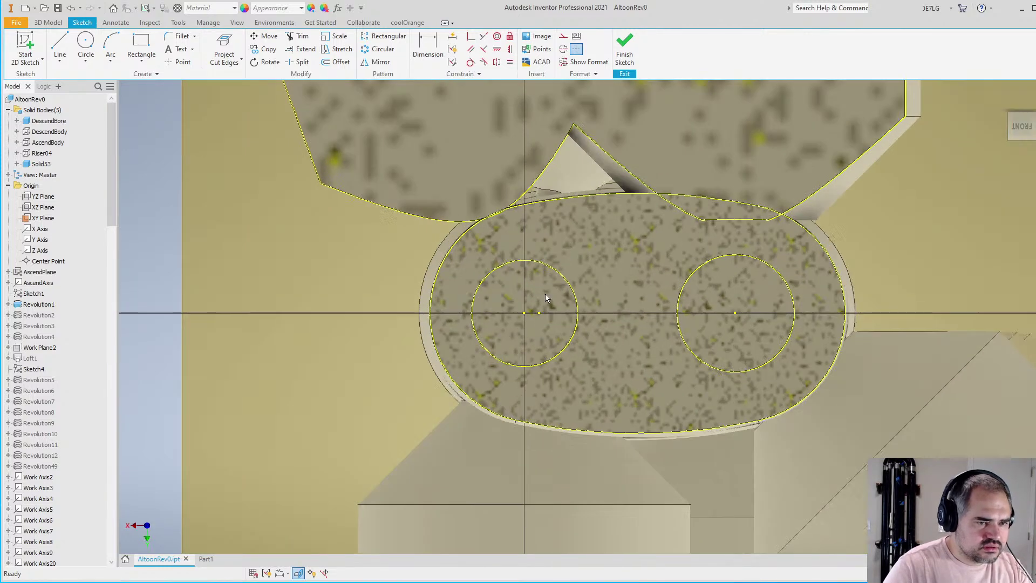
{"action": "scroll", "coordinate": [604, 280], "scroll_direction": "down", "scroll_amount": 3}
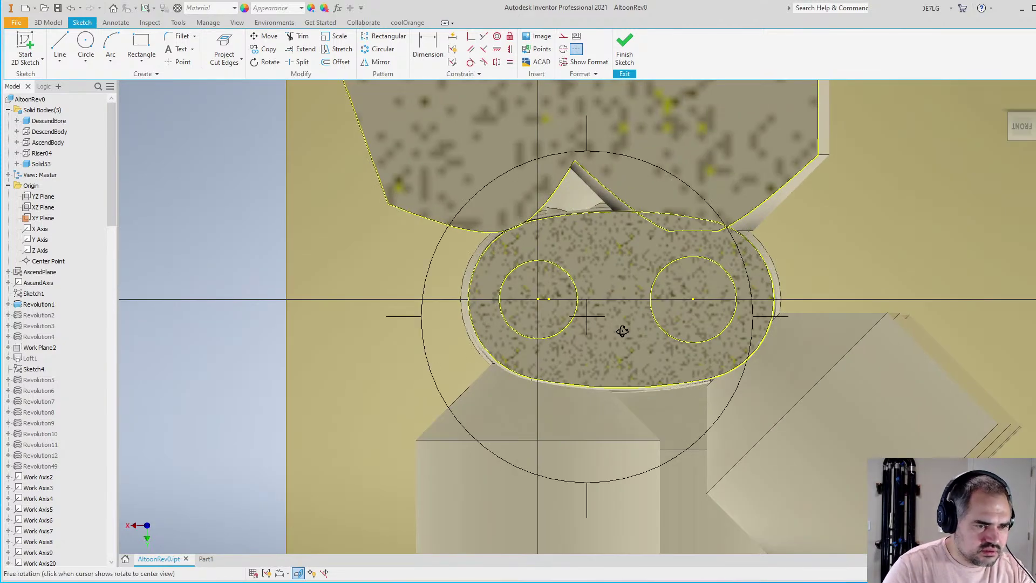
{"action": "mouse_move", "coordinate": [620, 328]}
{"action": "middle_mouse_down", "text": "shift"}
{"action": "mouse_move", "coordinate": [691, 377]}
{"action": "mouse_move", "coordinate": [564, 323]}
{"action": "mouse_move", "coordinate": [492, 347]}
{"action": "middle_mouse_up", "text": "shift"}
{"action": "scroll", "coordinate": [637, 384], "scroll_direction": "down", "scroll_amount": 5}
{"action": "scroll", "coordinate": [608, 377], "scroll_direction": "up", "scroll_amount": 8}
{"action": "scroll", "coordinate": [529, 319], "scroll_direction": "up", "scroll_amount": 3}
Draw a 6.5 mm diameter circle between the origin-centred bore and the slot section's outer edge
{"action": "key", "text": "c"}
{"action": "scroll", "coordinate": [365, 256], "scroll_direction": "up", "scroll_amount": 3}
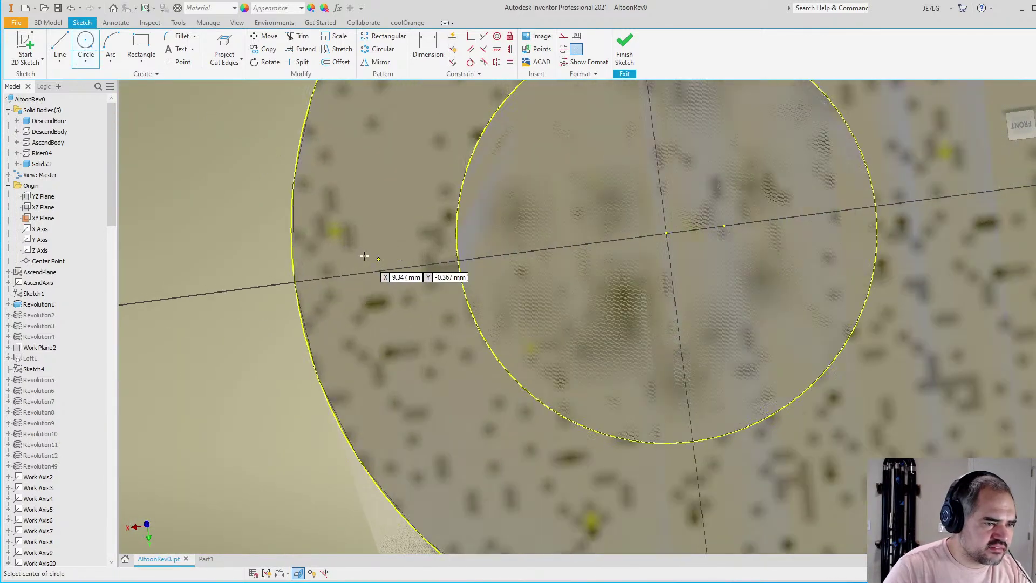
{"action": "scroll", "coordinate": [365, 255], "scroll_direction": "up", "scroll_amount": 1}
{"action": "left_click", "coordinate": [367, 240]}
{"action": "type", "text": "6.5"}
{"action": "key", "text": "Return"}
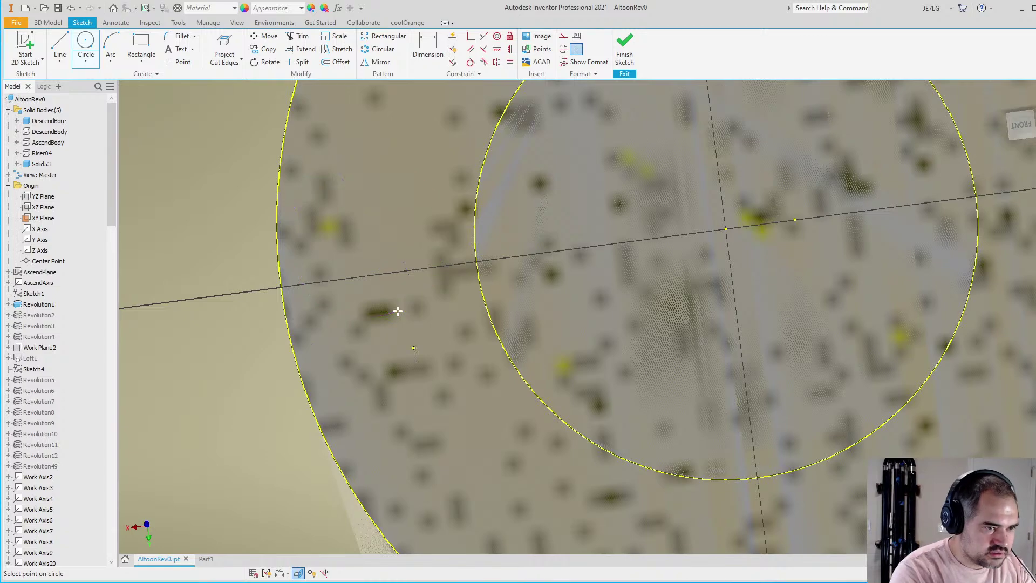
{"action": "scroll", "coordinate": [577, 352], "scroll_direction": "down", "scroll_amount": 5}
{"action": "key", "text": "Escape"}
{"action": "scroll", "coordinate": [633, 301], "scroll_direction": "up", "scroll_amount": 2}
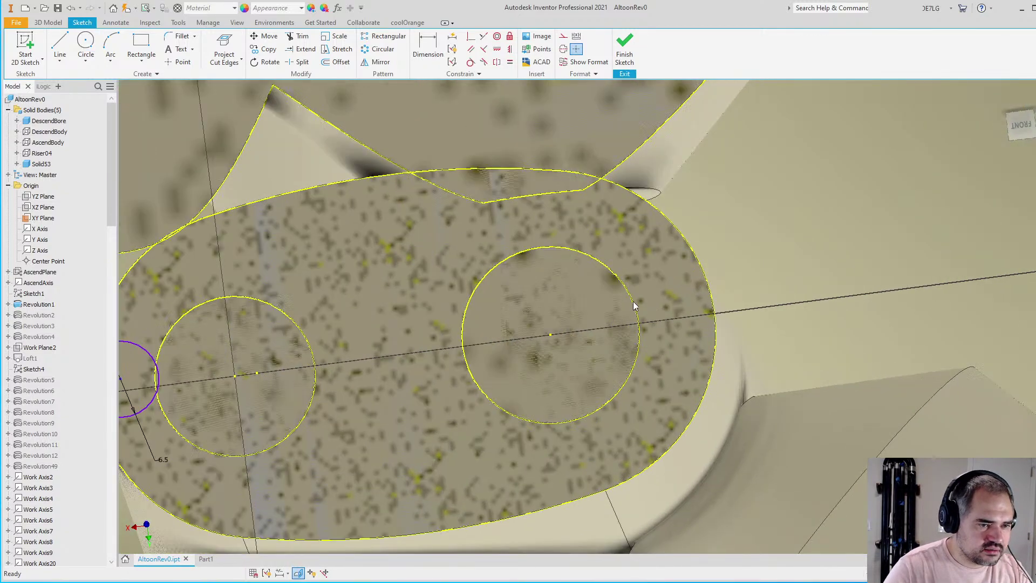
Draw a circle on the axis between the second bore and the outer edge, and dimension its diameter to 6.5 mm
{"action": "key", "text": "c"}
{"action": "scroll", "coordinate": [655, 321], "scroll_direction": "up", "scroll_amount": 3}
{"action": "left_click", "coordinate": [652, 324]}
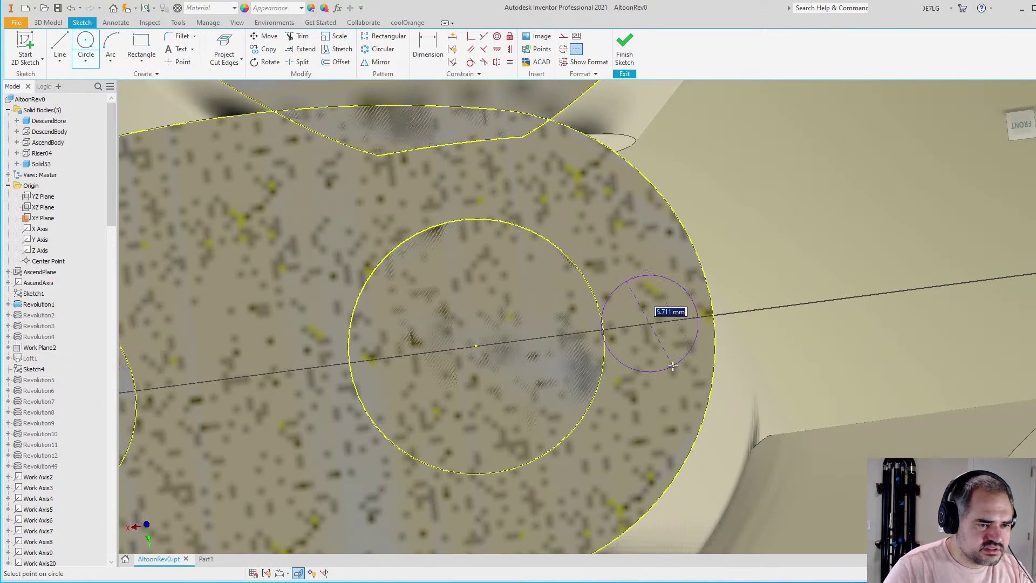
{"action": "left_click", "coordinate": [681, 373]}
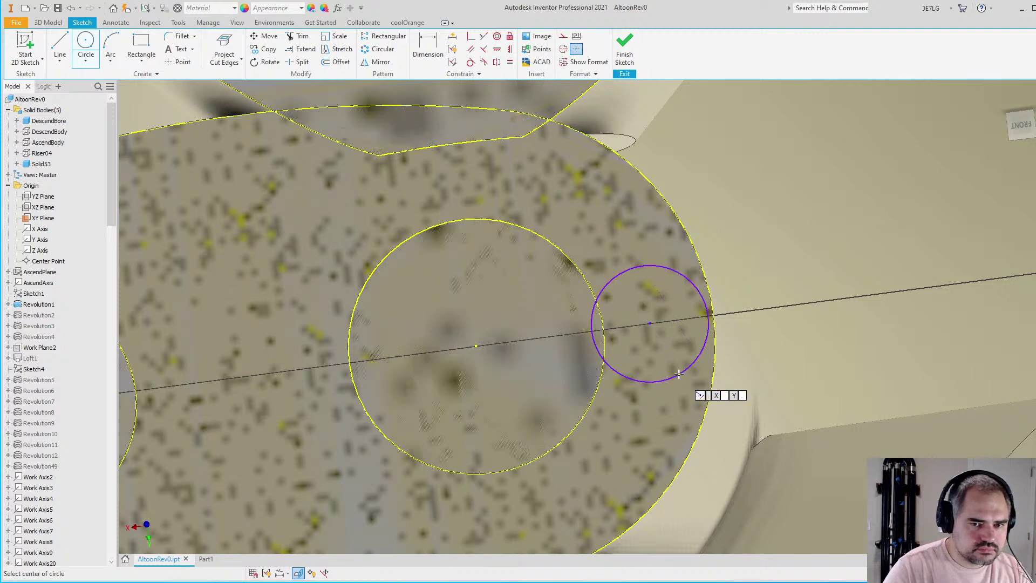
{"action": "key", "text": "d"}
{"action": "left_click", "coordinate": [642, 382]}
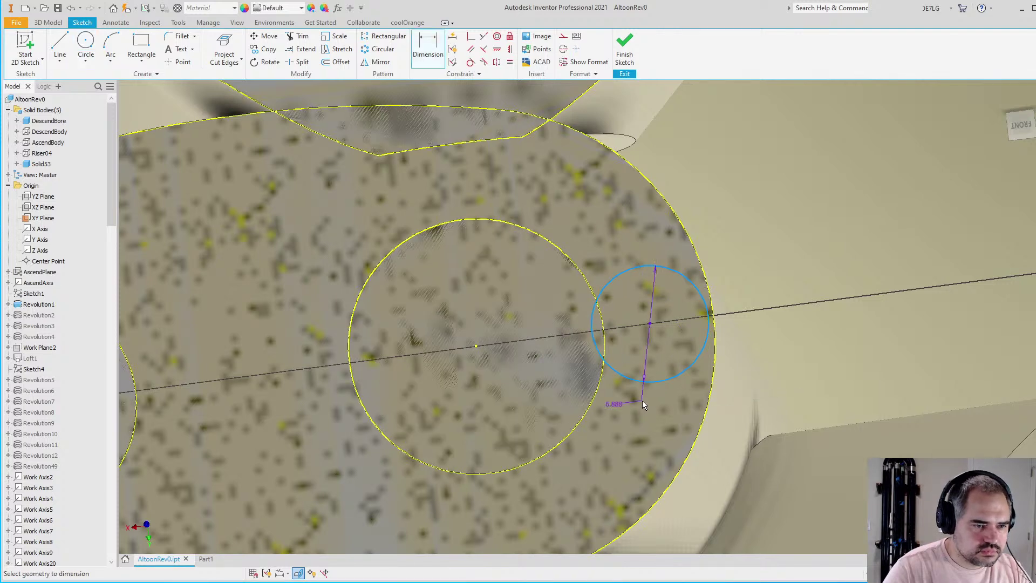
{"action": "left_click", "coordinate": [641, 402]}
{"action": "type", "text": "6.5"}
{"action": "key", "text": "Return"}
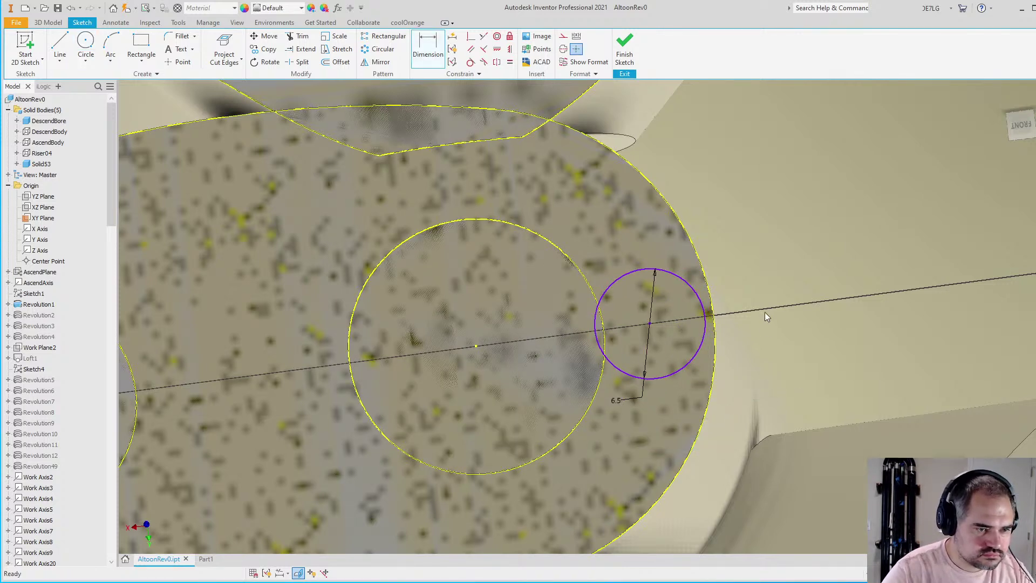
Move the two 6.5 mm circles against the bores and outer edge to compare the wall thickness on both sides
{"action": "scroll", "coordinate": [765, 313], "scroll_direction": "up", "scroll_amount": 3}
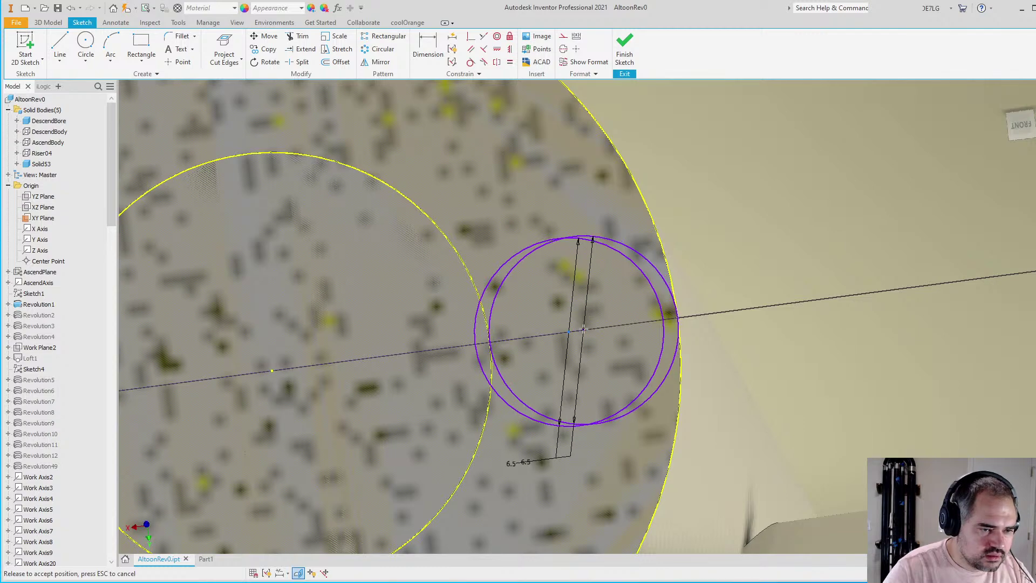
{"action": "scroll", "coordinate": [863, 328], "scroll_direction": "down", "scroll_amount": 5}
{"action": "scroll", "coordinate": [862, 328], "scroll_direction": "up", "scroll_amount": 2}
{"action": "scroll", "coordinate": [597, 364], "scroll_direction": "down", "scroll_amount": 3}
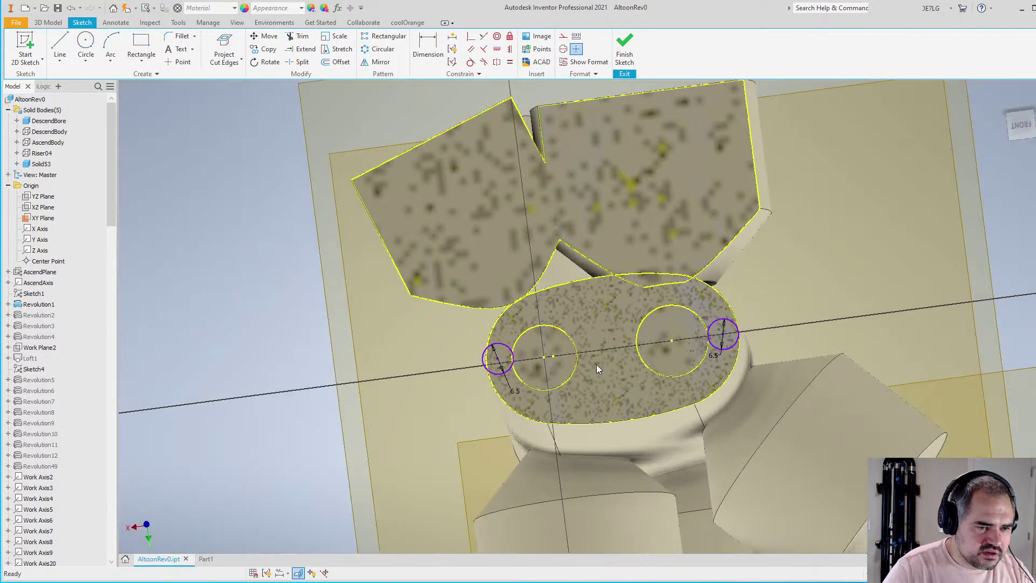
{"action": "scroll", "coordinate": [483, 363], "scroll_direction": "up", "scroll_amount": 5}
{"action": "left_click_drag", "start_coordinate": [452, 354], "coordinate": [459, 372]}
{"action": "scroll", "coordinate": [523, 405], "scroll_direction": "down", "scroll_amount": 5}
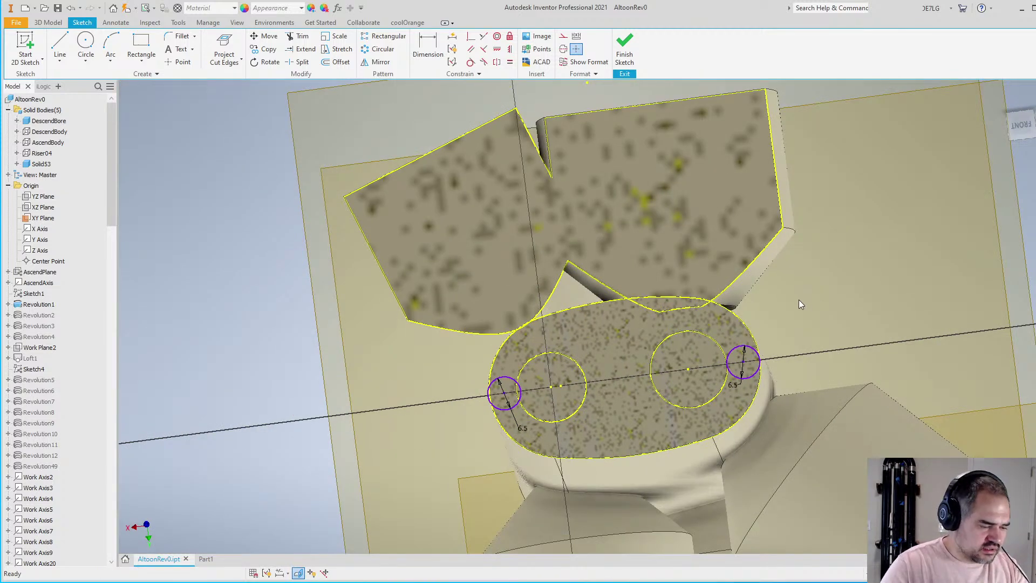
Undo the 6.5 mm check circles and turn off the sliced graphics display
{"action": "key", "text": "ctrl+z"}
{"action": "key", "text": "ctrl+z"}
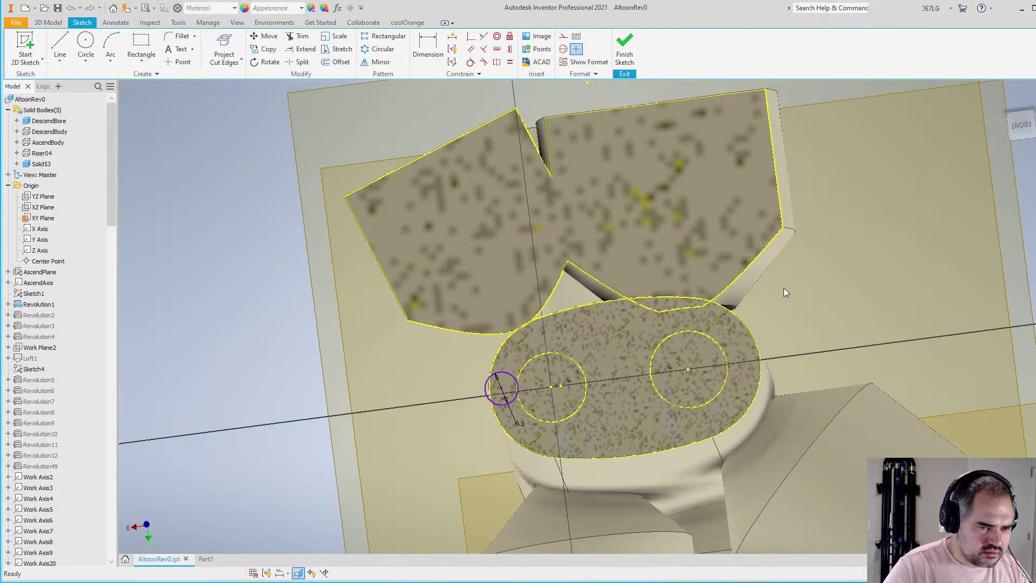
{"action": "key", "text": "ctrl+z"}
{"action": "key", "text": "F7"}
{"action": "scroll", "coordinate": [583, 327], "scroll_direction": "down", "scroll_amount": 5}
{"action": "key", "text": "F4"}
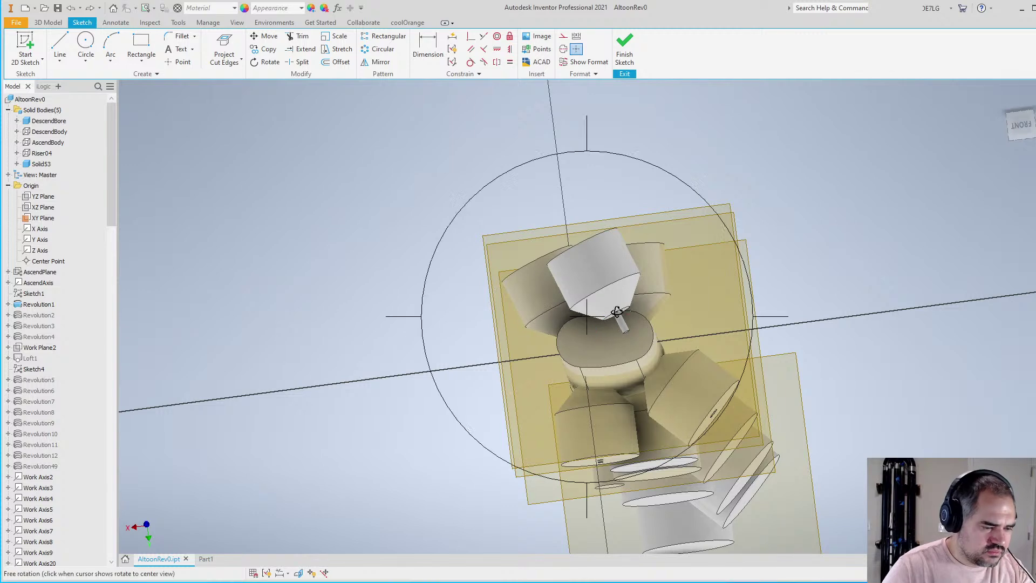
{"action": "left_click_drag", "start_coordinate": [617, 312], "coordinate": [671, 423]}
{"action": "scroll", "coordinate": [72, 387], "scroll_direction": "down", "scroll_amount": 4}
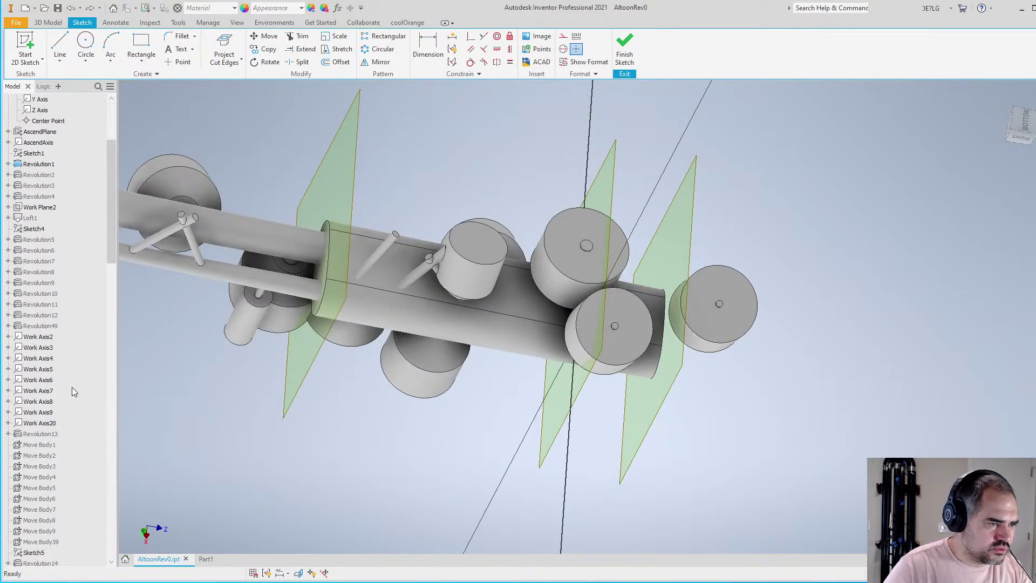
Finish the check sketch and delete it together with its offset work plane
{"action": "scroll", "coordinate": [73, 390], "scroll_direction": "down", "scroll_amount": 20}
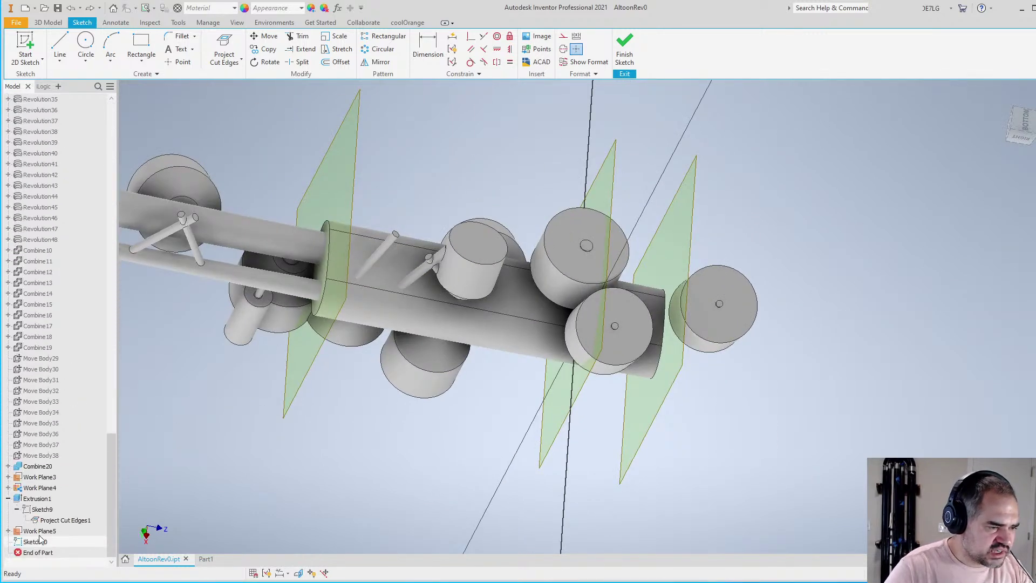
{"action": "right_click", "coordinate": [44, 542]}
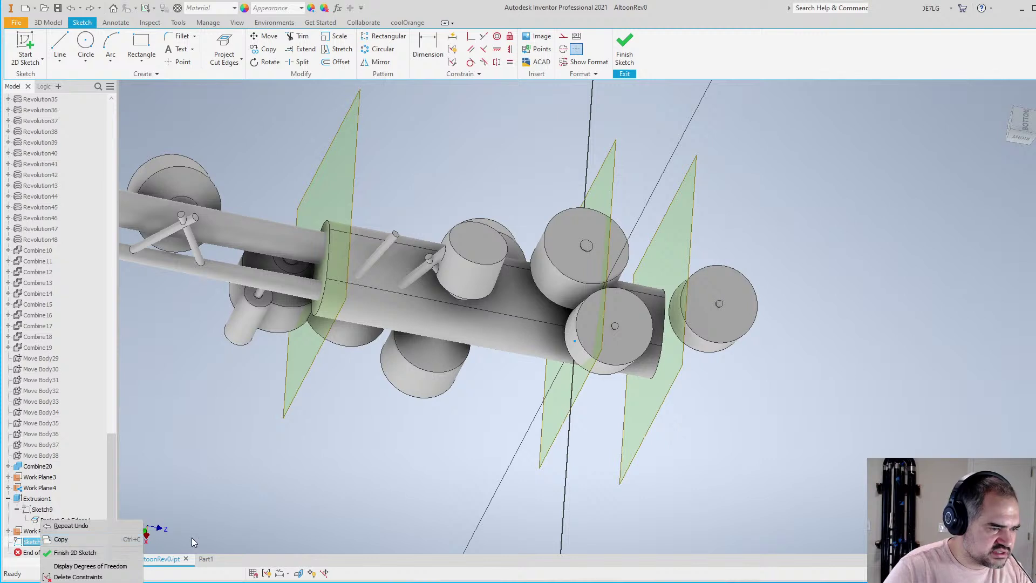
{"action": "key", "text": "Escape"}
{"action": "right_click", "coordinate": [281, 480]}
{"action": "left_click", "coordinate": [285, 442]}
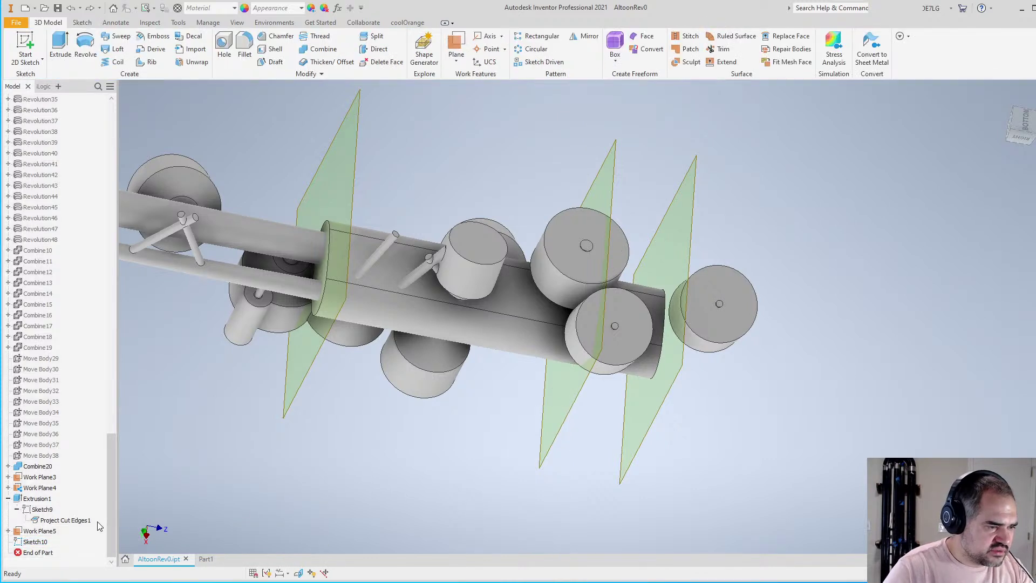
{"action": "left_click", "coordinate": [37, 542]}
{"action": "left_click", "coordinate": [40, 531]}
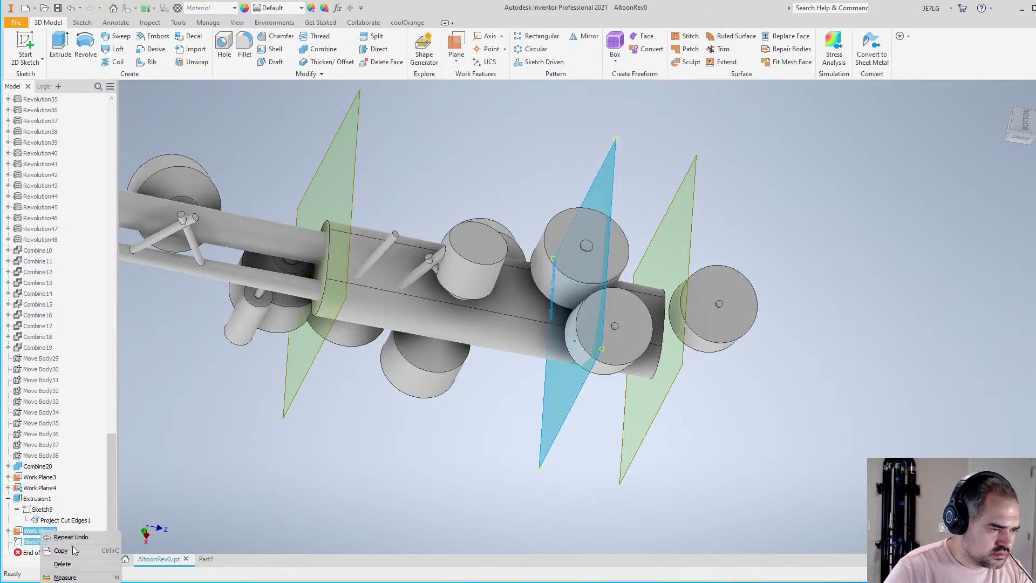
{"action": "key", "text": "Delete"}
Open the slot extrusion's sketch for editing and slice the graphics at its plane around both bores
{"action": "left_click", "coordinate": [48, 522]}
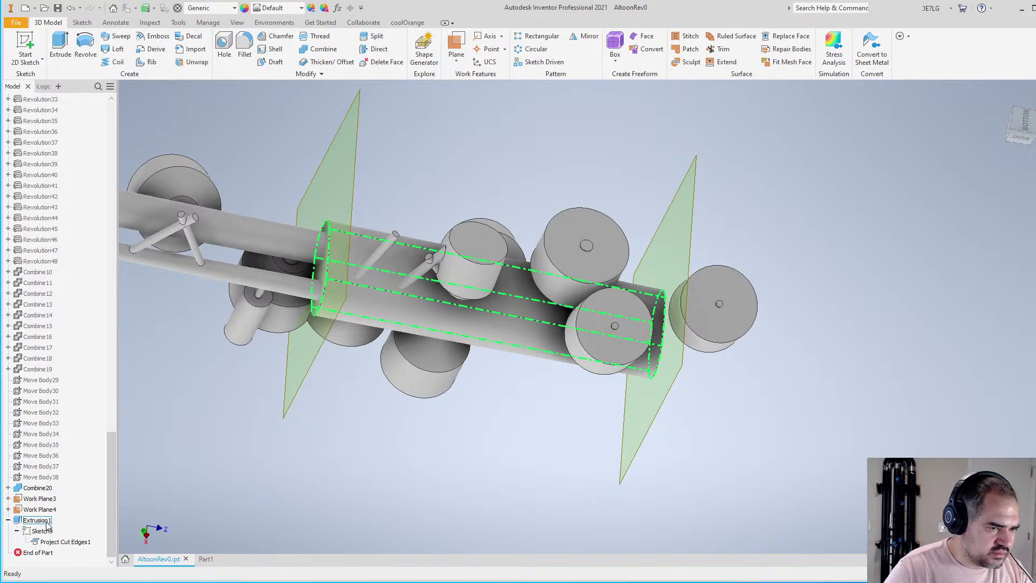
{"action": "right_click", "coordinate": [47, 522]}
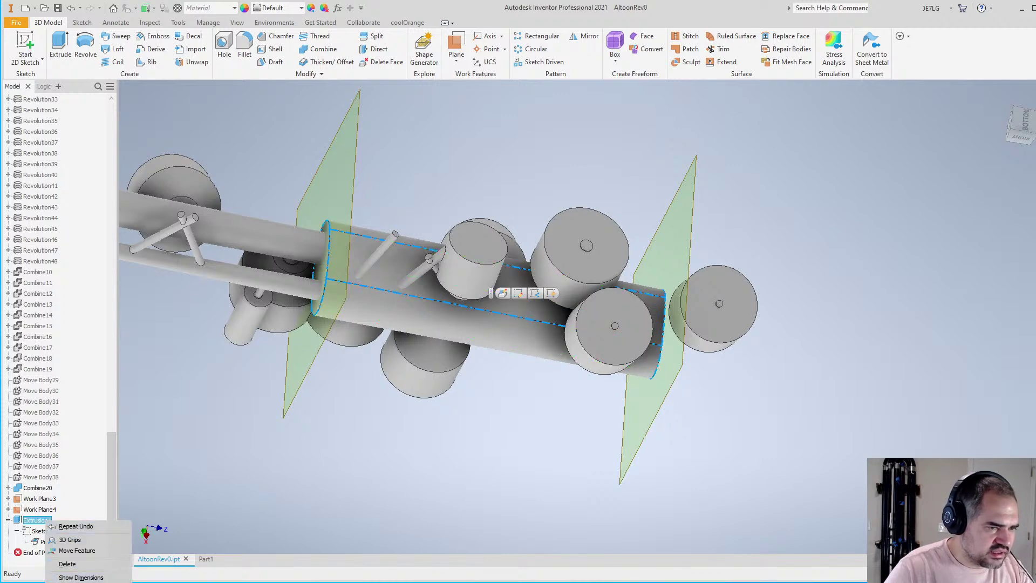
{"action": "left_click", "coordinate": [75, 582]}
{"action": "key", "text": "F7"}
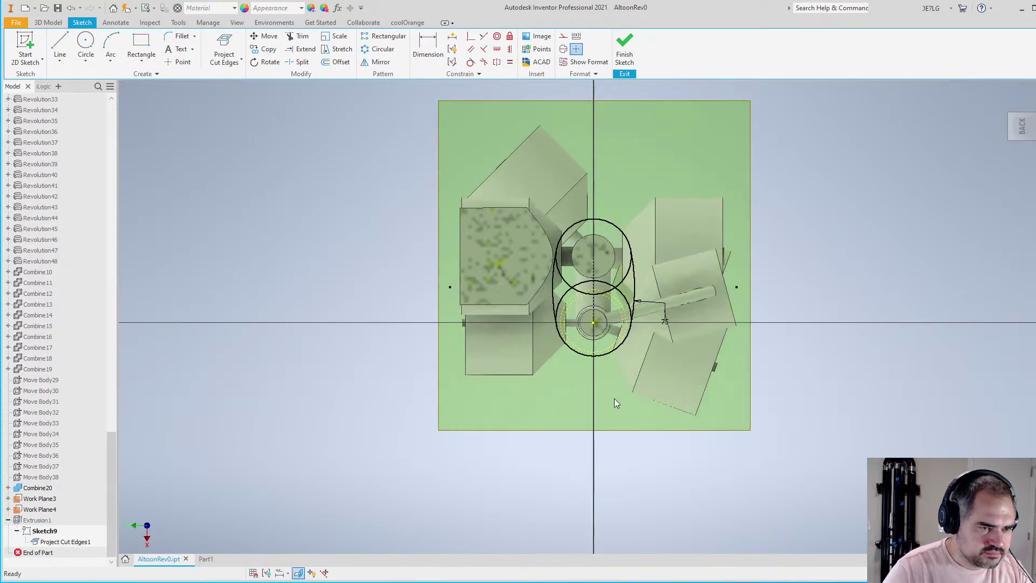
{"action": "mouse_move", "coordinate": [630, 399]}
{"action": "middle_mouse_down", "text": "shift"}
{"action": "mouse_move", "coordinate": [670, 220]}
{"action": "mouse_move", "coordinate": [735, 224]}
{"action": "mouse_move", "coordinate": [783, 321]}
{"action": "mouse_move", "coordinate": [811, 95]}
{"action": "mouse_move", "coordinate": [823, 399]}
{"action": "mouse_move", "coordinate": [818, 88]}
{"action": "mouse_move", "coordinate": [814, 264]}
{"action": "mouse_move", "coordinate": [608, 370]}
{"action": "mouse_move", "coordinate": [620, 398]}
{"action": "mouse_move", "coordinate": [610, 448]}
{"action": "mouse_move", "coordinate": [612, 367]}
{"action": "middle_mouse_up", "text": "shift"}
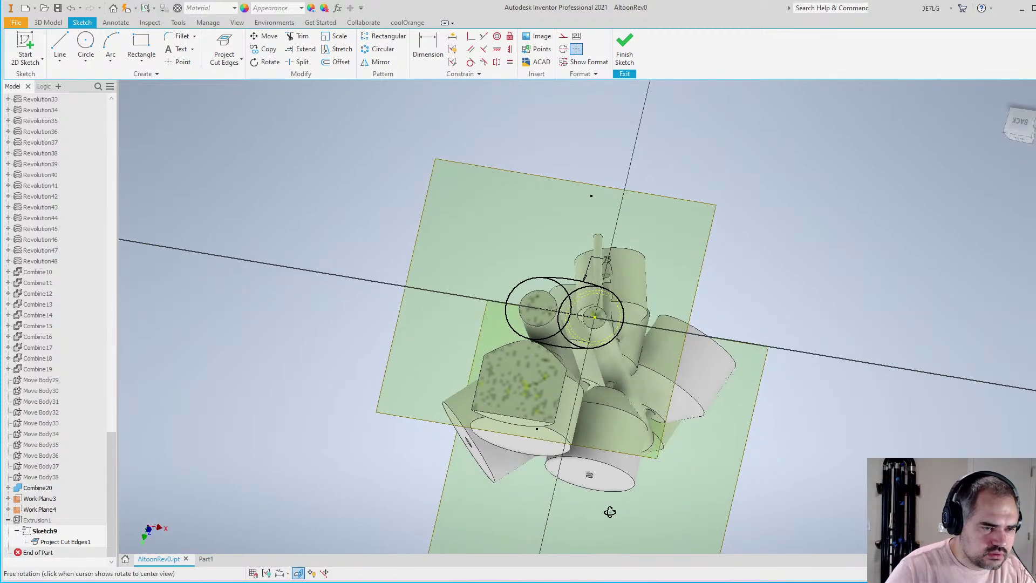
{"action": "scroll", "coordinate": [612, 364], "scroll_direction": "up", "scroll_amount": 4}
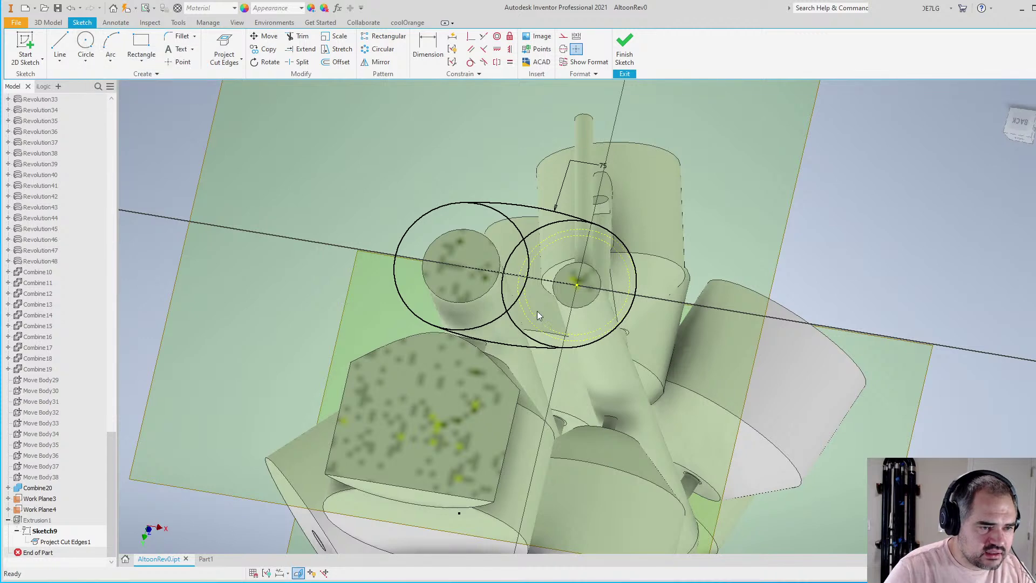
{"action": "scroll", "coordinate": [537, 311], "scroll_direction": "up", "scroll_amount": 2}
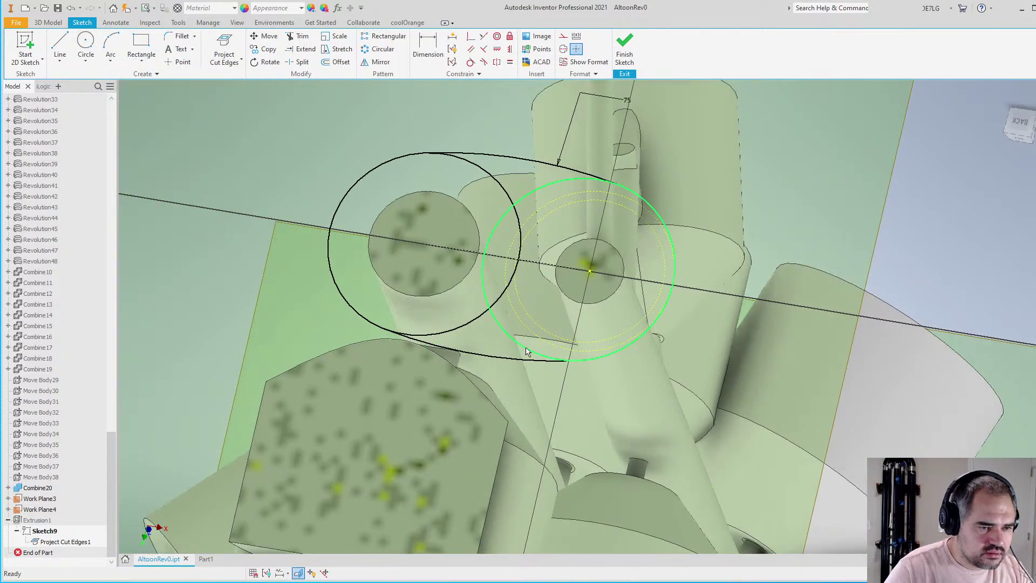
Free the slot circle centred on the origin and move it outward along the axis, away from the other circle
{"action": "left_click", "coordinate": [677, 294]}
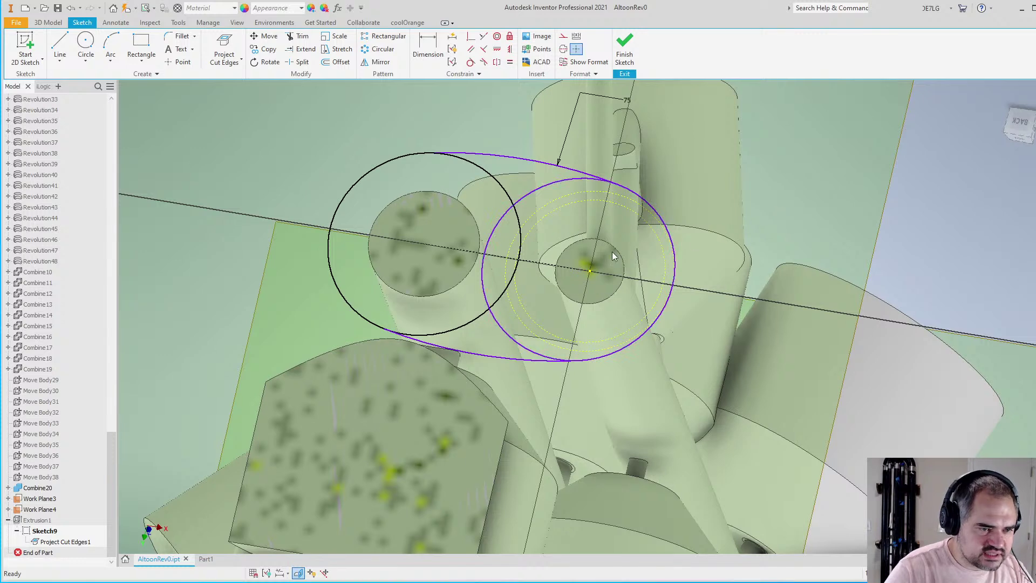
{"action": "left_click_drag", "start_coordinate": [591, 273], "coordinate": [677, 293]}
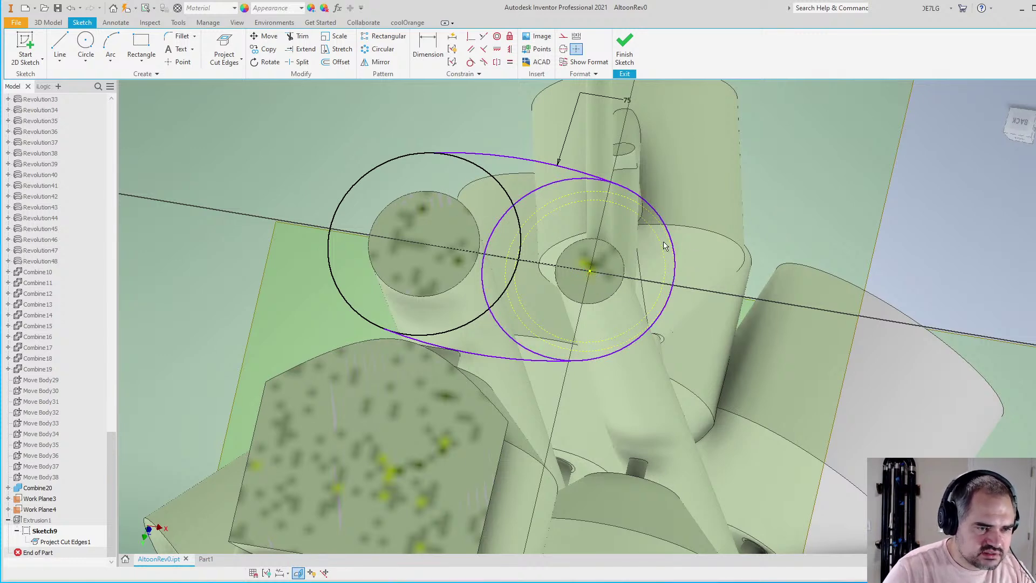
{"action": "scroll", "coordinate": [701, 282], "scroll_direction": "up", "scroll_amount": 3}
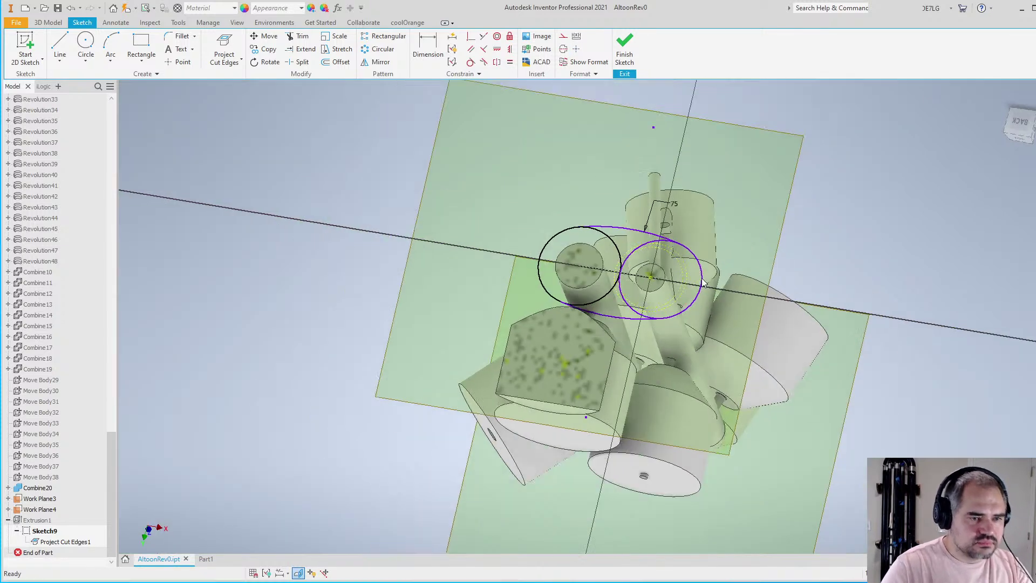
{"action": "scroll", "coordinate": [701, 282], "scroll_direction": "down", "scroll_amount": 3}
{"action": "middle_click_drag", "start_coordinate": [655, 282], "coordinate": [663, 425], "text": "shift"}
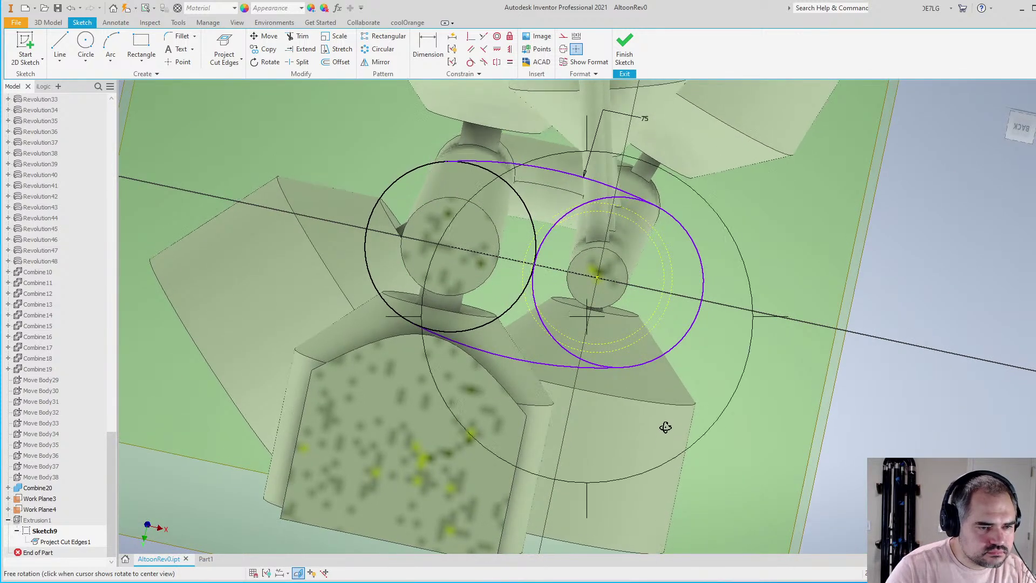
Draw a construction circle about 31 mm in diameter, centred on the origin and just outside the projected bore circles
{"action": "scroll", "coordinate": [675, 301], "scroll_direction": "down", "scroll_amount": 4}
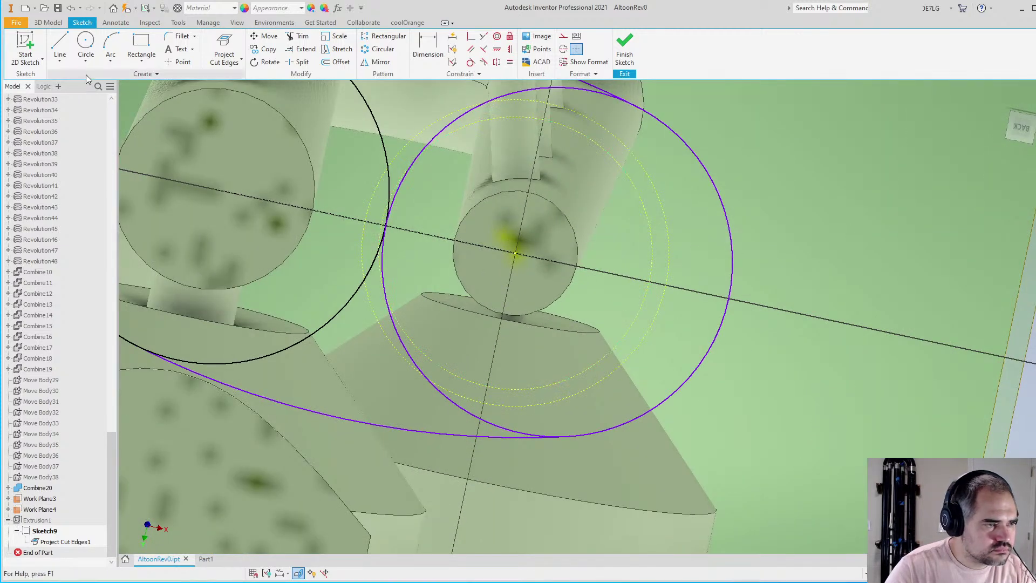
{"action": "left_click", "coordinate": [60, 41]}
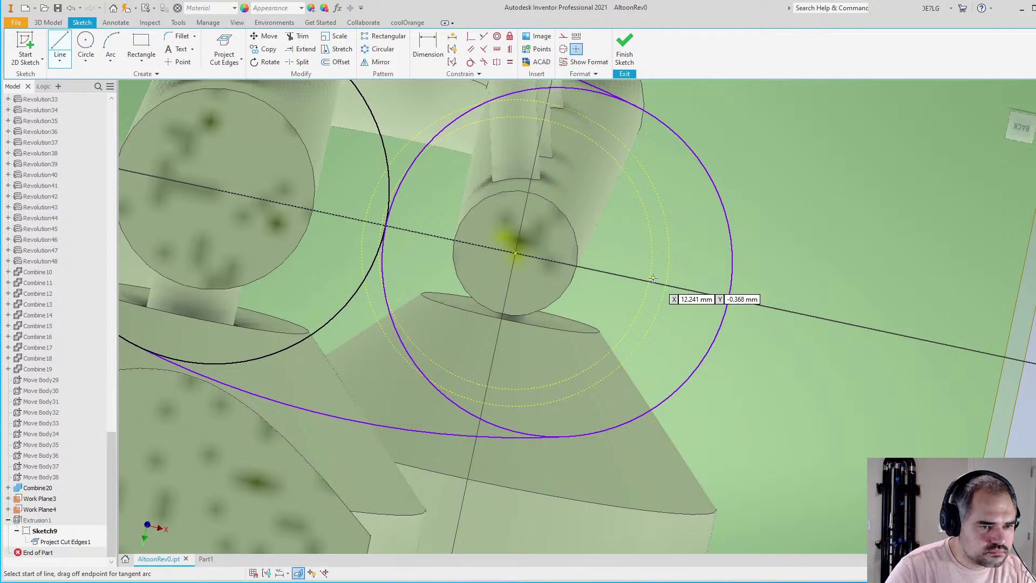
{"action": "middle_click_drag", "start_coordinate": [591, 280], "coordinate": [624, 323], "text": "shift"}
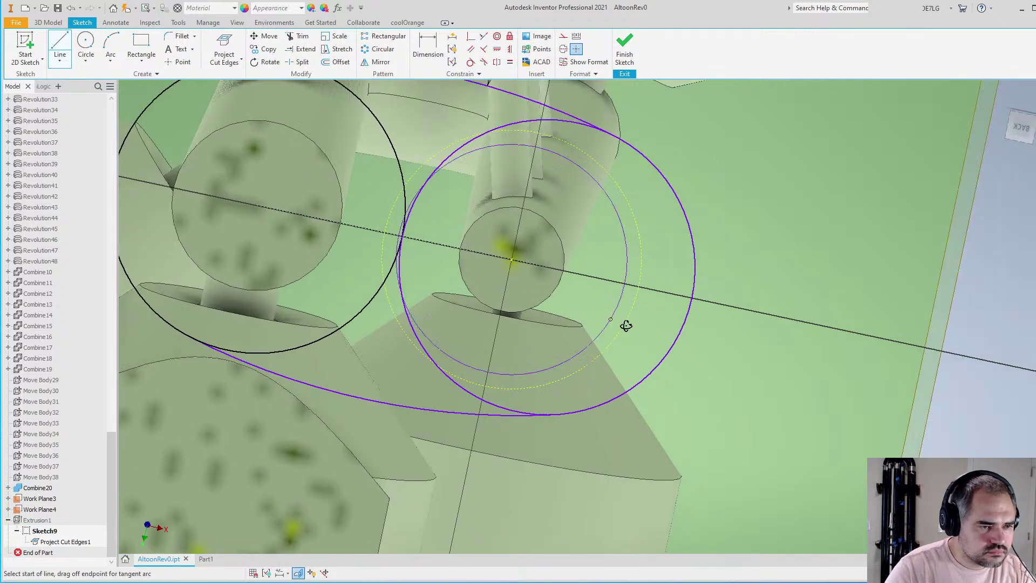
{"action": "left_click", "coordinate": [86, 41]}
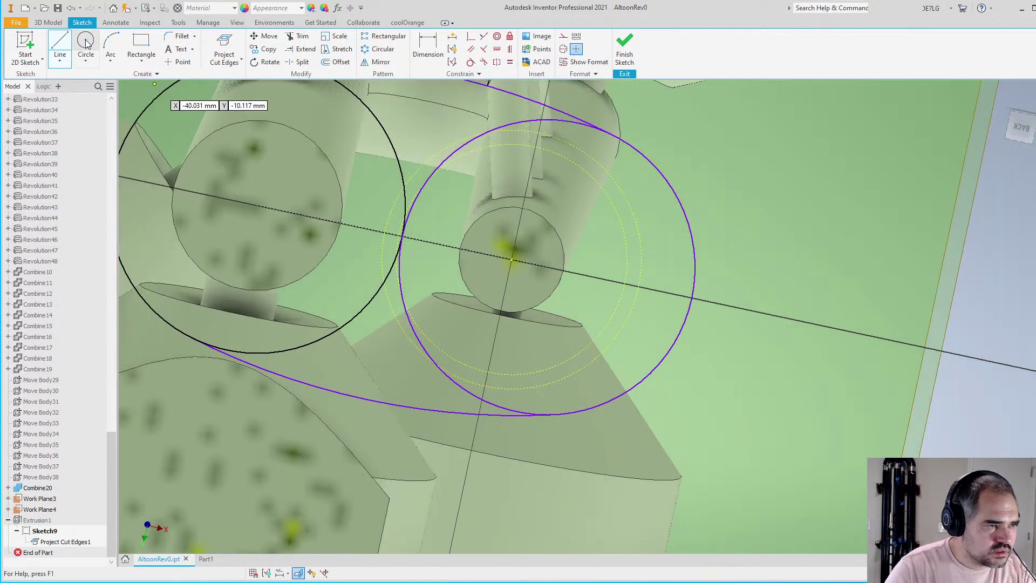
{"action": "left_click", "coordinate": [511, 261]}
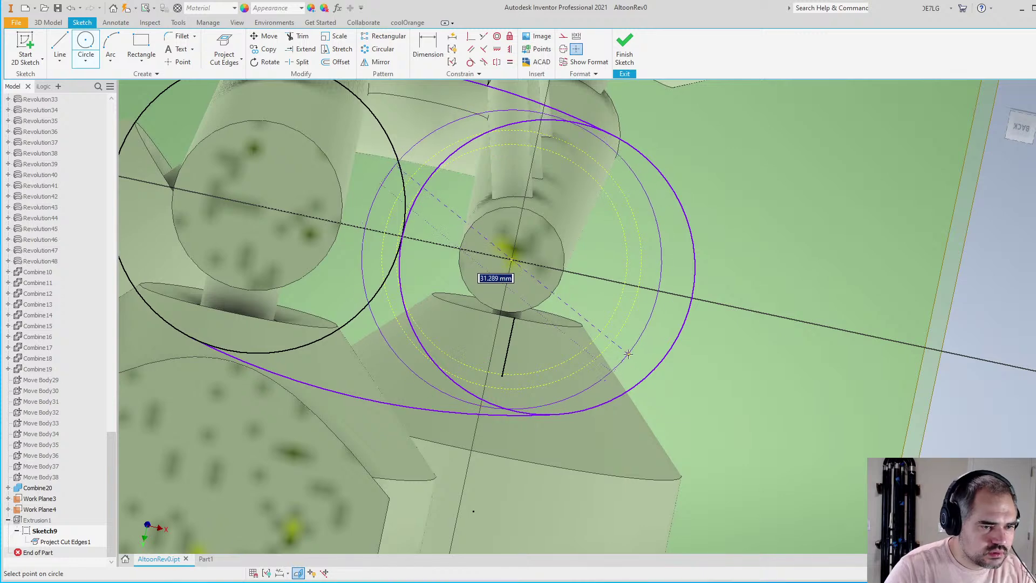
{"action": "left_click", "coordinate": [631, 352]}
{"action": "key", "text": "Escape"}
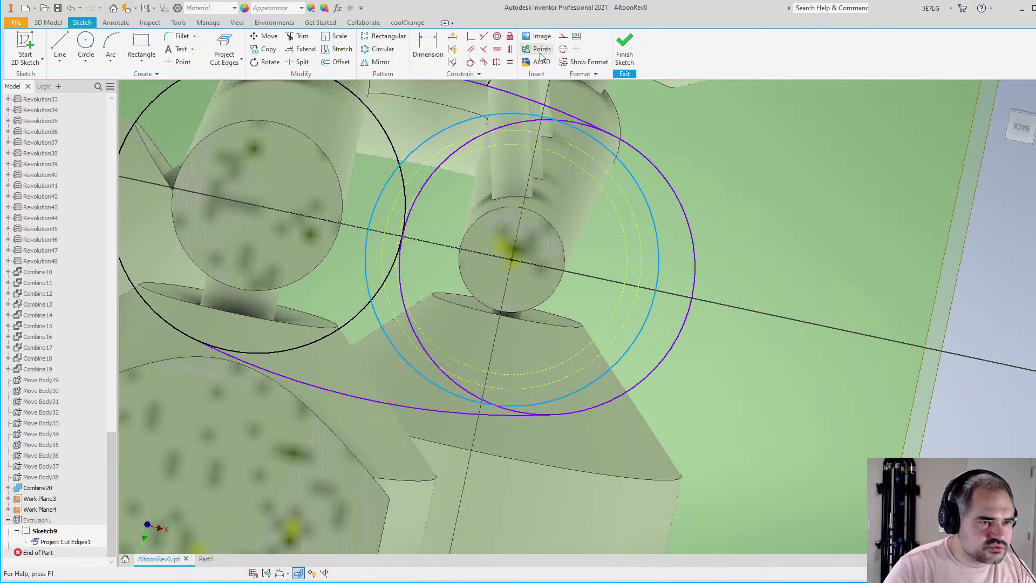
{"action": "left_click", "coordinate": [562, 36]}
{"action": "scroll", "coordinate": [723, 270], "scroll_direction": "up", "scroll_amount": 2}
Dimension the gap between the outer projected circle and the construction circle as ((BendPos-BootPos)*Taper)
{"action": "key", "text": "d"}
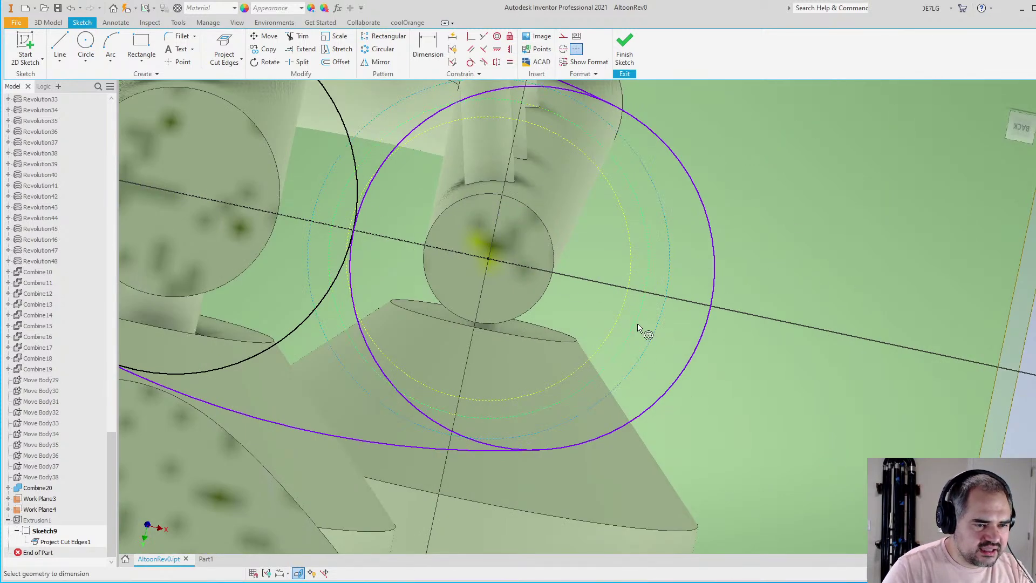
{"action": "left_click", "coordinate": [642, 334]}
{"action": "left_click", "coordinate": [642, 329]}
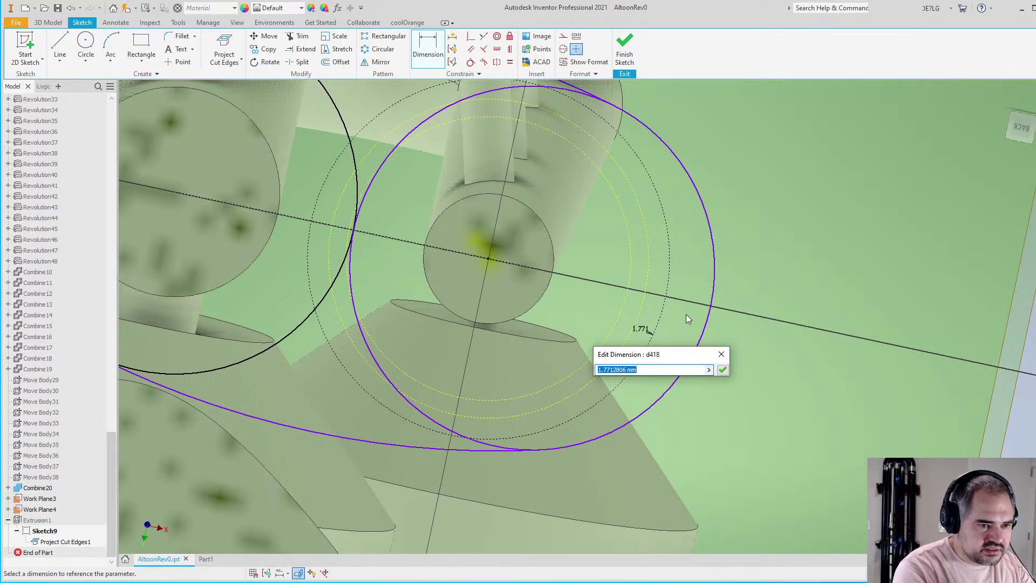
{"action": "type", "text": "("}
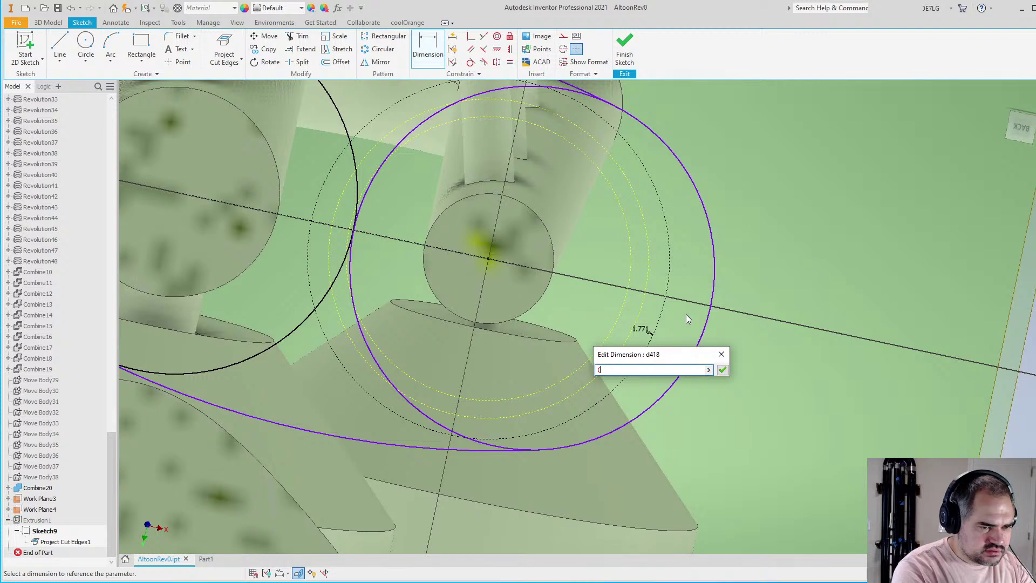
{"action": "type", "text": "(BendPos-BootPos)*Taper"}
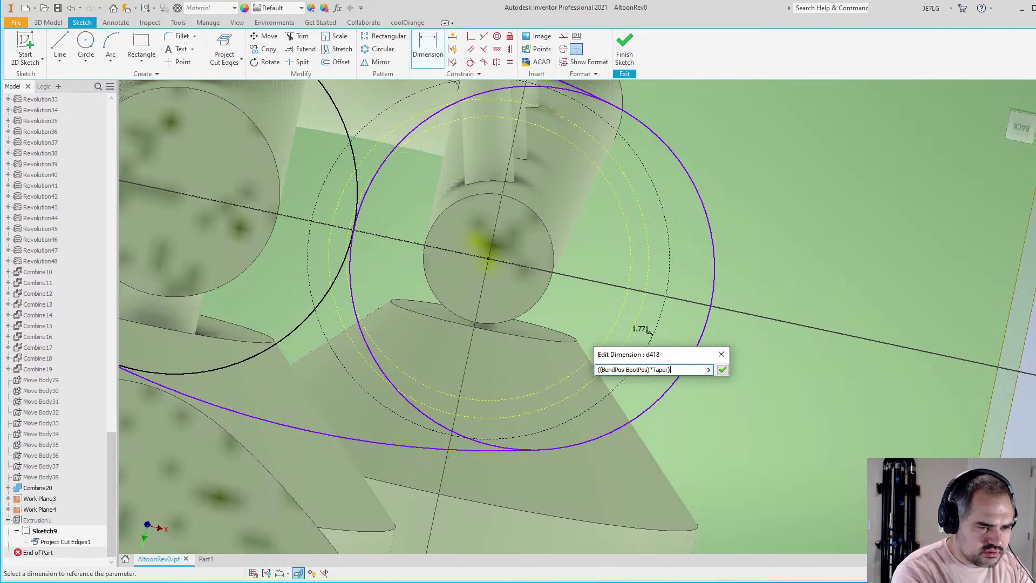
{"action": "key", "text": "Return"}
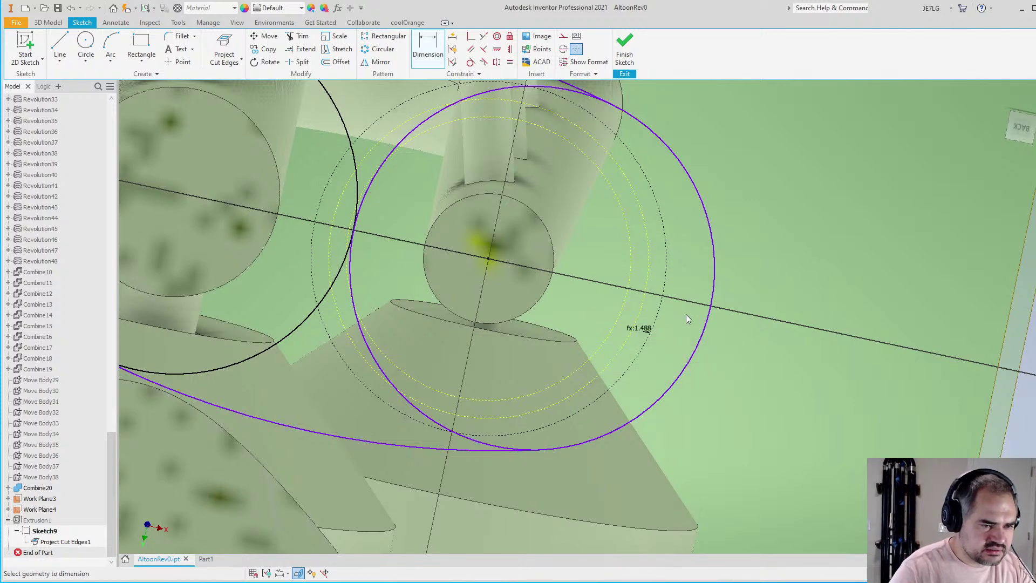
Try to move the slot circle inward and make it tangent to the construction circle
{"action": "scroll", "coordinate": [650, 392], "scroll_direction": "down", "scroll_amount": 3}
{"action": "scroll", "coordinate": [599, 333], "scroll_direction": "up", "scroll_amount": 2}
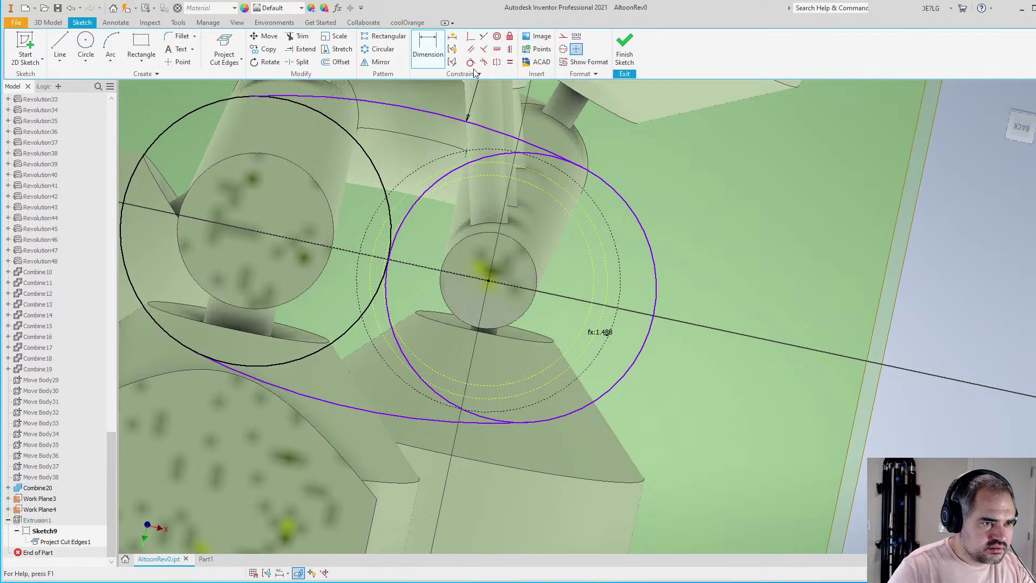
{"action": "left_click_drag", "start_coordinate": [652, 321], "coordinate": [624, 314]}
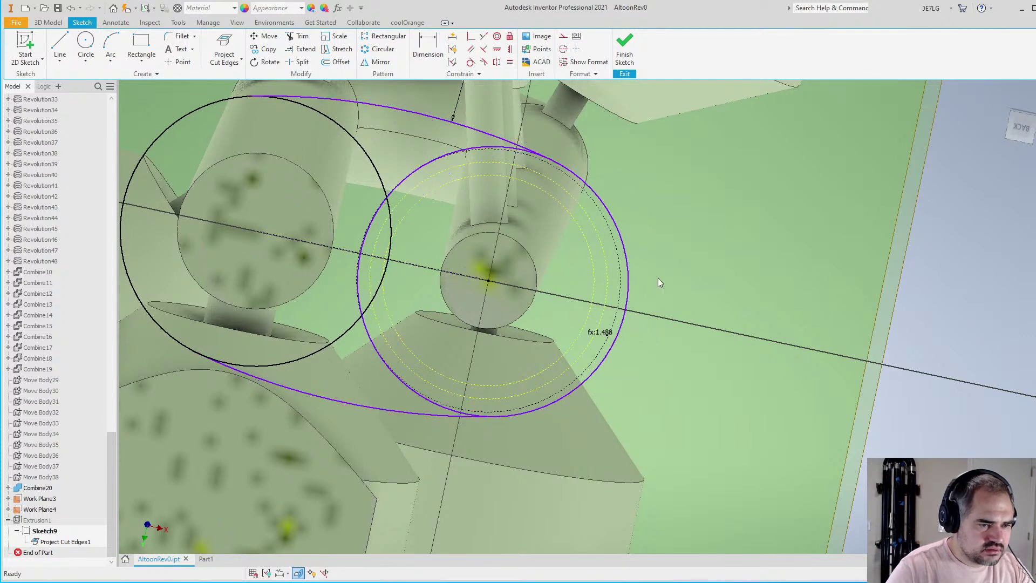
{"action": "left_click", "coordinate": [603, 344]}
{"action": "left_click", "coordinate": [613, 333]}
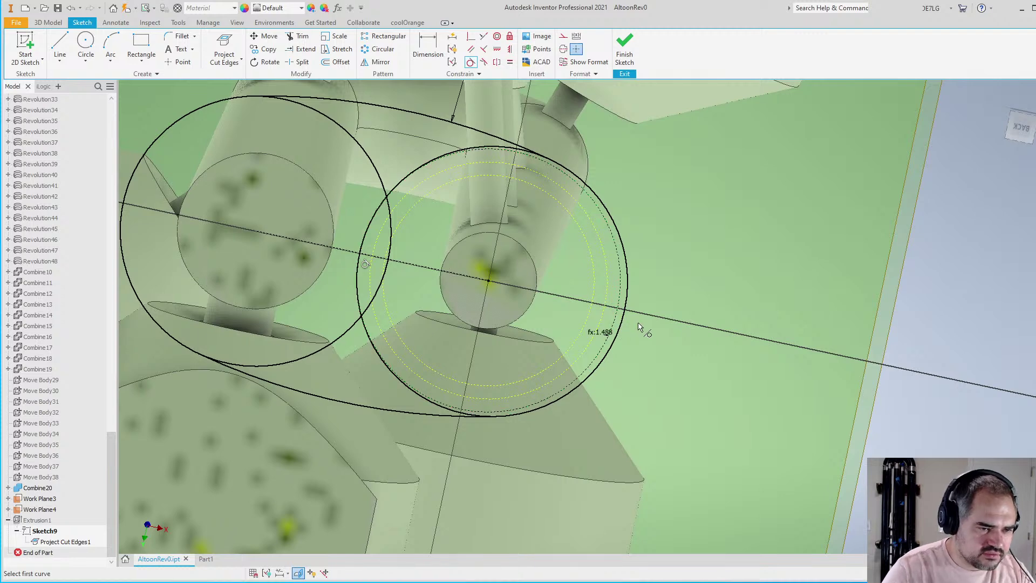
{"action": "key", "text": "Escape"}
Bring the slot circle closer to the construction circle's outer side, make them tangent and finish the sketch
{"action": "scroll", "coordinate": [626, 324], "scroll_direction": "down", "scroll_amount": 4}
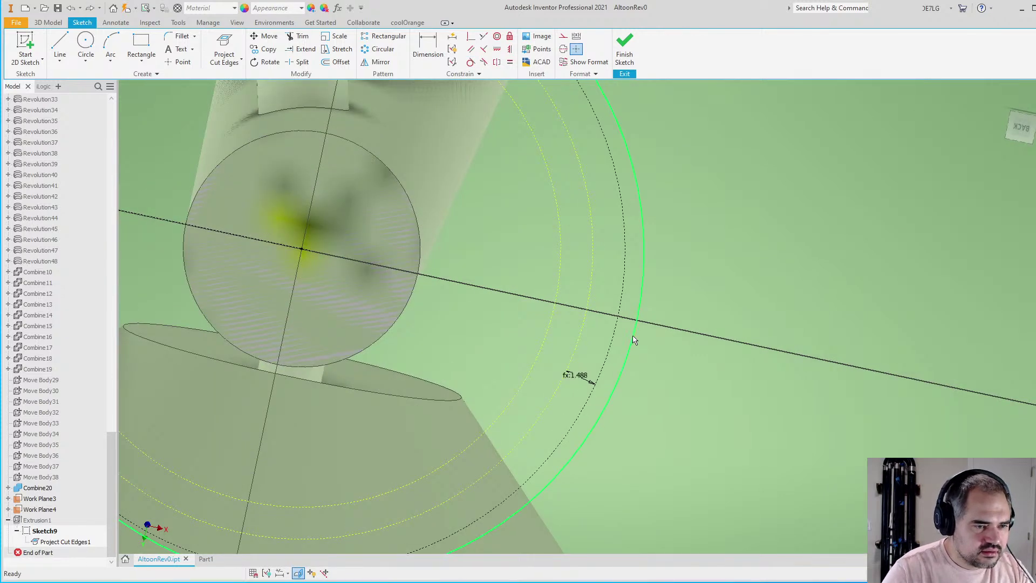
{"action": "left_click_drag", "start_coordinate": [634, 340], "coordinate": [623, 340]}
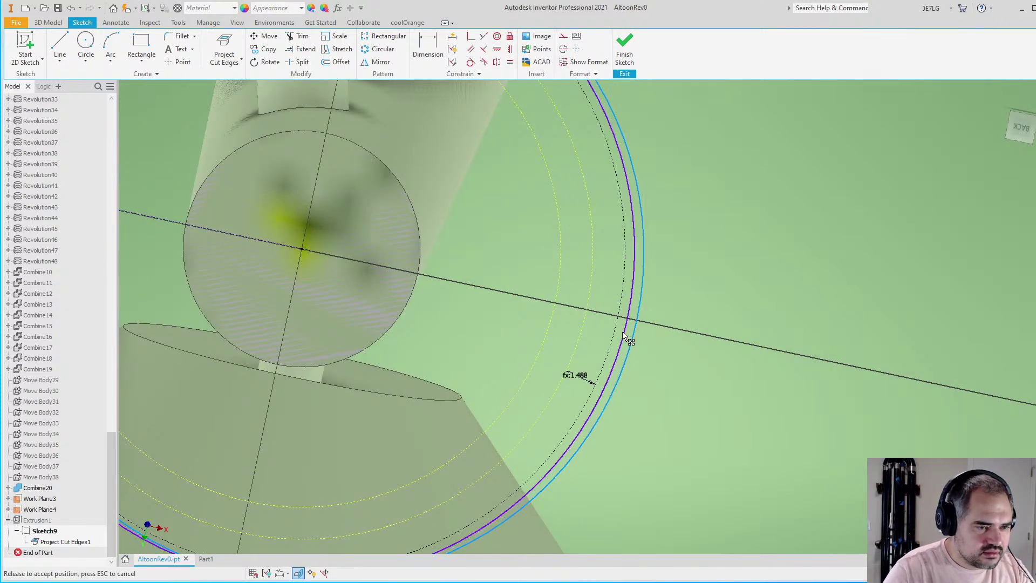
{"action": "left_click", "coordinate": [471, 63]}
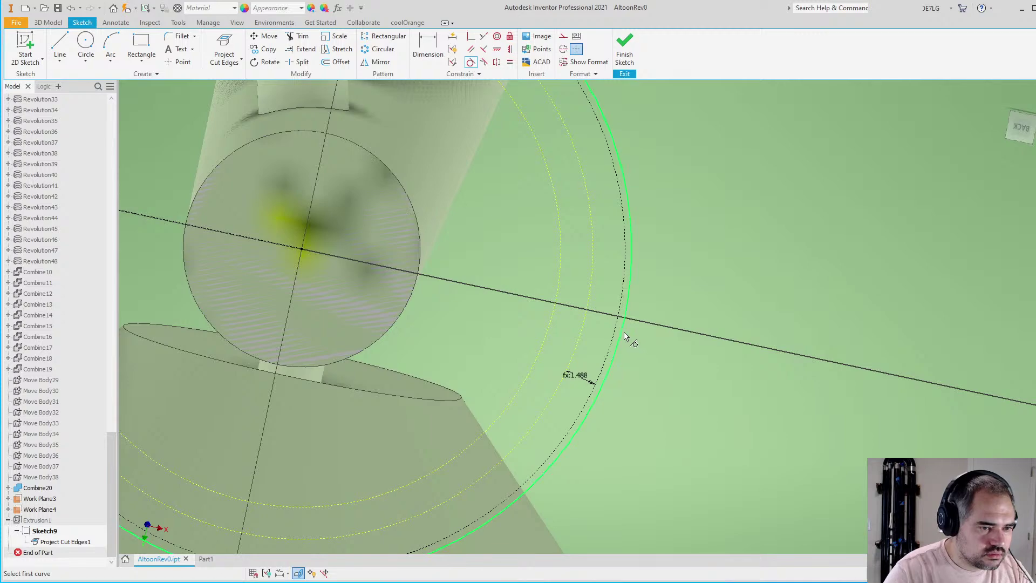
{"action": "scroll", "coordinate": [631, 330], "scroll_direction": "up", "scroll_amount": 5}
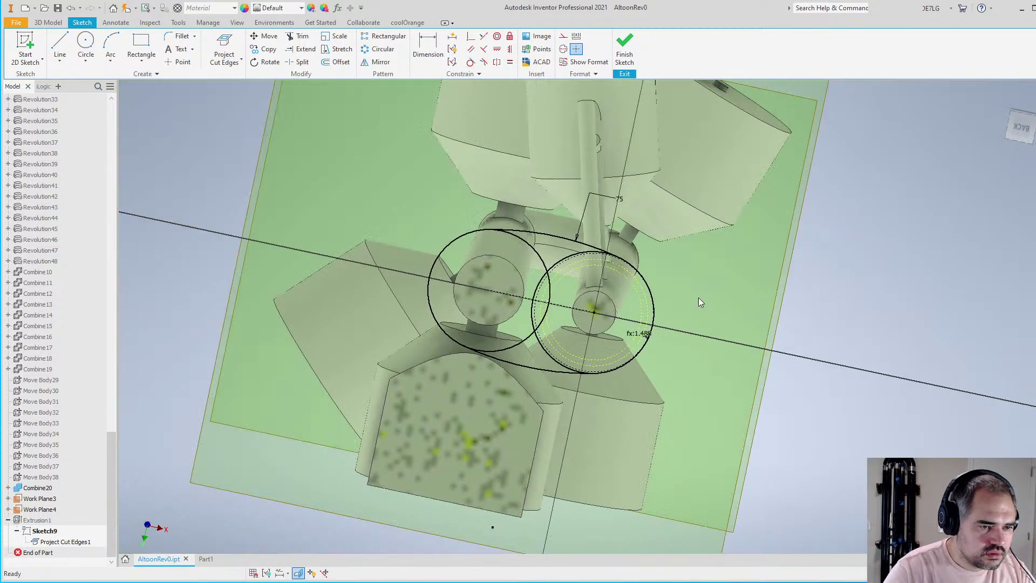
{"action": "right_click", "coordinate": [698, 297]}
{"action": "left_click", "coordinate": [697, 331]}
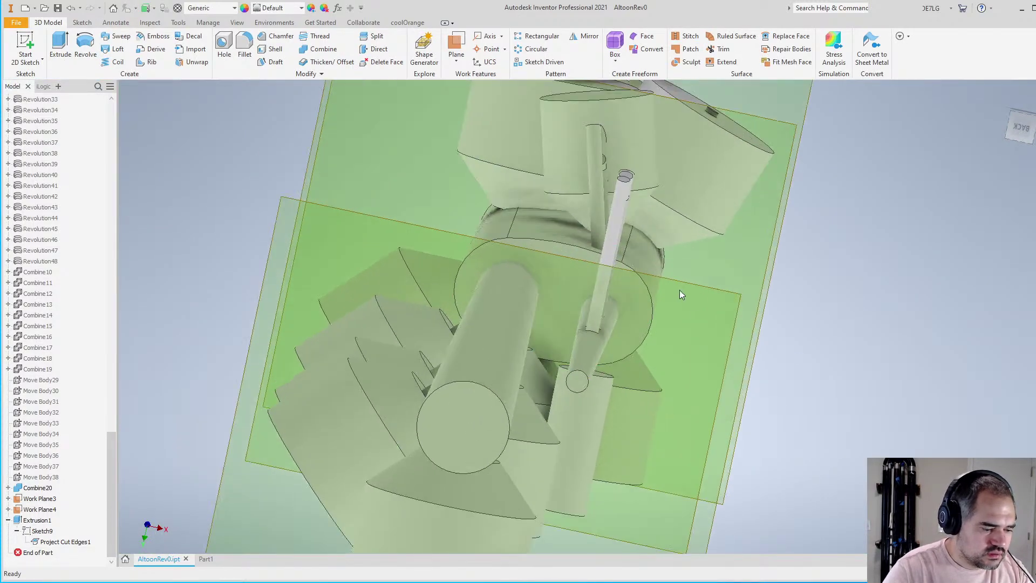
Create a work plane offset from the XY Plane, using the BendPos parameter for the distance
{"action": "mouse_move", "coordinate": [679, 290]}
{"action": "middle_mouse_down", "text": "shift"}
{"action": "mouse_move", "coordinate": [655, 302]}
{"action": "mouse_move", "coordinate": [587, 239]}
{"action": "mouse_move", "coordinate": [585, 157]}
{"action": "mouse_move", "coordinate": [557, 101]}
{"action": "middle_mouse_up", "text": "shift"}
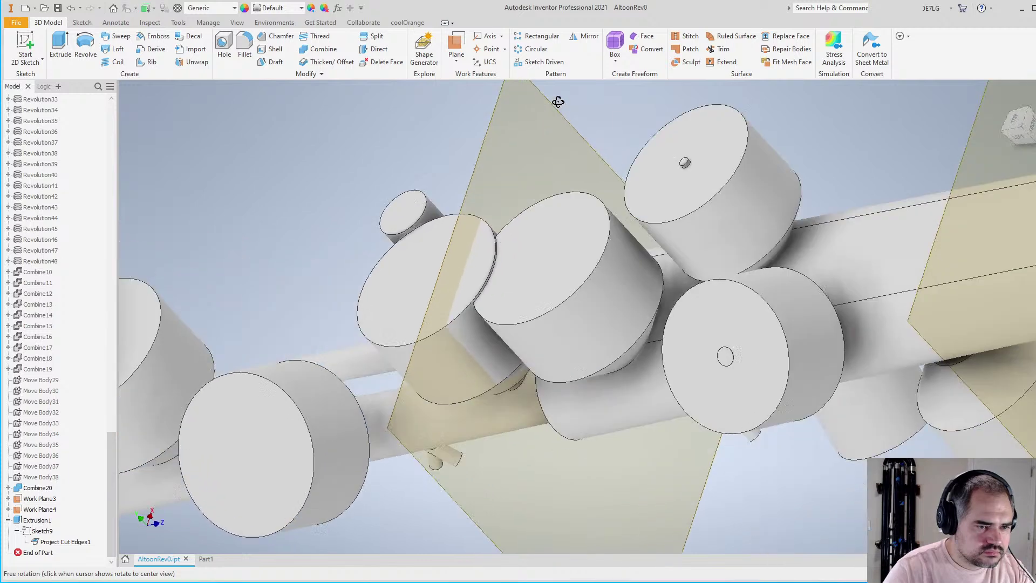
{"action": "scroll", "coordinate": [594, 303], "scroll_direction": "up", "scroll_amount": 5}
{"action": "scroll", "coordinate": [763, 293], "scroll_direction": "down", "scroll_amount": 4}
{"action": "middle_click_drag", "start_coordinate": [746, 286], "coordinate": [558, 226], "text": "shift"}
{"action": "left_click", "coordinate": [456, 46]}
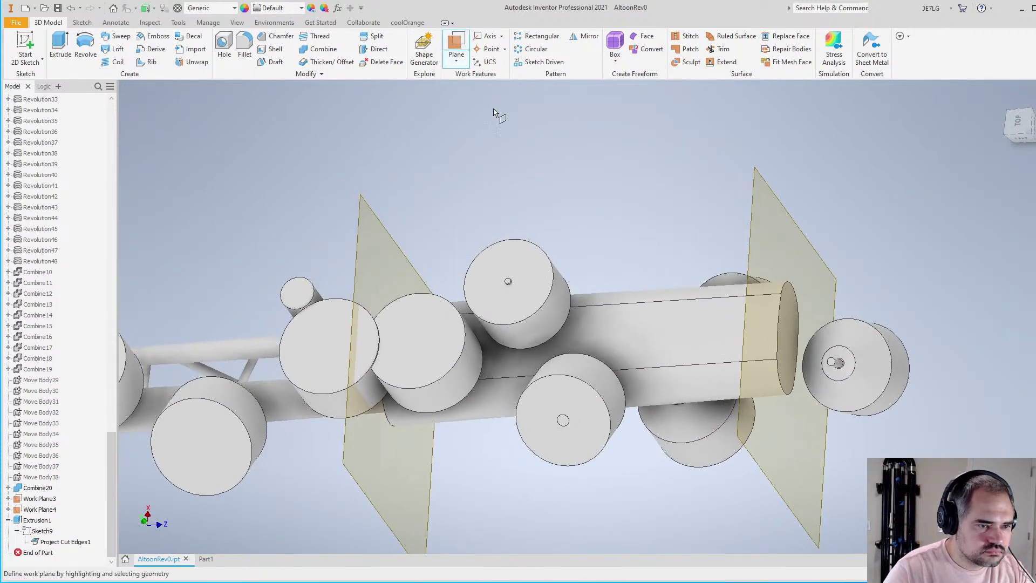
{"action": "scroll", "coordinate": [606, 456], "scroll_direction": "down", "scroll_amount": 5}
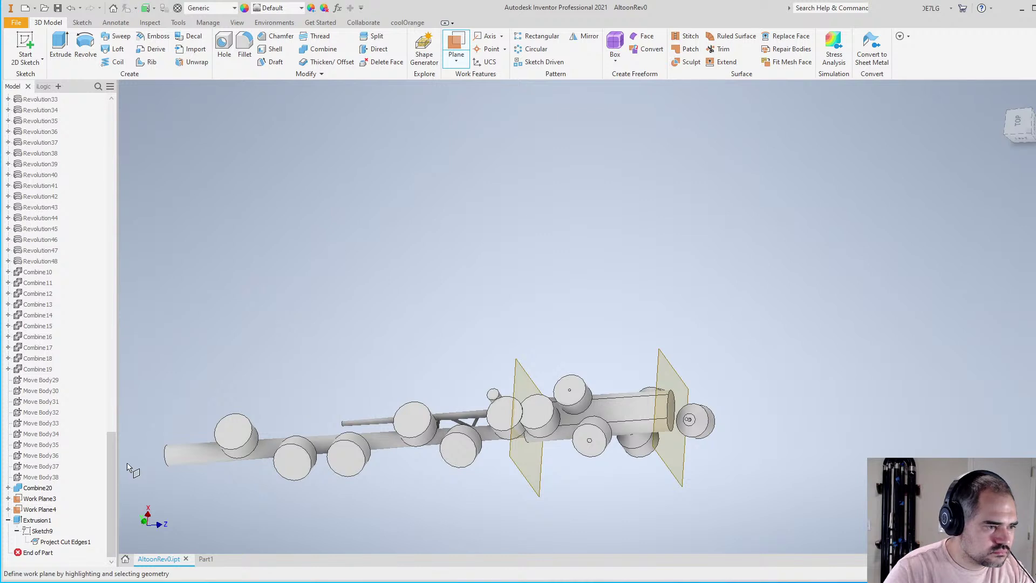
{"action": "scroll", "coordinate": [85, 178], "scroll_direction": "up", "scroll_amount": 20}
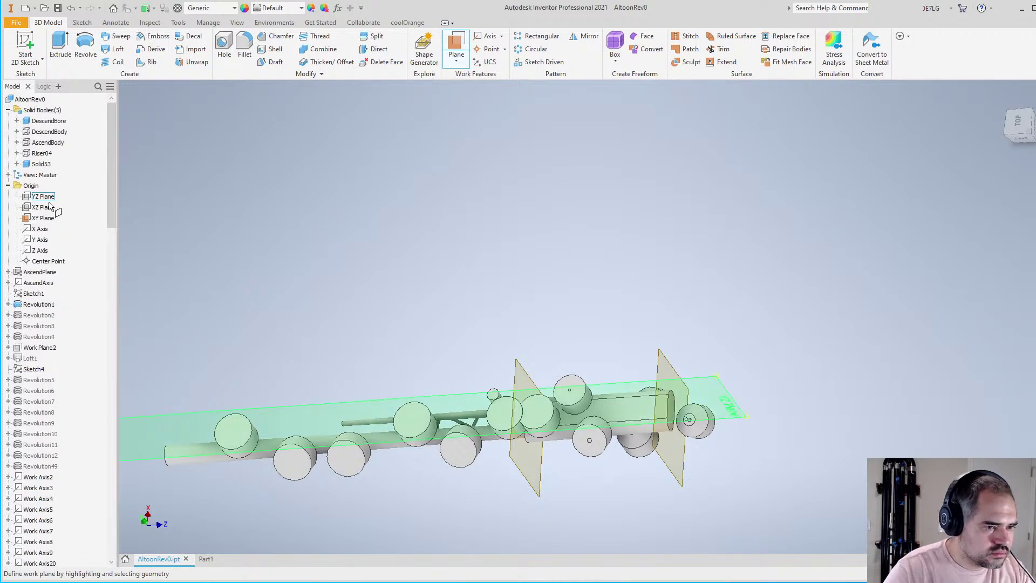
{"action": "scroll", "coordinate": [319, 299], "scroll_direction": "down", "scroll_amount": 3}
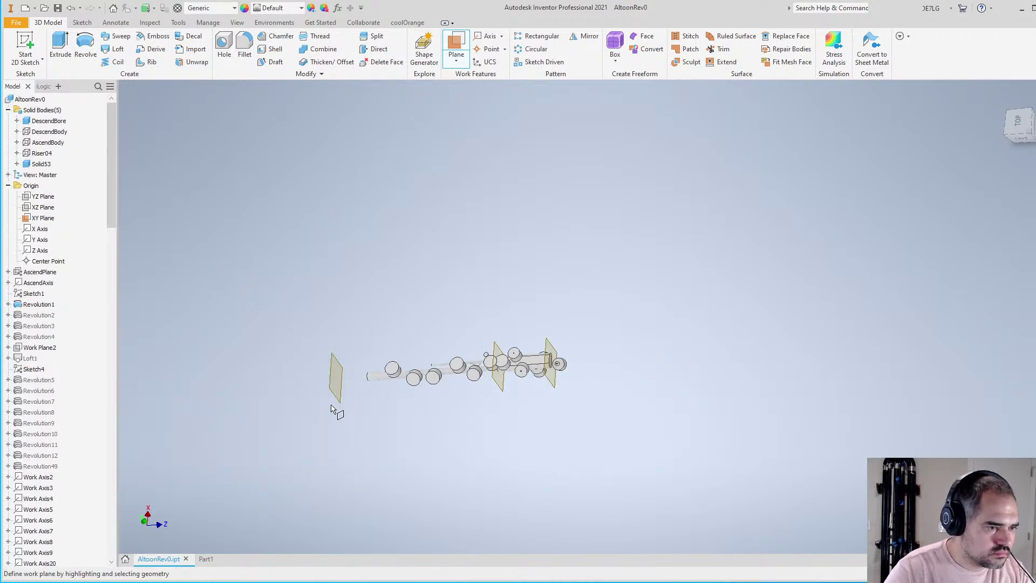
{"action": "left_click_drag", "start_coordinate": [337, 402], "coordinate": [554, 391]}
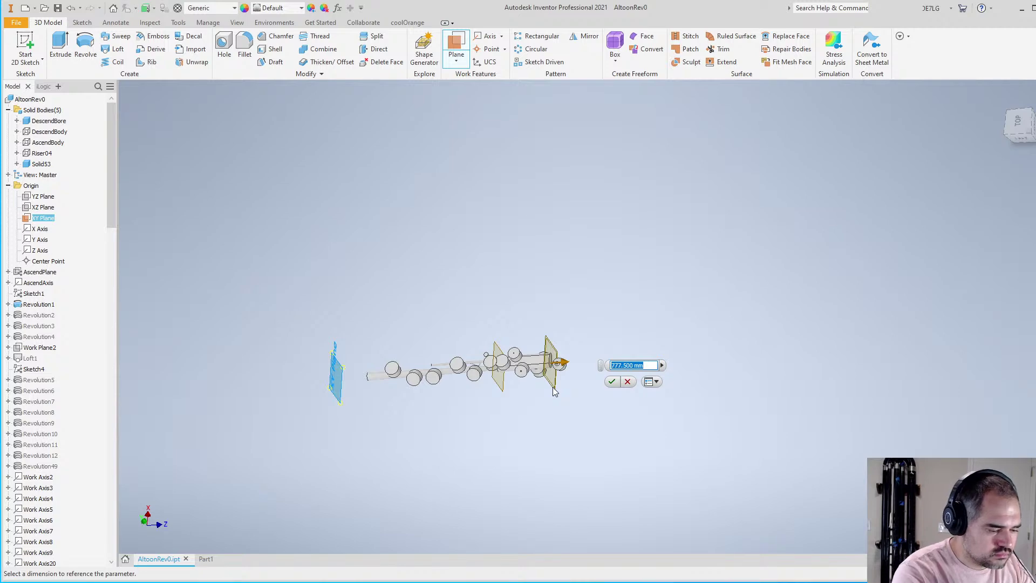
{"action": "type", "text": "Bend"}
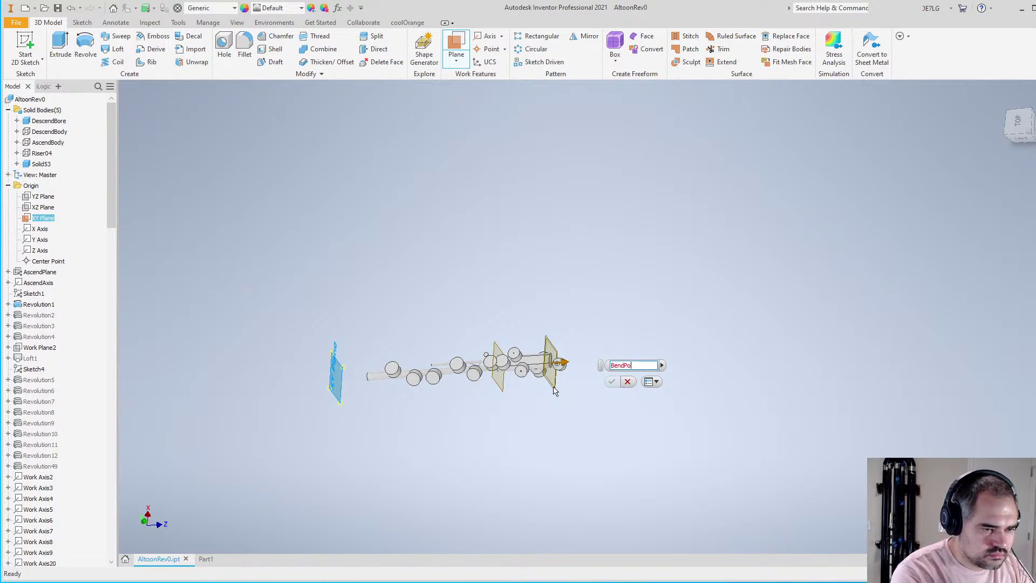
{"action": "type", "text": "Po"}
{"action": "key", "text": "Return"}
Start a sketch on the new offset work plane and project the cut edges of the bodies onto it
{"action": "key", "text": "s"}
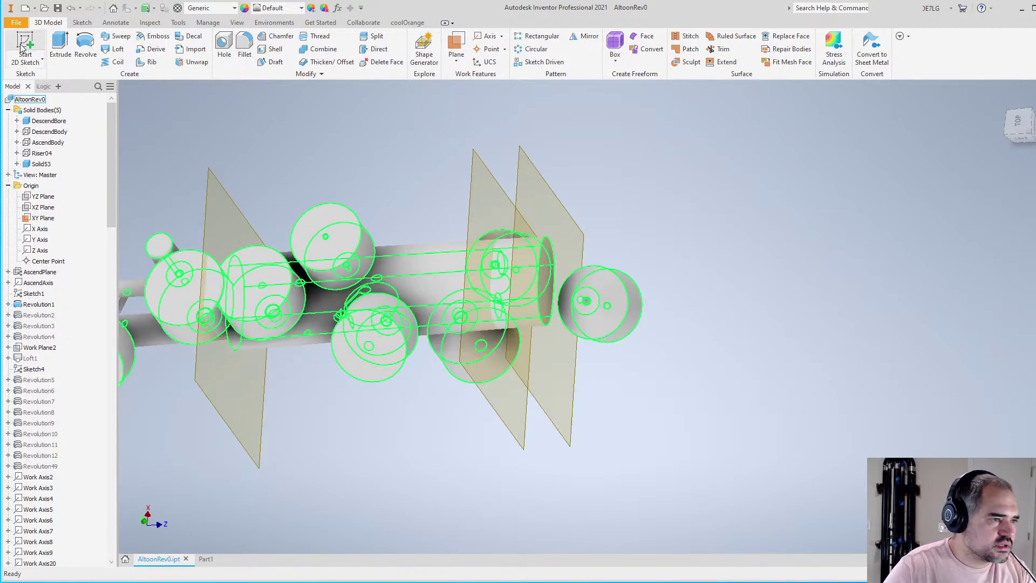
{"action": "left_click", "coordinate": [492, 407]}
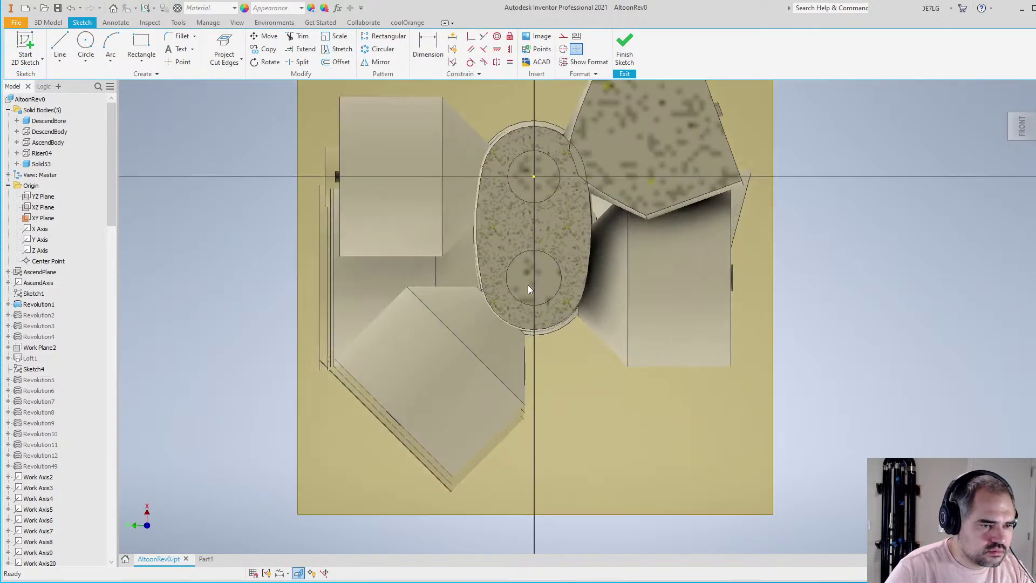
{"action": "left_click", "coordinate": [228, 60]}
{"action": "left_click", "coordinate": [236, 102]}
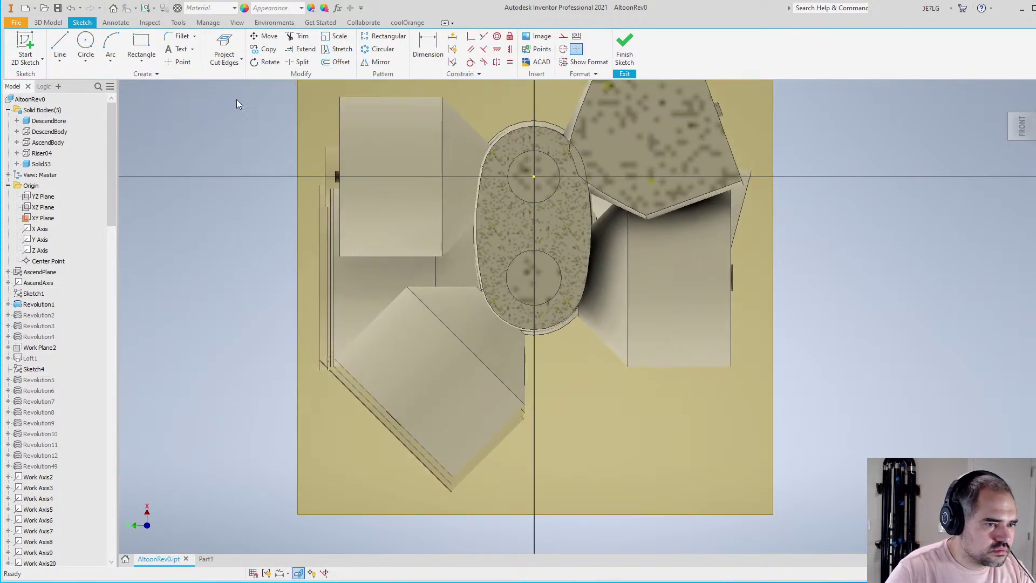
{"action": "mouse_move", "coordinate": [637, 410]}
{"action": "middle_mouse_down", "text": "shift"}
{"action": "mouse_move", "coordinate": [664, 363]}
{"action": "mouse_move", "coordinate": [694, 351]}
{"action": "mouse_move", "coordinate": [667, 436]}
{"action": "mouse_move", "coordinate": [766, 365]}
{"action": "mouse_move", "coordinate": [634, 369]}
{"action": "mouse_move", "coordinate": [632, 263]}
{"action": "mouse_move", "coordinate": [610, 377]}
{"action": "mouse_move", "coordinate": [624, 439]}
{"action": "middle_mouse_up", "text": "shift"}
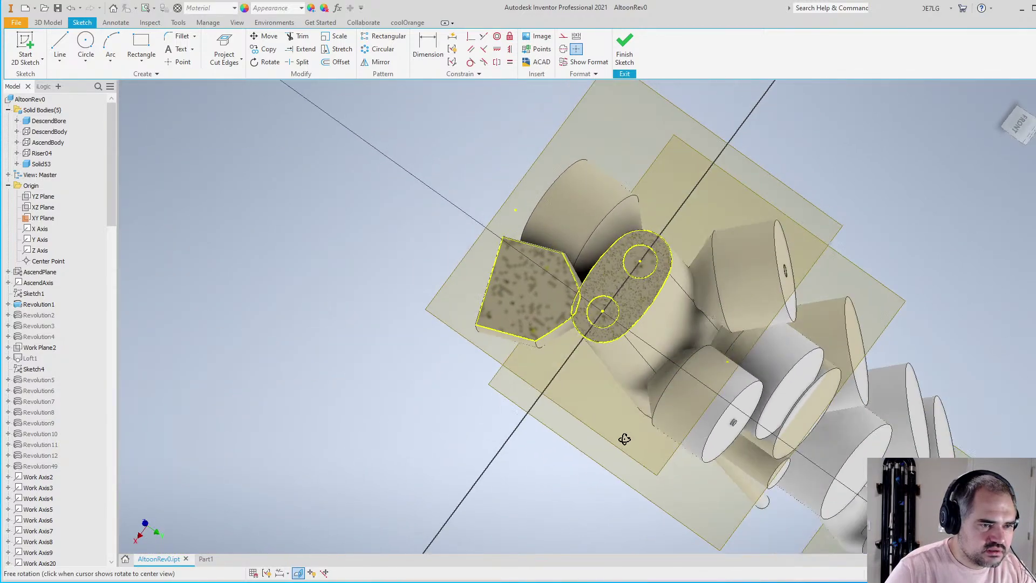
Check the wall between the origin-centred bore and the slot outline with a 6.5 mm circle, and undo the circle
{"action": "scroll", "coordinate": [629, 380], "scroll_direction": "down", "scroll_amount": 5}
{"action": "scroll", "coordinate": [614, 372], "scroll_direction": "up", "scroll_amount": 10}
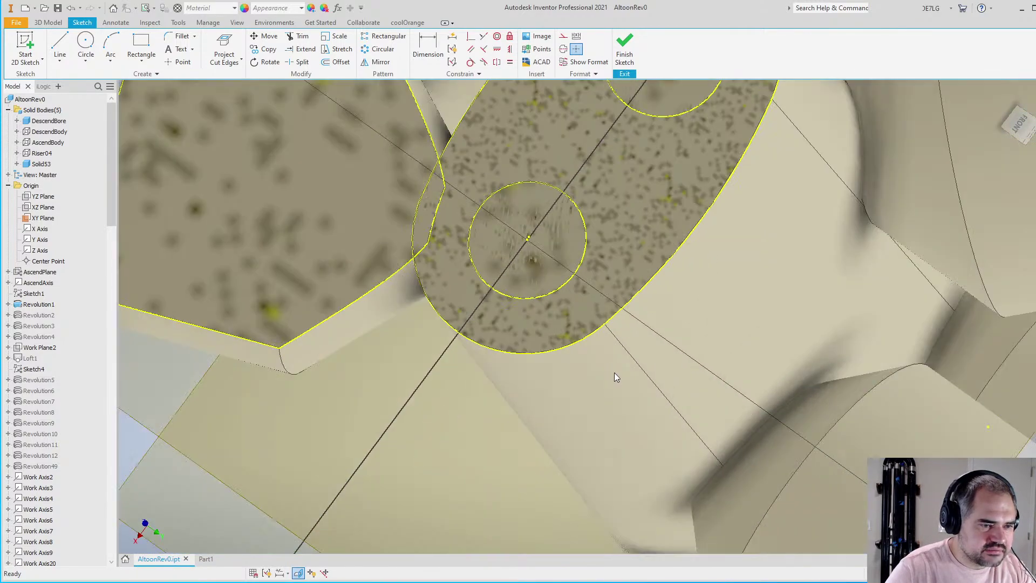
{"action": "left_click", "coordinate": [90, 47]}
{"action": "scroll", "coordinate": [485, 324], "scroll_direction": "up", "scroll_amount": 4}
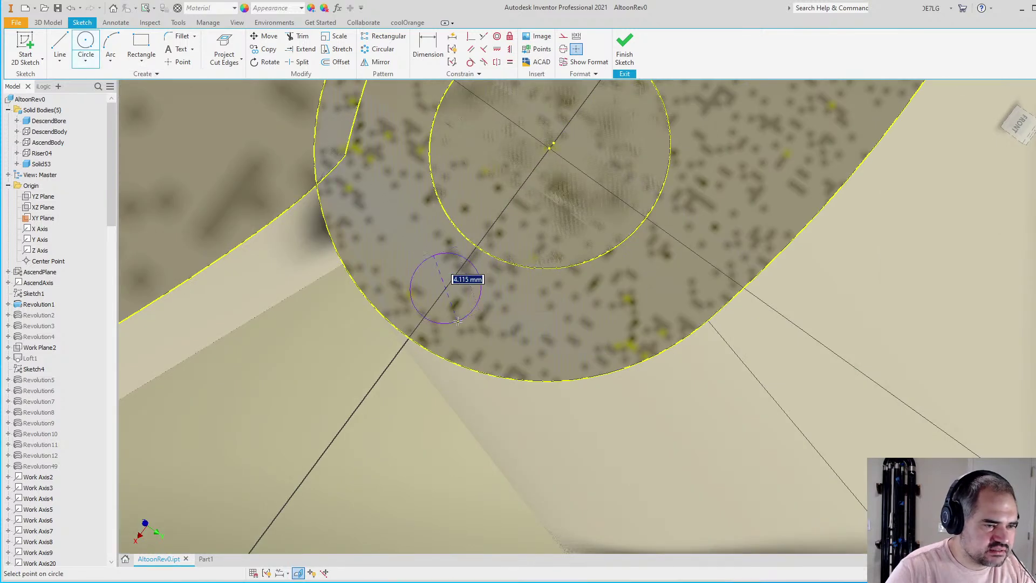
{"action": "key", "text": "Escape"}
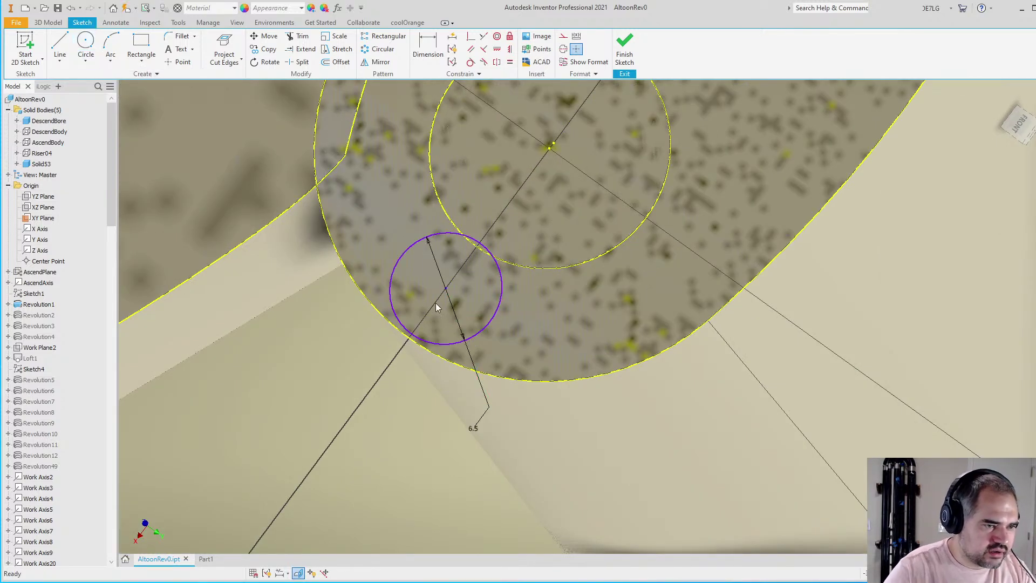
{"action": "scroll", "coordinate": [448, 286], "scroll_direction": "up", "scroll_amount": 3}
{"action": "left_click_drag", "start_coordinate": [459, 276], "coordinate": [447, 282]}
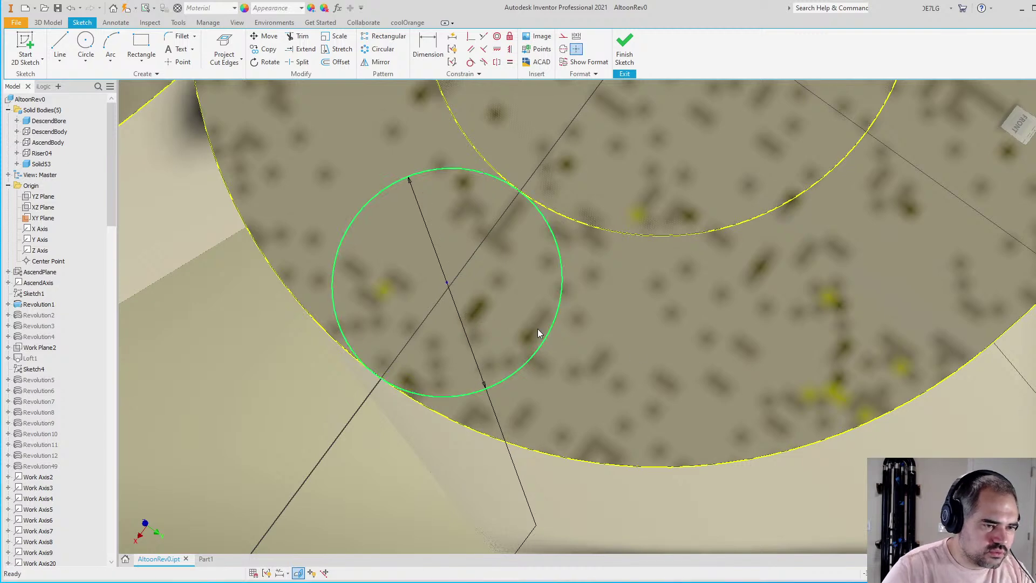
{"action": "key", "text": "ctrl+z"}
{"action": "scroll", "coordinate": [499, 391], "scroll_direction": "down", "scroll_amount": 3}
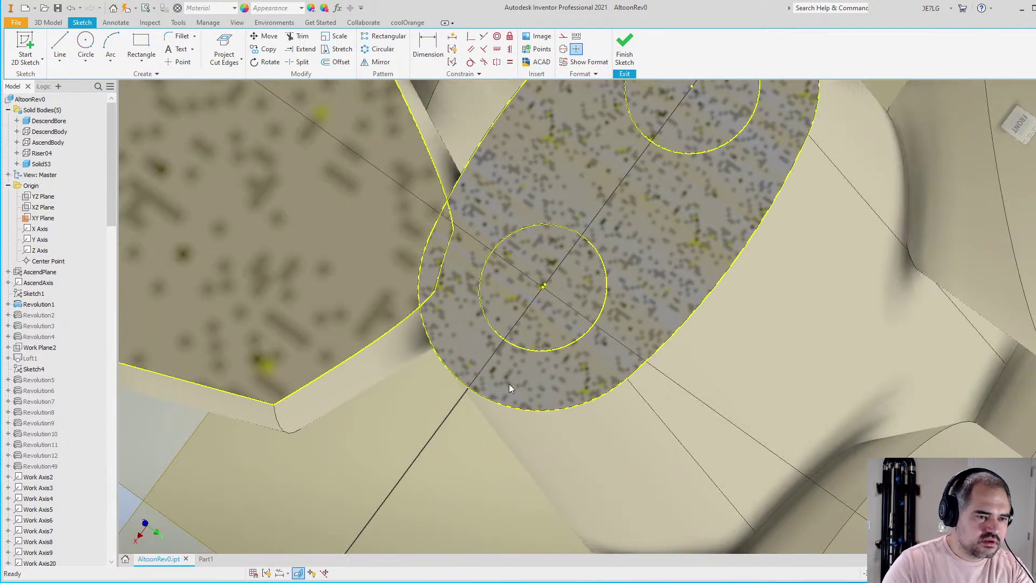
Finish the projected cut-edge sketch, and delete it together with the offset work plane it sits on
{"action": "scroll", "coordinate": [509, 384], "scroll_direction": "down", "scroll_amount": 5}
{"action": "right_click", "coordinate": [261, 215]}
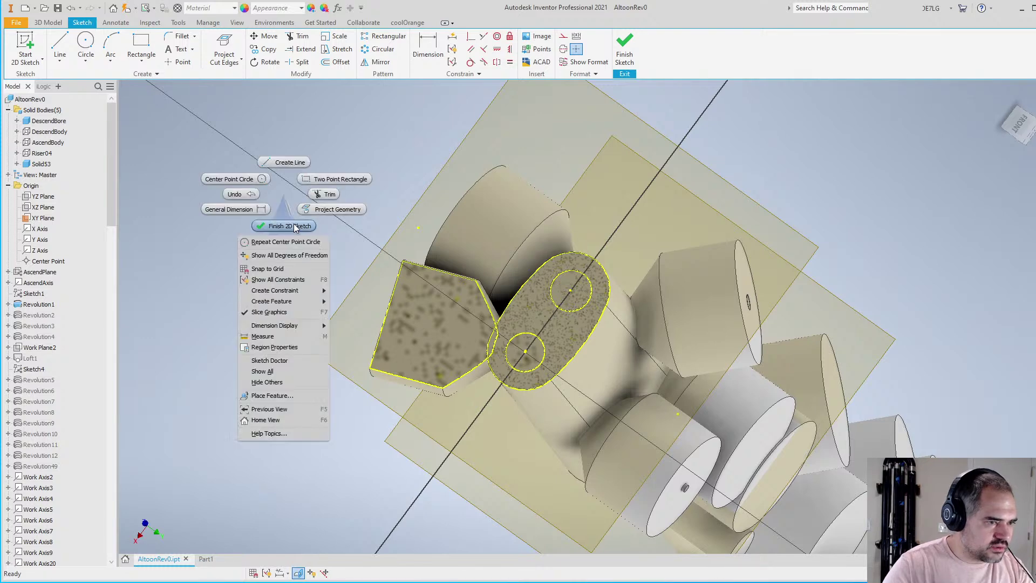
{"action": "left_click", "coordinate": [306, 226]}
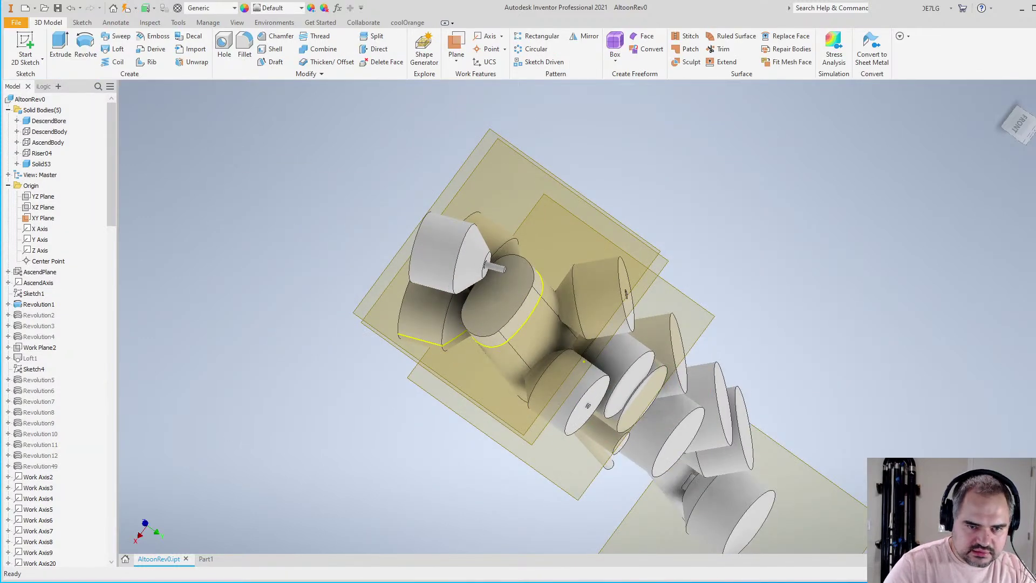
{"action": "scroll", "coordinate": [115, 282], "scroll_direction": "down", "scroll_amount": 20}
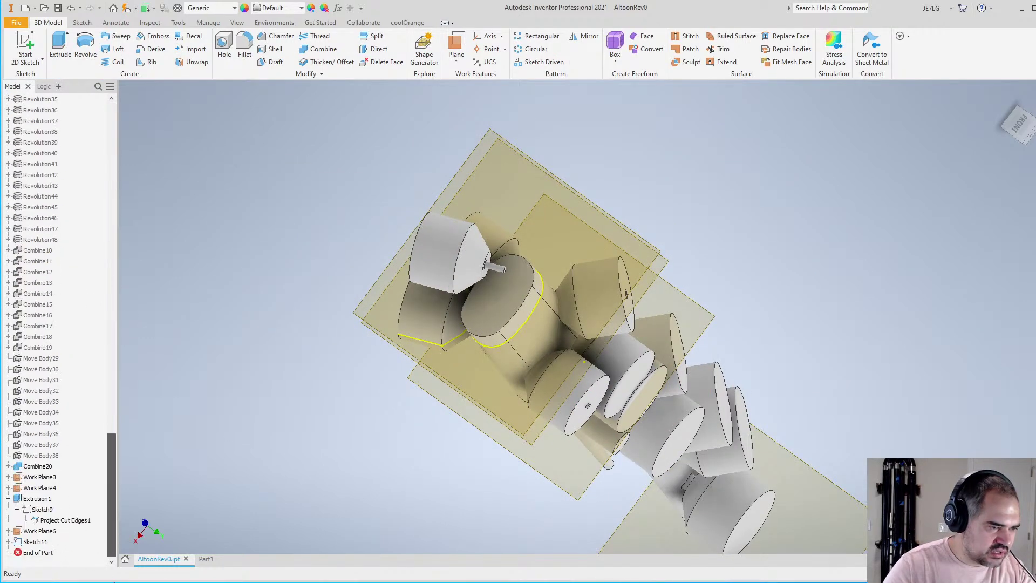
{"action": "right_click", "coordinate": [47, 542]}
{"action": "left_click", "coordinate": [29, 542]}
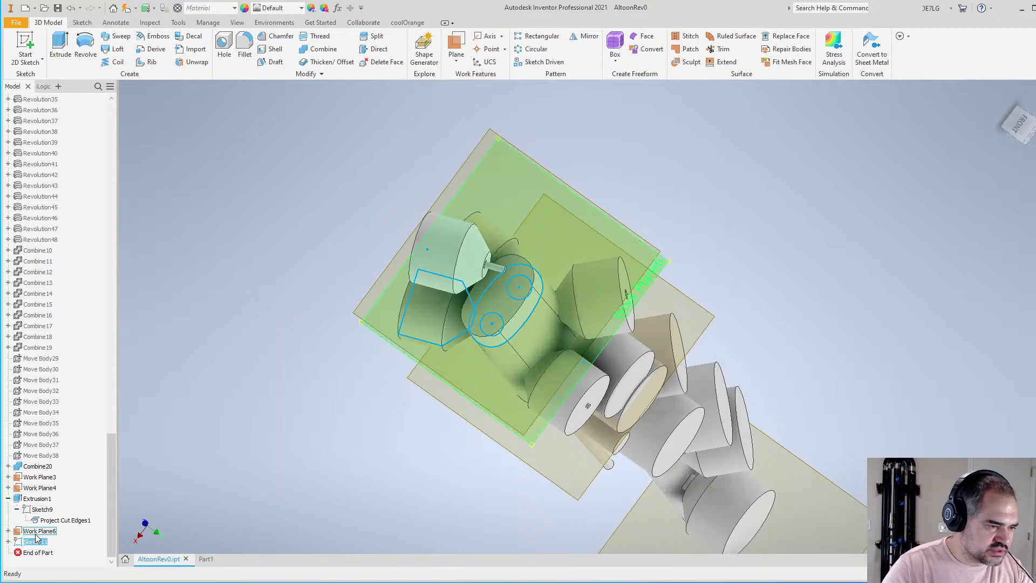
{"action": "left_click", "coordinate": [38, 533], "text": "ctrl"}
{"action": "left_click", "coordinate": [59, 564]}
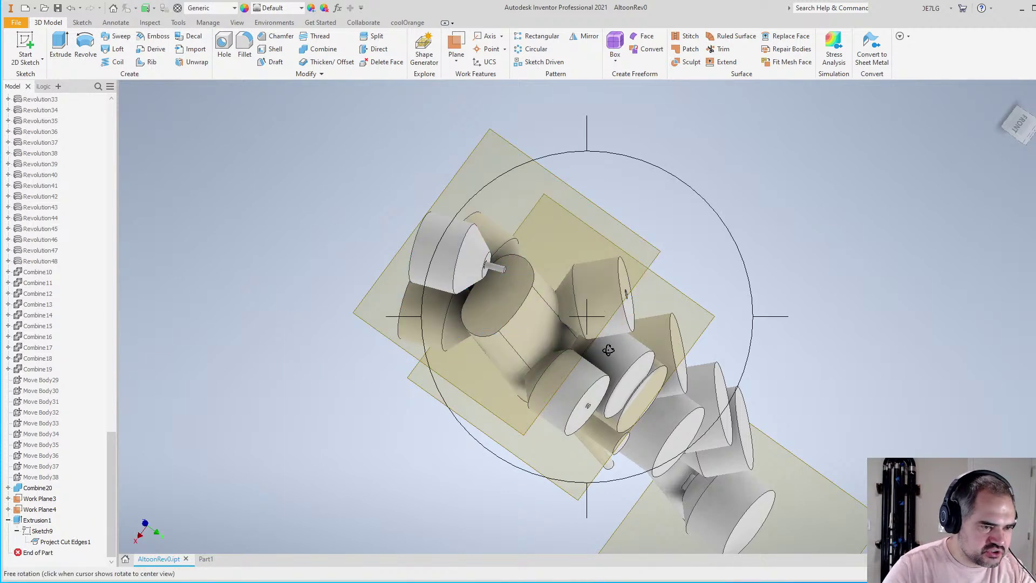
Hide the DescendBore body so only the slot-shaped solid and its work planes show
{"action": "middle_click_drag", "start_coordinate": [608, 350], "coordinate": [705, 424], "text": "shift"}
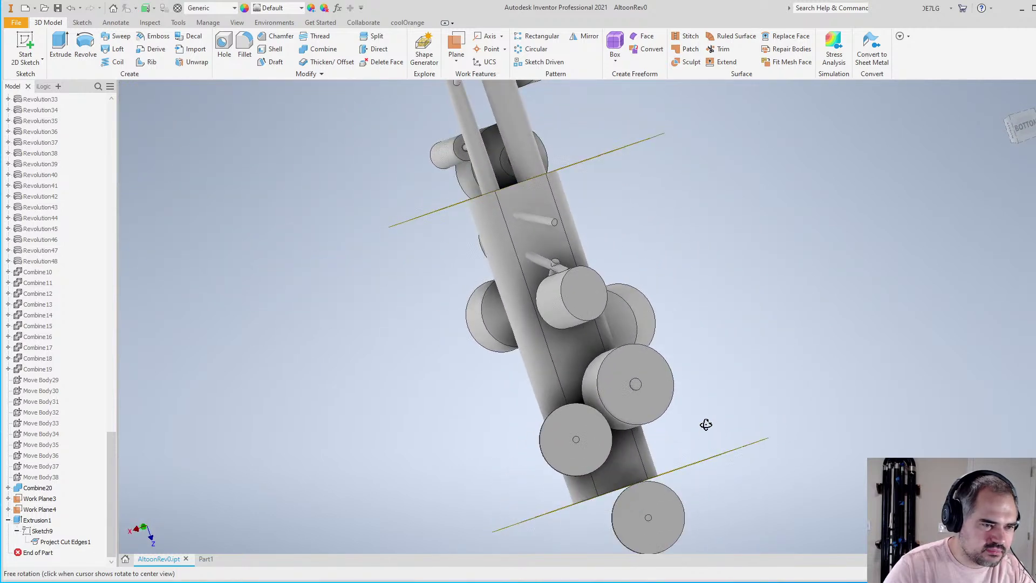
{"action": "left_click_drag", "start_coordinate": [113, 465], "coordinate": [140, 68]}
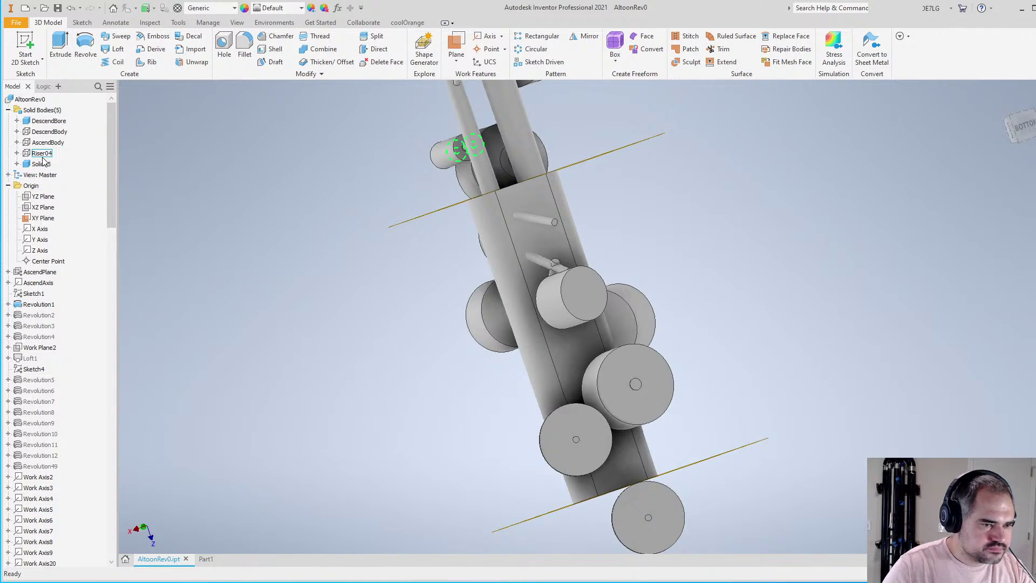
{"action": "left_click", "coordinate": [42, 120]}
{"action": "key", "text": "alt+v"}
{"action": "middle_click_drag", "start_coordinate": [552, 354], "coordinate": [432, 467], "text": "shift"}
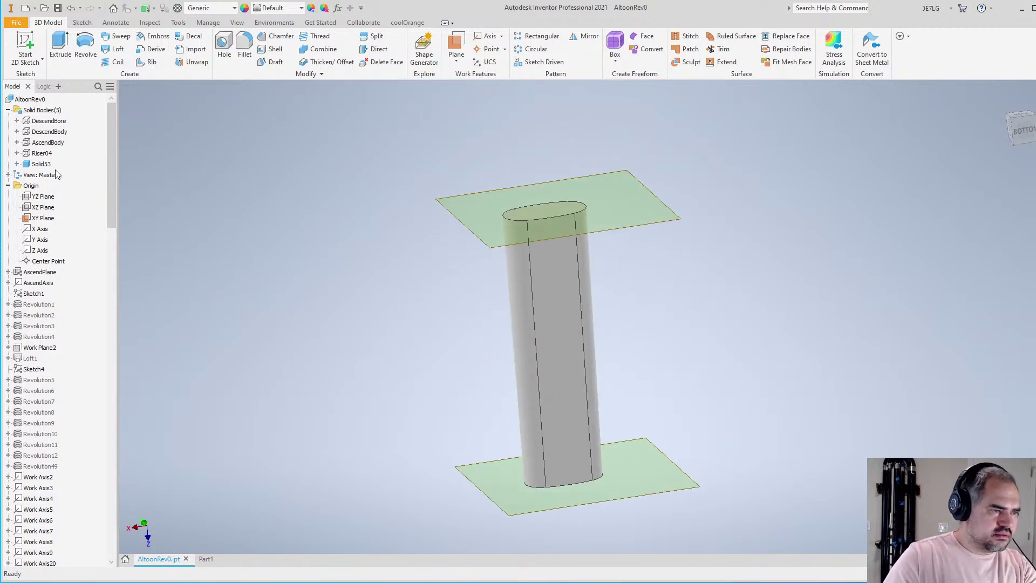
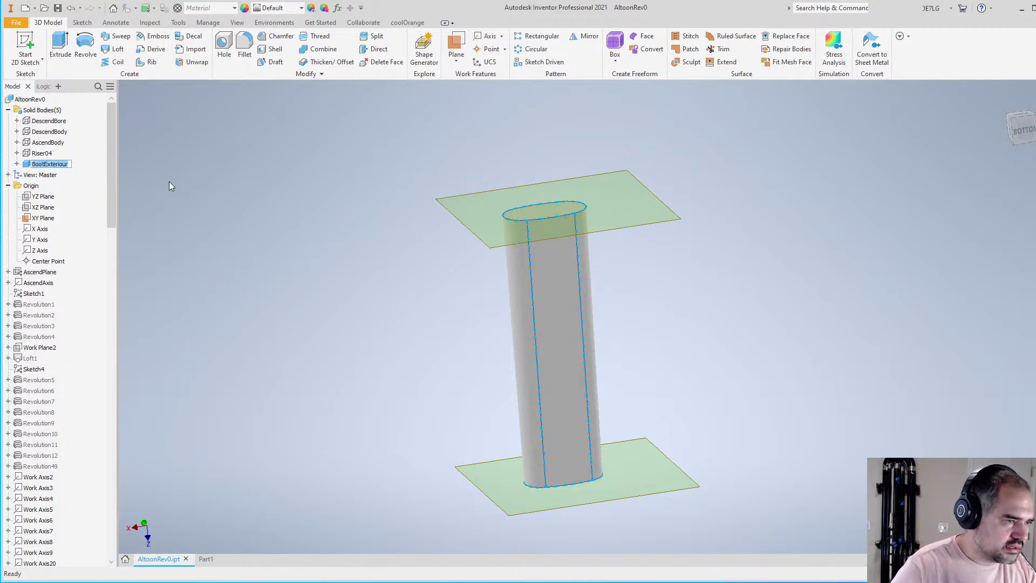
Rename the slot-shaped solid body as BootExterior
{"action": "key", "text": "BackSpace"}
{"action": "key", "text": "BackSpace"}
{"action": "type", "text": "r"}
{"action": "key", "text": "Return"}
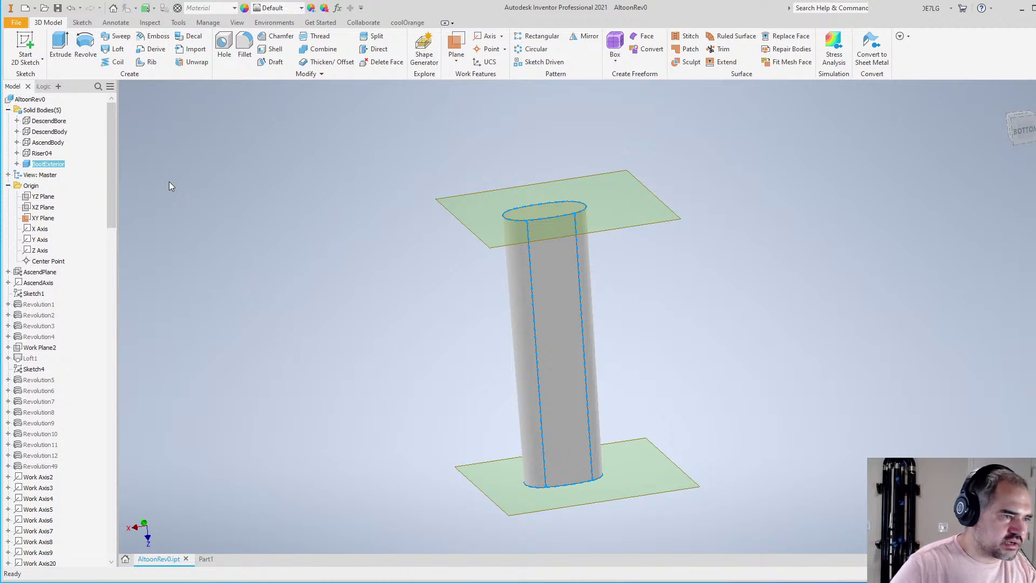
{"action": "left_click", "coordinate": [383, 246]}
Show the DescendBody and AscendBody solids alongside BootExterior
{"action": "scroll", "coordinate": [413, 242], "scroll_direction": "down", "scroll_amount": 2}
{"action": "scroll", "coordinate": [434, 242], "scroll_direction": "up", "scroll_amount": 3}
{"action": "scroll", "coordinate": [481, 238], "scroll_direction": "down", "scroll_amount": 2}
{"action": "key", "text": "F4"}
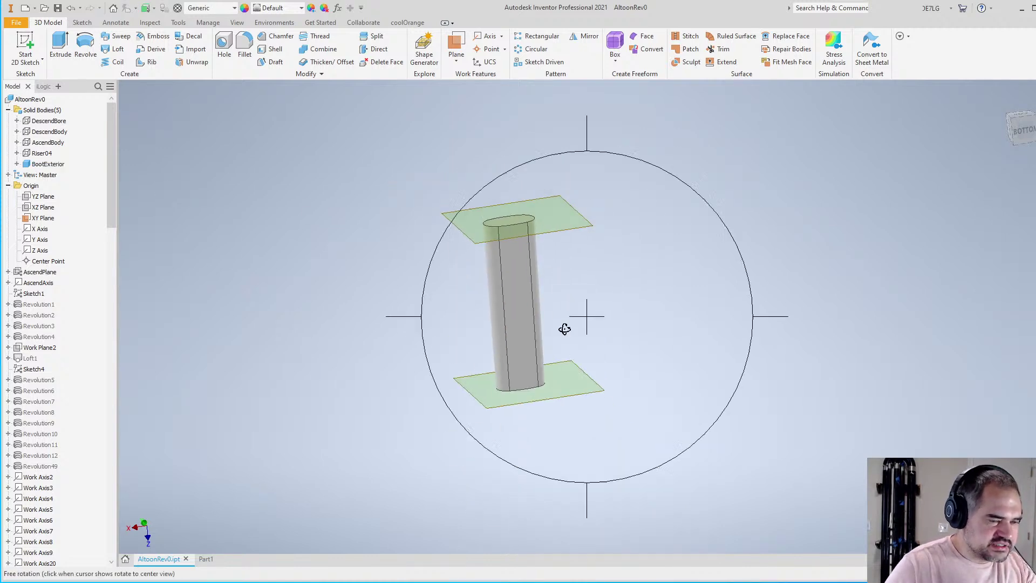
{"action": "left_click_drag", "start_coordinate": [564, 329], "coordinate": [595, 337]}
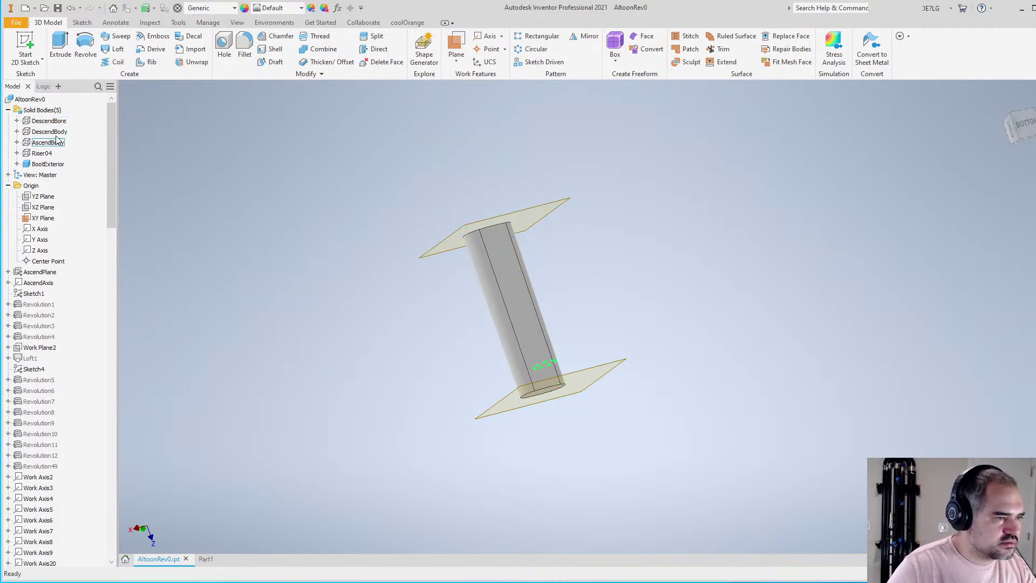
{"action": "key", "text": "alt+v"}
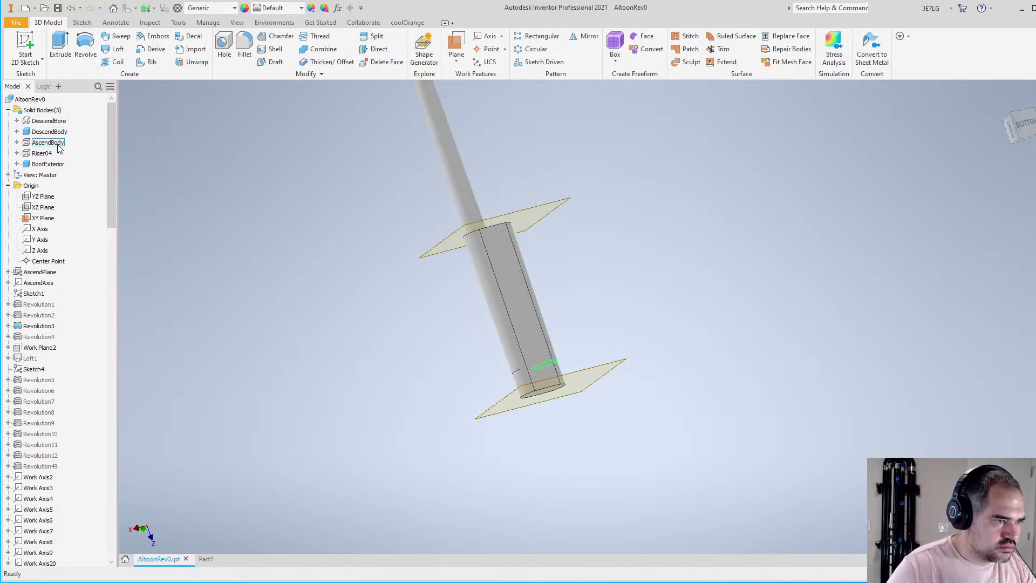
{"action": "key", "text": "alt+v"}
Examine how DescendBody and AscendBody sit against BootExterior at both ends, and hide the two bodies again
{"action": "scroll", "coordinate": [561, 353], "scroll_direction": "down", "scroll_amount": 5}
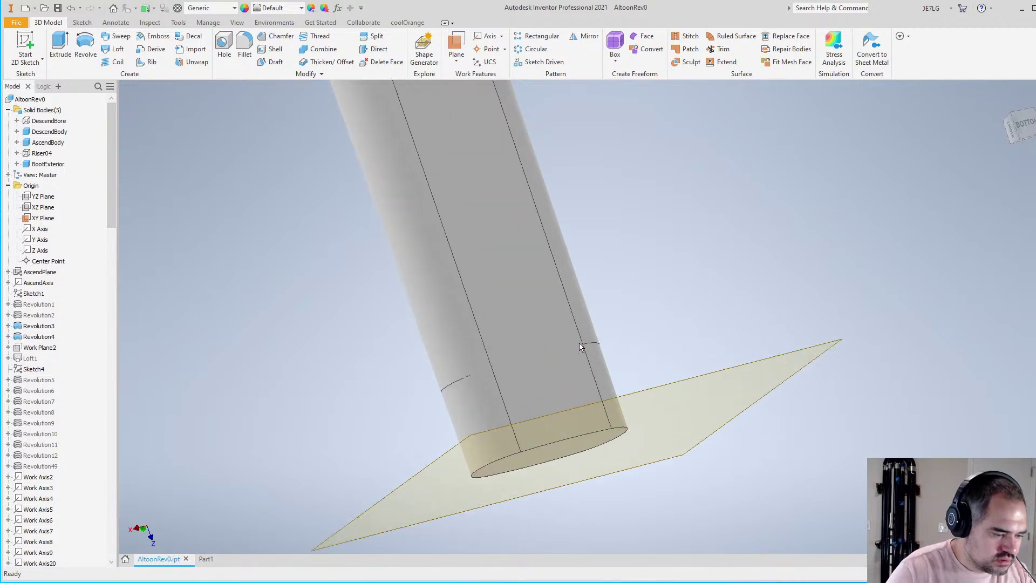
{"action": "left_click_drag", "start_coordinate": [650, 356], "coordinate": [527, 228]}
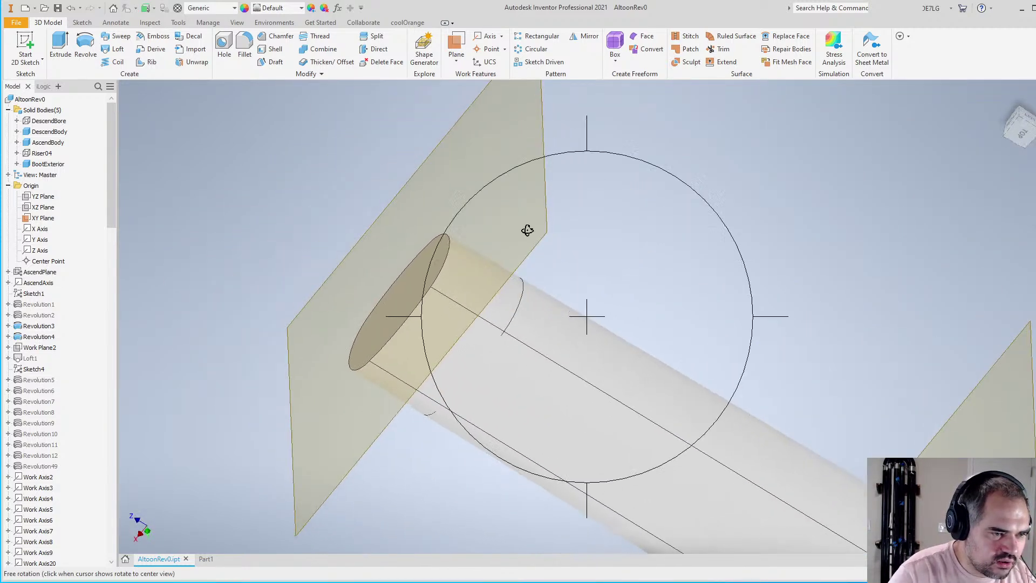
{"action": "scroll", "coordinate": [458, 294], "scroll_direction": "down", "scroll_amount": 5}
{"action": "key", "text": "Escape"}
{"action": "scroll", "coordinate": [458, 290], "scroll_direction": "up", "scroll_amount": 5}
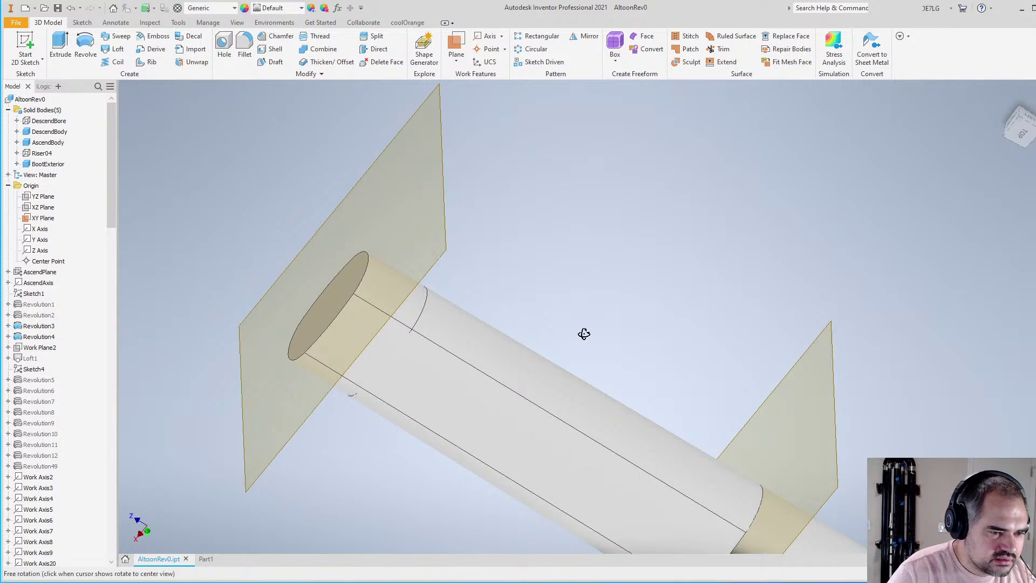
{"action": "left_click_drag", "start_coordinate": [584, 334], "coordinate": [721, 432]}
{"action": "scroll", "coordinate": [462, 316], "scroll_direction": "up", "scroll_amount": 3}
{"action": "scroll", "coordinate": [474, 351], "scroll_direction": "down", "scroll_amount": 6}
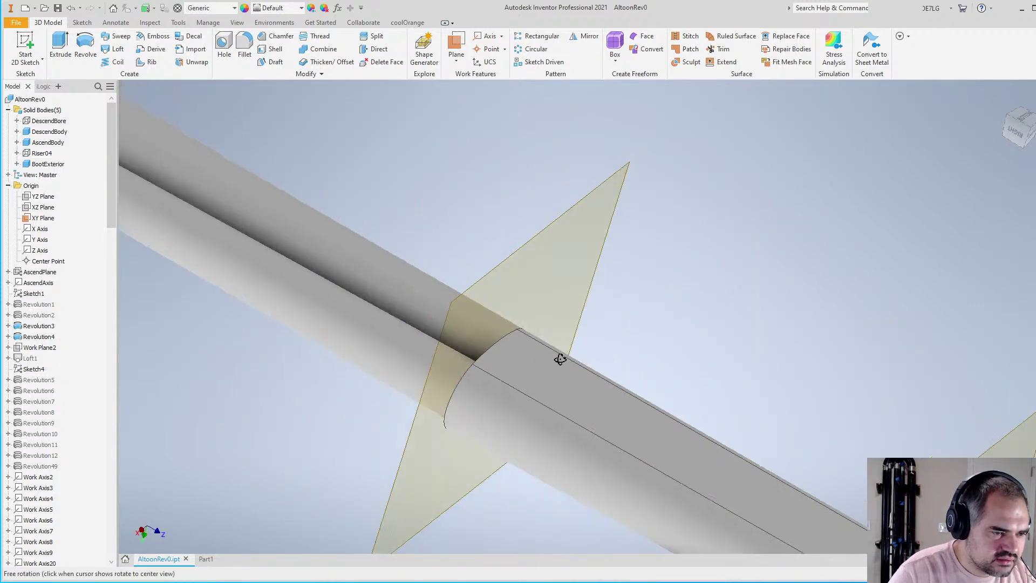
{"action": "mouse_move", "coordinate": [560, 359]}
{"action": "left_mouse_down"}
{"action": "mouse_move", "coordinate": [636, 349]}
{"action": "mouse_move", "coordinate": [684, 397]}
{"action": "mouse_move", "coordinate": [678, 412]}
{"action": "mouse_move", "coordinate": [656, 408]}
{"action": "mouse_move", "coordinate": [663, 421]}
{"action": "mouse_move", "coordinate": [606, 351]}
{"action": "mouse_move", "coordinate": [554, 363]}
{"action": "left_mouse_up"}
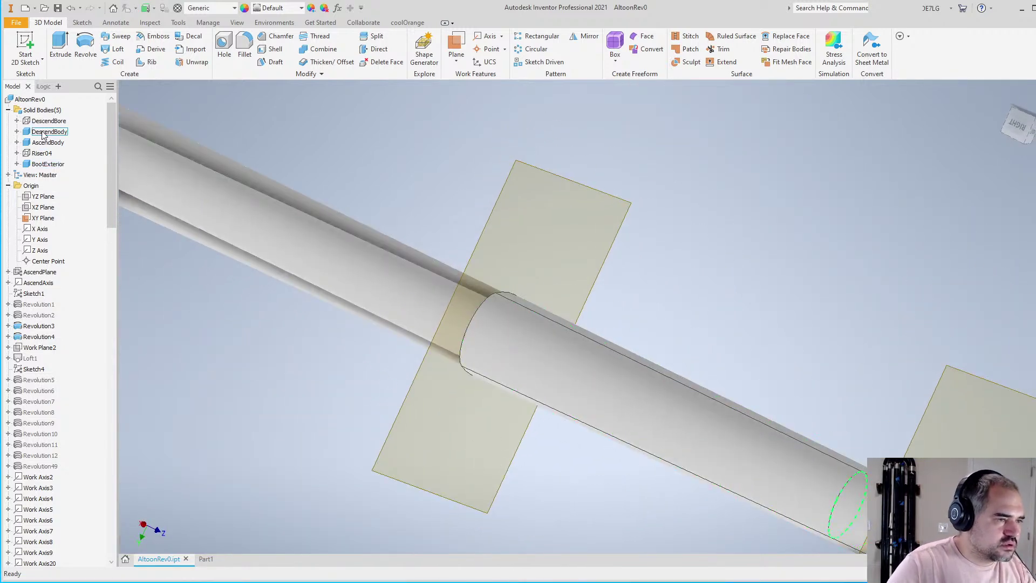
{"action": "right_click", "coordinate": [43, 133]}
{"action": "left_click", "coordinate": [40, 168]}
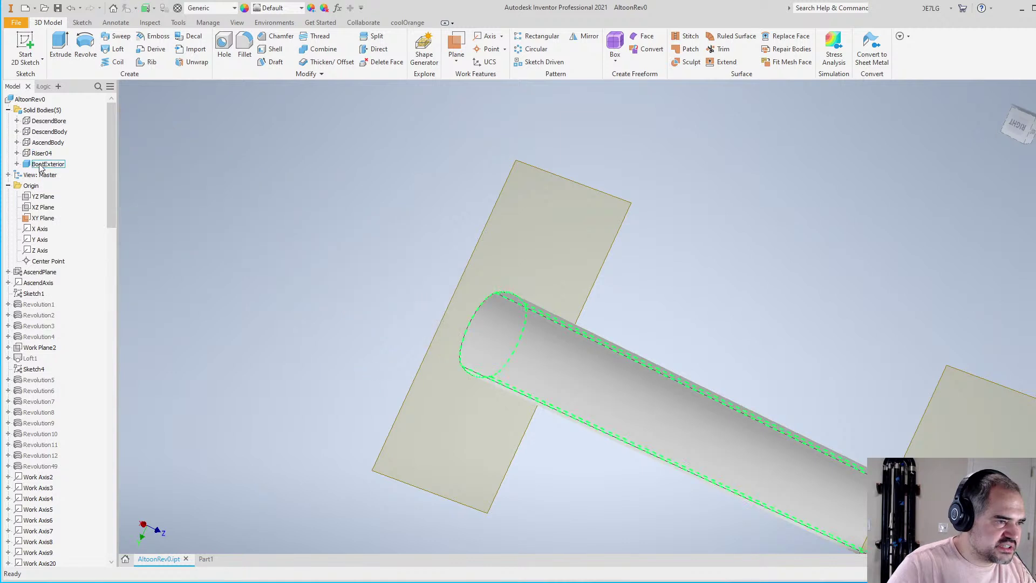
Subtract the DescendBore body from BootExterior with a Combine cut, without keeping the tool body
{"action": "scroll", "coordinate": [406, 222], "scroll_direction": "down", "scroll_amount": 5}
{"action": "left_click", "coordinate": [323, 48]}
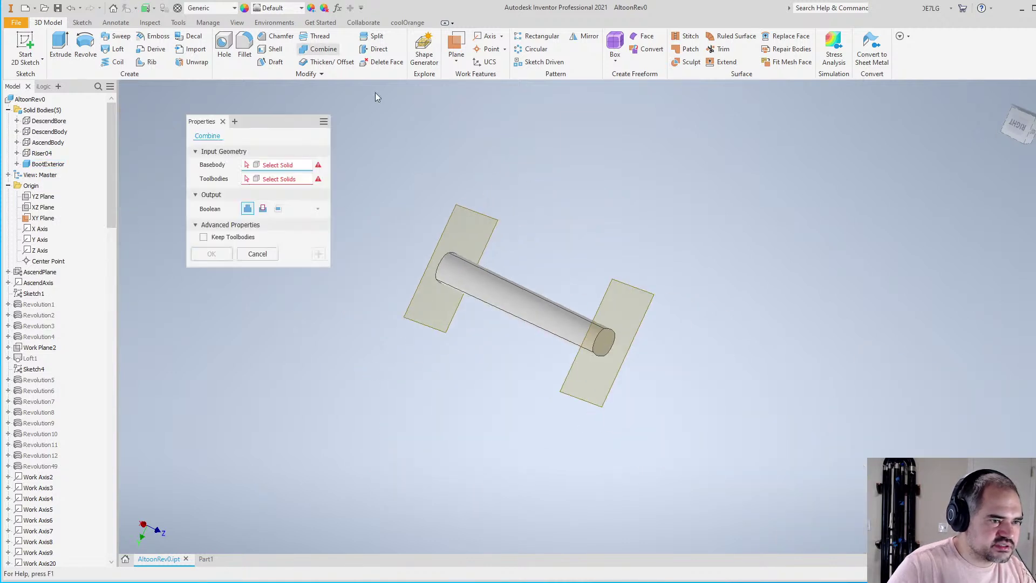
{"action": "scroll", "coordinate": [482, 275], "scroll_direction": "up", "scroll_amount": 2}
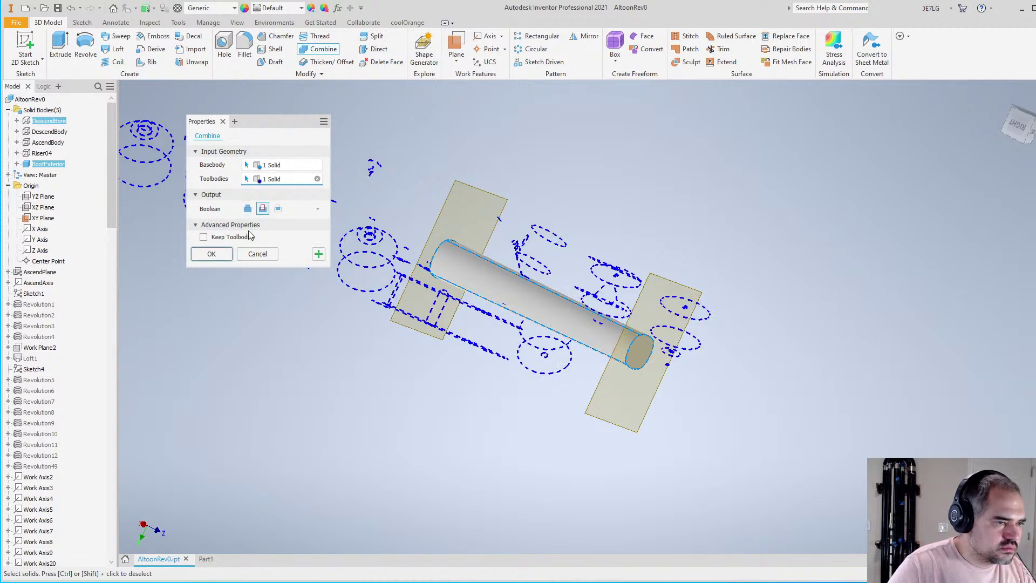
{"action": "scroll", "coordinate": [448, 292], "scroll_direction": "down", "scroll_amount": 3}
{"action": "scroll", "coordinate": [466, 288], "scroll_direction": "up", "scroll_amount": 3}
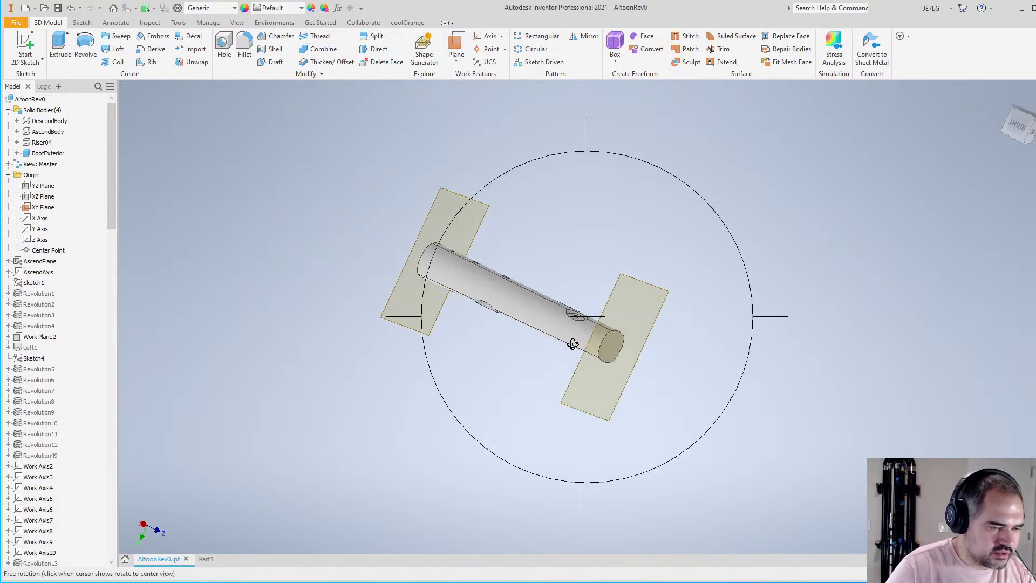
Inspect the bore openings cut into BootExterior's underside, examining the small overlapping opening up close
{"action": "left_click_drag", "start_coordinate": [572, 344], "coordinate": [497, 460]}
{"action": "middle_click_drag", "start_coordinate": [489, 371], "coordinate": [593, 324], "text": "shift"}
{"action": "scroll", "coordinate": [395, 331], "scroll_direction": "up", "scroll_amount": 6}
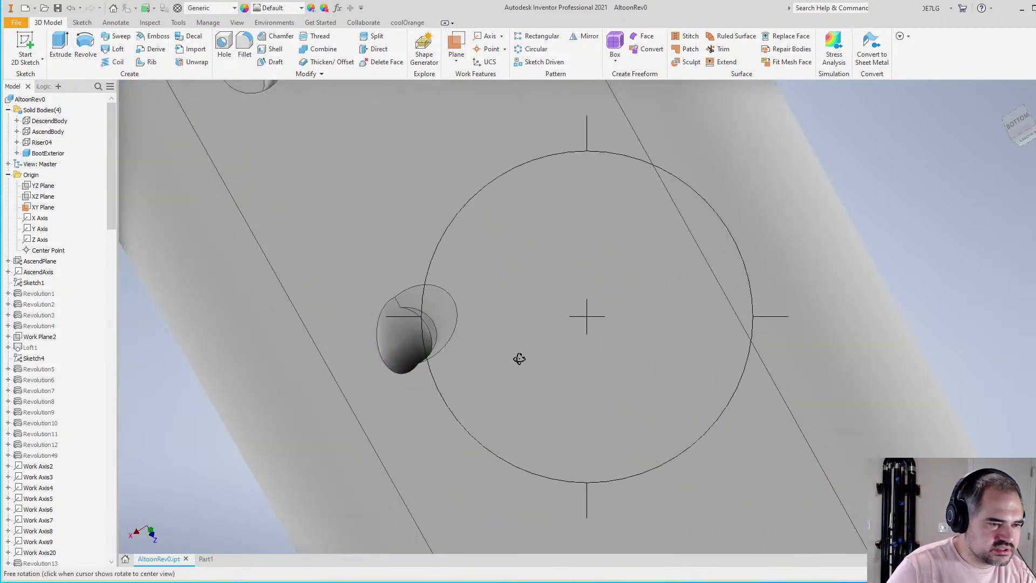
{"action": "middle_click_drag", "start_coordinate": [519, 358], "coordinate": [479, 402], "text": "shift"}
{"action": "scroll", "coordinate": [430, 356], "scroll_direction": "up", "scroll_amount": 5}
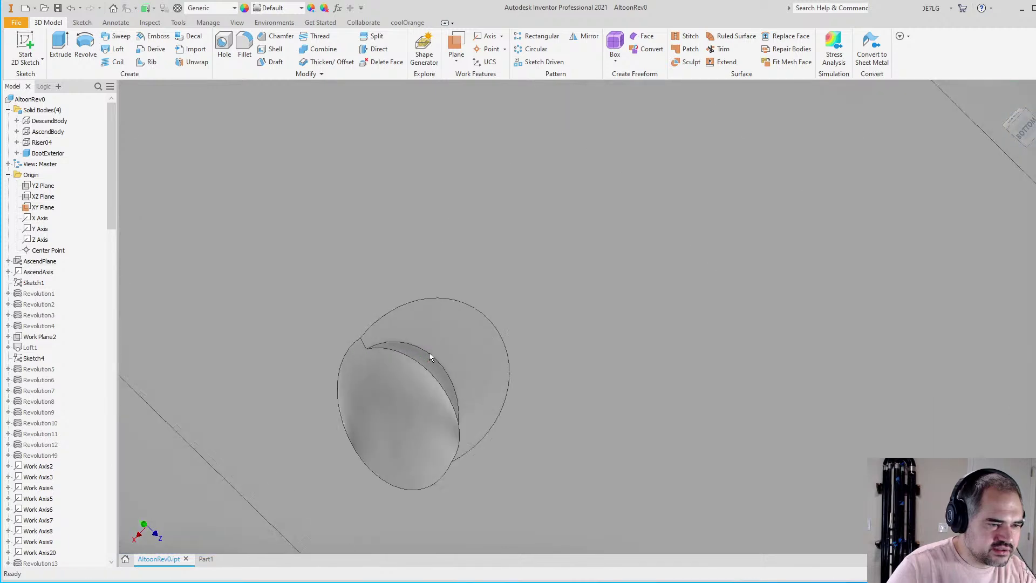
{"action": "scroll", "coordinate": [421, 342], "scroll_direction": "down", "scroll_amount": 5}
{"action": "middle_click_drag", "start_coordinate": [420, 342], "coordinate": [474, 312], "text": "shift"}
{"action": "scroll", "coordinate": [555, 400], "scroll_direction": "down", "scroll_amount": 5}
{"action": "scroll", "coordinate": [594, 379], "scroll_direction": "up", "scroll_amount": 5}
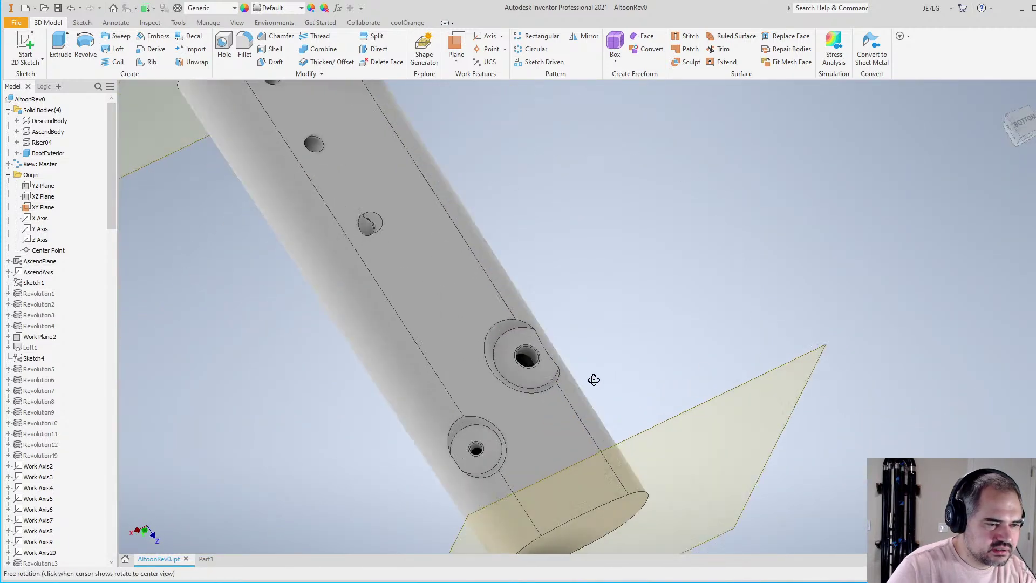
Inspect the recessed tone holes around the rest of BootExterior and where they meet its curved edges
{"action": "middle_click_drag", "start_coordinate": [594, 379], "coordinate": [486, 337], "text": "shift"}
{"action": "scroll", "coordinate": [606, 343], "scroll_direction": "down", "scroll_amount": 3}
{"action": "scroll", "coordinate": [606, 342], "scroll_direction": "up", "scroll_amount": 3}
{"action": "middle_click_drag", "start_coordinate": [606, 342], "coordinate": [684, 259], "text": "shift"}
{"action": "scroll", "coordinate": [756, 358], "scroll_direction": "up", "scroll_amount": 5}
{"action": "middle_click_drag", "start_coordinate": [756, 358], "coordinate": [696, 367], "text": "shift"}
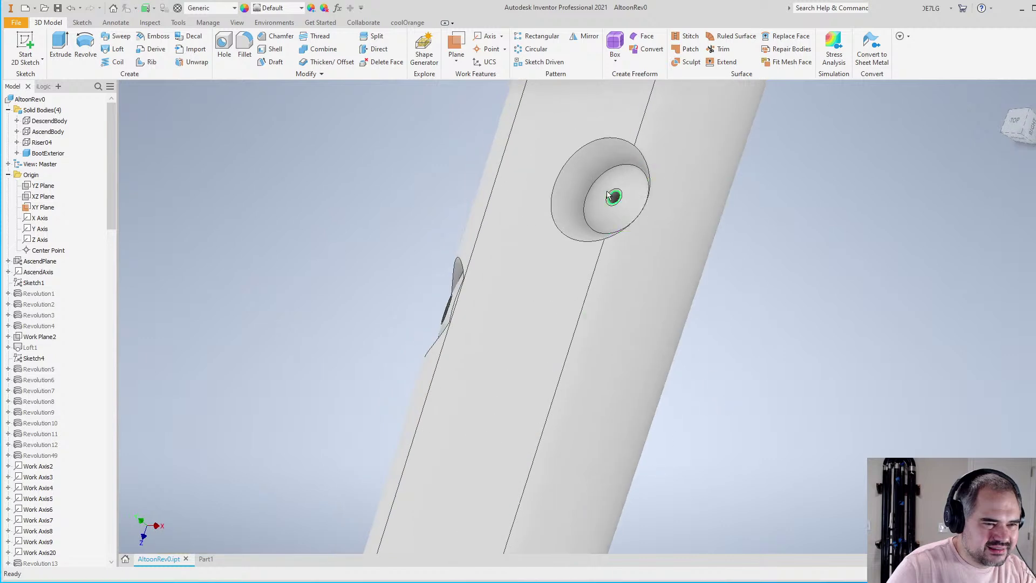
{"action": "middle_click_drag", "start_coordinate": [613, 240], "coordinate": [683, 186], "text": "shift"}
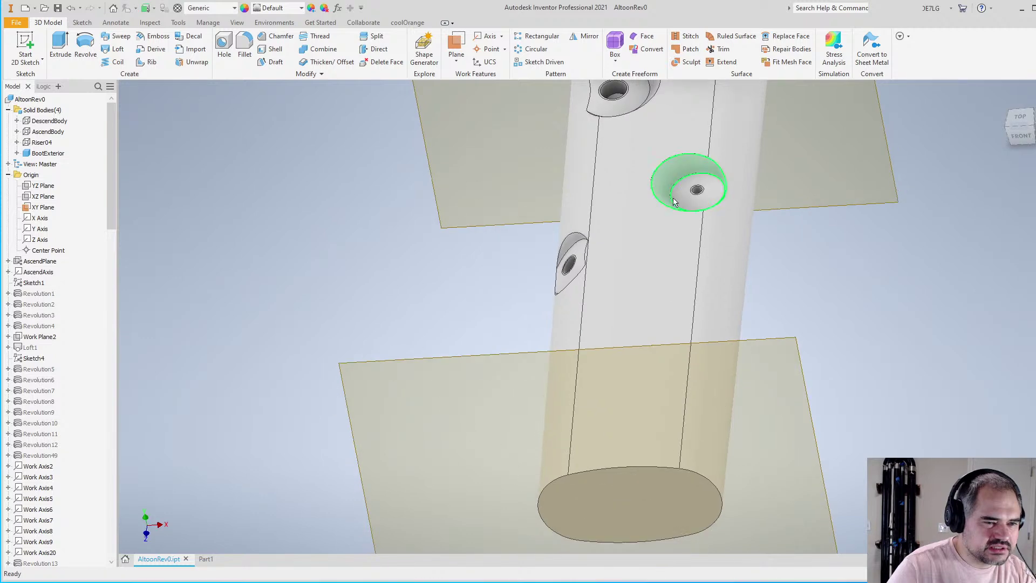
{"action": "scroll", "coordinate": [658, 278], "scroll_direction": "up", "scroll_amount": 5}
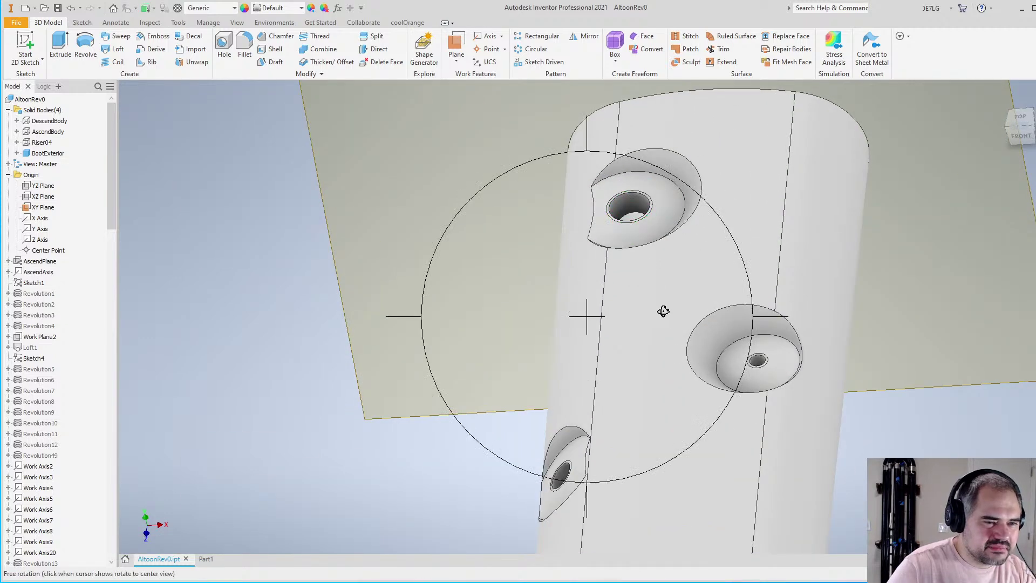
{"action": "middle_click_drag", "start_coordinate": [663, 311], "coordinate": [648, 353], "text": "shift"}
{"action": "scroll", "coordinate": [593, 339], "scroll_direction": "down", "scroll_amount": 4}
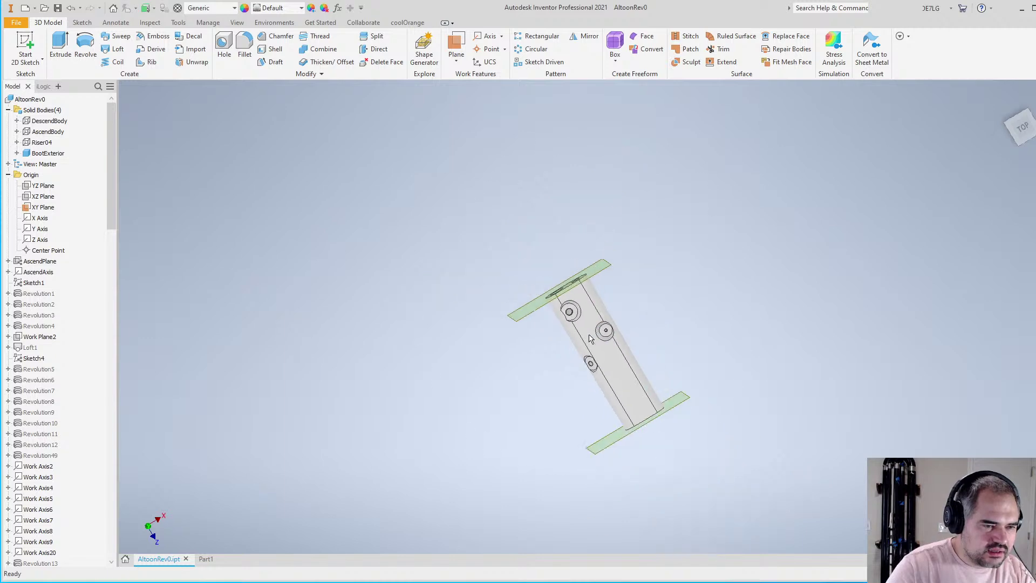
{"action": "scroll", "coordinate": [597, 342], "scroll_direction": "up", "scroll_amount": 5}
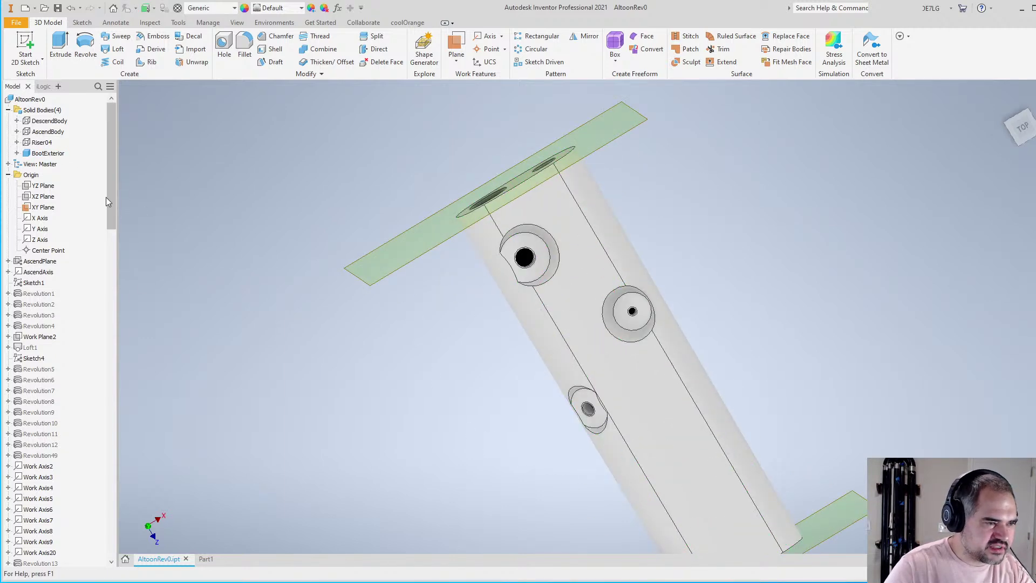
Delete the Combine feature that cuts DescendBore out of BootExterior
{"action": "left_click_drag", "start_coordinate": [111, 203], "coordinate": [153, 579]}
{"action": "right_click", "coordinate": [42, 544]}
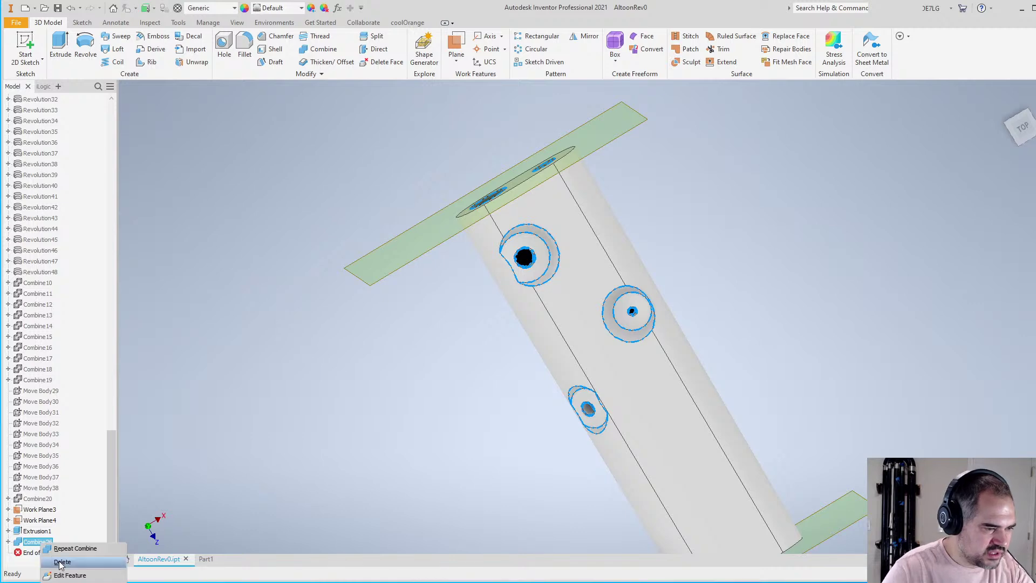
{"action": "left_click", "coordinate": [62, 562]}
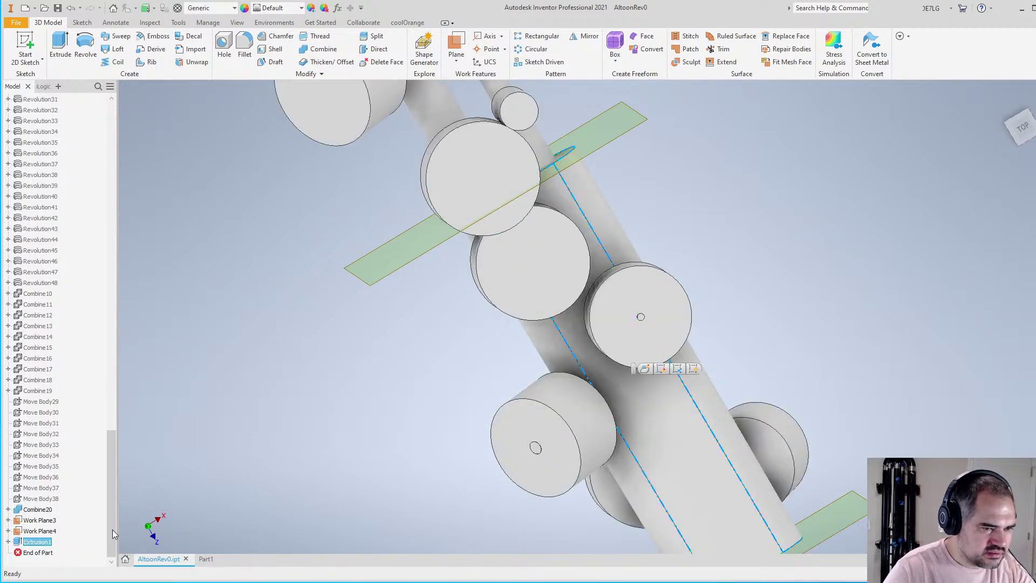
{"action": "middle_click_drag", "start_coordinate": [400, 377], "coordinate": [598, 259], "text": "shift"}
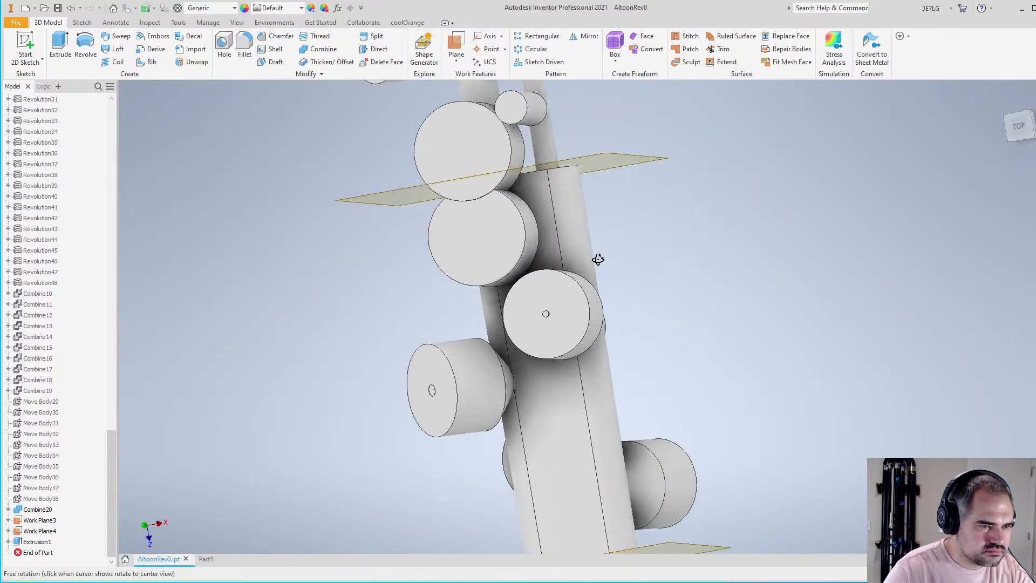
{"action": "key", "text": "F6"}
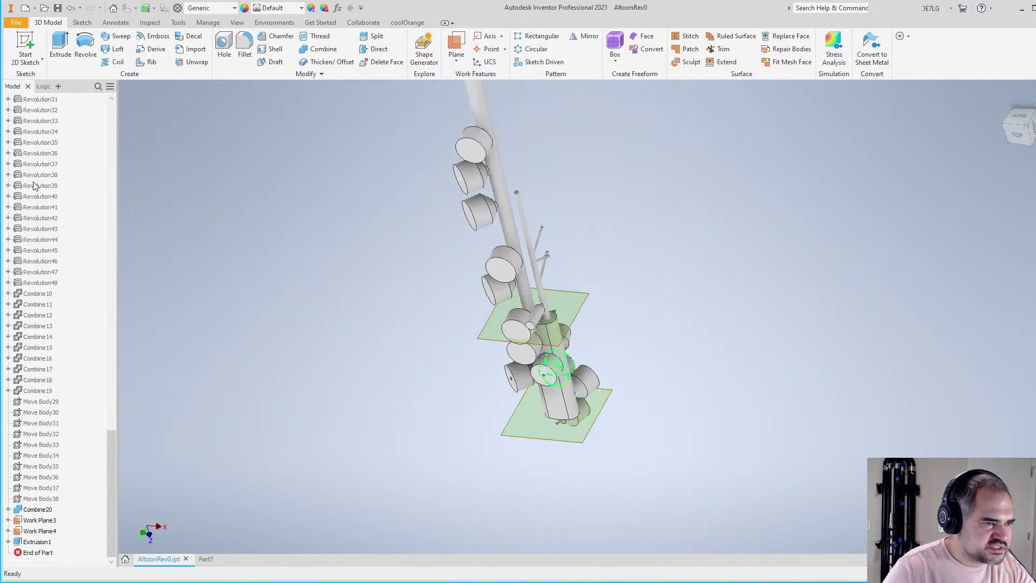
{"action": "left_click_drag", "start_coordinate": [114, 479], "coordinate": [114, 95]}
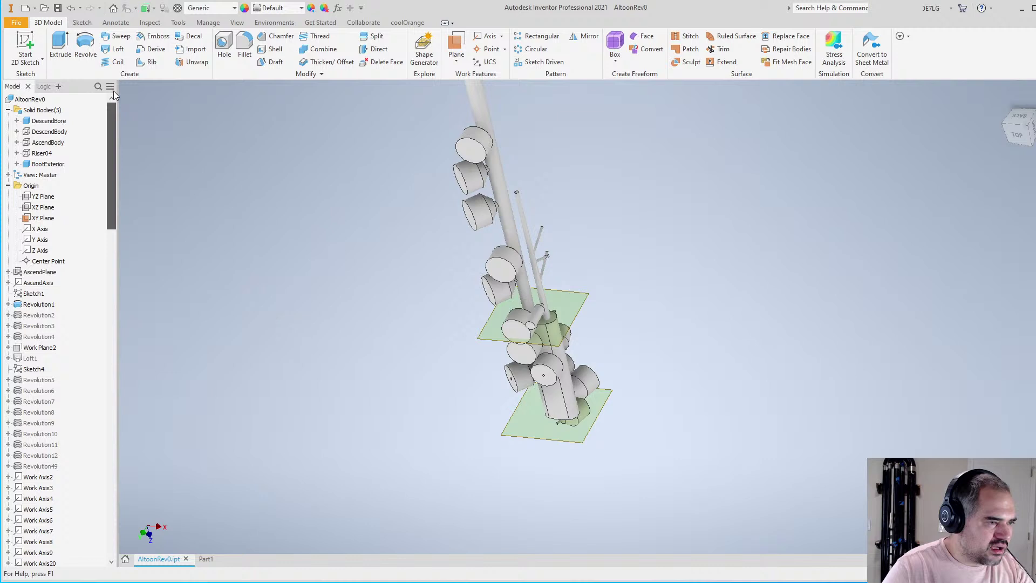
Make the DescendBody and AscendBody solid bodies visible
{"action": "right_click", "coordinate": [50, 134]}
{"action": "left_click", "coordinate": [71, 188]}
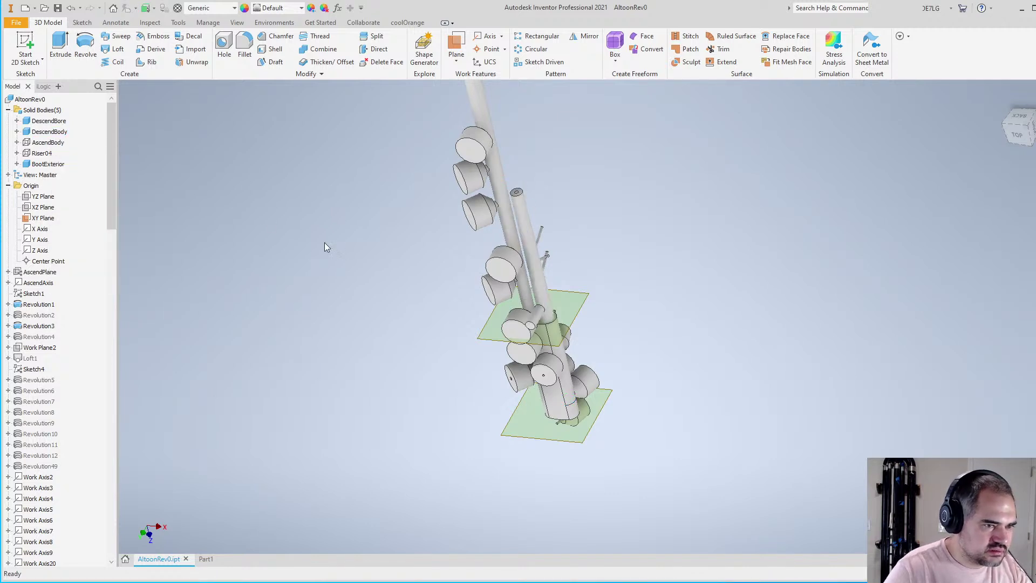
{"action": "right_click", "coordinate": [56, 144]}
{"action": "left_click", "coordinate": [77, 197]}
Examine how the tone-hole cylinders and thin tubes meet DescendBody and AscendBody along their length, from several sides
{"action": "scroll", "coordinate": [512, 348], "scroll_direction": "up", "scroll_amount": 5}
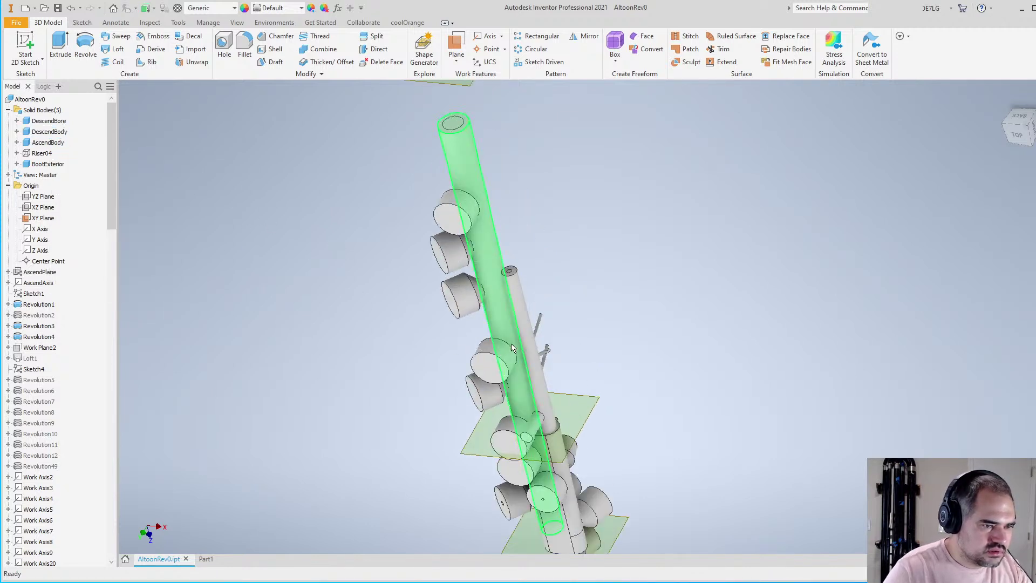
{"action": "middle_click_drag", "start_coordinate": [527, 385], "coordinate": [723, 282], "text": "shift"}
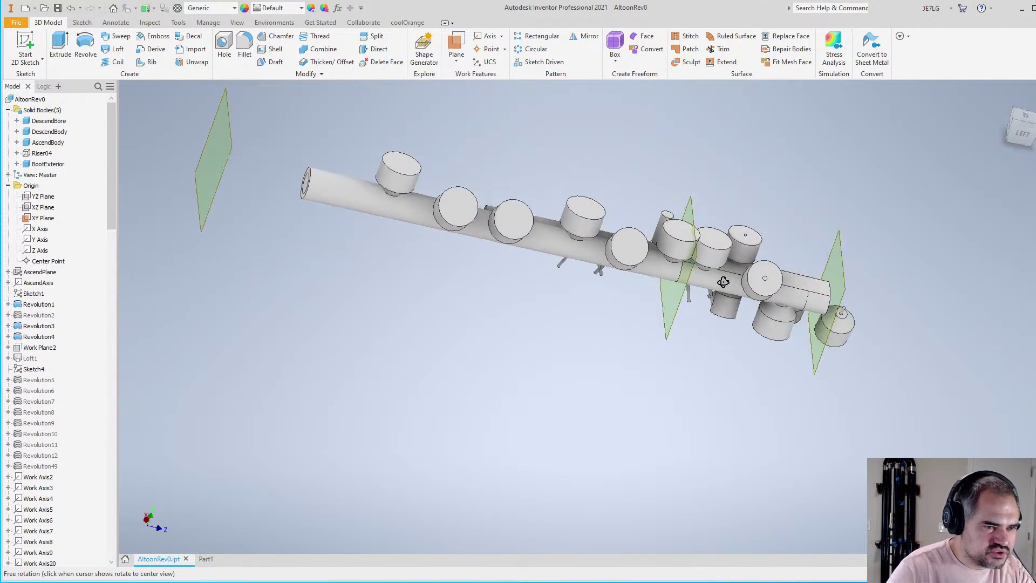
{"action": "scroll", "coordinate": [574, 278], "scroll_direction": "up", "scroll_amount": 5}
{"action": "scroll", "coordinate": [509, 238], "scroll_direction": "down", "scroll_amount": 10}
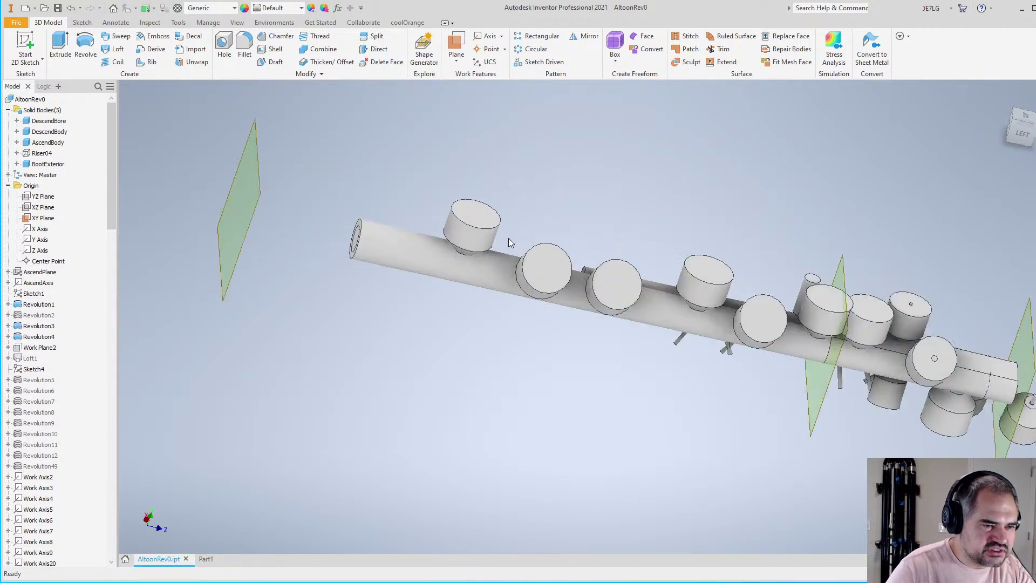
{"action": "scroll", "coordinate": [302, 298], "scroll_direction": "up", "scroll_amount": 6}
{"action": "scroll", "coordinate": [313, 297], "scroll_direction": "down", "scroll_amount": 5}
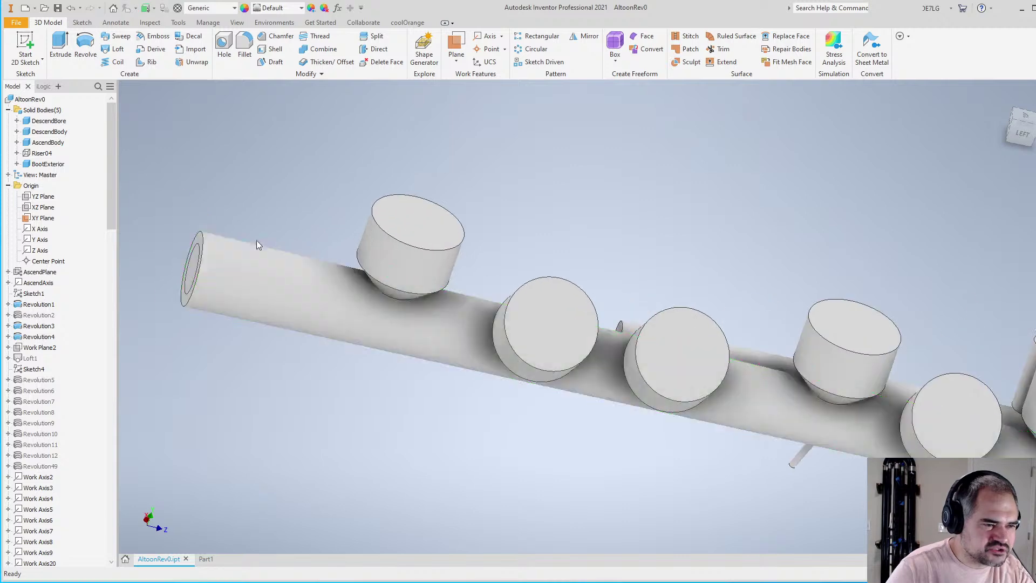
{"action": "middle_click_drag", "start_coordinate": [366, 363], "coordinate": [564, 375], "text": "shift"}
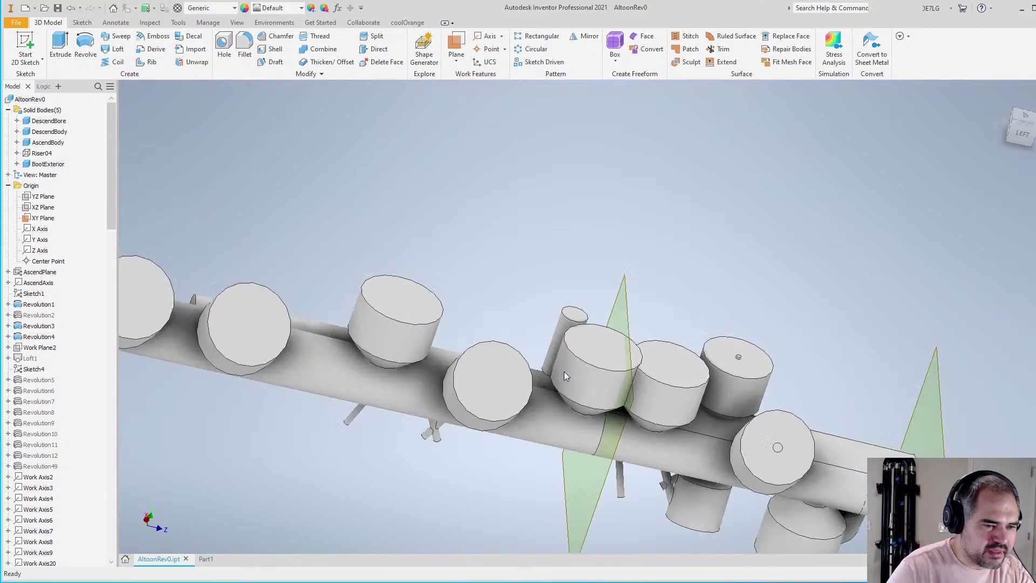
{"action": "middle_click_drag", "start_coordinate": [622, 314], "coordinate": [583, 423], "text": "shift"}
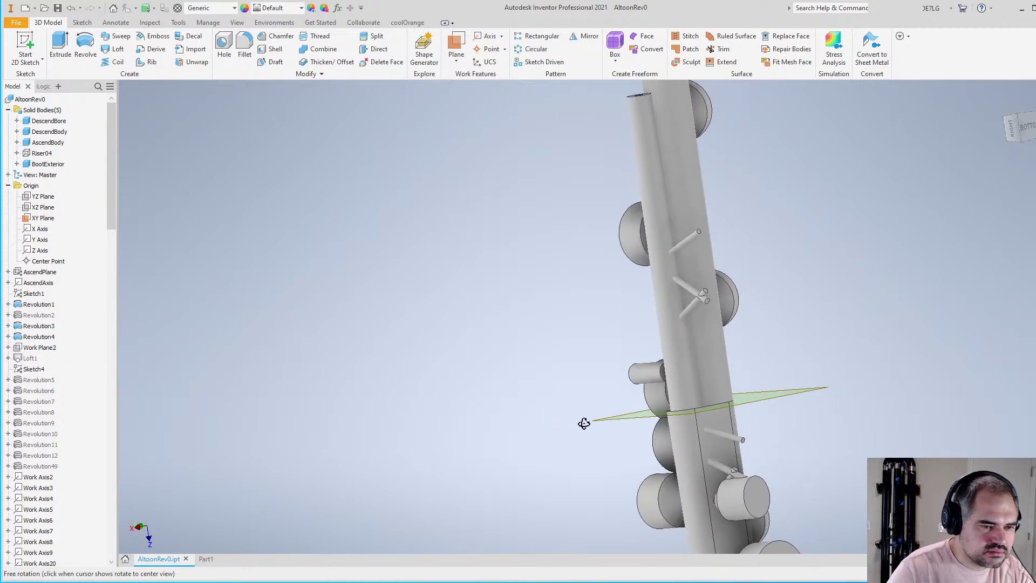
{"action": "middle_click_drag", "start_coordinate": [583, 423], "coordinate": [636, 428], "text": "shift"}
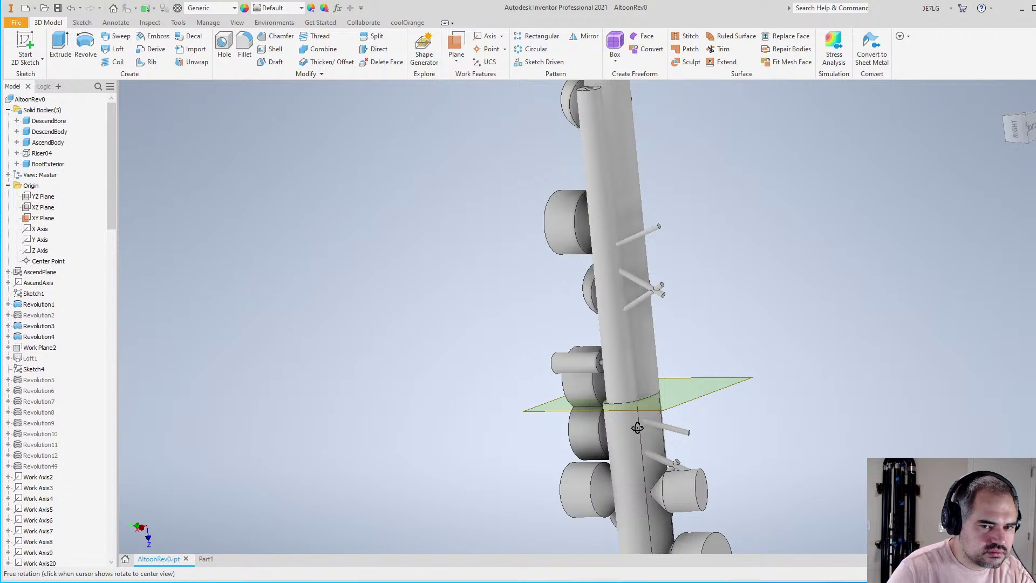
{"action": "left_click_drag", "start_coordinate": [637, 427], "coordinate": [789, 421]}
{"action": "key", "text": "Escape"}
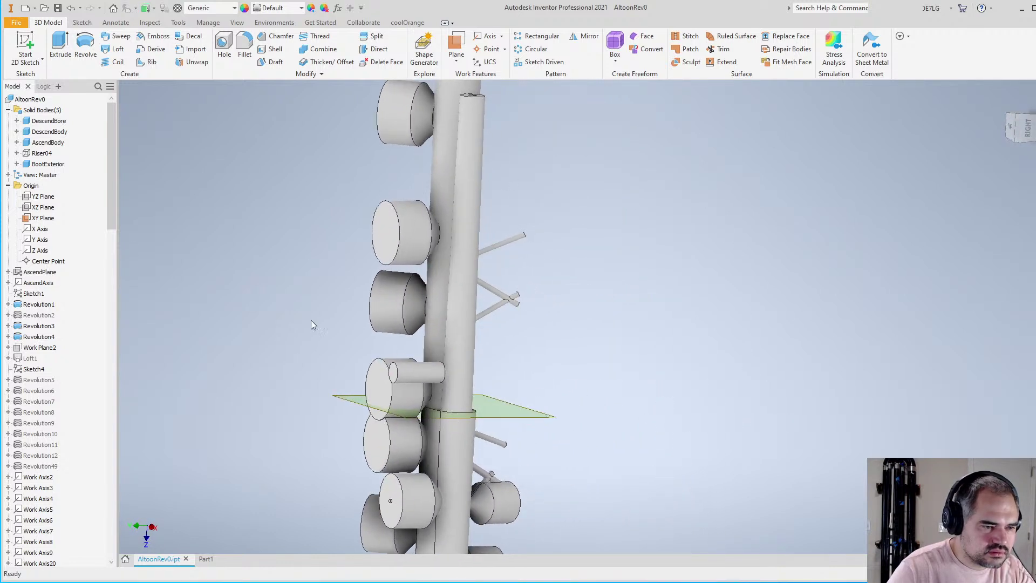
Hide the DescendBore solid body so only the outer bodies are displayed
{"action": "left_click", "coordinate": [52, 122]}
{"action": "right_click", "coordinate": [53, 123]}
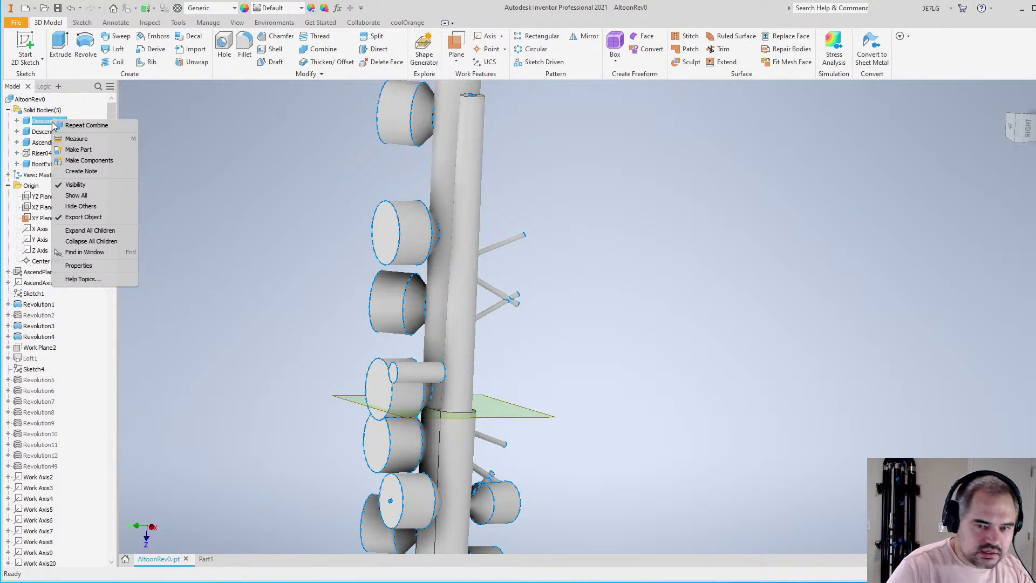
{"action": "left_click", "coordinate": [53, 123]}
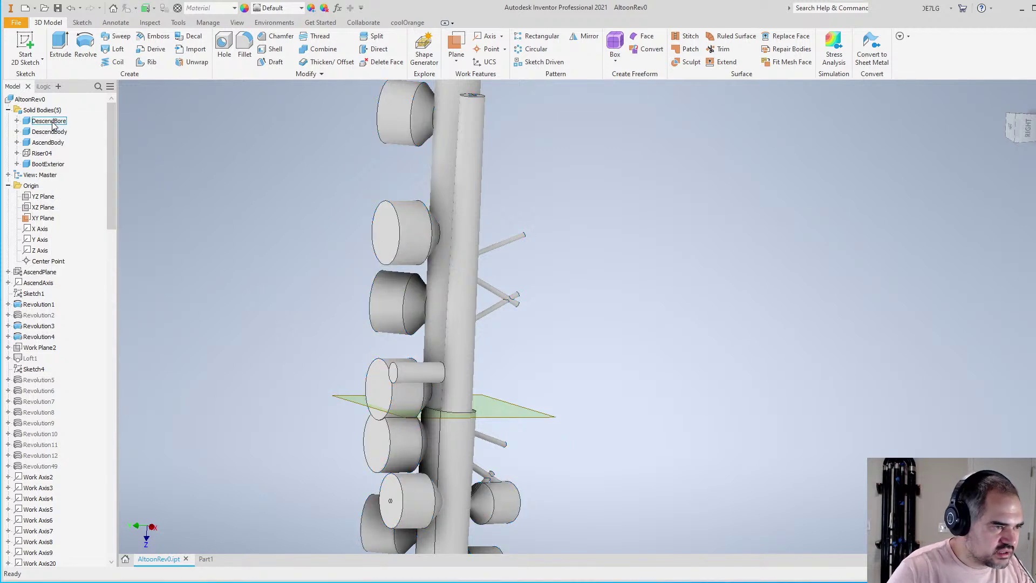
{"action": "right_click", "coordinate": [53, 124]}
{"action": "left_click", "coordinate": [169, 132]}
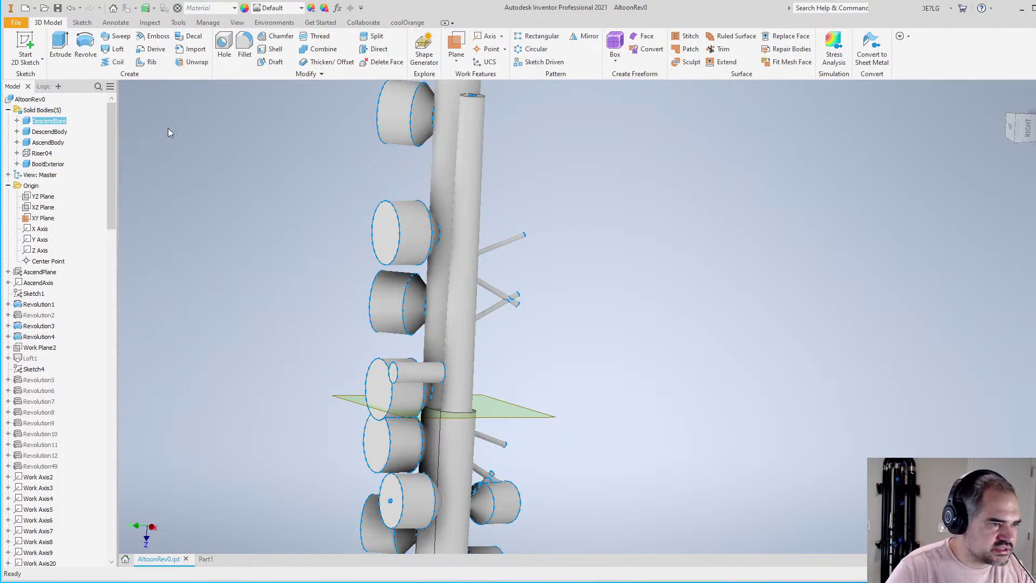
{"action": "left_click", "coordinate": [54, 123]}
{"action": "right_click", "coordinate": [54, 123]}
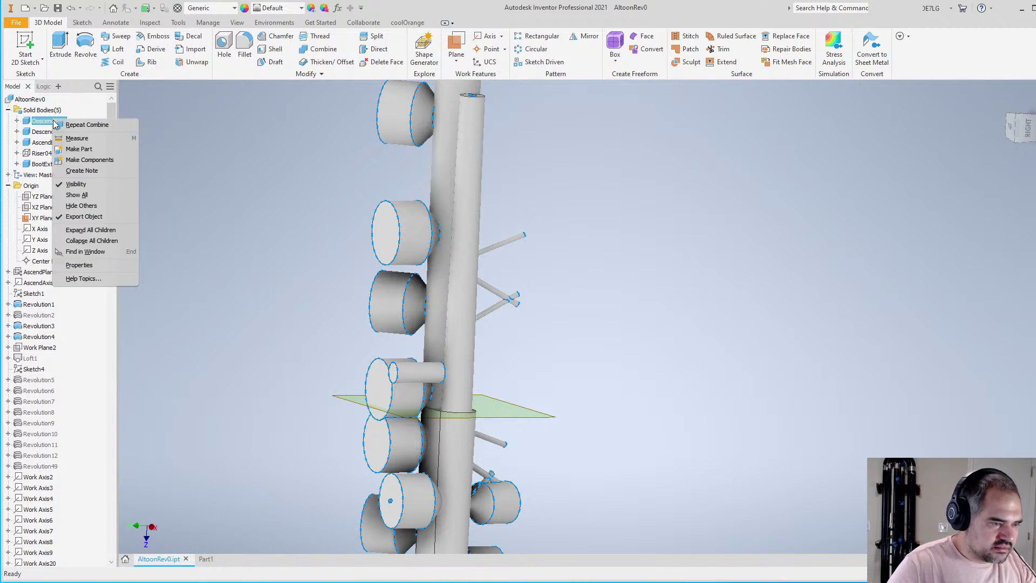
{"action": "left_click", "coordinate": [81, 178]}
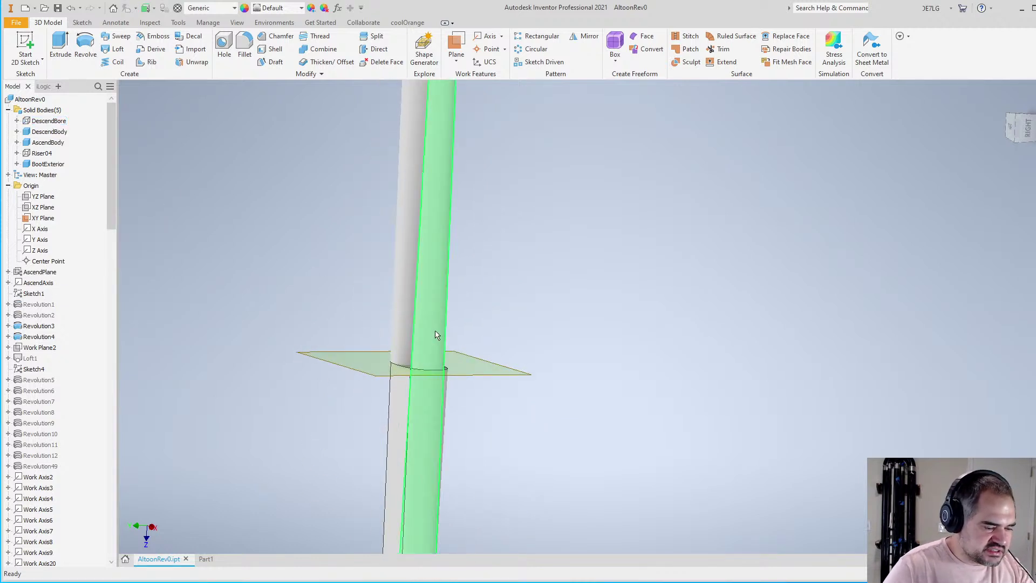
Examine the area where the DescendBody and AscendBody tubes emerge from the upper end of BootExterior
{"action": "middle_click_drag", "start_coordinate": [527, 362], "coordinate": [464, 439], "text": "shift"}
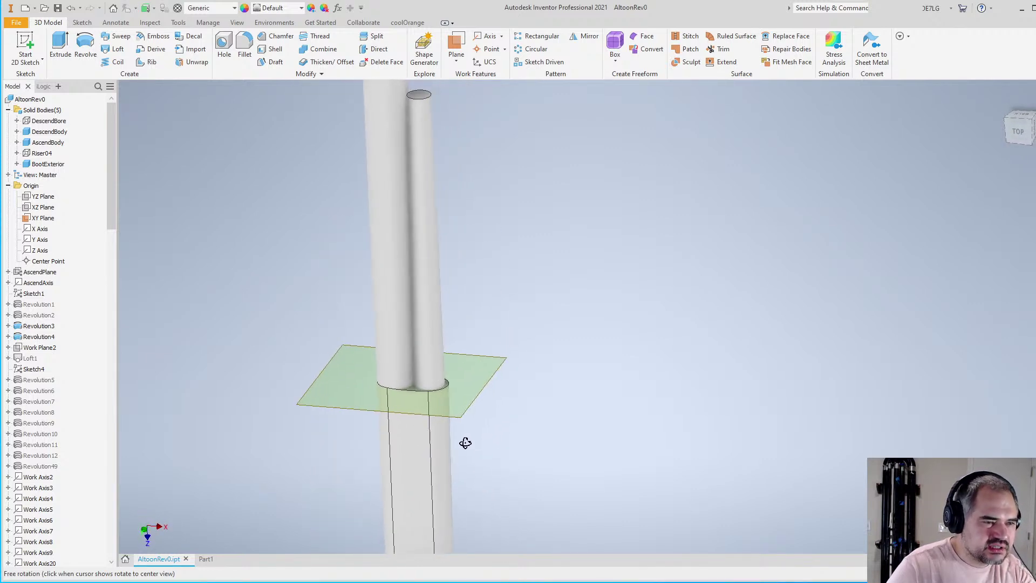
{"action": "scroll", "coordinate": [397, 231], "scroll_direction": "up", "scroll_amount": 3}
{"action": "scroll", "coordinate": [420, 227], "scroll_direction": "down", "scroll_amount": 4}
{"action": "scroll", "coordinate": [421, 229], "scroll_direction": "down", "scroll_amount": 2}
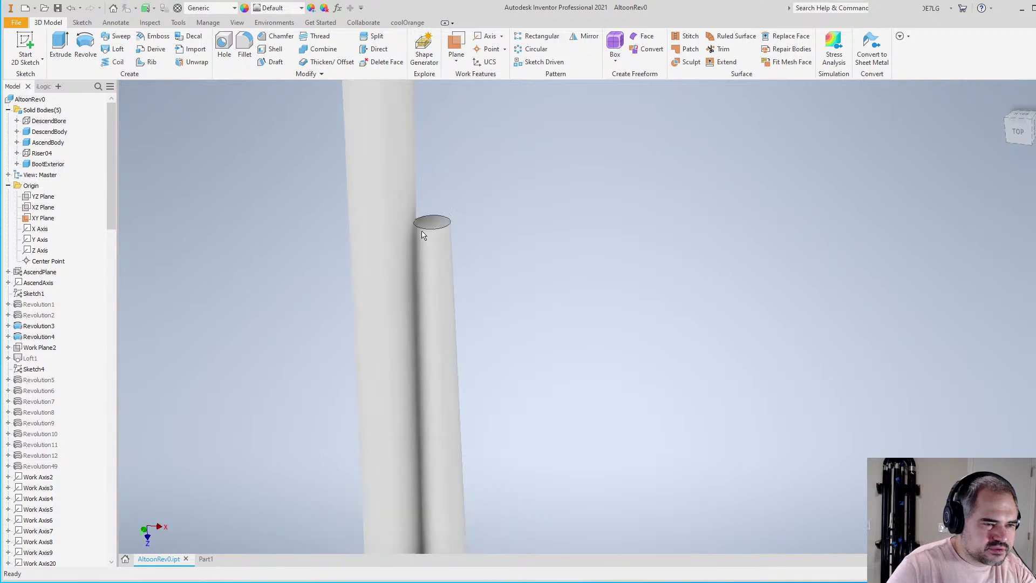
{"action": "scroll", "coordinate": [430, 225], "scroll_direction": "up", "scroll_amount": 4}
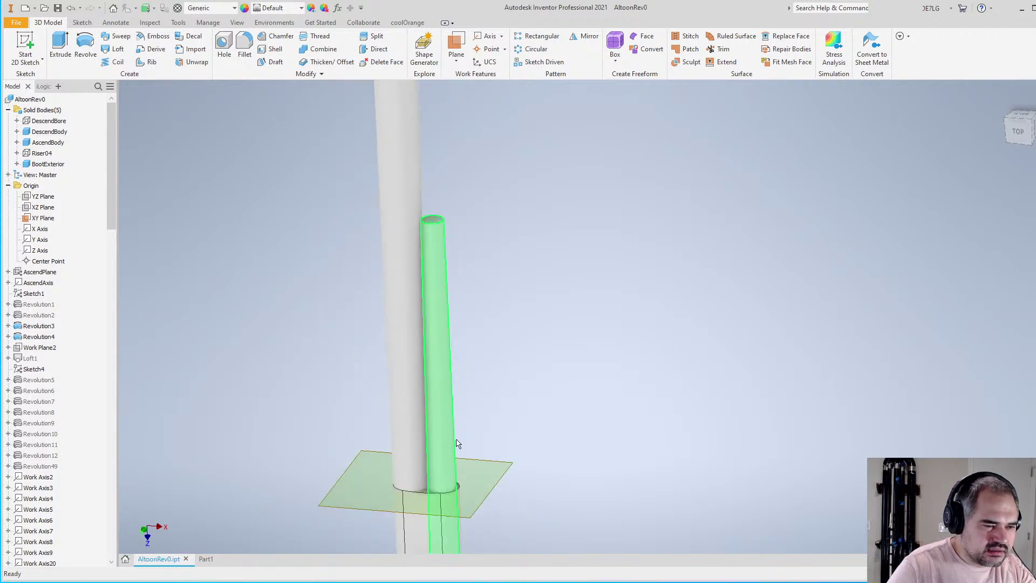
{"action": "middle_click_drag", "start_coordinate": [502, 345], "coordinate": [513, 393], "text": "shift"}
{"action": "scroll", "coordinate": [453, 486], "scroll_direction": "down", "scroll_amount": 3}
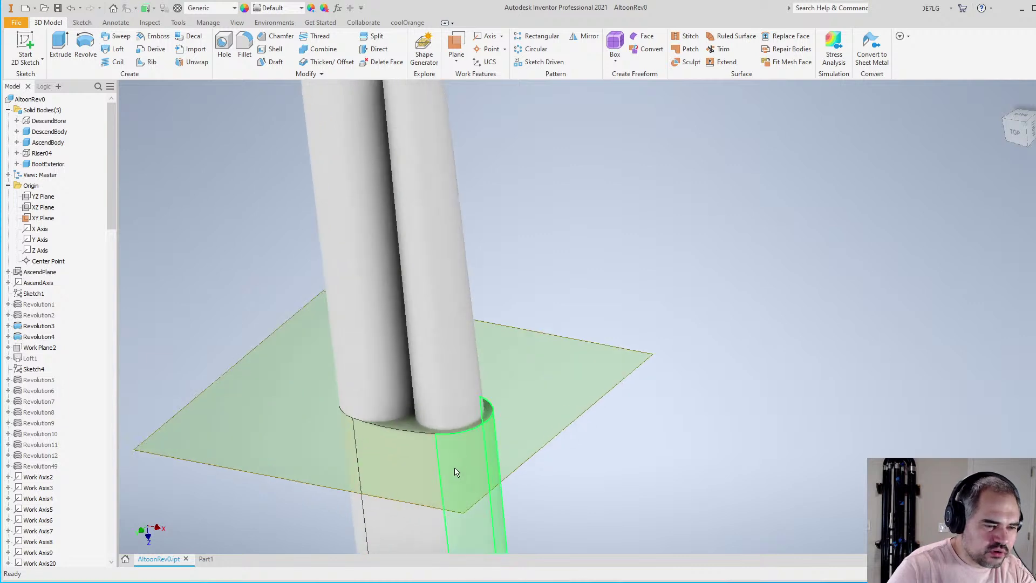
{"action": "scroll", "coordinate": [462, 448], "scroll_direction": "up", "scroll_amount": 1}
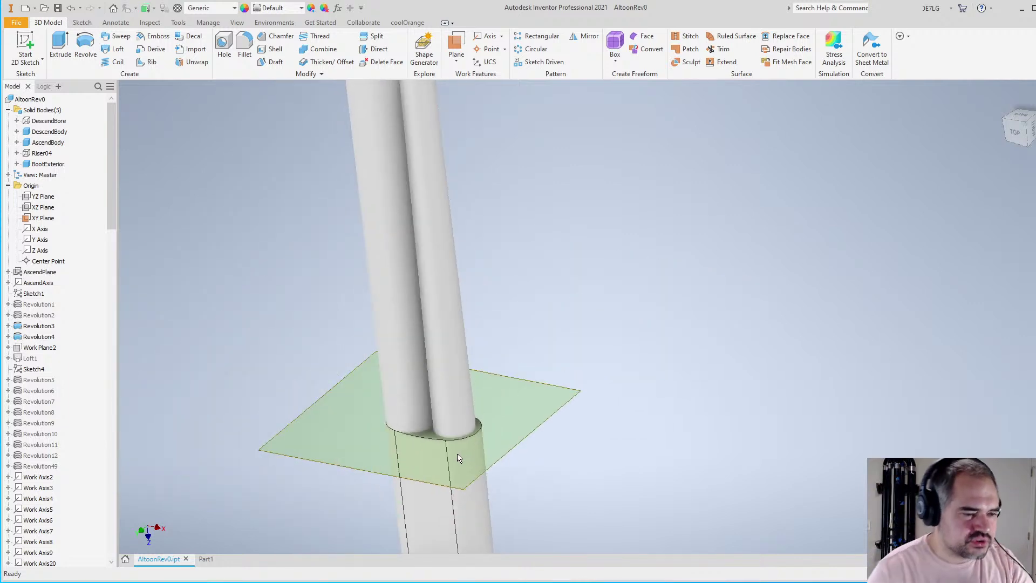
{"action": "middle_click_drag", "start_coordinate": [464, 456], "coordinate": [525, 528], "text": "shift"}
{"action": "scroll", "coordinate": [477, 480], "scroll_direction": "down", "scroll_amount": 5}
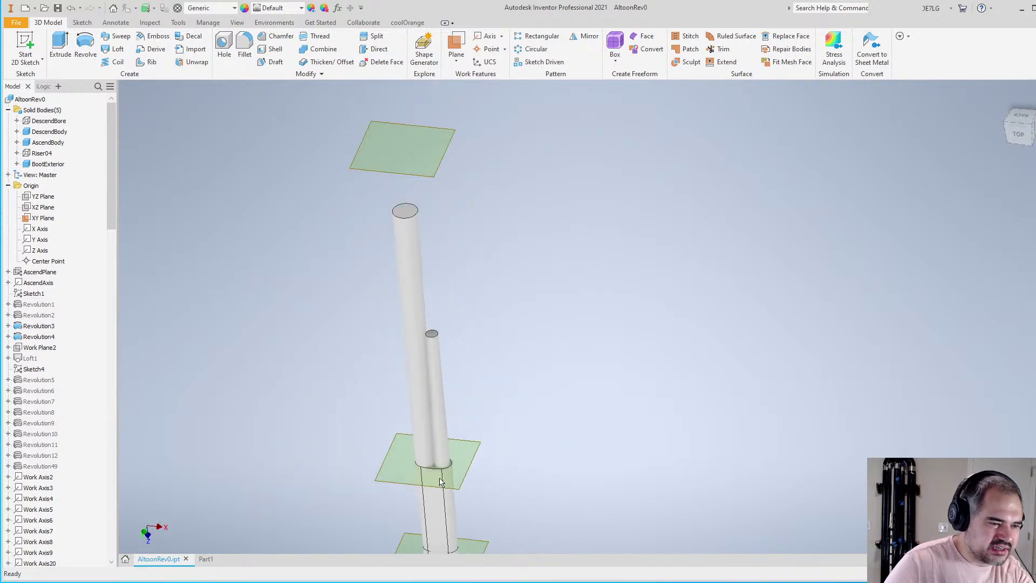
Examine the end face of the shorter tube and how closely it runs beside the longer tube above BootExterior
{"action": "scroll", "coordinate": [471, 458], "scroll_direction": "up", "scroll_amount": 5}
{"action": "middle_click_drag", "start_coordinate": [477, 441], "coordinate": [555, 300], "text": "shift"}
{"action": "scroll", "coordinate": [543, 428], "scroll_direction": "down", "scroll_amount": 5}
{"action": "scroll", "coordinate": [567, 423], "scroll_direction": "up", "scroll_amount": 5}
{"action": "scroll", "coordinate": [555, 300], "scroll_direction": "down", "scroll_amount": 5}
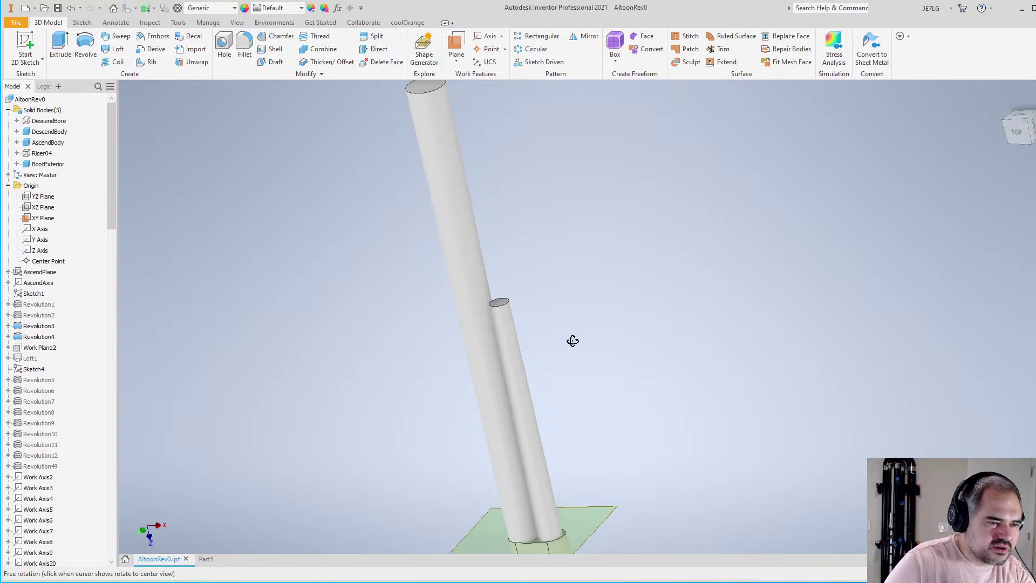
{"action": "scroll", "coordinate": [529, 341], "scroll_direction": "up", "scroll_amount": 5}
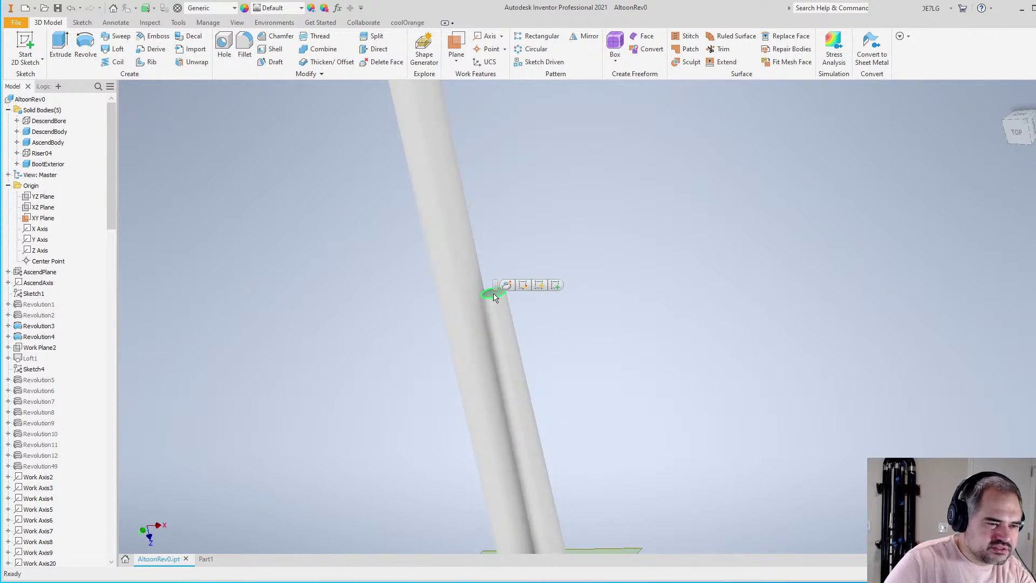
{"action": "middle_click_drag", "start_coordinate": [558, 220], "coordinate": [584, 352], "text": "shift"}
{"action": "scroll", "coordinate": [554, 296], "scroll_direction": "up", "scroll_amount": 4}
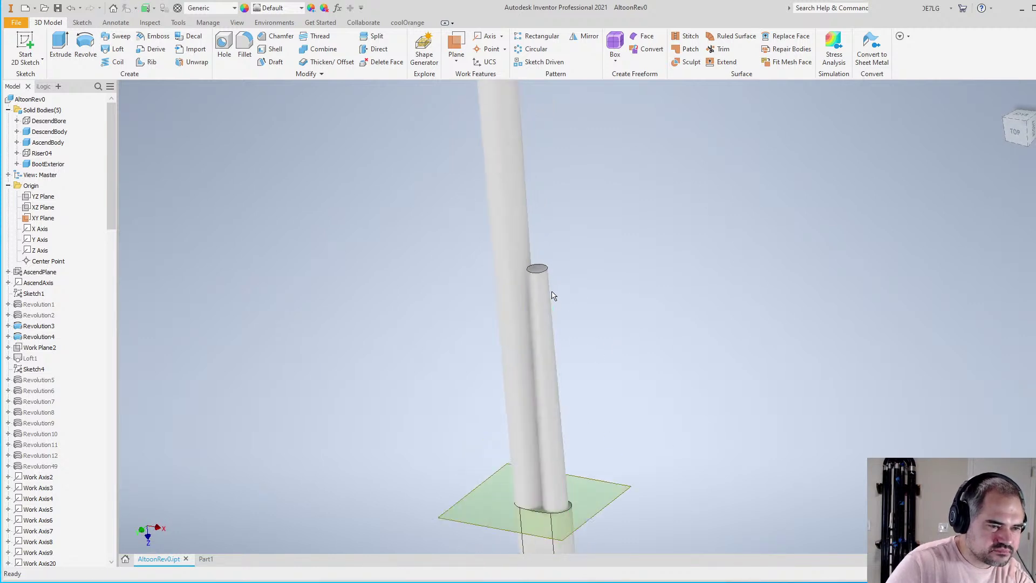
{"action": "middle_click_drag", "start_coordinate": [596, 286], "coordinate": [560, 287], "text": "shift"}
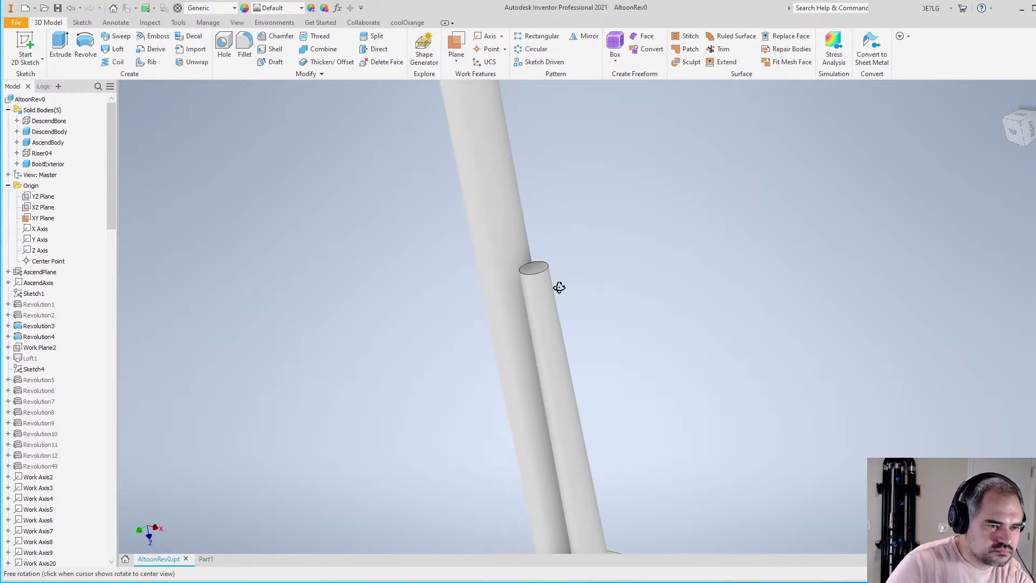
{"action": "scroll", "coordinate": [253, 271], "scroll_direction": "down", "scroll_amount": 5}
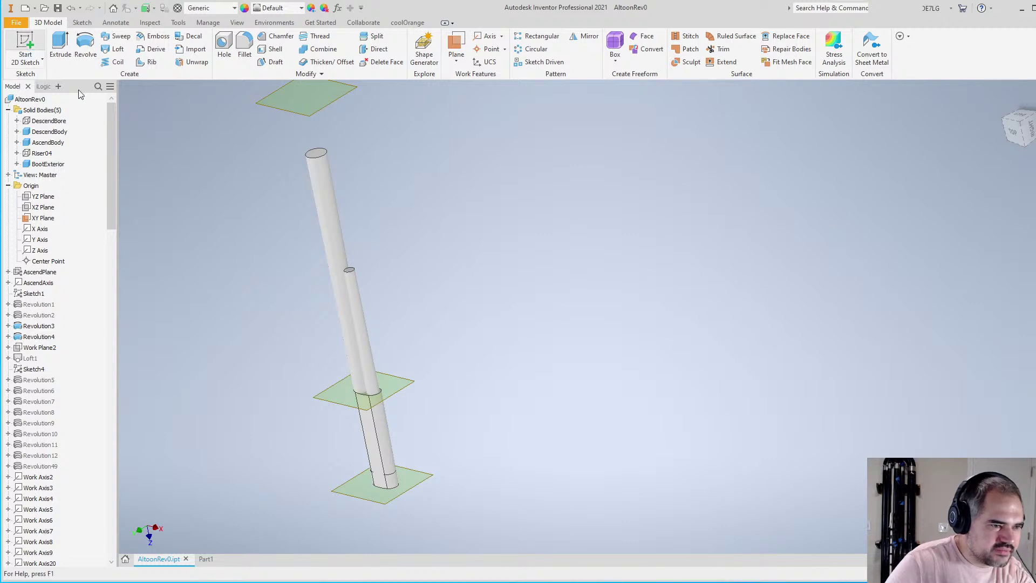
{"action": "left_click", "coordinate": [25, 45]}
{"action": "scroll", "coordinate": [358, 273], "scroll_direction": "up", "scroll_amount": 5}
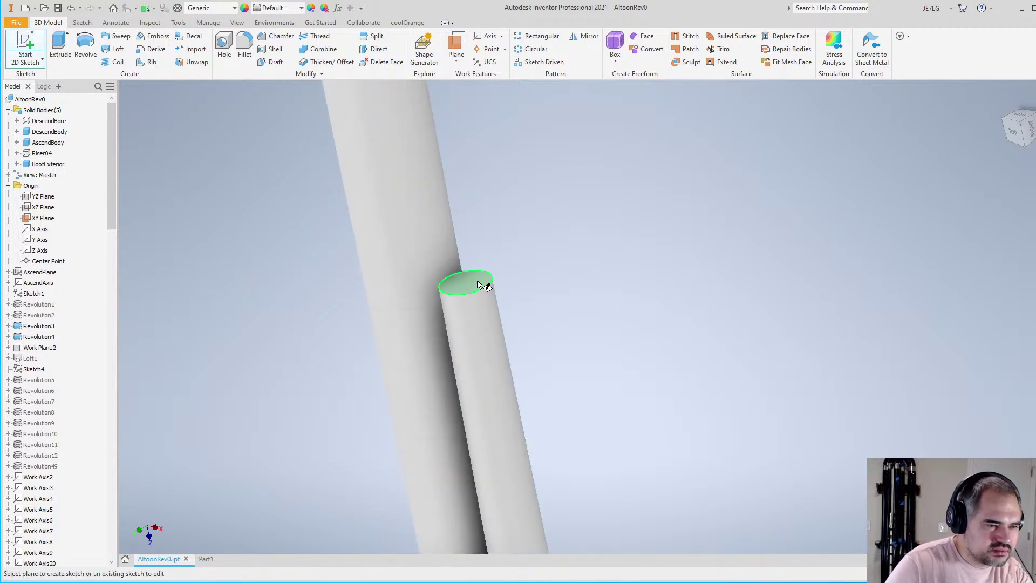
{"action": "key", "text": "Escape"}
{"action": "scroll", "coordinate": [482, 286], "scroll_direction": "down", "scroll_amount": 5}
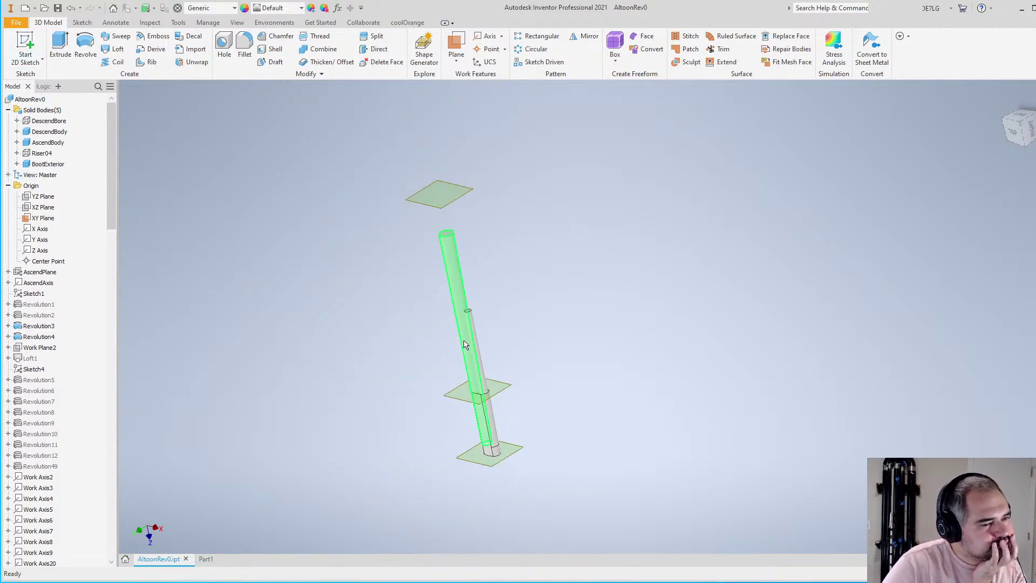
Check the alignment of the two tubes and BootExterior from the side, and make the DescendBore body visible again
{"action": "scroll", "coordinate": [466, 350], "scroll_direction": "up", "scroll_amount": 5}
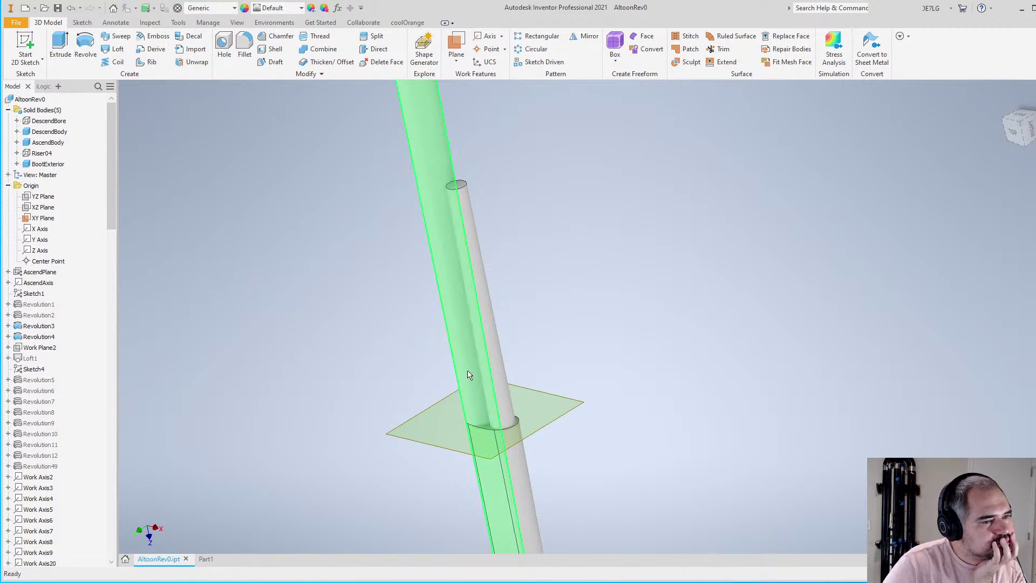
{"action": "scroll", "coordinate": [468, 374], "scroll_direction": "down", "scroll_amount": 4}
{"action": "scroll", "coordinate": [469, 373], "scroll_direction": "up", "scroll_amount": 2}
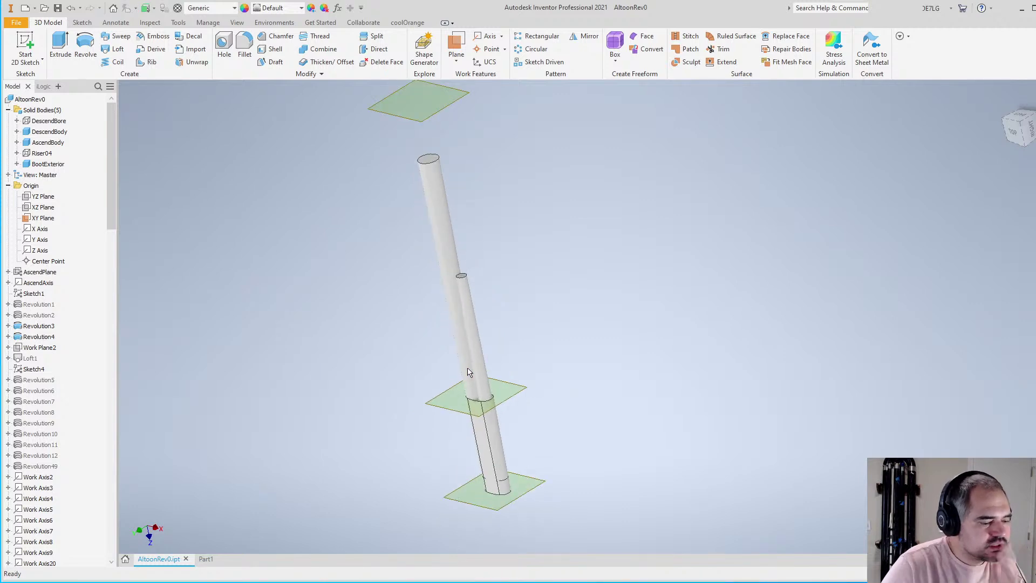
{"action": "middle_click_drag", "start_coordinate": [430, 352], "coordinate": [398, 332], "text": "shift"}
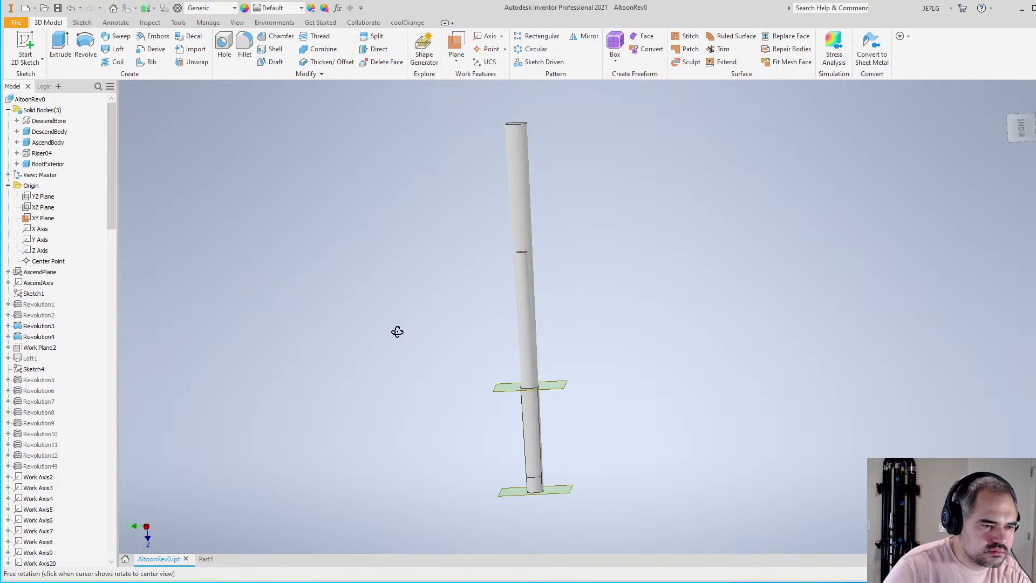
{"action": "right_click", "coordinate": [52, 123]}
{"action": "left_click", "coordinate": [76, 171]}
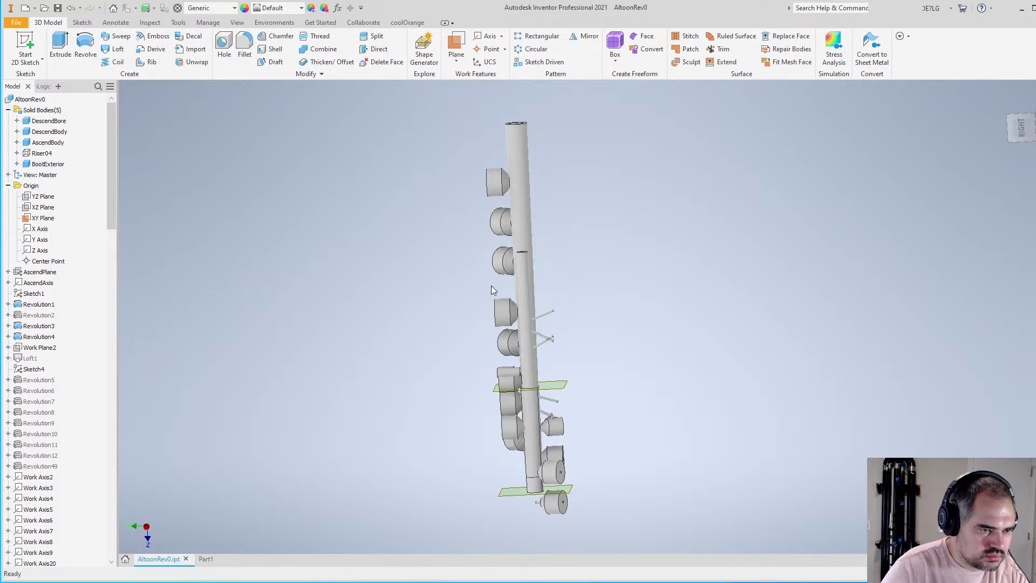
Inspect the thin tubes and tone-hole cylinders of DescendBore up close where they pass through the outer bodies
{"action": "scroll", "coordinate": [491, 290], "scroll_direction": "up", "scroll_amount": 4}
{"action": "middle_click_drag", "start_coordinate": [641, 352], "coordinate": [557, 390], "text": "shift"}
{"action": "scroll", "coordinate": [639, 383], "scroll_direction": "up", "scroll_amount": 4}
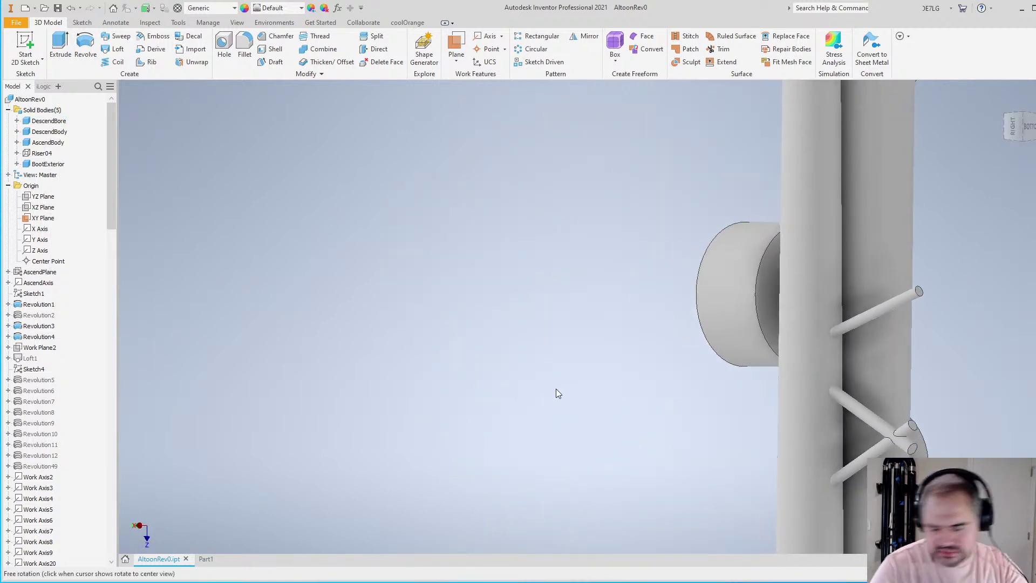
{"action": "mouse_move", "coordinate": [573, 409]}
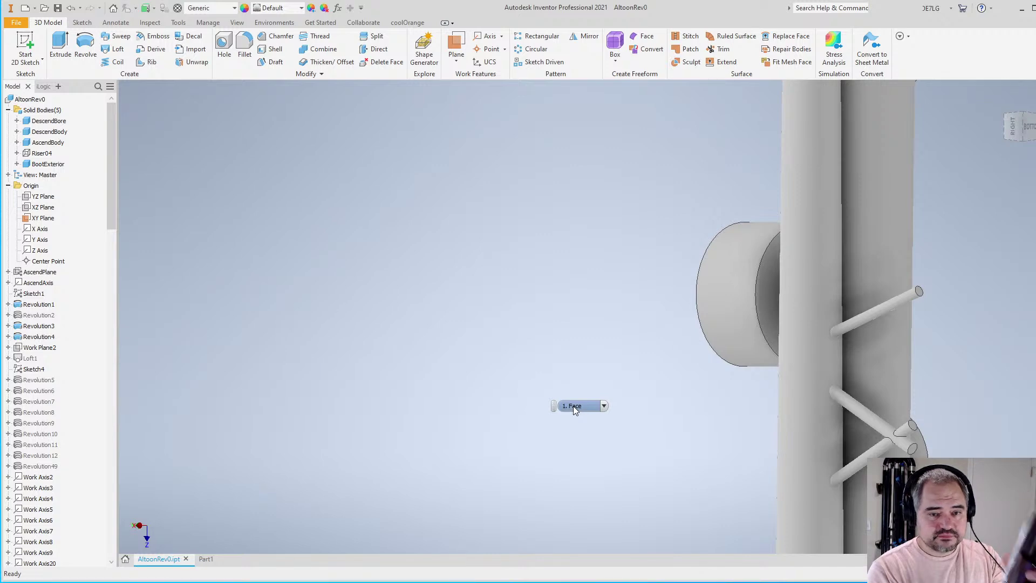
{"action": "scroll", "coordinate": [662, 422], "scroll_direction": "down", "scroll_amount": 3}
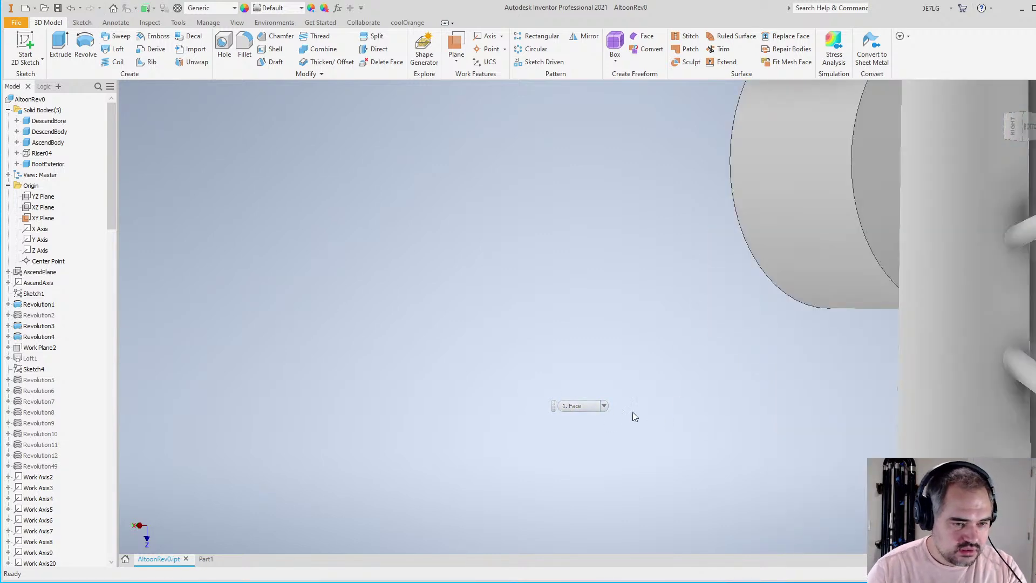
{"action": "middle_click_drag", "start_coordinate": [634, 416], "coordinate": [560, 240], "text": "shift"}
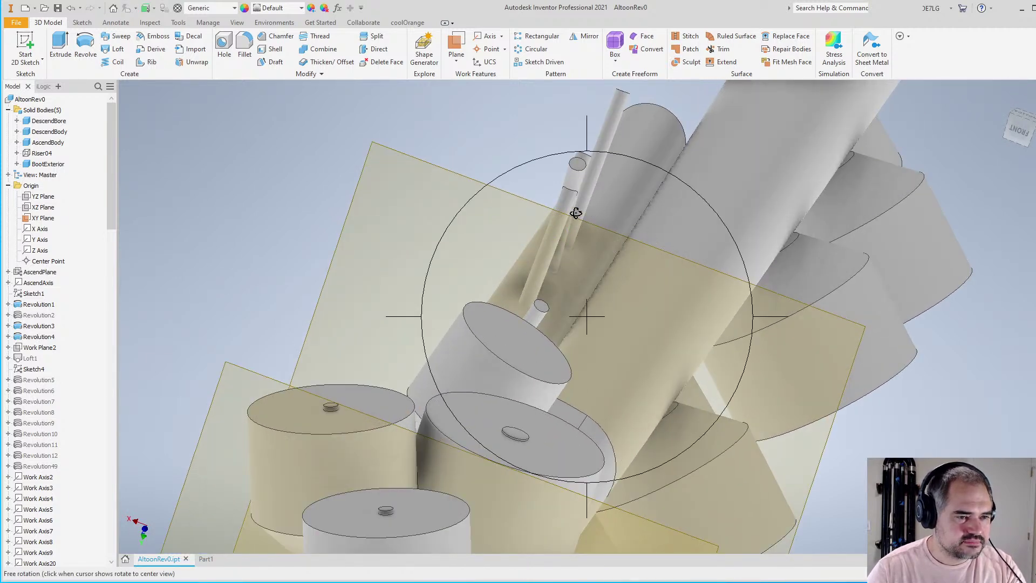
Start a 2D sketch on the work plane at the upper end of BootExterior
{"action": "middle_click_drag", "start_coordinate": [601, 265], "coordinate": [613, 296], "text": "shift"}
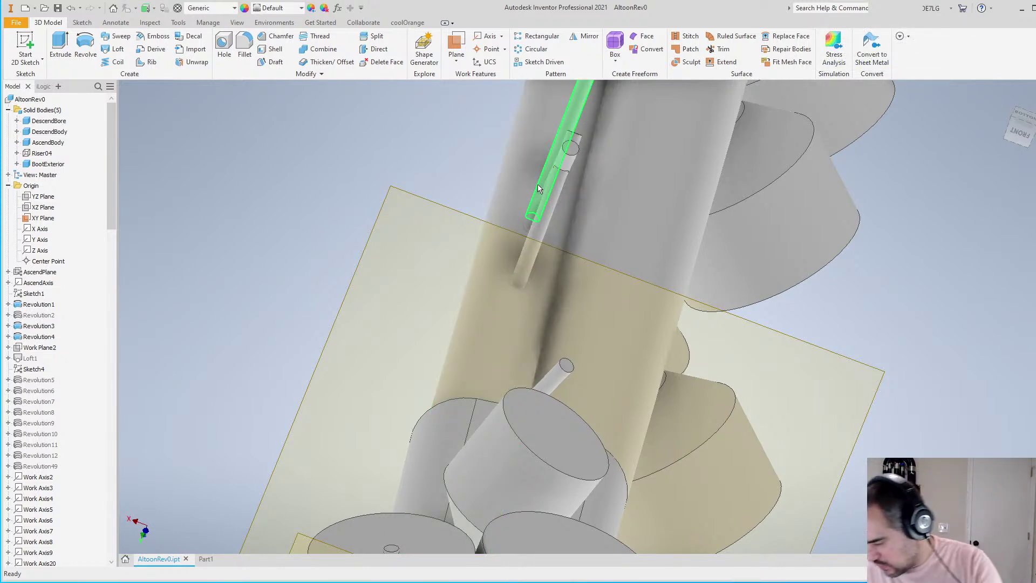
{"action": "mouse_move", "coordinate": [537, 187]}
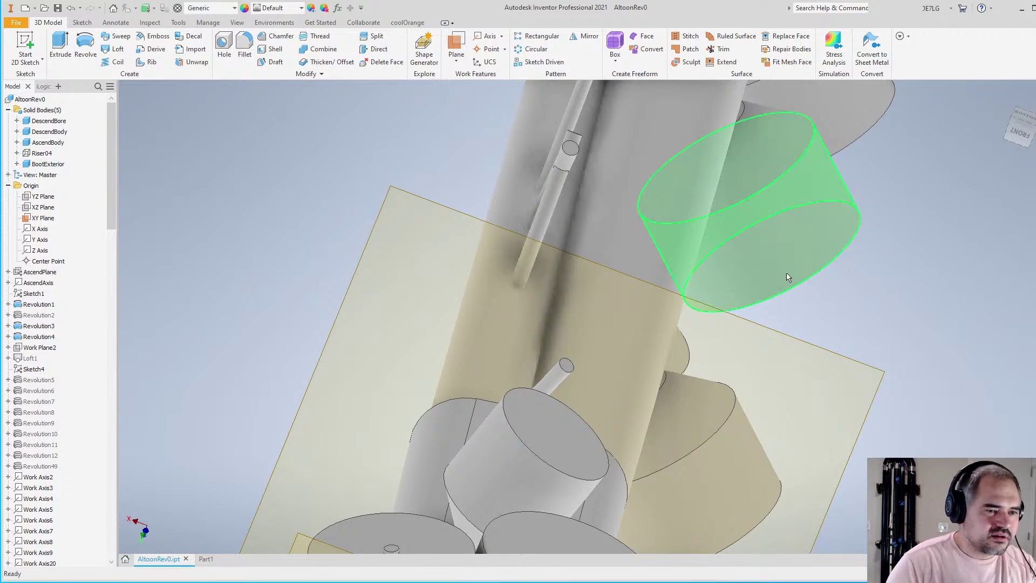
{"action": "scroll", "coordinate": [740, 271], "scroll_direction": "down", "scroll_amount": 3}
{"action": "middle_click_drag", "start_coordinate": [875, 311], "coordinate": [618, 380], "text": "shift"}
{"action": "key", "text": "F4"}
{"action": "scroll", "coordinate": [619, 380], "scroll_direction": "up", "scroll_amount": 1}
{"action": "key", "text": "s"}
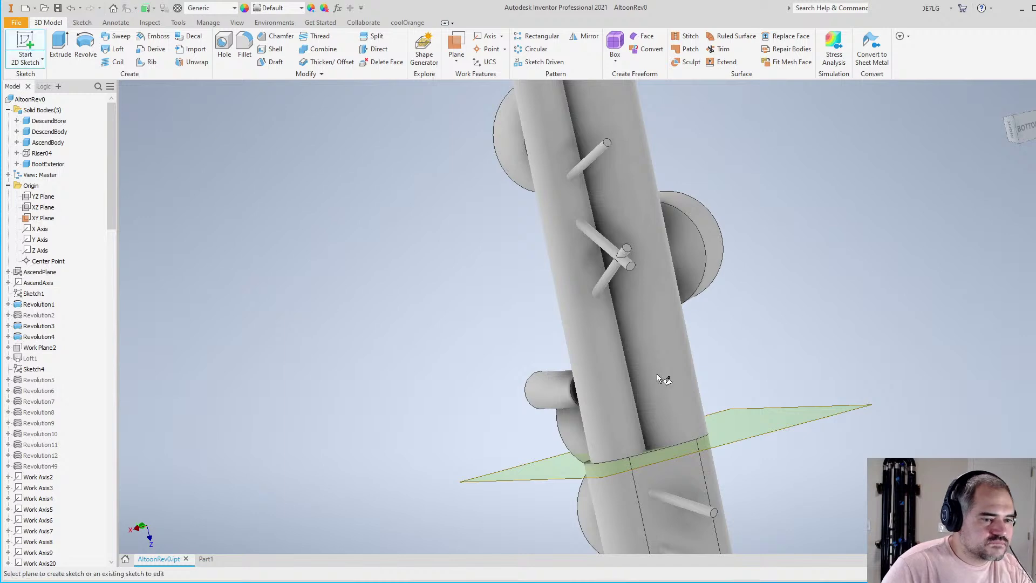
{"action": "left_click", "coordinate": [715, 450]}
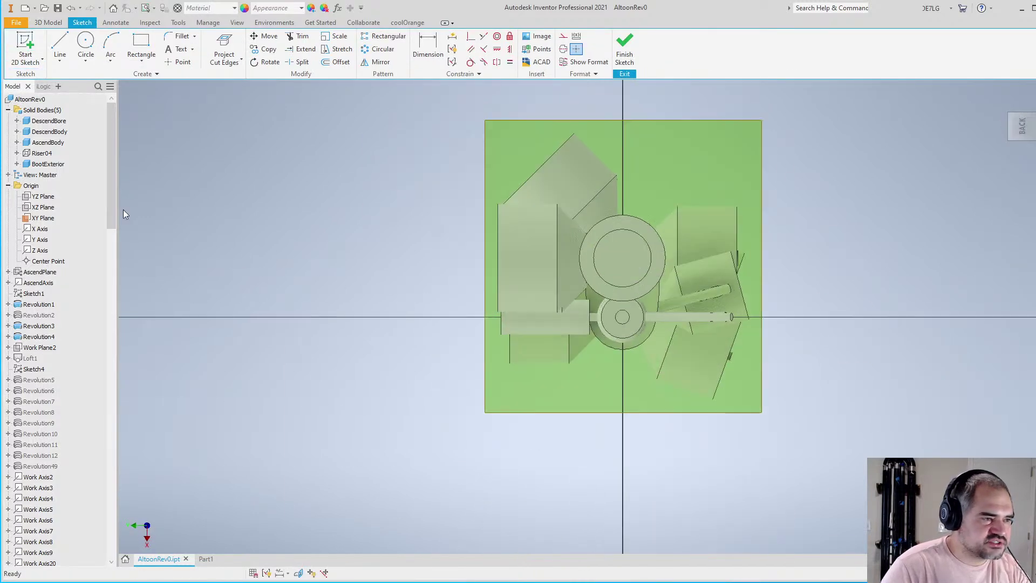
Hide the DescendBore body, check the bare outer tubes around the sketch plane, and undo the hiding
{"action": "right_click", "coordinate": [35, 125]}
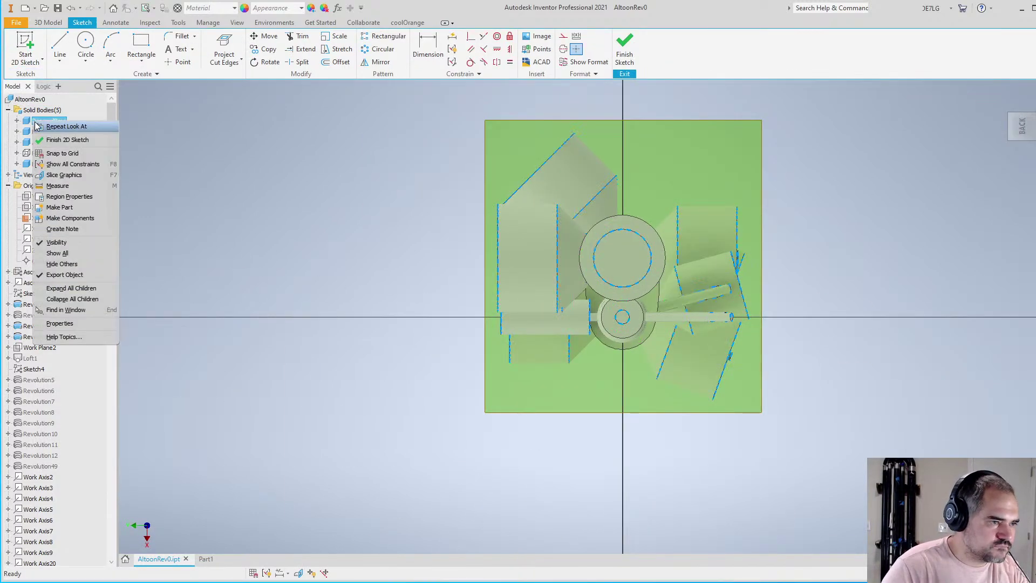
{"action": "left_click", "coordinate": [54, 135]}
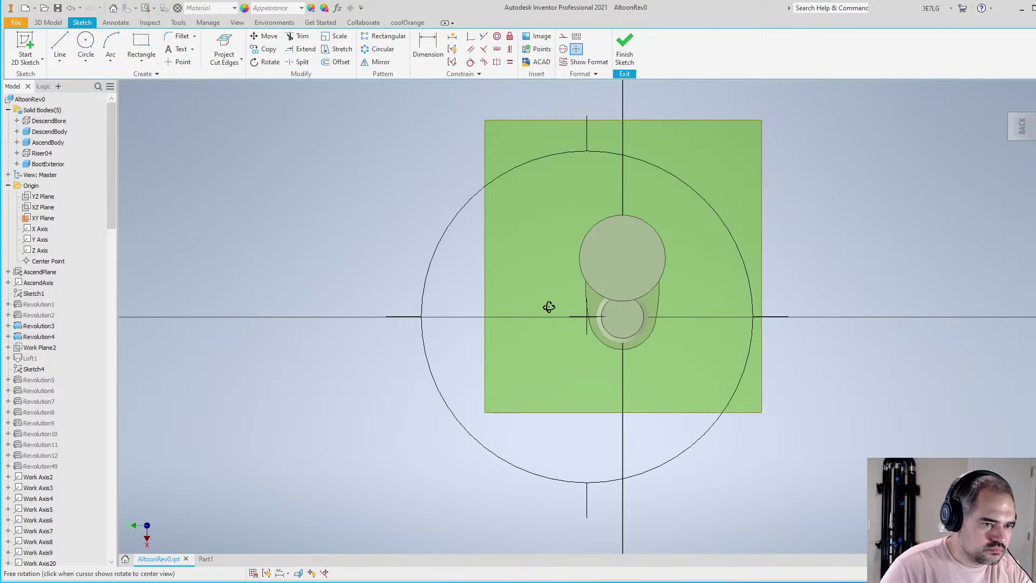
{"action": "middle_click_drag", "start_coordinate": [548, 305], "coordinate": [653, 311], "text": "shift"}
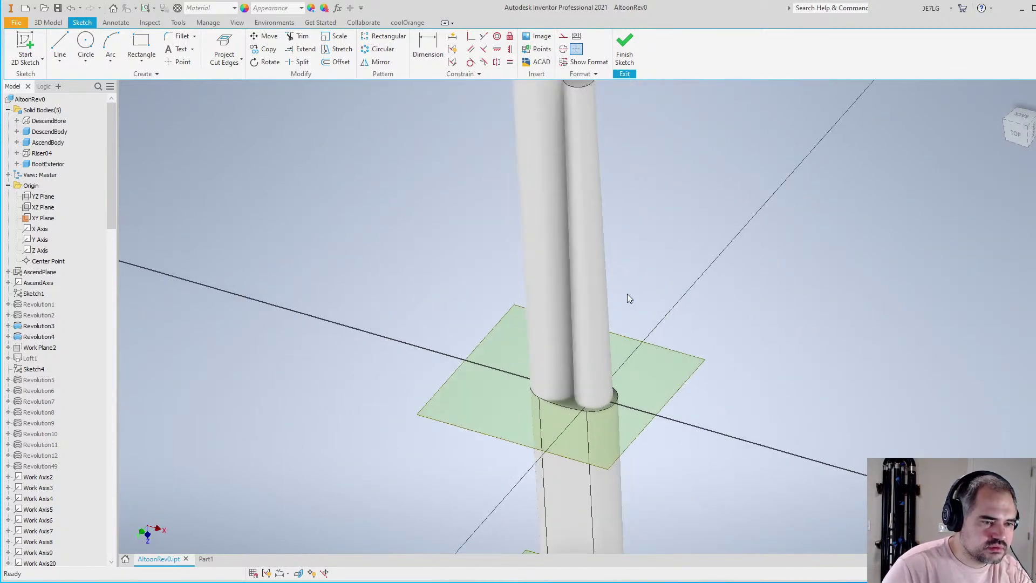
{"action": "key", "text": "ctrl+z"}
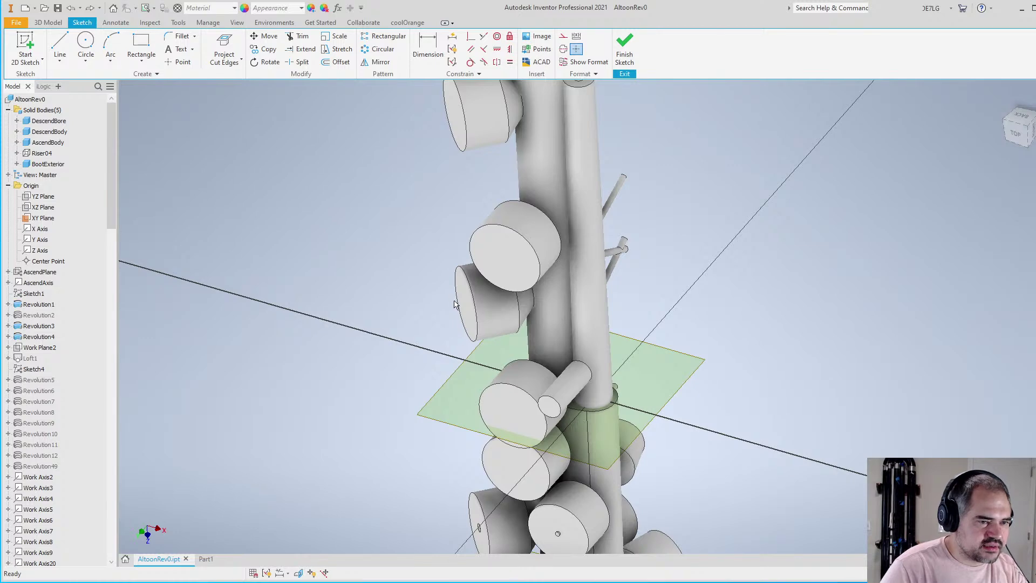
Finish the empty sketch on the BootExterior end plane and delete it from the part
{"action": "scroll", "coordinate": [453, 300], "scroll_direction": "down", "scroll_amount": 4}
{"action": "left_click_drag", "start_coordinate": [112, 219], "coordinate": [111, 549]}
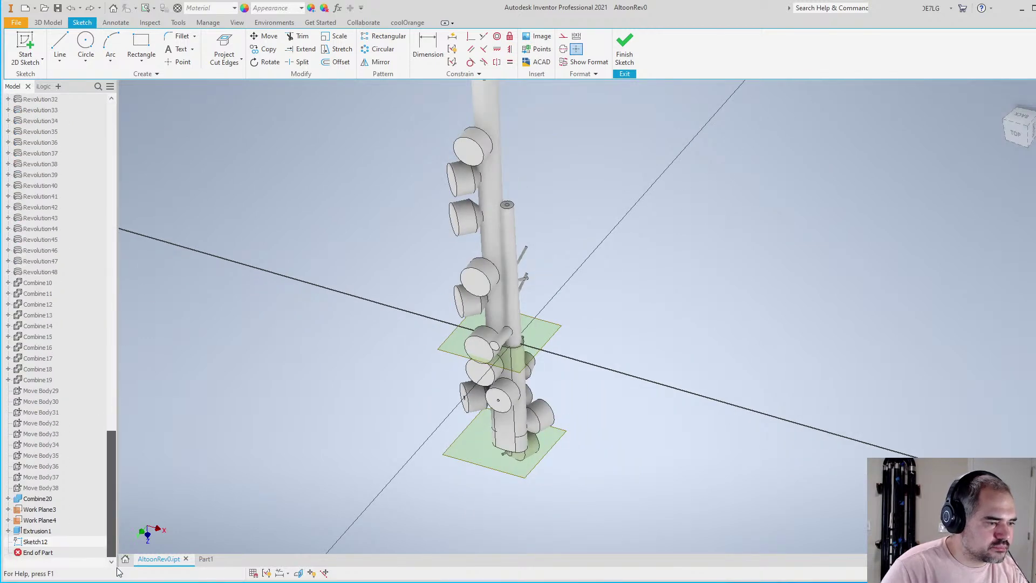
{"action": "right_click", "coordinate": [260, 394]}
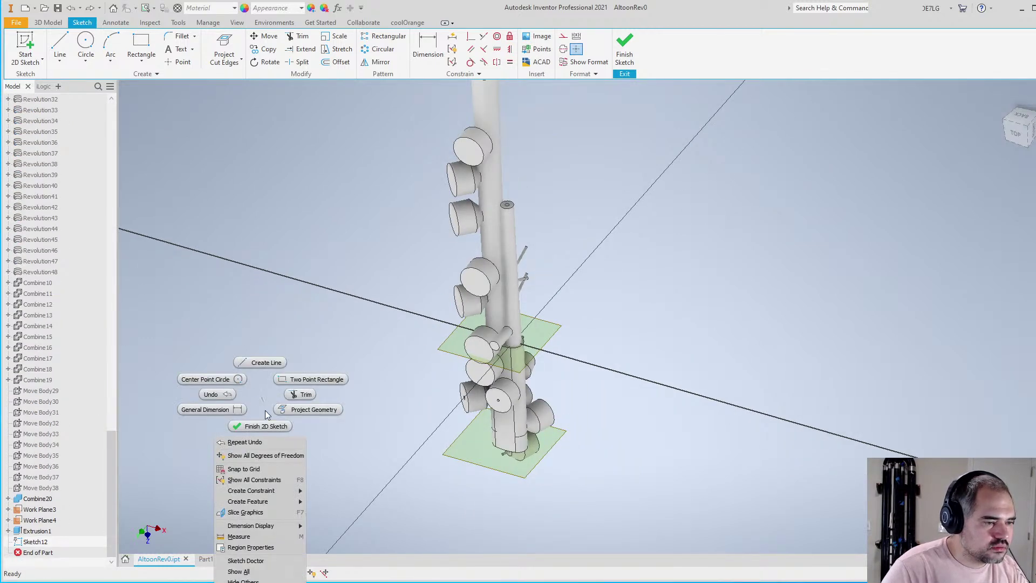
{"action": "left_click", "coordinate": [276, 416]}
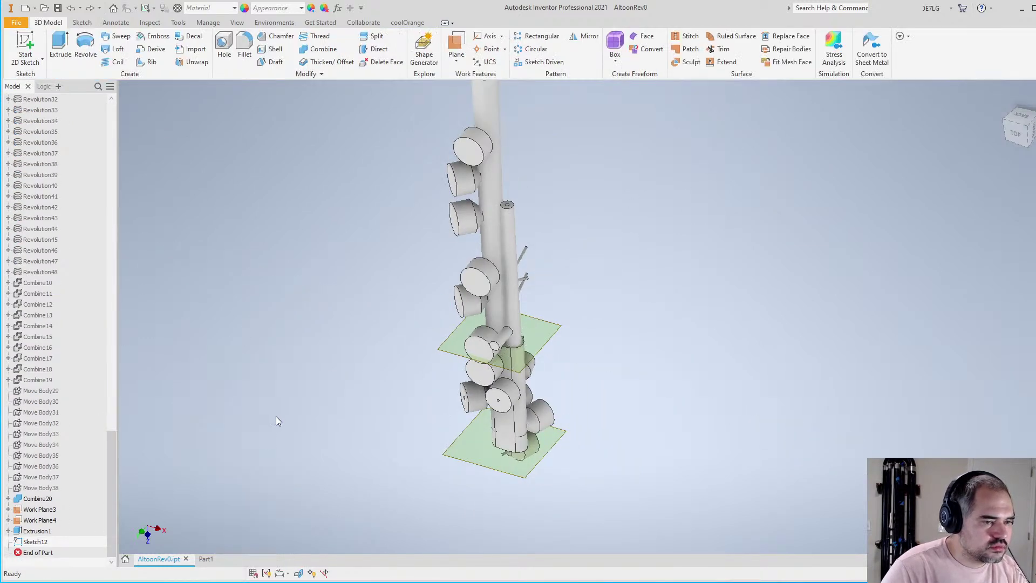
{"action": "right_click", "coordinate": [45, 542]}
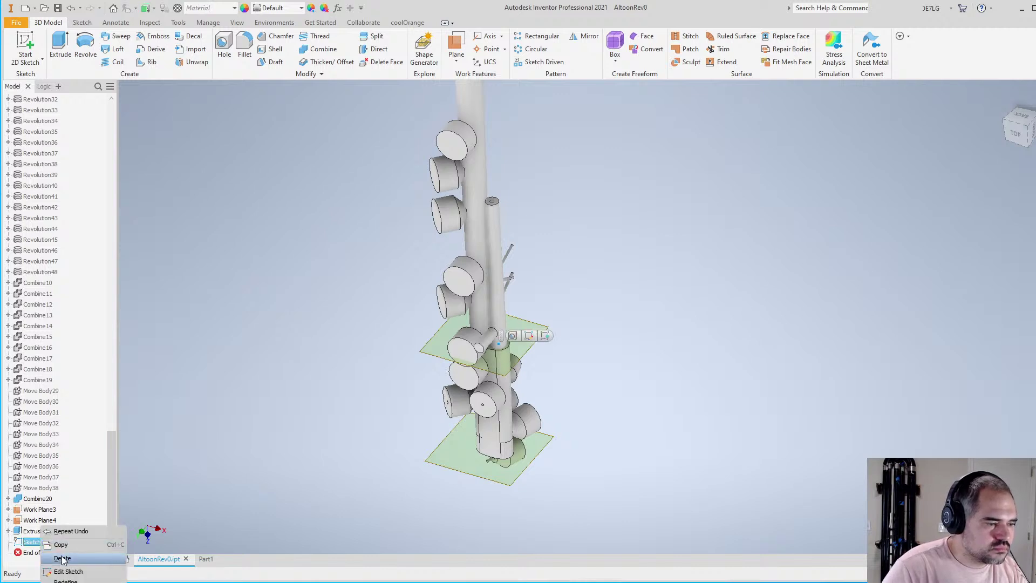
{"action": "left_click", "coordinate": [81, 559]}
{"action": "scroll", "coordinate": [312, 440], "scroll_direction": "down", "scroll_amount": 5}
{"action": "scroll", "coordinate": [431, 346], "scroll_direction": "up", "scroll_amount": 8}
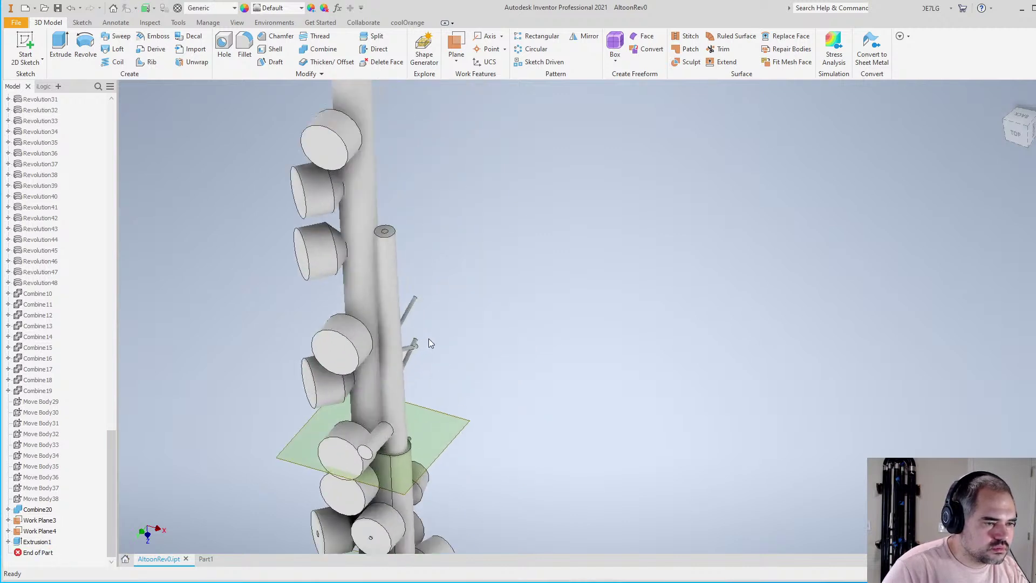
Start a work plane offset from the XY Plane towards the thin tone-hole tubes and enter T00Pos as its offset
{"action": "middle_click_drag", "start_coordinate": [538, 354], "coordinate": [556, 385], "text": "shift"}
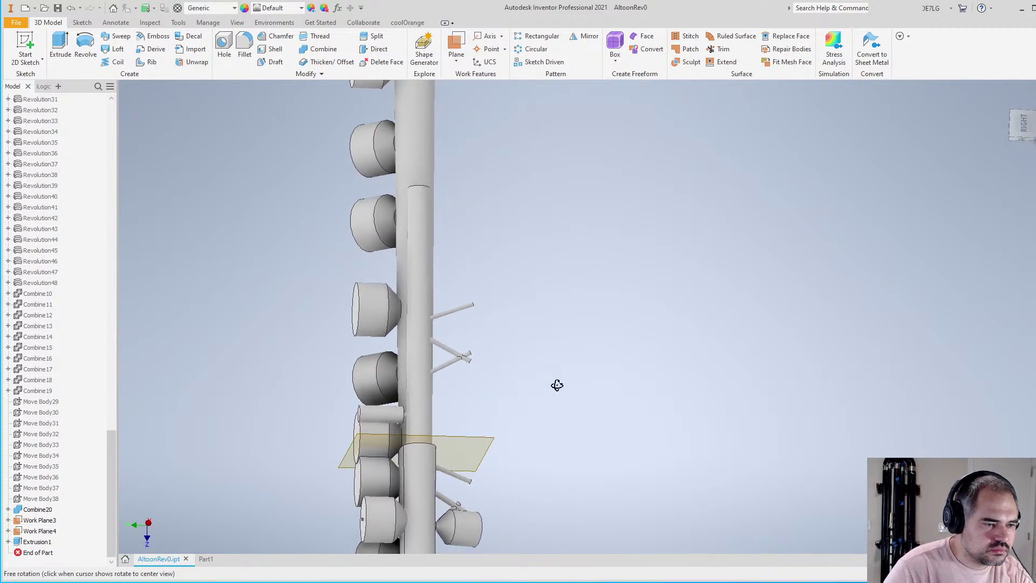
{"action": "key", "text": "F4"}
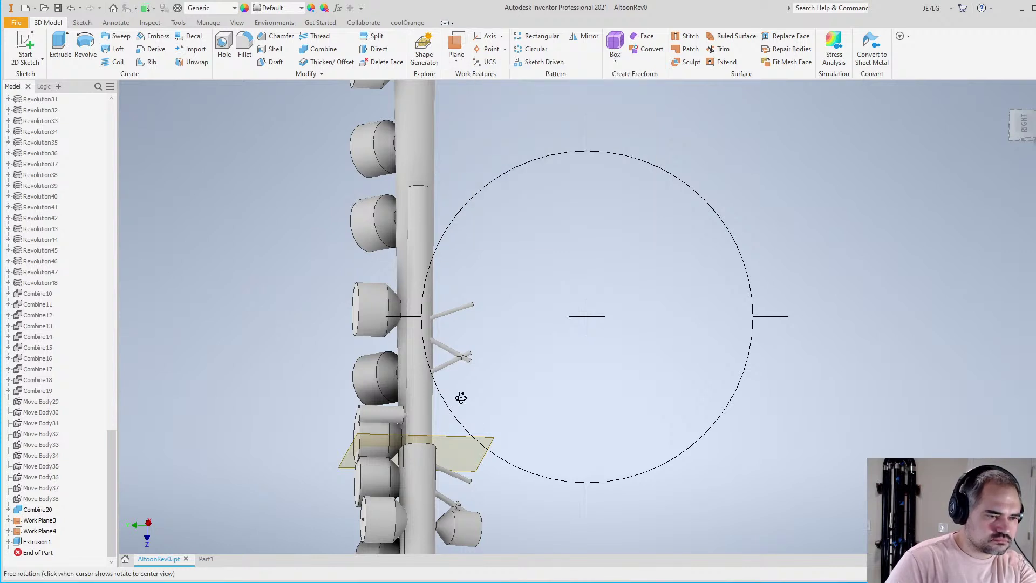
{"action": "key", "text": "Escape"}
{"action": "key", "text": "F4"}
{"action": "key", "text": "Escape"}
{"action": "left_click", "coordinate": [459, 63]}
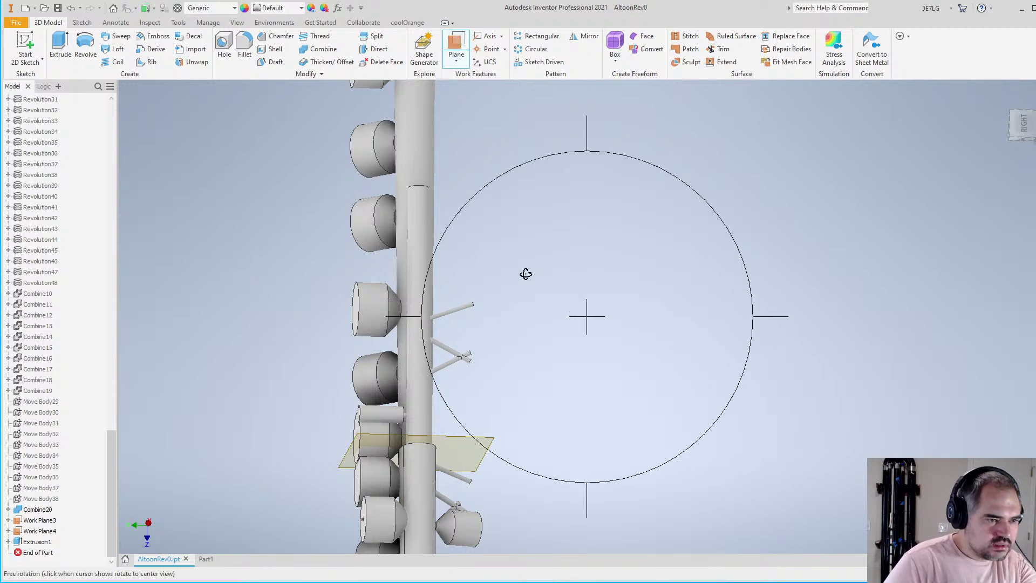
{"action": "scroll", "coordinate": [534, 308], "scroll_direction": "down", "scroll_amount": 2}
{"action": "middle_click_drag", "start_coordinate": [534, 308], "coordinate": [427, 335], "text": "shift"}
{"action": "scroll", "coordinate": [427, 335], "scroll_direction": "down", "scroll_amount": 2}
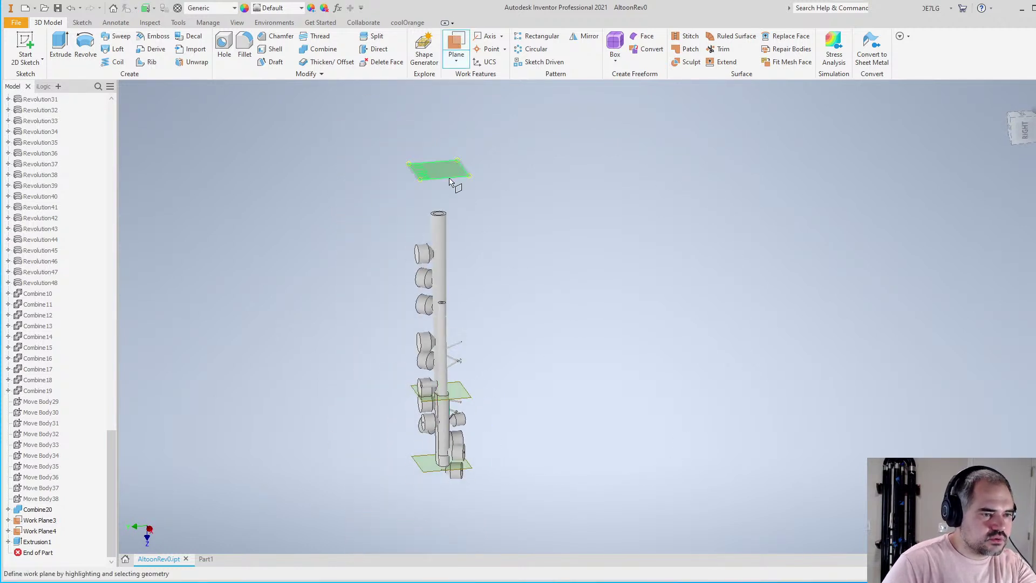
{"action": "left_click_drag", "start_coordinate": [438, 170], "coordinate": [475, 367]}
{"action": "scroll", "coordinate": [475, 363], "scroll_direction": "down", "scroll_amount": 2}
{"action": "scroll", "coordinate": [474, 363], "scroll_direction": "up", "scroll_amount": 5}
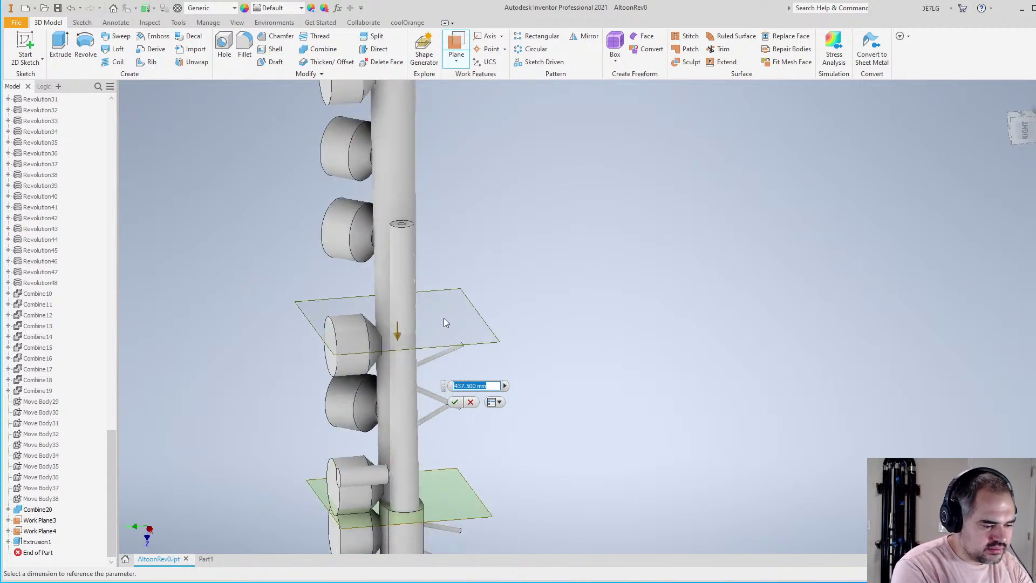
{"action": "type", "text": "To"}
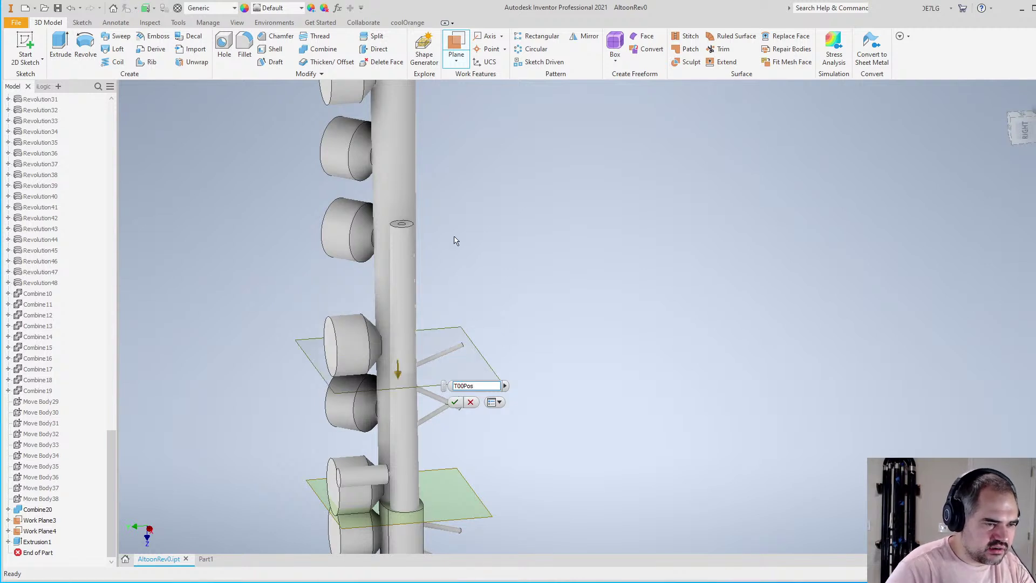
Change the new work plane's offset to T00Pos-30, above the uppermost thin tone-hole tube, and create the plane
{"action": "middle_click_drag", "start_coordinate": [456, 240], "coordinate": [456, 191]}
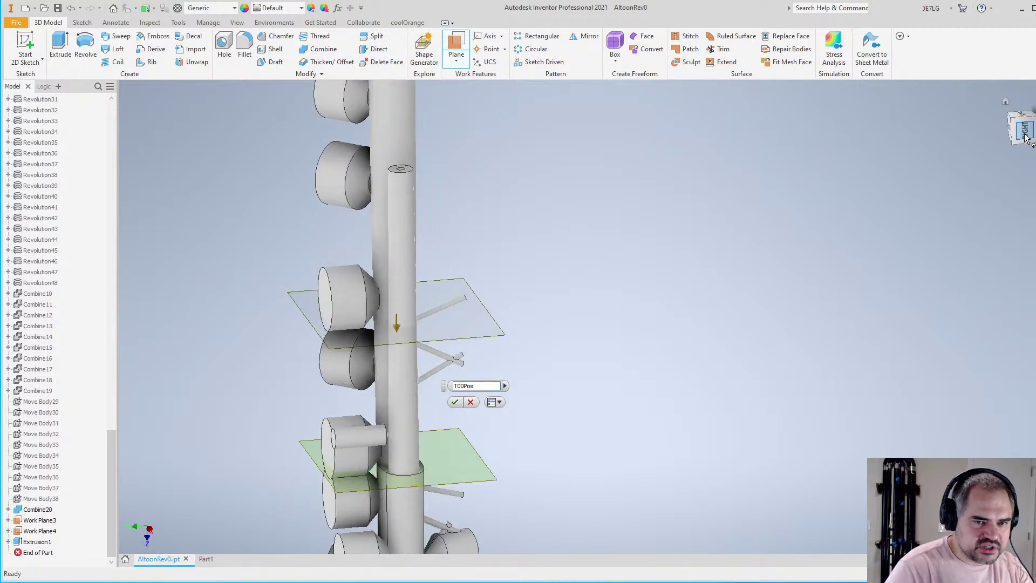
{"action": "left_click", "coordinate": [1025, 132]}
{"action": "scroll", "coordinate": [565, 261], "scroll_direction": "up", "scroll_amount": 5}
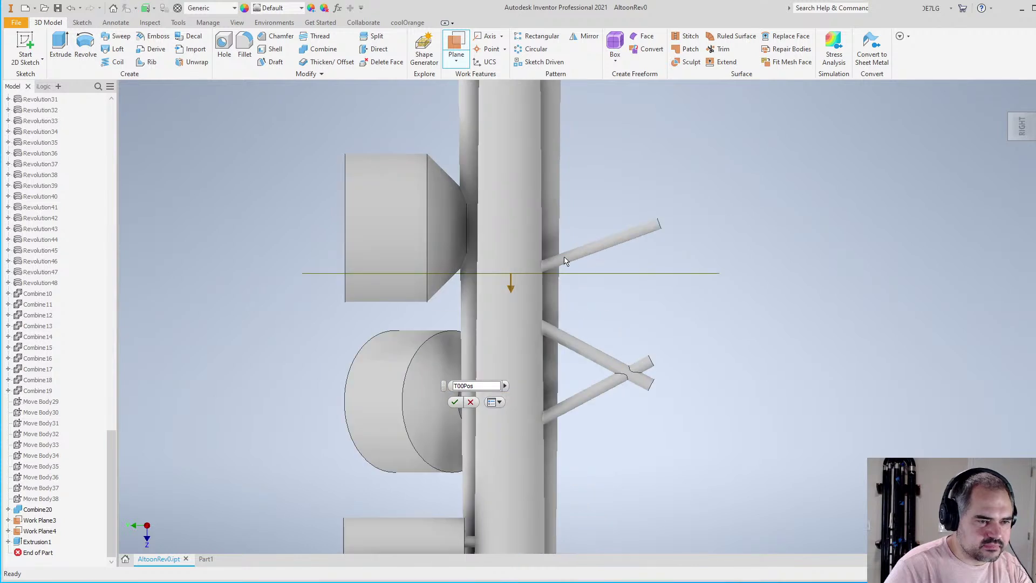
{"action": "scroll", "coordinate": [564, 262], "scroll_direction": "up", "scroll_amount": 3}
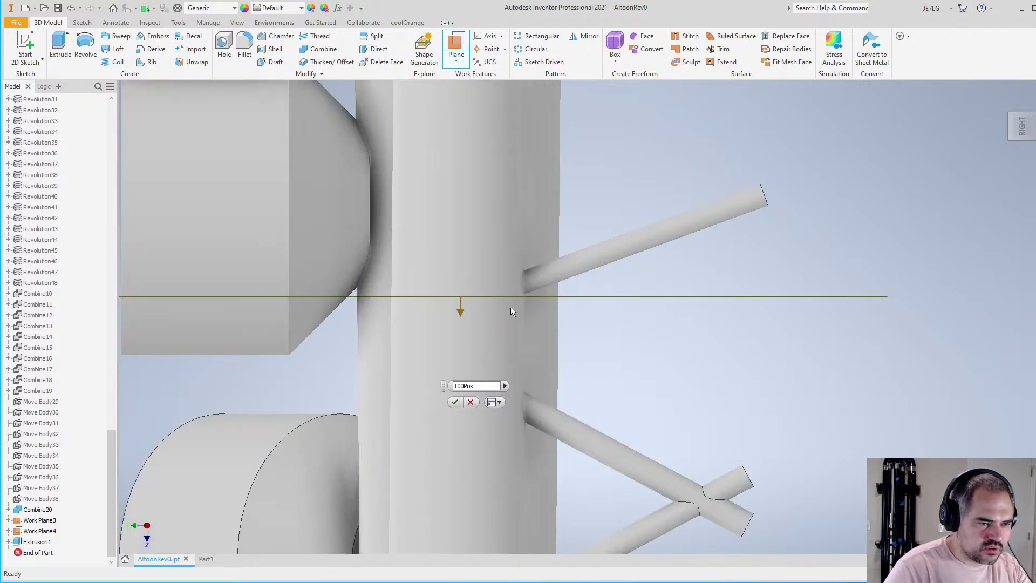
{"action": "double_click", "coordinate": [496, 386]}
{"action": "type", "text": "-20"}
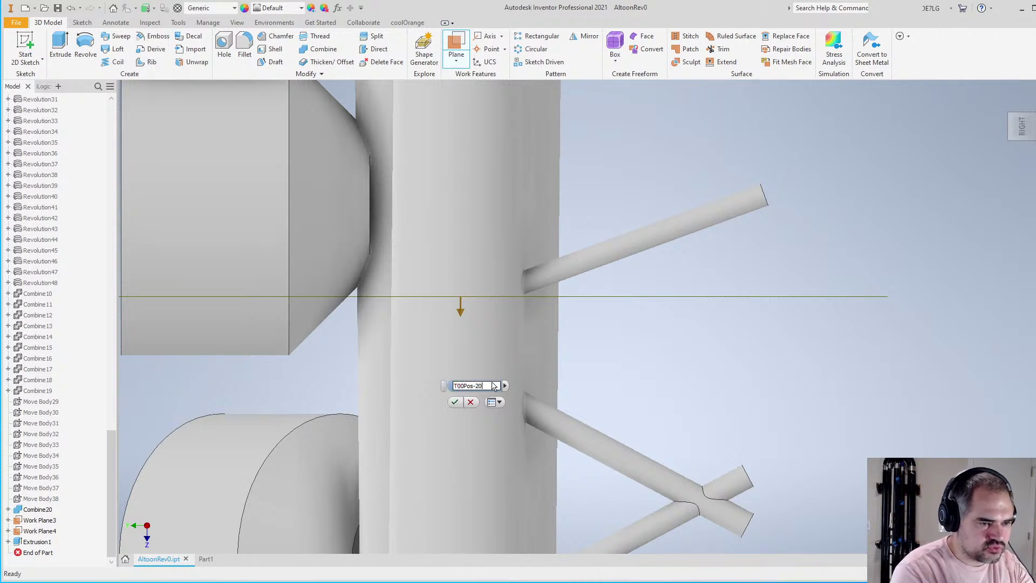
{"action": "scroll", "coordinate": [493, 385], "scroll_direction": "down", "scroll_amount": 5}
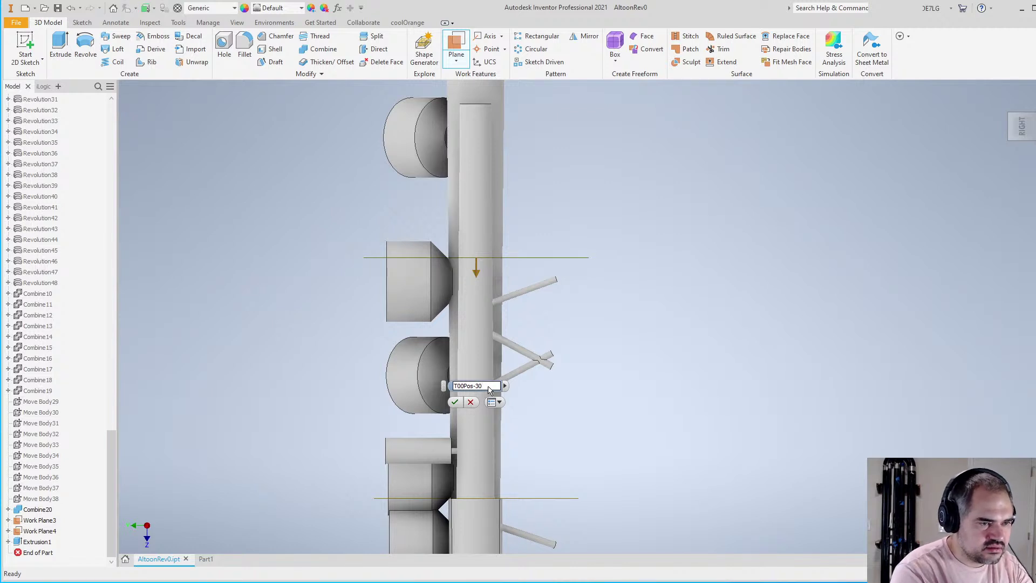
{"action": "left_click", "coordinate": [456, 402]}
{"action": "scroll", "coordinate": [505, 308], "scroll_direction": "down", "scroll_amount": 3}
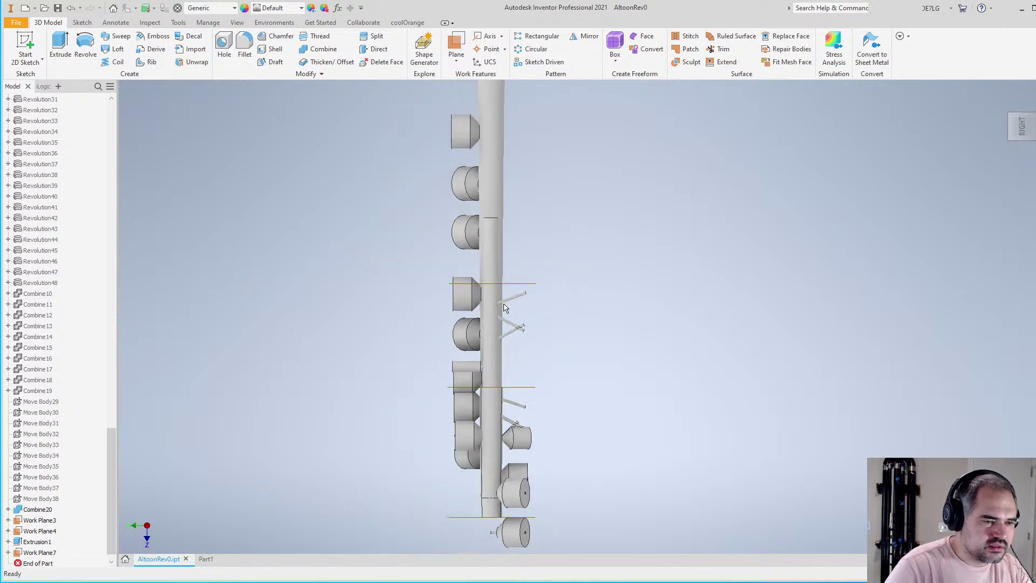
{"action": "scroll", "coordinate": [505, 308], "scroll_direction": "up", "scroll_amount": 3}
{"action": "middle_click_drag", "start_coordinate": [571, 351], "coordinate": [615, 402], "text": "shift"}
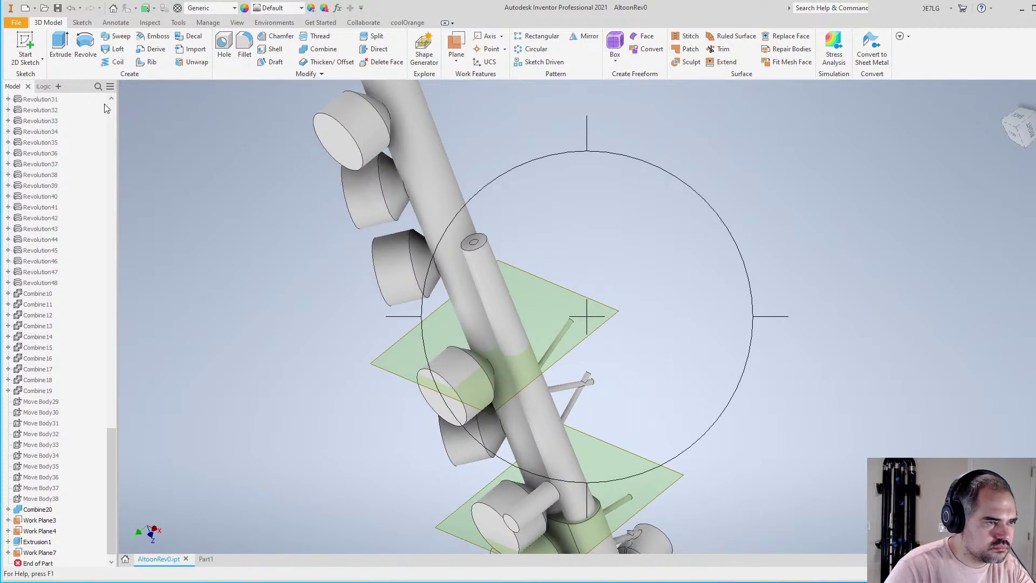
{"action": "key", "text": "bracketright"}
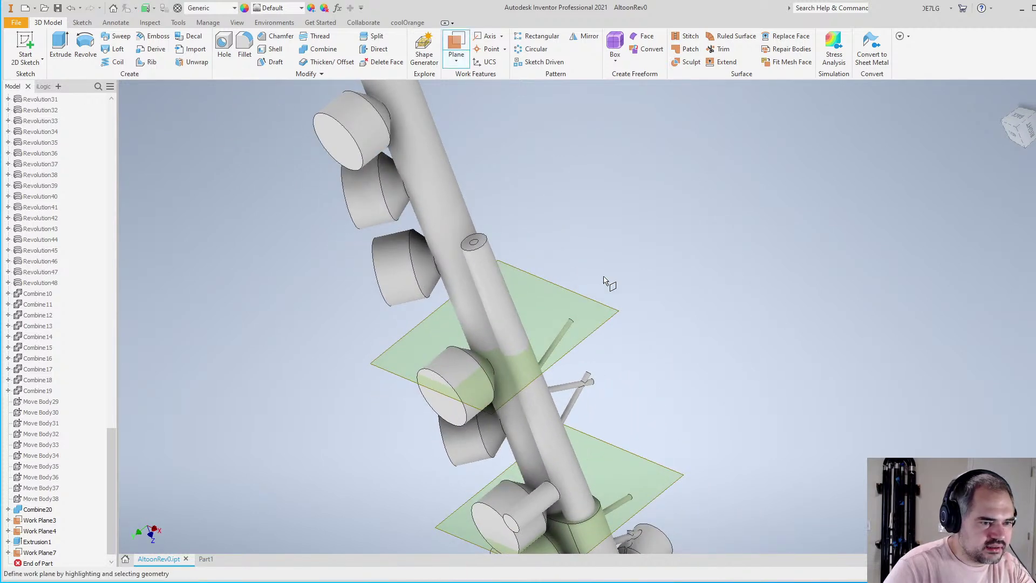
{"action": "left_click_drag", "start_coordinate": [593, 331], "coordinate": [629, 417]}
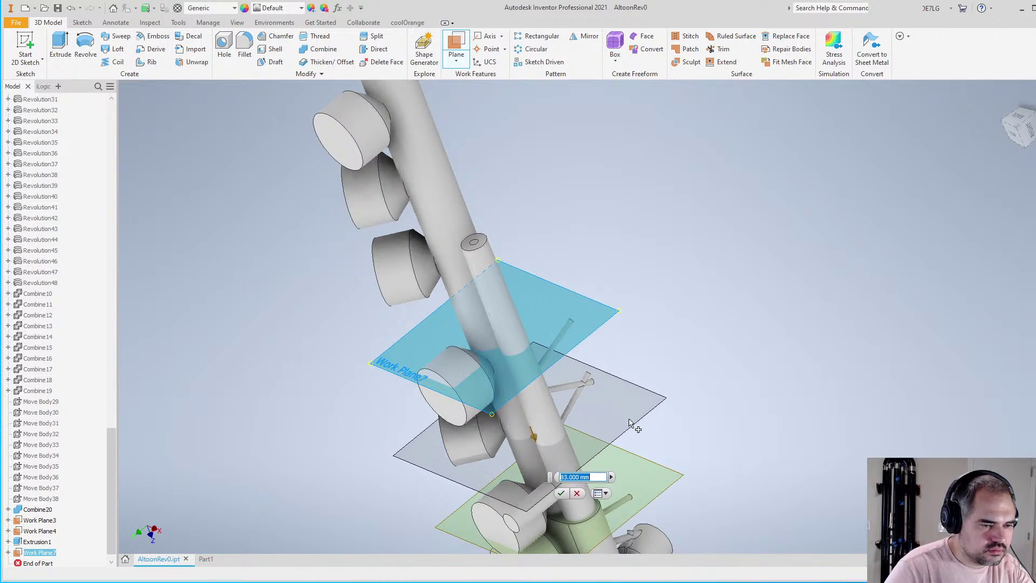
{"action": "key", "text": "Escape"}
Create another work plane offset T03Pos+30 from the XY Plane, below the crossing tone-hole tubes
{"action": "scroll", "coordinate": [335, 241], "scroll_direction": "down", "scroll_amount": 5}
{"action": "key", "text": "bracketright"}
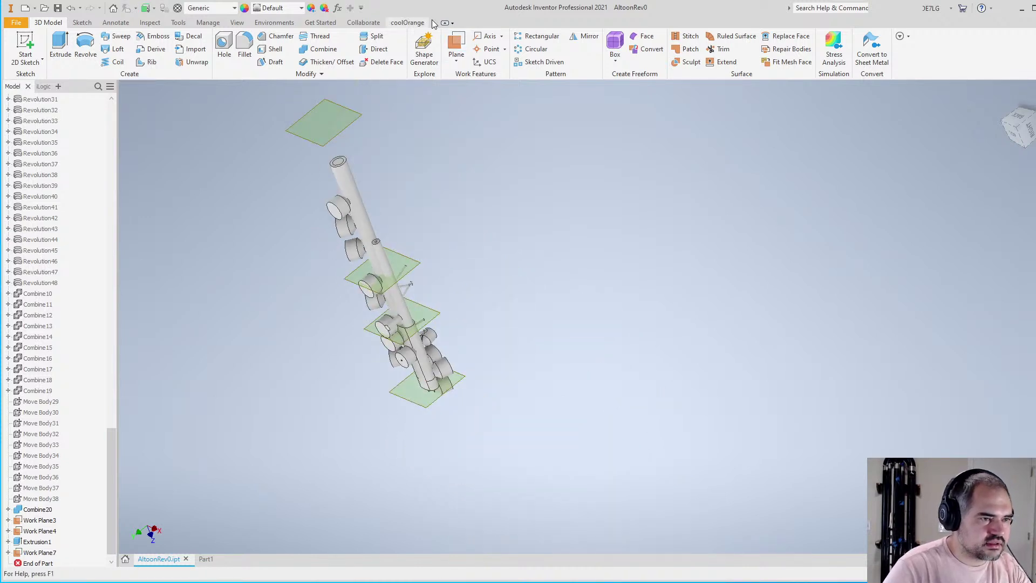
{"action": "left_click_drag", "start_coordinate": [350, 129], "coordinate": [448, 348]}
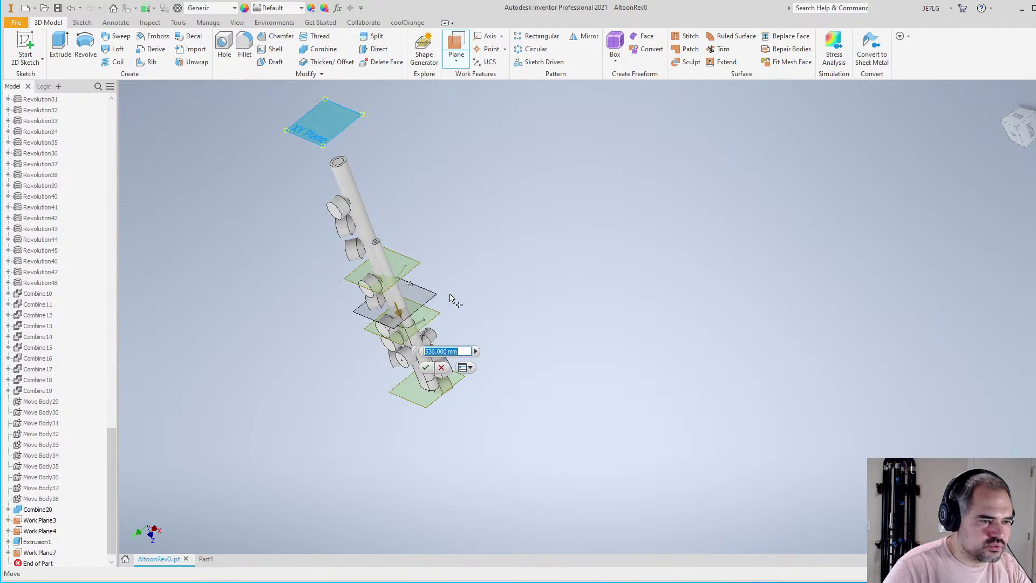
{"action": "scroll", "coordinate": [418, 286], "scroll_direction": "up", "scroll_amount": 3}
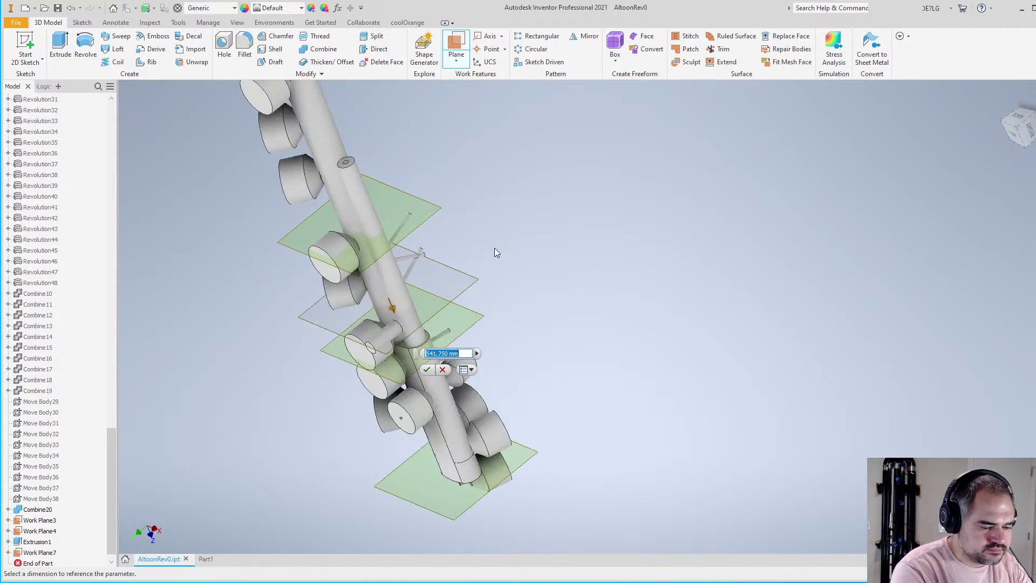
{"action": "type", "text": "T03Pos+30"}
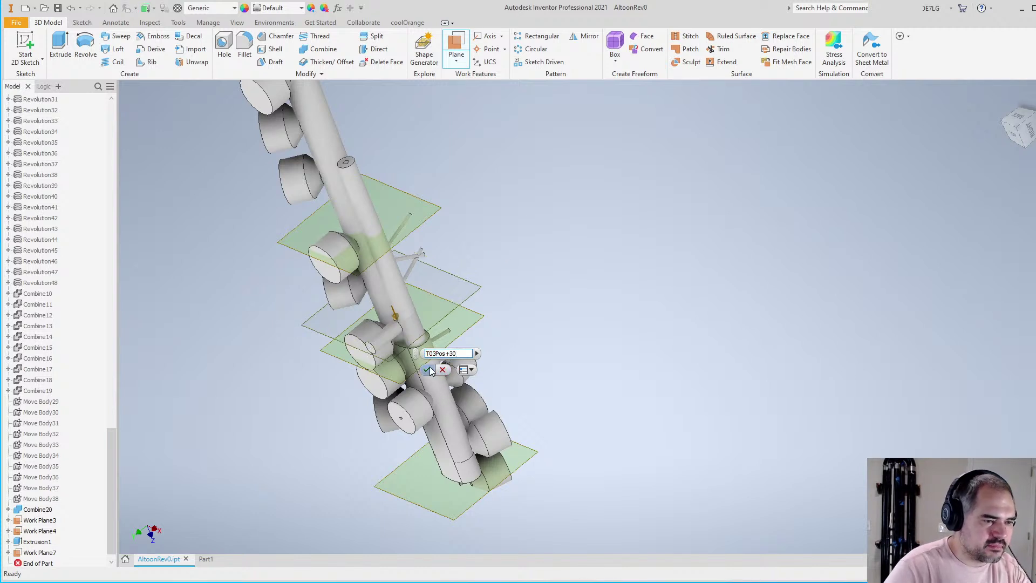
{"action": "left_click", "coordinate": [427, 370]}
Set the offset of the work plane below the crossing tone-hole tubes to T03Pos + 20 mm
{"action": "middle_click_drag", "start_coordinate": [446, 266], "coordinate": [481, 271], "text": "shift"}
{"action": "scroll", "coordinate": [482, 271], "scroll_direction": "up", "scroll_amount": 3}
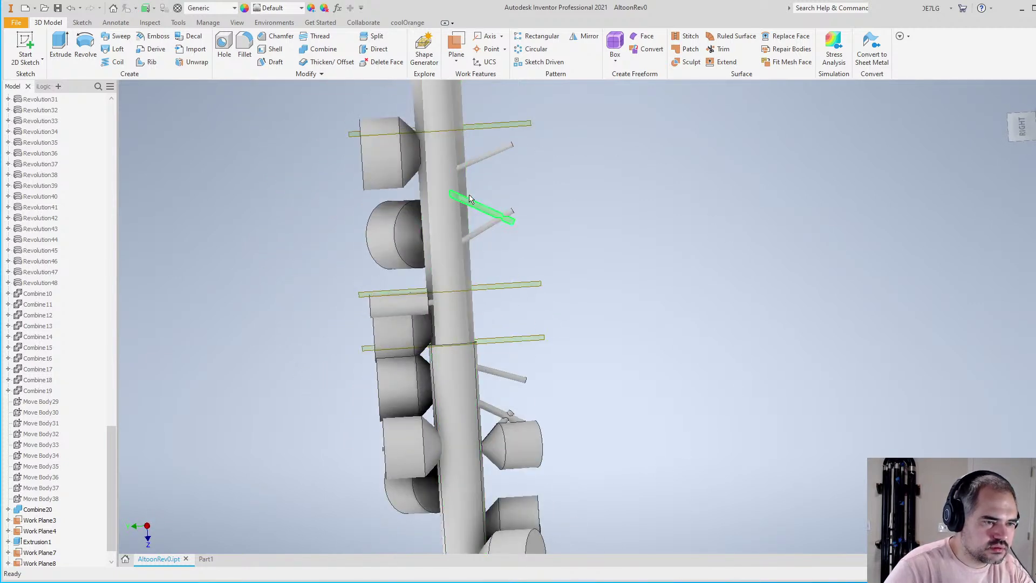
{"action": "scroll", "coordinate": [486, 241], "scroll_direction": "down", "scroll_amount": 3}
{"action": "scroll", "coordinate": [505, 253], "scroll_direction": "up", "scroll_amount": 3}
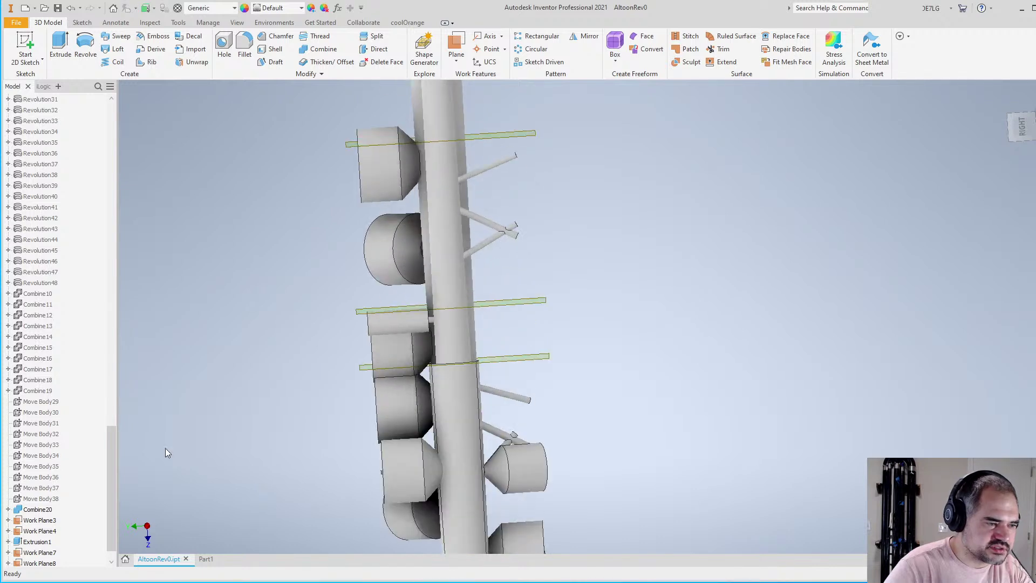
{"action": "scroll", "coordinate": [92, 488], "scroll_direction": "down", "scroll_amount": 1}
{"action": "right_click", "coordinate": [50, 543]}
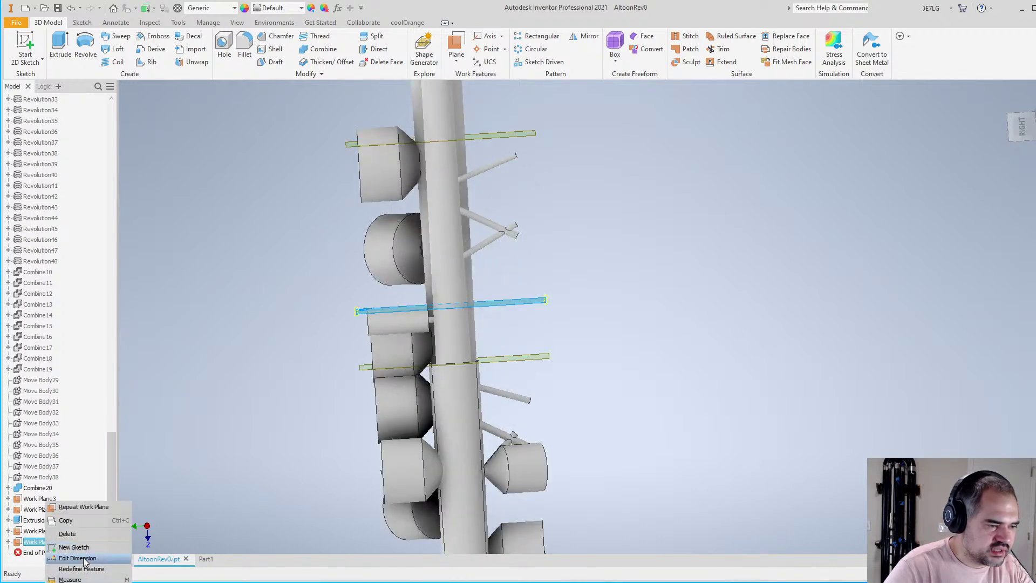
{"action": "left_click", "coordinate": [86, 561]}
{"action": "left_click", "coordinate": [508, 358]}
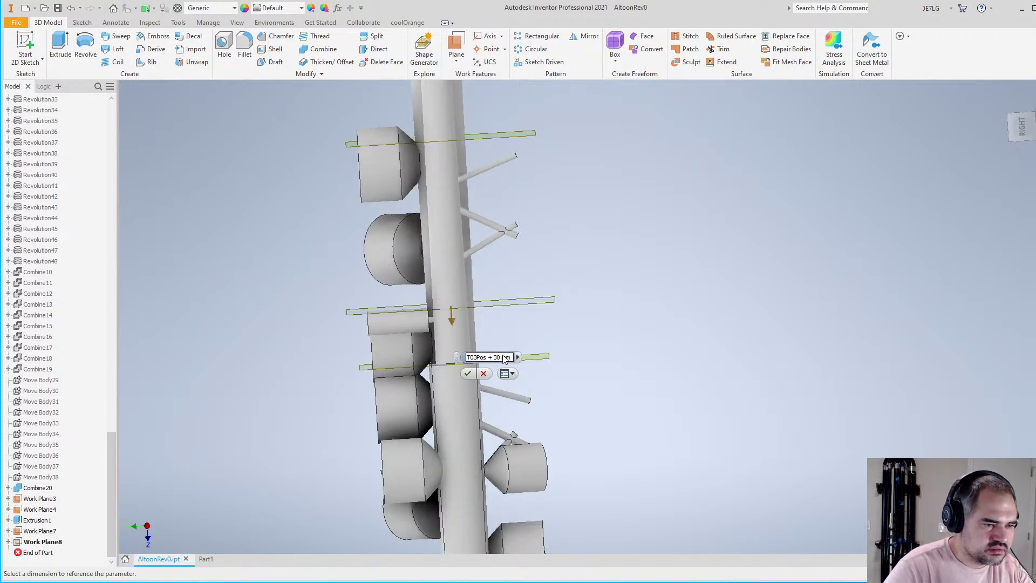
{"action": "key", "text": "Return"}
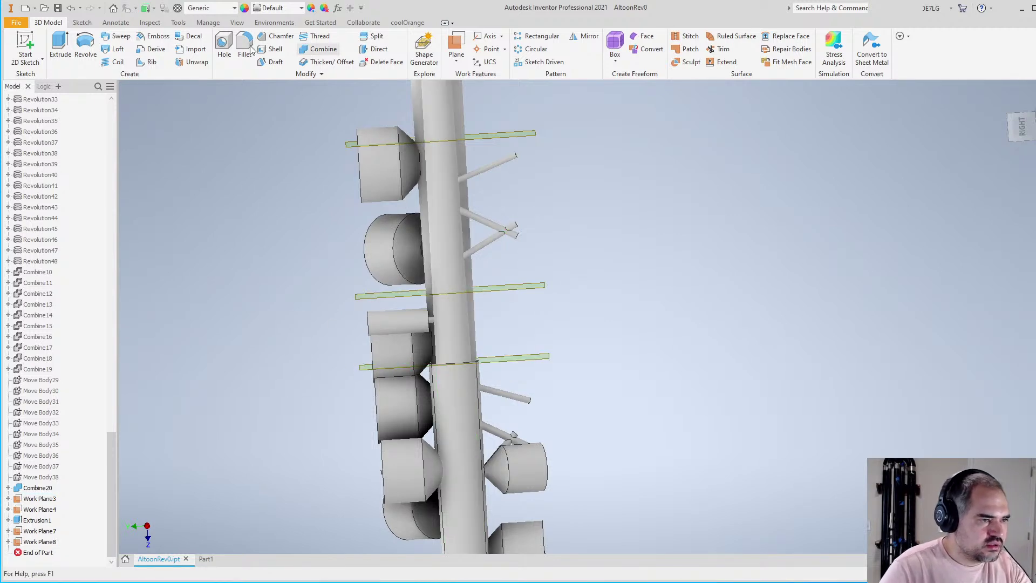
Open the part's parameters and add a numeric user parameter named WingThickStartPos
{"action": "left_click", "coordinate": [178, 23]}
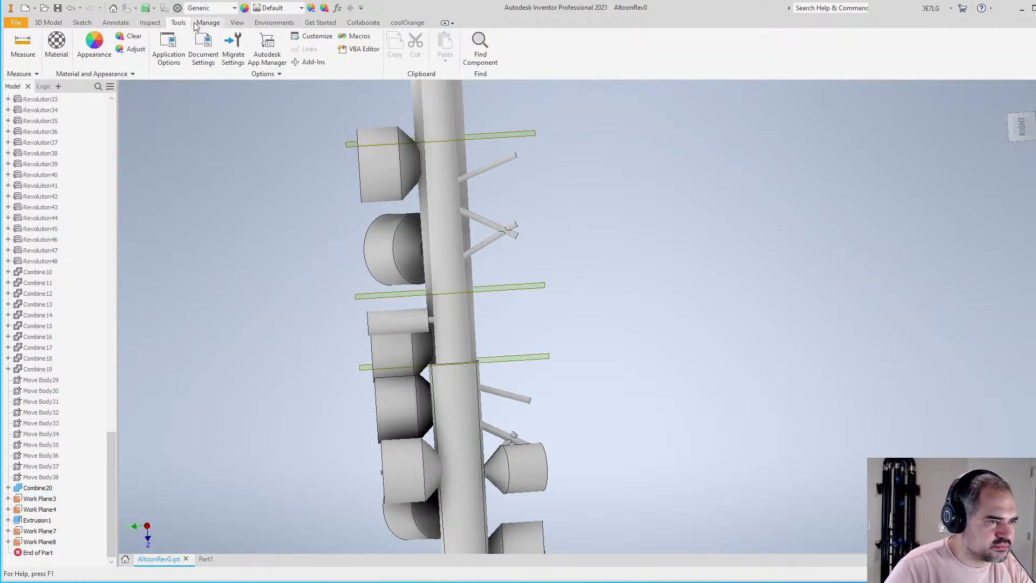
{"action": "left_click", "coordinate": [208, 22]}
{"action": "left_click", "coordinate": [115, 46]}
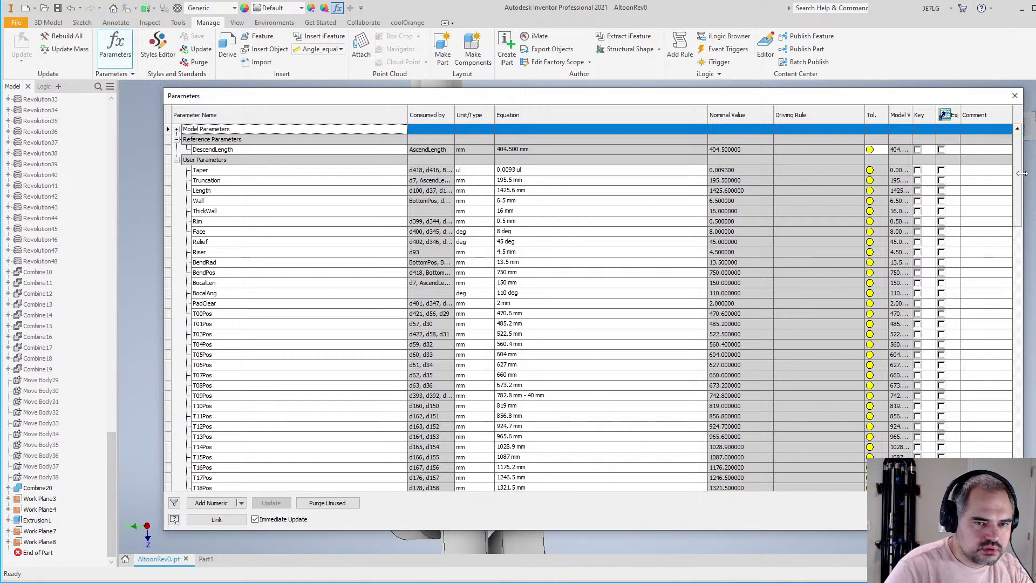
{"action": "scroll", "coordinate": [944, 114], "scroll_direction": "down", "scroll_amount": 15}
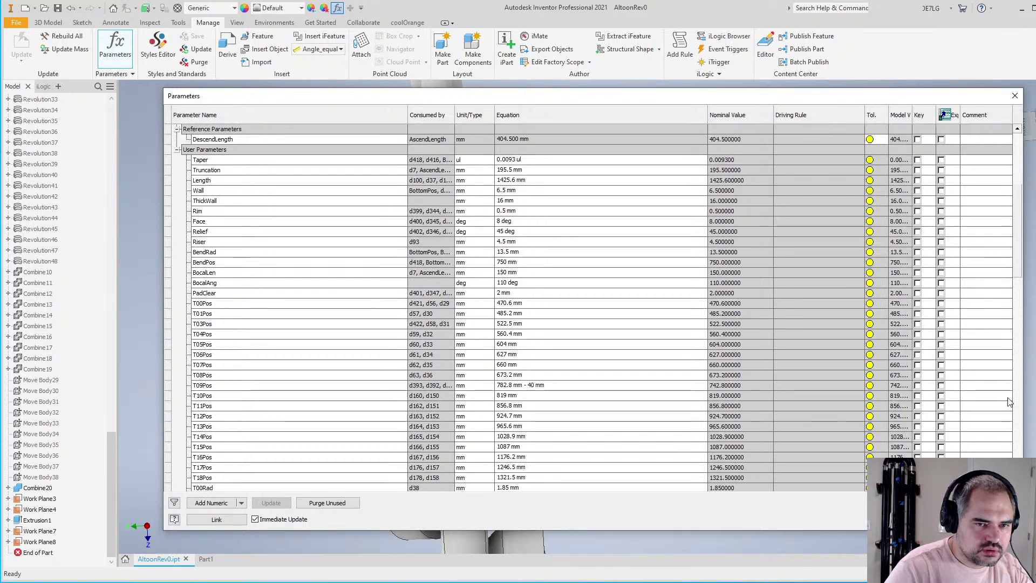
{"action": "left_click", "coordinate": [215, 502]}
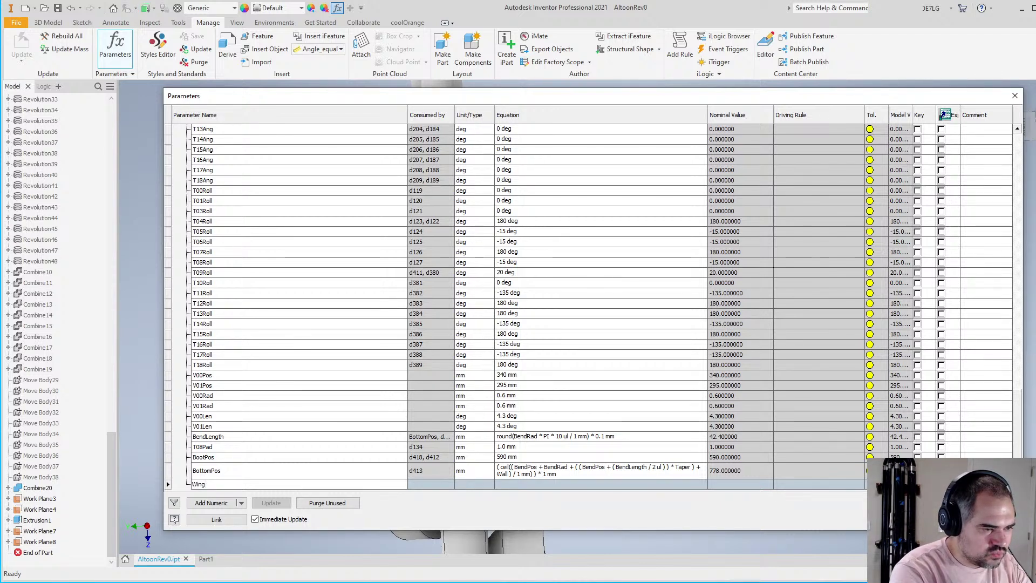
{"action": "type", "text": "ThickStar"}
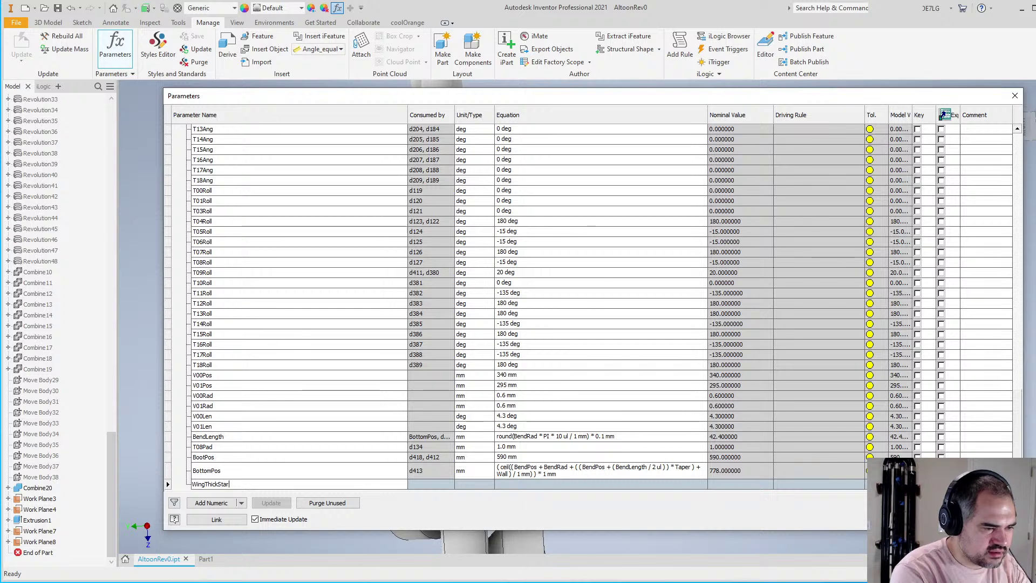
{"action": "type", "text": "tPos"}
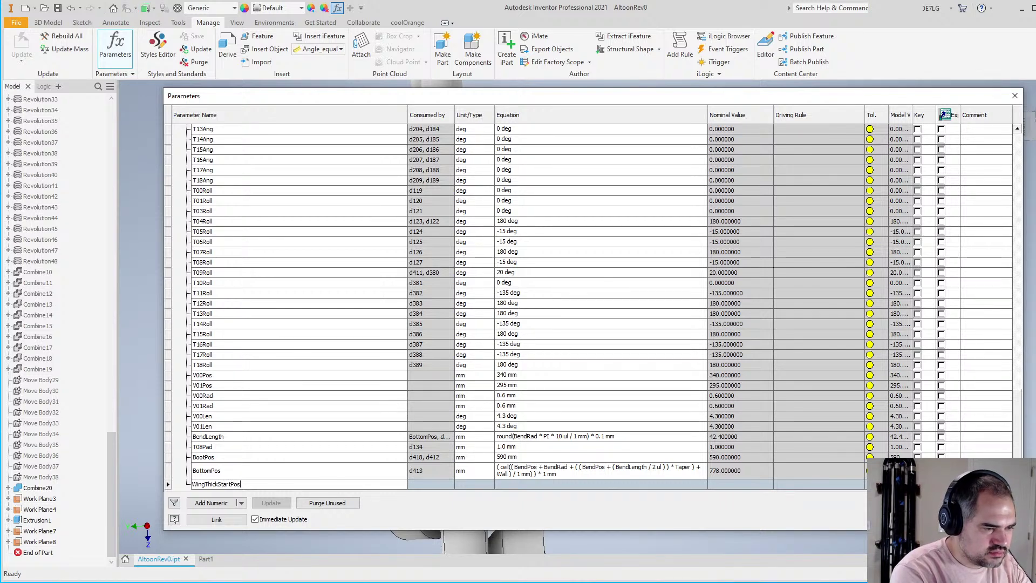
{"action": "key", "text": "BackSpace"}
{"action": "key", "text": "BackSpace"}
{"action": "key", "text": "BackSpace"}
{"action": "key", "text": "BackSpace"}
{"action": "key", "text": "BackSpace"}
{"action": "key", "text": "BackSpace"}
{"action": "key", "text": "BackSpace"}
{"action": "key", "text": "BackSpace"}
{"action": "key", "text": "BackSpace"}
{"action": "key", "text": "BackSpace"}
{"action": "key", "text": "BackSpace"}
{"action": "key", "text": "BackSpace"}
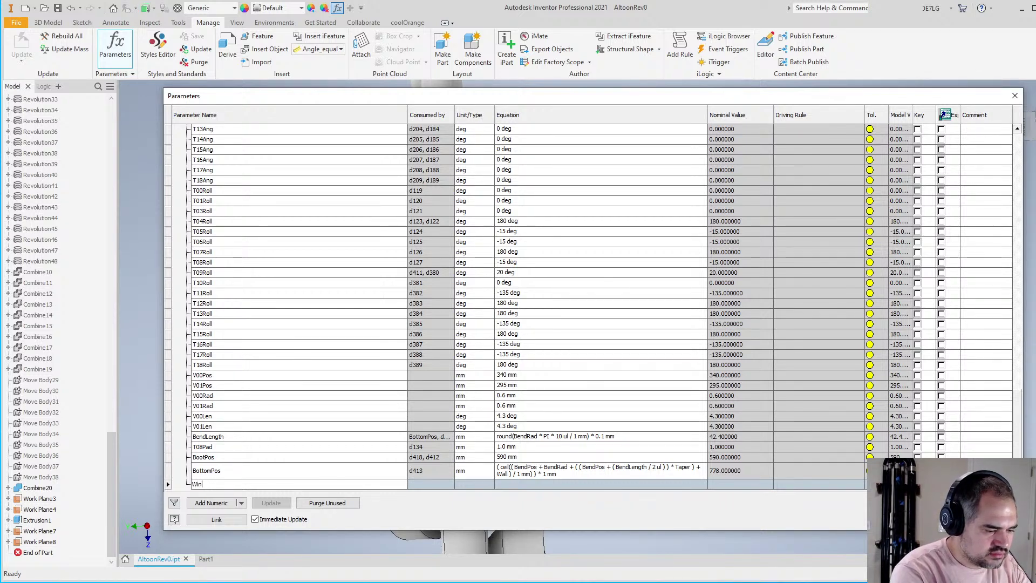
{"action": "type", "text": "S"}
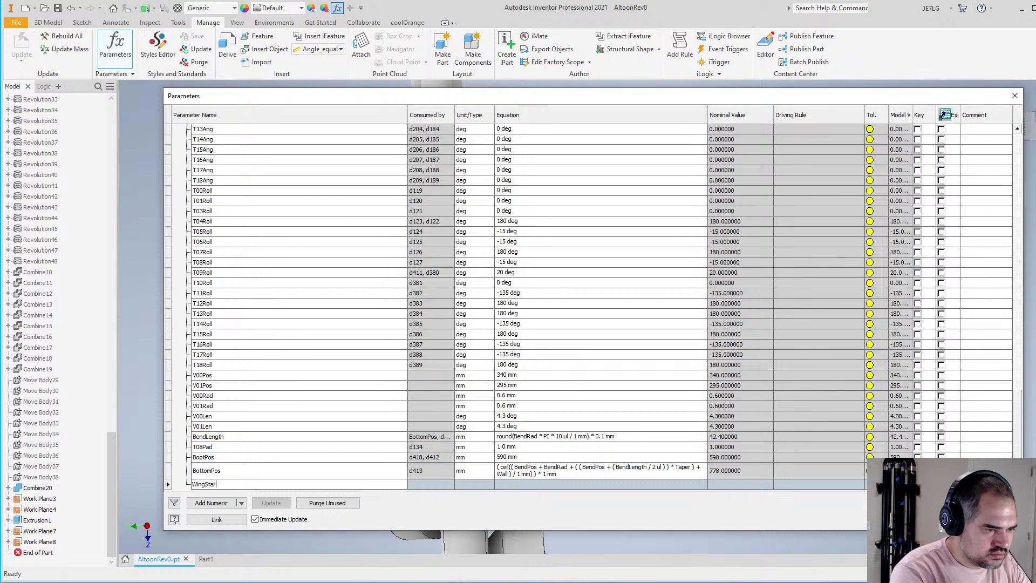
{"action": "type", "text": "tar"}
{"action": "key", "text": "BackSpace"}
{"action": "key", "text": "BackSpace"}
{"action": "key", "text": "BackSpace"}
{"action": "key", "text": "BackSpace"}
{"action": "type", "text": "ThickStartPo"}
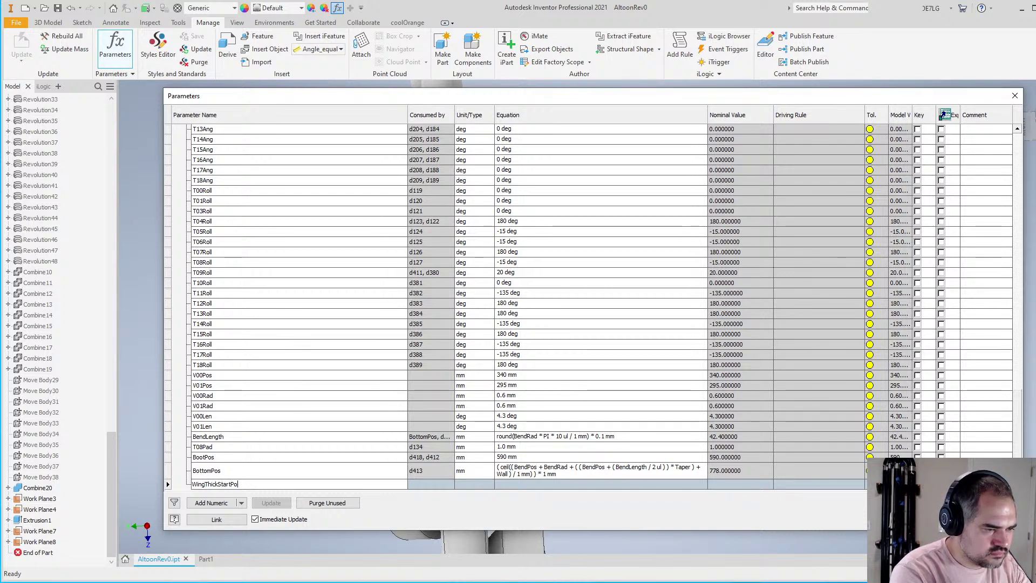
{"action": "type", "text": "s"}
{"action": "key", "text": "Return"}
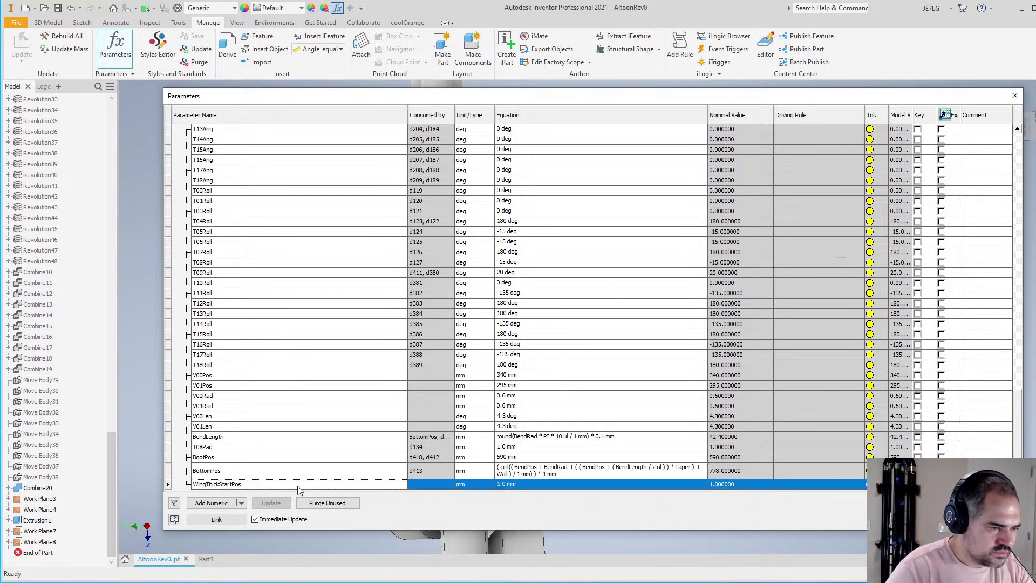
Add a second numeric user parameter named WingThickEndPos
{"action": "left_click", "coordinate": [212, 503]}
{"action": "type", "text": "Wing"}
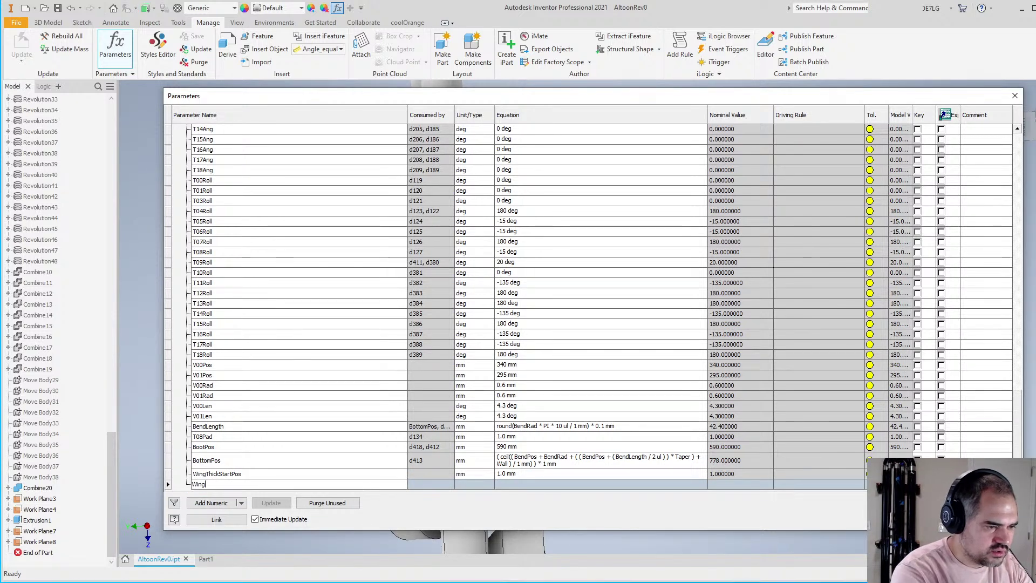
{"action": "type", "text": "ThickEn"}
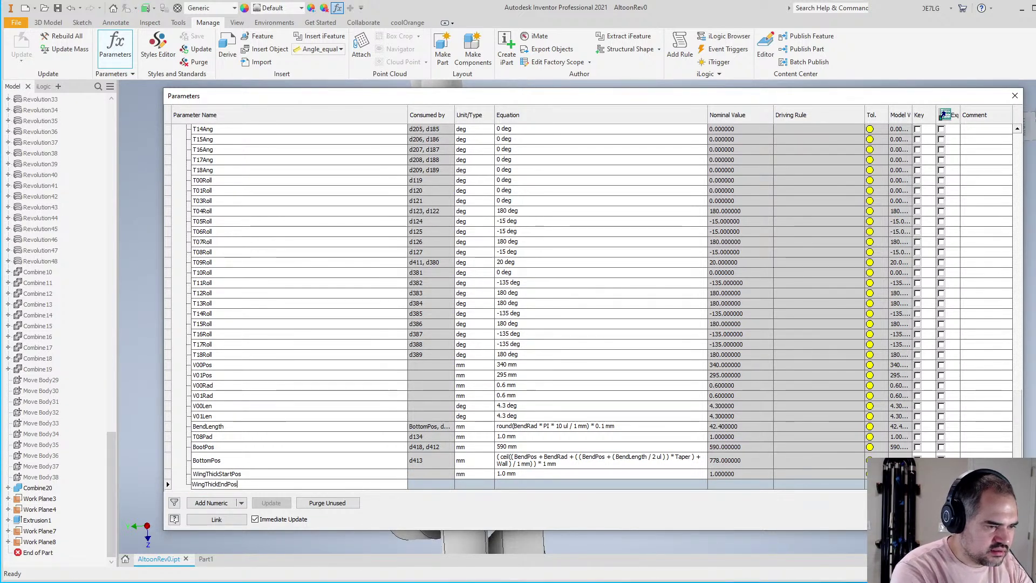
{"action": "type", "text": "dPos"}
{"action": "key", "text": "Return"}
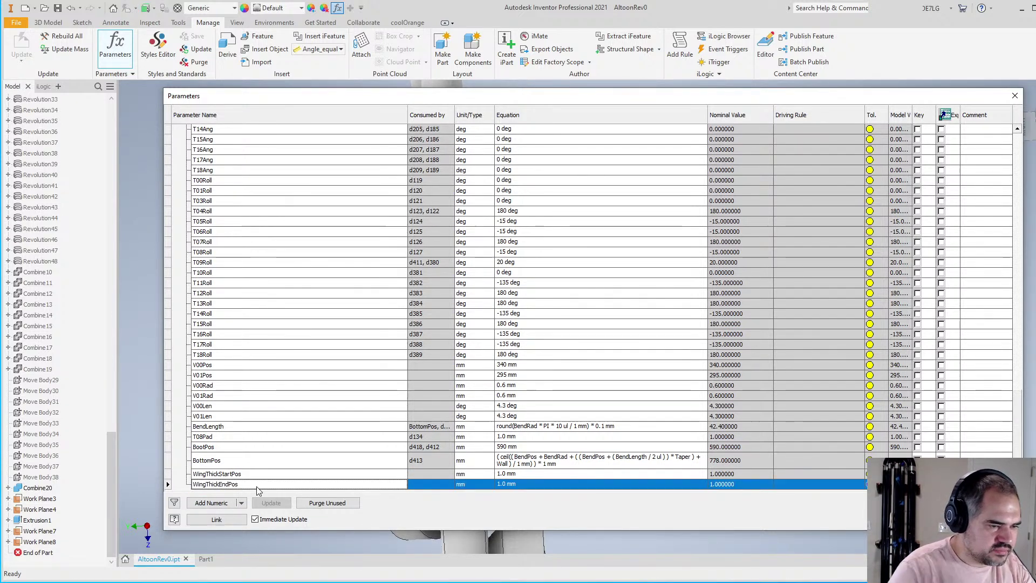
Set the equation of WingThickStartPos to T00Pos - 30 mm
{"action": "left_click", "coordinate": [516, 474]}
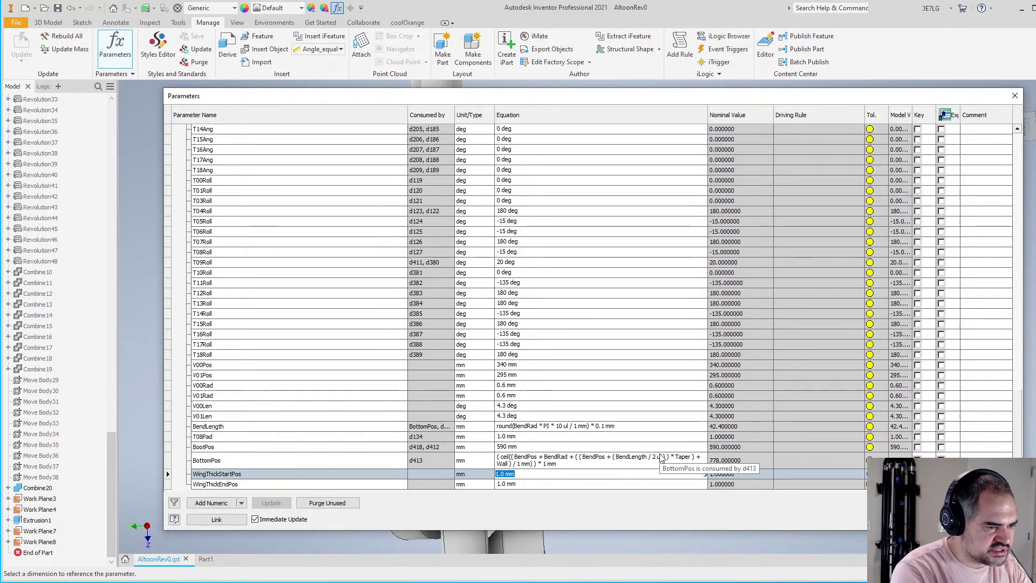
{"action": "type", "text": "T00"}
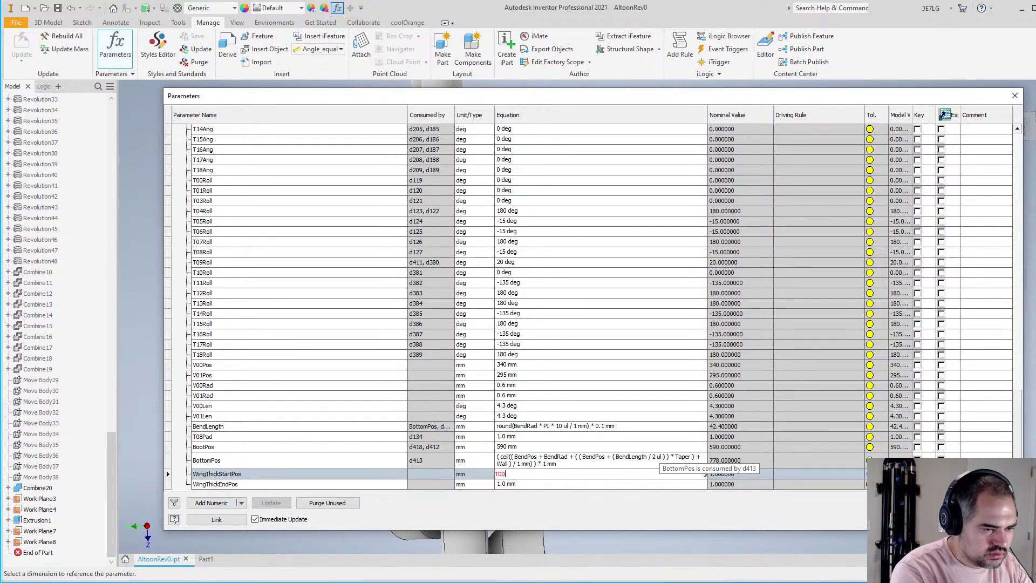
{"action": "type", "text": "Pos "}
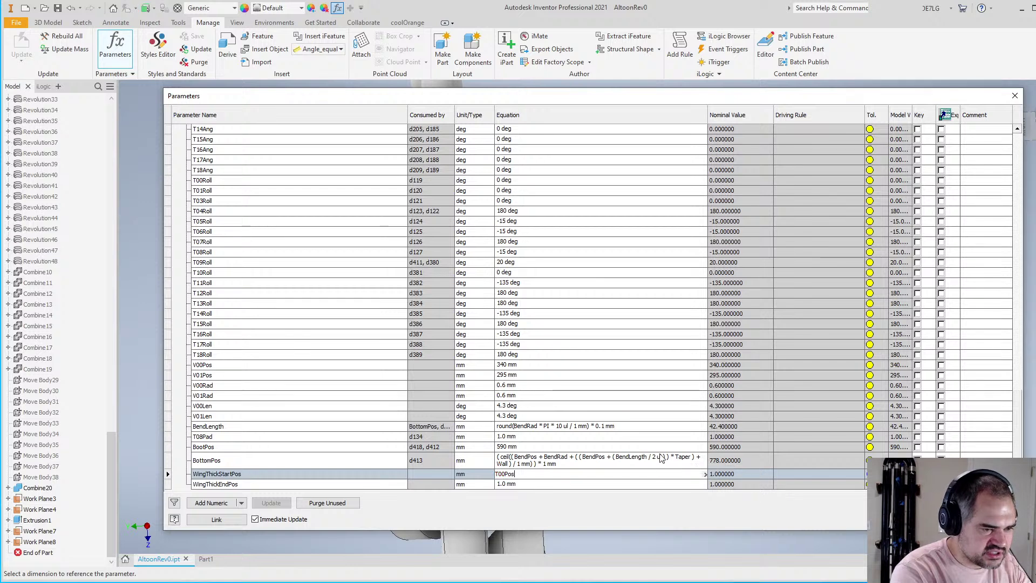
{"action": "type", "text": "- 30"}
{"action": "key", "text": "Return"}
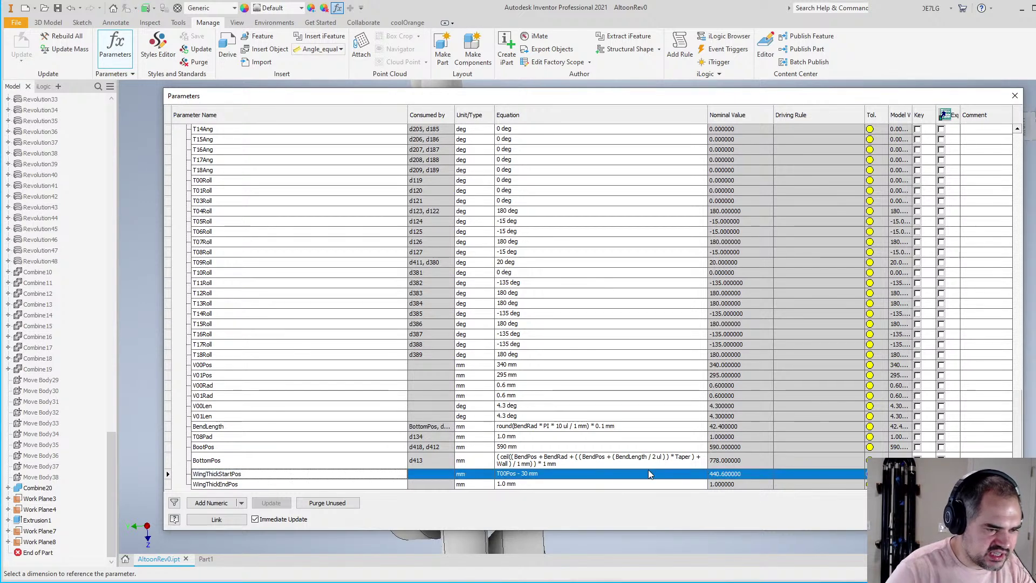
Set the equation of WingThickEndPos to T03Pos + 20 mm and close the parameters table
{"action": "left_click", "coordinate": [516, 484]}
{"action": "type", "text": "T03"}
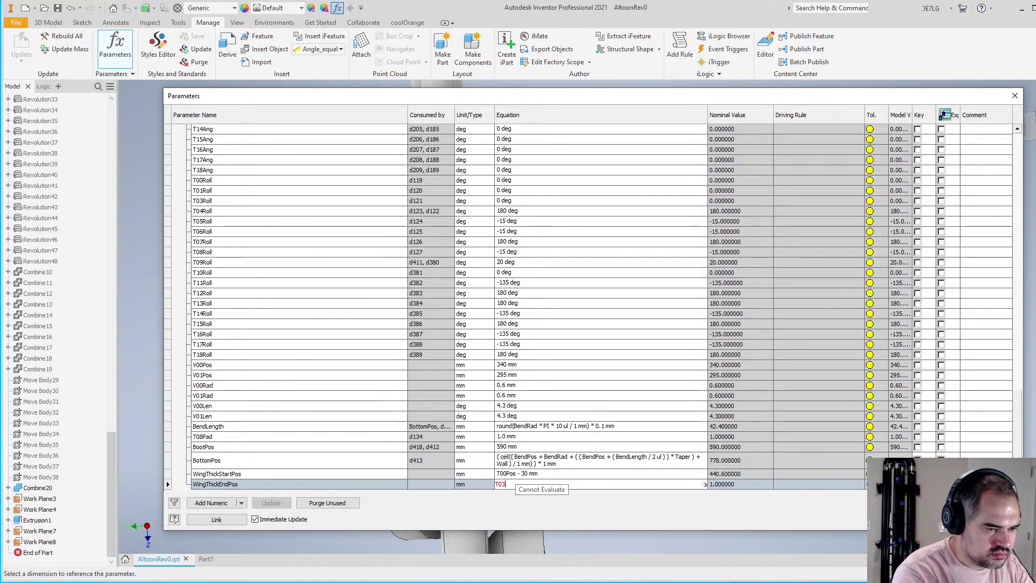
{"action": "type", "text": "Pos + 2"}
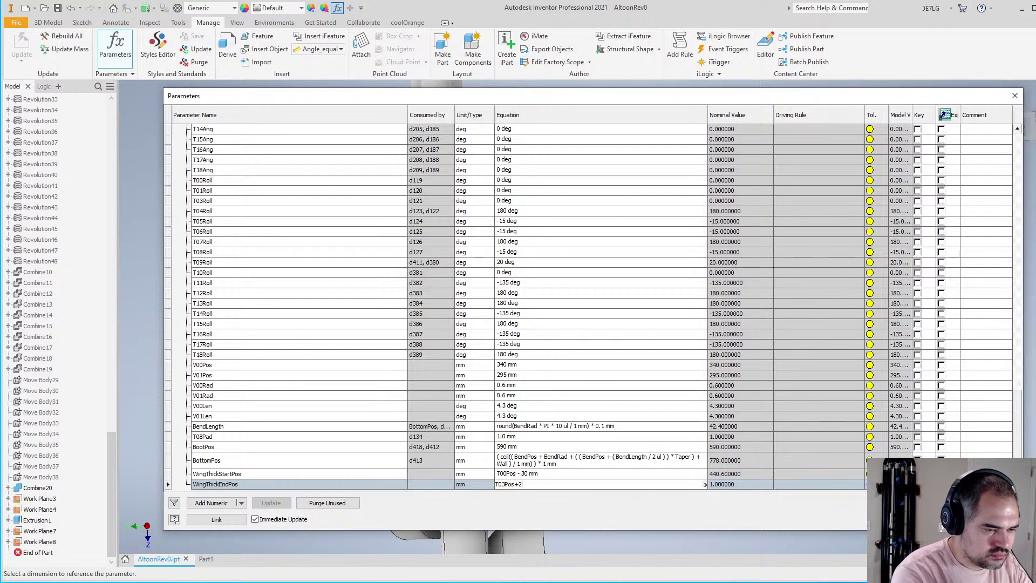
{"action": "type", "text": "0"}
{"action": "key", "text": "Return"}
{"action": "left_click", "coordinate": [992, 519]}
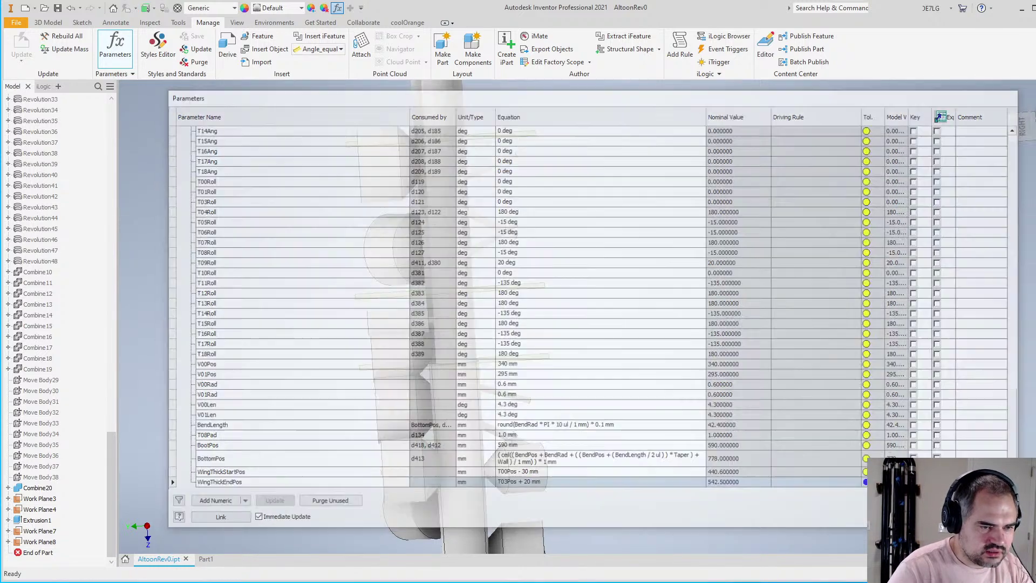
Set the offset of the work plane above the uppermost thin tone-hole tube to WingThickStartPos
{"action": "right_click", "coordinate": [43, 532]}
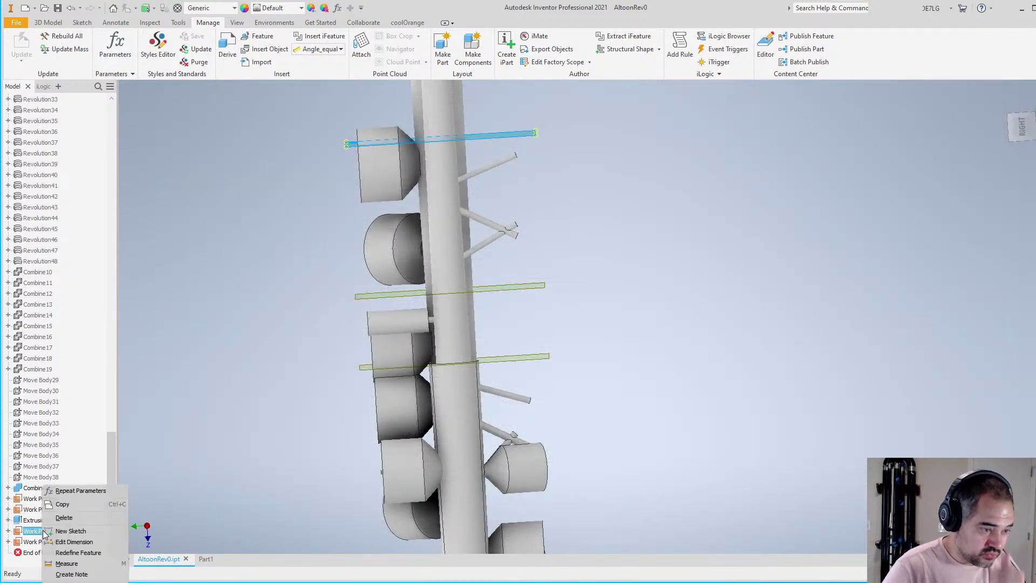
{"action": "left_click", "coordinate": [74, 555]}
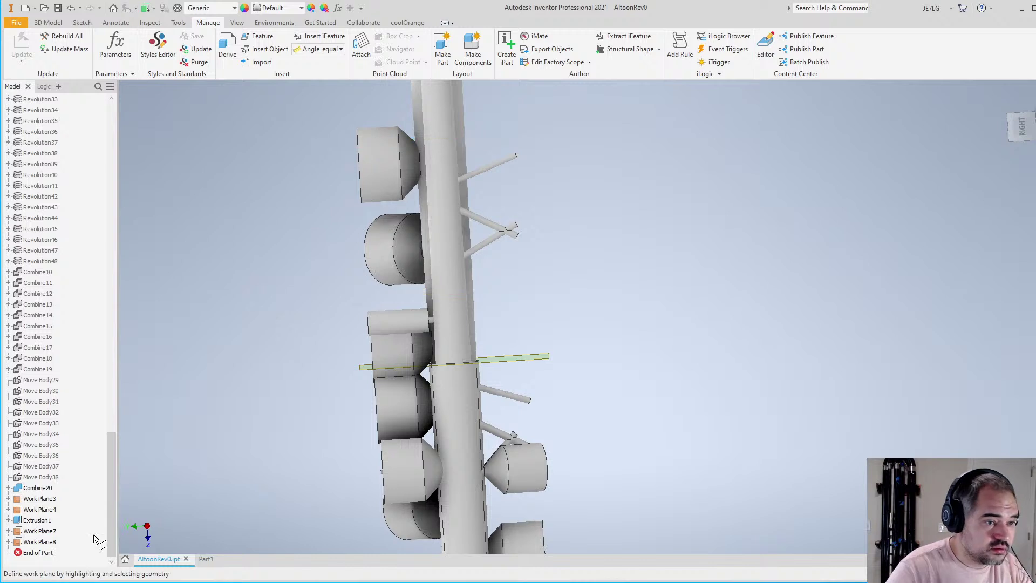
{"action": "right_click", "coordinate": [41, 532]}
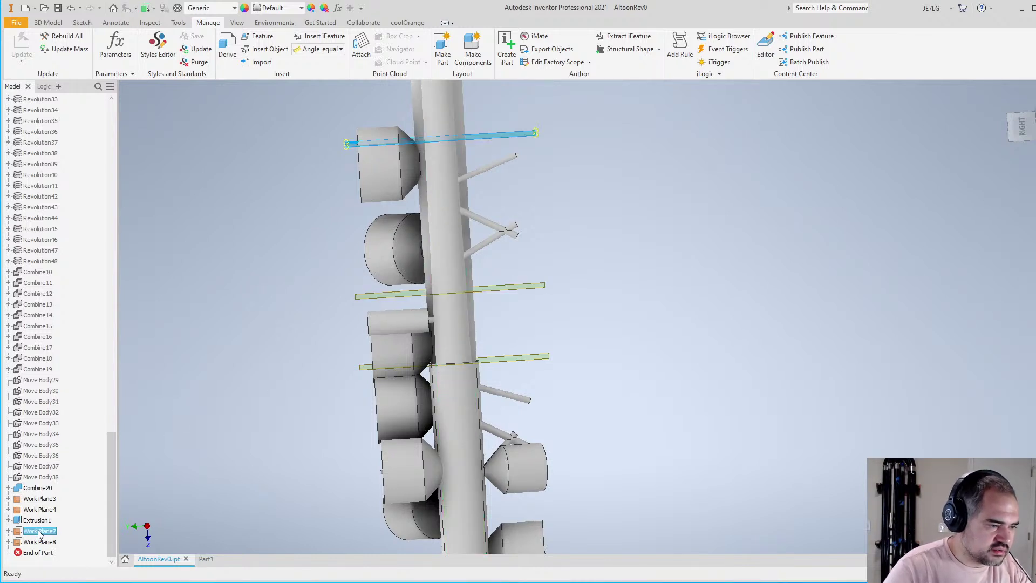
{"action": "left_click", "coordinate": [70, 541]}
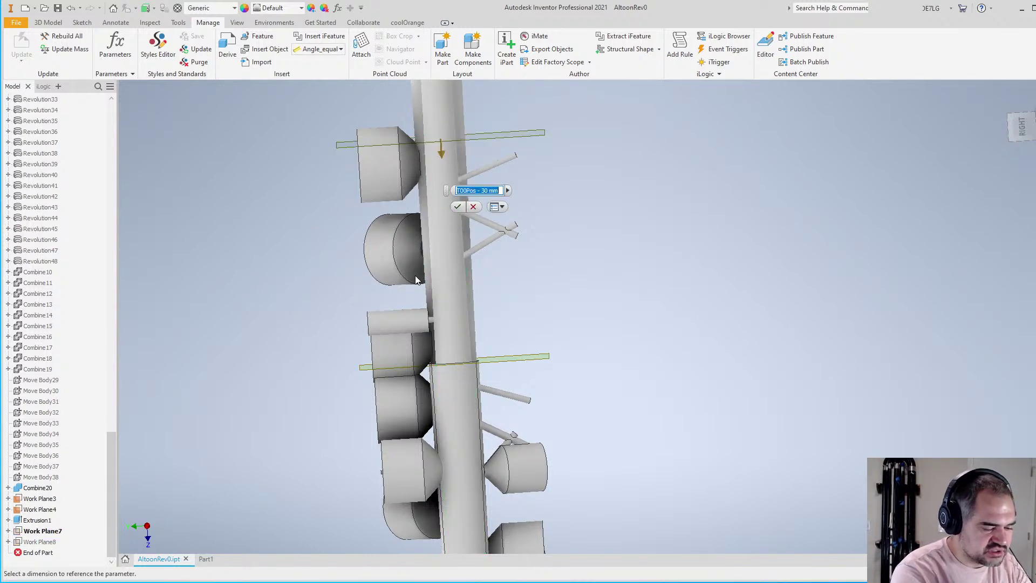
{"action": "type", "text": "WingThic"}
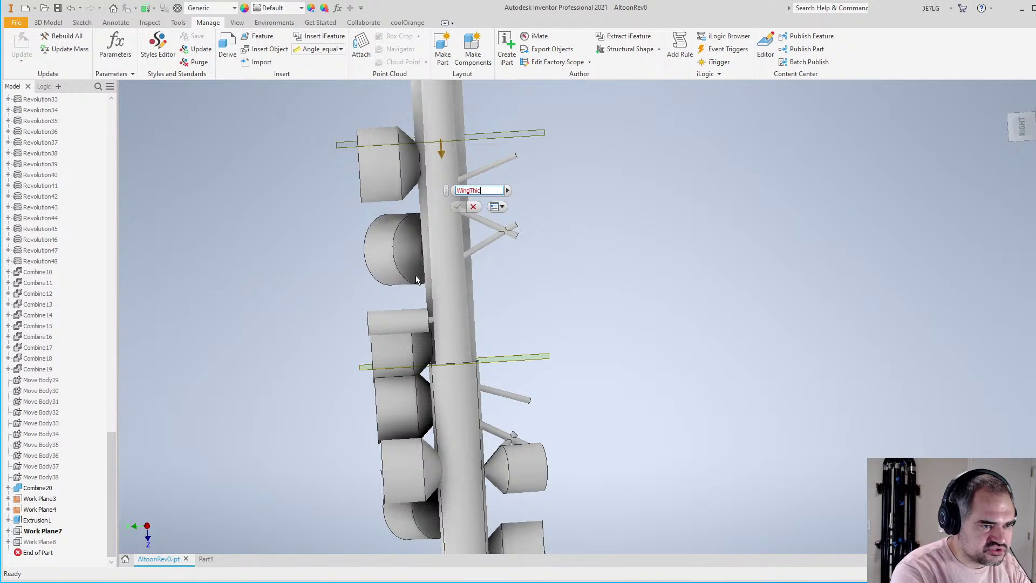
{"action": "type", "text": "kStar"}
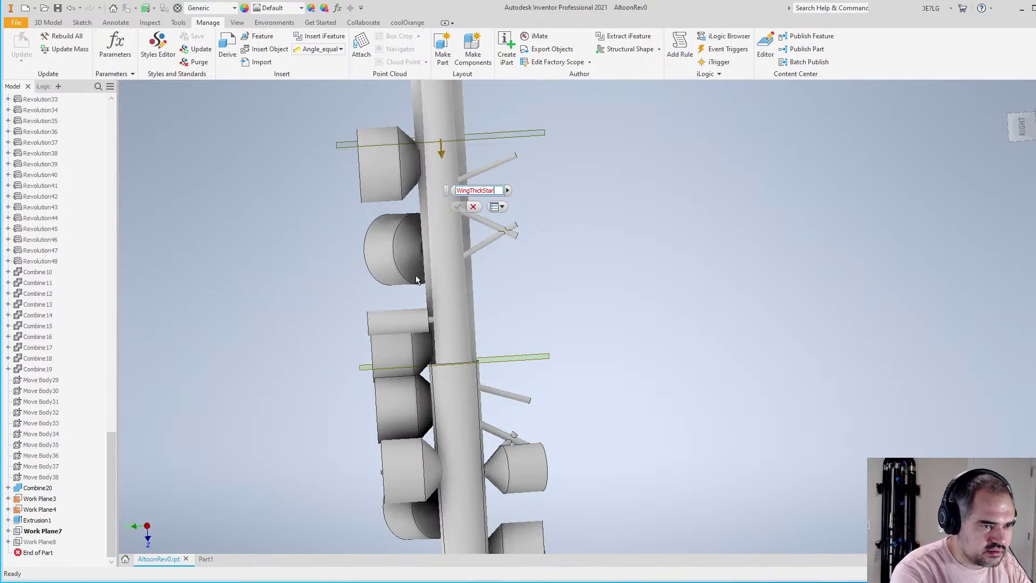
{"action": "type", "text": "tPos"}
{"action": "key", "text": "Return"}
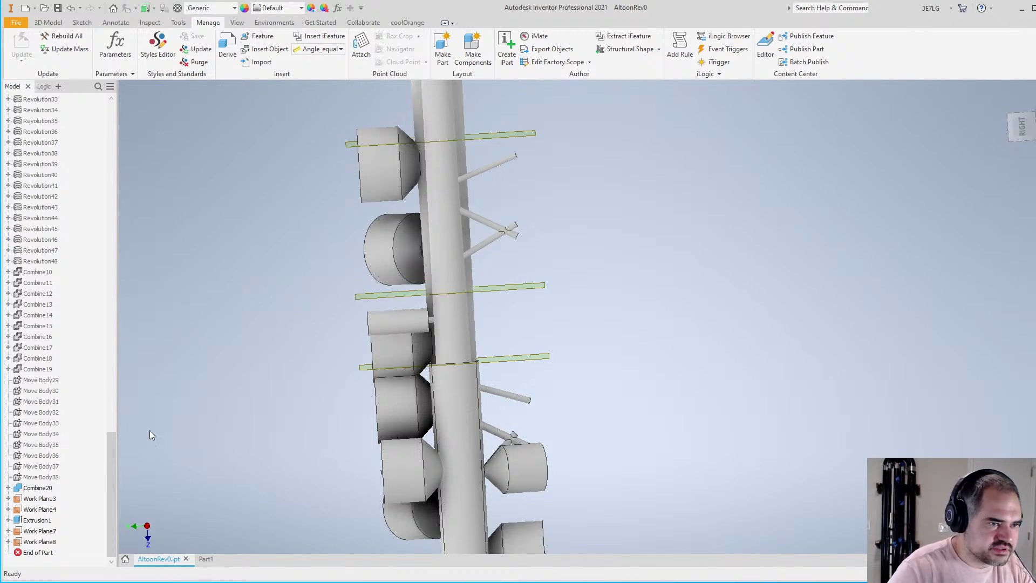
Set the offset of the work plane below the crossing tone-hole tubes to WingThickEndPos
{"action": "right_click", "coordinate": [38, 542]}
{"action": "left_click", "coordinate": [79, 558]}
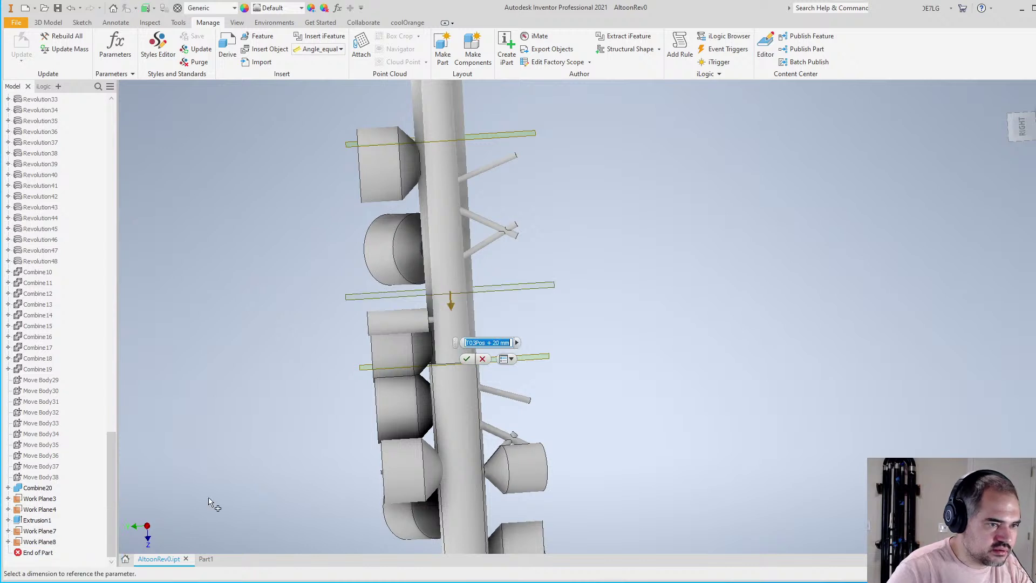
{"action": "type", "text": "WingThi"}
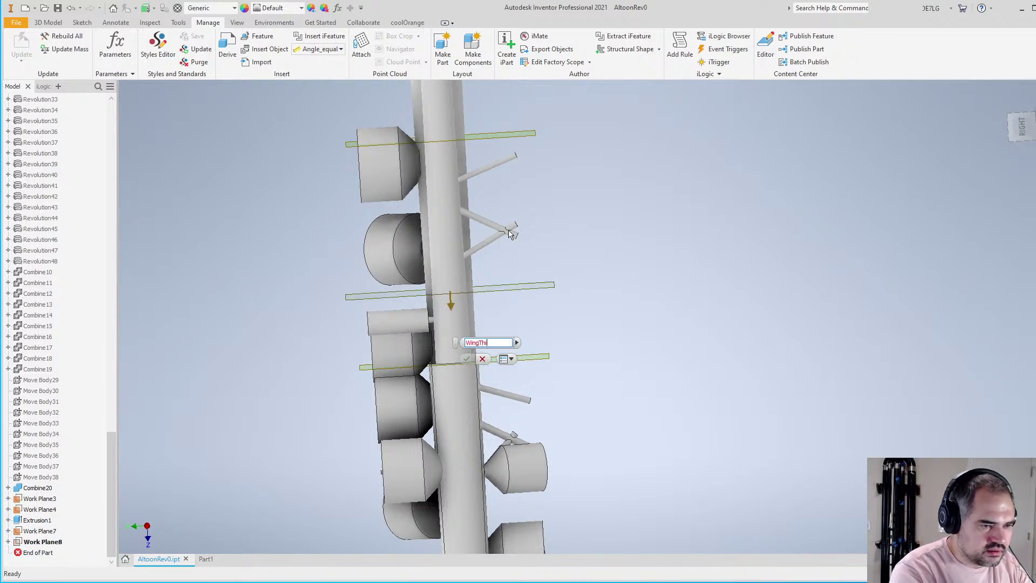
{"action": "type", "text": "ckEndPos"}
{"action": "key", "text": "Return"}
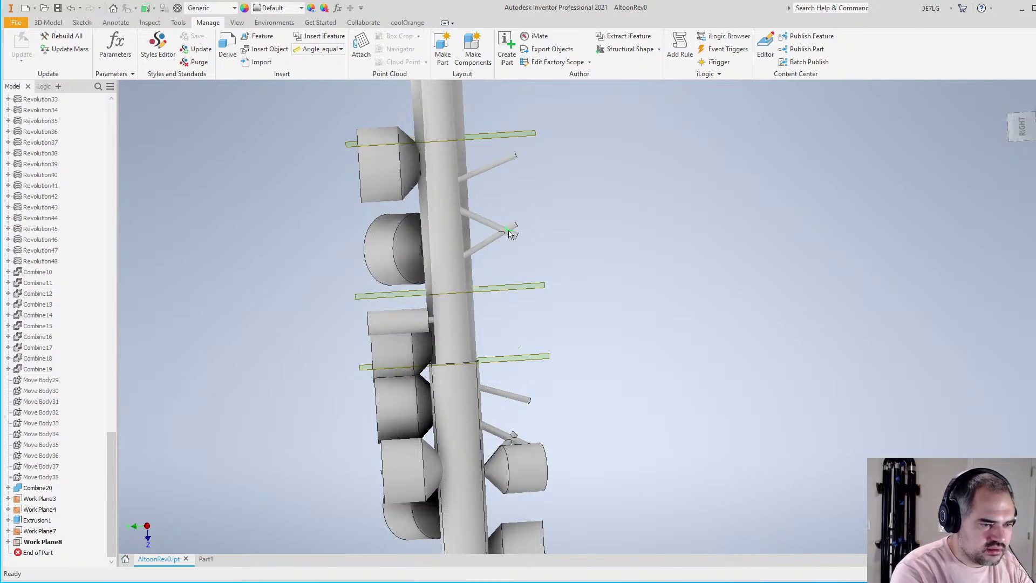
Hide the DescendBore, AscendBody and BootExterior solid bodies so that only DescendBody and the work planes remain shown
{"action": "scroll", "coordinate": [443, 338], "scroll_direction": "down", "scroll_amount": 3}
{"action": "scroll", "coordinate": [445, 324], "scroll_direction": "up", "scroll_amount": 2}
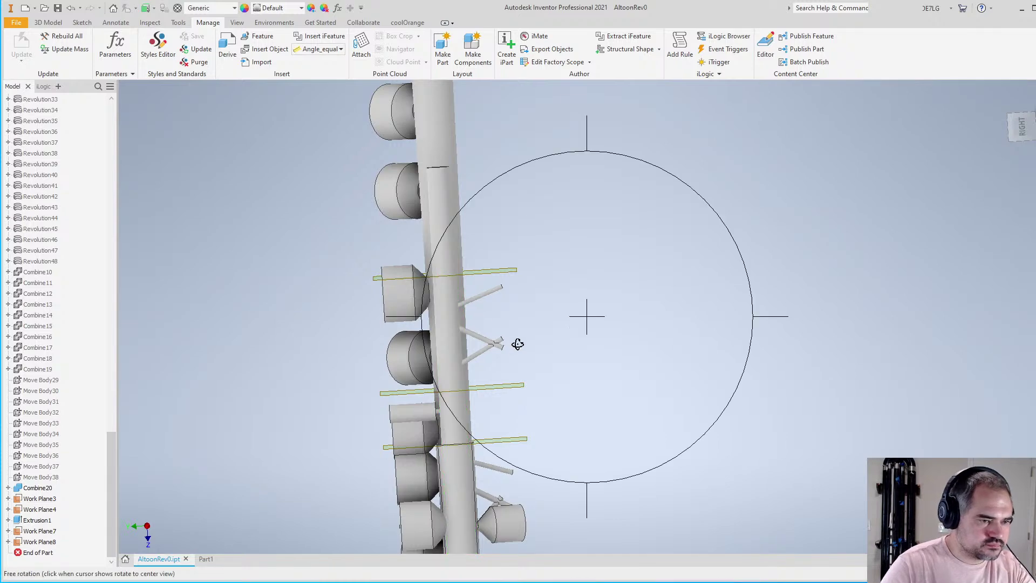
{"action": "middle_click_drag", "start_coordinate": [518, 342], "coordinate": [587, 349], "text": "shift"}
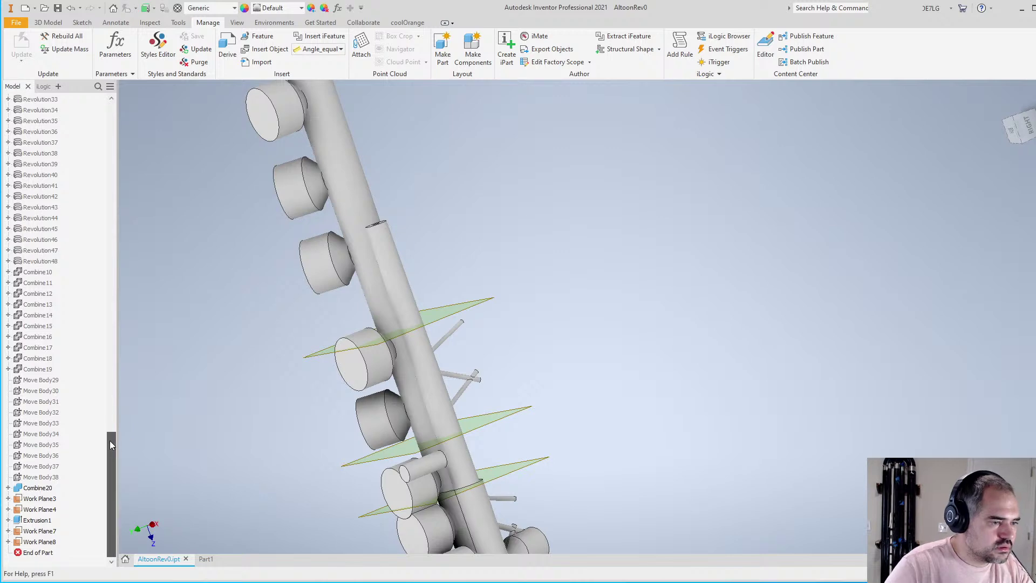
{"action": "left_click_drag", "start_coordinate": [109, 440], "coordinate": [100, 87]}
{"action": "right_click", "coordinate": [49, 122]}
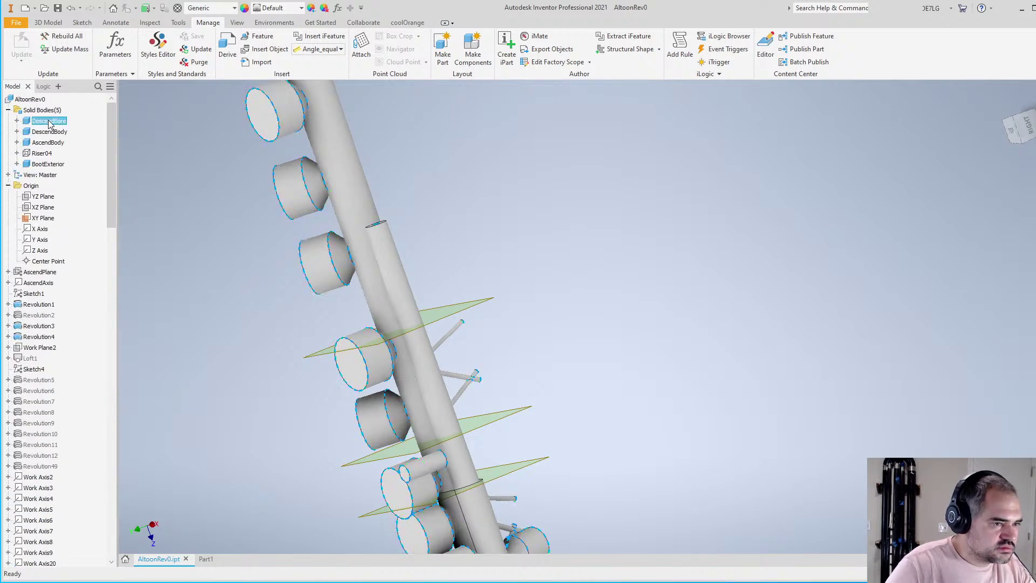
{"action": "key", "text": "v"}
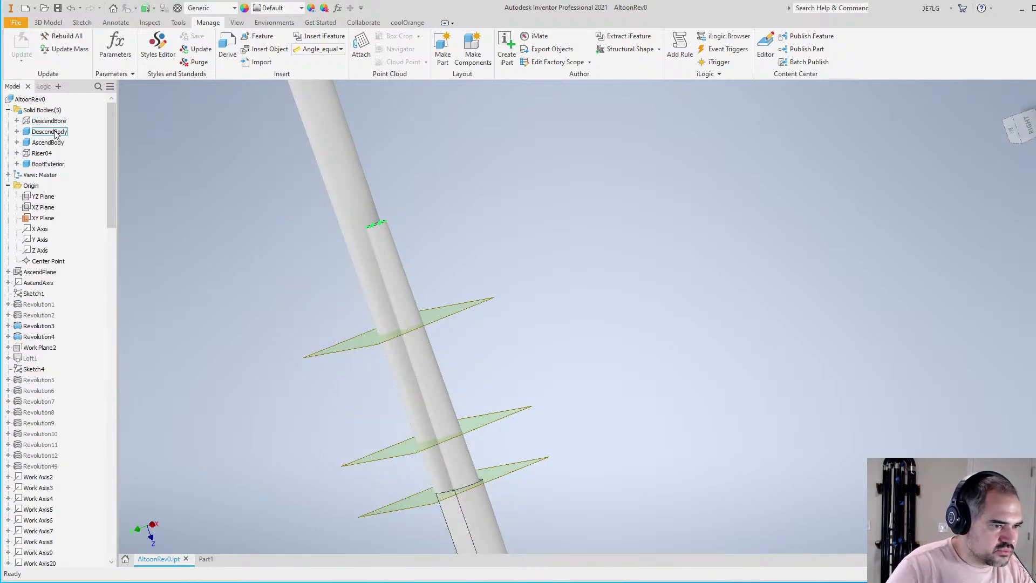
{"action": "right_click", "coordinate": [54, 148]}
{"action": "key", "text": "v"}
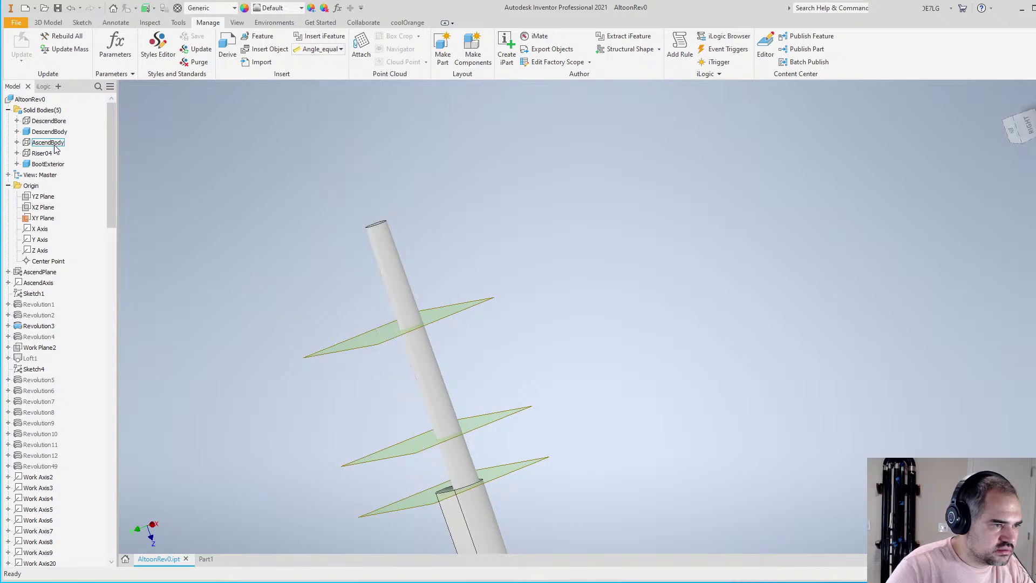
{"action": "right_click", "coordinate": [50, 168]}
{"action": "key", "text": "v"}
{"action": "middle_click_drag", "start_coordinate": [234, 218], "coordinate": [373, 324], "text": "shift"}
{"action": "middle_click_drag", "start_coordinate": [527, 328], "coordinate": [602, 357], "text": "shift"}
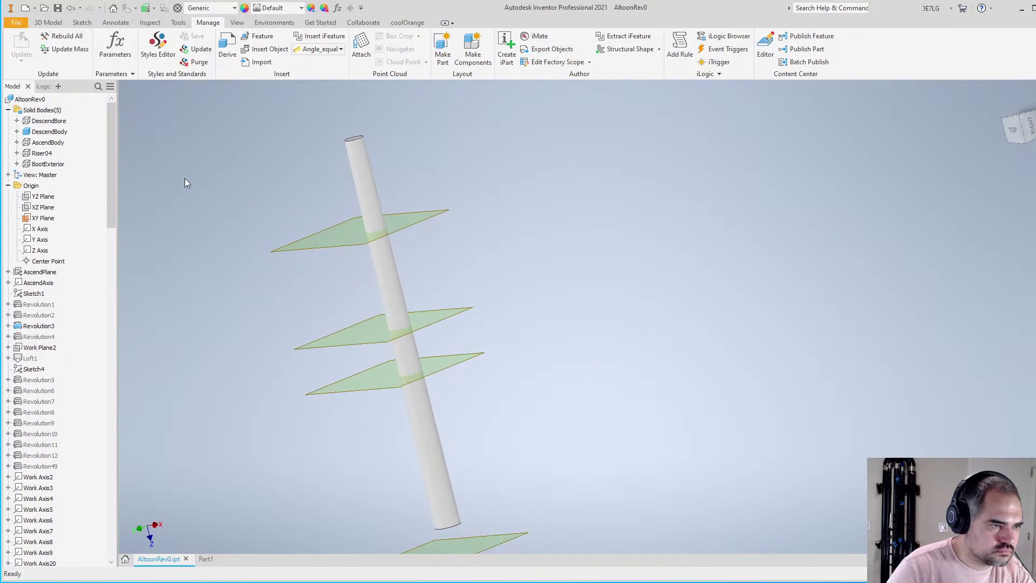
Make the AscendBody solid visible again beside DescendBody
{"action": "left_click", "coordinate": [48, 22]}
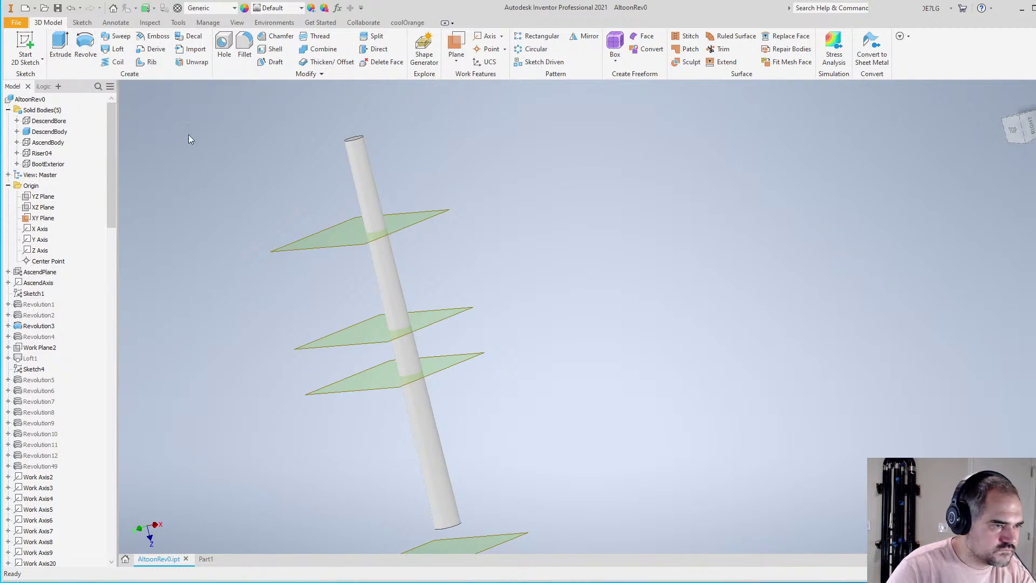
{"action": "right_click", "coordinate": [46, 143]}
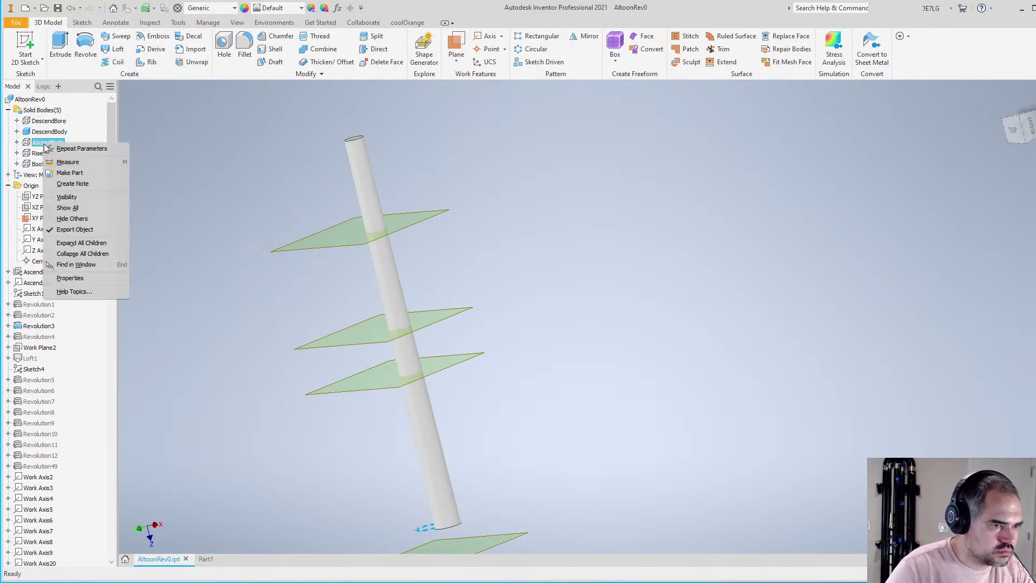
{"action": "left_click", "coordinate": [67, 197]}
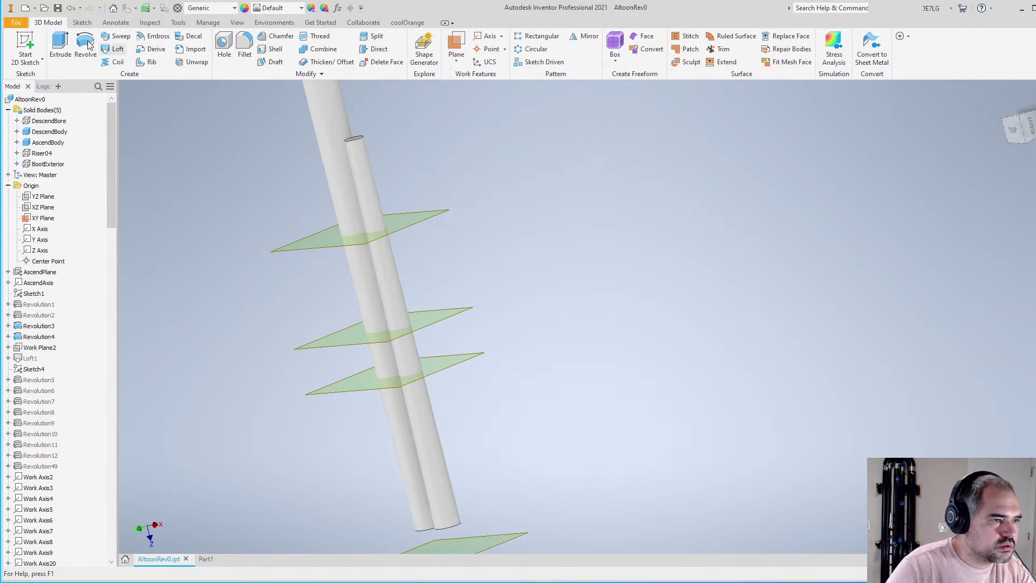
Start a 2D sketch on the uppermost work plane crossing both body tubes and project their cut edges into it
{"action": "left_click", "coordinate": [26, 43]}
{"action": "left_click", "coordinate": [399, 229]}
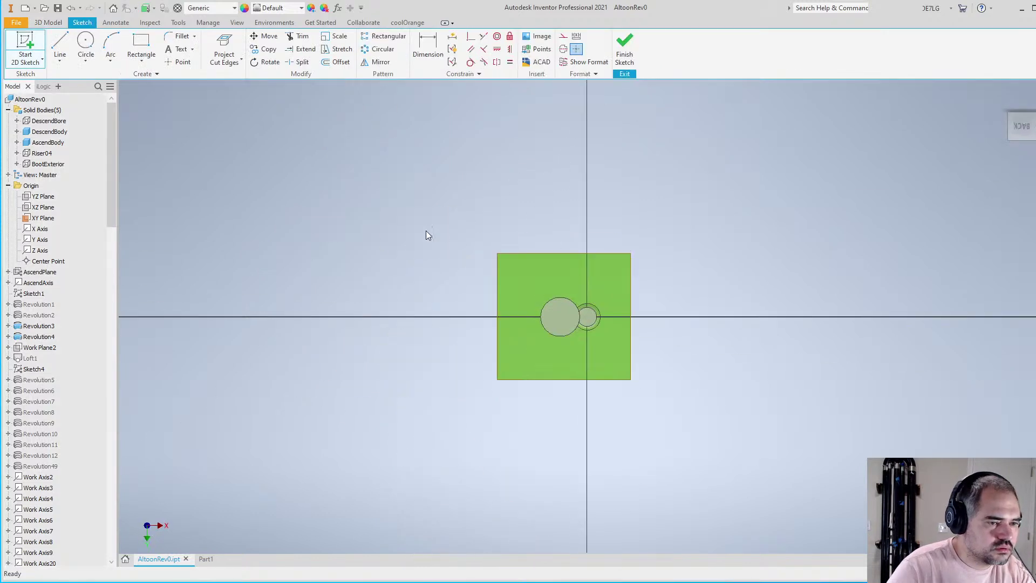
{"action": "left_click", "coordinate": [241, 59]}
{"action": "left_click", "coordinate": [233, 102]}
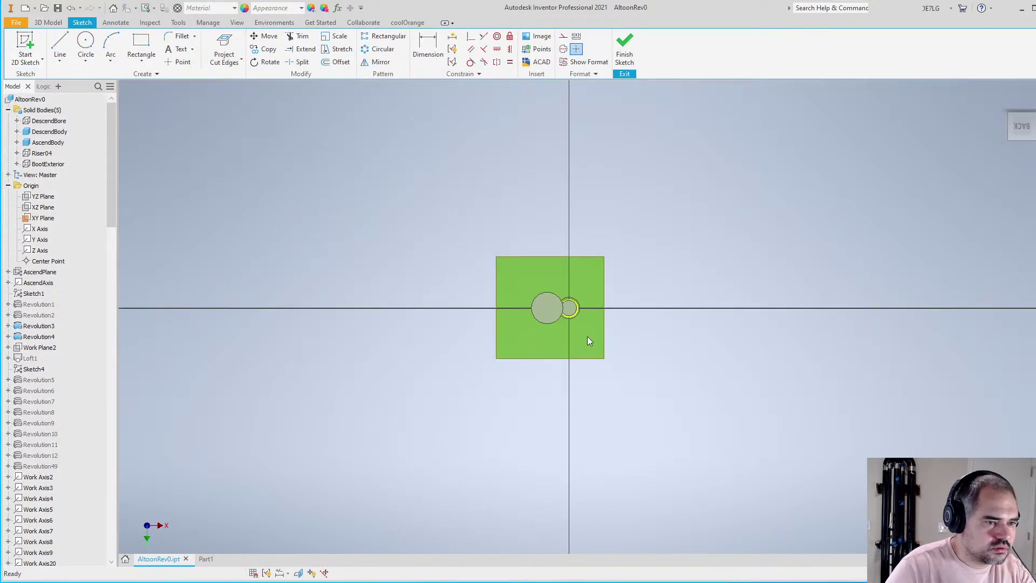
{"action": "key", "text": "F4"}
{"action": "mouse_move", "coordinate": [578, 330]}
{"action": "left_mouse_down"}
{"action": "mouse_move", "coordinate": [576, 238]}
{"action": "mouse_move", "coordinate": [588, 315]}
{"action": "left_mouse_up"}
{"action": "scroll", "coordinate": [580, 318], "scroll_direction": "up", "scroll_amount": 5}
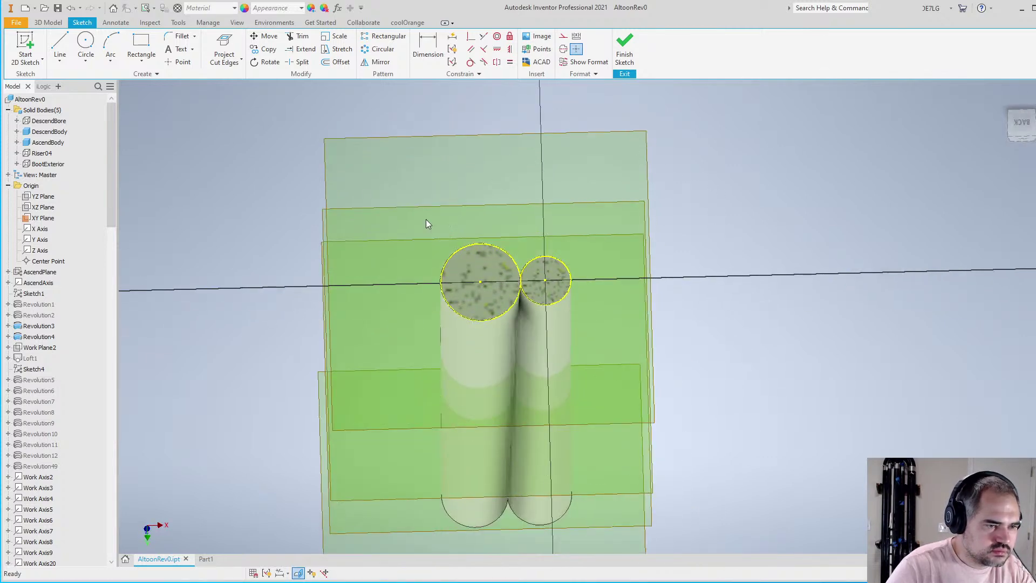
Convert the two projected tube circles to construction geometry
{"action": "left_click_drag", "start_coordinate": [366, 191], "coordinate": [649, 326]}
{"action": "left_click", "coordinate": [565, 38]}
{"action": "key", "text": "F4"}
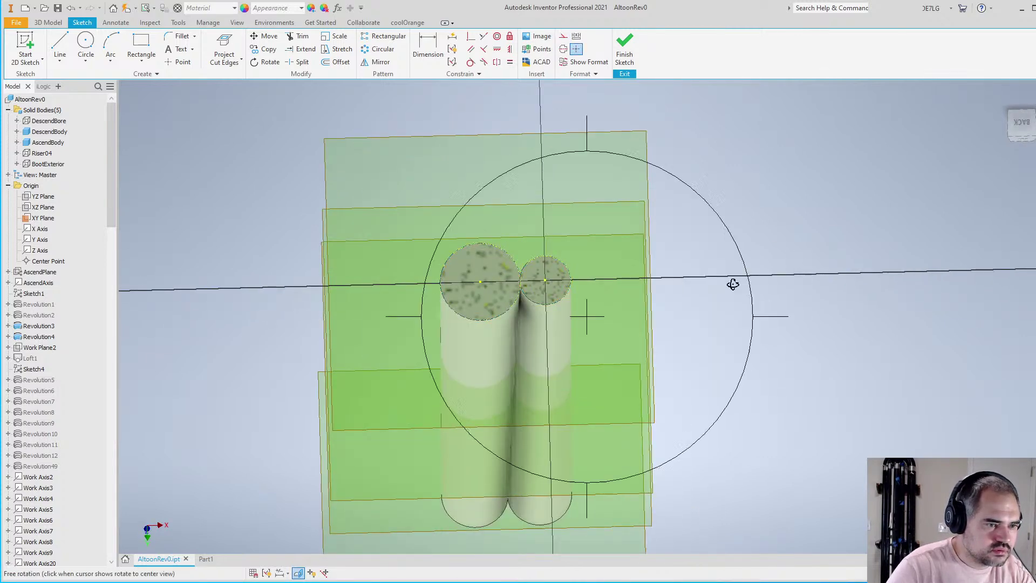
{"action": "left_click_drag", "start_coordinate": [733, 282], "coordinate": [668, 365]}
{"action": "scroll", "coordinate": [669, 365], "scroll_direction": "up", "scroll_amount": 3}
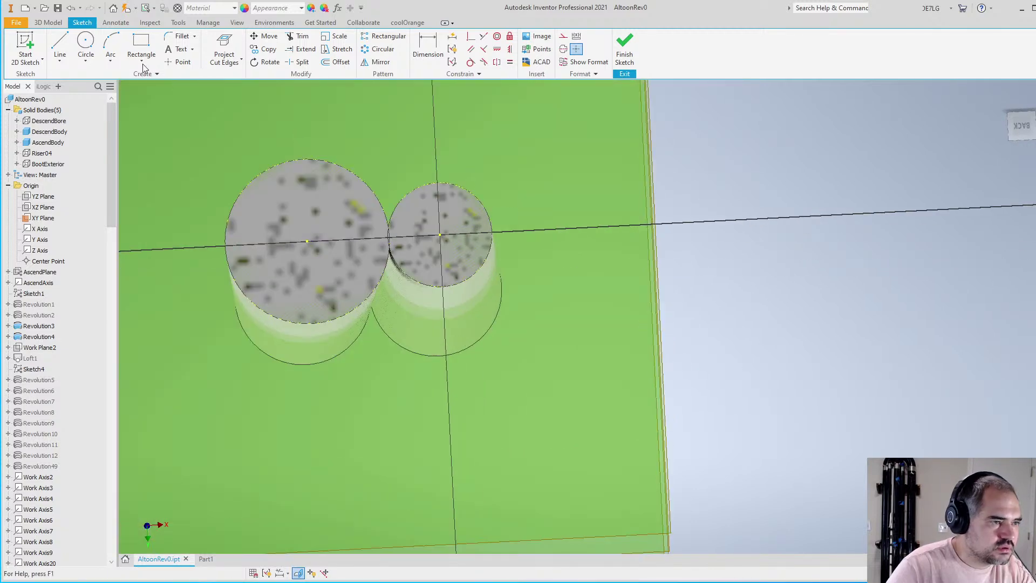
{"action": "left_click", "coordinate": [86, 43]}
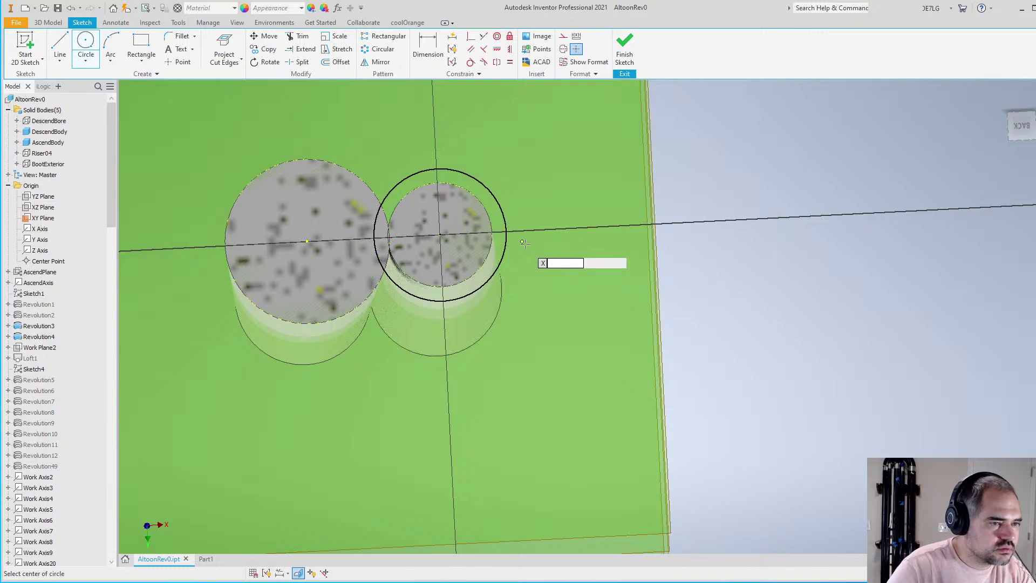
{"action": "scroll", "coordinate": [572, 253], "scroll_direction": "down", "scroll_amount": 3}
{"action": "scroll", "coordinate": [567, 250], "scroll_direction": "up", "scroll_amount": 3}
{"action": "key", "text": "Escape"}
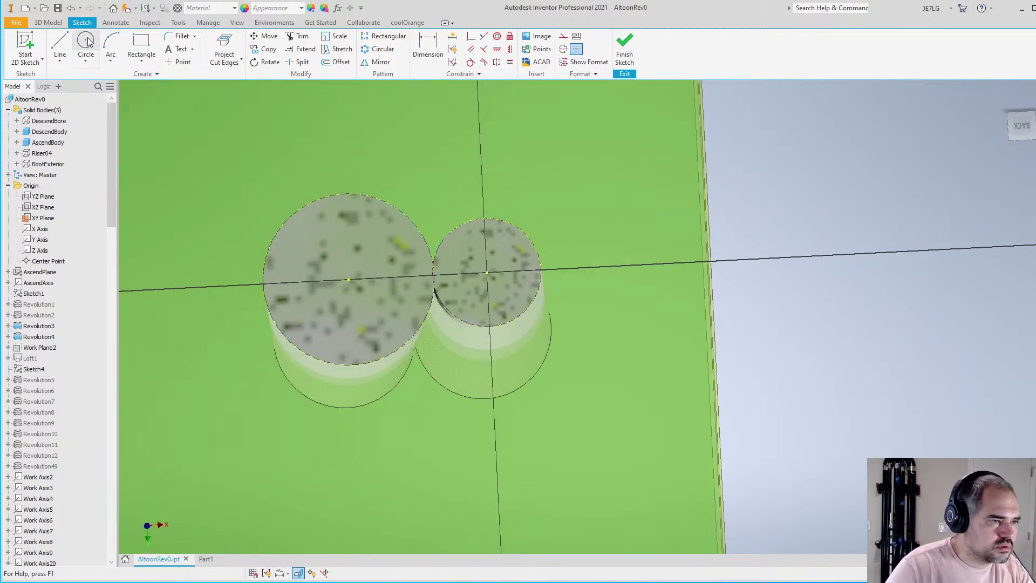
Sketch a freehand circle centred below the two projected circles and overlapping both of them
{"action": "left_click", "coordinate": [86, 43]}
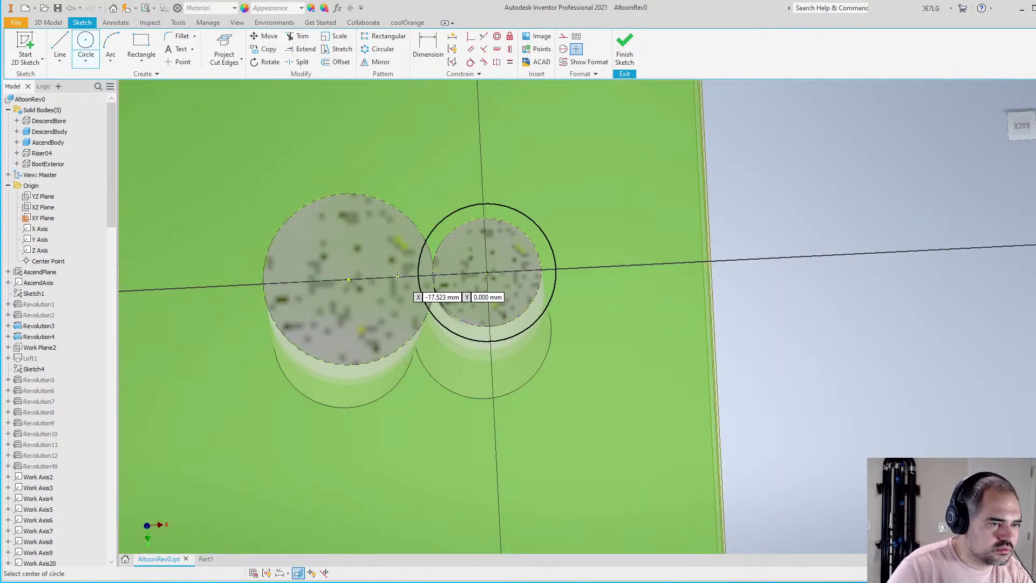
{"action": "left_click", "coordinate": [407, 400]}
{"action": "left_click", "coordinate": [404, 520]}
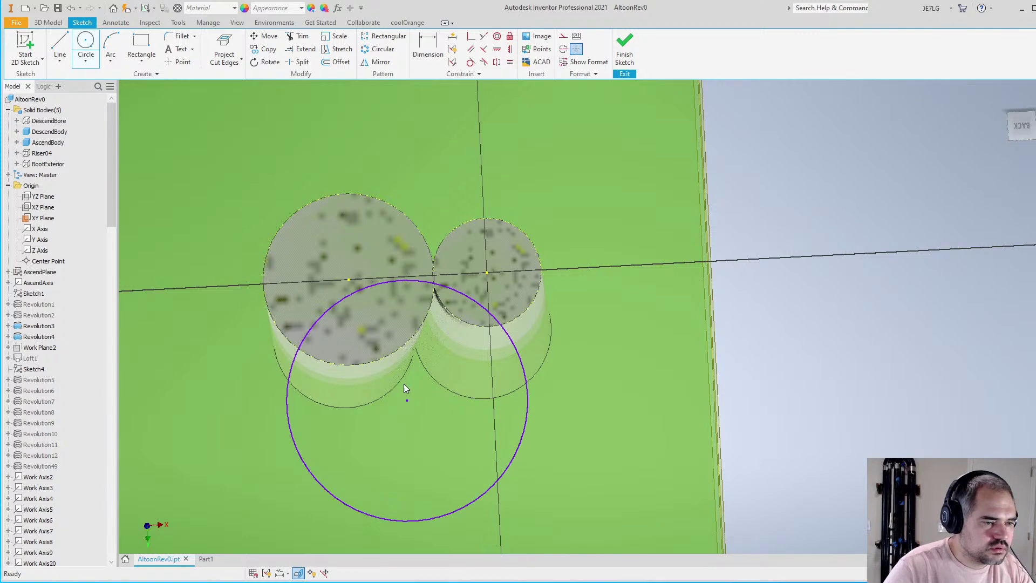
Draw a construction line joining the centres of the two projected circles
{"action": "key", "text": "l"}
{"action": "left_click", "coordinate": [348, 280]}
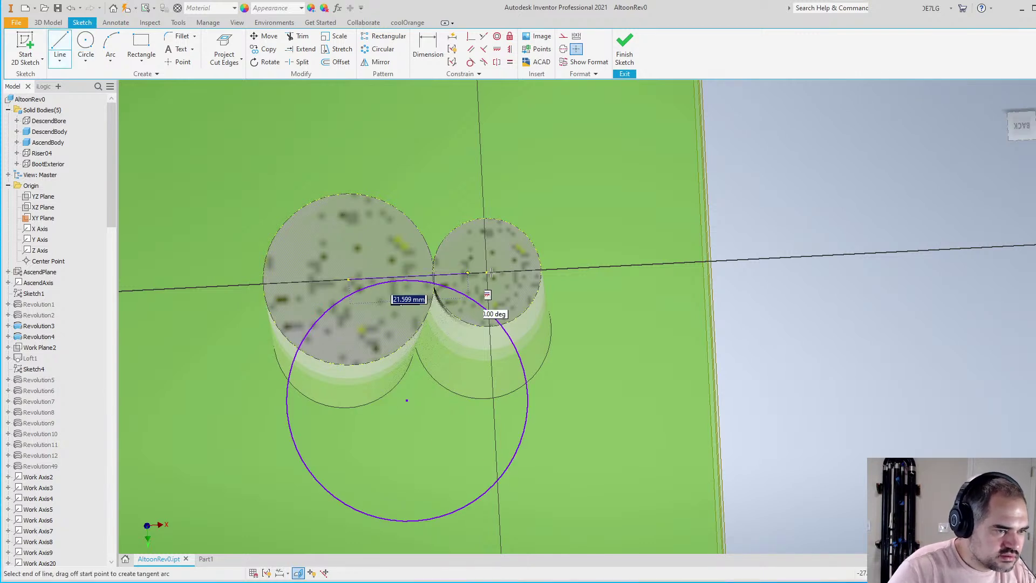
{"action": "left_click", "coordinate": [486, 273]}
{"action": "key", "text": "Escape"}
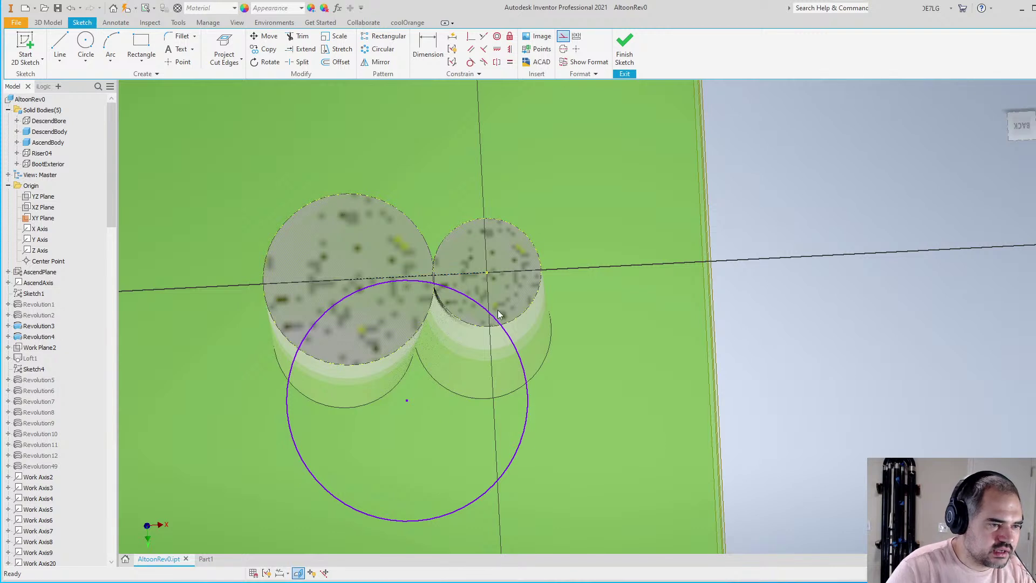
Constrain the new circle's centre onto the construction line between the two projected centres
{"action": "left_click", "coordinate": [407, 400]}
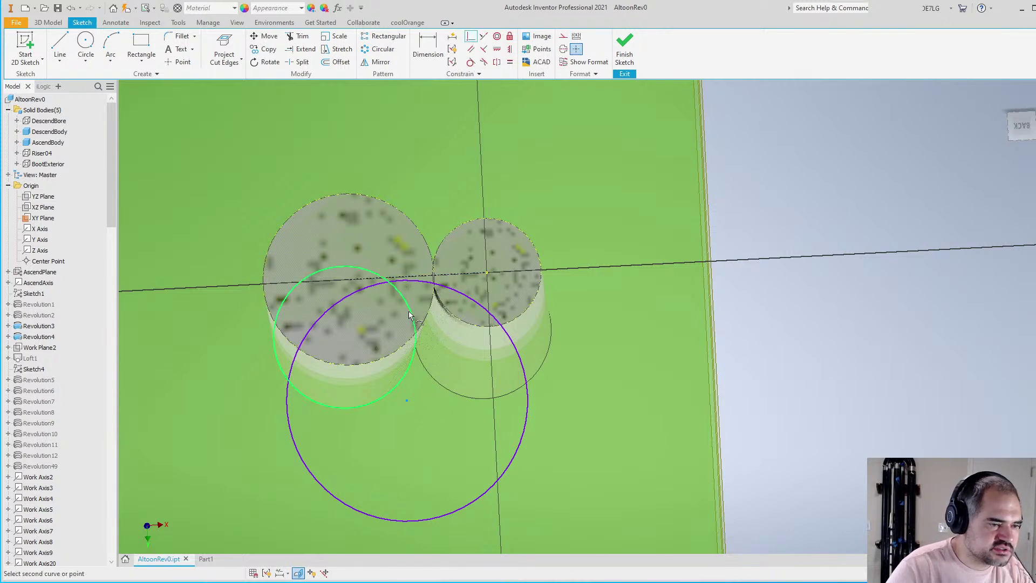
{"action": "left_click", "coordinate": [452, 278]}
{"action": "left_click_drag", "start_coordinate": [402, 277], "coordinate": [451, 275]}
{"action": "scroll", "coordinate": [667, 316], "scroll_direction": "up", "scroll_amount": 3}
{"action": "scroll", "coordinate": [497, 227], "scroll_direction": "down", "scroll_amount": 6}
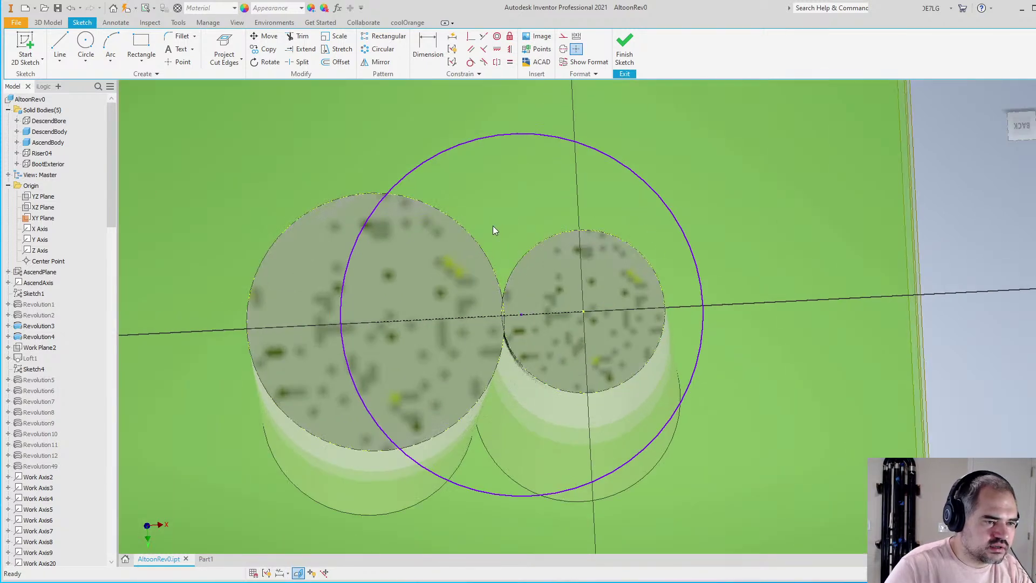
Shrink the new circle freehand until its edge lies just inside the far edge of the smaller projected circle
{"action": "scroll", "coordinate": [491, 241], "scroll_direction": "up", "scroll_amount": 2}
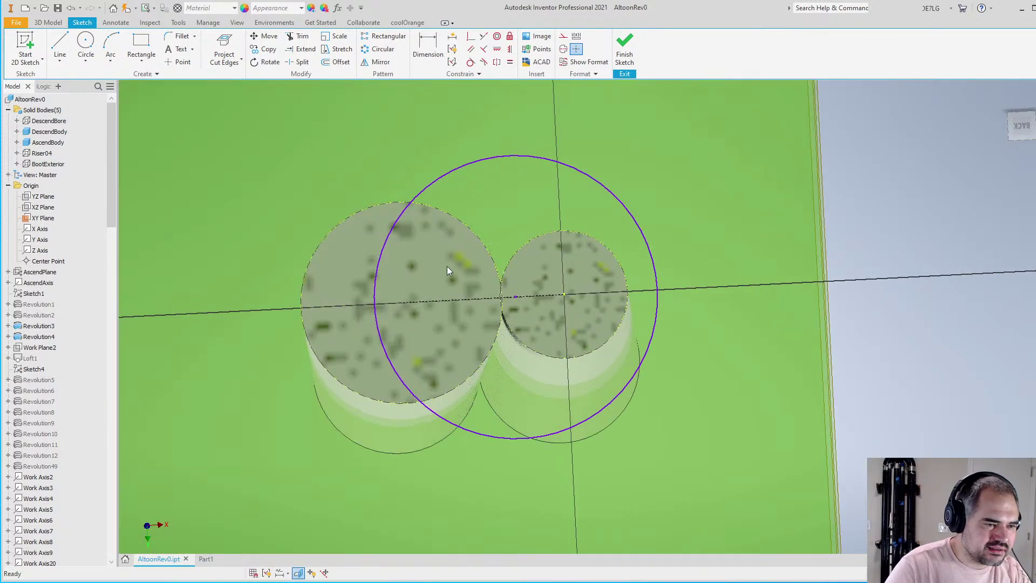
{"action": "mouse_move", "coordinate": [375, 316]}
{"action": "left_mouse_down"}
{"action": "mouse_move", "coordinate": [436, 319]}
{"action": "mouse_move", "coordinate": [414, 318]}
{"action": "left_mouse_up"}
{"action": "scroll", "coordinate": [598, 275], "scroll_direction": "down", "scroll_amount": 2}
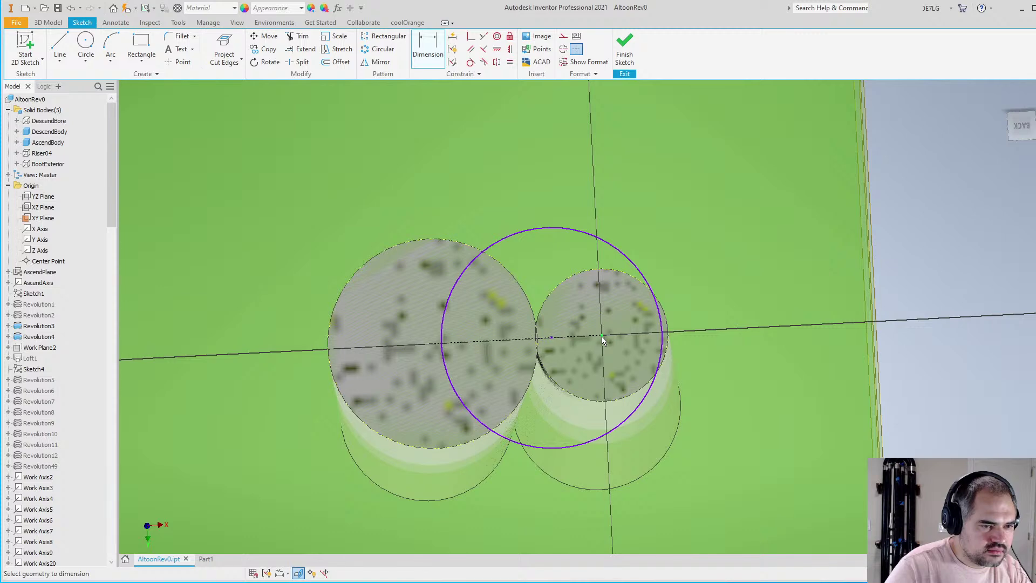
{"action": "scroll", "coordinate": [577, 302], "scroll_direction": "up", "scroll_amount": 3}
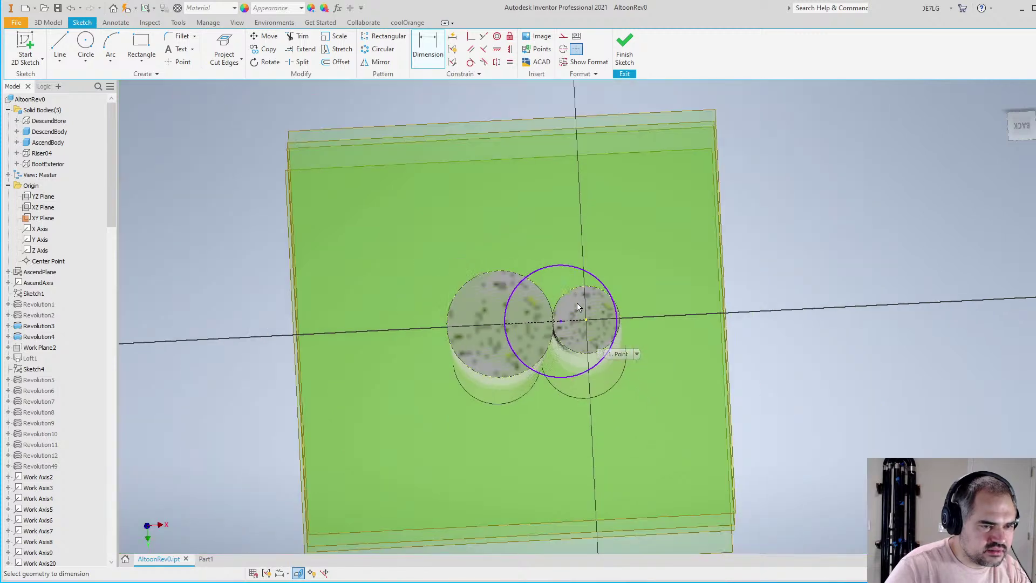
{"action": "scroll", "coordinate": [603, 302], "scroll_direction": "down", "scroll_amount": 3}
Draw a vertical line about 23 mm long up from the smaller projected circle's centre and make its end coincident with the new circle
{"action": "left_click", "coordinate": [59, 45]}
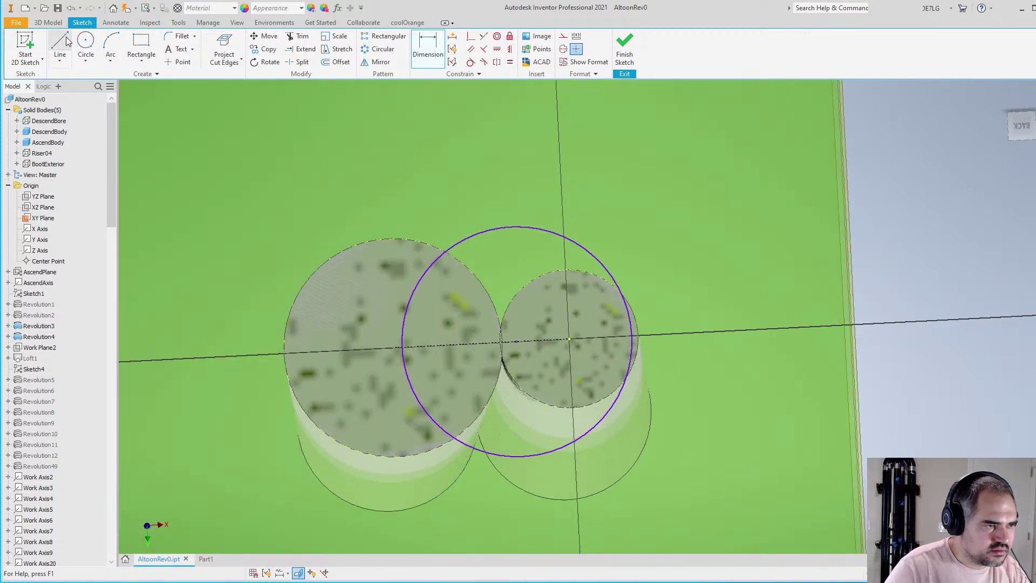
{"action": "left_click", "coordinate": [569, 339]}
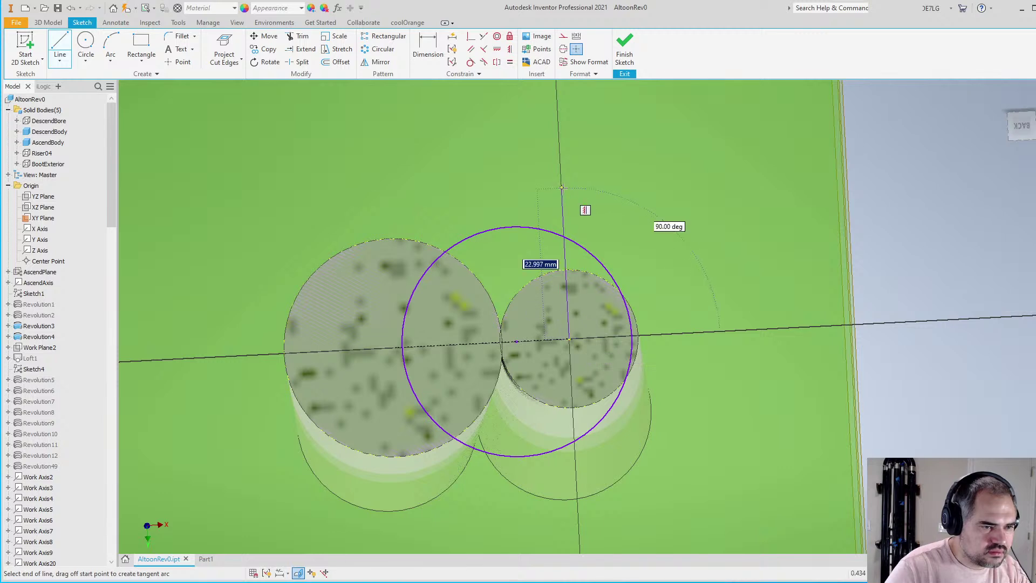
{"action": "left_click", "coordinate": [561, 185]}
{"action": "key", "text": "Escape"}
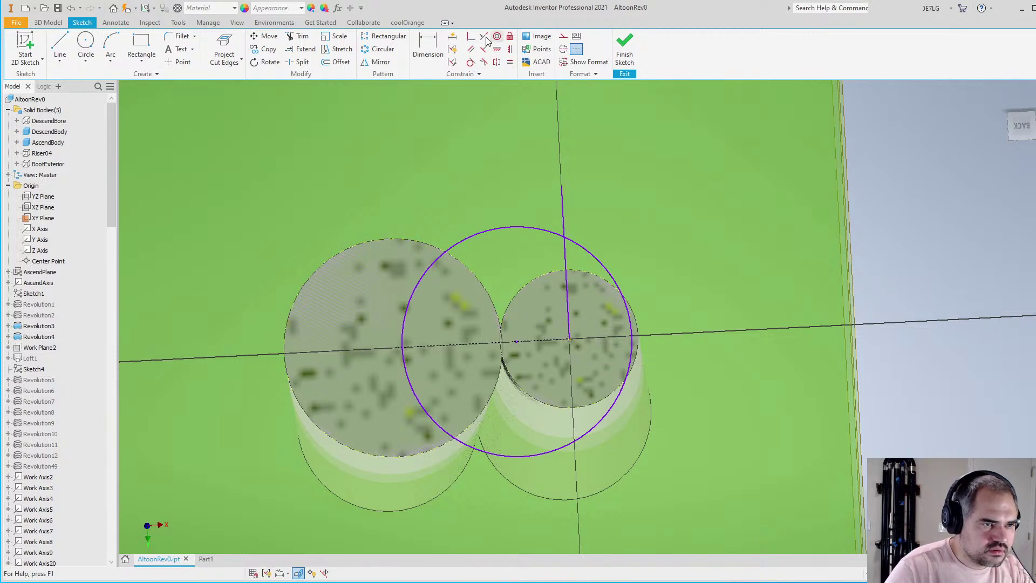
{"action": "left_click", "coordinate": [561, 185]}
{"action": "left_click", "coordinate": [566, 234]}
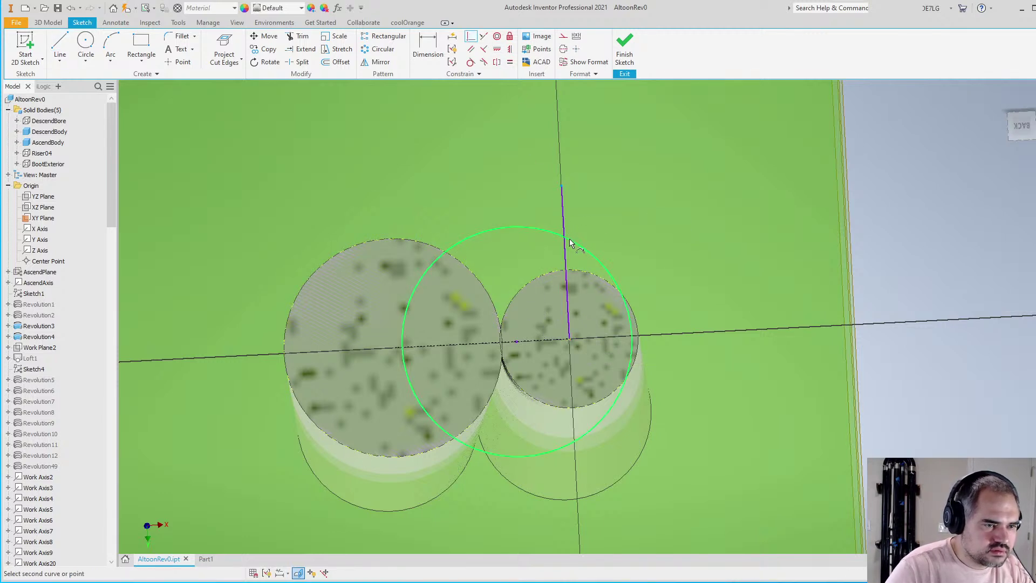
Dimension the vertical line's length as 16 mm
{"action": "key", "text": "d"}
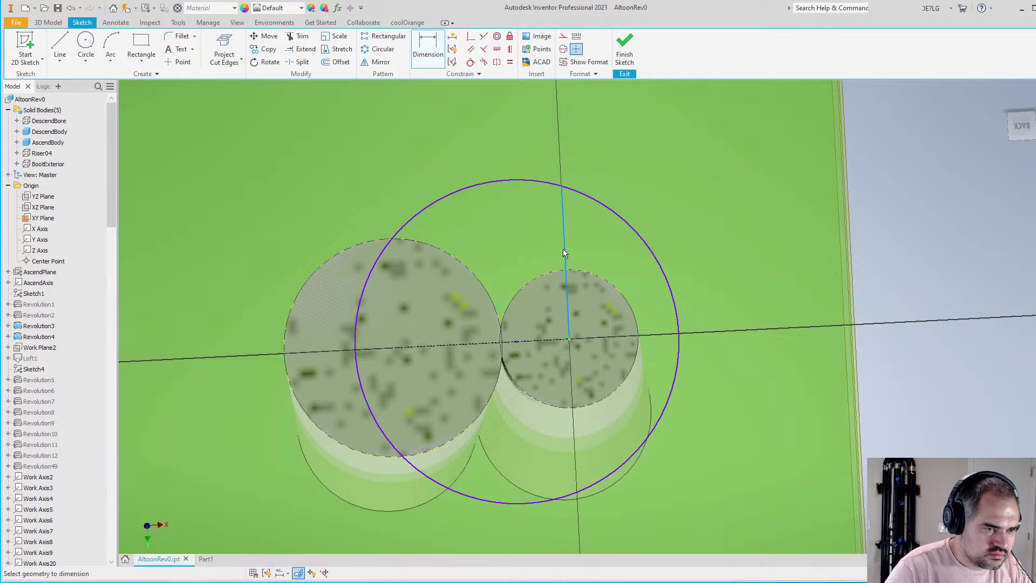
{"action": "left_click", "coordinate": [556, 249]}
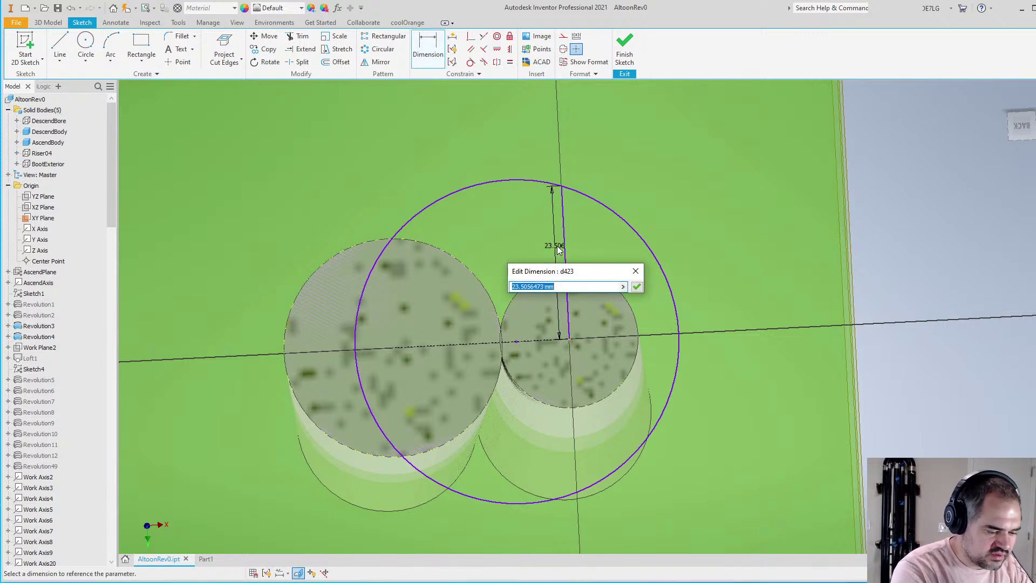
{"action": "type", "text": "Wing"}
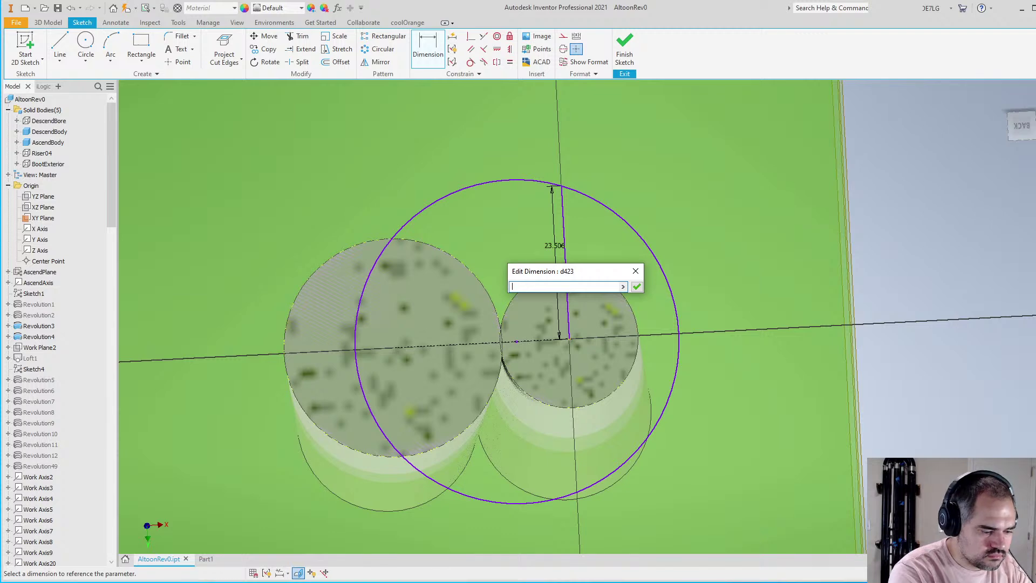
{"action": "type", "text": "16"}
{"action": "key", "text": "Return"}
Delete the vertical line's length dimension and make the new circle equal in size to the larger projected circle
{"action": "scroll", "coordinate": [543, 272], "scroll_direction": "down", "scroll_amount": 3}
{"action": "scroll", "coordinate": [542, 272], "scroll_direction": "up", "scroll_amount": 3}
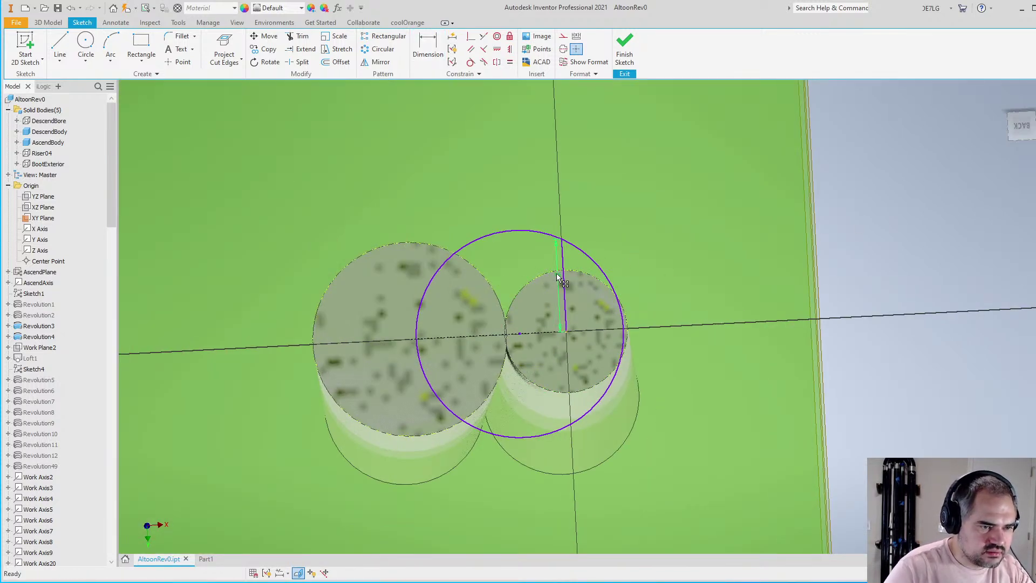
{"action": "left_click", "coordinate": [506, 236]}
{"action": "left_click", "coordinate": [459, 255]}
{"action": "scroll", "coordinate": [515, 243], "scroll_direction": "down", "scroll_amount": 3}
{"action": "scroll", "coordinate": [515, 243], "scroll_direction": "up", "scroll_amount": 3}
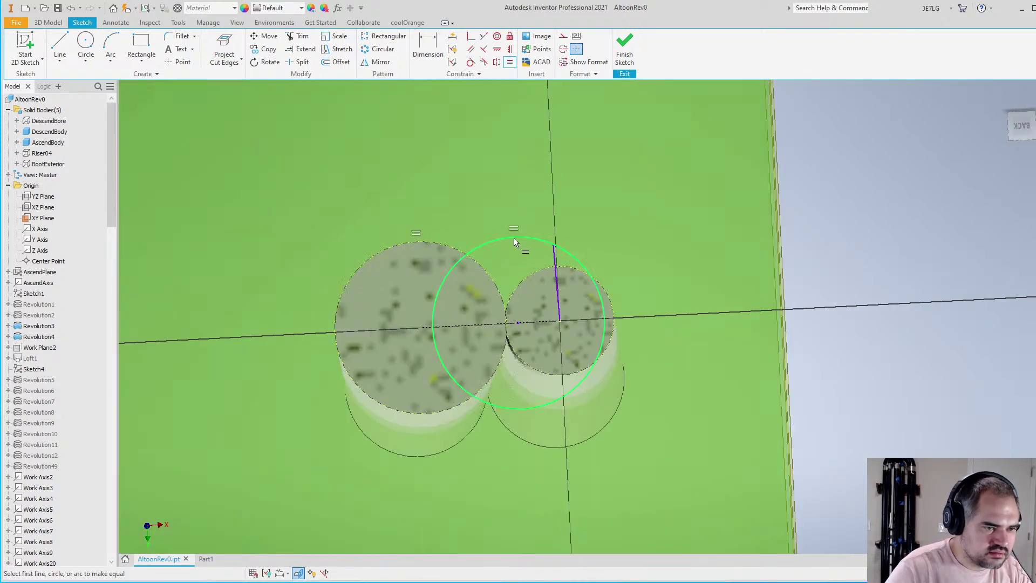
{"action": "scroll", "coordinate": [582, 257], "scroll_direction": "up", "scroll_amount": 1}
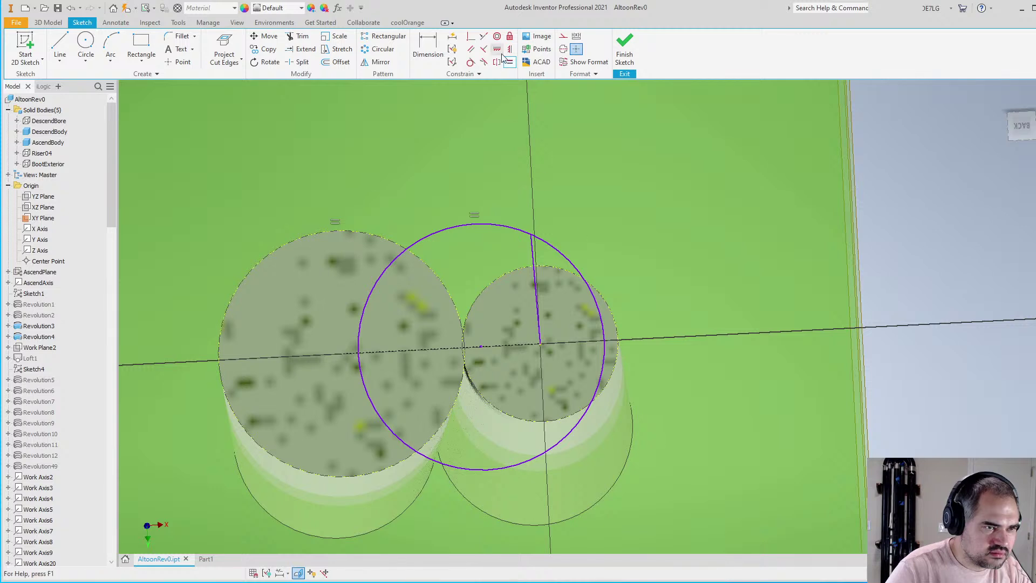
Make the short vertical line perpendicular to the centre-to-centre line and move the new circle freehand until its edge meets the smaller projected circle's far edge
{"action": "left_click", "coordinate": [537, 319]}
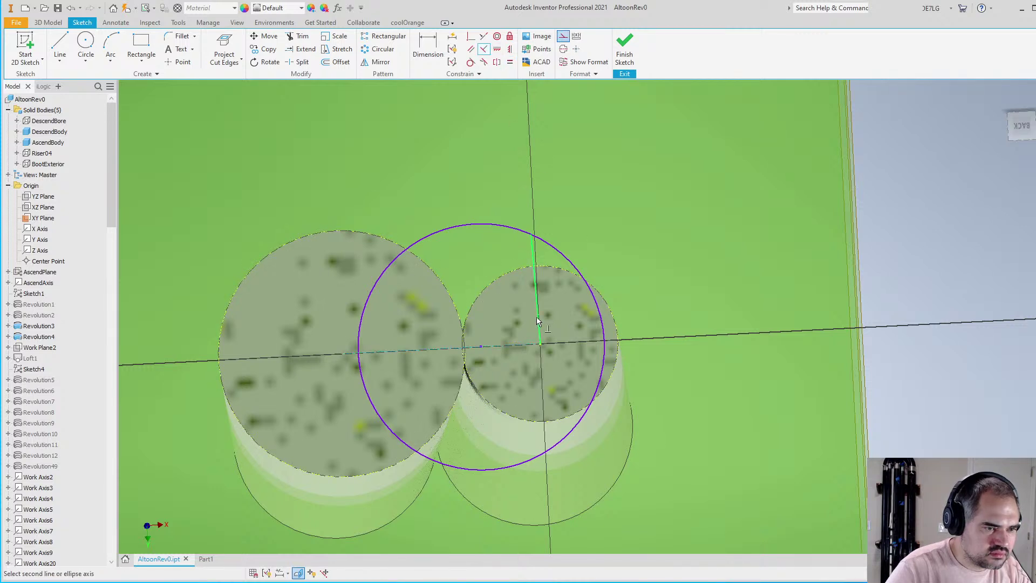
{"action": "key", "text": "Escape"}
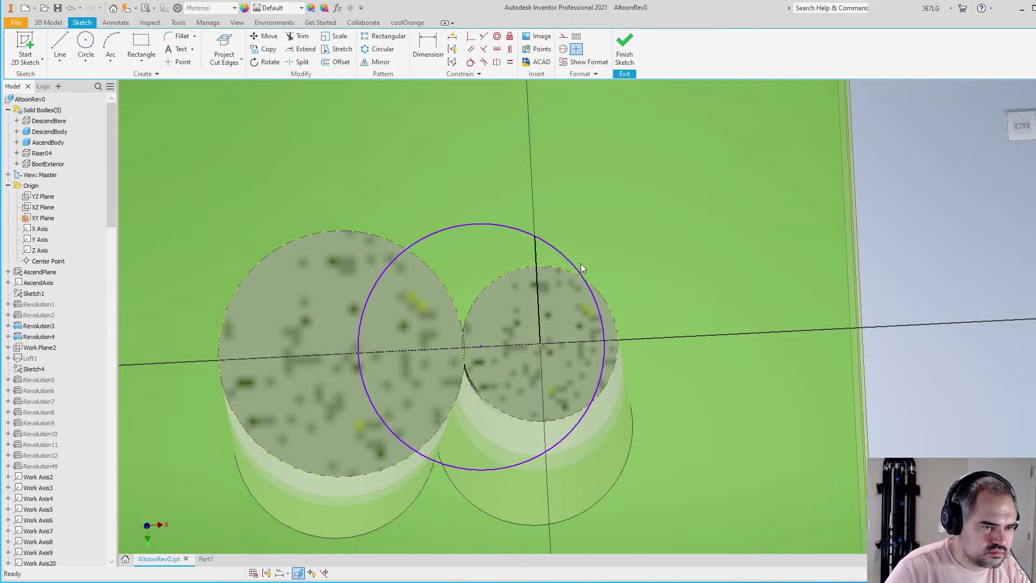
{"action": "left_click_drag", "start_coordinate": [582, 266], "coordinate": [596, 351]}
{"action": "left_click_drag", "start_coordinate": [493, 348], "coordinate": [638, 306]}
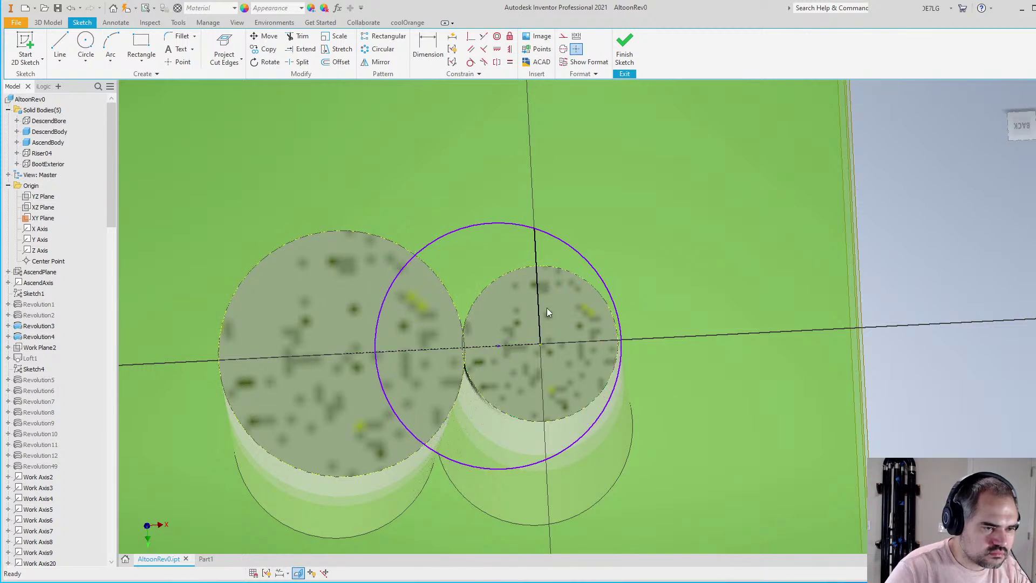
Examine from several angles how the new circle sits against the two tubes and the work planes
{"action": "scroll", "coordinate": [546, 308], "scroll_direction": "up", "scroll_amount": 2}
{"action": "key", "text": "F4"}
{"action": "left_click_drag", "start_coordinate": [574, 365], "coordinate": [512, 390]}
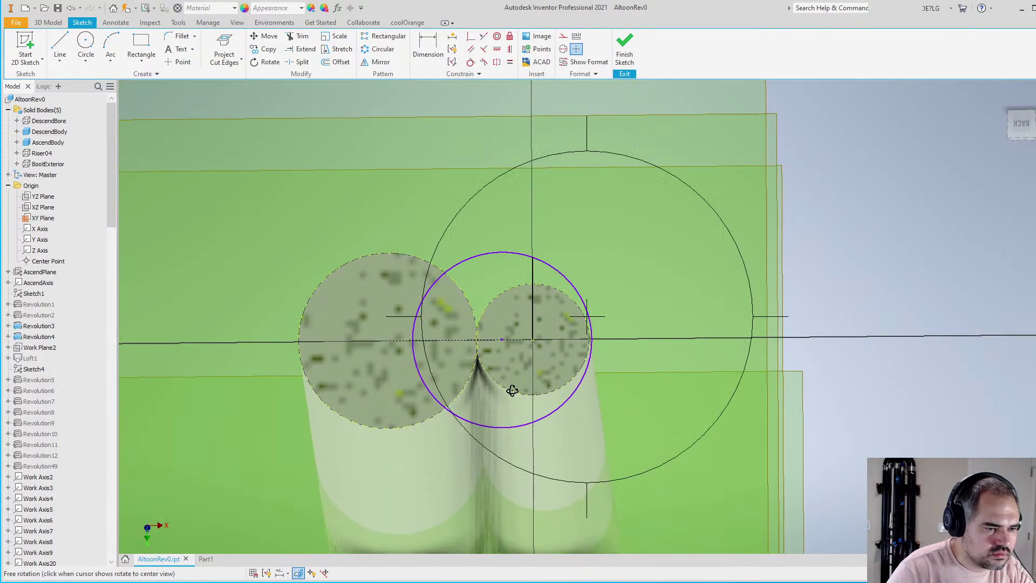
{"action": "scroll", "coordinate": [521, 341], "scroll_direction": "down", "scroll_amount": 4}
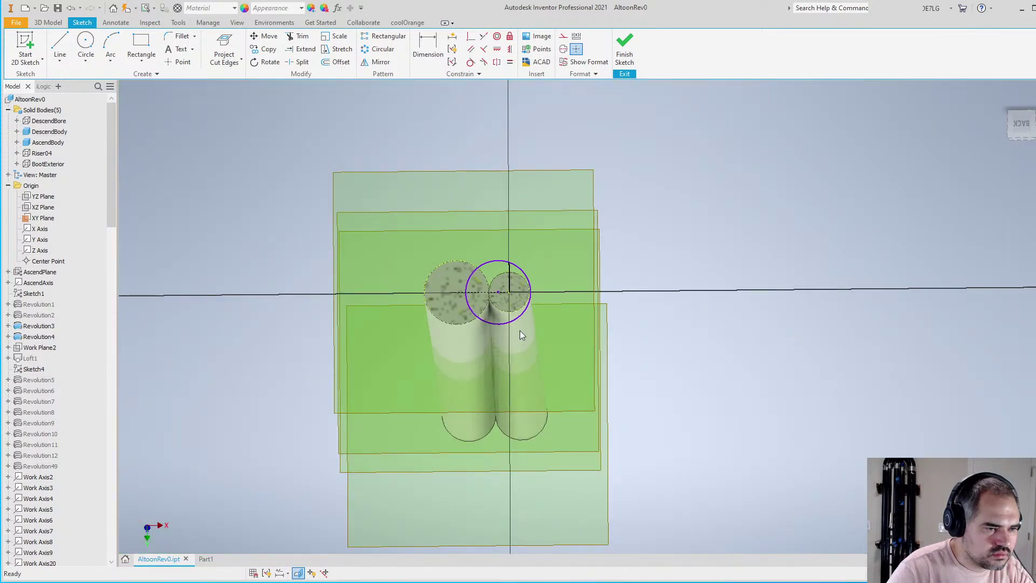
{"action": "key", "text": "F4"}
{"action": "scroll", "coordinate": [638, 372], "scroll_direction": "down", "scroll_amount": 3}
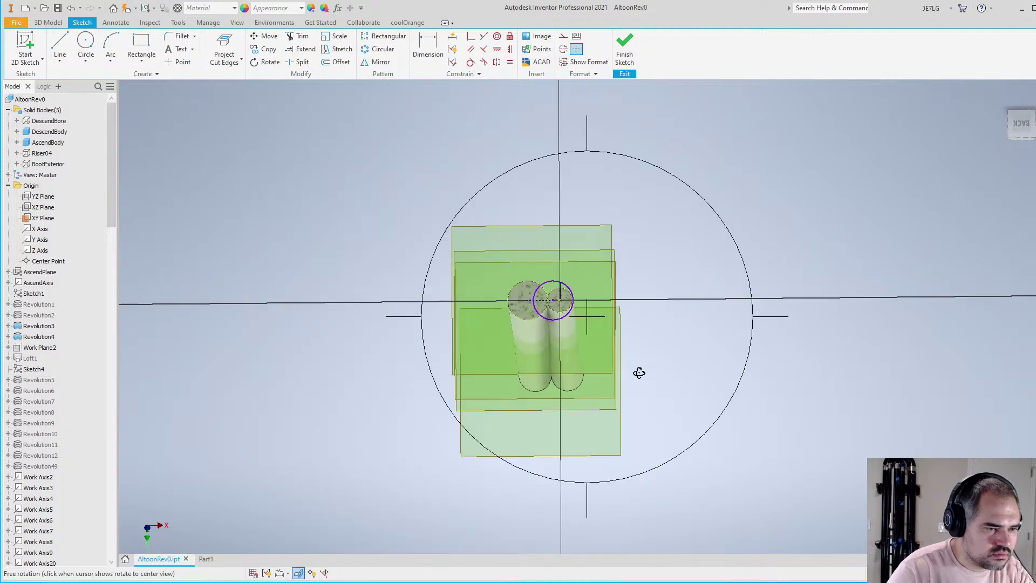
{"action": "left_click_drag", "start_coordinate": [639, 372], "coordinate": [578, 317]}
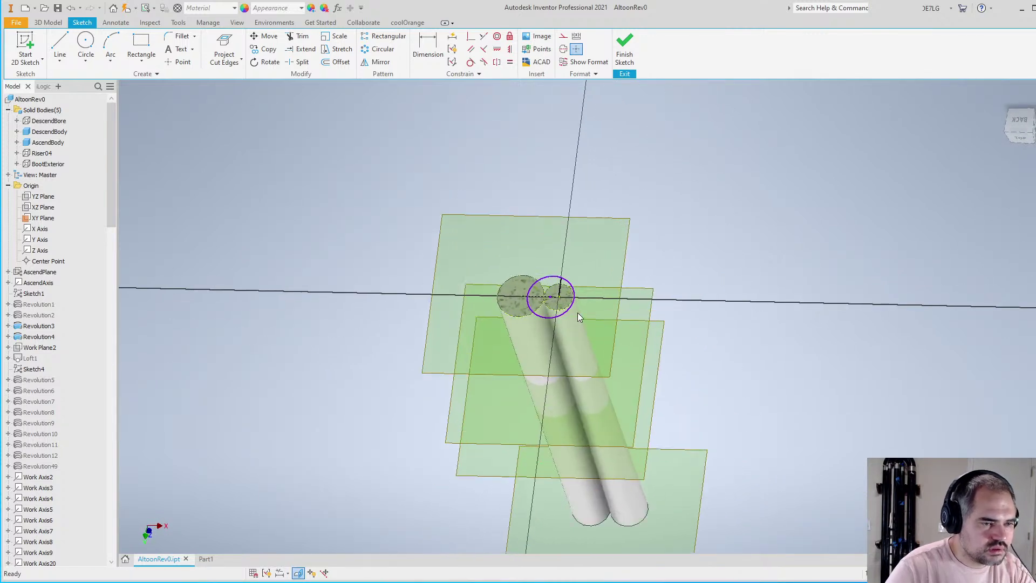
{"action": "scroll", "coordinate": [567, 297], "scroll_direction": "up", "scroll_amount": 5}
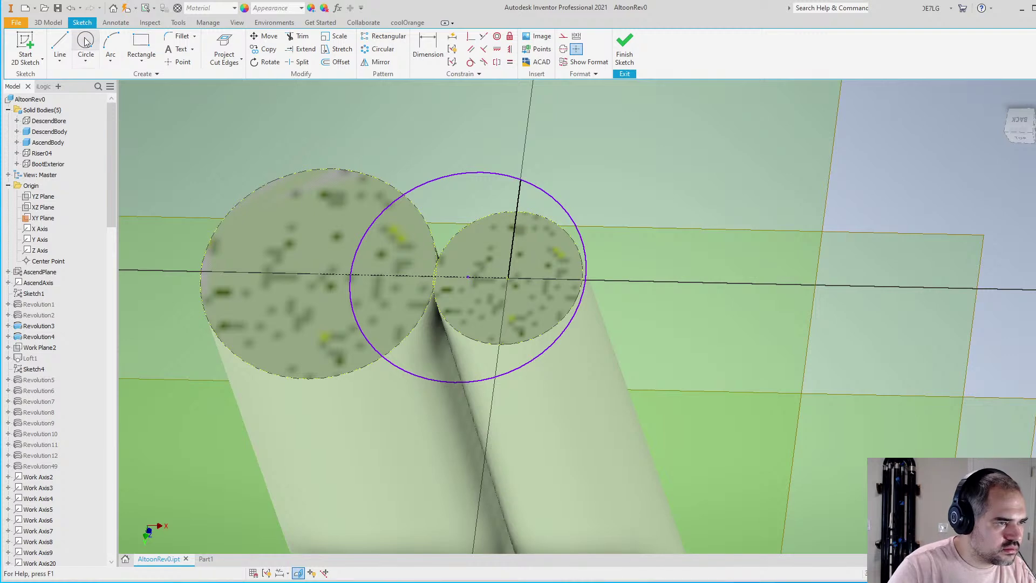
{"action": "scroll", "coordinate": [489, 221], "scroll_direction": "down", "scroll_amount": 5}
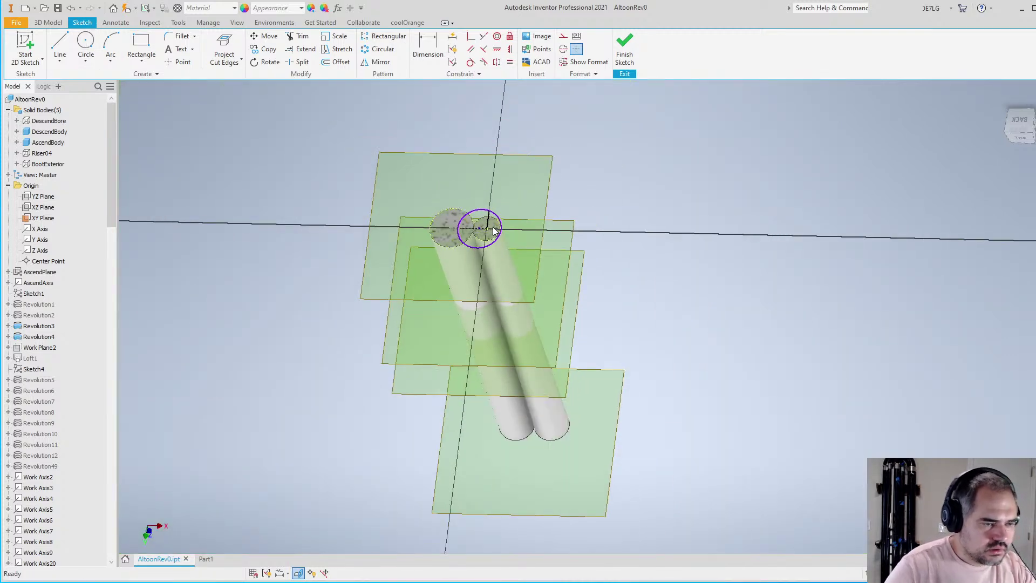
Finish the sketch and clear its circle profile from the model view
{"action": "right_click", "coordinate": [705, 197]}
{"action": "left_click", "coordinate": [703, 227]}
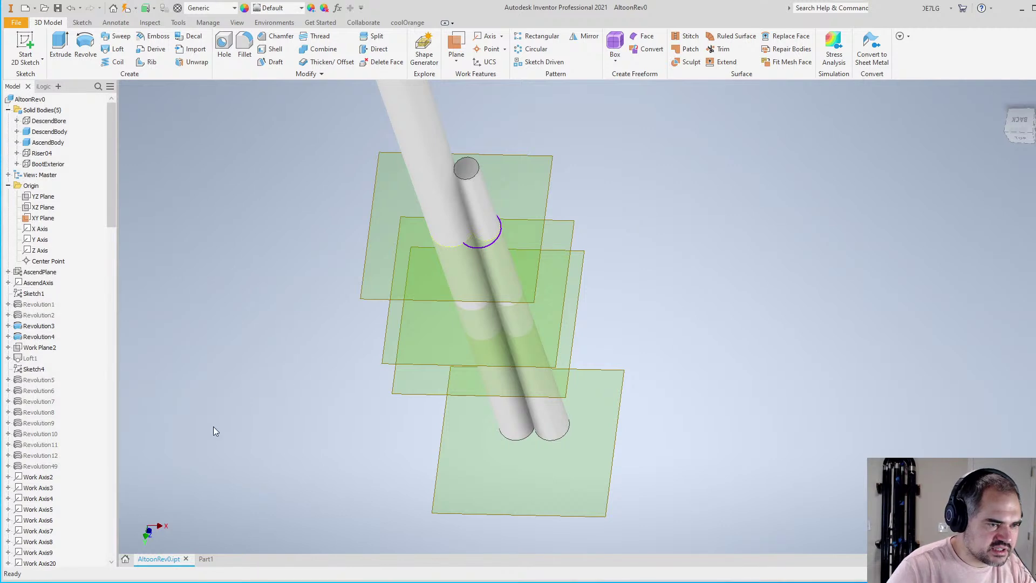
{"action": "scroll", "coordinate": [79, 480], "scroll_direction": "down", "scroll_amount": 1}
{"action": "scroll", "coordinate": [78, 480], "scroll_direction": "down", "scroll_amount": 15}
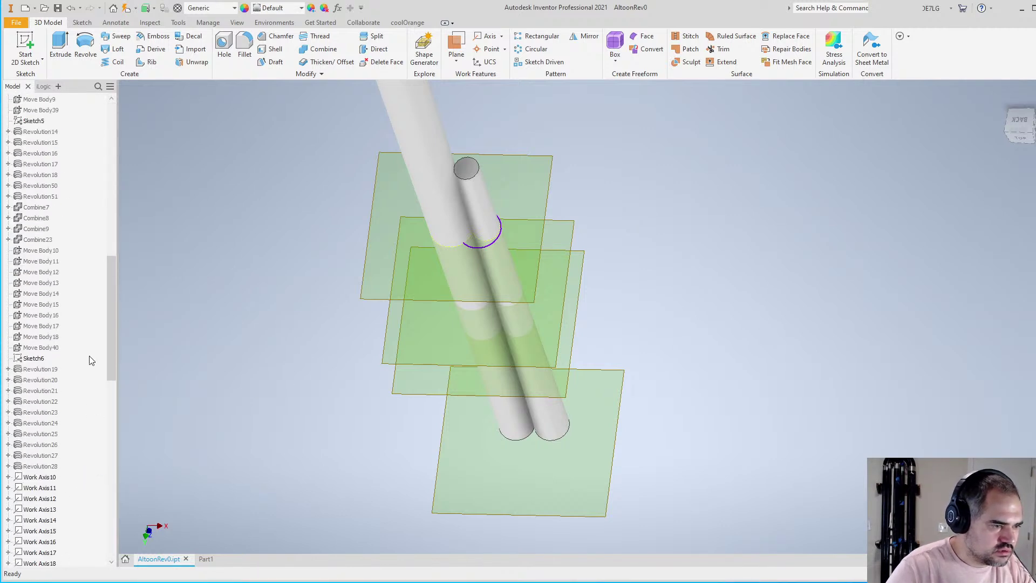
{"action": "left_click_drag", "start_coordinate": [108, 344], "coordinate": [111, 520]}
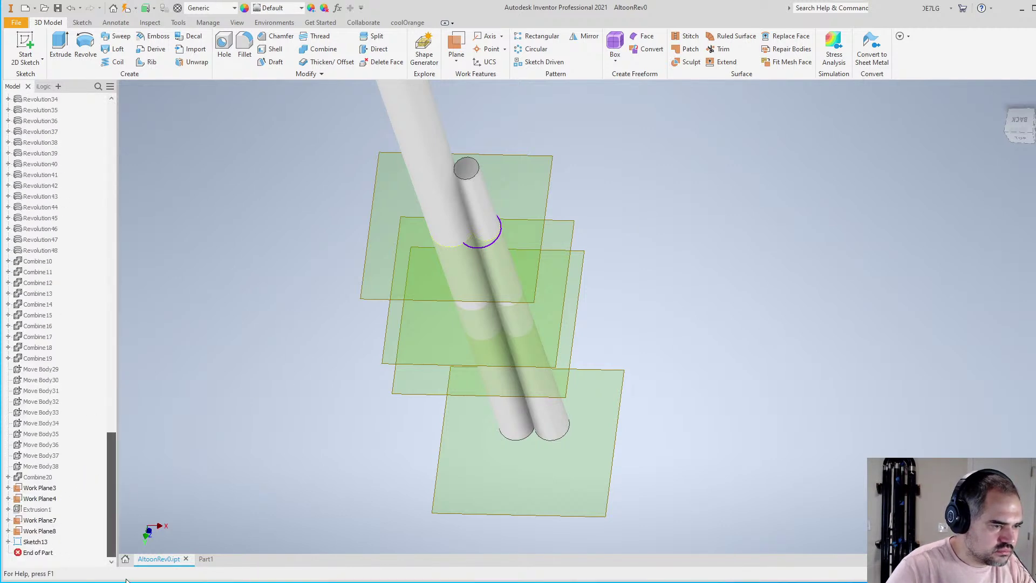
{"action": "right_click", "coordinate": [31, 531]}
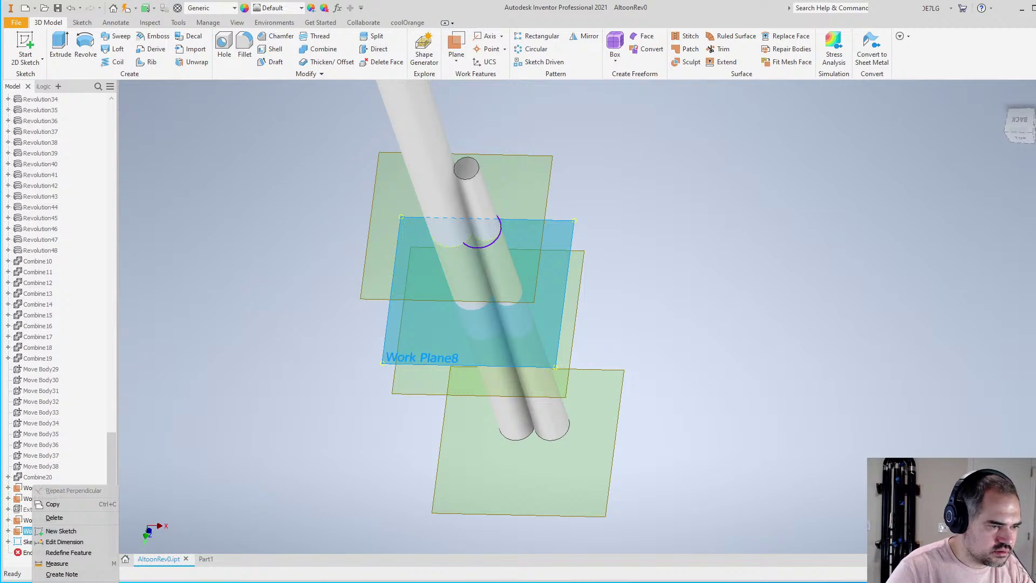
{"action": "left_click", "coordinate": [38, 531]}
{"action": "left_click_drag", "start_coordinate": [104, 517], "coordinate": [123, 159]}
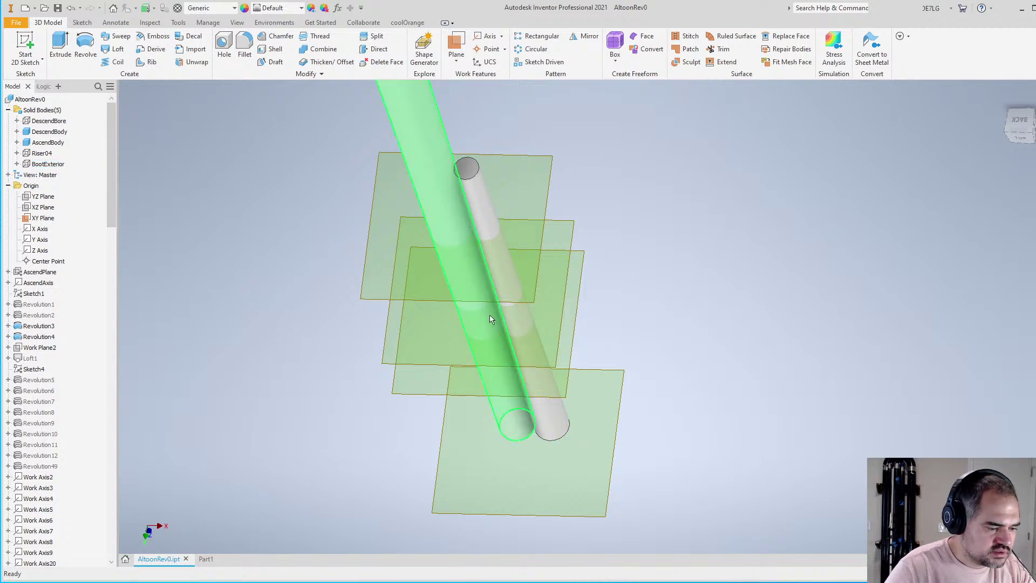
Make the BootExterior body visible and examine where it meets the two tubes
{"action": "key", "text": "F4"}
{"action": "left_click_drag", "start_coordinate": [516, 326], "coordinate": [510, 297]}
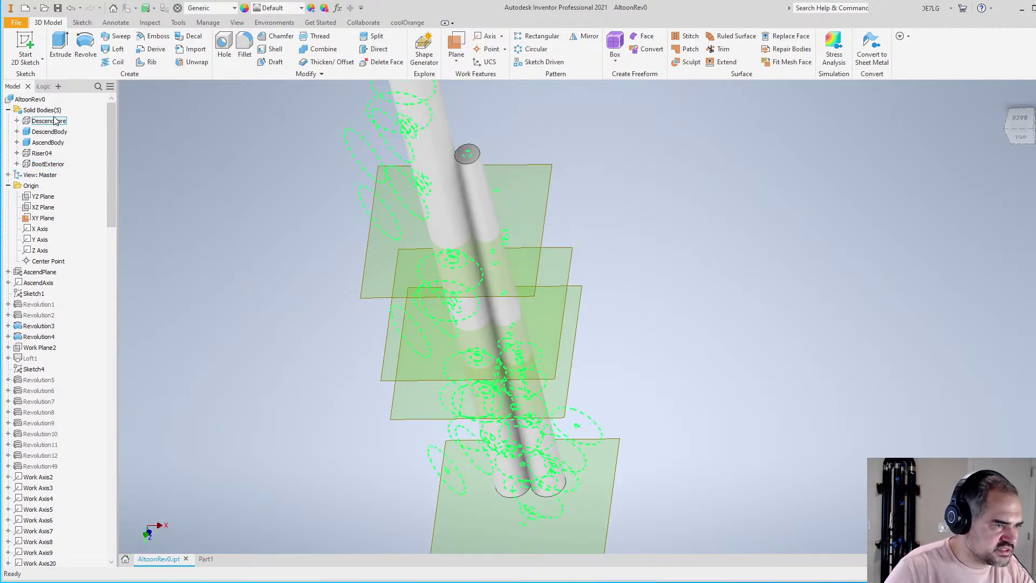
{"action": "right_click", "coordinate": [54, 170]}
{"action": "left_click", "coordinate": [81, 221]}
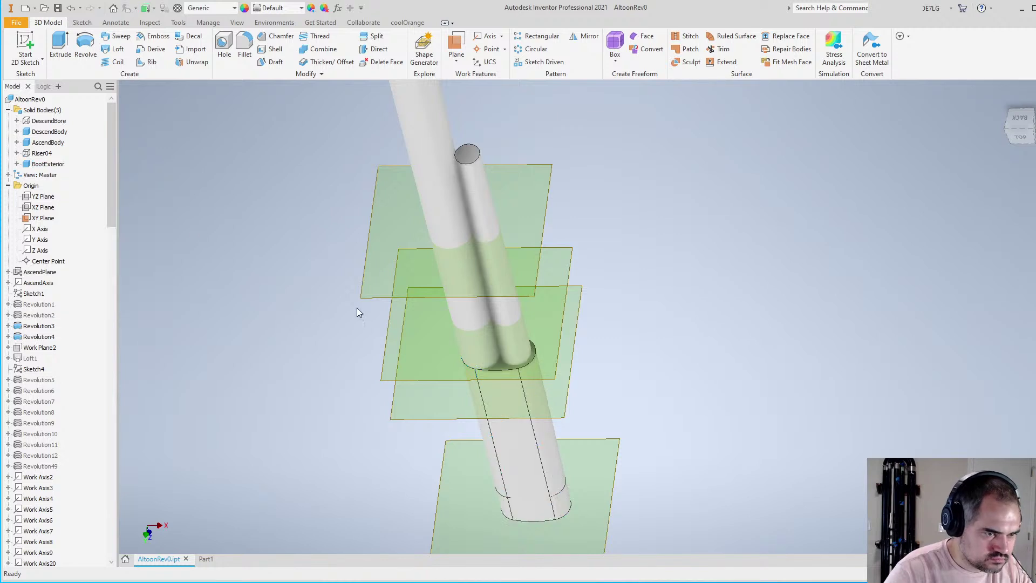
{"action": "scroll", "coordinate": [496, 350], "scroll_direction": "down", "scroll_amount": 3}
{"action": "key", "text": "F4"}
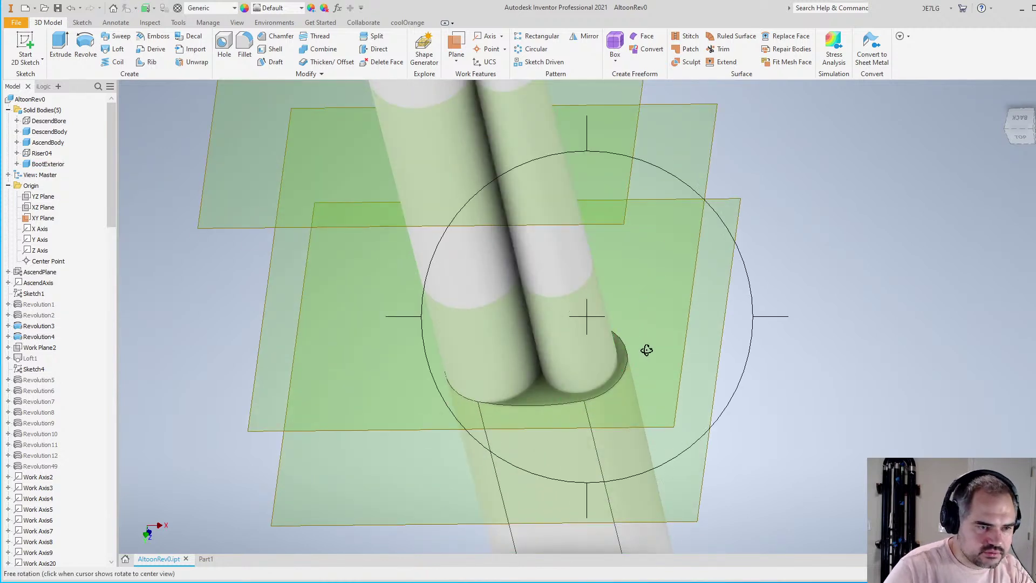
{"action": "left_click_drag", "start_coordinate": [648, 349], "coordinate": [594, 439]}
{"action": "scroll", "coordinate": [614, 389], "scroll_direction": "up", "scroll_amount": 3}
{"action": "key", "text": "Escape"}
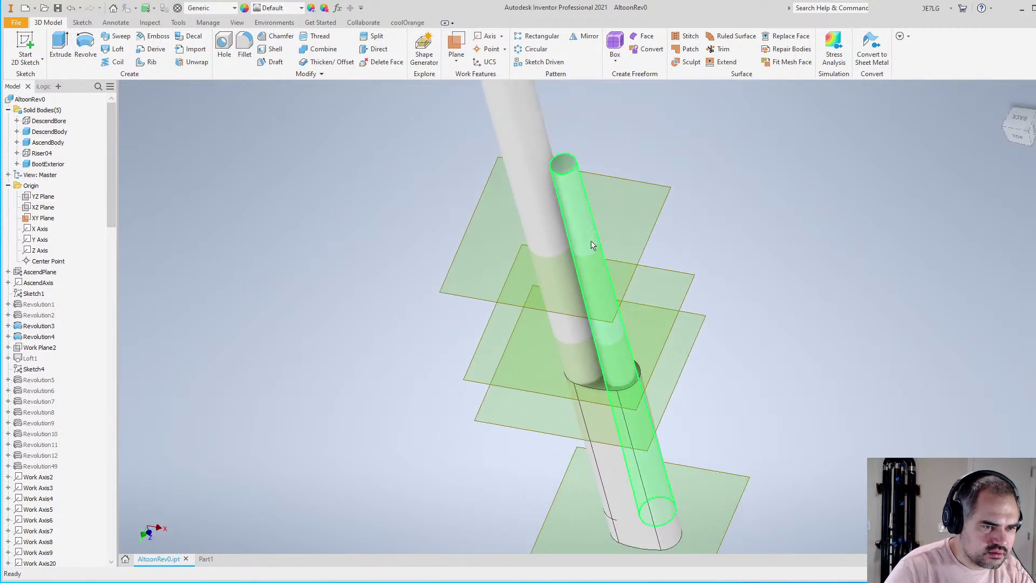
{"action": "scroll", "coordinate": [642, 399], "scroll_direction": "up", "scroll_amount": 5}
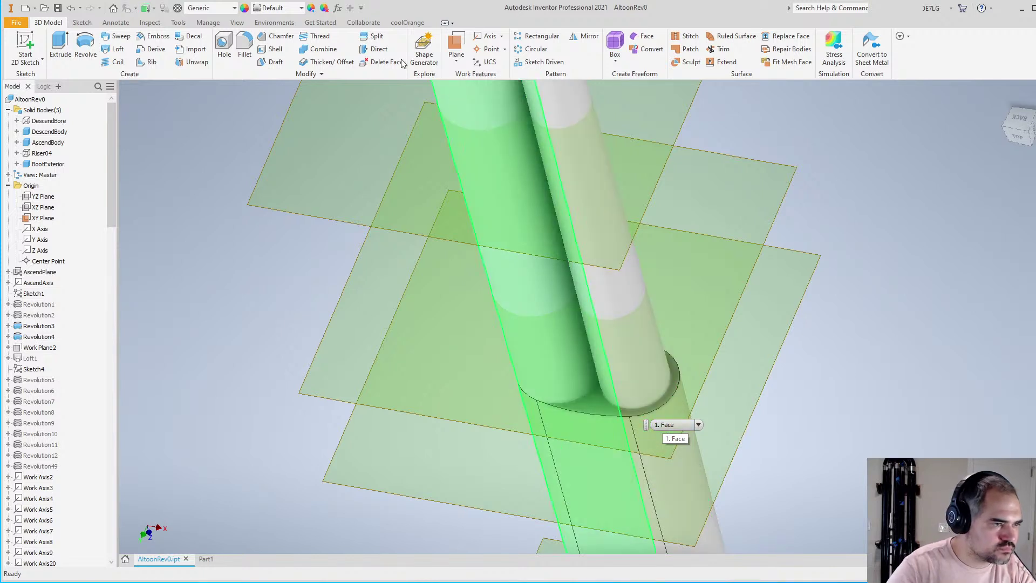
Start a new 2D sketch on Work Plane3 near the upper end of the boot
{"action": "key", "text": "s"}
{"action": "middle_click_drag", "start_coordinate": [728, 364], "coordinate": [707, 487], "text": "shift"}
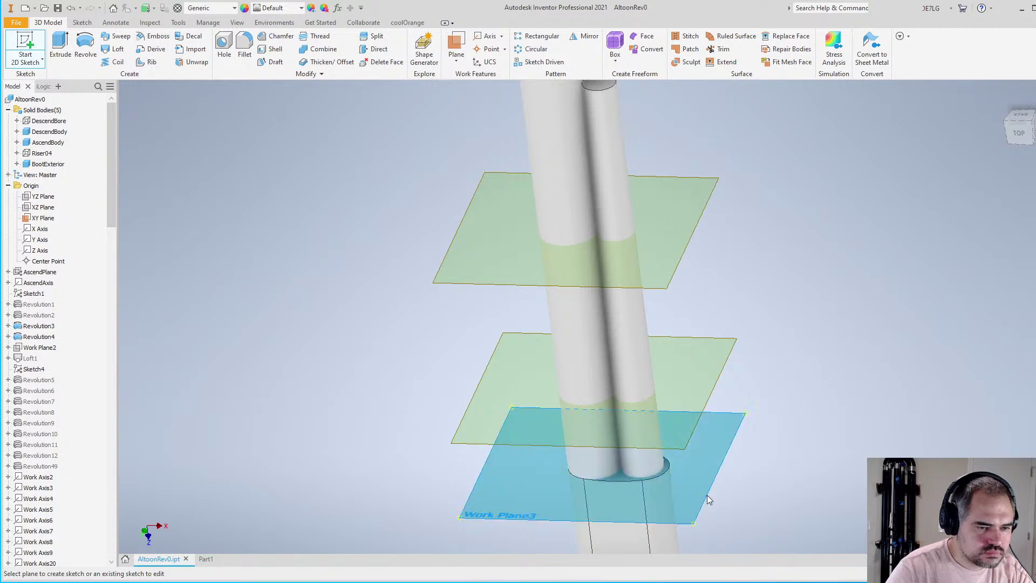
{"action": "left_click", "coordinate": [707, 497]}
{"action": "middle_click_drag", "start_coordinate": [622, 347], "coordinate": [627, 306], "text": "shift"}
{"action": "scroll", "coordinate": [628, 305], "scroll_direction": "down", "scroll_amount": 2}
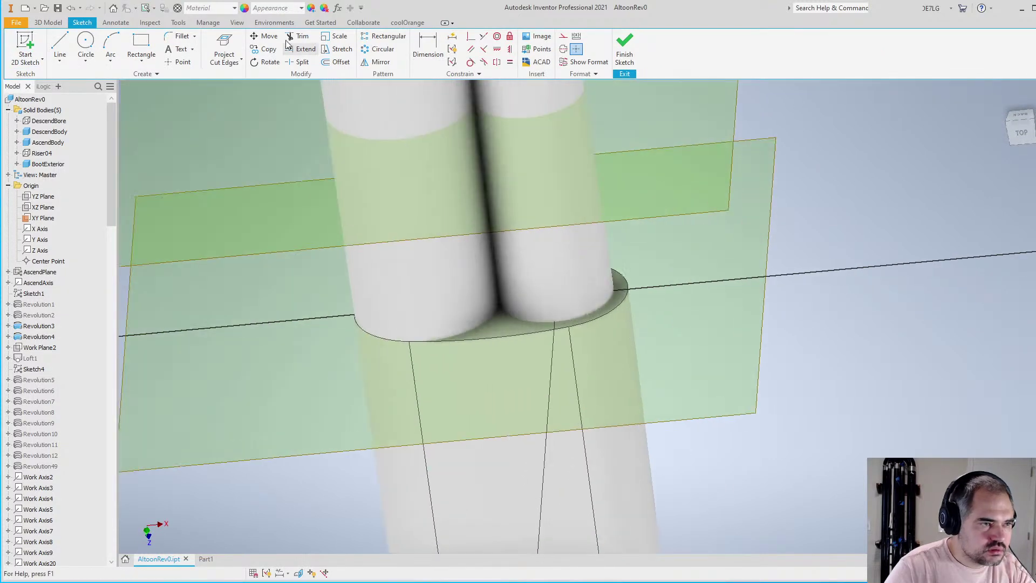
Project the boot's end face outline and the tubes' cut edges into the sketch, and slice the model graphics at the sketch plane
{"action": "left_click", "coordinate": [238, 60]}
{"action": "left_click", "coordinate": [250, 80]}
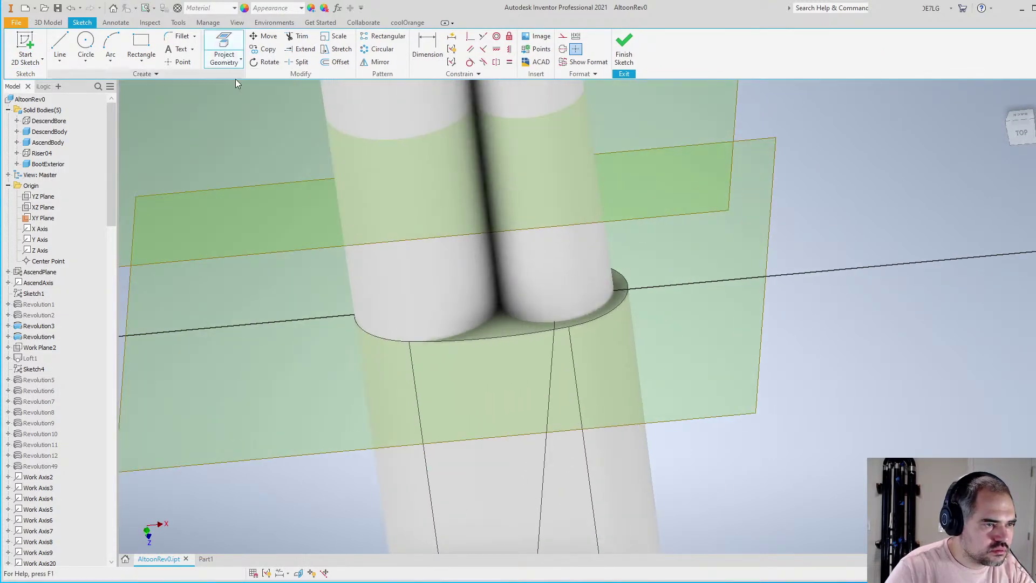
{"action": "left_click", "coordinate": [548, 332]}
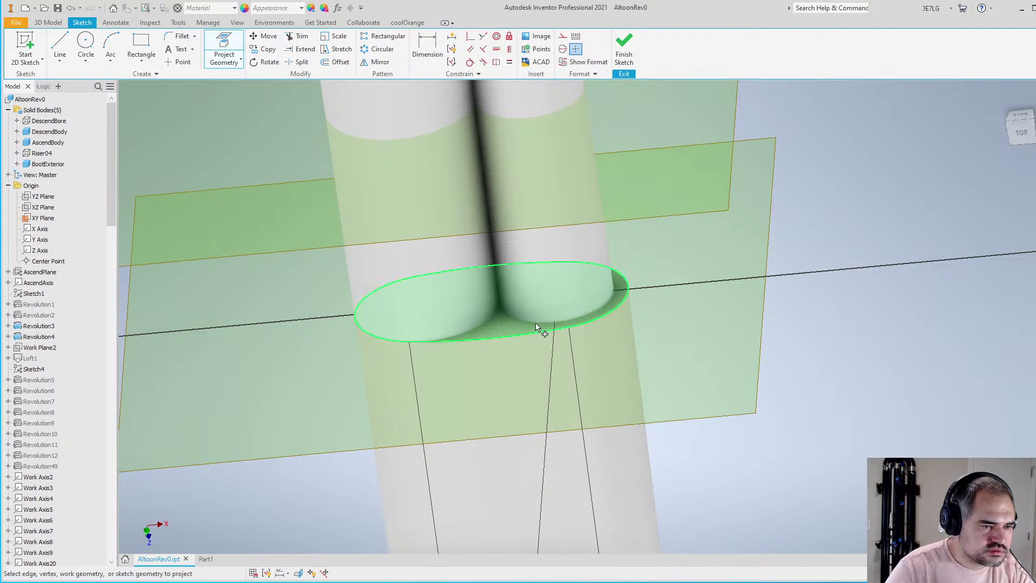
{"action": "left_click", "coordinate": [240, 61]}
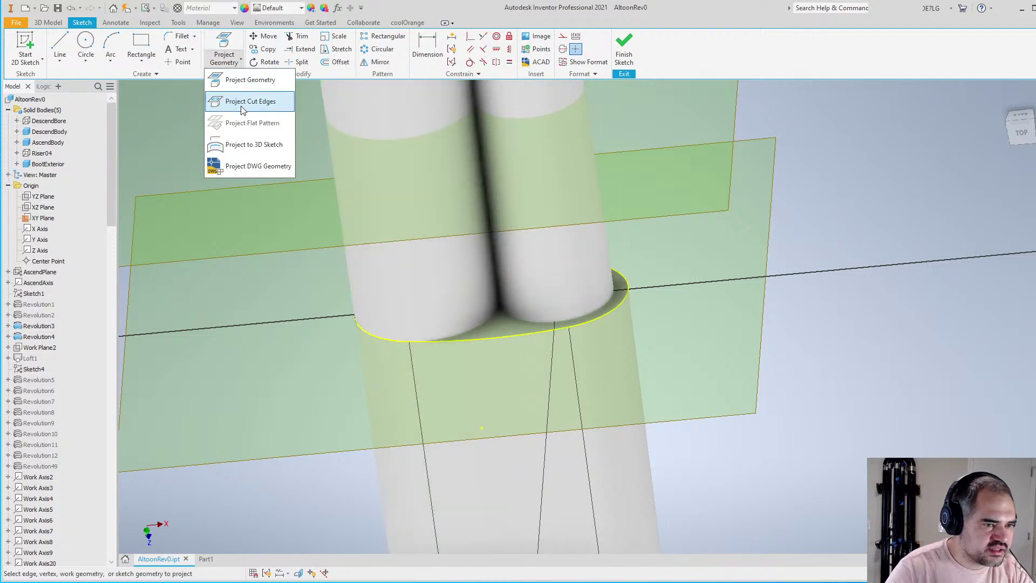
{"action": "left_click", "coordinate": [250, 101]}
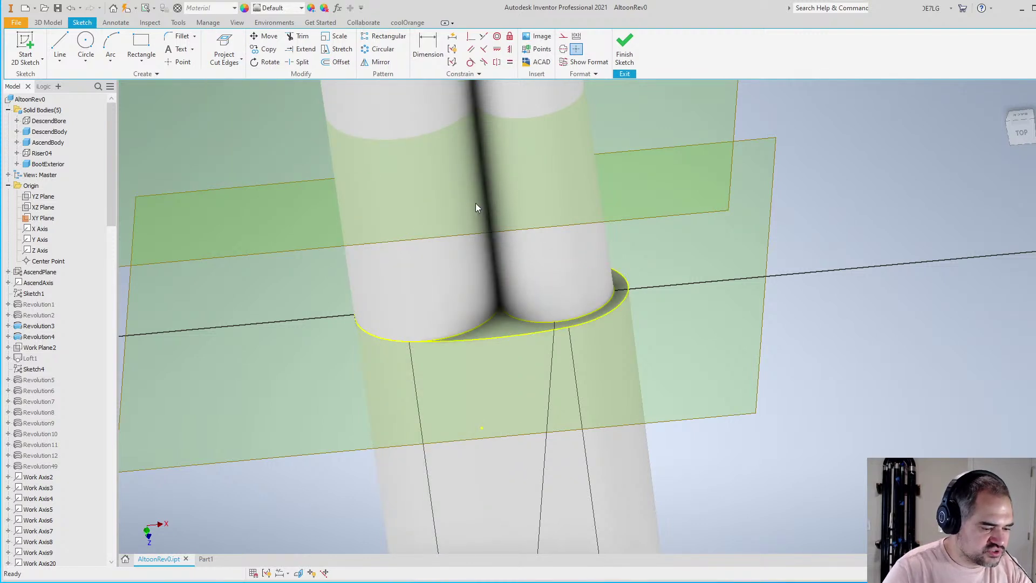
{"action": "key", "text": "F7"}
{"action": "middle_click_drag", "start_coordinate": [476, 207], "coordinate": [605, 241], "text": "shift"}
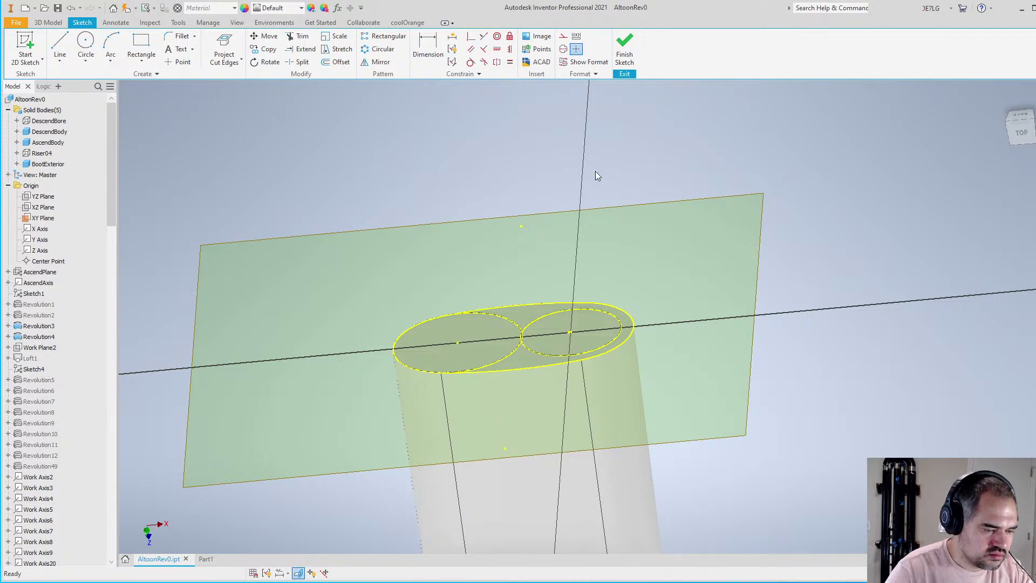
{"action": "key", "text": "Page_Up"}
{"action": "scroll", "coordinate": [585, 313], "scroll_direction": "up", "scroll_amount": 5}
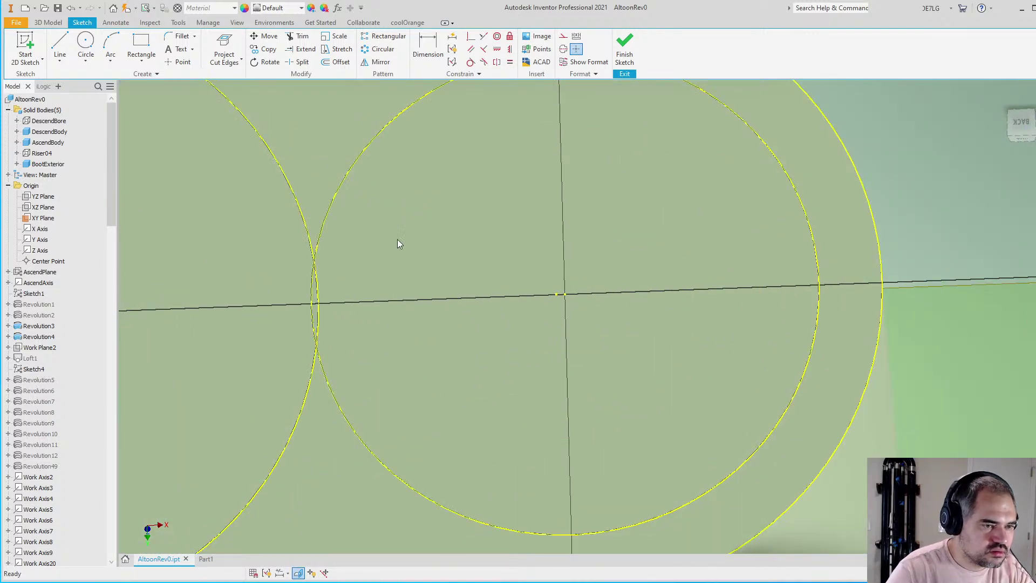
{"action": "scroll", "coordinate": [397, 244], "scroll_direction": "down", "scroll_amount": 4}
{"action": "left_click", "coordinate": [85, 44]}
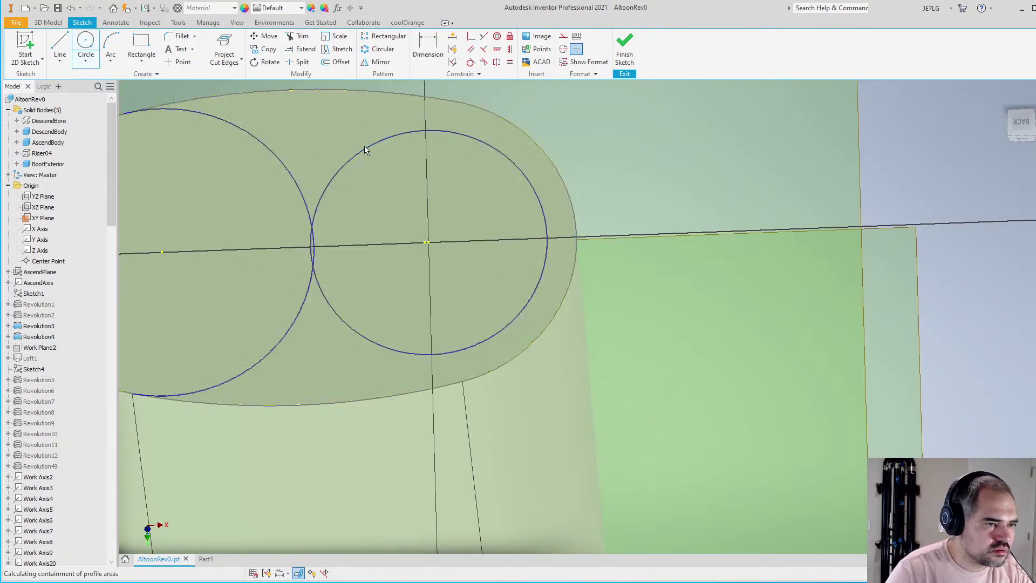
{"action": "key", "text": "e"}
{"action": "key", "text": "Escape"}
{"action": "key", "text": "d"}
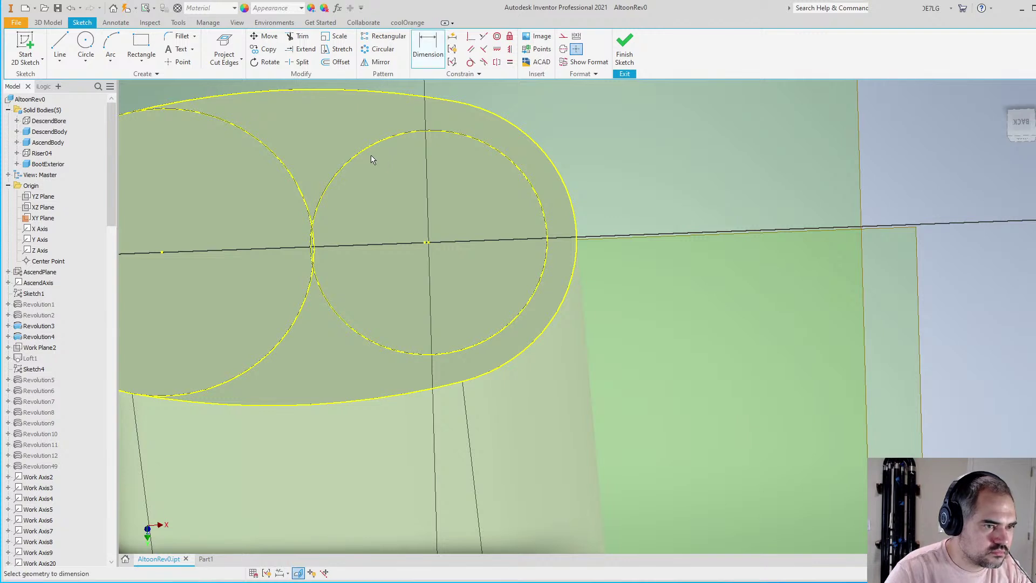
{"action": "left_click", "coordinate": [371, 159]}
{"action": "key", "text": "Escape"}
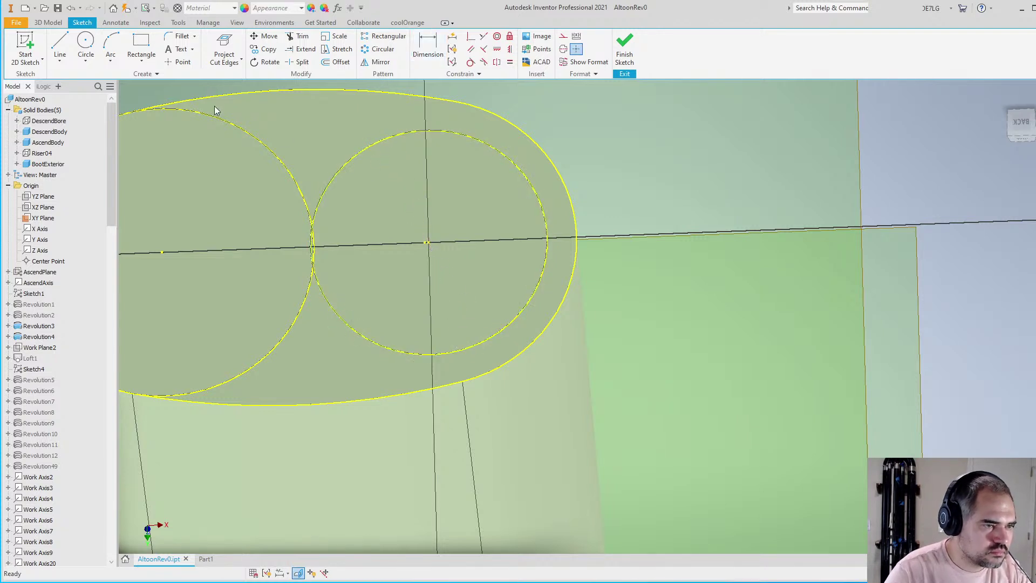
Draw a circle centred on the sketch origin, slightly larger than the smaller projected tube circle and just inside the boot outline's rounded end
{"action": "left_click", "coordinate": [85, 43]}
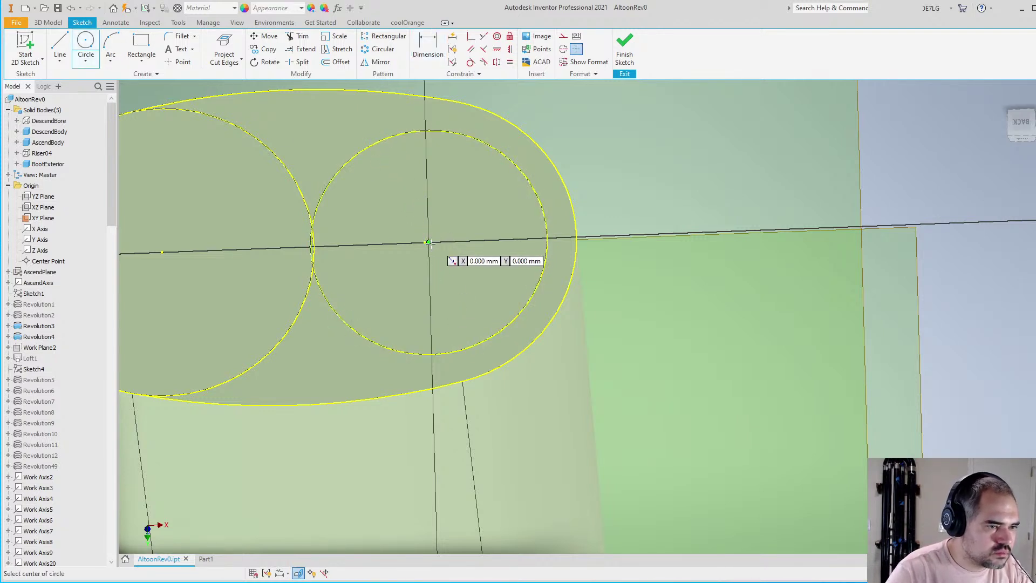
{"action": "left_click", "coordinate": [428, 243]}
{"action": "left_click", "coordinate": [515, 351]}
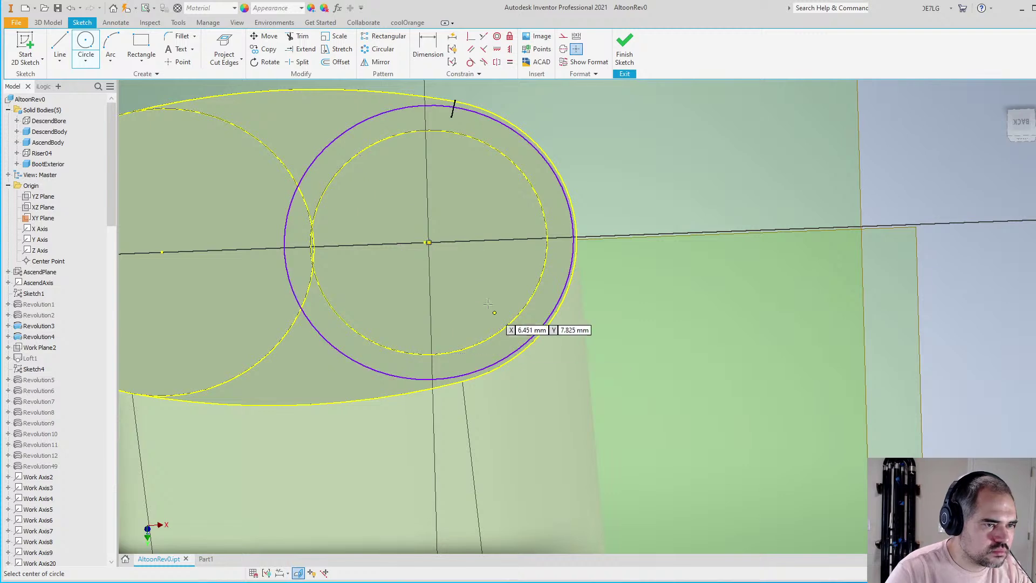
{"action": "key", "text": "Escape"}
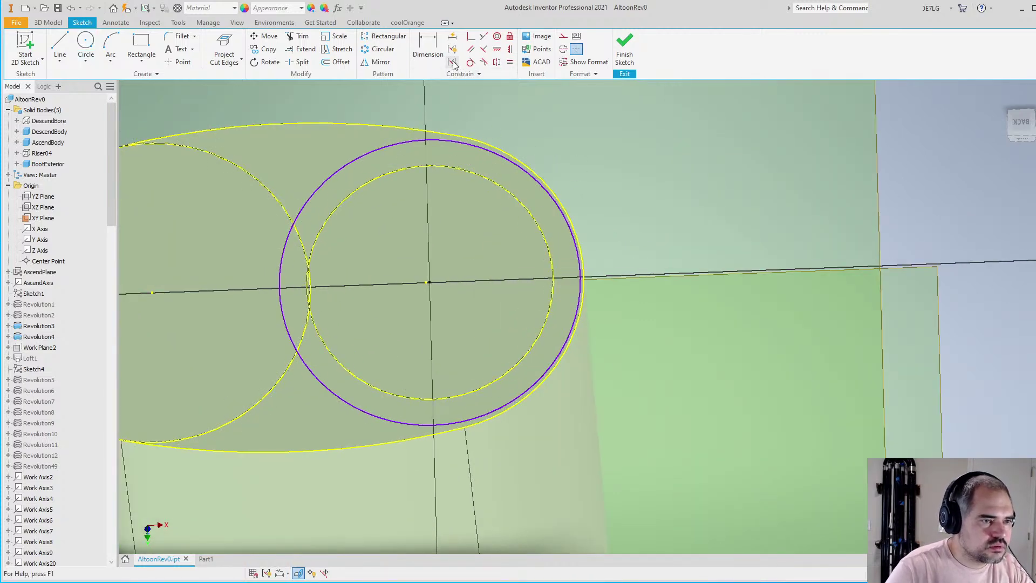
Make the new circle tangent to the boot outline's rounded end and preview the gap to the smaller tube circle
{"action": "left_click", "coordinate": [531, 194]}
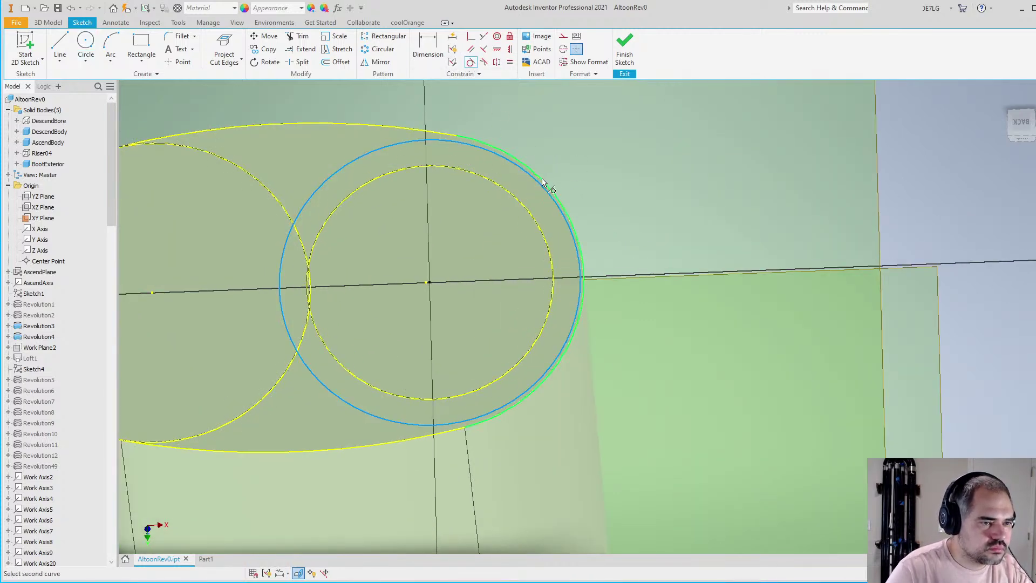
{"action": "left_click", "coordinate": [546, 180]}
{"action": "key", "text": "d"}
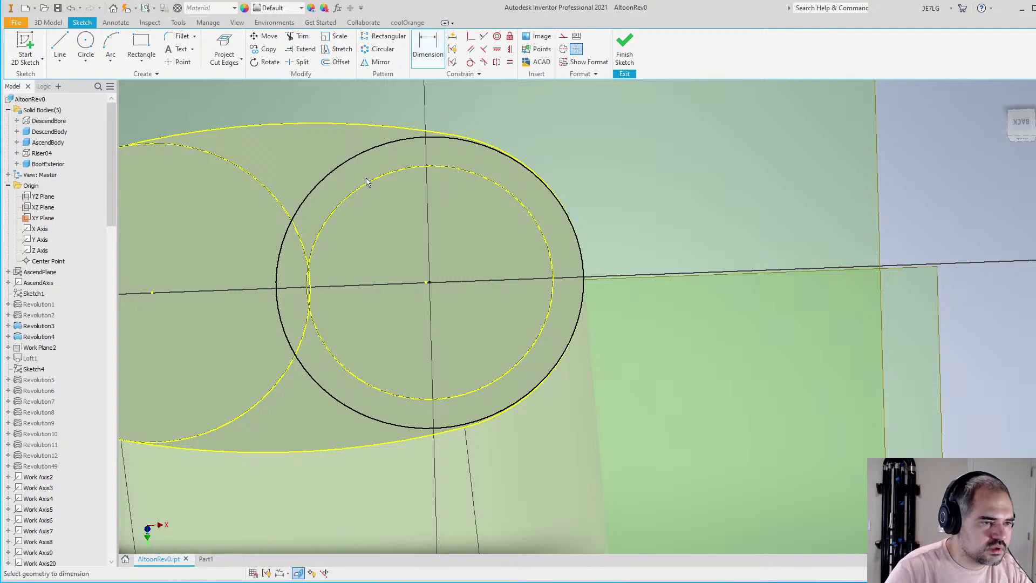
{"action": "left_click", "coordinate": [366, 180]}
{"action": "left_click", "coordinate": [371, 156]}
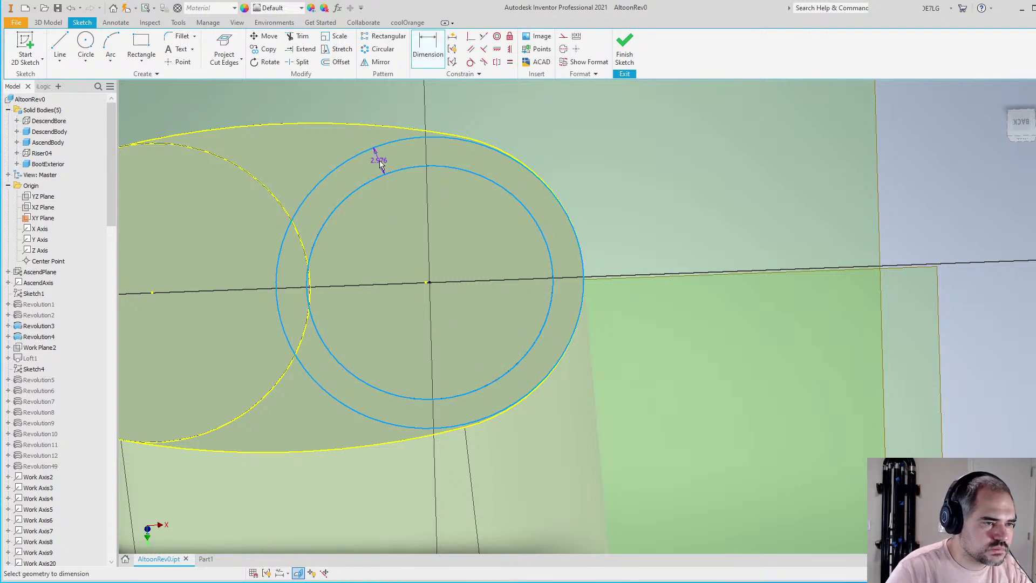
{"action": "key", "text": "Escape"}
Add a driven dimension for the gap between the new circle and the smaller tube circle, and open it to read its value
{"action": "scroll", "coordinate": [624, 248], "scroll_direction": "down", "scroll_amount": 5}
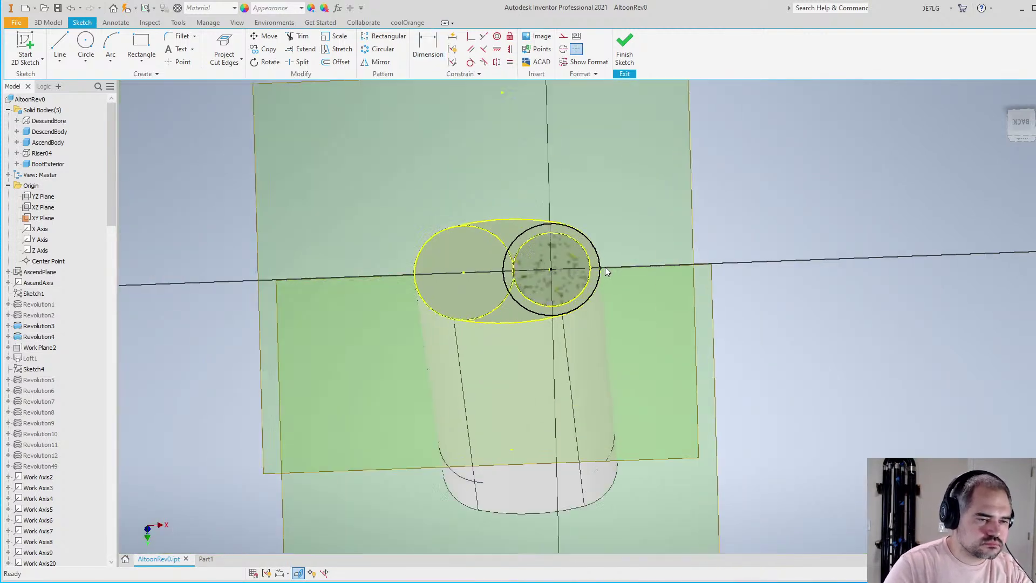
{"action": "scroll", "coordinate": [604, 266], "scroll_direction": "up", "scroll_amount": 3}
{"action": "scroll", "coordinate": [505, 229], "scroll_direction": "up", "scroll_amount": 2}
{"action": "key", "text": "d"}
{"action": "left_click", "coordinate": [484, 234]}
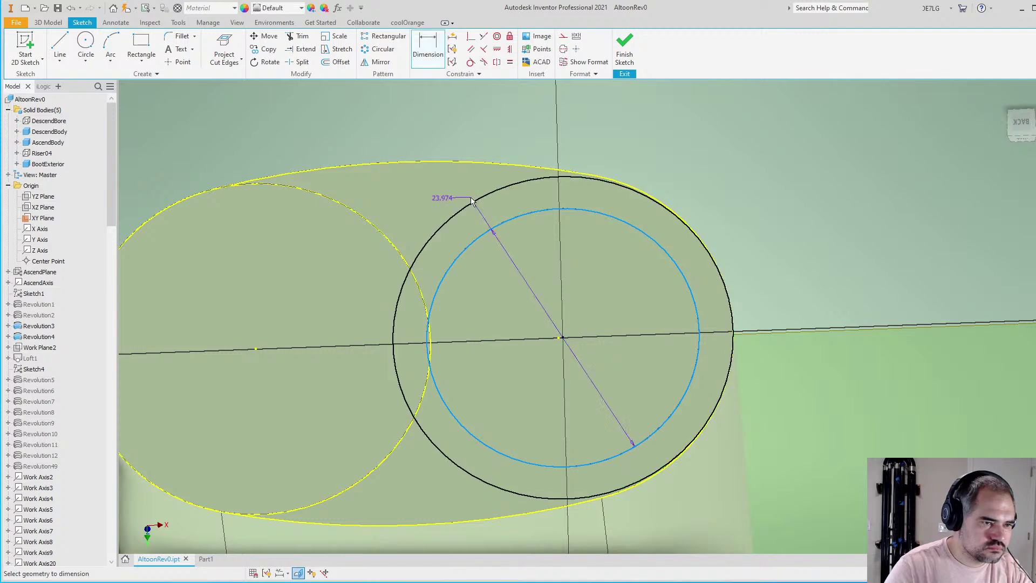
{"action": "left_click", "coordinate": [472, 201]}
{"action": "left_click", "coordinate": [491, 209]}
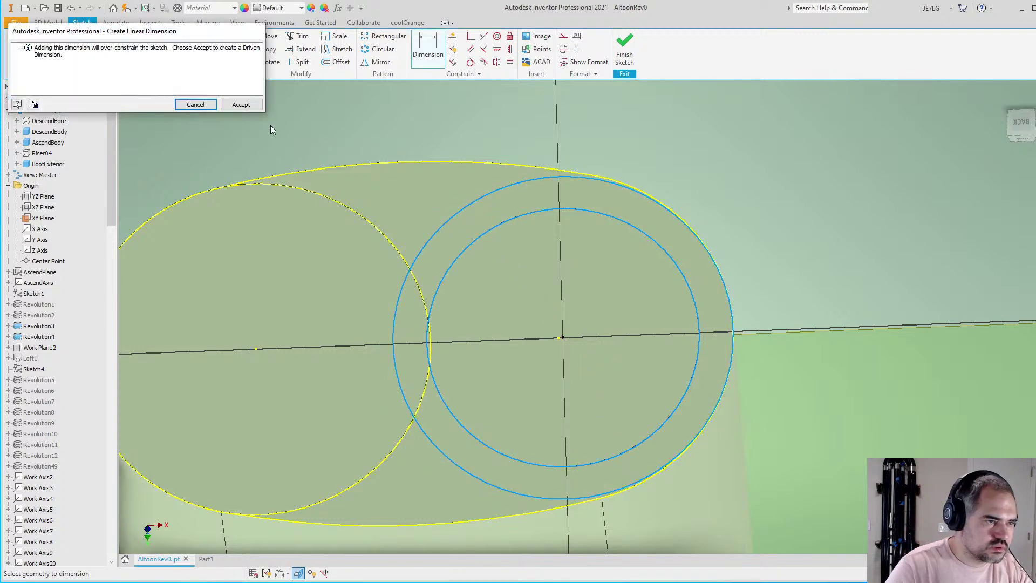
{"action": "left_click", "coordinate": [254, 105]}
{"action": "scroll", "coordinate": [493, 204], "scroll_direction": "up", "scroll_amount": 3}
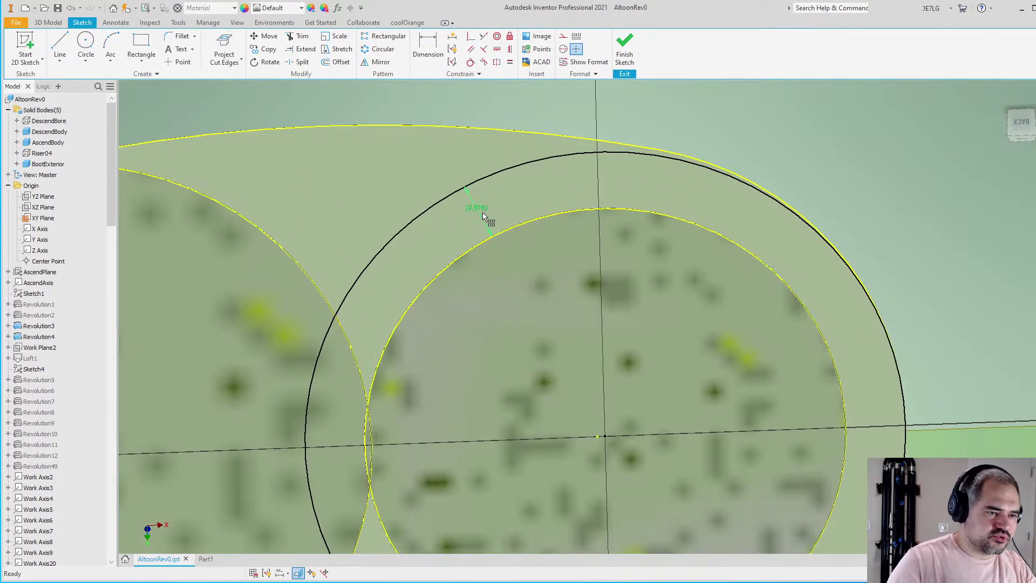
{"action": "double_click", "coordinate": [484, 217]}
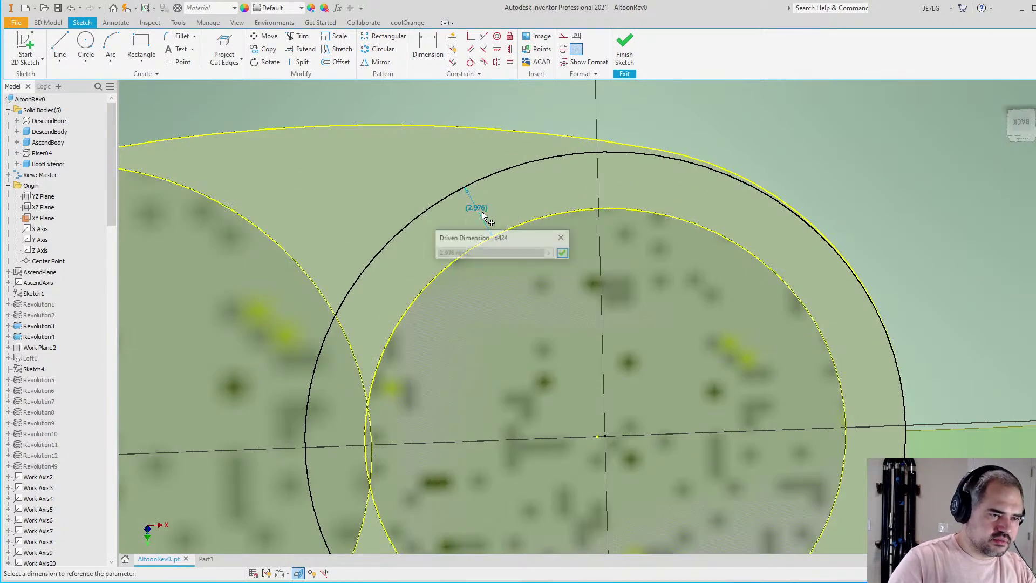
{"action": "left_click", "coordinate": [563, 238]}
Remove the driven gap dimension between the two circles and finish the sketch
{"action": "scroll", "coordinate": [684, 184], "scroll_direction": "down", "scroll_amount": 3}
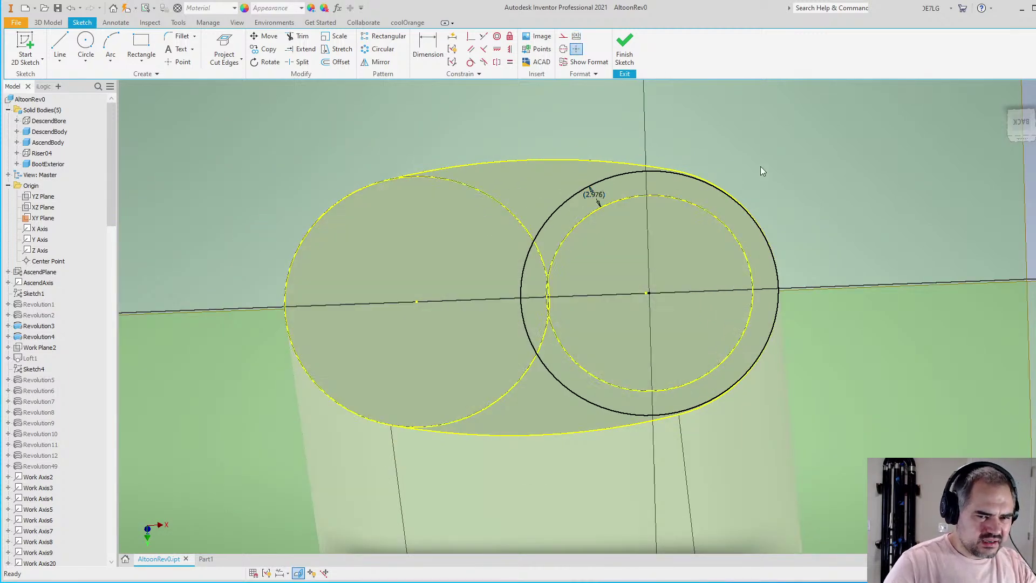
{"action": "scroll", "coordinate": [758, 172], "scroll_direction": "up", "scroll_amount": 2}
{"action": "scroll", "coordinate": [718, 230], "scroll_direction": "down", "scroll_amount": 3}
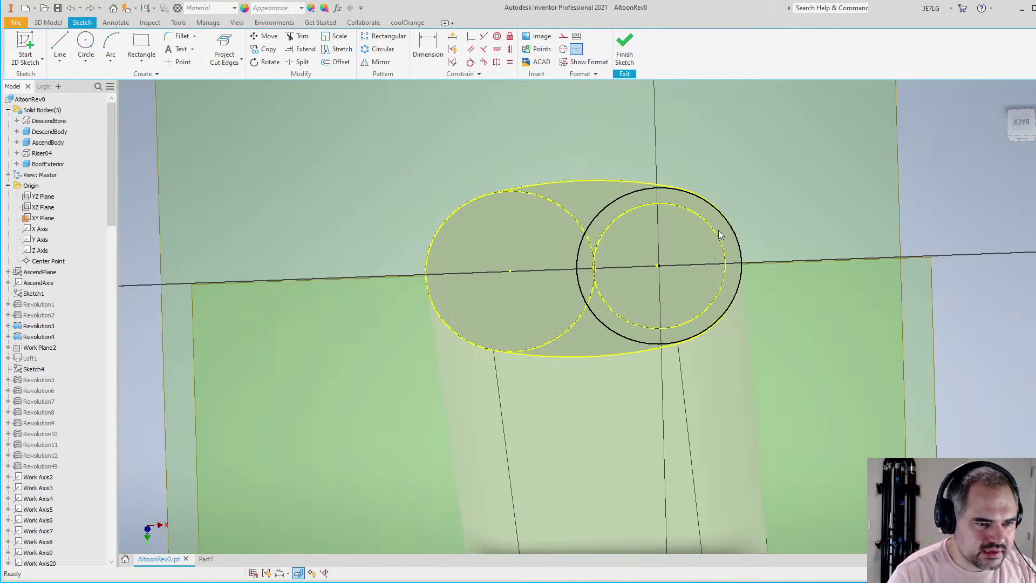
{"action": "scroll", "coordinate": [731, 266], "scroll_direction": "up", "scroll_amount": 3}
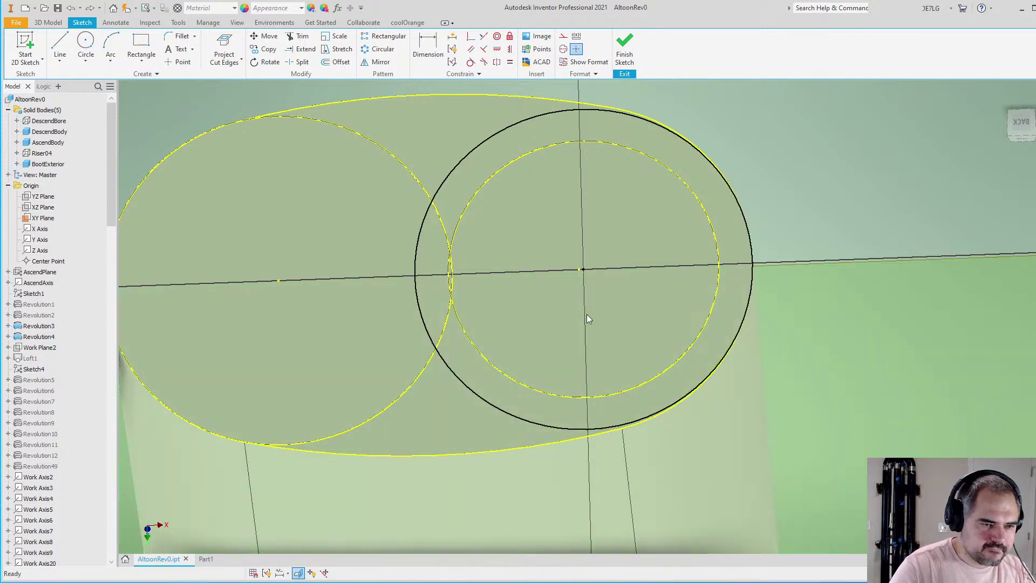
{"action": "right_click", "coordinate": [851, 220]}
{"action": "left_click", "coordinate": [854, 250]}
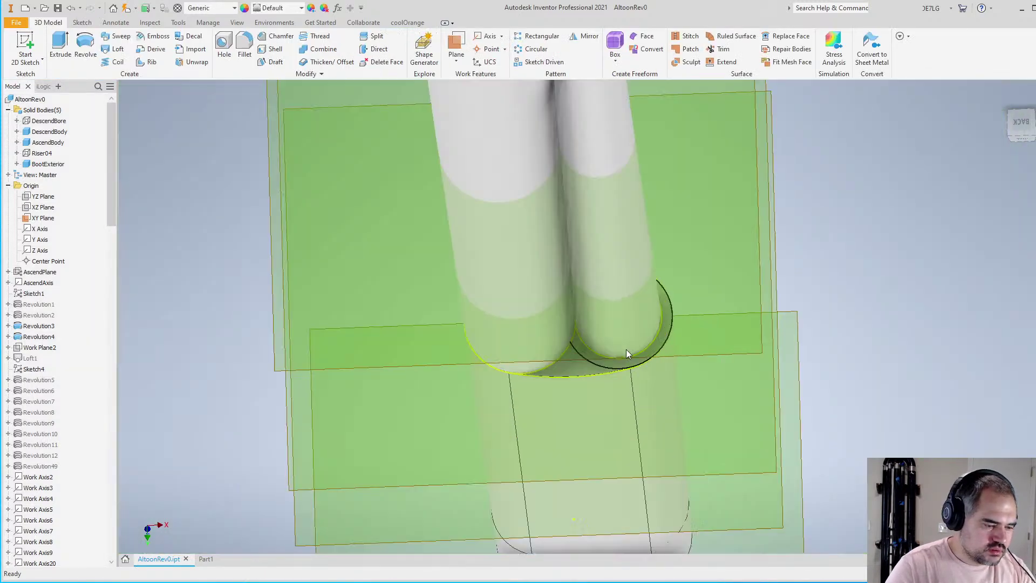
Start a 2D sketch on the work plane just above the boot's end, slice the graphics there and project both tubes' cut edges
{"action": "middle_click_drag", "start_coordinate": [626, 348], "coordinate": [559, 335], "text": "shift"}
{"action": "key", "text": "s"}
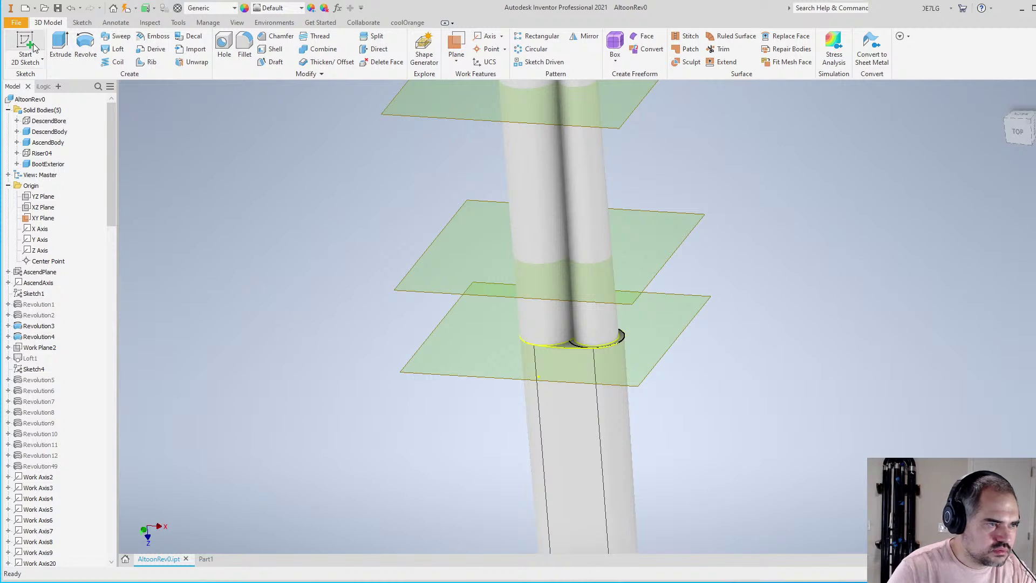
{"action": "left_click", "coordinate": [653, 286]}
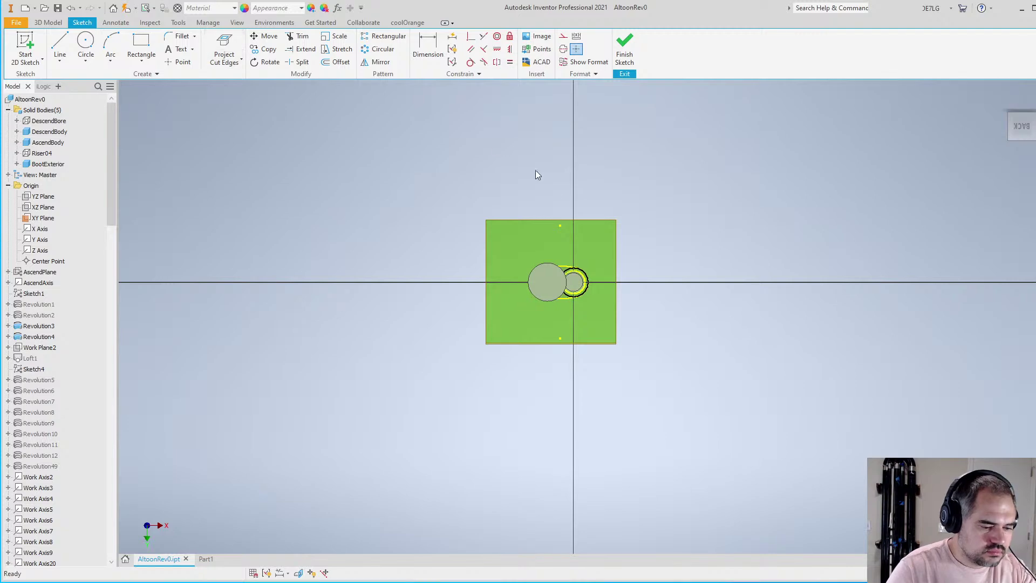
{"action": "key", "text": "F4"}
{"action": "mouse_move", "coordinate": [536, 173]}
{"action": "left_mouse_down"}
{"action": "mouse_move", "coordinate": [611, 278]}
{"action": "mouse_move", "coordinate": [608, 183]}
{"action": "mouse_move", "coordinate": [611, 355]}
{"action": "mouse_move", "coordinate": [616, 279]}
{"action": "left_mouse_up"}
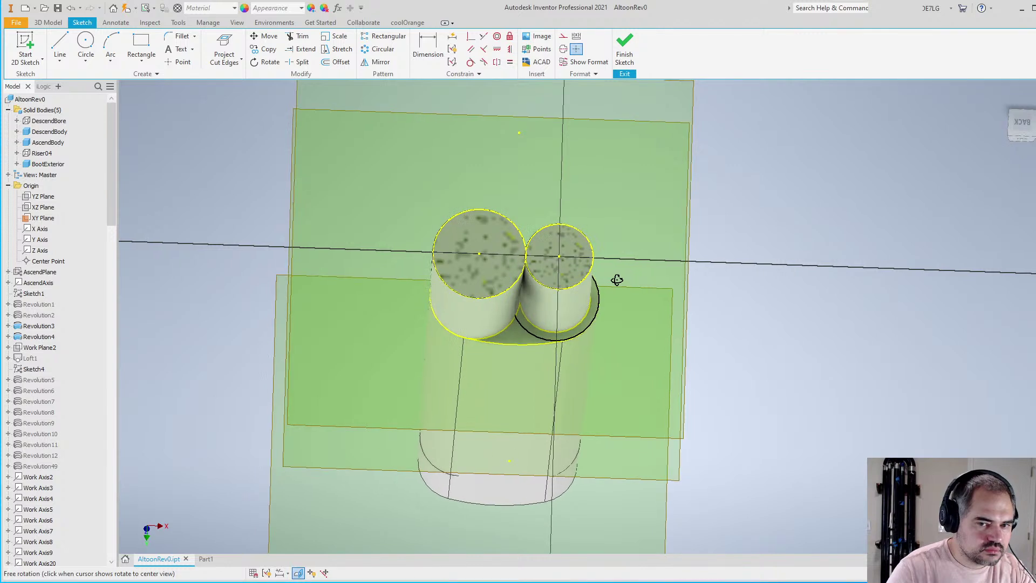
{"action": "key", "text": "Escape"}
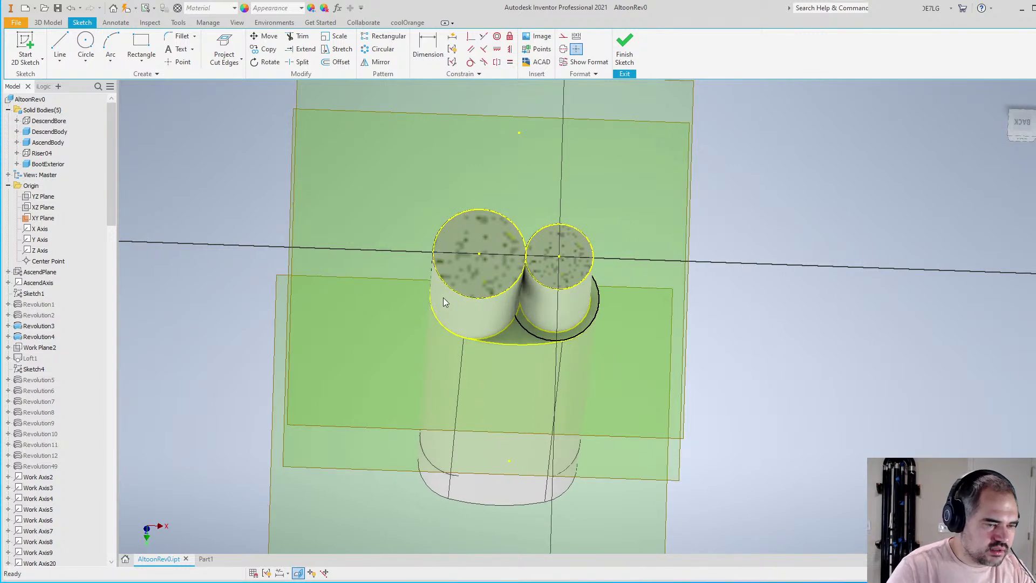
Undo the projected cut edges and the graphics slice, and finish the sketch
{"action": "scroll", "coordinate": [56, 472], "scroll_direction": "down", "scroll_amount": 20}
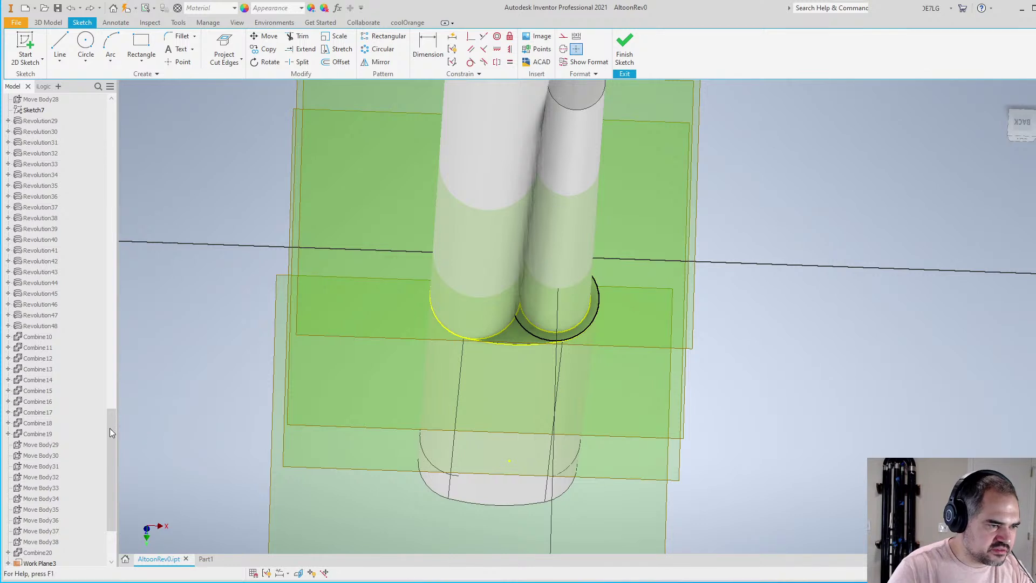
{"action": "scroll", "coordinate": [84, 481], "scroll_direction": "down", "scroll_amount": 3}
{"action": "right_click", "coordinate": [183, 426]}
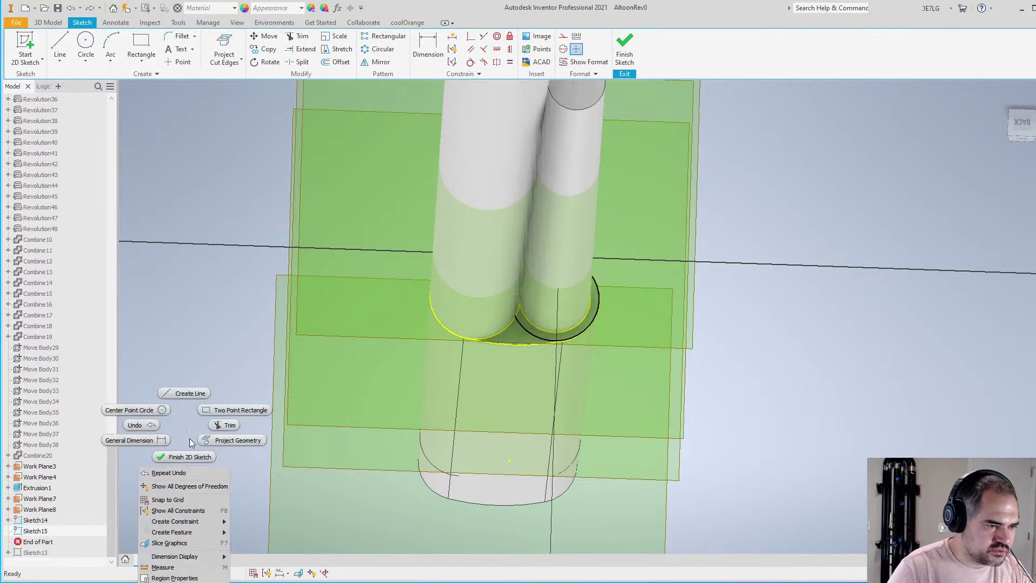
{"action": "left_click", "coordinate": [183, 454]}
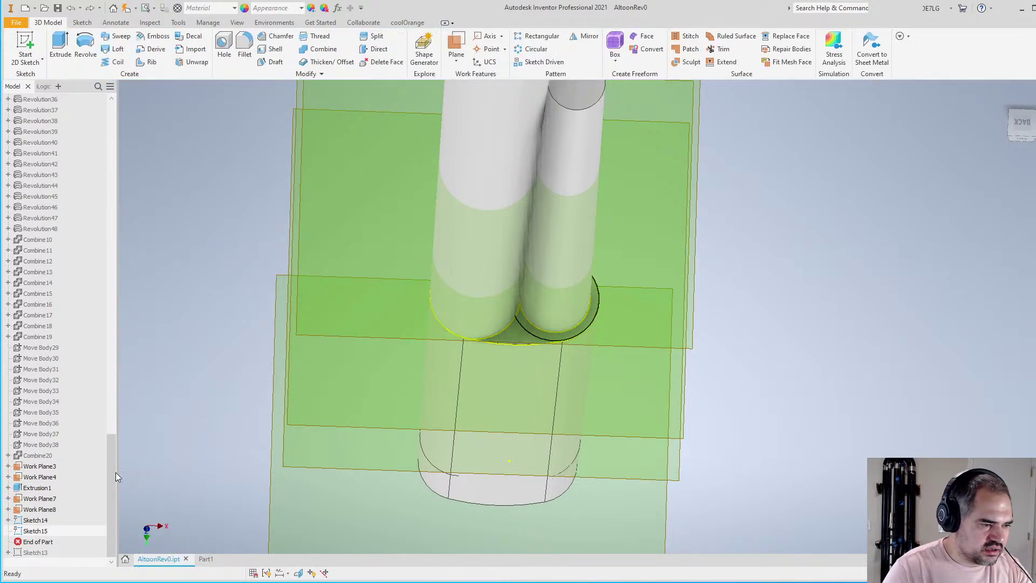
Move the End of Part marker to the end of the feature history to include Sketch13
{"action": "left_click", "coordinate": [43, 553]}
{"action": "right_click", "coordinate": [44, 553]}
{"action": "left_click", "coordinate": [37, 542]}
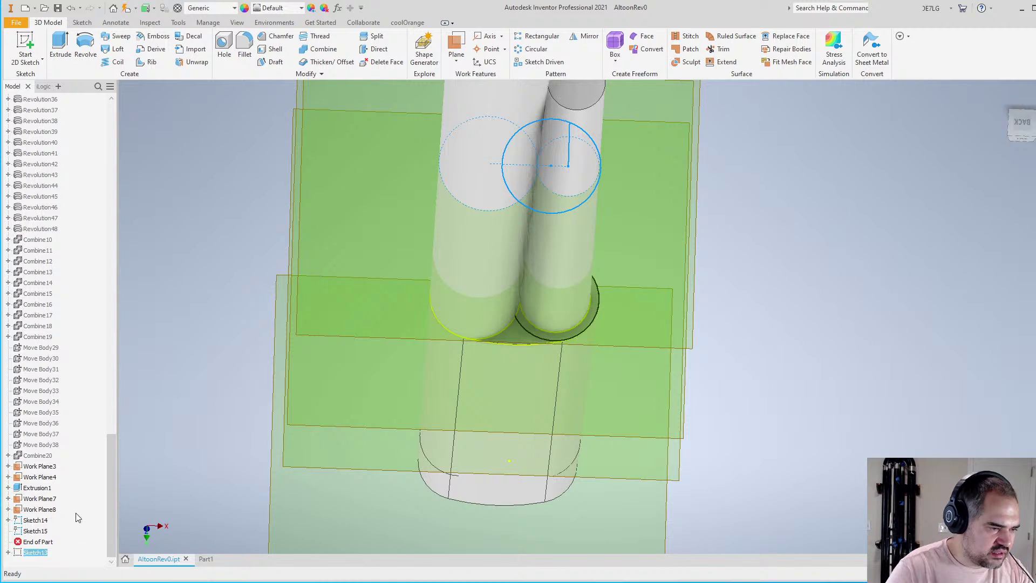
{"action": "right_click", "coordinate": [49, 543]}
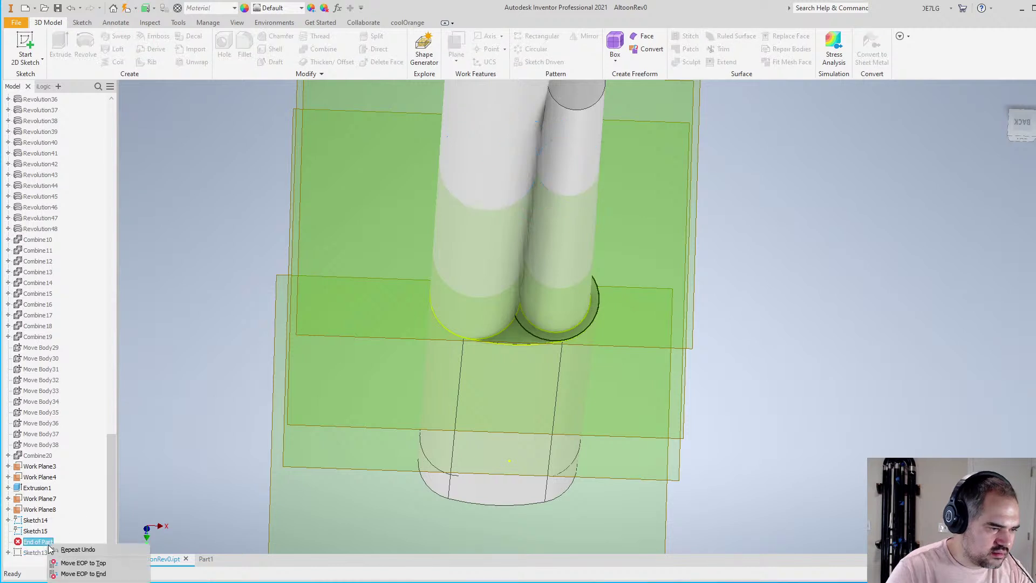
{"action": "left_click", "coordinate": [92, 574]}
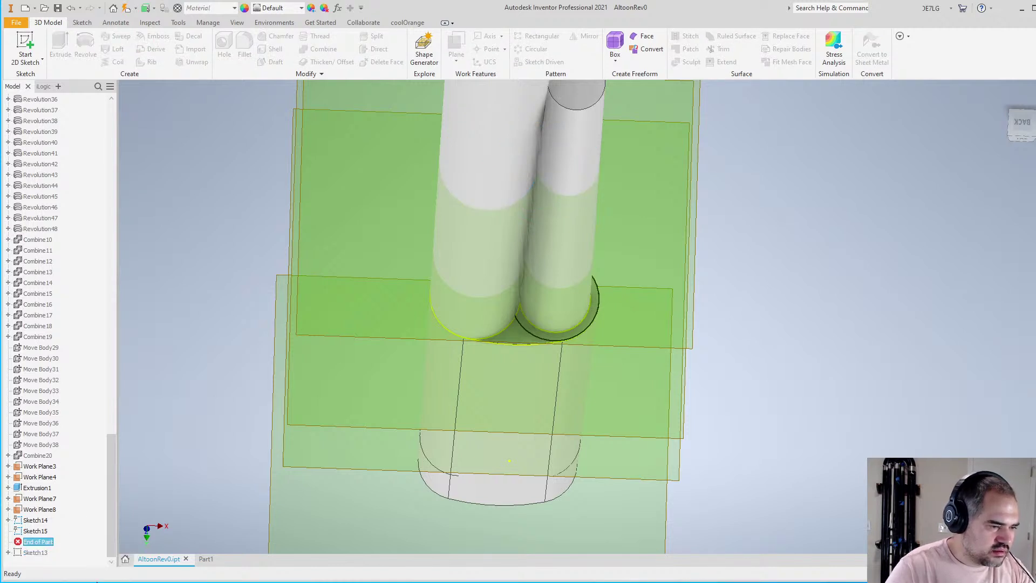
Delete Sketch13, the unused sketch below the End of Part marker
{"action": "left_click", "coordinate": [42, 542]}
{"action": "scroll", "coordinate": [350, 336], "scroll_direction": "down", "scroll_amount": 3}
{"action": "left_click", "coordinate": [538, 319]}
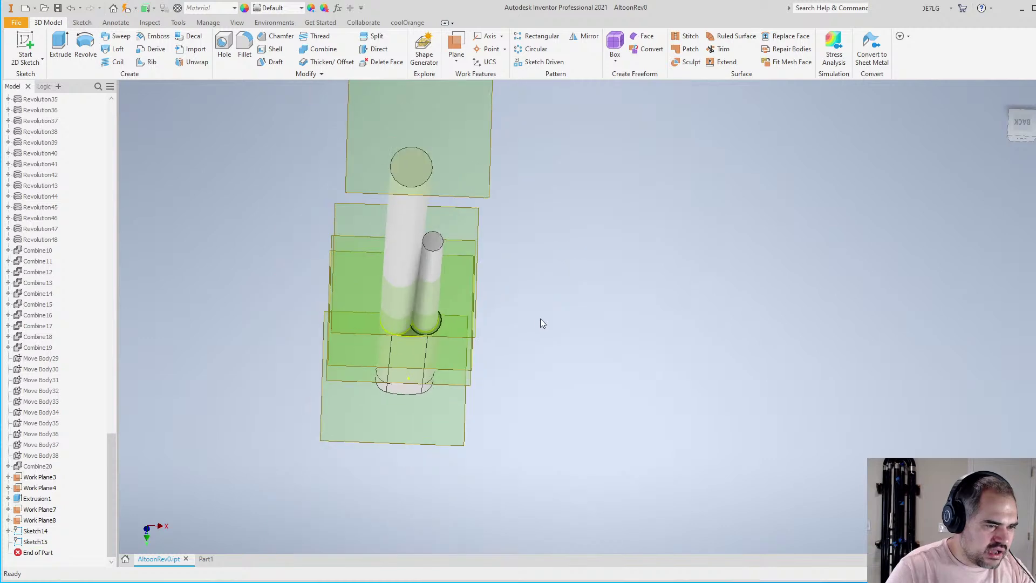
Try to project the cut edges of the two tubes into Sketch15
{"action": "scroll", "coordinate": [538, 319], "scroll_direction": "up", "scroll_amount": 3}
{"action": "left_click", "coordinate": [32, 543]}
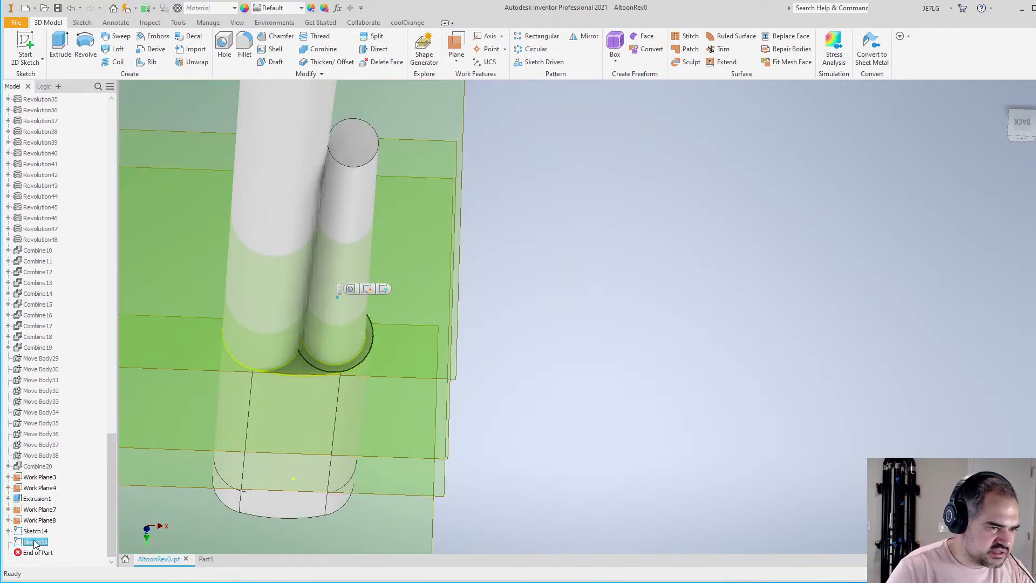
{"action": "left_click", "coordinate": [25, 46]}
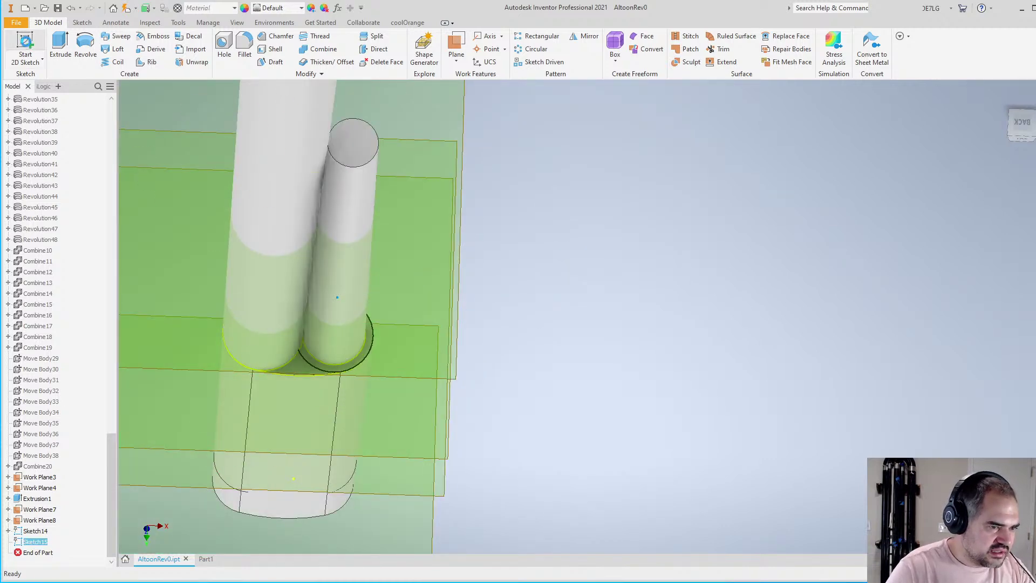
{"action": "mouse_move", "coordinate": [582, 318]}
{"action": "middle_mouse_down", "text": "shift"}
{"action": "mouse_move", "coordinate": [659, 325]}
{"action": "mouse_move", "coordinate": [647, 210]}
{"action": "mouse_move", "coordinate": [633, 281]}
{"action": "mouse_move", "coordinate": [597, 314]}
{"action": "mouse_move", "coordinate": [527, 344]}
{"action": "mouse_move", "coordinate": [513, 399]}
{"action": "mouse_move", "coordinate": [582, 333]}
{"action": "mouse_move", "coordinate": [620, 325]}
{"action": "mouse_move", "coordinate": [644, 349]}
{"action": "middle_mouse_up", "text": "shift"}
{"action": "scroll", "coordinate": [645, 349], "scroll_direction": "down", "scroll_amount": 5}
{"action": "scroll", "coordinate": [614, 381], "scroll_direction": "up", "scroll_amount": 5}
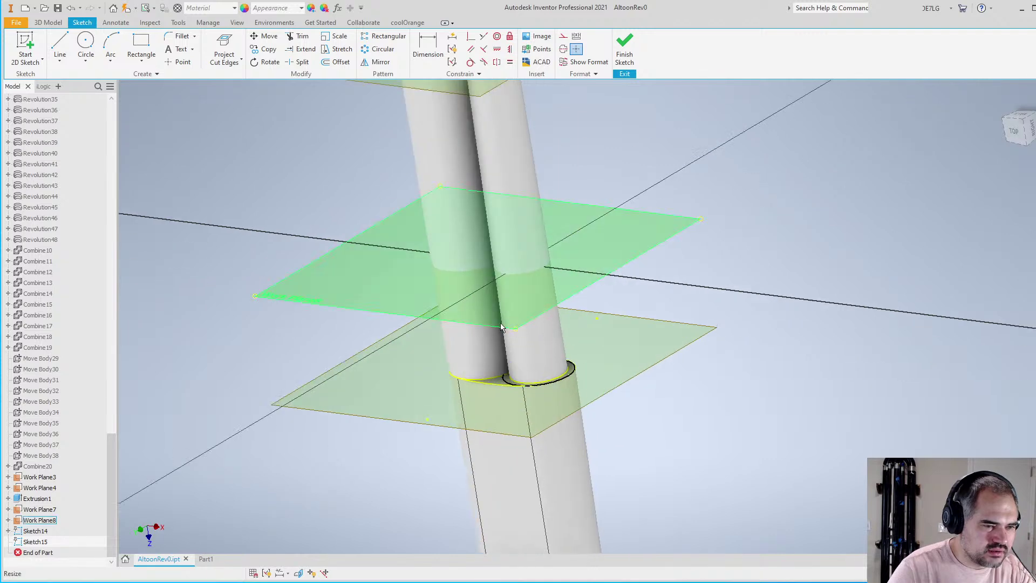
{"action": "left_click", "coordinate": [222, 47]}
{"action": "mouse_move", "coordinate": [497, 281]}
{"action": "middle_mouse_down", "text": "shift"}
{"action": "mouse_move", "coordinate": [485, 257]}
{"action": "mouse_move", "coordinate": [577, 241]}
{"action": "mouse_move", "coordinate": [577, 190]}
{"action": "mouse_move", "coordinate": [584, 240]}
{"action": "middle_mouse_up", "text": "shift"}
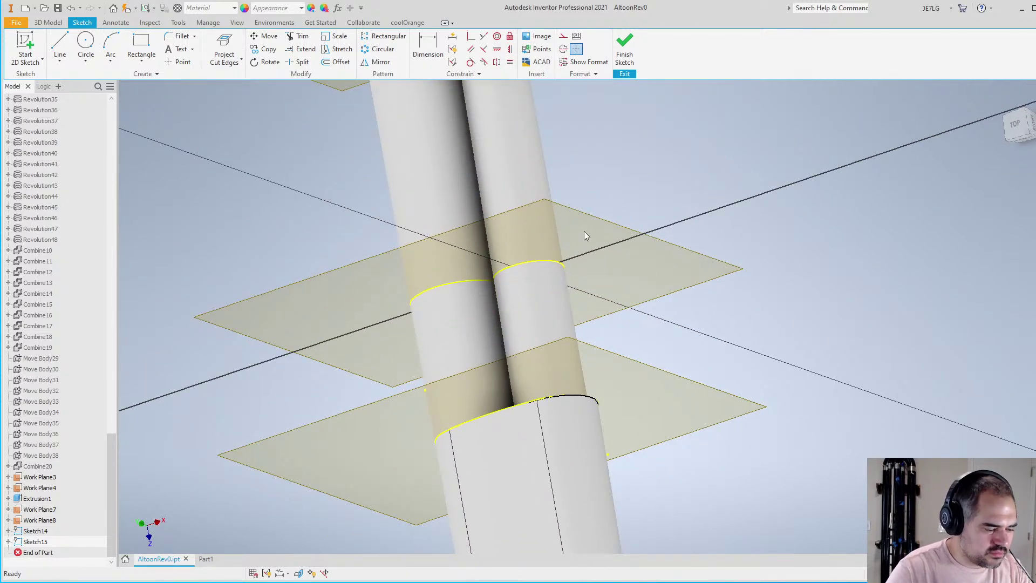
{"action": "right_click_drag", "start_coordinate": [581, 231], "coordinate": [501, 261]}
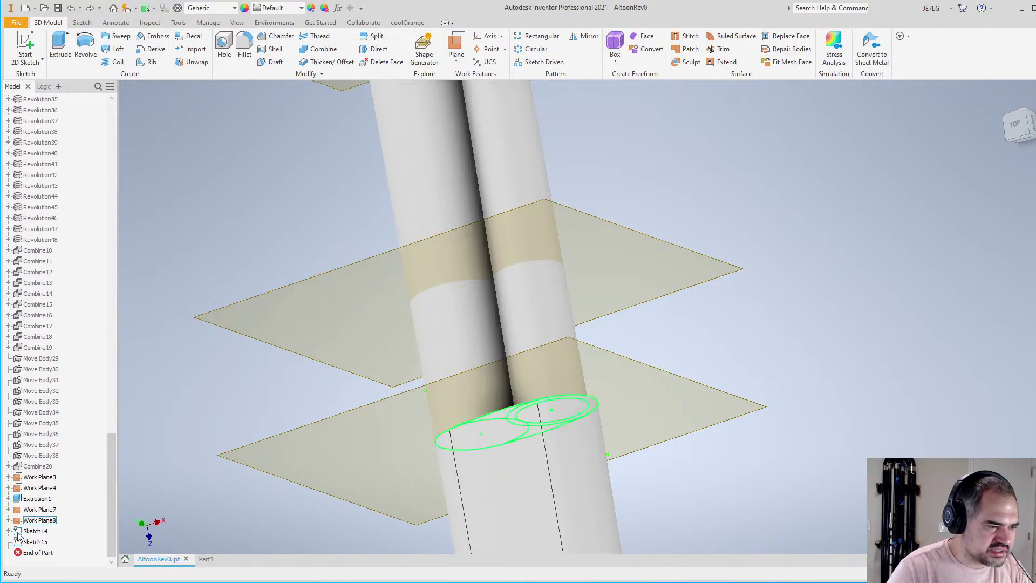
{"action": "right_click", "coordinate": [44, 542]}
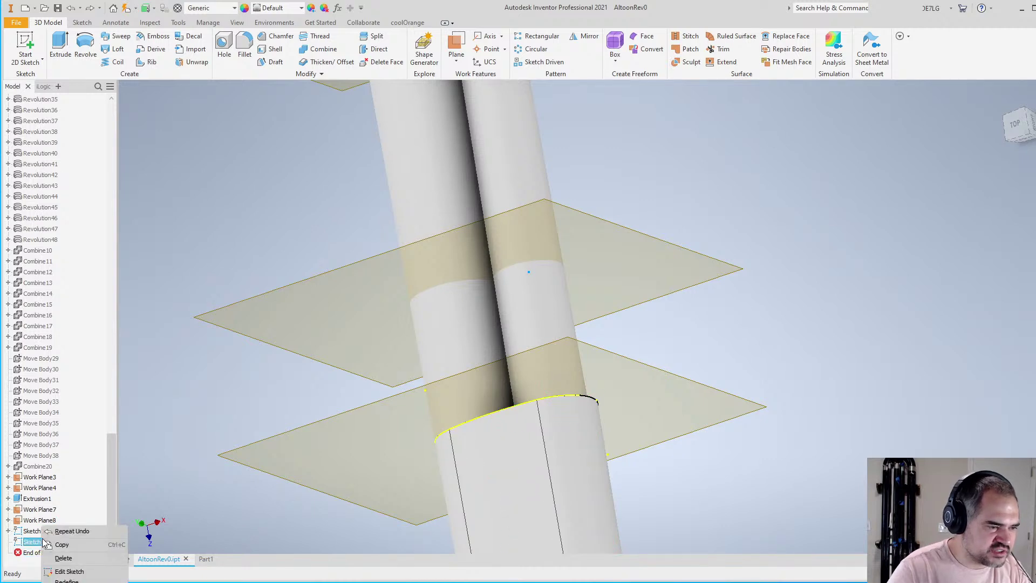
{"action": "left_click", "coordinate": [71, 573]}
{"action": "right_click_drag", "start_coordinate": [409, 342], "coordinate": [530, 284]}
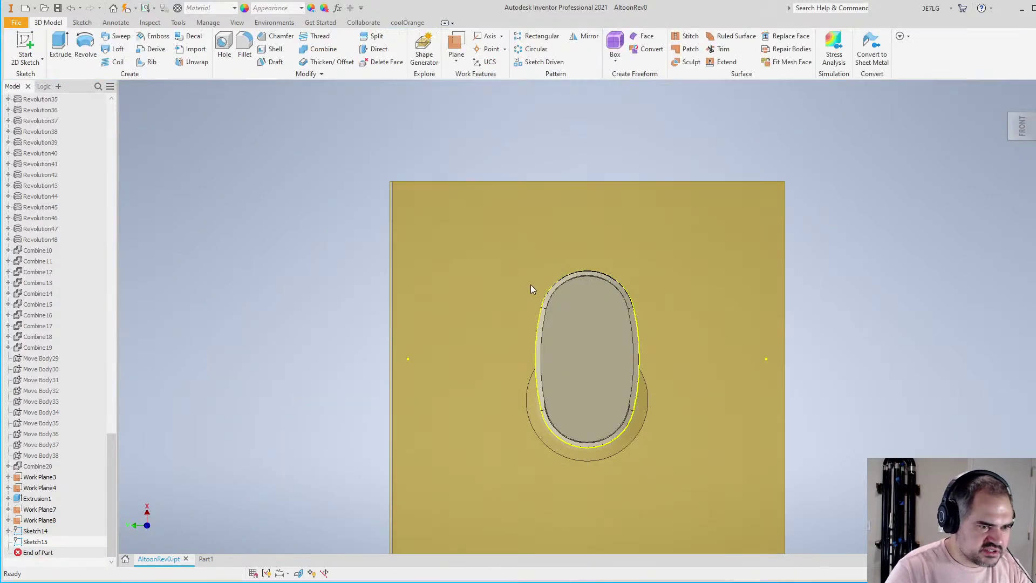
{"action": "middle_click_drag", "start_coordinate": [532, 283], "coordinate": [636, 358], "text": "shift"}
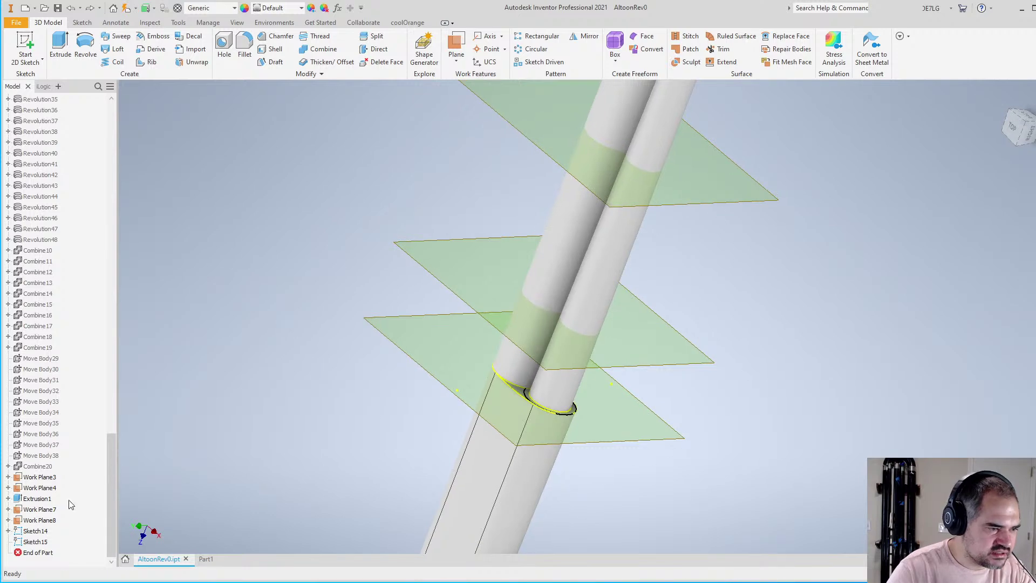
Open Sketch14 for editing and examine its circles up close
{"action": "left_click", "coordinate": [36, 532]}
{"action": "right_click", "coordinate": [36, 532]}
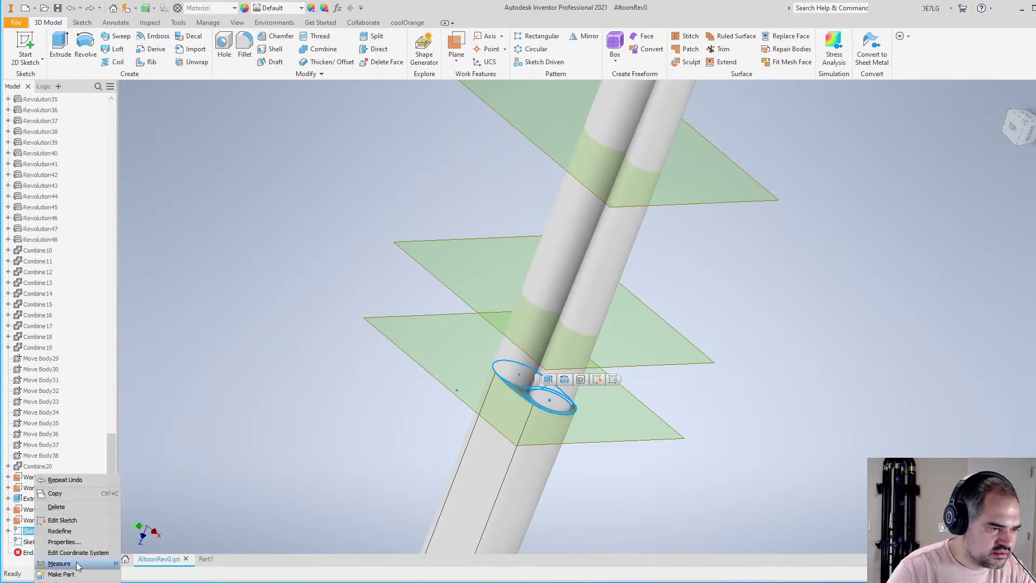
{"action": "left_click", "coordinate": [75, 521]}
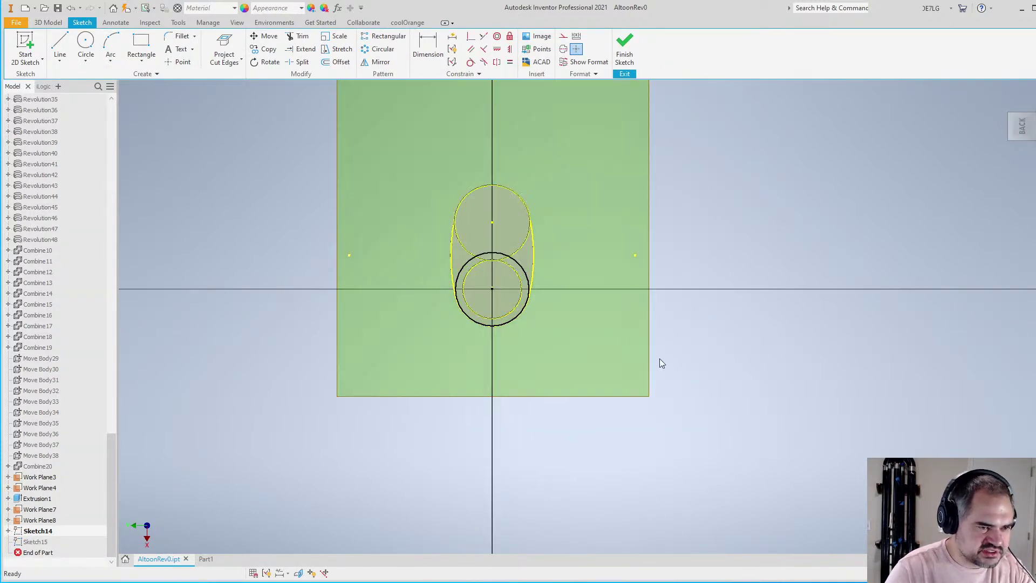
{"action": "scroll", "coordinate": [502, 257], "scroll_direction": "up", "scroll_amount": 5}
{"action": "scroll", "coordinate": [521, 292], "scroll_direction": "up", "scroll_amount": 3}
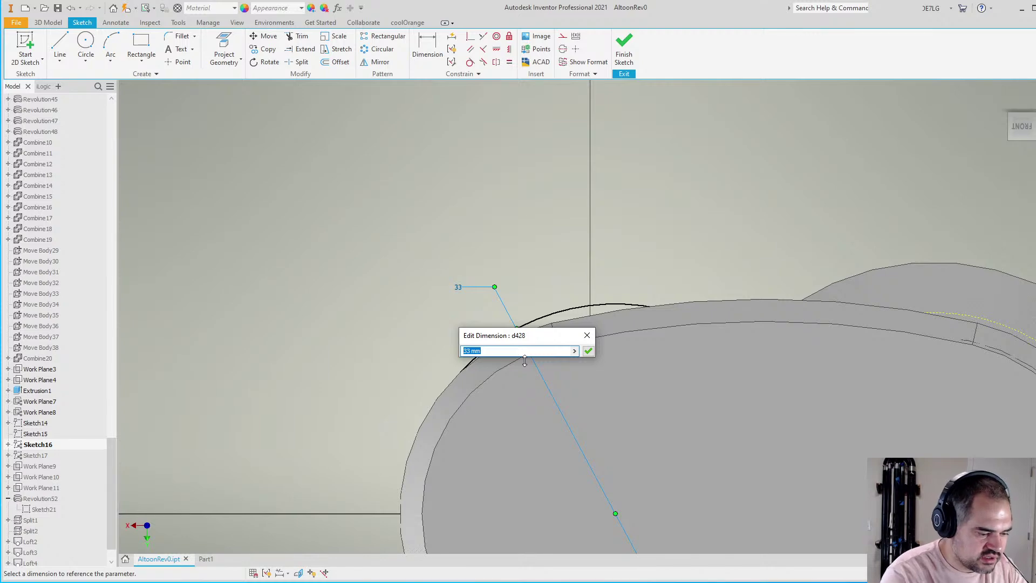
Set the circle's diameter in Sketch16 to 35 mm and finish the sketch
{"action": "type", "text": "35"}
{"action": "key", "text": "Return"}
{"action": "scroll", "coordinate": [594, 318], "scroll_direction": "down", "scroll_amount": 4}
{"action": "right_click", "coordinate": [620, 212]}
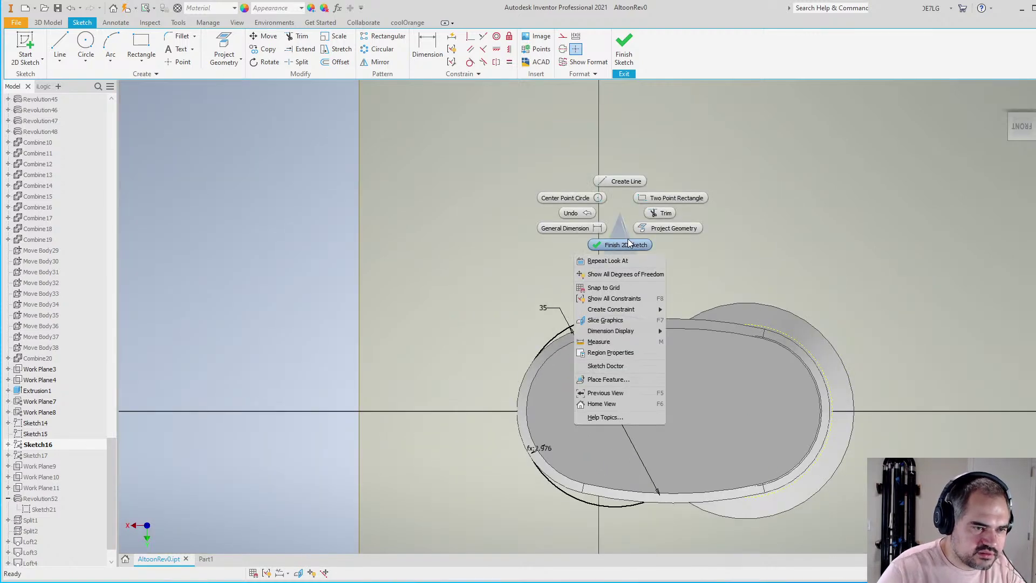
{"action": "left_click", "coordinate": [626, 244]}
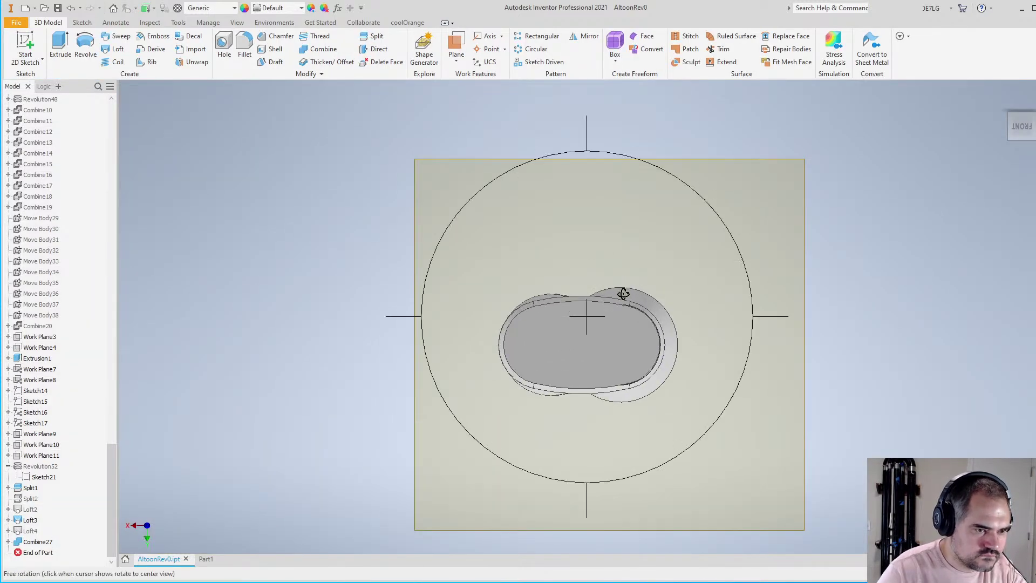
Show the DescendBody solid to compare it with the neighbouring bodies and hide it again
{"action": "left_click_drag", "start_coordinate": [623, 294], "coordinate": [828, 390]}
{"action": "key", "text": "Escape"}
{"action": "key", "text": "F4"}
{"action": "left_click_drag", "start_coordinate": [684, 318], "coordinate": [696, 345]}
{"action": "key", "text": "Escape"}
{"action": "left_click_drag", "start_coordinate": [113, 470], "coordinate": [147, 131]}
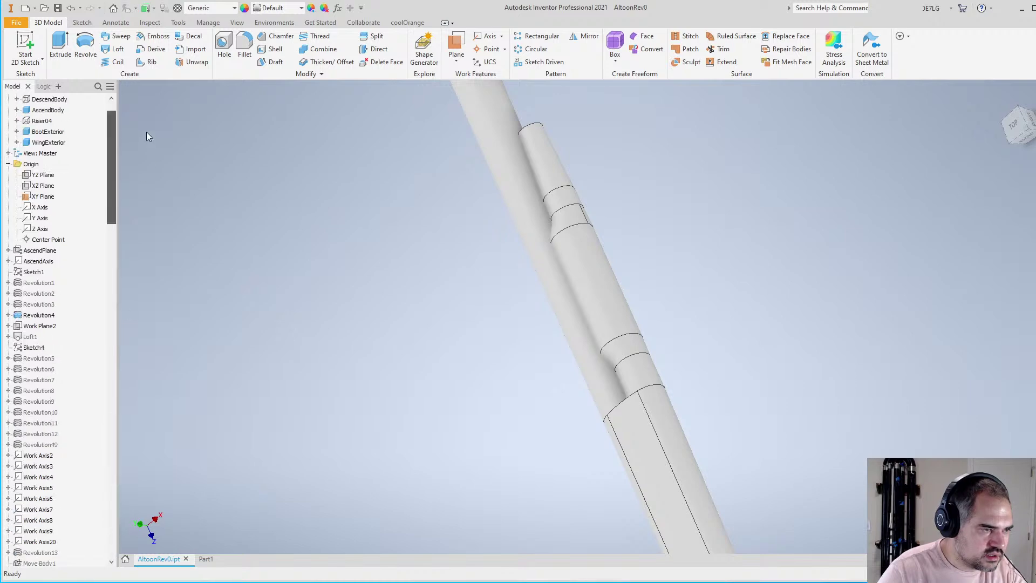
{"action": "scroll", "coordinate": [70, 108], "scroll_direction": "up", "scroll_amount": 1}
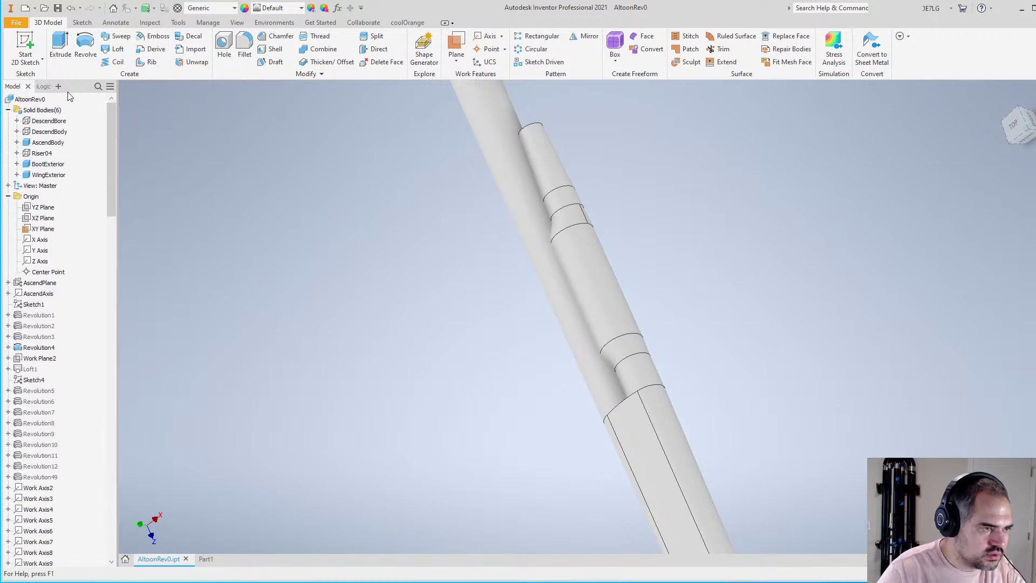
{"action": "right_click", "coordinate": [59, 137]}
{"action": "left_click", "coordinate": [103, 165]}
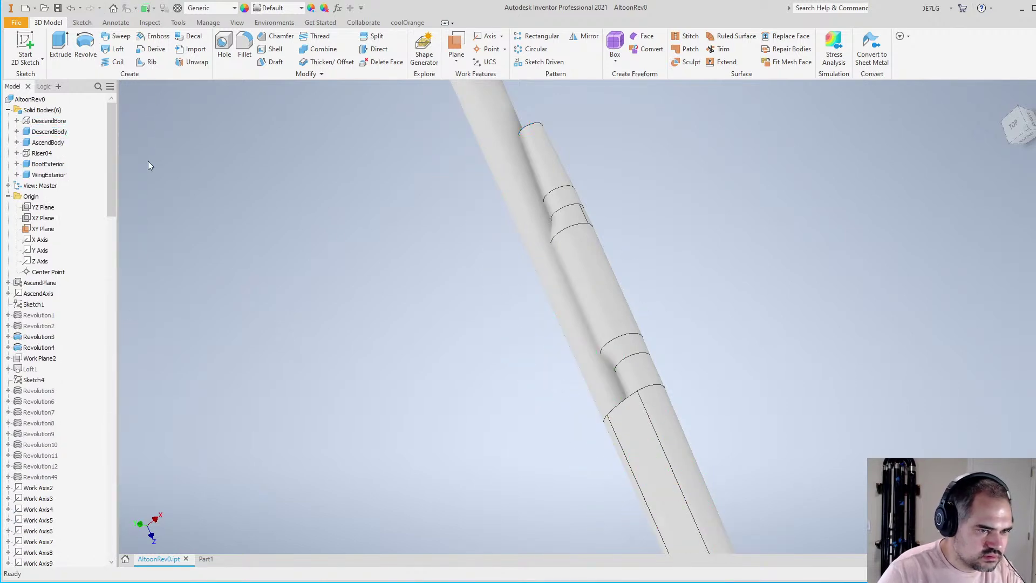
{"action": "middle_click_drag", "start_coordinate": [597, 324], "coordinate": [620, 303], "text": "shift"}
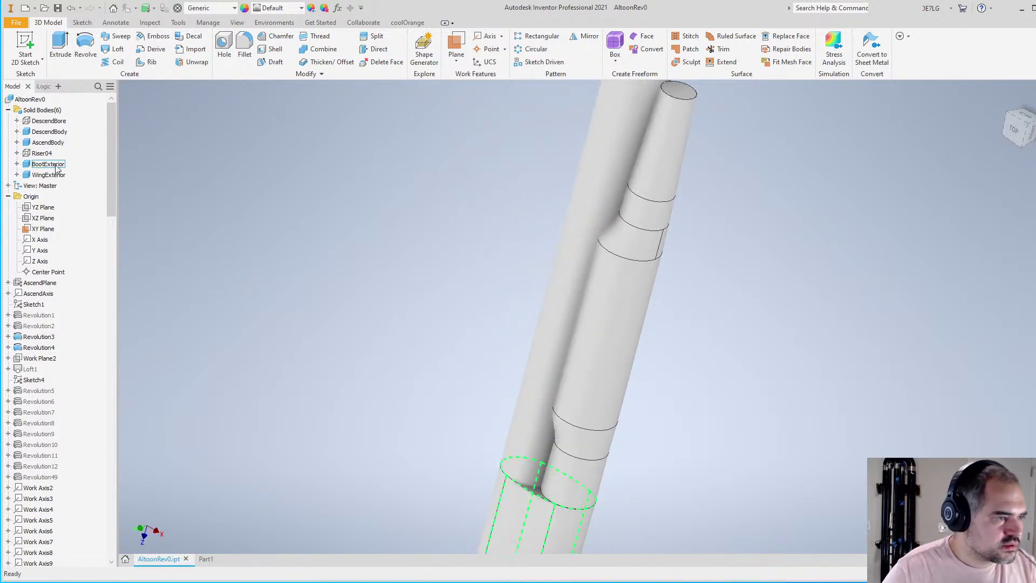
{"action": "right_click", "coordinate": [51, 133]}
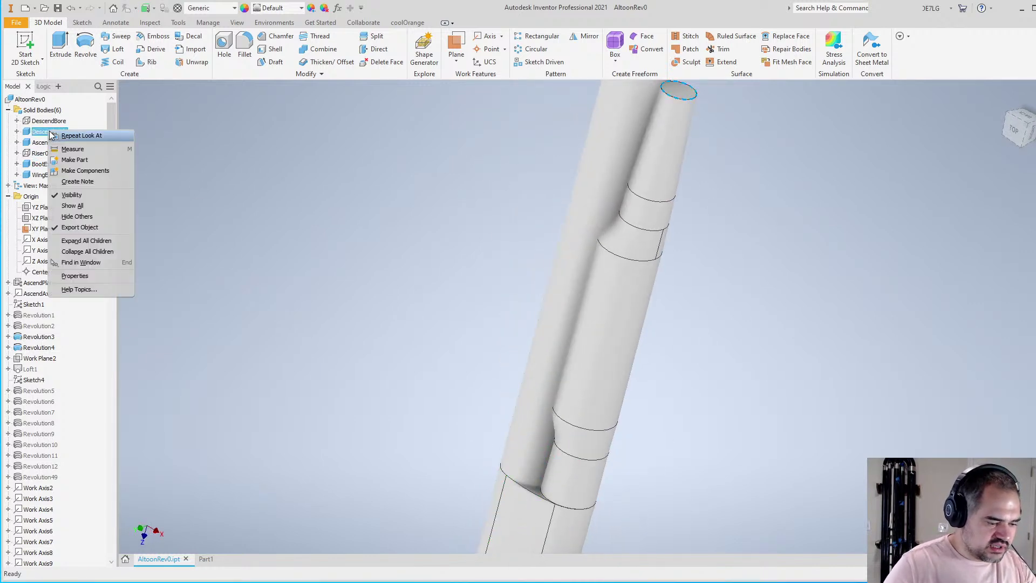
{"action": "left_click", "coordinate": [52, 136]}
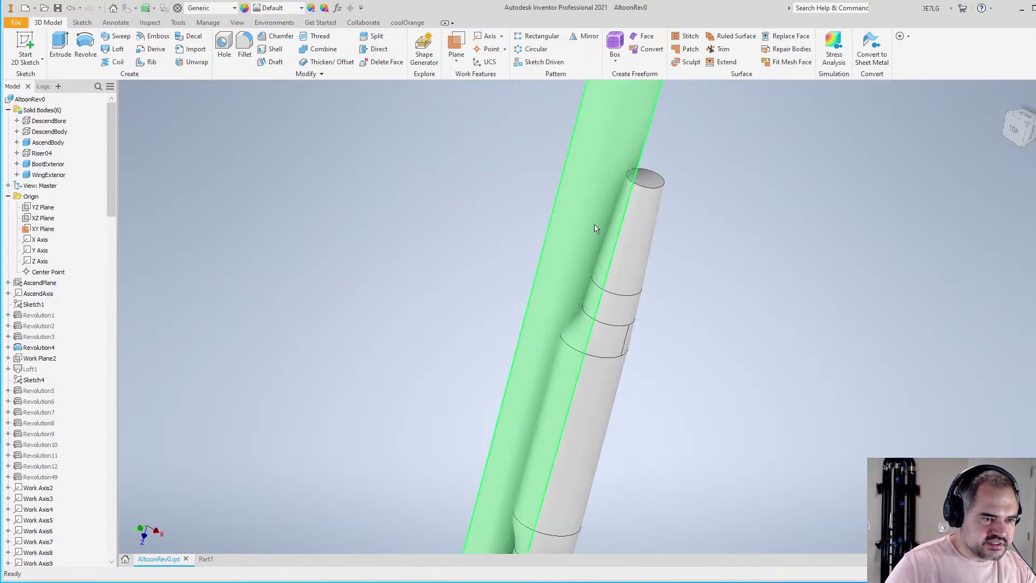
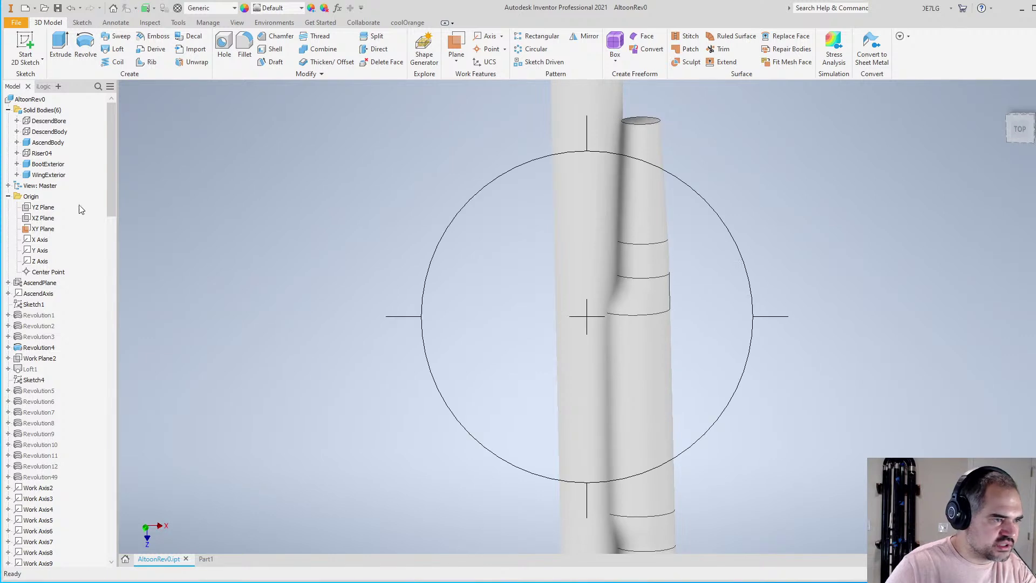
Hide the WingExterior body and inspect the AscendBody tube where it meets the BootExterior
{"action": "right_click", "coordinate": [48, 176]}
{"action": "key", "text": "v"}
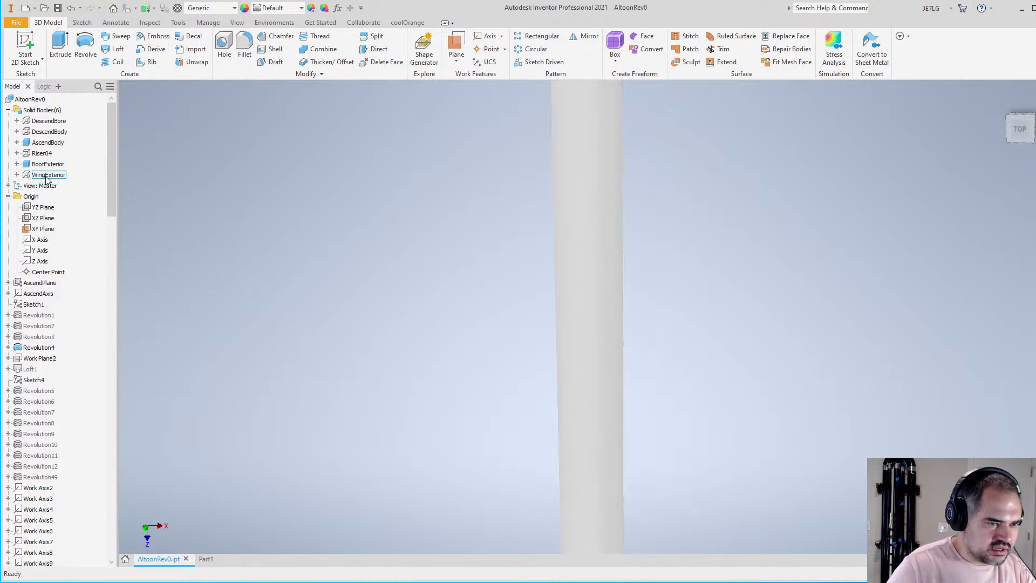
{"action": "scroll", "coordinate": [439, 154], "scroll_direction": "up", "scroll_amount": 6}
{"action": "scroll", "coordinate": [557, 342], "scroll_direction": "down", "scroll_amount": 5}
{"action": "key", "text": "F4"}
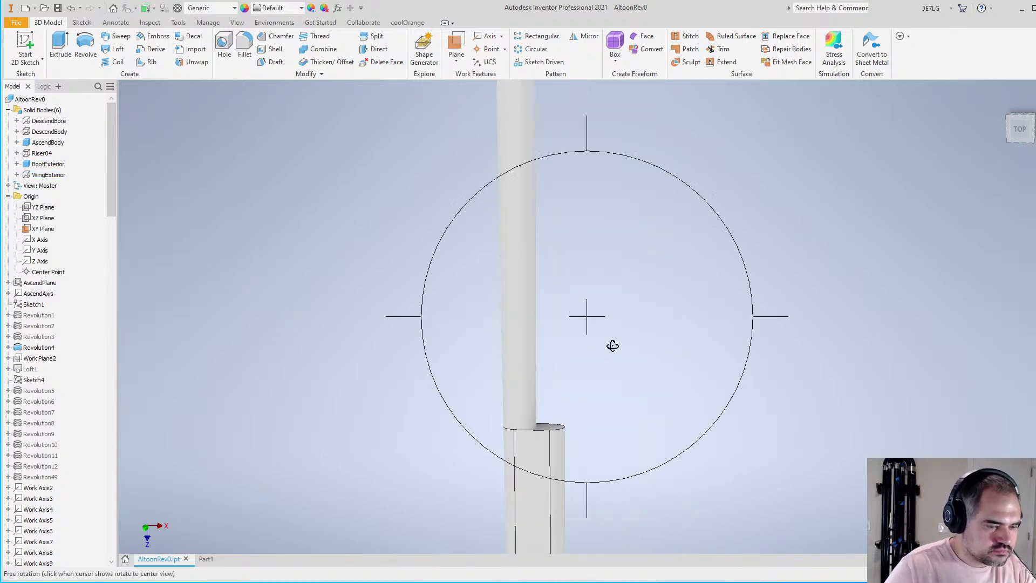
{"action": "left_click_drag", "start_coordinate": [613, 347], "coordinate": [580, 317]}
{"action": "key", "text": "Escape"}
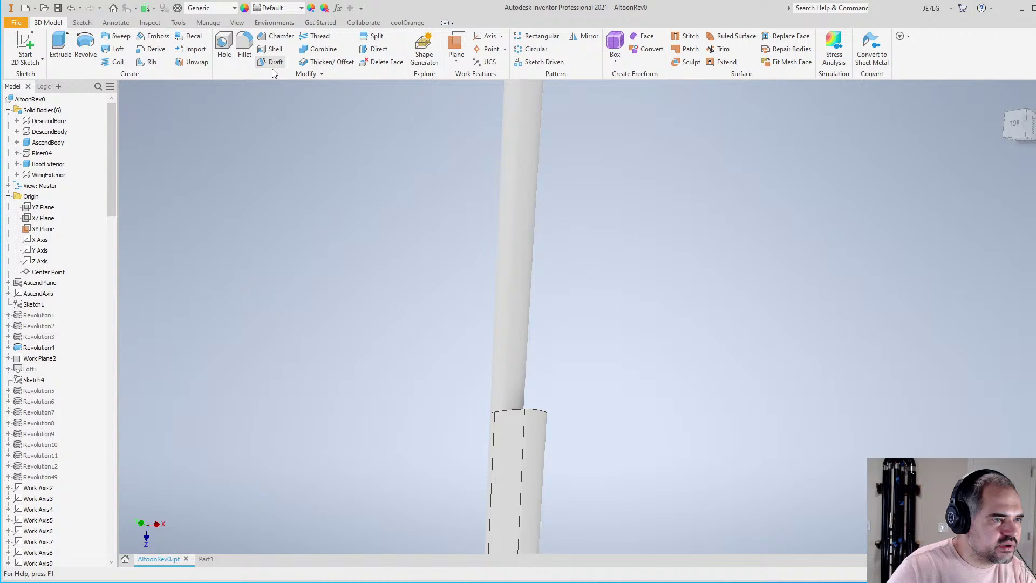
{"action": "left_click", "coordinate": [327, 63]}
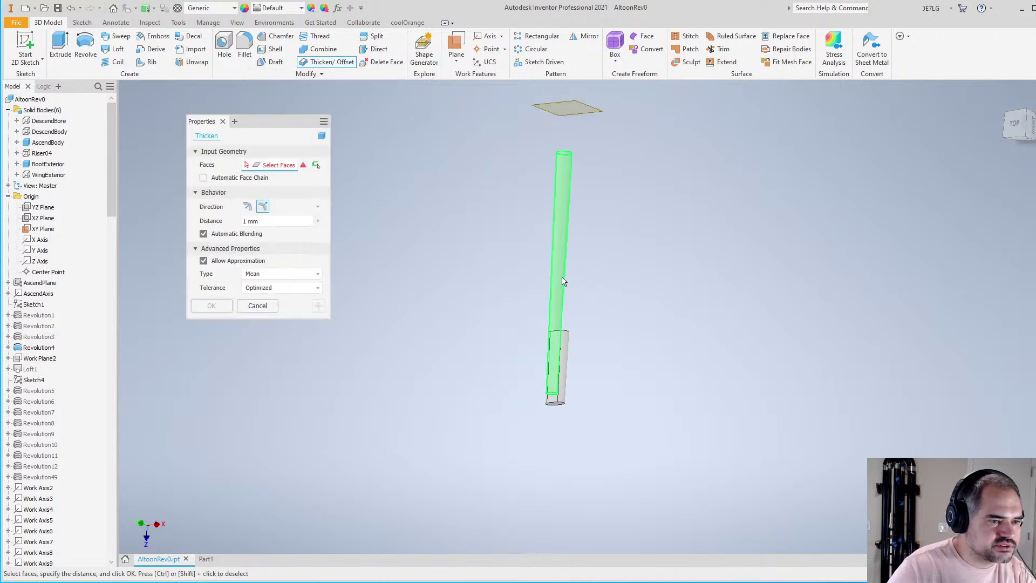
{"action": "left_click", "coordinate": [557, 307]}
{"action": "key", "text": "F4"}
{"action": "left_click_drag", "start_coordinate": [592, 261], "coordinate": [615, 247]}
{"action": "key", "text": "Return"}
{"action": "scroll", "coordinate": [418, 263], "scroll_direction": "down", "scroll_amount": 2}
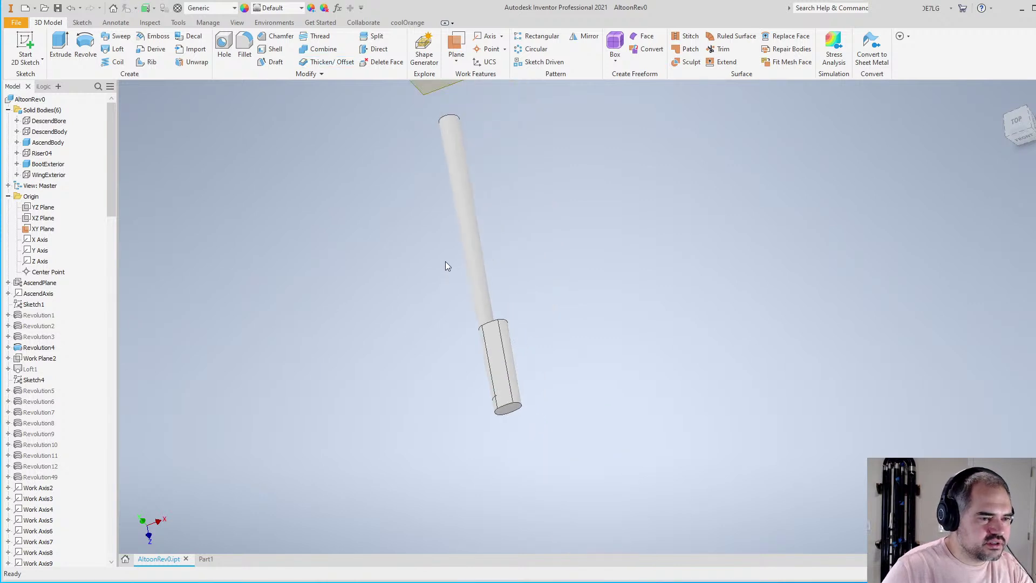
{"action": "scroll", "coordinate": [445, 265], "scroll_direction": "up", "scroll_amount": 2}
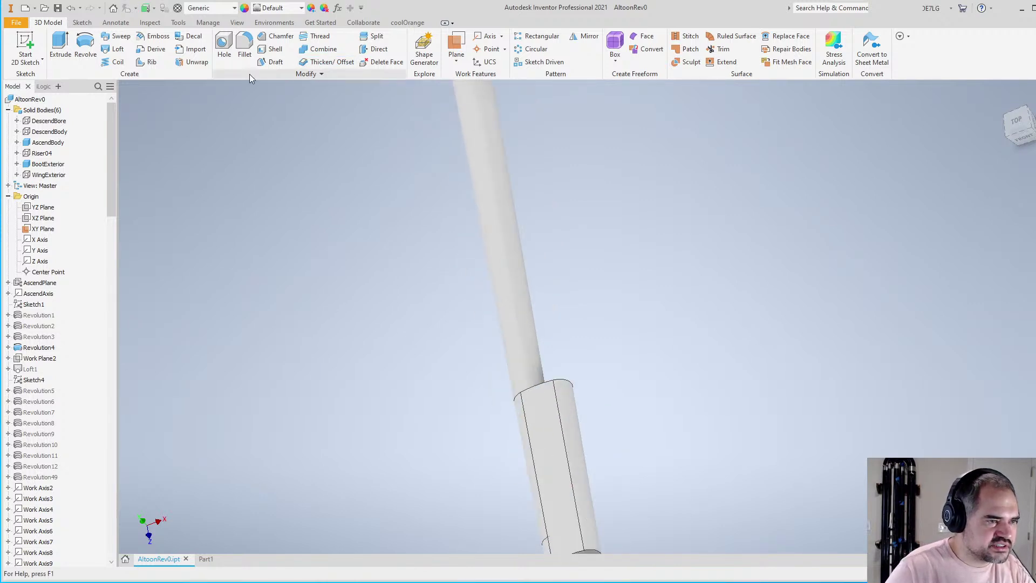
Turn the visibility of the WingExterior body back on
{"action": "right_click", "coordinate": [44, 179]}
{"action": "left_click", "coordinate": [65, 259]}
{"action": "scroll", "coordinate": [412, 268], "scroll_direction": "down", "scroll_amount": 2}
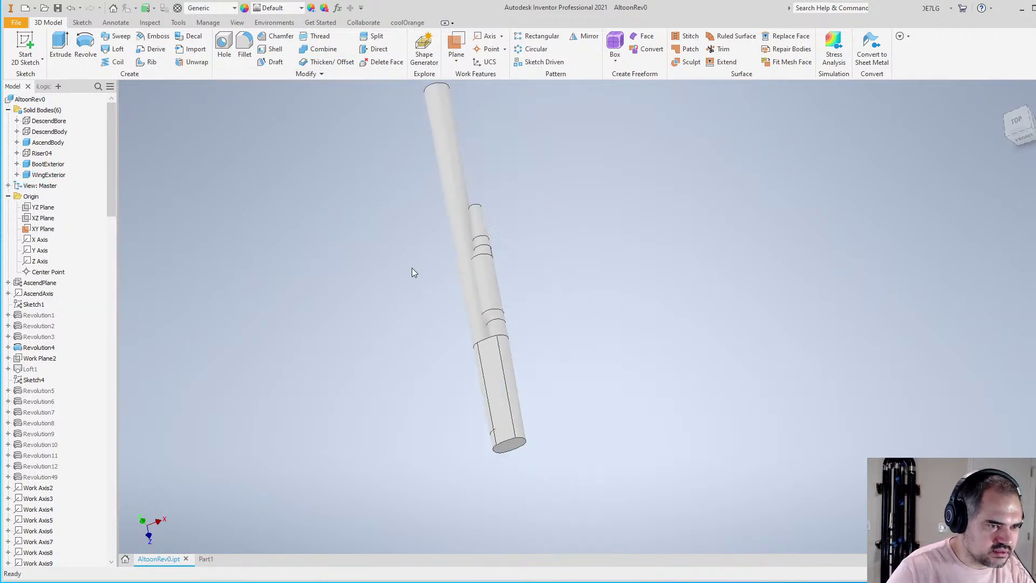
Cut the AscendBody tube out of the WingExterior body with Combine, keeping the tool body
{"action": "scroll", "coordinate": [412, 267], "scroll_direction": "up", "scroll_amount": 3}
{"action": "left_click", "coordinate": [322, 48]}
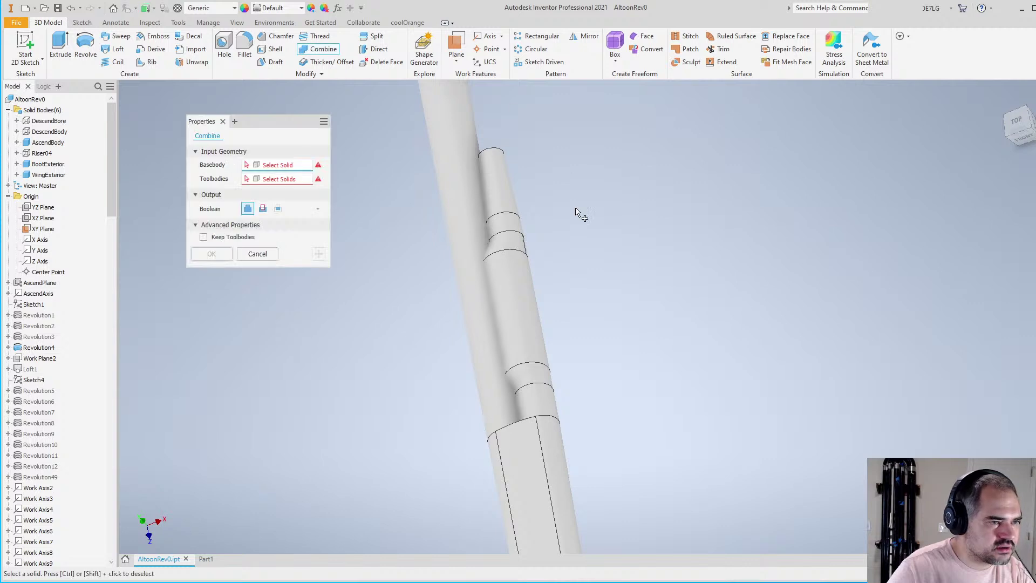
{"action": "scroll", "coordinate": [514, 265], "scroll_direction": "up", "scroll_amount": 3}
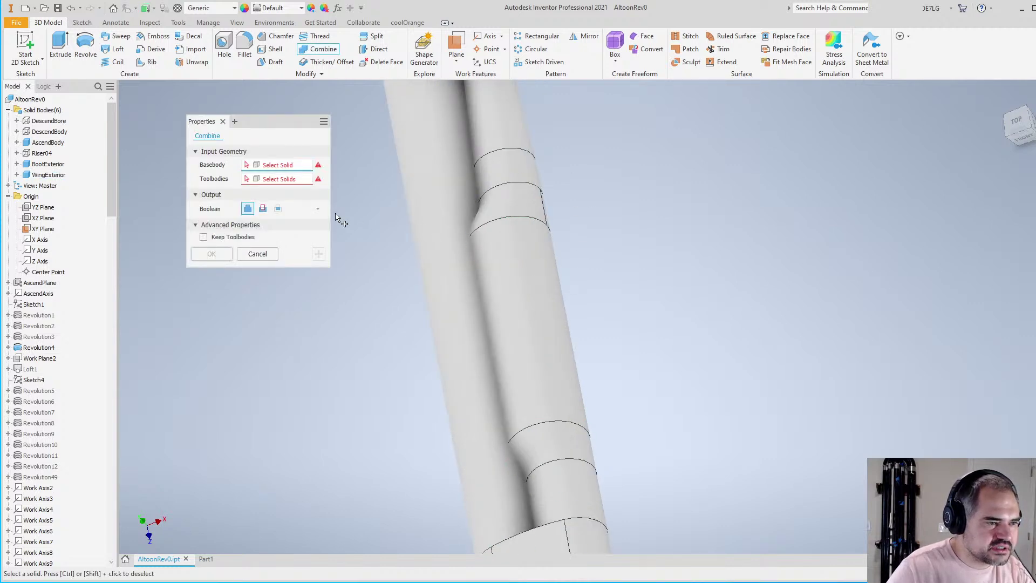
{"action": "left_click", "coordinate": [524, 256]}
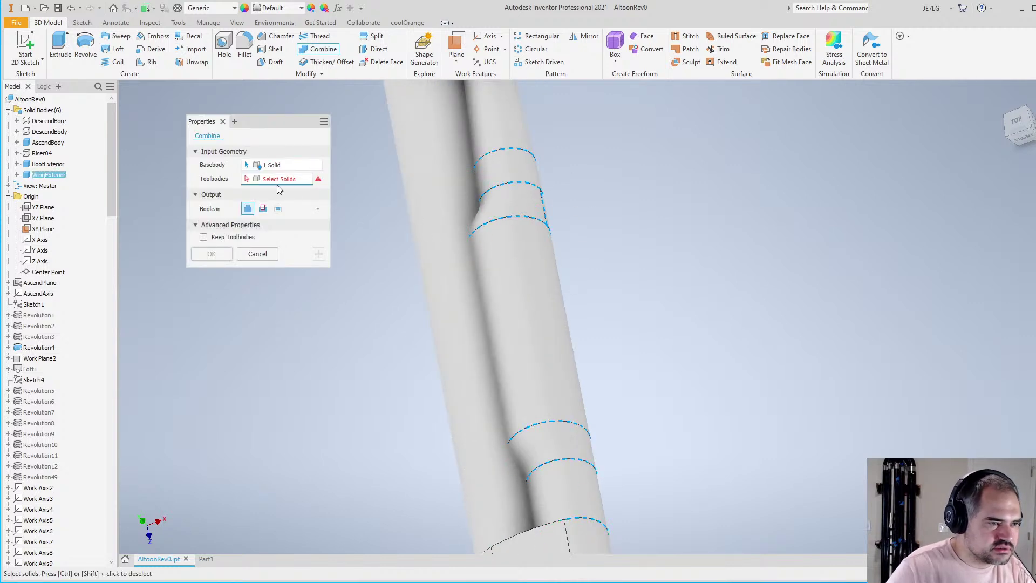
{"action": "scroll", "coordinate": [448, 217], "scroll_direction": "down", "scroll_amount": 3}
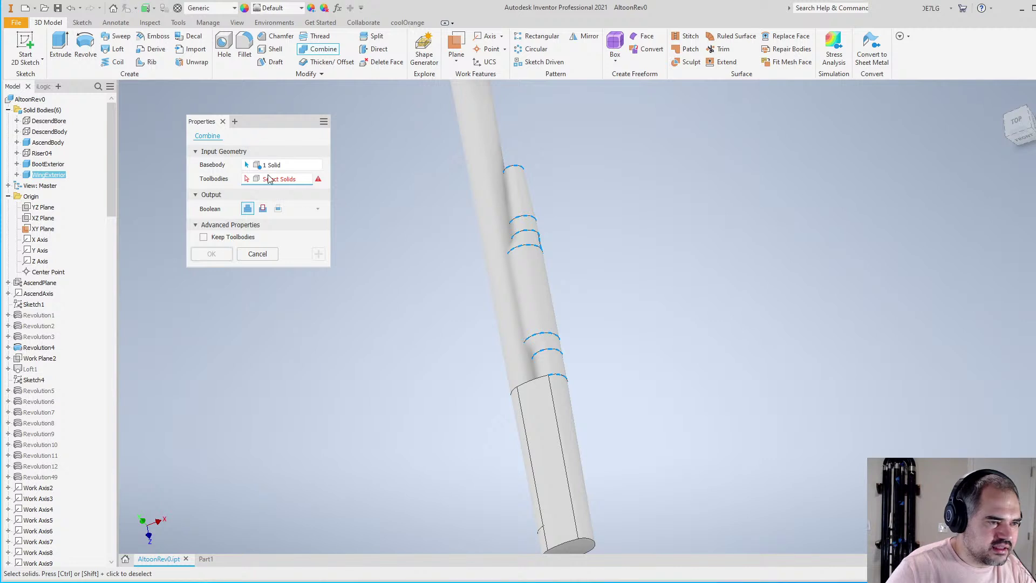
{"action": "scroll", "coordinate": [523, 247], "scroll_direction": "down", "scroll_amount": 3}
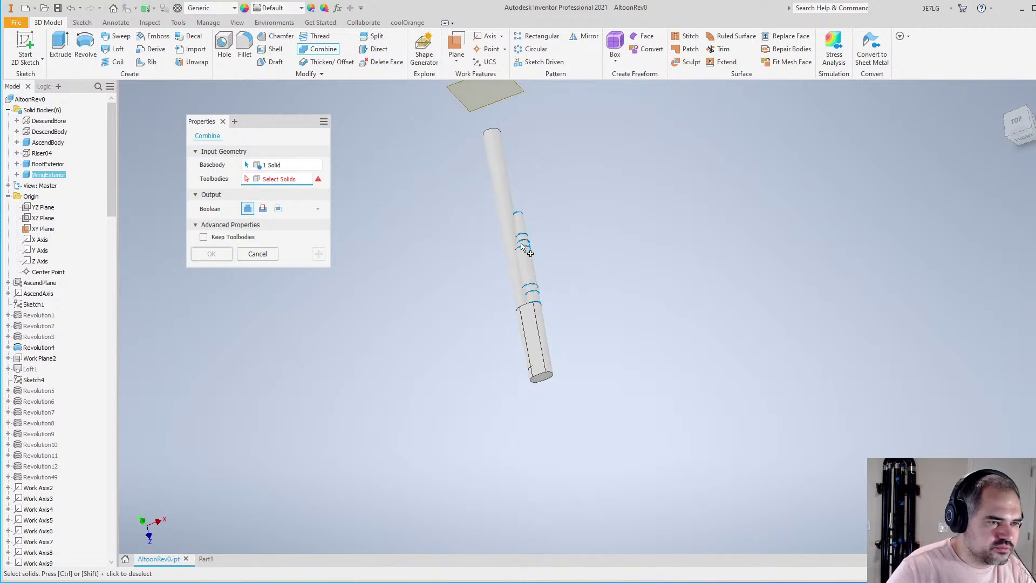
{"action": "left_click", "coordinate": [495, 176]}
{"action": "scroll", "coordinate": [511, 264], "scroll_direction": "up", "scroll_amount": 3}
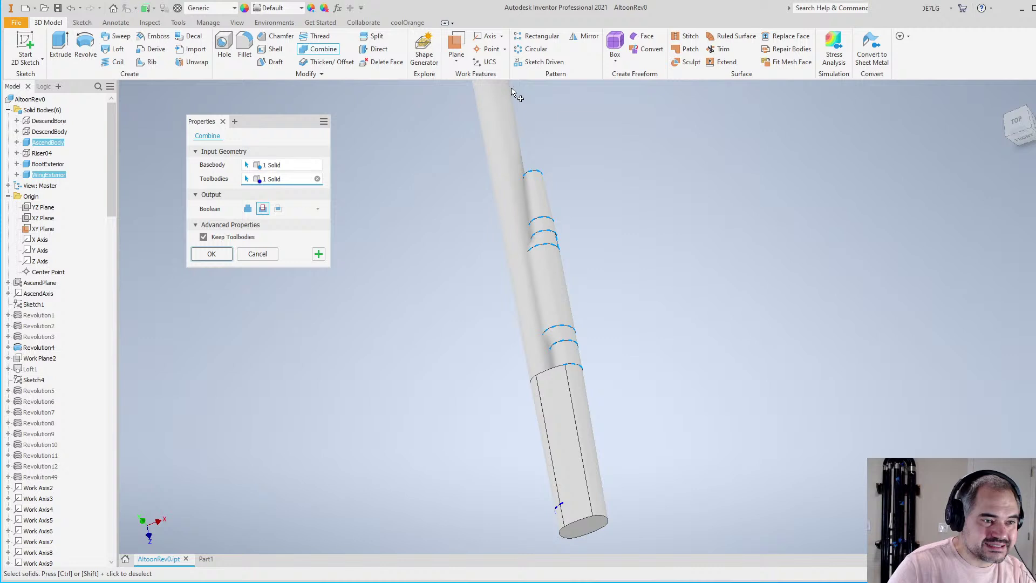
{"action": "scroll", "coordinate": [526, 332], "scroll_direction": "down", "scroll_amount": 3}
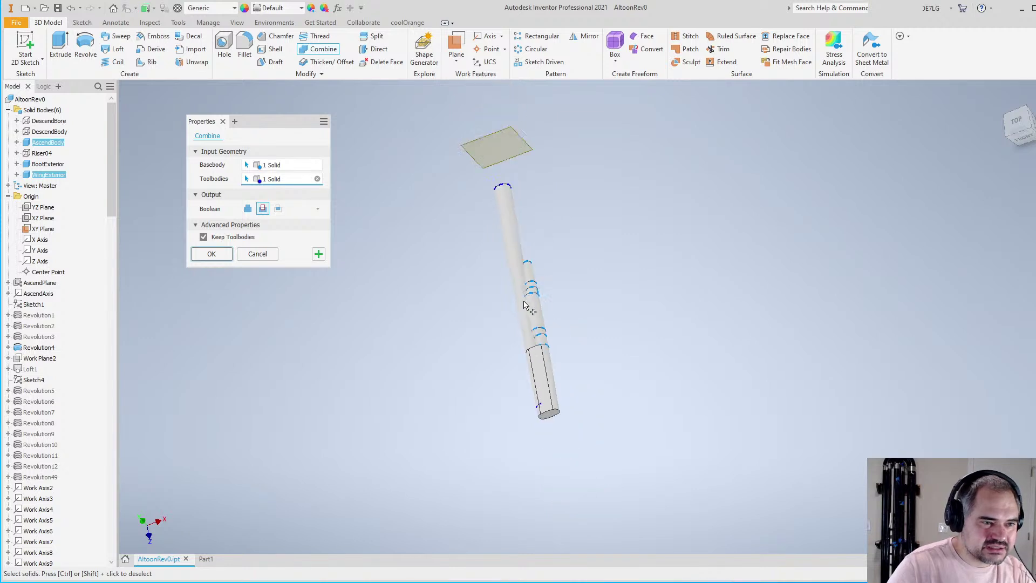
{"action": "scroll", "coordinate": [518, 267], "scroll_direction": "up", "scroll_amount": 3}
{"action": "scroll", "coordinate": [512, 200], "scroll_direction": "down", "scroll_amount": 3}
{"action": "scroll", "coordinate": [512, 200], "scroll_direction": "up", "scroll_amount": 4}
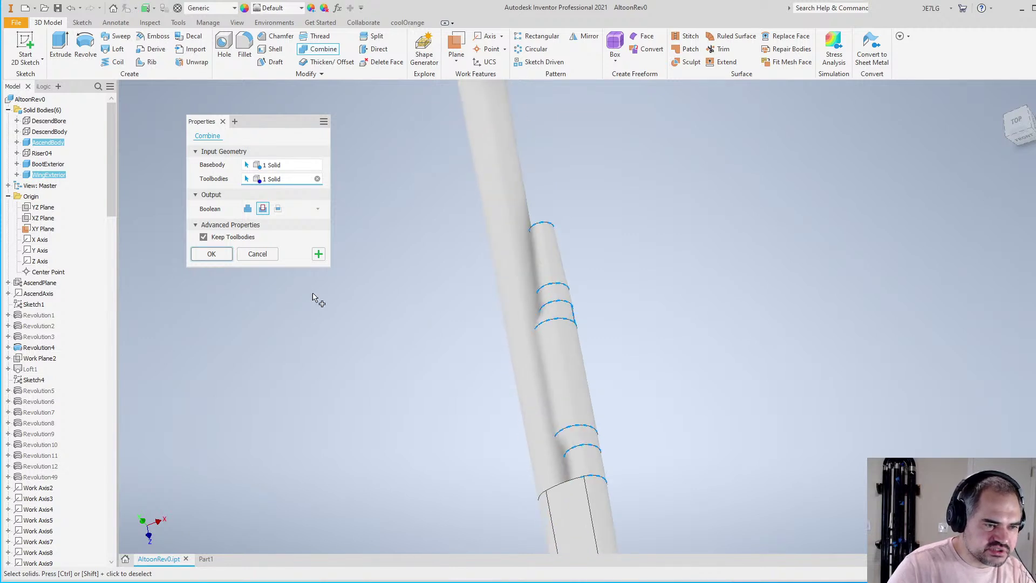
{"action": "left_click", "coordinate": [212, 254]}
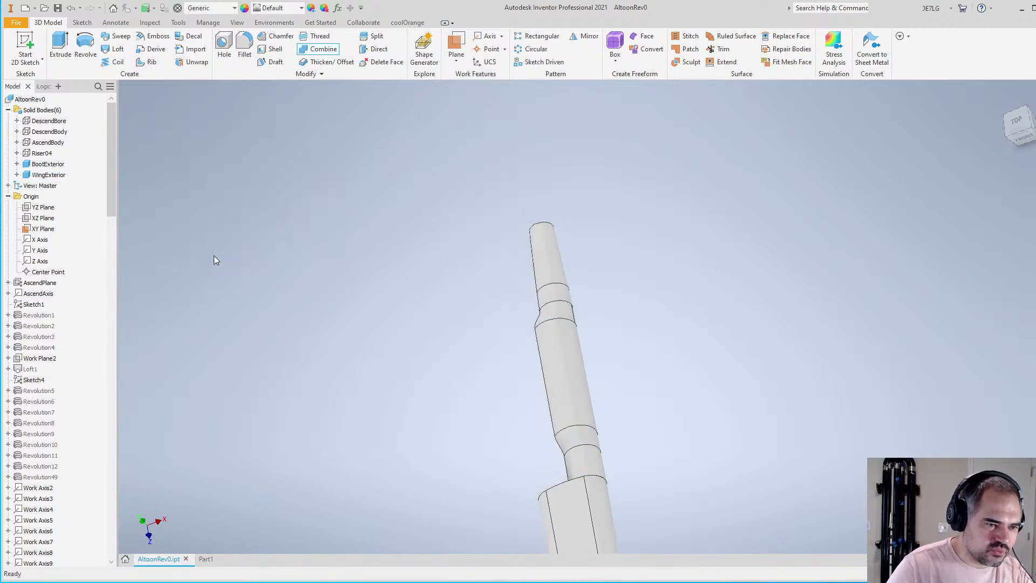
Examine the groove cut into the WingExterior and turn on the visibility of the DescendBody solid
{"action": "middle_click_drag", "start_coordinate": [424, 300], "coordinate": [659, 261], "text": "shift"}
{"action": "scroll", "coordinate": [528, 296], "scroll_direction": "up", "scroll_amount": 5}
{"action": "scroll", "coordinate": [610, 254], "scroll_direction": "down", "scroll_amount": 4}
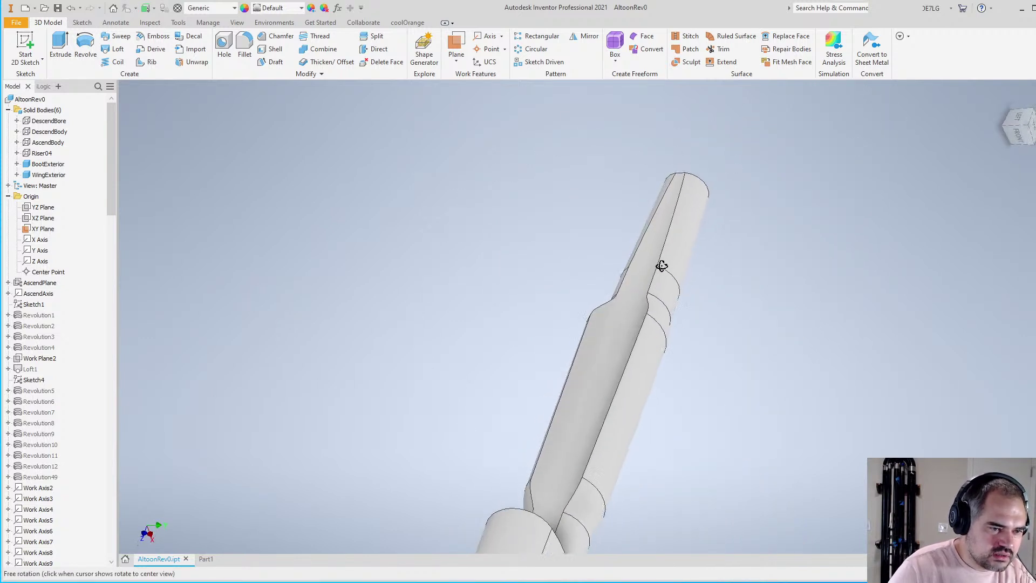
{"action": "right_click", "coordinate": [54, 134]}
{"action": "key", "text": "Escape"}
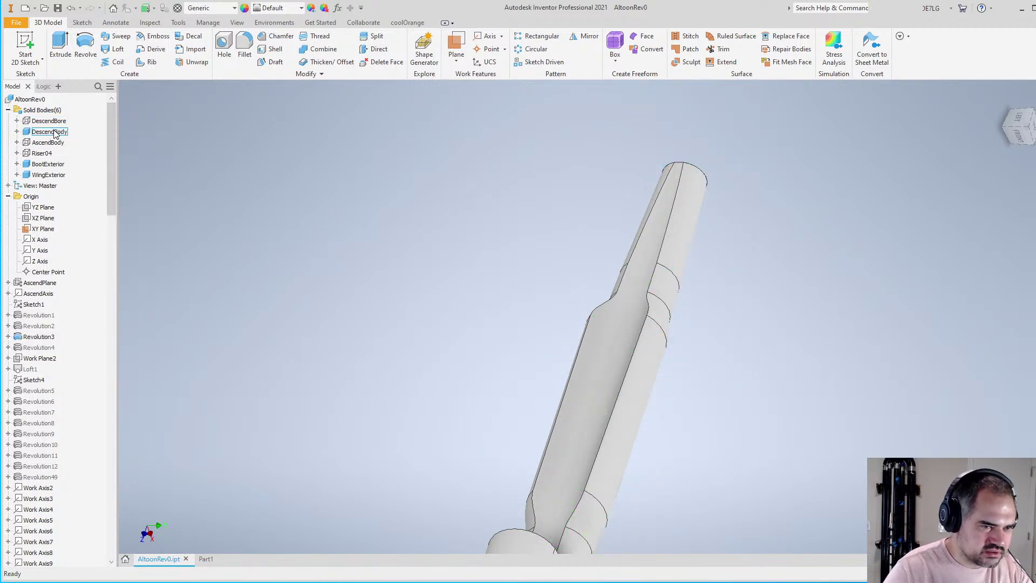
{"action": "right_click", "coordinate": [54, 134]}
{"action": "key", "text": "Escape"}
{"action": "right_click", "coordinate": [54, 134]}
{"action": "left_click", "coordinate": [55, 139]}
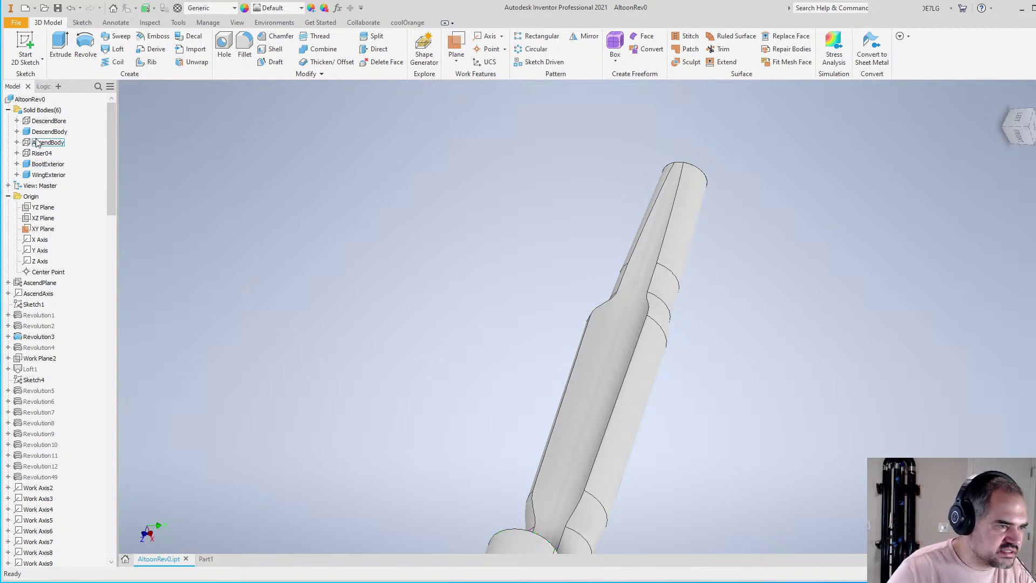
Turn on the visibility of the AscendBody solid and check how it sits against the WingExterior
{"action": "right_click", "coordinate": [47, 143]}
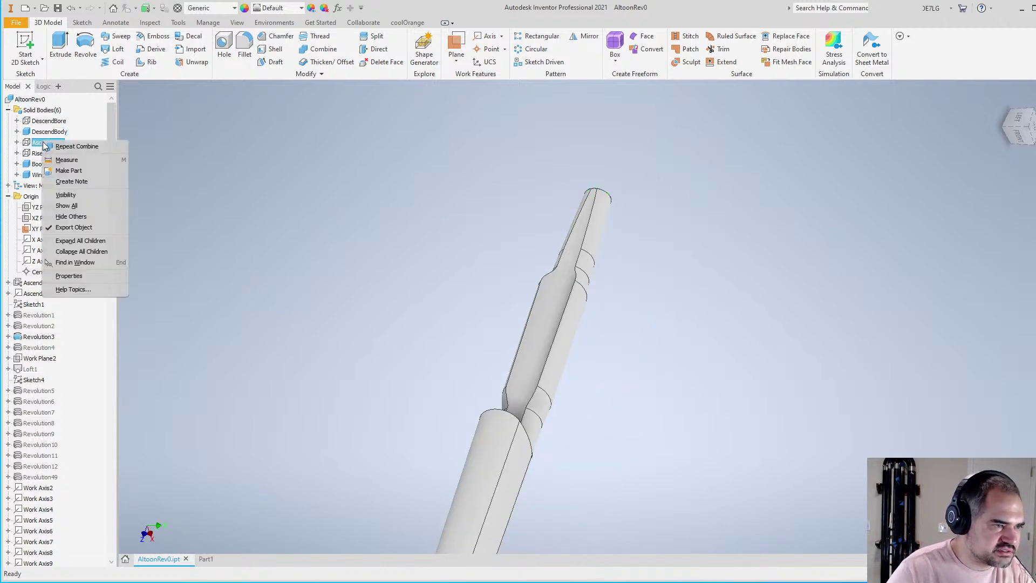
{"action": "left_click", "coordinate": [65, 145]}
{"action": "middle_click_drag", "start_coordinate": [687, 293], "coordinate": [581, 267], "text": "shift"}
{"action": "scroll", "coordinate": [571, 209], "scroll_direction": "down", "scroll_amount": 5}
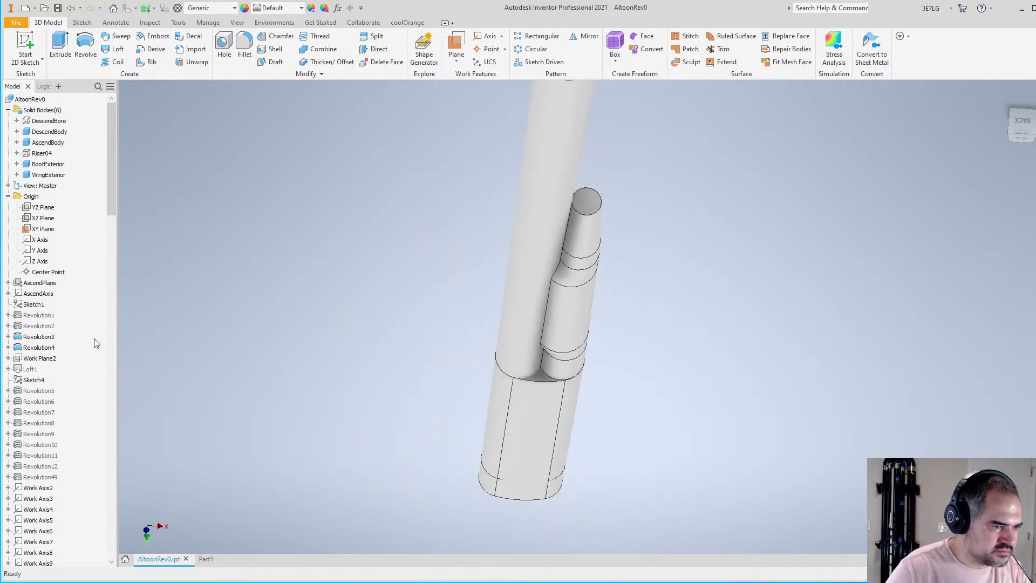
Delete the last Combine feature, which cuts the AscendBody out of the WingExterior
{"action": "left_click_drag", "start_coordinate": [113, 196], "coordinate": [112, 537]}
{"action": "right_click", "coordinate": [38, 541]}
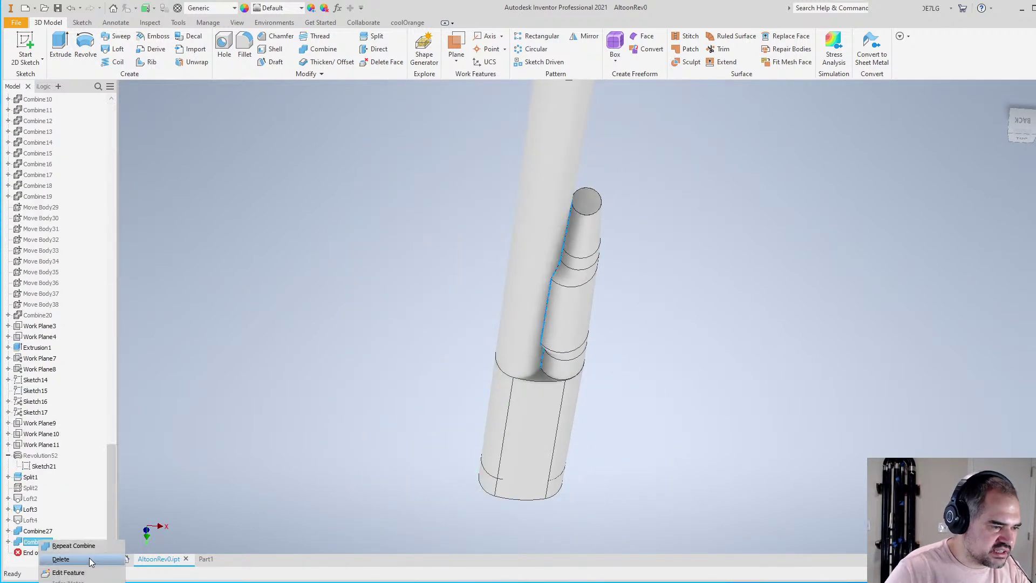
{"action": "left_click", "coordinate": [60, 559]}
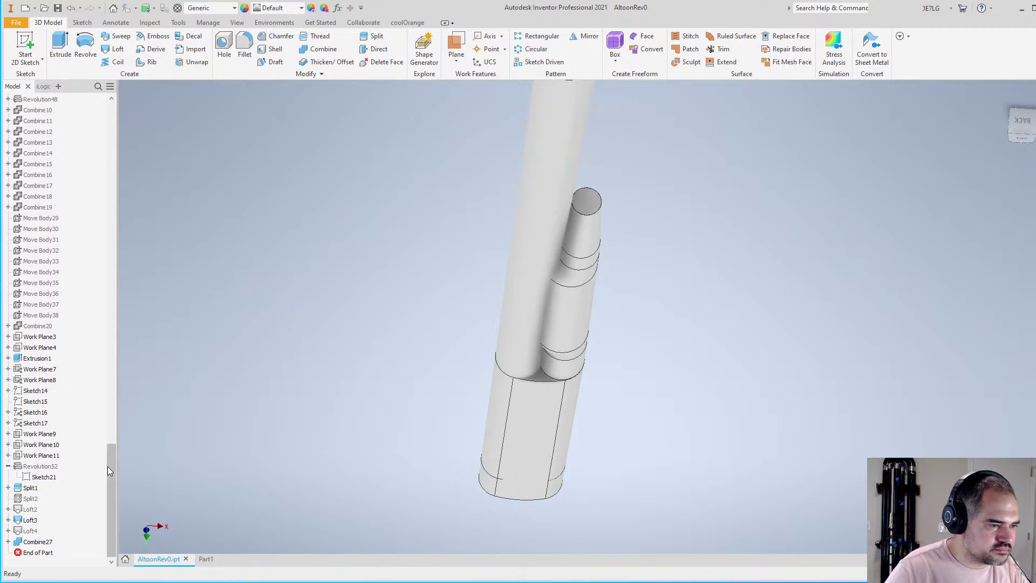
Hide the WingExterior and DescendBody solids, leaving the AscendBody and BootExterior visible
{"action": "left_click_drag", "start_coordinate": [112, 464], "coordinate": [85, 102]}
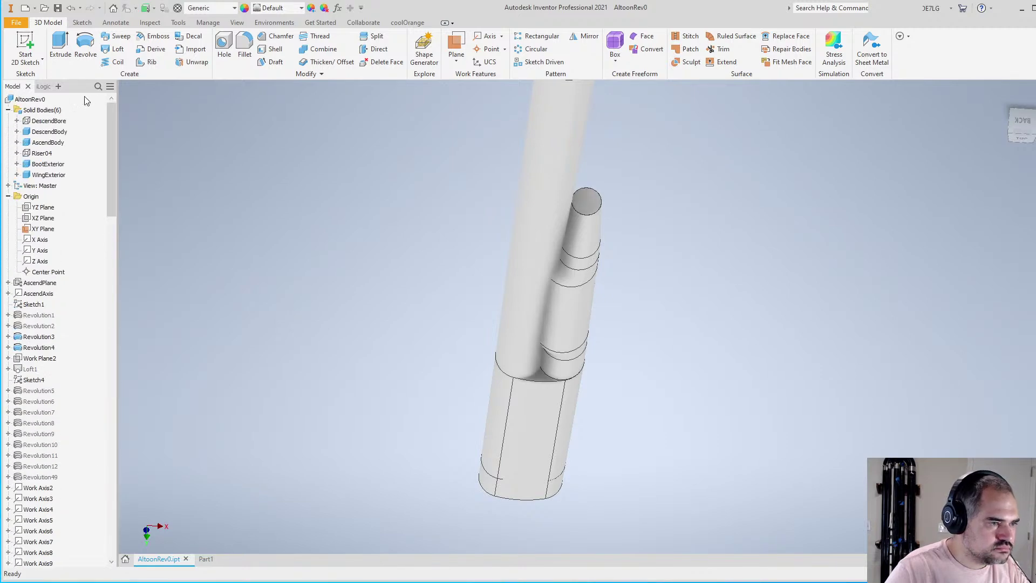
{"action": "right_click", "coordinate": [49, 175]}
{"action": "left_click", "coordinate": [69, 239]}
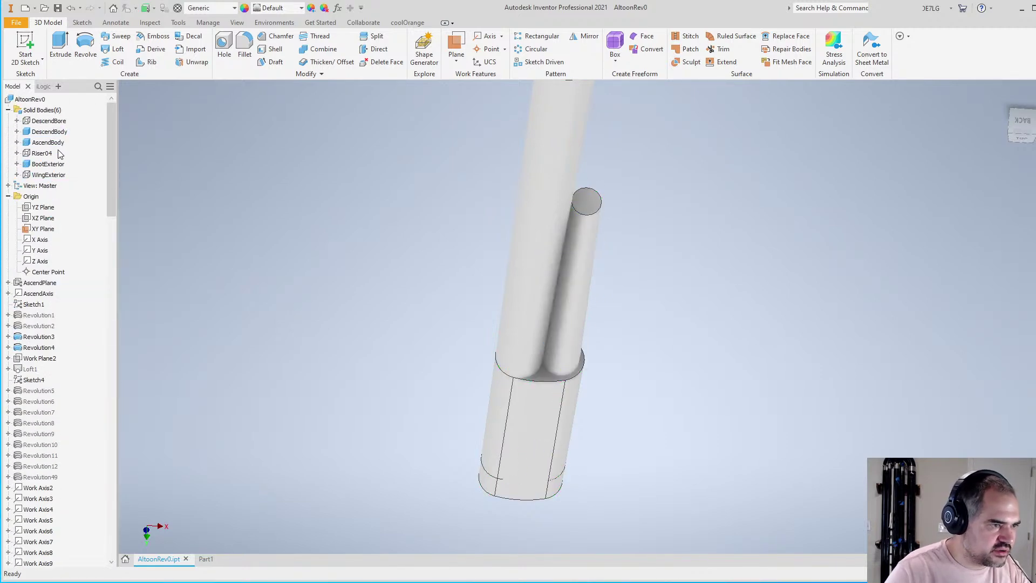
{"action": "key", "text": "alt+v"}
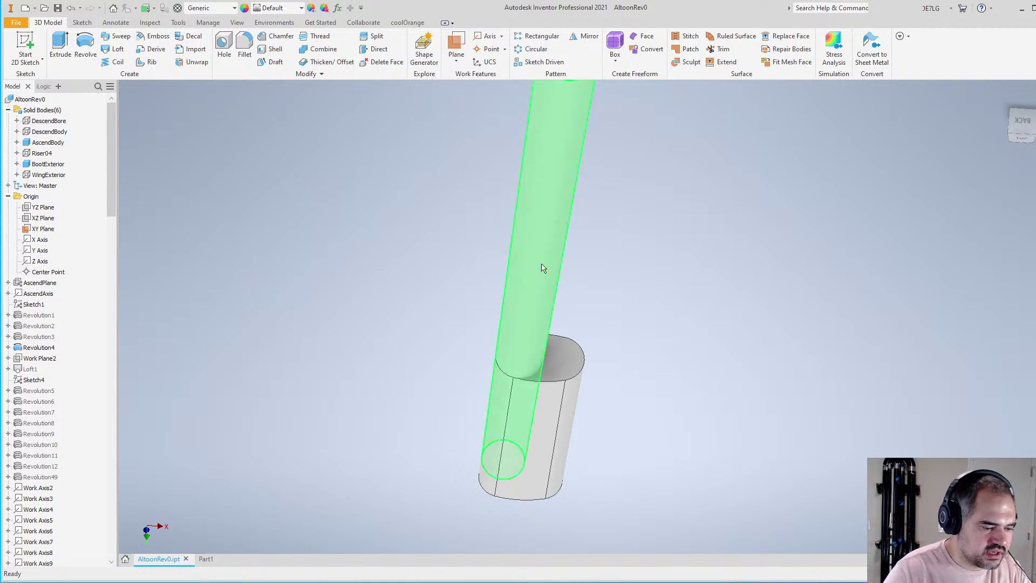
Set up a Thicken/Offset on the outer cylindrical face of the AscendBody tube with a distance of 0.5 mm
{"action": "middle_click_drag", "start_coordinate": [543, 266], "coordinate": [221, 113], "text": "shift"}
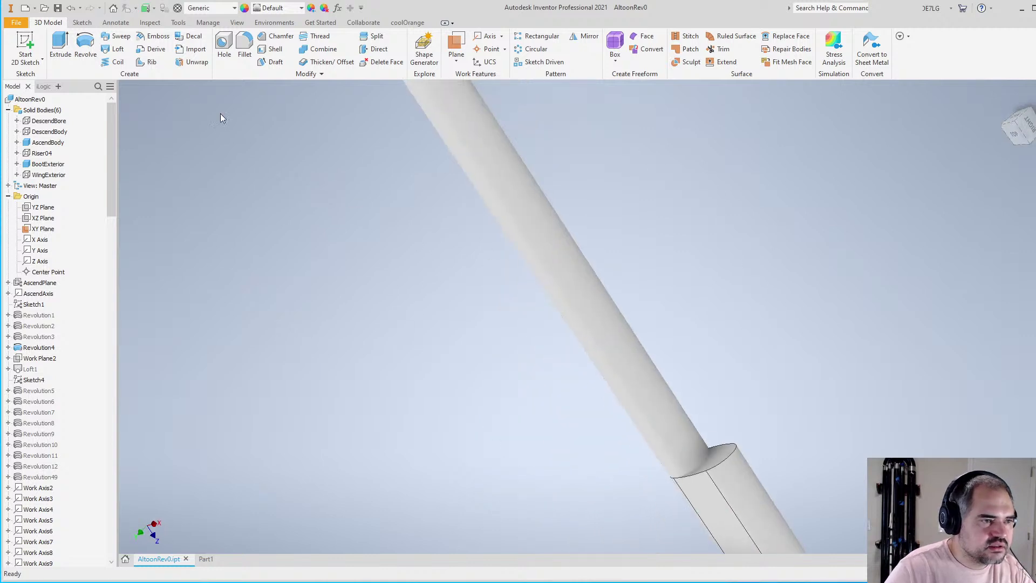
{"action": "left_click", "coordinate": [327, 62]}
{"action": "left_click", "coordinate": [566, 320]}
{"action": "key", "text": "F4"}
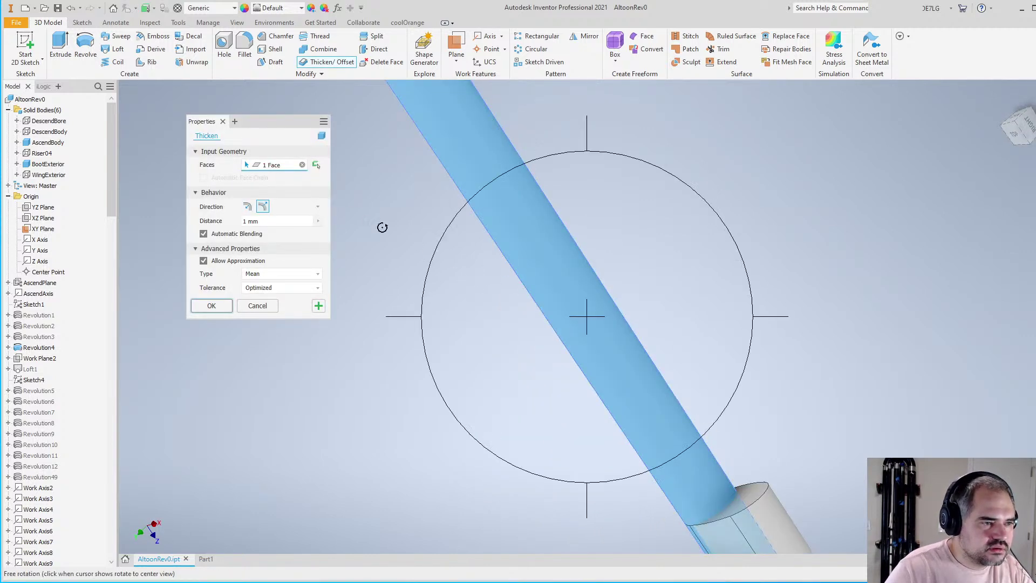
{"action": "left_click_drag", "start_coordinate": [553, 266], "coordinate": [585, 324]}
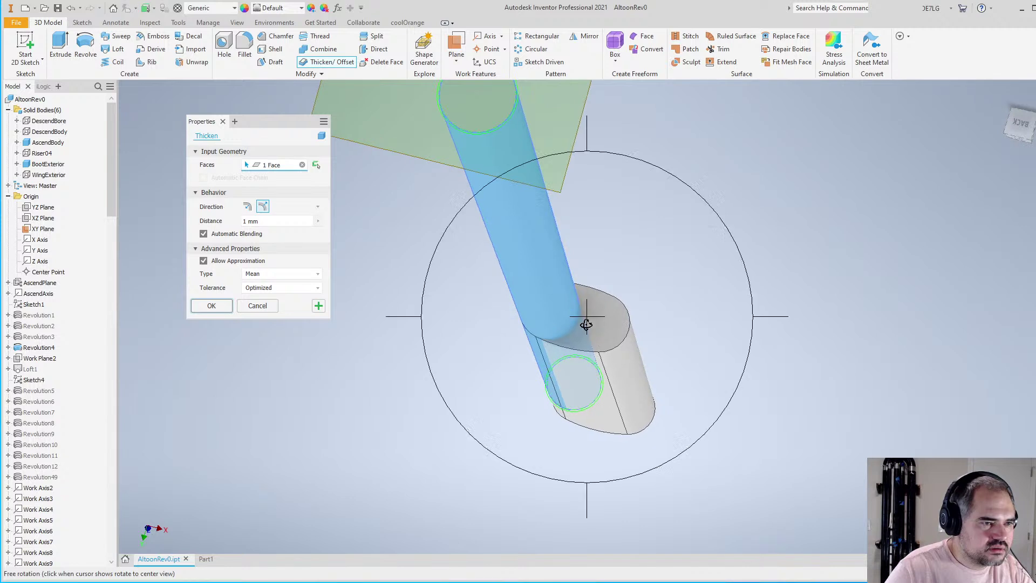
{"action": "scroll", "coordinate": [542, 247], "scroll_direction": "down", "scroll_amount": 4}
{"action": "scroll", "coordinate": [512, 216], "scroll_direction": "up", "scroll_amount": 6}
{"action": "left_click", "coordinate": [268, 223]}
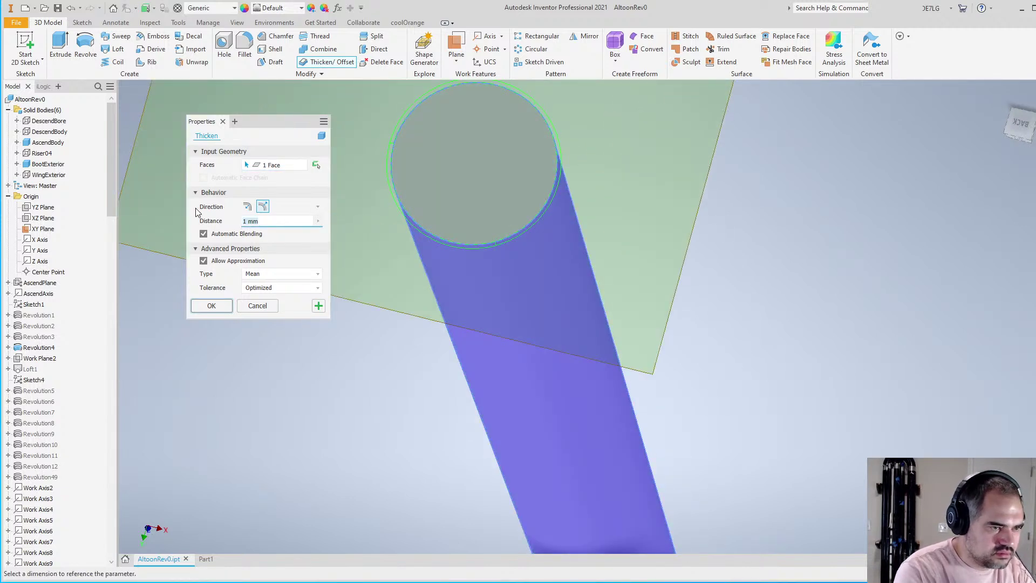
{"action": "type", "text": ".5"}
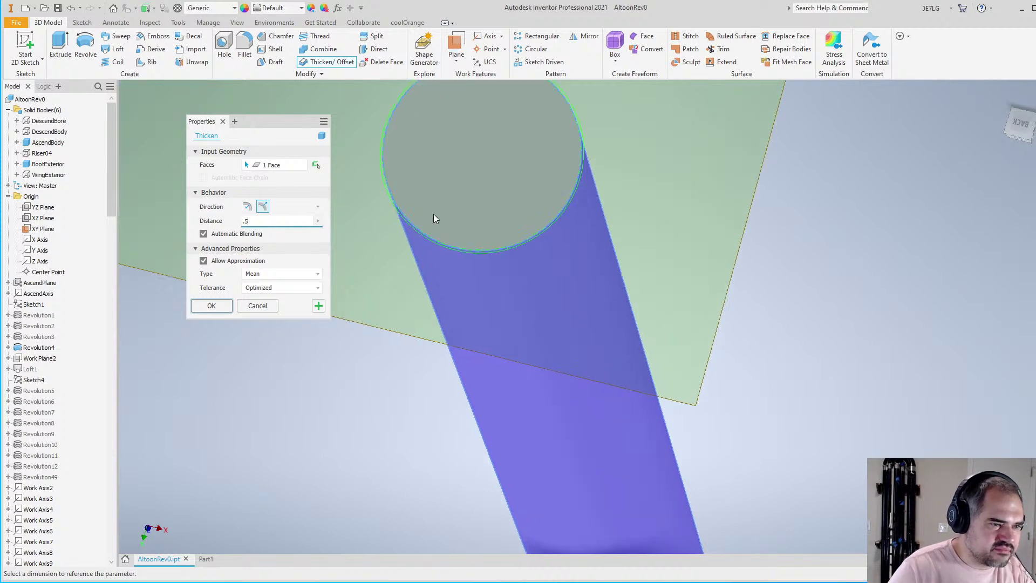
{"action": "scroll", "coordinate": [433, 214], "scroll_direction": "up", "scroll_amount": 5}
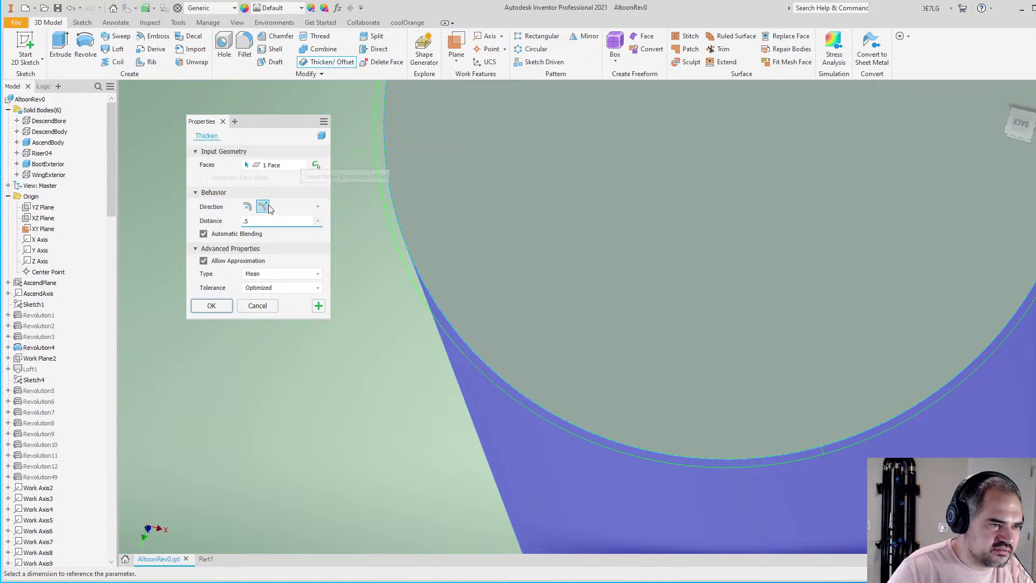
Switch the Thicken/Offset output to a surface and create the offset surface around the AscendBody tube
{"action": "left_click", "coordinate": [322, 136]}
{"action": "scroll", "coordinate": [410, 323], "scroll_direction": "down", "scroll_amount": 5}
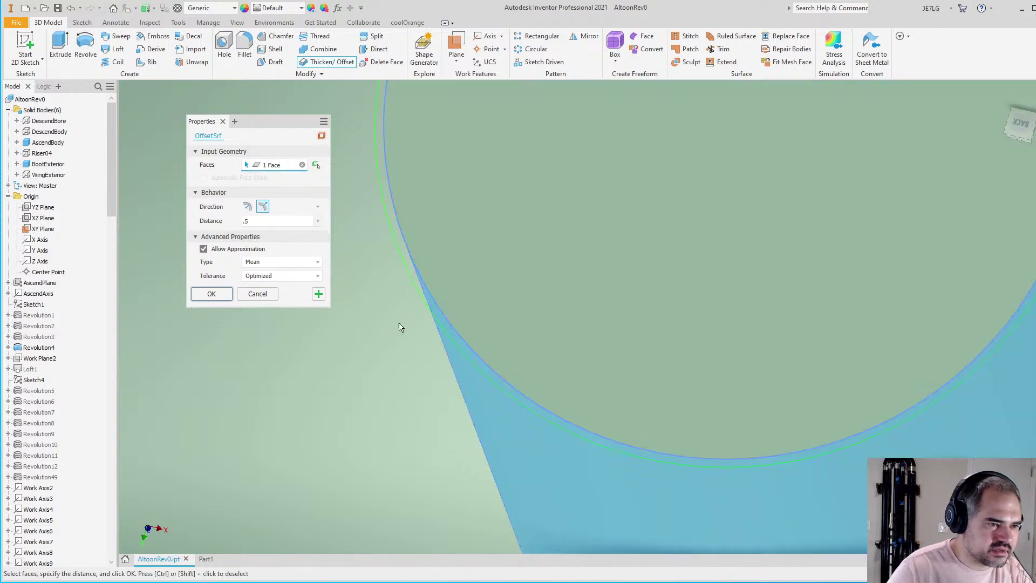
{"action": "scroll", "coordinate": [462, 313], "scroll_direction": "up", "scroll_amount": 4}
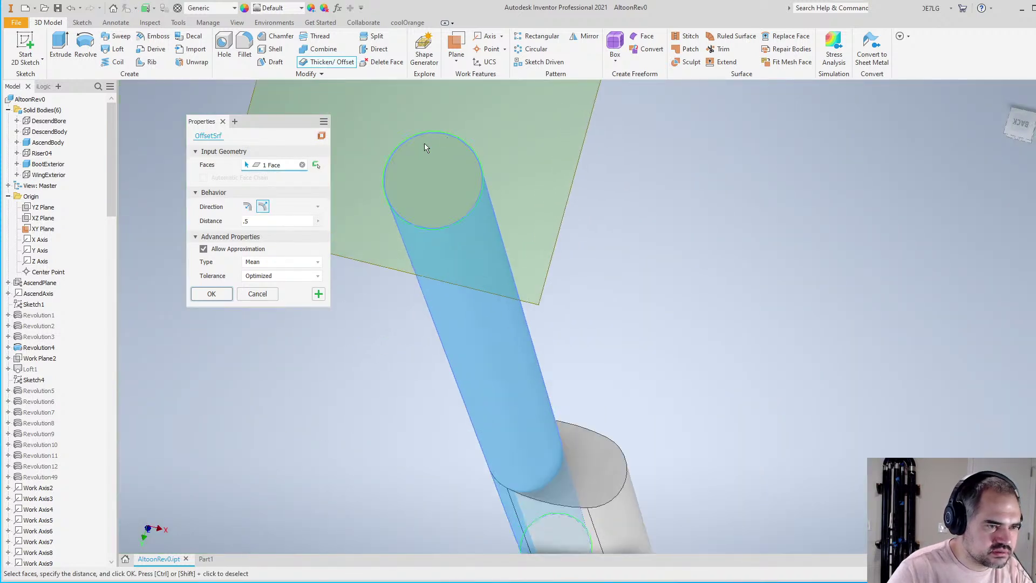
{"action": "left_click", "coordinate": [211, 293]}
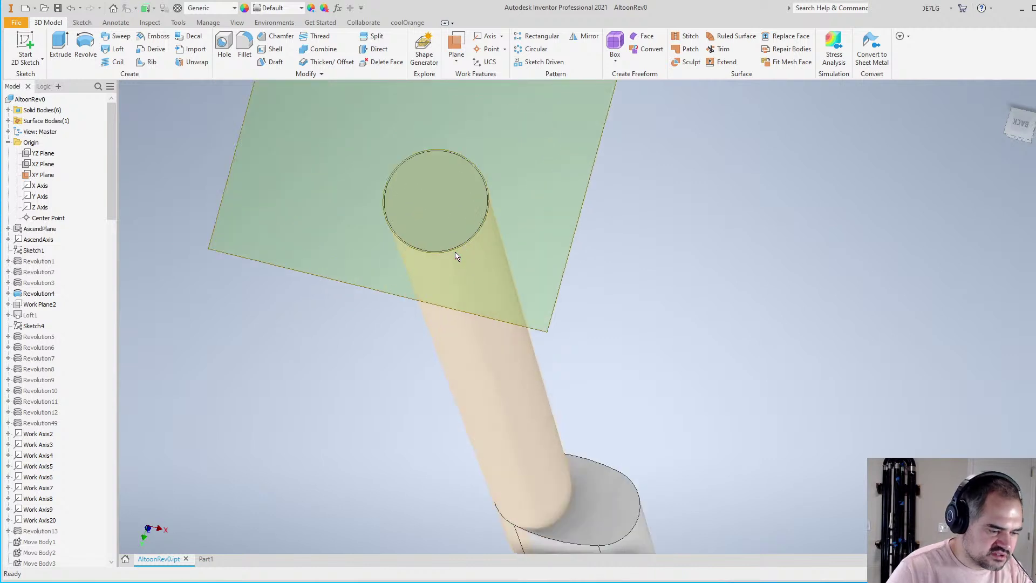
Expand the list of solid bodies and turn the visibility of the WingExterior body back on
{"action": "middle_click_drag", "start_coordinate": [537, 347], "coordinate": [543, 273], "text": "shift"}
{"action": "middle_click_drag", "start_coordinate": [532, 329], "coordinate": [515, 385], "text": "shift"}
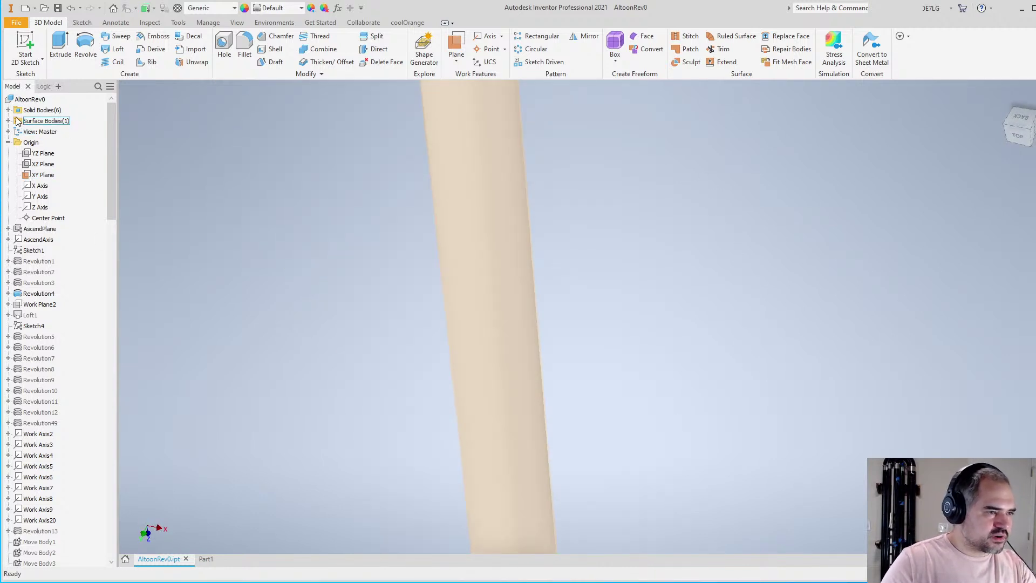
{"action": "scroll", "coordinate": [65, 294], "scroll_direction": "down", "scroll_amount": 6}
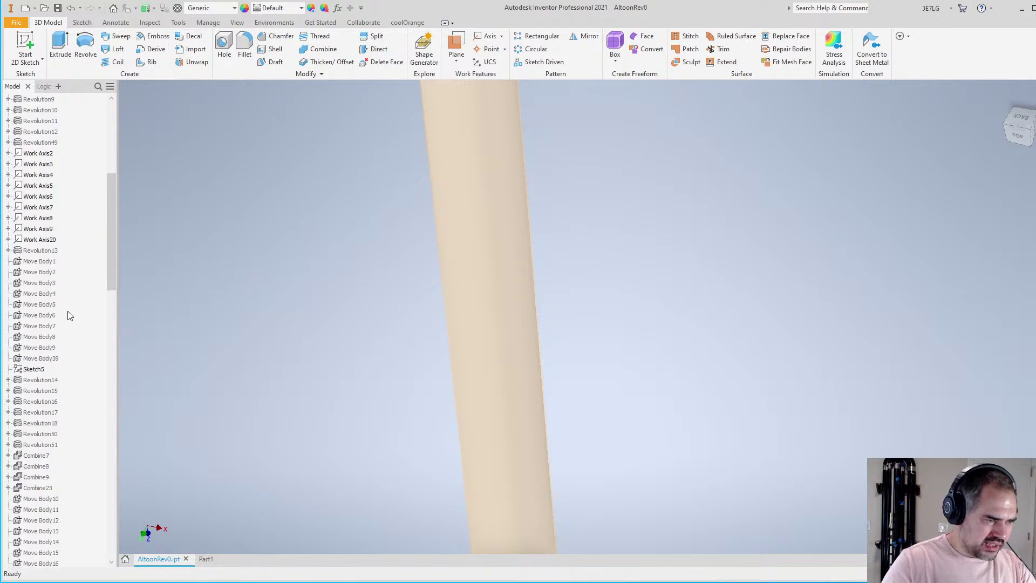
{"action": "scroll", "coordinate": [66, 296], "scroll_direction": "up", "scroll_amount": 6}
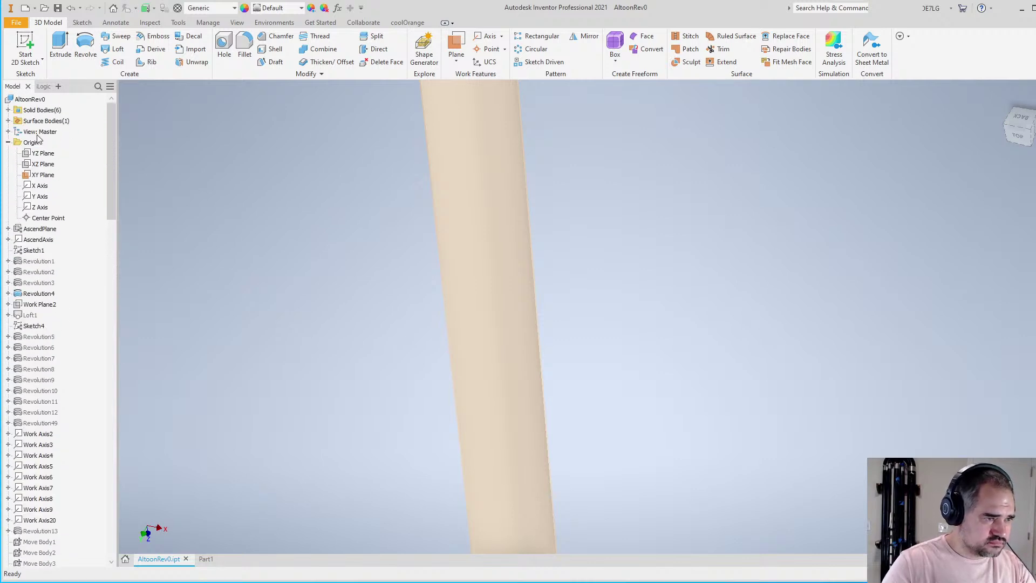
{"action": "left_click", "coordinate": [8, 110]}
{"action": "right_click", "coordinate": [50, 175]}
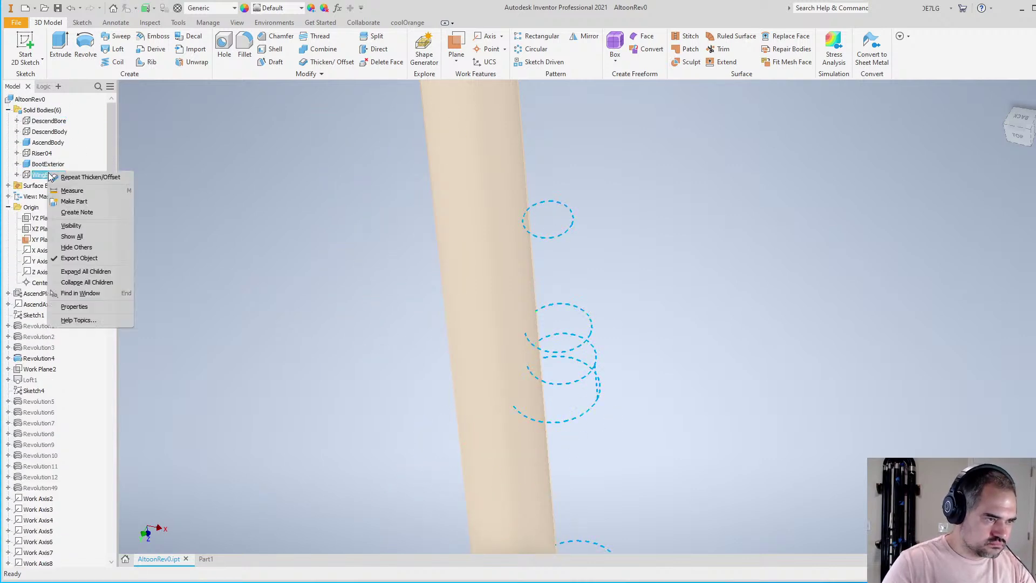
{"action": "left_click", "coordinate": [81, 236]}
{"action": "middle_click_drag", "start_coordinate": [486, 324], "coordinate": [406, 299], "text": "shift"}
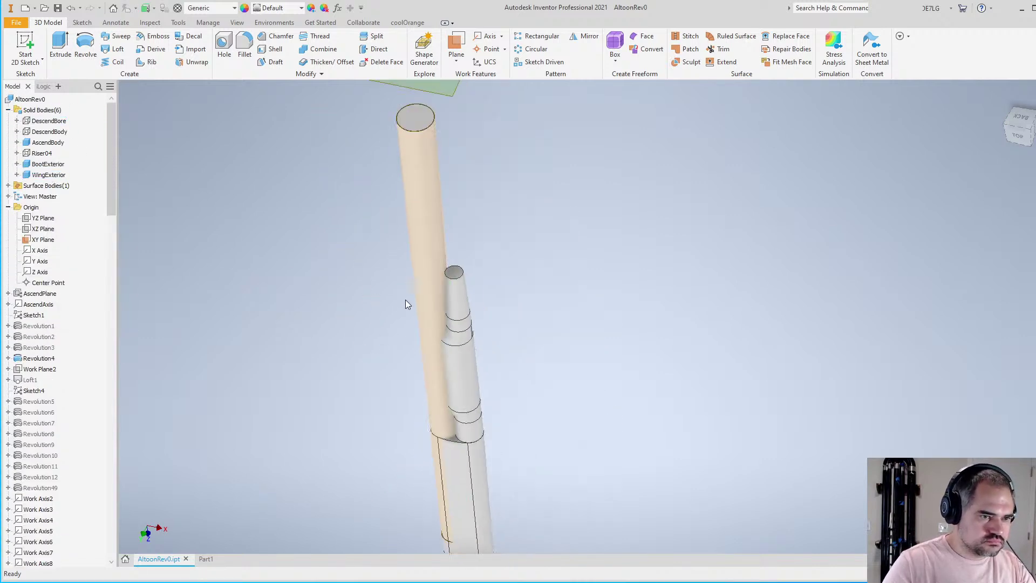
Split the WingExterior solid with the offset surface around the AscendBody tube, keep the portion outside it, and hide the surface
{"action": "left_click", "coordinate": [323, 48]}
{"action": "left_click", "coordinate": [256, 257]}
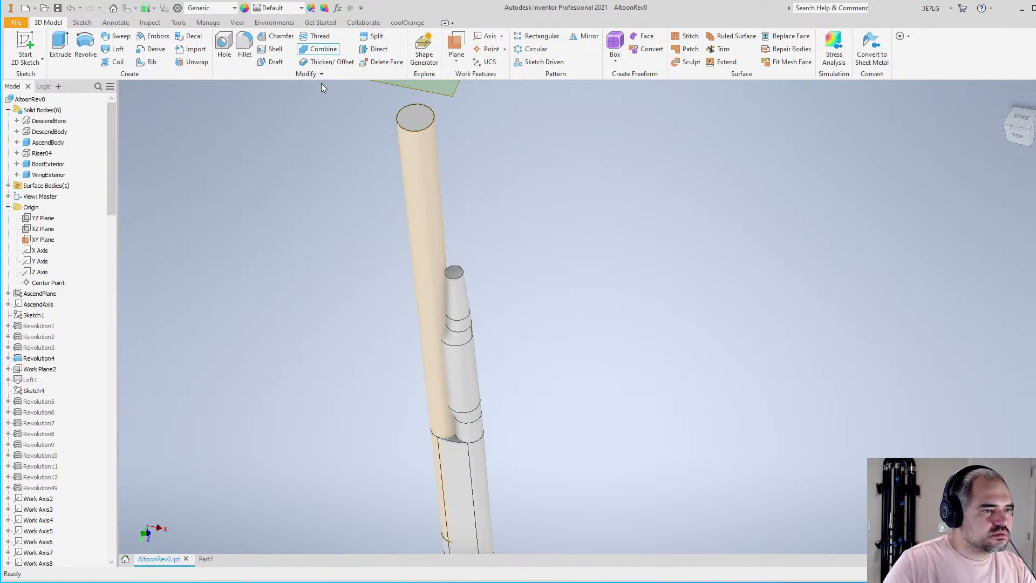
{"action": "left_click", "coordinate": [372, 36]}
{"action": "scroll", "coordinate": [605, 255], "scroll_direction": "down", "scroll_amount": 5}
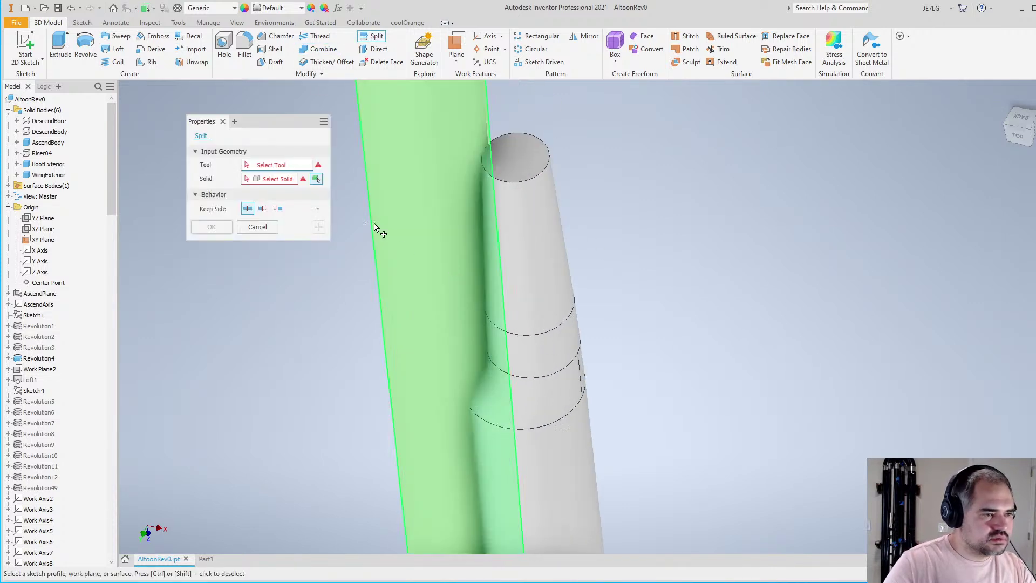
{"action": "left_click", "coordinate": [378, 161]}
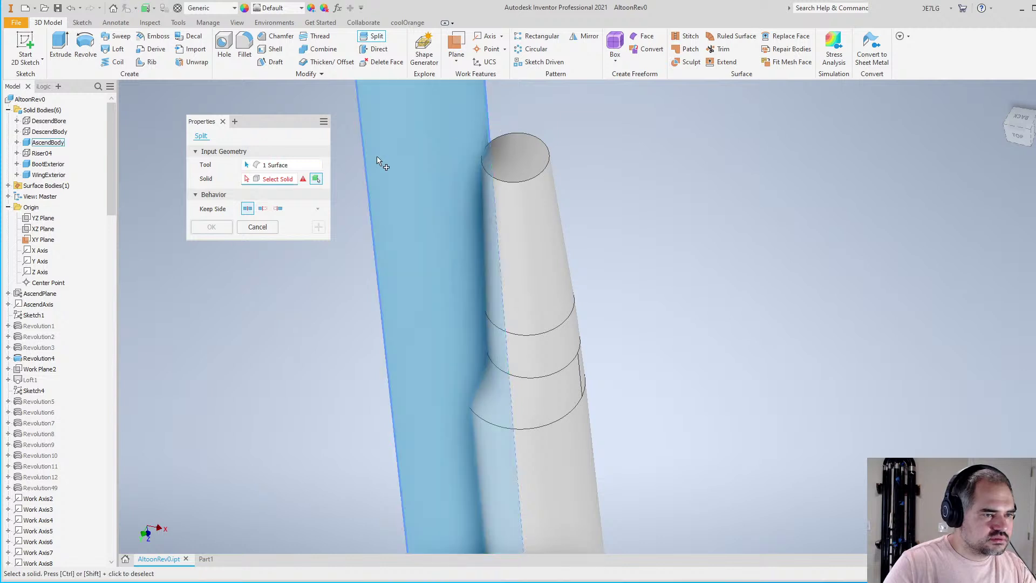
{"action": "scroll", "coordinate": [378, 159], "scroll_direction": "up", "scroll_amount": 4}
{"action": "scroll", "coordinate": [432, 187], "scroll_direction": "down", "scroll_amount": 3}
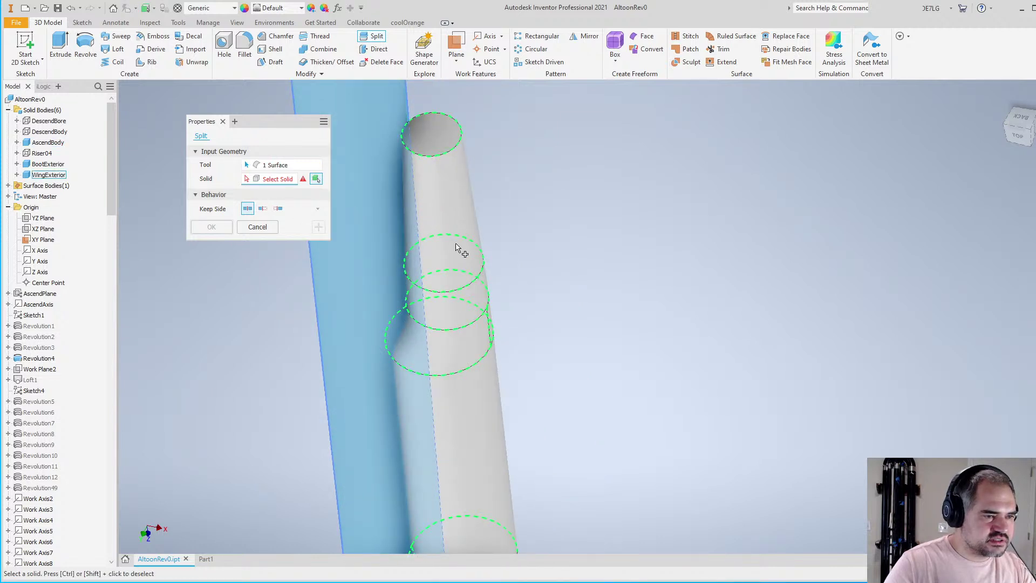
{"action": "scroll", "coordinate": [472, 208], "scroll_direction": "up", "scroll_amount": 2}
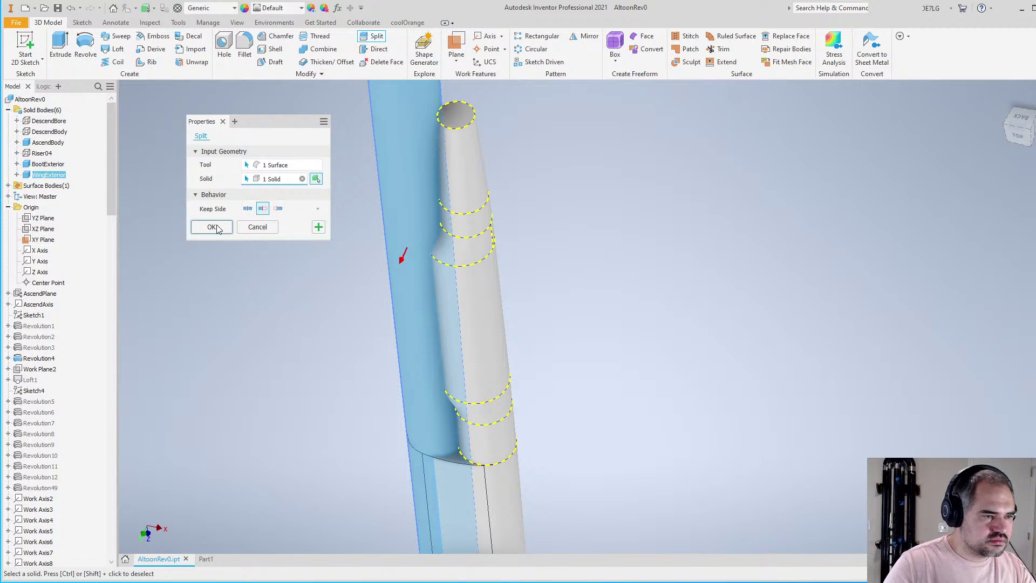
{"action": "left_click", "coordinate": [278, 211]}
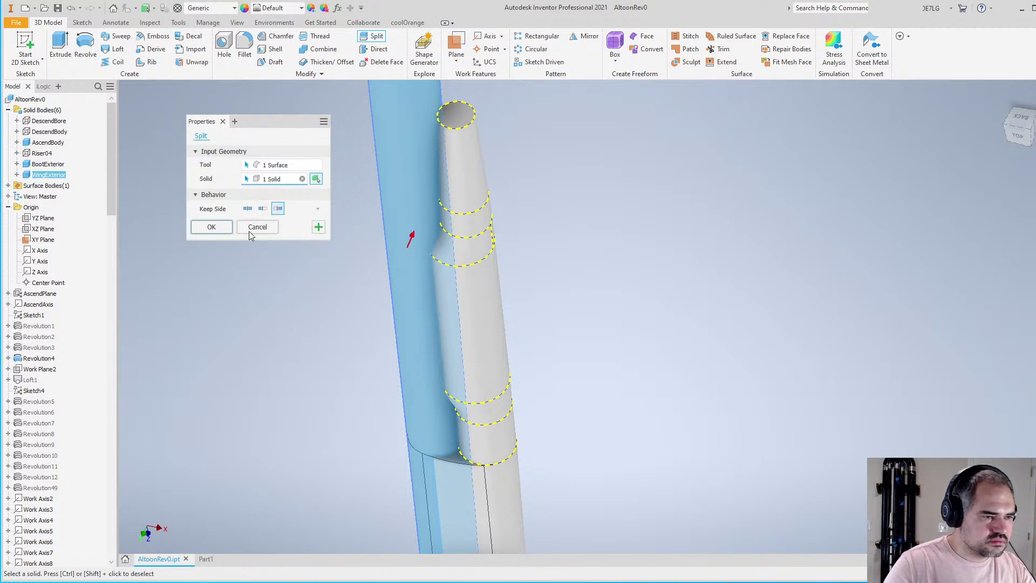
{"action": "left_click", "coordinate": [211, 228]}
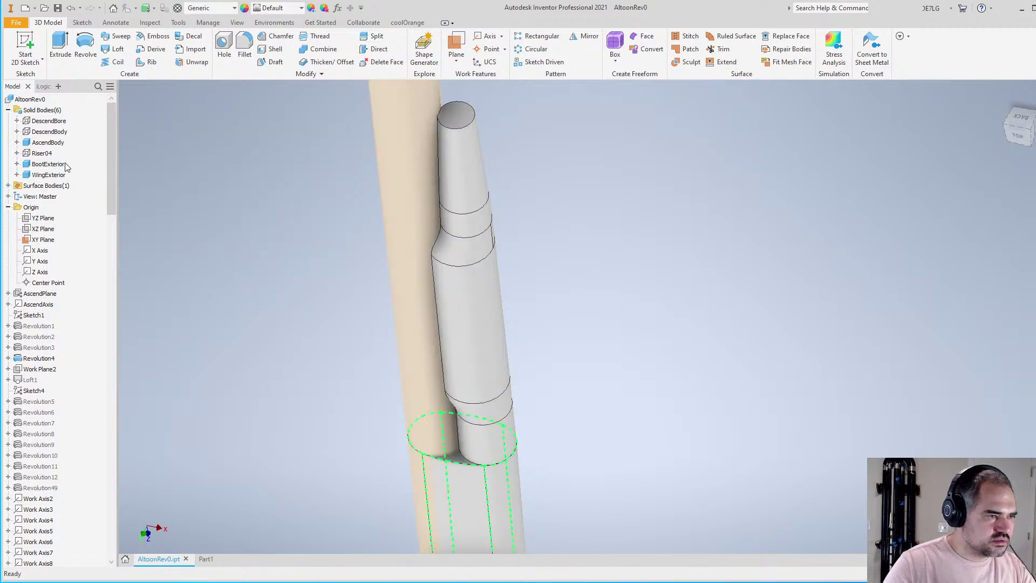
{"action": "right_click", "coordinate": [39, 187]}
{"action": "left_click", "coordinate": [47, 192]}
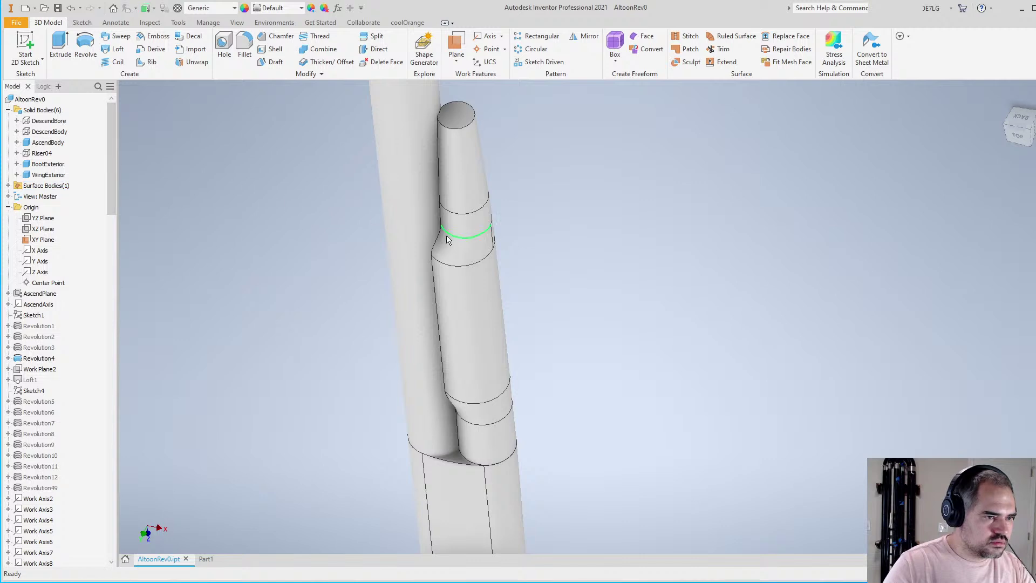
Examine the trimmed WingExterior against the AscendBody tube from several angles, checking the clearance along its full length
{"action": "scroll", "coordinate": [454, 195], "scroll_direction": "up", "scroll_amount": 5}
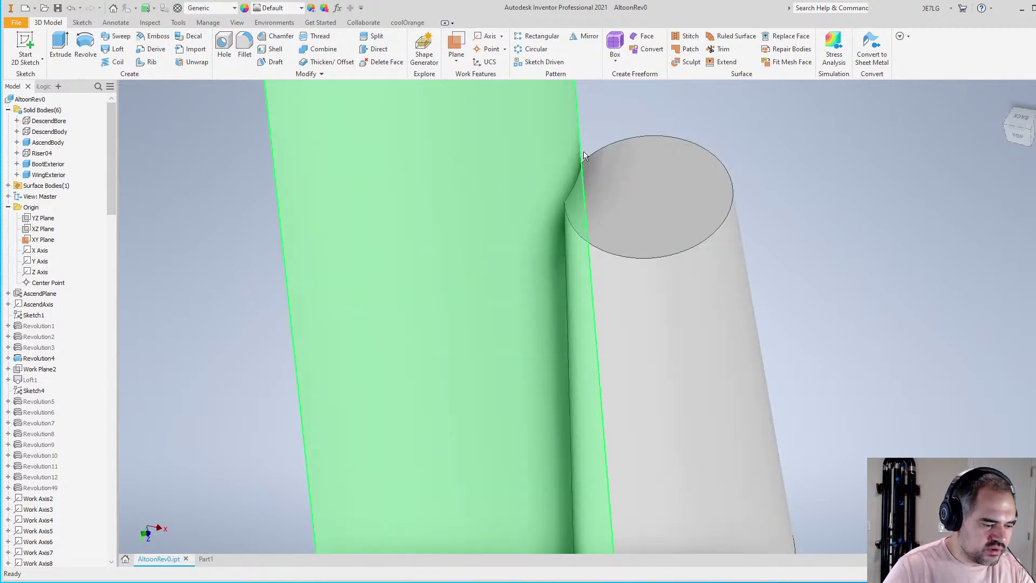
{"action": "middle_click_drag", "start_coordinate": [584, 156], "coordinate": [640, 290], "text": "shift"}
{"action": "scroll", "coordinate": [638, 234], "scroll_direction": "down", "scroll_amount": 3}
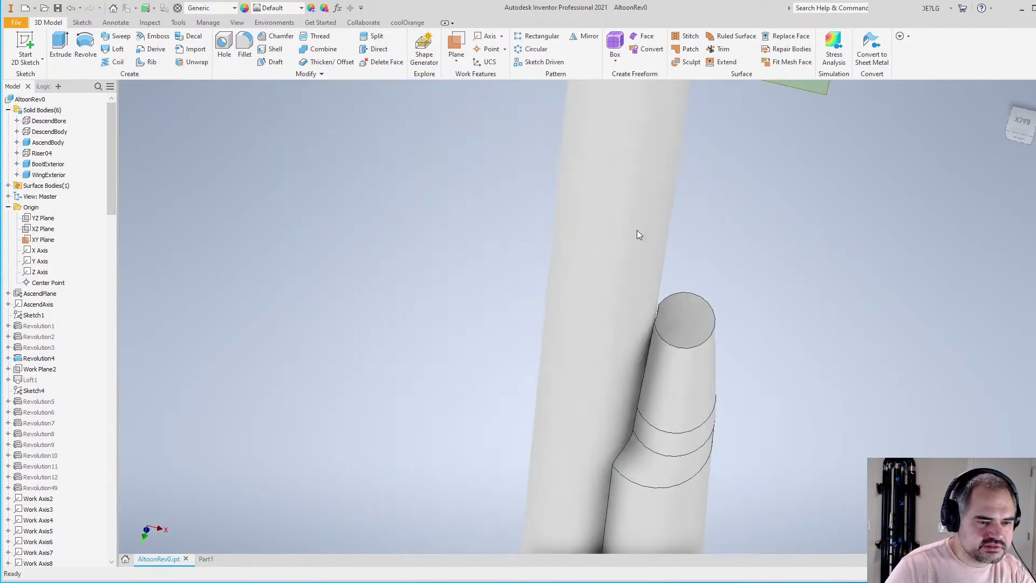
{"action": "scroll", "coordinate": [652, 326], "scroll_direction": "up", "scroll_amount": 5}
{"action": "scroll", "coordinate": [615, 245], "scroll_direction": "down", "scroll_amount": 6}
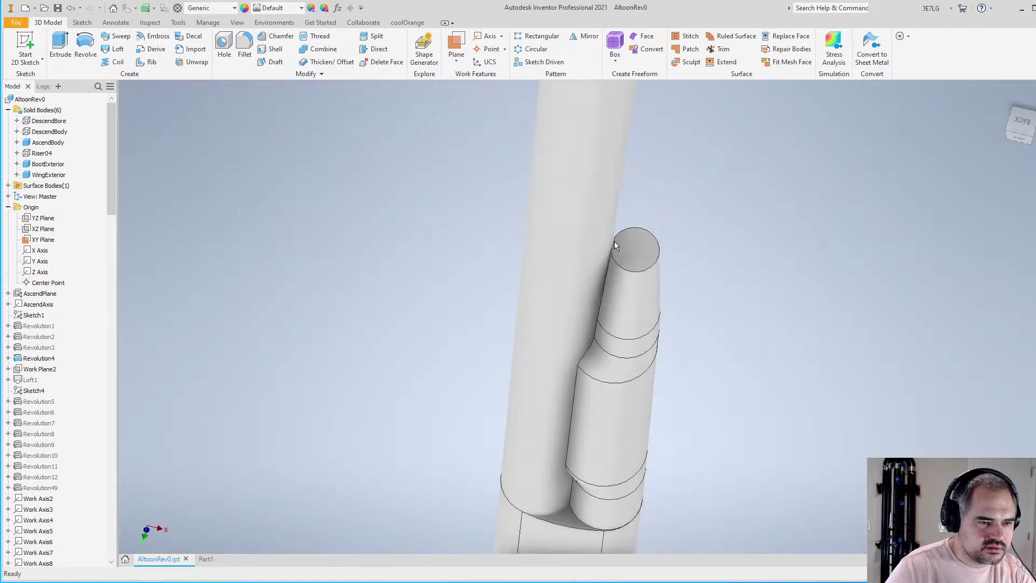
{"action": "scroll", "coordinate": [615, 245], "scroll_direction": "down", "scroll_amount": 4}
{"action": "middle_click_drag", "start_coordinate": [615, 245], "coordinate": [361, 363], "text": "shift"}
{"action": "scroll", "coordinate": [638, 359], "scroll_direction": "up", "scroll_amount": 5}
{"action": "scroll", "coordinate": [491, 271], "scroll_direction": "down", "scroll_amount": 3}
{"action": "middle_click_drag", "start_coordinate": [490, 271], "coordinate": [620, 301], "text": "shift"}
{"action": "scroll", "coordinate": [467, 302], "scroll_direction": "down", "scroll_amount": 3}
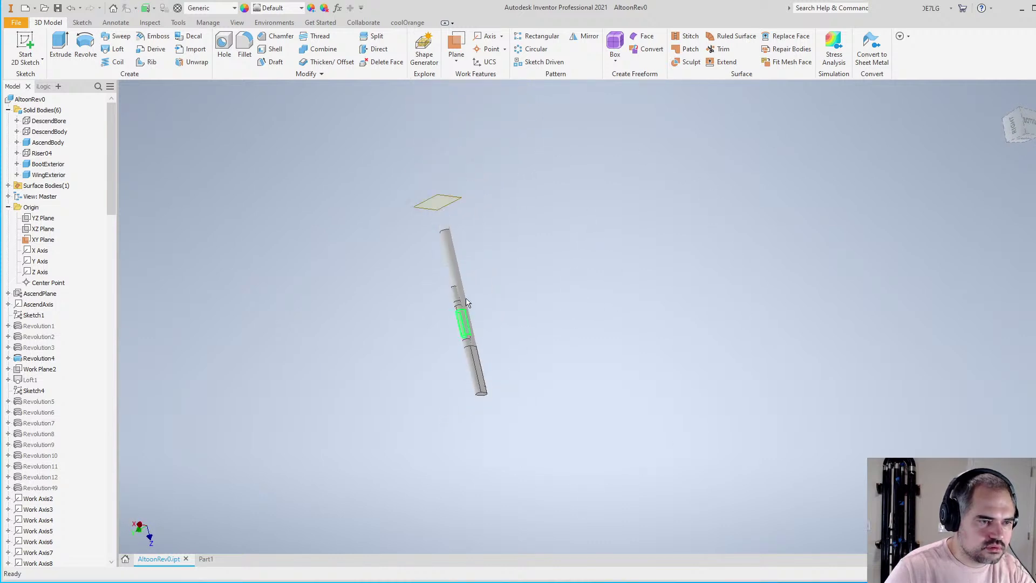
{"action": "scroll", "coordinate": [462, 267], "scroll_direction": "up", "scroll_amount": 4}
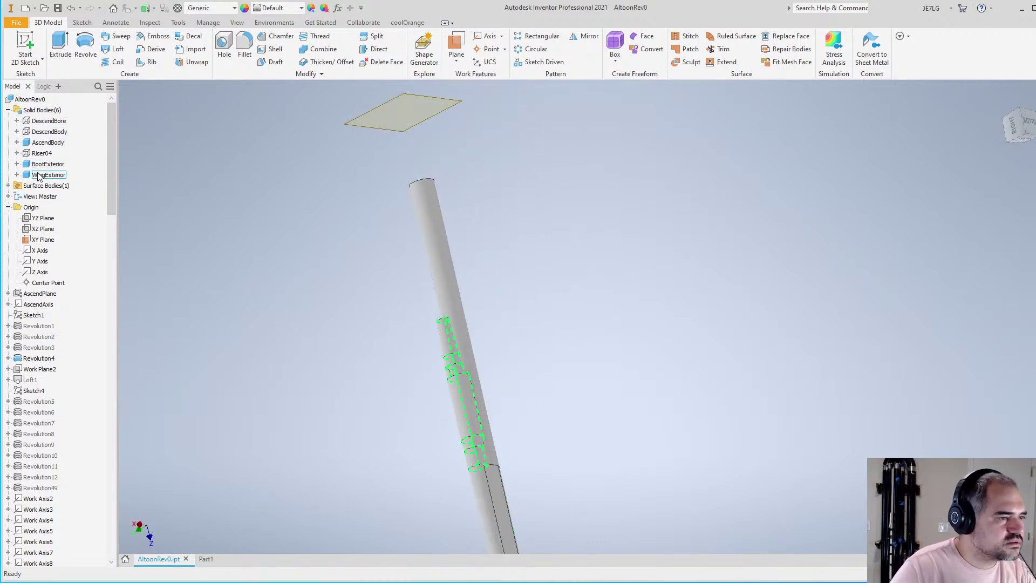
{"action": "scroll", "coordinate": [402, 157], "scroll_direction": "down", "scroll_amount": 1}
{"action": "scroll", "coordinate": [423, 257], "scroll_direction": "up", "scroll_amount": 4}
{"action": "scroll", "coordinate": [470, 329], "scroll_direction": "down", "scroll_amount": 4}
{"action": "scroll", "coordinate": [515, 409], "scroll_direction": "up", "scroll_amount": 3}
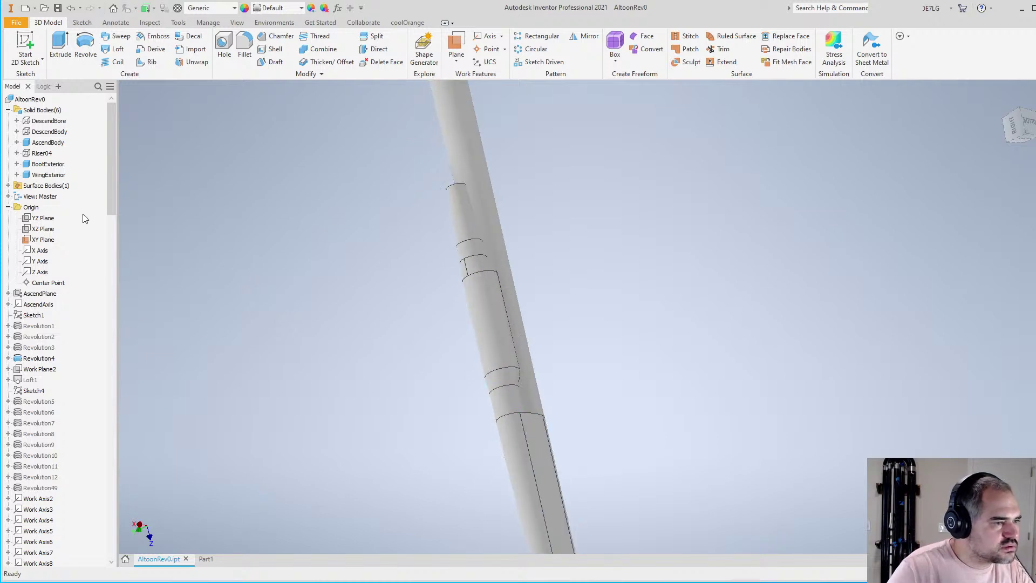
Combine the DescendBore solid into the WingExterior body as a join
{"action": "left_click_drag", "start_coordinate": [108, 190], "coordinate": [124, 534]}
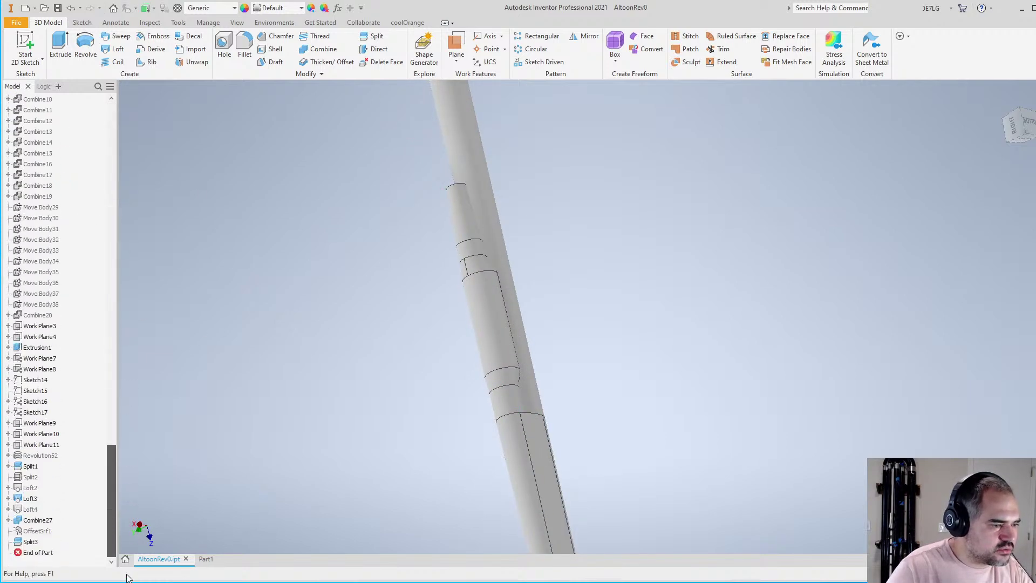
{"action": "left_click", "coordinate": [323, 50]}
{"action": "scroll", "coordinate": [405, 293], "scroll_direction": "down", "scroll_amount": 4}
{"action": "scroll", "coordinate": [374, 248], "scroll_direction": "up", "scroll_amount": 4}
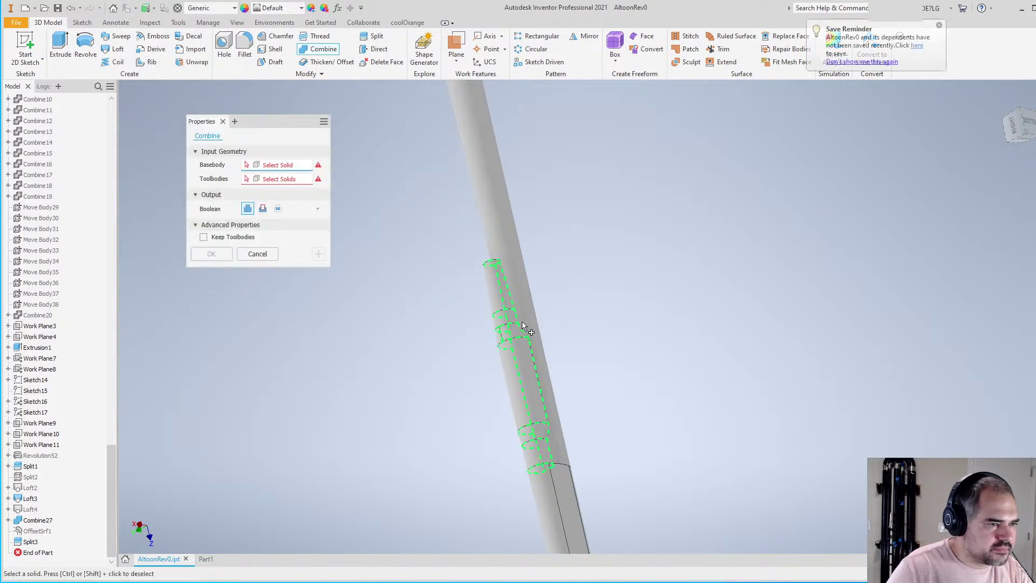
{"action": "left_click", "coordinate": [514, 354]}
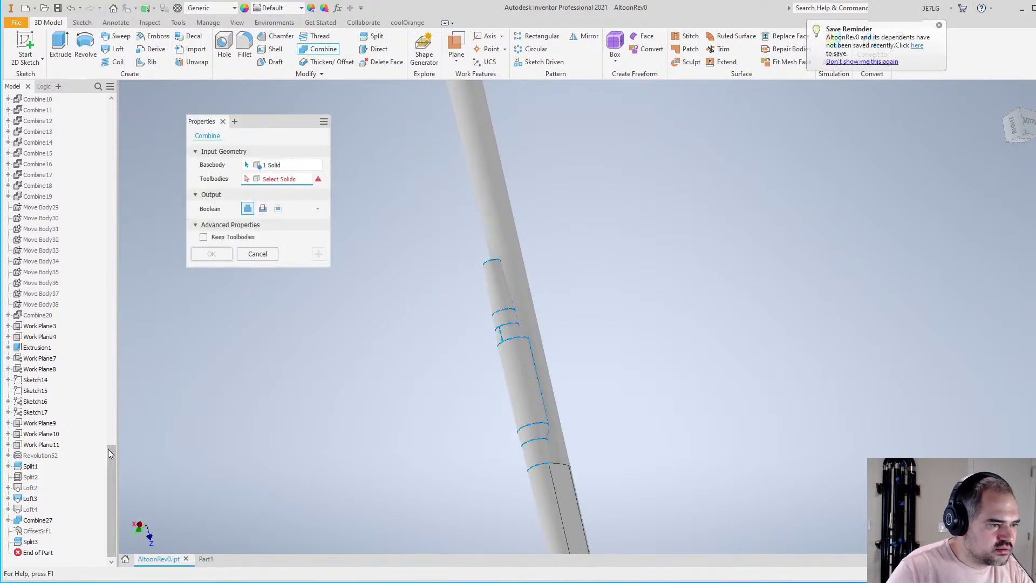
{"action": "left_click", "coordinate": [48, 121]}
{"action": "key", "text": "Return"}
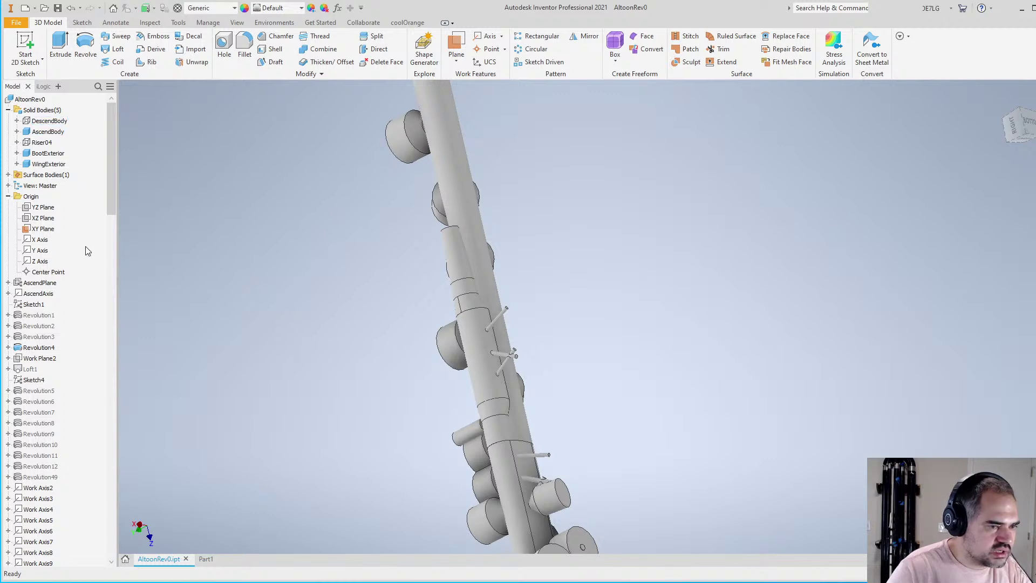
Edit the new Combine feature so DescendBore is cut from the WingExterior instead of joined
{"action": "left_click_drag", "start_coordinate": [112, 162], "coordinate": [111, 504]}
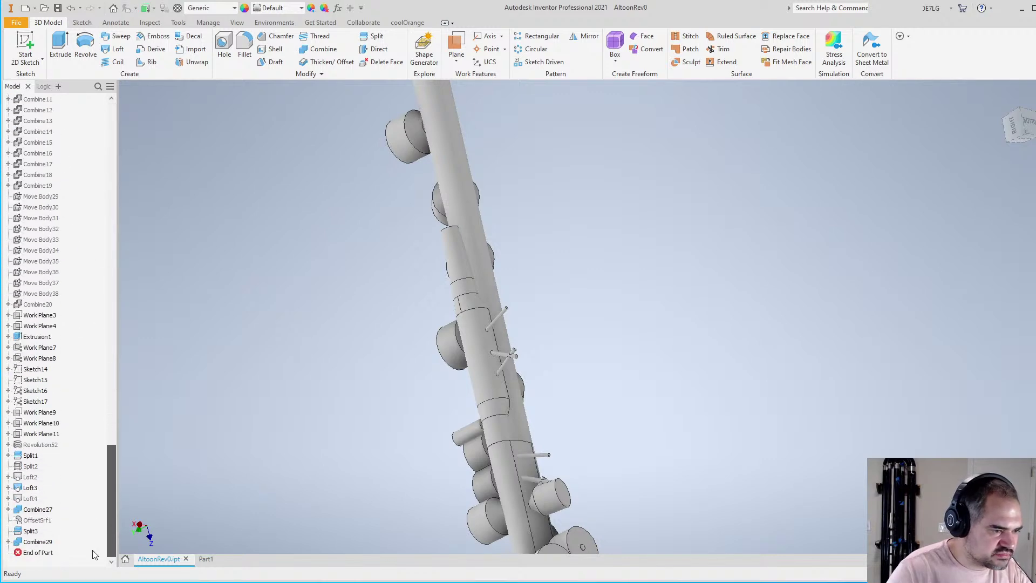
{"action": "double_click", "coordinate": [35, 542]}
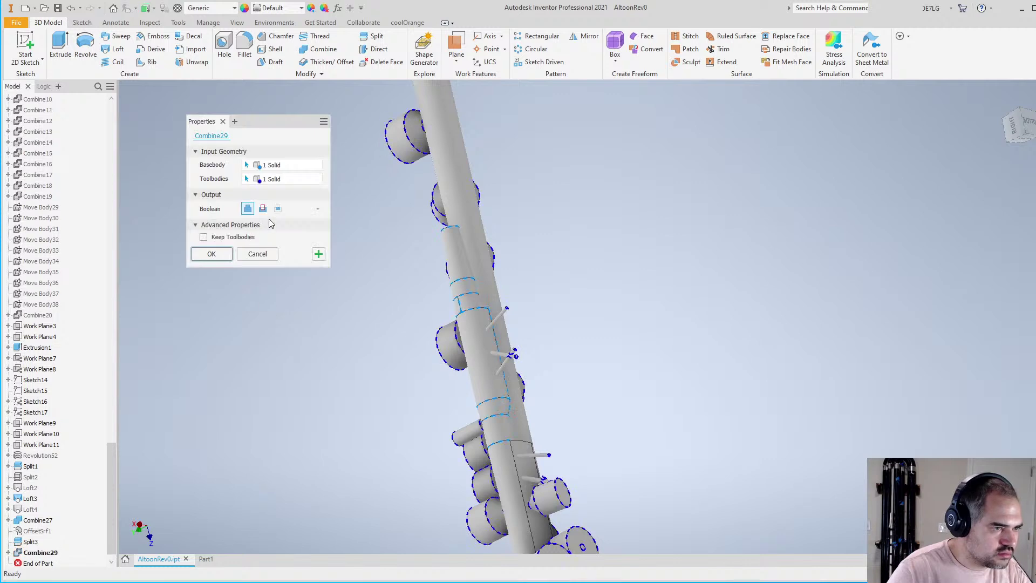
{"action": "left_click", "coordinate": [211, 253]}
{"action": "scroll", "coordinate": [499, 360], "scroll_direction": "down", "scroll_amount": 2}
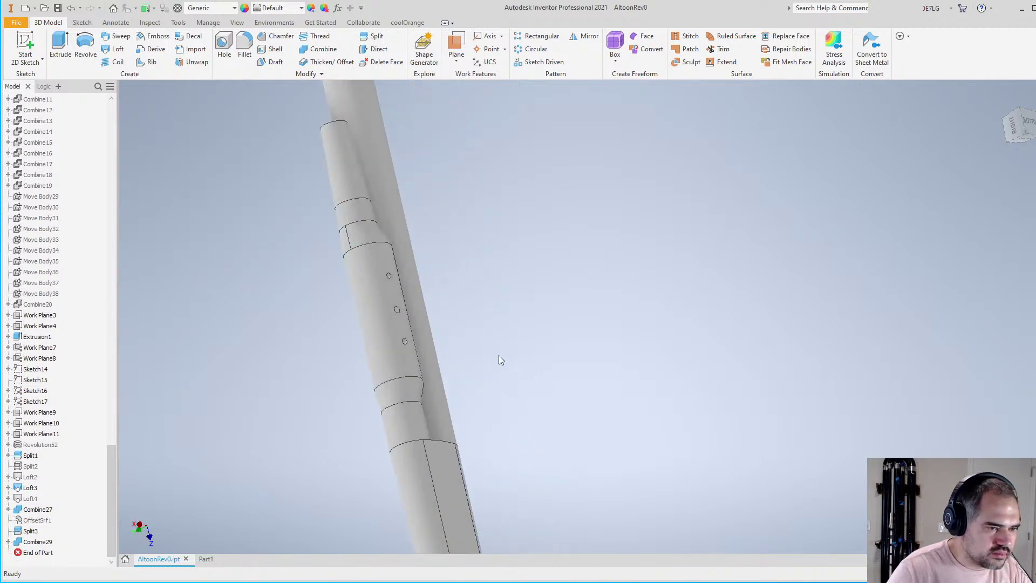
Examine the holes cut through the WingExterior from the front, the side and below
{"action": "middle_click_drag", "start_coordinate": [493, 334], "coordinate": [636, 351], "text": "shift"}
{"action": "scroll", "coordinate": [642, 340], "scroll_direction": "up", "scroll_amount": 3}
{"action": "scroll", "coordinate": [656, 274], "scroll_direction": "down", "scroll_amount": 6}
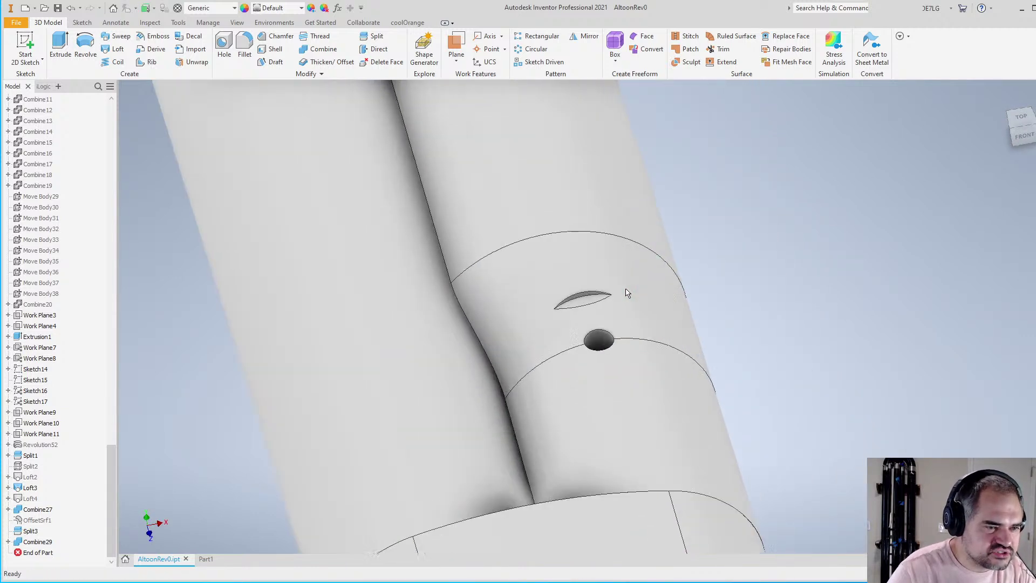
{"action": "middle_click_drag", "start_coordinate": [627, 293], "coordinate": [540, 359], "text": "shift"}
{"action": "scroll", "coordinate": [617, 322], "scroll_direction": "up", "scroll_amount": 3}
{"action": "scroll", "coordinate": [647, 329], "scroll_direction": "up", "scroll_amount": 2}
{"action": "scroll", "coordinate": [632, 352], "scroll_direction": "down", "scroll_amount": 3}
{"action": "scroll", "coordinate": [543, 381], "scroll_direction": "up", "scroll_amount": 2}
{"action": "scroll", "coordinate": [550, 384], "scroll_direction": "down", "scroll_amount": 2}
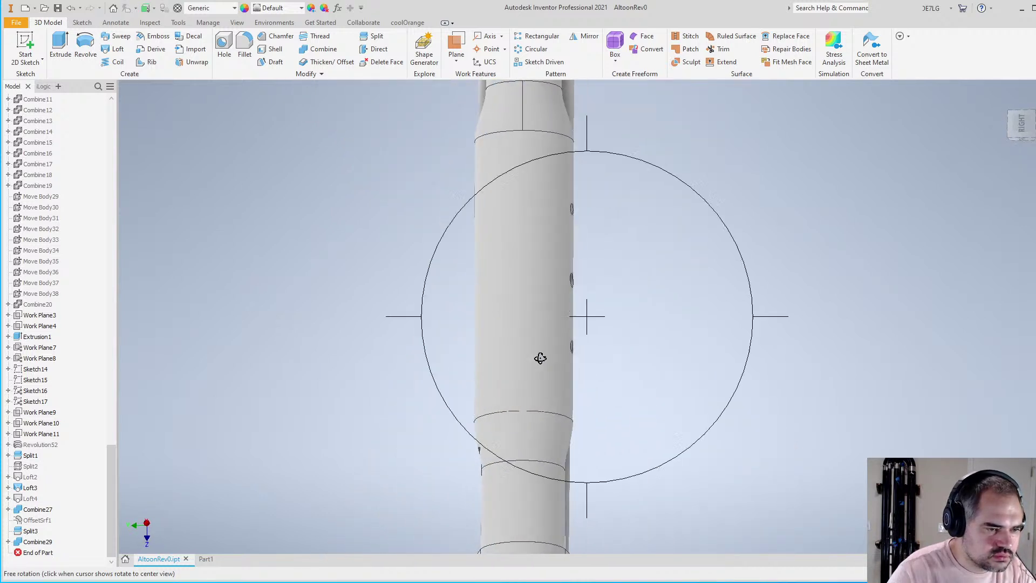
{"action": "scroll", "coordinate": [520, 393], "scroll_direction": "up", "scroll_amount": 3}
{"action": "middle_click_drag", "start_coordinate": [519, 392], "coordinate": [167, 317], "text": "shift"}
Delete the Combine feature that cut DescendBore from the WingExterior and hide the DescendBore body
{"action": "left_click_drag", "start_coordinate": [110, 494], "coordinate": [111, 526]}
{"action": "left_click", "coordinate": [111, 223]}
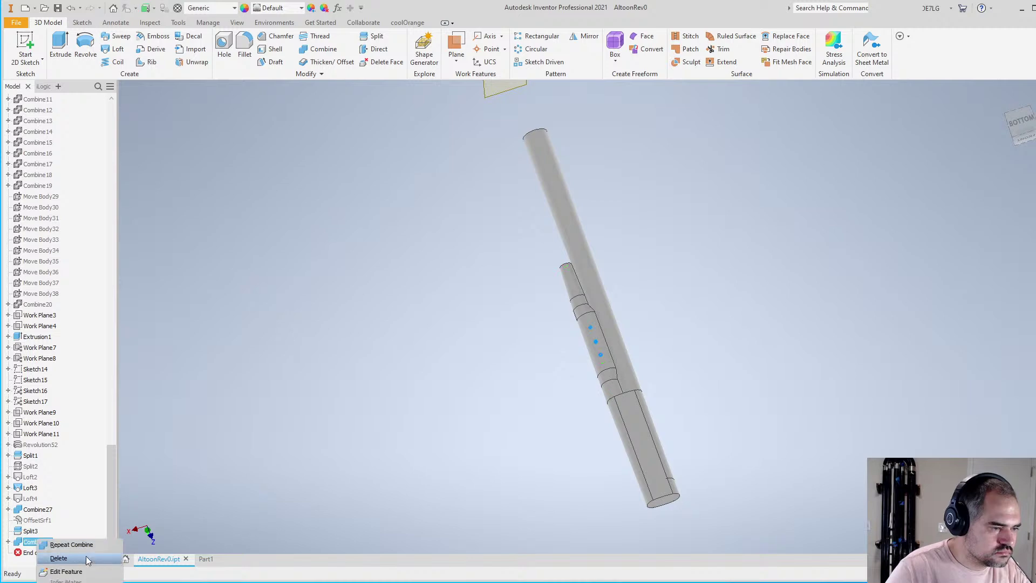
{"action": "left_click", "coordinate": [82, 558]}
{"action": "scroll", "coordinate": [507, 307], "scroll_direction": "down", "scroll_amount": 3}
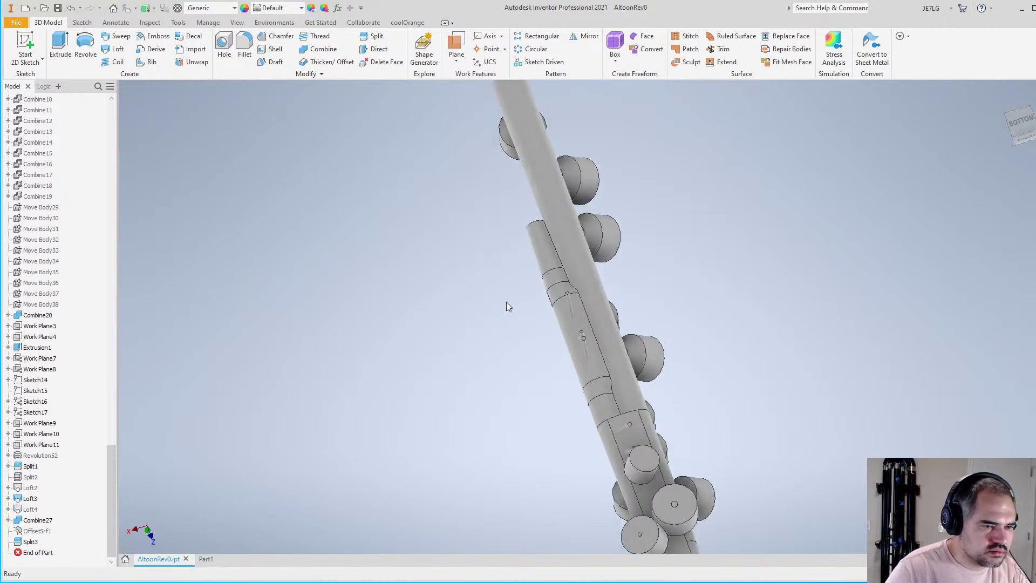
{"action": "left_click_drag", "start_coordinate": [110, 461], "coordinate": [111, 92]}
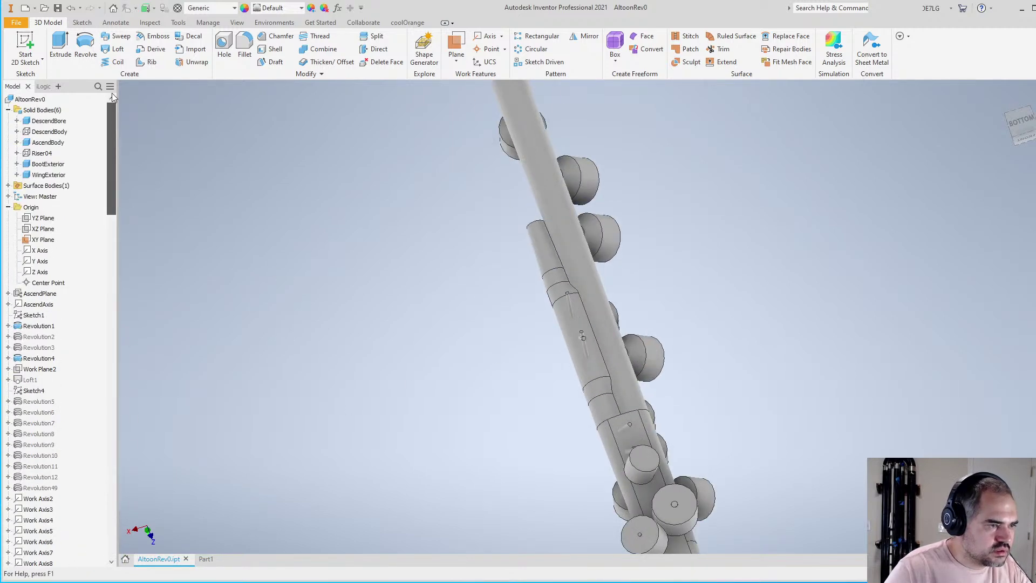
{"action": "right_click", "coordinate": [47, 123]}
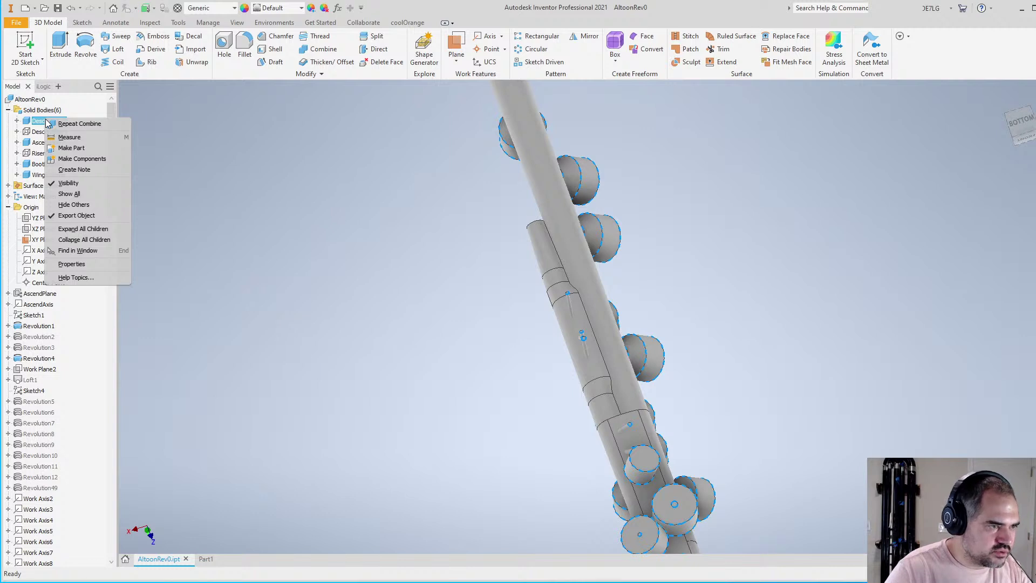
{"action": "left_click", "coordinate": [68, 182]}
{"action": "scroll", "coordinate": [452, 274], "scroll_direction": "up", "scroll_amount": 3}
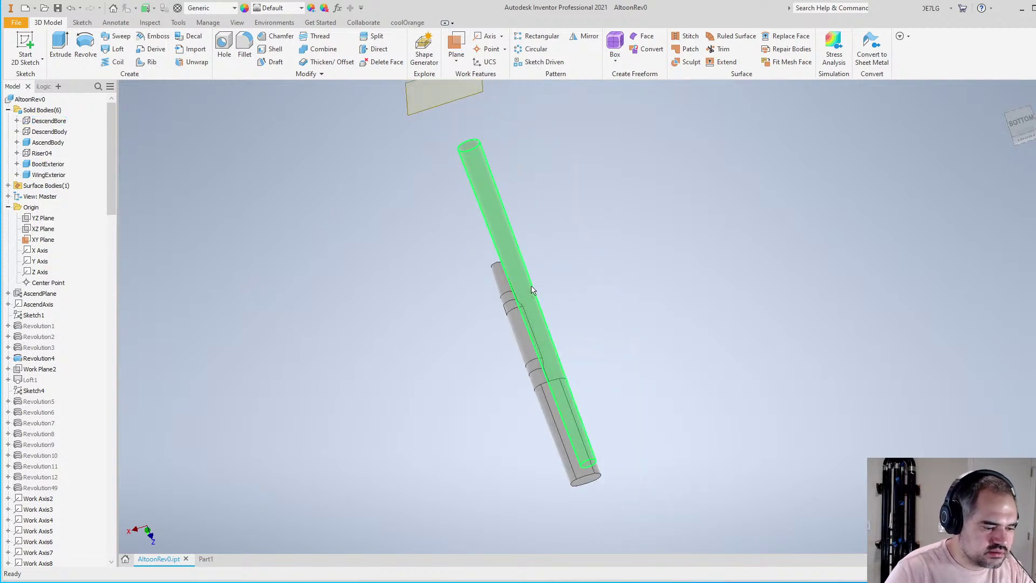
Examine the AscendBody tube and the adjoining wing exterior, including in the straight top view
{"action": "middle_click_drag", "start_coordinate": [532, 291], "coordinate": [651, 326], "text": "shift"}
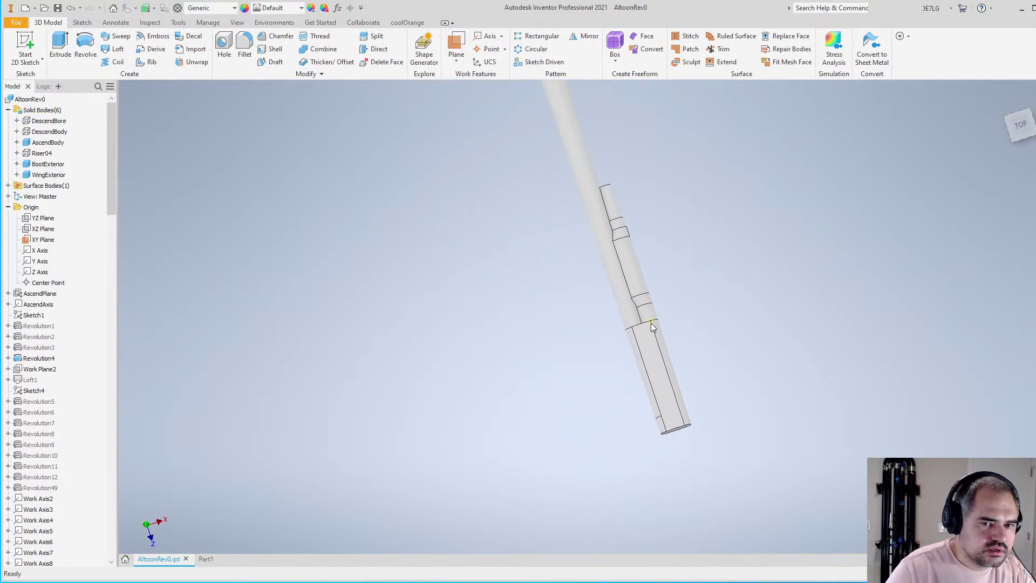
{"action": "scroll", "coordinate": [646, 228], "scroll_direction": "up", "scroll_amount": 3}
{"action": "scroll", "coordinate": [588, 240], "scroll_direction": "down", "scroll_amount": 3}
{"action": "scroll", "coordinate": [587, 241], "scroll_direction": "up", "scroll_amount": 3}
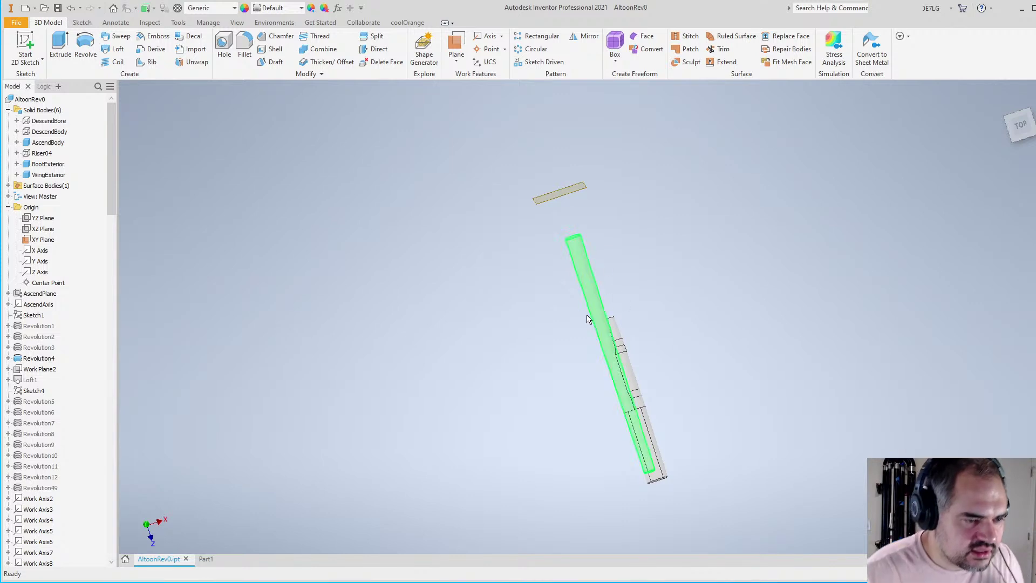
{"action": "scroll", "coordinate": [547, 211], "scroll_direction": "down", "scroll_amount": 3}
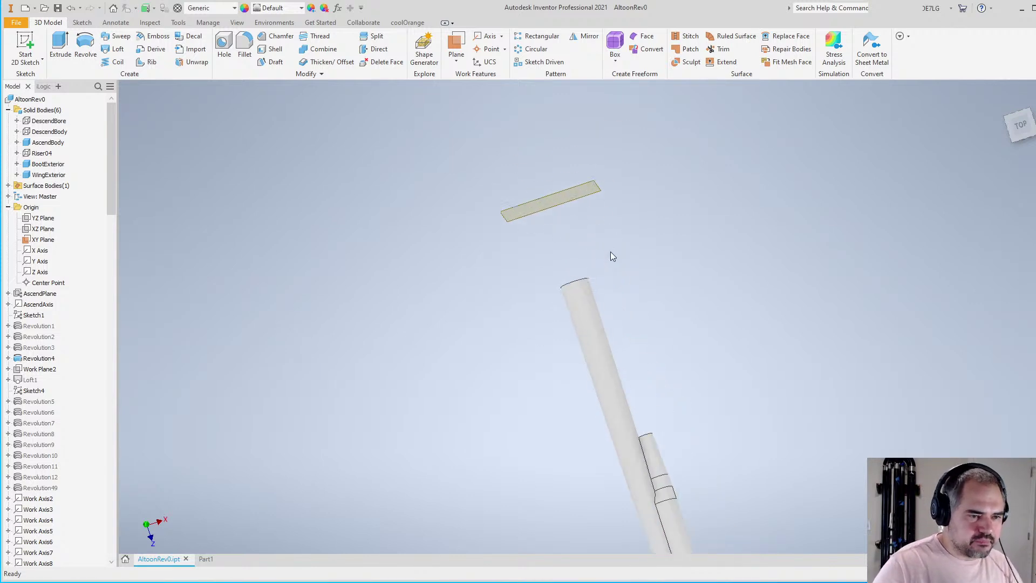
{"action": "left_click", "coordinate": [1025, 127]}
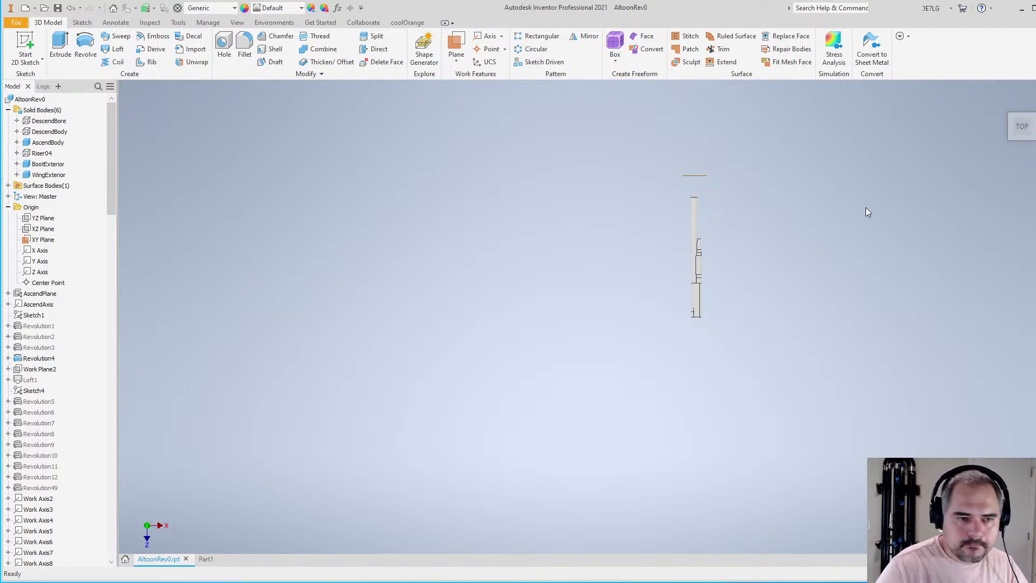
{"action": "scroll", "coordinate": [760, 231], "scroll_direction": "down", "scroll_amount": 5}
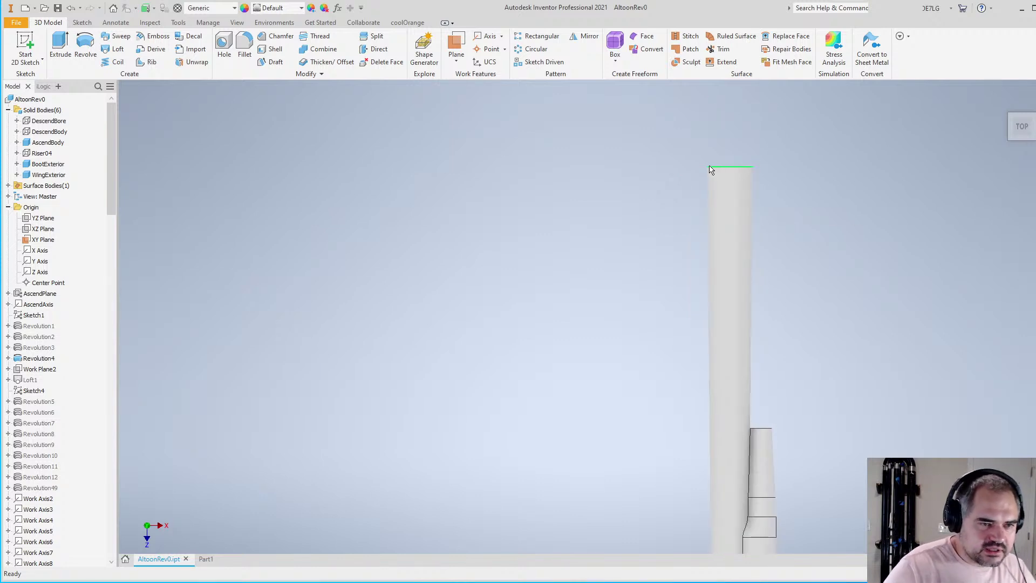
{"action": "scroll", "coordinate": [710, 170], "scroll_direction": "down", "scroll_amount": 1}
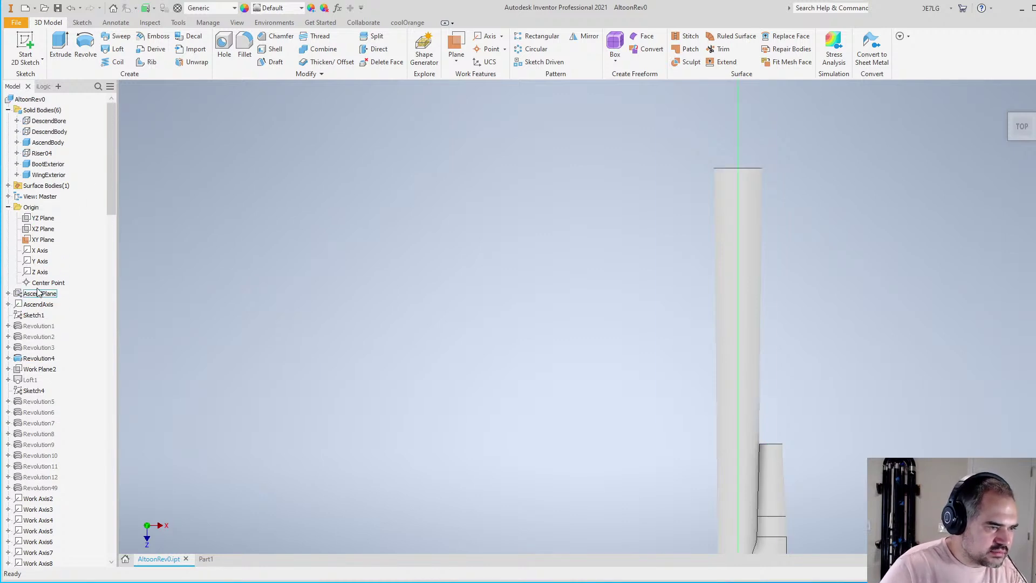
{"action": "scroll", "coordinate": [612, 245], "scroll_direction": "down", "scroll_amount": 5}
{"action": "scroll", "coordinate": [755, 266], "scroll_direction": "up", "scroll_amount": 4}
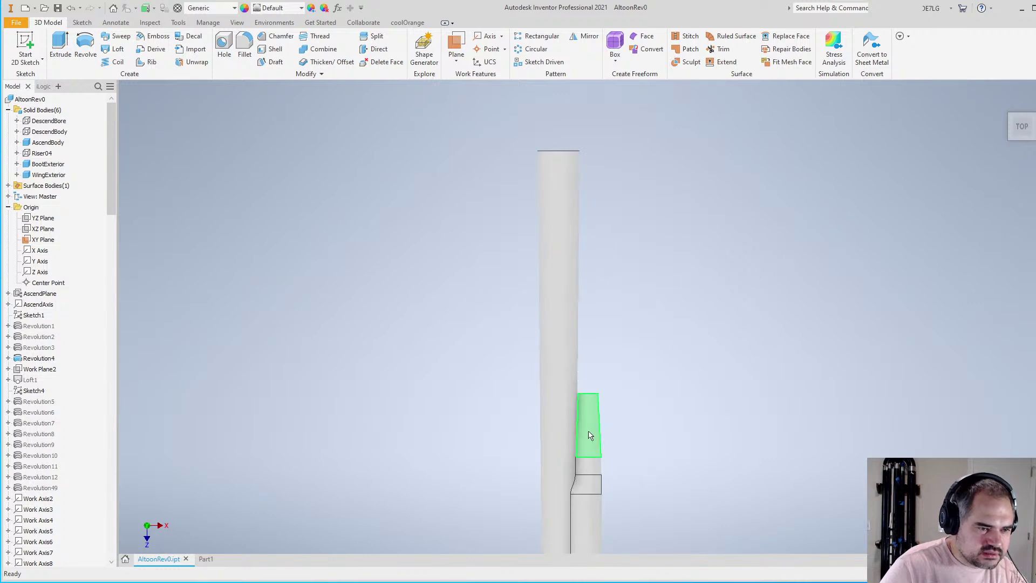
Start a 2D sketch on the XZ plane and hide the BootExterior and WingExterior bodies
{"action": "scroll", "coordinate": [588, 435], "scroll_direction": "up", "scroll_amount": 3}
{"action": "scroll", "coordinate": [548, 339], "scroll_direction": "down", "scroll_amount": 5}
{"action": "scroll", "coordinate": [559, 367], "scroll_direction": "up", "scroll_amount": 3}
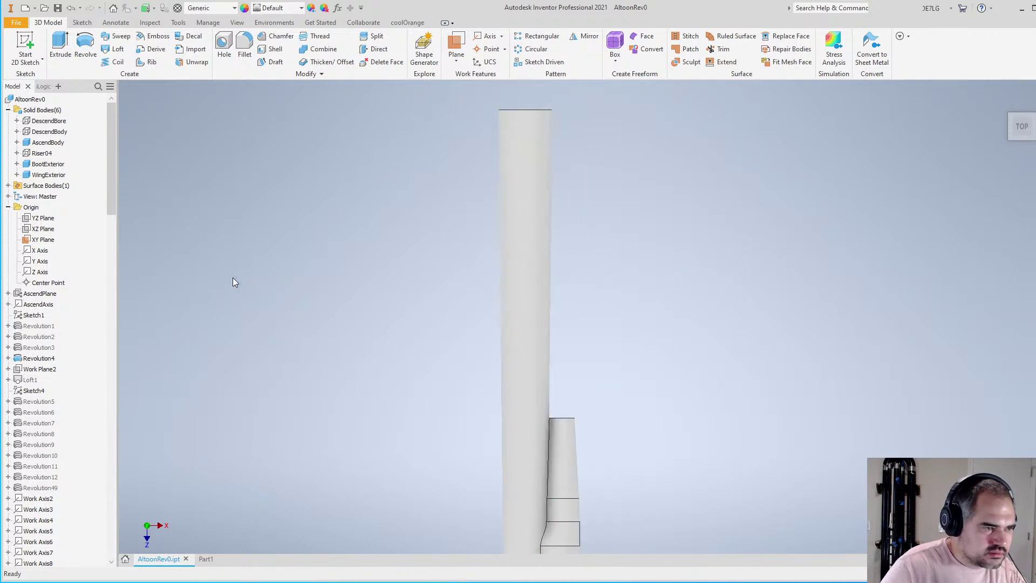
{"action": "left_click", "coordinate": [44, 229]}
{"action": "left_click", "coordinate": [26, 42]}
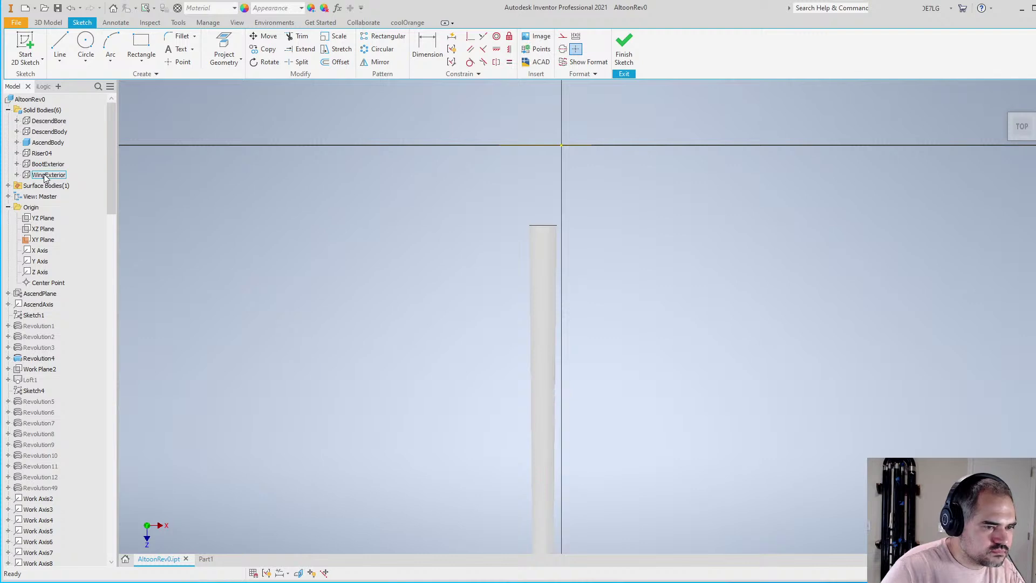
{"action": "scroll", "coordinate": [501, 183], "scroll_direction": "up", "scroll_amount": 5}
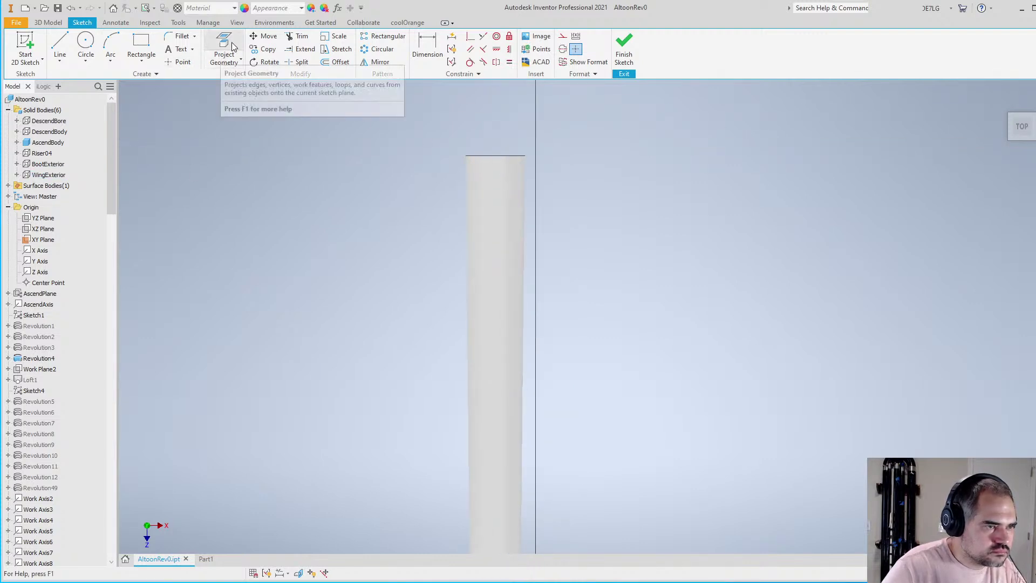
Project the AscendBody's outer edge, end edge and AscendAxis as construction lines, and slice the model at the sketch plane
{"action": "left_click", "coordinate": [229, 58]}
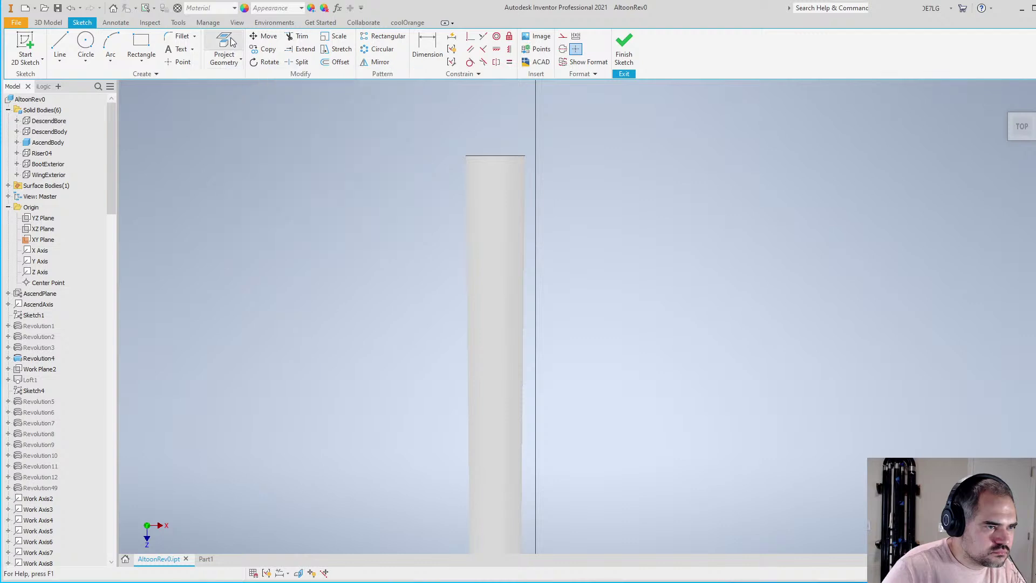
{"action": "left_click", "coordinate": [466, 184]}
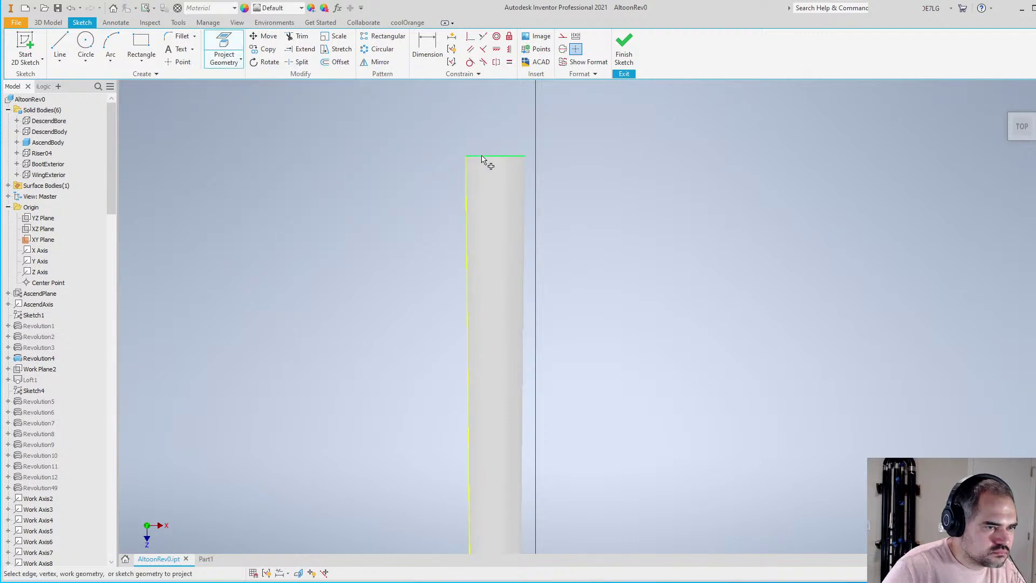
{"action": "scroll", "coordinate": [432, 135], "scroll_direction": "up", "scroll_amount": 3}
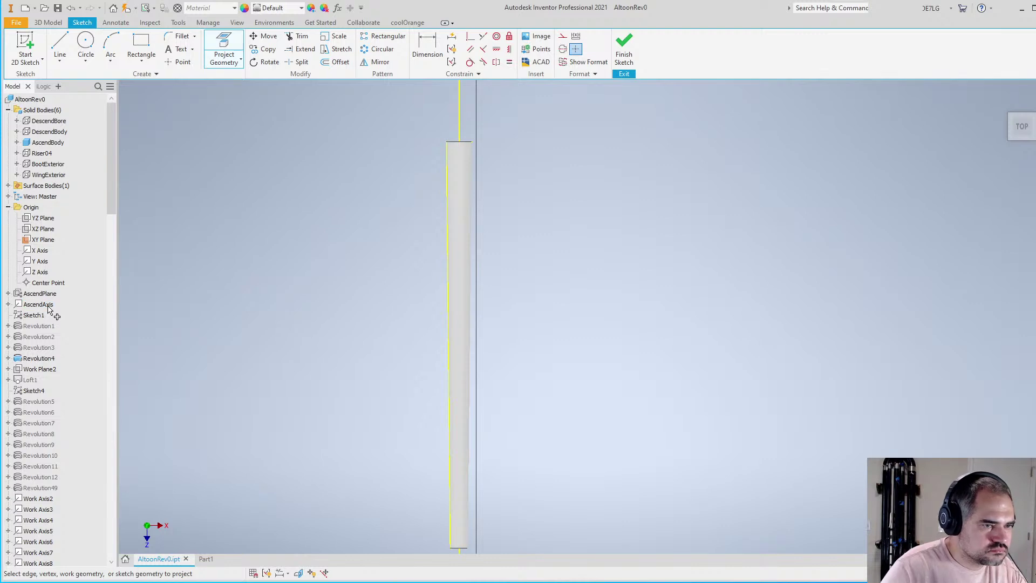
{"action": "key", "text": "F7"}
{"action": "mouse_move", "coordinate": [366, 116]}
{"action": "left_mouse_down"}
{"action": "mouse_move", "coordinate": [447, 479]}
{"action": "mouse_move", "coordinate": [482, 512]}
{"action": "left_mouse_up"}
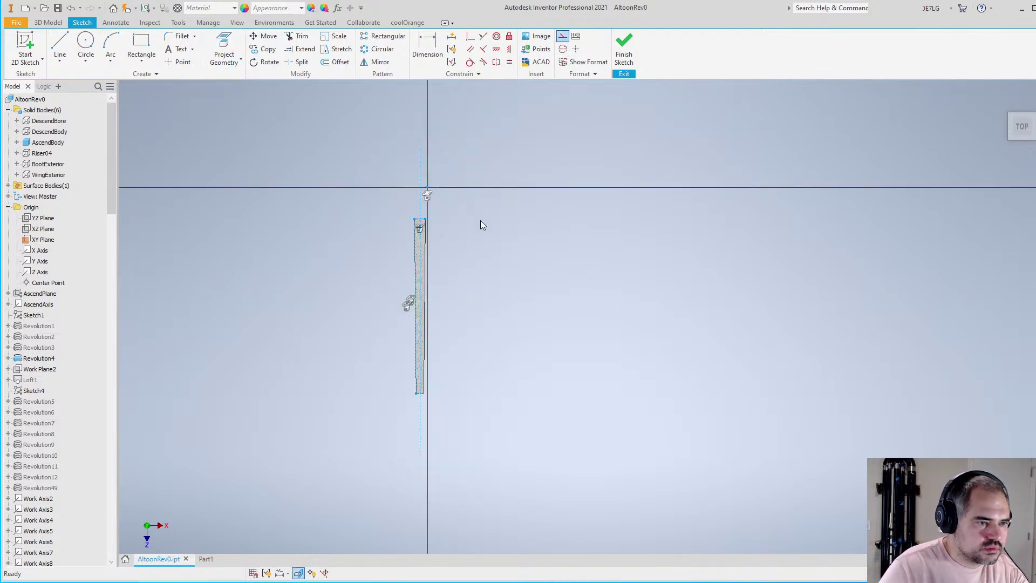
{"action": "scroll", "coordinate": [446, 230], "scroll_direction": "down", "scroll_amount": 8}
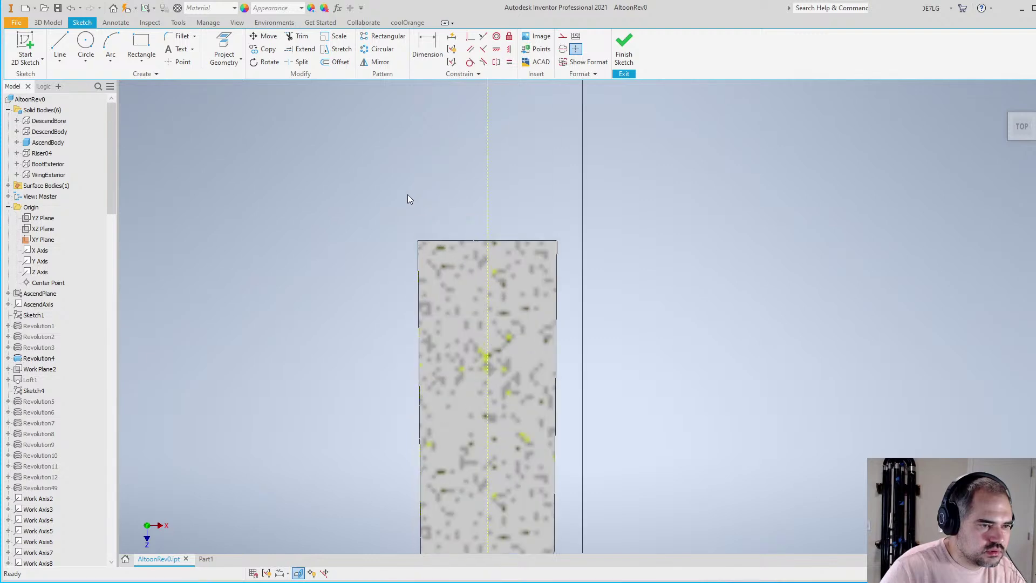
Sketch a slanted line outward from the centre of the tube's upper end, with a small circle just below its free end
{"action": "left_click", "coordinate": [60, 42]}
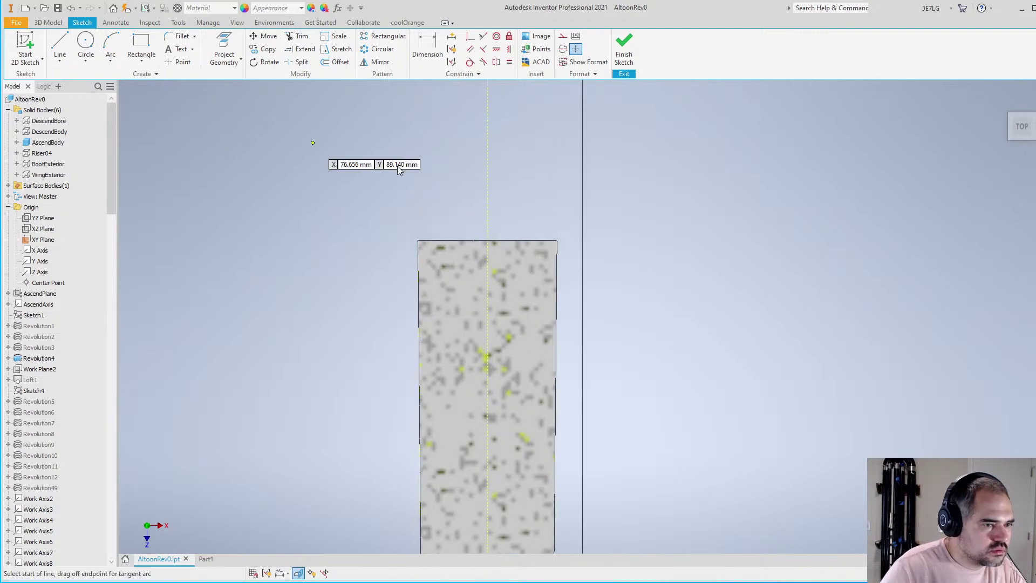
{"action": "left_click", "coordinate": [487, 240]}
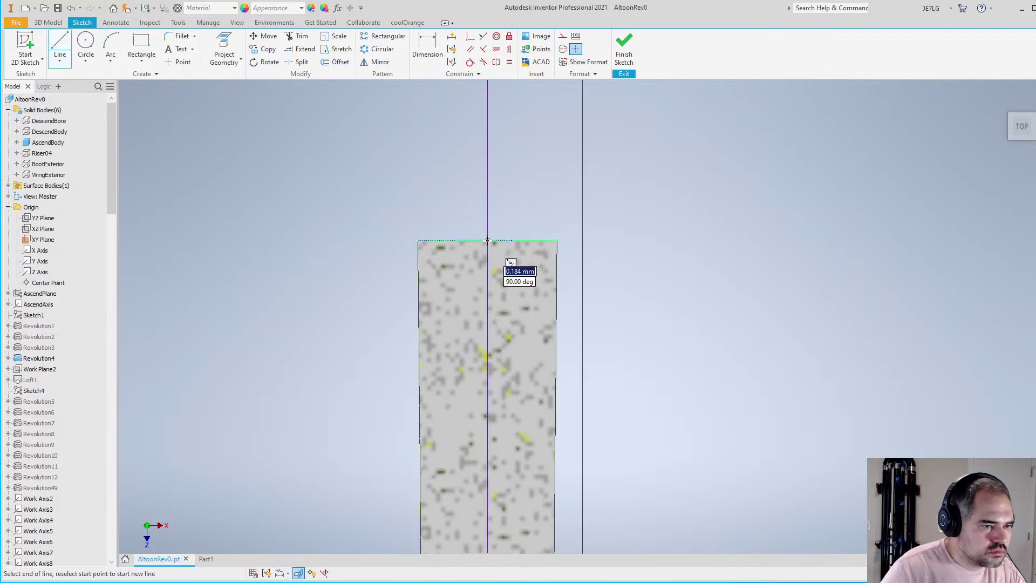
{"action": "left_click", "coordinate": [367, 207]}
{"action": "scroll", "coordinate": [382, 226], "scroll_direction": "up", "scroll_amount": 5}
{"action": "key", "text": "Escape"}
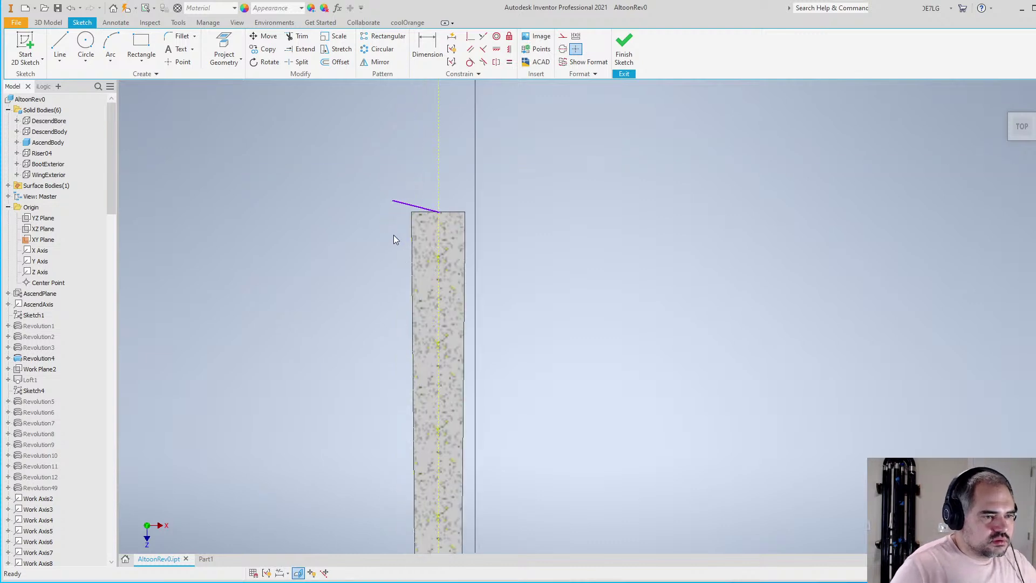
{"action": "scroll", "coordinate": [390, 212], "scroll_direction": "down", "scroll_amount": 4}
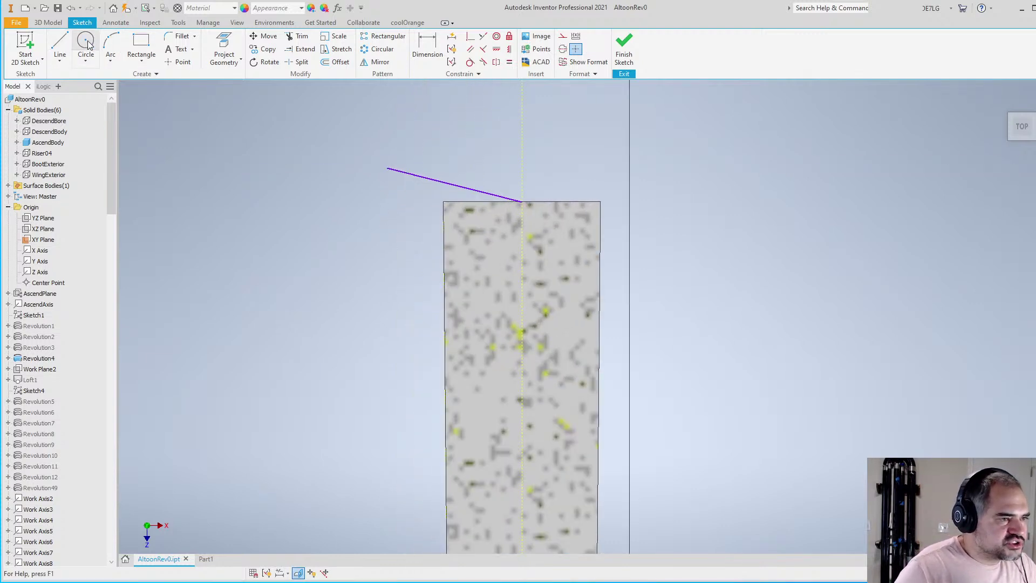
{"action": "left_click", "coordinate": [88, 43]}
{"action": "left_click", "coordinate": [387, 185]}
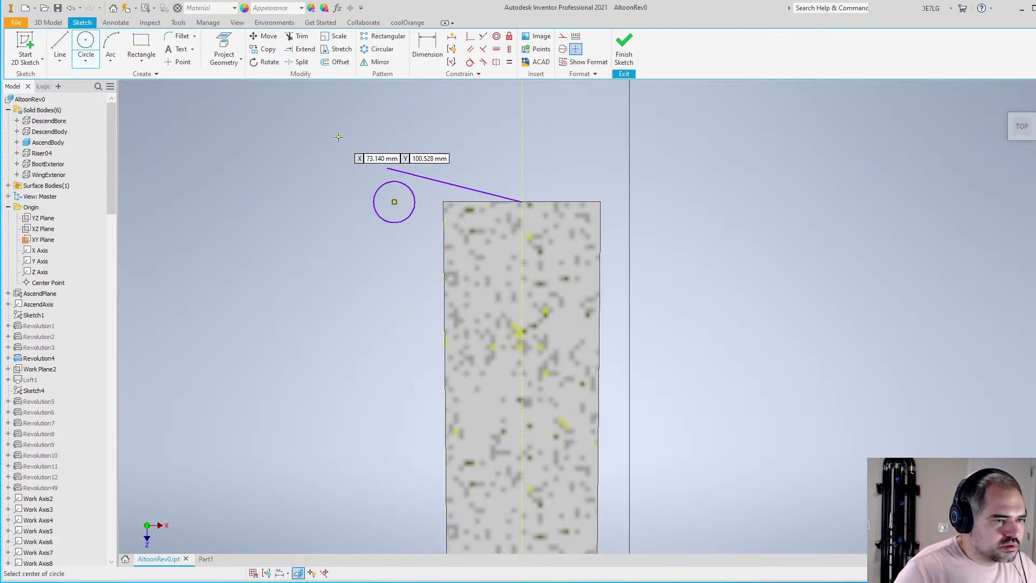
{"action": "scroll", "coordinate": [411, 167], "scroll_direction": "up", "scroll_amount": 1}
Sketch a short three-point arc from the underside of the circle, bulging toward the tube
{"action": "key", "text": "l"}
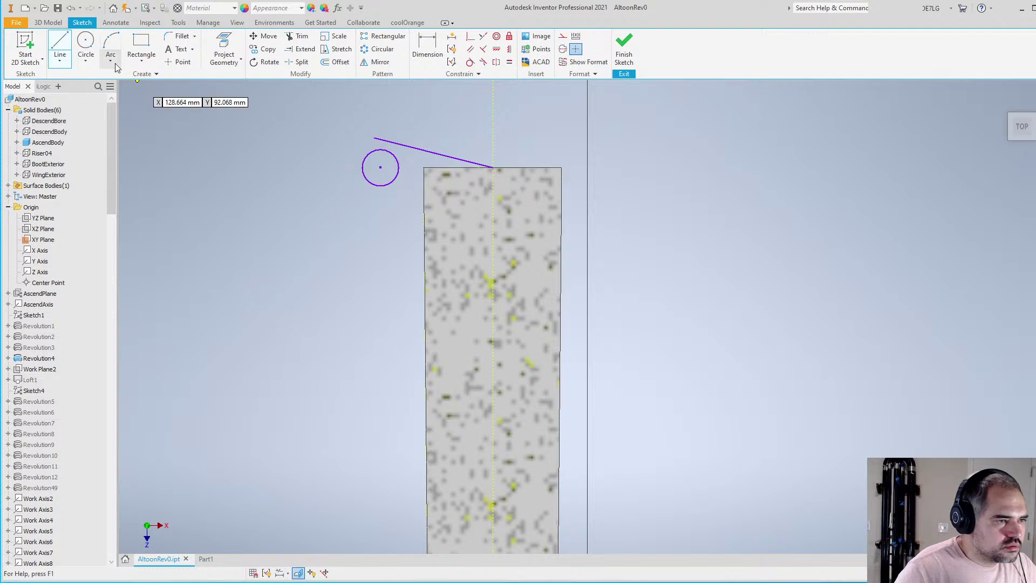
{"action": "left_click", "coordinate": [111, 47]}
{"action": "left_click", "coordinate": [398, 181]}
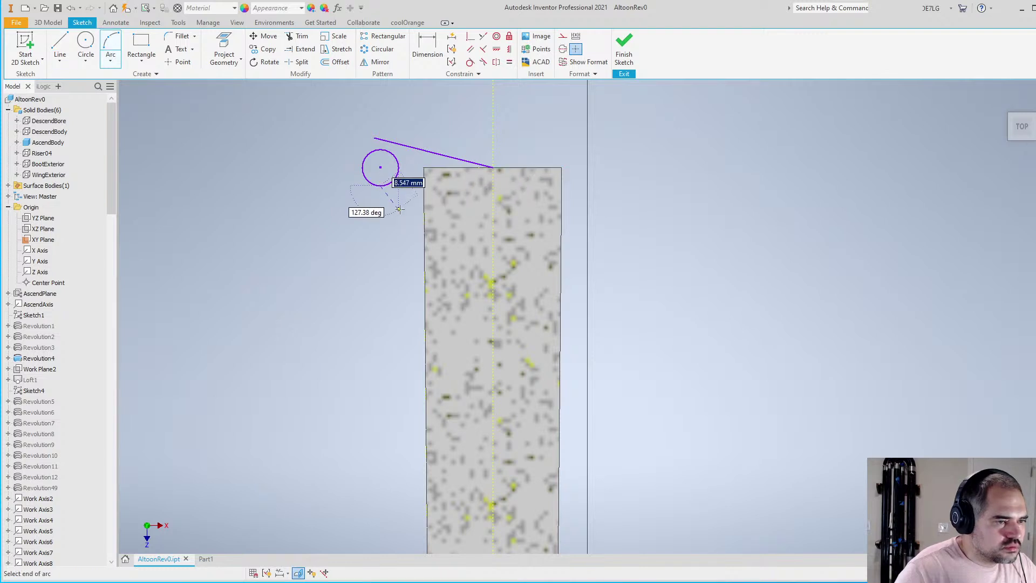
{"action": "left_click", "coordinate": [400, 209]}
{"action": "left_click", "coordinate": [399, 197]}
{"action": "scroll", "coordinate": [390, 291], "scroll_direction": "up", "scroll_amount": 1}
{"action": "middle_click_drag", "start_coordinate": [390, 291], "coordinate": [340, 166]}
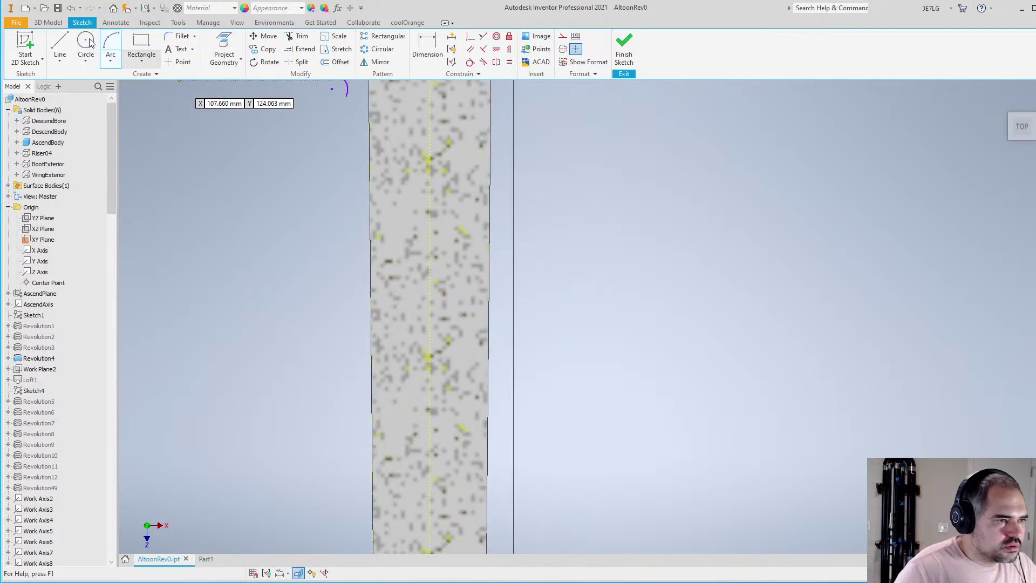
Continue the profile with a long shallow arc from the short arc's lower end down to near the tube wall
{"action": "left_click", "coordinate": [64, 42]}
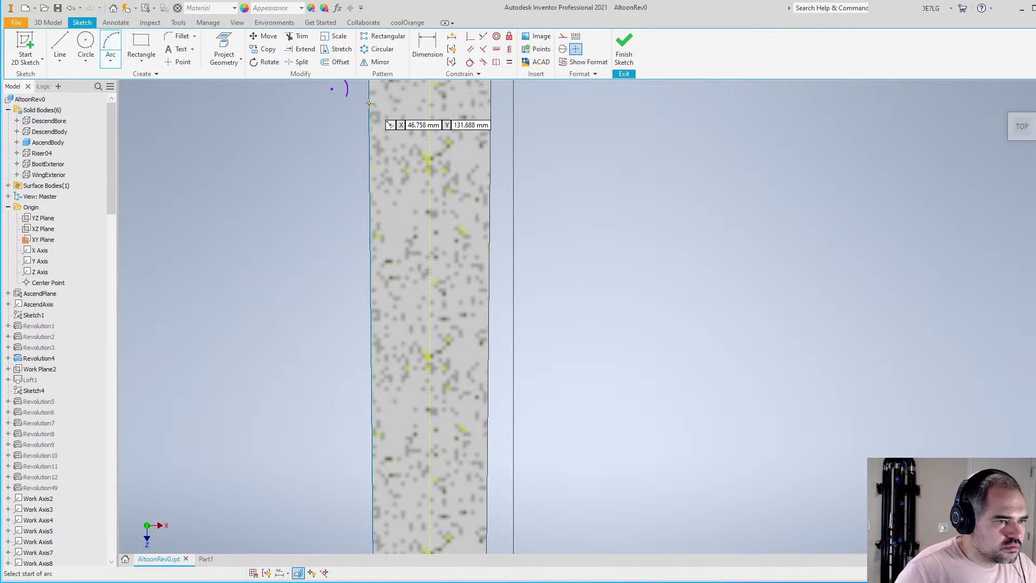
{"action": "left_click", "coordinate": [346, 96]}
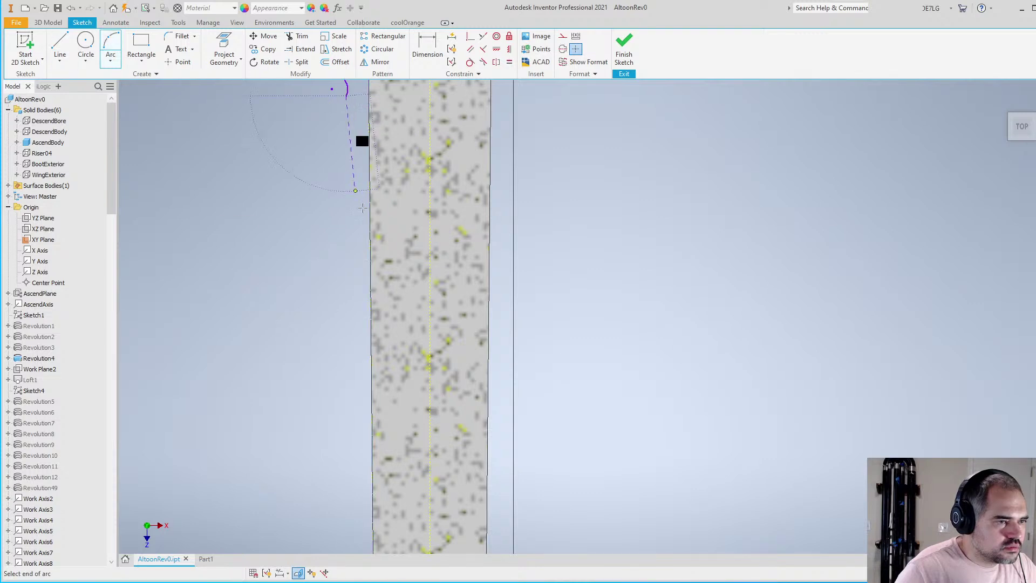
{"action": "left_click", "coordinate": [369, 413]}
{"action": "left_click", "coordinate": [347, 313]}
{"action": "scroll", "coordinate": [363, 259], "scroll_direction": "up", "scroll_amount": 2}
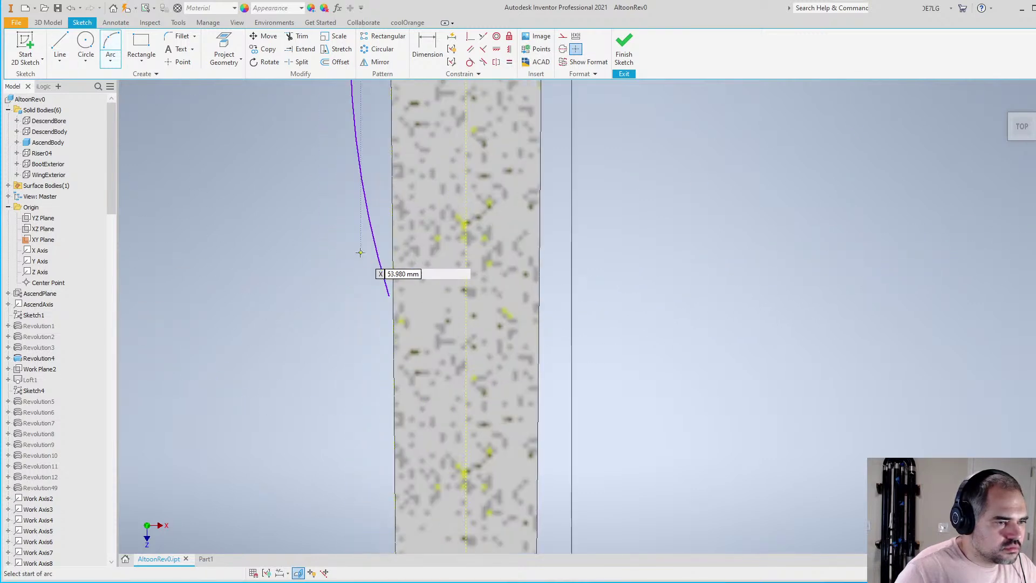
Add a short arc from the long arc's lower end that runs down alongside the tube's outer wall
{"action": "left_click", "coordinate": [389, 295]}
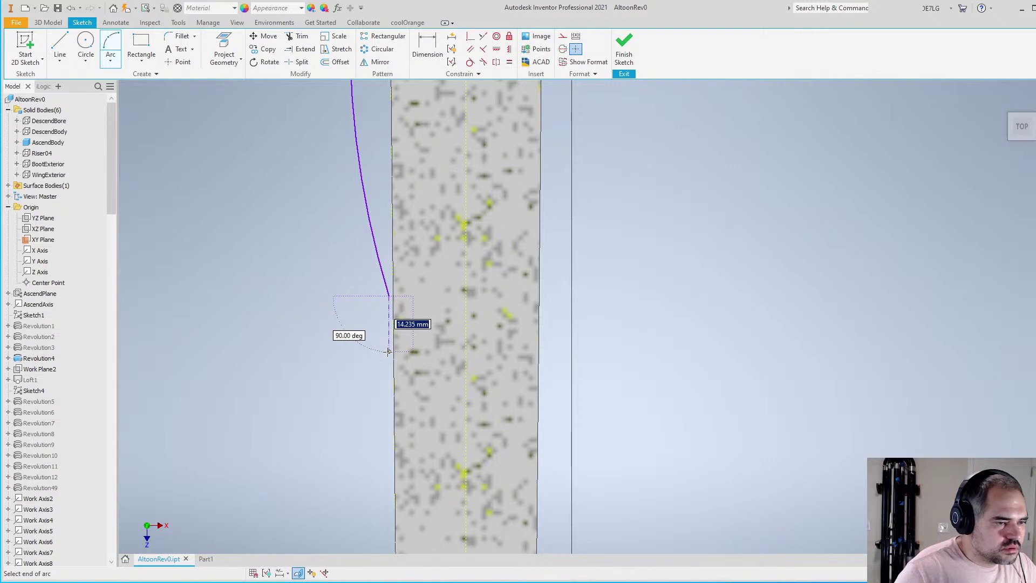
{"action": "scroll", "coordinate": [387, 349], "scroll_direction": "up", "scroll_amount": 4}
{"action": "left_click", "coordinate": [398, 333]}
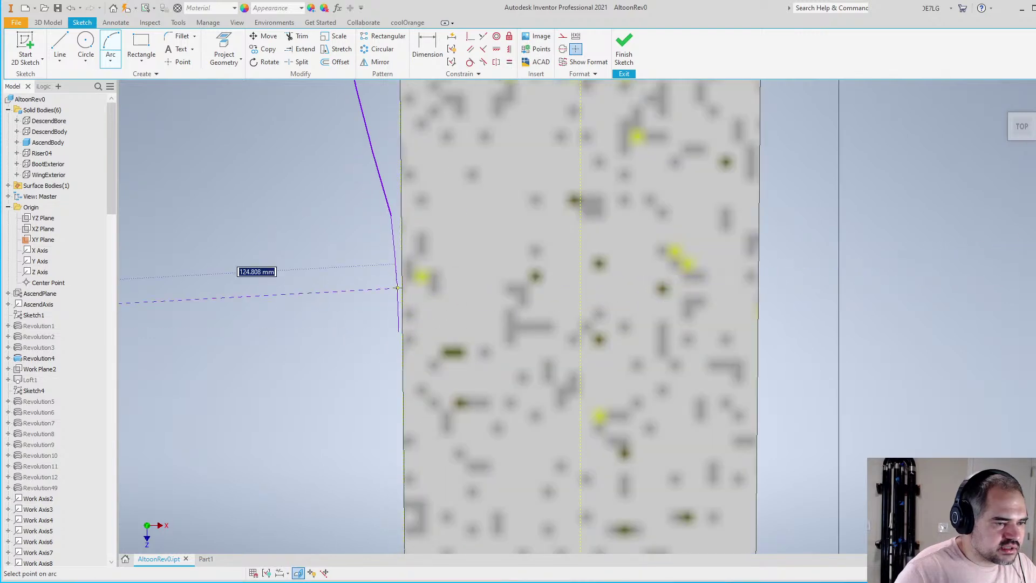
{"action": "left_click", "coordinate": [395, 265]}
{"action": "scroll", "coordinate": [393, 241], "scroll_direction": "down", "scroll_amount": 5}
{"action": "scroll", "coordinate": [400, 286], "scroll_direction": "up", "scroll_amount": 2}
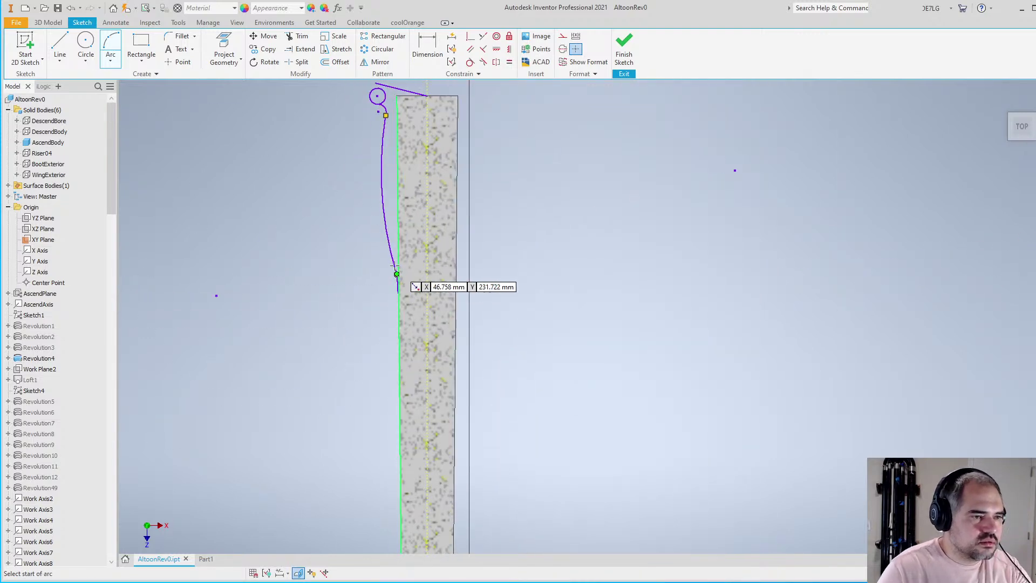
{"action": "key", "text": "Escape"}
Constrain the circle to be coincident with the slanted line's free end
{"action": "scroll", "coordinate": [380, 127], "scroll_direction": "up", "scroll_amount": 4}
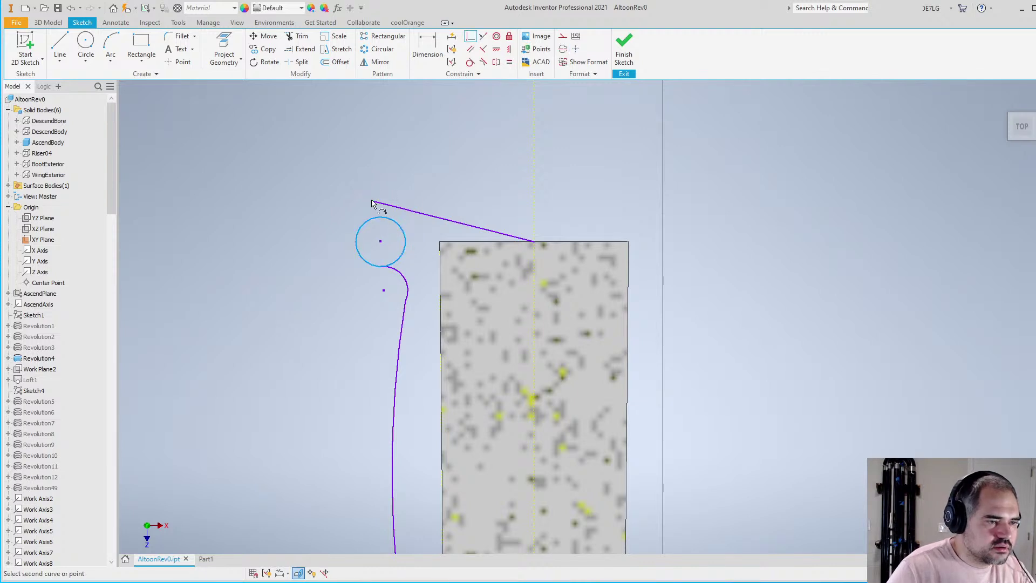
{"action": "left_click", "coordinate": [372, 202]}
Try making the slanted line horizontal and shifting the circle's centre toward the tube, and undo both changes
{"action": "left_click", "coordinate": [497, 50]}
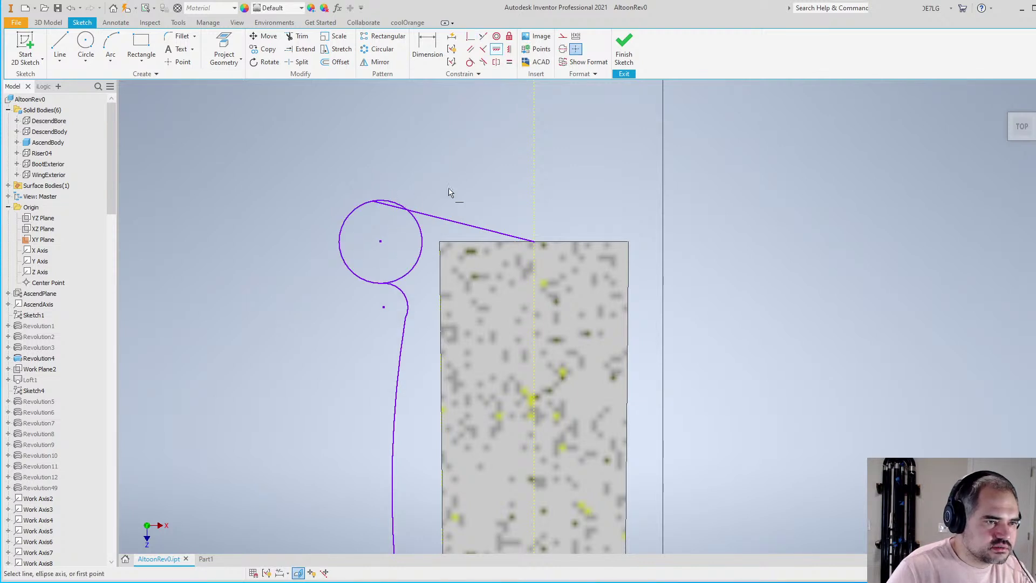
{"action": "left_click", "coordinate": [435, 215]}
{"action": "scroll", "coordinate": [476, 185], "scroll_direction": "down", "scroll_amount": 2}
{"action": "scroll", "coordinate": [397, 227], "scroll_direction": "up", "scroll_amount": 2}
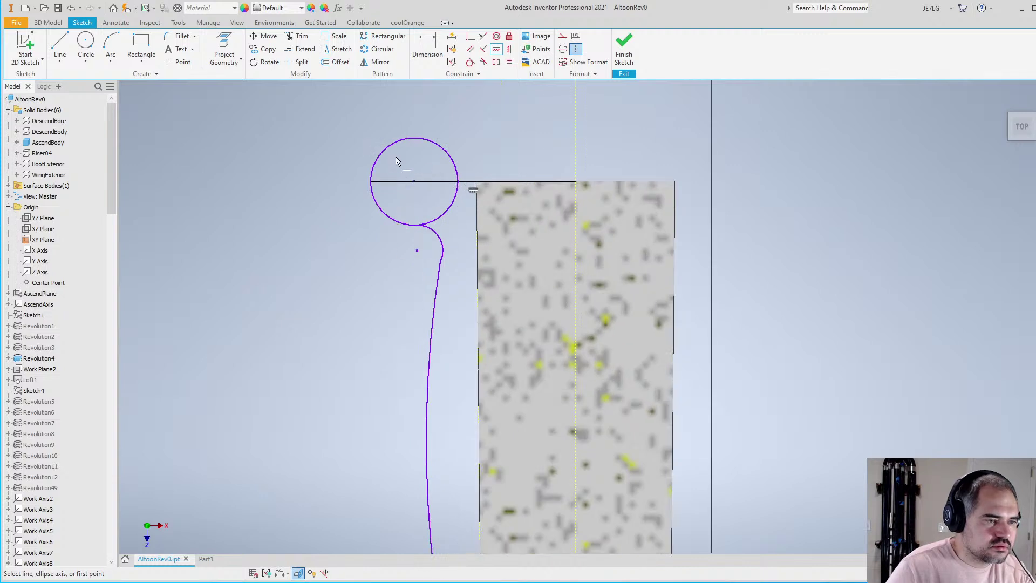
{"action": "key", "text": "Escape"}
{"action": "left_click_drag", "start_coordinate": [414, 185], "coordinate": [447, 203]}
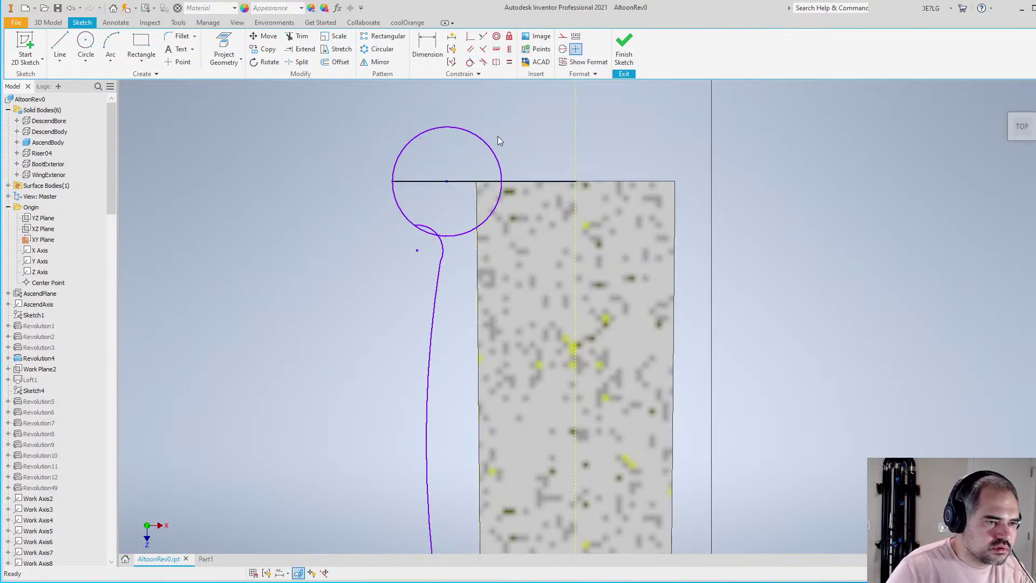
{"action": "key", "text": "ctrl+z"}
{"action": "key", "text": "ctrl+z"}
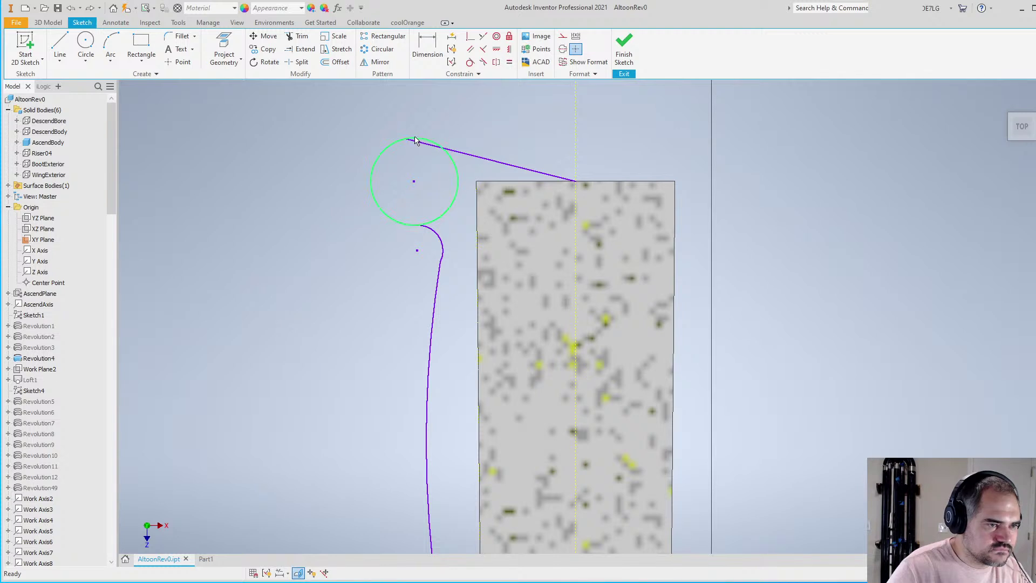
Move the circle below the line, make the two tangent and constrain the line horizontal
{"action": "mouse_move", "coordinate": [415, 185]}
{"action": "left_mouse_down"}
{"action": "mouse_move", "coordinate": [438, 179]}
{"action": "mouse_move", "coordinate": [424, 165]}
{"action": "mouse_move", "coordinate": [479, 167]}
{"action": "left_mouse_up"}
{"action": "left_click", "coordinate": [490, 173]}
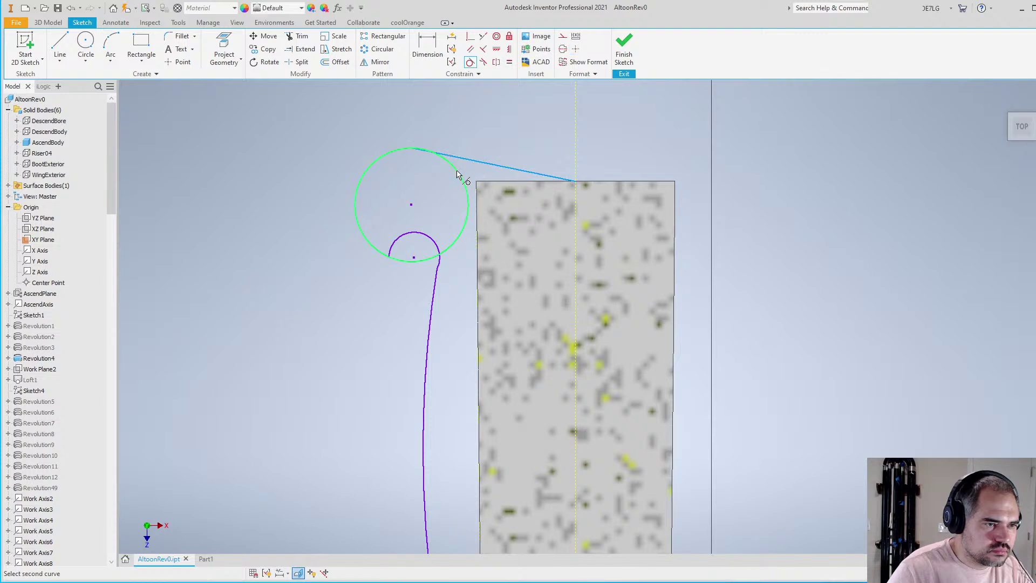
{"action": "left_click", "coordinate": [494, 50]}
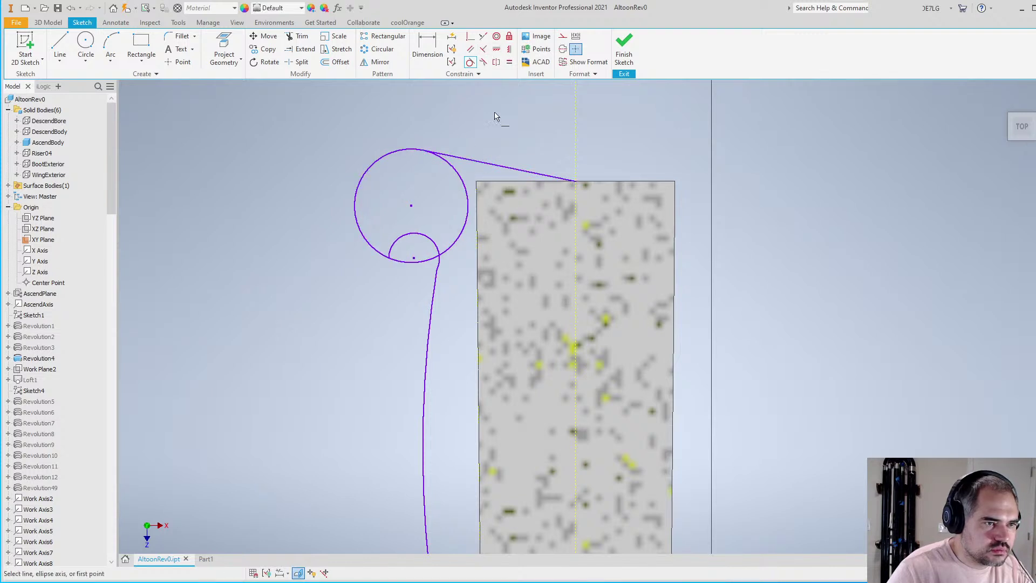
{"action": "left_click", "coordinate": [478, 161]}
{"action": "scroll", "coordinate": [432, 127], "scroll_direction": "down", "scroll_amount": 5}
{"action": "scroll", "coordinate": [427, 146], "scroll_direction": "up", "scroll_amount": 5}
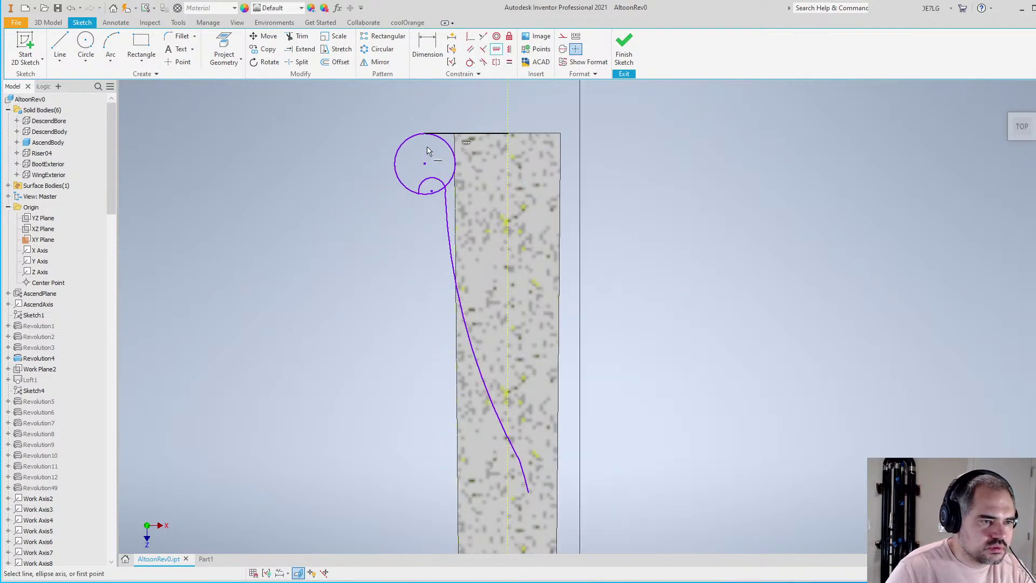
Dimension the circle's diameter at 6.5 mm by referencing the Wall parameter
{"action": "key", "text": "Escape"}
{"action": "key", "text": "d"}
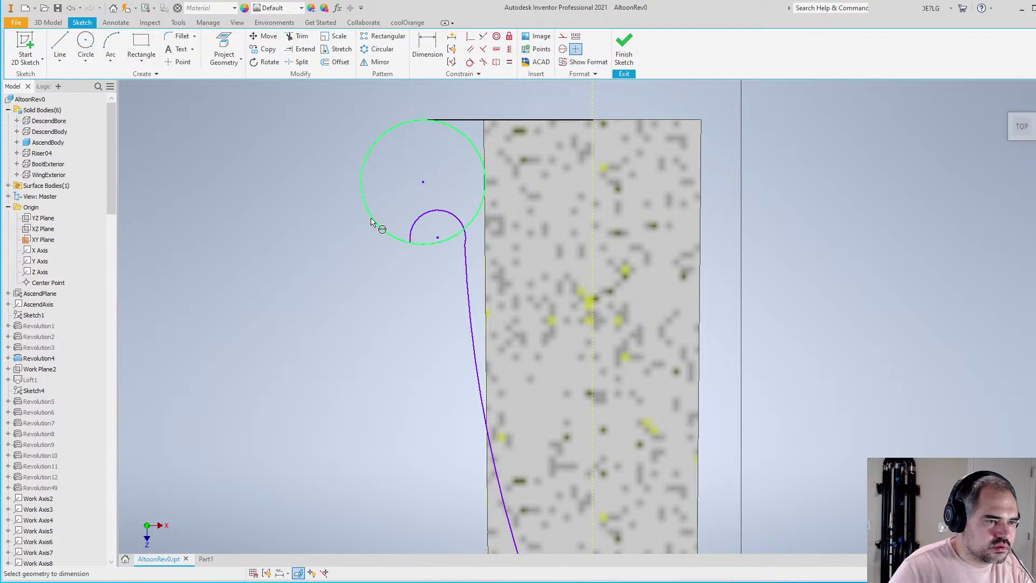
{"action": "left_click", "coordinate": [370, 222]}
{"action": "left_click", "coordinate": [365, 198]}
{"action": "type", "text": "6.5"}
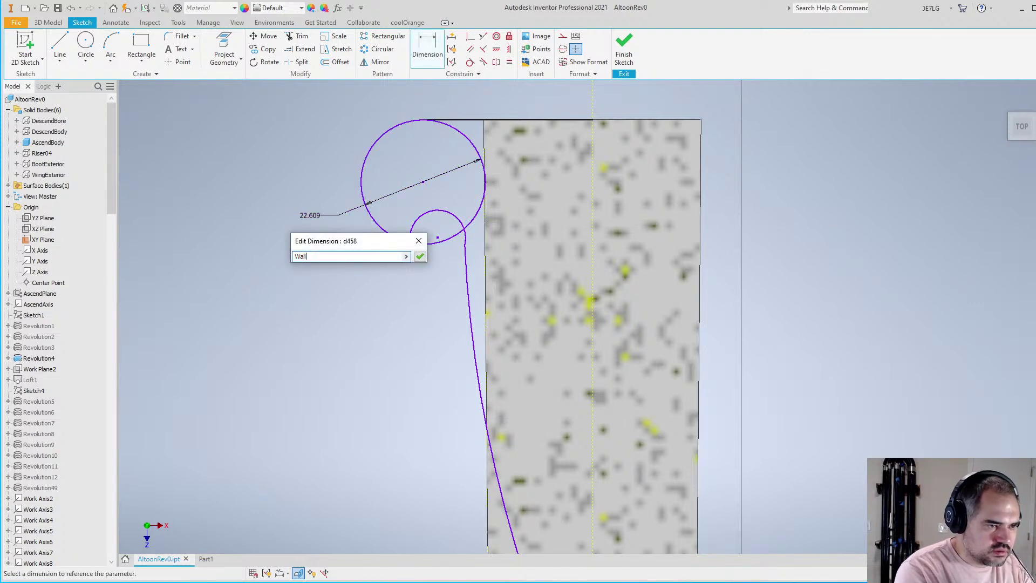
{"action": "key", "text": "Return"}
{"action": "scroll", "coordinate": [362, 173], "scroll_direction": "down", "scroll_amount": 4}
{"action": "scroll", "coordinate": [378, 168], "scroll_direction": "up", "scroll_amount": 6}
{"action": "scroll", "coordinate": [459, 165], "scroll_direction": "down", "scroll_amount": 4}
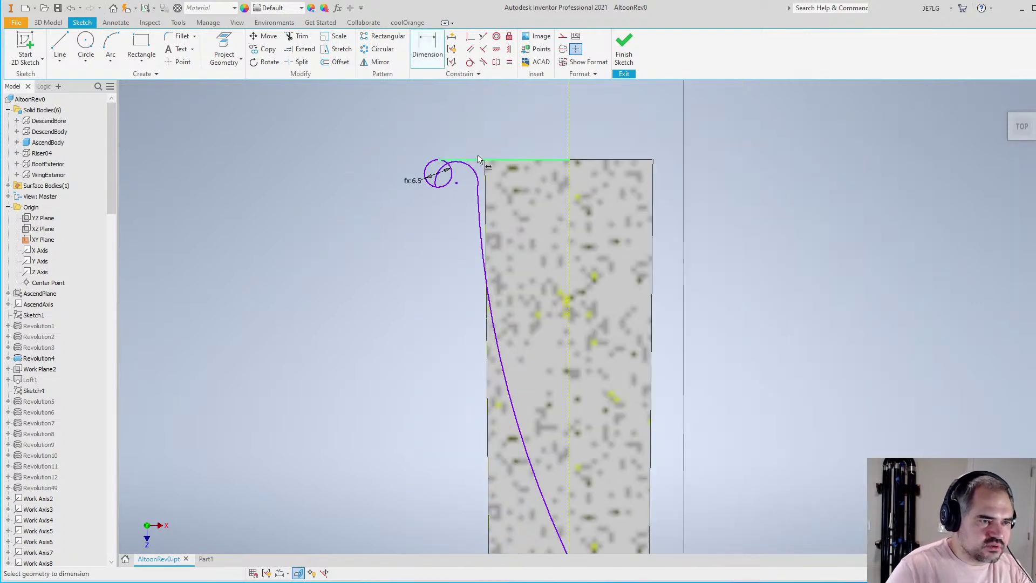
{"action": "scroll", "coordinate": [461, 183], "scroll_direction": "up", "scroll_amount": 4}
Pull the upper arc down away from the circle and make the arc tangent to the circle
{"action": "key", "text": "Escape"}
{"action": "left_click_drag", "start_coordinate": [462, 193], "coordinate": [432, 302]}
{"action": "left_click", "coordinate": [470, 62]}
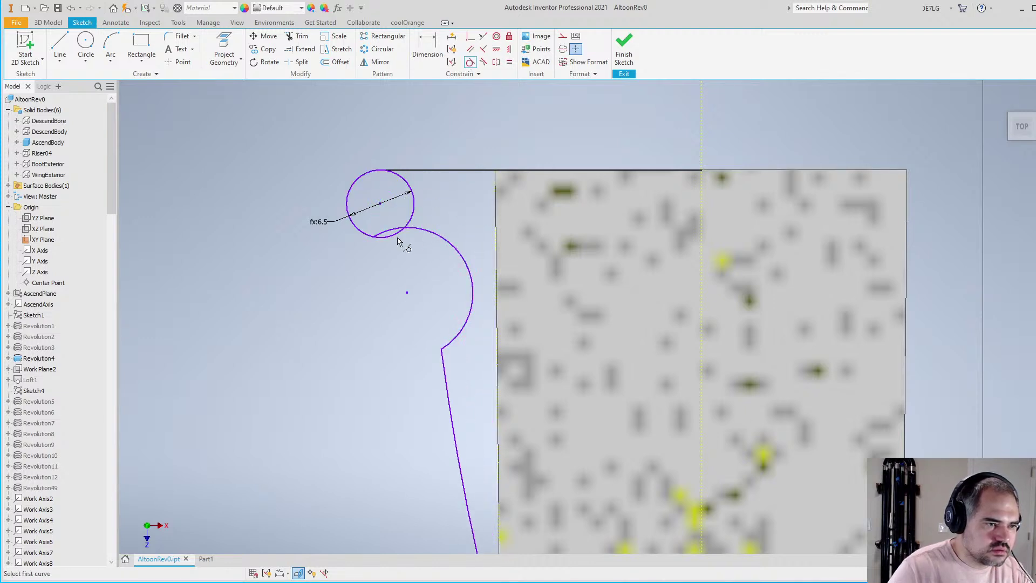
{"action": "left_click", "coordinate": [392, 235]}
{"action": "left_click", "coordinate": [396, 237]}
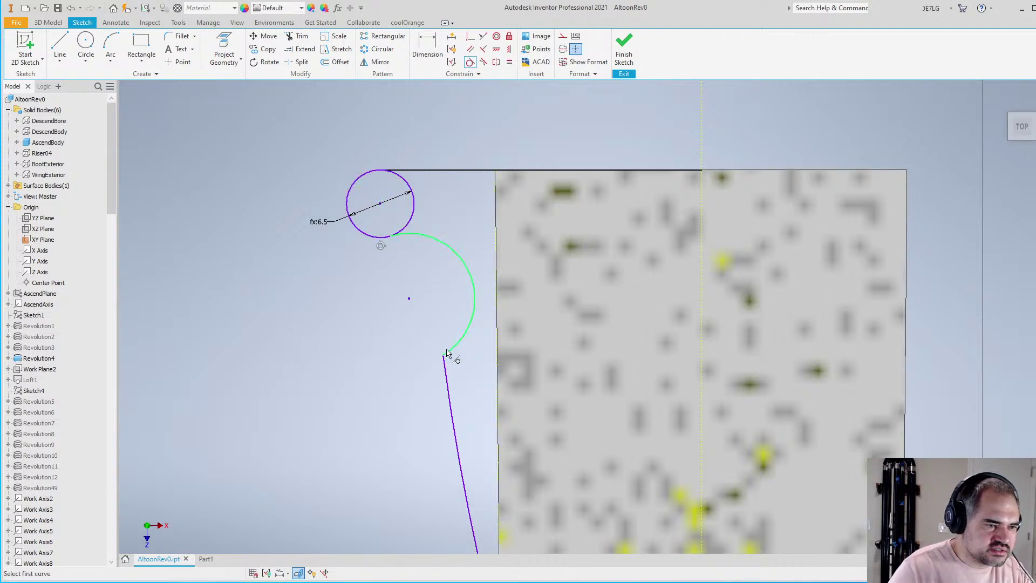
{"action": "key", "text": "Escape"}
{"action": "scroll", "coordinate": [409, 284], "scroll_direction": "down", "scroll_amount": 1}
{"action": "scroll", "coordinate": [403, 279], "scroll_direction": "down", "scroll_amount": 4}
{"action": "left_click", "coordinate": [470, 36]}
{"action": "left_click", "coordinate": [585, 393]}
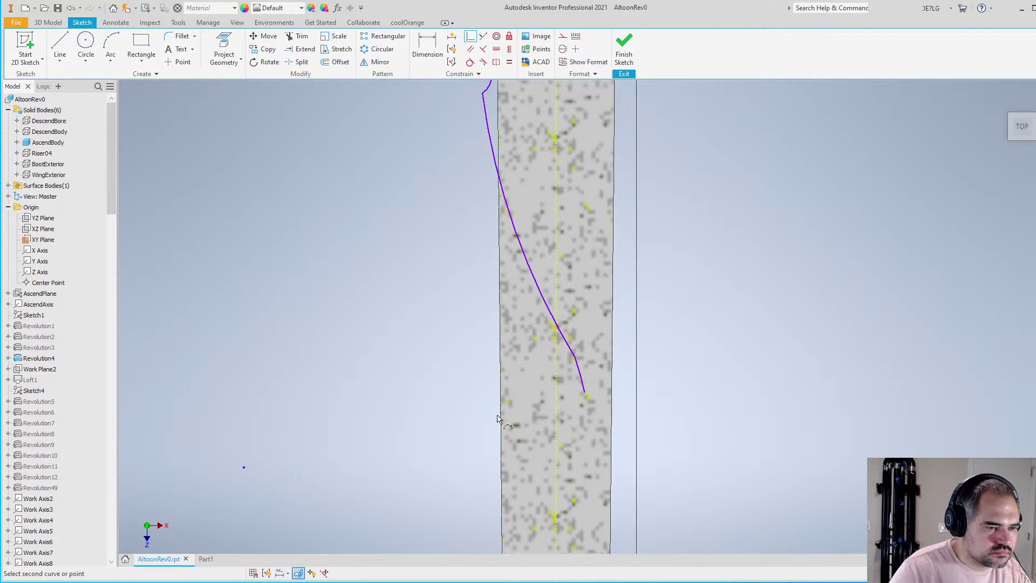
{"action": "scroll", "coordinate": [511, 418], "scroll_direction": "down", "scroll_amount": 5}
{"action": "scroll", "coordinate": [505, 241], "scroll_direction": "up", "scroll_amount": 5}
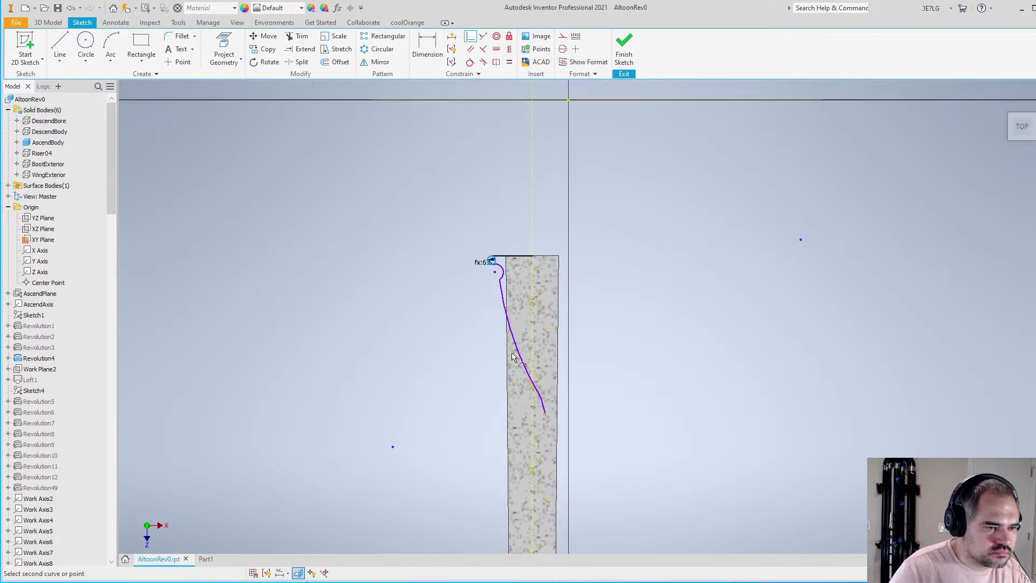
{"action": "scroll", "coordinate": [502, 224], "scroll_direction": "up", "scroll_amount": 3}
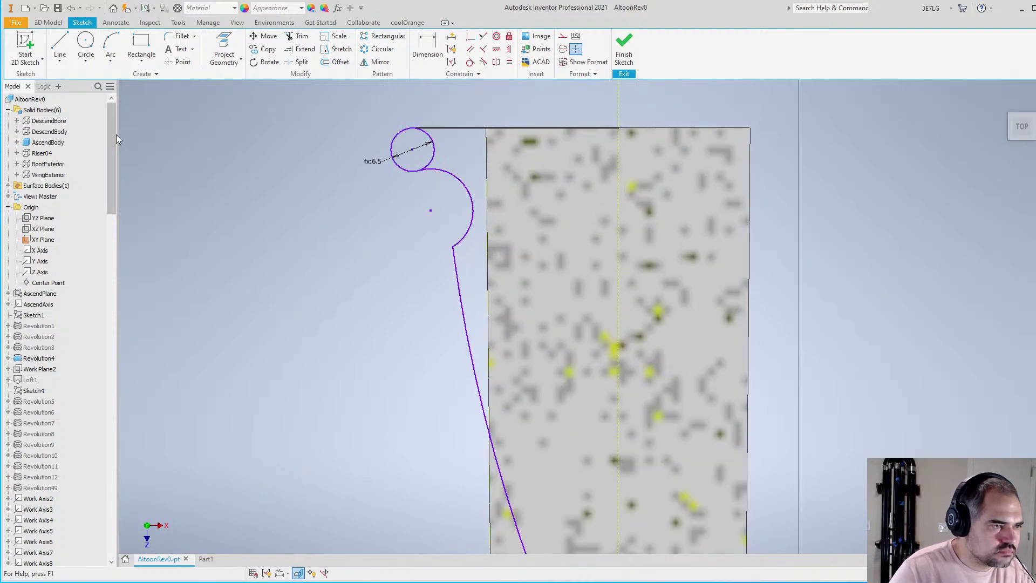
Hide the AscendBody solid to expose the sketch and the projected tube edges
{"action": "right_click", "coordinate": [50, 143]}
{"action": "key", "text": "v"}
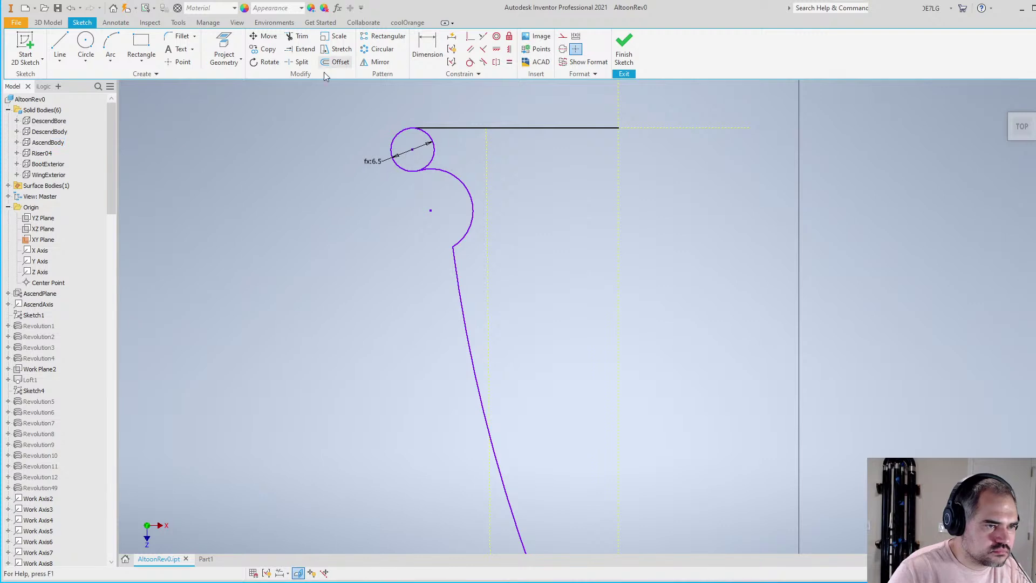
Try constraining the upper arc's start point onto the projected tube edge and reshaping the arc, and undo these changes
{"action": "left_click", "coordinate": [470, 36]}
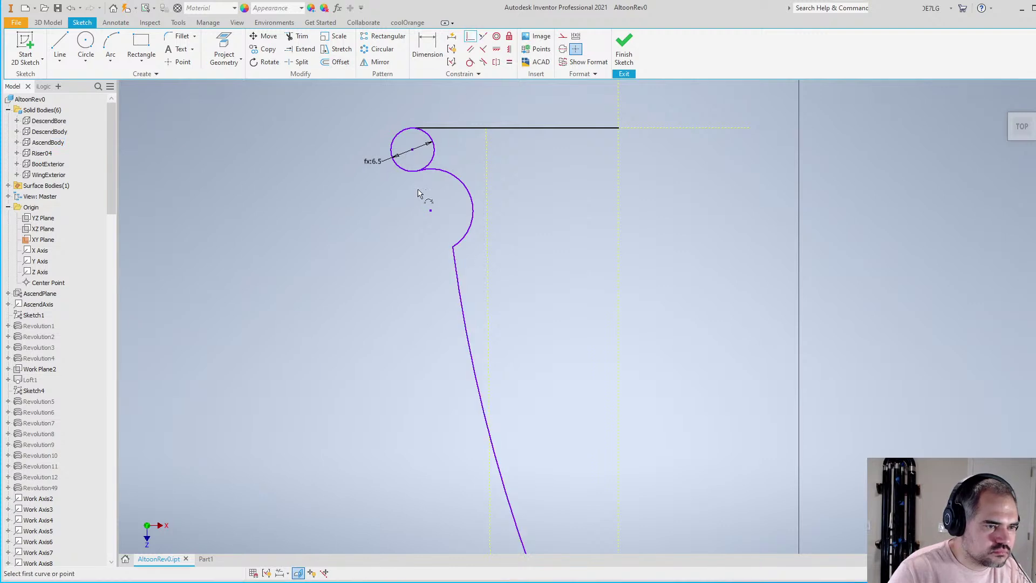
{"action": "left_click", "coordinate": [462, 181]}
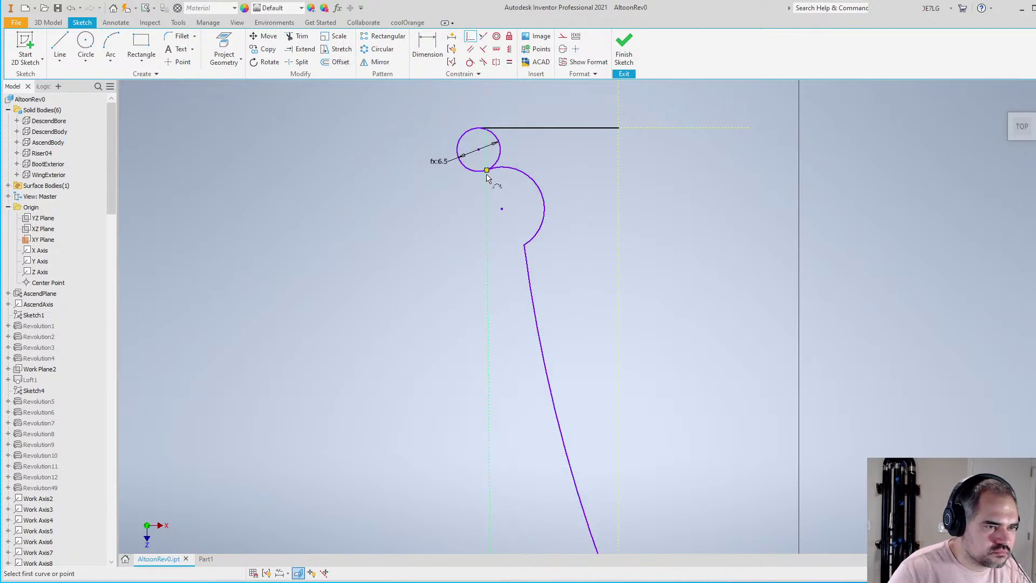
{"action": "scroll", "coordinate": [469, 203], "scroll_direction": "down", "scroll_amount": 3}
{"action": "scroll", "coordinate": [465, 201], "scroll_direction": "up", "scroll_amount": 3}
{"action": "scroll", "coordinate": [465, 200], "scroll_direction": "up", "scroll_amount": 2}
{"action": "scroll", "coordinate": [467, 194], "scroll_direction": "down", "scroll_amount": 5}
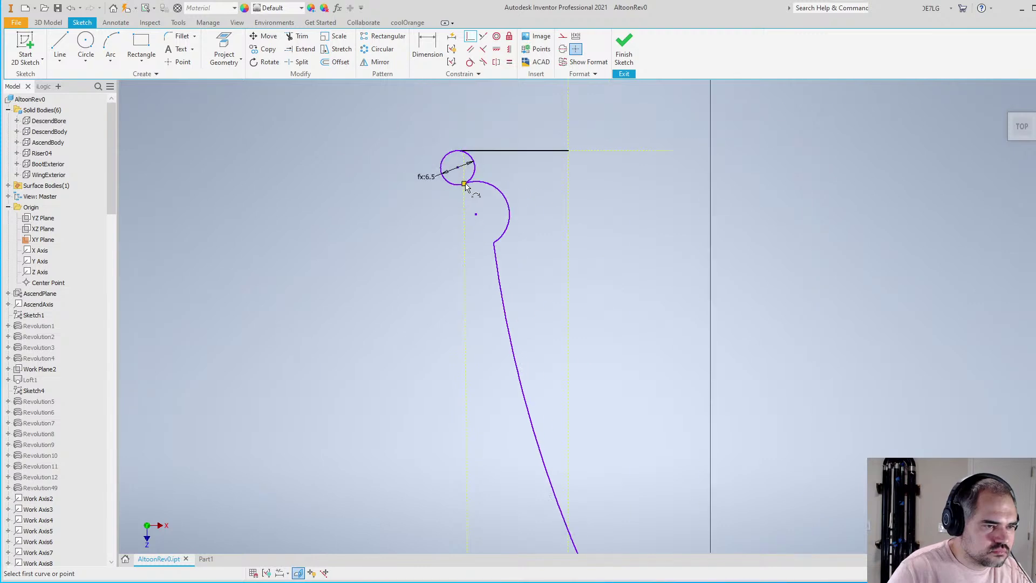
{"action": "scroll", "coordinate": [468, 188], "scroll_direction": "up", "scroll_amount": 2}
{"action": "key", "text": "Escape"}
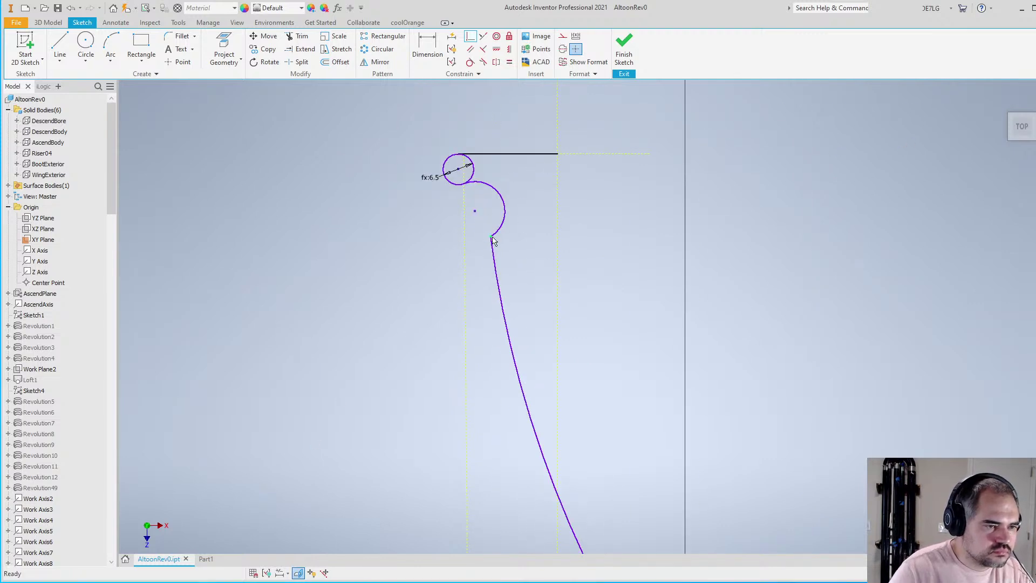
{"action": "left_click_drag", "start_coordinate": [492, 240], "coordinate": [448, 221]}
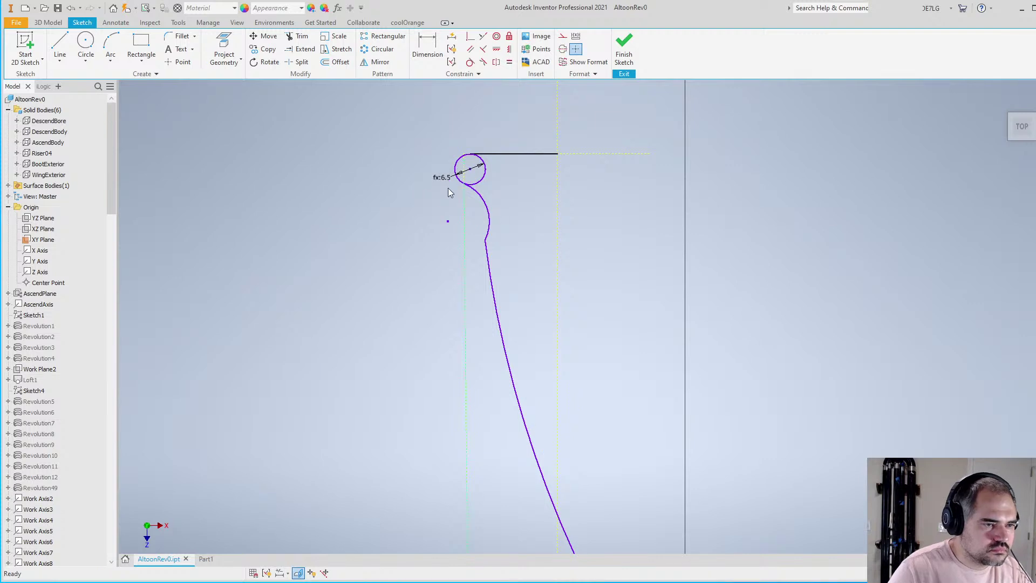
{"action": "scroll", "coordinate": [428, 198], "scroll_direction": "down", "scroll_amount": 3}
{"action": "scroll", "coordinate": [427, 199], "scroll_direction": "up", "scroll_amount": 3}
{"action": "key", "text": "ctrl+z"}
{"action": "scroll", "coordinate": [445, 187], "scroll_direction": "up", "scroll_amount": 4}
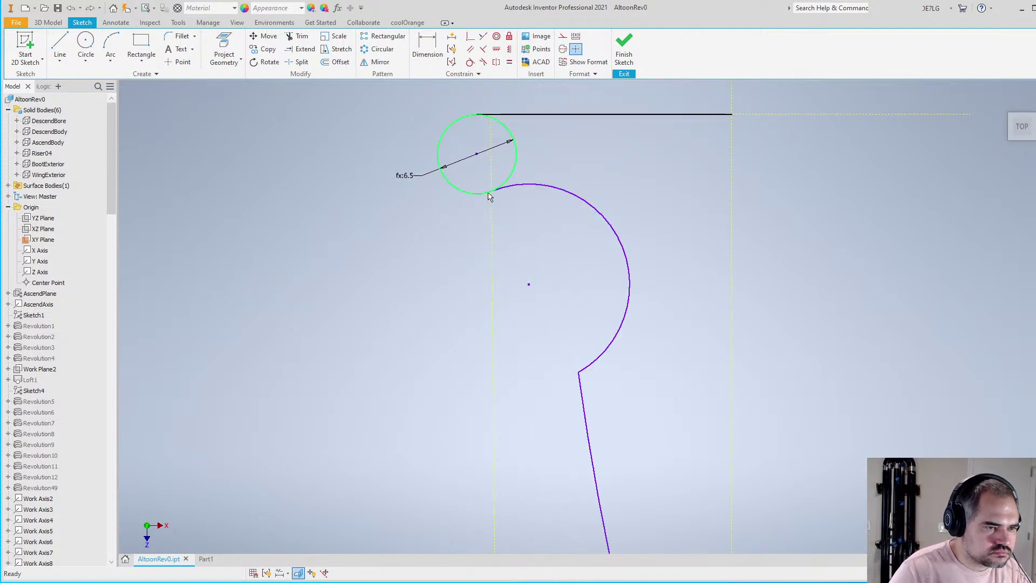
{"action": "key", "text": "ctrl+z"}
{"action": "key", "text": "ctrl+z"}
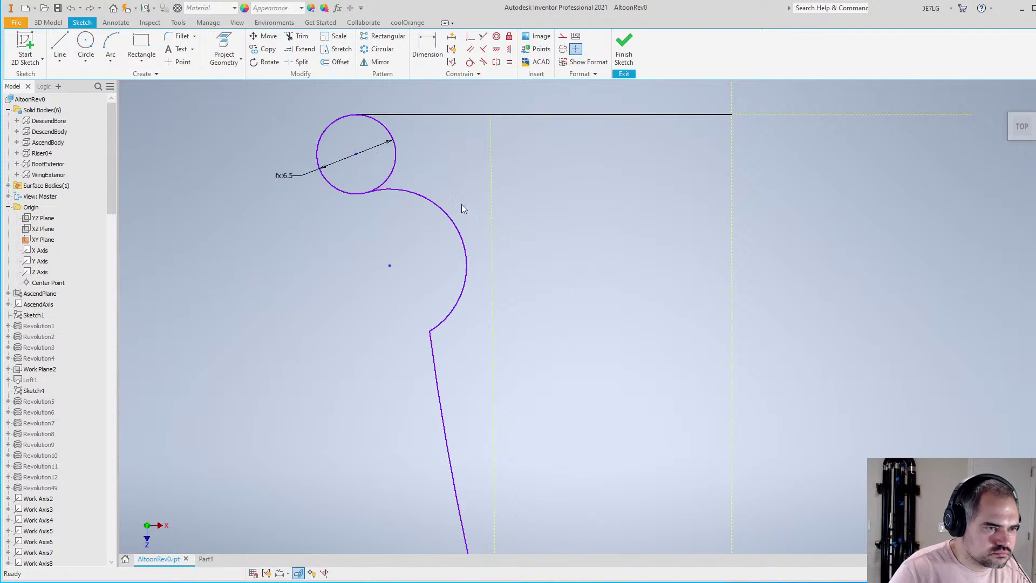
Move the circle and arc toward the projected tube edge and dimension the circle's centre 2 mm from that edge
{"action": "scroll", "coordinate": [387, 218], "scroll_direction": "up", "scroll_amount": 2}
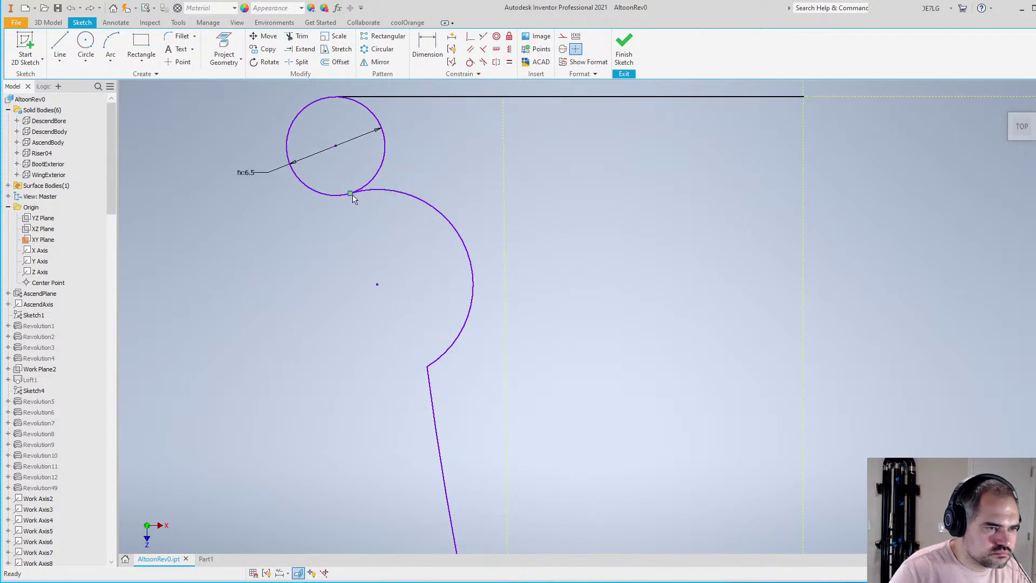
{"action": "left_click_drag", "start_coordinate": [351, 192], "coordinate": [450, 195], "text": "ctrl"}
{"action": "key", "text": "d"}
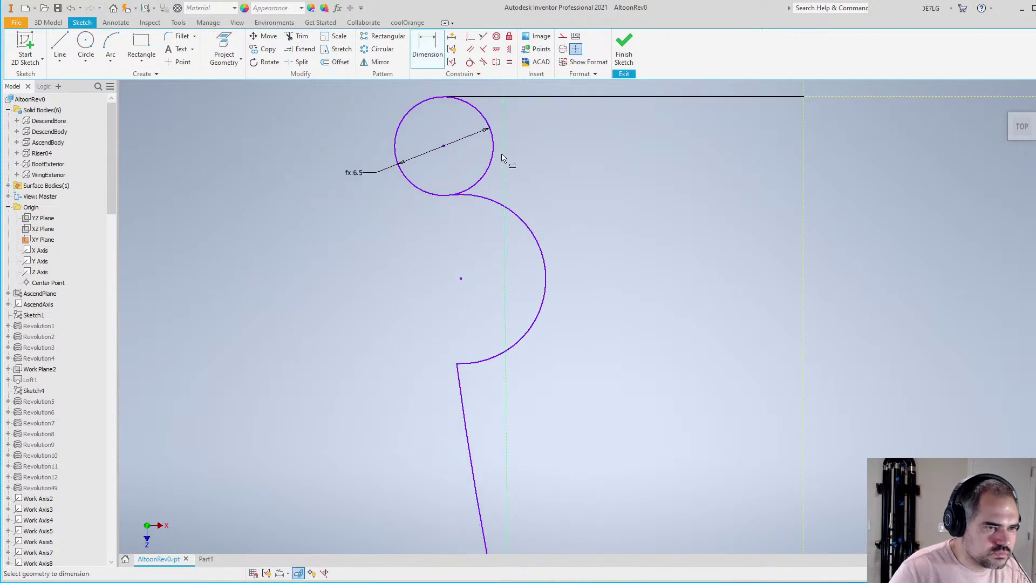
{"action": "left_click", "coordinate": [504, 159]}
{"action": "left_click", "coordinate": [452, 151]}
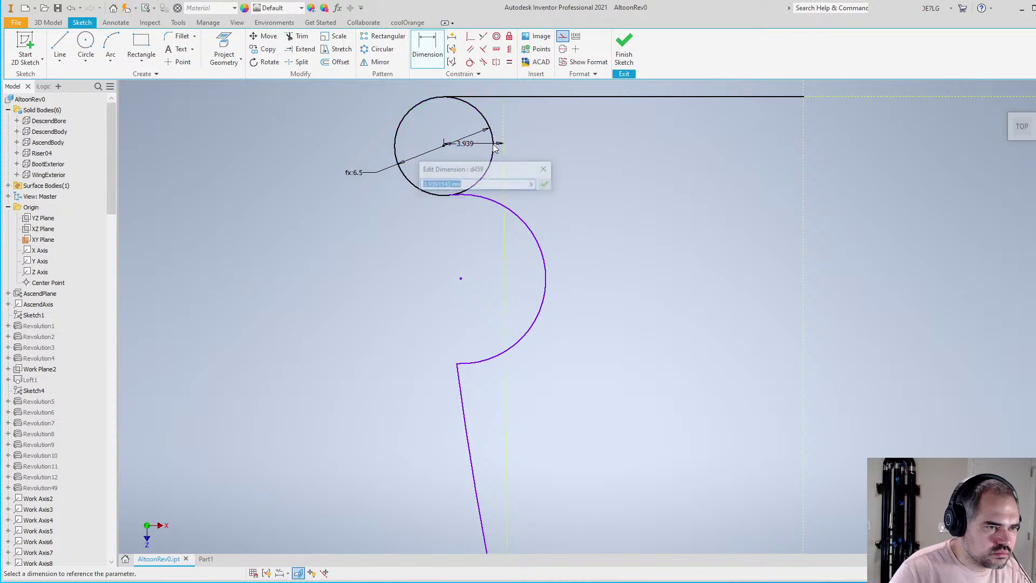
{"action": "type", "text": "0"}
{"action": "key", "text": "Return"}
{"action": "scroll", "coordinate": [513, 142], "scroll_direction": "down", "scroll_amount": 3}
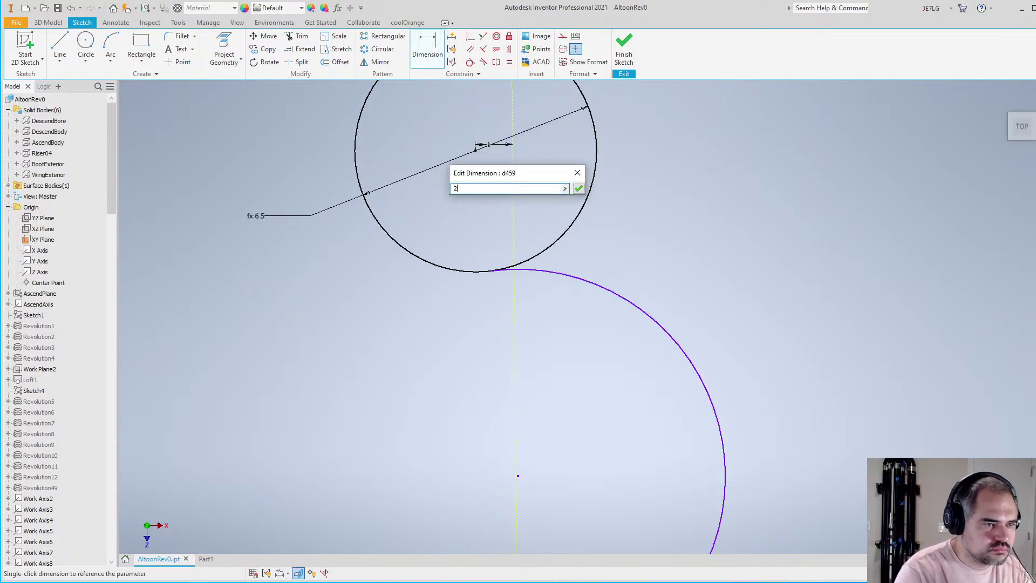
{"action": "key", "text": "Return"}
{"action": "scroll", "coordinate": [399, 213], "scroll_direction": "up", "scroll_amount": 4}
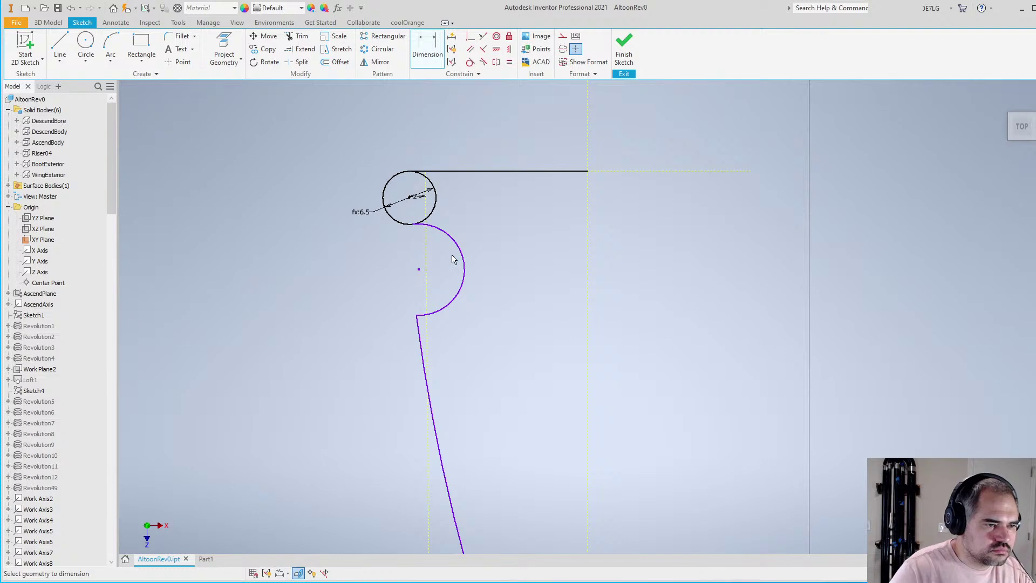
{"action": "scroll", "coordinate": [453, 259], "scroll_direction": "down", "scroll_amount": 1}
{"action": "key", "text": "Escape"}
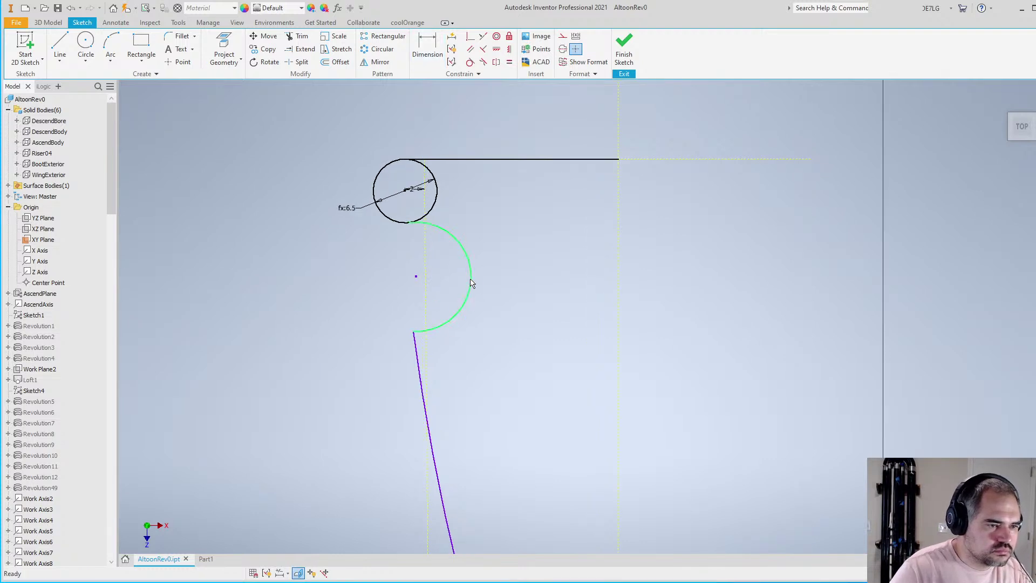
Dimension the radius of the arc below the circle at 5 mm
{"action": "key", "text": "d"}
{"action": "left_click", "coordinate": [470, 269]}
{"action": "left_click", "coordinate": [437, 259]}
{"action": "type", "text": "5"}
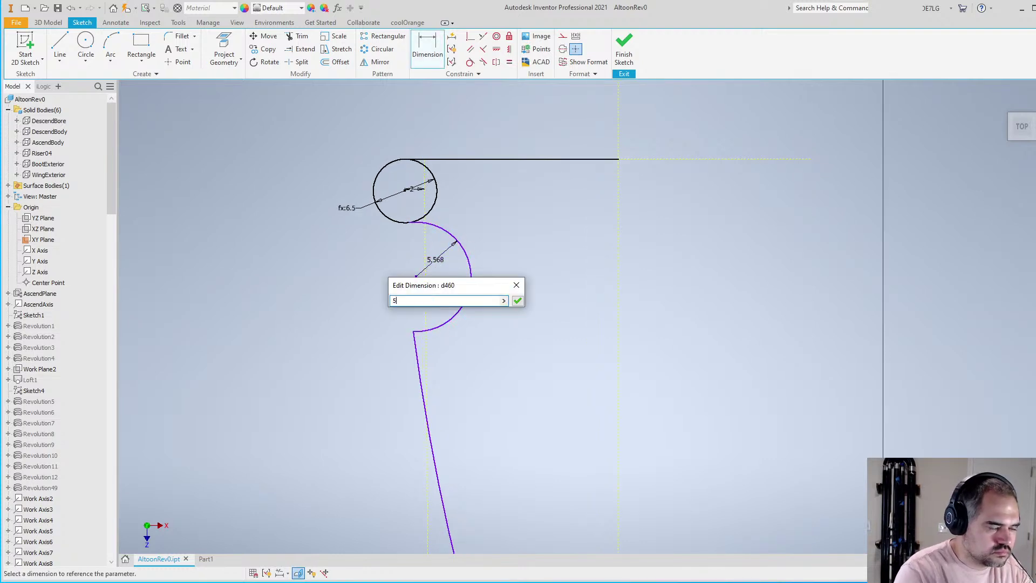
{"action": "key", "text": "Return"}
{"action": "key", "text": "Escape"}
Make the 5 mm arc tangent to the long curve below it and move their junction just outside the projected tube edge
{"action": "scroll", "coordinate": [471, 257], "scroll_direction": "down", "scroll_amount": 3}
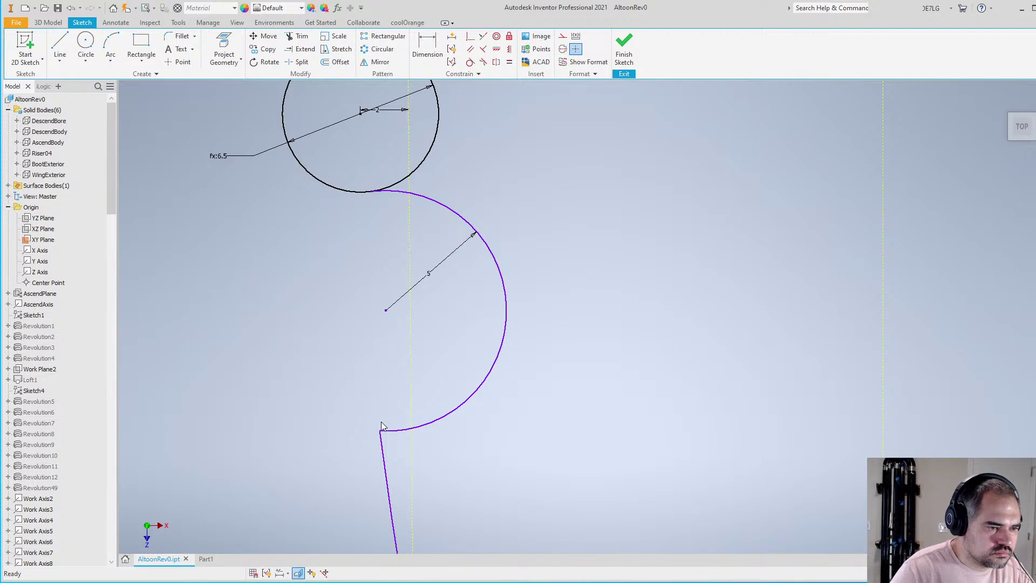
{"action": "left_click_drag", "start_coordinate": [381, 431], "coordinate": [240, 406]}
{"action": "left_click", "coordinate": [470, 62]}
{"action": "left_click", "coordinate": [425, 318]}
{"action": "left_click", "coordinate": [250, 453]}
{"action": "key", "text": "Escape"}
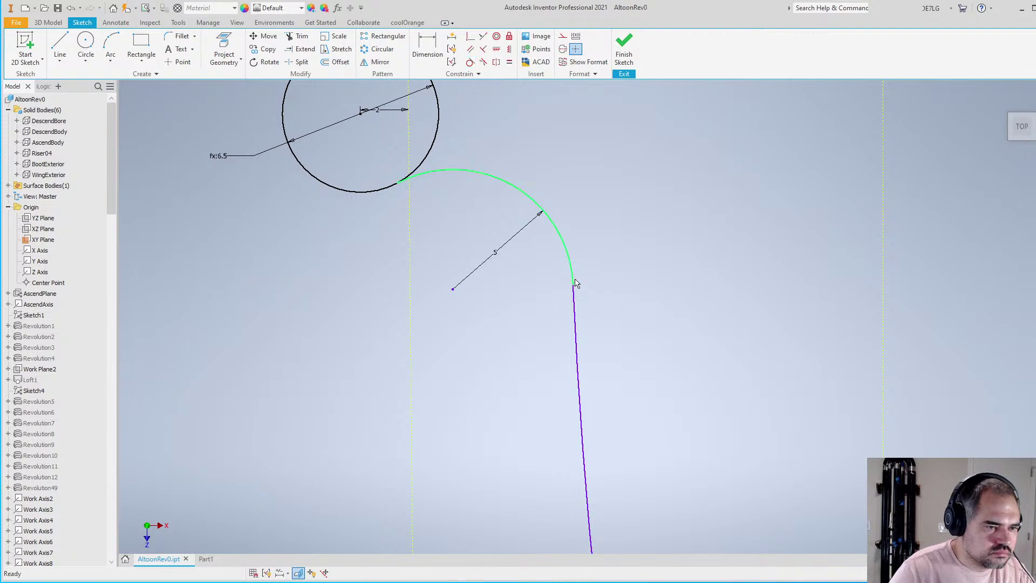
{"action": "left_click_drag", "start_coordinate": [572, 284], "coordinate": [413, 310]}
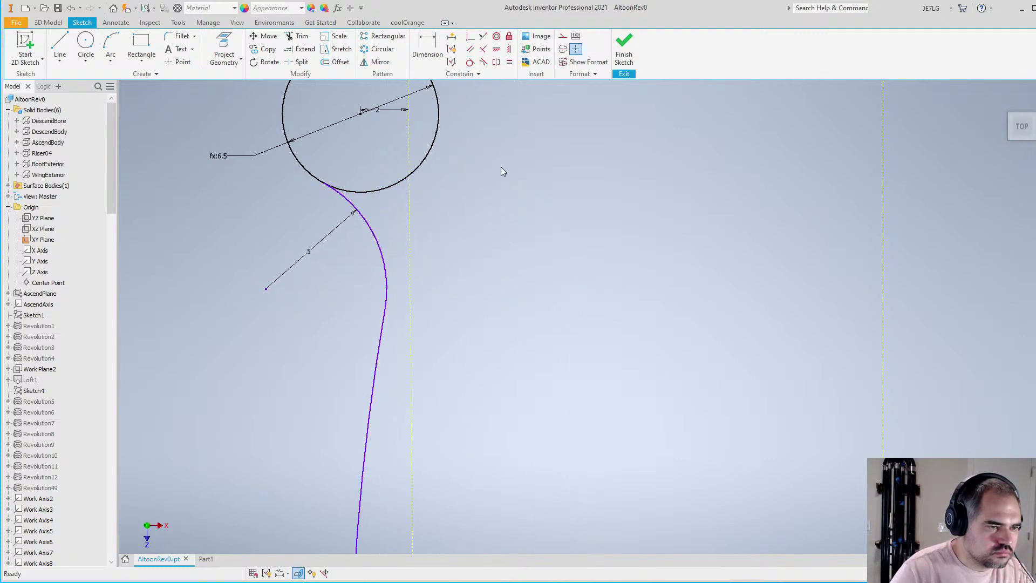
Make the short arc at the profile's lower end tangent to the long curve above it
{"action": "scroll", "coordinate": [423, 170], "scroll_direction": "down", "scroll_amount": 5}
{"action": "scroll", "coordinate": [423, 170], "scroll_direction": "down", "scroll_amount": 4}
{"action": "scroll", "coordinate": [443, 276], "scroll_direction": "up", "scroll_amount": 8}
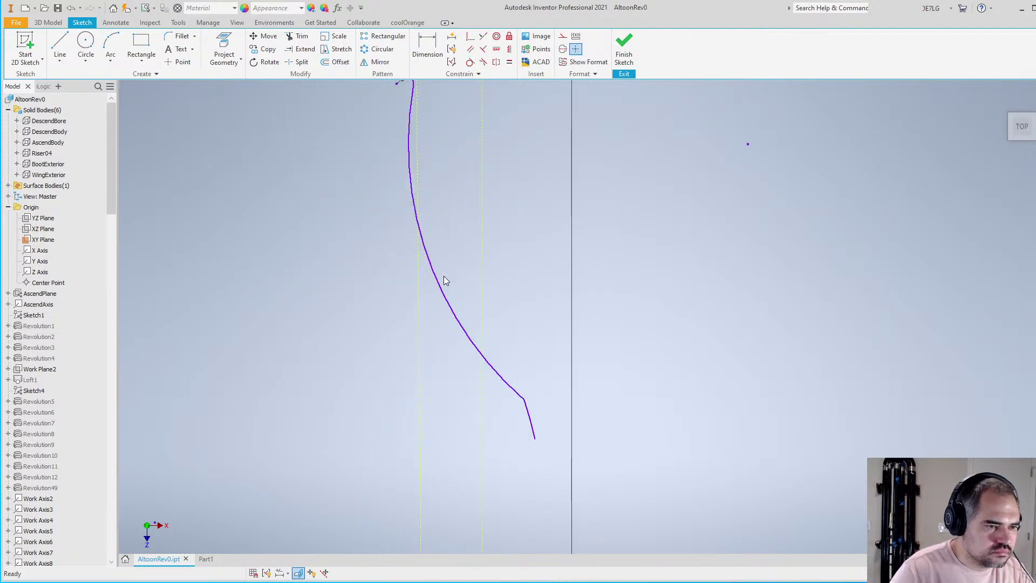
{"action": "scroll", "coordinate": [435, 226], "scroll_direction": "down", "scroll_amount": 7}
{"action": "scroll", "coordinate": [419, 171], "scroll_direction": "up", "scroll_amount": 4}
{"action": "scroll", "coordinate": [423, 178], "scroll_direction": "down", "scroll_amount": 2}
{"action": "scroll", "coordinate": [549, 383], "scroll_direction": "up", "scroll_amount": 7}
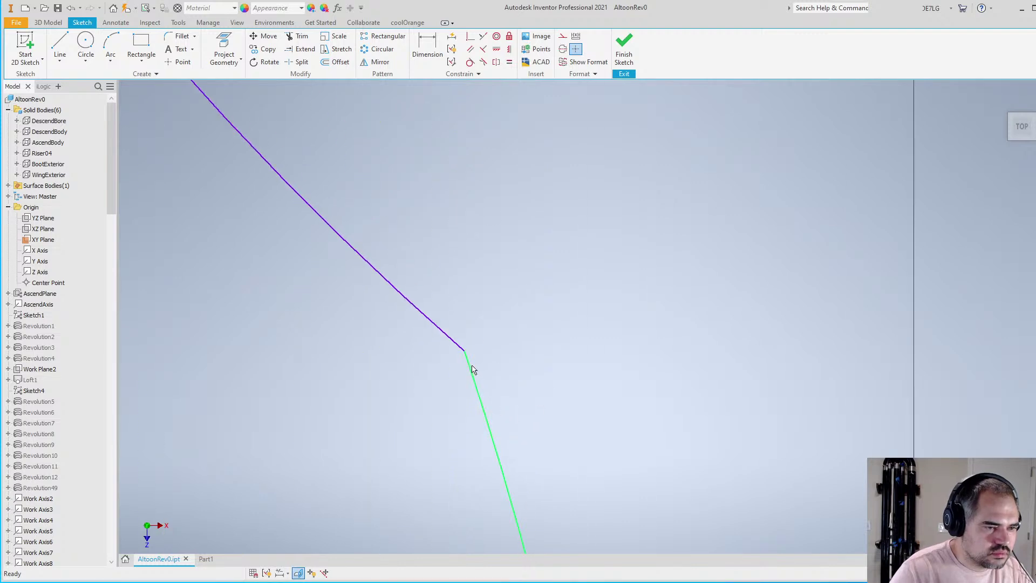
{"action": "left_click", "coordinate": [469, 62]}
{"action": "left_click", "coordinate": [481, 407]}
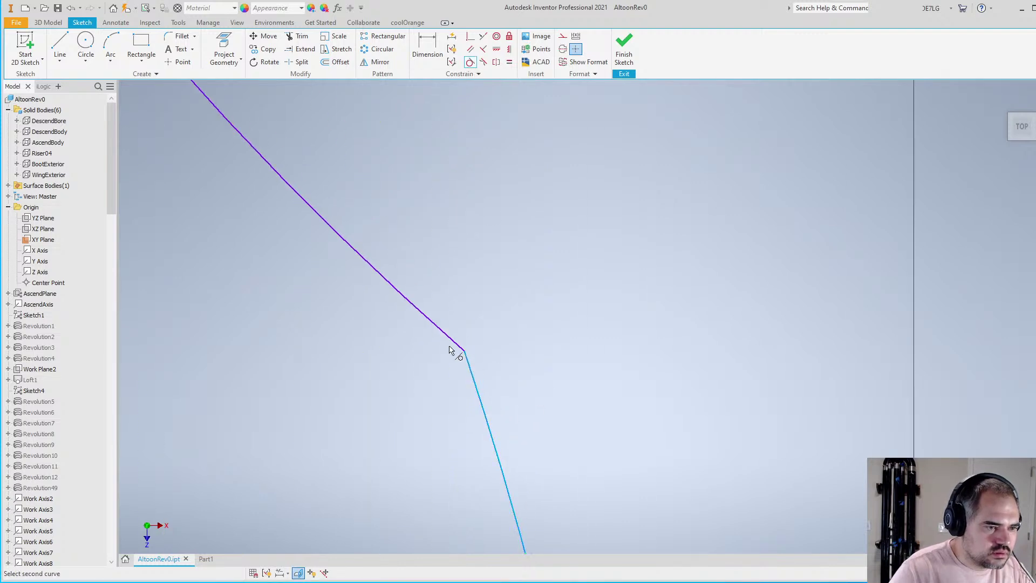
{"action": "left_click", "coordinate": [456, 348]}
{"action": "scroll", "coordinate": [463, 279], "scroll_direction": "down", "scroll_amount": 3}
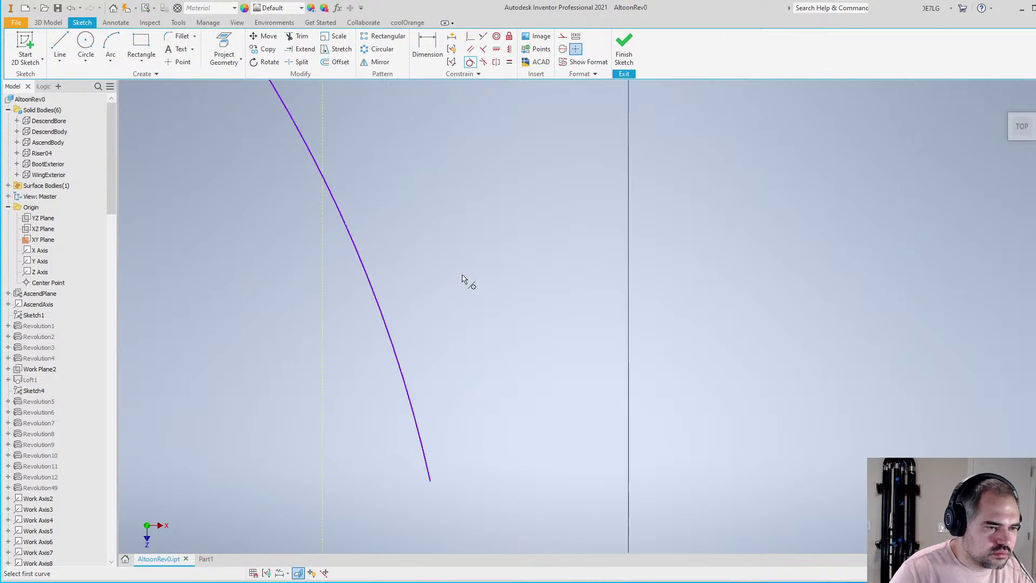
Constrain the short lower arc equal in radius to the 5 mm arc beneath the circle
{"action": "scroll", "coordinate": [432, 309], "scroll_direction": "down", "scroll_amount": 3}
{"action": "left_click", "coordinate": [508, 62]}
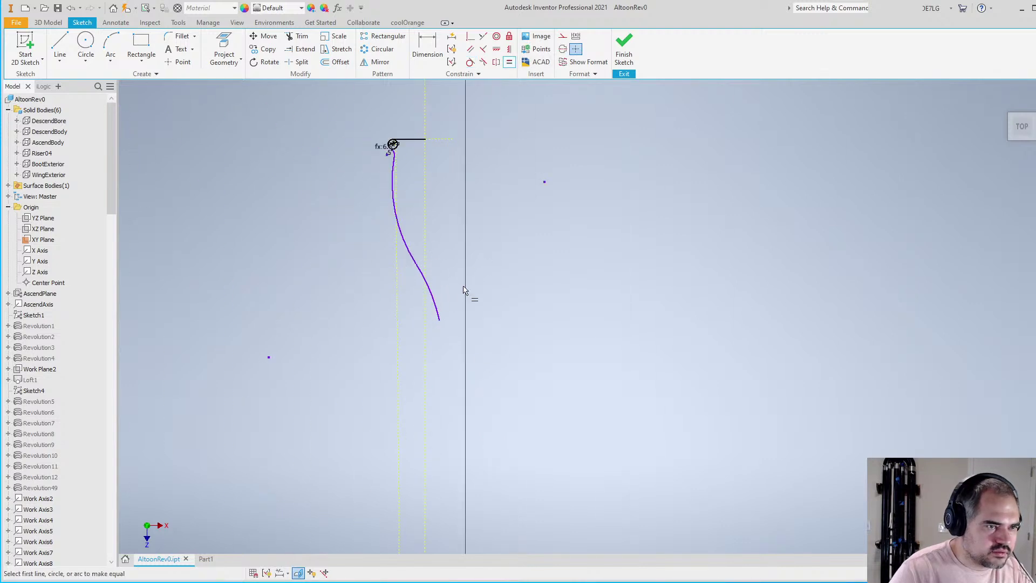
{"action": "scroll", "coordinate": [464, 294], "scroll_direction": "up", "scroll_amount": 3}
{"action": "left_click", "coordinate": [394, 306]}
{"action": "scroll", "coordinate": [393, 303], "scroll_direction": "down", "scroll_amount": 3}
{"action": "scroll", "coordinate": [400, 201], "scroll_direction": "up", "scroll_amount": 5}
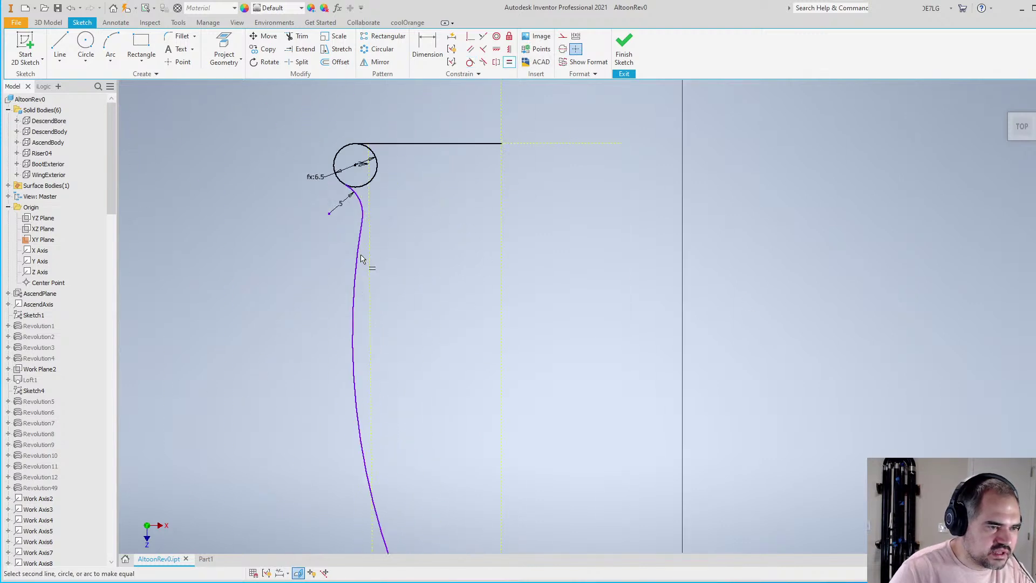
{"action": "left_click", "coordinate": [400, 172]}
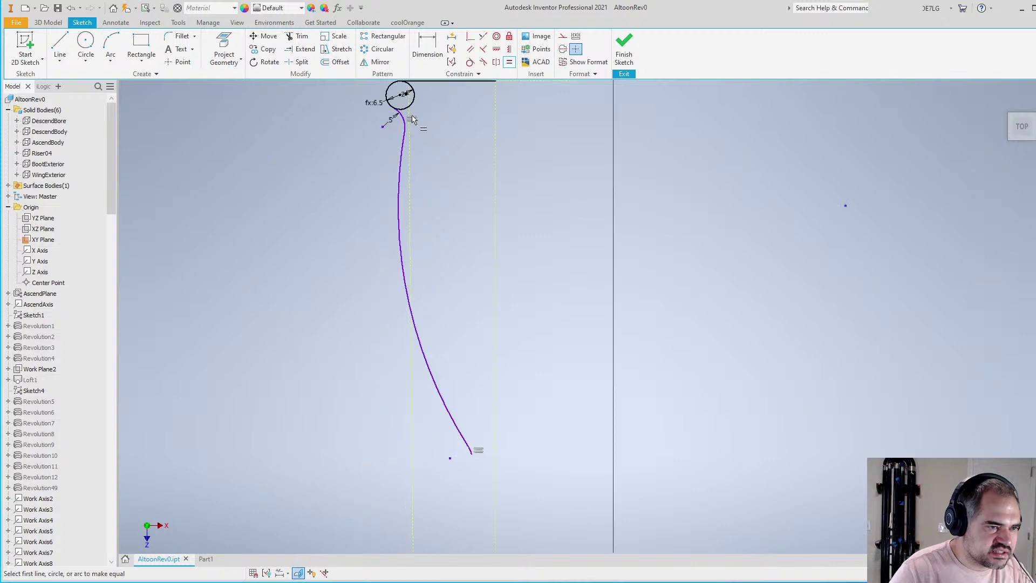
{"action": "scroll", "coordinate": [444, 202], "scroll_direction": "up", "scroll_amount": 2}
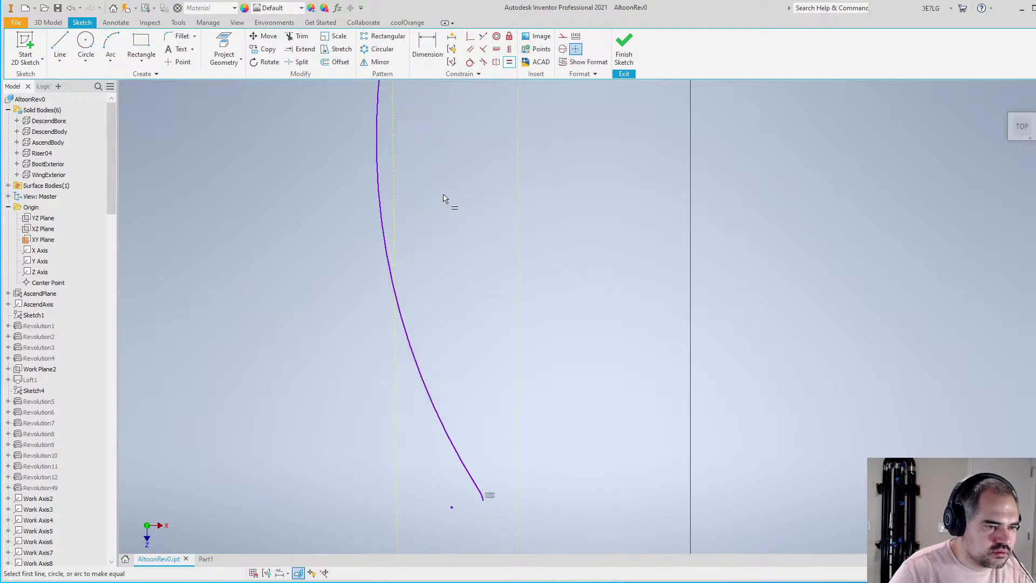
{"action": "scroll", "coordinate": [456, 195], "scroll_direction": "down", "scroll_amount": 3}
{"action": "scroll", "coordinate": [448, 323], "scroll_direction": "up", "scroll_amount": 3}
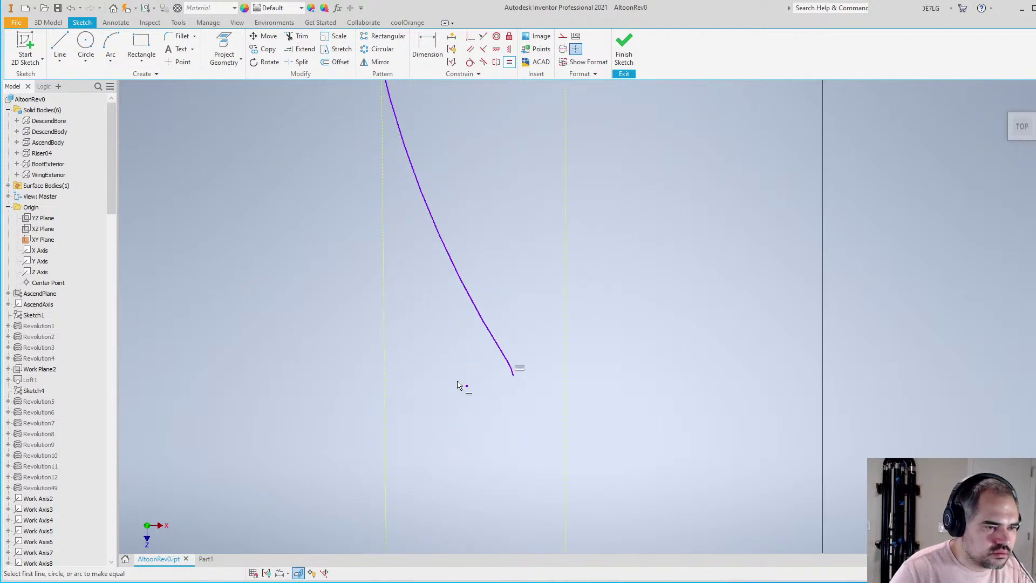
Constrain the lower arc's free endpoint coincident with the projected tube edge
{"action": "left_click", "coordinate": [469, 40]}
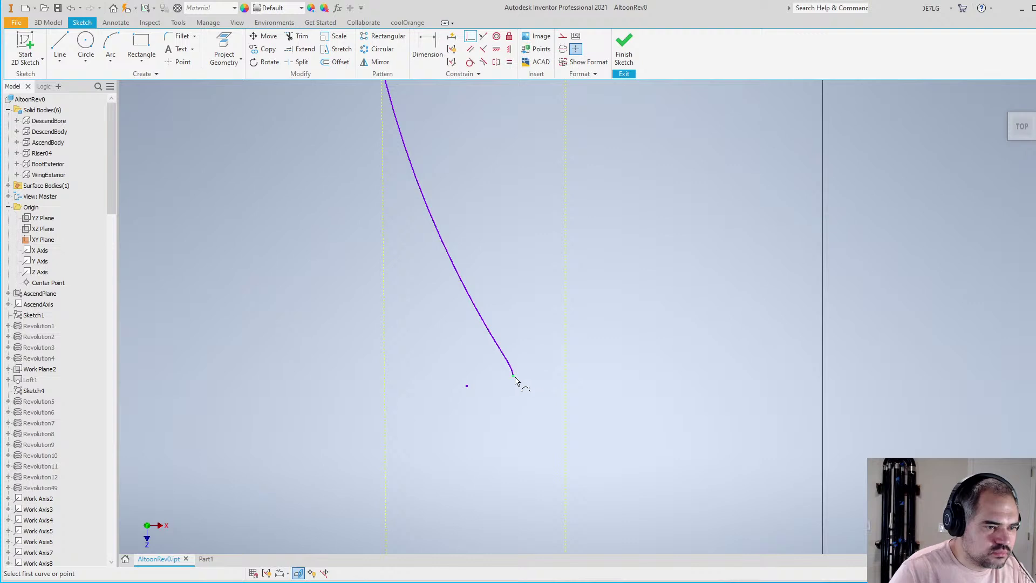
{"action": "left_click", "coordinate": [389, 377]}
{"action": "scroll", "coordinate": [429, 389], "scroll_direction": "down", "scroll_amount": 3}
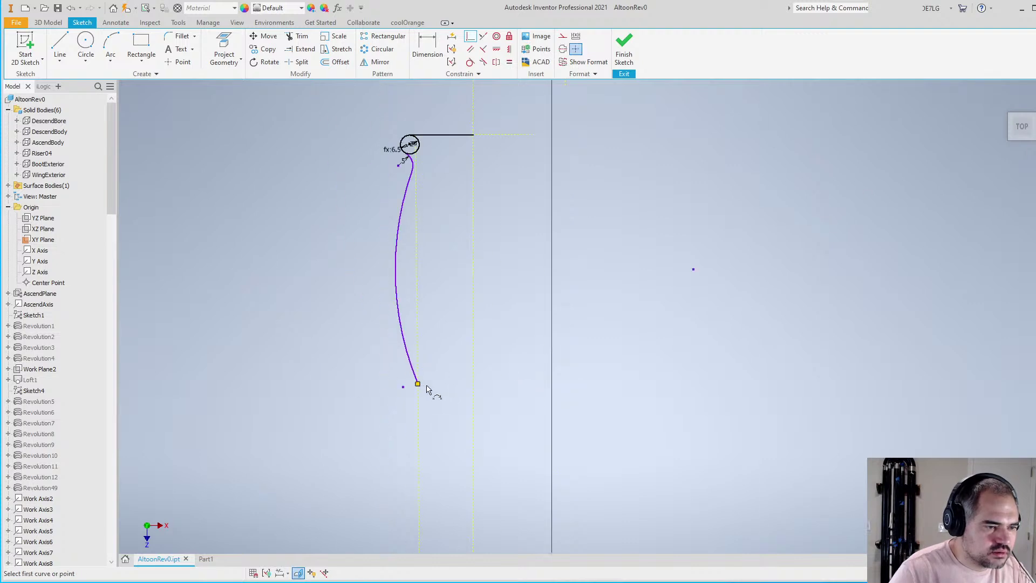
{"action": "scroll", "coordinate": [403, 393], "scroll_direction": "up", "scroll_amount": 1}
{"action": "scroll", "coordinate": [426, 378], "scroll_direction": "up", "scroll_amount": 5}
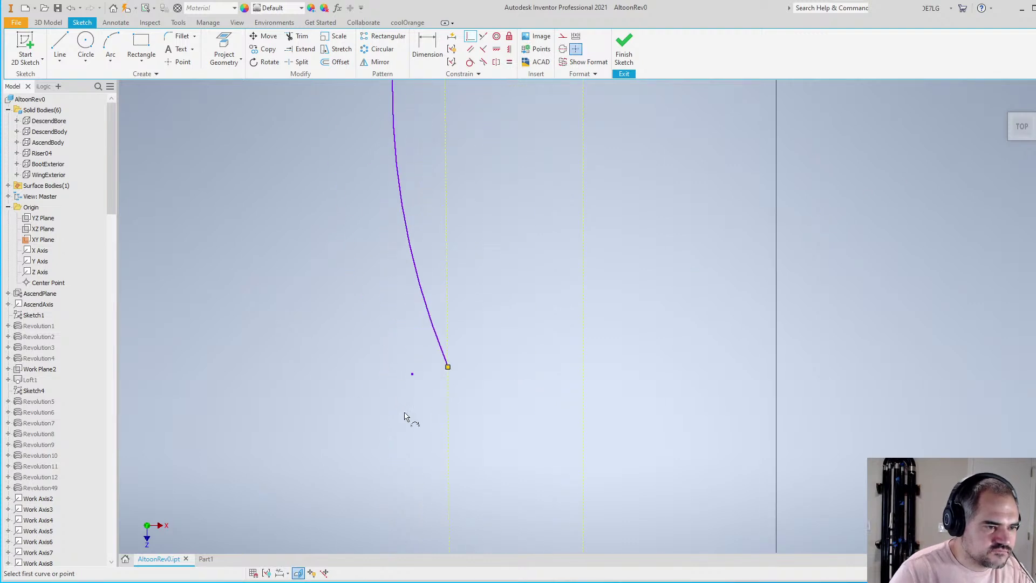
{"action": "key", "text": "d"}
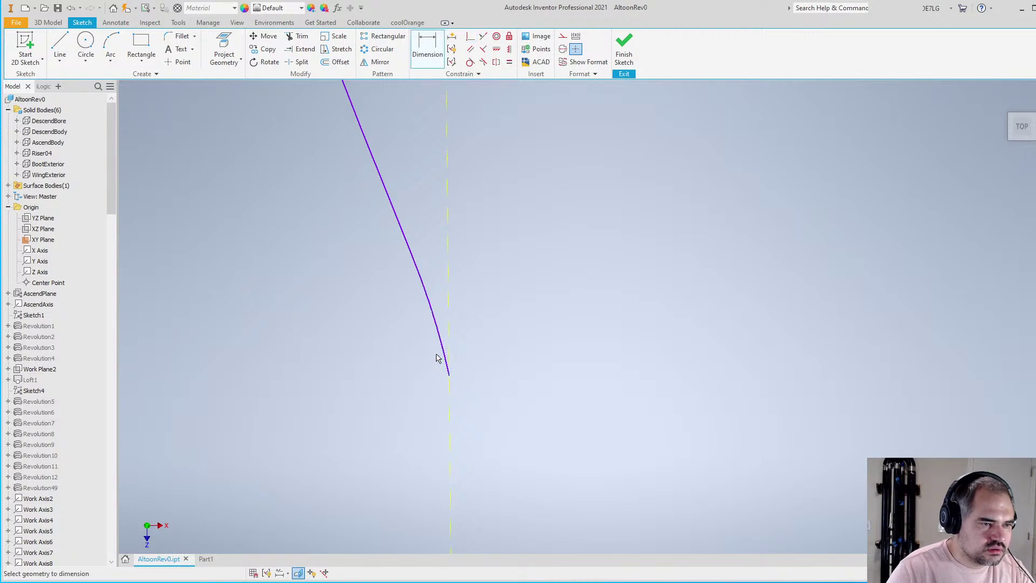
{"action": "scroll", "coordinate": [434, 348], "scroll_direction": "down", "scroll_amount": 4}
{"action": "scroll", "coordinate": [432, 345], "scroll_direction": "up", "scroll_amount": 5}
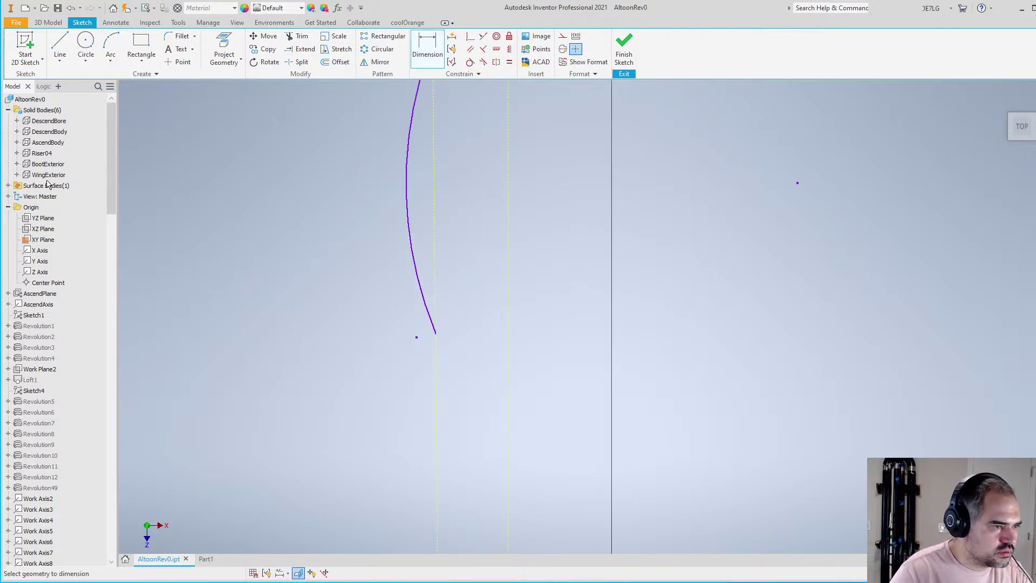
{"action": "scroll", "coordinate": [372, 216], "scroll_direction": "down", "scroll_amount": 5}
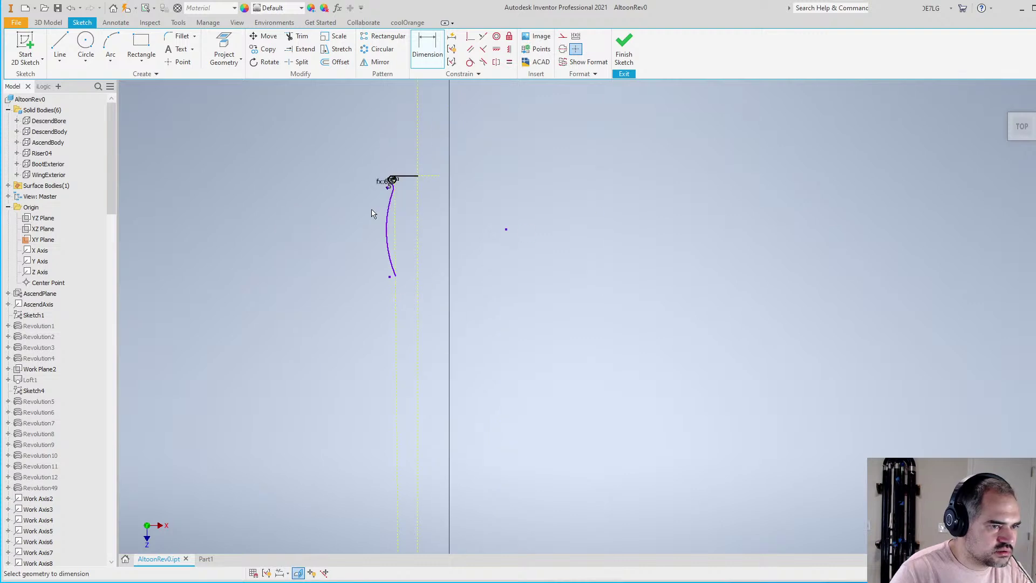
{"action": "right_click", "coordinate": [57, 124]}
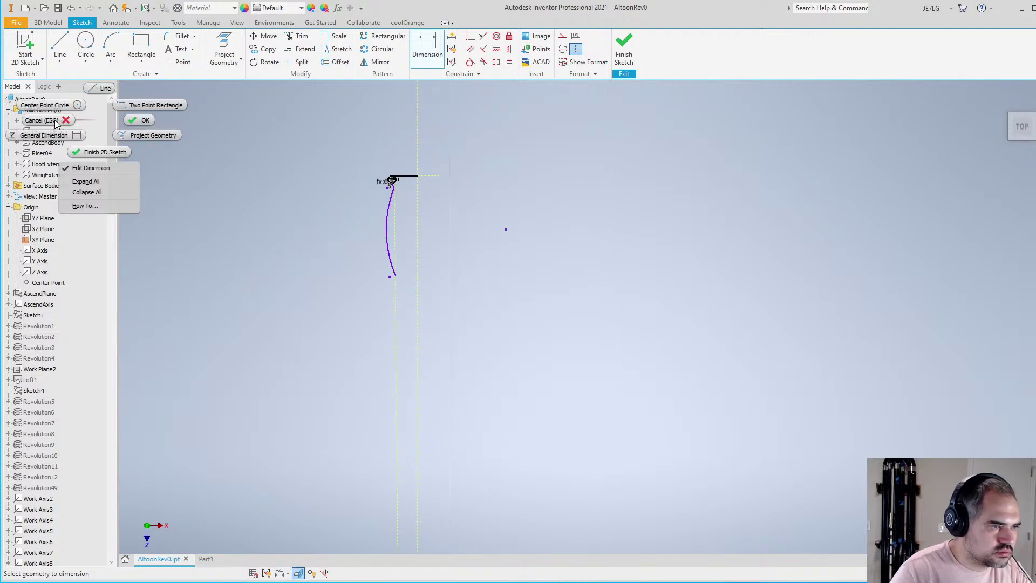
{"action": "left_click", "coordinate": [56, 120]}
Make the short arc at the profile's lower end tangent to the projected tube edge
{"action": "scroll", "coordinate": [456, 242], "scroll_direction": "up", "scroll_amount": 5}
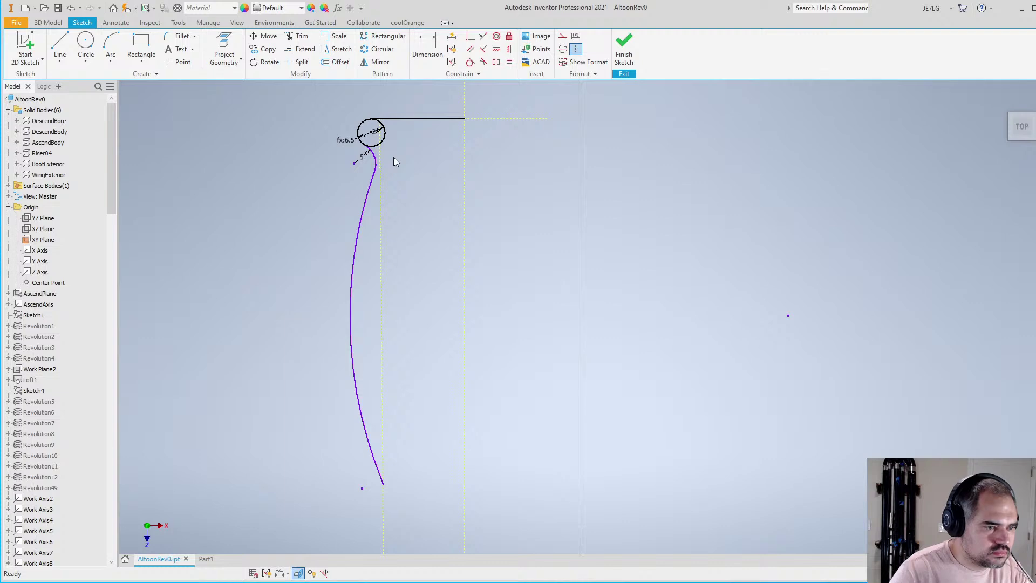
{"action": "scroll", "coordinate": [388, 490], "scroll_direction": "up", "scroll_amount": 10}
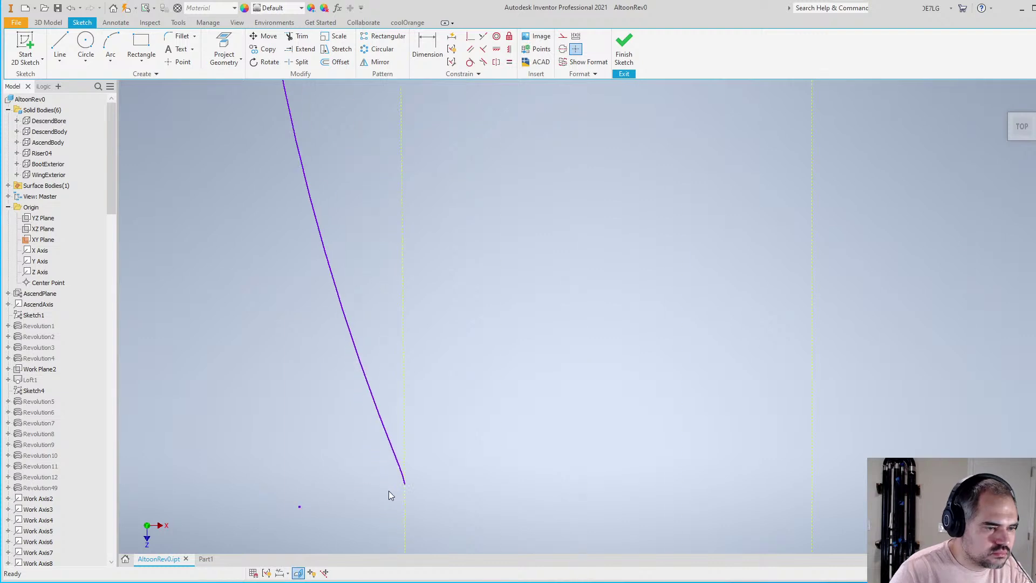
{"action": "left_click", "coordinate": [470, 61]}
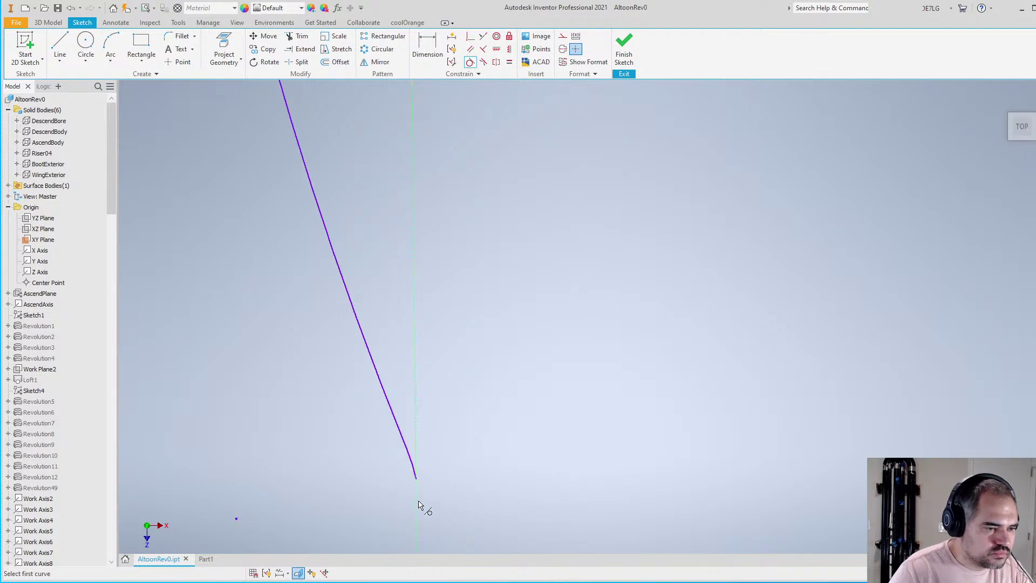
{"action": "left_click", "coordinate": [416, 475]}
{"action": "left_click", "coordinate": [430, 487]}
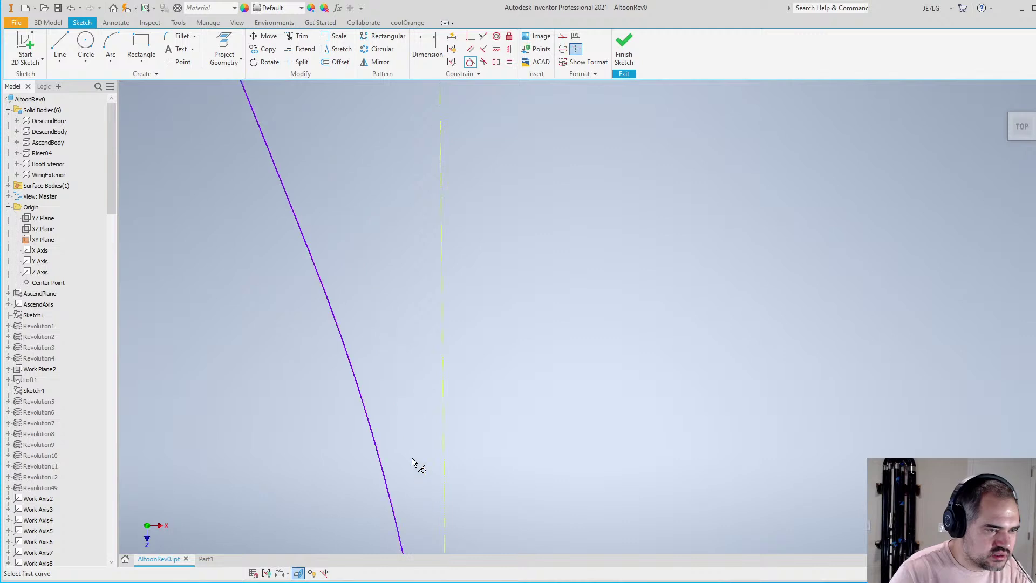
{"action": "scroll", "coordinate": [418, 346], "scroll_direction": "down", "scroll_amount": 4}
{"action": "scroll", "coordinate": [425, 302], "scroll_direction": "up", "scroll_amount": 4}
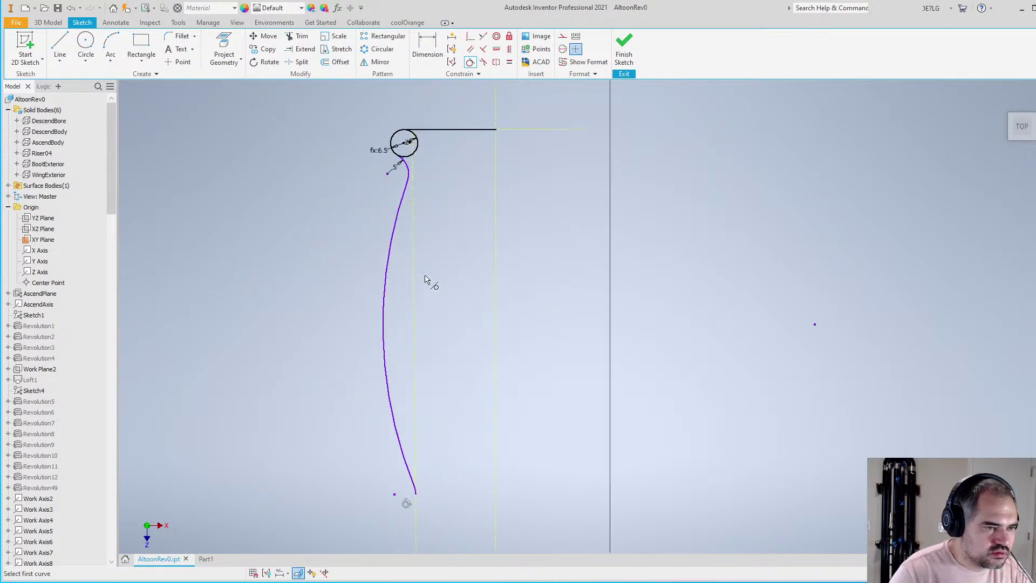
{"action": "scroll", "coordinate": [426, 474], "scroll_direction": "up", "scroll_amount": 1}
{"action": "left_click", "coordinate": [416, 493]}
{"action": "key", "text": "Escape"}
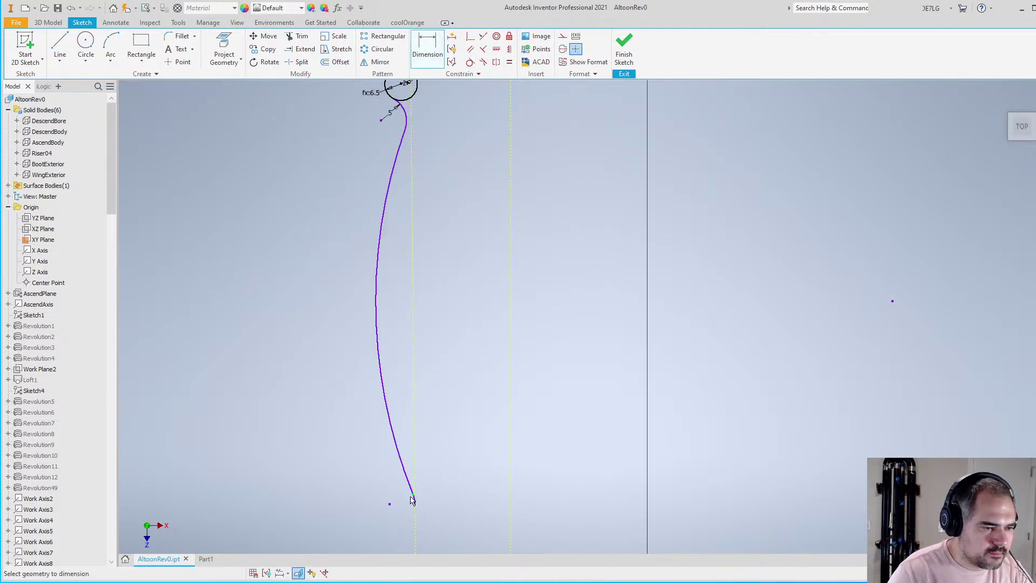
Dimension the vertical distance from the horizontal line above the circle to the profile's lower endpoint as 60 mm
{"action": "key", "text": "d"}
{"action": "scroll", "coordinate": [419, 507], "scroll_direction": "down", "scroll_amount": 3}
{"action": "scroll", "coordinate": [419, 505], "scroll_direction": "up", "scroll_amount": 1}
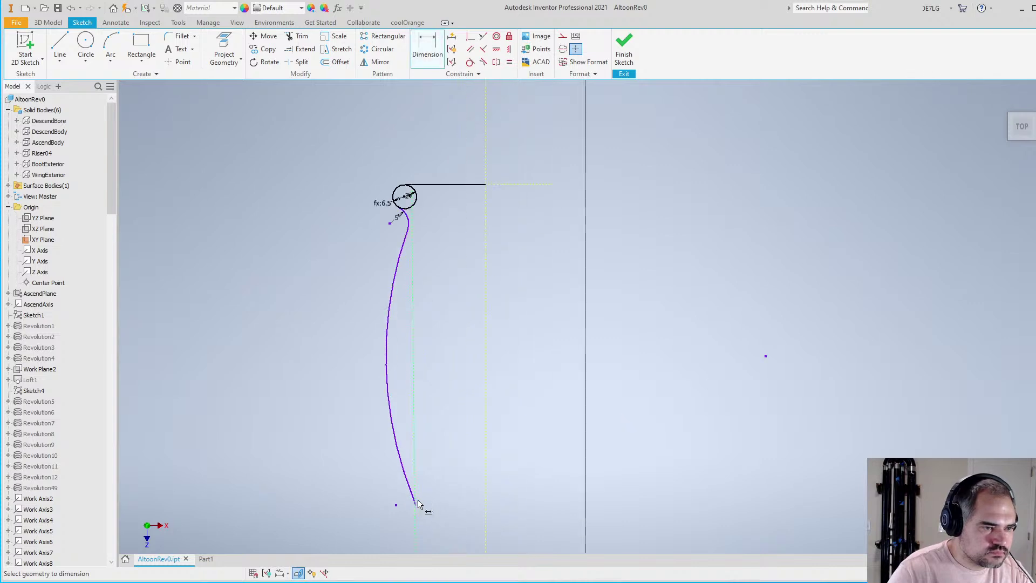
{"action": "left_click", "coordinate": [453, 186]}
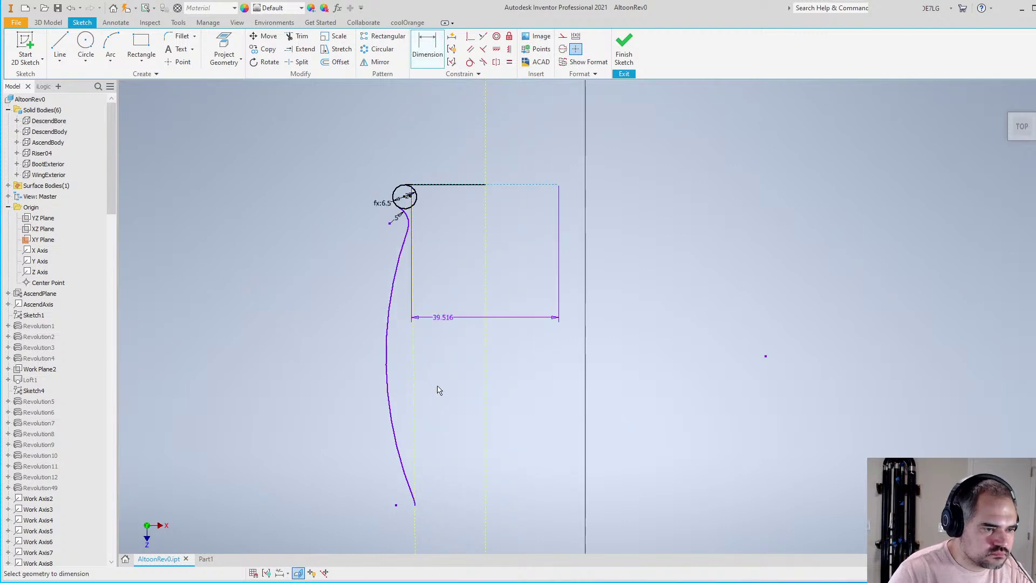
{"action": "left_click", "coordinate": [415, 504]}
{"action": "left_click", "coordinate": [284, 354]}
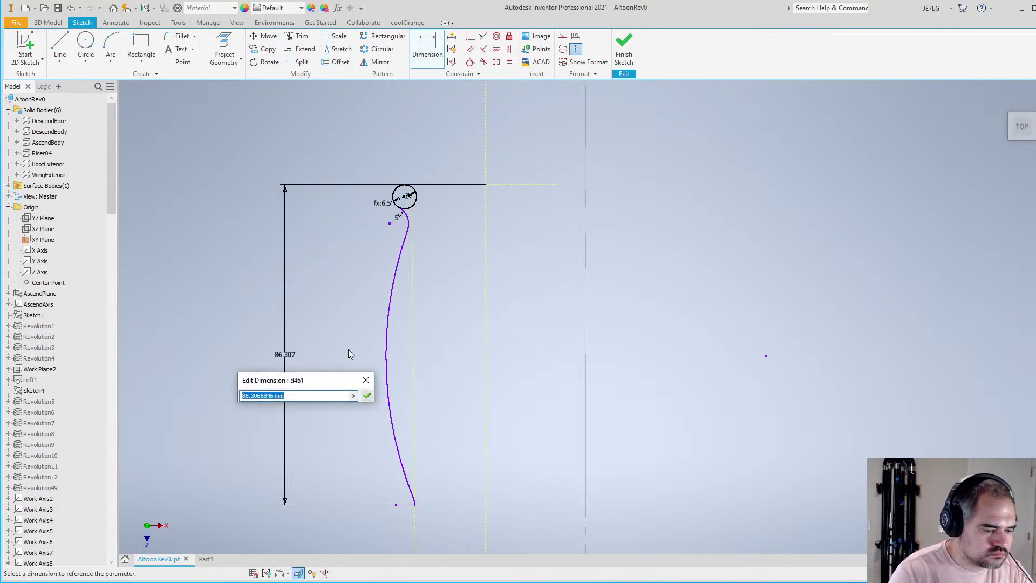
{"action": "key", "text": "BackSpace"}
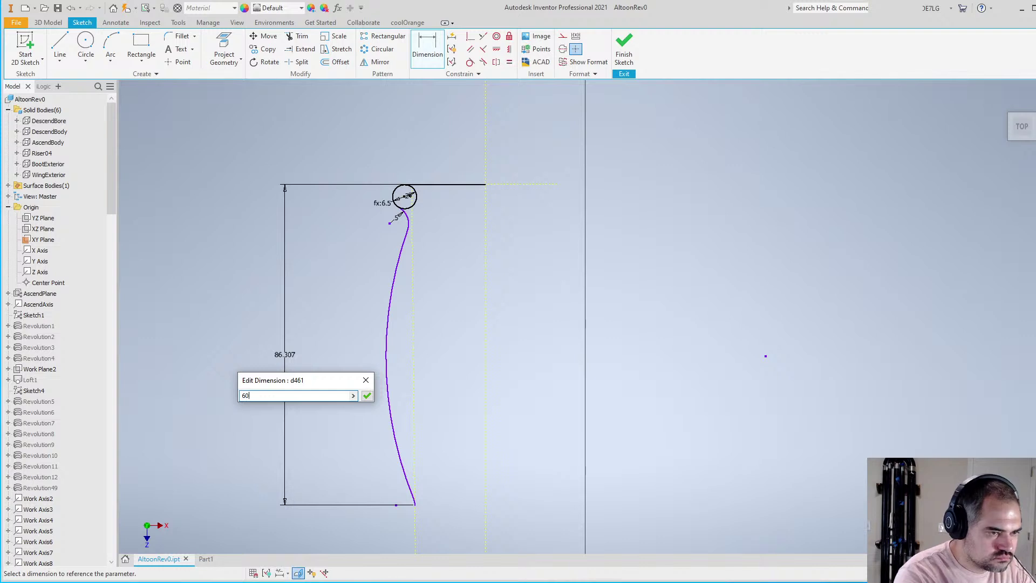
{"action": "type", "text": "60"}
{"action": "key", "text": "Return"}
Close the profile with two lines from its lower endpoint to the inner end of the horizontal line beside the circle
{"action": "scroll", "coordinate": [374, 339], "scroll_direction": "up", "scroll_amount": 3}
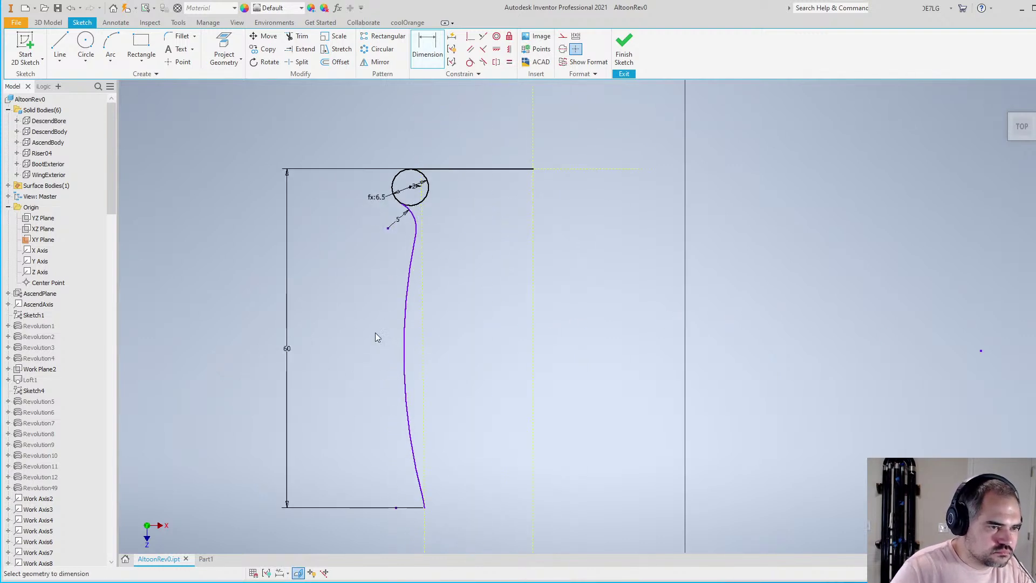
{"action": "scroll", "coordinate": [356, 302], "scroll_direction": "down", "scroll_amount": 3}
{"action": "scroll", "coordinate": [335, 273], "scroll_direction": "up", "scroll_amount": 3}
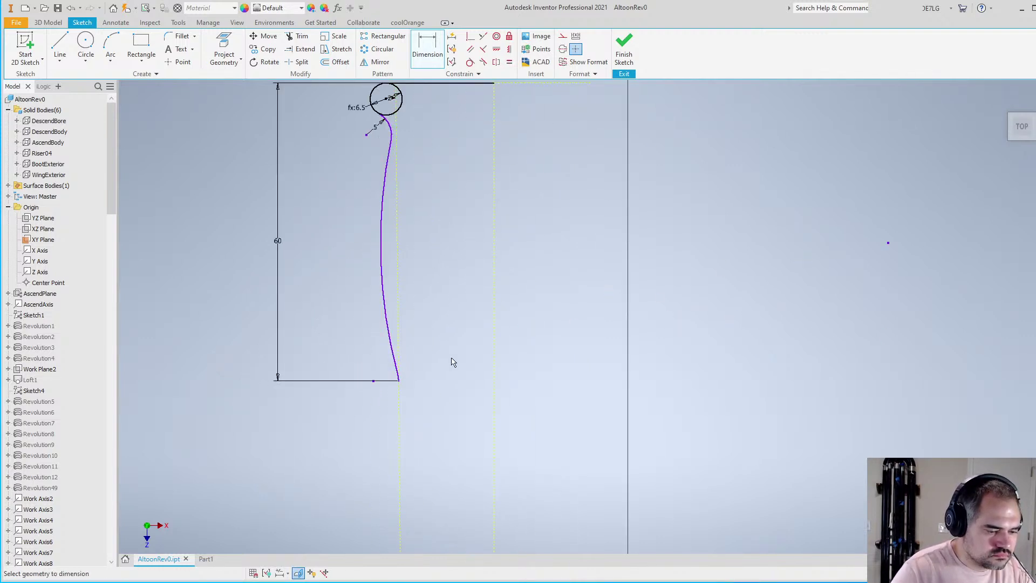
{"action": "key", "text": "l"}
{"action": "left_click", "coordinate": [398, 380]}
{"action": "left_click", "coordinate": [550, 339]}
{"action": "scroll", "coordinate": [547, 391], "scroll_direction": "down", "scroll_amount": 2}
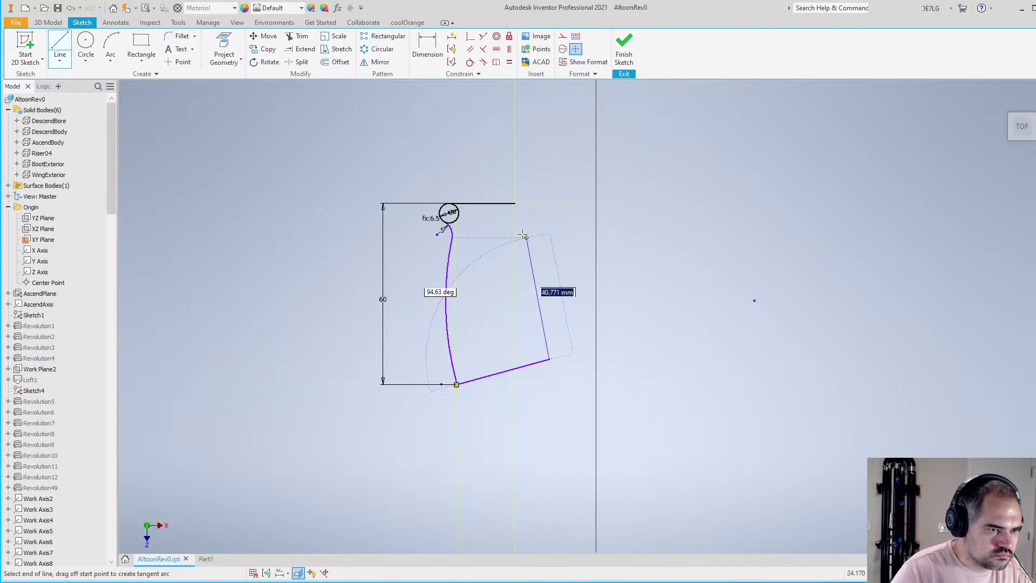
{"action": "scroll", "coordinate": [524, 236], "scroll_direction": "up", "scroll_amount": 2}
{"action": "left_click", "coordinate": [510, 181]}
{"action": "key", "text": "Escape"}
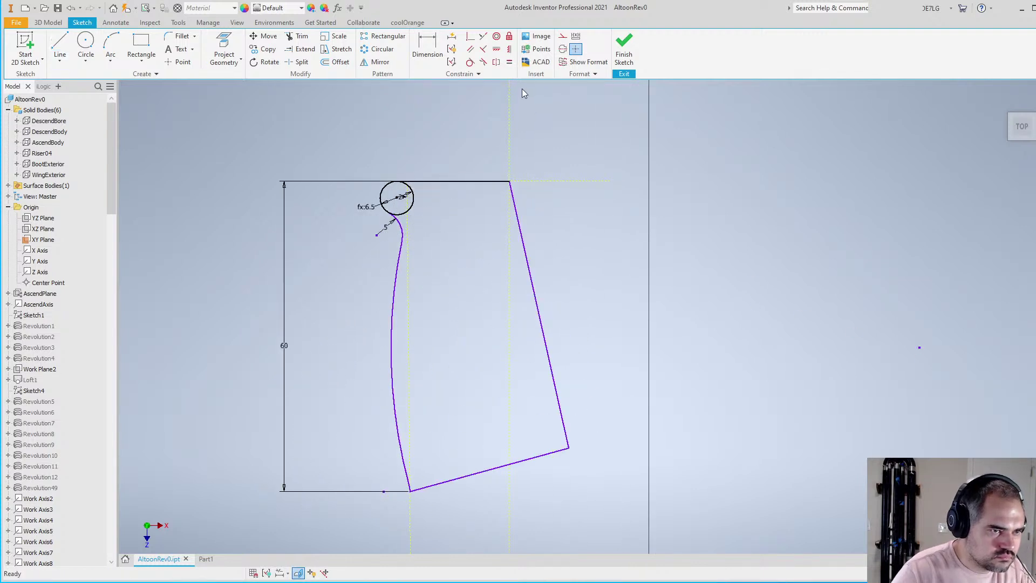
Align the long closing line with the projected inner edge and square the lower closing line to it
{"action": "left_click", "coordinate": [483, 35]}
{"action": "left_click", "coordinate": [548, 374]}
{"action": "left_click", "coordinate": [475, 474]}
{"action": "scroll", "coordinate": [469, 370], "scroll_direction": "down", "scroll_amount": 2}
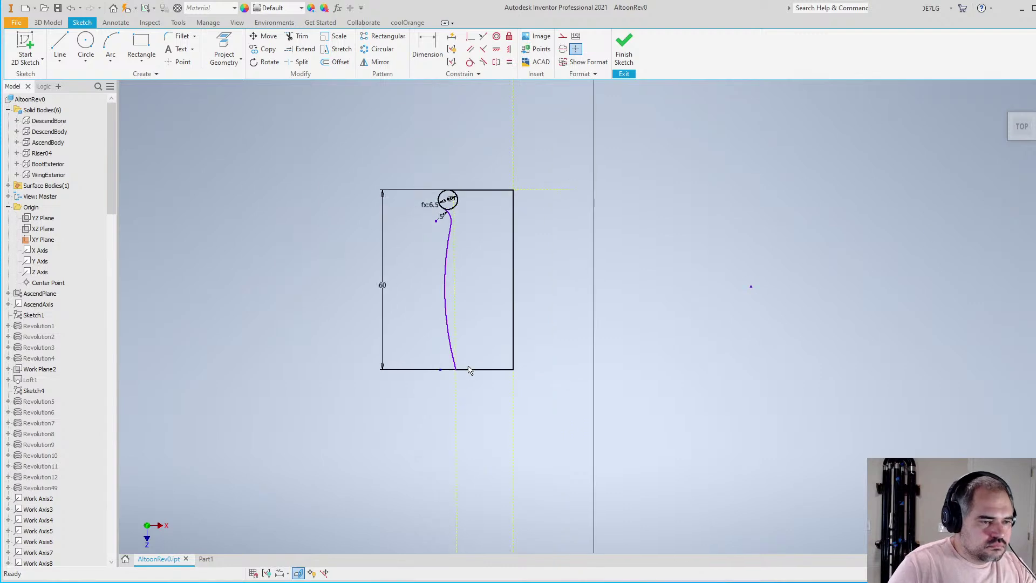
{"action": "scroll", "coordinate": [462, 353], "scroll_direction": "up", "scroll_amount": 1}
{"action": "key", "text": "Escape"}
Draw a line just outside the long curve and constrain it parallel to the projected tube edge
{"action": "scroll", "coordinate": [442, 272], "scroll_direction": "up", "scroll_amount": 2}
{"action": "key", "text": "l"}
{"action": "left_click", "coordinate": [413, 174]}
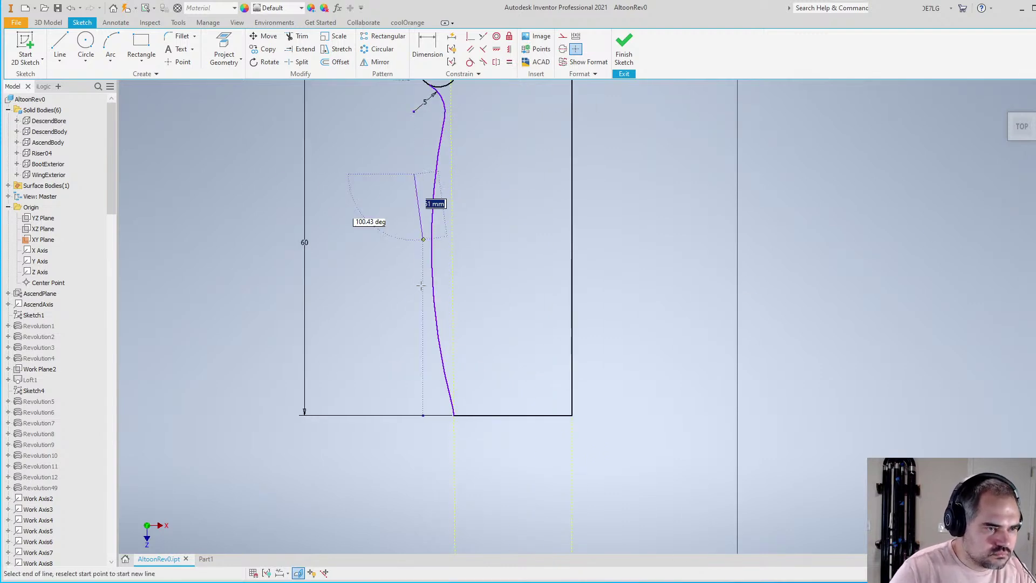
{"action": "left_click", "coordinate": [423, 348]}
{"action": "key", "text": "Escape"}
{"action": "left_click", "coordinate": [470, 49]}
{"action": "left_click", "coordinate": [453, 242]}
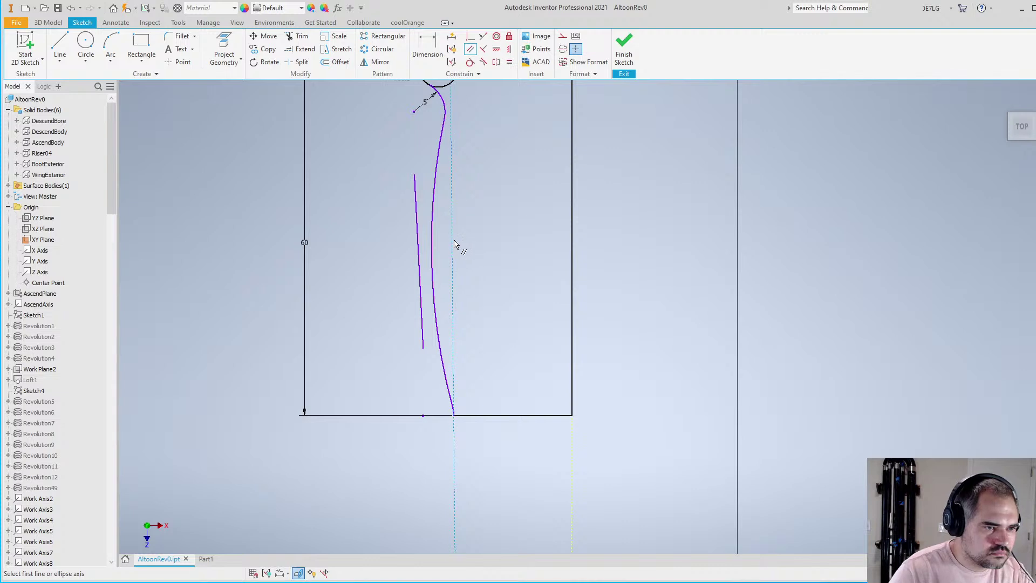
{"action": "left_click", "coordinate": [418, 248]}
{"action": "key", "text": "Escape"}
Convert the parallel line to construction geometry and make it tangent to the long curve
{"action": "left_click", "coordinate": [419, 215]}
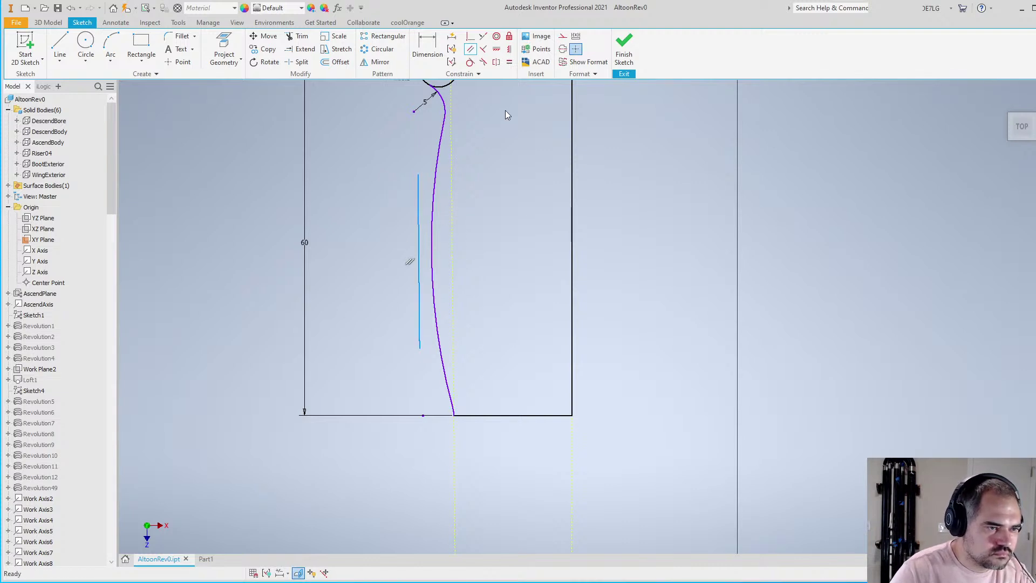
{"action": "left_click", "coordinate": [562, 36]}
{"action": "scroll", "coordinate": [430, 262], "scroll_direction": "down", "scroll_amount": 3}
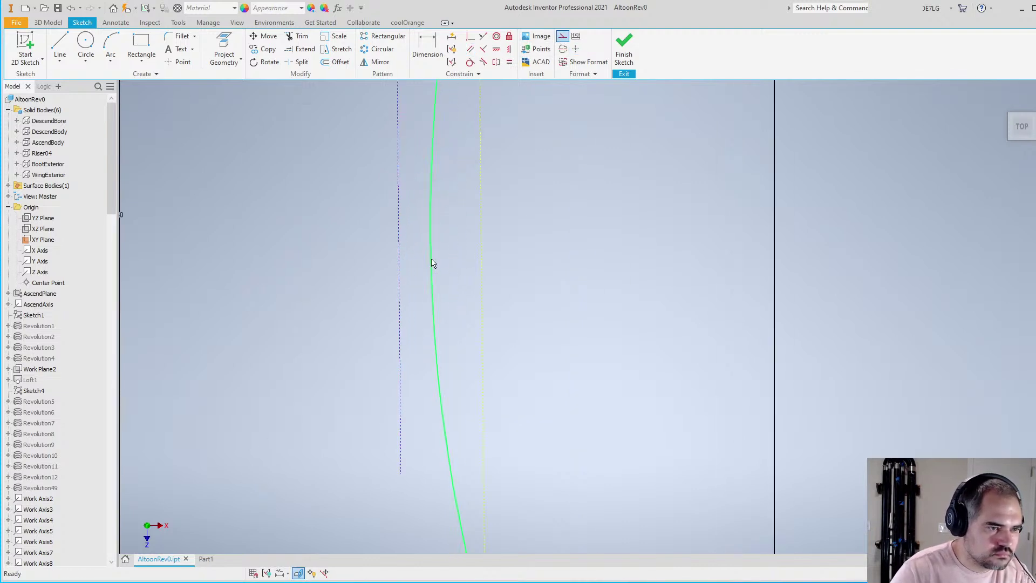
{"action": "left_click", "coordinate": [470, 62]}
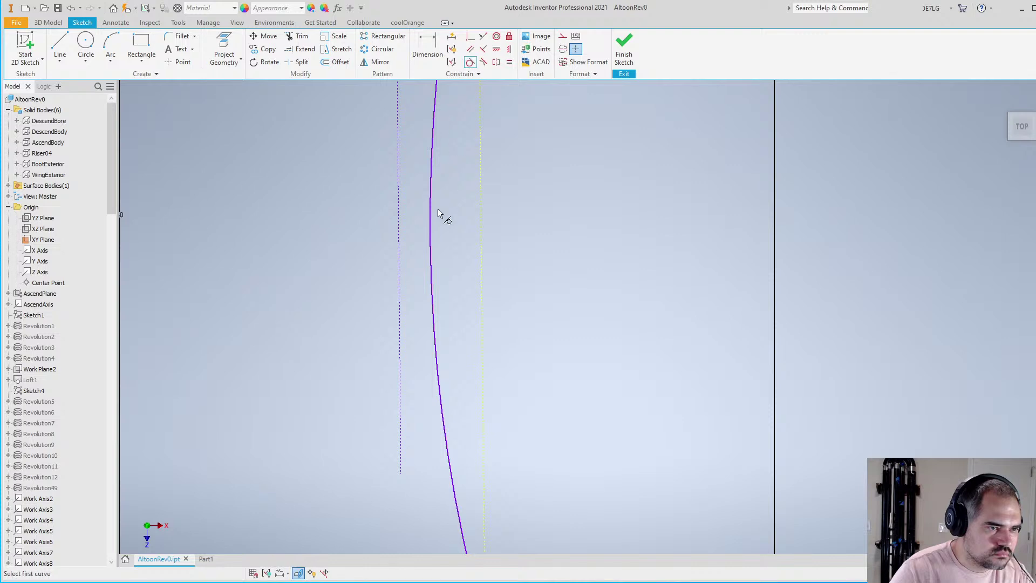
{"action": "left_click", "coordinate": [435, 217]}
{"action": "left_click", "coordinate": [400, 220]}
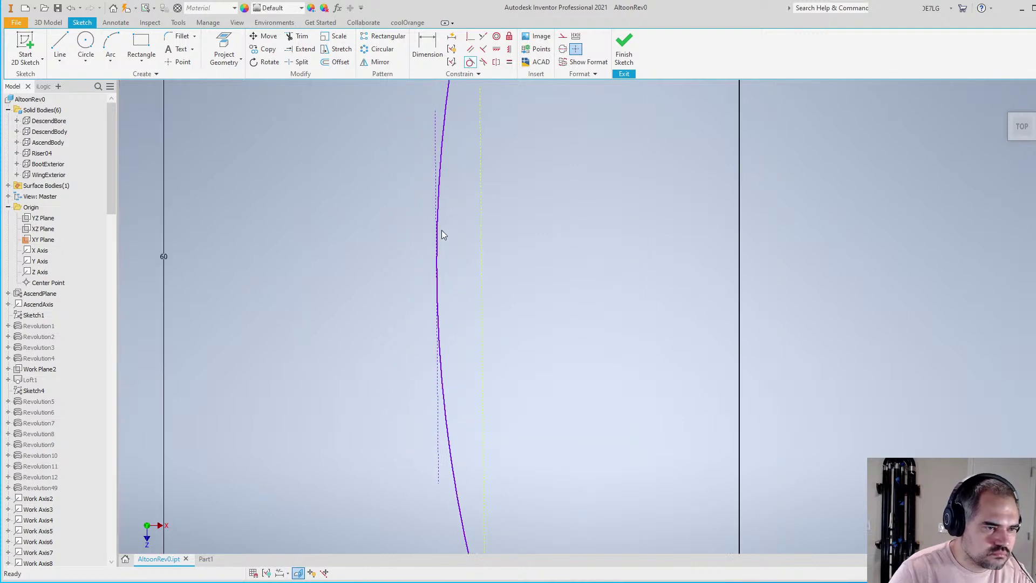
Dimension the construction line from the projected tube edge, try a 1 mm offset and undo that value
{"action": "key", "text": "d"}
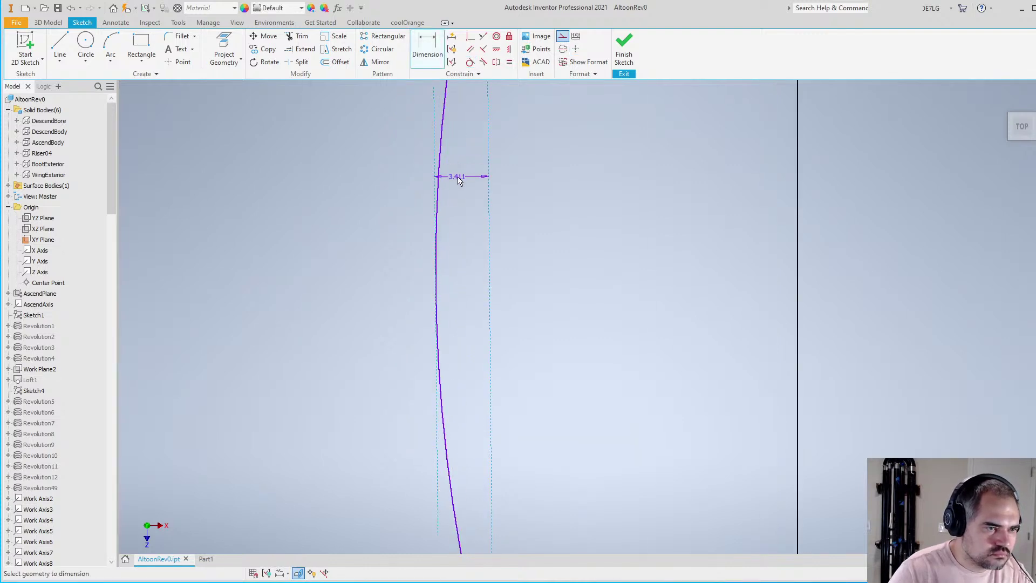
{"action": "left_click", "coordinate": [459, 180]}
{"action": "type", "text": "1"}
{"action": "key", "text": "Return"}
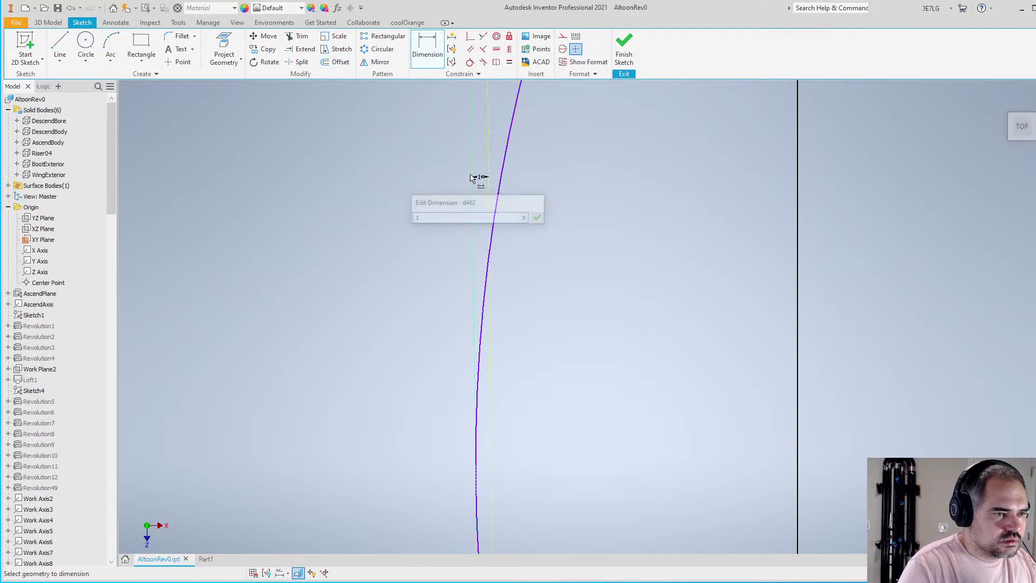
{"action": "scroll", "coordinate": [480, 254], "scroll_direction": "down", "scroll_amount": 5}
{"action": "scroll", "coordinate": [470, 242], "scroll_direction": "up", "scroll_amount": 2}
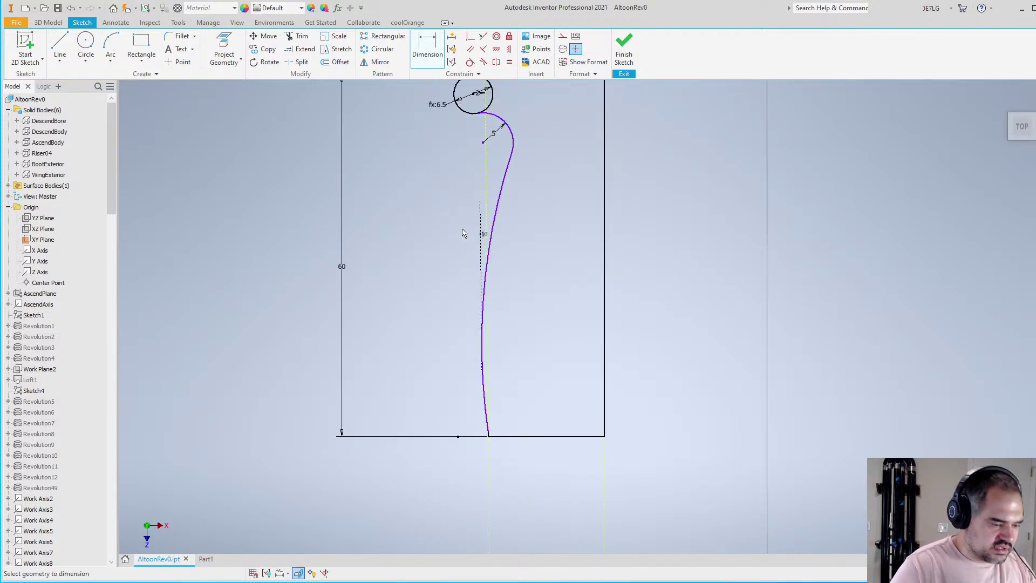
{"action": "key", "text": "ctrl+z"}
Try a 2 mm offset for the construction line and move the junction between the 5 mm arc and the long curve
{"action": "scroll", "coordinate": [482, 235], "scroll_direction": "up", "scroll_amount": 3}
{"action": "double_click", "coordinate": [498, 221]}
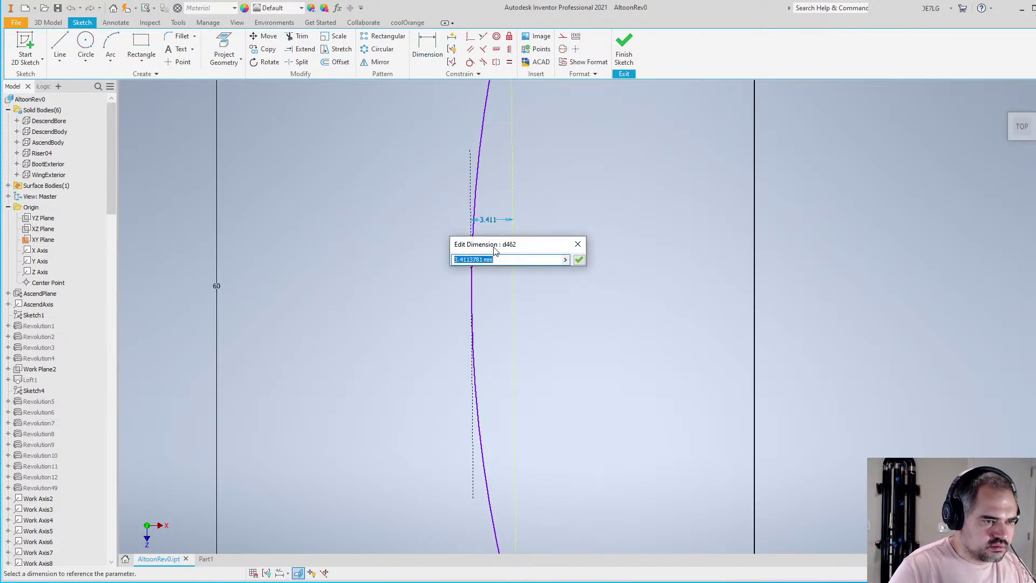
{"action": "type", "text": "1"}
{"action": "key", "text": "Return"}
{"action": "scroll", "coordinate": [542, 307], "scroll_direction": "up", "scroll_amount": 5}
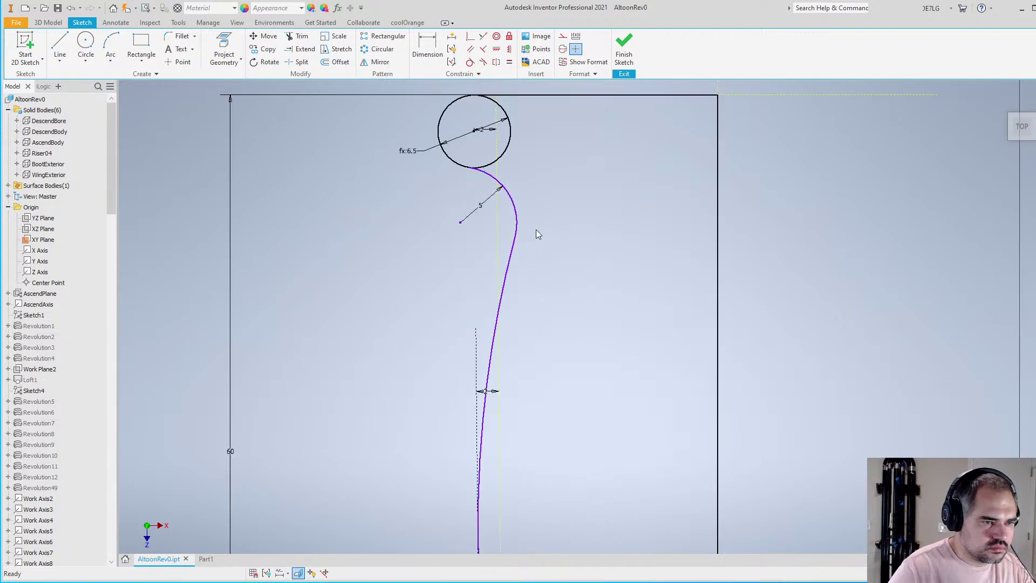
{"action": "mouse_move", "coordinate": [513, 248]}
{"action": "left_mouse_down"}
{"action": "mouse_move", "coordinate": [499, 224]}
{"action": "mouse_move", "coordinate": [459, 200]}
{"action": "mouse_move", "coordinate": [510, 229]}
{"action": "left_mouse_up"}
{"action": "scroll", "coordinate": [519, 203], "scroll_direction": "down", "scroll_amount": 4}
{"action": "scroll", "coordinate": [512, 274], "scroll_direction": "up", "scroll_amount": 2}
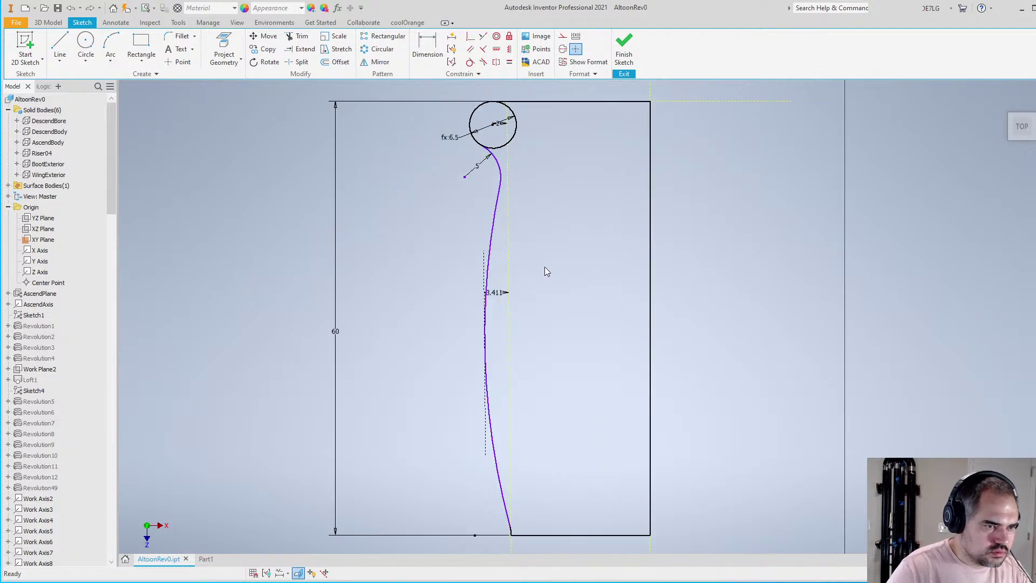
Remove the construction line's offset dimension and make the 5 mm arc tangent to the projected tube edge
{"action": "scroll", "coordinate": [513, 291], "scroll_direction": "up", "scroll_amount": 4}
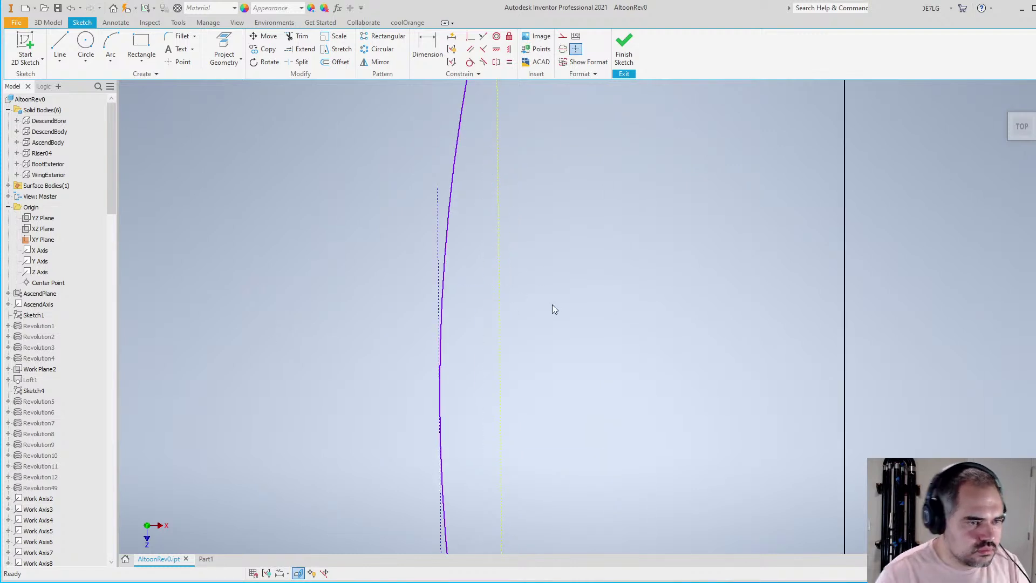
{"action": "scroll", "coordinate": [552, 305], "scroll_direction": "down", "scroll_amount": 5}
{"action": "scroll", "coordinate": [521, 213], "scroll_direction": "up", "scroll_amount": 3}
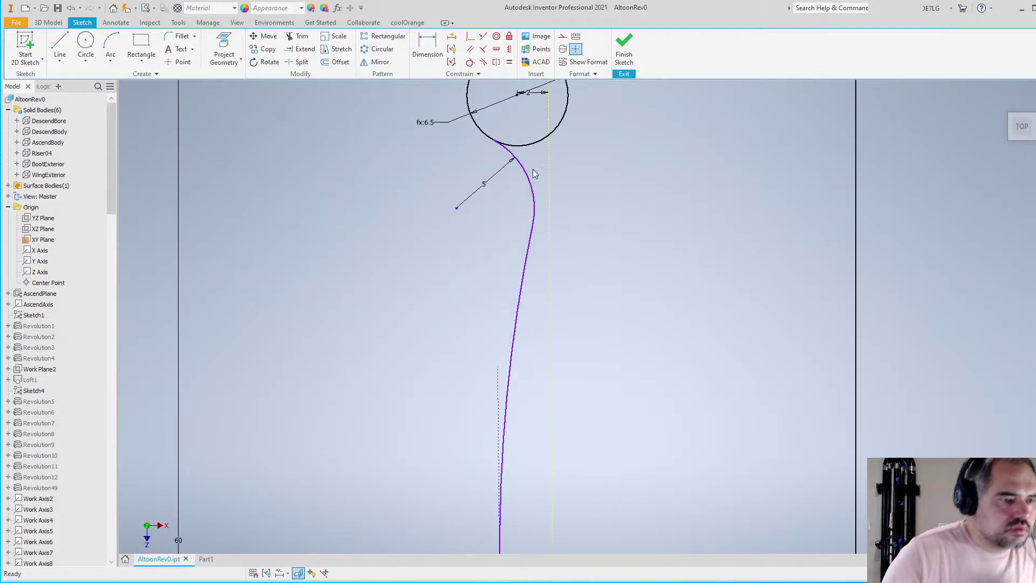
{"action": "left_click", "coordinate": [469, 62]}
{"action": "left_click", "coordinate": [551, 212]}
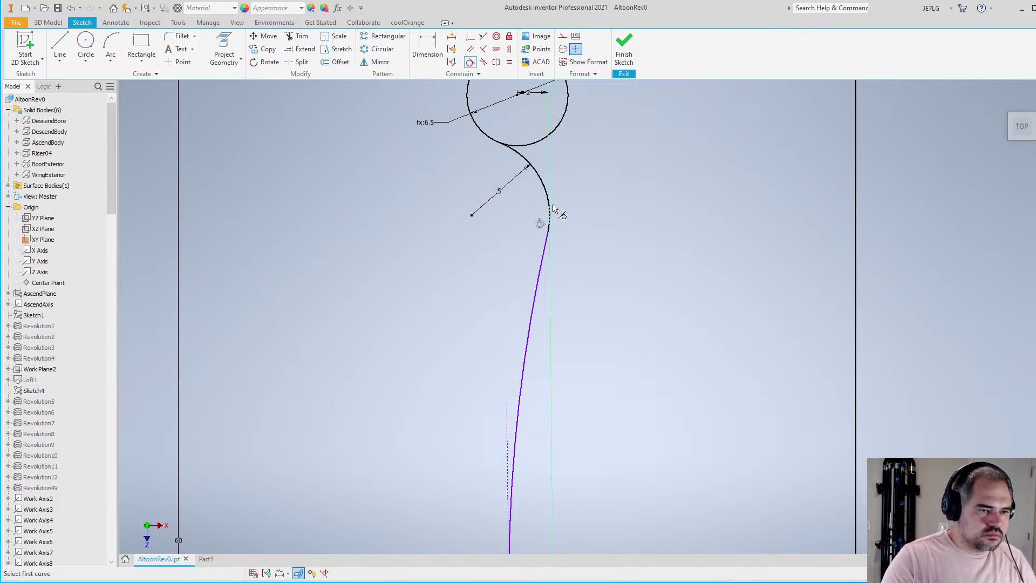
{"action": "scroll", "coordinate": [555, 209], "scroll_direction": "down", "scroll_amount": 3}
{"action": "scroll", "coordinate": [555, 363], "scroll_direction": "up", "scroll_amount": 2}
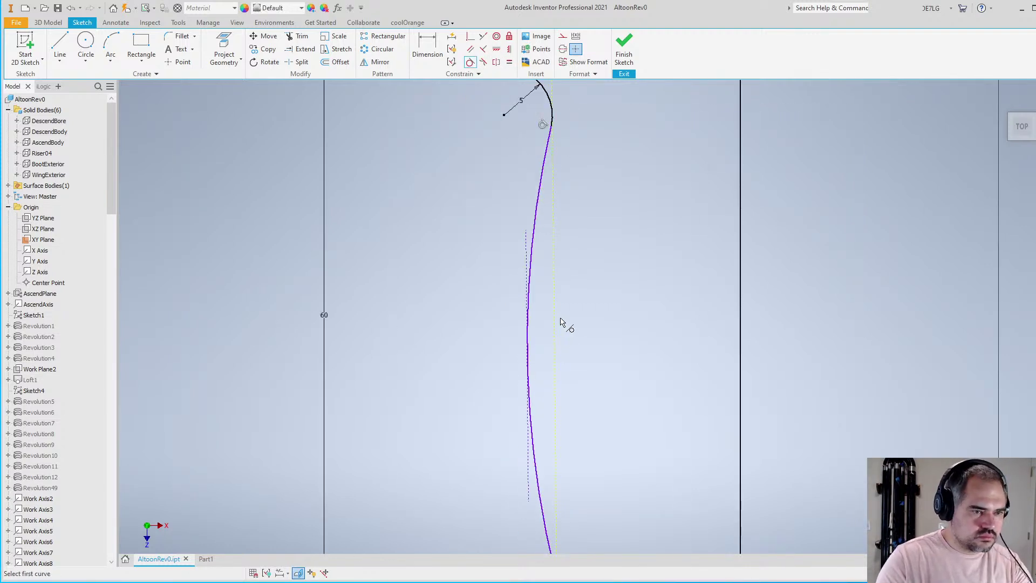
Dimension the construction line 2 mm from the projected tube edge and check the curve's shape along the profile
{"action": "key", "text": "d"}
{"action": "left_click", "coordinate": [561, 266]}
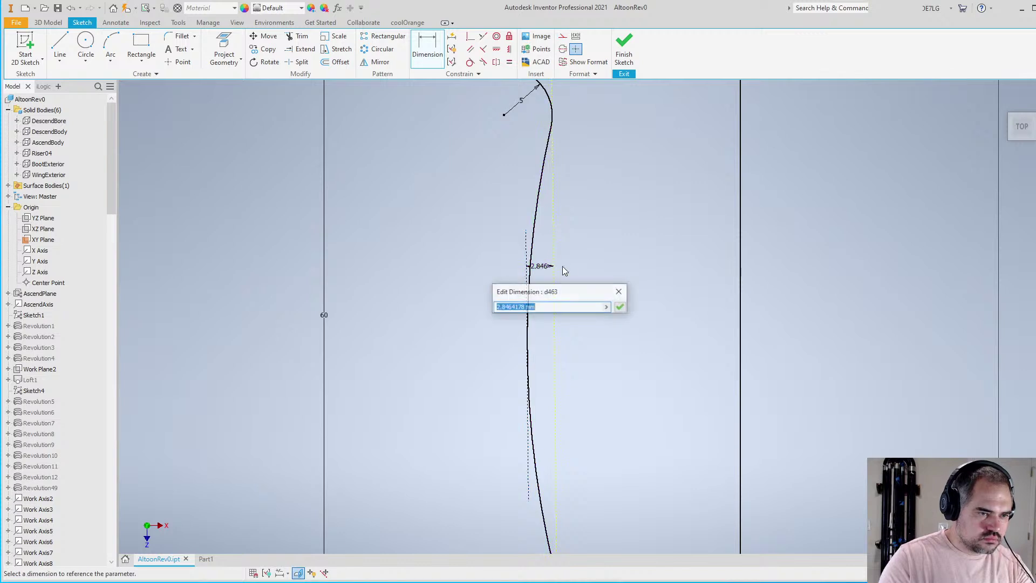
{"action": "type", "text": "2"}
{"action": "key", "text": "Return"}
{"action": "scroll", "coordinate": [570, 262], "scroll_direction": "down", "scroll_amount": 3}
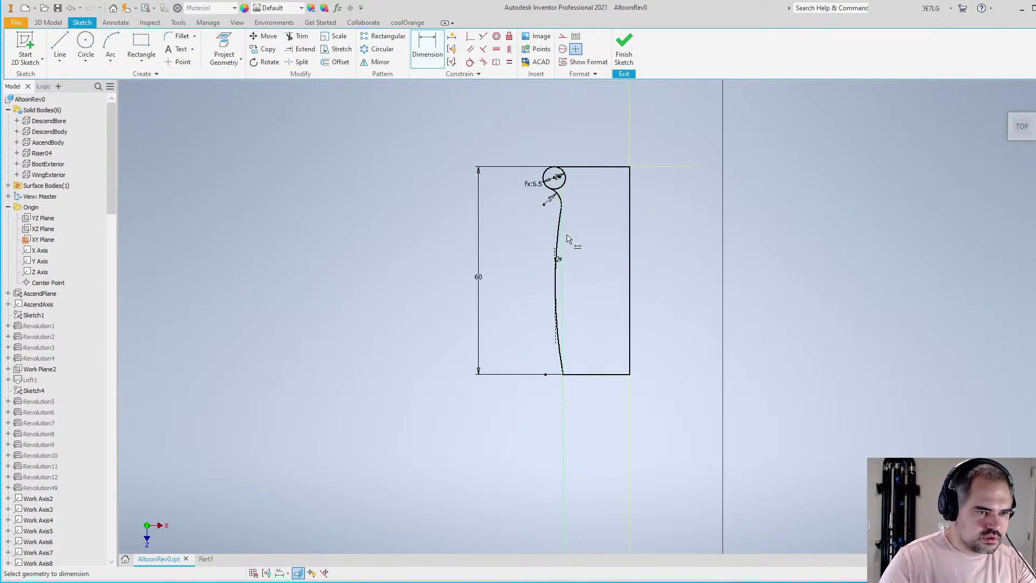
{"action": "scroll", "coordinate": [569, 243], "scroll_direction": "up", "scroll_amount": 1}
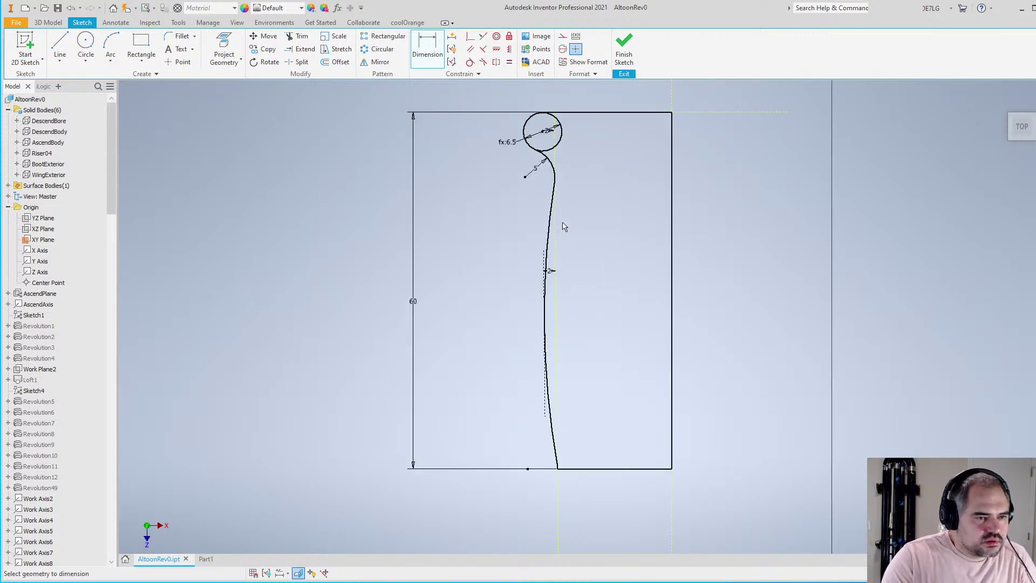
{"action": "scroll", "coordinate": [548, 296], "scroll_direction": "up", "scroll_amount": 1}
{"action": "scroll", "coordinate": [550, 273], "scroll_direction": "down", "scroll_amount": 2}
{"action": "scroll", "coordinate": [552, 275], "scroll_direction": "up", "scroll_amount": 3}
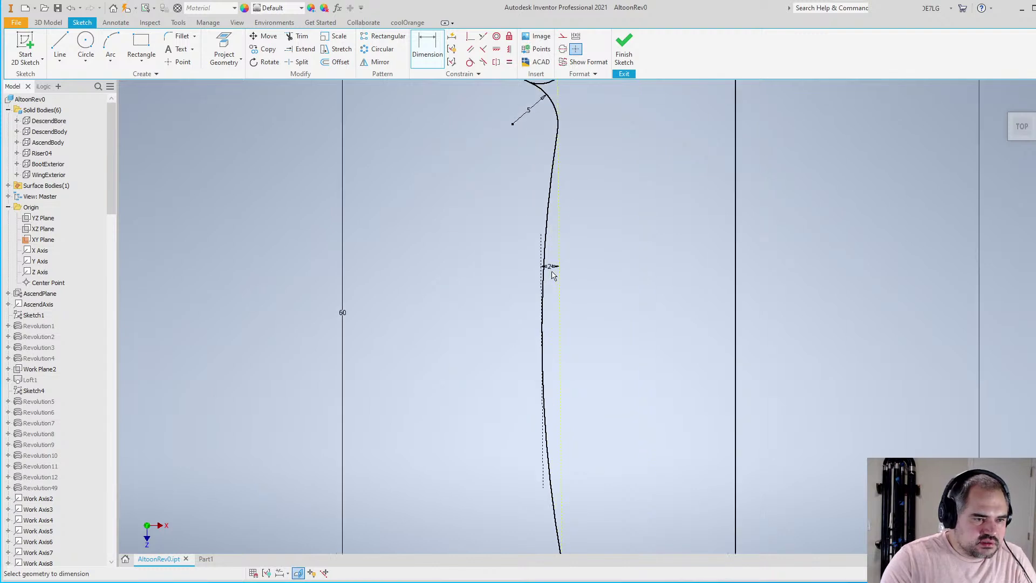
{"action": "scroll", "coordinate": [552, 275], "scroll_direction": "down", "scroll_amount": 3}
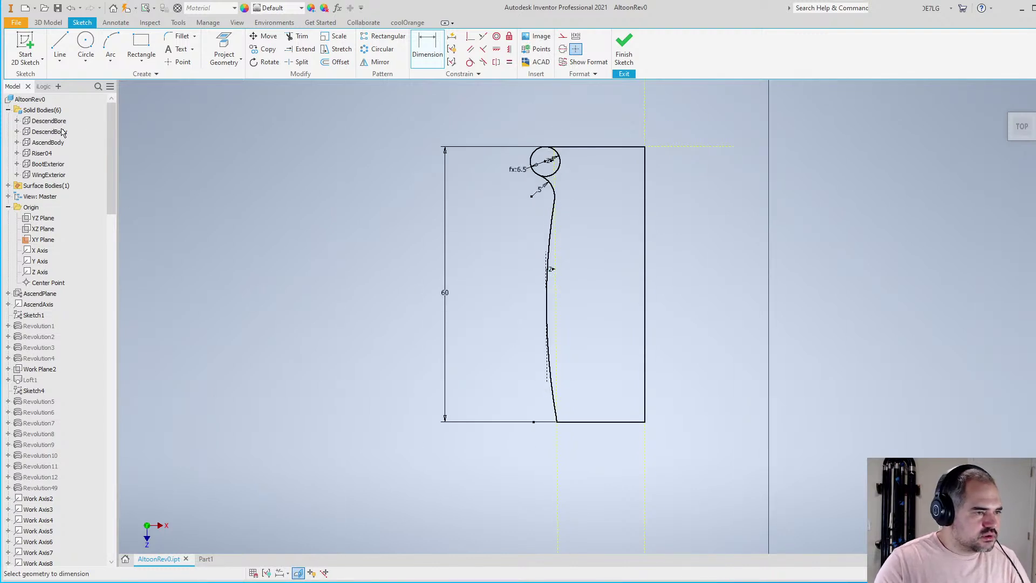
Finish the sketch and make the DescendBore body visible for comparison with the profile
{"action": "right_click", "coordinate": [362, 279]}
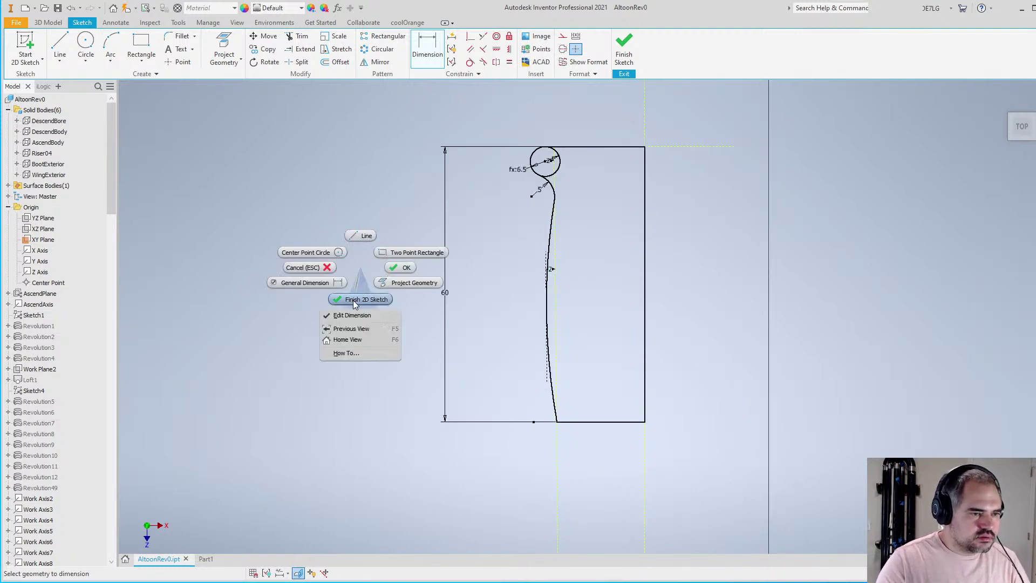
{"action": "left_click", "coordinate": [356, 305]}
{"action": "right_click", "coordinate": [45, 124]}
{"action": "left_click", "coordinate": [76, 197]}
{"action": "scroll", "coordinate": [556, 259], "scroll_direction": "up", "scroll_amount": 1}
{"action": "middle_click_drag", "start_coordinate": [555, 259], "coordinate": [529, 296], "text": "shift"}
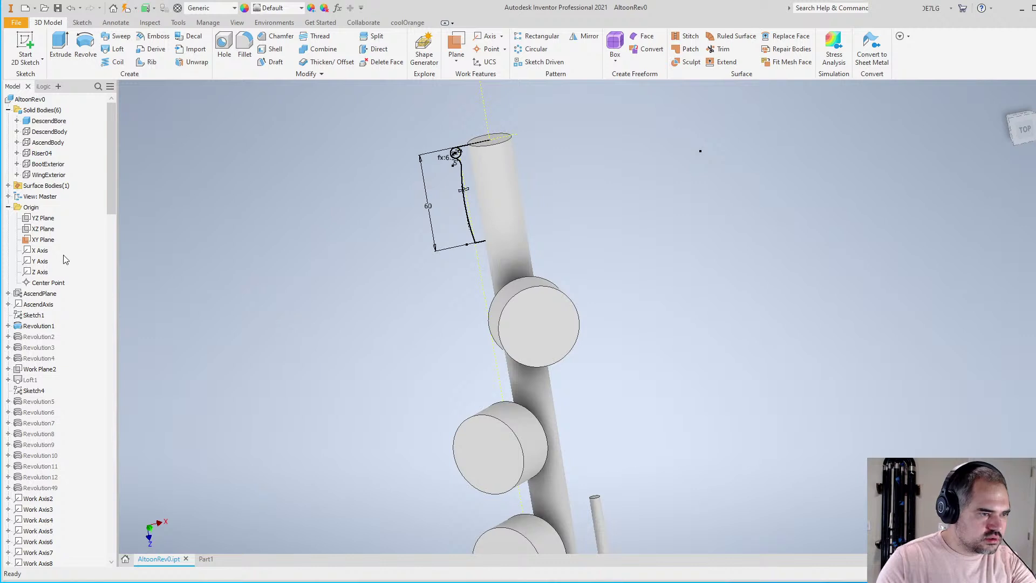
Reopen Sketch22 for editing and set the profile's overall length dimension to (Length-T18Pos)
{"action": "scroll", "coordinate": [46, 259], "scroll_direction": "down", "scroll_amount": 1}
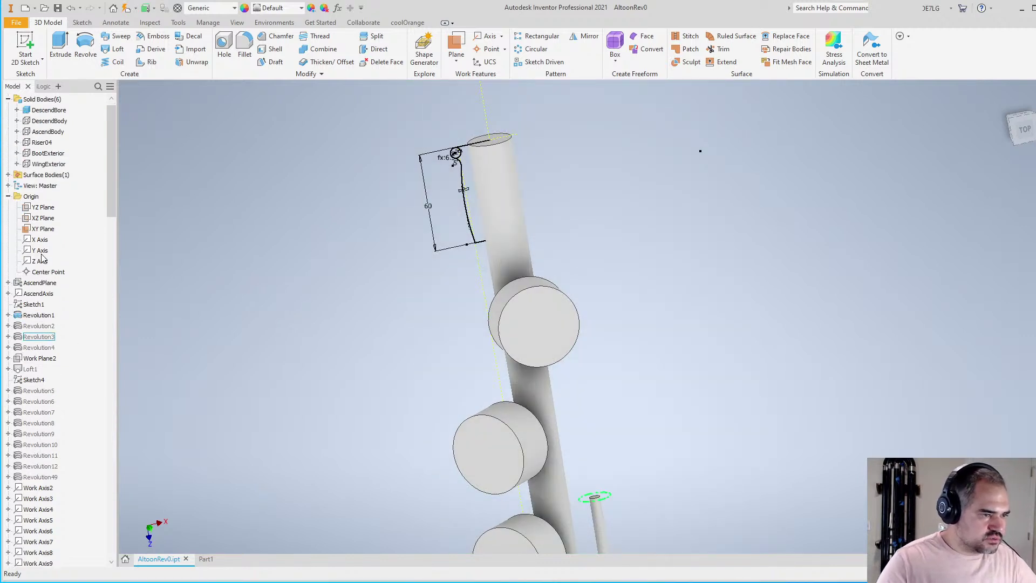
{"action": "scroll", "coordinate": [43, 270], "scroll_direction": "down", "scroll_amount": 20}
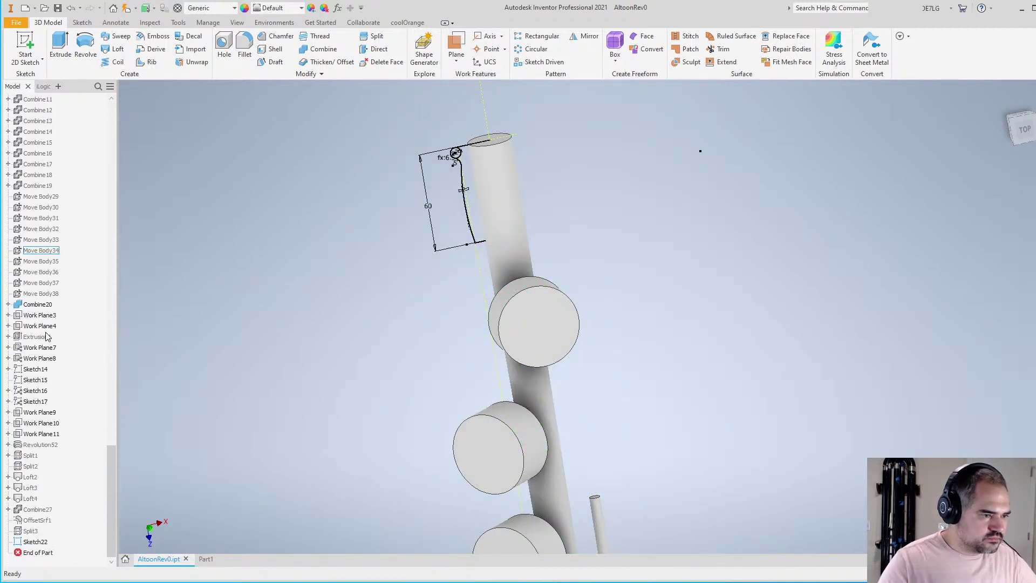
{"action": "right_click", "coordinate": [35, 541]}
{"action": "left_click", "coordinate": [84, 563]}
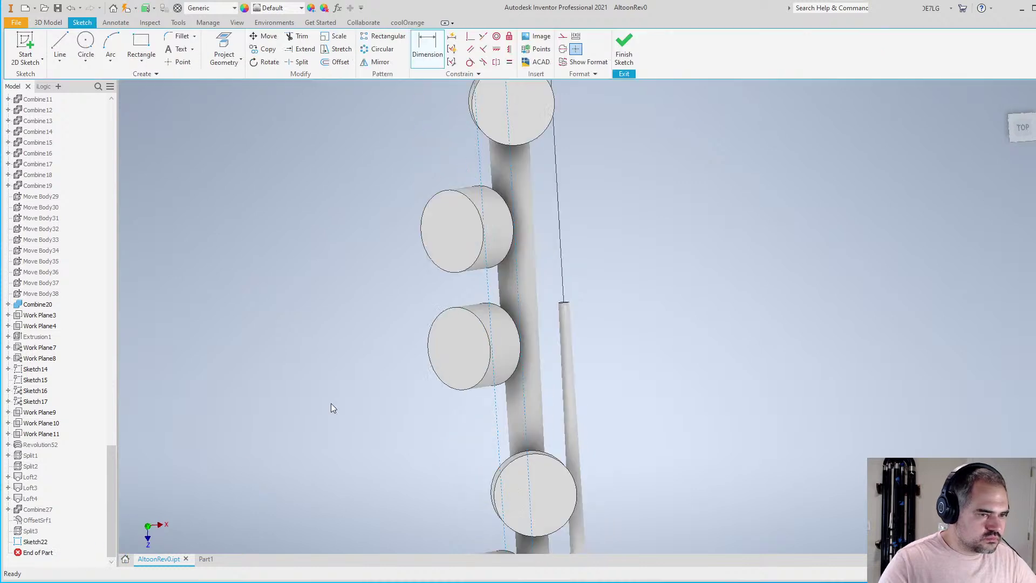
{"action": "double_click", "coordinate": [447, 320]}
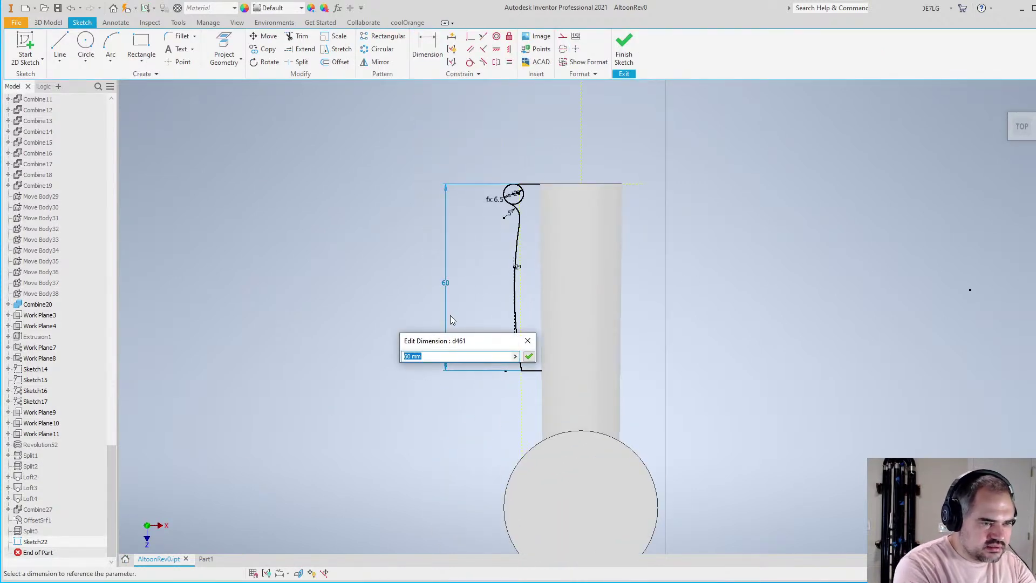
{"action": "type", "text": "(Length-T18Pos"}
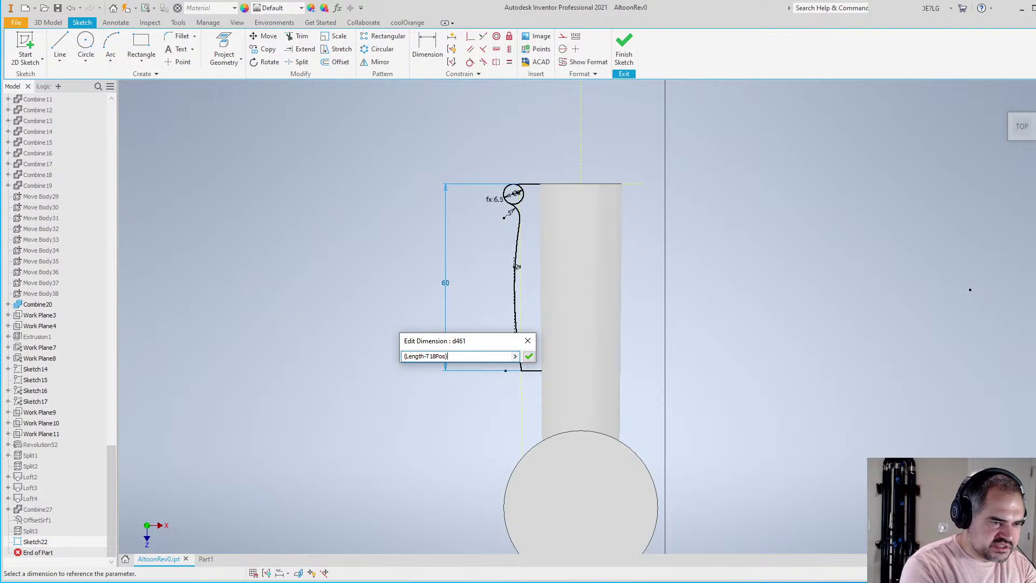
{"action": "key", "text": "Return"}
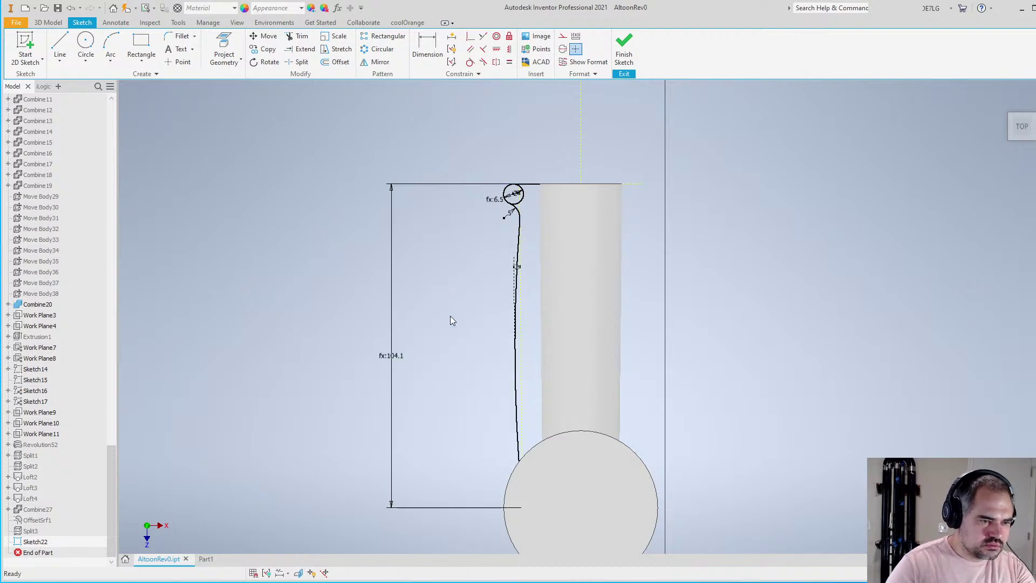
Multiply the profile's length formula by 0.9
{"action": "double_click", "coordinate": [397, 358]}
{"action": "left_click", "coordinate": [435, 399]}
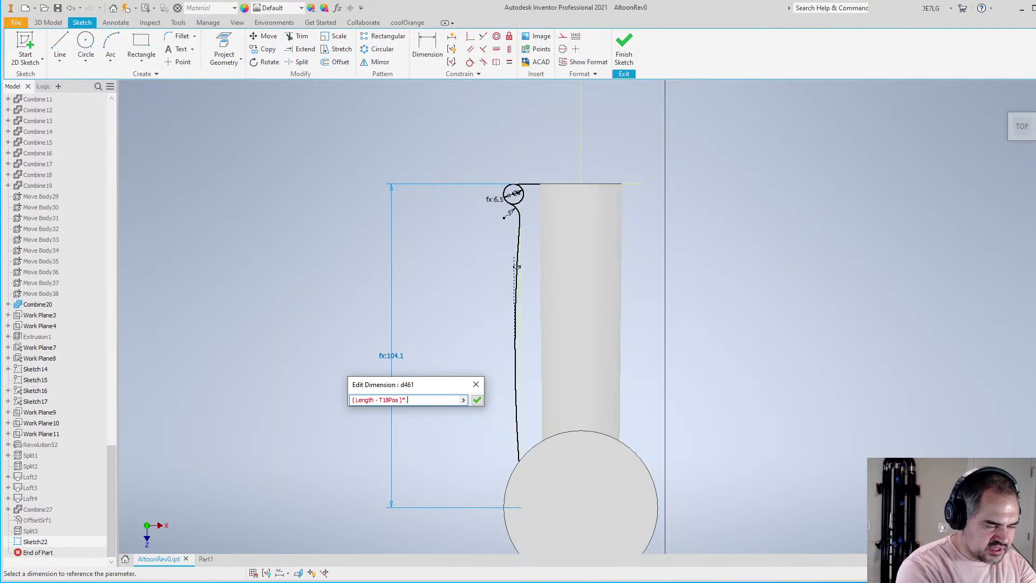
{"action": "type", "text": "*.9"}
{"action": "key", "text": "Return"}
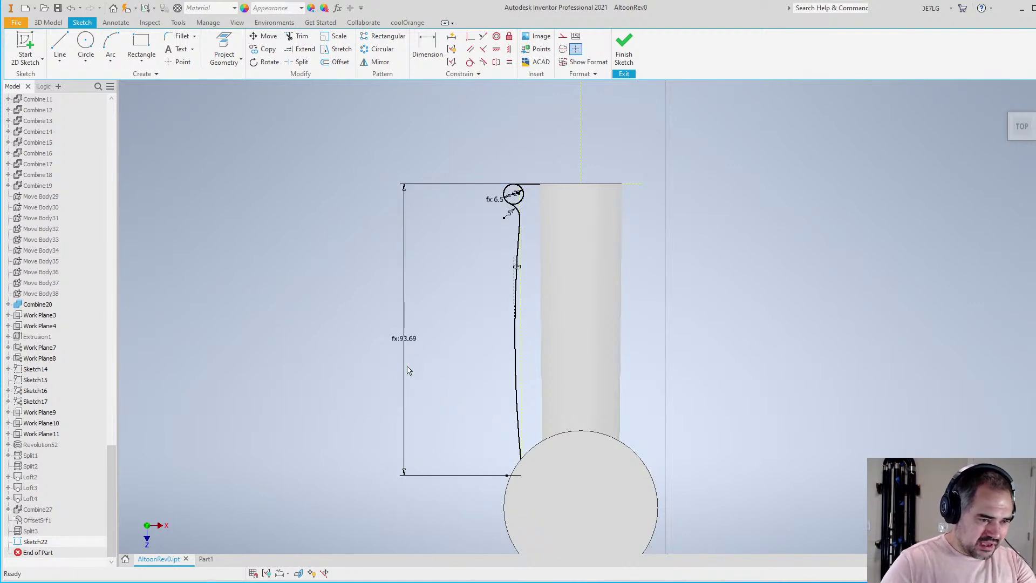
Set the factor in the profile's length formula to 0.85
{"action": "double_click", "coordinate": [405, 369]}
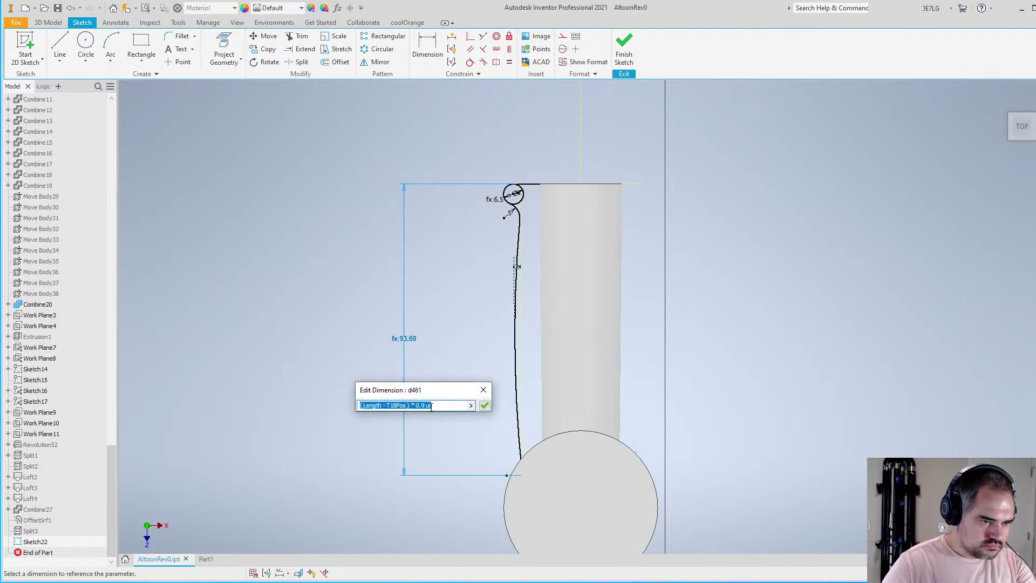
{"action": "left_click", "coordinate": [420, 406]}
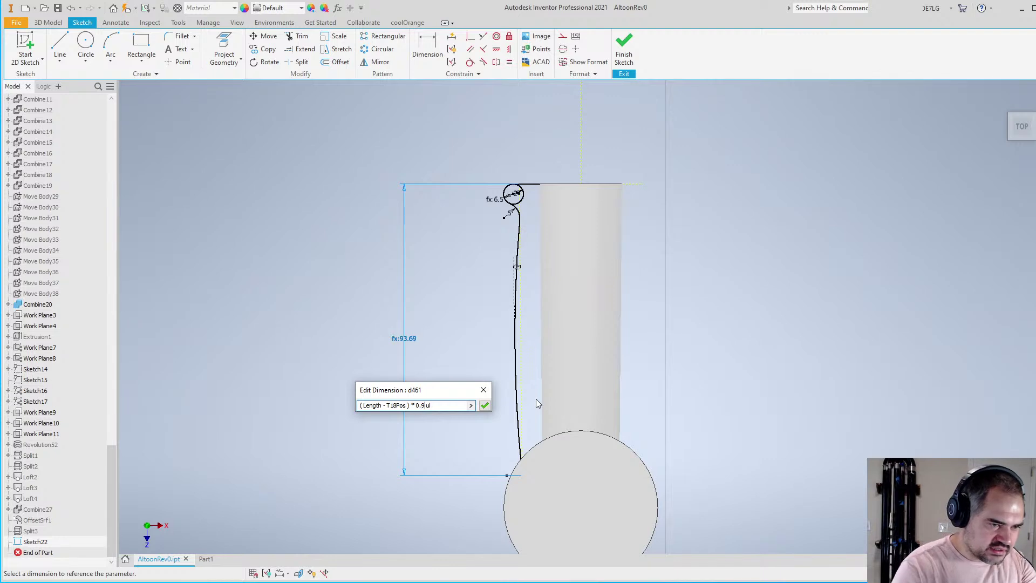
{"action": "key", "text": "BackSpace"}
{"action": "type", "text": "85"}
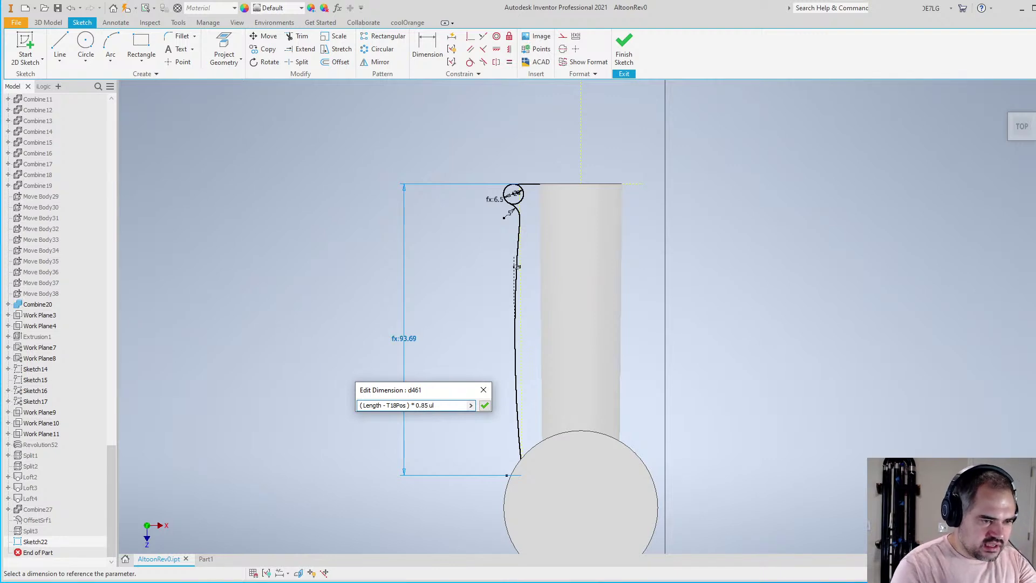
{"action": "key", "text": "Return"}
Round the profile length to whole millimetres with the formula round(((Length - T18Pos) * 0.85 ul)/1mm)*1mm
{"action": "double_click", "coordinate": [412, 359]}
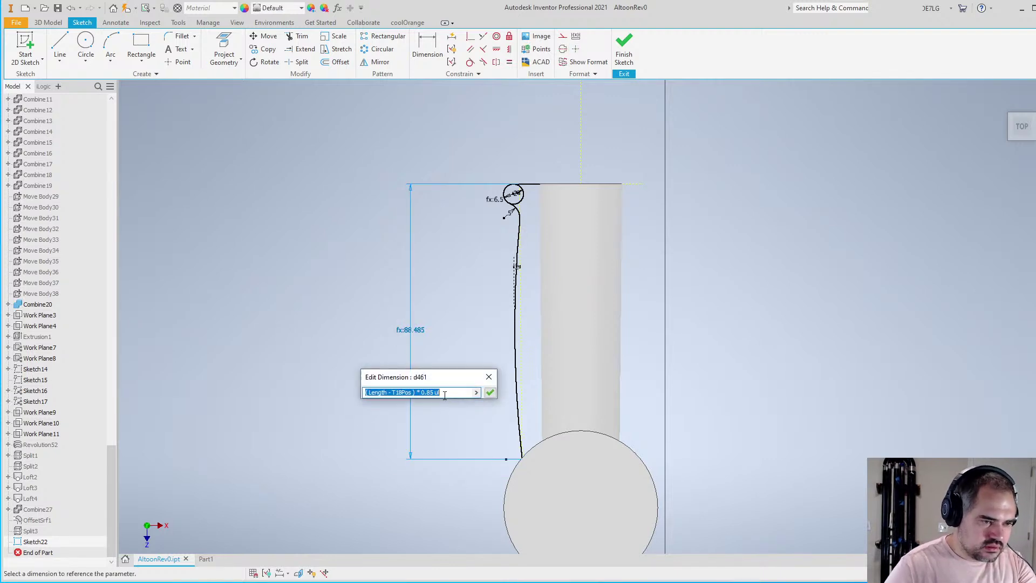
{"action": "left_click", "coordinate": [451, 393]}
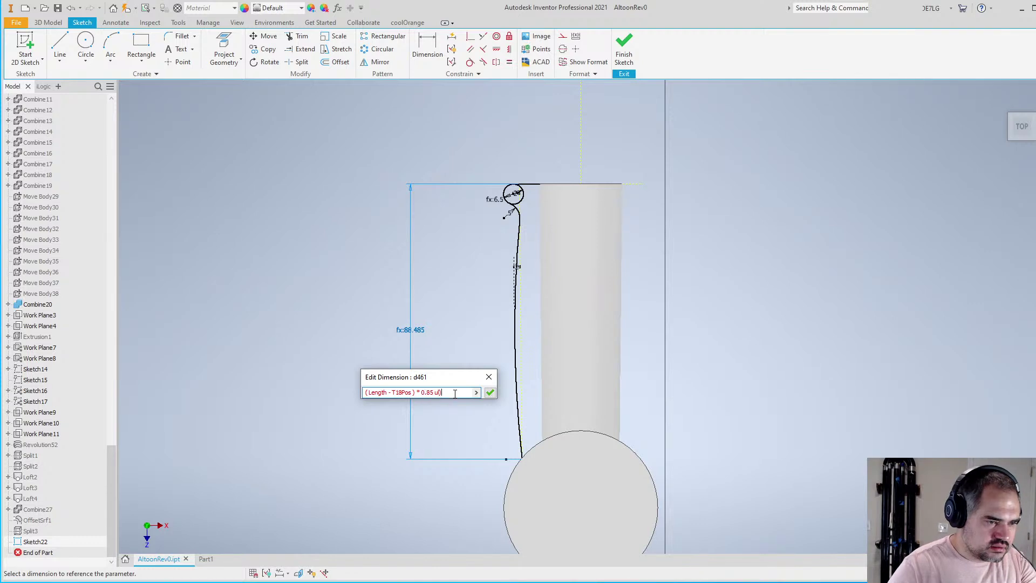
{"action": "key", "text": "ctrl+a"}
{"action": "key", "text": "Home"}
{"action": "type", "text": "("}
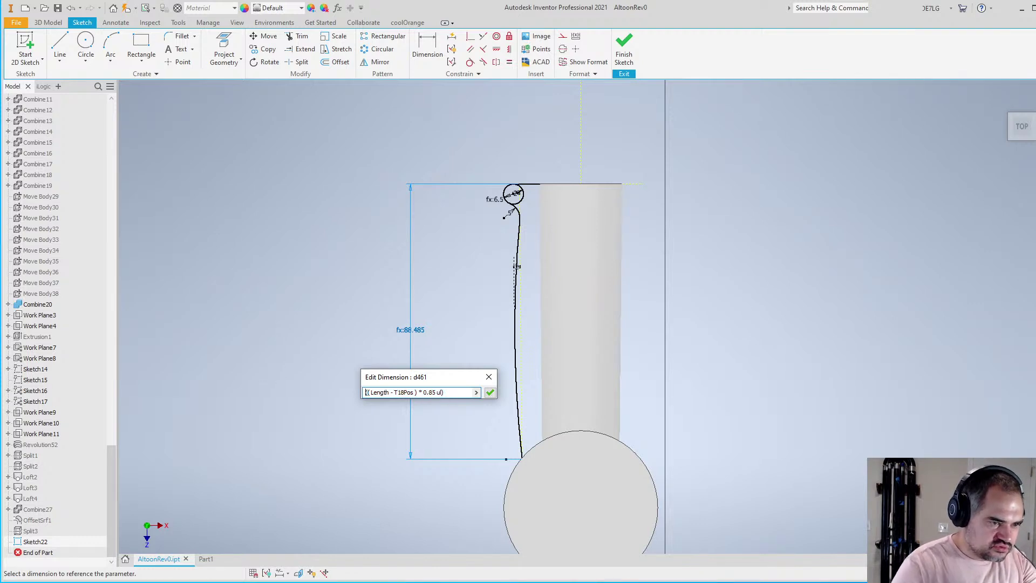
{"action": "type", "text": "round"}
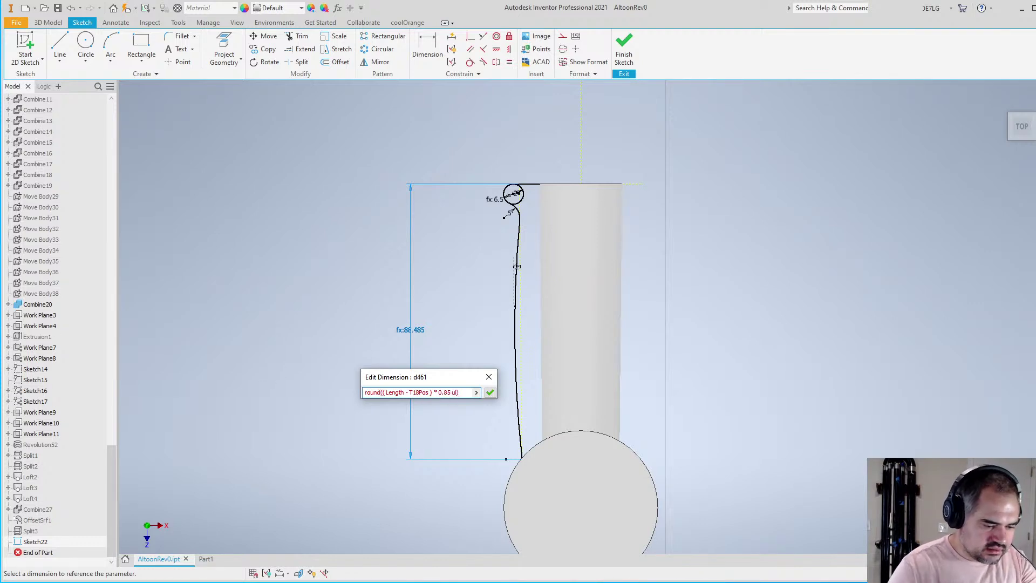
{"action": "type", "text": "("}
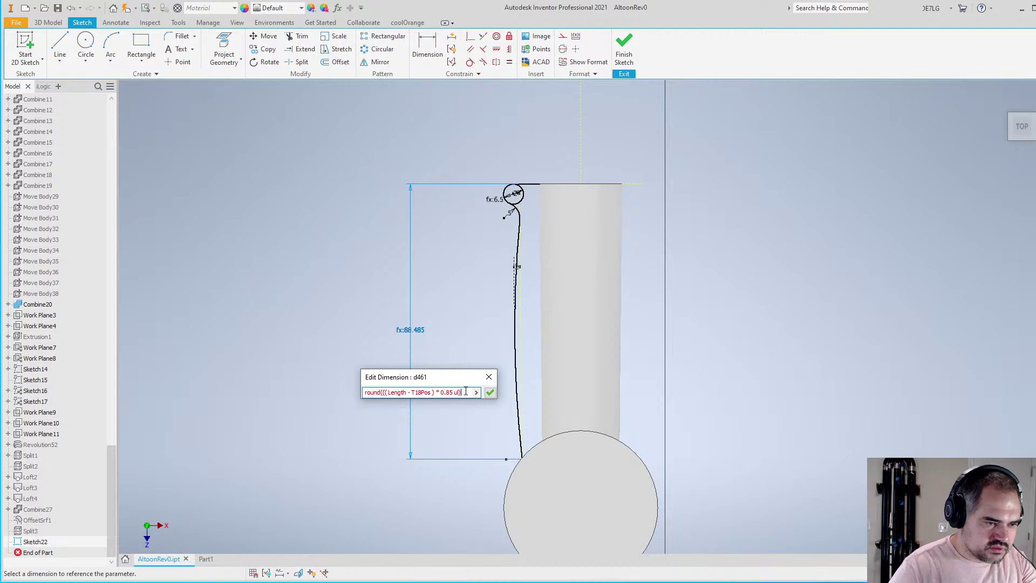
{"action": "type", "text": "mm)*1mm"}
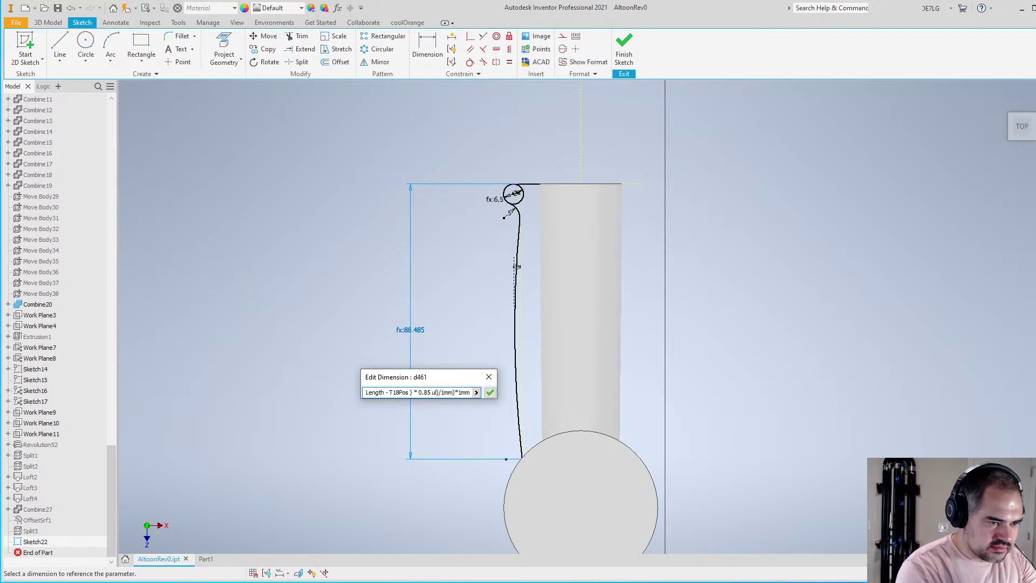
{"action": "key", "text": "Return"}
Examine the lengthened profile against the tube and side bores from several angles and finish the sketch
{"action": "scroll", "coordinate": [475, 378], "scroll_direction": "down", "scroll_amount": 5}
{"action": "scroll", "coordinate": [539, 399], "scroll_direction": "up", "scroll_amount": 5}
{"action": "middle_click_drag", "start_coordinate": [469, 391], "coordinate": [650, 408], "text": "shift"}
{"action": "scroll", "coordinate": [367, 295], "scroll_direction": "down", "scroll_amount": 5}
{"action": "scroll", "coordinate": [372, 253], "scroll_direction": "up", "scroll_amount": 4}
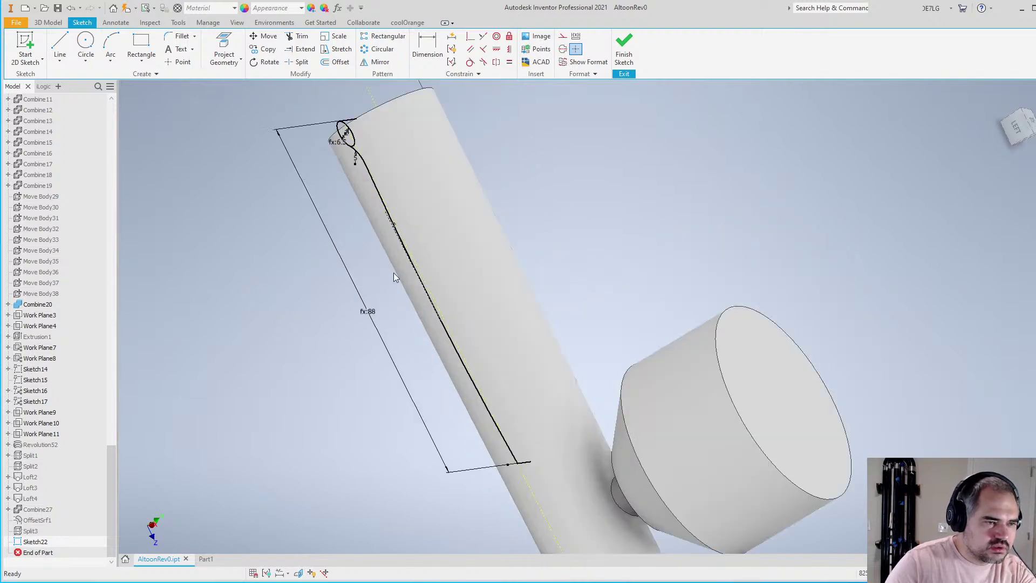
{"action": "middle_click_drag", "start_coordinate": [525, 314], "coordinate": [458, 356], "text": "shift"}
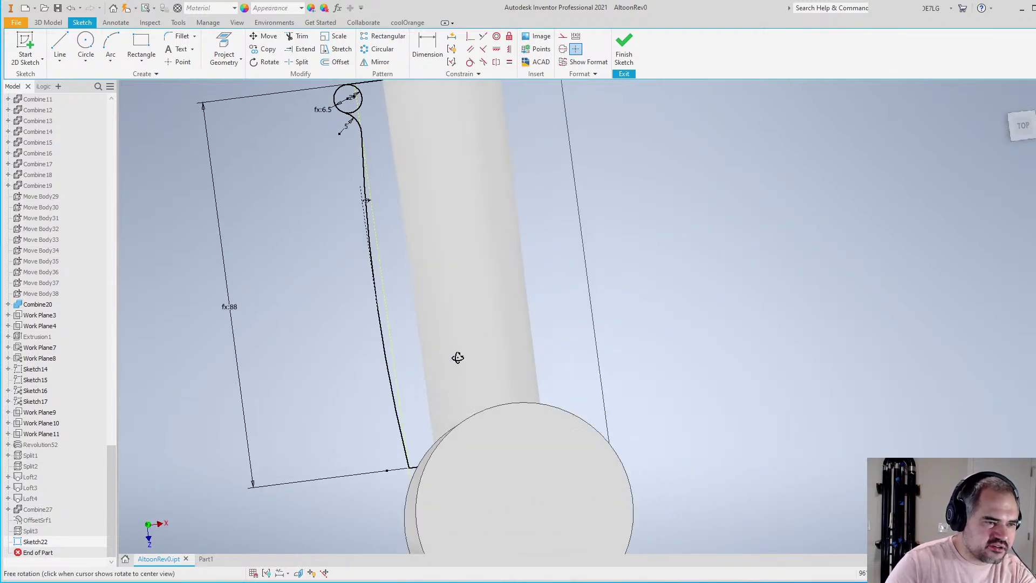
{"action": "right_click", "coordinate": [187, 377]}
{"action": "left_click", "coordinate": [196, 414]}
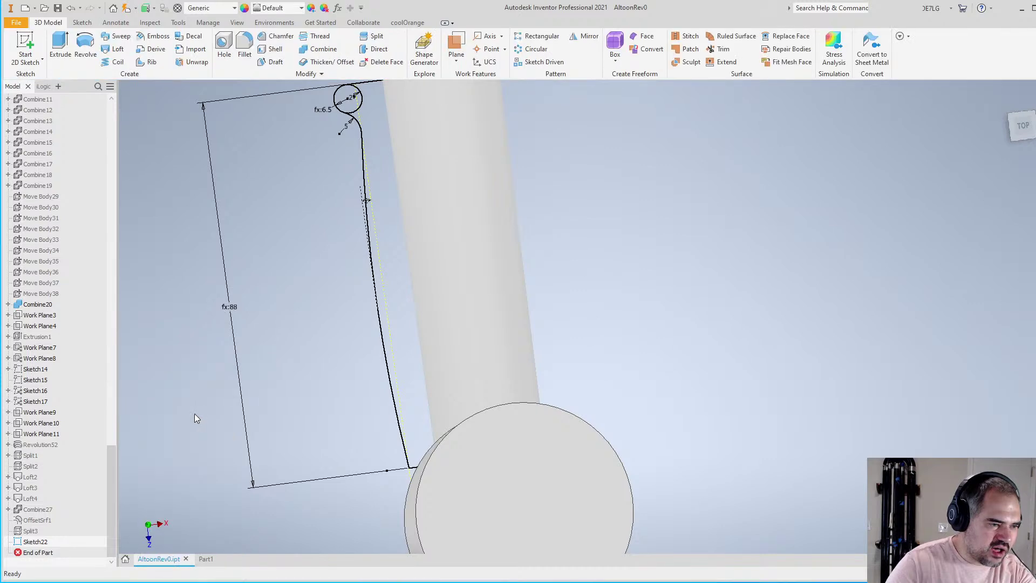
Reopen Sketch22, set the construction line's offset from the projected tube edge to 2.5 mm, and finish the sketch
{"action": "right_click", "coordinate": [34, 542]}
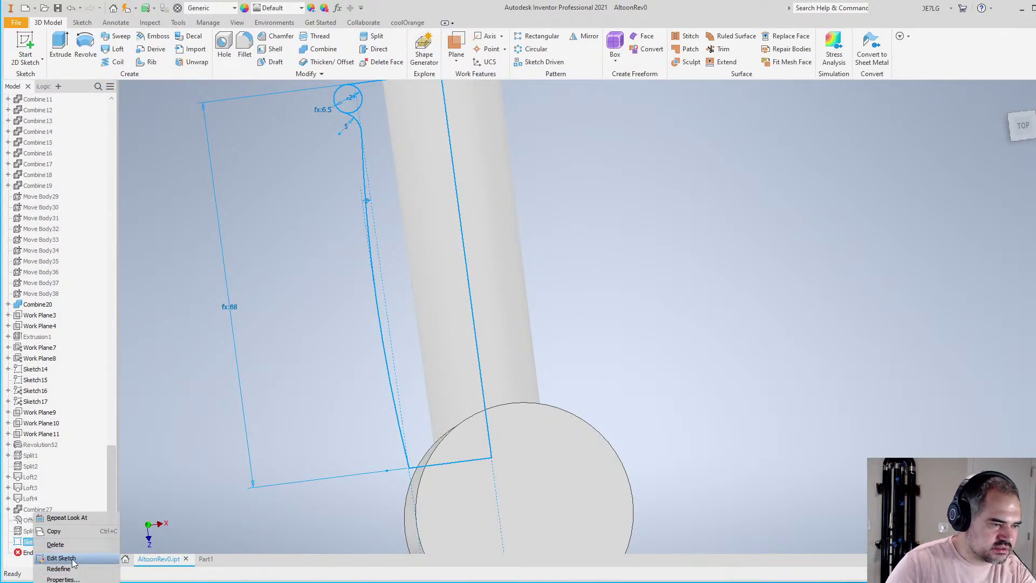
{"action": "left_click", "coordinate": [51, 561]}
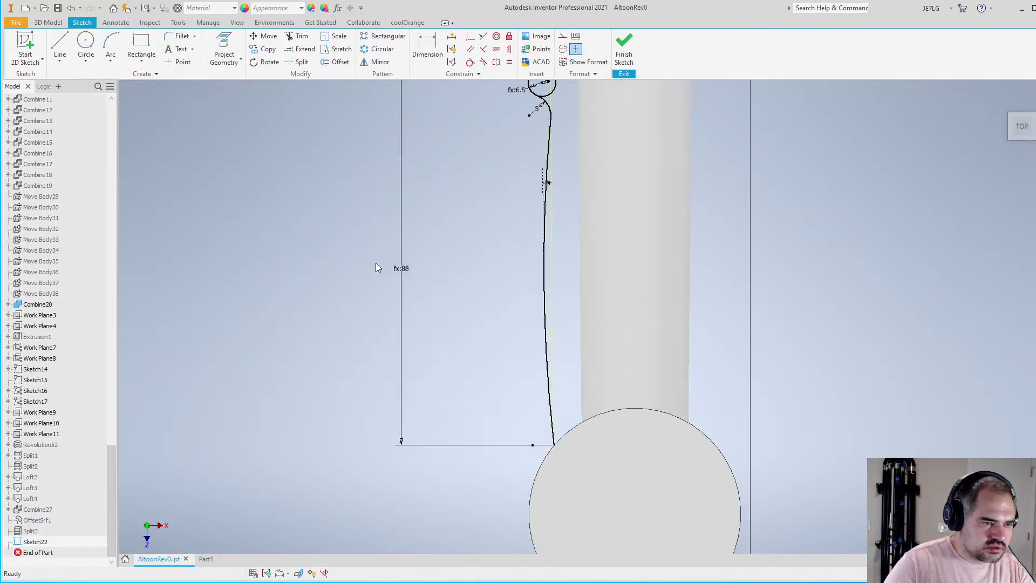
{"action": "scroll", "coordinate": [550, 183], "scroll_direction": "down", "scroll_amount": 5}
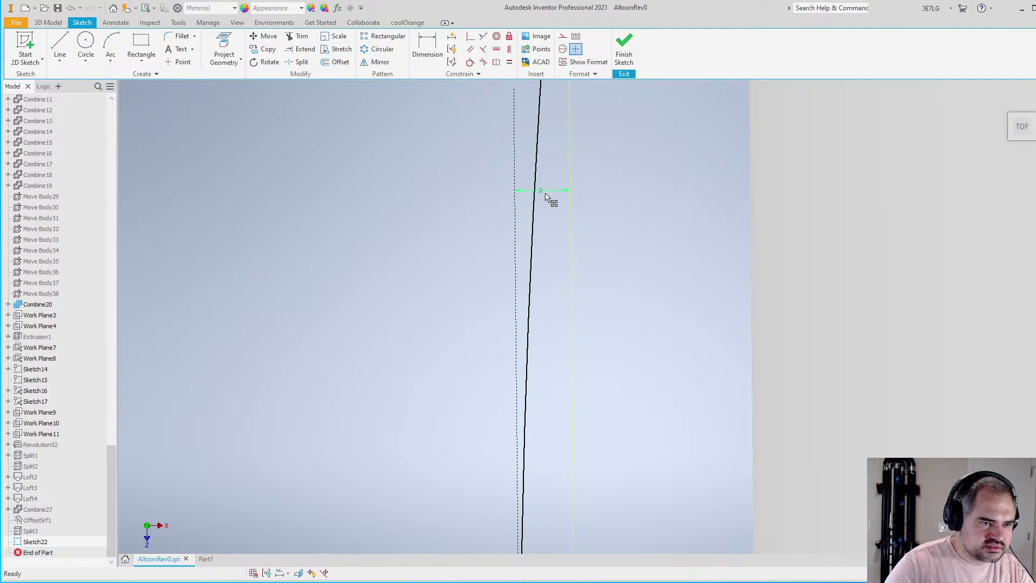
{"action": "double_click", "coordinate": [541, 190]}
{"action": "type", "text": "2.5"}
{"action": "key", "text": "Return"}
{"action": "scroll", "coordinate": [464, 302], "scroll_direction": "up", "scroll_amount": 3}
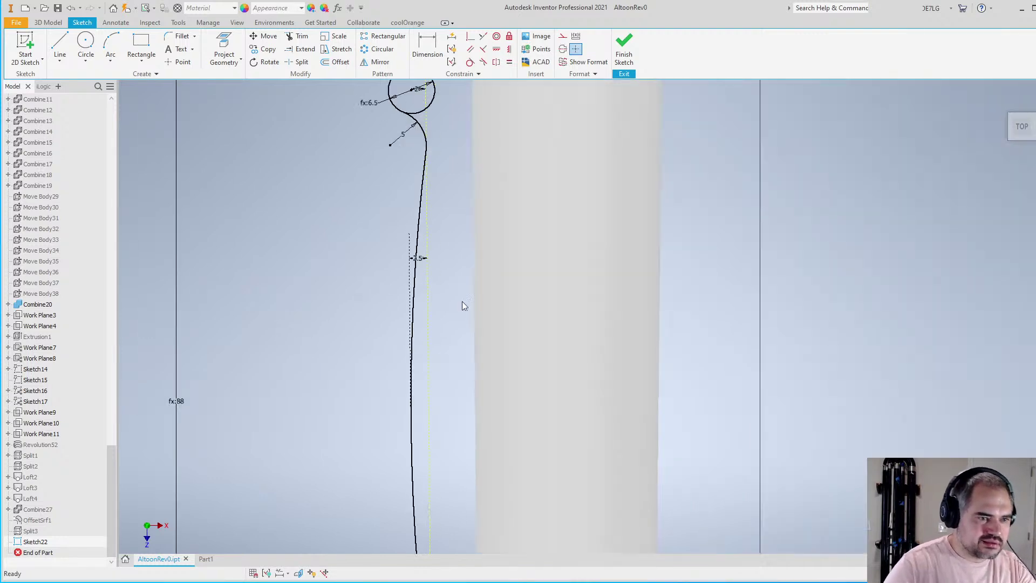
{"action": "scroll", "coordinate": [481, 302], "scroll_direction": "up", "scroll_amount": 3}
{"action": "right_click", "coordinate": [661, 306]}
{"action": "left_click", "coordinate": [661, 337]}
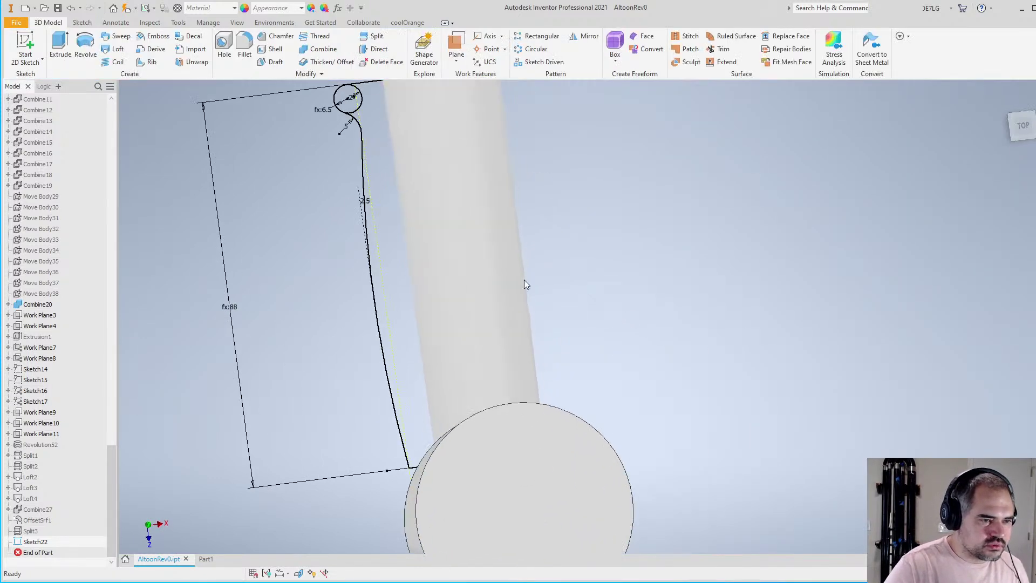
Revolve the two Sketch22 profiles, the long body region and the end circle, 360 degrees around AscendAxis as a new solid
{"action": "key", "text": "r"}
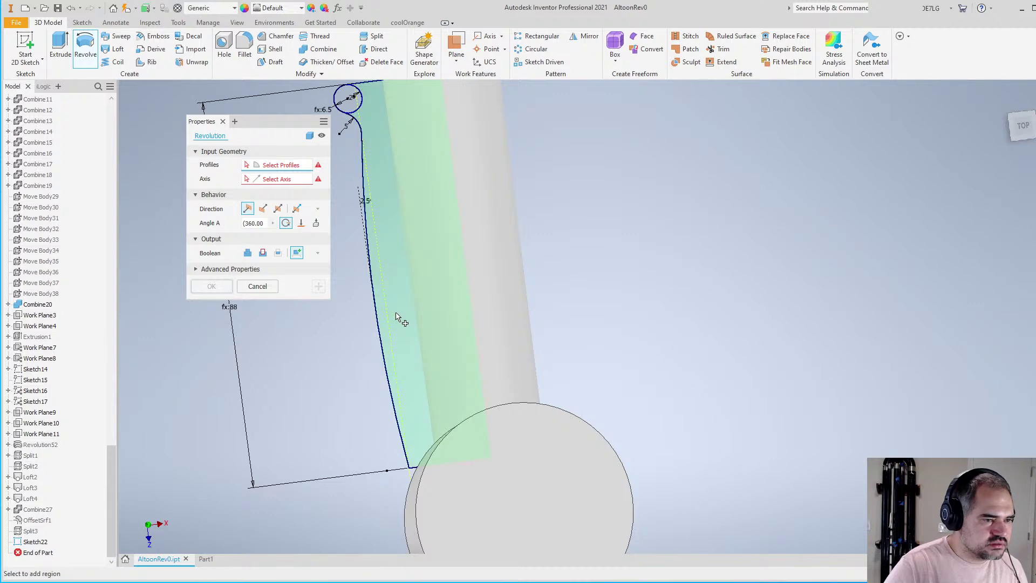
{"action": "left_click", "coordinate": [390, 280]}
{"action": "scroll", "coordinate": [395, 187], "scroll_direction": "down", "scroll_amount": 3}
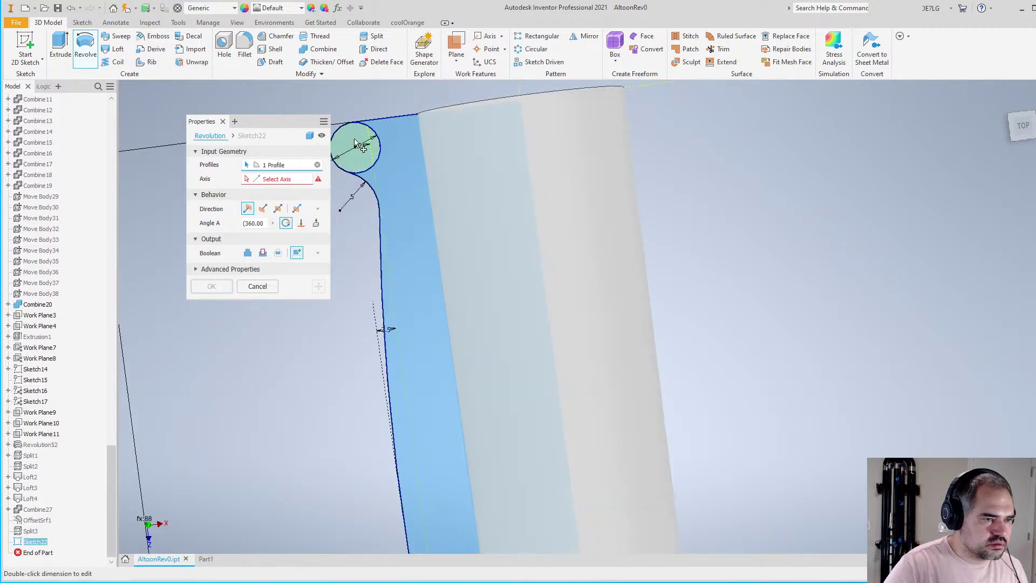
{"action": "left_click", "coordinate": [352, 150]}
{"action": "left_click", "coordinate": [277, 179]}
{"action": "scroll", "coordinate": [464, 289], "scroll_direction": "up", "scroll_amount": 5}
{"action": "scroll", "coordinate": [463, 268], "scroll_direction": "up", "scroll_amount": 2}
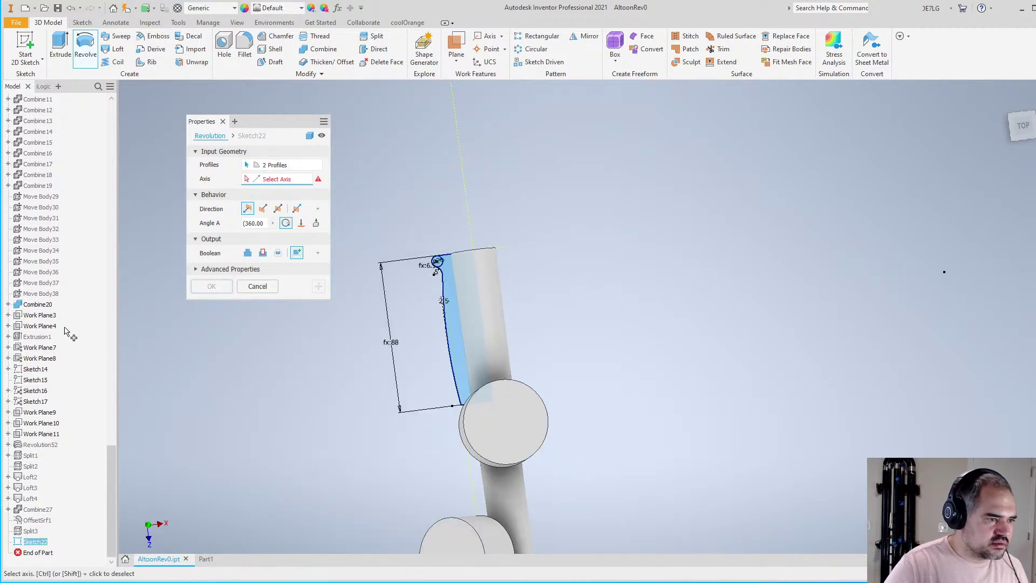
{"action": "left_click_drag", "start_coordinate": [115, 477], "coordinate": [112, 135]}
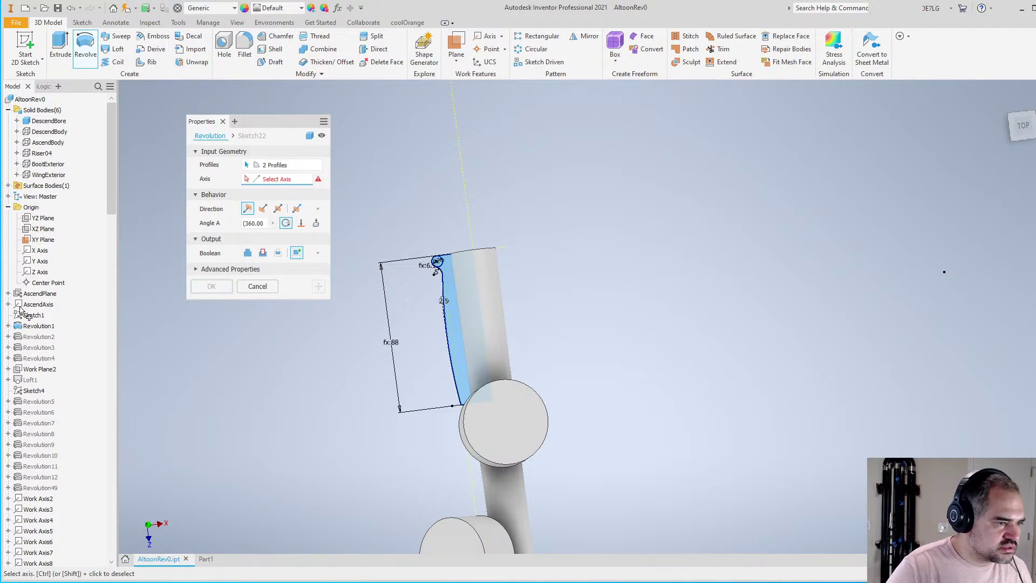
{"action": "left_click", "coordinate": [38, 306]}
{"action": "scroll", "coordinate": [427, 241], "scroll_direction": "up", "scroll_amount": 3}
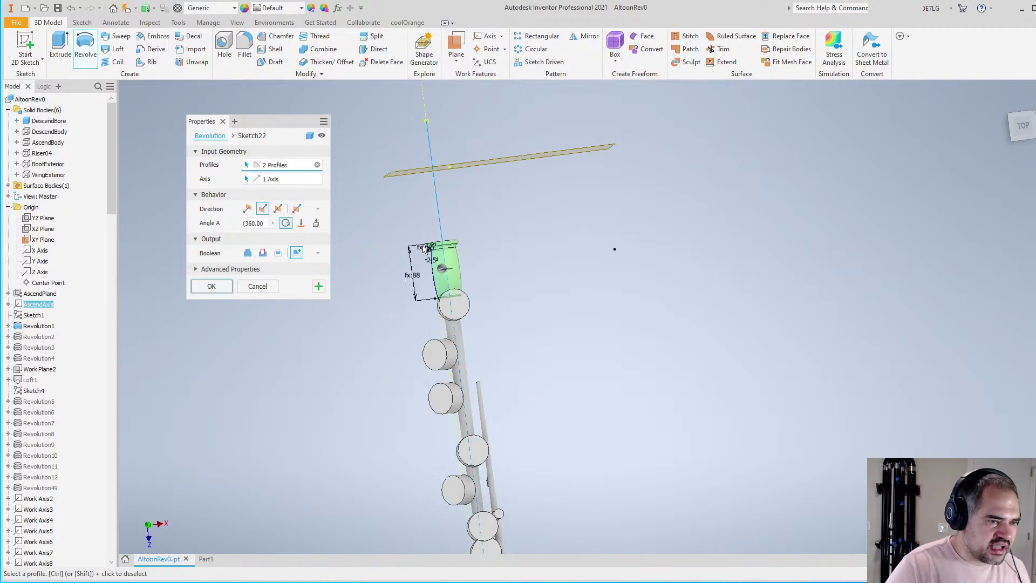
{"action": "scroll", "coordinate": [345, 259], "scroll_direction": "down", "scroll_amount": 3}
{"action": "left_click", "coordinate": [211, 286]}
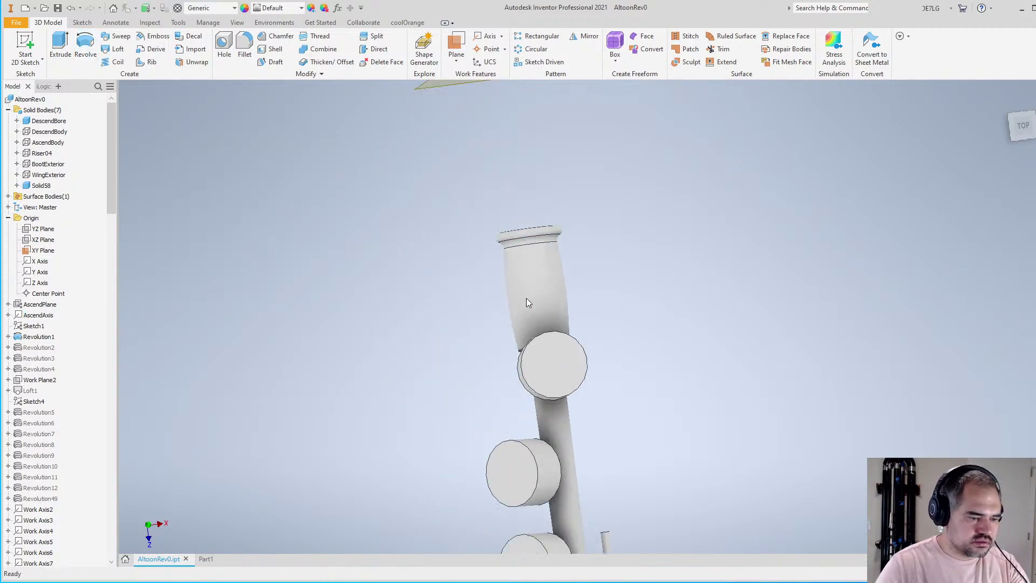
Make the AscendBody solid visible and inspect where the revolved tube end meets it
{"action": "middle_click_drag", "start_coordinate": [583, 337], "coordinate": [670, 336], "text": "shift"}
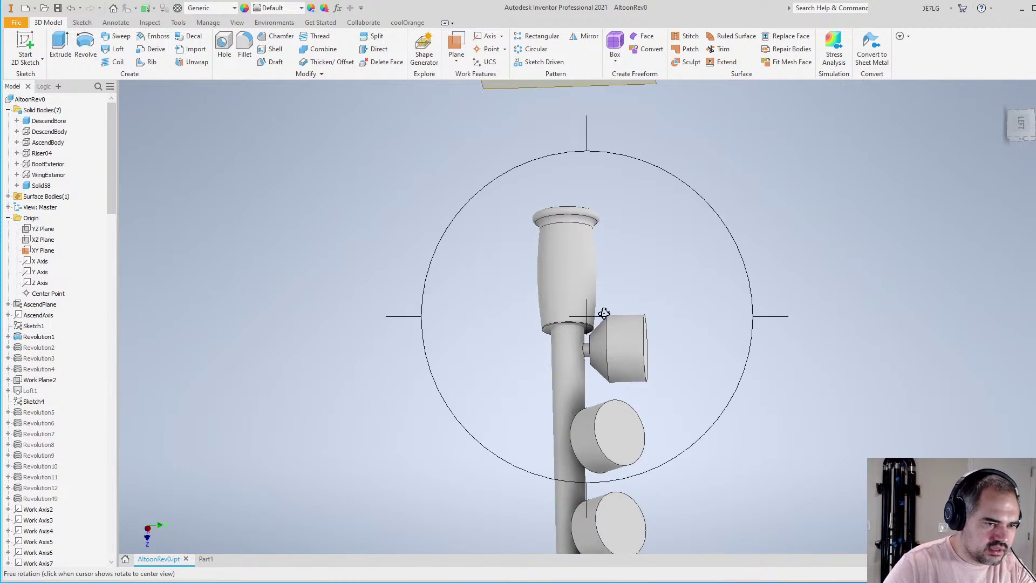
{"action": "scroll", "coordinate": [596, 313], "scroll_direction": "down", "scroll_amount": 5}
{"action": "middle_click_drag", "start_coordinate": [601, 310], "coordinate": [501, 365], "text": "shift"}
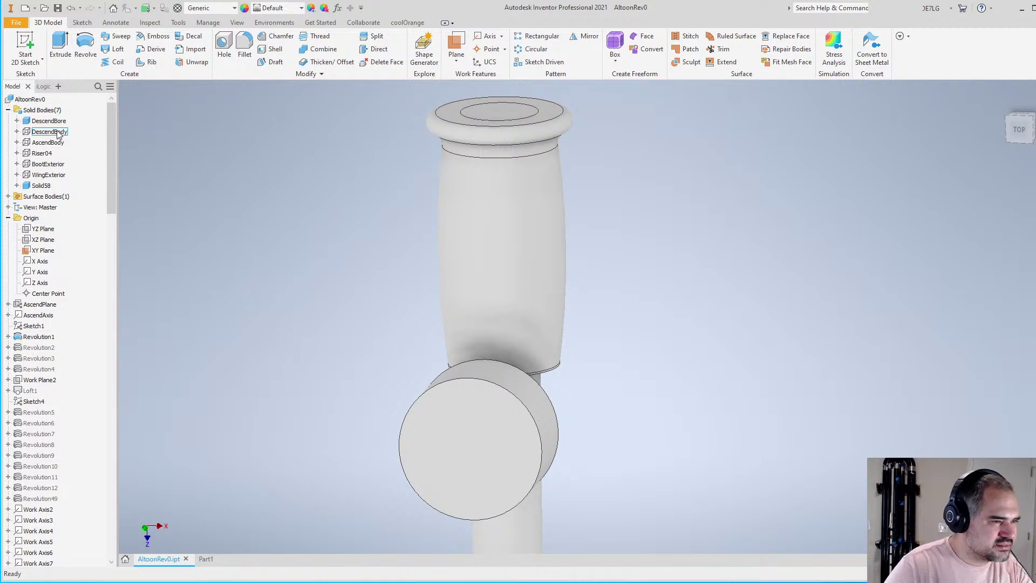
{"action": "right_click", "coordinate": [62, 150]}
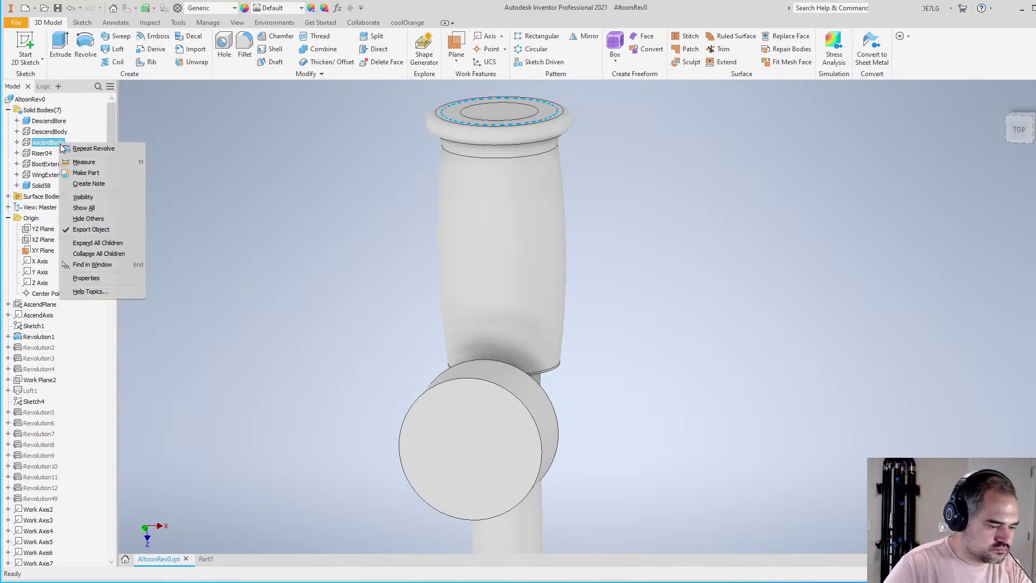
{"action": "left_click", "coordinate": [81, 205]}
{"action": "scroll", "coordinate": [539, 327], "scroll_direction": "down", "scroll_amount": 3}
{"action": "scroll", "coordinate": [513, 322], "scroll_direction": "up", "scroll_amount": 5}
{"action": "scroll", "coordinate": [563, 275], "scroll_direction": "down", "scroll_amount": 6}
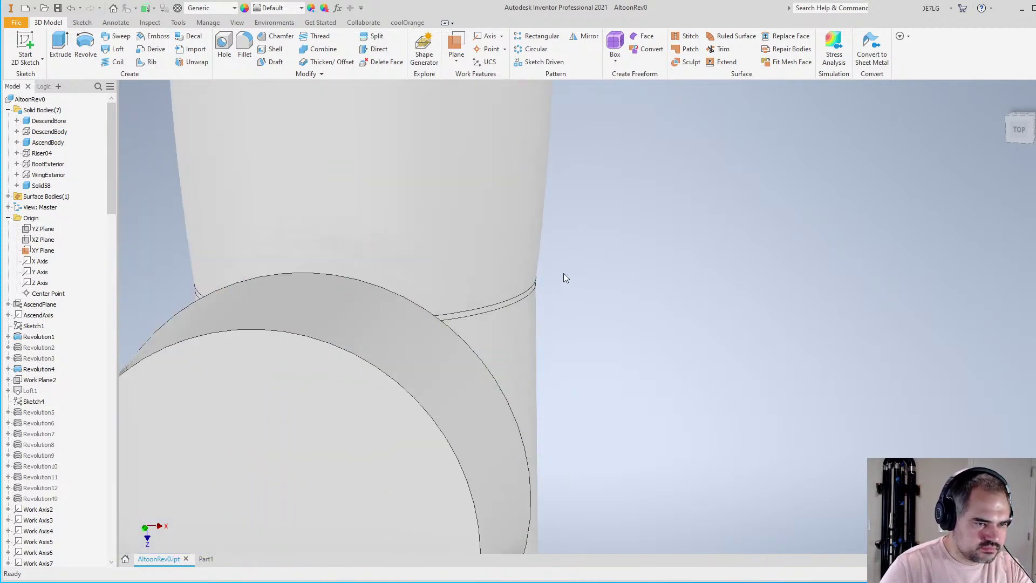
{"action": "middle_click_drag", "start_coordinate": [595, 298], "coordinate": [617, 363], "text": "shift"}
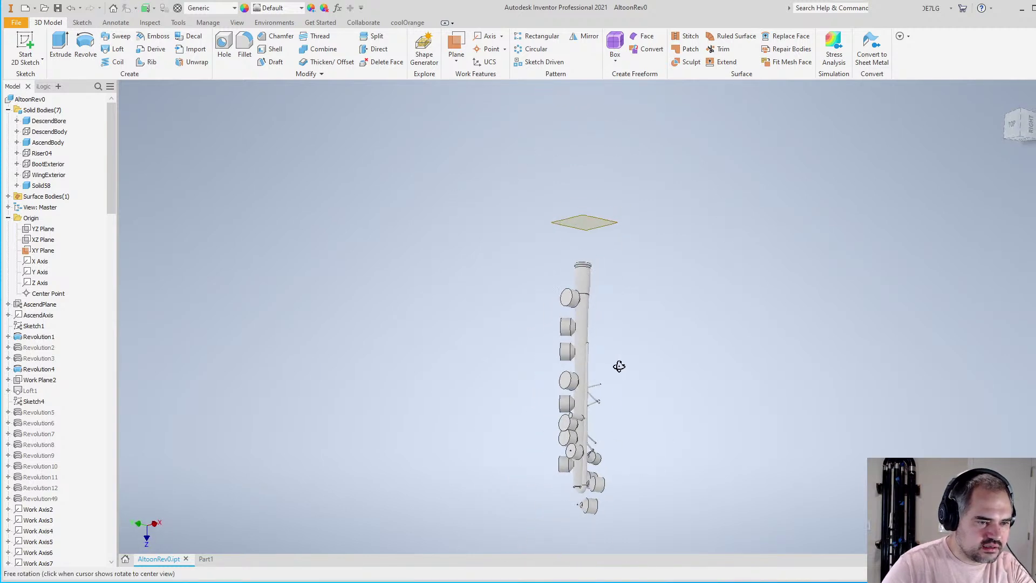
Show all solid bodies and hide DescendBore so only the exterior bodies are displayed
{"action": "right_click", "coordinate": [50, 175]}
{"action": "left_click", "coordinate": [54, 165]}
{"action": "right_click", "coordinate": [55, 165]}
{"action": "key", "text": "Escape"}
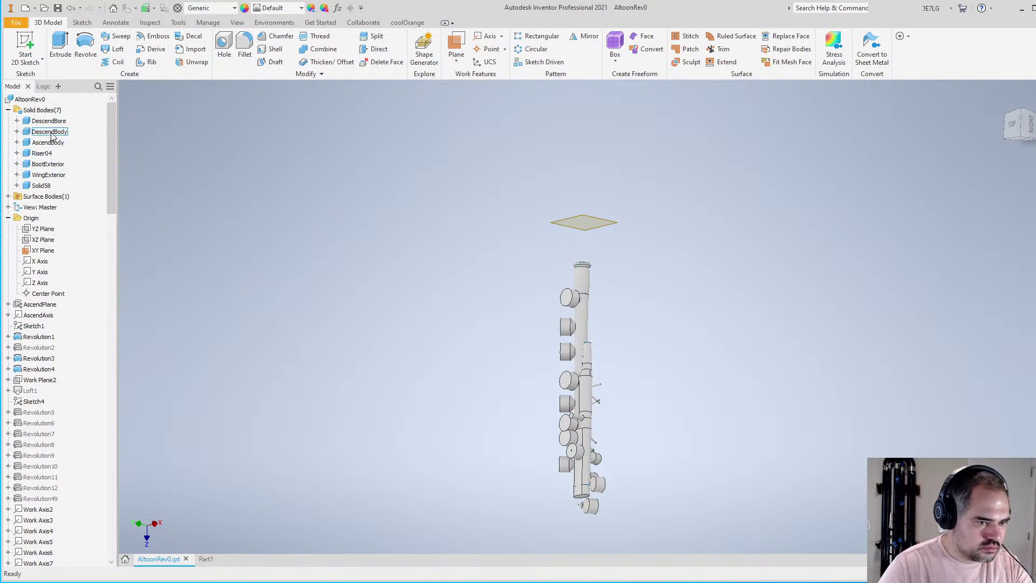
{"action": "middle_click_drag", "start_coordinate": [583, 378], "coordinate": [606, 398], "text": "shift"}
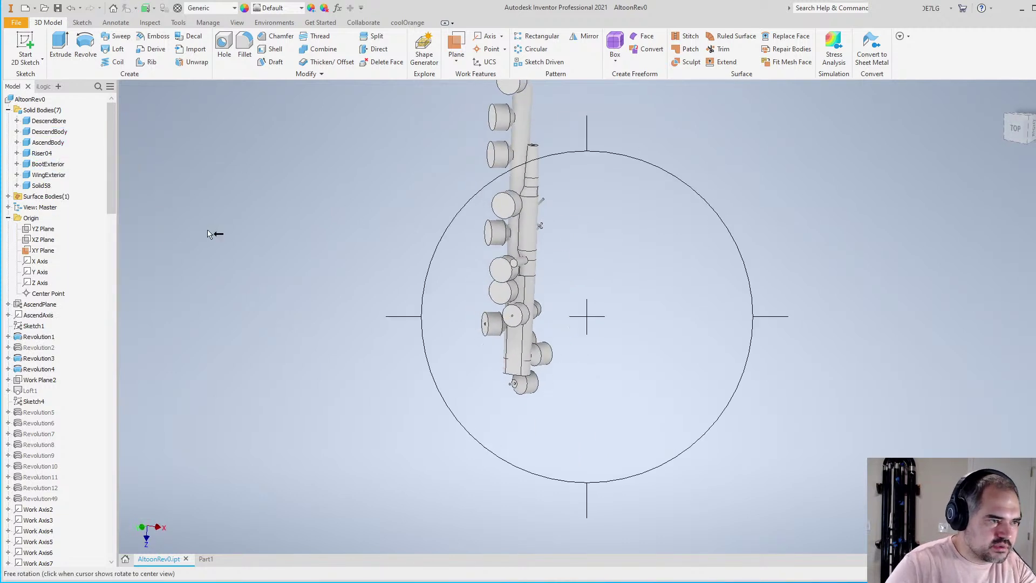
{"action": "left_click", "coordinate": [54, 122]}
{"action": "key", "text": "alt+v"}
{"action": "middle_click_drag", "start_coordinate": [480, 254], "coordinate": [557, 259], "text": "shift"}
{"action": "scroll", "coordinate": [460, 204], "scroll_direction": "down", "scroll_amount": 3}
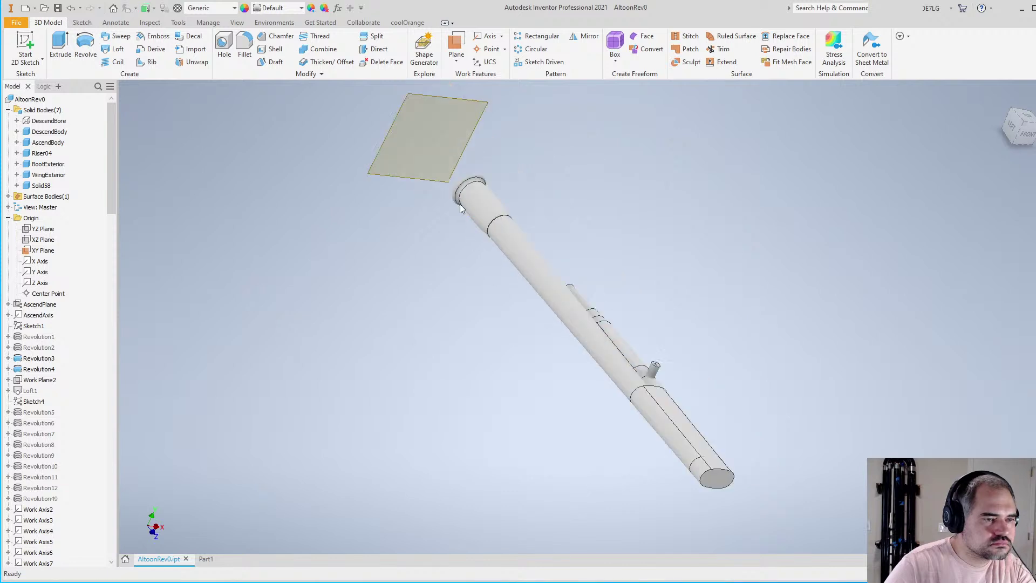
Inspect the seam between the revolved end and the tube, and reopen the revolution's sketch for editing
{"action": "scroll", "coordinate": [558, 225], "scroll_direction": "up", "scroll_amount": 5}
{"action": "scroll", "coordinate": [546, 282], "scroll_direction": "up", "scroll_amount": 4}
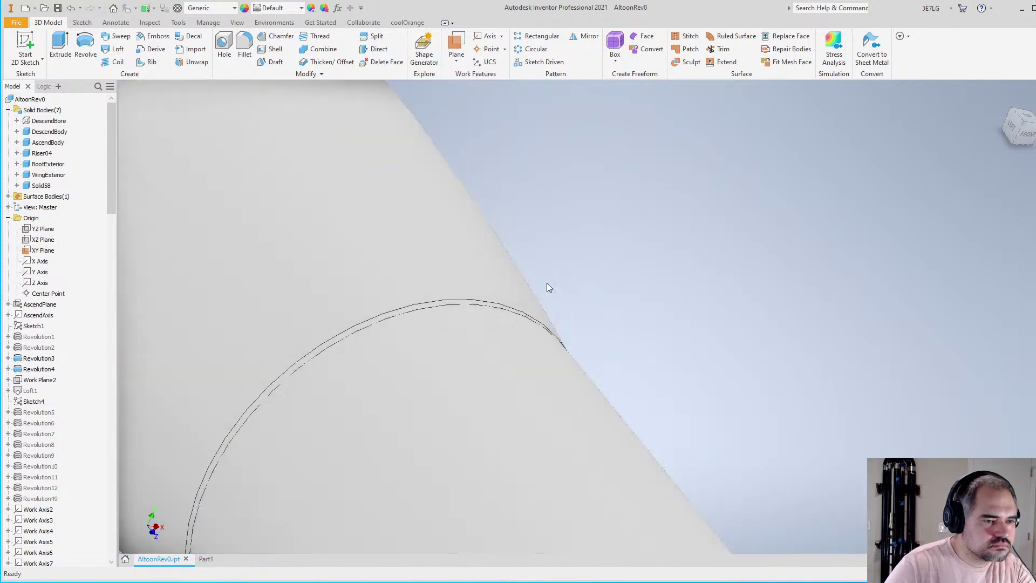
{"action": "scroll", "coordinate": [542, 284], "scroll_direction": "down", "scroll_amount": 2}
{"action": "scroll", "coordinate": [539, 283], "scroll_direction": "down", "scroll_amount": 3}
{"action": "middle_click_drag", "start_coordinate": [538, 283], "coordinate": [534, 398], "text": "shift"}
{"action": "scroll", "coordinate": [112, 269], "scroll_direction": "down", "scroll_amount": 5}
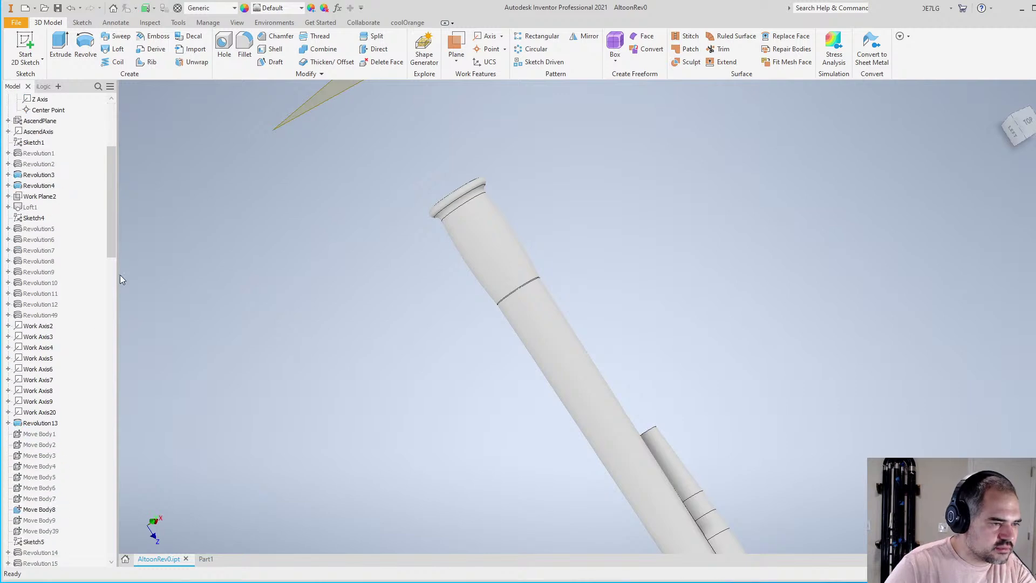
{"action": "left_click_drag", "start_coordinate": [112, 247], "coordinate": [128, 577]}
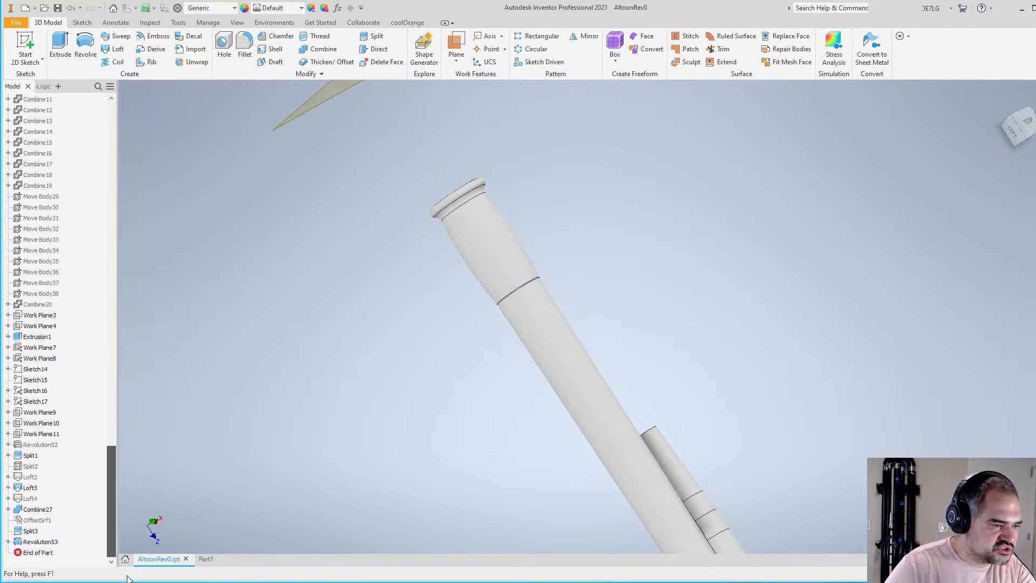
{"action": "left_click", "coordinate": [42, 543]}
{"action": "left_click_drag", "start_coordinate": [42, 542], "coordinate": [49, 553]}
{"action": "right_click", "coordinate": [44, 541]}
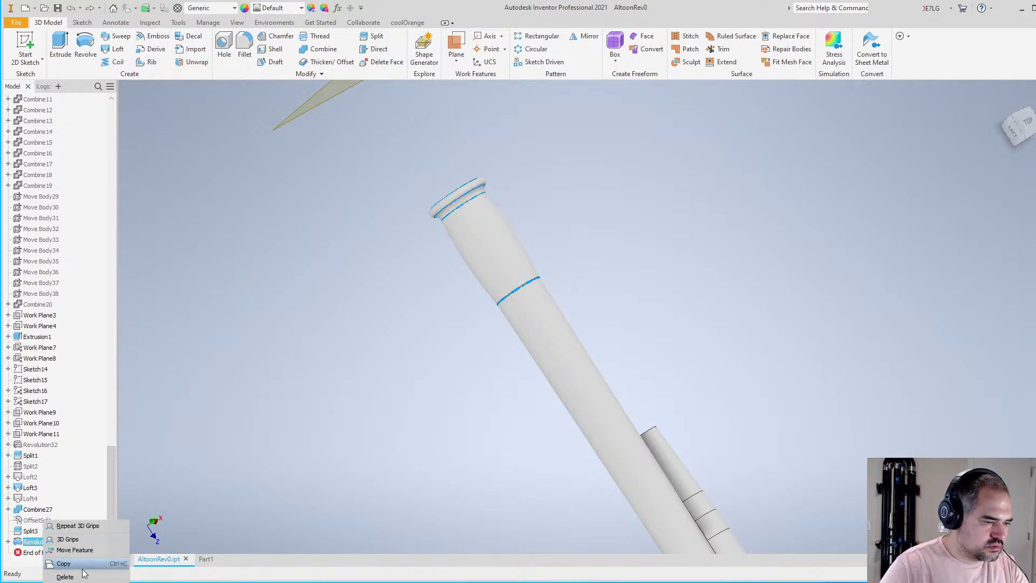
{"action": "left_click", "coordinate": [75, 582]}
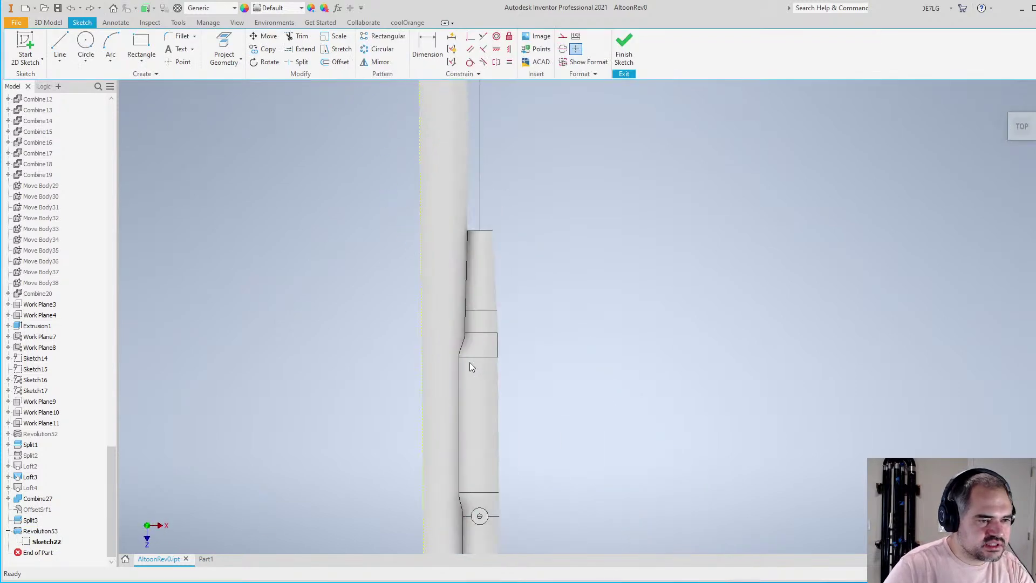
Delete the equal constraint on the small arc where the profile runs into the tube edge and dimension its radius as 40 mm
{"action": "scroll", "coordinate": [469, 361], "scroll_direction": "down", "scroll_amount": 5}
{"action": "scroll", "coordinate": [453, 262], "scroll_direction": "up", "scroll_amount": 8}
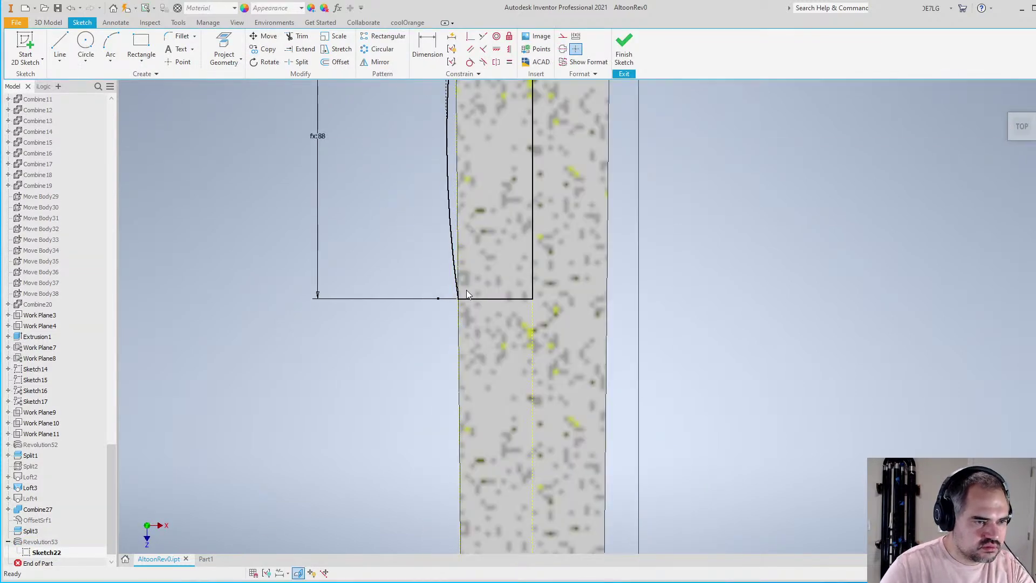
{"action": "scroll", "coordinate": [456, 294], "scroll_direction": "up", "scroll_amount": 5}
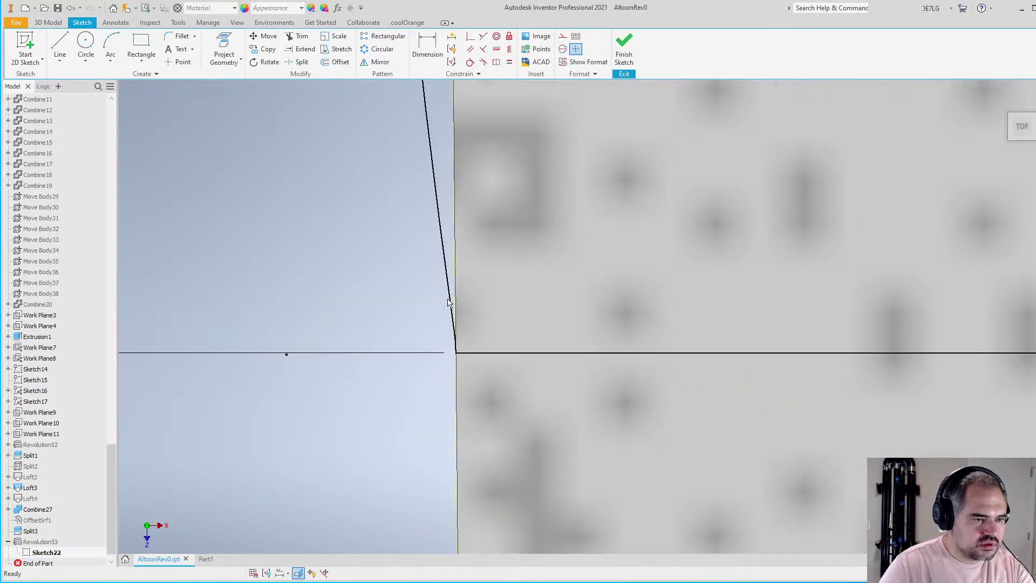
{"action": "middle_click_drag", "start_coordinate": [451, 306], "coordinate": [453, 377]}
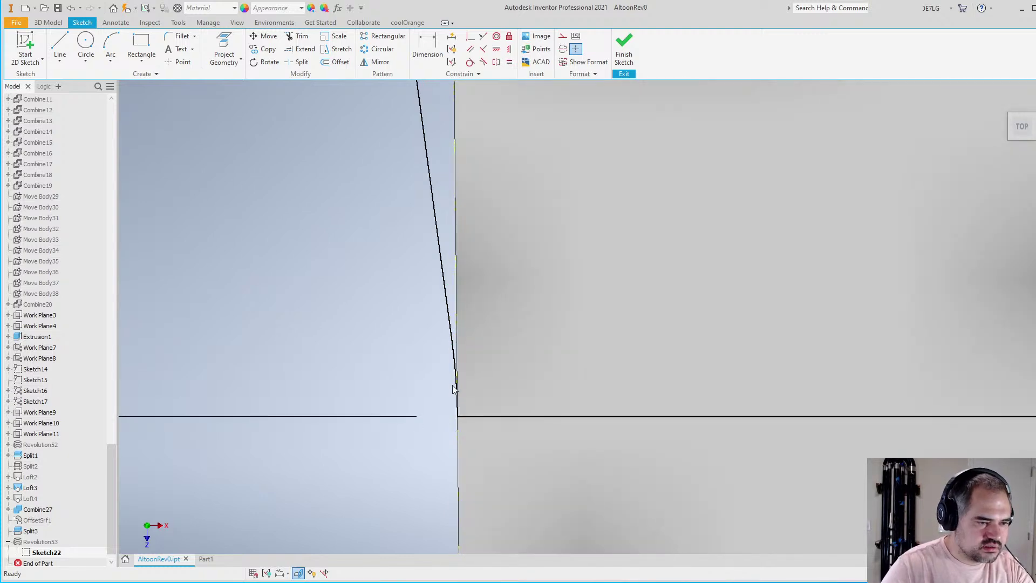
{"action": "left_click", "coordinate": [456, 385]}
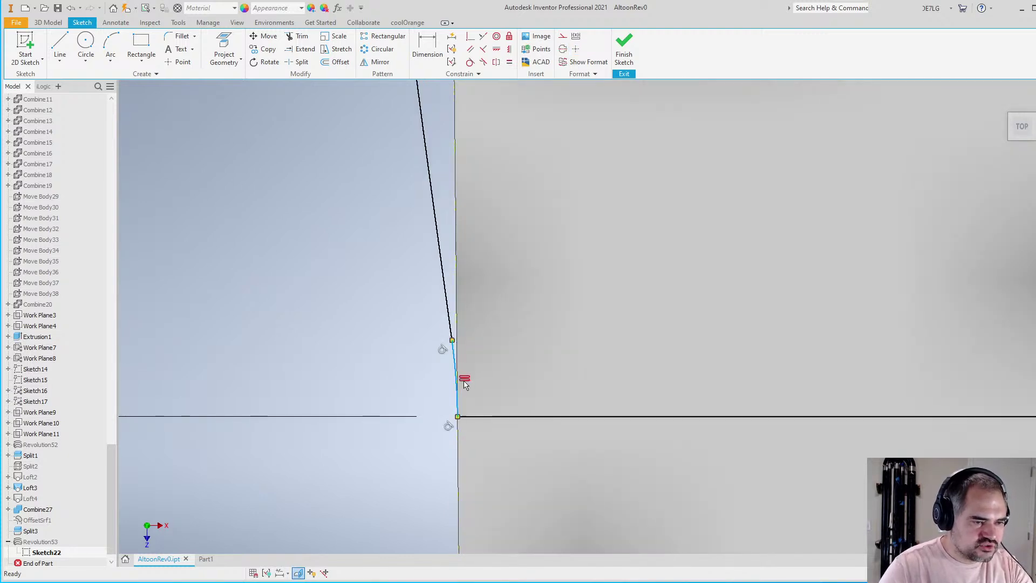
{"action": "key", "text": "Delete"}
{"action": "key", "text": "d"}
{"action": "left_click", "coordinate": [457, 367]}
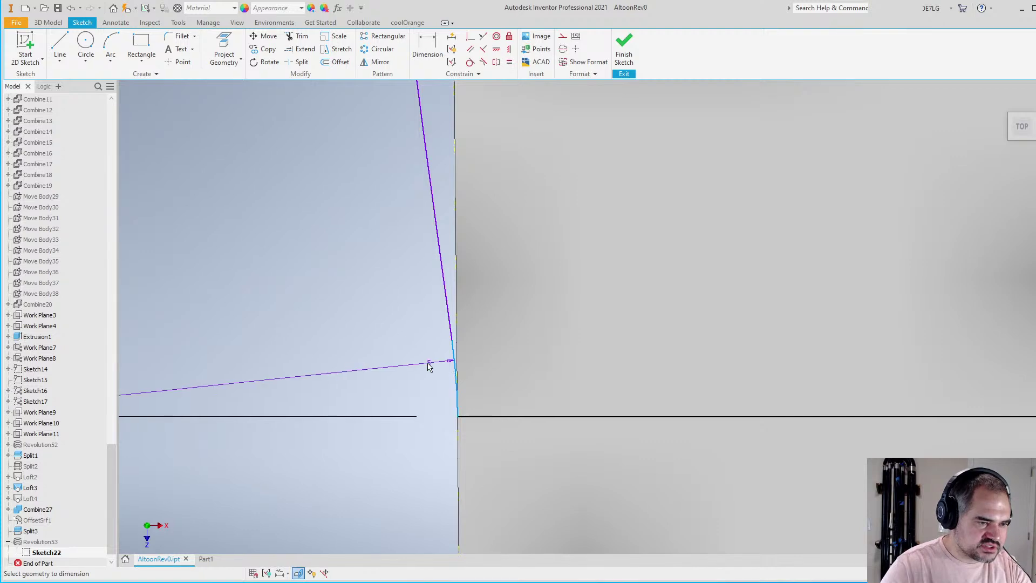
{"action": "left_click", "coordinate": [430, 370]}
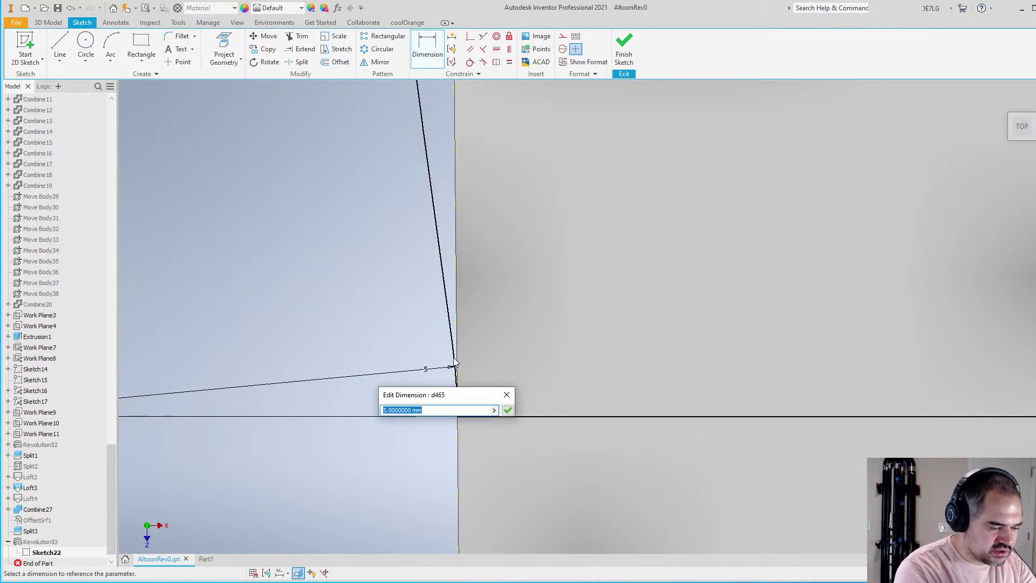
{"action": "key", "text": "Return"}
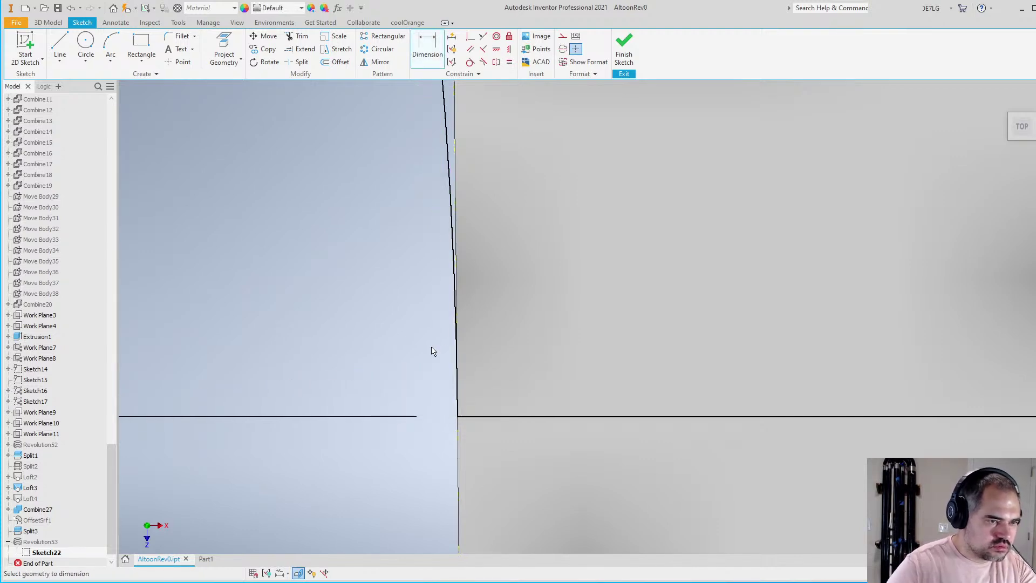
Set the radius of the arc blending the profile into the tube to 50 mm and finish the sketch
{"action": "scroll", "coordinate": [489, 367], "scroll_direction": "down", "scroll_amount": 5}
{"action": "scroll", "coordinate": [491, 370], "scroll_direction": "up", "scroll_amount": 2}
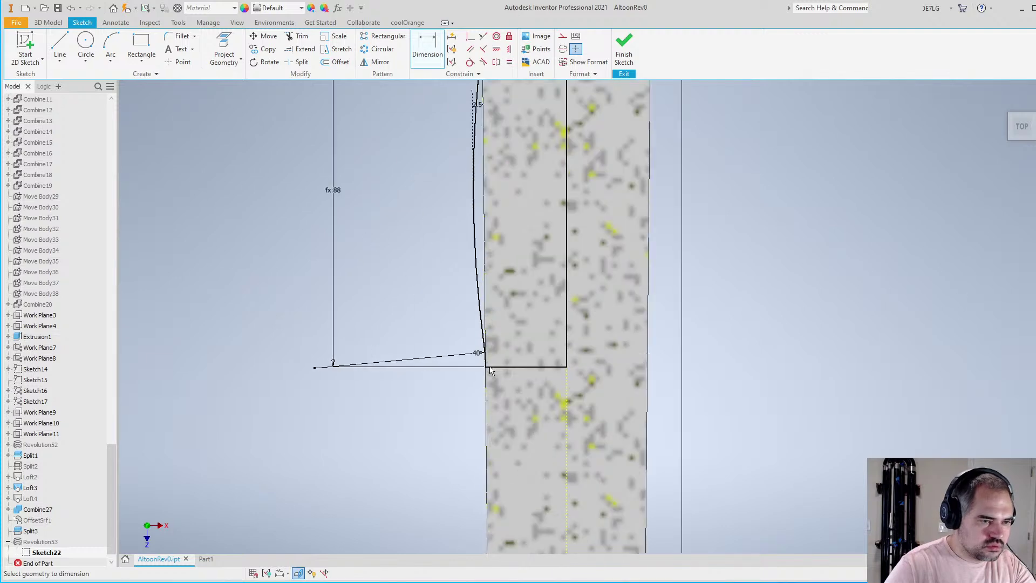
{"action": "scroll", "coordinate": [488, 370], "scroll_direction": "up", "scroll_amount": 2}
{"action": "double_click", "coordinate": [458, 350]}
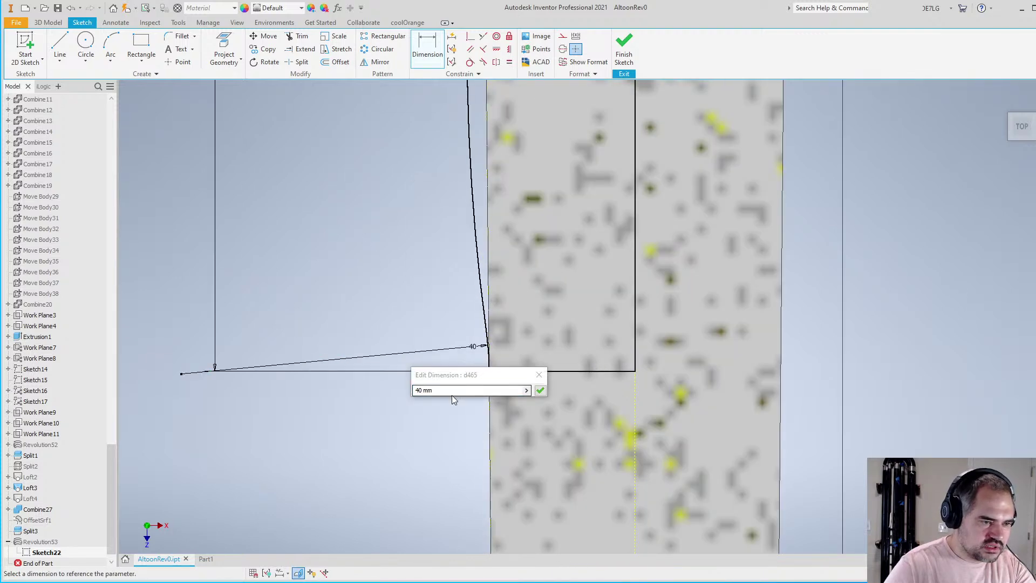
{"action": "scroll", "coordinate": [380, 415], "scroll_direction": "down", "scroll_amount": 2}
{"action": "scroll", "coordinate": [380, 415], "scroll_direction": "down", "scroll_amount": 2}
{"action": "scroll", "coordinate": [398, 382], "scroll_direction": "up", "scroll_amount": 3}
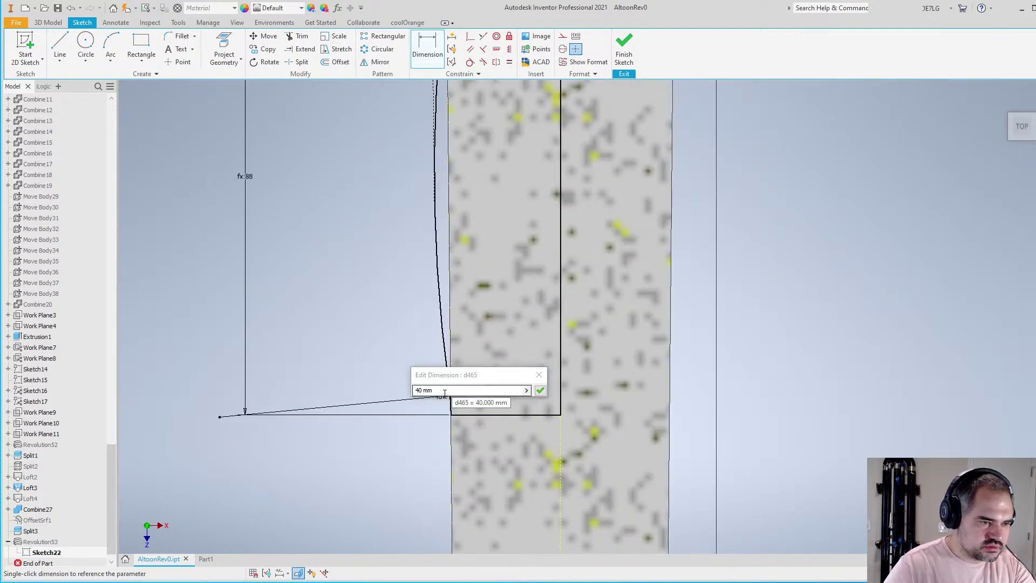
{"action": "type", "text": "50"}
{"action": "key", "text": "Return"}
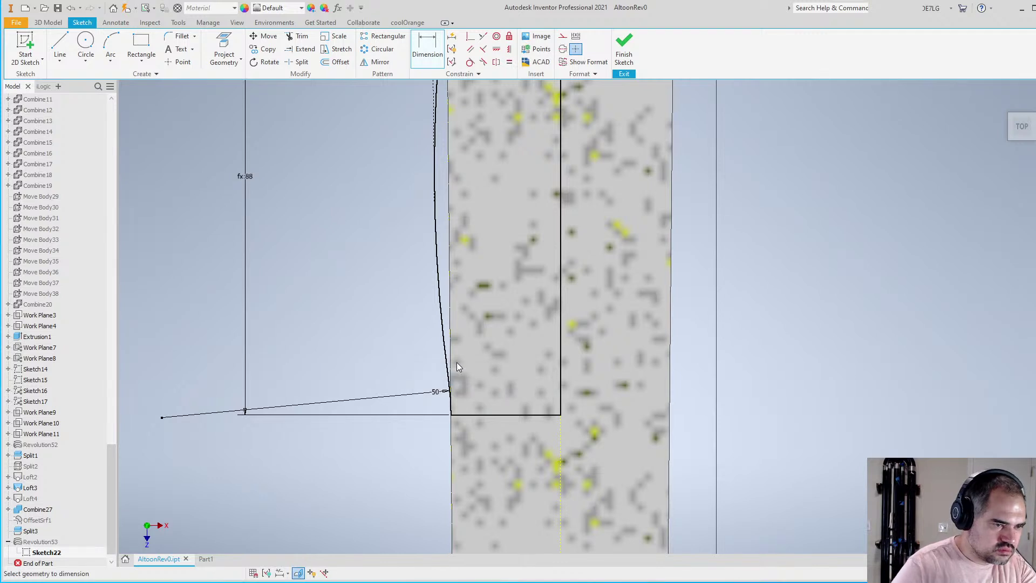
{"action": "scroll", "coordinate": [457, 364], "scroll_direction": "down", "scroll_amount": 3}
{"action": "right_click", "coordinate": [576, 331]}
{"action": "left_click", "coordinate": [580, 361]}
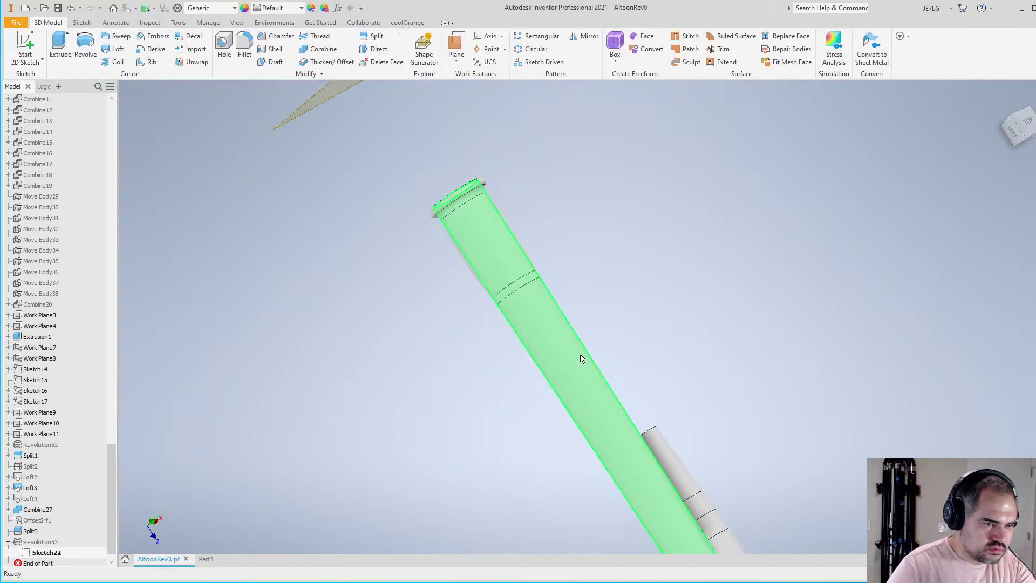
Examine the updated revolved end, its blend into the tube and the complete set of exterior bodies
{"action": "scroll", "coordinate": [451, 318], "scroll_direction": "up", "scroll_amount": 2}
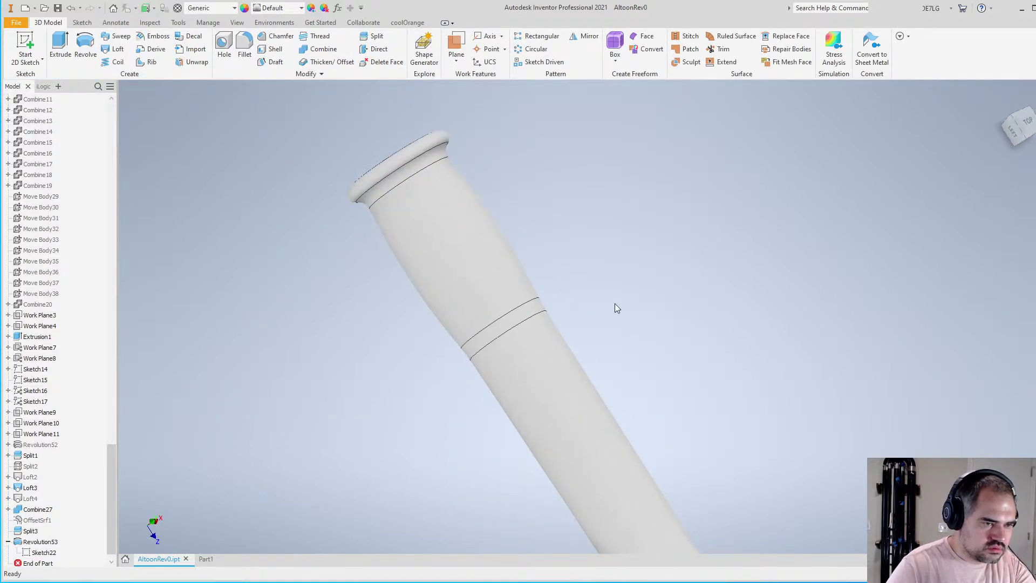
{"action": "scroll", "coordinate": [614, 303], "scroll_direction": "down", "scroll_amount": 2}
{"action": "key", "text": "F4"}
{"action": "scroll", "coordinate": [611, 332], "scroll_direction": "down", "scroll_amount": 3}
{"action": "left_click_drag", "start_coordinate": [610, 333], "coordinate": [521, 284]}
{"action": "left_click_drag", "start_coordinate": [619, 354], "coordinate": [534, 345]}
{"action": "key", "text": "Escape"}
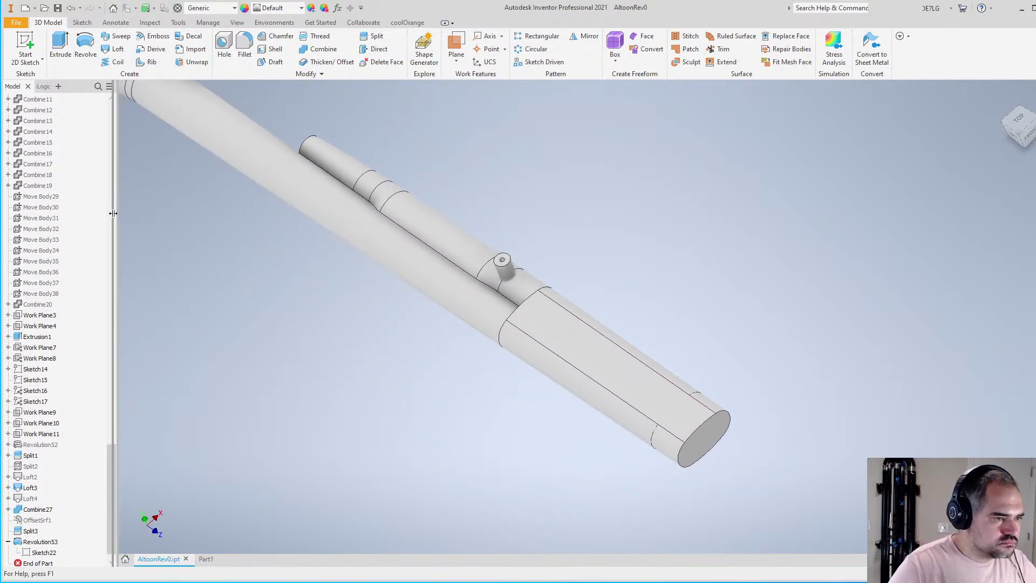
{"action": "left_click_drag", "start_coordinate": [112, 213], "coordinate": [133, 96]}
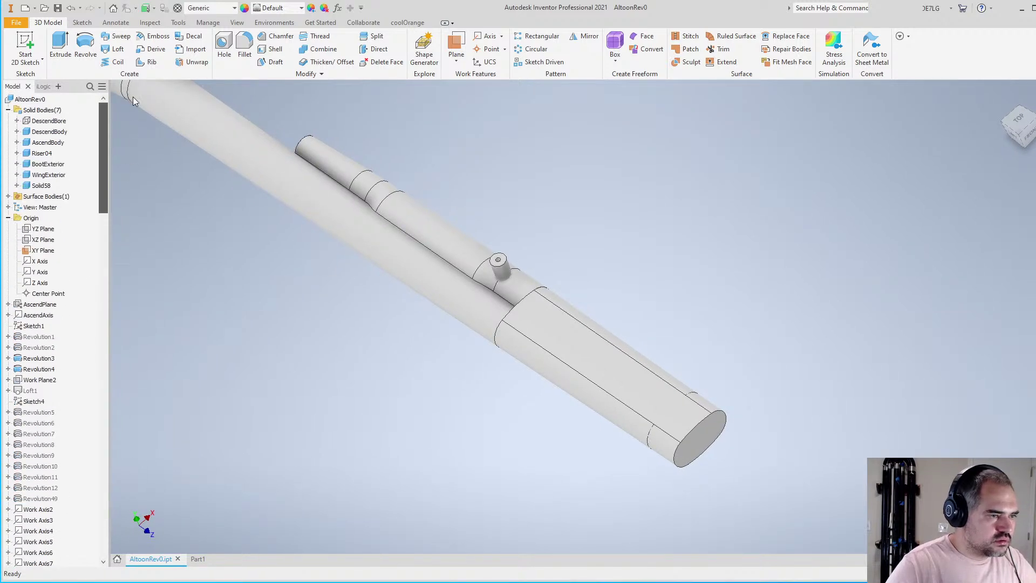
{"action": "scroll", "coordinate": [542, 220], "scroll_direction": "down", "scroll_amount": 5}
{"action": "scroll", "coordinate": [474, 192], "scroll_direction": "up", "scroll_amount": 3}
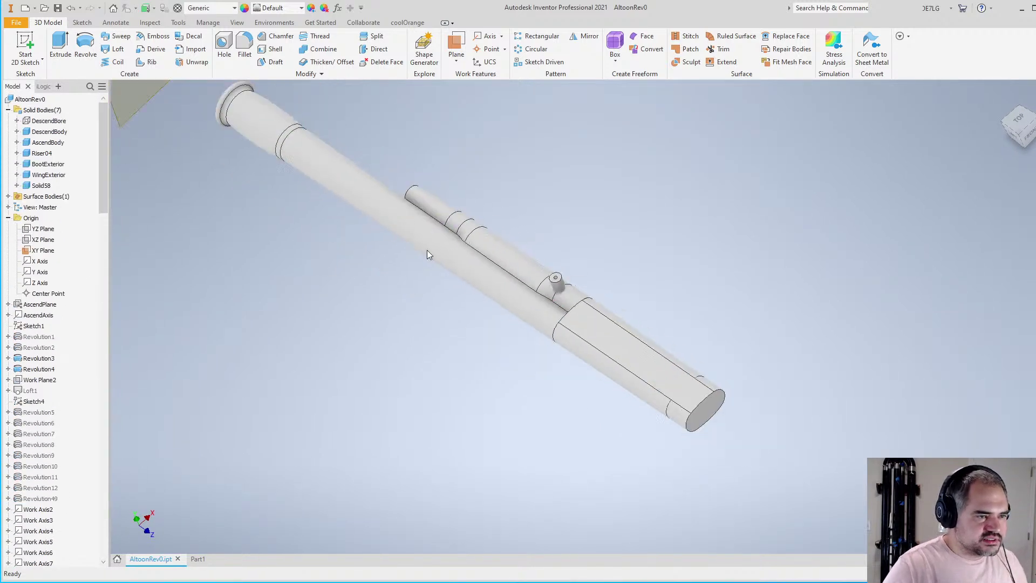
Join the revolved tube-end body Solid58 into AscendBody with Combine
{"action": "scroll", "coordinate": [428, 250], "scroll_direction": "down", "scroll_amount": 3}
{"action": "scroll", "coordinate": [400, 155], "scroll_direction": "up", "scroll_amount": 2}
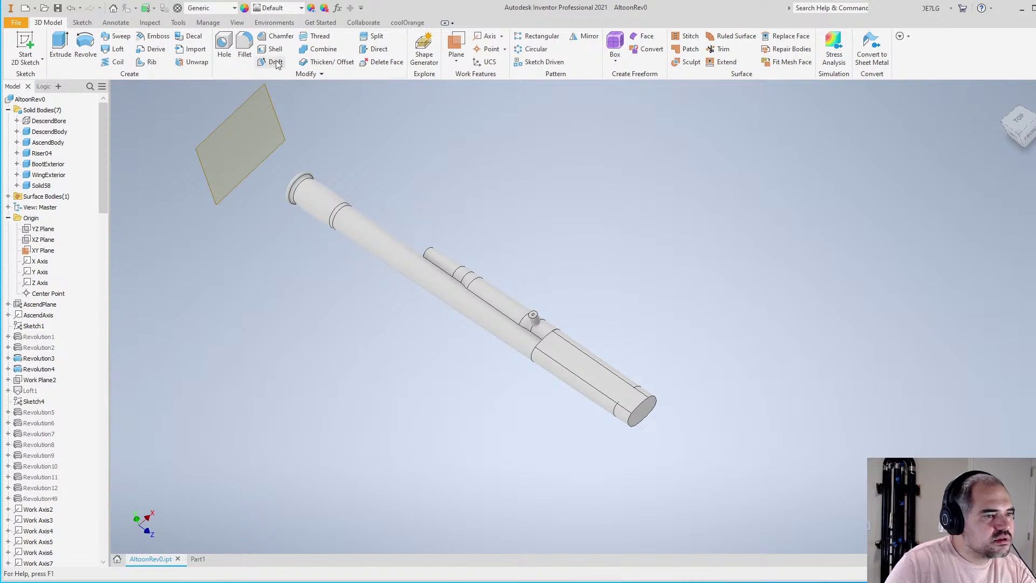
{"action": "left_click", "coordinate": [321, 50]}
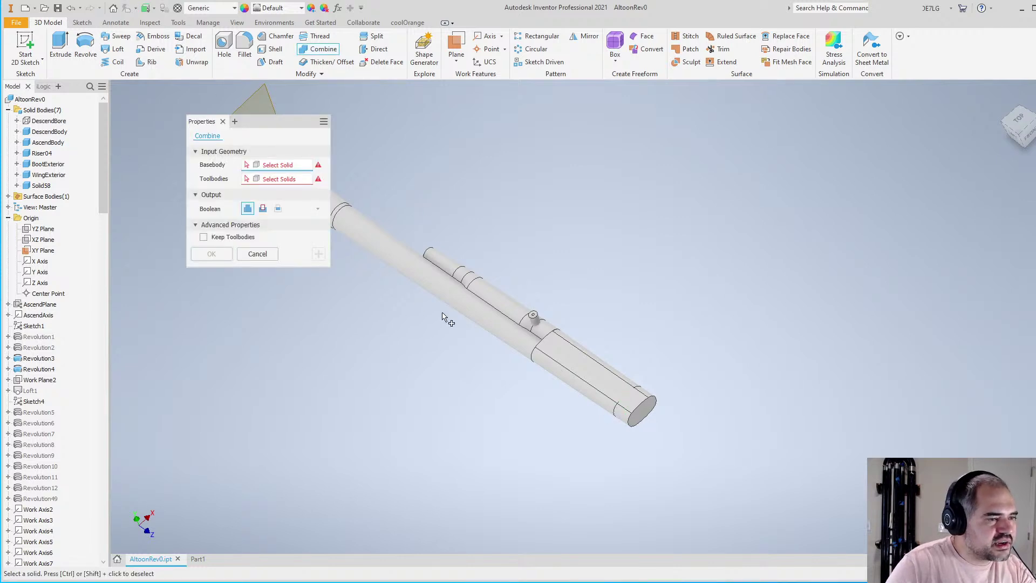
{"action": "scroll", "coordinate": [398, 272], "scroll_direction": "up", "scroll_amount": 2}
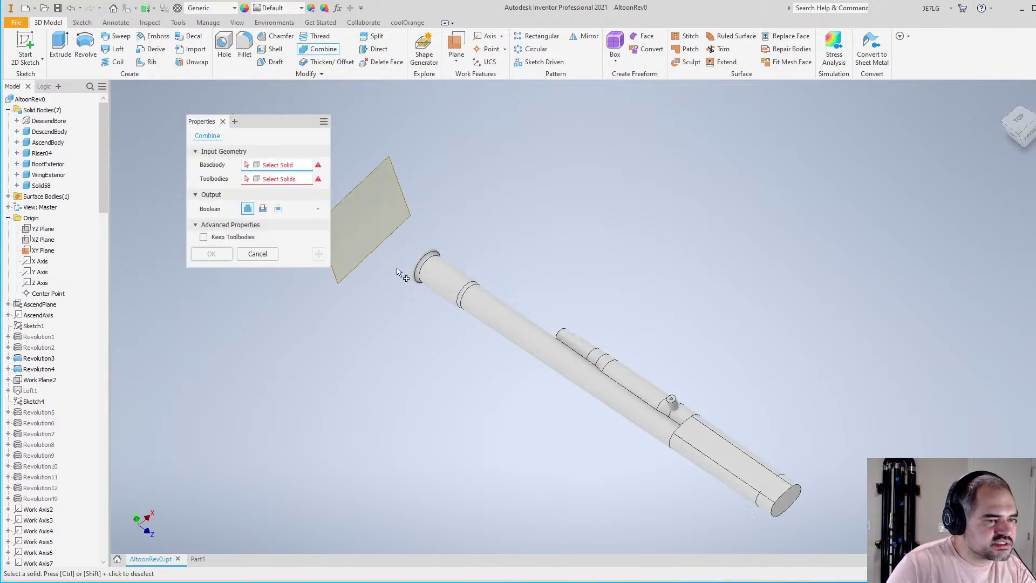
{"action": "left_click", "coordinate": [497, 318]}
{"action": "left_click", "coordinate": [452, 287]}
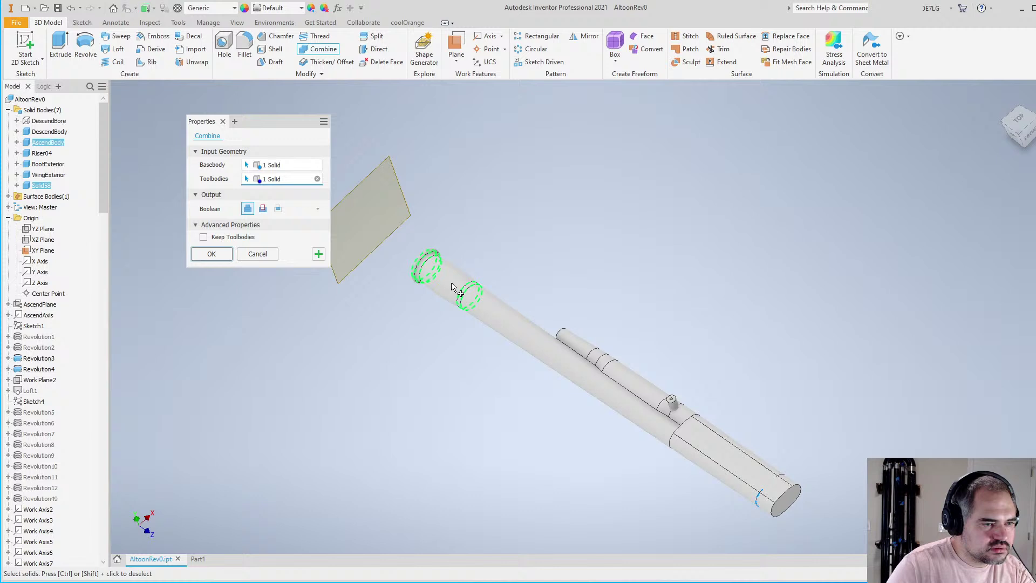
{"action": "left_click", "coordinate": [225, 258]}
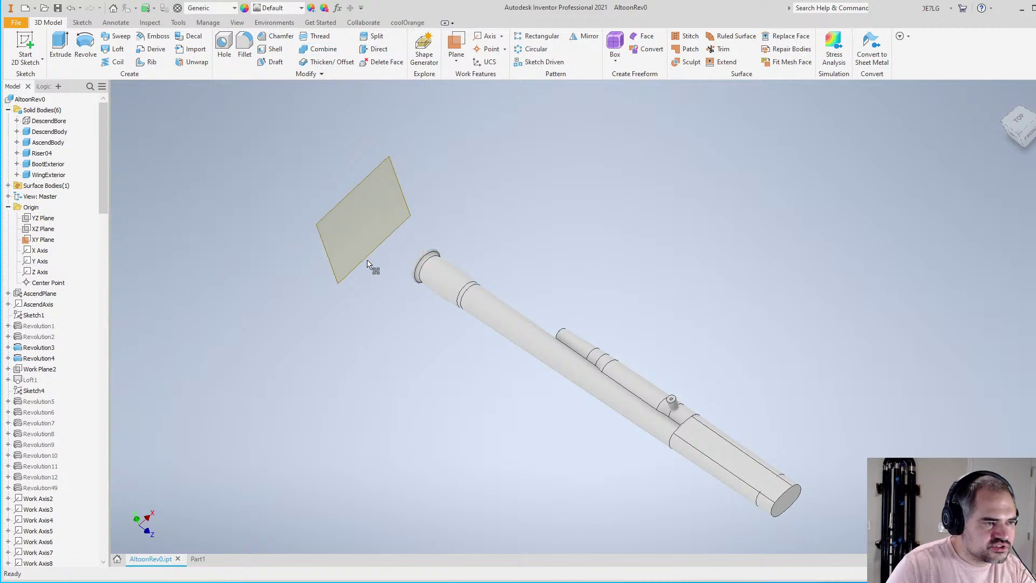
Make Work Plane3 visible where the boot meets the upper tubes
{"action": "scroll", "coordinate": [399, 281], "scroll_direction": "down", "scroll_amount": 3}
{"action": "scroll", "coordinate": [475, 294], "scroll_direction": "up", "scroll_amount": 2}
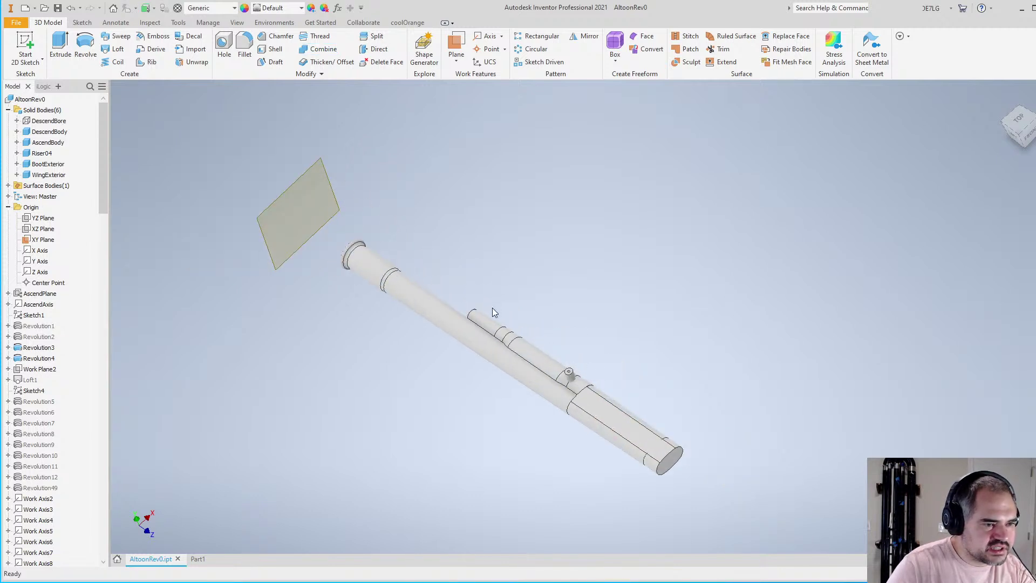
{"action": "scroll", "coordinate": [475, 308], "scroll_direction": "up", "scroll_amount": 2}
{"action": "key", "text": "F4"}
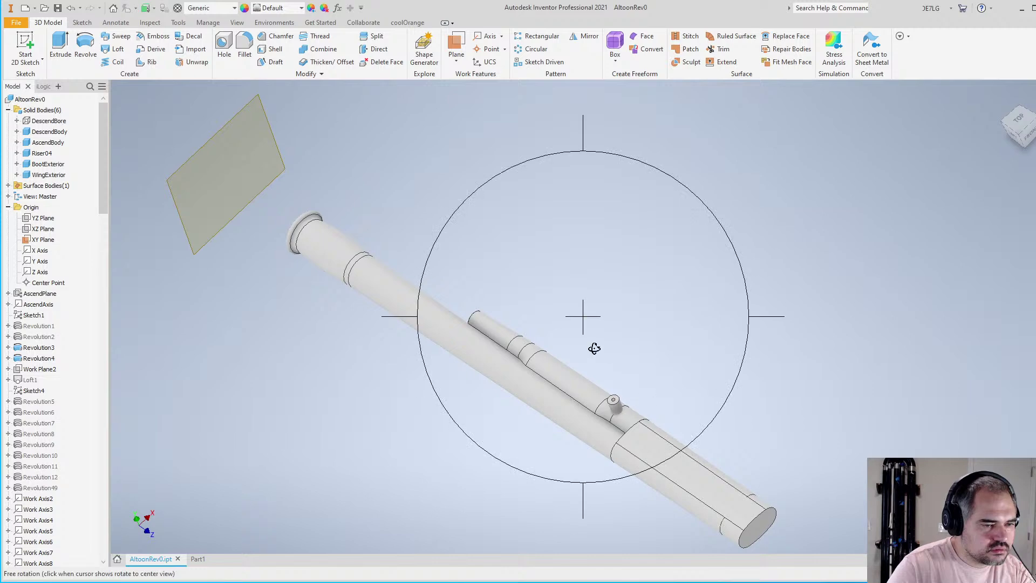
{"action": "mouse_move", "coordinate": [105, 200]}
{"action": "left_mouse_down"}
{"action": "mouse_move", "coordinate": [135, 570]}
{"action": "mouse_move", "coordinate": [131, 388]}
{"action": "mouse_move", "coordinate": [117, 544]}
{"action": "left_mouse_up"}
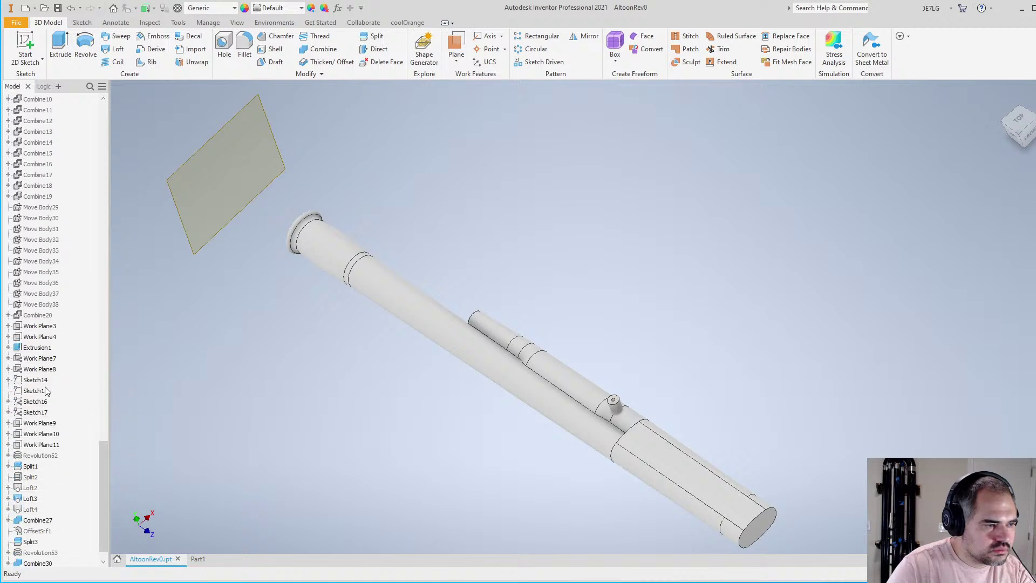
{"action": "left_click", "coordinate": [49, 326]}
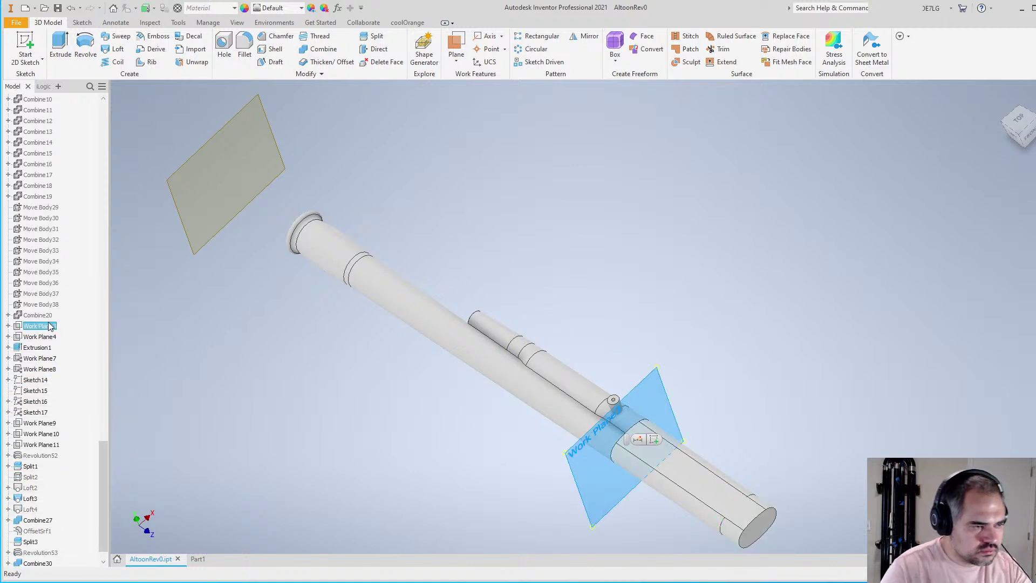
{"action": "right_click", "coordinate": [50, 326]}
{"action": "left_click", "coordinate": [232, 330]}
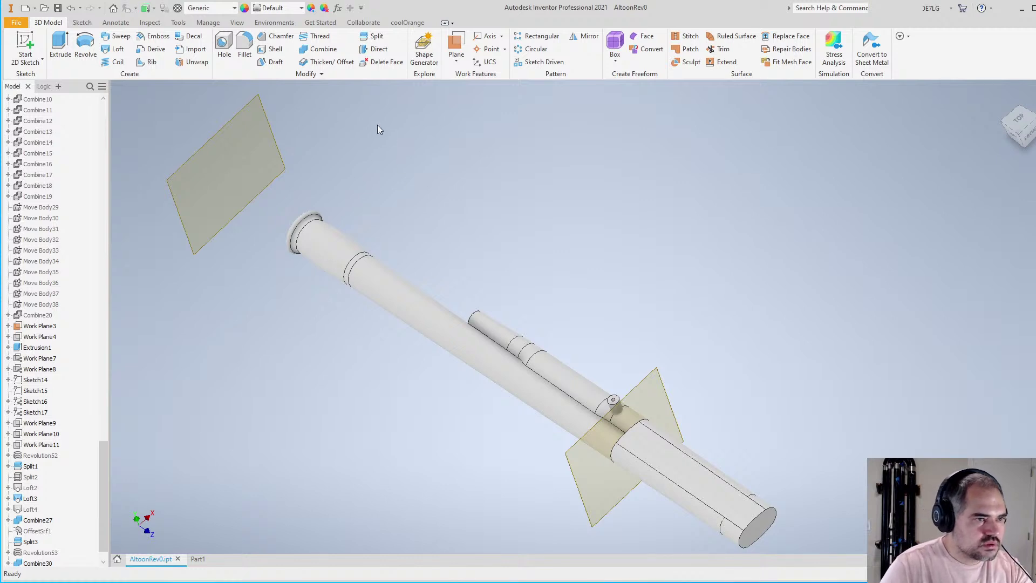
Split AscendBody with Work Plane3, keeping only the side toward the revolved tube end
{"action": "left_click", "coordinate": [376, 38]}
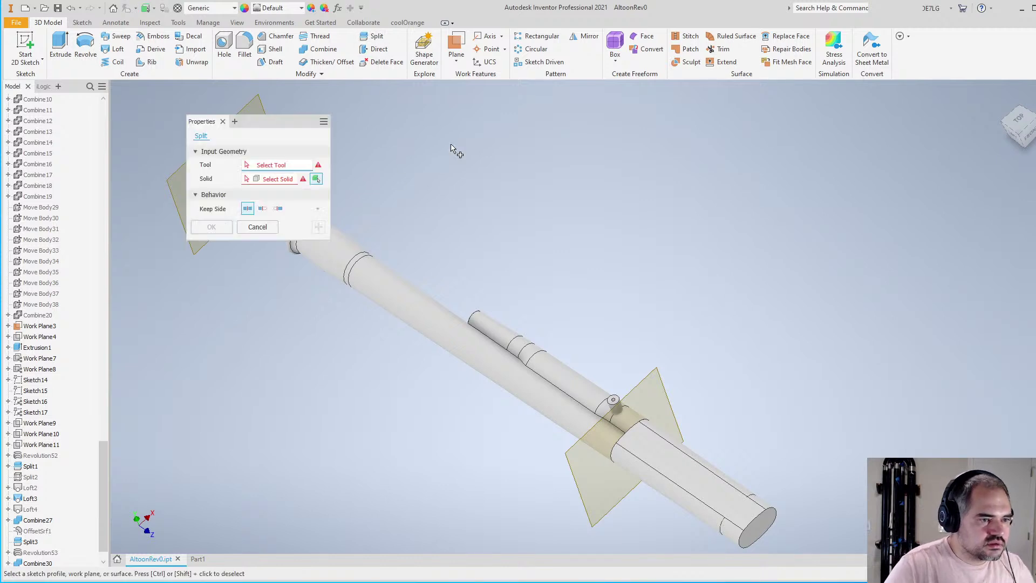
{"action": "left_click", "coordinate": [581, 446]}
{"action": "left_click", "coordinate": [547, 399]}
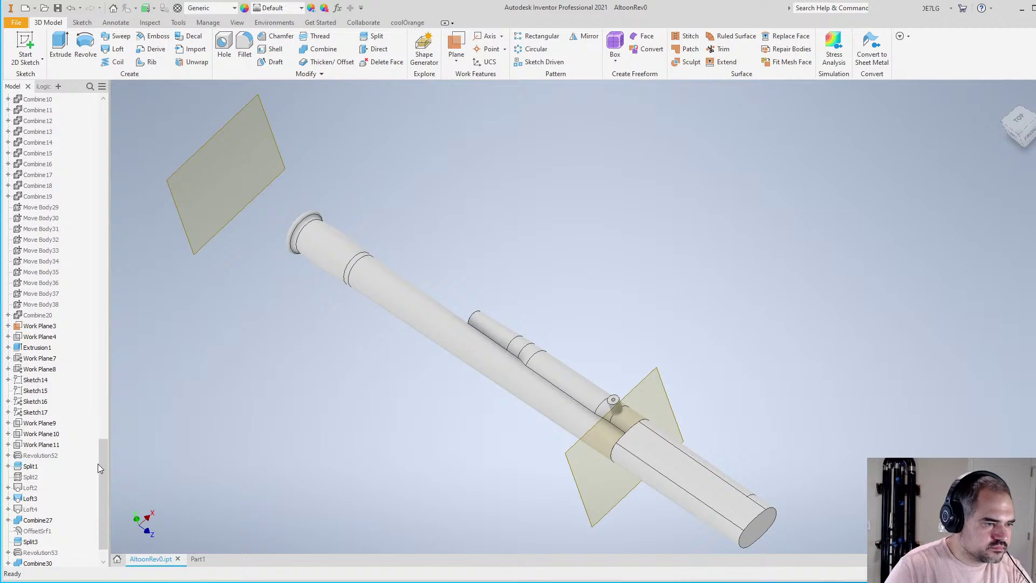
Join the small riser body Riser04 into WingExterior with Combine
{"action": "left_click_drag", "start_coordinate": [103, 465], "coordinate": [125, 95]}
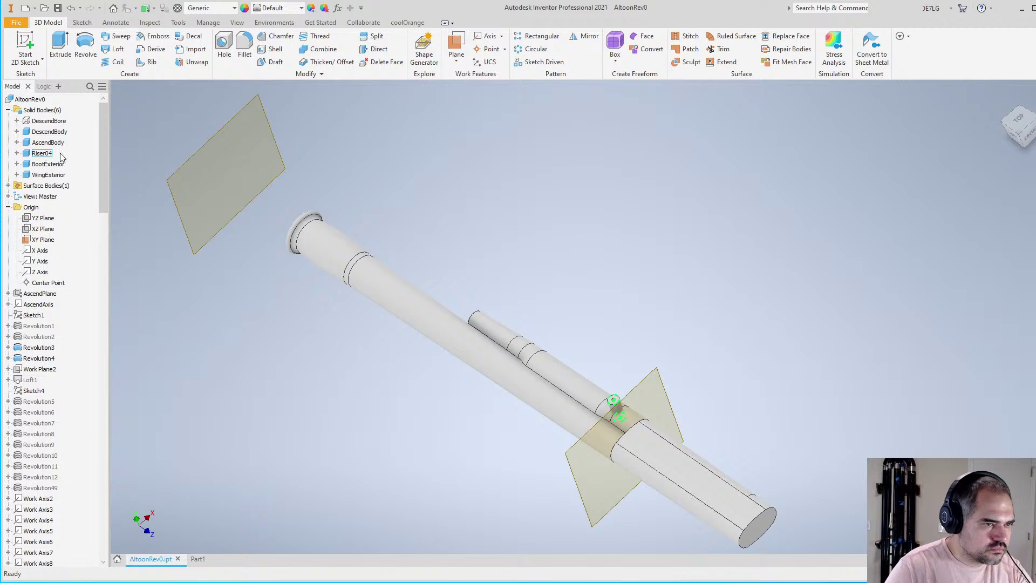
{"action": "left_click", "coordinate": [321, 49]}
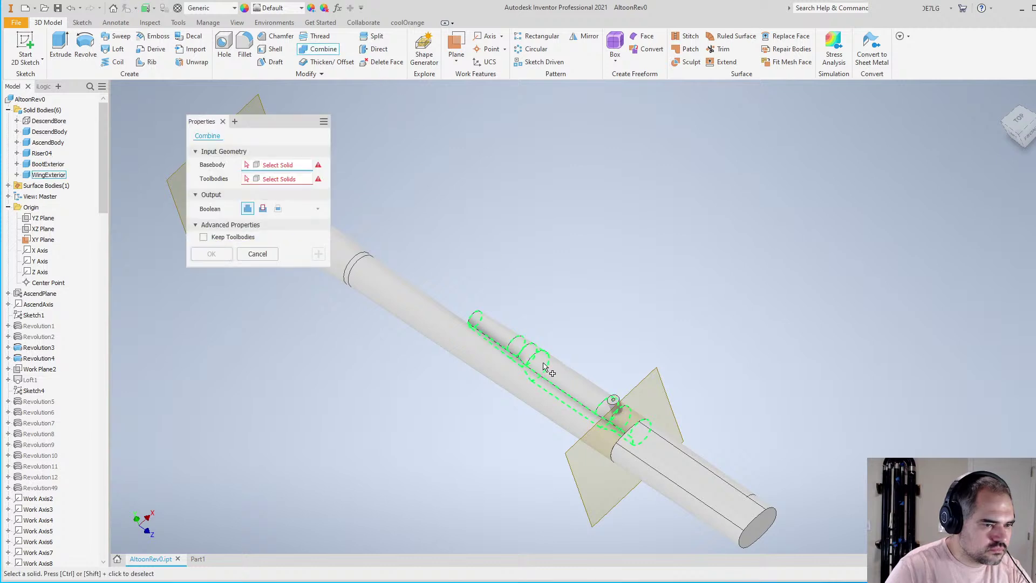
{"action": "left_click", "coordinate": [545, 369]}
{"action": "left_click", "coordinate": [615, 402]}
{"action": "left_click", "coordinate": [220, 256]}
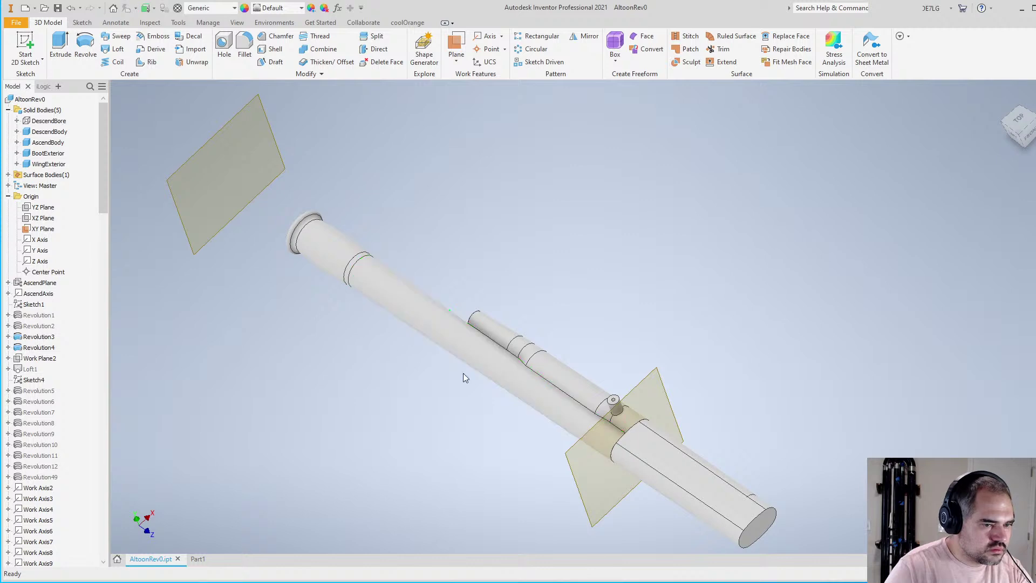
Cut DescendBore out of AscendBody with Combine, keeping the bore as a tool body
{"action": "left_click", "coordinate": [55, 133]}
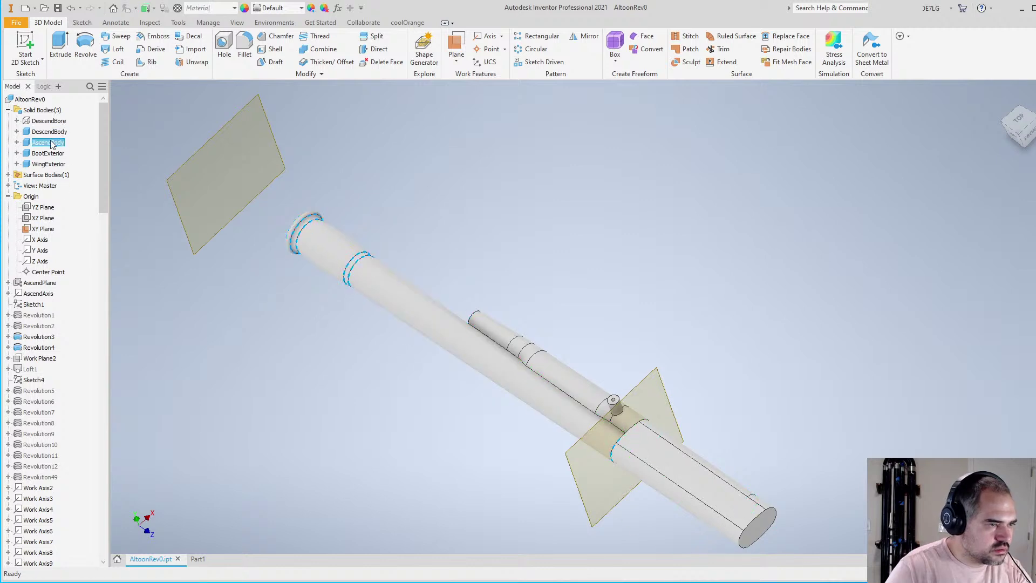
{"action": "left_click", "coordinate": [514, 270]}
{"action": "scroll", "coordinate": [490, 293], "scroll_direction": "up", "scroll_amount": 2}
{"action": "middle_click_drag", "start_coordinate": [563, 318], "coordinate": [904, 234], "text": "shift"}
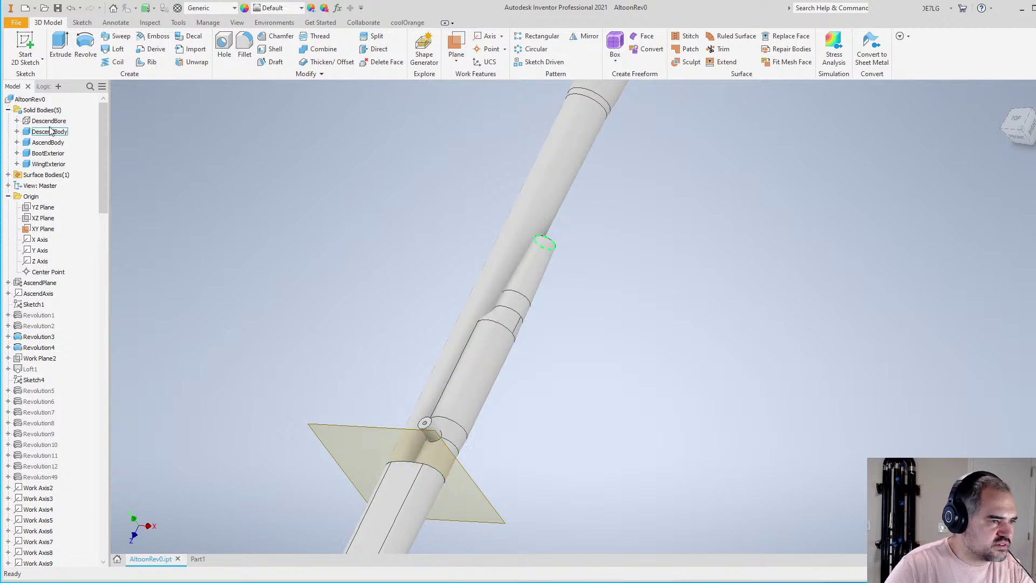
{"action": "left_click", "coordinate": [323, 49]}
{"action": "scroll", "coordinate": [411, 259], "scroll_direction": "down", "scroll_amount": 6}
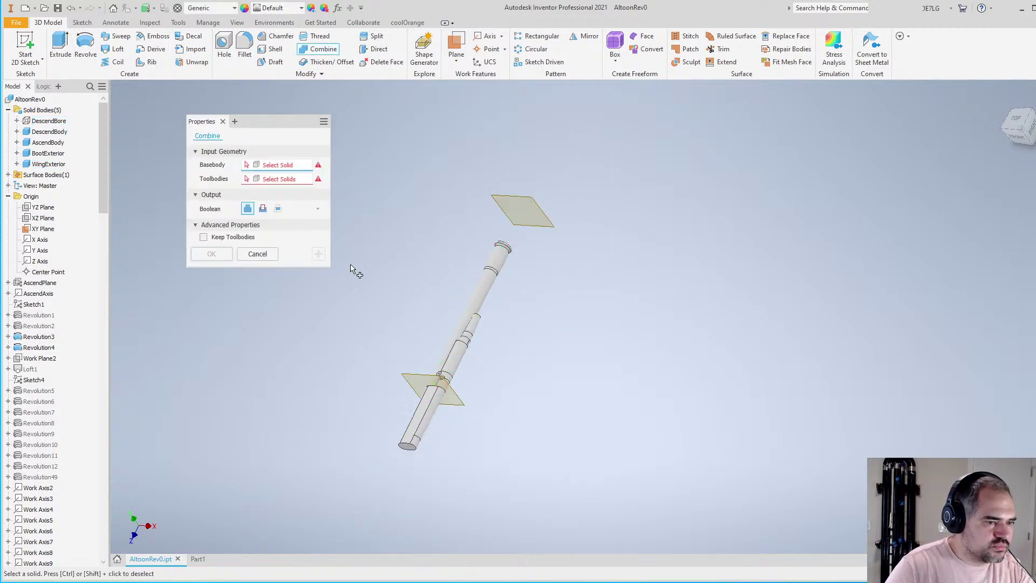
{"action": "scroll", "coordinate": [462, 278], "scroll_direction": "up", "scroll_amount": 3}
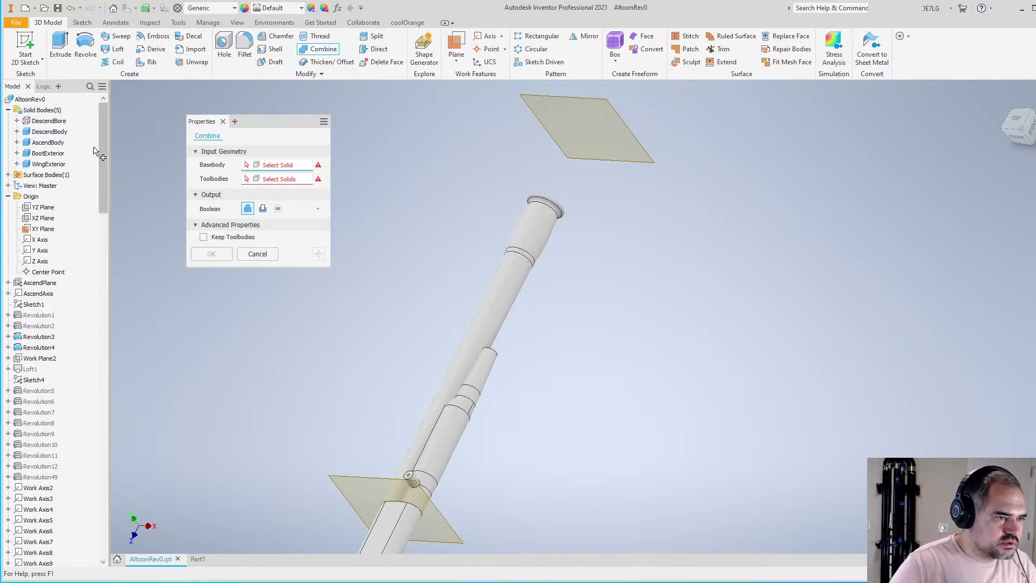
{"action": "left_click", "coordinate": [49, 143]}
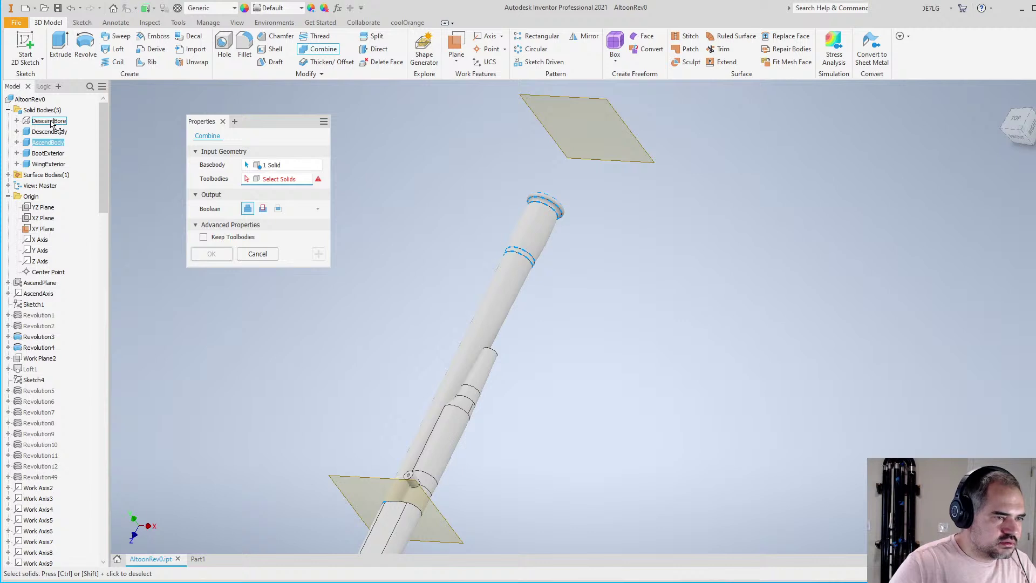
{"action": "left_click", "coordinate": [50, 121]}
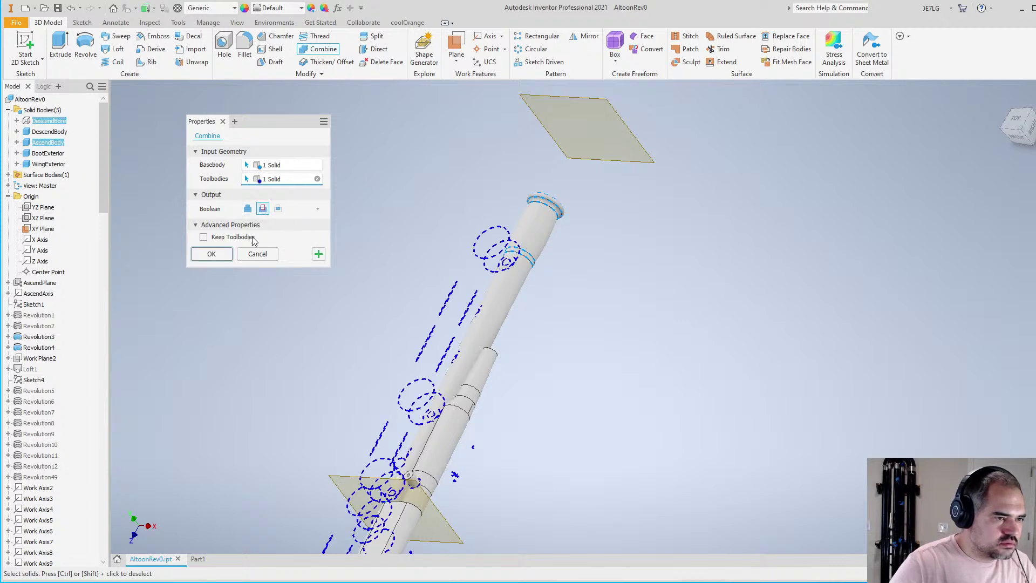
{"action": "left_click", "coordinate": [211, 254]}
Cut DescendBore out of BootExterior with Combine, keeping the bore as a tool body
{"action": "scroll", "coordinate": [413, 324], "scroll_direction": "down", "scroll_amount": 5}
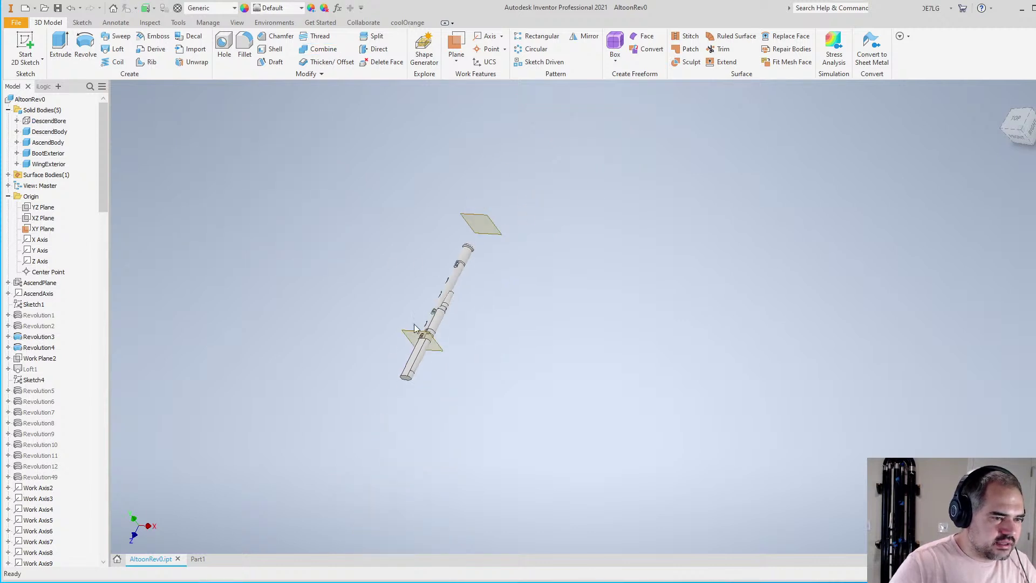
{"action": "scroll", "coordinate": [434, 290], "scroll_direction": "up", "scroll_amount": 10}
{"action": "middle_click_drag", "start_coordinate": [522, 339], "coordinate": [598, 372], "text": "shift"}
{"action": "left_click", "coordinate": [598, 372]}
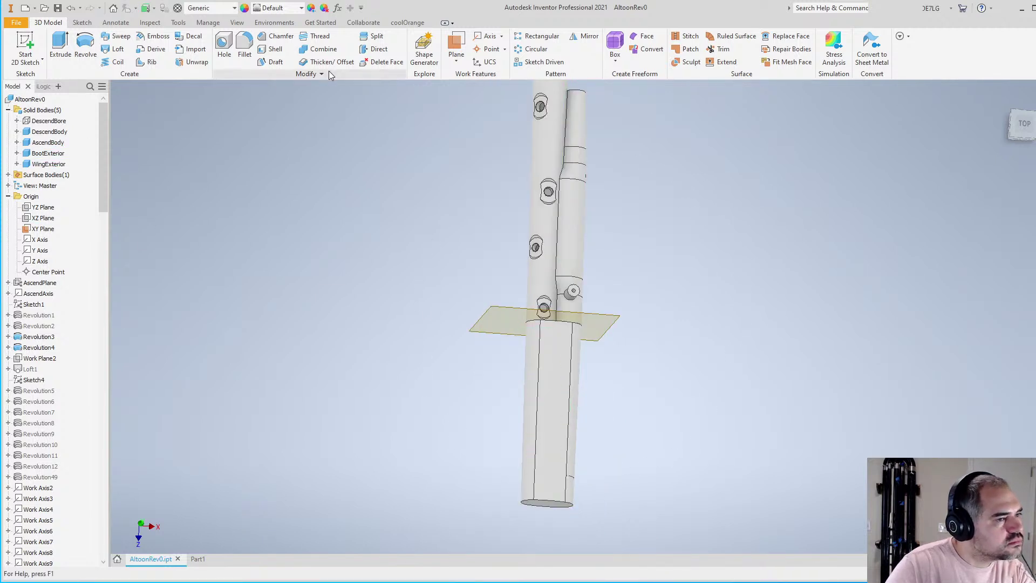
{"action": "left_click", "coordinate": [323, 49]}
{"action": "left_click", "coordinate": [548, 341]}
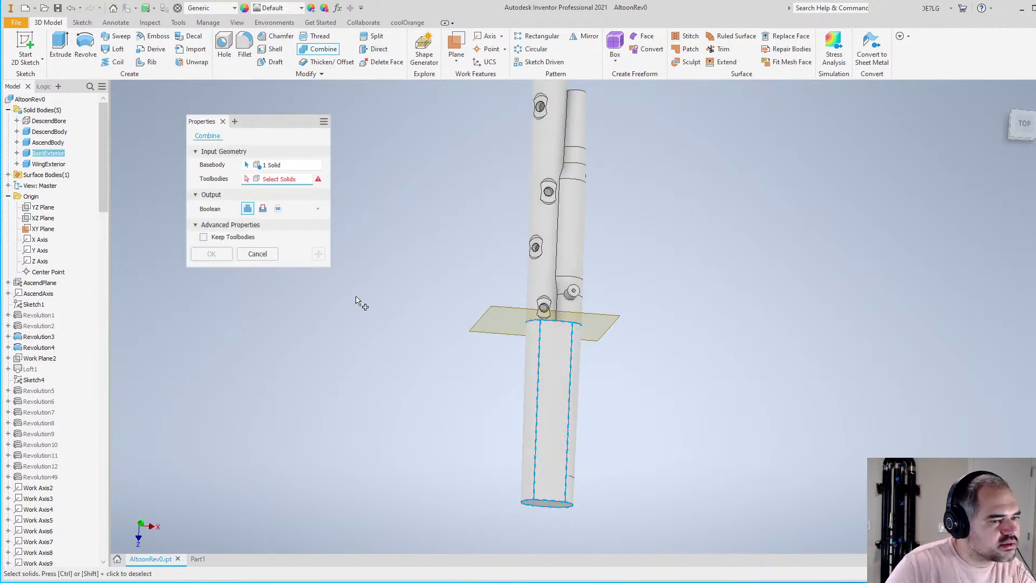
{"action": "left_click", "coordinate": [48, 122]}
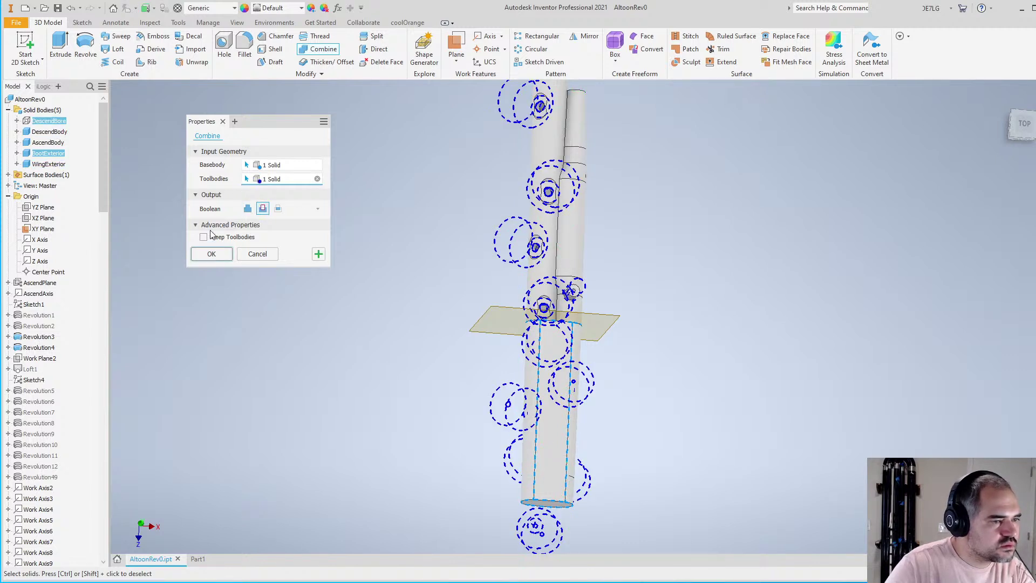
{"action": "left_click", "coordinate": [209, 254]}
Hide the DescendBody solid inside the boot
{"action": "scroll", "coordinate": [445, 270], "scroll_direction": "up", "scroll_amount": 3}
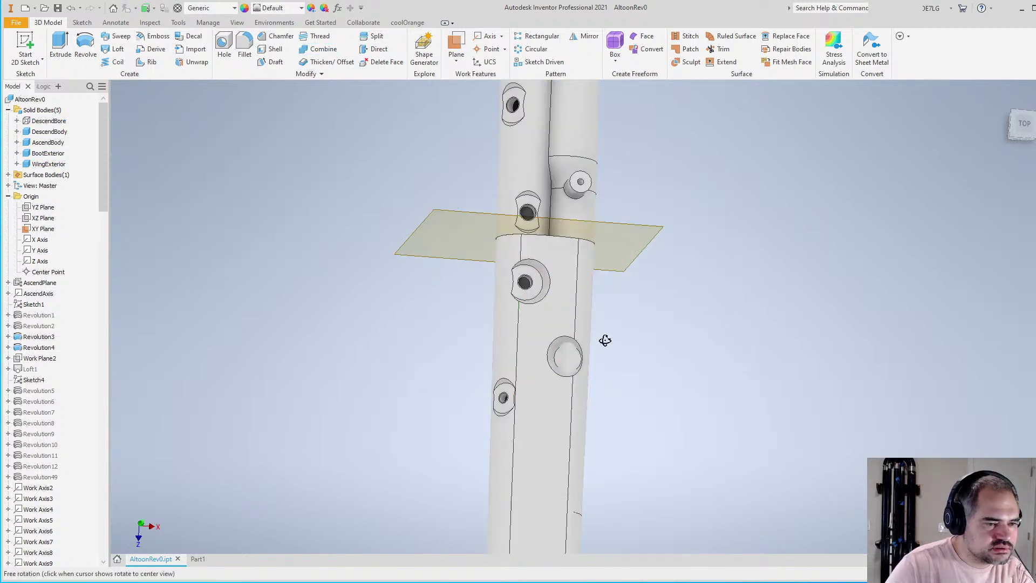
{"action": "middle_click_drag", "start_coordinate": [606, 342], "coordinate": [530, 284], "text": "shift"}
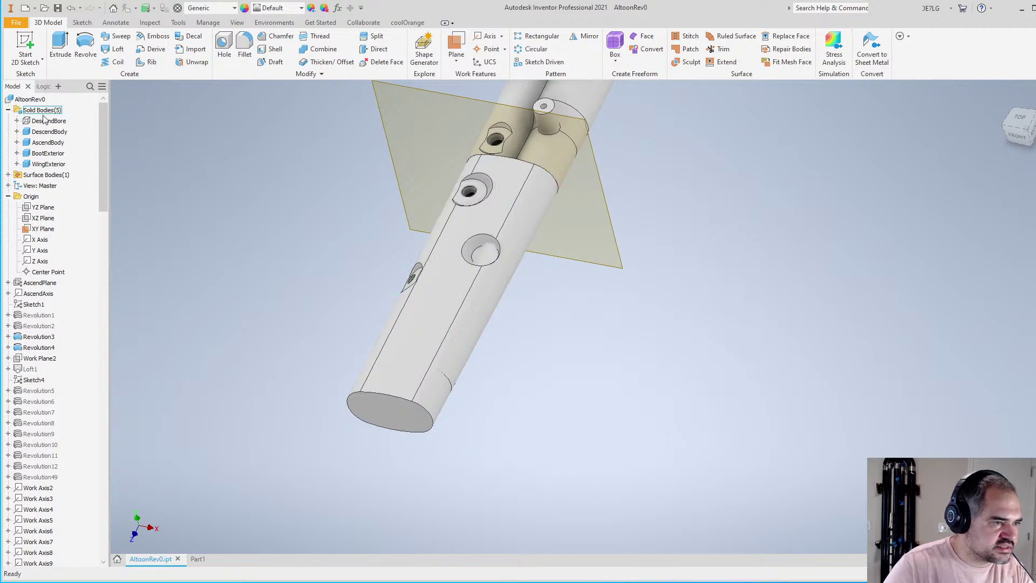
{"action": "right_click", "coordinate": [61, 138]}
{"action": "left_click", "coordinate": [61, 139]}
{"action": "right_click", "coordinate": [61, 138]}
{"action": "left_click", "coordinate": [61, 139]}
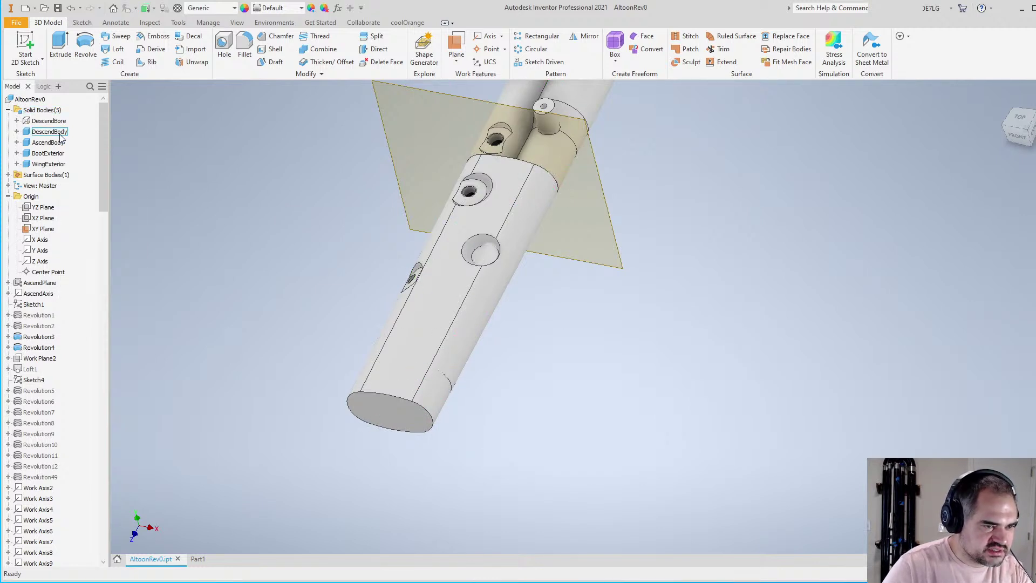
{"action": "scroll", "coordinate": [330, 275], "scroll_direction": "down", "scroll_amount": 5}
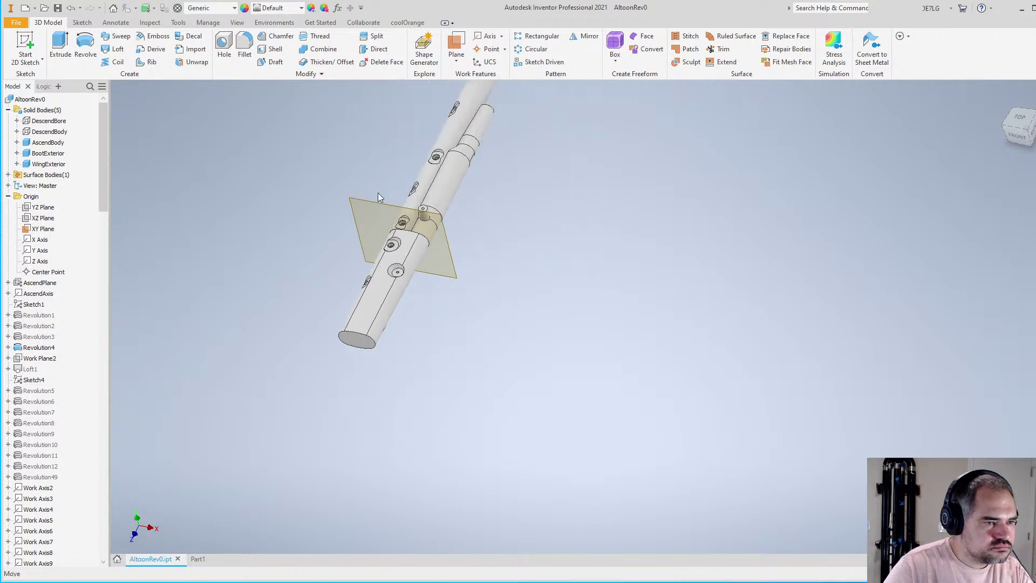
{"action": "mouse_move", "coordinate": [486, 291]}
{"action": "middle_mouse_down", "text": "shift"}
{"action": "mouse_move", "coordinate": [500, 342]}
{"action": "mouse_move", "coordinate": [477, 296]}
{"action": "middle_mouse_up", "text": "shift"}
{"action": "scroll", "coordinate": [477, 296], "scroll_direction": "up", "scroll_amount": 5}
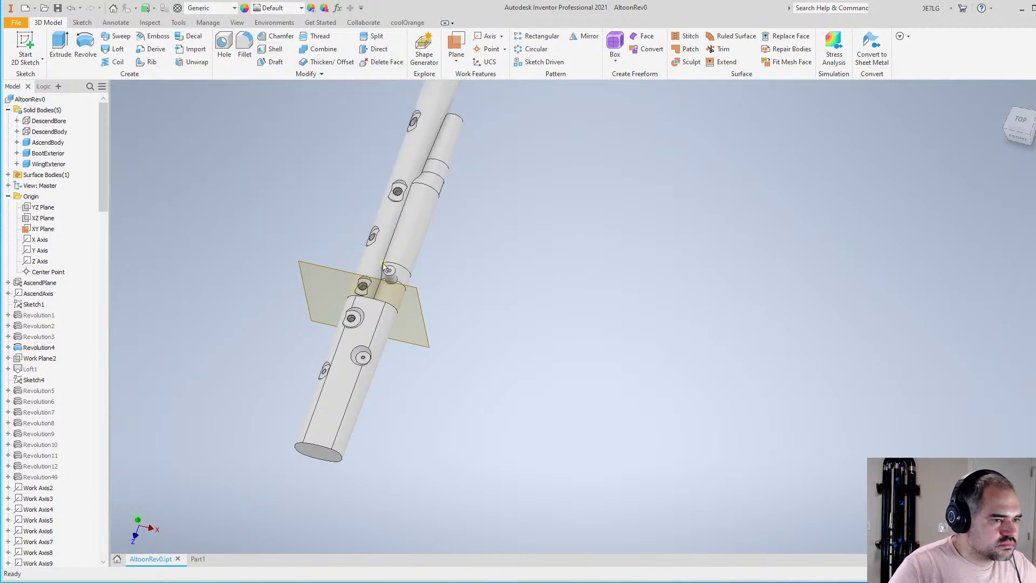
Cut DescendBore out of WingExterior with Combine, keeping the bore as a tool body
{"action": "left_click", "coordinate": [317, 52]}
{"action": "scroll", "coordinate": [412, 185], "scroll_direction": "up", "scroll_amount": 2}
{"action": "left_click", "coordinate": [377, 318]}
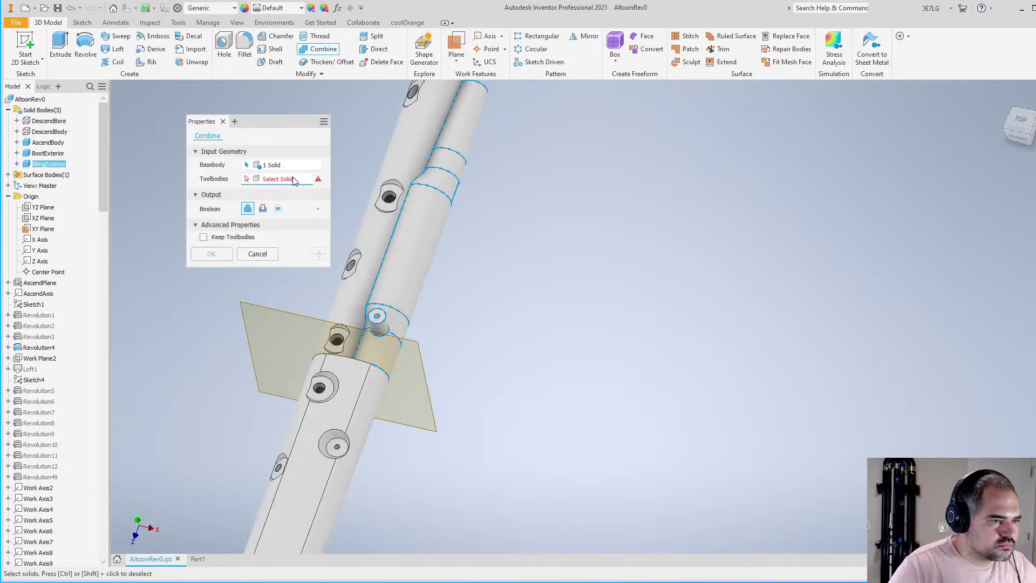
{"action": "left_click", "coordinate": [49, 121]}
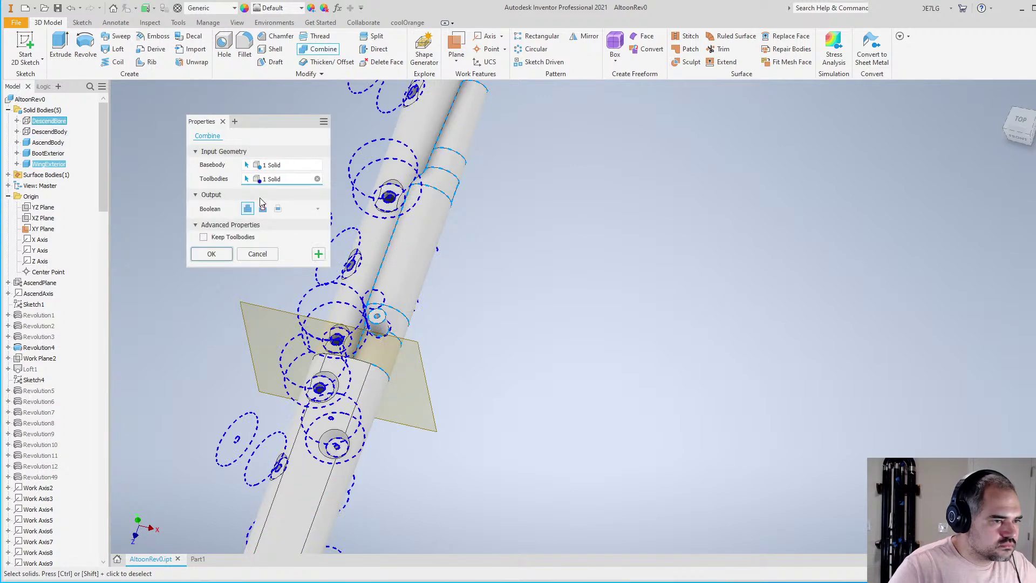
{"action": "left_click", "coordinate": [211, 255]}
Examine the riser hole, the tone-hole cuts around Work Plane3 and the complete instrument
{"action": "scroll", "coordinate": [429, 317], "scroll_direction": "up", "scroll_amount": 2}
{"action": "key", "text": "F4"}
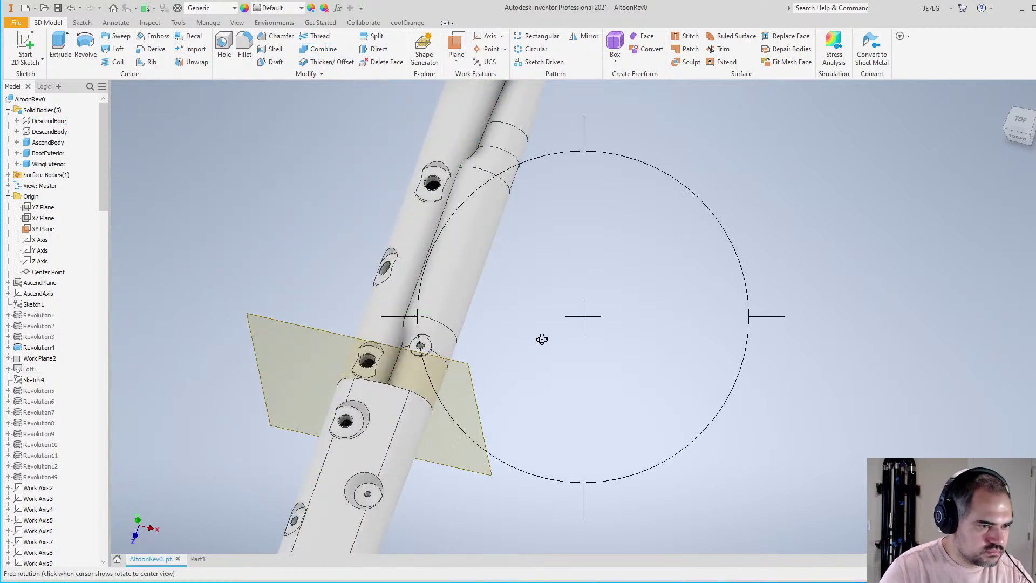
{"action": "left_click_drag", "start_coordinate": [541, 339], "coordinate": [583, 370]}
{"action": "left_click", "coordinate": [503, 416]}
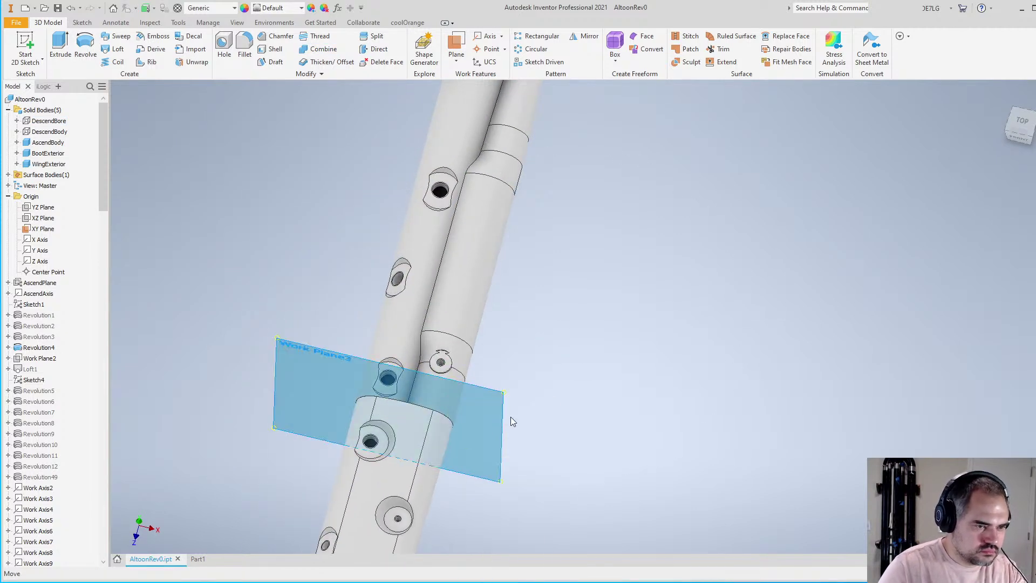
{"action": "left_click", "coordinate": [510, 417]}
{"action": "scroll", "coordinate": [539, 426], "scroll_direction": "down", "scroll_amount": 5}
{"action": "scroll", "coordinate": [589, 363], "scroll_direction": "up", "scroll_amount": 2}
{"action": "scroll", "coordinate": [588, 331], "scroll_direction": "down", "scroll_amount": 5}
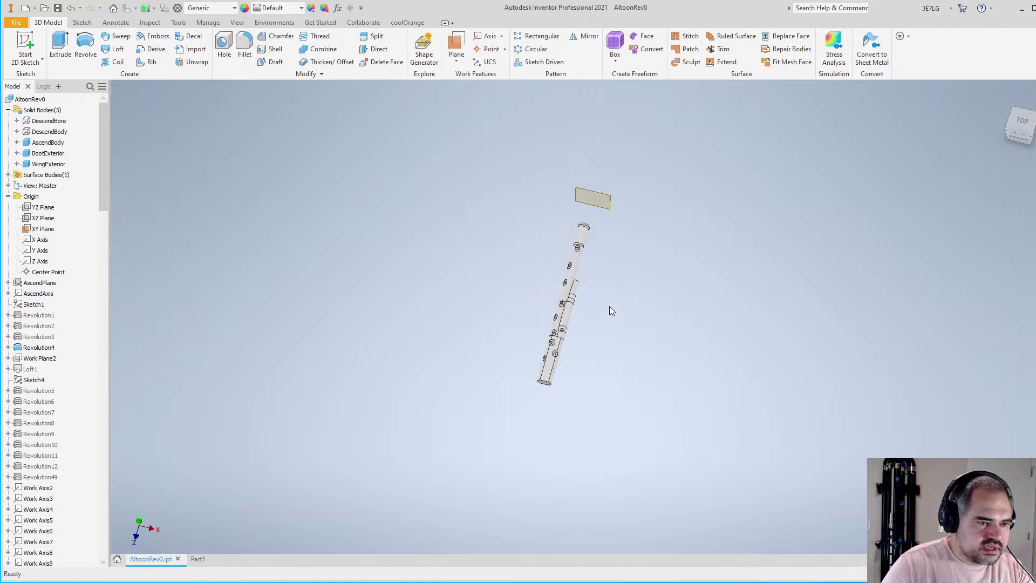
Inspect the complete instrument, then the overlapping tone-hole cut on the underside of BootExterior
{"action": "key", "text": "F4"}
{"action": "left_click_drag", "start_coordinate": [610, 301], "coordinate": [583, 234]}
{"action": "scroll", "coordinate": [606, 289], "scroll_direction": "up", "scroll_amount": 2}
{"action": "scroll", "coordinate": [645, 428], "scroll_direction": "down", "scroll_amount": 2}
{"action": "scroll", "coordinate": [644, 428], "scroll_direction": "up", "scroll_amount": 5}
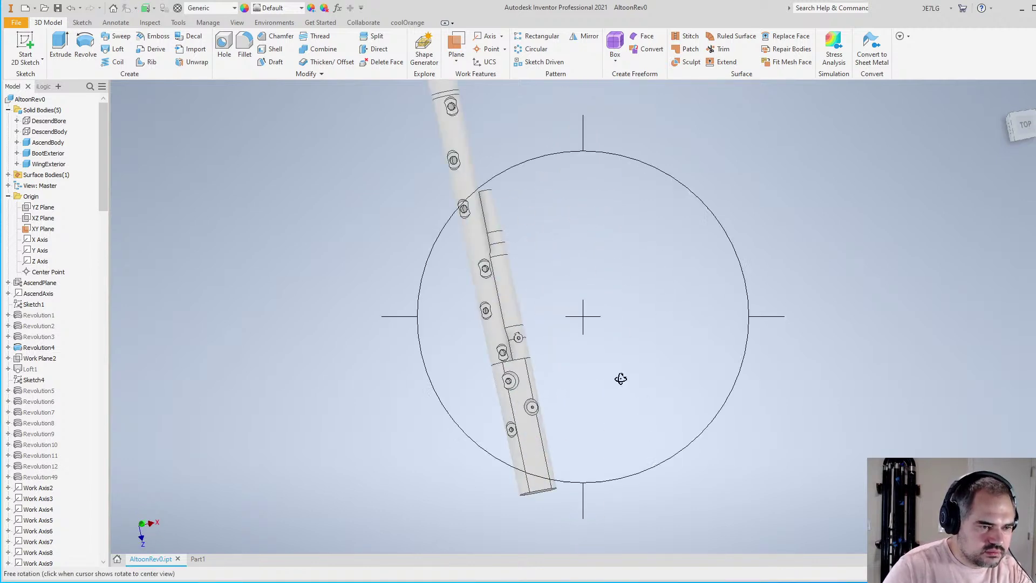
{"action": "scroll", "coordinate": [601, 293], "scroll_direction": "down", "scroll_amount": 3}
{"action": "left_click_drag", "start_coordinate": [601, 294], "coordinate": [609, 254]}
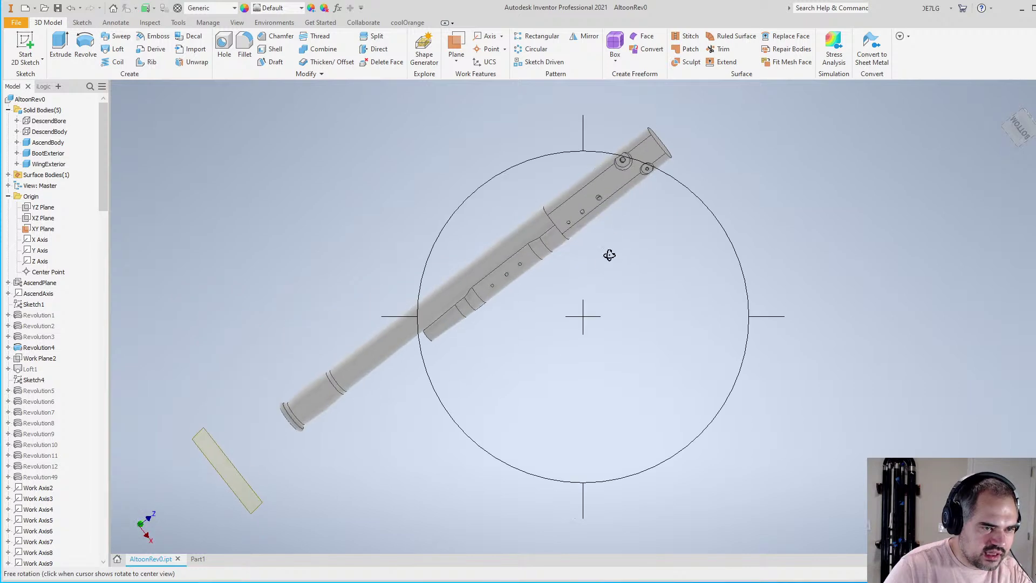
{"action": "scroll", "coordinate": [609, 254], "scroll_direction": "up", "scroll_amount": 5}
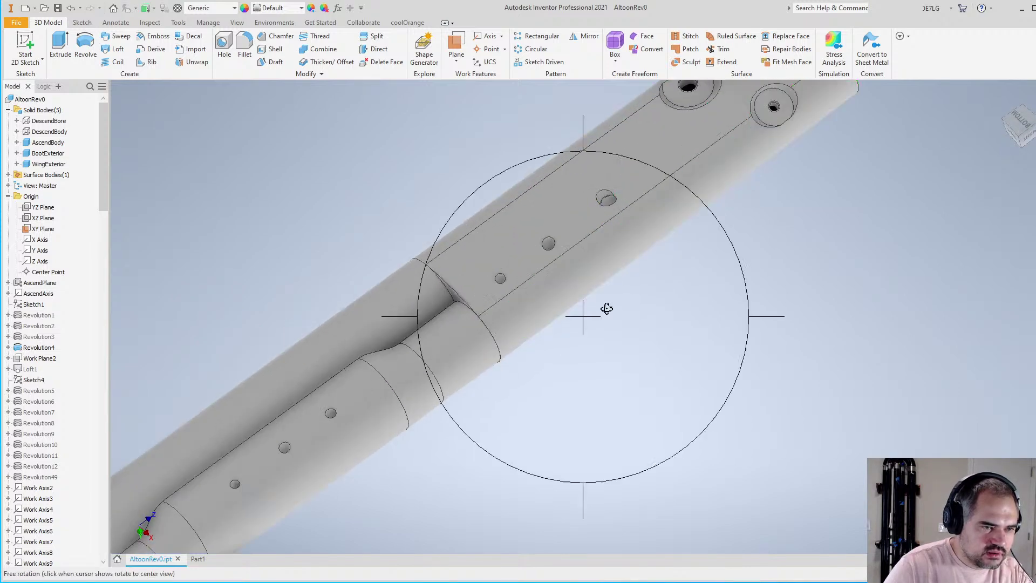
{"action": "key", "text": "Escape"}
{"action": "scroll", "coordinate": [606, 308], "scroll_direction": "up", "scroll_amount": 8}
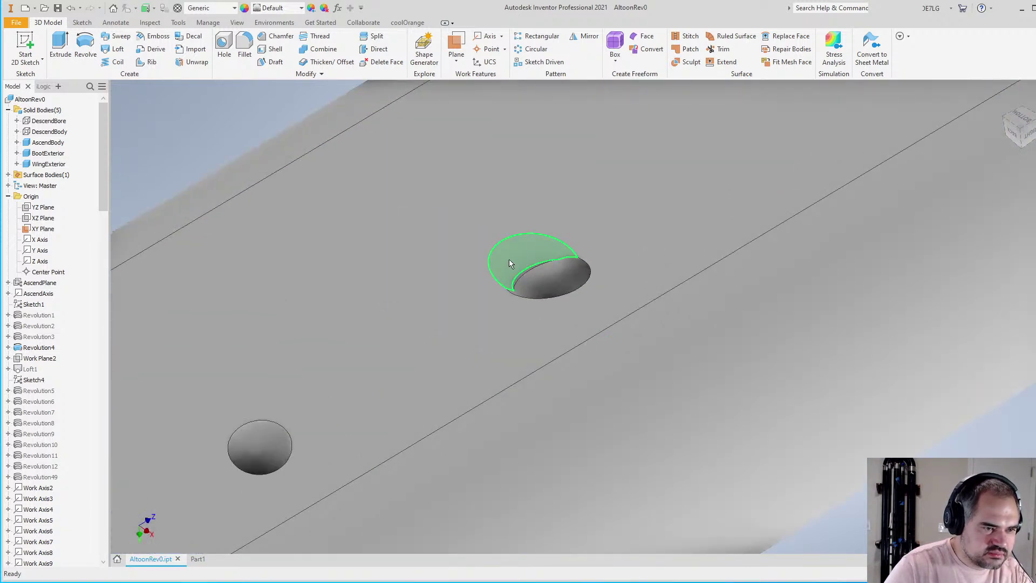
{"action": "scroll", "coordinate": [521, 275], "scroll_direction": "down", "scroll_amount": 5}
Examine the underside holes of BootExterior and WingExterior, then the front of the boot joint
{"action": "key", "text": "F4"}
{"action": "left_click_drag", "start_coordinate": [533, 289], "coordinate": [598, 349]}
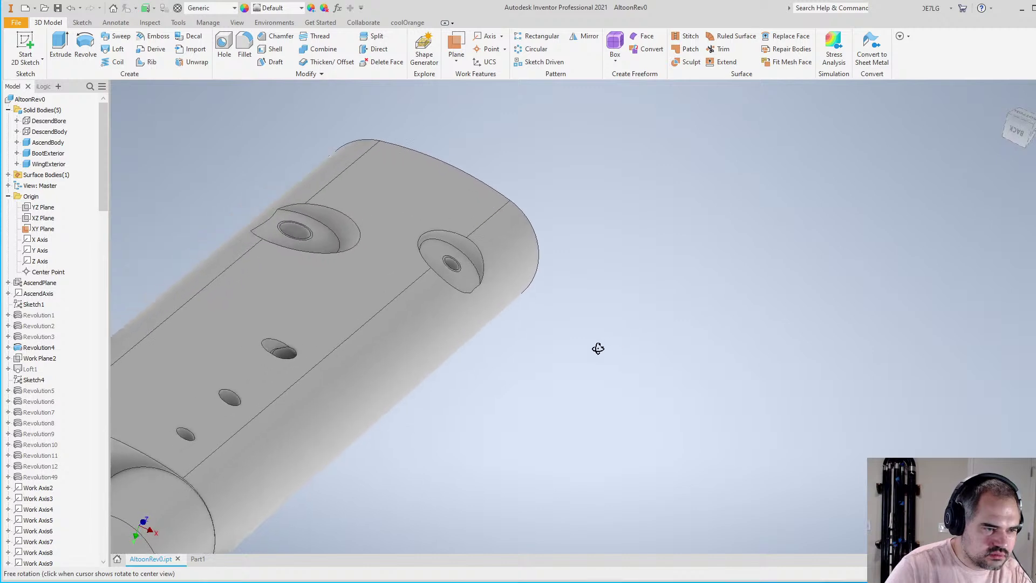
{"action": "middle_click_drag", "start_coordinate": [597, 349], "coordinate": [557, 354], "text": "shift"}
{"action": "scroll", "coordinate": [565, 344], "scroll_direction": "down", "scroll_amount": 6}
{"action": "scroll", "coordinate": [453, 396], "scroll_direction": "up", "scroll_amount": 4}
{"action": "middle_click_drag", "start_coordinate": [589, 389], "coordinate": [592, 388], "text": "shift"}
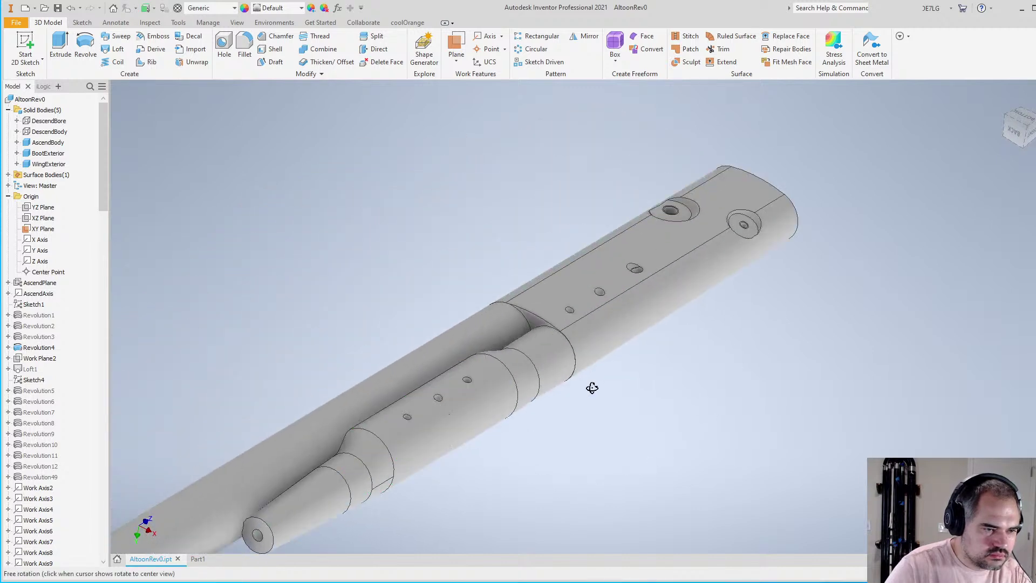
{"action": "left_click_drag", "start_coordinate": [592, 388], "coordinate": [606, 351]}
{"action": "left_click_drag", "start_coordinate": [610, 315], "coordinate": [512, 326]}
{"action": "scroll", "coordinate": [501, 325], "scroll_direction": "up", "scroll_amount": 3}
{"action": "key", "text": "Escape"}
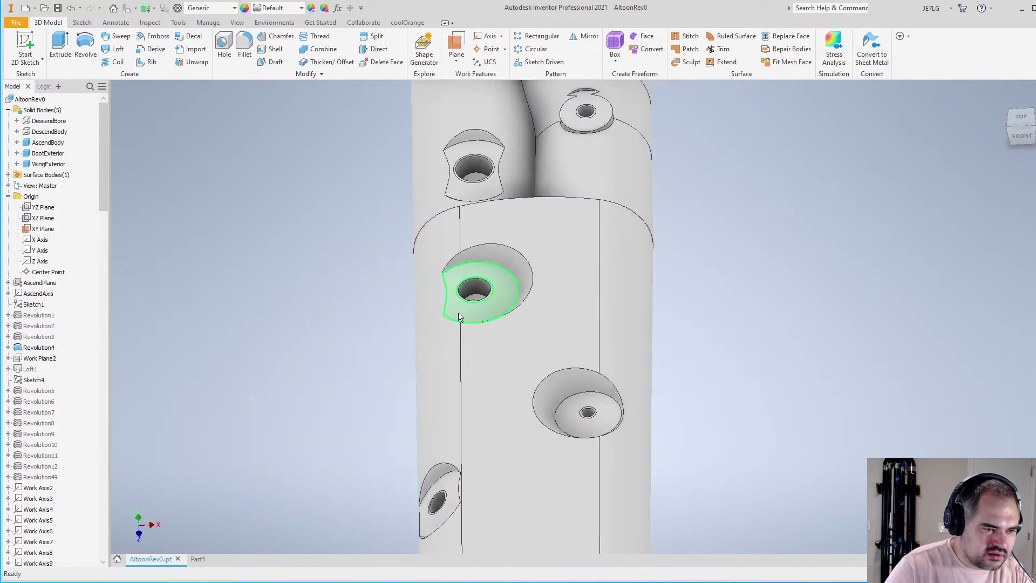
Check the recessed tone holes on the front of BootExterior and just above the boot joint
{"action": "scroll", "coordinate": [466, 302], "scroll_direction": "down", "scroll_amount": 3}
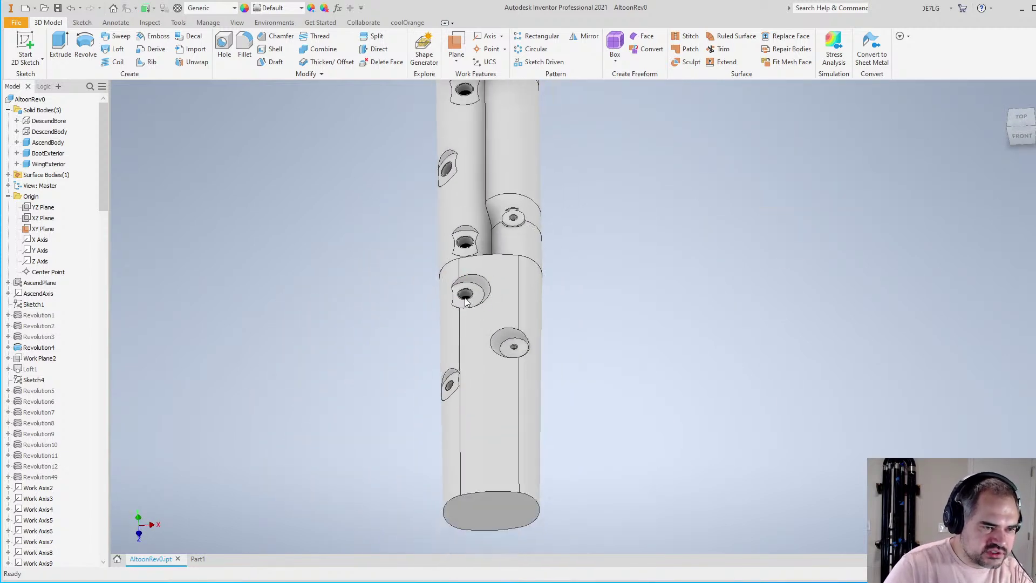
{"action": "scroll", "coordinate": [466, 302], "scroll_direction": "up", "scroll_amount": 3}
{"action": "scroll", "coordinate": [474, 292], "scroll_direction": "down", "scroll_amount": 3}
{"action": "scroll", "coordinate": [471, 280], "scroll_direction": "up", "scroll_amount": 3}
{"action": "key", "text": "F4"}
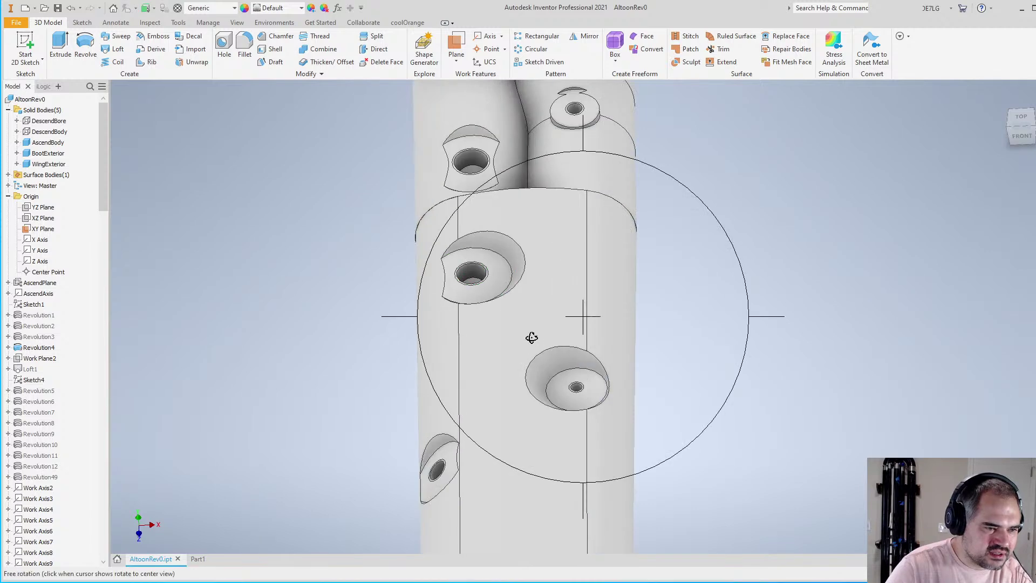
{"action": "left_click_drag", "start_coordinate": [532, 337], "coordinate": [538, 422]}
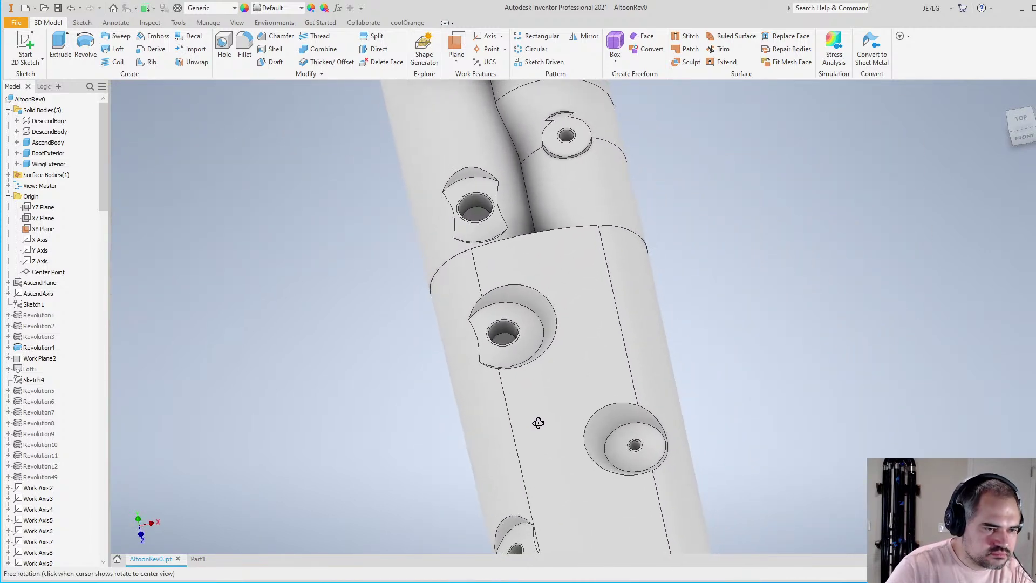
{"action": "key", "text": "Escape"}
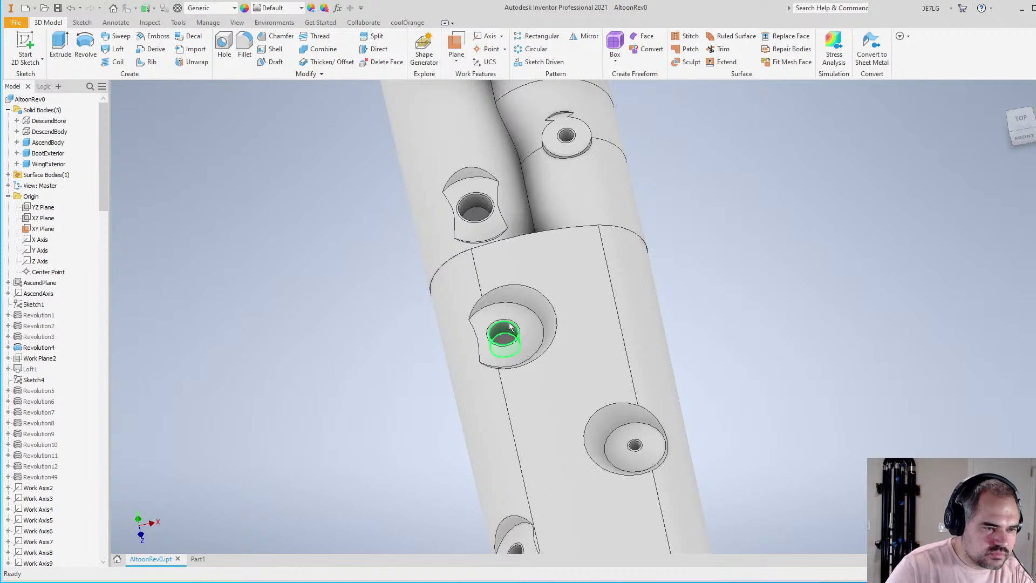
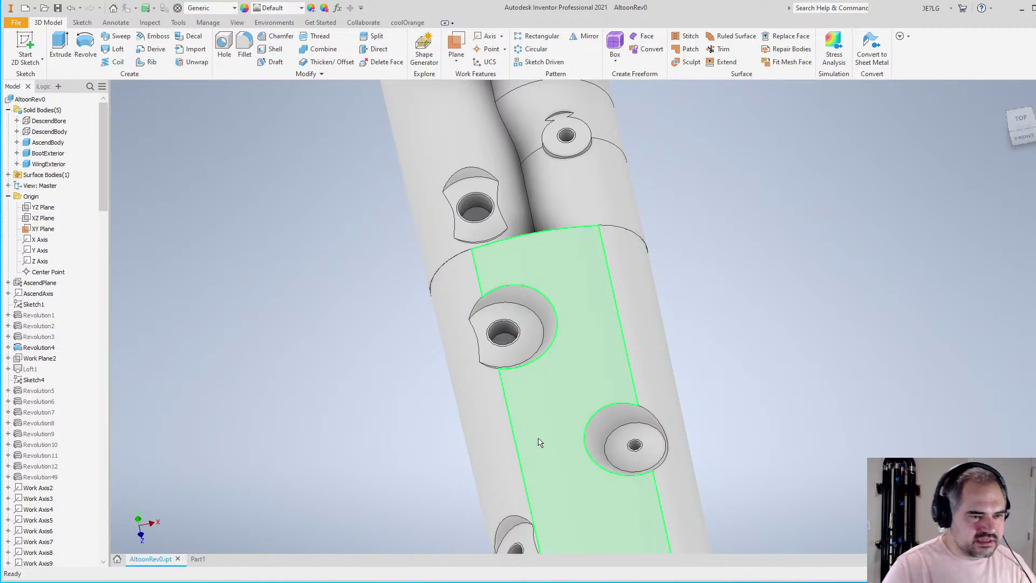
{"action": "scroll", "coordinate": [629, 415], "scroll_direction": "up", "scroll_amount": 2}
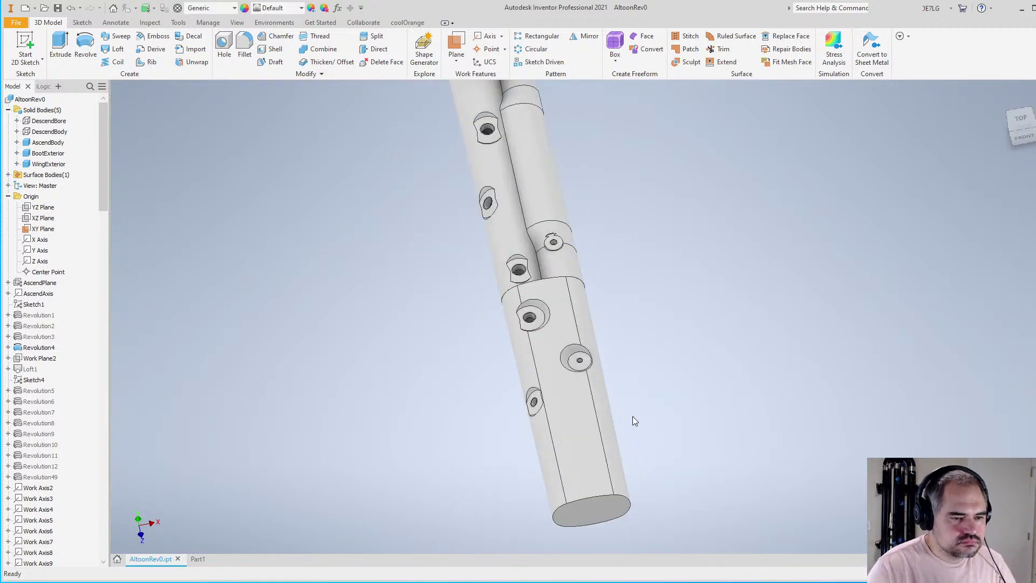
{"action": "scroll", "coordinate": [603, 370], "scroll_direction": "down", "scroll_amount": 5}
{"action": "scroll", "coordinate": [602, 369], "scroll_direction": "up", "scroll_amount": 3}
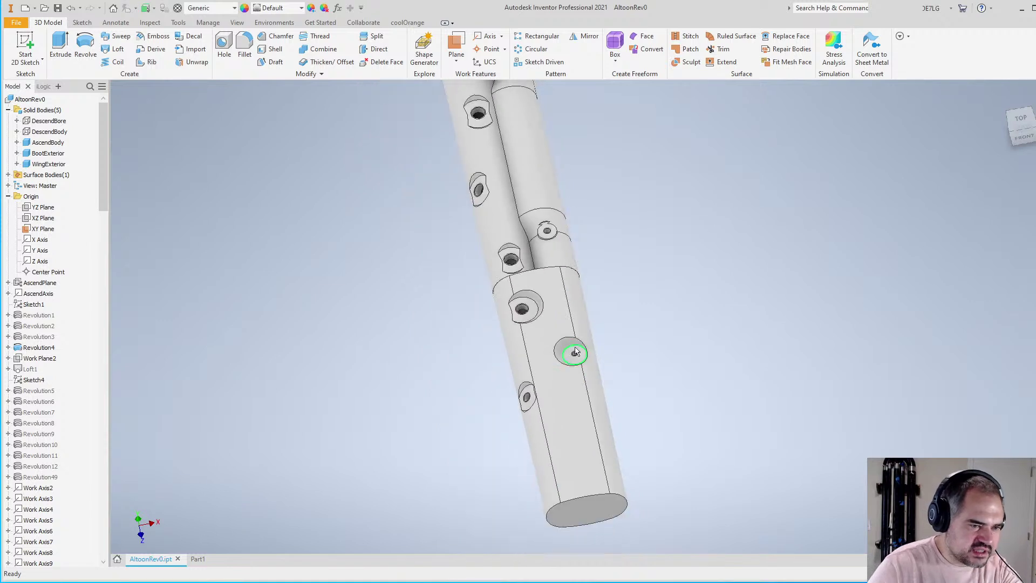
{"action": "scroll", "coordinate": [573, 351], "scroll_direction": "down", "scroll_amount": 3}
Inspect the sliver face where two cuts intersect inside the hole on the boot's underside
{"action": "middle_click_drag", "start_coordinate": [574, 444], "coordinate": [619, 381], "text": "shift"}
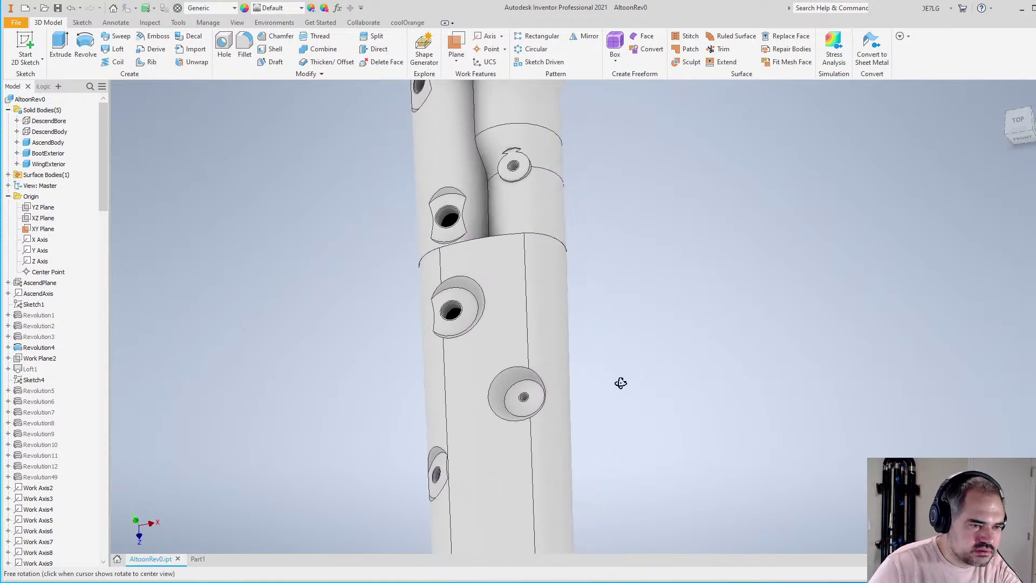
{"action": "scroll", "coordinate": [516, 399], "scroll_direction": "down", "scroll_amount": 2}
{"action": "middle_click_drag", "start_coordinate": [543, 392], "coordinate": [416, 333], "text": "shift"}
{"action": "scroll", "coordinate": [373, 478], "scroll_direction": "up", "scroll_amount": 6}
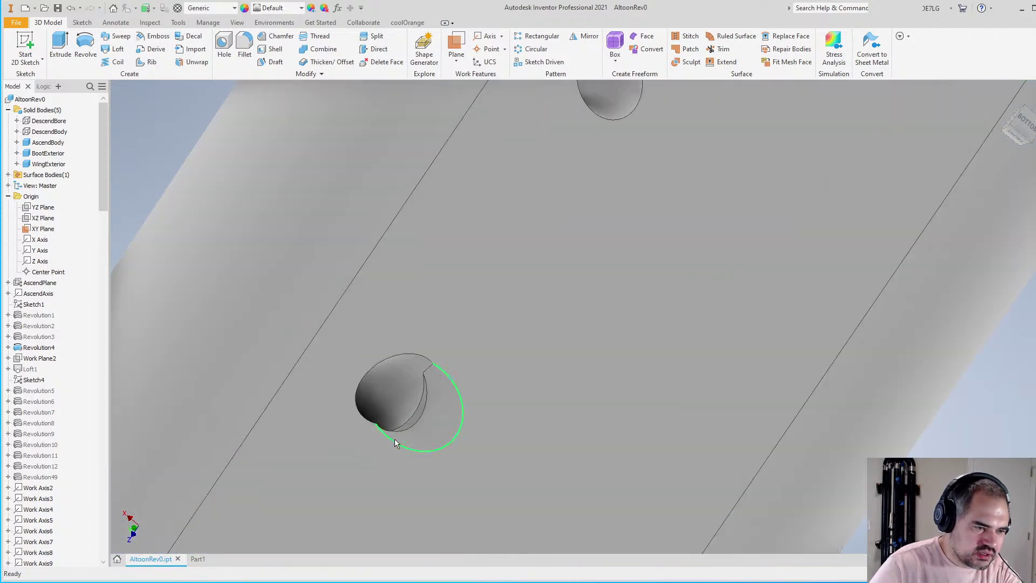
{"action": "scroll", "coordinate": [452, 372], "scroll_direction": "down", "scroll_amount": 6}
{"action": "middle_click_drag", "start_coordinate": [472, 377], "coordinate": [561, 335], "text": "shift"}
{"action": "scroll", "coordinate": [567, 411], "scroll_direction": "up", "scroll_amount": 8}
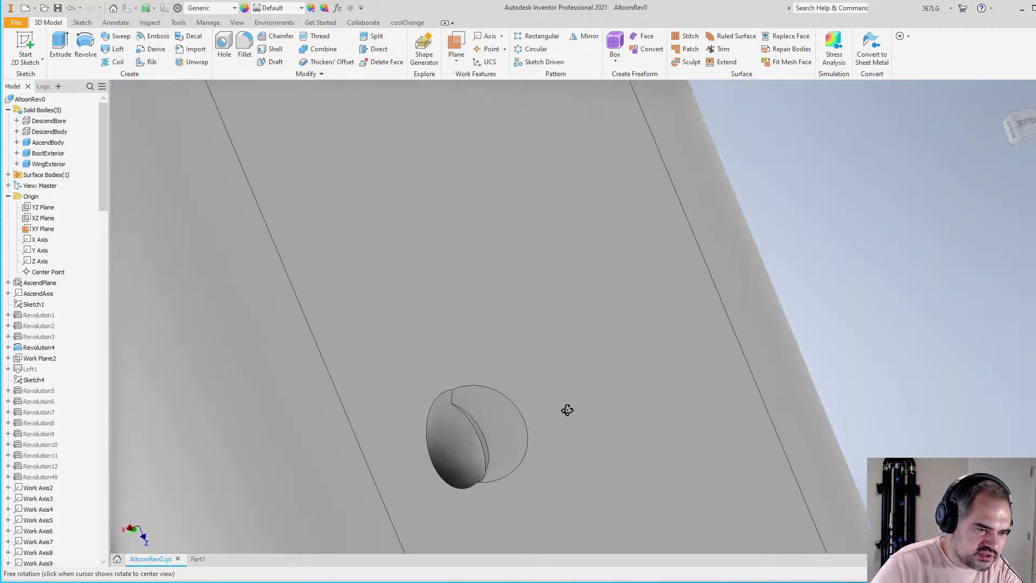
{"action": "scroll", "coordinate": [492, 351], "scroll_direction": "up", "scroll_amount": 2}
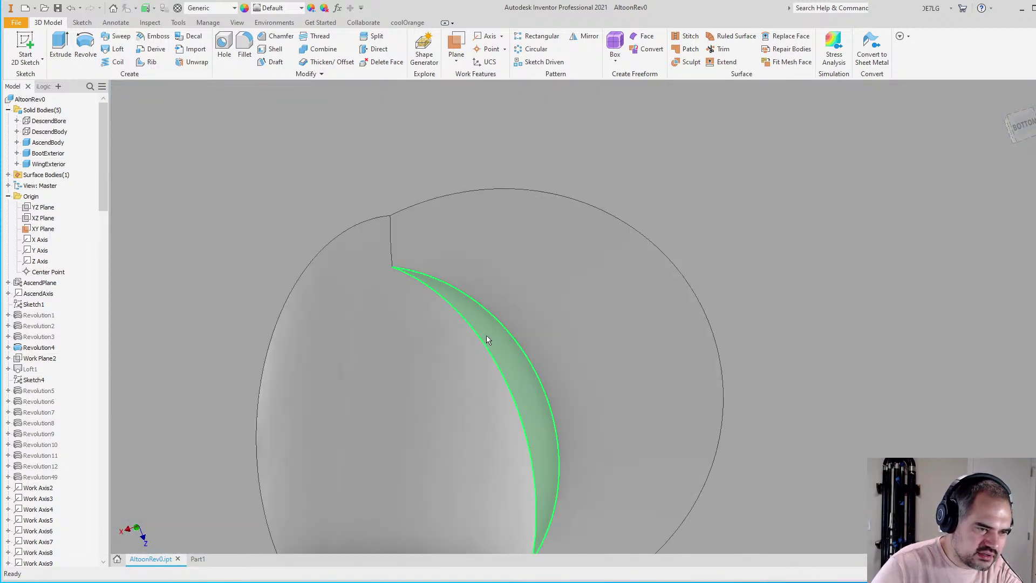
{"action": "scroll", "coordinate": [486, 336], "scroll_direction": "down", "scroll_amount": 7}
Examine the two large recessed tone holes near the closed end on the boot's underside
{"action": "middle_click_drag", "start_coordinate": [490, 330], "coordinate": [514, 263], "text": "shift"}
{"action": "scroll", "coordinate": [514, 263], "scroll_direction": "down", "scroll_amount": 5}
{"action": "scroll", "coordinate": [555, 374], "scroll_direction": "up", "scroll_amount": 4}
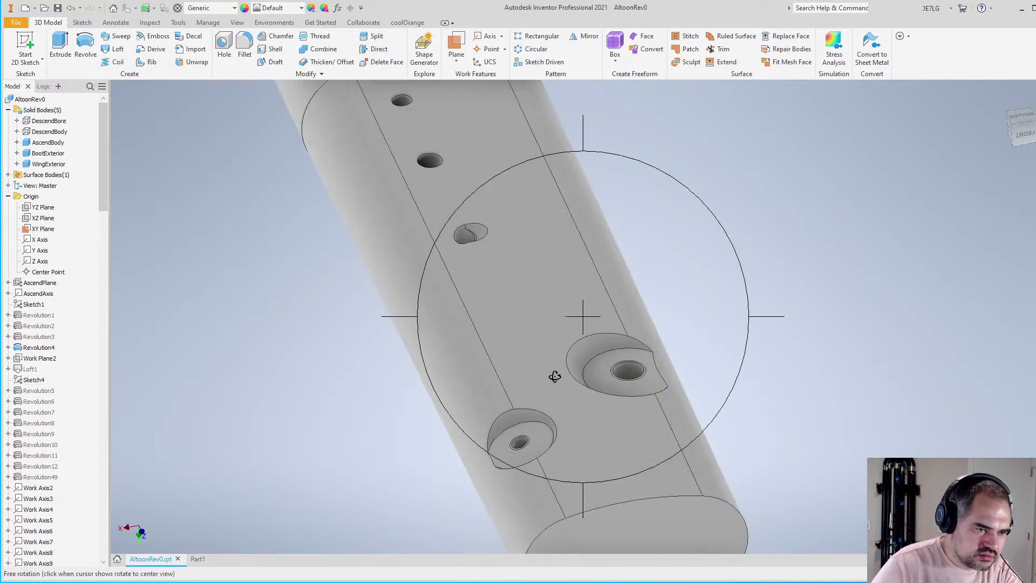
{"action": "scroll", "coordinate": [539, 434], "scroll_direction": "up", "scroll_amount": 4}
{"action": "scroll", "coordinate": [546, 428], "scroll_direction": "down", "scroll_amount": 5}
{"action": "middle_click_drag", "start_coordinate": [546, 428], "coordinate": [667, 382], "text": "shift"}
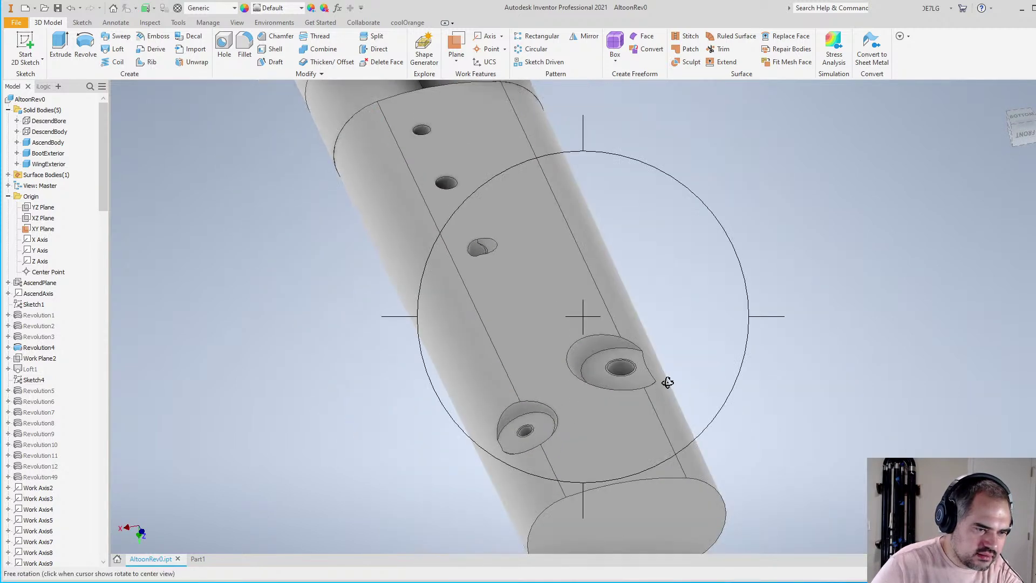
{"action": "scroll", "coordinate": [615, 382], "scroll_direction": "down", "scroll_amount": 5}
{"action": "scroll", "coordinate": [594, 386], "scroll_direction": "up", "scroll_amount": 5}
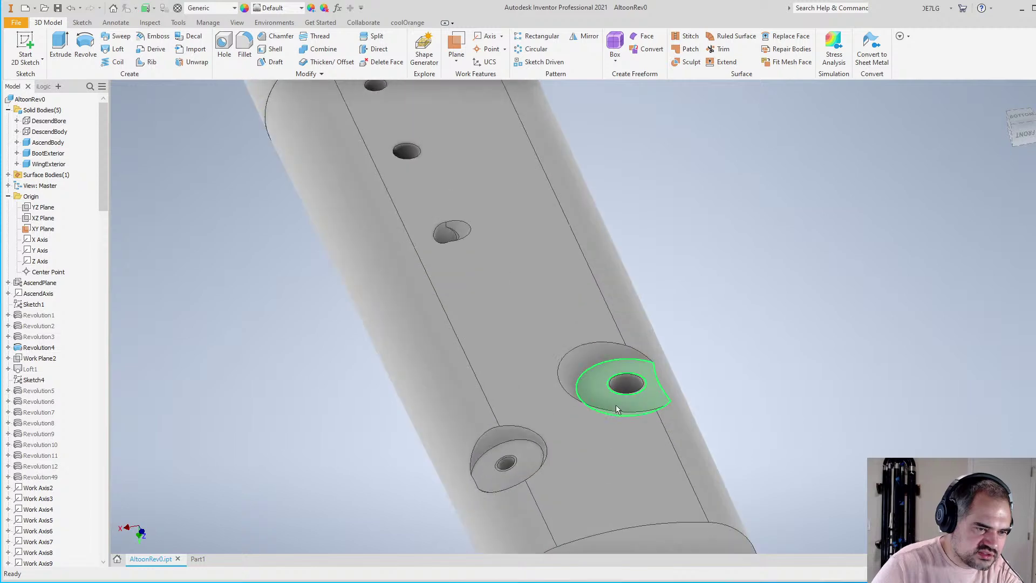
{"action": "scroll", "coordinate": [617, 412], "scroll_direction": "down", "scroll_amount": 6}
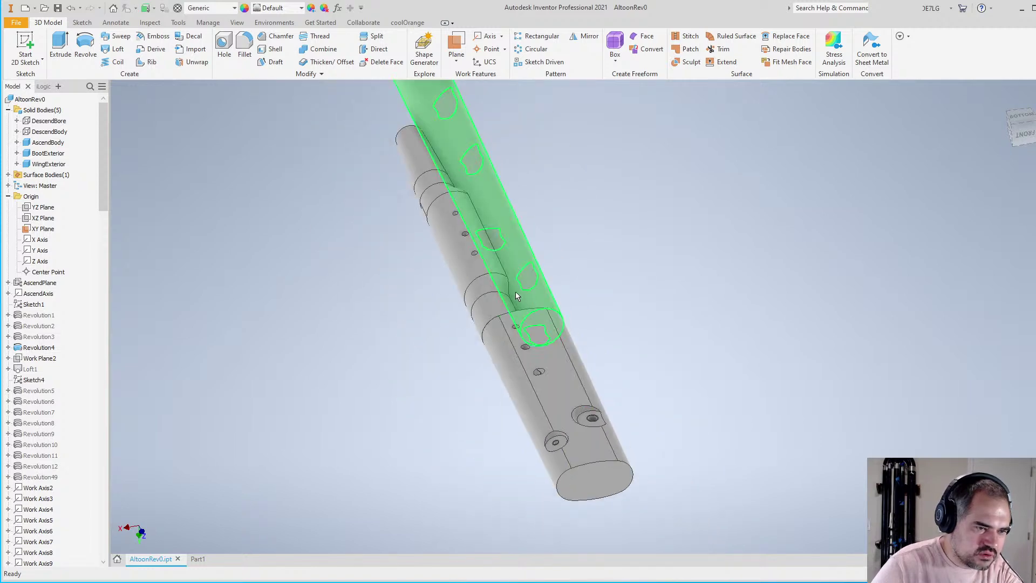
Inspect the raised hole seat and its notch on WingExterior beside the boot joint
{"action": "scroll", "coordinate": [516, 291], "scroll_direction": "up", "scroll_amount": 5}
{"action": "middle_click_drag", "start_coordinate": [592, 347], "coordinate": [645, 248], "text": "shift"}
{"action": "scroll", "coordinate": [547, 305], "scroll_direction": "up", "scroll_amount": 3}
{"action": "scroll", "coordinate": [547, 305], "scroll_direction": "down", "scroll_amount": 6}
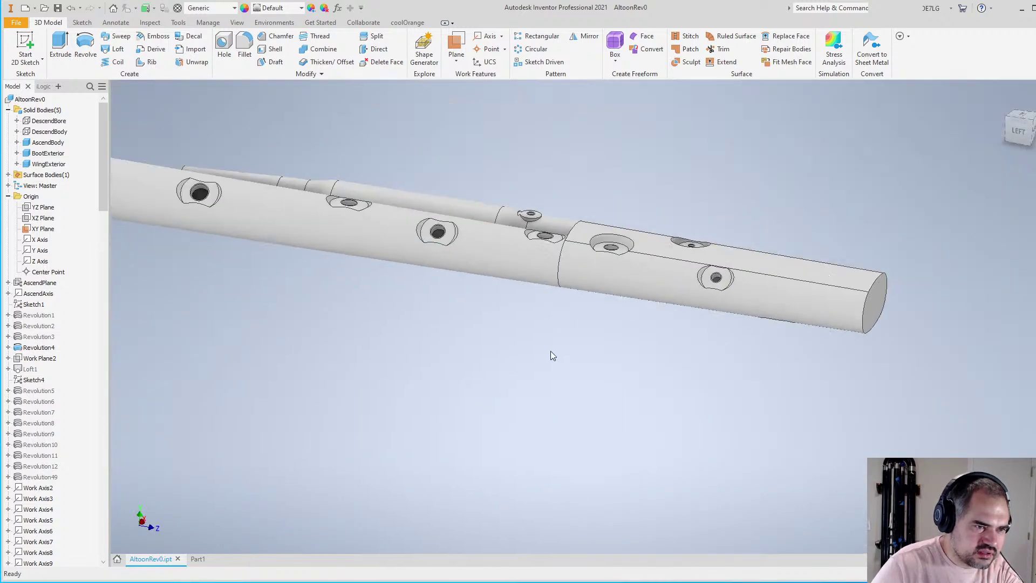
{"action": "scroll", "coordinate": [534, 226], "scroll_direction": "up", "scroll_amount": 7}
{"action": "scroll", "coordinate": [532, 157], "scroll_direction": "down", "scroll_amount": 5}
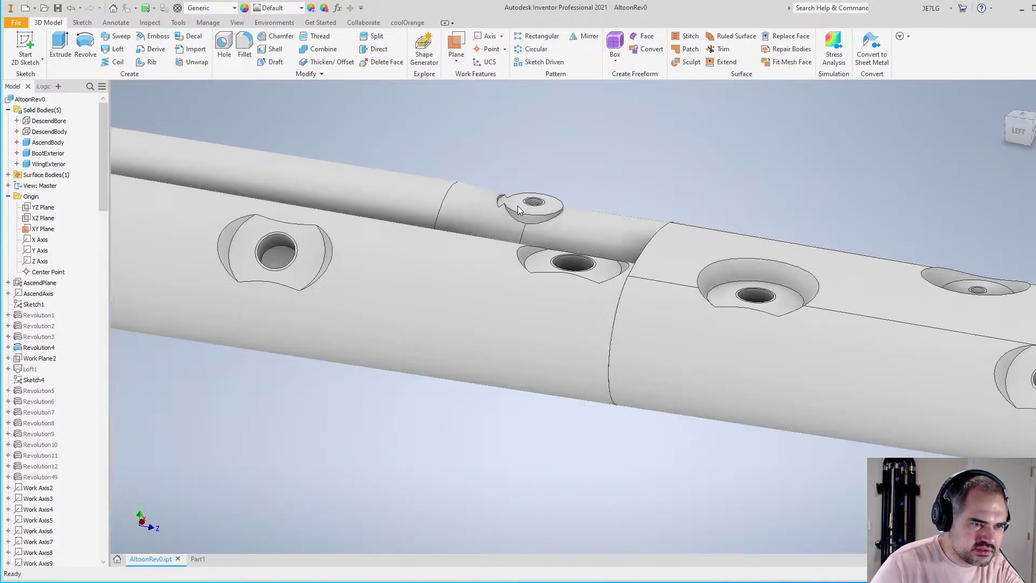
{"action": "scroll", "coordinate": [517, 206], "scroll_direction": "up", "scroll_amount": 4}
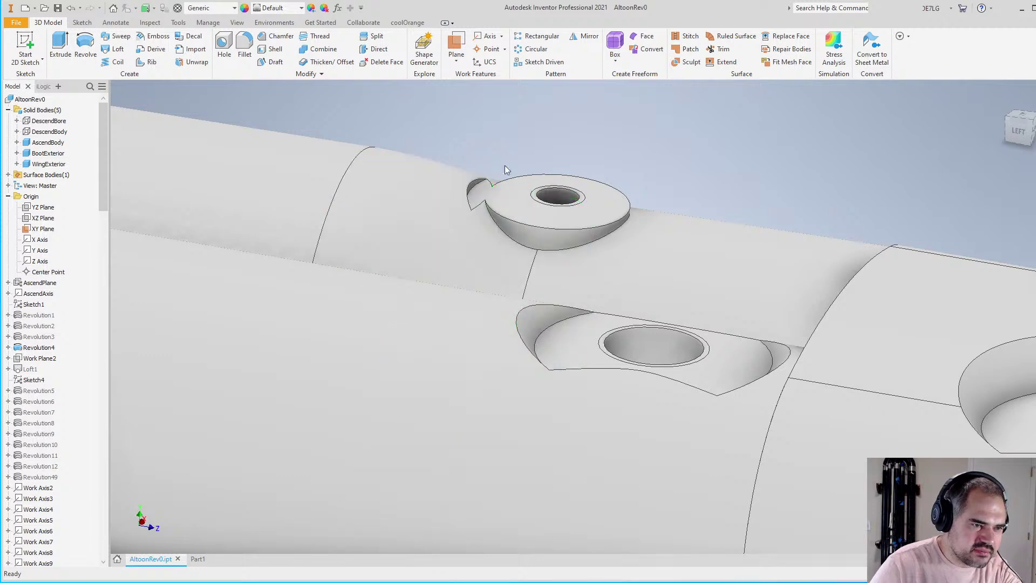
{"action": "middle_click_drag", "start_coordinate": [506, 169], "coordinate": [548, 275], "text": "shift"}
{"action": "scroll", "coordinate": [561, 319], "scroll_direction": "down", "scroll_amount": 6}
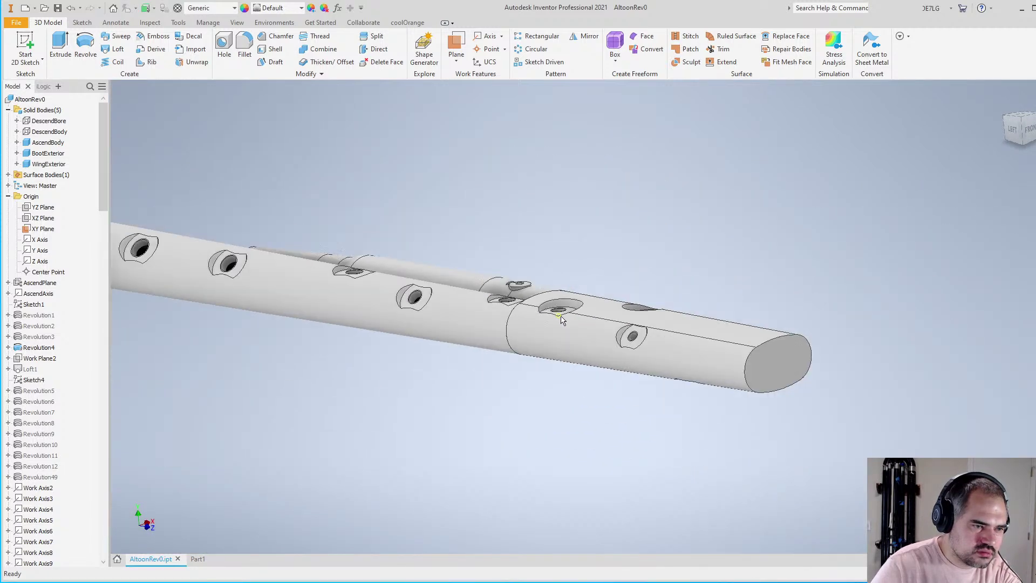
Compare the tone-hole recesses on the boot and the ascending tube from above
{"action": "middle_click_drag", "start_coordinate": [561, 319], "coordinate": [647, 408], "text": "shift"}
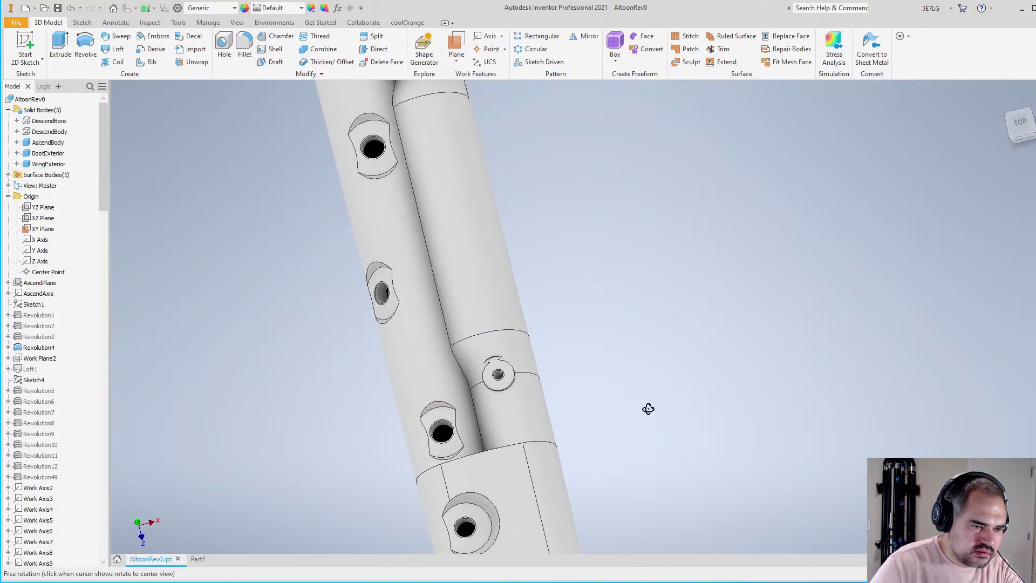
{"action": "scroll", "coordinate": [648, 408], "scroll_direction": "down", "scroll_amount": 3}
{"action": "scroll", "coordinate": [440, 421], "scroll_direction": "up", "scroll_amount": 4}
{"action": "scroll", "coordinate": [477, 395], "scroll_direction": "up", "scroll_amount": 2}
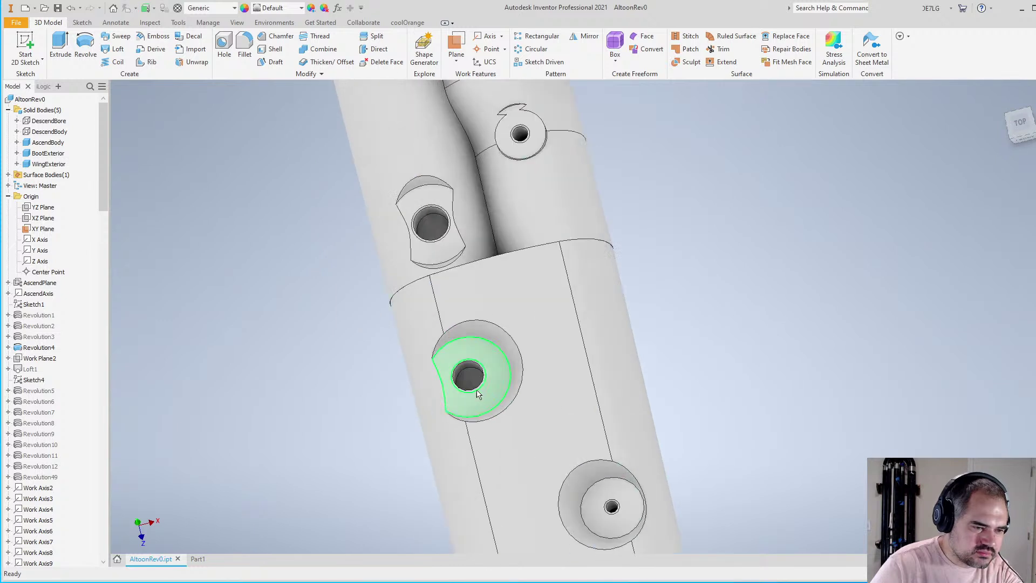
{"action": "middle_click_drag", "start_coordinate": [498, 354], "coordinate": [482, 335], "text": "shift"}
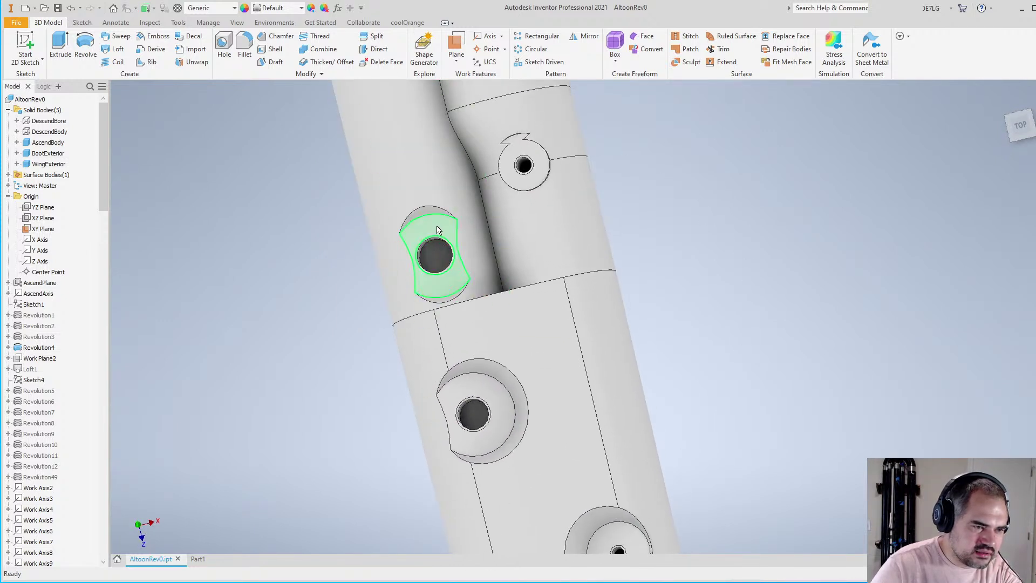
{"action": "scroll", "coordinate": [482, 304], "scroll_direction": "down", "scroll_amount": 3}
{"action": "middle_click_drag", "start_coordinate": [417, 295], "coordinate": [563, 255], "text": "shift"}
{"action": "scroll", "coordinate": [563, 255], "scroll_direction": "down", "scroll_amount": 5}
Examine in top view how close the lowest AscendBody tone-hole recess sits to the boot joint
{"action": "scroll", "coordinate": [562, 255], "scroll_direction": "up", "scroll_amount": 10}
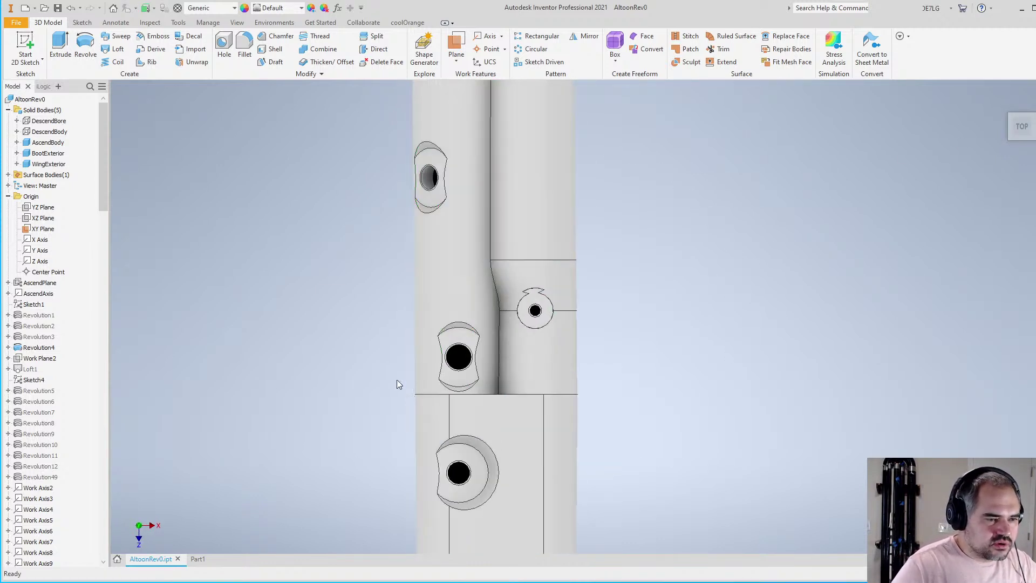
{"action": "left_click_drag", "start_coordinate": [399, 343], "coordinate": [354, 353]}
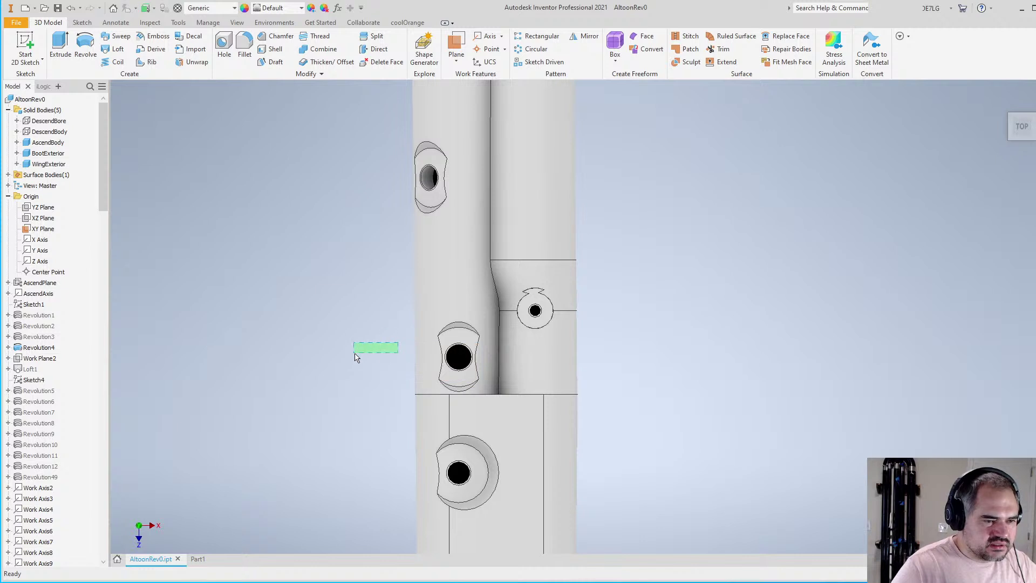
{"action": "left_click_drag", "start_coordinate": [533, 347], "coordinate": [390, 352]}
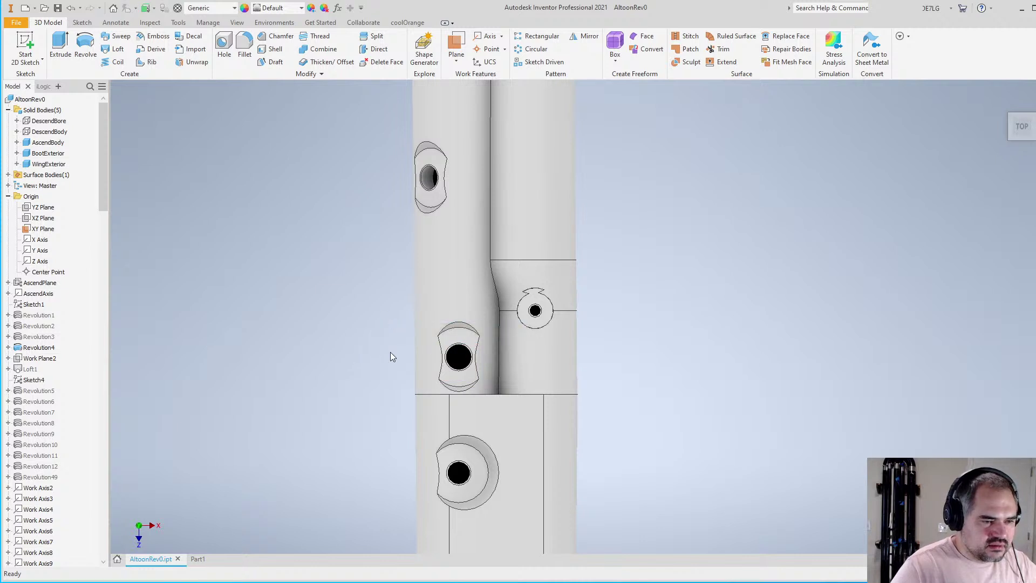
{"action": "scroll", "coordinate": [500, 345], "scroll_direction": "up", "scroll_amount": 3}
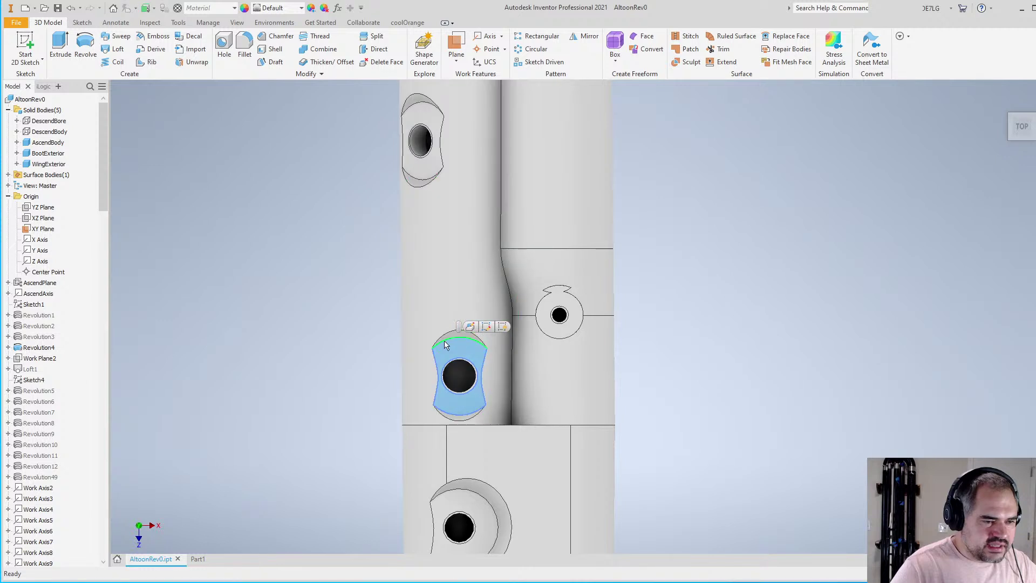
{"action": "scroll", "coordinate": [438, 311], "scroll_direction": "down", "scroll_amount": 2}
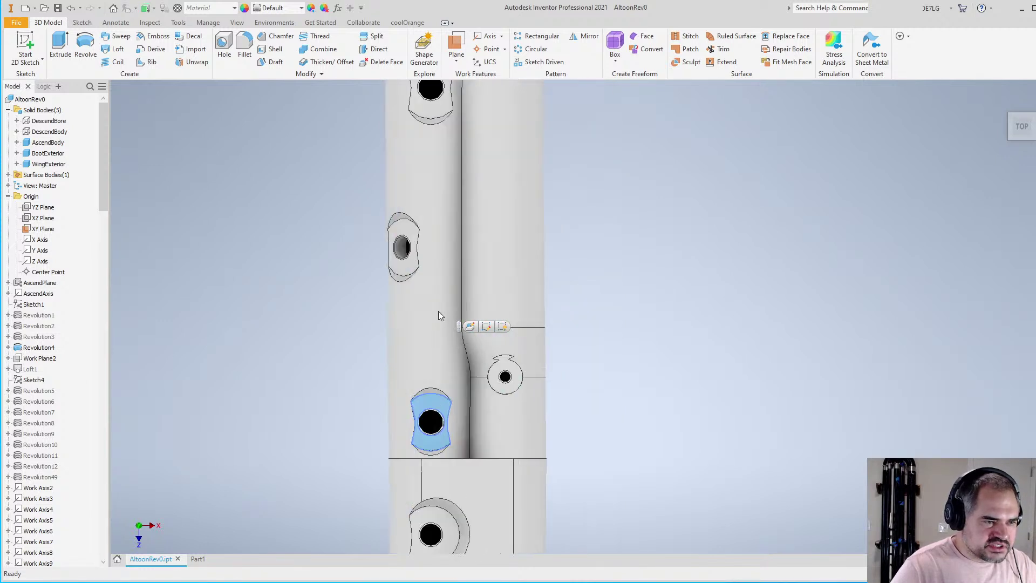
{"action": "scroll", "coordinate": [316, 383], "scroll_direction": "up", "scroll_amount": 3}
{"action": "left_click_drag", "start_coordinate": [293, 451], "coordinate": [604, 459]}
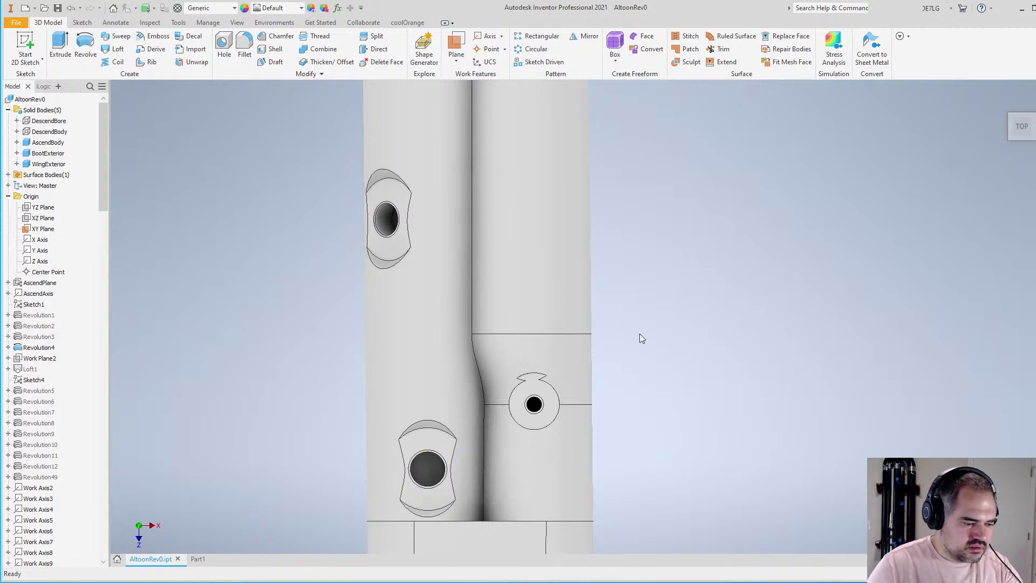
Create a work plane offset down the boot from its upper joint face
{"action": "middle_click_drag", "start_coordinate": [642, 338], "coordinate": [682, 437], "text": "shift"}
{"action": "scroll", "coordinate": [517, 375], "scroll_direction": "up", "scroll_amount": 3}
{"action": "scroll", "coordinate": [501, 357], "scroll_direction": "up", "scroll_amount": 2}
{"action": "left_click", "coordinate": [548, 395]}
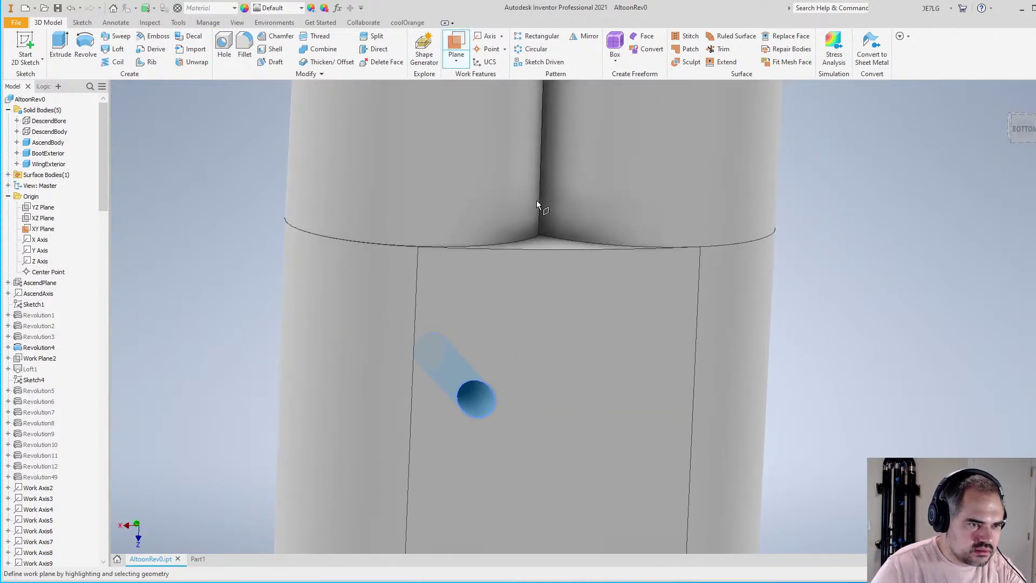
{"action": "key", "text": "Escape"}
{"action": "scroll", "coordinate": [555, 373], "scroll_direction": "down", "scroll_amount": 4}
{"action": "scroll", "coordinate": [487, 113], "scroll_direction": "up", "scroll_amount": 3}
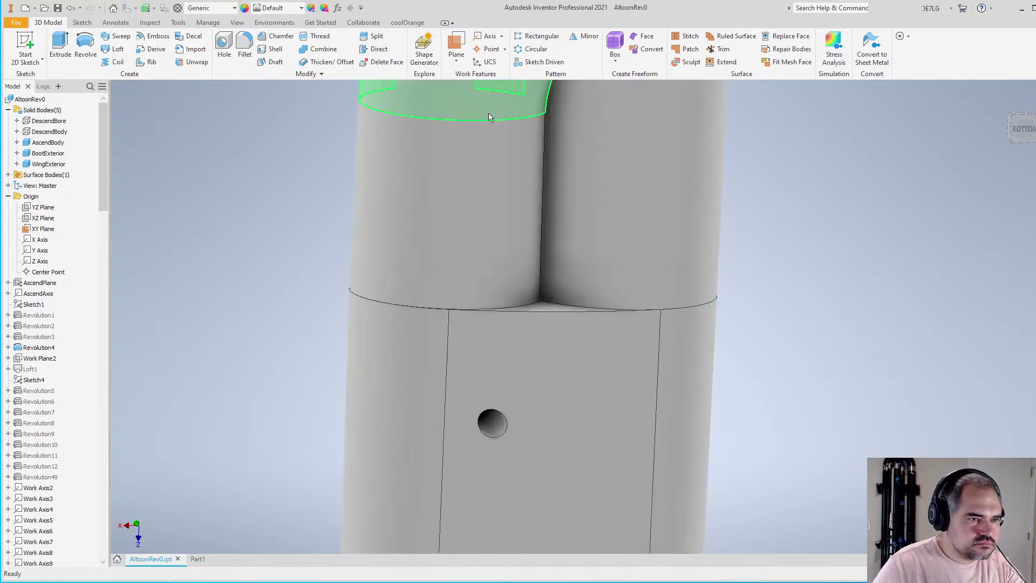
{"action": "left_click", "coordinate": [456, 46]}
{"action": "scroll", "coordinate": [545, 314], "scroll_direction": "up", "scroll_amount": 3}
{"action": "left_click", "coordinate": [546, 314]}
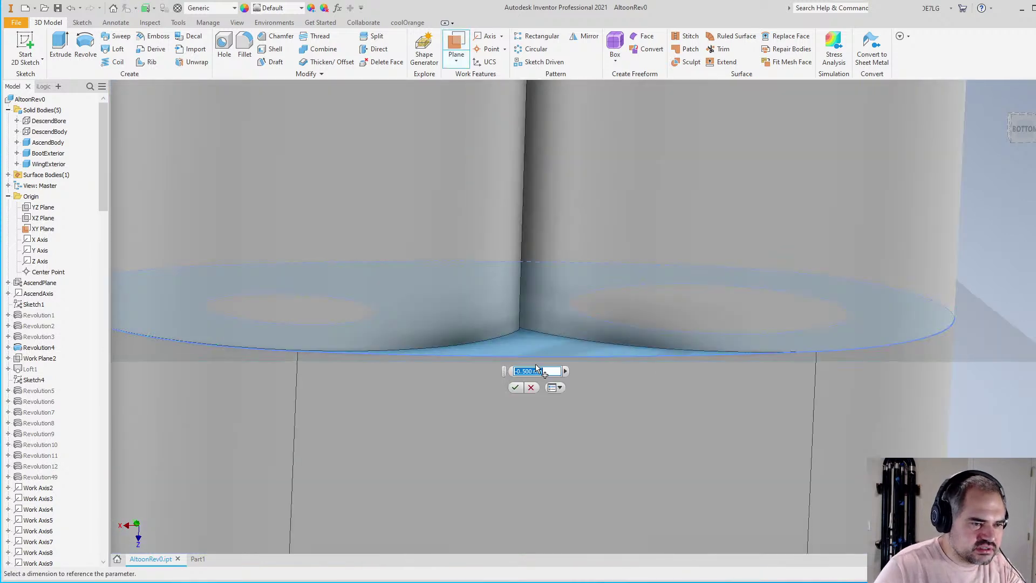
{"action": "key", "text": "Return"}
{"action": "scroll", "coordinate": [530, 219], "scroll_direction": "down", "scroll_amount": 3}
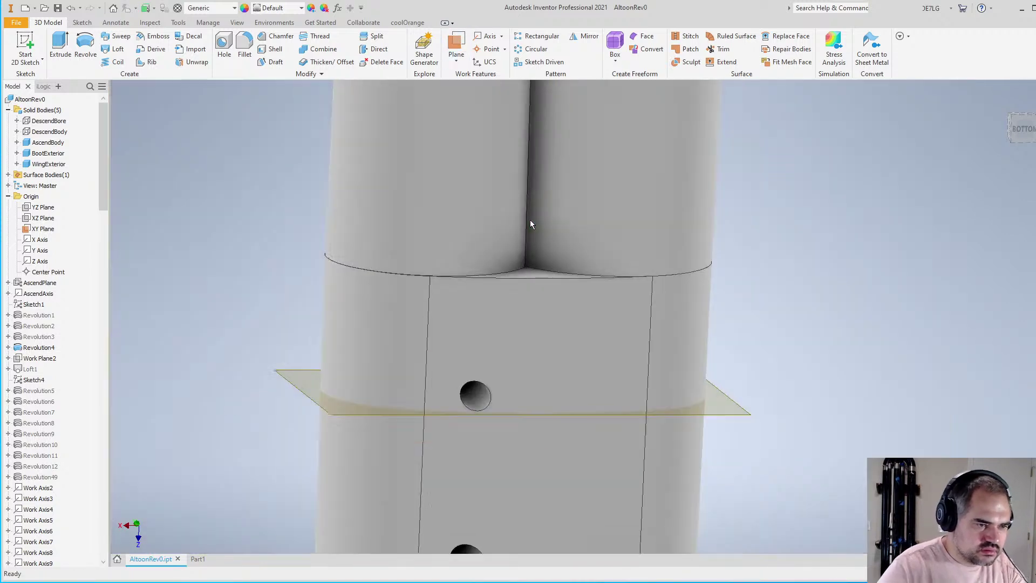
Examine where the offset plane falls relative to the tone holes on both sides of the boot
{"action": "scroll", "coordinate": [529, 340], "scroll_direction": "up", "scroll_amount": 2}
{"action": "middle_click_drag", "start_coordinate": [536, 361], "coordinate": [606, 365], "text": "shift"}
{"action": "scroll", "coordinate": [528, 414], "scroll_direction": "down", "scroll_amount": 3}
{"action": "scroll", "coordinate": [536, 399], "scroll_direction": "up", "scroll_amount": 4}
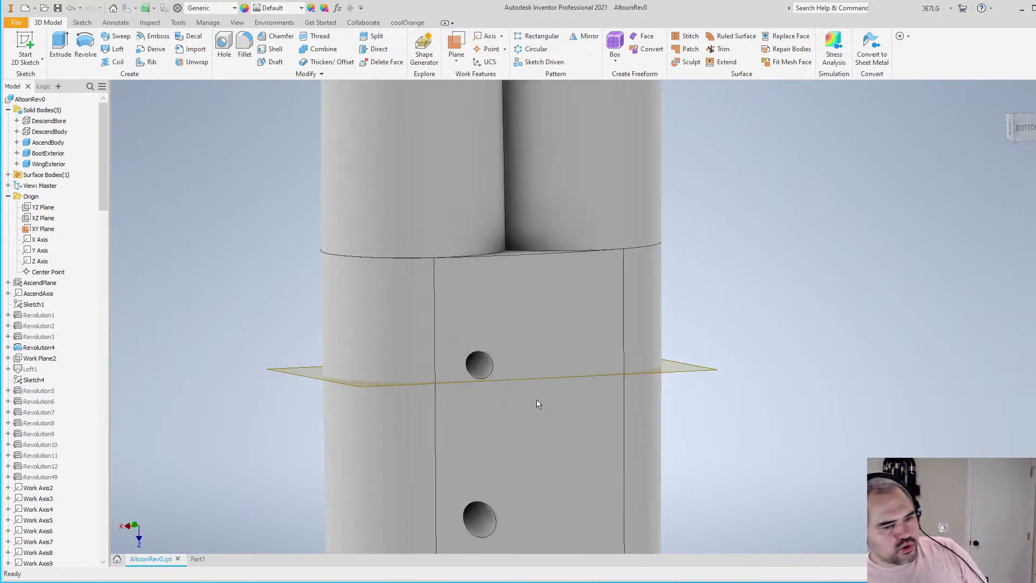
{"action": "left_click", "coordinate": [520, 380]}
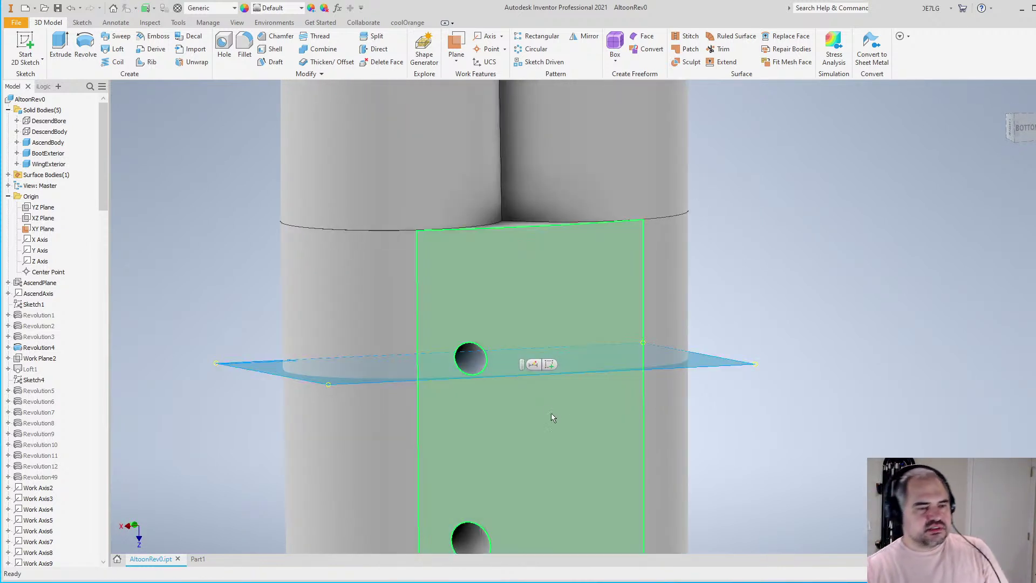
{"action": "left_click", "coordinate": [731, 348]}
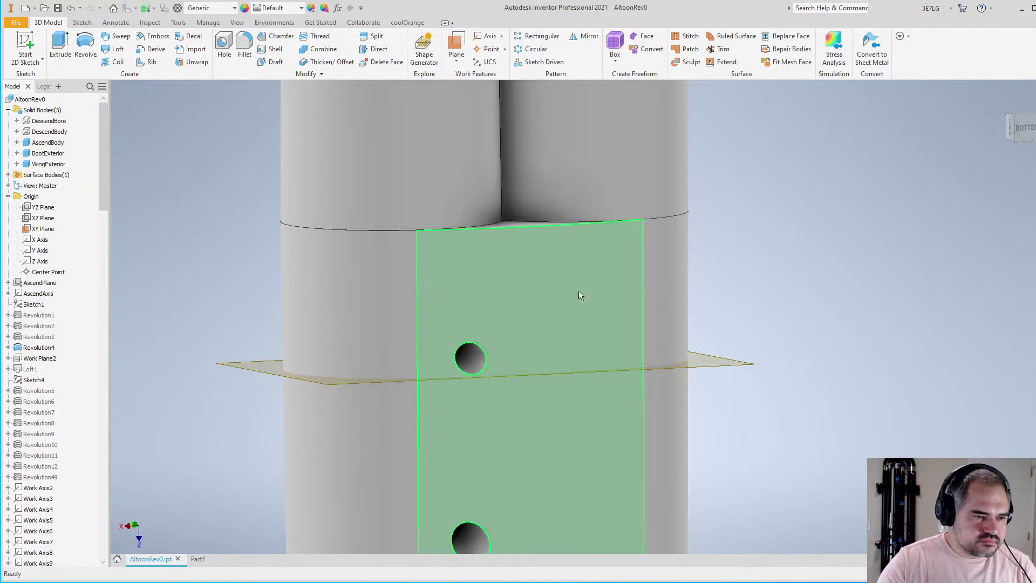
{"action": "middle_click_drag", "start_coordinate": [564, 303], "coordinate": [632, 344], "text": "shift"}
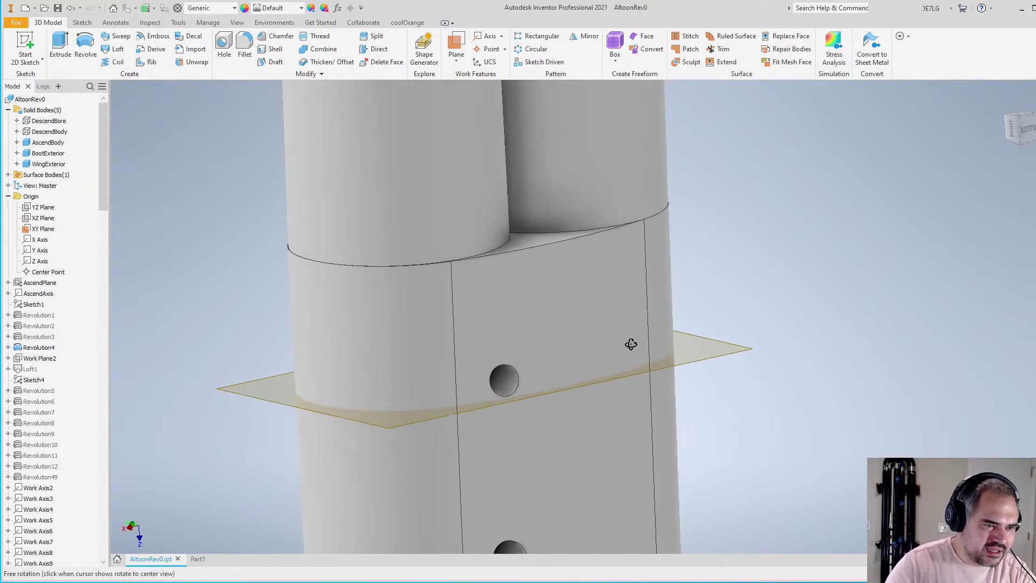
{"action": "scroll", "coordinate": [532, 395], "scroll_direction": "down", "scroll_amount": 3}
{"action": "scroll", "coordinate": [557, 400], "scroll_direction": "up", "scroll_amount": 5}
{"action": "middle_click_drag", "start_coordinate": [531, 374], "coordinate": [855, 445], "text": "shift"}
{"action": "left_click", "coordinate": [390, 268]}
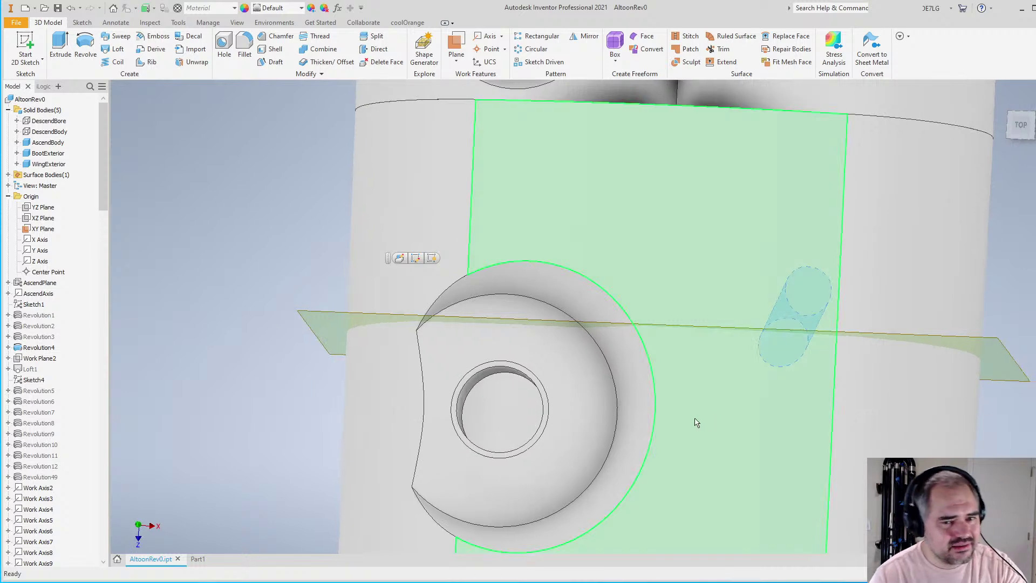
{"action": "scroll", "coordinate": [694, 423], "scroll_direction": "up", "scroll_amount": 5}
{"action": "scroll", "coordinate": [731, 413], "scroll_direction": "down", "scroll_amount": 3}
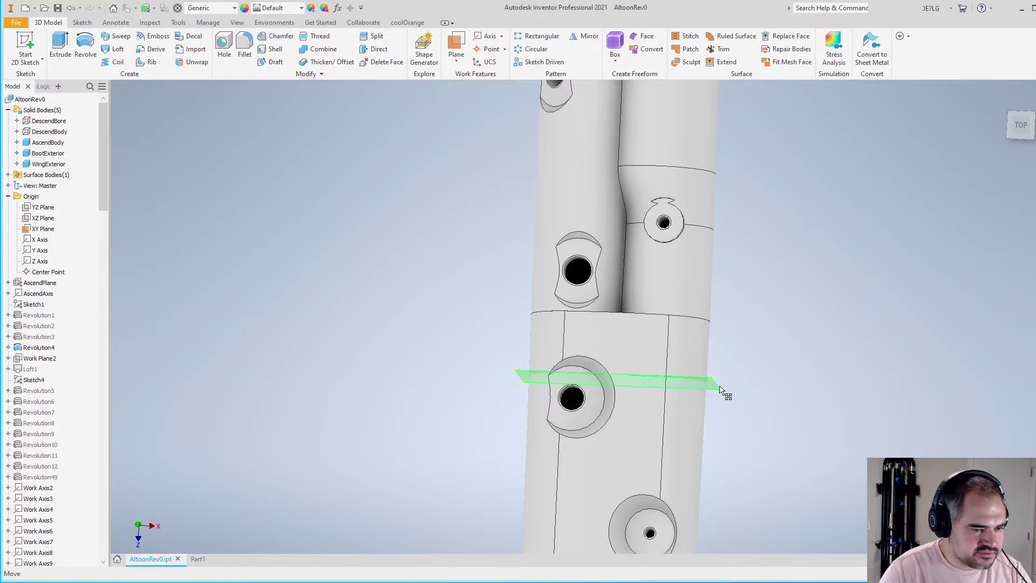
Hide the offset work plane below the boot joint
{"action": "right_click", "coordinate": [721, 390]}
{"action": "scroll", "coordinate": [729, 380], "scroll_direction": "up", "scroll_amount": 5}
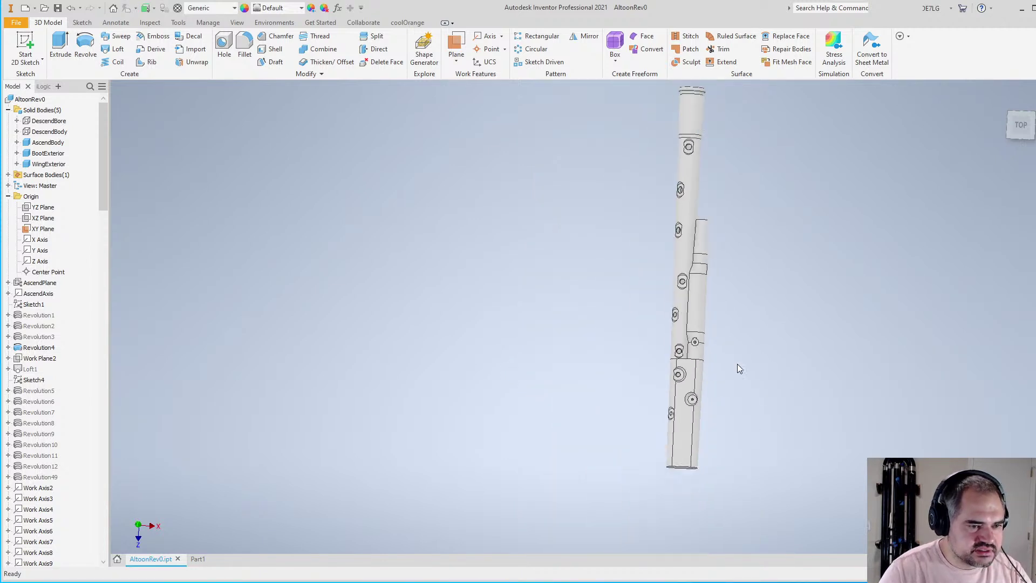
{"action": "scroll", "coordinate": [734, 363], "scroll_direction": "down", "scroll_amount": 5}
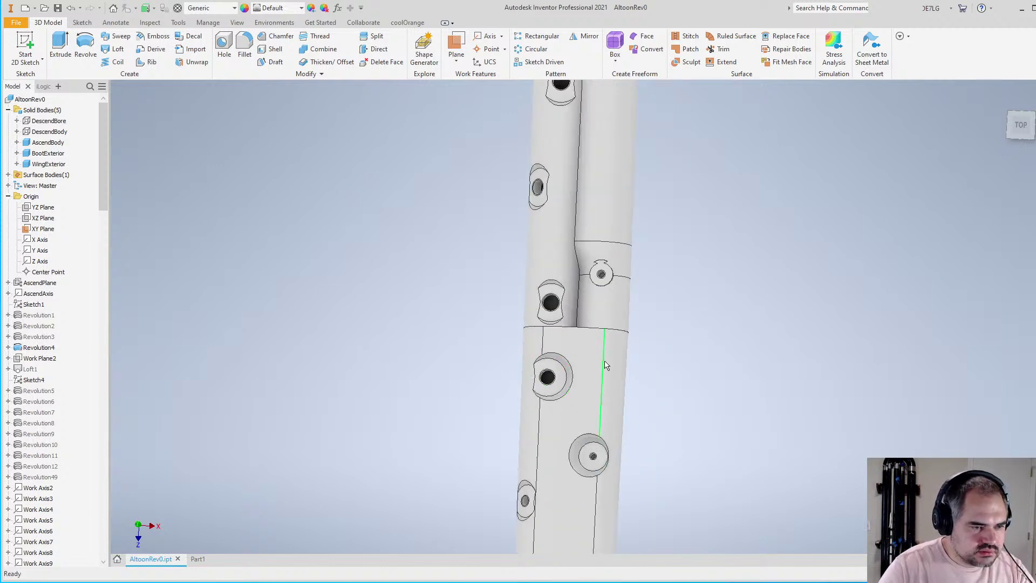
Set the BootPos user parameter to 590 mm - 10 mm
{"action": "middle_click_drag", "start_coordinate": [655, 363], "coordinate": [484, 382], "text": "shift"}
{"action": "scroll", "coordinate": [526, 374], "scroll_direction": "up", "scroll_amount": 3}
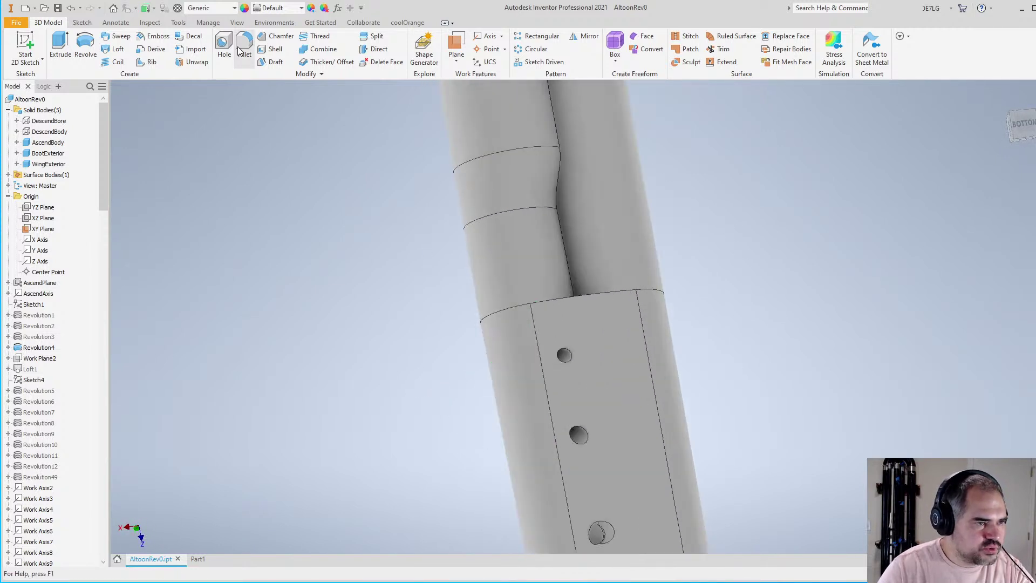
{"action": "left_click", "coordinate": [199, 22]}
{"action": "left_click", "coordinate": [124, 43]}
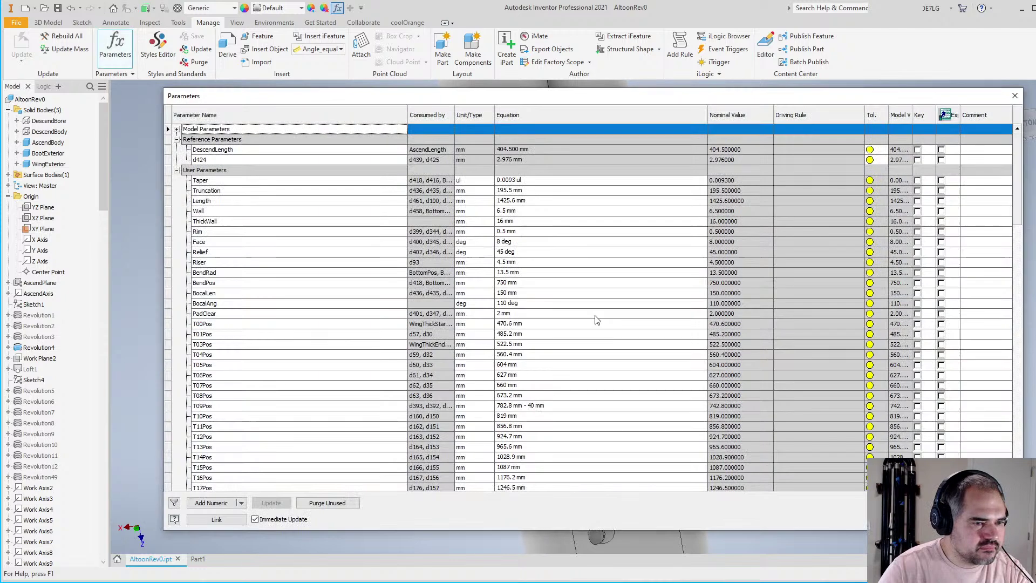
{"action": "scroll", "coordinate": [592, 377], "scroll_direction": "down", "scroll_amount": 5}
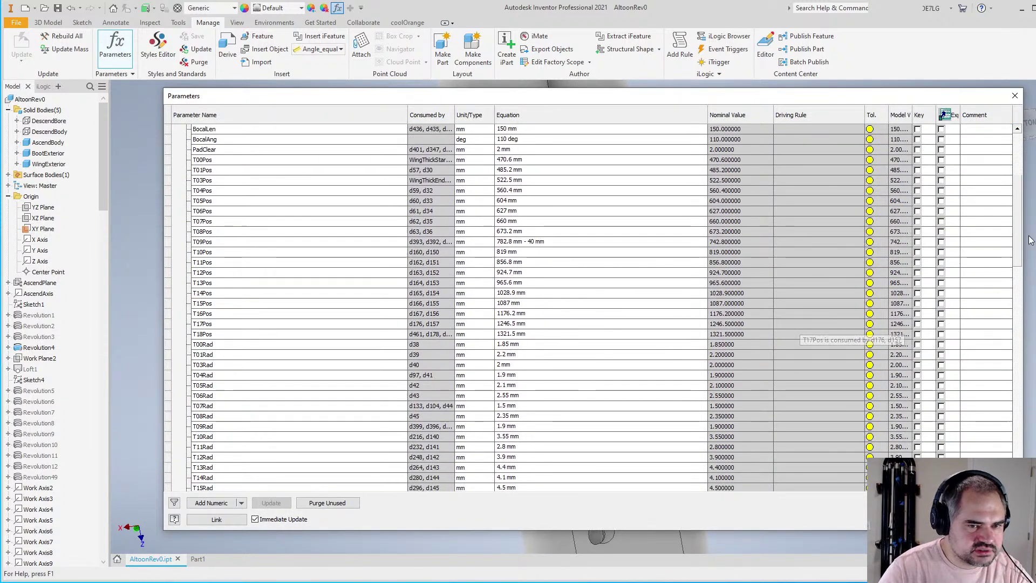
{"action": "left_click_drag", "start_coordinate": [1018, 239], "coordinate": [1011, 470]}
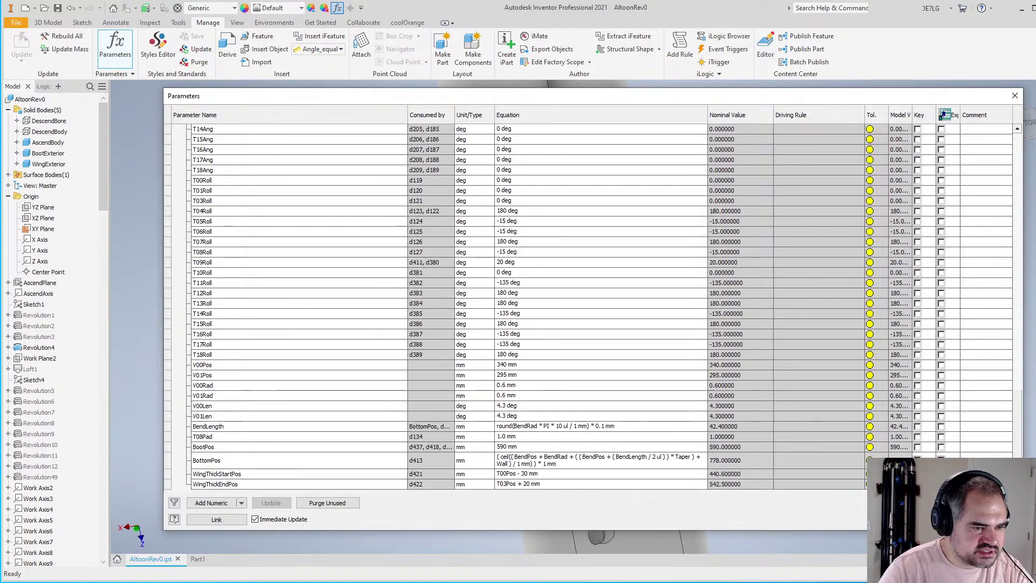
{"action": "left_click", "coordinate": [506, 436]}
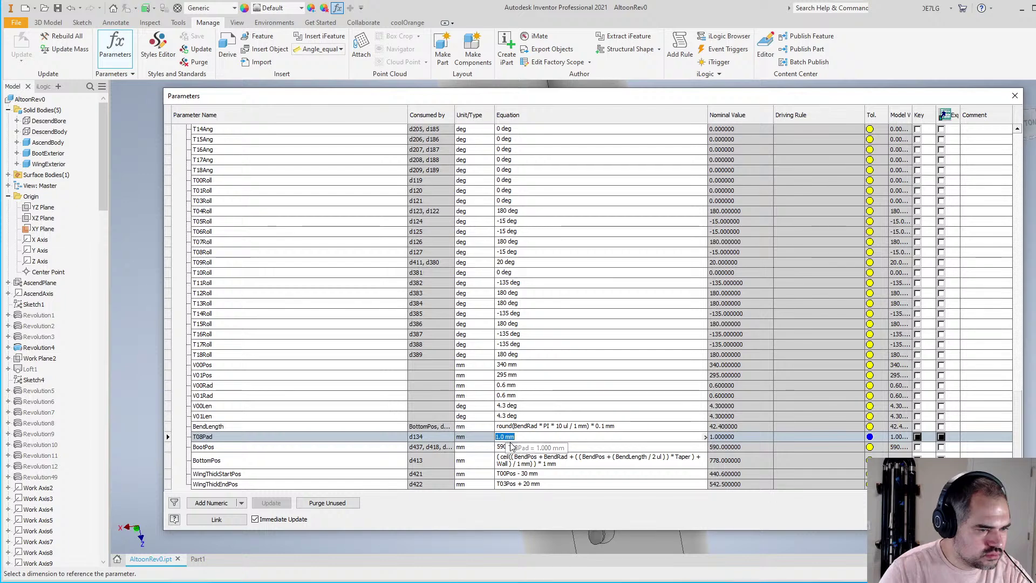
{"action": "left_click", "coordinate": [512, 447]}
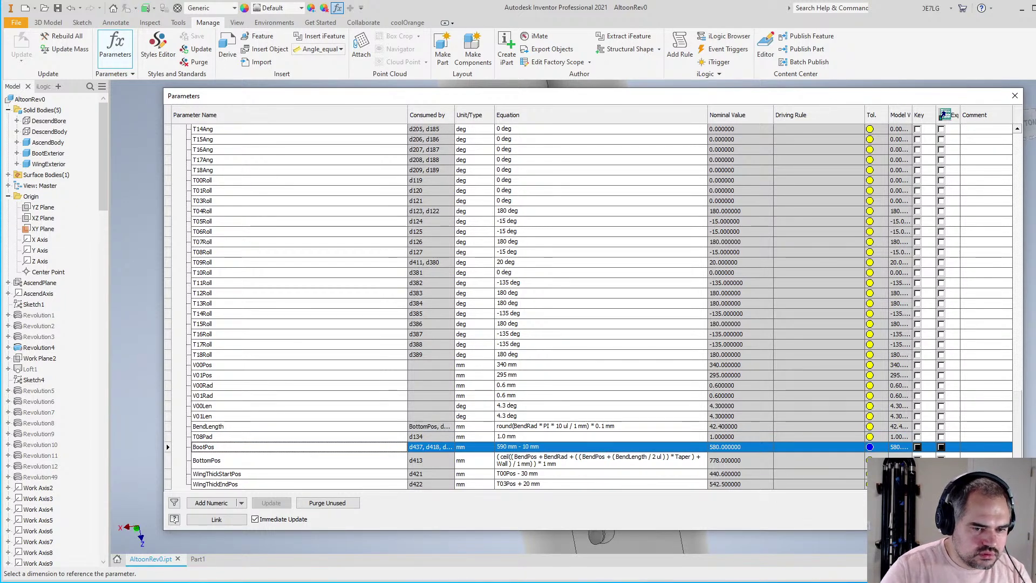
{"action": "key", "text": "Escape"}
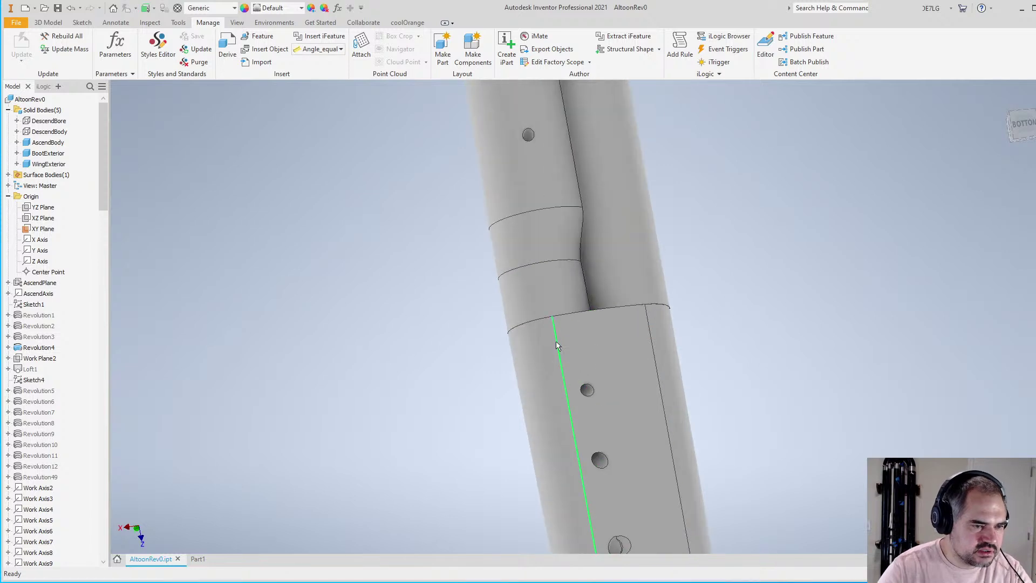
Create another offset work plane below the boot's relocated joint face
{"action": "middle_click_drag", "start_coordinate": [650, 324], "coordinate": [644, 353], "text": "shift"}
{"action": "scroll", "coordinate": [548, 383], "scroll_direction": "up", "scroll_amount": 5}
{"action": "left_click", "coordinate": [545, 385]}
{"action": "scroll", "coordinate": [562, 384], "scroll_direction": "down", "scroll_amount": 4}
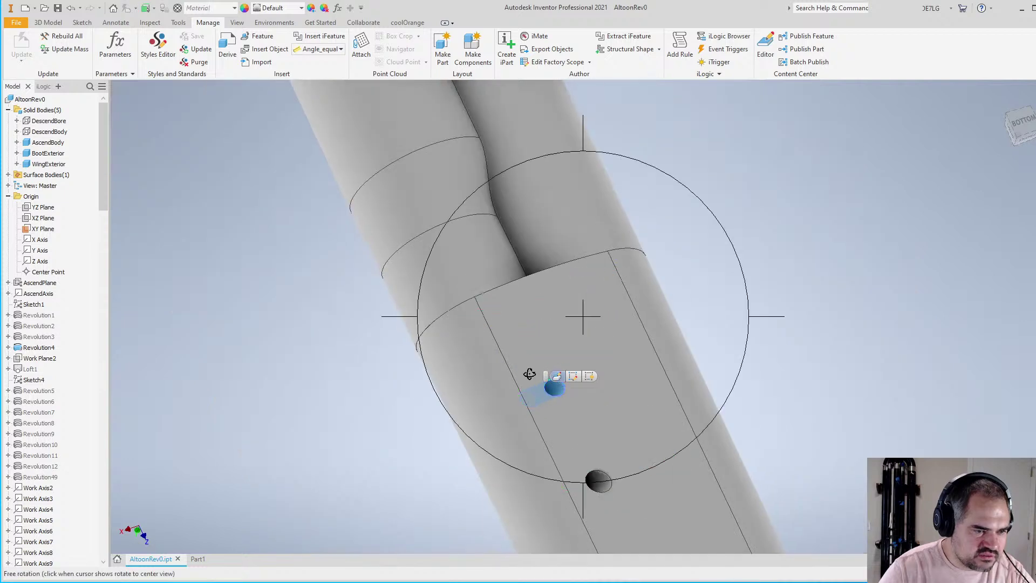
{"action": "left_click", "coordinate": [45, 23]}
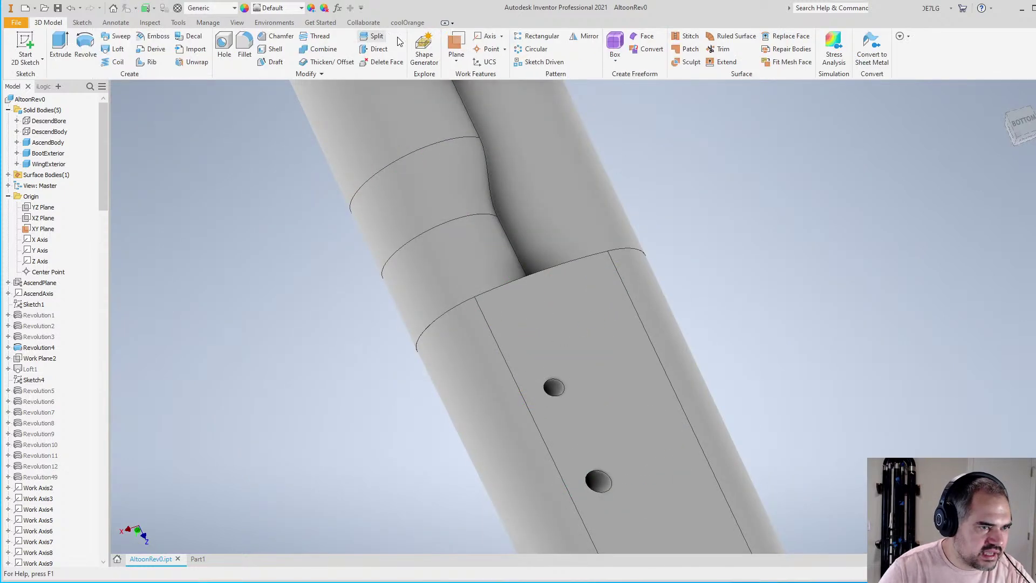
{"action": "left_click", "coordinate": [456, 45]}
{"action": "middle_click_drag", "start_coordinate": [624, 289], "coordinate": [536, 309], "text": "shift"}
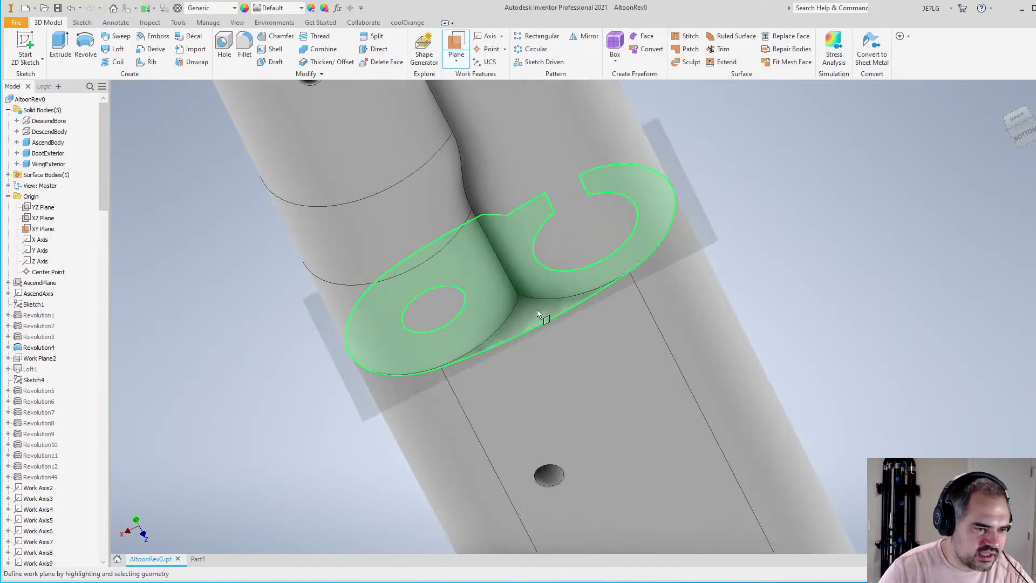
{"action": "left_click_drag", "start_coordinate": [537, 309], "coordinate": [632, 358]}
{"action": "key", "text": "Return"}
Check how close the new offset plane comes to the boot's uppermost underside tone hole
{"action": "key", "text": "F4"}
{"action": "scroll", "coordinate": [642, 356], "scroll_direction": "down", "scroll_amount": 3}
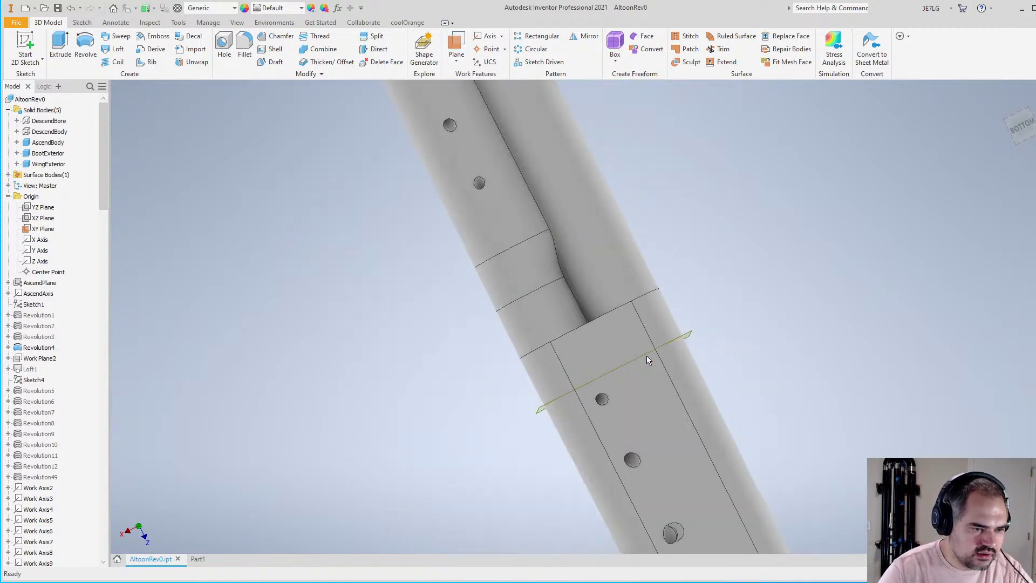
{"action": "scroll", "coordinate": [620, 391], "scroll_direction": "up", "scroll_amount": 3}
{"action": "scroll", "coordinate": [620, 391], "scroll_direction": "down", "scroll_amount": 3}
{"action": "scroll", "coordinate": [621, 390], "scroll_direction": "up", "scroll_amount": 3}
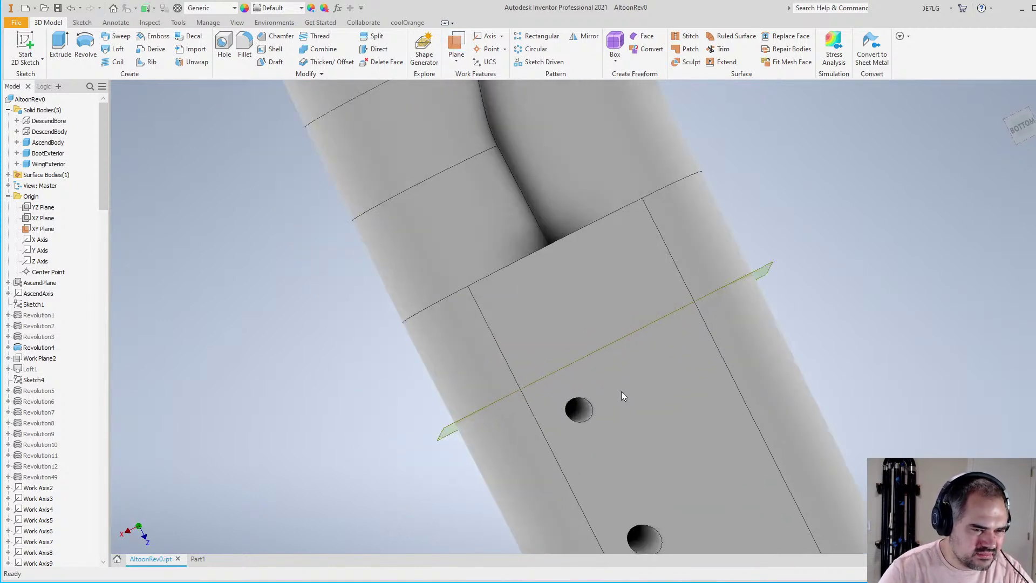
{"action": "scroll", "coordinate": [626, 380], "scroll_direction": "down", "scroll_amount": 3}
{"action": "key", "text": "Escape"}
{"action": "scroll", "coordinate": [639, 347], "scroll_direction": "down", "scroll_amount": 2}
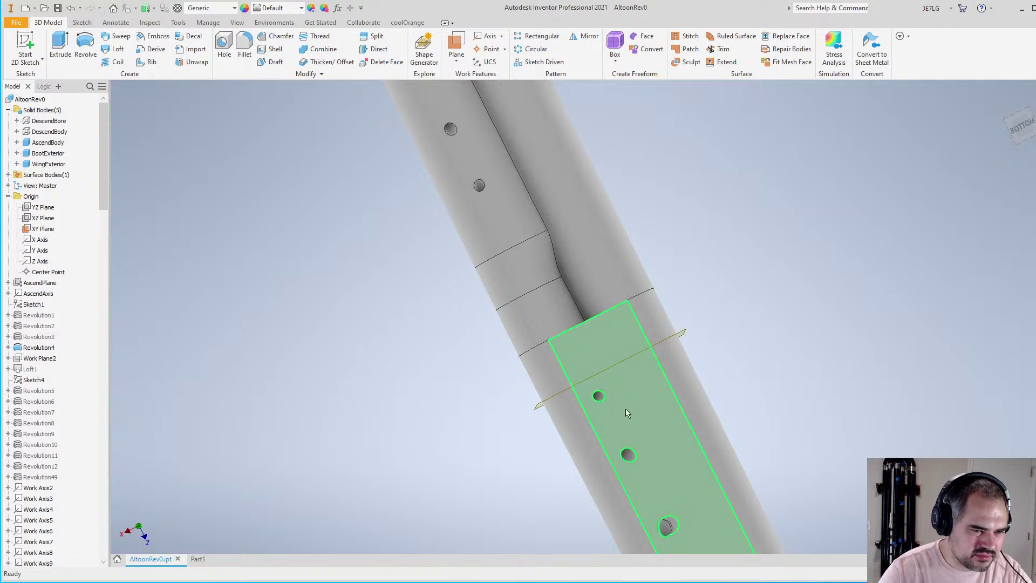
{"action": "scroll", "coordinate": [621, 405], "scroll_direction": "up", "scroll_amount": 5}
{"action": "key", "text": "F4"}
{"action": "left_click_drag", "start_coordinate": [659, 384], "coordinate": [747, 356]}
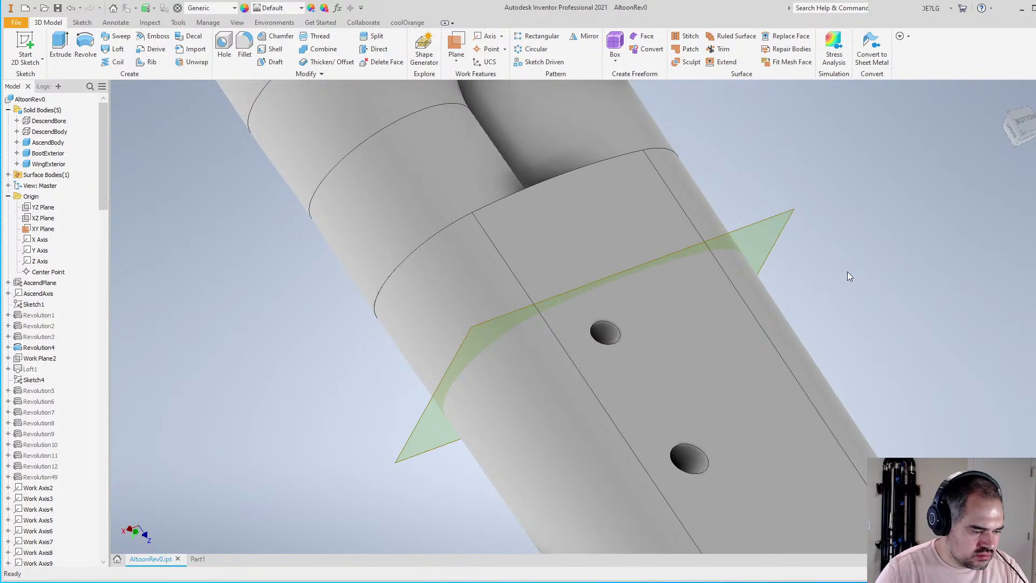
Hide the new work plane crossing the boot above its uppermost underside tone hole
{"action": "right_click", "coordinate": [779, 244]}
{"action": "key", "text": "v"}
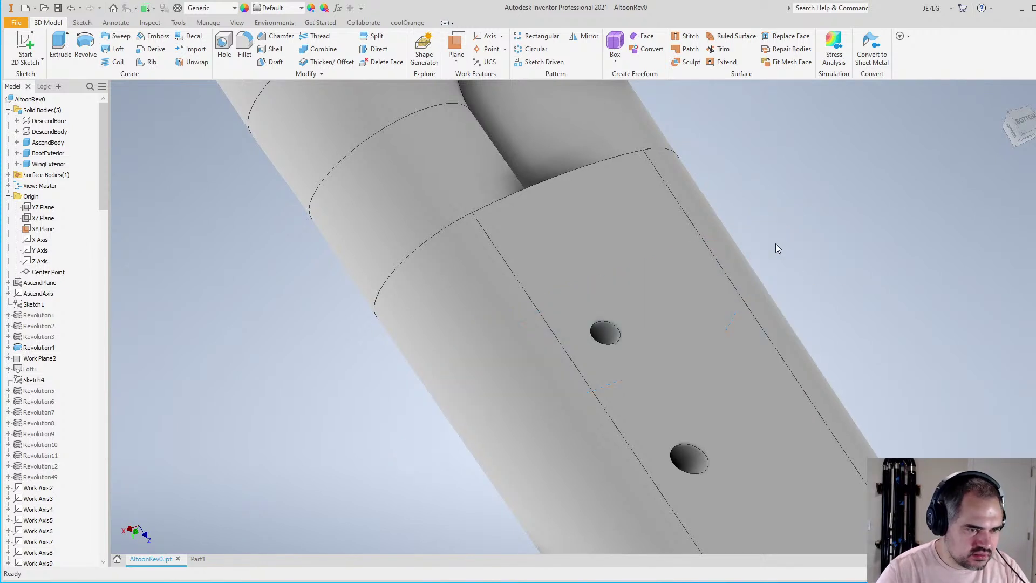
{"action": "scroll", "coordinate": [756, 265], "scroll_direction": "down", "scroll_amount": 4}
Review the tone-hole layout along the boot and ascending tube from the front side
{"action": "key", "text": "F4"}
{"action": "left_click_drag", "start_coordinate": [756, 268], "coordinate": [785, 236]}
{"action": "scroll", "coordinate": [575, 350], "scroll_direction": "down", "scroll_amount": 3}
{"action": "scroll", "coordinate": [520, 375], "scroll_direction": "up", "scroll_amount": 8}
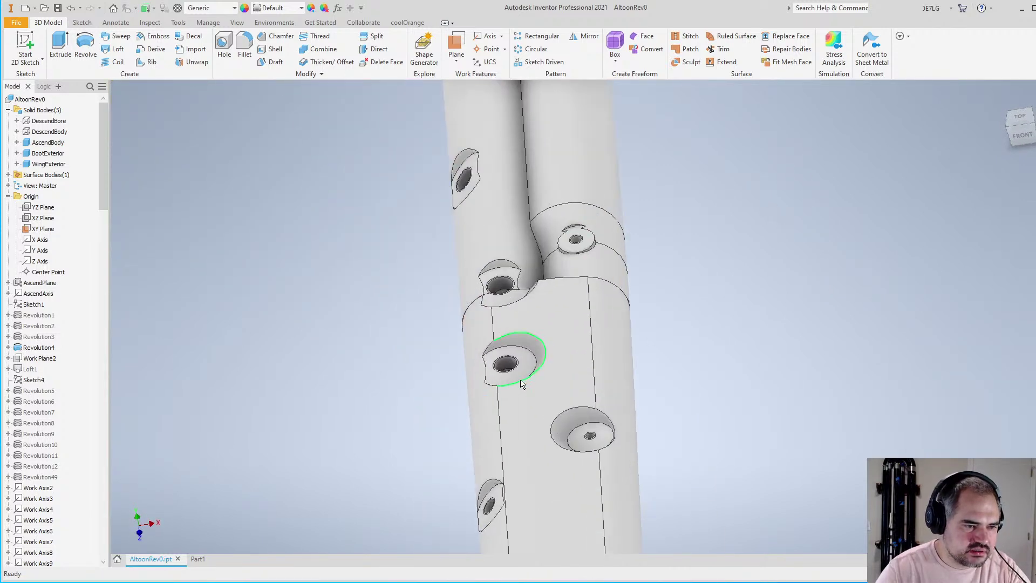
{"action": "scroll", "coordinate": [545, 354], "scroll_direction": "down", "scroll_amount": 3}
{"action": "left_click_drag", "start_coordinate": [564, 363], "coordinate": [606, 349]}
{"action": "scroll", "coordinate": [608, 372], "scroll_direction": "up", "scroll_amount": 3}
{"action": "key", "text": "Escape"}
{"action": "scroll", "coordinate": [604, 410], "scroll_direction": "down", "scroll_amount": 4}
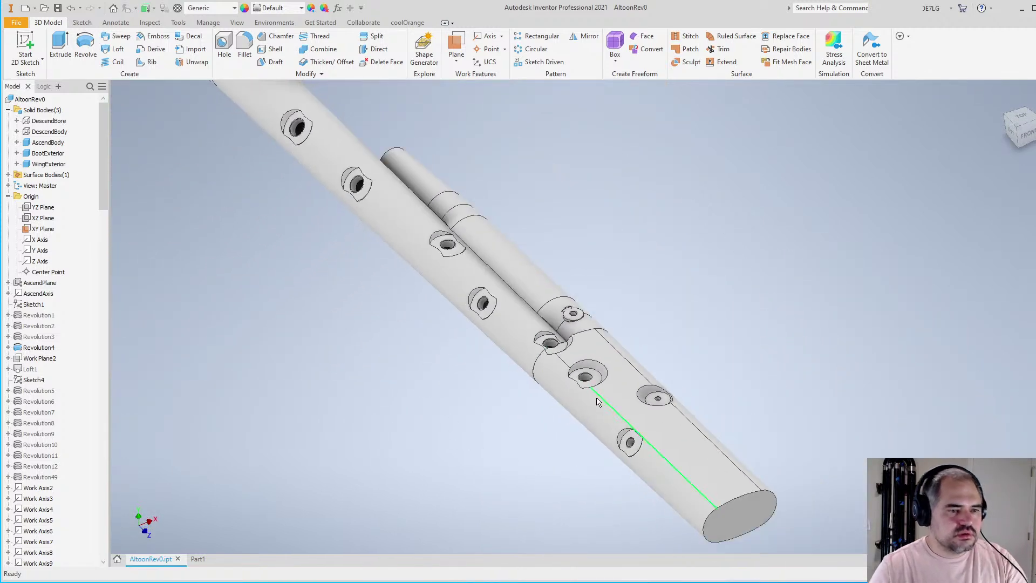
Inspect the boot's joint edge around the lowest AscendBody tone-hole recess from several angles
{"action": "scroll", "coordinate": [594, 398], "scroll_direction": "up", "scroll_amount": 4}
{"action": "scroll", "coordinate": [591, 380], "scroll_direction": "up", "scroll_amount": 2}
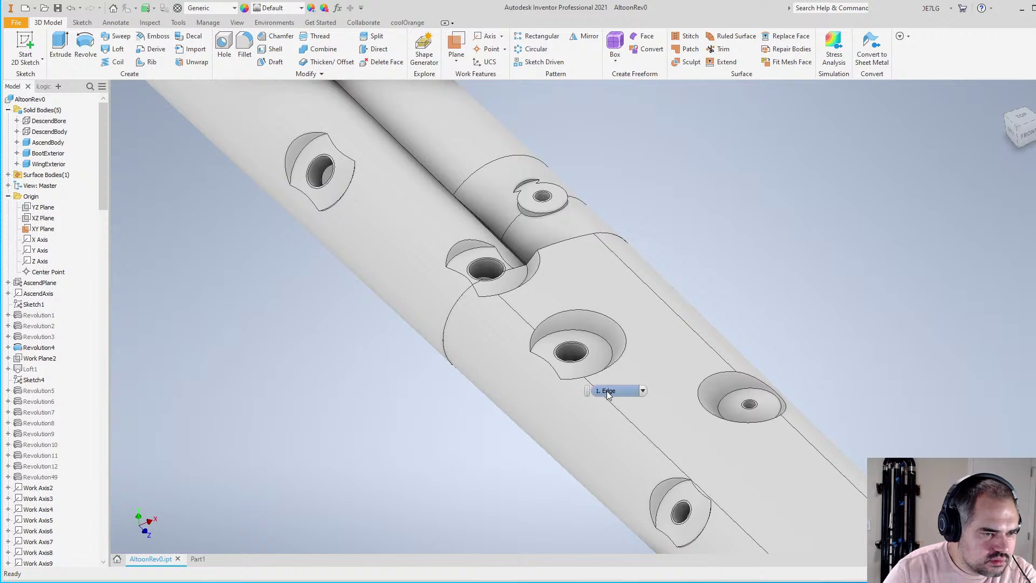
{"action": "key", "text": "F4"}
{"action": "left_click_drag", "start_coordinate": [682, 326], "coordinate": [675, 348]}
{"action": "left_click_drag", "start_coordinate": [676, 370], "coordinate": [670, 324]}
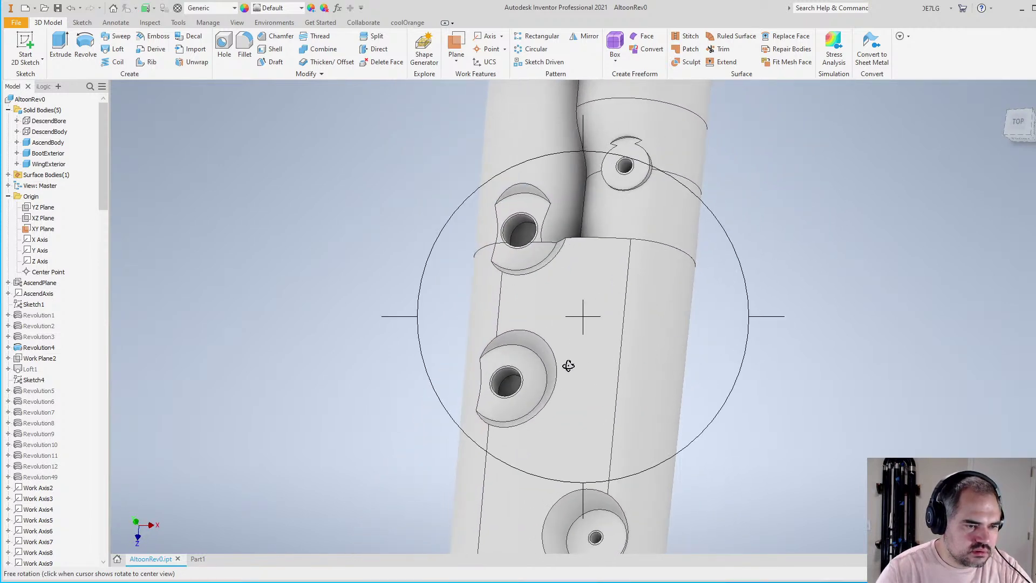
{"action": "key", "text": "F4"}
{"action": "left_click_drag", "start_coordinate": [604, 365], "coordinate": [612, 385]}
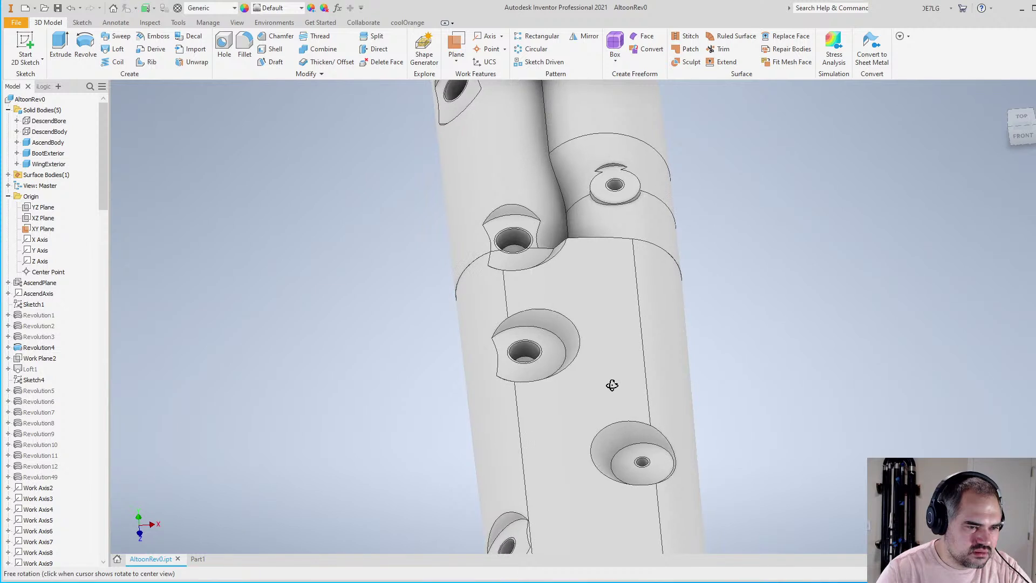
Inspect the bore wall and recess of the boot tone hole nearest the joint, comparing it with the hole above
{"action": "key", "text": "Escape"}
{"action": "left_click", "coordinate": [533, 352]}
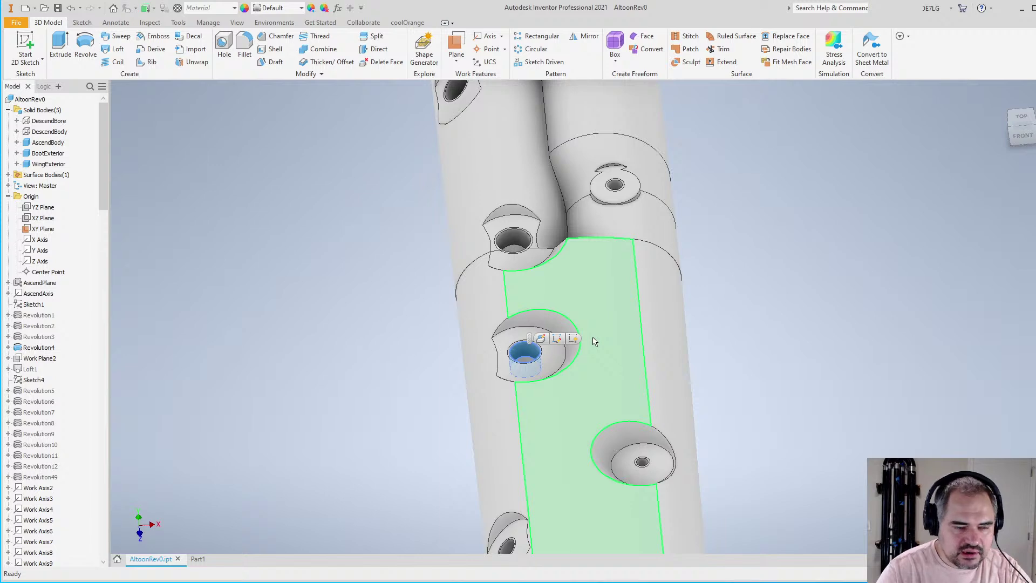
{"action": "middle_click_drag", "start_coordinate": [706, 312], "coordinate": [634, 404], "text": "shift"}
{"action": "key", "text": "F4"}
{"action": "scroll", "coordinate": [589, 405], "scroll_direction": "up", "scroll_amount": 2}
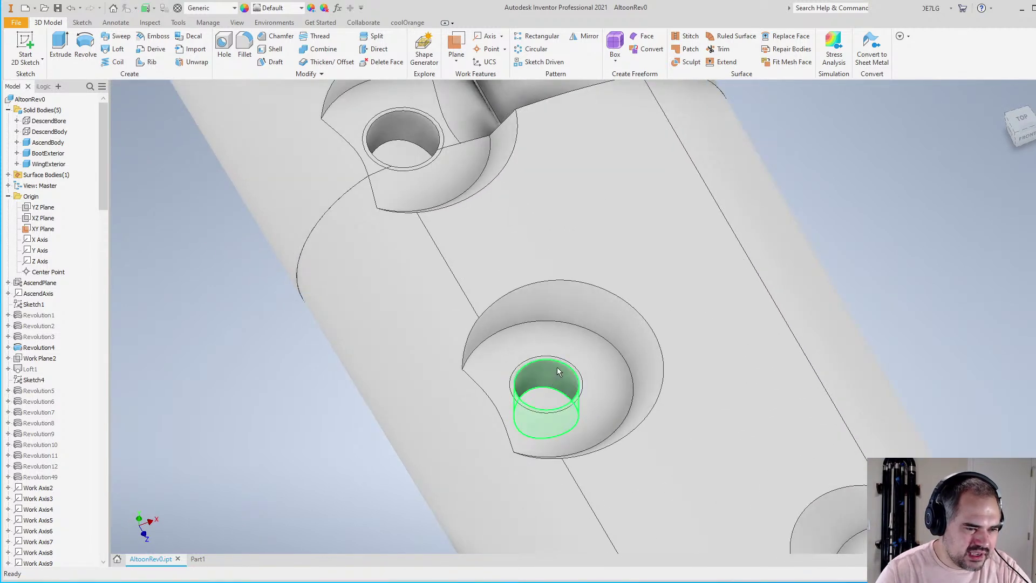
{"action": "middle_click_drag", "start_coordinate": [583, 363], "coordinate": [510, 300], "text": "shift"}
{"action": "left_click", "coordinate": [492, 321]}
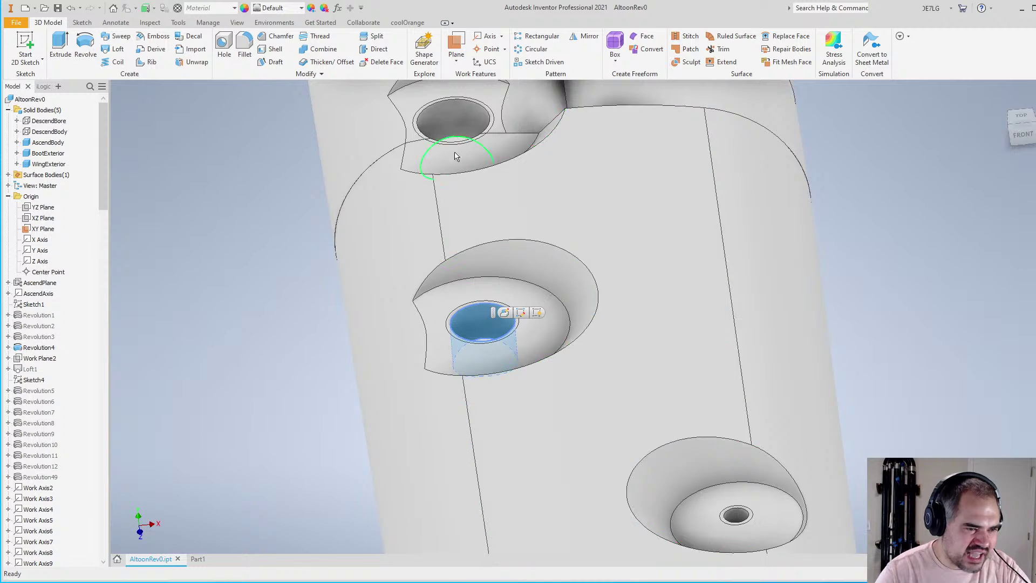
Examine the depth of the boot's upper front tone hole and how its recess sits against the neighbouring holes and joint edge
{"action": "scroll", "coordinate": [485, 329], "scroll_direction": "down", "scroll_amount": 4}
{"action": "scroll", "coordinate": [485, 328], "scroll_direction": "down", "scroll_amount": 2}
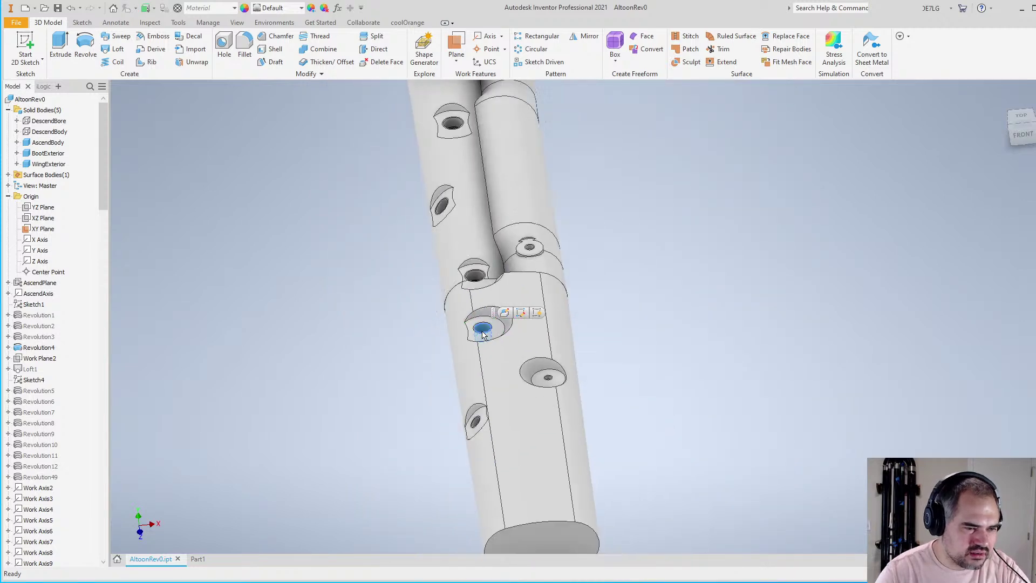
{"action": "scroll", "coordinate": [486, 320], "scroll_direction": "up", "scroll_amount": 6}
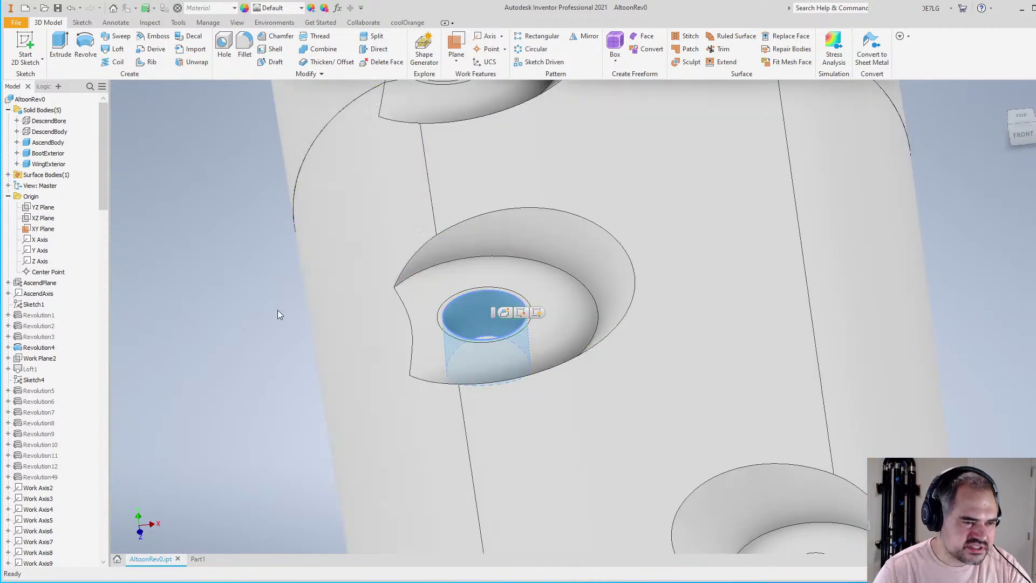
{"action": "left_click", "coordinate": [278, 327]}
{"action": "scroll", "coordinate": [278, 328], "scroll_direction": "down", "scroll_amount": 5}
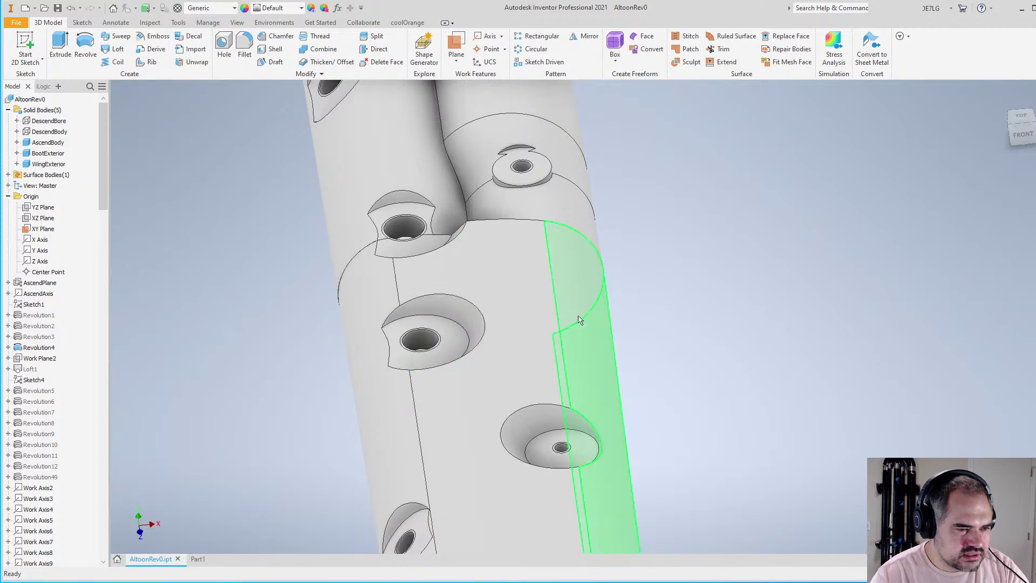
{"action": "middle_click_drag", "start_coordinate": [536, 351], "coordinate": [536, 399], "text": "shift"}
{"action": "scroll", "coordinate": [429, 371], "scroll_direction": "up", "scroll_amount": 5}
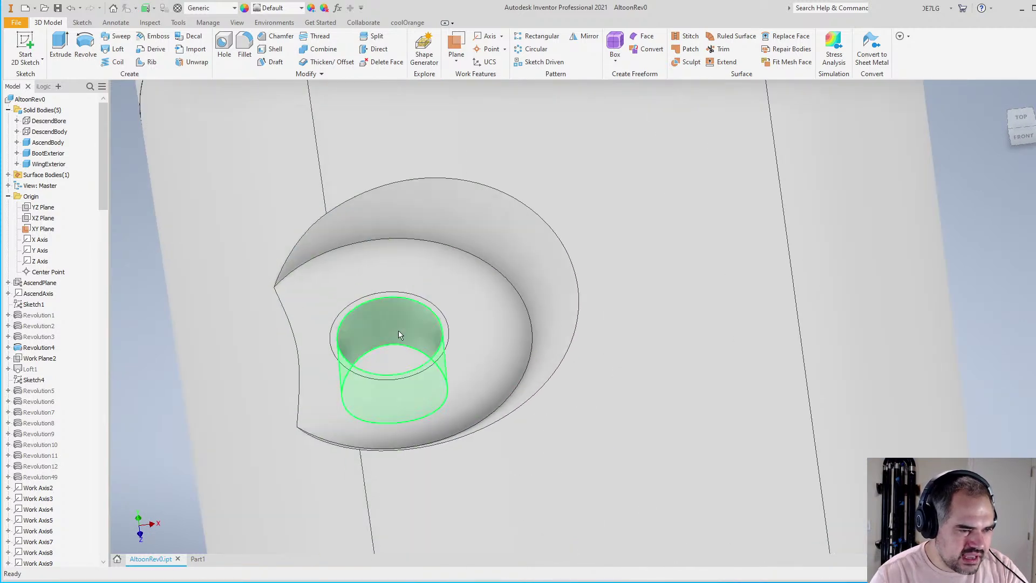
{"action": "left_click", "coordinate": [403, 318]}
{"action": "left_click", "coordinate": [992, 286]}
{"action": "scroll", "coordinate": [629, 386], "scroll_direction": "down", "scroll_amount": 5}
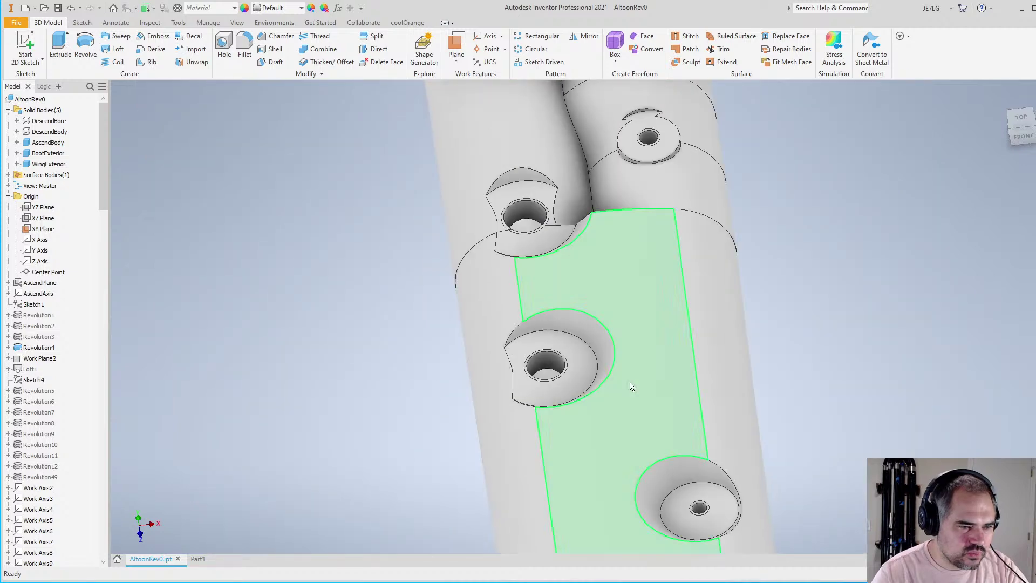
{"action": "scroll", "coordinate": [462, 351], "scroll_direction": "up", "scroll_amount": 4}
{"action": "middle_click_drag", "start_coordinate": [609, 355], "coordinate": [477, 397], "text": "shift"}
{"action": "scroll", "coordinate": [477, 396], "scroll_direction": "up", "scroll_amount": 3}
{"action": "middle_click_drag", "start_coordinate": [501, 358], "coordinate": [525, 319], "text": "shift"}
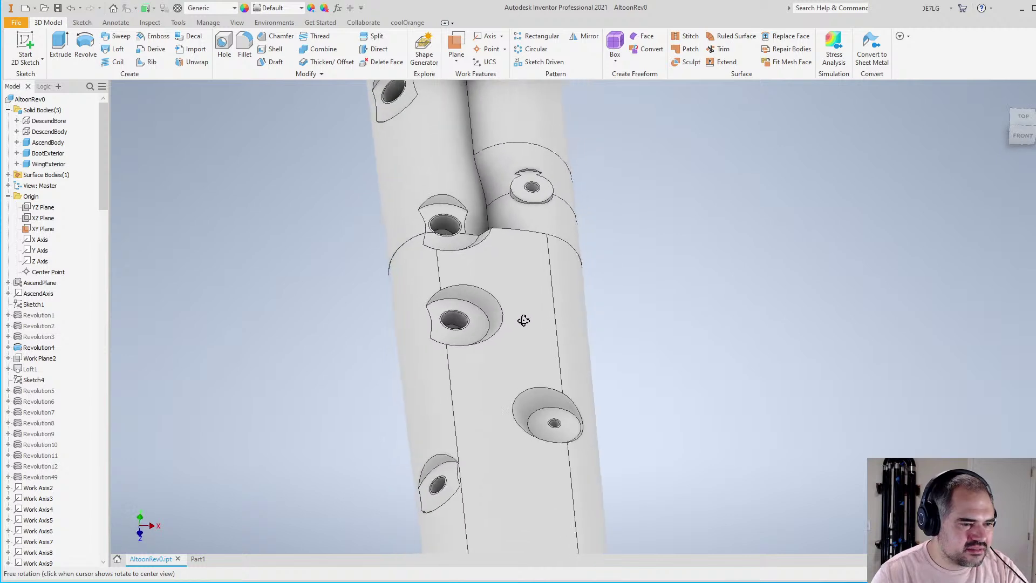
Open the model parameters beside the boot view and bring up the tone-hole length parameters T00Len to T18Len
{"action": "left_click", "coordinate": [209, 23]}
{"action": "left_click", "coordinate": [115, 45]}
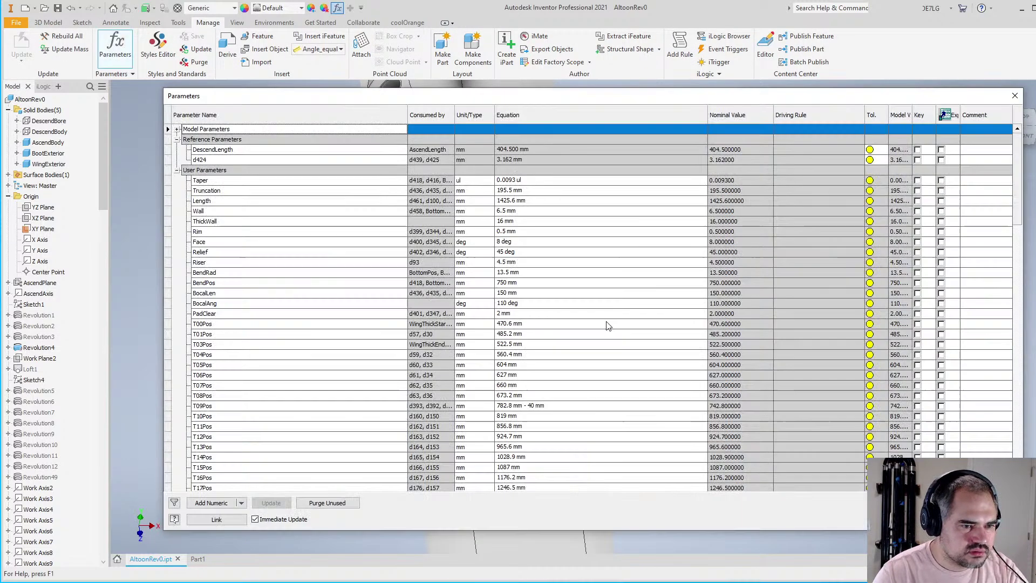
{"action": "left_click_drag", "start_coordinate": [164, 362], "coordinate": [611, 361]}
{"action": "scroll", "coordinate": [473, 299], "scroll_direction": "up", "scroll_amount": 5}
{"action": "scroll", "coordinate": [917, 324], "scroll_direction": "down", "scroll_amount": 7}
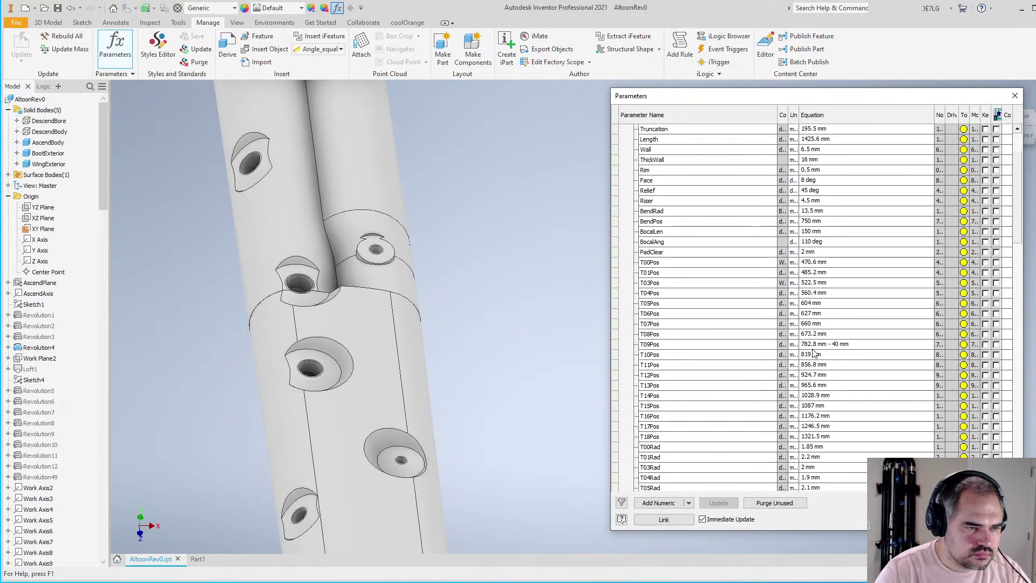
{"action": "left_click_drag", "start_coordinate": [1019, 231], "coordinate": [1024, 326]}
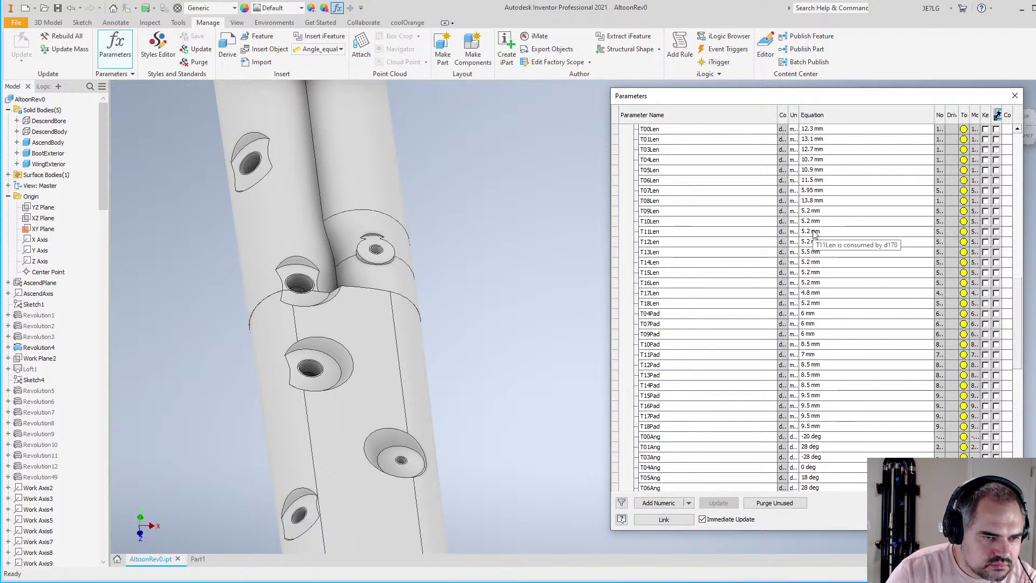
Test the T11Len parameter at 5.7 mm and restore it to 5.2 mm
{"action": "left_click", "coordinate": [814, 231]}
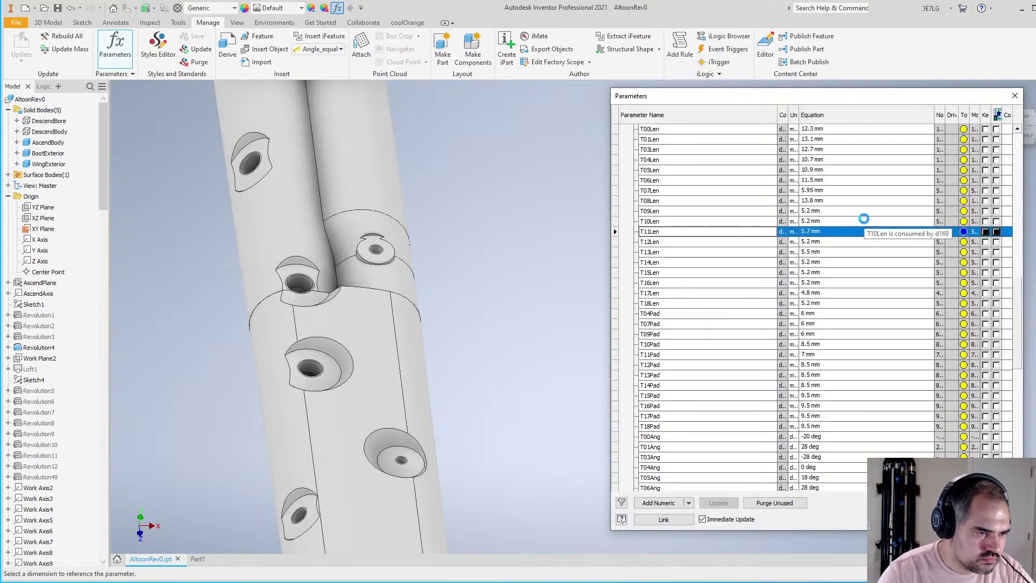
{"action": "left_click", "coordinate": [814, 231]}
{"action": "type", "text": "5.2"}
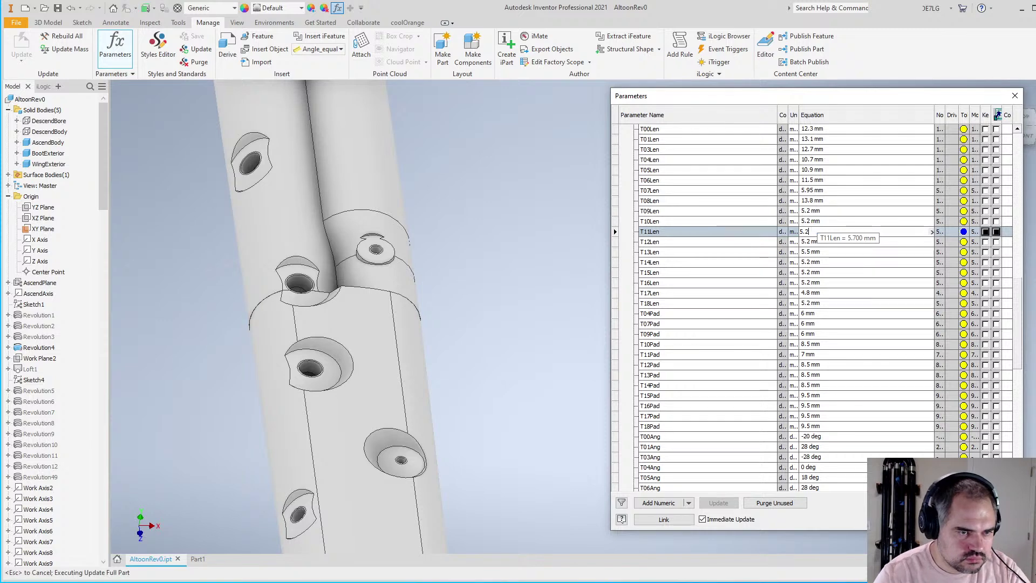
Test the T12Len parameter at 5.7 mm, check the boot tone hole, and restore the value to 5.2 mm
{"action": "left_click", "coordinate": [812, 243]}
{"action": "type", "text": "5."}
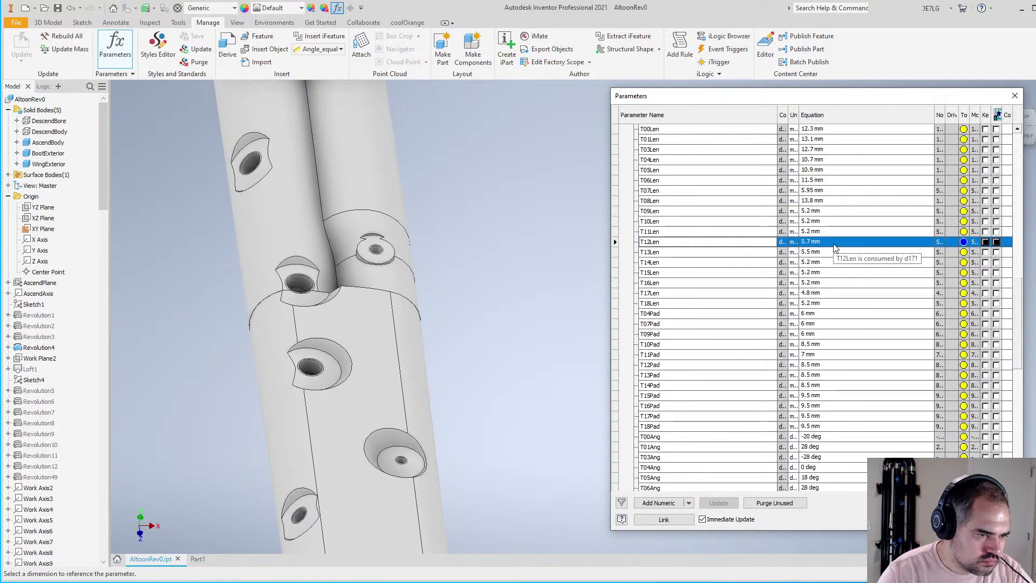
{"action": "scroll", "coordinate": [413, 327], "scroll_direction": "down", "scroll_amount": 2}
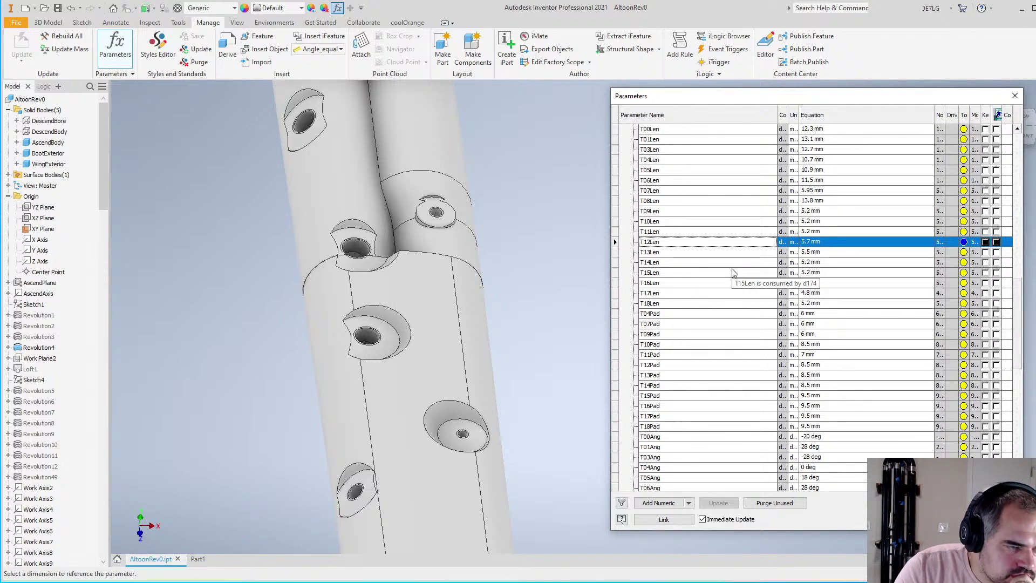
{"action": "left_click", "coordinate": [815, 242]}
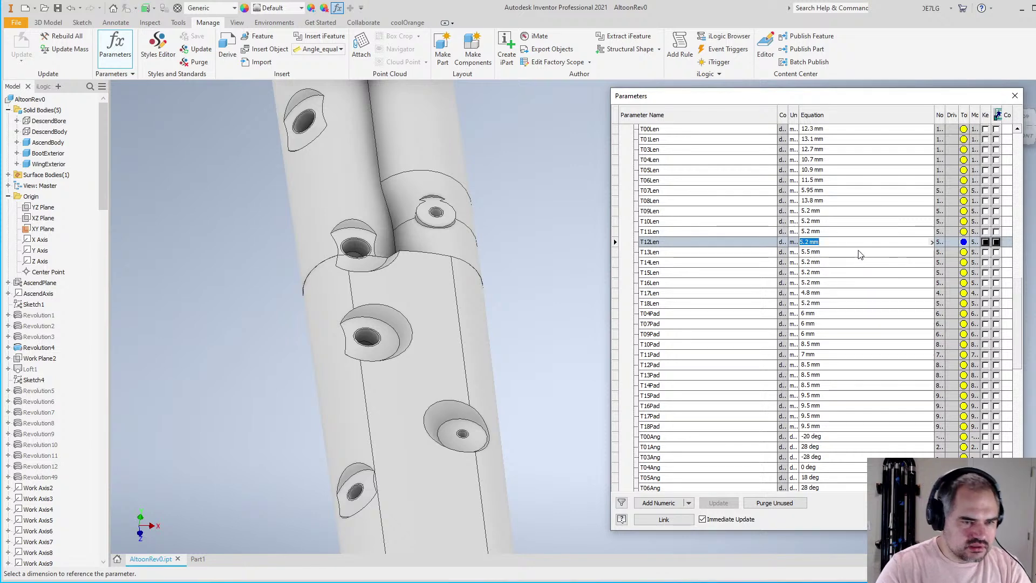
Review the tone-hole length, pad and angle parameters against the recesses along the boot
{"action": "scroll", "coordinate": [917, 347], "scroll_direction": "down", "scroll_amount": 2}
{"action": "scroll", "coordinate": [858, 357], "scroll_direction": "down", "scroll_amount": 3}
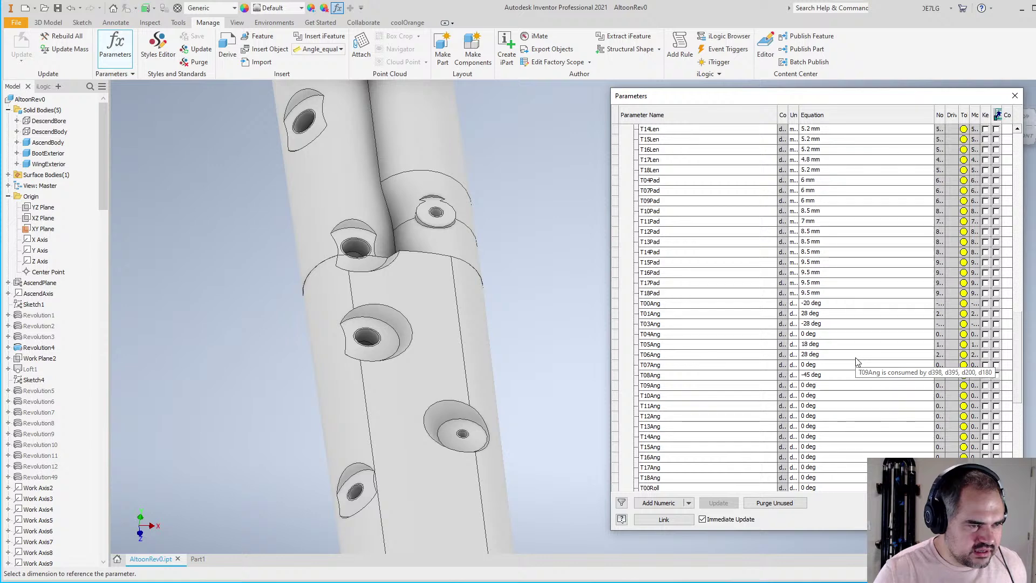
{"action": "scroll", "coordinate": [858, 362], "scroll_direction": "up", "scroll_amount": 3}
{"action": "scroll", "coordinate": [858, 362], "scroll_direction": "up", "scroll_amount": 1}
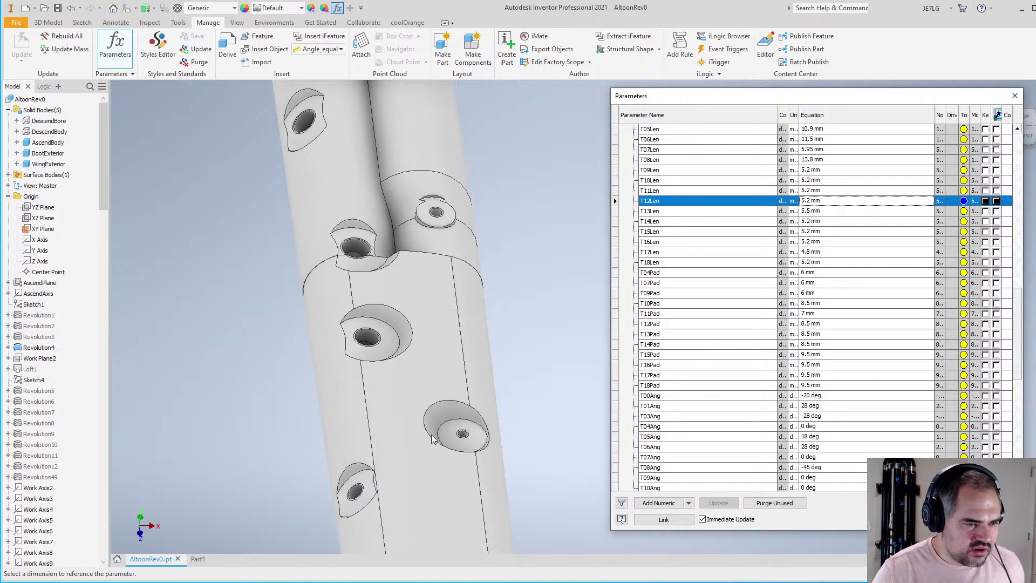
{"action": "scroll", "coordinate": [435, 365], "scroll_direction": "up", "scroll_amount": 3}
{"action": "scroll", "coordinate": [398, 376], "scroll_direction": "down", "scroll_amount": 3}
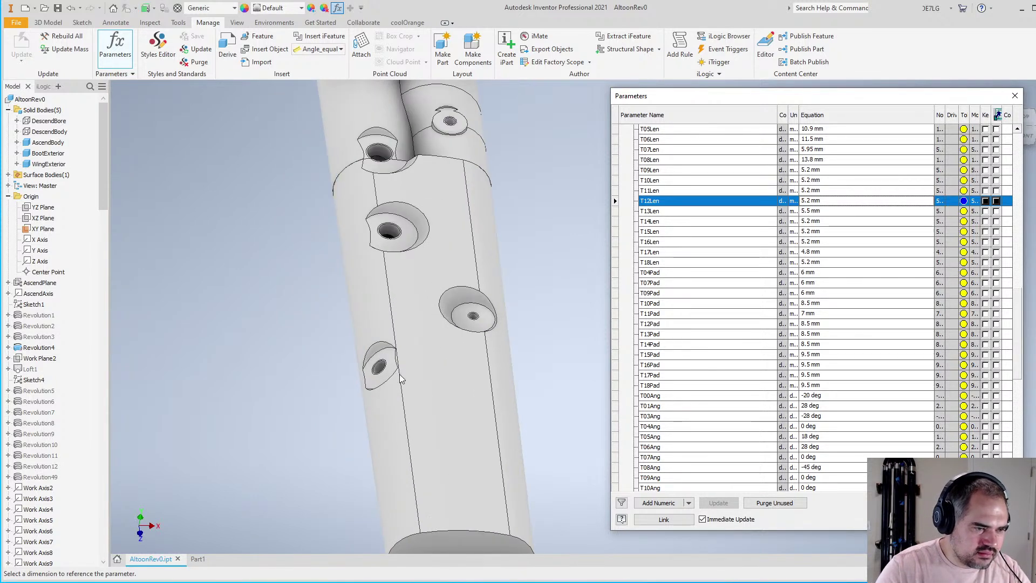
{"action": "scroll", "coordinate": [398, 376], "scroll_direction": "down", "scroll_amount": 3}
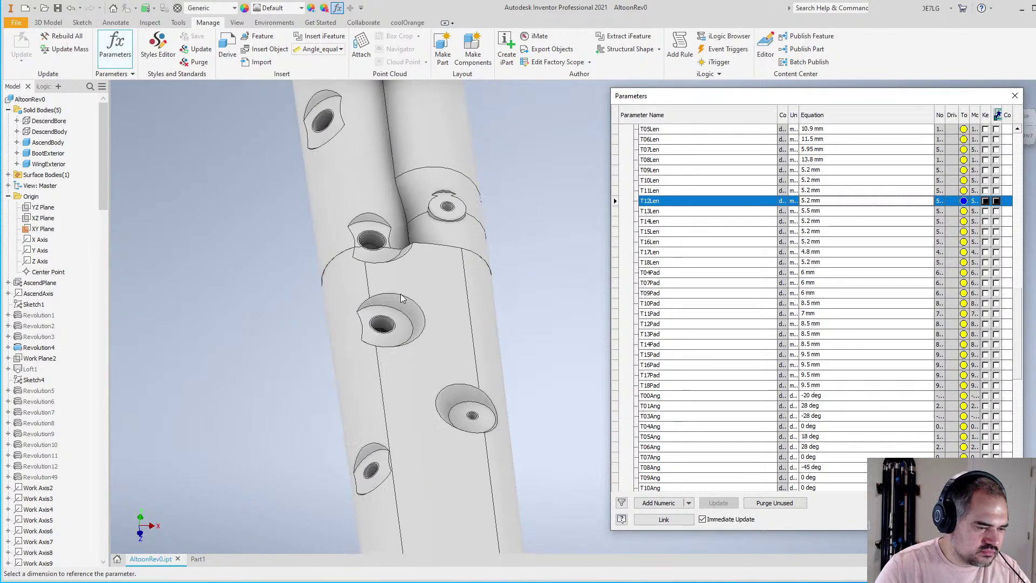
{"action": "scroll", "coordinate": [782, 232], "scroll_direction": "up", "scroll_amount": 3}
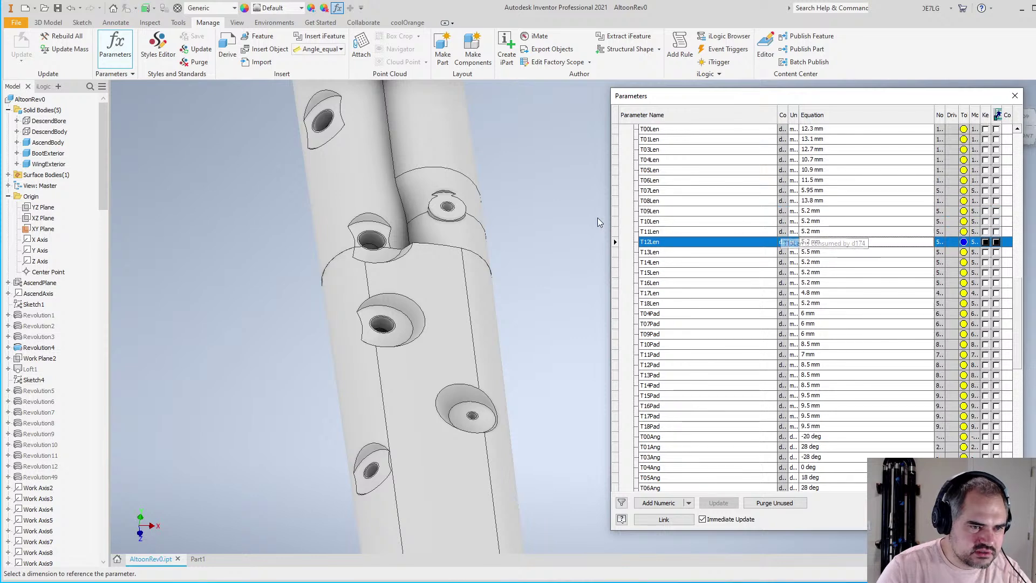
Try a T04Len of 12 mm and check the raised tone-hole pad just above the boot joint
{"action": "left_click", "coordinate": [816, 191]}
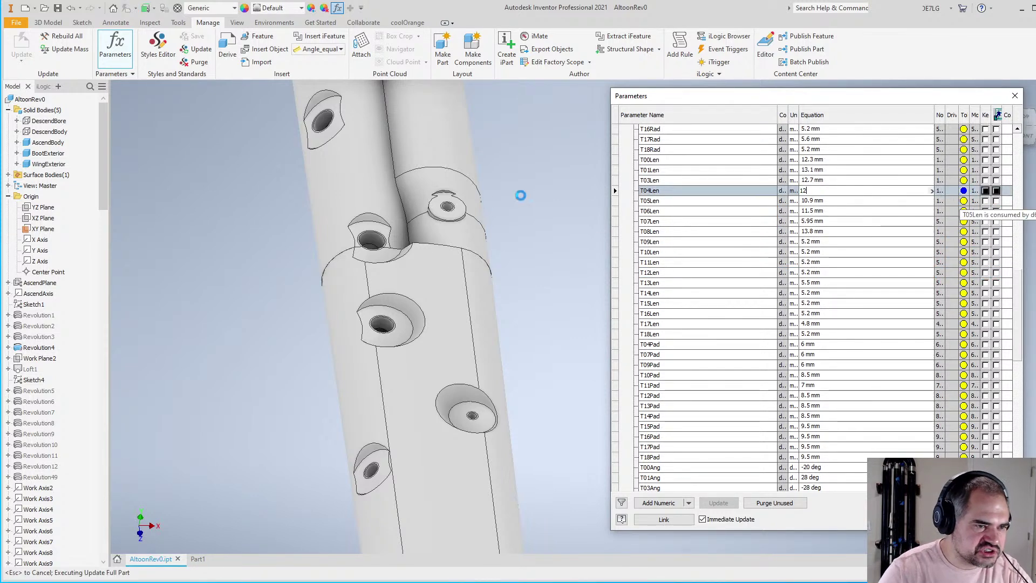
{"action": "key", "text": "Return"}
{"action": "key", "text": "F4"}
{"action": "left_click_drag", "start_coordinate": [502, 238], "coordinate": [451, 218]}
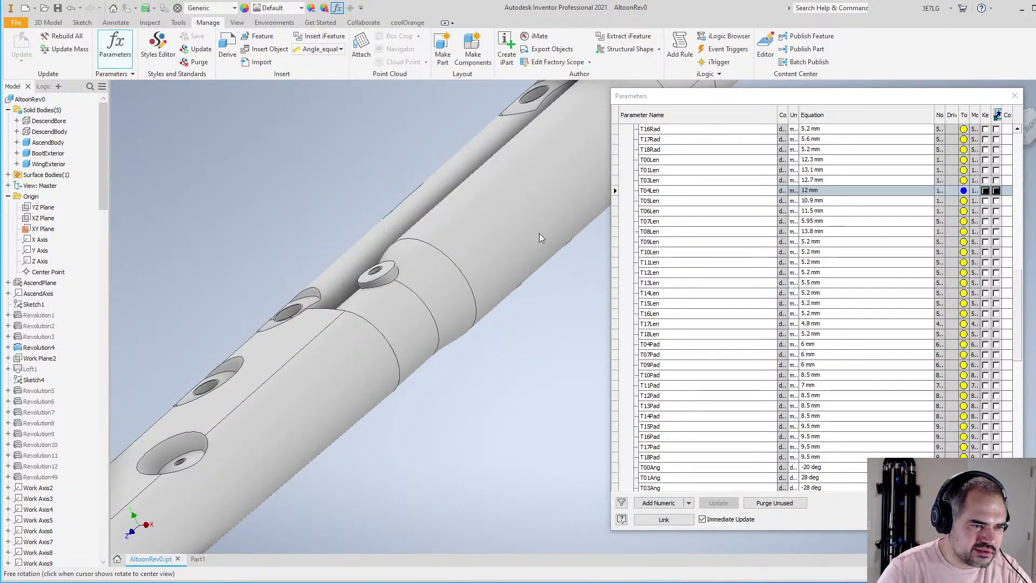
{"action": "scroll", "coordinate": [452, 226], "scroll_direction": "up", "scroll_amount": 3}
Set T04Len to 12.4 mm and check the raised wing tone-hole pad against the holes around the boot joint
{"action": "left_click", "coordinate": [815, 191]}
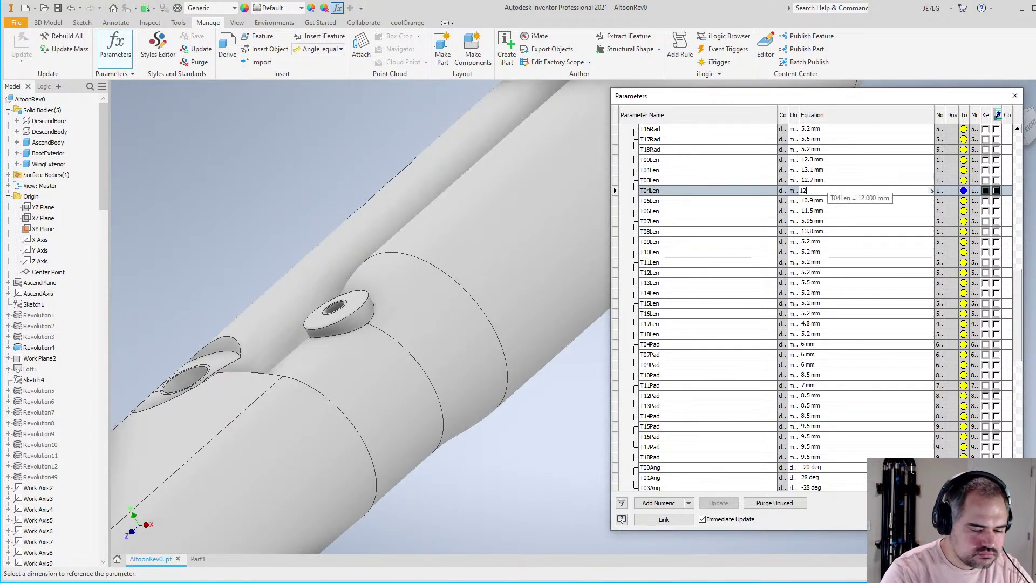
{"action": "key", "text": "Return"}
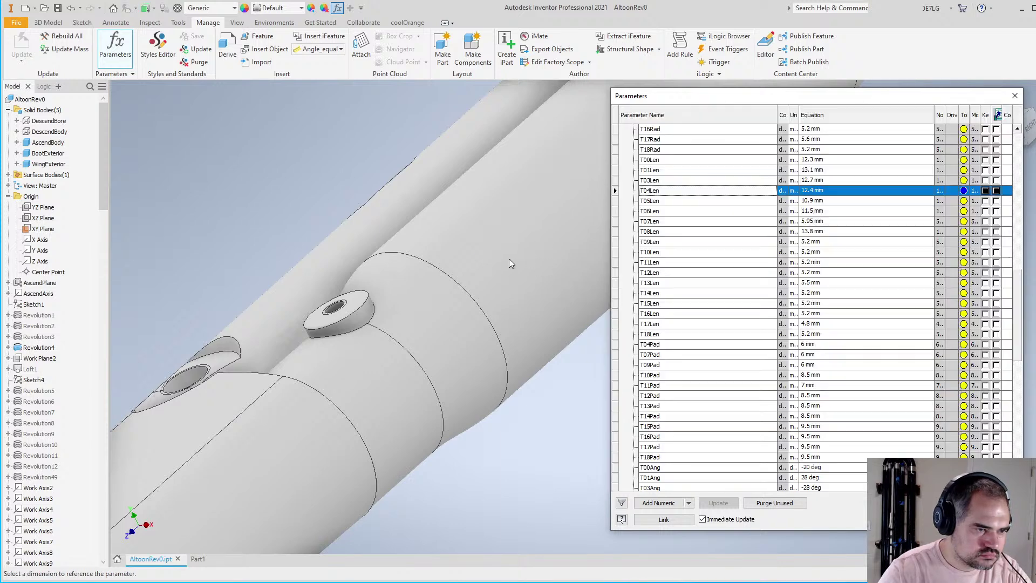
{"action": "scroll", "coordinate": [481, 264], "scroll_direction": "down", "scroll_amount": 3}
{"action": "key", "text": "F4"}
{"action": "left_click_drag", "start_coordinate": [502, 333], "coordinate": [571, 358]}
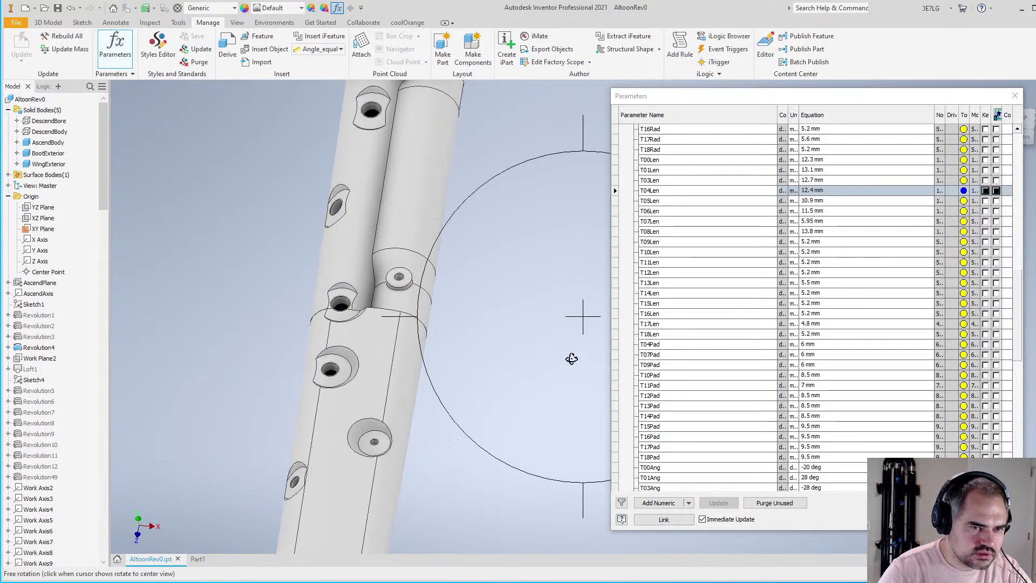
Switch to the AltoonSopranoon workbook in Excel and set the C# hole's length in cell G29 to 12.4
{"action": "key", "text": "alt+Tab"}
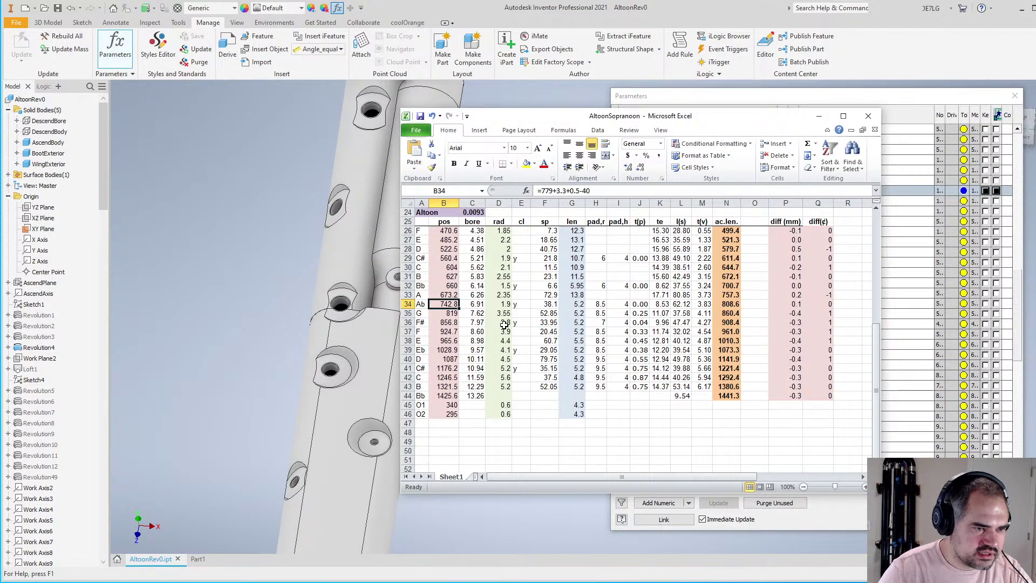
{"action": "left_click", "coordinate": [450, 259]}
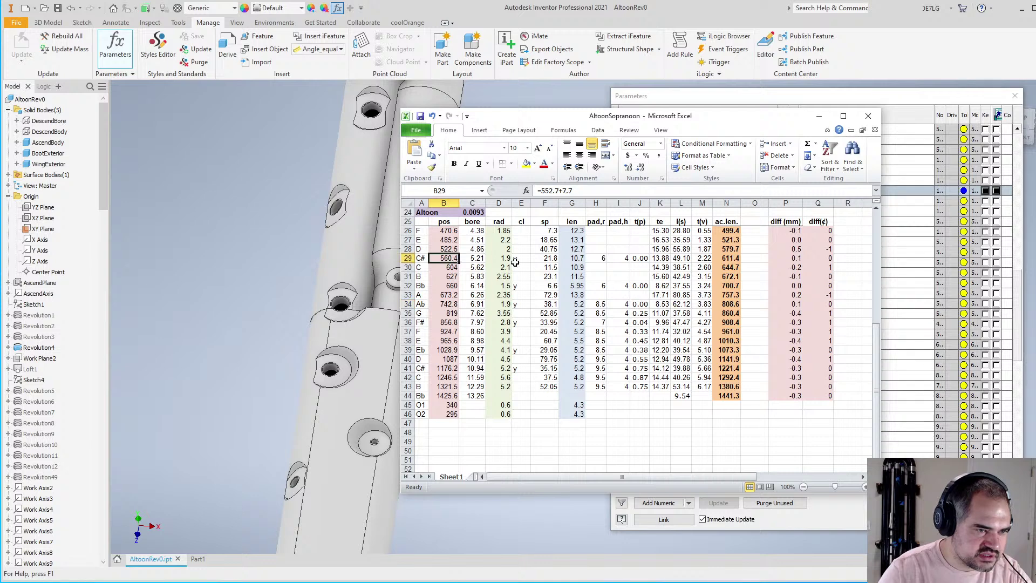
{"action": "left_click", "coordinate": [543, 258]}
{"action": "left_click", "coordinate": [582, 259]}
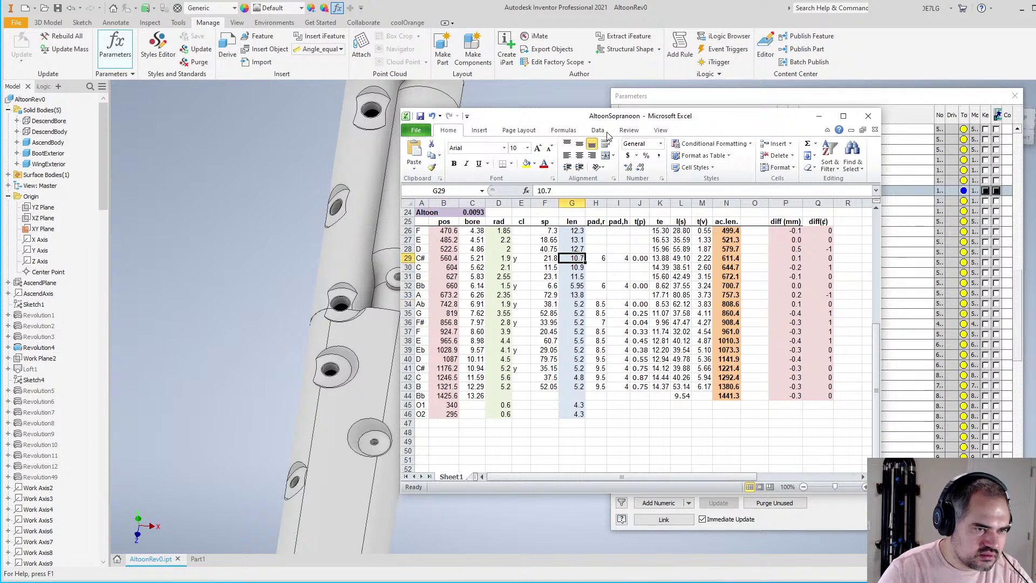
{"action": "left_click_drag", "start_coordinate": [608, 117], "coordinate": [360, 120]}
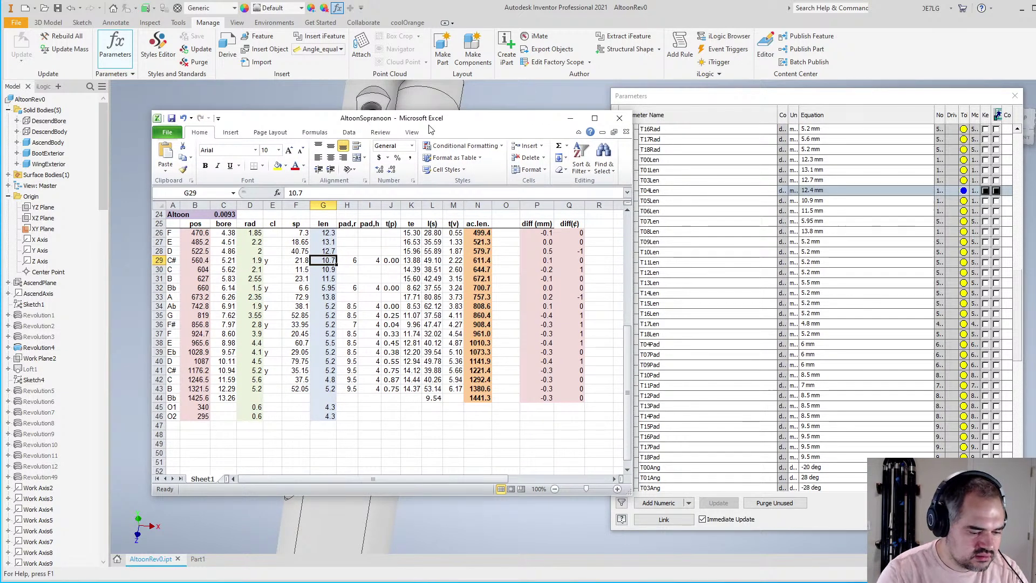
{"action": "type", "text": "12.4"}
{"action": "key", "text": "Return"}
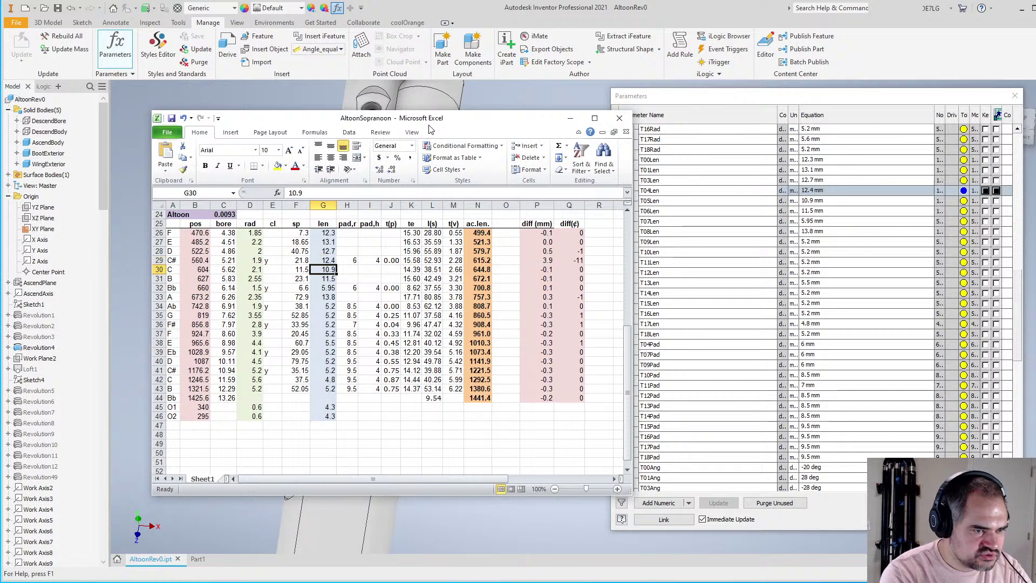
Examine the C# row's deviation values and acoustic length formula, moving the workbook window clear of the model
{"action": "key", "text": "Right"}
{"action": "key", "text": "Right"}
{"action": "key", "text": "Right"}
{"action": "key", "text": "Right"}
{"action": "key", "text": "Right"}
{"action": "key", "text": "Right"}
{"action": "key", "text": "Right"}
{"action": "key", "text": "Right"}
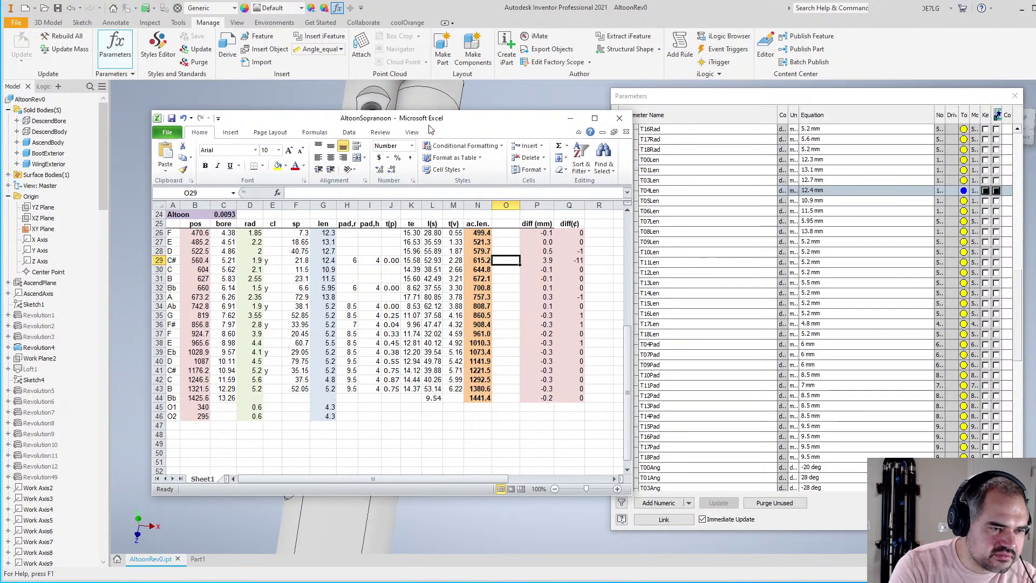
{"action": "left_click_drag", "start_coordinate": [465, 121], "coordinate": [839, 113]}
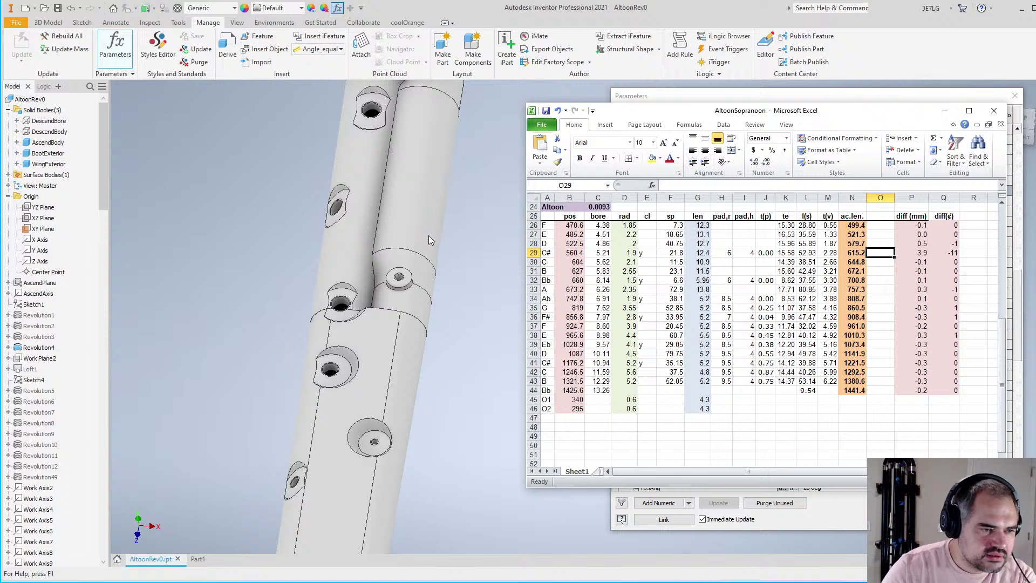
{"action": "left_click", "coordinate": [854, 263]}
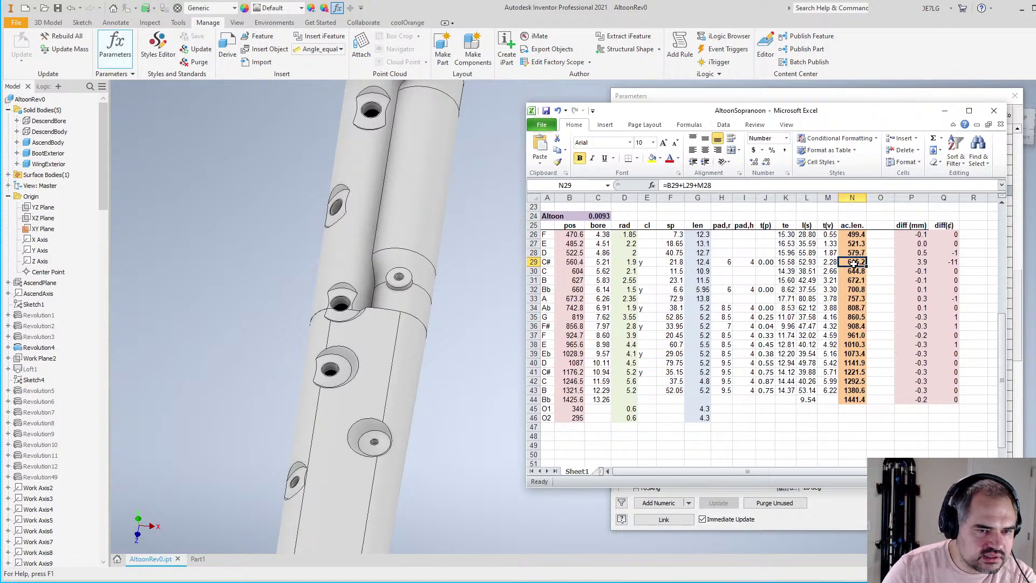
Try subtracting 4, 4.1 and 4.5 from the C# hole's position formula in cell B29
{"action": "left_click", "coordinate": [561, 263]}
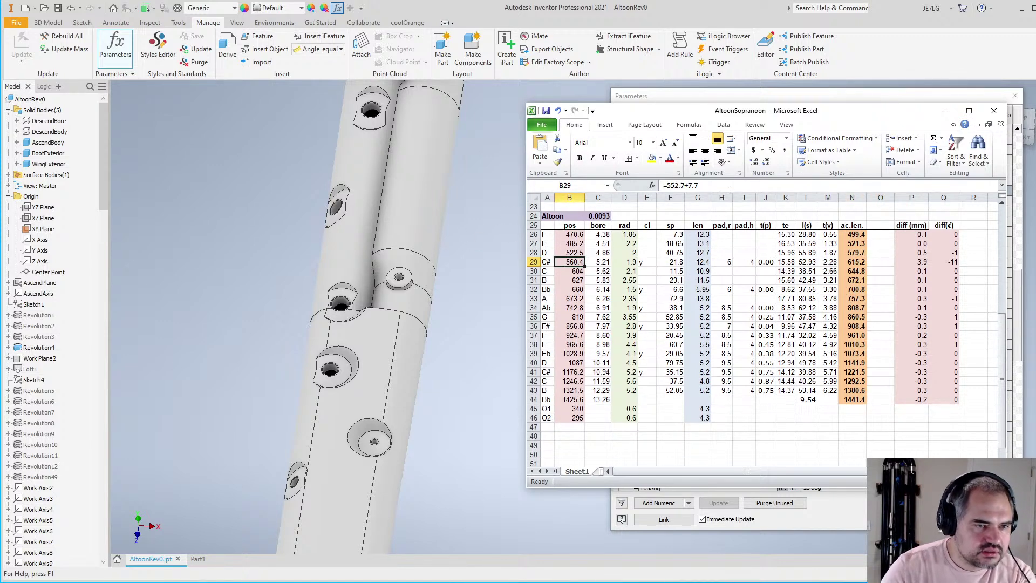
{"action": "left_click", "coordinate": [735, 185]}
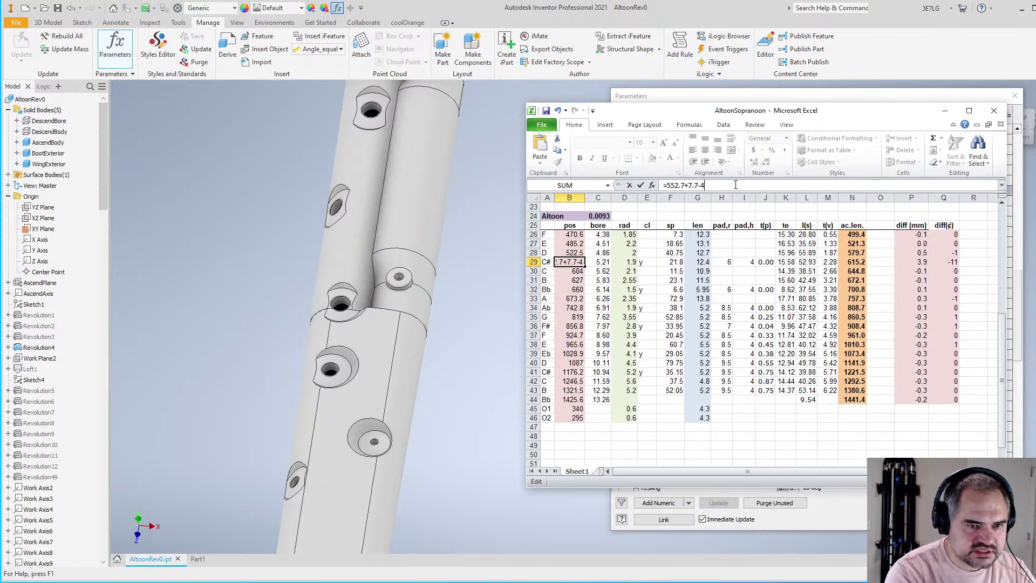
{"action": "type", "text": "-4"}
{"action": "key", "text": "Return"}
{"action": "key", "text": "Up"}
{"action": "left_click", "coordinate": [735, 185]}
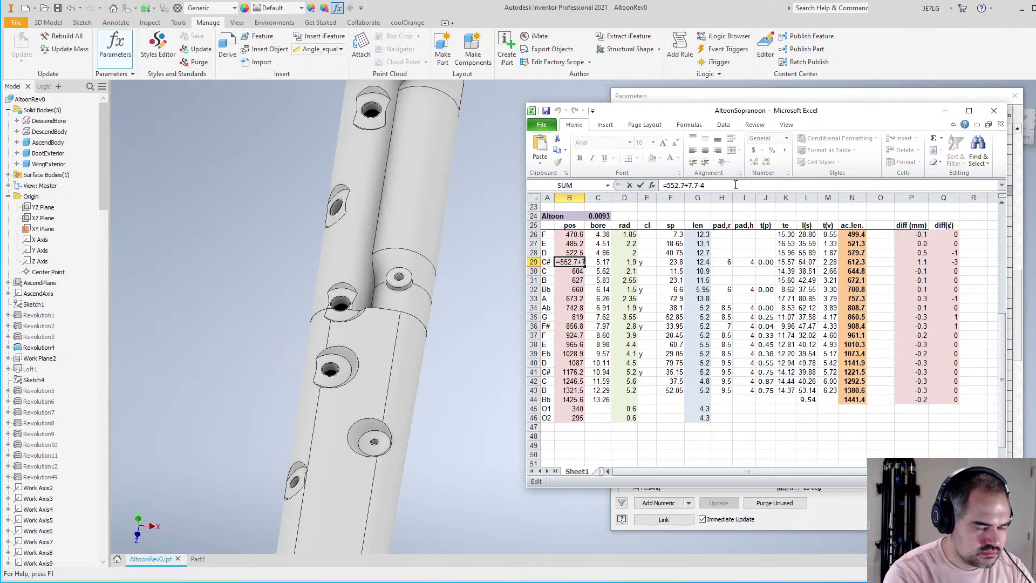
{"action": "type", "text": ".1"}
{"action": "key", "text": "Return"}
{"action": "key", "text": "Up"}
{"action": "left_click", "coordinate": [736, 185]}
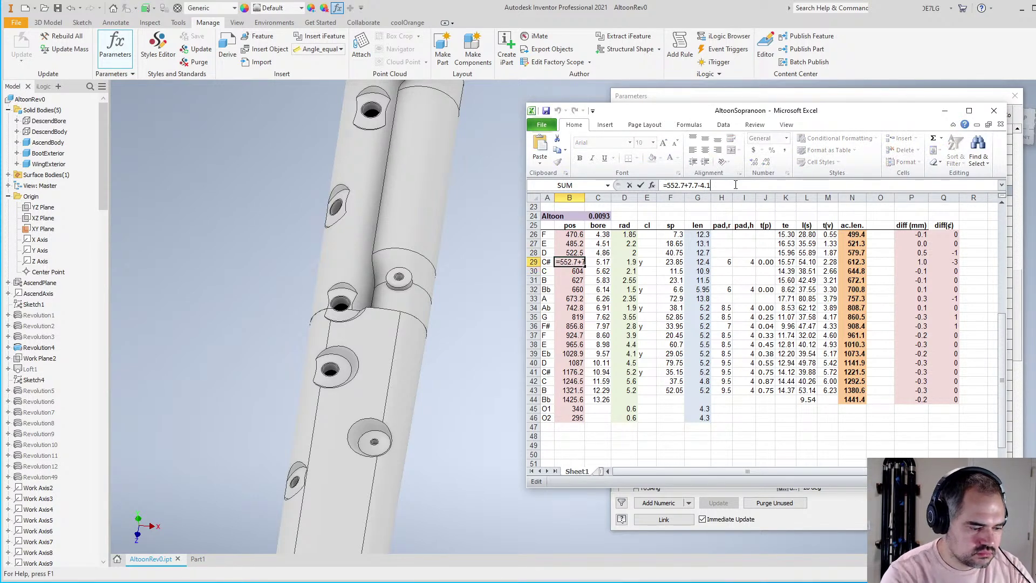
{"action": "type", "text": "5"}
{"action": "key", "text": "Return"}
{"action": "key", "text": "Up"}
Set the C# hole's position formula in cell B29 to =552.7+7.7-5
{"action": "left_click", "coordinate": [736, 185]}
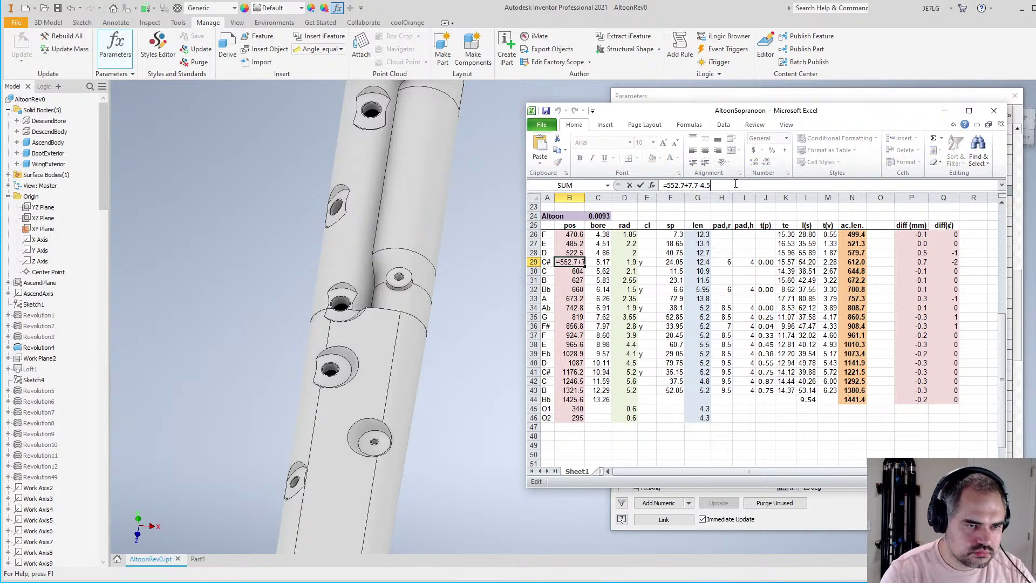
{"action": "key", "text": "BackSpace"}
{"action": "type", "text": "555.4"}
{"action": "key", "text": "Return"}
{"action": "key", "text": "Up"}
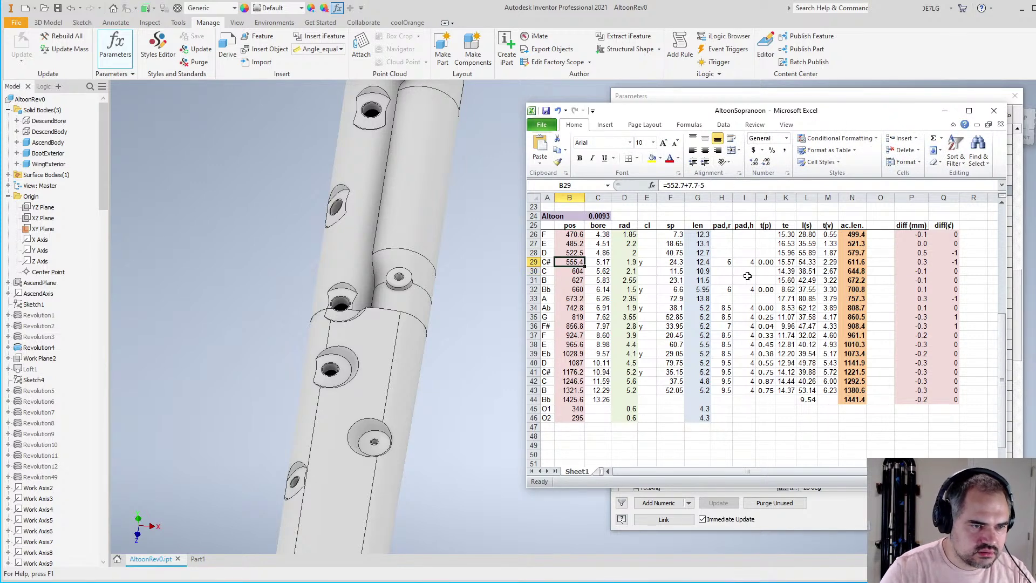
Switch back to Inventor and set the T04Pos parameter to 560.4 mm - 5 mm
{"action": "left_click", "coordinate": [426, 286]}
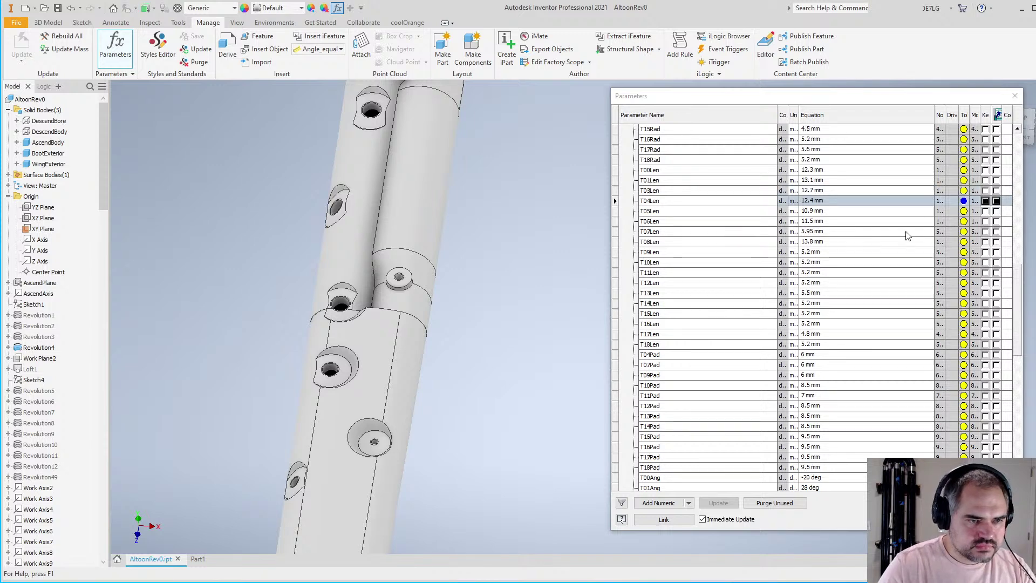
{"action": "scroll", "coordinate": [893, 231], "scroll_direction": "up", "scroll_amount": 8}
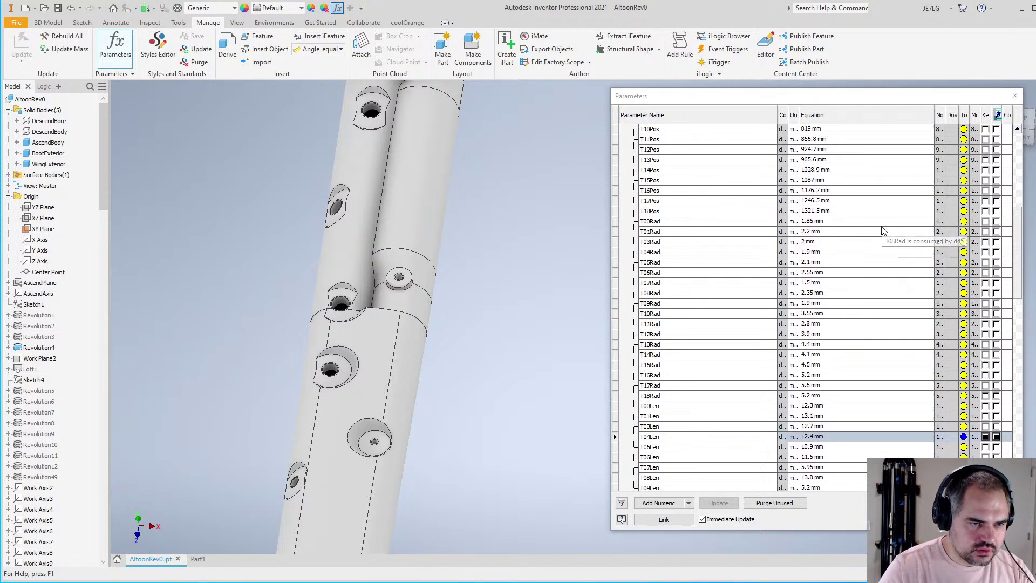
{"action": "scroll", "coordinate": [874, 232], "scroll_direction": "up", "scroll_amount": 4}
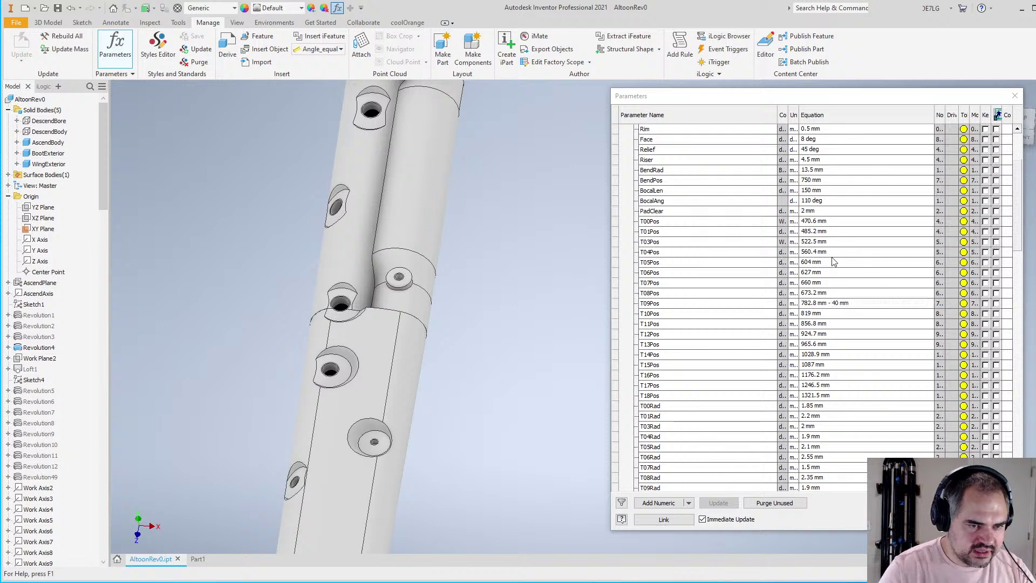
{"action": "scroll", "coordinate": [836, 254], "scroll_direction": "up", "scroll_amount": 1}
{"action": "left_click", "coordinate": [835, 252]}
{"action": "type", "text": "-5"}
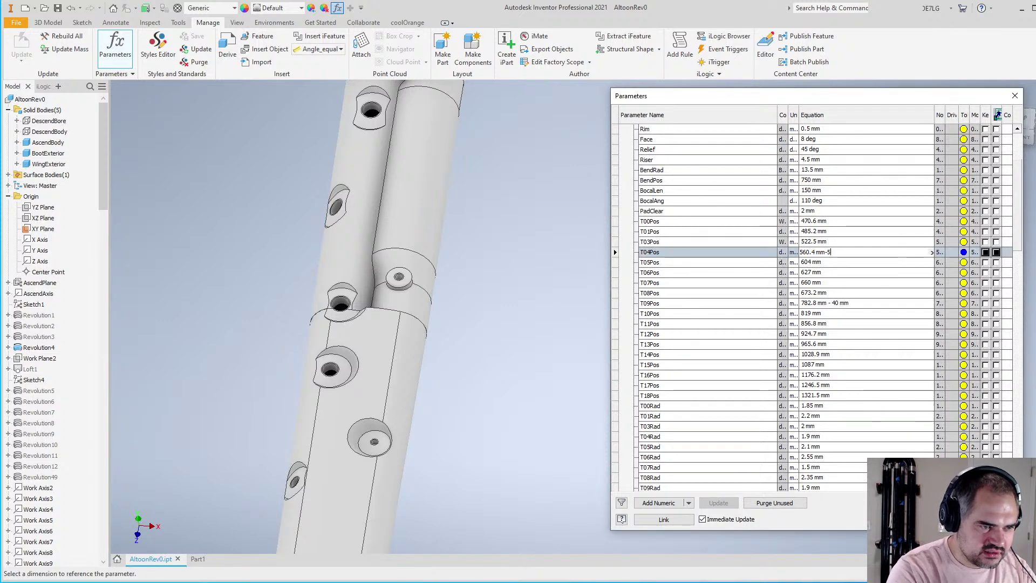
{"action": "key", "text": "Return"}
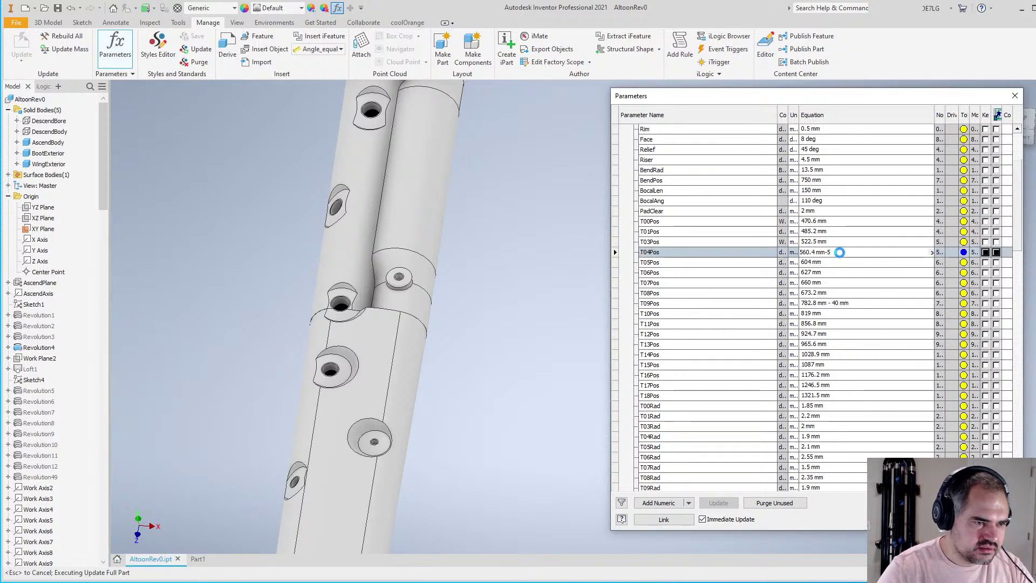
Examine the moved T04 tone hole and its raised pad seat on the instrument body from several angles
{"action": "scroll", "coordinate": [439, 287], "scroll_direction": "down", "scroll_amount": 2}
{"action": "scroll", "coordinate": [422, 275], "scroll_direction": "up", "scroll_amount": 5}
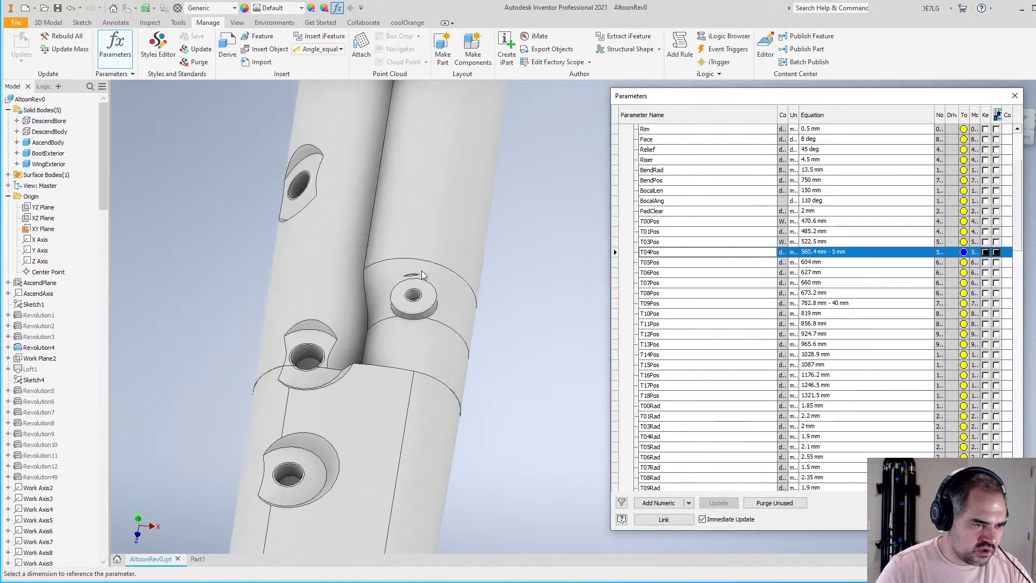
{"action": "middle_click_drag", "start_coordinate": [422, 275], "coordinate": [622, 231], "text": "shift"}
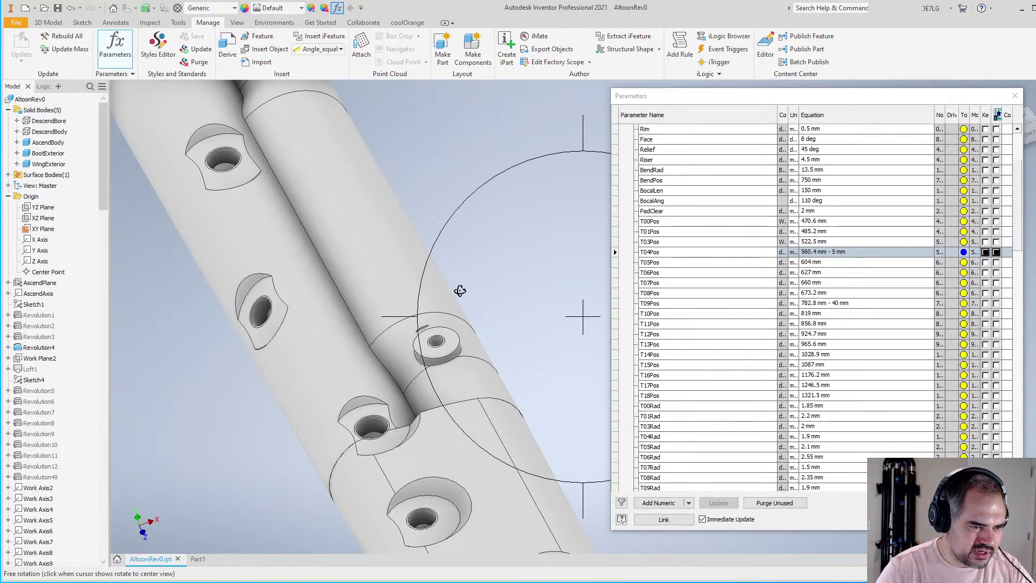
{"action": "scroll", "coordinate": [460, 291], "scroll_direction": "down", "scroll_amount": 3}
{"action": "middle_click_drag", "start_coordinate": [462, 317], "coordinate": [316, 256], "text": "shift"}
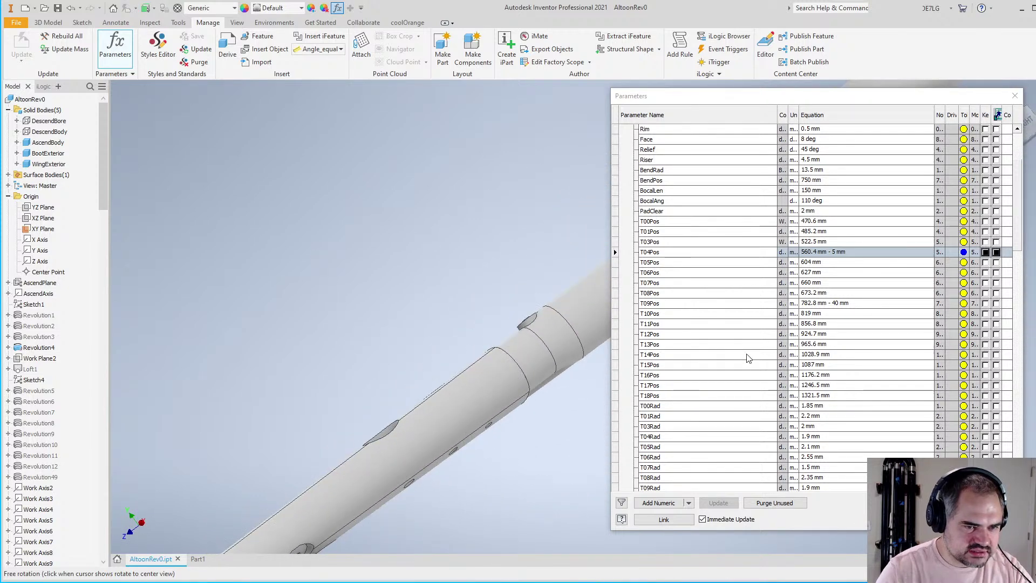
{"action": "scroll", "coordinate": [838, 367], "scroll_direction": "down", "scroll_amount": 2}
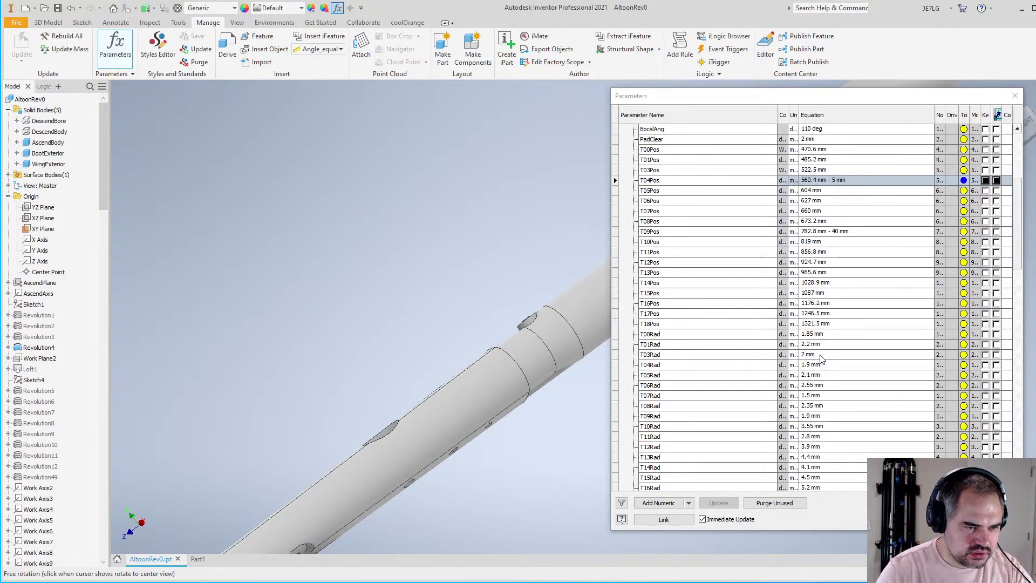
{"action": "key", "text": "F4"}
{"action": "left_click_drag", "start_coordinate": [488, 373], "coordinate": [603, 425]}
{"action": "left_click_drag", "start_coordinate": [513, 375], "coordinate": [485, 335]}
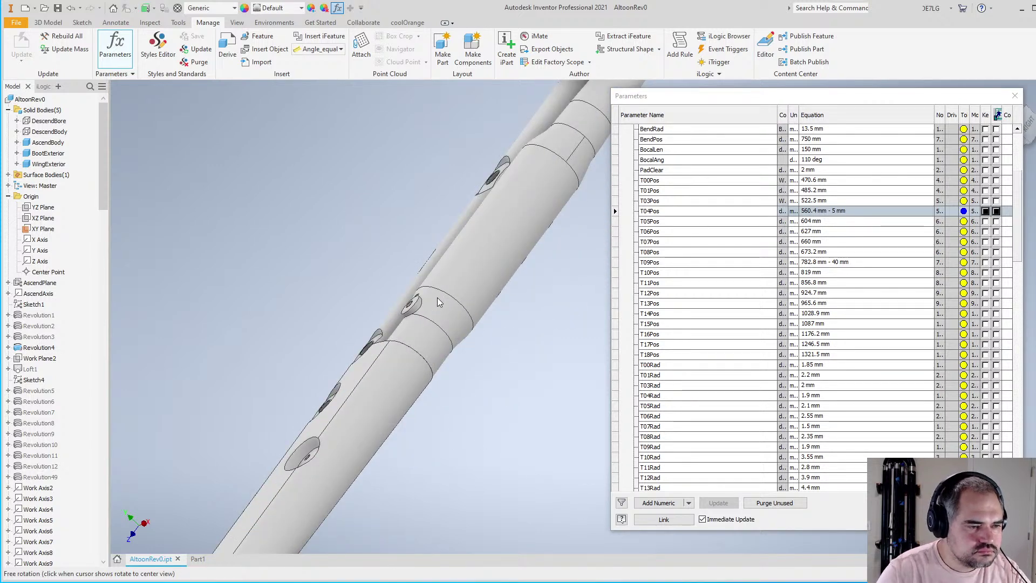
{"action": "left_click_drag", "start_coordinate": [437, 297], "coordinate": [532, 352]}
{"action": "key", "text": "Escape"}
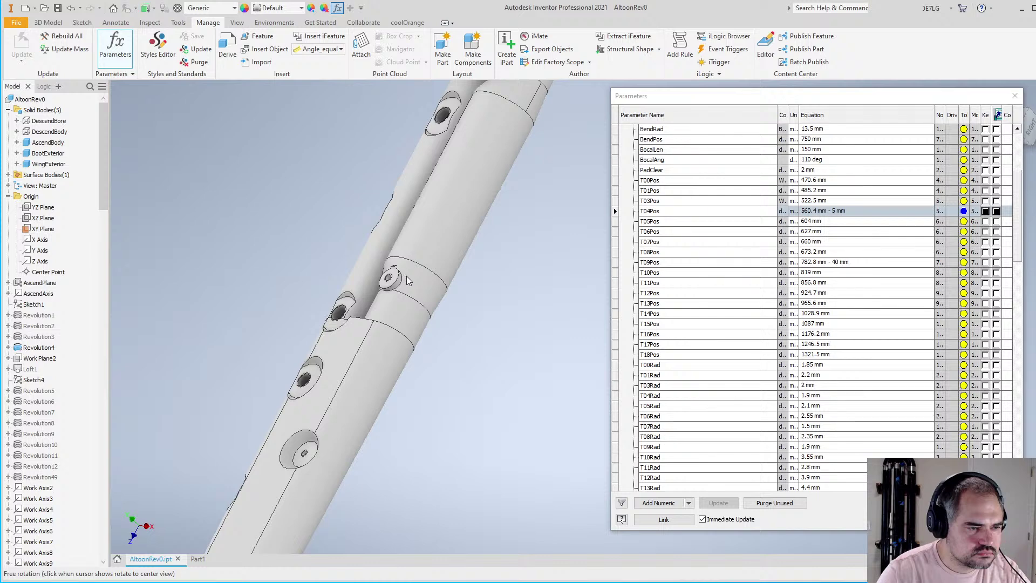
Try a T04Len parameter value of 13.5 mm
{"action": "scroll", "coordinate": [840, 298], "scroll_direction": "down", "scroll_amount": 3}
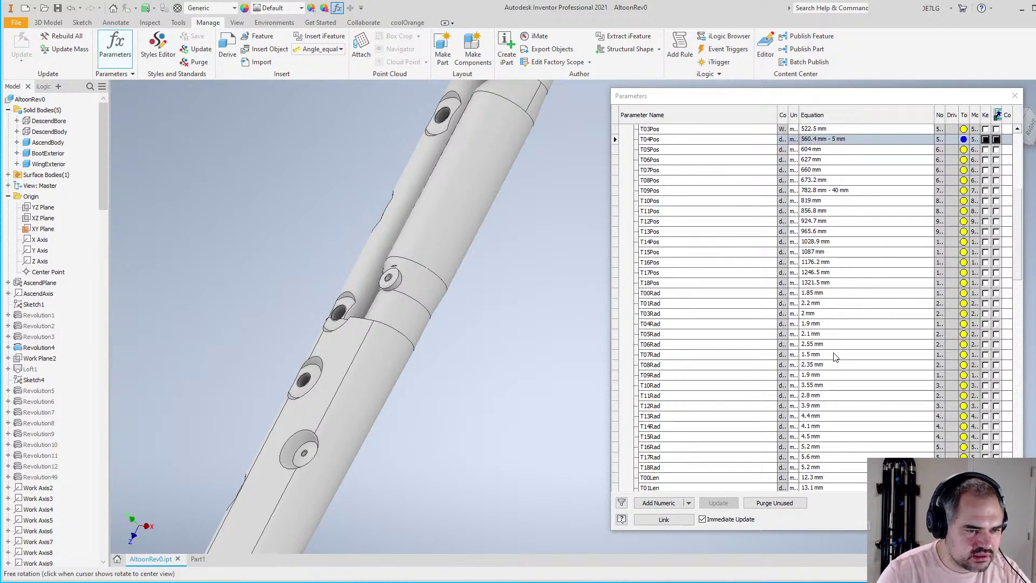
{"action": "scroll", "coordinate": [798, 324], "scroll_direction": "down", "scroll_amount": 3}
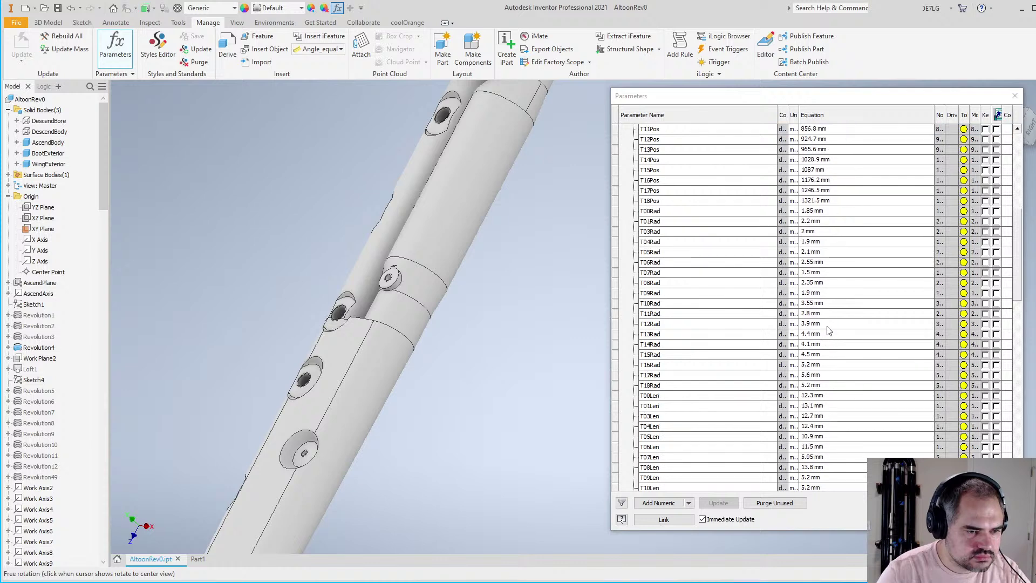
{"action": "left_click", "coordinate": [810, 426]}
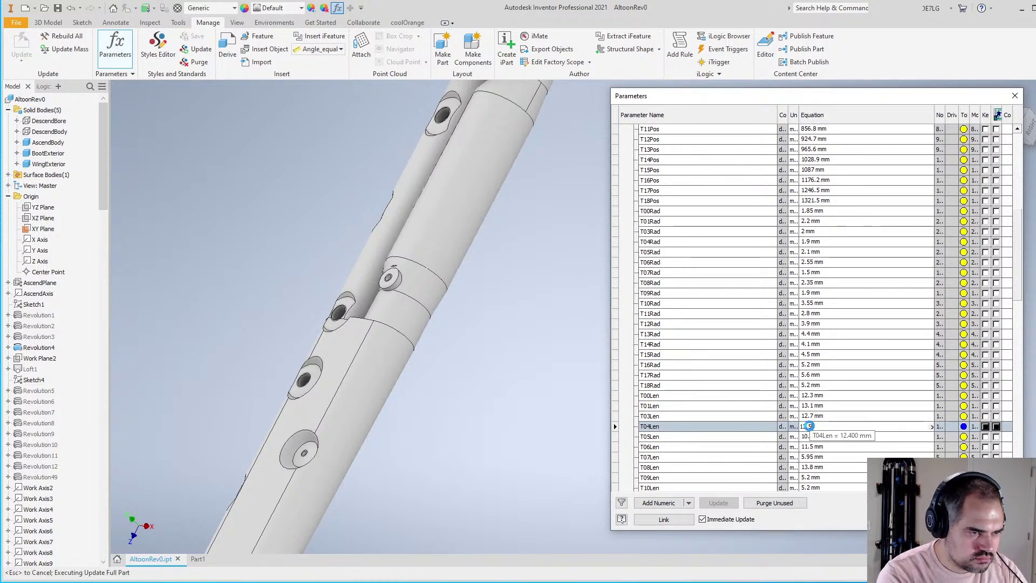
{"action": "key", "text": "Return"}
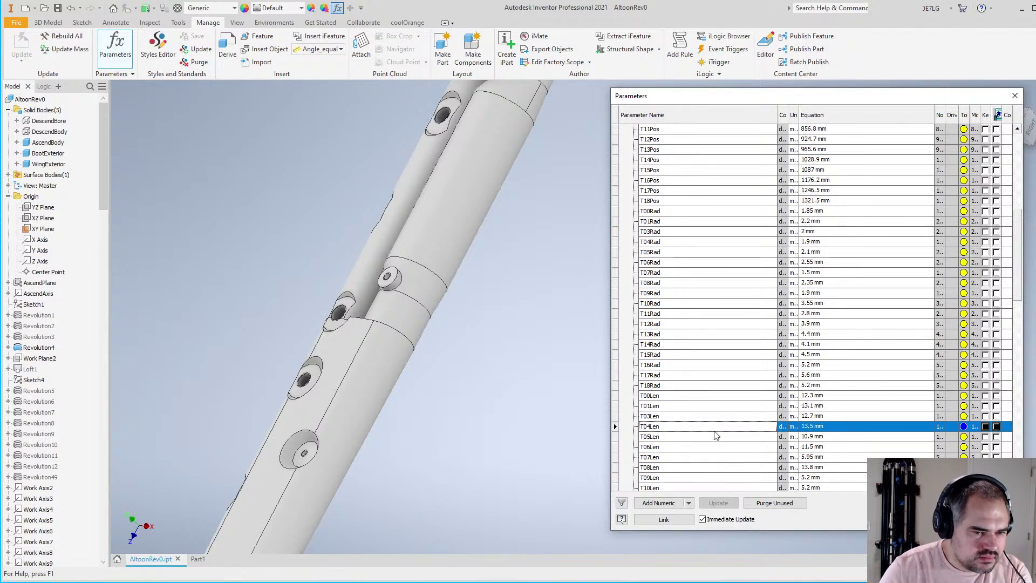
Set the T04Len parameter to 13.2 mm
{"action": "left_click", "coordinate": [806, 426]}
{"action": "type", "text": "12"}
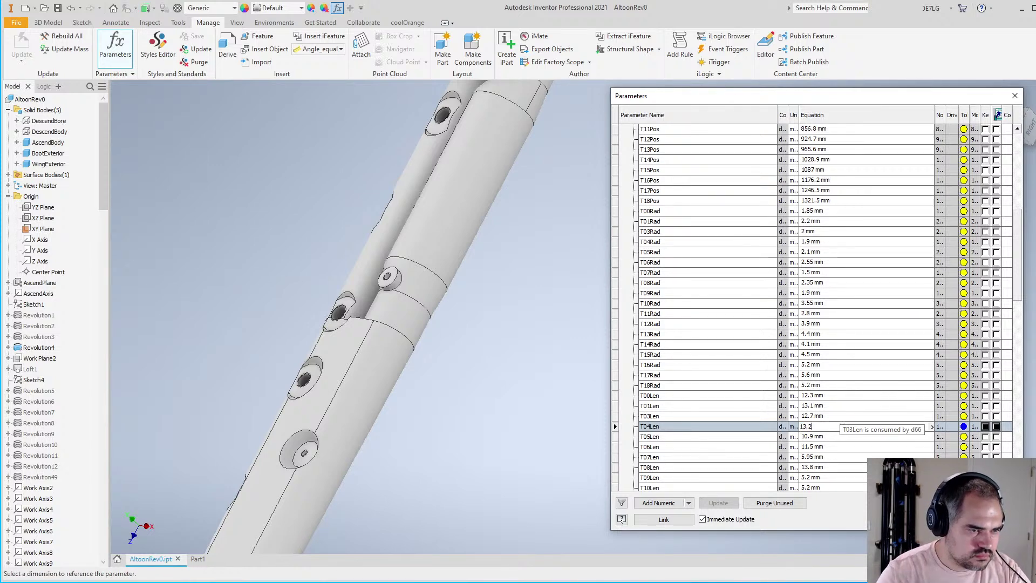
{"action": "key", "text": "Return"}
Switch to the Excel workbook and set the C# hole's length in cell G29 to 13.2
{"action": "key", "text": "alt+Tab"}
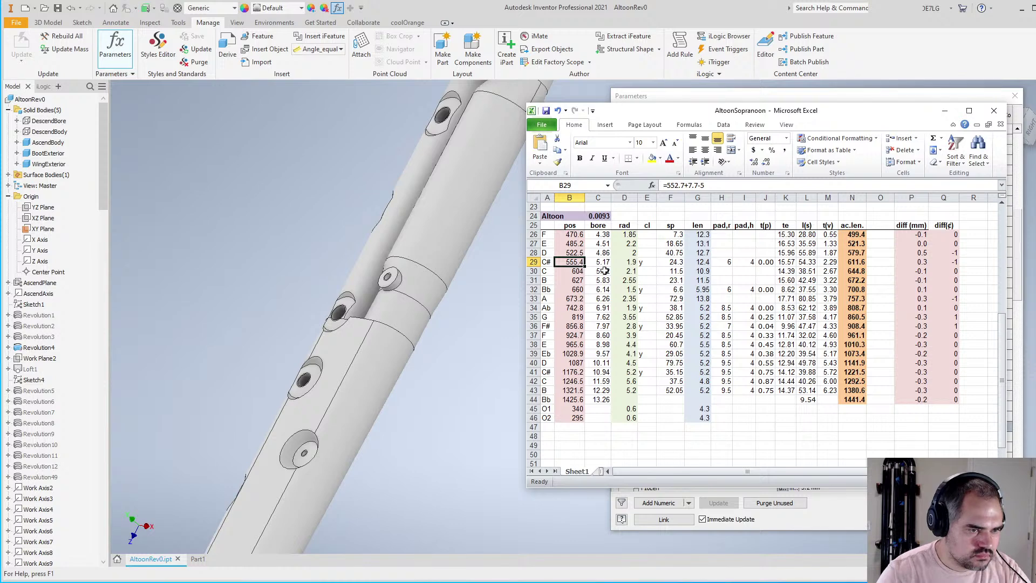
{"action": "key", "text": "Right"}
{"action": "key", "text": "Right"}
{"action": "key", "text": "Right"}
{"action": "key", "text": "Right"}
{"action": "key", "text": "Right"}
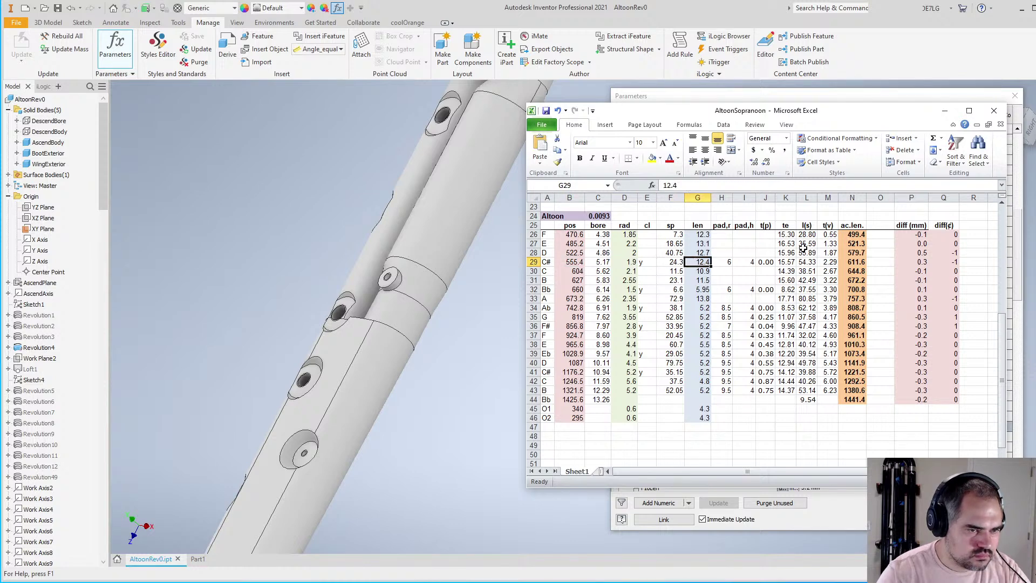
{"action": "type", "text": "13.2"}
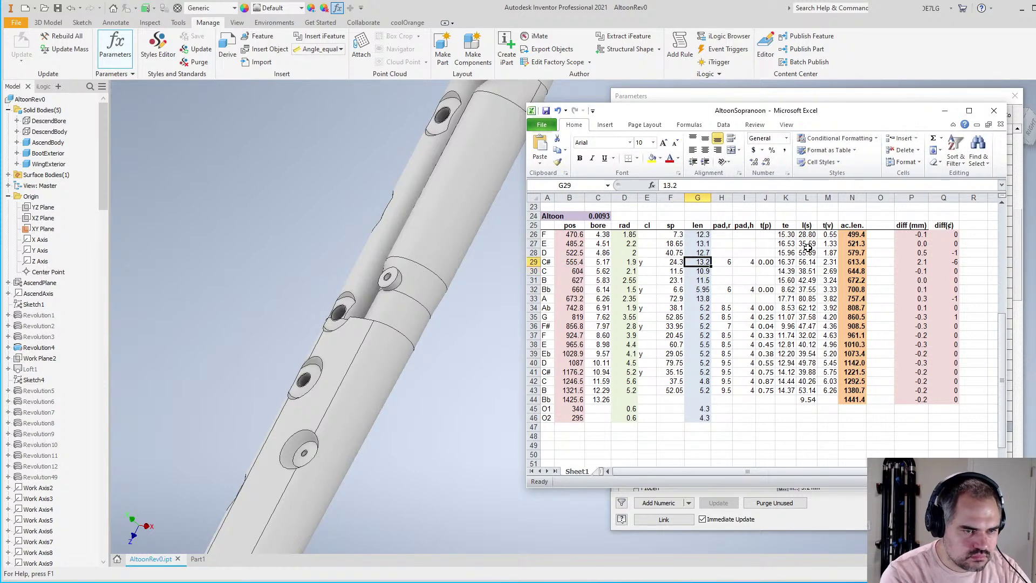
Set the C# tone hole's radius in cell D29 to 2
{"action": "key", "text": "Left"}
{"action": "key", "text": "Left"}
{"action": "key", "text": "Left"}
{"action": "key", "text": "Left"}
{"action": "key", "text": "Left"}
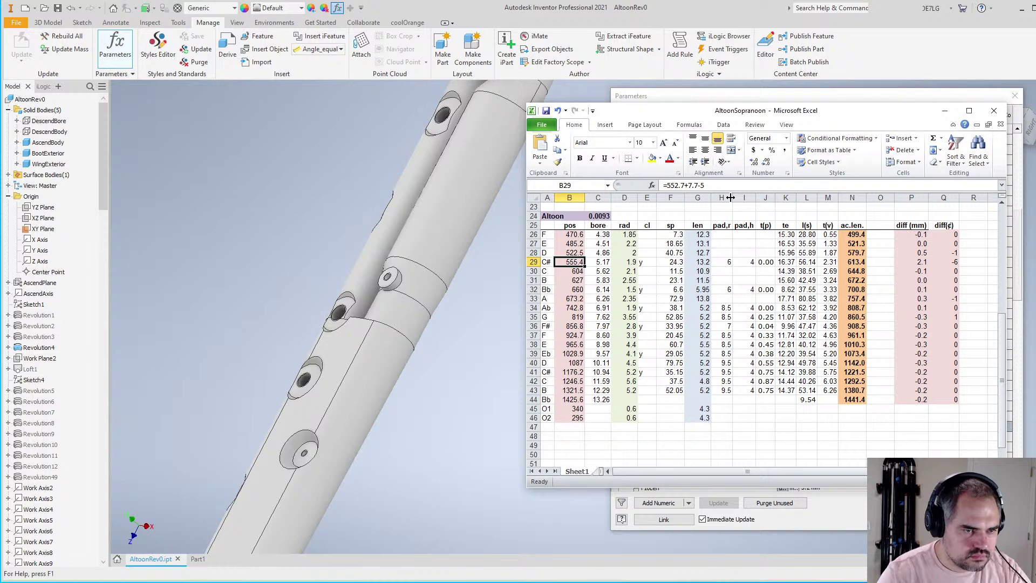
{"action": "key", "text": "Right"}
{"action": "key", "text": "Right"}
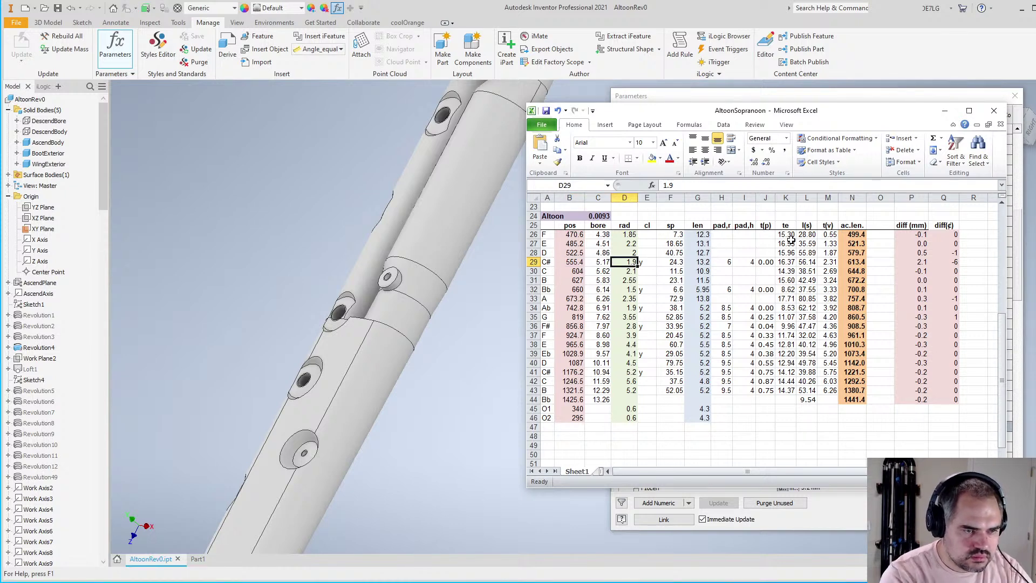
{"action": "type", "text": "2"}
{"action": "key", "text": "Return"}
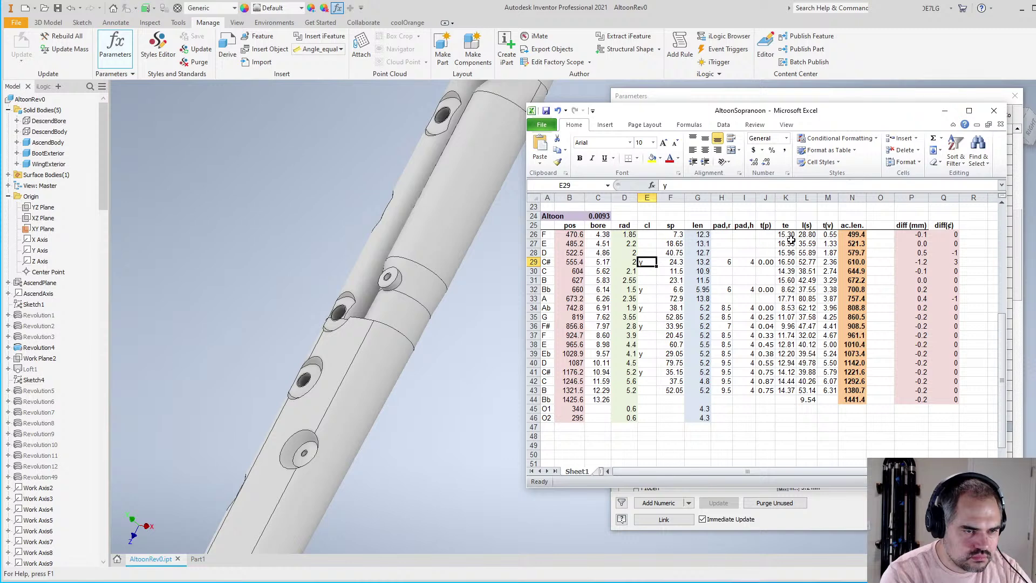
Try the C# position formulas =552.7+7.7-4 and =552.7+7.7-3 in cell B29
{"action": "key", "text": "Left"}
{"action": "key", "text": "Left"}
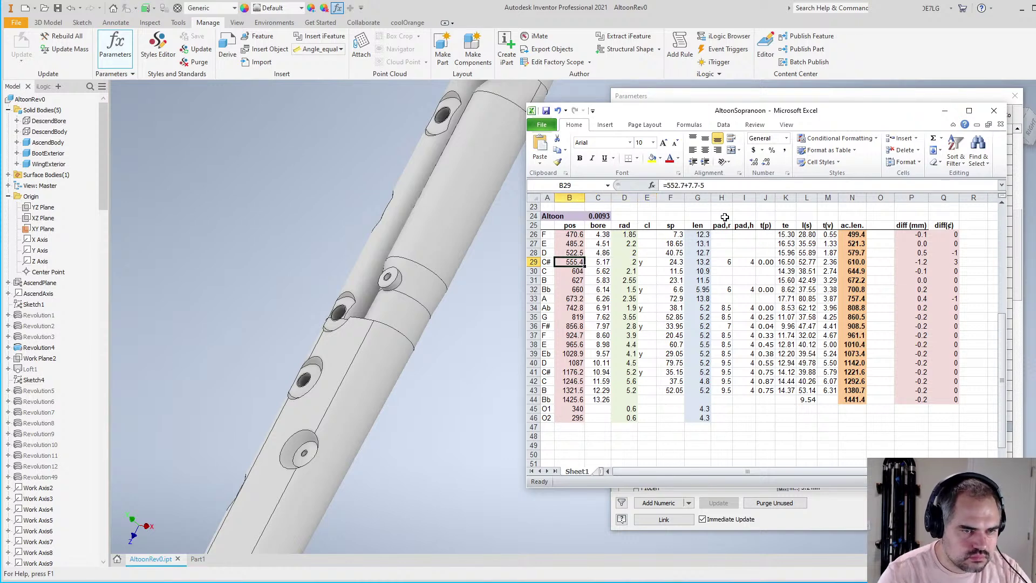
{"action": "left_click", "coordinate": [721, 185]}
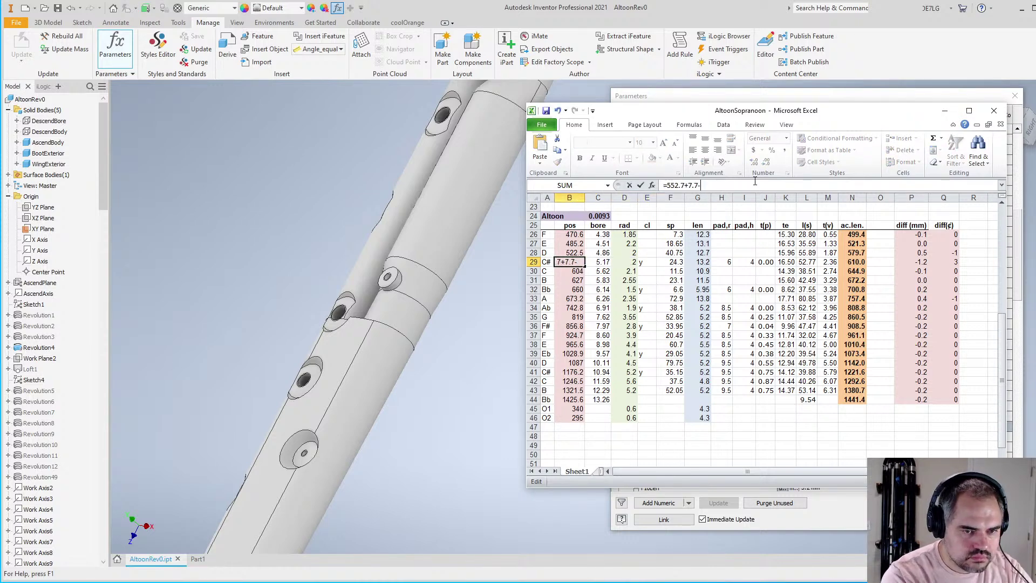
{"action": "type", "text": "4"}
{"action": "key", "text": "Return"}
{"action": "left_click", "coordinate": [754, 182]}
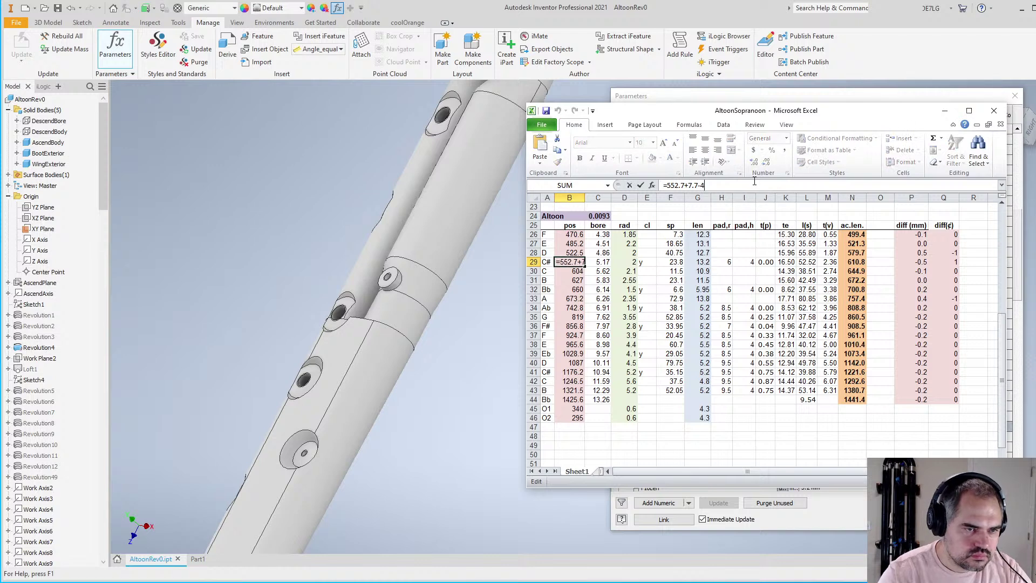
{"action": "key", "text": "ctrl+Return"}
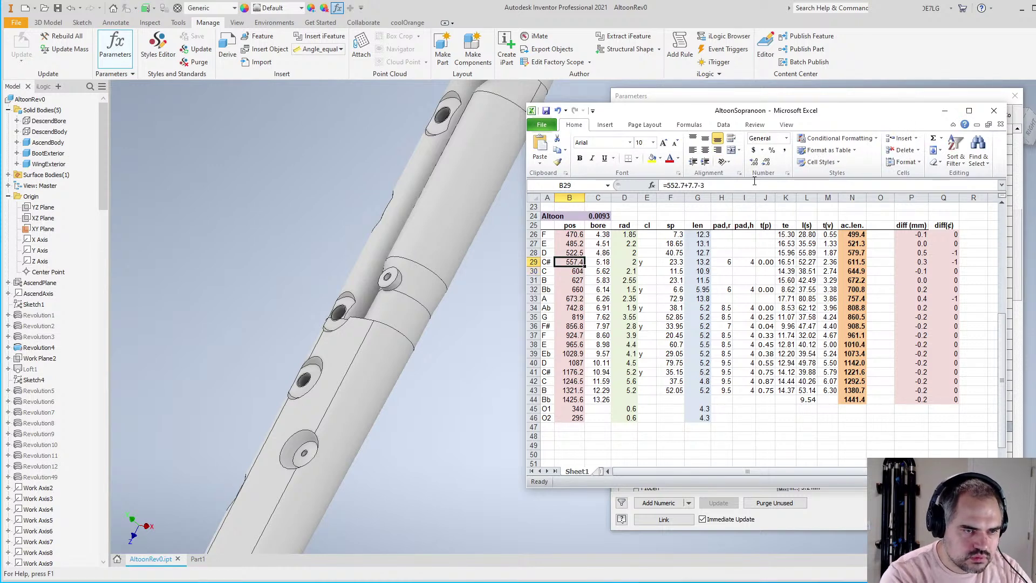
Set the C# hole's position formula in cell B29 to =552.7+7.7-3.5
{"action": "left_click", "coordinate": [764, 185]}
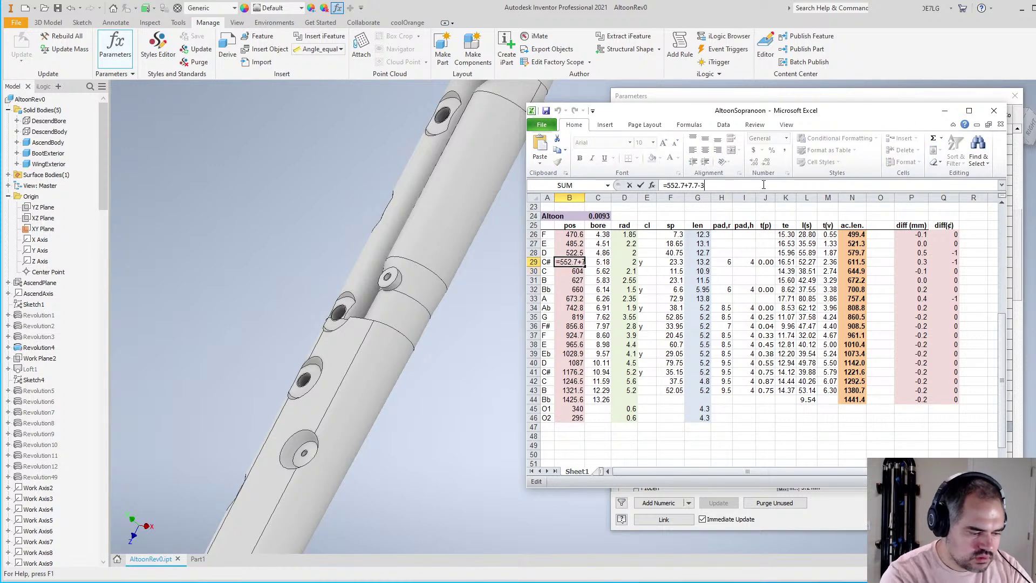
{"action": "type", "text": ".5"}
{"action": "key", "text": "Return"}
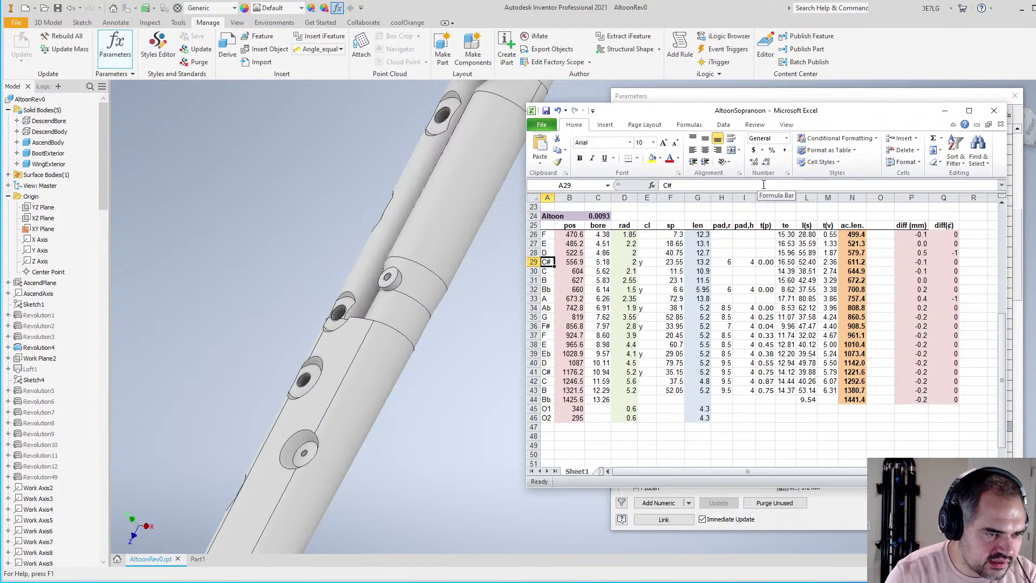
Switch to Inventor's parameter list and set T04Pos to 556.9 mm
{"action": "left_click", "coordinate": [756, 91]}
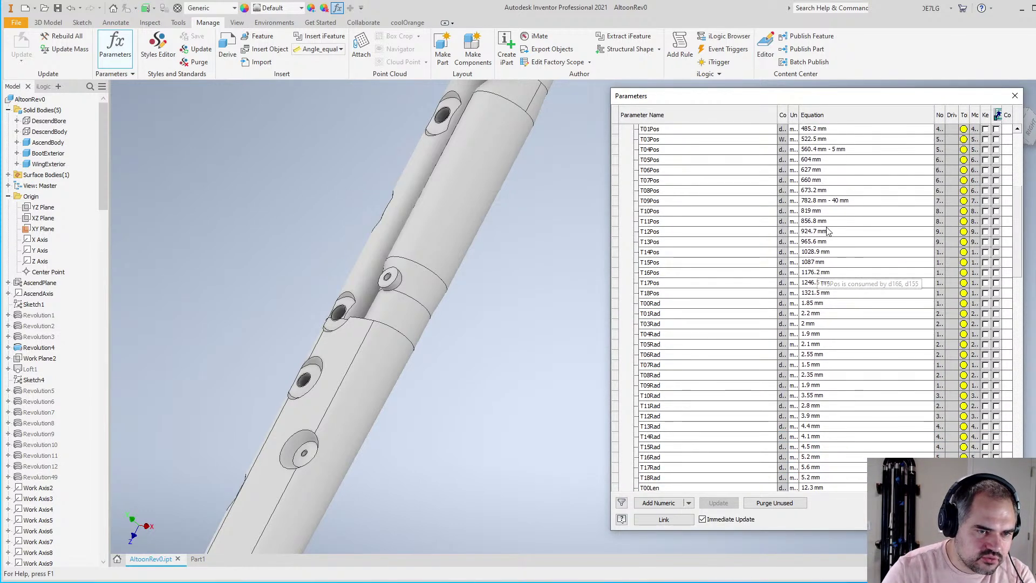
{"action": "scroll", "coordinate": [829, 231], "scroll_direction": "up", "scroll_amount": 2}
{"action": "left_click", "coordinate": [833, 190]}
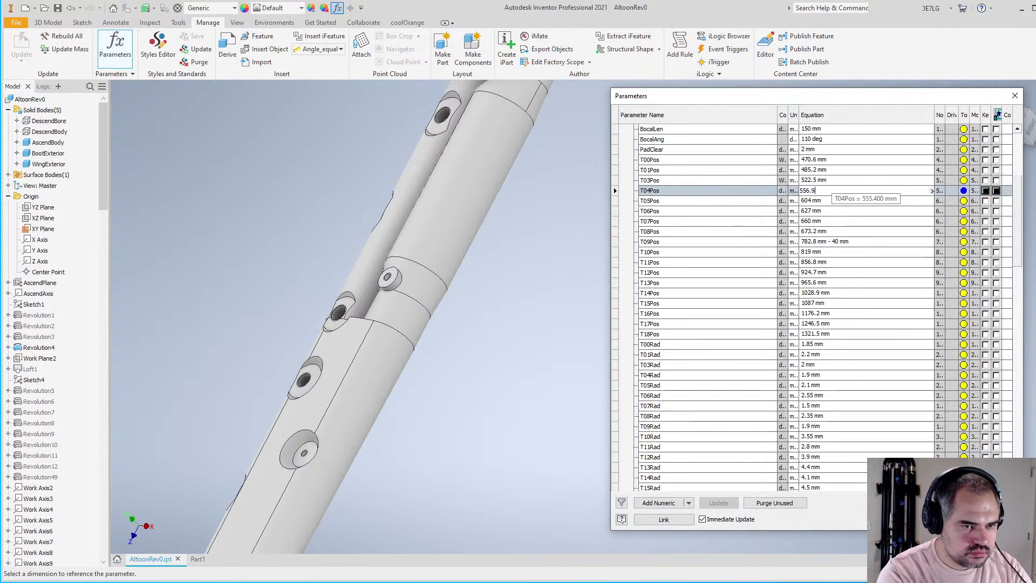
{"action": "key", "text": "Return"}
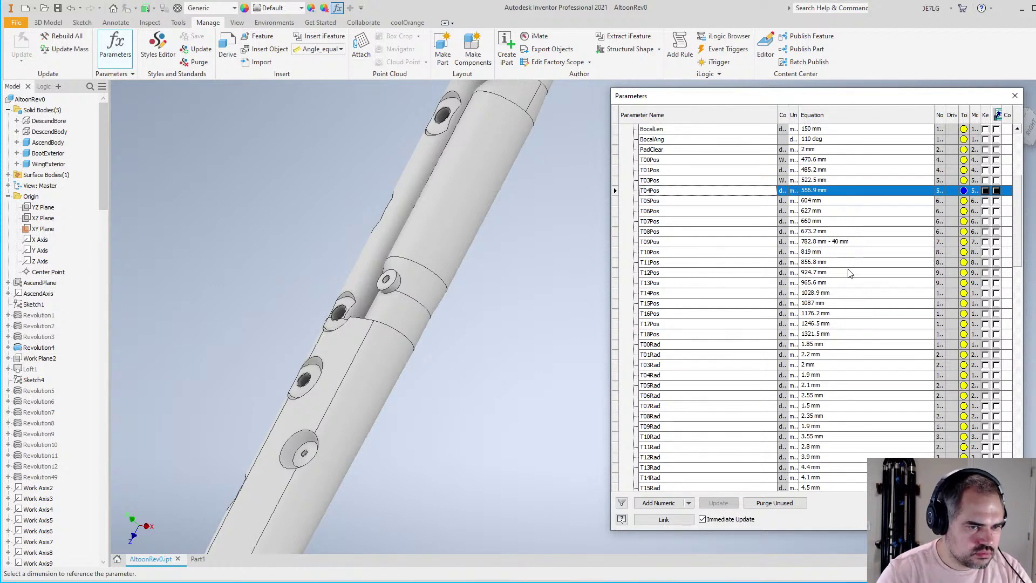
Recheck the C# row in the Excel workbook and set the T04Rad parameter in Inventor to 2 mm
{"action": "scroll", "coordinate": [848, 282], "scroll_direction": "down", "scroll_amount": 2}
{"action": "scroll", "coordinate": [850, 284], "scroll_direction": "down", "scroll_amount": 2}
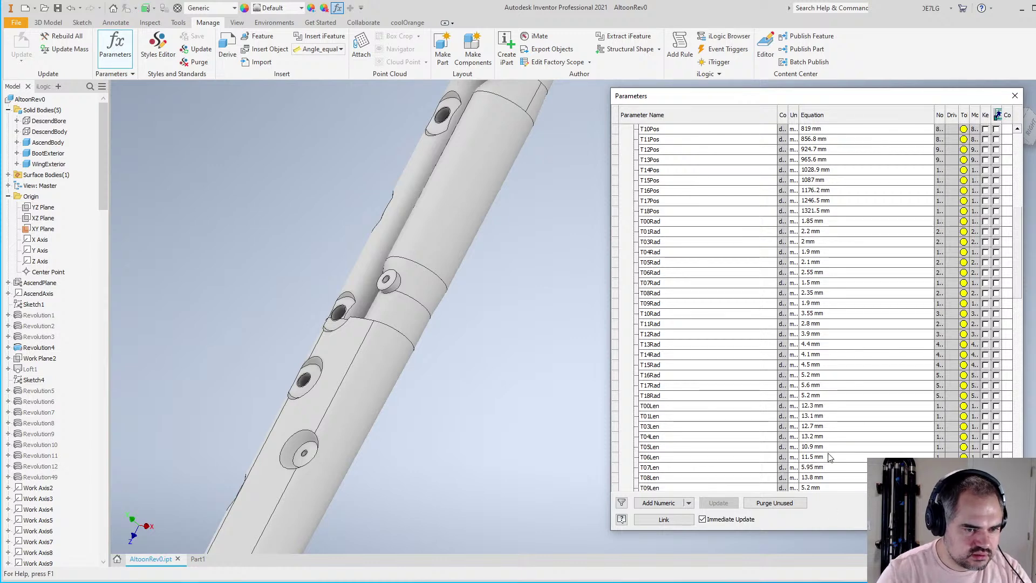
{"action": "key", "text": "alt+Tab"}
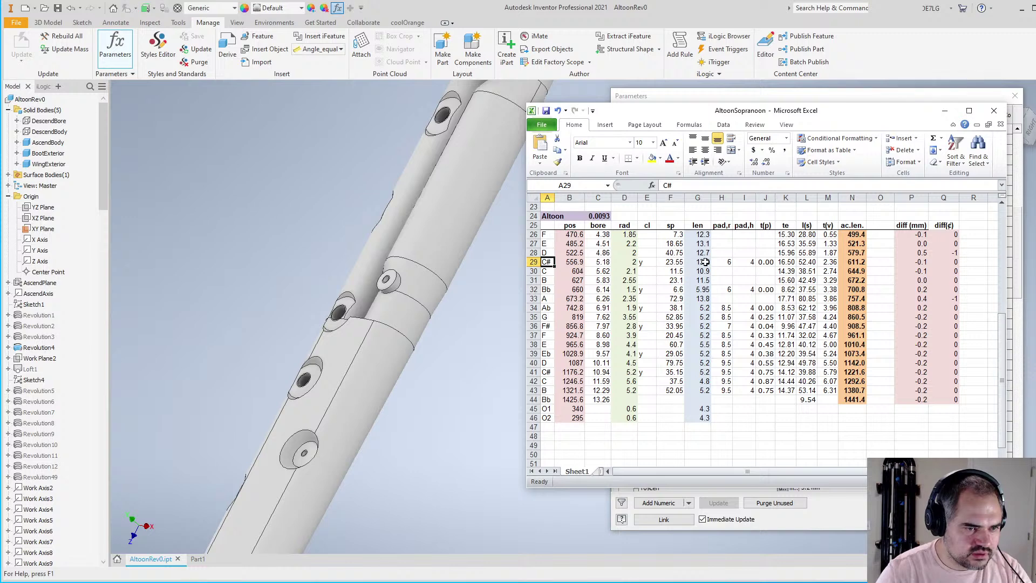
{"action": "key", "text": "alt+Tab"}
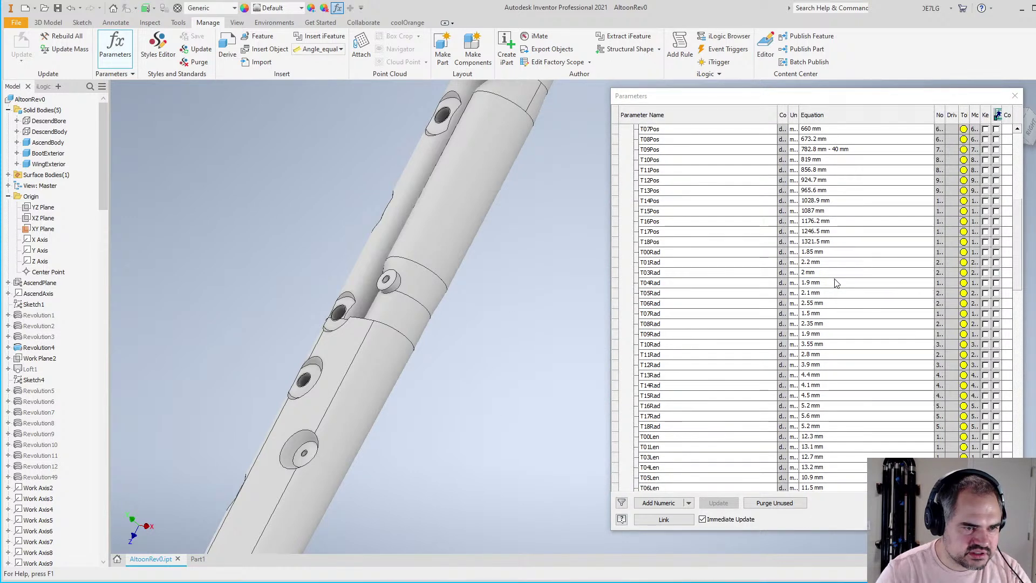
{"action": "left_click", "coordinate": [812, 283]}
{"action": "type", "text": "2"}
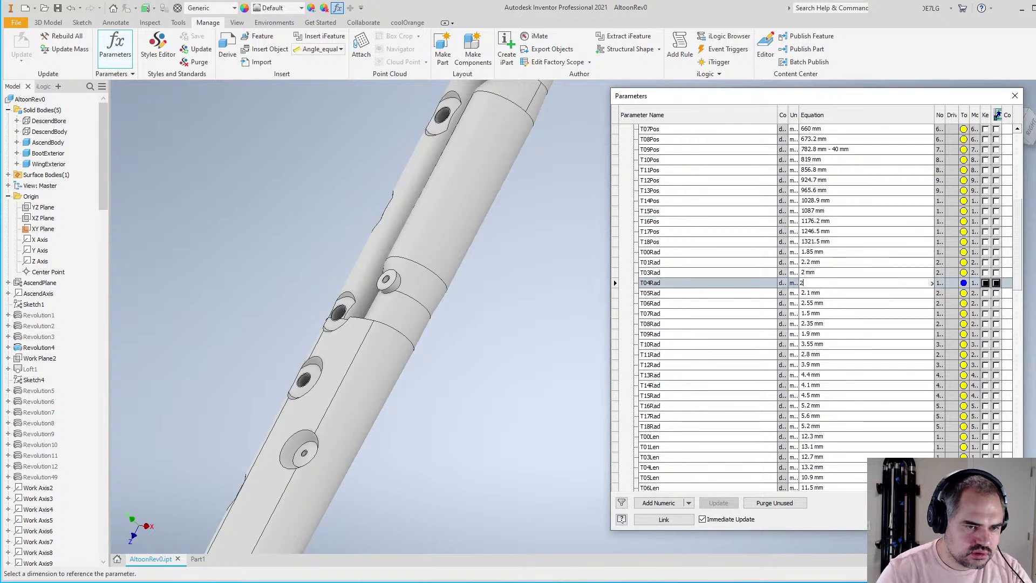
{"action": "key", "text": "Return"}
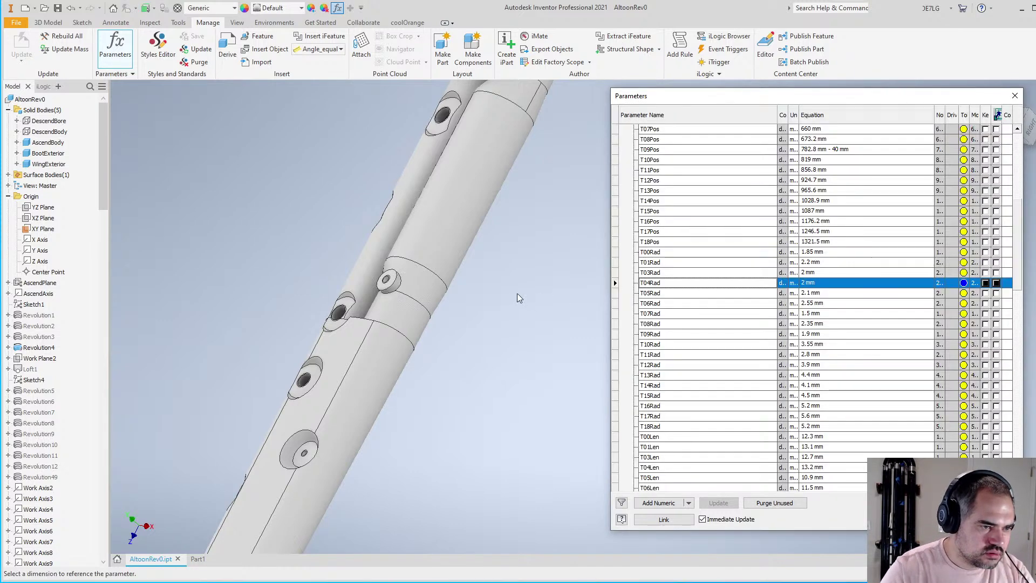
Examine the T04 tone hole's raised seat and its clearance to the neighbouring holes and the body joint from several angles
{"action": "left_click", "coordinate": [513, 294]}
{"action": "scroll", "coordinate": [455, 281], "scroll_direction": "up", "scroll_amount": 2}
{"action": "scroll", "coordinate": [454, 281], "scroll_direction": "up", "scroll_amount": 1}
{"action": "scroll", "coordinate": [497, 256], "scroll_direction": "down", "scroll_amount": 6}
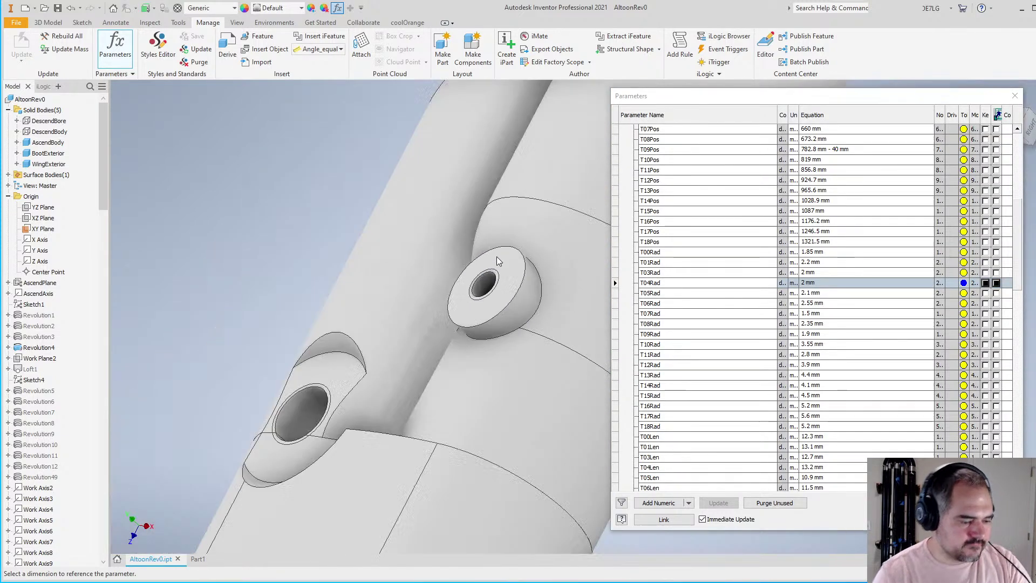
{"action": "middle_click_drag", "start_coordinate": [505, 286], "coordinate": [555, 374], "text": "shift"}
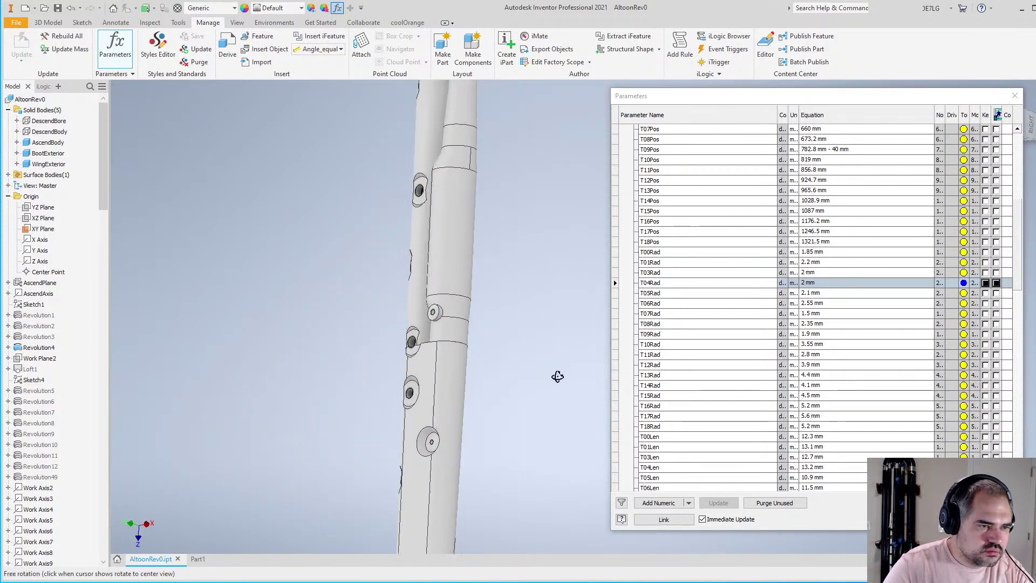
{"action": "mouse_move", "coordinate": [478, 343]}
{"action": "middle_mouse_down", "text": "shift"}
{"action": "mouse_move", "coordinate": [469, 319]}
{"action": "mouse_move", "coordinate": [483, 311]}
{"action": "mouse_move", "coordinate": [467, 358]}
{"action": "middle_mouse_up", "text": "shift"}
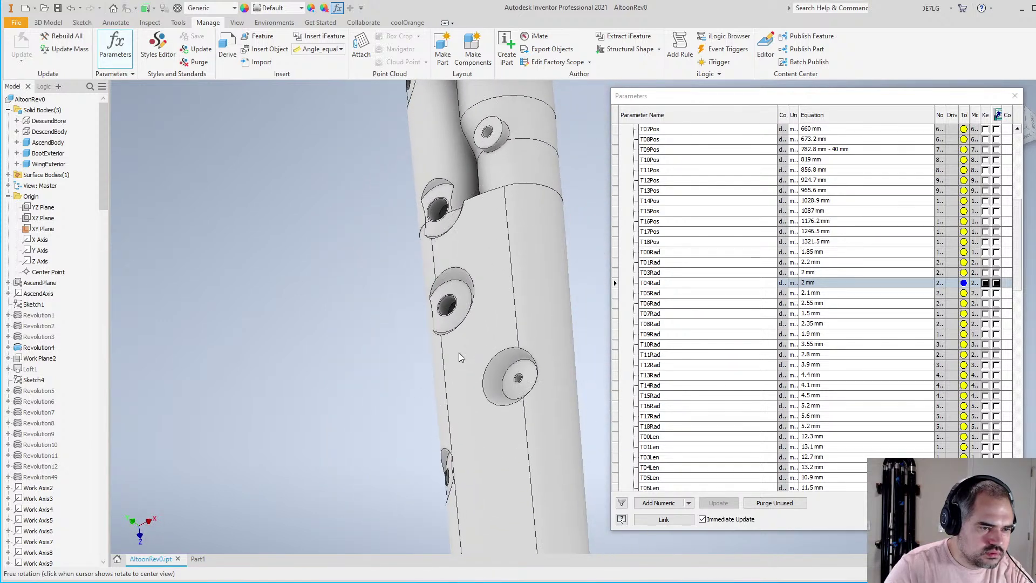
{"action": "scroll", "coordinate": [458, 352], "scroll_direction": "up", "scroll_amount": 3}
{"action": "scroll", "coordinate": [490, 354], "scroll_direction": "down", "scroll_amount": 3}
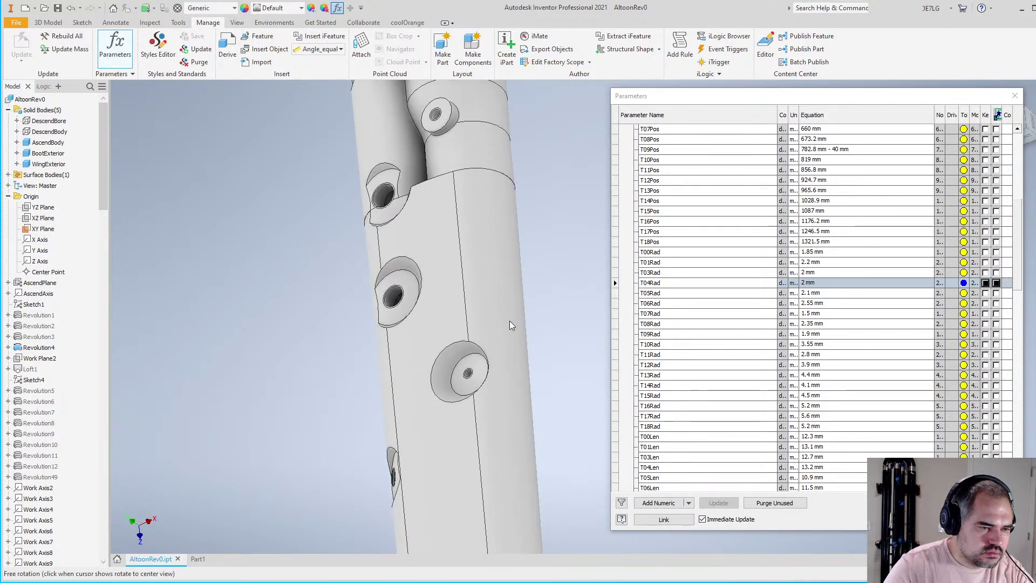
{"action": "scroll", "coordinate": [483, 351], "scroll_direction": "up", "scroll_amount": 3}
{"action": "scroll", "coordinate": [468, 237], "scroll_direction": "down", "scroll_amount": 3}
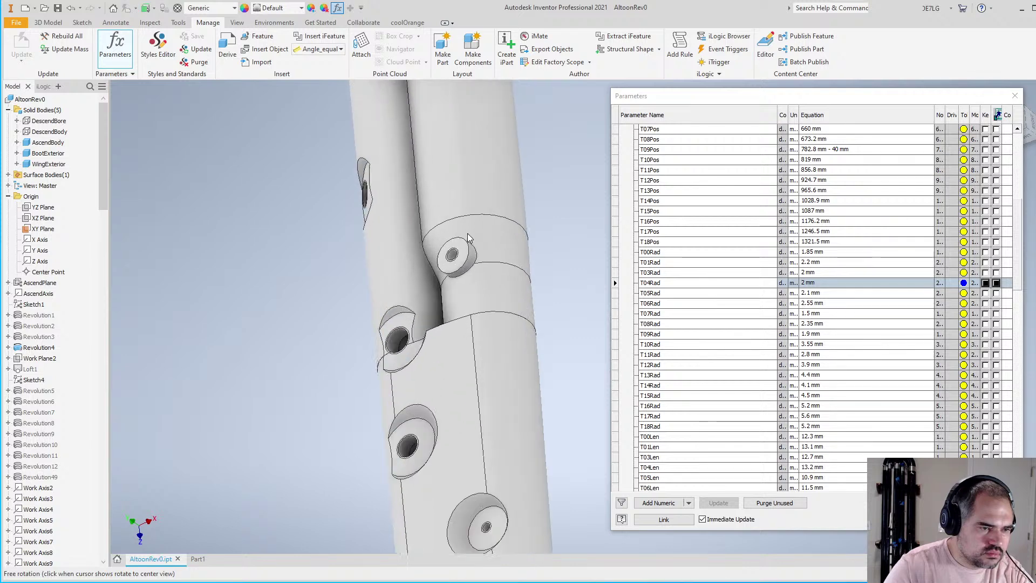
{"action": "scroll", "coordinate": [468, 275], "scroll_direction": "down", "scroll_amount": 2}
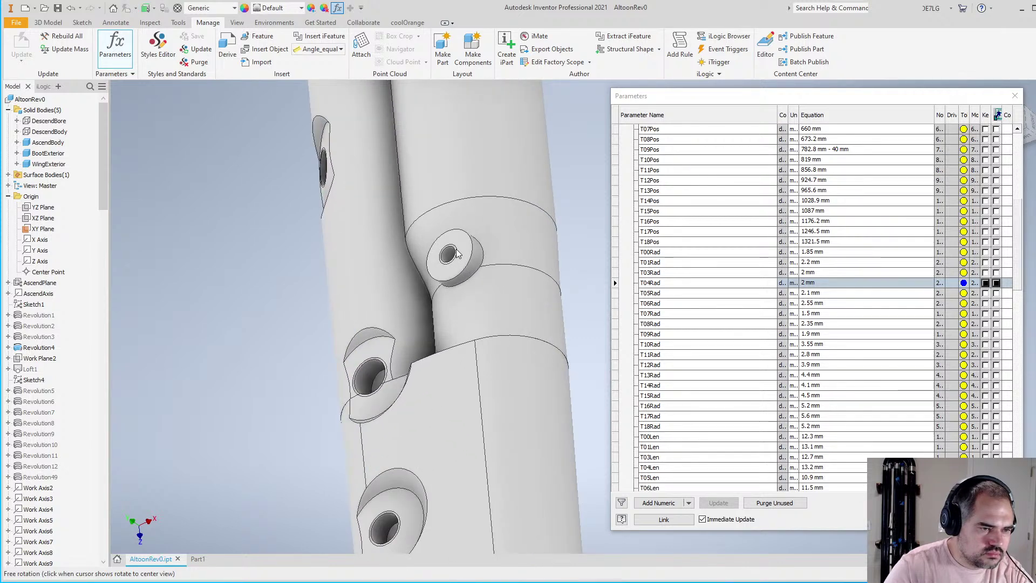
{"action": "scroll", "coordinate": [455, 253], "scroll_direction": "up", "scroll_amount": 3}
{"action": "left_click_drag", "start_coordinate": [500, 319], "coordinate": [563, 309]}
{"action": "scroll", "coordinate": [493, 286], "scroll_direction": "down", "scroll_amount": 3}
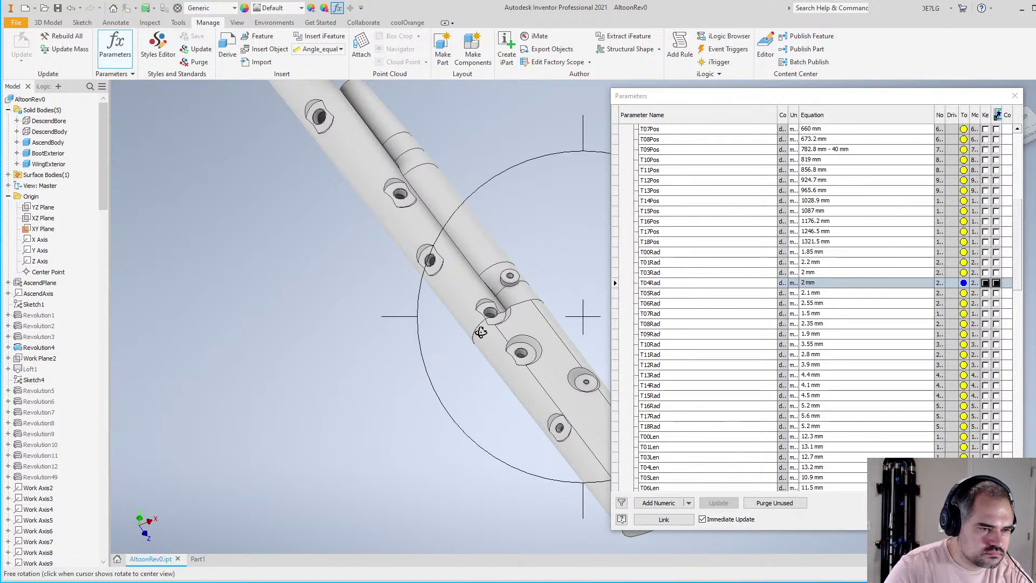
{"action": "scroll", "coordinate": [480, 334], "scroll_direction": "up", "scroll_amount": 4}
{"action": "scroll", "coordinate": [476, 341], "scroll_direction": "down", "scroll_amount": 4}
{"action": "left_click_drag", "start_coordinate": [582, 317], "coordinate": [482, 388]}
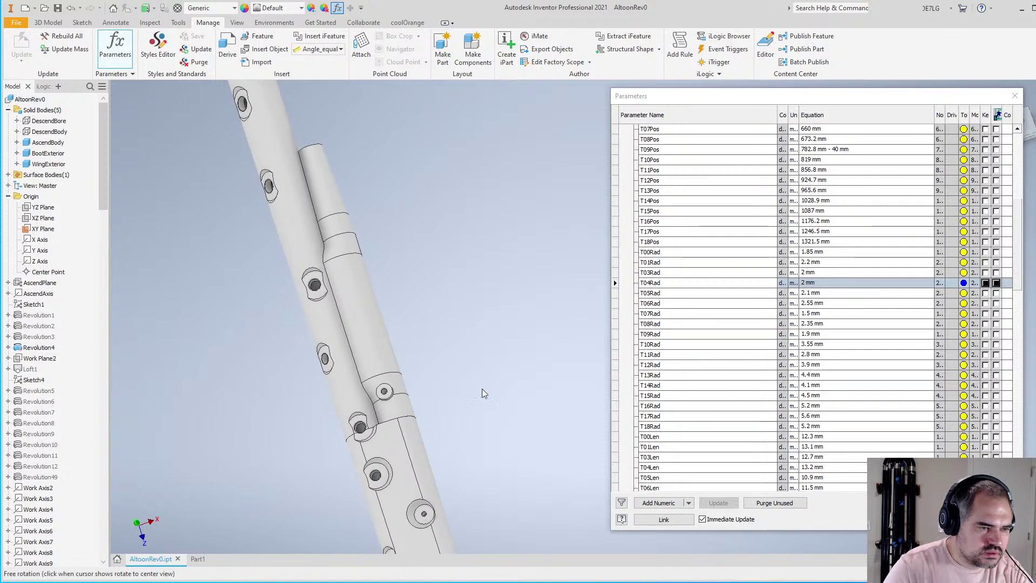
{"action": "scroll", "coordinate": [481, 388], "scroll_direction": "up", "scroll_amount": 4}
{"action": "scroll", "coordinate": [470, 387], "scroll_direction": "down", "scroll_amount": 4}
{"action": "scroll", "coordinate": [393, 426], "scroll_direction": "down", "scroll_amount": 2}
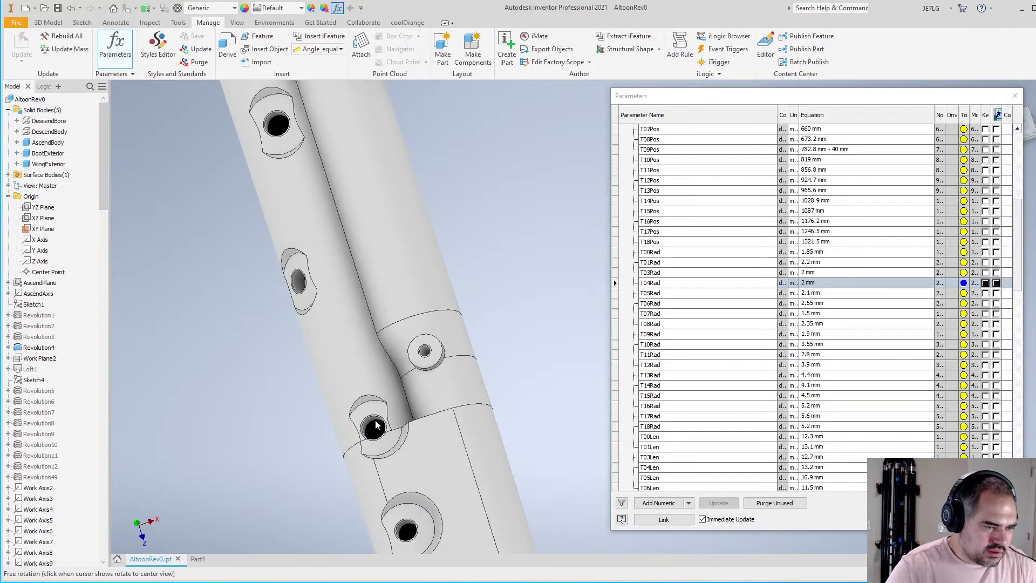
{"action": "scroll", "coordinate": [376, 426], "scroll_direction": "up", "scroll_amount": 3}
{"action": "scroll", "coordinate": [447, 400], "scroll_direction": "down", "scroll_amount": 3}
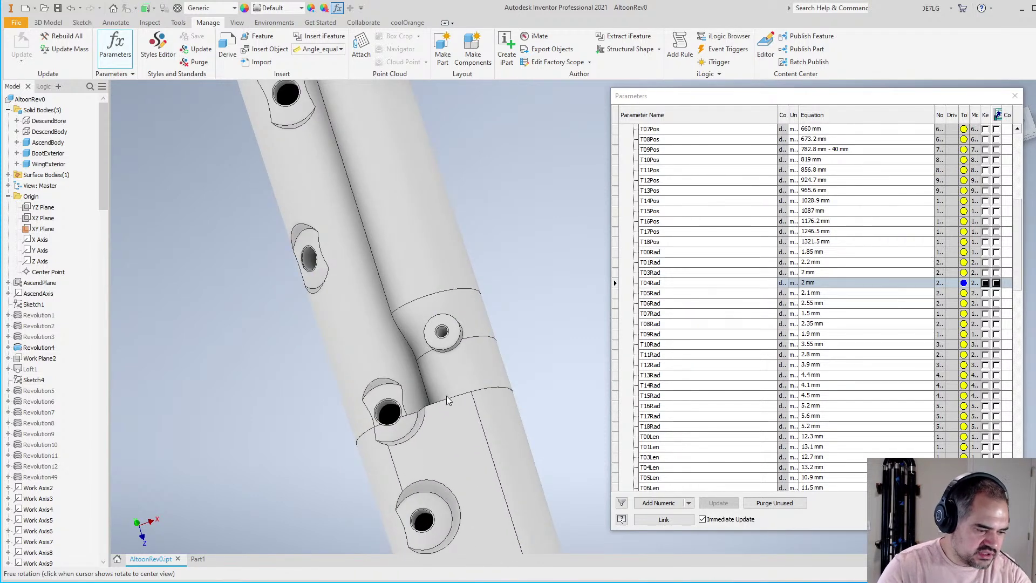
{"action": "left_click_drag", "start_coordinate": [504, 363], "coordinate": [481, 280]}
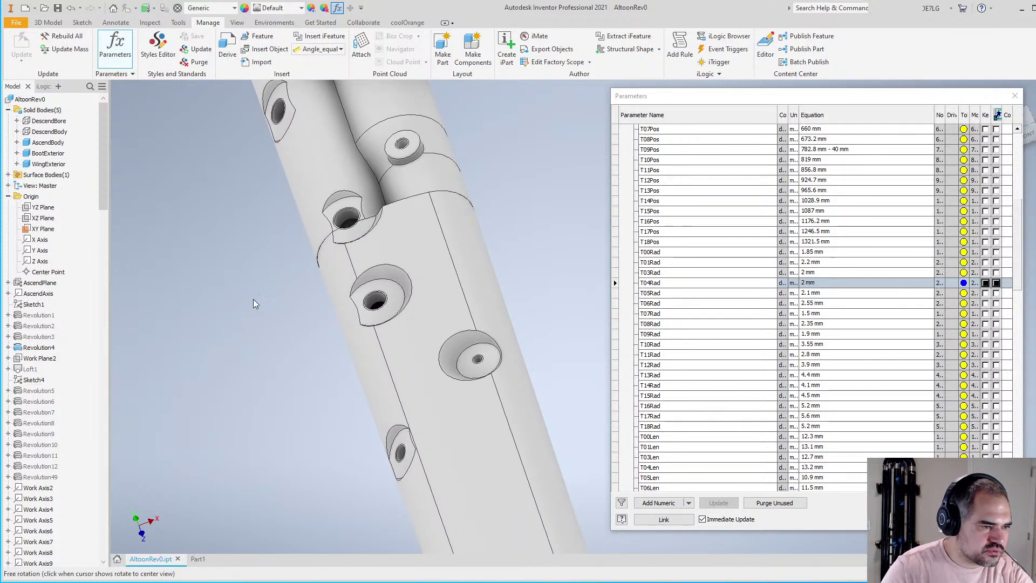
Close the parameter list, locate Extrusion1 that forms the boot's outer body, and open its sketch for editing
{"action": "left_click_drag", "start_coordinate": [105, 166], "coordinate": [106, 422]}
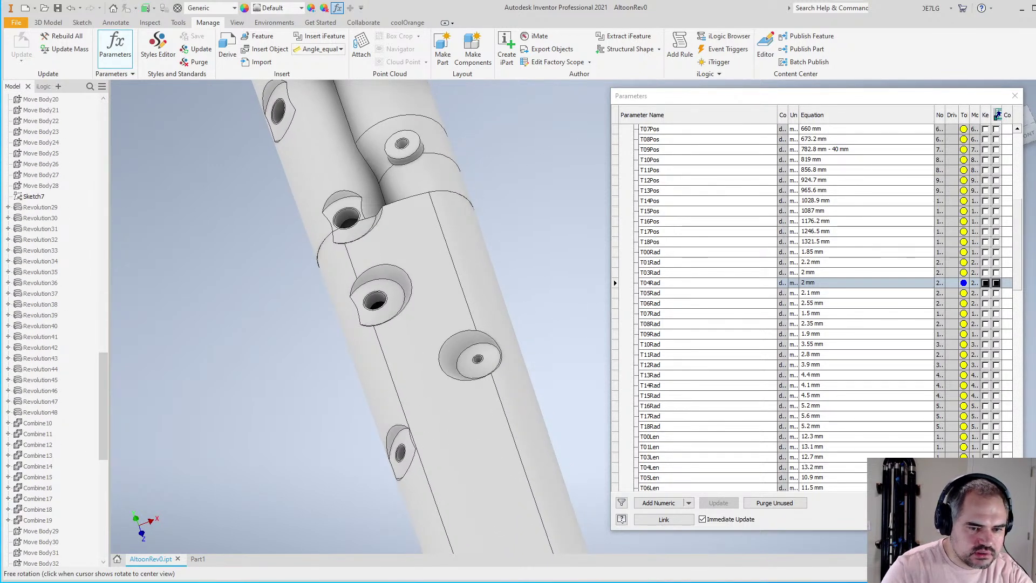
{"action": "left_click", "coordinate": [1015, 96]}
{"action": "scroll", "coordinate": [48, 388], "scroll_direction": "down", "scroll_amount": 8}
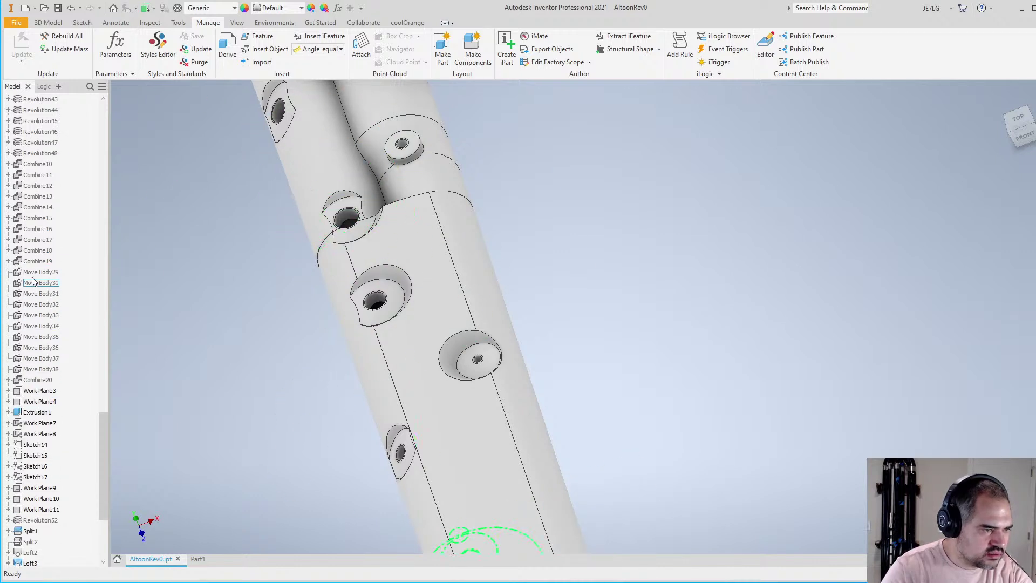
{"action": "scroll", "coordinate": [35, 272], "scroll_direction": "up", "scroll_amount": 2}
{"action": "scroll", "coordinate": [35, 273], "scroll_direction": "down", "scroll_amount": 6}
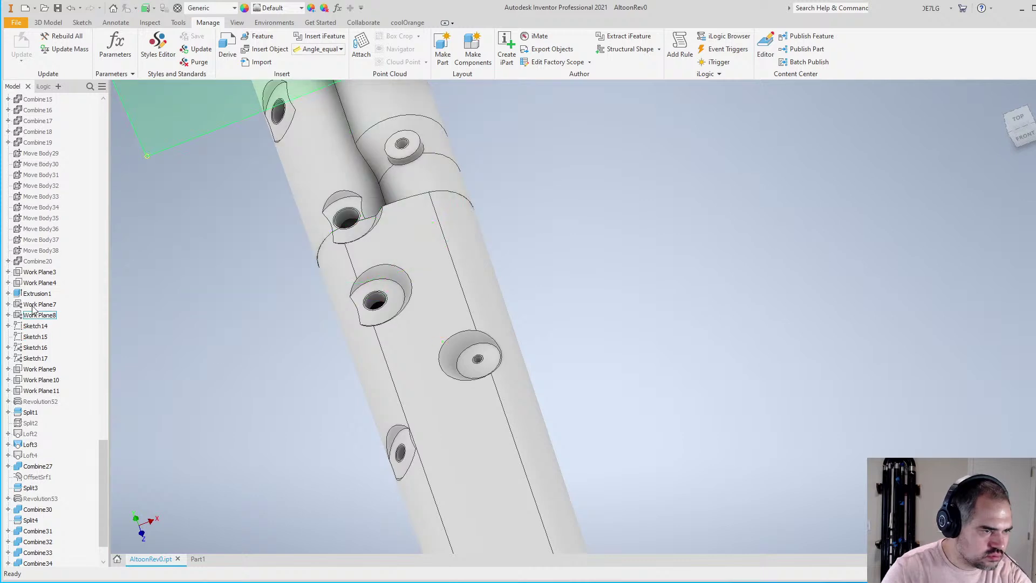
{"action": "scroll", "coordinate": [40, 350], "scroll_direction": "up", "scroll_amount": 5}
{"action": "left_click", "coordinate": [48, 412]}
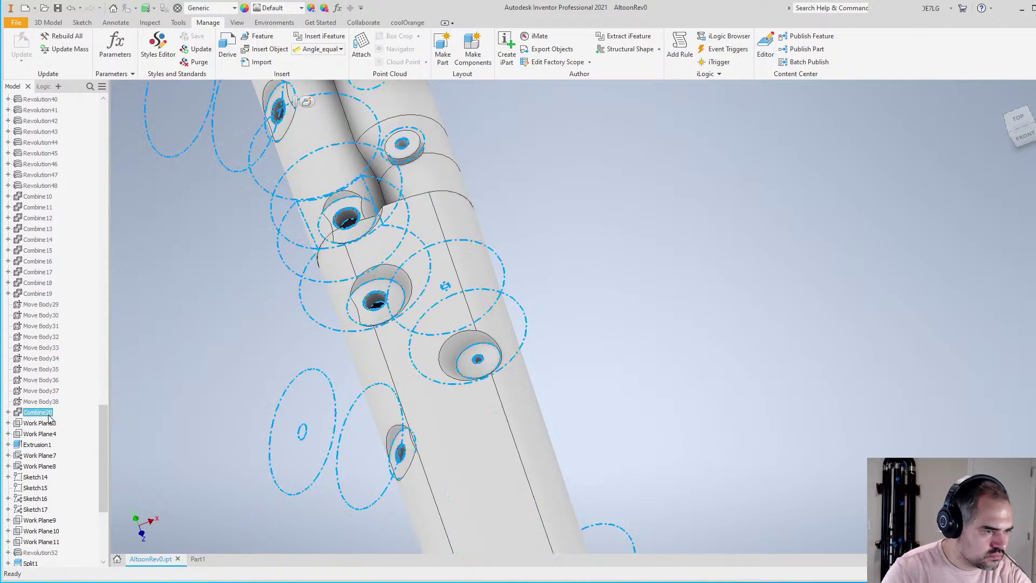
{"action": "left_click", "coordinate": [50, 424]}
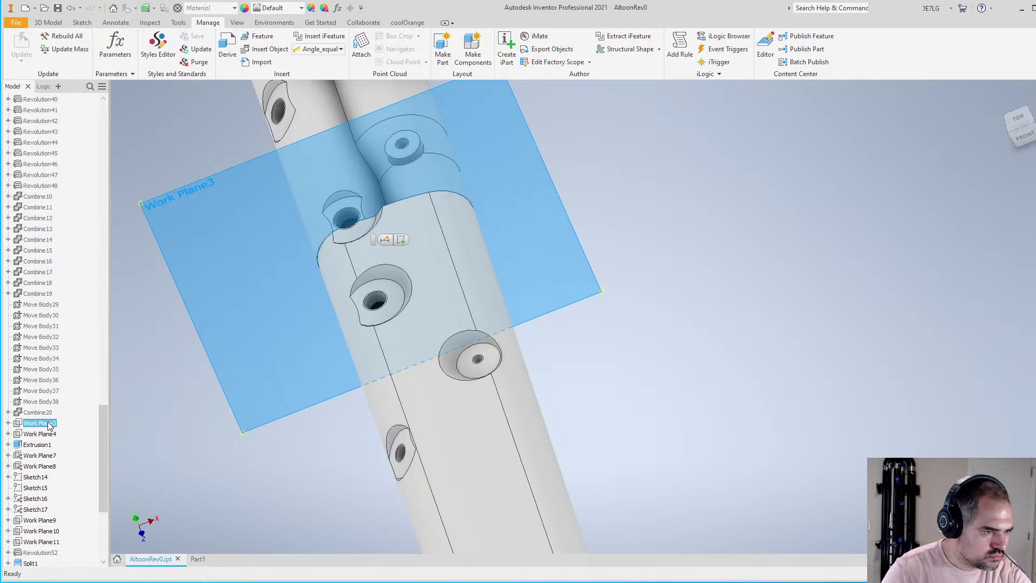
{"action": "left_click", "coordinate": [49, 434]}
{"action": "left_click", "coordinate": [42, 446]}
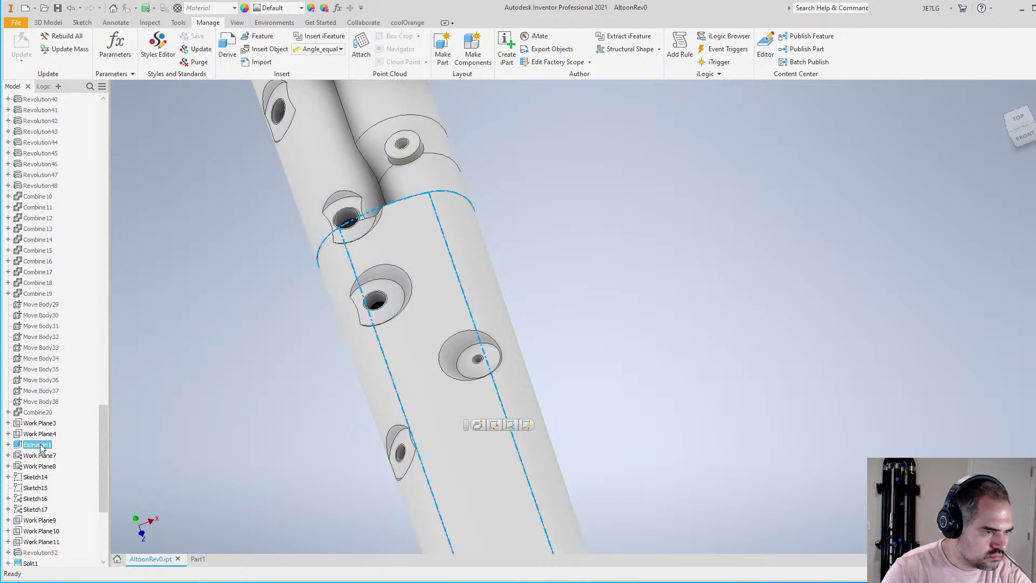
{"action": "right_click", "coordinate": [41, 446]}
{"action": "left_click", "coordinate": [89, 512]}
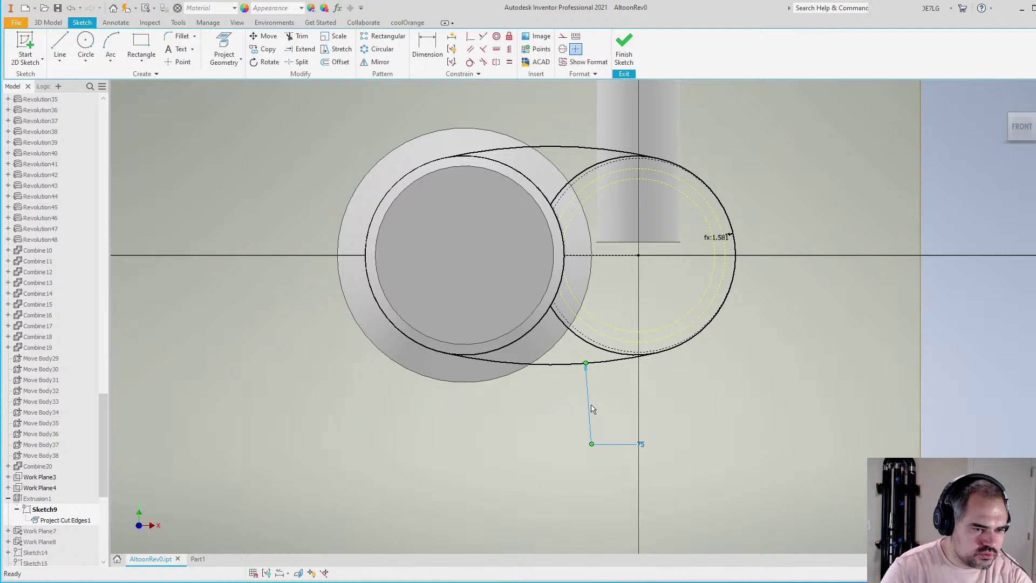
Try radii of 100 mm and 120 mm for the lower arc joining the two circles in the boot sketch
{"action": "double_click", "coordinate": [592, 409]}
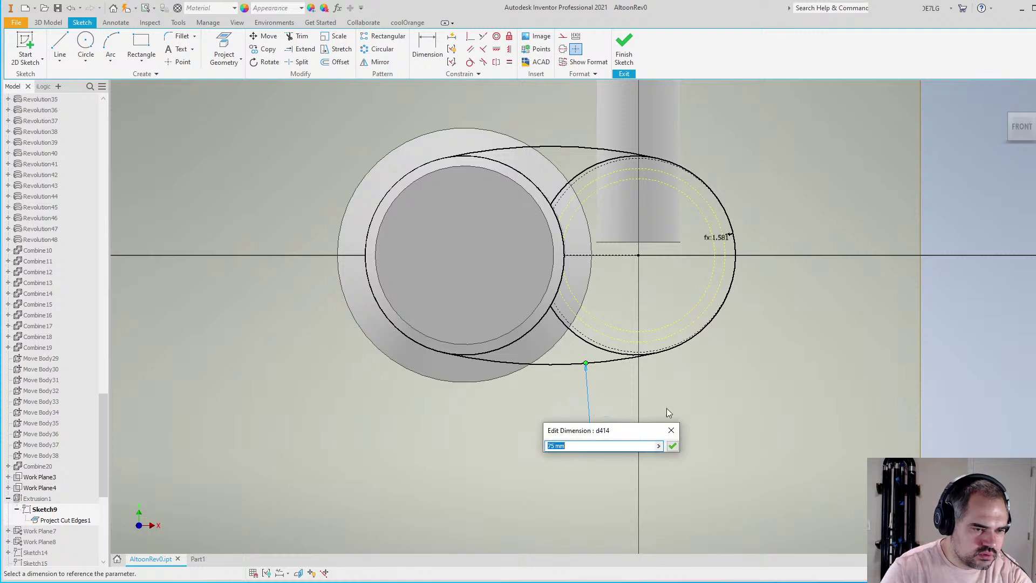
{"action": "type", "text": "100"}
{"action": "key", "text": "Return"}
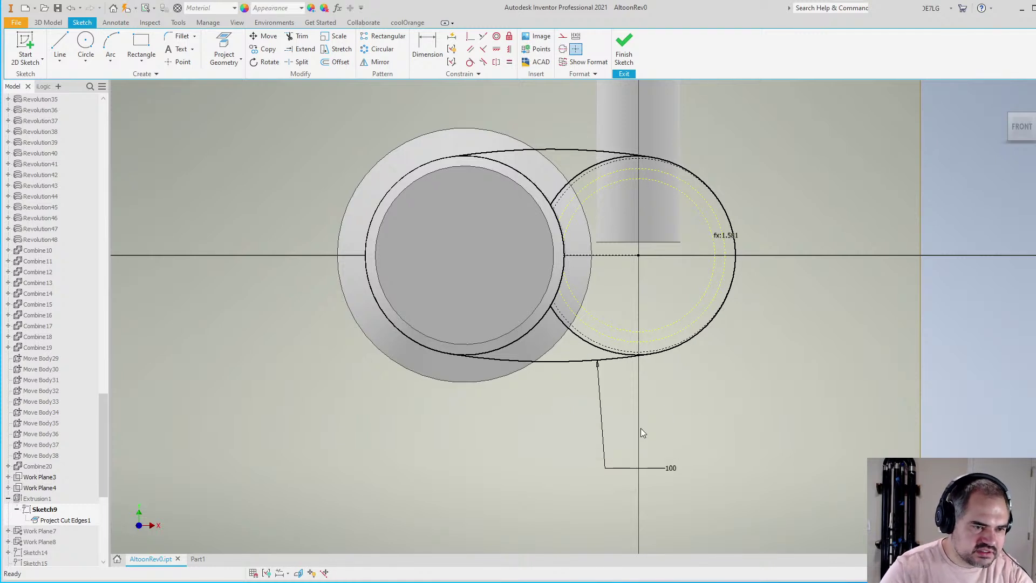
{"action": "double_click", "coordinate": [603, 428]}
{"action": "type", "text": "120"}
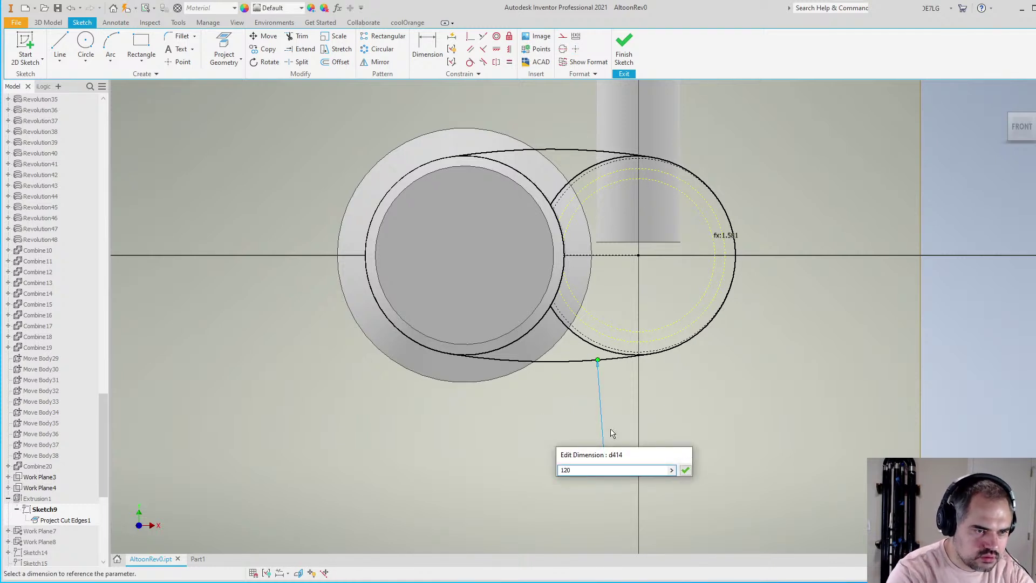
{"action": "key", "text": "Return"}
Set the radius of the lower arc joining the two circles to 150 mm and finish the sketch
{"action": "double_click", "coordinate": [614, 437]}
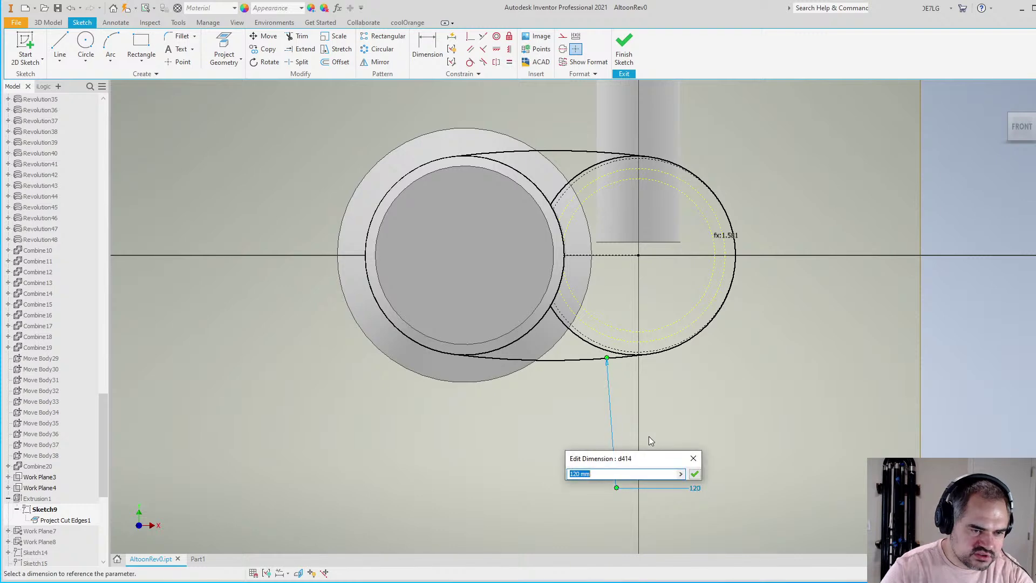
{"action": "type", "text": "150"}
{"action": "key", "text": "Return"}
{"action": "right_click", "coordinate": [877, 303]}
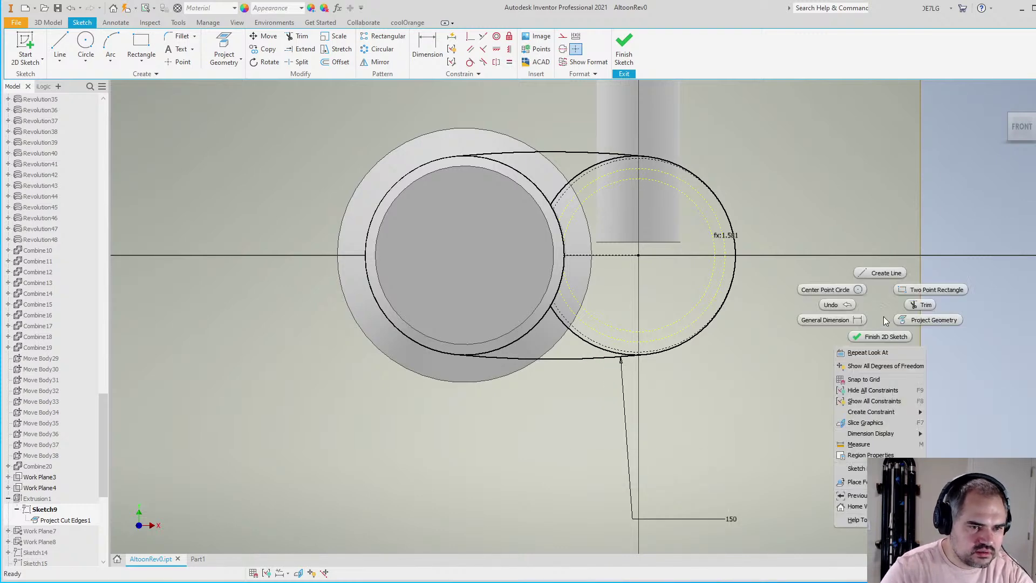
{"action": "left_click", "coordinate": [879, 331]}
Examine the reshaped boot body and the tone hole seat that crosses the body joint from several angles
{"action": "middle_click_drag", "start_coordinate": [636, 271], "coordinate": [504, 242], "text": "shift"}
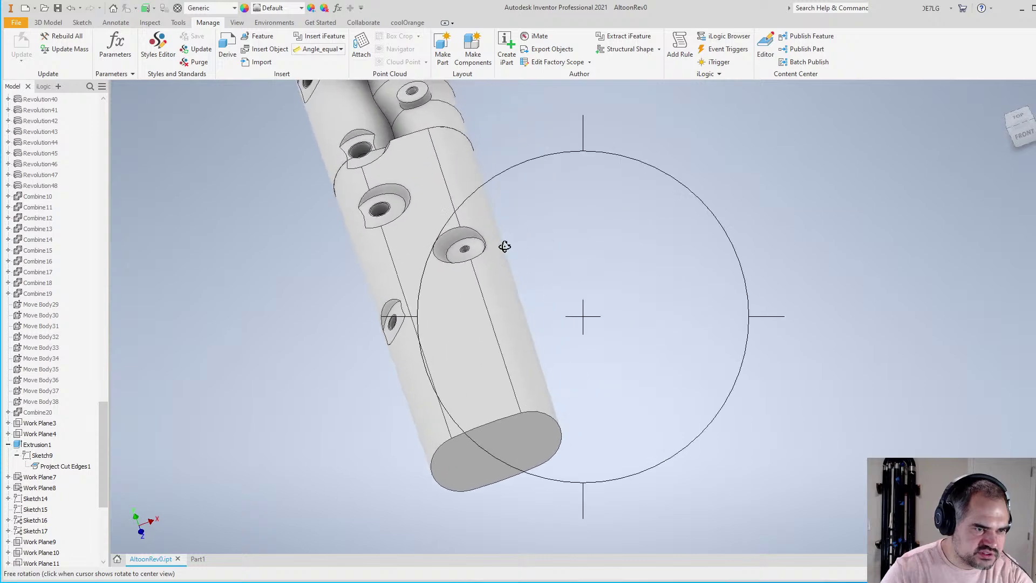
{"action": "scroll", "coordinate": [436, 257], "scroll_direction": "down", "scroll_amount": 3}
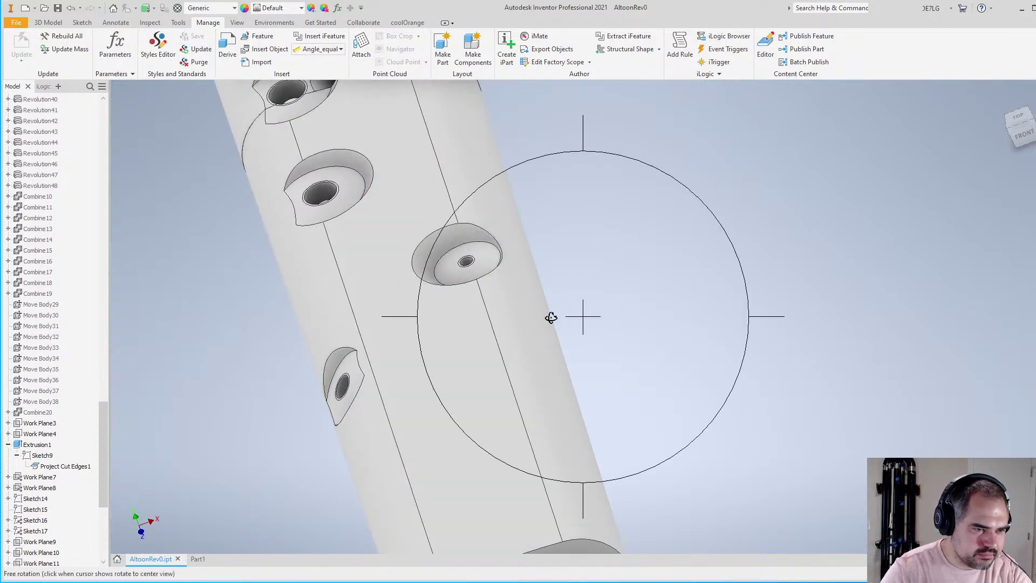
{"action": "middle_click_drag", "start_coordinate": [548, 317], "coordinate": [565, 425], "text": "shift"}
{"action": "scroll", "coordinate": [561, 370], "scroll_direction": "up", "scroll_amount": 5}
{"action": "scroll", "coordinate": [564, 380], "scroll_direction": "down", "scroll_amount": 2}
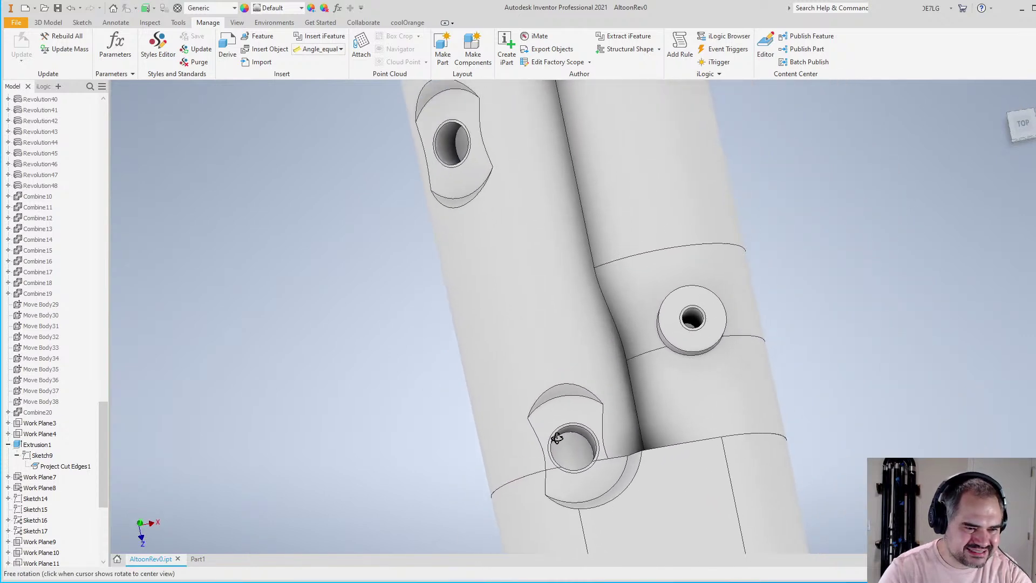
{"action": "scroll", "coordinate": [539, 431], "scroll_direction": "down", "scroll_amount": 3}
{"action": "scroll", "coordinate": [517, 443], "scroll_direction": "up", "scroll_amount": 3}
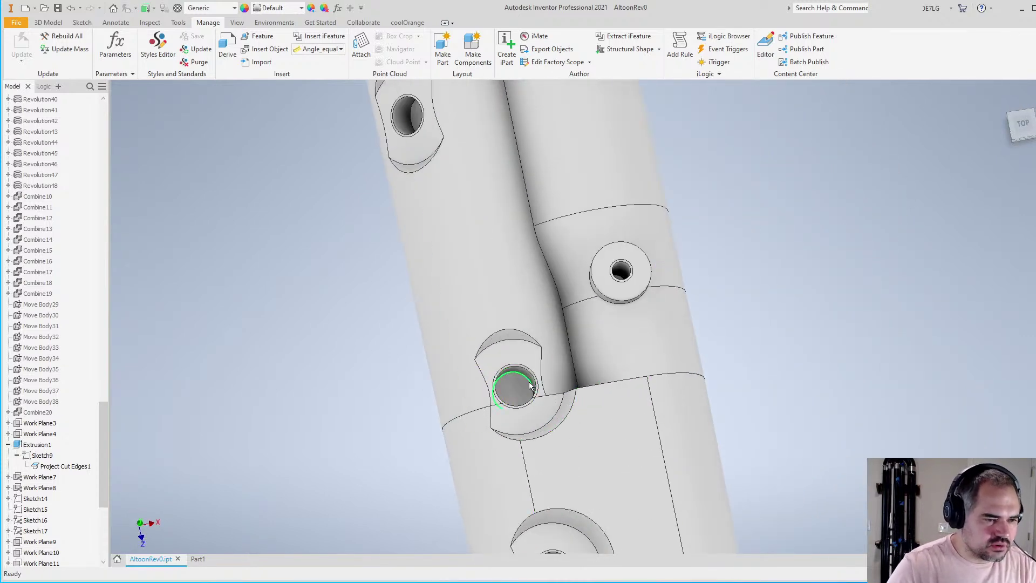
{"action": "scroll", "coordinate": [531, 386], "scroll_direction": "up", "scroll_amount": 4}
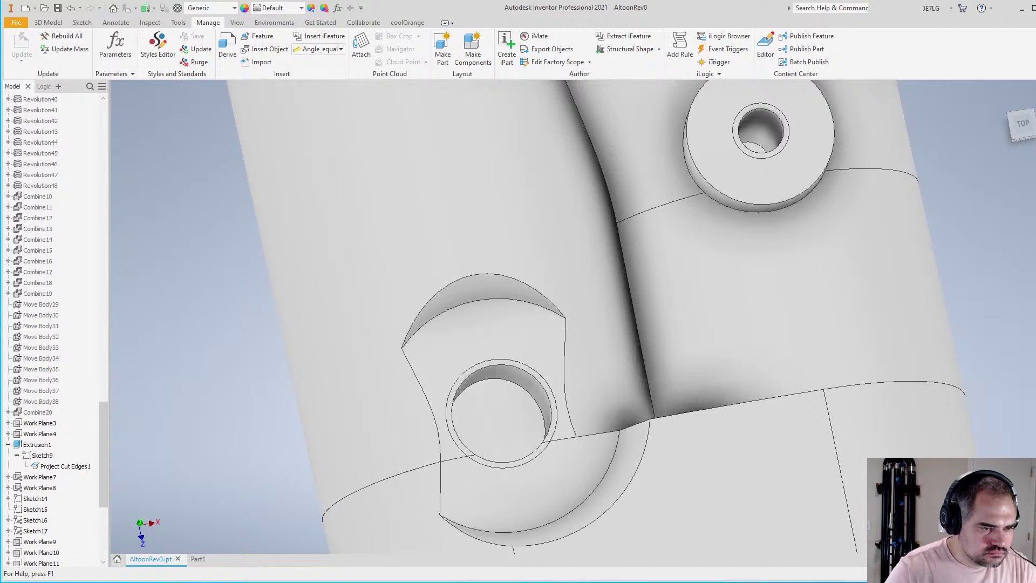
Switch to the Excel workbook and locate the position value of the E tone hole in cell B38
{"action": "key", "text": "alt+Tab"}
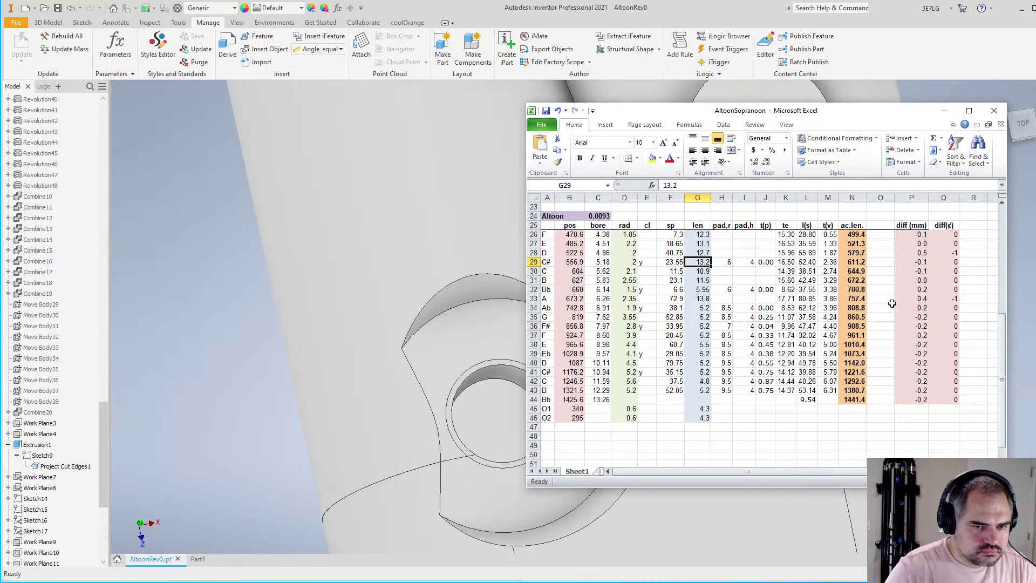
{"action": "left_click_drag", "start_coordinate": [892, 304], "coordinate": [888, 299]}
{"action": "key", "text": "Left"}
{"action": "key", "text": "Left"}
{"action": "key", "text": "Left"}
{"action": "key", "text": "Left"}
{"action": "key", "text": "Left"}
{"action": "key", "text": "Left"}
{"action": "key", "text": "Left"}
{"action": "key", "text": "Left"}
{"action": "key", "text": "Left"}
{"action": "key", "text": "Left"}
{"action": "key", "text": "Left"}
{"action": "key", "text": "Left"}
{"action": "key", "text": "Left"}
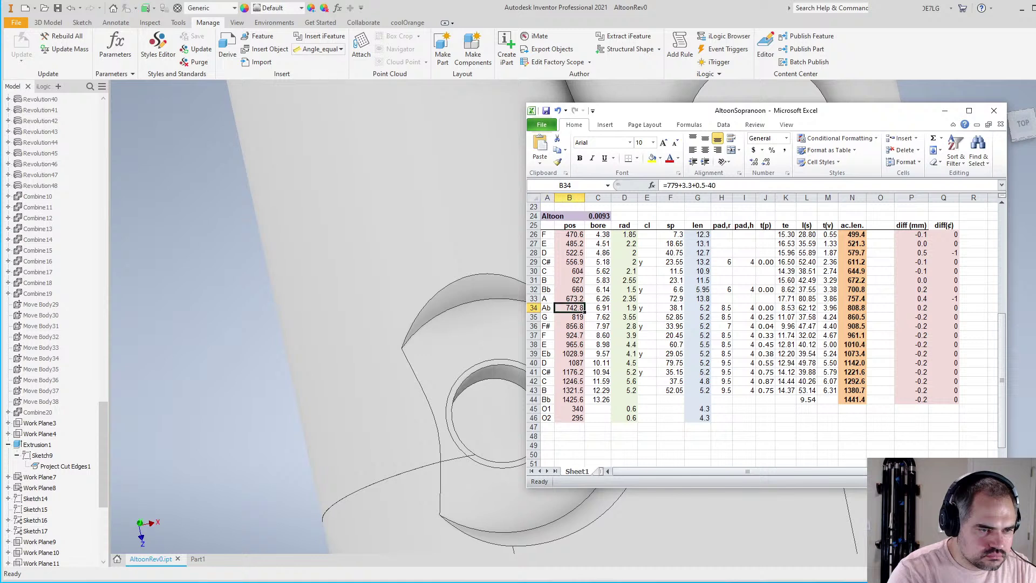
{"action": "key", "text": "Up"}
{"action": "key", "text": "Up"}
{"action": "key", "text": "Down"}
{"action": "key", "text": "Down"}
{"action": "key", "text": "Down"}
{"action": "key", "text": "Down"}
{"action": "key", "text": "Down"}
{"action": "key", "text": "Down"}
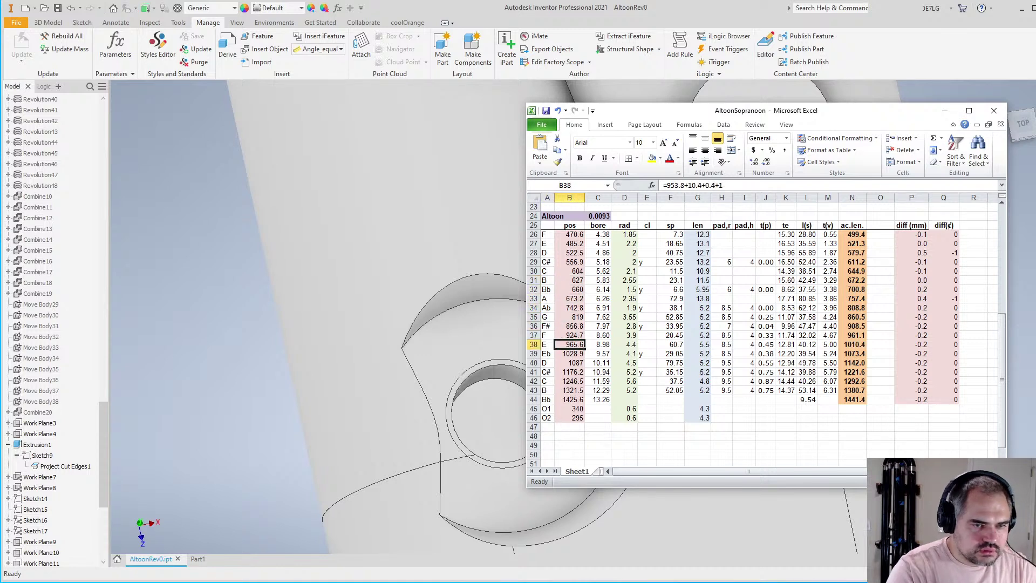
Review the E tone hole's values in row 38, from its position through to the cents difference
{"action": "key", "text": "Right"}
{"action": "key", "text": "Right"}
{"action": "key", "text": "Right"}
{"action": "key", "text": "Right"}
{"action": "key", "text": "Right"}
{"action": "key", "text": "Right"}
{"action": "key", "text": "Right"}
{"action": "key", "text": "Right"}
{"action": "key", "text": "Right"}
{"action": "key", "text": "Right"}
{"action": "key", "text": "Right"}
{"action": "key", "text": "Right"}
{"action": "key", "text": "Right"}
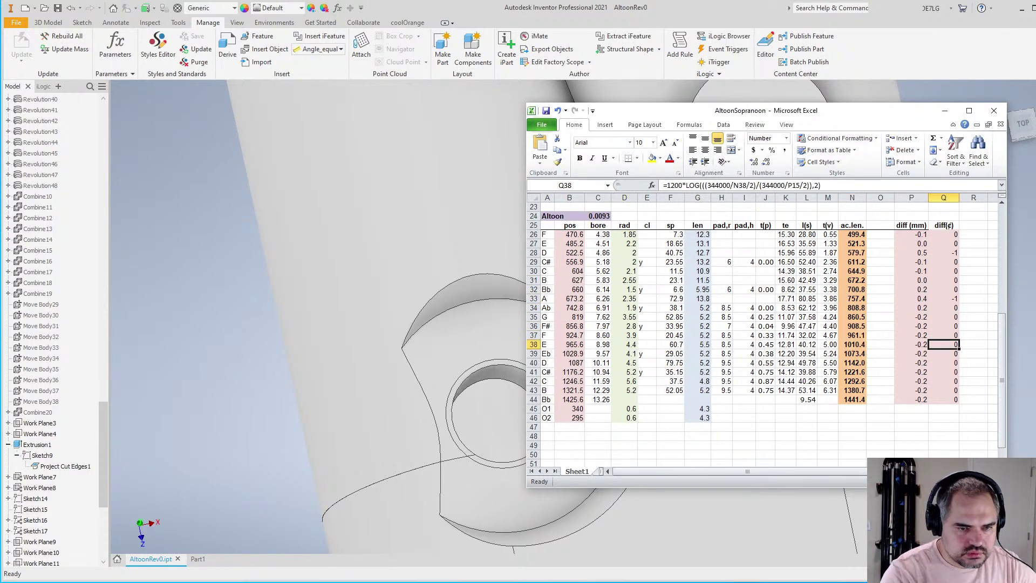
{"action": "key", "text": "Left"}
{"action": "key", "text": "Left"}
{"action": "key", "text": "Left"}
{"action": "key", "text": "Left"}
{"action": "key", "text": "Left"}
{"action": "key", "text": "Left"}
{"action": "key", "text": "Left"}
{"action": "key", "text": "Left"}
{"action": "key", "text": "Left"}
{"action": "key", "text": "Left"}
{"action": "key", "text": "Left"}
{"action": "key", "text": "Left"}
{"action": "key", "text": "Left"}
{"action": "key", "text": "Left"}
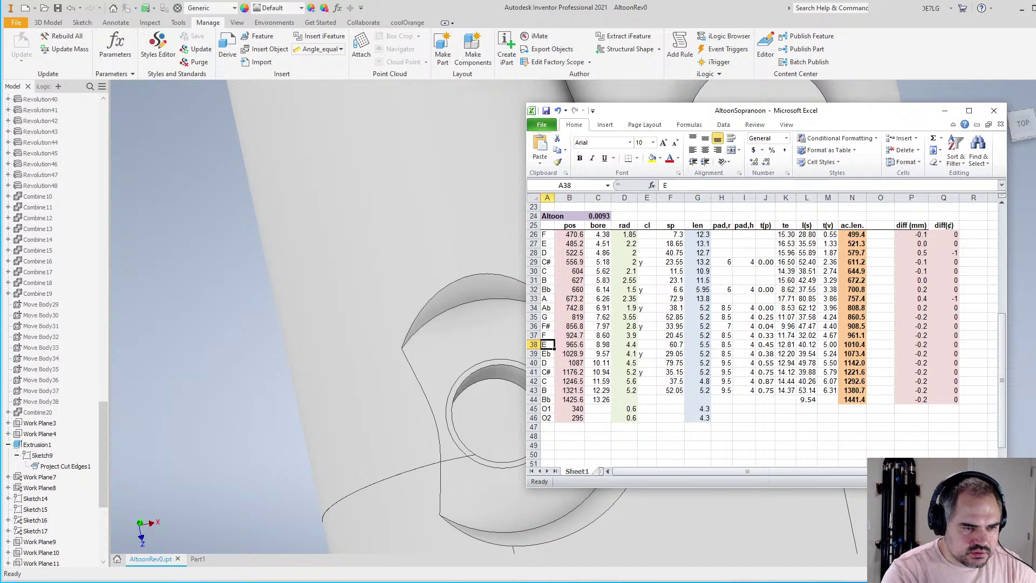
{"action": "key", "text": "Right"}
{"action": "key", "text": "Right"}
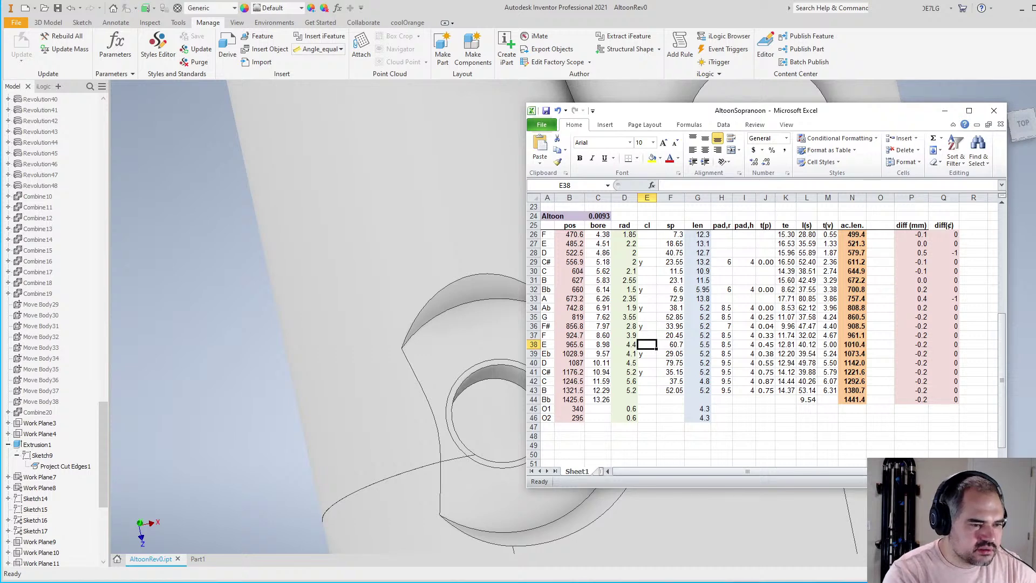
{"action": "scroll", "coordinate": [260, 296], "scroll_direction": "up", "scroll_amount": 2}
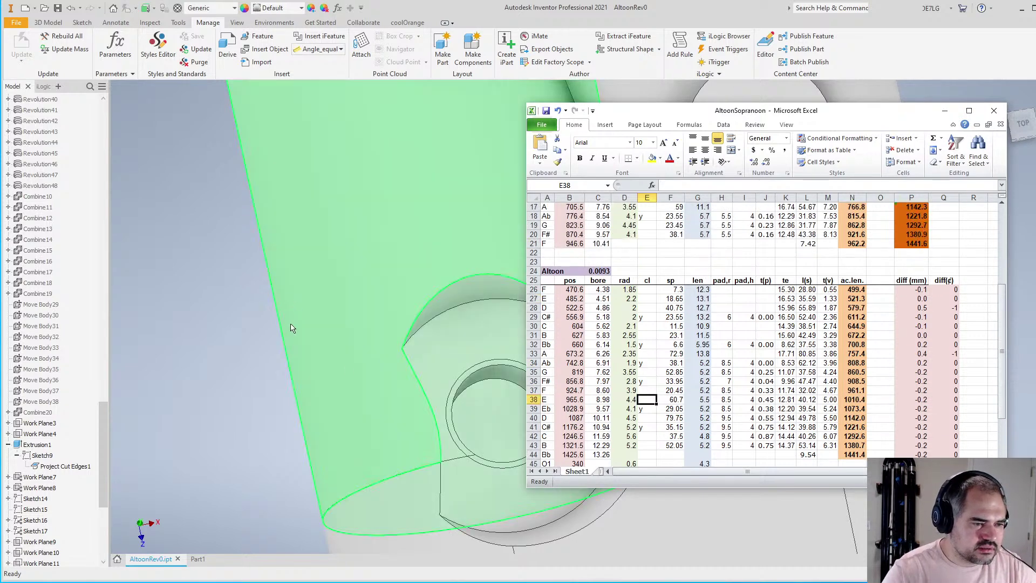
Switch back to Inventor, open the parameter list and locate the T13Pos parameter
{"action": "left_click", "coordinate": [291, 328]}
{"action": "scroll", "coordinate": [237, 405], "scroll_direction": "up", "scroll_amount": 5}
{"action": "scroll", "coordinate": [407, 330], "scroll_direction": "up", "scroll_amount": 2}
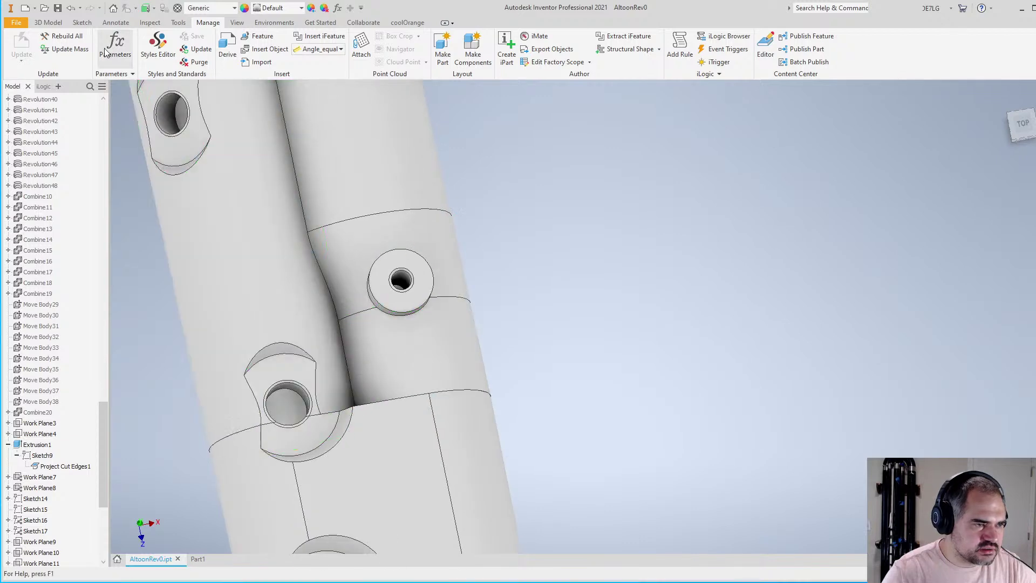
{"action": "left_click", "coordinate": [123, 57]}
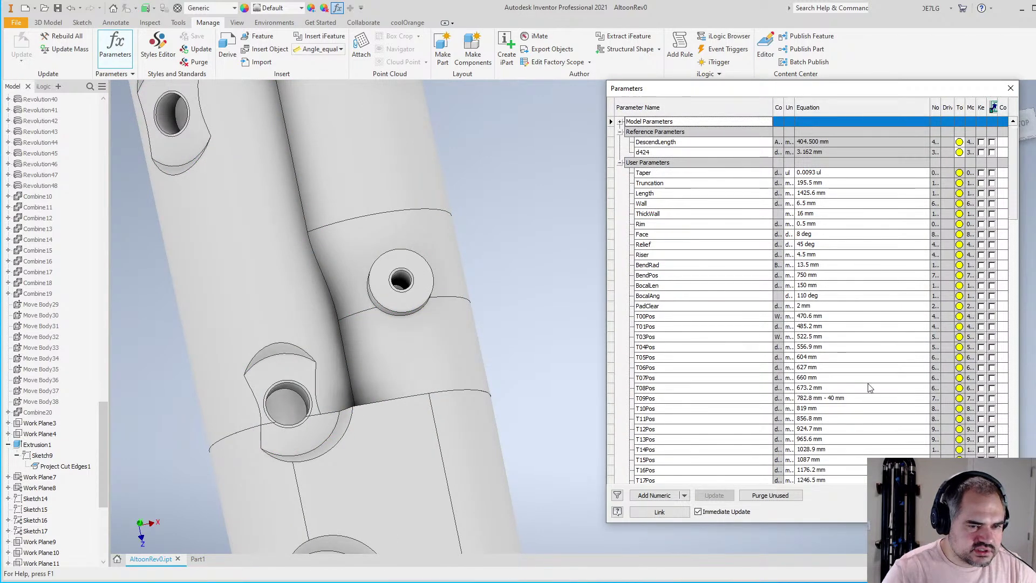
{"action": "scroll", "coordinate": [997, 200], "scroll_direction": "down", "scroll_amount": 1}
{"action": "left_click_drag", "start_coordinate": [1018, 206], "coordinate": [1016, 344]}
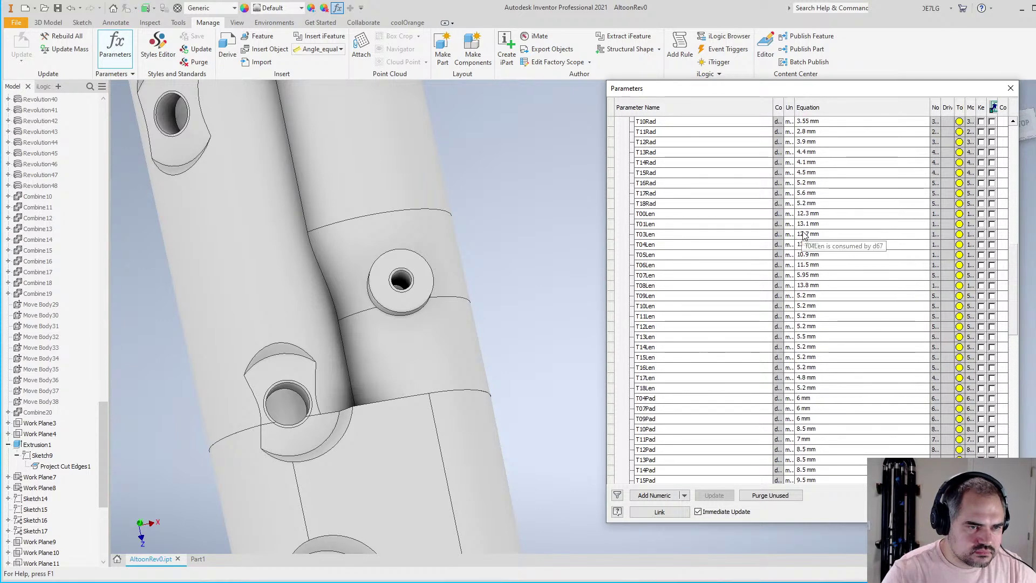
{"action": "scroll", "coordinate": [801, 240], "scroll_direction": "up", "scroll_amount": 6}
{"action": "scroll", "coordinate": [804, 233], "scroll_direction": "up", "scroll_amount": 3}
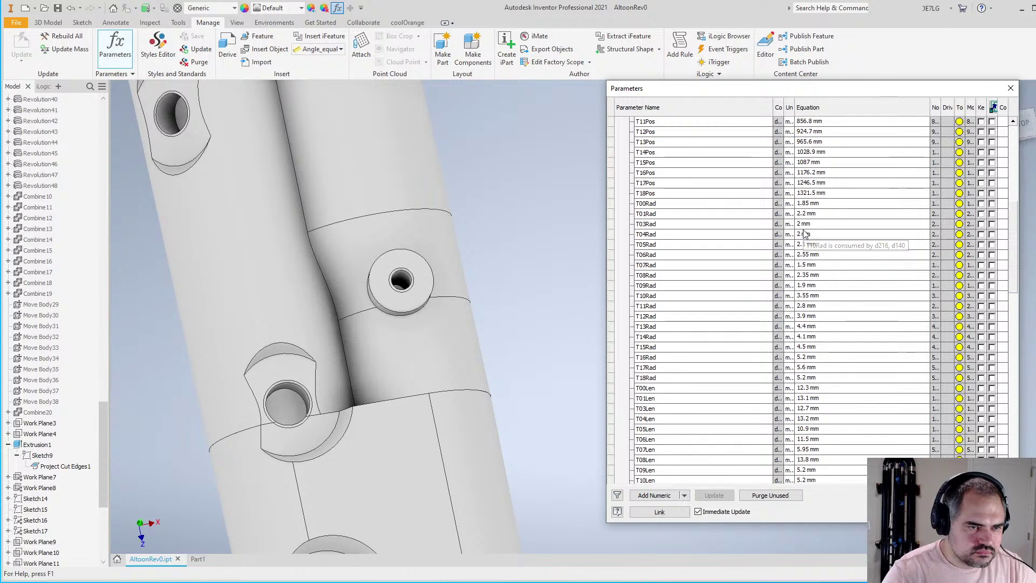
Try T13Pos at 965.6 mm plus offsets of 5 mm, 6 mm and 7 mm
{"action": "left_click", "coordinate": [836, 173]}
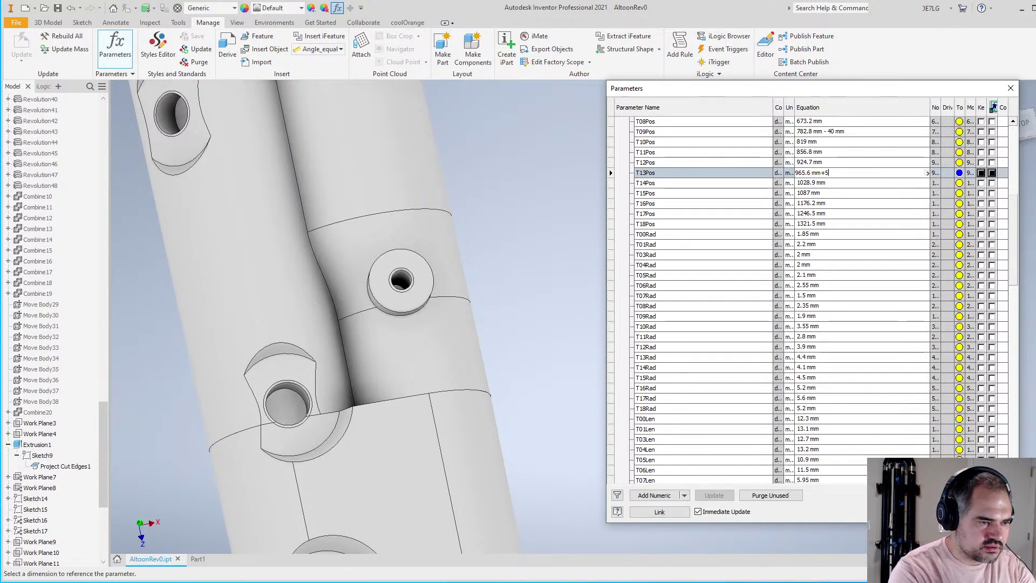
{"action": "key", "text": "Return"}
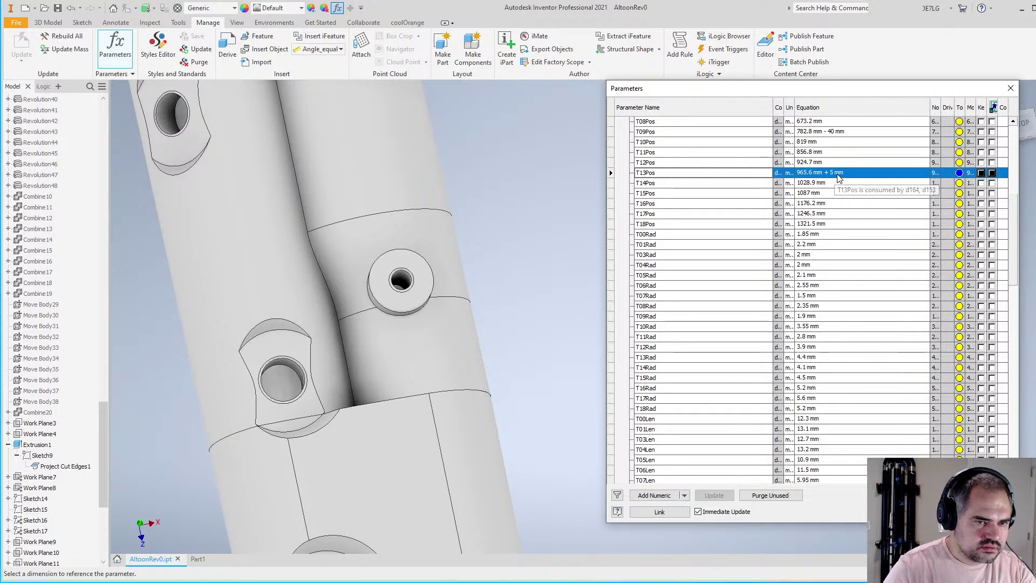
{"action": "left_click", "coordinate": [840, 173]}
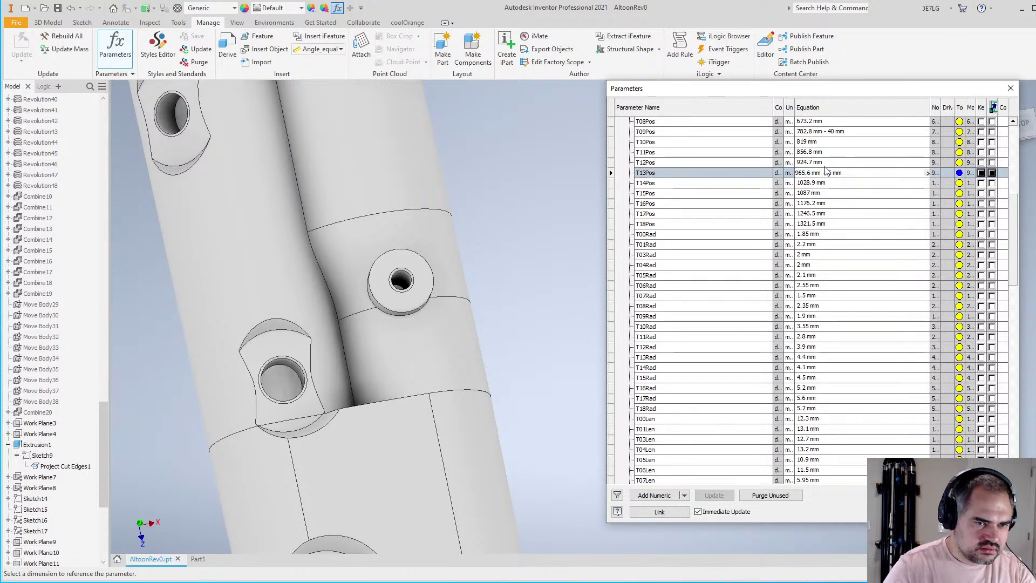
{"action": "key", "text": "BackSpace"}
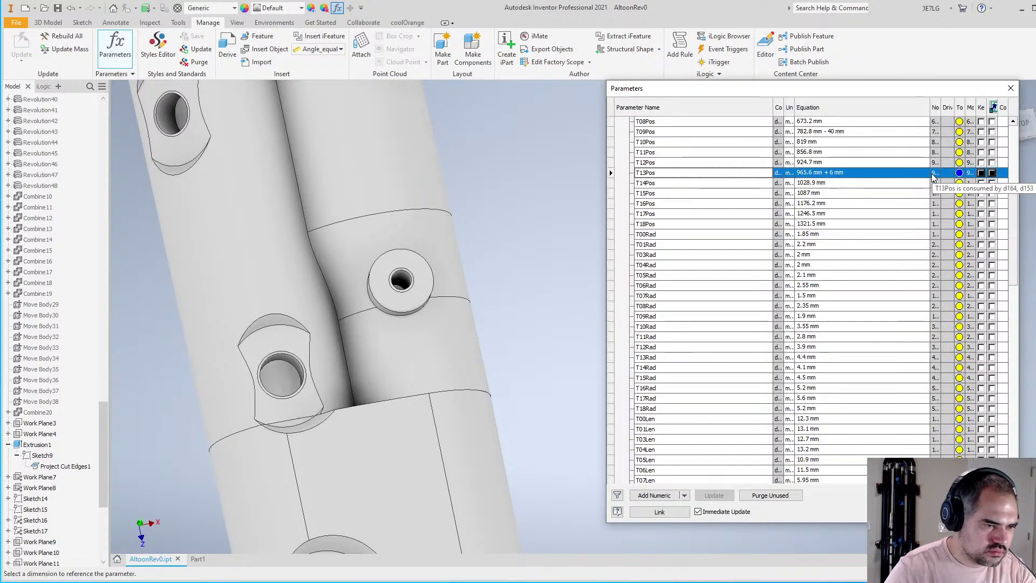
{"action": "left_click", "coordinate": [831, 173]}
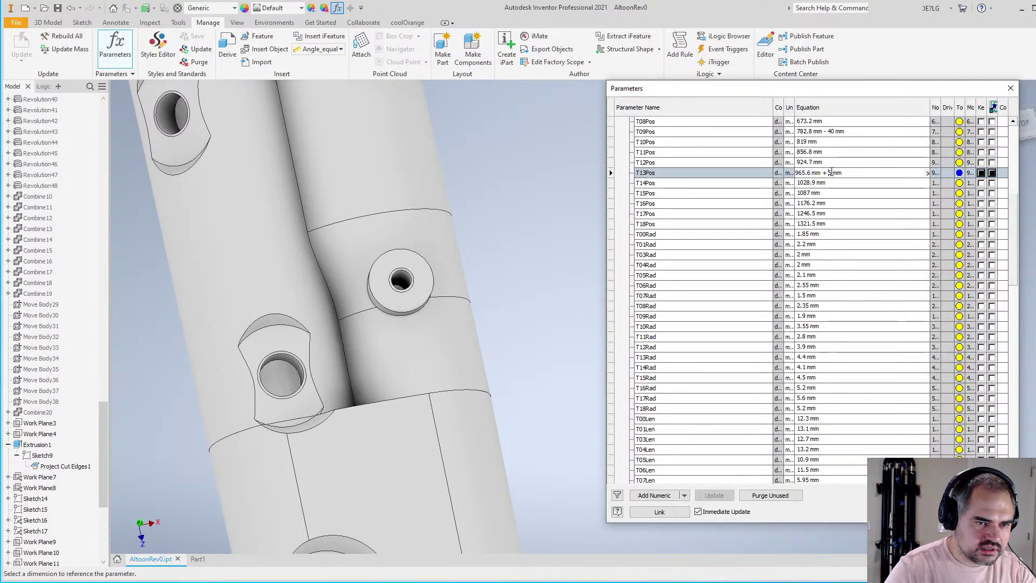
{"action": "key", "text": "Delete"}
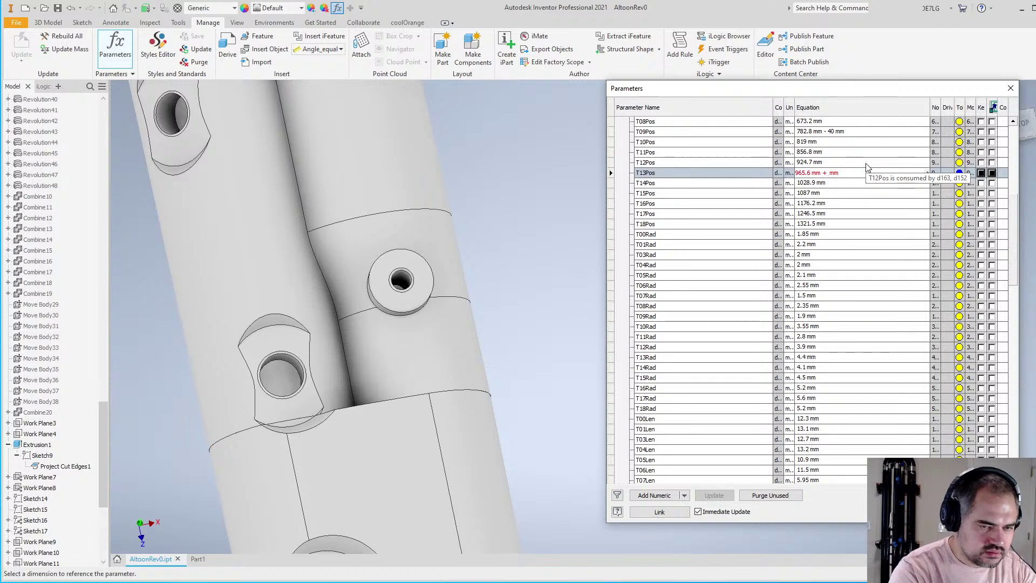
{"action": "type", "text": "7"}
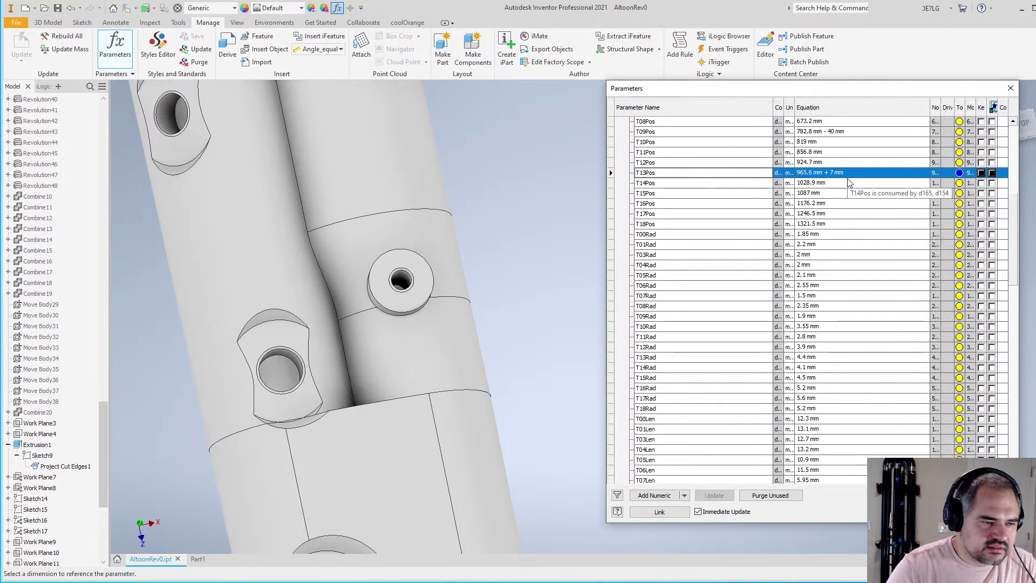
Check the T13 tone hole's seat against the body joint and try T13Pos at 965.6 mm + 10 mm
{"action": "scroll", "coordinate": [419, 361], "scroll_direction": "down", "scroll_amount": 5}
{"action": "scroll", "coordinate": [403, 358], "scroll_direction": "up", "scroll_amount": 3}
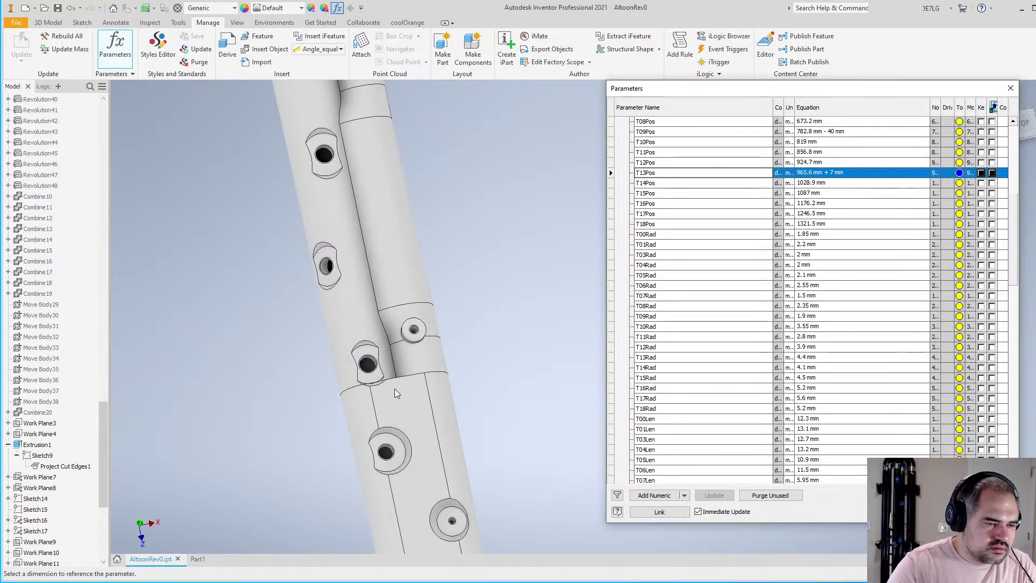
{"action": "scroll", "coordinate": [394, 389], "scroll_direction": "up", "scroll_amount": 3}
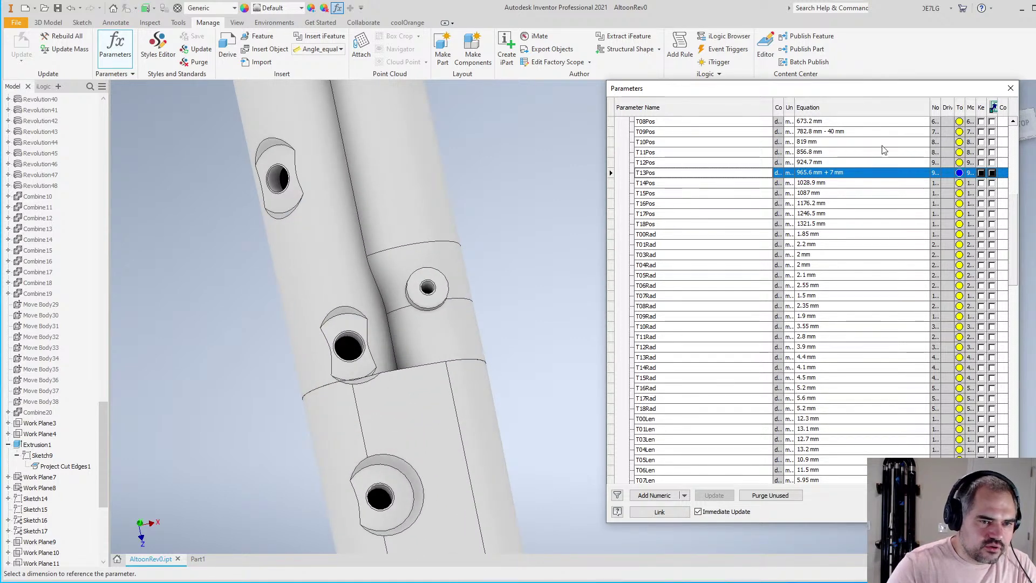
{"action": "left_click", "coordinate": [838, 170]}
{"action": "left_click", "coordinate": [838, 170]}
{"action": "key", "text": "Left"}
{"action": "key", "text": "BackSpace"}
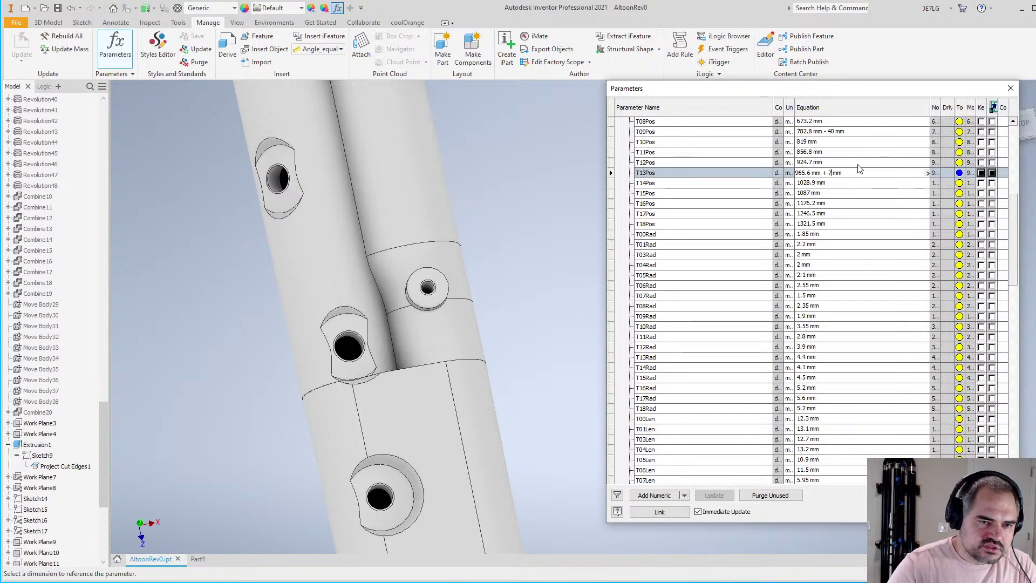
{"action": "type", "text": "10"}
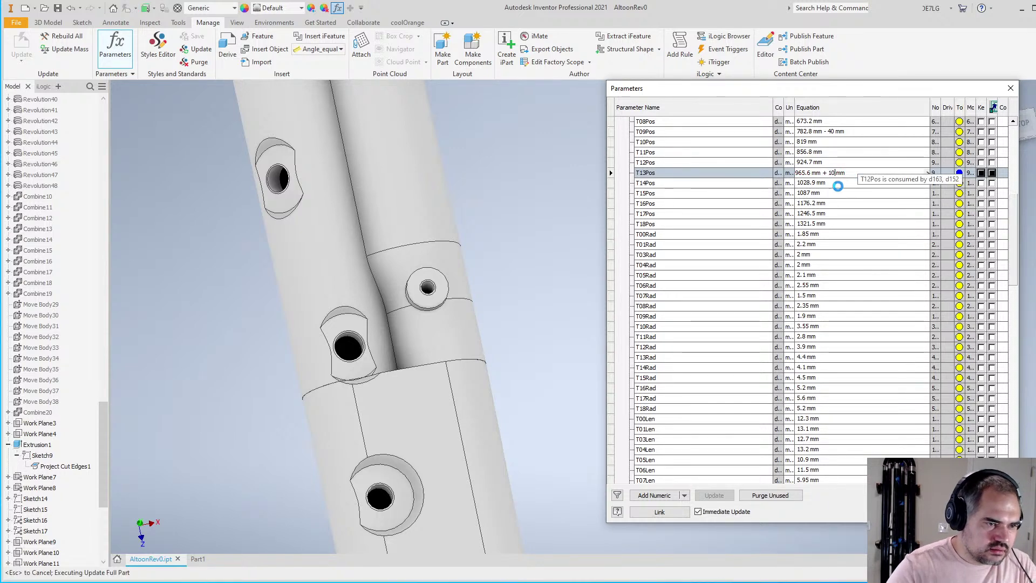
{"action": "key", "text": "Return"}
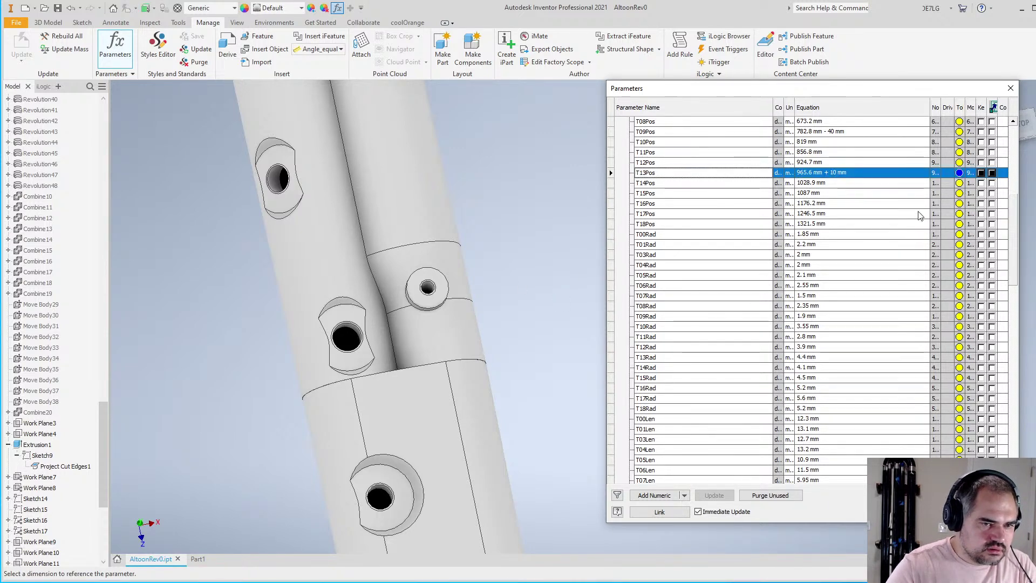
Set the T13Pos parameter to 965.6 mm + 12 mm
{"action": "left_click", "coordinate": [836, 172]}
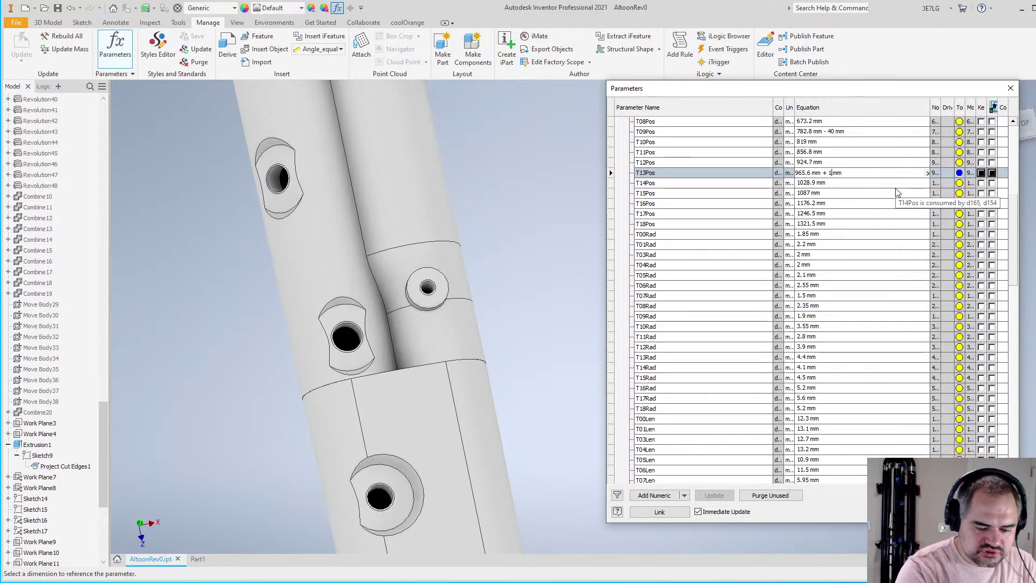
{"action": "key", "text": "BackSpace"}
{"action": "type", "text": "2"}
{"action": "key", "text": "Return"}
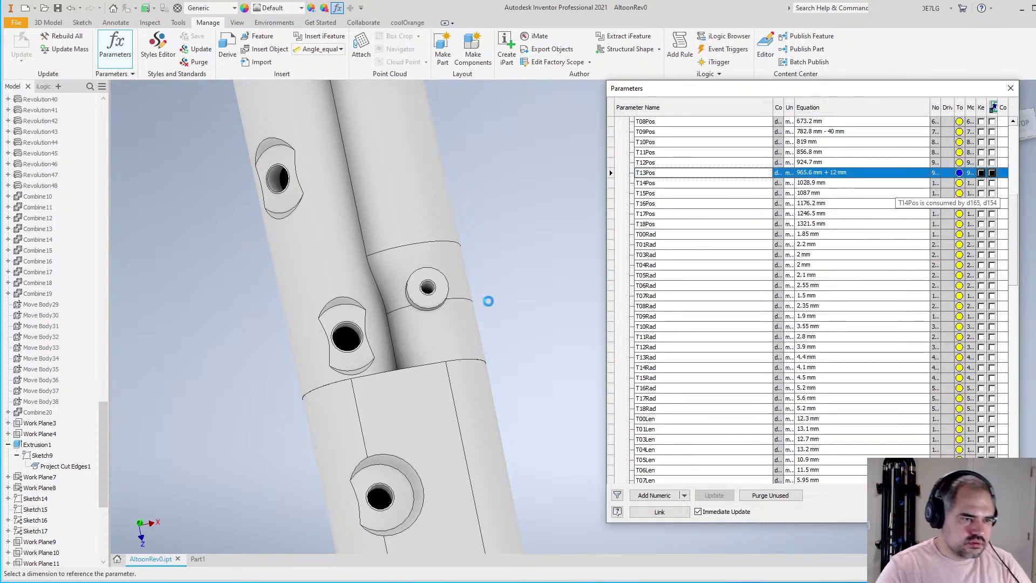
Try the BootPos parameter at 590 mm - 12 mm, and set it to 590 mm - 13 mm
{"action": "key", "text": "F4"}
{"action": "left_click_drag", "start_coordinate": [526, 299], "coordinate": [562, 317]}
{"action": "left_click_drag", "start_coordinate": [1015, 194], "coordinate": [1016, 415]}
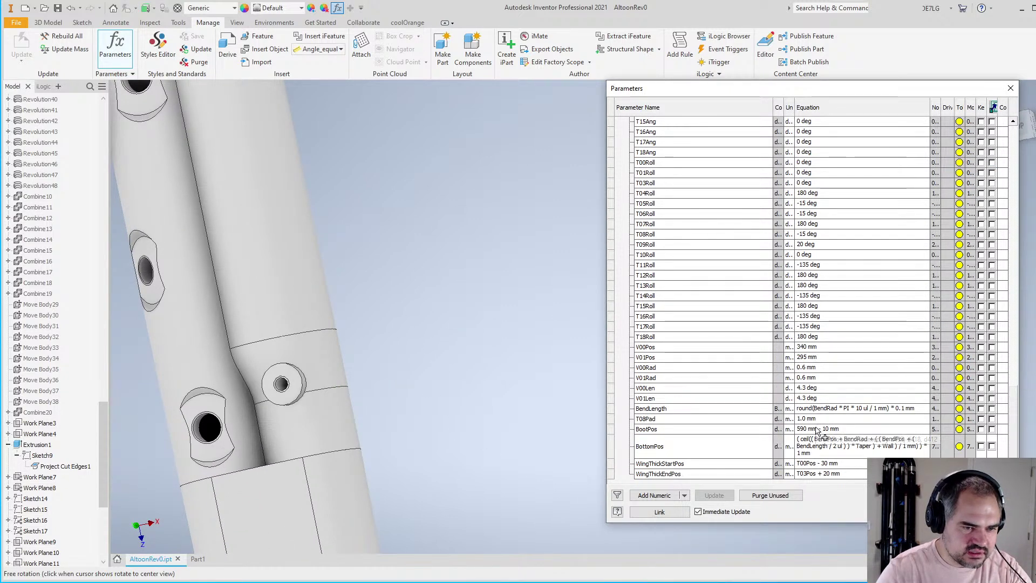
{"action": "left_click", "coordinate": [834, 429]}
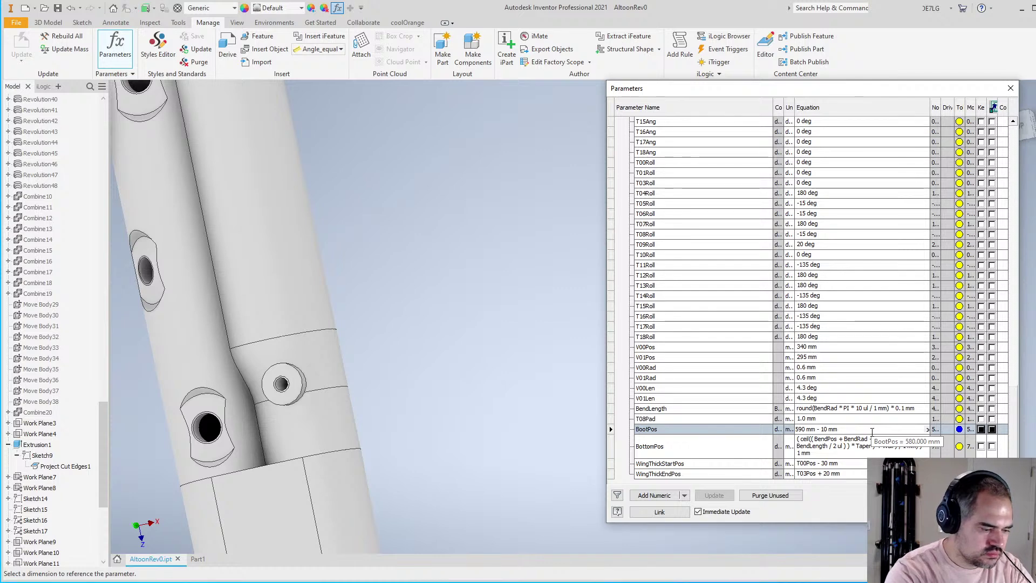
{"action": "key", "text": "BackSpace"}
{"action": "type", "text": "2"}
{"action": "key", "text": "Return"}
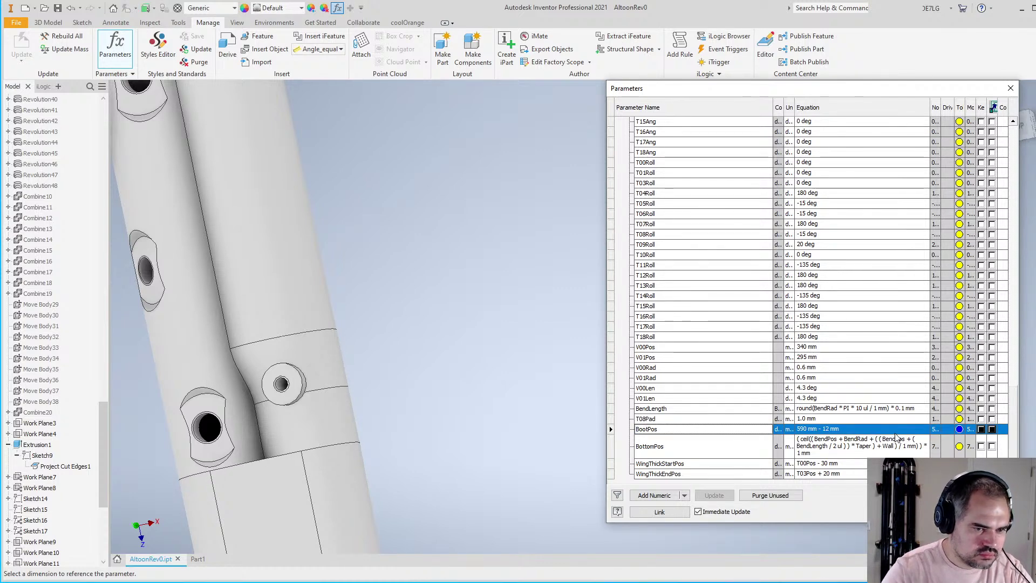
{"action": "left_click", "coordinate": [826, 429]}
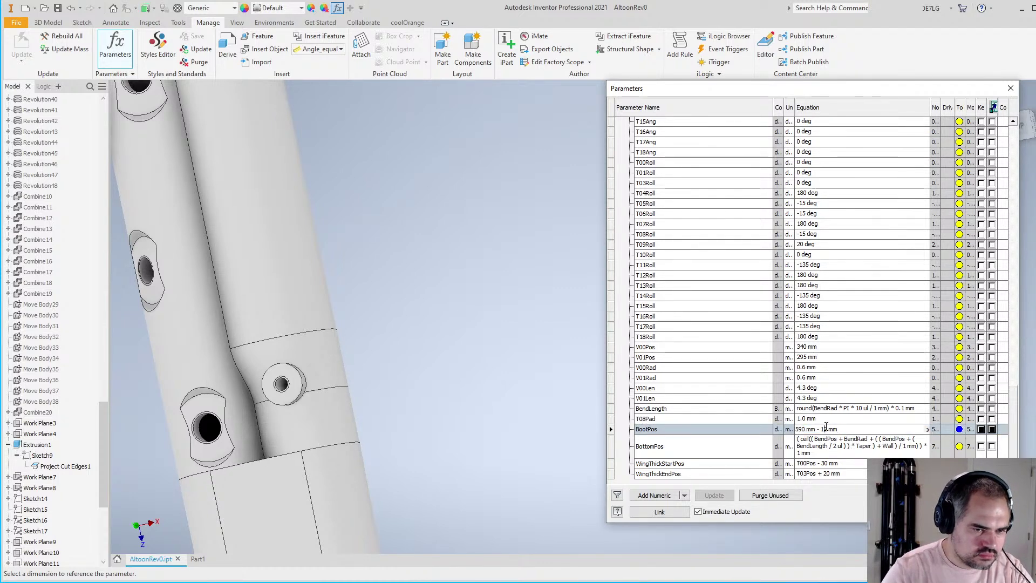
{"action": "key", "text": "BackSpace"}
{"action": "type", "text": "3"}
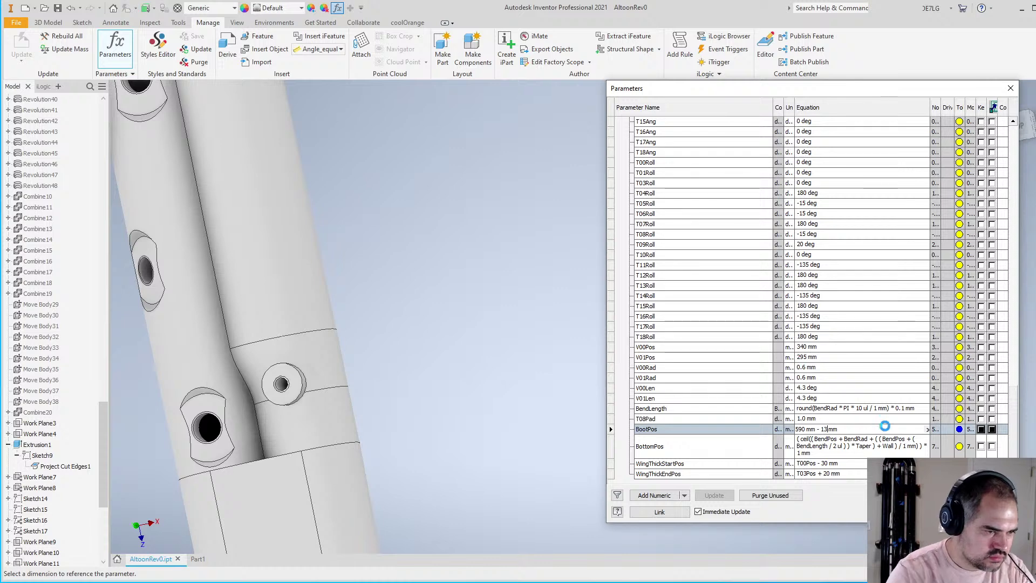
{"action": "key", "text": "Return"}
{"action": "middle_click_drag", "start_coordinate": [490, 305], "coordinate": [550, 340], "text": "shift"}
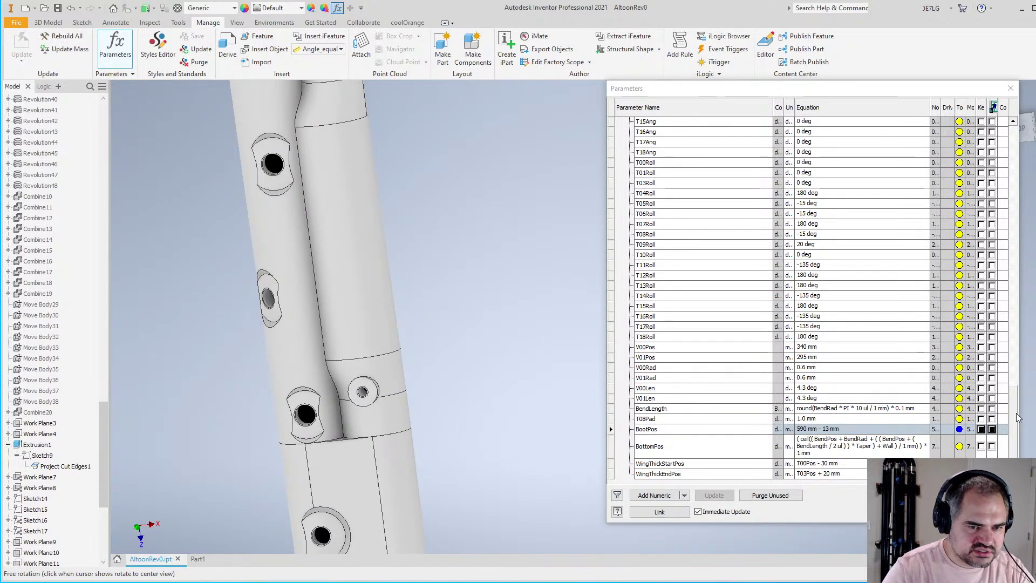
Review the tone-hole position parameters, check the T13Pos equation and close the parameter list
{"action": "left_click_drag", "start_coordinate": [1015, 418], "coordinate": [1026, 182]}
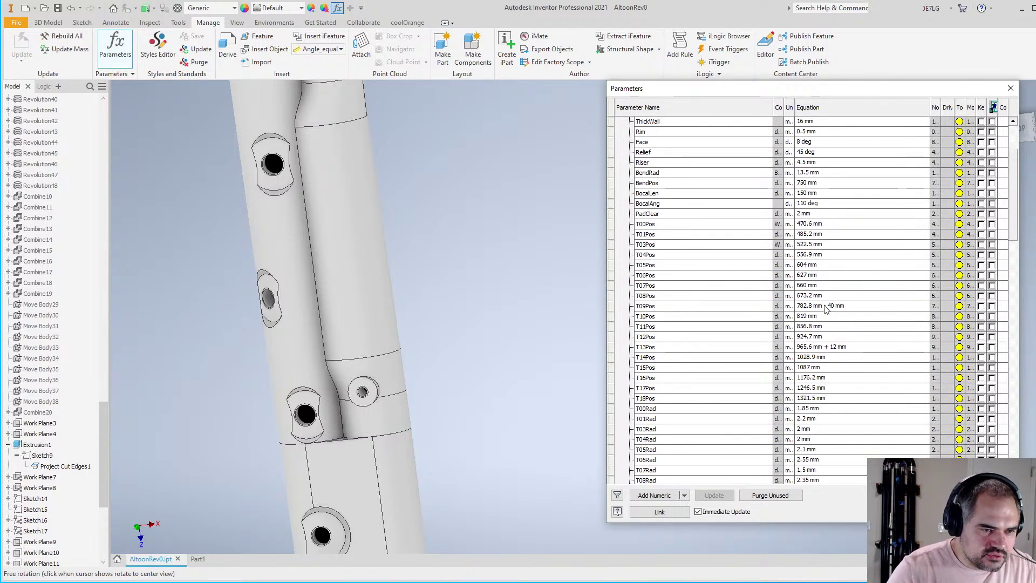
{"action": "scroll", "coordinate": [824, 310], "scroll_direction": "down", "scroll_amount": 2}
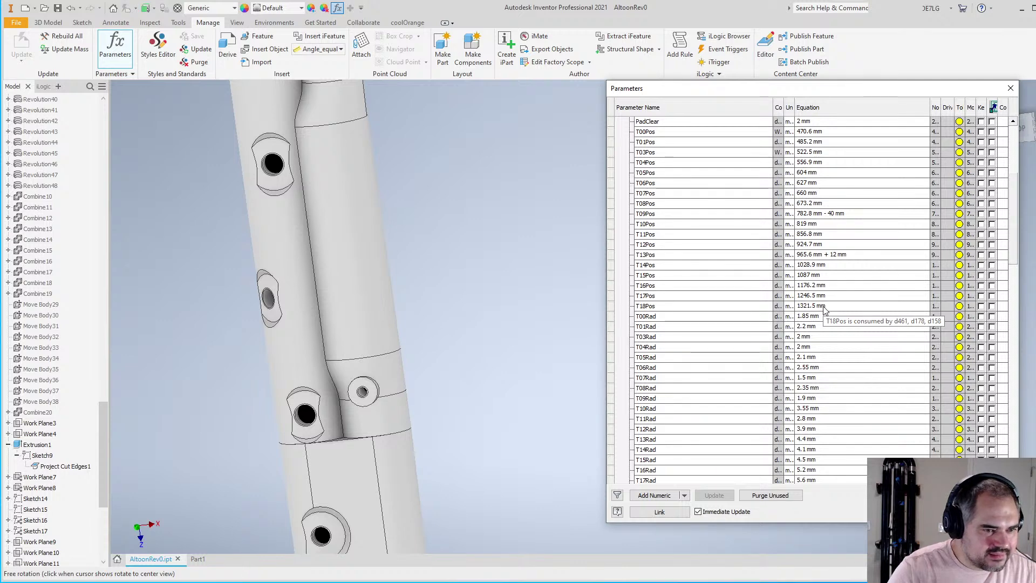
{"action": "scroll", "coordinate": [824, 310], "scroll_direction": "up", "scroll_amount": 2}
{"action": "scroll", "coordinate": [824, 310], "scroll_direction": "up", "scroll_amount": 1}
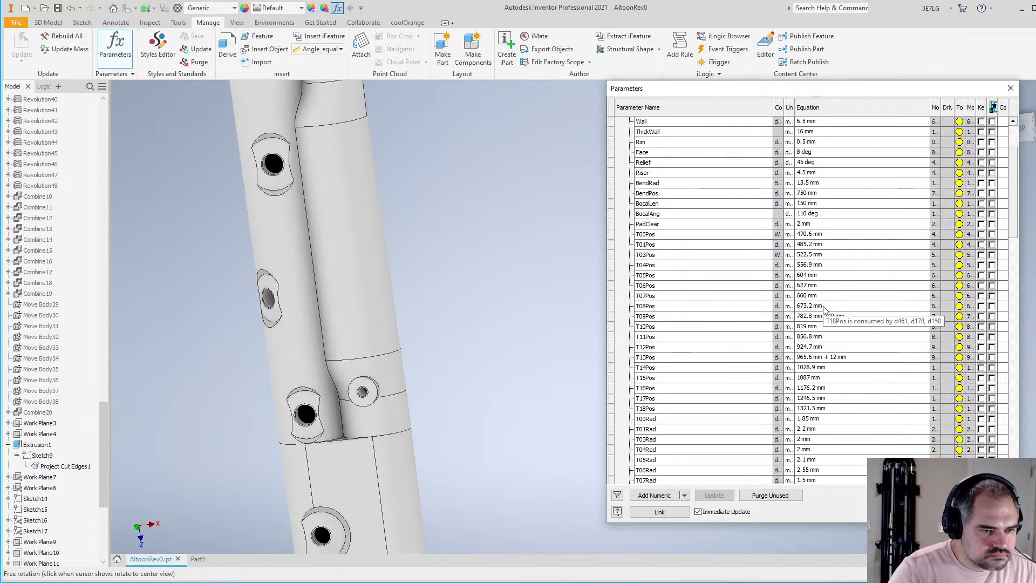
{"action": "scroll", "coordinate": [823, 311], "scroll_direction": "down", "scroll_amount": 3}
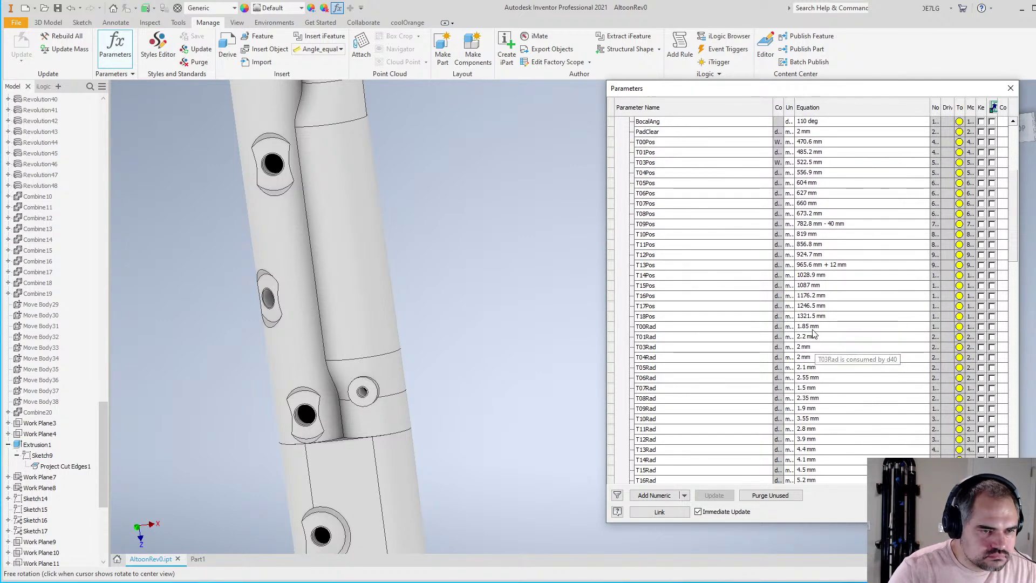
{"action": "left_click", "coordinate": [836, 267]}
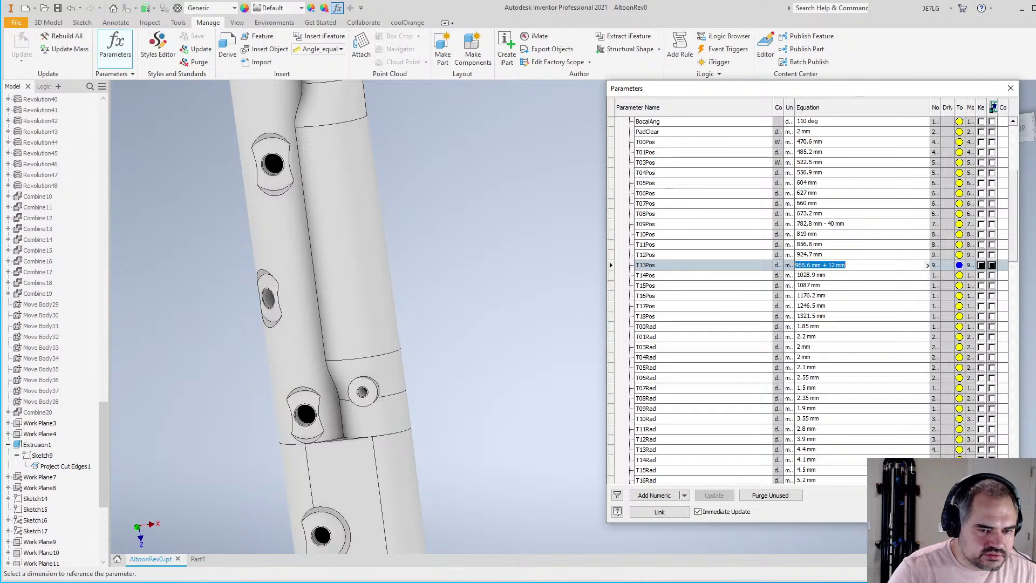
{"action": "key", "text": "Return"}
{"action": "key", "text": "Return"}
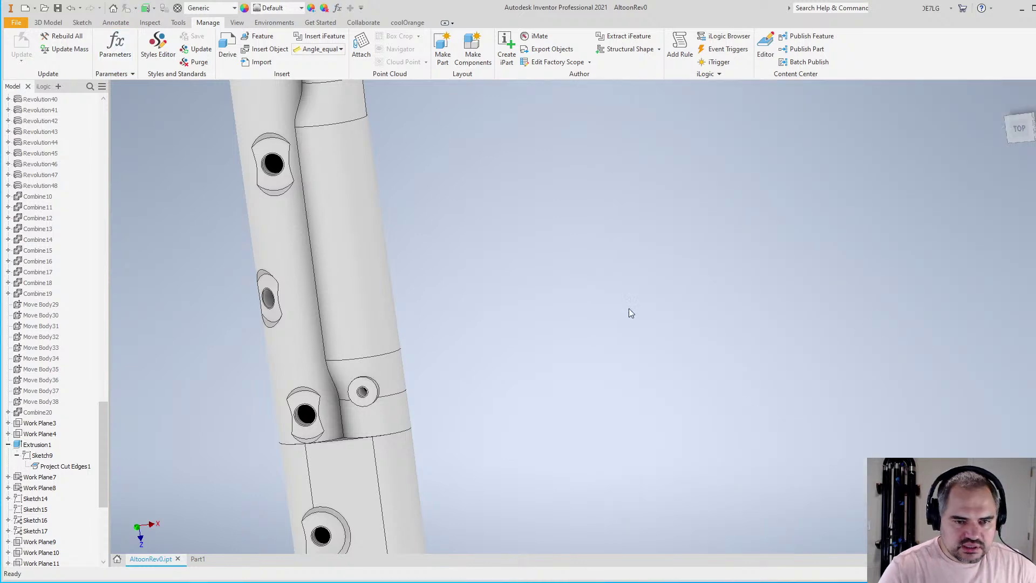
Switch to Excel and add +12 to the Altoon E hole's position formula in B38
{"action": "key", "text": "alt+Tab"}
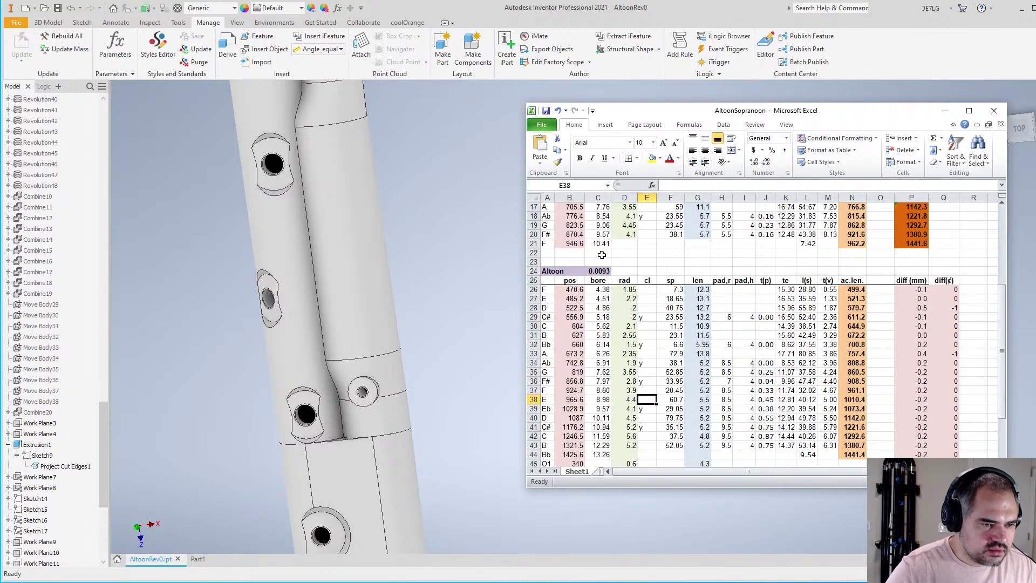
{"action": "left_click", "coordinate": [622, 390]}
{"action": "key", "text": "Down"}
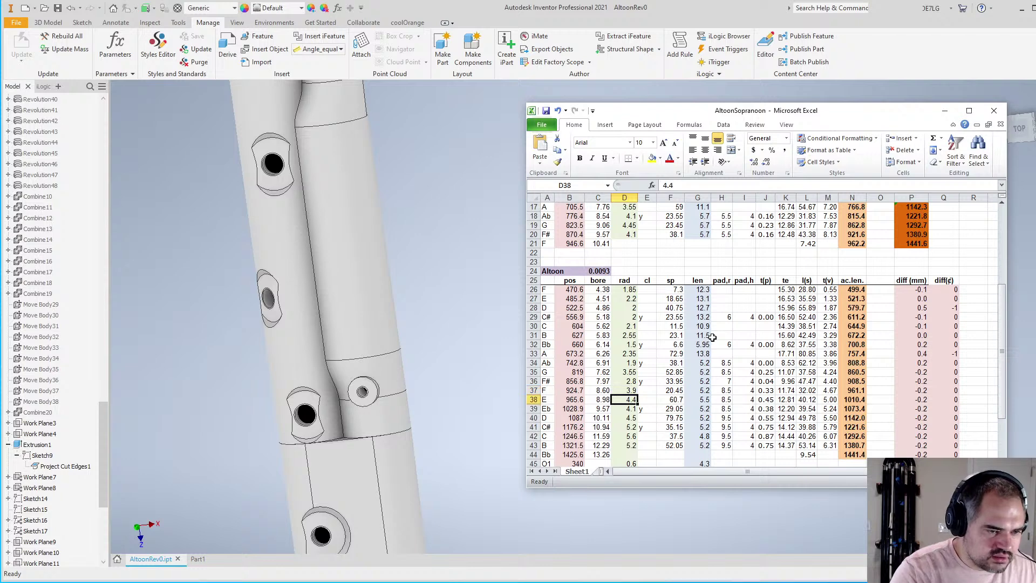
{"action": "key", "text": "Left"}
{"action": "key", "text": "Left"}
{"action": "left_click", "coordinate": [725, 186]}
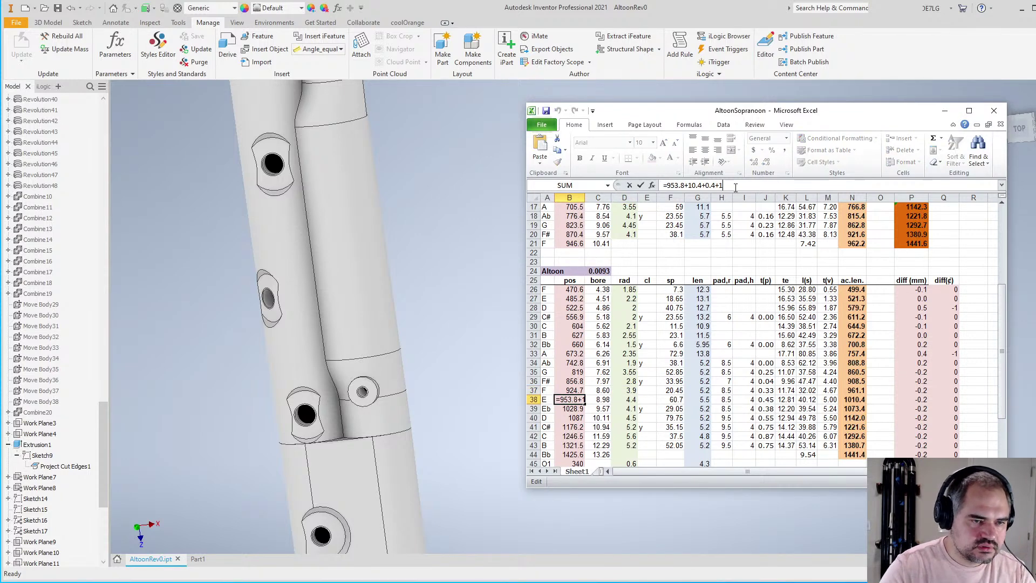
{"action": "type", "text": "+12"}
{"action": "key", "text": "Return"}
{"action": "key", "text": "Up"}
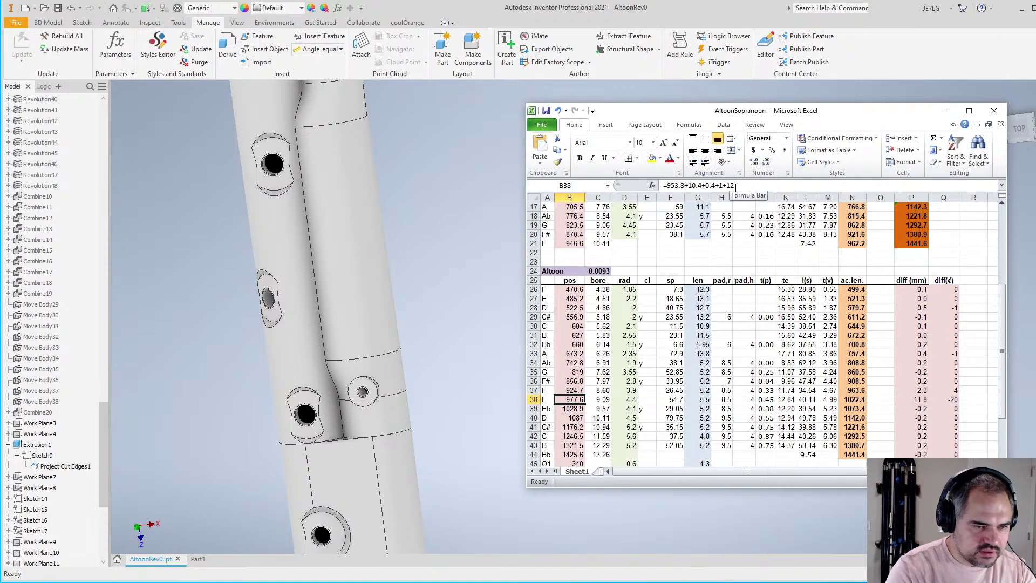
Examine the E hole's difference in millimetres and cents and its other values across row 38
{"action": "key", "text": "Right"}
{"action": "key", "text": "ctrl+Right"}
{"action": "key", "text": "Right"}
{"action": "key", "text": "Right"}
{"action": "key", "text": "Right"}
{"action": "key", "text": "Right"}
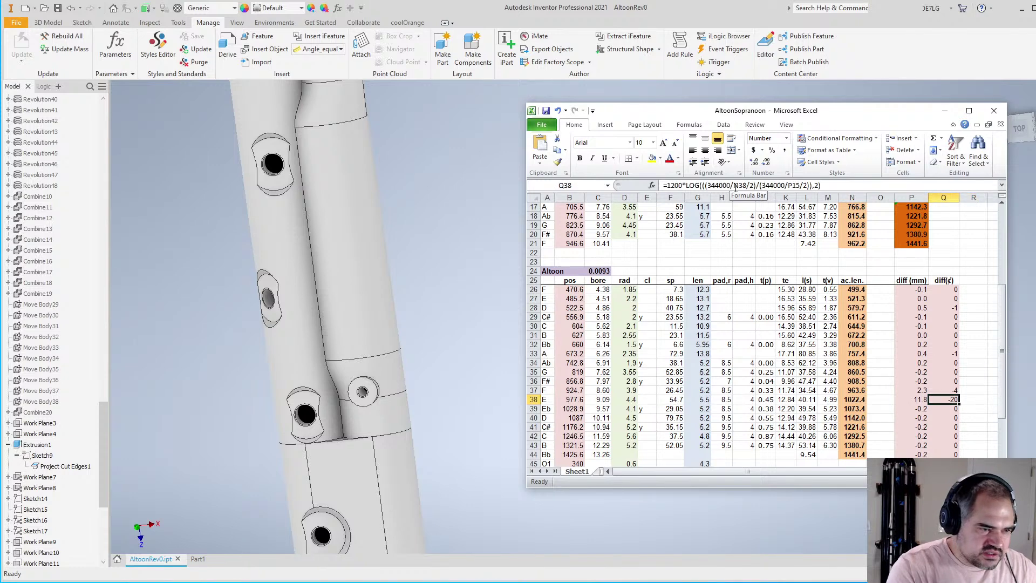
{"action": "key", "text": "Left"}
{"action": "key", "text": "Left"}
{"action": "key", "text": "Home"}
{"action": "key", "text": "Right"}
{"action": "key", "text": "Right"}
{"action": "key", "text": "Right"}
{"action": "key", "text": "Right"}
{"action": "key", "text": "Right"}
{"action": "key", "text": "Right"}
{"action": "key", "text": "Right"}
{"action": "key", "text": "Right"}
{"action": "key", "text": "Right"}
{"action": "key", "text": "Right"}
{"action": "key", "text": "Right"}
{"action": "key", "text": "Right"}
{"action": "key", "text": "Right"}
{"action": "key", "text": "Right"}
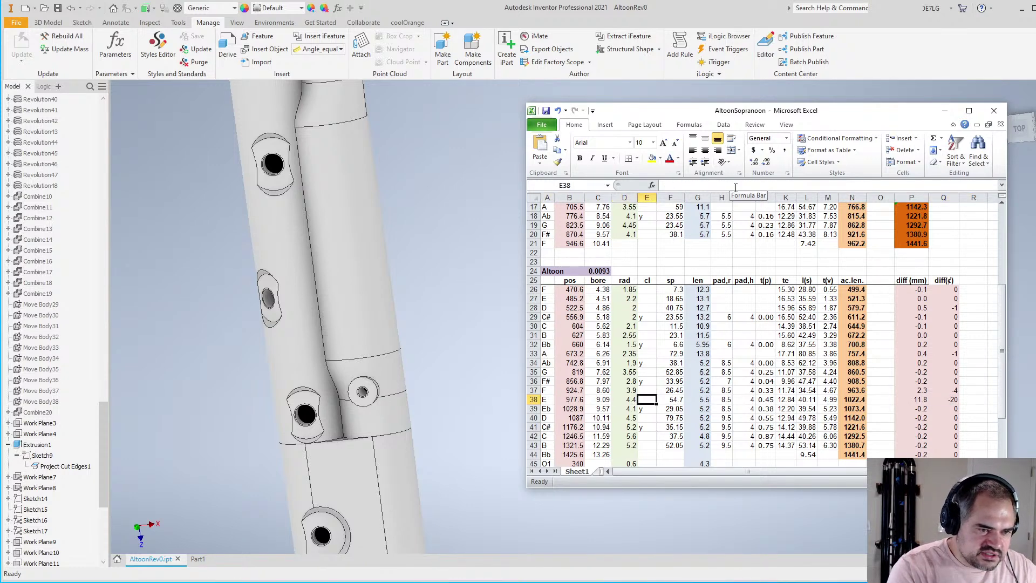
{"action": "key", "text": "Right"}
{"action": "key", "text": "Right"}
{"action": "key", "text": "Left"}
{"action": "key", "text": "Left"}
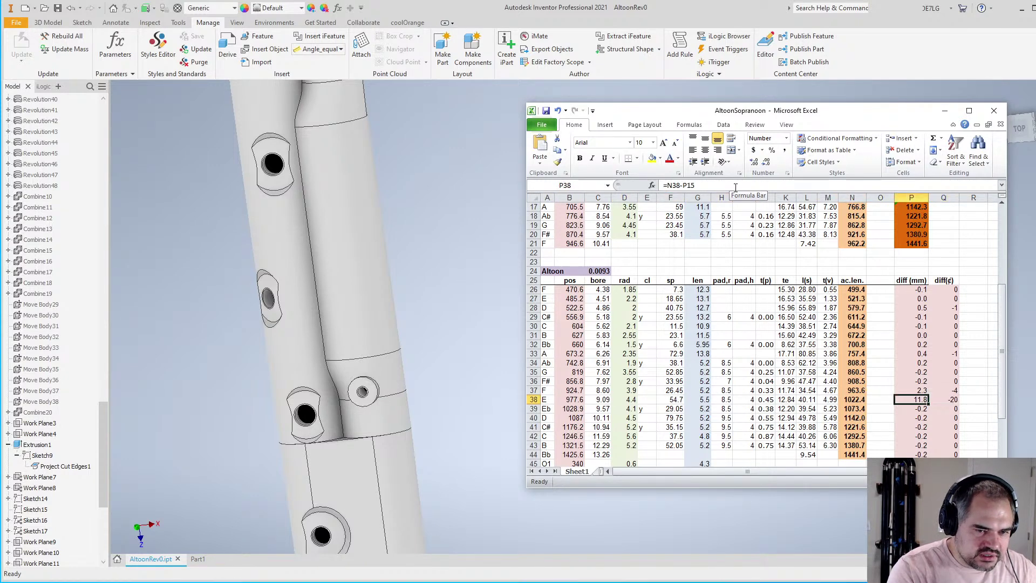
{"action": "key", "text": "Left"}
{"action": "key", "text": "Left"}
{"action": "key", "text": "Left"}
{"action": "key", "text": "Left"}
{"action": "key", "text": "Left"}
{"action": "key", "text": "Left"}
{"action": "key", "text": "Left"}
{"action": "key", "text": "Home"}
{"action": "key", "text": "Right"}
{"action": "key", "text": "Right"}
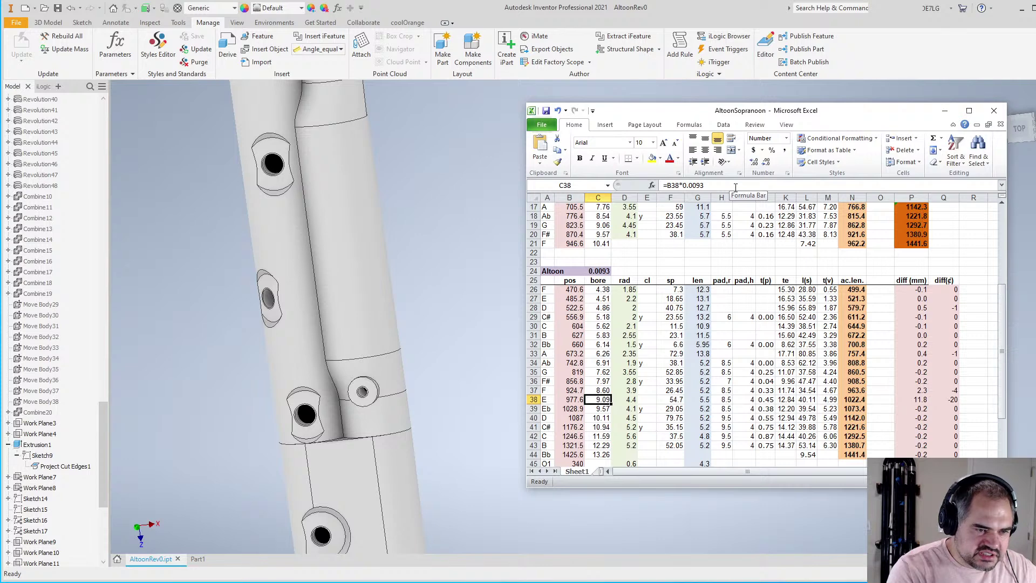
Try 4.5 as the Altoon E hole's length in G38
{"action": "key", "text": "Right"}
{"action": "key", "text": "Right"}
{"action": "key", "text": "Right"}
{"action": "key", "text": "Right"}
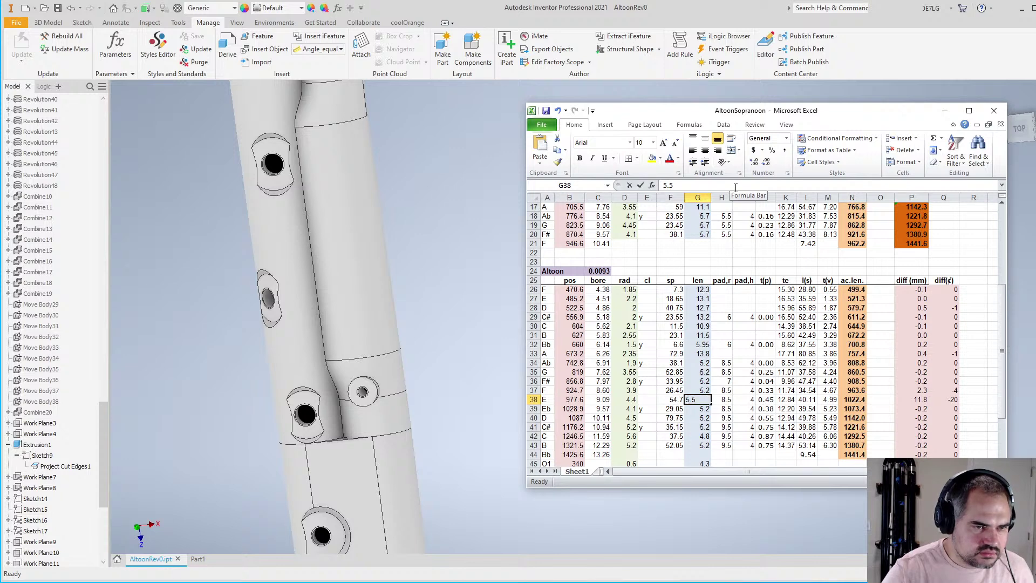
{"action": "left_click", "coordinate": [736, 188]}
{"action": "key", "text": "BackSpace"}
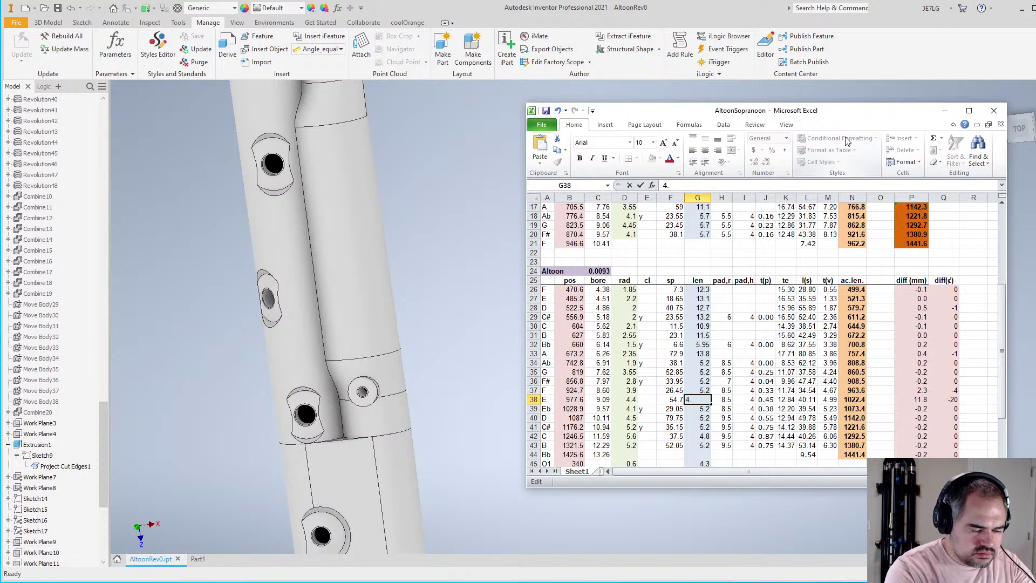
{"action": "key", "text": "Return"}
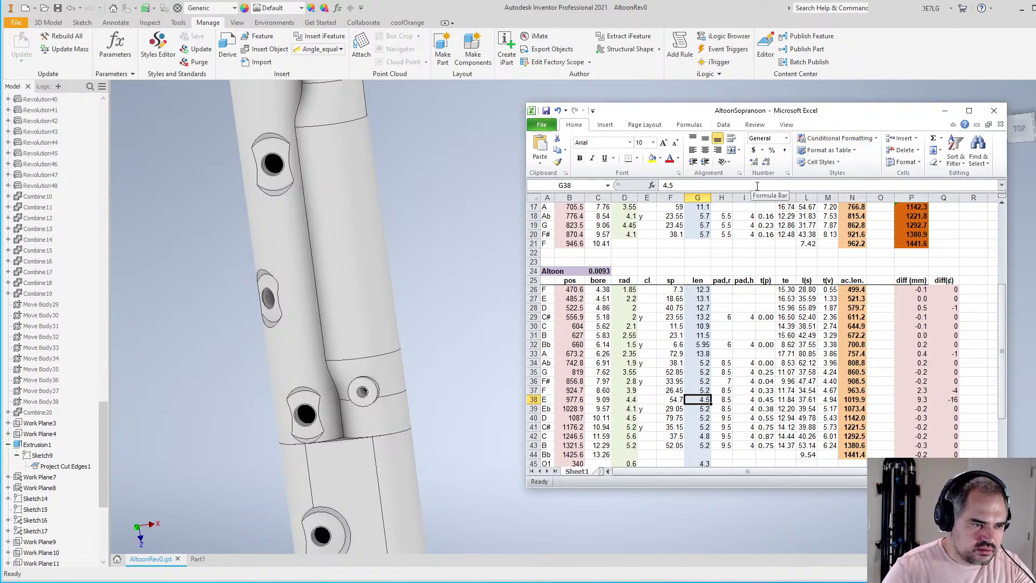
Try 4 as the E hole's length in G38 and check the difference columns in that row
{"action": "key", "text": "F2"}
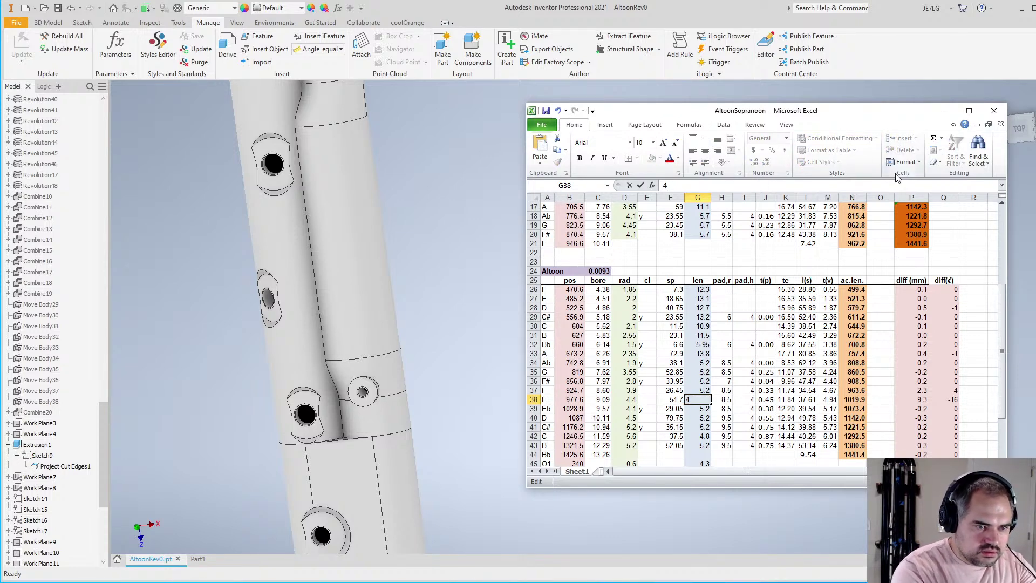
{"action": "key", "text": "Return"}
{"action": "key", "text": "Right"}
{"action": "key", "text": "Right"}
{"action": "key", "text": "Right"}
{"action": "key", "text": "Right"}
{"action": "key", "text": "Right"}
{"action": "key", "text": "Right"}
{"action": "key", "text": "Right"}
{"action": "key", "text": "Right"}
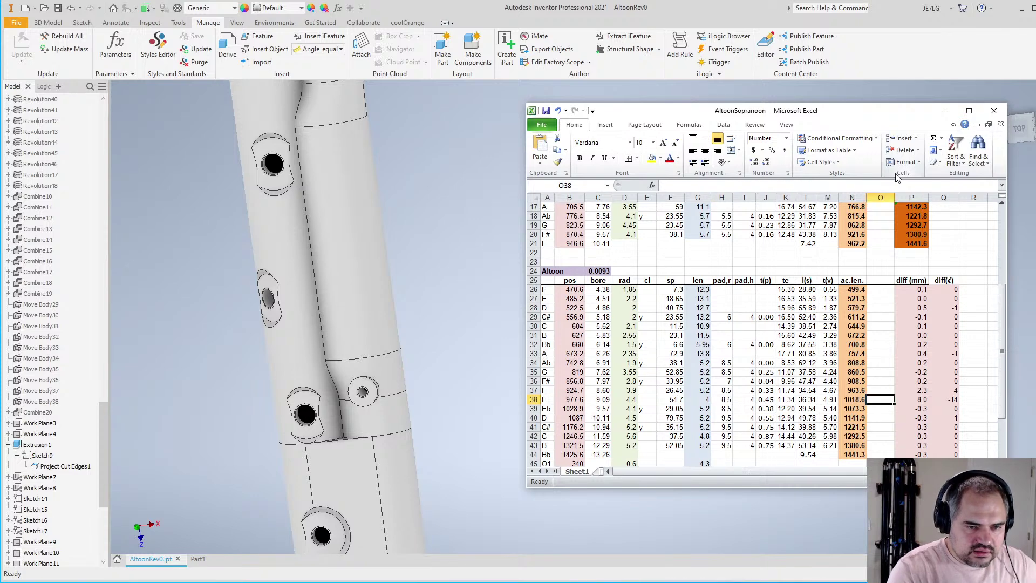
{"action": "key", "text": "Left"}
{"action": "key", "text": "Left"}
{"action": "key", "text": "Left"}
{"action": "key", "text": "Left"}
{"action": "key", "text": "Left"}
{"action": "key", "text": "Left"}
{"action": "key", "text": "Left"}
{"action": "key", "text": "Left"}
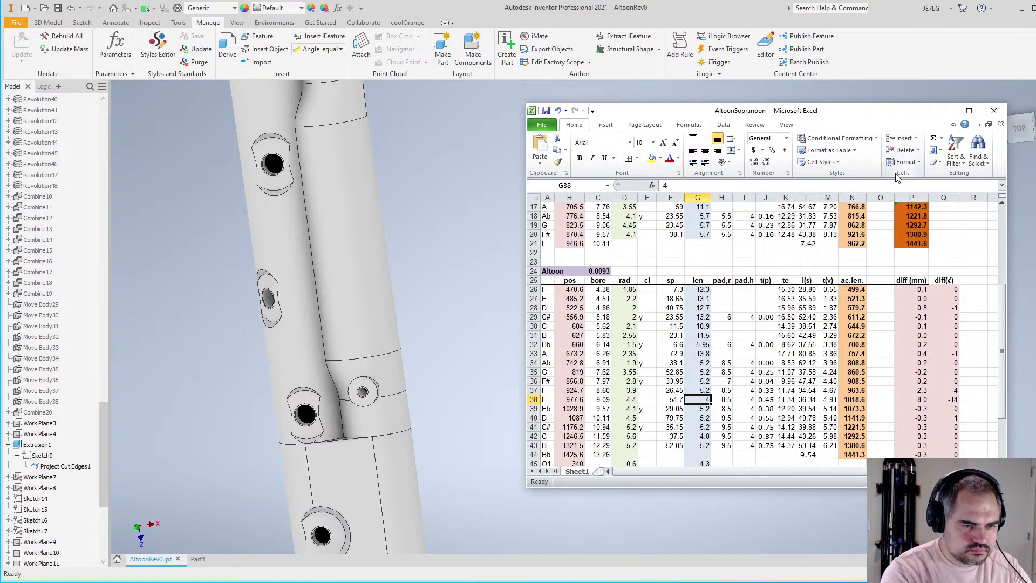
Try 2 as the E hole's length in G38, and put it back to 4
{"action": "type", "text": "2"}
{"action": "key", "text": "Return"}
{"action": "key", "text": "Up"}
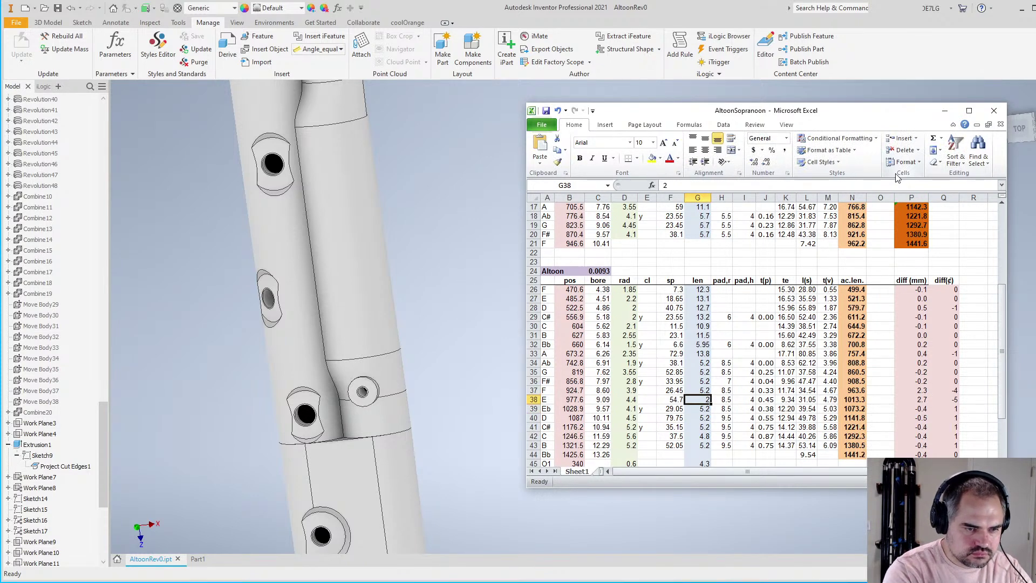
{"action": "type", "text": "4"}
{"action": "key", "text": "Return"}
{"action": "key", "text": "Up"}
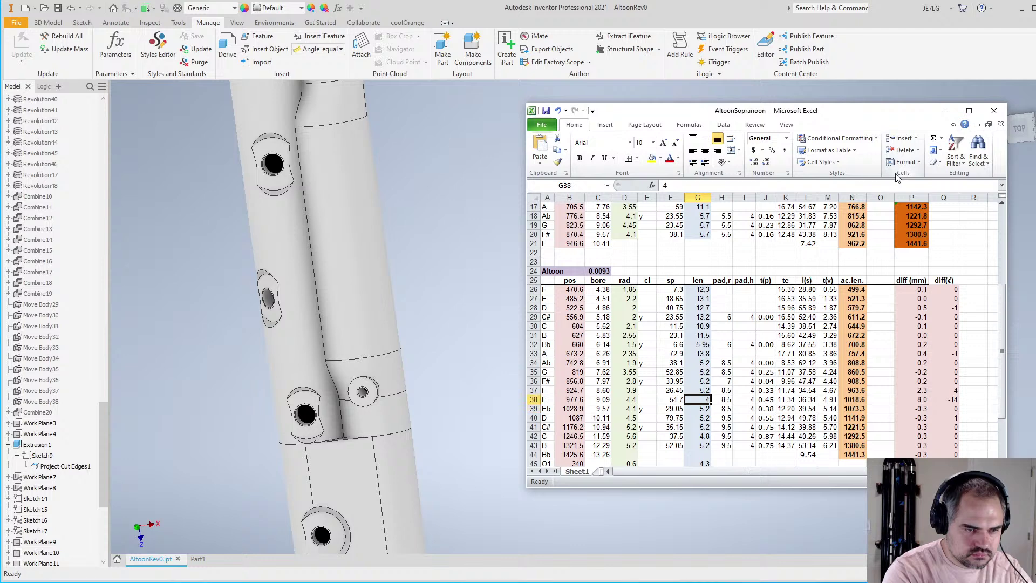
Set the Altoon E hole's length in G38 to 3.8
{"action": "type", "text": "3."}
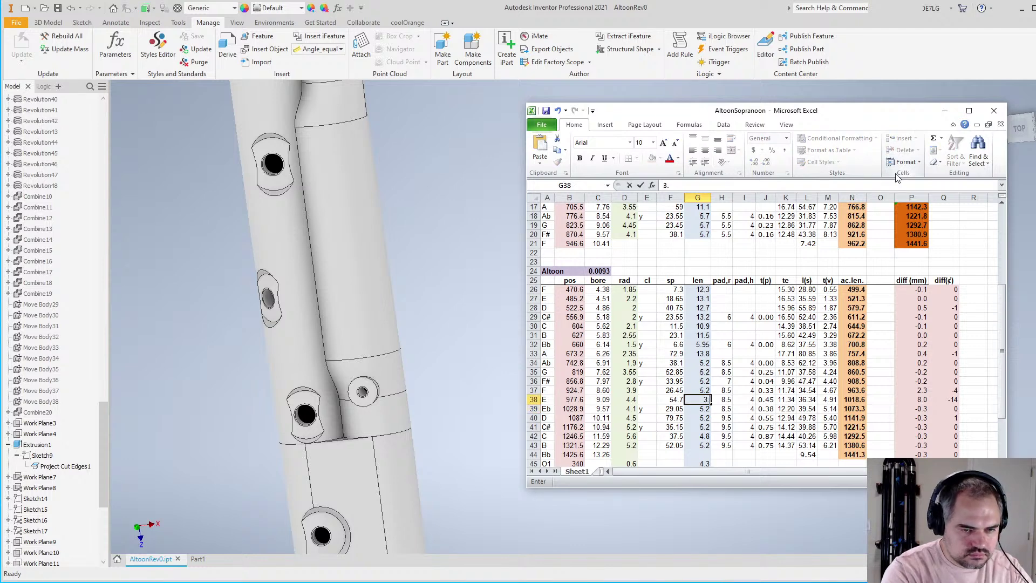
{"action": "type", "text": "8"}
{"action": "key", "text": "Return"}
{"action": "key", "text": "Up"}
{"action": "key", "text": "Right"}
{"action": "key", "text": "Left"}
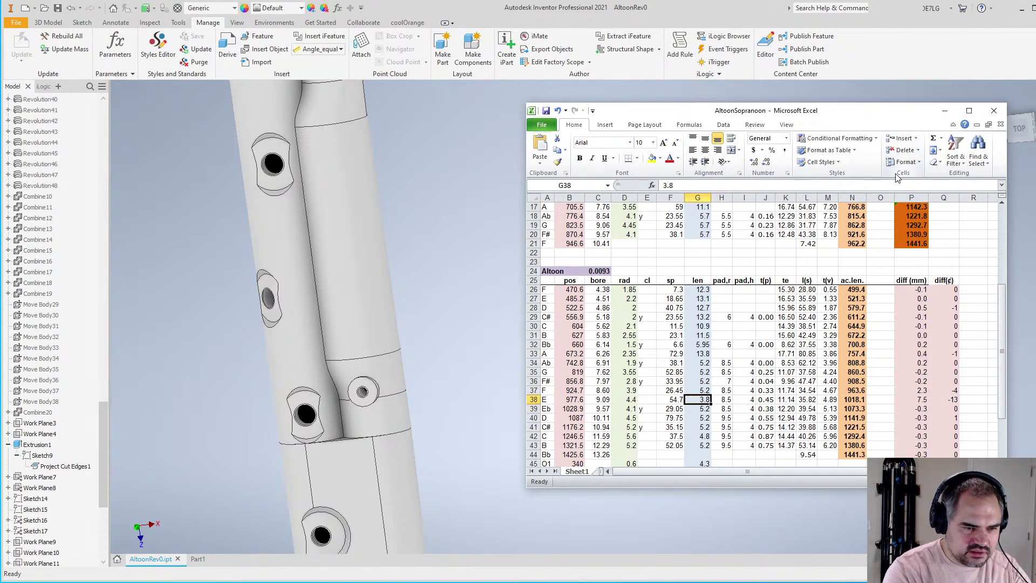
Set the Altoon E hole's radius in D38 to 5.2
{"action": "key", "text": "Left"}
{"action": "key", "text": "Left"}
{"action": "key", "text": "Left"}
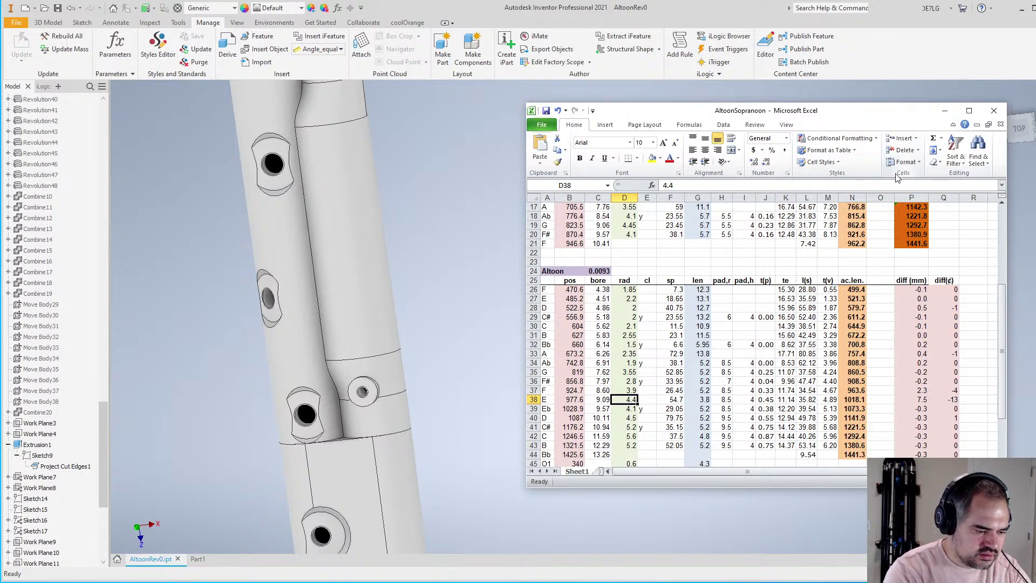
{"action": "type", "text": "5.2"}
{"action": "key", "text": "Return"}
{"action": "key", "text": "Up"}
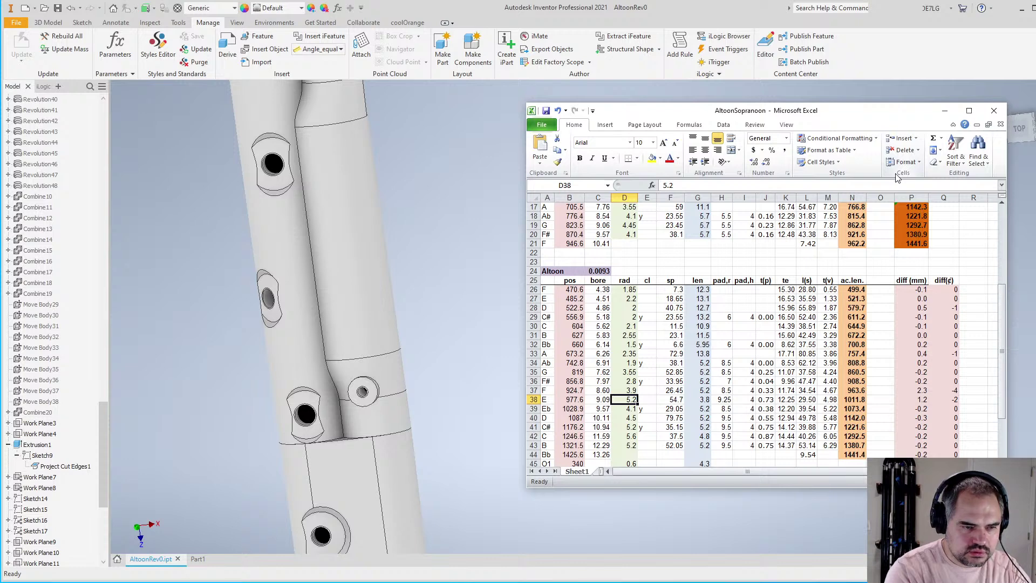
Examine the E hole's recalculated values and tuning differences across row 38, returning to its radius cell
{"action": "key", "text": "Right"}
{"action": "key", "text": "Right"}
{"action": "key", "text": "Right"}
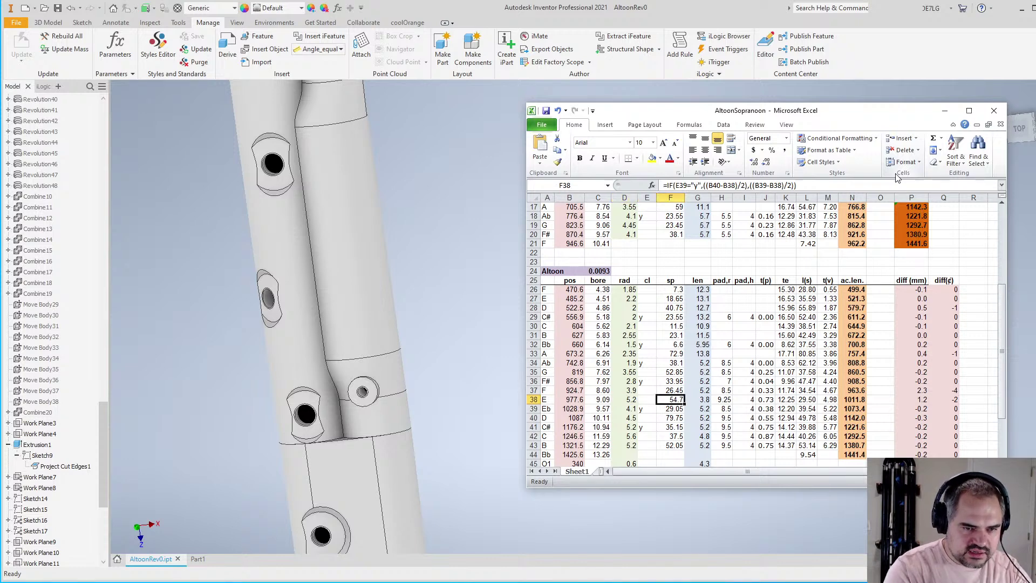
{"action": "key", "text": "Right"}
{"action": "key", "text": "Right"}
{"action": "key", "text": "Right"}
{"action": "key", "text": "Right"}
{"action": "key", "text": "Right"}
{"action": "key", "text": "Right"}
{"action": "key", "text": "Right"}
{"action": "key", "text": "Right"}
{"action": "key", "text": "Right"}
{"action": "key", "text": "Right"}
{"action": "key", "text": "Right"}
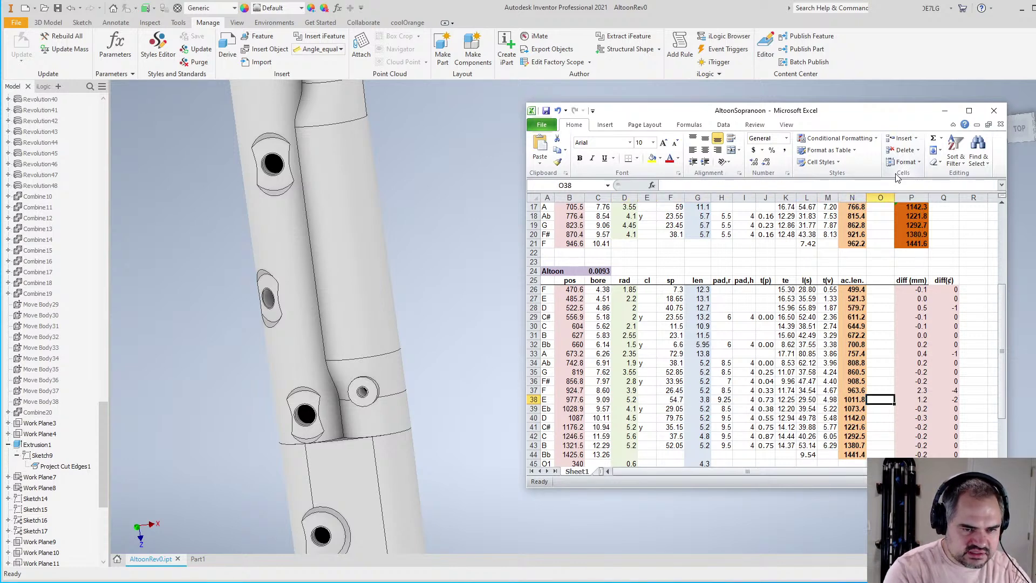
{"action": "key", "text": "Left"}
{"action": "key", "text": "Left"}
{"action": "key", "text": "Left"}
{"action": "key", "text": "Left"}
{"action": "key", "text": "Left"}
{"action": "key", "text": "Left"}
{"action": "key", "text": "Left"}
{"action": "key", "text": "Left"}
{"action": "key", "text": "Left"}
{"action": "key", "text": "Left"}
{"action": "key", "text": "Left"}
{"action": "key", "text": "Left"}
{"action": "key", "text": "Left"}
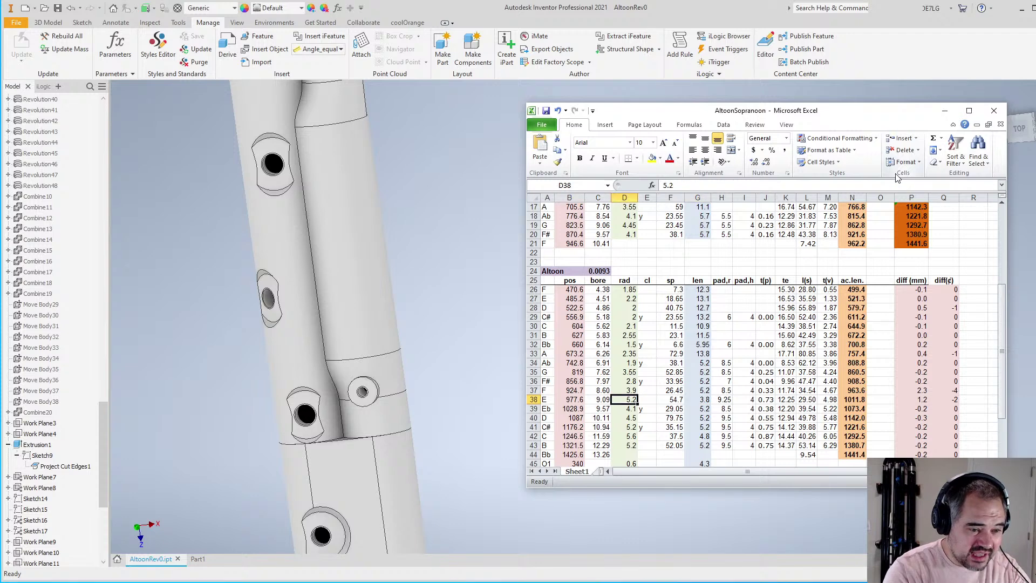
Try 3.7 as the E hole's length in G38, and put it back to 3.8
{"action": "key", "text": "Right"}
{"action": "key", "text": "Right"}
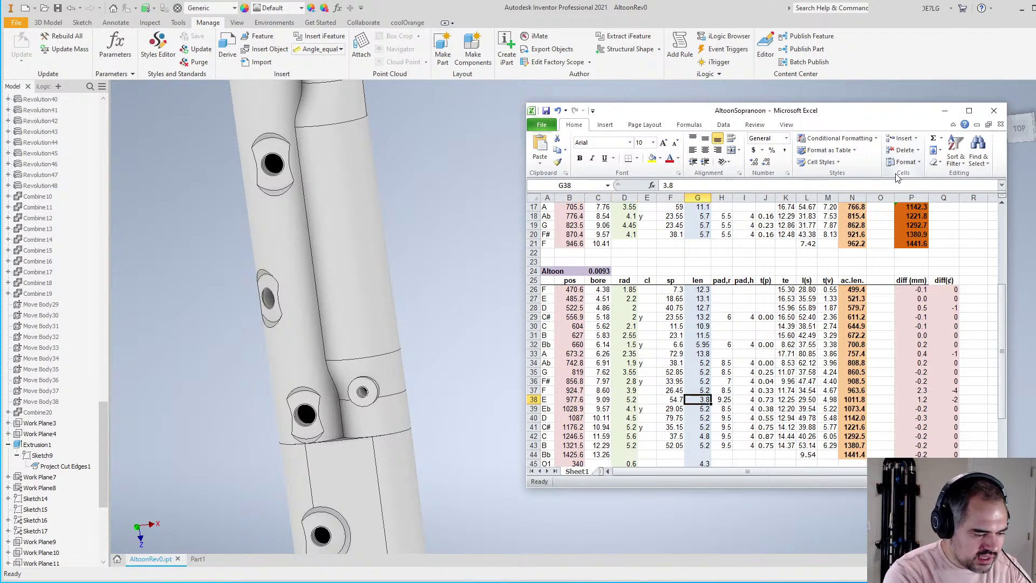
{"action": "type", "text": "3.7"}
{"action": "key", "text": "Return"}
{"action": "key", "text": "Up"}
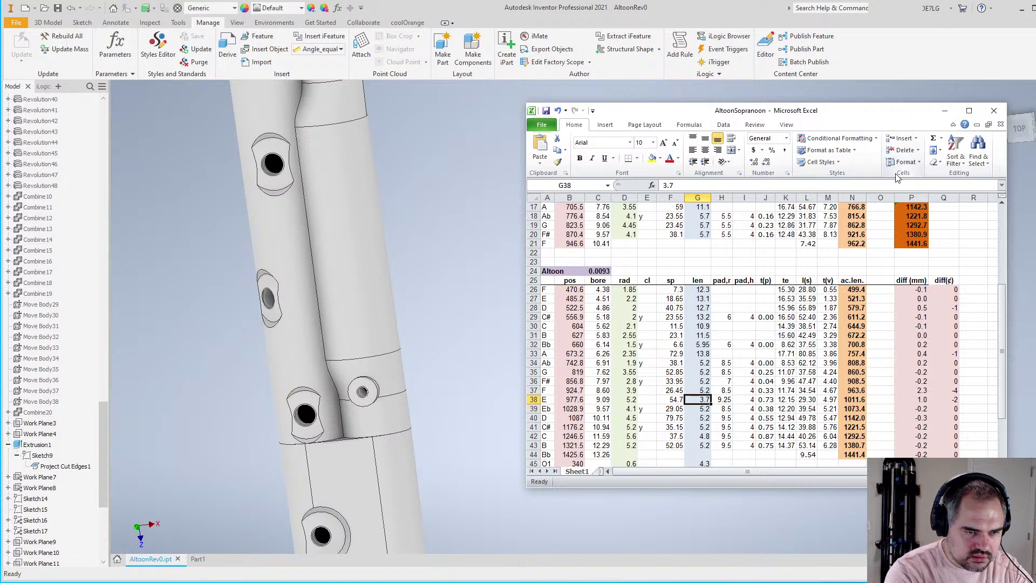
{"action": "type", "text": "3.8"}
{"action": "key", "text": "Return"}
{"action": "key", "text": "Up"}
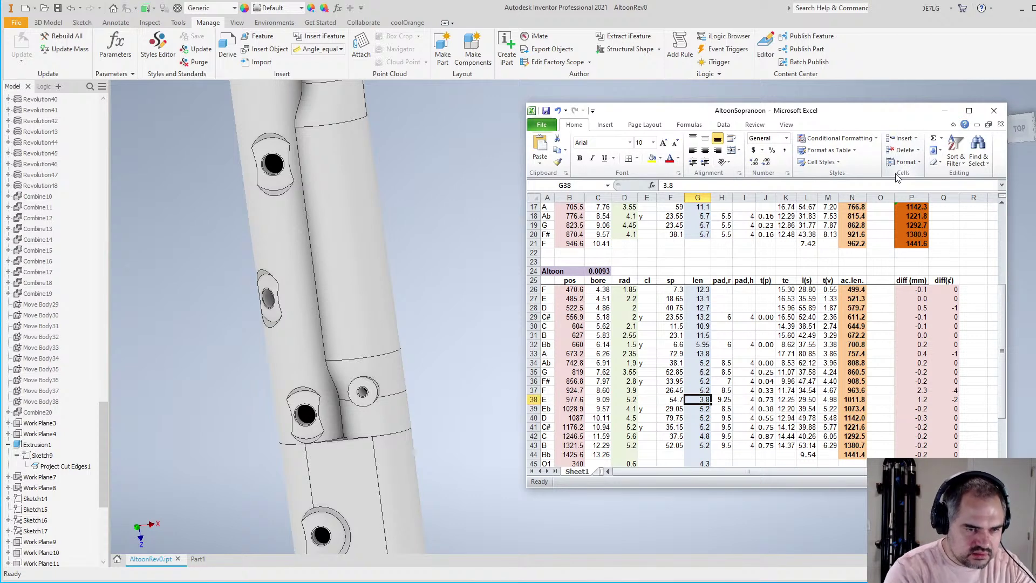
Examine the E hole's radius, spacing and length across row 38, ending on its length cell
{"action": "key", "text": "Down"}
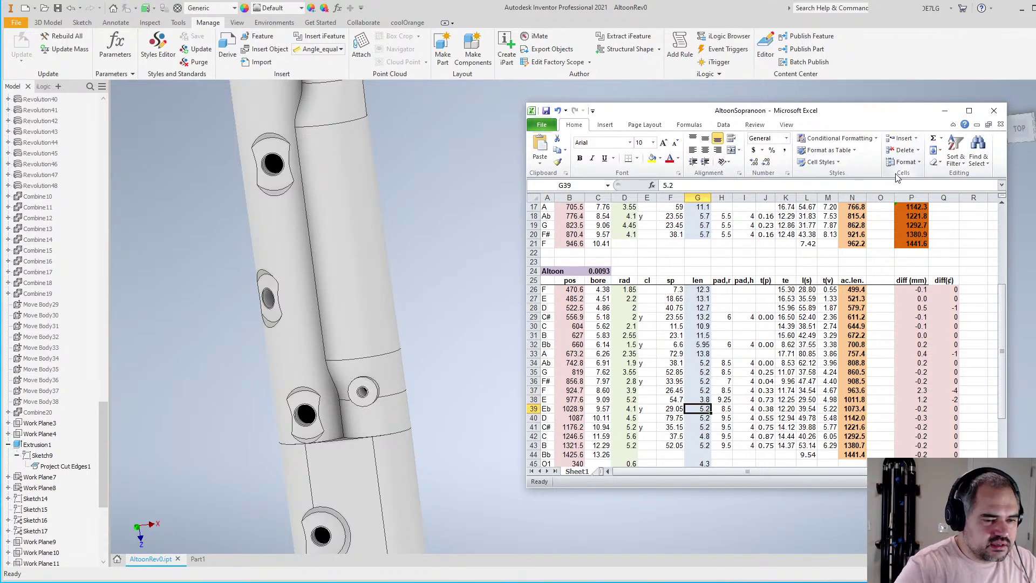
{"action": "key", "text": "Up"}
{"action": "key", "text": "Left"}
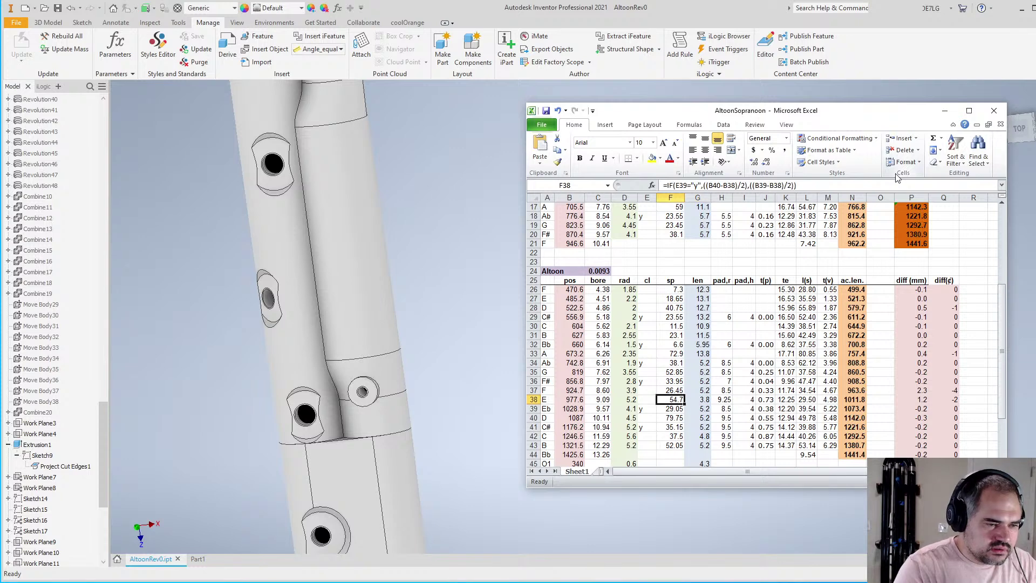
{"action": "key", "text": "Left"}
{"action": "key", "text": "Left"}
{"action": "key", "text": "Left"}
{"action": "key", "text": "Right"}
{"action": "key", "text": "Right"}
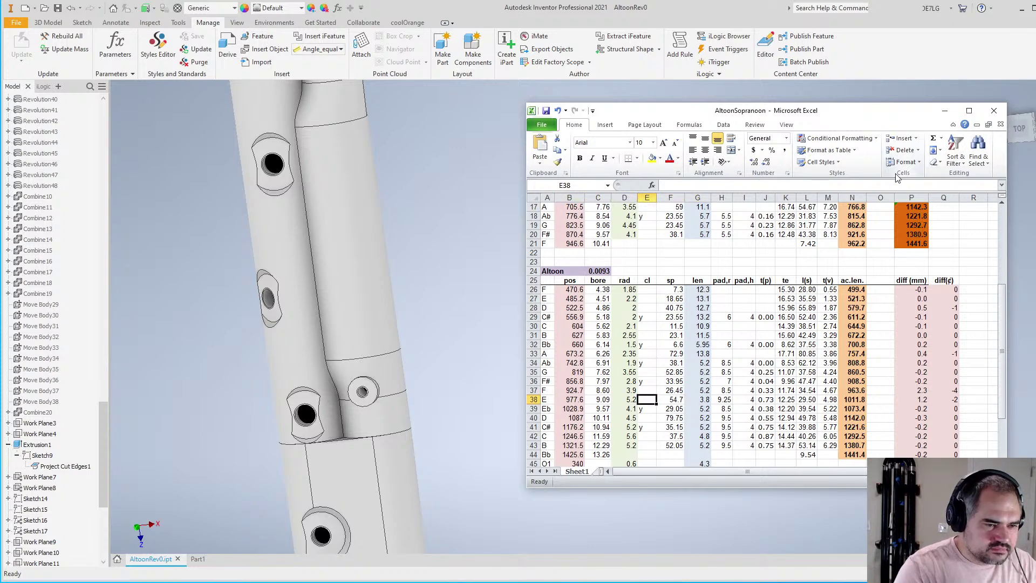
{"action": "key", "text": "Left"}
{"action": "key", "text": "Left"}
{"action": "key", "text": "Right"}
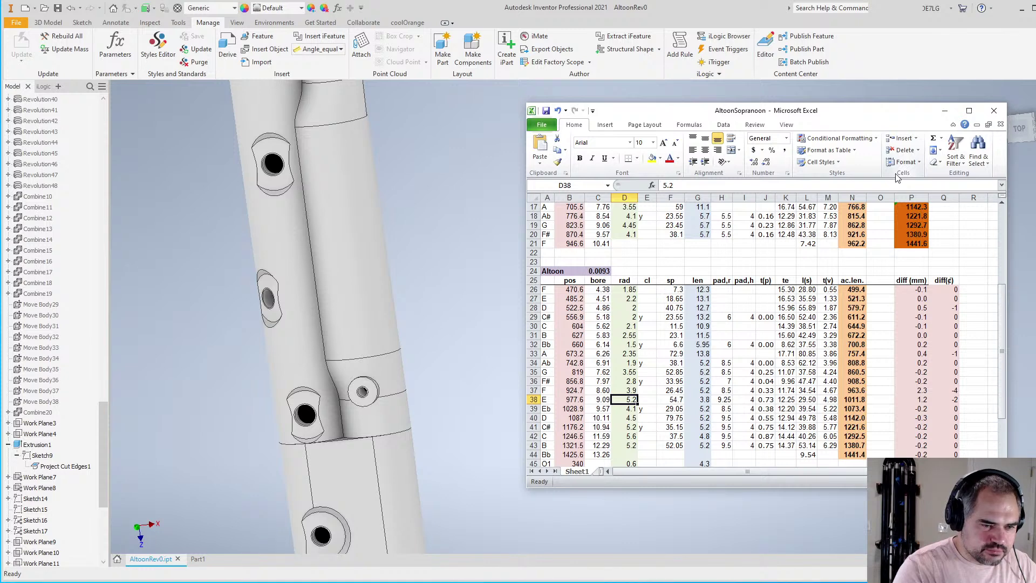
{"action": "key", "text": "Right"}
{"action": "key", "text": "Right"}
{"action": "key", "text": "Right"}
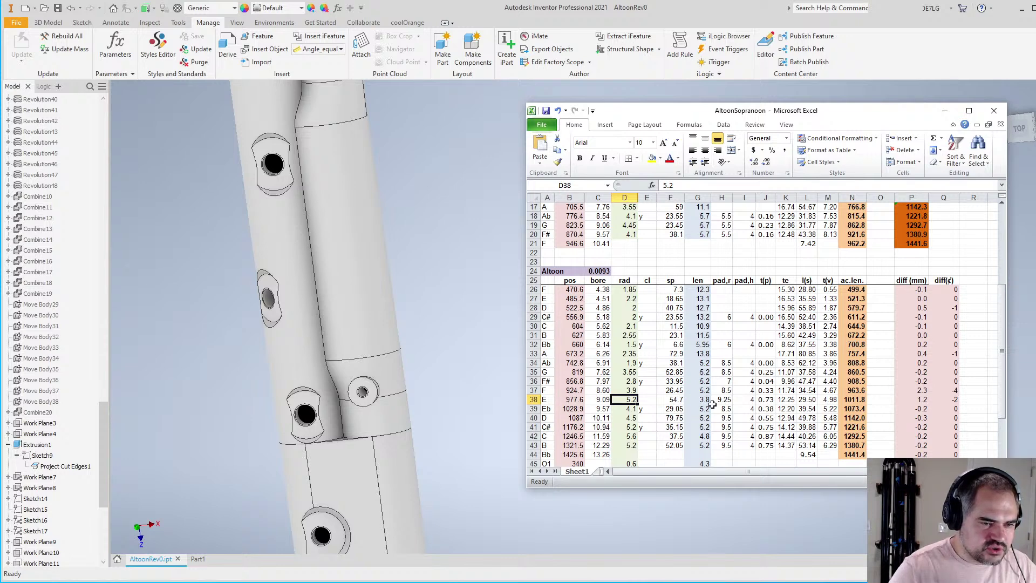
{"action": "left_click", "coordinate": [706, 402]}
Switch to Inventor and open the model's parameters at the tone hole radius values
{"action": "left_click", "coordinate": [439, 259]}
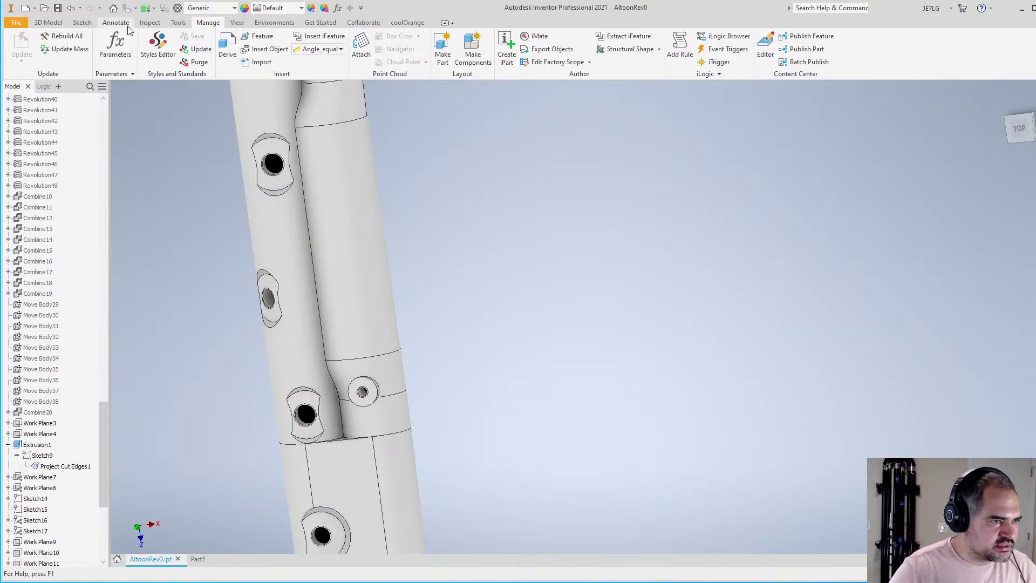
{"action": "left_click", "coordinate": [125, 42]}
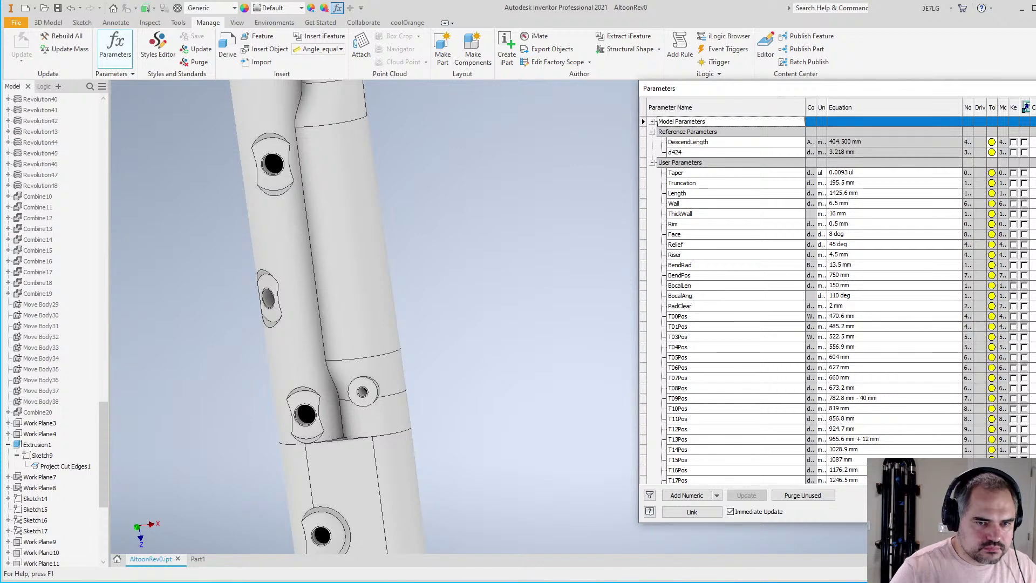
{"action": "scroll", "coordinate": [804, 300], "scroll_direction": "down", "scroll_amount": 15}
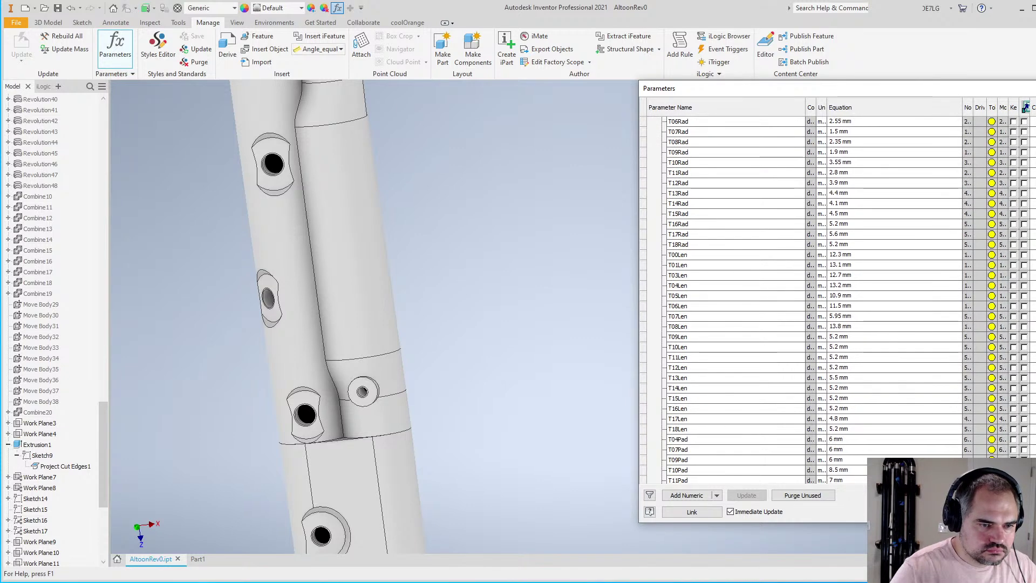
{"action": "scroll", "coordinate": [803, 300], "scroll_direction": "up", "scroll_amount": 1}
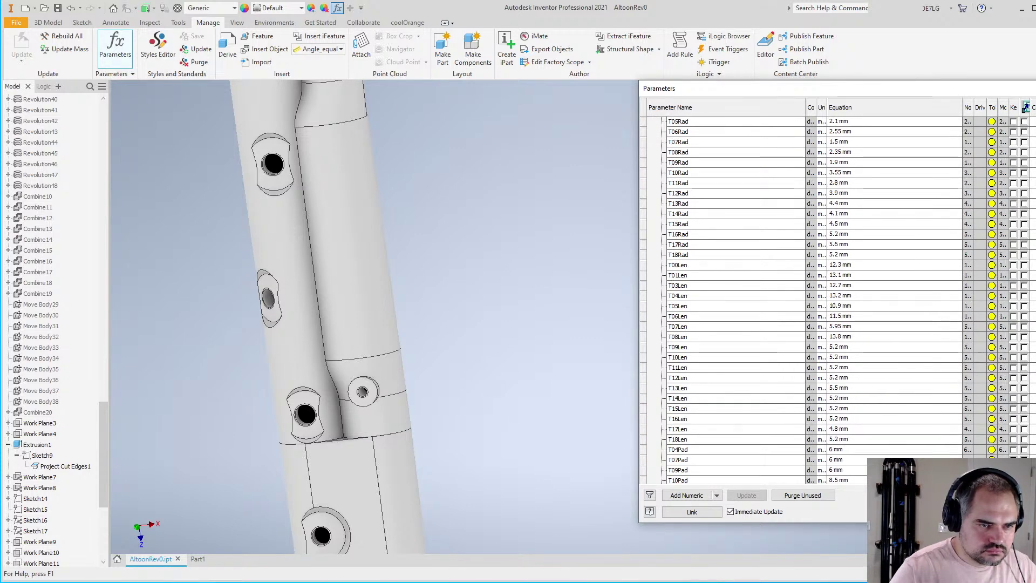
{"action": "scroll", "coordinate": [927, 246], "scroll_direction": "up", "scroll_amount": 1}
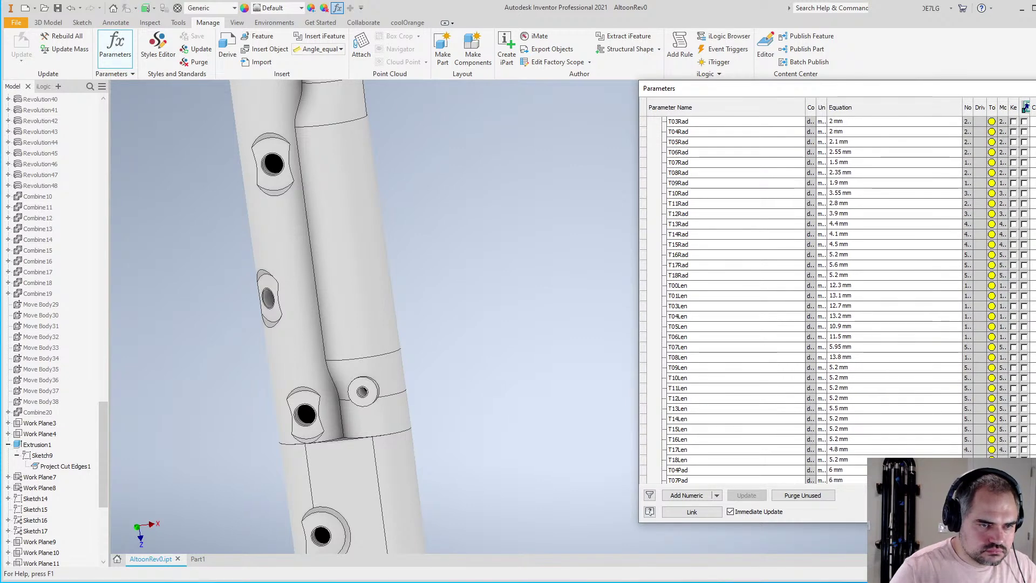
Try 5.2 mm as T12Rad, compare with the Excel sheet, and put it back to 3.9 mm
{"action": "left_click", "coordinate": [847, 214]}
{"action": "type", "text": "5.2"}
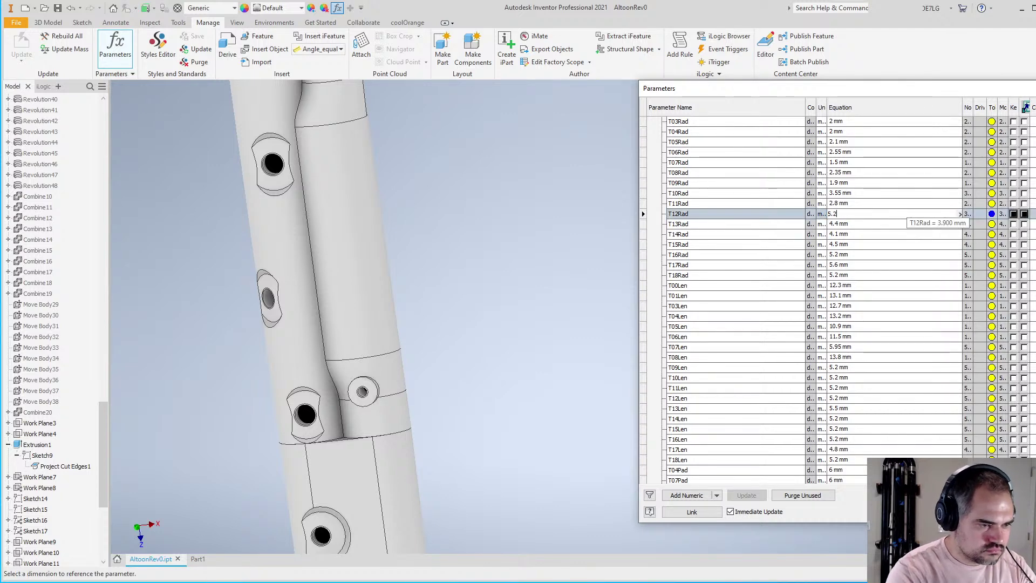
{"action": "key", "text": "Return"}
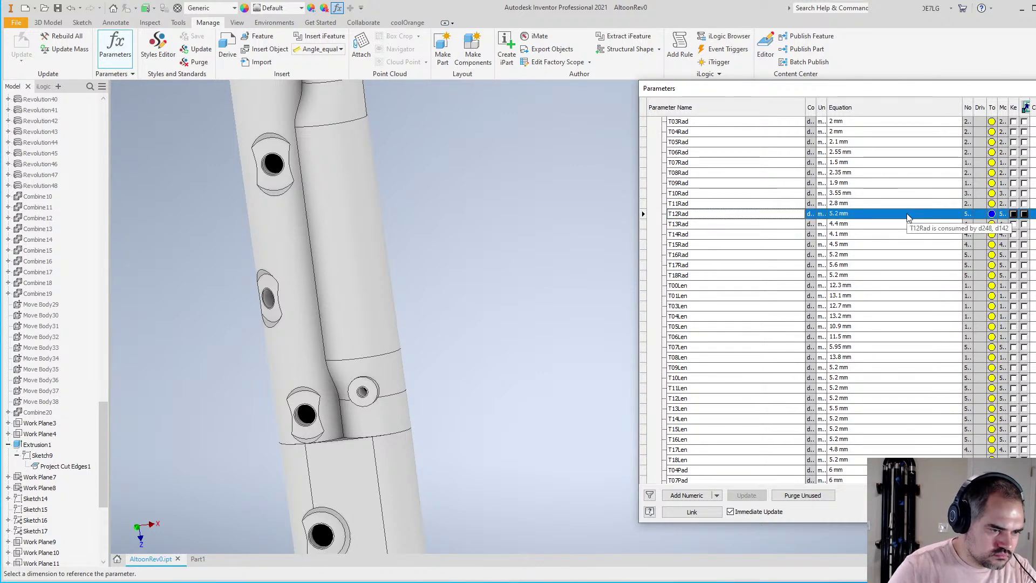
{"action": "left_click", "coordinate": [845, 223]}
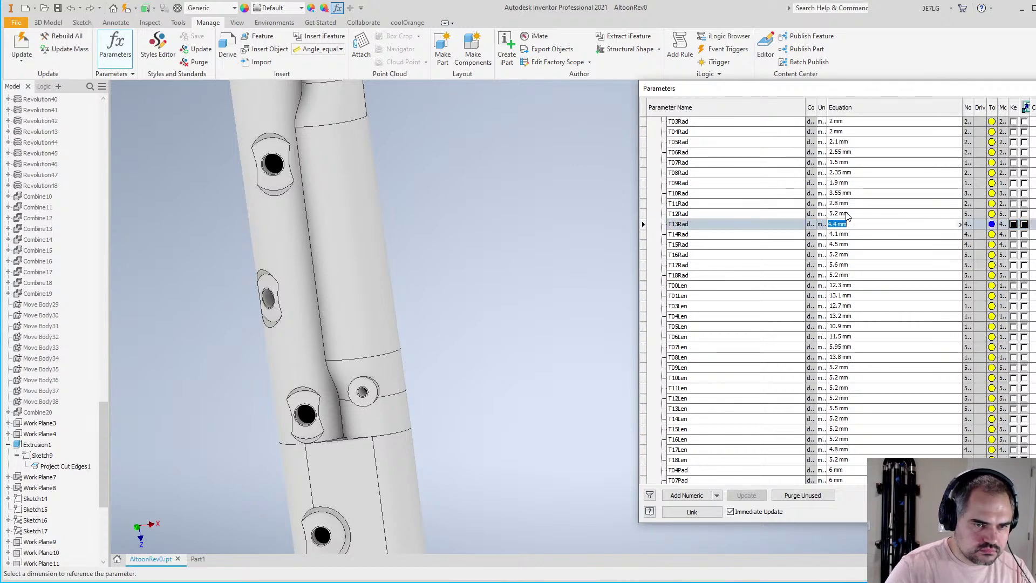
{"action": "left_click", "coordinate": [846, 214]}
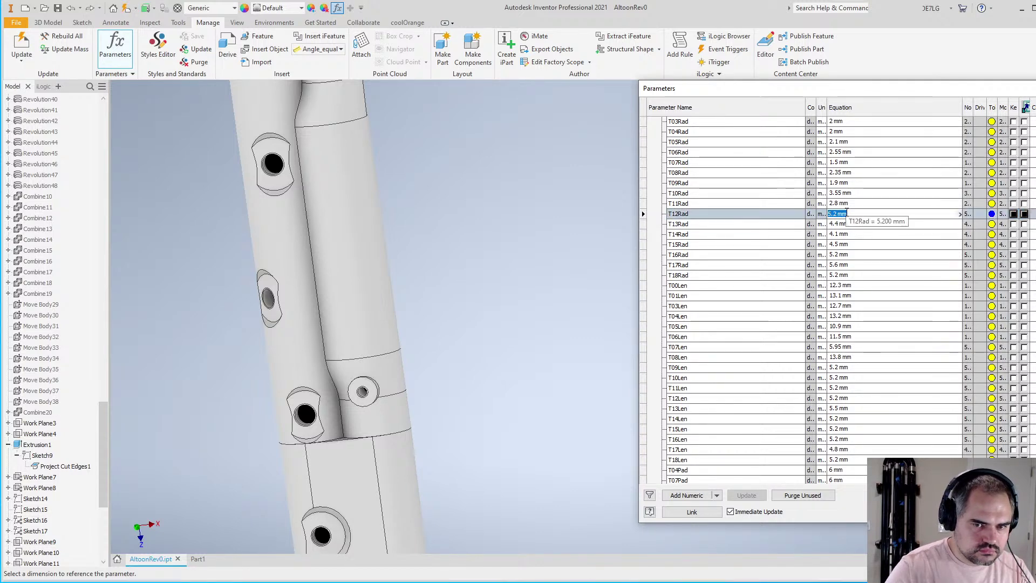
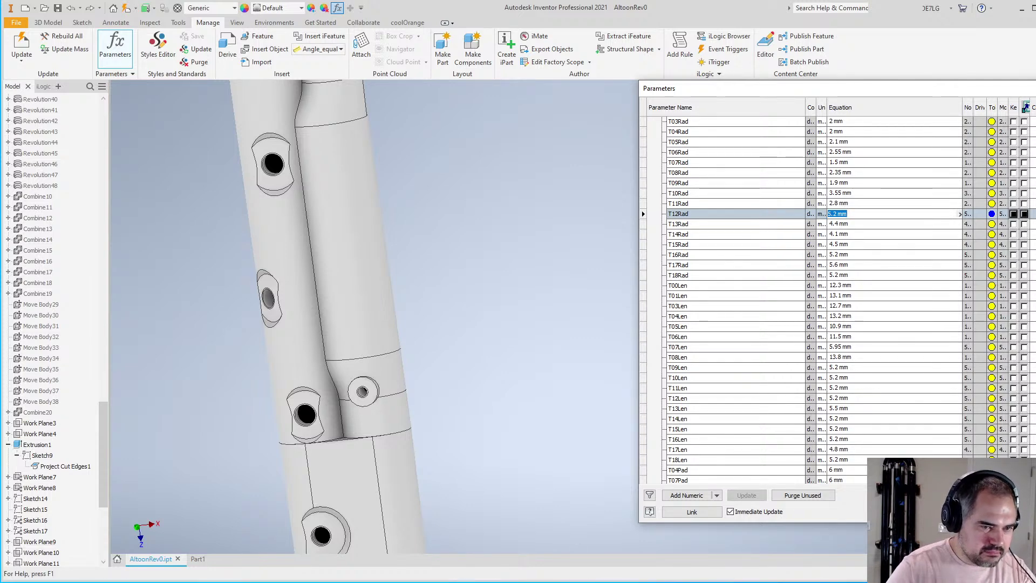
{"action": "key", "text": "alt+Tab"}
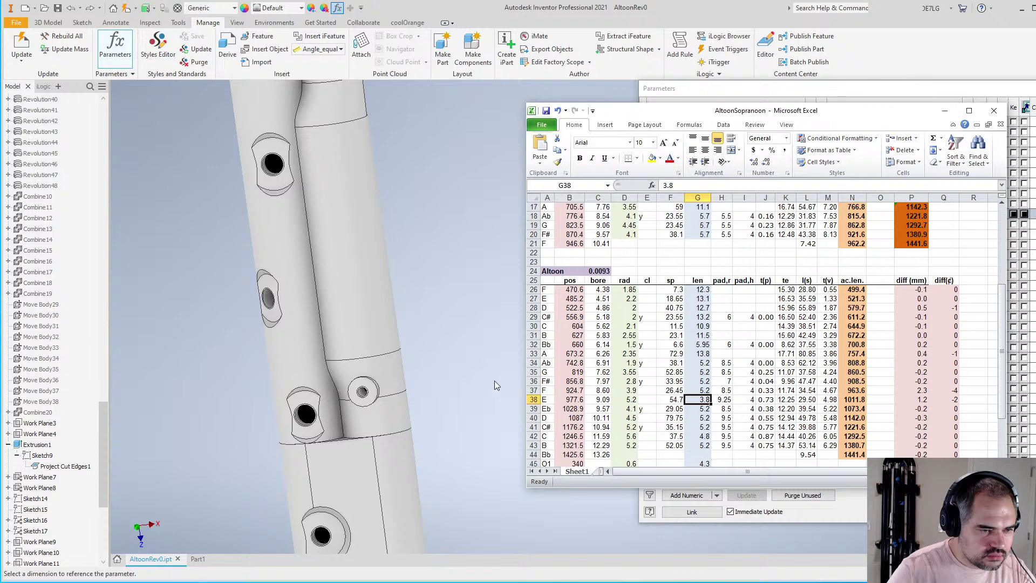
{"action": "key", "text": "alt+Tab"}
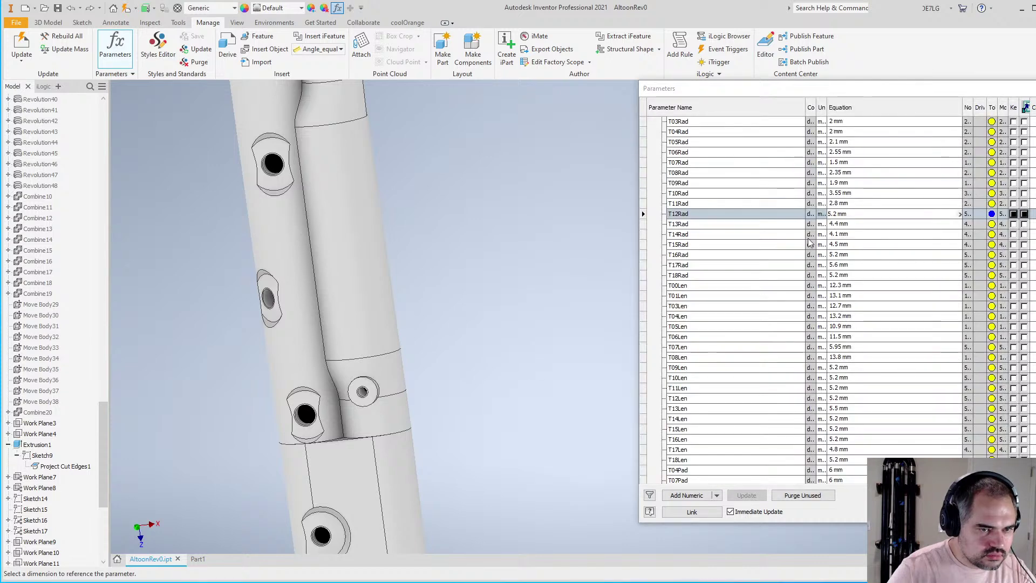
{"action": "left_click", "coordinate": [836, 214]}
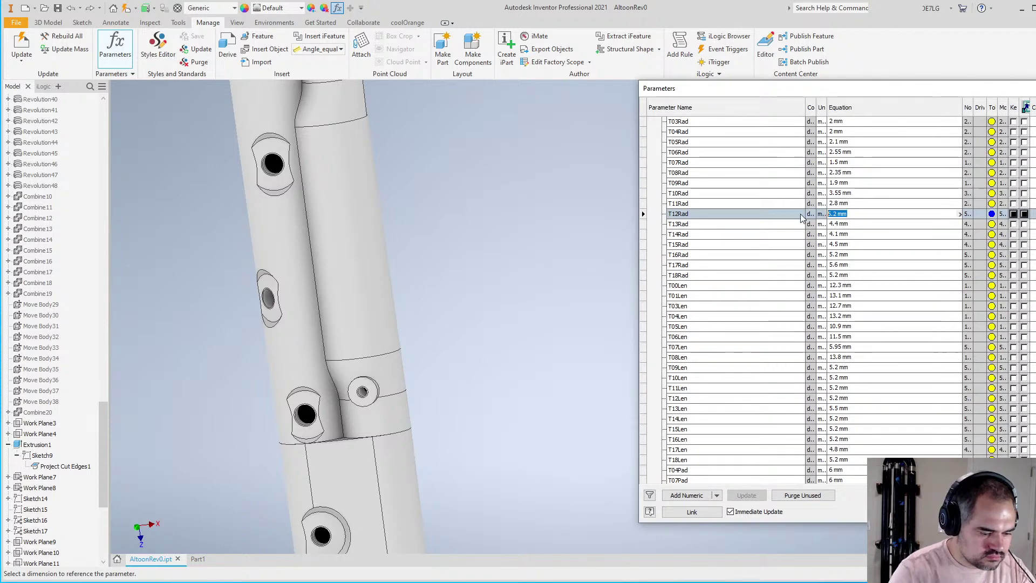
{"action": "type", "text": "3.9"}
{"action": "key", "text": "Return"}
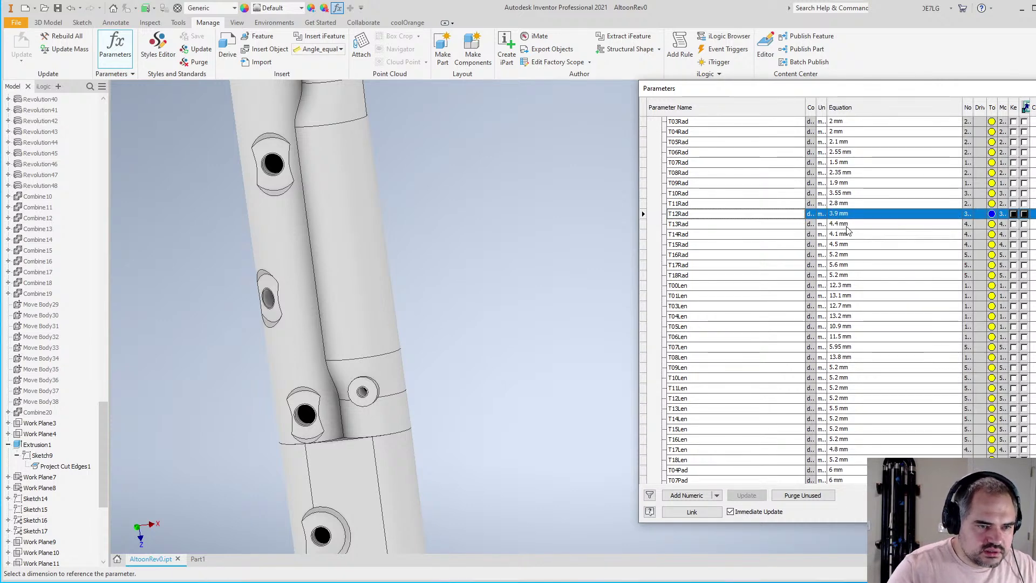
Check the F and E hole radii in the Excel sheet and set T13Rad to 5.2 mm in Inventor
{"action": "key", "text": "alt+Tab"}
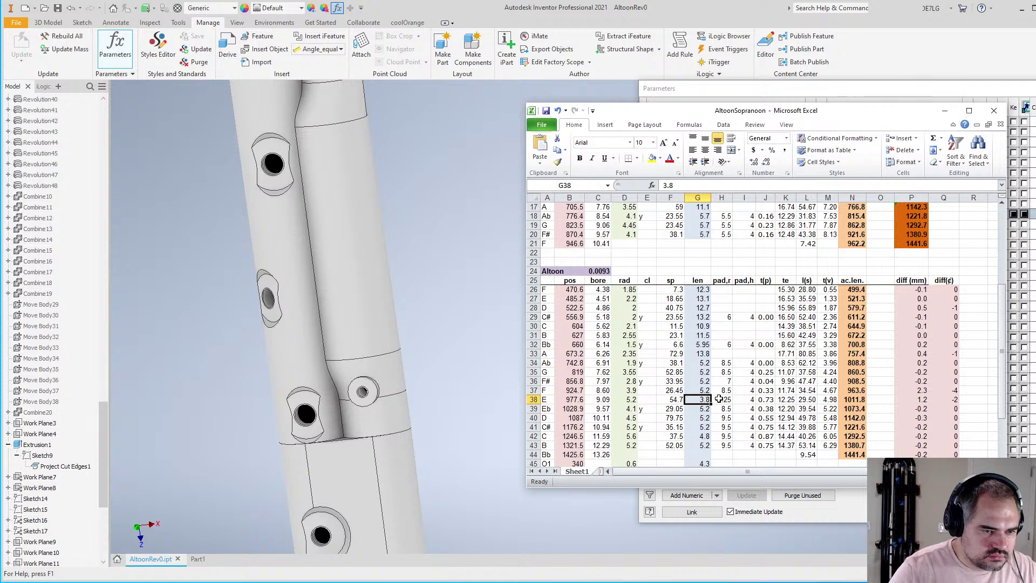
{"action": "left_click", "coordinate": [623, 392]}
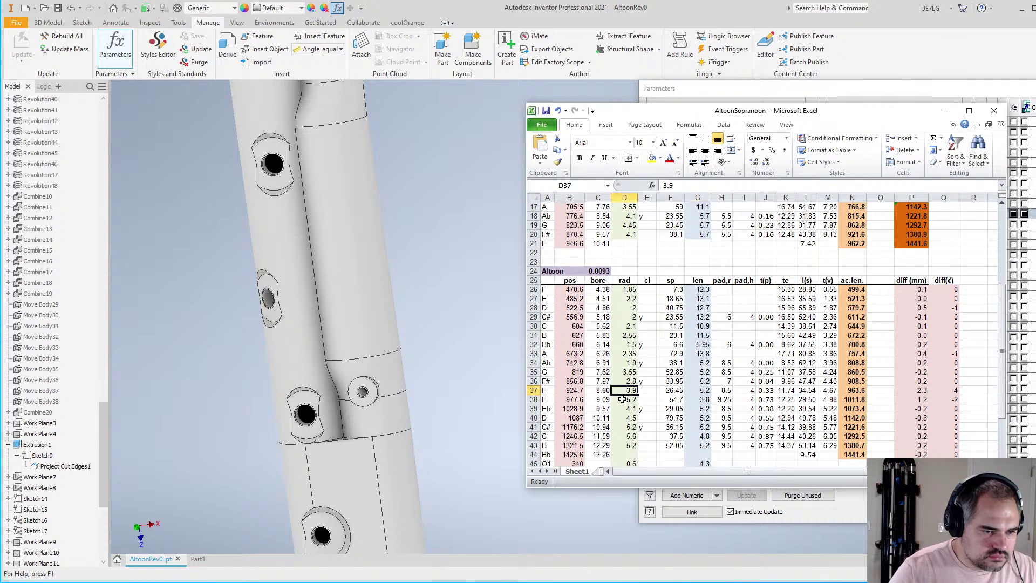
{"action": "key", "text": "alt+Tab"}
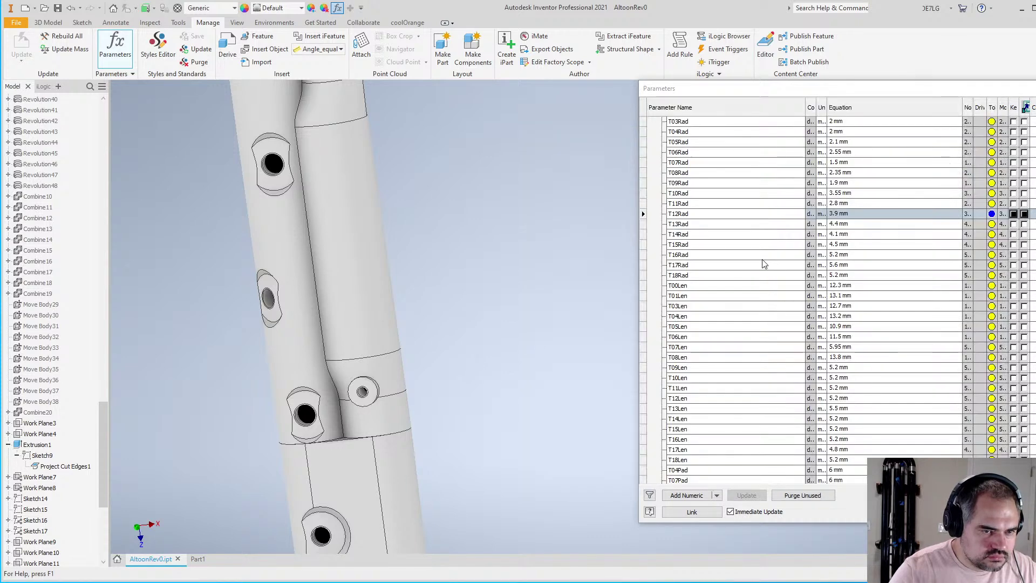
{"action": "left_click", "coordinate": [845, 225]}
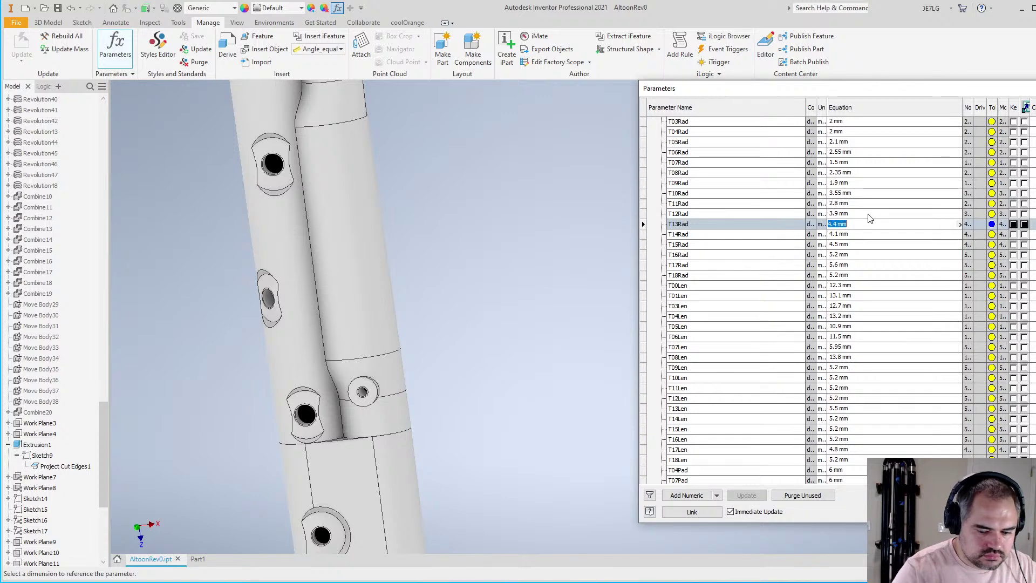
{"action": "type", "text": "5.2"}
{"action": "key", "text": "Return"}
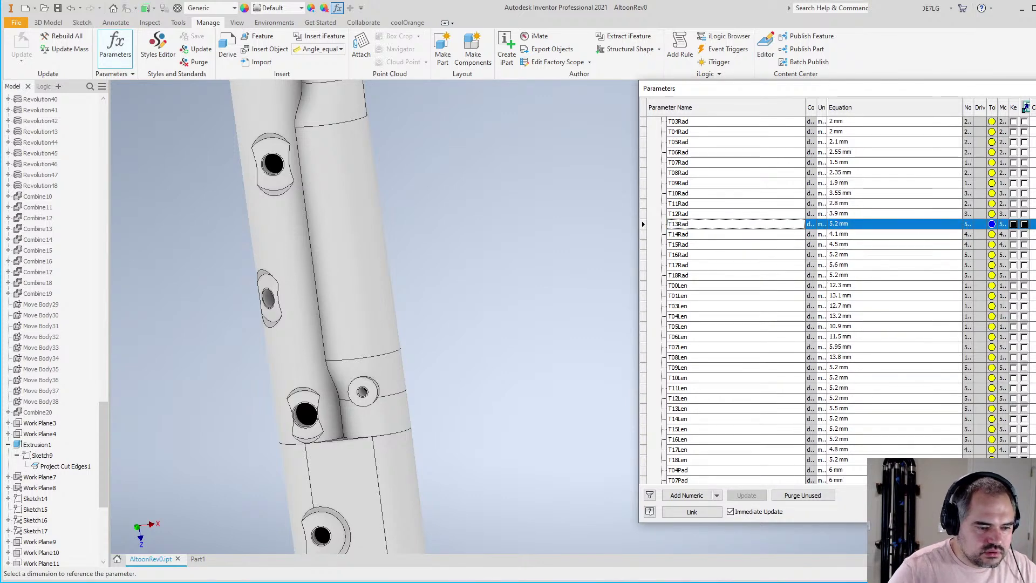
Check the E hole's row in the Excel sheet and set T13Len to 3.8 mm in Inventor
{"action": "key", "text": "alt+Tab"}
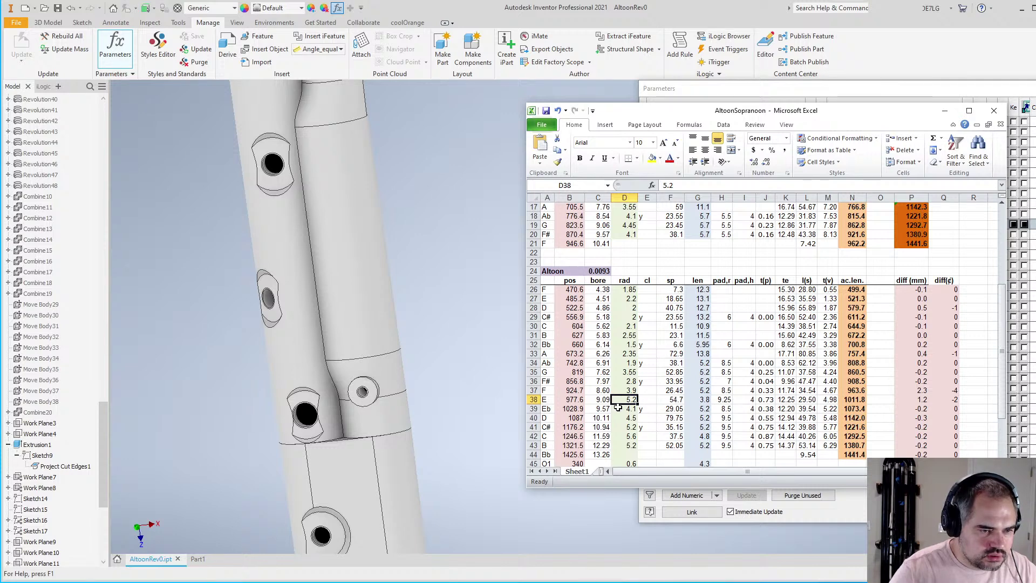
{"action": "left_click", "coordinate": [491, 403]}
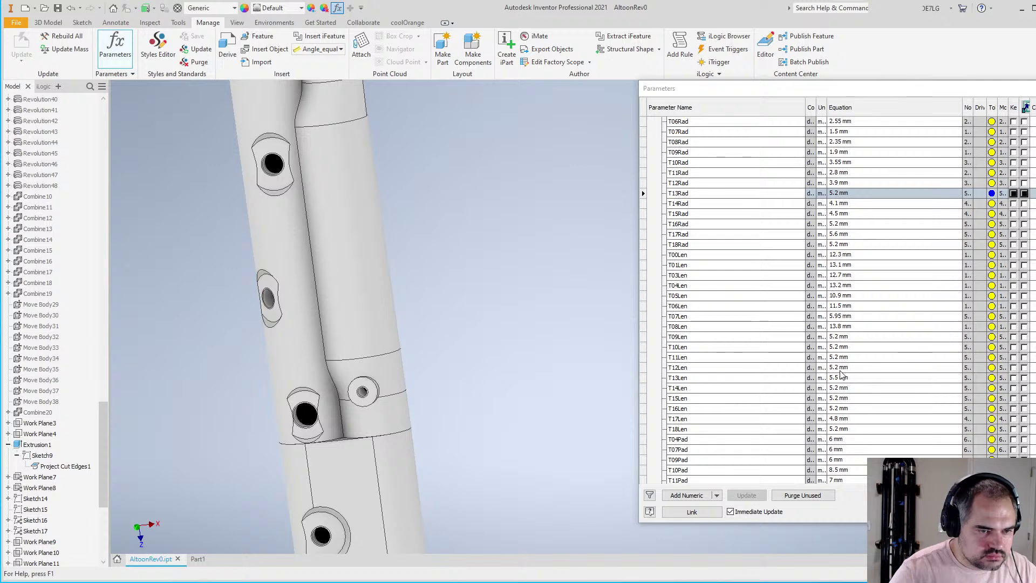
{"action": "left_click", "coordinate": [839, 378]}
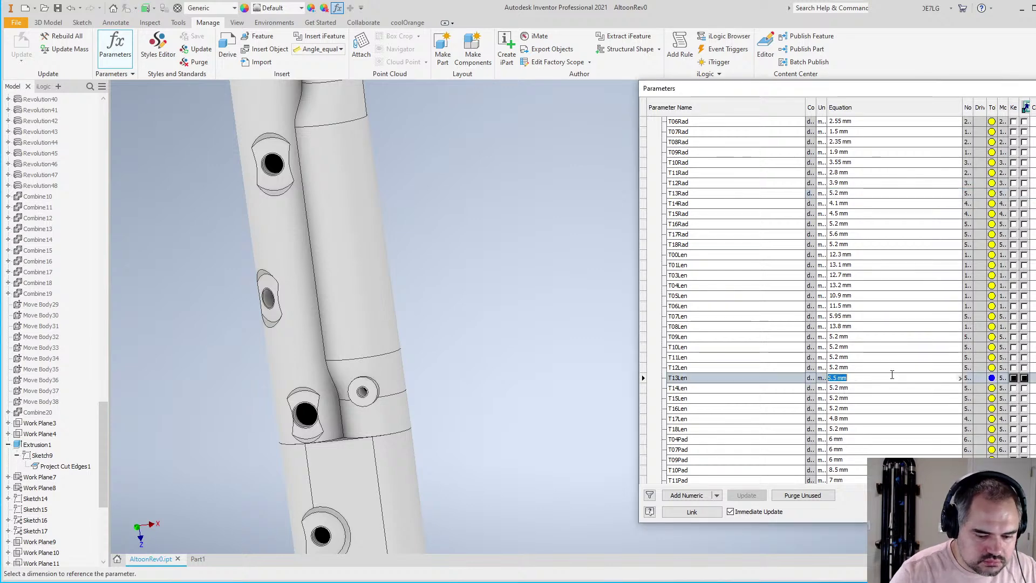
{"action": "type", "text": "3."}
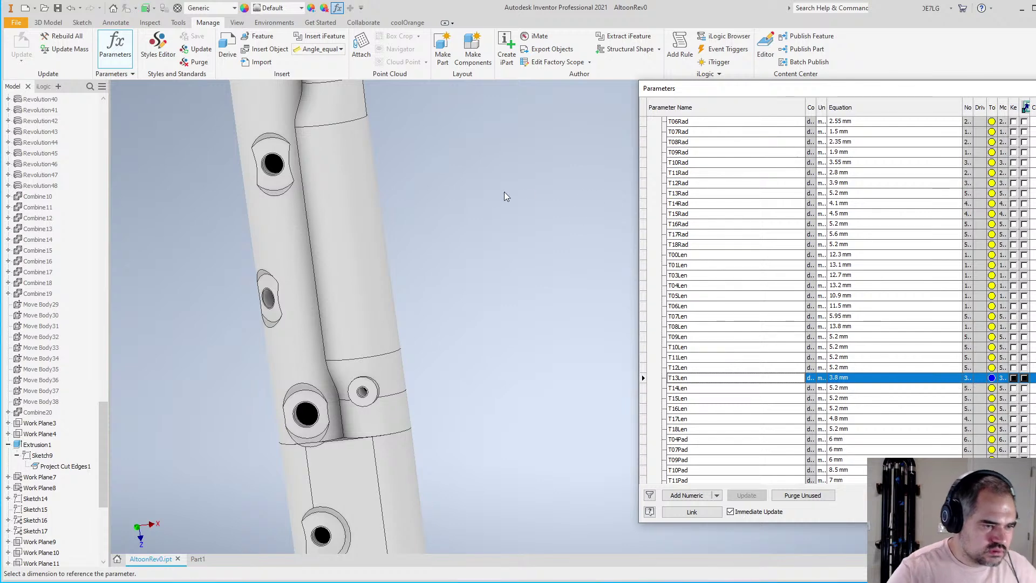
Examine the T13 tone hole's pad seat and its clearance from the body joint from several angles
{"action": "middle_click_drag", "start_coordinate": [538, 284], "coordinate": [493, 366], "text": "shift"}
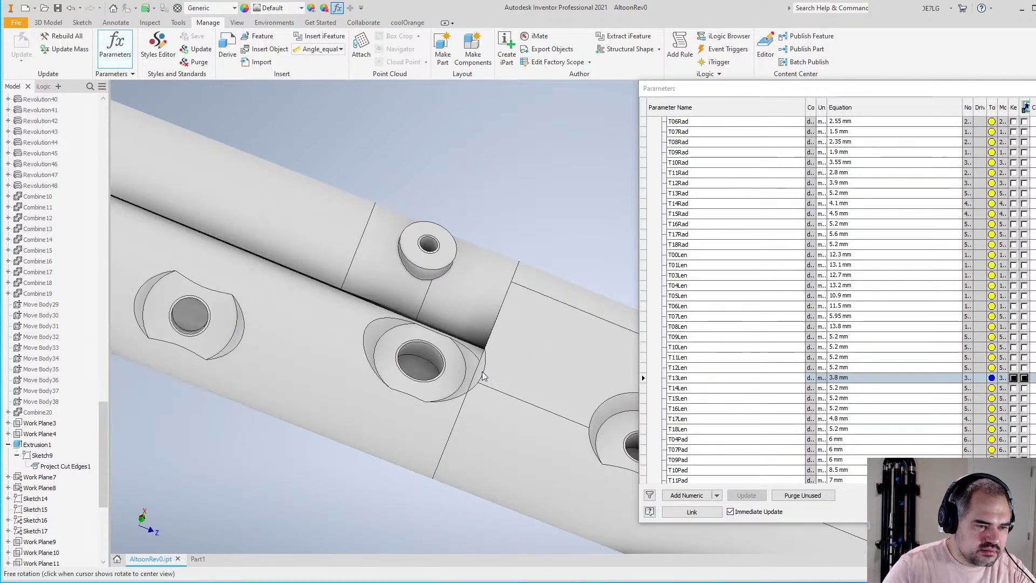
{"action": "scroll", "coordinate": [483, 376], "scroll_direction": "up", "scroll_amount": 3}
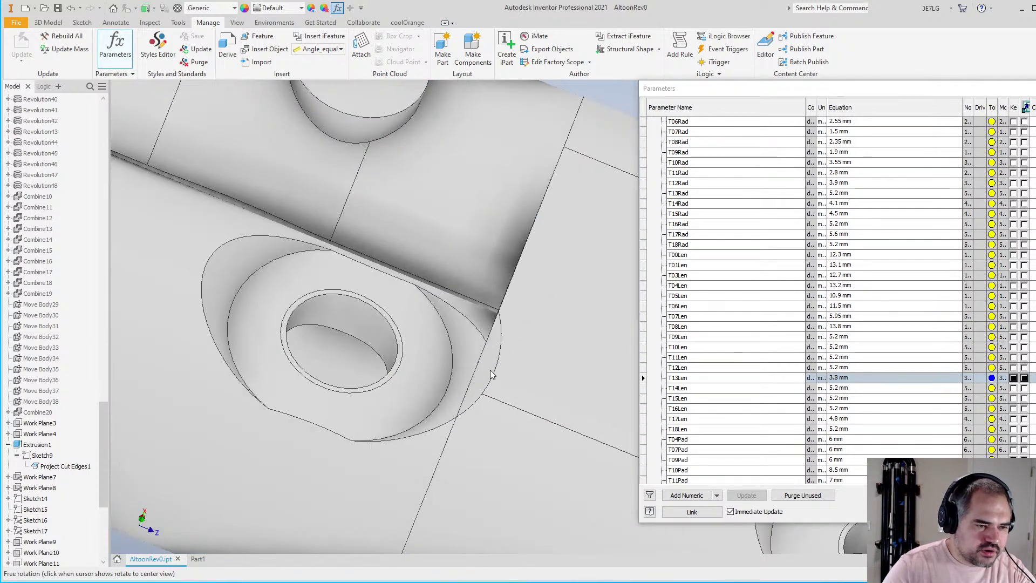
{"action": "scroll", "coordinate": [488, 382], "scroll_direction": "down", "scroll_amount": 5}
{"action": "scroll", "coordinate": [487, 383], "scroll_direction": "up", "scroll_amount": 4}
{"action": "scroll", "coordinate": [490, 382], "scroll_direction": "down", "scroll_amount": 3}
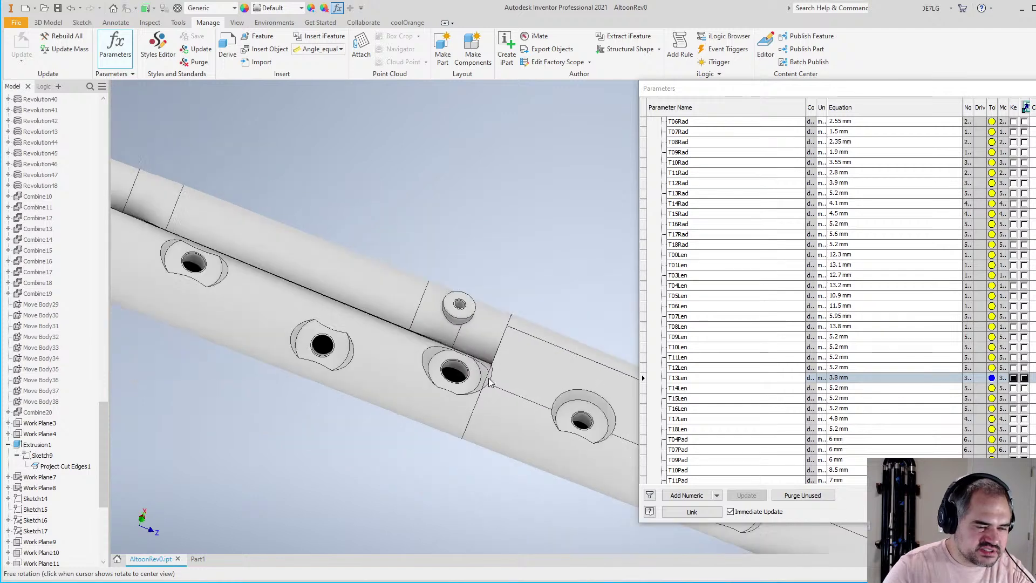
{"action": "scroll", "coordinate": [489, 381], "scroll_direction": "up", "scroll_amount": 3}
{"action": "middle_click_drag", "start_coordinate": [483, 377], "coordinate": [476, 400], "text": "shift"}
{"action": "scroll", "coordinate": [478, 388], "scroll_direction": "down", "scroll_amount": 3}
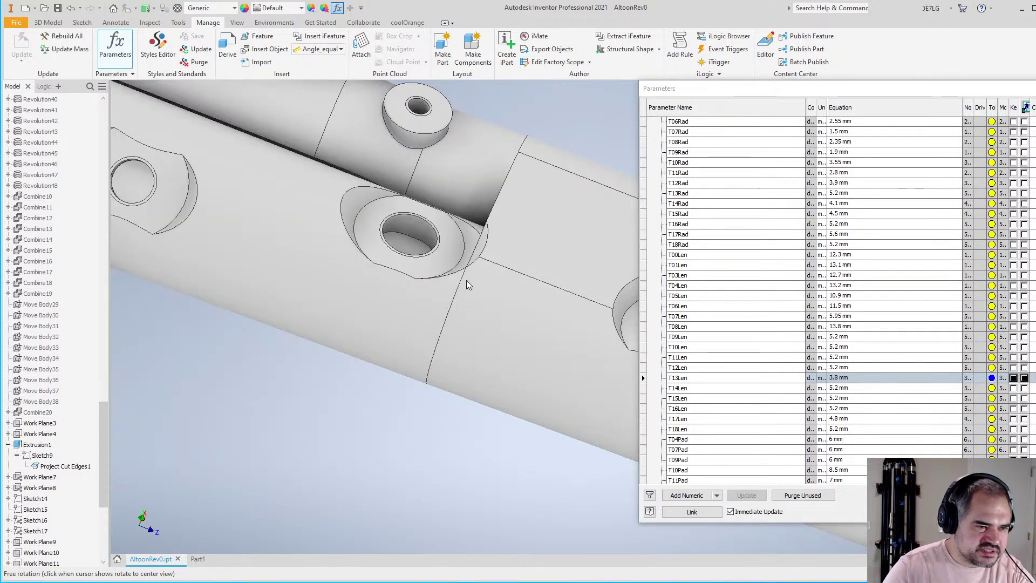
Examine how close the T13 pad seat comes to the joint line, compared with the neighbouring tone holes on the lower body
{"action": "scroll", "coordinate": [475, 270], "scroll_direction": "up", "scroll_amount": 4}
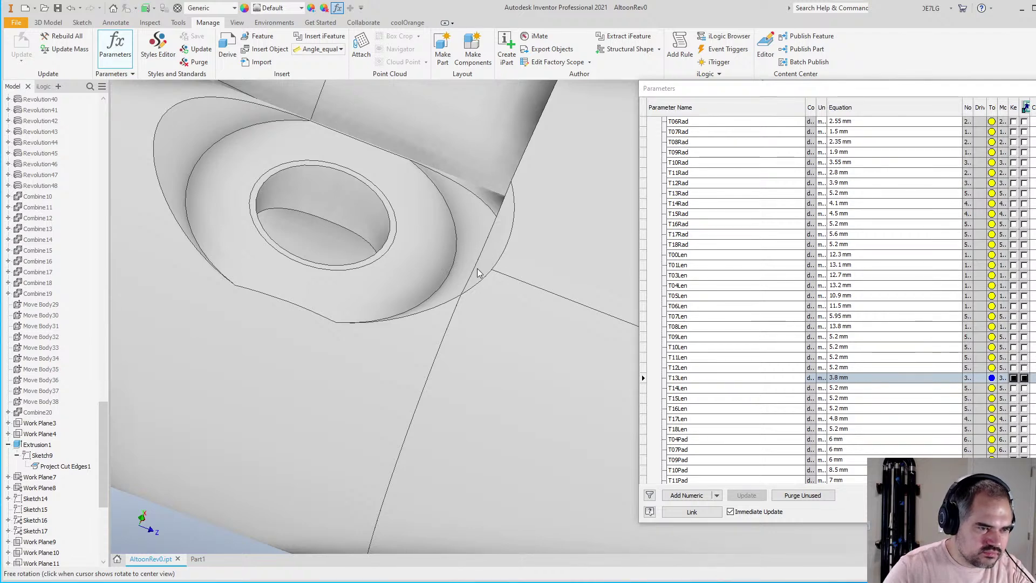
{"action": "scroll", "coordinate": [482, 254], "scroll_direction": "down", "scroll_amount": 5}
{"action": "middle_click_drag", "start_coordinate": [480, 292], "coordinate": [489, 383], "text": "shift"}
{"action": "scroll", "coordinate": [462, 376], "scroll_direction": "down", "scroll_amount": 4}
{"action": "scroll", "coordinate": [461, 376], "scroll_direction": "up", "scroll_amount": 6}
{"action": "scroll", "coordinate": [465, 296], "scroll_direction": "down", "scroll_amount": 5}
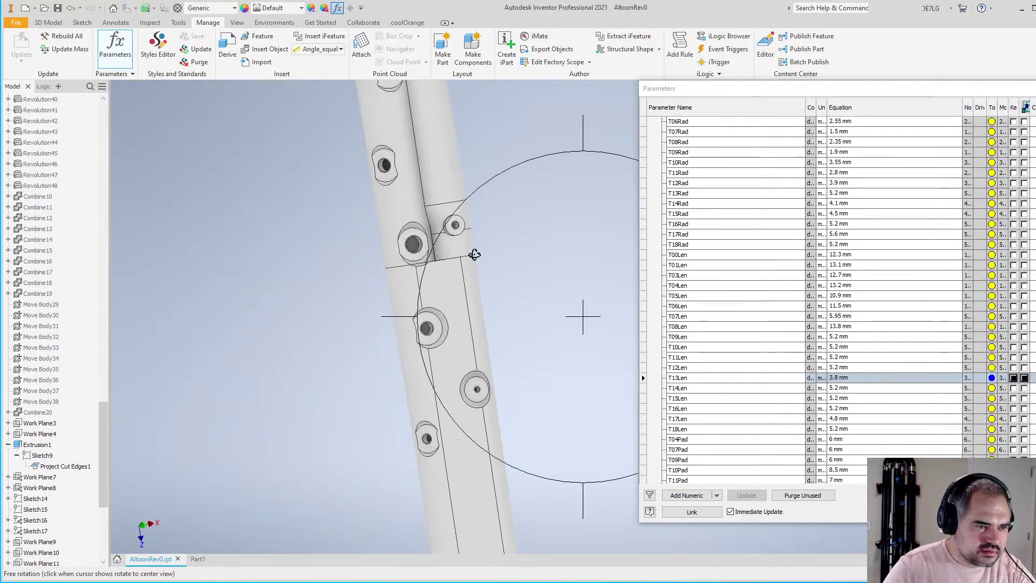
{"action": "middle_click_drag", "start_coordinate": [474, 255], "coordinate": [483, 321], "text": "shift"}
{"action": "scroll", "coordinate": [457, 301], "scroll_direction": "down", "scroll_amount": 2}
{"action": "scroll", "coordinate": [408, 236], "scroll_direction": "up", "scroll_amount": 3}
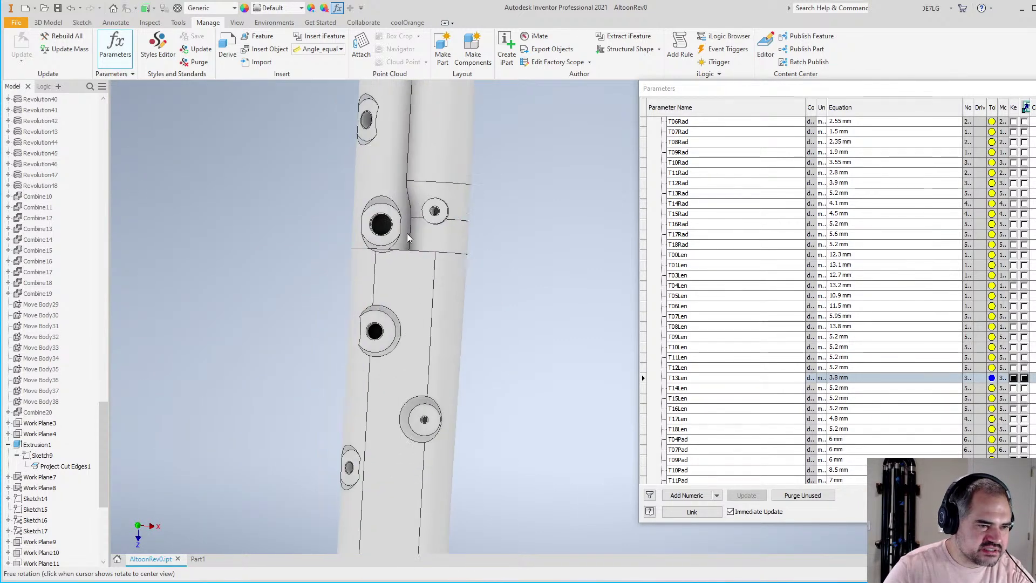
{"action": "scroll", "coordinate": [406, 237], "scroll_direction": "up", "scroll_amount": 3}
{"action": "scroll", "coordinate": [564, 284], "scroll_direction": "down", "scroll_amount": 3}
{"action": "scroll", "coordinate": [500, 269], "scroll_direction": "up", "scroll_amount": 3}
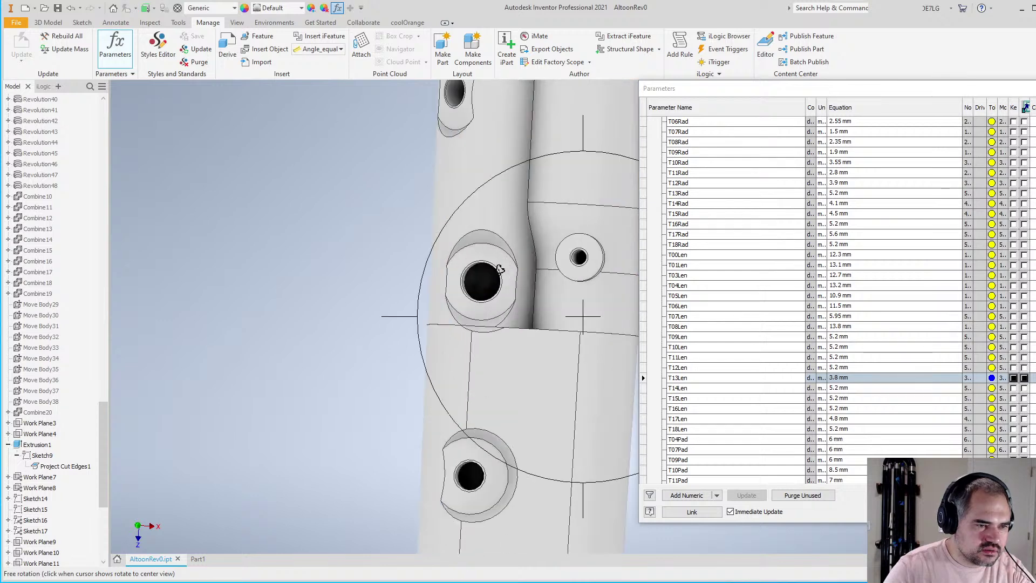
{"action": "scroll", "coordinate": [499, 269], "scroll_direction": "down", "scroll_amount": 6}
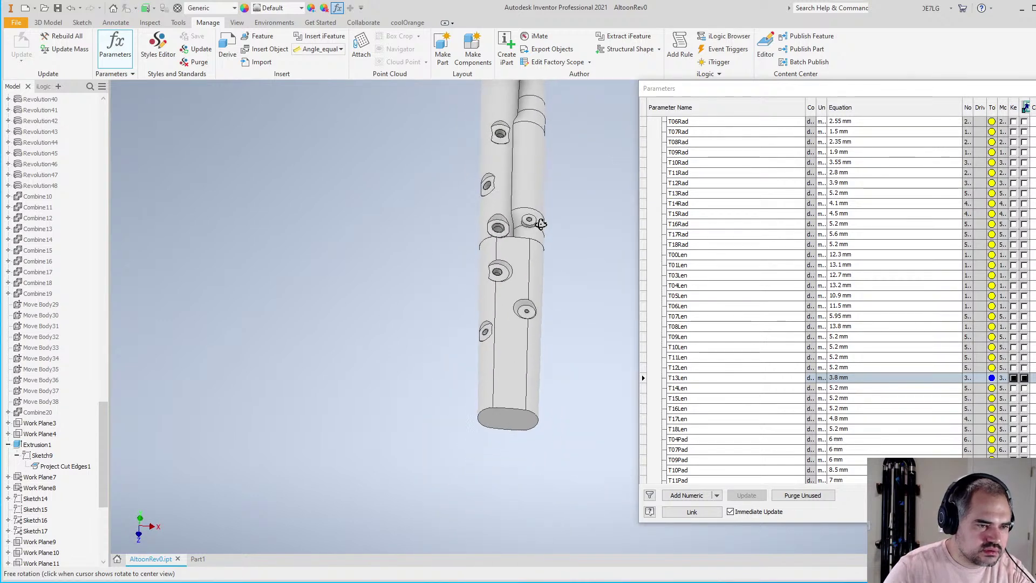
{"action": "scroll", "coordinate": [491, 229], "scroll_direction": "up", "scroll_amount": 5}
{"action": "scroll", "coordinate": [487, 248], "scroll_direction": "up", "scroll_amount": 2}
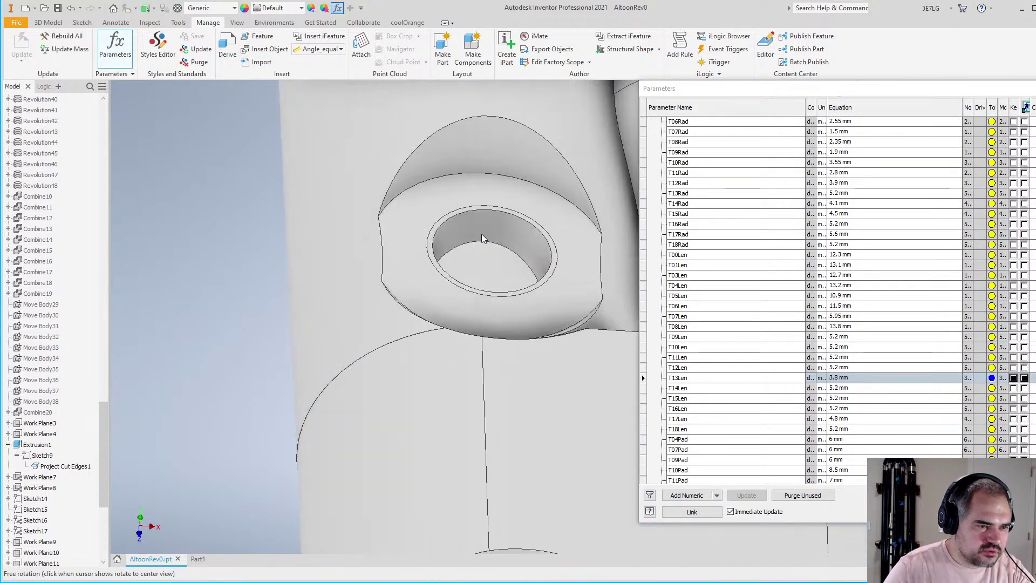
{"action": "scroll", "coordinate": [491, 243], "scroll_direction": "down", "scroll_amount": 6}
{"action": "left_click_drag", "start_coordinate": [539, 251], "coordinate": [511, 367]}
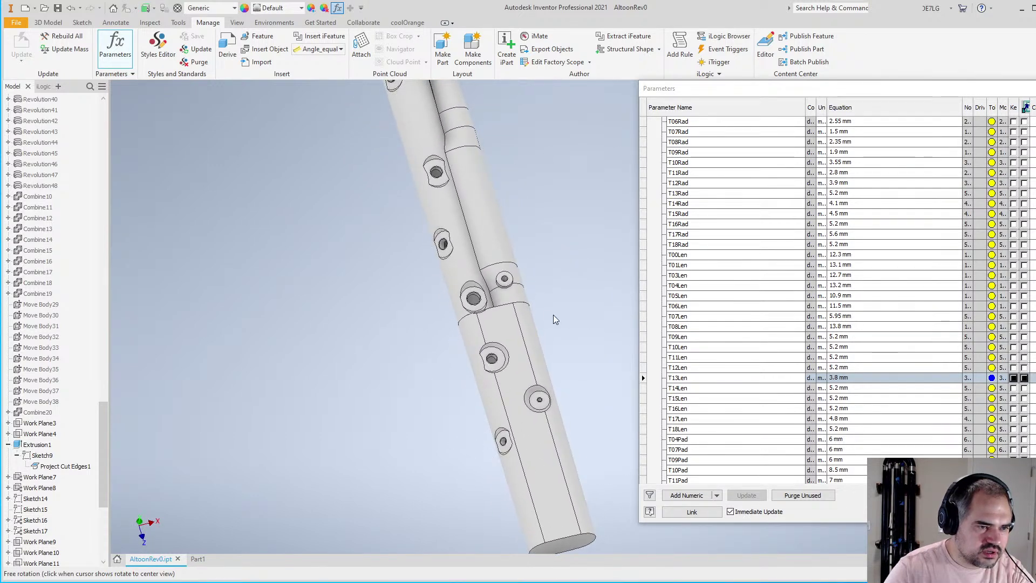
Inspect the tone hole layout along the whole body, including the row of small holes on the reverse side
{"action": "scroll", "coordinate": [496, 270], "scroll_direction": "down", "scroll_amount": 3}
{"action": "scroll", "coordinate": [476, 215], "scroll_direction": "up", "scroll_amount": 5}
{"action": "left_click_drag", "start_coordinate": [476, 215], "coordinate": [533, 218]}
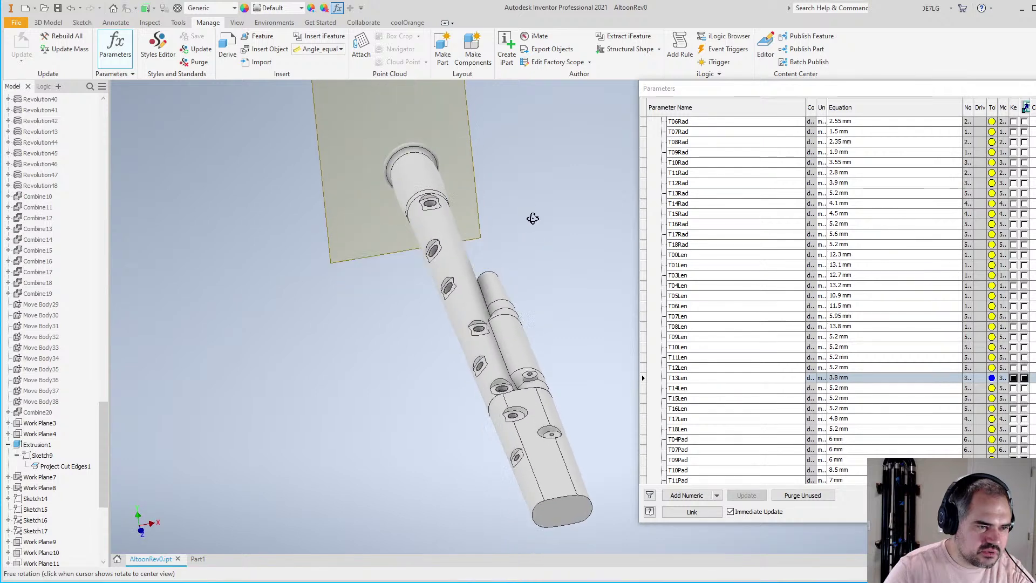
{"action": "scroll", "coordinate": [533, 217], "scroll_direction": "up", "scroll_amount": 5}
{"action": "scroll", "coordinate": [534, 302], "scroll_direction": "down", "scroll_amount": 5}
{"action": "scroll", "coordinate": [532, 373], "scroll_direction": "up", "scroll_amount": 5}
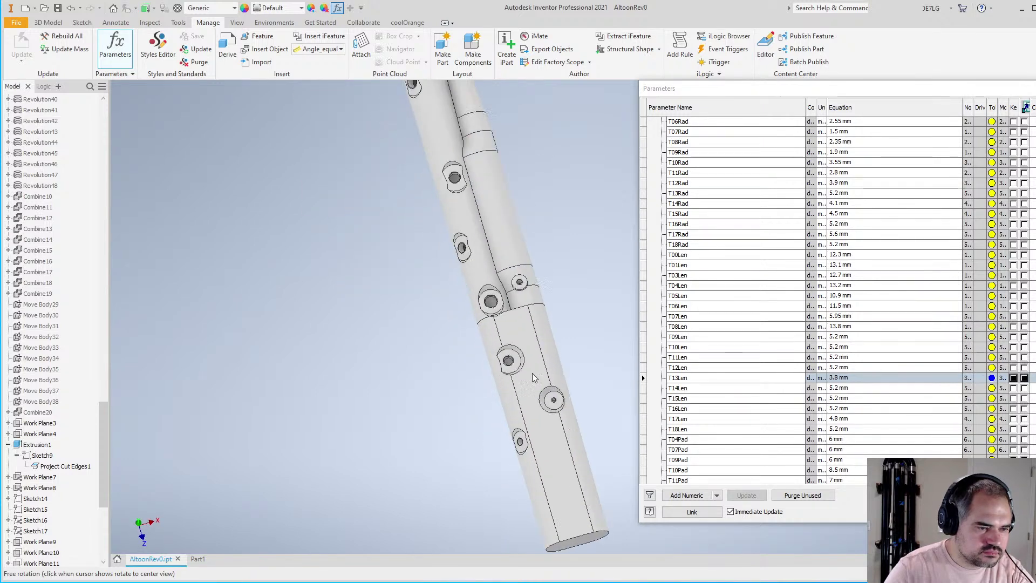
{"action": "scroll", "coordinate": [532, 373], "scroll_direction": "down", "scroll_amount": 5}
{"action": "scroll", "coordinate": [510, 329], "scroll_direction": "up", "scroll_amount": 5}
{"action": "left_click_drag", "start_coordinate": [510, 329], "coordinate": [361, 270]}
{"action": "scroll", "coordinate": [447, 276], "scroll_direction": "down", "scroll_amount": 5}
{"action": "scroll", "coordinate": [499, 256], "scroll_direction": "up", "scroll_amount": 5}
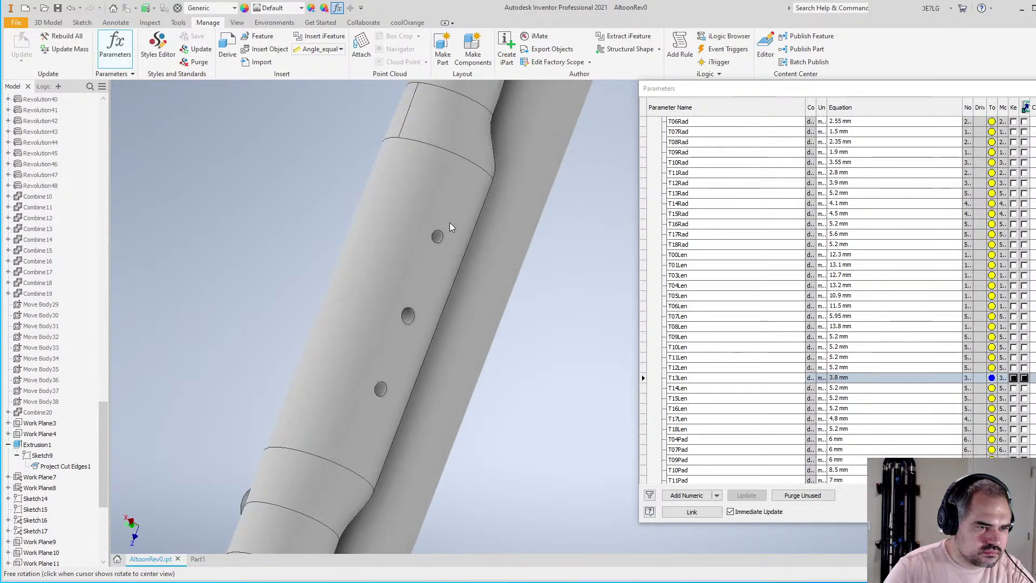
{"action": "scroll", "coordinate": [451, 225], "scroll_direction": "down", "scroll_amount": 5}
{"action": "scroll", "coordinate": [429, 319], "scroll_direction": "up", "scroll_amount": 5}
{"action": "left_click_drag", "start_coordinate": [458, 335], "coordinate": [412, 283]}
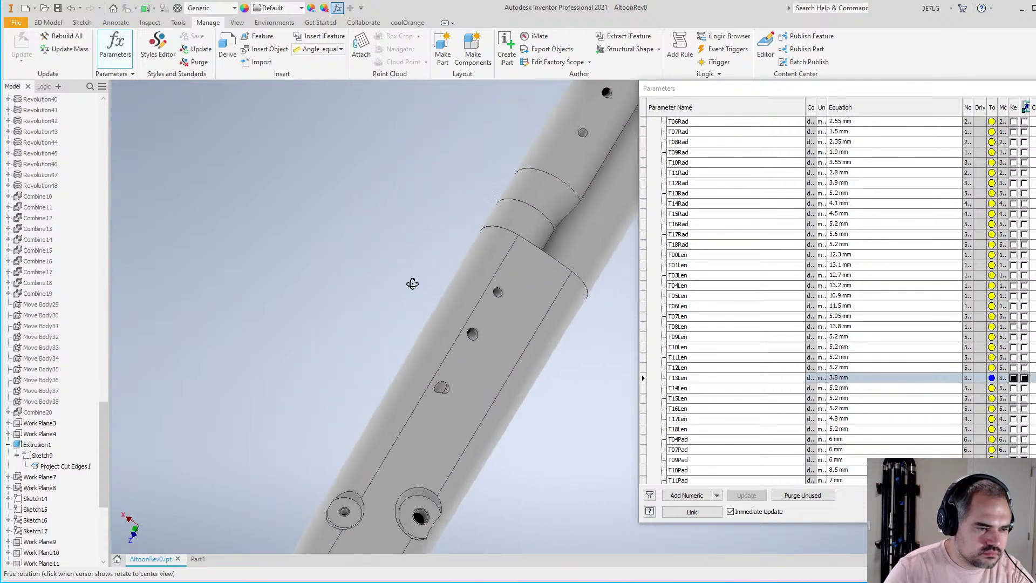
{"action": "scroll", "coordinate": [386, 250], "scroll_direction": "down", "scroll_amount": 5}
{"action": "scroll", "coordinate": [428, 236], "scroll_direction": "up", "scroll_amount": 5}
{"action": "left_click_drag", "start_coordinate": [423, 383], "coordinate": [710, 388]}
{"action": "scroll", "coordinate": [492, 376], "scroll_direction": "down", "scroll_amount": 5}
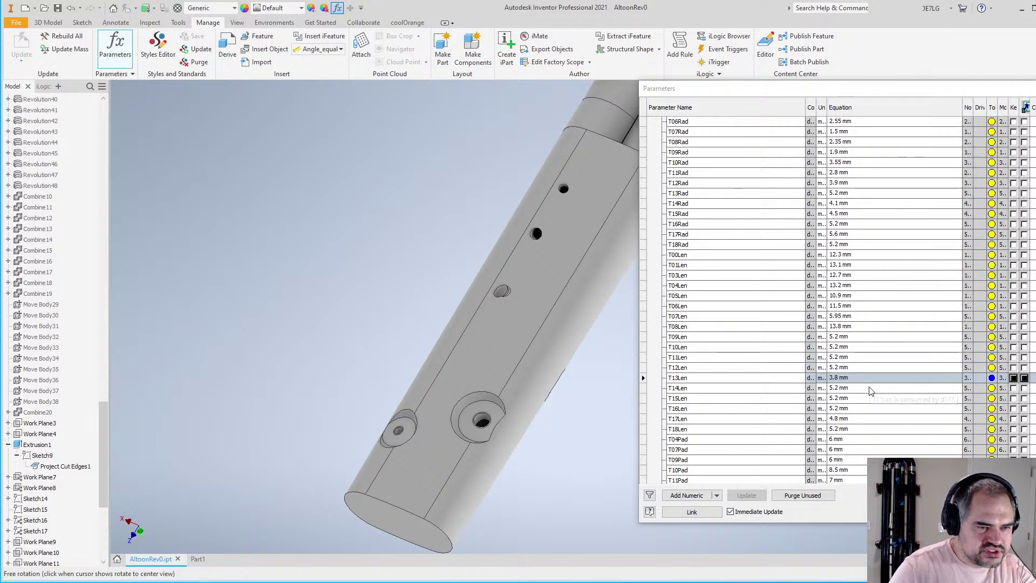
Try 10 deg as the T10Roll parameter to rotate the T10 tone hole around the body
{"action": "scroll", "coordinate": [866, 394], "scroll_direction": "down", "scroll_amount": 6}
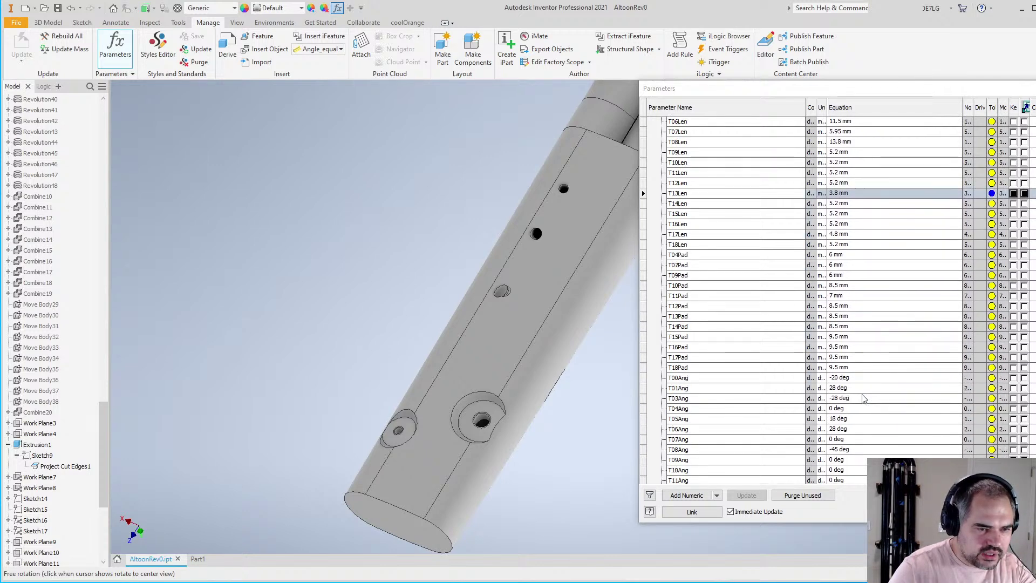
{"action": "scroll", "coordinate": [863, 398], "scroll_direction": "down", "scroll_amount": 1}
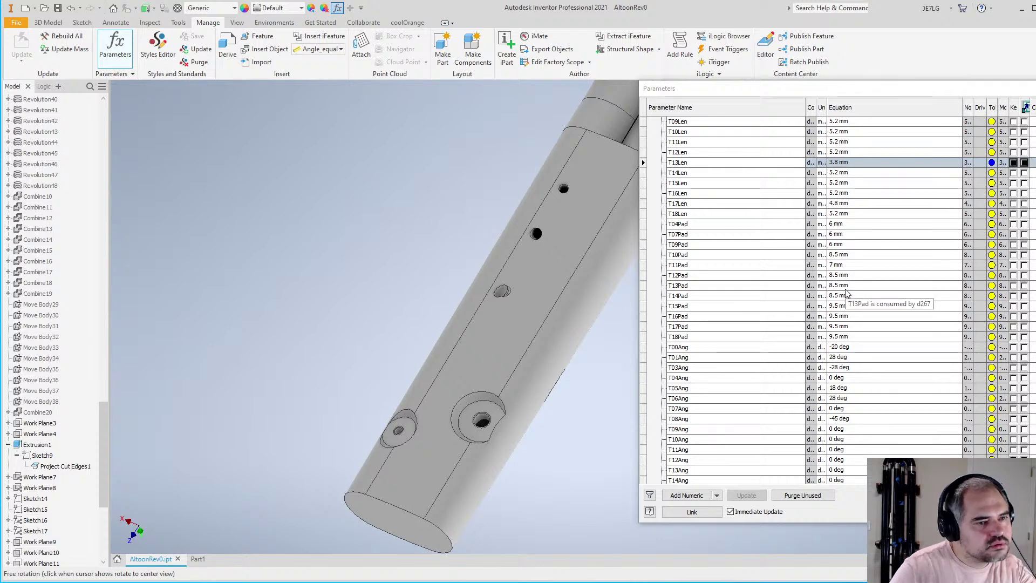
{"action": "scroll", "coordinate": [850, 324], "scroll_direction": "down", "scroll_amount": 7}
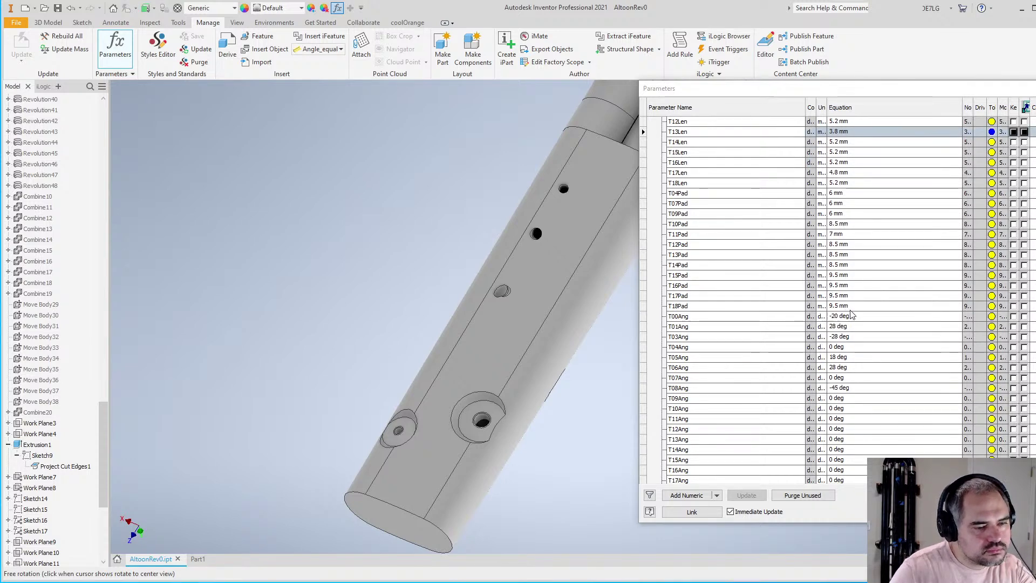
{"action": "scroll", "coordinate": [857, 351], "scroll_direction": "down", "scroll_amount": 1}
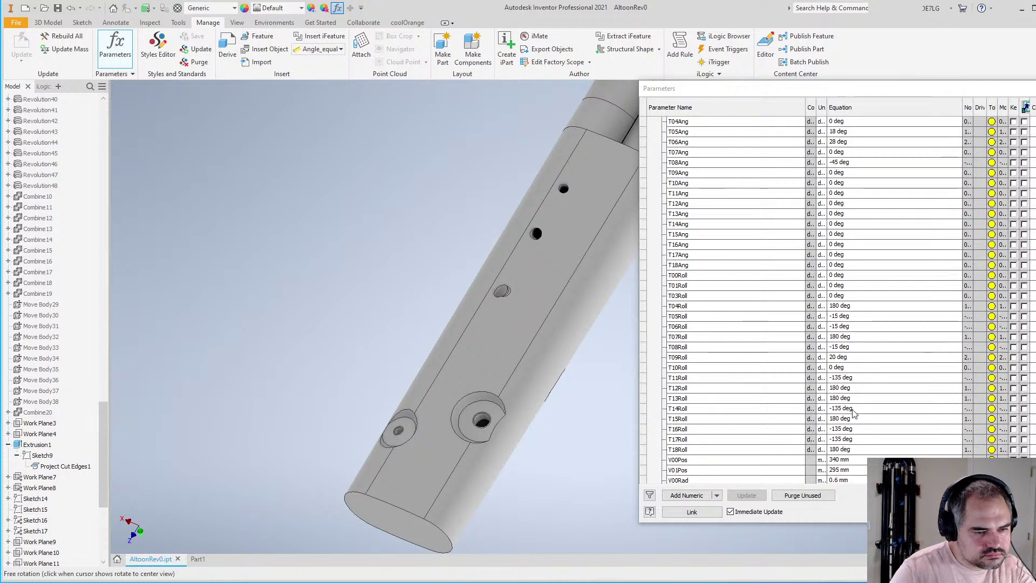
{"action": "left_click", "coordinate": [847, 367]}
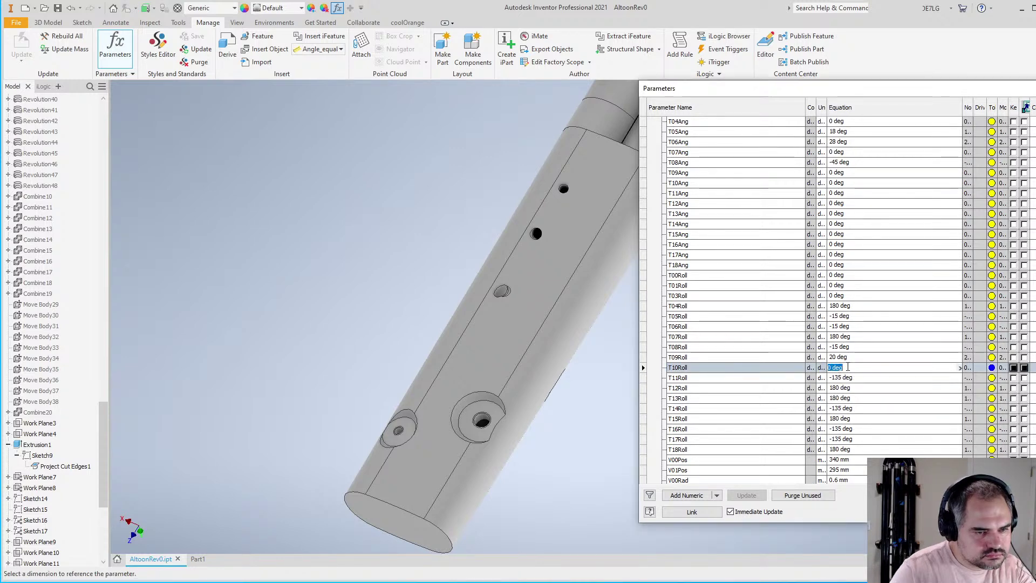
{"action": "type", "text": "10"}
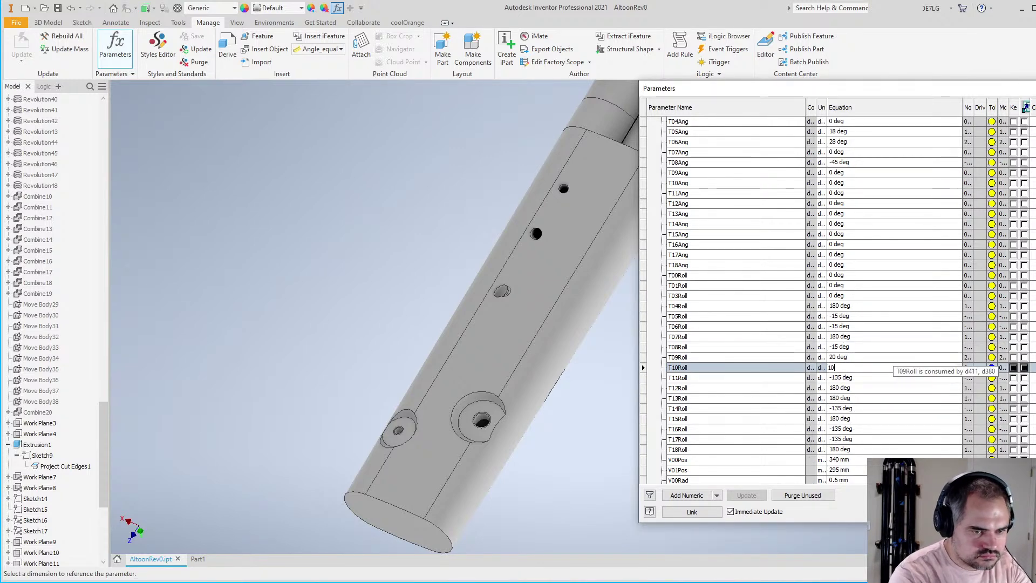
{"action": "left_click", "coordinate": [847, 377]}
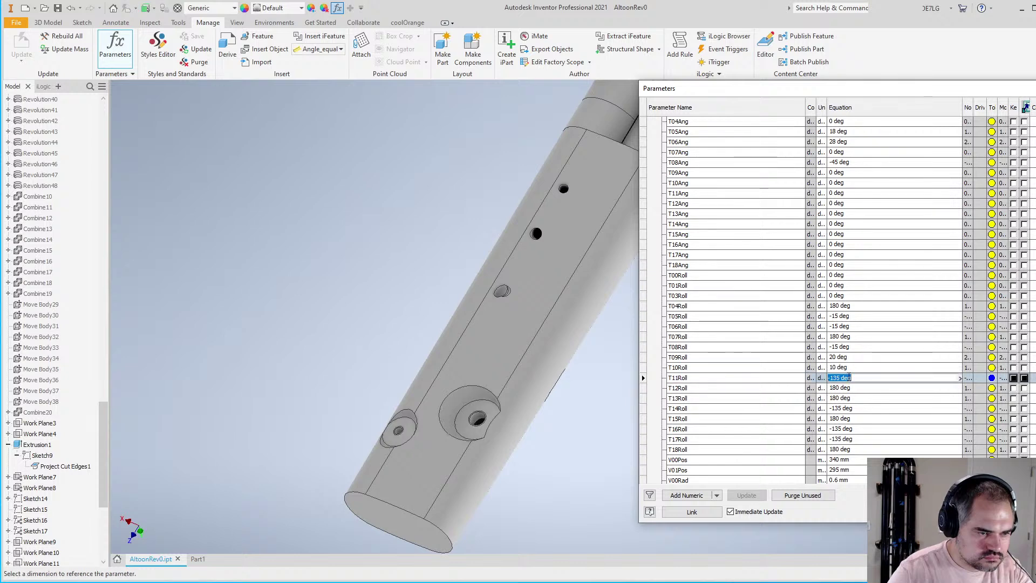
Set the T10Roll parameter to -20 deg
{"action": "left_click", "coordinate": [846, 367]}
{"action": "left_click", "coordinate": [845, 368]}
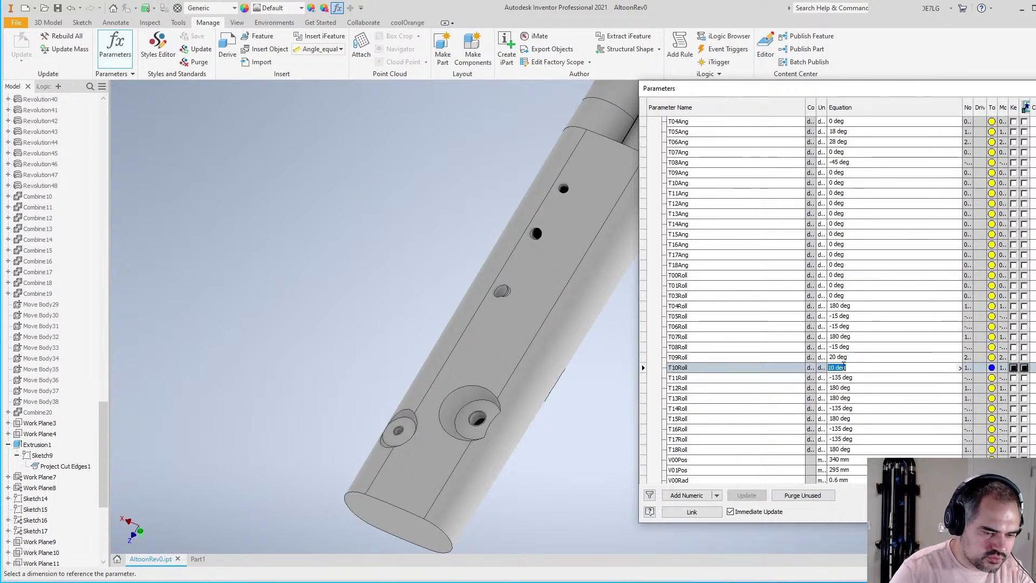
{"action": "left_click", "coordinate": [849, 378]}
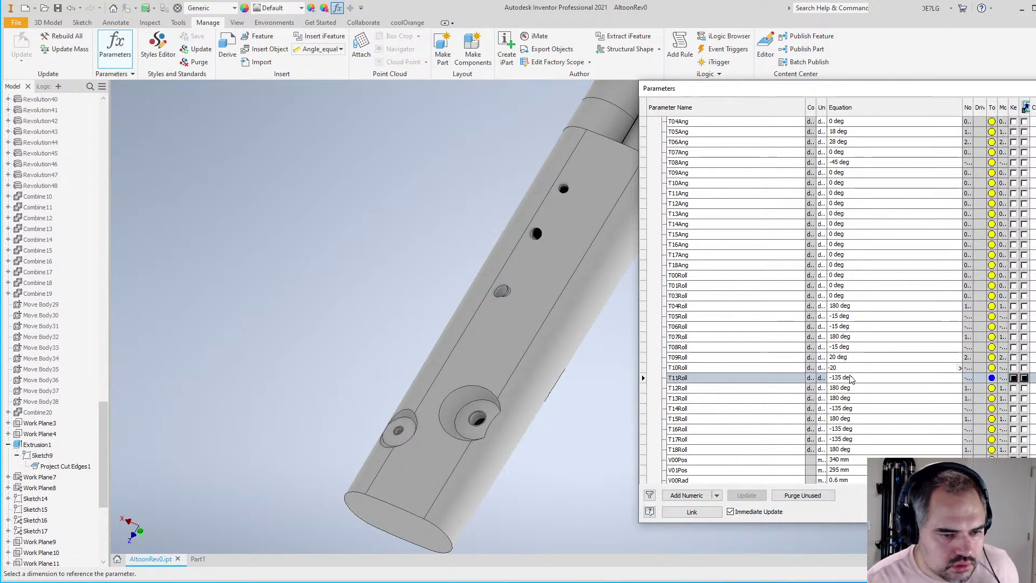
{"action": "left_click", "coordinate": [850, 377]}
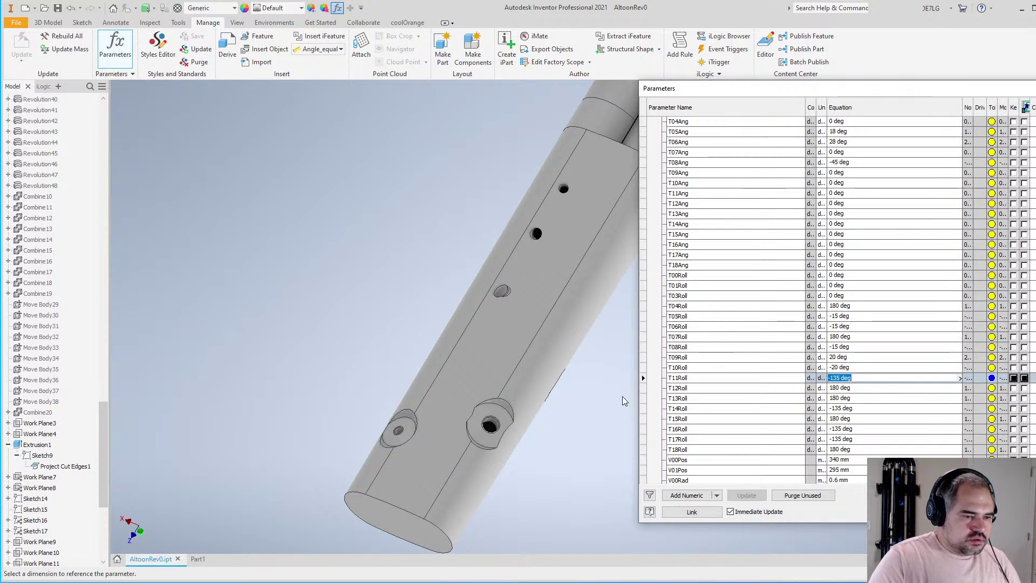
Try -15 deg as T10Roll and put it back to -20 deg
{"action": "left_click", "coordinate": [849, 368]}
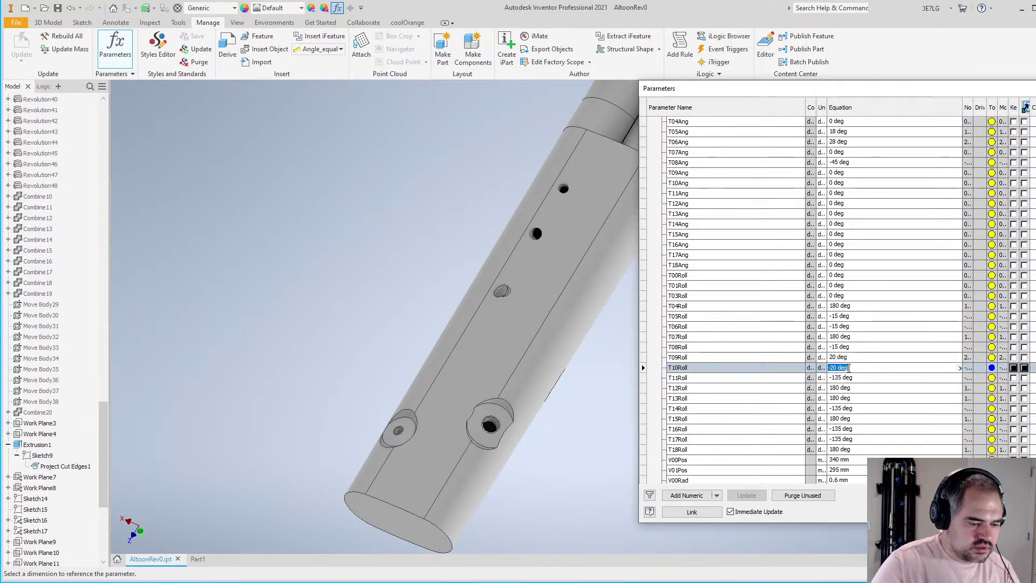
{"action": "type", "text": "-"}
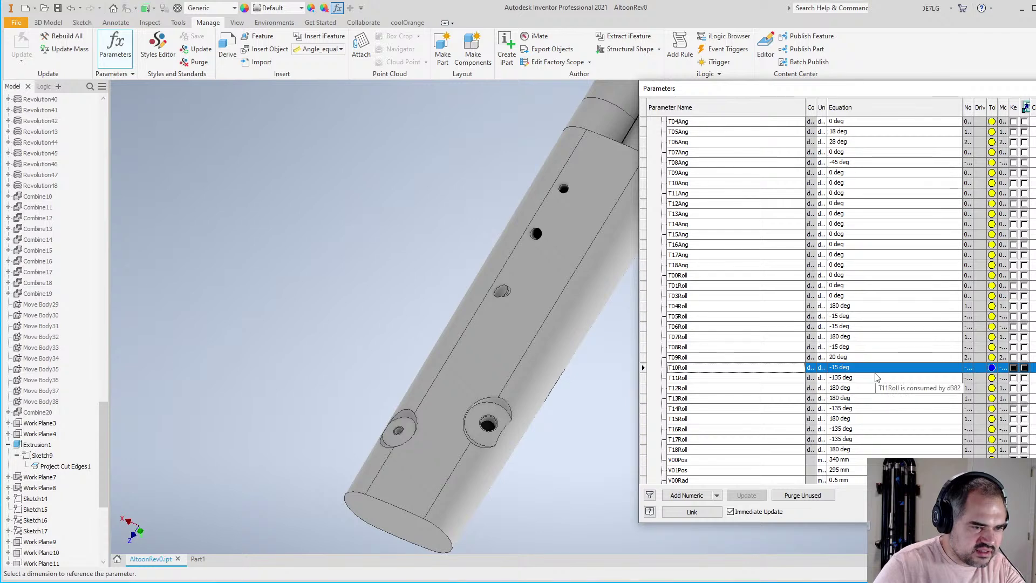
{"action": "left_click", "coordinate": [847, 368]}
{"action": "key", "text": "BackSpace"}
{"action": "type", "text": "-20"}
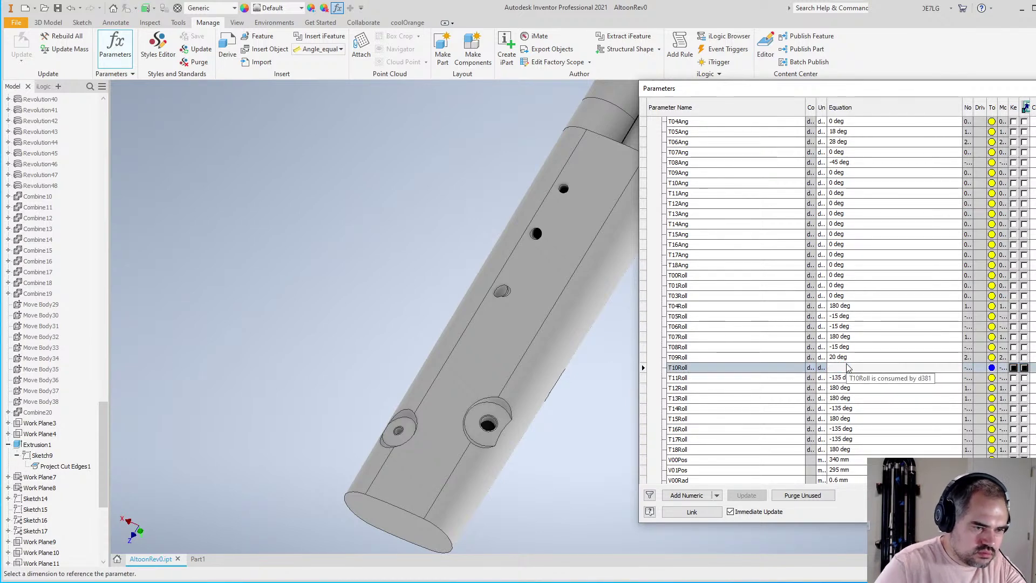
{"action": "key", "text": "Return"}
Set the T07Roll parameter to 165 deg
{"action": "scroll", "coordinate": [375, 267], "scroll_direction": "down", "scroll_amount": 4}
{"action": "scroll", "coordinate": [439, 303], "scroll_direction": "up", "scroll_amount": 2}
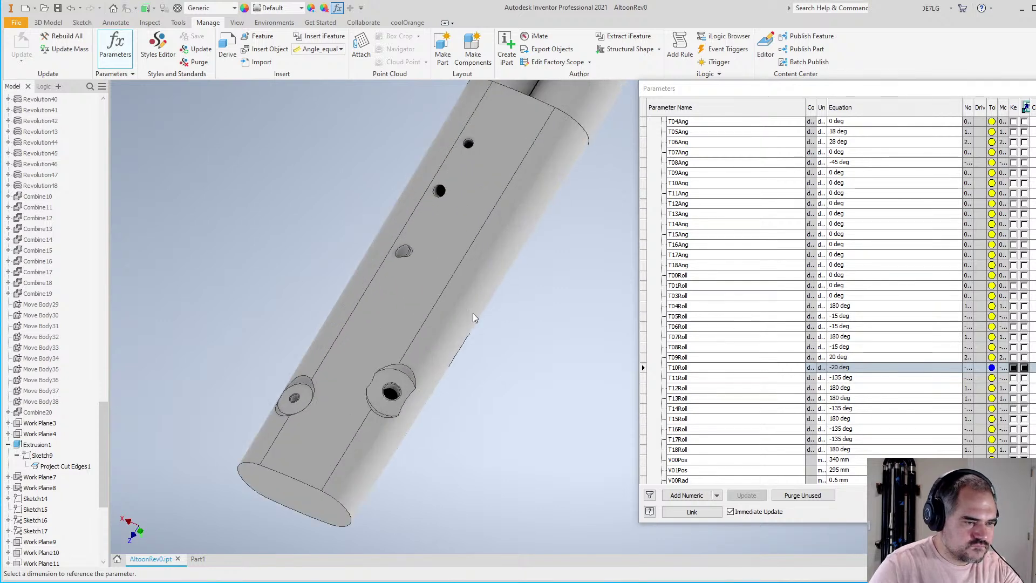
{"action": "scroll", "coordinate": [472, 313], "scroll_direction": "down", "scroll_amount": 1}
{"action": "middle_click_drag", "start_coordinate": [548, 354], "coordinate": [495, 367], "text": "shift"}
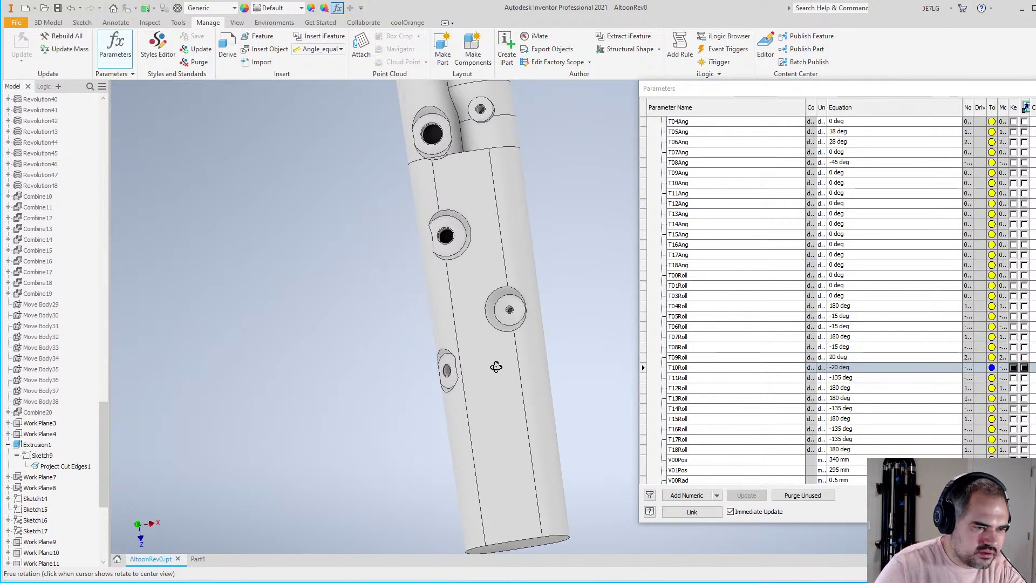
{"action": "middle_click_drag", "start_coordinate": [496, 366], "coordinate": [506, 346], "text": "shift"}
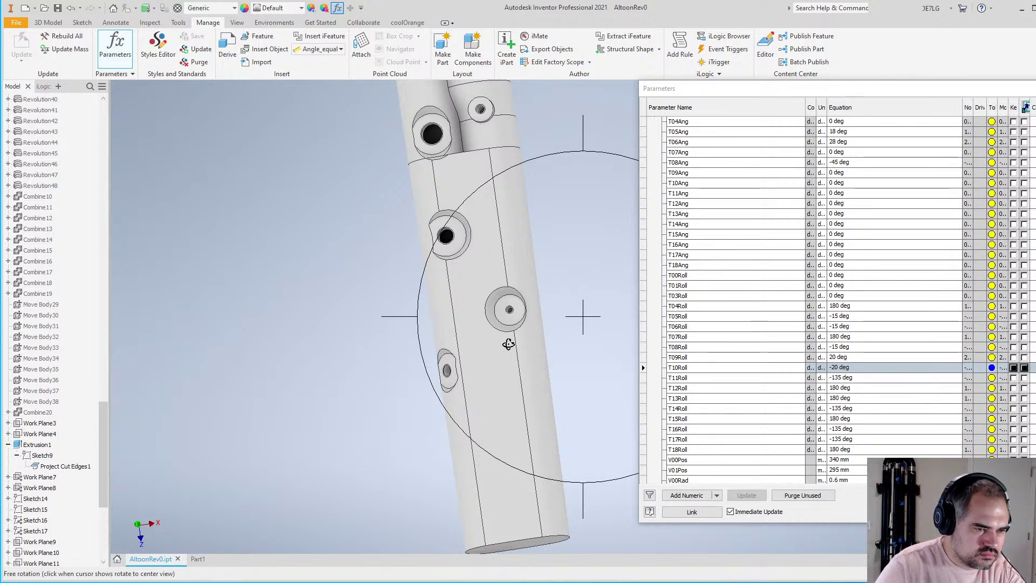
{"action": "middle_click_drag", "start_coordinate": [509, 344], "coordinate": [378, 352], "text": "shift"}
{"action": "left_click_drag", "start_coordinate": [378, 351], "coordinate": [527, 349]}
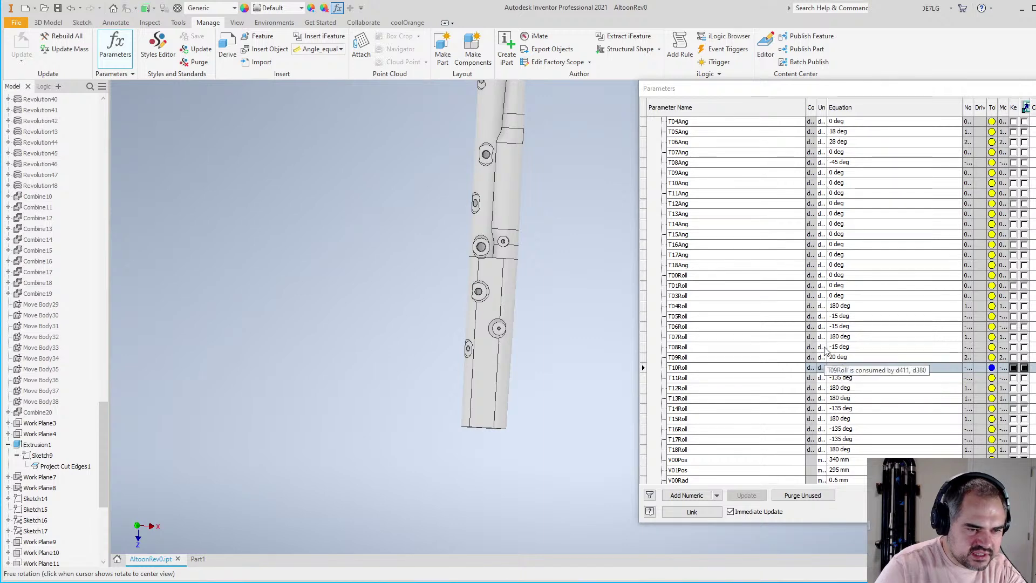
{"action": "left_click", "coordinate": [866, 336]}
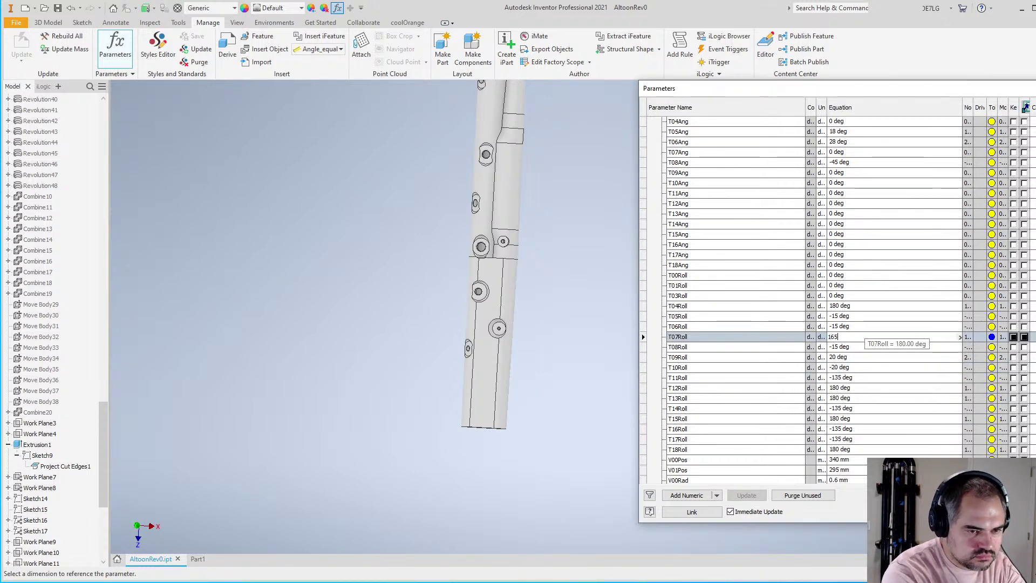
{"action": "left_click", "coordinate": [840, 350]}
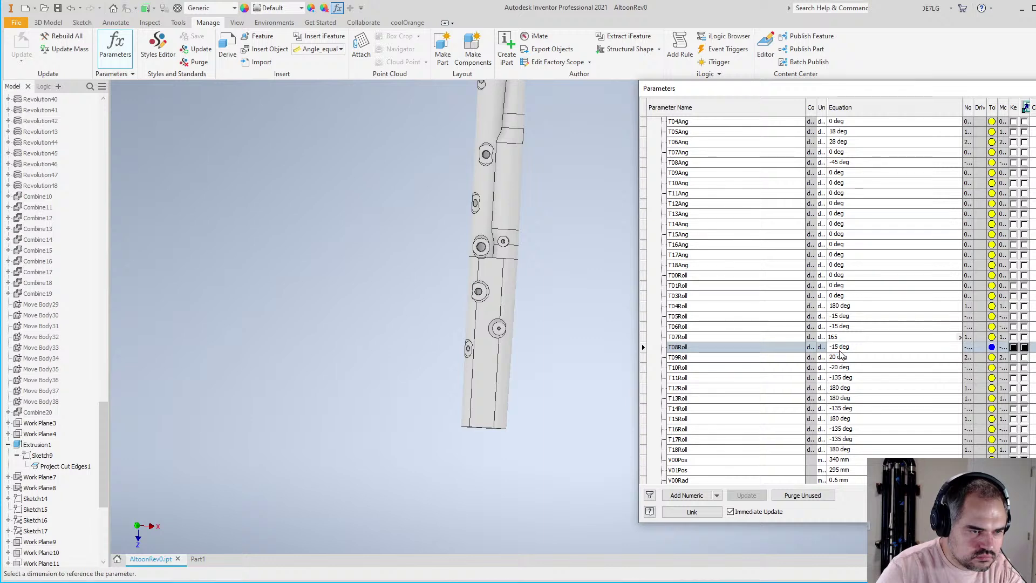
Examine the rolled T07 hole's position against the neighbouring holes on the lower body from several angles
{"action": "scroll", "coordinate": [486, 329], "scroll_direction": "up", "scroll_amount": 4}
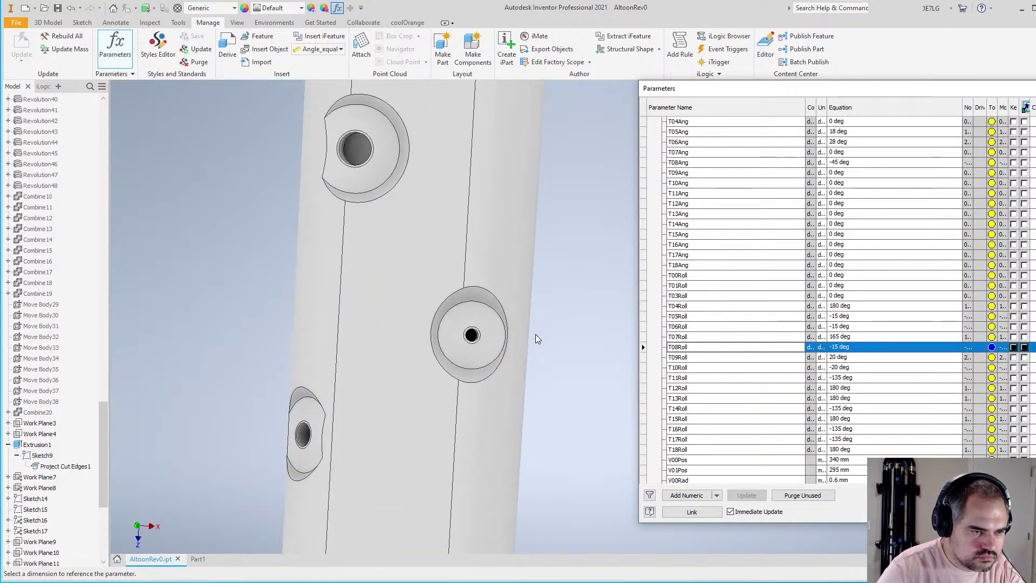
{"action": "scroll", "coordinate": [536, 334], "scroll_direction": "down", "scroll_amount": 4}
{"action": "key", "text": "F4"}
{"action": "left_click_drag", "start_coordinate": [540, 336], "coordinate": [506, 334]}
{"action": "scroll", "coordinate": [556, 353], "scroll_direction": "up", "scroll_amount": 3}
{"action": "key", "text": "F4"}
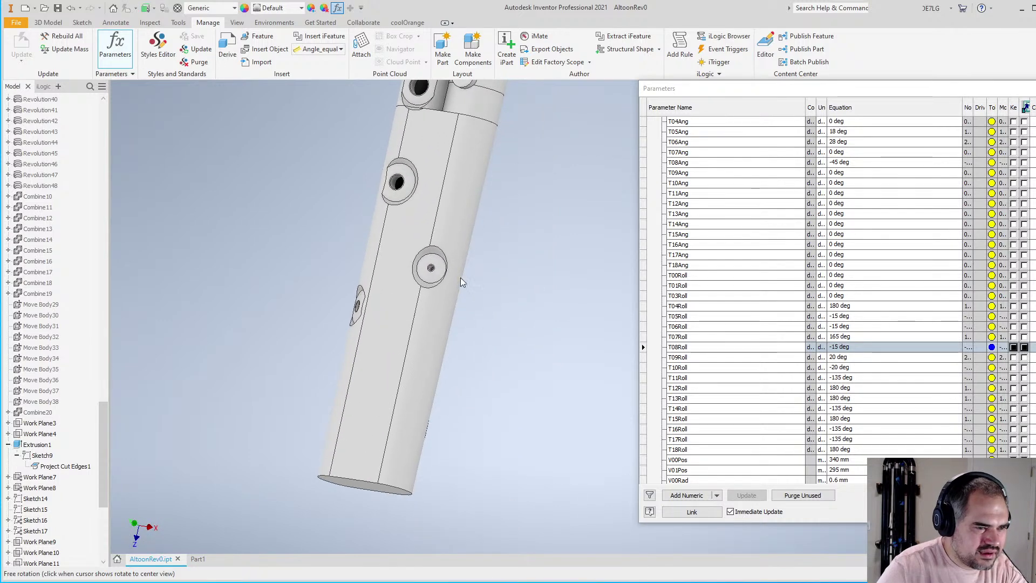
{"action": "scroll", "coordinate": [415, 259], "scroll_direction": "up", "scroll_amount": 5}
{"action": "scroll", "coordinate": [416, 283], "scroll_direction": "down", "scroll_amount": 3}
{"action": "scroll", "coordinate": [415, 295], "scroll_direction": "down", "scroll_amount": 5}
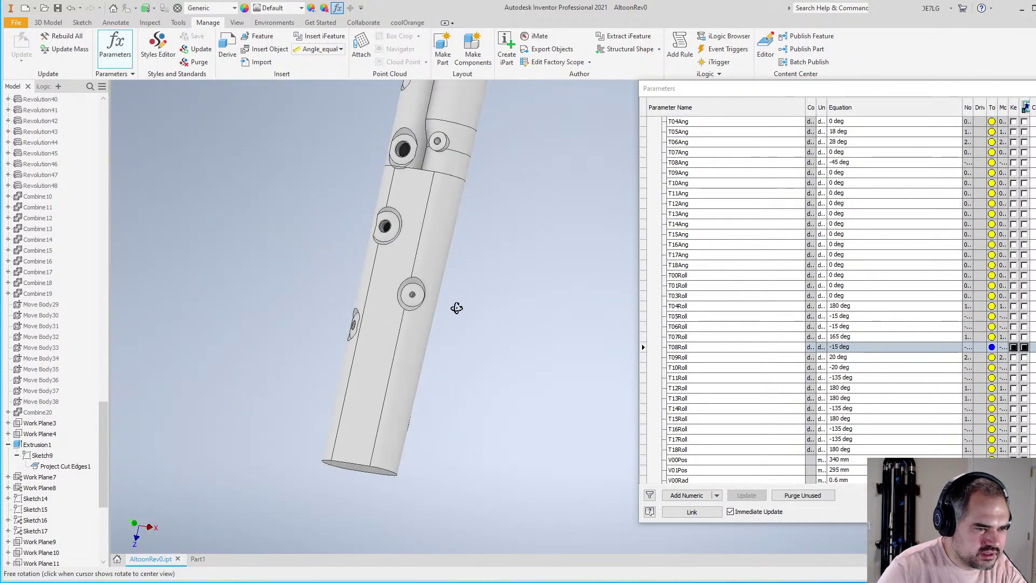
{"action": "left_click_drag", "start_coordinate": [455, 305], "coordinate": [486, 341]}
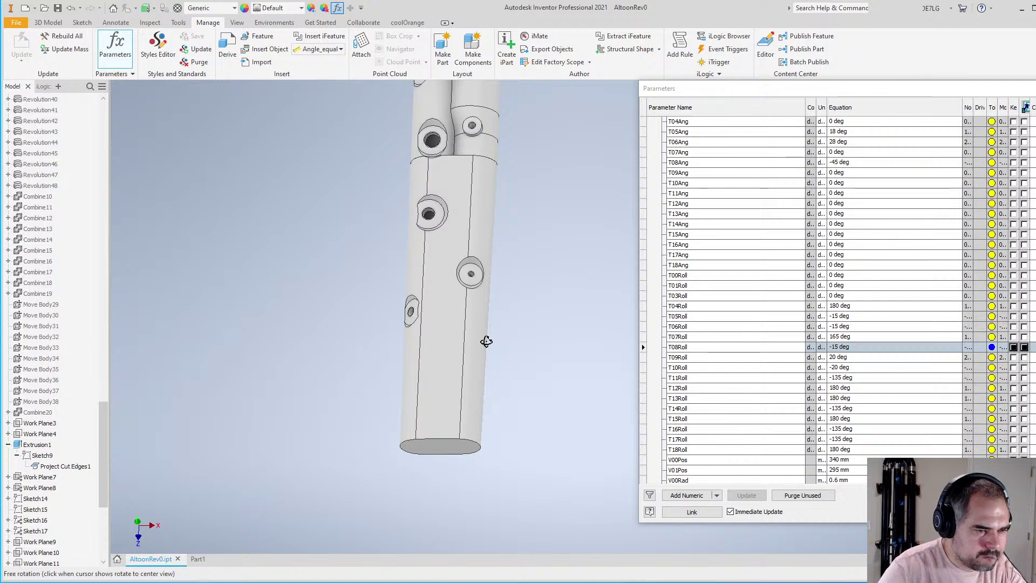
Examine the placement of the lower-body tone holes relative to each other and to the holes along the main tube
{"action": "scroll", "coordinate": [486, 341], "scroll_direction": "up", "scroll_amount": 3}
{"action": "scroll", "coordinate": [485, 304], "scroll_direction": "down", "scroll_amount": 8}
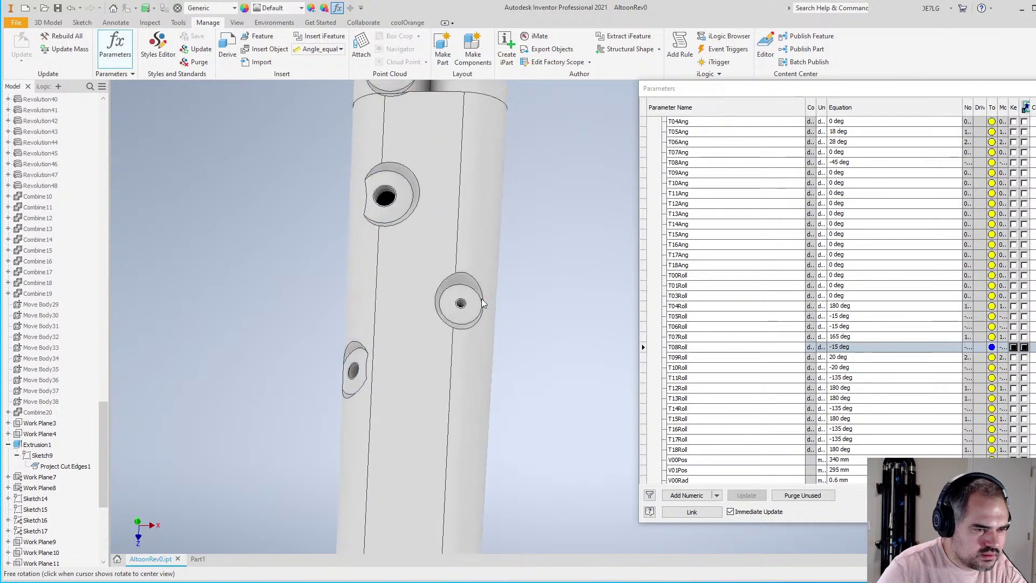
{"action": "scroll", "coordinate": [410, 369], "scroll_direction": "up", "scroll_amount": 5}
{"action": "scroll", "coordinate": [423, 301], "scroll_direction": "down", "scroll_amount": 2}
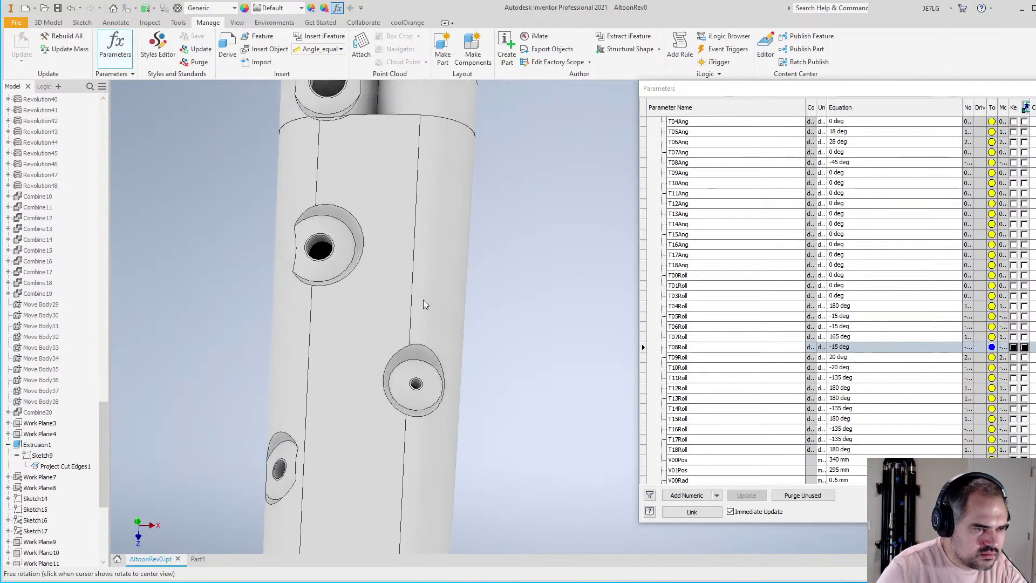
{"action": "left_click_drag", "start_coordinate": [423, 301], "coordinate": [478, 313]}
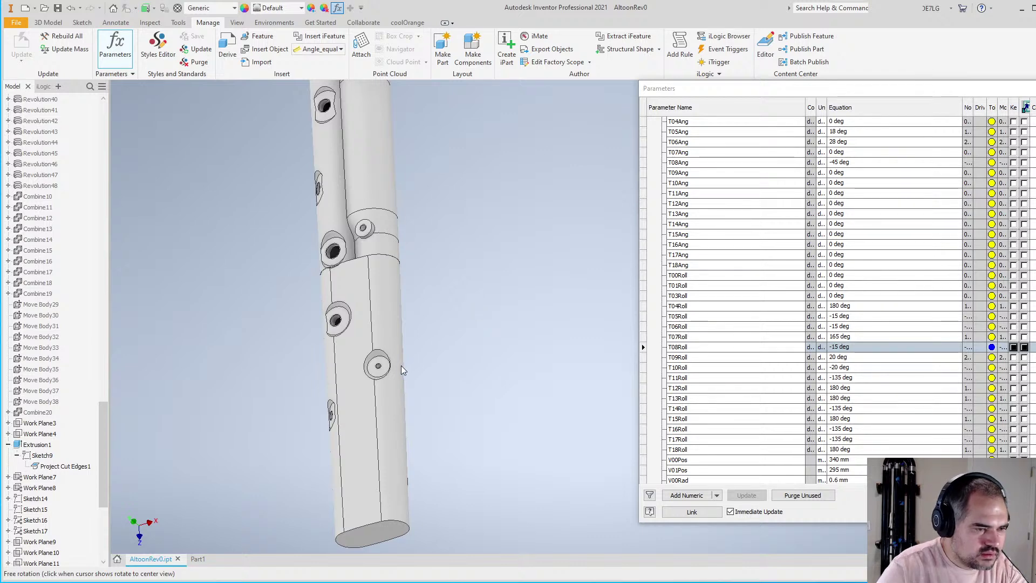
{"action": "scroll", "coordinate": [373, 366], "scroll_direction": "down", "scroll_amount": 5}
{"action": "scroll", "coordinate": [379, 369], "scroll_direction": "up", "scroll_amount": 8}
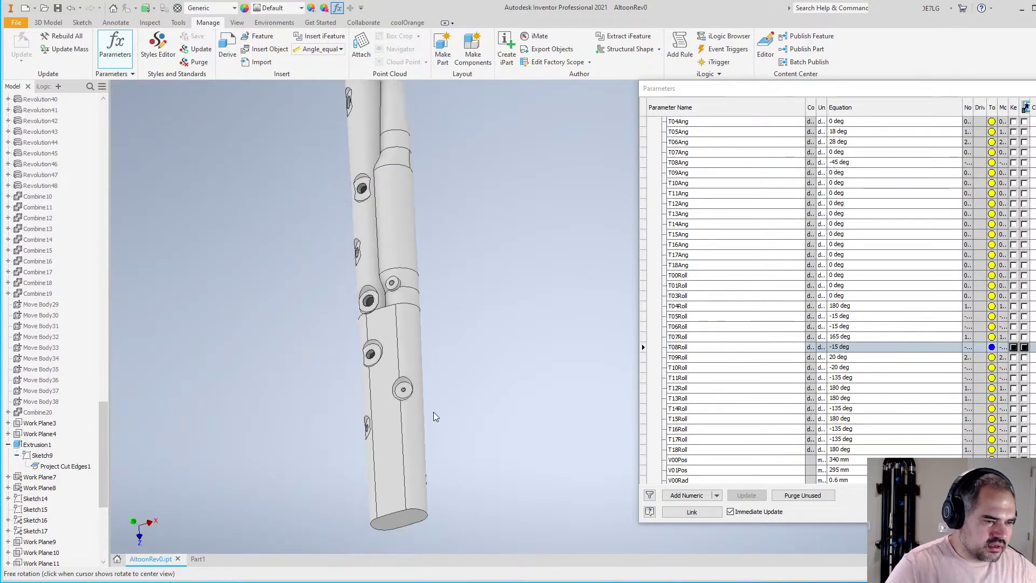
{"action": "scroll", "coordinate": [426, 392], "scroll_direction": "up", "scroll_amount": 5}
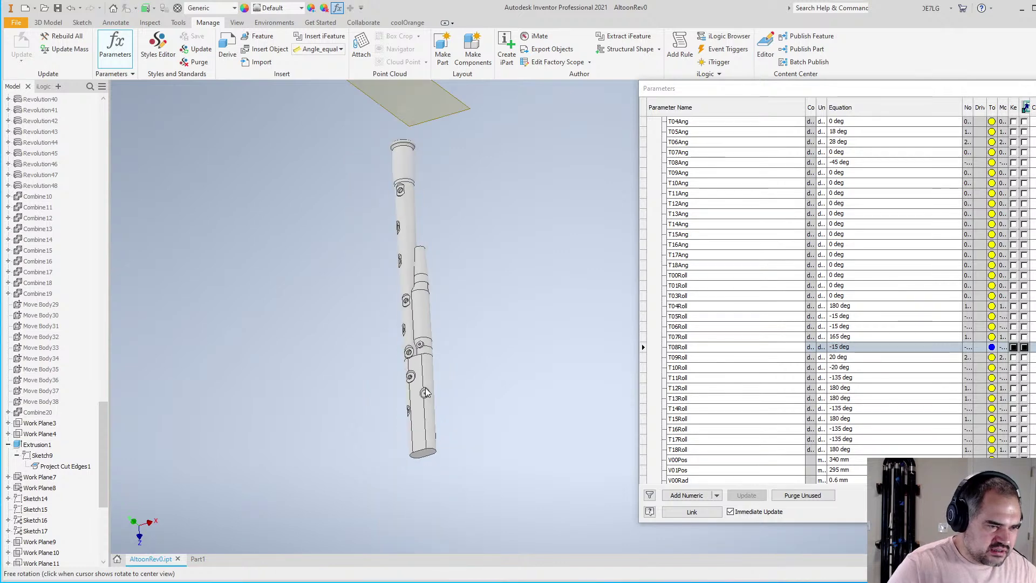
{"action": "scroll", "coordinate": [434, 399], "scroll_direction": "down", "scroll_amount": 7}
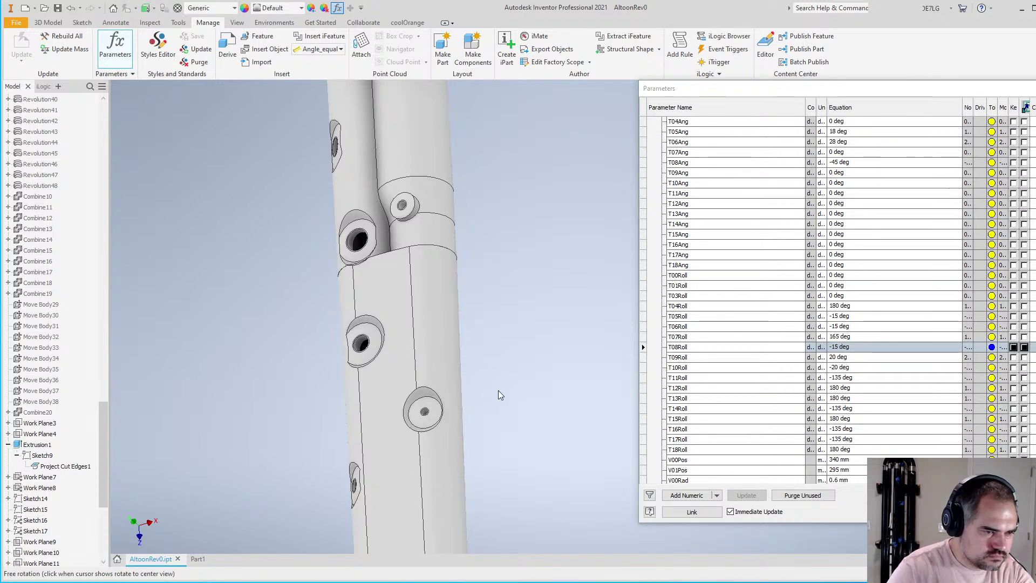
{"action": "middle_click_drag", "start_coordinate": [509, 381], "coordinate": [560, 386], "text": "shift"}
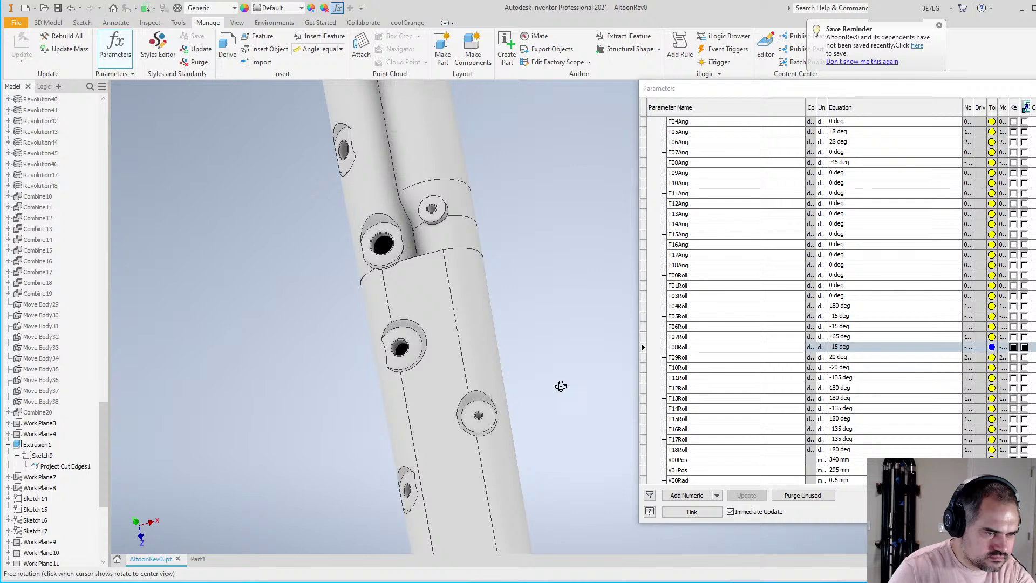
{"action": "scroll", "coordinate": [564, 372], "scroll_direction": "down", "scroll_amount": 3}
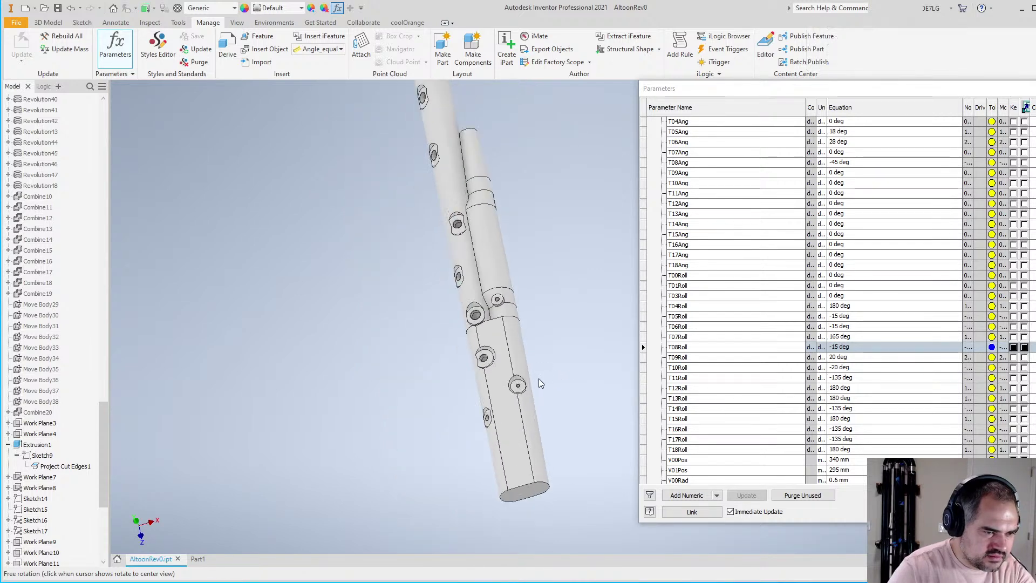
{"action": "scroll", "coordinate": [534, 377], "scroll_direction": "up", "scroll_amount": 3}
{"action": "scroll", "coordinate": [531, 376], "scroll_direction": "down", "scroll_amount": 3}
{"action": "scroll", "coordinate": [526, 370], "scroll_direction": "down", "scroll_amount": 3}
{"action": "scroll", "coordinate": [520, 313], "scroll_direction": "up", "scroll_amount": 5}
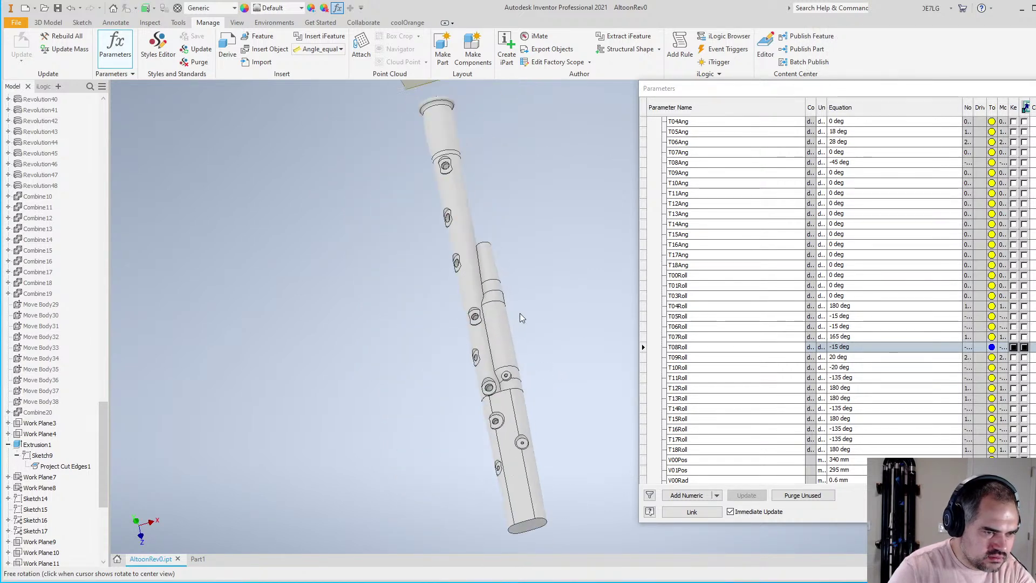
{"action": "scroll", "coordinate": [507, 299], "scroll_direction": "down", "scroll_amount": 4}
{"action": "scroll", "coordinate": [502, 328], "scroll_direction": "up", "scroll_amount": 3}
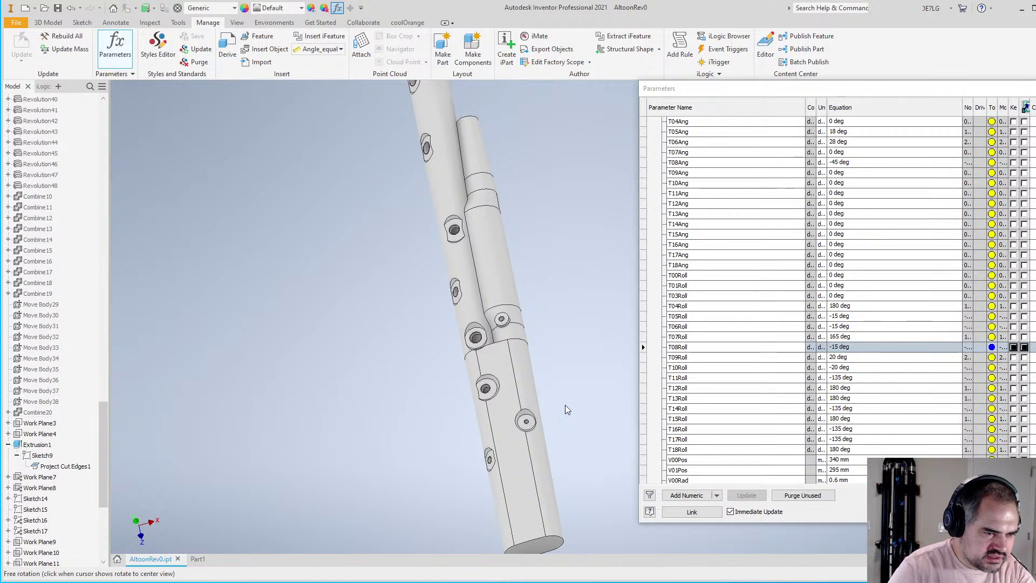
Compare the front and back tone holes on the lower body from oblique and reverse angles
{"action": "middle_click_drag", "start_coordinate": [565, 410], "coordinate": [545, 371], "text": "shift"}
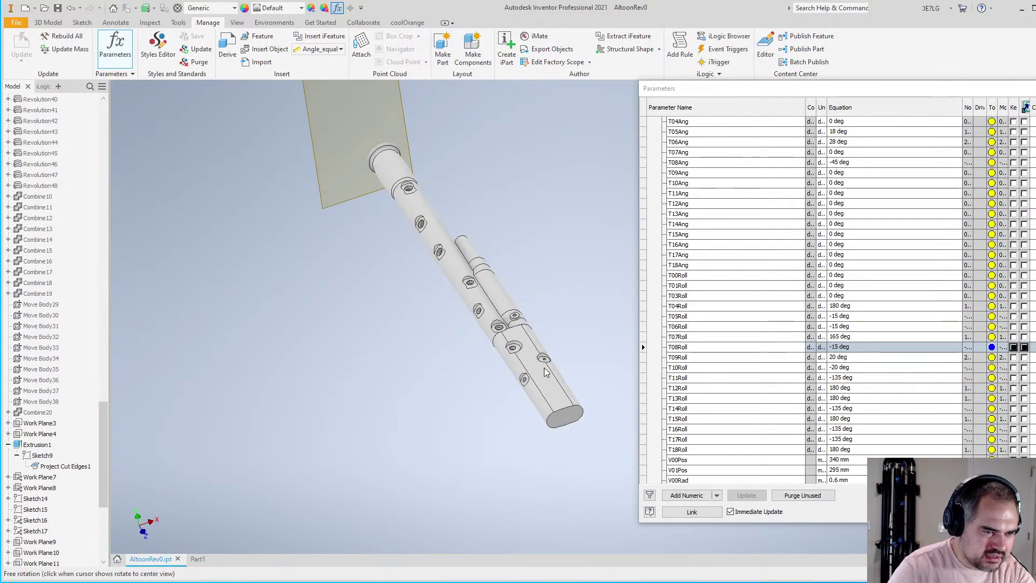
{"action": "scroll", "coordinate": [545, 371], "scroll_direction": "up", "scroll_amount": 5}
{"action": "scroll", "coordinate": [539, 370], "scroll_direction": "down", "scroll_amount": 5}
{"action": "scroll", "coordinate": [516, 370], "scroll_direction": "up", "scroll_amount": 4}
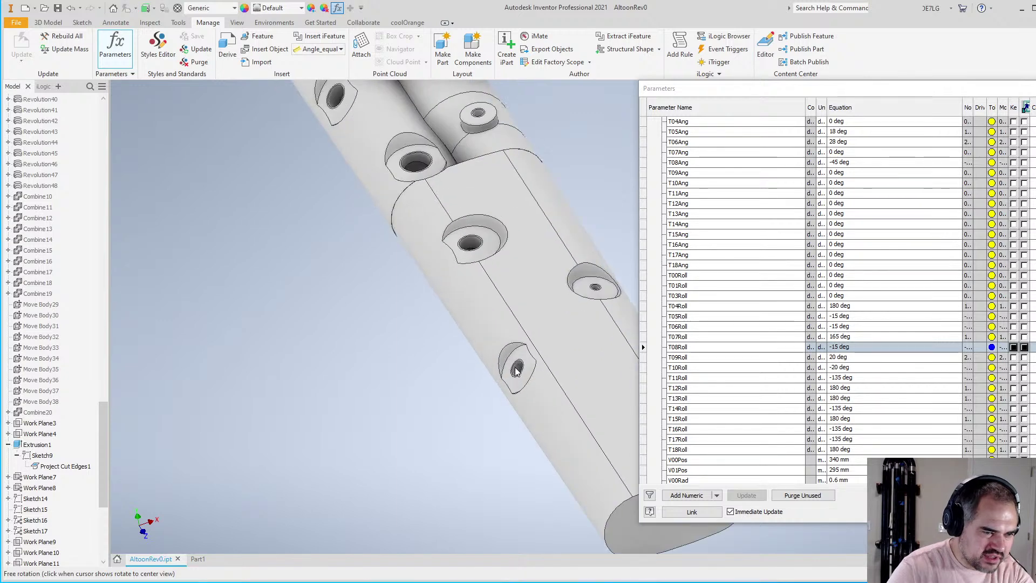
{"action": "scroll", "coordinate": [516, 369], "scroll_direction": "down", "scroll_amount": 5}
{"action": "middle_click_drag", "start_coordinate": [515, 369], "coordinate": [408, 422], "text": "shift"}
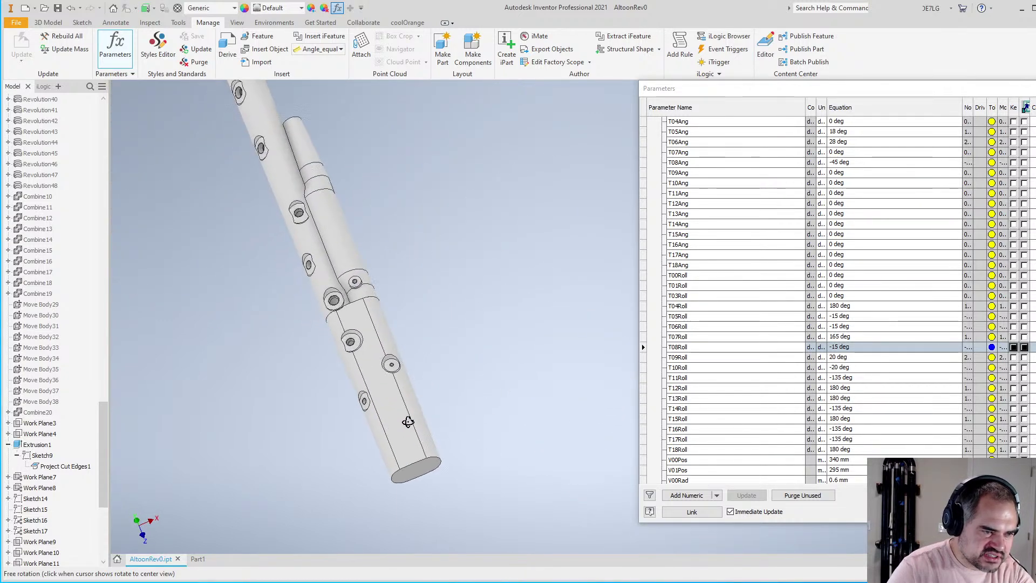
{"action": "scroll", "coordinate": [397, 366], "scroll_direction": "up", "scroll_amount": 5}
{"action": "scroll", "coordinate": [365, 355], "scroll_direction": "down", "scroll_amount": 4}
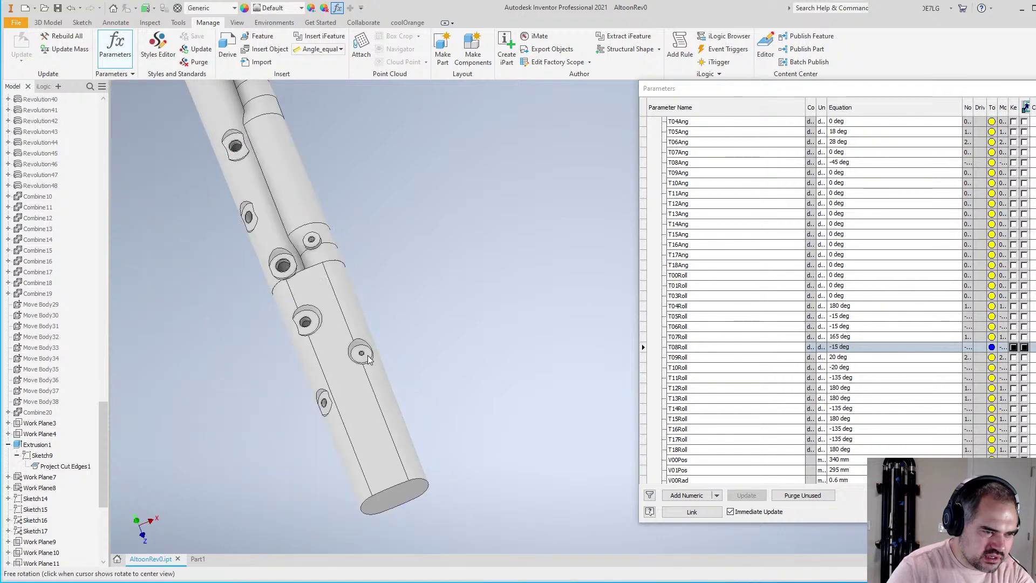
{"action": "middle_click_drag", "start_coordinate": [367, 355], "coordinate": [458, 250], "text": "shift"}
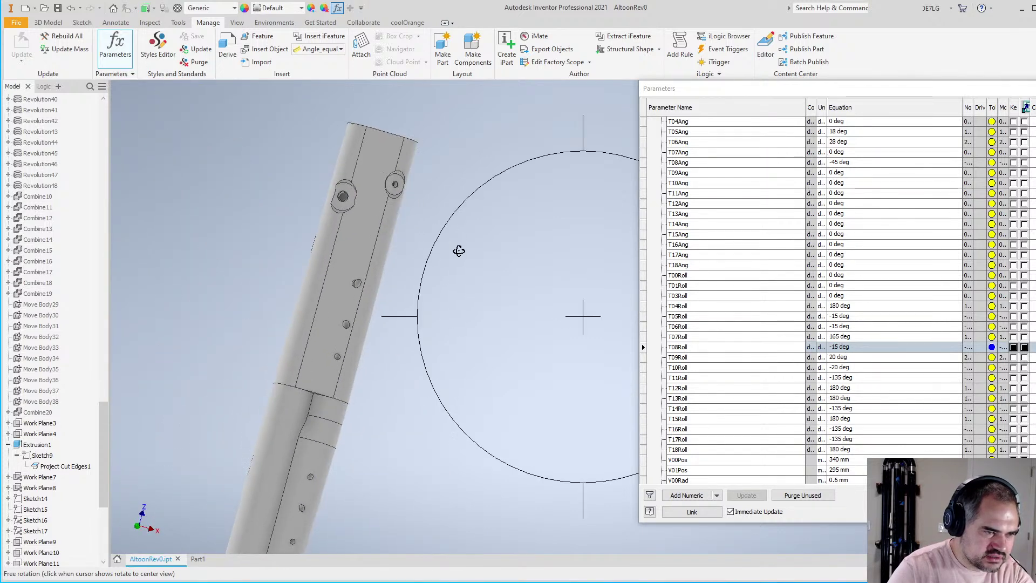
{"action": "middle_click_drag", "start_coordinate": [477, 292], "coordinate": [454, 346], "text": "shift"}
{"action": "scroll", "coordinate": [470, 294], "scroll_direction": "up", "scroll_amount": 3}
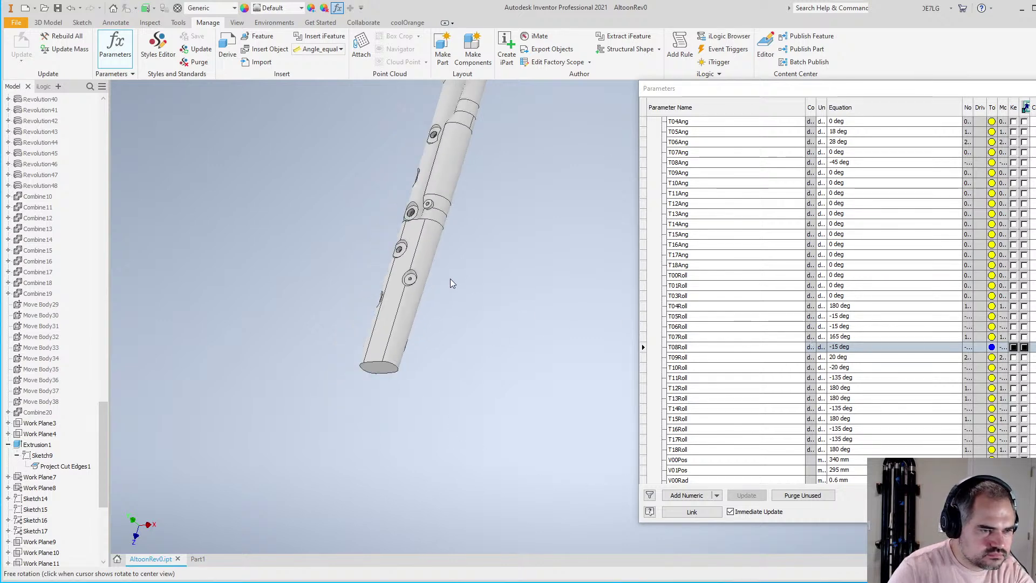
Inspect the rows of small holes on the back of the lower body and the side tube
{"action": "middle_click_drag", "start_coordinate": [453, 288], "coordinate": [606, 150], "text": "shift"}
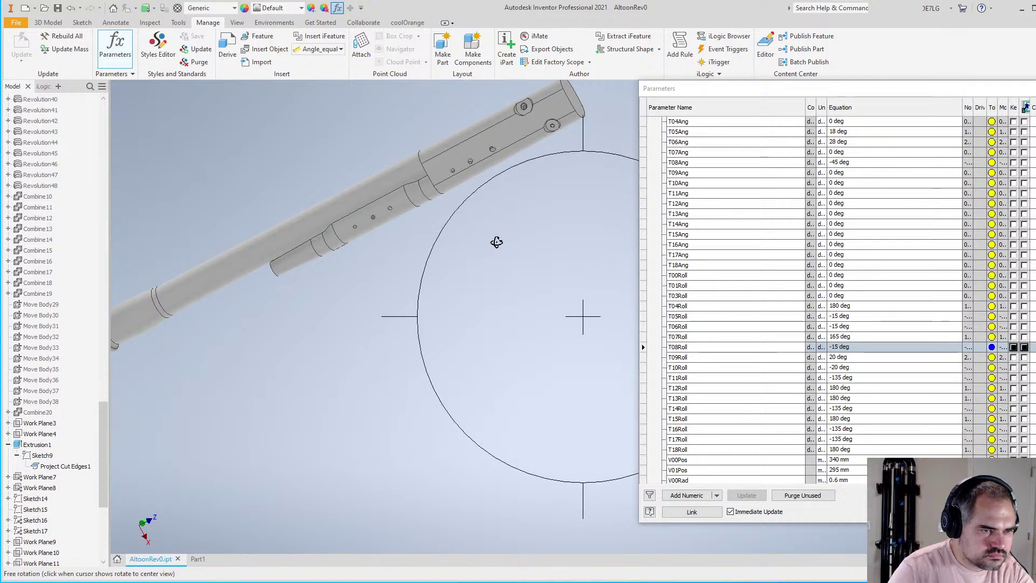
{"action": "middle_click_drag", "start_coordinate": [496, 242], "coordinate": [479, 298], "text": "shift"}
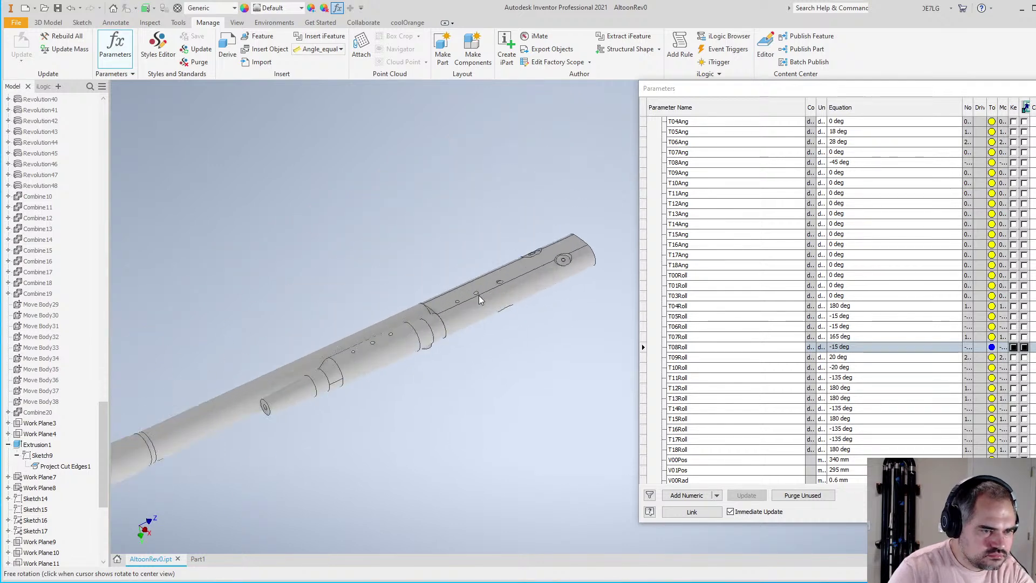
{"action": "scroll", "coordinate": [479, 298], "scroll_direction": "up", "scroll_amount": 3}
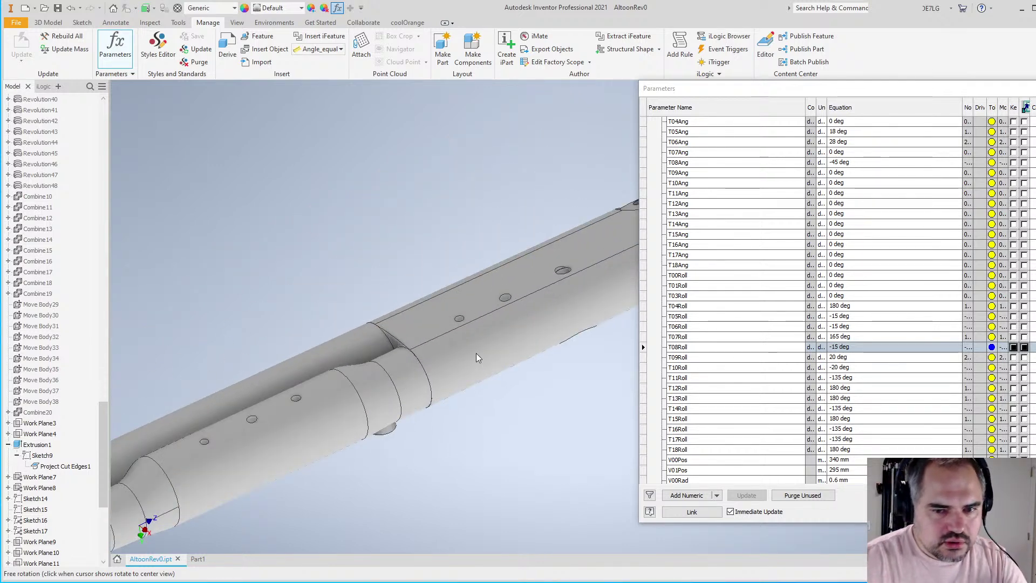
{"action": "scroll", "coordinate": [430, 420], "scroll_direction": "down", "scroll_amount": 3}
{"action": "scroll", "coordinate": [364, 449], "scroll_direction": "up", "scroll_amount": 5}
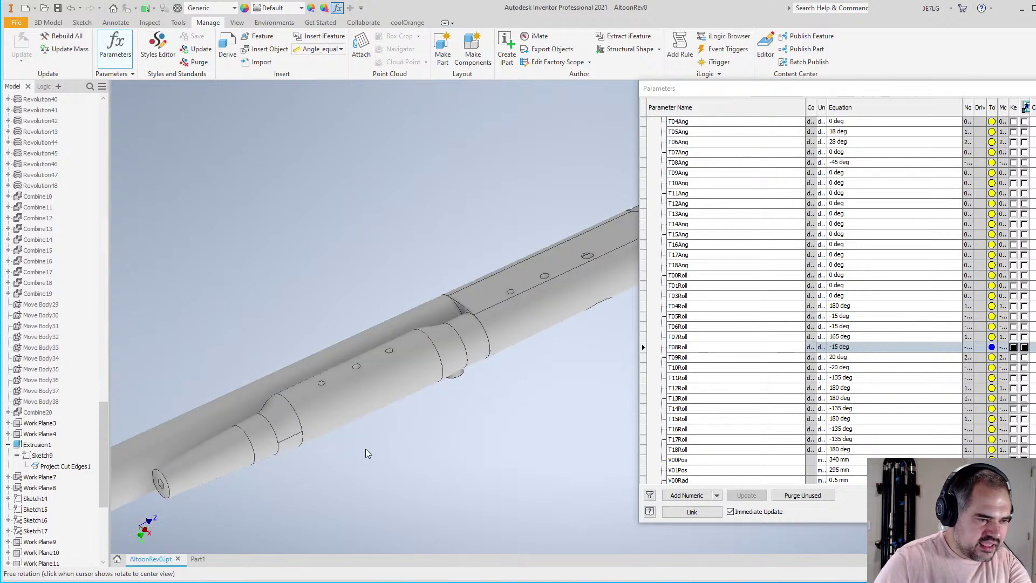
{"action": "scroll", "coordinate": [323, 370], "scroll_direction": "down", "scroll_amount": 3}
{"action": "scroll", "coordinate": [398, 384], "scroll_direction": "down", "scroll_amount": 4}
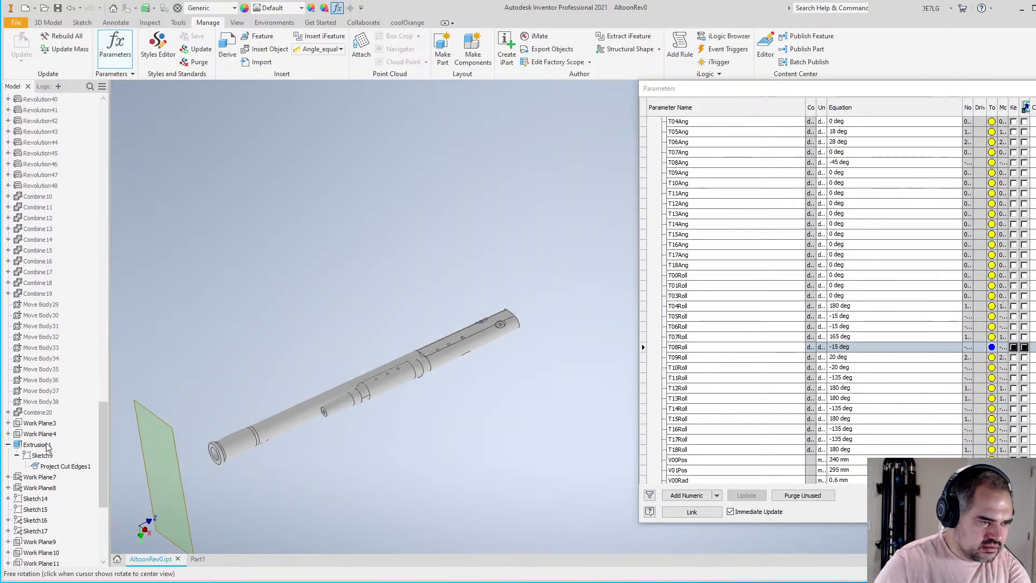
Collapse the Extrusion1 feature in the model browser and compare the front tone holes with the small holes on the back
{"action": "left_click", "coordinate": [9, 444]}
{"action": "scroll", "coordinate": [454, 420], "scroll_direction": "down", "scroll_amount": 2}
{"action": "scroll", "coordinate": [464, 380], "scroll_direction": "up", "scroll_amount": 5}
{"action": "scroll", "coordinate": [365, 379], "scroll_direction": "down", "scroll_amount": 2}
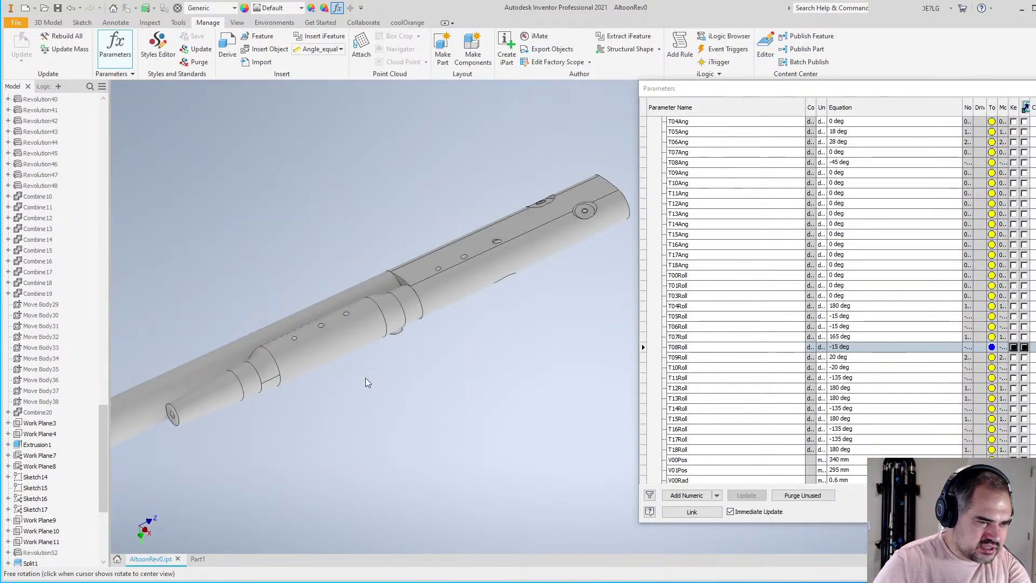
{"action": "scroll", "coordinate": [366, 384], "scroll_direction": "down", "scroll_amount": 2}
{"action": "scroll", "coordinate": [376, 393], "scroll_direction": "up", "scroll_amount": 2}
{"action": "key", "text": "F4"}
{"action": "left_click_drag", "start_coordinate": [490, 388], "coordinate": [426, 282]}
{"action": "scroll", "coordinate": [426, 280], "scroll_direction": "down", "scroll_amount": 2}
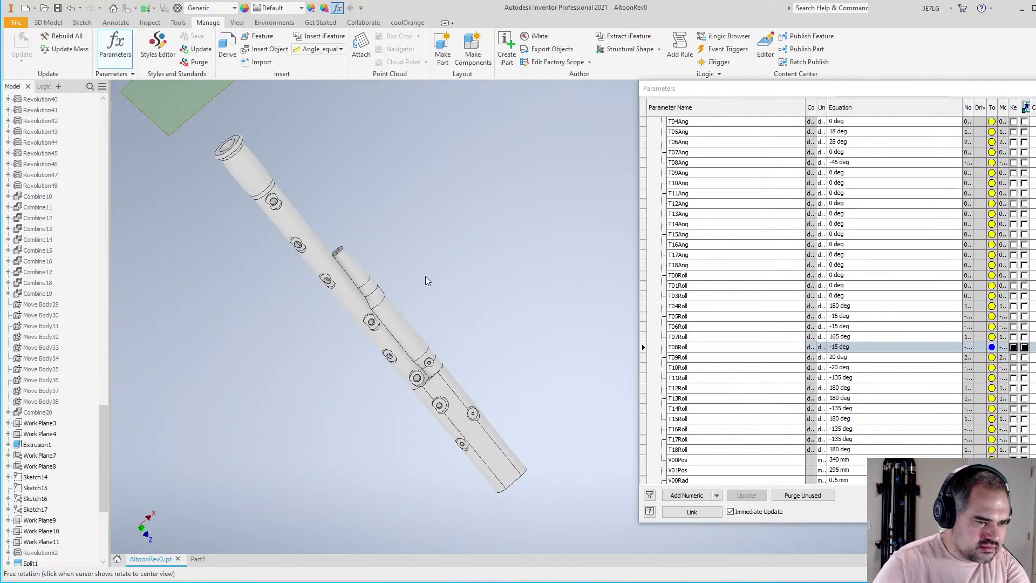
{"action": "scroll", "coordinate": [425, 280], "scroll_direction": "up", "scroll_amount": 2}
{"action": "left_click_drag", "start_coordinate": [506, 386], "coordinate": [477, 497]}
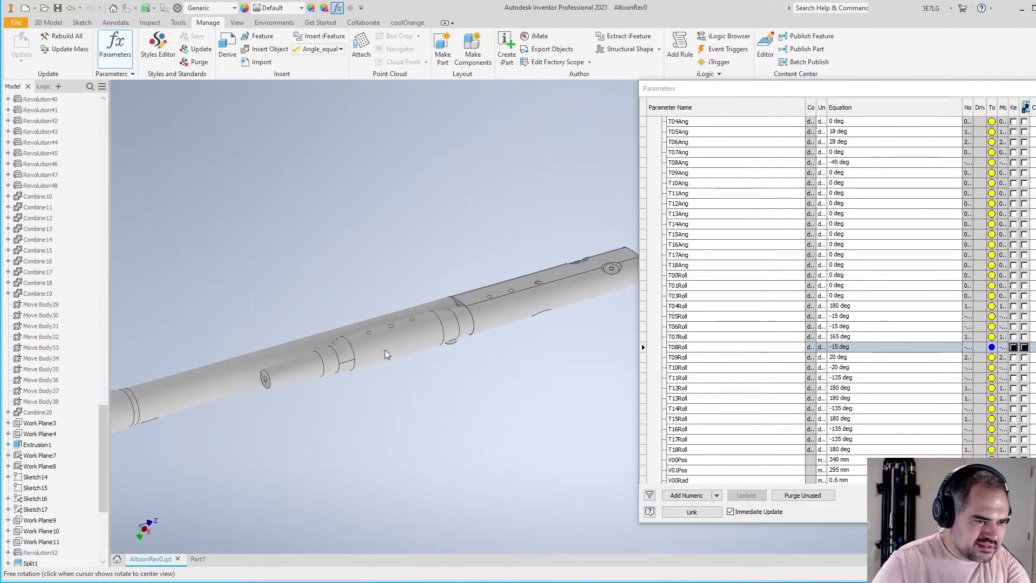
{"action": "scroll", "coordinate": [350, 309], "scroll_direction": "up", "scroll_amount": 3}
{"action": "scroll", "coordinate": [360, 333], "scroll_direction": "down", "scroll_amount": 5}
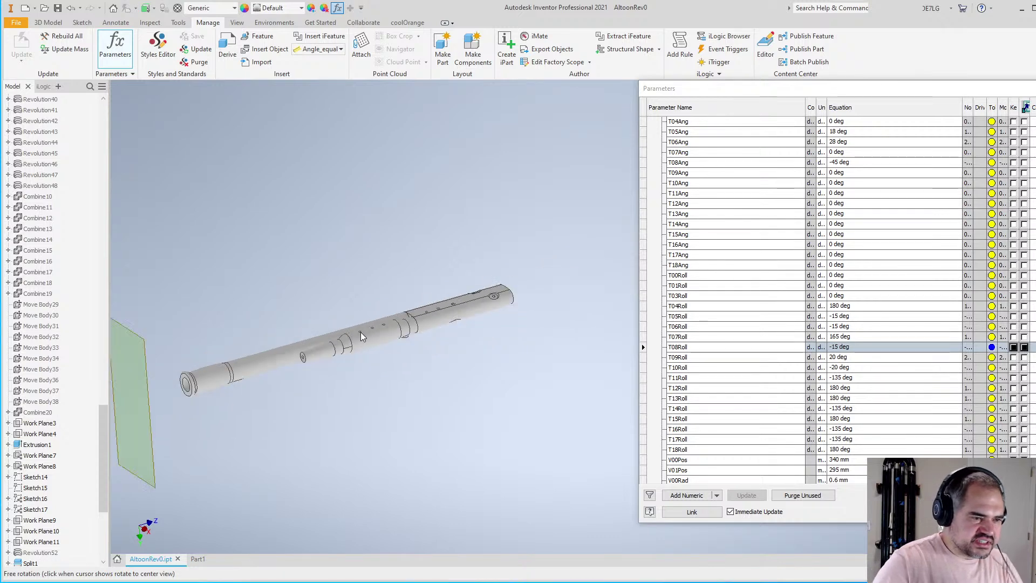
{"action": "scroll", "coordinate": [361, 332], "scroll_direction": "up", "scroll_amount": 5}
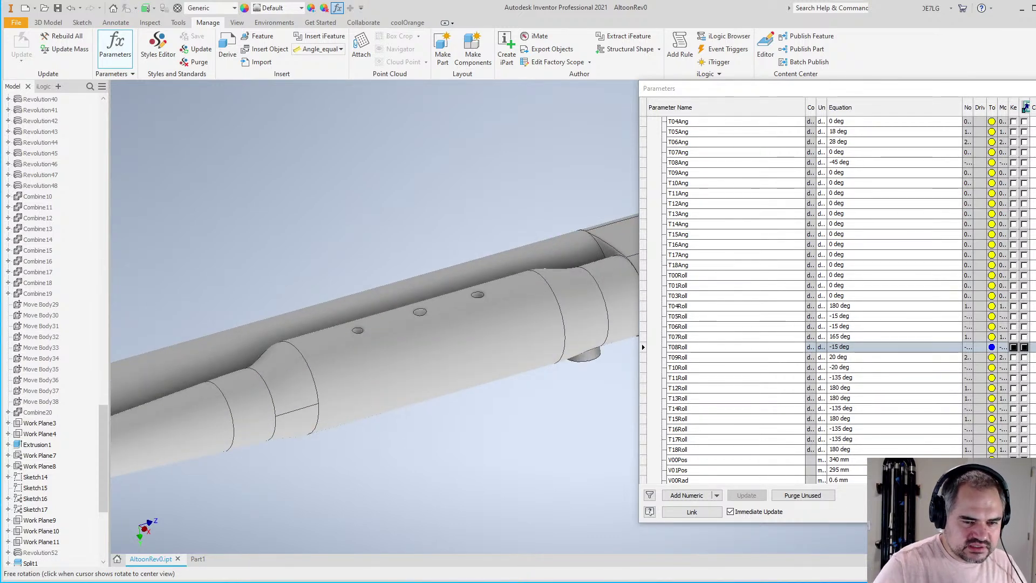
Close the parameters dialog and examine the three small holes on the side tube close up
{"action": "key", "text": "Escape"}
{"action": "scroll", "coordinate": [689, 394], "scroll_direction": "down", "scroll_amount": 3}
{"action": "scroll", "coordinate": [601, 343], "scroll_direction": "up", "scroll_amount": 3}
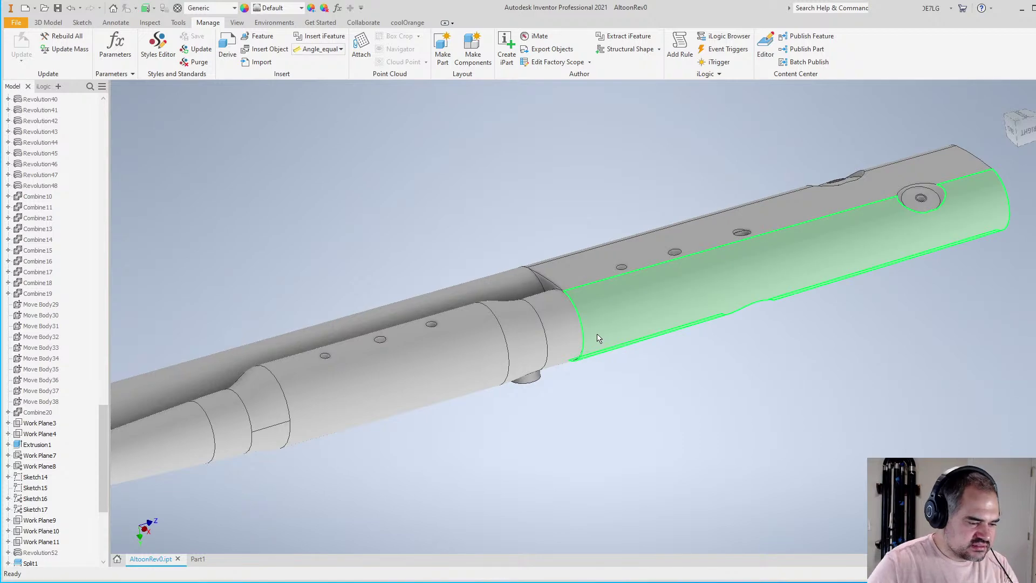
{"action": "middle_click_drag", "start_coordinate": [597, 338], "coordinate": [620, 301], "text": "shift"}
{"action": "scroll", "coordinate": [524, 401], "scroll_direction": "down", "scroll_amount": 5}
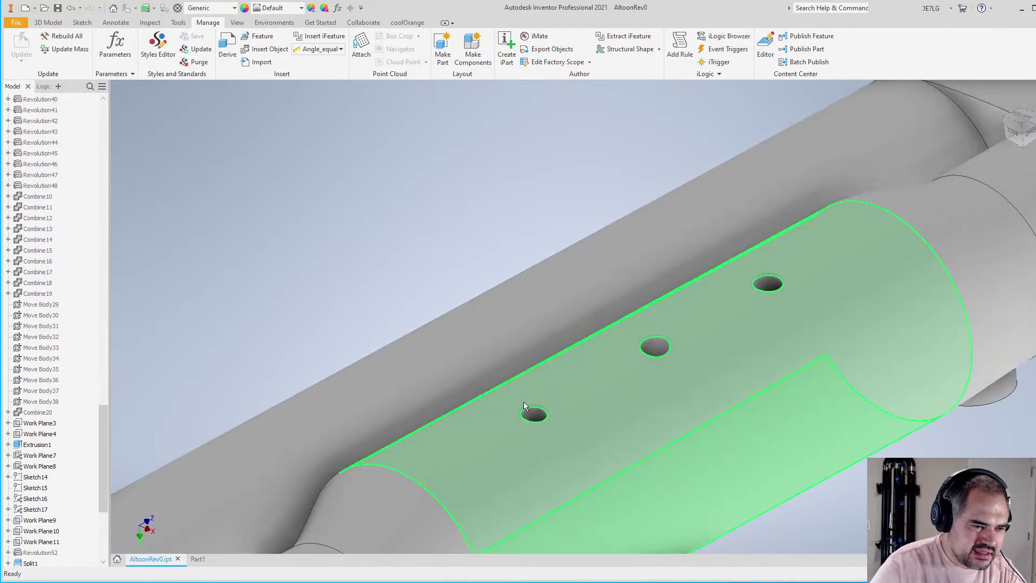
{"action": "scroll", "coordinate": [545, 426], "scroll_direction": "down", "scroll_amount": 5}
Select the inner wall of the small hole nearest the side tube's narrow end to check its depth and direction
{"action": "left_click", "coordinate": [546, 426]}
{"action": "scroll", "coordinate": [513, 362], "scroll_direction": "up", "scroll_amount": 6}
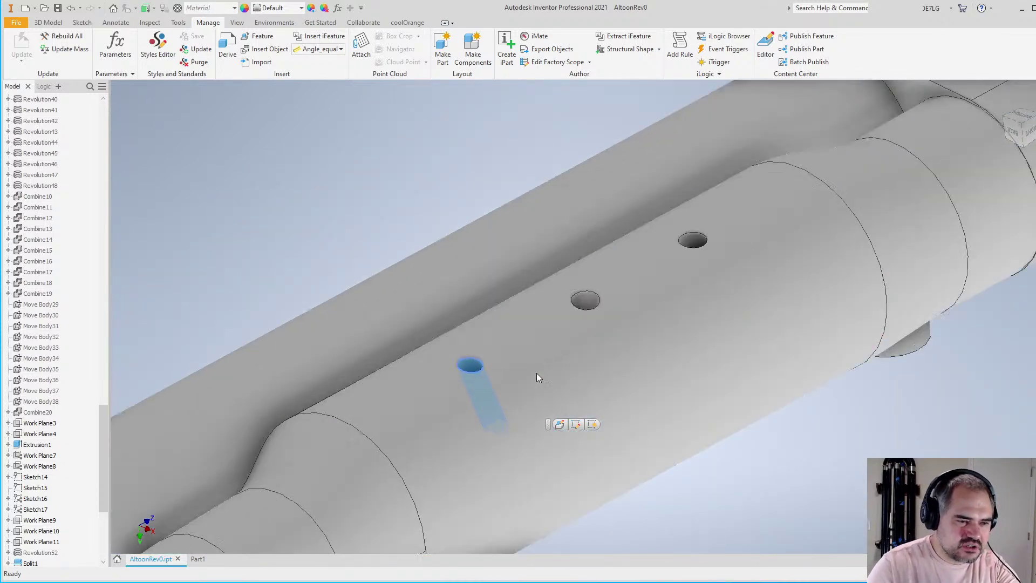
{"action": "scroll", "coordinate": [536, 373], "scroll_direction": "up", "scroll_amount": 4}
{"action": "scroll", "coordinate": [491, 350], "scroll_direction": "down", "scroll_amount": 4}
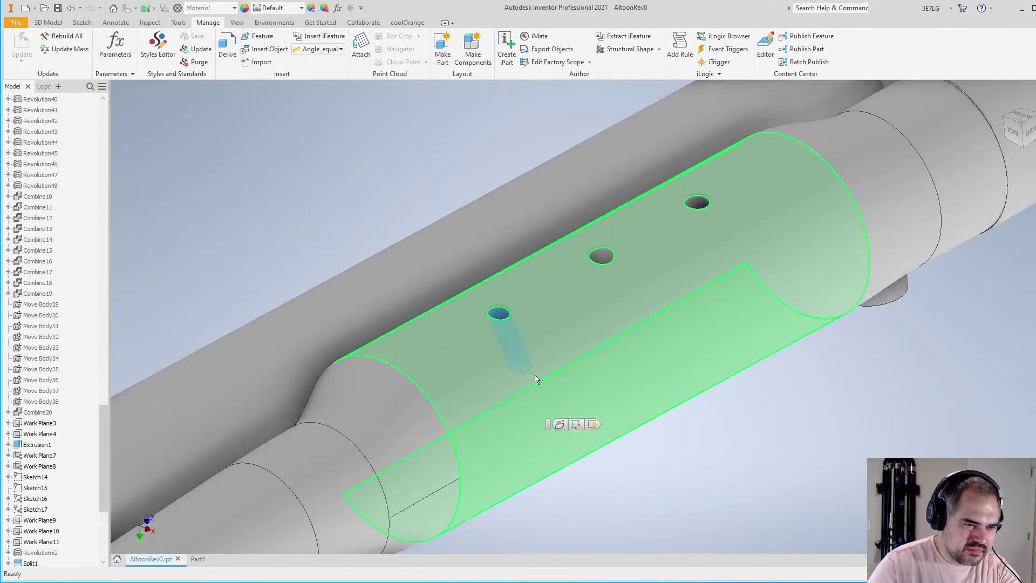
Bring up the 3D modelling commands and study the alignment of the side tube's three small holes from several angles
{"action": "left_click", "coordinate": [50, 23]}
{"action": "scroll", "coordinate": [510, 296], "scroll_direction": "up", "scroll_amount": 4}
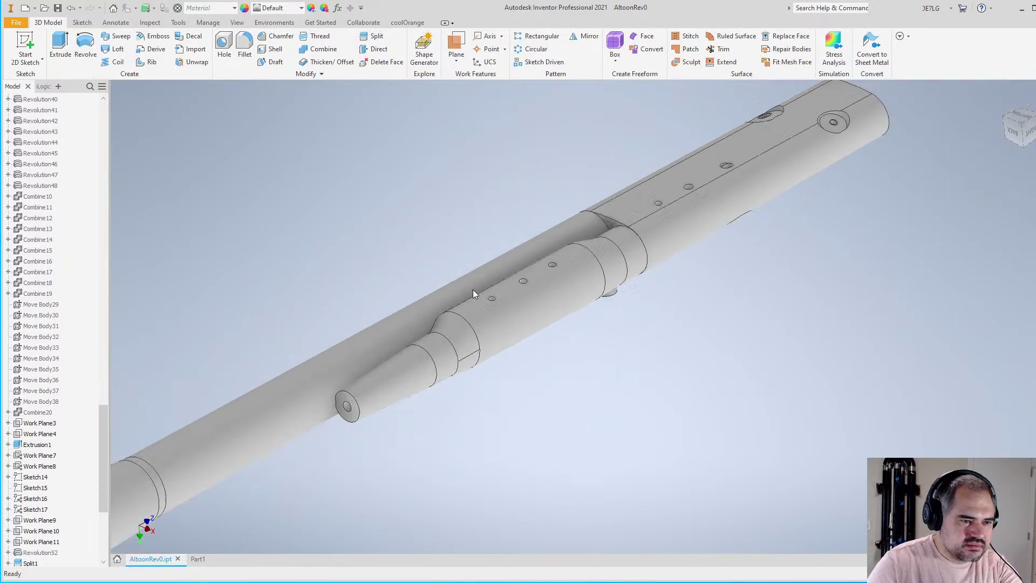
{"action": "scroll", "coordinate": [487, 299], "scroll_direction": "down", "scroll_amount": 6}
{"action": "scroll", "coordinate": [501, 286], "scroll_direction": "up", "scroll_amount": 4}
{"action": "scroll", "coordinate": [512, 315], "scroll_direction": "down", "scroll_amount": 5}
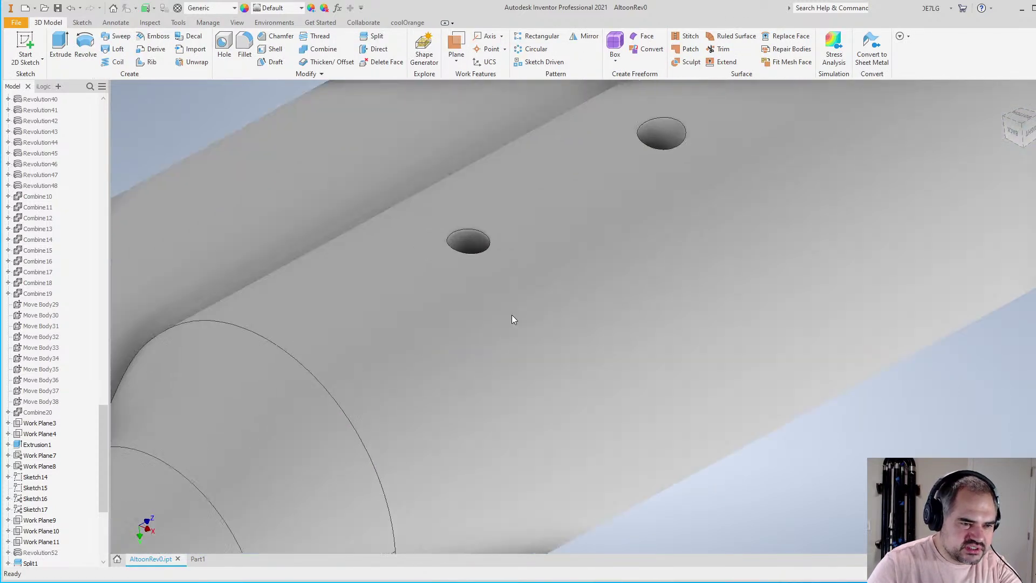
{"action": "scroll", "coordinate": [479, 252], "scroll_direction": "up", "scroll_amount": 2}
{"action": "key", "text": "F4"}
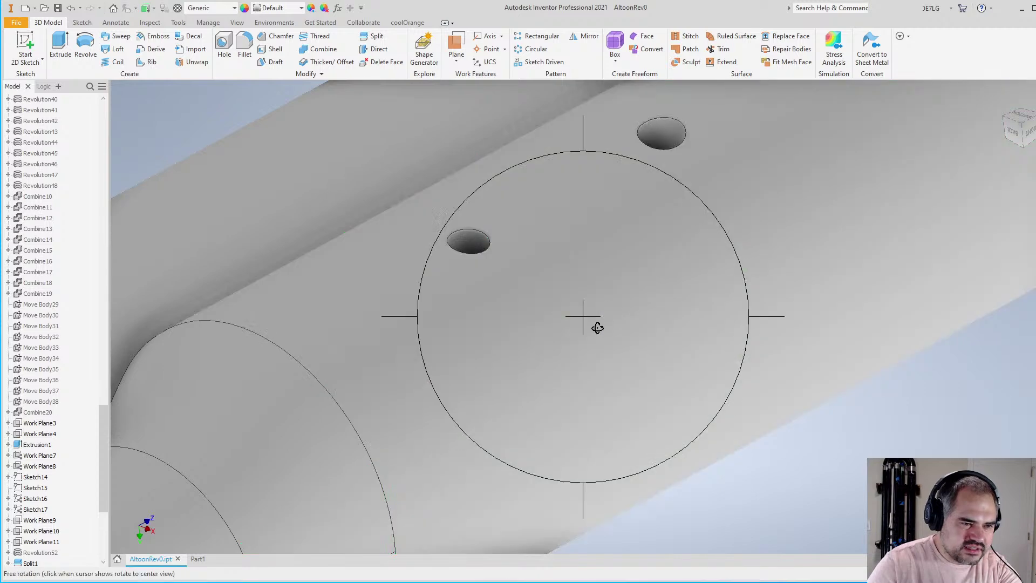
{"action": "left_click_drag", "start_coordinate": [597, 326], "coordinate": [619, 303]}
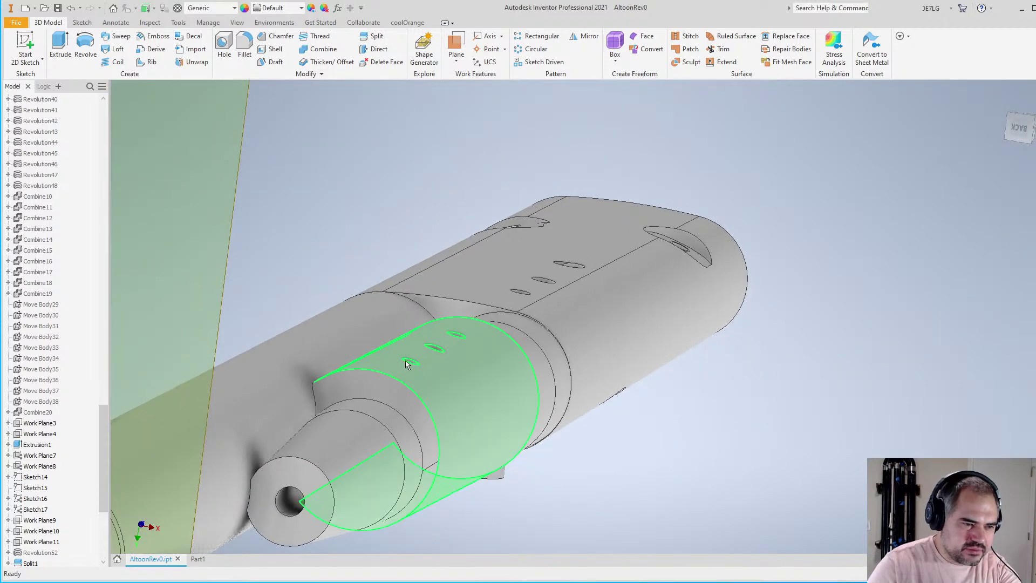
{"action": "key", "text": "F4"}
{"action": "left_click_drag", "start_coordinate": [460, 350], "coordinate": [497, 405]}
{"action": "middle_click_drag", "start_coordinate": [497, 405], "coordinate": [477, 444], "text": "shift"}
{"action": "scroll", "coordinate": [478, 425], "scroll_direction": "up", "scroll_amount": 4}
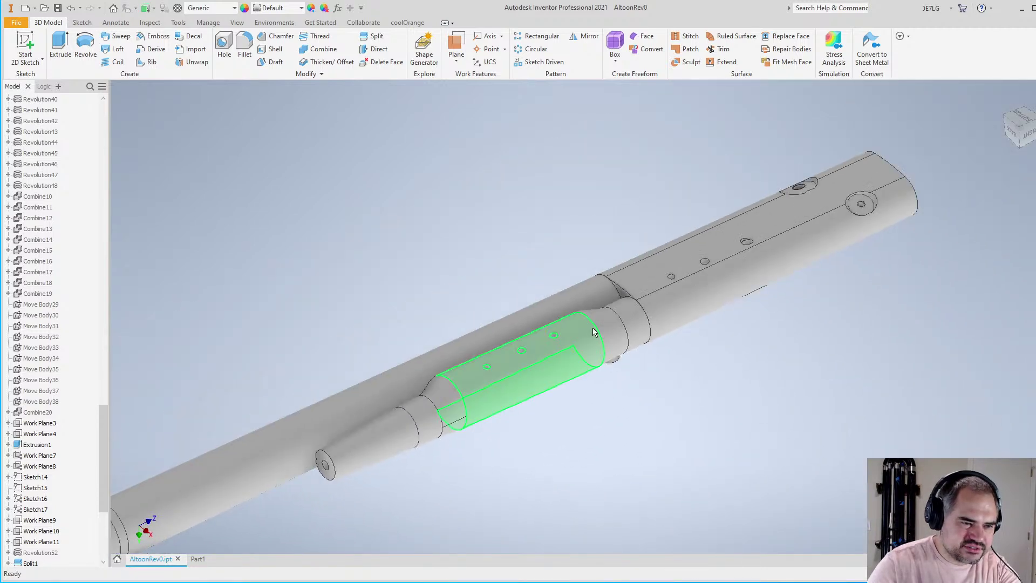
Create work axes through the centres of the side tube's three small holes, using their cylindrical inner walls
{"action": "scroll", "coordinate": [586, 321], "scroll_direction": "down", "scroll_amount": 3}
{"action": "scroll", "coordinate": [417, 344], "scroll_direction": "up", "scroll_amount": 3}
{"action": "scroll", "coordinate": [409, 351], "scroll_direction": "down", "scroll_amount": 5}
{"action": "key", "text": "F4"}
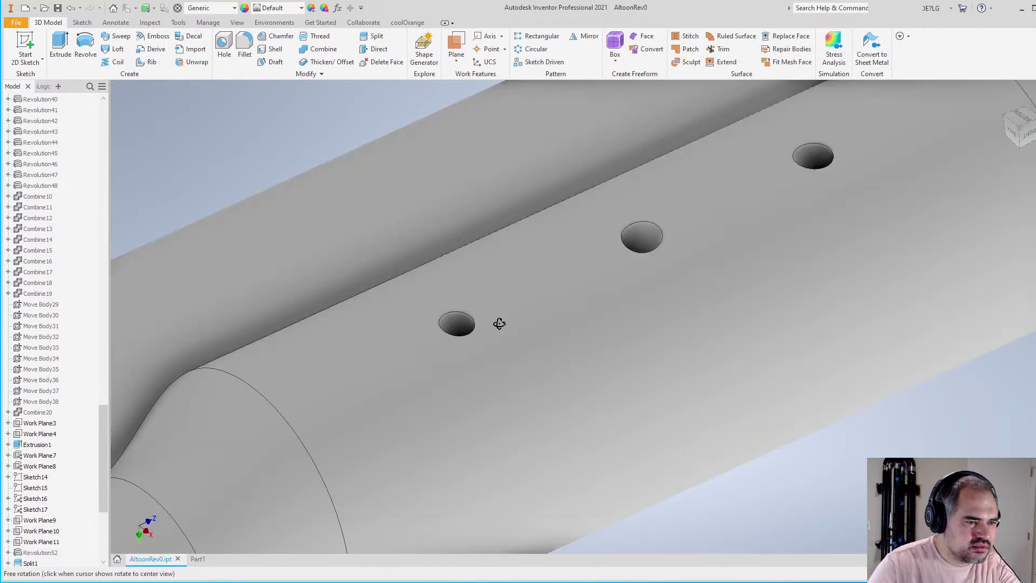
{"action": "left_click_drag", "start_coordinate": [497, 324], "coordinate": [488, 313]}
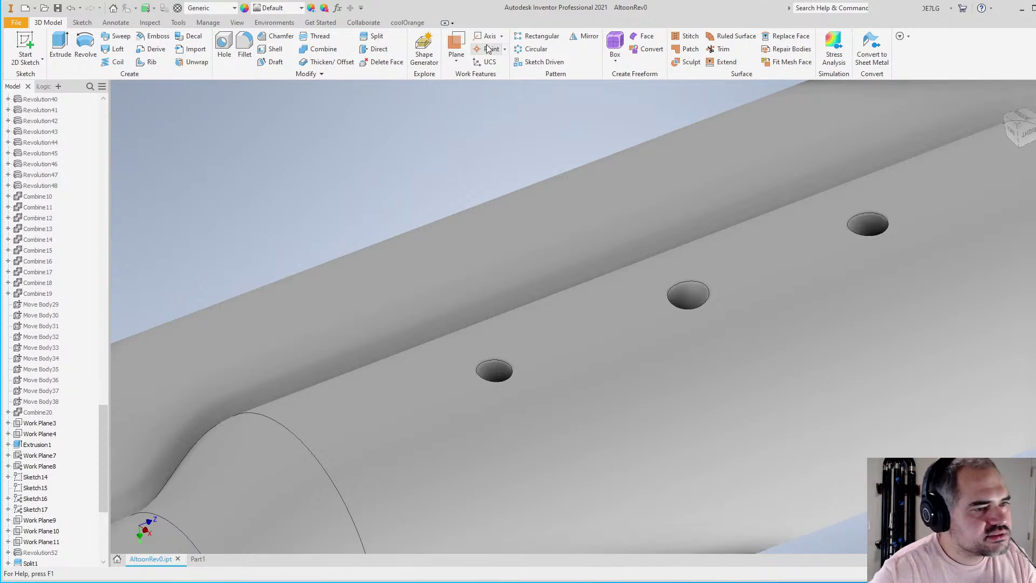
{"action": "left_click", "coordinate": [495, 370]}
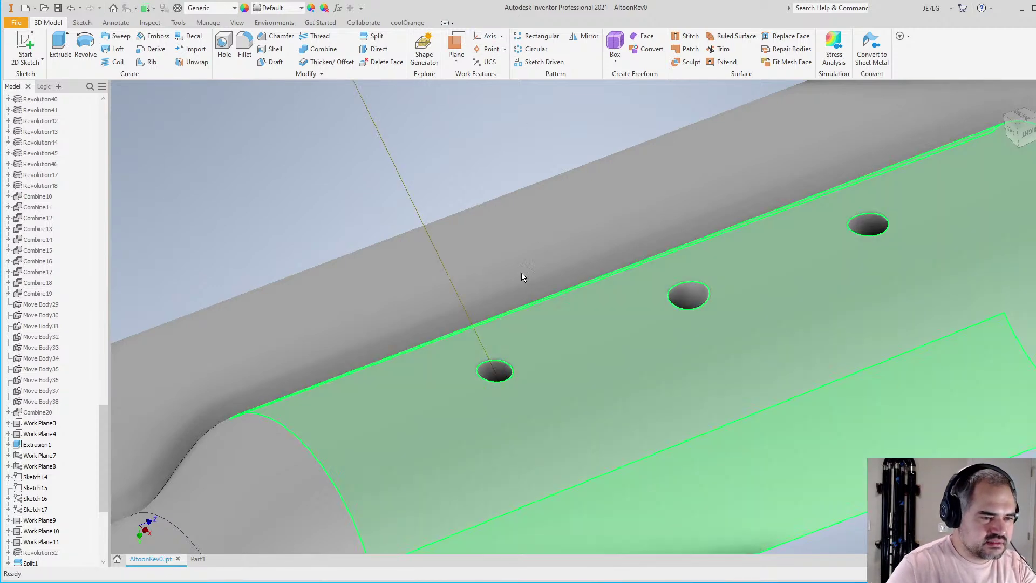
{"action": "left_click", "coordinate": [688, 296]}
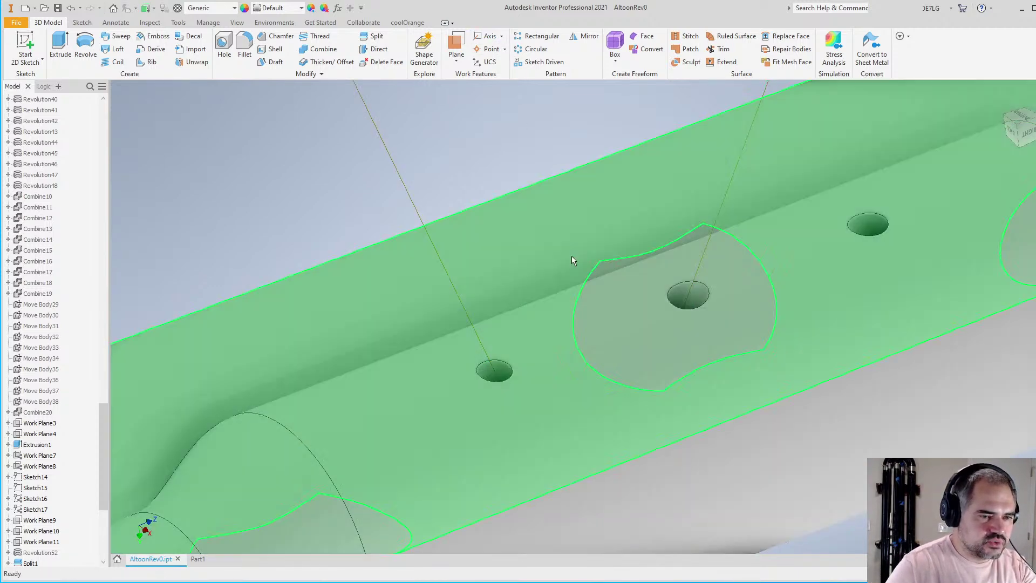
{"action": "left_click", "coordinate": [868, 224]}
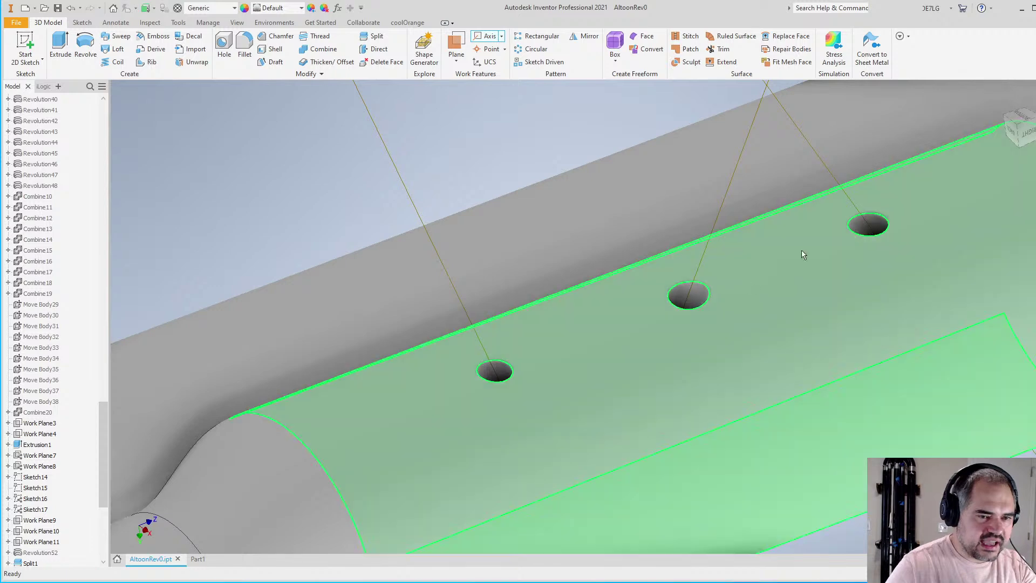
{"action": "key", "text": "Escape"}
{"action": "scroll", "coordinate": [618, 342], "scroll_direction": "up", "scroll_amount": 5}
{"action": "scroll", "coordinate": [672, 362], "scroll_direction": "down", "scroll_amount": 3}
{"action": "middle_click_drag", "start_coordinate": [675, 363], "coordinate": [712, 399], "text": "shift"}
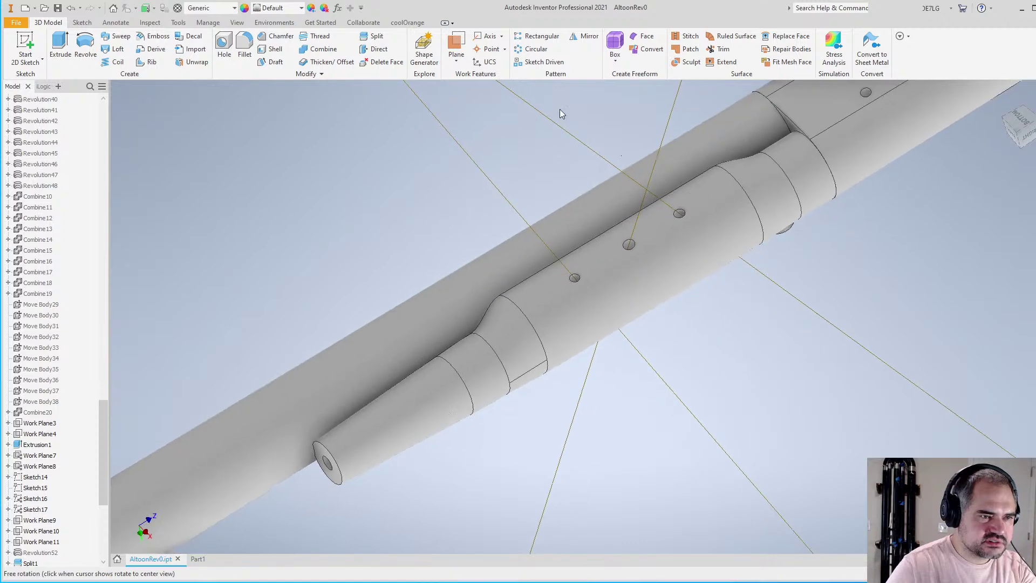
{"action": "scroll", "coordinate": [570, 293], "scroll_direction": "down", "scroll_amount": 5}
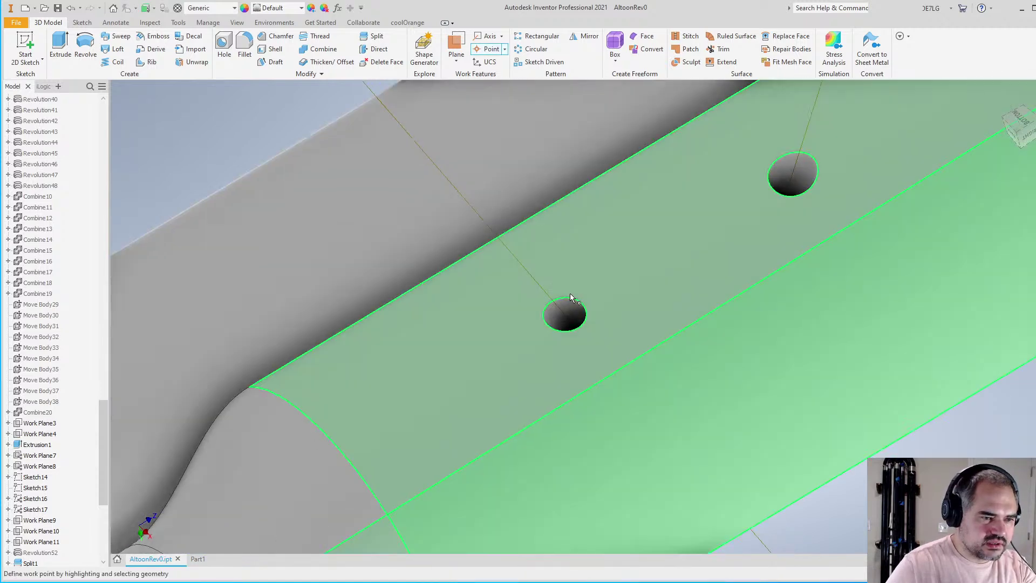
{"action": "scroll", "coordinate": [570, 293], "scroll_direction": "up", "scroll_amount": 8}
{"action": "scroll", "coordinate": [570, 298], "scroll_direction": "down", "scroll_amount": 3}
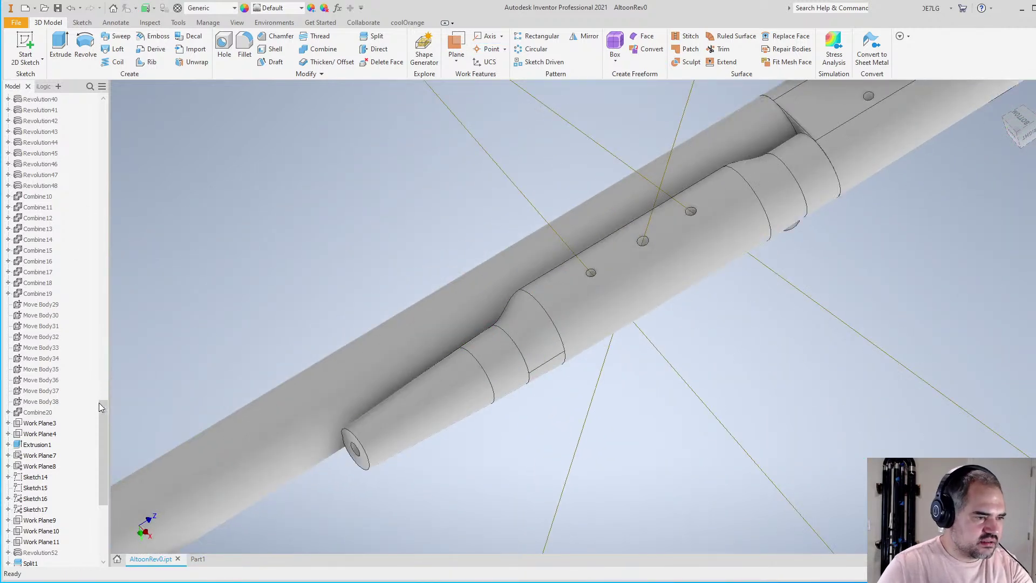
Hide the WingExterior solid body and make the DescendBore solid body visible
{"action": "left_click_drag", "start_coordinate": [98, 402], "coordinate": [101, 93]}
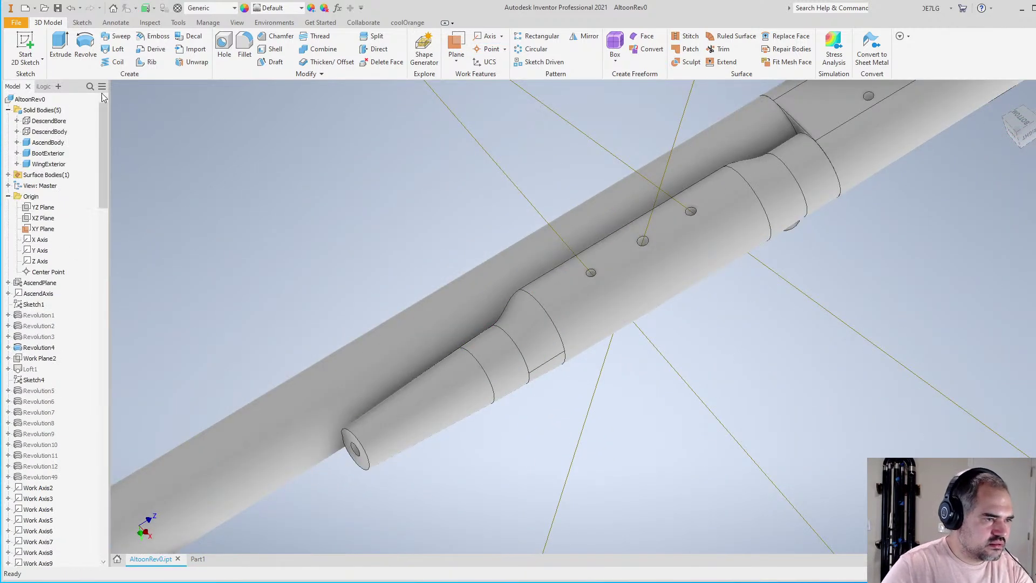
{"action": "right_click", "coordinate": [52, 165]}
{"action": "key", "text": "v"}
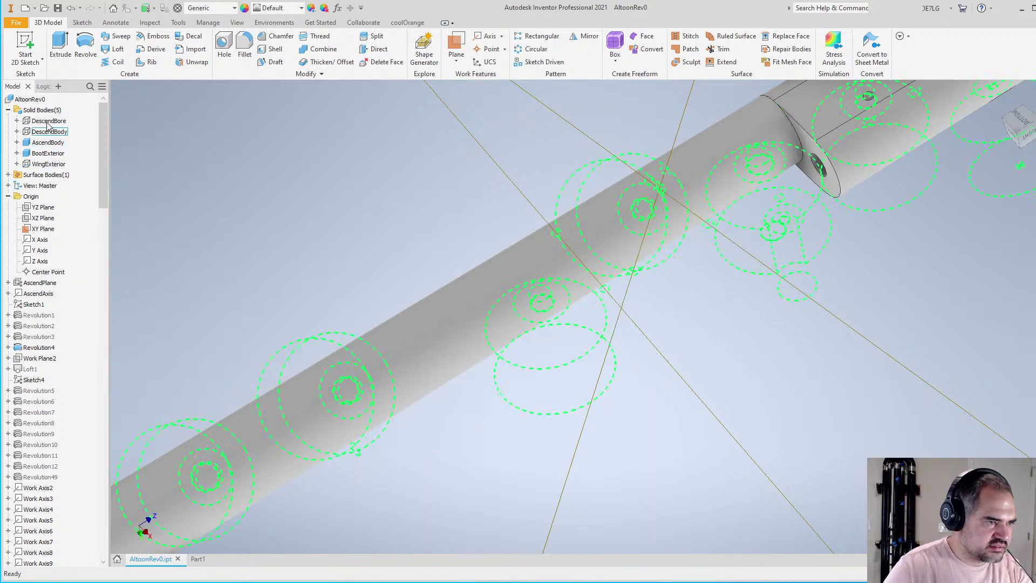
{"action": "right_click", "coordinate": [47, 135]}
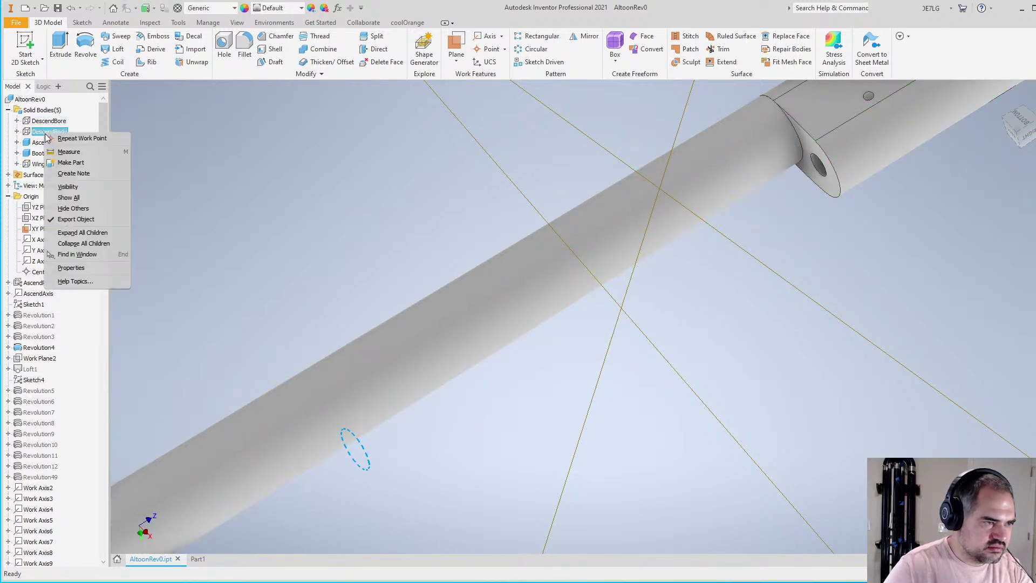
{"action": "key", "text": "Escape"}
{"action": "left_click", "coordinate": [54, 123]}
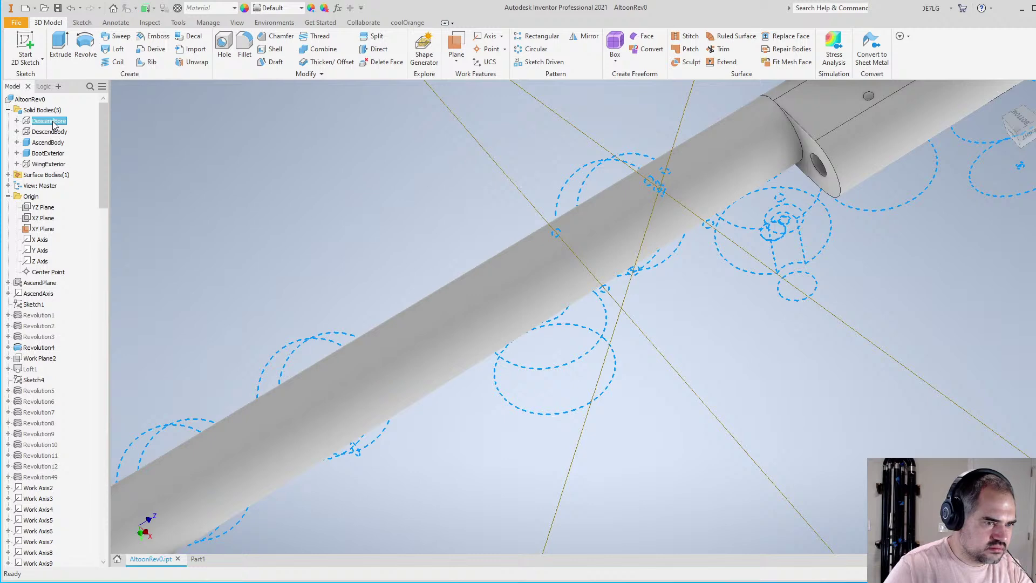
{"action": "key", "text": "alt+v"}
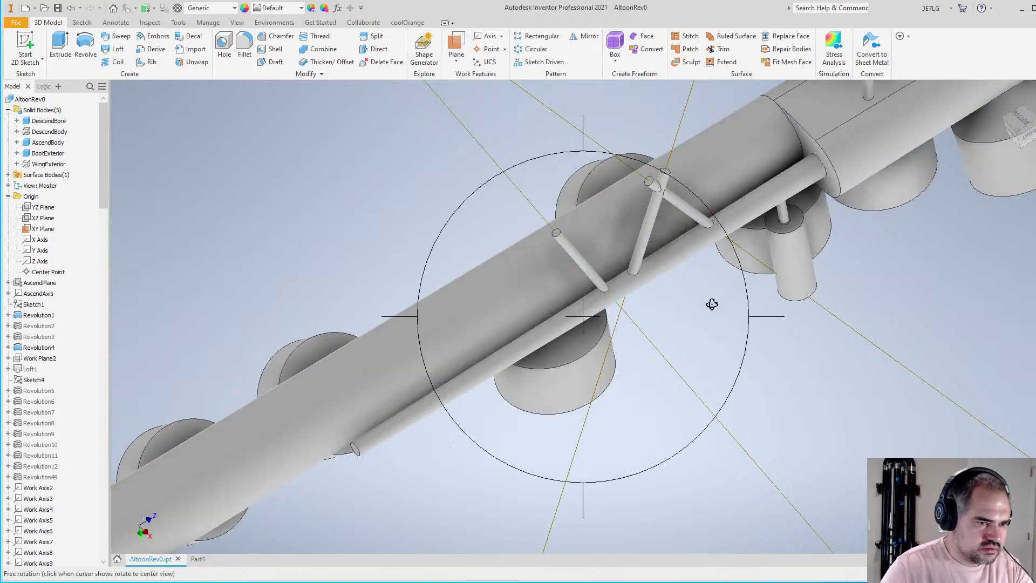
Create a work point where the axis of the small hole nearest the narrow end meets the DescendBore surface, and locate it in the model browser
{"action": "middle_click_drag", "start_coordinate": [712, 302], "coordinate": [699, 338], "text": "shift"}
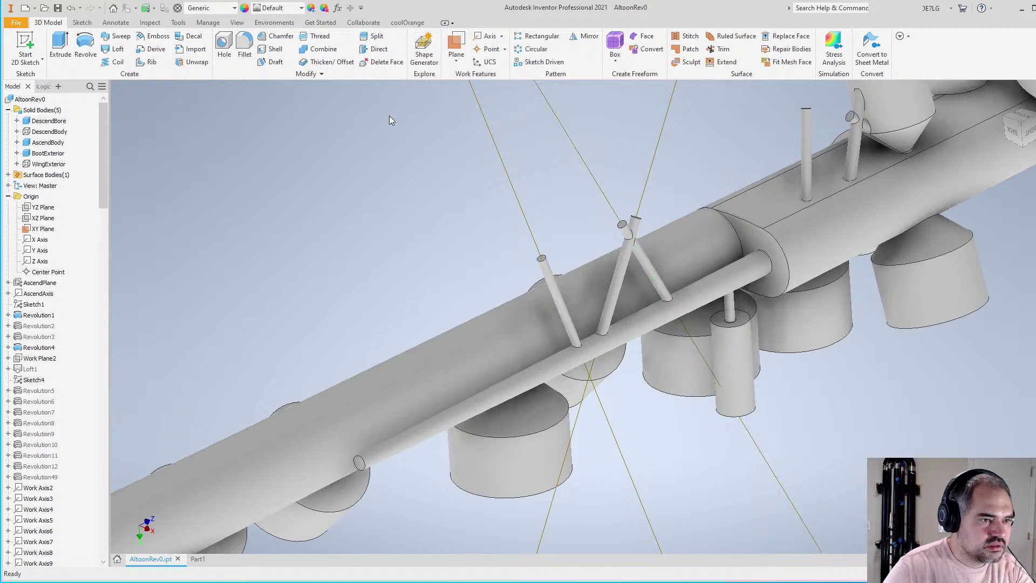
{"action": "left_click", "coordinate": [529, 226]}
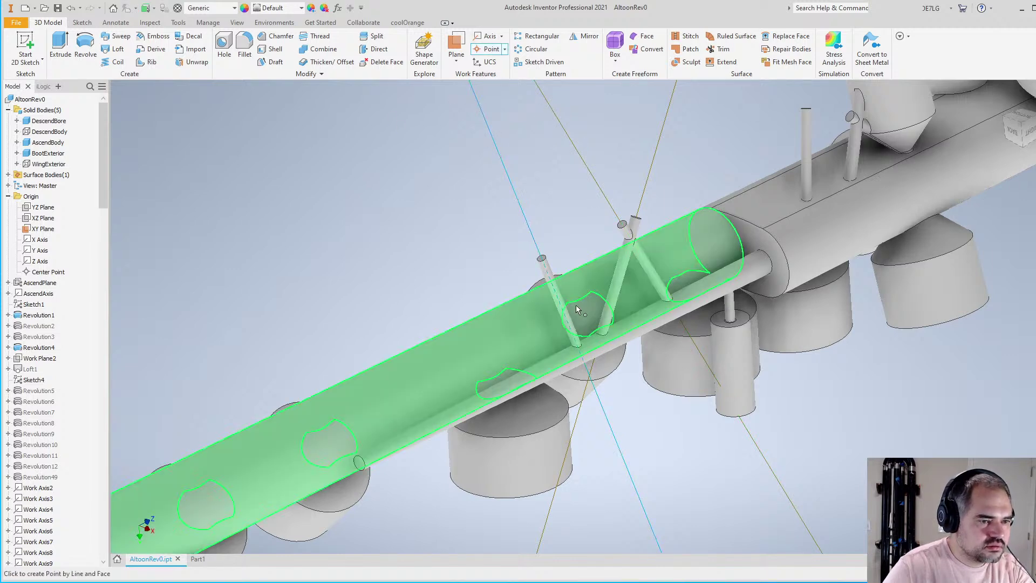
{"action": "middle_click_drag", "start_coordinate": [596, 357], "coordinate": [716, 486], "text": "shift"}
{"action": "scroll", "coordinate": [715, 486], "scroll_direction": "up", "scroll_amount": 5}
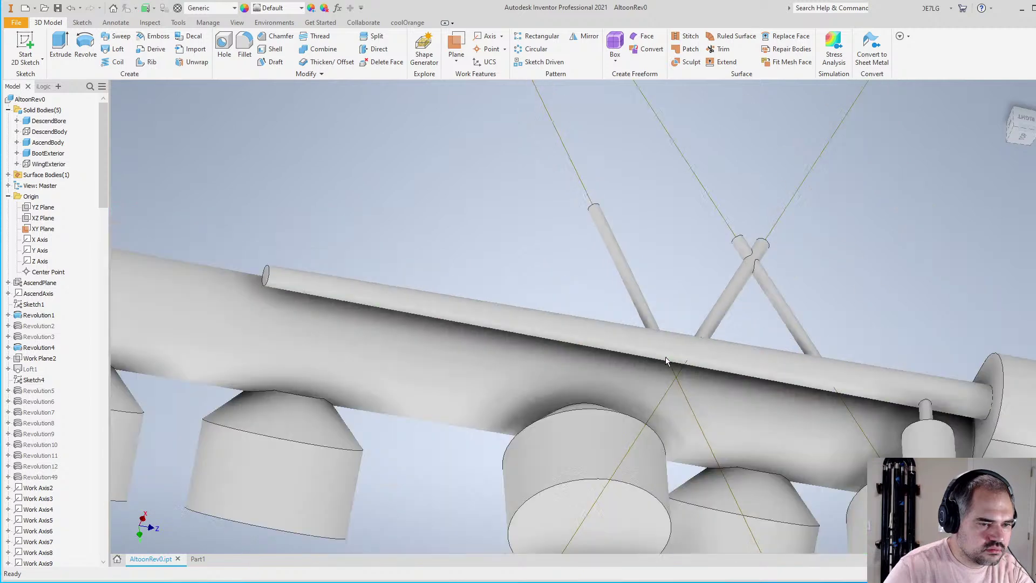
{"action": "left_click_drag", "start_coordinate": [104, 204], "coordinate": [140, 576]}
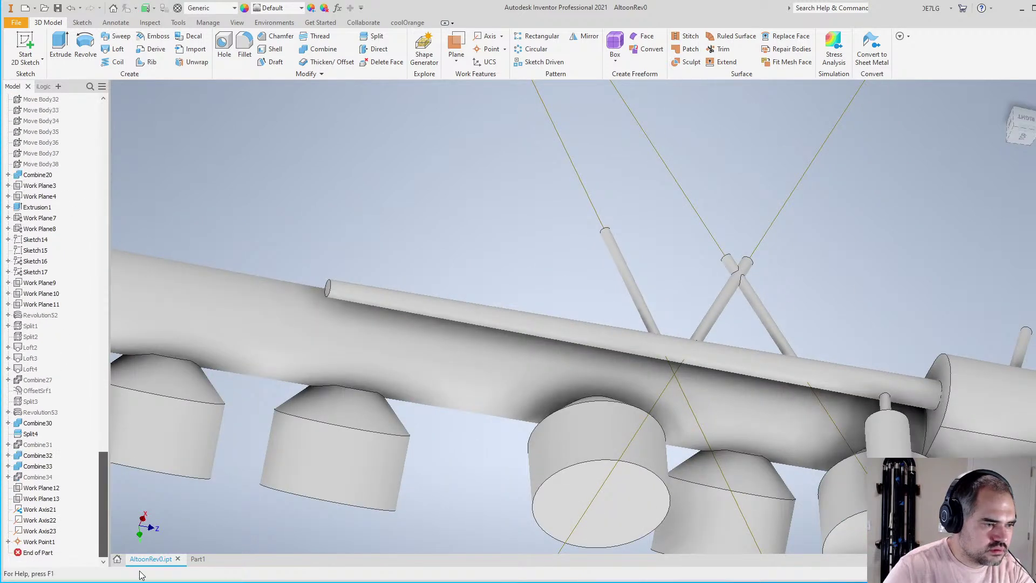
{"action": "left_click", "coordinate": [44, 542]}
Create a work point where the middle small hole's axis meets the DescendBore surface
{"action": "middle_click_drag", "start_coordinate": [435, 412], "coordinate": [707, 470], "text": "shift"}
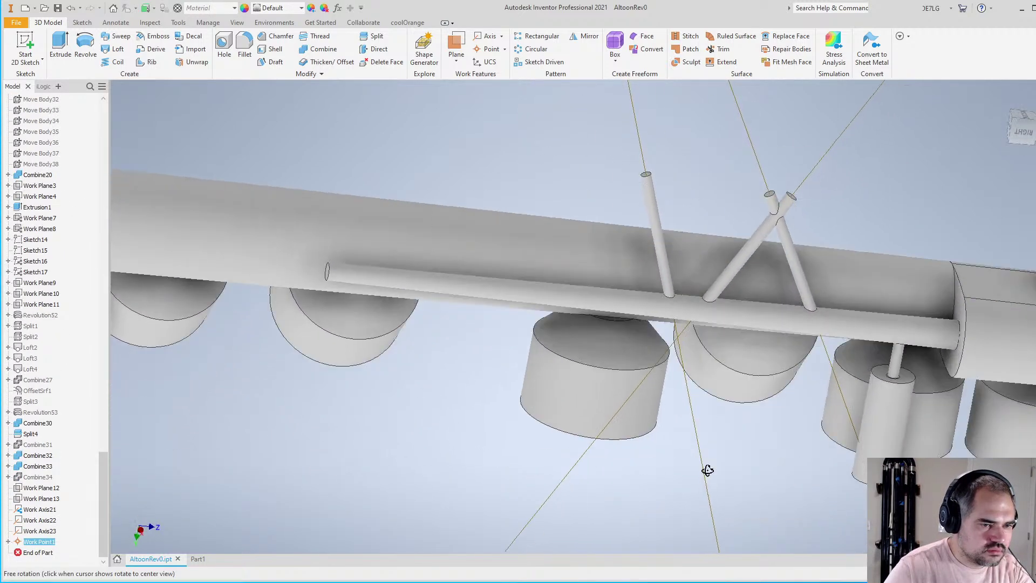
{"action": "scroll", "coordinate": [555, 139], "scroll_direction": "up", "scroll_amount": 5}
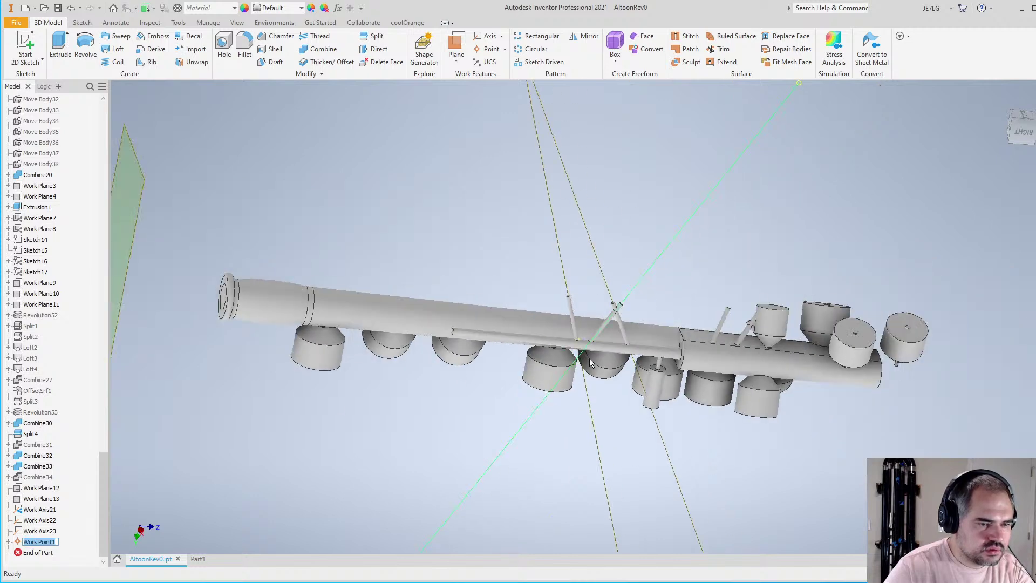
{"action": "scroll", "coordinate": [555, 139], "scroll_direction": "down", "scroll_amount": 4}
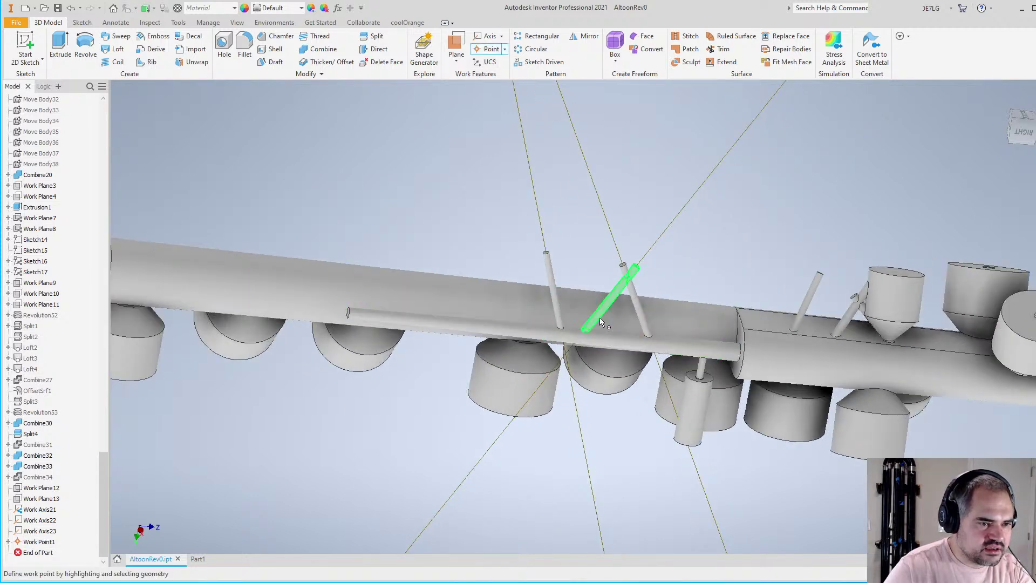
{"action": "scroll", "coordinate": [600, 320], "scroll_direction": "down", "scroll_amount": 3}
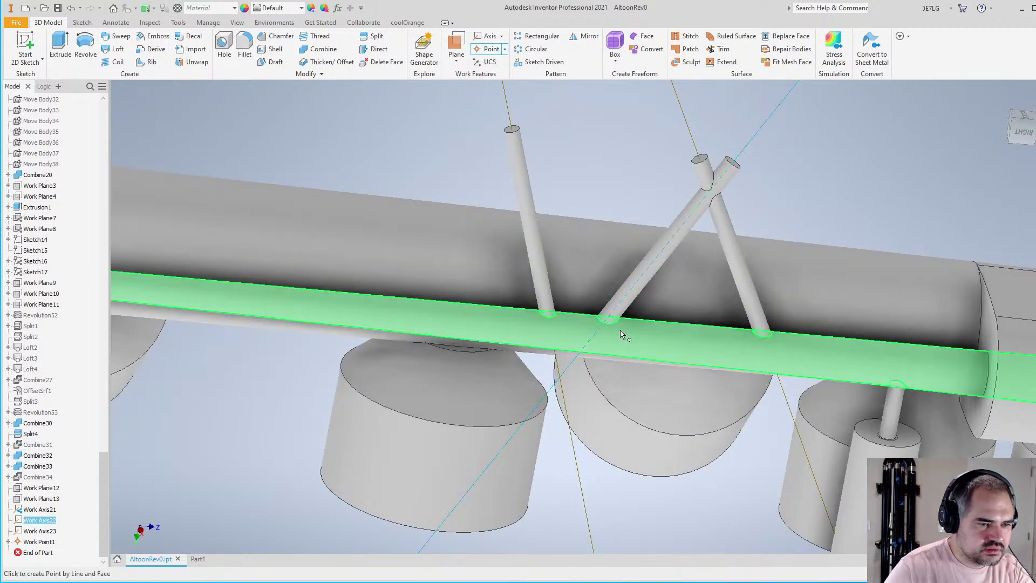
{"action": "key", "text": "Escape"}
{"action": "middle_click_drag", "start_coordinate": [645, 310], "coordinate": [652, 337], "text": "shift"}
Create a work point where the axis of the small hole farthest from the narrow end meets the bore surface, and check the new points
{"action": "left_click", "coordinate": [489, 48]}
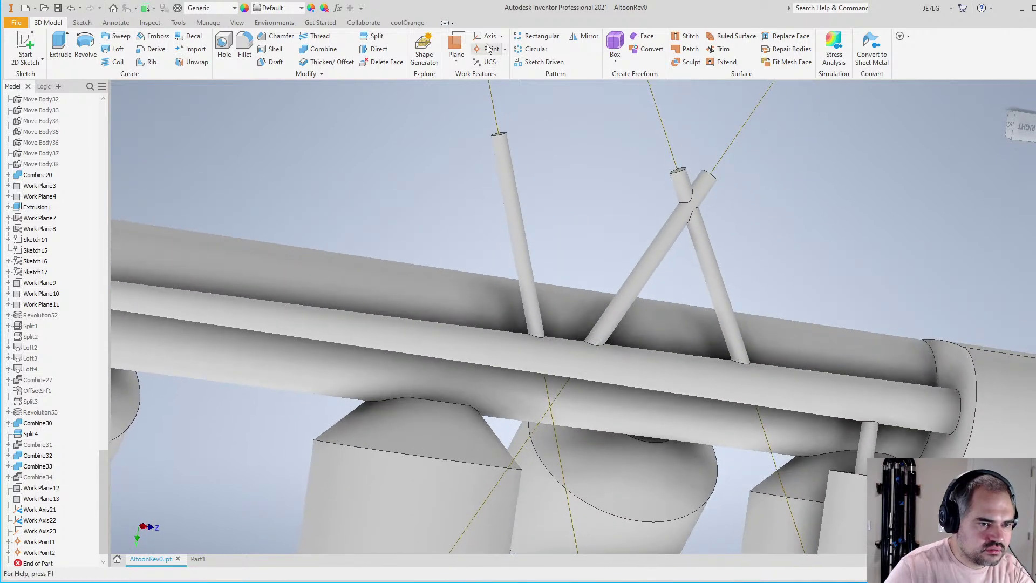
{"action": "left_click", "coordinate": [758, 417]}
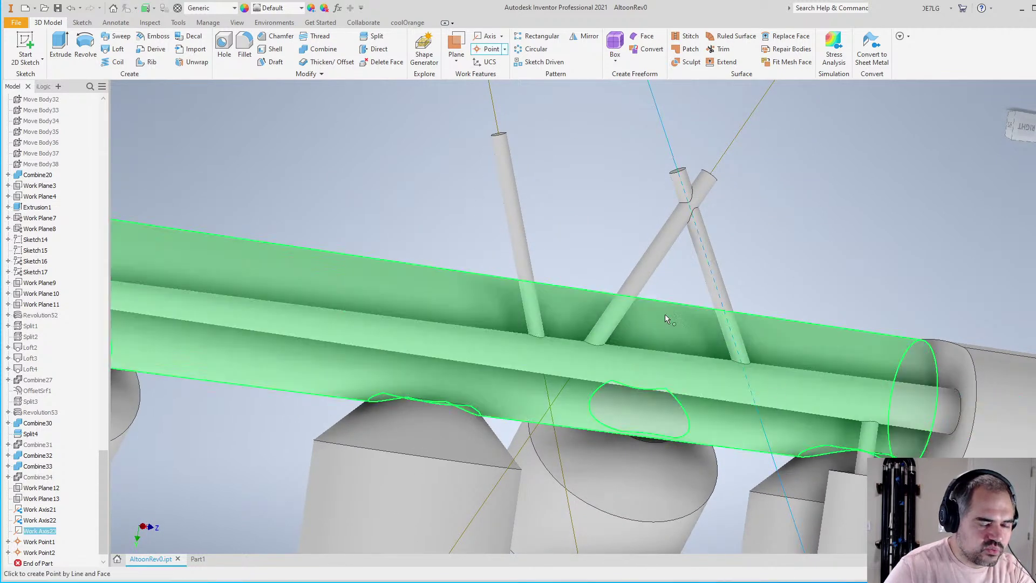
{"action": "middle_click_drag", "start_coordinate": [665, 314], "coordinate": [432, 339], "text": "shift"}
{"action": "left_click", "coordinate": [605, 314]}
{"action": "scroll", "coordinate": [58, 495], "scroll_direction": "down", "scroll_amount": 1}
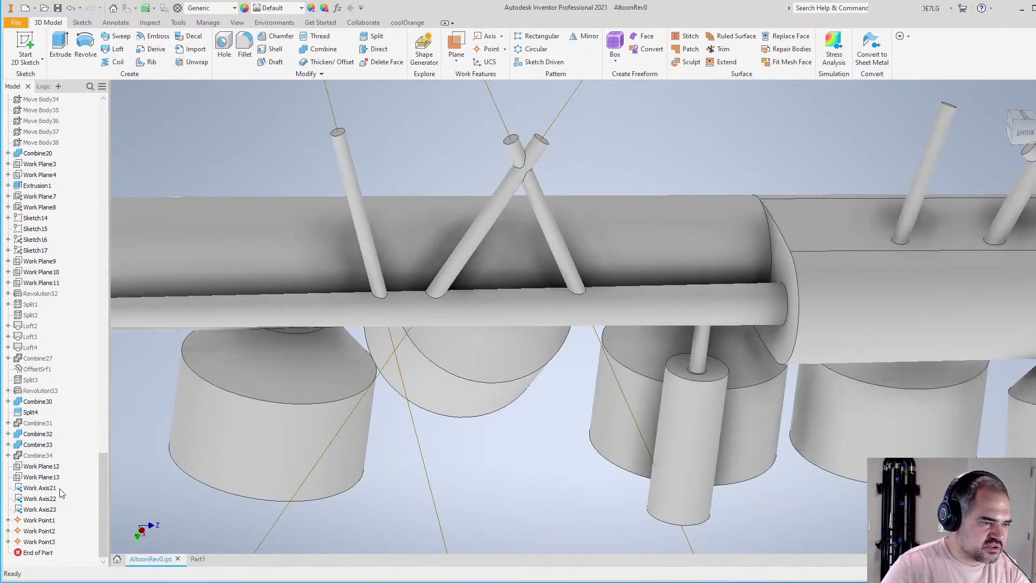
{"action": "left_click", "coordinate": [39, 520]}
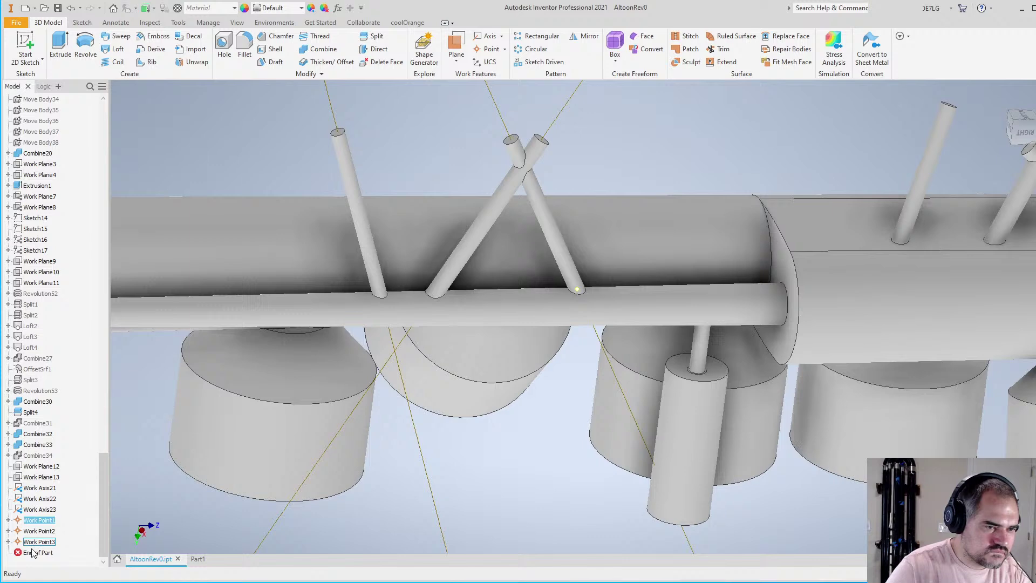
{"action": "key", "text": "Escape"}
Make the WingExterior solid body visible again and hide DescendBore
{"action": "scroll", "coordinate": [474, 423], "scroll_direction": "up", "scroll_amount": 3}
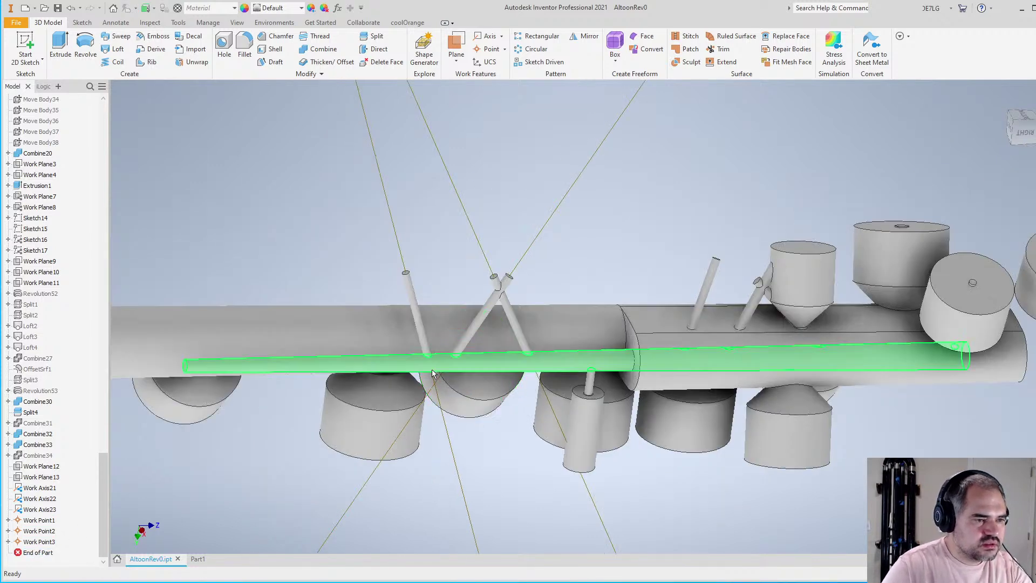
{"action": "scroll", "coordinate": [440, 367], "scroll_direction": "down", "scroll_amount": 3}
{"action": "scroll", "coordinate": [460, 289], "scroll_direction": "up", "scroll_amount": 4}
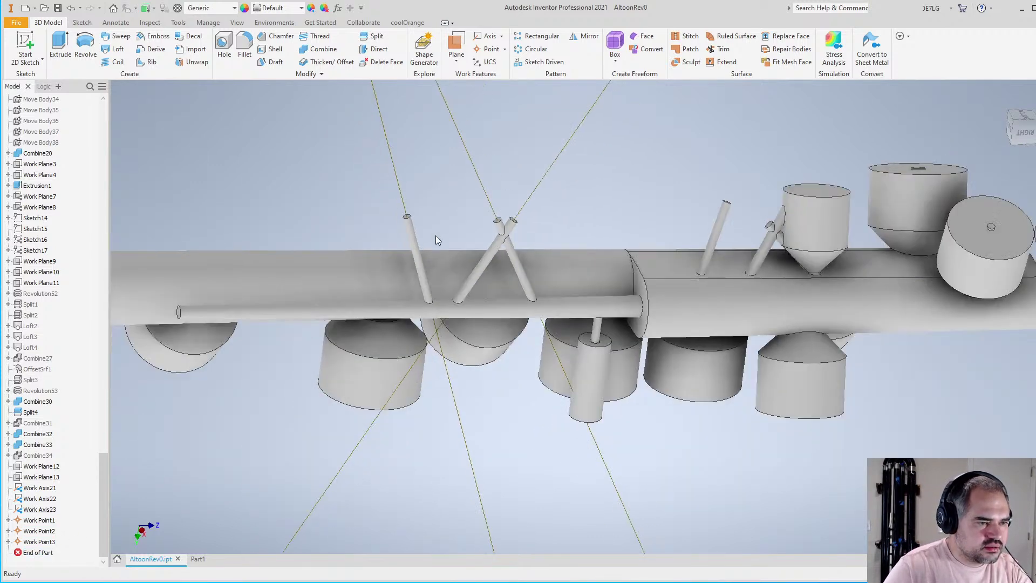
{"action": "scroll", "coordinate": [332, 298], "scroll_direction": "down", "scroll_amount": 2}
{"action": "left_click_drag", "start_coordinate": [106, 496], "coordinate": [115, 142]}
{"action": "right_click", "coordinate": [51, 168]}
{"action": "left_click", "coordinate": [73, 218]}
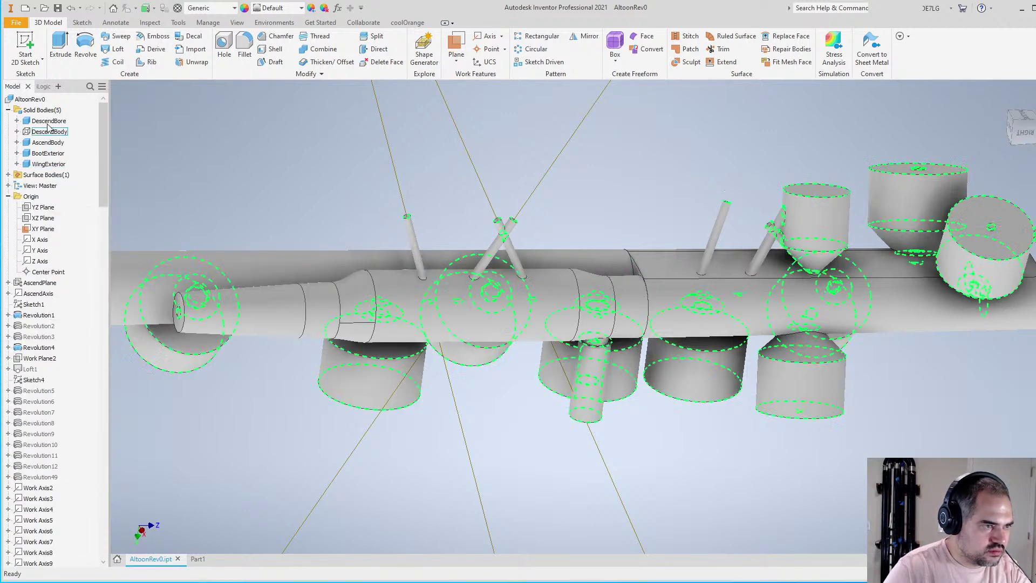
{"action": "right_click", "coordinate": [49, 121]}
{"action": "left_click", "coordinate": [73, 170]}
{"action": "scroll", "coordinate": [412, 243], "scroll_direction": "down", "scroll_amount": 3}
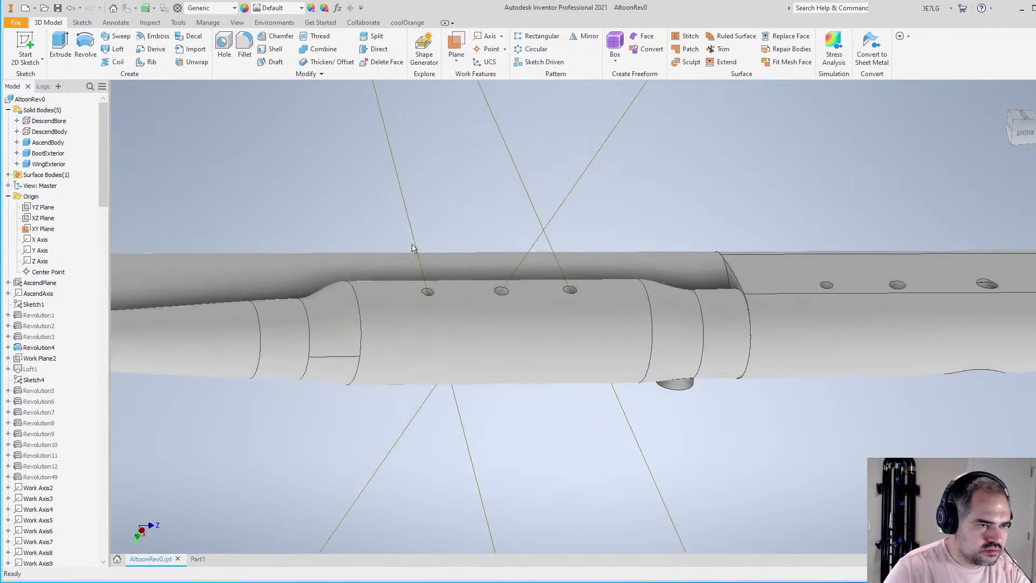
Create work points where the three small holes' axes meet the outer surface of the WingExterior body
{"action": "left_click", "coordinate": [488, 48]}
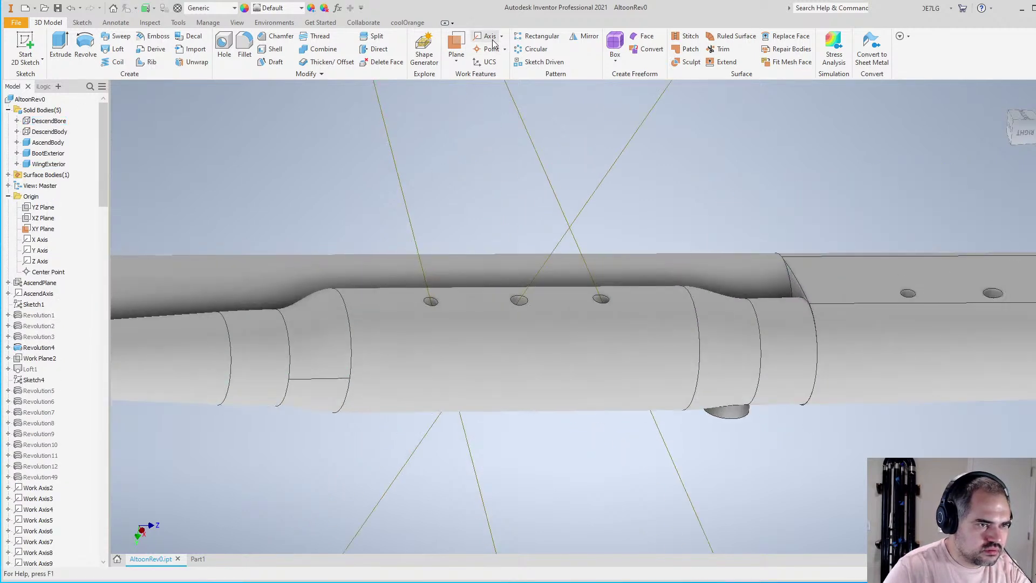
{"action": "left_click", "coordinate": [426, 282]}
{"action": "left_click", "coordinate": [448, 303]}
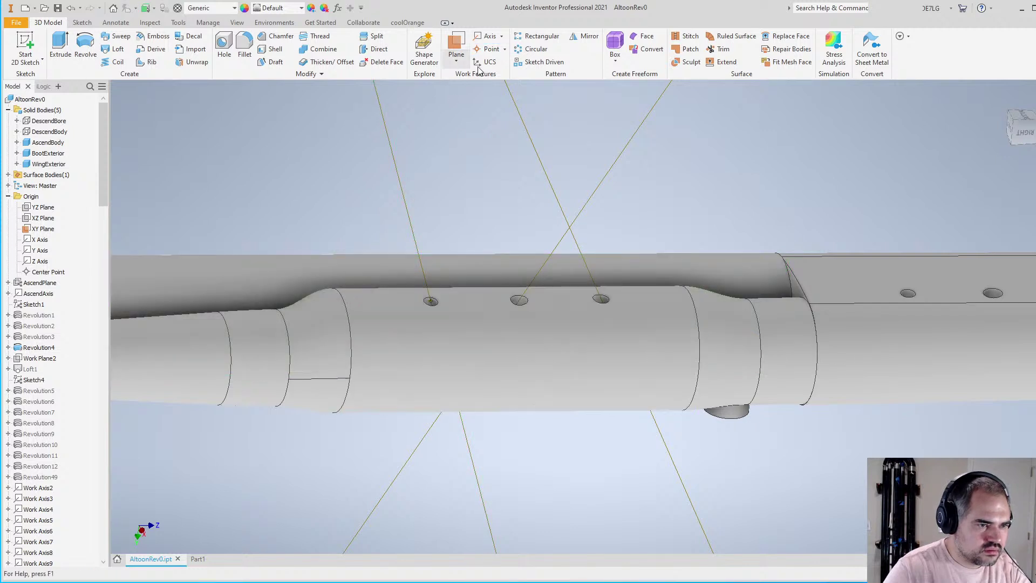
{"action": "left_click", "coordinate": [488, 48]}
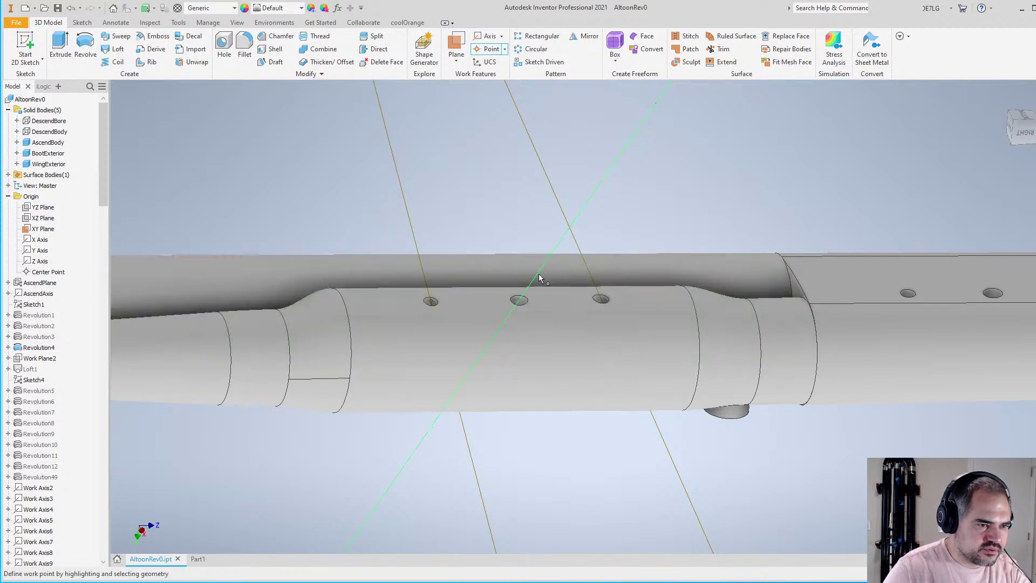
{"action": "left_click", "coordinate": [543, 310]}
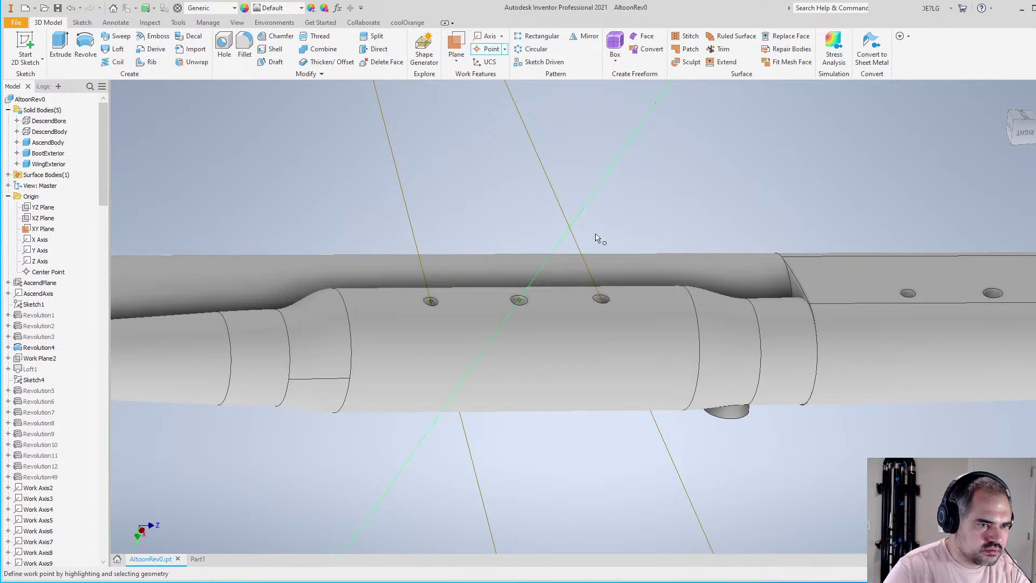
{"action": "key", "text": "Escape"}
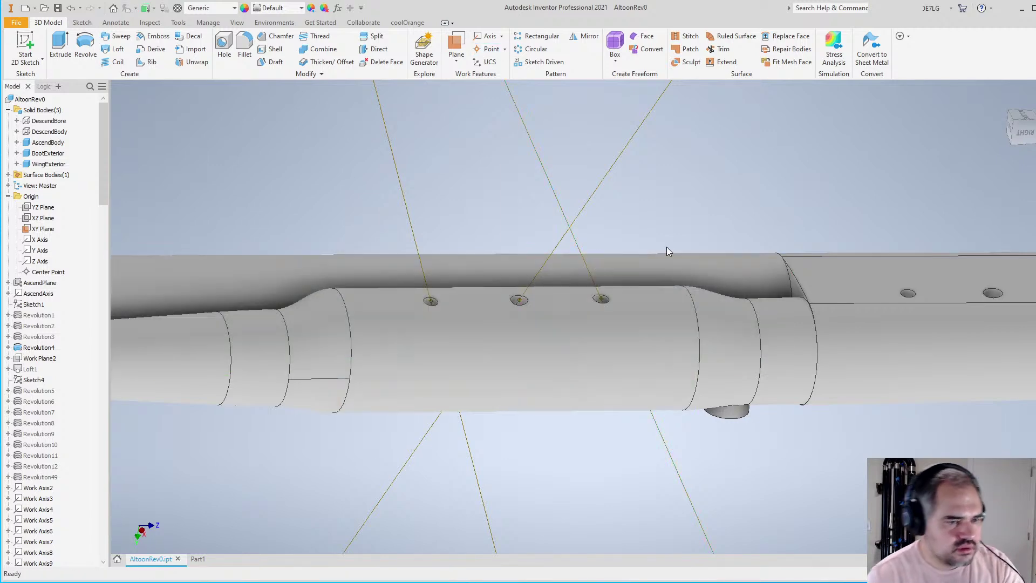
{"action": "scroll", "coordinate": [619, 246], "scroll_direction": "up", "scroll_amount": 3}
{"action": "scroll", "coordinate": [536, 232], "scroll_direction": "down", "scroll_amount": 4}
{"action": "key", "text": "F4"}
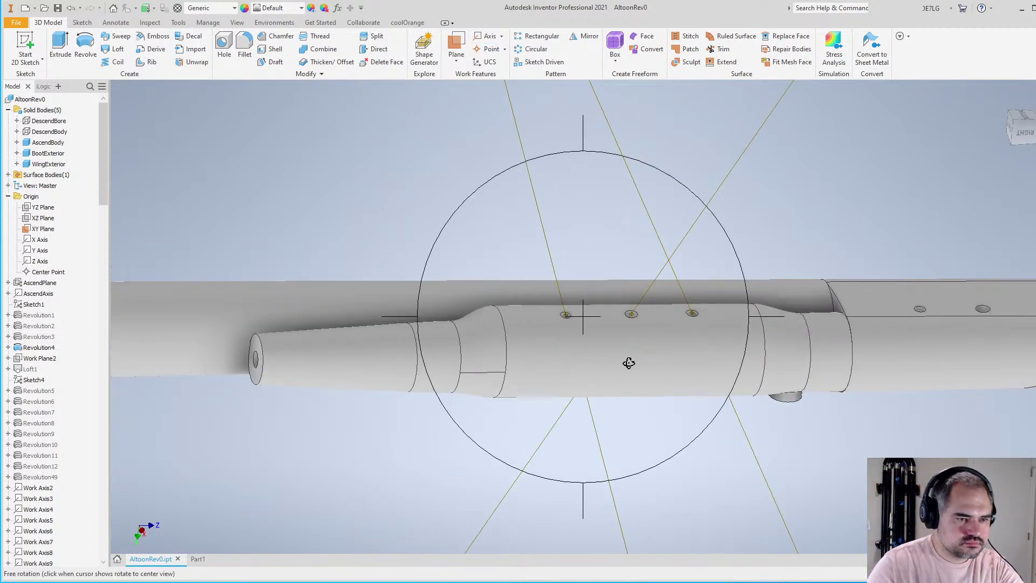
{"action": "left_click_drag", "start_coordinate": [629, 363], "coordinate": [649, 365]}
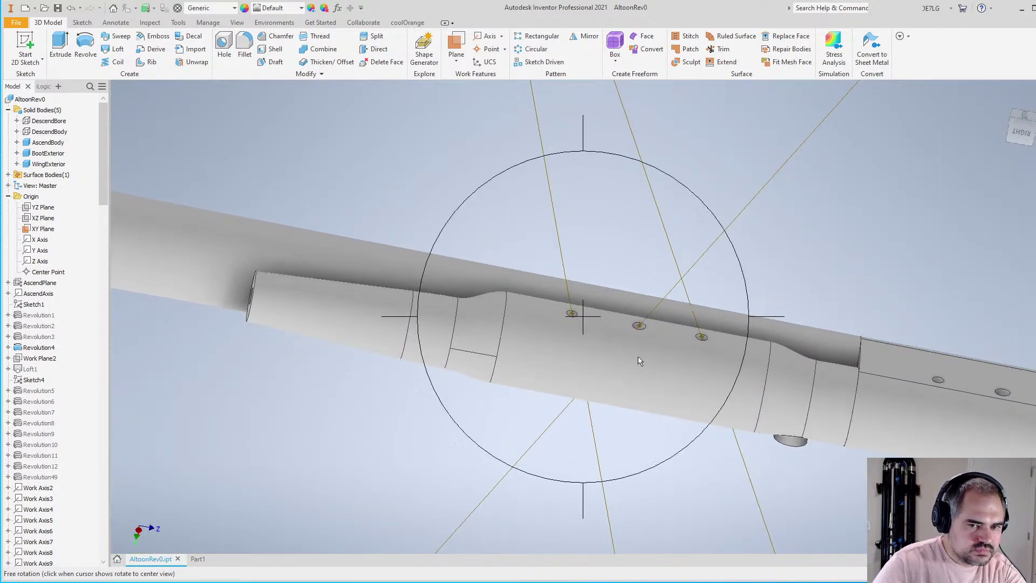
{"action": "key", "text": "Escape"}
{"action": "key", "text": "F4"}
{"action": "left_click_drag", "start_coordinate": [606, 302], "coordinate": [481, 323]}
{"action": "key", "text": "Escape"}
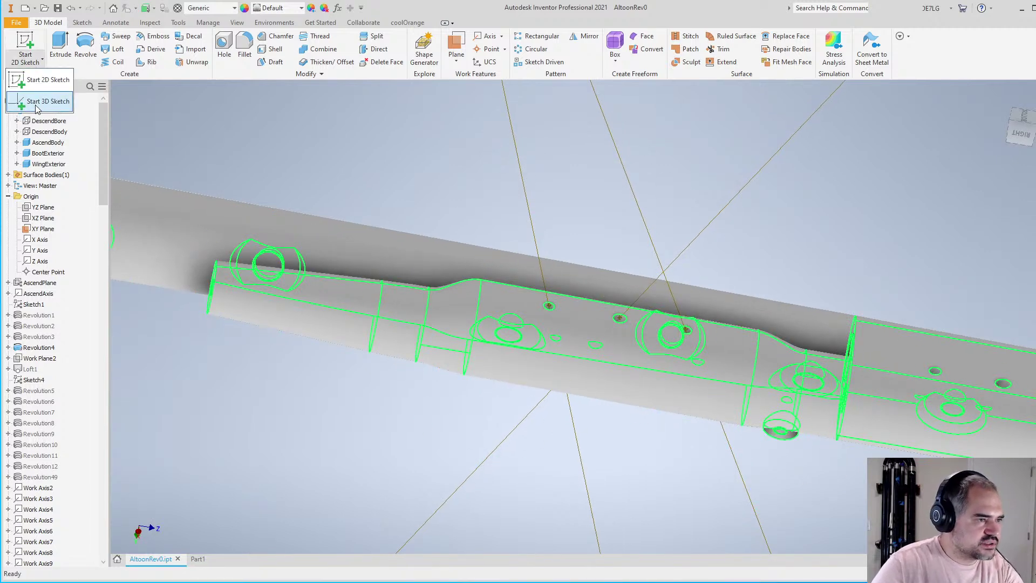
{"action": "left_click", "coordinate": [317, 58]}
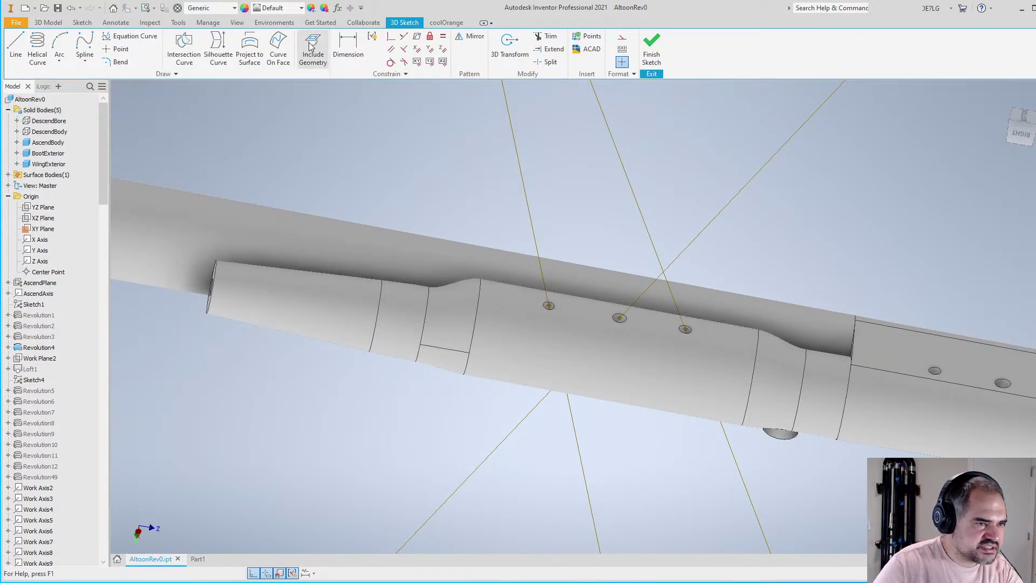
{"action": "scroll", "coordinate": [562, 321], "scroll_direction": "up", "scroll_amount": 3}
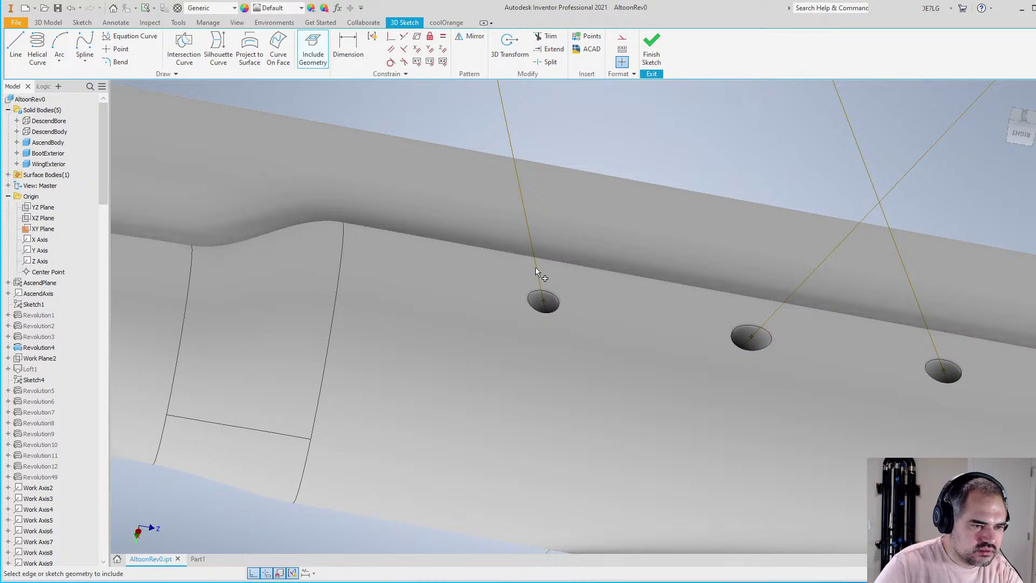
{"action": "scroll", "coordinate": [527, 218], "scroll_direction": "down", "scroll_amount": 2}
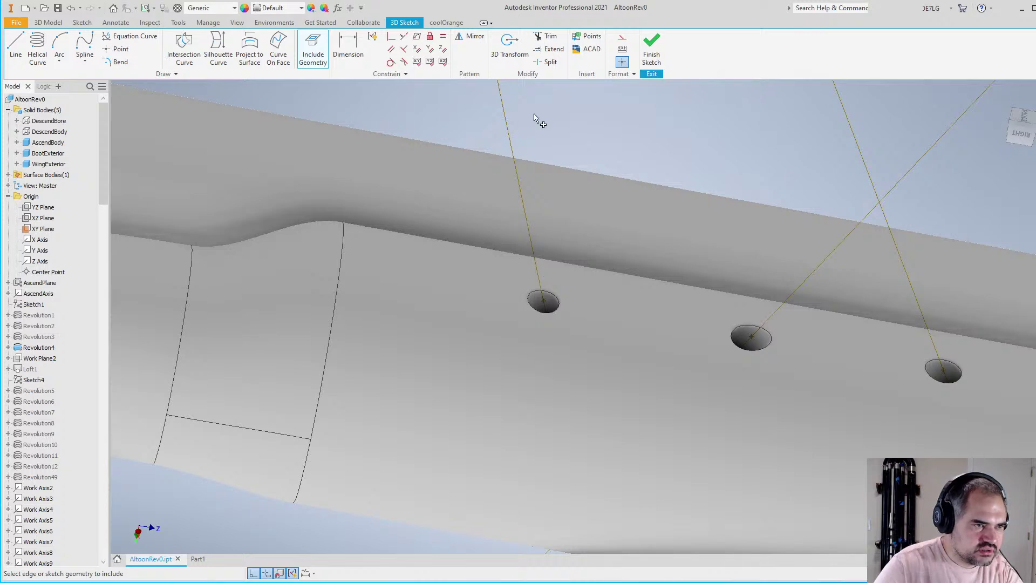
{"action": "scroll", "coordinate": [559, 315], "scroll_direction": "down", "scroll_amount": 3}
{"action": "scroll", "coordinate": [554, 313], "scroll_direction": "up", "scroll_amount": 4}
{"action": "scroll", "coordinate": [554, 313], "scroll_direction": "up", "scroll_amount": 5}
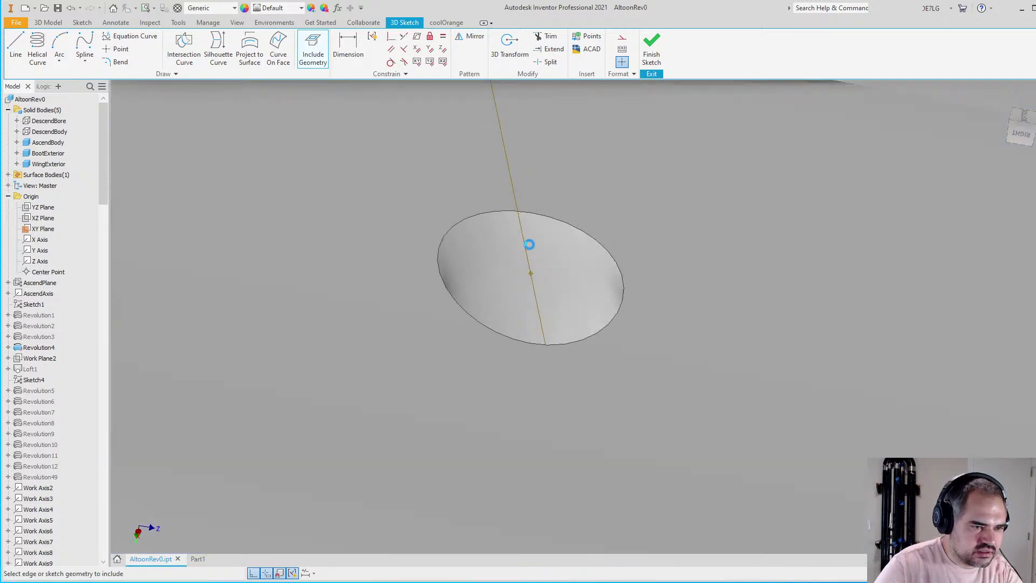
{"action": "scroll", "coordinate": [531, 262], "scroll_direction": "down", "scroll_amount": 6}
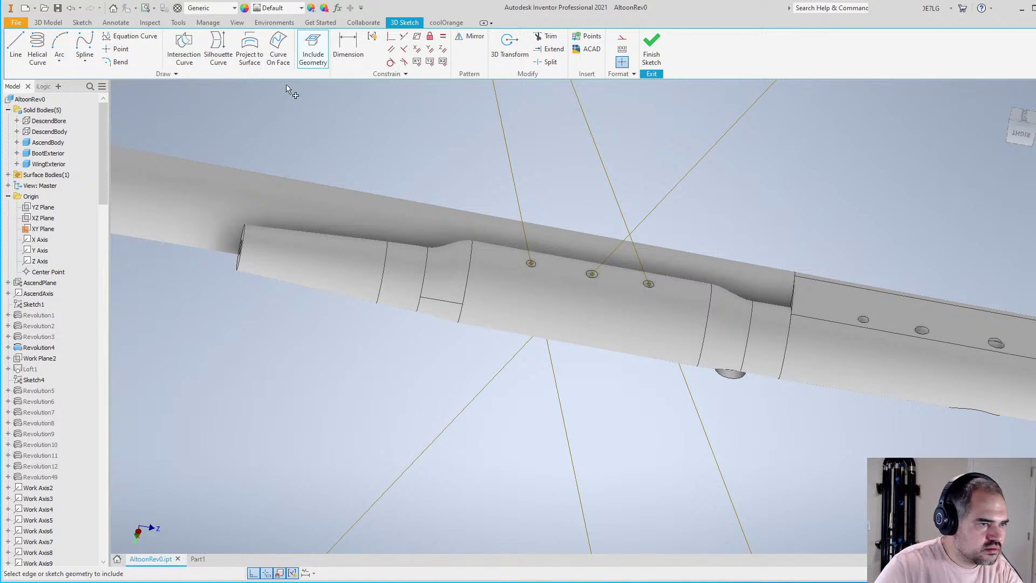
{"action": "left_click", "coordinate": [167, 76]}
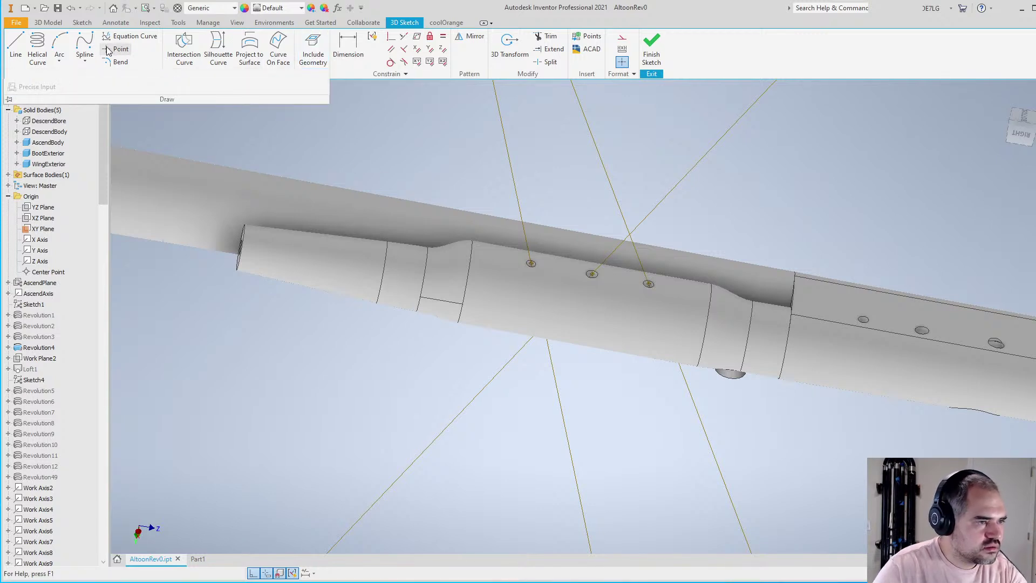
{"action": "left_click", "coordinate": [313, 49]}
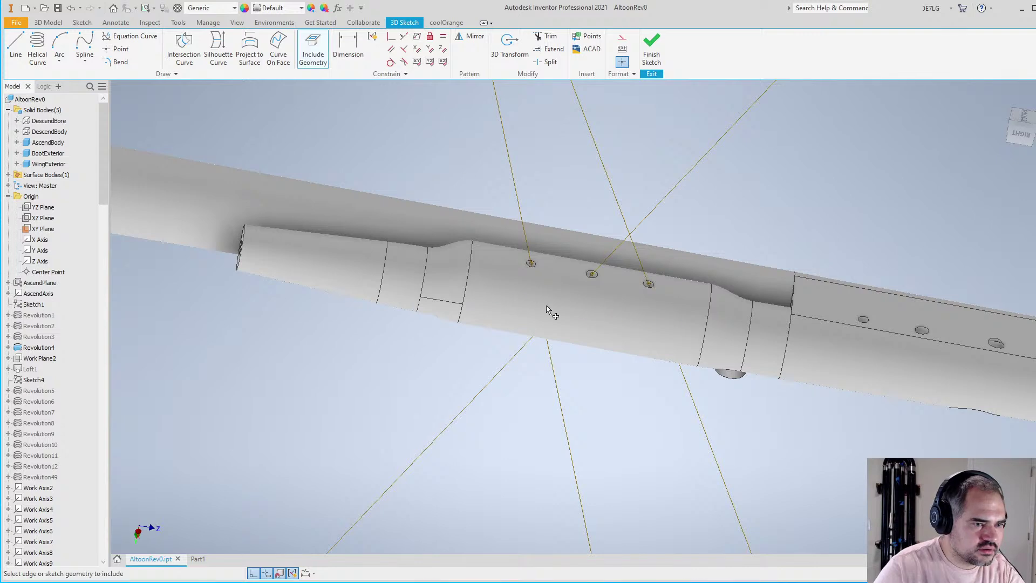
{"action": "scroll", "coordinate": [24, 475], "scroll_direction": "down", "scroll_amount": 15}
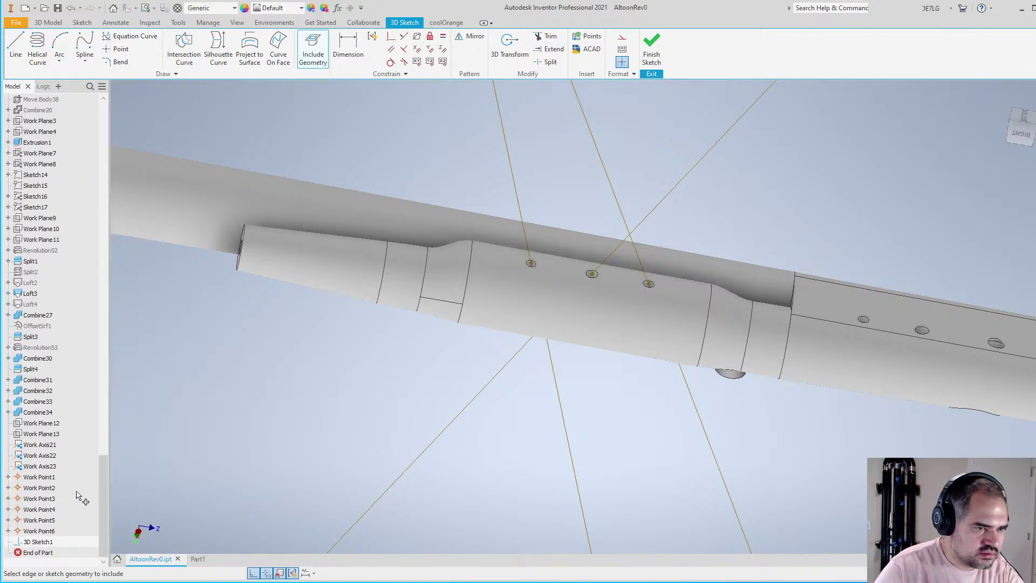
{"action": "right_click_drag", "start_coordinate": [578, 229], "coordinate": [574, 212]}
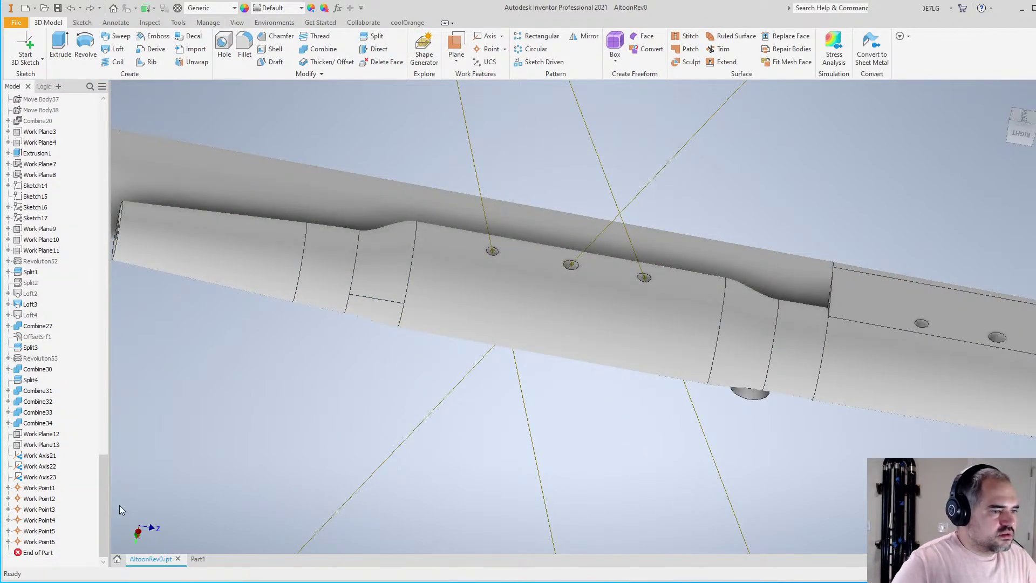
Measure the distance between Work Point1 and Work Point4 at the small hole nearest the side tube's narrow end
{"action": "left_click_drag", "start_coordinate": [107, 488], "coordinate": [110, 93]}
{"action": "left_click", "coordinate": [179, 23]}
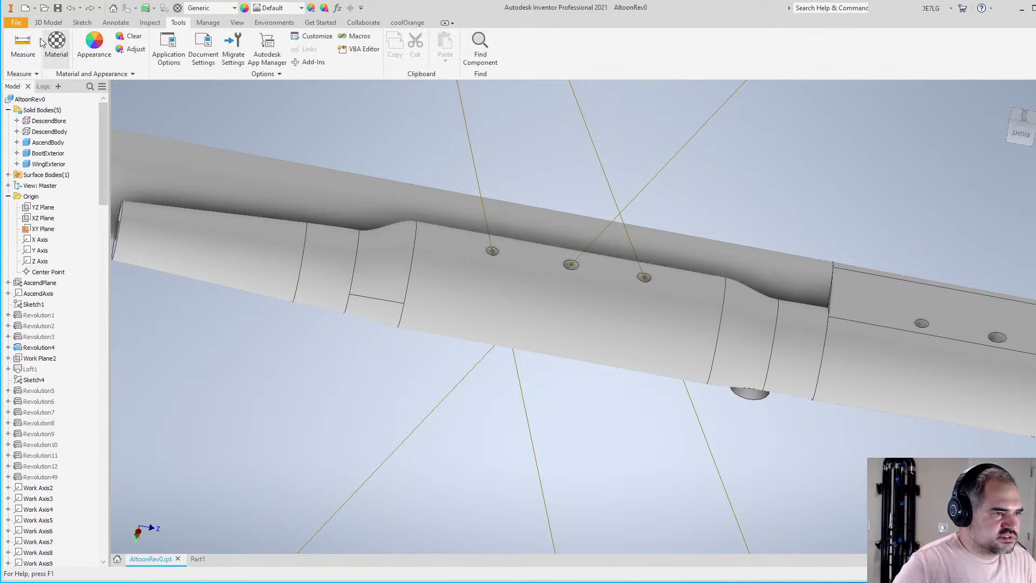
{"action": "left_click", "coordinate": [23, 46]}
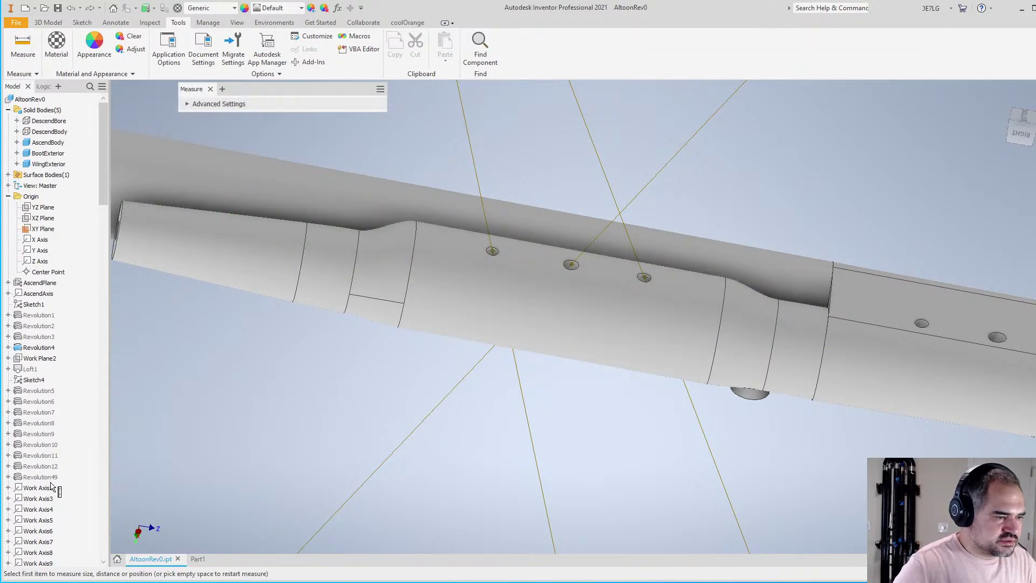
{"action": "scroll", "coordinate": [52, 487], "scroll_direction": "down", "scroll_amount": 20}
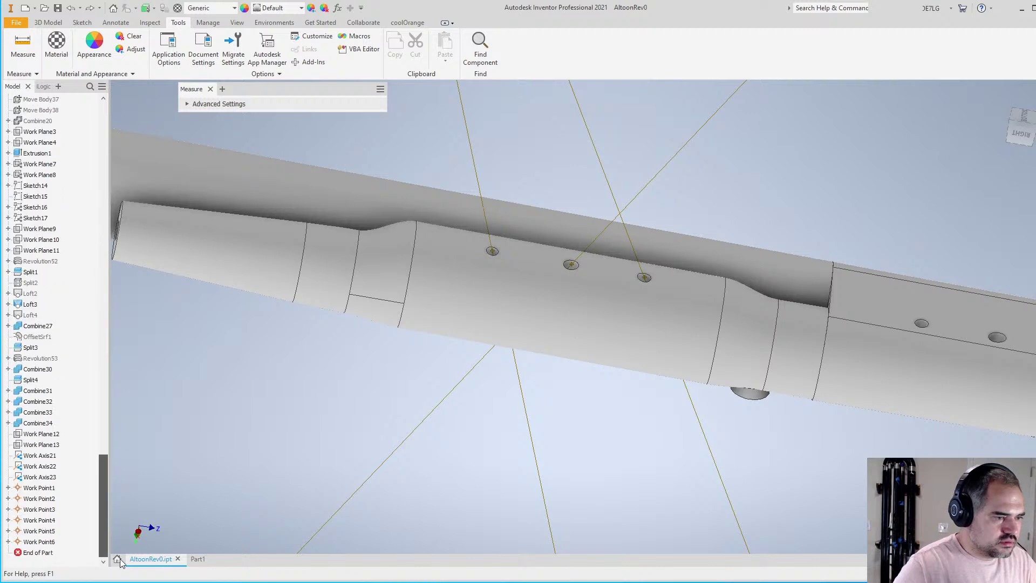
{"action": "left_click", "coordinate": [43, 488]}
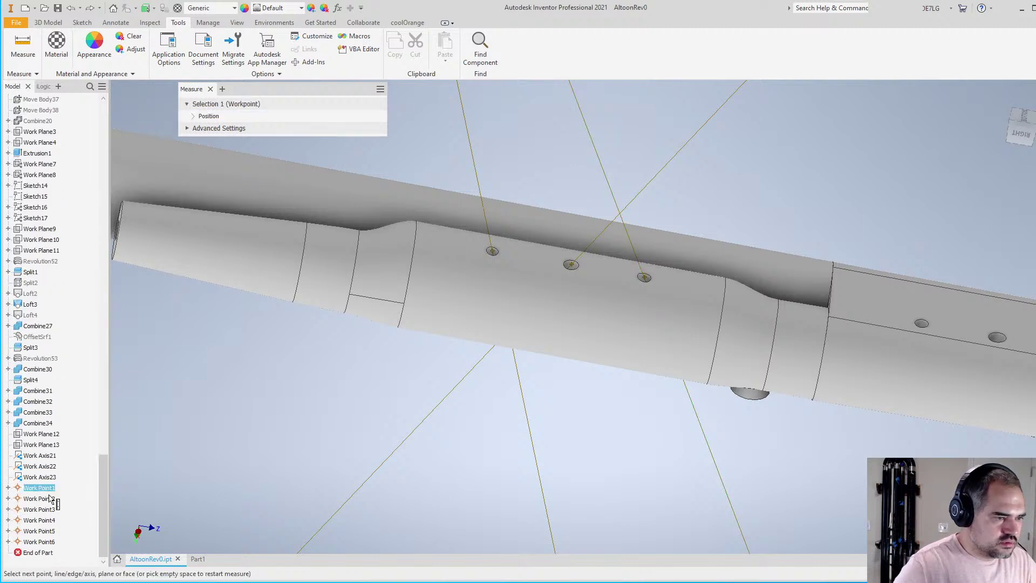
{"action": "left_click", "coordinate": [43, 520]}
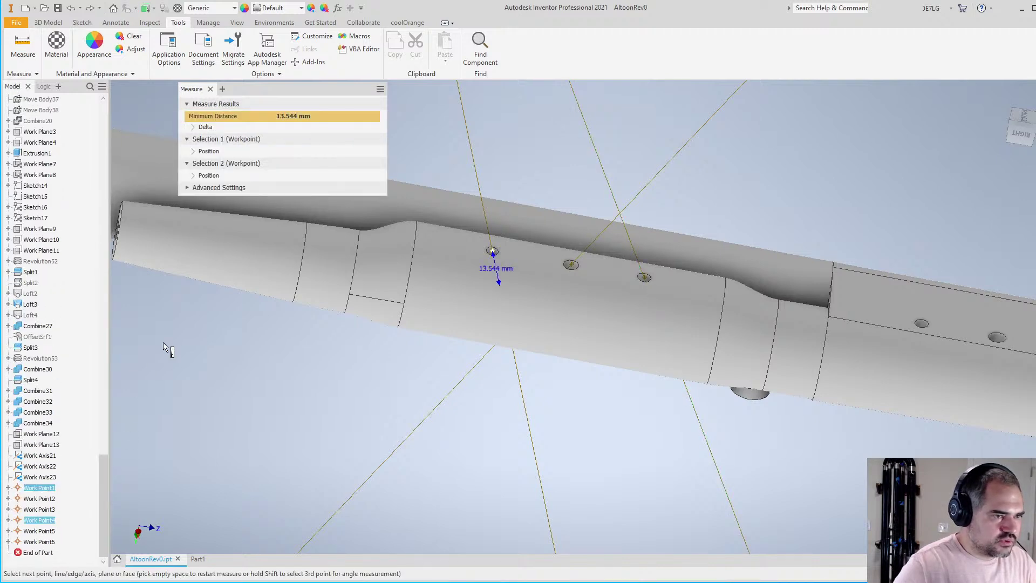
Switch to the AltoonSopranoon workbook in Excel and set the Altoon F hole's length in G26 to 13.5
{"action": "key", "text": "alt+Tab"}
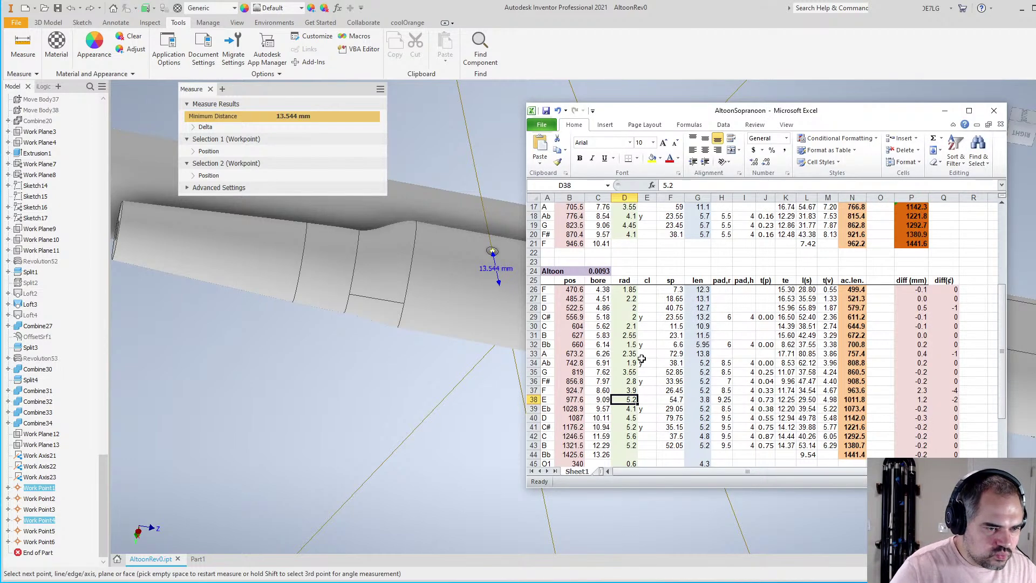
{"action": "left_click", "coordinate": [630, 289]}
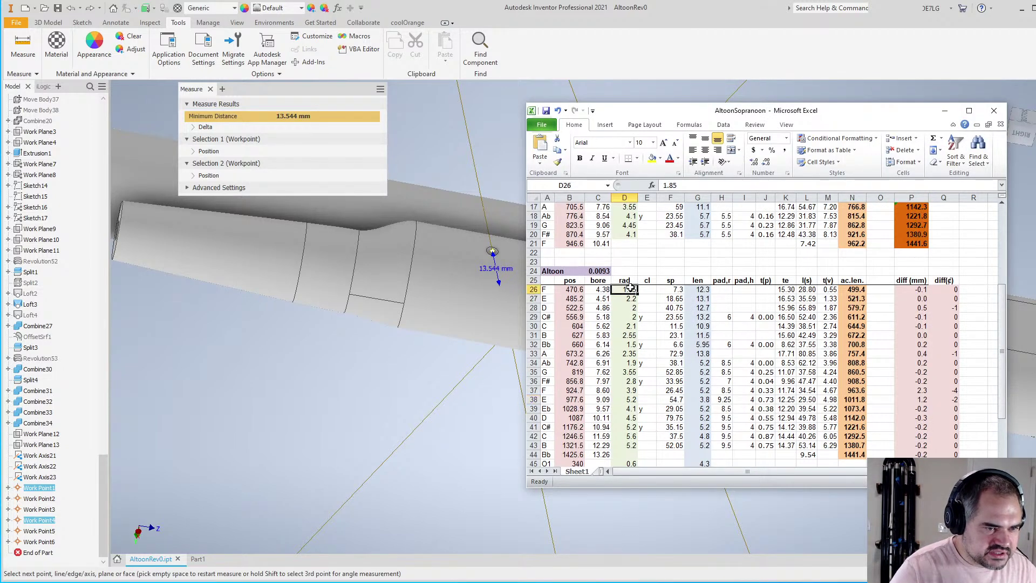
{"action": "left_click", "coordinate": [696, 290]}
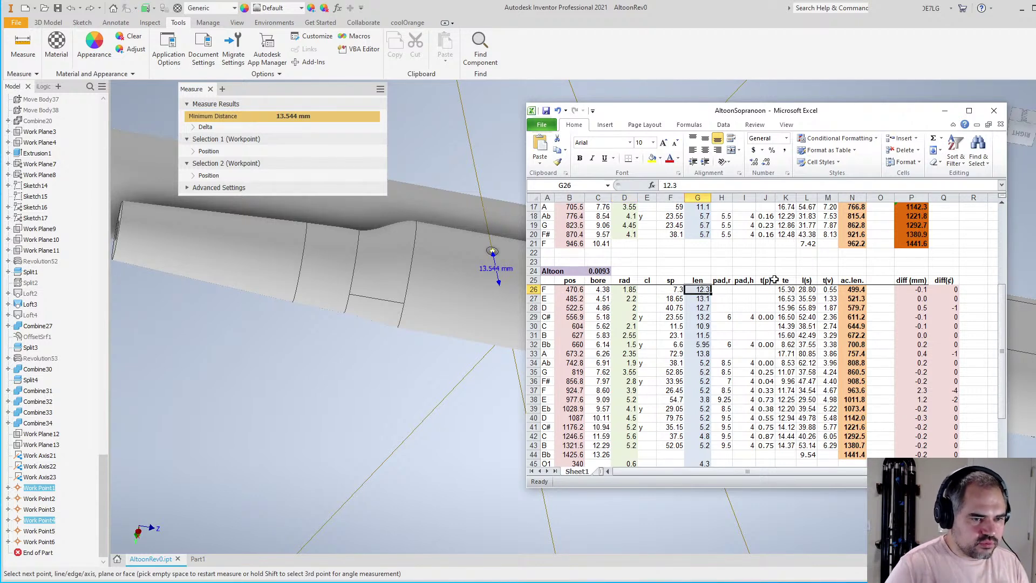
{"action": "type", "text": "13"}
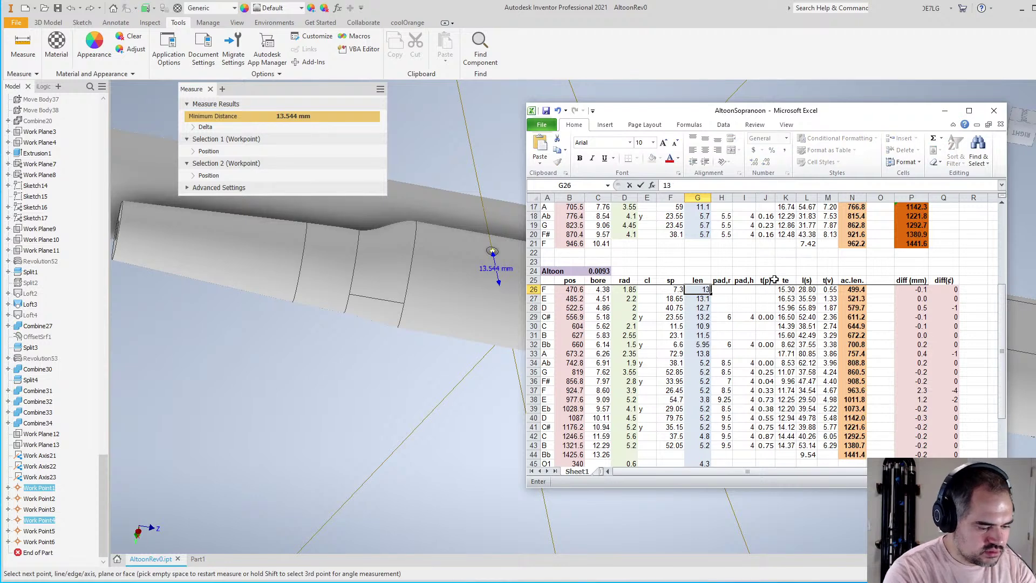
{"action": "key", "text": "Return"}
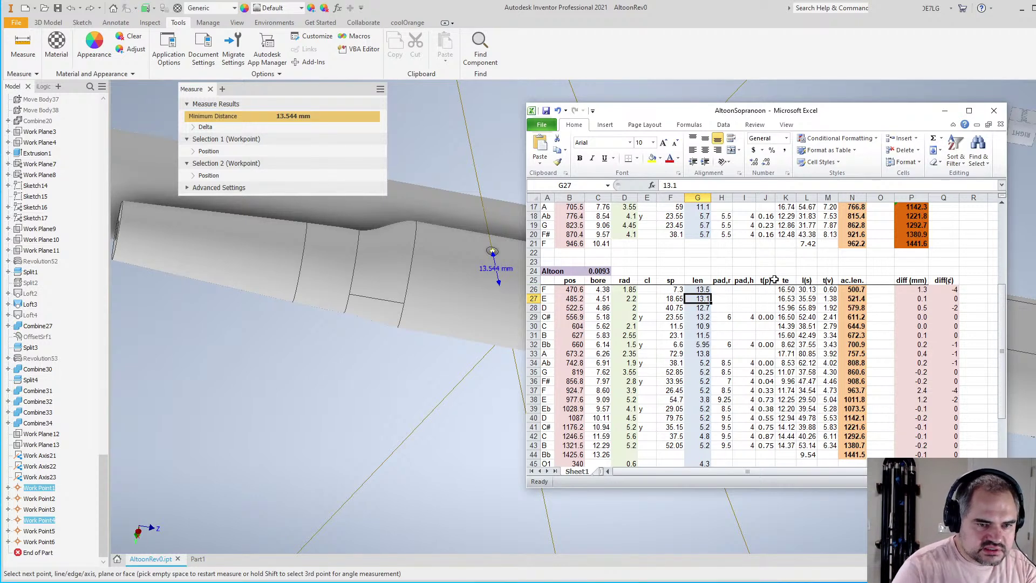
Back in Inventor, start a fresh measurement of the distance between Work Point5 and Work Point2 at the middle small hole
{"action": "left_click", "coordinate": [439, 136]}
{"action": "scroll", "coordinate": [548, 267], "scroll_direction": "up", "scroll_amount": 2}
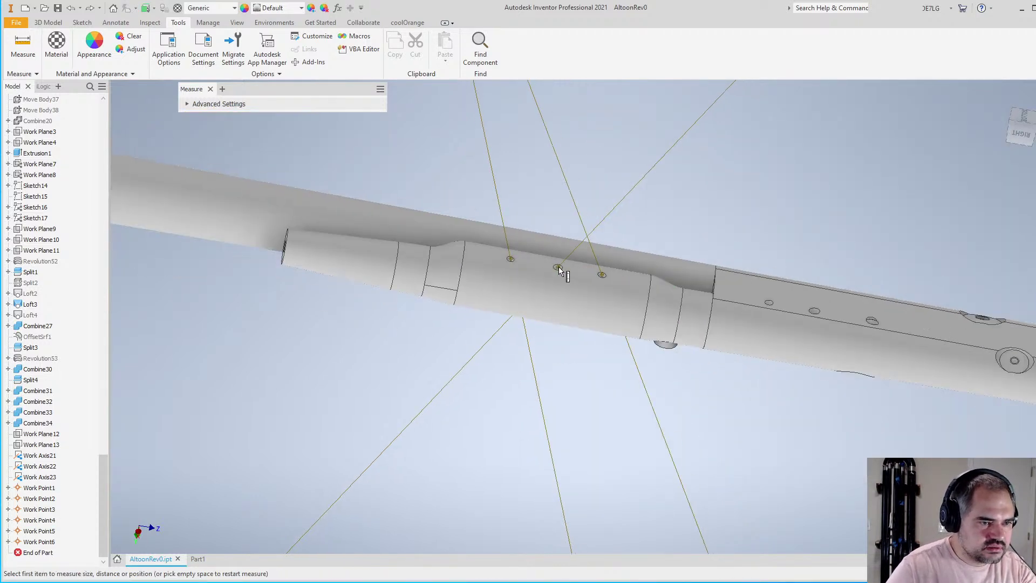
{"action": "scroll", "coordinate": [556, 268], "scroll_direction": "down", "scroll_amount": 4}
{"action": "left_click", "coordinate": [555, 267]}
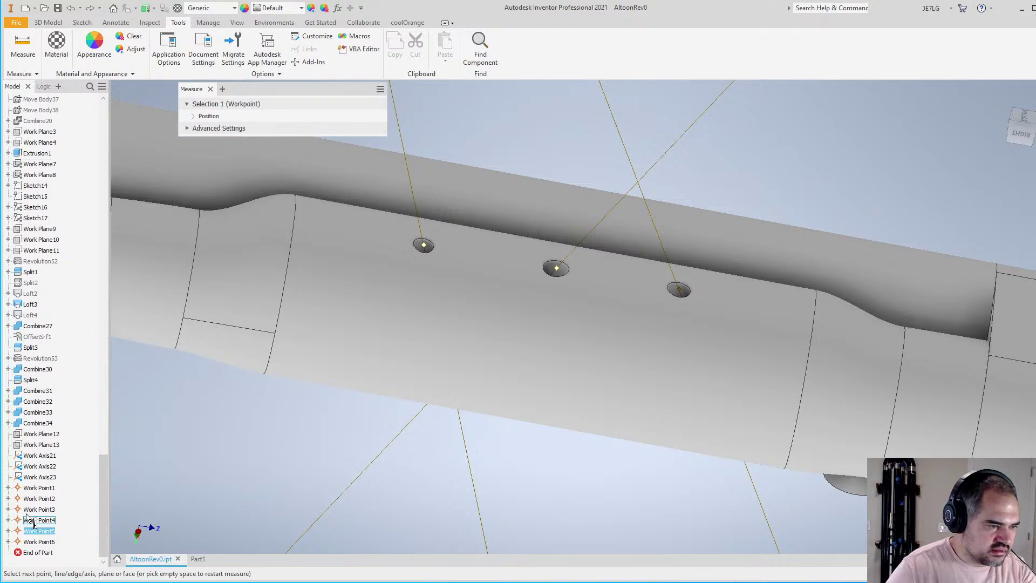
{"action": "left_click", "coordinate": [36, 499]}
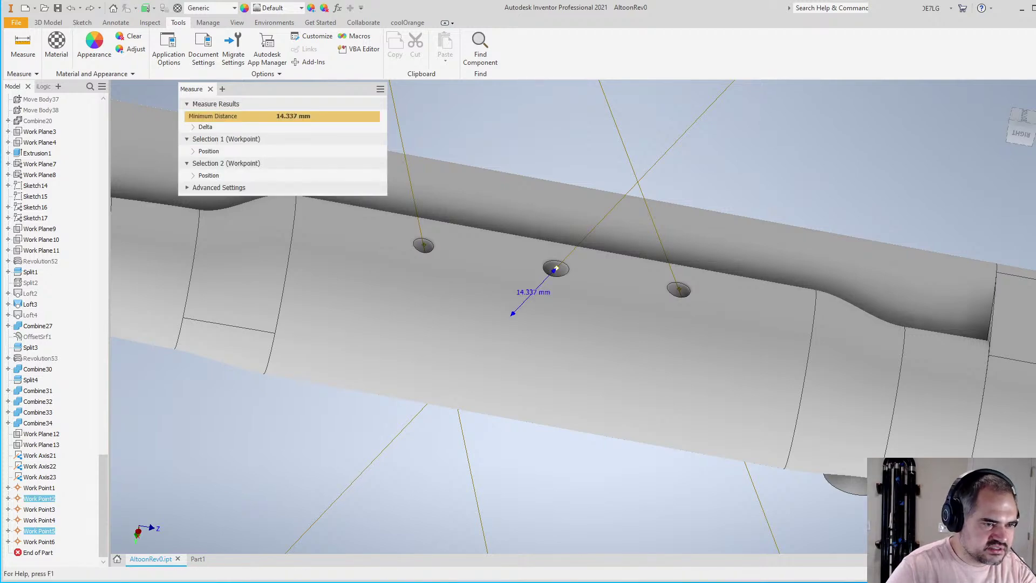
Return to the Excel workbook and set the Altoon E hole's length in G27 to 14.3
{"action": "key", "text": "alt+Tab"}
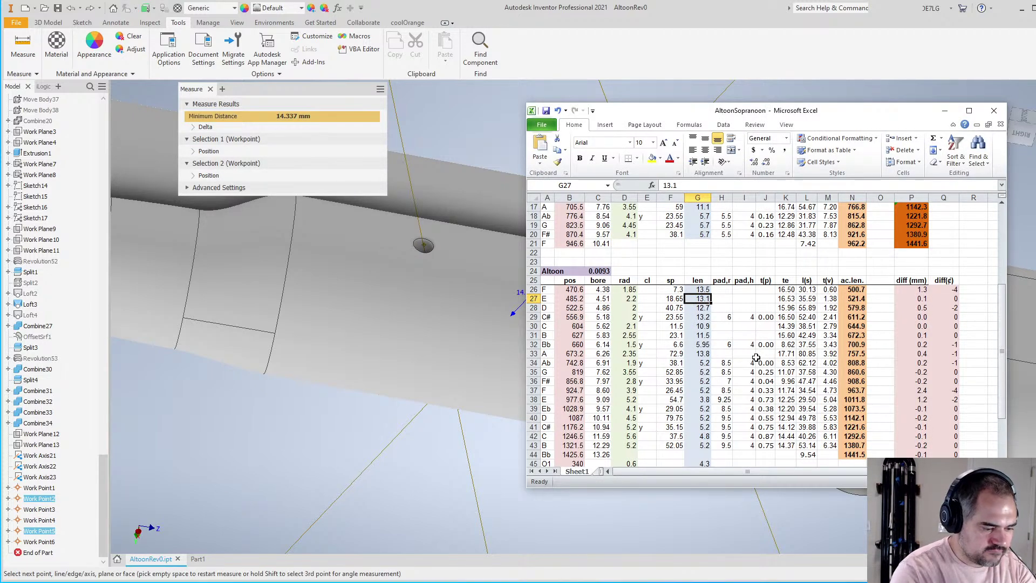
{"action": "type", "text": "14."}
{"action": "key", "text": "Return"}
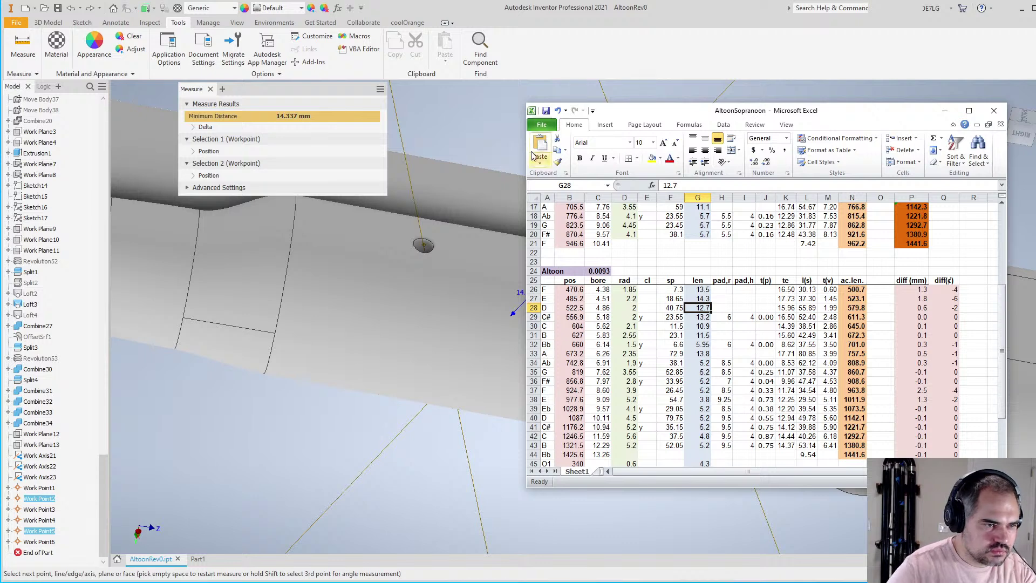
Back in Inventor, measure the distance between Work Point3 and Work Point6 at the small hole farthest from the narrow end
{"action": "left_click", "coordinate": [469, 177]}
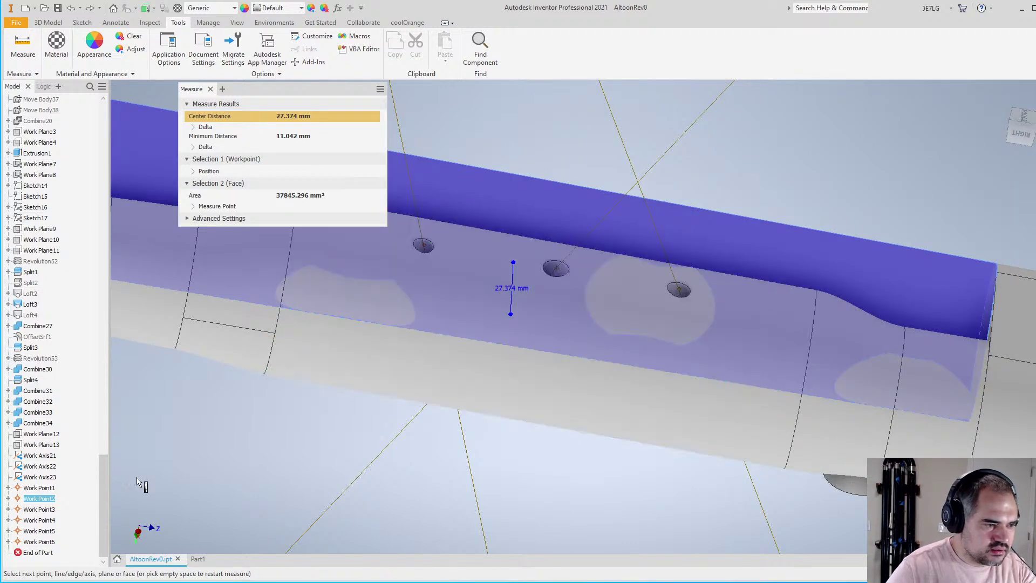
{"action": "left_click", "coordinate": [38, 509]}
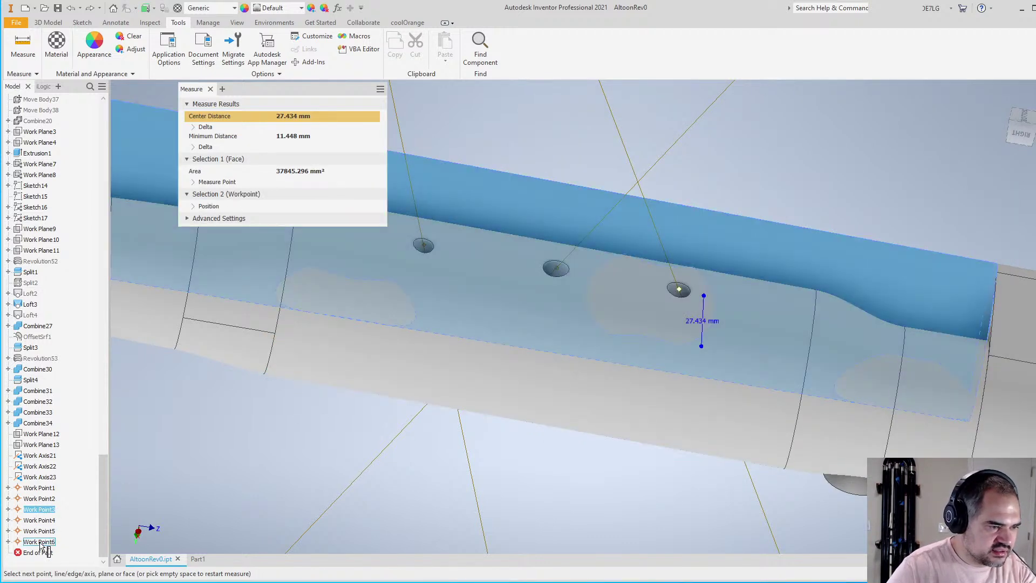
{"action": "left_click", "coordinate": [39, 542]}
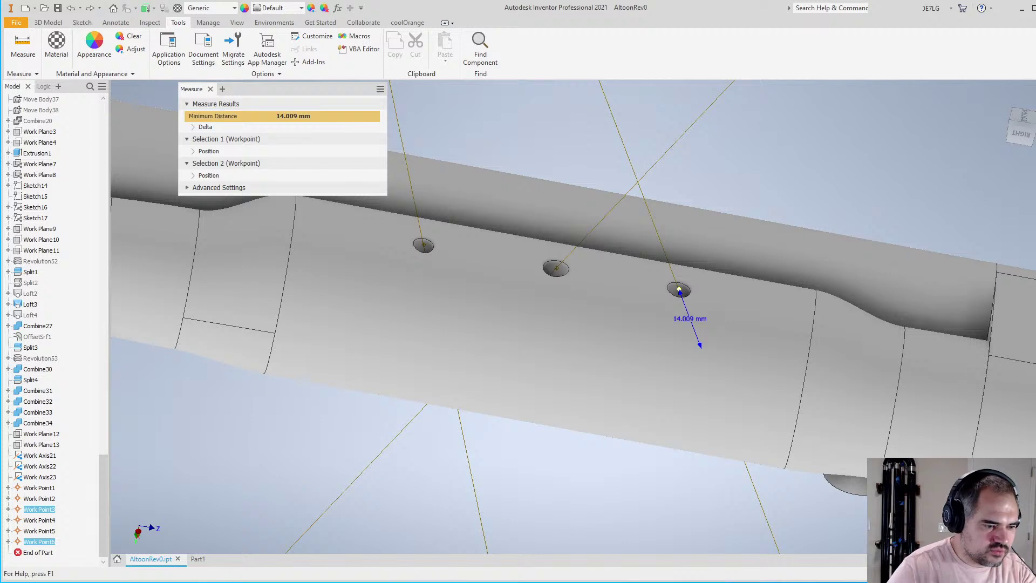
Return to the Excel workbook and set the Altoon D hole's length in G28 to 14
{"action": "key", "text": "alt+Tab"}
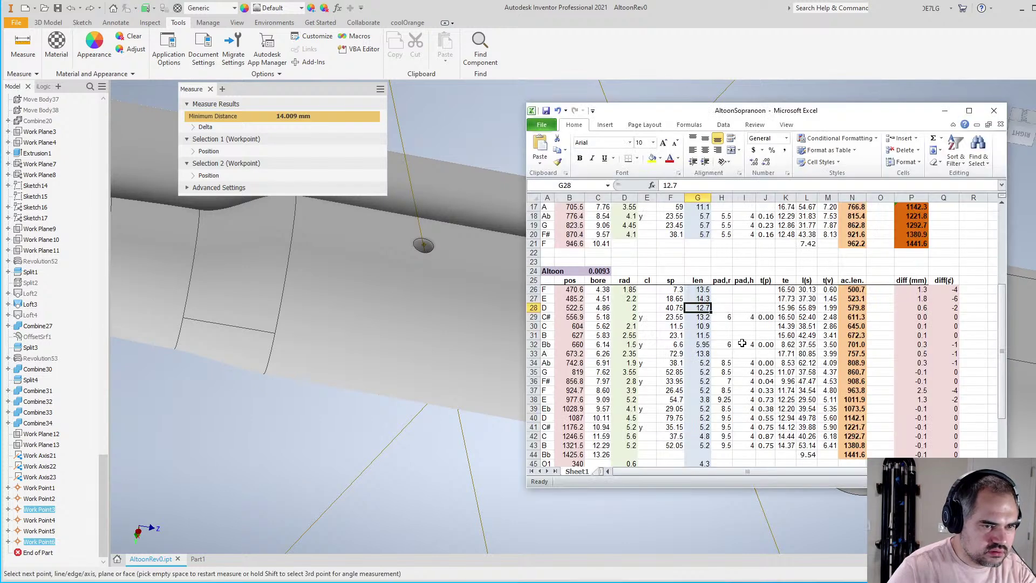
{"action": "left_click", "coordinate": [704, 316]}
{"action": "left_click", "coordinate": [704, 307]}
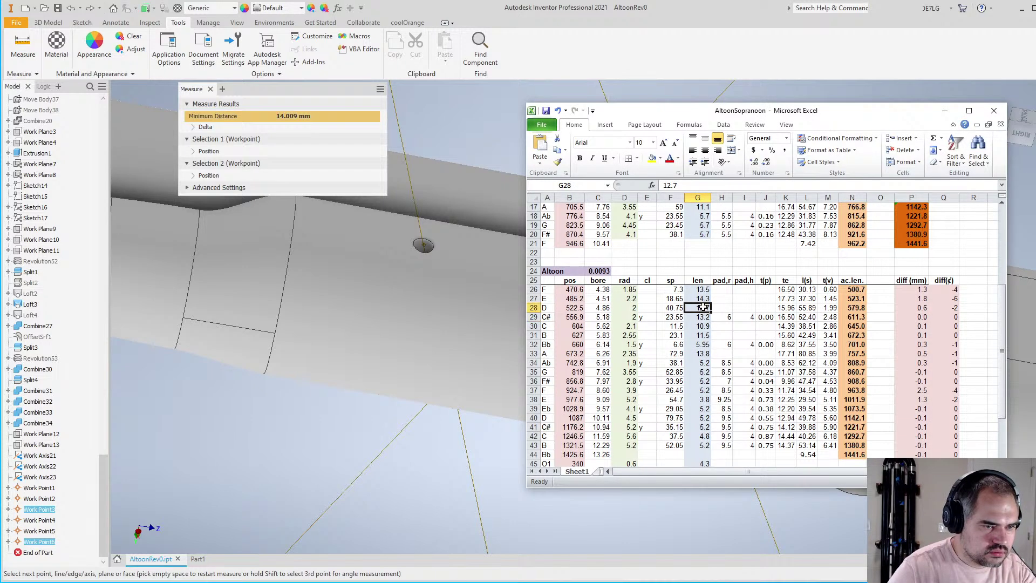
{"action": "type", "text": "14"}
{"action": "key", "text": "Return"}
Examine the Altoon D row's values and formulas, including its pitch difference in cents and its hole spacing
{"action": "key", "text": "Up"}
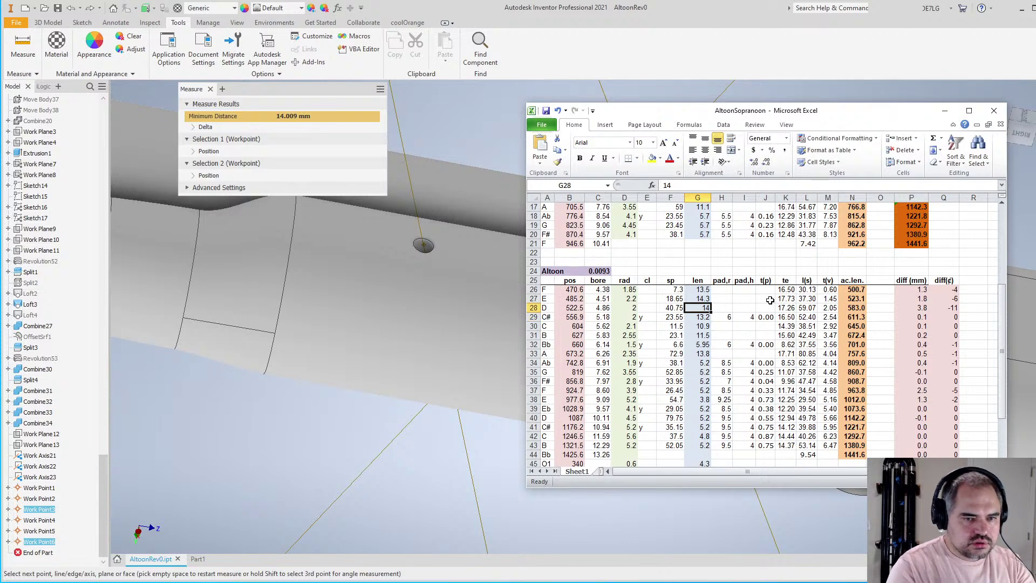
{"action": "key", "text": "Up"}
{"action": "key", "text": "Up"}
{"action": "key", "text": "Down"}
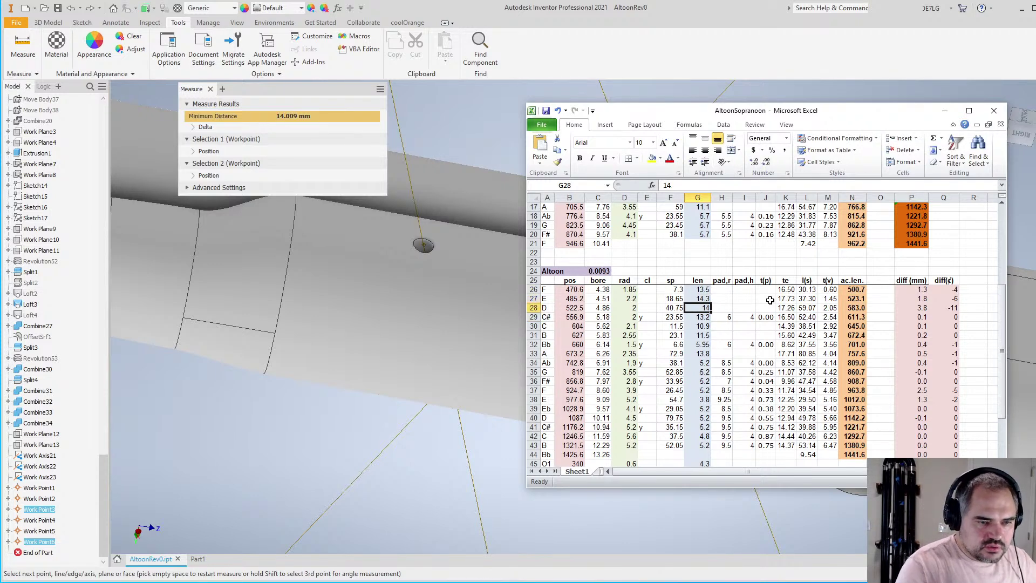
{"action": "key", "text": "Right"}
{"action": "key", "text": "Right"}
{"action": "key", "text": "Right"}
{"action": "key", "text": "Right"}
{"action": "key", "text": "Right"}
{"action": "key", "text": "Right"}
{"action": "key", "text": "Right"}
{"action": "key", "text": "Right"}
{"action": "key", "text": "Right"}
{"action": "key", "text": "Right"}
{"action": "key", "text": "Left"}
{"action": "key", "text": "Left"}
{"action": "key", "text": "Left"}
{"action": "key", "text": "Left"}
{"action": "key", "text": "Left"}
{"action": "key", "text": "Left"}
{"action": "key", "text": "Left"}
{"action": "key", "text": "Left"}
{"action": "key", "text": "Left"}
{"action": "key", "text": "Left"}
{"action": "key", "text": "Left"}
{"action": "key", "text": "Left"}
{"action": "key", "text": "Left"}
{"action": "key", "text": "Left"}
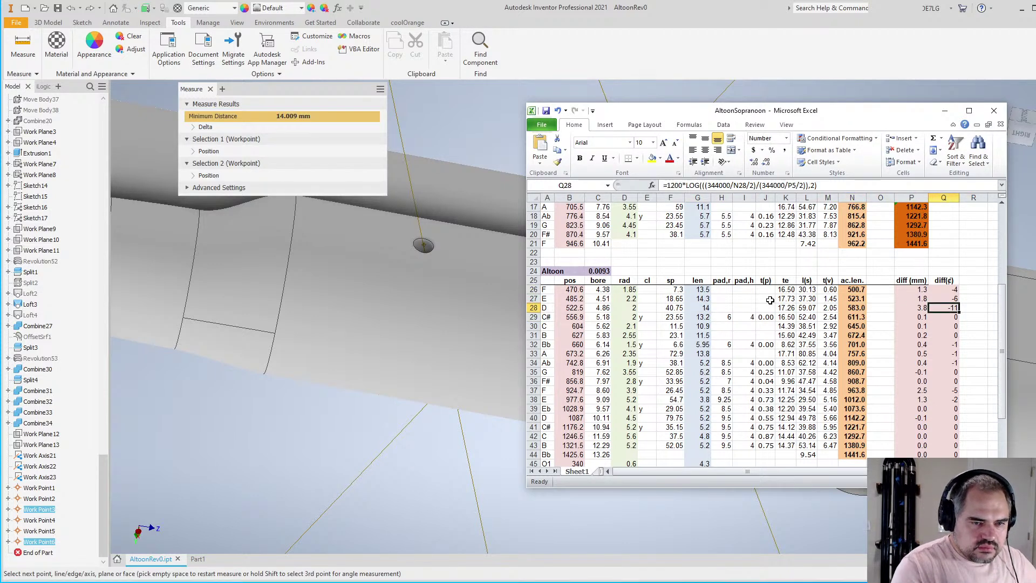
{"action": "key", "text": "Right"}
{"action": "key", "text": "Right"}
{"action": "key", "text": "Right"}
{"action": "key", "text": "Right"}
{"action": "key", "text": "Right"}
{"action": "key", "text": "Right"}
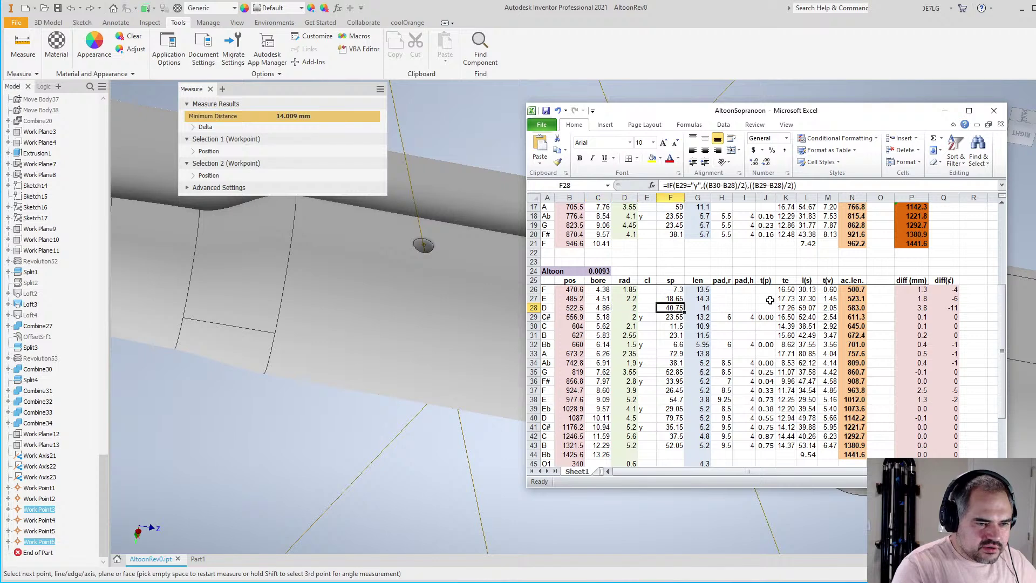
Compare the hole spacing values and formulas in the Altoon F, E and D rows
{"action": "key", "text": "Left"}
{"action": "key", "text": "Left"}
{"action": "key", "text": "Left"}
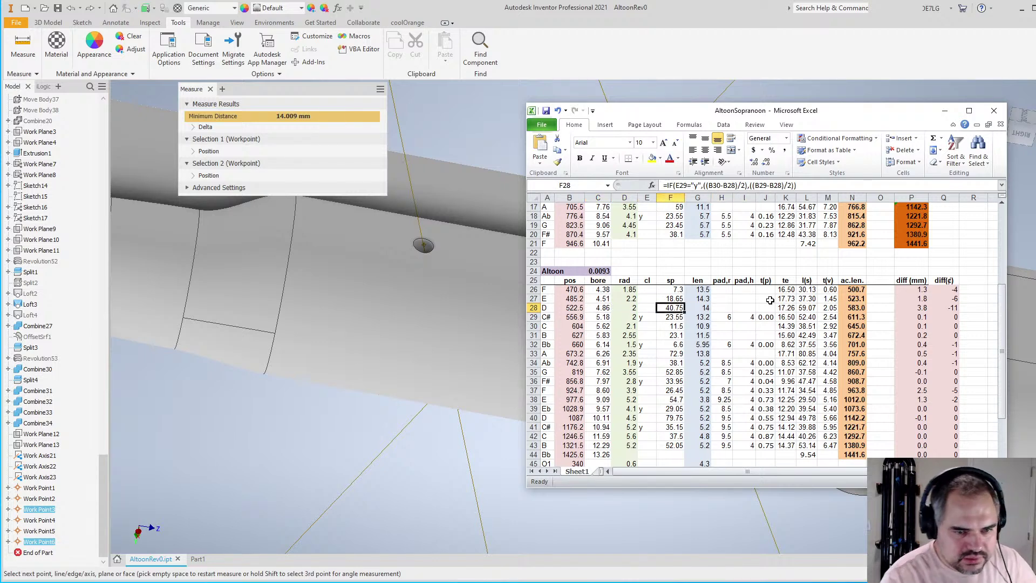
{"action": "key", "text": "Up"}
{"action": "key", "text": "Up"}
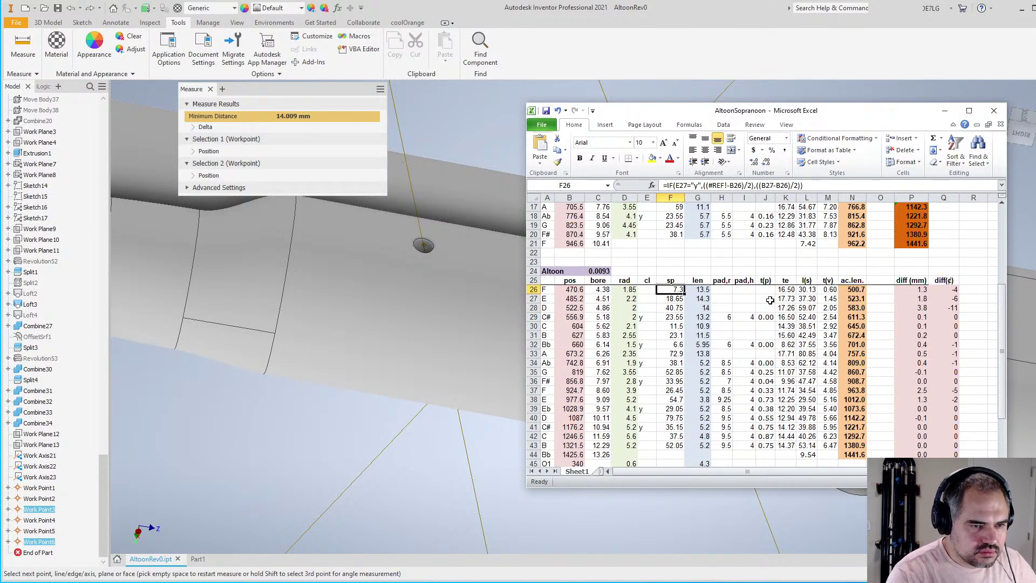
{"action": "key", "text": "Down"}
{"action": "key", "text": "Down"}
{"action": "key", "text": "Down"}
{"action": "key", "text": "Up"}
{"action": "key", "text": "Up"}
{"action": "key", "text": "Up"}
{"action": "key", "text": "Down"}
{"action": "key", "text": "Down"}
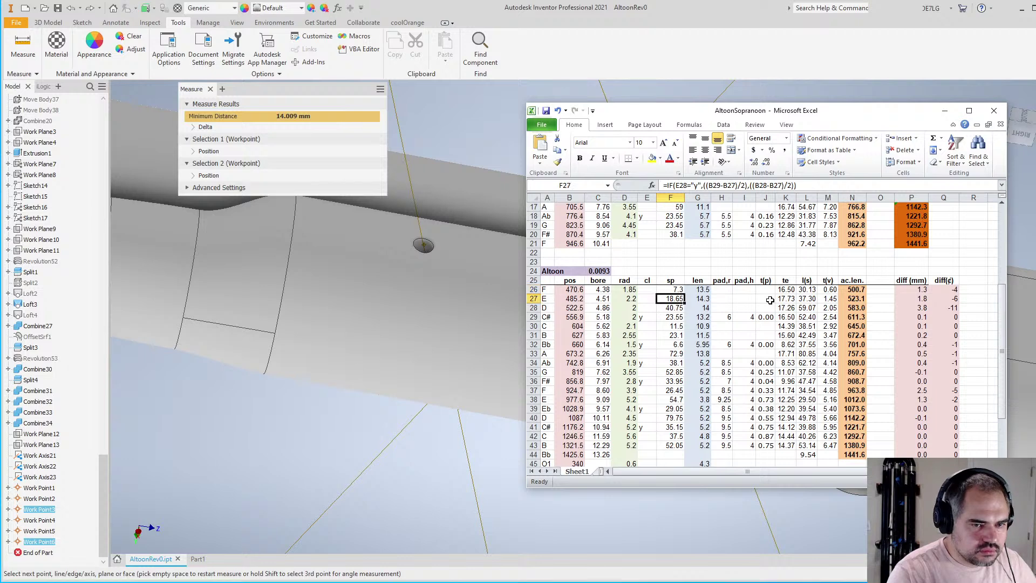
Try a radius of 2.05 for the Altoon D hole in D28, and settle on 2.1
{"action": "key", "text": "Left"}
{"action": "key", "text": "Left"}
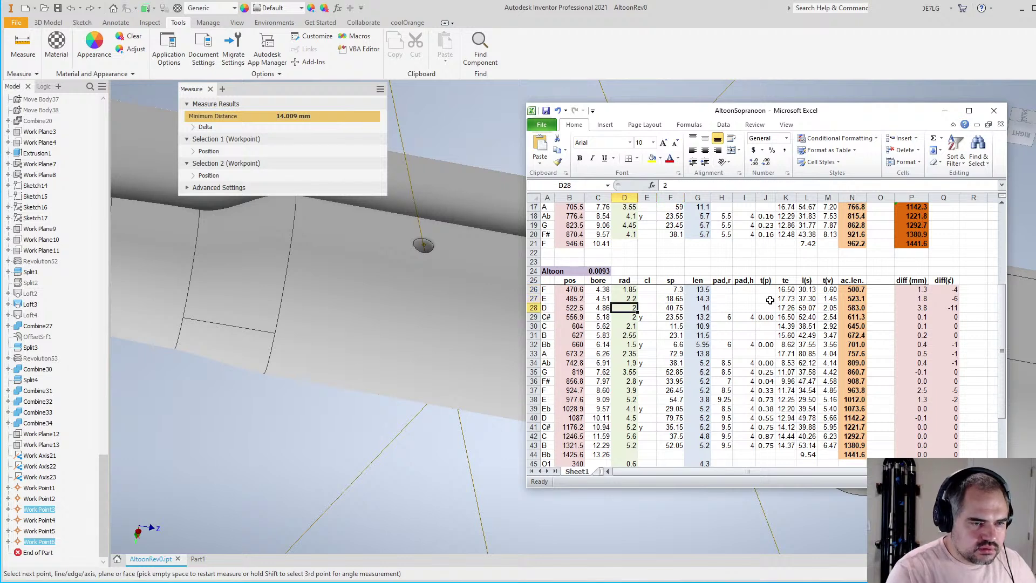
{"action": "type", "text": "2.0"}
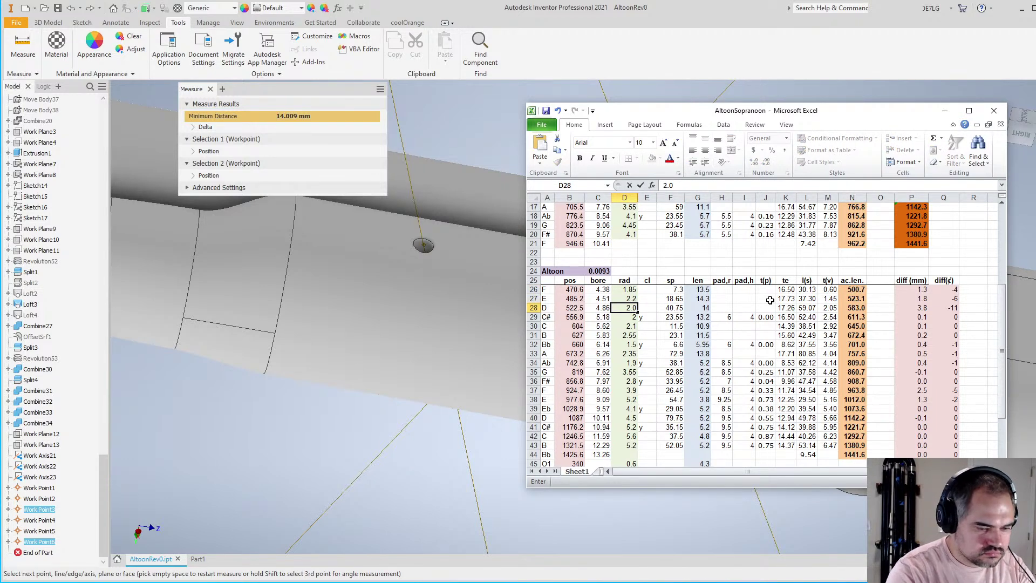
{"action": "type", "text": "5"}
{"action": "key", "text": "Return"}
{"action": "key", "text": "Up"}
{"action": "type", "text": "2.1"}
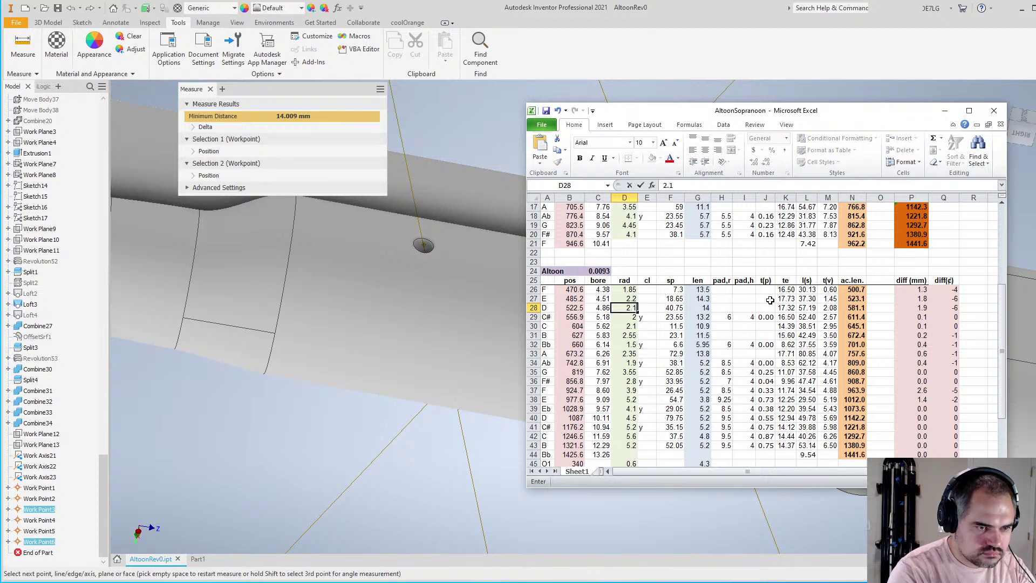
{"action": "key", "text": "ctrl+Return"}
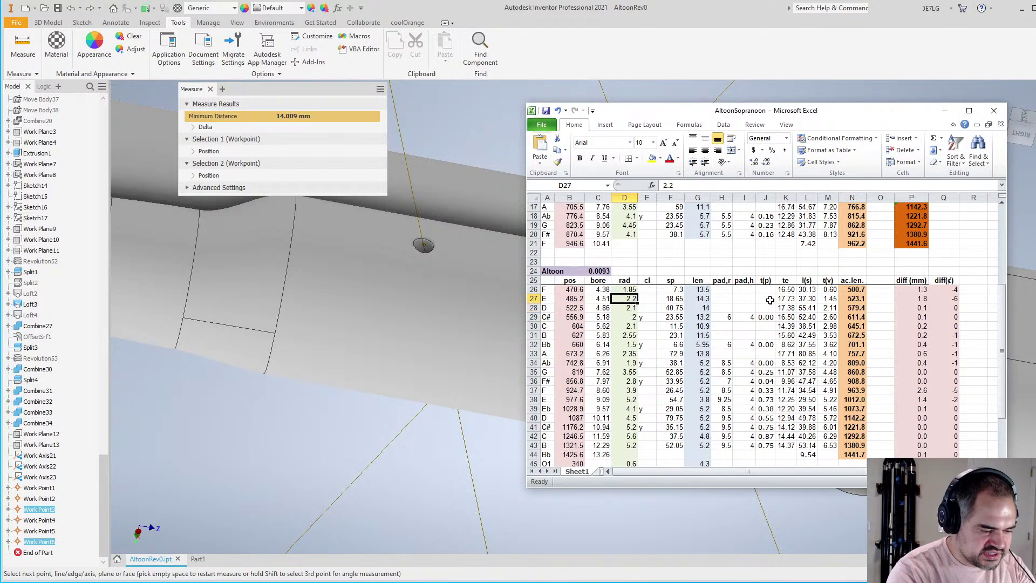
Set the Altoon F hole's radius in D26 to 1.9 and adjust the E hole's in D27 to 2.25, ending at 2.3
{"action": "type", "text": "2.25"}
{"action": "key", "text": "ctrl+Return"}
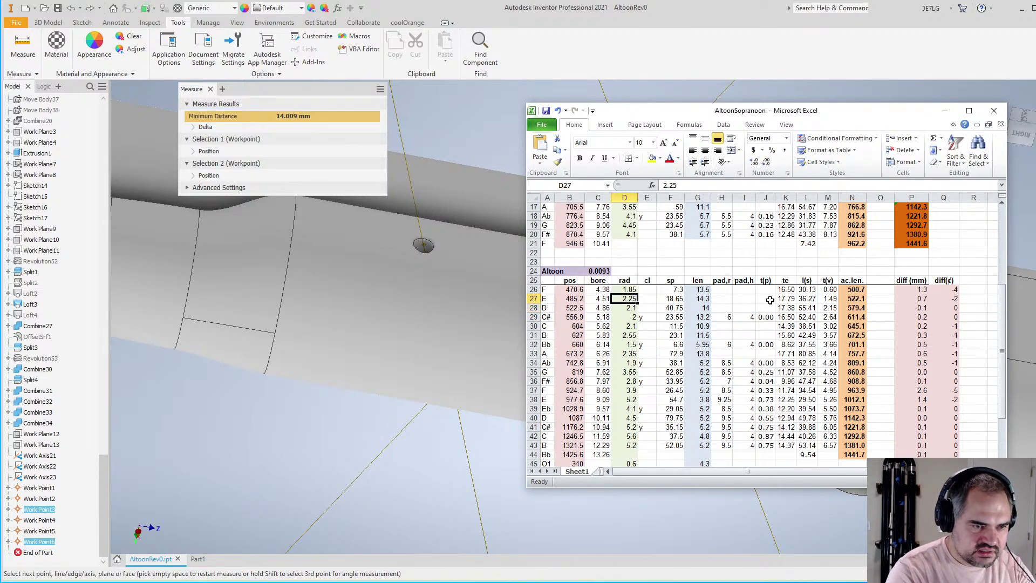
{"action": "type", "text": "1.9"}
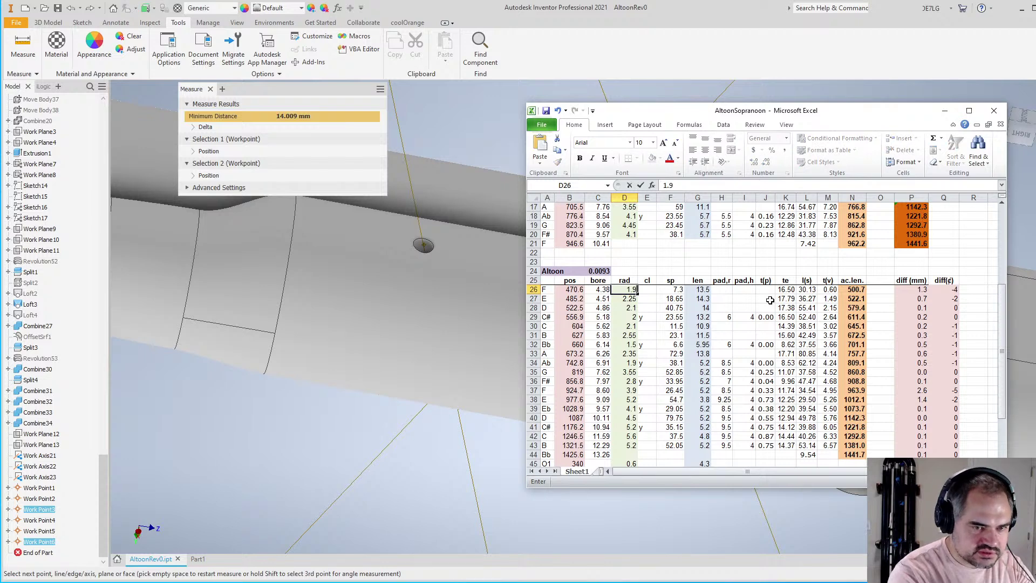
{"action": "key", "text": "Return"}
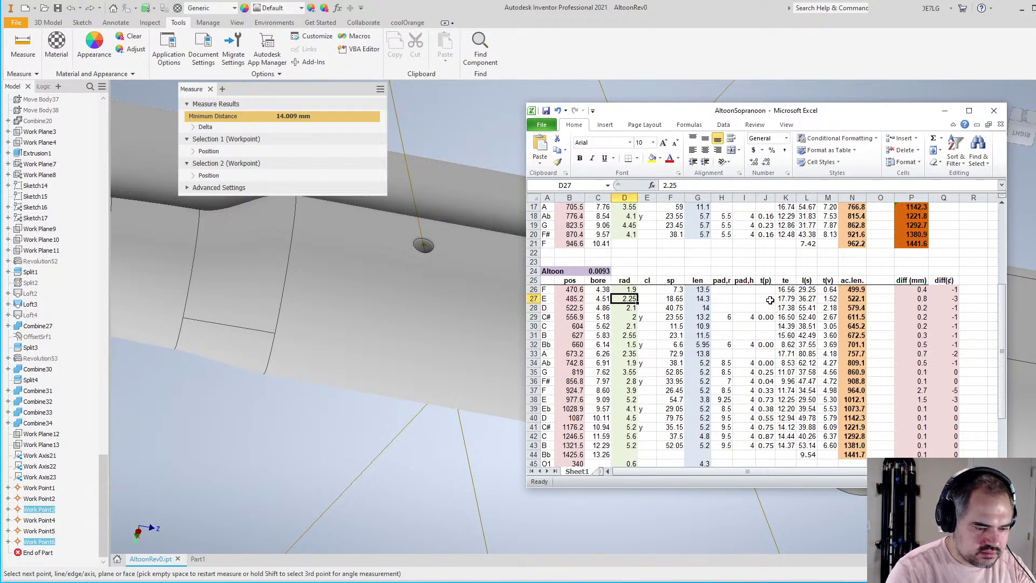
{"action": "type", "text": "2.3"}
{"action": "key", "text": "ctrl+Return"}
{"action": "key", "text": "Up"}
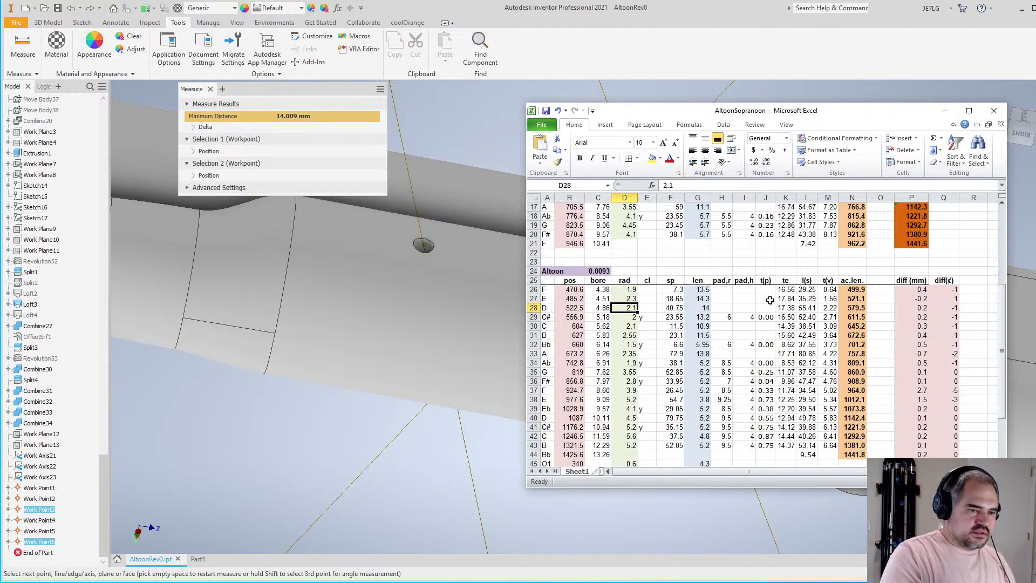
Switch to Inventor, end the distance measurement and open the part's Parameters table
{"action": "left_click", "coordinate": [279, 91]}
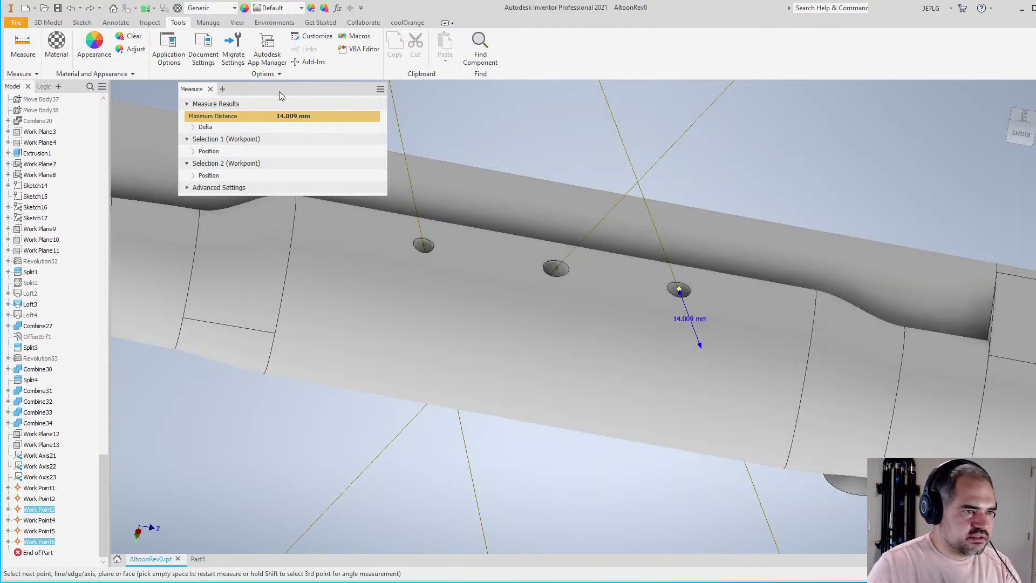
{"action": "key", "text": "Escape"}
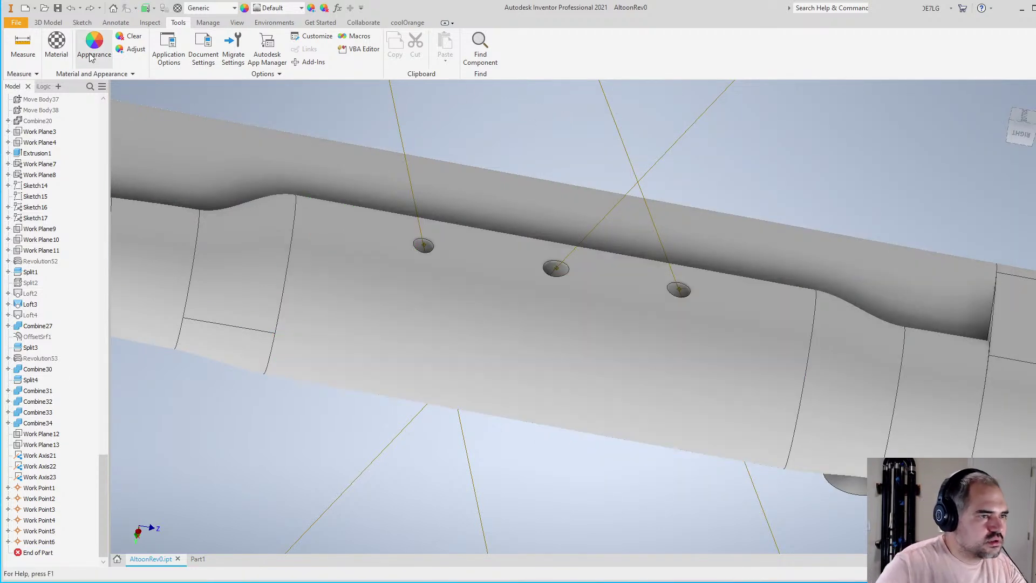
{"action": "left_click", "coordinate": [150, 22]}
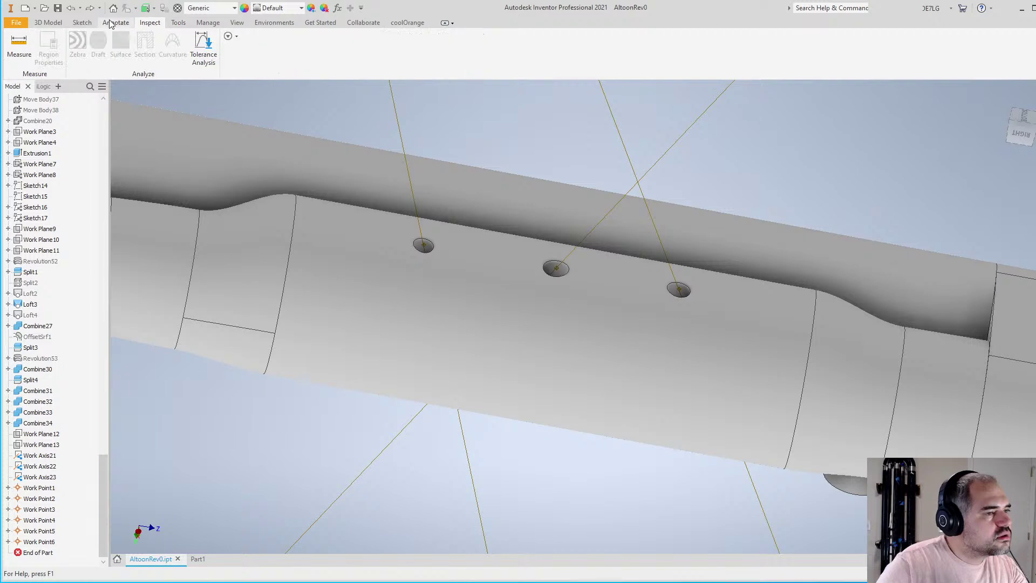
{"action": "left_click", "coordinate": [179, 22]}
{"action": "left_click", "coordinate": [208, 22]}
{"action": "left_click", "coordinate": [115, 45]}
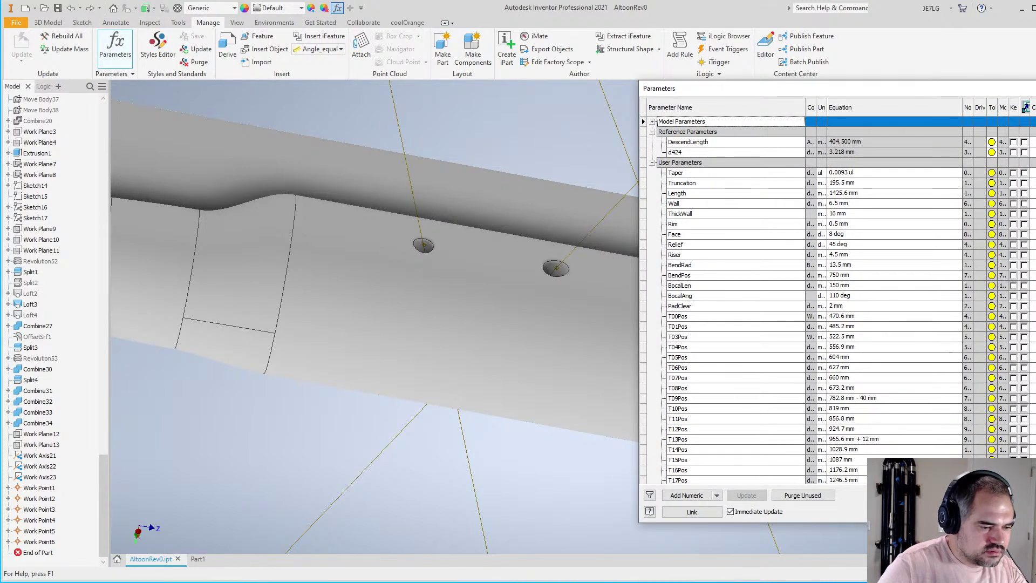
Set the first tone hole's radius parameter, T00Rad, to 1.9 mm
{"action": "key", "text": "alt+Tab"}
{"action": "left_click_drag", "start_coordinate": [696, 116], "coordinate": [945, 241]}
{"action": "left_click", "coordinate": [879, 285]}
{"action": "scroll", "coordinate": [880, 302], "scroll_direction": "down", "scroll_amount": 6}
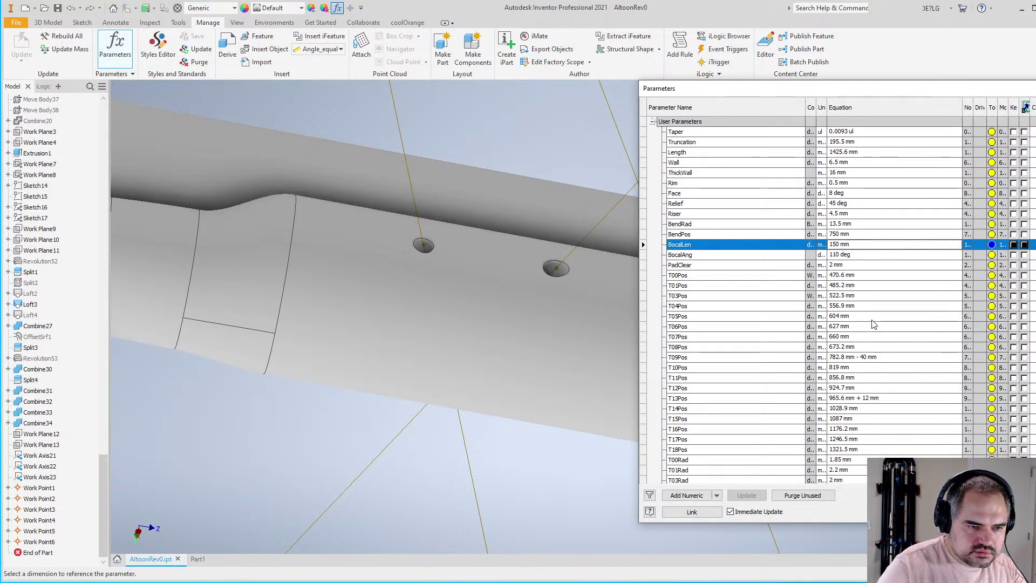
{"action": "scroll", "coordinate": [881, 336], "scroll_direction": "down", "scroll_amount": 1}
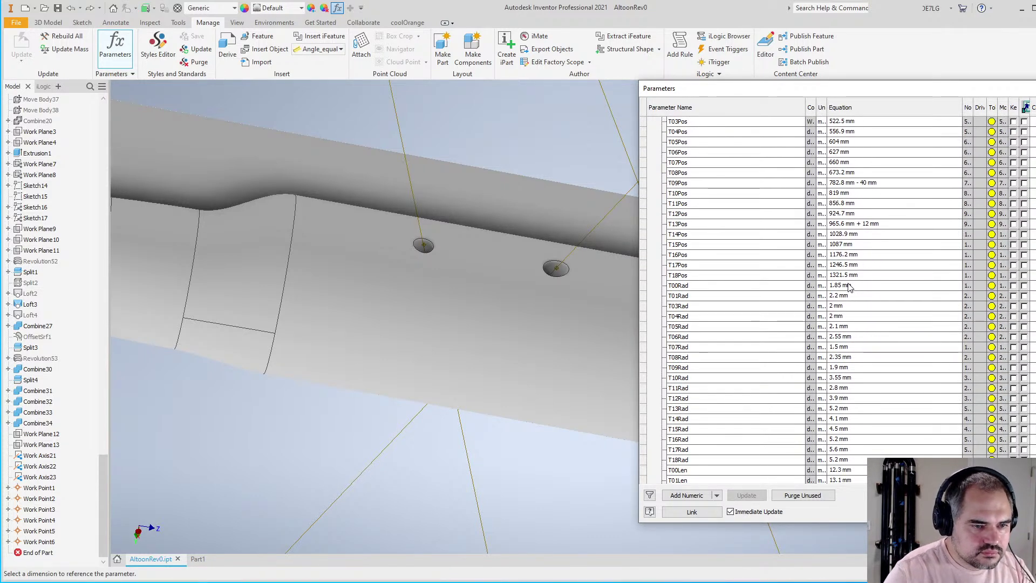
{"action": "left_click", "coordinate": [901, 285]}
{"action": "type", "text": "1.9"}
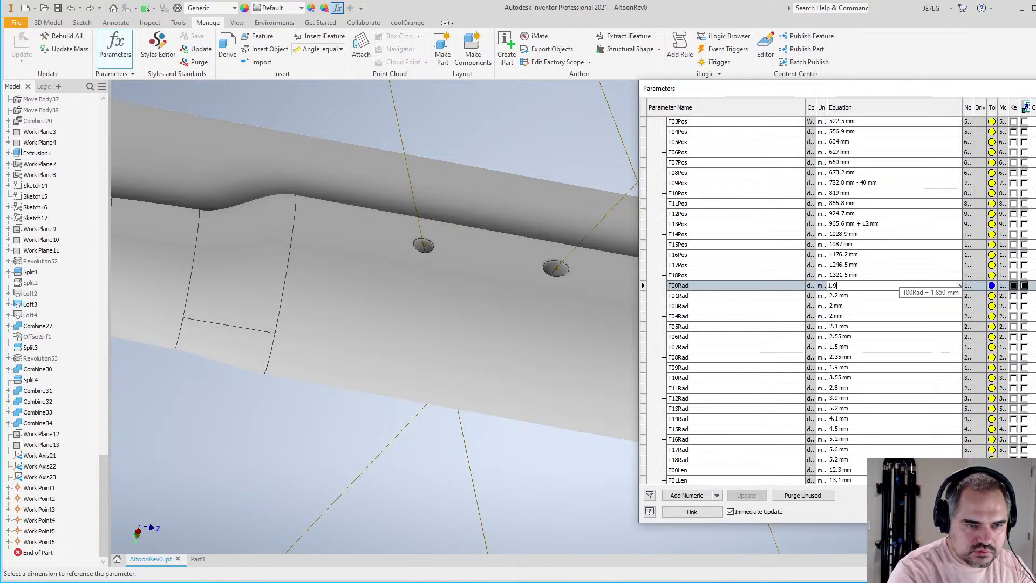
{"action": "key", "text": "Return"}
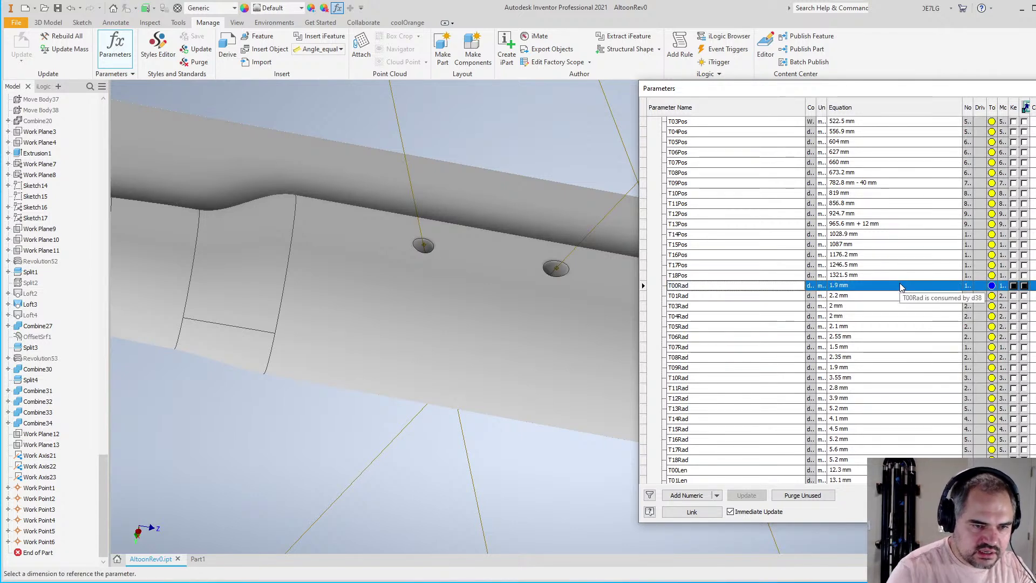
Set the radius parameters T01Rad to 2.3 mm and T03Rad to 2.1 mm, and close the parameters
{"action": "left_click", "coordinate": [835, 296]}
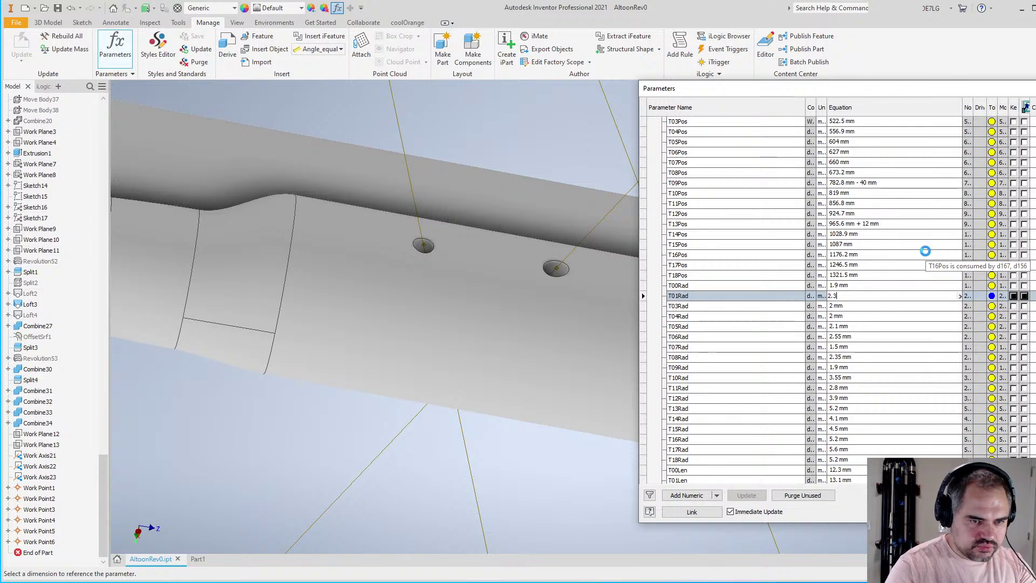
{"action": "type", "text": "2.3"}
{"action": "key", "text": "Return"}
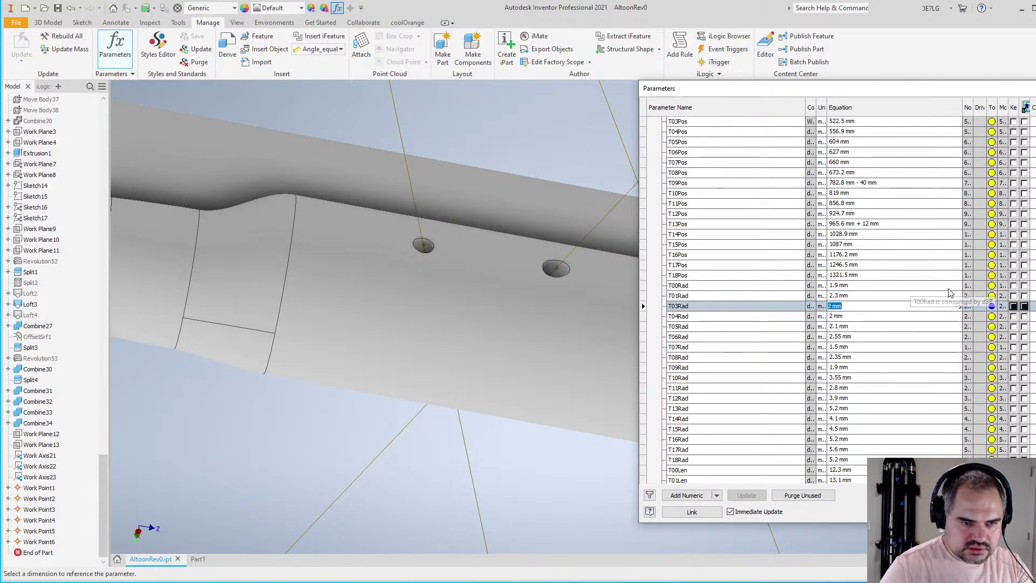
{"action": "type", "text": "2.1"}
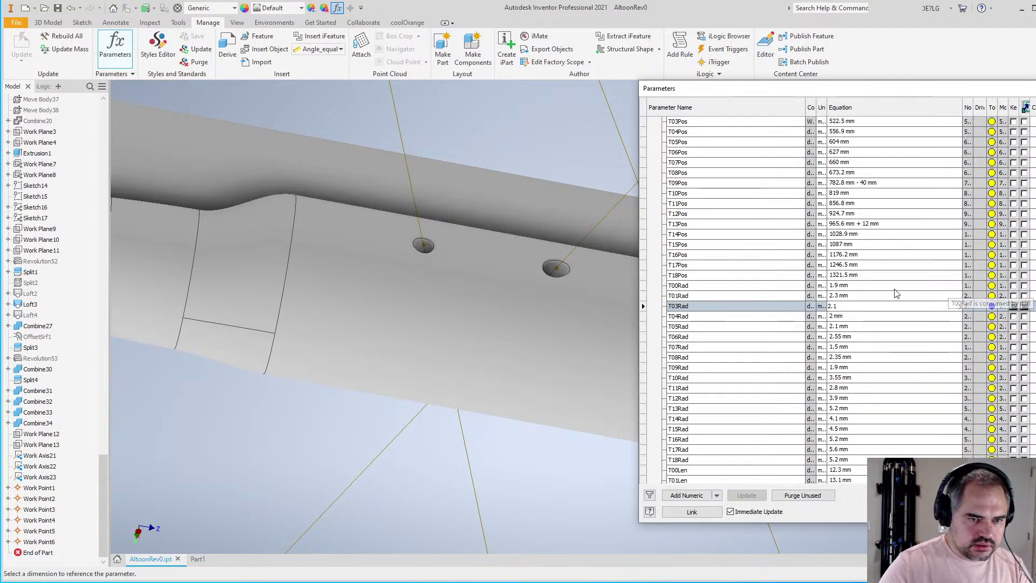
{"action": "left_click", "coordinate": [844, 296]}
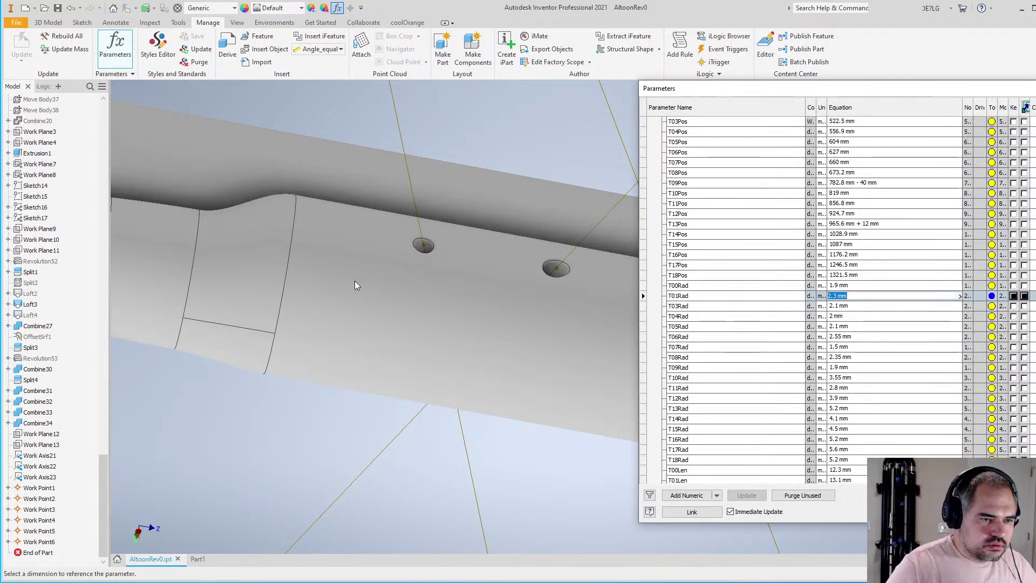
{"action": "scroll", "coordinate": [355, 280], "scroll_direction": "down", "scroll_amount": 3}
{"action": "key", "text": "Escape"}
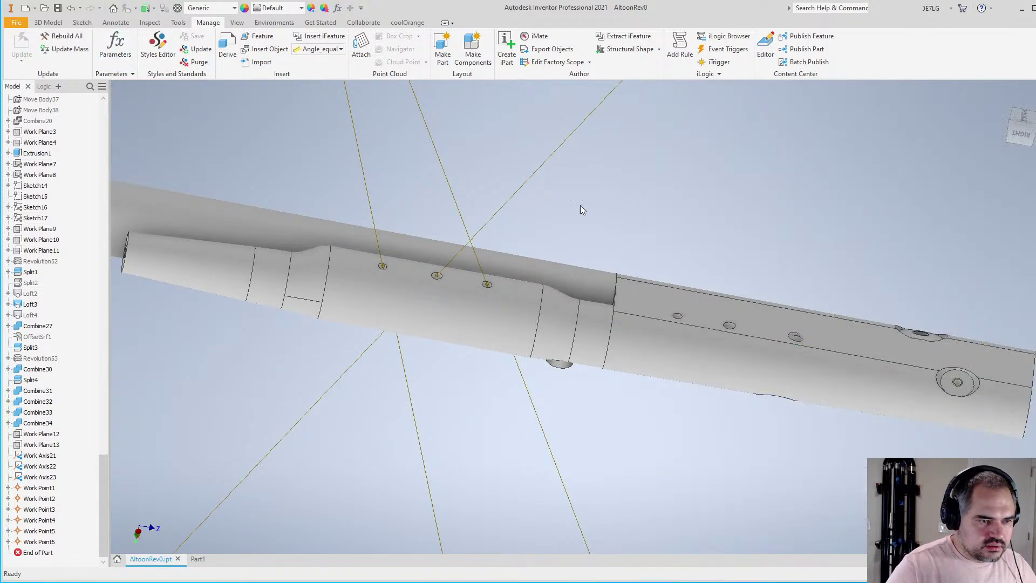
Examine the three small tone holes on the main body's flat face beyond the side tube from several angles
{"action": "scroll", "coordinate": [574, 254], "scroll_direction": "down", "scroll_amount": 3}
{"action": "scroll", "coordinate": [514, 353], "scroll_direction": "down", "scroll_amount": 2}
{"action": "scroll", "coordinate": [668, 335], "scroll_direction": "up", "scroll_amount": 2}
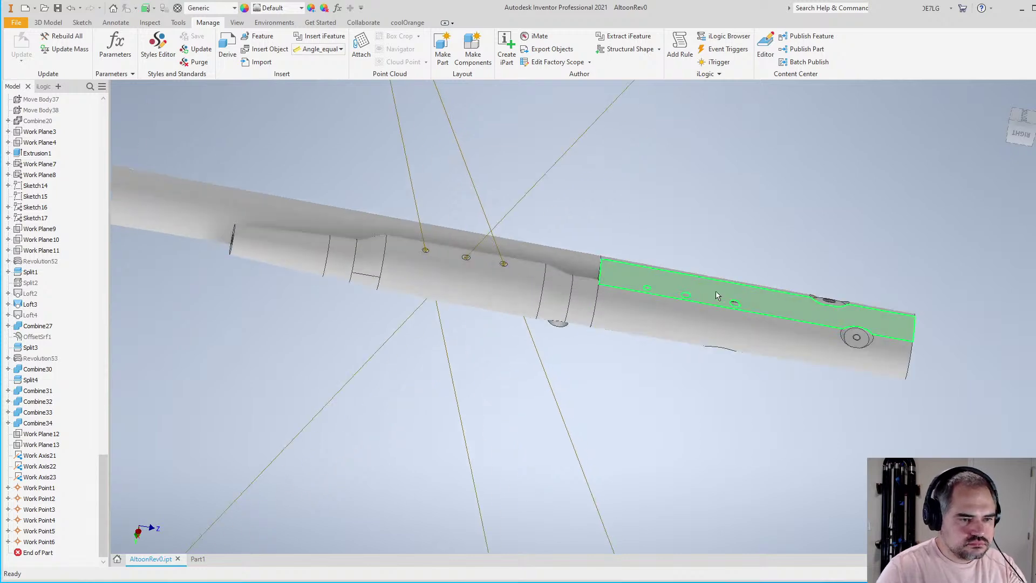
{"action": "scroll", "coordinate": [665, 326], "scroll_direction": "down", "scroll_amount": 2}
{"action": "scroll", "coordinate": [699, 359], "scroll_direction": "up", "scroll_amount": 2}
{"action": "middle_click_drag", "start_coordinate": [700, 358], "coordinate": [682, 407], "text": "shift"}
{"action": "scroll", "coordinate": [672, 345], "scroll_direction": "up", "scroll_amount": 4}
{"action": "scroll", "coordinate": [642, 297], "scroll_direction": "up", "scroll_amount": 2}
{"action": "scroll", "coordinate": [629, 286], "scroll_direction": "down", "scroll_amount": 4}
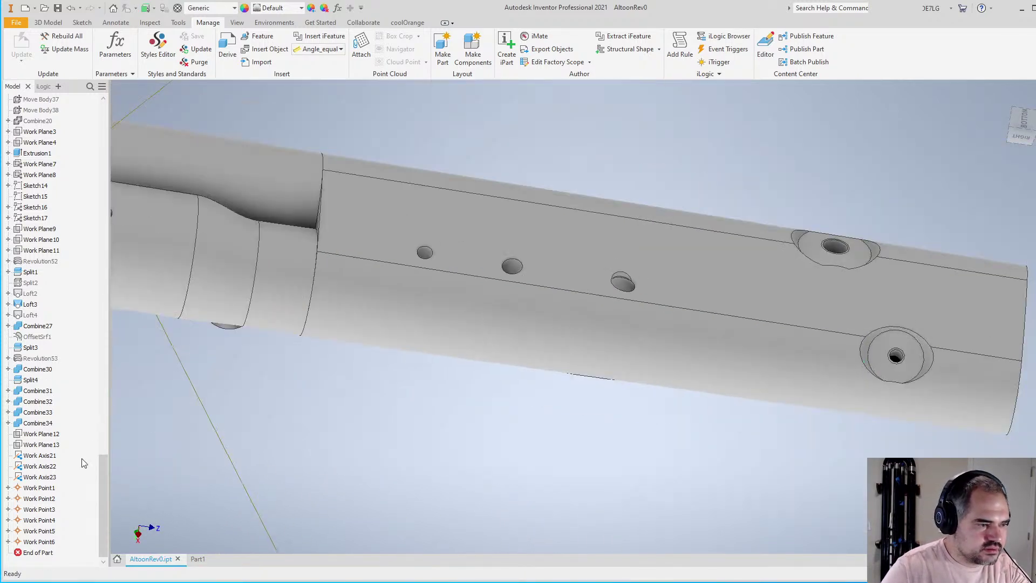
{"action": "scroll", "coordinate": [654, 272], "scroll_direction": "up", "scroll_amount": 3}
{"action": "scroll", "coordinate": [620, 278], "scroll_direction": "up", "scroll_amount": 2}
{"action": "scroll", "coordinate": [588, 281], "scroll_direction": "down", "scroll_amount": 5}
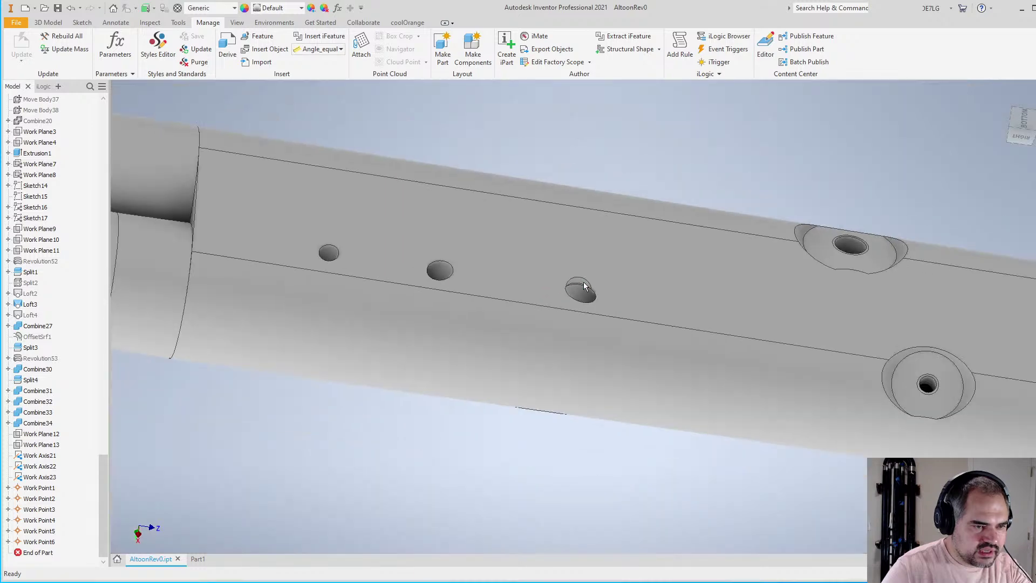
{"action": "scroll", "coordinate": [534, 324], "scroll_direction": "up", "scroll_amount": 5}
{"action": "scroll", "coordinate": [531, 356], "scroll_direction": "down", "scroll_amount": 4}
{"action": "mouse_move", "coordinate": [545, 371]}
{"action": "middle_mouse_down", "text": "shift"}
{"action": "mouse_move", "coordinate": [539, 280]}
{"action": "mouse_move", "coordinate": [606, 363]}
{"action": "mouse_move", "coordinate": [529, 379]}
{"action": "middle_mouse_up", "text": "shift"}
{"action": "scroll", "coordinate": [529, 379], "scroll_direction": "up", "scroll_amount": 1}
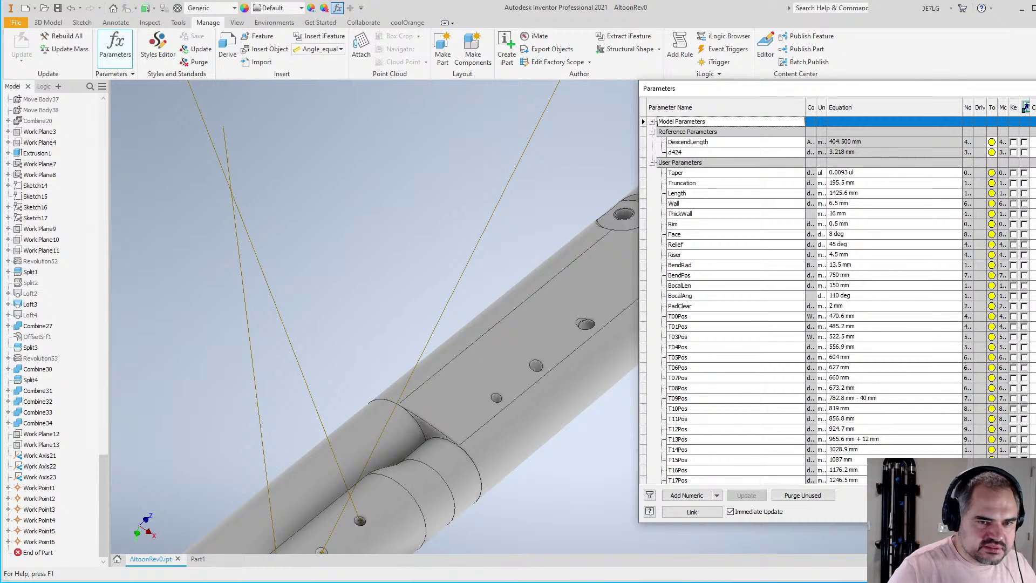
Reopen the parameters and change the roll angle T05Roll to -25 deg, and further to -30 deg
{"action": "scroll", "coordinate": [1025, 107], "scroll_direction": "down", "scroll_amount": 15}
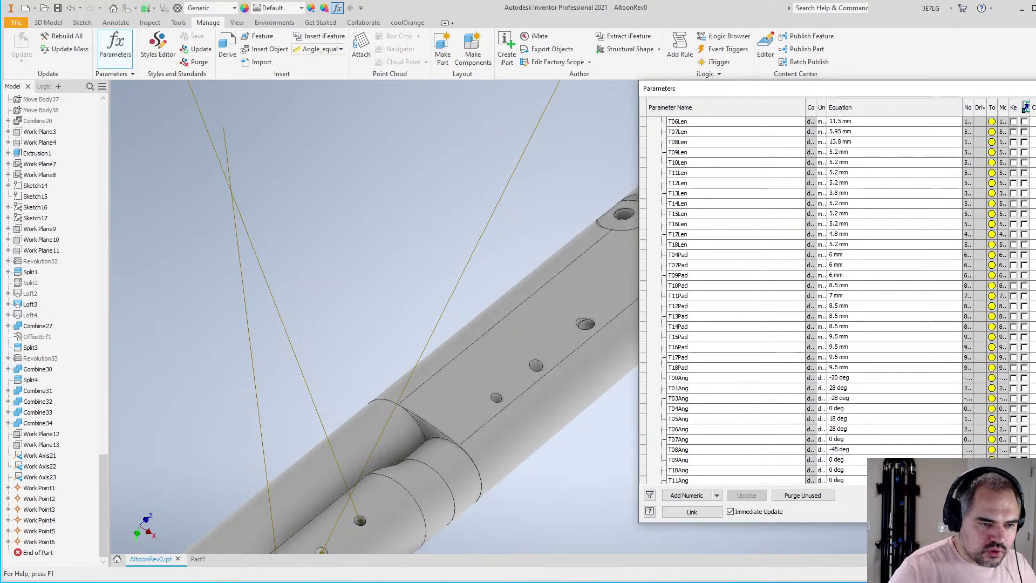
{"action": "scroll", "coordinate": [1025, 106], "scroll_direction": "down", "scroll_amount": 6}
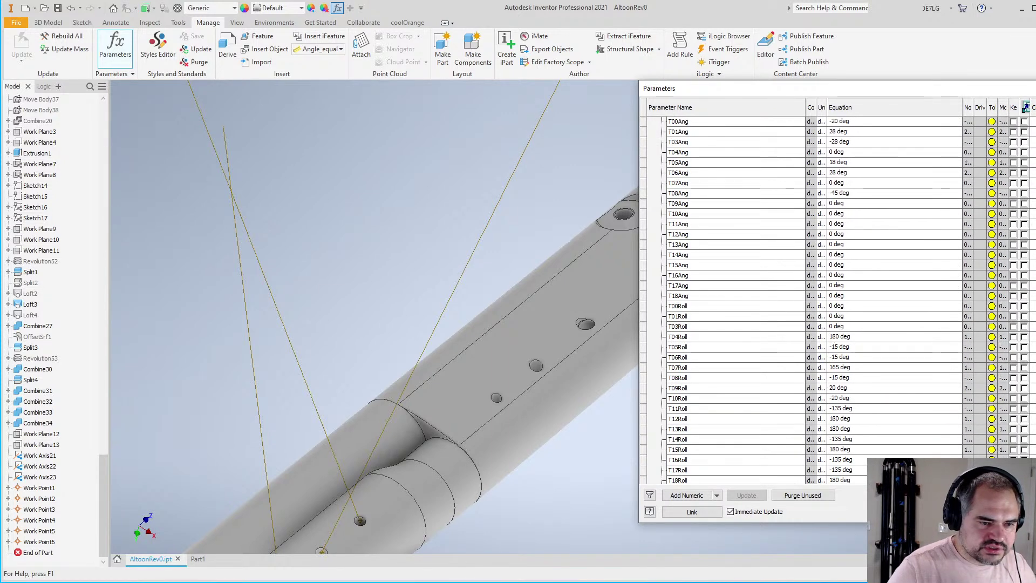
{"action": "scroll", "coordinate": [1025, 107], "scroll_direction": "down", "scroll_amount": 1}
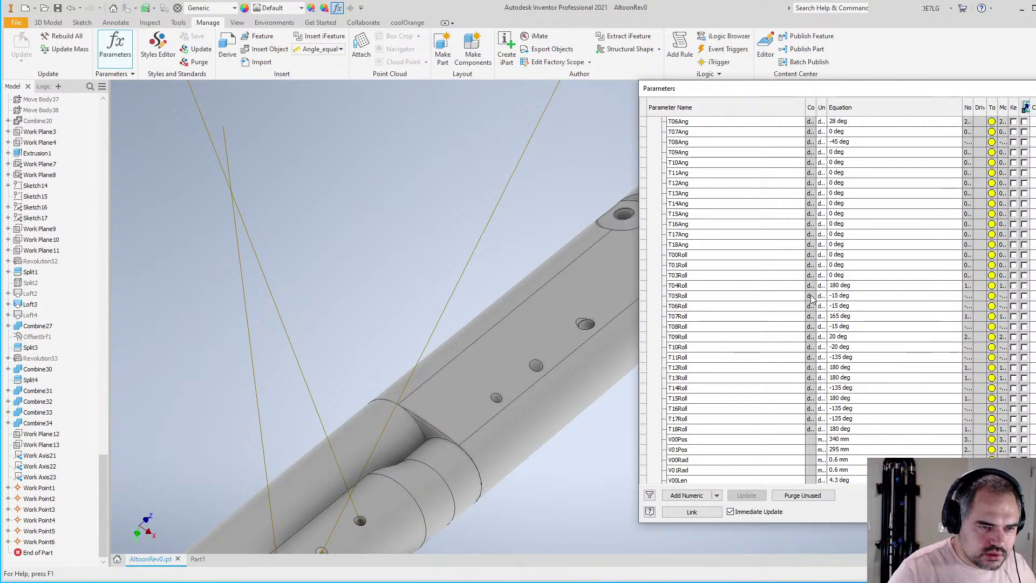
{"action": "left_click", "coordinate": [843, 298]}
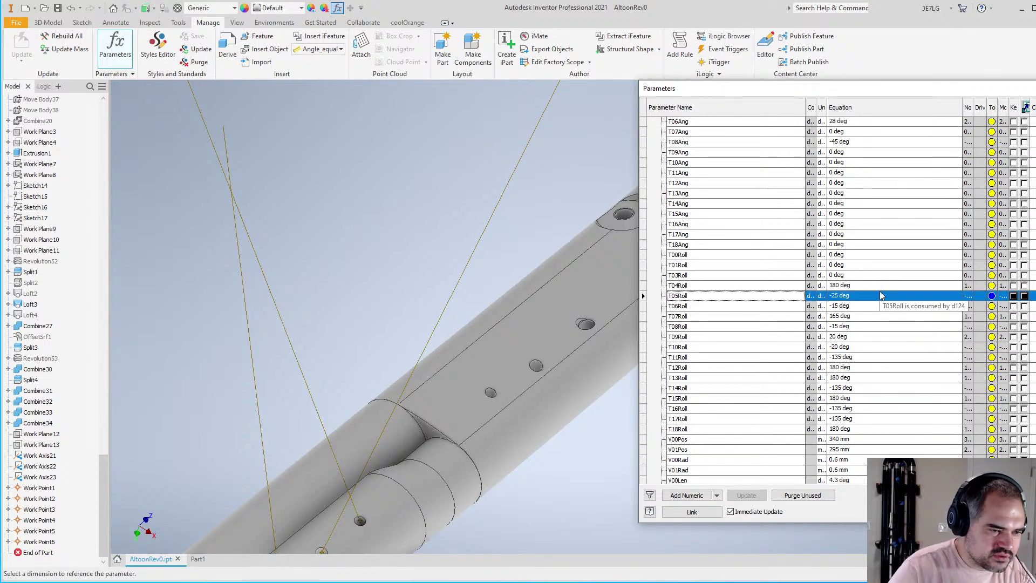
{"action": "left_click", "coordinate": [847, 295]}
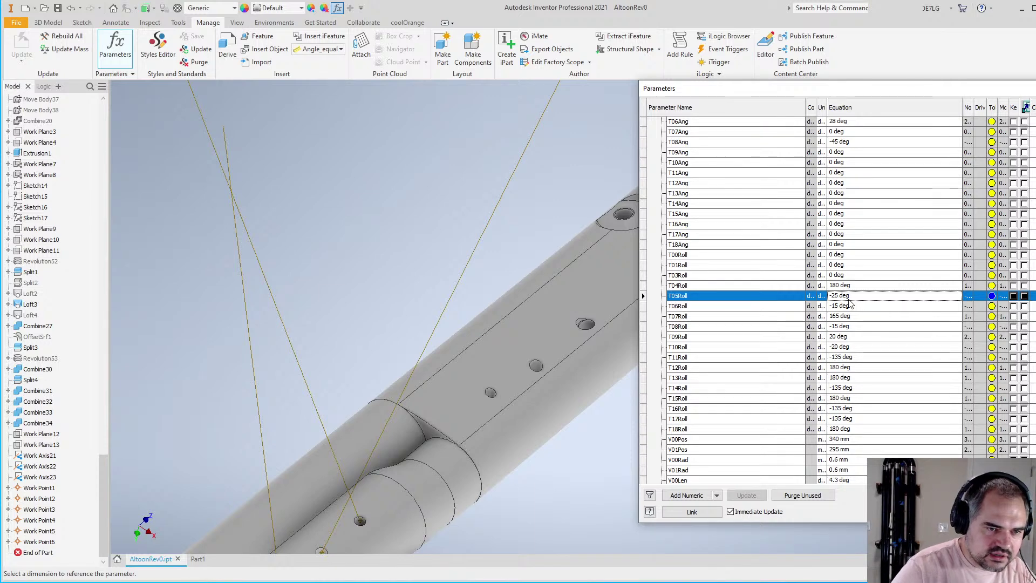
{"action": "left_click", "coordinate": [847, 296]}
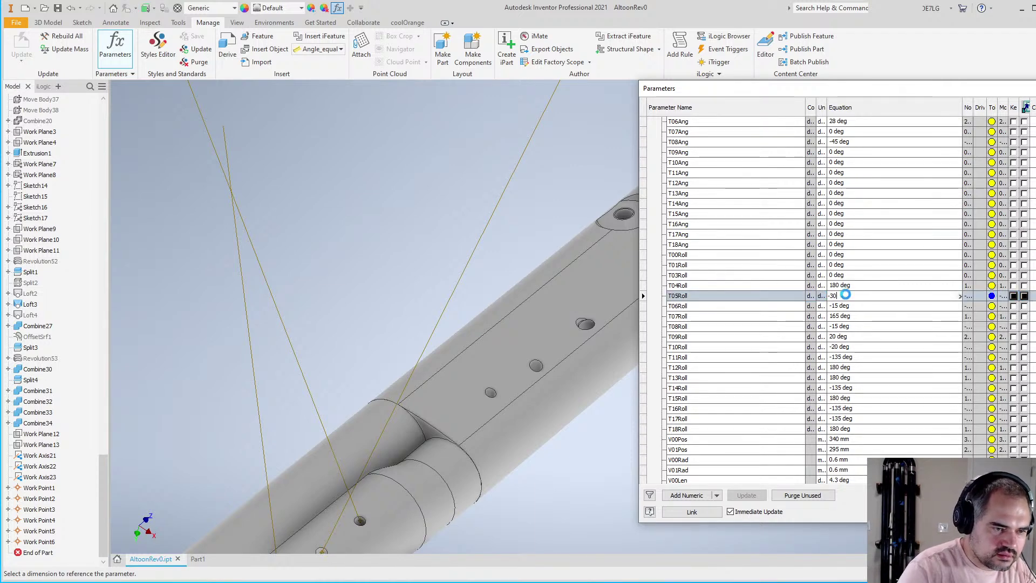
{"action": "key", "text": "Return"}
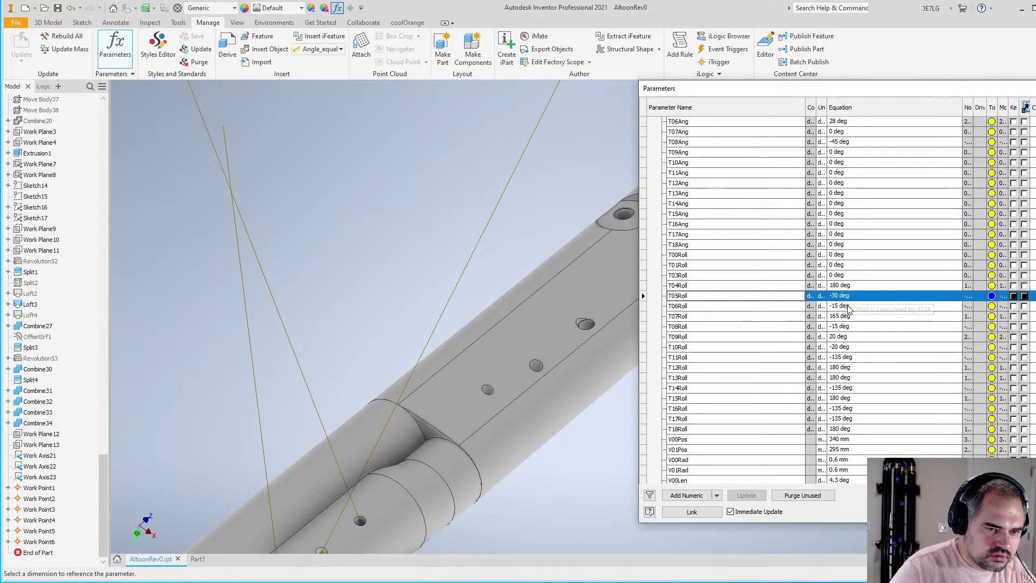
Set the roll angles T06Roll and T08Roll to -30 deg and close the parameters
{"action": "left_click", "coordinate": [874, 307]}
{"action": "type", "text": "-30"}
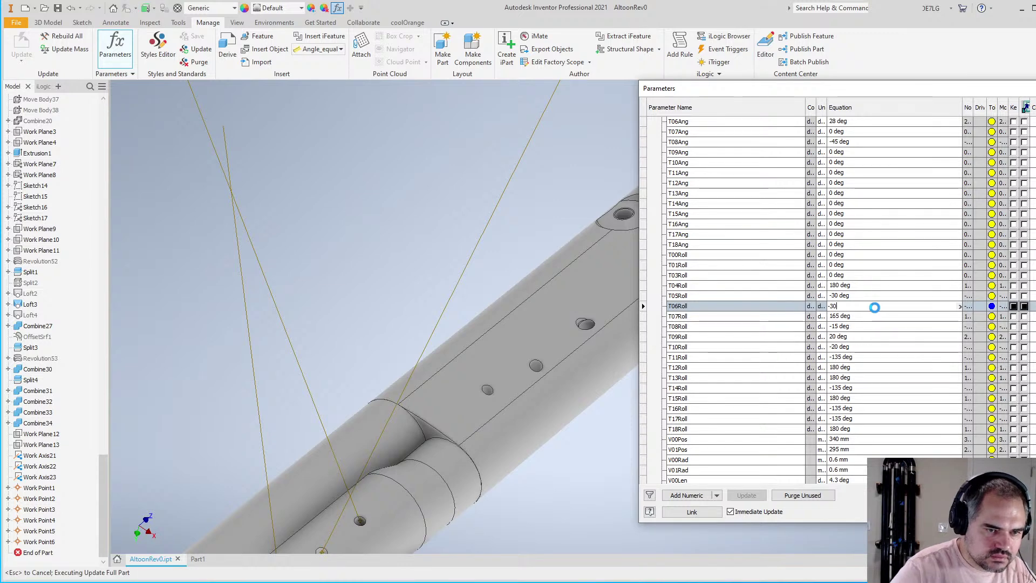
{"action": "key", "text": "Return"}
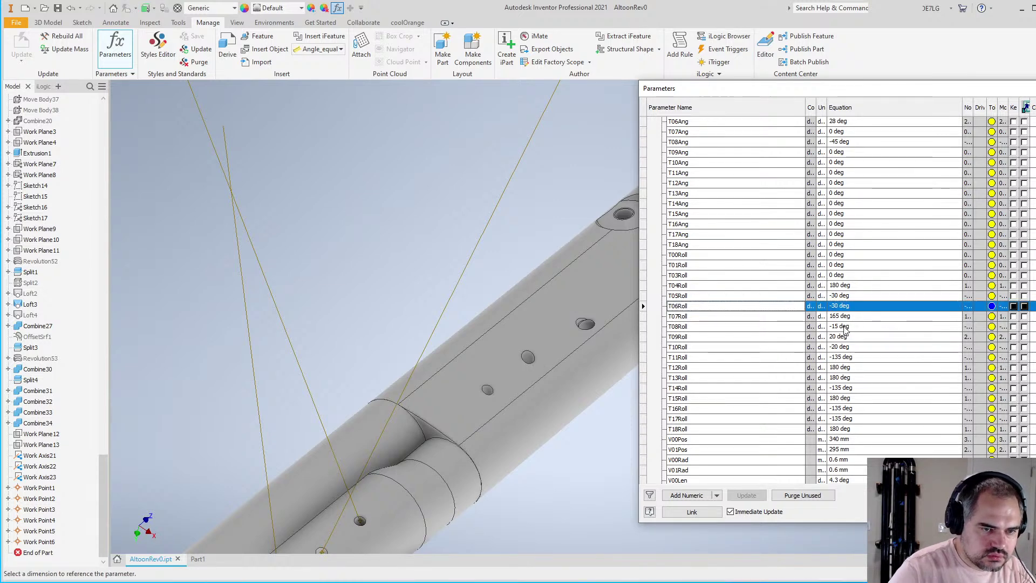
{"action": "left_click", "coordinate": [851, 324]}
{"action": "type", "text": "-30"}
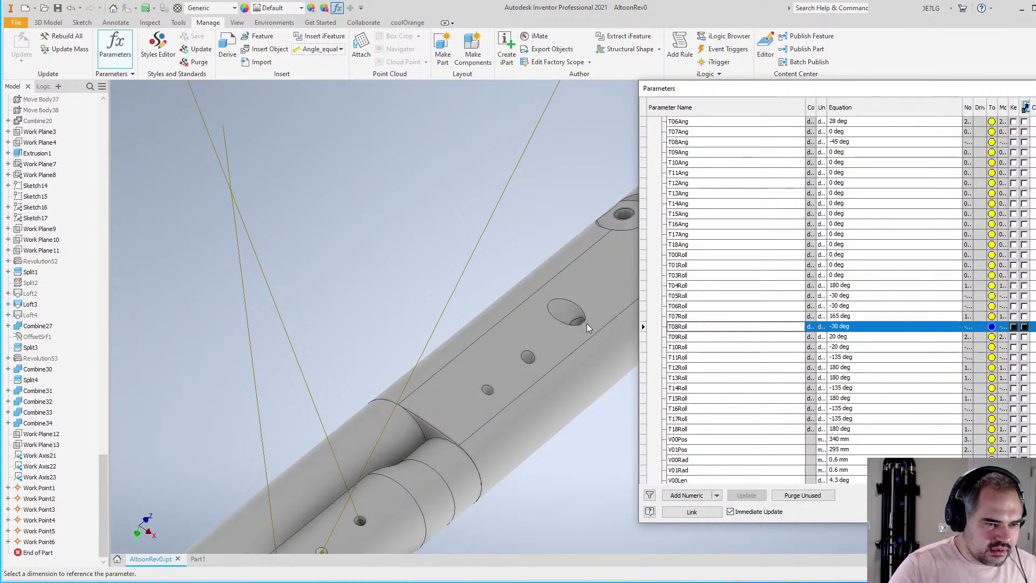
{"action": "left_click", "coordinate": [1015, 511]}
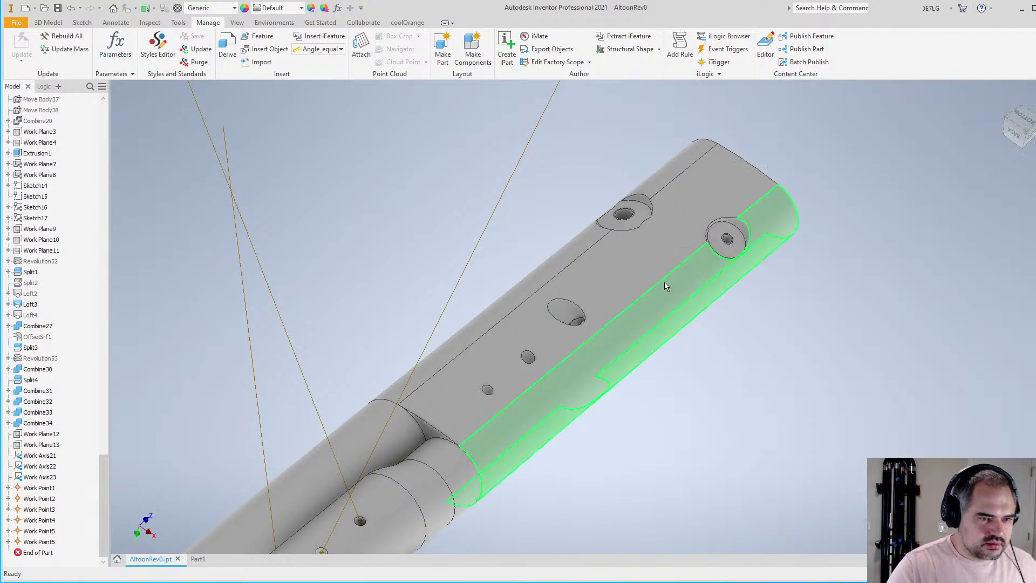
Suppress the Revolution17 feature at the enlarged third hole on the main body's flat face
{"action": "scroll", "coordinate": [559, 222], "scroll_direction": "up", "scroll_amount": 3}
{"action": "scroll", "coordinate": [559, 224], "scroll_direction": "down", "scroll_amount": 5}
{"action": "middle_click_drag", "start_coordinate": [637, 298], "coordinate": [675, 356], "text": "shift"}
{"action": "scroll", "coordinate": [483, 266], "scroll_direction": "down", "scroll_amount": 5}
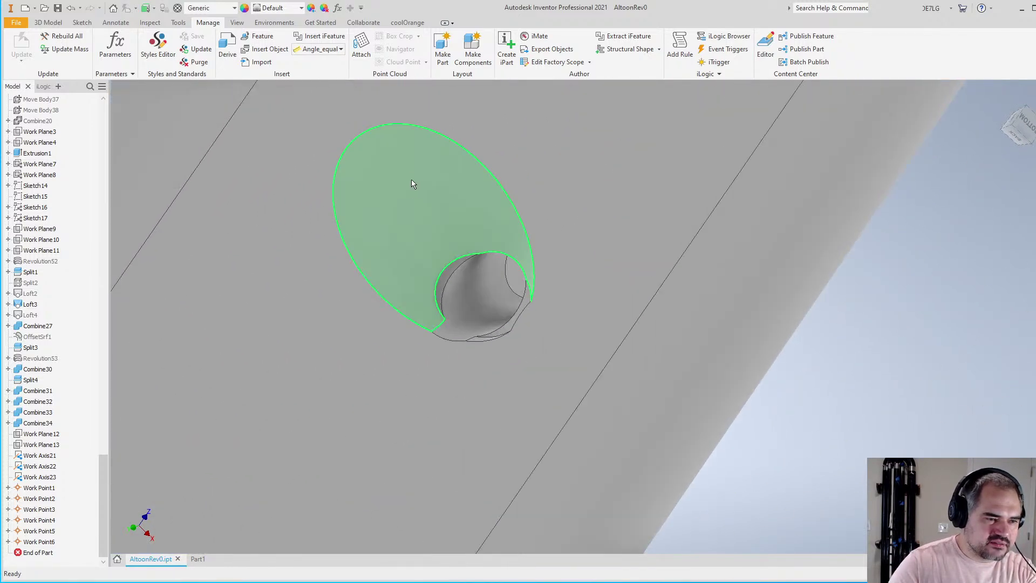
{"action": "scroll", "coordinate": [413, 175], "scroll_direction": "up", "scroll_amount": 5}
{"action": "middle_click_drag", "start_coordinate": [571, 306], "coordinate": [220, 348], "text": "shift"}
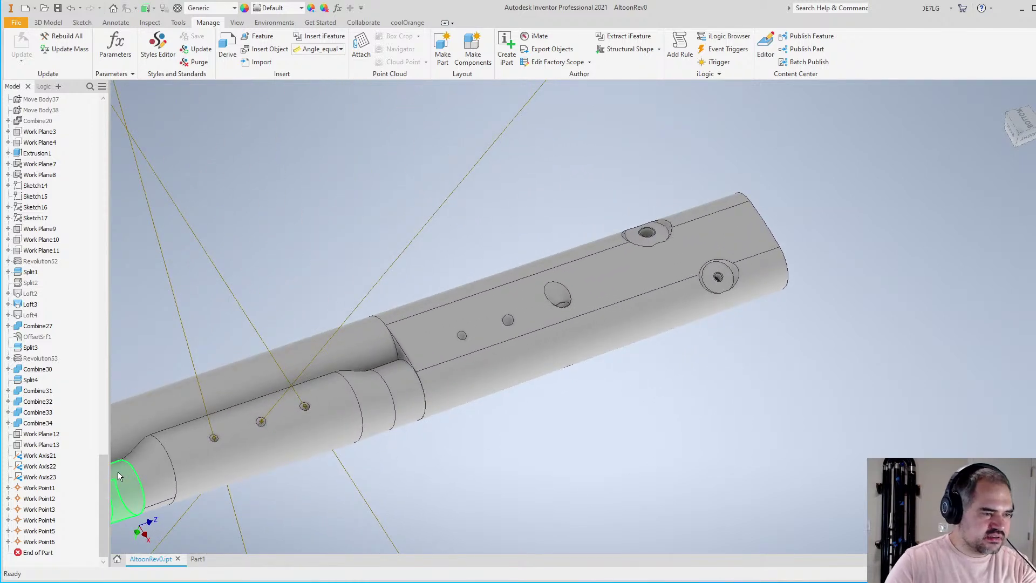
{"action": "left_click_drag", "start_coordinate": [106, 469], "coordinate": [93, 254]}
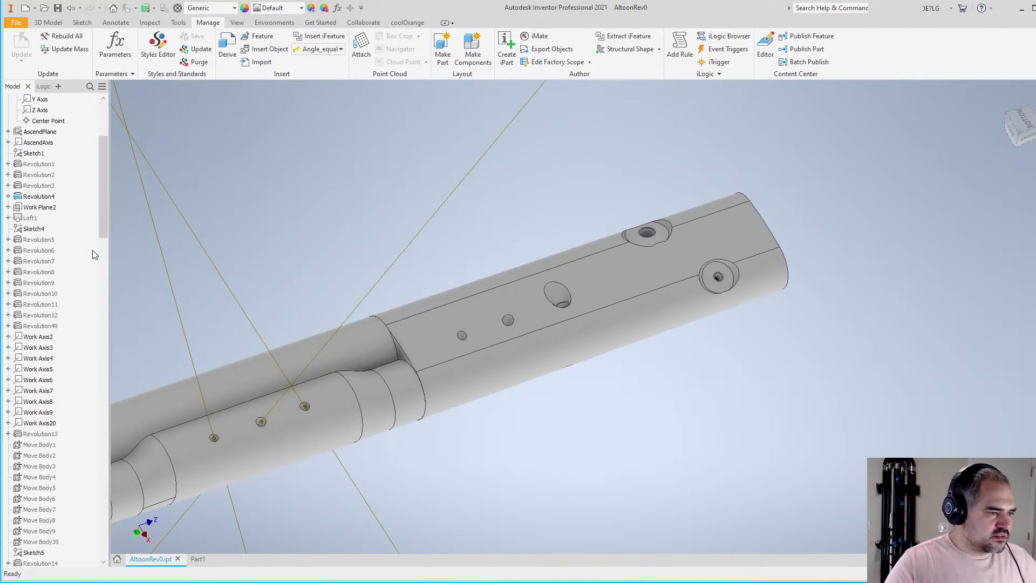
{"action": "scroll", "coordinate": [92, 255], "scroll_direction": "down", "scroll_amount": 1}
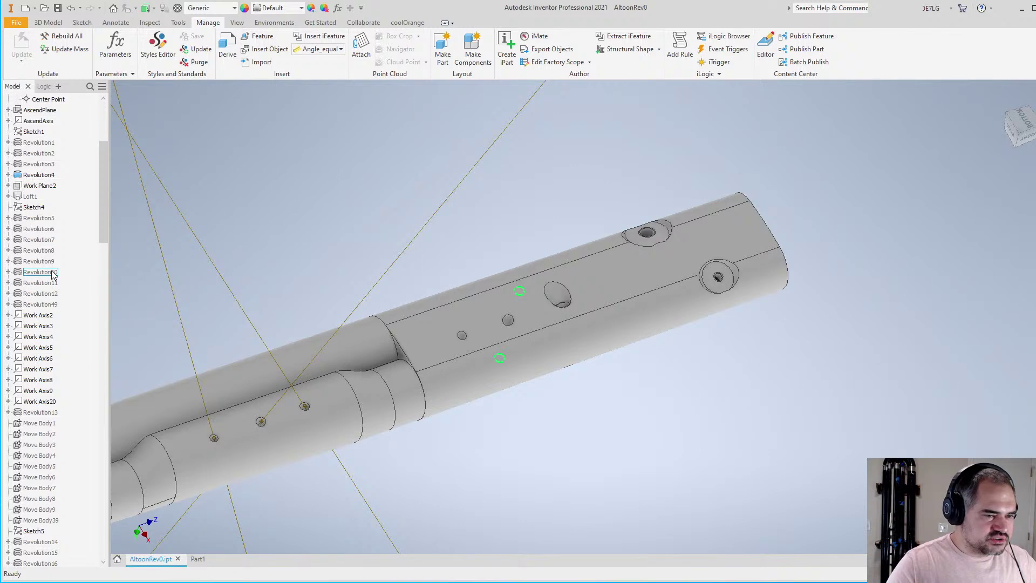
{"action": "scroll", "coordinate": [60, 303], "scroll_direction": "down", "scroll_amount": 7}
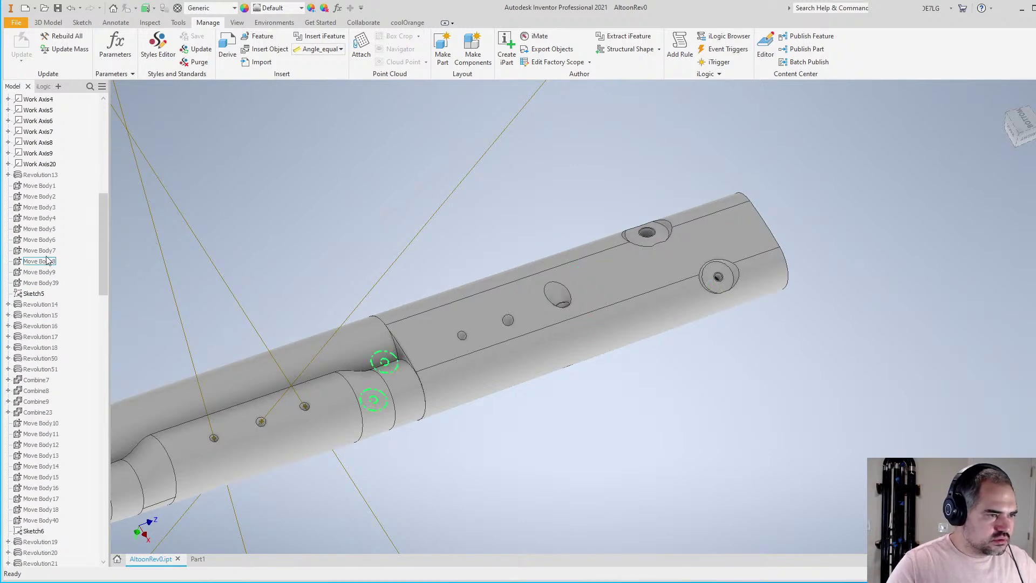
{"action": "scroll", "coordinate": [47, 259], "scroll_direction": "down", "scroll_amount": 3}
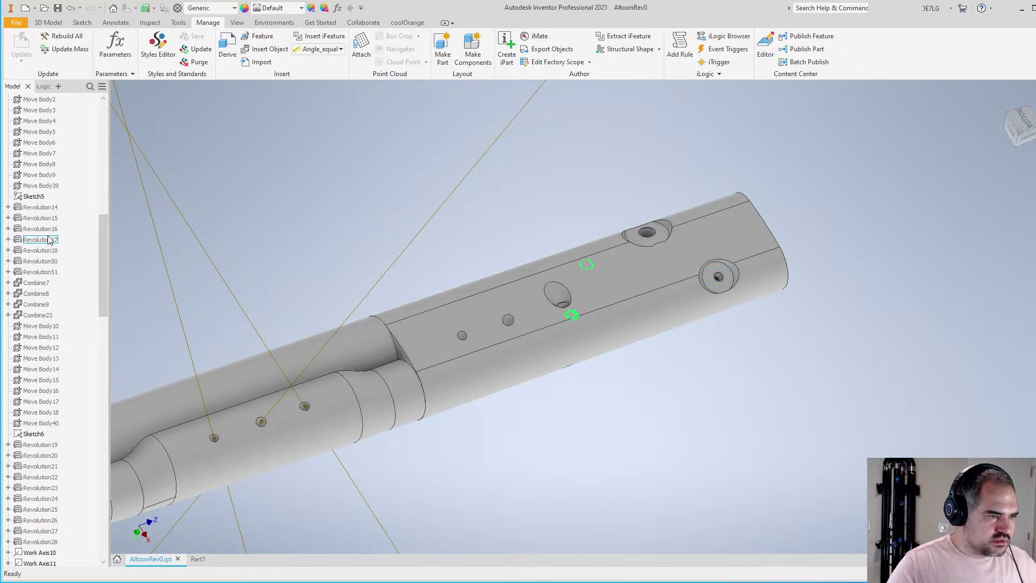
{"action": "right_click", "coordinate": [51, 242]}
{"action": "left_click", "coordinate": [69, 390]}
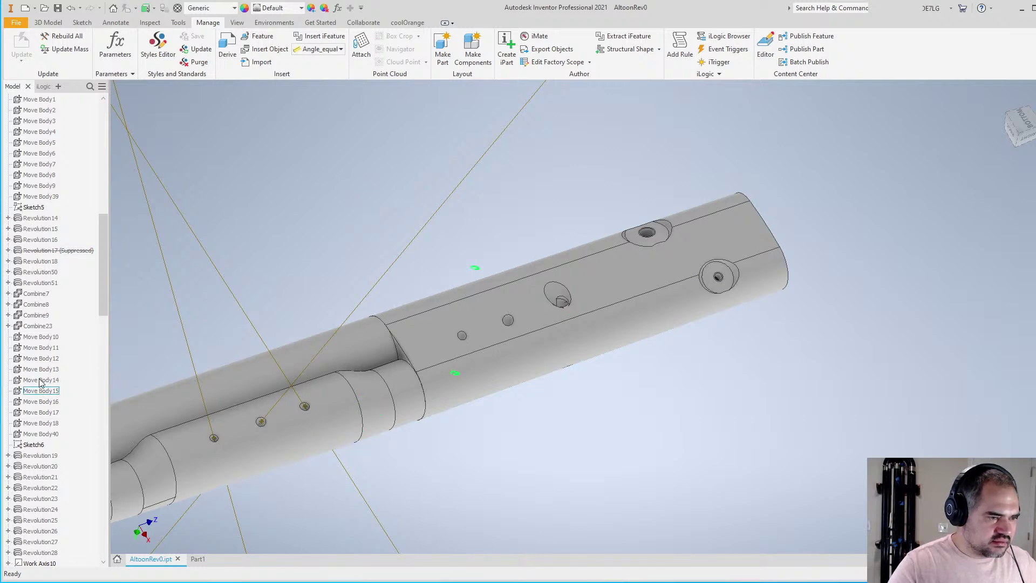
Try suppressing Revolution15 at the enlarged hole, and unsuppress it again
{"action": "scroll", "coordinate": [42, 302], "scroll_direction": "up", "scroll_amount": 8}
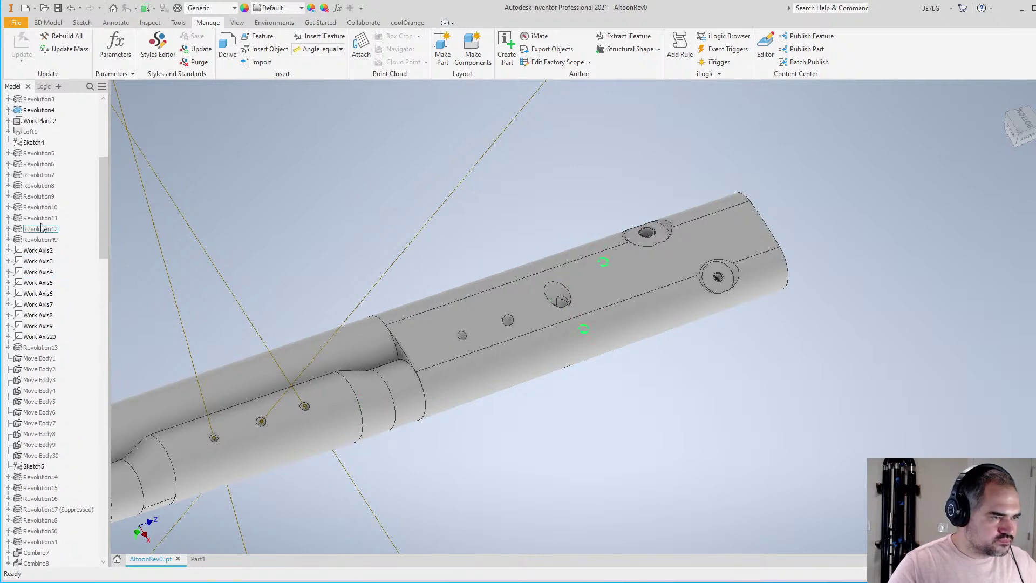
{"action": "scroll", "coordinate": [39, 259], "scroll_direction": "down", "scroll_amount": 2}
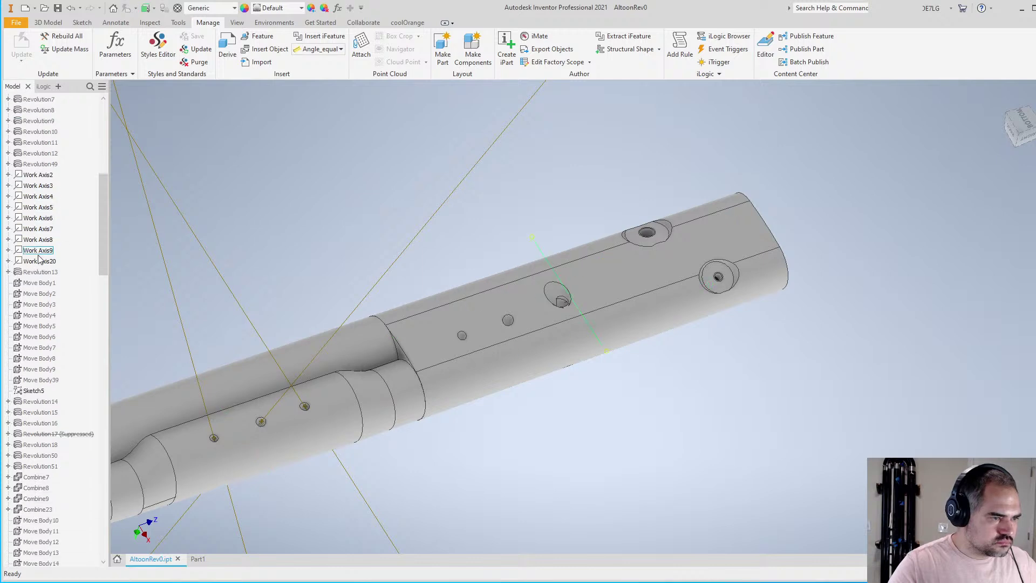
{"action": "left_click", "coordinate": [44, 272]}
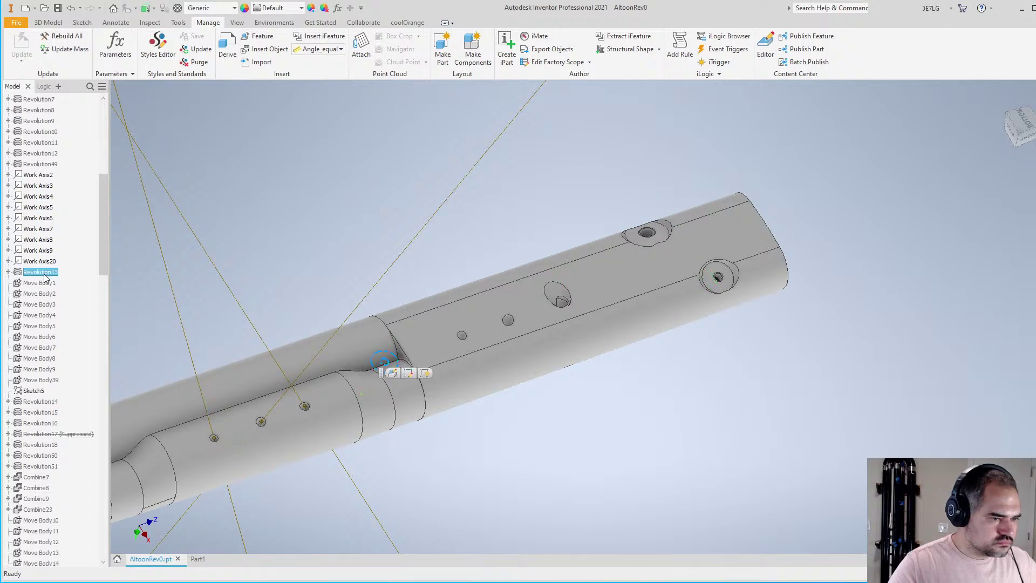
{"action": "scroll", "coordinate": [46, 301], "scroll_direction": "down", "scroll_amount": 6}
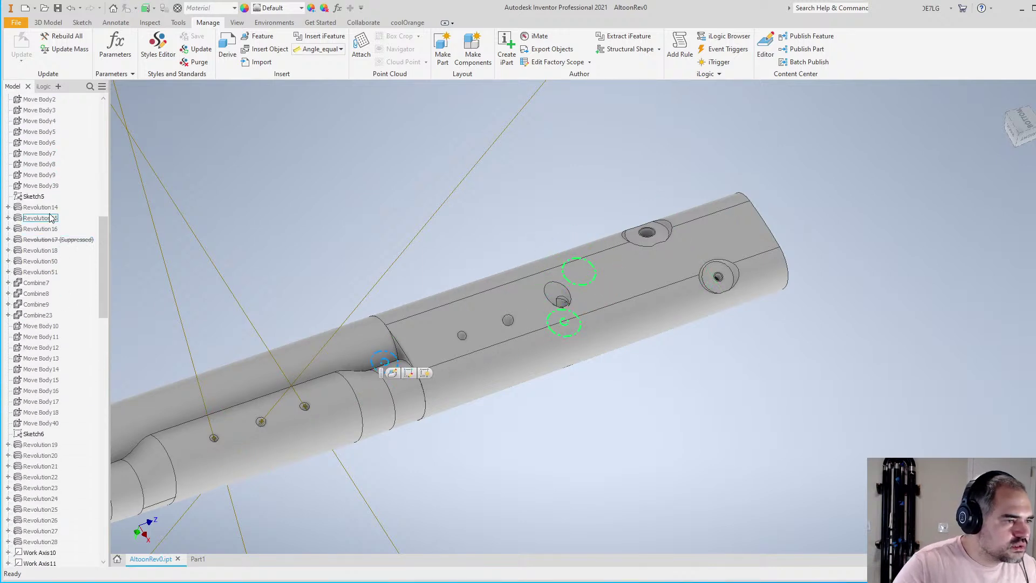
{"action": "left_click", "coordinate": [51, 218]}
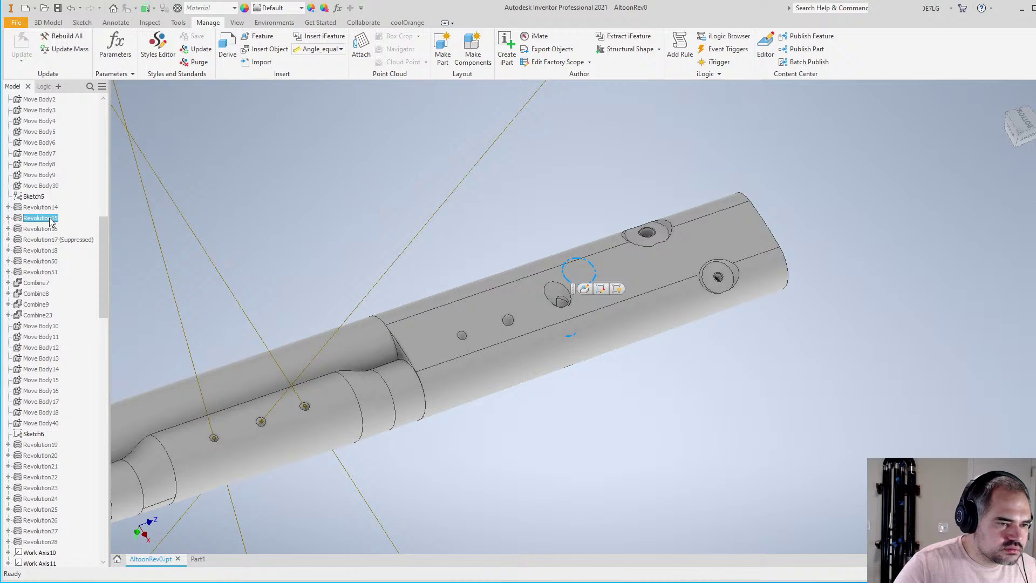
{"action": "right_click", "coordinate": [49, 218]}
{"action": "left_click", "coordinate": [89, 365]}
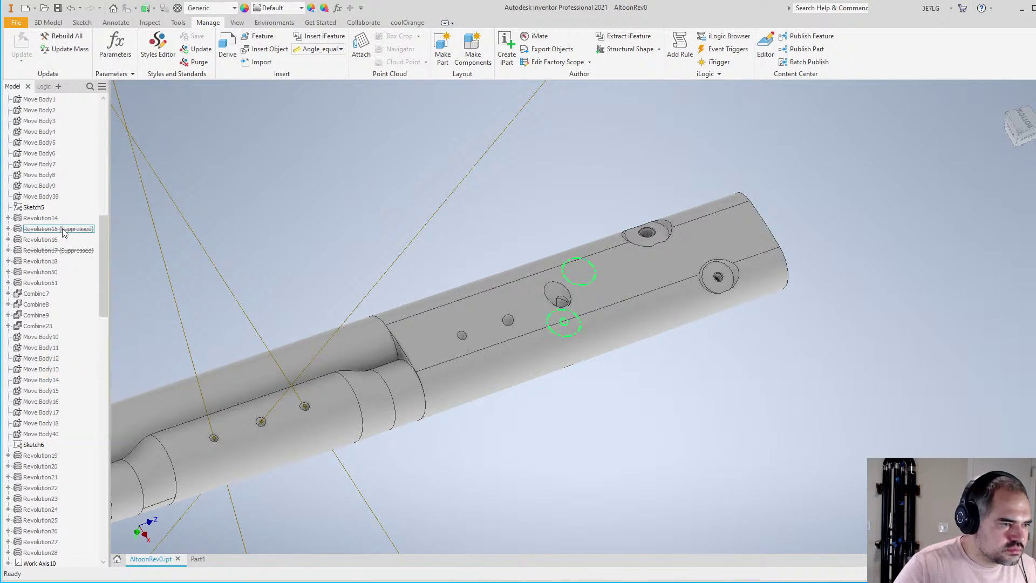
{"action": "right_click", "coordinate": [62, 231]}
{"action": "left_click", "coordinate": [101, 325]}
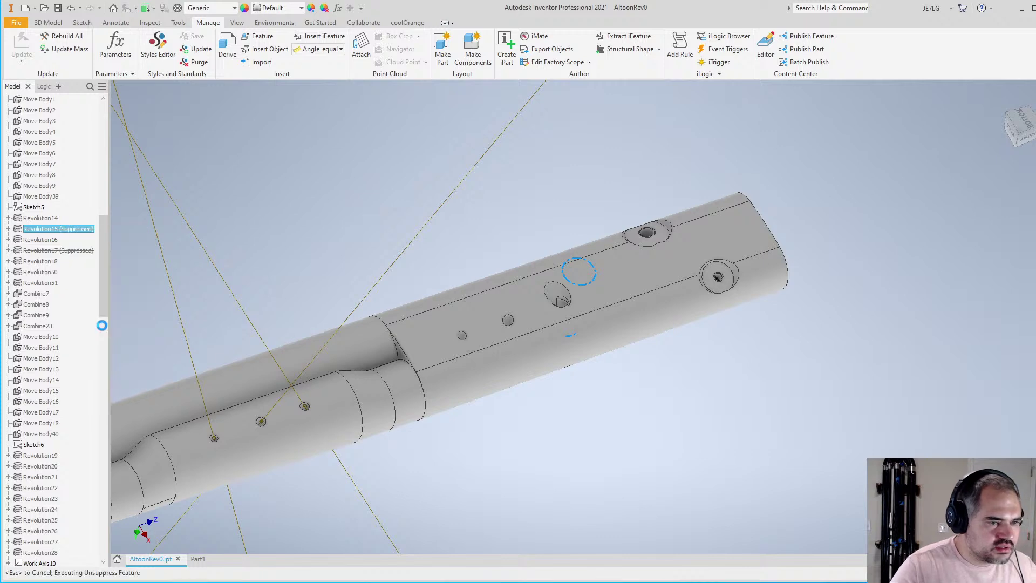
Examine the remaining recess around the third hole up close and look through the model features that could cause it
{"action": "scroll", "coordinate": [574, 316], "scroll_direction": "down", "scroll_amount": 5}
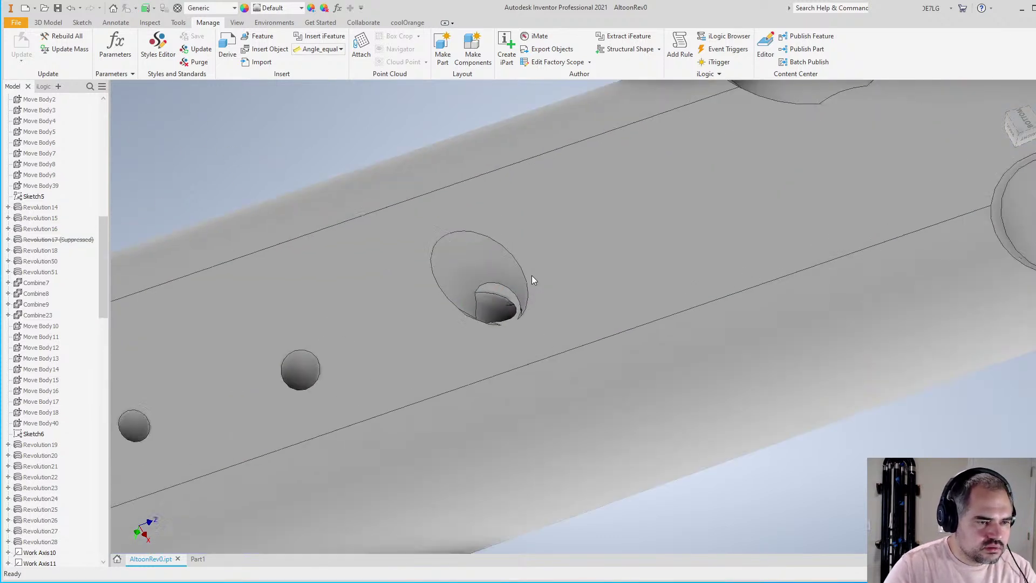
{"action": "scroll", "coordinate": [510, 278], "scroll_direction": "up", "scroll_amount": 2}
{"action": "middle_click_drag", "start_coordinate": [507, 281], "coordinate": [626, 467], "text": "shift"}
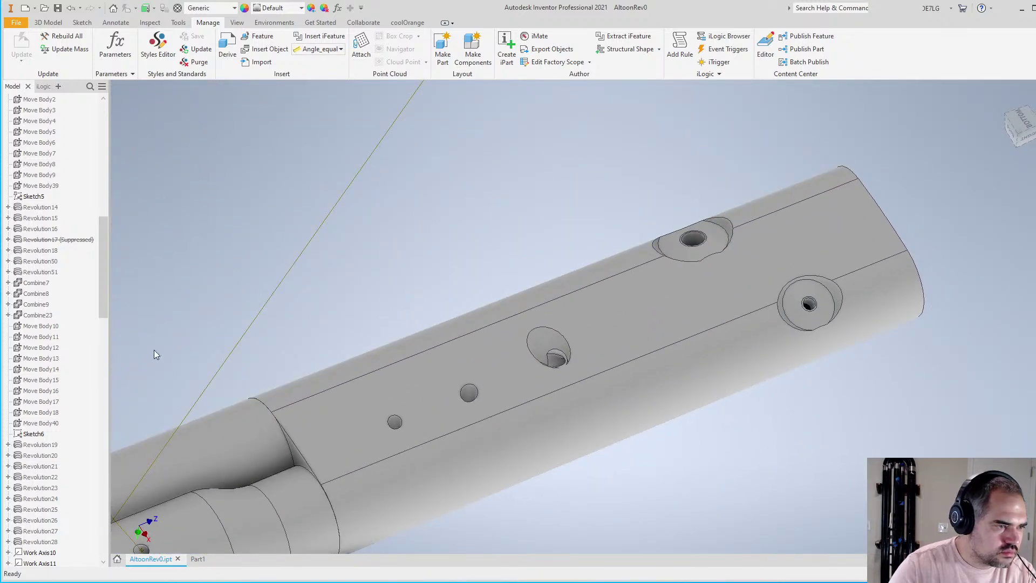
{"action": "left_click", "coordinate": [68, 243]}
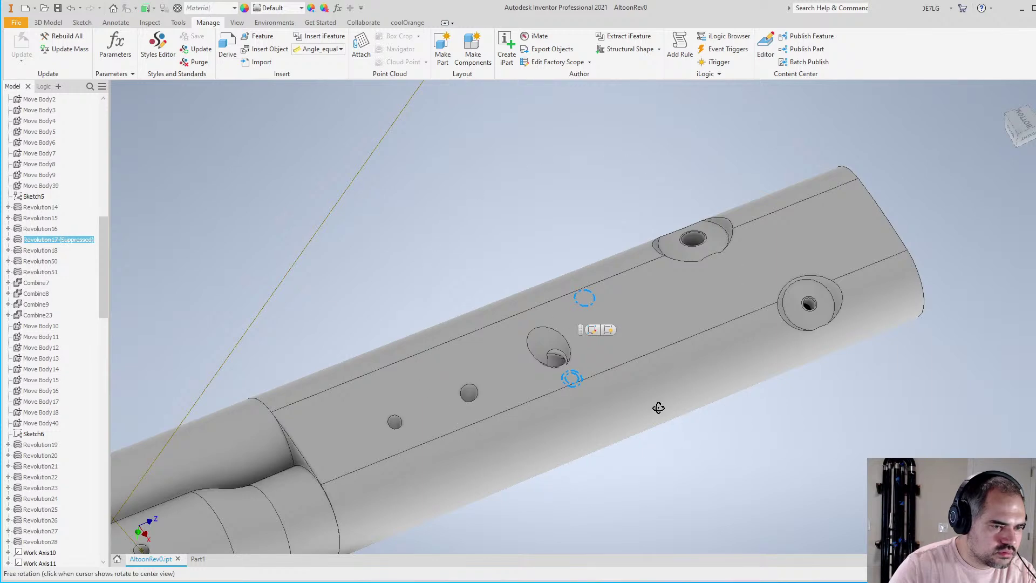
{"action": "middle_click_drag", "start_coordinate": [659, 407], "coordinate": [633, 495], "text": "shift"}
{"action": "scroll", "coordinate": [550, 361], "scroll_direction": "up", "scroll_amount": 5}
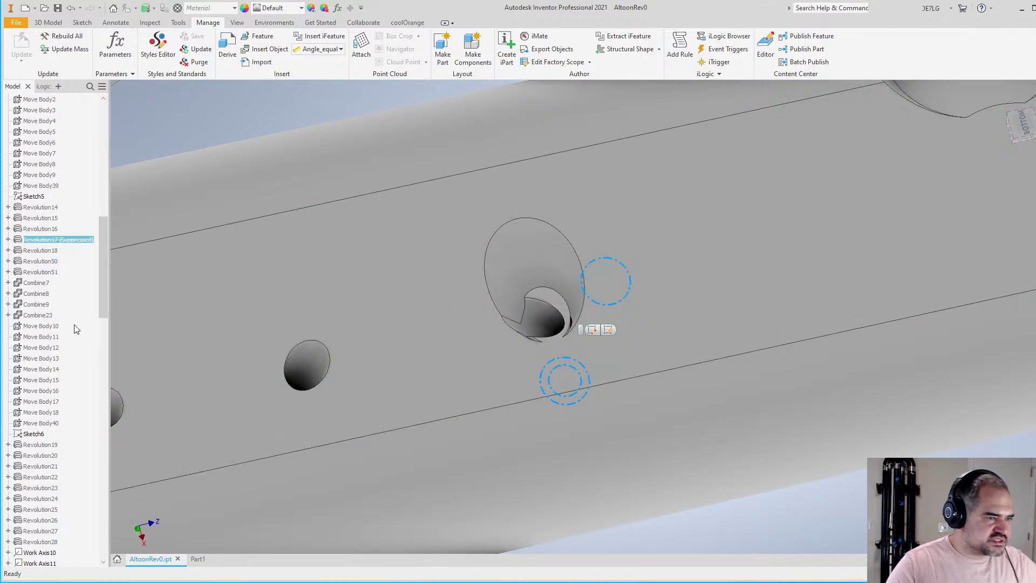
{"action": "scroll", "coordinate": [81, 346], "scroll_direction": "down", "scroll_amount": 3}
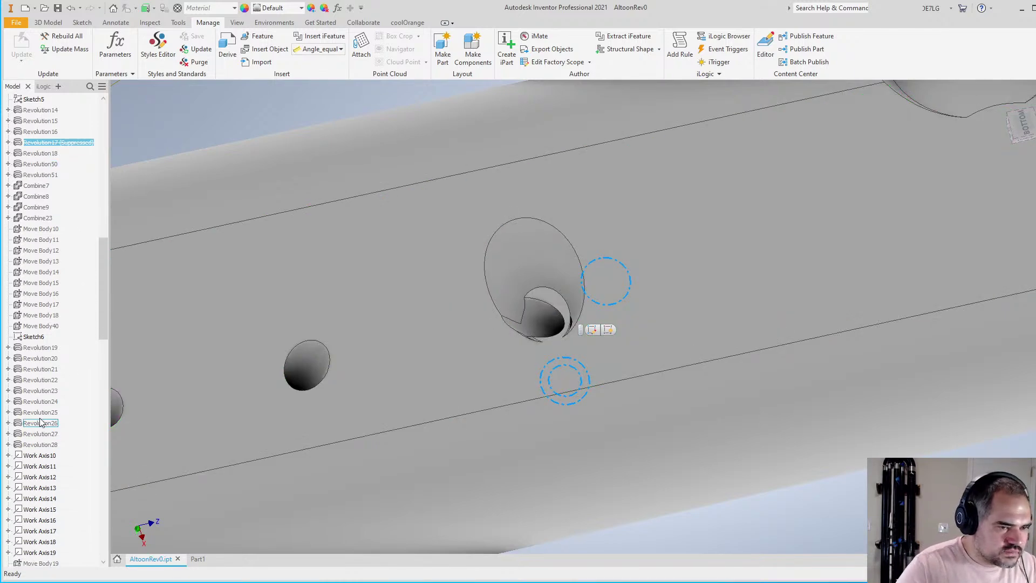
{"action": "scroll", "coordinate": [653, 371], "scroll_direction": "down", "scroll_amount": 4}
{"action": "left_click", "coordinate": [497, 232]}
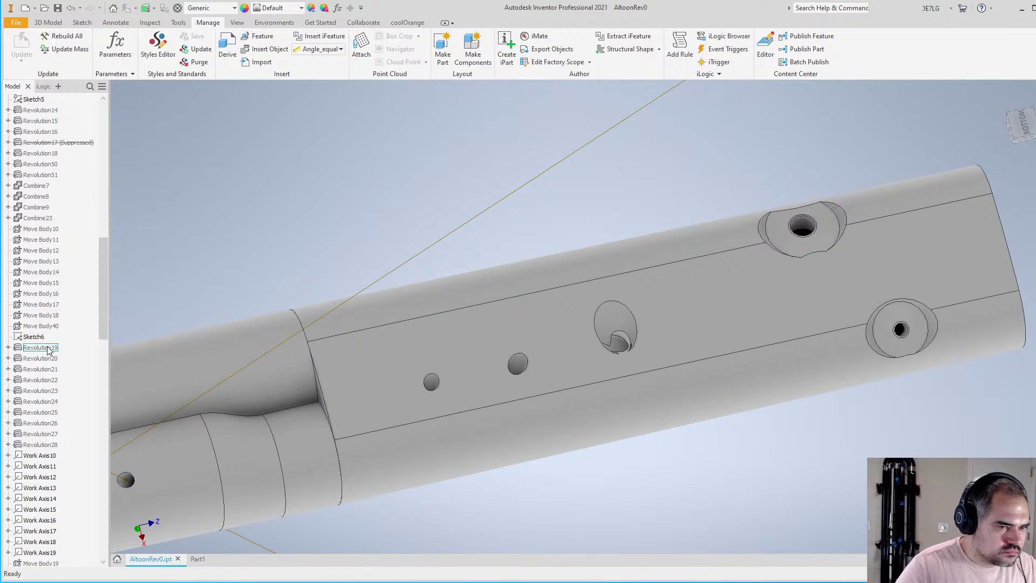
Suppress the Revolution18 feature that cuts the wide recess around the third hole
{"action": "scroll", "coordinate": [47, 367], "scroll_direction": "up", "scroll_amount": 3}
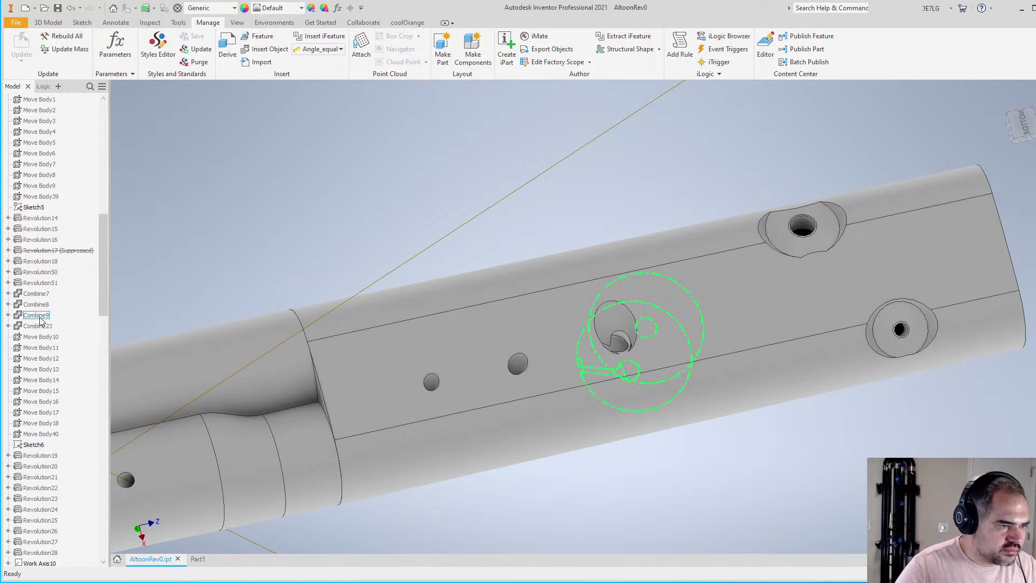
{"action": "left_click", "coordinate": [47, 264]}
{"action": "right_click", "coordinate": [47, 264]}
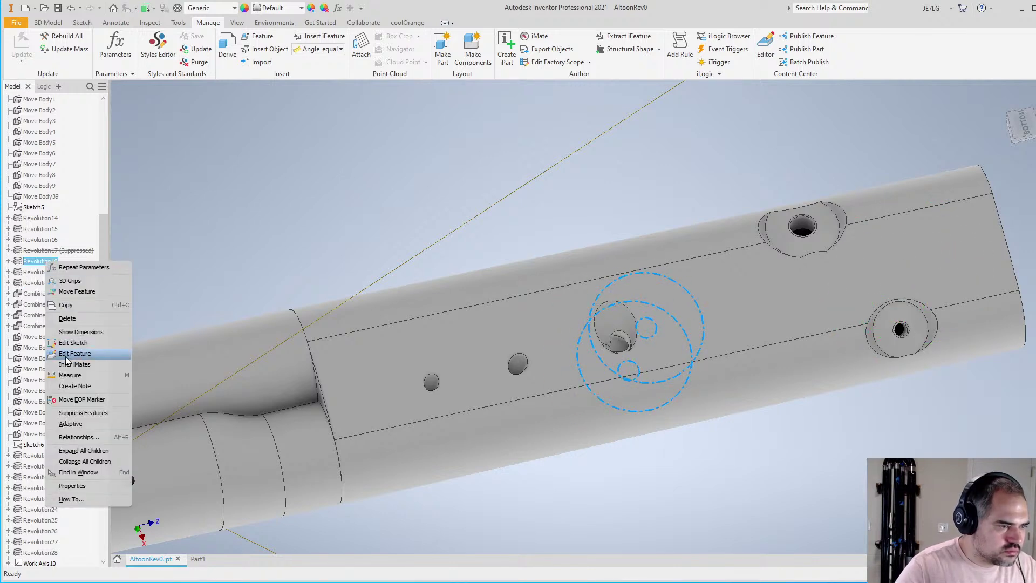
{"action": "left_click", "coordinate": [66, 413]}
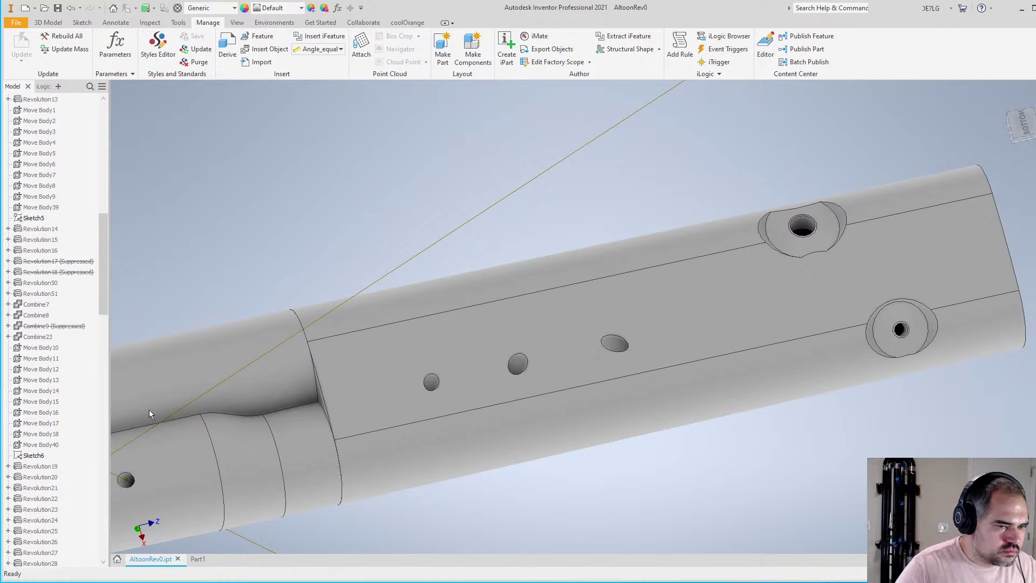
Create a work axis through the small tone hole nearest the side tube on the main body's flat face
{"action": "scroll", "coordinate": [636, 405], "scroll_direction": "down", "scroll_amount": 4}
{"action": "middle_click_drag", "start_coordinate": [678, 419], "coordinate": [651, 325], "text": "shift"}
{"action": "middle_click_drag", "start_coordinate": [613, 268], "coordinate": [572, 388], "text": "shift"}
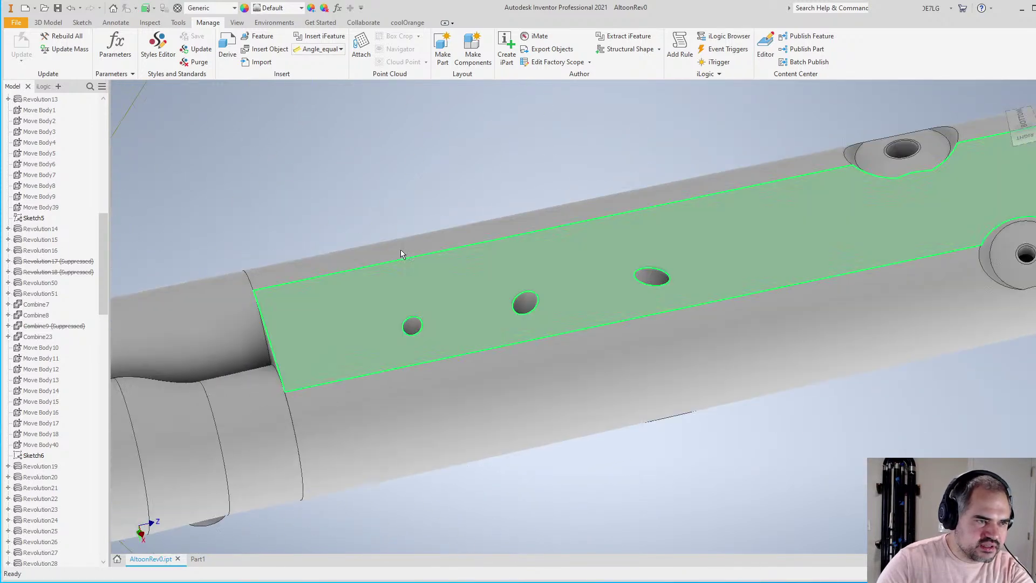
{"action": "left_click", "coordinate": [41, 23]}
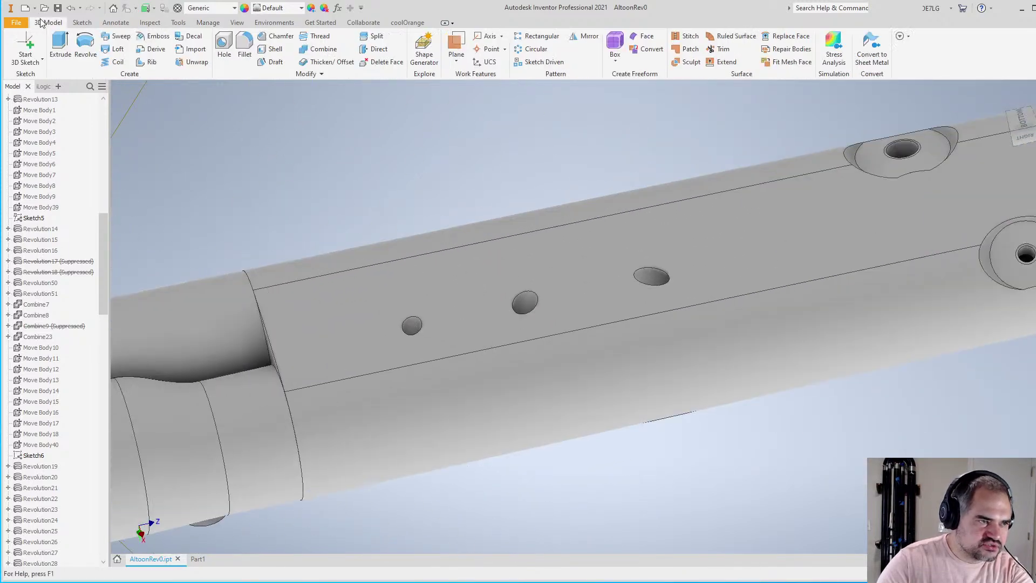
{"action": "left_click", "coordinate": [488, 49]}
{"action": "middle_click_drag", "start_coordinate": [518, 261], "coordinate": [605, 323], "text": "shift"}
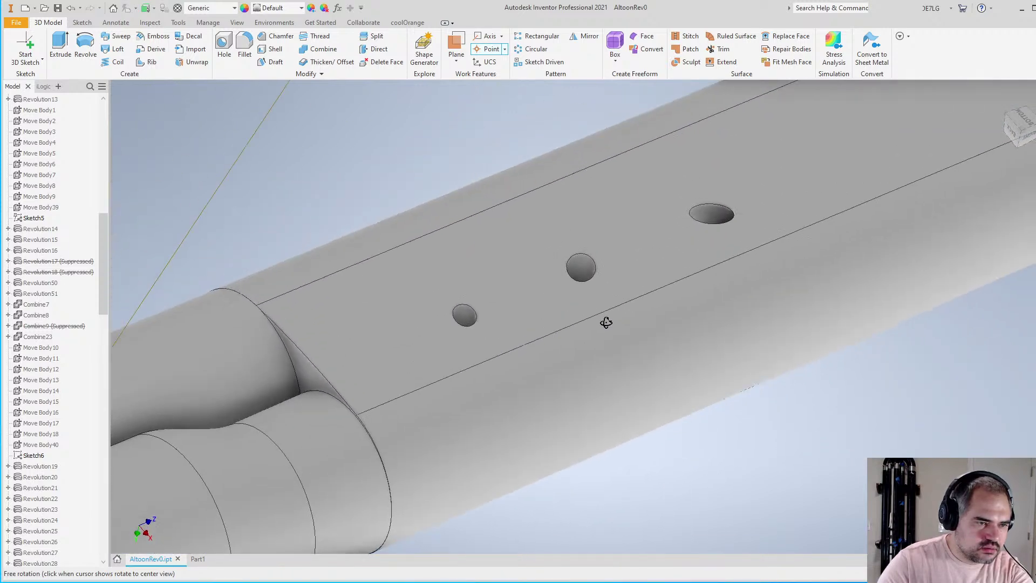
{"action": "key", "text": "/"}
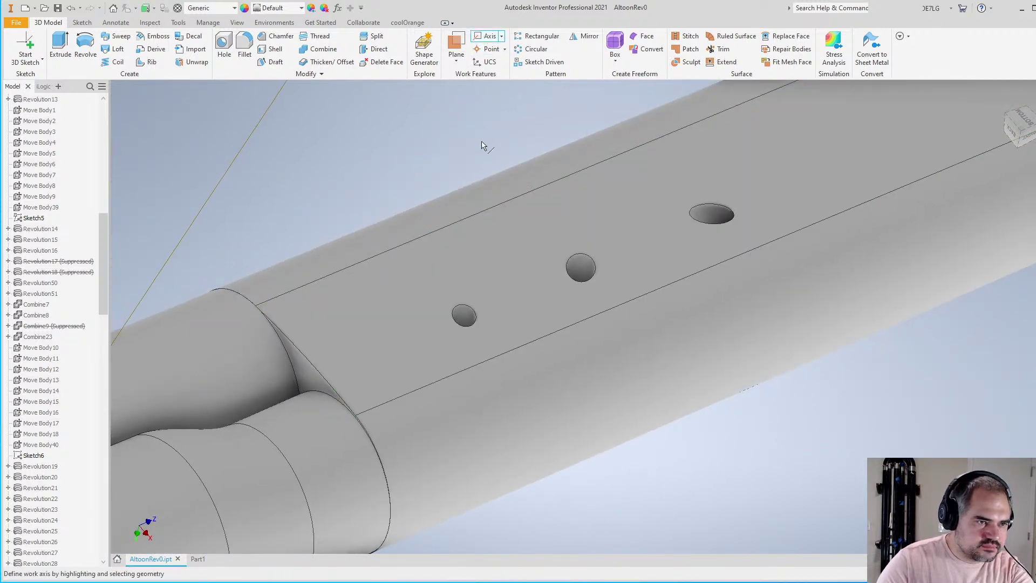
{"action": "scroll", "coordinate": [467, 287], "scroll_direction": "up", "scroll_amount": 4}
{"action": "left_click", "coordinate": [464, 337]}
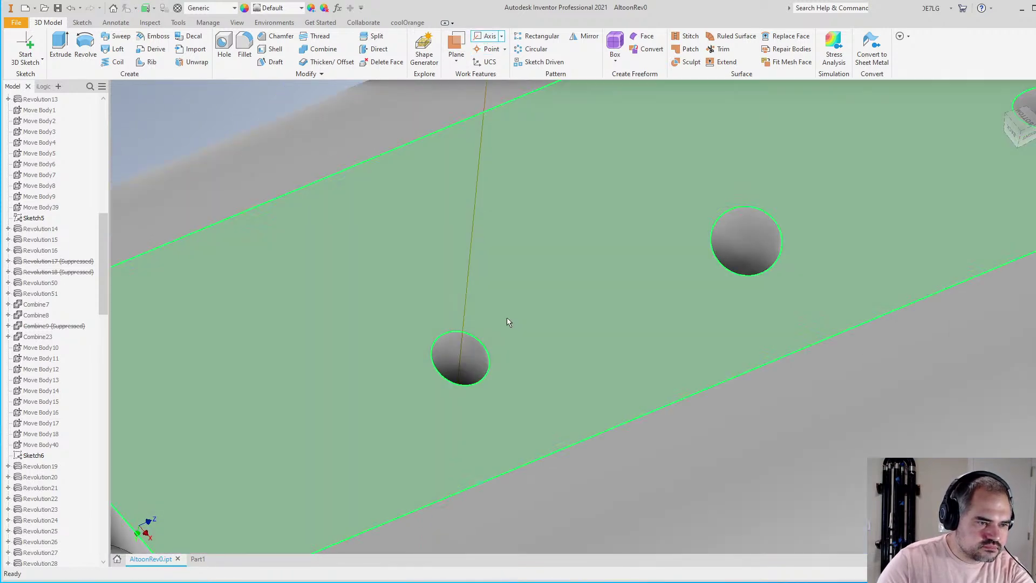
Create work axes through the second and third small tone holes on the flat face
{"action": "left_click", "coordinate": [488, 43]}
{"action": "left_click", "coordinate": [723, 241]}
{"action": "middle_click_drag", "start_coordinate": [529, 306], "coordinate": [766, 204], "text": "shift"}
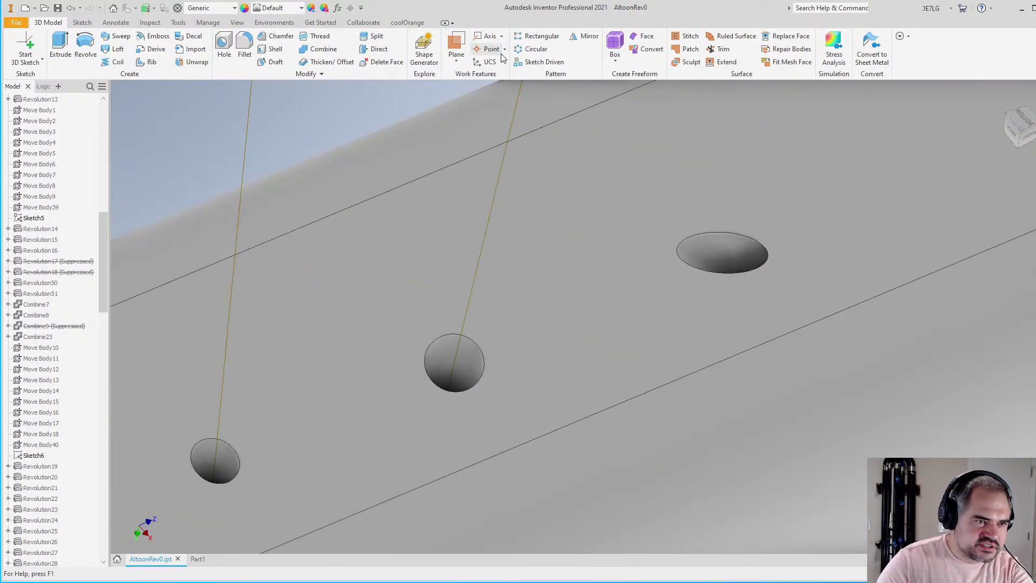
{"action": "left_click", "coordinate": [488, 37]}
{"action": "left_click", "coordinate": [719, 254]}
{"action": "scroll", "coordinate": [630, 284], "scroll_direction": "down", "scroll_amount": 5}
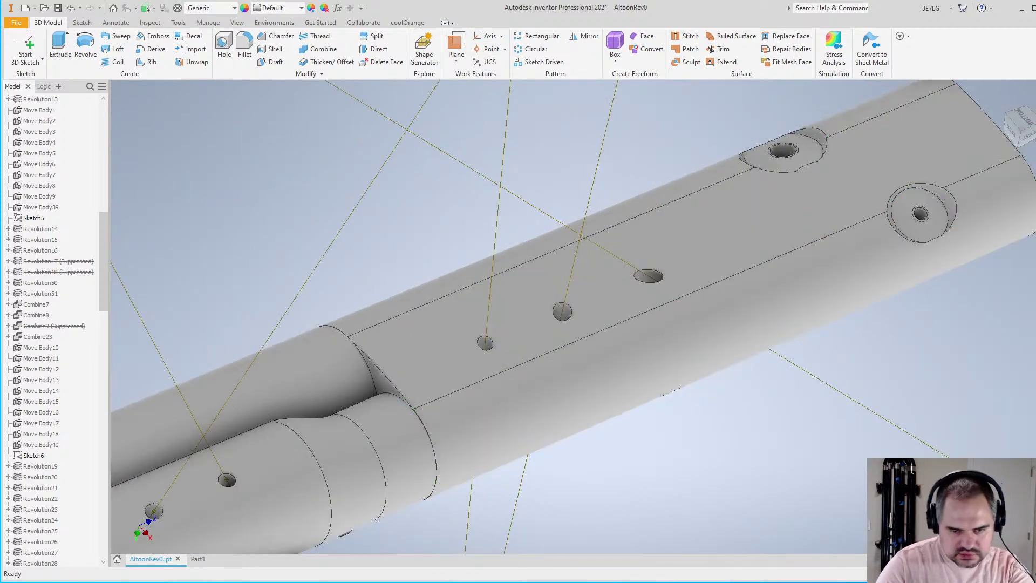
Switch to the tone-hole spreadsheet in Excel and move its window clear of the three holes
{"action": "key", "text": "alt+Tab"}
{"action": "left_click_drag", "start_coordinate": [1014, 235], "coordinate": [997, 324]}
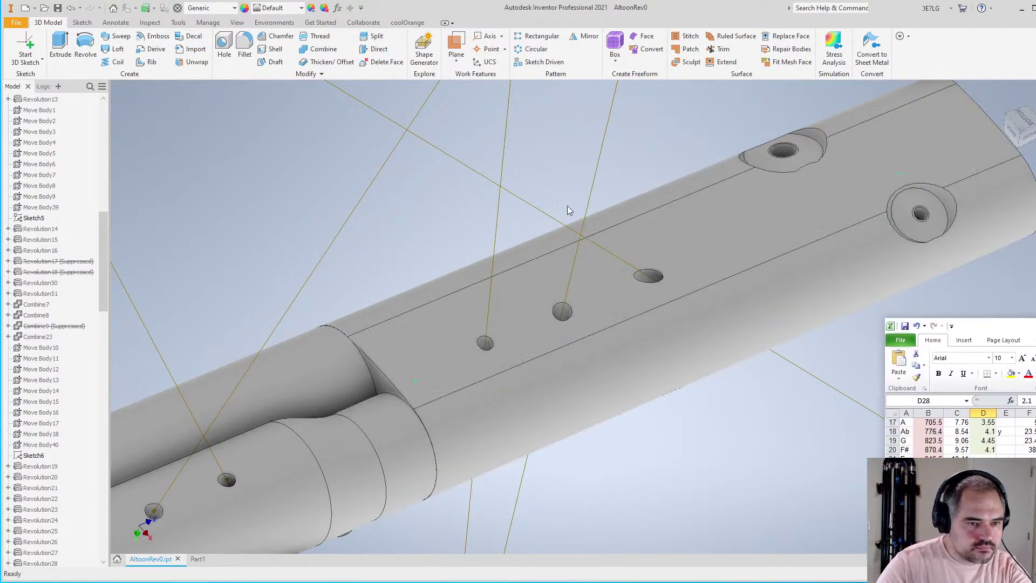
Return to Inventor and create work points where the axes of the three small tone holes meet the main body's flat face
{"action": "key", "text": "alt+Tab"}
{"action": "left_click", "coordinate": [477, 53]}
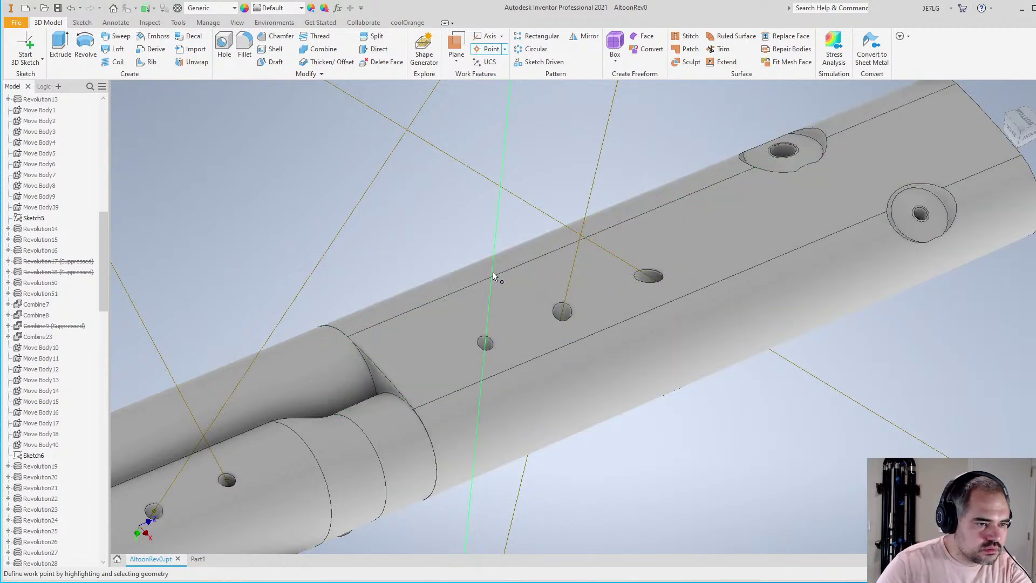
{"action": "left_click", "coordinate": [492, 273]}
{"action": "left_click", "coordinate": [501, 307]}
{"action": "left_click", "coordinate": [487, 50]}
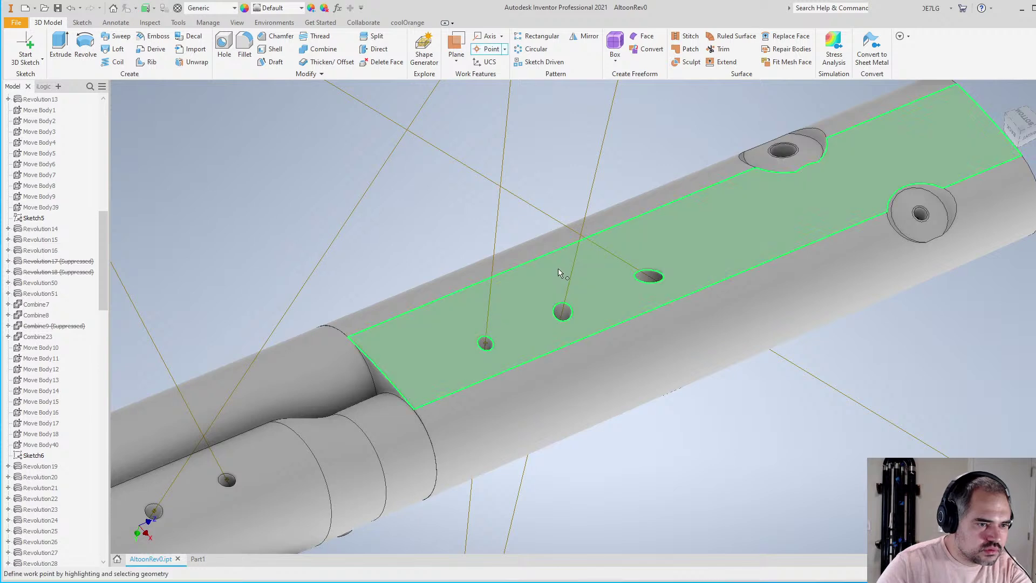
{"action": "left_click", "coordinate": [569, 275]}
{"action": "left_click", "coordinate": [544, 290]}
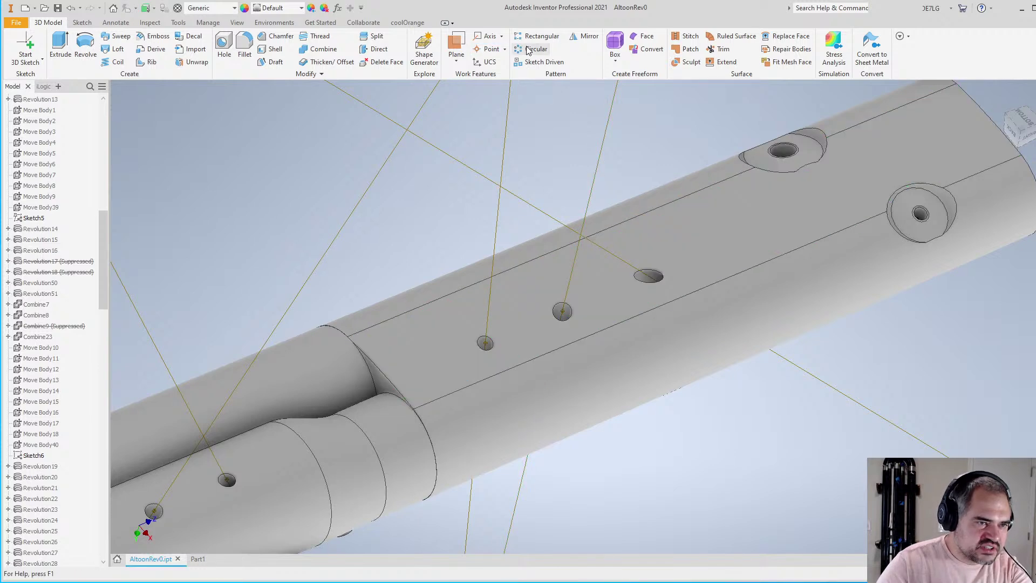
{"action": "left_click", "coordinate": [488, 50]}
{"action": "left_click", "coordinate": [603, 246]}
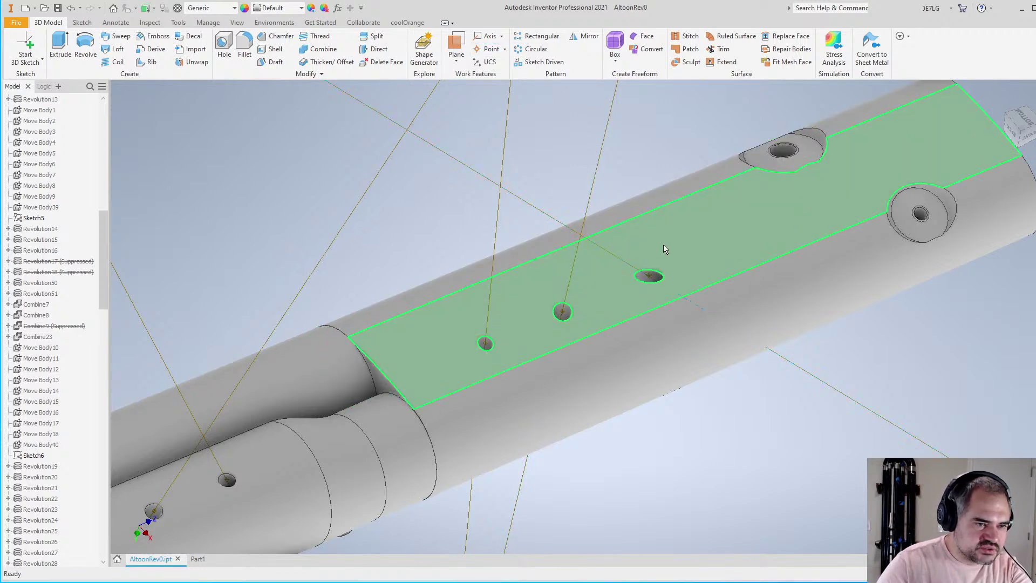
Hide the BootExterior solid body and make the DescendBore body visible
{"action": "scroll", "coordinate": [663, 248], "scroll_direction": "down", "scroll_amount": 5}
{"action": "scroll", "coordinate": [664, 248], "scroll_direction": "up", "scroll_amount": 5}
{"action": "key", "text": "F4"}
{"action": "left_click_drag", "start_coordinate": [664, 253], "coordinate": [626, 375]}
{"action": "key", "text": "Escape"}
{"action": "left_click_drag", "start_coordinate": [102, 279], "coordinate": [112, 88]}
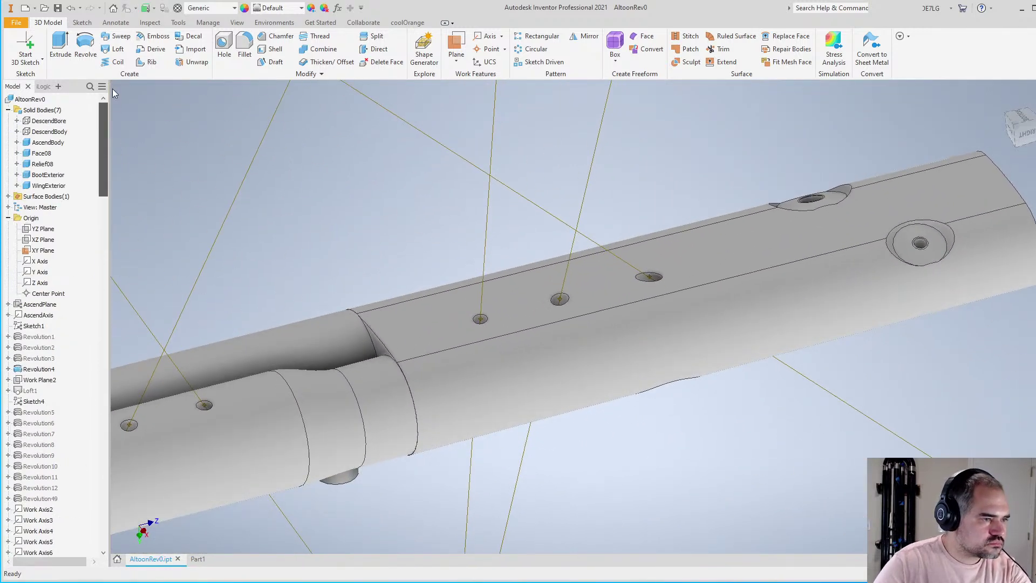
{"action": "left_click", "coordinate": [58, 175]}
{"action": "key", "text": "alt+v"}
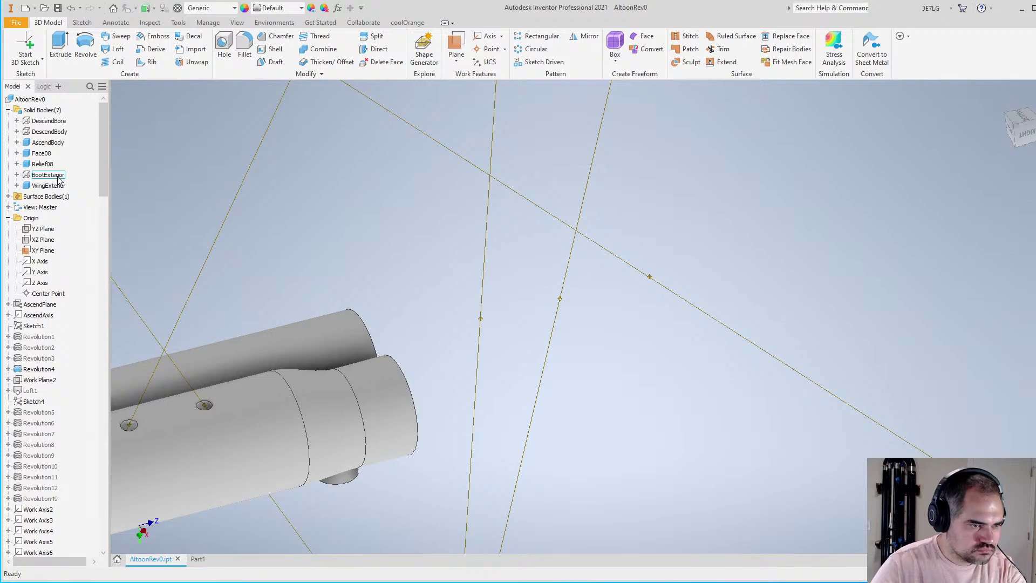
{"action": "left_click", "coordinate": [49, 131]}
{"action": "left_click", "coordinate": [49, 120], "text": "shift"}
{"action": "key", "text": "alt+v"}
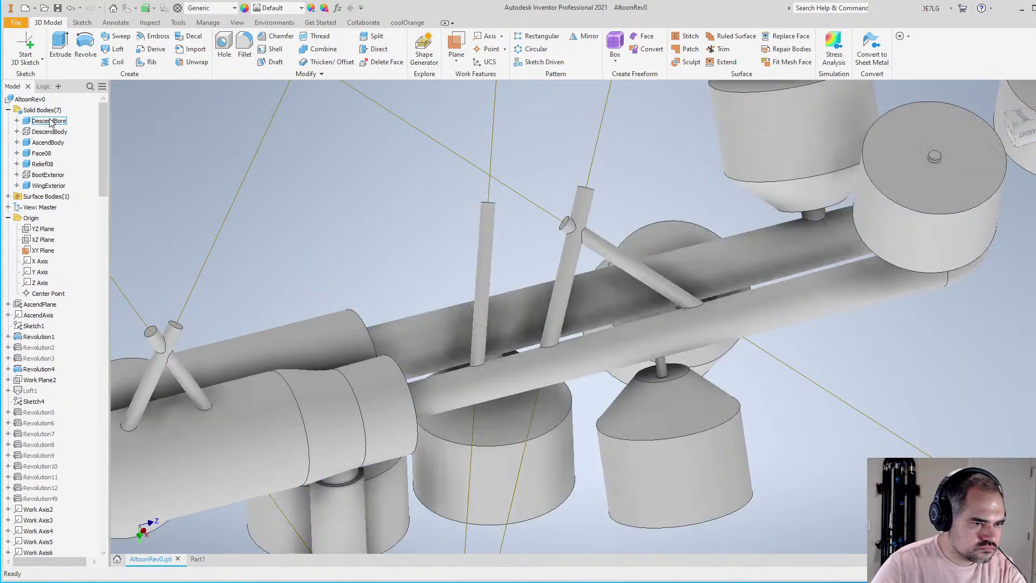
Create work points where the first and second small tone-hole axes meet the bore's surface
{"action": "left_click", "coordinate": [484, 38]}
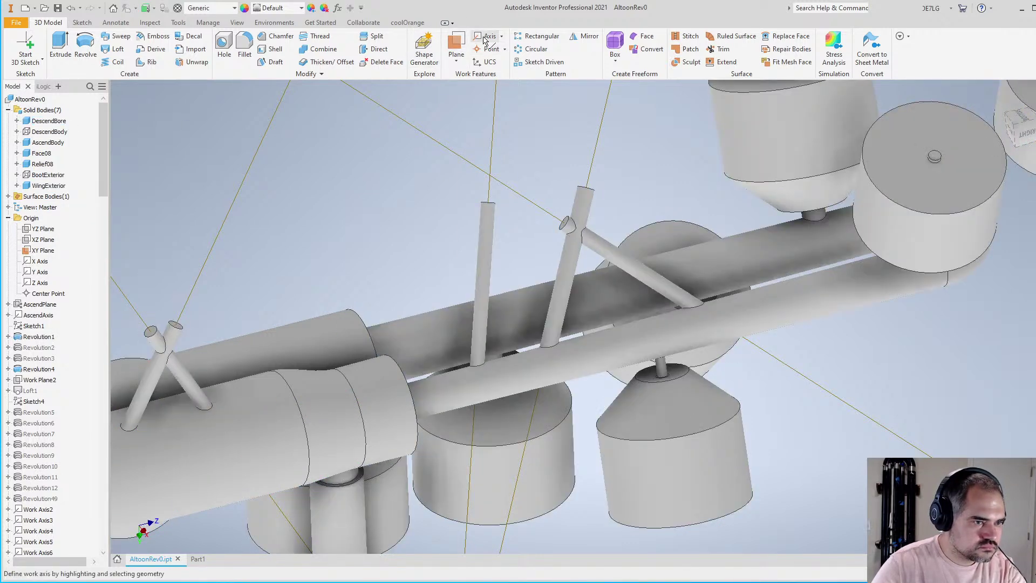
{"action": "left_click", "coordinate": [486, 51]}
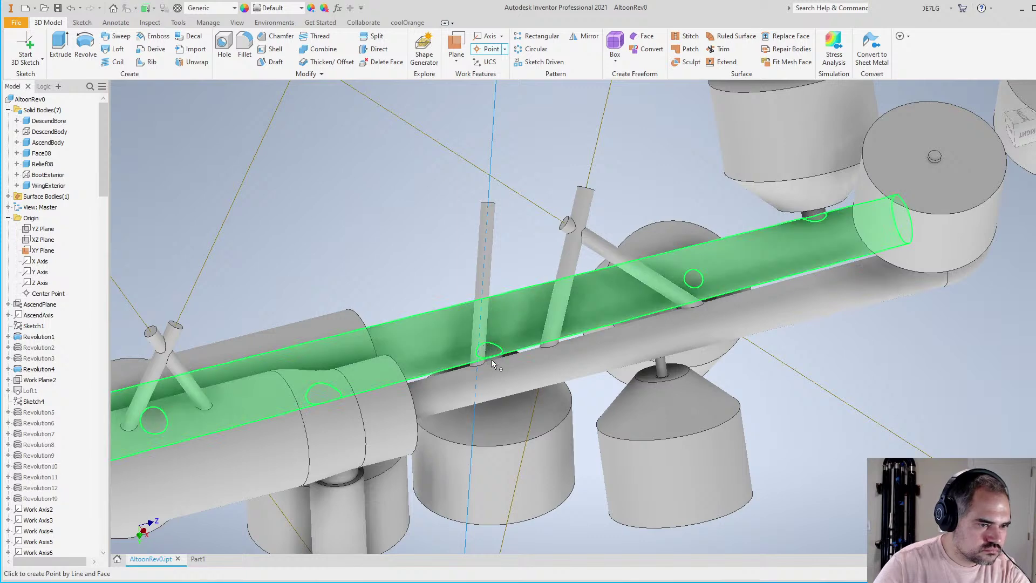
{"action": "key", "text": "Escape"}
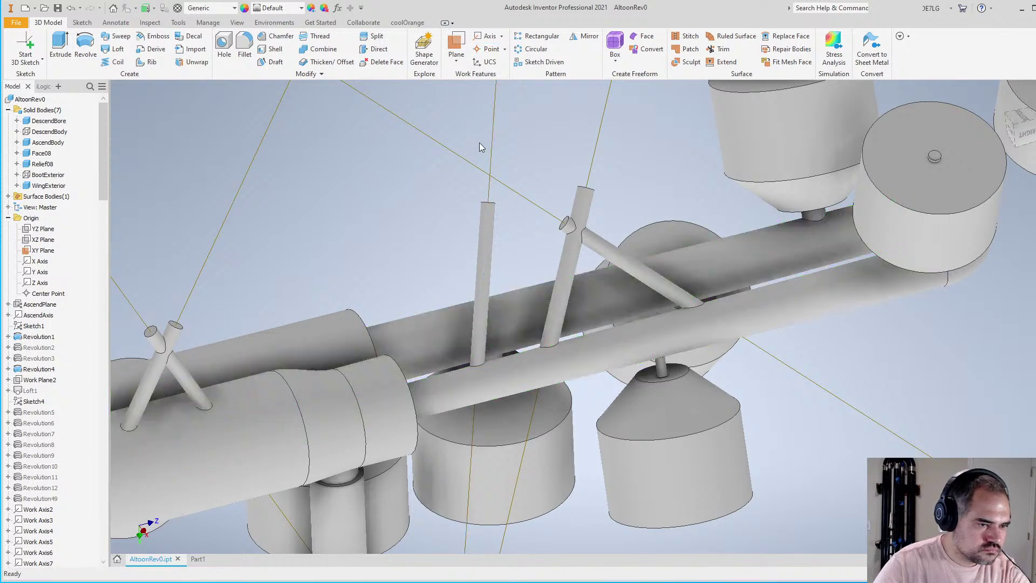
{"action": "left_click", "coordinate": [488, 48]}
{"action": "left_click", "coordinate": [592, 167]}
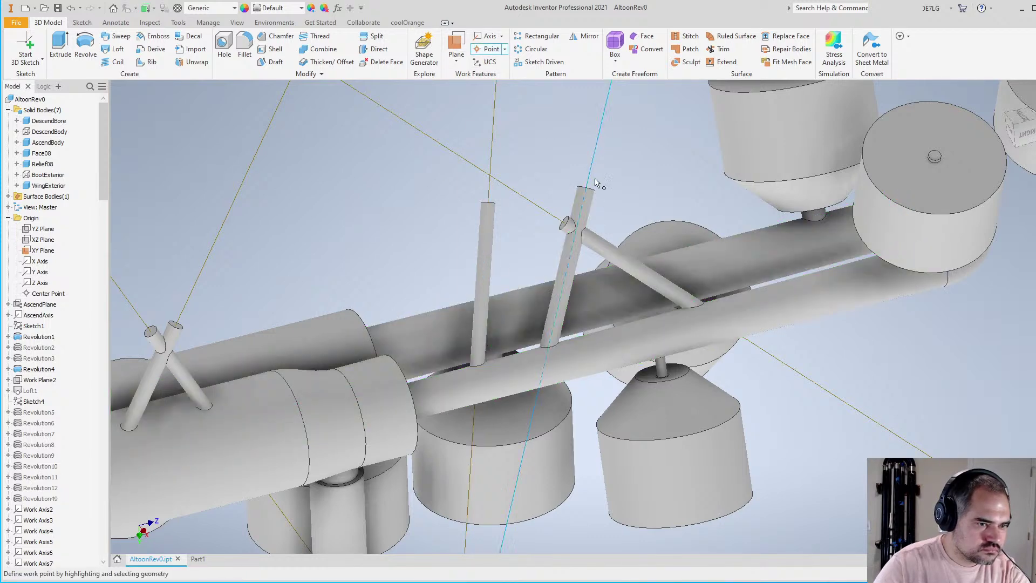
Place a work point where the third inclined chimney axis meets the bore body, and make the BootExterior body visible
{"action": "left_click", "coordinate": [488, 48]}
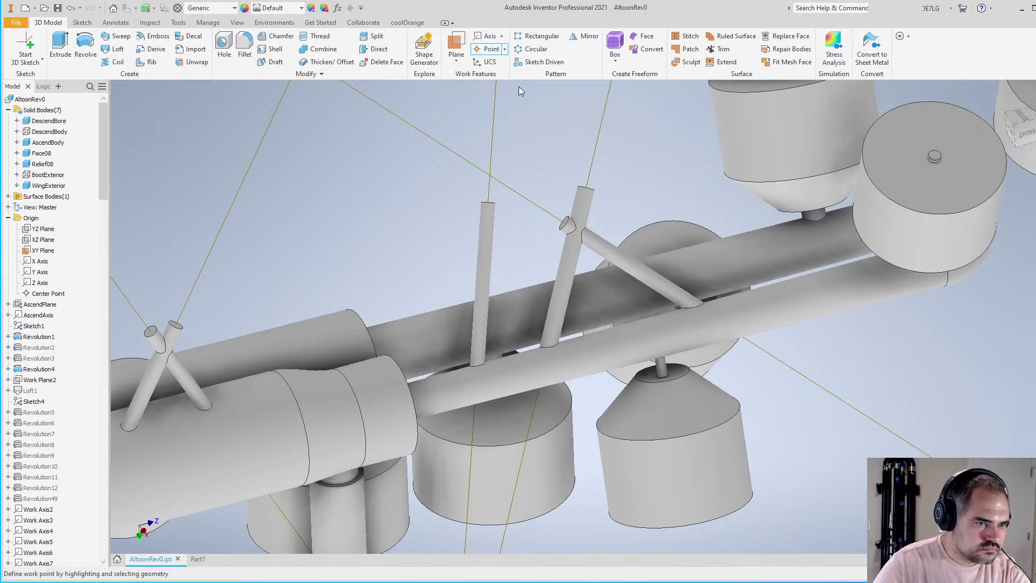
{"action": "left_click", "coordinate": [556, 217]}
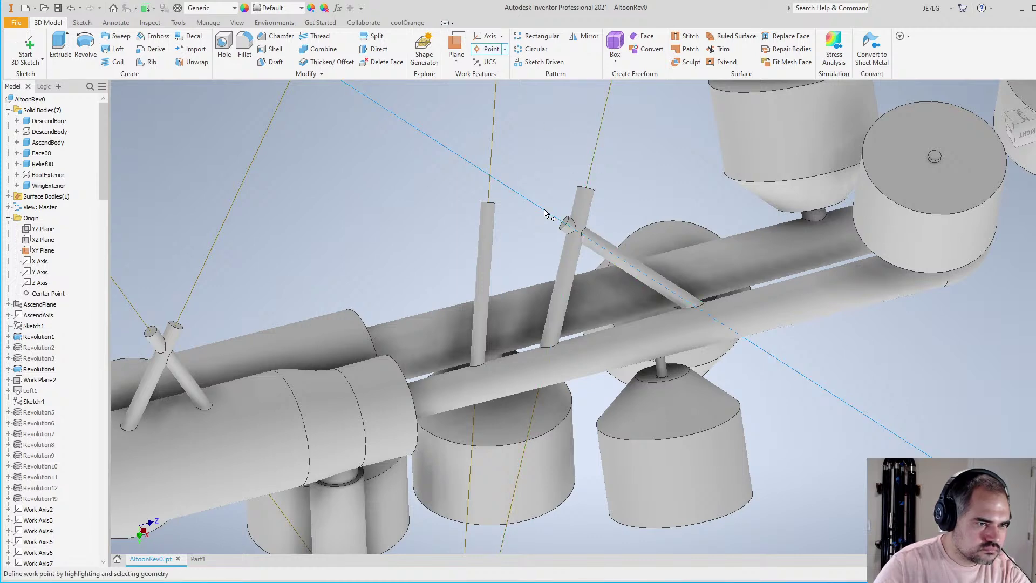
{"action": "left_click", "coordinate": [736, 309]}
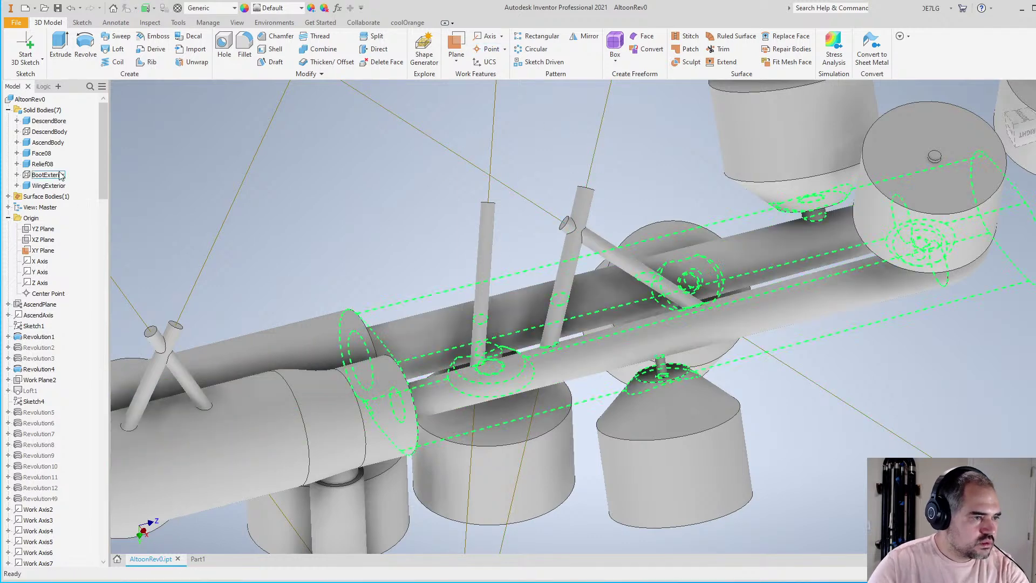
{"action": "right_click", "coordinate": [54, 176]}
{"action": "left_click", "coordinate": [129, 174]}
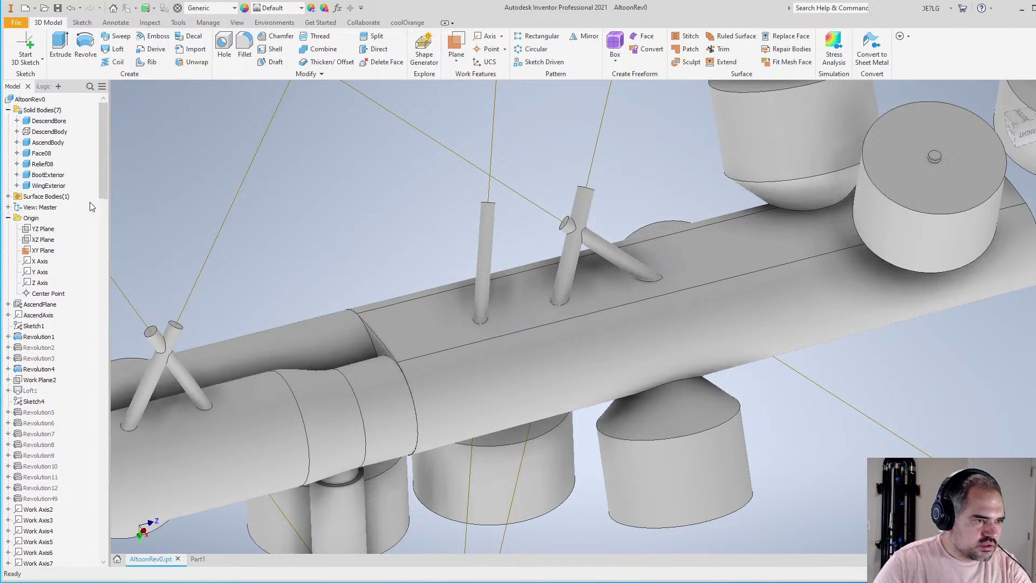
Measure the distance between Work Point7 and Work Point10
{"action": "left_click_drag", "start_coordinate": [107, 188], "coordinate": [106, 545]}
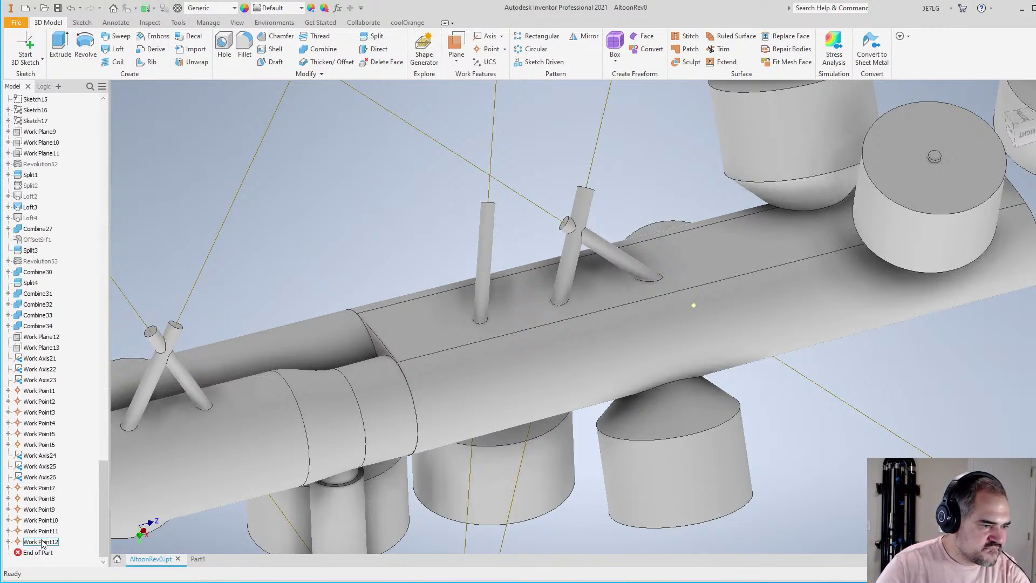
{"action": "left_click", "coordinate": [1025, 139]}
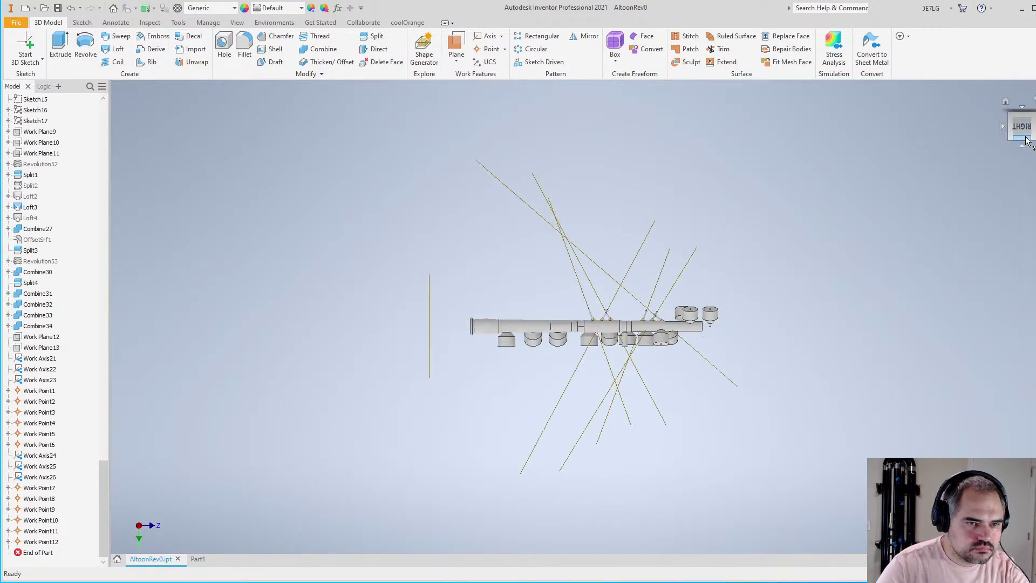
{"action": "scroll", "coordinate": [652, 326], "scroll_direction": "down", "scroll_amount": 8}
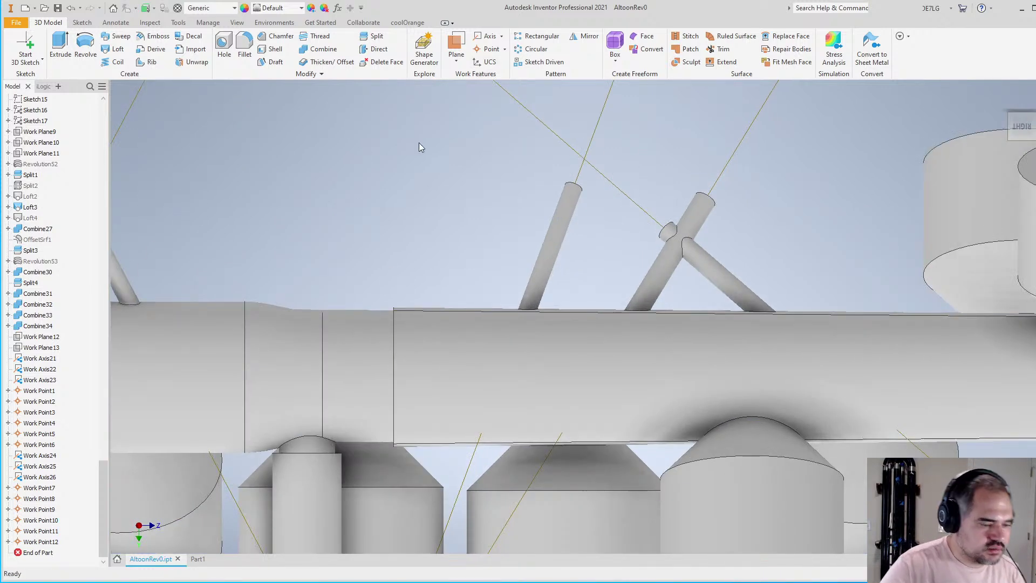
{"action": "scroll", "coordinate": [420, 147], "scroll_direction": "up", "scroll_amount": 2}
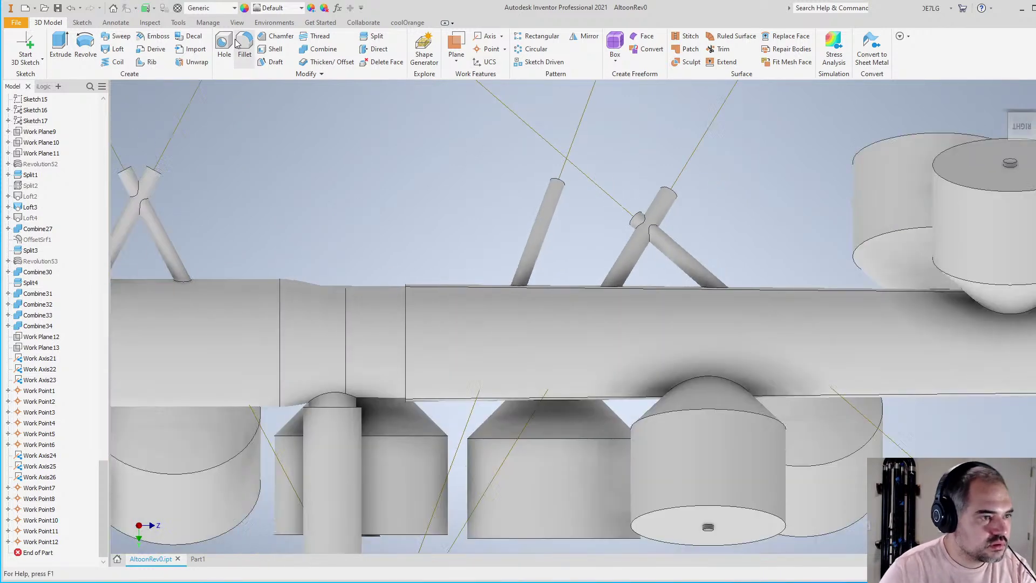
{"action": "left_click", "coordinate": [178, 22]}
{"action": "left_click", "coordinate": [22, 46]}
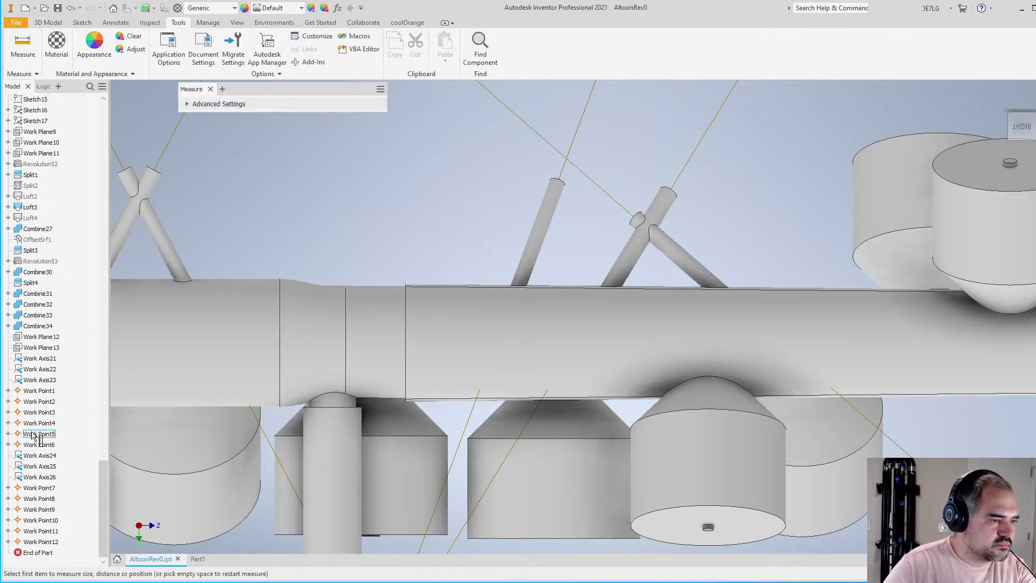
{"action": "left_click", "coordinate": [39, 488]}
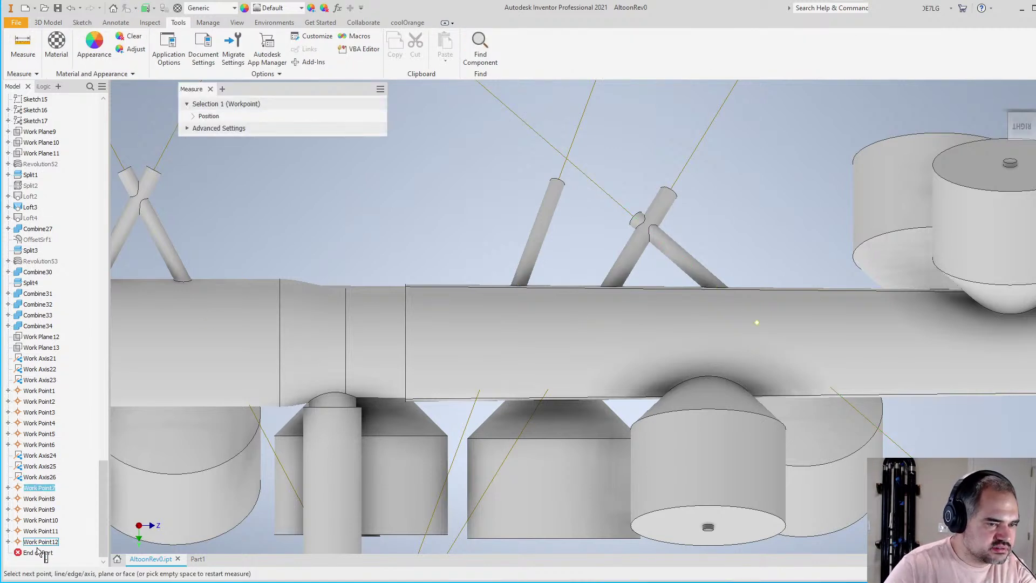
{"action": "left_click", "coordinate": [40, 520]}
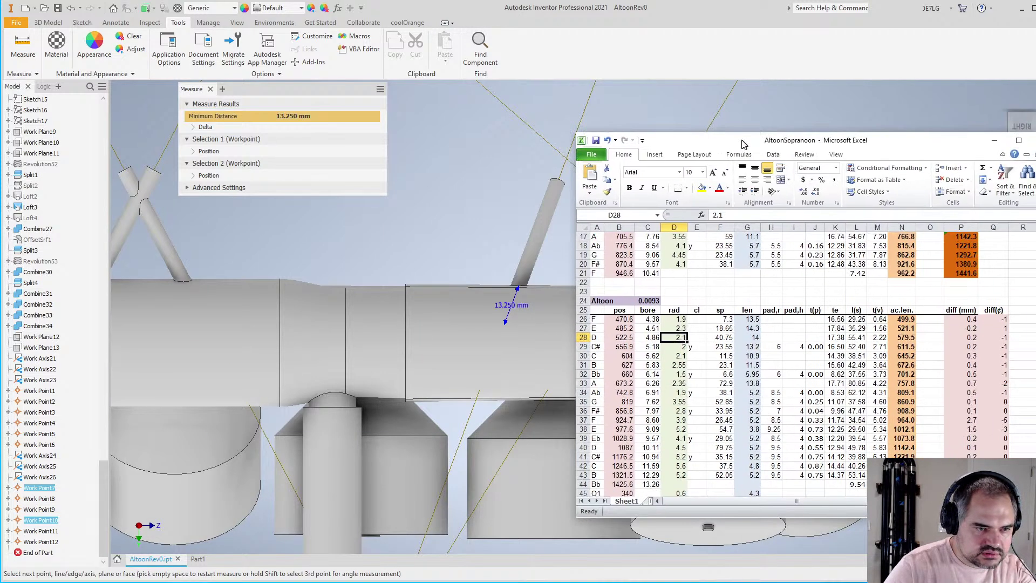
In the AltoonSopranoon Excel workbook, set the len value of the Altoon table's C hole in G30 to 13.2
{"action": "left_click", "coordinate": [739, 356]}
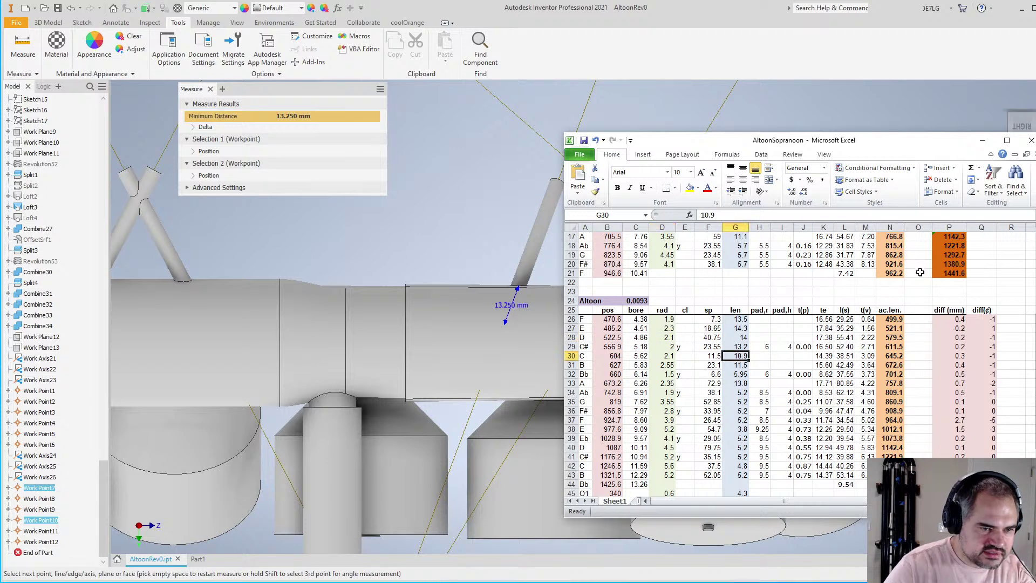
{"action": "type", "text": "13."}
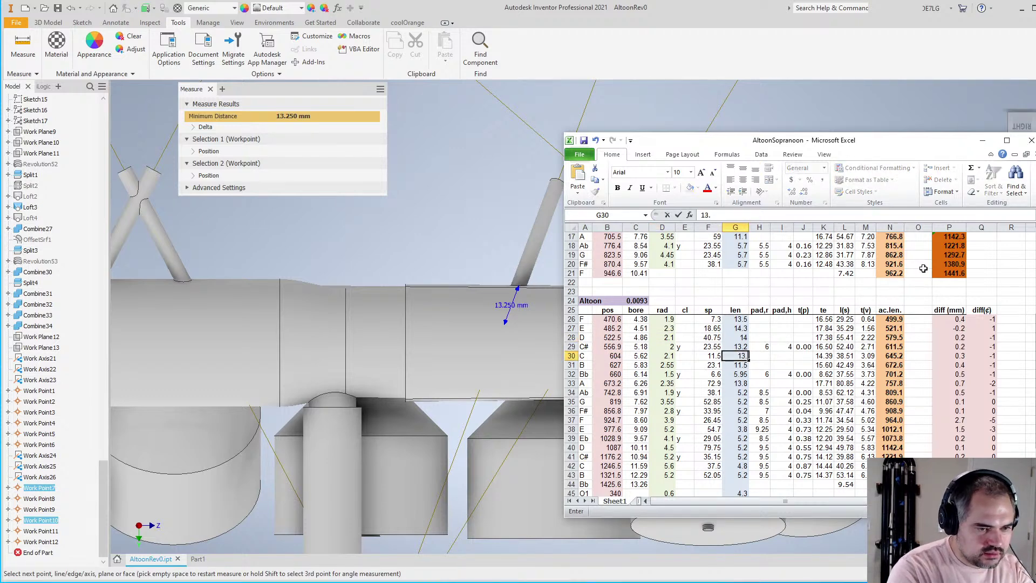
{"action": "type", "text": "2"}
{"action": "key", "text": "Return"}
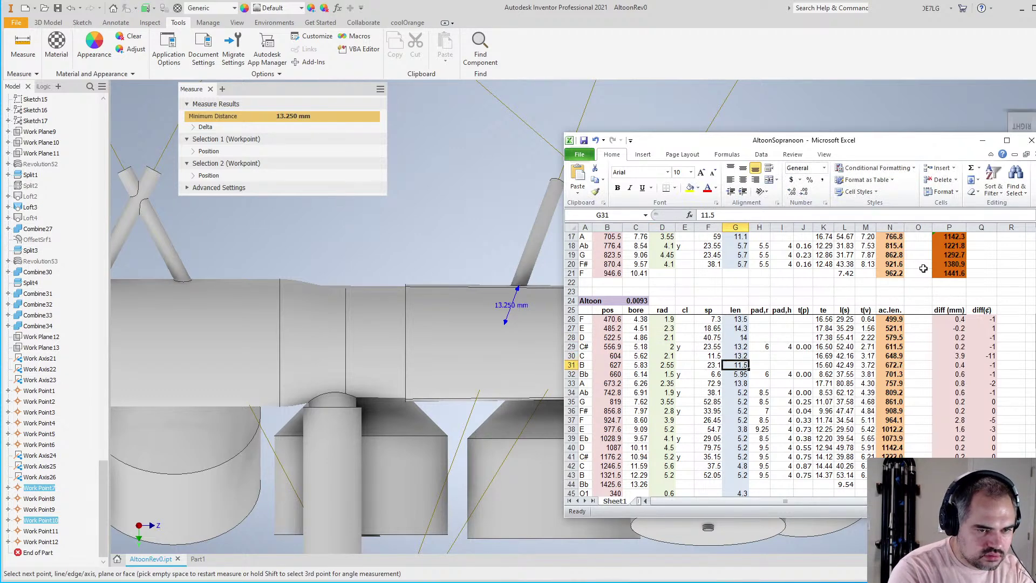
Return to Inventor and measure the distance between Work Point8 and Work Point11
{"action": "left_click", "coordinate": [423, 241]}
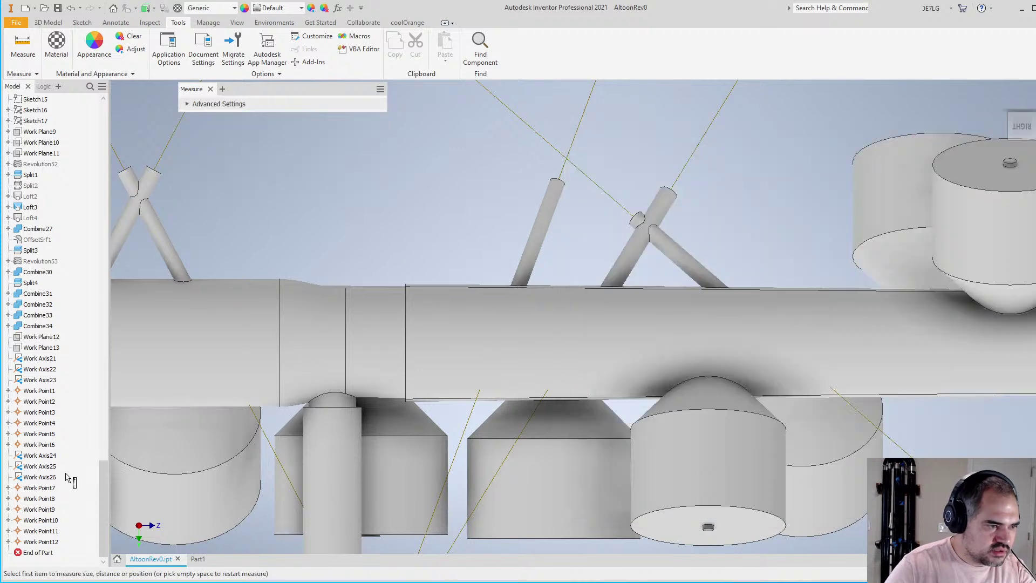
{"action": "left_click", "coordinate": [40, 499]}
{"action": "left_click", "coordinate": [42, 531]}
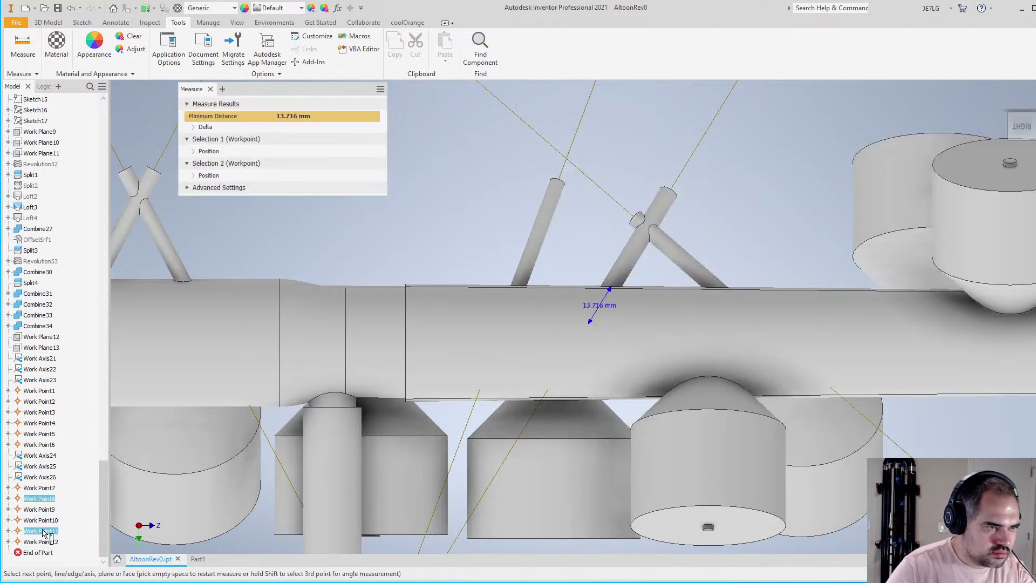
Switch to the Excel workbook and set the Altoon B hole's len value in G31 to 13.7
{"action": "key", "text": "alt+Tab"}
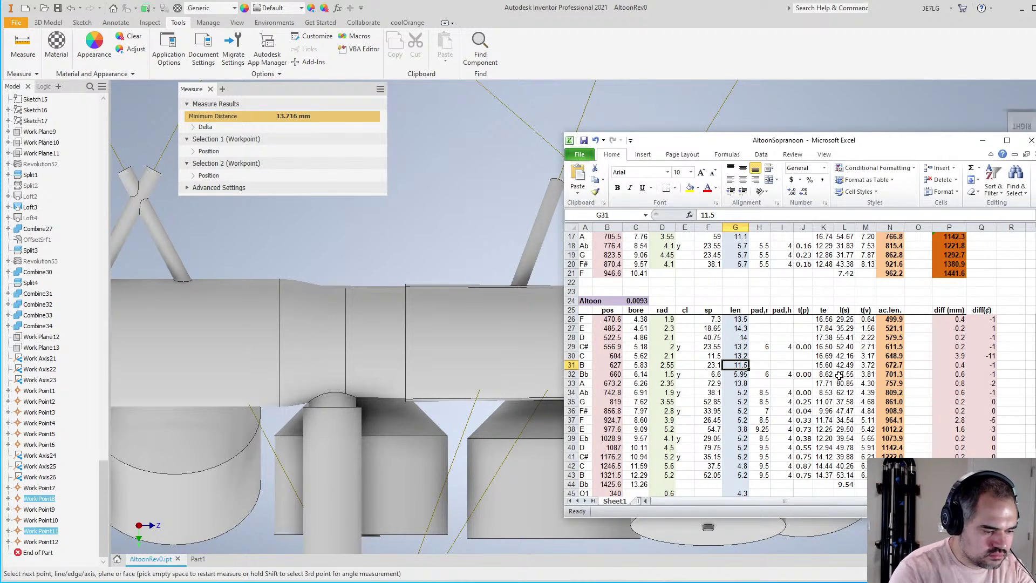
{"action": "type", "text": "13.7"}
{"action": "key", "text": "Return"}
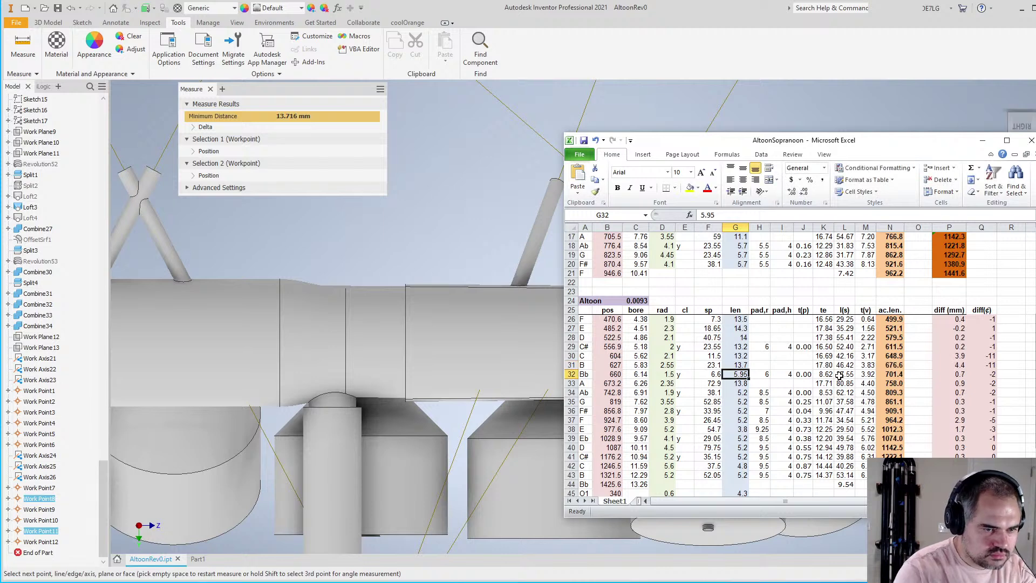
{"action": "key", "text": "Return"}
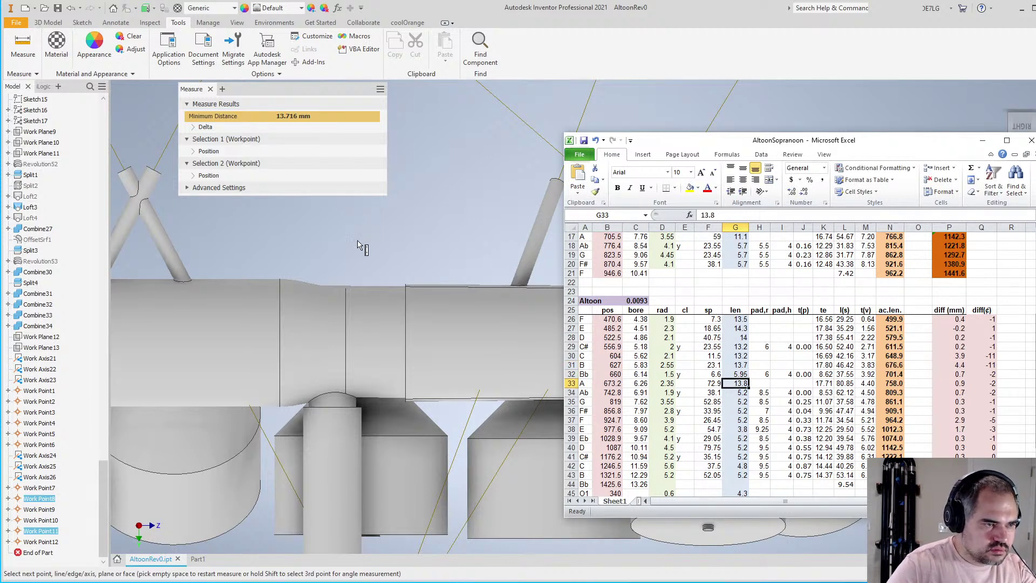
Switch back to Inventor and measure the distance between Work Point9 and Work Point12
{"action": "left_click", "coordinate": [372, 259]}
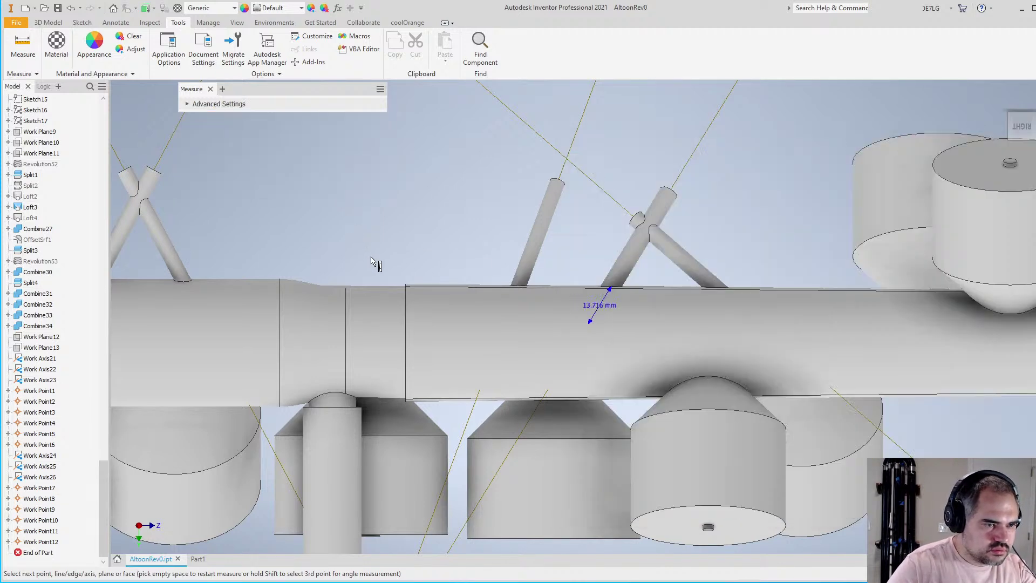
{"action": "left_click", "coordinate": [41, 510]}
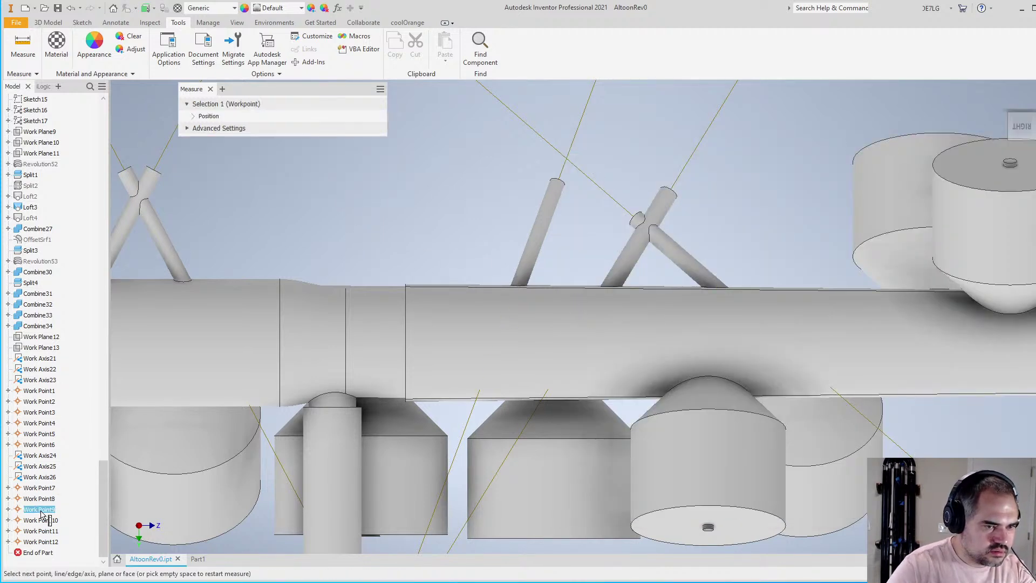
{"action": "left_click", "coordinate": [48, 543]}
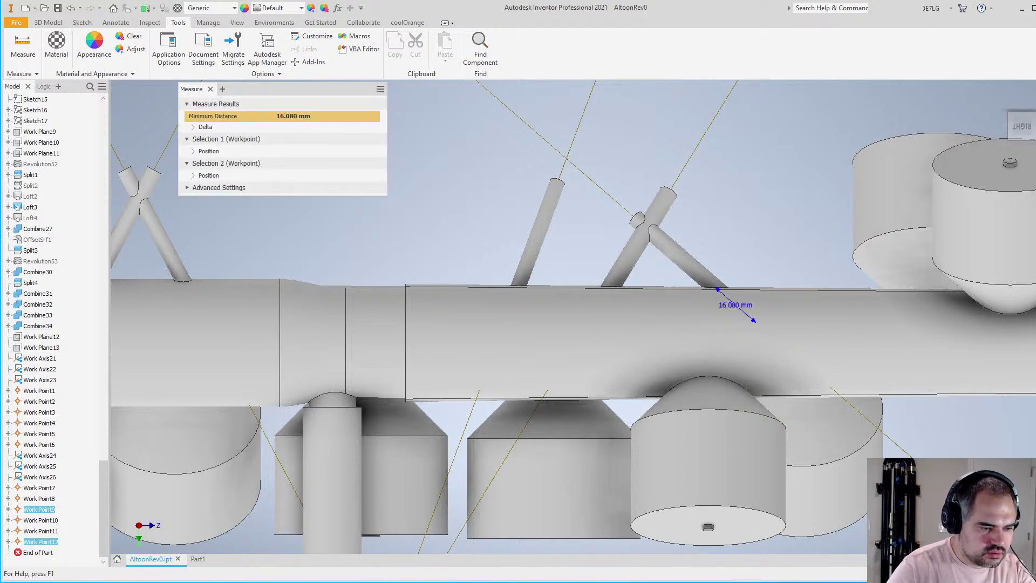
In the Excel workbook, set the Altoon A hole's len value in G33 to 16.1
{"action": "key", "text": "alt+Tab"}
{"action": "type", "text": "1"}
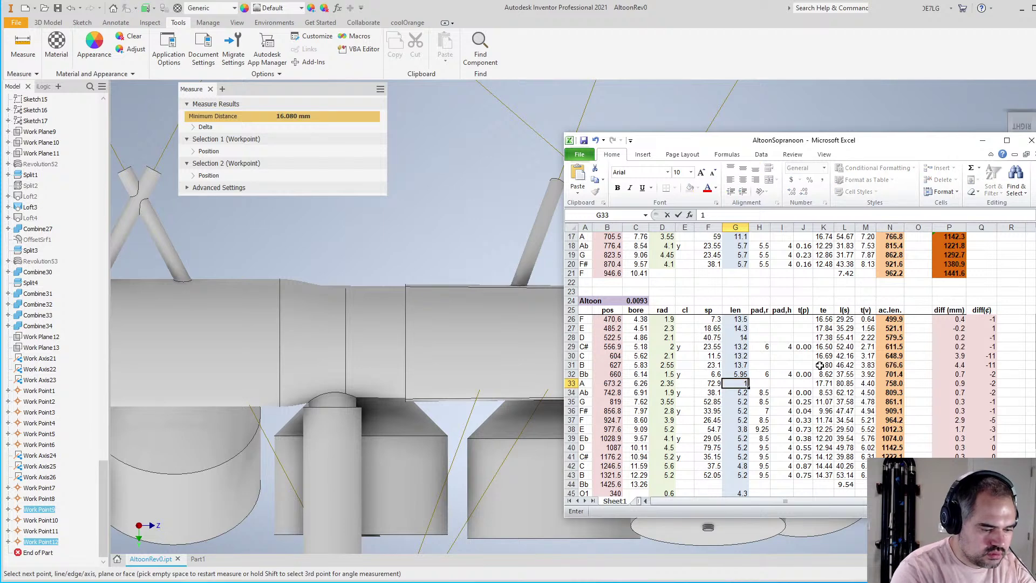
{"action": "type", "text": "6.1"}
{"action": "key", "text": "Return"}
Review the changed len values for the Altoon C, B and A holes and examine the C row's diff (mm) value
{"action": "key", "text": "Up"}
{"action": "key", "text": "Up"}
{"action": "key", "text": "Up"}
{"action": "key", "text": "Up"}
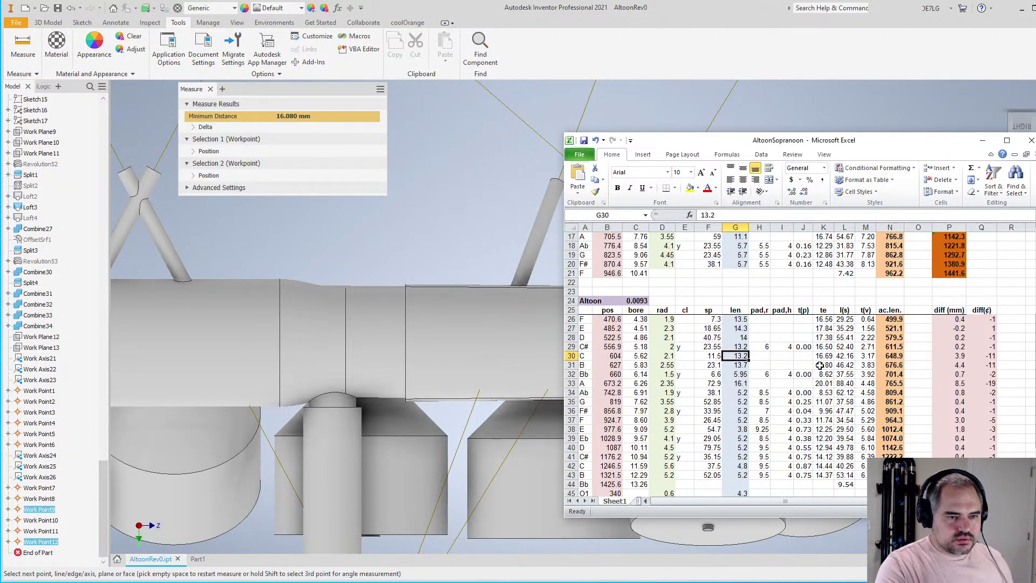
{"action": "key", "text": "Down"}
{"action": "key", "text": "Down"}
{"action": "key", "text": "Down"}
{"action": "key", "text": "Down"}
{"action": "key", "text": "Up"}
{"action": "key", "text": "Up"}
{"action": "key", "text": "Up"}
{"action": "key", "text": "Up"}
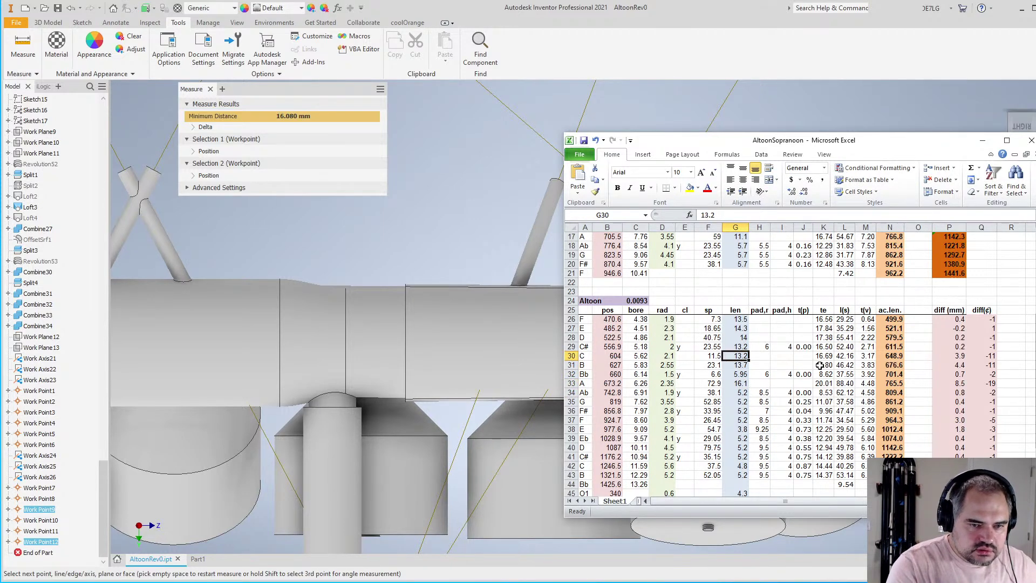
{"action": "key", "text": "Right"}
{"action": "key", "text": "Right"}
{"action": "key", "text": "Right"}
{"action": "key", "text": "Right"}
{"action": "key", "text": "Right"}
{"action": "key", "text": "Right"}
{"action": "key", "text": "Right"}
{"action": "key", "text": "Right"}
{"action": "key", "text": "Right"}
Set the Altoon C hole's rad value in D30 to 2.25
{"action": "key", "text": "Left"}
{"action": "key", "text": "Left"}
{"action": "key", "text": "Left"}
{"action": "key", "text": "Left"}
{"action": "key", "text": "Left"}
{"action": "key", "text": "Left"}
{"action": "key", "text": "Left"}
{"action": "key", "text": "Left"}
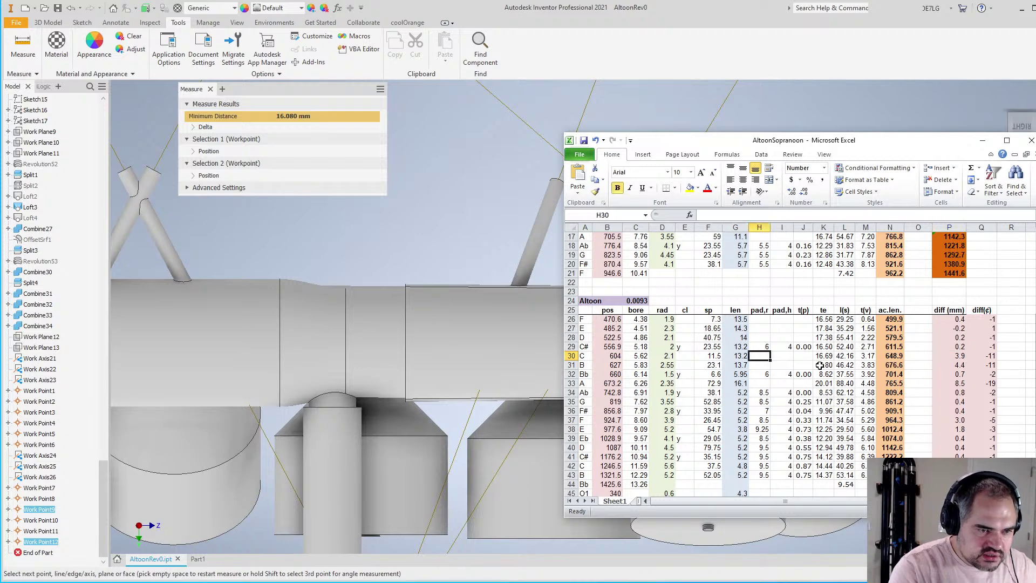
{"action": "key", "text": "Left"}
{"action": "key", "text": "Left"}
{"action": "key", "text": "Left"}
{"action": "key", "text": "Left"}
{"action": "type", "text": "2"}
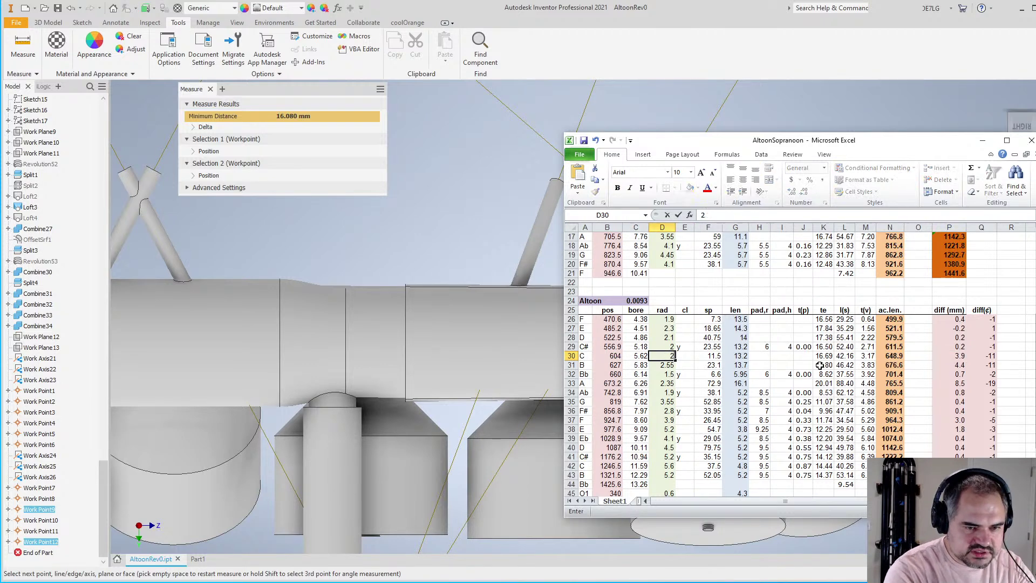
{"action": "key", "text": "Return"}
{"action": "key", "text": "Up"}
{"action": "type", "text": "2"}
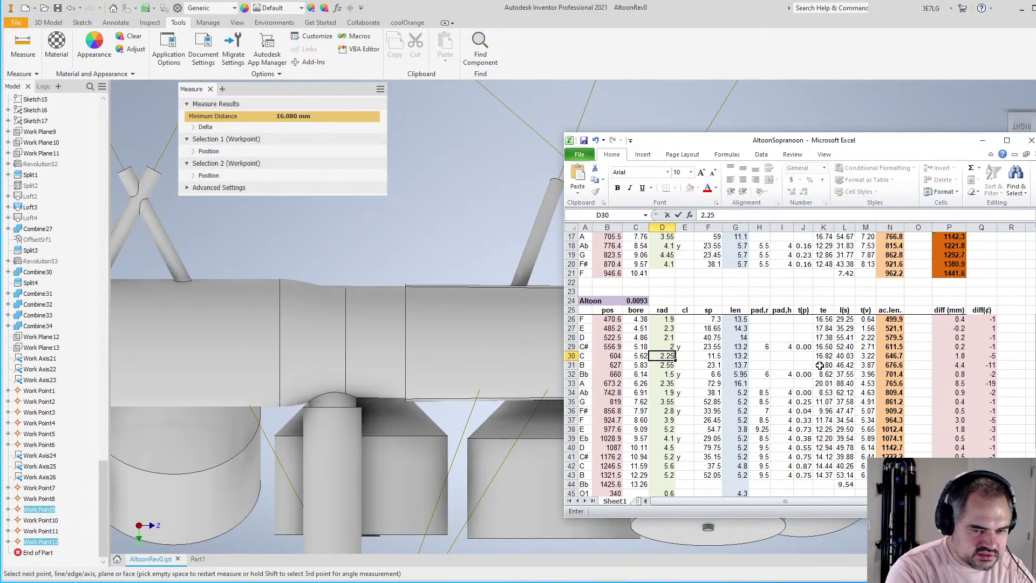
{"action": "type", "text": ".25"}
{"action": "key", "text": "Return"}
{"action": "key", "text": "Up"}
{"action": "key", "text": "Down"}
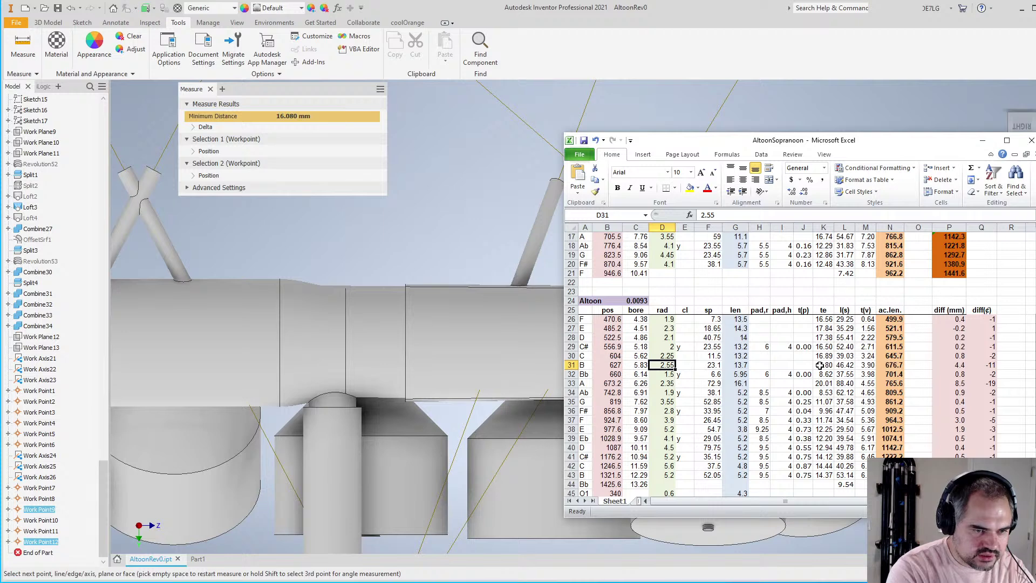
Try rad values of 2.65 and 2.7 for the Altoon B hole in D31
{"action": "type", "text": "2.65"}
{"action": "key", "text": "Return"}
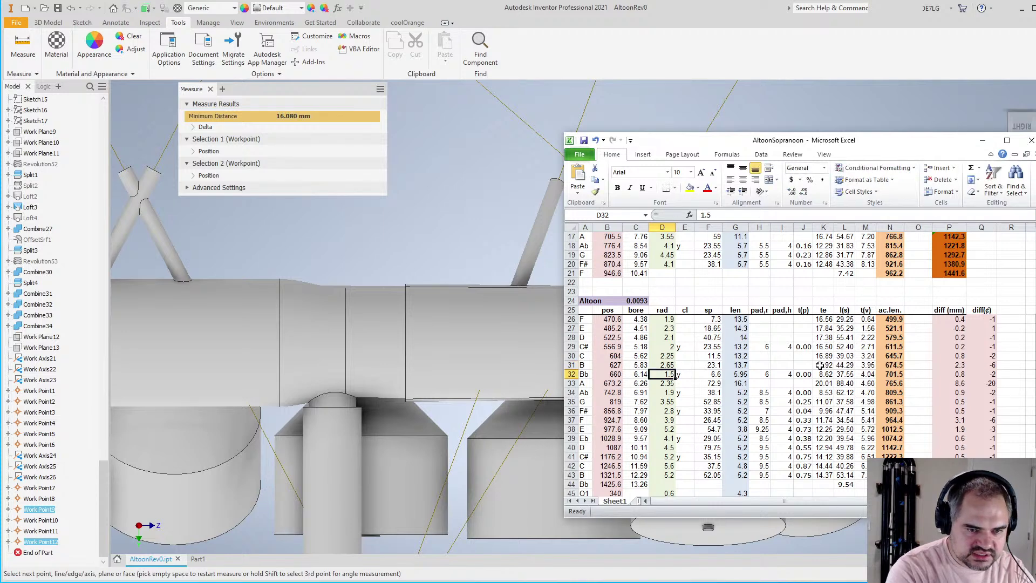
{"action": "key", "text": "Up"}
{"action": "type", "text": "2.7"}
{"action": "key", "text": "Return"}
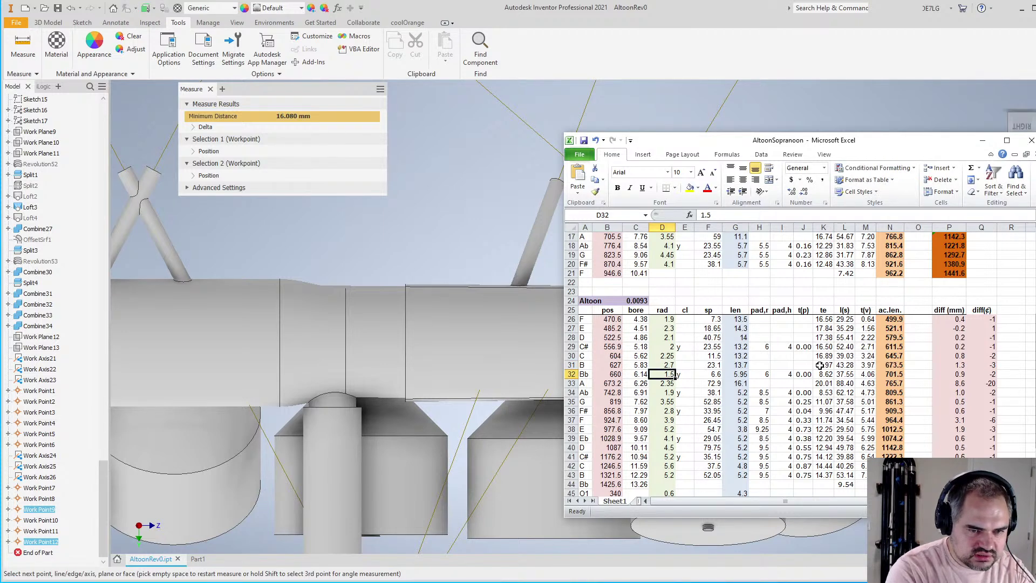
Set the Altoon B hole's rad value in D31 to 2.75 and select the A hole's rad cell, D33
{"action": "key", "text": "Up"}
{"action": "key", "text": "Down"}
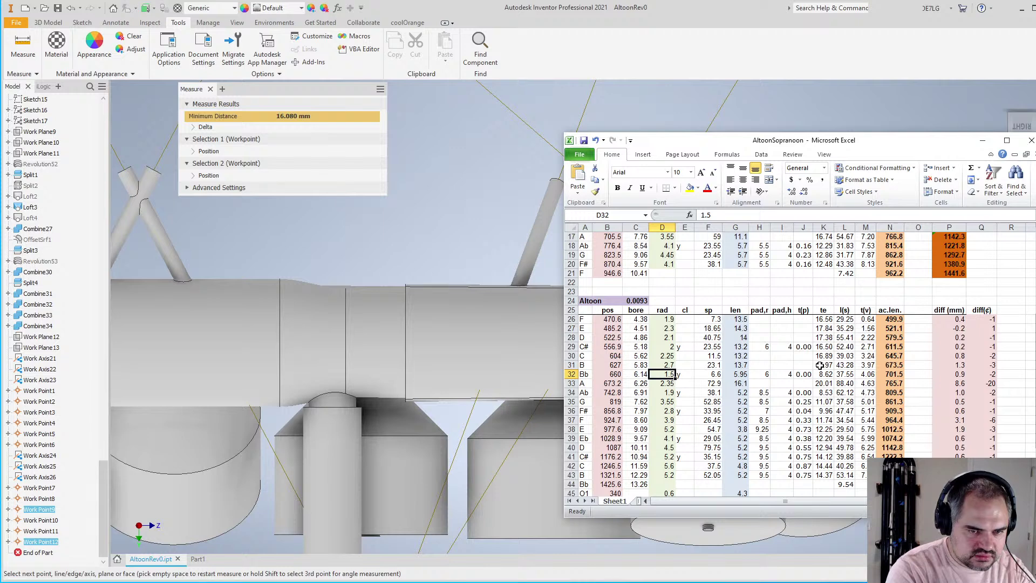
{"action": "key", "text": "Up"}
{"action": "type", "text": "2.7"}
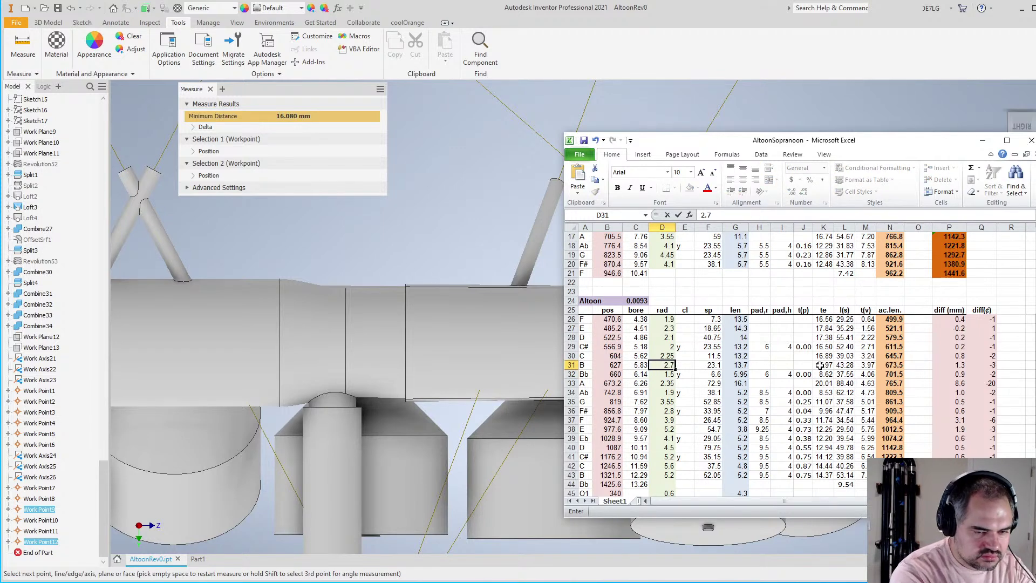
{"action": "type", "text": "5"}
{"action": "key", "text": "Return"}
{"action": "key", "text": "Up"}
{"action": "key", "text": "Up"}
{"action": "key", "text": "Down"}
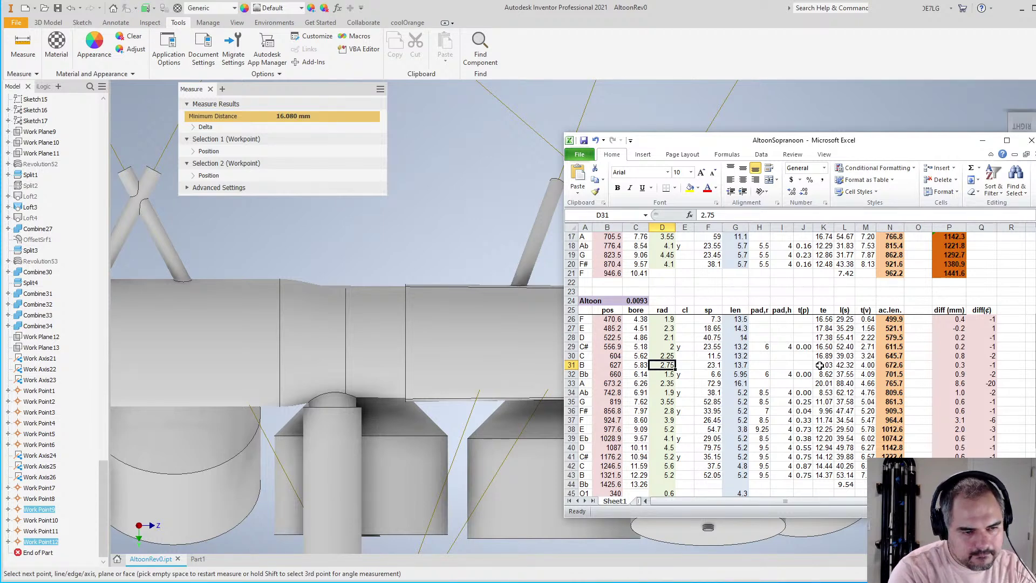
{"action": "key", "text": "Down"}
{"action": "key", "text": "Down"}
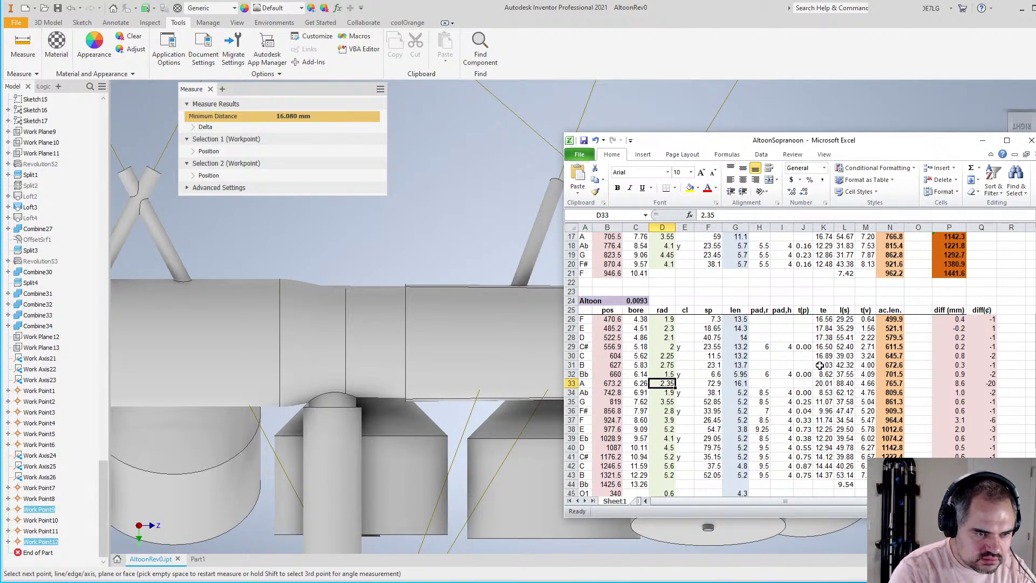
Check the Altoon A hole's diff(¢) value in Q33 and return to its rad cell, D33
{"action": "key", "text": "Right"}
{"action": "key", "text": "Right"}
{"action": "key", "text": "Right"}
{"action": "key", "text": "Right"}
{"action": "key", "text": "Right"}
{"action": "key", "text": "Right"}
{"action": "key", "text": "Right"}
{"action": "key", "text": "Right"}
{"action": "key", "text": "Right"}
{"action": "key", "text": "Right"}
{"action": "key", "text": "Right"}
{"action": "key", "text": "Right"}
{"action": "key", "text": "Right"}
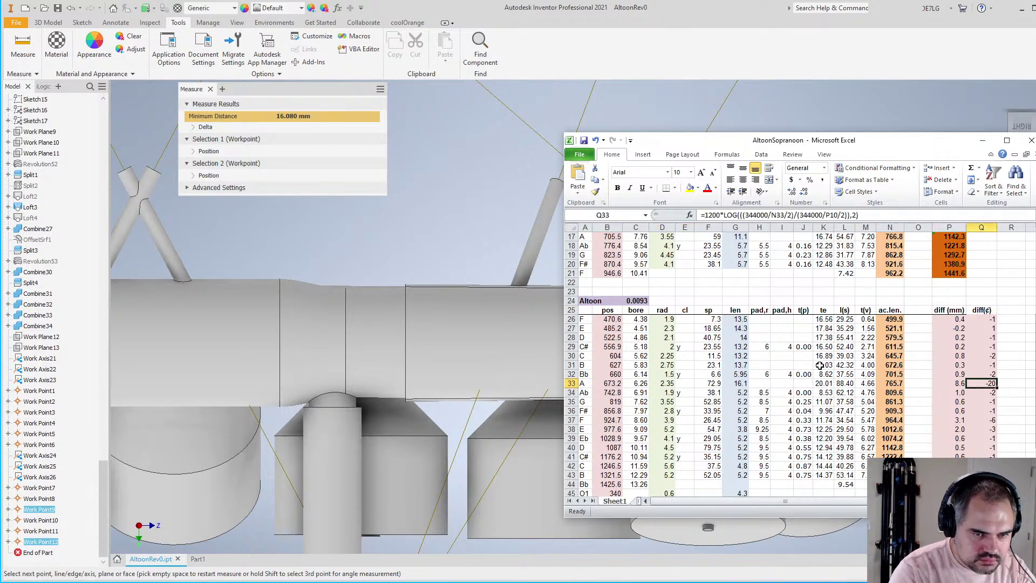
{"action": "key", "text": "Left"}
{"action": "key", "text": "Left"}
{"action": "key", "text": "Left"}
{"action": "key", "text": "Left"}
{"action": "key", "text": "Left"}
{"action": "key", "text": "Left"}
{"action": "key", "text": "Left"}
{"action": "key", "text": "Left"}
{"action": "key", "text": "Left"}
{"action": "key", "text": "Left"}
{"action": "key", "text": "Left"}
{"action": "key", "text": "Left"}
{"action": "key", "text": "Left"}
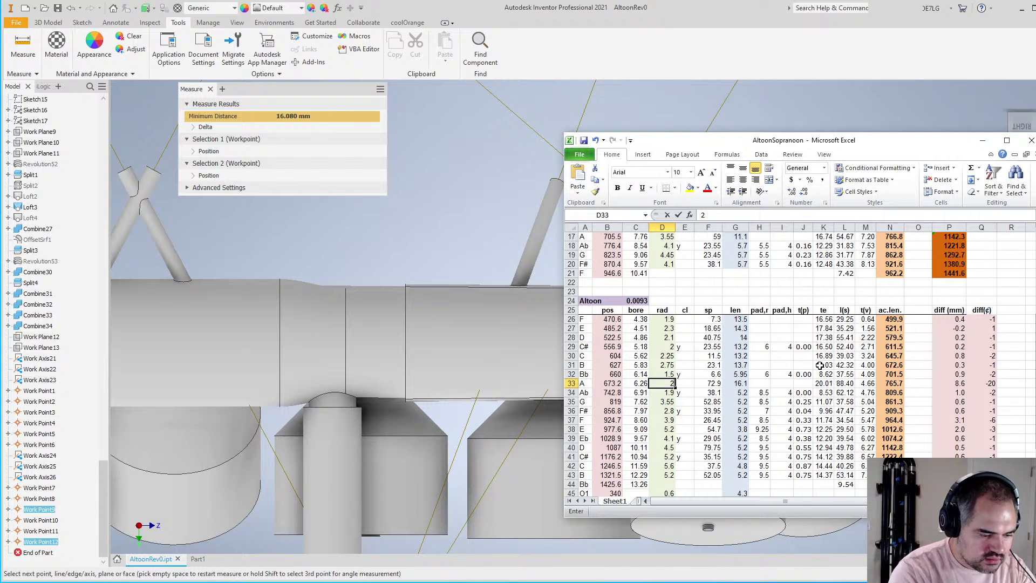
Try a rad value of 2.5 for the Altoon A hole in D33, then set it to 2.55
{"action": "type", "text": "2.5"}
{"action": "key", "text": "Return"}
{"action": "key", "text": "Up"}
{"action": "type", "text": "2.55"}
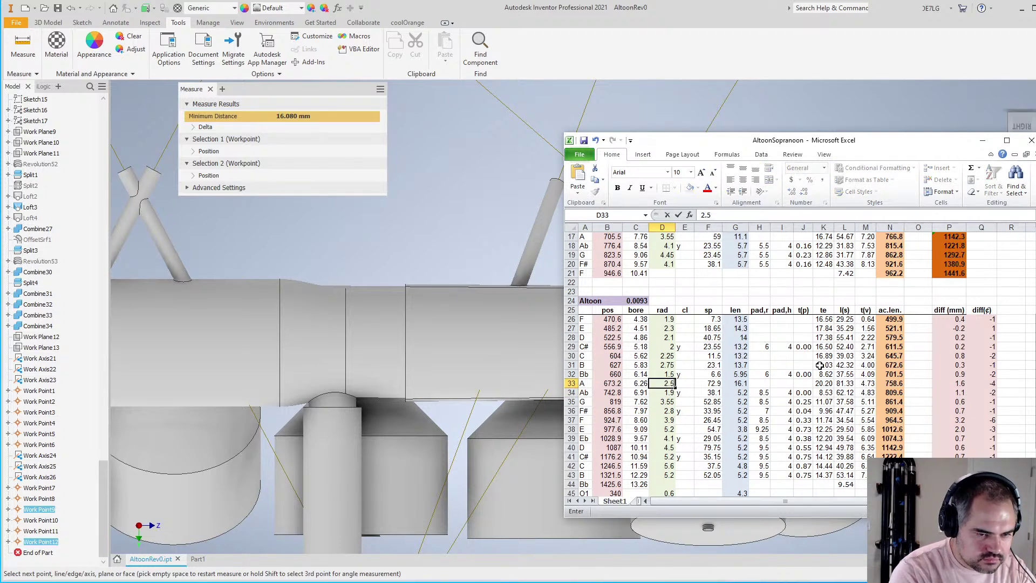
{"action": "key", "text": "Return"}
Review the rad values of the Altoon B and Bb holes in D31 and D32
{"action": "key", "text": "Up"}
{"action": "key", "text": "Up"}
{"action": "key", "text": "Up"}
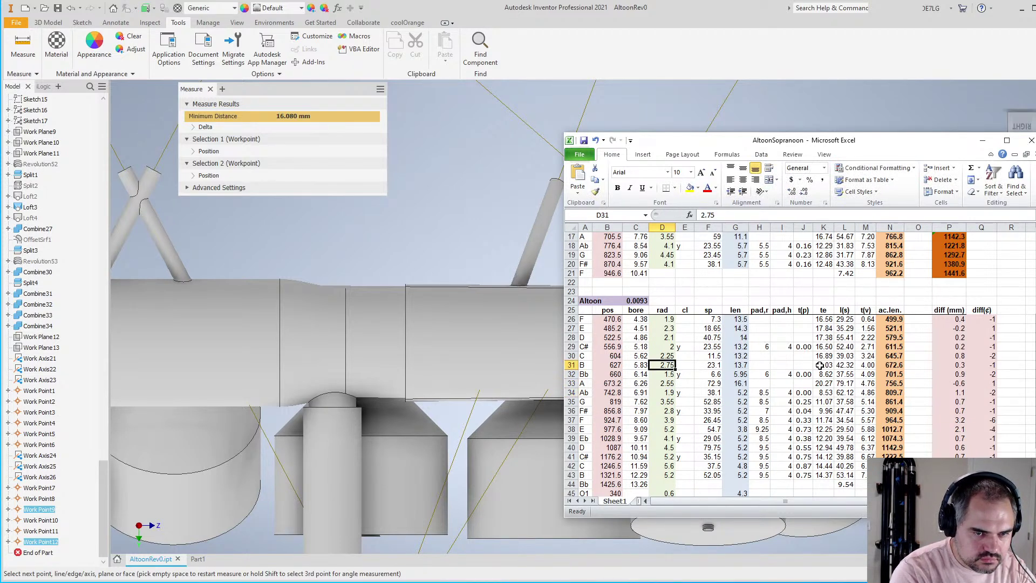
{"action": "key", "text": "Down"}
{"action": "key", "text": "Up"}
{"action": "key", "text": "Down"}
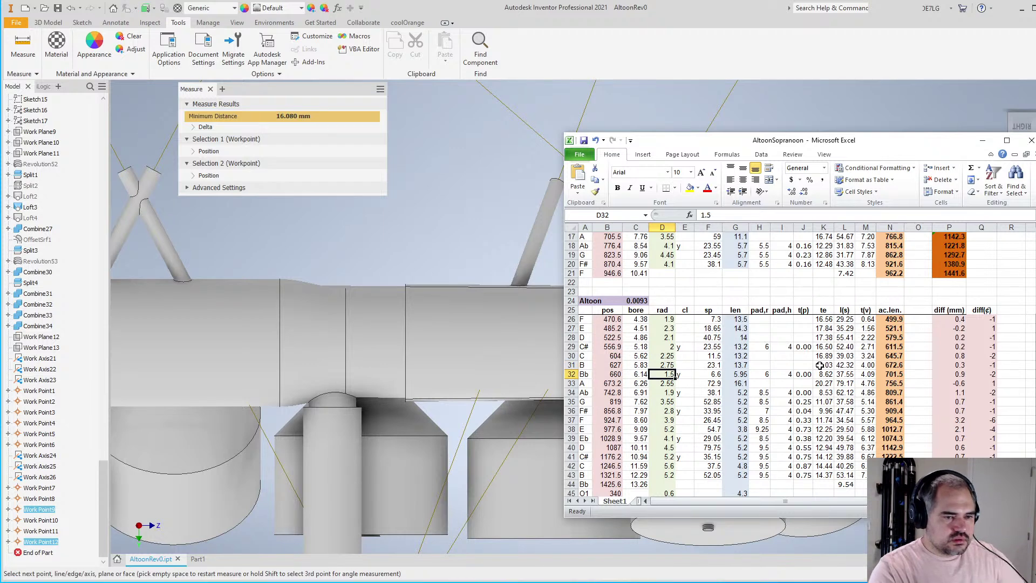
{"action": "key", "text": "Up"}
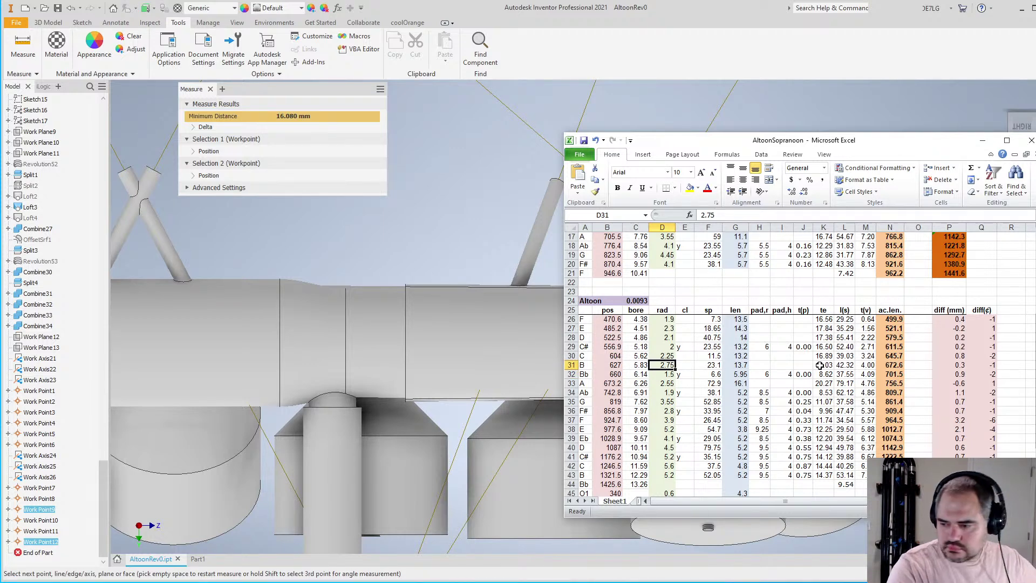
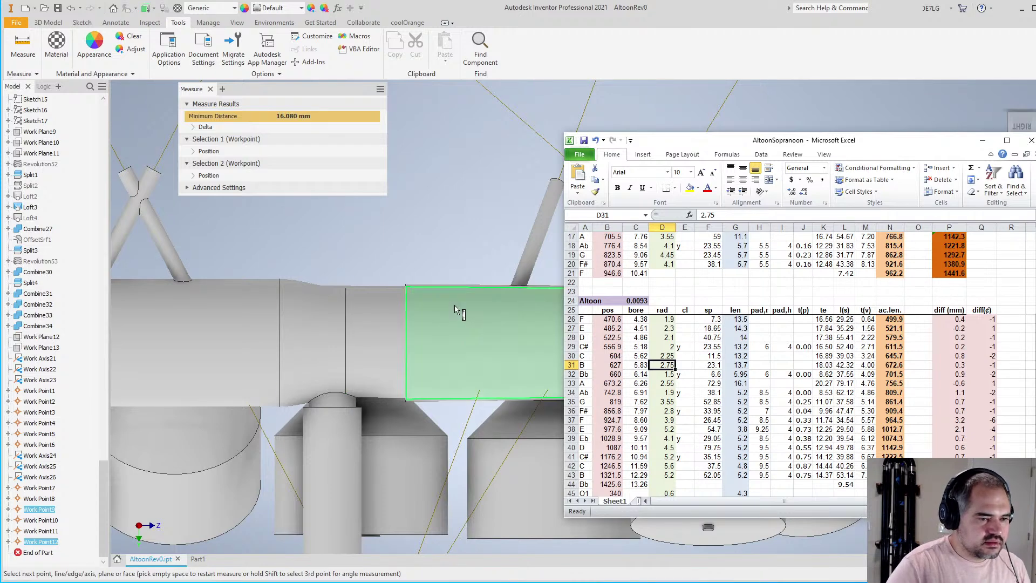
Move the spreadsheet window away from the model and end the distance measurement in Inventor
{"action": "left_click_drag", "start_coordinate": [748, 141], "coordinate": [1035, 211]}
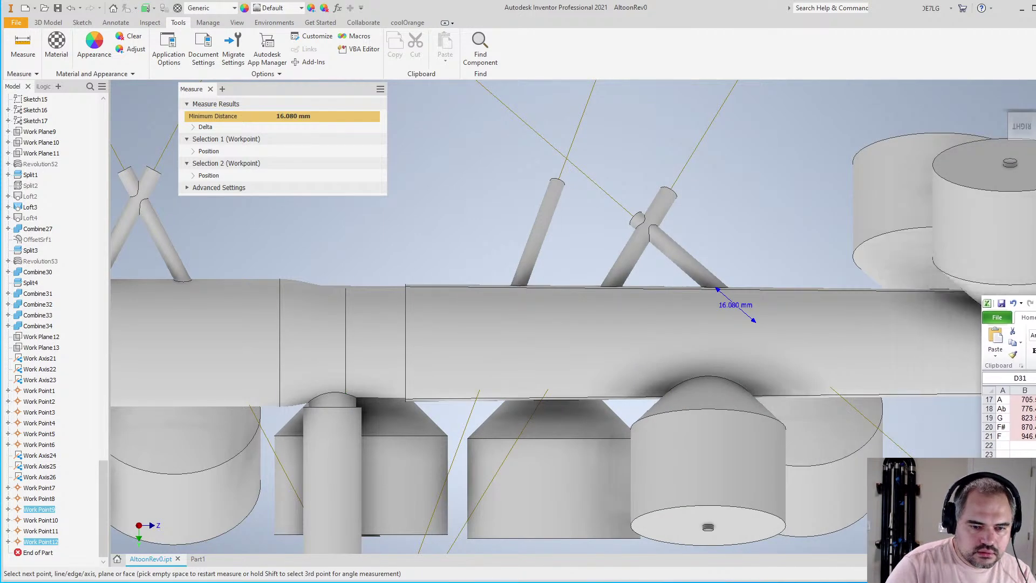
{"action": "left_click", "coordinate": [447, 196]}
{"action": "key", "text": "Escape"}
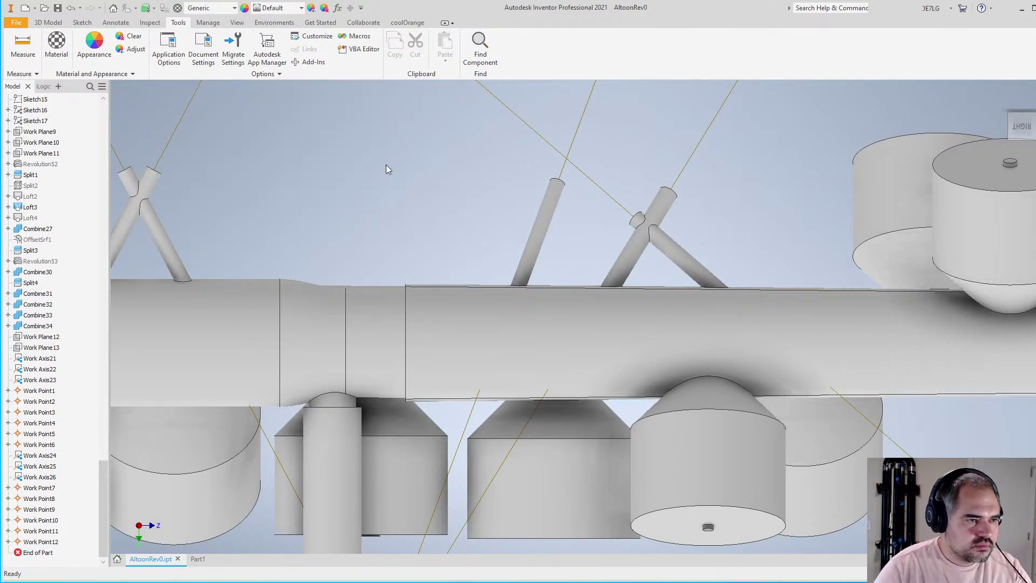
Open the model parameters and set T05Rad to 2.25 mm
{"action": "left_click", "coordinate": [48, 22]}
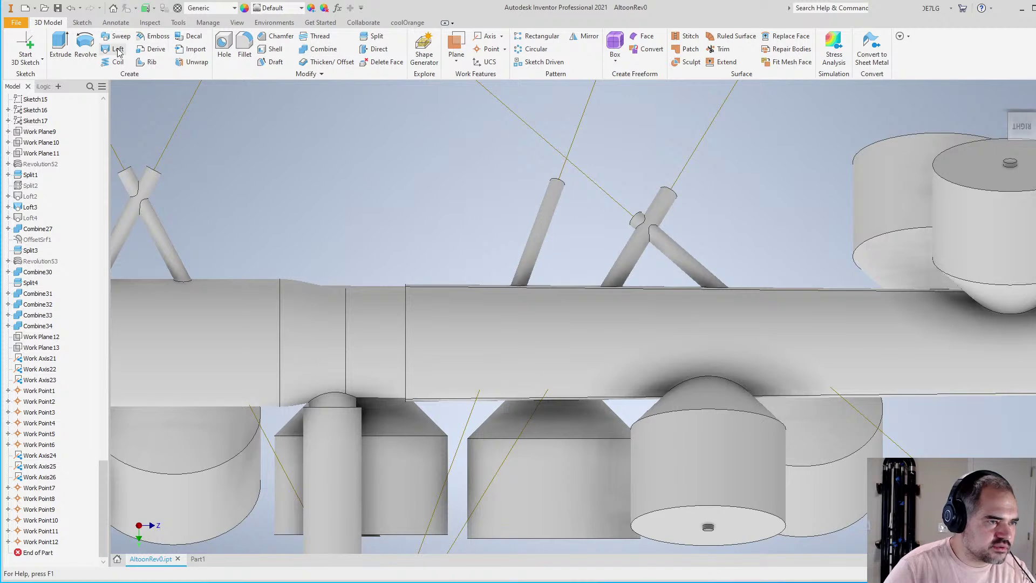
{"action": "left_click", "coordinate": [208, 24]}
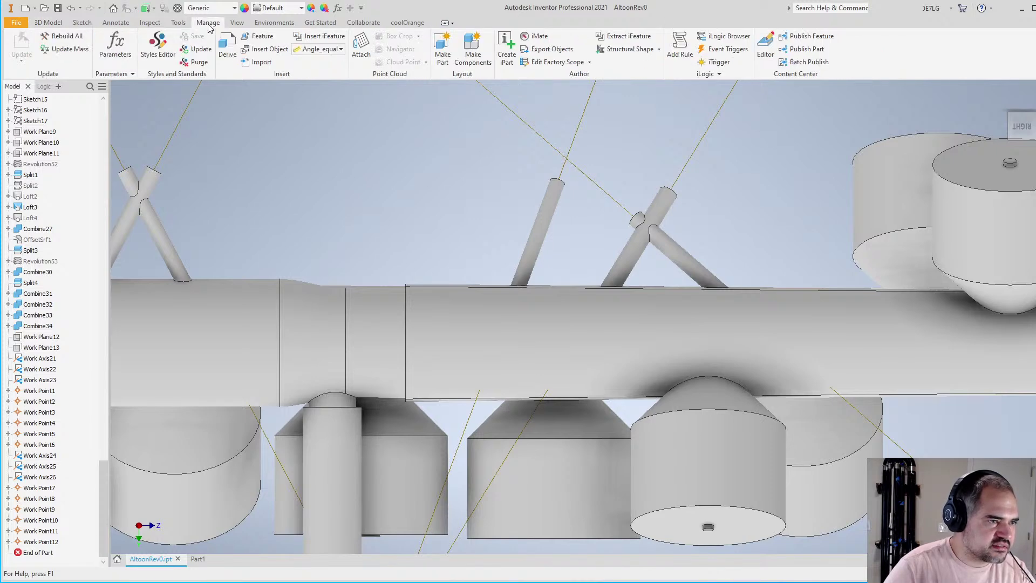
{"action": "left_click", "coordinate": [115, 46]}
{"action": "scroll", "coordinate": [804, 302], "scroll_direction": "down", "scroll_amount": 15}
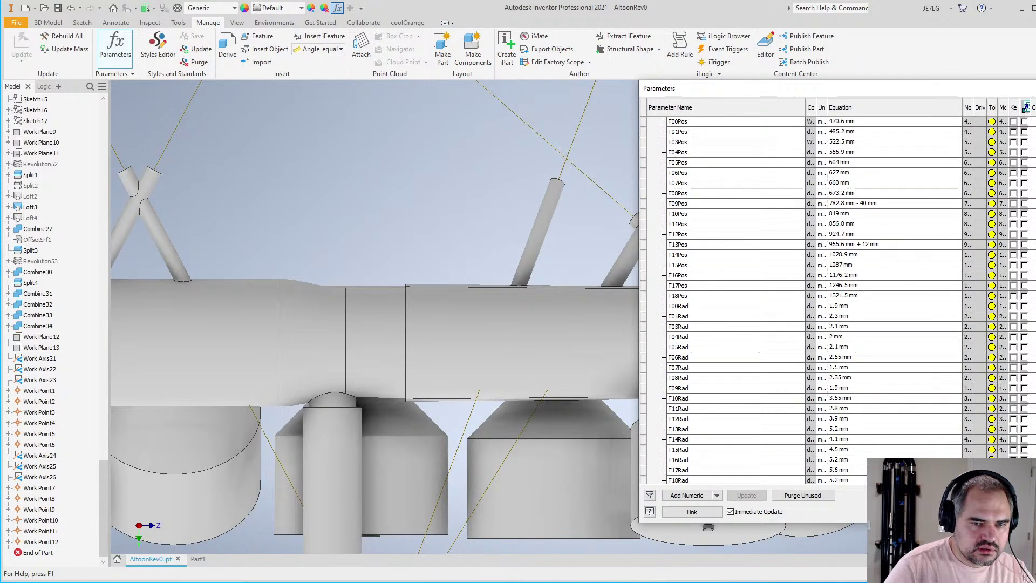
{"action": "scroll", "coordinate": [804, 302], "scroll_direction": "up", "scroll_amount": 15}
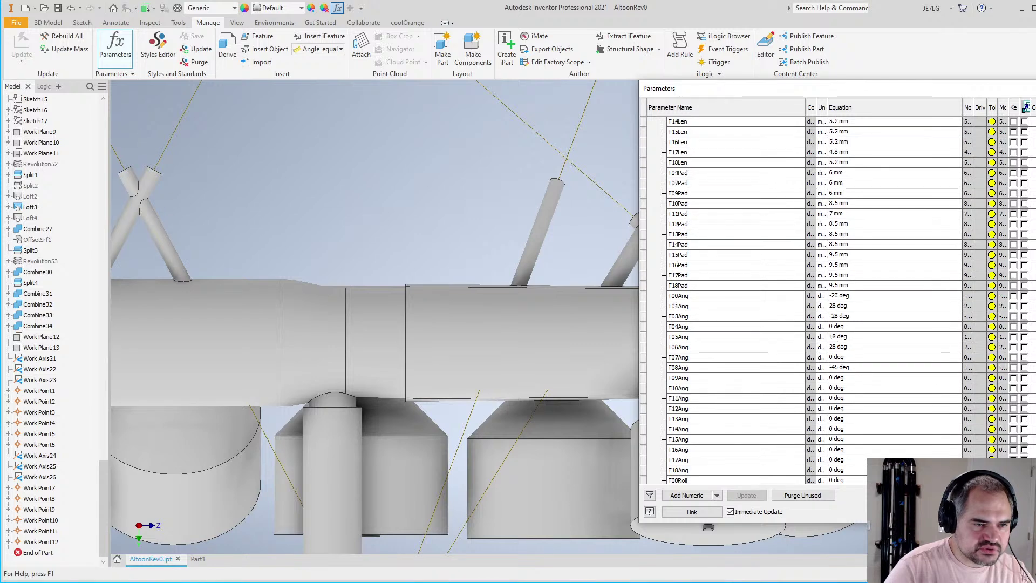
{"action": "scroll", "coordinate": [803, 302], "scroll_direction": "up", "scroll_amount": 2}
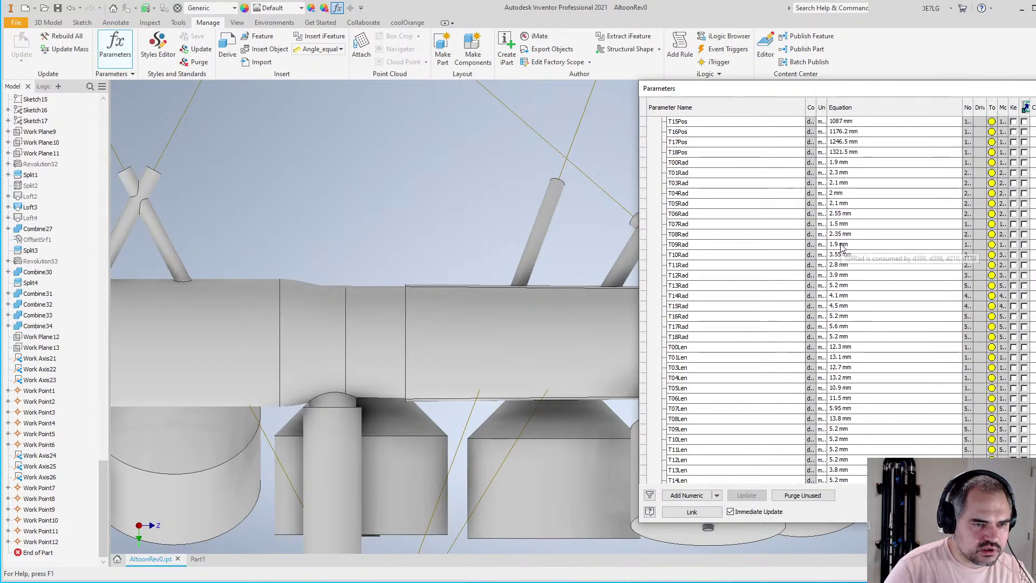
{"action": "left_click", "coordinate": [842, 203]}
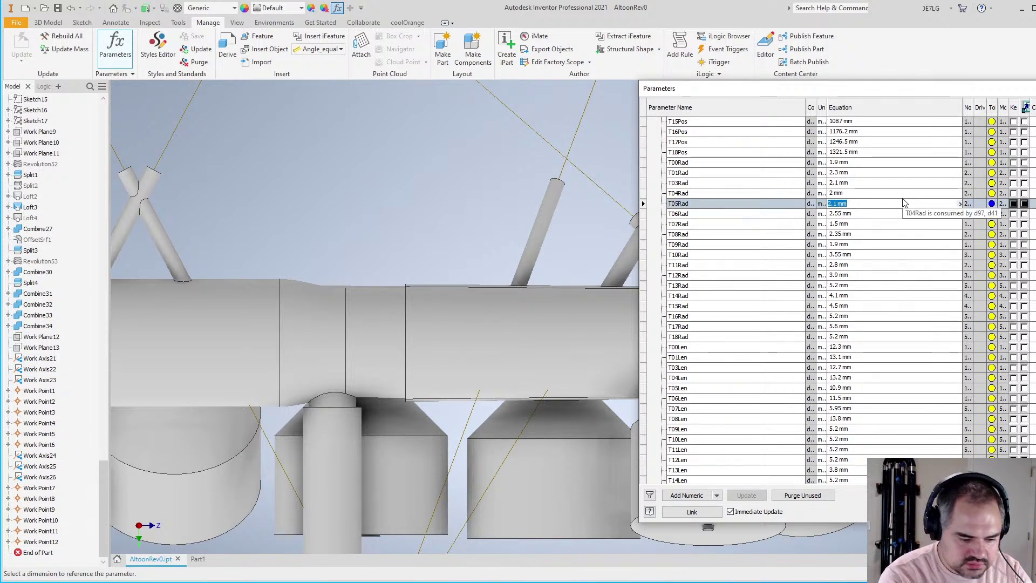
{"action": "type", "text": "2.25"}
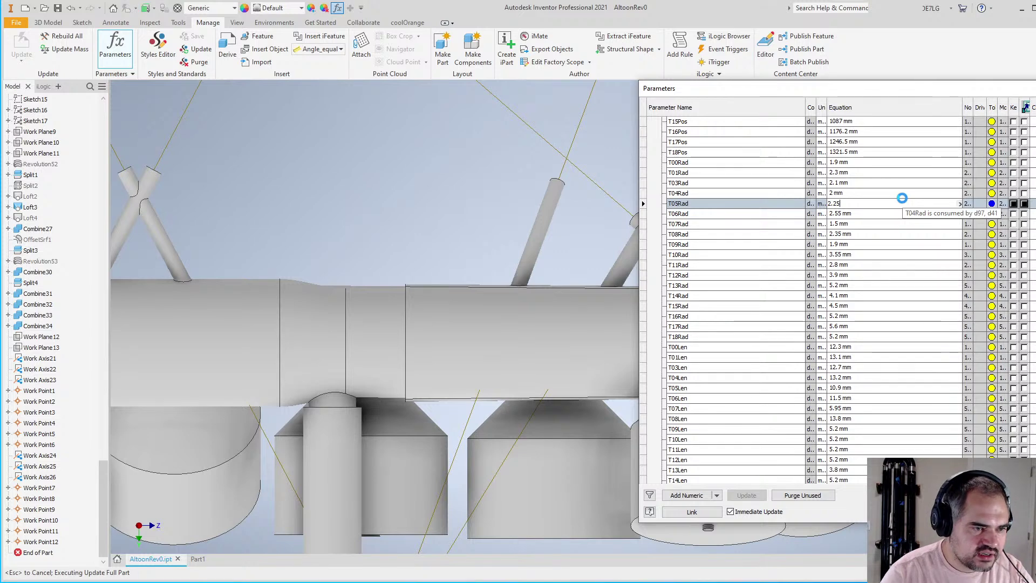
{"action": "key", "text": "Return"}
Set the T06Rad parameter to 2.75 mm
{"action": "left_click", "coordinate": [848, 214]}
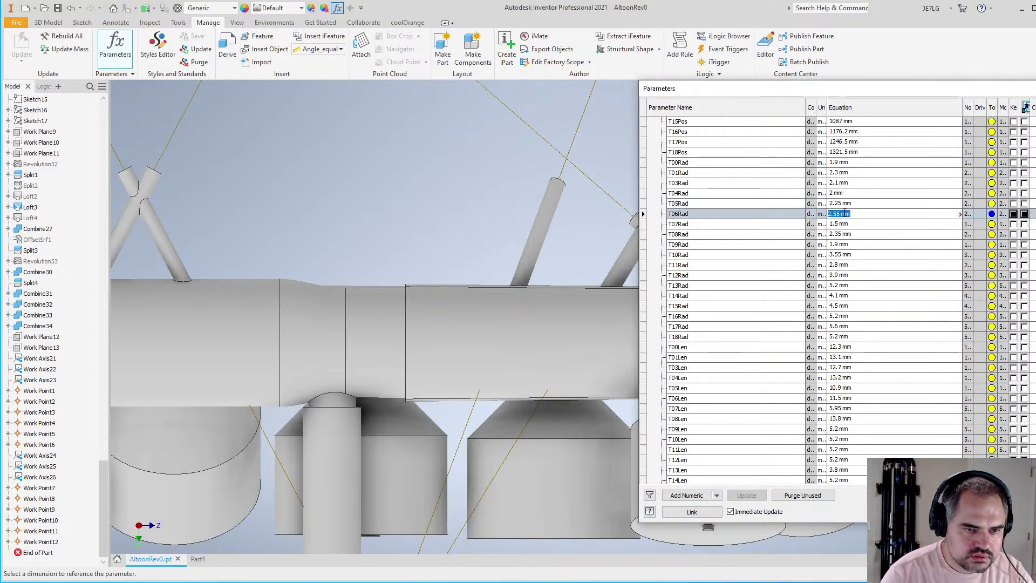
{"action": "type", "text": "2."}
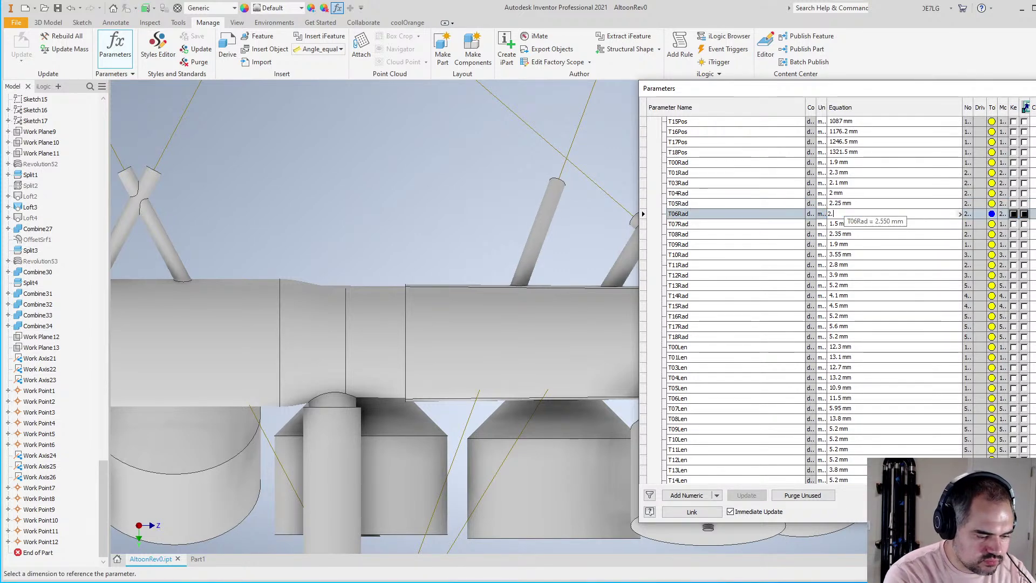
{"action": "type", "text": "75"}
{"action": "key", "text": "Return"}
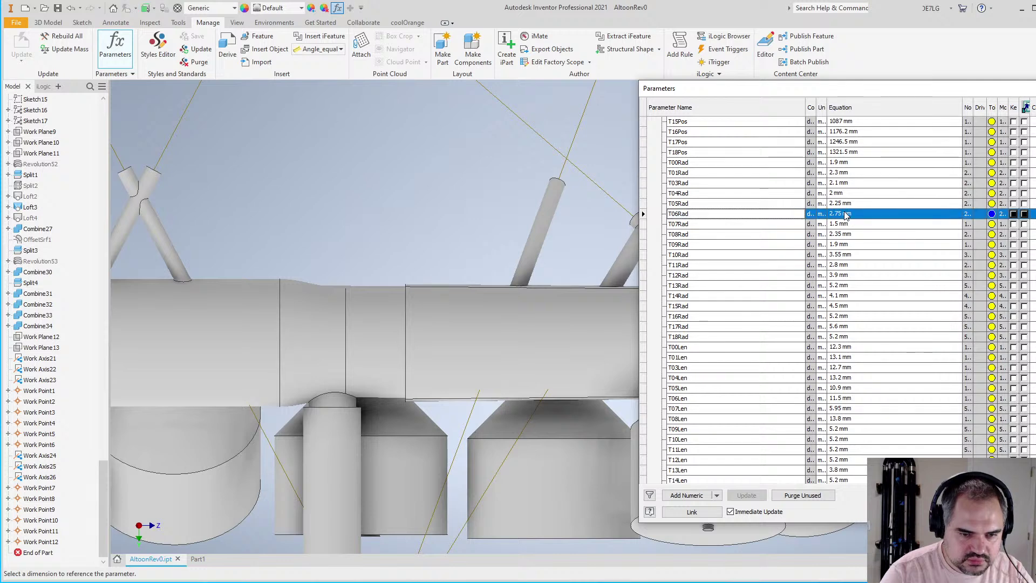
Set the T08Rad parameter to 2.55 mm and close the parameter list
{"action": "left_click", "coordinate": [843, 234]}
{"action": "type", "text": "2.55"}
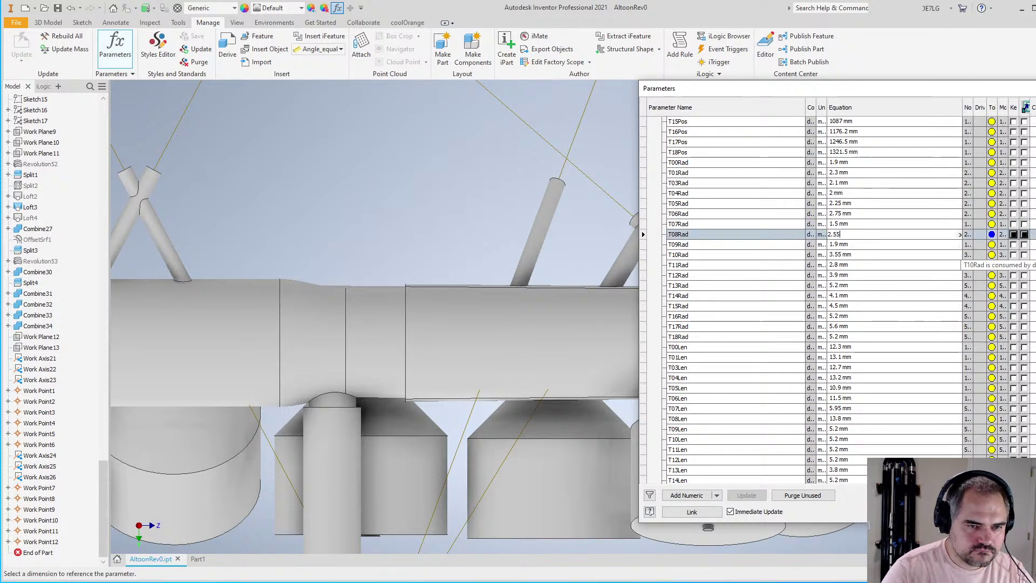
{"action": "key", "text": "Return"}
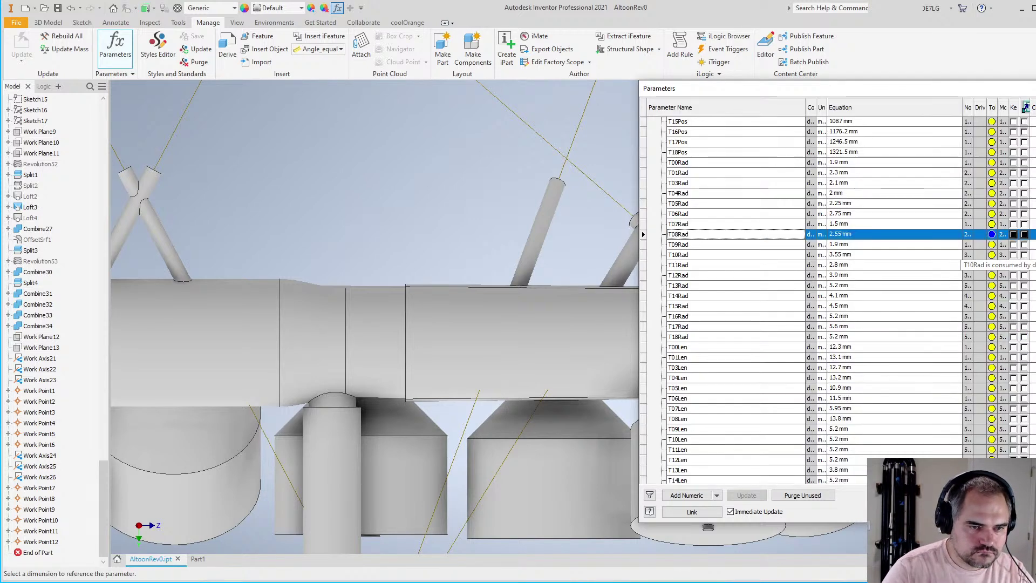
{"action": "left_click", "coordinate": [1008, 512]}
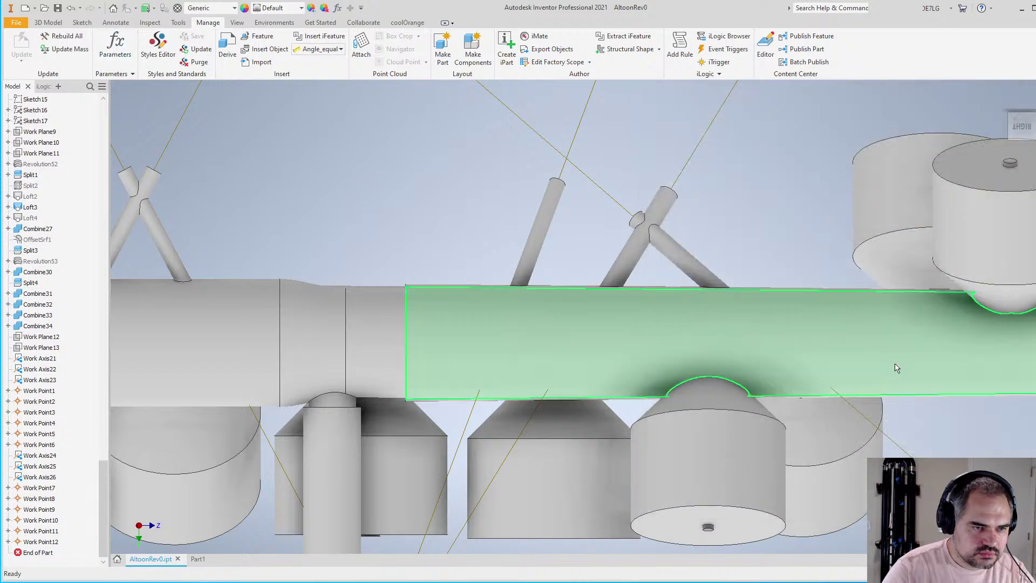
Inspect the inclined tone-hole chimneys on the instrument body from several angles and look through the feature tree
{"action": "scroll", "coordinate": [762, 261], "scroll_direction": "down", "scroll_amount": 3}
{"action": "scroll", "coordinate": [761, 243], "scroll_direction": "up", "scroll_amount": 2}
{"action": "middle_click_drag", "start_coordinate": [642, 242], "coordinate": [666, 261], "text": "shift"}
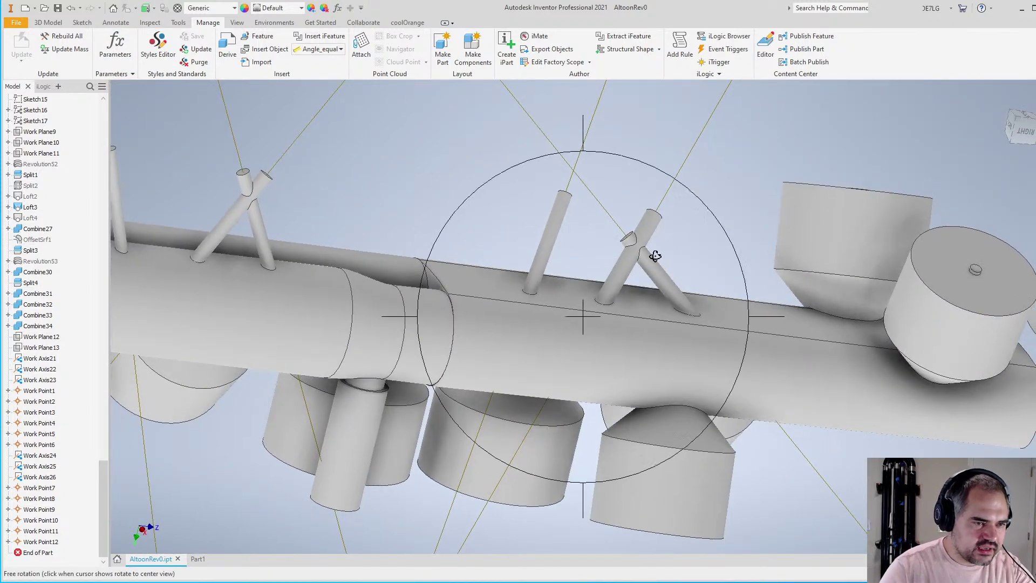
{"action": "left_click_drag", "start_coordinate": [101, 489], "coordinate": [102, 124]}
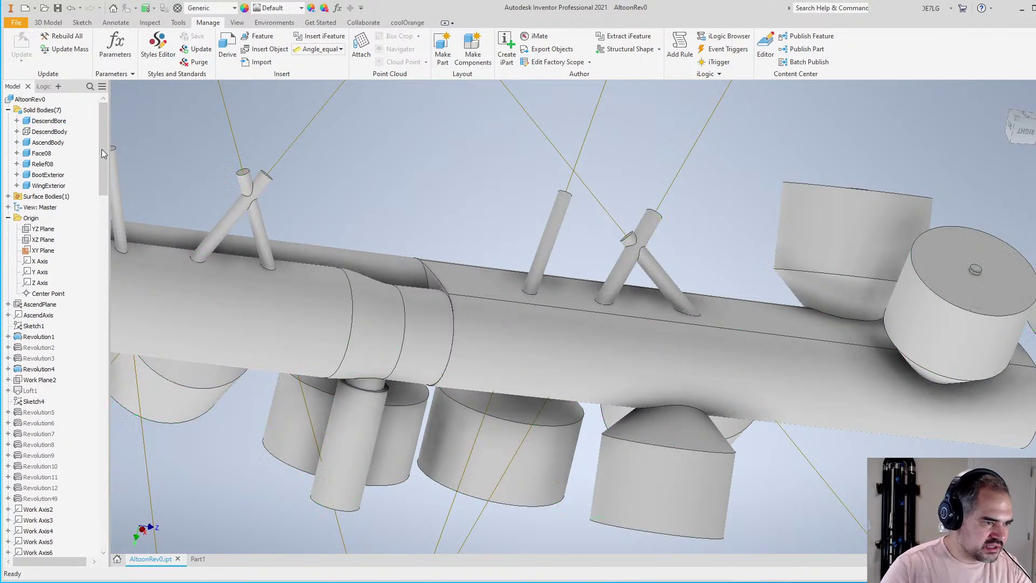
{"action": "left_click_drag", "start_coordinate": [103, 184], "coordinate": [47, 548]}
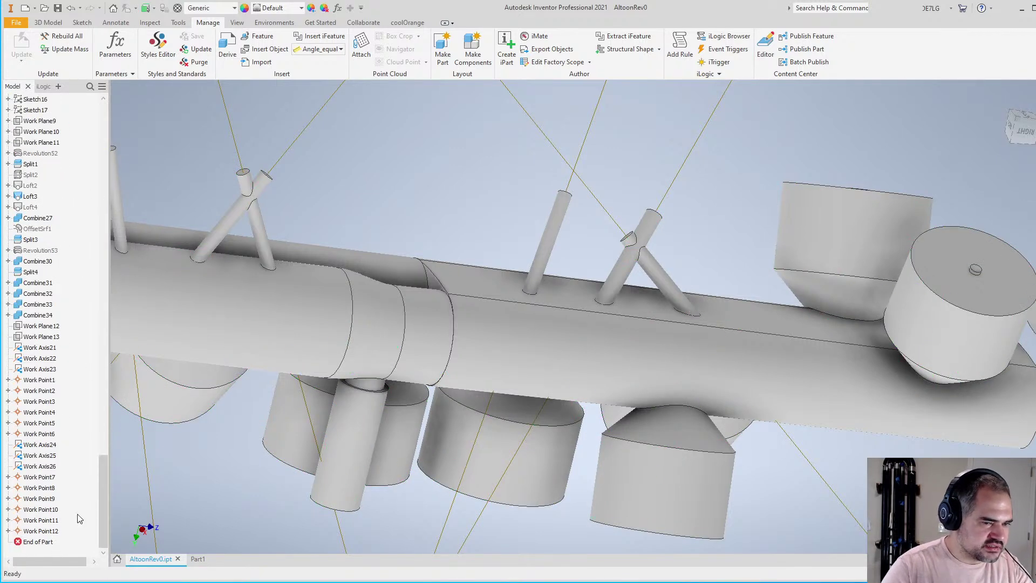
{"action": "scroll", "coordinate": [619, 245], "scroll_direction": "down", "scroll_amount": 5}
{"action": "scroll", "coordinate": [598, 241], "scroll_direction": "up", "scroll_amount": 4}
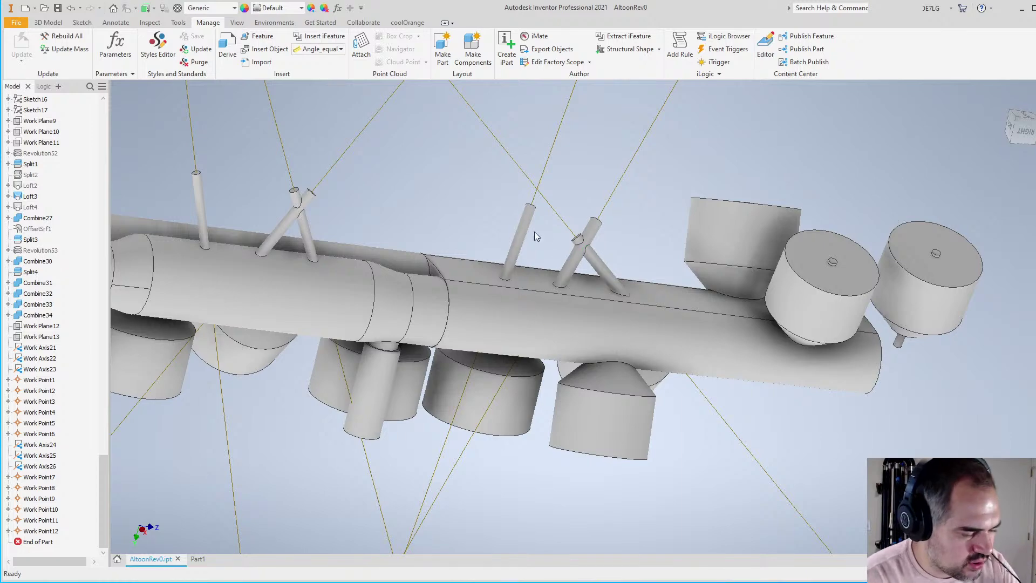
{"action": "middle_click_drag", "start_coordinate": [664, 342], "coordinate": [655, 381], "text": "shift"}
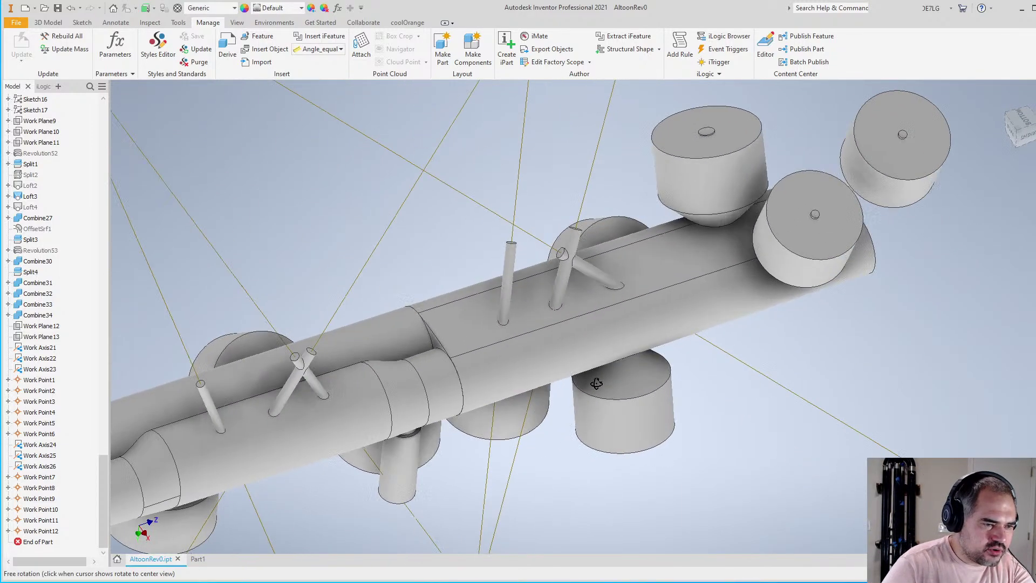
Hide Work Point7 through Work Point12
{"action": "left_click", "coordinate": [41, 530]}
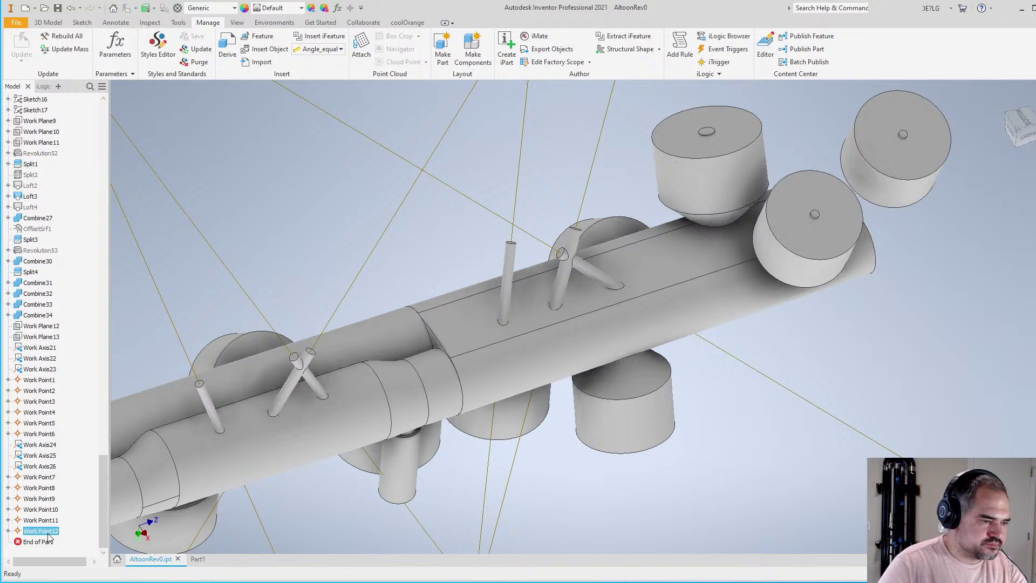
{"action": "left_click", "coordinate": [51, 478], "text": "shift"}
{"action": "right_click", "coordinate": [51, 478]}
{"action": "left_click", "coordinate": [54, 481]}
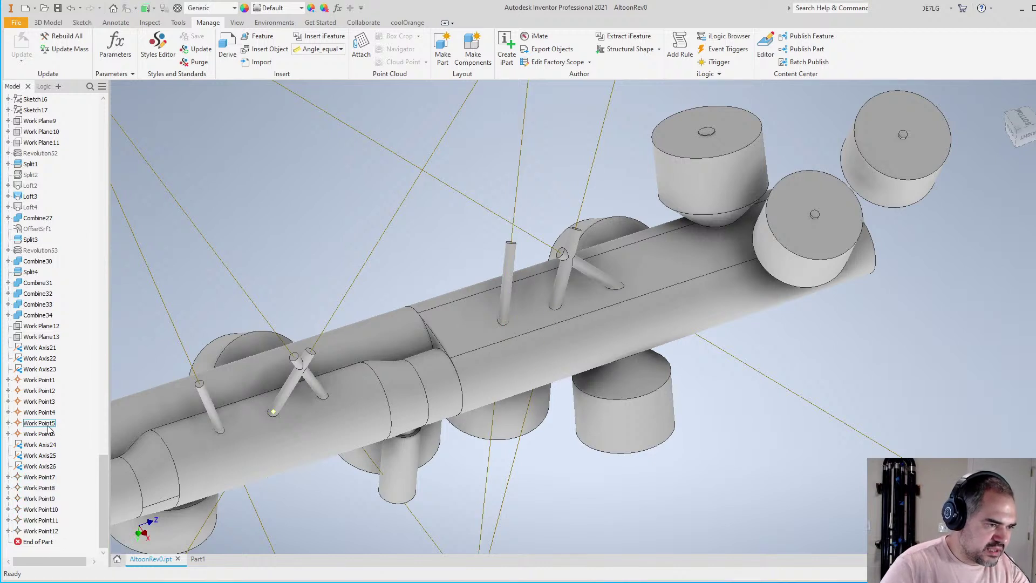
Hide Work Point1 through Work Point6
{"action": "left_click", "coordinate": [39, 434]}
{"action": "left_click", "coordinate": [42, 384], "text": "shift"}
{"action": "right_click", "coordinate": [42, 384]}
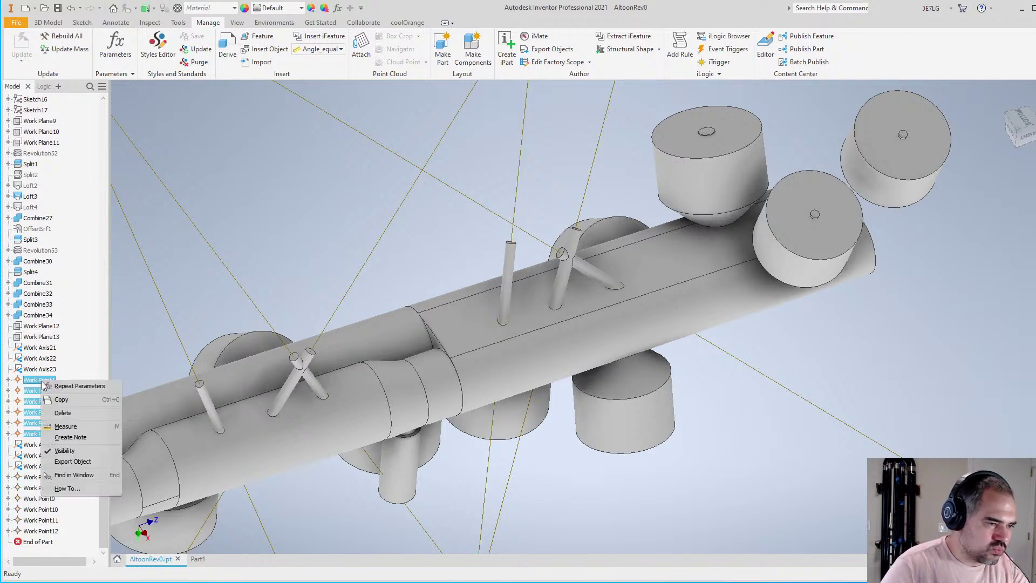
{"action": "left_click", "coordinate": [45, 388]}
Hide the work axes Work Axis24, Work Axis25 and Work Axis26
{"action": "left_click", "coordinate": [41, 466]}
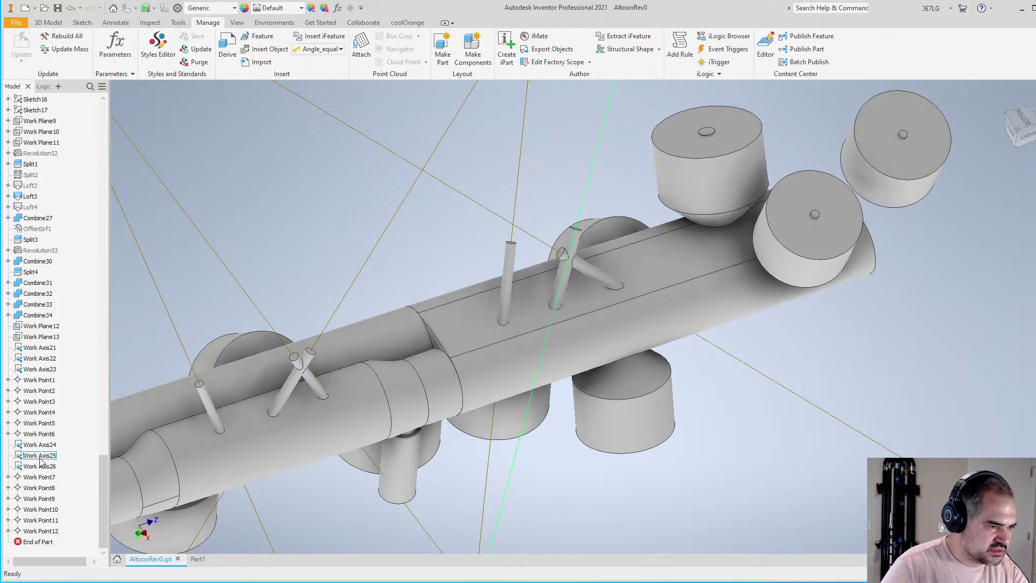
{"action": "left_click", "coordinate": [44, 456], "text": "shift"}
{"action": "left_click", "coordinate": [40, 445], "text": "shift"}
{"action": "key", "text": "alt+v"}
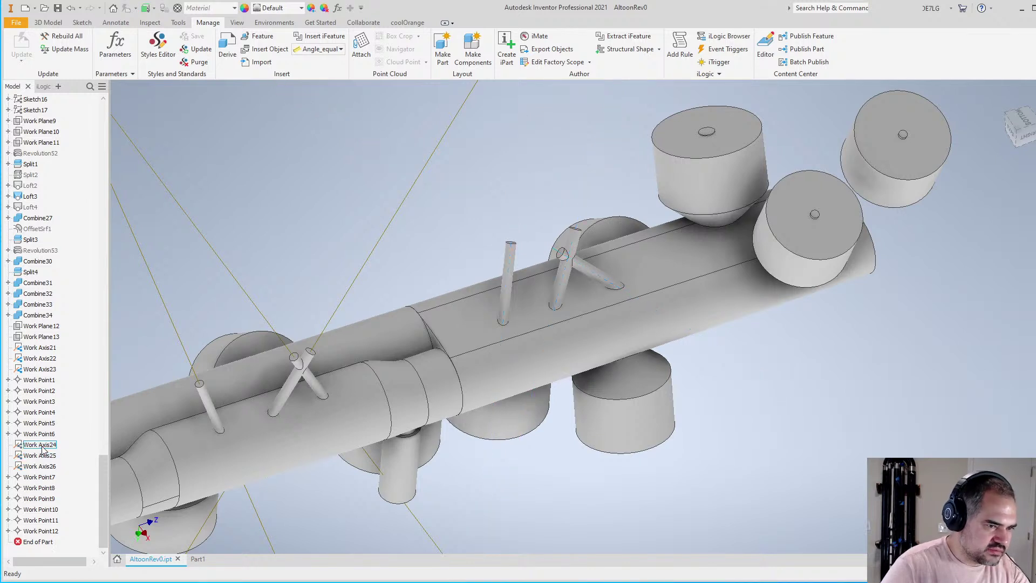
Hide the work axes Work Axis21, Work Axis22 and Work Axis23
{"action": "left_click", "coordinate": [45, 370]}
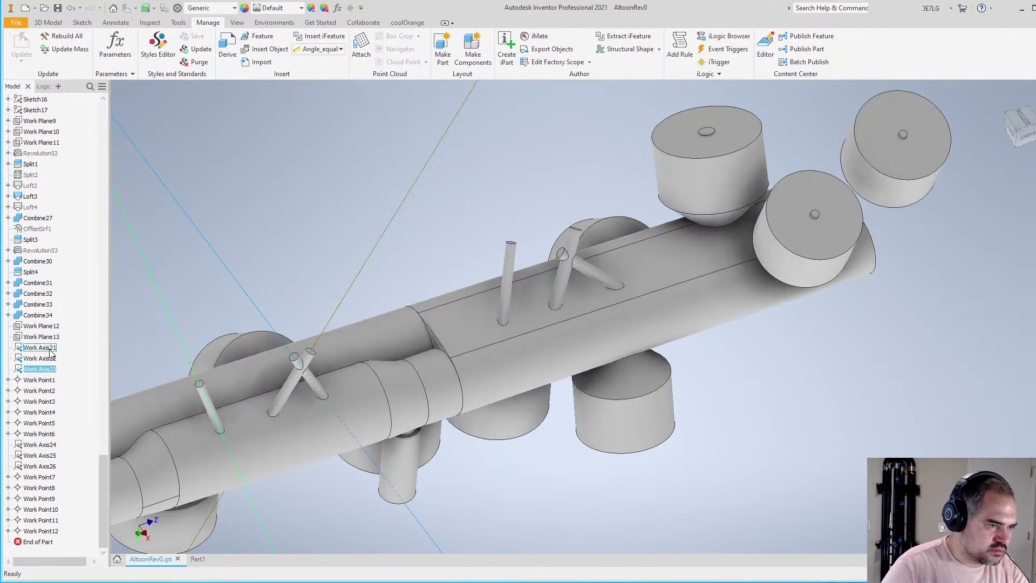
{"action": "left_click", "coordinate": [50, 349], "text": "shift"}
{"action": "right_click", "coordinate": [49, 348]}
{"action": "key", "text": "v"}
{"action": "scroll", "coordinate": [346, 286], "scroll_direction": "down", "scroll_amount": 3}
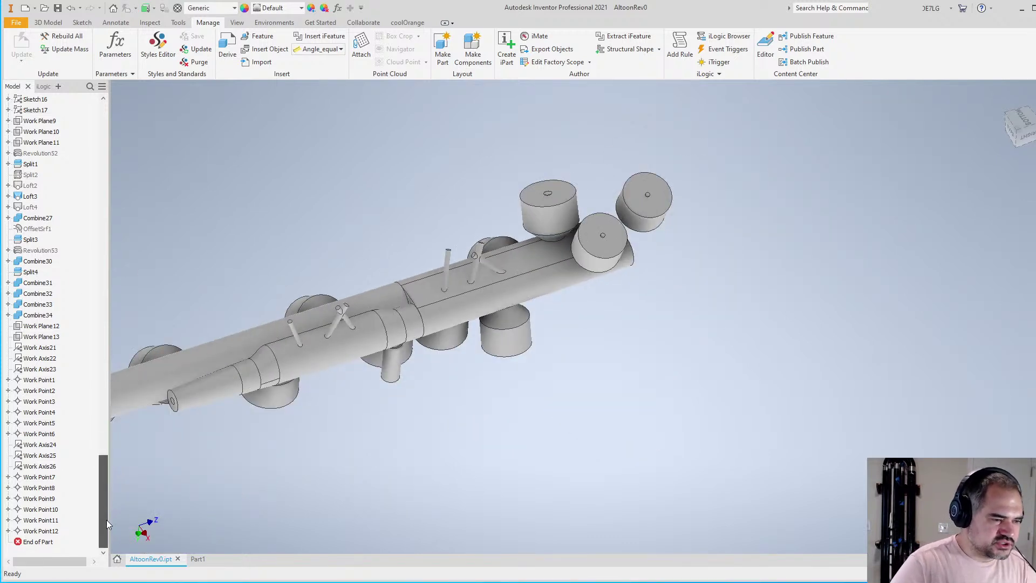
{"action": "left_click_drag", "start_coordinate": [99, 502], "coordinate": [98, 526]}
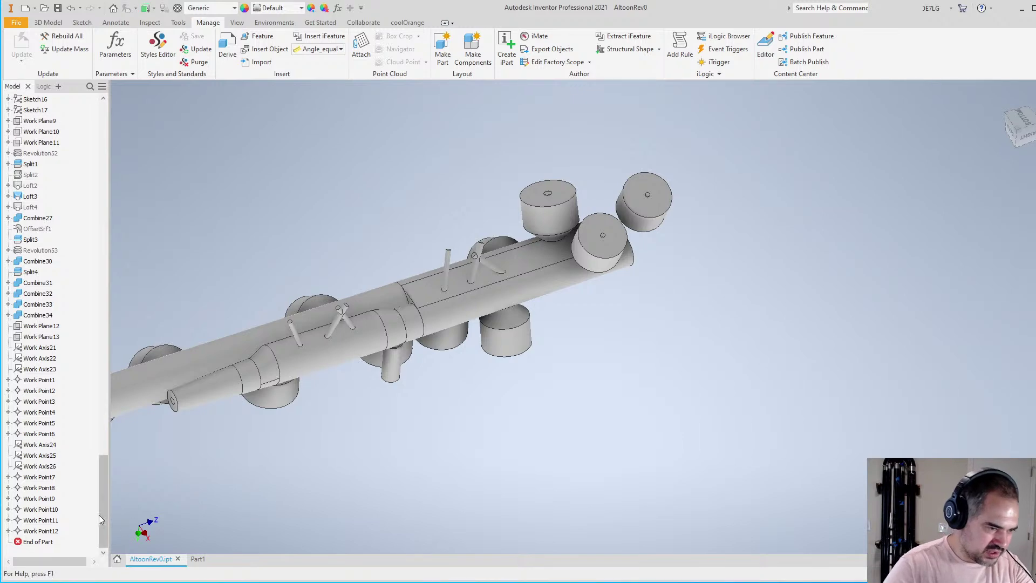
Hide the DescendBore solid body
{"action": "left_click_drag", "start_coordinate": [102, 512], "coordinate": [86, 129]}
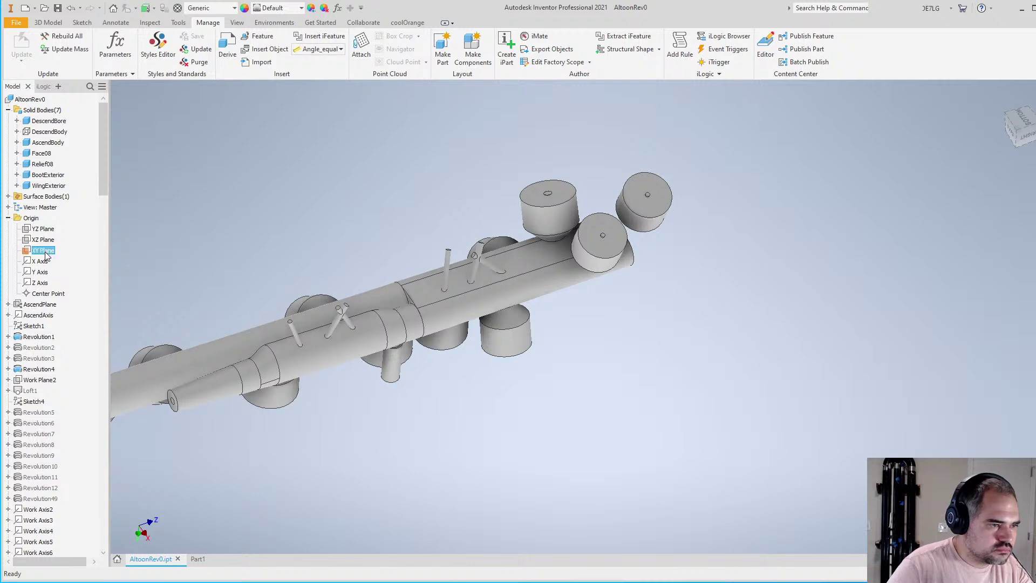
{"action": "right_click", "coordinate": [59, 122]}
{"action": "key", "text": "v"}
Examine the tone holes and pad recesses along both sides of the instrument's exterior bodies
{"action": "scroll", "coordinate": [487, 257], "scroll_direction": "down", "scroll_amount": 4}
{"action": "scroll", "coordinate": [487, 270], "scroll_direction": "up", "scroll_amount": 5}
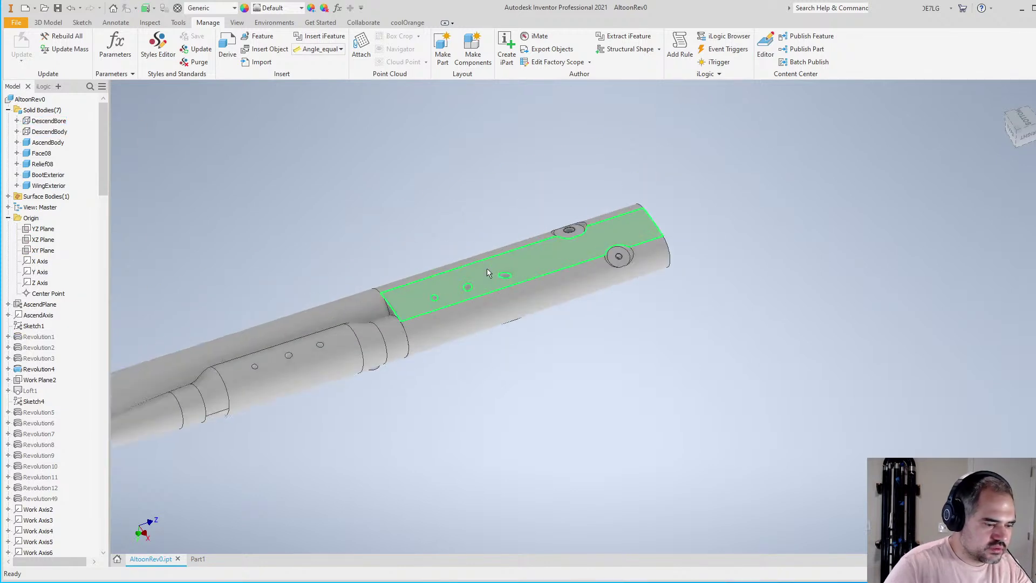
{"action": "middle_click_drag", "start_coordinate": [578, 359], "coordinate": [509, 282], "text": "shift"}
{"action": "middle_click_drag", "start_coordinate": [582, 331], "coordinate": [506, 370], "text": "shift"}
{"action": "scroll", "coordinate": [502, 238], "scroll_direction": "up", "scroll_amount": 5}
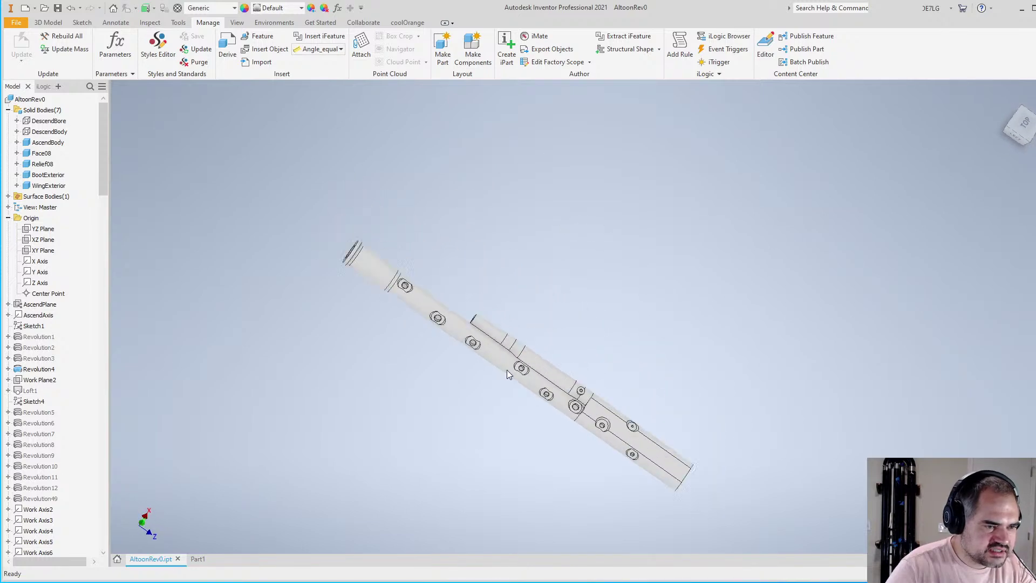
{"action": "scroll", "coordinate": [574, 417], "scroll_direction": "down", "scroll_amount": 4}
{"action": "left_click_drag", "start_coordinate": [587, 398], "coordinate": [337, 333]}
{"action": "key", "text": "Escape"}
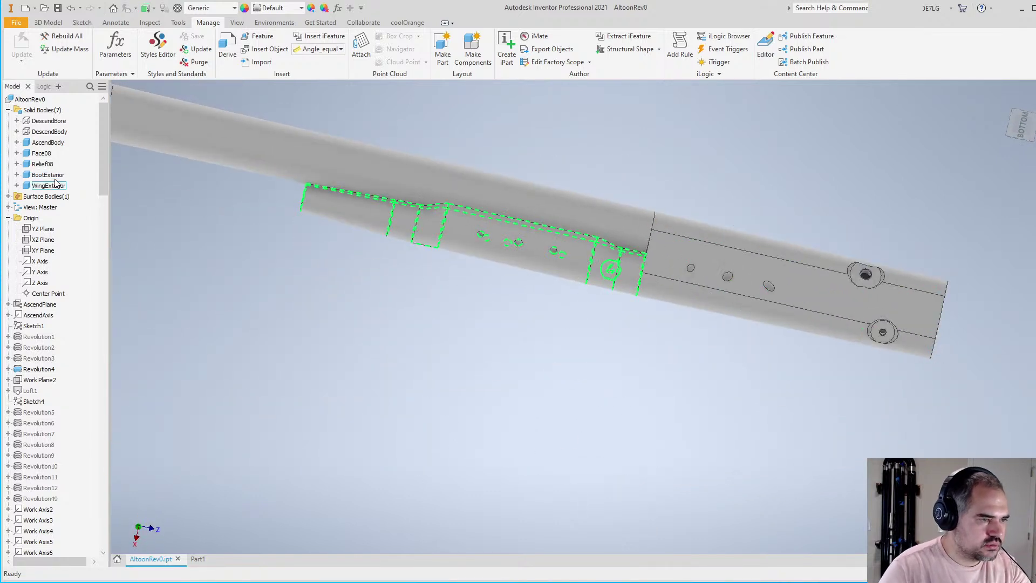
Hide the BootExterior body and view the exposed bore ends of the two joints
{"action": "left_click", "coordinate": [47, 174]}
{"action": "key", "text": "alt+v"}
{"action": "key", "text": "F4"}
{"action": "left_click_drag", "start_coordinate": [566, 324], "coordinate": [732, 308]}
{"action": "scroll", "coordinate": [765, 293], "scroll_direction": "down", "scroll_amount": 5}
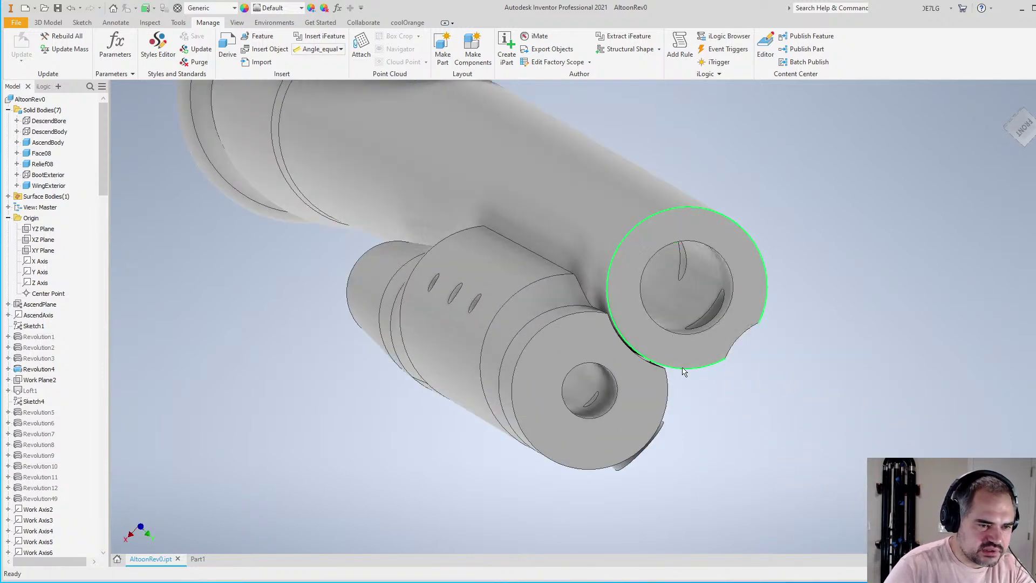
{"action": "key", "text": "F4"}
{"action": "left_click_drag", "start_coordinate": [655, 384], "coordinate": [745, 432]}
{"action": "key", "text": "Escape"}
Make the BootExterior body visible again and turn the view toward the boot's lower end
{"action": "right_click", "coordinate": [44, 176]}
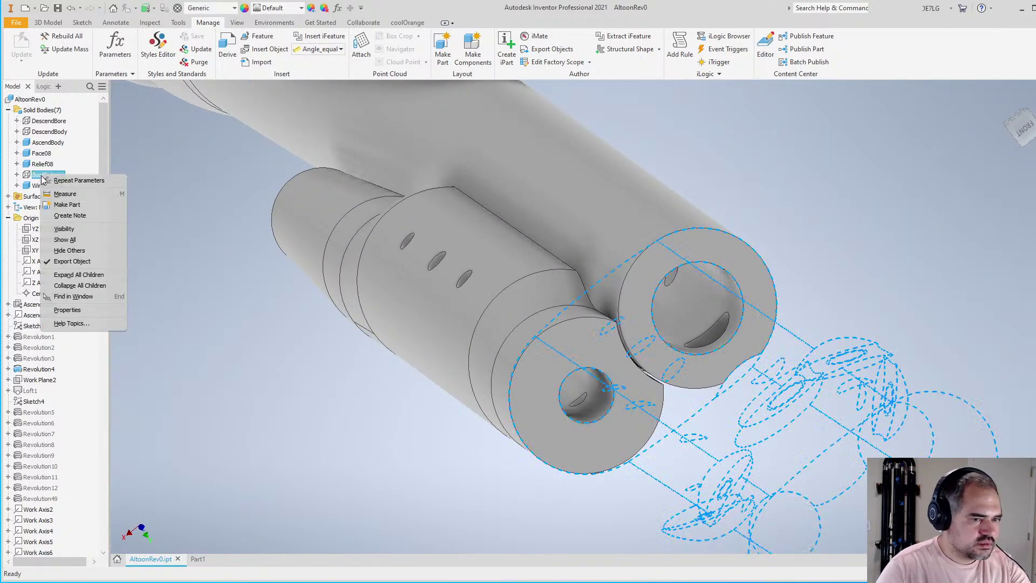
{"action": "left_click", "coordinate": [74, 296]}
{"action": "key", "text": "F4"}
{"action": "left_click_drag", "start_coordinate": [671, 301], "coordinate": [630, 176]}
{"action": "key", "text": "Escape"}
Open the model parameters and set T12Roll, the roll of the boot's upper tone hole, to 160 deg
{"action": "scroll", "coordinate": [597, 268], "scroll_direction": "up", "scroll_amount": 5}
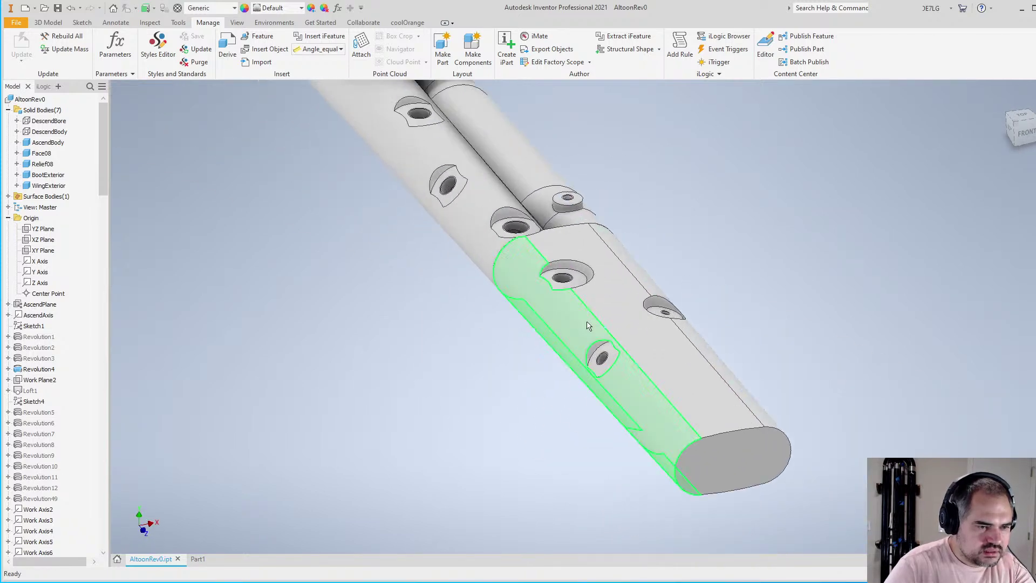
{"action": "middle_click_drag", "start_coordinate": [587, 277], "coordinate": [525, 337], "text": "shift"}
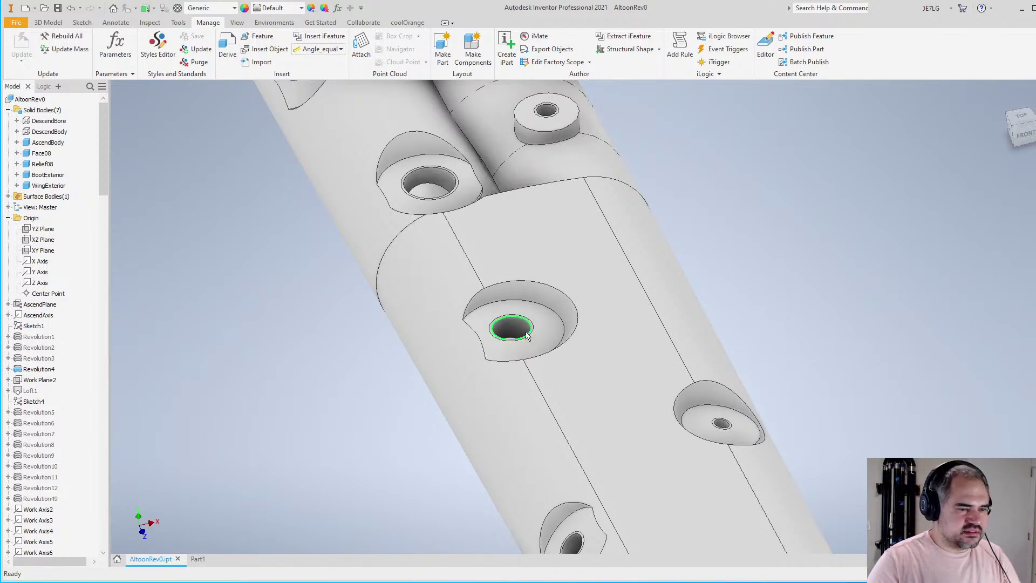
{"action": "left_click", "coordinate": [751, 283]}
{"action": "scroll", "coordinate": [597, 306], "scroll_direction": "down", "scroll_amount": 5}
{"action": "scroll", "coordinate": [567, 313], "scroll_direction": "up", "scroll_amount": 5}
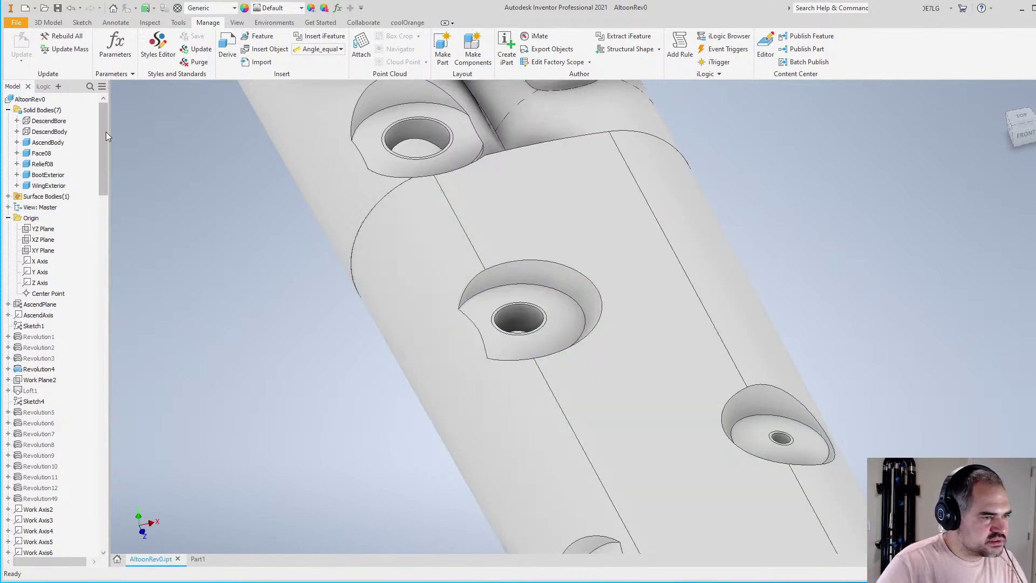
{"action": "left_click", "coordinate": [115, 46]}
{"action": "scroll", "coordinate": [405, 223], "scroll_direction": "down", "scroll_amount": 3}
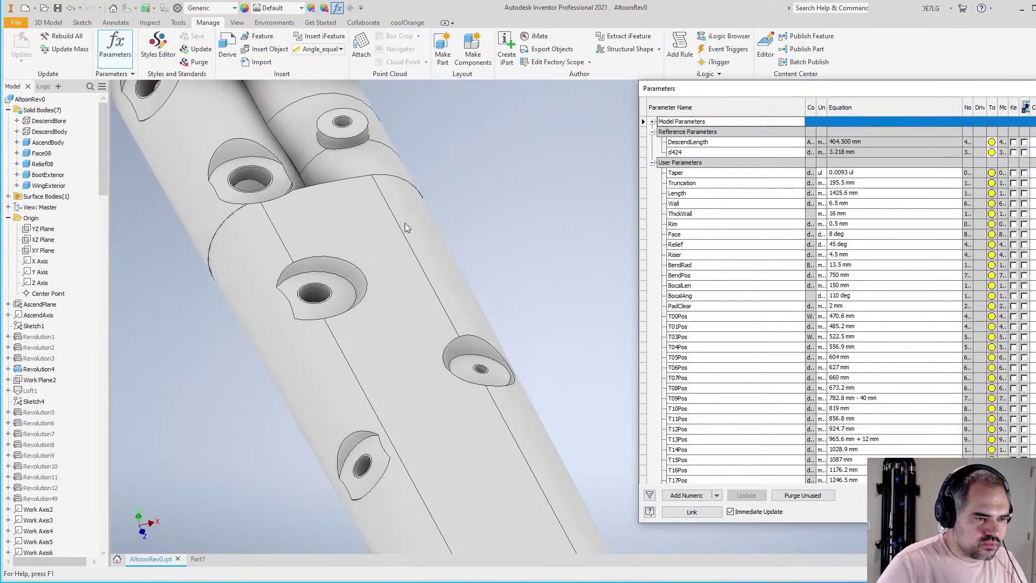
{"action": "scroll", "coordinate": [837, 302], "scroll_direction": "down", "scroll_amount": 15}
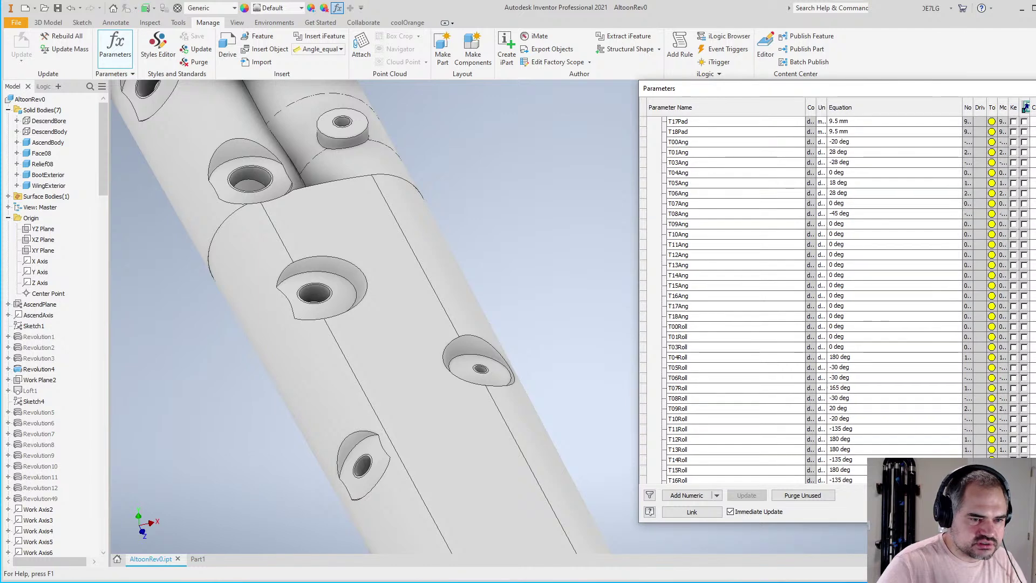
{"action": "left_click", "coordinate": [840, 316]}
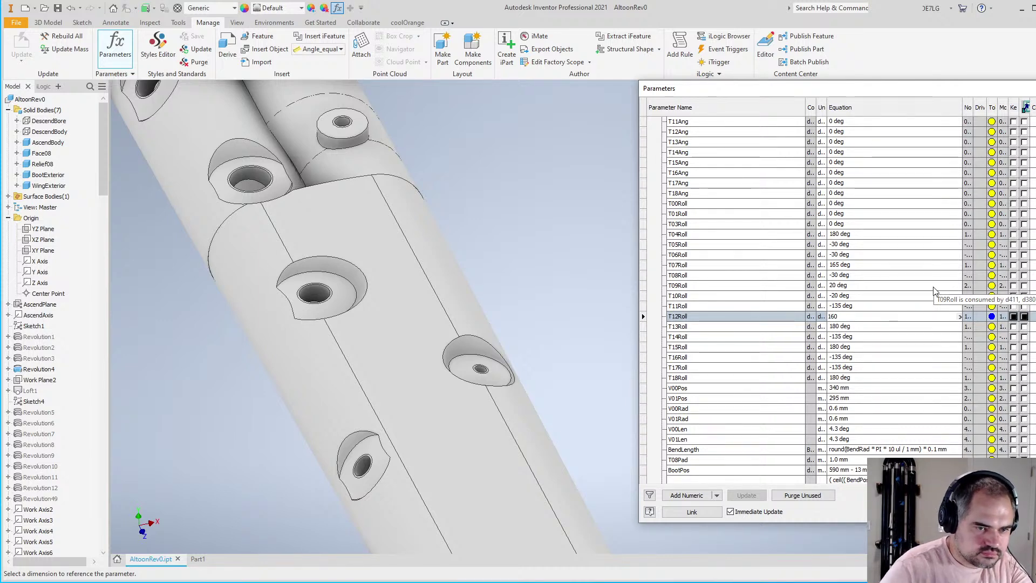
{"action": "key", "text": "Return"}
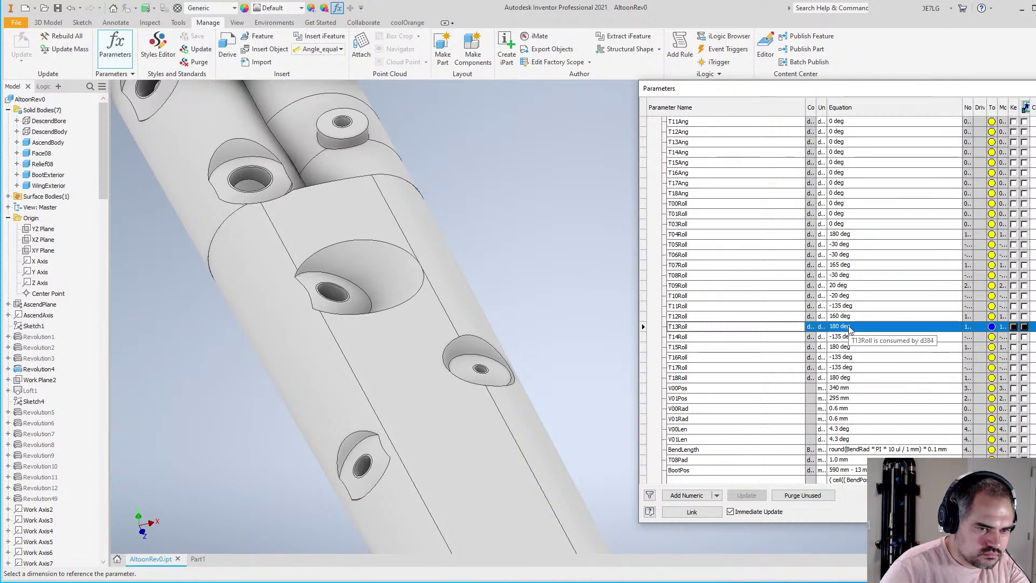
Set the T12Roll parameter to 155 deg
{"action": "left_click", "coordinate": [844, 316]}
{"action": "type", "text": "155"}
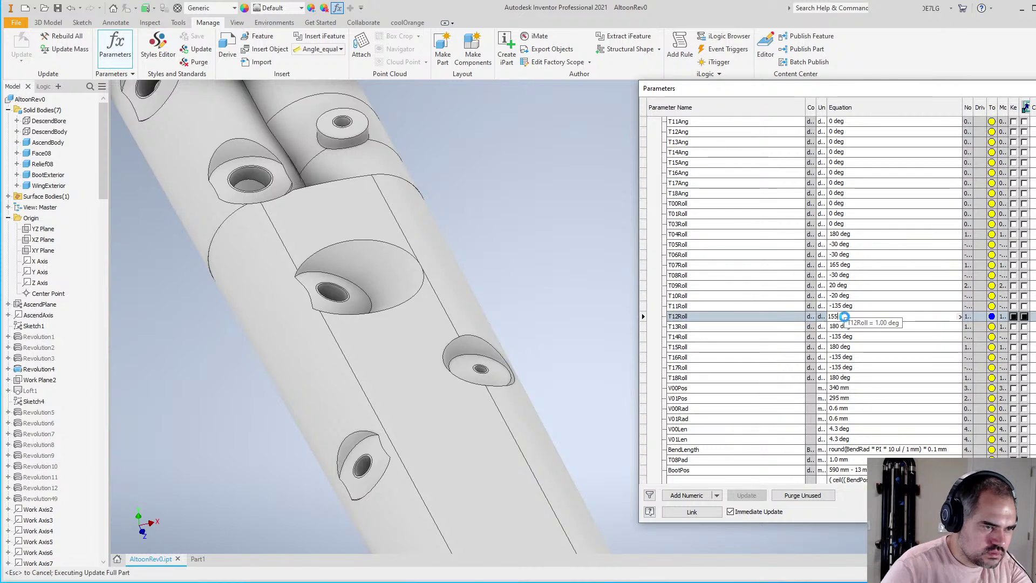
{"action": "key", "text": "Return"}
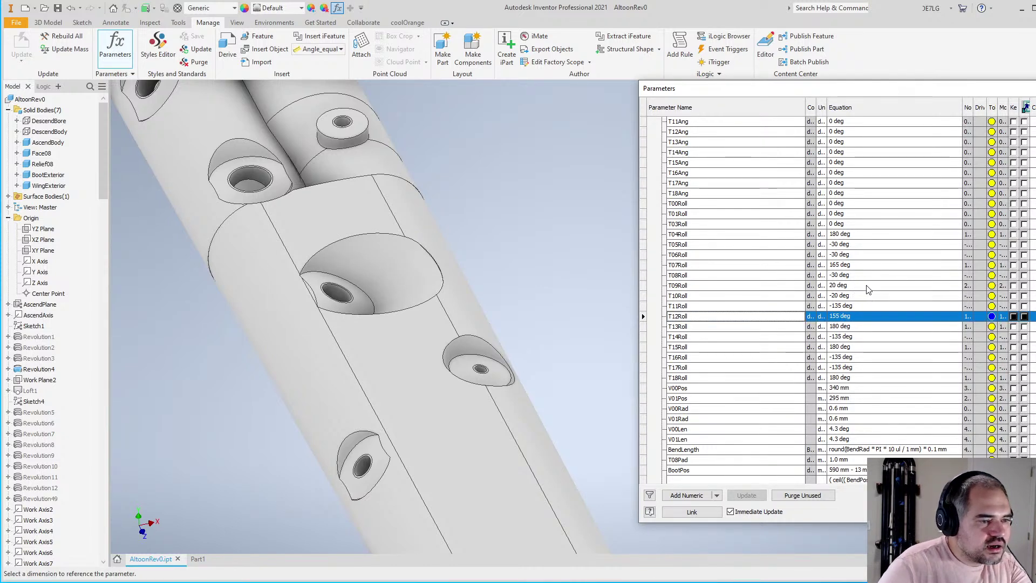
Try 10 mm for the T12Len parameter and set it to 9 mm
{"action": "scroll", "coordinate": [868, 290], "scroll_direction": "up", "scroll_amount": 6}
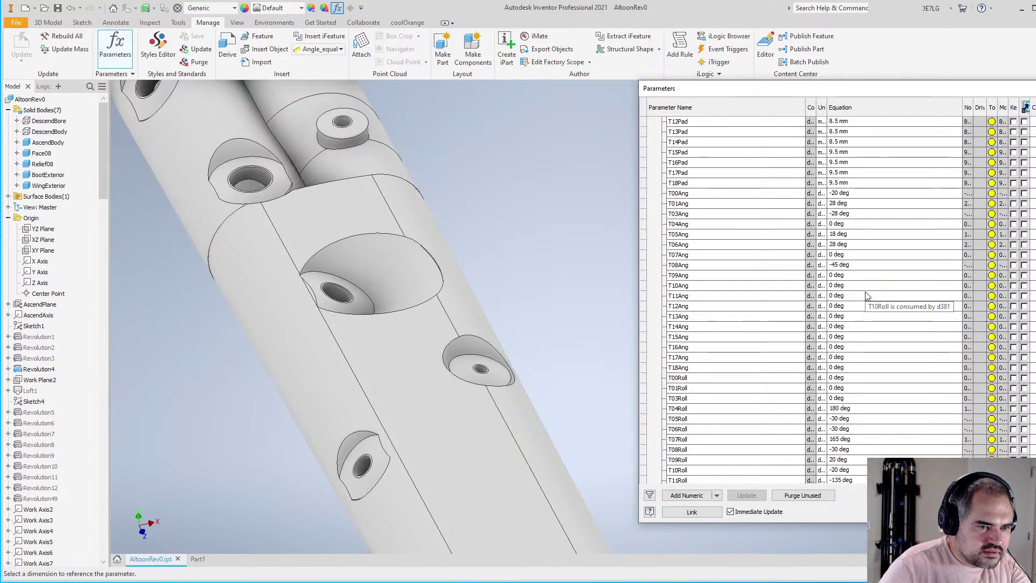
{"action": "scroll", "coordinate": [868, 296], "scroll_direction": "up", "scroll_amount": 5}
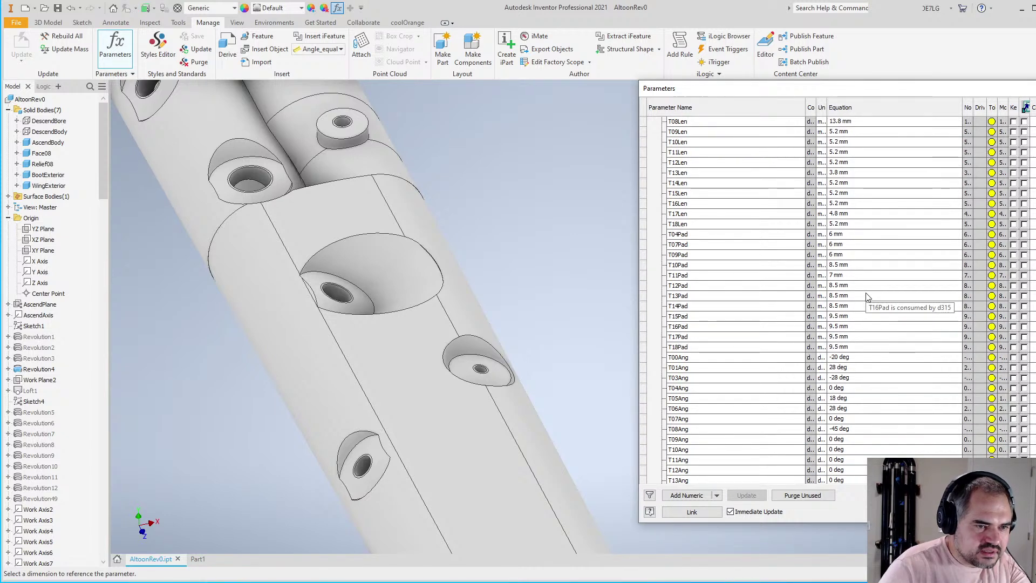
{"action": "scroll", "coordinate": [862, 211], "scroll_direction": "up", "scroll_amount": 1}
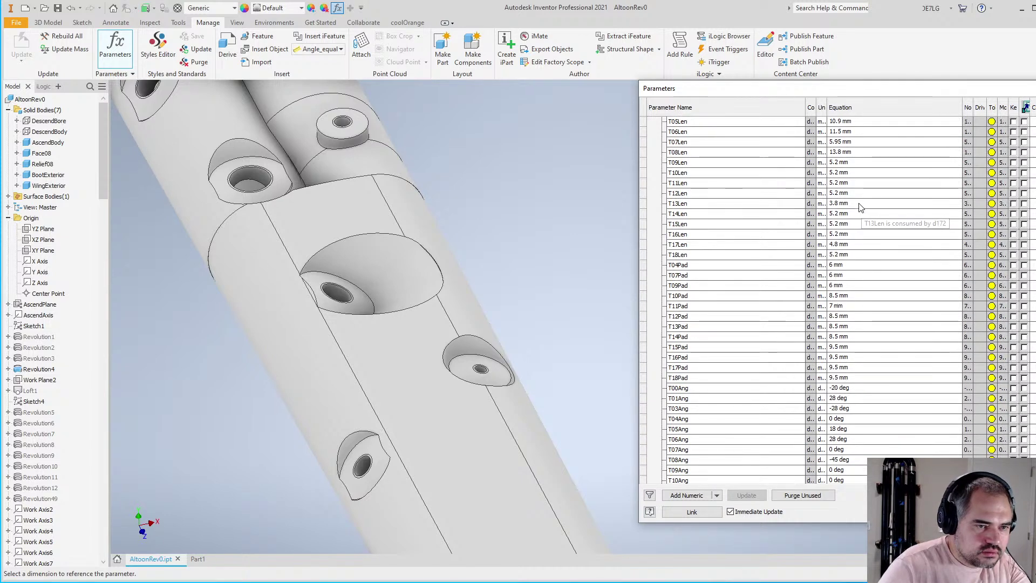
{"action": "left_click", "coordinate": [848, 193]}
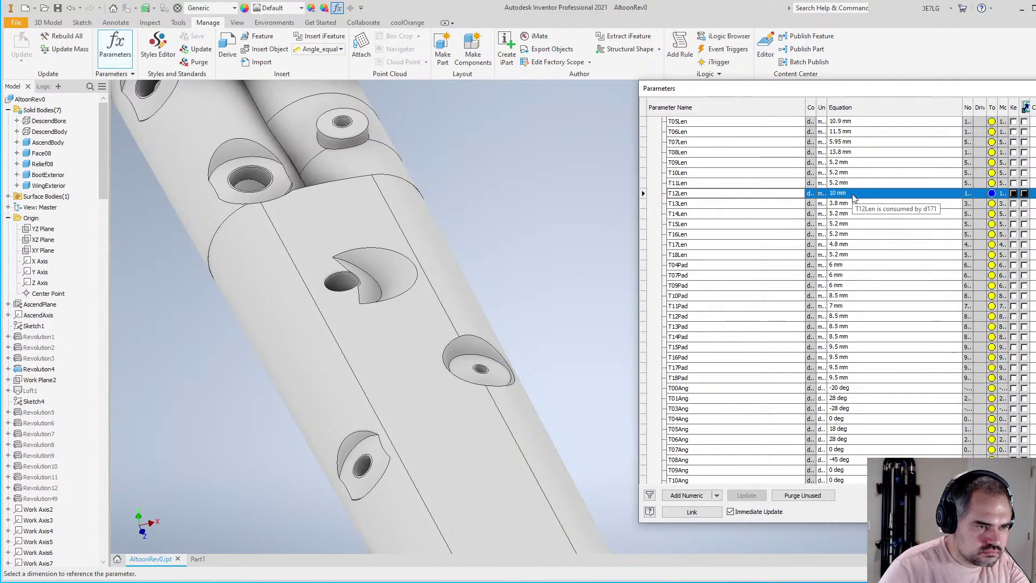
{"action": "left_click", "coordinate": [853, 194]}
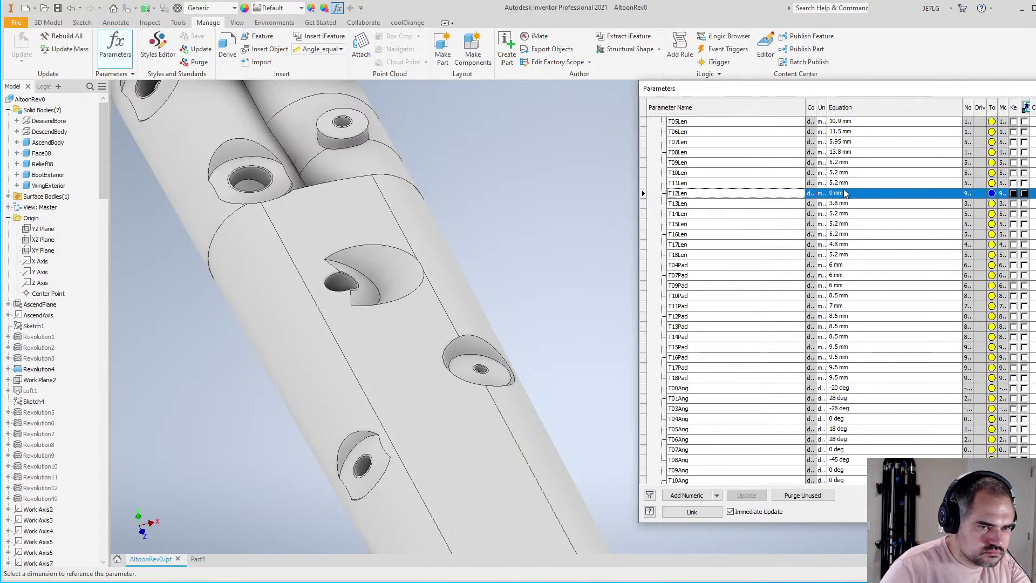
Set the T12Roll parameter to 150 deg
{"action": "left_click", "coordinate": [857, 192]}
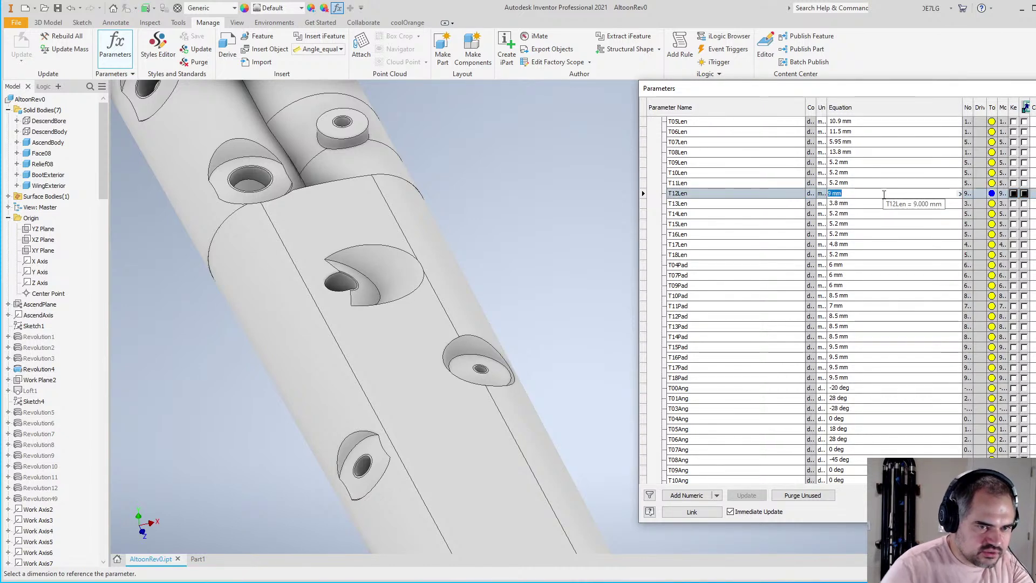
{"action": "scroll", "coordinate": [879, 297], "scroll_direction": "down", "scroll_amount": 5}
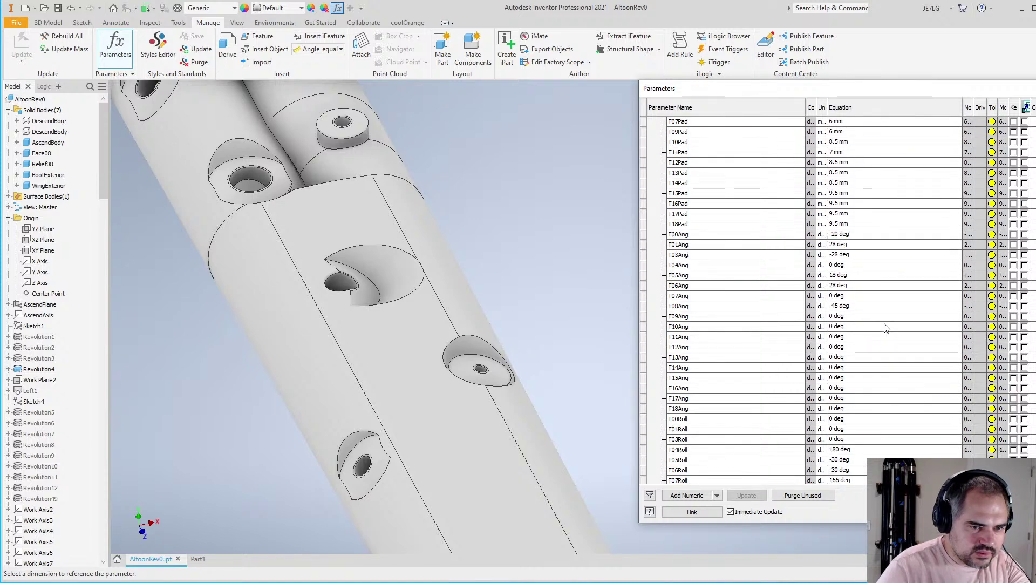
{"action": "scroll", "coordinate": [885, 327], "scroll_direction": "down", "scroll_amount": 5}
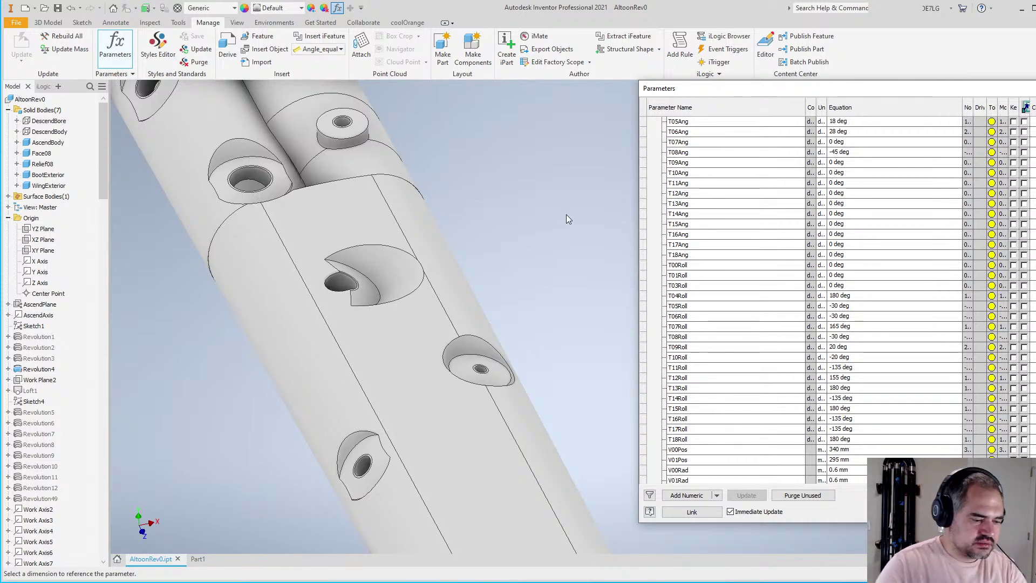
{"action": "middle_click_drag", "start_coordinate": [567, 231], "coordinate": [563, 257], "text": "shift"}
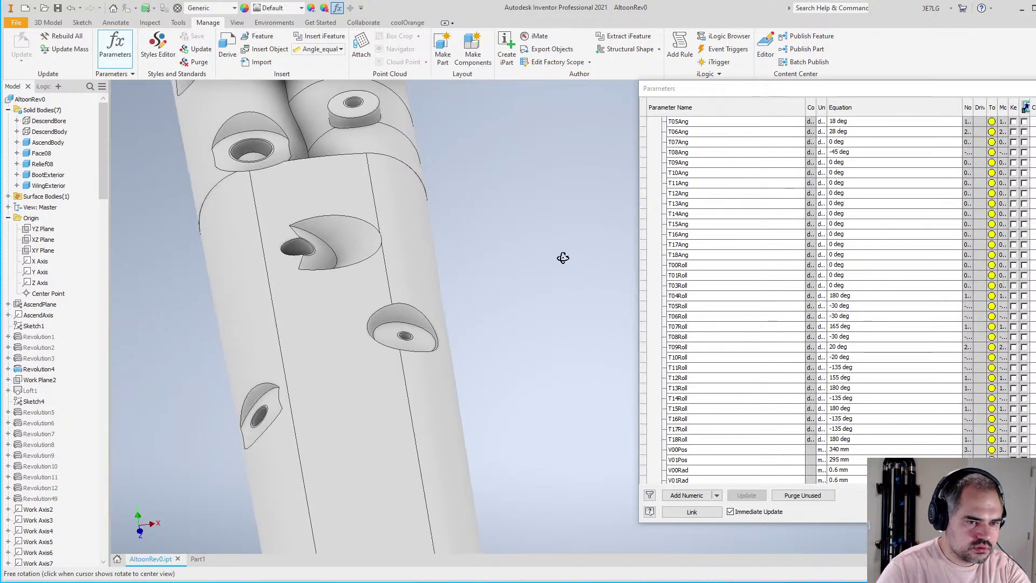
{"action": "left_click", "coordinate": [853, 376]}
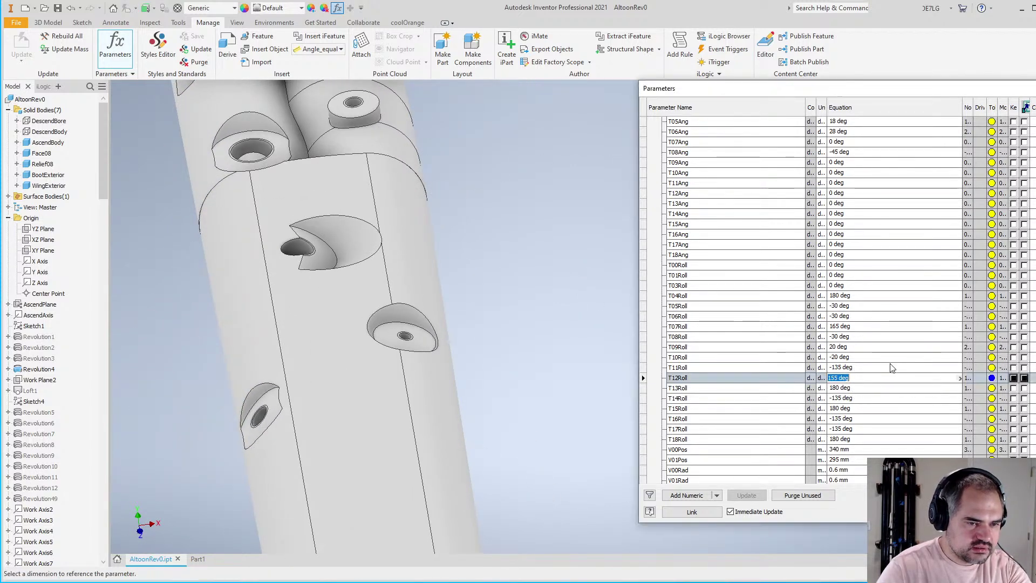
{"action": "key", "text": "Return"}
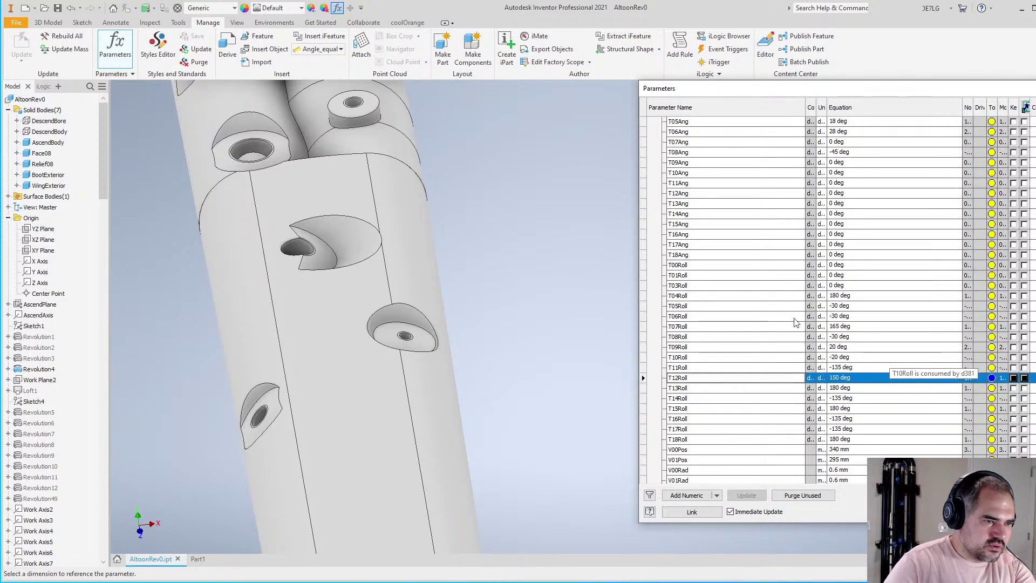
Examine the upper tone hole T12 and its clearance to the neighbouring holes on the boot from several angles
{"action": "left_click", "coordinate": [532, 219]}
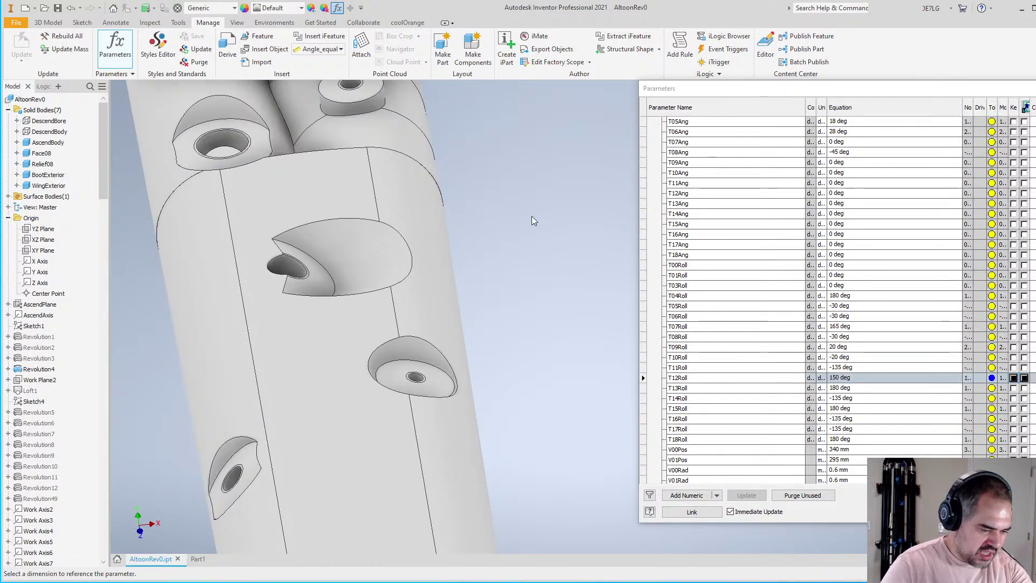
{"action": "key", "text": "F4"}
{"action": "left_click_drag", "start_coordinate": [566, 248], "coordinate": [553, 344]}
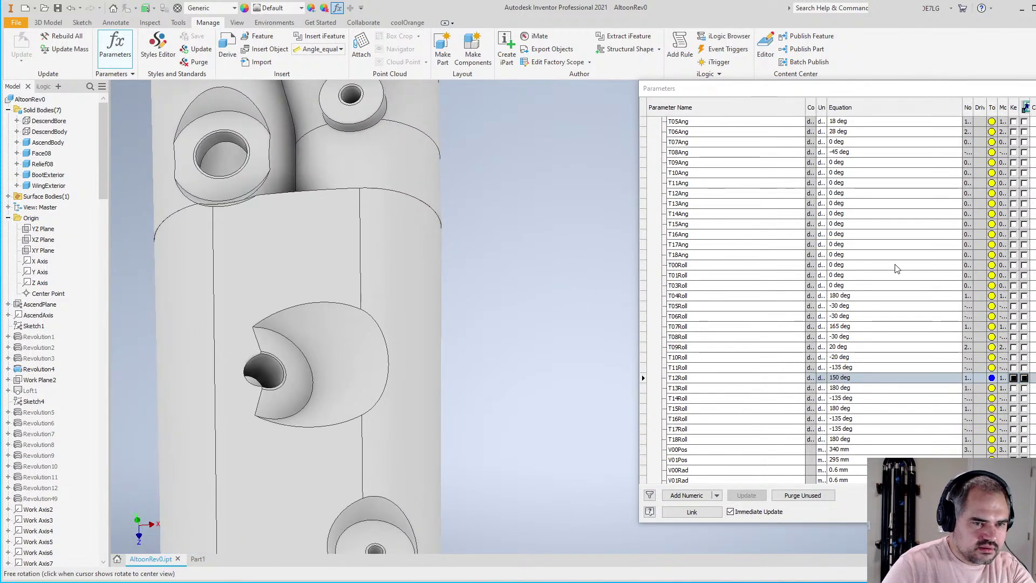
{"action": "scroll", "coordinate": [556, 313], "scroll_direction": "down", "scroll_amount": 4}
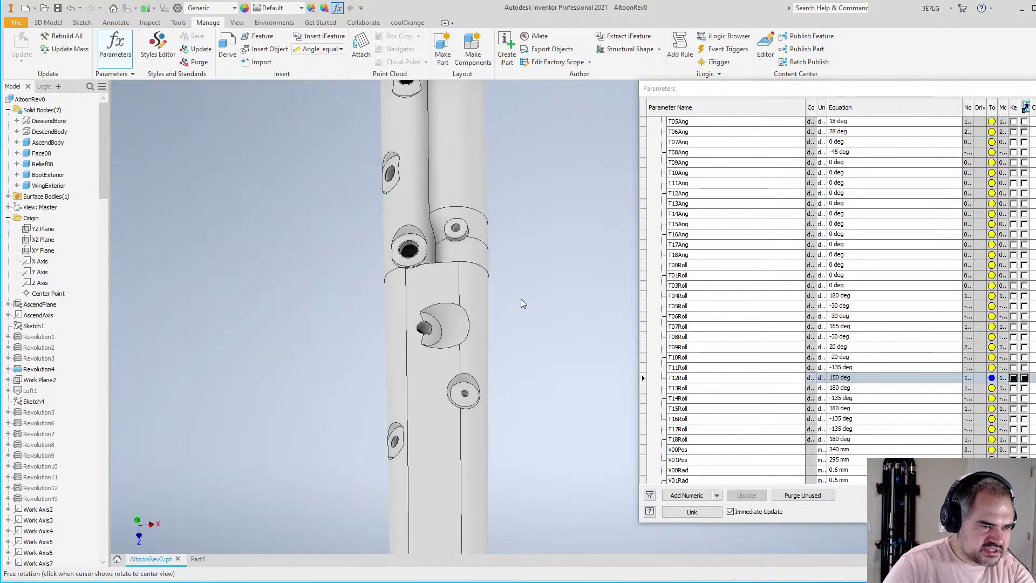
{"action": "key", "text": "F4"}
{"action": "left_click_drag", "start_coordinate": [527, 328], "coordinate": [551, 479]}
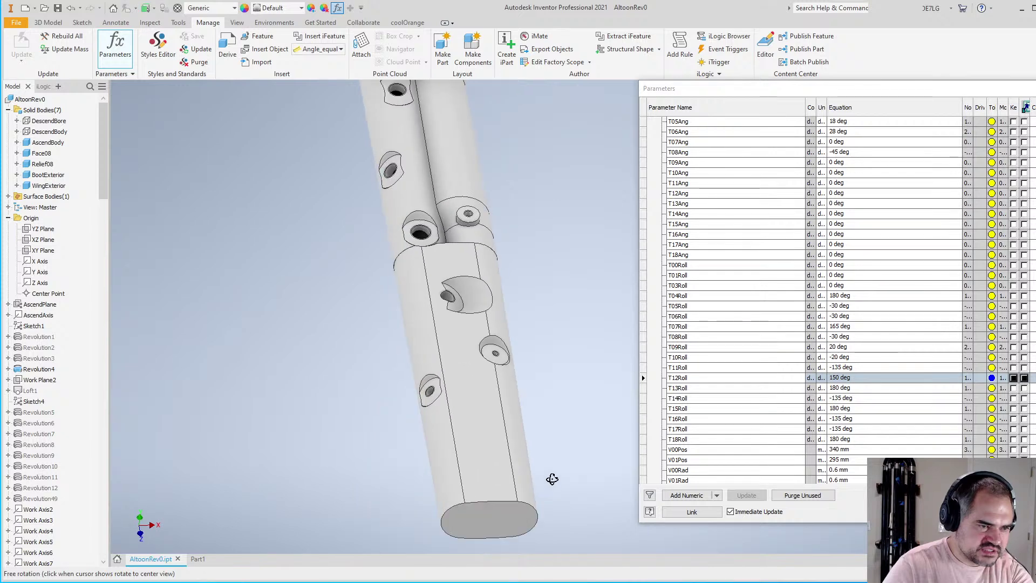
{"action": "scroll", "coordinate": [432, 263], "scroll_direction": "up", "scroll_amount": 5}
{"action": "scroll", "coordinate": [439, 291], "scroll_direction": "down", "scroll_amount": 5}
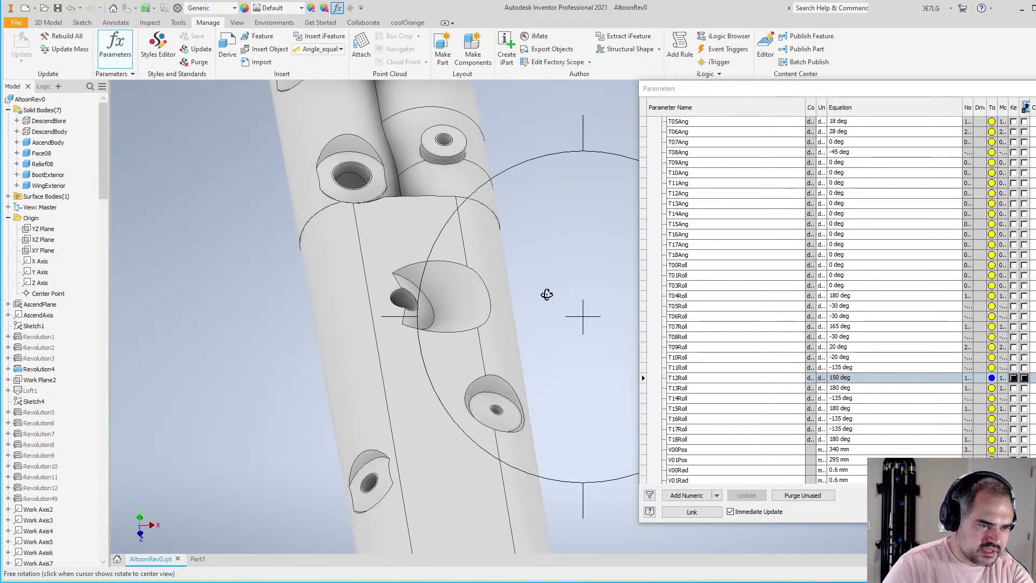
{"action": "mouse_move", "coordinate": [545, 293]}
{"action": "left_mouse_down"}
{"action": "mouse_move", "coordinate": [529, 238]}
{"action": "mouse_move", "coordinate": [538, 227]}
{"action": "mouse_move", "coordinate": [545, 285]}
{"action": "left_mouse_up"}
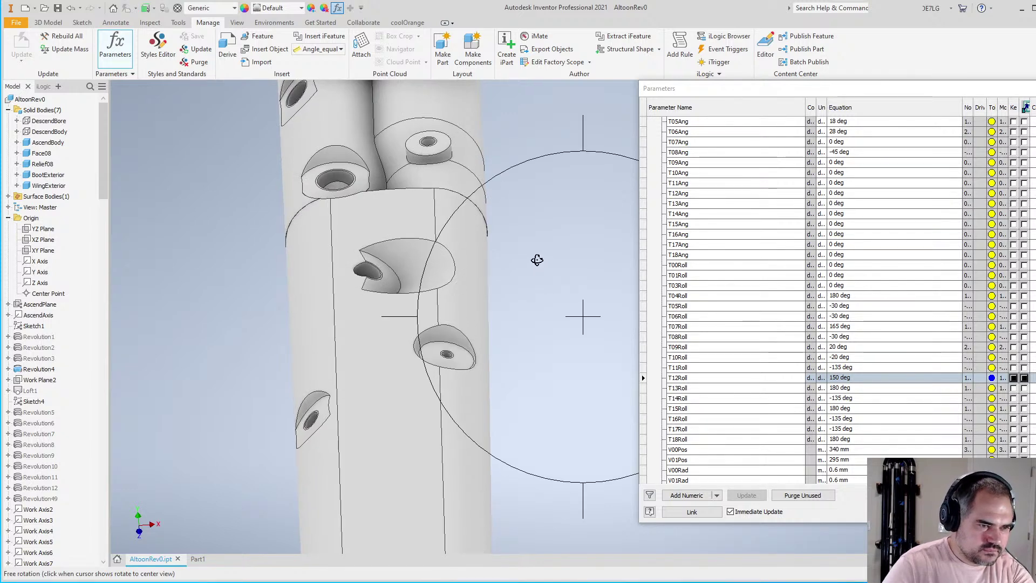
{"action": "key", "text": "Escape"}
{"action": "scroll", "coordinate": [393, 264], "scroll_direction": "up", "scroll_amount": 5}
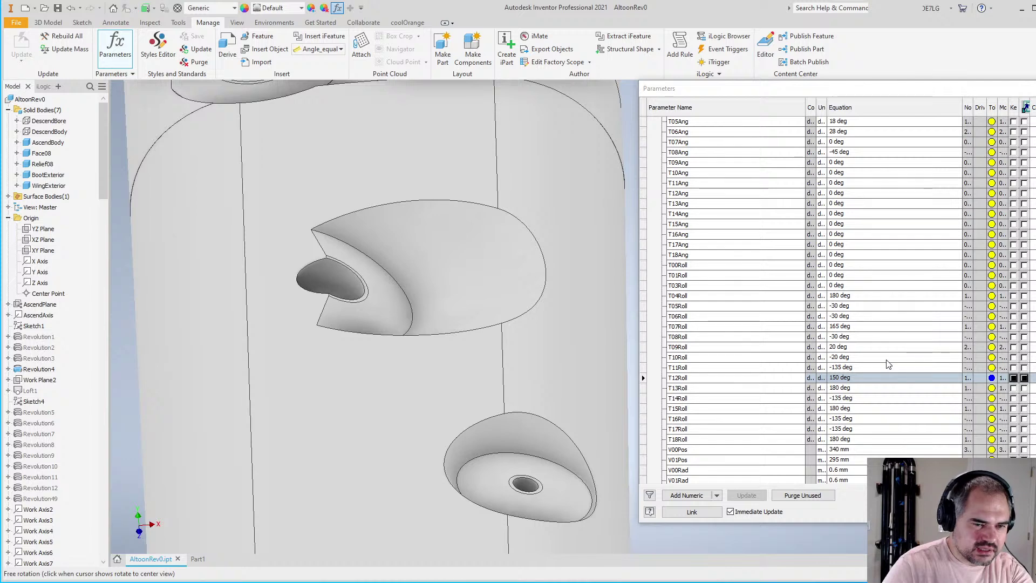
Locate the T12Len parameter and switch to the AltoonSopranoon workbook in Excel
{"action": "scroll", "coordinate": [888, 365], "scroll_direction": "up", "scroll_amount": 7}
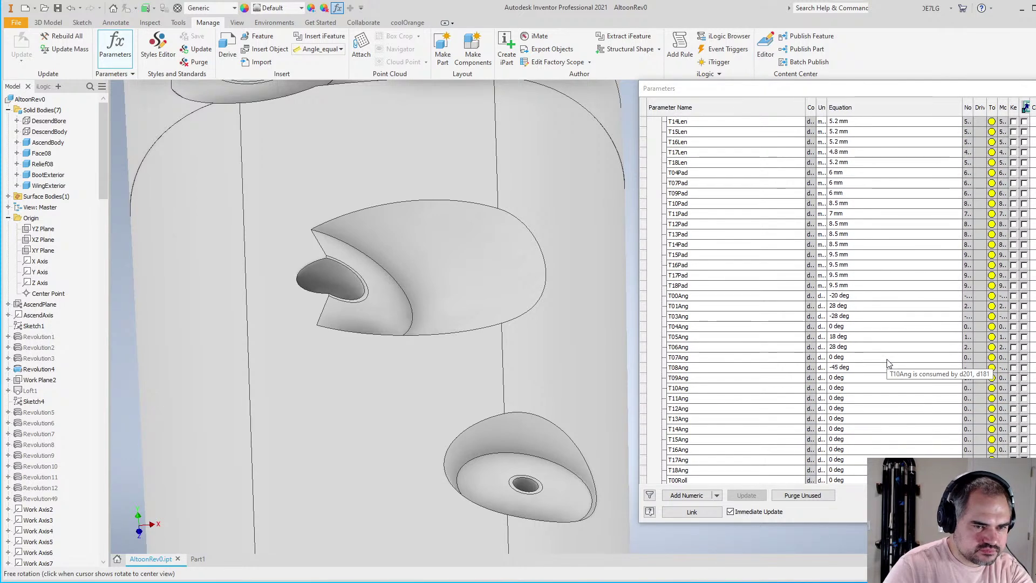
{"action": "scroll", "coordinate": [887, 365], "scroll_direction": "up", "scroll_amount": 7}
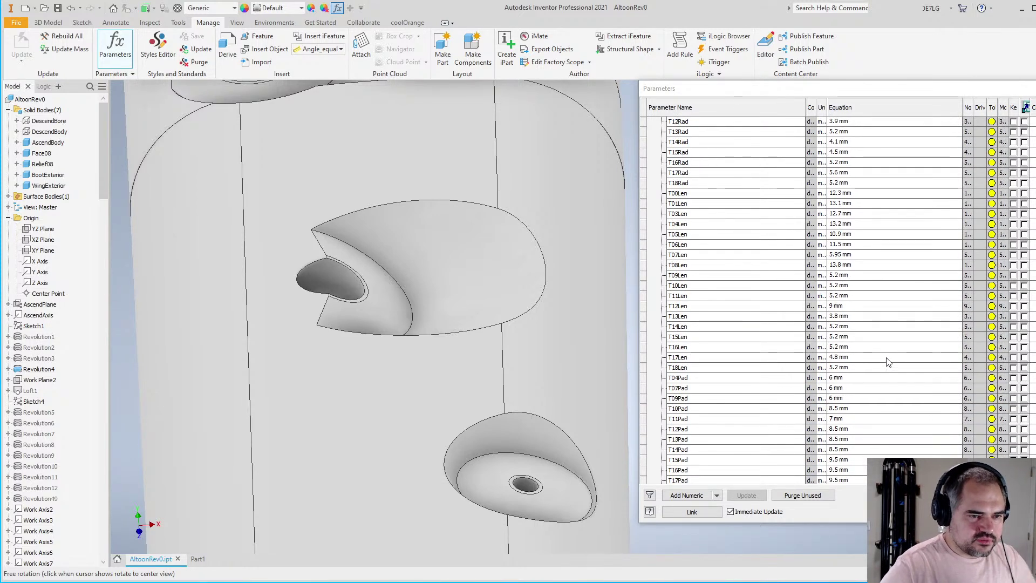
{"action": "scroll", "coordinate": [887, 362], "scroll_direction": "up", "scroll_amount": 4}
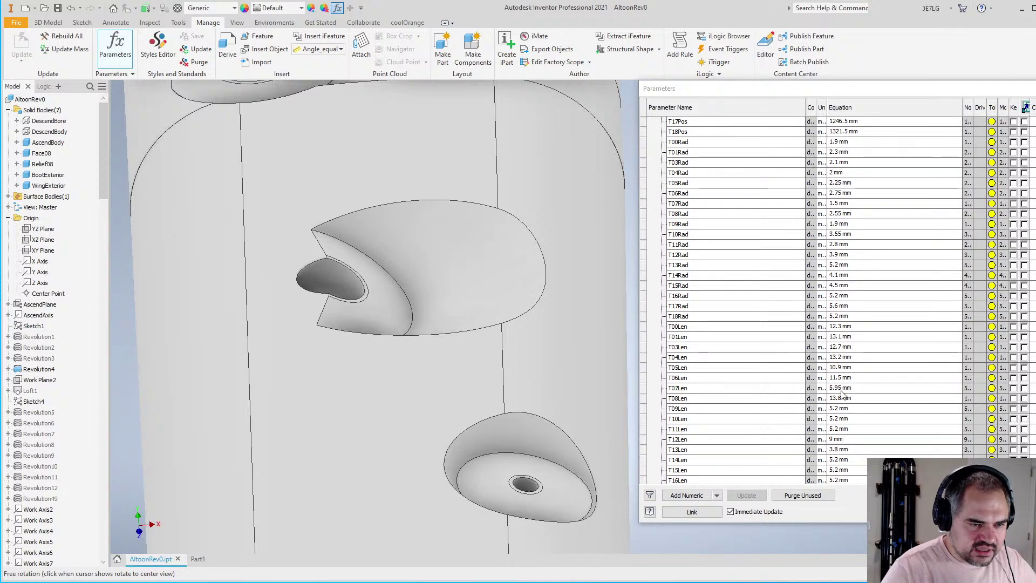
{"action": "left_click", "coordinate": [845, 441]}
{"action": "key", "text": "alt+Tab"}
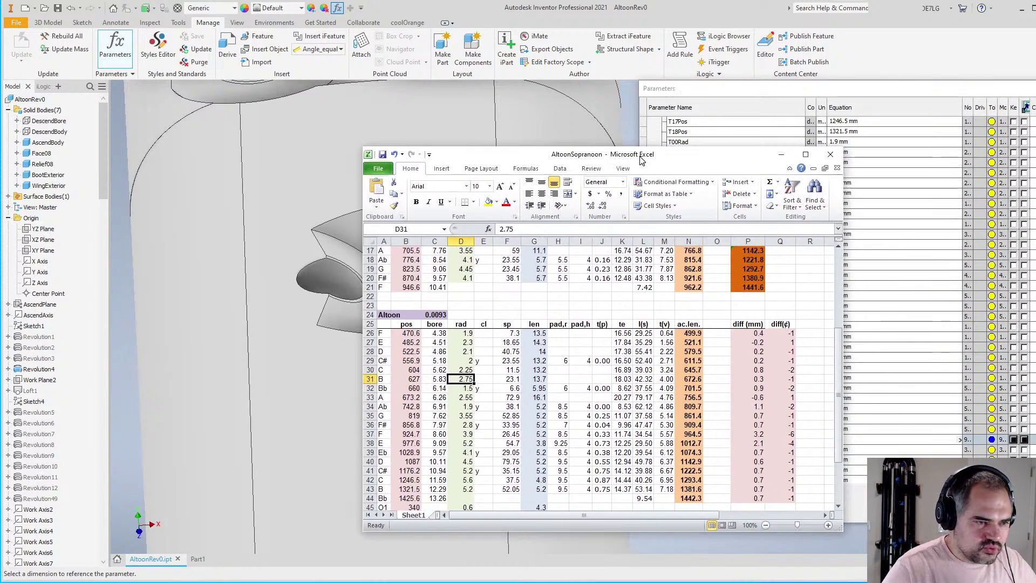
Set the len value of the Altoon table's lower F row, cell G37, to 9, with the workbook moved clear of the parameters
{"action": "left_click", "coordinate": [507, 398]}
{"action": "scroll", "coordinate": [513, 413], "scroll_direction": "down", "scroll_amount": 1}
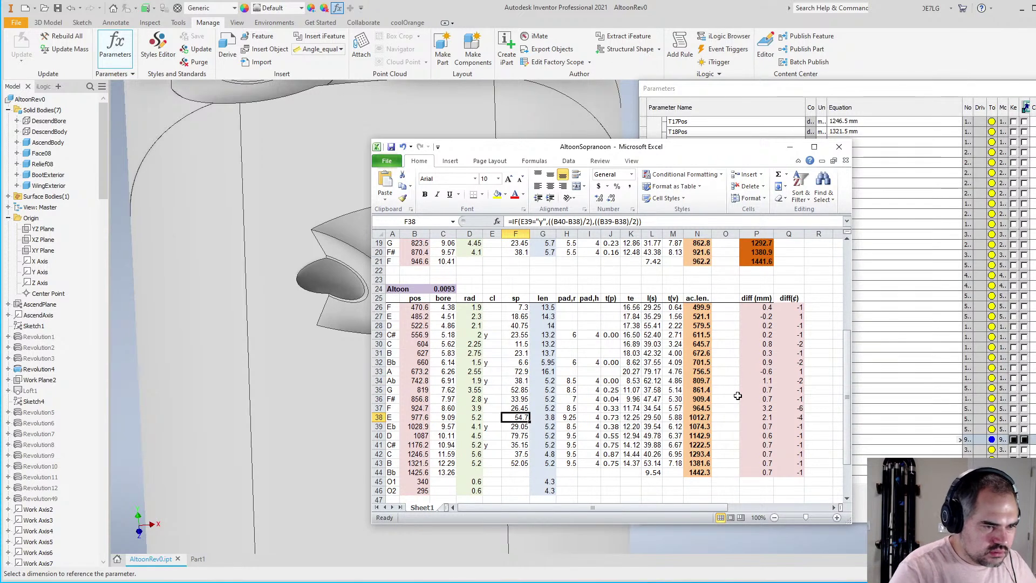
{"action": "key", "text": "Left"}
{"action": "key", "text": "Left"}
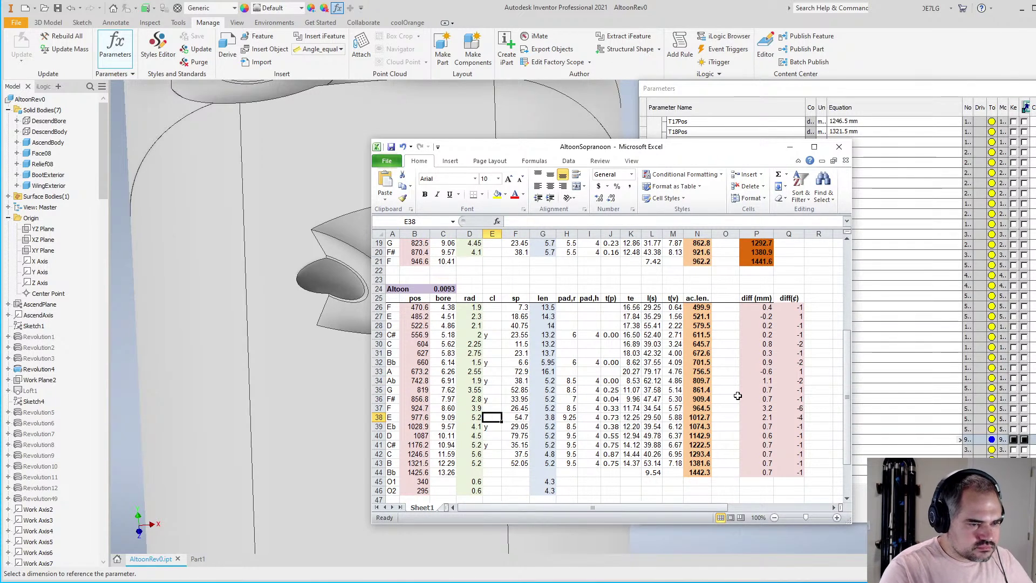
{"action": "key", "text": "Up"}
{"action": "key", "text": "Right"}
{"action": "key", "text": "Left"}
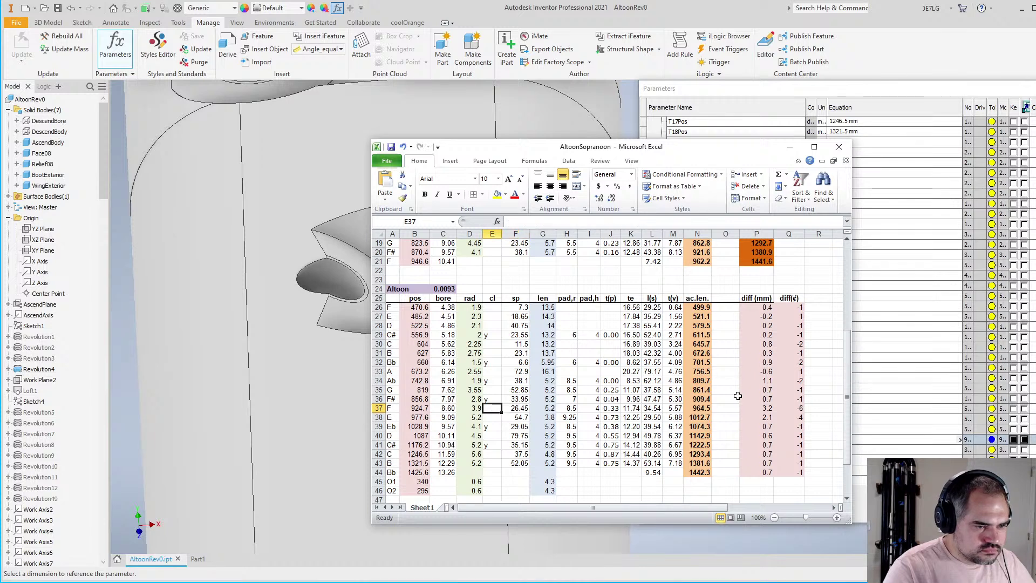
{"action": "key", "text": "Left"}
{"action": "key", "text": "Left"}
{"action": "key", "text": "Left"}
{"action": "key", "text": "Right"}
{"action": "key", "text": "Right"}
{"action": "key", "text": "Right"}
{"action": "key", "text": "Right"}
{"action": "key", "text": "Right"}
{"action": "key", "text": "Right"}
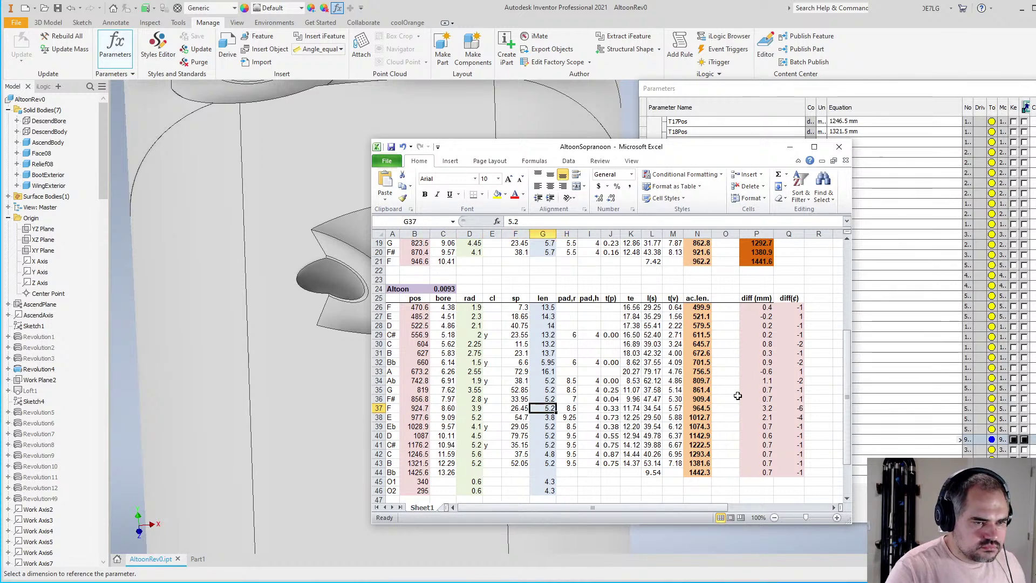
{"action": "left_click_drag", "start_coordinate": [723, 148], "coordinate": [492, 134]}
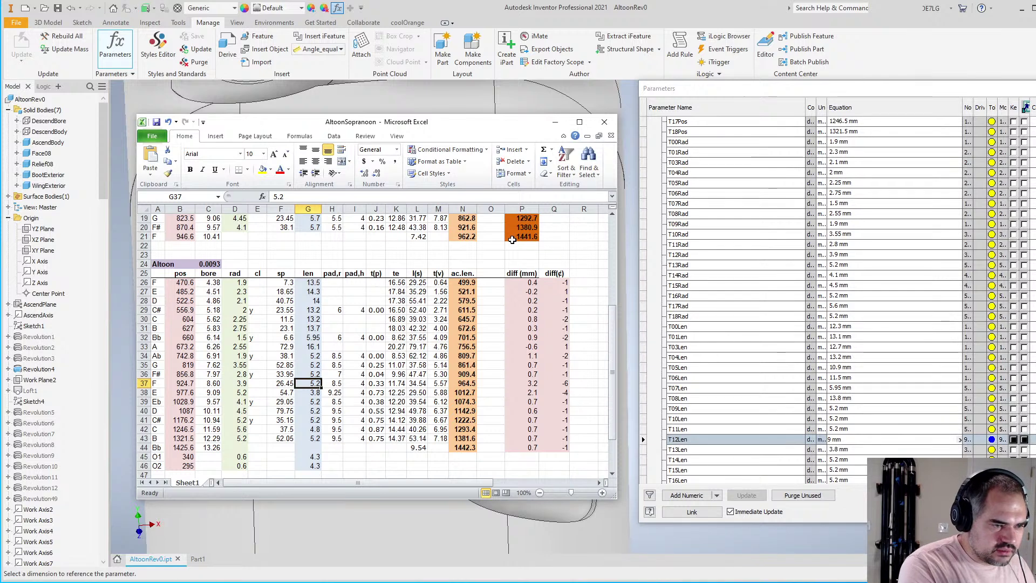
{"action": "type", "text": "9"}
{"action": "key", "text": "Return"}
{"action": "key", "text": "Up"}
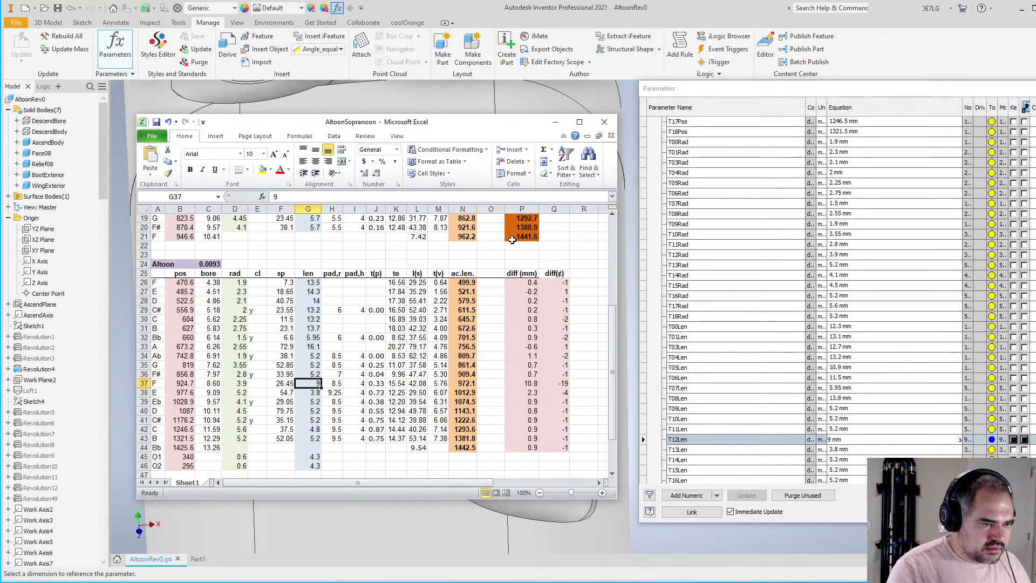
Set the rad value of the same F row, cell D37, to 4
{"action": "key", "text": "Left"}
{"action": "key", "text": "Left"}
{"action": "key", "text": "Left"}
{"action": "key", "text": "Left"}
{"action": "key", "text": "Left"}
{"action": "key", "text": "Left"}
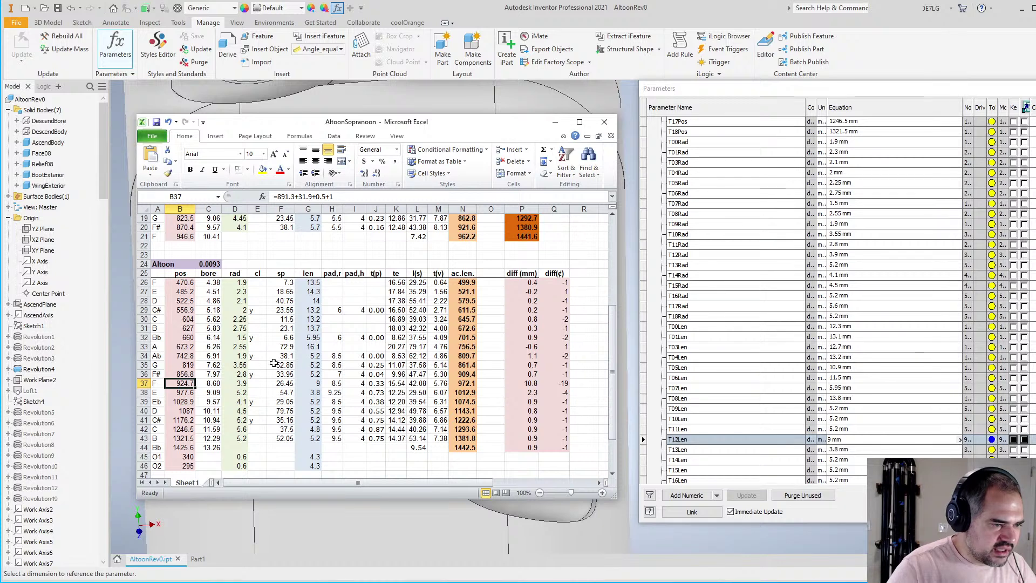
{"action": "left_click", "coordinate": [242, 383]}
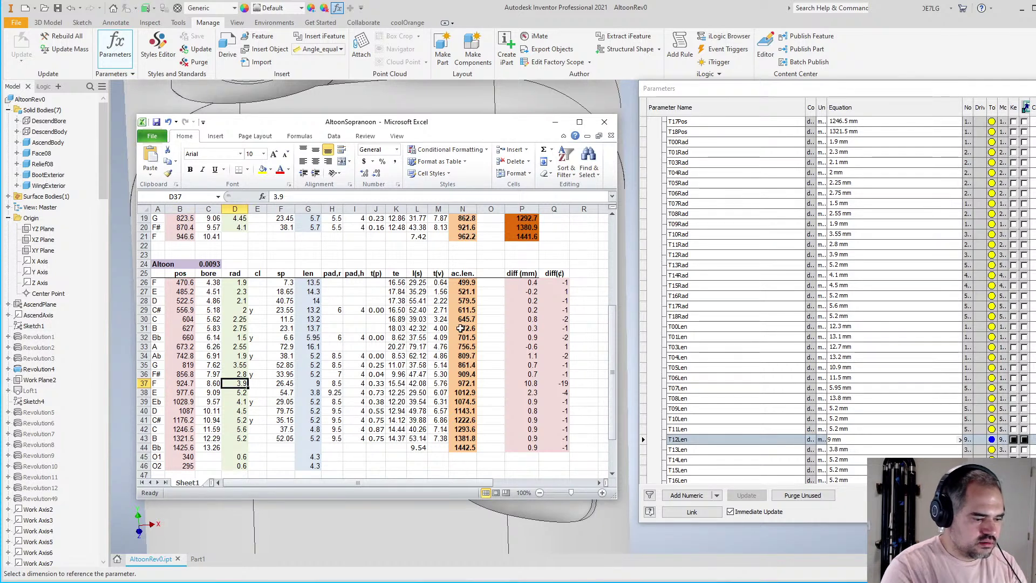
{"action": "type", "text": "4"}
{"action": "key", "text": "Return"}
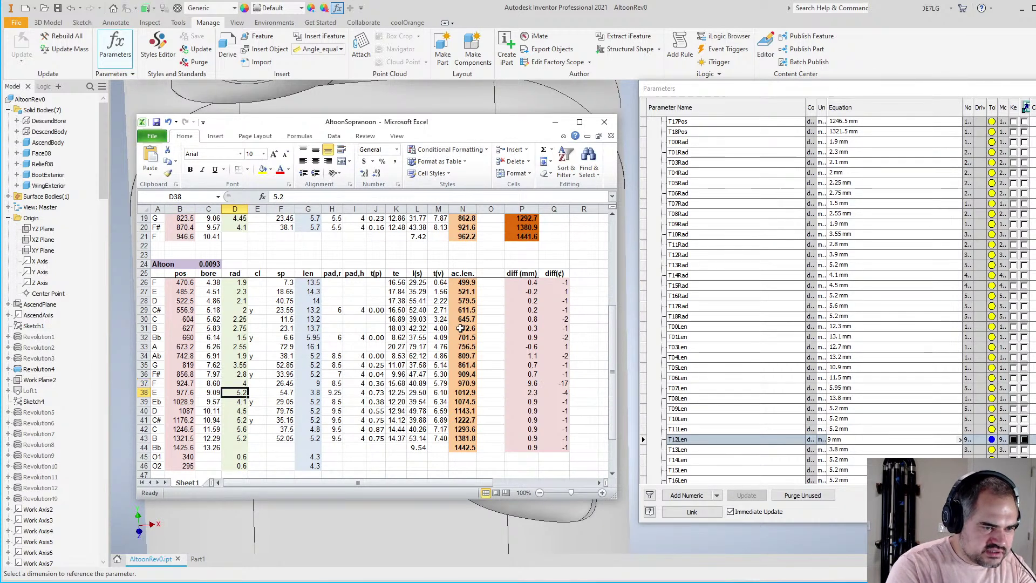
Try a position of 914.7 for the F row in B37 and set its formula to =891.3+31.9+0.5+1-11
{"action": "key", "text": "Left"}
{"action": "key", "text": "Left"}
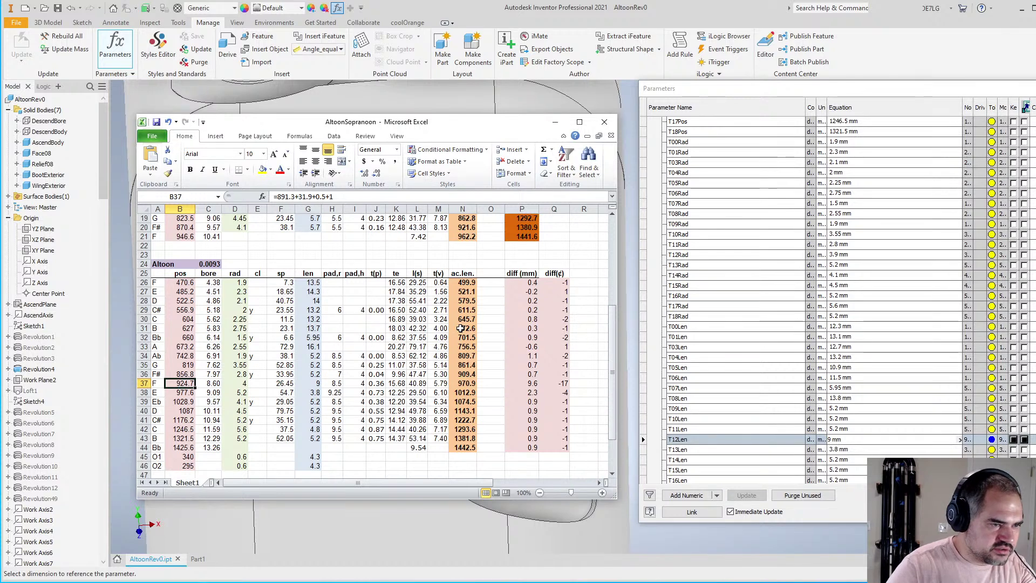
{"action": "key", "text": "F2"}
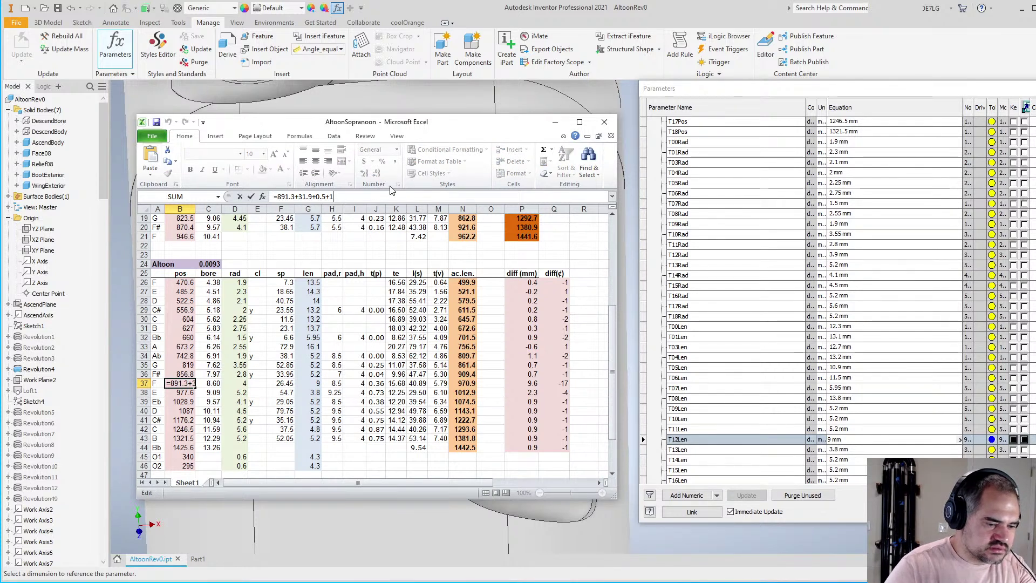
{"action": "key", "text": "Return"}
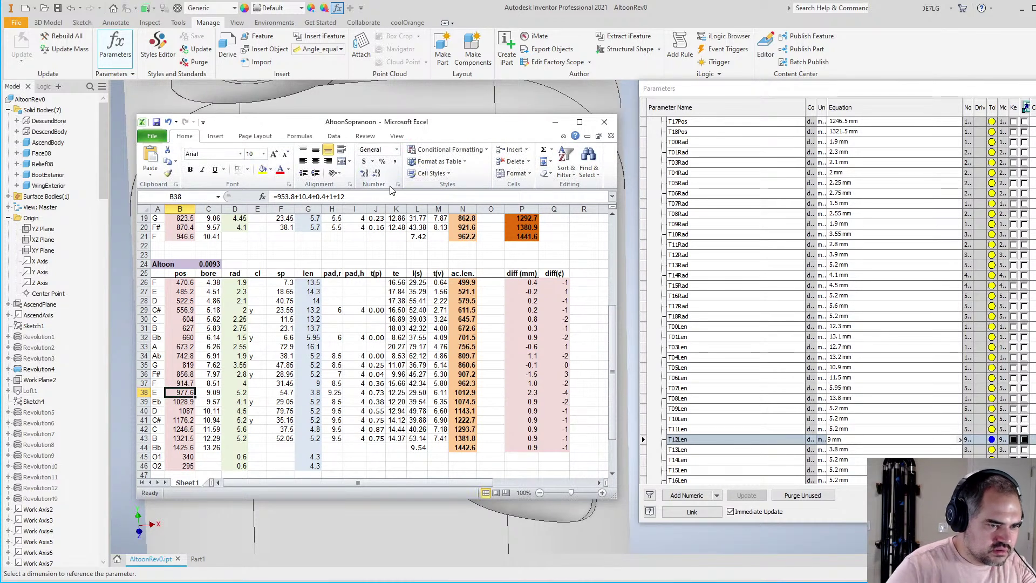
{"action": "left_click", "coordinate": [362, 197]}
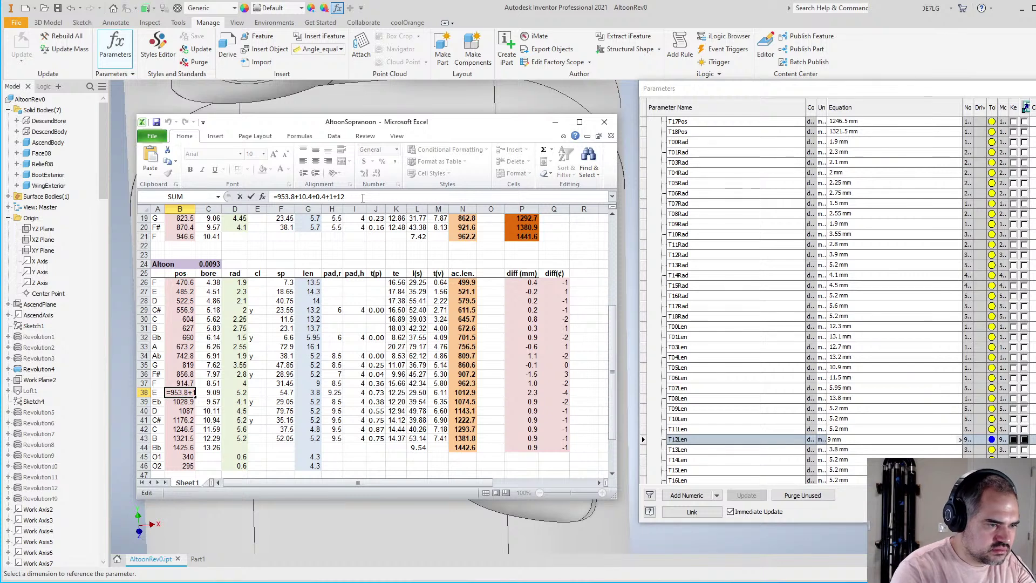
{"action": "key", "text": "Return"}
{"action": "key", "text": "Up"}
{"action": "key", "text": "Up"}
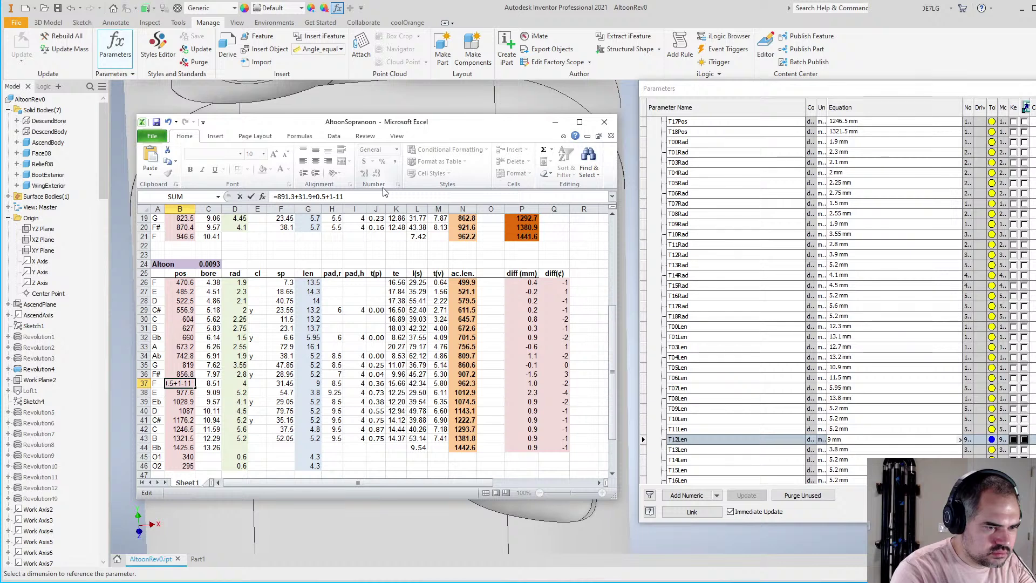
{"action": "key", "text": "Return"}
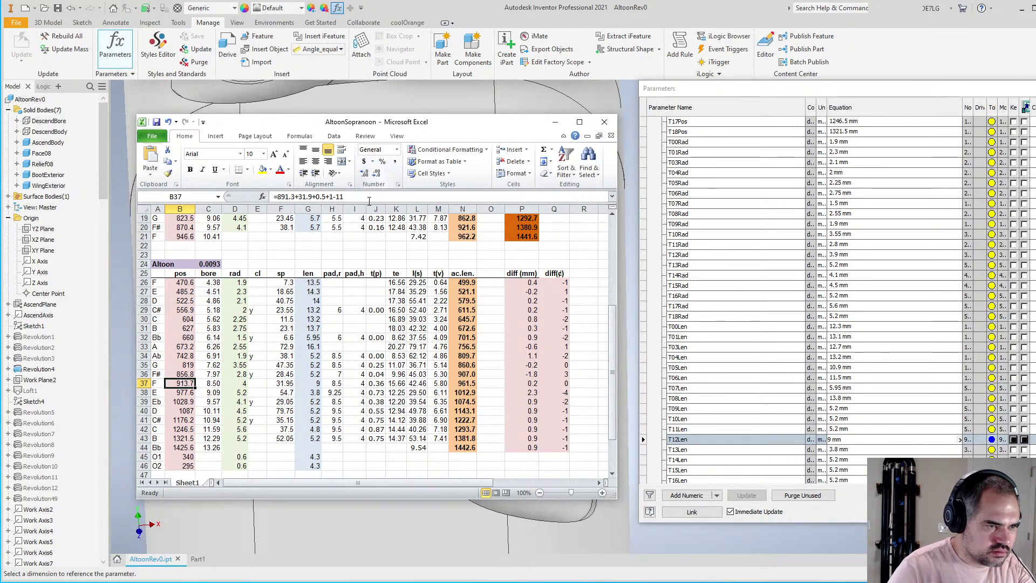
Switch back to Inventor and set the T12Rad parameter to 4 mm, matching the workbook's rad value
{"action": "left_click", "coordinate": [236, 385]}
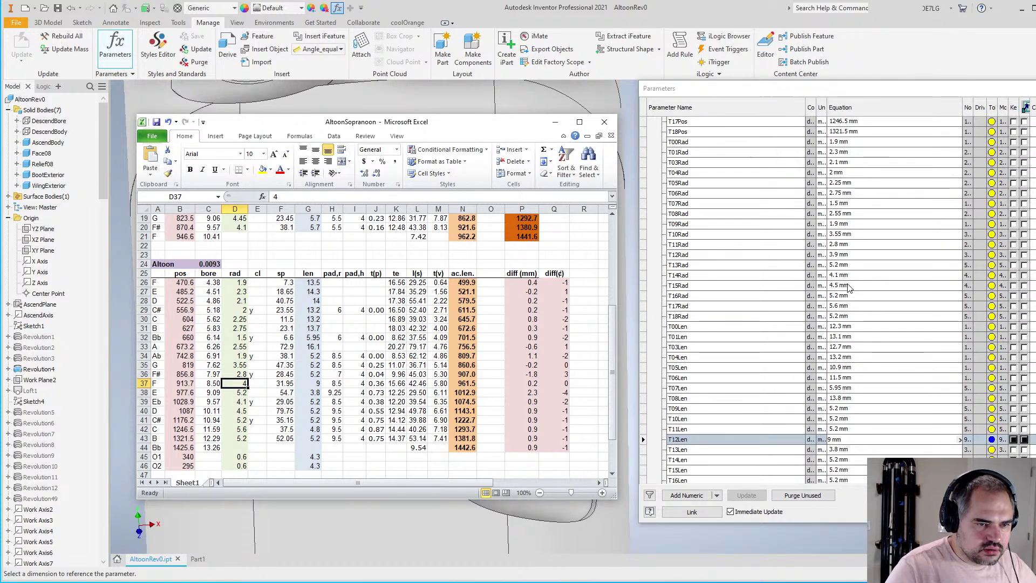
{"action": "left_click", "coordinate": [843, 256]}
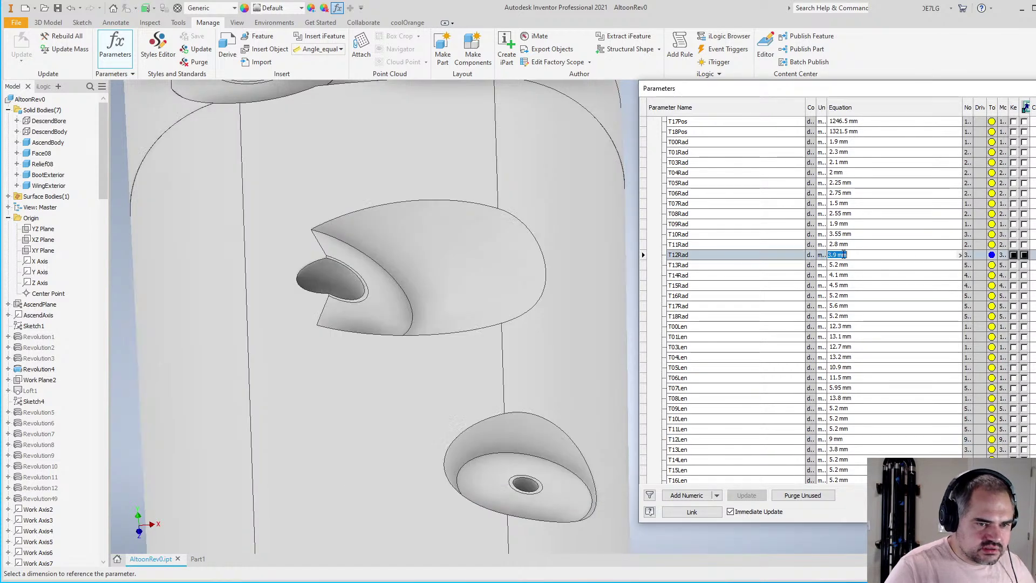
{"action": "type", "text": "4"}
{"action": "key", "text": "Return"}
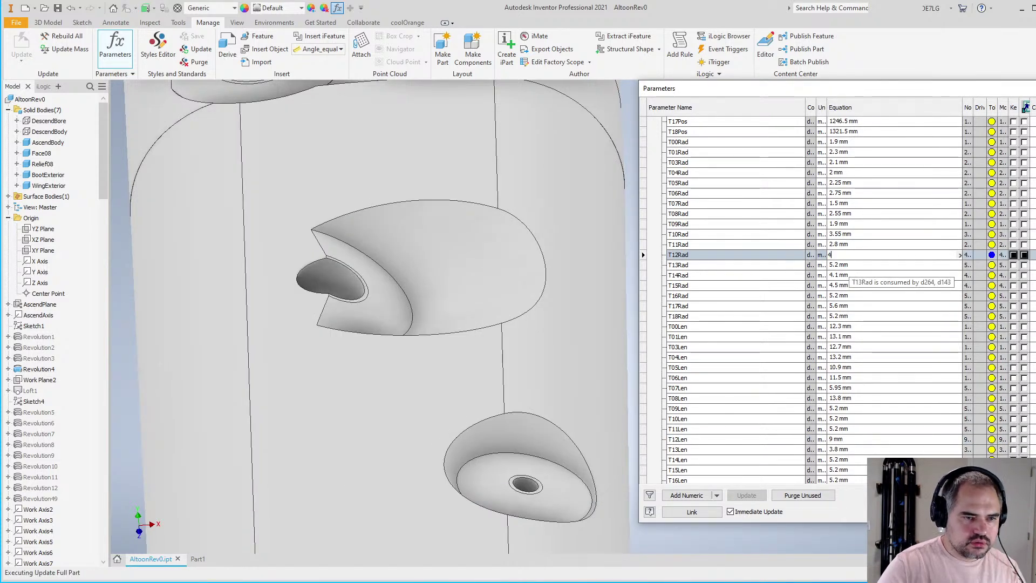
Set the T12Pos parameter to 913.7 mm from the workbook's position column and close the parameters
{"action": "scroll", "coordinate": [852, 252], "scroll_direction": "up", "scroll_amount": 5}
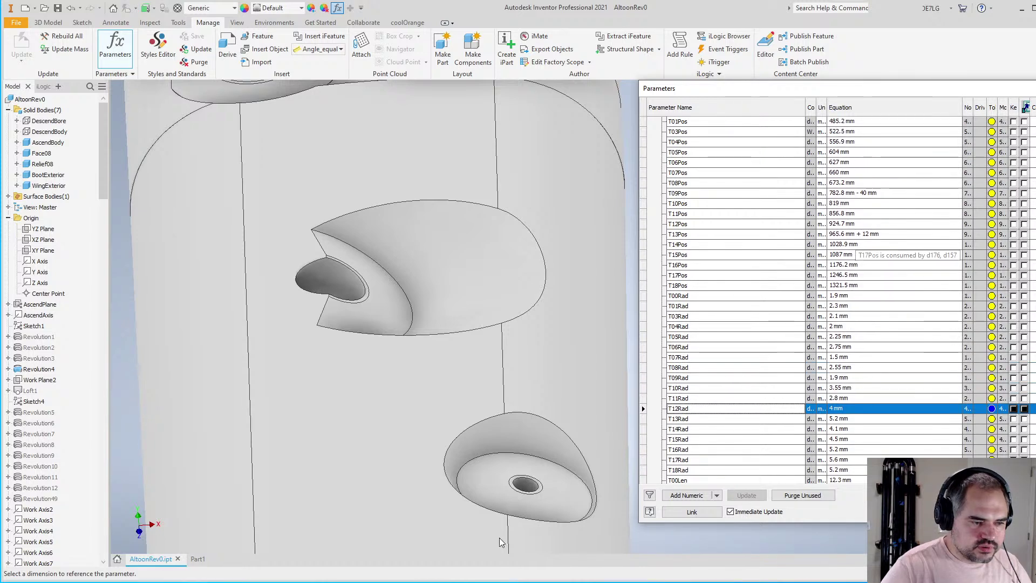
{"action": "key", "text": "alt+Tab"}
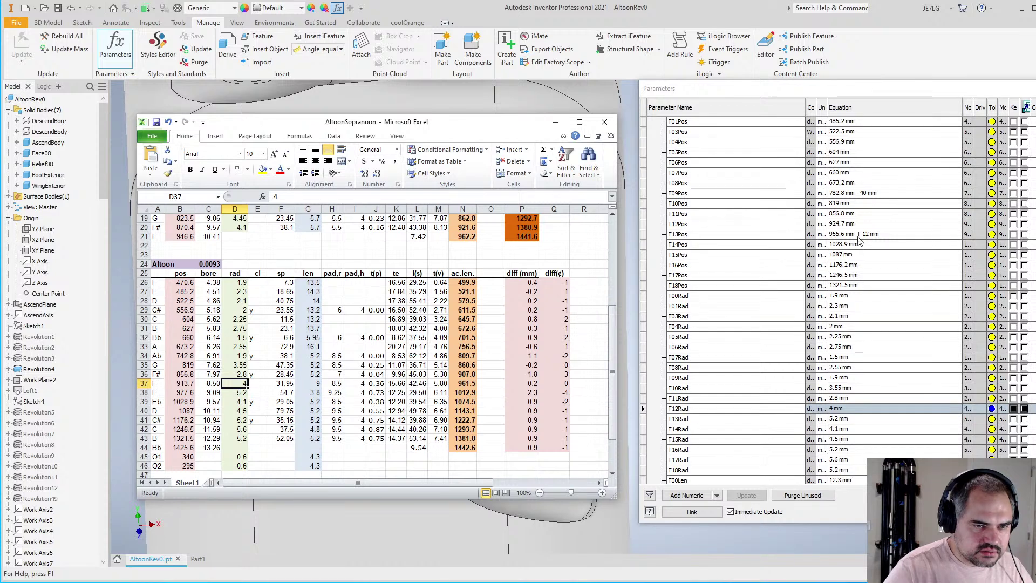
{"action": "left_click", "coordinate": [852, 224]}
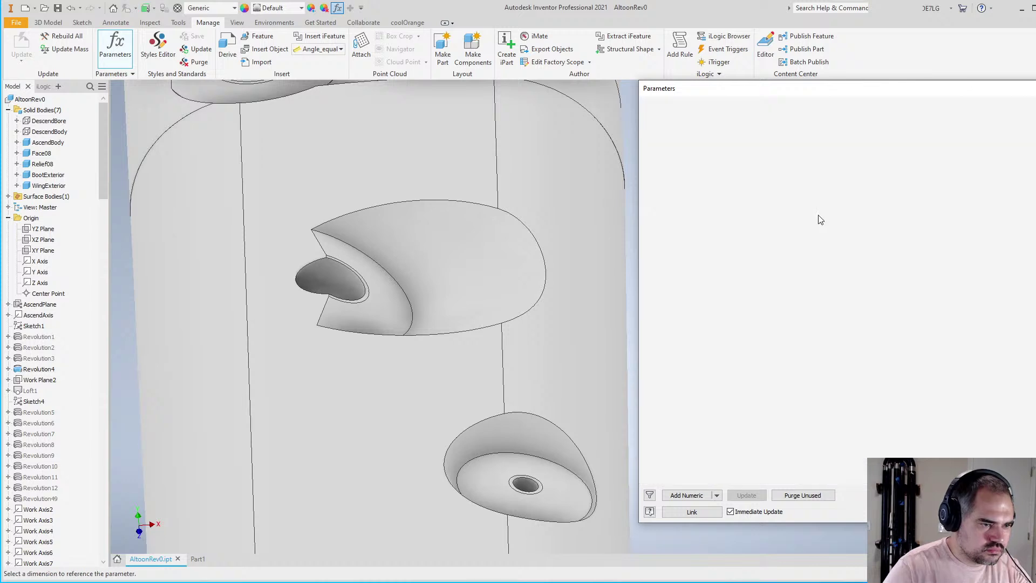
{"action": "scroll", "coordinate": [512, 231], "scroll_direction": "down", "scroll_amount": 3}
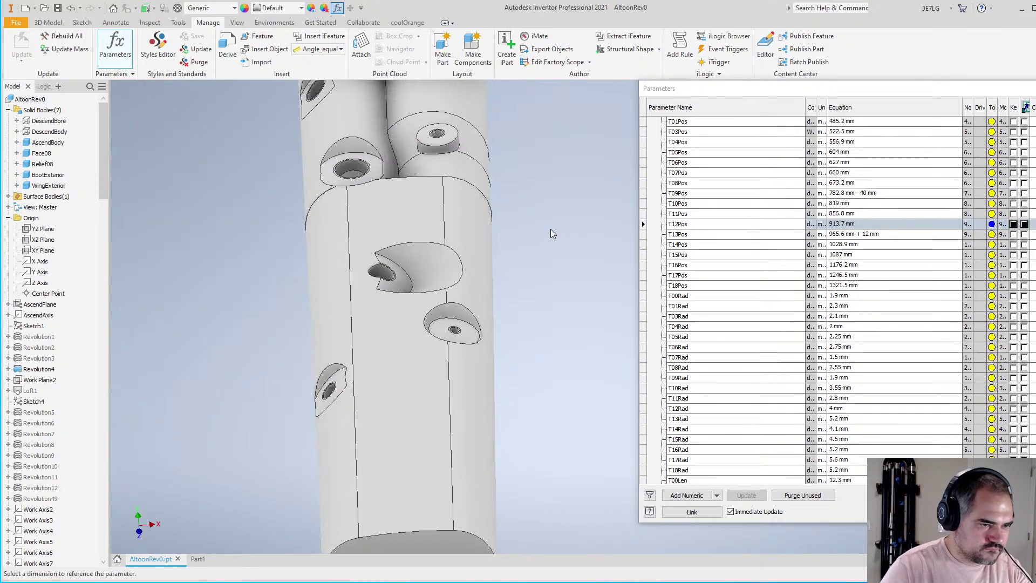
{"action": "middle_click_drag", "start_coordinate": [551, 231], "coordinate": [541, 342], "text": "shift"}
{"action": "scroll", "coordinate": [544, 307], "scroll_direction": "down", "scroll_amount": 3}
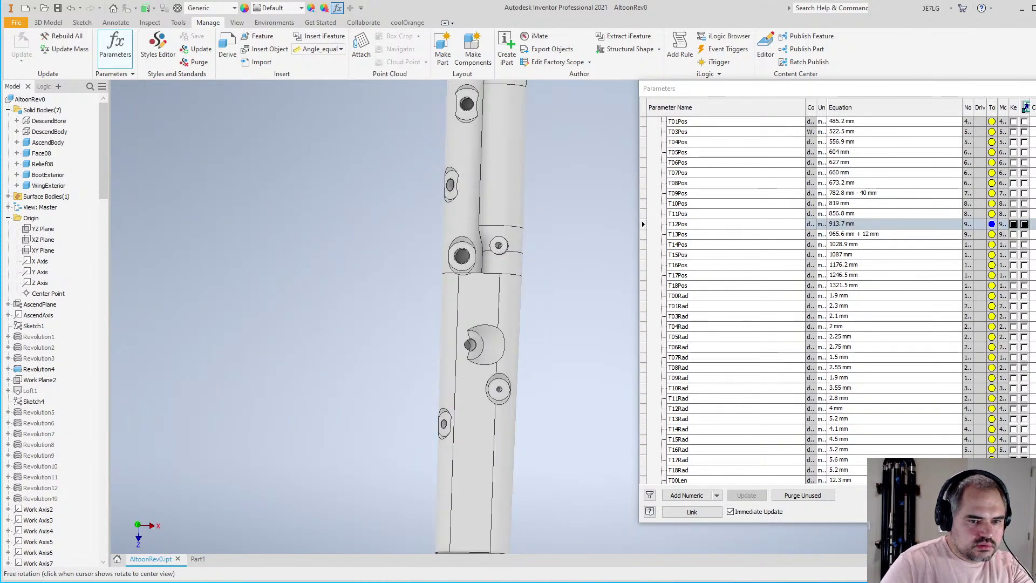
{"action": "key", "text": "Escape"}
{"action": "scroll", "coordinate": [601, 319], "scroll_direction": "down", "scroll_amount": 3}
{"action": "scroll", "coordinate": [596, 358], "scroll_direction": "up", "scroll_amount": 3}
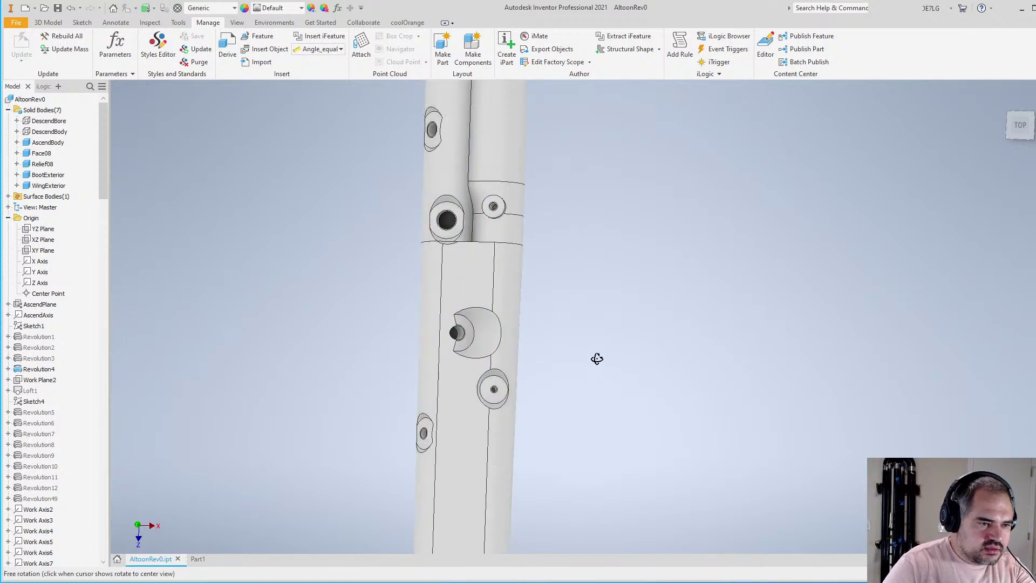
Try suppressing the Revolution33 feature and unsuppress it again
{"action": "middle_click_drag", "start_coordinate": [597, 358], "coordinate": [489, 316], "text": "shift"}
{"action": "left_click_drag", "start_coordinate": [102, 170], "coordinate": [108, 346]}
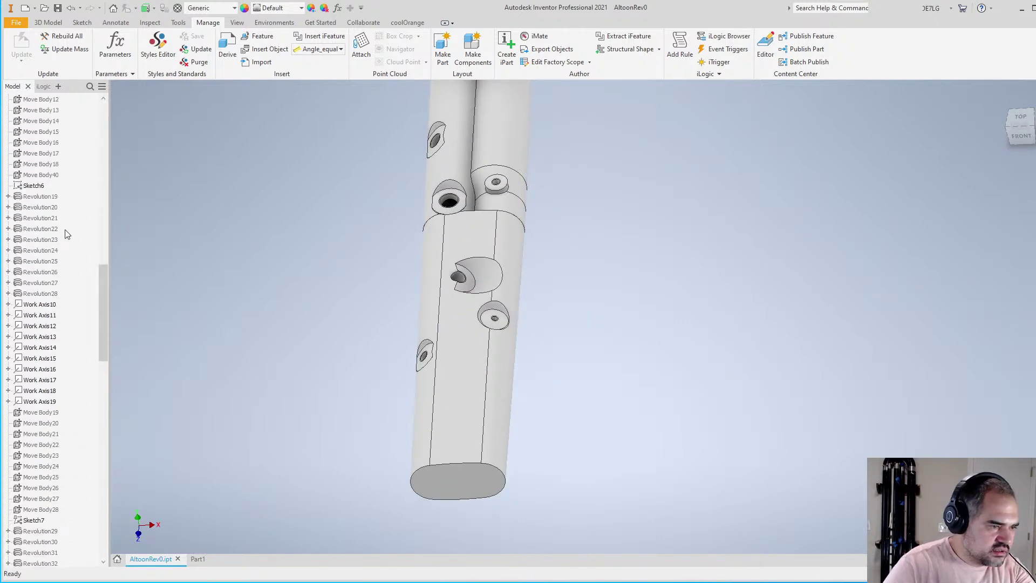
{"action": "scroll", "coordinate": [54, 356], "scroll_direction": "down", "scroll_amount": 3}
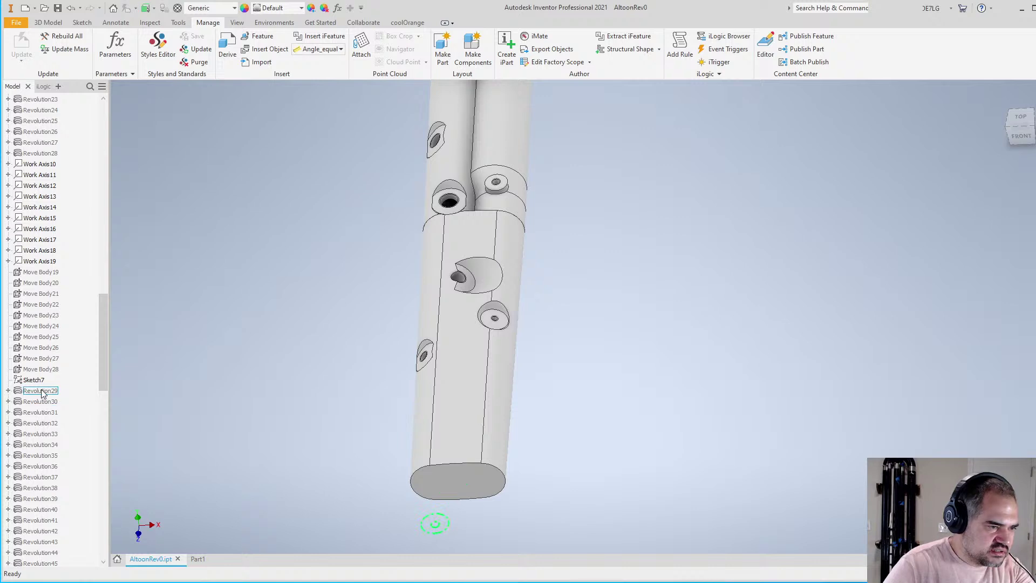
{"action": "right_click", "coordinate": [43, 438]}
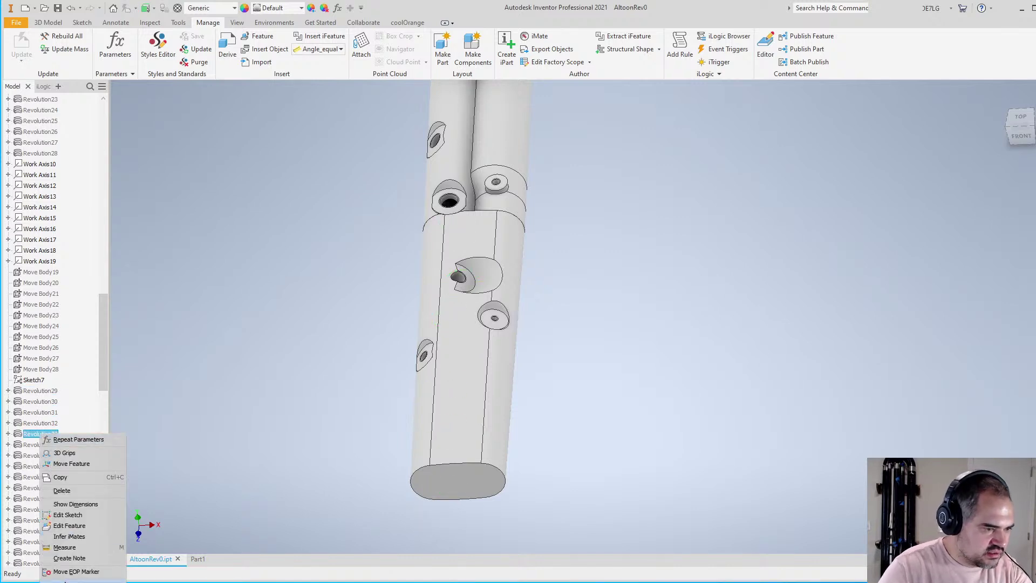
{"action": "left_click", "coordinate": [64, 580]}
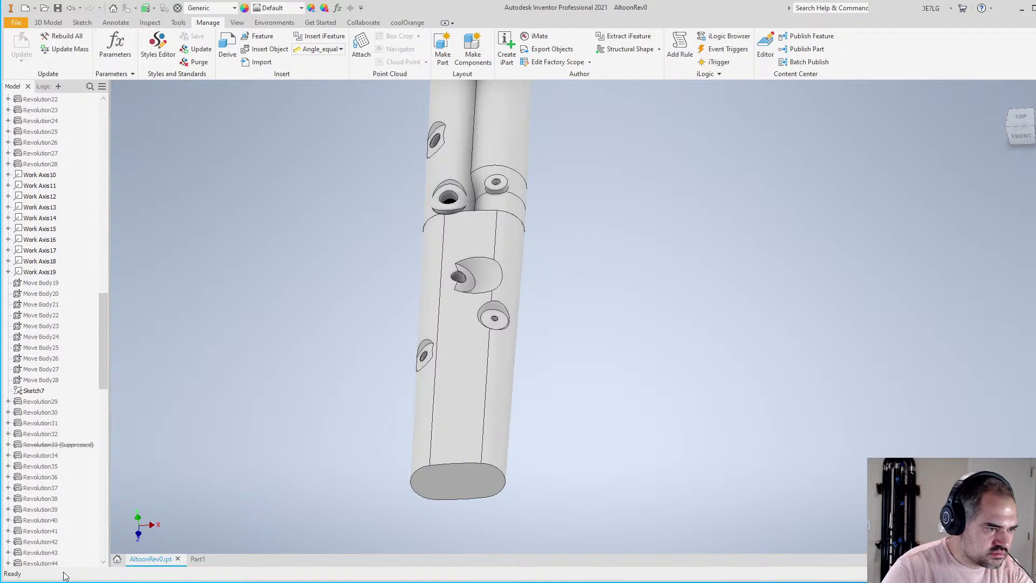
{"action": "right_click", "coordinate": [53, 446]}
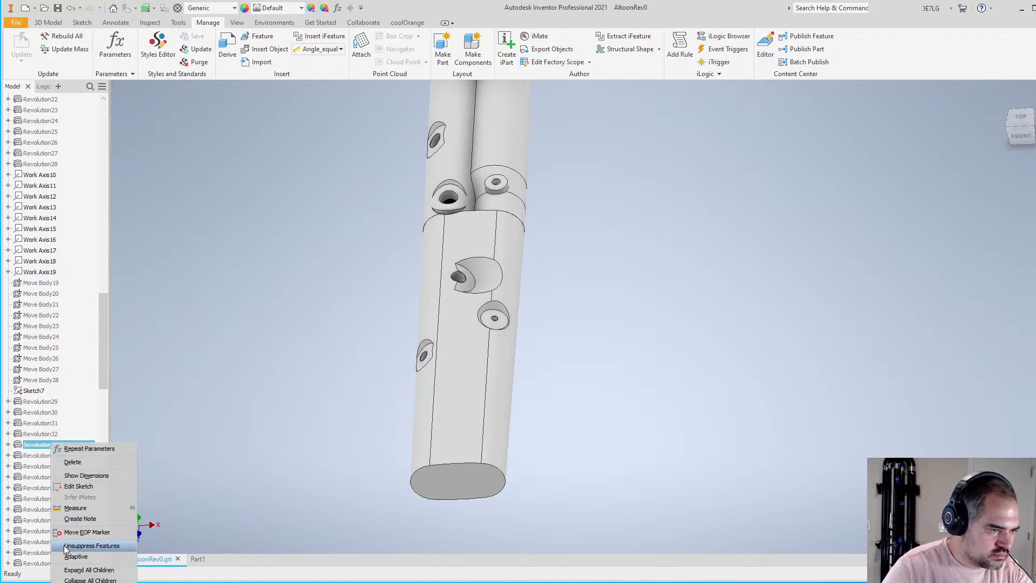
{"action": "left_click", "coordinate": [81, 546]}
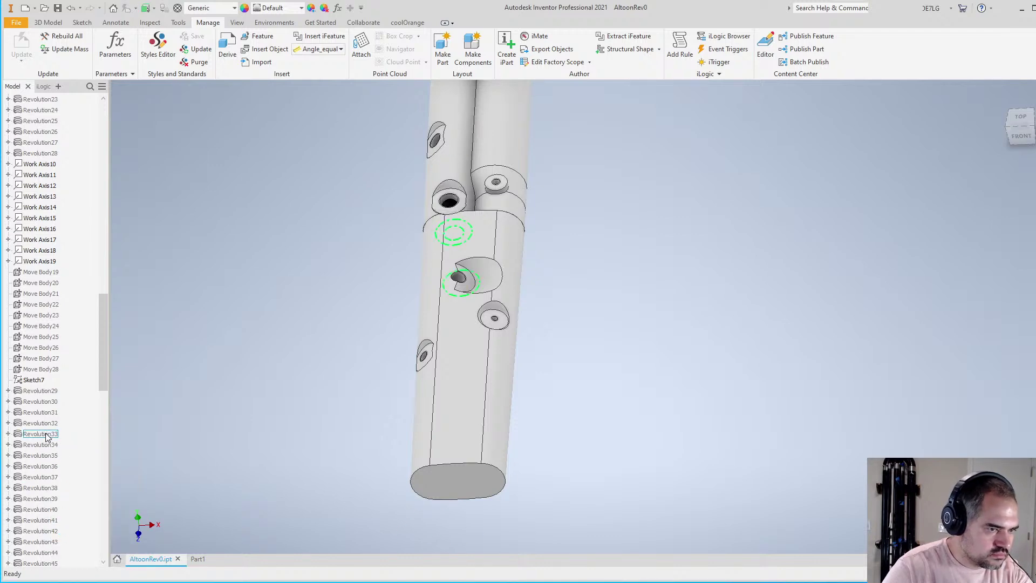
Suppress the Revolution32 feature belonging to the offset tone hole on the boot's flat face
{"action": "right_click", "coordinate": [47, 436]}
{"action": "left_click", "coordinate": [38, 406]}
{"action": "left_click", "coordinate": [40, 424]}
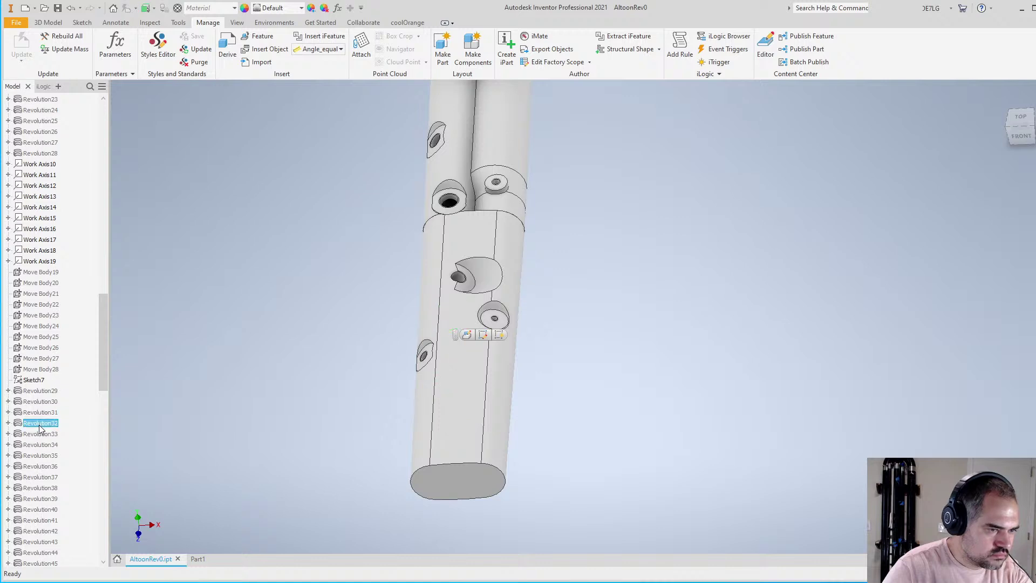
{"action": "left_click", "coordinate": [1020, 122]}
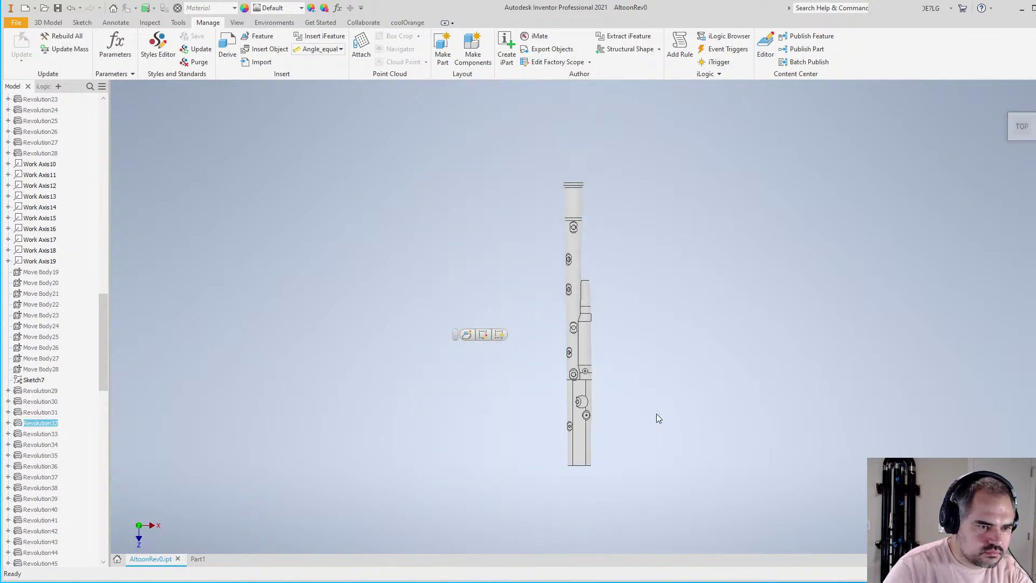
{"action": "scroll", "coordinate": [539, 377], "scroll_direction": "up", "scroll_amount": 5}
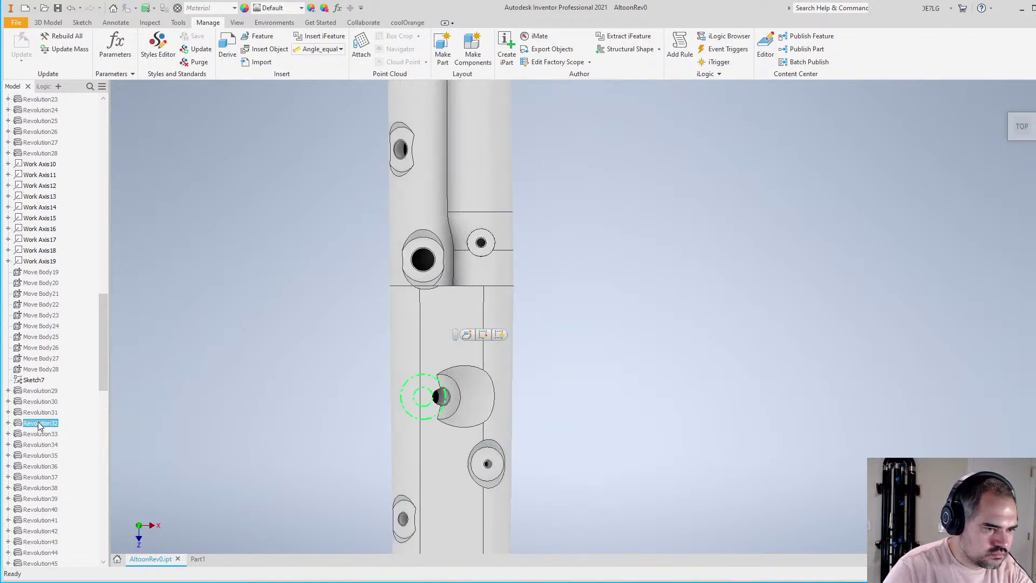
{"action": "right_click", "coordinate": [40, 426]}
{"action": "left_click", "coordinate": [73, 571]}
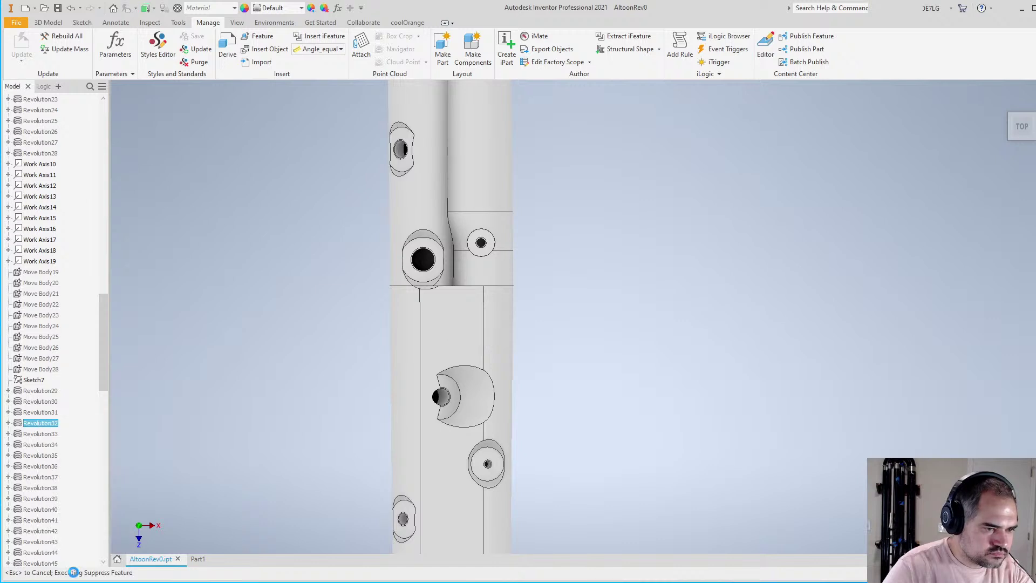
Suppress the Revolution42 feature that forms the large relief around the same tone hole
{"action": "scroll", "coordinate": [64, 447], "scroll_direction": "down", "scroll_amount": 13}
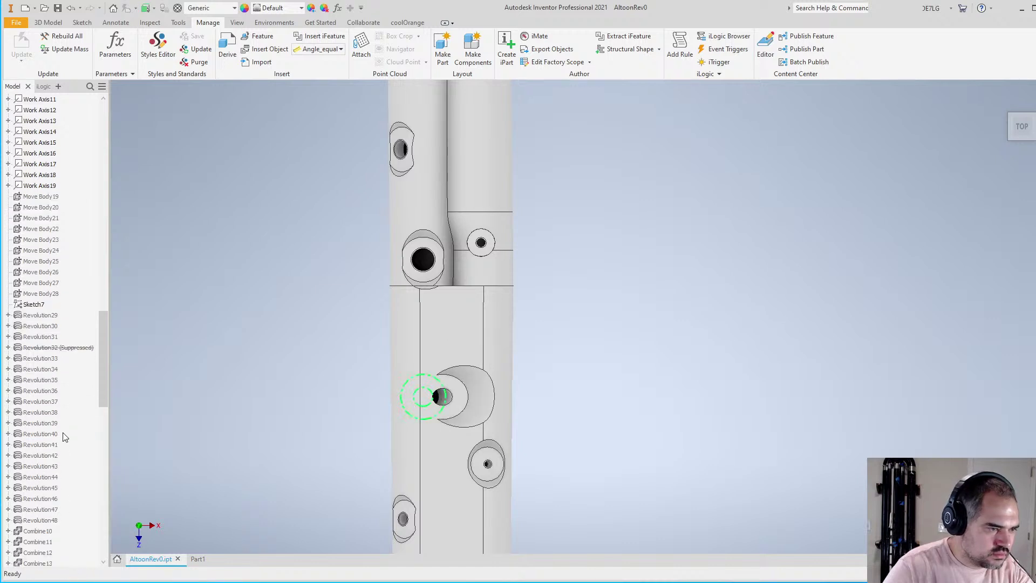
{"action": "scroll", "coordinate": [47, 408], "scroll_direction": "up", "scroll_amount": 4}
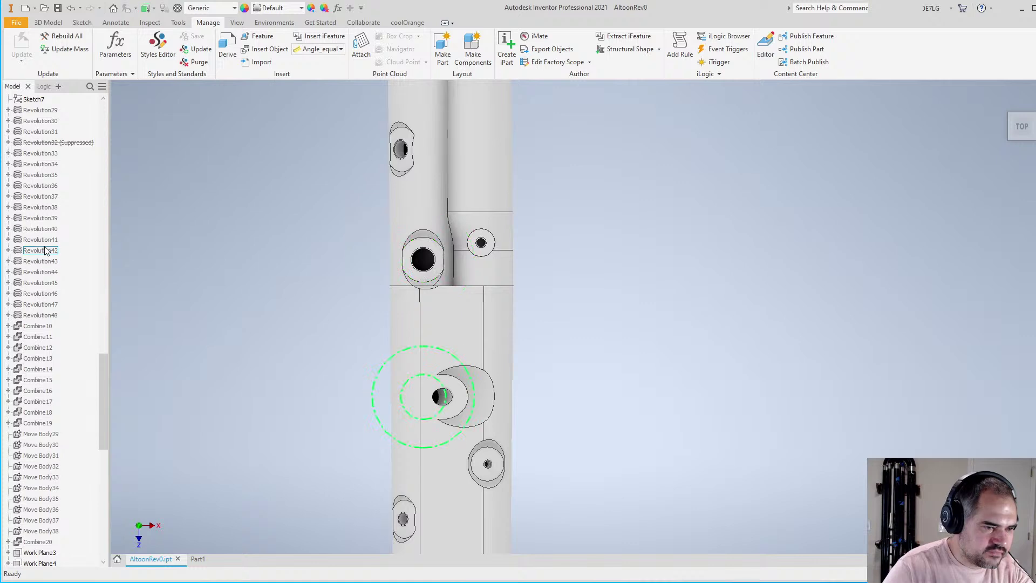
{"action": "right_click", "coordinate": [48, 253]}
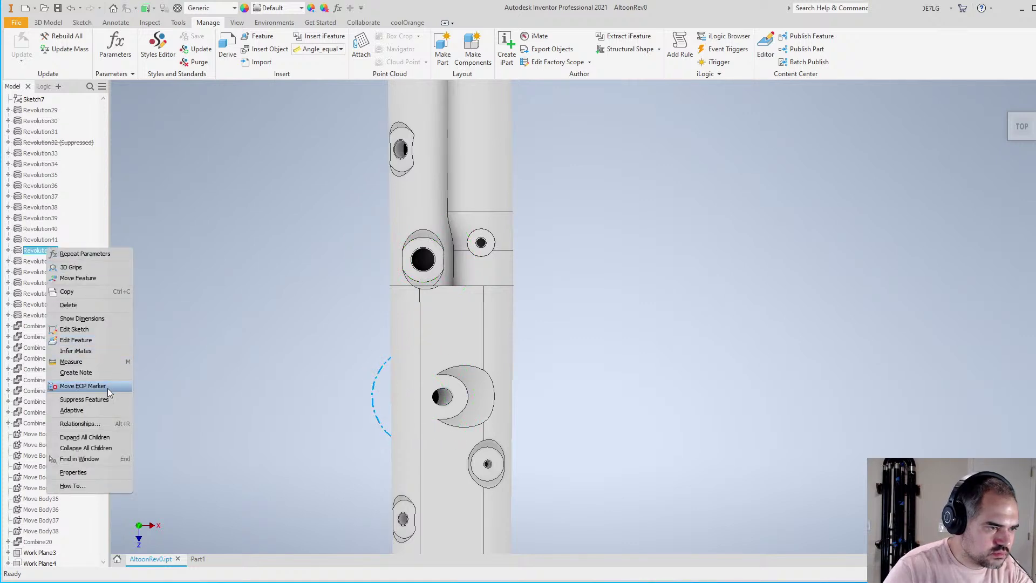
{"action": "left_click", "coordinate": [95, 398]}
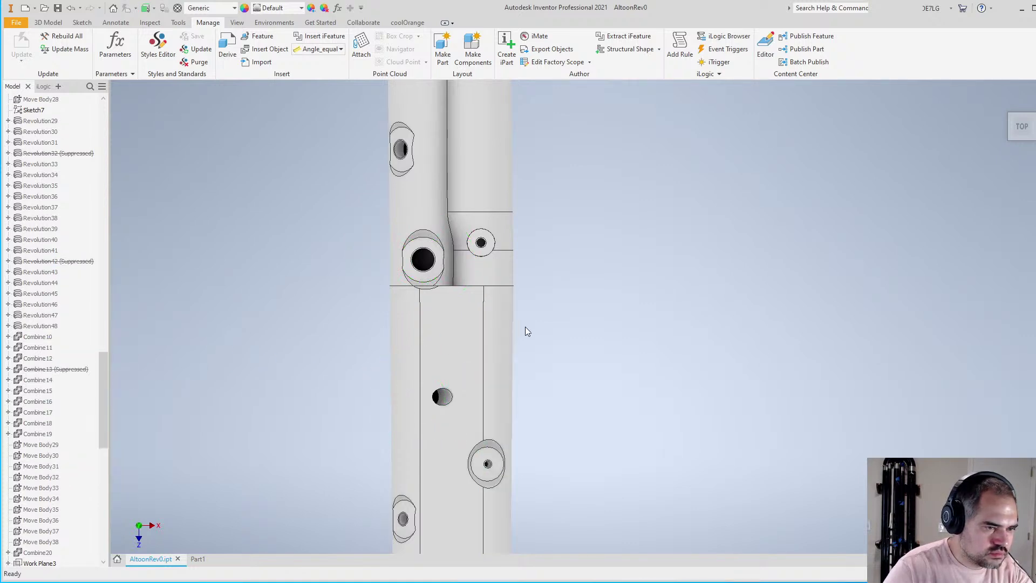
Examine the bore of the exposed tone hole on the boot's flat face from several angles
{"action": "scroll", "coordinate": [540, 329], "scroll_direction": "up", "scroll_amount": 3}
{"action": "middle_click_drag", "start_coordinate": [563, 333], "coordinate": [556, 475], "text": "shift"}
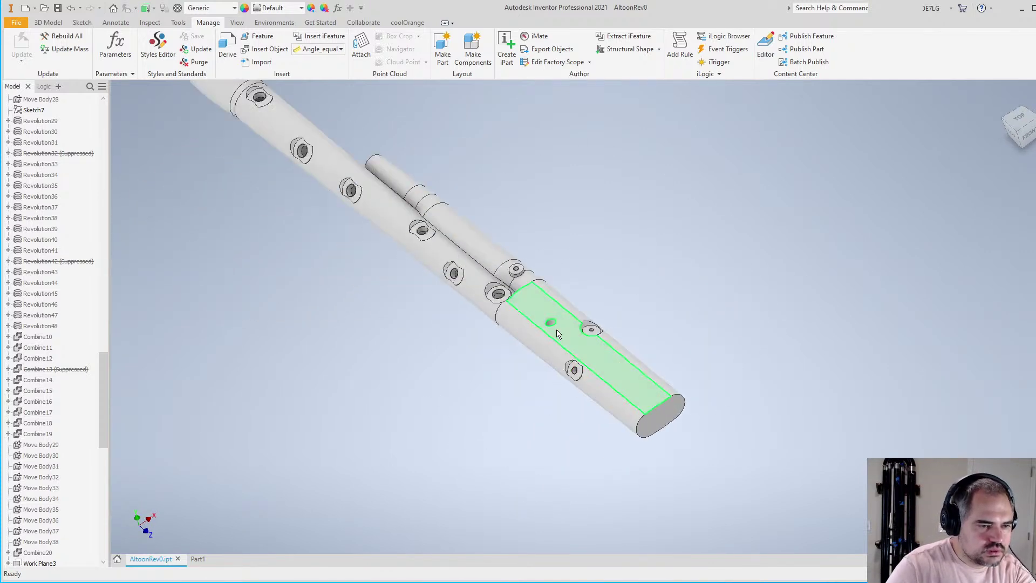
{"action": "scroll", "coordinate": [552, 403], "scroll_direction": "up", "scroll_amount": 3}
{"action": "middle_click", "coordinate": [659, 308], "text": "shift"}
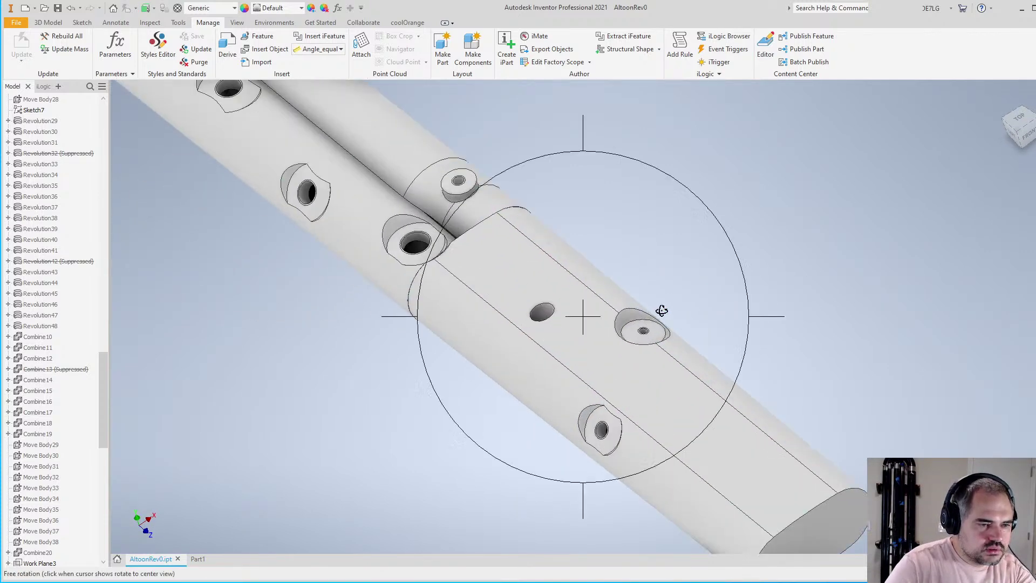
{"action": "left_click", "coordinate": [40, 25]}
{"action": "scroll", "coordinate": [598, 303], "scroll_direction": "down", "scroll_amount": 4}
{"action": "scroll", "coordinate": [598, 303], "scroll_direction": "up", "scroll_amount": 4}
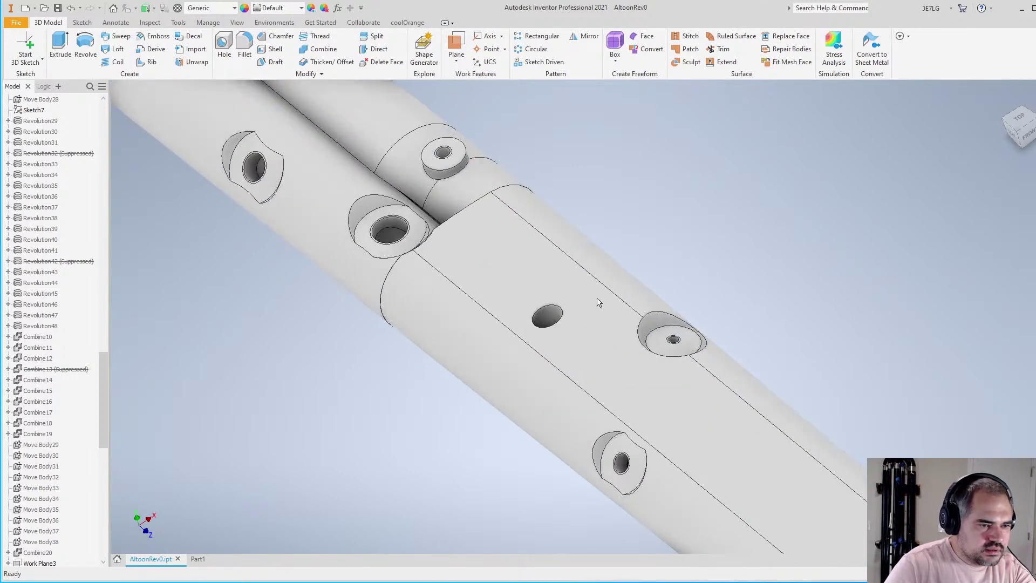
{"action": "middle_click_drag", "start_coordinate": [603, 300], "coordinate": [560, 326], "text": "shift"}
{"action": "scroll", "coordinate": [465, 354], "scroll_direction": "up", "scroll_amount": 3}
{"action": "scroll", "coordinate": [464, 355], "scroll_direction": "down", "scroll_amount": 5}
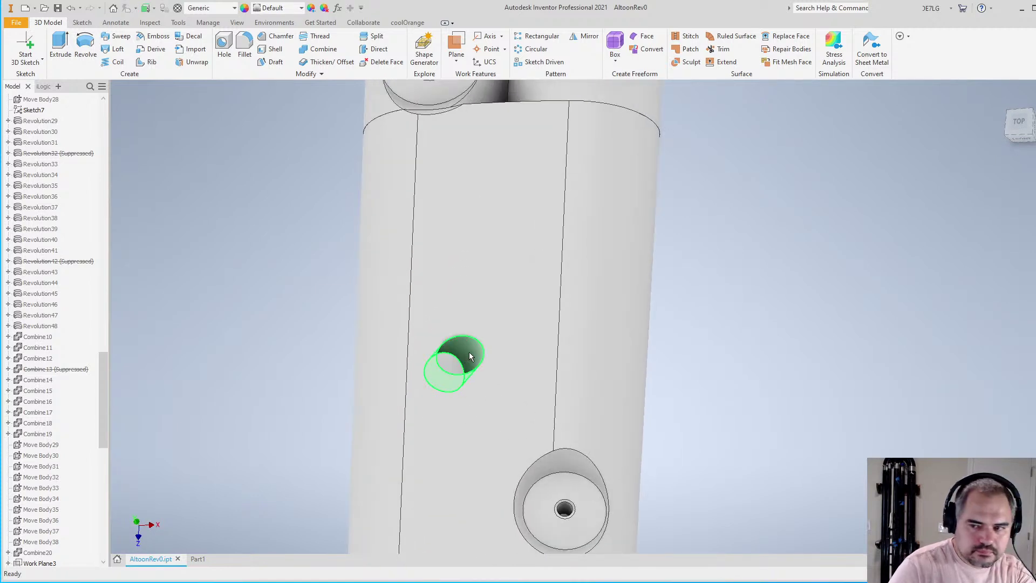
{"action": "left_click", "coordinate": [471, 352]}
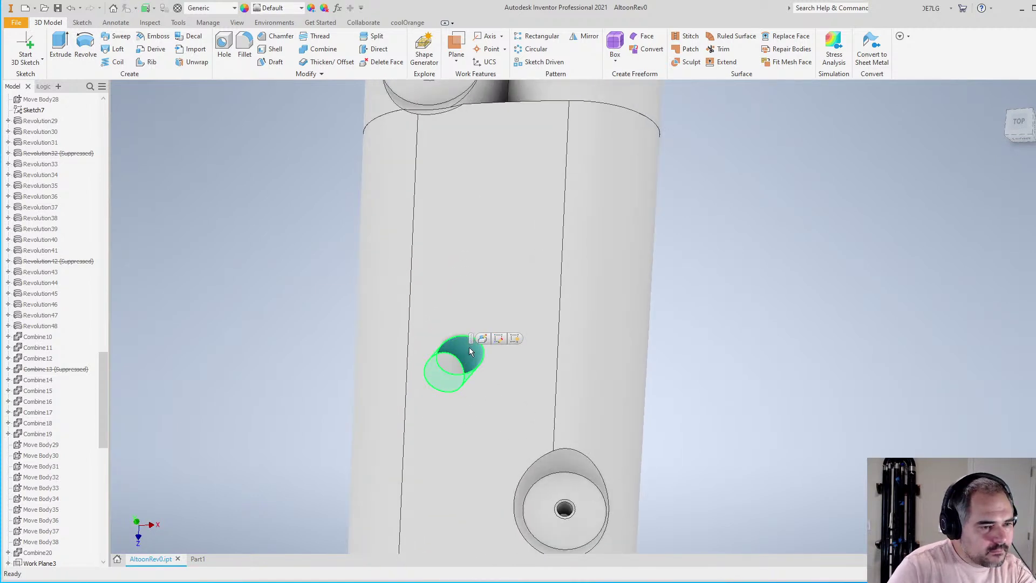
{"action": "left_click", "coordinate": [707, 280]}
{"action": "middle_click_drag", "start_coordinate": [592, 331], "coordinate": [518, 354], "text": "shift"}
{"action": "scroll", "coordinate": [496, 344], "scroll_direction": "down", "scroll_amount": 5}
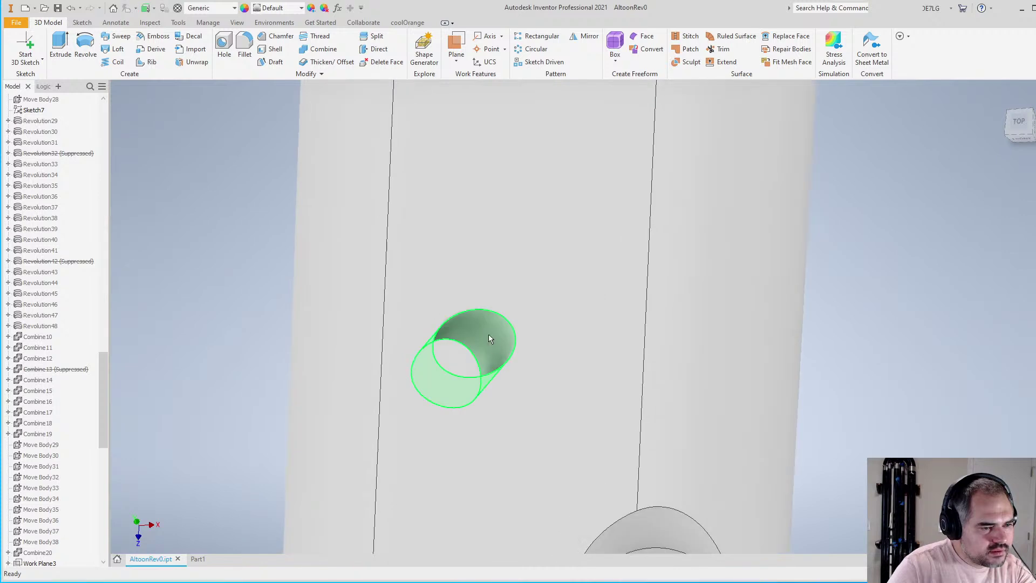
{"action": "left_click", "coordinate": [489, 328]}
{"action": "scroll", "coordinate": [534, 291], "scroll_direction": "up", "scroll_amount": 6}
{"action": "scroll", "coordinate": [550, 288], "scroll_direction": "down", "scroll_amount": 4}
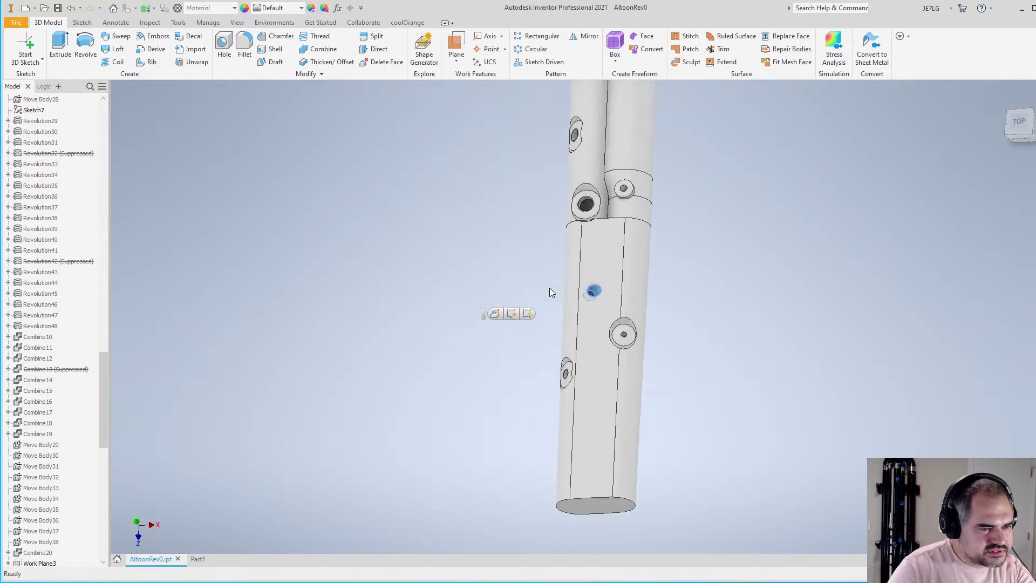
{"action": "left_click", "coordinate": [723, 309]}
{"action": "scroll", "coordinate": [591, 320], "scroll_direction": "down", "scroll_amount": 2}
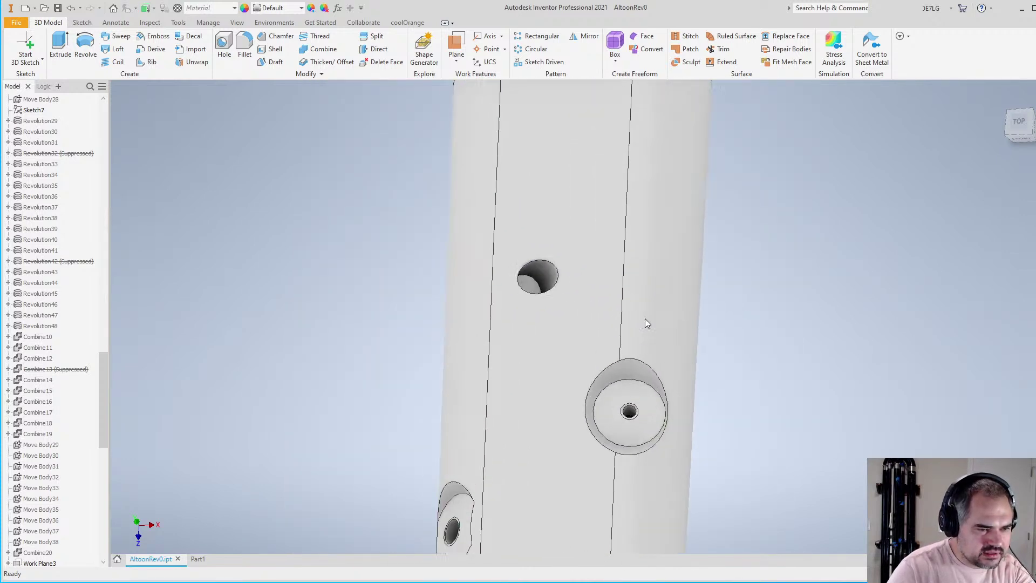
{"action": "middle_click_drag", "start_coordinate": [589, 334], "coordinate": [513, 337], "text": "shift"}
{"action": "scroll", "coordinate": [514, 337], "scroll_direction": "down", "scroll_amount": 3}
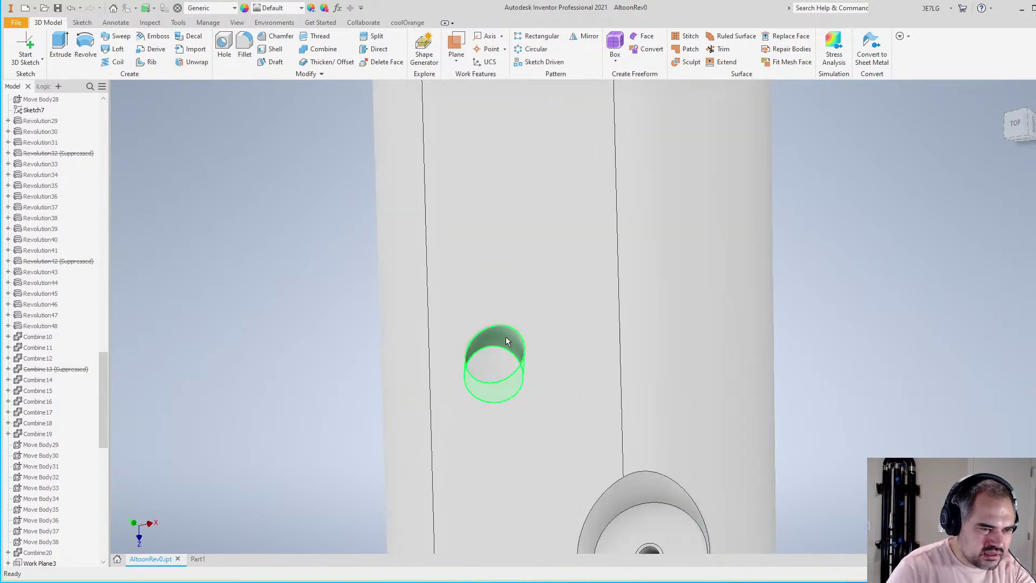
{"action": "left_click", "coordinate": [506, 338]}
{"action": "left_click", "coordinate": [859, 338]}
{"action": "middle_click_drag", "start_coordinate": [859, 337], "coordinate": [620, 388], "text": "shift"}
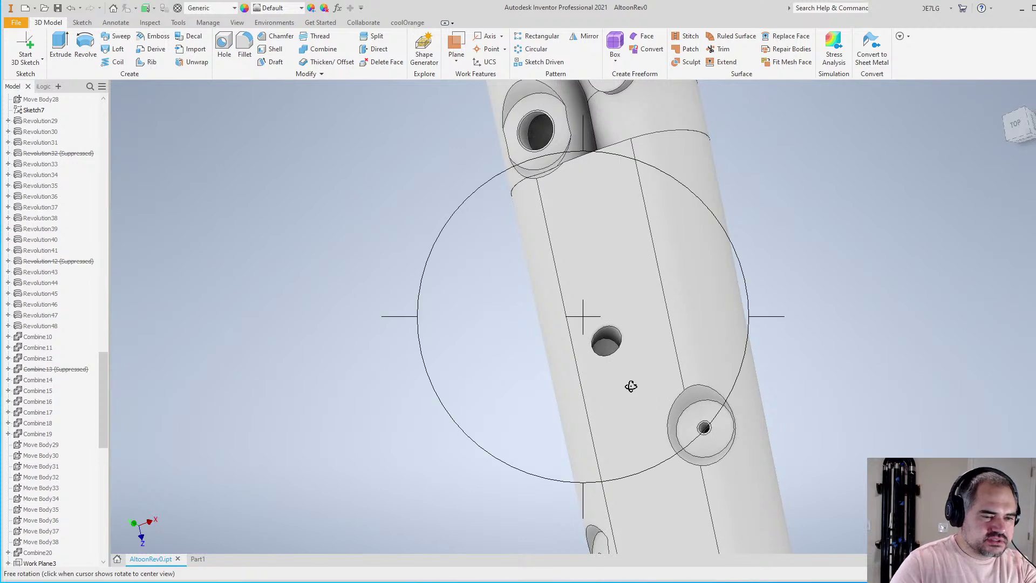
{"action": "mouse_move", "coordinate": [648, 403]}
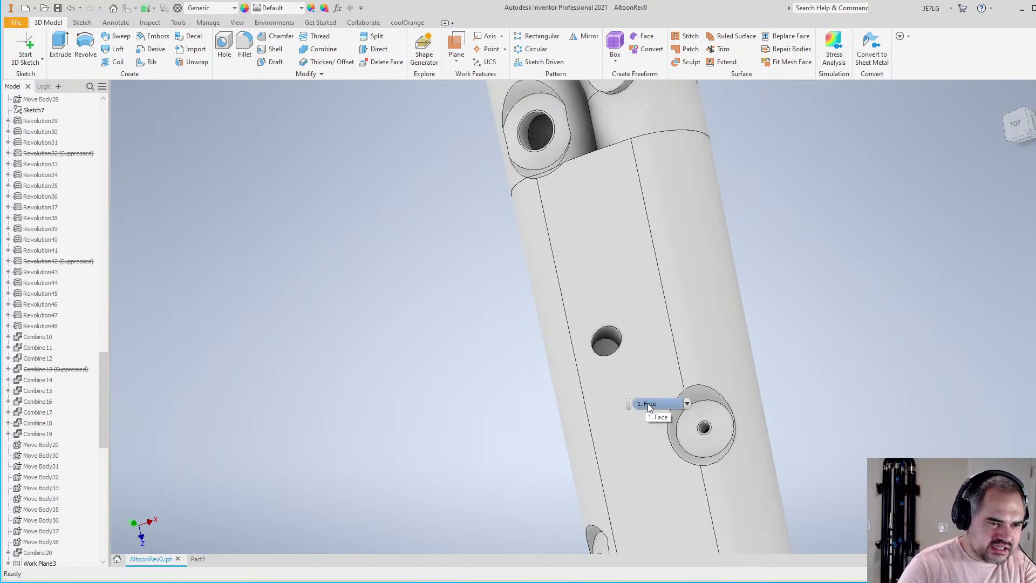
{"action": "middle_click_drag", "start_coordinate": [823, 319], "coordinate": [694, 270], "text": "shift"}
{"action": "scroll", "coordinate": [662, 344], "scroll_direction": "down", "scroll_amount": 4}
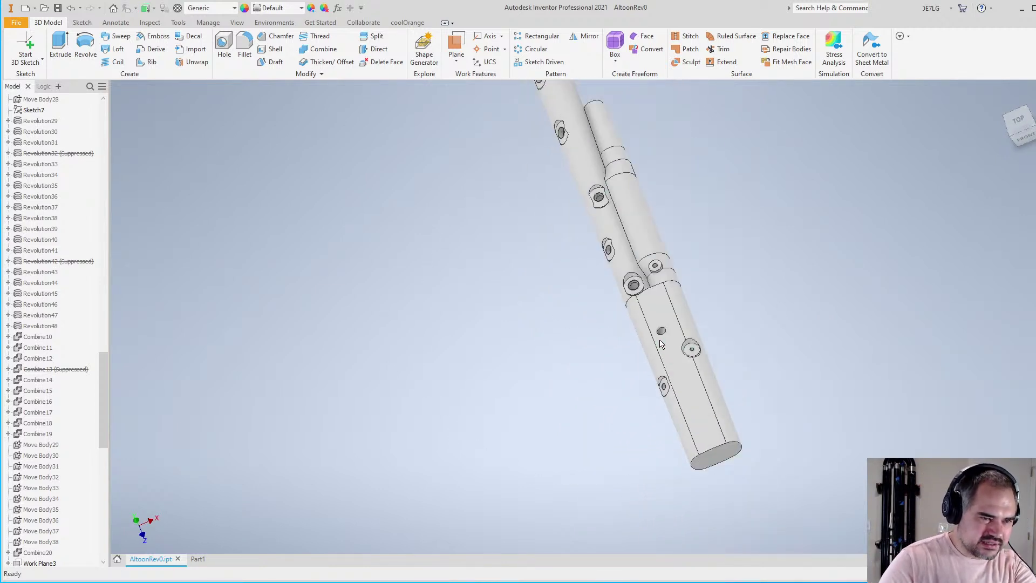
{"action": "left_click", "coordinate": [663, 285]}
{"action": "scroll", "coordinate": [667, 351], "scroll_direction": "up", "scroll_amount": 6}
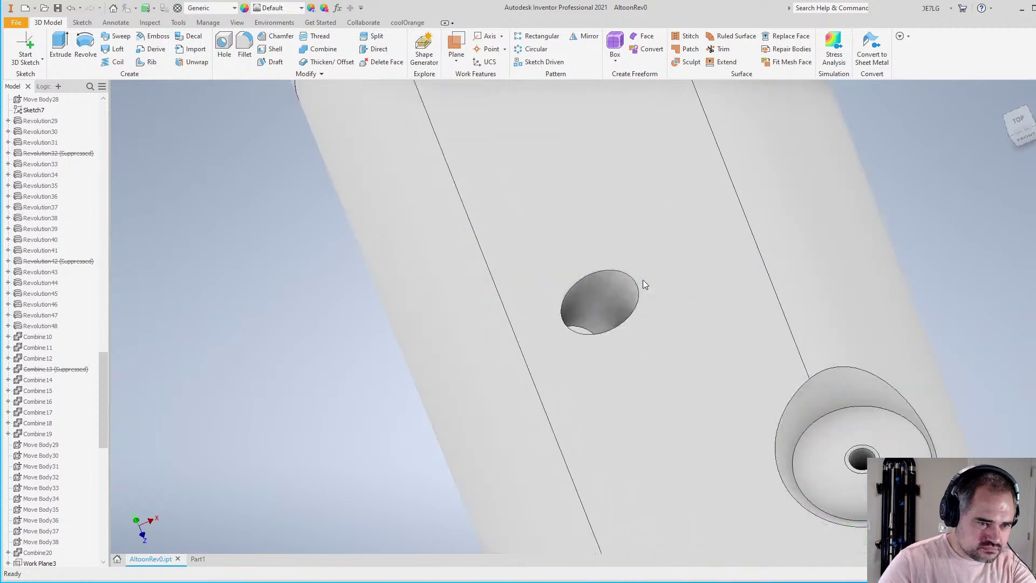
Create a work axis through the cylindrical face of the exposed tone hole
{"action": "scroll", "coordinate": [809, 231], "scroll_direction": "down", "scroll_amount": 3}
{"action": "middle_click_drag", "start_coordinate": [809, 231], "coordinate": [744, 393], "text": "shift"}
{"action": "key", "text": "/"}
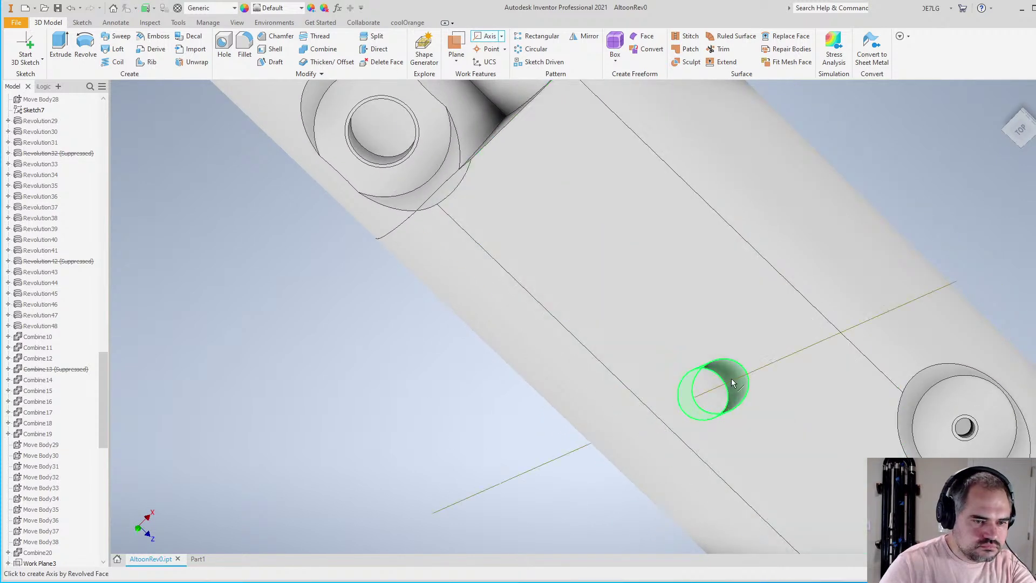
{"action": "left_click", "coordinate": [732, 382]}
Place a work point where the new axis meets the face at the inner end of the tone hole
{"action": "key", "text": "."}
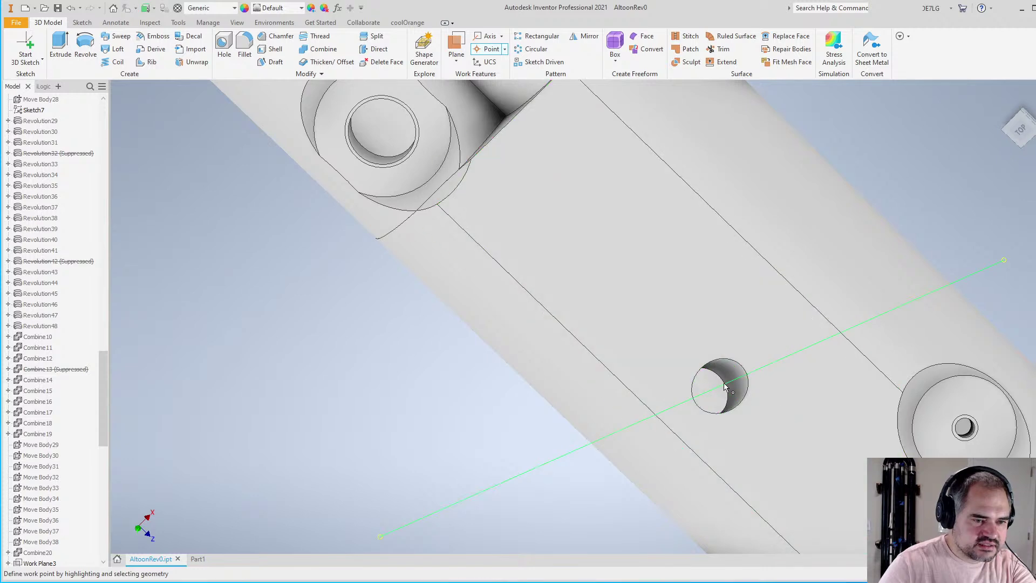
{"action": "left_click", "coordinate": [724, 385]}
{"action": "left_click", "coordinate": [718, 406]}
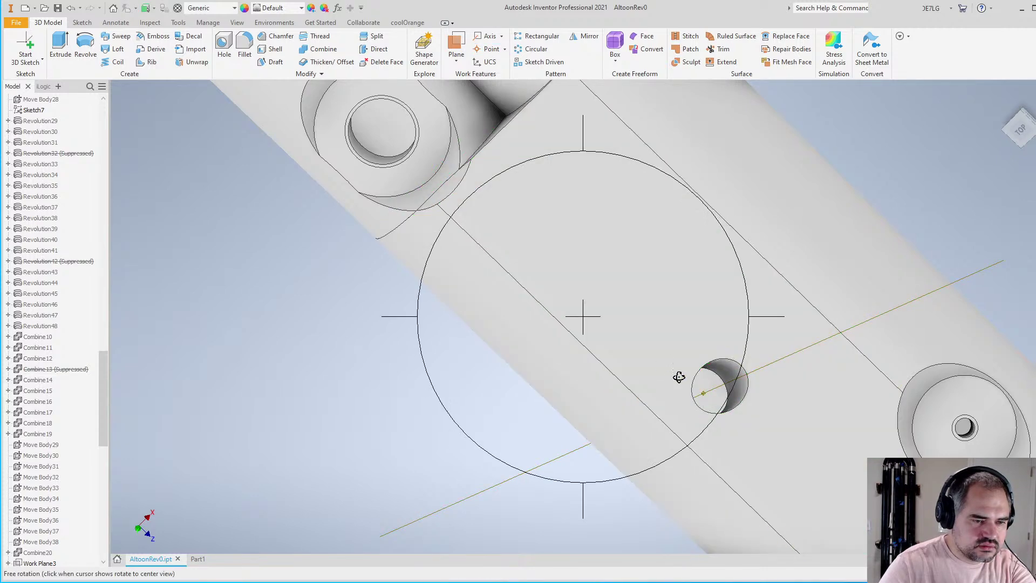
Locate the new work point among the model features and check its position inside the body from several angles
{"action": "middle_click_drag", "start_coordinate": [590, 358], "coordinate": [684, 278], "text": "shift"}
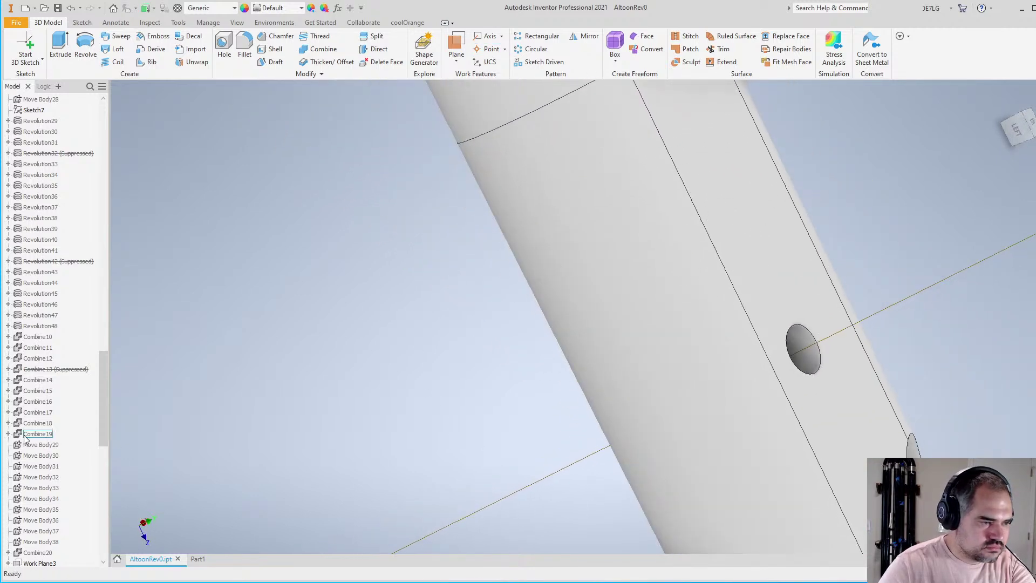
{"action": "scroll", "coordinate": [32, 459], "scroll_direction": "down", "scroll_amount": 15}
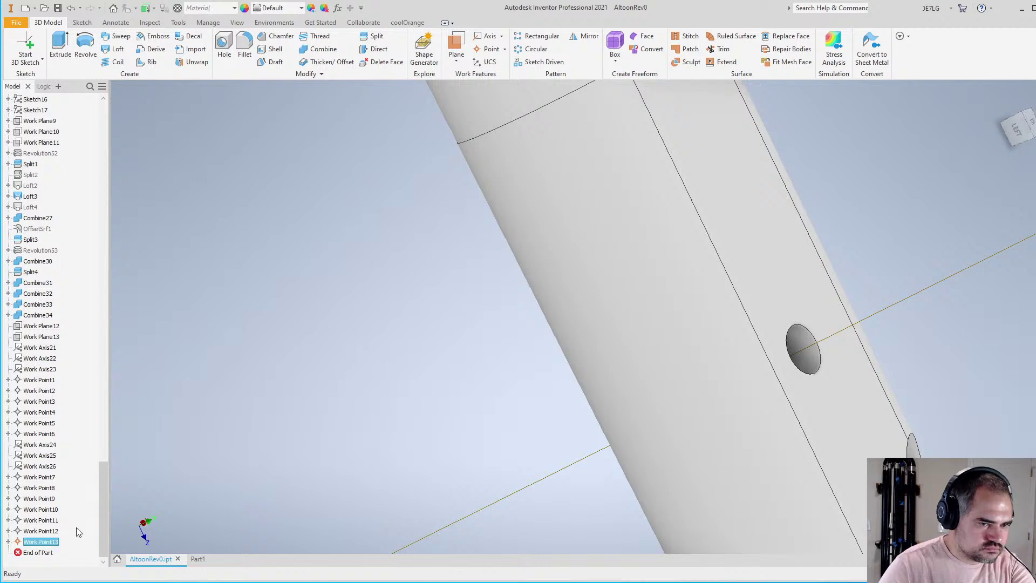
{"action": "scroll", "coordinate": [508, 303], "scroll_direction": "up", "scroll_amount": 3}
{"action": "scroll", "coordinate": [216, 436], "scroll_direction": "down", "scroll_amount": 3}
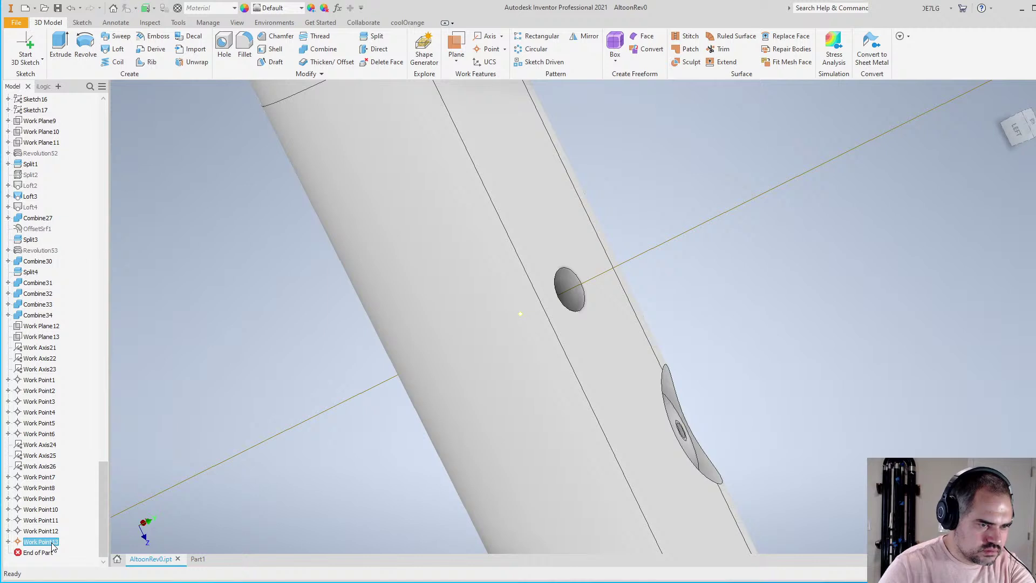
{"action": "left_click", "coordinate": [708, 301]}
{"action": "scroll", "coordinate": [708, 301], "scroll_direction": "up", "scroll_amount": 3}
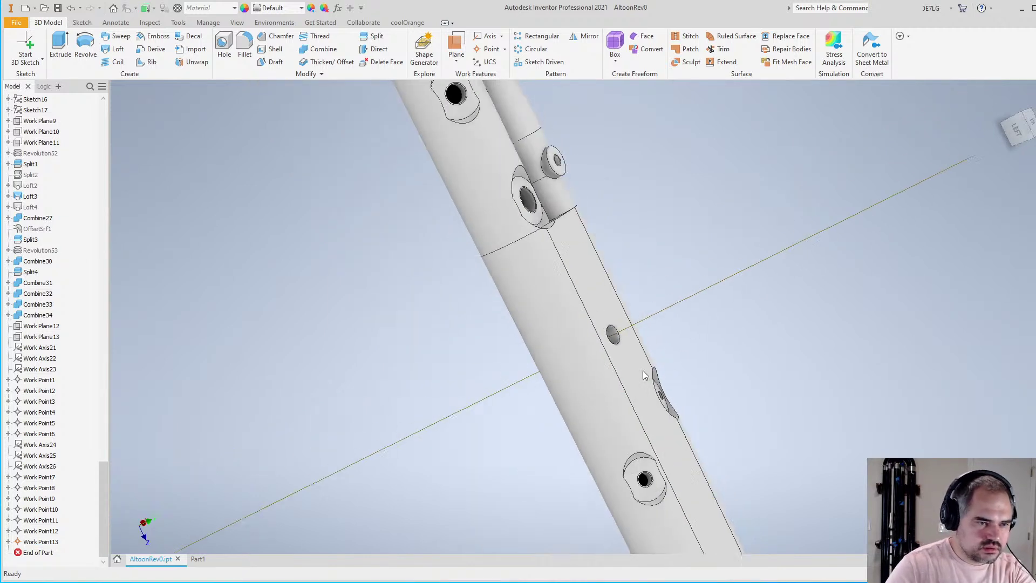
{"action": "key", "text": "F4"}
{"action": "left_click_drag", "start_coordinate": [695, 331], "coordinate": [594, 375]}
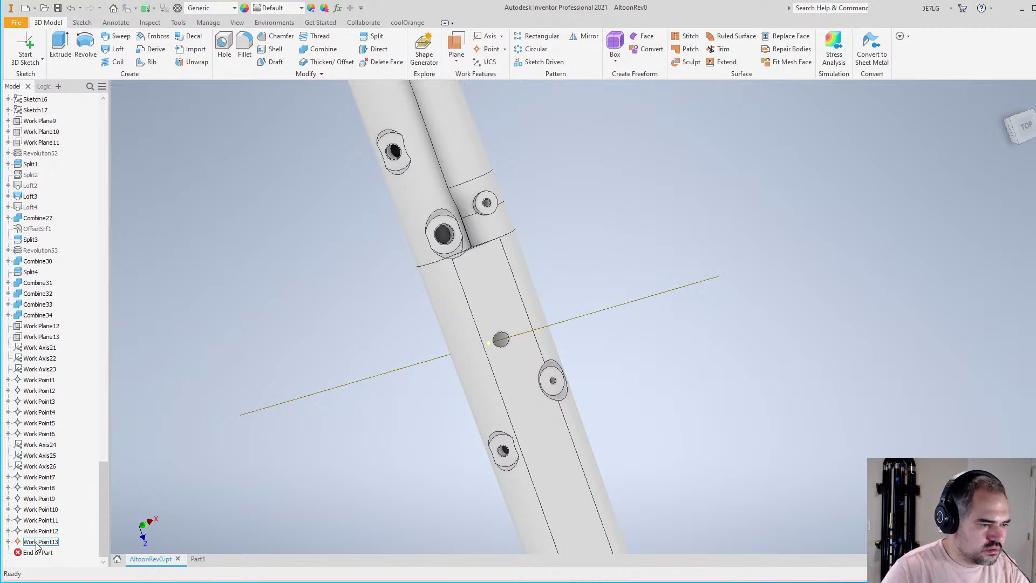
Delete the last work point together with the work axis it consumes
{"action": "scroll", "coordinate": [513, 333], "scroll_direction": "up", "scroll_amount": 4}
{"action": "scroll", "coordinate": [511, 335], "scroll_direction": "down", "scroll_amount": 6}
{"action": "key", "text": "F4"}
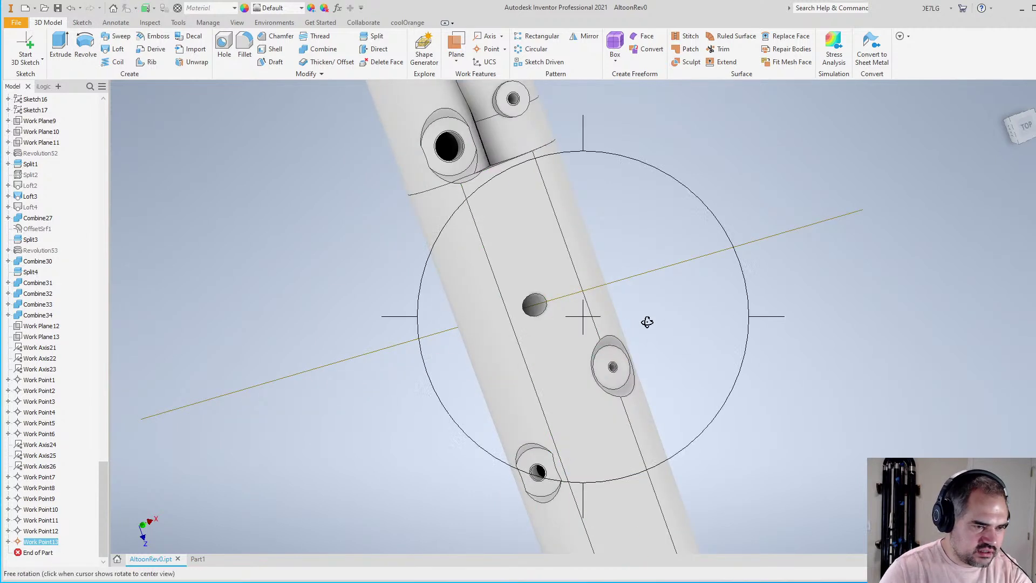
{"action": "left_click_drag", "start_coordinate": [645, 323], "coordinate": [566, 347]}
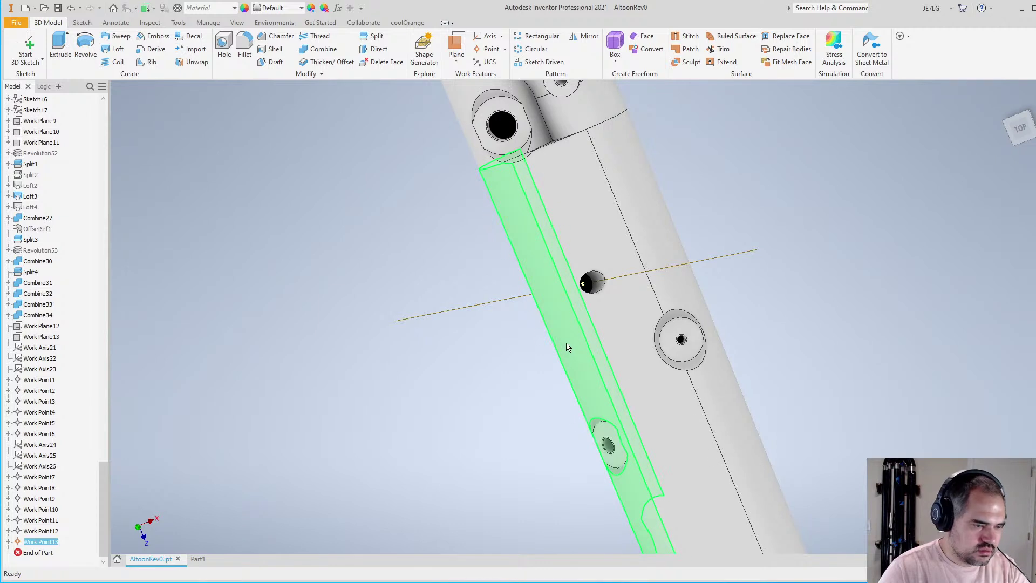
{"action": "right_click", "coordinate": [31, 545]}
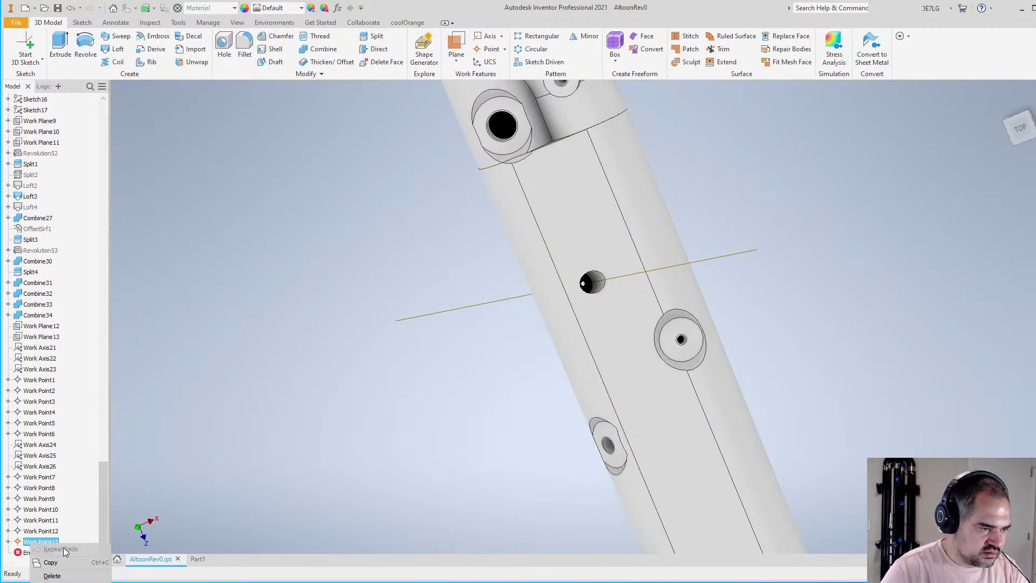
{"action": "left_click", "coordinate": [52, 576]}
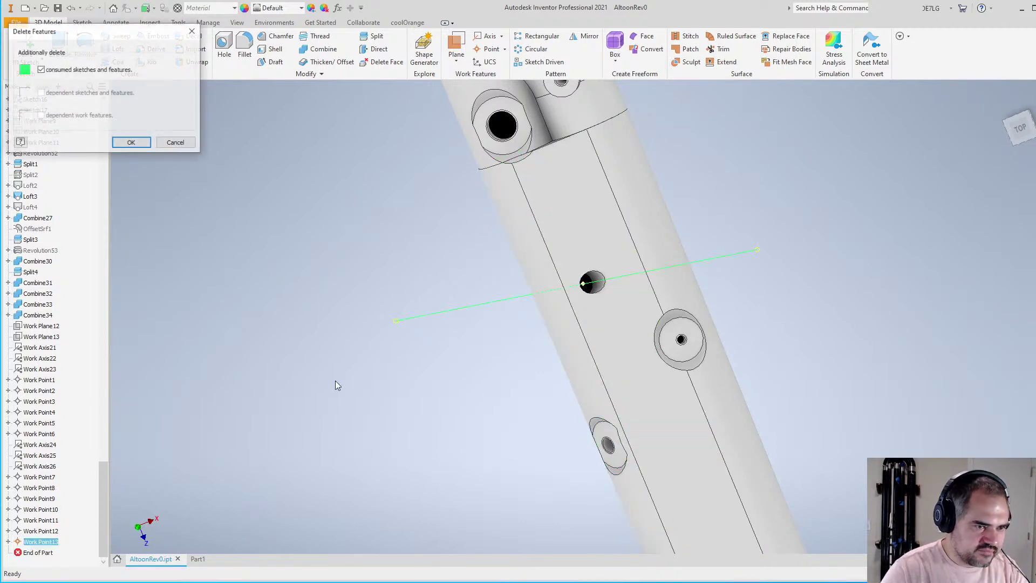
{"action": "left_click", "coordinate": [132, 143]}
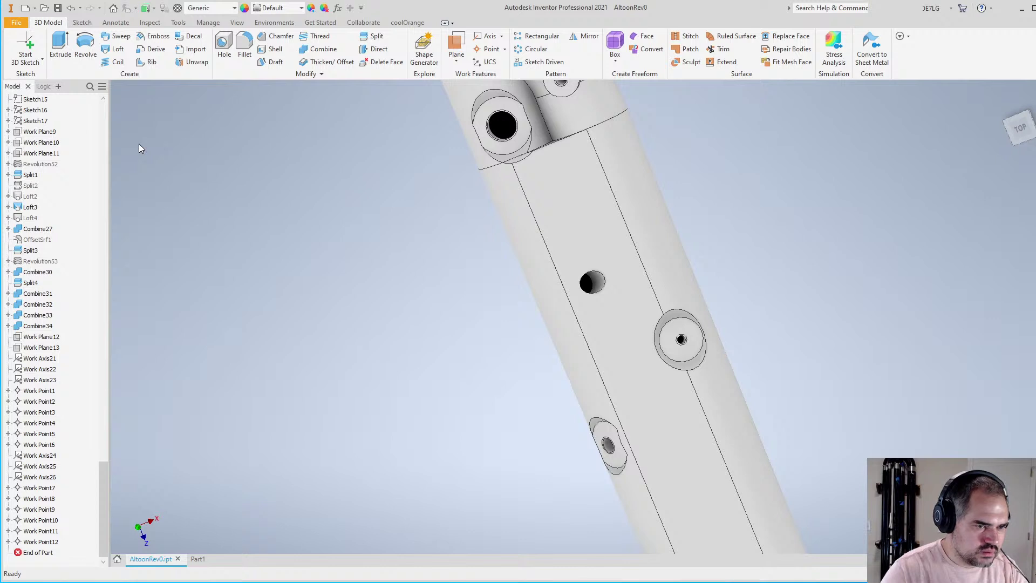
Create a work axis through the cylindrical face of the exposed tone hole on the boot's flat face
{"action": "left_click", "coordinate": [477, 50]}
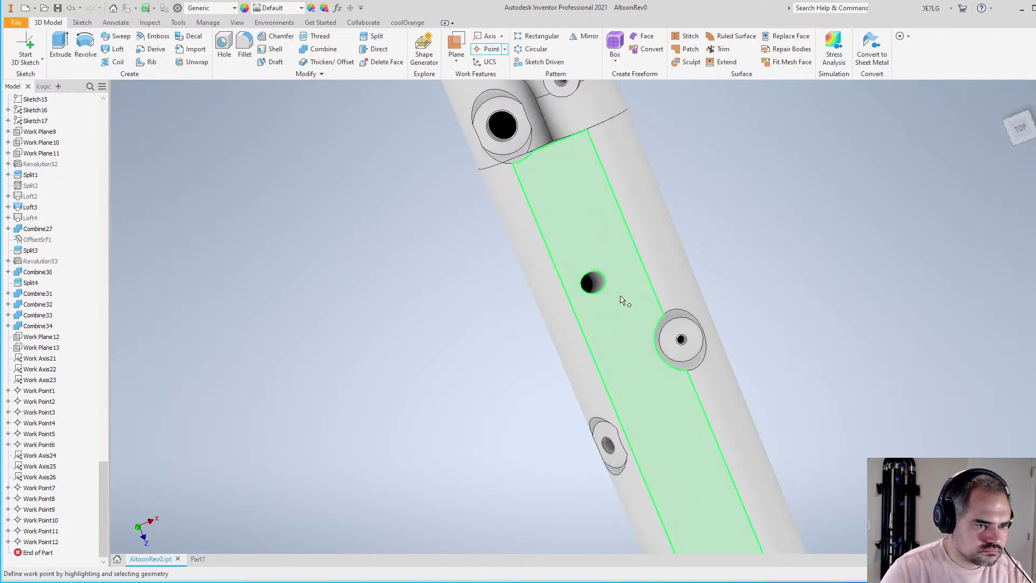
{"action": "middle_click_drag", "start_coordinate": [619, 305], "coordinate": [654, 331], "text": "shift"}
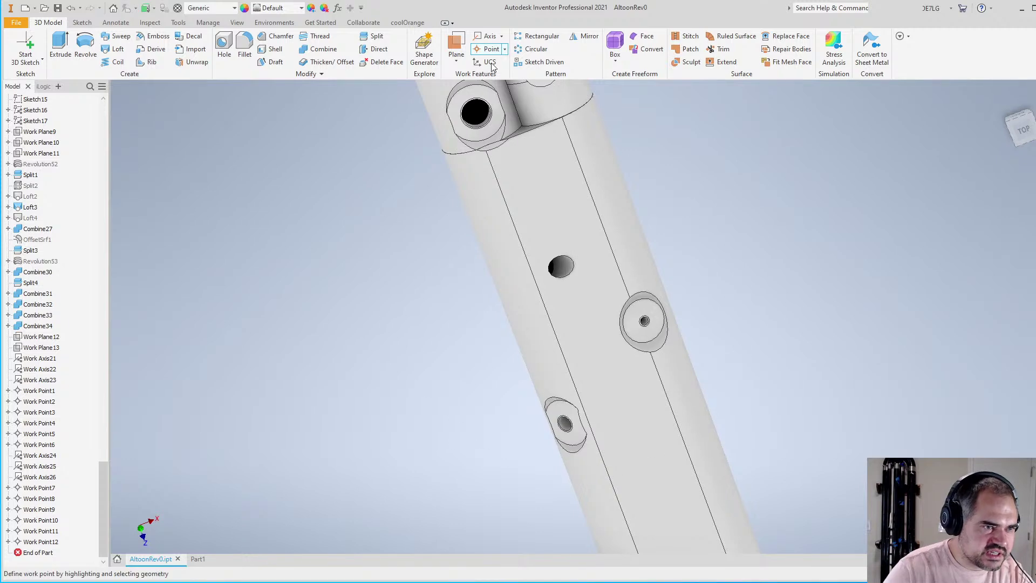
{"action": "left_click", "coordinate": [488, 35]}
{"action": "scroll", "coordinate": [566, 291], "scroll_direction": "down", "scroll_amount": 3}
{"action": "left_click", "coordinate": [594, 368]}
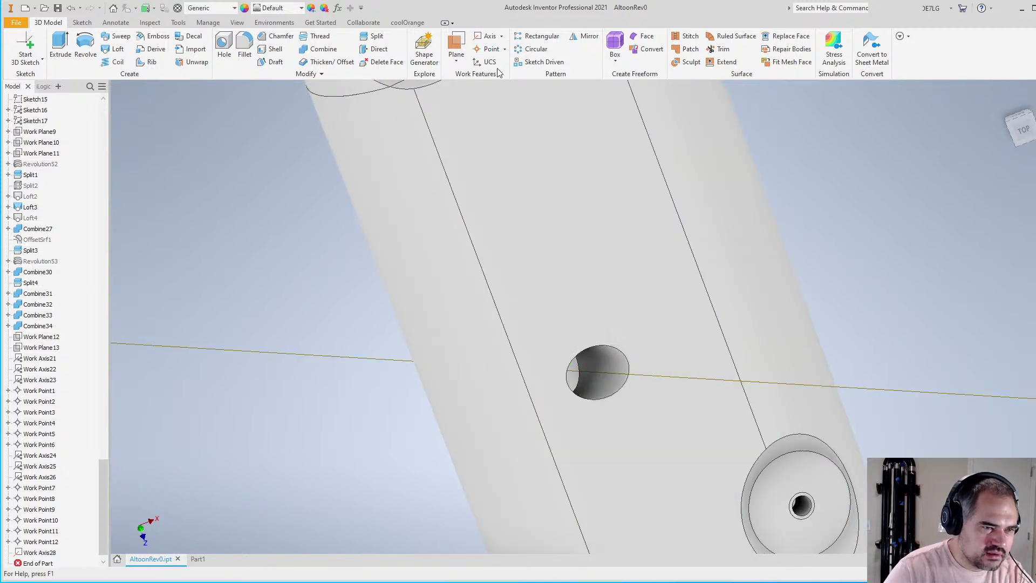
Place a work point where the new tone hole axis meets AscendAxis
{"action": "left_click", "coordinate": [488, 48]}
{"action": "left_click", "coordinate": [669, 376]}
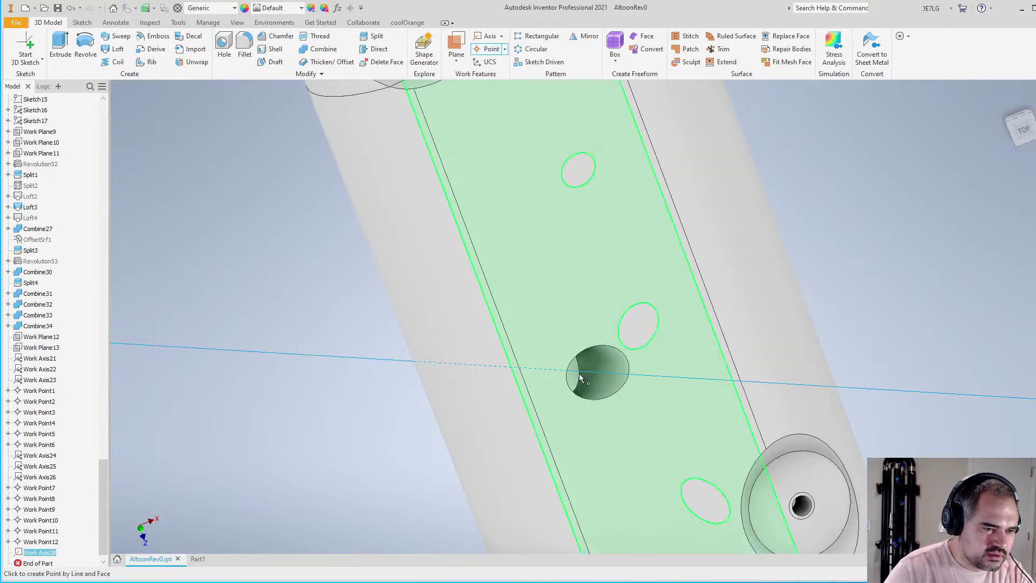
{"action": "left_click_drag", "start_coordinate": [103, 499], "coordinate": [100, 157]}
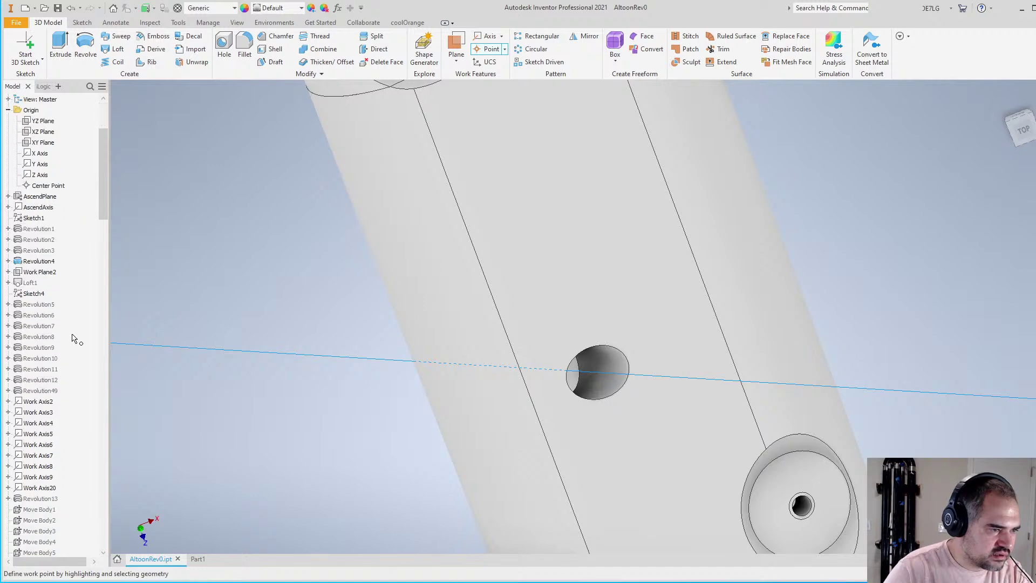
{"action": "left_click", "coordinate": [37, 209]}
{"action": "scroll", "coordinate": [595, 315], "scroll_direction": "down", "scroll_amount": 3}
{"action": "key", "text": "F4"}
{"action": "left_click_drag", "start_coordinate": [669, 353], "coordinate": [589, 378]}
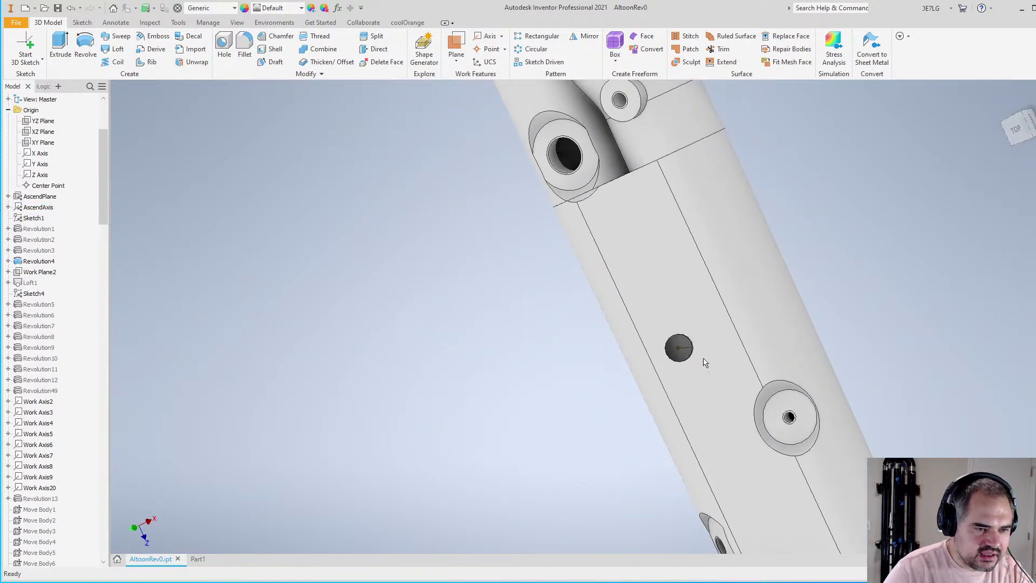
{"action": "left_click_drag", "start_coordinate": [705, 363], "coordinate": [669, 348]}
Create a work plane parallel to the origin XY Plane through the new work point
{"action": "key", "text": "]"}
{"action": "scroll", "coordinate": [30, 212], "scroll_direction": "up", "scroll_amount": 2}
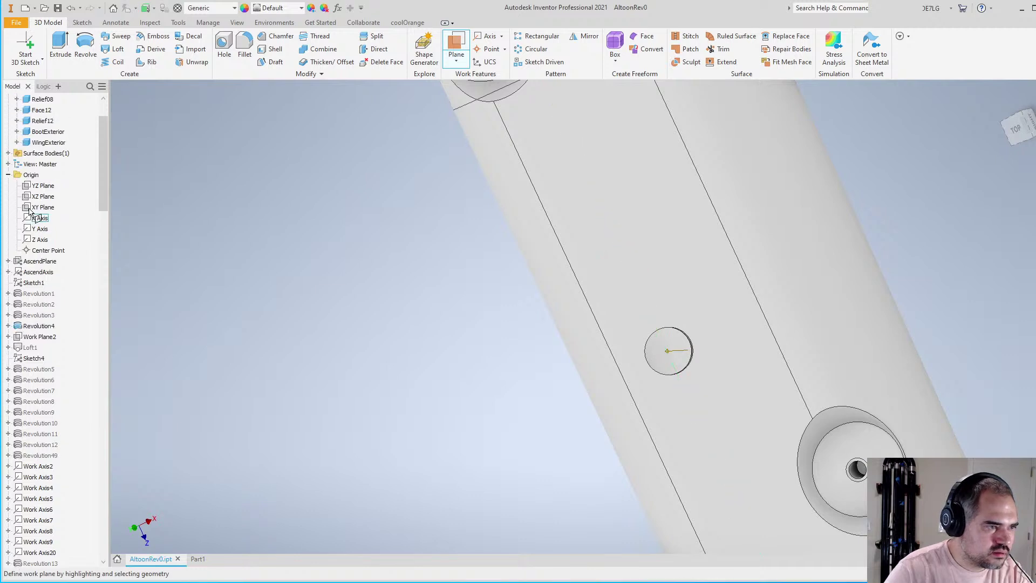
{"action": "scroll", "coordinate": [30, 211], "scroll_direction": "up", "scroll_amount": 1}
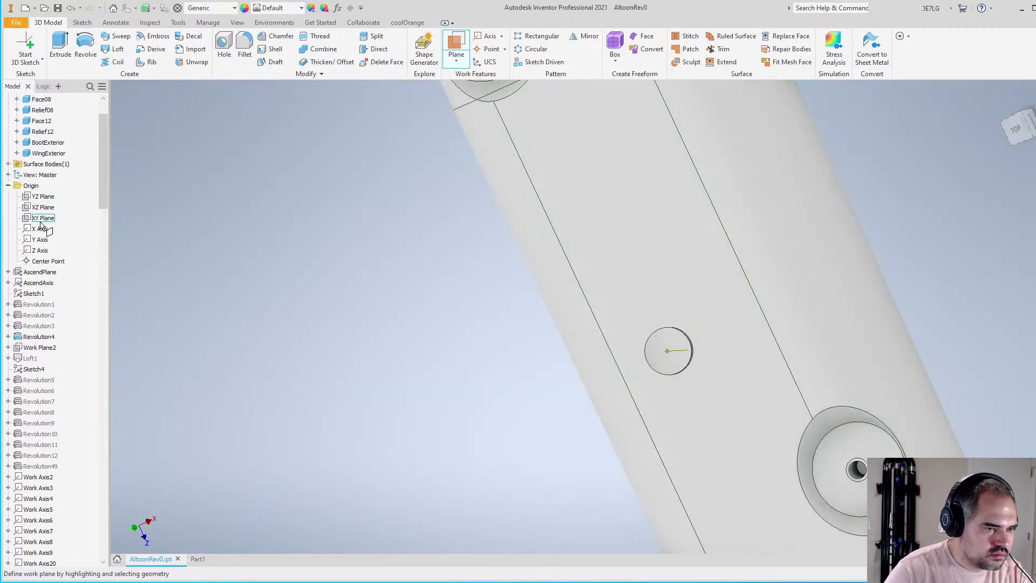
{"action": "left_click", "coordinate": [42, 218]}
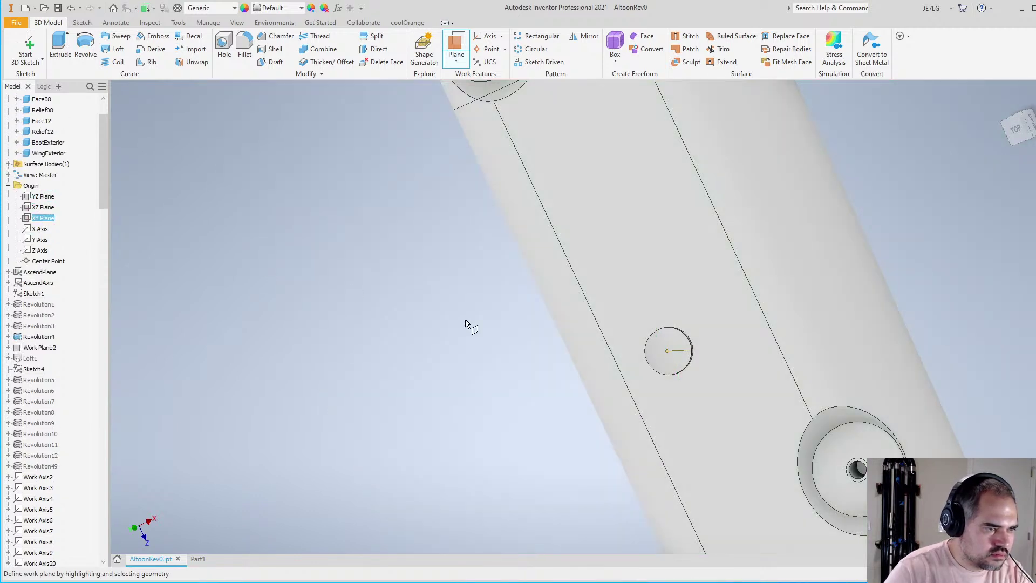
{"action": "left_click", "coordinate": [667, 354]}
{"action": "middle_click_drag", "start_coordinate": [571, 326], "coordinate": [680, 518], "text": "shift"}
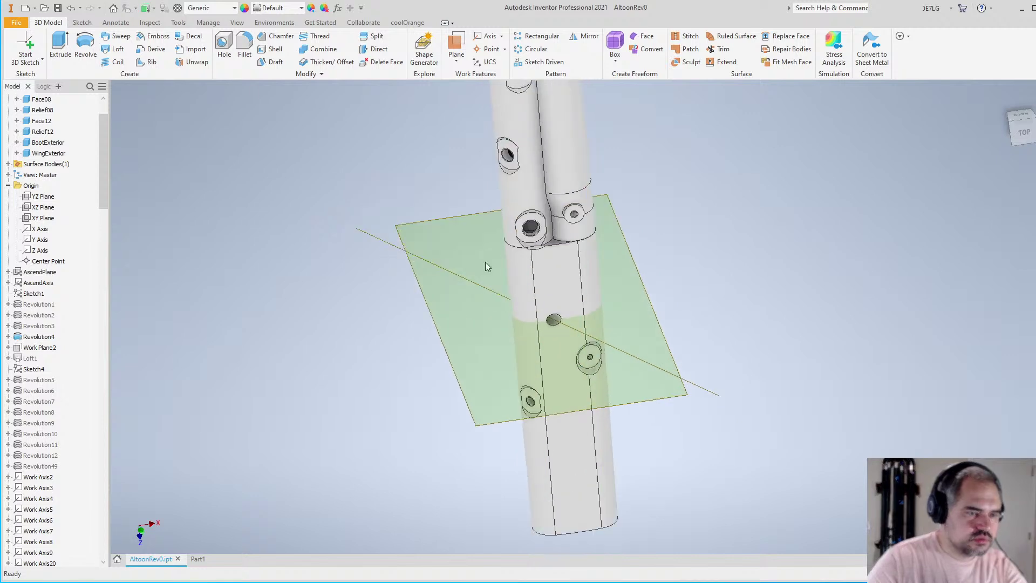
Start a 2D sketch on the new work plane and slice the graphics to expose the boot's cross-section
{"action": "key", "text": "s"}
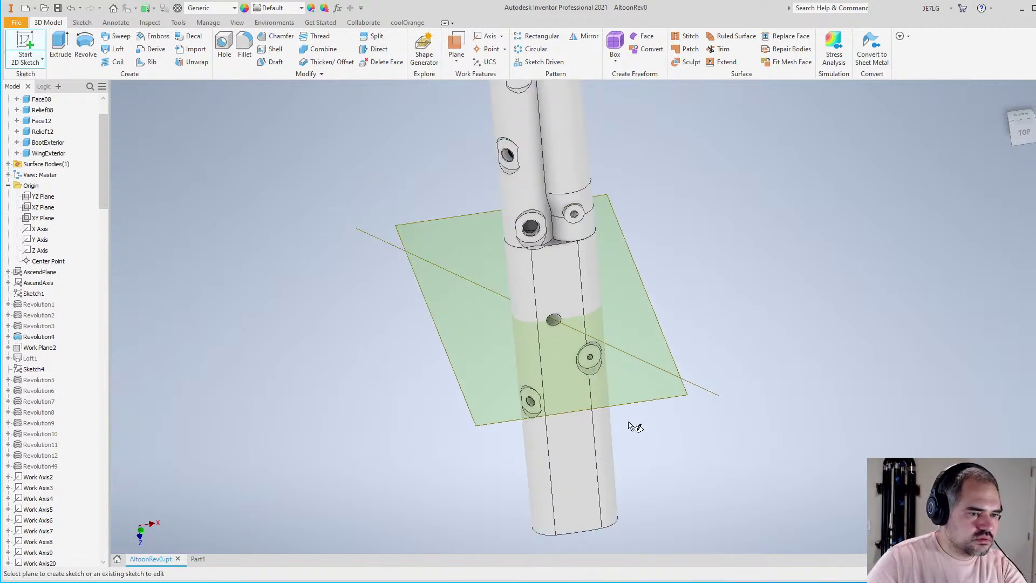
{"action": "left_click", "coordinate": [623, 404]}
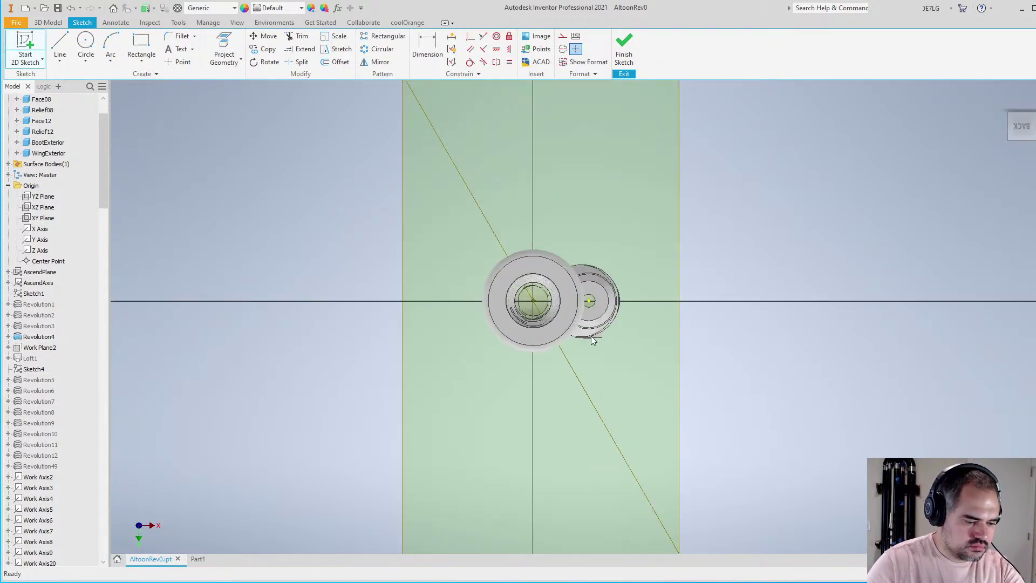
{"action": "key", "text": "F4"}
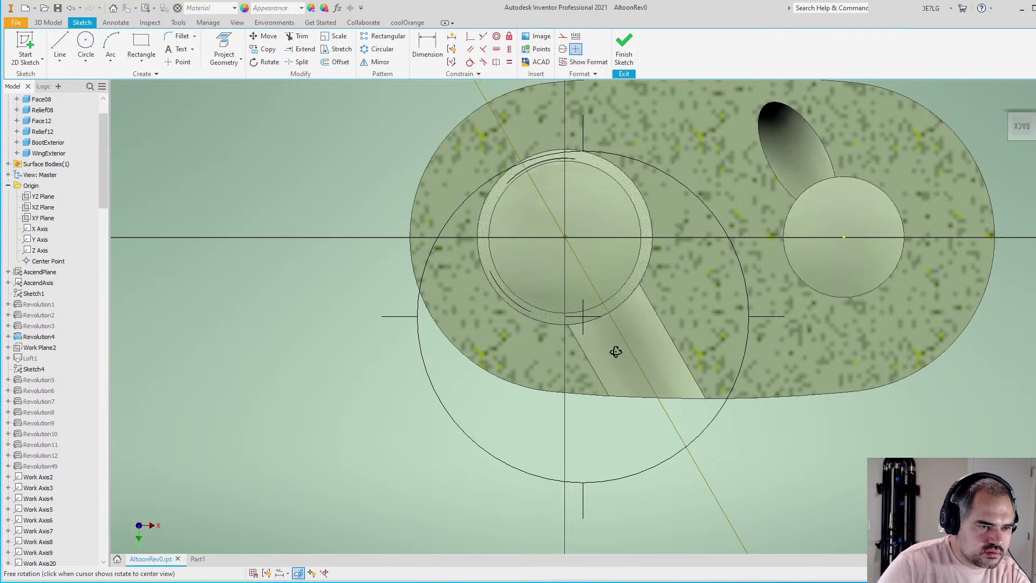
Project the tone hole's work axis into the sketch and set the projected line as construction geometry
{"action": "key", "text": "p"}
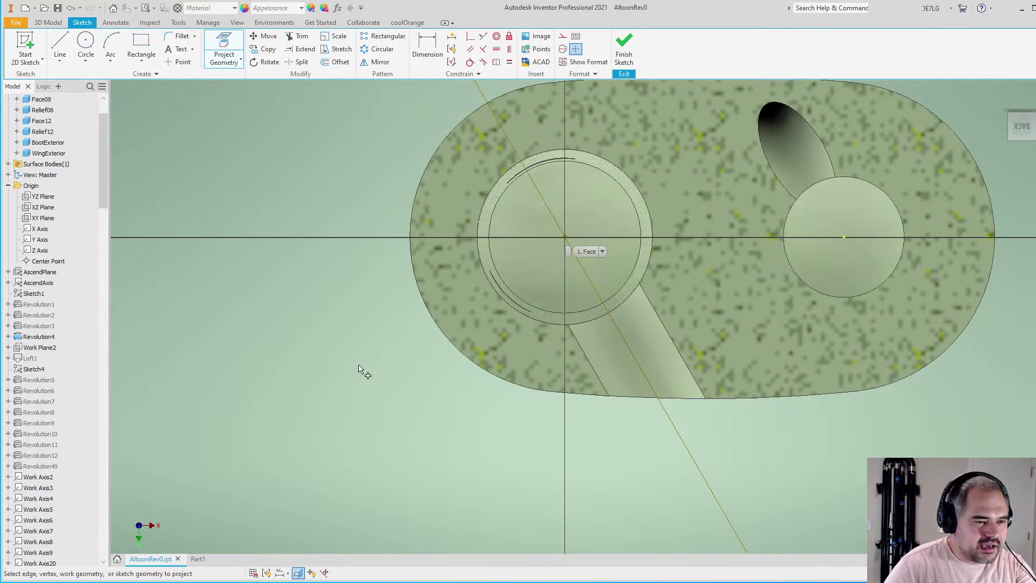
{"action": "scroll", "coordinate": [475, 375], "scroll_direction": "down", "scroll_amount": 3}
{"action": "scroll", "coordinate": [589, 331], "scroll_direction": "up", "scroll_amount": 2}
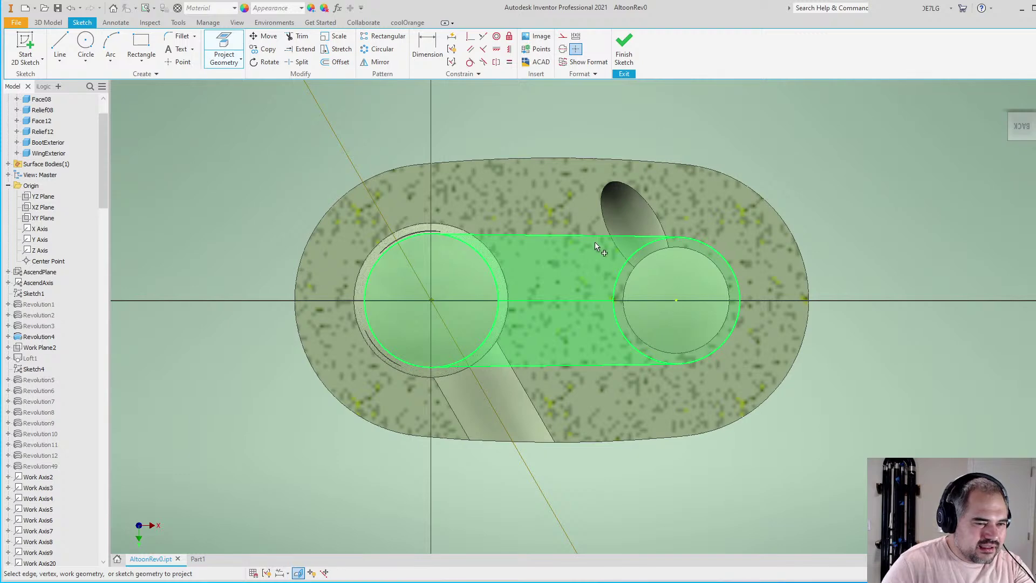
{"action": "scroll", "coordinate": [595, 242], "scroll_direction": "up", "scroll_amount": 2}
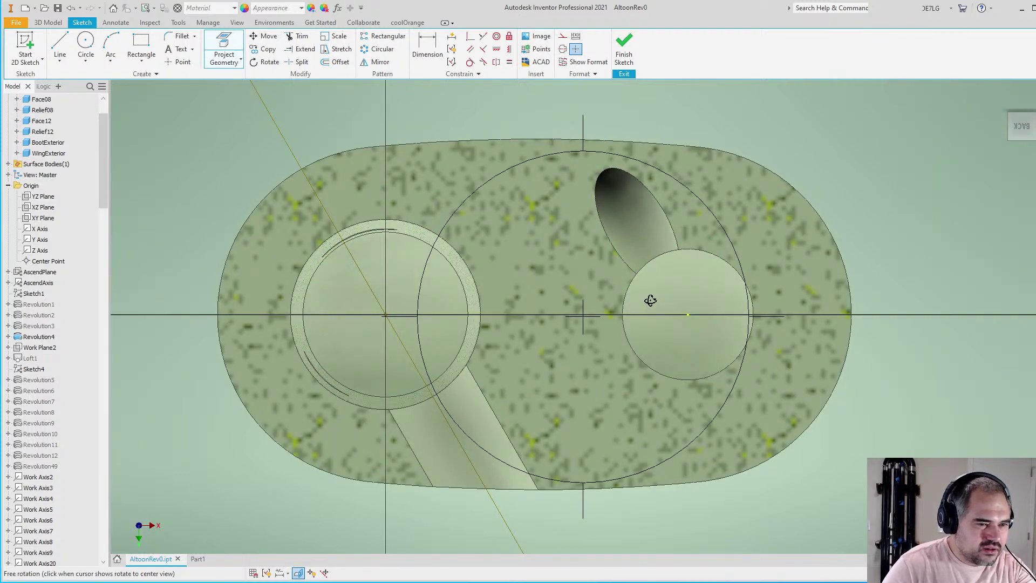
{"action": "middle_click_drag", "start_coordinate": [652, 299], "coordinate": [646, 276], "text": "shift"}
{"action": "scroll", "coordinate": [533, 290], "scroll_direction": "down", "scroll_amount": 3}
{"action": "scroll", "coordinate": [324, 169], "scroll_direction": "up", "scroll_amount": 3}
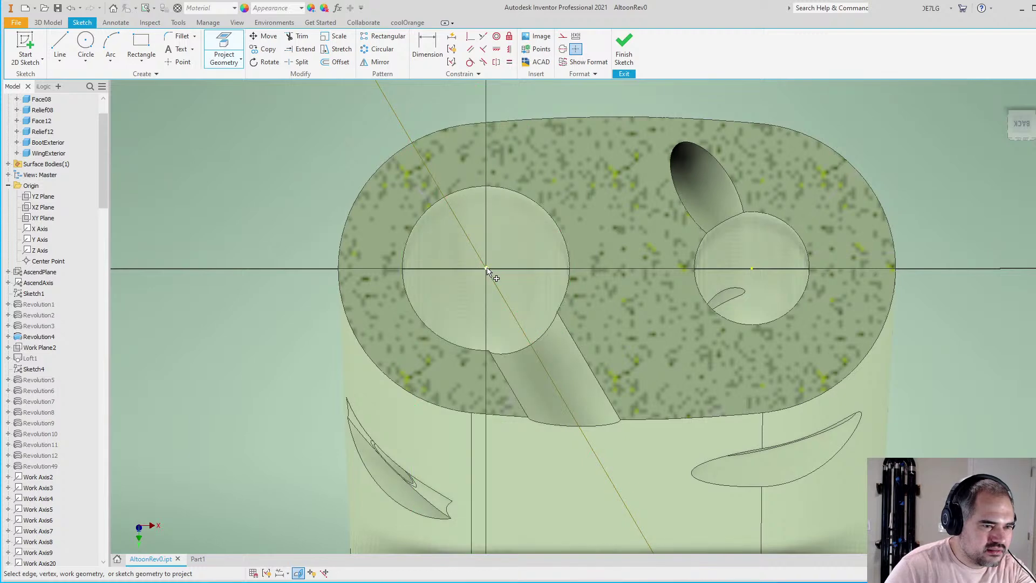
{"action": "left_click", "coordinate": [510, 309]}
{"action": "scroll", "coordinate": [473, 204], "scroll_direction": "down", "scroll_amount": 3}
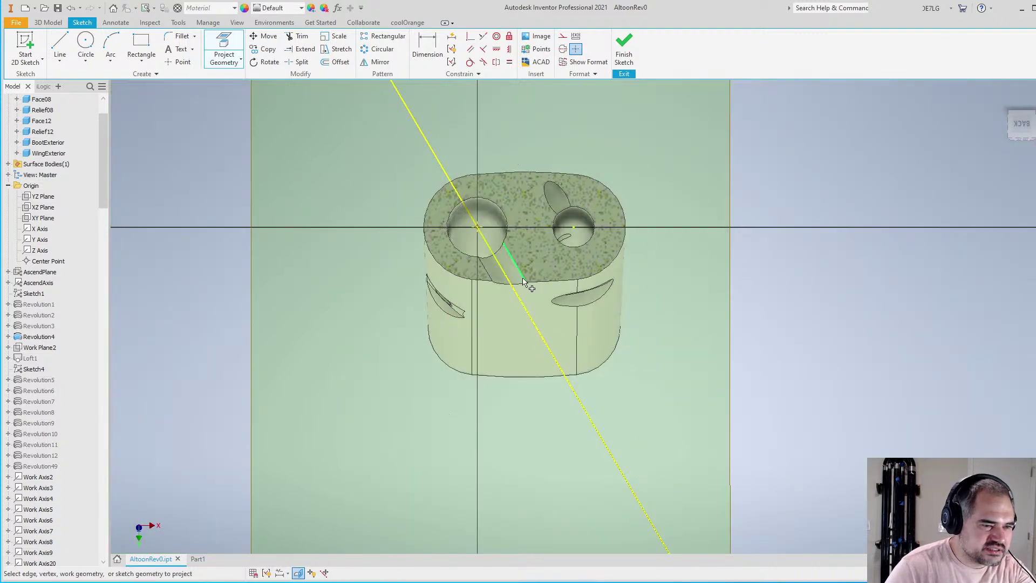
{"action": "key", "text": "Escape"}
{"action": "left_click", "coordinate": [562, 36]}
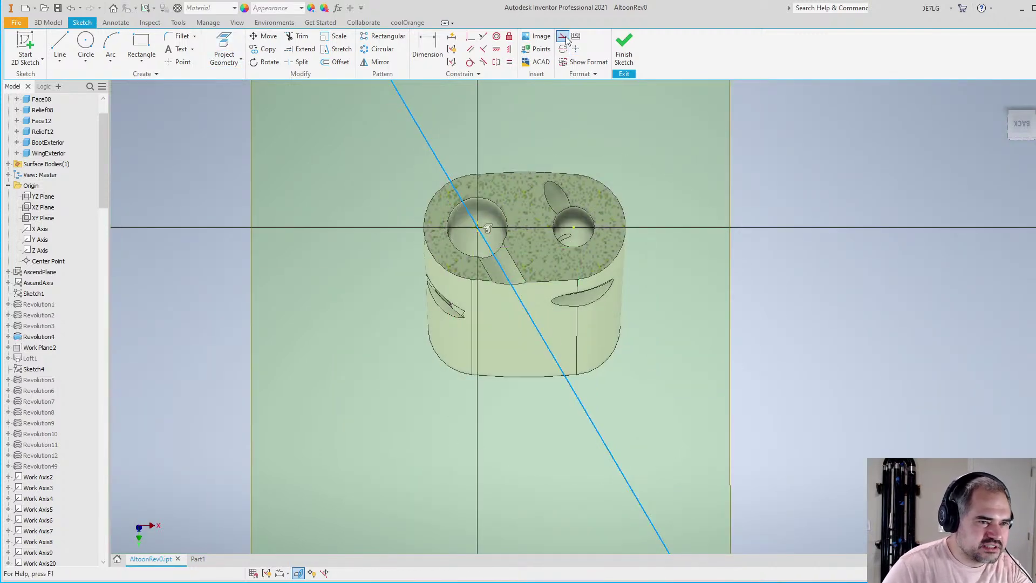
Examine the sliced boot section from several angles, checking how the tone hole runs from the main bore to the flat face
{"action": "scroll", "coordinate": [758, 315], "scroll_direction": "down", "scroll_amount": 3}
{"action": "scroll", "coordinate": [618, 284], "scroll_direction": "up", "scroll_amount": 8}
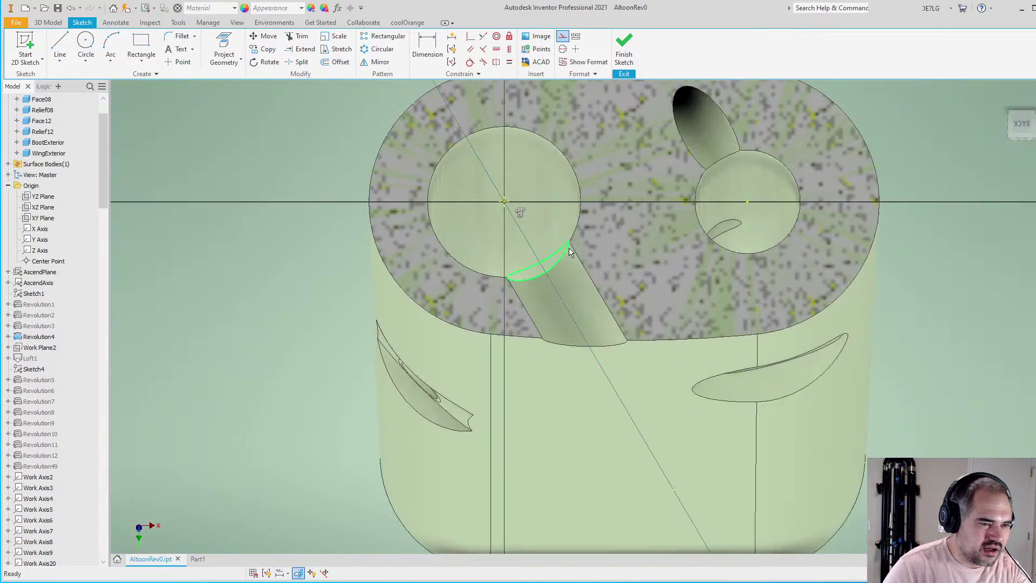
{"action": "key", "text": "F4"}
{"action": "left_click_drag", "start_coordinate": [578, 323], "coordinate": [658, 383]}
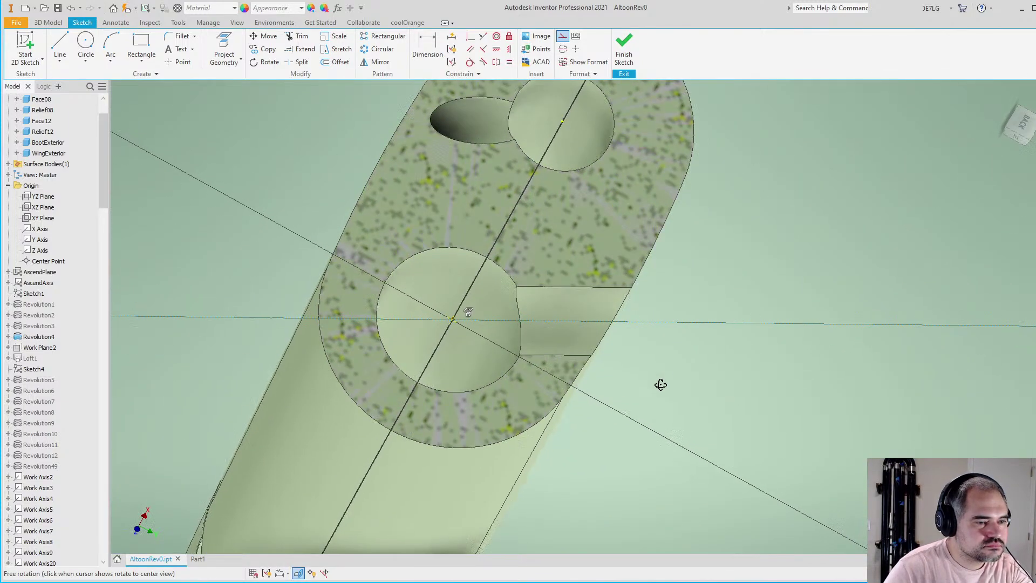
{"action": "key", "text": "Escape"}
{"action": "scroll", "coordinate": [690, 288], "scroll_direction": "up", "scroll_amount": 2}
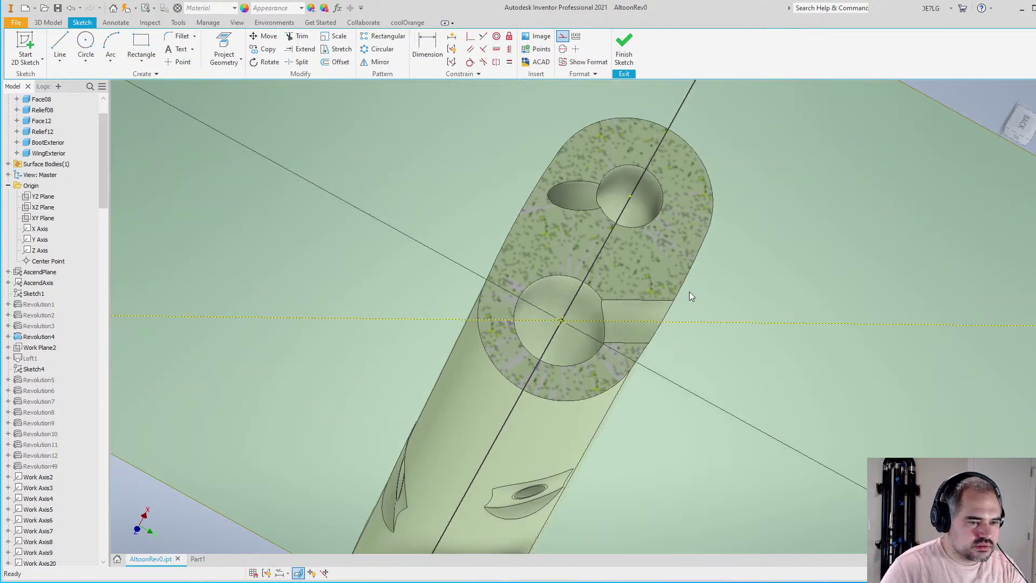
{"action": "scroll", "coordinate": [688, 291], "scroll_direction": "up", "scroll_amount": 2}
{"action": "scroll", "coordinate": [674, 331], "scroll_direction": "up", "scroll_amount": 1}
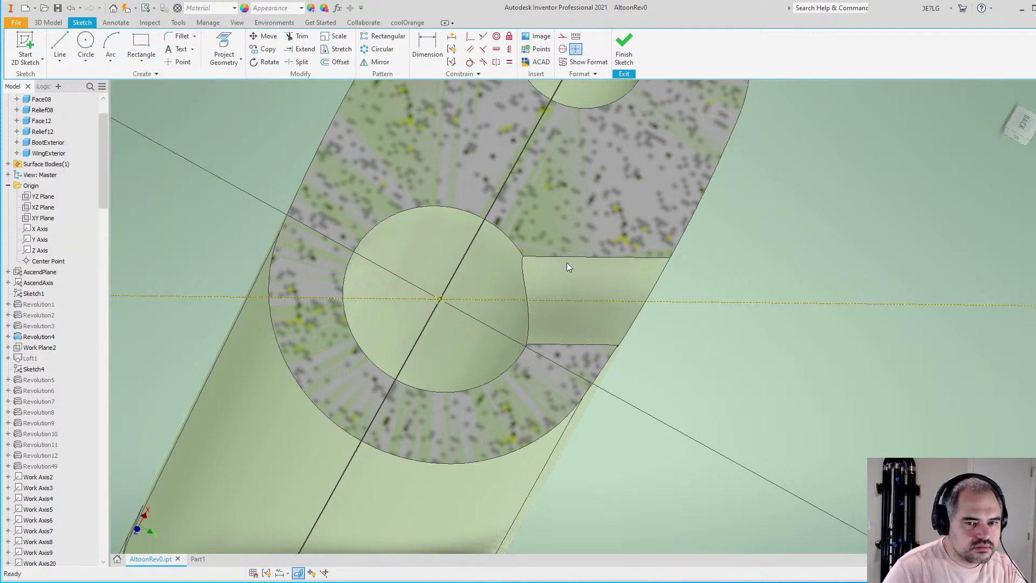
{"action": "scroll", "coordinate": [810, 371], "scroll_direction": "down", "scroll_amount": 3}
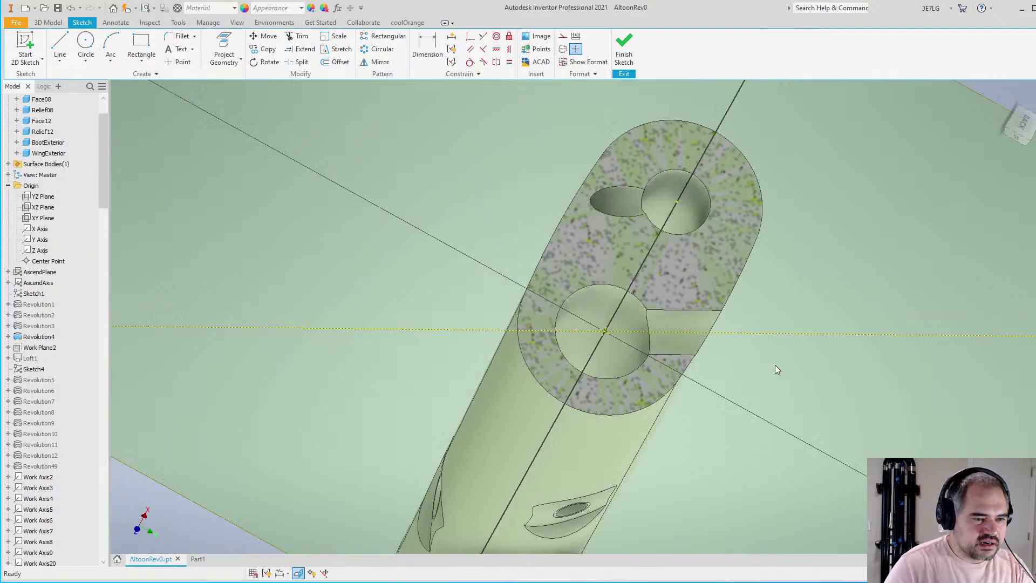
{"action": "middle_click_drag", "start_coordinate": [682, 347], "coordinate": [1022, 302], "text": "shift"}
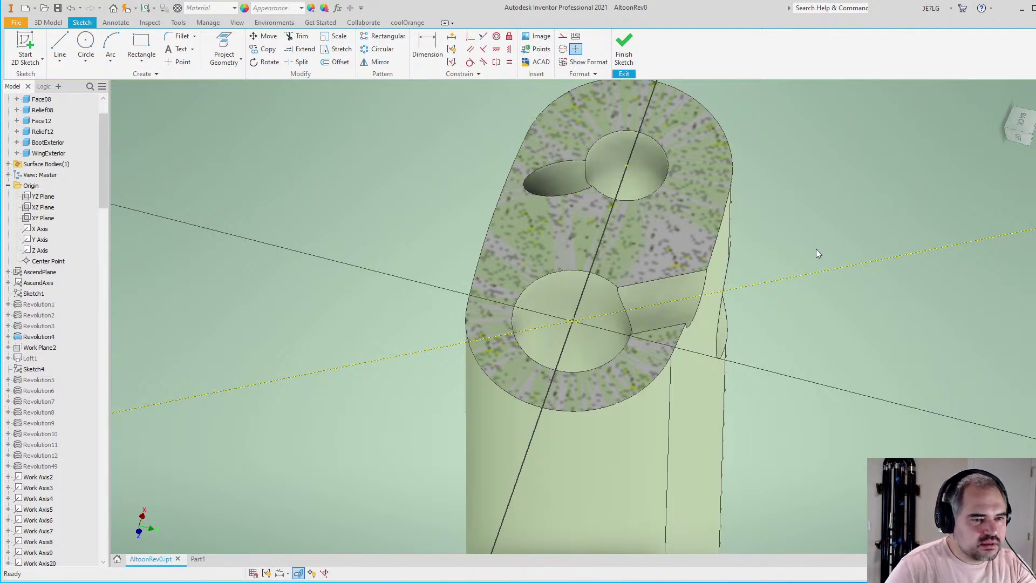
{"action": "scroll", "coordinate": [748, 287], "scroll_direction": "down", "scroll_amount": 3}
{"action": "mouse_move", "coordinate": [707, 272]}
{"action": "middle_mouse_down", "text": "shift"}
{"action": "mouse_move", "coordinate": [707, 286]}
{"action": "mouse_move", "coordinate": [581, 278]}
{"action": "mouse_move", "coordinate": [550, 356]}
{"action": "mouse_move", "coordinate": [574, 460]}
{"action": "mouse_move", "coordinate": [588, 474]}
{"action": "mouse_move", "coordinate": [584, 384]}
{"action": "mouse_move", "coordinate": [561, 282]}
{"action": "middle_mouse_up", "text": "shift"}
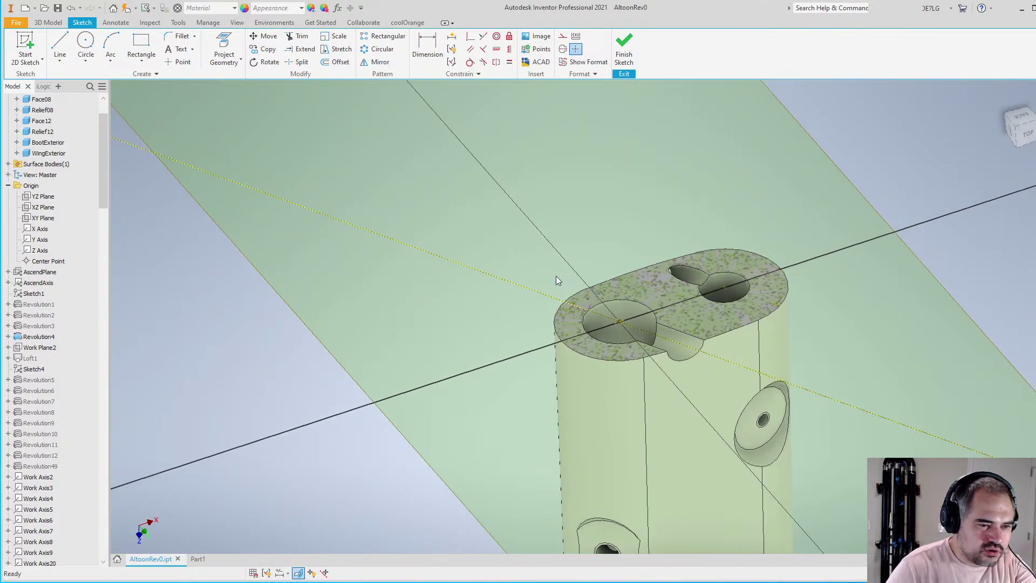
{"action": "scroll", "coordinate": [617, 305], "scroll_direction": "up", "scroll_amount": 3}
{"action": "middle_click_drag", "start_coordinate": [597, 244], "coordinate": [590, 389], "text": "shift"}
{"action": "scroll", "coordinate": [590, 382], "scroll_direction": "down", "scroll_amount": 5}
{"action": "scroll", "coordinate": [597, 366], "scroll_direction": "up", "scroll_amount": 3}
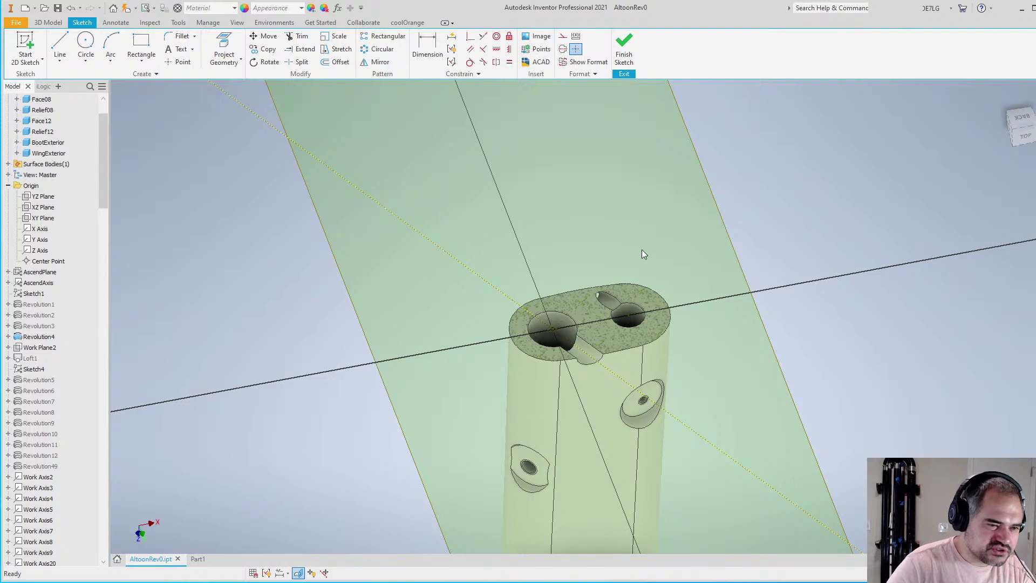
{"action": "scroll", "coordinate": [595, 391], "scroll_direction": "up", "scroll_amount": 2}
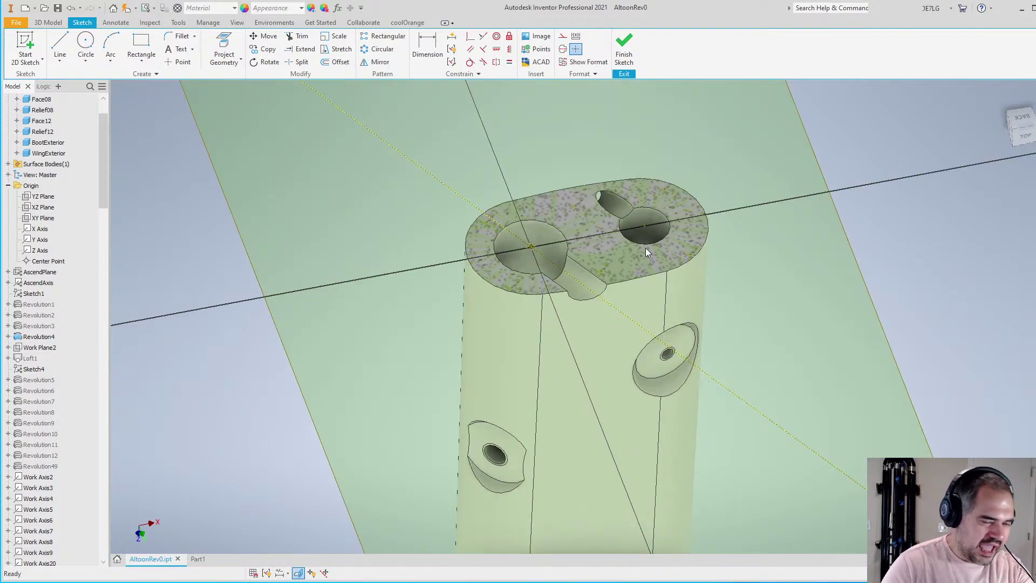
{"action": "middle_click_drag", "start_coordinate": [634, 307], "coordinate": [684, 303], "text": "shift"}
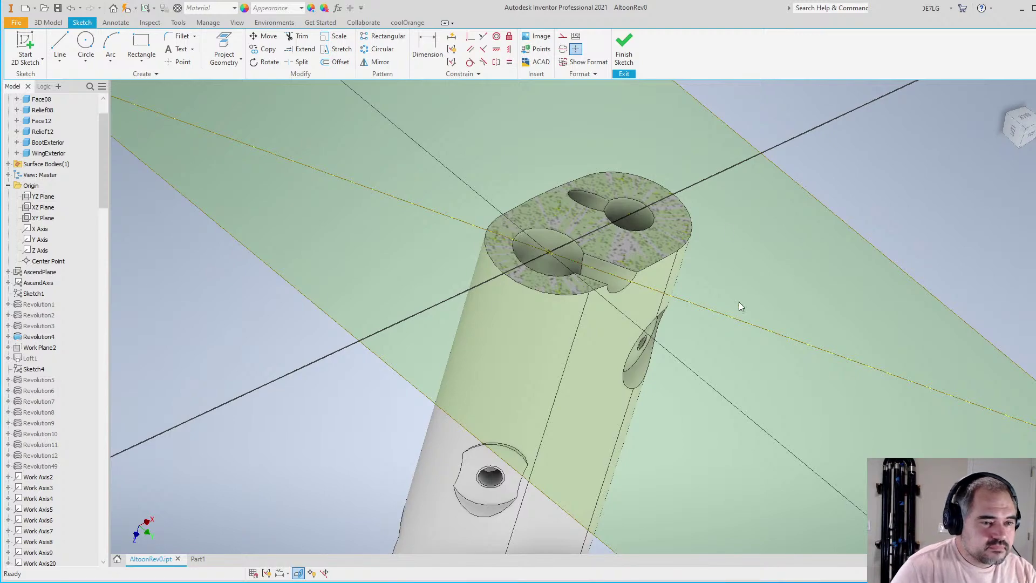
{"action": "key", "text": "F4"}
{"action": "left_click_drag", "start_coordinate": [713, 238], "coordinate": [640, 292]}
{"action": "scroll", "coordinate": [640, 287], "scroll_direction": "down", "scroll_amount": 3}
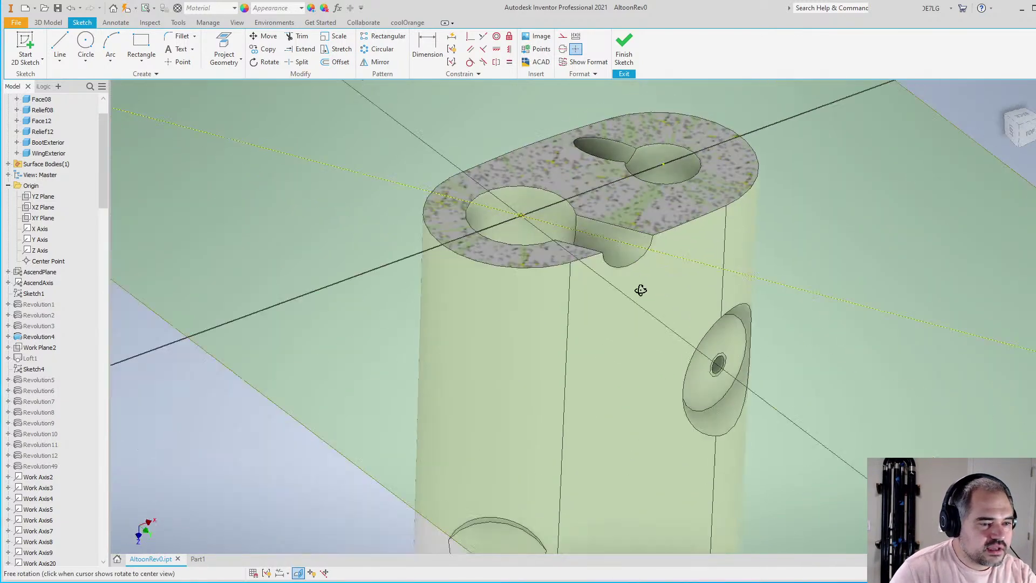
Sketch a circle centred on the main bore's projected centre with the diameter set to (T12Pos*Taper*2)
{"action": "left_click_drag", "start_coordinate": [624, 334], "coordinate": [578, 322]}
{"action": "scroll", "coordinate": [578, 321], "scroll_direction": "down", "scroll_amount": 3}
{"action": "key", "text": "Escape"}
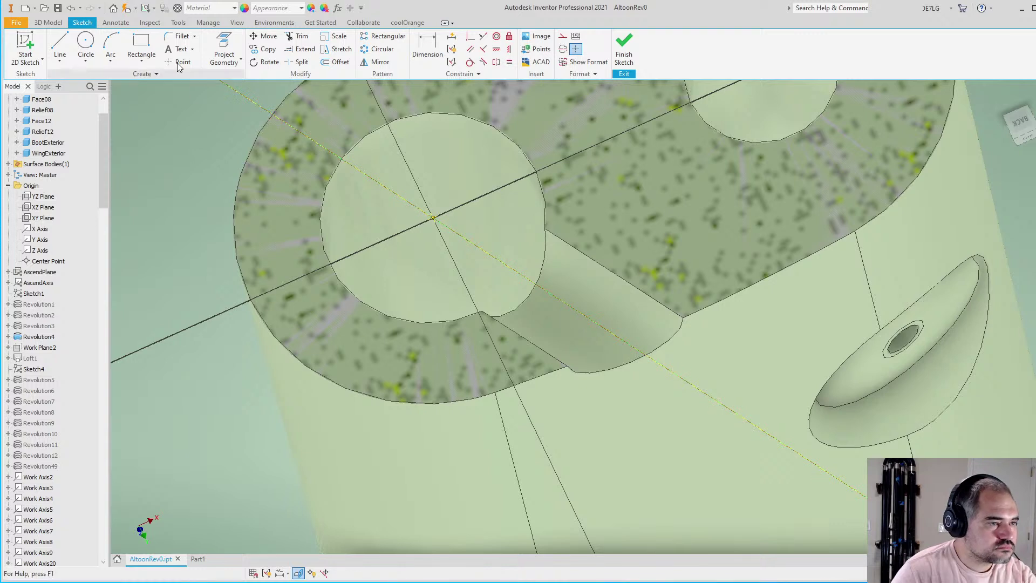
{"action": "left_click", "coordinate": [86, 43]}
{"action": "left_click", "coordinate": [432, 217]}
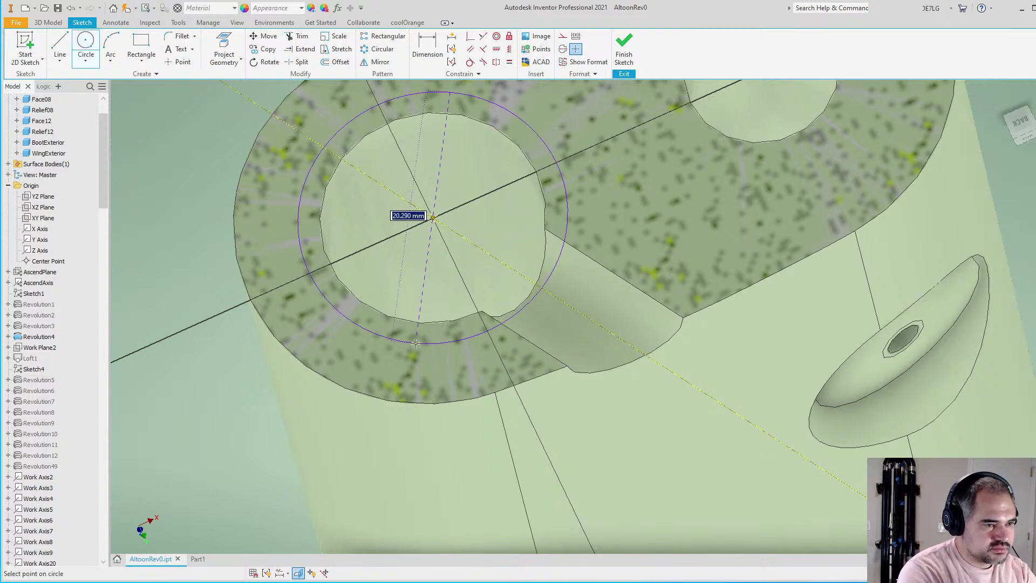
{"action": "key", "text": "BackSpace"}
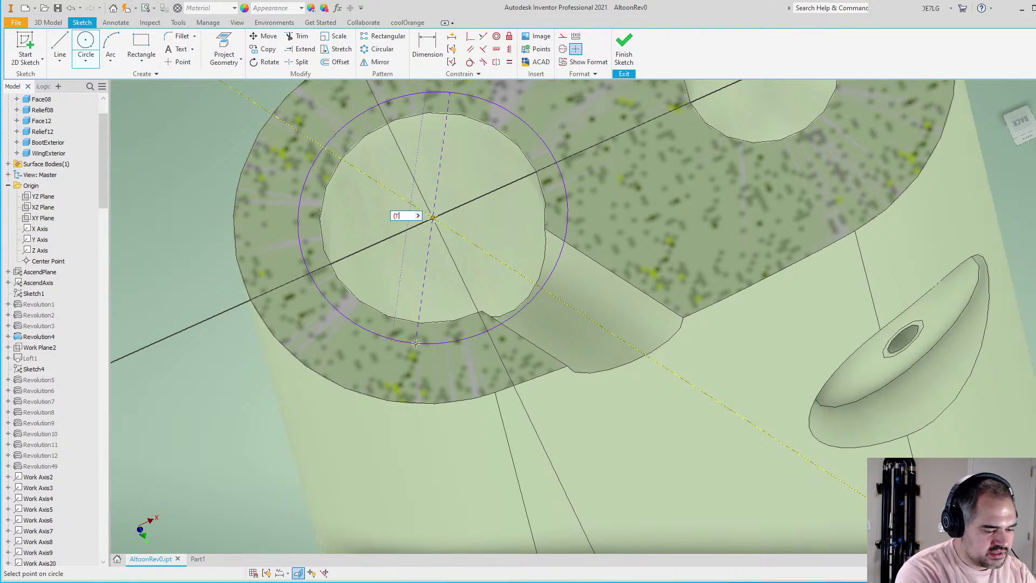
{"action": "type", "text": "(T12Pos*Taper*"}
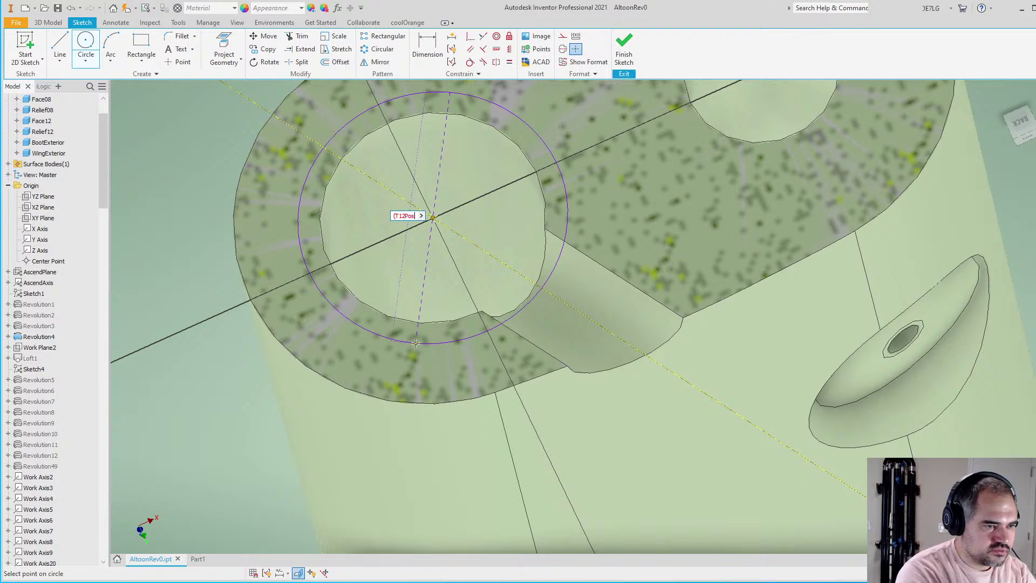
{"action": "key", "text": "BackSpace"}
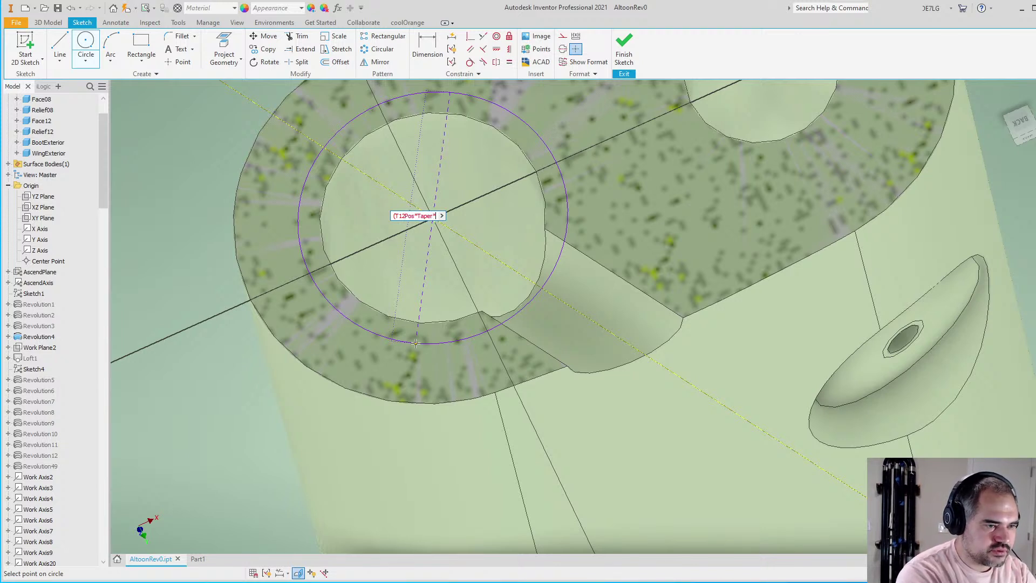
{"action": "type", "text": ")*2"}
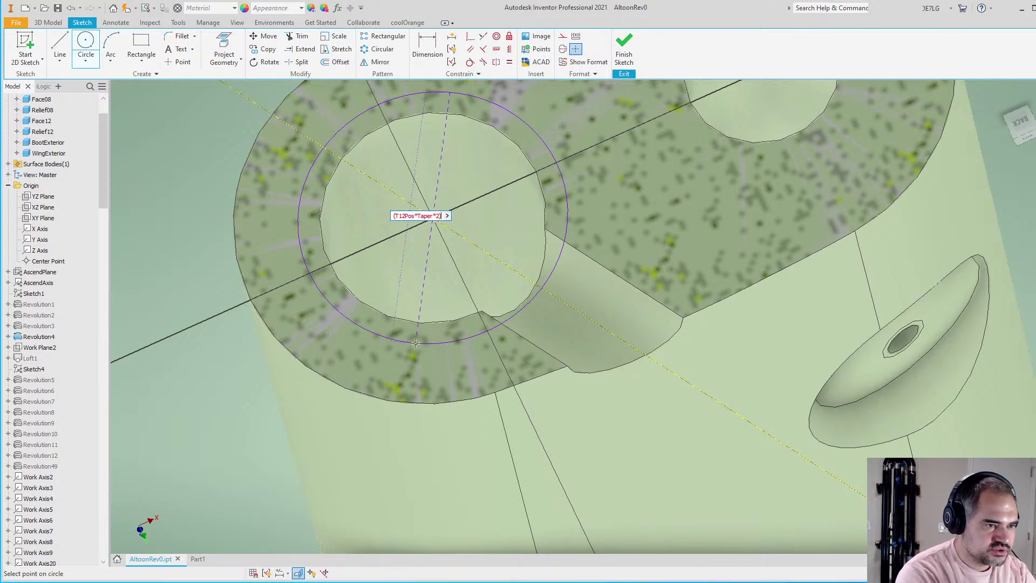
{"action": "key", "text": "Return"}
Convert the new bore circle to construction geometry
{"action": "scroll", "coordinate": [497, 317], "scroll_direction": "up", "scroll_amount": 3}
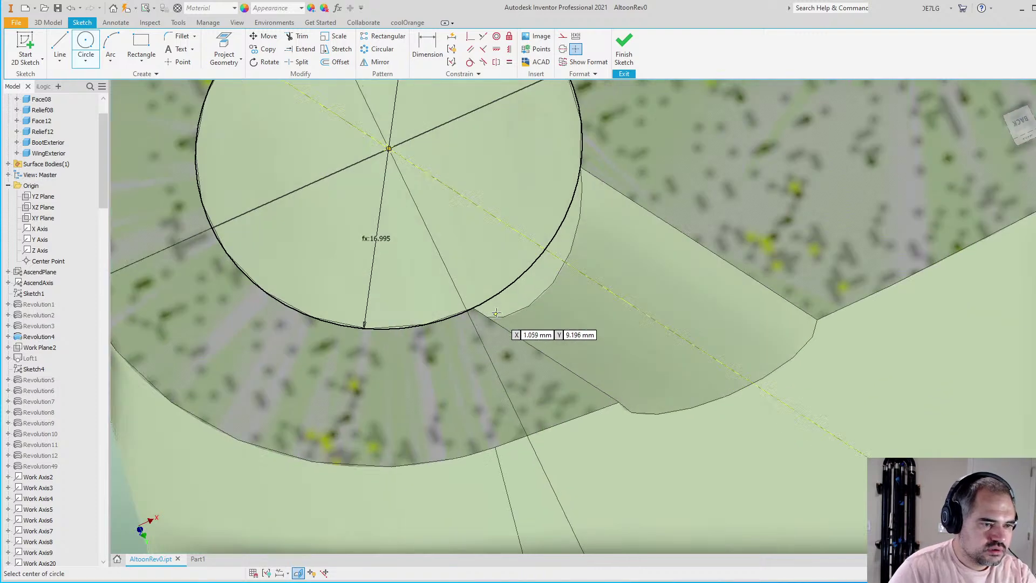
{"action": "key", "text": "Escape"}
{"action": "left_click", "coordinate": [503, 289]}
{"action": "key", "text": "Escape"}
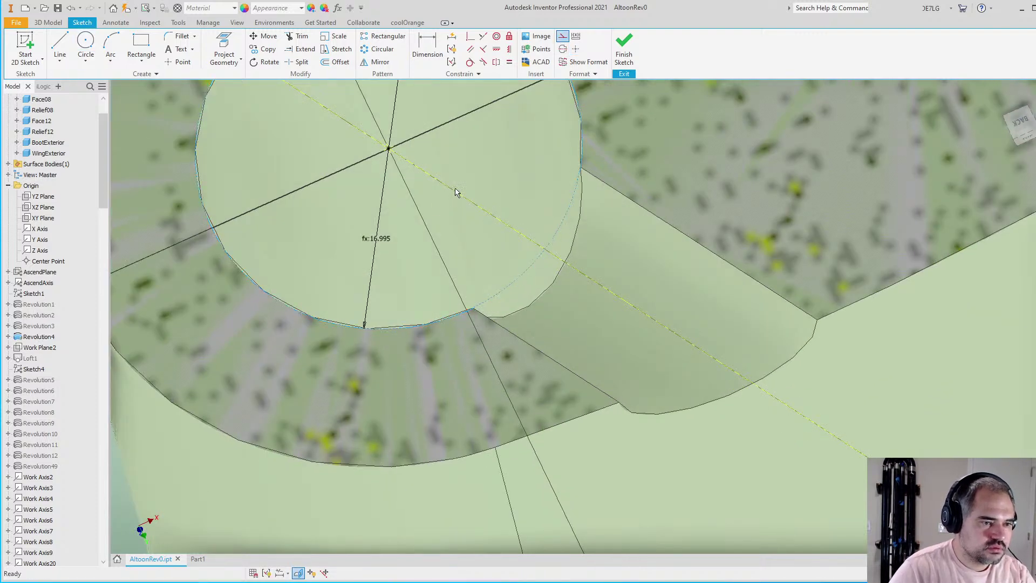
Sketch a straight line from a point on the projected tone hole axis out past the boot's flat face
{"action": "scroll", "coordinate": [455, 227], "scroll_direction": "down", "scroll_amount": 3}
{"action": "scroll", "coordinate": [460, 225], "scroll_direction": "down", "scroll_amount": 2}
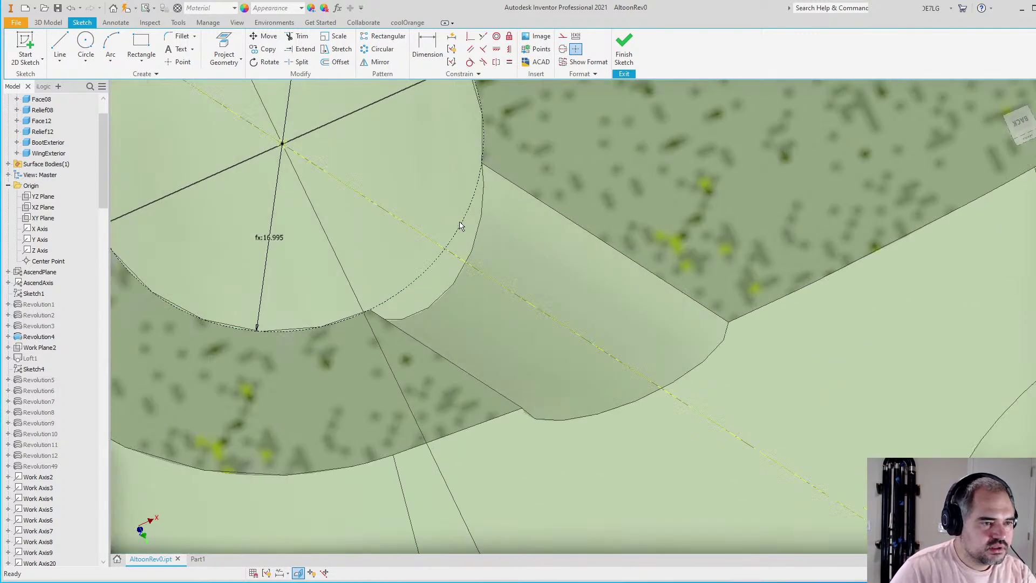
{"action": "scroll", "coordinate": [418, 226], "scroll_direction": "up", "scroll_amount": 3}
{"action": "scroll", "coordinate": [418, 226], "scroll_direction": "down", "scroll_amount": 3}
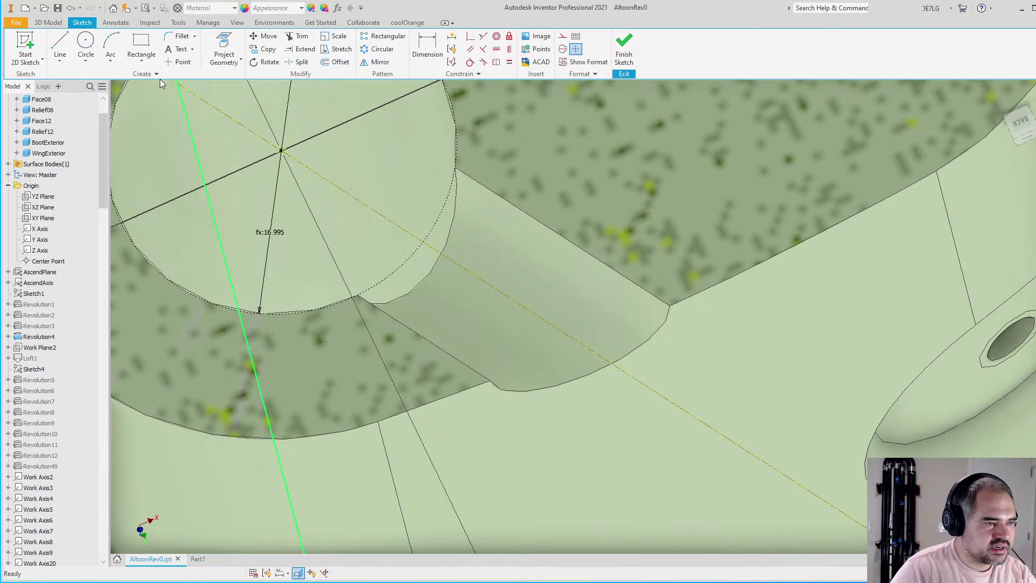
{"action": "left_click", "coordinate": [60, 45]}
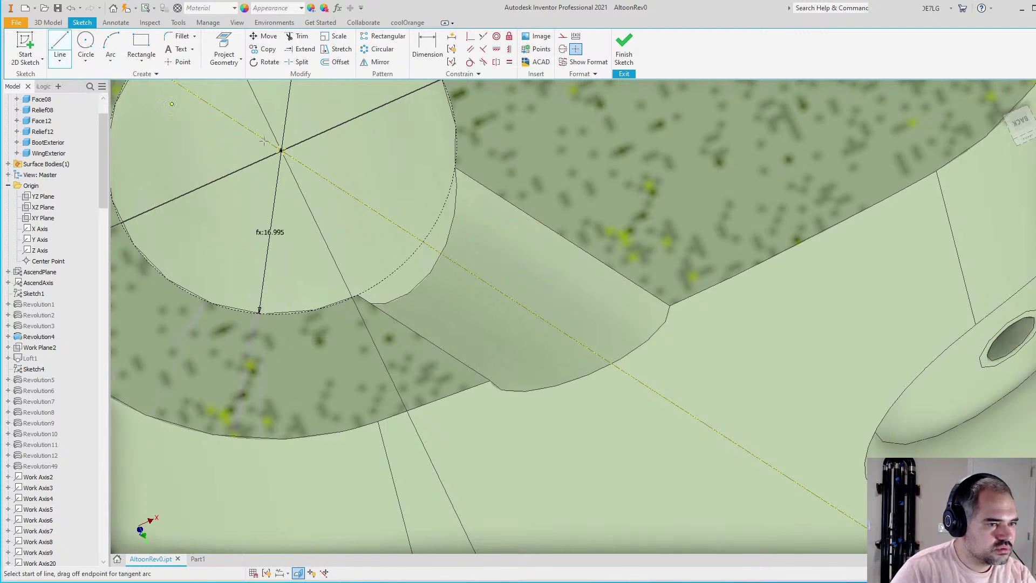
{"action": "left_click", "coordinate": [514, 302]}
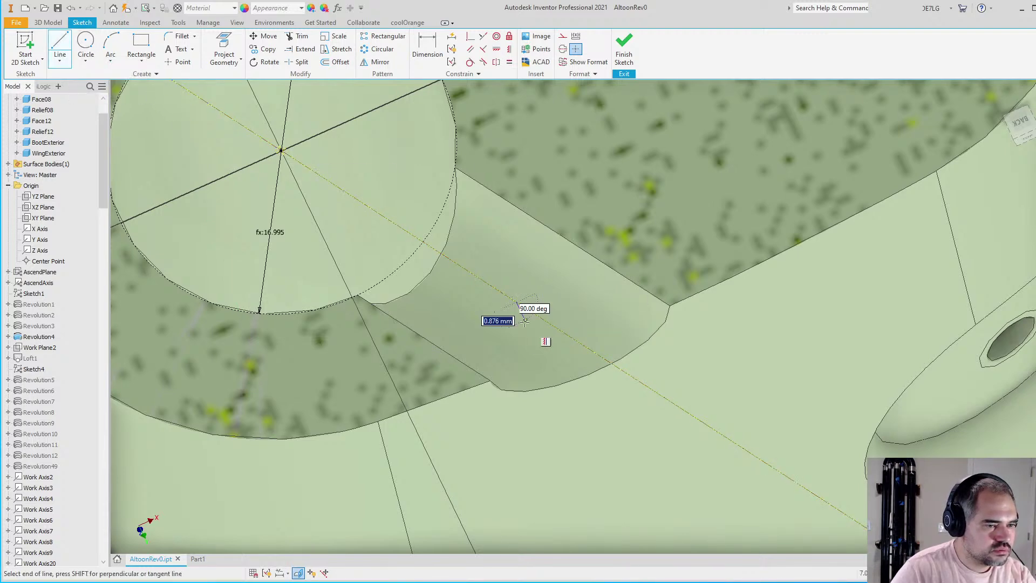
{"action": "middle_click_drag", "start_coordinate": [568, 357], "coordinate": [519, 363], "text": "shift"}
{"action": "left_click", "coordinate": [539, 449]}
{"action": "key", "text": "Escape"}
Project the origin XZ Plane into the sketch and set the projected line as construction geometry
{"action": "scroll", "coordinate": [535, 403], "scroll_direction": "up", "scroll_amount": 5}
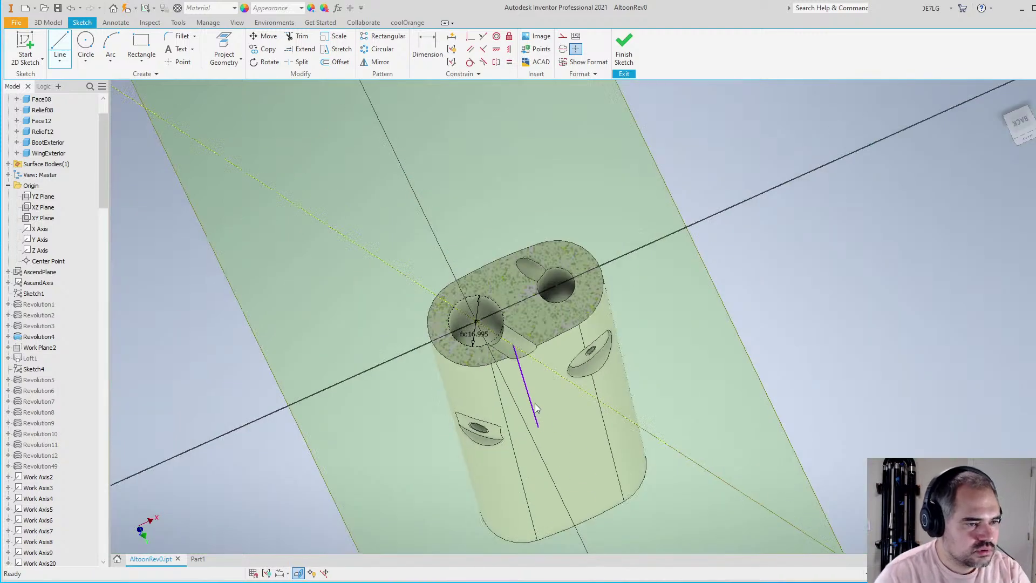
{"action": "scroll", "coordinate": [542, 367], "scroll_direction": "down", "scroll_amount": 6}
{"action": "scroll", "coordinate": [535, 319], "scroll_direction": "up", "scroll_amount": 3}
{"action": "scroll", "coordinate": [524, 310], "scroll_direction": "down", "scroll_amount": 2}
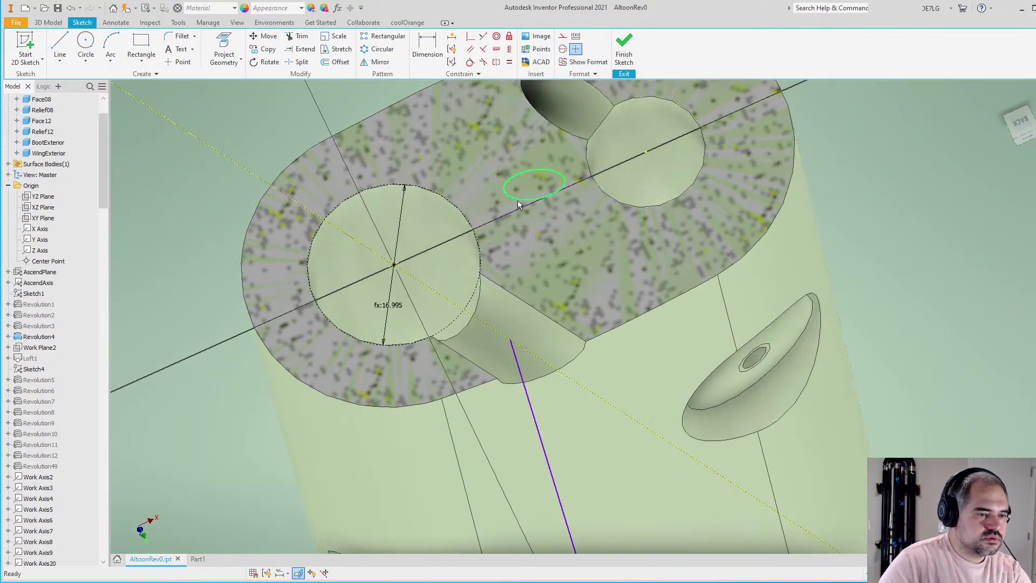
{"action": "scroll", "coordinate": [517, 227], "scroll_direction": "up", "scroll_amount": 3}
{"action": "scroll", "coordinate": [513, 156], "scroll_direction": "down", "scroll_amount": 2}
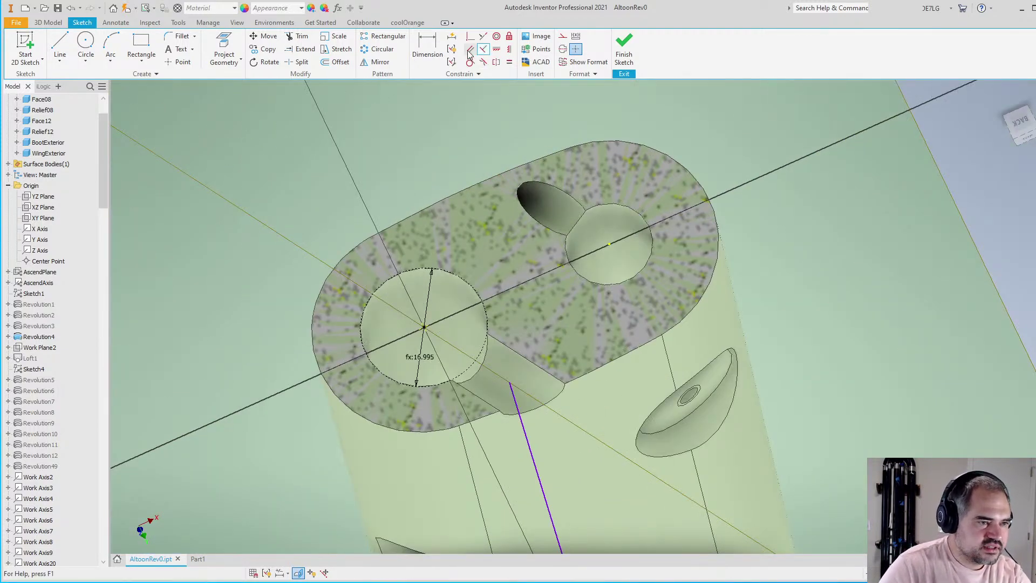
{"action": "left_click", "coordinate": [224, 50]}
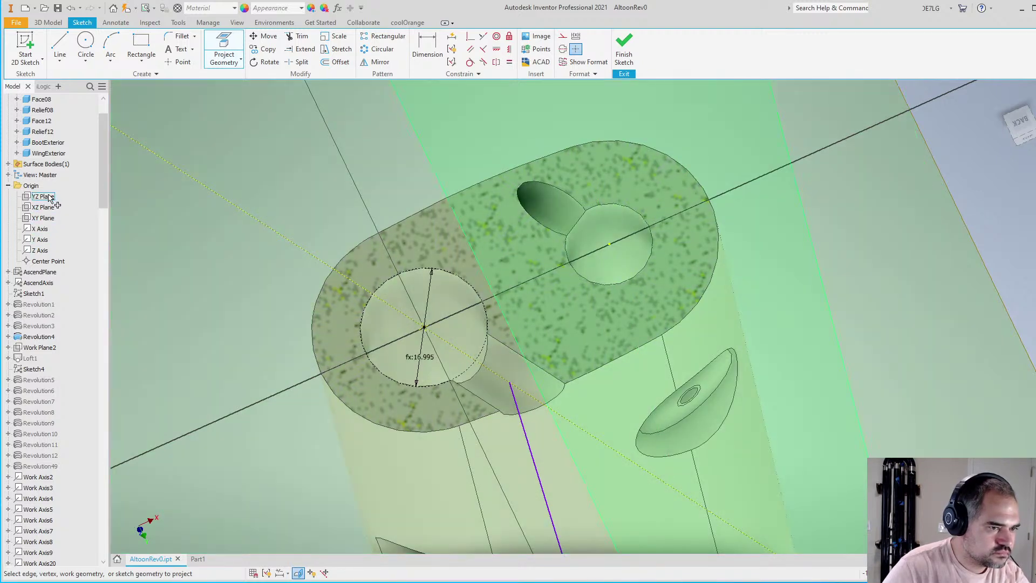
{"action": "scroll", "coordinate": [580, 366], "scroll_direction": "up", "scroll_amount": 6}
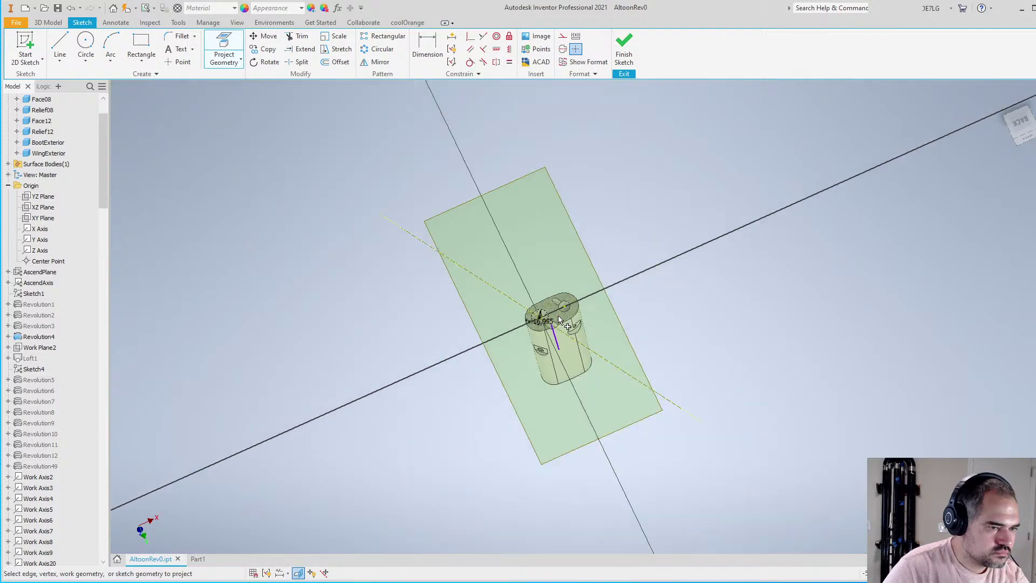
{"action": "mouse_move", "coordinate": [580, 366]}
{"action": "middle_mouse_down", "text": "shift"}
{"action": "mouse_move", "coordinate": [601, 308]}
{"action": "mouse_move", "coordinate": [658, 370]}
{"action": "middle_mouse_up", "text": "shift"}
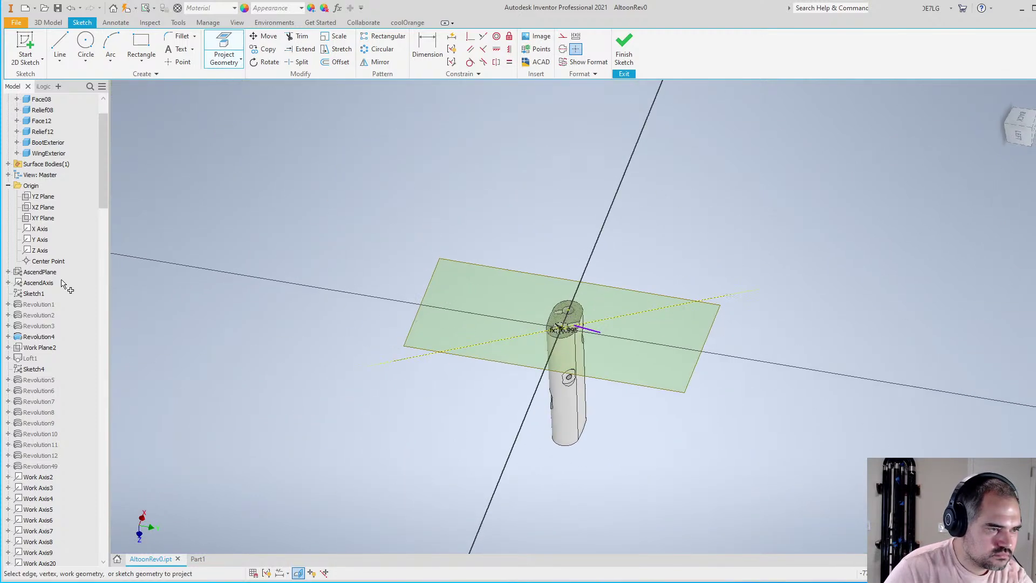
{"action": "left_click", "coordinate": [43, 207]}
{"action": "scroll", "coordinate": [563, 323], "scroll_direction": "down", "scroll_amount": 4}
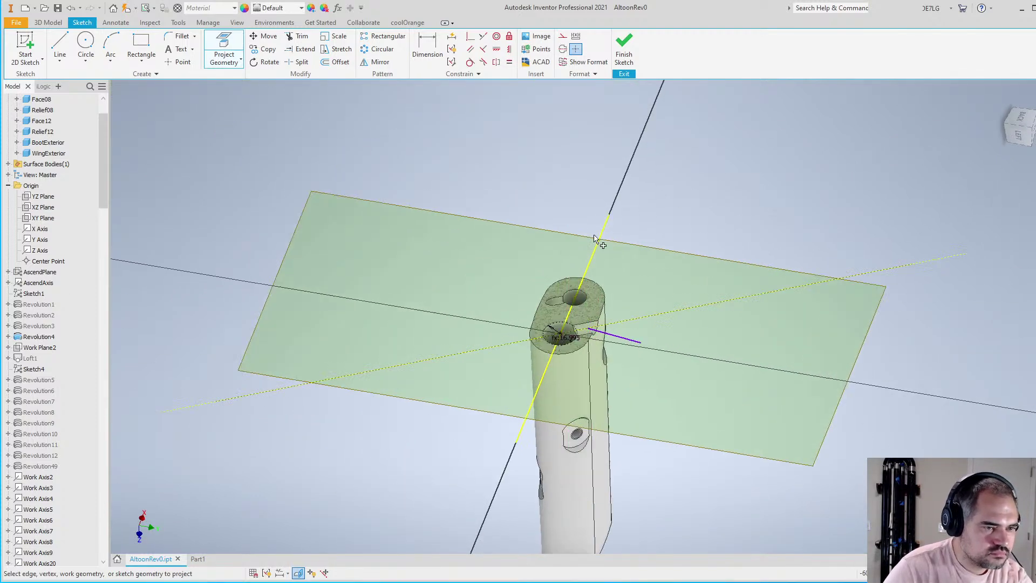
{"action": "left_click", "coordinate": [563, 37]}
Constrain the sketched line perpendicular to the projected XZ Plane line
{"action": "scroll", "coordinate": [668, 319], "scroll_direction": "down", "scroll_amount": 5}
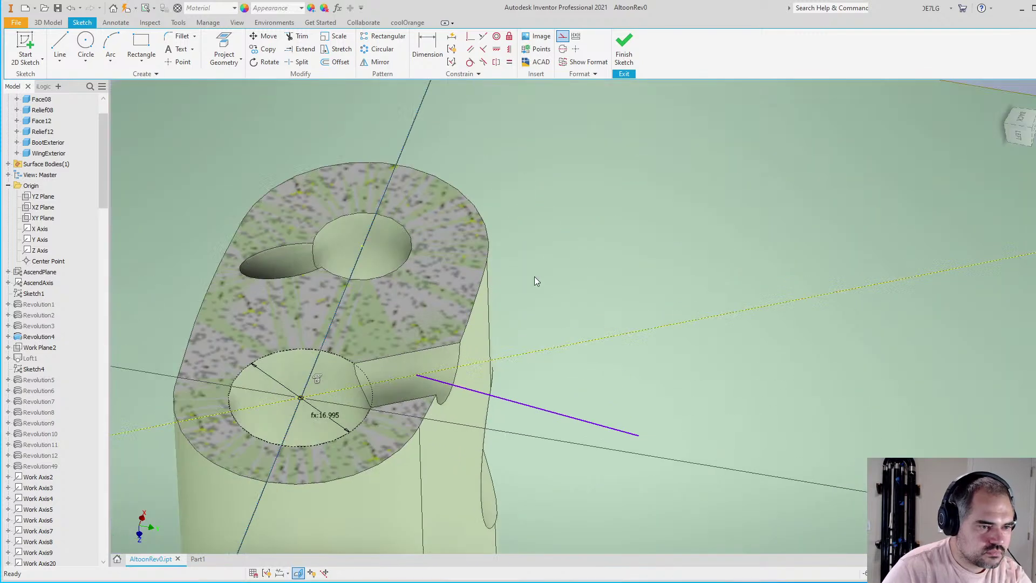
{"action": "left_click", "coordinate": [484, 49]}
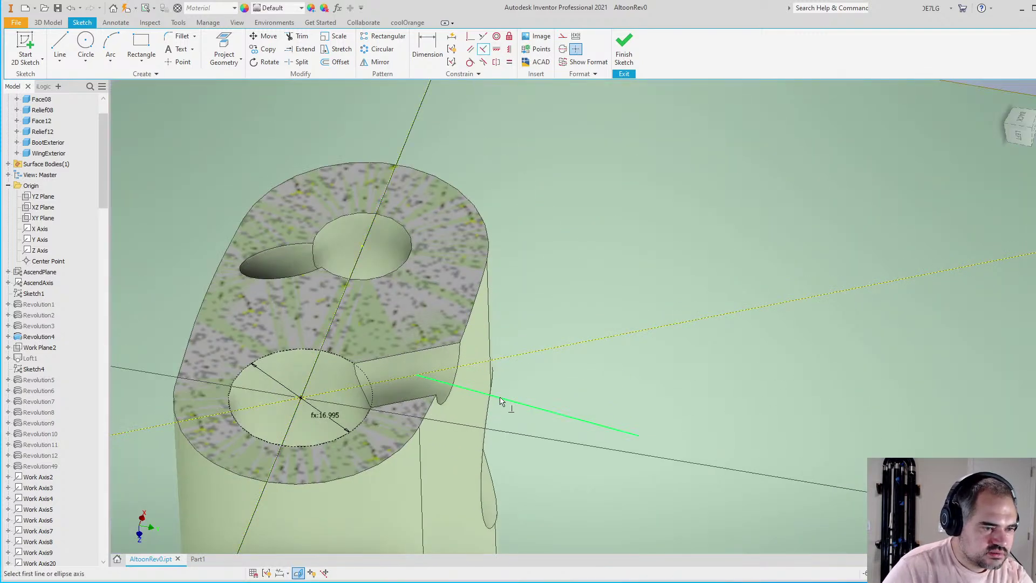
{"action": "left_click", "coordinate": [500, 400]}
{"action": "scroll", "coordinate": [336, 277], "scroll_direction": "down", "scroll_amount": 3}
{"action": "left_click", "coordinate": [335, 281]}
{"action": "scroll", "coordinate": [448, 296], "scroll_direction": "up", "scroll_amount": 3}
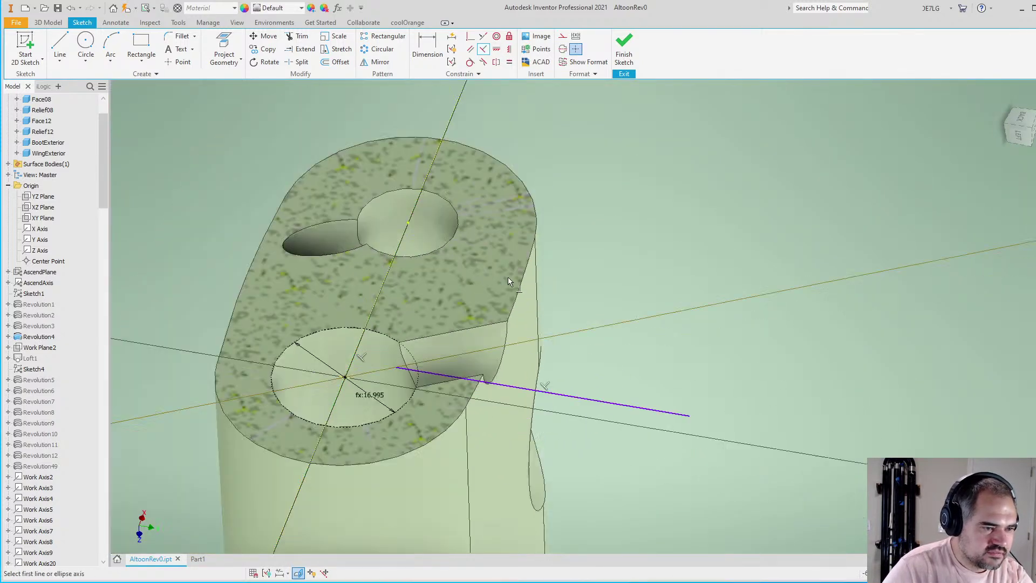
Reposition the sketched line along the tone hole axis so its inner end sits near the boot's flat face
{"action": "scroll", "coordinate": [472, 301], "scroll_direction": "down", "scroll_amount": 2}
{"action": "left_click_drag", "start_coordinate": [701, 430], "coordinate": [714, 388]}
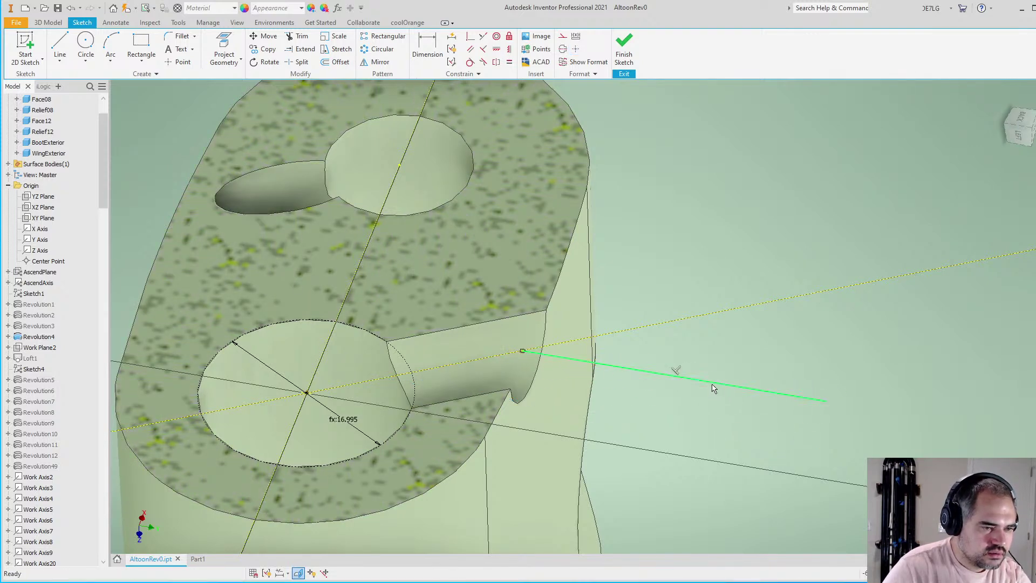
{"action": "left_click", "coordinate": [713, 389]}
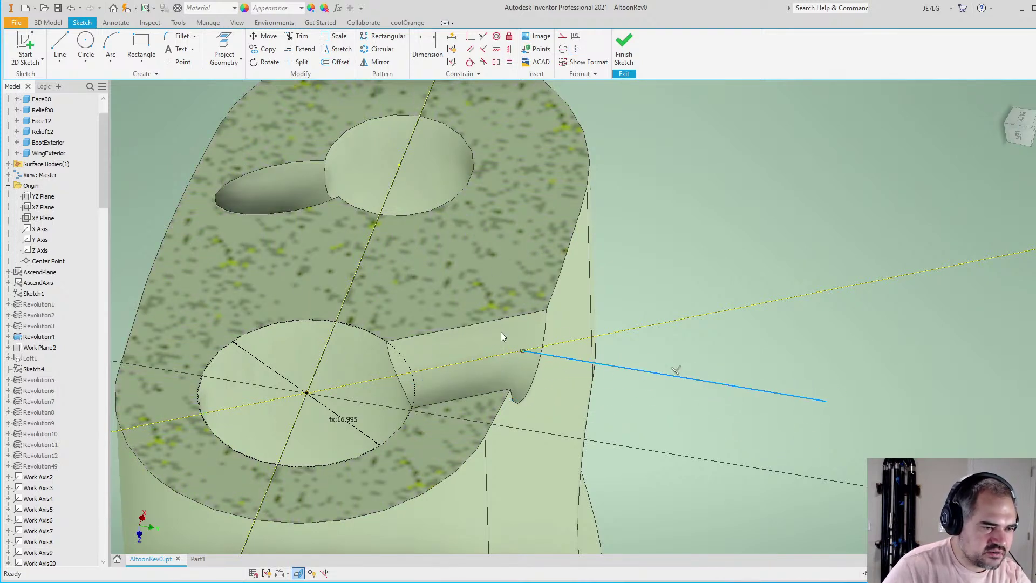
Dimension the distance from the bore centre to the line's inner end with a formula adding a T12 parameter to (T12Pos*Taper)
{"action": "scroll", "coordinate": [574, 329], "scroll_direction": "up", "scroll_amount": 2}
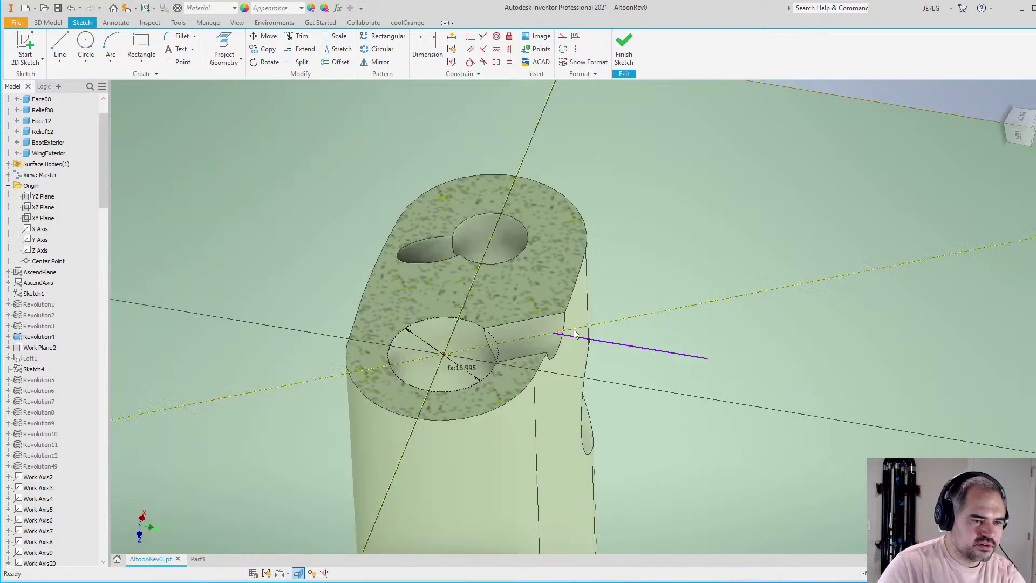
{"action": "scroll", "coordinate": [520, 378], "scroll_direction": "down", "scroll_amount": 3}
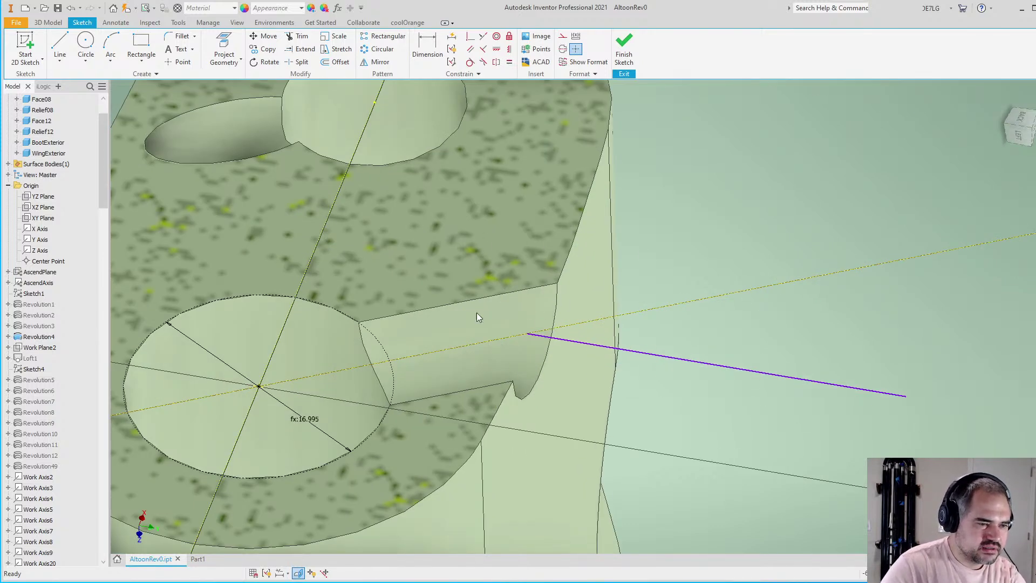
{"action": "scroll", "coordinate": [546, 294], "scroll_direction": "up", "scroll_amount": 1}
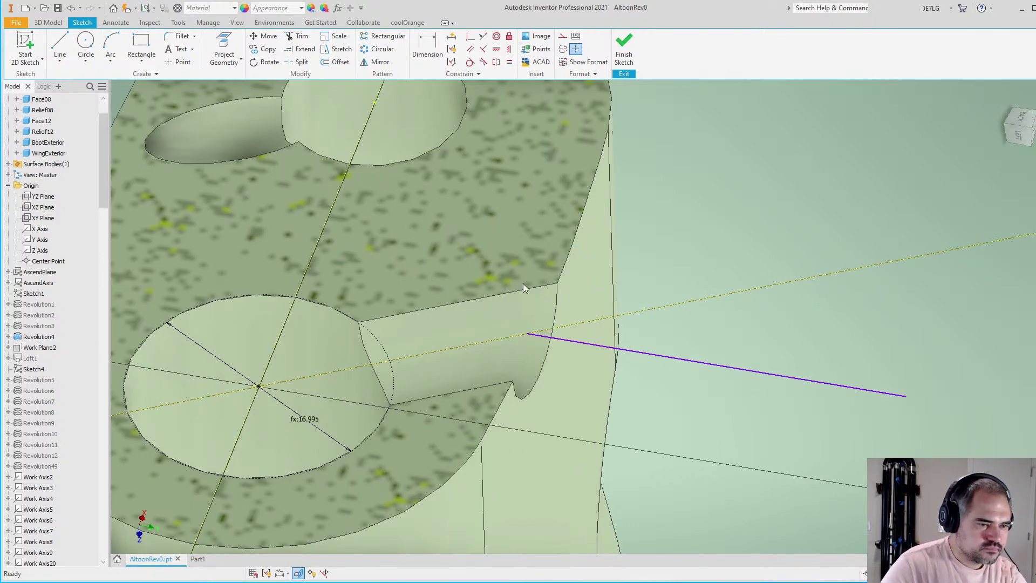
{"action": "scroll", "coordinate": [486, 289], "scroll_direction": "up", "scroll_amount": 3}
{"action": "scroll", "coordinate": [406, 310], "scroll_direction": "down", "scroll_amount": 4}
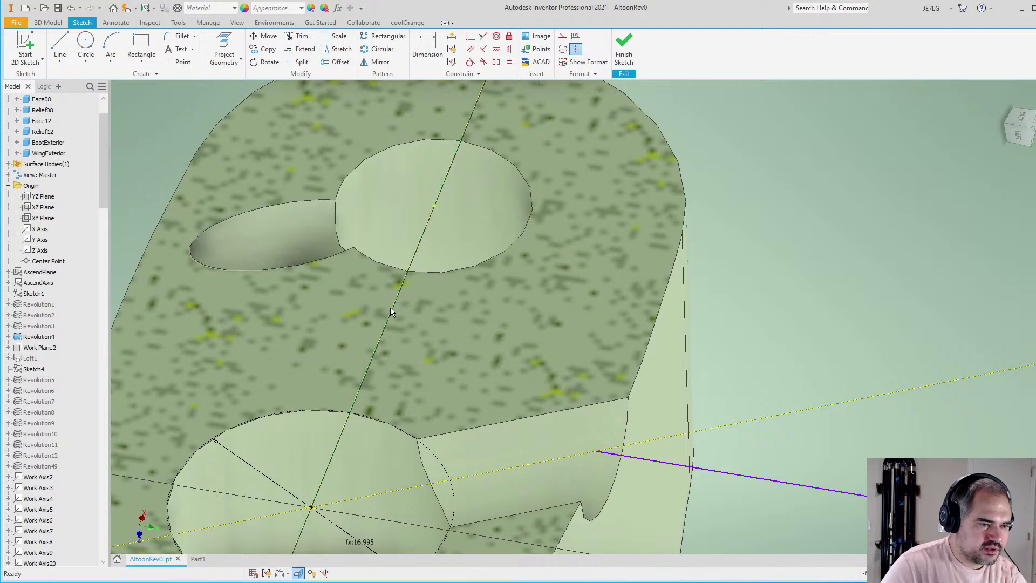
{"action": "scroll", "coordinate": [438, 217], "scroll_direction": "up", "scroll_amount": 3}
{"action": "scroll", "coordinate": [447, 307], "scroll_direction": "down", "scroll_amount": 3}
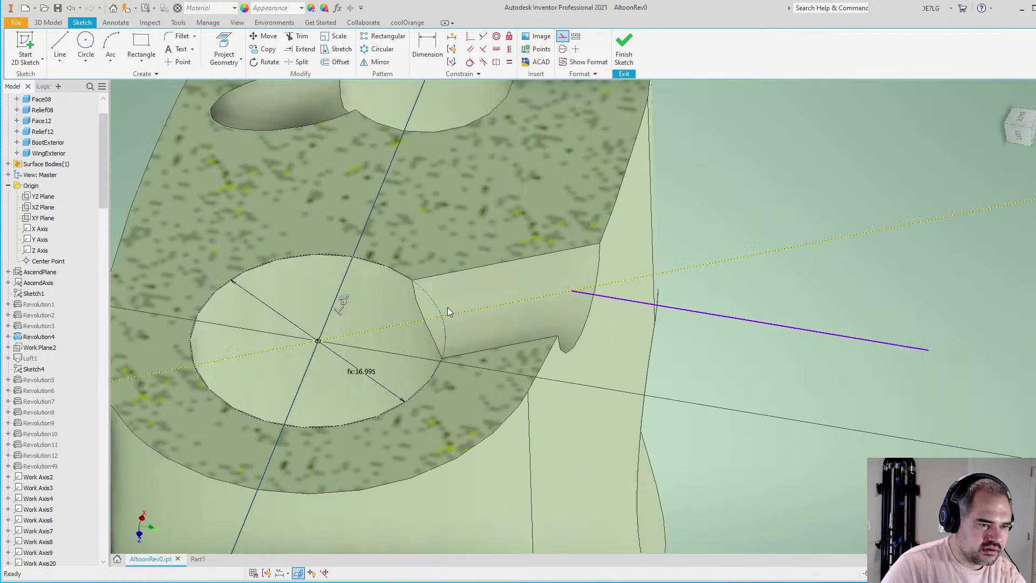
{"action": "scroll", "coordinate": [597, 321], "scroll_direction": "down", "scroll_amount": 1}
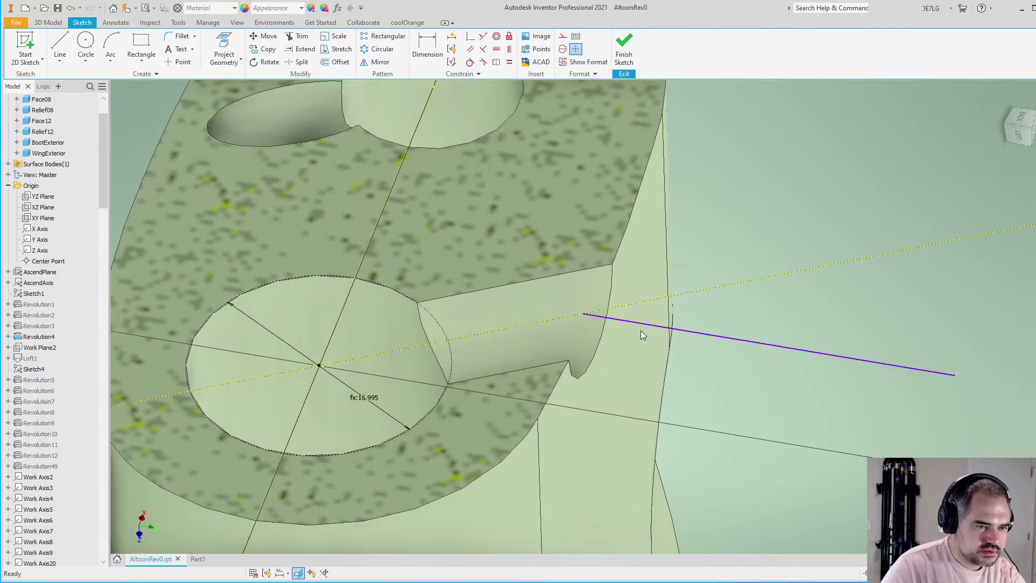
{"action": "key", "text": "d"}
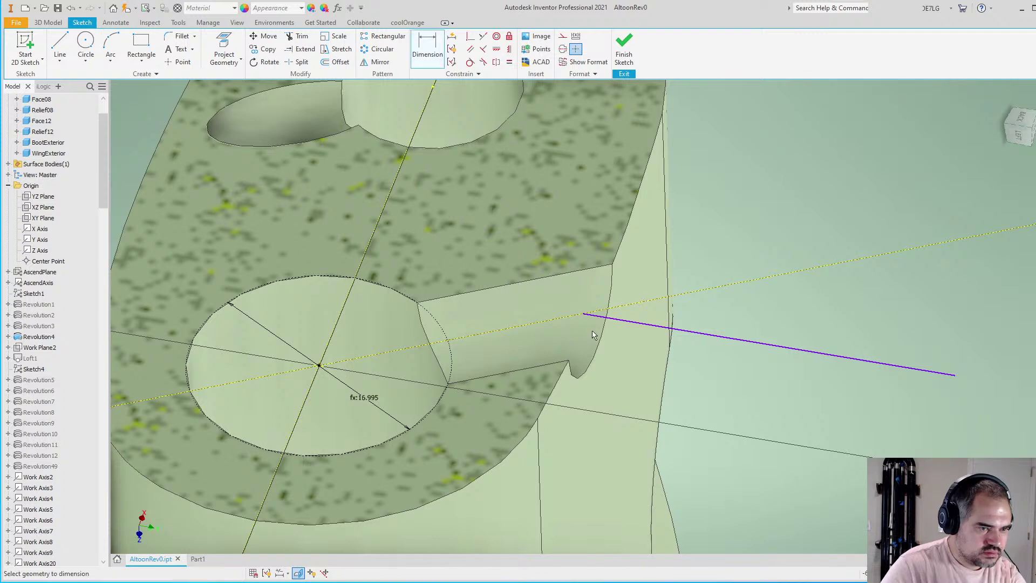
{"action": "left_click", "coordinate": [319, 366]}
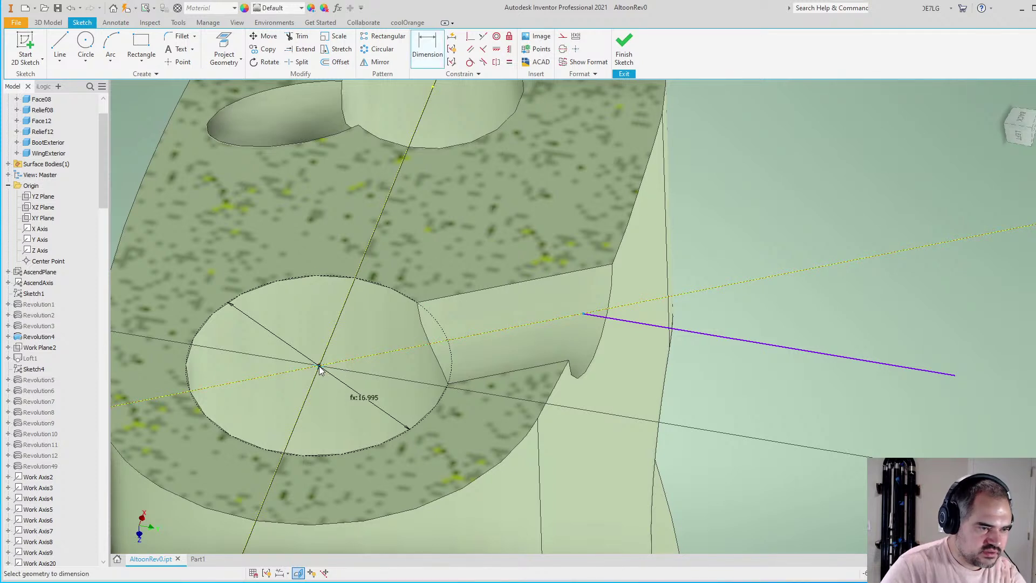
{"action": "left_click", "coordinate": [455, 311]}
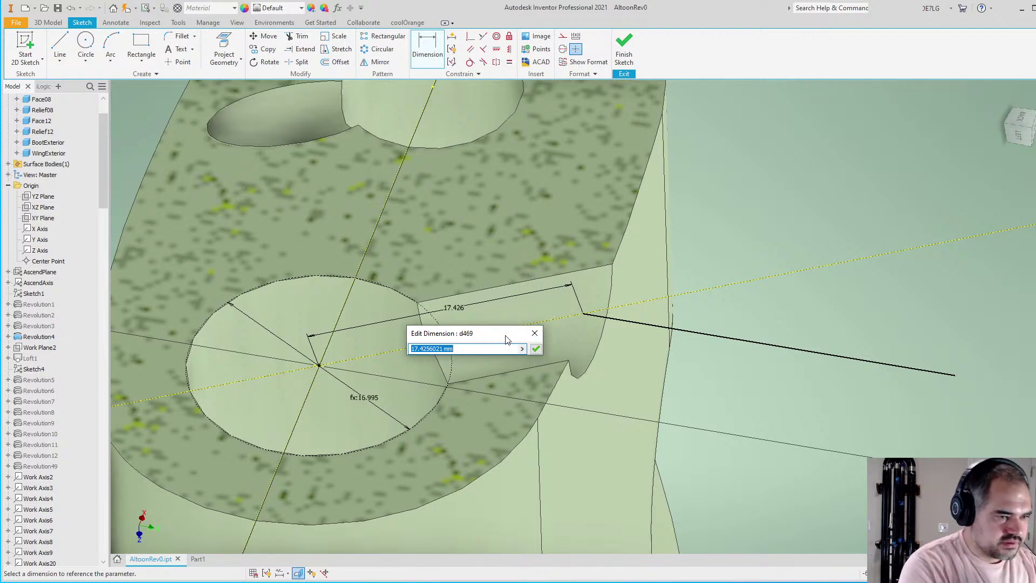
{"action": "type", "text": "Ton"}
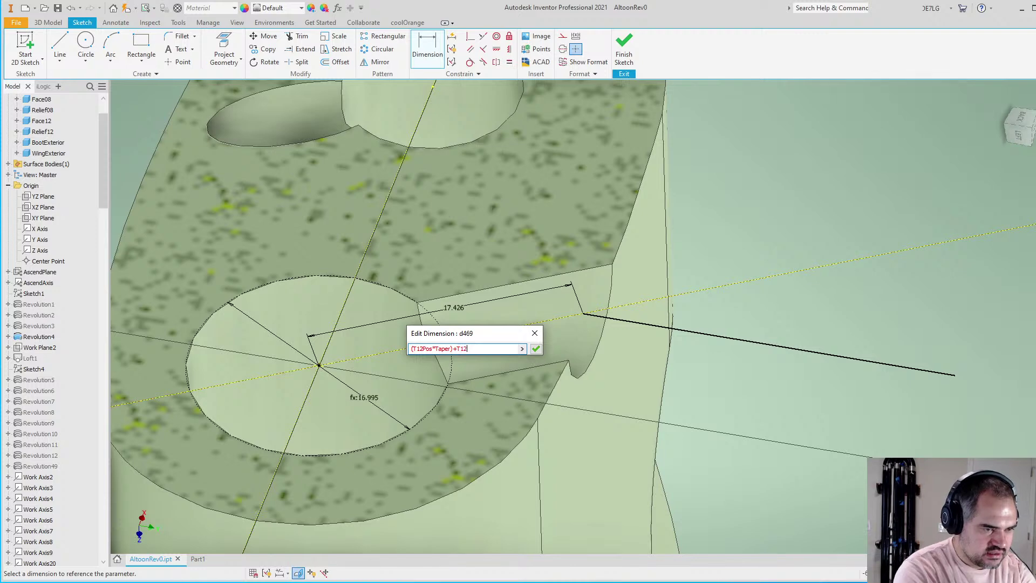
{"action": "key", "text": "Return"}
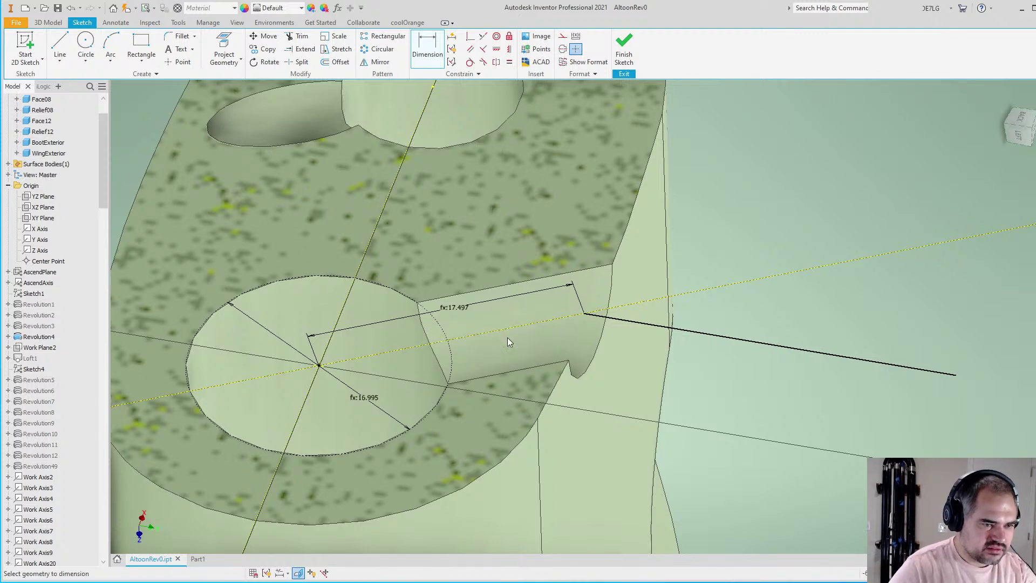
Sketch a closed profile of four connected lines from the existing line's inner end, past the bore wall, back to its outer end
{"action": "scroll", "coordinate": [532, 350], "scroll_direction": "down", "scroll_amount": 5}
{"action": "scroll", "coordinate": [555, 345], "scroll_direction": "up", "scroll_amount": 8}
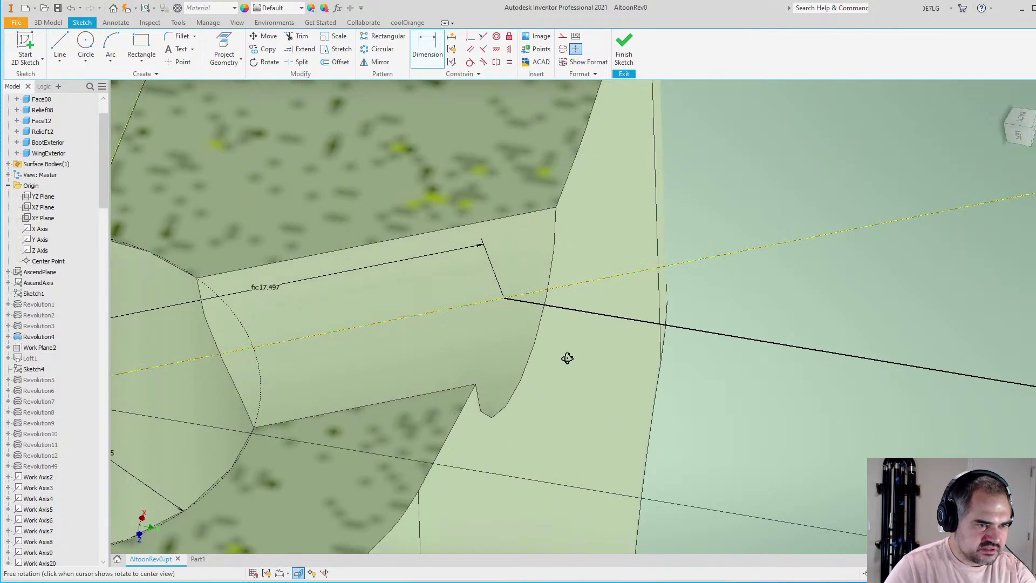
{"action": "scroll", "coordinate": [569, 372], "scroll_direction": "down", "scroll_amount": 5}
{"action": "scroll", "coordinate": [570, 401], "scroll_direction": "up", "scroll_amount": 4}
{"action": "scroll", "coordinate": [570, 402], "scroll_direction": "up", "scroll_amount": 2}
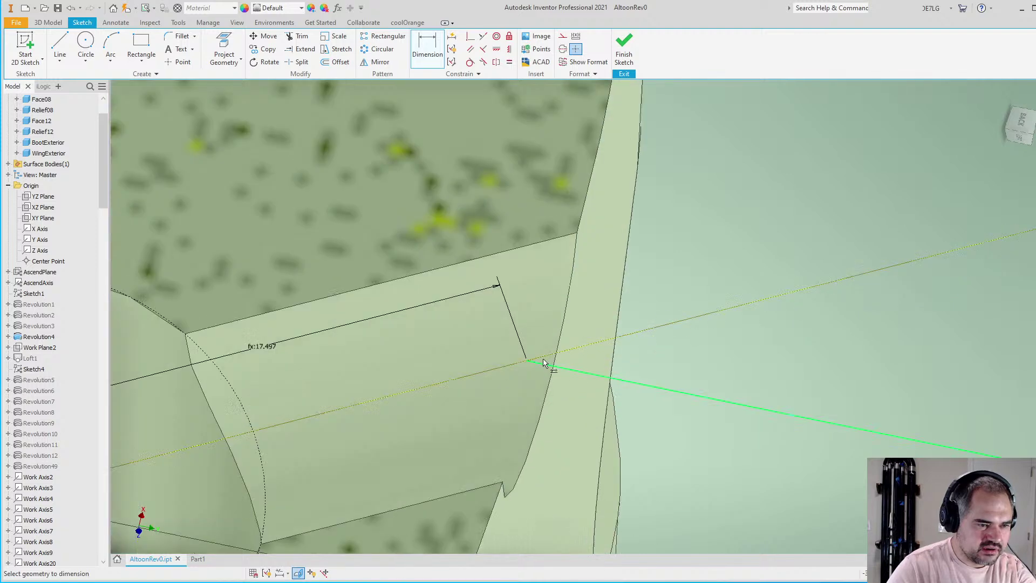
{"action": "scroll", "coordinate": [560, 367], "scroll_direction": "down", "scroll_amount": 4}
{"action": "scroll", "coordinate": [571, 377], "scroll_direction": "up", "scroll_amount": 3}
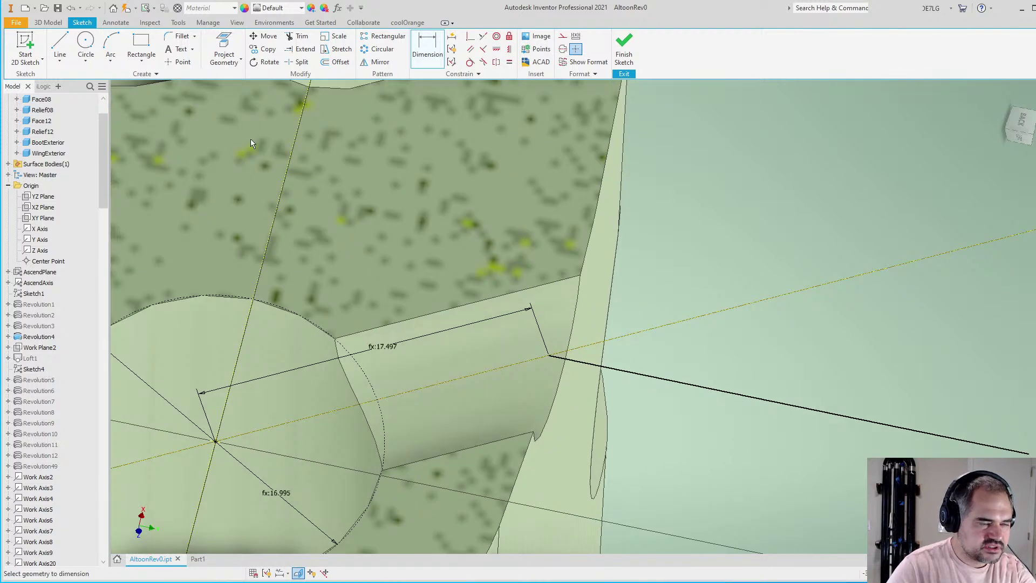
{"action": "key", "text": "l"}
{"action": "scroll", "coordinate": [555, 383], "scroll_direction": "up", "scroll_amount": 3}
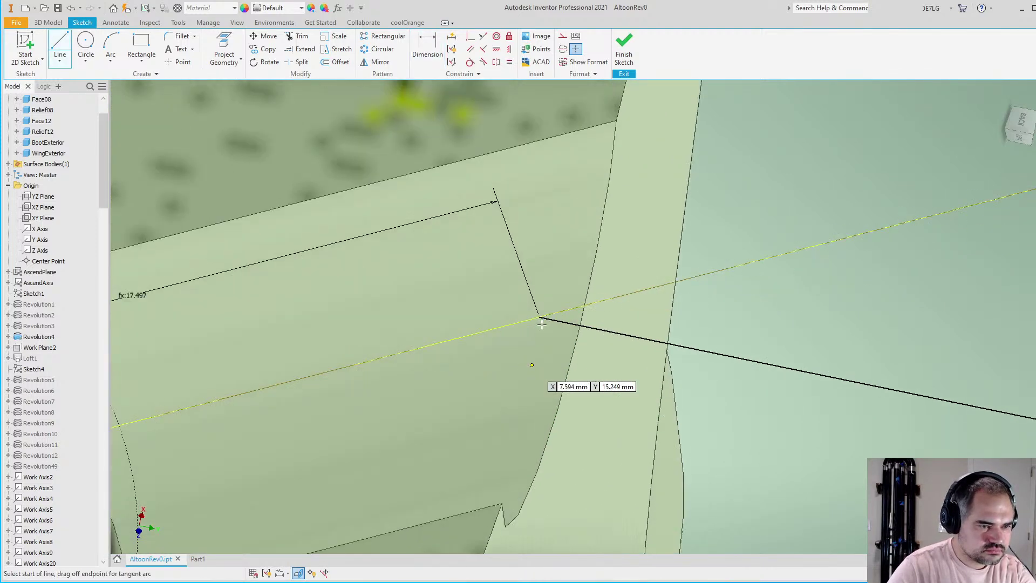
{"action": "left_click", "coordinate": [538, 317]}
{"action": "scroll", "coordinate": [549, 240], "scroll_direction": "down", "scroll_amount": 3}
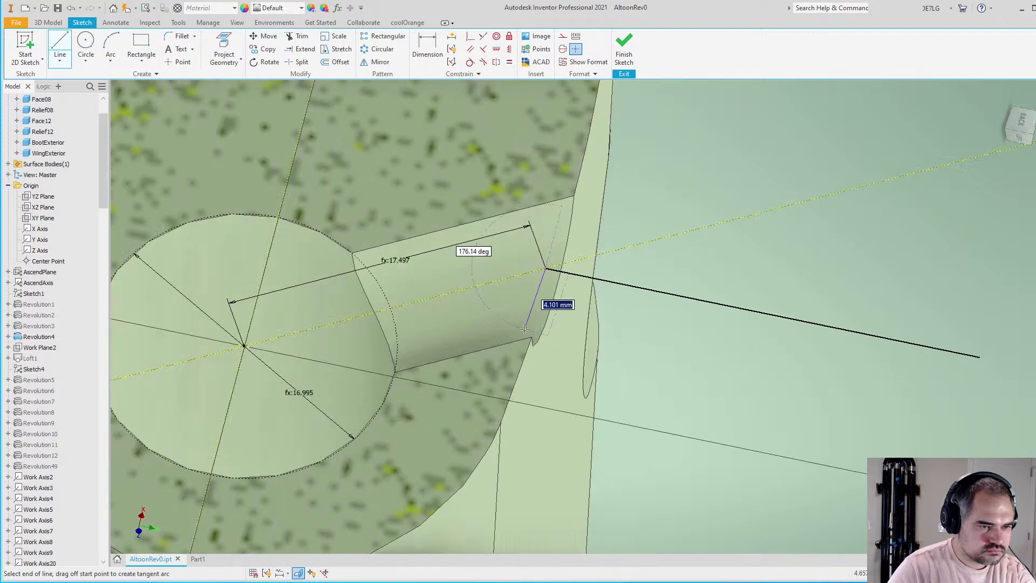
{"action": "left_click", "coordinate": [505, 356]}
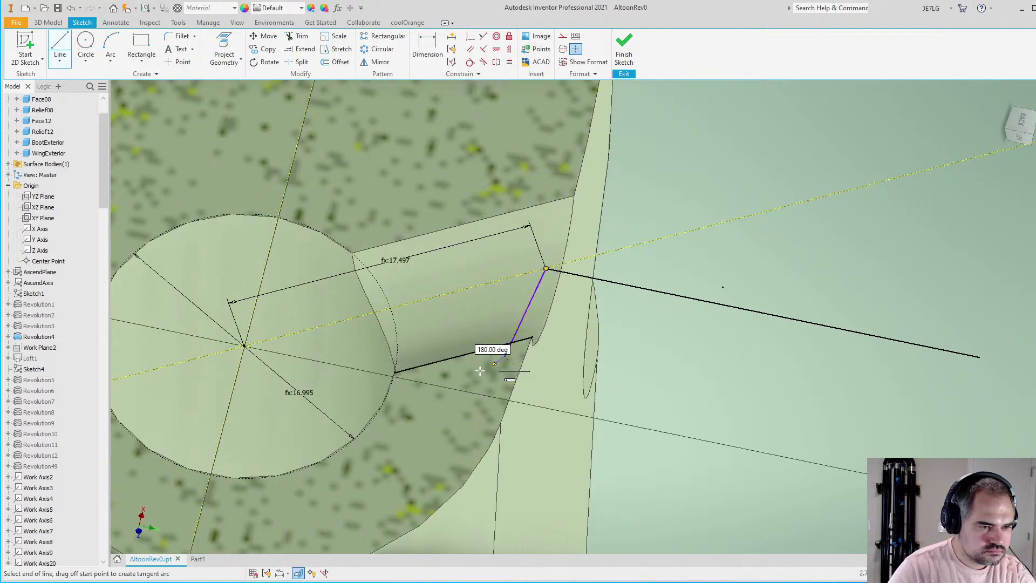
{"action": "left_click", "coordinate": [418, 402]}
{"action": "scroll", "coordinate": [418, 402], "scroll_direction": "down", "scroll_amount": 3}
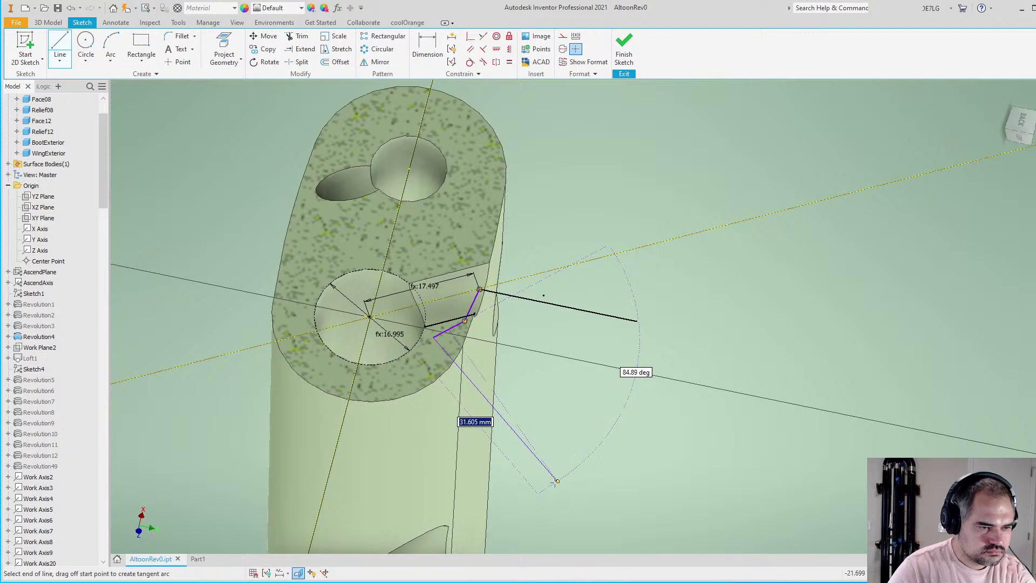
{"action": "left_click", "coordinate": [499, 510]}
{"action": "left_click", "coordinate": [636, 321]}
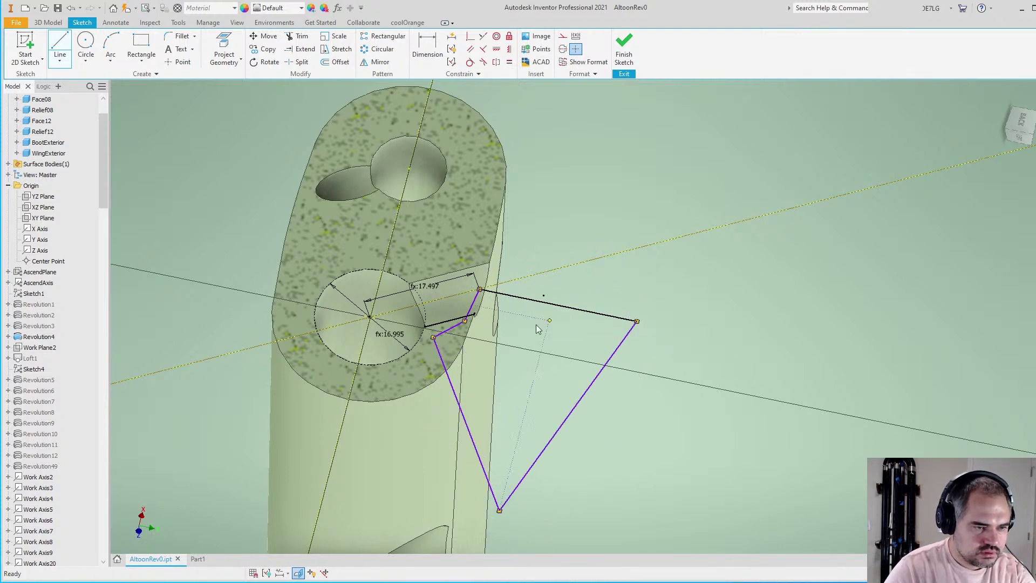
{"action": "key", "text": "Escape"}
Constrain the short line at the tone hole perpendicular to the long line it starts from
{"action": "scroll", "coordinate": [507, 326], "scroll_direction": "up", "scroll_amount": 3}
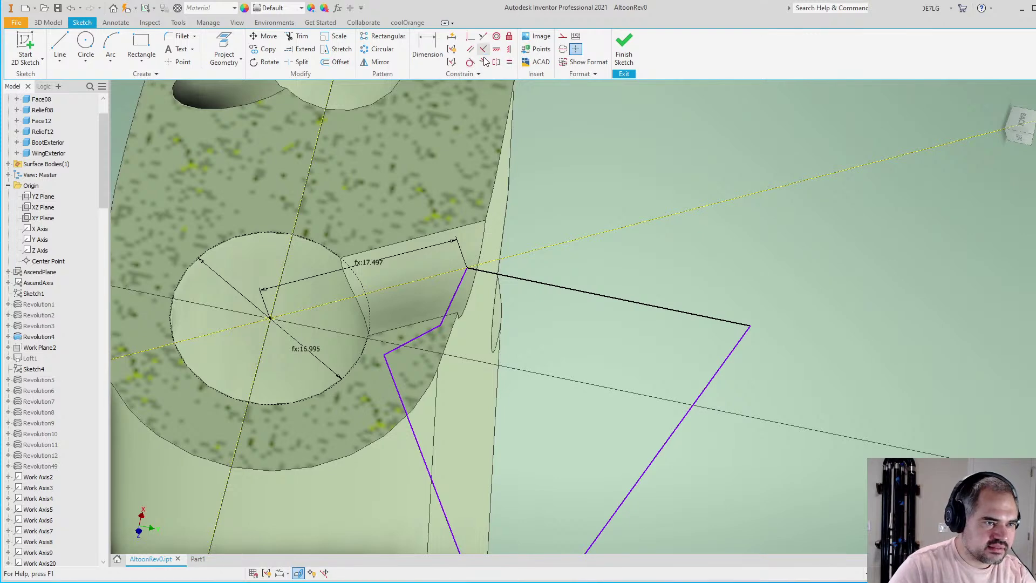
{"action": "left_click", "coordinate": [483, 48]}
{"action": "scroll", "coordinate": [465, 285], "scroll_direction": "down", "scroll_amount": 3}
{"action": "scroll", "coordinate": [467, 290], "scroll_direction": "up", "scroll_amount": 4}
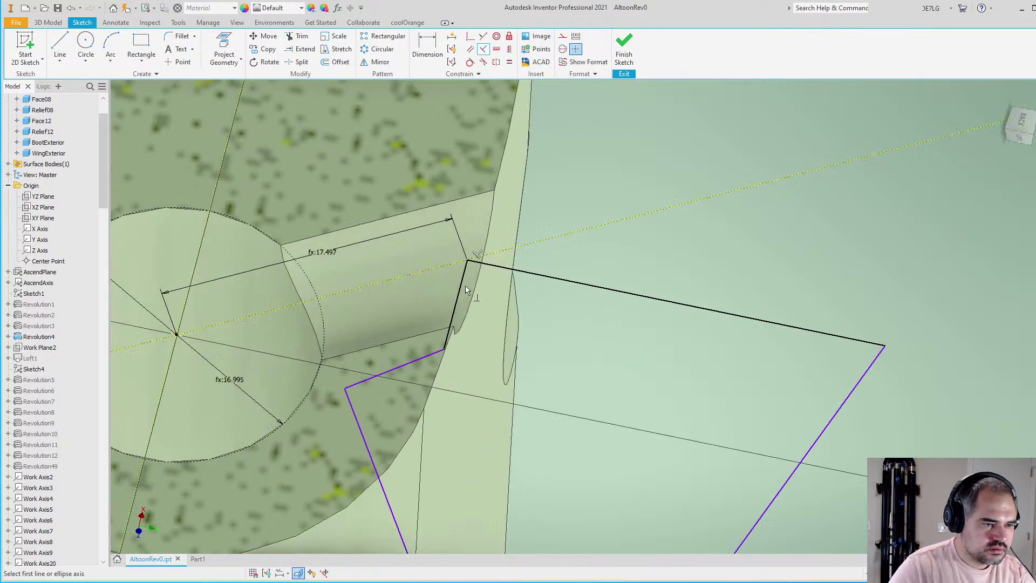
{"action": "key", "text": "Escape"}
Dimension the short perpendicular line's length with the formula T12Rad+Rim
{"action": "key", "text": "d"}
{"action": "left_click", "coordinate": [457, 300]}
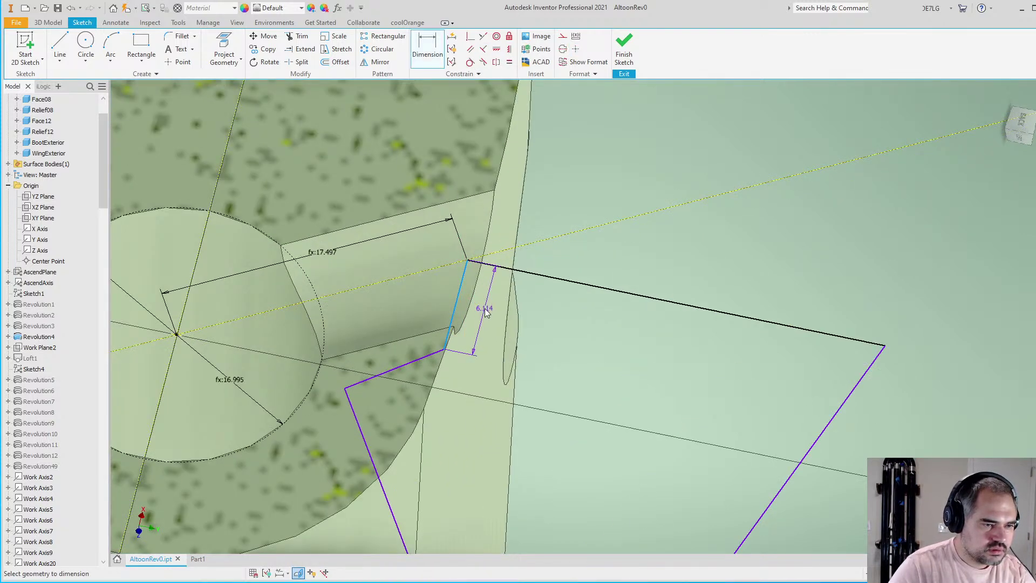
{"action": "left_click", "coordinate": [484, 309]}
{"action": "scroll", "coordinate": [410, 309], "scroll_direction": "down", "scroll_amount": 3}
{"action": "scroll", "coordinate": [419, 259], "scroll_direction": "up", "scroll_amount": 4}
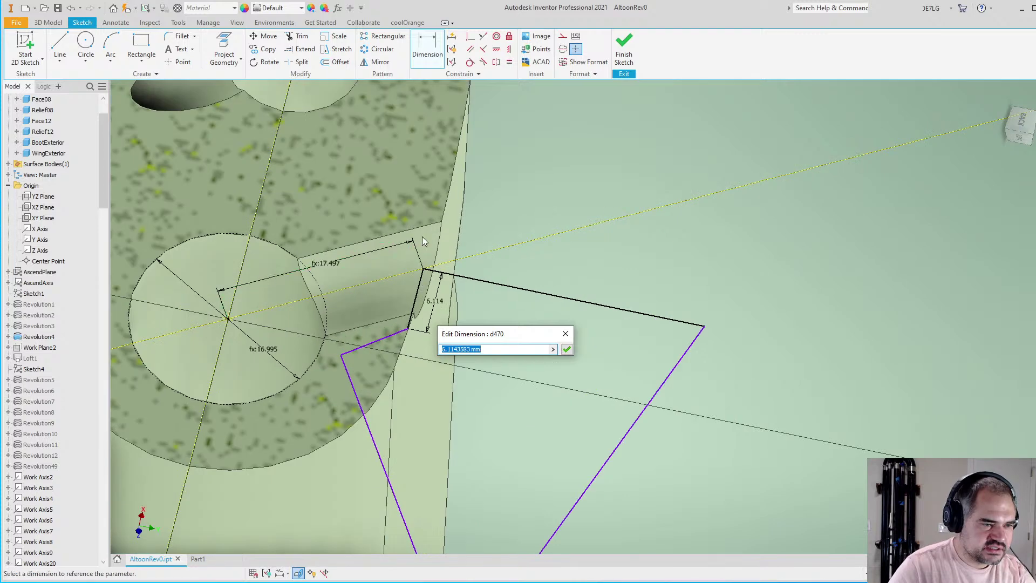
{"action": "scroll", "coordinate": [426, 234], "scroll_direction": "down", "scroll_amount": 3}
{"action": "scroll", "coordinate": [441, 254], "scroll_direction": "up", "scroll_amount": 3}
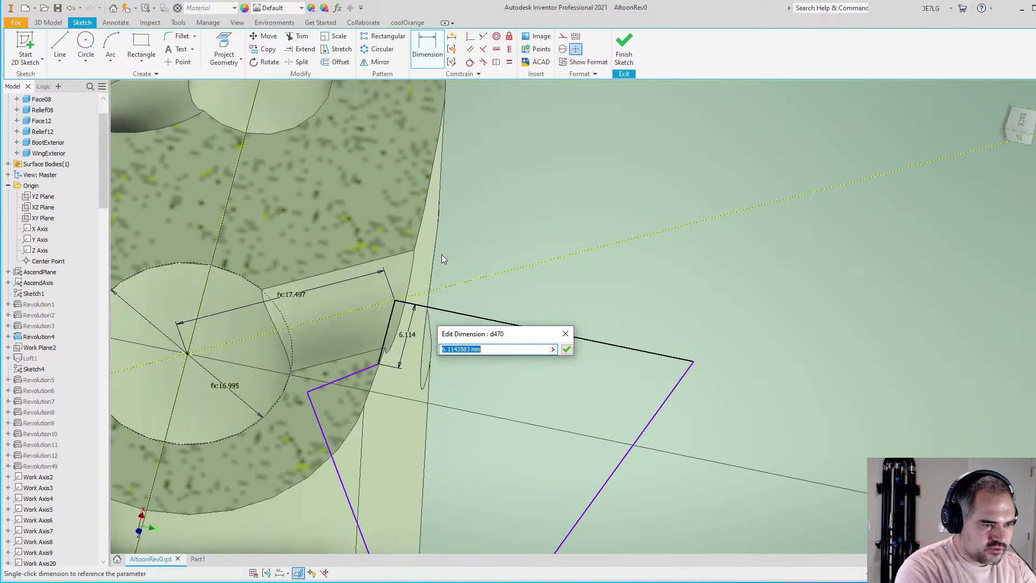
{"action": "type", "text": "T"}
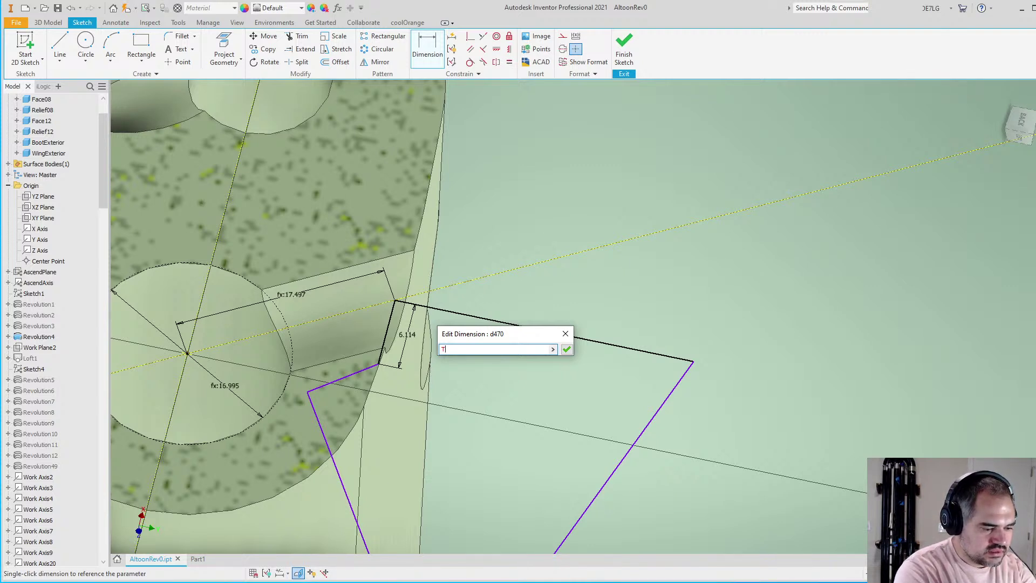
{"action": "type", "text": "12Rad+"}
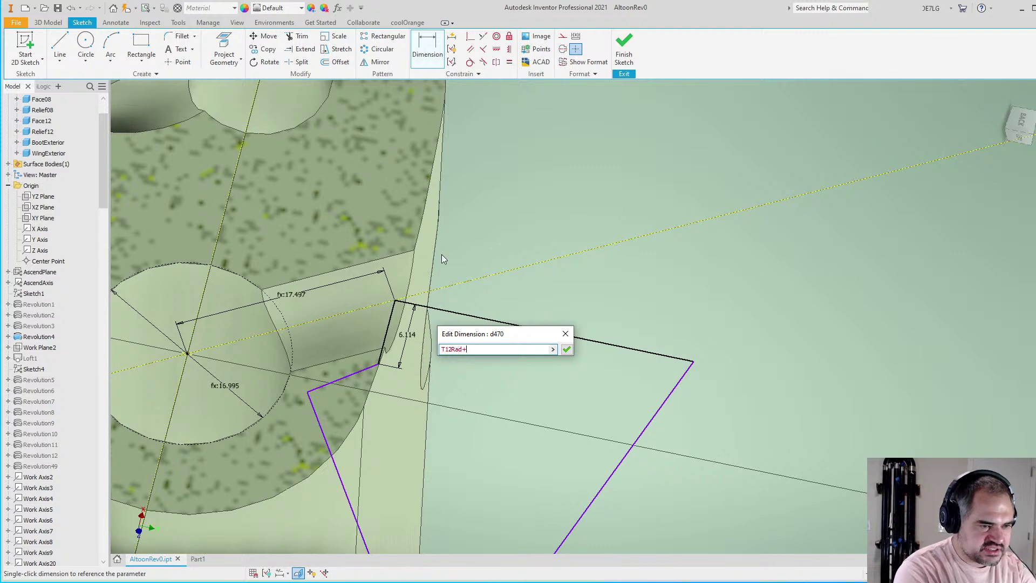
{"action": "type", "text": "Rim"}
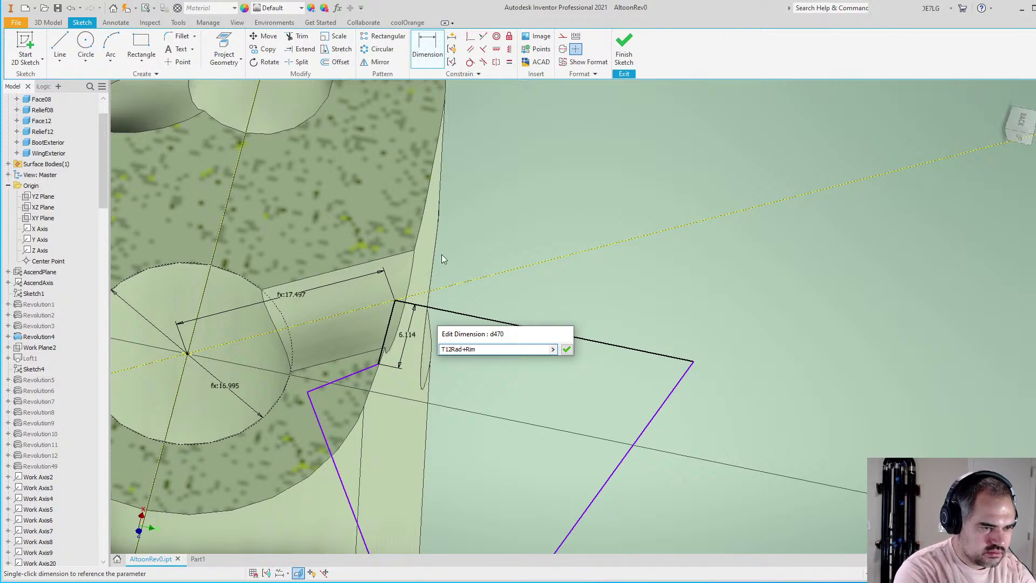
{"action": "key", "text": "Return"}
Multiply Rim by 2 in the short line's length formula, and raise the multiplier to bring the length to 5.5 mm
{"action": "scroll", "coordinate": [406, 335], "scroll_direction": "down", "scroll_amount": 5}
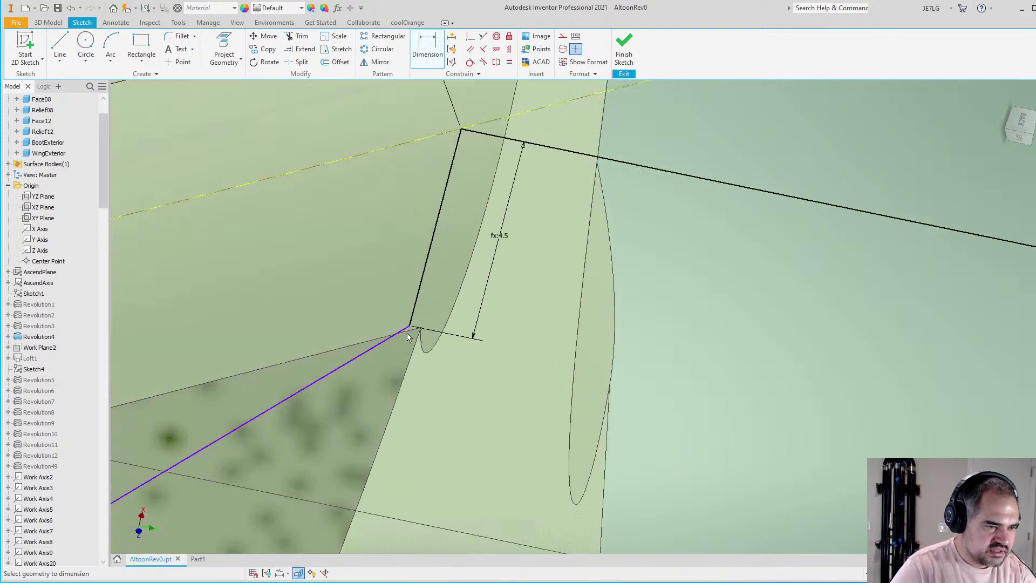
{"action": "scroll", "coordinate": [408, 329], "scroll_direction": "down", "scroll_amount": 3}
{"action": "scroll", "coordinate": [409, 324], "scroll_direction": "up", "scroll_amount": 3}
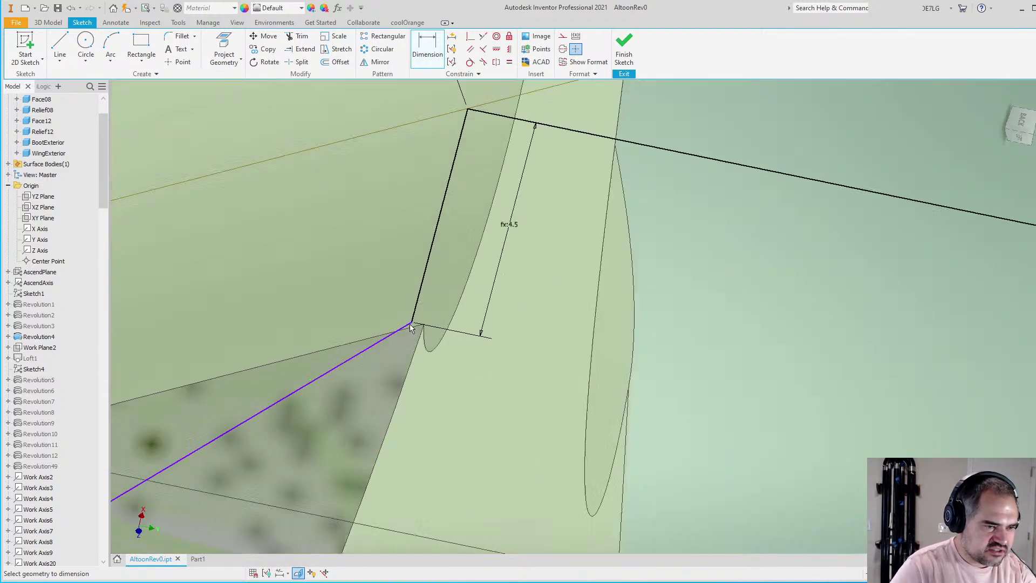
{"action": "double_click", "coordinate": [484, 301]}
{"action": "left_click_drag", "start_coordinate": [505, 338], "coordinate": [463, 336]}
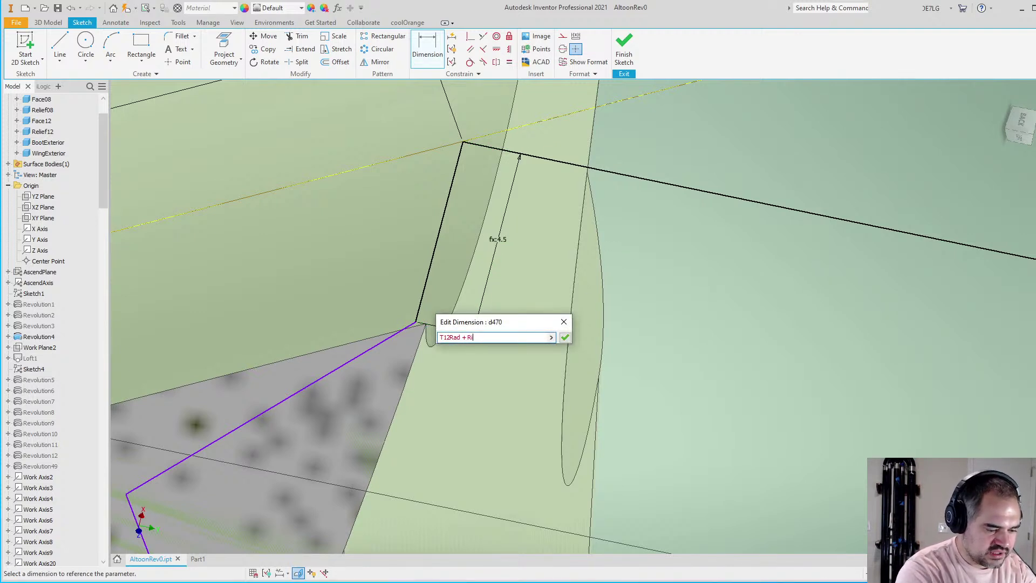
{"action": "type", "text": "*2"}
{"action": "key", "text": "Return"}
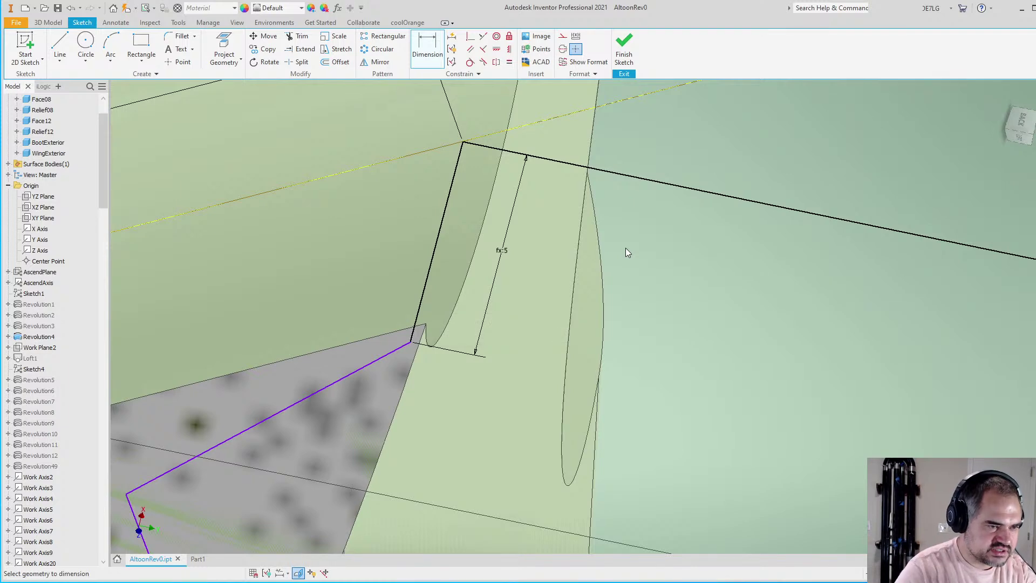
{"action": "double_click", "coordinate": [499, 250]}
{"action": "left_click_drag", "start_coordinate": [499, 292], "coordinate": [557, 294]}
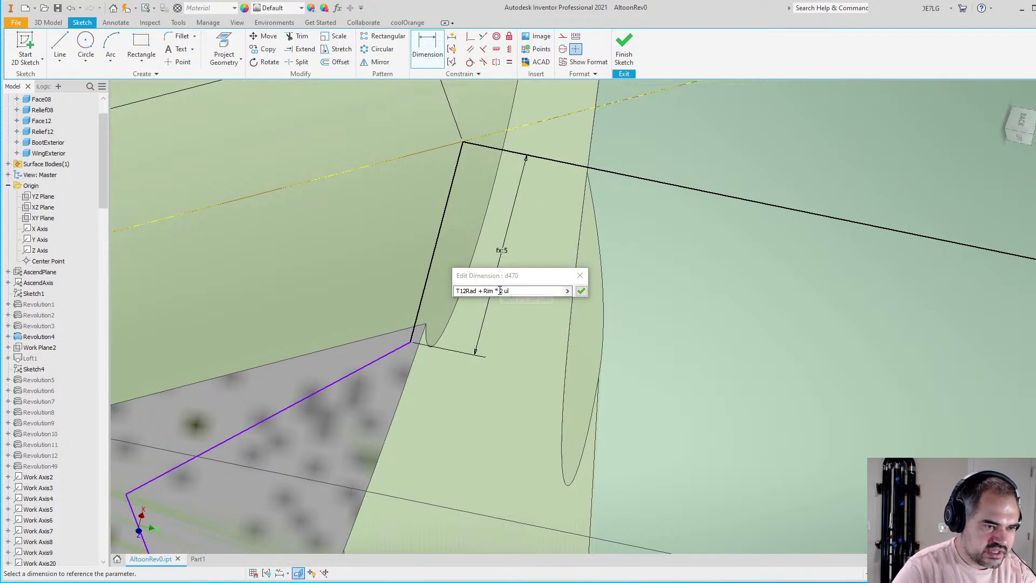
{"action": "key", "text": "Return"}
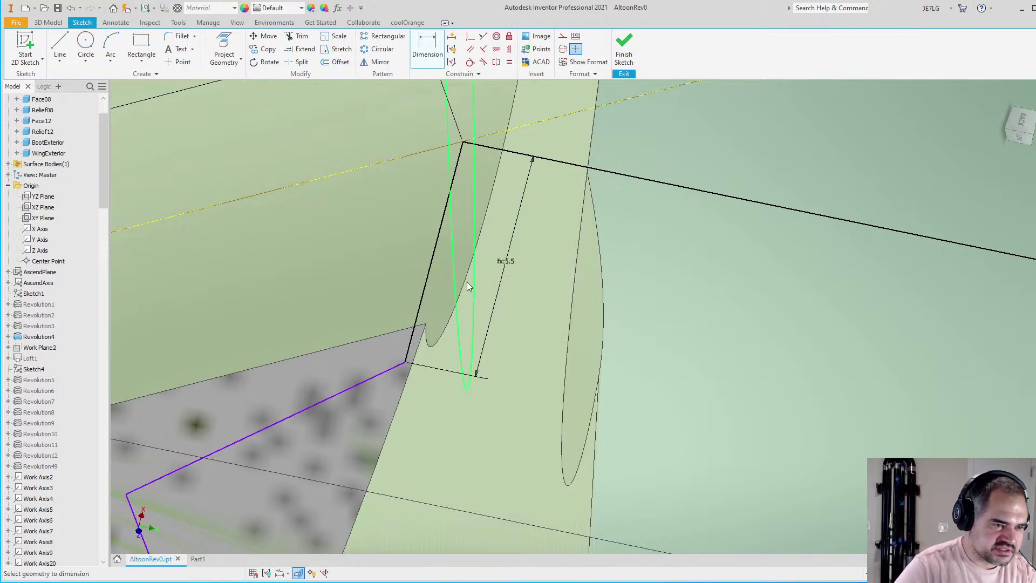
Dimension the angle between the short line and the adjoining segment using a named parameter equal to 8 degrees
{"action": "left_click", "coordinate": [454, 273]}
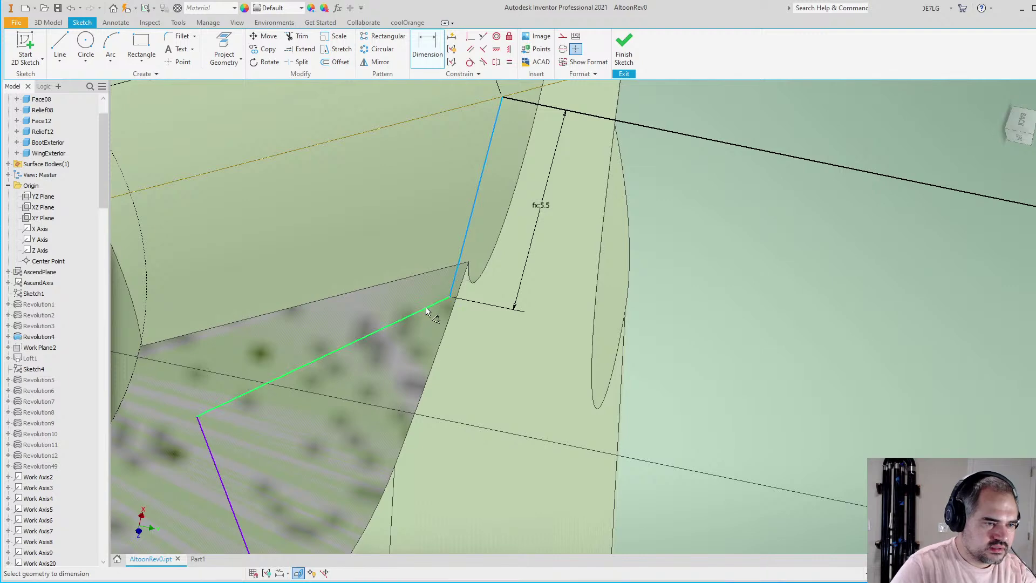
{"action": "left_click", "coordinate": [426, 307]}
{"action": "left_click", "coordinate": [432, 336]}
{"action": "type", "text": "8 deg"}
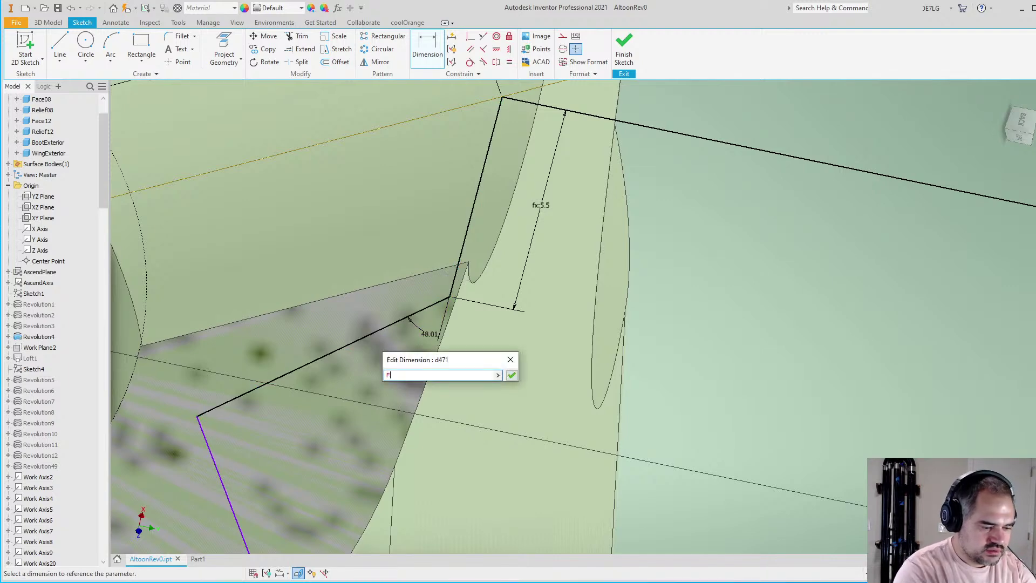
{"action": "key", "text": "Return"}
{"action": "scroll", "coordinate": [474, 190], "scroll_direction": "down", "scroll_amount": 5}
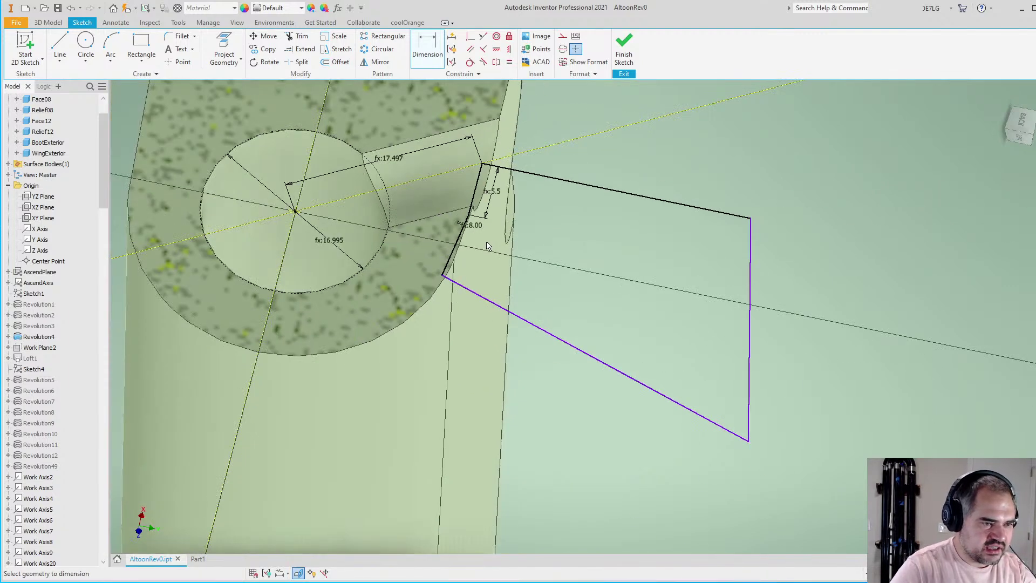
Sketch a line from the profile's corner at the boot's outer wall across to the profile's outer side
{"action": "scroll", "coordinate": [474, 254], "scroll_direction": "up", "scroll_amount": 2}
{"action": "scroll", "coordinate": [624, 241], "scroll_direction": "down", "scroll_amount": 2}
{"action": "scroll", "coordinate": [540, 280], "scroll_direction": "up", "scroll_amount": 5}
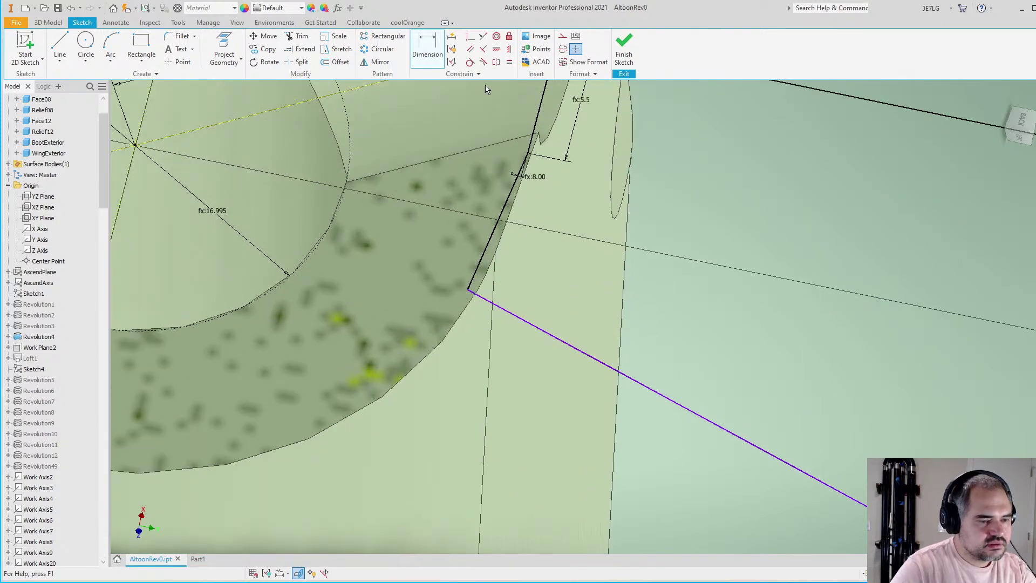
{"action": "key", "text": "l"}
{"action": "left_click", "coordinate": [468, 289]}
{"action": "scroll", "coordinate": [468, 290], "scroll_direction": "down", "scroll_amount": 3}
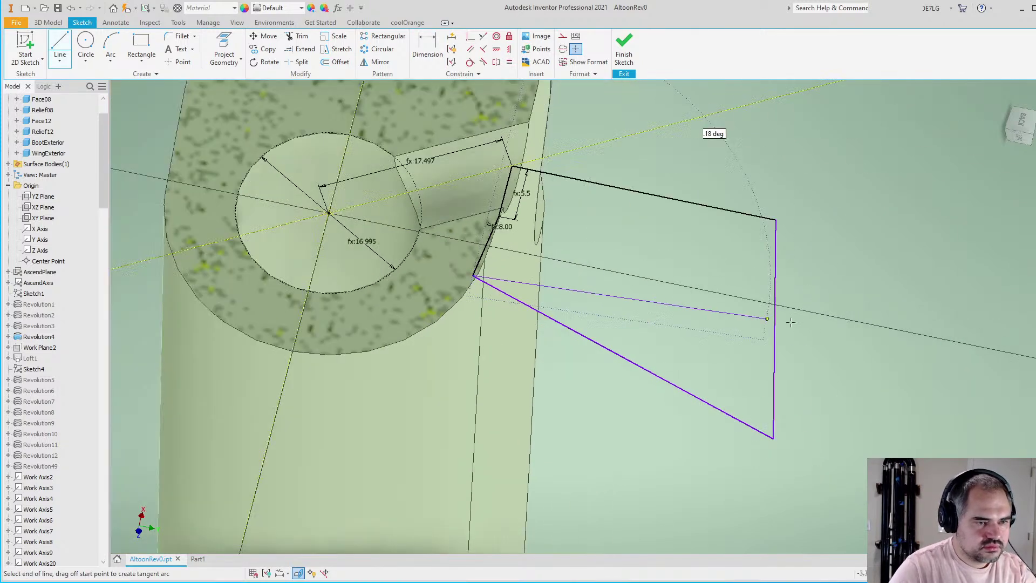
{"action": "left_click", "coordinate": [774, 343]}
{"action": "key", "text": "Escape"}
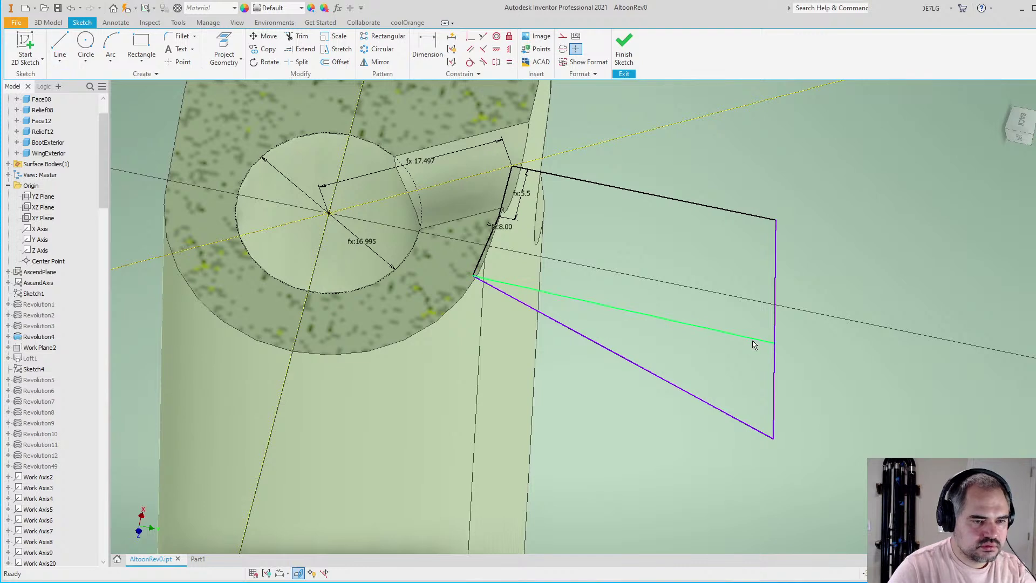
Constrain the profile's outer side perpendicular to both the long line and the newly drawn crossing line
{"action": "key", "text": "shift+slash"}
{"action": "left_click", "coordinate": [776, 269]}
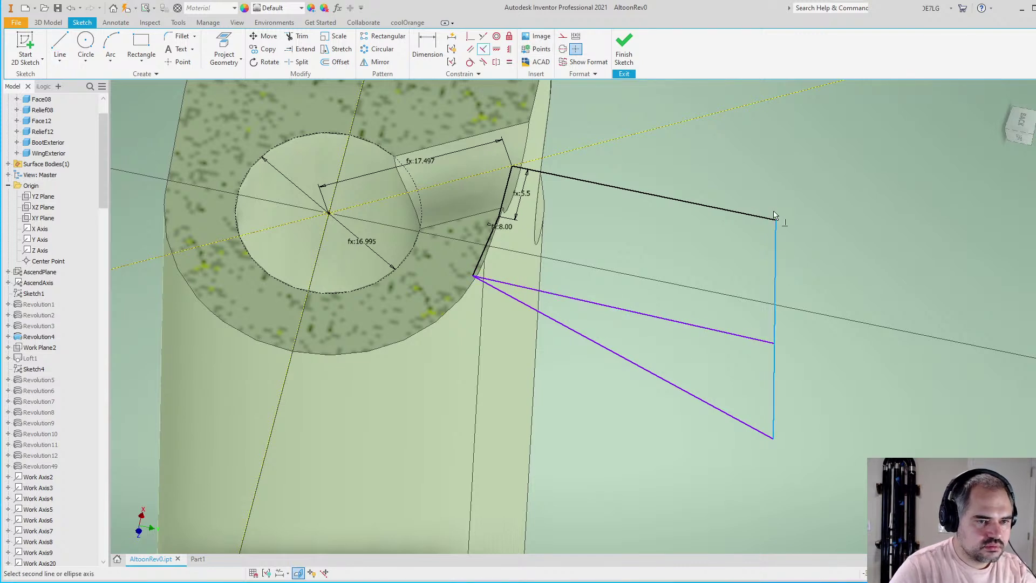
{"action": "left_click", "coordinate": [771, 219]}
{"action": "left_click", "coordinate": [736, 369]}
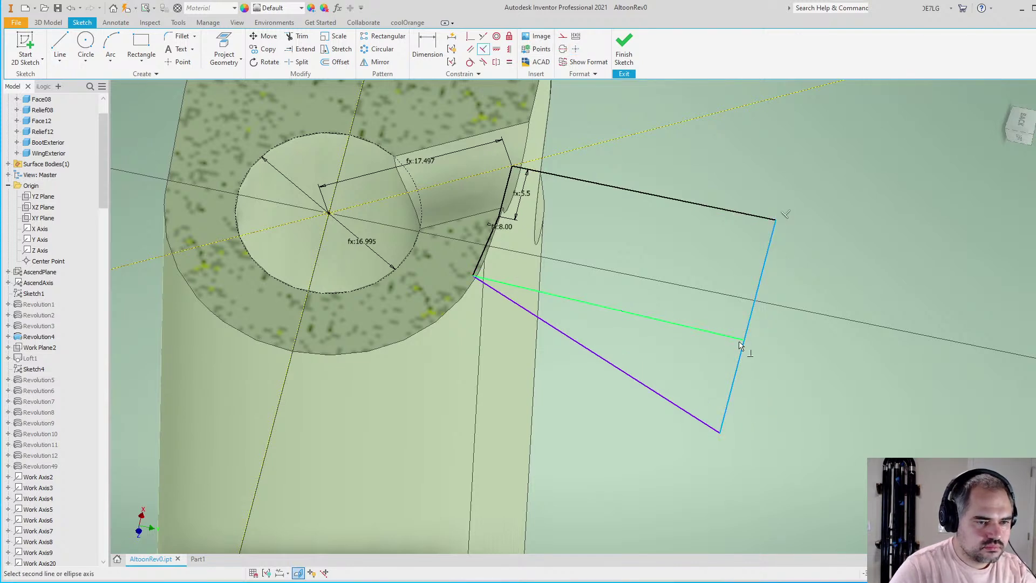
{"action": "left_click", "coordinate": [728, 336]}
{"action": "key", "text": "Escape"}
Dimension the angle between the crossing line and the sloped line below it with the Relief parameter
{"action": "scroll", "coordinate": [547, 302], "scroll_direction": "up", "scroll_amount": 2}
{"action": "key", "text": "d"}
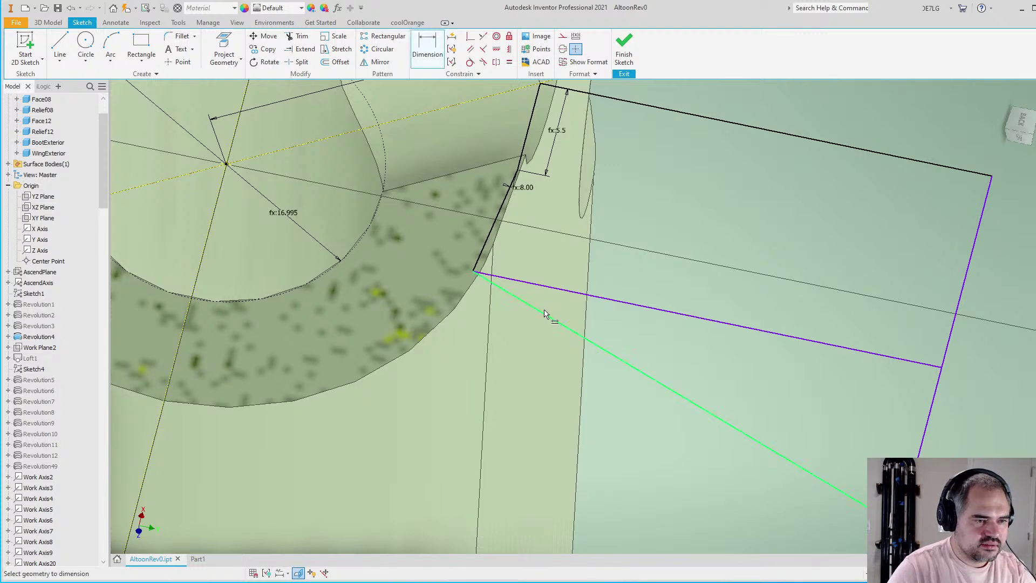
{"action": "left_click", "coordinate": [546, 315]}
{"action": "left_click", "coordinate": [566, 293]}
{"action": "left_click", "coordinate": [567, 303]}
{"action": "type", "text": "Re"}
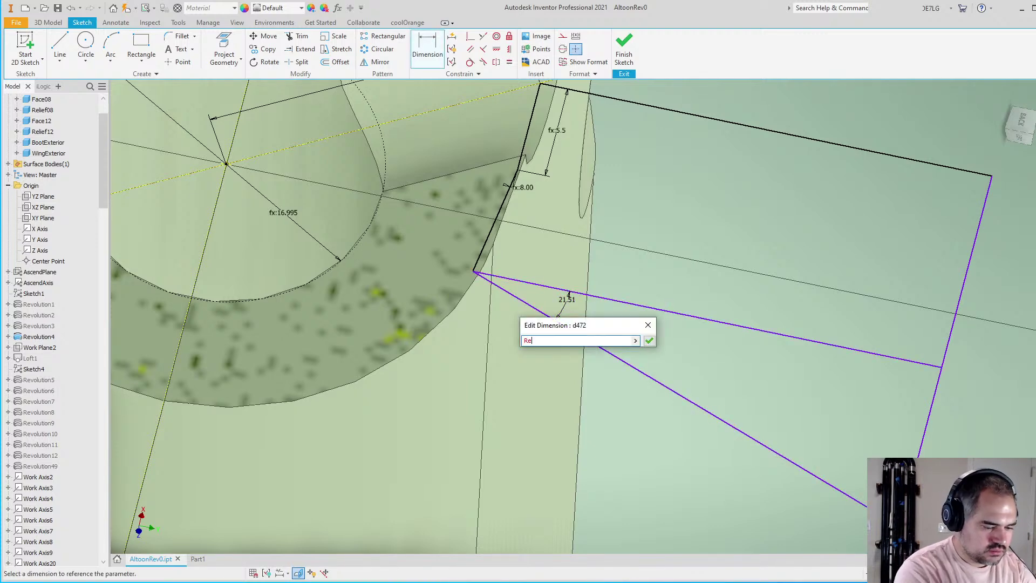
{"action": "type", "text": "lief"}
{"action": "key", "text": "Return"}
Dimension the distance between the profile's upper long line and the crossing line as T12Pad+PadClear
{"action": "key", "text": "F5"}
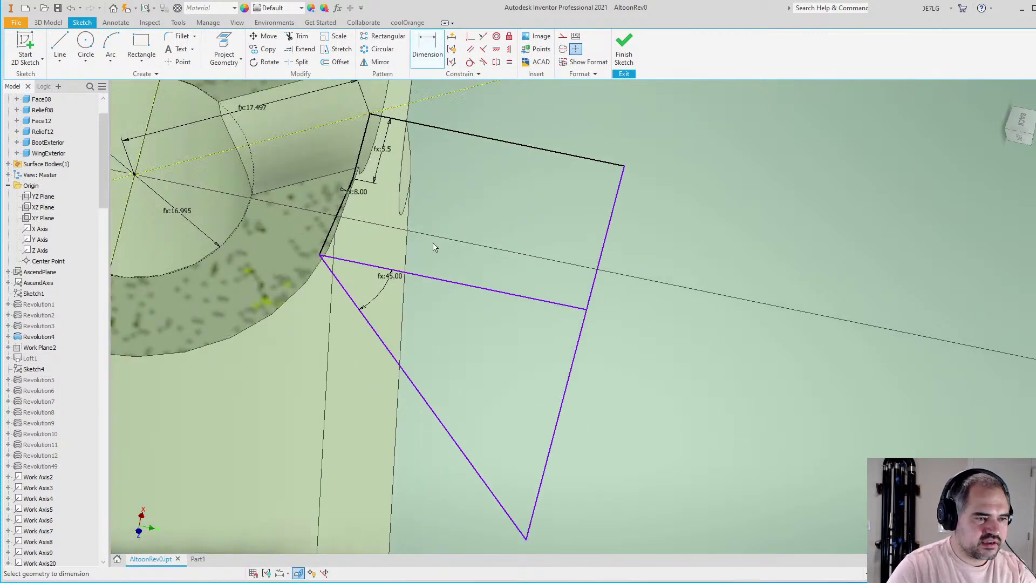
{"action": "left_click", "coordinate": [442, 280]}
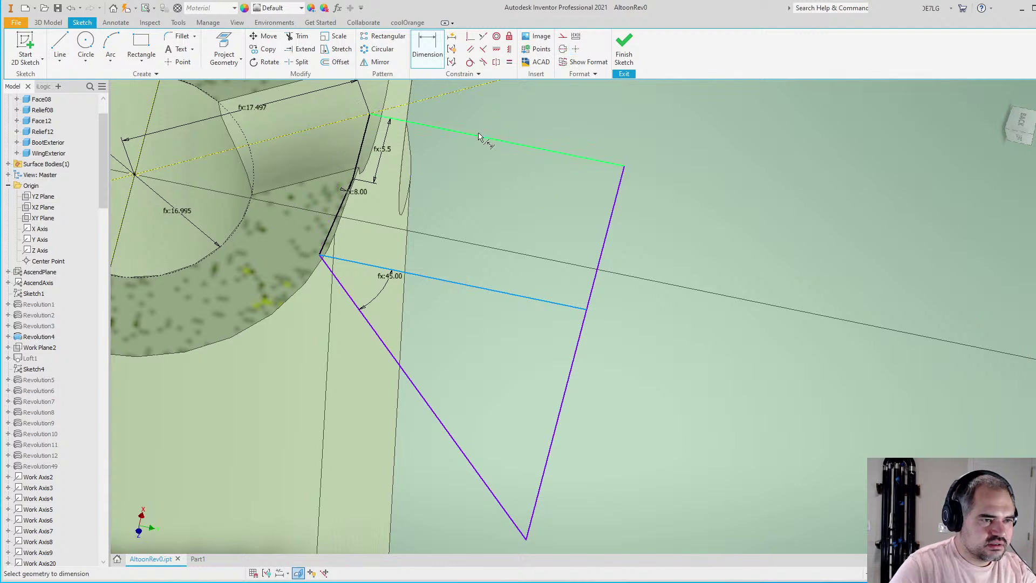
{"action": "left_click", "coordinate": [484, 138]}
{"action": "left_click", "coordinate": [446, 178]}
{"action": "type", "text": "T12Pad+PadClear"}
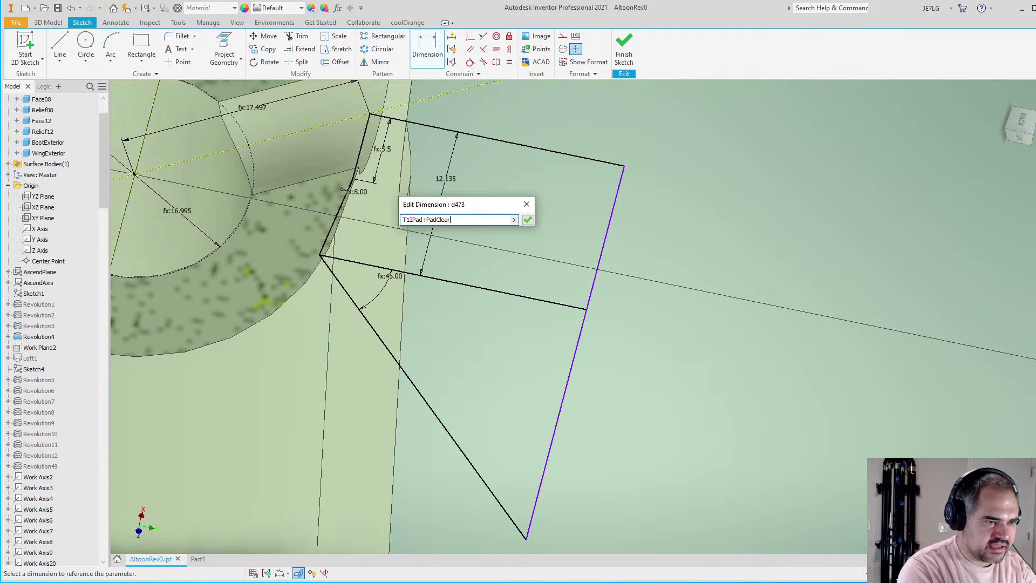
{"action": "key", "text": "Return"}
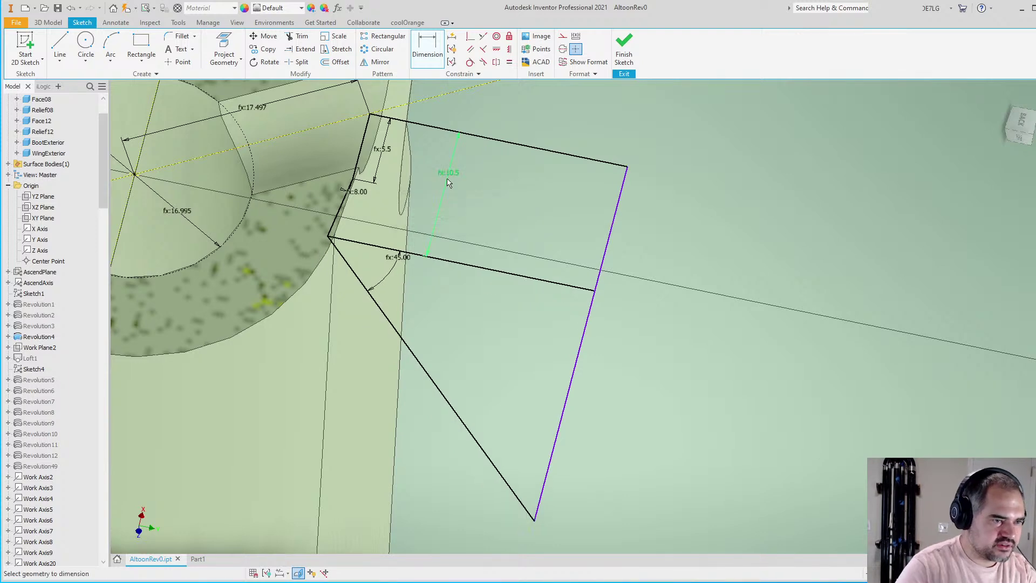
Dimension the profile's upper long line as Length*Taper*2 and finish the sketch
{"action": "scroll", "coordinate": [432, 301], "scroll_direction": "down", "scroll_amount": 5}
{"action": "scroll", "coordinate": [431, 301], "scroll_direction": "up", "scroll_amount": 6}
{"action": "scroll", "coordinate": [426, 301], "scroll_direction": "down", "scroll_amount": 4}
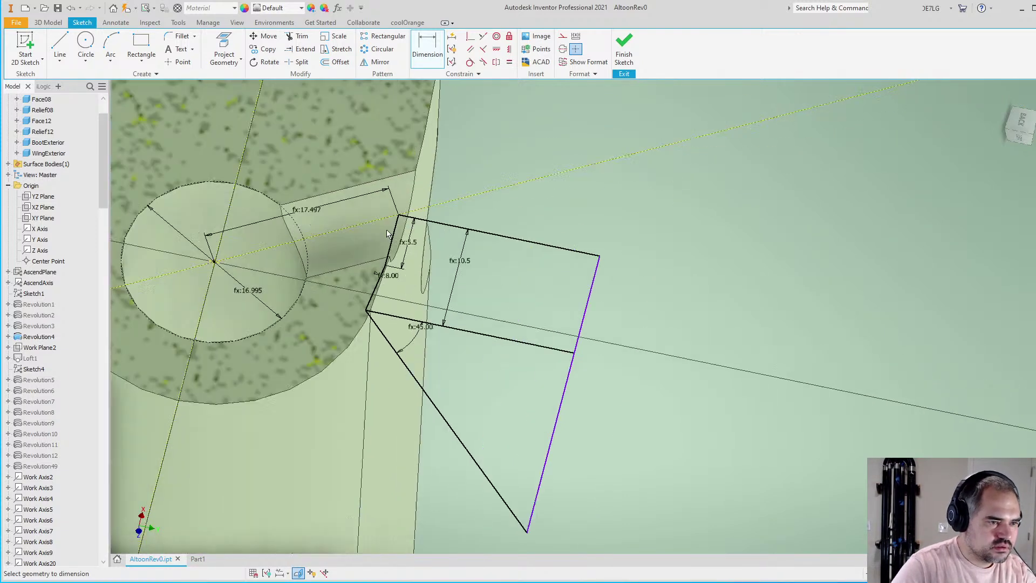
{"action": "scroll", "coordinate": [429, 284], "scroll_direction": "up", "scroll_amount": 7}
{"action": "scroll", "coordinate": [429, 284], "scroll_direction": "down", "scroll_amount": 5}
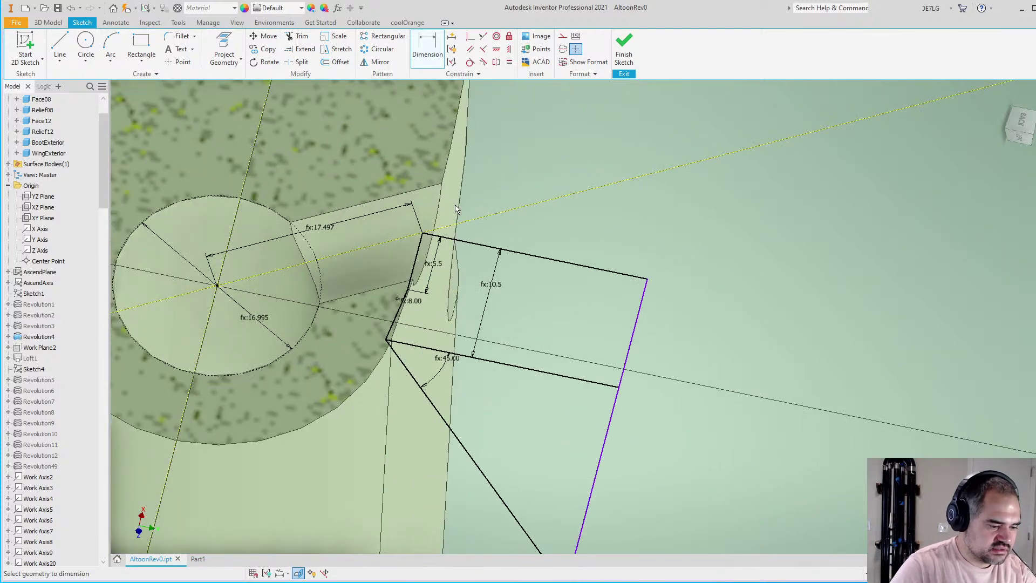
{"action": "scroll", "coordinate": [497, 261], "scroll_direction": "down", "scroll_amount": 5}
{"action": "scroll", "coordinate": [535, 272], "scroll_direction": "up", "scroll_amount": 5}
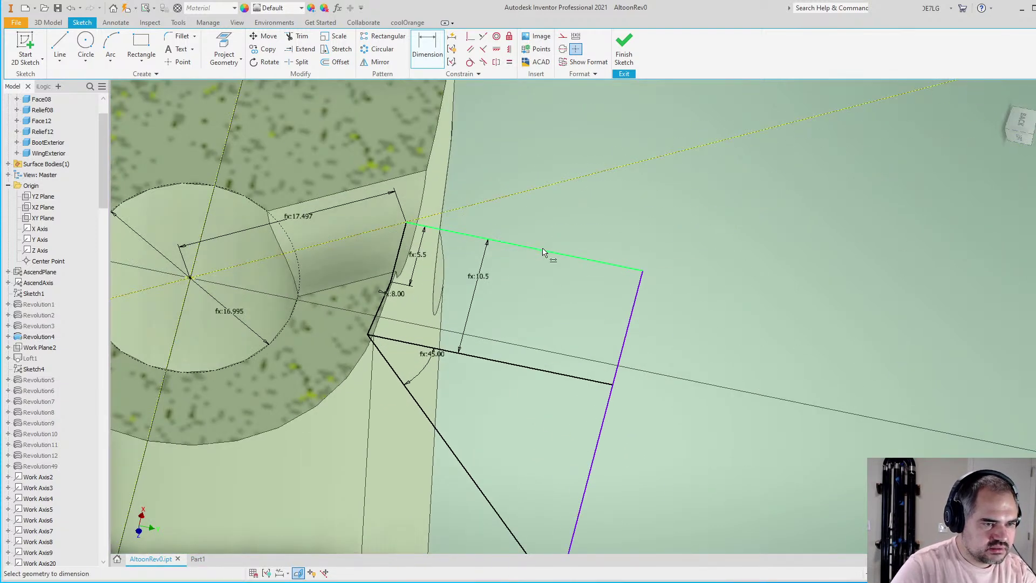
{"action": "left_click", "coordinate": [543, 252]}
{"action": "left_click", "coordinate": [561, 233]}
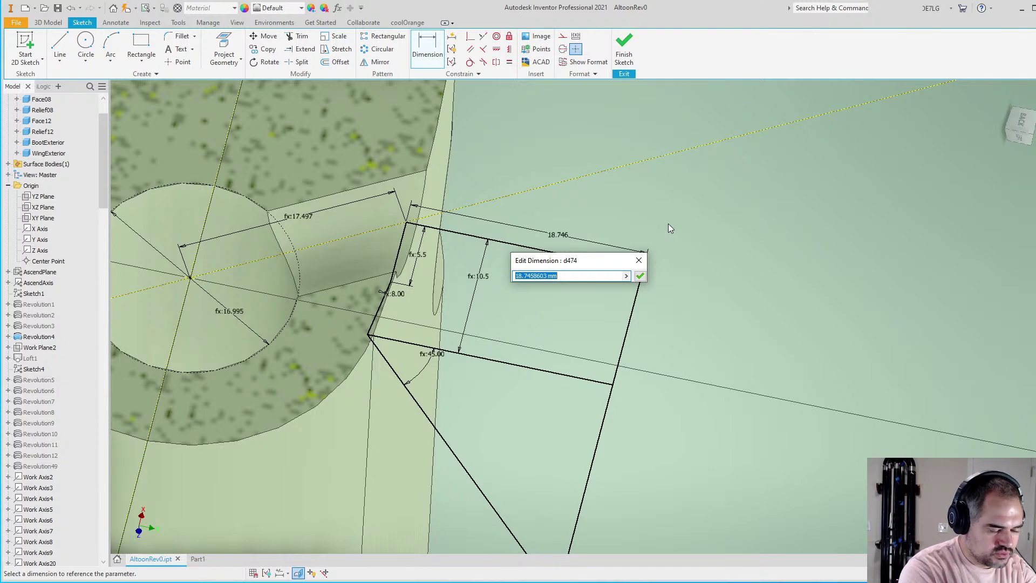
{"action": "type", "text": "Taper*2"}
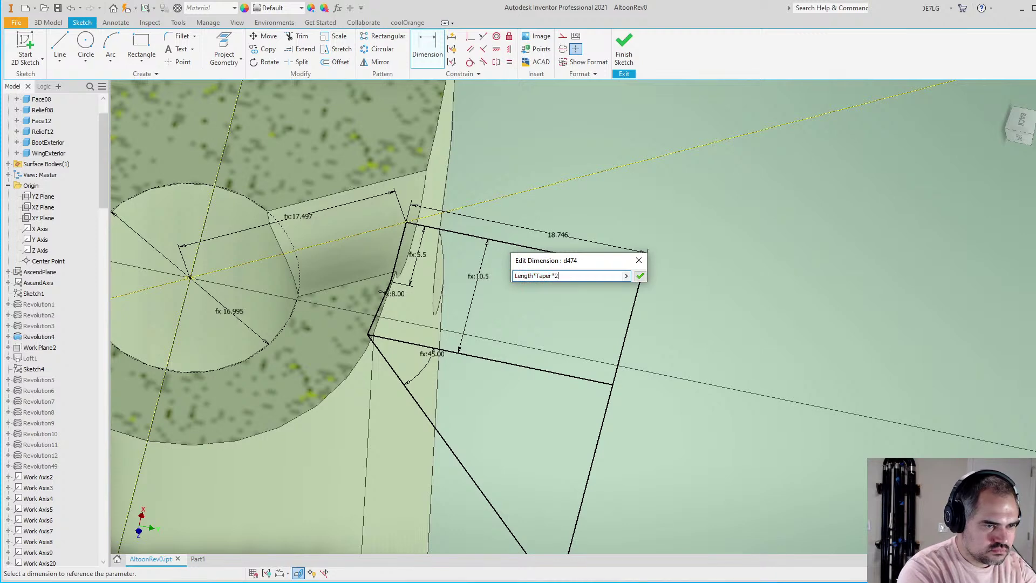
{"action": "key", "text": "Return"}
{"action": "key", "text": "F6"}
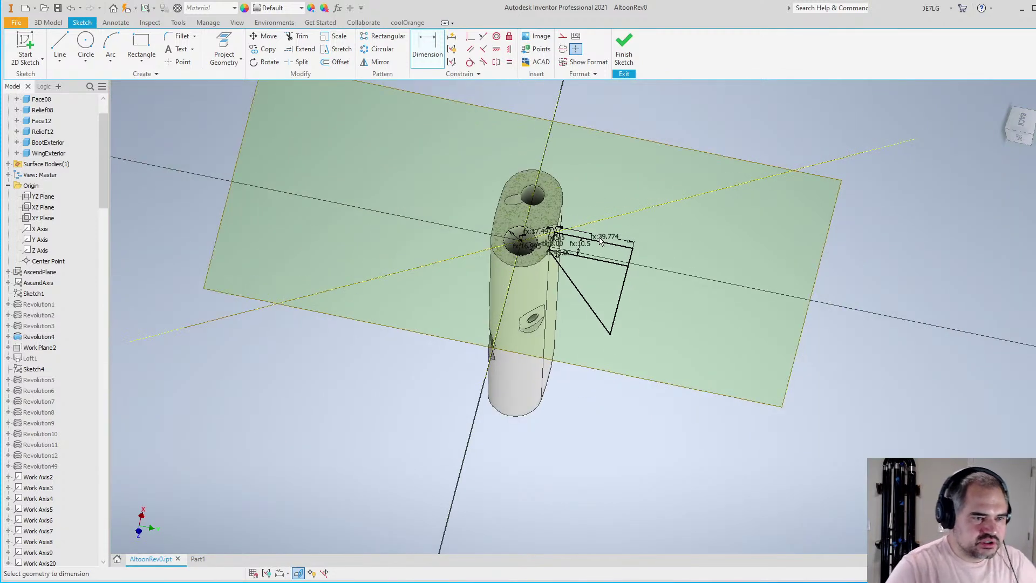
{"action": "scroll", "coordinate": [600, 241], "scroll_direction": "up", "scroll_amount": 5}
{"action": "right_click", "coordinate": [756, 235]}
{"action": "left_click", "coordinate": [756, 266]}
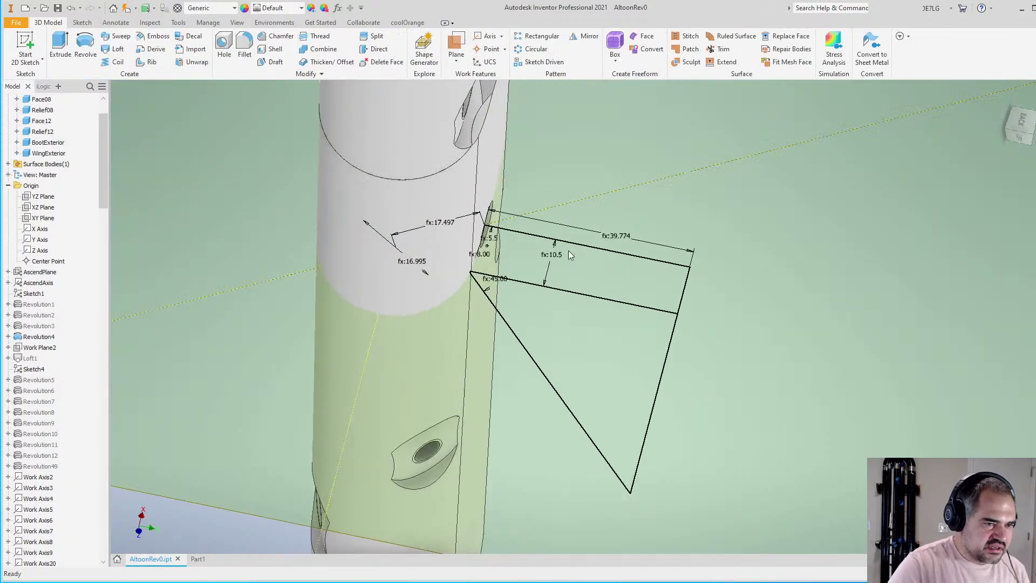
Revolve both profile regions a full turn about the profile's long line as a cut into the BootExterior solid
{"action": "mouse_move", "coordinate": [629, 259]}
{"action": "middle_mouse_down", "text": "shift"}
{"action": "mouse_move", "coordinate": [634, 277]}
{"action": "mouse_move", "coordinate": [582, 223]}
{"action": "mouse_move", "coordinate": [598, 365]}
{"action": "mouse_move", "coordinate": [561, 259]}
{"action": "mouse_move", "coordinate": [377, 162]}
{"action": "middle_mouse_up", "text": "shift"}
{"action": "left_click", "coordinate": [84, 56]}
{"action": "scroll", "coordinate": [450, 279], "scroll_direction": "down", "scroll_amount": 3}
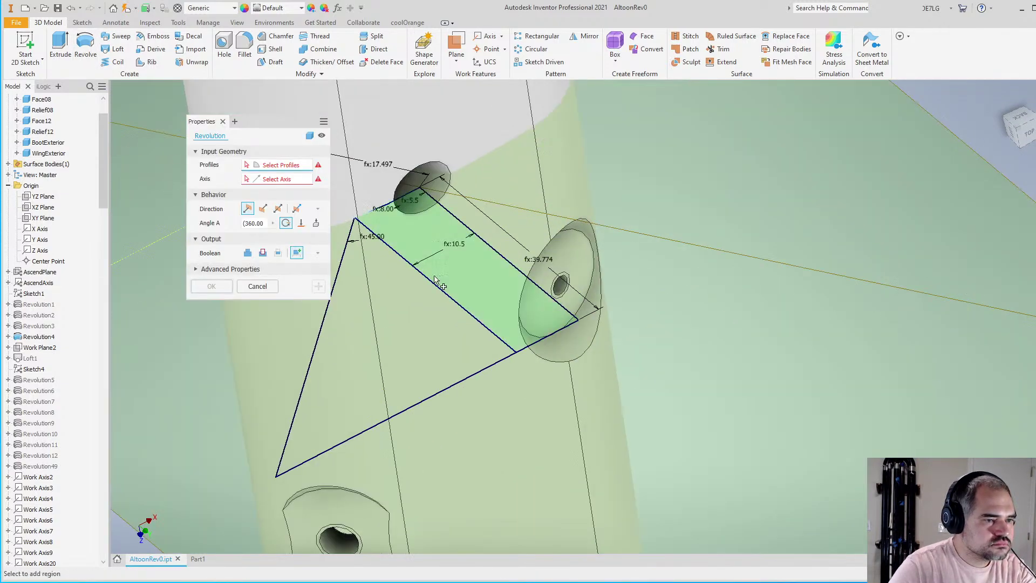
{"action": "left_click", "coordinate": [274, 180]}
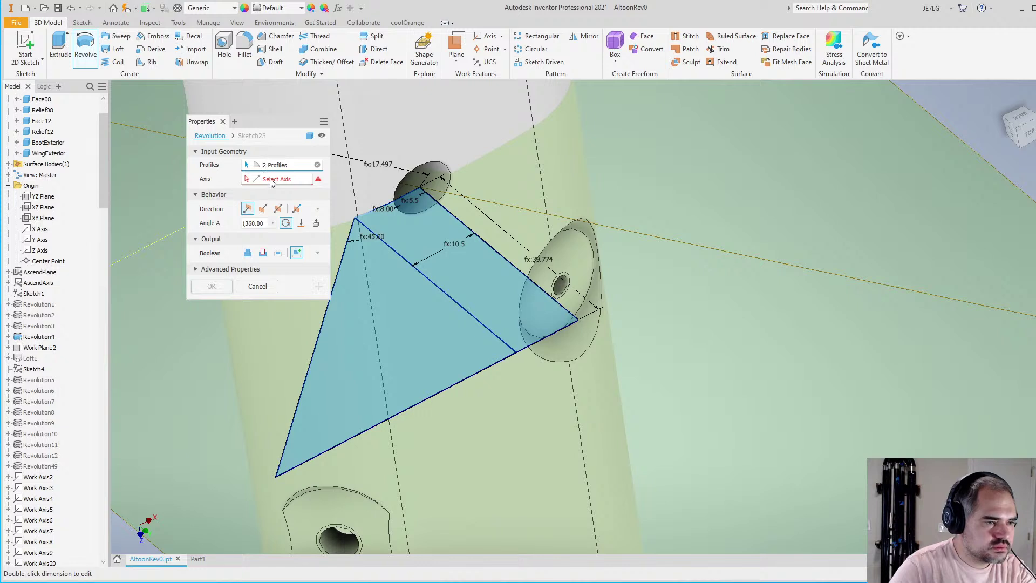
{"action": "left_click", "coordinate": [456, 222]}
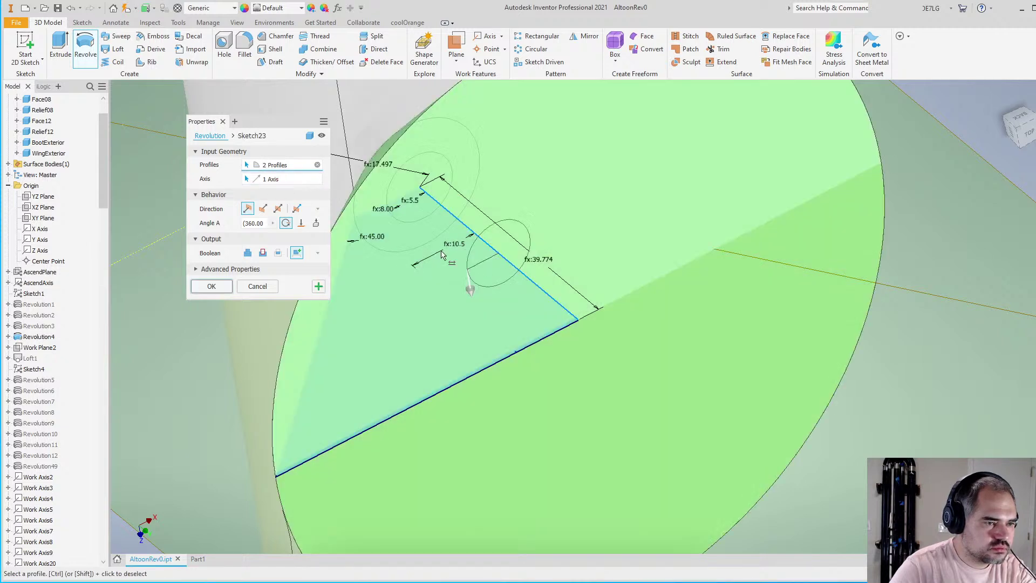
{"action": "left_click", "coordinate": [262, 253]}
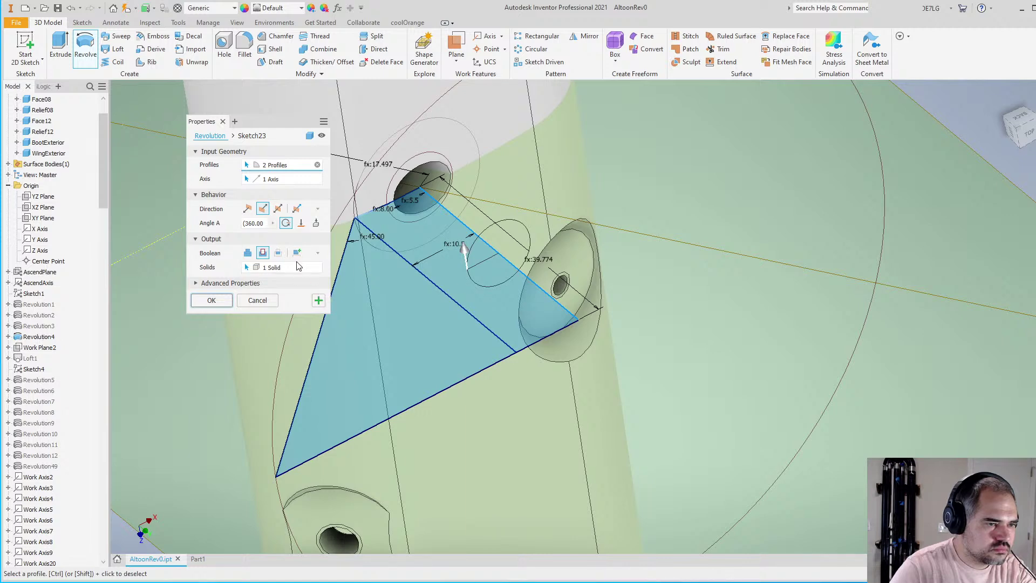
{"action": "left_click", "coordinate": [318, 267]}
{"action": "scroll", "coordinate": [593, 318], "scroll_direction": "down", "scroll_amount": 4}
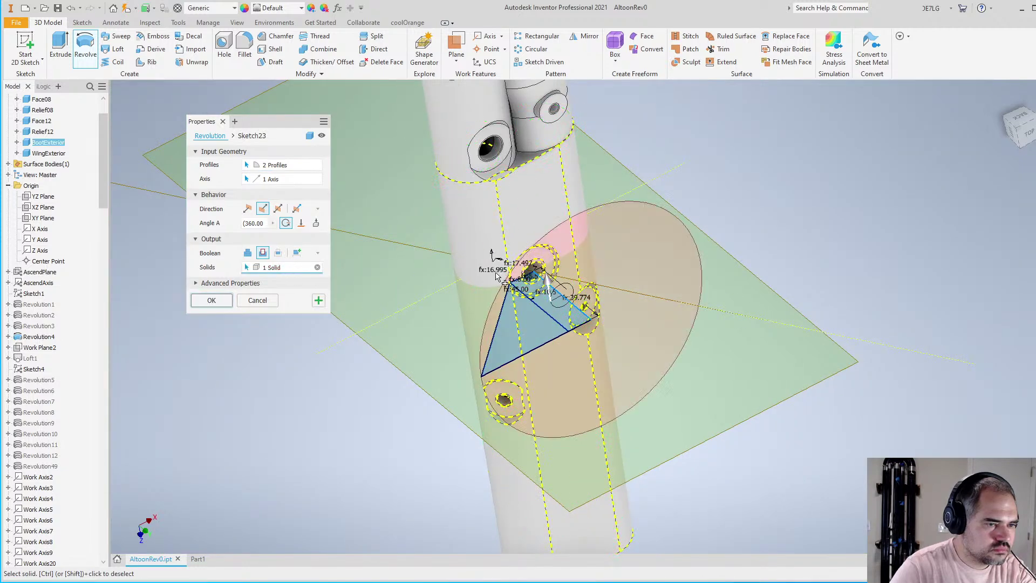
{"action": "scroll", "coordinate": [556, 310], "scroll_direction": "down", "scroll_amount": 4}
{"action": "scroll", "coordinate": [549, 306], "scroll_direction": "up", "scroll_amount": 4}
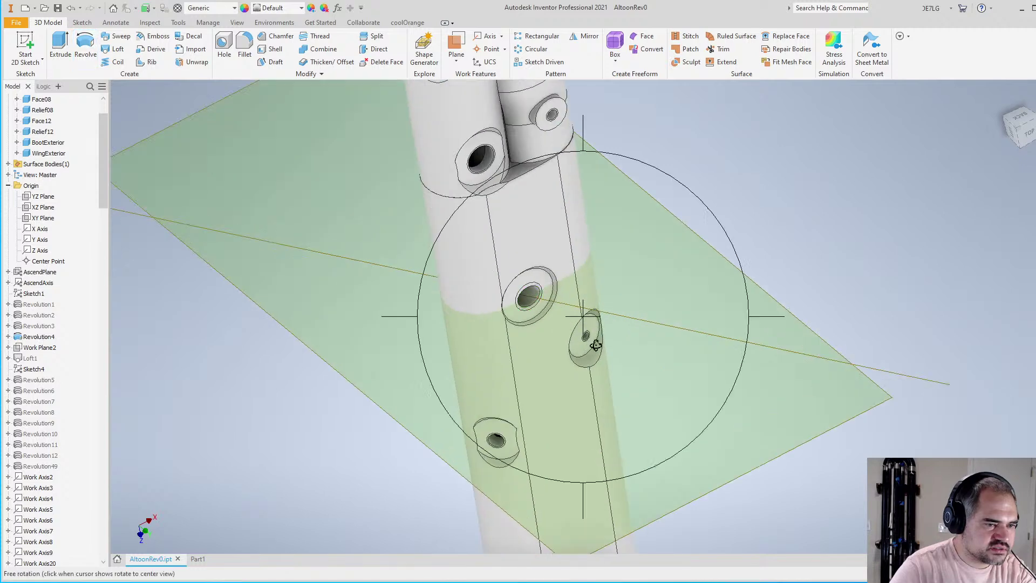
Hide the work plane and work axis passing through the newly cut tone hole
{"action": "middle_click_drag", "start_coordinate": [593, 344], "coordinate": [560, 425], "text": "shift"}
{"action": "scroll", "coordinate": [546, 306], "scroll_direction": "up", "scroll_amount": 3}
{"action": "scroll", "coordinate": [559, 416], "scroll_direction": "up", "scroll_amount": 3}
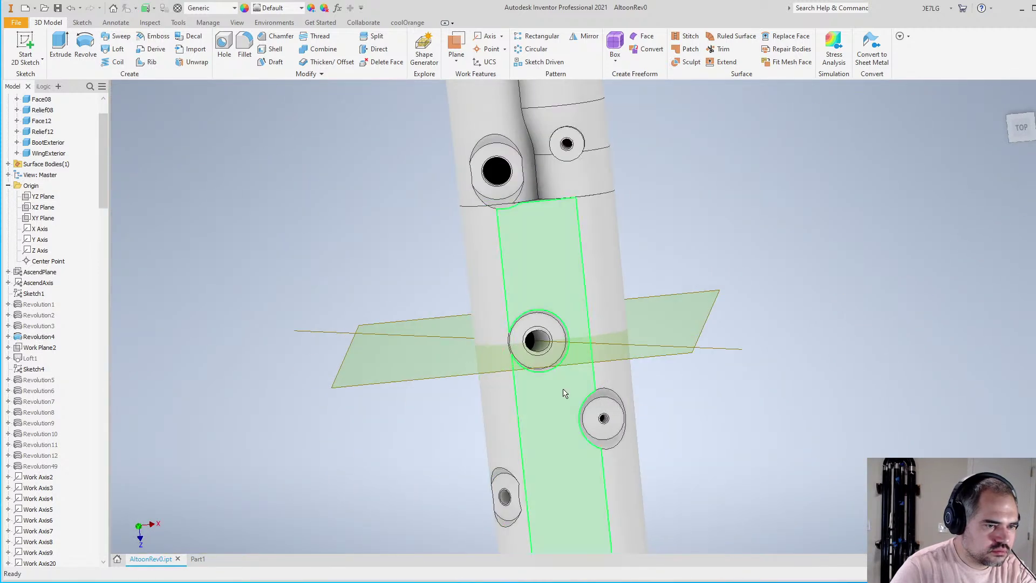
{"action": "scroll", "coordinate": [677, 345], "scroll_direction": "down", "scroll_amount": 3}
{"action": "right_click", "coordinate": [641, 359]}
{"action": "left_click", "coordinate": [653, 340]}
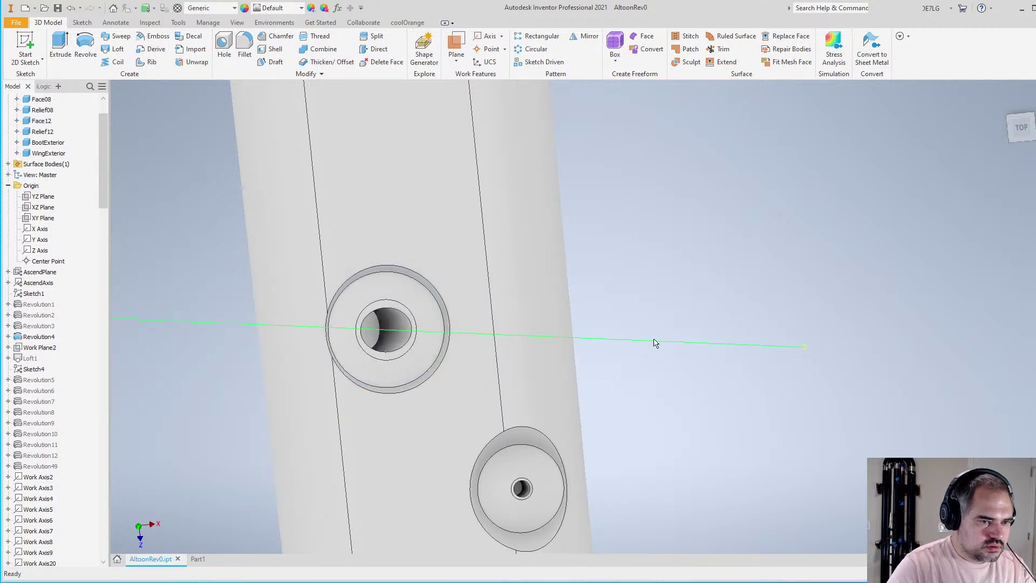
{"action": "scroll", "coordinate": [668, 259], "scroll_direction": "up", "scroll_amount": 4}
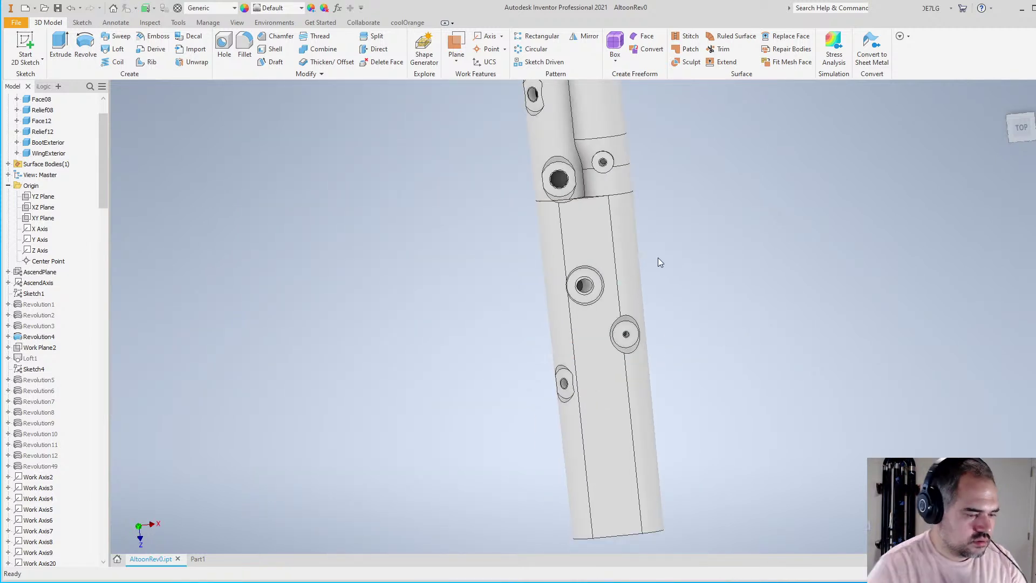
Examine the boot's tone holes and their reliefs from the front and the underside
{"action": "scroll", "coordinate": [661, 275], "scroll_direction": "down", "scroll_amount": 3}
{"action": "mouse_move", "coordinate": [663, 349]}
{"action": "middle_mouse_down", "text": "shift"}
{"action": "mouse_move", "coordinate": [670, 250]}
{"action": "mouse_move", "coordinate": [658, 354]}
{"action": "middle_mouse_up", "text": "shift"}
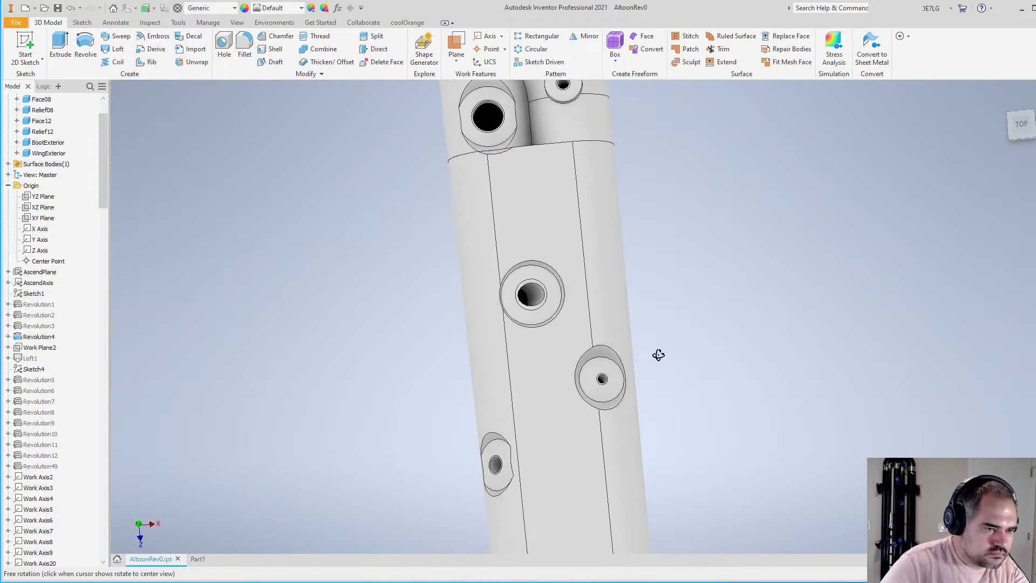
{"action": "middle_click_drag", "start_coordinate": [675, 296], "coordinate": [685, 328], "text": "shift"}
{"action": "scroll", "coordinate": [643, 289], "scroll_direction": "down", "scroll_amount": 3}
{"action": "middle_click_drag", "start_coordinate": [635, 362], "coordinate": [615, 377], "text": "shift"}
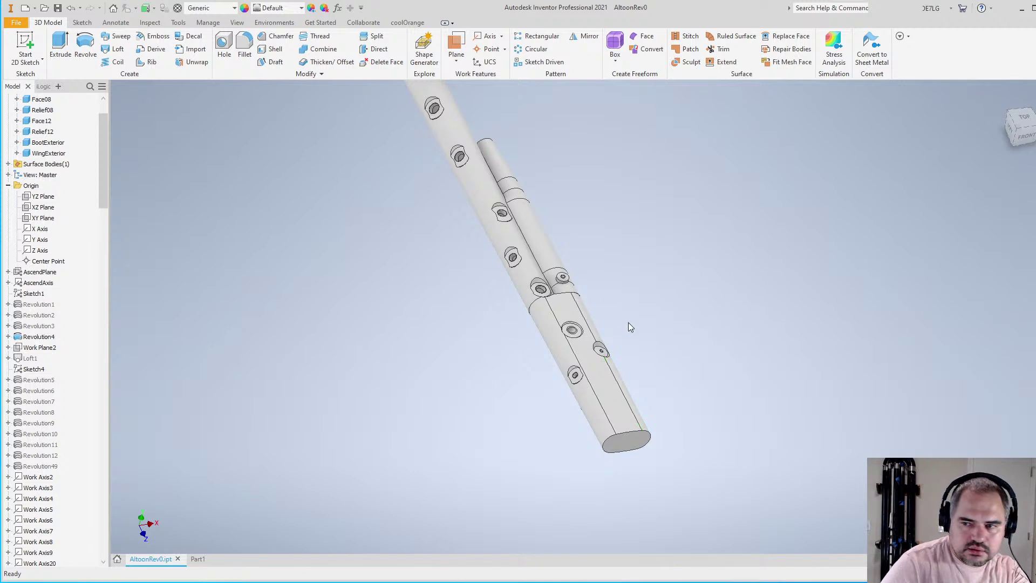
{"action": "middle_click_drag", "start_coordinate": [628, 327], "coordinate": [615, 358], "text": "shift"}
{"action": "scroll", "coordinate": [620, 356], "scroll_direction": "up", "scroll_amount": 3}
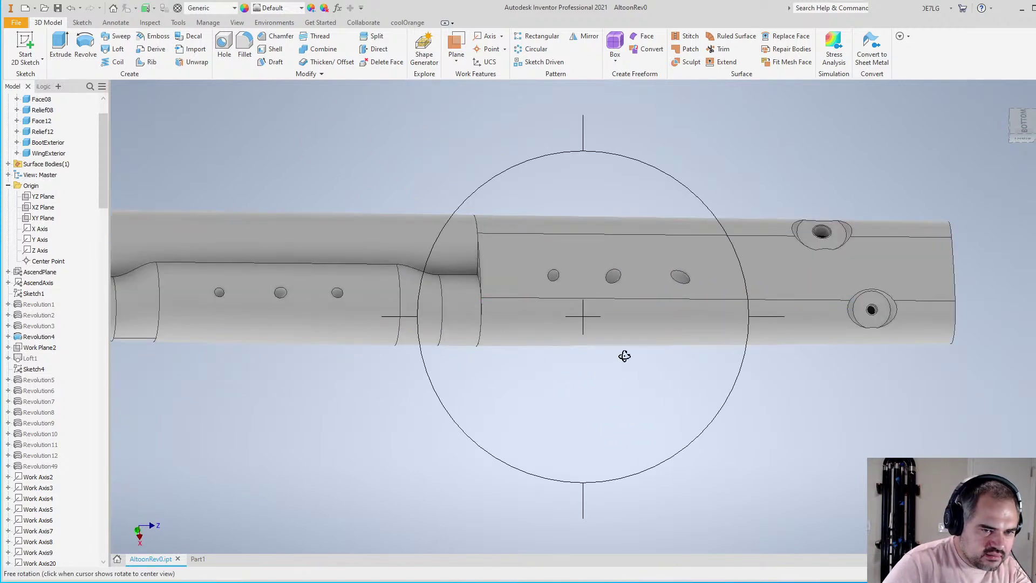
{"action": "scroll", "coordinate": [607, 359], "scroll_direction": "down", "scroll_amount": 4}
{"action": "scroll", "coordinate": [540, 344], "scroll_direction": "up", "scroll_amount": 2}
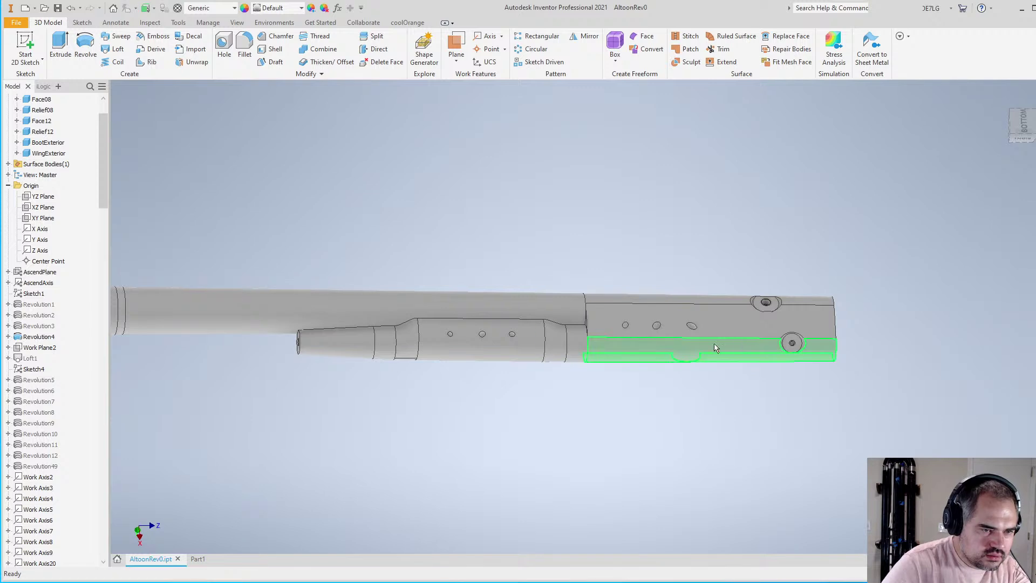
{"action": "scroll", "coordinate": [716, 348], "scroll_direction": "down", "scroll_amount": 1}
{"action": "scroll", "coordinate": [785, 339], "scroll_direction": "up", "scroll_amount": 5}
{"action": "scroll", "coordinate": [755, 342], "scroll_direction": "down", "scroll_amount": 2}
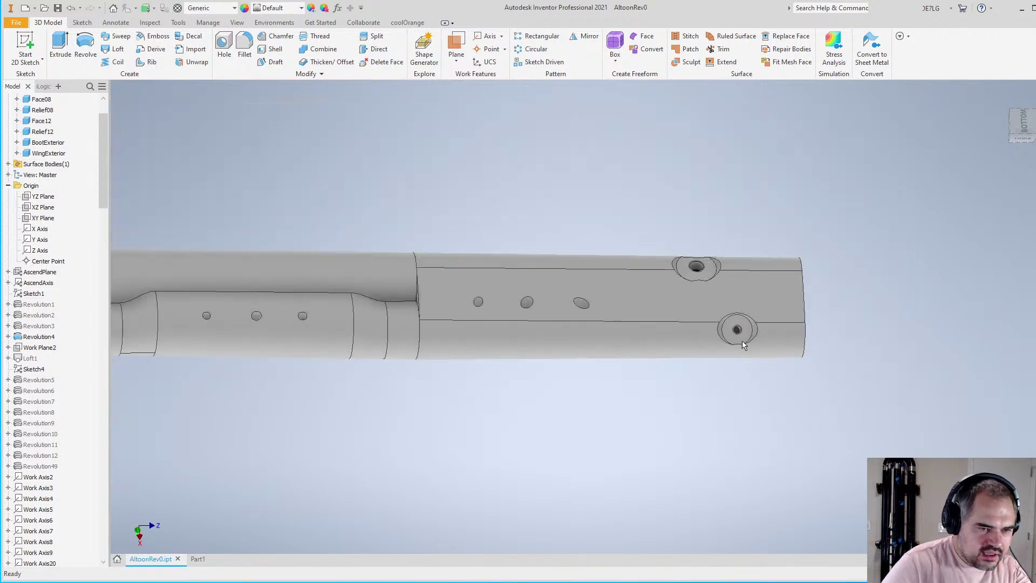
{"action": "scroll", "coordinate": [638, 339], "scroll_direction": "down", "scroll_amount": 4}
Inspect up close how the large tone hole's relief cuts into the boot where it meets the two tubes
{"action": "middle_click_drag", "start_coordinate": [540, 335], "coordinate": [564, 171], "text": "shift"}
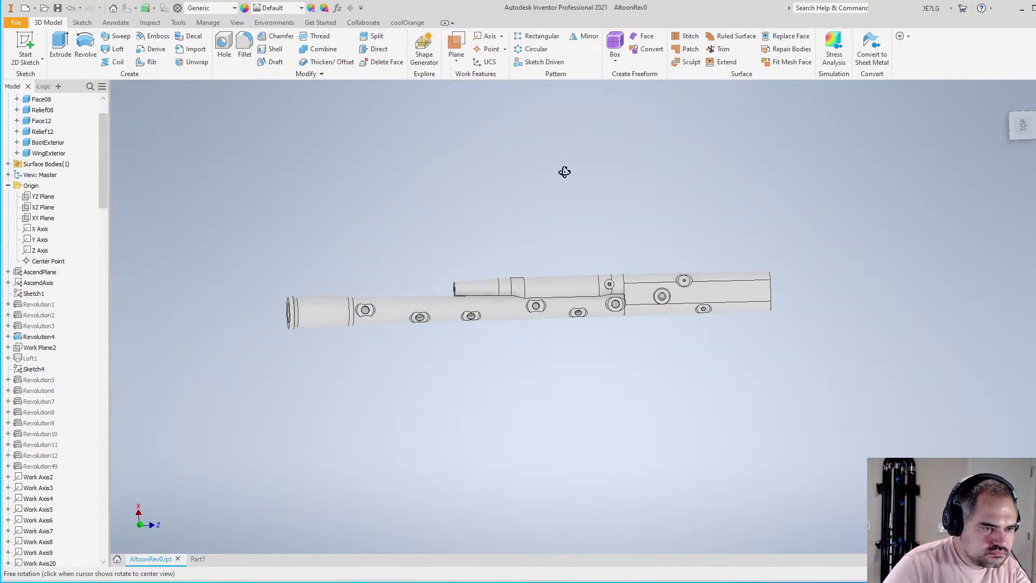
{"action": "scroll", "coordinate": [631, 345], "scroll_direction": "up", "scroll_amount": 4}
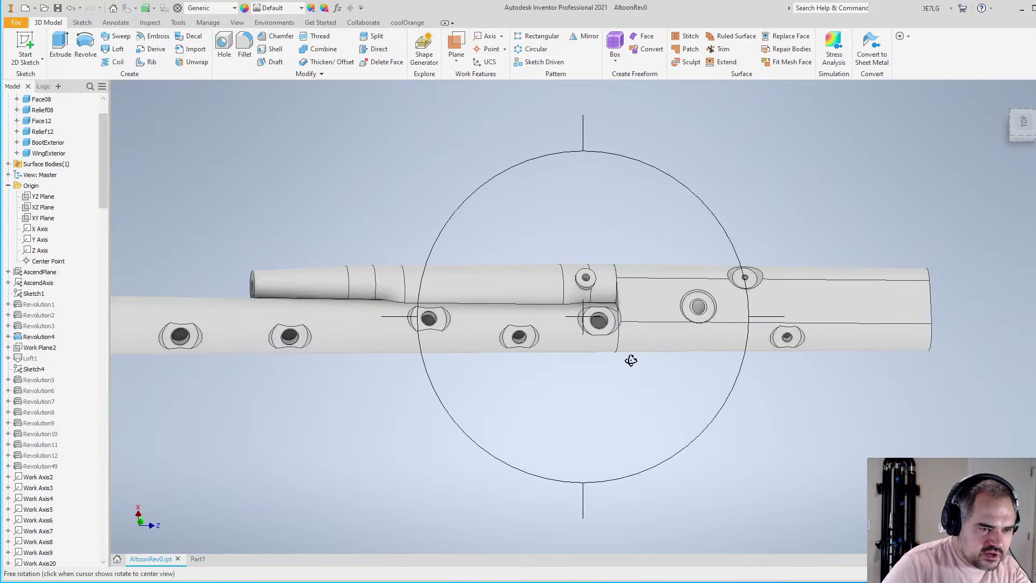
{"action": "middle_click_drag", "start_coordinate": [631, 360], "coordinate": [674, 356], "text": "shift"}
{"action": "scroll", "coordinate": [581, 348], "scroll_direction": "up", "scroll_amount": 5}
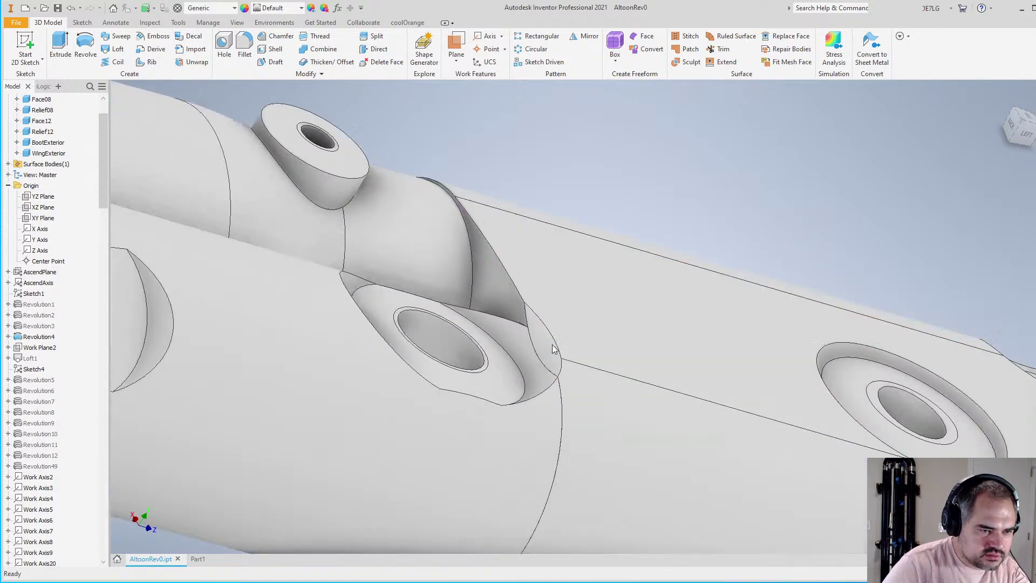
{"action": "scroll", "coordinate": [554, 348], "scroll_direction": "up", "scroll_amount": 3}
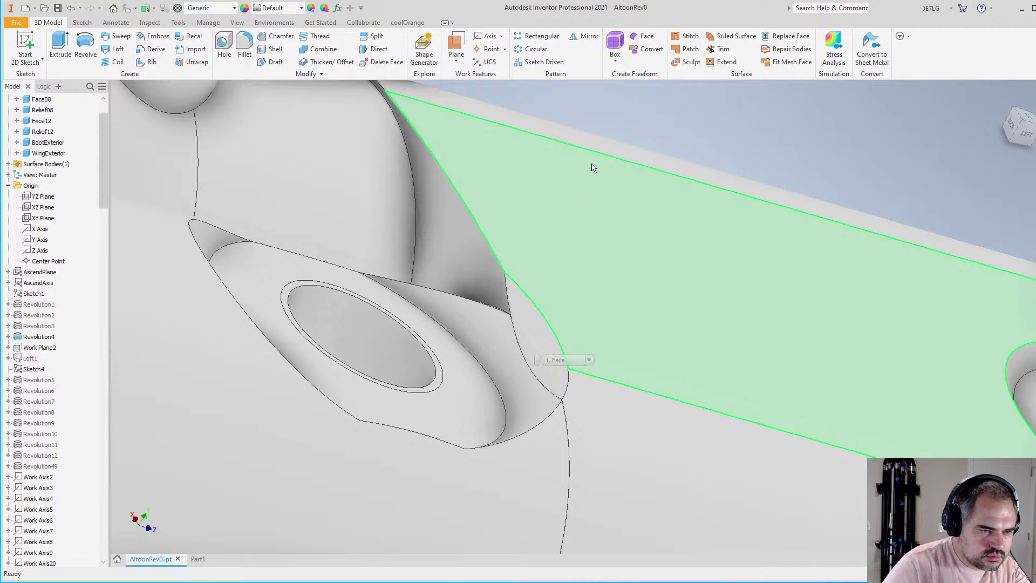
{"action": "scroll", "coordinate": [661, 169], "scroll_direction": "down", "scroll_amount": 5}
{"action": "scroll", "coordinate": [591, 236], "scroll_direction": "down", "scroll_amount": 5}
{"action": "scroll", "coordinate": [604, 302], "scroll_direction": "up", "scroll_amount": 5}
{"action": "middle_click_drag", "start_coordinate": [615, 324], "coordinate": [513, 382], "text": "shift"}
{"action": "scroll", "coordinate": [556, 363], "scroll_direction": "down", "scroll_amount": 5}
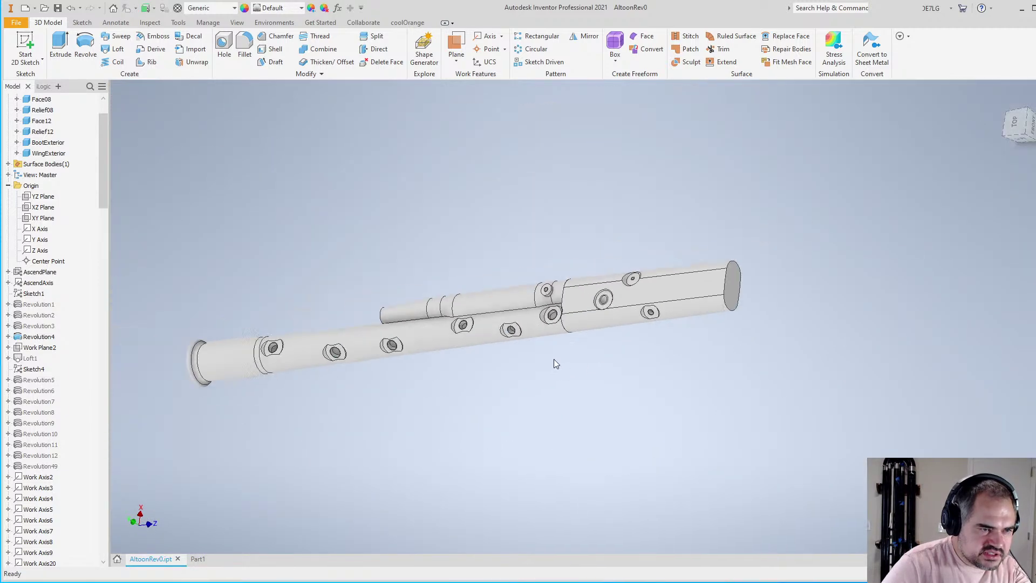
Review the tone hole layout along the whole instrument body from several angles
{"action": "scroll", "coordinate": [316, 357], "scroll_direction": "up", "scroll_amount": 4}
{"action": "scroll", "coordinate": [315, 356], "scroll_direction": "down", "scroll_amount": 5}
{"action": "middle_click_drag", "start_coordinate": [594, 378], "coordinate": [486, 448], "text": "shift"}
{"action": "scroll", "coordinate": [513, 377], "scroll_direction": "down", "scroll_amount": 3}
{"action": "scroll", "coordinate": [503, 351], "scroll_direction": "up", "scroll_amount": 3}
{"action": "scroll", "coordinate": [525, 347], "scroll_direction": "down", "scroll_amount": 3}
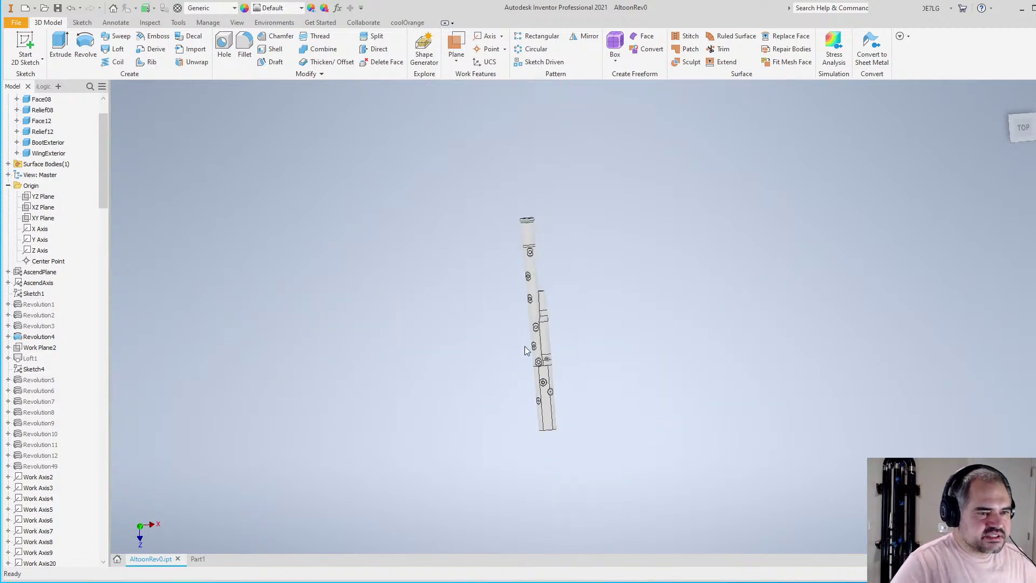
{"action": "scroll", "coordinate": [548, 427], "scroll_direction": "up", "scroll_amount": 3}
{"action": "scroll", "coordinate": [548, 427], "scroll_direction": "down", "scroll_amount": 3}
{"action": "scroll", "coordinate": [546, 439], "scroll_direction": "up", "scroll_amount": 3}
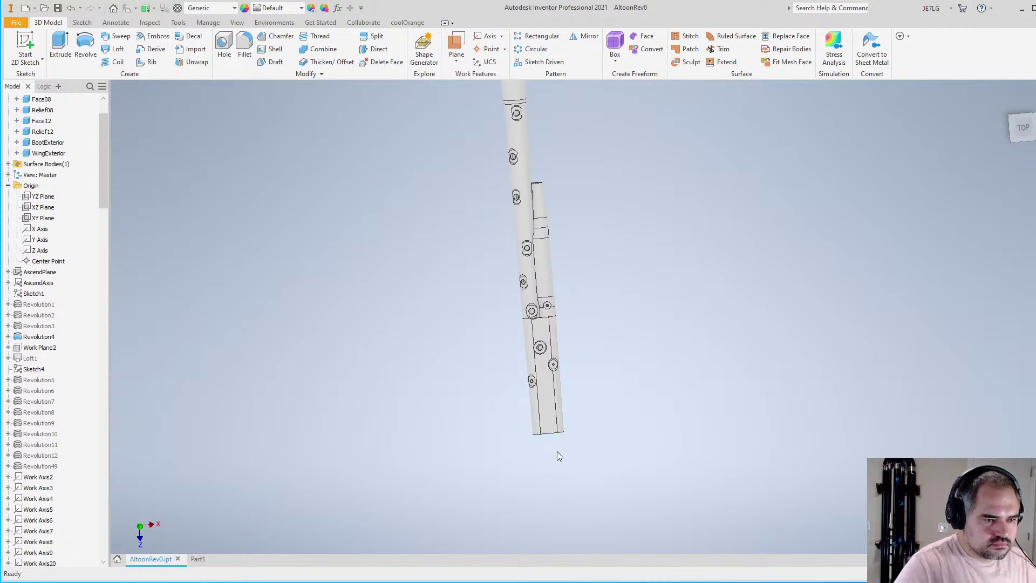
{"action": "scroll", "coordinate": [557, 457], "scroll_direction": "up", "scroll_amount": 3}
{"action": "middle_click_drag", "start_coordinate": [551, 434], "coordinate": [655, 427], "text": "shift"}
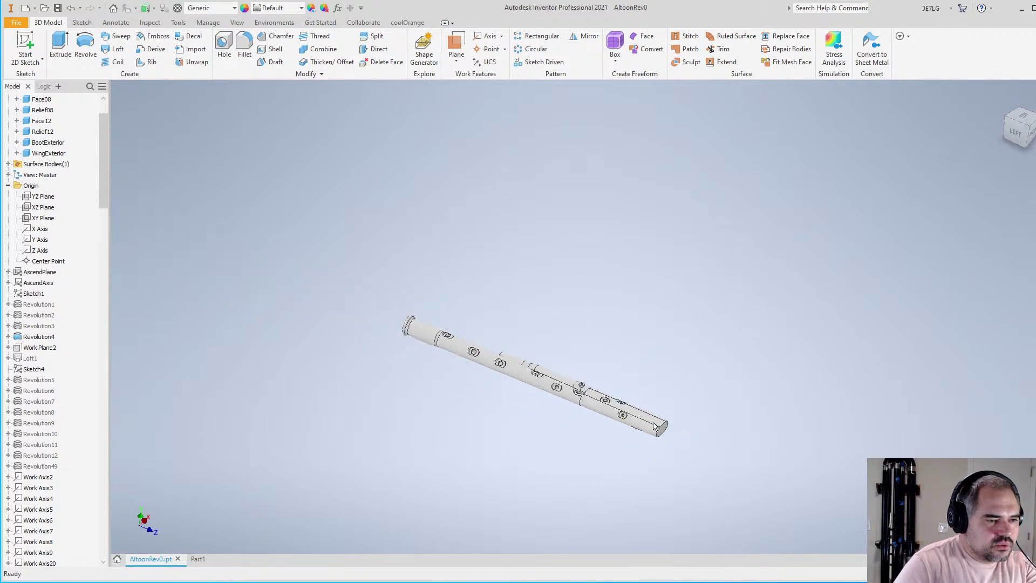
{"action": "scroll", "coordinate": [654, 426], "scroll_direction": "up", "scroll_amount": 5}
{"action": "scroll", "coordinate": [648, 400], "scroll_direction": "down", "scroll_amount": 2}
{"action": "scroll", "coordinate": [645, 377], "scroll_direction": "up", "scroll_amount": 2}
{"action": "middle_click_drag", "start_coordinate": [645, 378], "coordinate": [588, 525], "text": "shift"}
{"action": "scroll", "coordinate": [607, 481], "scroll_direction": "down", "scroll_amount": 4}
{"action": "scroll", "coordinate": [612, 445], "scroll_direction": "up", "scroll_amount": 4}
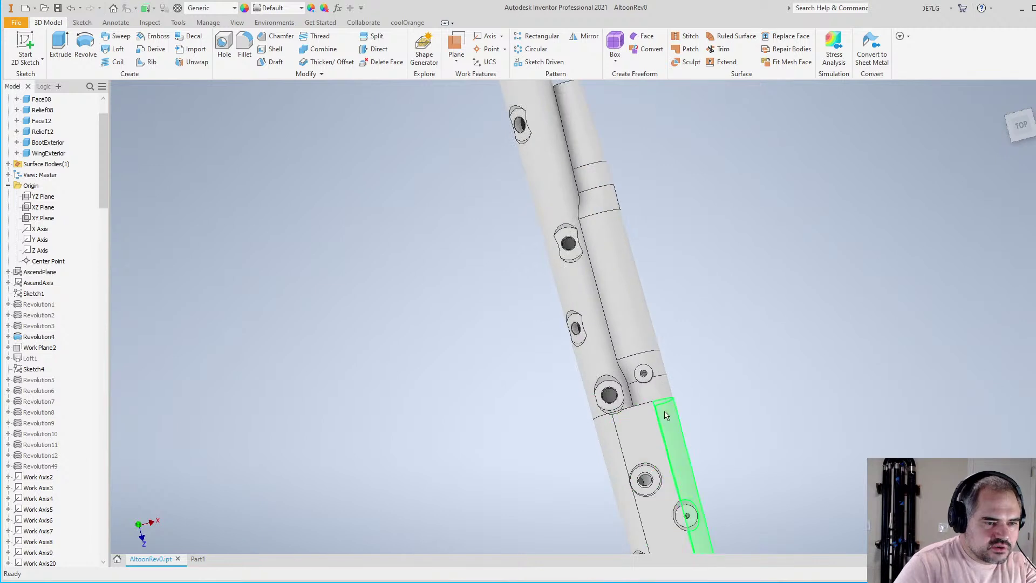
{"action": "scroll", "coordinate": [667, 416], "scroll_direction": "down", "scroll_amount": 2}
{"action": "middle_click_drag", "start_coordinate": [650, 412], "coordinate": [669, 396], "text": "shift"}
{"action": "scroll", "coordinate": [572, 259], "scroll_direction": "down", "scroll_amount": 3}
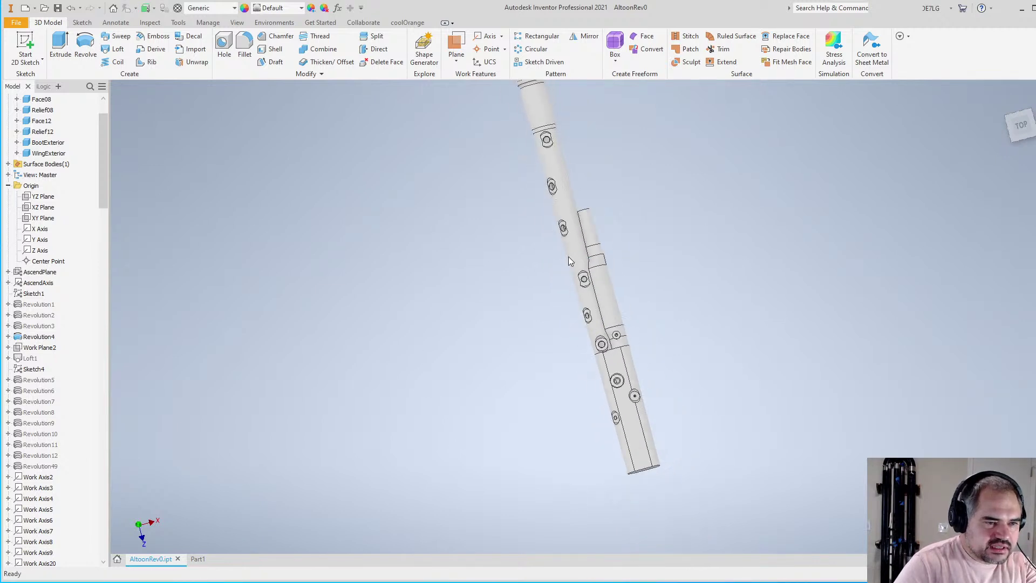
Start a sketch on the XZ plane and slice the model graphics along that plane to expose the bores
{"action": "scroll", "coordinate": [571, 262], "scroll_direction": "up", "scroll_amount": 3}
{"action": "middle_click_drag", "start_coordinate": [619, 373], "coordinate": [656, 397], "text": "shift"}
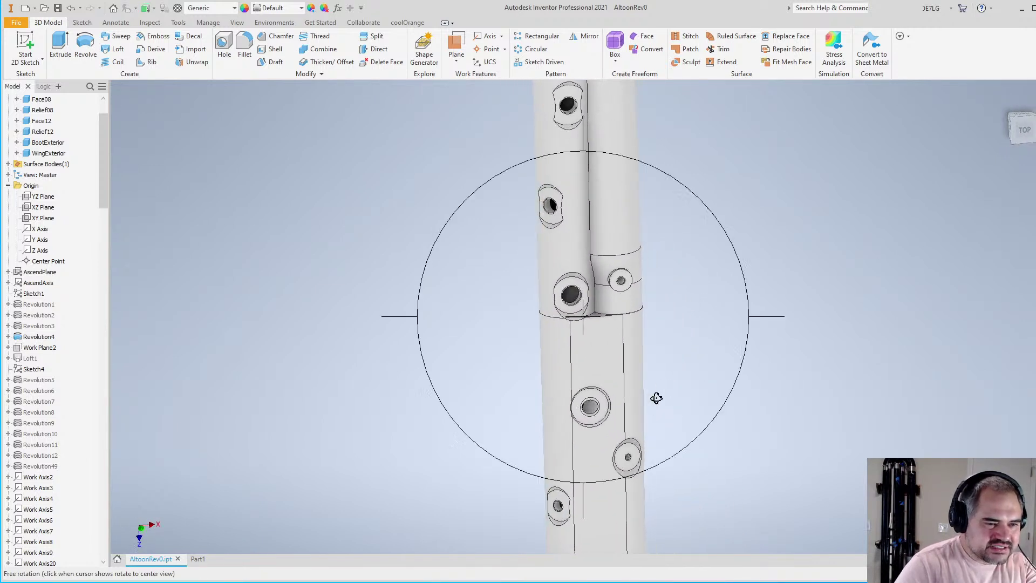
{"action": "left_click", "coordinate": [1021, 133]}
{"action": "scroll", "coordinate": [557, 300], "scroll_direction": "up", "scroll_amount": 5}
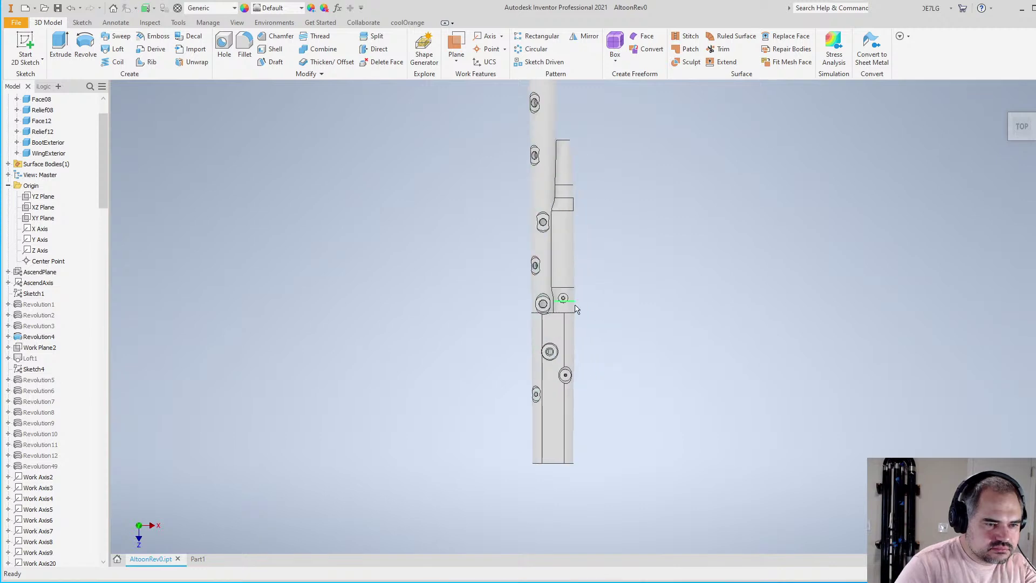
{"action": "scroll", "coordinate": [378, 356], "scroll_direction": "down", "scroll_amount": 2}
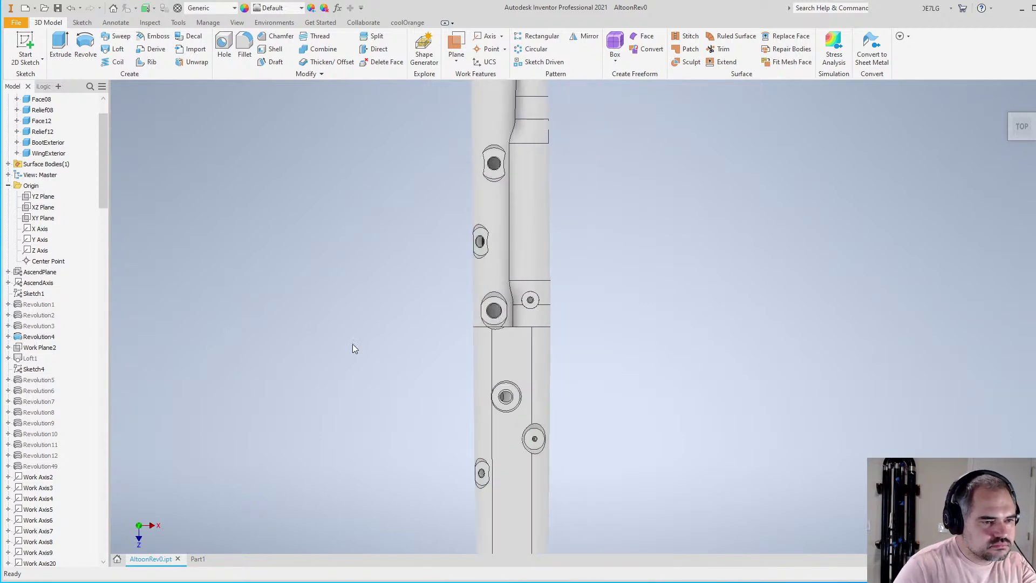
{"action": "scroll", "coordinate": [63, 190], "scroll_direction": "up", "scroll_amount": 2}
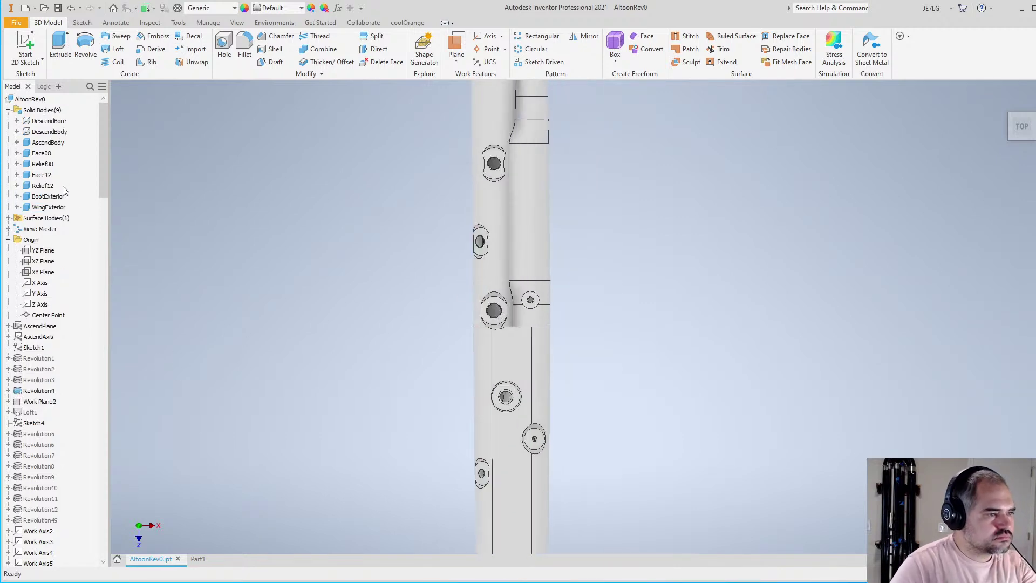
{"action": "left_click", "coordinate": [44, 260]}
{"action": "left_click", "coordinate": [45, 261]}
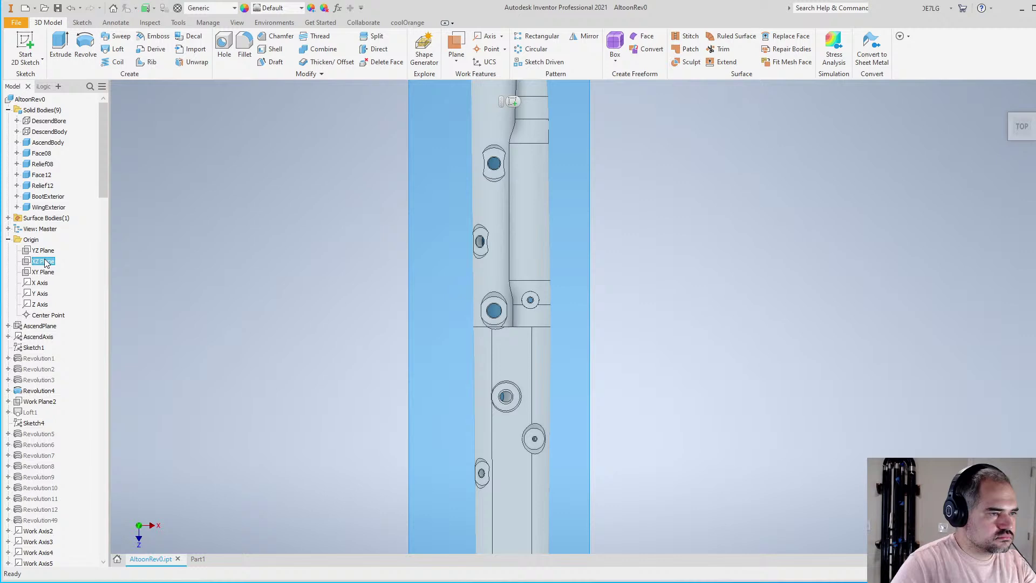
{"action": "left_click", "coordinate": [25, 45]}
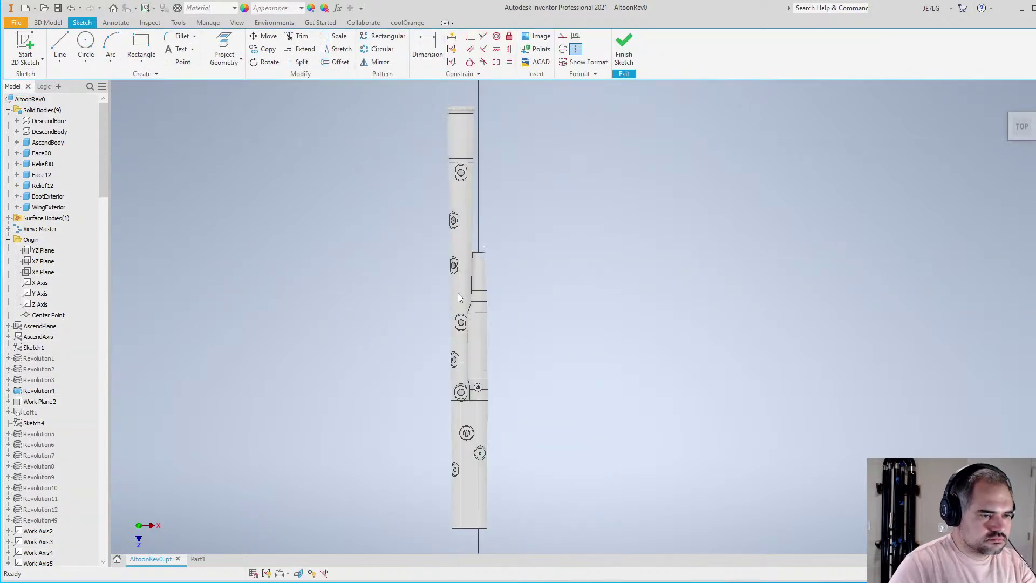
{"action": "key", "text": "F7"}
Examine the sectioned body around the joint line above the boot and down to the U-bend connecting the two bores
{"action": "scroll", "coordinate": [468, 302], "scroll_direction": "down", "scroll_amount": 2}
{"action": "scroll", "coordinate": [468, 310], "scroll_direction": "up", "scroll_amount": 8}
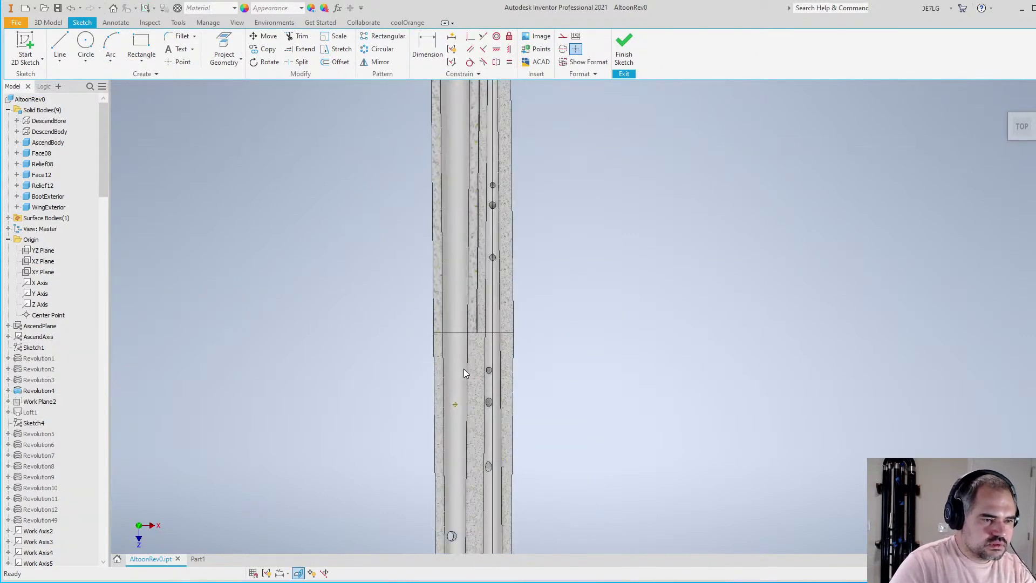
{"action": "scroll", "coordinate": [487, 319], "scroll_direction": "up", "scroll_amount": 5}
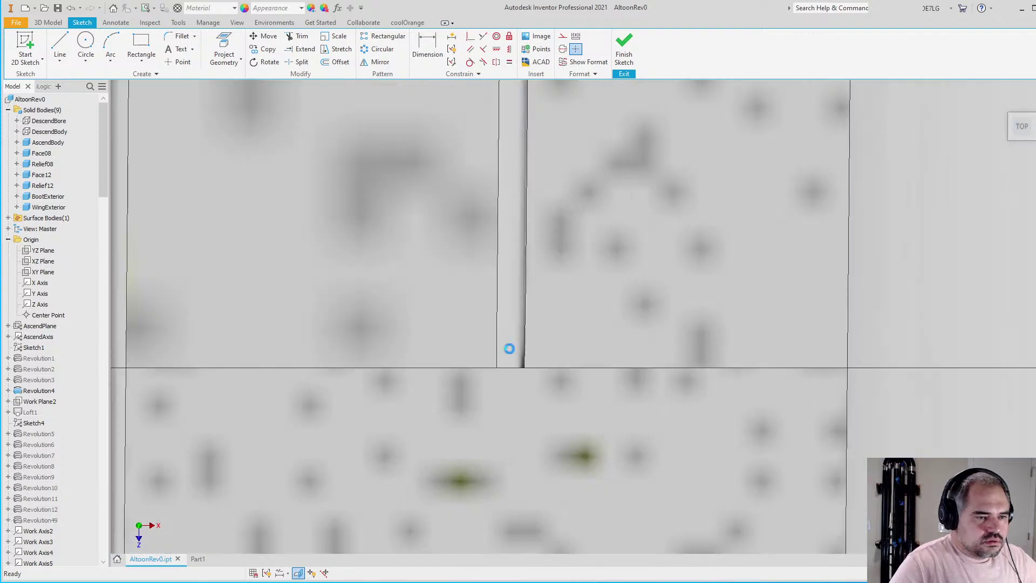
{"action": "scroll", "coordinate": [534, 375], "scroll_direction": "down", "scroll_amount": 5}
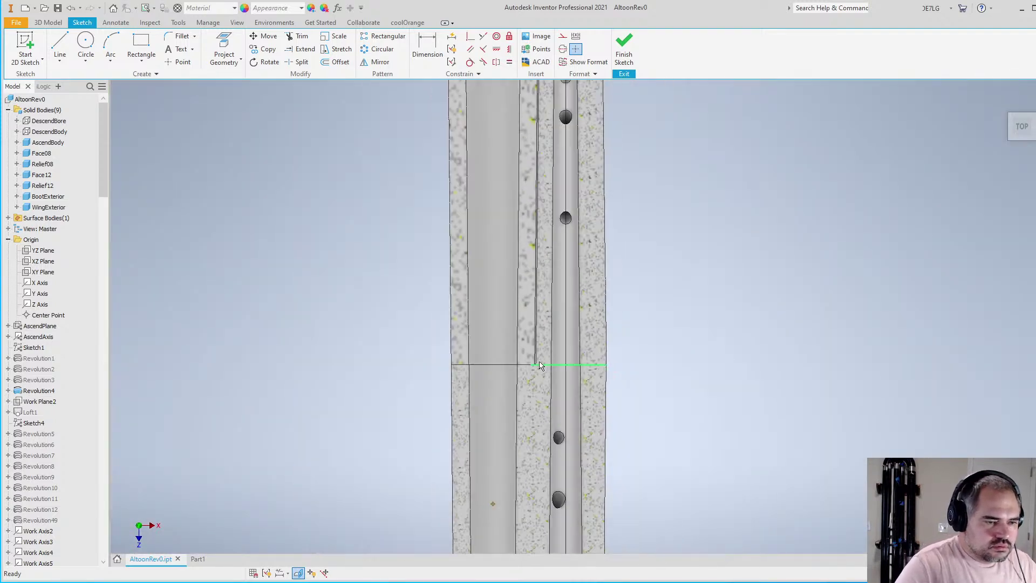
{"action": "scroll", "coordinate": [522, 416], "scroll_direction": "up", "scroll_amount": 1}
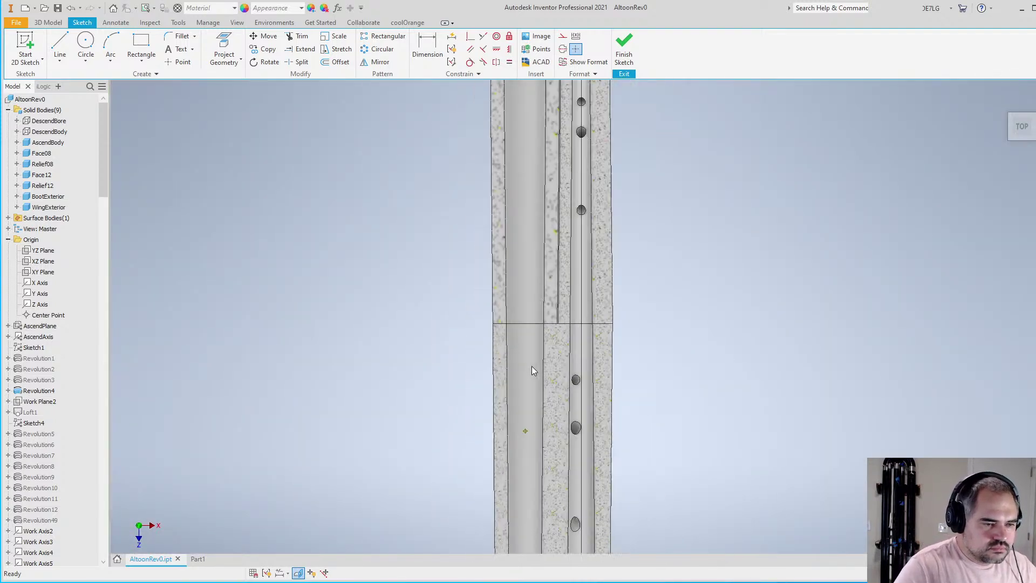
{"action": "scroll", "coordinate": [532, 367], "scroll_direction": "down", "scroll_amount": 3}
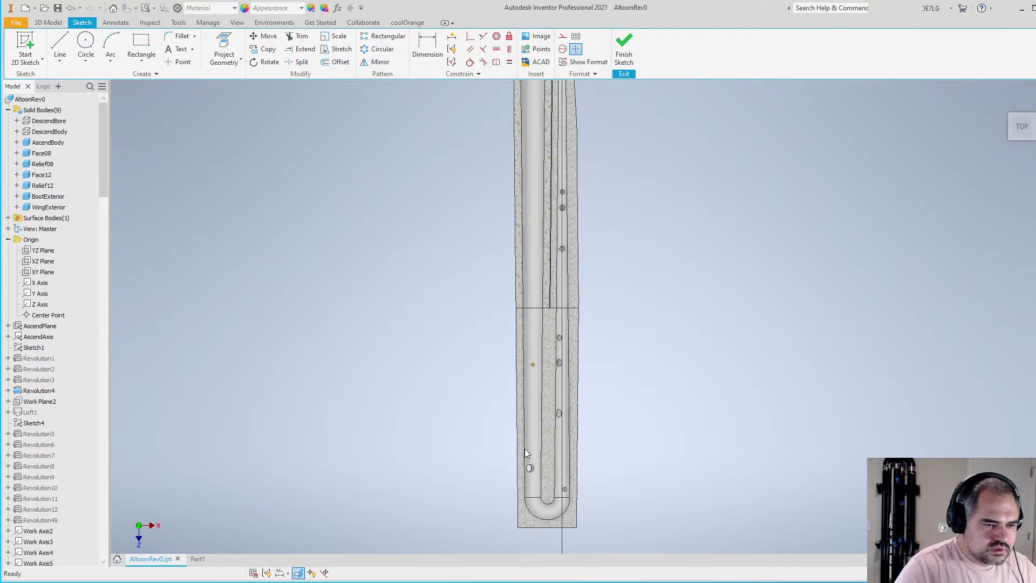
{"action": "scroll", "coordinate": [540, 306], "scroll_direction": "up", "scroll_amount": 6}
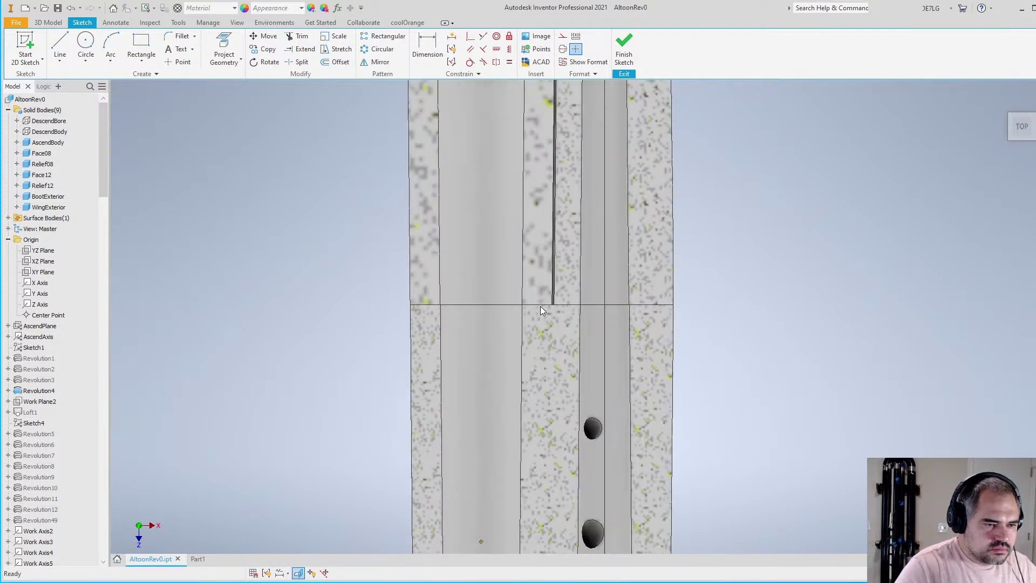
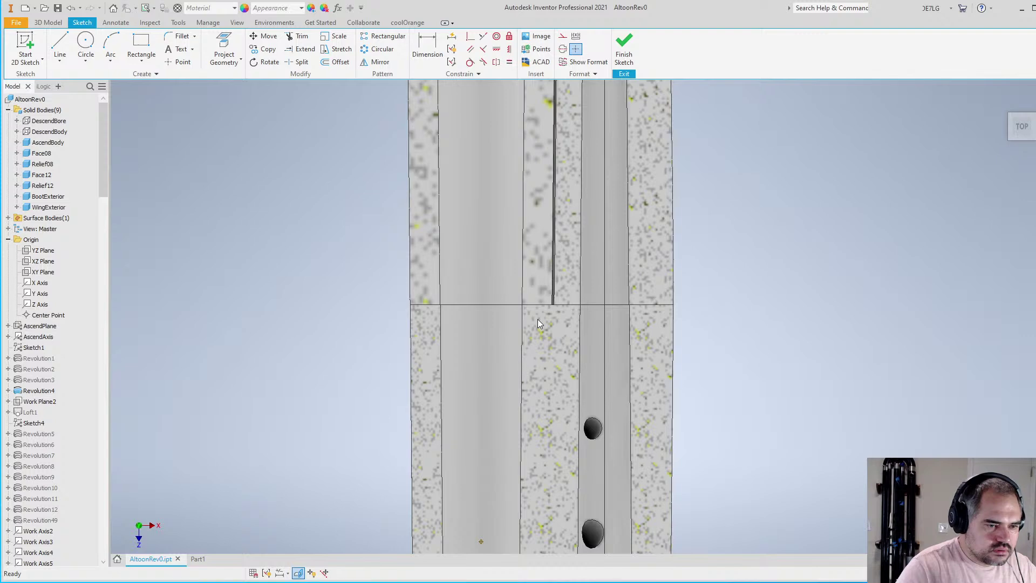
{"action": "scroll", "coordinate": [538, 319], "scroll_direction": "down", "scroll_amount": 5}
{"action": "scroll", "coordinate": [529, 487], "scroll_direction": "up", "scroll_amount": 3}
{"action": "scroll", "coordinate": [529, 487], "scroll_direction": "up", "scroll_amount": 2}
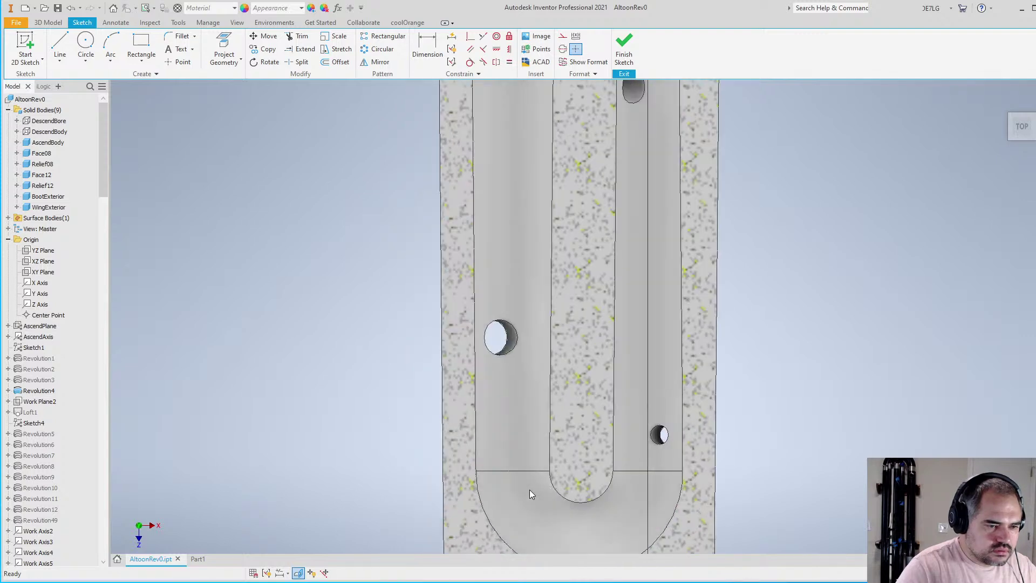
{"action": "scroll", "coordinate": [529, 490], "scroll_direction": "down", "scroll_amount": 4}
{"action": "scroll", "coordinate": [529, 346], "scroll_direction": "up", "scroll_amount": 5}
{"action": "scroll", "coordinate": [519, 396], "scroll_direction": "up", "scroll_amount": 2}
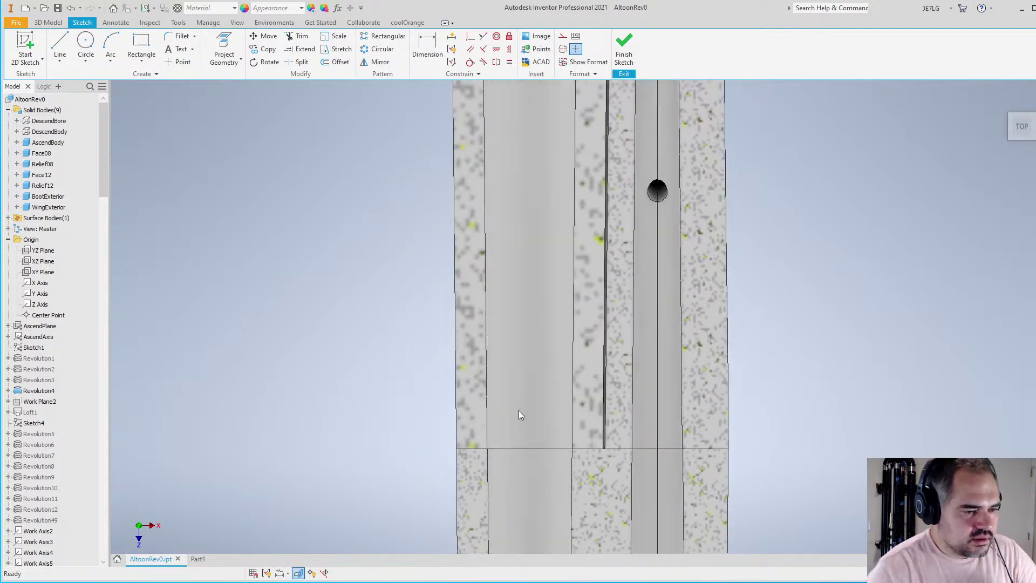
{"action": "scroll", "coordinate": [519, 410], "scroll_direction": "down", "scroll_amount": 3}
{"action": "scroll", "coordinate": [506, 425], "scroll_direction": "up", "scroll_amount": 2}
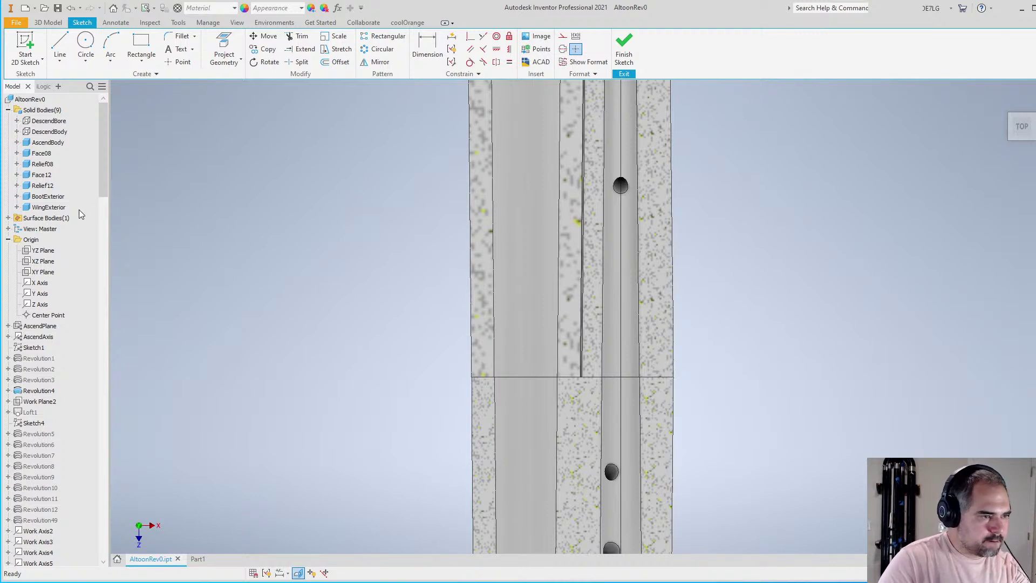
Project the cut edges of the sectioned bodies into the sketch and make the projected lines construction geometry
{"action": "left_click", "coordinate": [241, 61]}
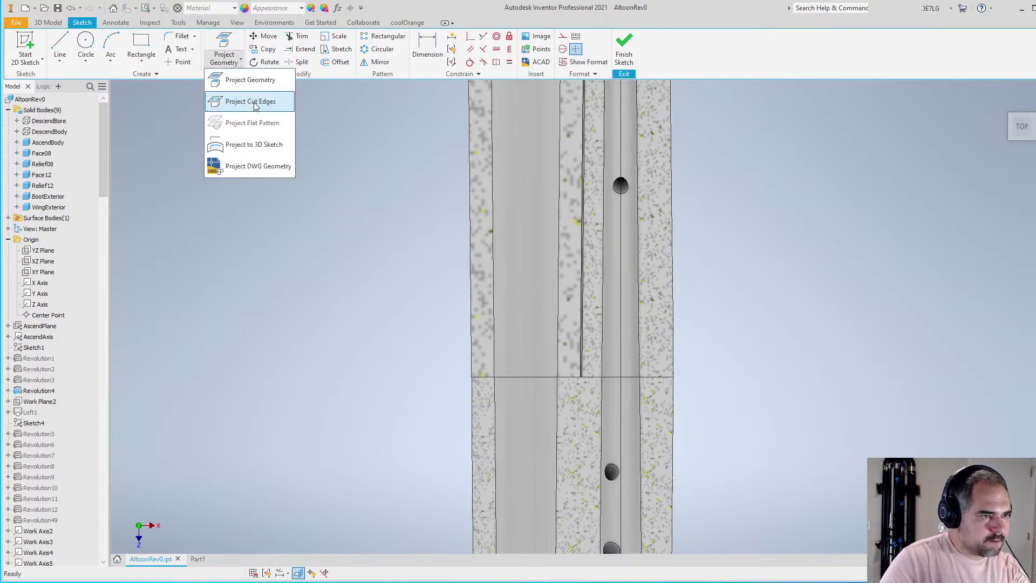
{"action": "left_click", "coordinate": [253, 102]}
{"action": "scroll", "coordinate": [542, 296], "scroll_direction": "down", "scroll_amount": 6}
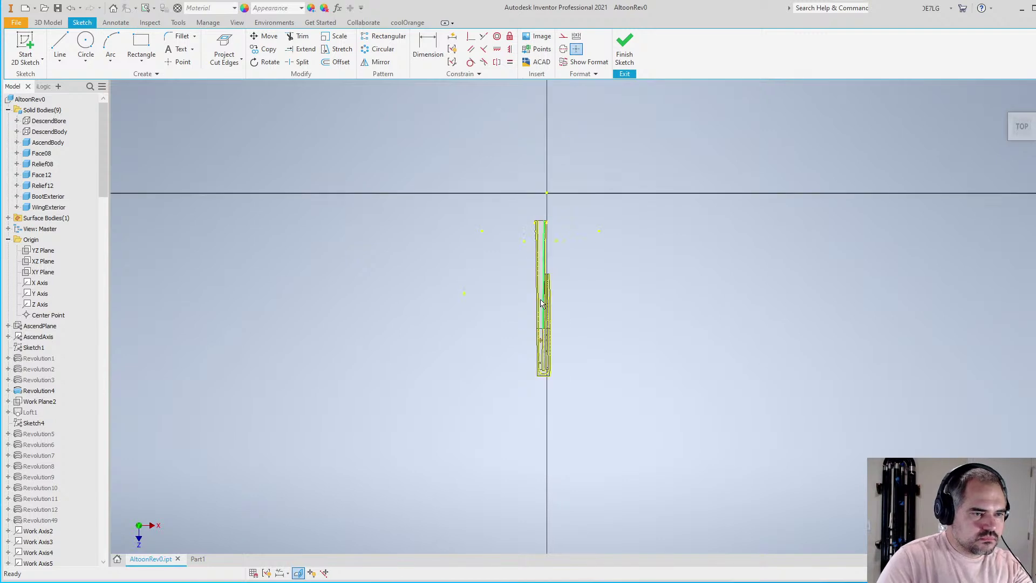
{"action": "left_click_drag", "start_coordinate": [502, 159], "coordinate": [615, 440]}
{"action": "left_click", "coordinate": [613, 400]}
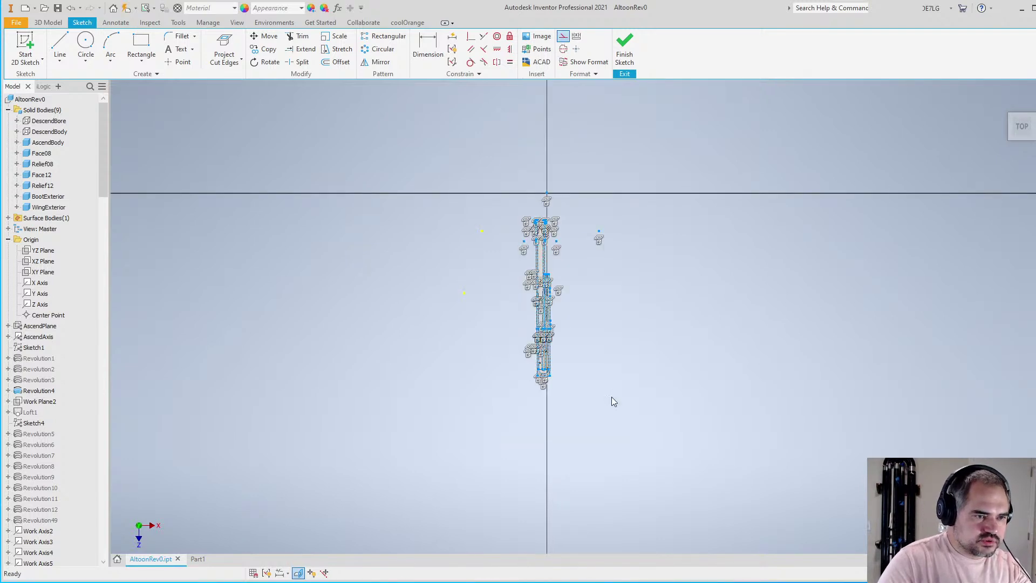
Hide all solid bodies so only the projected section lines remain in view
{"action": "scroll", "coordinate": [481, 237], "scroll_direction": "up", "scroll_amount": 6}
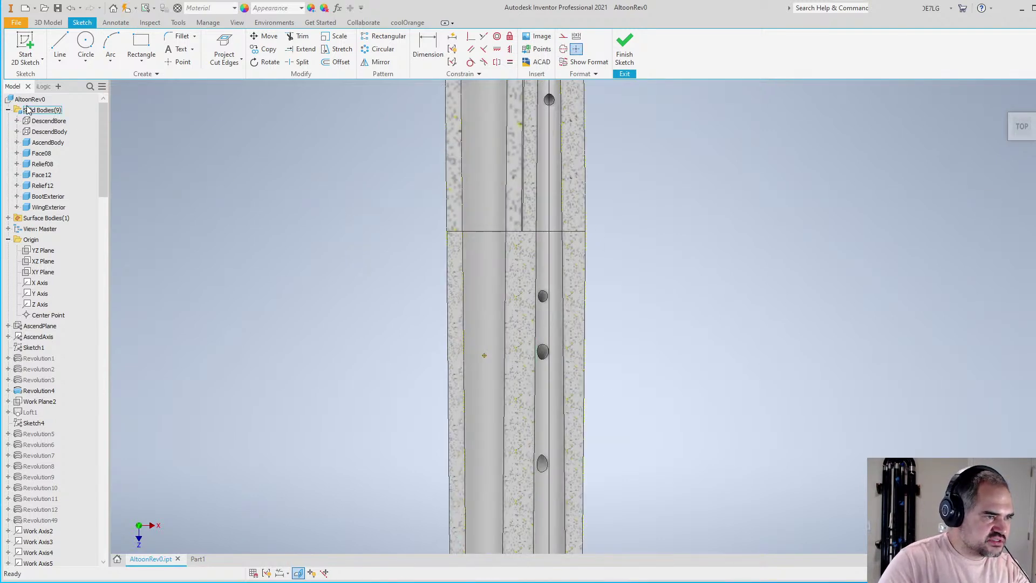
{"action": "right_click", "coordinate": [27, 109]}
{"action": "left_click", "coordinate": [44, 120]}
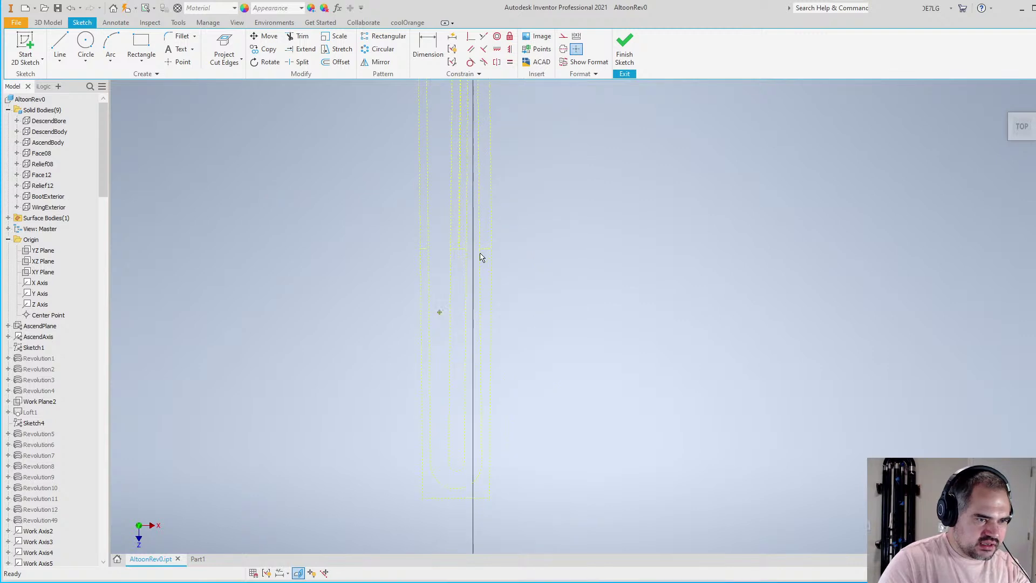
Sketch a rough stepped chain of three lines across the outer wall of the large bore at the boot's joint line
{"action": "scroll", "coordinate": [482, 258], "scroll_direction": "up", "scroll_amount": 6}
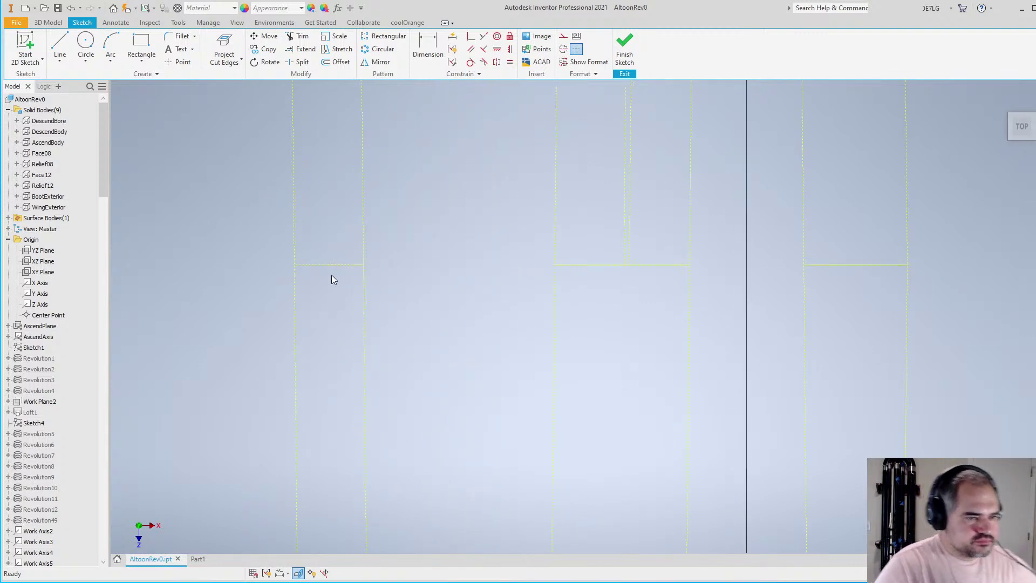
{"action": "scroll", "coordinate": [301, 292], "scroll_direction": "up", "scroll_amount": 2}
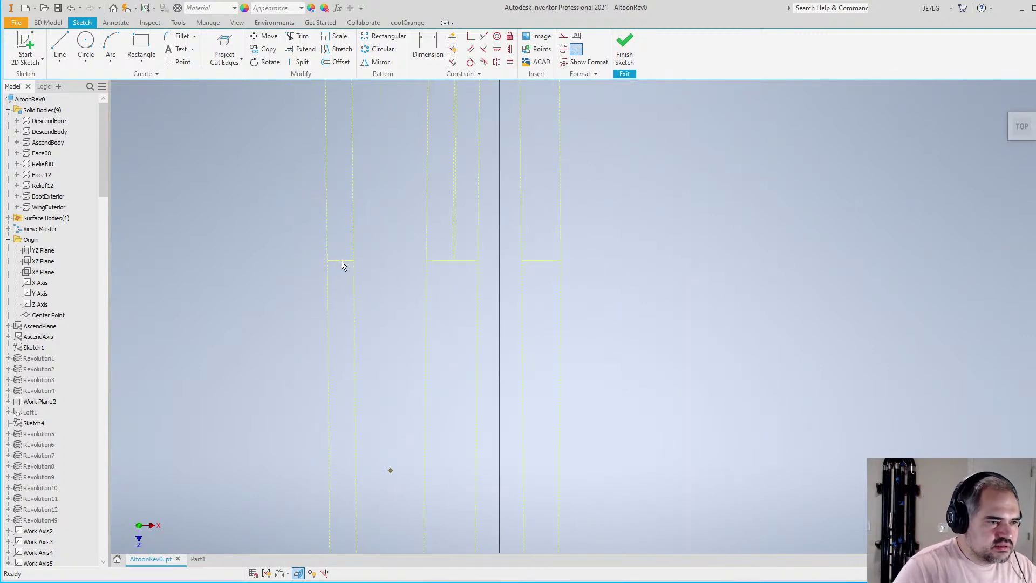
{"action": "left_click", "coordinate": [60, 46]}
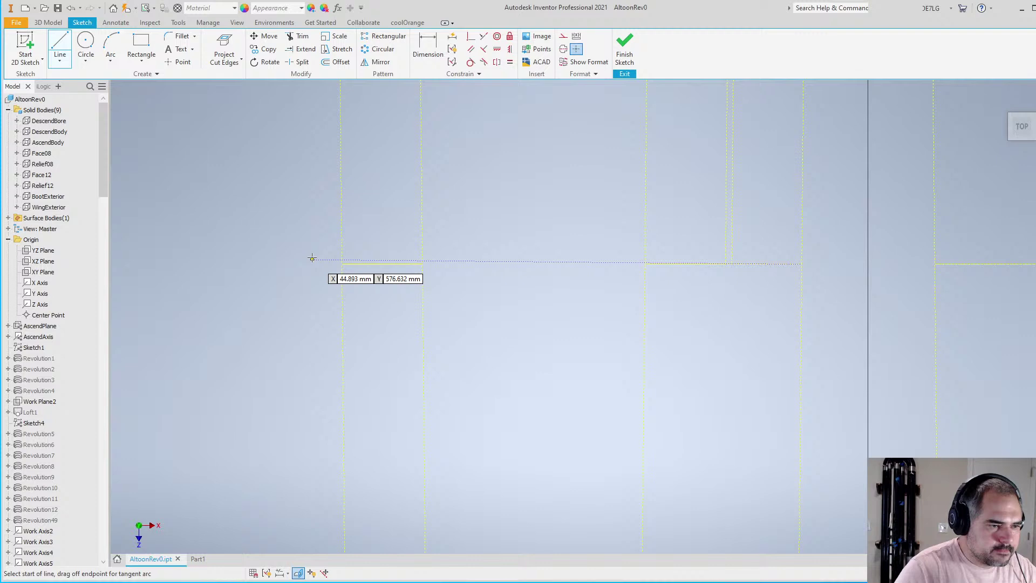
{"action": "scroll", "coordinate": [312, 259], "scroll_direction": "up", "scroll_amount": 1}
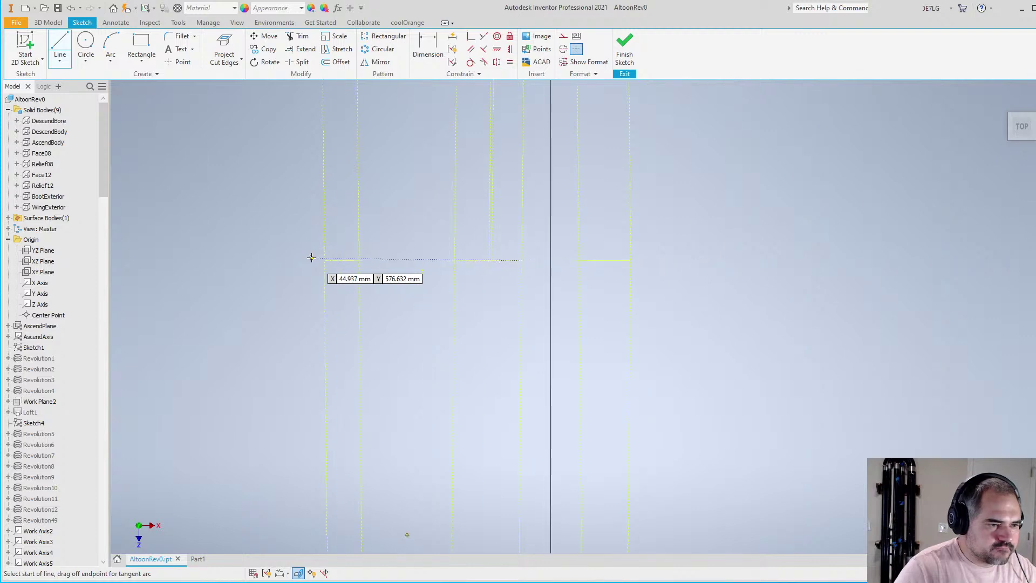
{"action": "left_click", "coordinate": [172, 245]}
{"action": "left_click", "coordinate": [393, 250]}
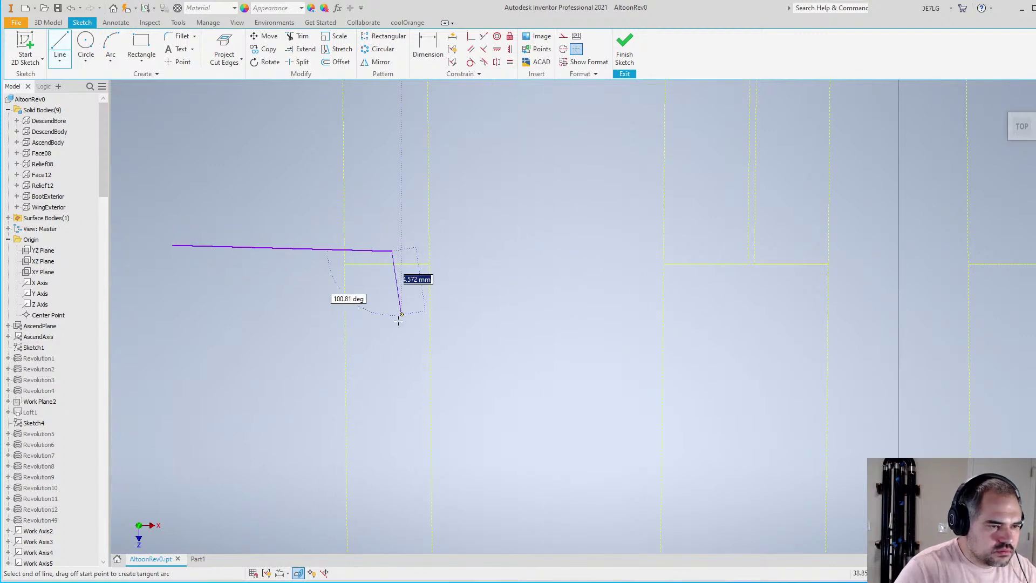
{"action": "left_click", "coordinate": [408, 439]}
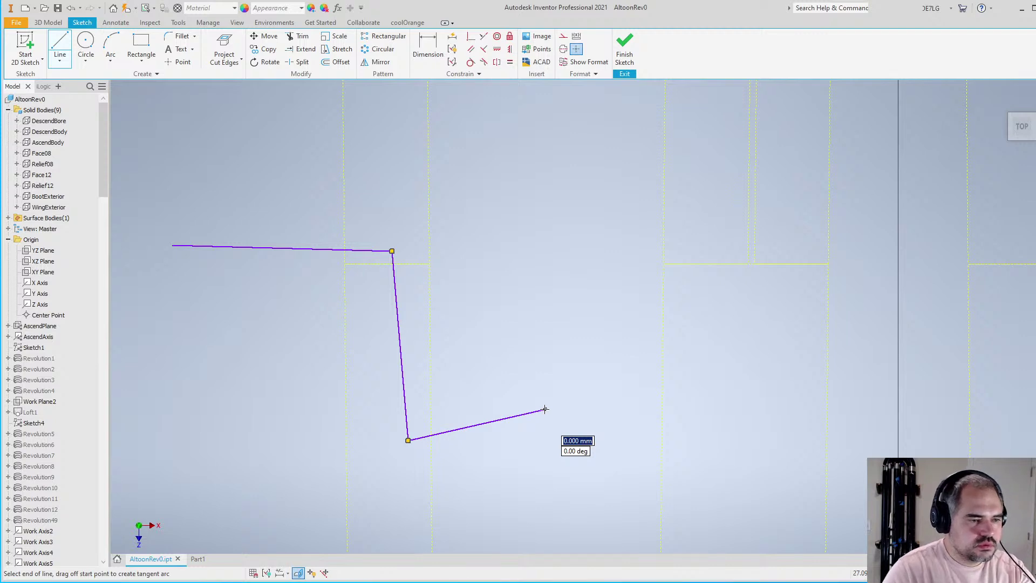
{"action": "key", "text": "Escape"}
Sketch a second stepped chain of three lines from inside the small bore up across its outer wall at the joint line
{"action": "scroll", "coordinate": [467, 405], "scroll_direction": "down", "scroll_amount": 6}
{"action": "scroll", "coordinate": [536, 407], "scroll_direction": "up", "scroll_amount": 4}
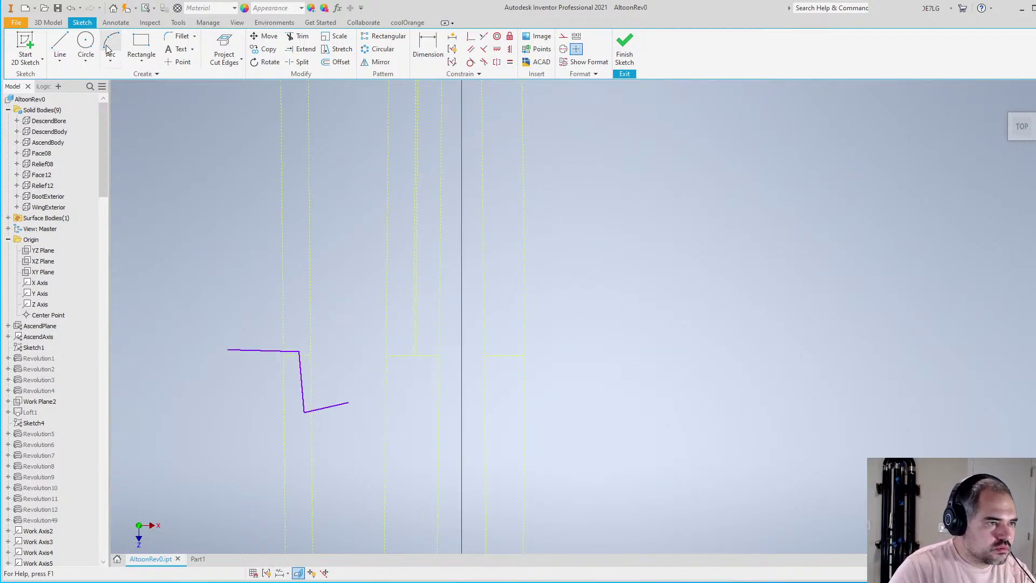
{"action": "left_click", "coordinate": [60, 43]}
{"action": "scroll", "coordinate": [469, 350], "scroll_direction": "up", "scroll_amount": 3}
{"action": "scroll", "coordinate": [471, 346], "scroll_direction": "down", "scroll_amount": 2}
{"action": "scroll", "coordinate": [472, 343], "scroll_direction": "up", "scroll_amount": 2}
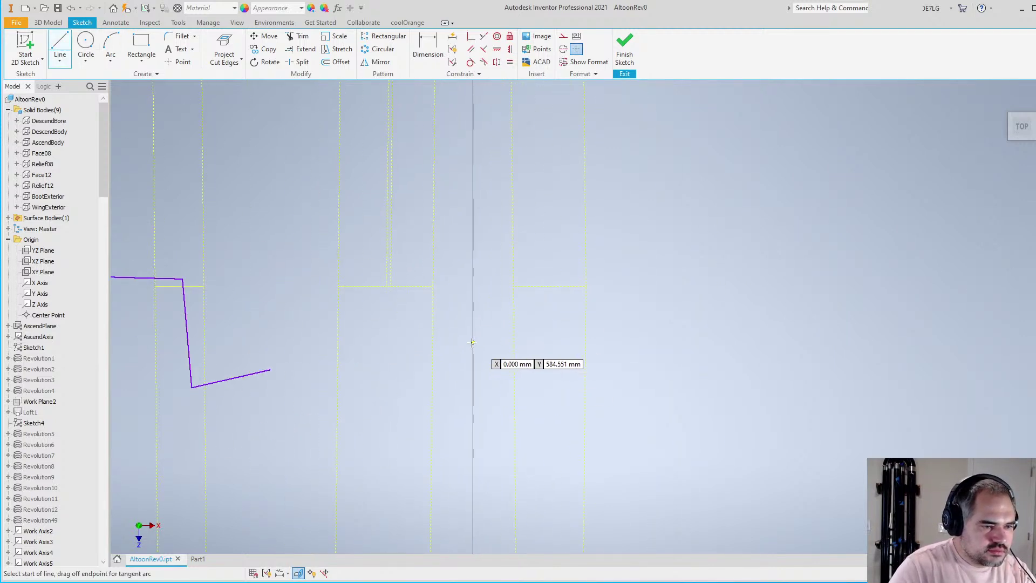
{"action": "left_click", "coordinate": [466, 400]}
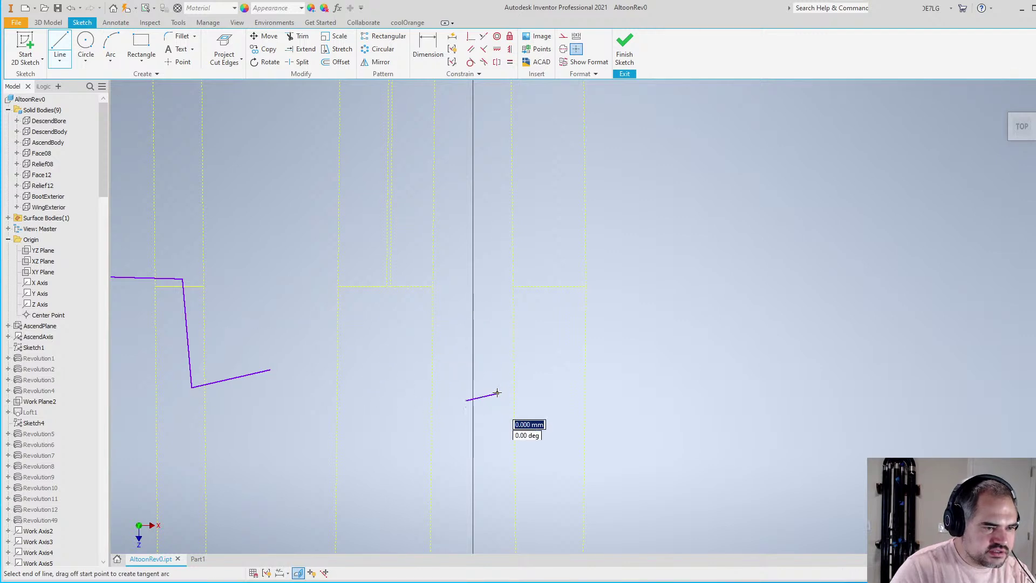
{"action": "left_click", "coordinate": [537, 301]}
{"action": "left_click", "coordinate": [706, 241]}
{"action": "key", "text": "Escape"}
{"action": "scroll", "coordinate": [696, 259], "scroll_direction": "up", "scroll_amount": 2}
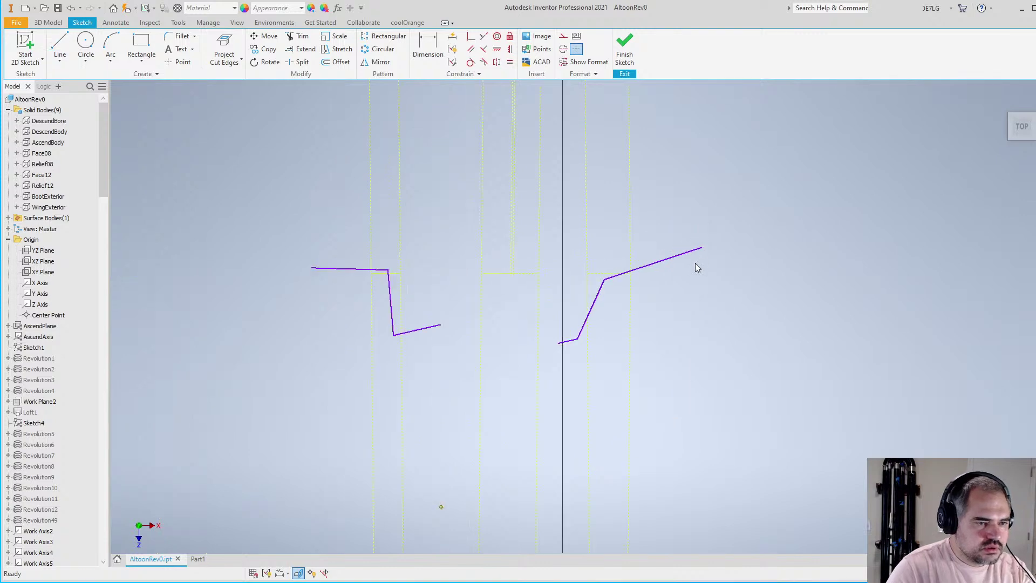
{"action": "scroll", "coordinate": [532, 307], "scroll_direction": "down", "scroll_amount": 2}
{"action": "scroll", "coordinate": [483, 330], "scroll_direction": "up", "scroll_amount": 5}
{"action": "scroll", "coordinate": [491, 302], "scroll_direction": "down", "scroll_amount": 4}
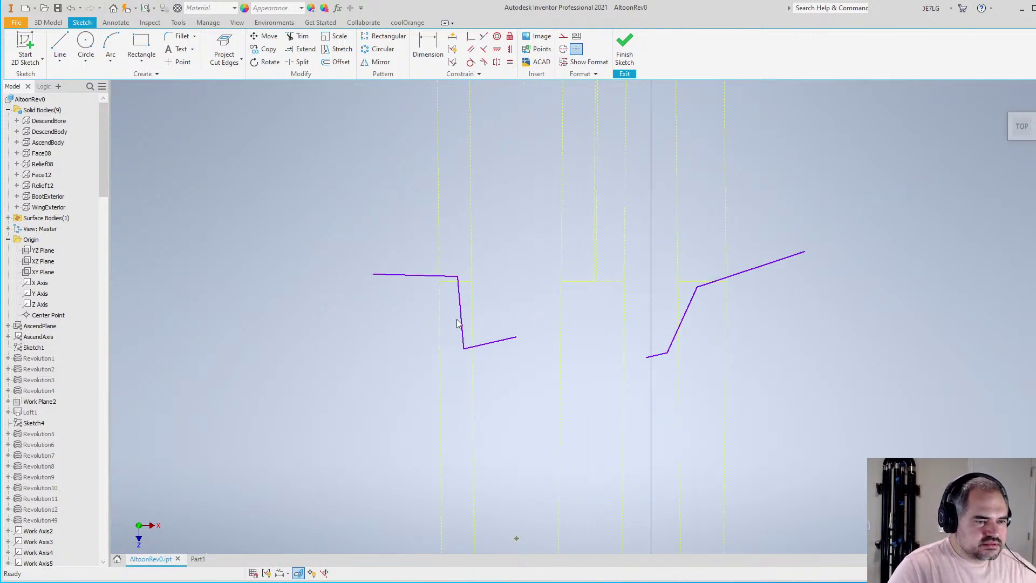
{"action": "scroll", "coordinate": [457, 319], "scroll_direction": "down", "scroll_amount": 2}
{"action": "scroll", "coordinate": [458, 313], "scroll_direction": "up", "scroll_amount": 6}
{"action": "scroll", "coordinate": [458, 316], "scroll_direction": "down", "scroll_amount": 1}
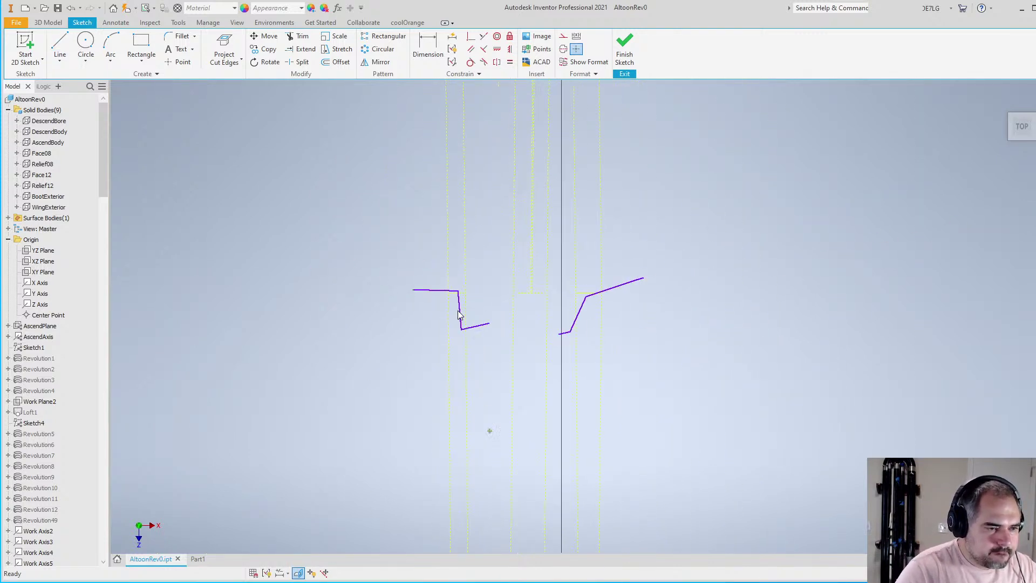
{"action": "scroll", "coordinate": [458, 315], "scroll_direction": "down", "scroll_amount": 2}
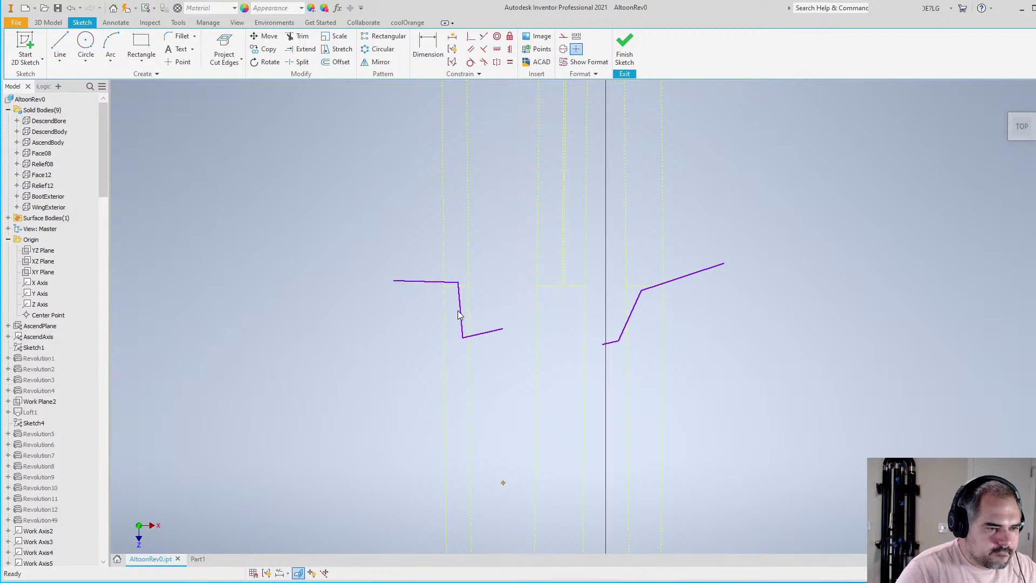
{"action": "scroll", "coordinate": [459, 315], "scroll_direction": "down", "scroll_amount": 3}
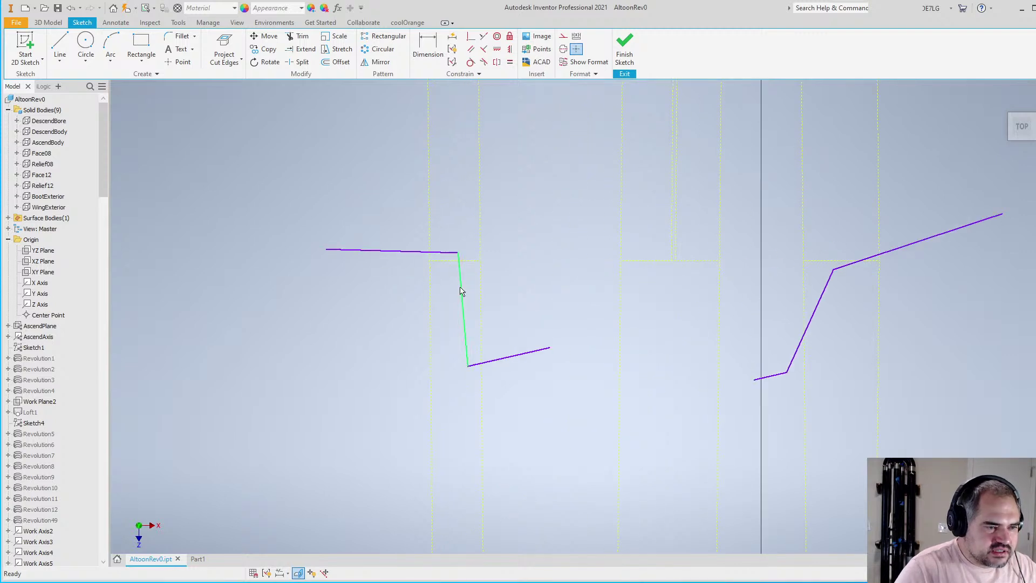
Project the origin's Z Axis and AscendAxis into the sketch as the centre lines of the two bores
{"action": "scroll", "coordinate": [463, 313], "scroll_direction": "up", "scroll_amount": 4}
{"action": "scroll", "coordinate": [461, 319], "scroll_direction": "down", "scroll_amount": 5}
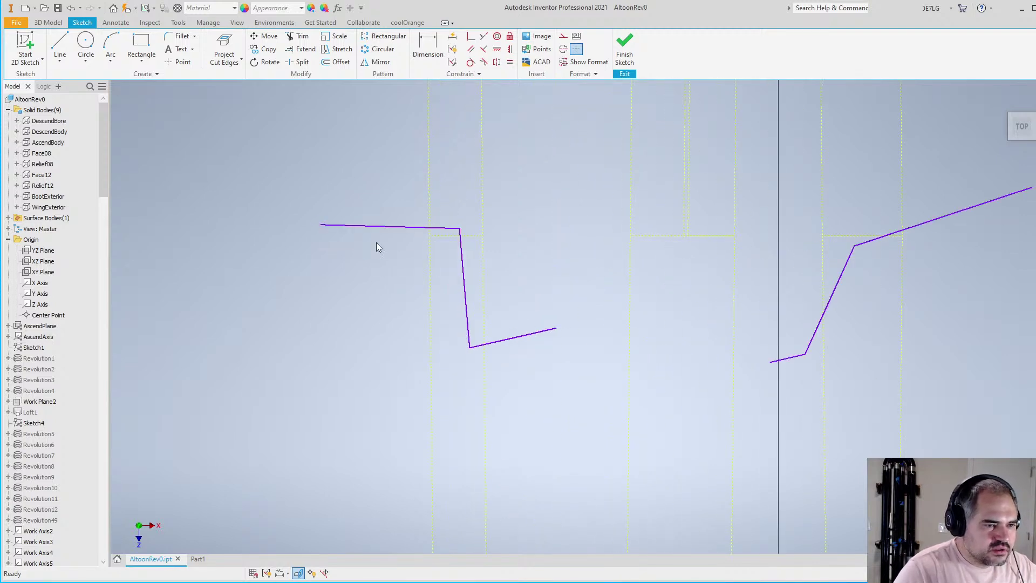
{"action": "left_click", "coordinate": [240, 60]}
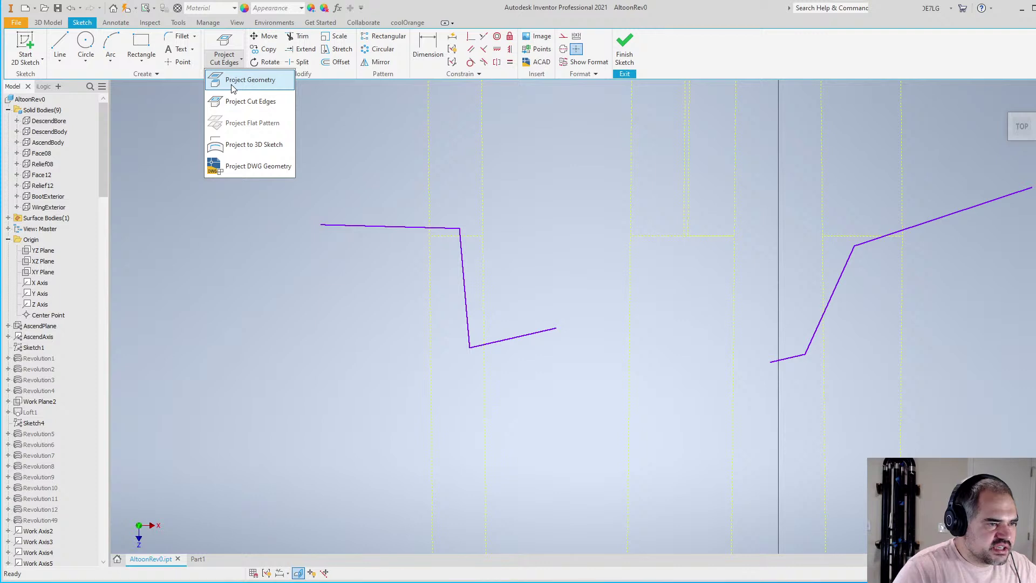
{"action": "left_click", "coordinate": [250, 80]}
{"action": "left_click", "coordinate": [39, 293]}
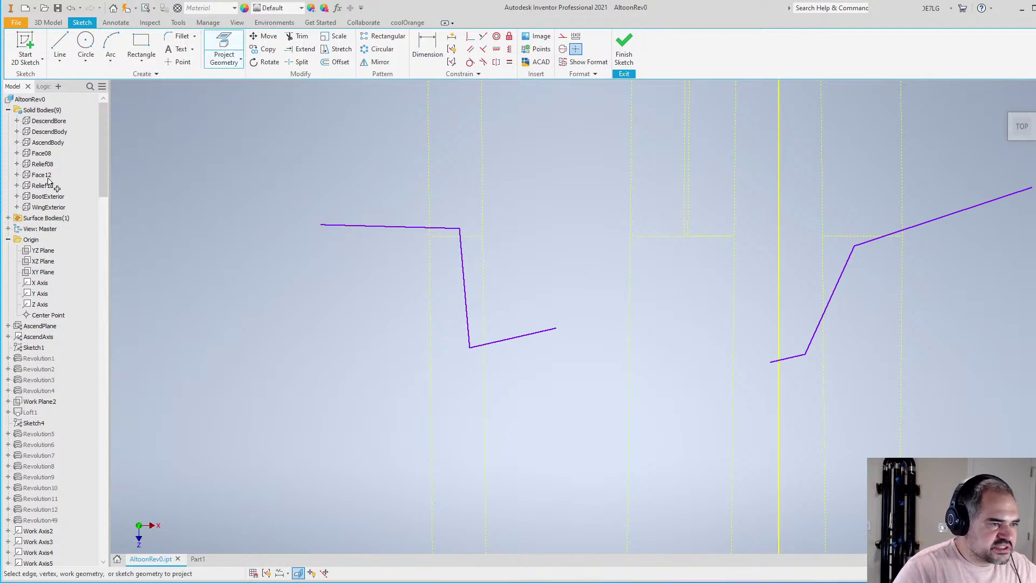
{"action": "scroll", "coordinate": [484, 290], "scroll_direction": "up", "scroll_amount": 4}
{"action": "scroll", "coordinate": [522, 292], "scroll_direction": "down", "scroll_amount": 4}
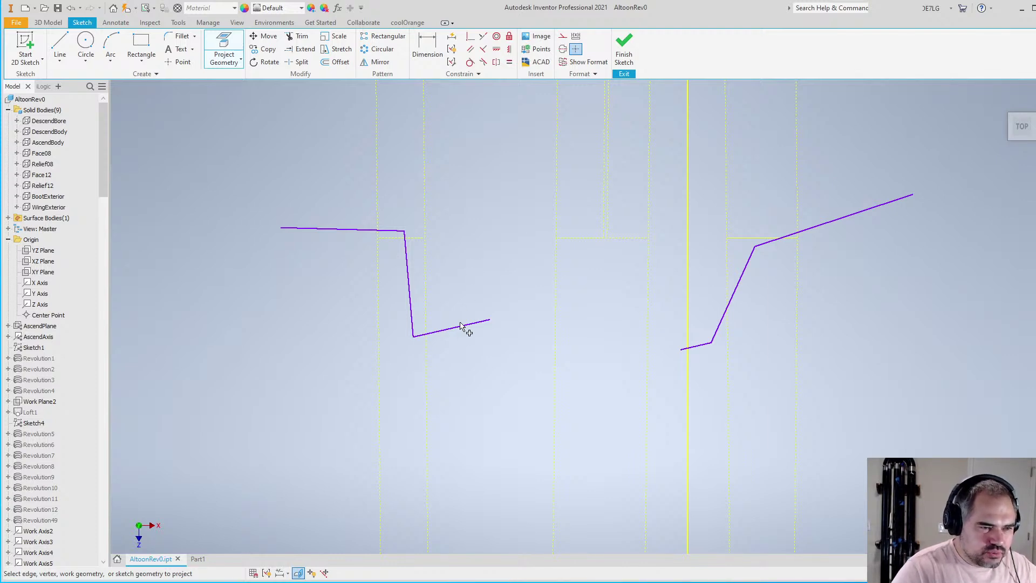
{"action": "scroll", "coordinate": [431, 347], "scroll_direction": "down", "scroll_amount": 5}
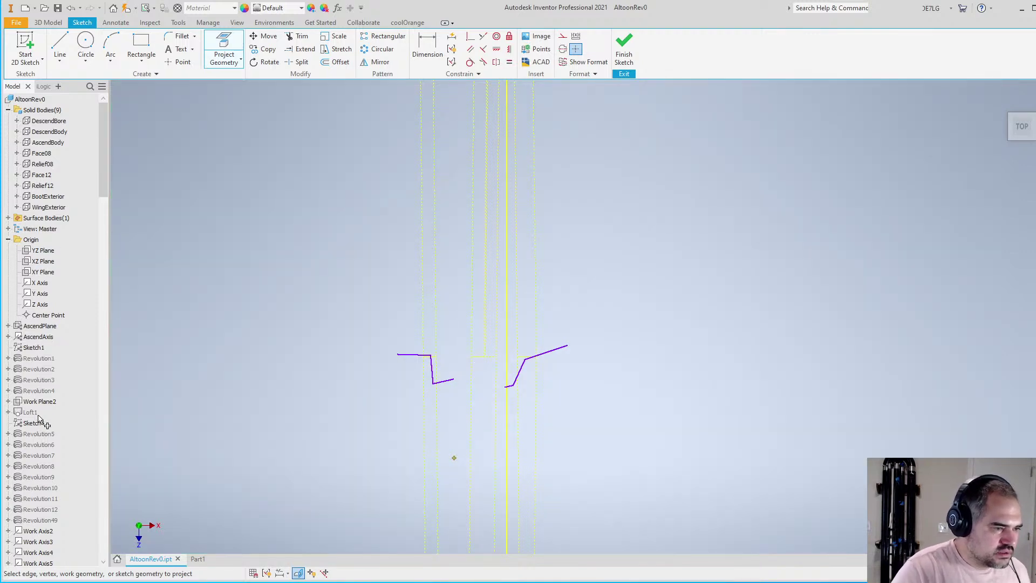
{"action": "left_click", "coordinate": [37, 336]}
{"action": "scroll", "coordinate": [440, 367], "scroll_direction": "down", "scroll_amount": 3}
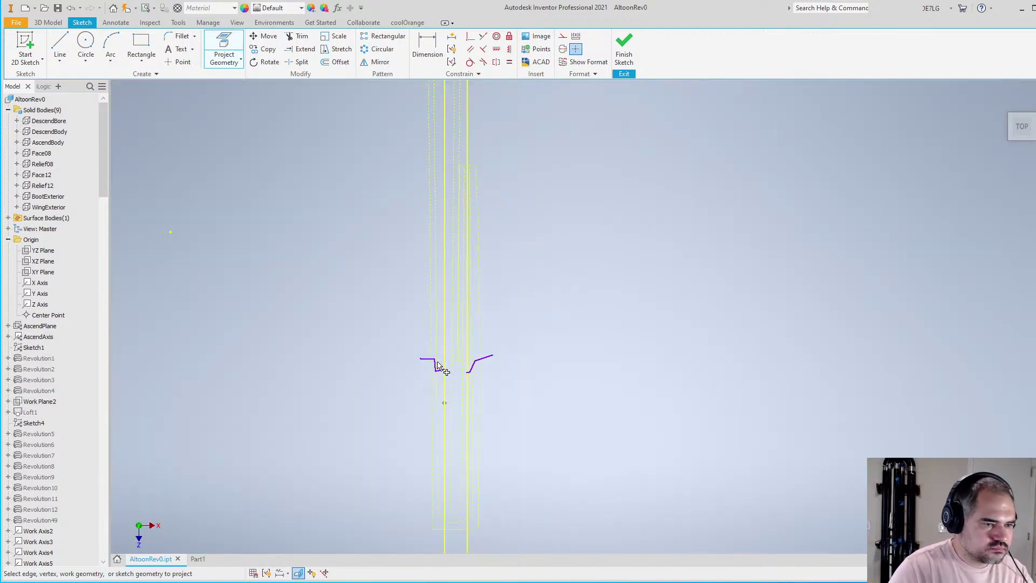
{"action": "scroll", "coordinate": [439, 367], "scroll_direction": "up", "scroll_amount": 3}
{"action": "key", "text": "Escape"}
Convert both projected bore axis lines to construction geometry
{"action": "left_click", "coordinate": [454, 342]}
{"action": "left_click", "coordinate": [562, 35]}
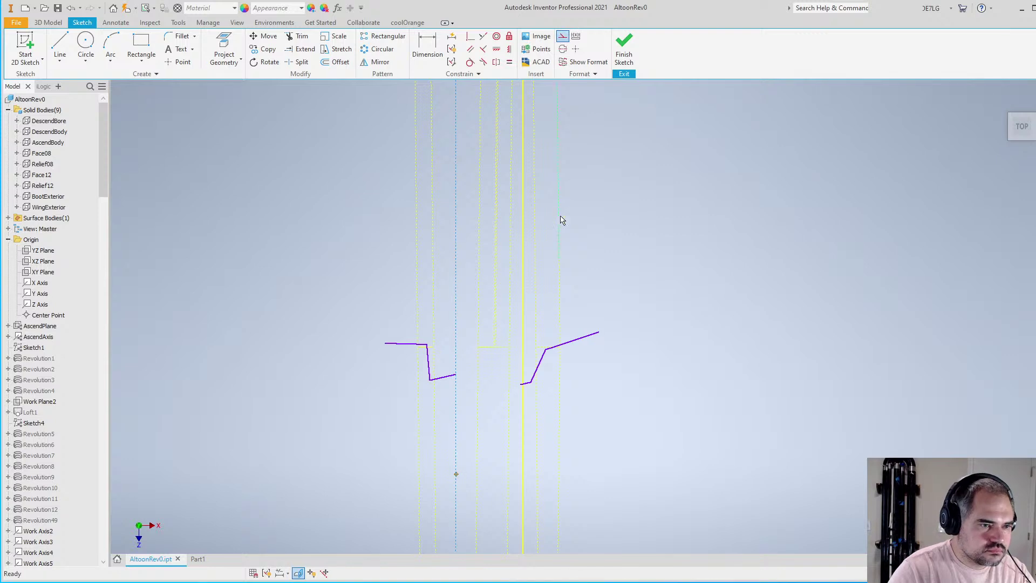
{"action": "left_click", "coordinate": [524, 286]}
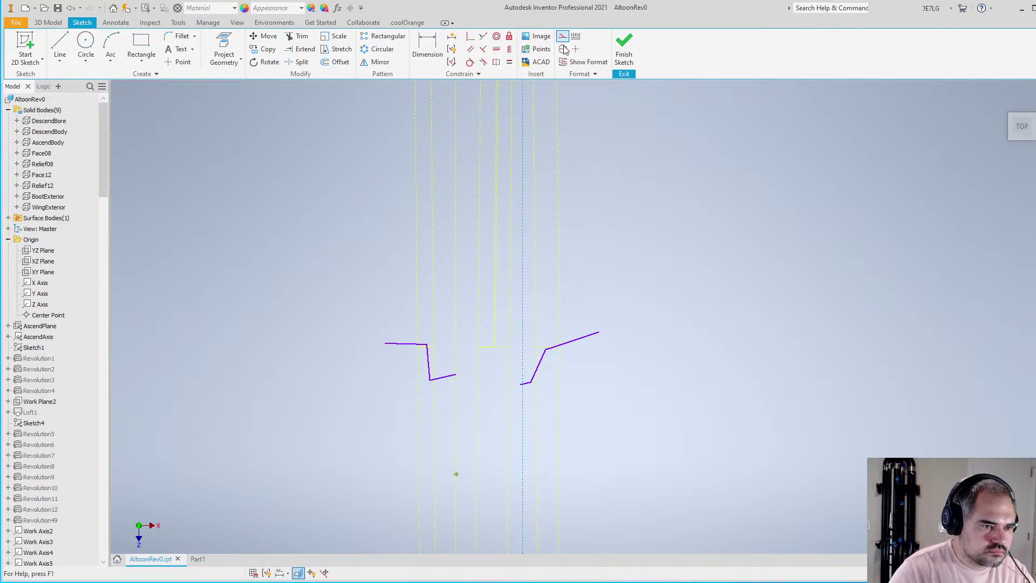
{"action": "scroll", "coordinate": [602, 350], "scroll_direction": "down", "scroll_amount": 1}
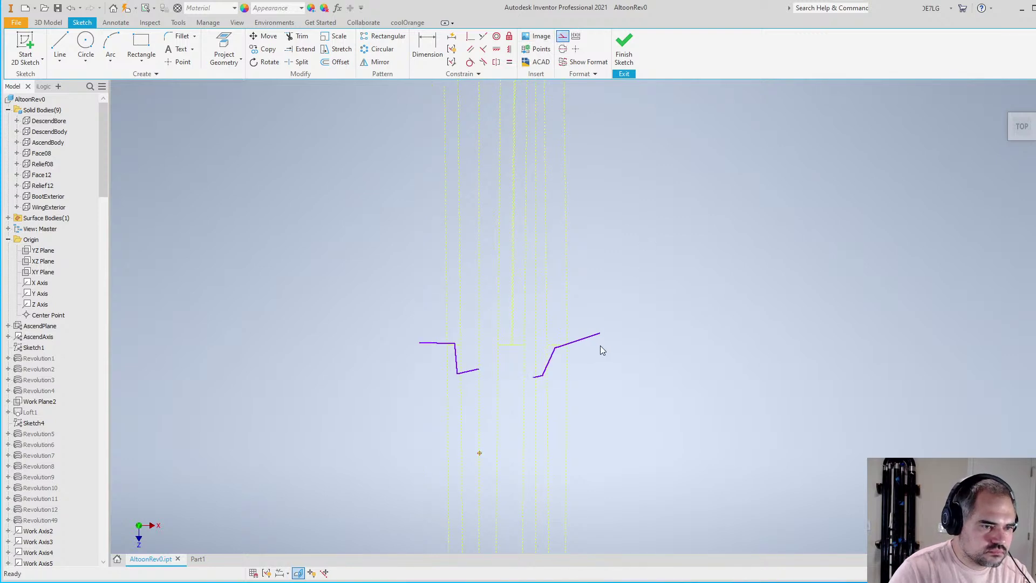
Constrain the inner endpoint of each stepped chain coincident with its own bore axis
{"action": "left_click", "coordinate": [470, 35]}
{"action": "scroll", "coordinate": [467, 361], "scroll_direction": "up", "scroll_amount": 5}
{"action": "left_click", "coordinate": [507, 338]}
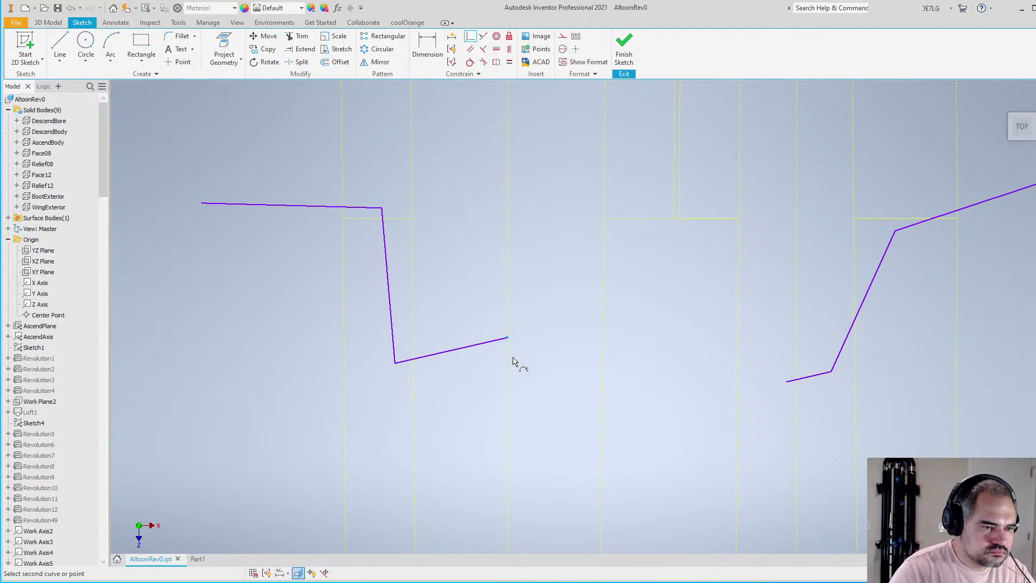
{"action": "left_click", "coordinate": [786, 381]}
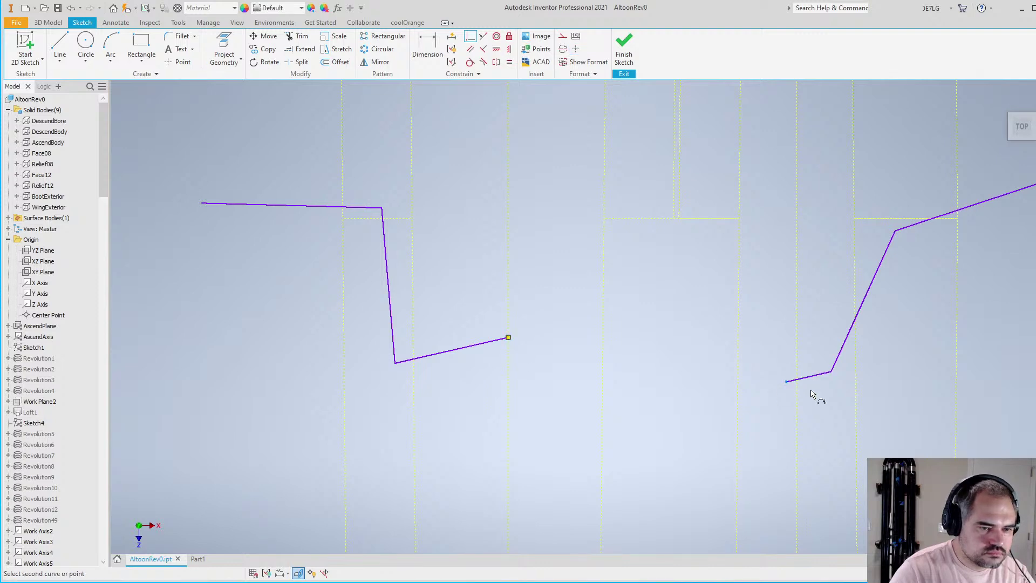
{"action": "left_click", "coordinate": [799, 391]}
{"action": "scroll", "coordinate": [756, 372], "scroll_direction": "up", "scroll_amount": 3}
{"action": "scroll", "coordinate": [718, 358], "scroll_direction": "down", "scroll_amount": 3}
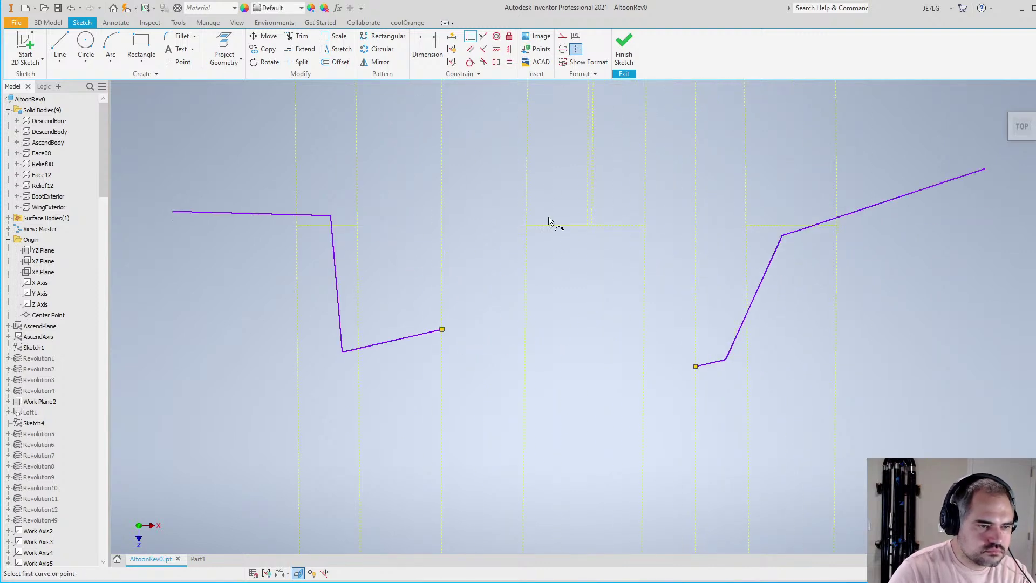
Make the innermost line of each stepped chain perpendicular to its bore axis
{"action": "left_click", "coordinate": [483, 48]}
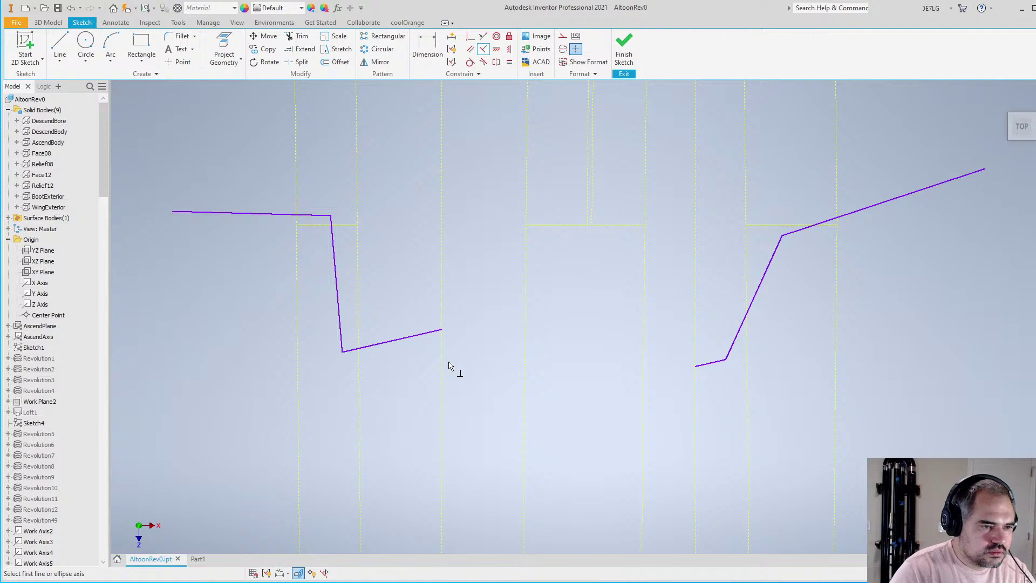
{"action": "left_click", "coordinate": [429, 339]}
{"action": "left_click", "coordinate": [441, 341]}
{"action": "left_click", "coordinate": [696, 400]}
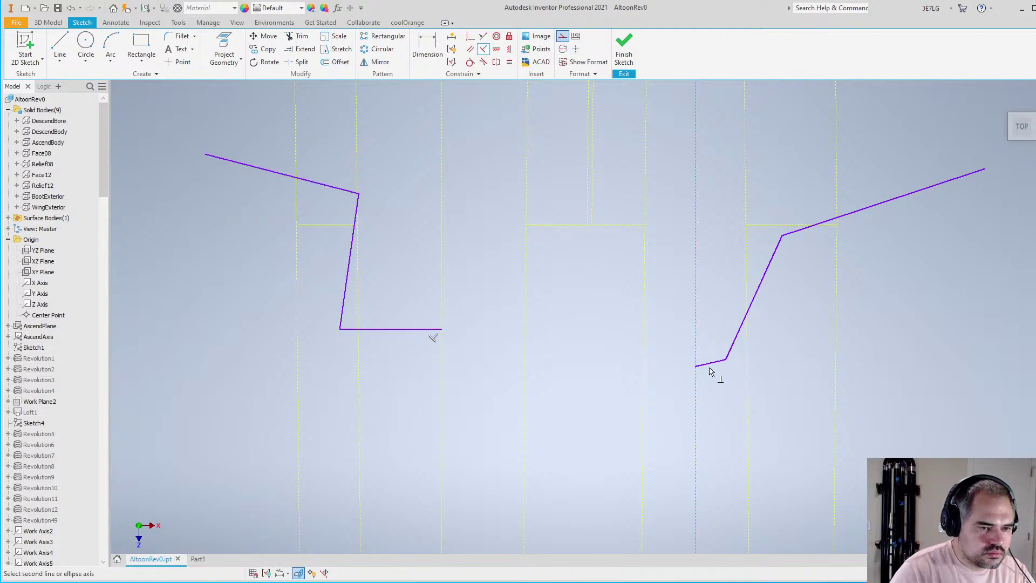
{"action": "left_click", "coordinate": [709, 364]}
{"action": "scroll", "coordinate": [620, 361], "scroll_direction": "down", "scroll_amount": 3}
{"action": "scroll", "coordinate": [446, 347], "scroll_direction": "up", "scroll_amount": 3}
{"action": "scroll", "coordinate": [434, 345], "scroll_direction": "down", "scroll_amount": 2}
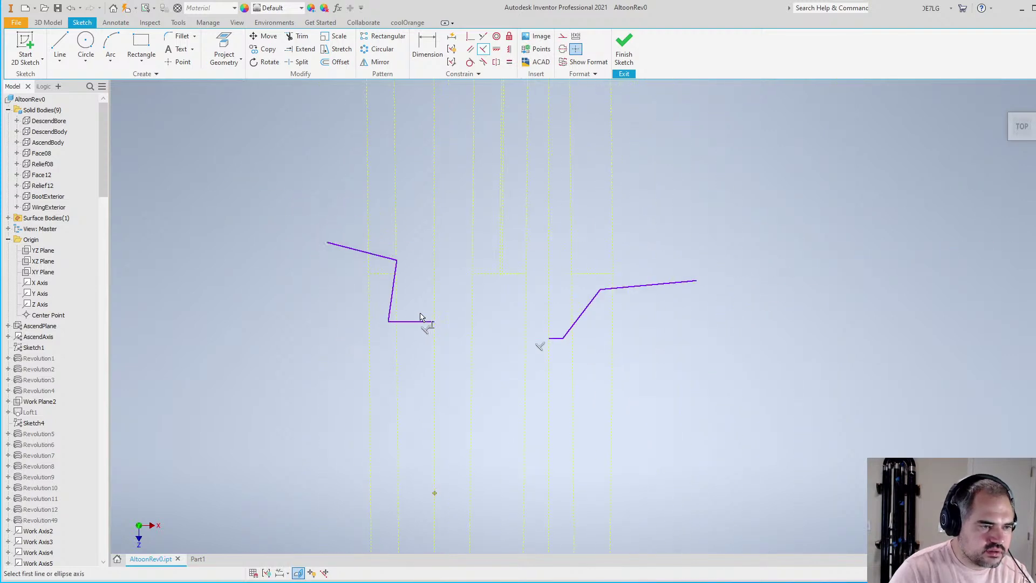
Apply a Horizontal constraint to the outermost line of both stepped chains
{"action": "scroll", "coordinate": [376, 254], "scroll_direction": "up", "scroll_amount": 3}
{"action": "left_click", "coordinate": [496, 48]}
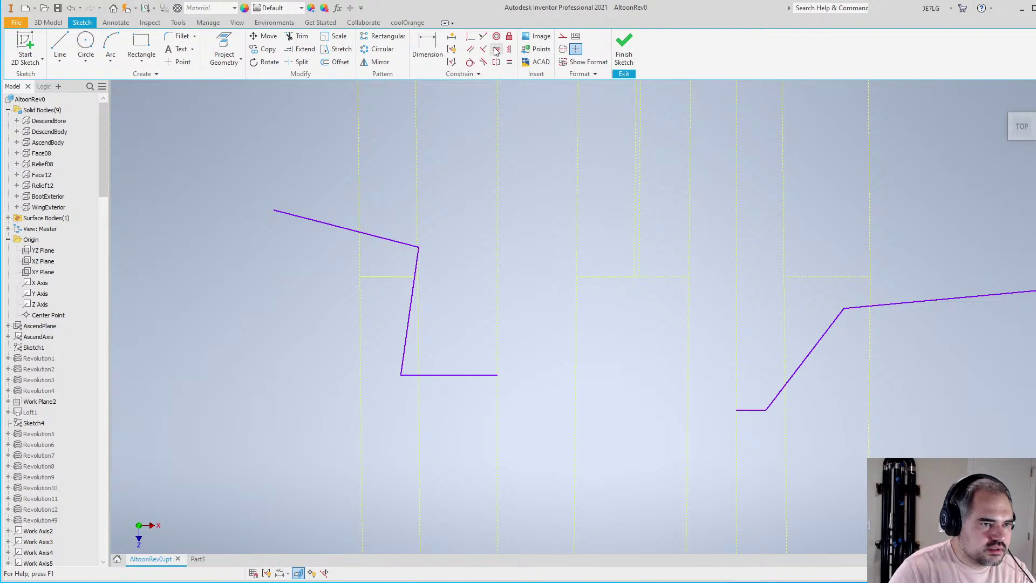
{"action": "left_click", "coordinate": [322, 222]}
{"action": "middle_click_drag", "start_coordinate": [994, 264], "coordinate": [746, 257]}
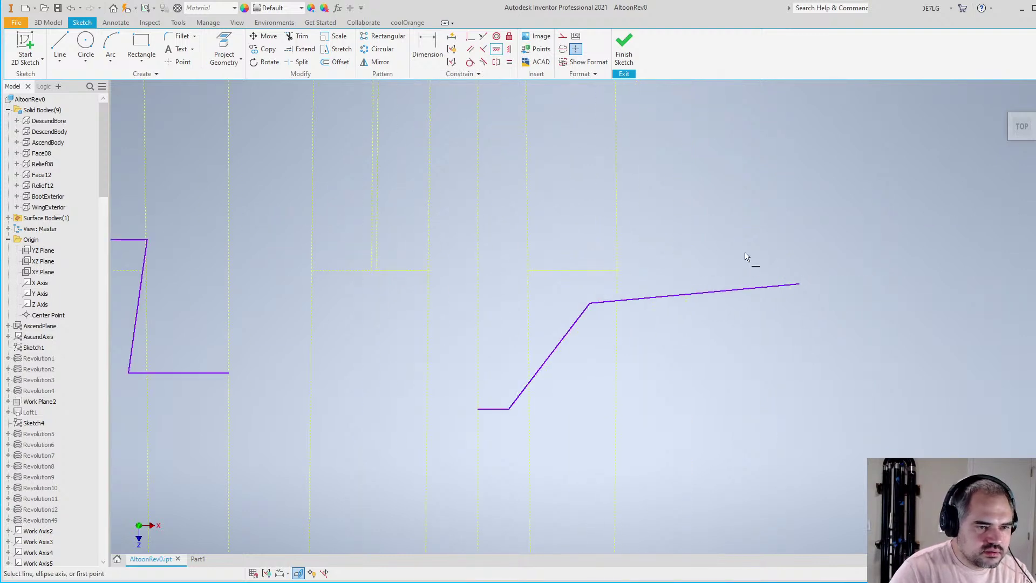
{"action": "left_click", "coordinate": [726, 299]}
{"action": "scroll", "coordinate": [590, 301], "scroll_direction": "up", "scroll_amount": 1}
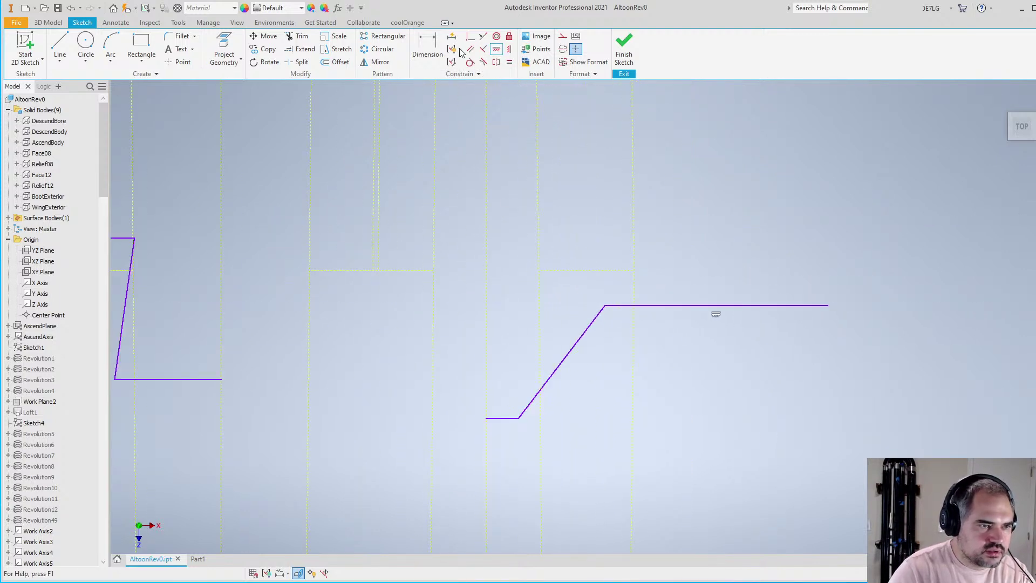
Make the outermost line of each chain collinear with the projected joint edge of its tube wall
{"action": "left_click", "coordinate": [483, 36]}
{"action": "left_click", "coordinate": [647, 305]}
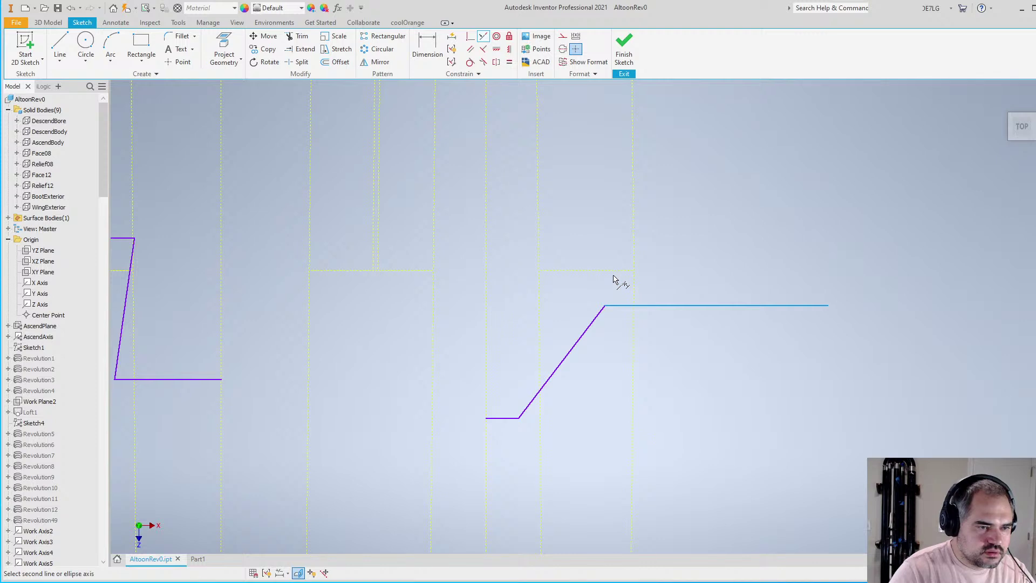
{"action": "left_click", "coordinate": [613, 277]}
{"action": "scroll", "coordinate": [448, 311], "scroll_direction": "up", "scroll_amount": 1}
{"action": "left_click", "coordinate": [266, 214]}
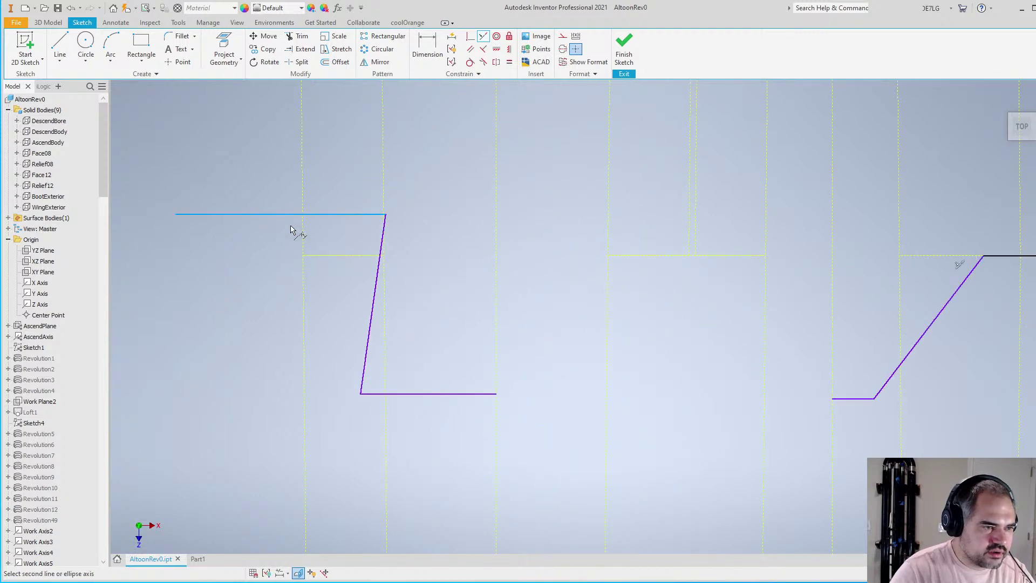
{"action": "left_click", "coordinate": [326, 255]}
{"action": "scroll", "coordinate": [361, 242], "scroll_direction": "down", "scroll_amount": 3}
{"action": "key", "text": "Escape"}
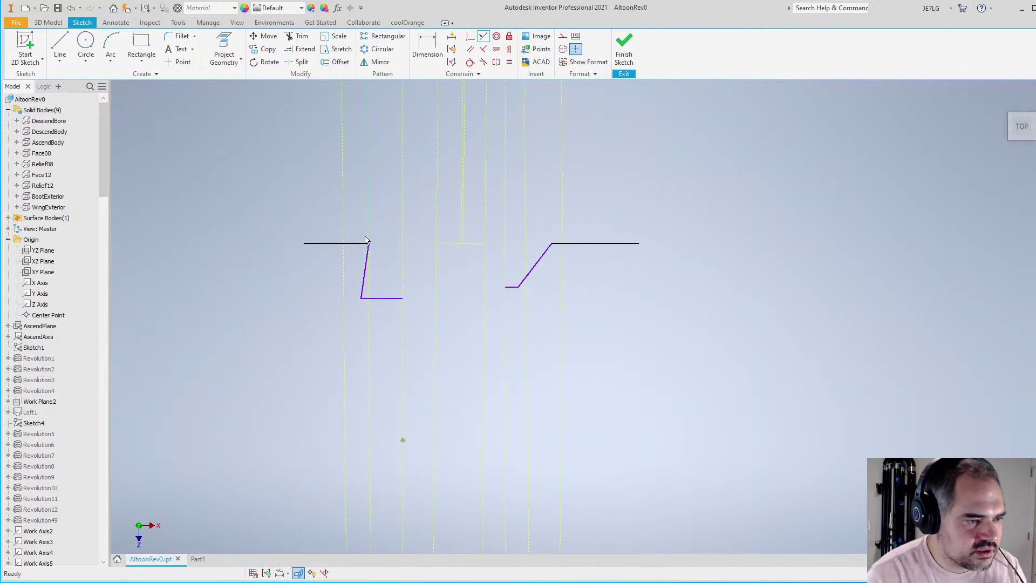
Move the large-bore chain's upper corner and the small-bore chain's lower corner so both riser lines sit within the tube walls
{"action": "scroll", "coordinate": [356, 318], "scroll_direction": "up", "scroll_amount": 3}
{"action": "scroll", "coordinate": [378, 294], "scroll_direction": "down", "scroll_amount": 2}
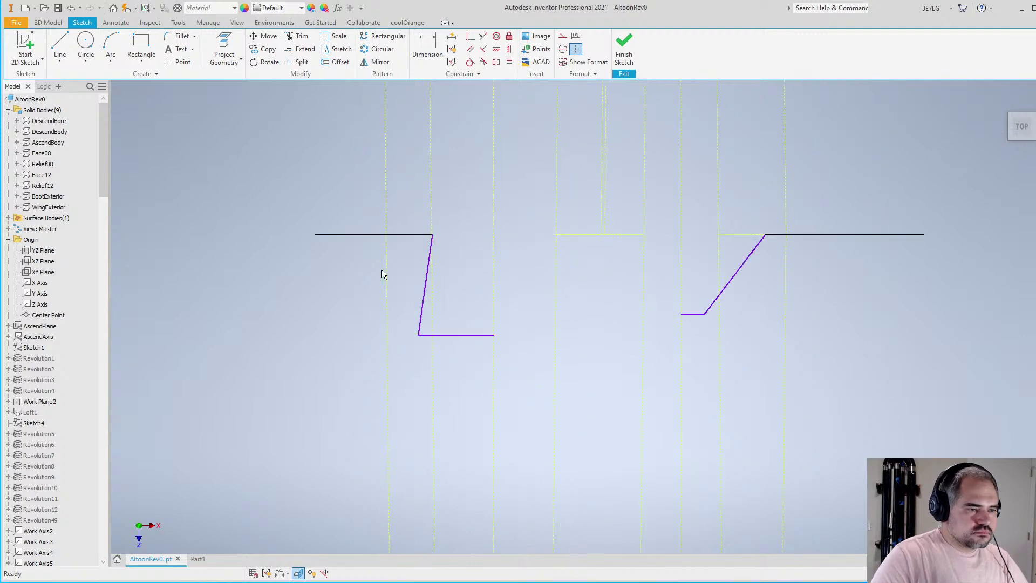
{"action": "scroll", "coordinate": [384, 275], "scroll_direction": "up", "scroll_amount": 1}
{"action": "left_click_drag", "start_coordinate": [443, 228], "coordinate": [414, 228]}
{"action": "scroll", "coordinate": [385, 284], "scroll_direction": "down", "scroll_amount": 3}
{"action": "scroll", "coordinate": [614, 268], "scroll_direction": "up", "scroll_amount": 3}
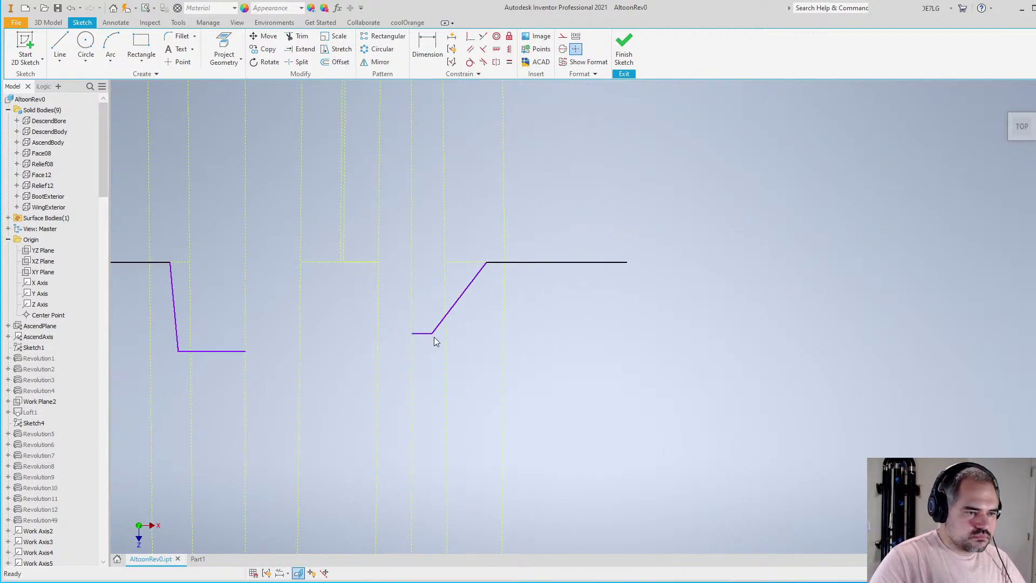
{"action": "left_click_drag", "start_coordinate": [436, 341], "coordinate": [478, 341]}
{"action": "scroll", "coordinate": [585, 324], "scroll_direction": "down", "scroll_amount": 3}
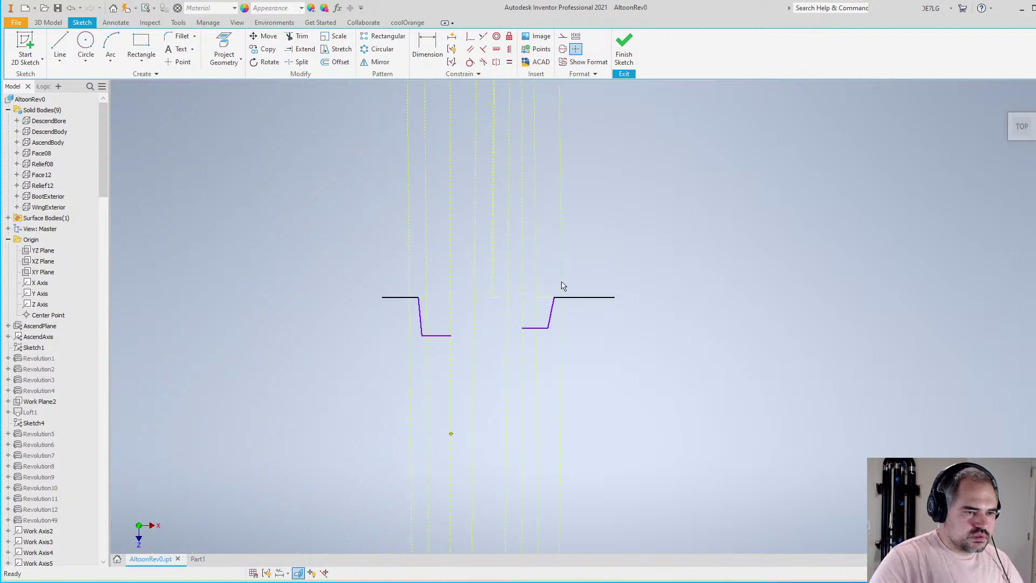
Dimension the outer end of the small-bore chain 100 mm from the small-bore axis
{"action": "scroll", "coordinate": [580, 298], "scroll_direction": "up", "scroll_amount": 3}
{"action": "key", "text": "d"}
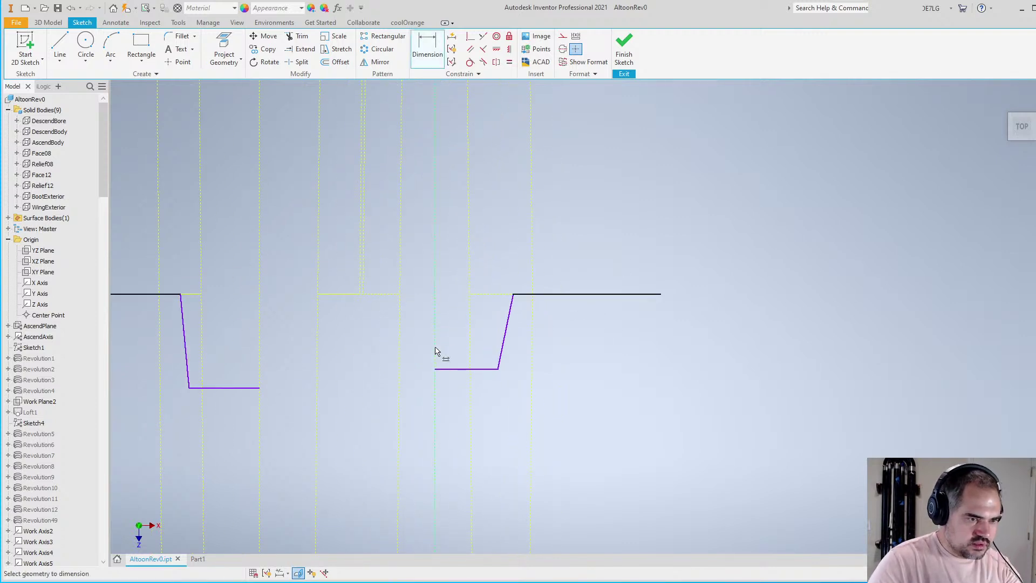
{"action": "left_click", "coordinate": [437, 350]}
{"action": "left_click", "coordinate": [661, 294]}
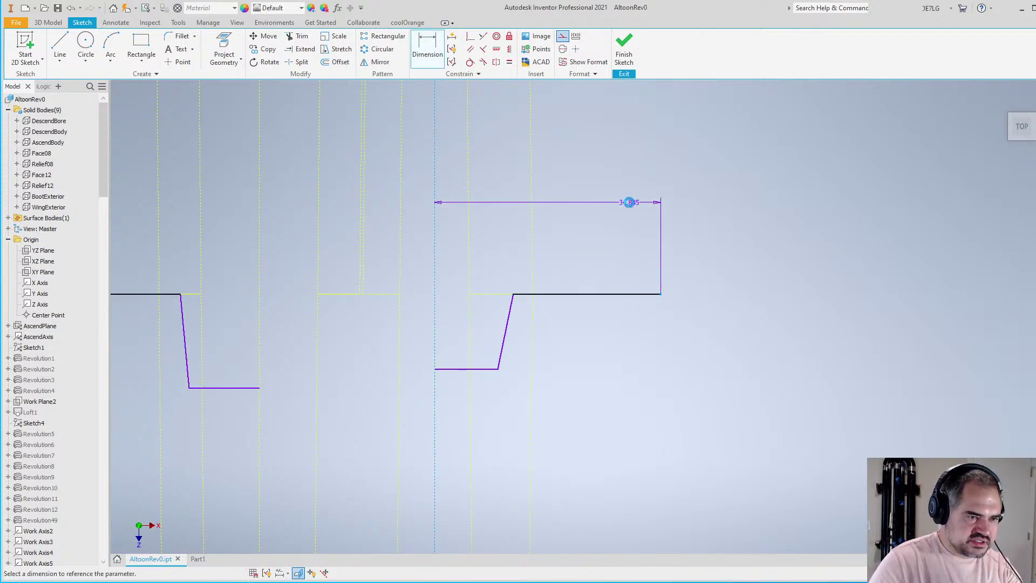
{"action": "left_click", "coordinate": [624, 203]}
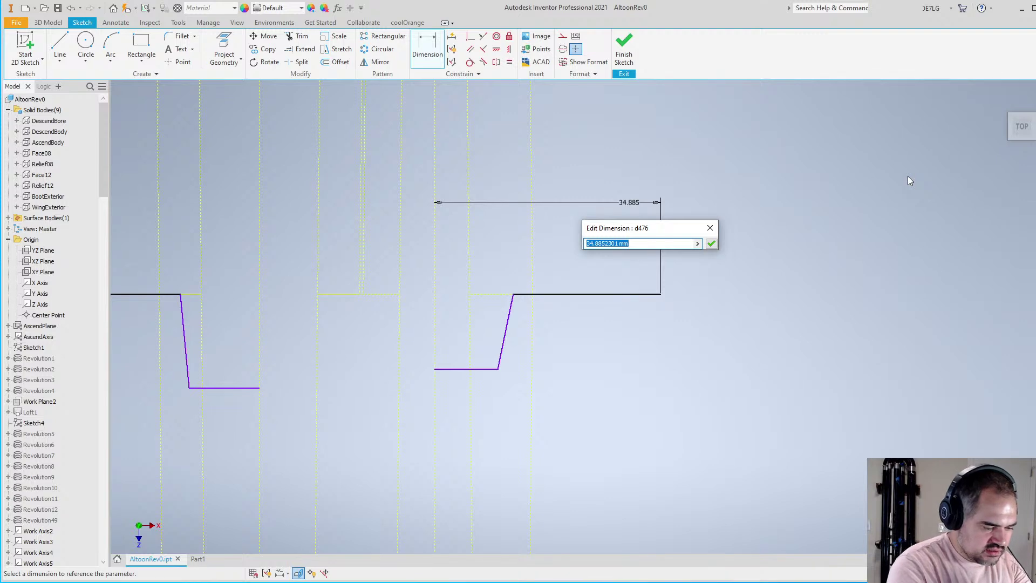
{"action": "type", "text": "100"}
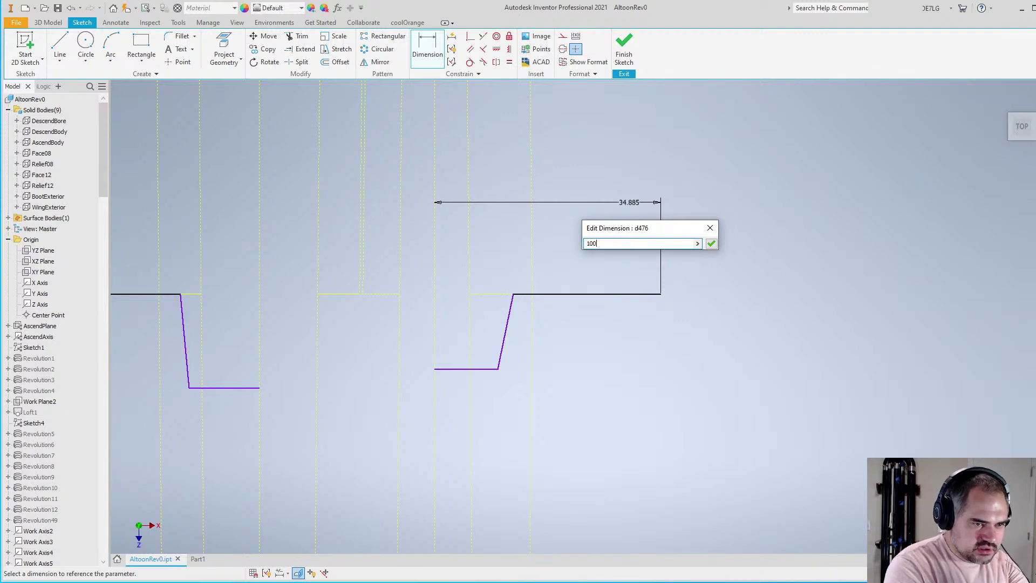
{"action": "key", "text": "Return"}
Dimension the outer end of the large-bore chain 100 mm from the large-bore axis
{"action": "scroll", "coordinate": [733, 280], "scroll_direction": "up", "scroll_amount": 5}
{"action": "scroll", "coordinate": [620, 289], "scroll_direction": "down", "scroll_amount": 6}
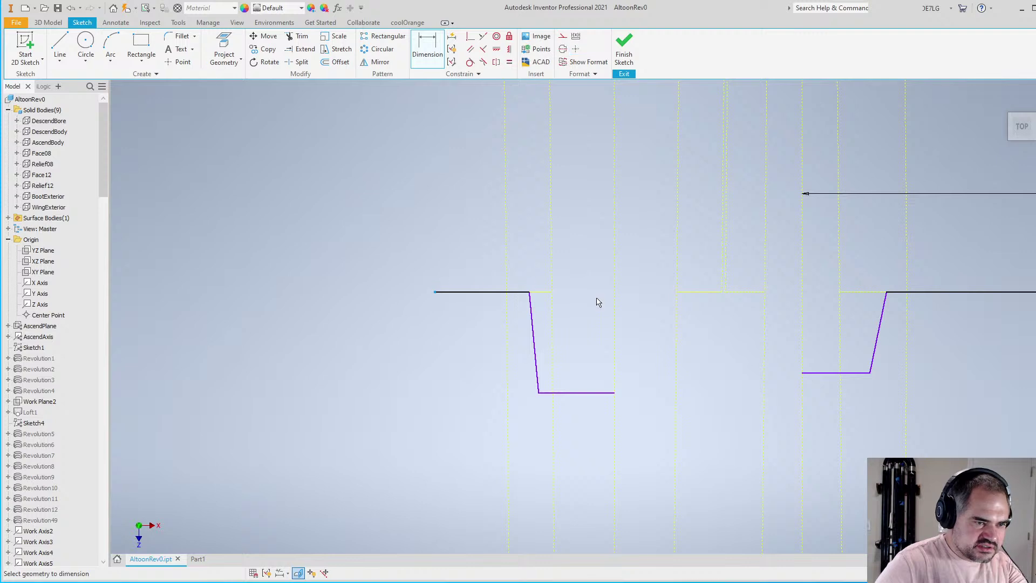
{"action": "left_click", "coordinate": [615, 301]}
{"action": "left_click", "coordinate": [475, 235]}
{"action": "type", "text": "300"}
{"action": "key", "text": "Return"}
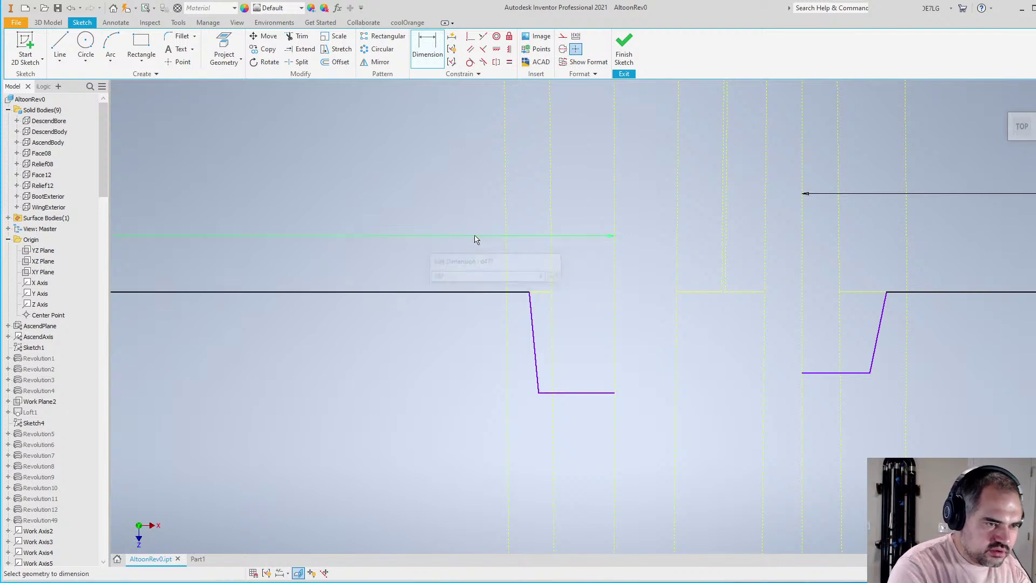
{"action": "scroll", "coordinate": [505, 224], "scroll_direction": "down", "scroll_amount": 3}
{"action": "scroll", "coordinate": [497, 263], "scroll_direction": "up", "scroll_amount": 3}
{"action": "scroll", "coordinate": [486, 248], "scroll_direction": "down", "scroll_amount": 3}
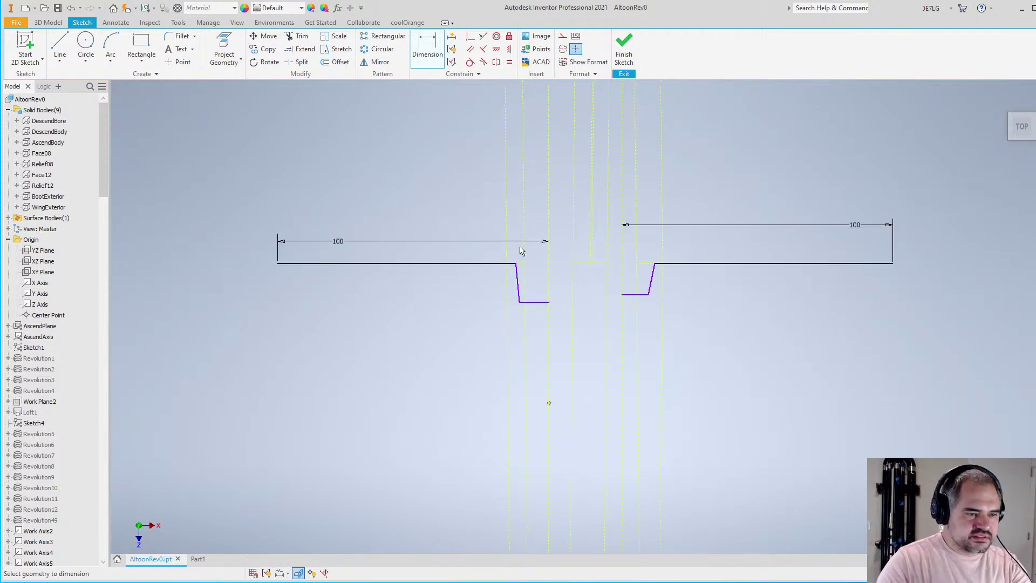
{"action": "scroll", "coordinate": [518, 247], "scroll_direction": "up", "scroll_amount": 3}
Delete the large-bore chain's 100 mm dimension and pull the line's outer end back to just outside the tube wall
{"action": "double_click", "coordinate": [379, 237]}
{"action": "key", "text": "Escape"}
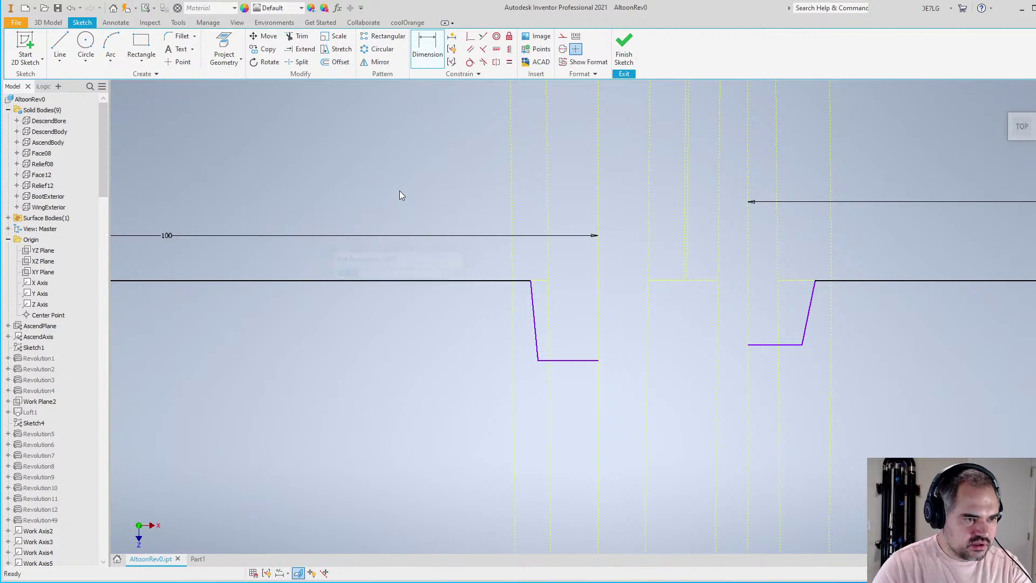
{"action": "key", "text": "Escape"}
{"action": "left_click", "coordinate": [377, 237]}
{"action": "key", "text": "Delete"}
{"action": "scroll", "coordinate": [482, 254], "scroll_direction": "down", "scroll_amount": 2}
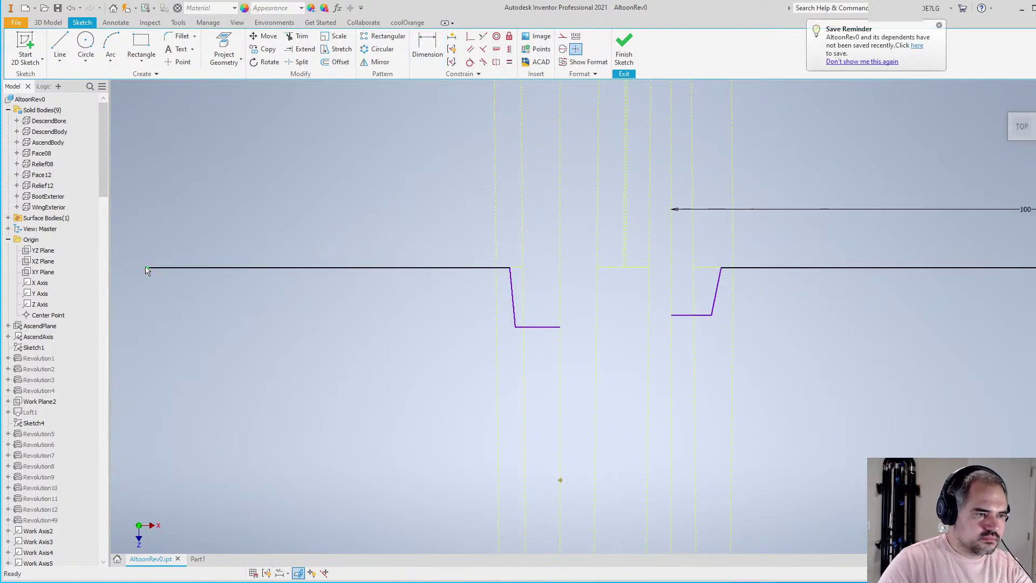
{"action": "left_click_drag", "start_coordinate": [148, 268], "coordinate": [475, 270]}
Make the outer end of the large-bore chain's top line coincident with the projected outer wall line of its tube
{"action": "scroll", "coordinate": [478, 271], "scroll_direction": "up", "scroll_amount": 6}
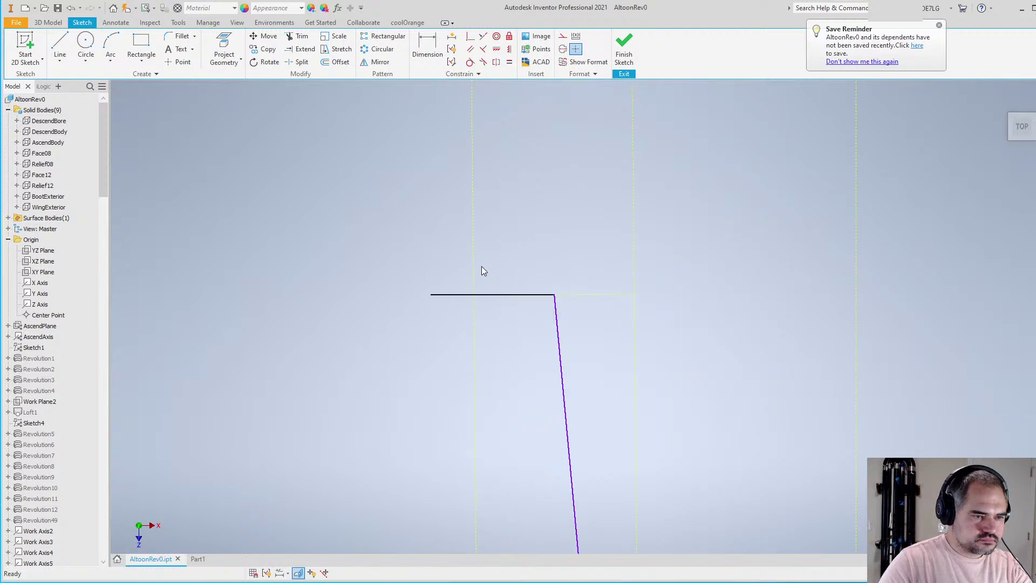
{"action": "key", "text": "d"}
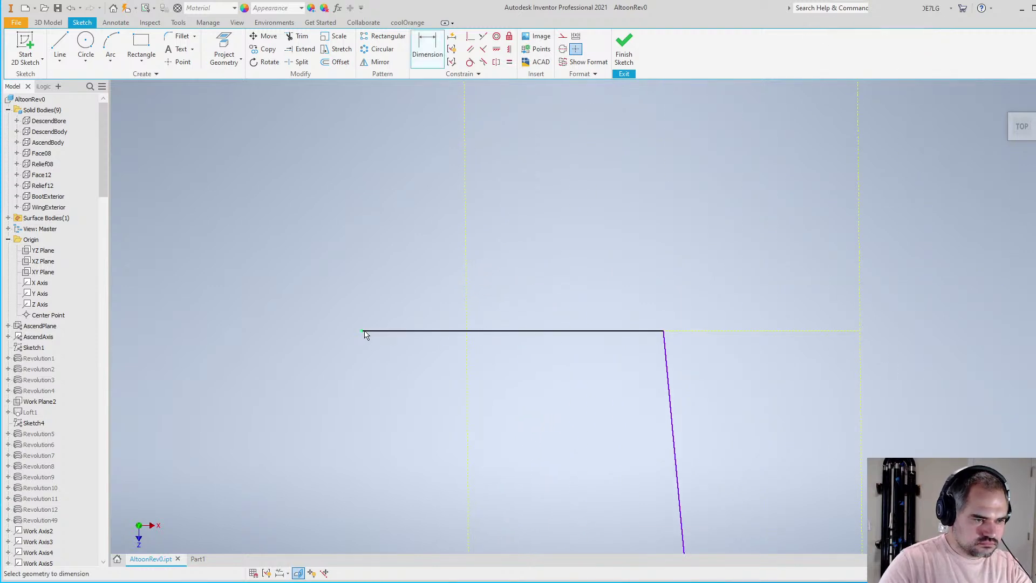
{"action": "scroll", "coordinate": [424, 341], "scroll_direction": "down", "scroll_amount": 5}
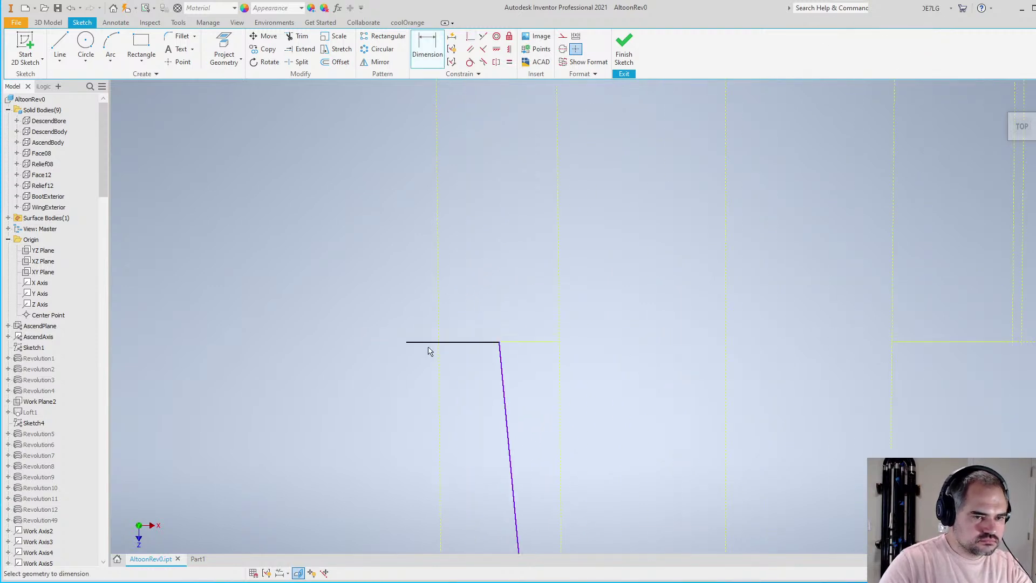
{"action": "scroll", "coordinate": [469, 315], "scroll_direction": "up", "scroll_amount": 4}
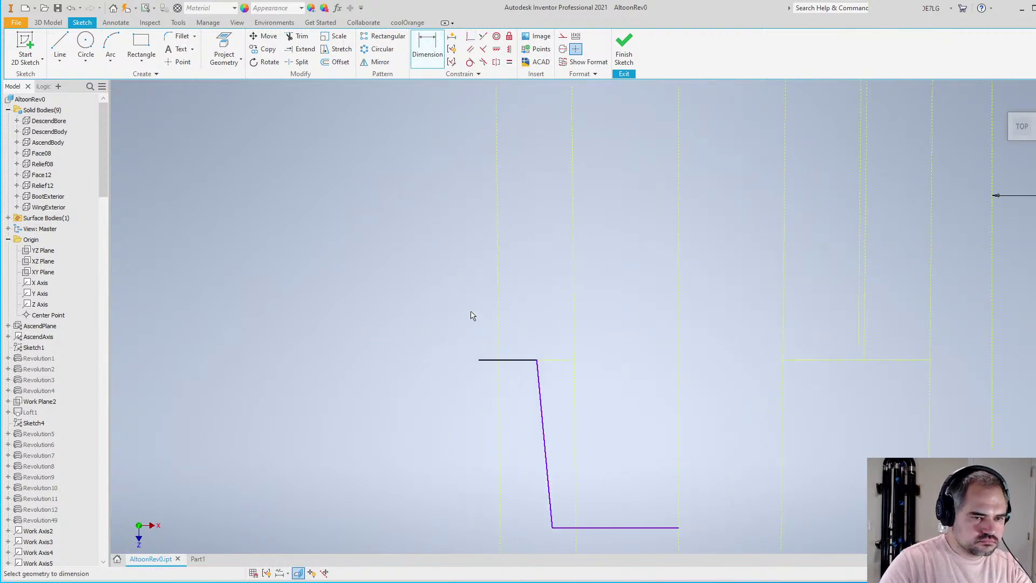
{"action": "left_click", "coordinate": [470, 36]}
{"action": "scroll", "coordinate": [515, 395], "scroll_direction": "up", "scroll_amount": 4}
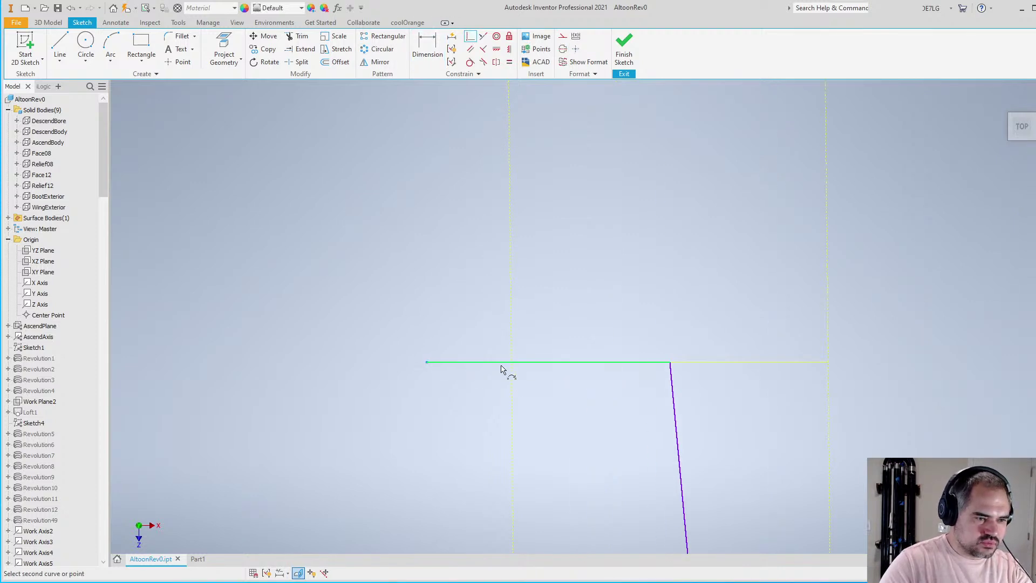
Delete the small-bore chain's 100 mm dimension and make its outer end coincident with the projected outer wall line of its tube
{"action": "scroll", "coordinate": [509, 355], "scroll_direction": "down", "scroll_amount": 5}
{"action": "scroll", "coordinate": [712, 359], "scroll_direction": "up", "scroll_amount": 3}
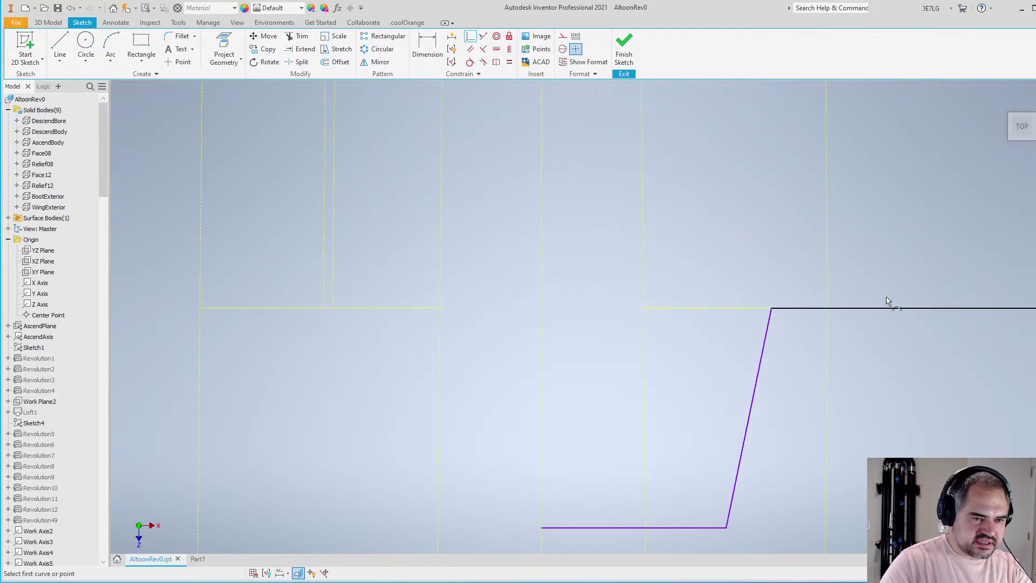
{"action": "scroll", "coordinate": [863, 296], "scroll_direction": "down", "scroll_amount": 3}
{"action": "scroll", "coordinate": [782, 278], "scroll_direction": "down", "scroll_amount": 3}
{"action": "key", "text": "Escape"}
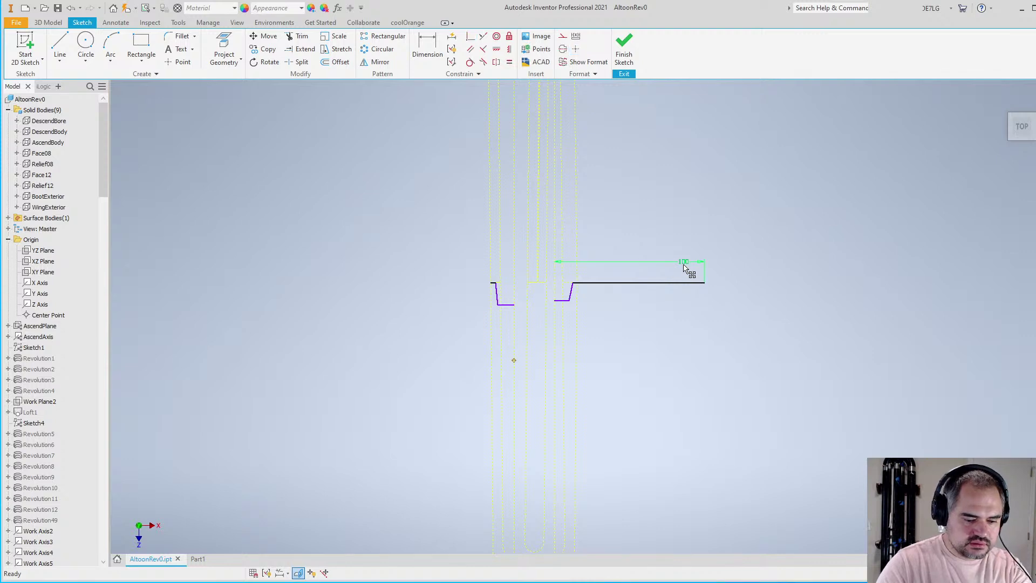
{"action": "left_click", "coordinate": [470, 36]}
{"action": "scroll", "coordinate": [620, 221], "scroll_direction": "up", "scroll_amount": 4}
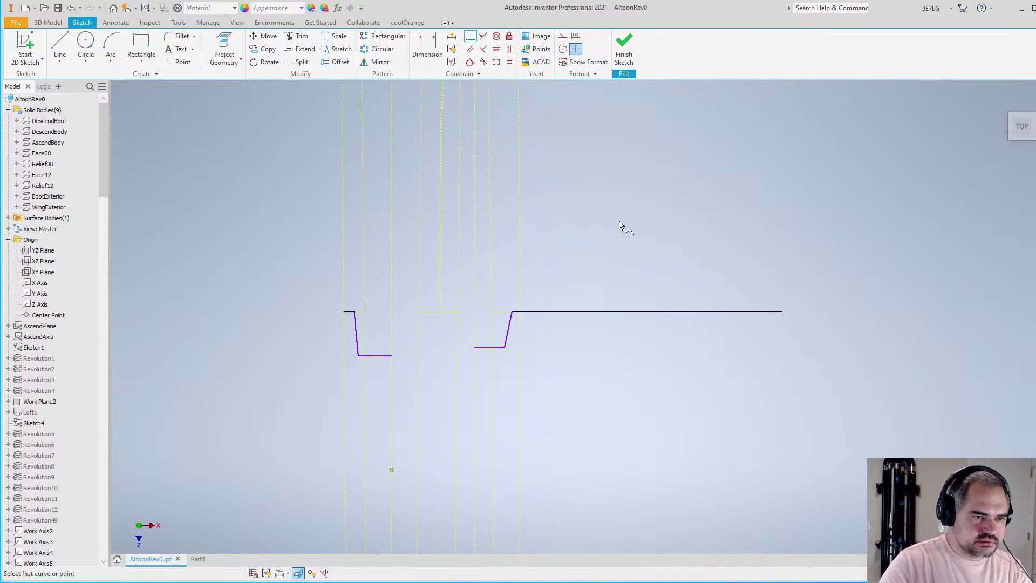
{"action": "left_click", "coordinate": [900, 376]}
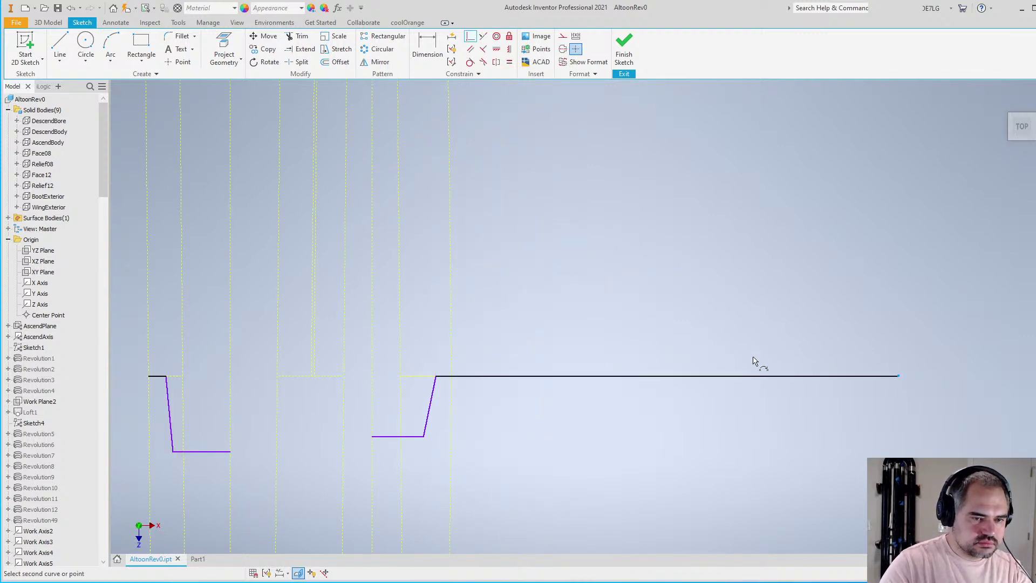
{"action": "left_click", "coordinate": [453, 350]}
{"action": "scroll", "coordinate": [671, 374], "scroll_direction": "down", "scroll_amount": 4}
{"action": "scroll", "coordinate": [584, 387], "scroll_direction": "up", "scroll_amount": 4}
{"action": "key", "text": "Escape"}
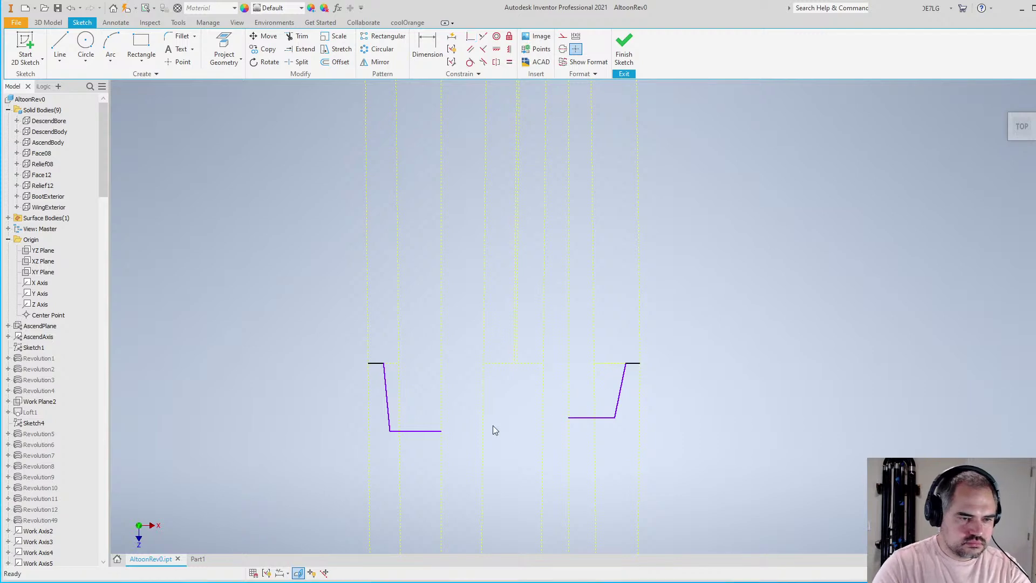
Add a numeric user parameter named TenonLength with a value of 22 mm
{"action": "scroll", "coordinate": [493, 430], "scroll_direction": "up", "scroll_amount": 1}
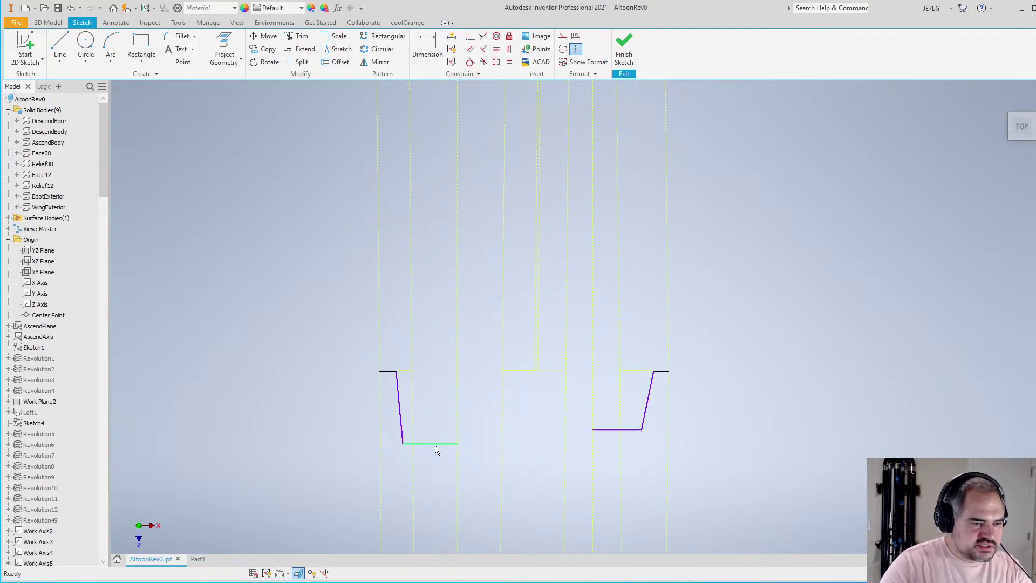
{"action": "left_click", "coordinate": [207, 23]}
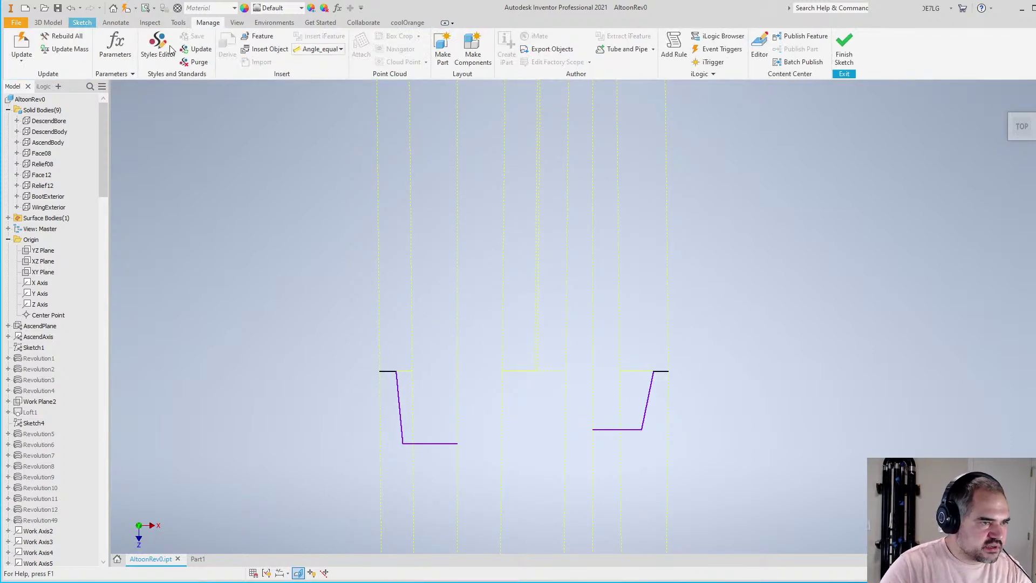
{"action": "left_click", "coordinate": [115, 45]}
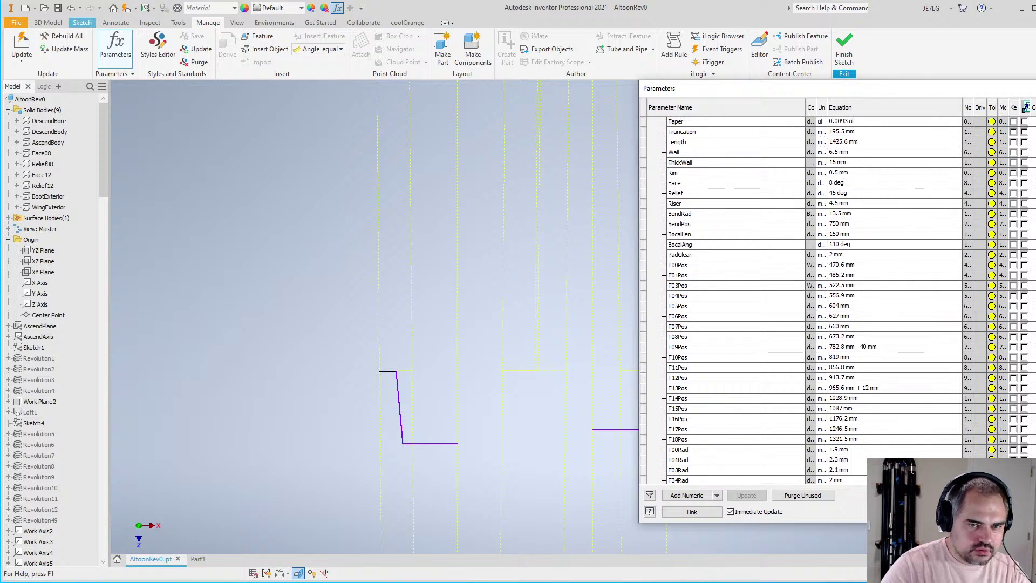
{"action": "left_click", "coordinate": [684, 494]}
{"action": "type", "text": "Te"}
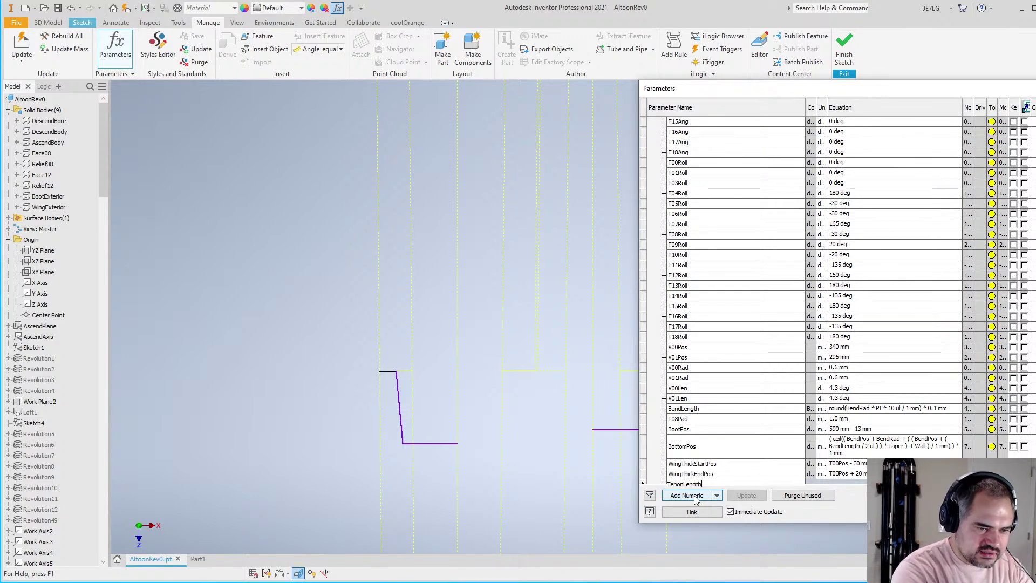
{"action": "type", "text": "nonLength"}
{"action": "key", "text": "Tab"}
{"action": "type", "text": "22"}
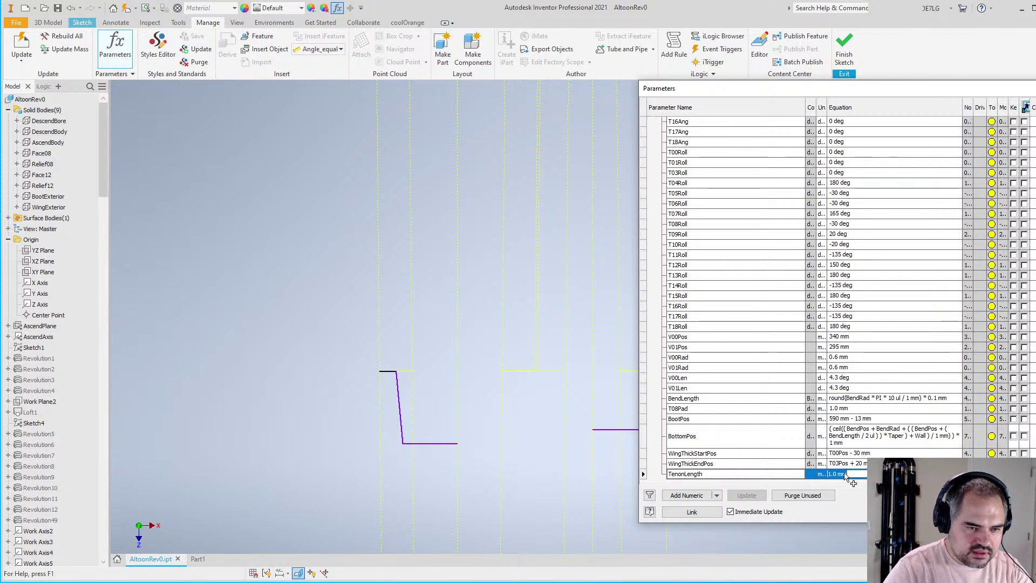
{"action": "key", "text": "Return"}
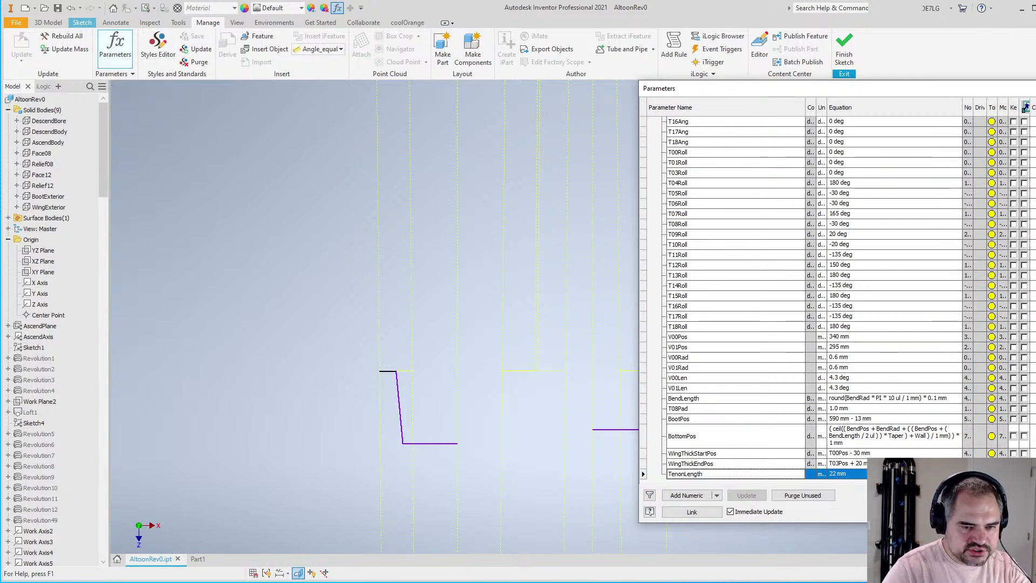
{"action": "left_click", "coordinate": [1007, 511]}
Dimension the vertical distance between the large-bore chain's lower and upper horizontal lines as TenonLength
{"action": "scroll", "coordinate": [634, 336], "scroll_direction": "up", "scroll_amount": 3}
{"action": "scroll", "coordinate": [594, 365], "scroll_direction": "down", "scroll_amount": 5}
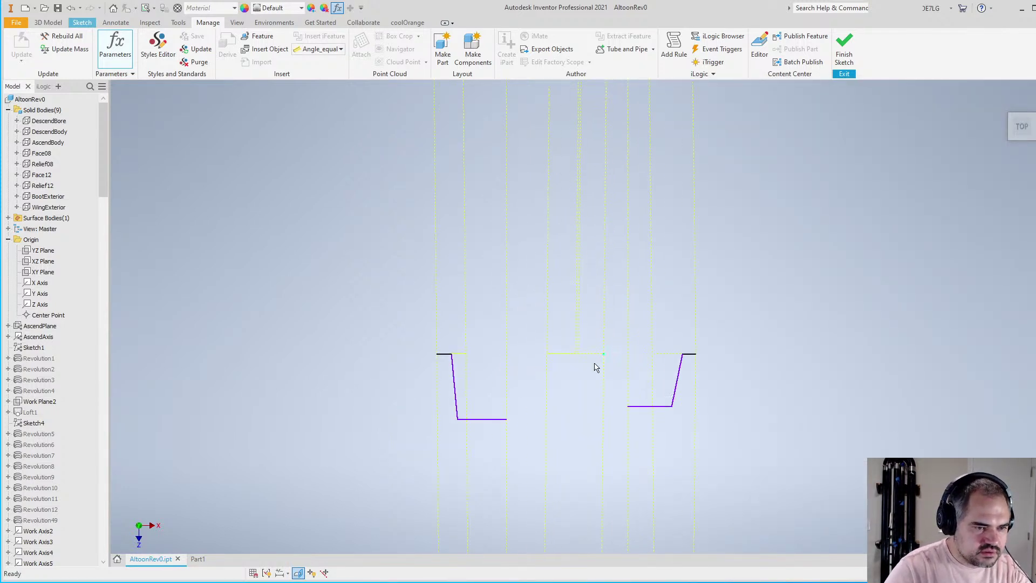
{"action": "key", "text": "d"}
{"action": "left_click", "coordinate": [474, 430]}
{"action": "scroll", "coordinate": [413, 348], "scroll_direction": "up", "scroll_amount": 3}
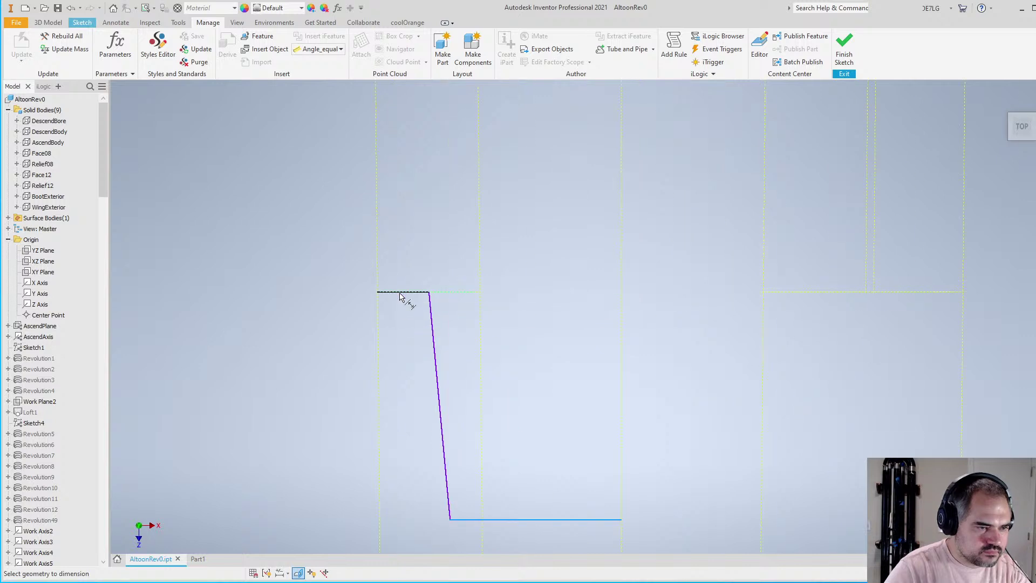
{"action": "left_click", "coordinate": [399, 296]}
{"action": "left_click", "coordinate": [270, 302]}
{"action": "type", "text": "T"}
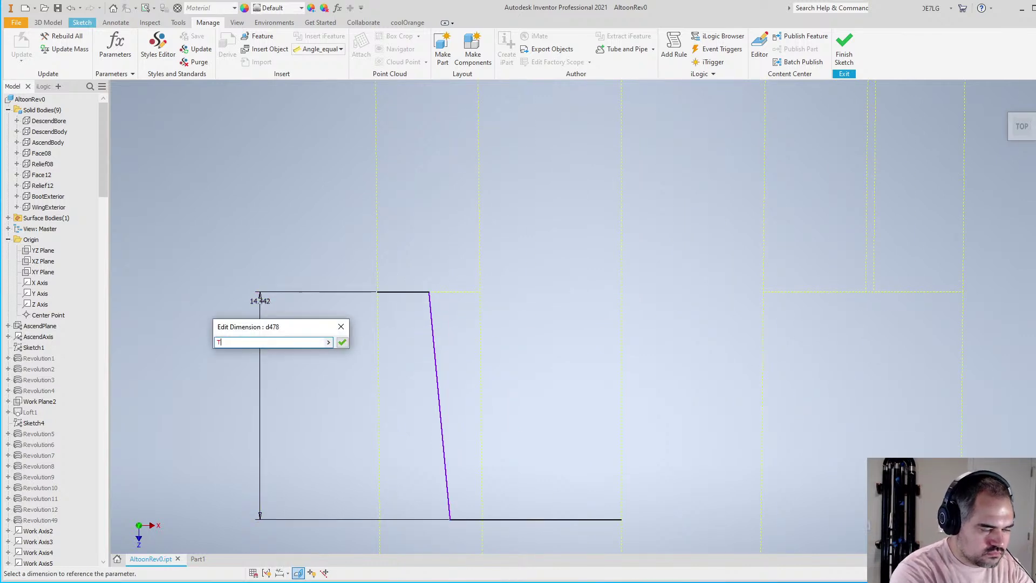
{"action": "type", "text": "enonLength"}
{"action": "key", "text": "Return"}
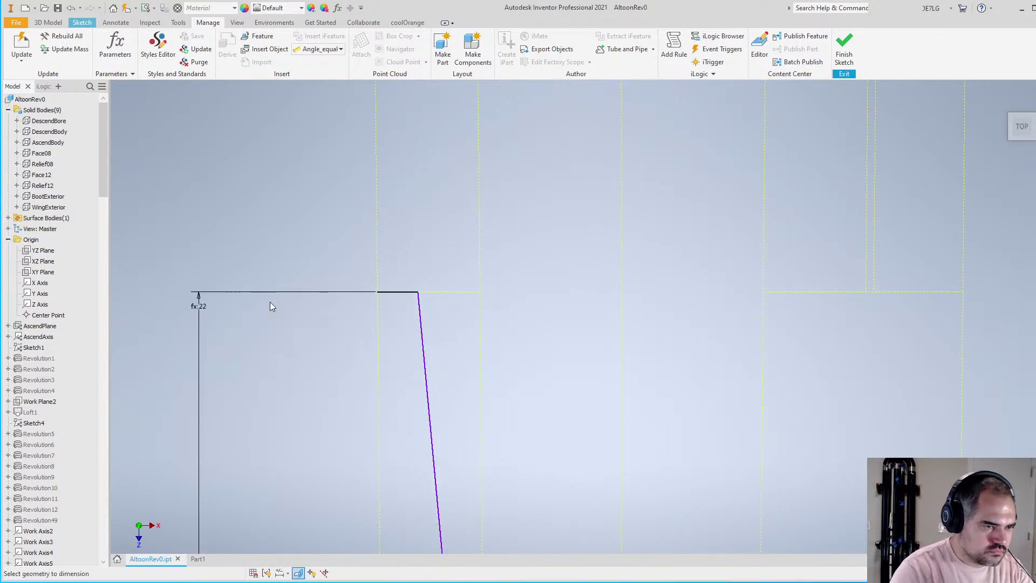
Dimension the vertical distance between the small-bore chain's lower and upper horizontal lines as TenonLength
{"action": "scroll", "coordinate": [415, 242], "scroll_direction": "up", "scroll_amount": 3}
{"action": "scroll", "coordinate": [657, 280], "scroll_direction": "down", "scroll_amount": 4}
{"action": "left_click", "coordinate": [573, 385]}
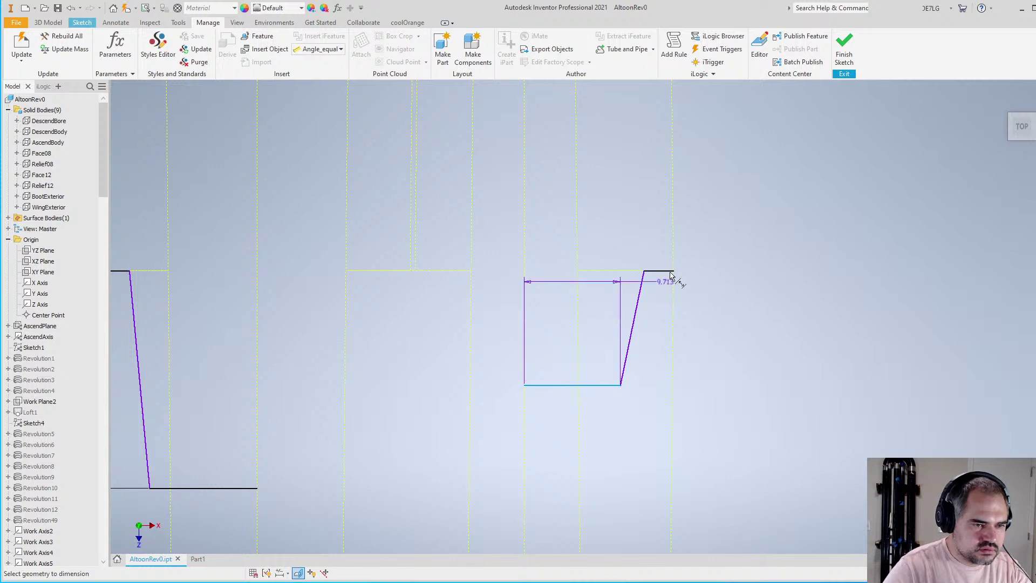
{"action": "left_click", "coordinate": [660, 272]}
{"action": "left_click", "coordinate": [755, 275]}
{"action": "type", "text": "T"}
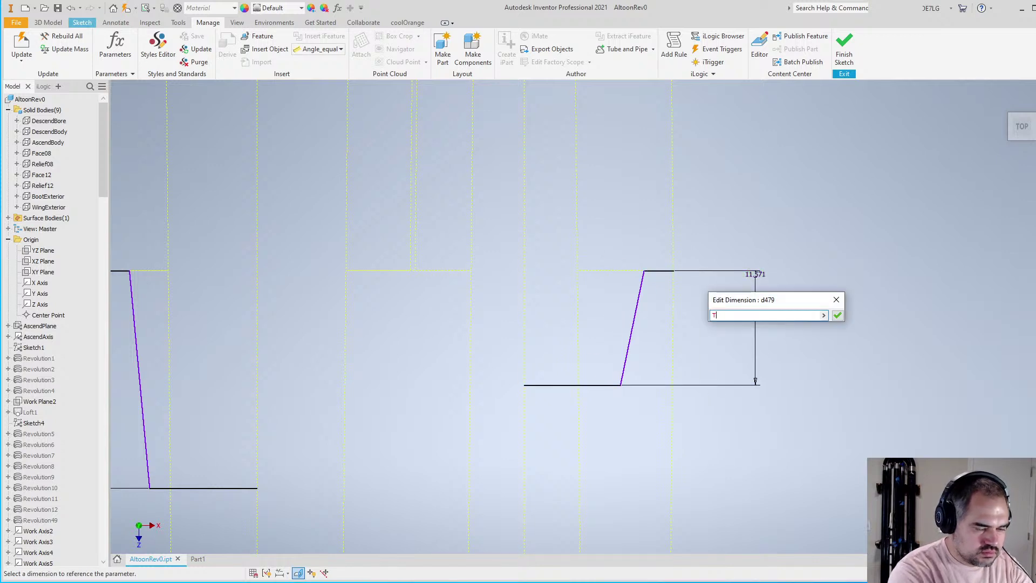
{"action": "type", "text": "enonLength"}
{"action": "key", "text": "Return"}
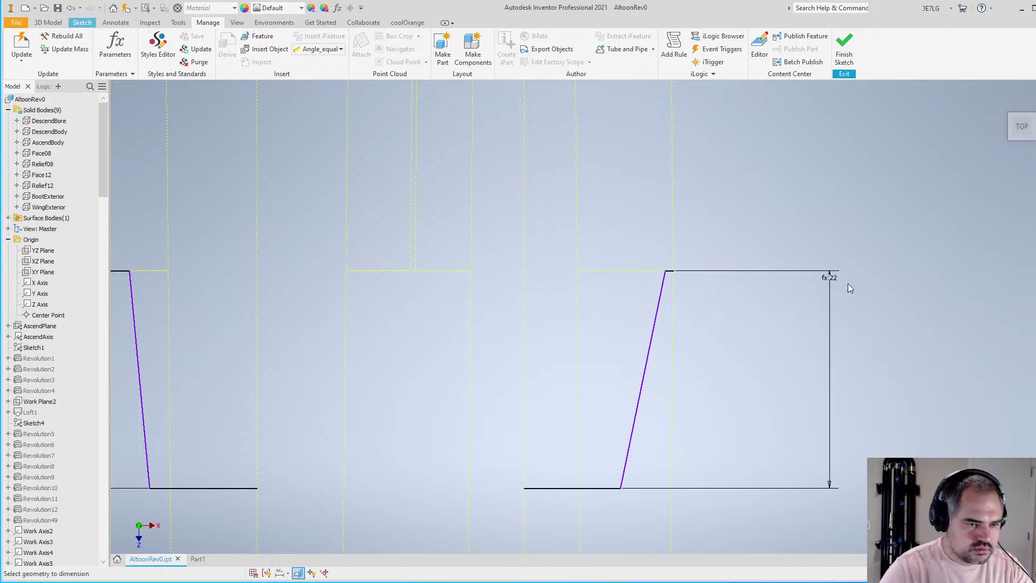
{"action": "scroll", "coordinate": [755, 324], "scroll_direction": "up", "scroll_amount": 3}
{"action": "scroll", "coordinate": [557, 367], "scroll_direction": "down", "scroll_amount": 3}
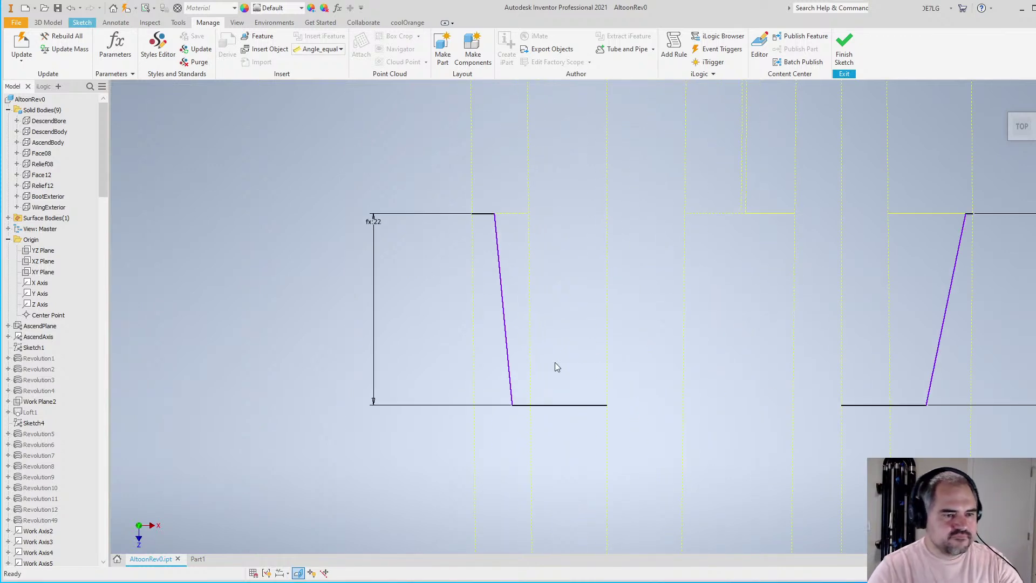
Add a numeric user parameter named TenonDraft to the part's parameters
{"action": "left_click", "coordinate": [115, 45]}
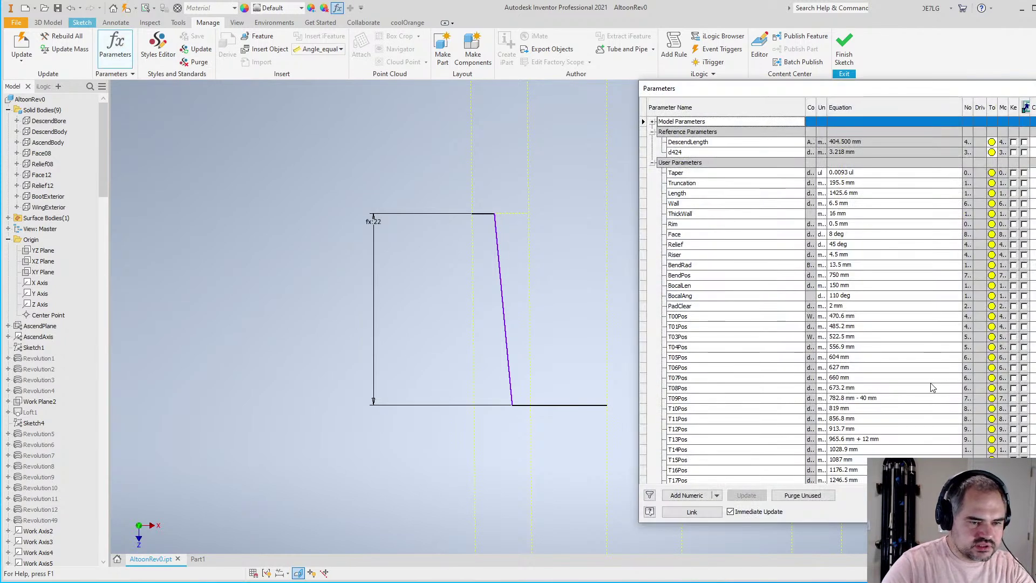
{"action": "left_click", "coordinate": [692, 511]}
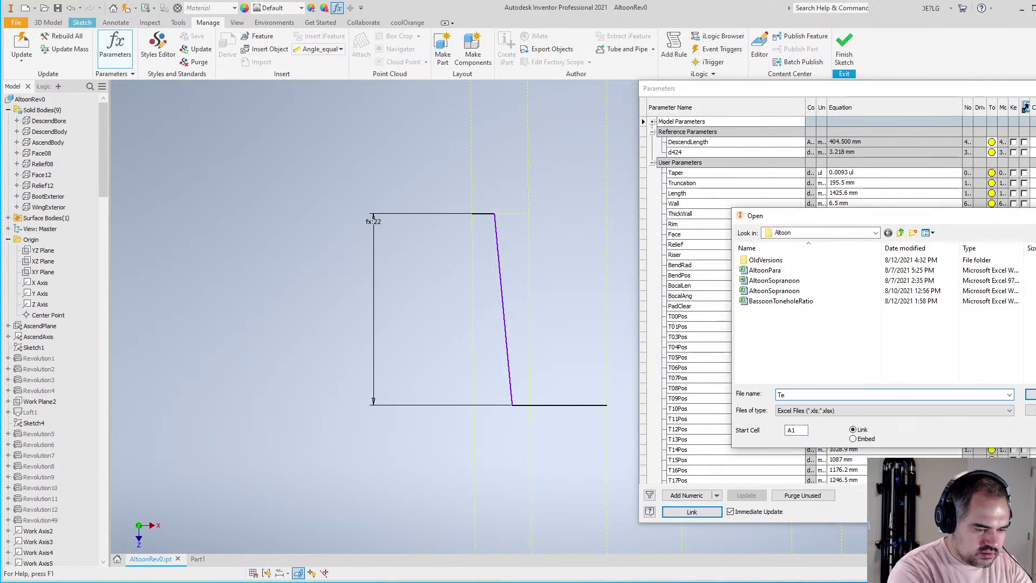
{"action": "key", "text": "Escape"}
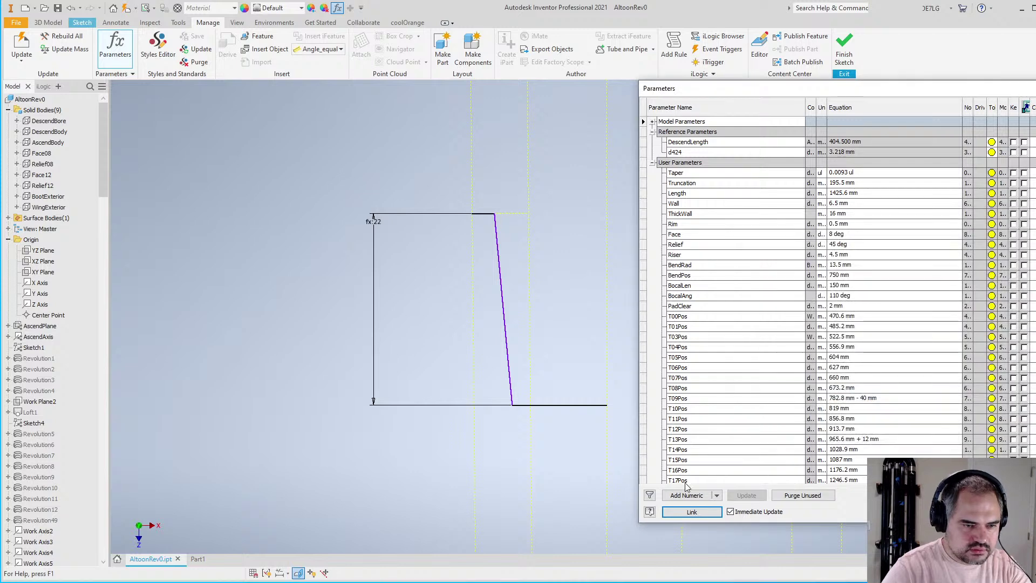
{"action": "left_click", "coordinate": [687, 495]}
{"action": "type", "text": "Tenon"}
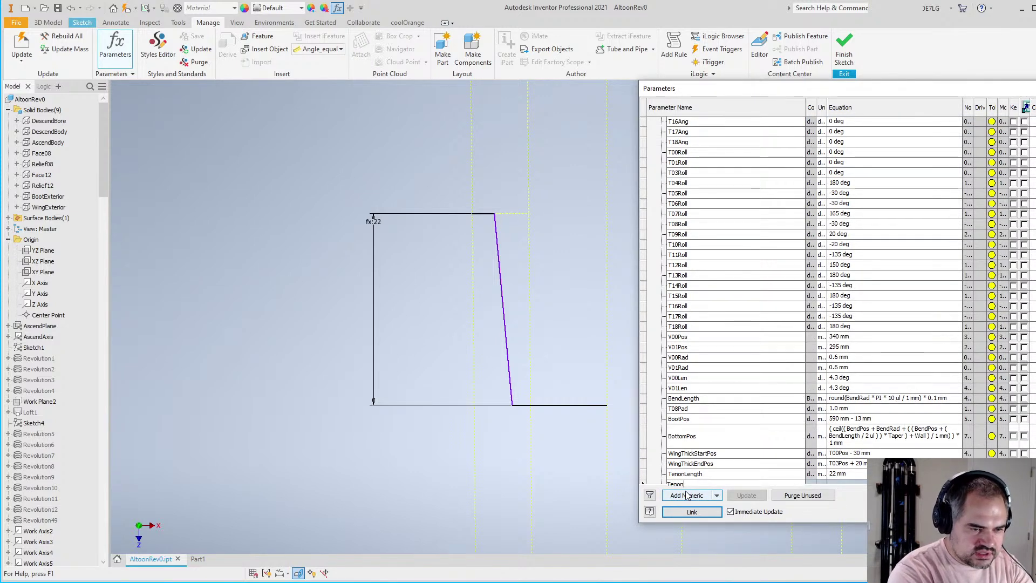
{"action": "type", "text": "Draft"}
{"action": "key", "text": "Return"}
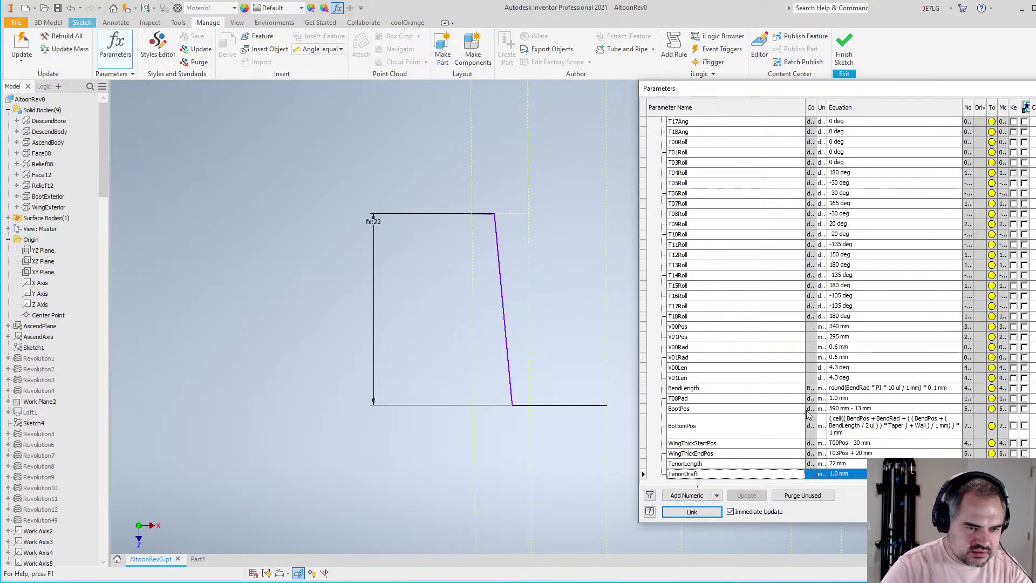
Change the TenonDraft parameter's unit to deg and set its value to 1 deg
{"action": "left_click", "coordinate": [855, 472]}
{"action": "left_click", "coordinate": [822, 474]}
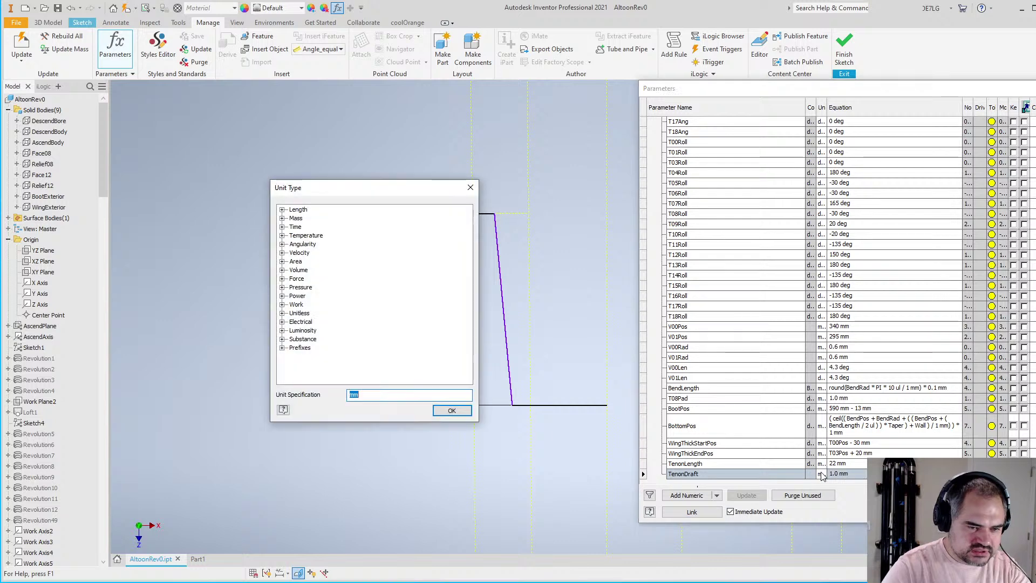
{"action": "type", "text": "deg"}
{"action": "key", "text": "Return"}
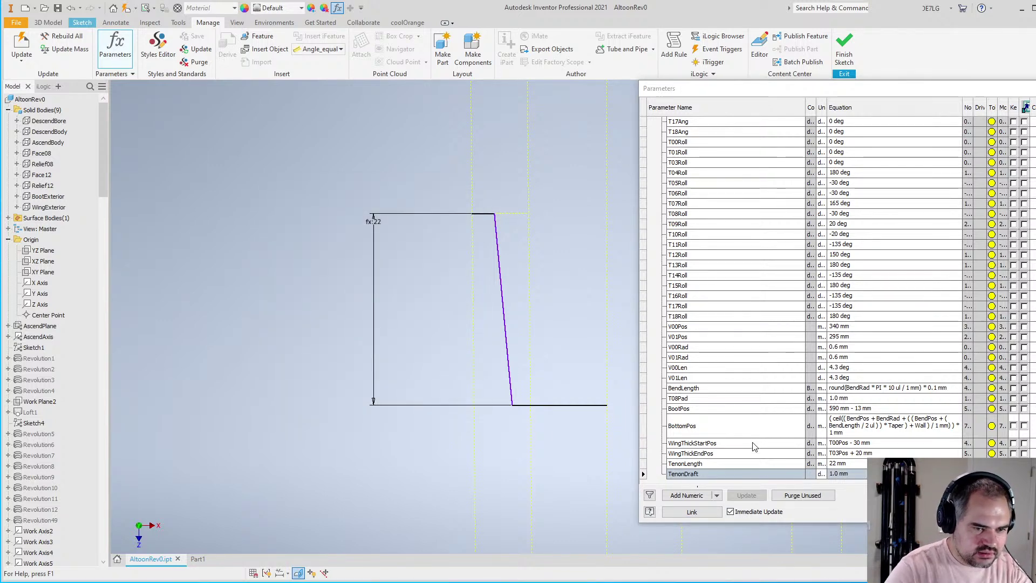
{"action": "left_click", "coordinate": [845, 474]}
{"action": "key", "text": "Return"}
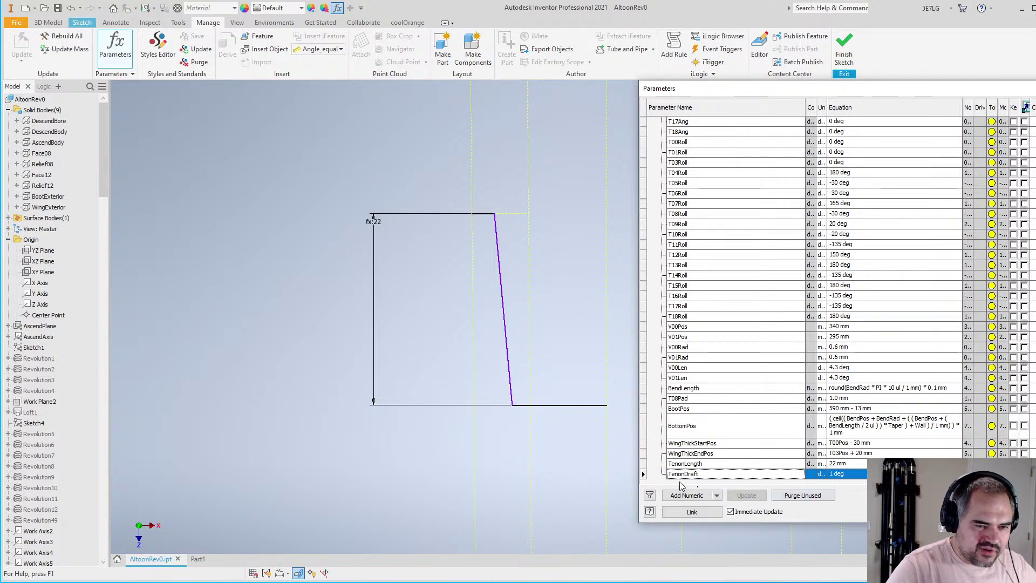
Add a numeric user parameter named TenonClear with a value of 0.6 mm
{"action": "left_click", "coordinate": [703, 502]}
{"action": "type", "text": "Te"}
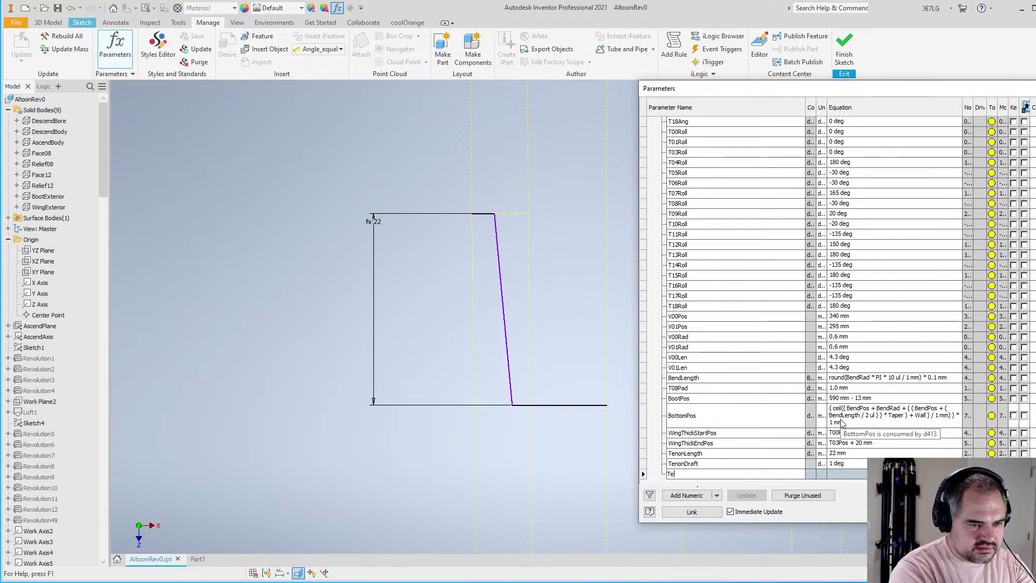
{"action": "type", "text": "nonClear"}
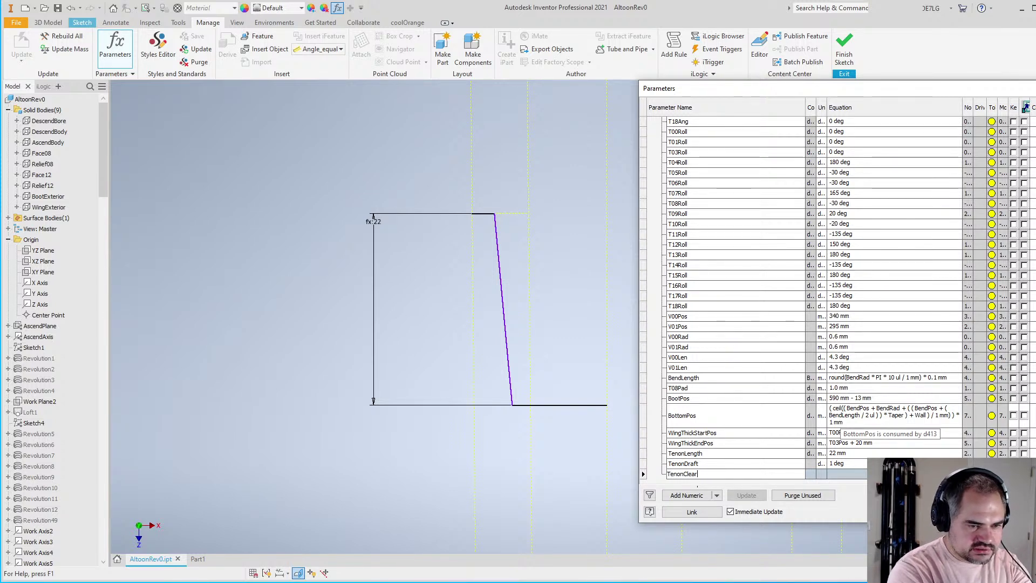
{"action": "key", "text": "Return"}
{"action": "left_click", "coordinate": [845, 473]}
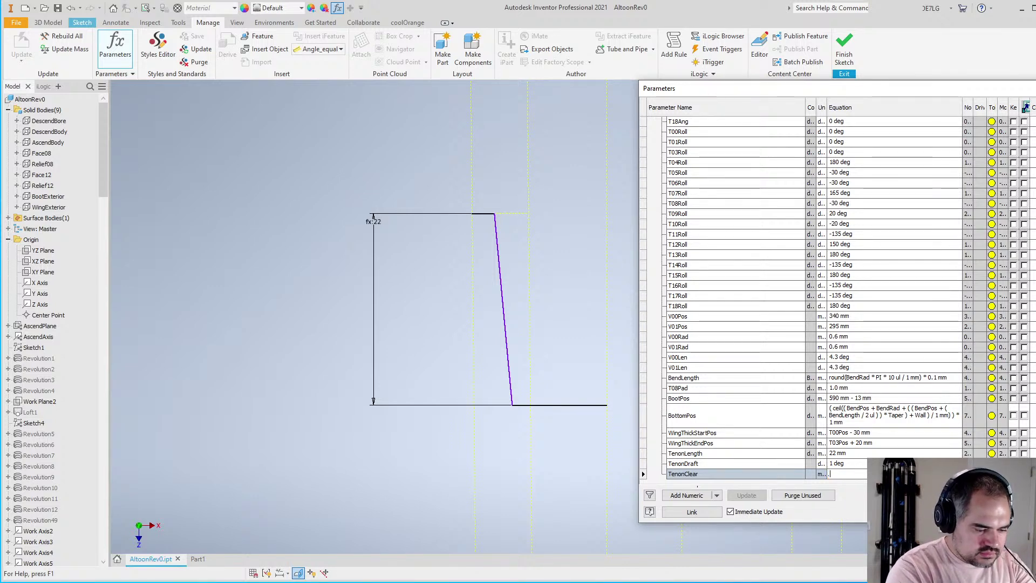
{"action": "type", "text": ".6"}
{"action": "key", "text": "Return"}
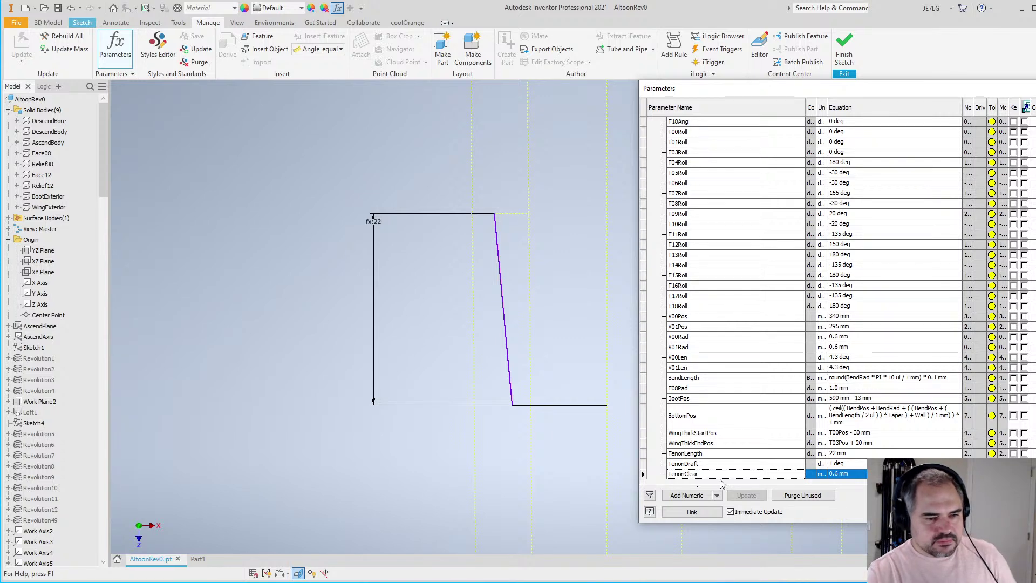
Add a numeric user parameter named TenonString with a value of 0.4 mm and close the parameters list
{"action": "left_click", "coordinate": [688, 496]}
{"action": "type", "text": "T"}
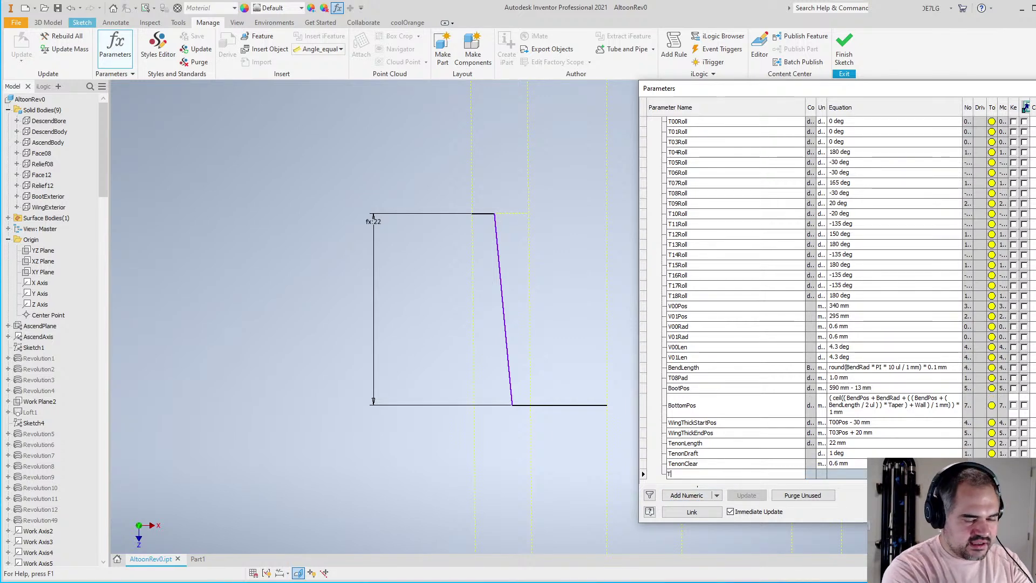
{"action": "type", "text": "enonString"}
{"action": "key", "text": "Return"}
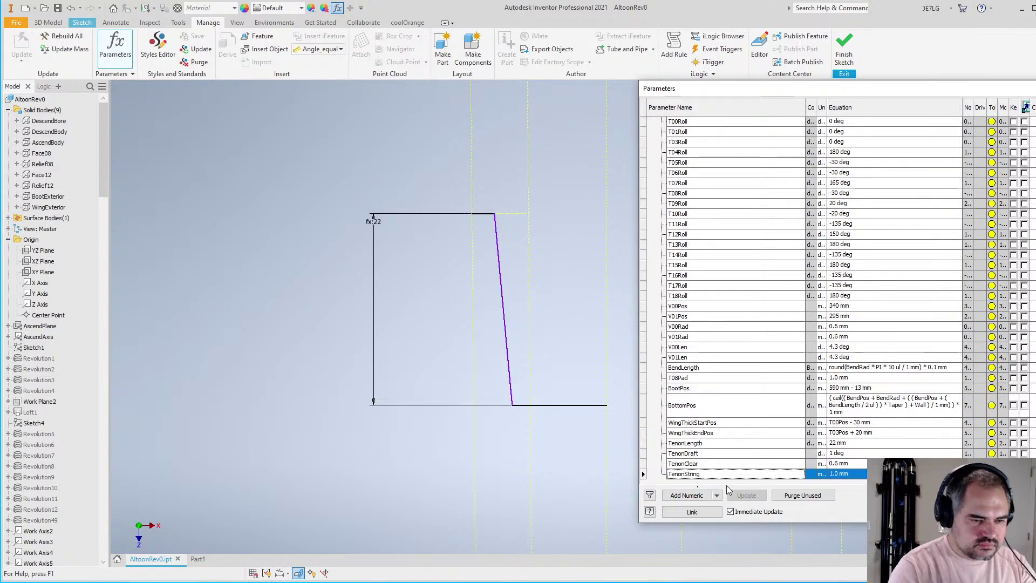
{"action": "type", "text": ".4"}
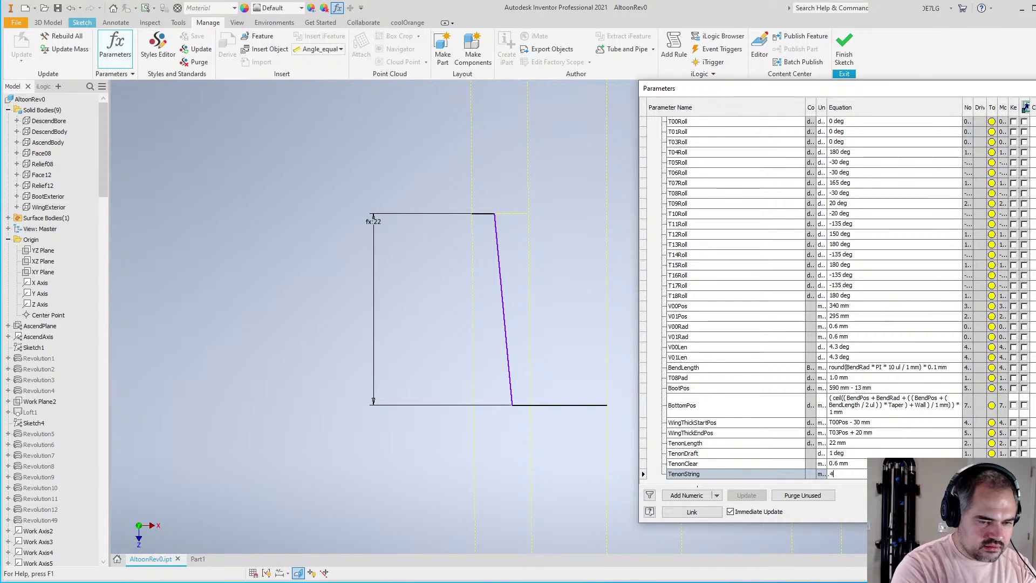
{"action": "key", "text": "Return"}
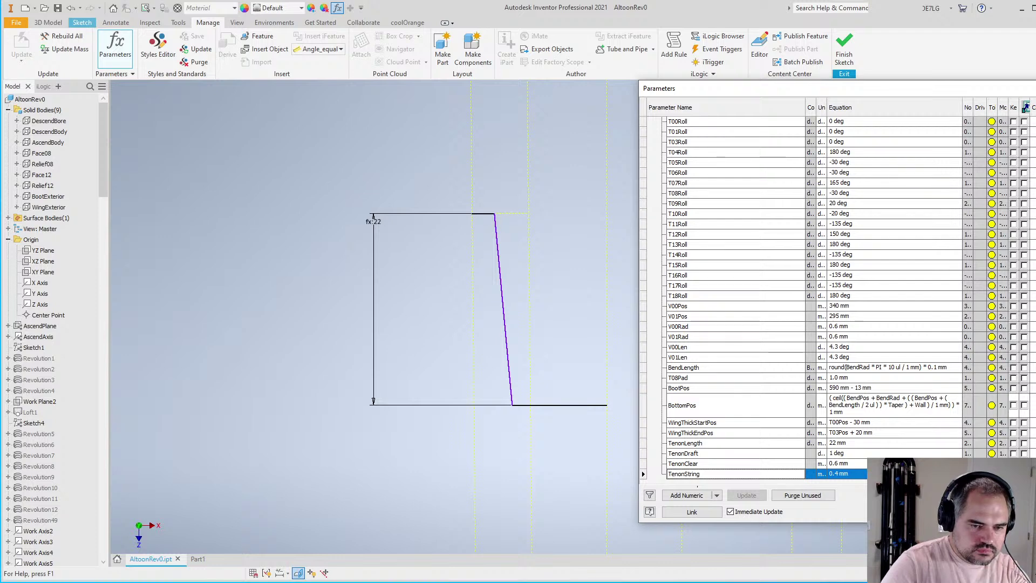
{"action": "key", "text": "Escape"}
Dimension the angle between the right profile's sloped line and the projected upper edge as 90-TenonDraft
{"action": "scroll", "coordinate": [509, 331], "scroll_direction": "down", "scroll_amount": 5}
{"action": "scroll", "coordinate": [540, 331], "scroll_direction": "up", "scroll_amount": 4}
{"action": "scroll", "coordinate": [451, 317], "scroll_direction": "down", "scroll_amount": 4}
{"action": "scroll", "coordinate": [459, 317], "scroll_direction": "up", "scroll_amount": 4}
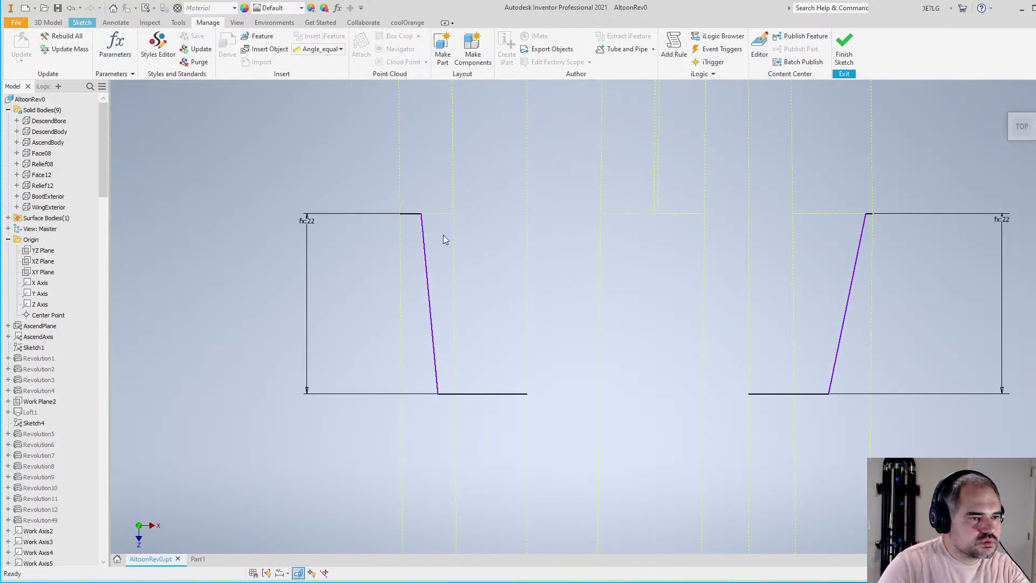
{"action": "scroll", "coordinate": [444, 236], "scroll_direction": "down", "scroll_amount": 4}
{"action": "scroll", "coordinate": [499, 264], "scroll_direction": "up", "scroll_amount": 3}
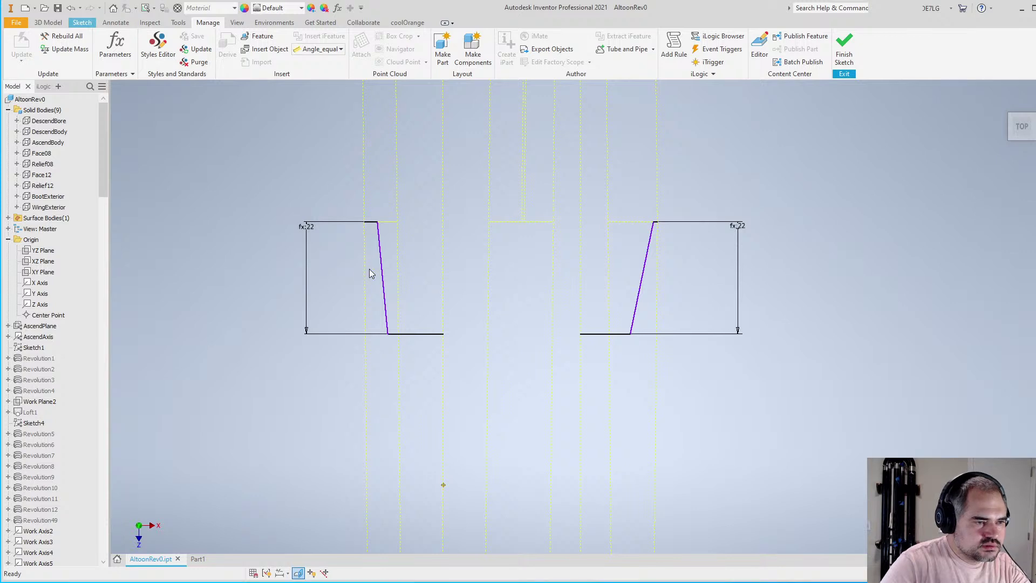
{"action": "scroll", "coordinate": [370, 273], "scroll_direction": "up", "scroll_amount": 2}
{"action": "scroll", "coordinate": [394, 254], "scroll_direction": "down", "scroll_amount": 3}
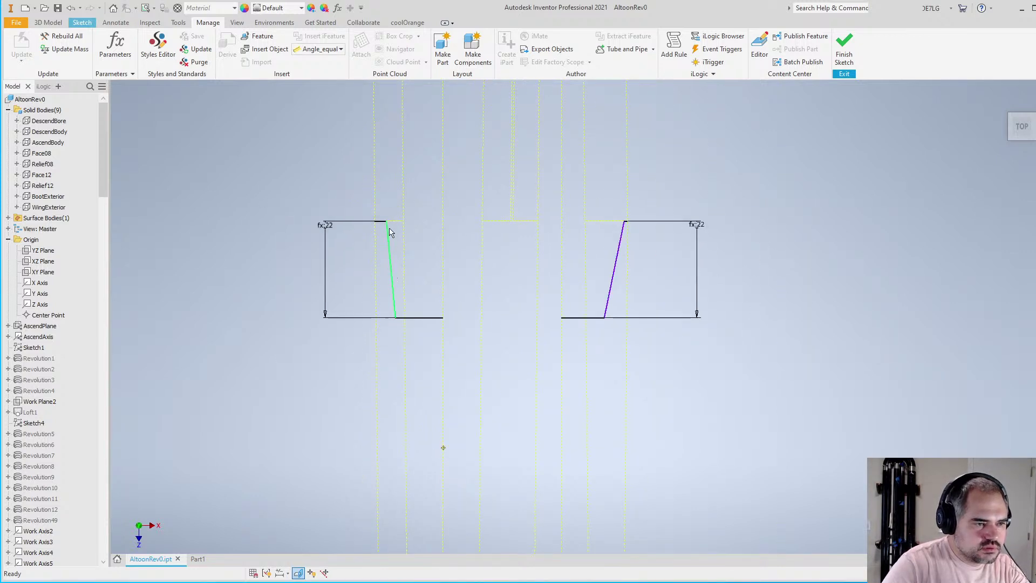
{"action": "scroll", "coordinate": [447, 278], "scroll_direction": "down", "scroll_amount": 4}
{"action": "scroll", "coordinate": [514, 260], "scroll_direction": "up", "scroll_amount": 10}
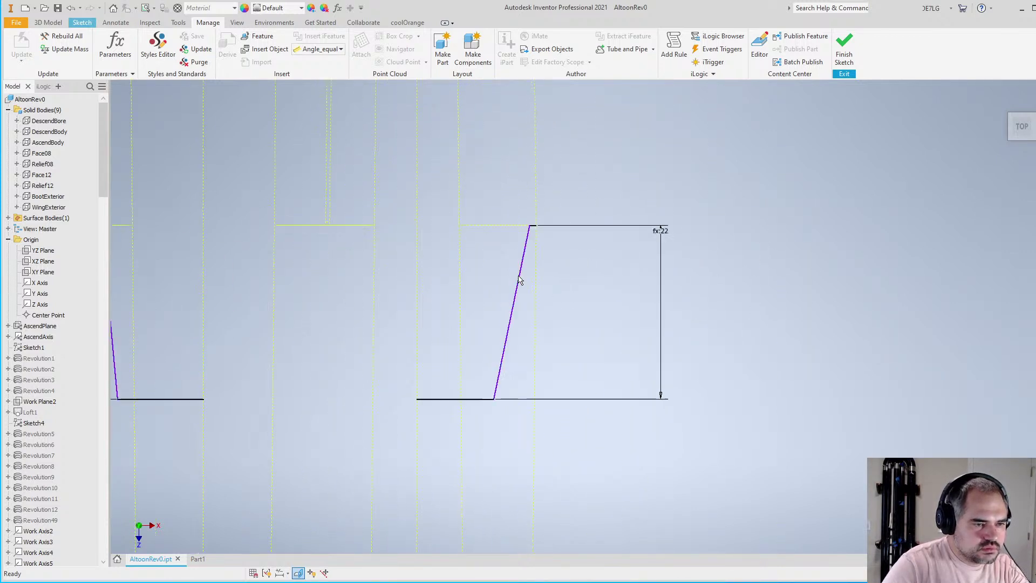
{"action": "key", "text": "d"}
{"action": "left_click", "coordinate": [526, 251]}
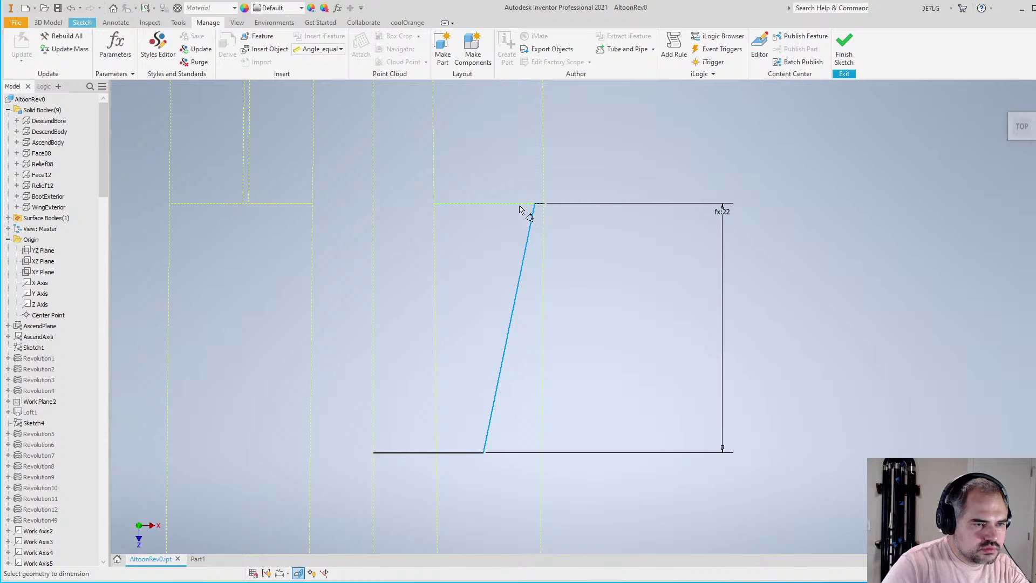
{"action": "left_click", "coordinate": [520, 205]}
{"action": "left_click", "coordinate": [517, 222]}
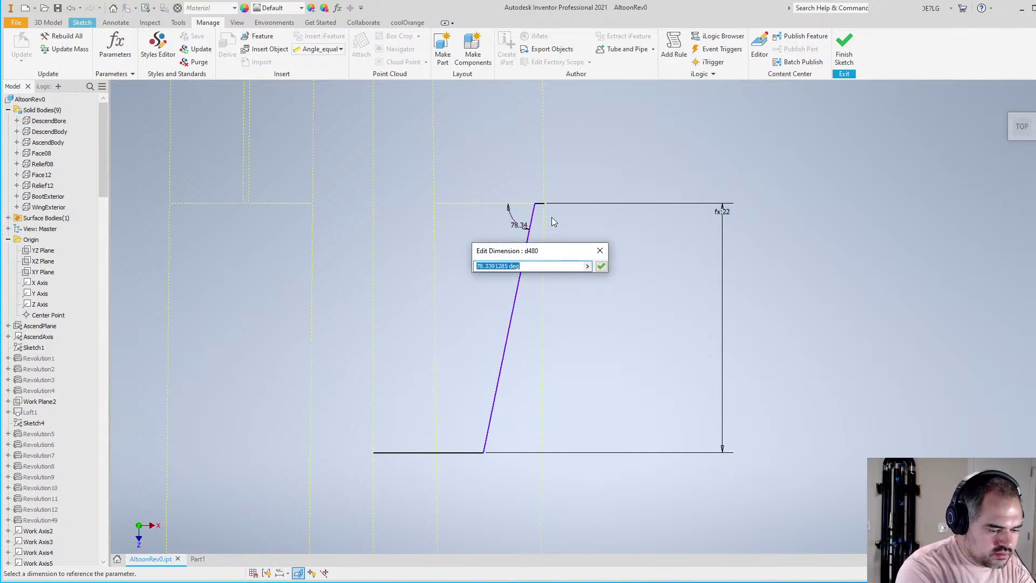
{"action": "type", "text": "90-TenonD"}
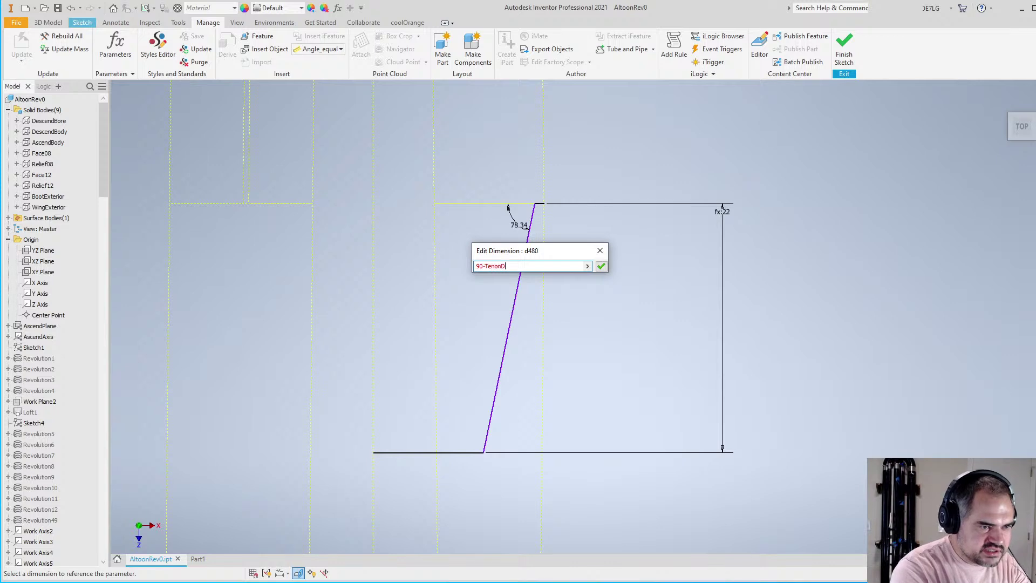
{"action": "type", "text": "raft"}
{"action": "key", "text": "Return"}
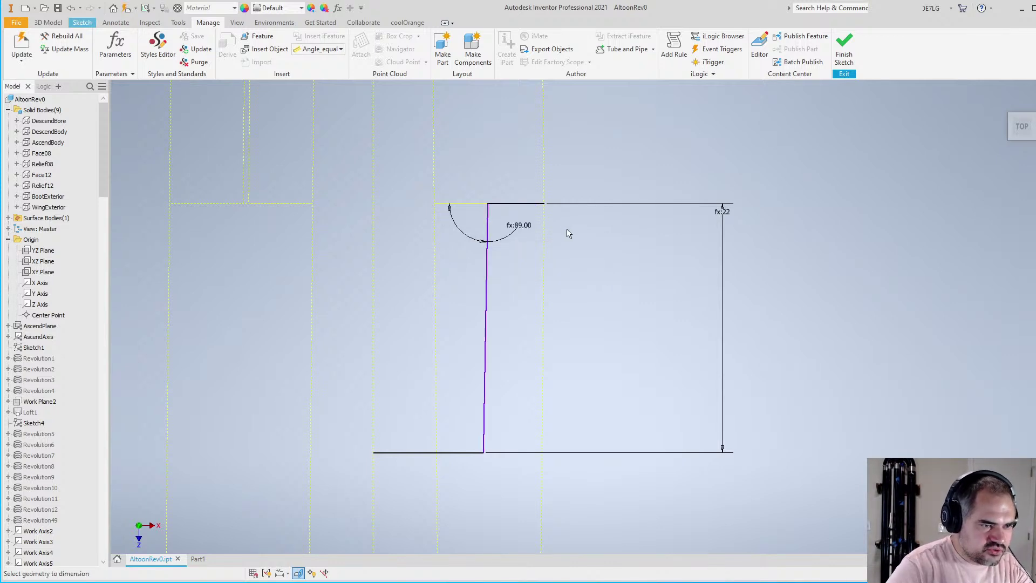
Dimension the angle between the left profile's sloped line and the projected upper edge as 90-TenonDraft
{"action": "scroll", "coordinate": [552, 217], "scroll_direction": "down", "scroll_amount": 4}
{"action": "scroll", "coordinate": [537, 264], "scroll_direction": "up", "scroll_amount": 3}
{"action": "scroll", "coordinate": [563, 232], "scroll_direction": "down", "scroll_amount": 4}
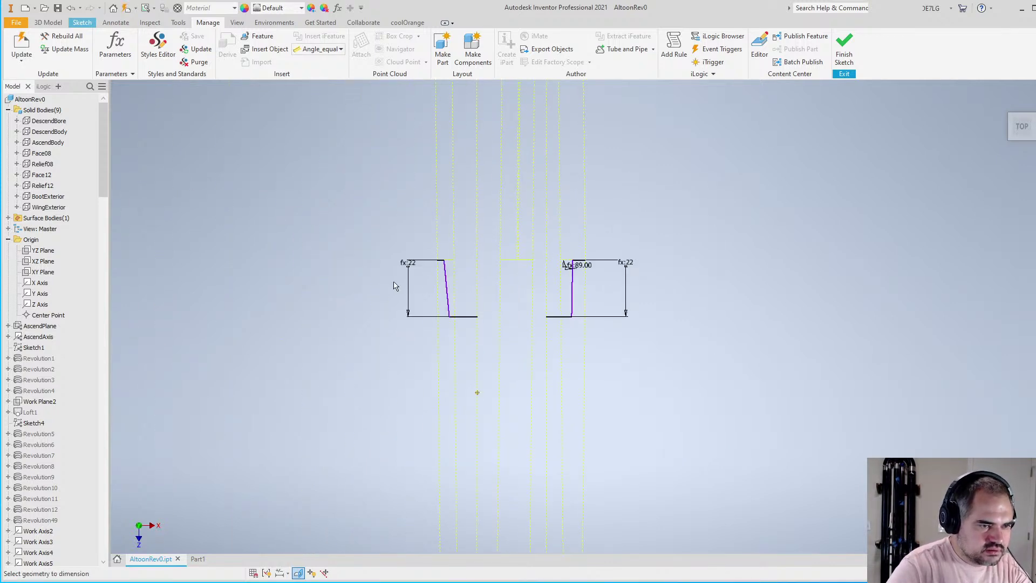
{"action": "scroll", "coordinate": [486, 259], "scroll_direction": "up", "scroll_amount": 3}
{"action": "scroll", "coordinate": [532, 238], "scroll_direction": "up", "scroll_amount": 2}
{"action": "left_click", "coordinate": [537, 195]}
{"action": "left_click", "coordinate": [557, 231]}
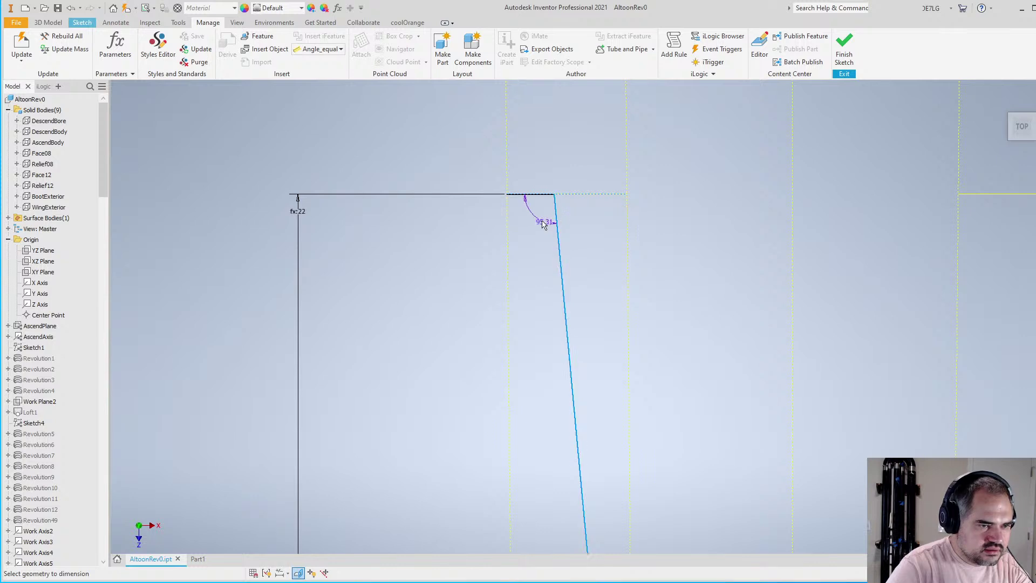
{"action": "left_click", "coordinate": [582, 217]}
{"action": "type", "text": "90-TenonDraft"}
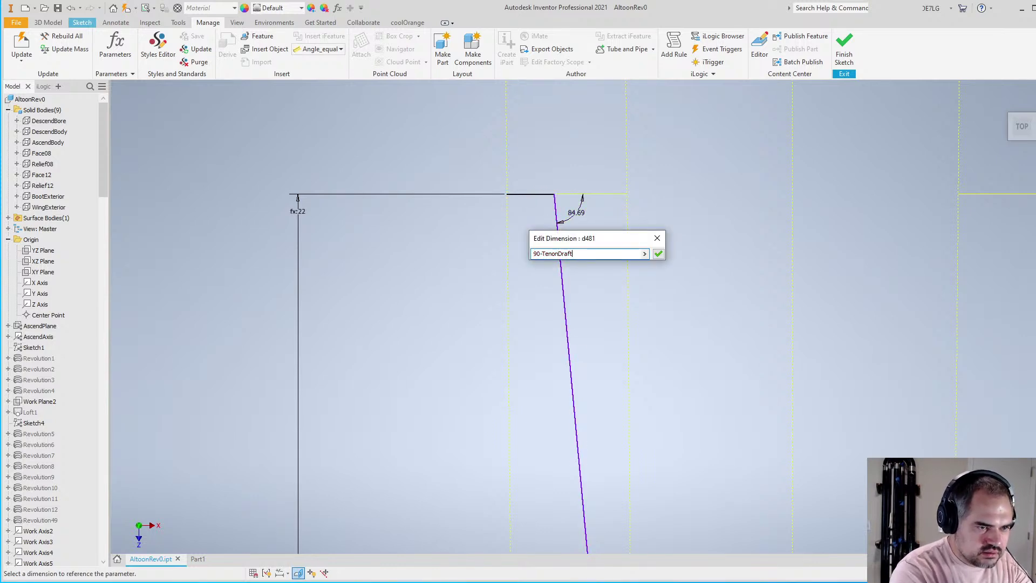
{"action": "key", "text": "Return"}
Shift the left profile's drafted line slightly outward, towards the middle of the projected wall
{"action": "scroll", "coordinate": [556, 307], "scroll_direction": "down", "scroll_amount": 3}
{"action": "scroll", "coordinate": [534, 291], "scroll_direction": "up", "scroll_amount": 2}
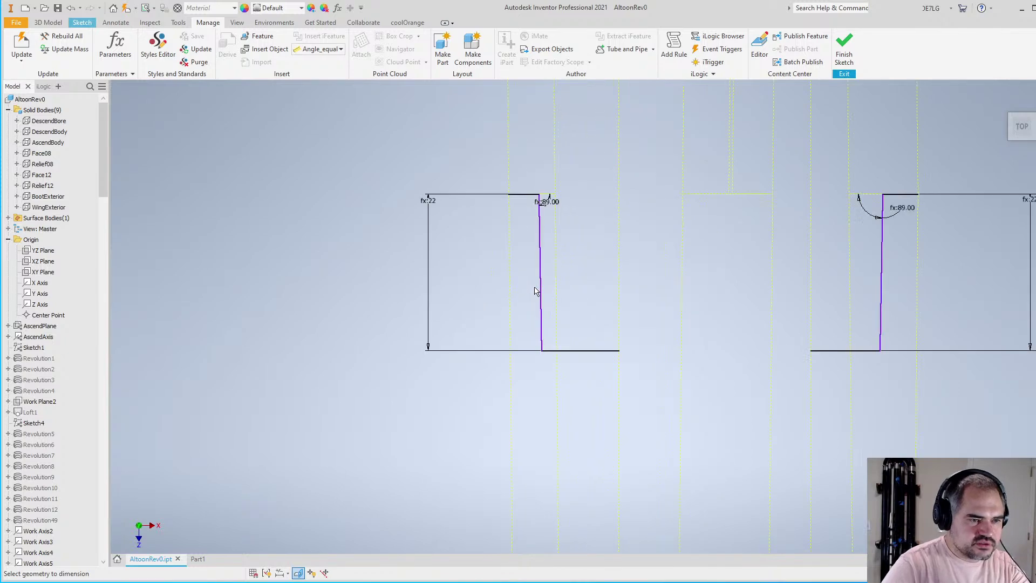
{"action": "scroll", "coordinate": [536, 340], "scroll_direction": "up", "scroll_amount": 3}
{"action": "mouse_move", "coordinate": [550, 367]}
{"action": "left_mouse_down"}
{"action": "mouse_move", "coordinate": [511, 363]}
{"action": "mouse_move", "coordinate": [524, 365]}
{"action": "left_mouse_up"}
{"action": "scroll", "coordinate": [575, 377], "scroll_direction": "down", "scroll_amount": 3}
{"action": "scroll", "coordinate": [604, 375], "scroll_direction": "down", "scroll_amount": 5}
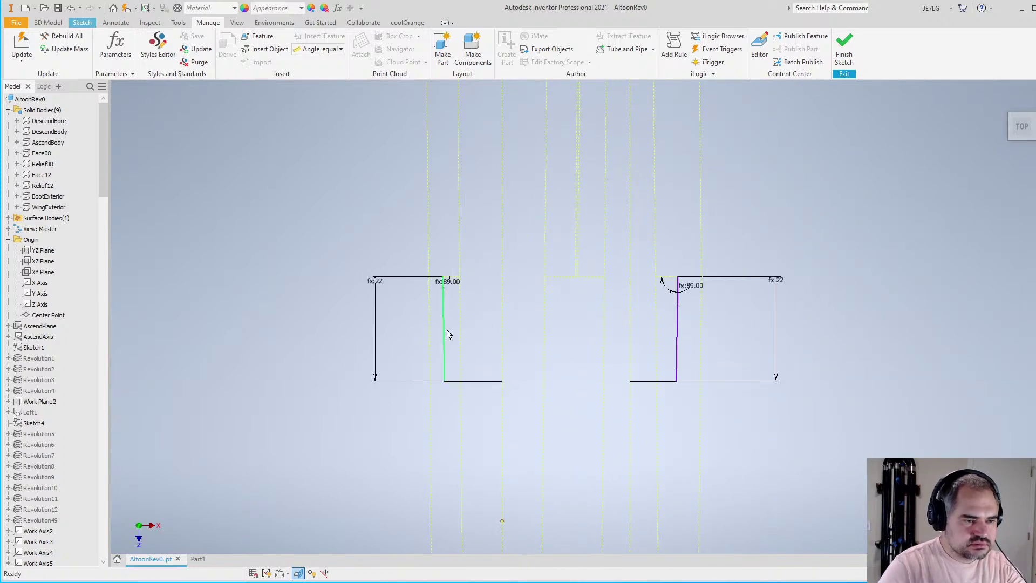
Examine the position of both drafted tenon profiles relative to the projected body edges
{"action": "scroll", "coordinate": [468, 273], "scroll_direction": "up", "scroll_amount": 3}
{"action": "scroll", "coordinate": [452, 260], "scroll_direction": "down", "scroll_amount": 2}
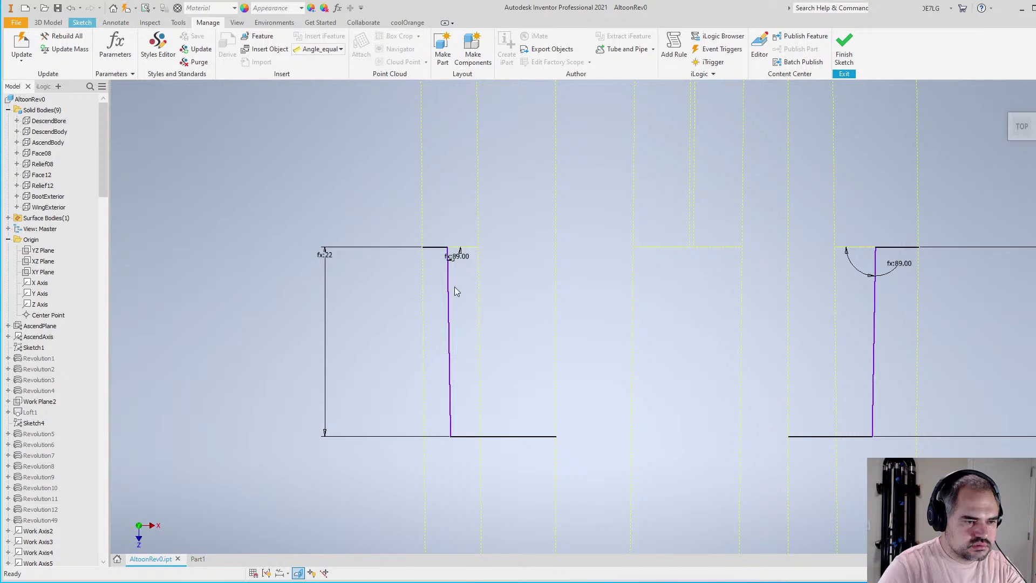
{"action": "scroll", "coordinate": [456, 296], "scroll_direction": "up", "scroll_amount": 2}
{"action": "scroll", "coordinate": [464, 319], "scroll_direction": "down", "scroll_amount": 6}
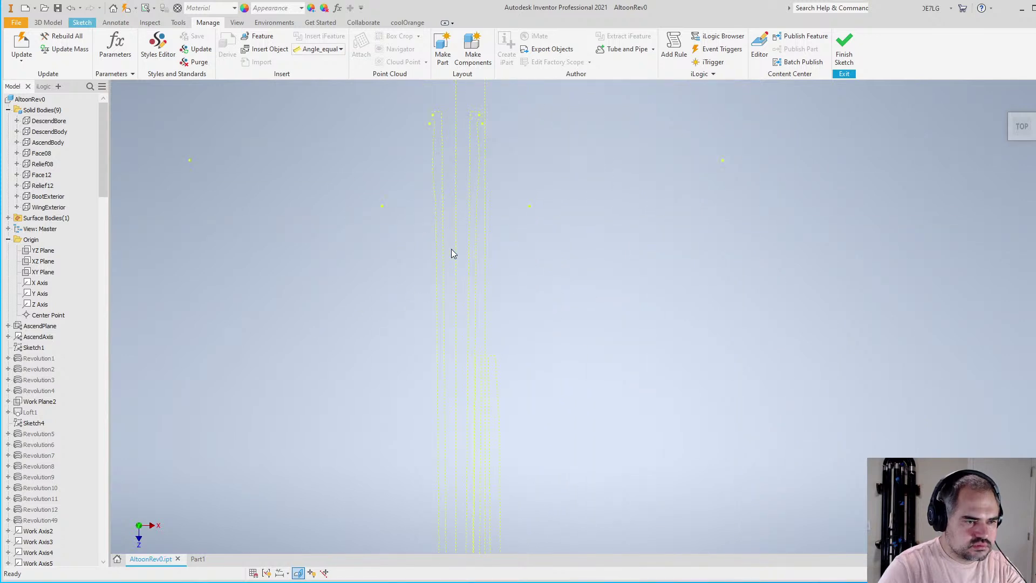
{"action": "scroll", "coordinate": [452, 254], "scroll_direction": "up", "scroll_amount": 4}
{"action": "scroll", "coordinate": [447, 311], "scroll_direction": "down", "scroll_amount": 3}
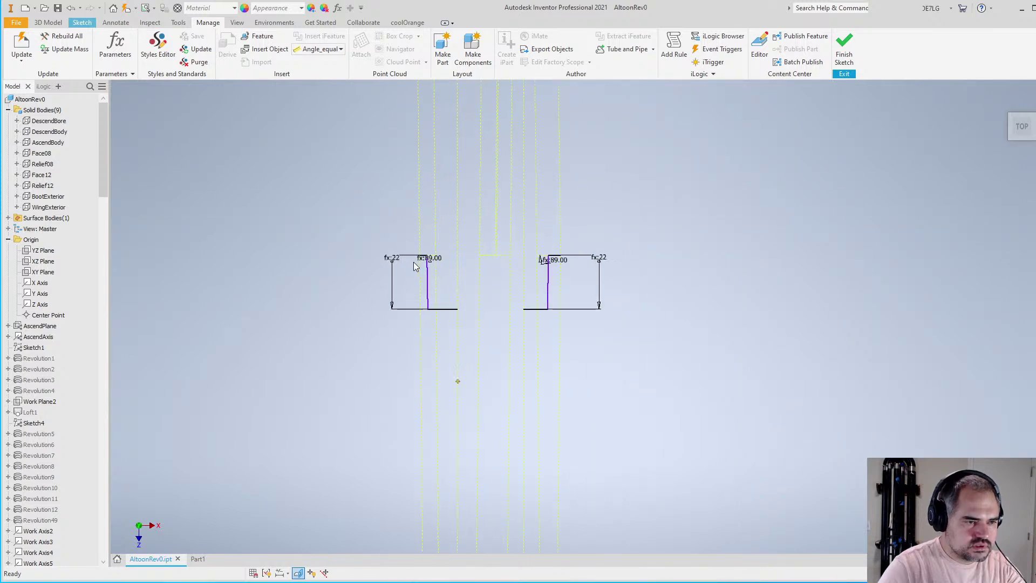
{"action": "scroll", "coordinate": [421, 265], "scroll_direction": "down", "scroll_amount": 3}
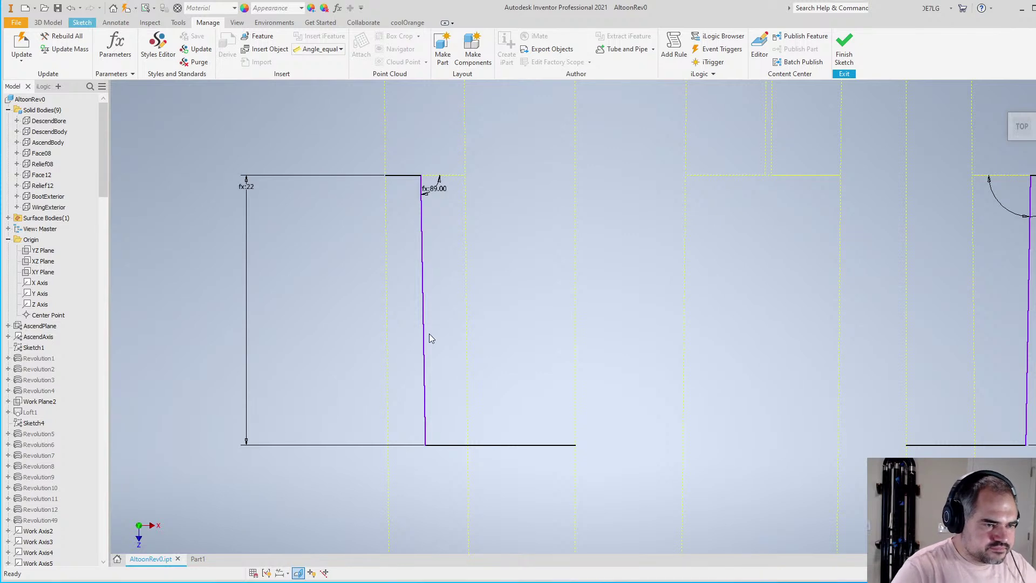
{"action": "scroll", "coordinate": [430, 339], "scroll_direction": "up", "scroll_amount": 4}
{"action": "scroll", "coordinate": [428, 346], "scroll_direction": "down", "scroll_amount": 3}
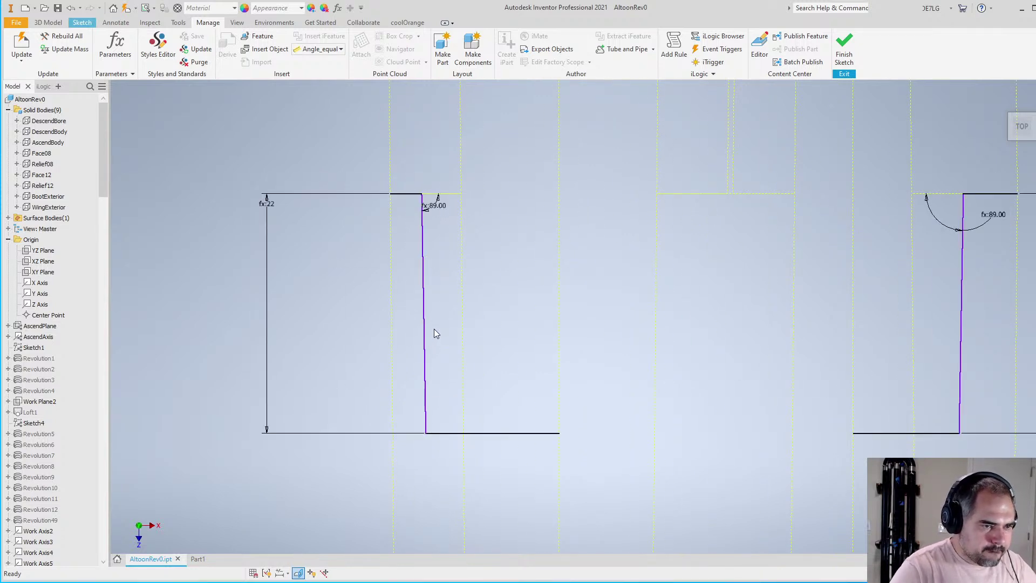
{"action": "scroll", "coordinate": [436, 334], "scroll_direction": "up", "scroll_amount": 3}
{"action": "scroll", "coordinate": [437, 333], "scroll_direction": "down", "scroll_amount": 4}
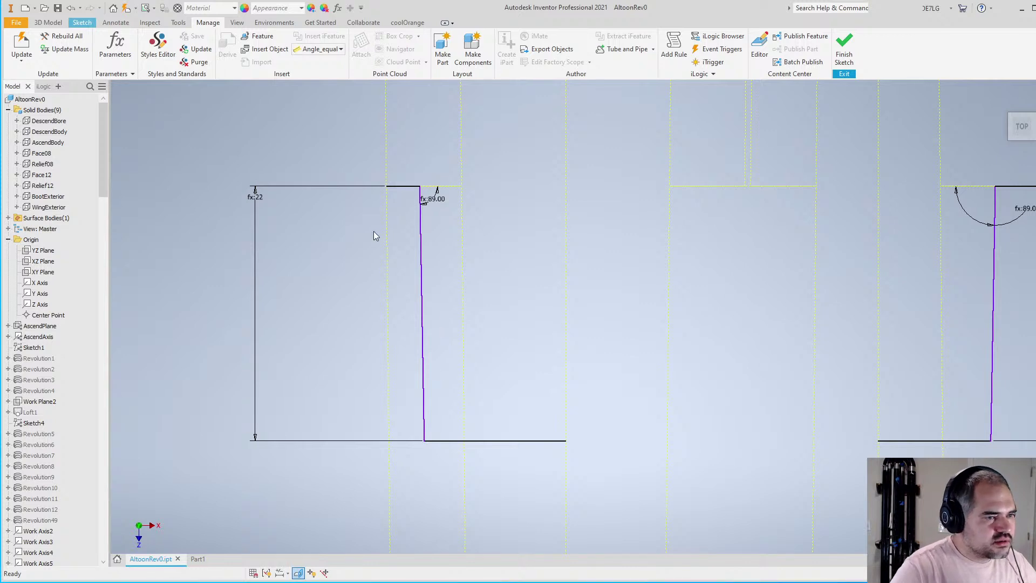
Sketch a line beside the left profile's drafted line, from the projected upper edge to just above the lower horizontal line
{"action": "left_click", "coordinate": [48, 22]}
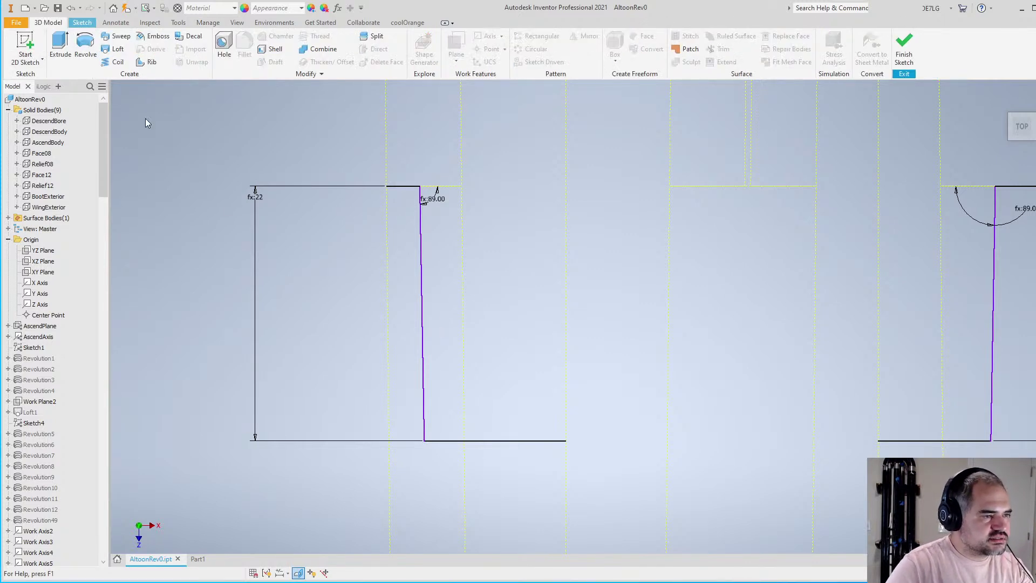
{"action": "key", "text": "l"}
{"action": "scroll", "coordinate": [423, 191], "scroll_direction": "down", "scroll_amount": 3}
{"action": "left_click", "coordinate": [417, 174]}
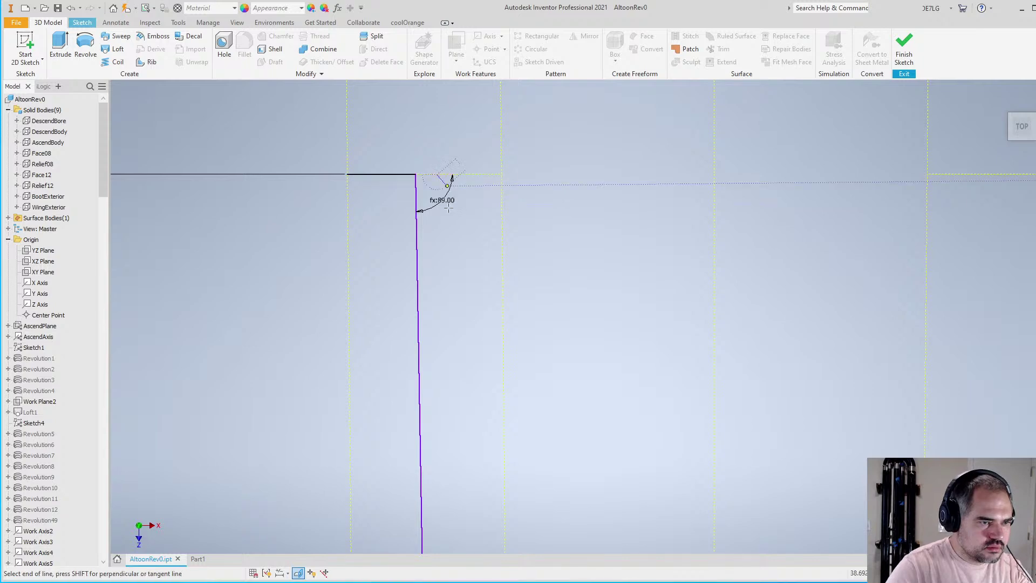
{"action": "scroll", "coordinate": [442, 376], "scroll_direction": "up", "scroll_amount": 4}
{"action": "scroll", "coordinate": [442, 376], "scroll_direction": "down", "scroll_amount": 3}
{"action": "left_click", "coordinate": [453, 400]}
{"action": "scroll", "coordinate": [453, 399], "scroll_direction": "up", "scroll_amount": 5}
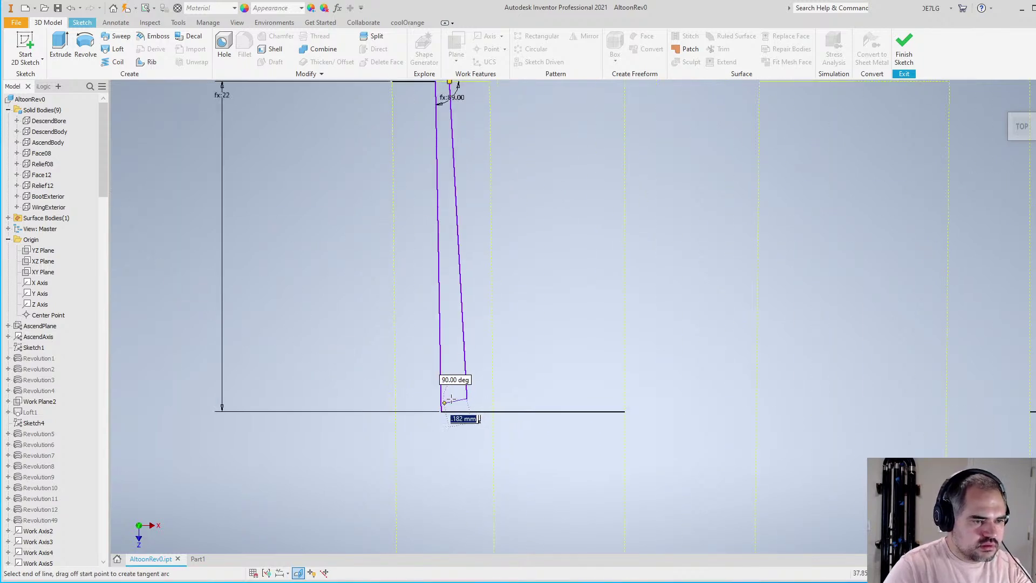
{"action": "key", "text": "Escape"}
Sketch a matching line on the inner side of the right profile's drafted line, from the projected upper edge to near the lower line
{"action": "scroll", "coordinate": [685, 340], "scroll_direction": "down", "scroll_amount": 3}
{"action": "scroll", "coordinate": [744, 215], "scroll_direction": "down", "scroll_amount": 2}
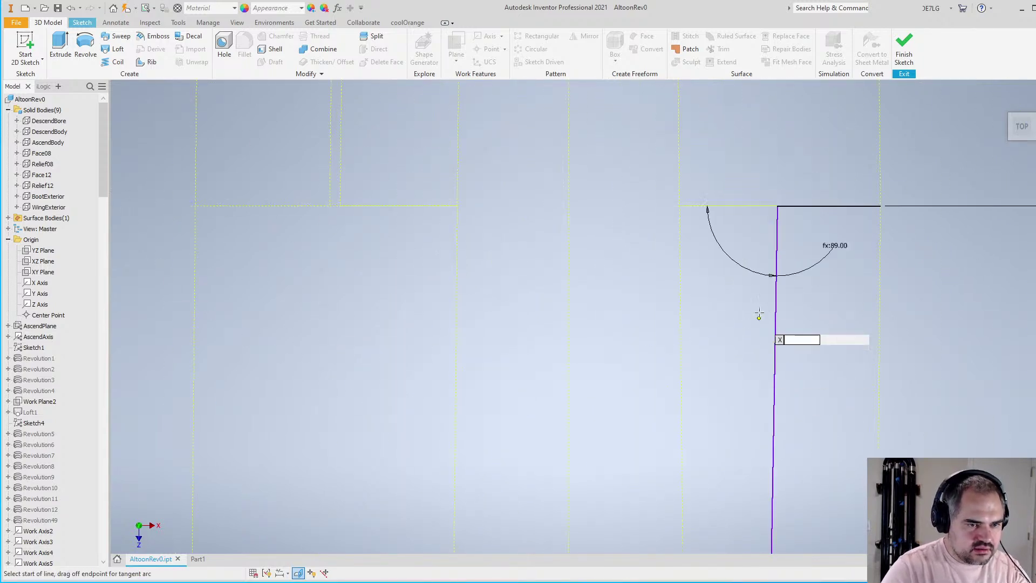
{"action": "scroll", "coordinate": [756, 212], "scroll_direction": "up", "scroll_amount": 3}
{"action": "scroll", "coordinate": [766, 213], "scroll_direction": "down", "scroll_amount": 4}
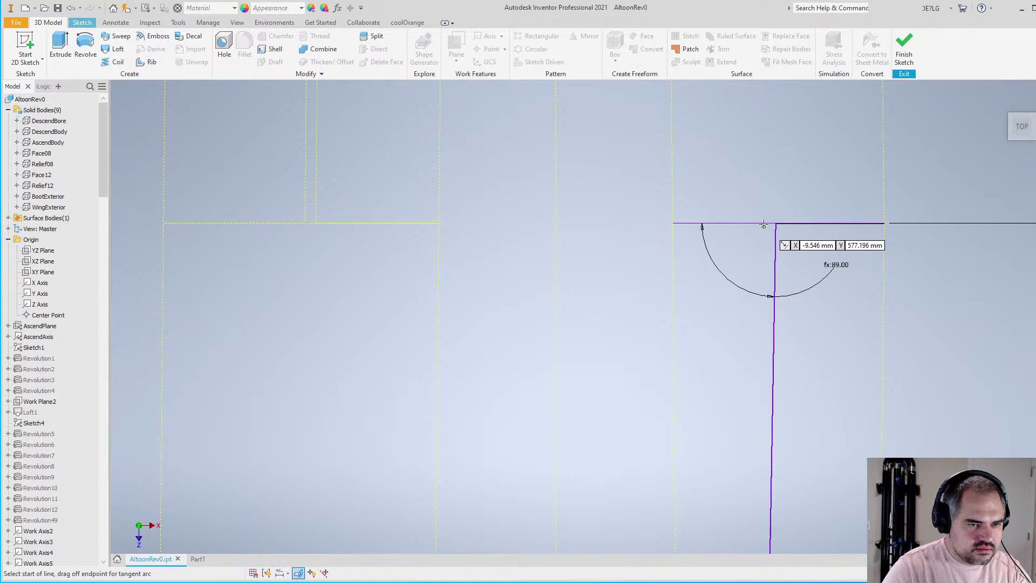
{"action": "left_click", "coordinate": [762, 224]}
{"action": "scroll", "coordinate": [761, 224], "scroll_direction": "up", "scroll_amount": 4}
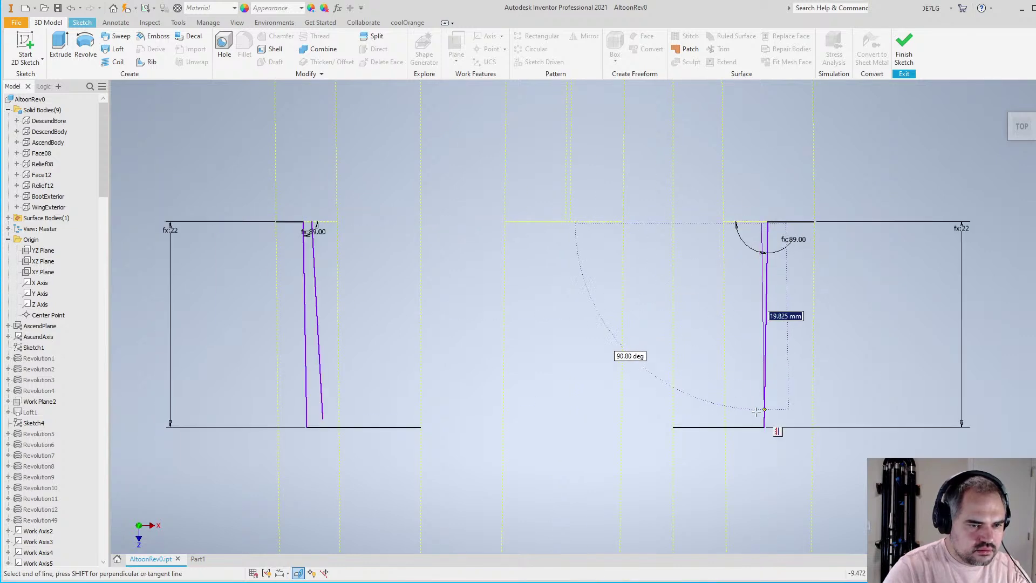
{"action": "left_click", "coordinate": [743, 426]}
{"action": "key", "text": "Escape"}
{"action": "scroll", "coordinate": [520, 426], "scroll_direction": "up", "scroll_amount": 3}
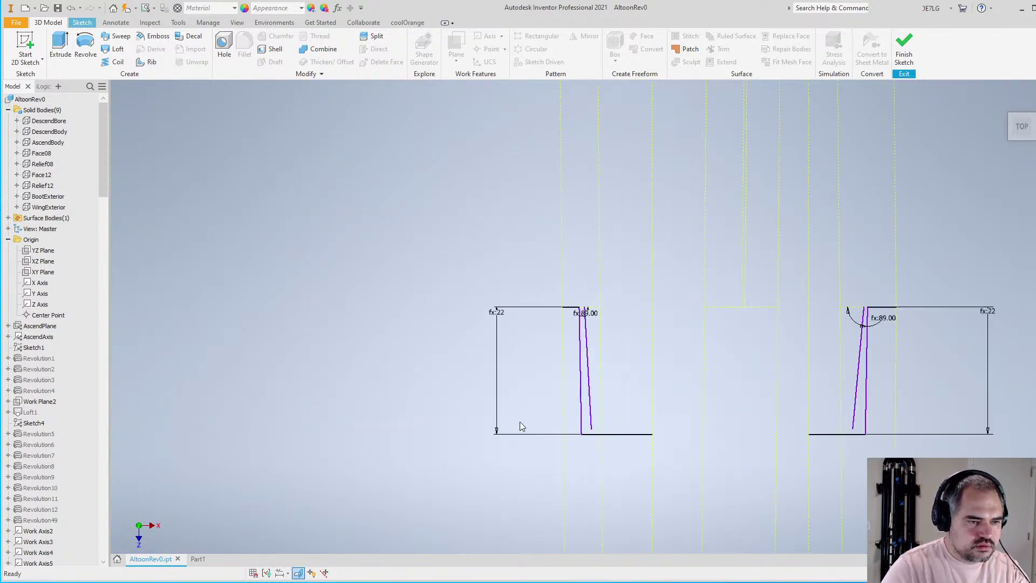
Constrain both inner lines parallel to the neighbouring drafted lines of the left and right profiles
{"action": "left_click", "coordinate": [82, 22]}
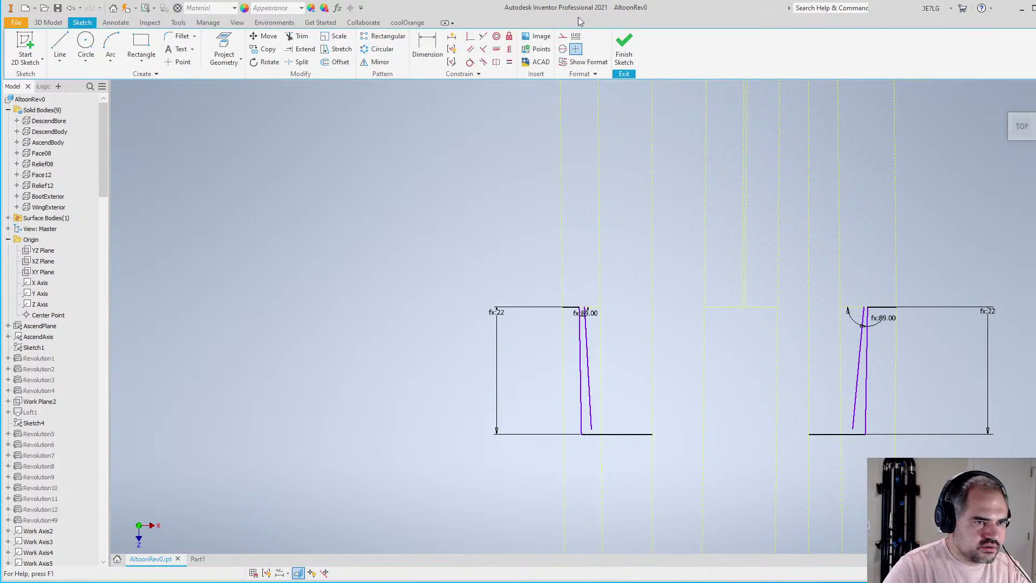
{"action": "left_click", "coordinate": [470, 49]}
{"action": "scroll", "coordinate": [601, 363], "scroll_direction": "down", "scroll_amount": 3}
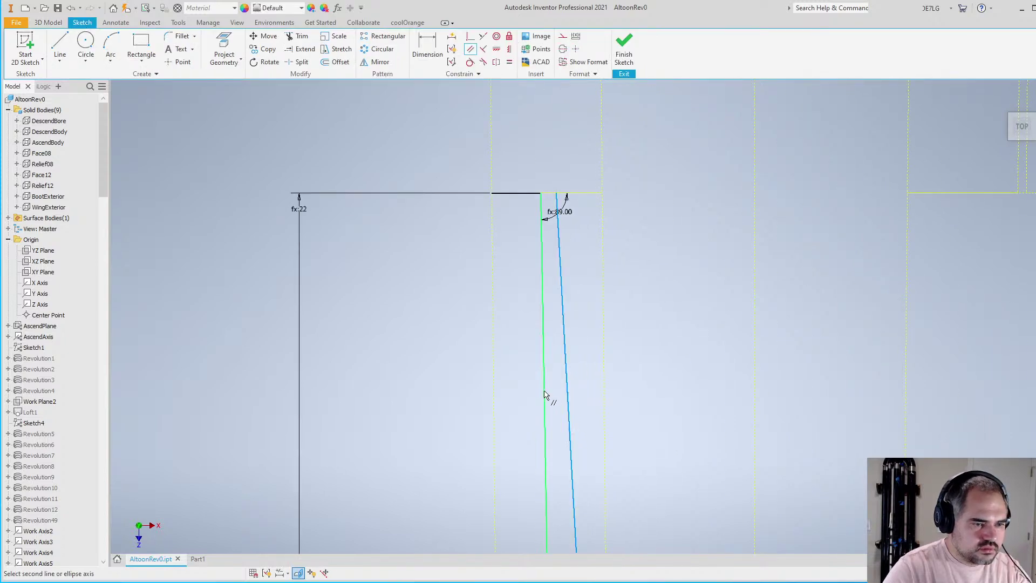
{"action": "scroll", "coordinate": [548, 397], "scroll_direction": "up", "scroll_amount": 2}
{"action": "scroll", "coordinate": [934, 398], "scroll_direction": "down", "scroll_amount": 3}
{"action": "scroll", "coordinate": [906, 397], "scroll_direction": "up", "scroll_amount": 2}
{"action": "left_click", "coordinate": [902, 396]}
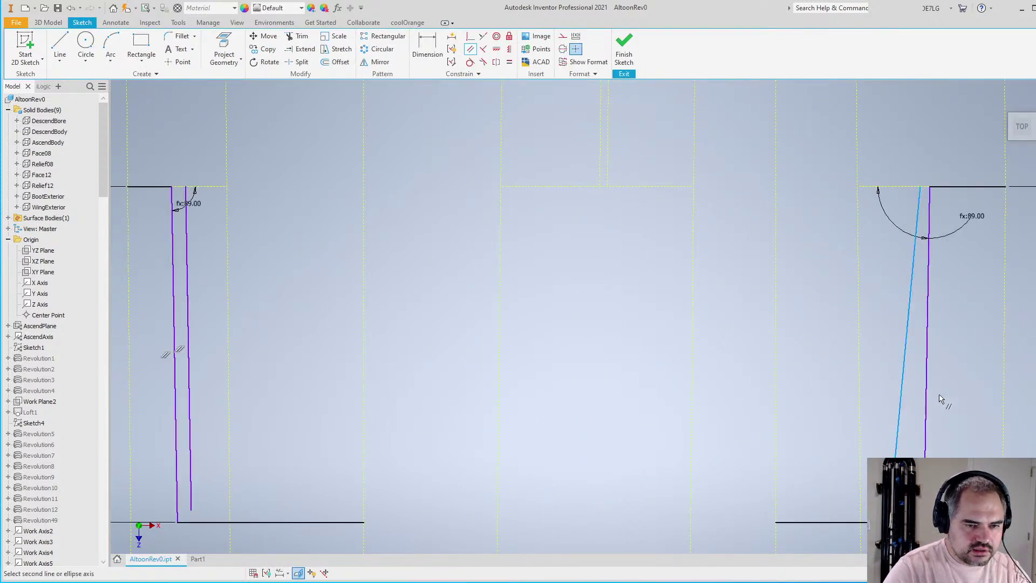
{"action": "left_click", "coordinate": [933, 398]}
{"action": "scroll", "coordinate": [921, 393], "scroll_direction": "up", "scroll_amount": 1}
{"action": "key", "text": "Escape"}
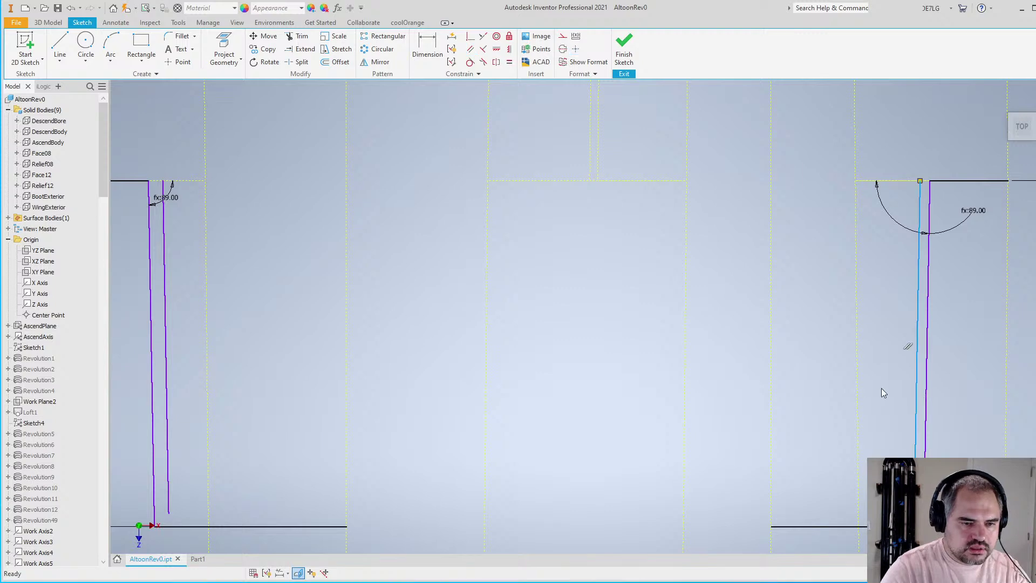
Convert both inner parallel lines to construction geometry
{"action": "scroll", "coordinate": [882, 388], "scroll_direction": "up", "scroll_amount": 3}
{"action": "scroll", "coordinate": [619, 396], "scroll_direction": "down", "scroll_amount": 1}
{"action": "left_click", "coordinate": [544, 377]}
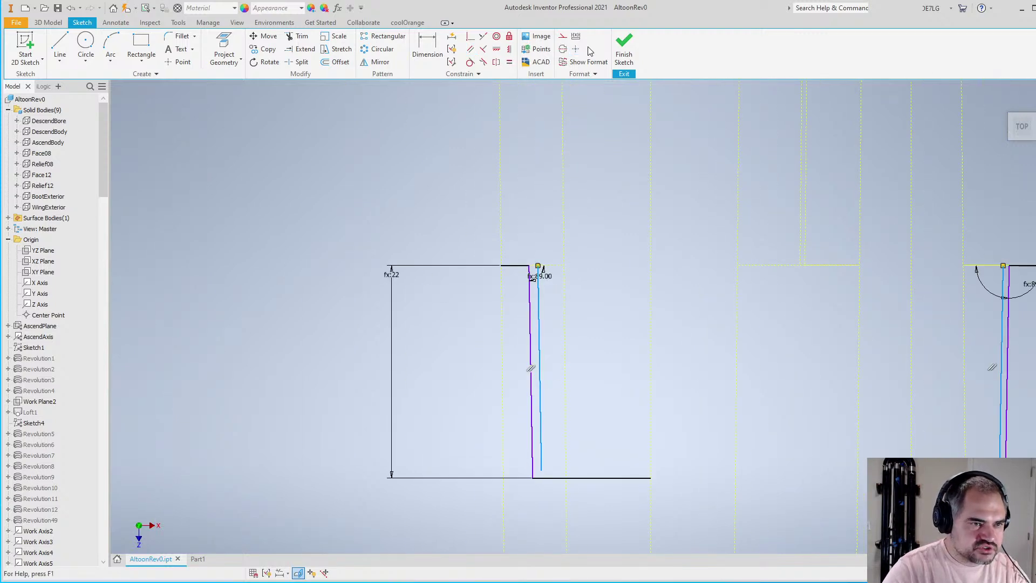
{"action": "left_click", "coordinate": [562, 38]}
{"action": "scroll", "coordinate": [597, 255], "scroll_direction": "up", "scroll_amount": 2}
{"action": "scroll", "coordinate": [575, 262], "scroll_direction": "down", "scroll_amount": 4}
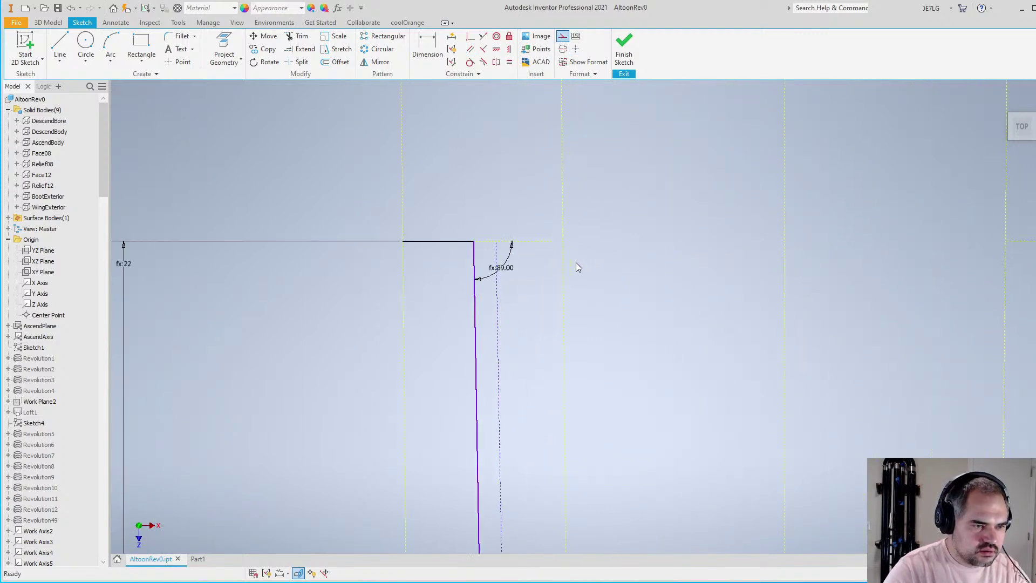
{"action": "scroll", "coordinate": [537, 226], "scroll_direction": "up", "scroll_amount": 1}
{"action": "scroll", "coordinate": [523, 281], "scroll_direction": "down", "scroll_amount": 1}
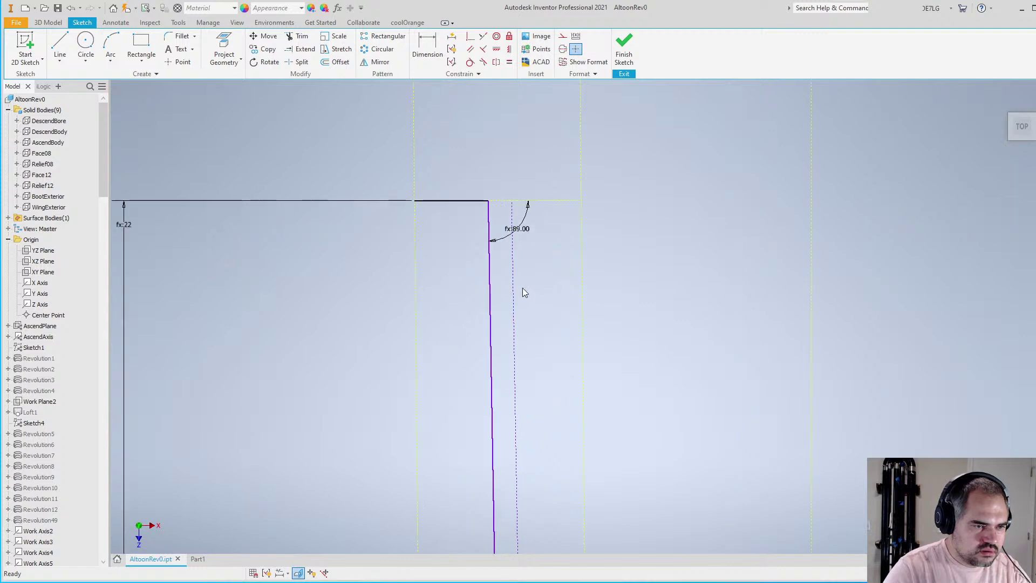
Dimension the gap between the left profile's drafted line and its construction line as TenonClear
{"action": "left_click", "coordinate": [514, 278]}
{"action": "left_click", "coordinate": [494, 277]}
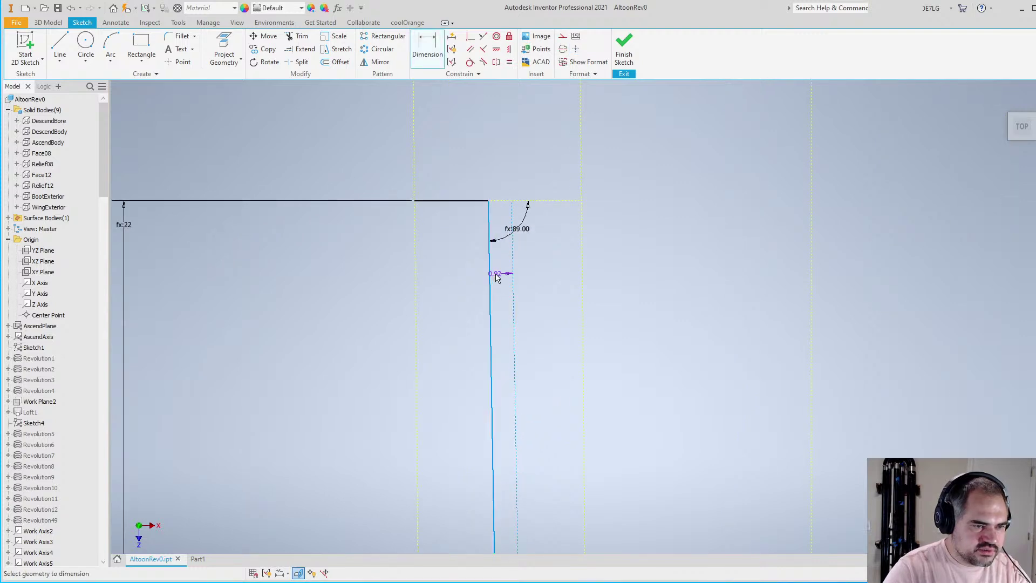
{"action": "left_click", "coordinate": [499, 275]}
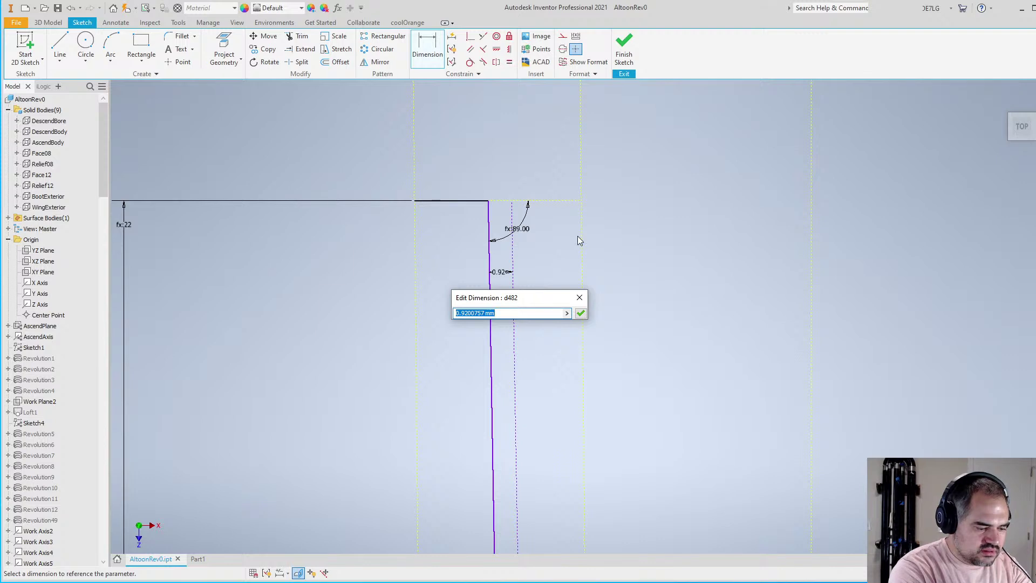
{"action": "type", "text": "TenonClear"}
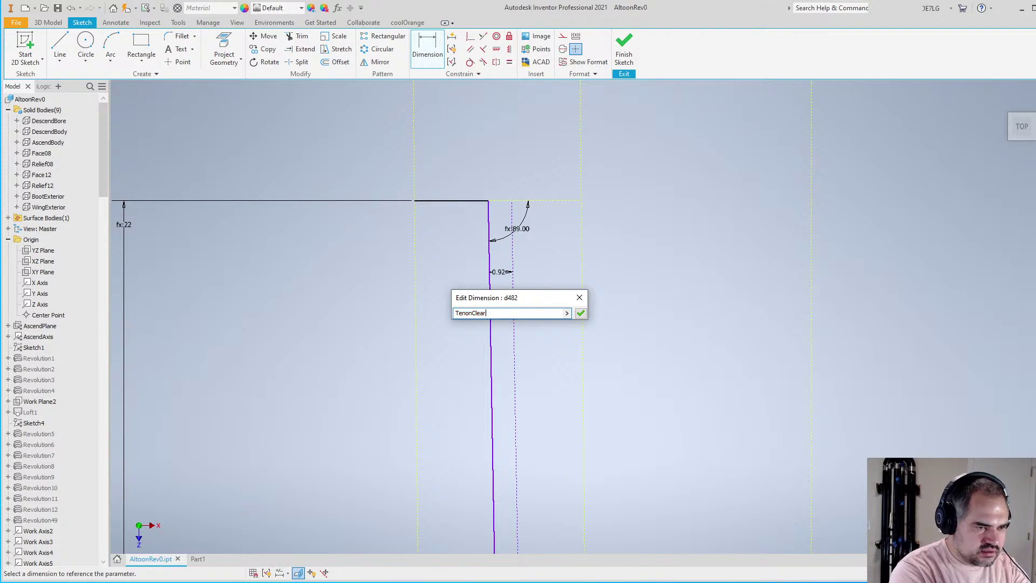
{"action": "key", "text": "Return"}
{"action": "scroll", "coordinate": [446, 250], "scroll_direction": "down", "scroll_amount": 6}
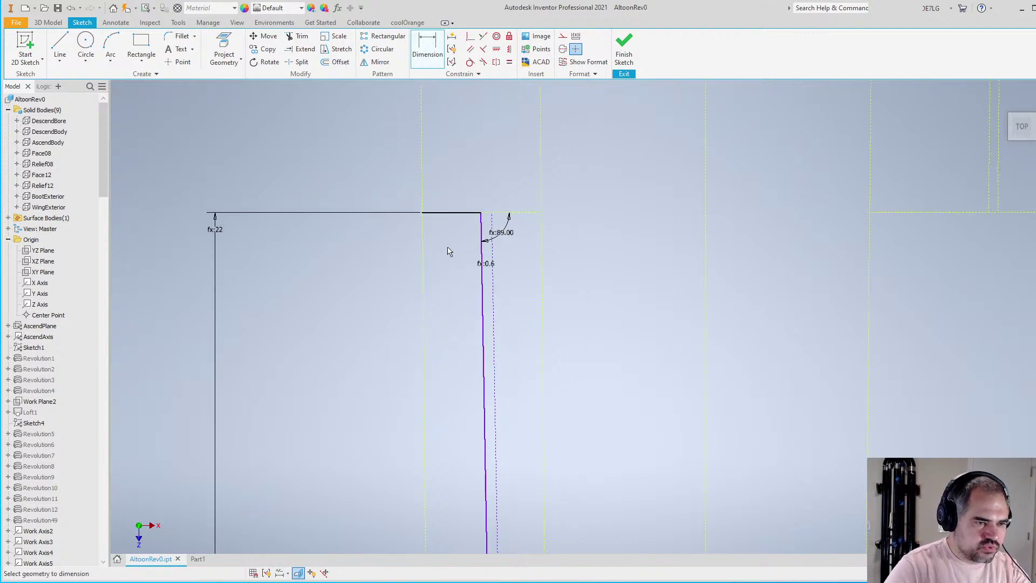
Dimension the gap between the right profile's drafted line and its construction line as TenonClear
{"action": "scroll", "coordinate": [925, 334], "scroll_direction": "up", "scroll_amount": 6}
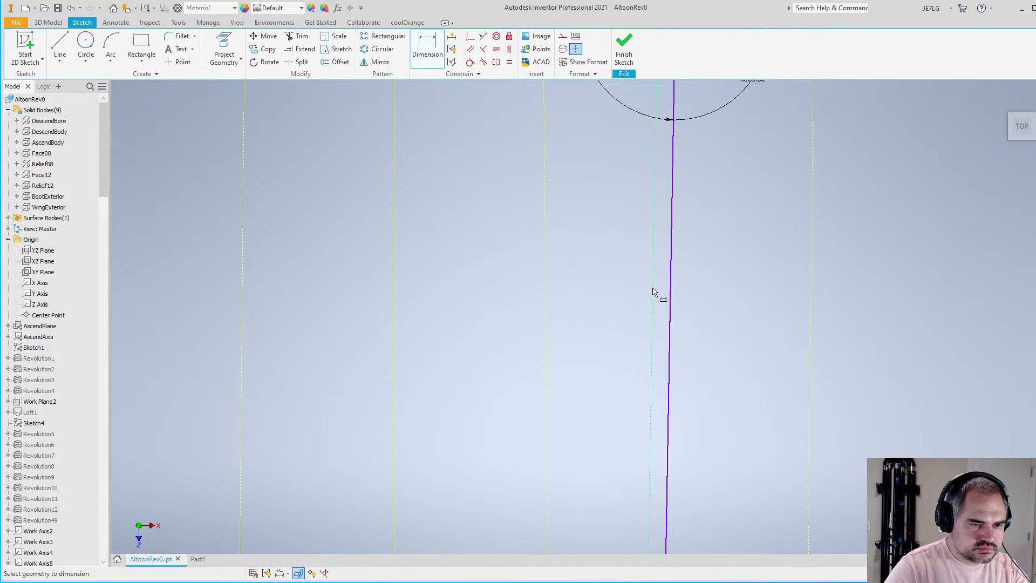
{"action": "left_click", "coordinate": [653, 292]}
{"action": "left_click", "coordinate": [671, 292]}
{"action": "left_click", "coordinate": [661, 292]}
{"action": "type", "text": "Te"}
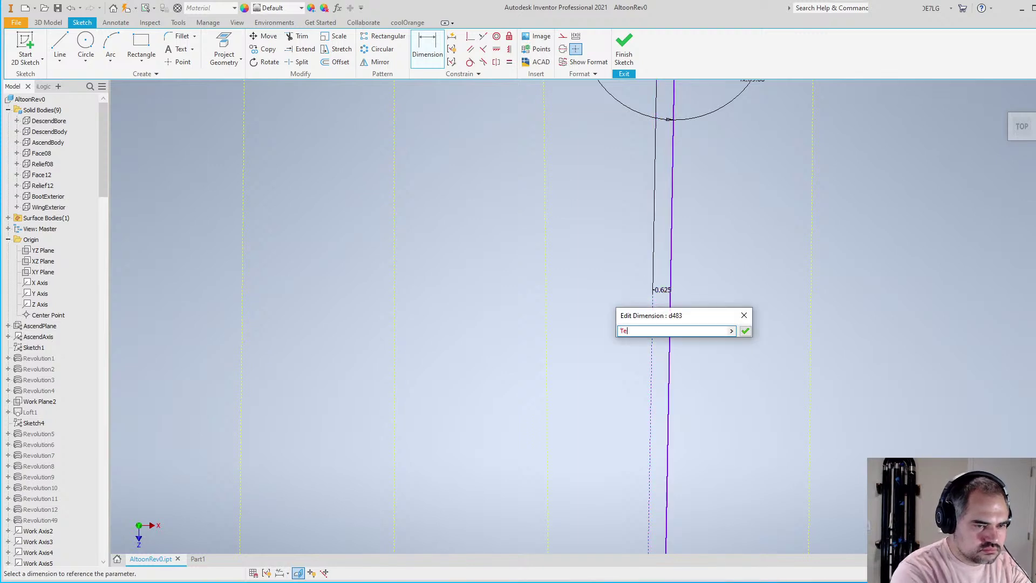
{"action": "type", "text": "nonClear"}
{"action": "key", "text": "Return"}
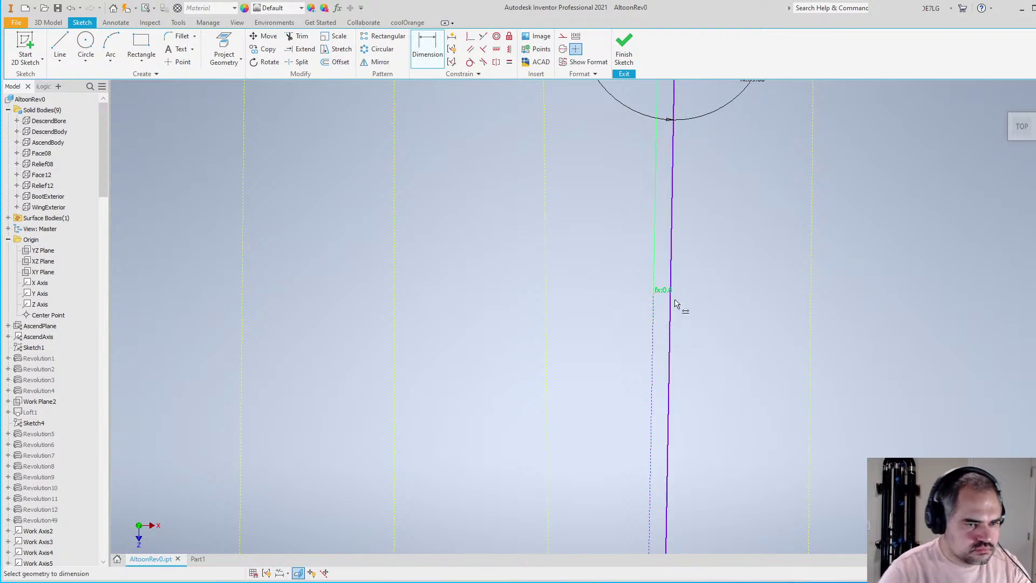
Switch the left clearance line to regular geometry and back to construction
{"action": "scroll", "coordinate": [777, 368], "scroll_direction": "down", "scroll_amount": 6}
{"action": "scroll", "coordinate": [580, 342], "scroll_direction": "up", "scroll_amount": 4}
{"action": "scroll", "coordinate": [472, 317], "scroll_direction": "up", "scroll_amount": 4}
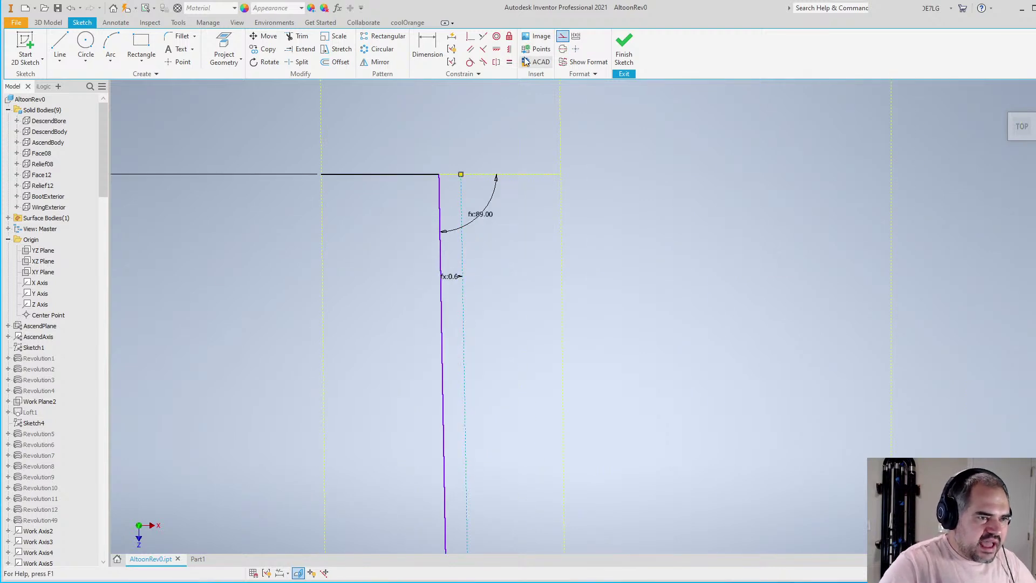
{"action": "left_click", "coordinate": [575, 49]}
{"action": "scroll", "coordinate": [440, 243], "scroll_direction": "down", "scroll_amount": 3}
{"action": "scroll", "coordinate": [439, 243], "scroll_direction": "up", "scroll_amount": 3}
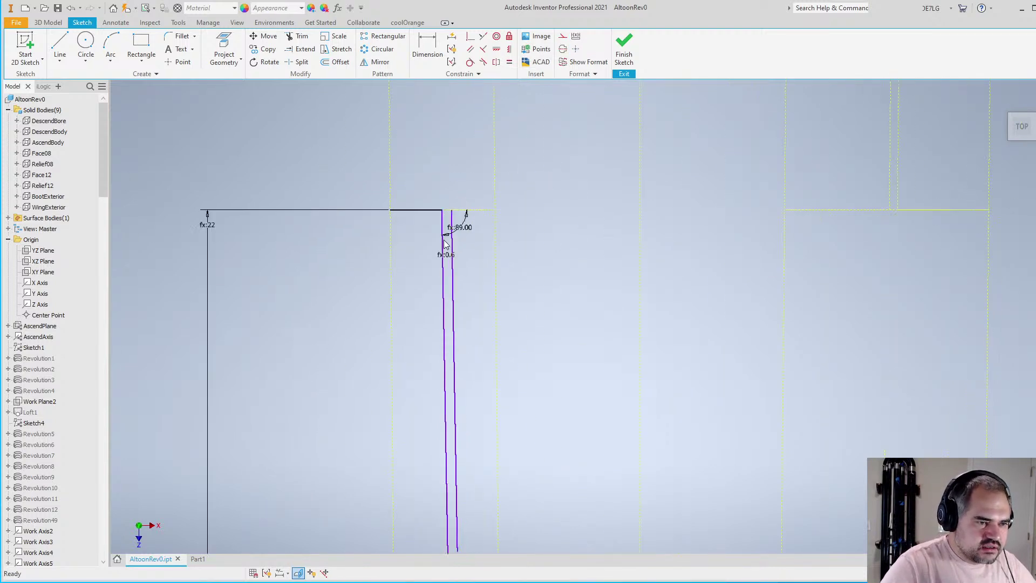
{"action": "left_click", "coordinate": [458, 248]}
{"action": "left_click", "coordinate": [563, 49]}
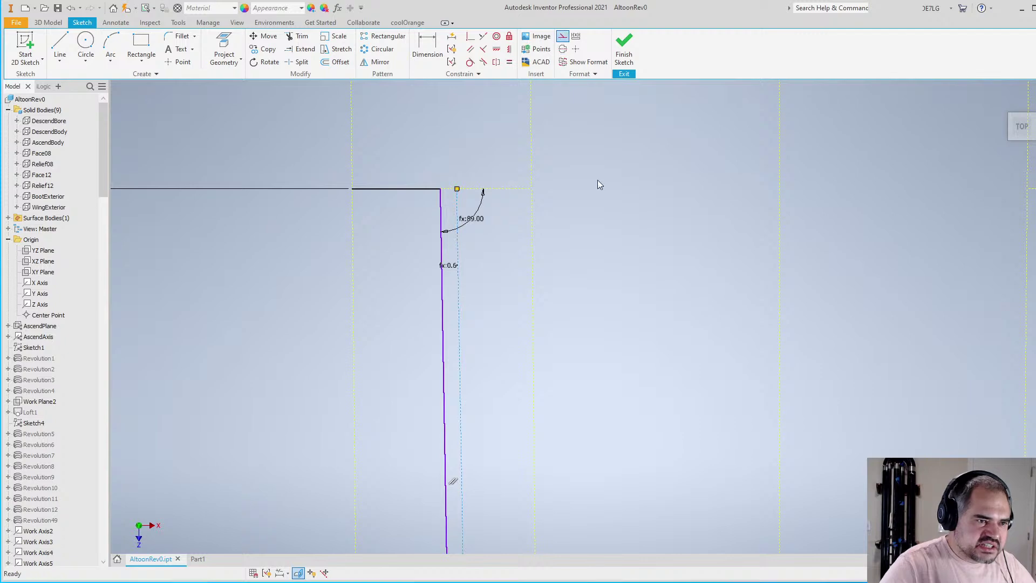
{"action": "scroll", "coordinate": [456, 258], "scroll_direction": "down", "scroll_amount": 3}
{"action": "scroll", "coordinate": [437, 387], "scroll_direction": "up", "scroll_amount": 4}
{"action": "scroll", "coordinate": [437, 387], "scroll_direction": "down", "scroll_amount": 3}
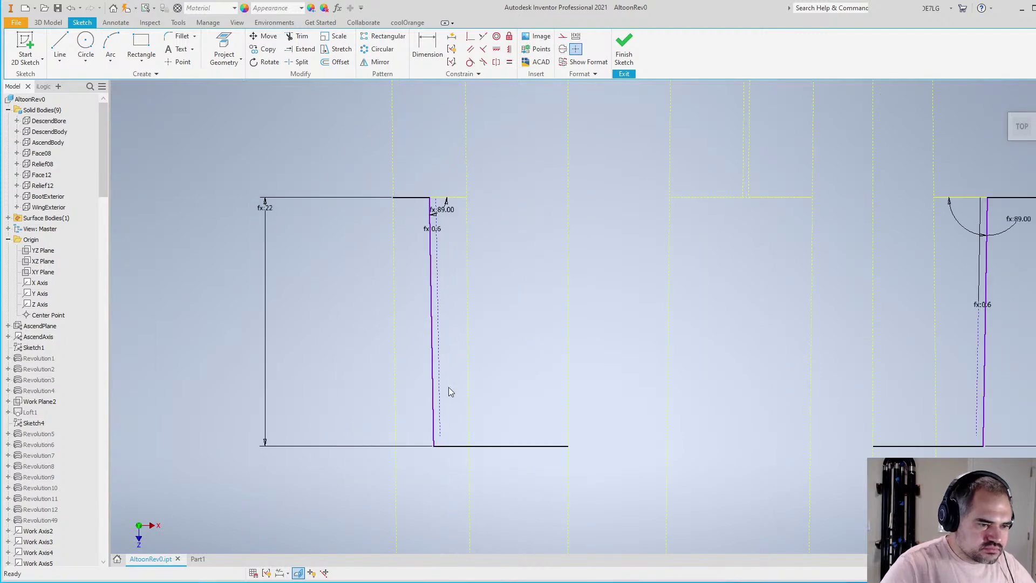
Try to make the left construction line's upper endpoint coincident with the projected upper edge
{"action": "scroll", "coordinate": [449, 391], "scroll_direction": "up", "scroll_amount": 3}
{"action": "scroll", "coordinate": [432, 486], "scroll_direction": "down", "scroll_amount": 3}
{"action": "scroll", "coordinate": [439, 480], "scroll_direction": "up", "scroll_amount": 3}
{"action": "scroll", "coordinate": [458, 420], "scroll_direction": "down", "scroll_amount": 3}
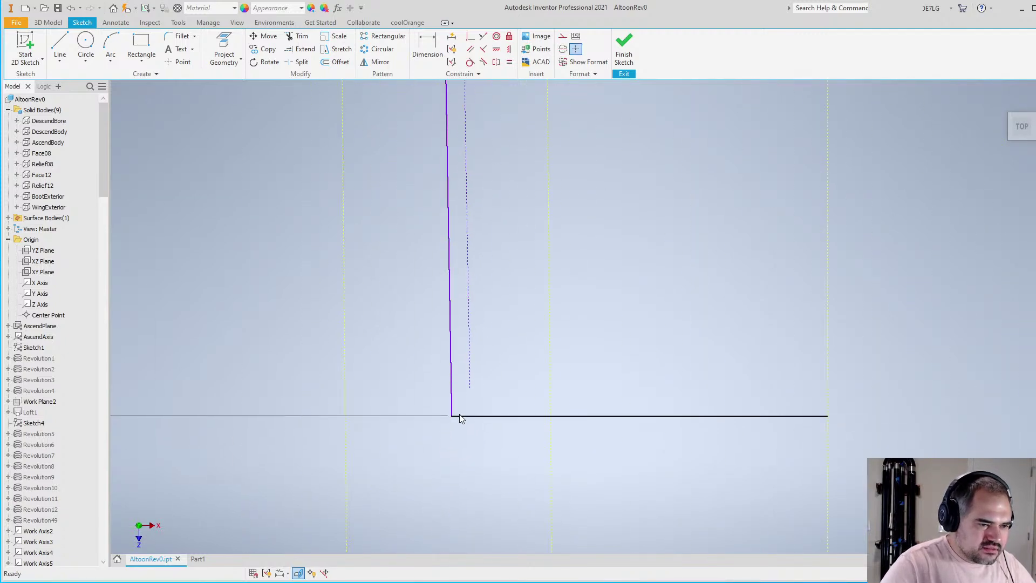
{"action": "scroll", "coordinate": [460, 419], "scroll_direction": "up", "scroll_amount": 2}
{"action": "scroll", "coordinate": [461, 418], "scroll_direction": "up", "scroll_amount": 2}
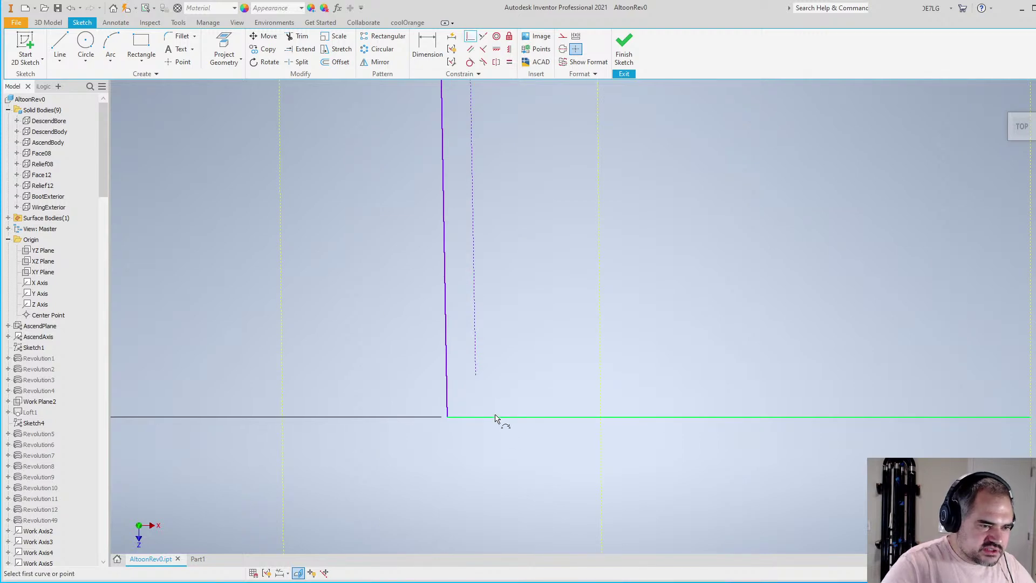
{"action": "scroll", "coordinate": [488, 422], "scroll_direction": "down", "scroll_amount": 3}
{"action": "scroll", "coordinate": [488, 423], "scroll_direction": "up", "scroll_amount": 2}
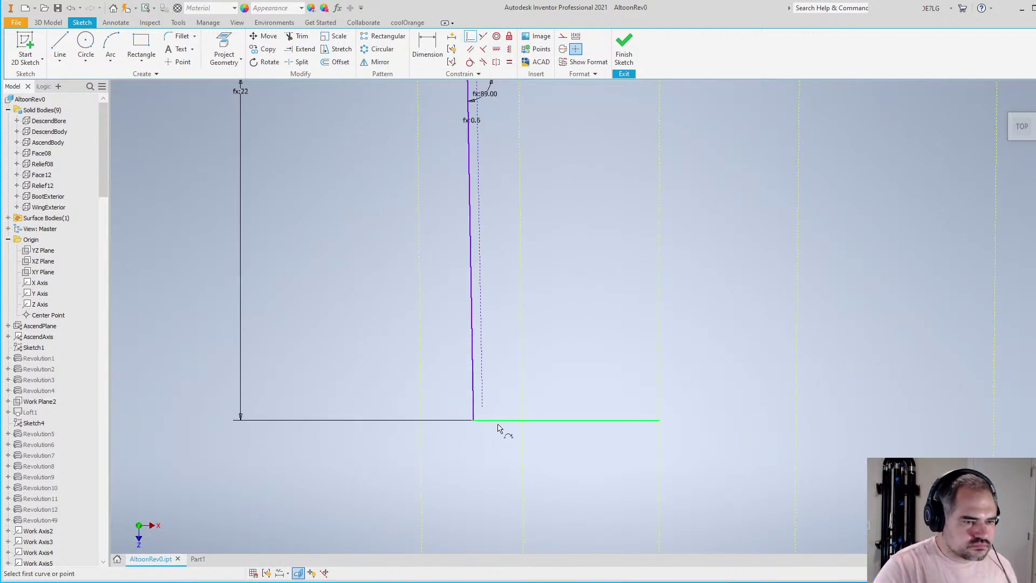
{"action": "scroll", "coordinate": [497, 430], "scroll_direction": "down", "scroll_amount": 3}
{"action": "scroll", "coordinate": [499, 260], "scroll_direction": "up", "scroll_amount": 5}
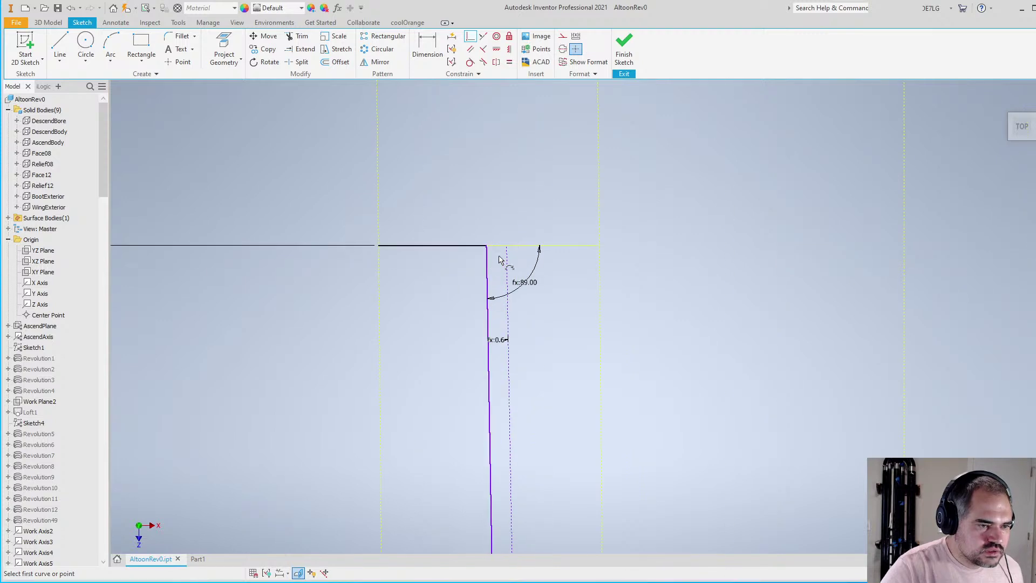
{"action": "left_click", "coordinate": [506, 248]}
{"action": "left_click", "coordinate": [535, 247]}
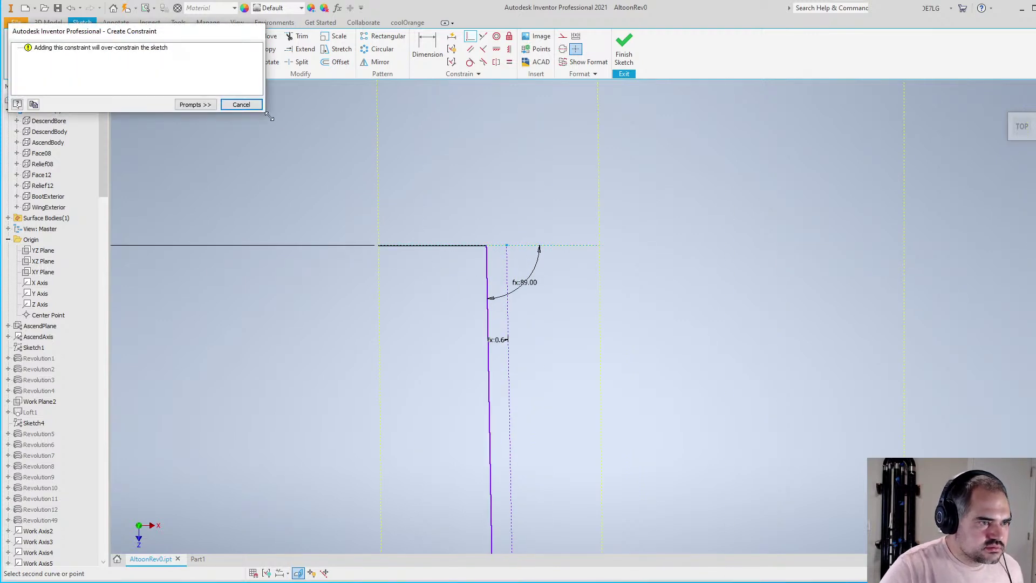
{"action": "left_click", "coordinate": [254, 105]}
Make the right construction line's lower endpoint coincident with the right profile's lower horizontal line
{"action": "scroll", "coordinate": [381, 218], "scroll_direction": "down", "scroll_amount": 4}
{"action": "scroll", "coordinate": [401, 286], "scroll_direction": "up", "scroll_amount": 4}
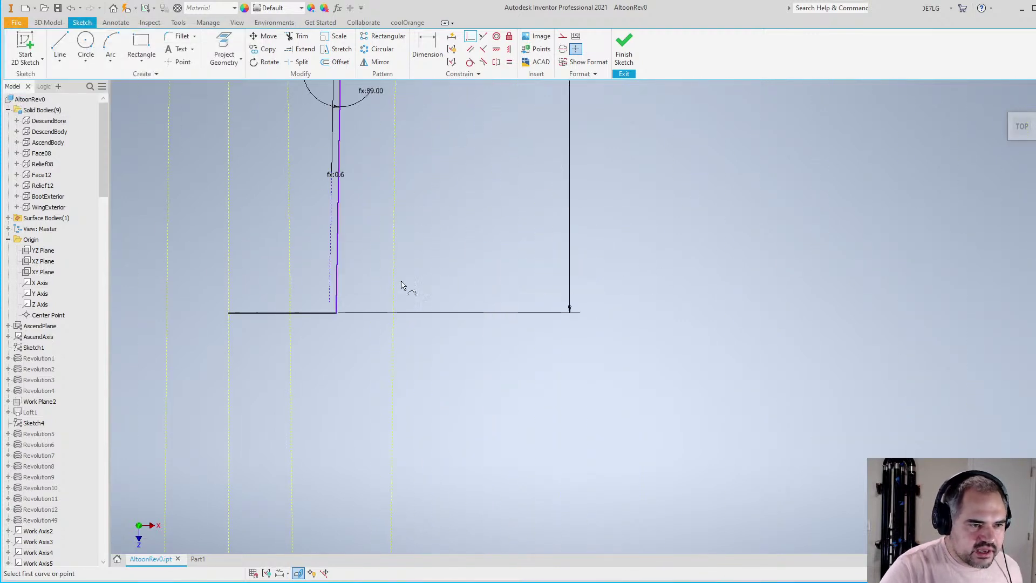
{"action": "scroll", "coordinate": [401, 285], "scroll_direction": "up", "scroll_amount": 4}
{"action": "left_click", "coordinate": [371, 317]}
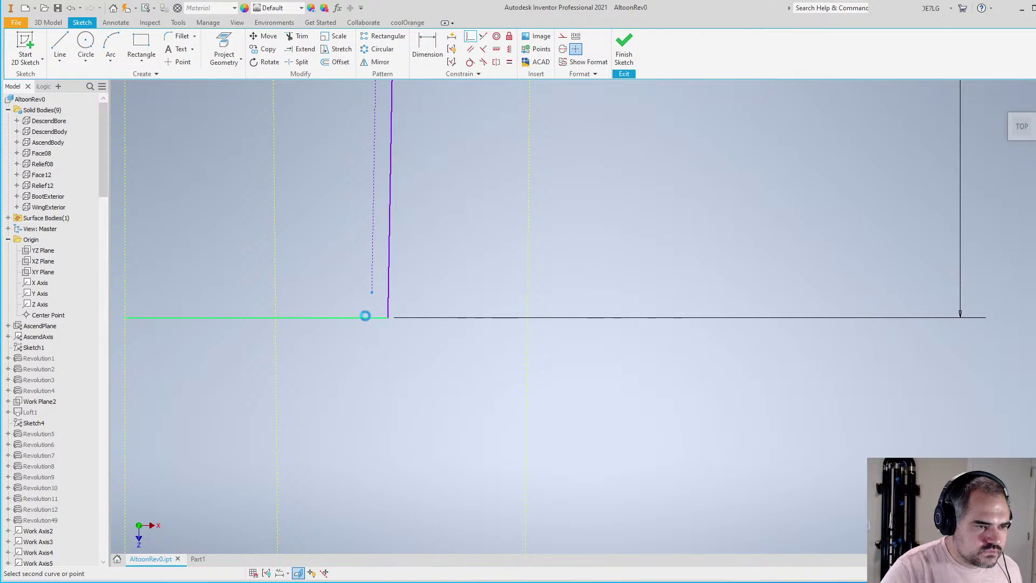
{"action": "left_click", "coordinate": [363, 315]}
Try to make the right construction line's upper endpoint coincident with the projected upper edge
{"action": "scroll", "coordinate": [372, 324], "scroll_direction": "down", "scroll_amount": 4}
{"action": "scroll", "coordinate": [385, 135], "scroll_direction": "up", "scroll_amount": 4}
{"action": "left_click", "coordinate": [408, 102]}
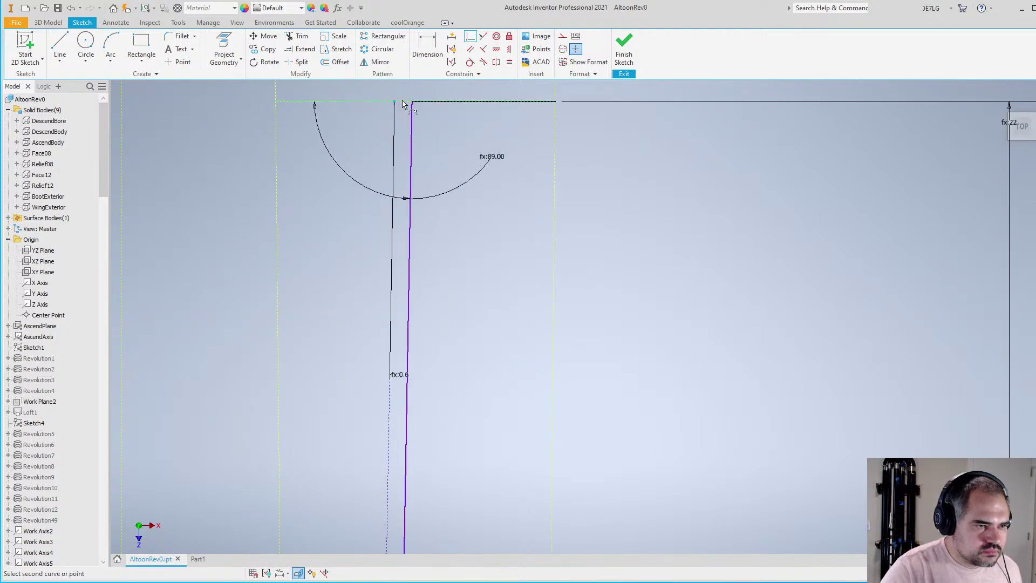
{"action": "left_click", "coordinate": [405, 102]}
{"action": "left_click", "coordinate": [241, 104]}
{"action": "scroll", "coordinate": [490, 173], "scroll_direction": "up", "scroll_amount": 3}
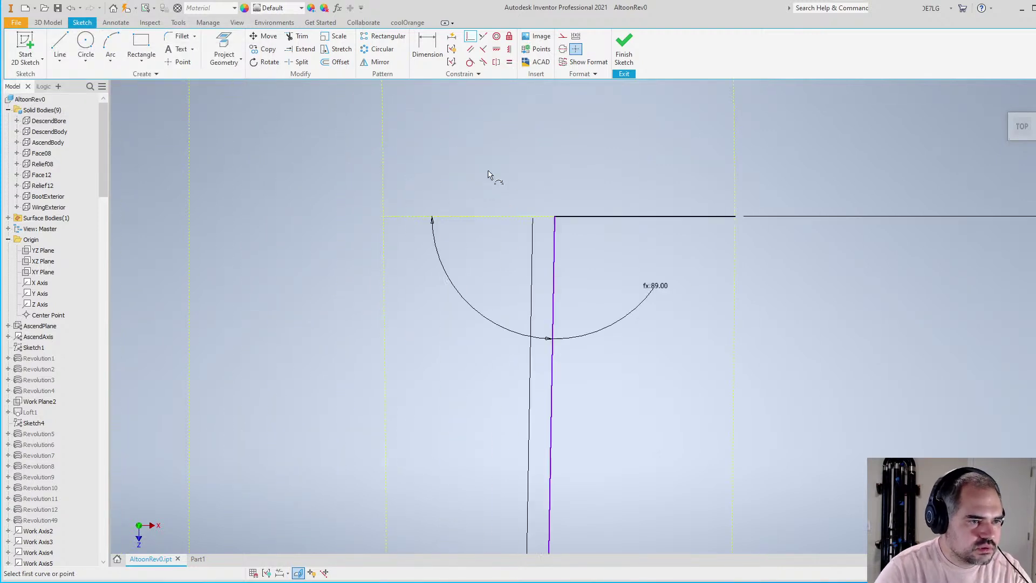
{"action": "scroll", "coordinate": [563, 230], "scroll_direction": "down", "scroll_amount": 3}
{"action": "scroll", "coordinate": [563, 230], "scroll_direction": "down", "scroll_amount": 2}
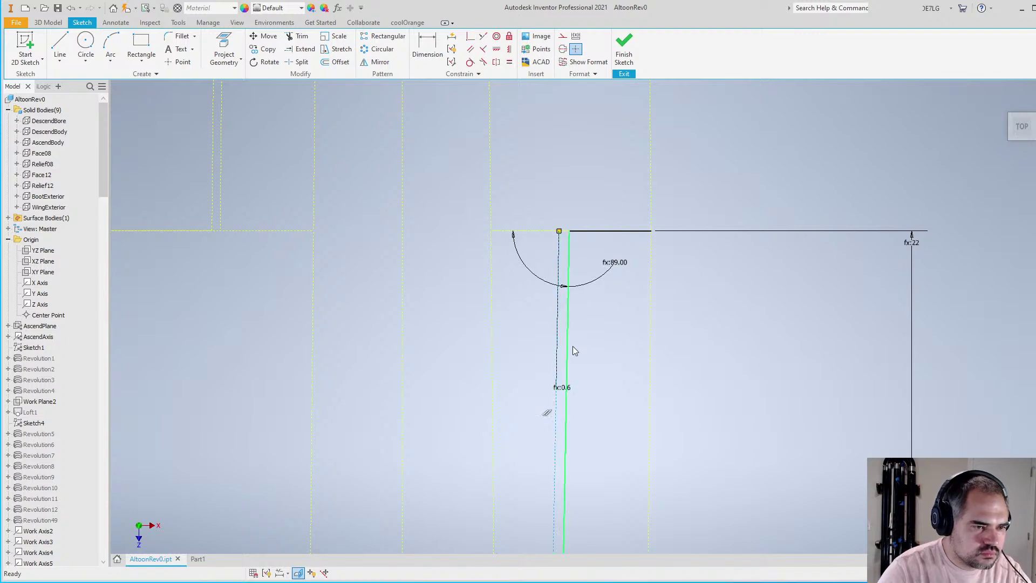
Draw a circle centred on the upper horizontal line of the left tenon profile
{"action": "scroll", "coordinate": [567, 193], "scroll_direction": "down", "scroll_amount": 3}
{"action": "scroll", "coordinate": [276, 227], "scroll_direction": "up", "scroll_amount": 6}
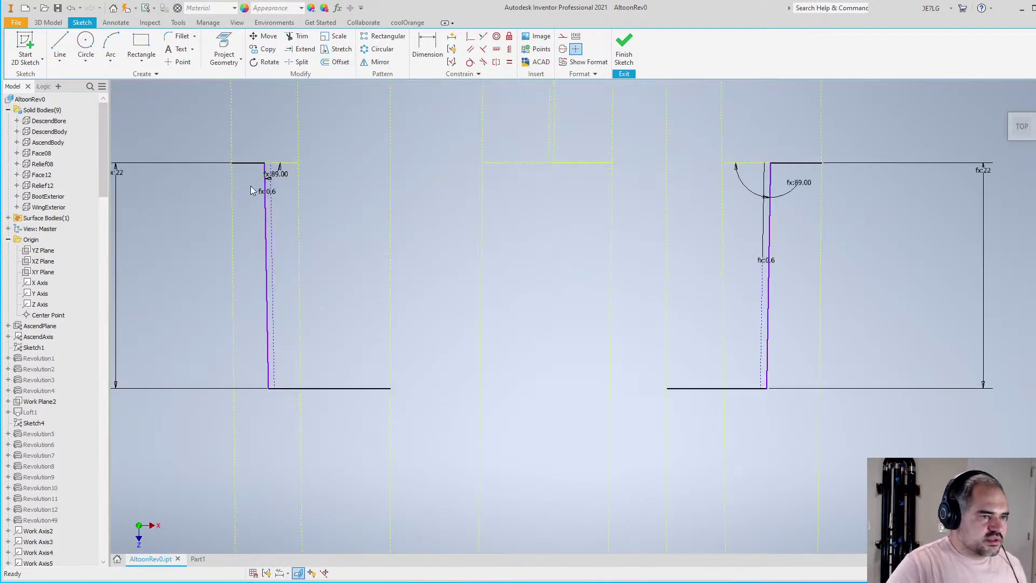
{"action": "scroll", "coordinate": [275, 146], "scroll_direction": "up", "scroll_amount": 3}
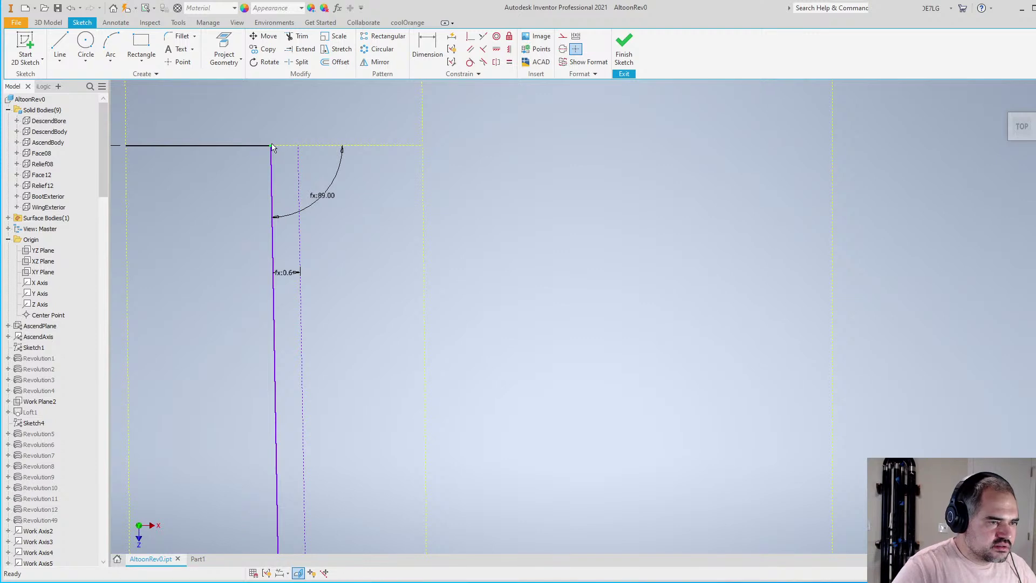
{"action": "scroll", "coordinate": [272, 147], "scroll_direction": "down", "scroll_amount": 5}
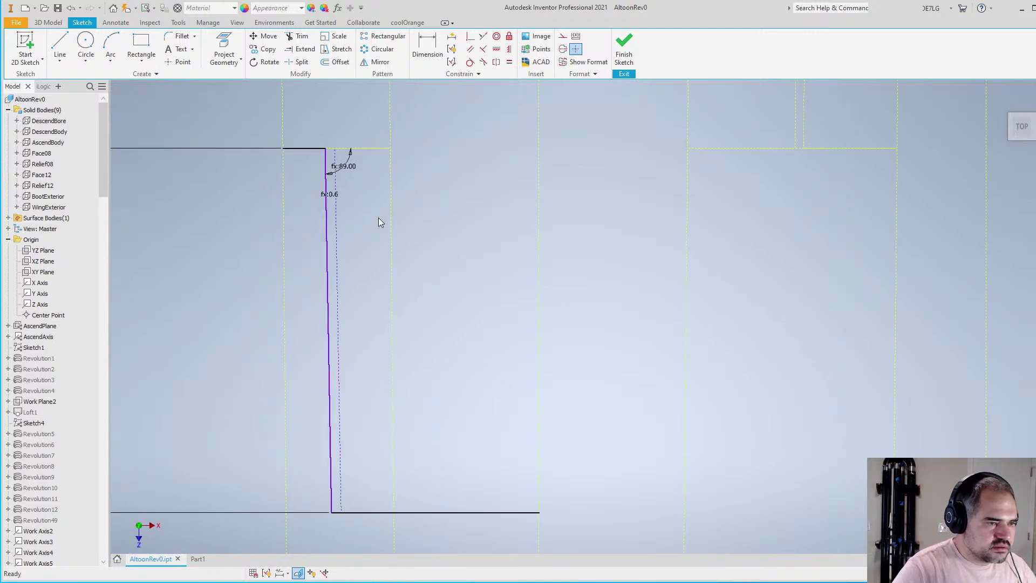
{"action": "scroll", "coordinate": [379, 222], "scroll_direction": "down", "scroll_amount": 3}
{"action": "scroll", "coordinate": [352, 258], "scroll_direction": "up", "scroll_amount": 4}
{"action": "left_click", "coordinate": [85, 44]}
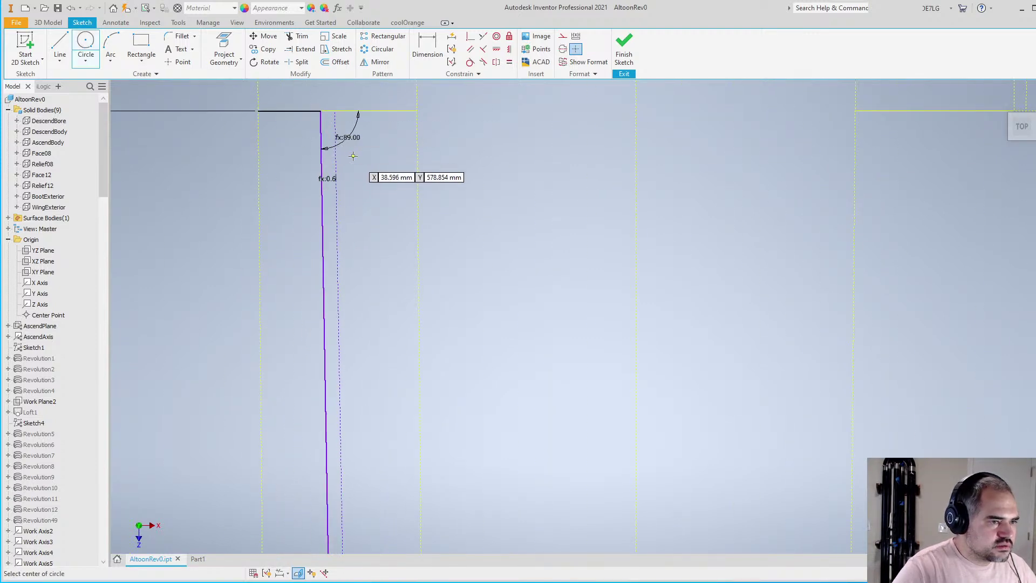
{"action": "scroll", "coordinate": [324, 130], "scroll_direction": "up", "scroll_amount": 4}
{"action": "middle_click_drag", "start_coordinate": [275, 95], "coordinate": [310, 205]}
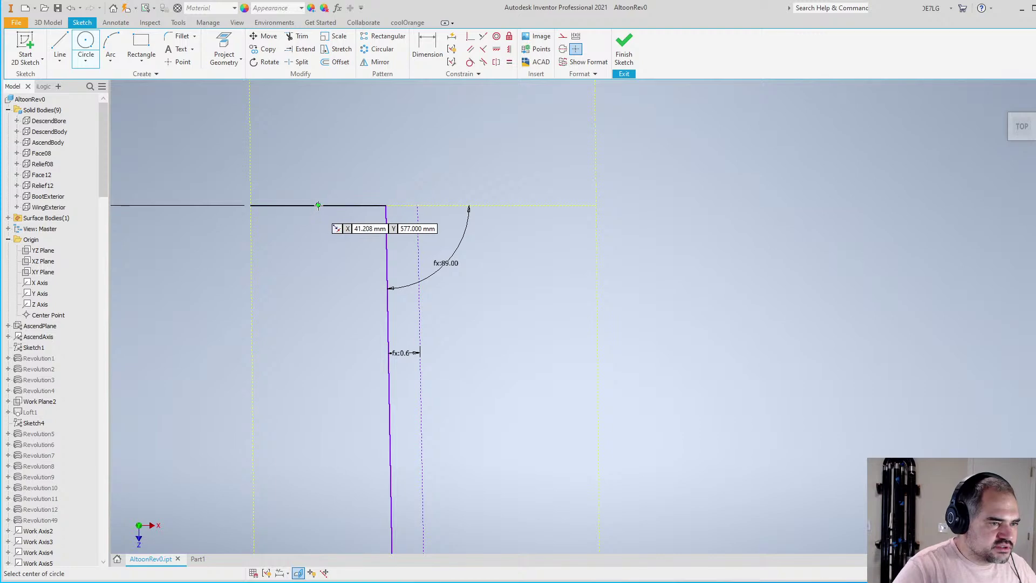
{"action": "left_click", "coordinate": [300, 205]}
{"action": "left_click", "coordinate": [244, 149]}
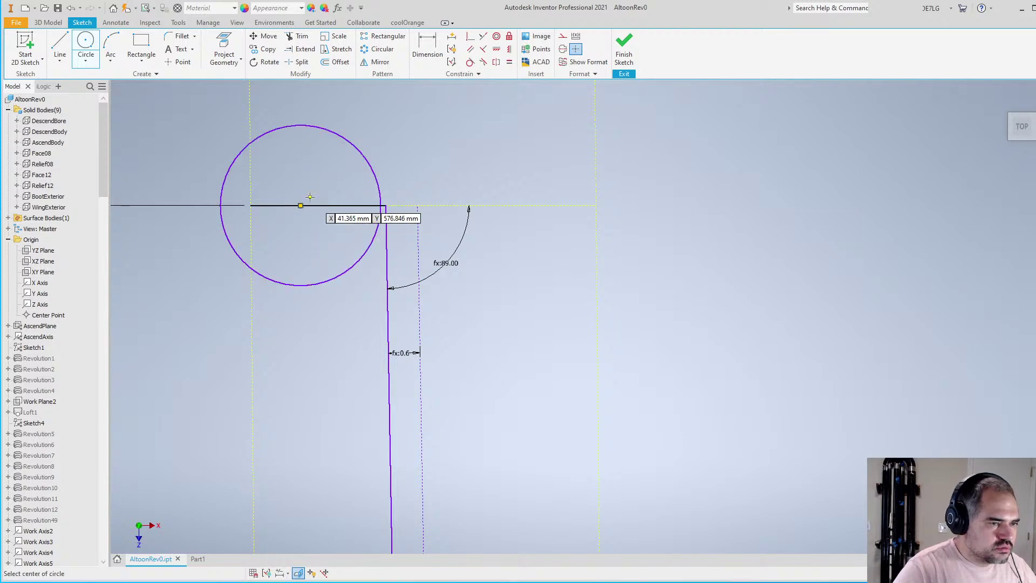
Draw a second circle centred on the lower horizontal line of the left profile, between the clearance line and the projected edge
{"action": "scroll", "coordinate": [310, 196], "scroll_direction": "down", "scroll_amount": 2}
{"action": "scroll", "coordinate": [290, 162], "scroll_direction": "down", "scroll_amount": 4}
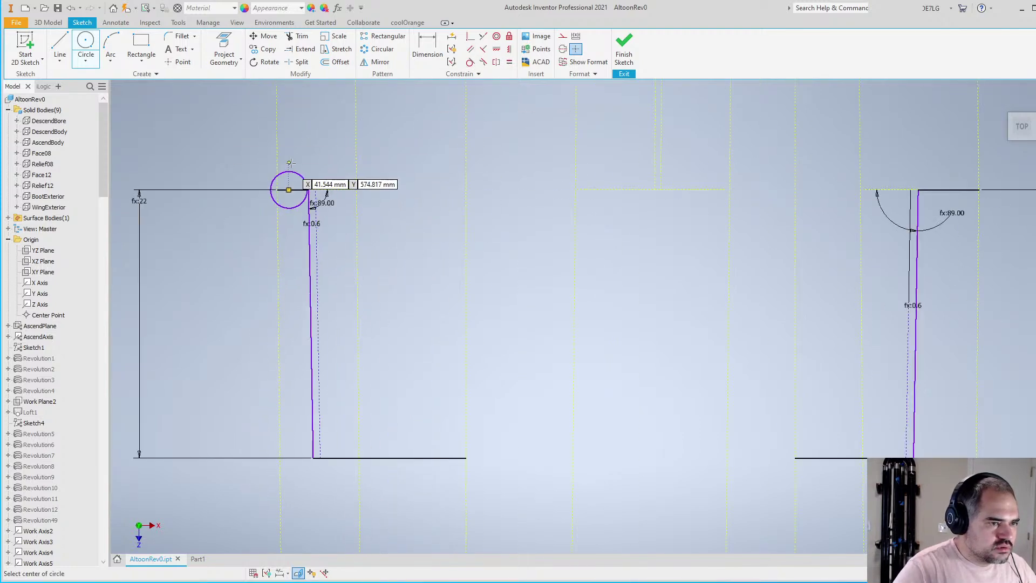
{"action": "scroll", "coordinate": [358, 277], "scroll_direction": "up", "scroll_amount": 2}
{"action": "scroll", "coordinate": [354, 268], "scroll_direction": "down", "scroll_amount": 4}
{"action": "scroll", "coordinate": [345, 395], "scroll_direction": "up", "scroll_amount": 5}
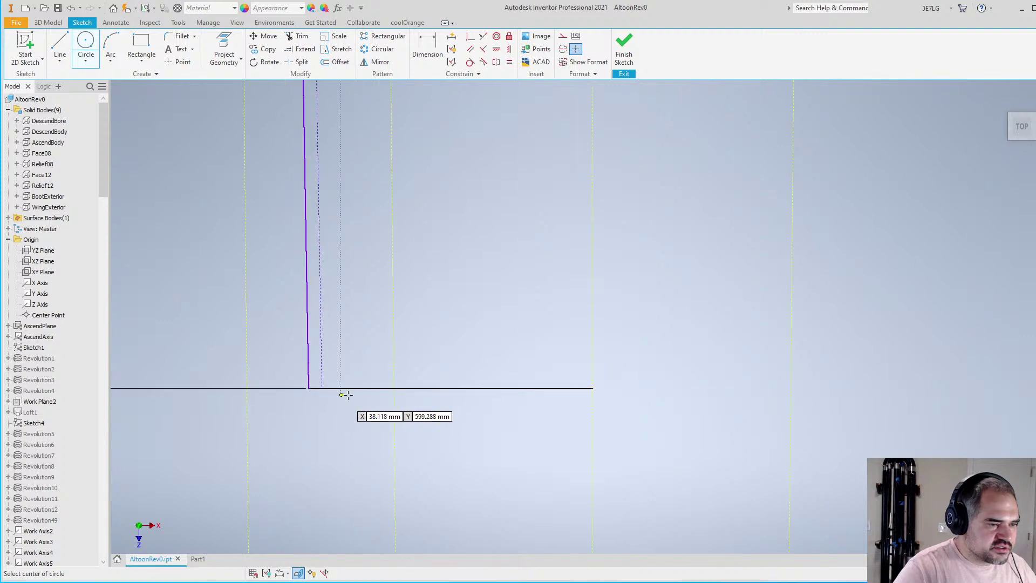
{"action": "left_click", "coordinate": [361, 389]}
{"action": "left_click", "coordinate": [395, 388]}
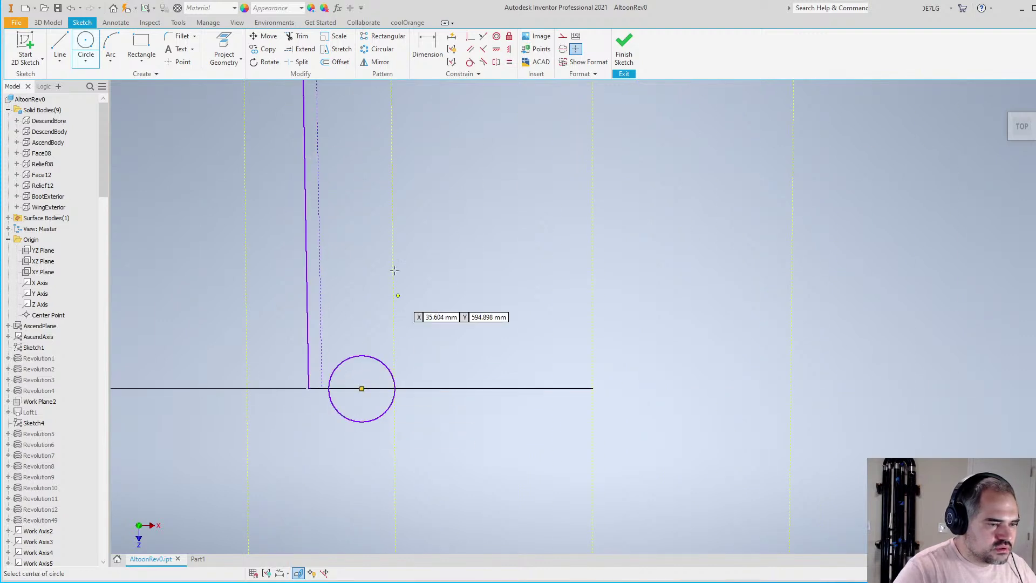
Make the lower circle tangent to the adjacent projected edge and the left construction clearance line
{"action": "left_click", "coordinate": [470, 62]}
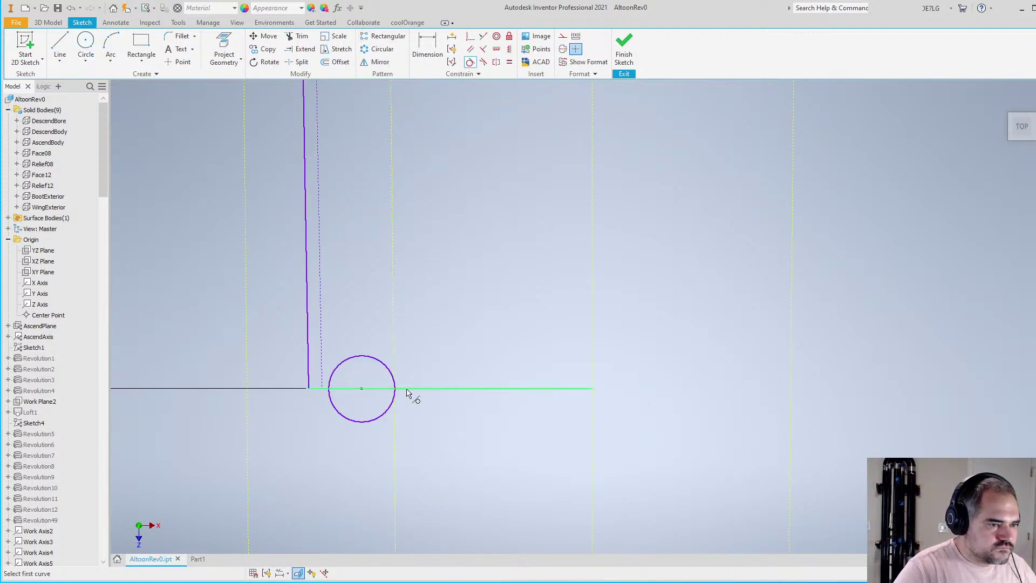
{"action": "left_click", "coordinate": [384, 413]}
{"action": "left_click", "coordinate": [330, 389]}
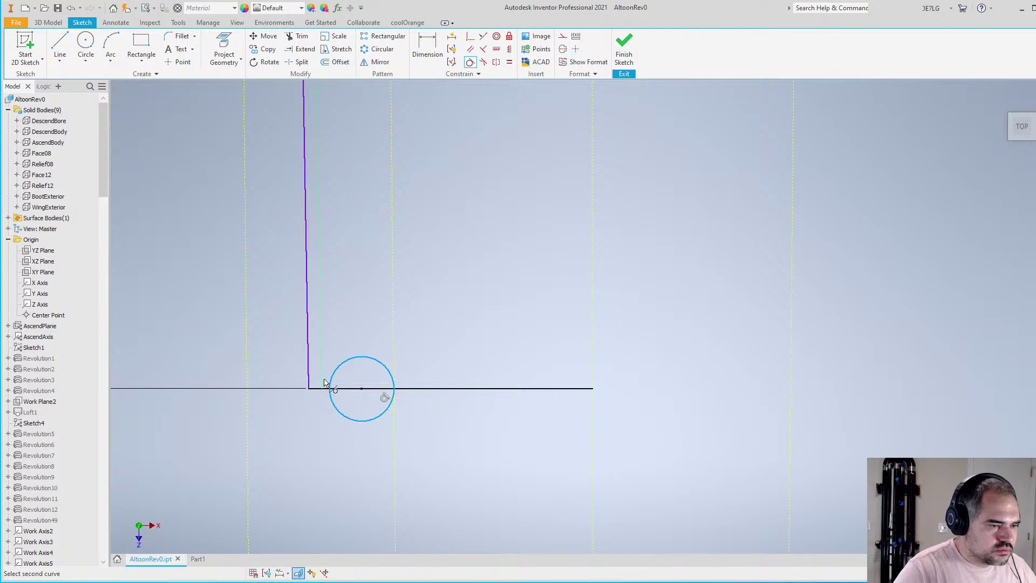
Make the upper circle tangent to the outer projected edge and the left profile's slanted line
{"action": "scroll", "coordinate": [453, 400], "scroll_direction": "down", "scroll_amount": 3}
{"action": "scroll", "coordinate": [370, 259], "scroll_direction": "up", "scroll_amount": 5}
{"action": "left_click", "coordinate": [391, 304]}
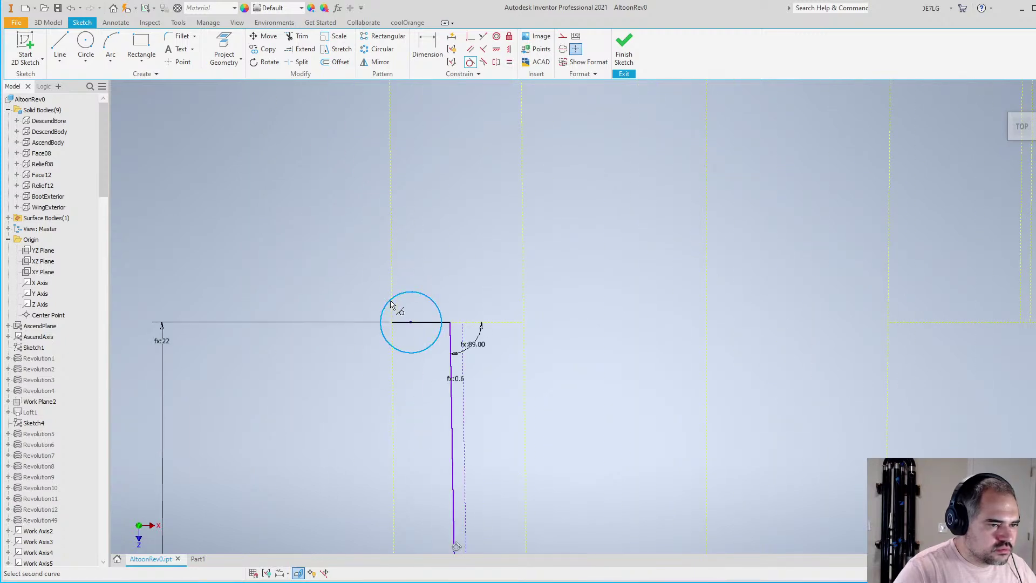
{"action": "left_click", "coordinate": [450, 330]}
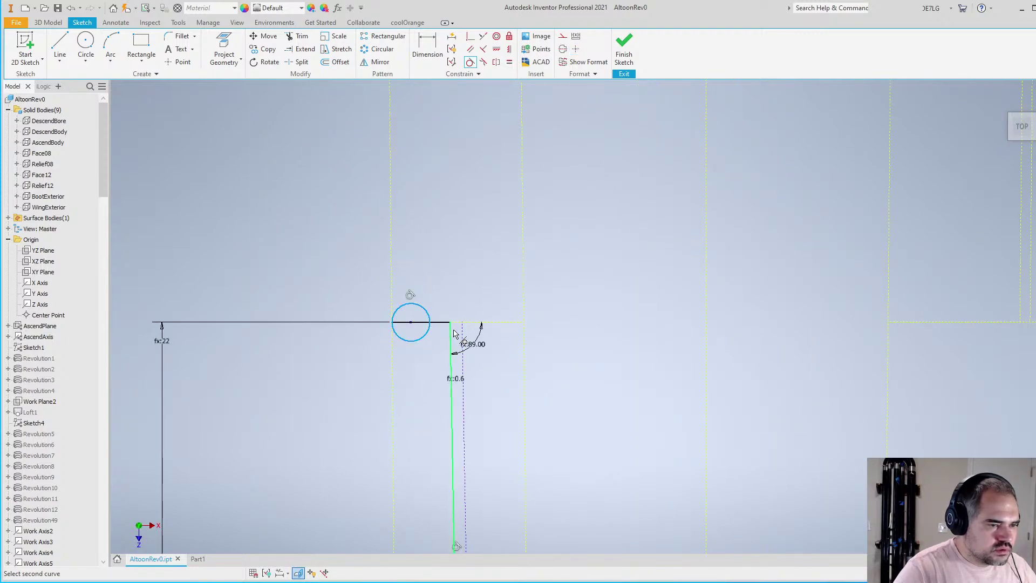
{"action": "left_click", "coordinate": [453, 333]}
Convert the two circles on the left tenon profile to construction geometry
{"action": "scroll", "coordinate": [459, 367], "scroll_direction": "down", "scroll_amount": 4}
{"action": "scroll", "coordinate": [447, 420], "scroll_direction": "up", "scroll_amount": 3}
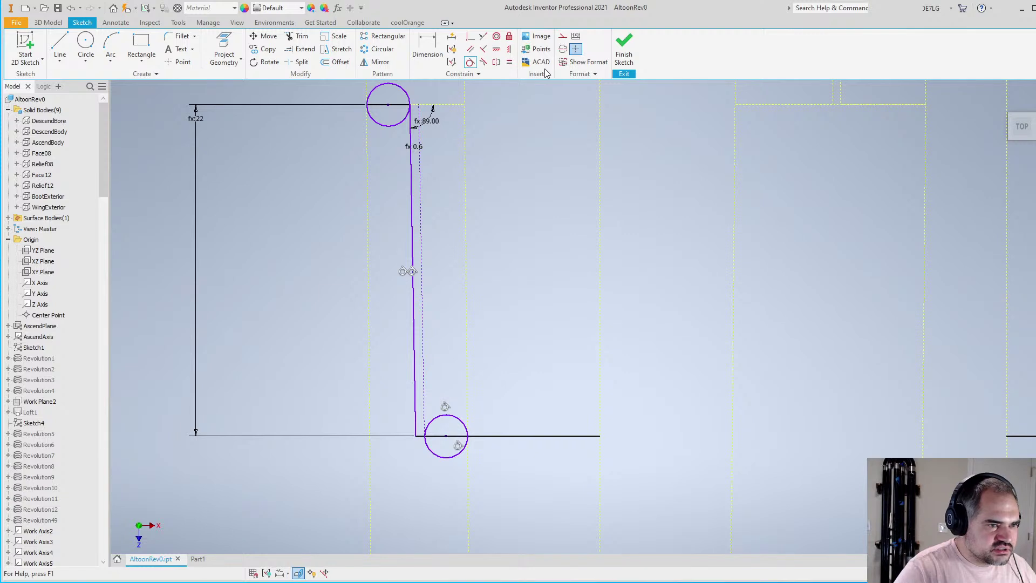
{"action": "left_click", "coordinate": [562, 38]}
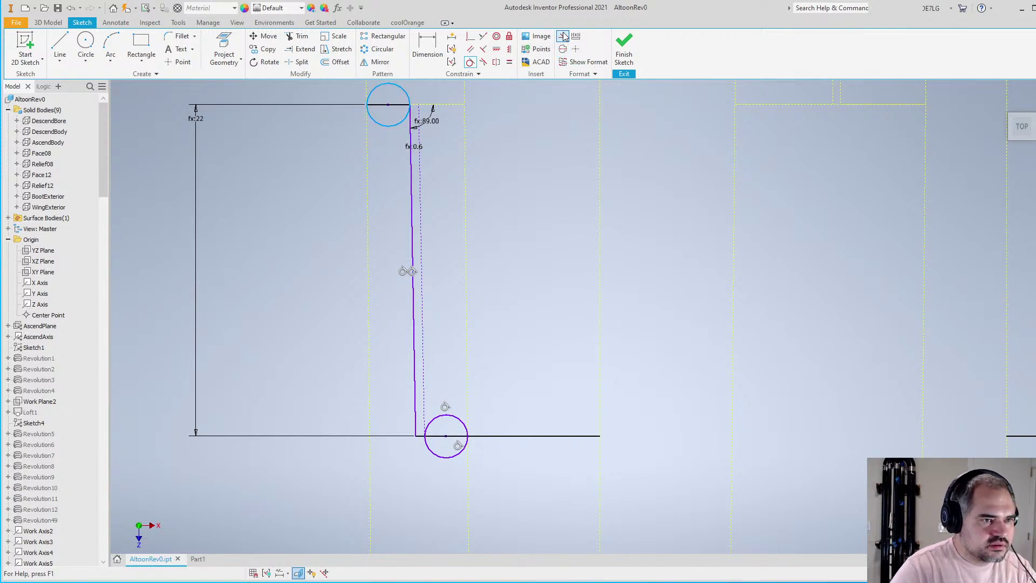
{"action": "key", "text": "Escape"}
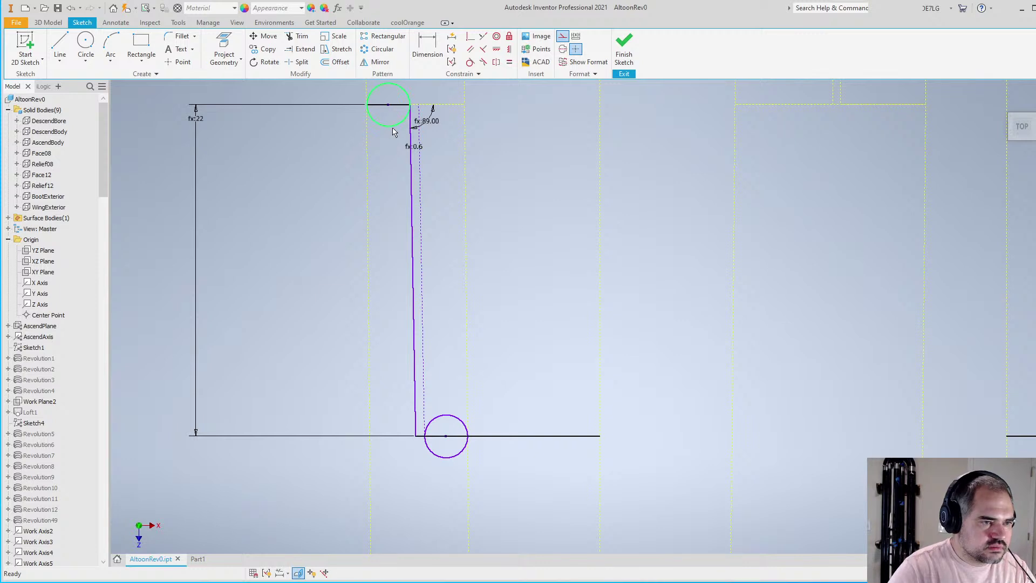
{"action": "left_click", "coordinate": [393, 126]}
{"action": "left_click", "coordinate": [453, 421], "text": "ctrl"}
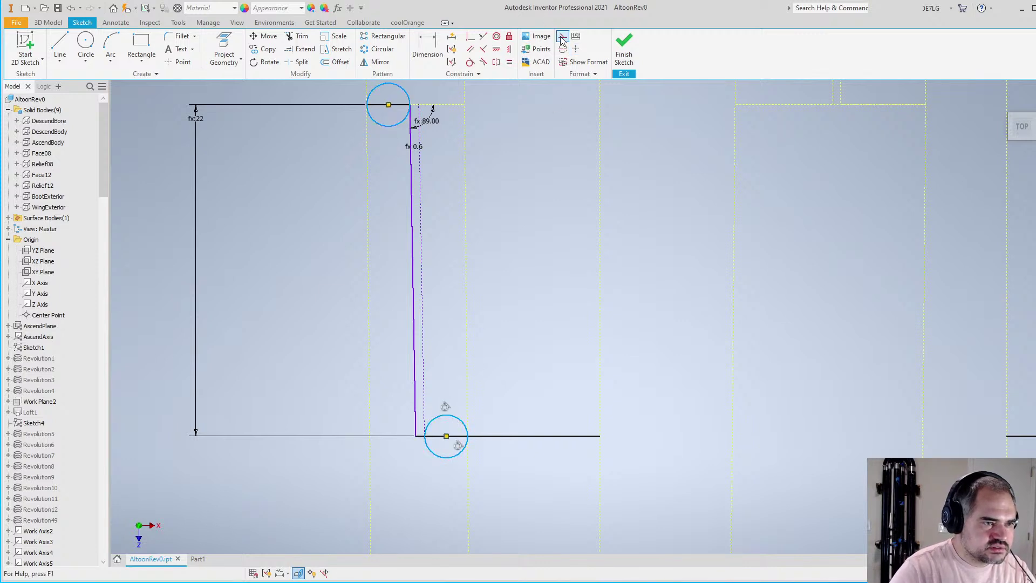
{"action": "left_click", "coordinate": [561, 39]}
Apply an equal constraint between the upper and lower construction circles of the left profile
{"action": "scroll", "coordinate": [449, 213], "scroll_direction": "down", "scroll_amount": 2}
{"action": "scroll", "coordinate": [431, 160], "scroll_direction": "up", "scroll_amount": 4}
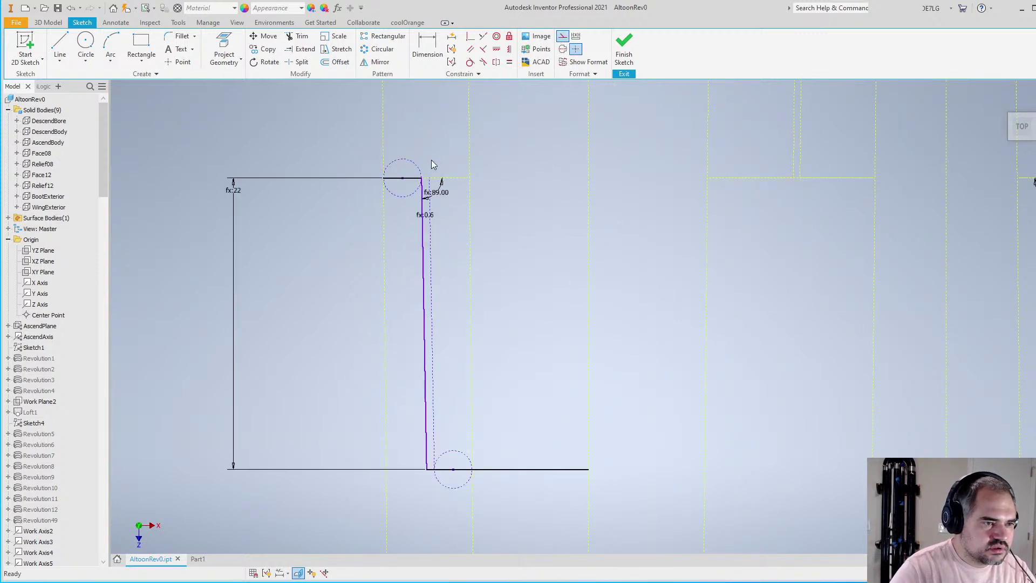
{"action": "left_click", "coordinate": [509, 62]}
{"action": "left_click", "coordinate": [393, 169]}
{"action": "scroll", "coordinate": [393, 102], "scroll_direction": "down", "scroll_amount": 3}
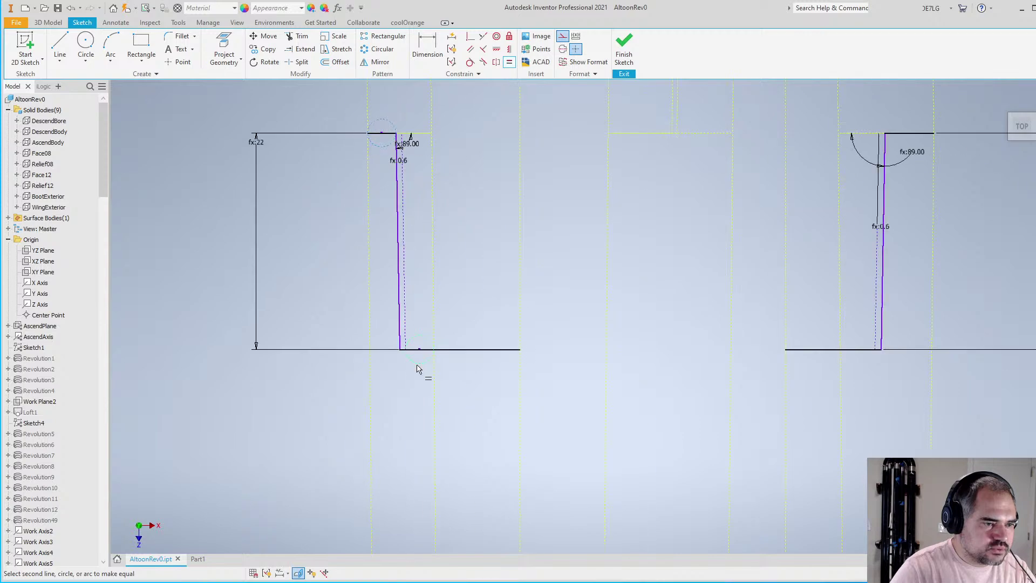
{"action": "scroll", "coordinate": [419, 389], "scroll_direction": "up", "scroll_amount": 5}
{"action": "left_click", "coordinate": [419, 406]}
Examine how the equal circles position the left profile's slanted line between the projected wall edges
{"action": "scroll", "coordinate": [501, 426], "scroll_direction": "down", "scroll_amount": 6}
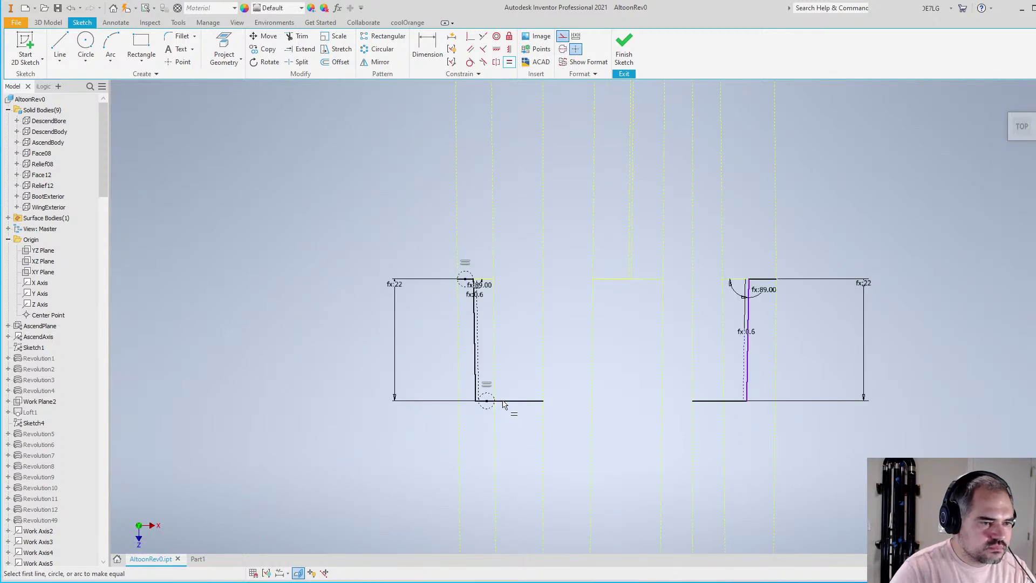
{"action": "scroll", "coordinate": [464, 297], "scroll_direction": "up", "scroll_amount": 4}
{"action": "scroll", "coordinate": [490, 214], "scroll_direction": "down", "scroll_amount": 4}
{"action": "scroll", "coordinate": [494, 291], "scroll_direction": "up", "scroll_amount": 4}
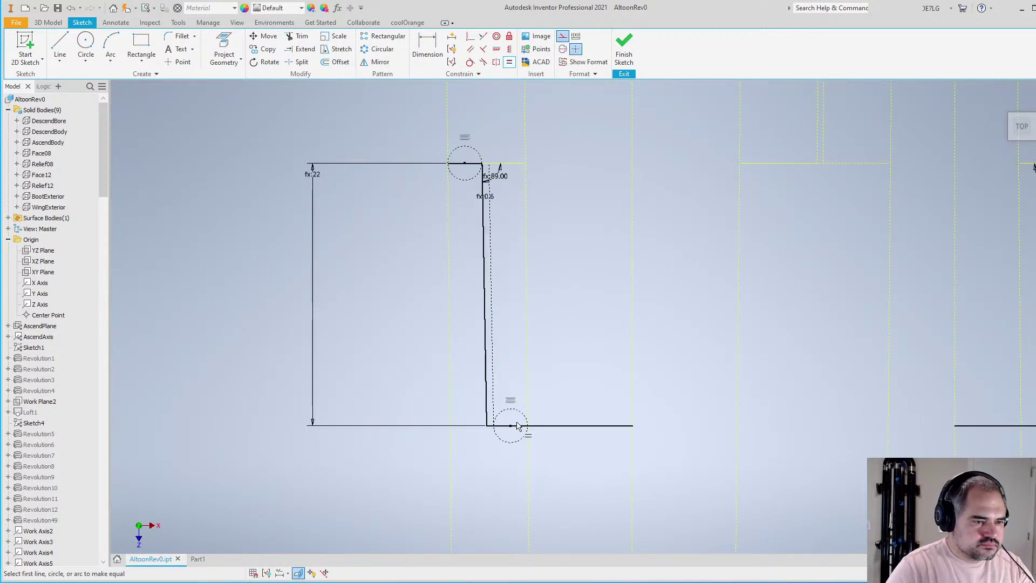
{"action": "scroll", "coordinate": [513, 413], "scroll_direction": "down", "scroll_amount": 4}
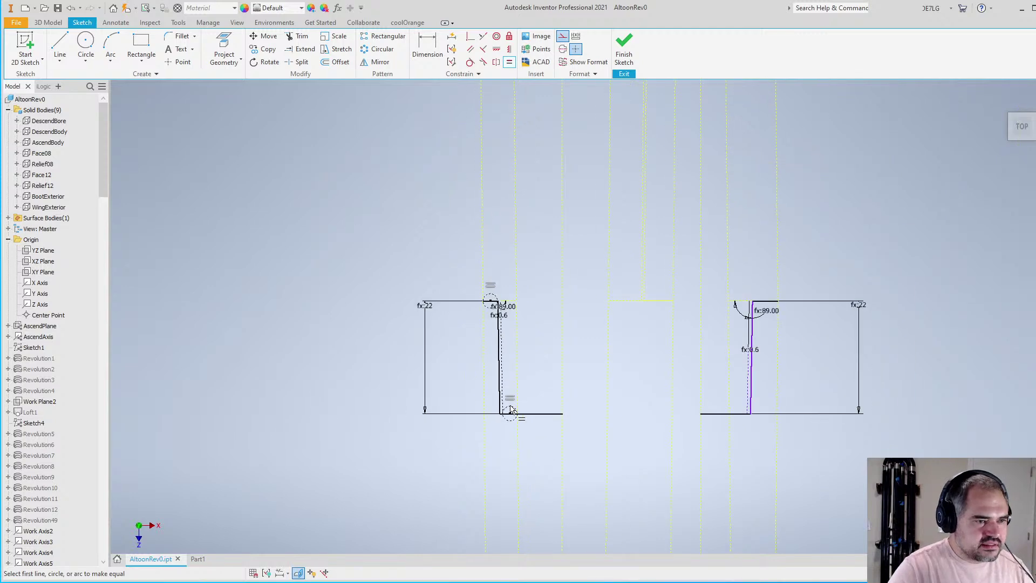
{"action": "scroll", "coordinate": [503, 340], "scroll_direction": "up", "scroll_amount": 4}
{"action": "scroll", "coordinate": [503, 332], "scroll_direction": "down", "scroll_amount": 4}
{"action": "scroll", "coordinate": [500, 325], "scroll_direction": "up", "scroll_amount": 4}
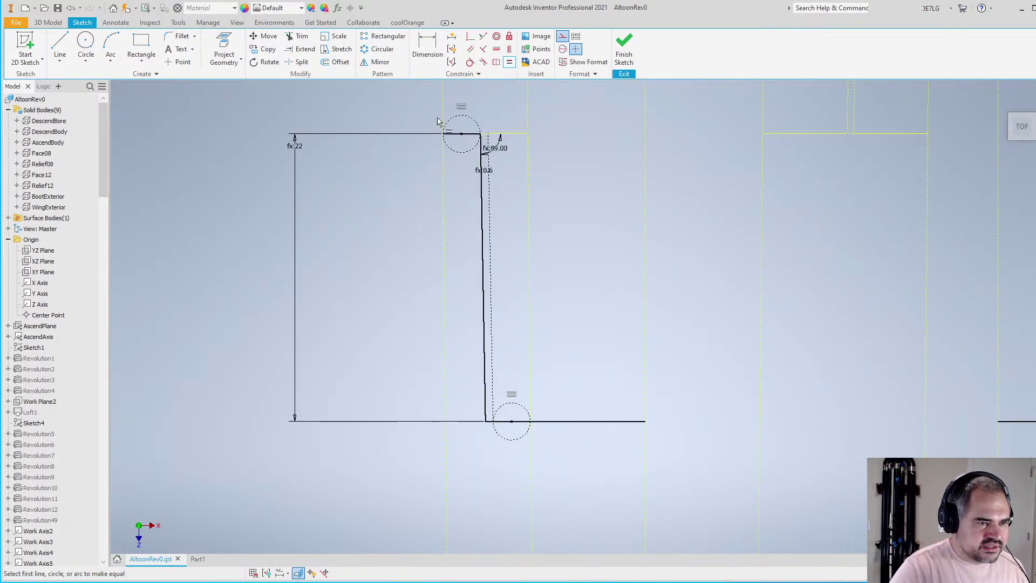
{"action": "scroll", "coordinate": [438, 122], "scroll_direction": "down", "scroll_amount": 4}
{"action": "scroll", "coordinate": [433, 136], "scroll_direction": "up", "scroll_amount": 6}
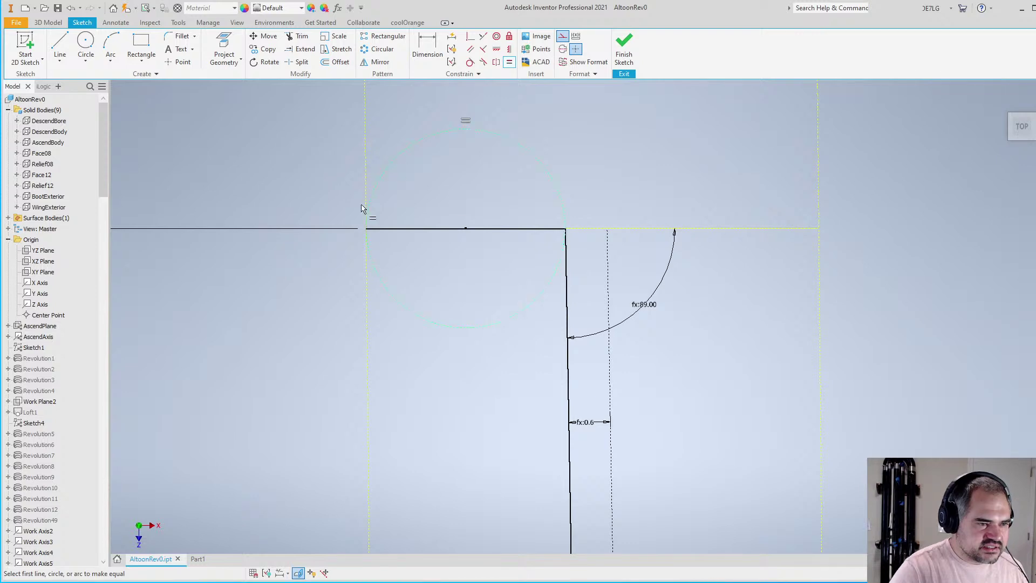
{"action": "scroll", "coordinate": [513, 197], "scroll_direction": "down", "scroll_amount": 4}
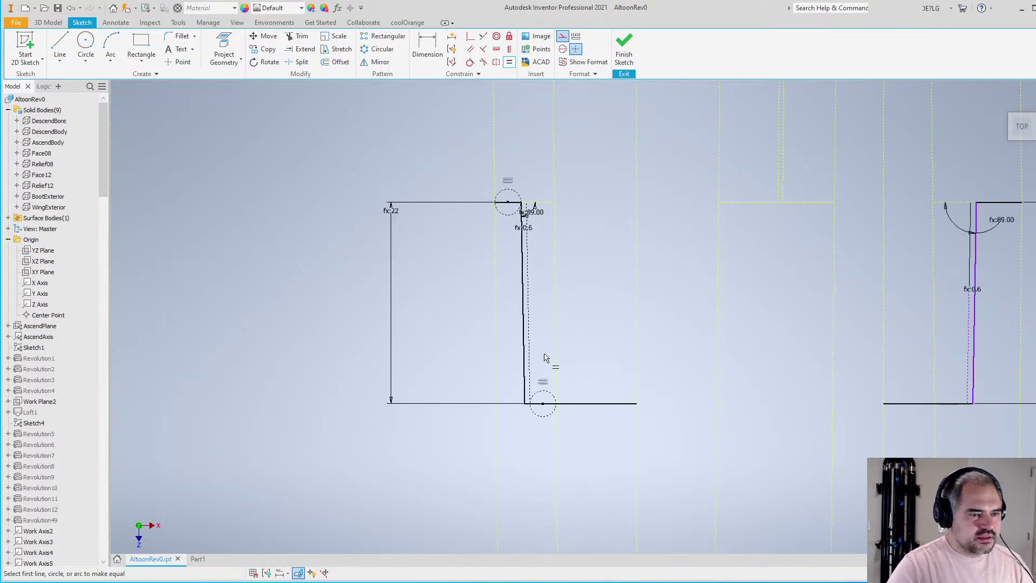
{"action": "scroll", "coordinate": [544, 358], "scroll_direction": "down", "scroll_amount": 1}
{"action": "scroll", "coordinate": [506, 243], "scroll_direction": "up", "scroll_amount": 2}
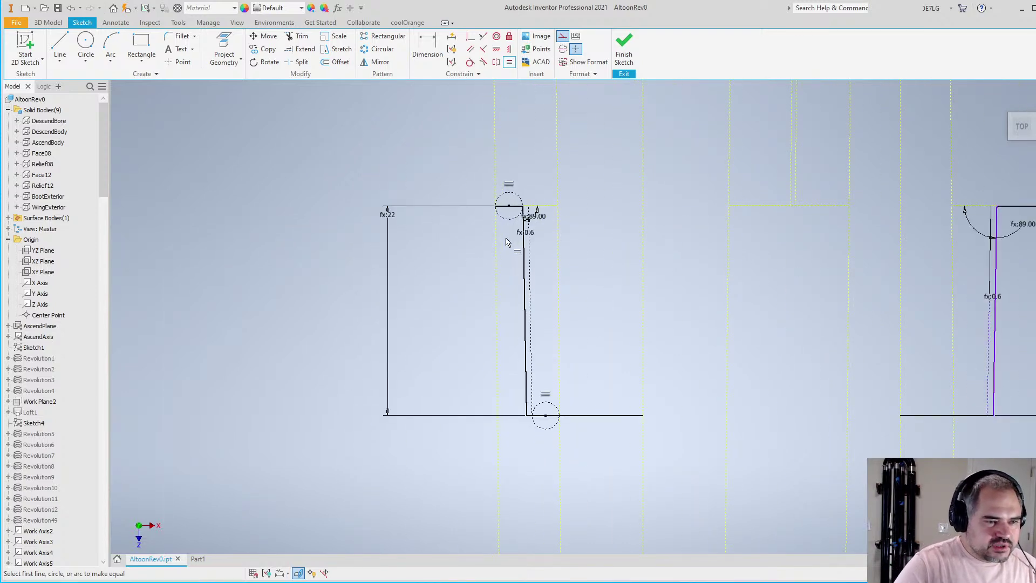
{"action": "scroll", "coordinate": [526, 418], "scroll_direction": "down", "scroll_amount": 4}
{"action": "scroll", "coordinate": [526, 422], "scroll_direction": "up", "scroll_amount": 4}
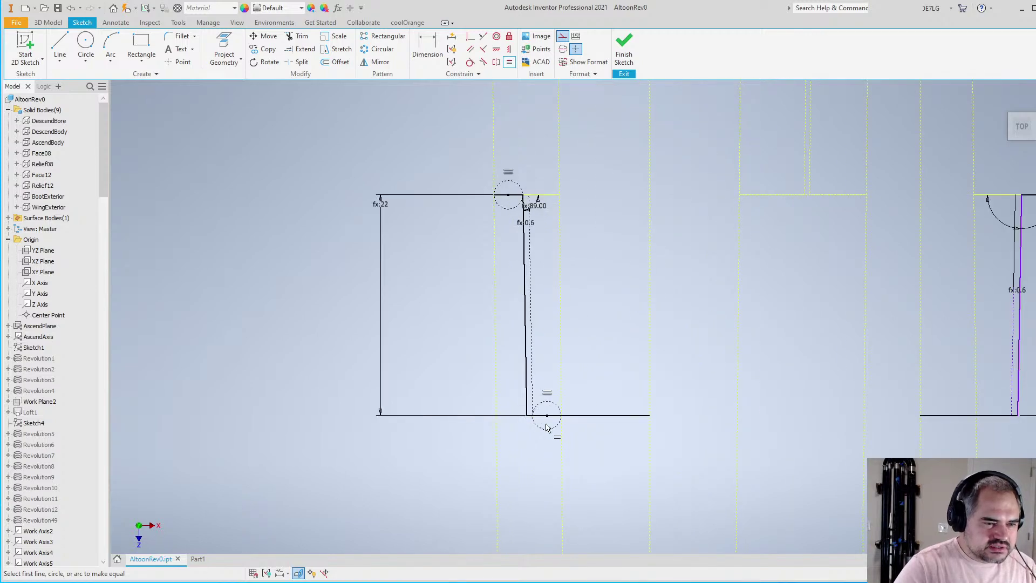
{"action": "scroll", "coordinate": [554, 409], "scroll_direction": "up", "scroll_amount": 1}
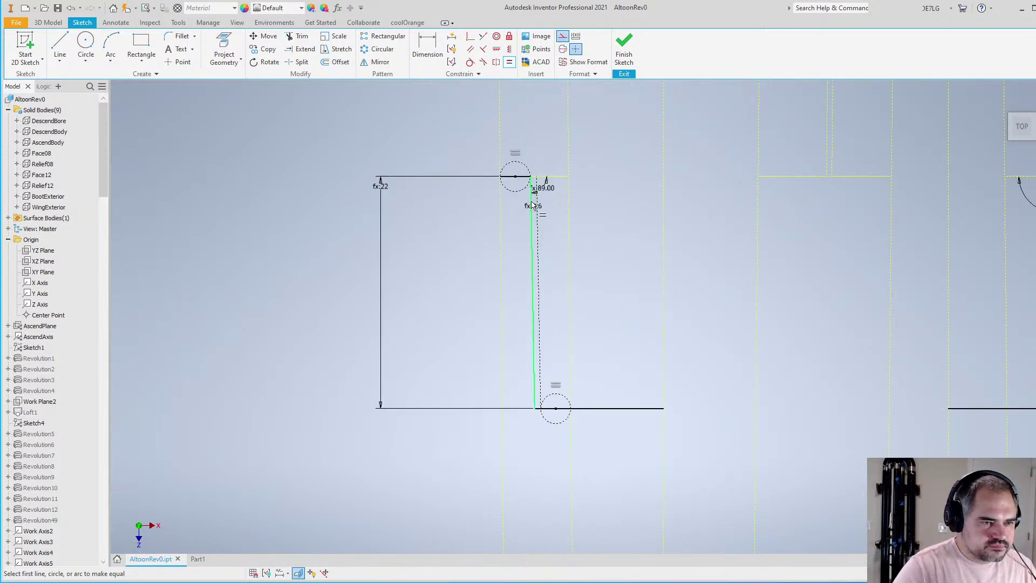
{"action": "key", "text": "Escape"}
Set the left profile's clearance offset dimension to TenonClear+TenonString
{"action": "scroll", "coordinate": [513, 197], "scroll_direction": "up", "scroll_amount": 3}
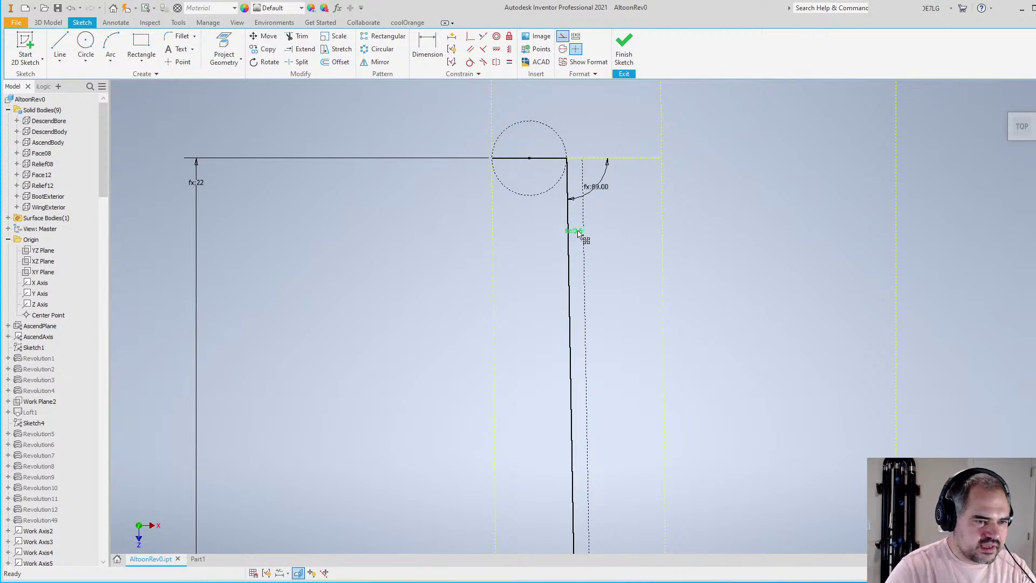
{"action": "double_click", "coordinate": [579, 233]}
{"action": "type", "text": "TenonClear+TenonString"}
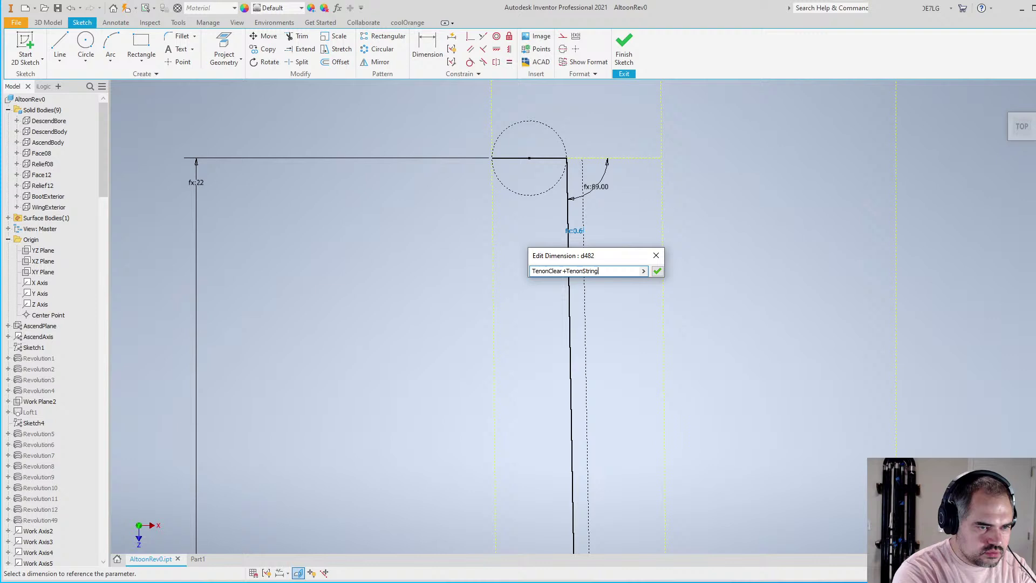
{"action": "key", "text": "Return"}
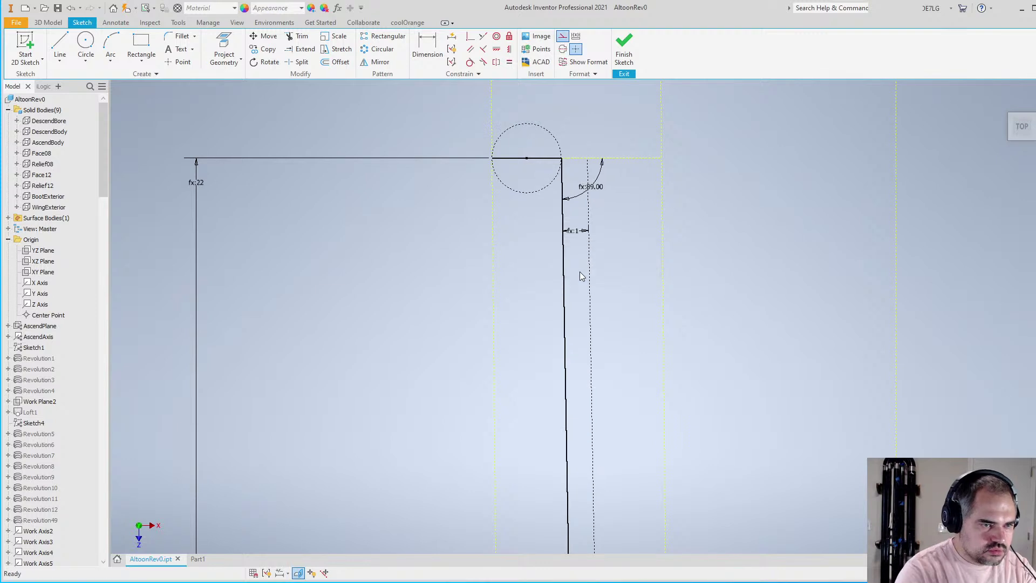
Set the right profile's clearance offset dimension to TenonClear+TenonString
{"action": "scroll", "coordinate": [512, 234], "scroll_direction": "down", "scroll_amount": 5}
{"action": "scroll", "coordinate": [459, 305], "scroll_direction": "up", "scroll_amount": 5}
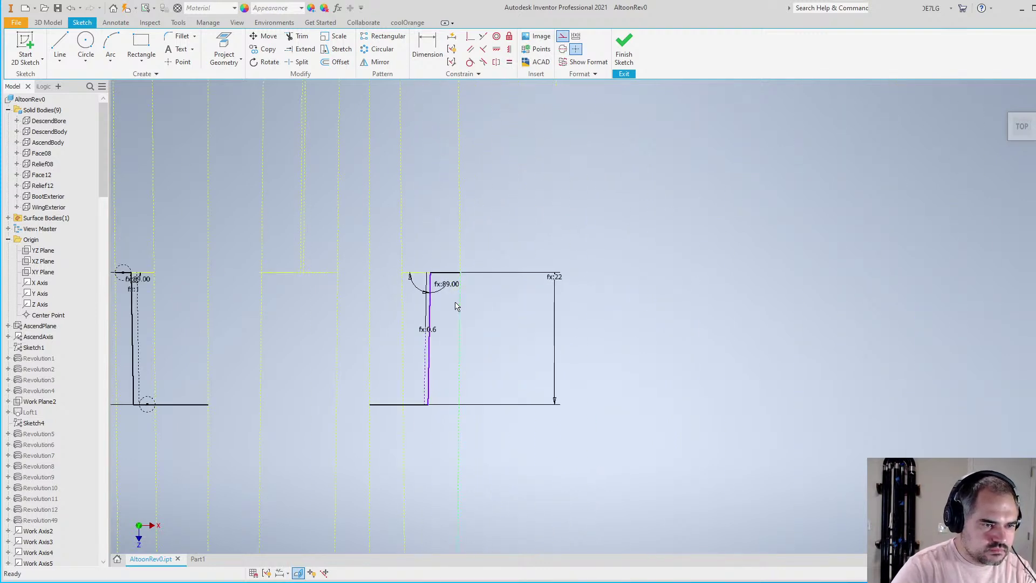
{"action": "scroll", "coordinate": [463, 349], "scroll_direction": "up", "scroll_amount": 3}
{"action": "double_click", "coordinate": [475, 398]}
{"action": "type", "text": "TenonClear+TenonStr"}
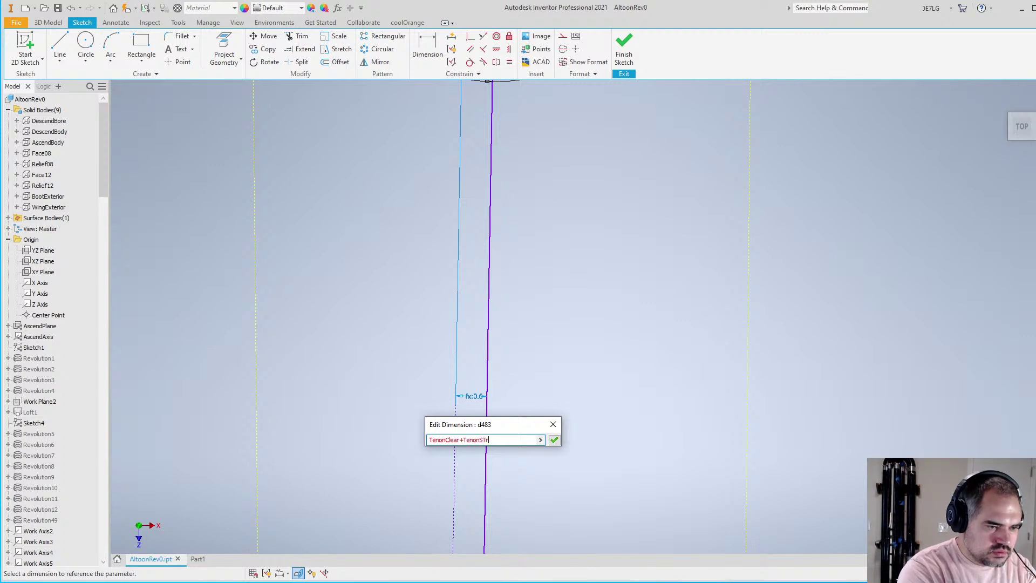
{"action": "type", "text": "ing"}
{"action": "key", "text": "Return"}
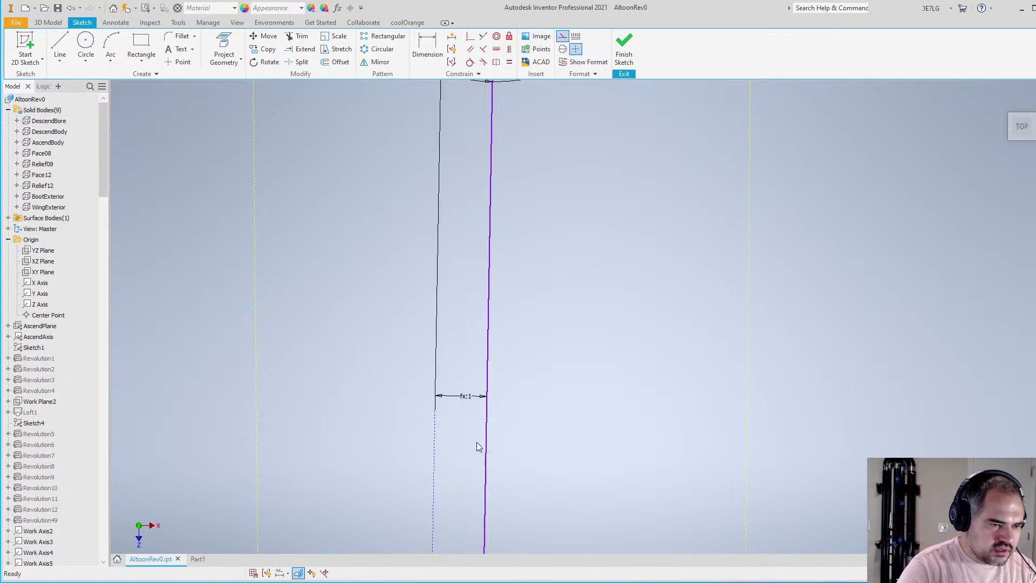
{"action": "scroll", "coordinate": [535, 273], "scroll_direction": "down", "scroll_amount": 6}
{"action": "scroll", "coordinate": [263, 242], "scroll_direction": "up", "scroll_amount": 4}
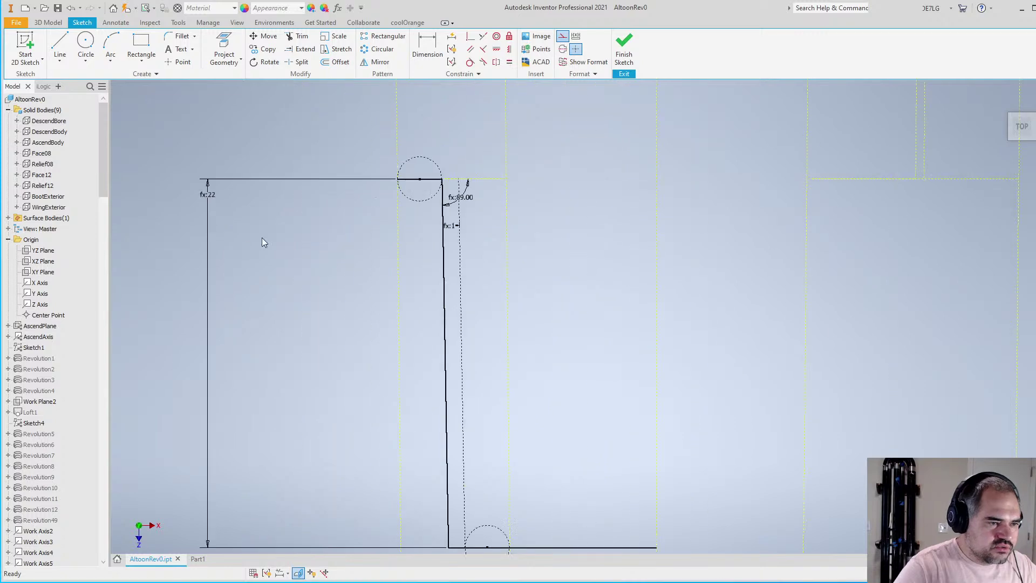
Examine the left profile's construction circles, slanted line and offset line against the projected wall edges and the right profile
{"action": "scroll", "coordinate": [406, 193], "scroll_direction": "up", "scroll_amount": 4}
{"action": "scroll", "coordinate": [393, 188], "scroll_direction": "down", "scroll_amount": 7}
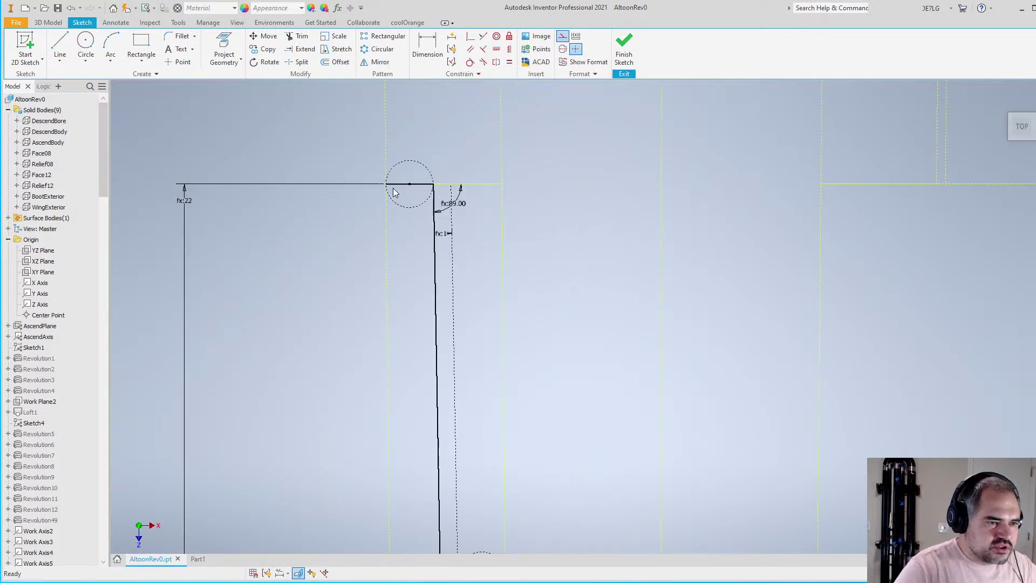
{"action": "scroll", "coordinate": [432, 308], "scroll_direction": "up", "scroll_amount": 3}
{"action": "scroll", "coordinate": [415, 375], "scroll_direction": "down", "scroll_amount": 1}
{"action": "scroll", "coordinate": [415, 375], "scroll_direction": "down", "scroll_amount": 5}
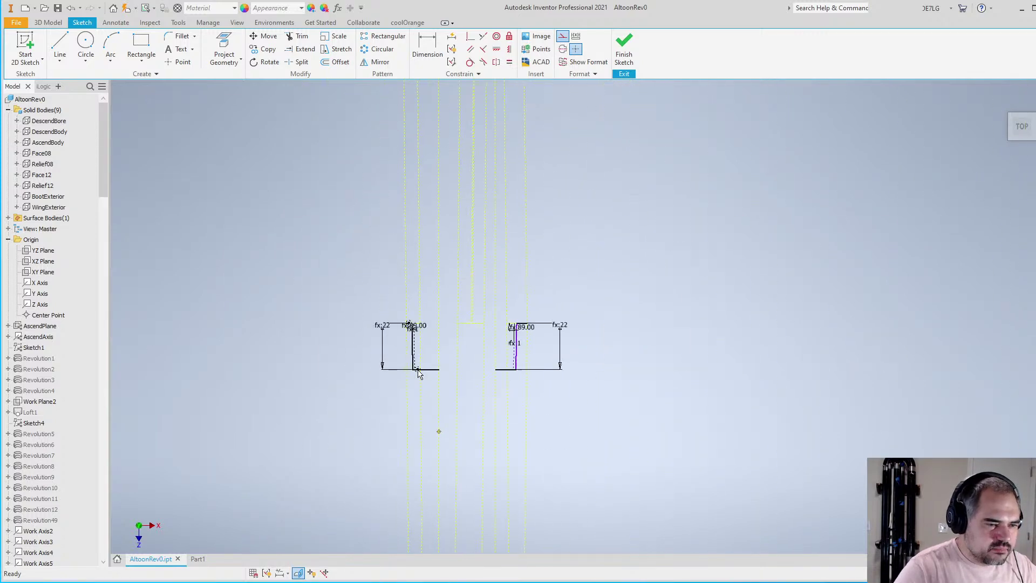
{"action": "scroll", "coordinate": [426, 399], "scroll_direction": "up", "scroll_amount": 5}
{"action": "scroll", "coordinate": [416, 352], "scroll_direction": "down", "scroll_amount": 2}
{"action": "scroll", "coordinate": [409, 176], "scroll_direction": "down", "scroll_amount": 5}
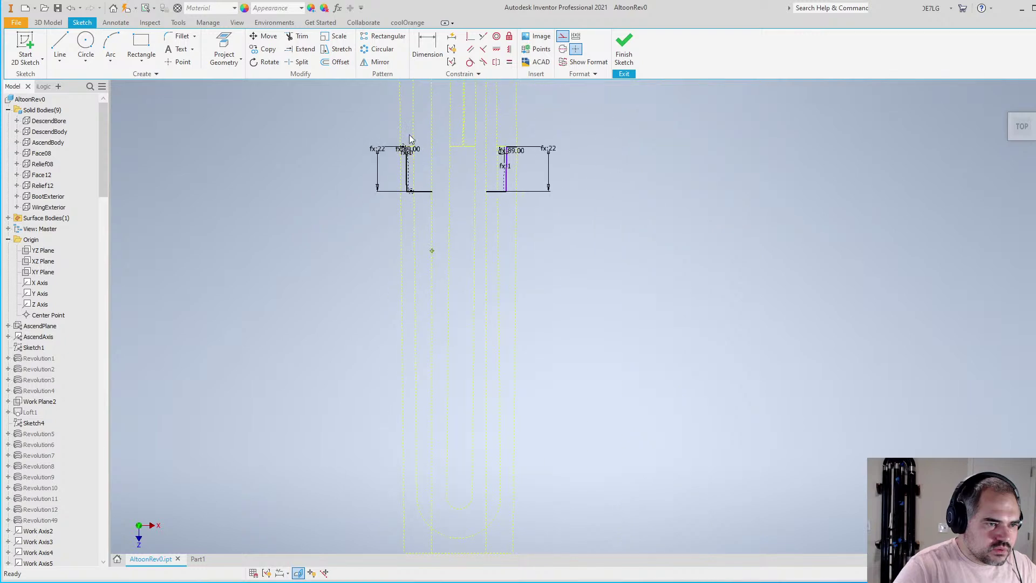
{"action": "scroll", "coordinate": [410, 213], "scroll_direction": "up", "scroll_amount": 7}
{"action": "scroll", "coordinate": [399, 167], "scroll_direction": "down", "scroll_amount": 4}
{"action": "scroll", "coordinate": [397, 151], "scroll_direction": "up", "scroll_amount": 3}
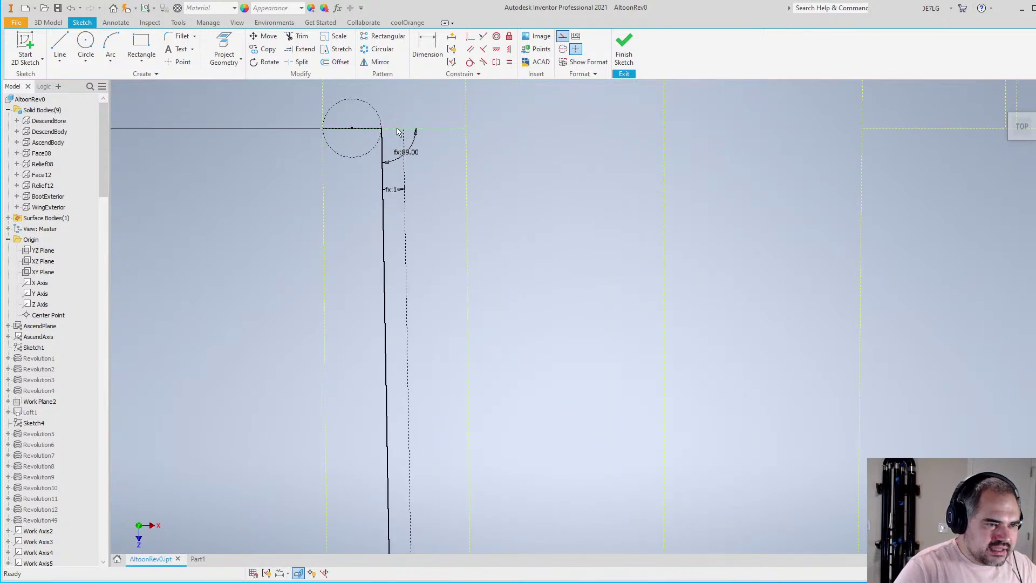
{"action": "scroll", "coordinate": [393, 132], "scroll_direction": "down", "scroll_amount": 3}
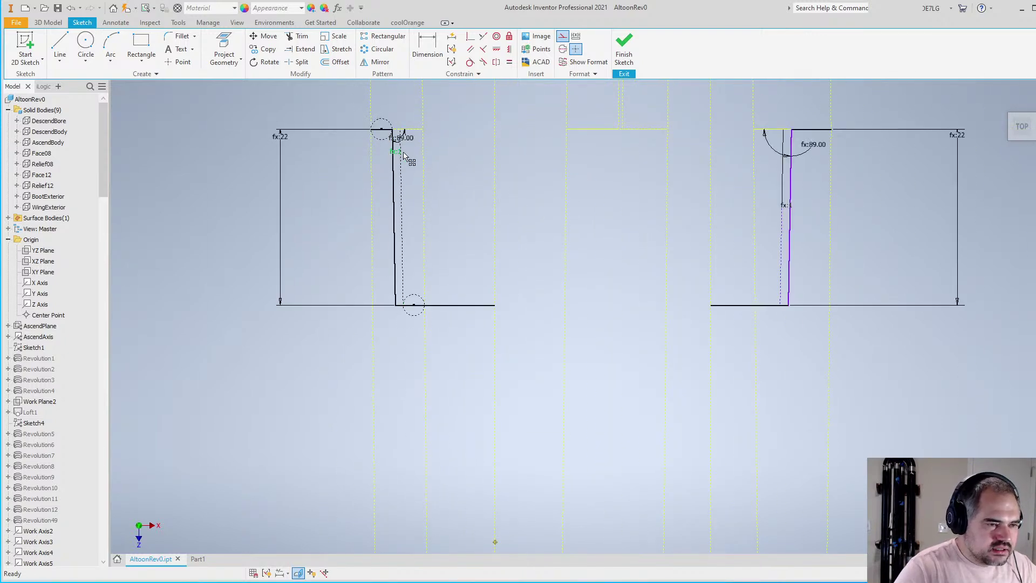
{"action": "scroll", "coordinate": [404, 161], "scroll_direction": "down", "scroll_amount": 4}
{"action": "scroll", "coordinate": [409, 178], "scroll_direction": "up", "scroll_amount": 5}
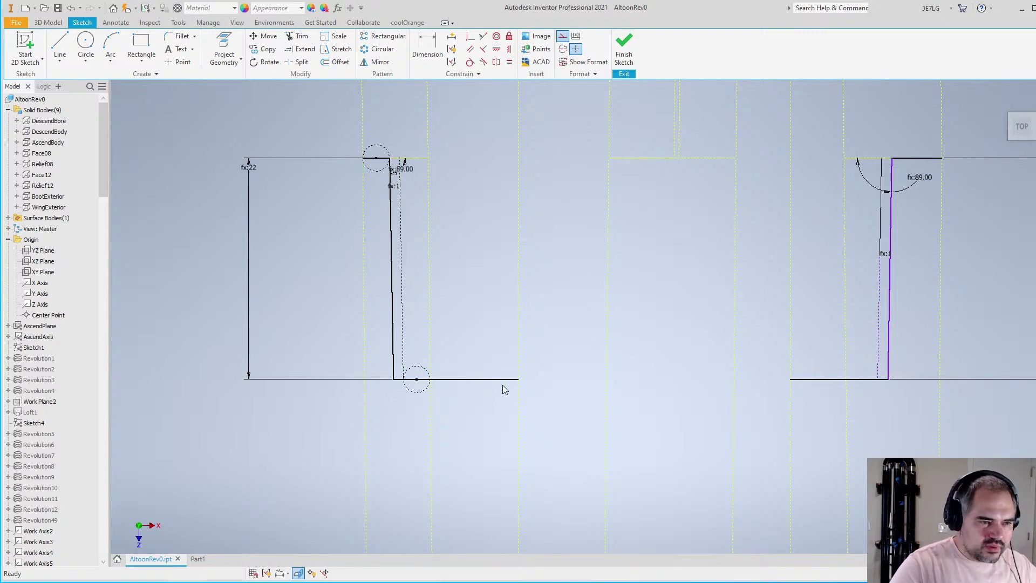
{"action": "scroll", "coordinate": [409, 362], "scroll_direction": "down", "scroll_amount": 3}
{"action": "scroll", "coordinate": [395, 323], "scroll_direction": "up", "scroll_amount": 3}
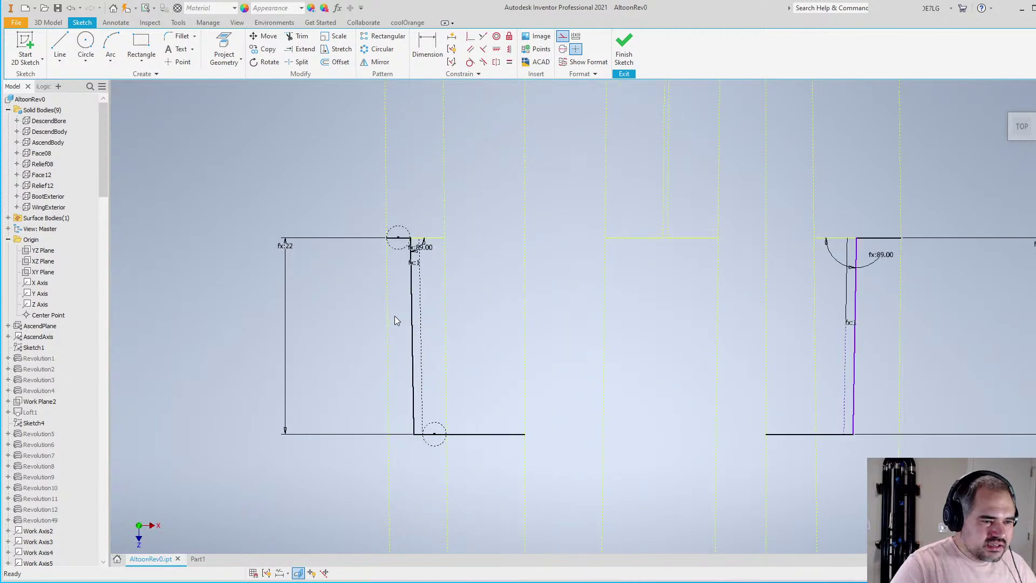
{"action": "scroll", "coordinate": [383, 324], "scroll_direction": "down", "scroll_amount": 3}
{"action": "scroll", "coordinate": [594, 351], "scroll_direction": "up", "scroll_amount": 3}
Sketch construction circles centred on the lower and upper horizontal lines of the right profile
{"action": "scroll", "coordinate": [634, 422], "scroll_direction": "up", "scroll_amount": 2}
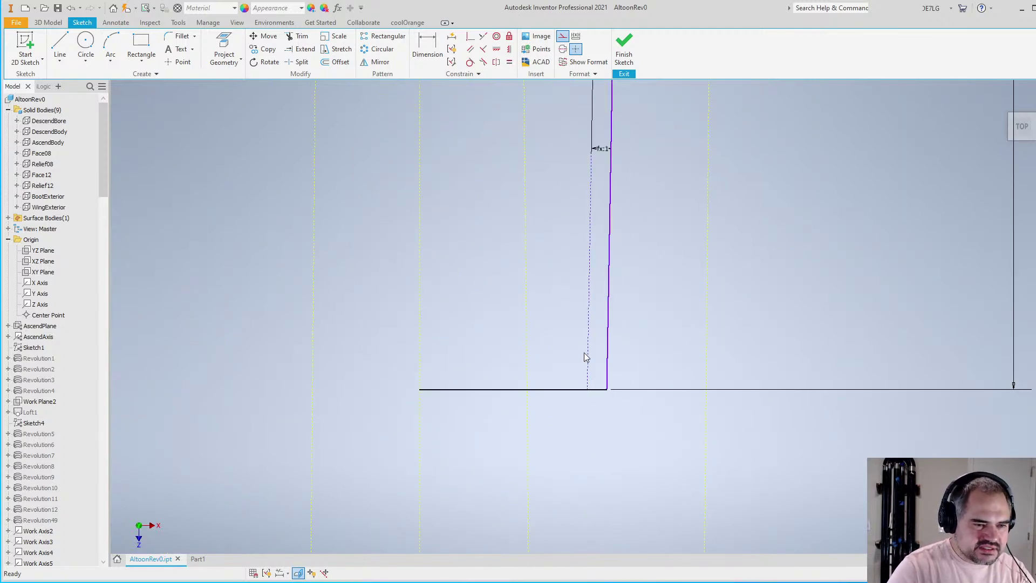
{"action": "key", "text": "c"}
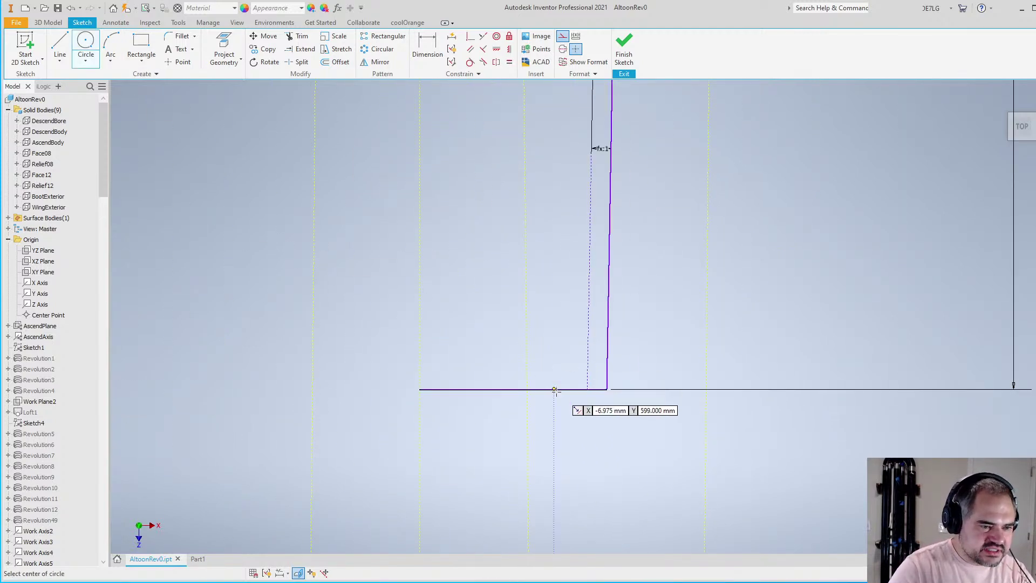
{"action": "scroll", "coordinate": [567, 413], "scroll_direction": "down", "scroll_amount": 4}
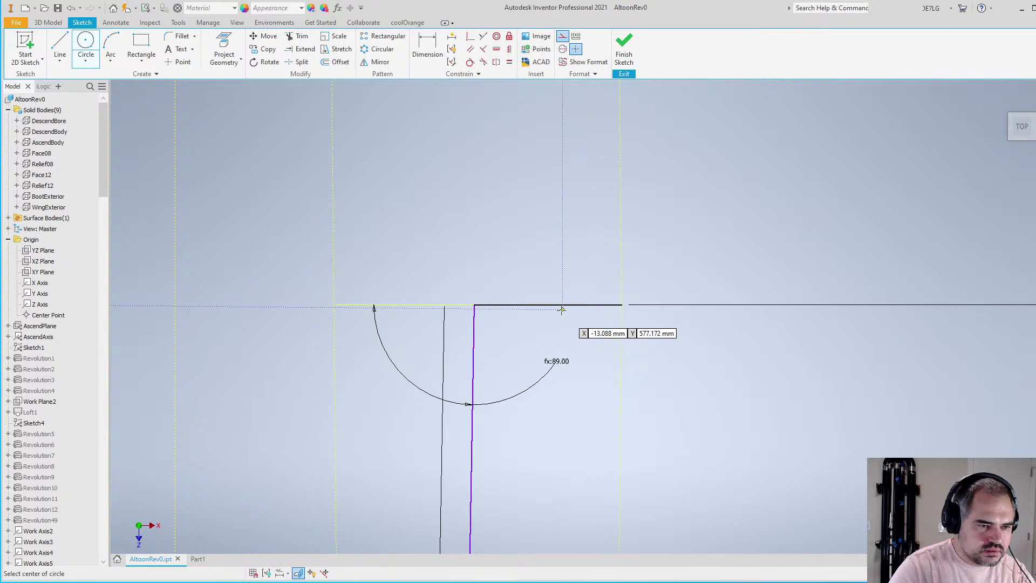
{"action": "left_click", "coordinate": [556, 305]}
{"action": "left_click", "coordinate": [469, 74]}
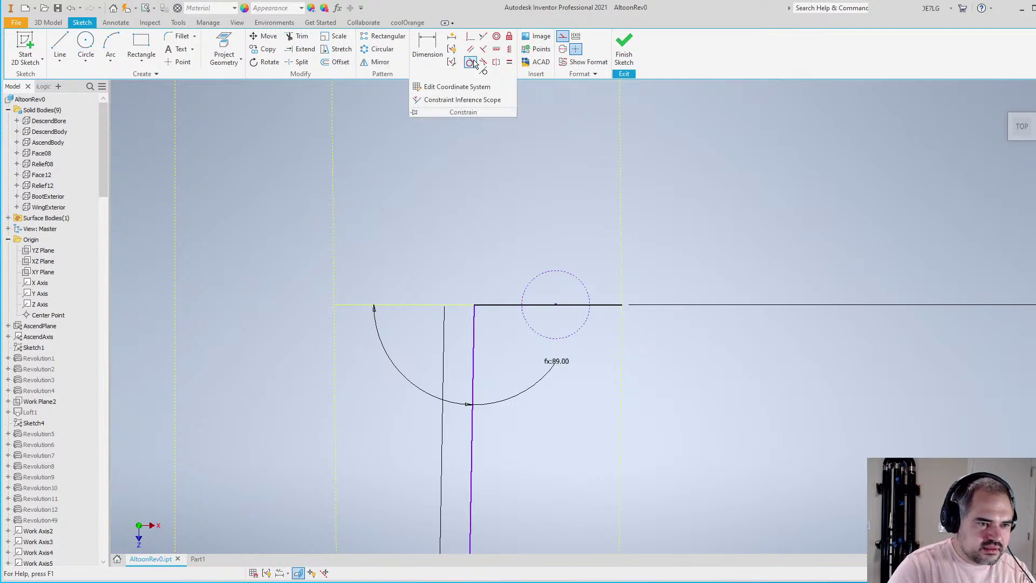
{"action": "key", "text": "Escape"}
Constrain the right profile's lower circle tangent to the projected inner wall edge and the dashed offset line
{"action": "scroll", "coordinate": [631, 214], "scroll_direction": "down", "scroll_amount": 3}
{"action": "scroll", "coordinate": [533, 212], "scroll_direction": "up", "scroll_amount": 2}
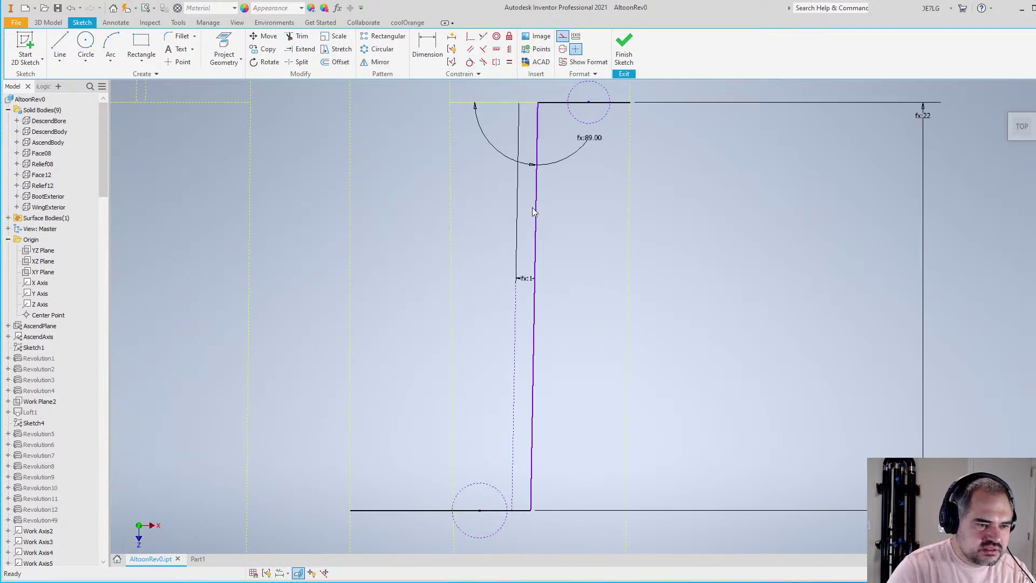
{"action": "left_click", "coordinate": [470, 62]}
{"action": "scroll", "coordinate": [497, 374], "scroll_direction": "down", "scroll_amount": 1}
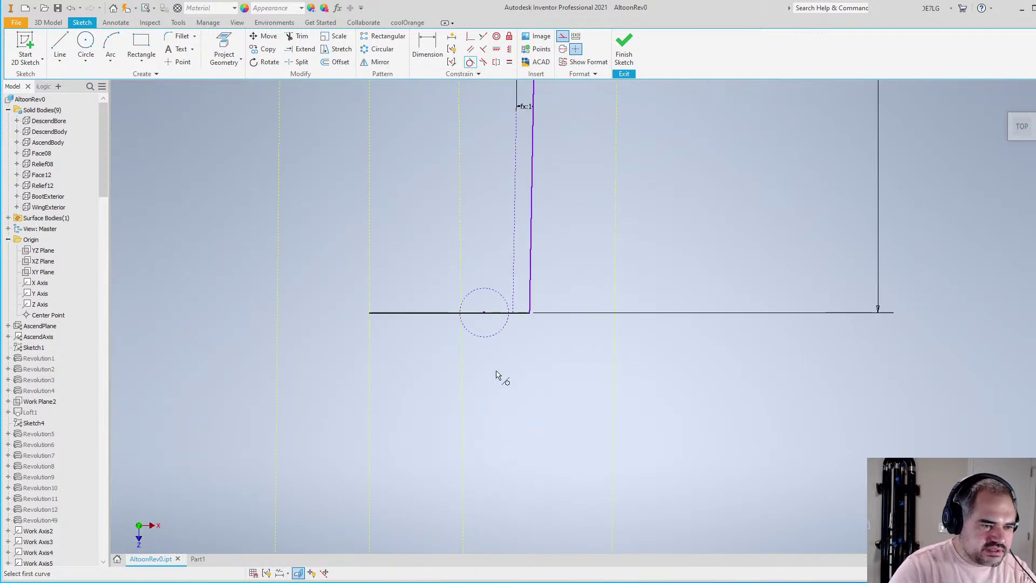
{"action": "left_click", "coordinate": [463, 330]}
{"action": "left_click", "coordinate": [513, 319]}
{"action": "scroll", "coordinate": [504, 346], "scroll_direction": "down", "scroll_amount": 2}
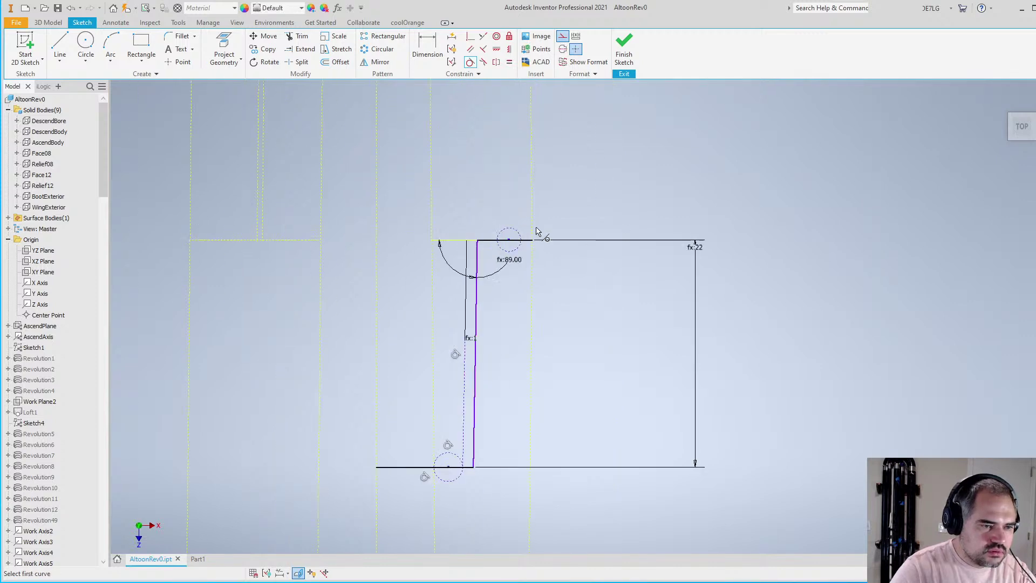
Constrain the right profile's upper circle tangent to the slanted line and the projected outer wall edge
{"action": "scroll", "coordinate": [473, 267], "scroll_direction": "up", "scroll_amount": 2}
{"action": "left_click", "coordinate": [475, 264]}
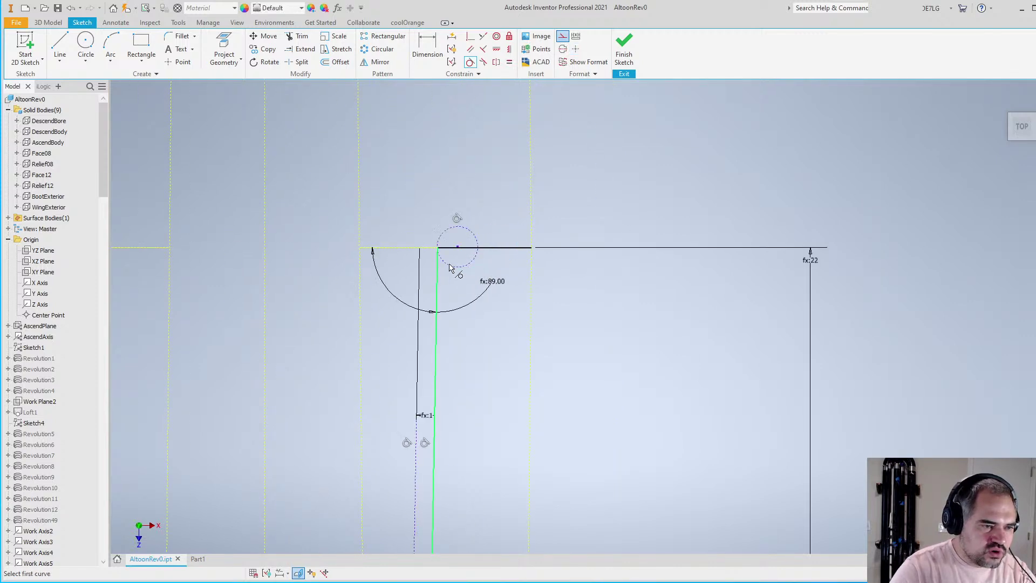
{"action": "left_click", "coordinate": [451, 270]}
{"action": "left_click", "coordinate": [529, 268]}
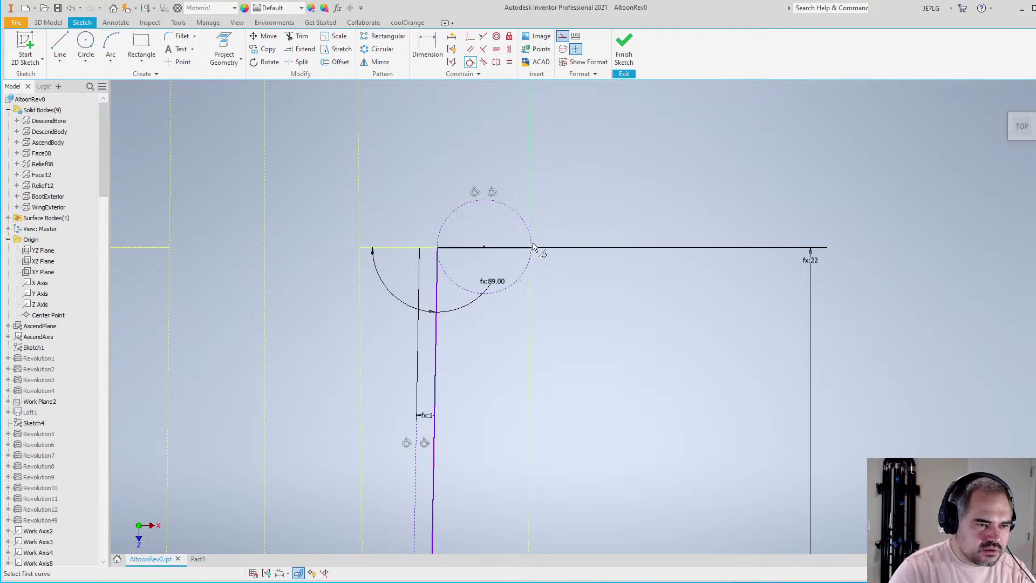
{"action": "scroll", "coordinate": [629, 268], "scroll_direction": "down", "scroll_amount": 1}
Try to apply an equal constraint between the upper and lower circles of the right profile
{"action": "left_click", "coordinate": [509, 62]}
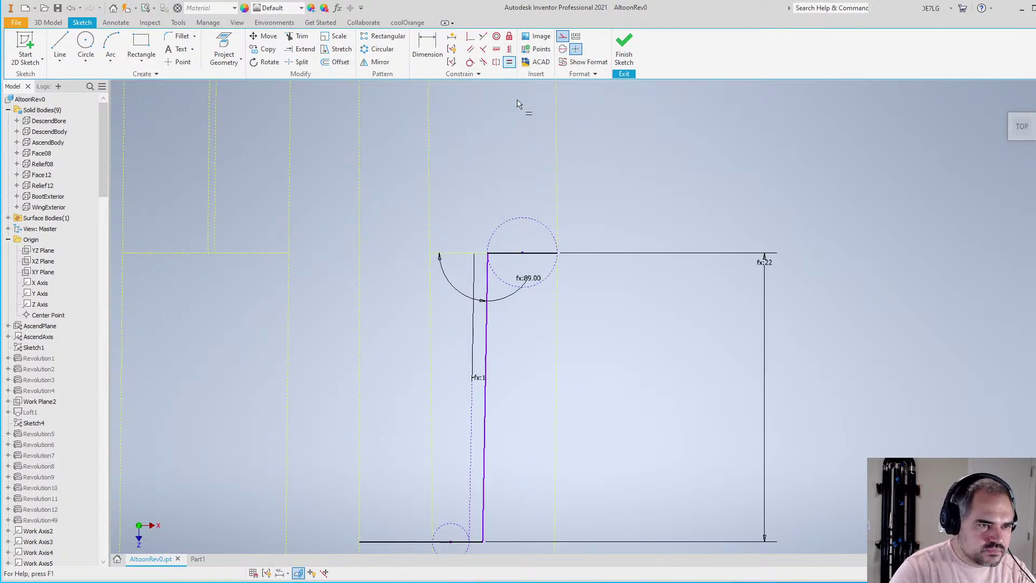
{"action": "left_click", "coordinate": [527, 218]}
{"action": "scroll", "coordinate": [499, 393], "scroll_direction": "up", "scroll_amount": 2}
{"action": "left_click", "coordinate": [527, 421]}
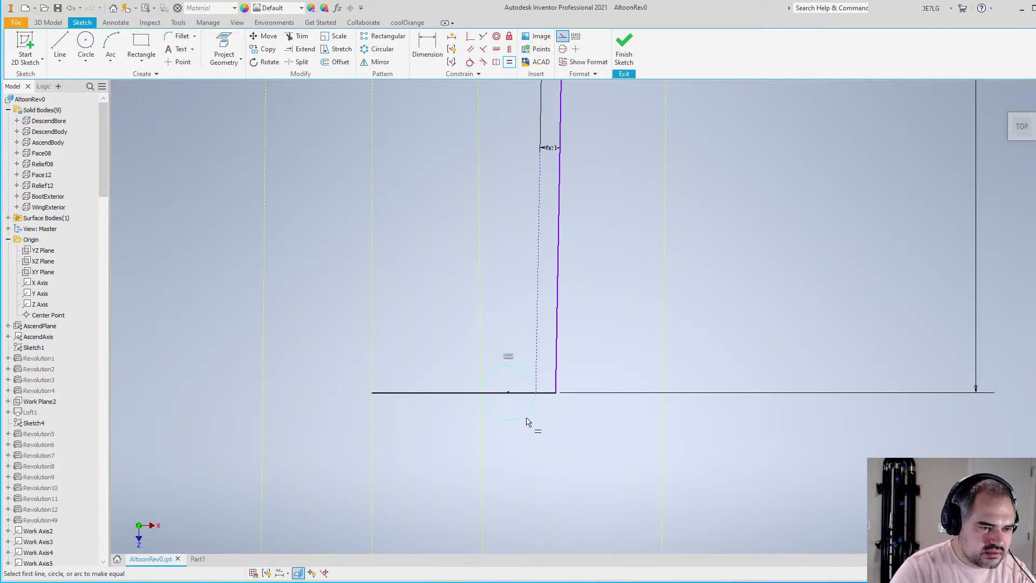
{"action": "scroll", "coordinate": [545, 419], "scroll_direction": "down", "scroll_amount": 2}
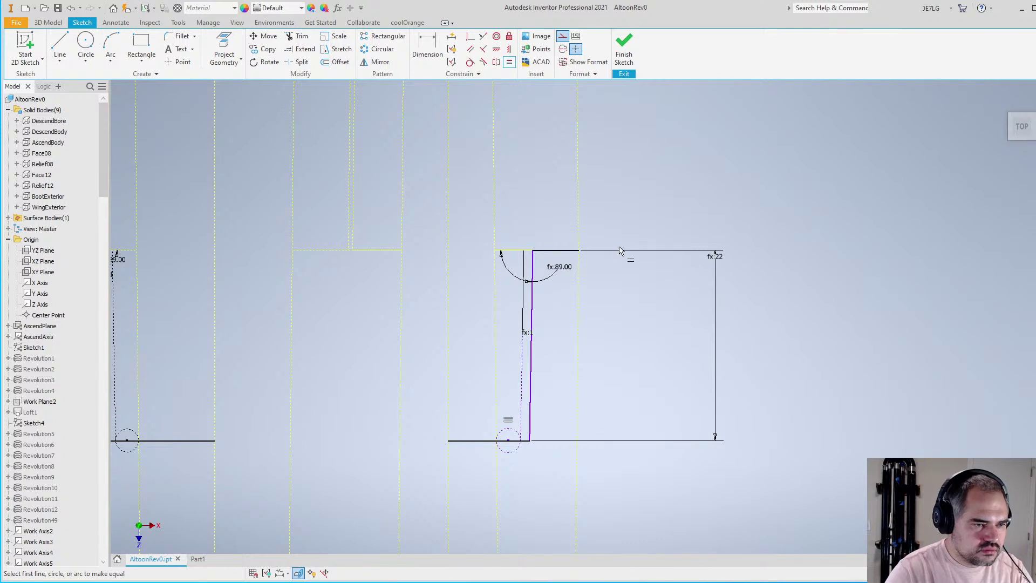
{"action": "key", "text": "Escape"}
Shift the right profile's slanted line toward the outer wall by its upper circle, and retry the equal constraint on both circles
{"action": "scroll", "coordinate": [559, 262], "scroll_direction": "up", "scroll_amount": 3}
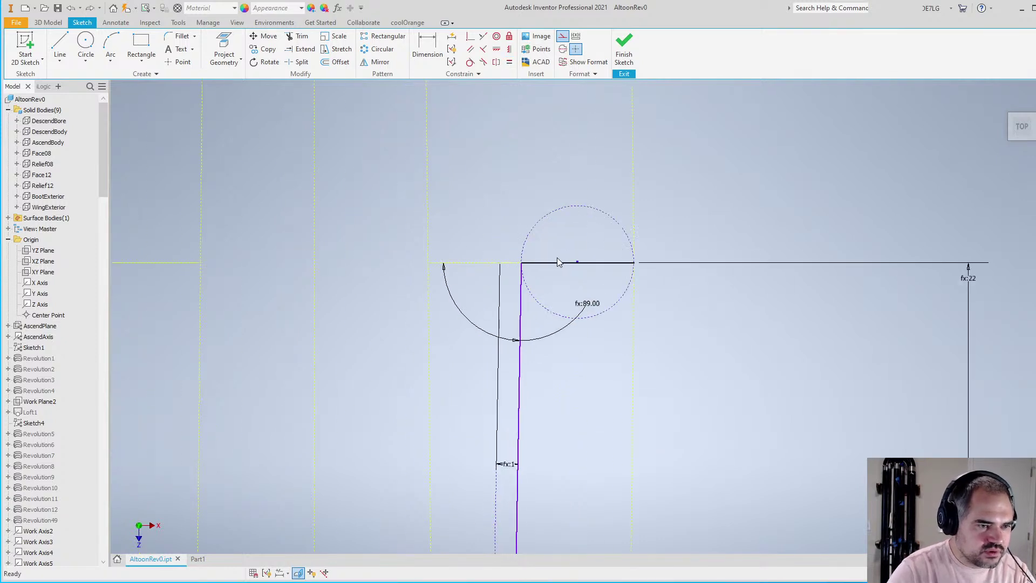
{"action": "mouse_move", "coordinate": [580, 266]}
{"action": "left_mouse_down"}
{"action": "mouse_move", "coordinate": [571, 243]}
{"action": "mouse_move", "coordinate": [575, 253]}
{"action": "left_mouse_up"}
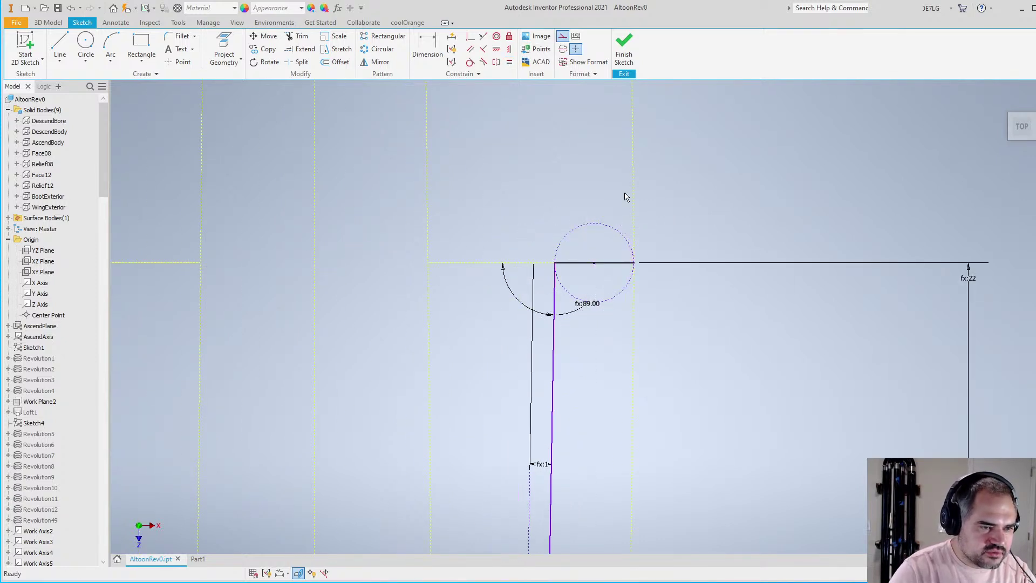
{"action": "scroll", "coordinate": [591, 336], "scroll_direction": "down", "scroll_amount": 3}
{"action": "scroll", "coordinate": [590, 336], "scroll_direction": "up", "scroll_amount": 2}
{"action": "key", "text": "equal"}
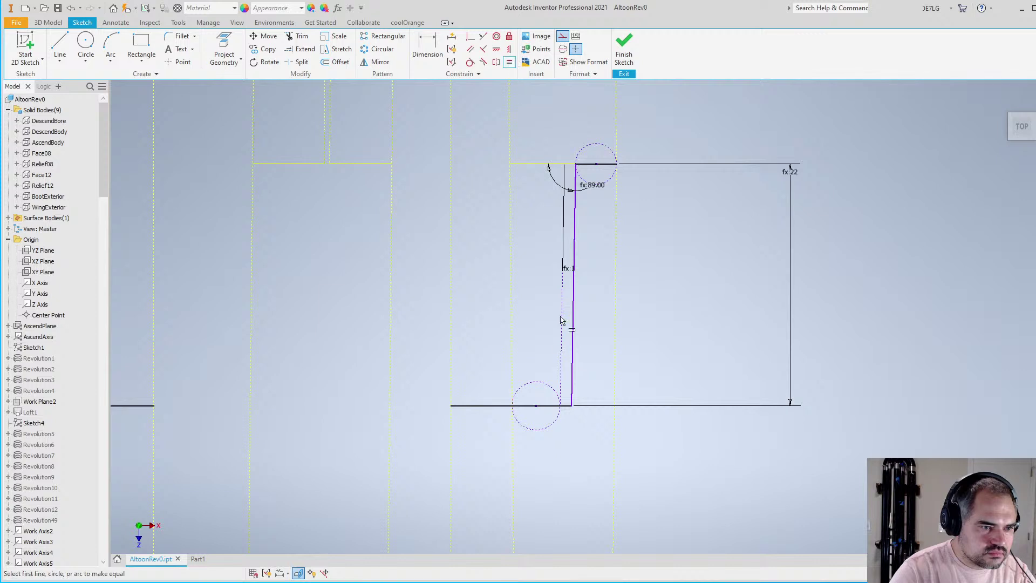
{"action": "left_click", "coordinate": [544, 384]}
{"action": "left_click", "coordinate": [613, 187]}
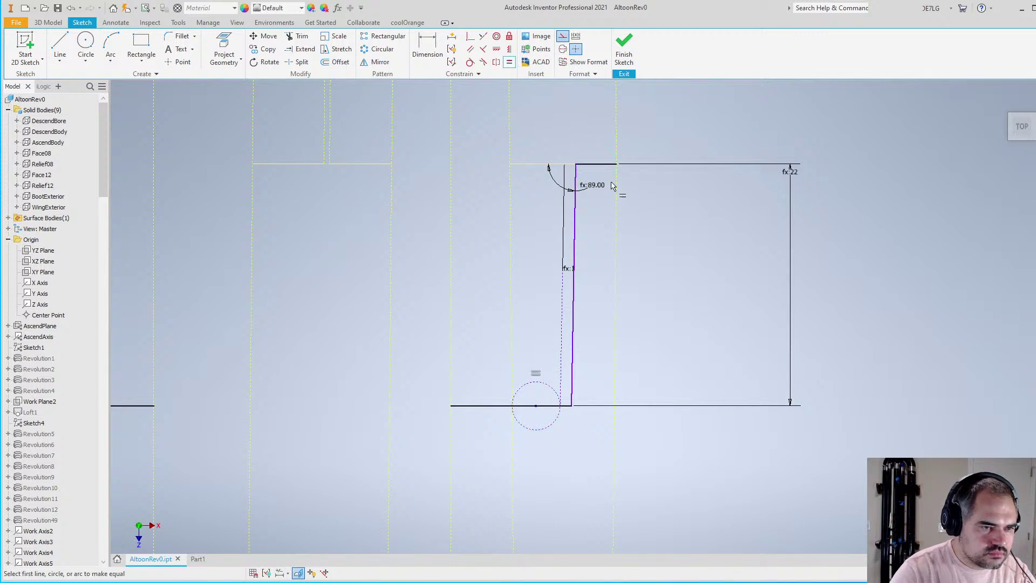
{"action": "scroll", "coordinate": [645, 283], "scroll_direction": "down", "scroll_amount": 4}
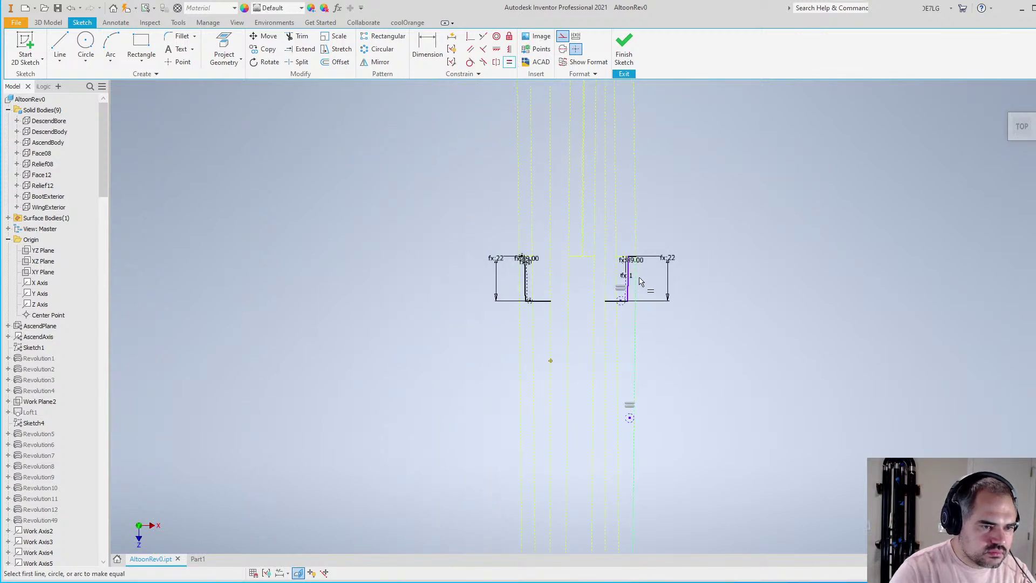
{"action": "scroll", "coordinate": [640, 301], "scroll_direction": "up", "scroll_amount": 1}
{"action": "key", "text": "Escape"}
{"action": "scroll", "coordinate": [638, 218], "scroll_direction": "up", "scroll_amount": 8}
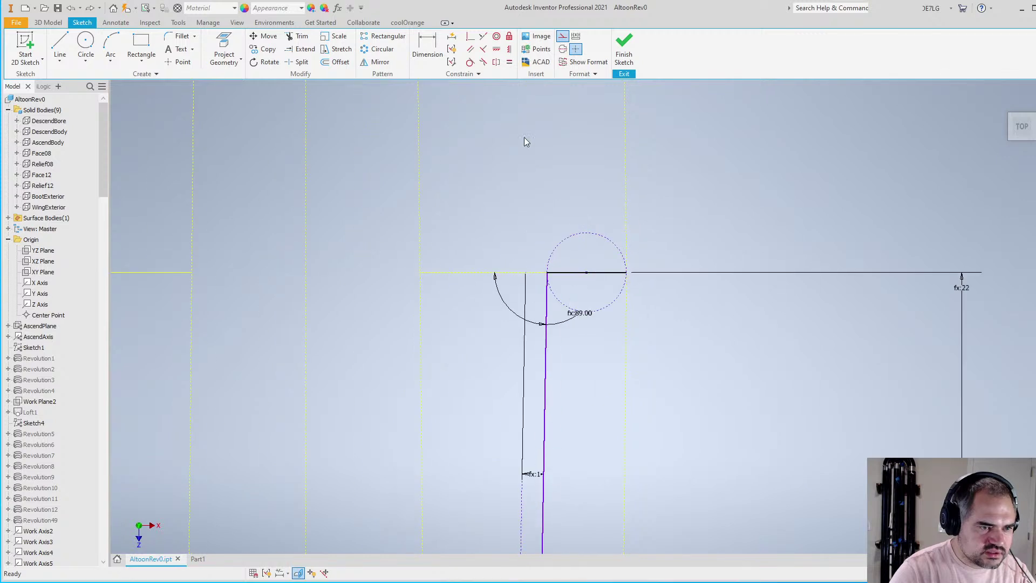
Try to reapply a tangent constraint between the right profile's upper circle and its slanted line
{"action": "left_click", "coordinate": [469, 62]}
{"action": "left_click", "coordinate": [567, 306]}
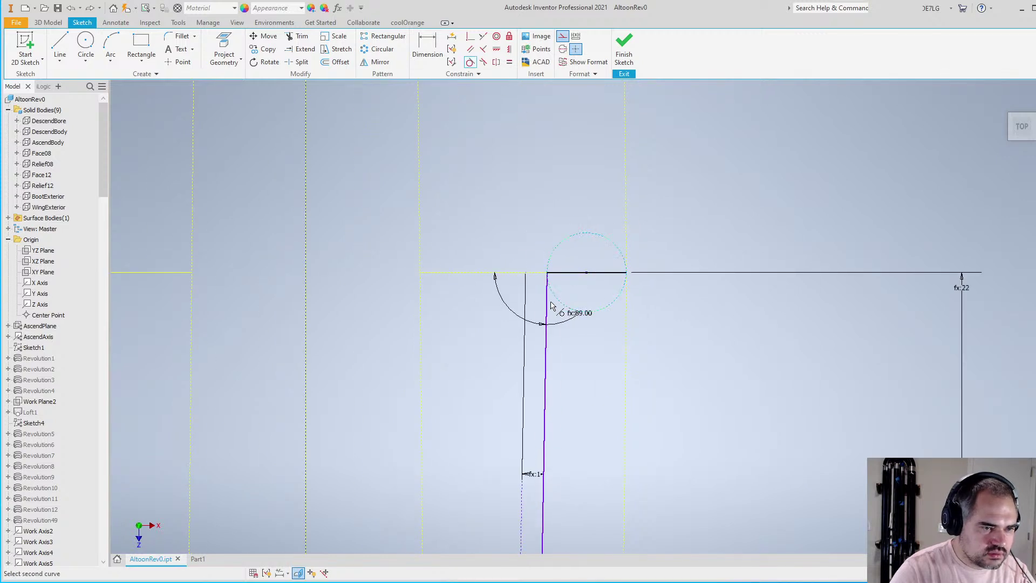
{"action": "left_click", "coordinate": [545, 306]}
{"action": "left_click", "coordinate": [237, 103]}
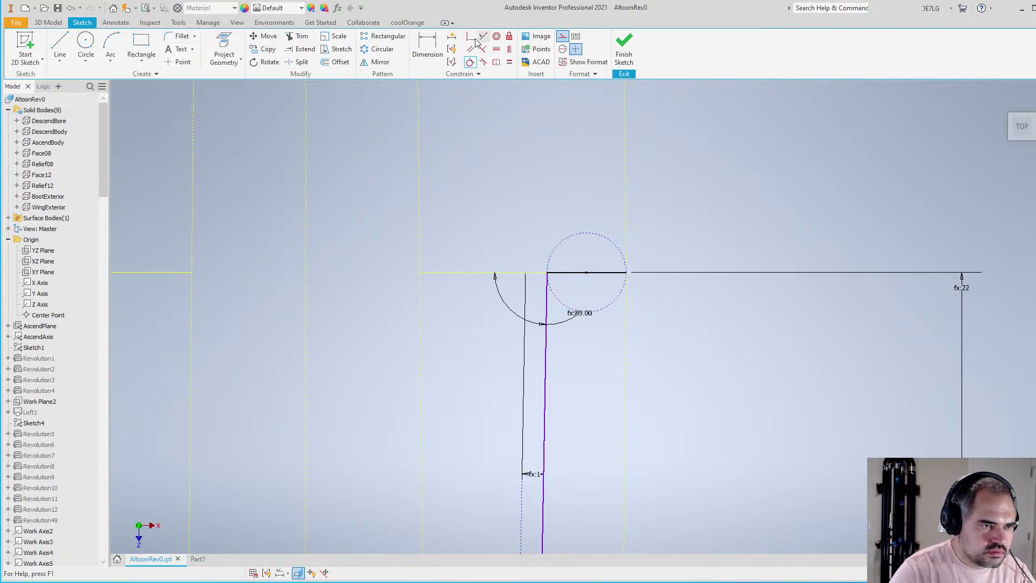
Make the right profile's upper circle coincident with the slanted line's upper endpoint, and constrain it equal to the lower circle
{"action": "left_click", "coordinate": [555, 293]}
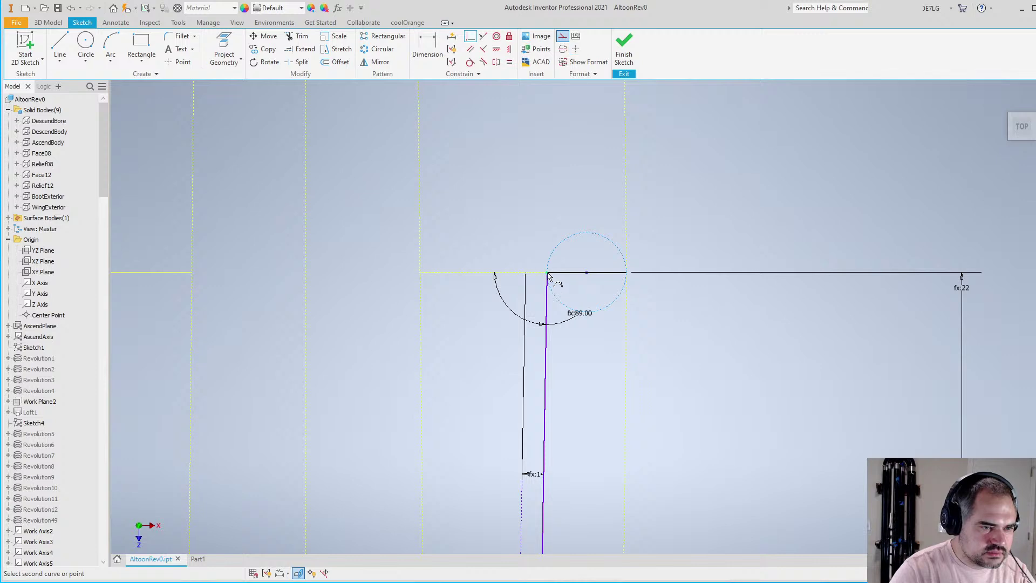
{"action": "left_click", "coordinate": [549, 274]}
{"action": "left_click", "coordinate": [509, 61]}
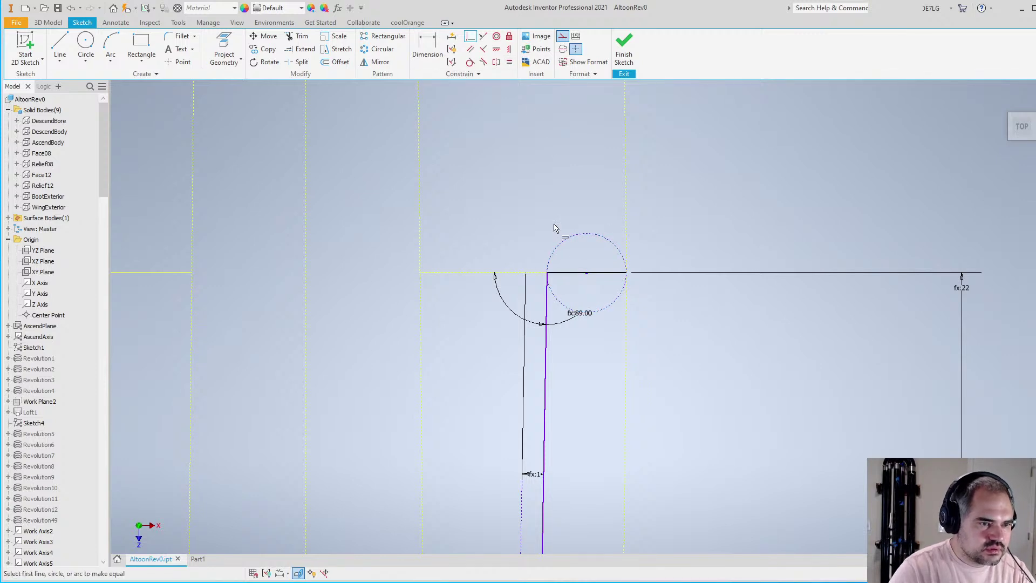
{"action": "left_click", "coordinate": [567, 310]}
{"action": "scroll", "coordinate": [528, 347], "scroll_direction": "down", "scroll_amount": 2}
{"action": "left_click", "coordinate": [509, 469]}
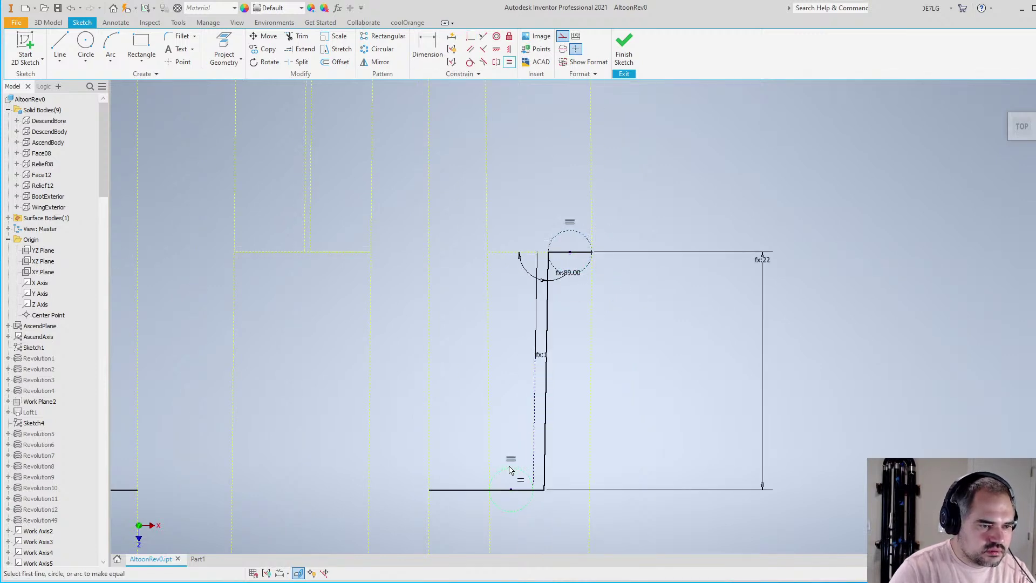
{"action": "scroll", "coordinate": [630, 322], "scroll_direction": "down", "scroll_amount": 3}
{"action": "key", "text": "Escape"}
Compare the left and right tenon profiles and their equal circles against the projected walls
{"action": "scroll", "coordinate": [465, 326], "scroll_direction": "up", "scroll_amount": 2}
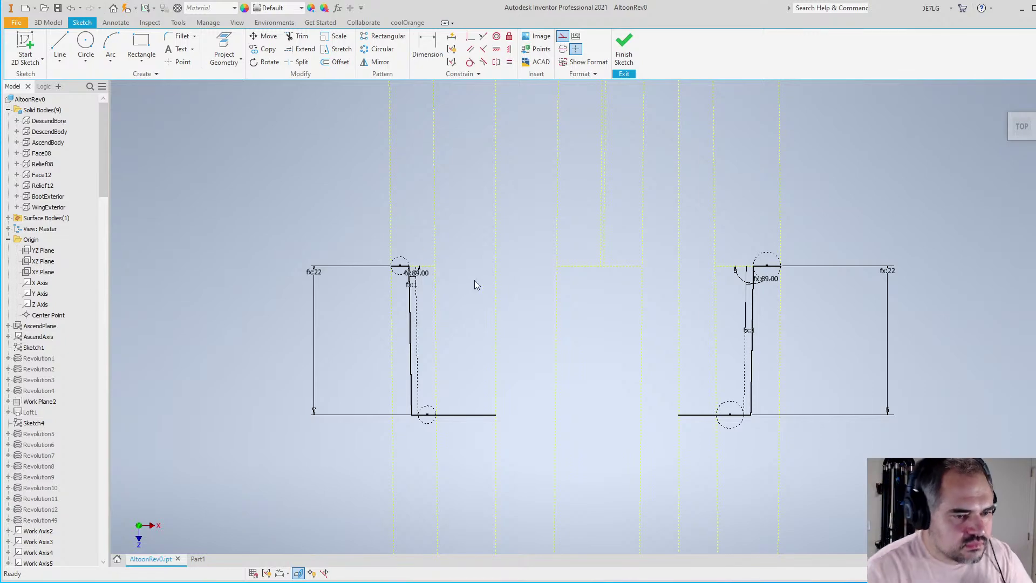
{"action": "scroll", "coordinate": [376, 259], "scroll_direction": "up", "scroll_amount": 3}
{"action": "scroll", "coordinate": [397, 324], "scroll_direction": "down", "scroll_amount": 4}
{"action": "scroll", "coordinate": [398, 339], "scroll_direction": "up", "scroll_amount": 2}
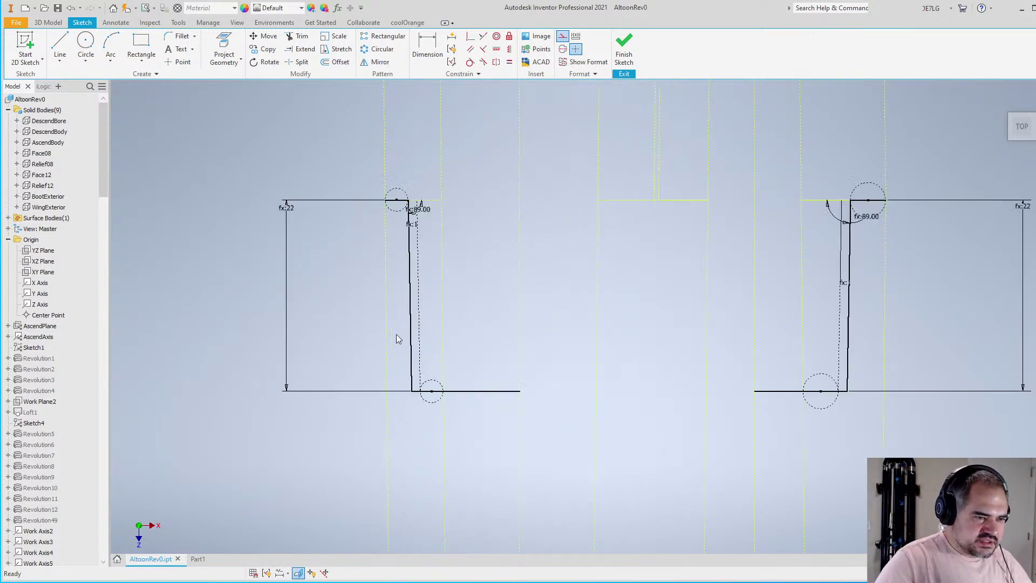
{"action": "scroll", "coordinate": [400, 371], "scroll_direction": "down", "scroll_amount": 4}
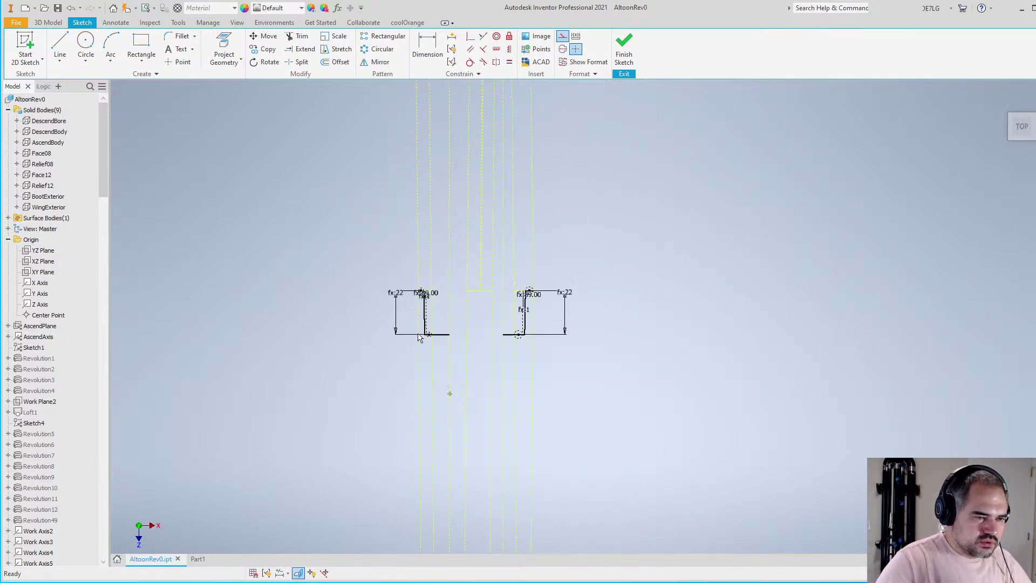
{"action": "scroll", "coordinate": [435, 276], "scroll_direction": "up", "scroll_amount": 3}
{"action": "scroll", "coordinate": [426, 324], "scroll_direction": "down", "scroll_amount": 2}
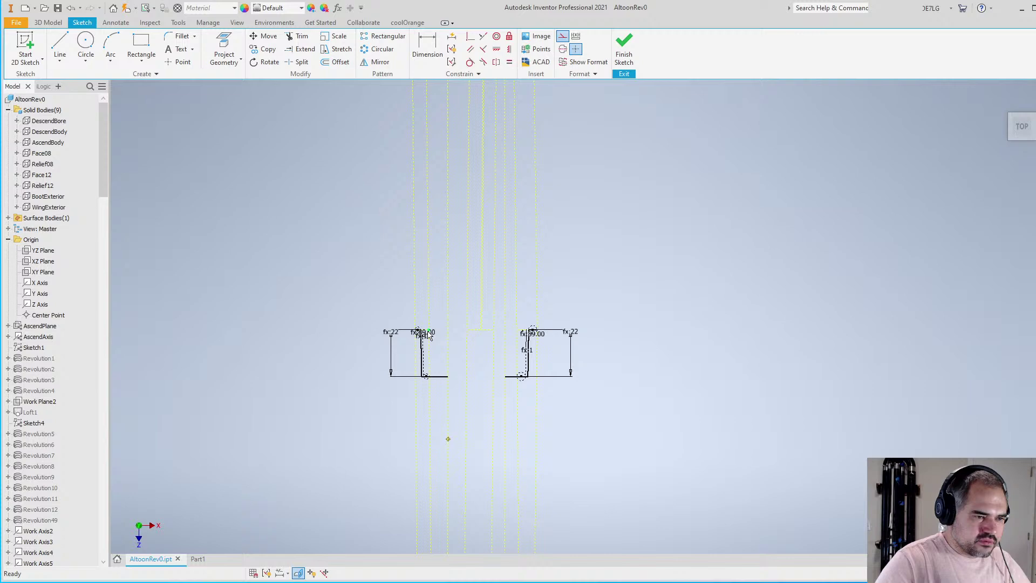
Finish the tenon profile sketch and return to the 3D model environment
{"action": "right_click", "coordinate": [644, 298]}
{"action": "left_click", "coordinate": [641, 325]}
{"action": "scroll", "coordinate": [536, 352], "scroll_direction": "up", "scroll_amount": 3}
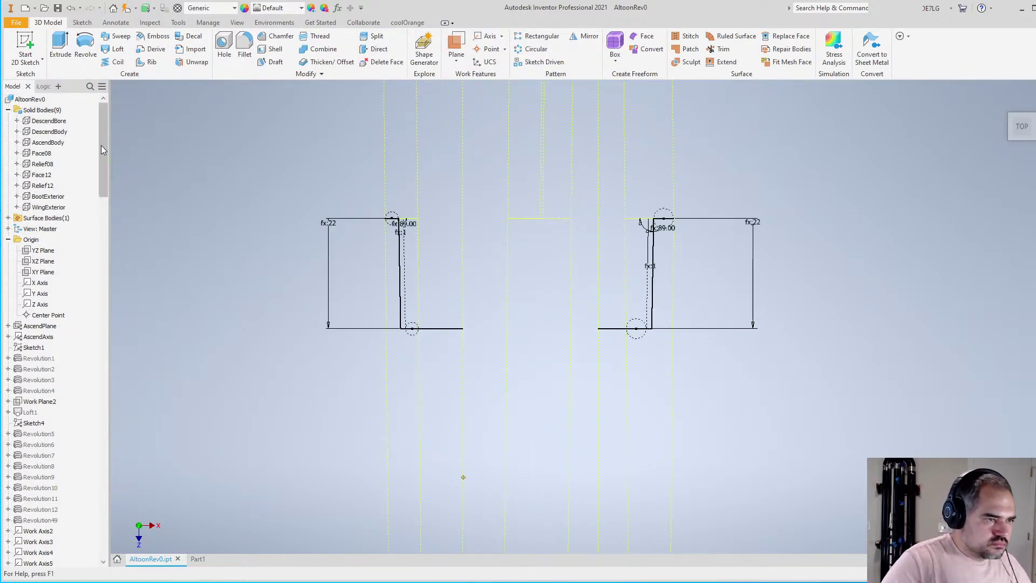
Start a new 2D sketch on the plane of the tenon profile sketch
{"action": "left_click_drag", "start_coordinate": [103, 149], "coordinate": [127, 541]}
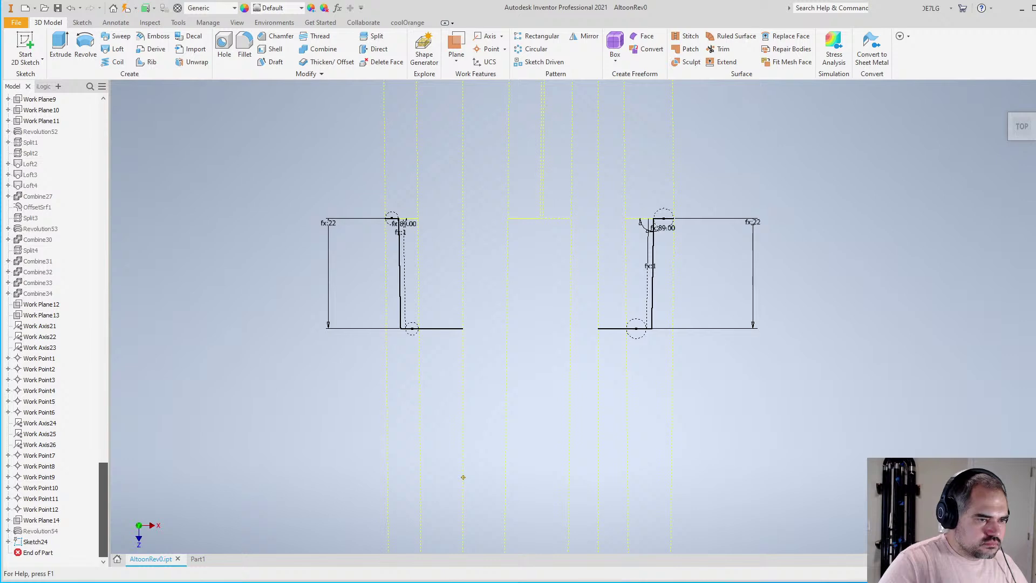
{"action": "left_click", "coordinate": [25, 46]}
{"action": "left_click", "coordinate": [521, 372]}
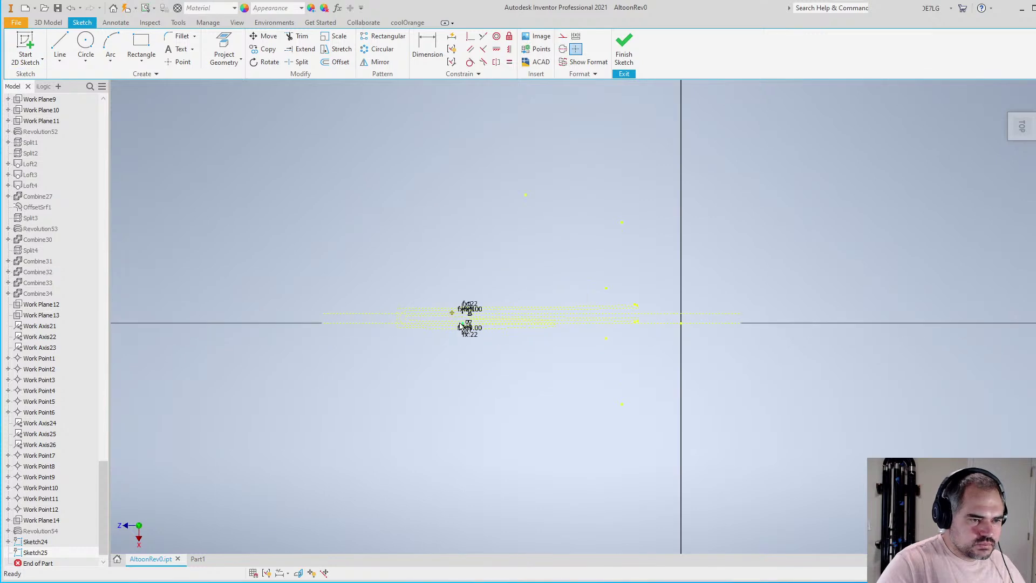
Project the lines of both tenon profiles and their adjoining outer wall lines into the new sketch
{"action": "left_click", "coordinate": [224, 49]}
{"action": "scroll", "coordinate": [663, 354], "scroll_direction": "up", "scroll_amount": 8}
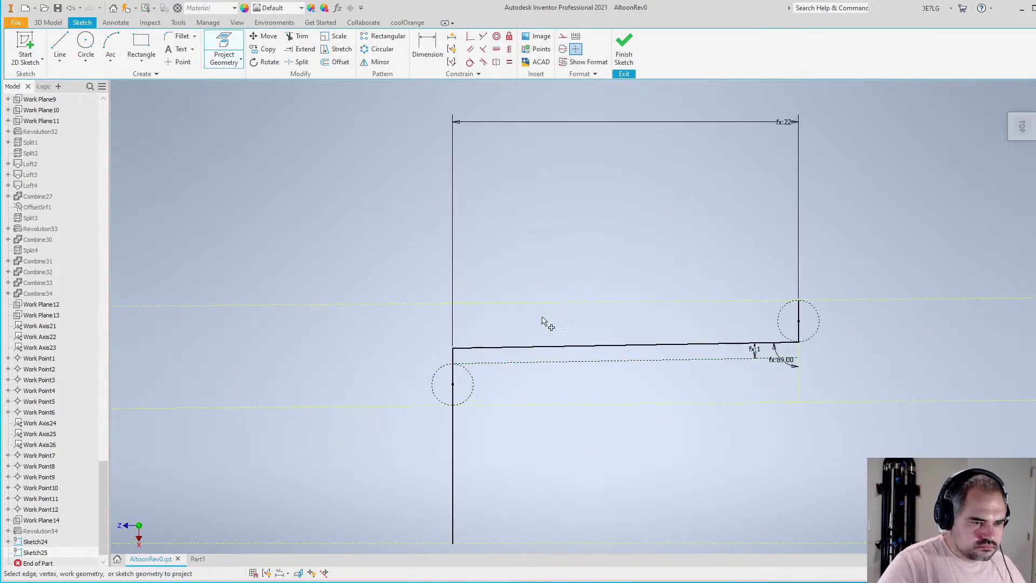
{"action": "scroll", "coordinate": [550, 294], "scroll_direction": "down", "scroll_amount": 4}
{"action": "scroll", "coordinate": [624, 273], "scroll_direction": "down", "scroll_amount": 2}
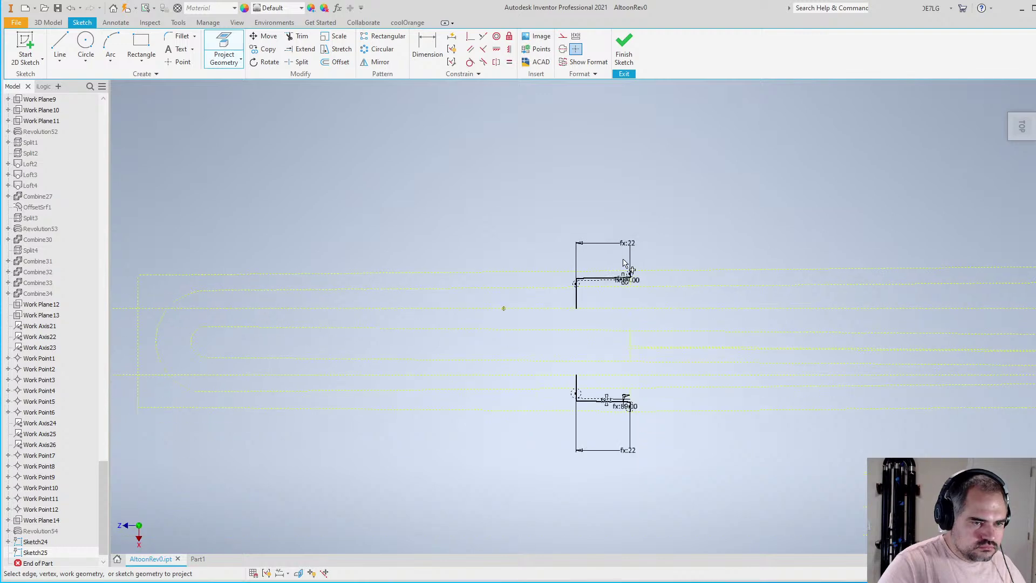
{"action": "scroll", "coordinate": [626, 276], "scroll_direction": "up", "scroll_amount": 5}
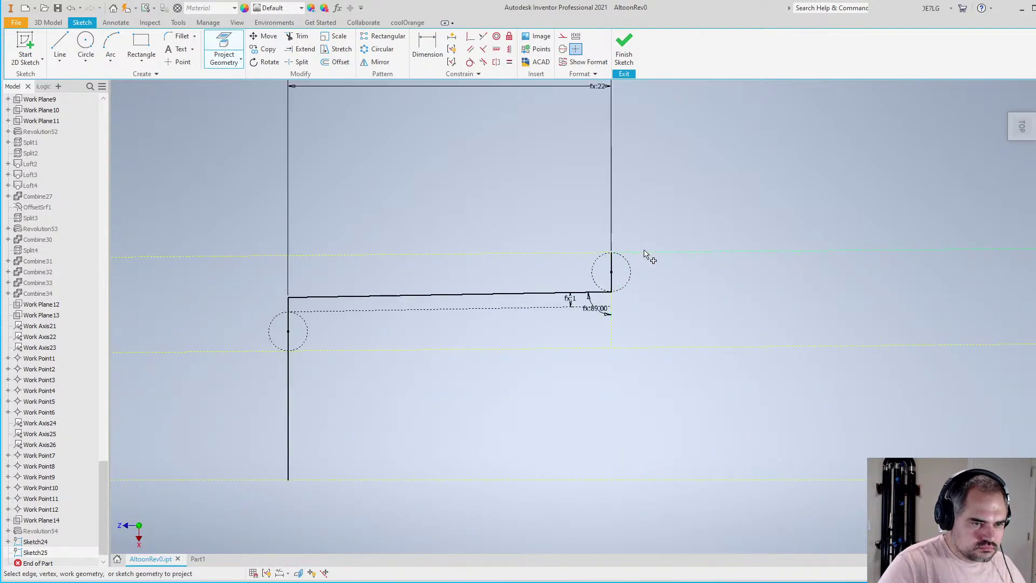
{"action": "scroll", "coordinate": [646, 254], "scroll_direction": "down", "scroll_amount": 4}
{"action": "scroll", "coordinate": [573, 332], "scroll_direction": "up", "scroll_amount": 3}
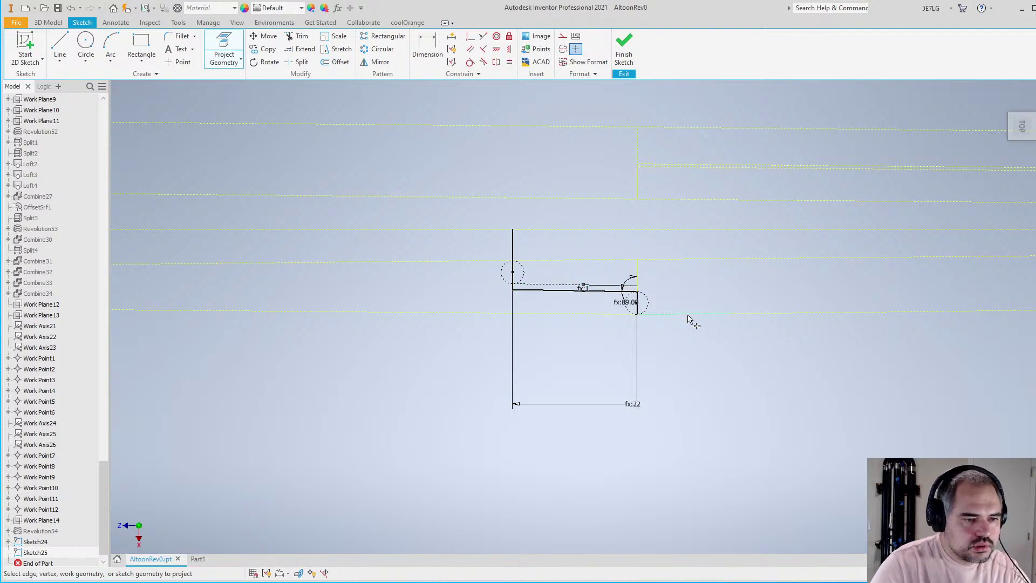
{"action": "key", "text": "Escape"}
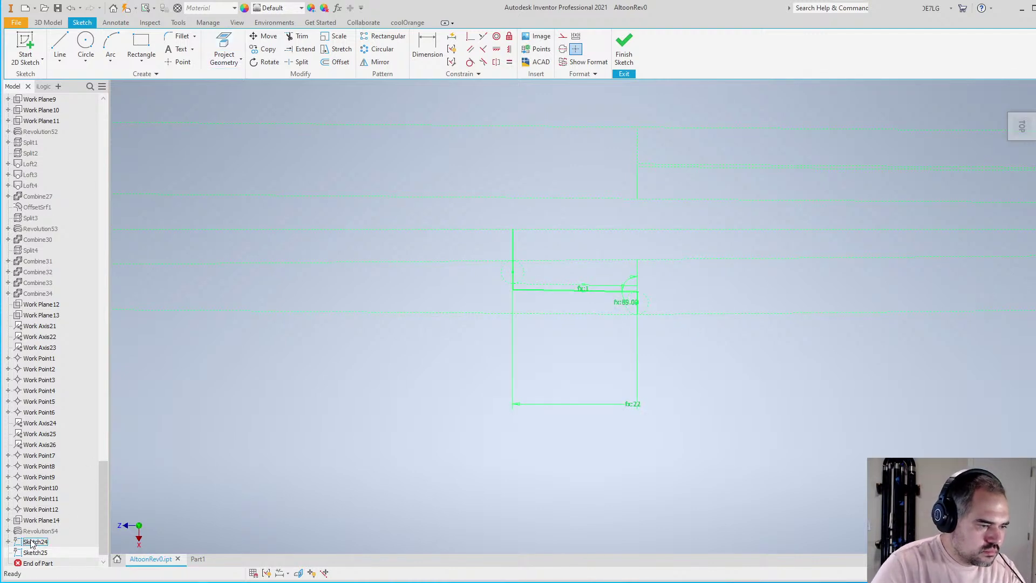
Hide Sketch24, turn the top view upright, and convert all the projected geometry to construction geometry
{"action": "scroll", "coordinate": [521, 491], "scroll_direction": "down", "scroll_amount": 3}
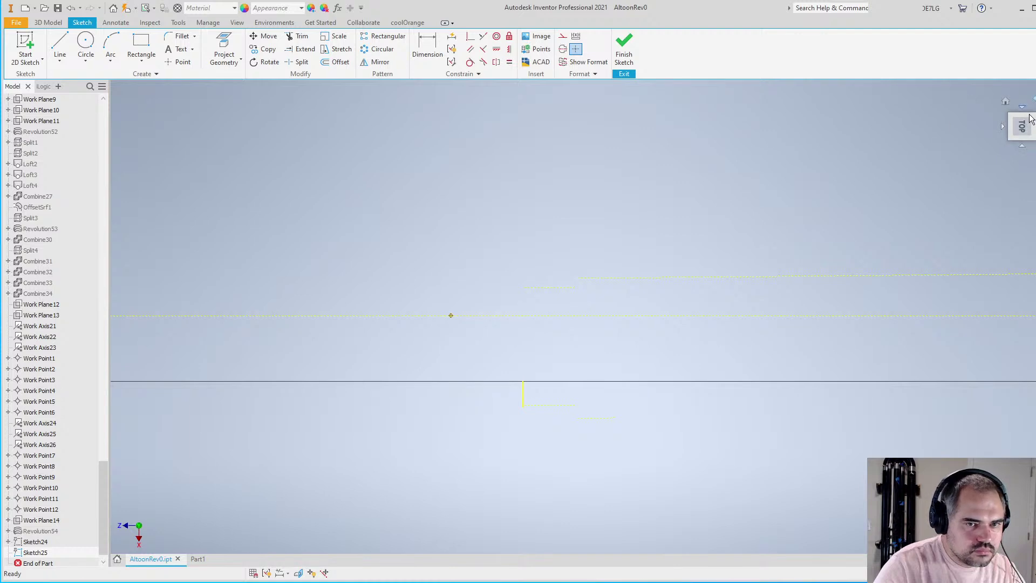
{"action": "left_click", "coordinate": [1033, 102]}
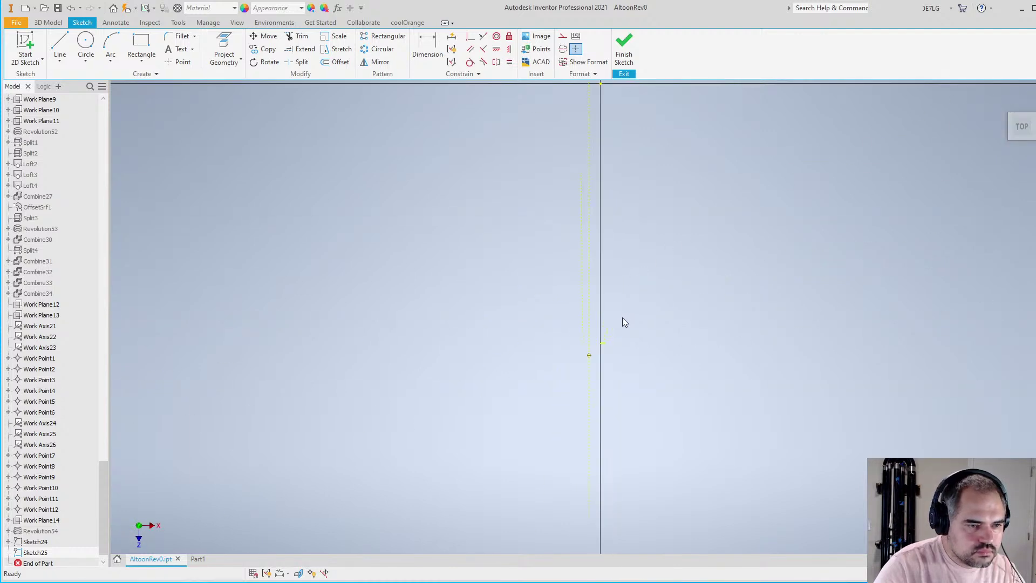
{"action": "left_click_drag", "start_coordinate": [530, 123], "coordinate": [710, 542]}
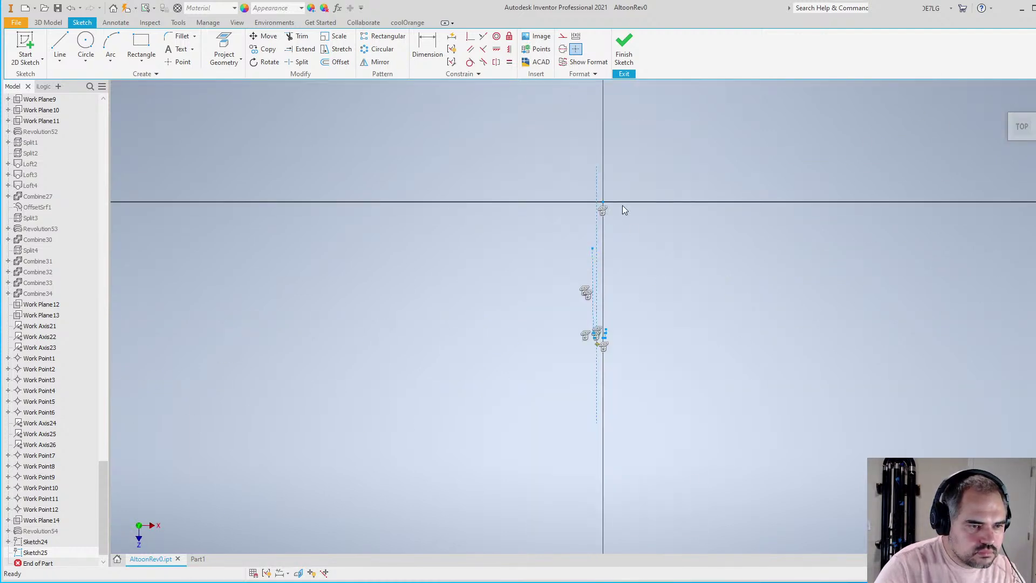
{"action": "left_click", "coordinate": [716, 300]}
{"action": "scroll", "coordinate": [603, 331], "scroll_direction": "up", "scroll_amount": 5}
{"action": "scroll", "coordinate": [605, 340], "scroll_direction": "down", "scroll_amount": 5}
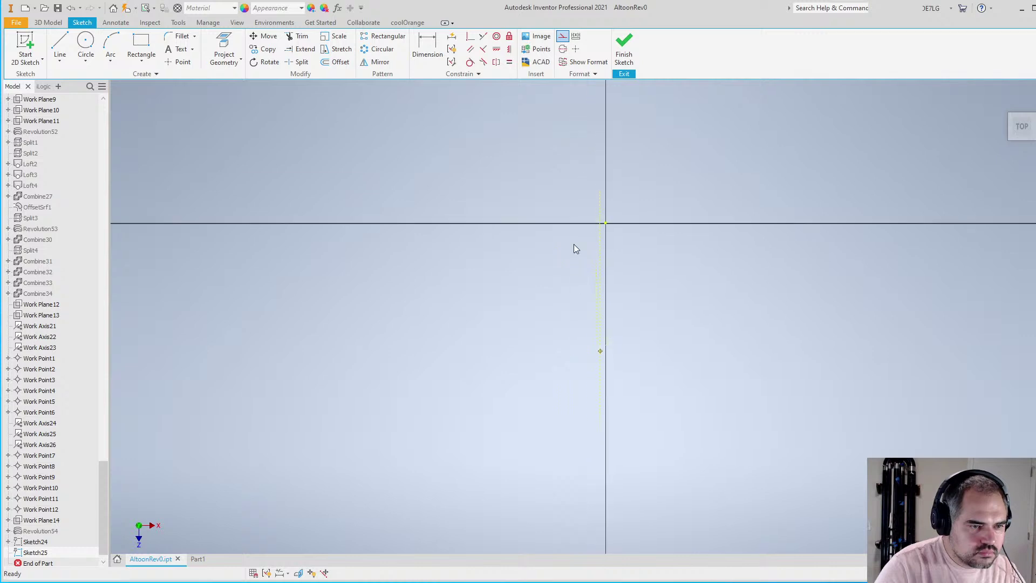
{"action": "left_click_drag", "start_coordinate": [540, 153], "coordinate": [688, 522]}
{"action": "scroll", "coordinate": [644, 328], "scroll_direction": "up", "scroll_amount": 3}
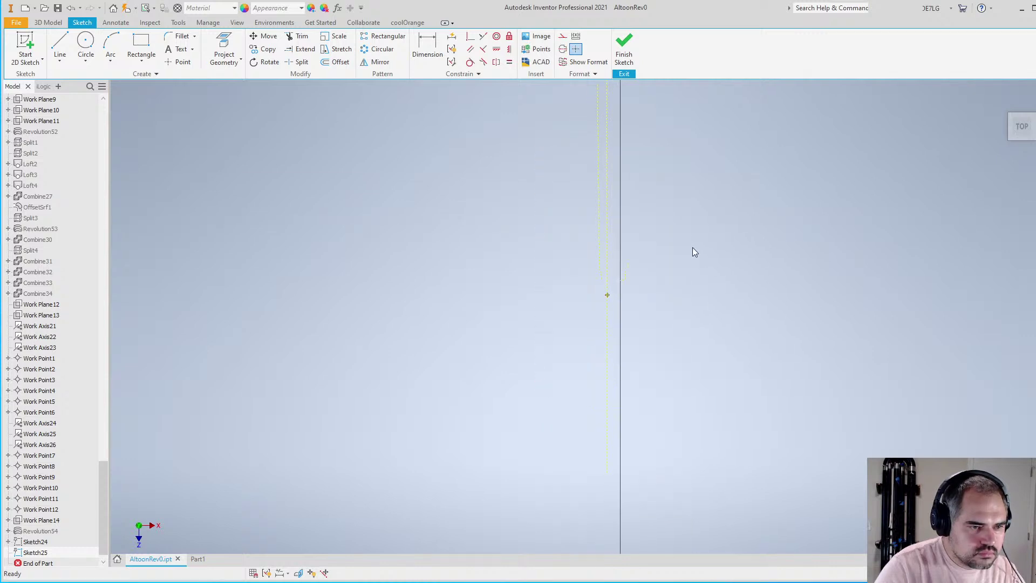
{"action": "scroll", "coordinate": [546, 300], "scroll_direction": "up", "scroll_amount": 4}
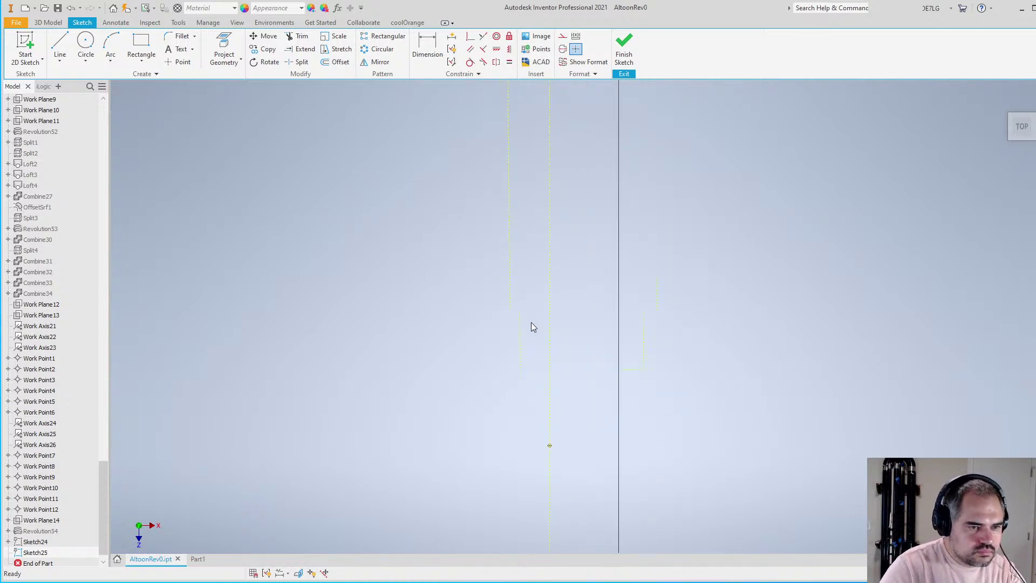
{"action": "scroll", "coordinate": [531, 322], "scroll_direction": "up", "scroll_amount": 3}
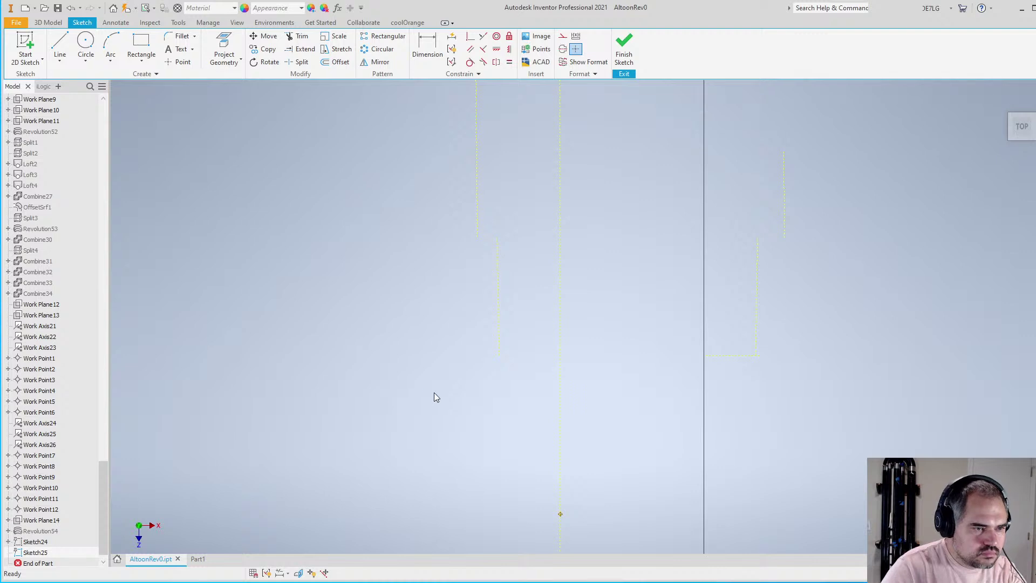
{"action": "scroll", "coordinate": [502, 348], "scroll_direction": "down", "scroll_amount": 4}
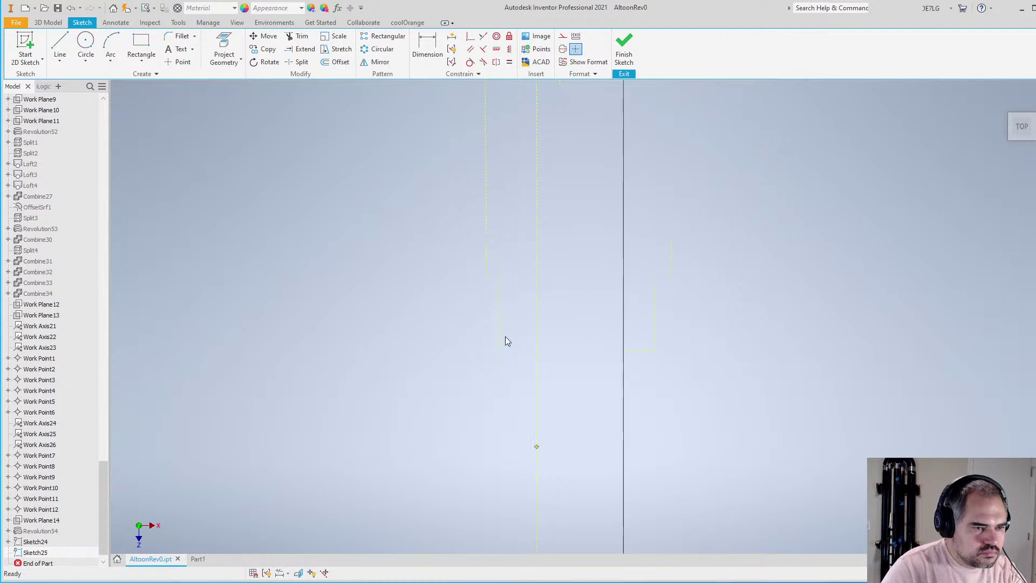
Project the origin's Z Axis into the sketch and convert it to a construction line
{"action": "left_click", "coordinate": [224, 49]}
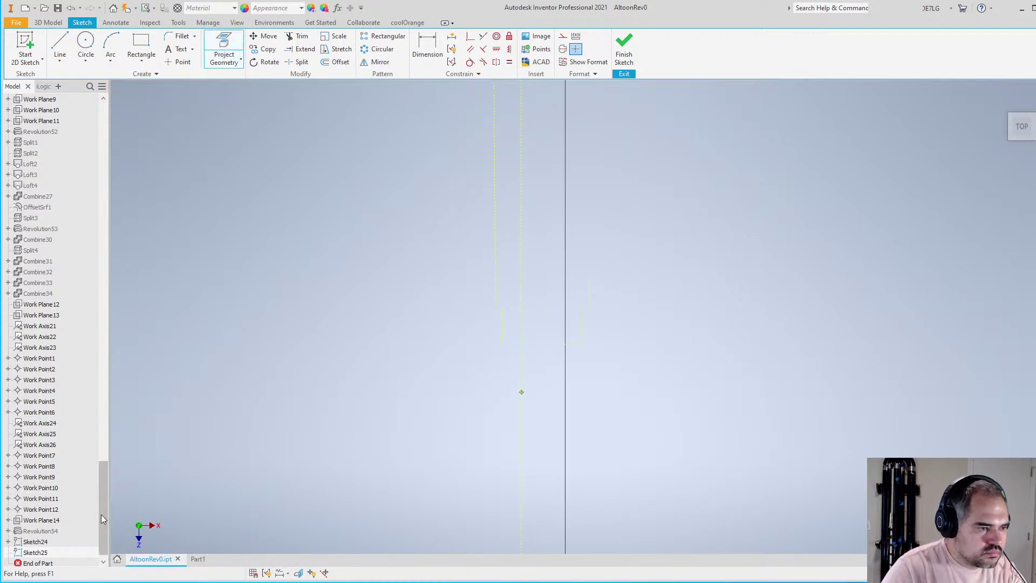
{"action": "left_click_drag", "start_coordinate": [102, 513], "coordinate": [112, 102]}
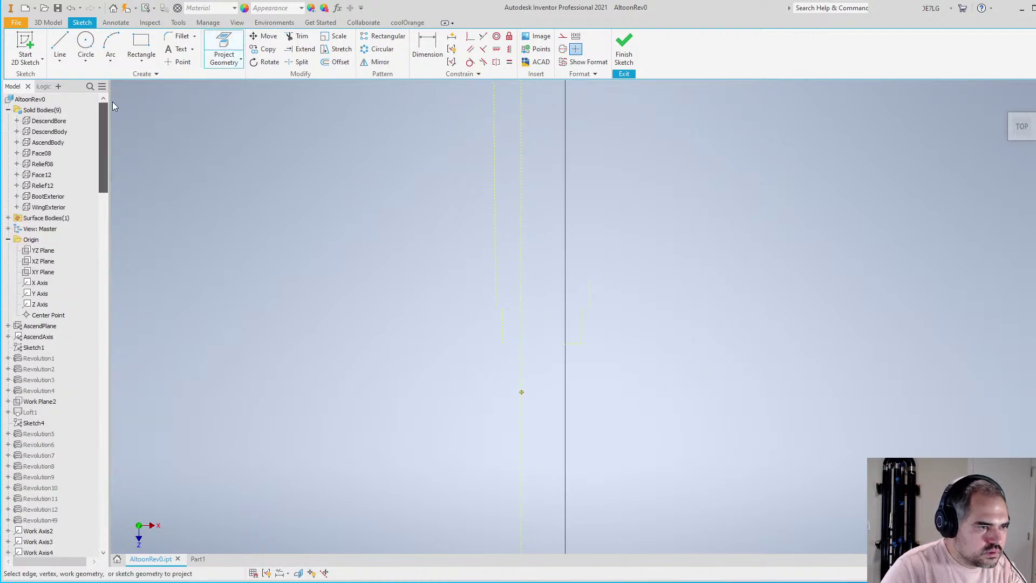
{"action": "left_click", "coordinate": [40, 305]}
{"action": "key", "text": "Escape"}
{"action": "left_click", "coordinate": [563, 116]}
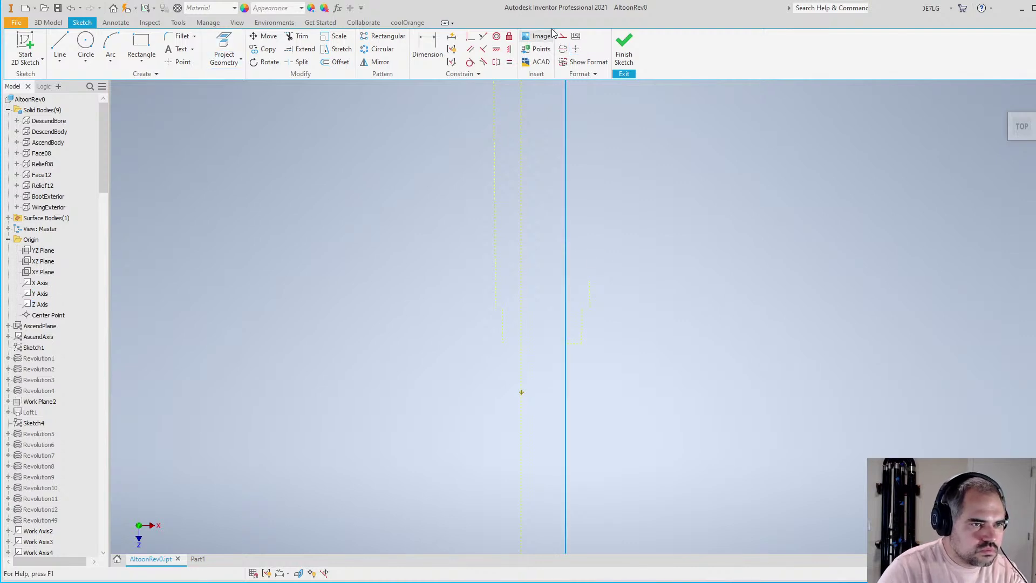
{"action": "left_click", "coordinate": [561, 39]}
{"action": "scroll", "coordinate": [583, 334], "scroll_direction": "up", "scroll_amount": 2}
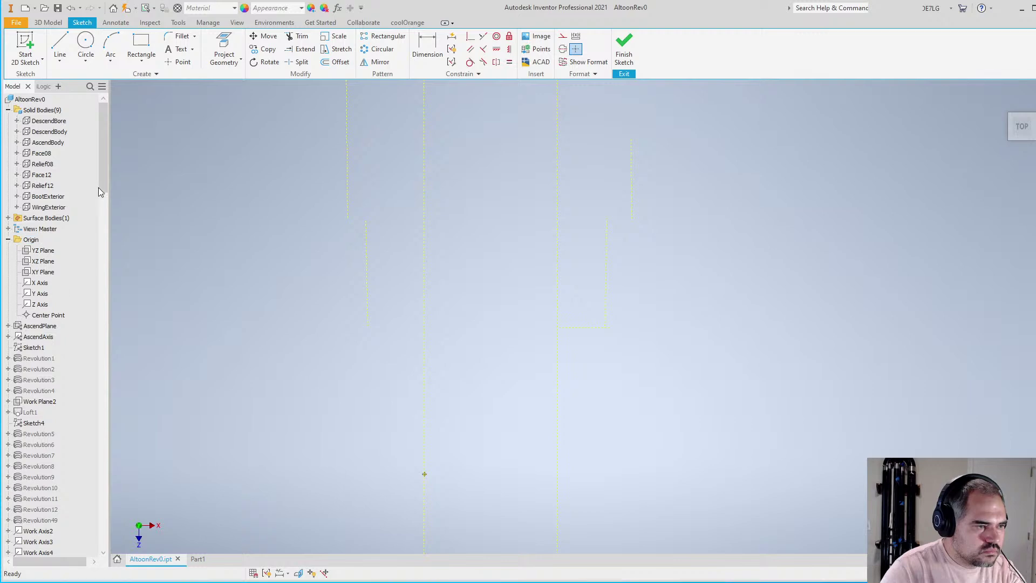
Sketch two mirrored slanted lines outside the tenon, each joined to the upper endpoint of one projected tenon wall
{"action": "left_click_drag", "start_coordinate": [98, 187], "coordinate": [101, 541]}
{"action": "left_click", "coordinate": [36, 521]}
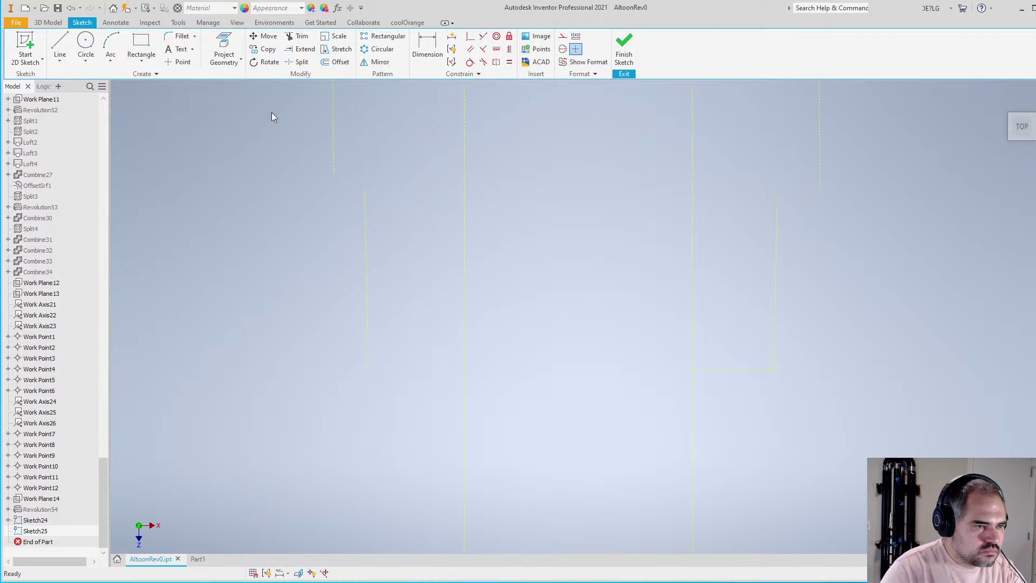
{"action": "left_click", "coordinate": [60, 43]}
{"action": "left_click", "coordinate": [204, 150]}
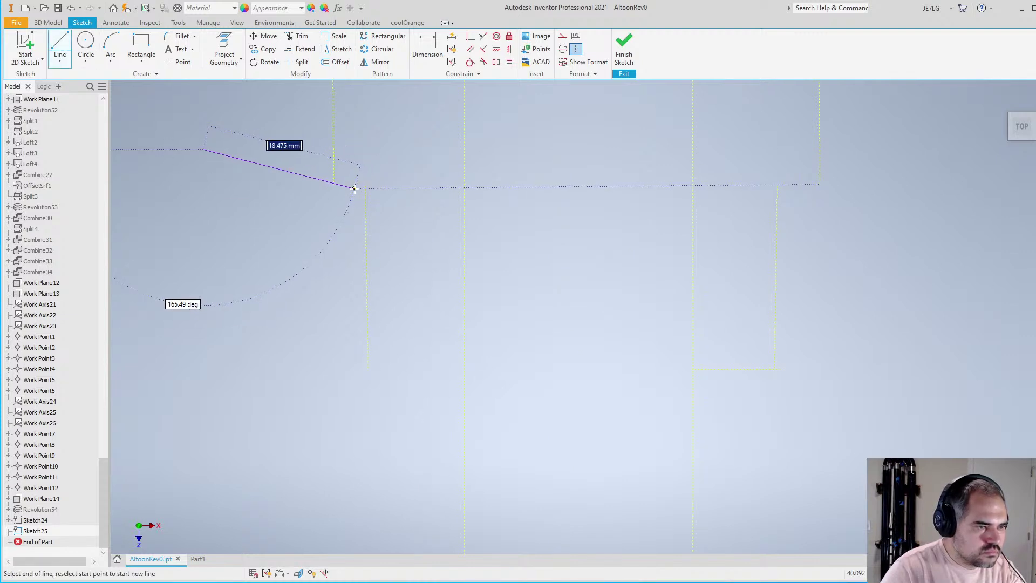
{"action": "double_click", "coordinate": [364, 185]}
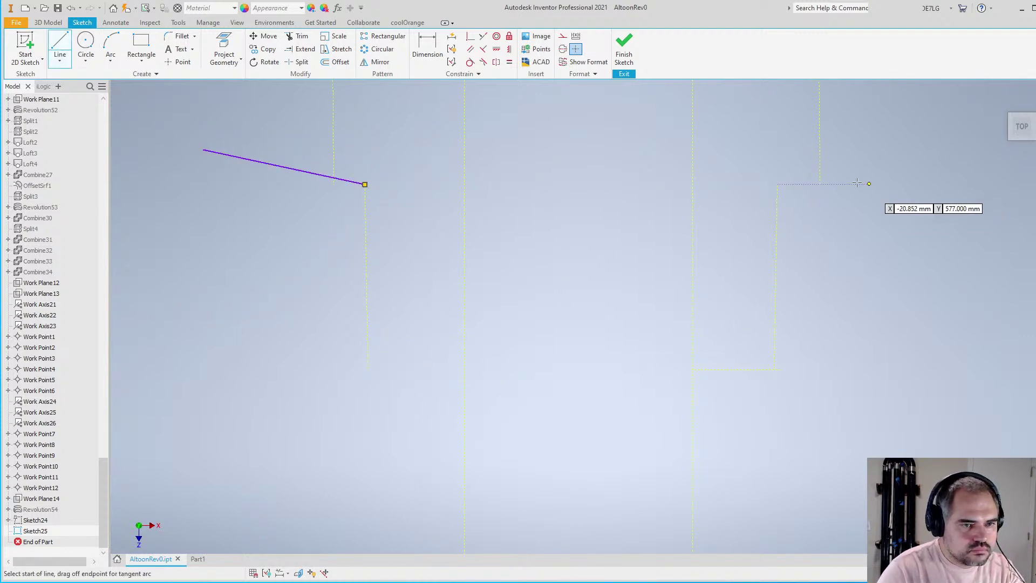
{"action": "left_click", "coordinate": [777, 184]}
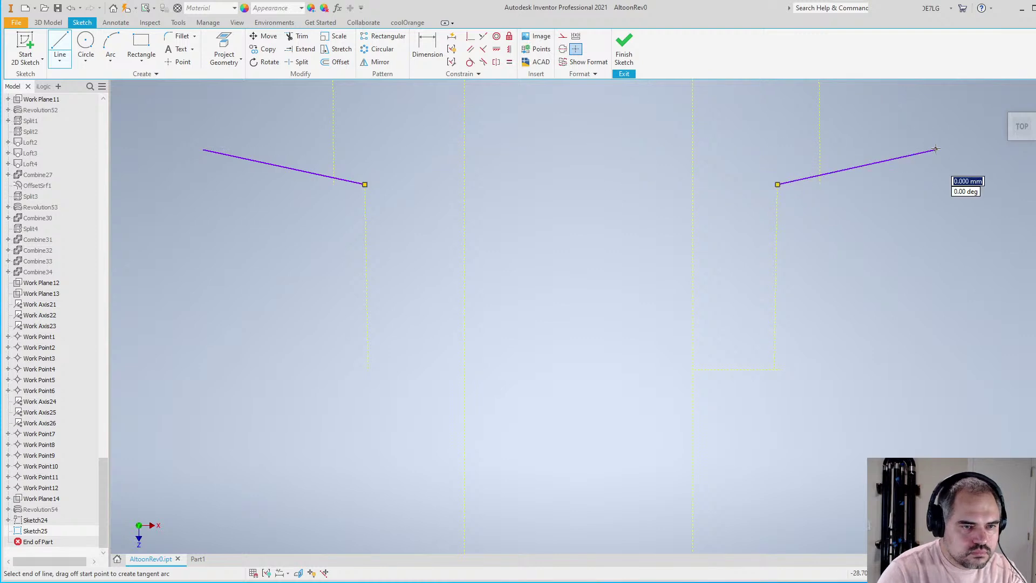
{"action": "double_click", "coordinate": [936, 149]}
{"action": "key", "text": "Escape"}
{"action": "scroll", "coordinate": [771, 334], "scroll_direction": "up", "scroll_amount": 1}
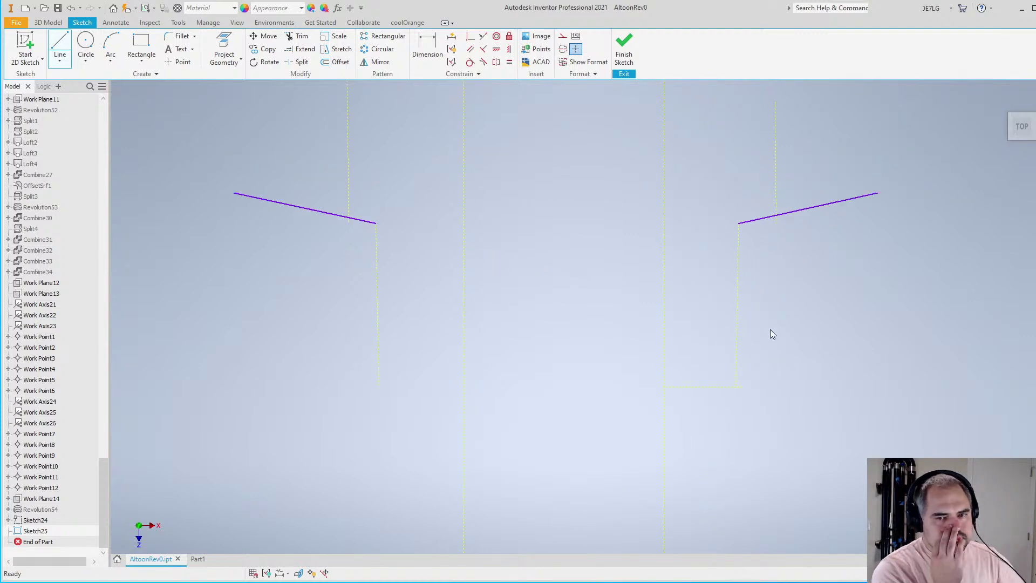
Undo the two slanted lines and the hiding of Sketch24
{"action": "key", "text": "ctrl+z"}
{"action": "key", "text": "ctrl+z"}
{"action": "key", "text": "ctrl+z"}
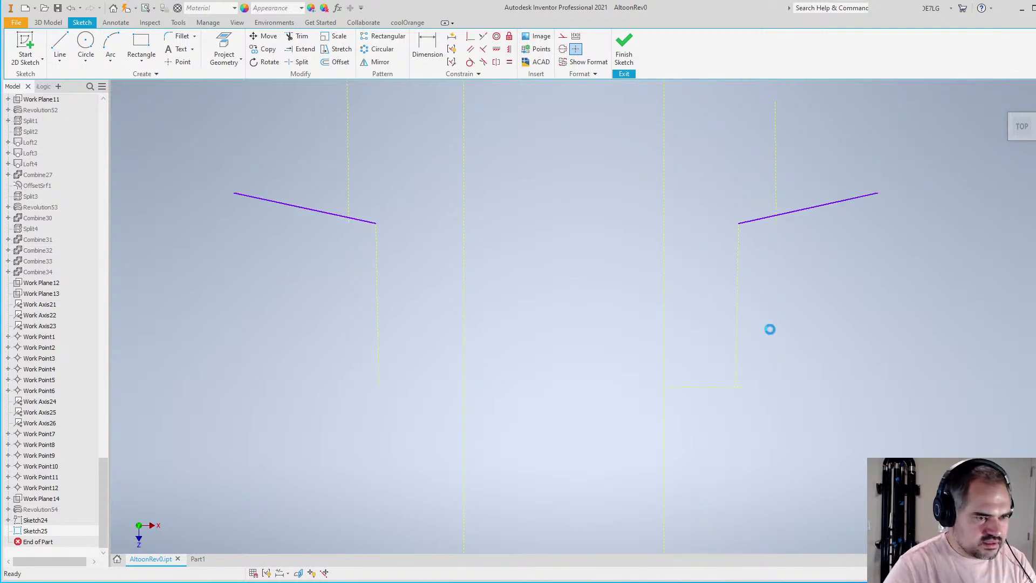
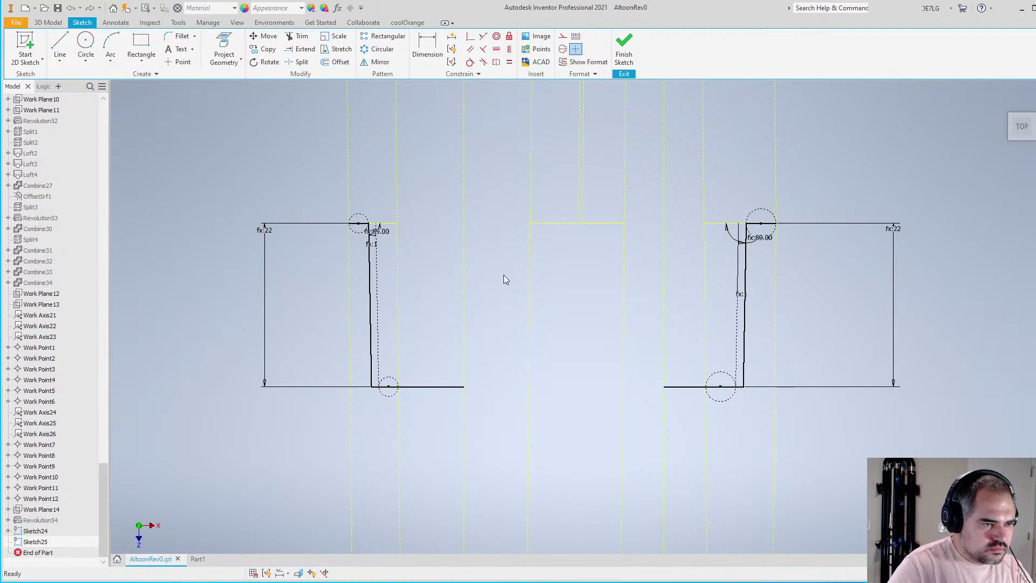
{"action": "scroll", "coordinate": [245, 431], "scroll_direction": "up", "scroll_amount": 2}
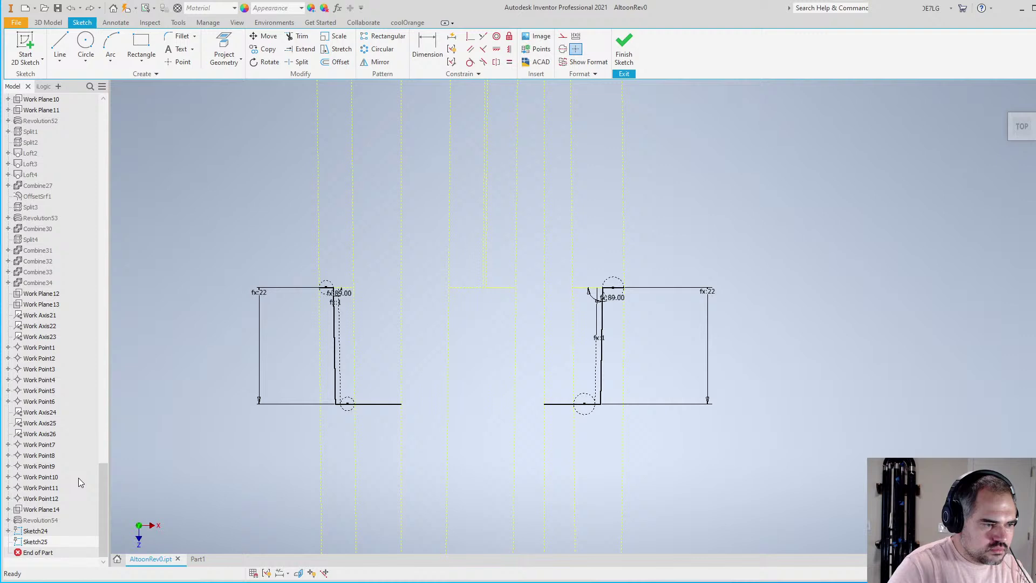
Leave and delete Sketch25, and make Sketch24 visible in the 3D model
{"action": "right_click", "coordinate": [246, 481]}
{"action": "left_click", "coordinate": [278, 438]}
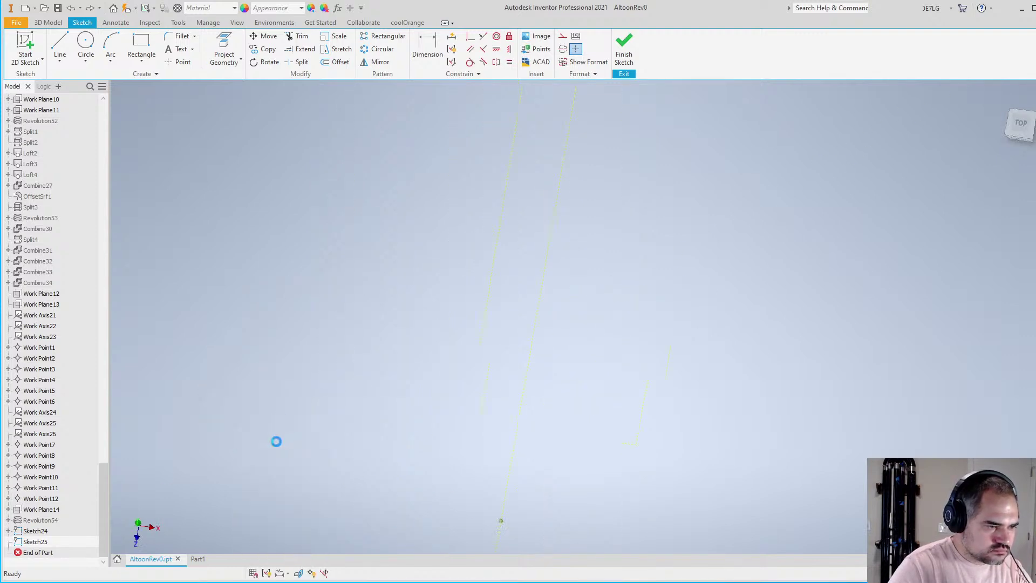
{"action": "right_click", "coordinate": [39, 543]}
{"action": "left_click", "coordinate": [80, 558]}
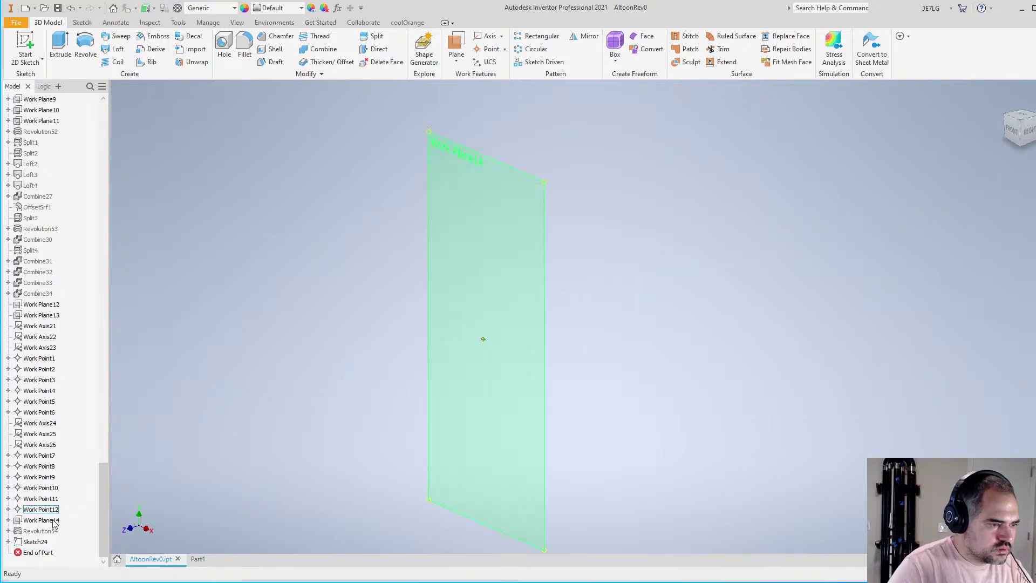
{"action": "right_click", "coordinate": [40, 530]}
{"action": "left_click", "coordinate": [59, 534]}
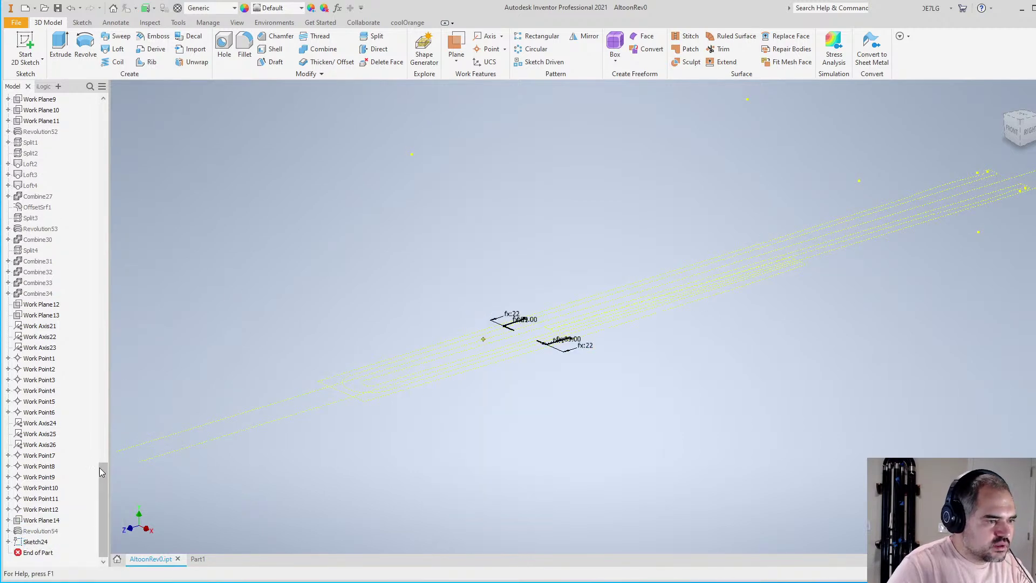
Revolve the first three-line tenon profile of Sketch24 a full 360° around AscendAxis as a surface
{"action": "left_click_drag", "start_coordinate": [101, 470], "coordinate": [97, 60]}
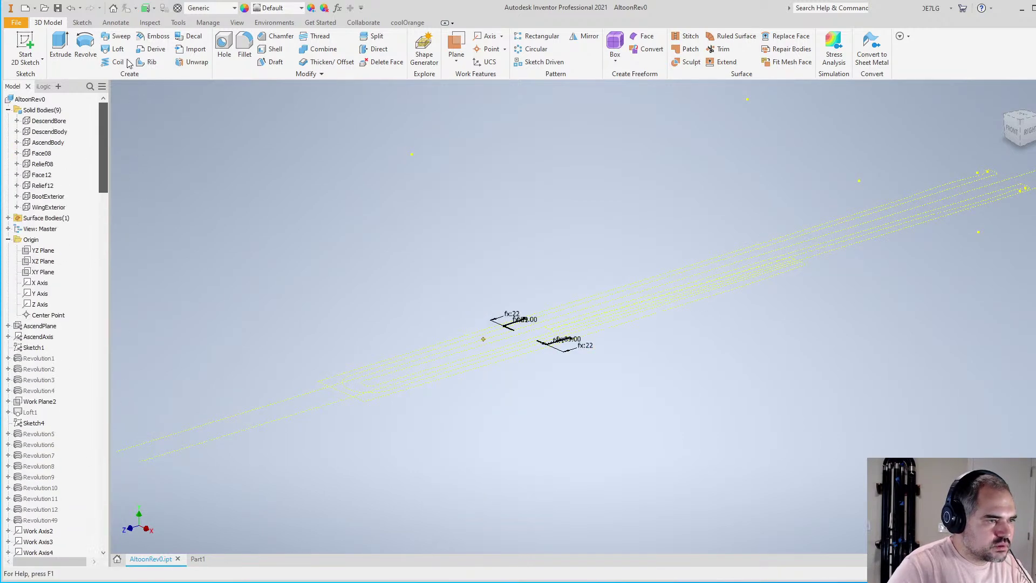
{"action": "left_click", "coordinate": [86, 50]}
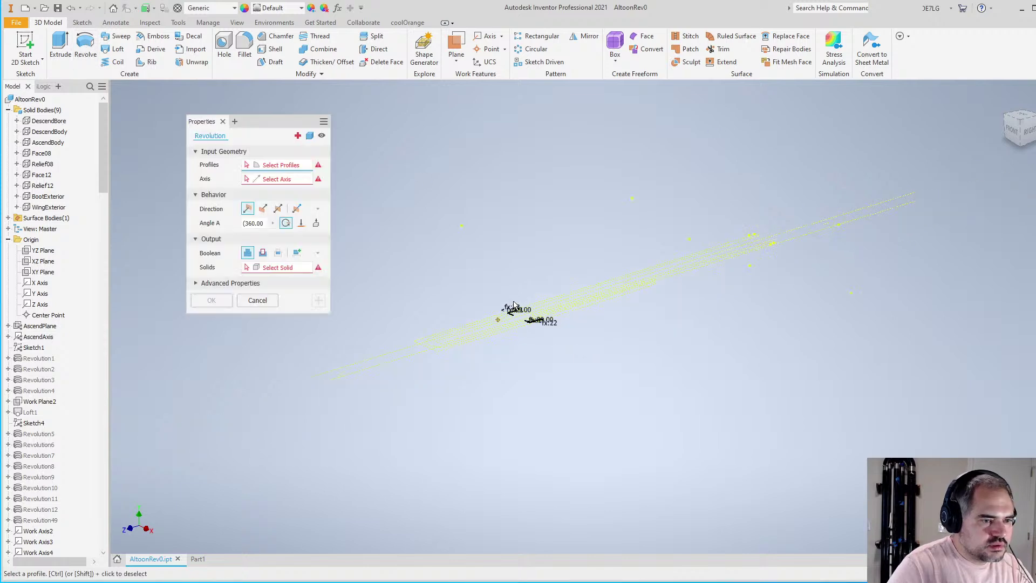
{"action": "left_click", "coordinate": [309, 135]}
{"action": "scroll", "coordinate": [504, 313], "scroll_direction": "up", "scroll_amount": 5}
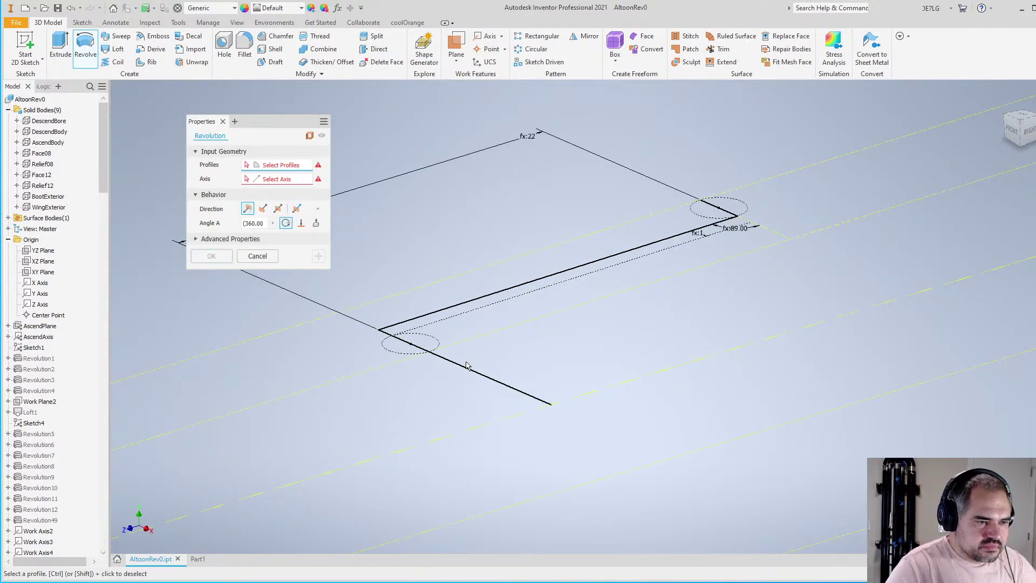
{"action": "left_click", "coordinate": [466, 368]}
{"action": "left_click", "coordinate": [281, 183]}
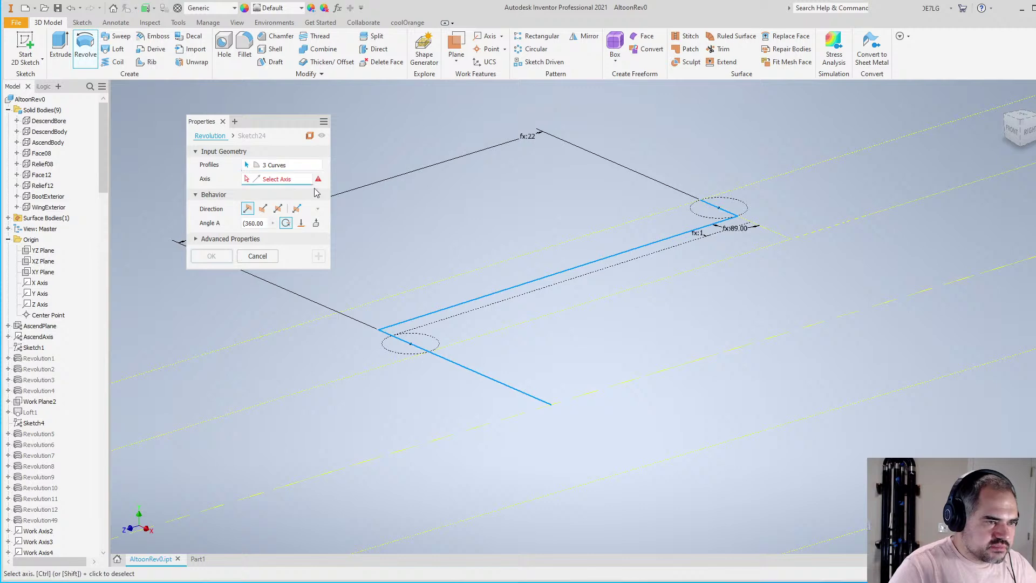
{"action": "scroll", "coordinate": [232, 307], "scroll_direction": "down", "scroll_amount": 5}
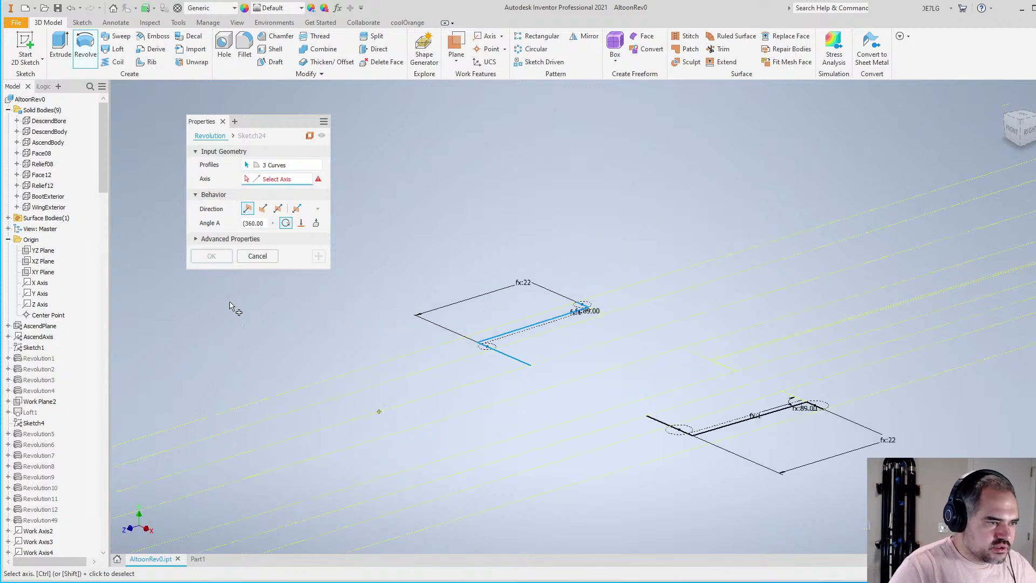
{"action": "left_click", "coordinate": [49, 338]}
{"action": "scroll", "coordinate": [459, 330], "scroll_direction": "down", "scroll_amount": 3}
{"action": "scroll", "coordinate": [323, 294], "scroll_direction": "up", "scroll_amount": 2}
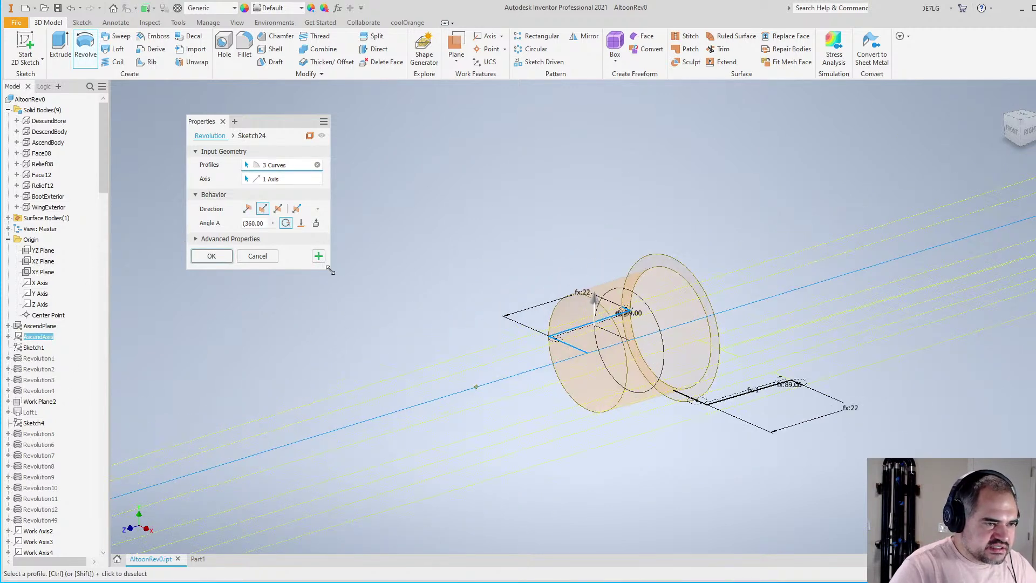
{"action": "left_click", "coordinate": [319, 256]}
Revolve the second three-line tenon profile of Sketch24 a full 360° around the origin's Z Axis as a surface
{"action": "scroll", "coordinate": [468, 273], "scroll_direction": "down", "scroll_amount": 3}
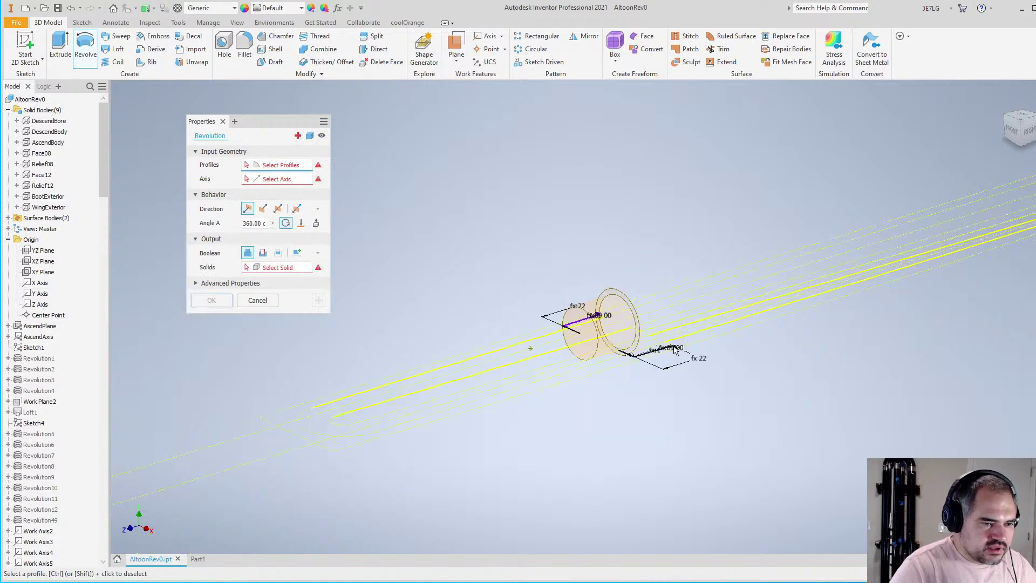
{"action": "scroll", "coordinate": [669, 349], "scroll_direction": "up", "scroll_amount": 4}
{"action": "scroll", "coordinate": [669, 349], "scroll_direction": "up", "scroll_amount": 2}
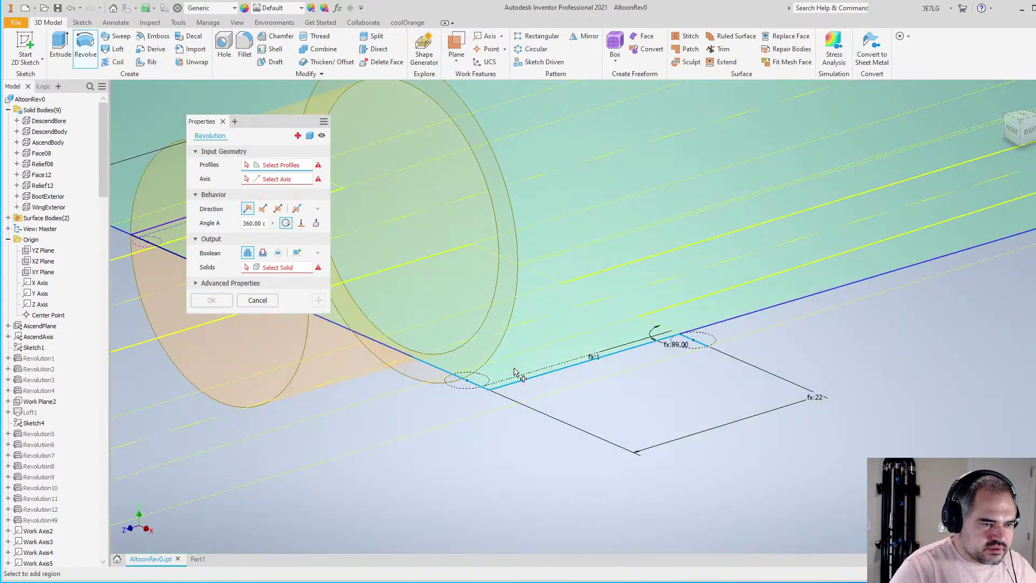
{"action": "scroll", "coordinate": [615, 285], "scroll_direction": "down", "scroll_amount": 3}
{"action": "left_click", "coordinate": [310, 138]}
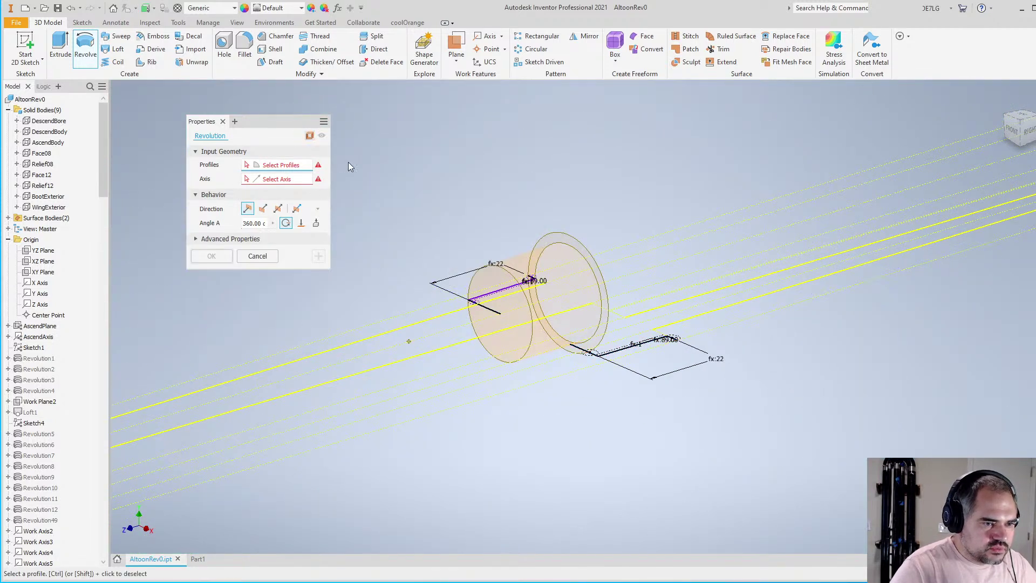
{"action": "scroll", "coordinate": [615, 327], "scroll_direction": "up", "scroll_amount": 3}
{"action": "scroll", "coordinate": [542, 315], "scroll_direction": "down", "scroll_amount": 3}
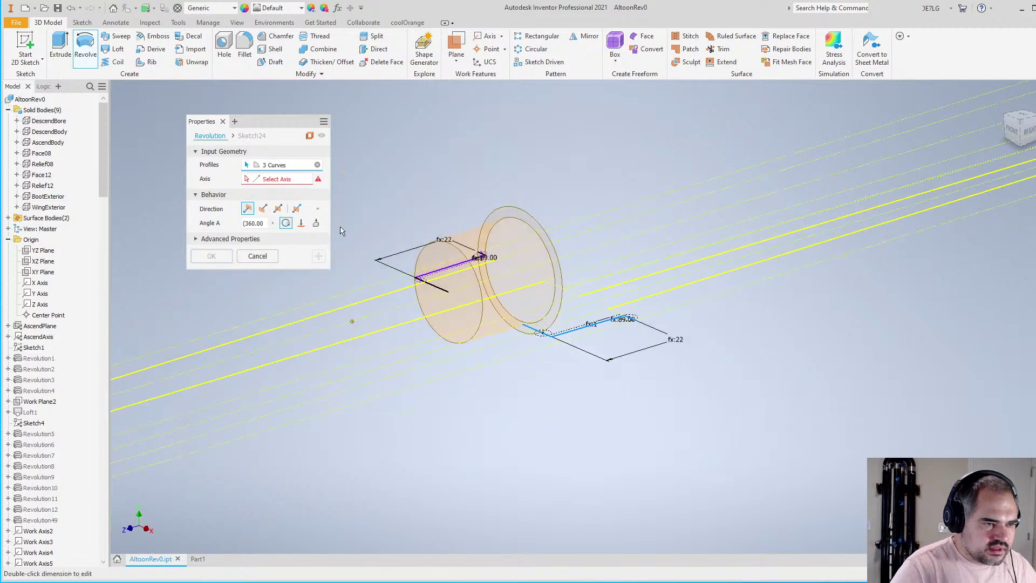
{"action": "left_click", "coordinate": [290, 183]}
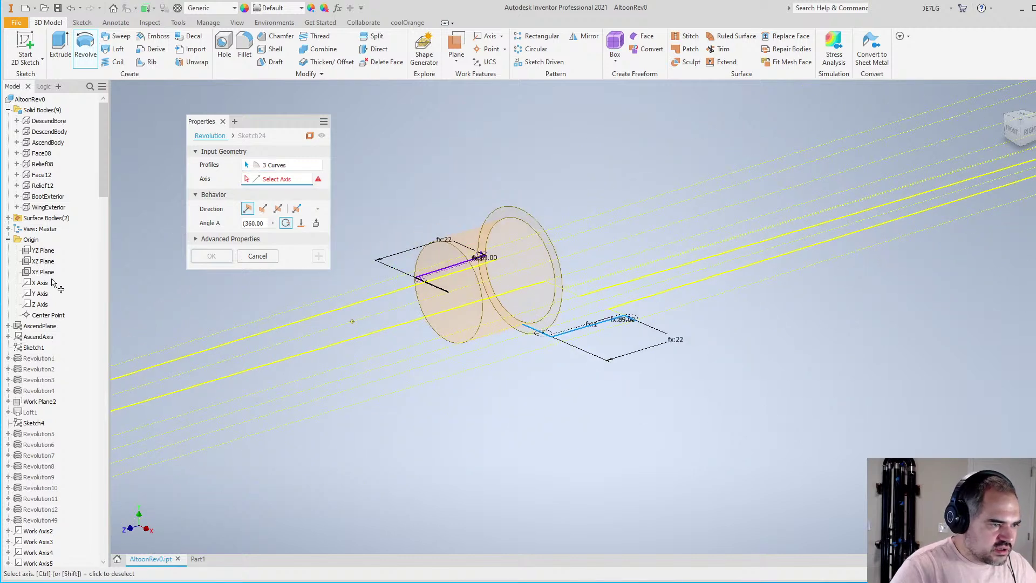
{"action": "left_click", "coordinate": [40, 305]}
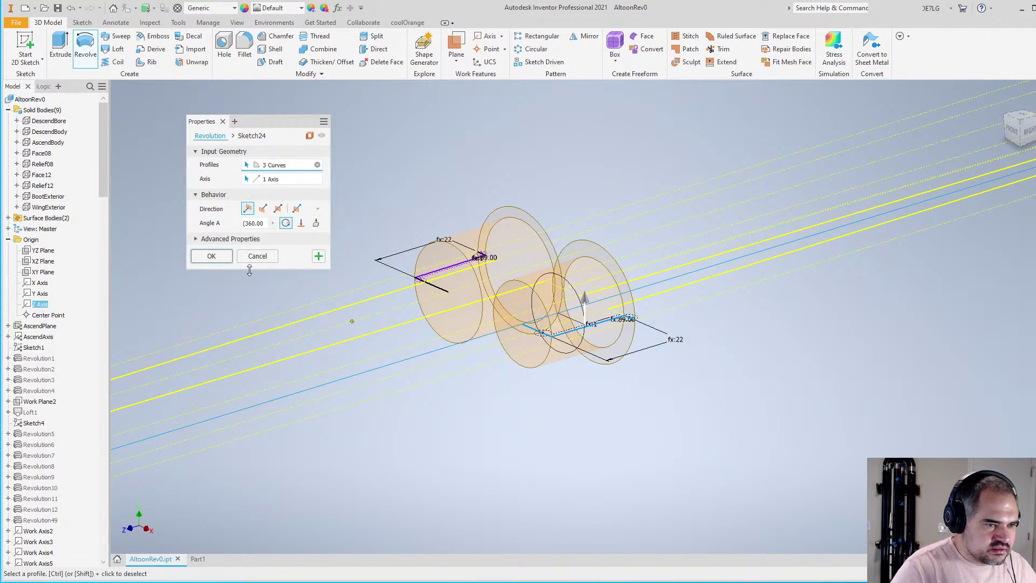
{"action": "left_click", "coordinate": [211, 256]}
Make the BootExterior solid body visible together with the two revolved tenon surfaces
{"action": "middle_click_drag", "start_coordinate": [420, 246], "coordinate": [575, 284], "text": "shift"}
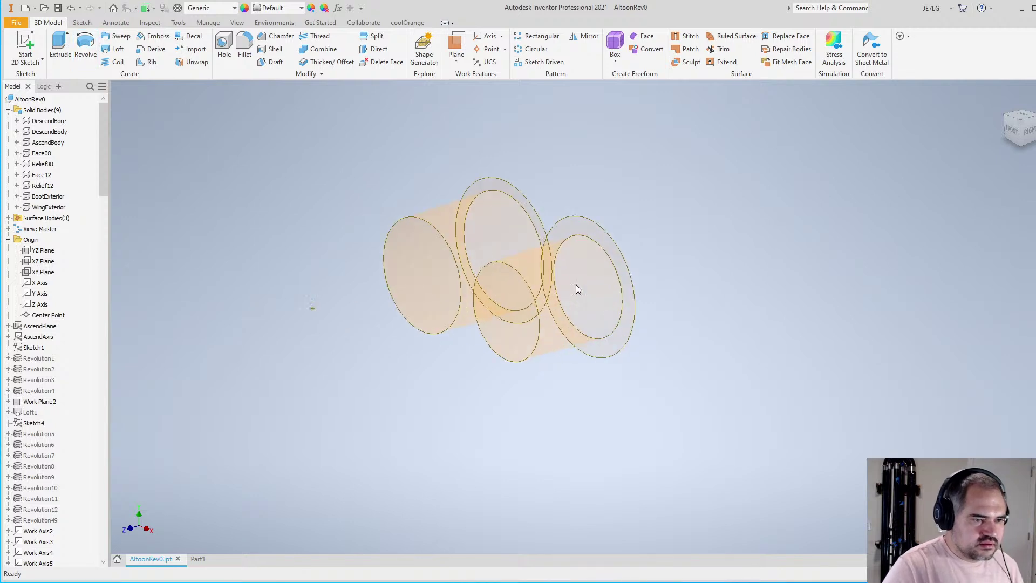
{"action": "key", "text": "F4"}
{"action": "left_click_drag", "start_coordinate": [638, 373], "coordinate": [675, 342]}
{"action": "key", "text": "Escape"}
{"action": "scroll", "coordinate": [674, 346], "scroll_direction": "up", "scroll_amount": 5}
{"action": "key", "text": "F4"}
{"action": "key", "text": "Escape"}
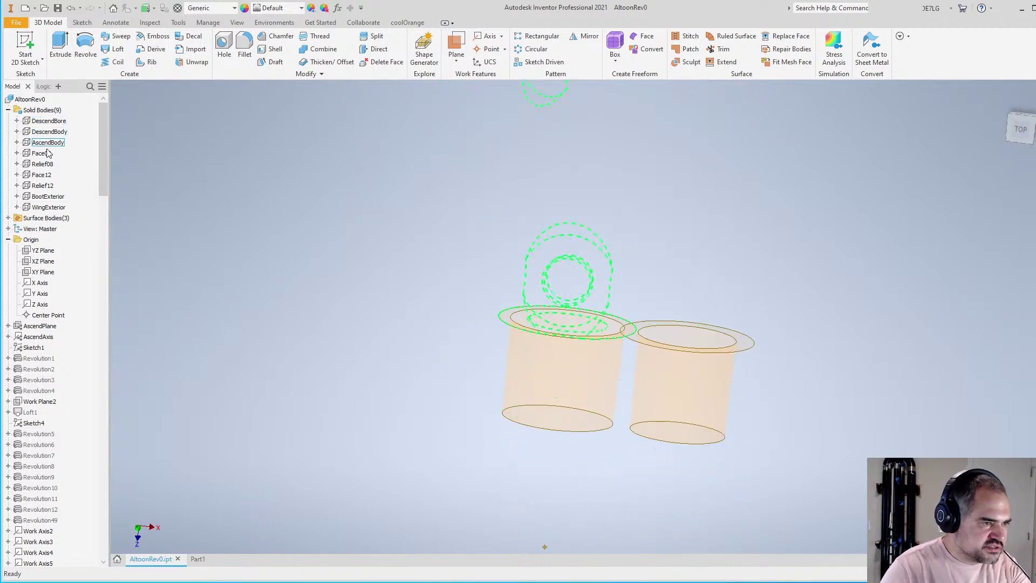
{"action": "right_click", "coordinate": [57, 211]}
{"action": "key", "text": "Escape"}
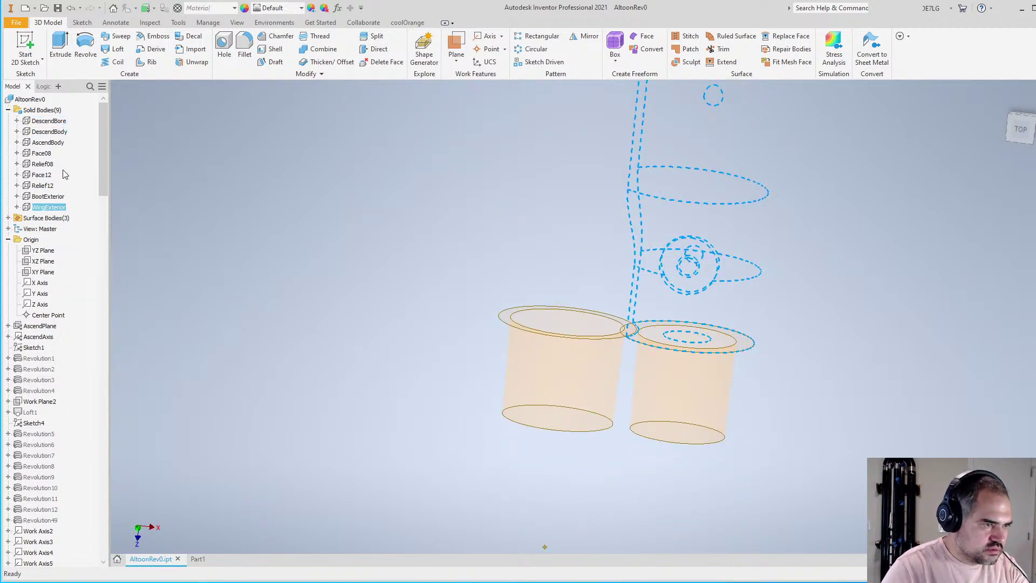
{"action": "left_click", "coordinate": [49, 196]}
{"action": "right_click", "coordinate": [48, 195]}
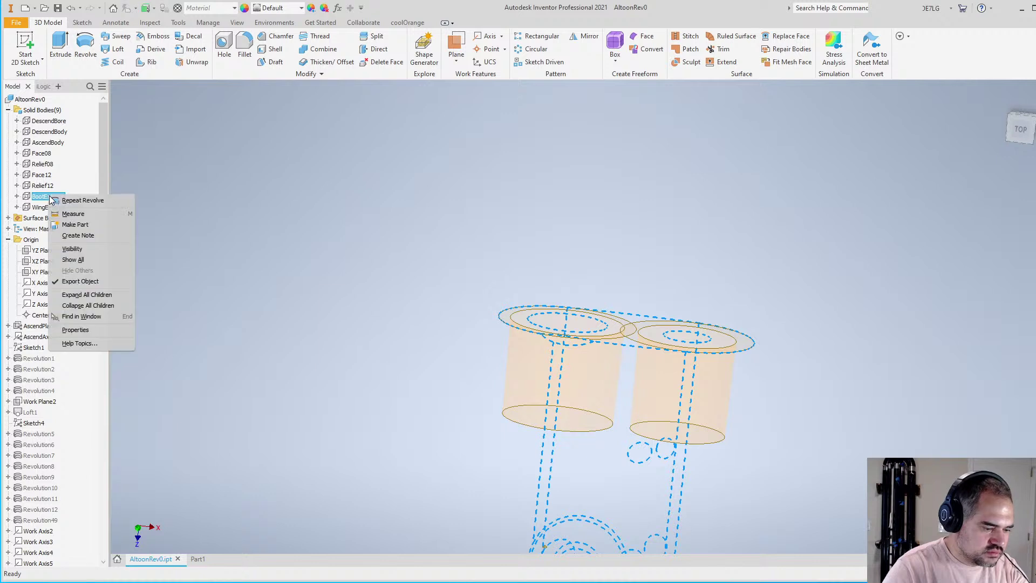
{"action": "left_click", "coordinate": [80, 199]}
Split the BootExterior body with each of the two revolved tenon surfaces, keeping both sides each time
{"action": "key", "text": "F4"}
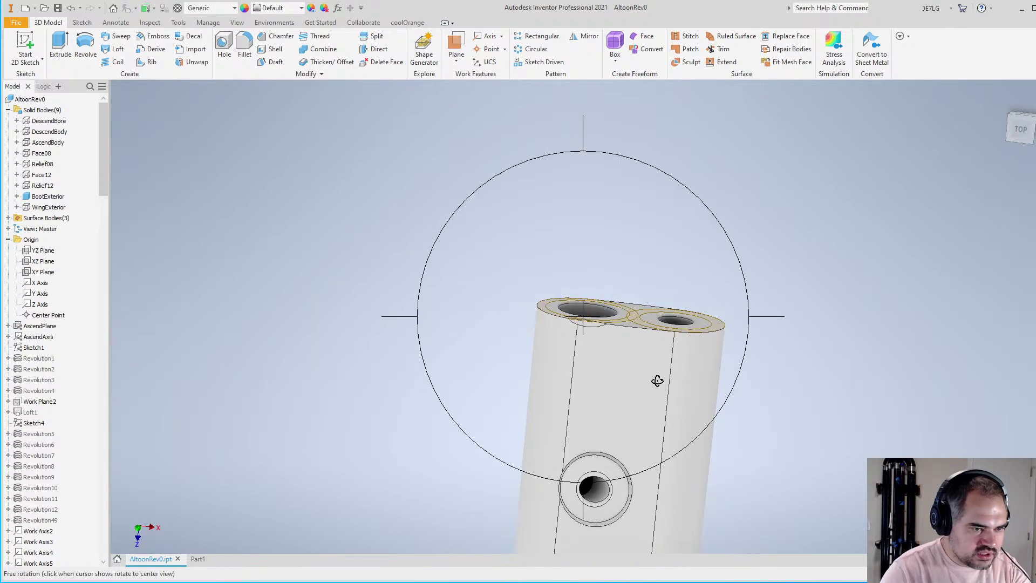
{"action": "left_click_drag", "start_coordinate": [659, 377], "coordinate": [571, 441]}
{"action": "scroll", "coordinate": [562, 379], "scroll_direction": "down", "scroll_amount": 3}
{"action": "scroll", "coordinate": [577, 399], "scroll_direction": "up", "scroll_amount": 4}
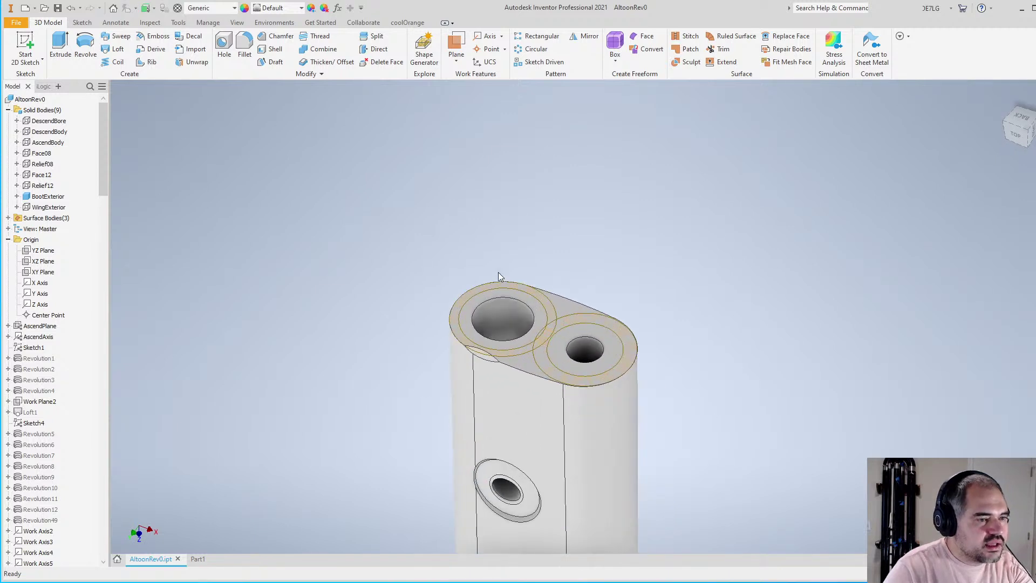
{"action": "scroll", "coordinate": [497, 272], "scroll_direction": "up", "scroll_amount": 2}
{"action": "left_click", "coordinate": [375, 36]}
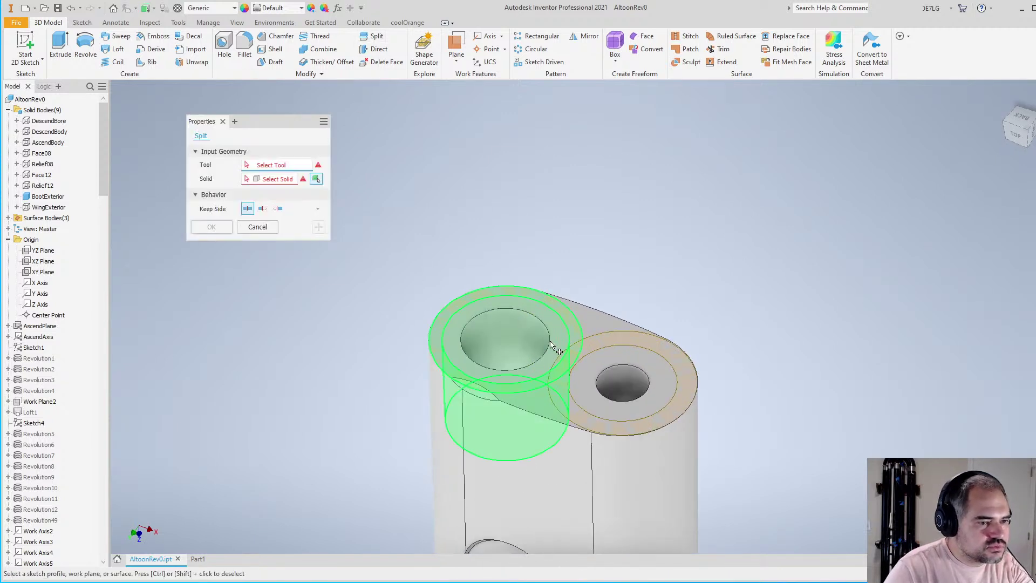
{"action": "left_click", "coordinate": [521, 394]}
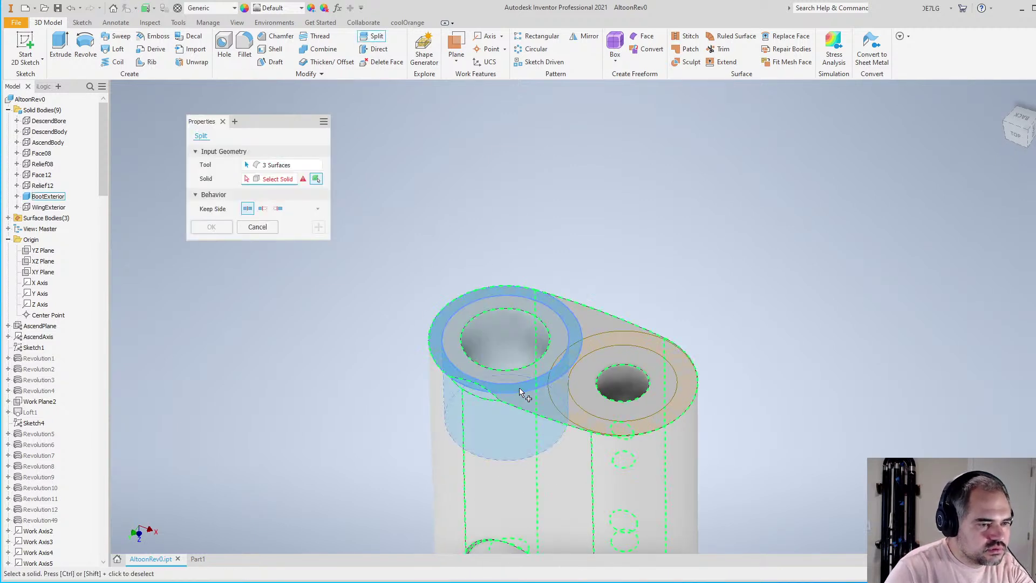
{"action": "left_click", "coordinate": [587, 321]}
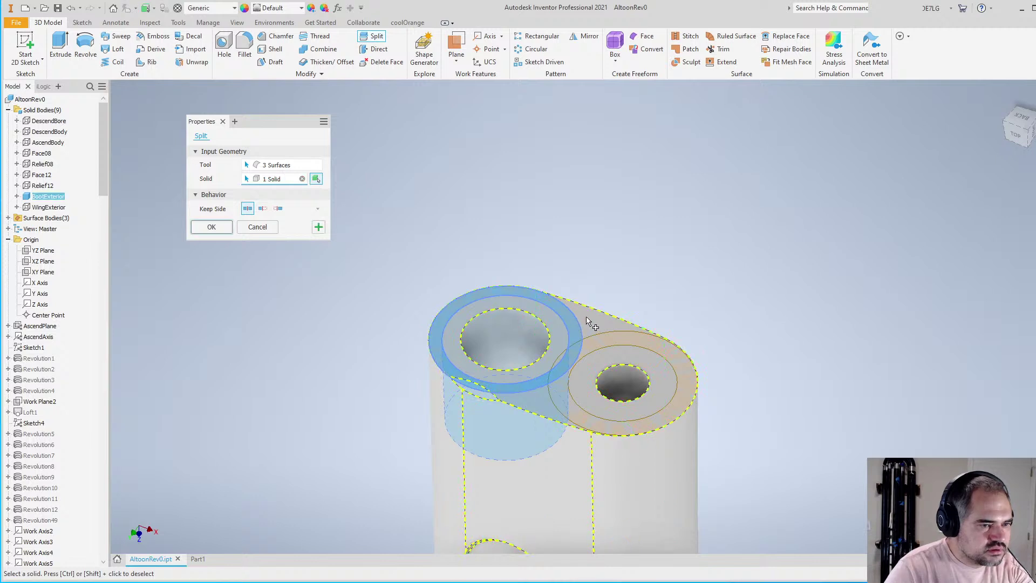
{"action": "left_click", "coordinate": [318, 227]}
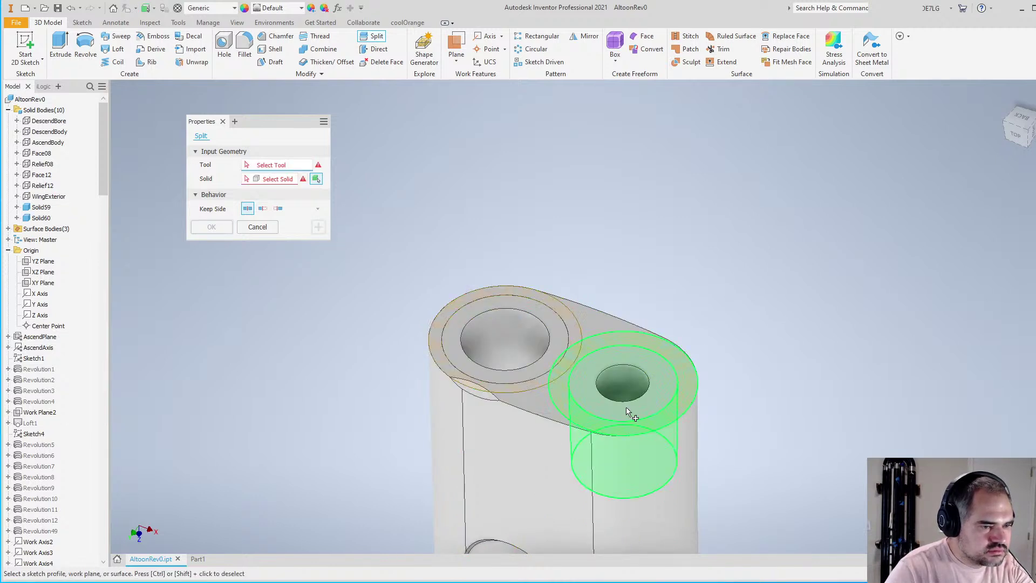
{"action": "left_click", "coordinate": [636, 435]}
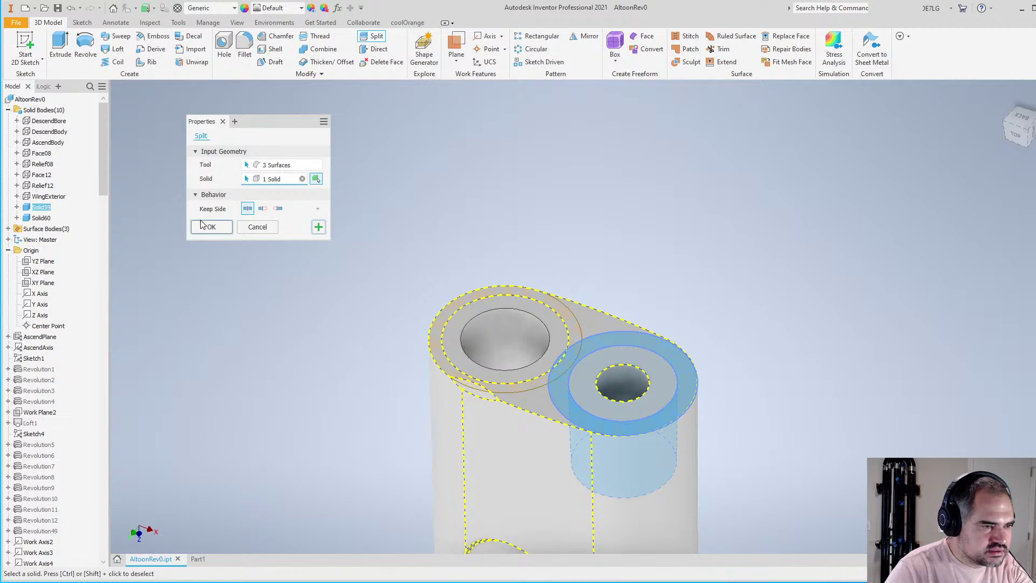
{"action": "left_click", "coordinate": [209, 227]}
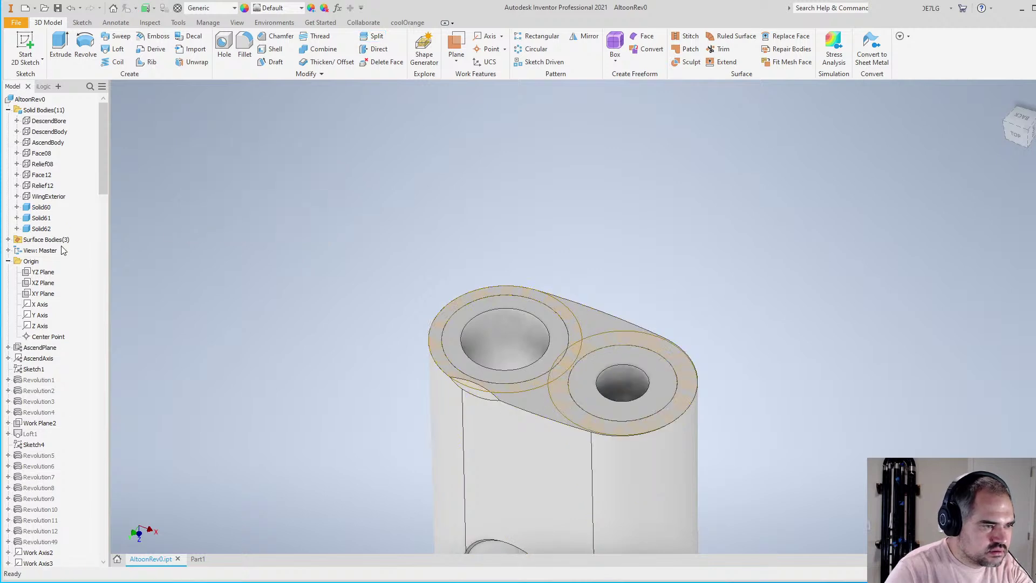
Hide the main boot body Solid61 to inspect the two split-off tenon cylinders
{"action": "right_click", "coordinate": [46, 209]}
{"action": "left_click", "coordinate": [42, 218]}
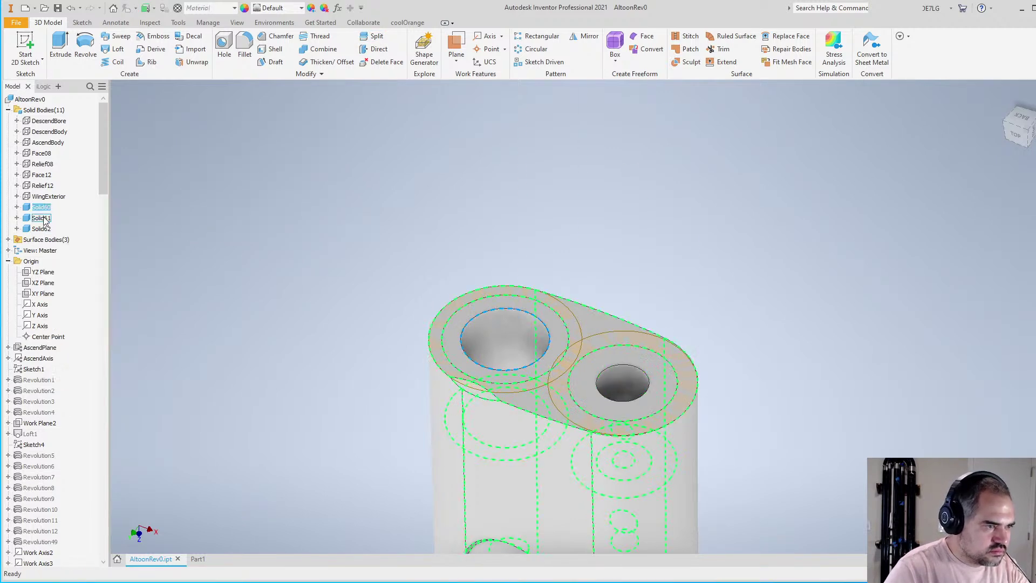
{"action": "right_click", "coordinate": [43, 218]}
{"action": "left_click", "coordinate": [66, 281]}
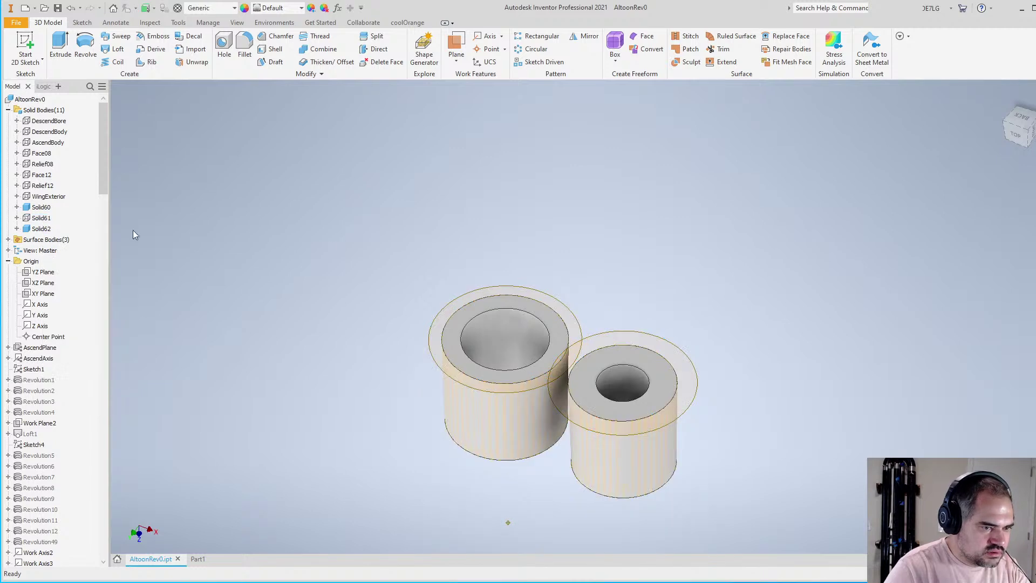
{"action": "key", "text": "Escape"}
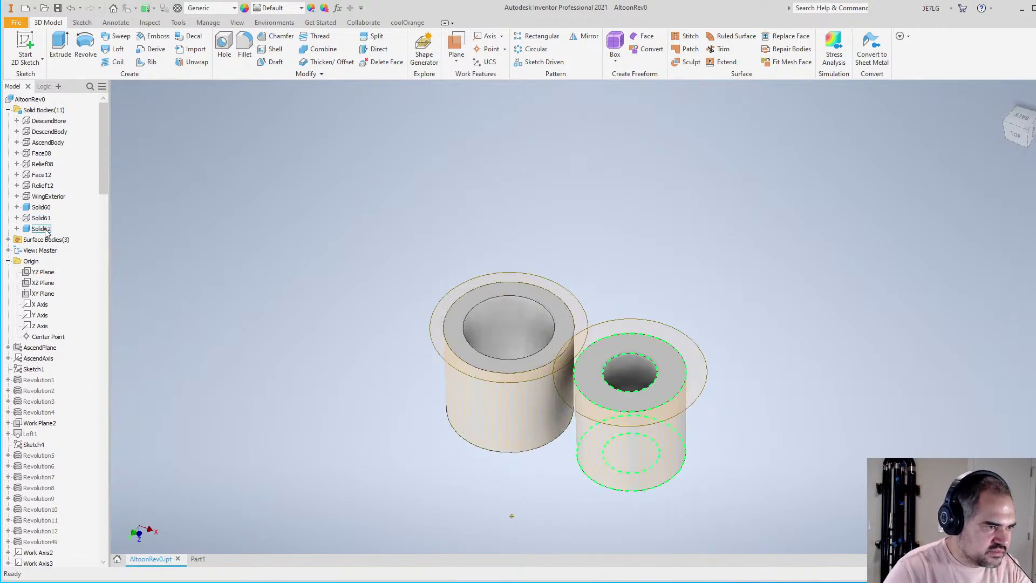
Hide the tenon cylinders Solid62 and Solid60 and show the main boot body Solid61 with its two sockets
{"action": "right_click", "coordinate": [42, 228]}
{"action": "left_click", "coordinate": [65, 291]}
{"action": "right_click", "coordinate": [42, 210]}
{"action": "left_click", "coordinate": [64, 271]}
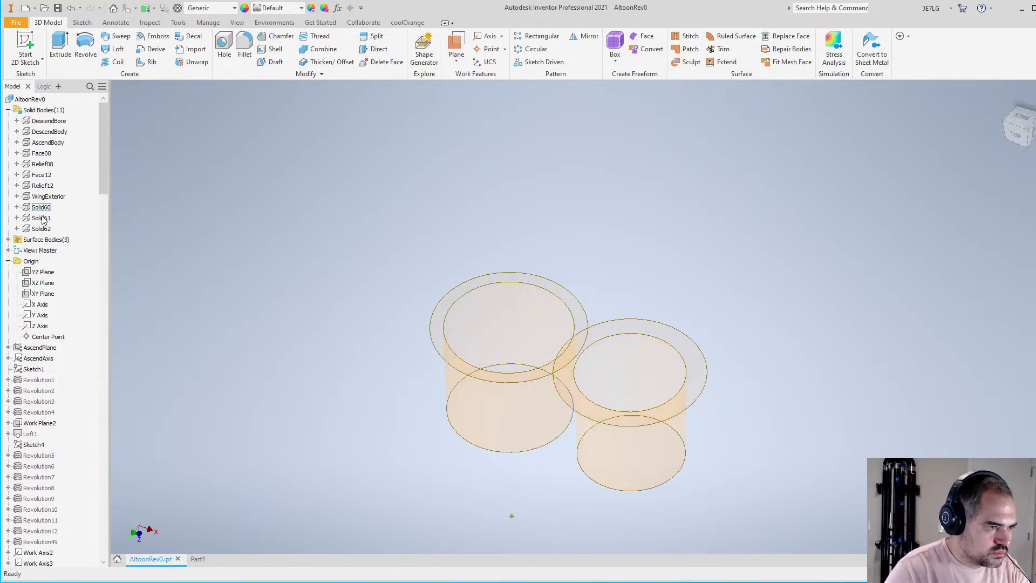
{"action": "scroll", "coordinate": [317, 200], "scroll_direction": "down", "scroll_amount": 5}
{"action": "middle_click_drag", "start_coordinate": [671, 322], "coordinate": [664, 376], "text": "shift"}
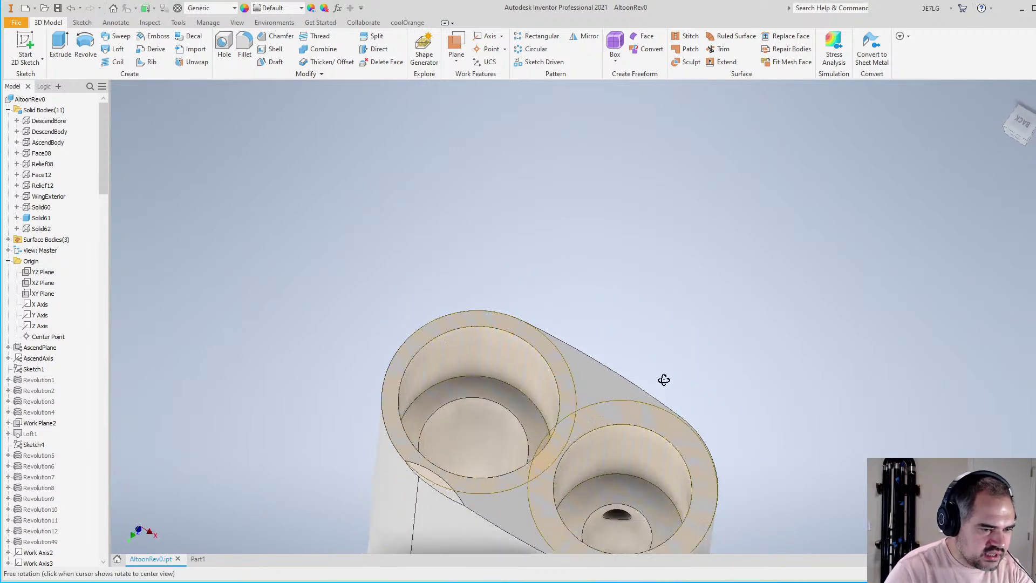
Hide all the surface bodies and inspect the two sockets in the boot body
{"action": "right_click", "coordinate": [39, 241]}
{"action": "left_click", "coordinate": [60, 260]}
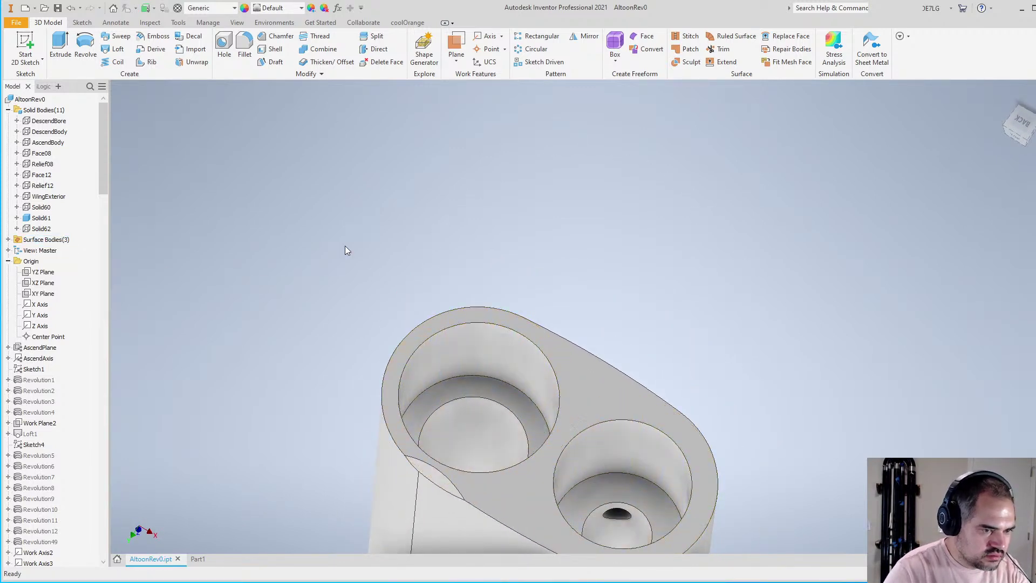
{"action": "middle_click_drag", "start_coordinate": [486, 302], "coordinate": [497, 320], "text": "shift"}
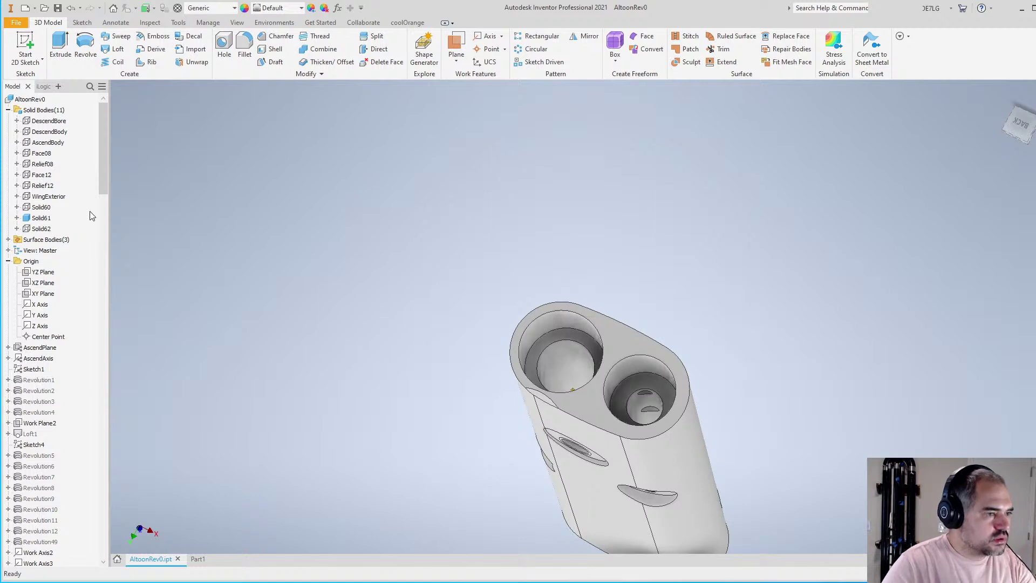
Rename the socketed boot body Solid61 as BootJoint
{"action": "left_click", "coordinate": [46, 218]}
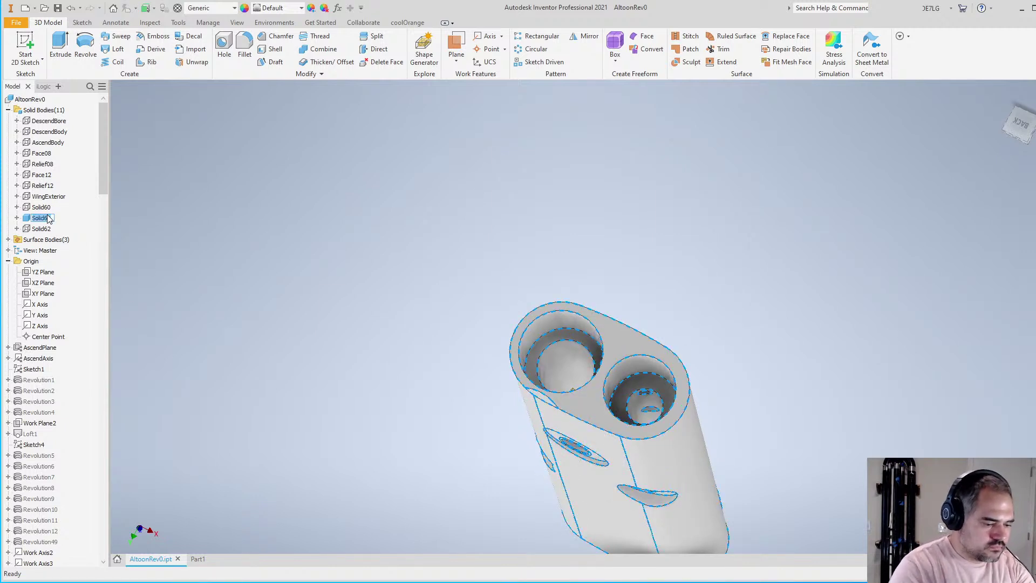
{"action": "type", "text": "BootJoint"}
{"action": "key", "text": "Return"}
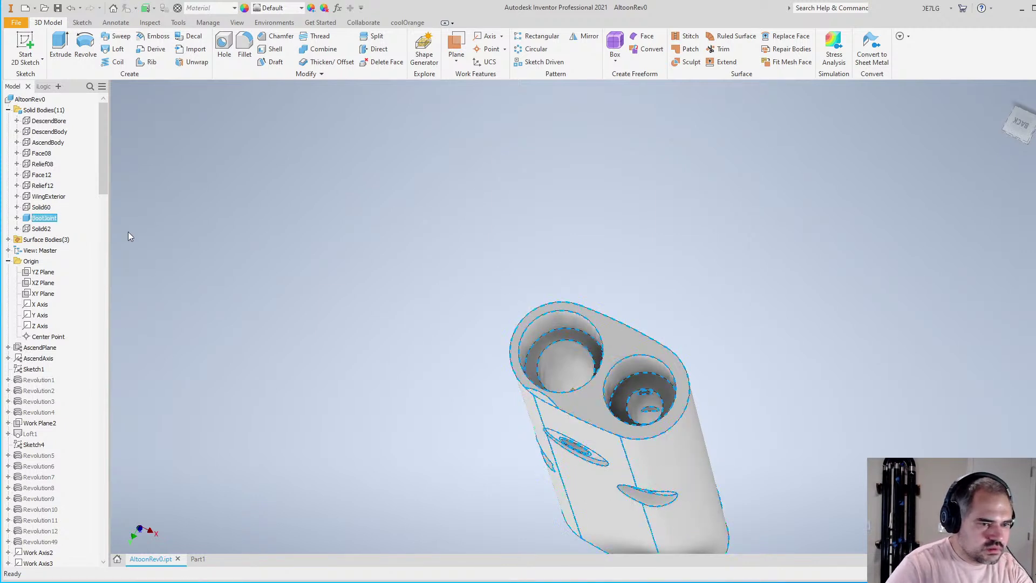
{"action": "left_click", "coordinate": [613, 257]}
{"action": "scroll", "coordinate": [610, 254], "scroll_direction": "down", "scroll_amount": 3}
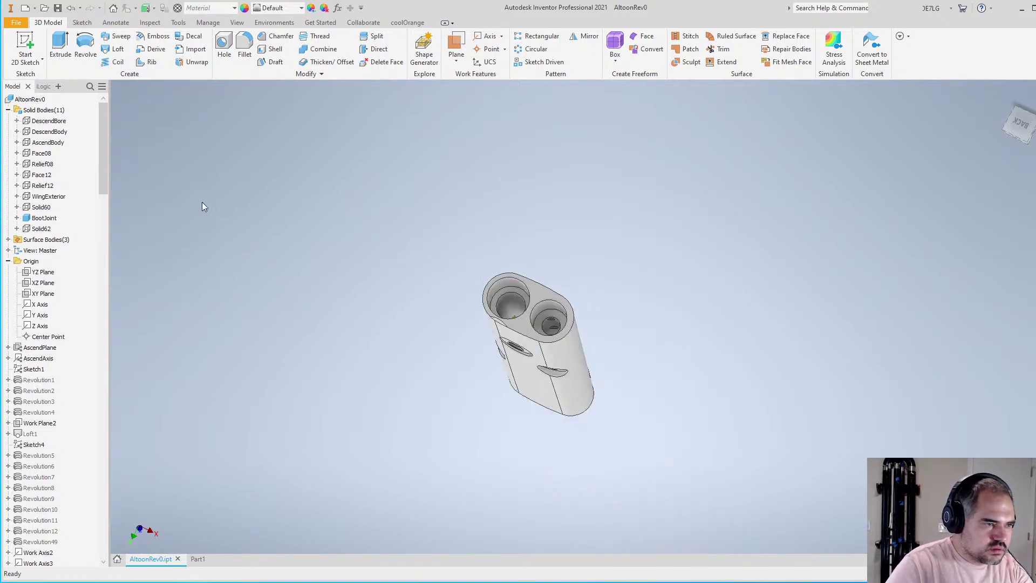
Show the smaller tenon cylinder Solid62 and hide the BootJoint body
{"action": "right_click", "coordinate": [43, 230]}
{"action": "key", "text": "v"}
{"action": "right_click", "coordinate": [44, 219]}
{"action": "key", "text": "v"}
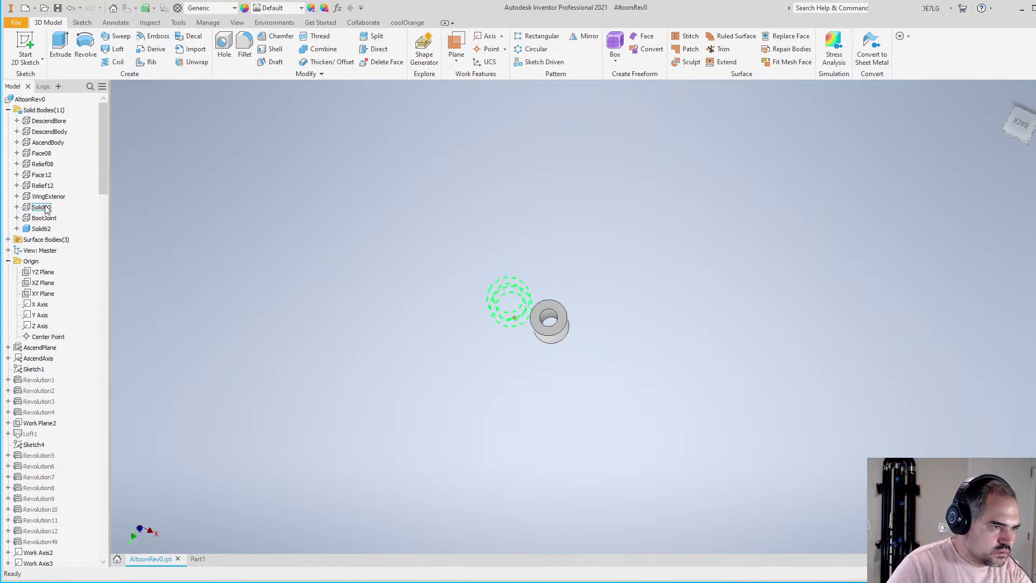
Show the WingExterior body together with Solid62 and hide Solid60
{"action": "right_click", "coordinate": [45, 209]}
{"action": "key", "text": "v"}
{"action": "right_click", "coordinate": [48, 198]}
{"action": "key", "text": "v"}
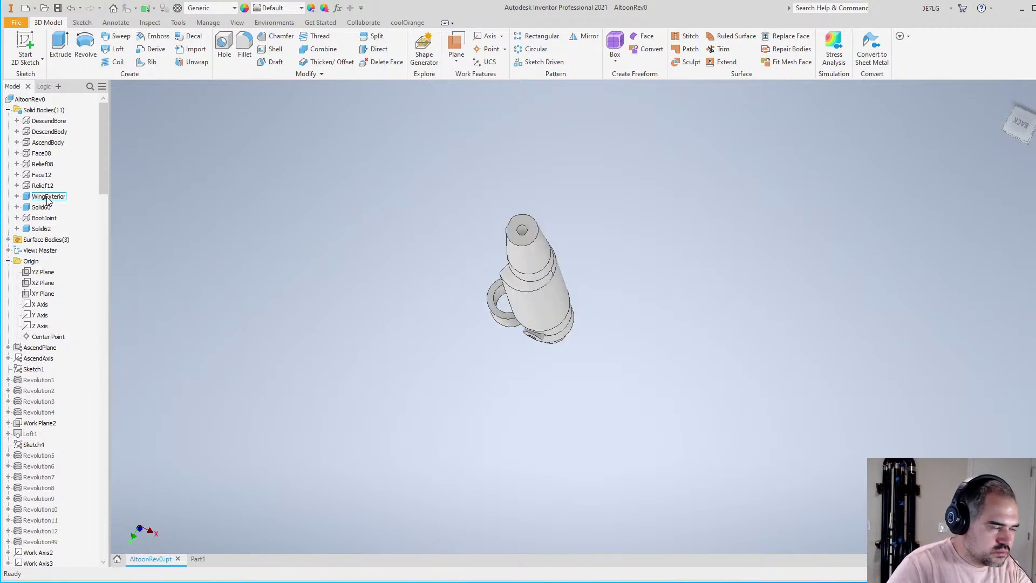
{"action": "right_click", "coordinate": [41, 231]}
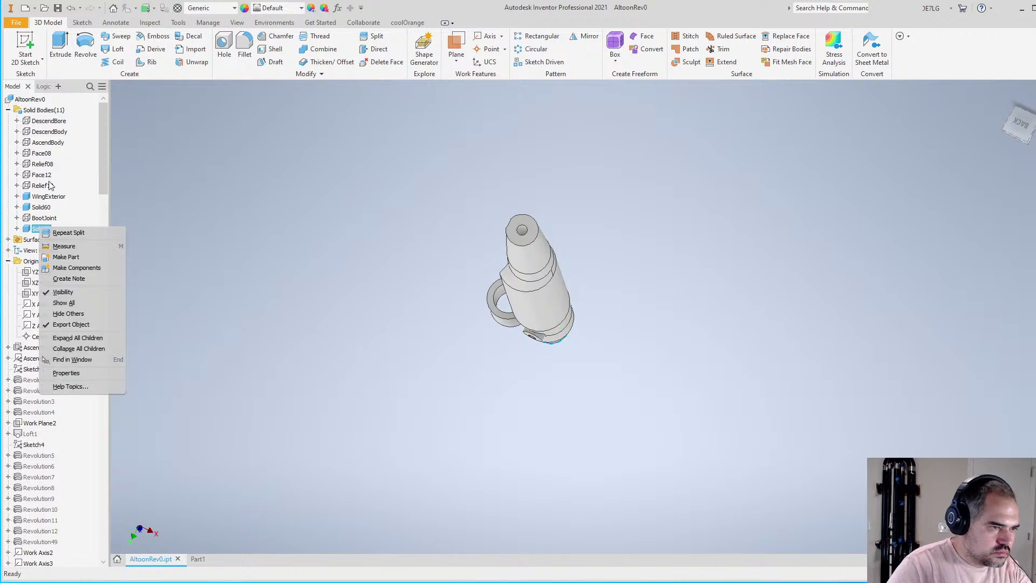
{"action": "key", "text": "Escape"}
{"action": "right_click", "coordinate": [45, 209]}
{"action": "key", "text": "v"}
Examine how the Solid62 tenon meets the end of the WingExterior body, finishing in the Left view
{"action": "middle_click_drag", "start_coordinate": [528, 335], "coordinate": [561, 253], "text": "shift"}
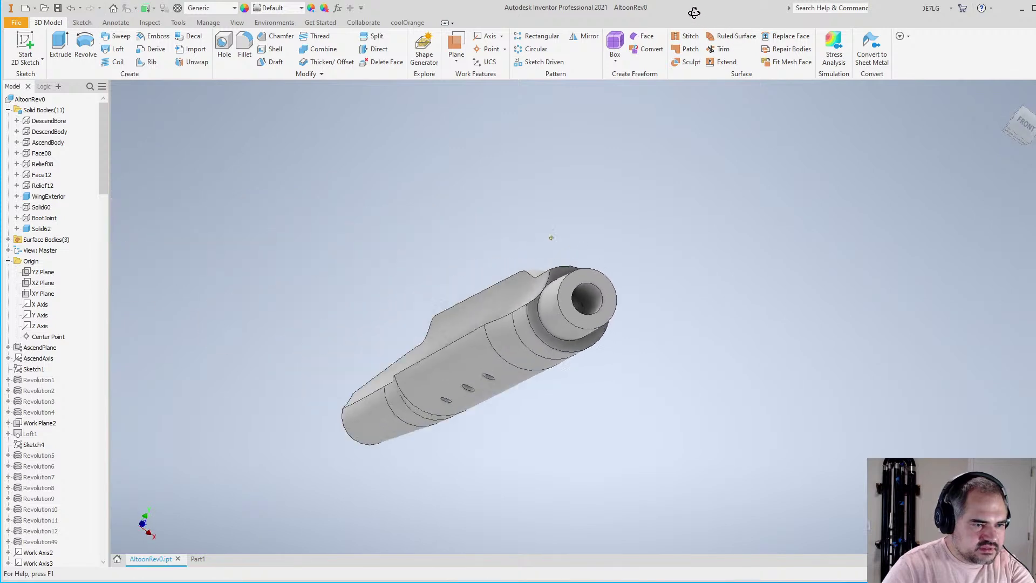
{"action": "scroll", "coordinate": [574, 273], "scroll_direction": "up", "scroll_amount": 4}
{"action": "scroll", "coordinate": [596, 297], "scroll_direction": "down", "scroll_amount": 1}
{"action": "scroll", "coordinate": [595, 298], "scroll_direction": "down", "scroll_amount": 2}
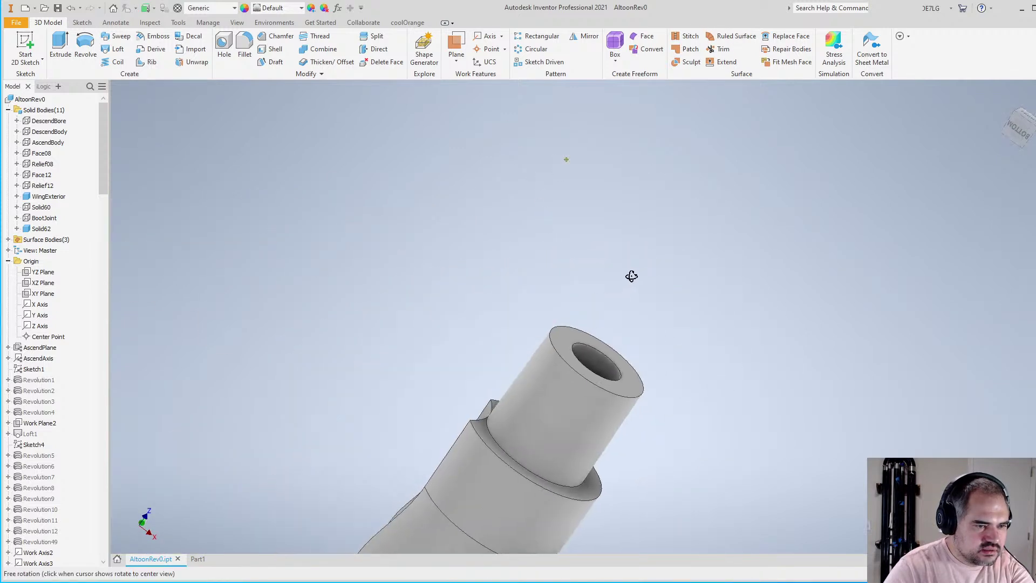
{"action": "middle_click_drag", "start_coordinate": [631, 275], "coordinate": [626, 370], "text": "shift"}
{"action": "scroll", "coordinate": [626, 370], "scroll_direction": "down", "scroll_amount": 3}
{"action": "middle_click_drag", "start_coordinate": [733, 280], "coordinate": [673, 356], "text": "shift"}
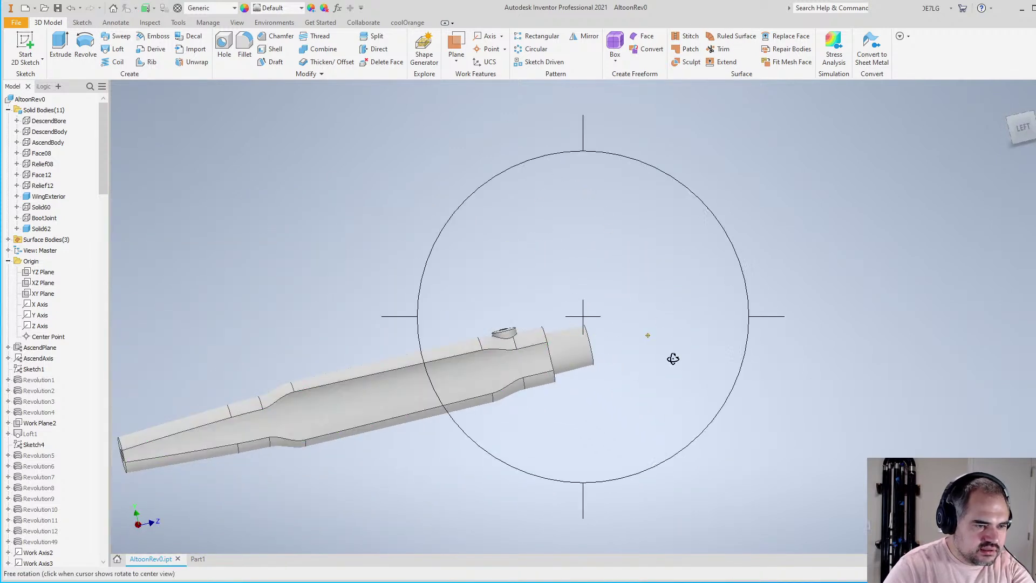
{"action": "left_click", "coordinate": [1021, 127]}
{"action": "scroll", "coordinate": [742, 293], "scroll_direction": "down", "scroll_amount": 3}
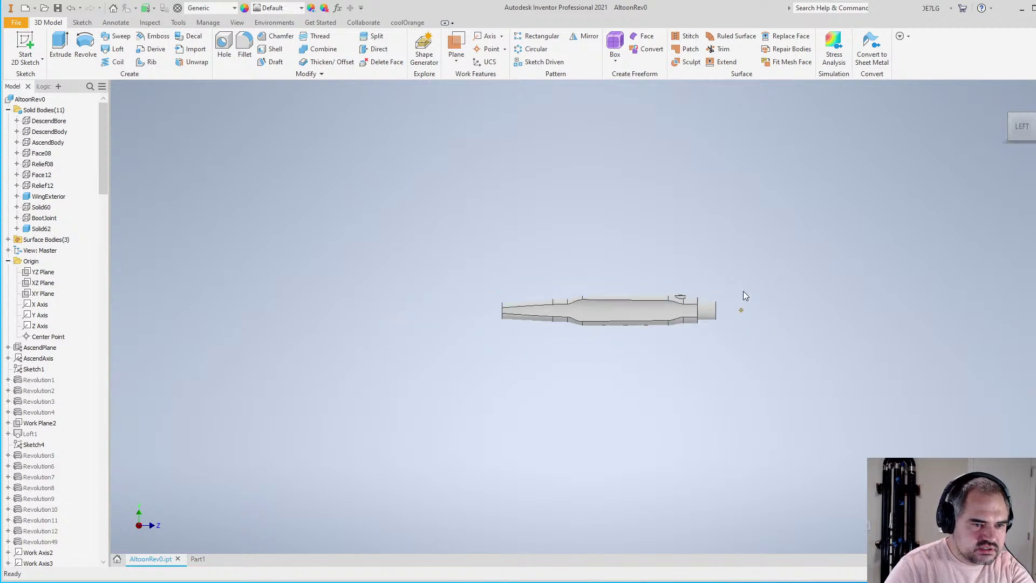
{"action": "scroll", "coordinate": [742, 294], "scroll_direction": "up", "scroll_amount": 3}
Start a sketch on the YZ plane, hiding WingExterior and projecting the cut edges of Solid62 into it
{"action": "left_click", "coordinate": [29, 99]}
{"action": "left_click", "coordinate": [33, 61]}
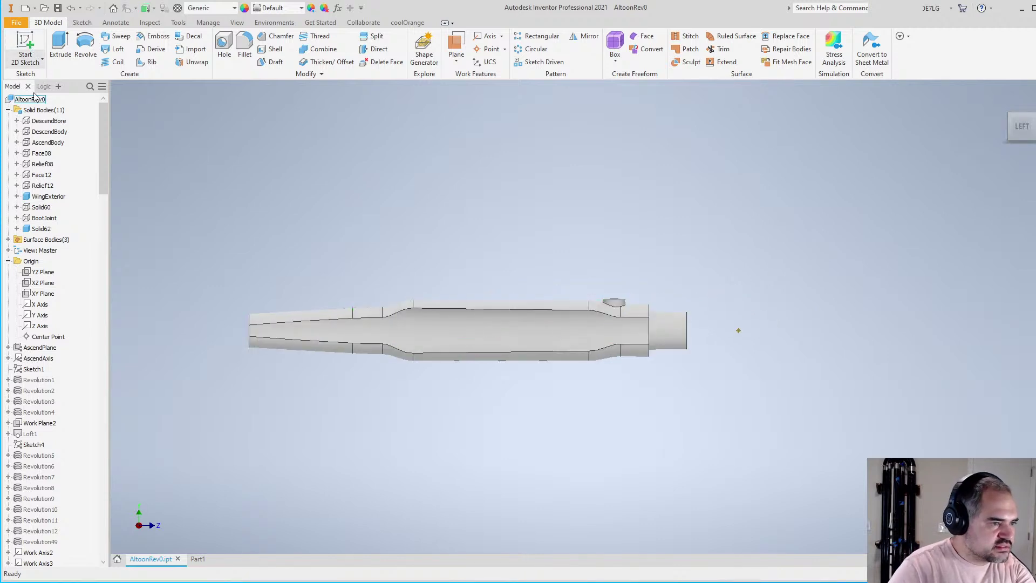
{"action": "left_click", "coordinate": [39, 275]}
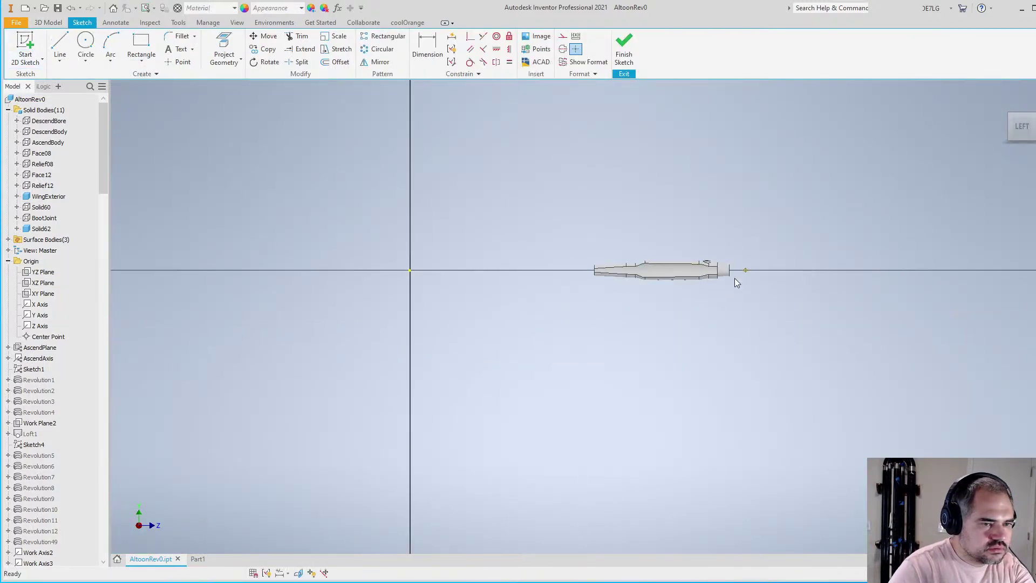
{"action": "left_click", "coordinate": [241, 59]}
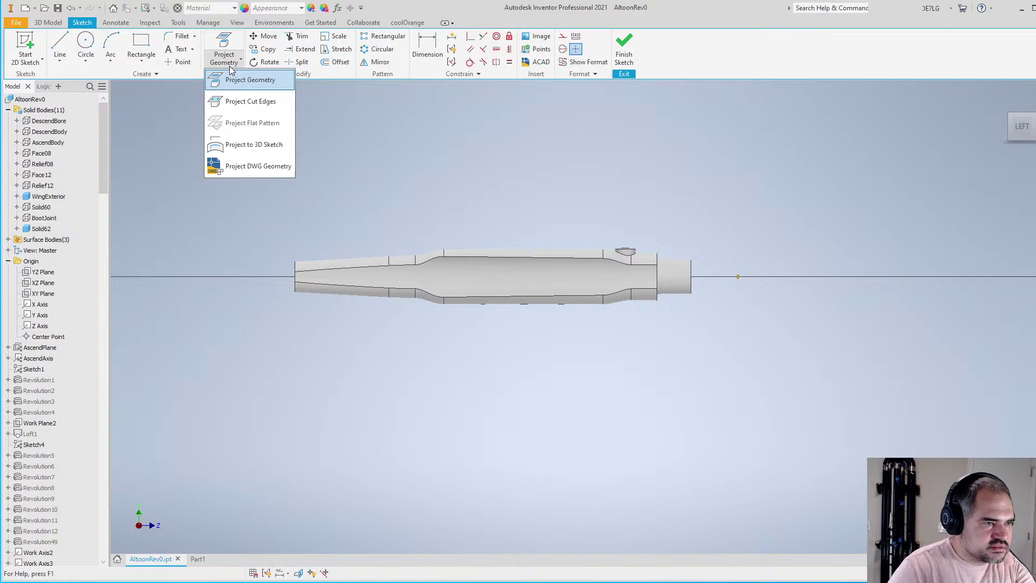
{"action": "left_click", "coordinate": [257, 107]}
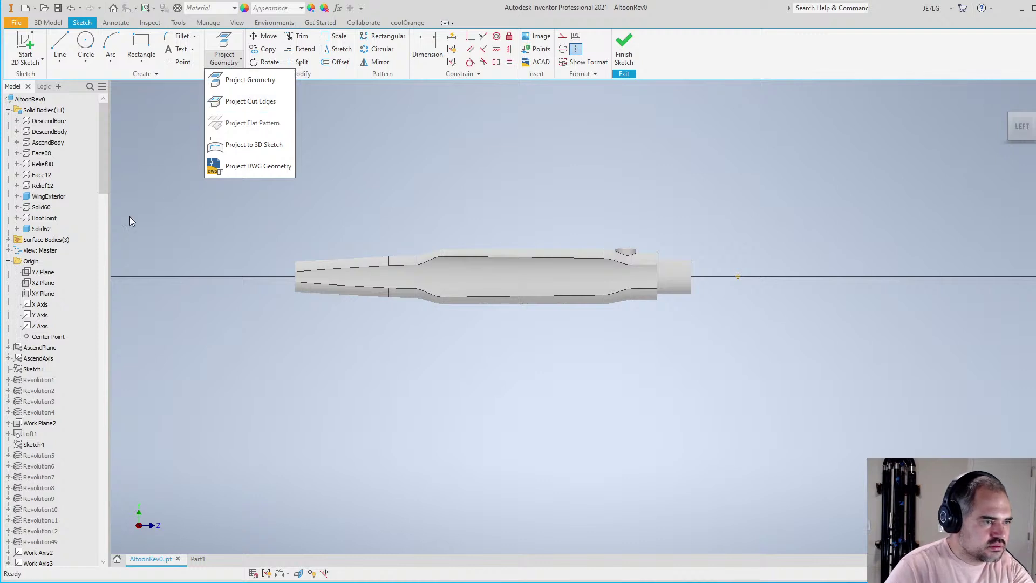
{"action": "left_click", "coordinate": [49, 198]}
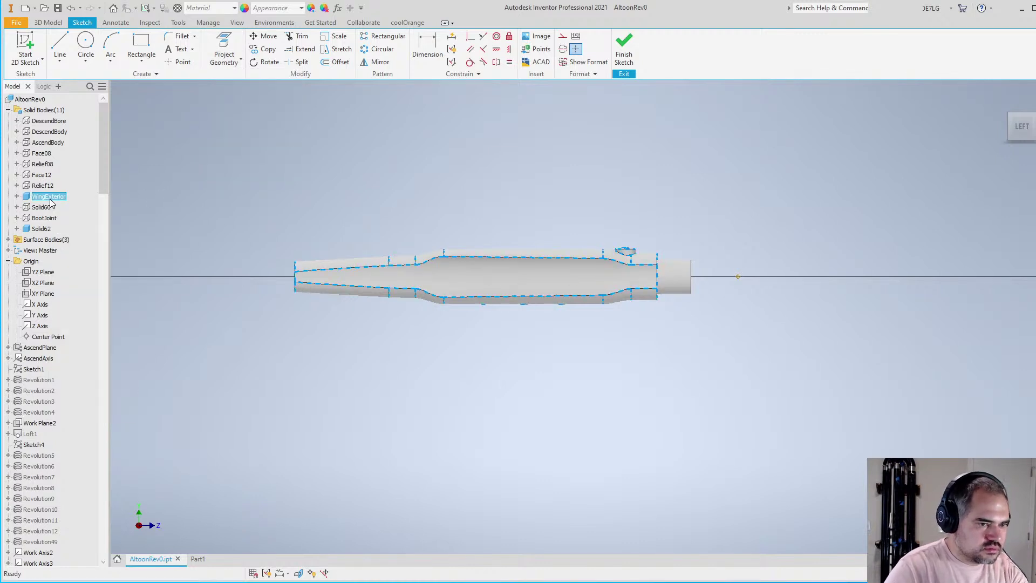
{"action": "left_click", "coordinate": [233, 61]}
{"action": "left_click", "coordinate": [240, 102]}
{"action": "scroll", "coordinate": [669, 260], "scroll_direction": "up", "scroll_amount": 3}
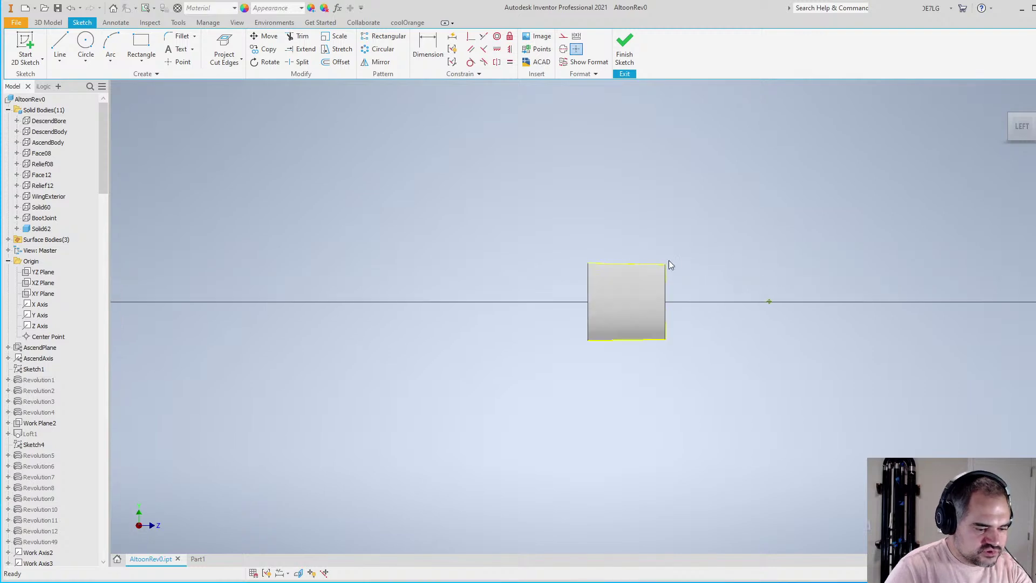
With the graphics sliced, sketch a five-segment recessed line profile from end face to end face inside Solid62's upper wall section
{"action": "scroll", "coordinate": [671, 289], "scroll_direction": "up", "scroll_amount": 5}
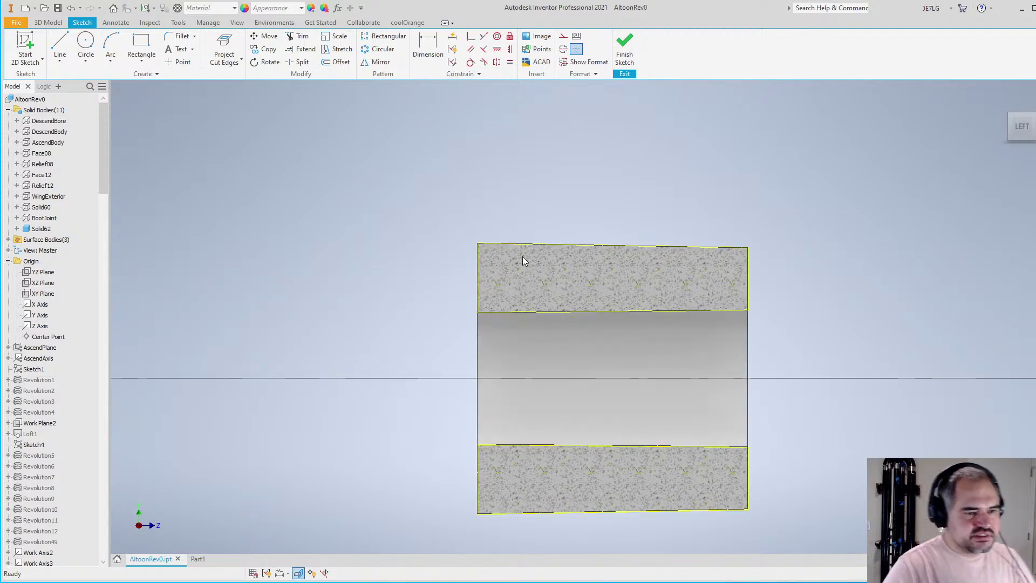
{"action": "scroll", "coordinate": [549, 257], "scroll_direction": "up", "scroll_amount": 1}
{"action": "scroll", "coordinate": [550, 257], "scroll_direction": "down", "scroll_amount": 3}
{"action": "scroll", "coordinate": [556, 258], "scroll_direction": "up", "scroll_amount": 2}
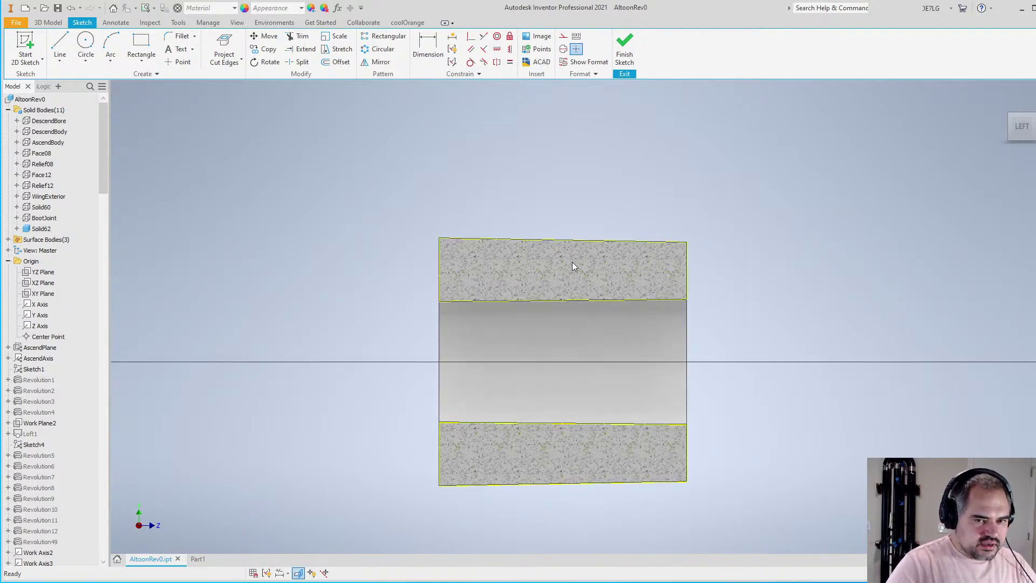
{"action": "key", "text": "F4"}
{"action": "scroll", "coordinate": [534, 267], "scroll_direction": "up", "scroll_amount": 2}
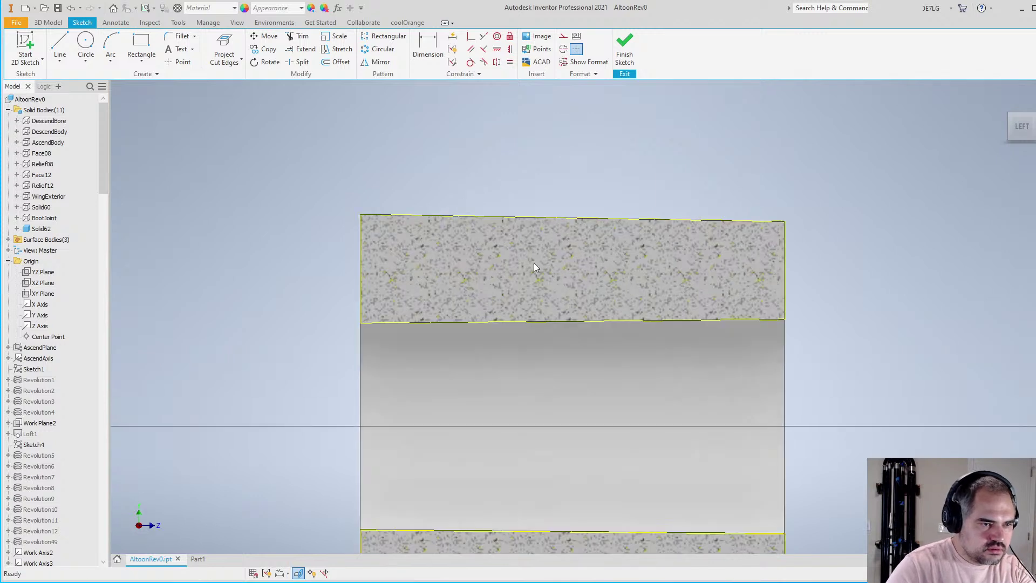
{"action": "left_click", "coordinate": [60, 46]}
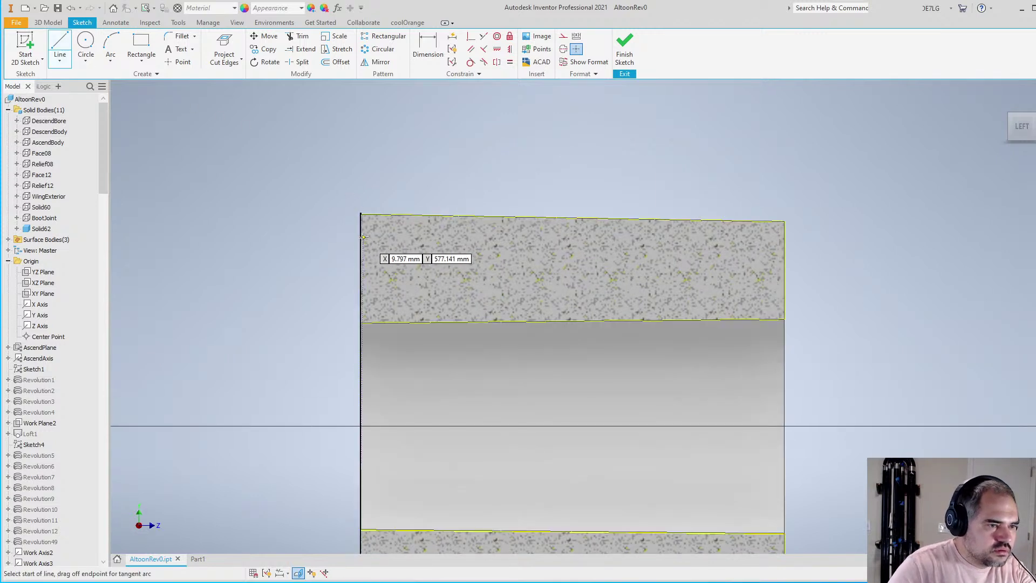
{"action": "left_click", "coordinate": [361, 235]}
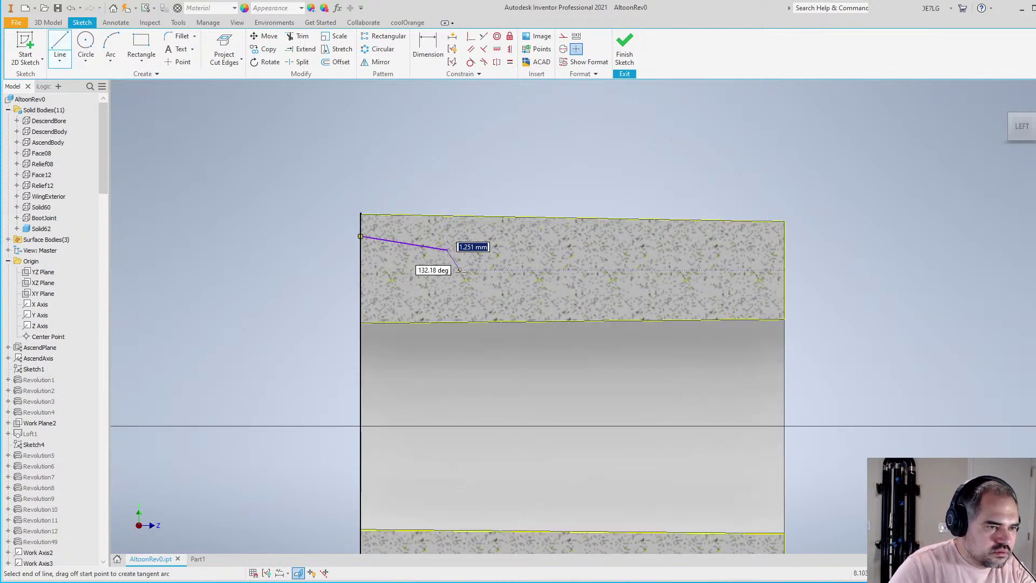
{"action": "left_click", "coordinate": [447, 249]}
{"action": "left_click", "coordinate": [462, 275]}
{"action": "left_click", "coordinate": [689, 275]}
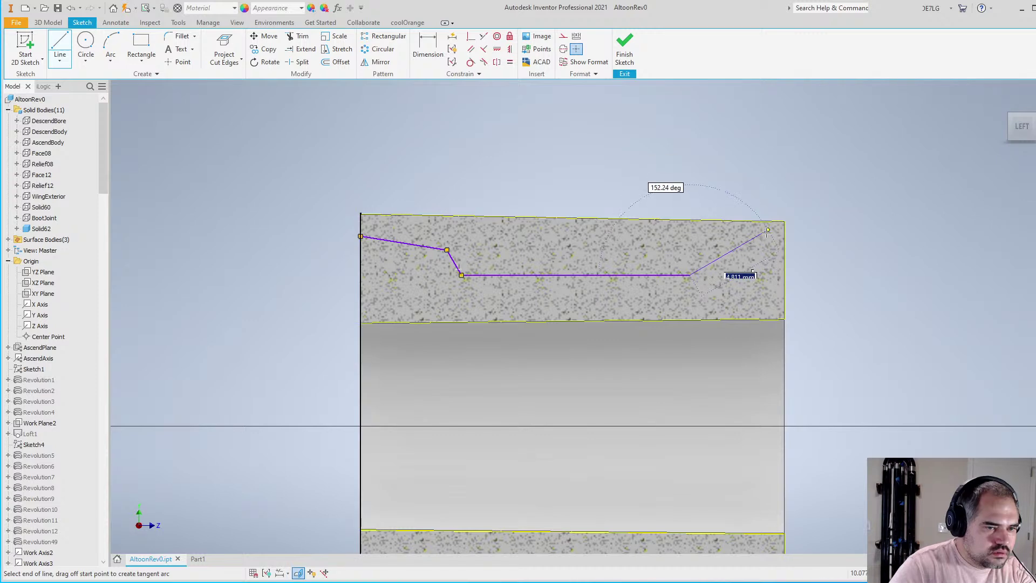
{"action": "left_click", "coordinate": [723, 243]}
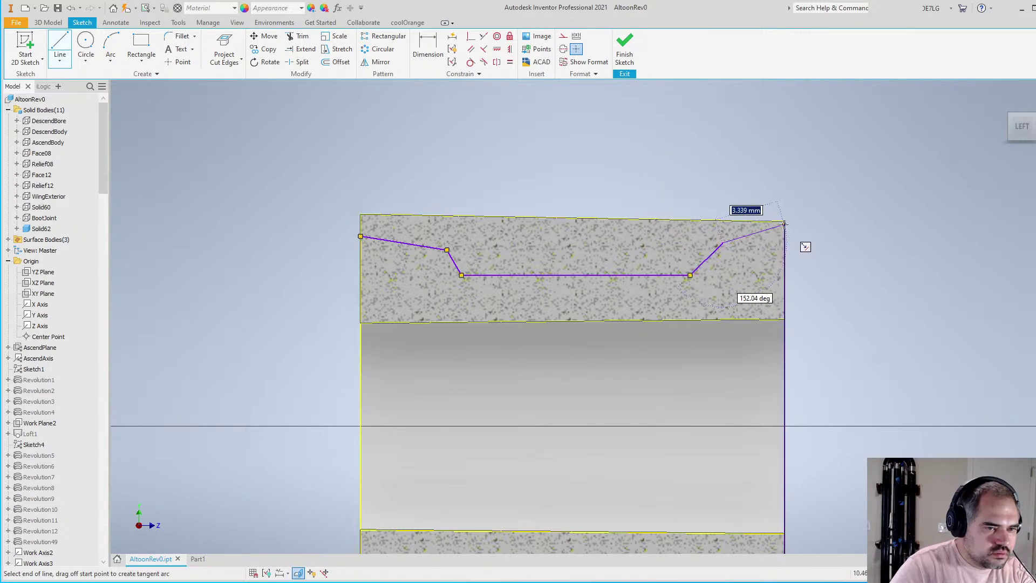
{"action": "left_click", "coordinate": [785, 235]}
{"action": "key", "text": "Escape"}
Make both end segments and the recessed middle segment of the profile parallel to the tenon wall's outer edge
{"action": "scroll", "coordinate": [631, 265], "scroll_direction": "down", "scroll_amount": 4}
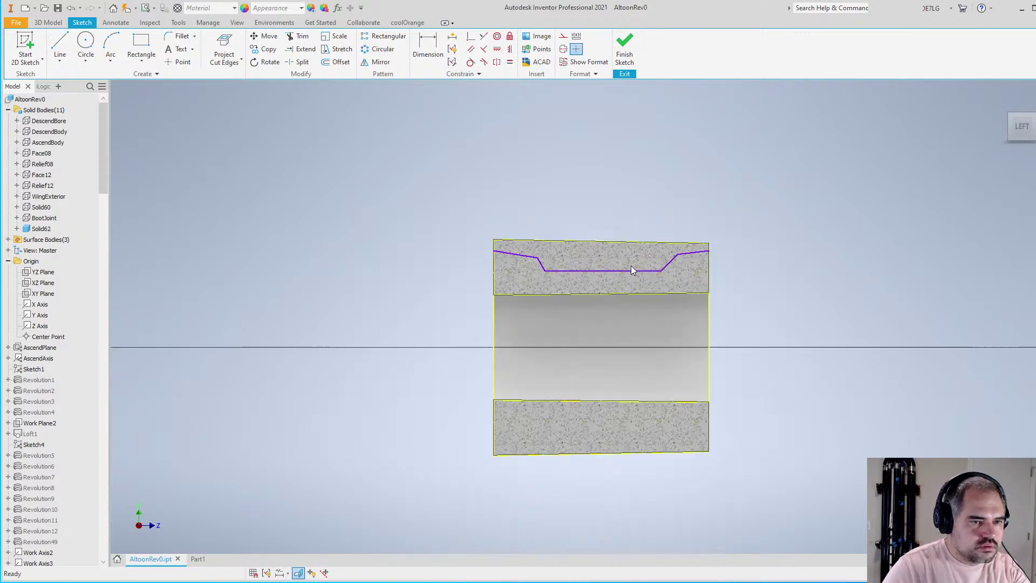
{"action": "scroll", "coordinate": [630, 266], "scroll_direction": "up", "scroll_amount": 5}
{"action": "left_click", "coordinate": [470, 49]}
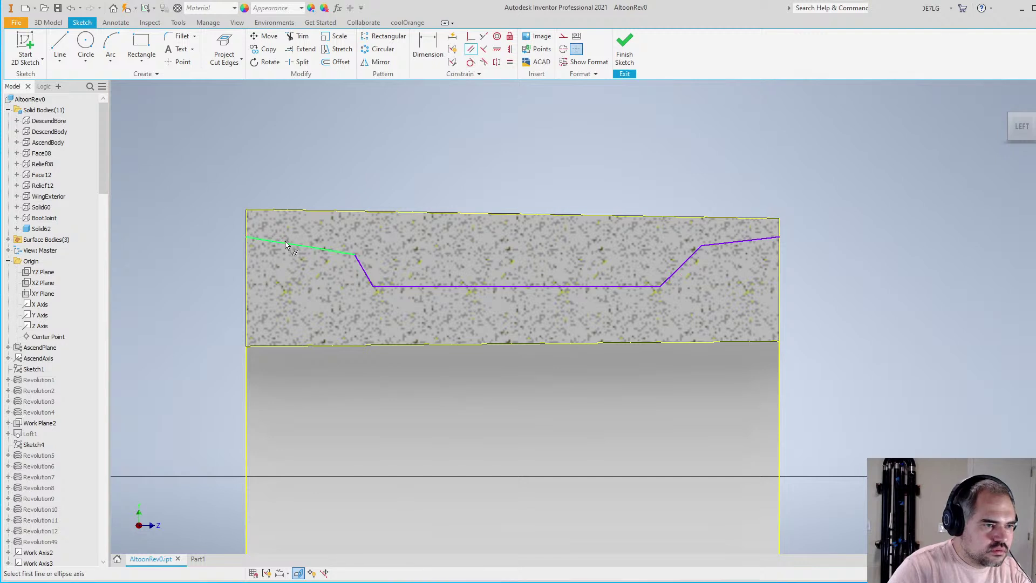
{"action": "left_click", "coordinate": [302, 246]}
{"action": "left_click", "coordinate": [512, 213]}
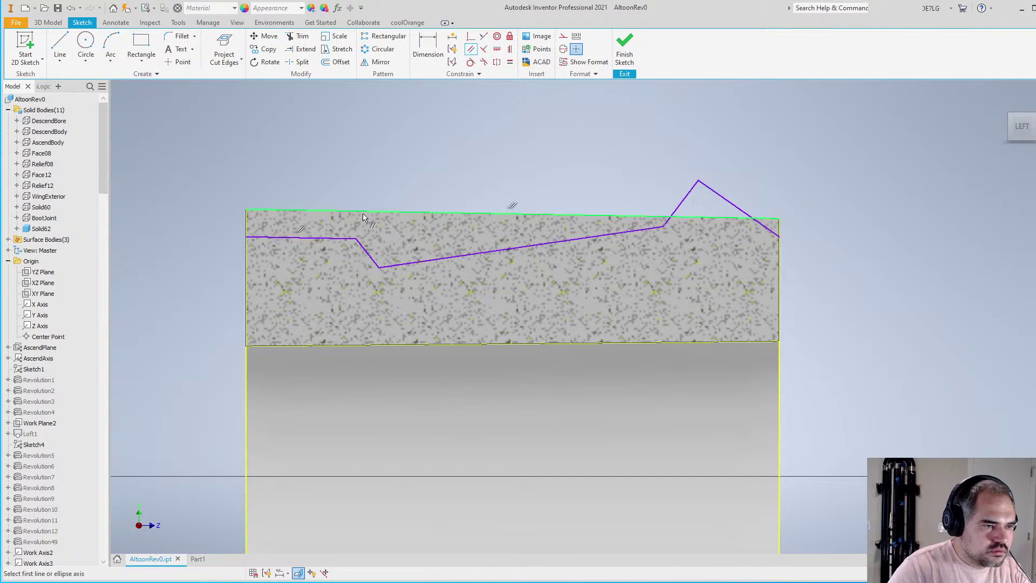
{"action": "left_click", "coordinate": [735, 205]}
{"action": "left_click", "coordinate": [701, 216]}
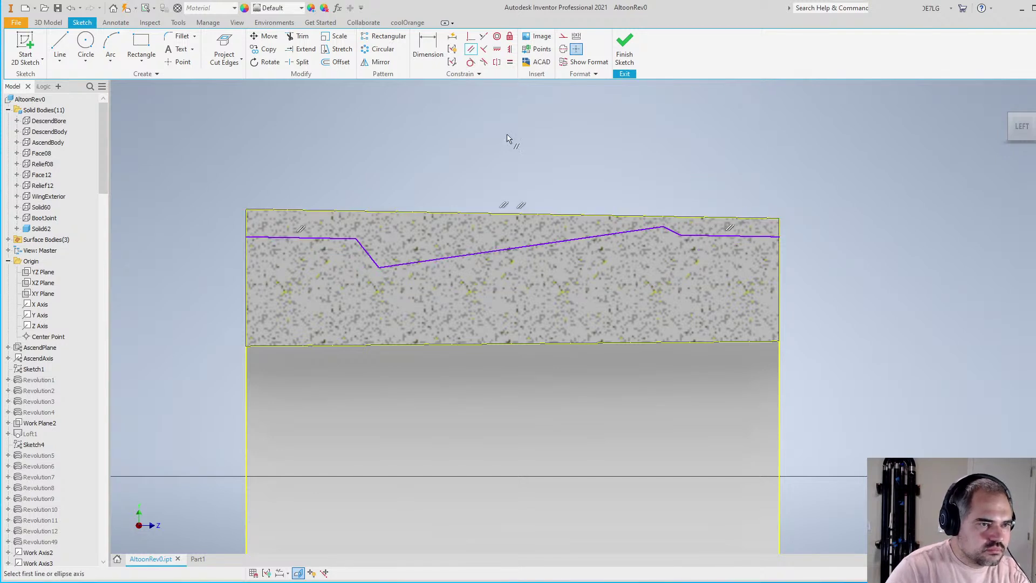
{"action": "left_click", "coordinate": [426, 260]}
{"action": "left_click", "coordinate": [427, 215]}
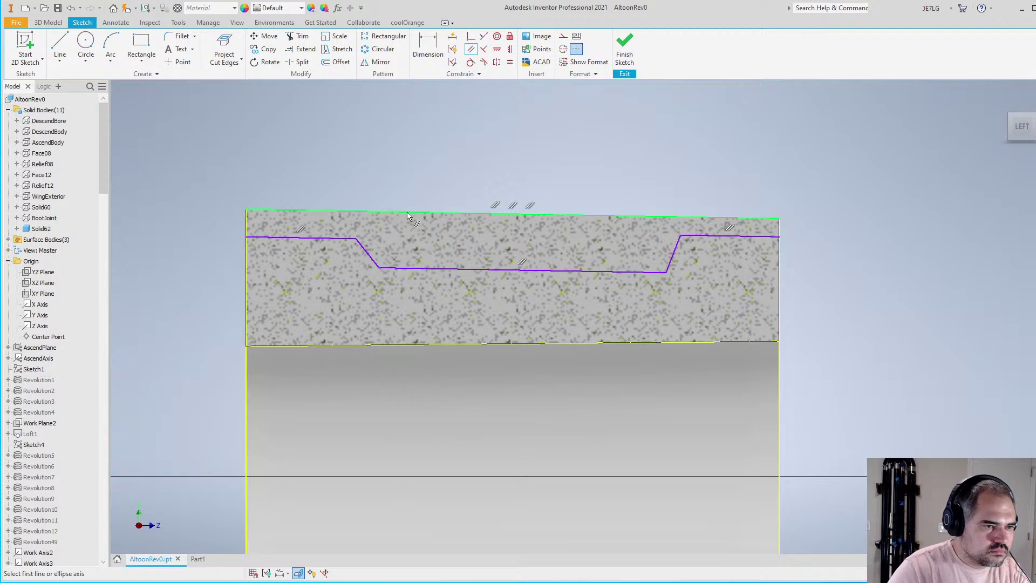
{"action": "scroll", "coordinate": [426, 224], "scroll_direction": "down", "scroll_amount": 3}
{"action": "scroll", "coordinate": [427, 221], "scroll_direction": "up", "scroll_amount": 3}
{"action": "scroll", "coordinate": [426, 221], "scroll_direction": "down", "scroll_amount": 3}
{"action": "scroll", "coordinate": [426, 221], "scroll_direction": "up", "scroll_amount": 3}
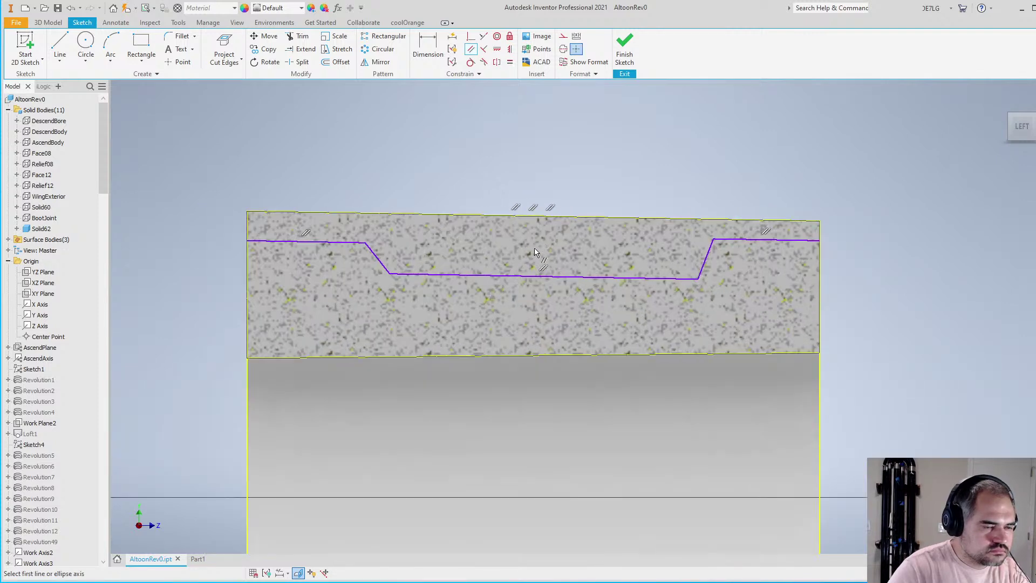
Apply a Horizontal constraint to the sloped step segment at the wider end of the tenon so it squares up
{"action": "left_click", "coordinate": [497, 49]}
{"action": "left_click", "coordinate": [376, 255]}
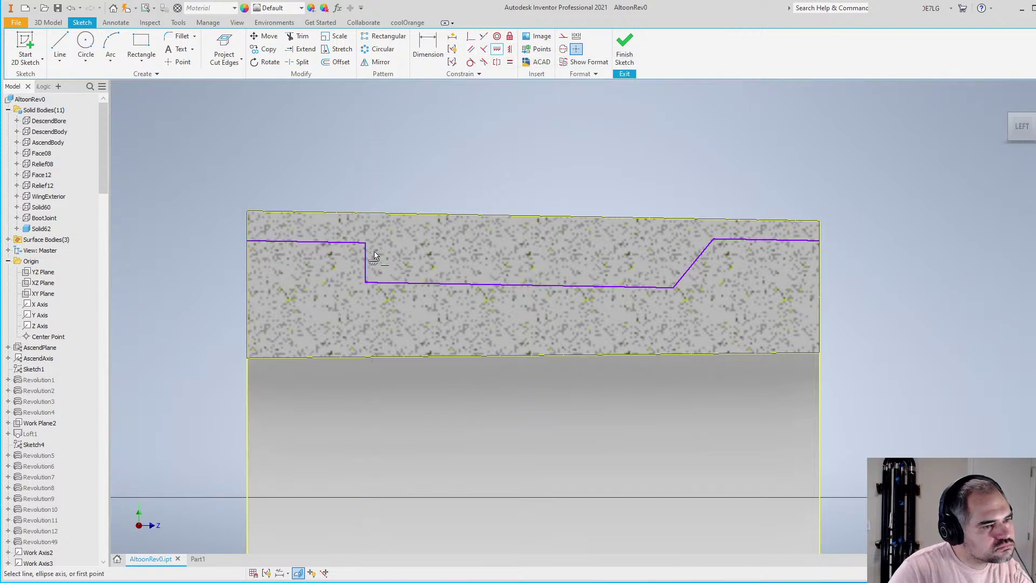
{"action": "scroll", "coordinate": [609, 252], "scroll_direction": "down", "scroll_amount": 2}
{"action": "scroll", "coordinate": [532, 239], "scroll_direction": "up", "scroll_amount": 3}
{"action": "key", "text": "Escape"}
{"action": "scroll", "coordinate": [469, 296], "scroll_direction": "down", "scroll_amount": 1}
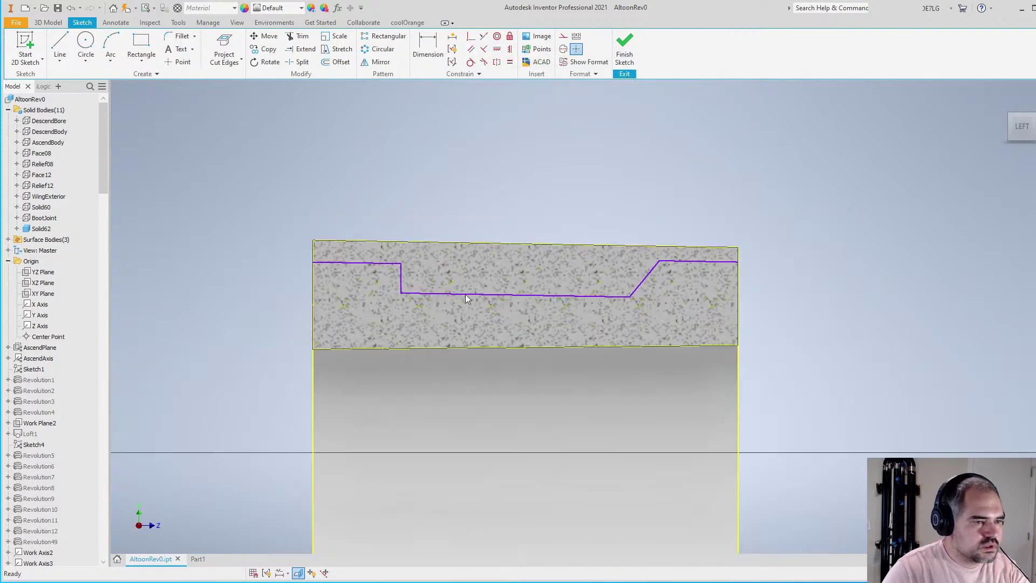
Dimension the wider-end segment's depth below the outer edge, linking it to the tenon parameter worth 0.6 mm
{"action": "scroll", "coordinate": [386, 259], "scroll_direction": "up", "scroll_amount": 4}
{"action": "key", "text": "d"}
{"action": "left_click", "coordinate": [335, 275]}
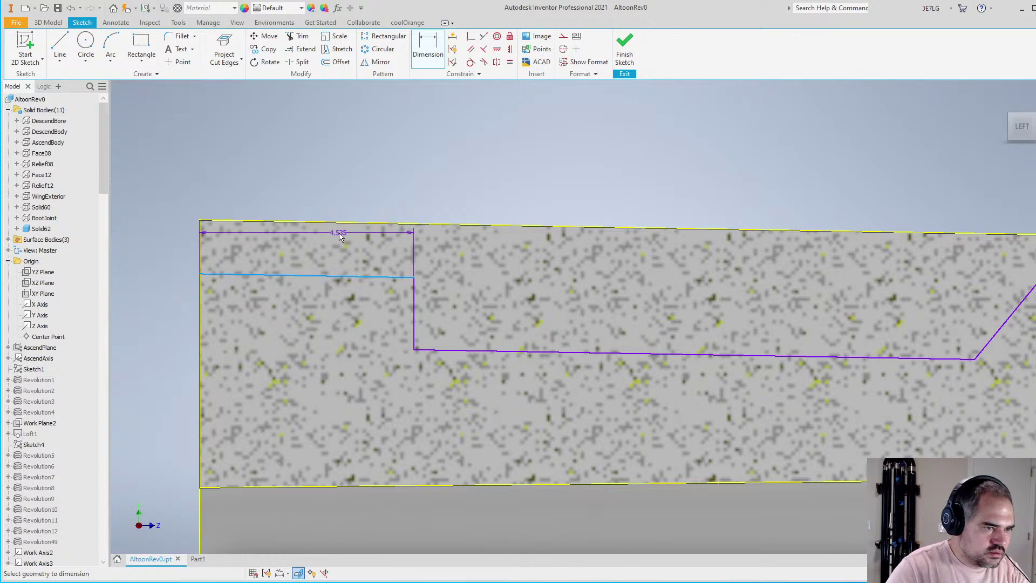
{"action": "left_click", "coordinate": [342, 227]}
{"action": "left_click", "coordinate": [329, 249]}
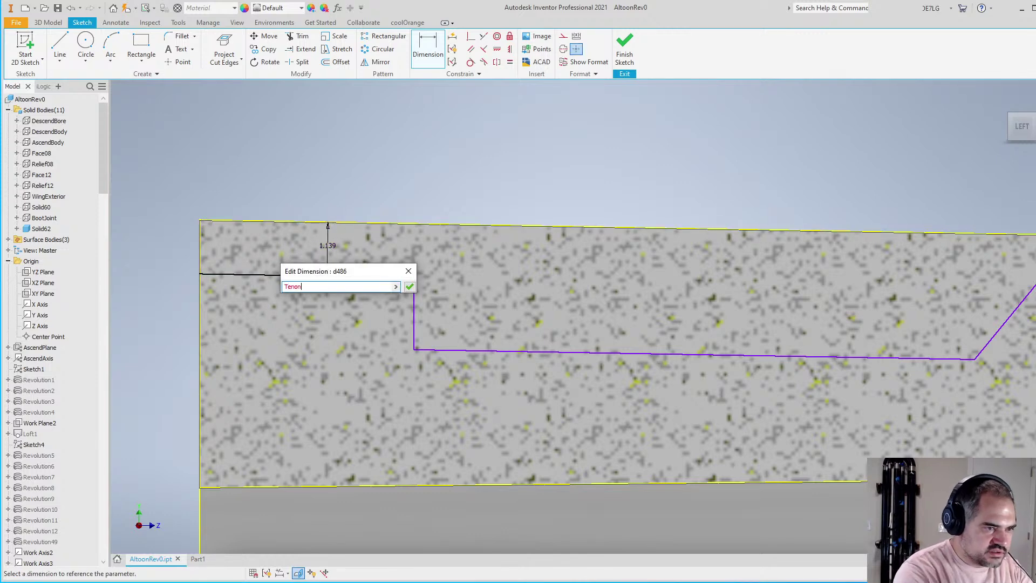
{"action": "key", "text": "Return"}
Make the two end segments of the profile collinear
{"action": "scroll", "coordinate": [634, 298], "scroll_direction": "down", "scroll_amount": 3}
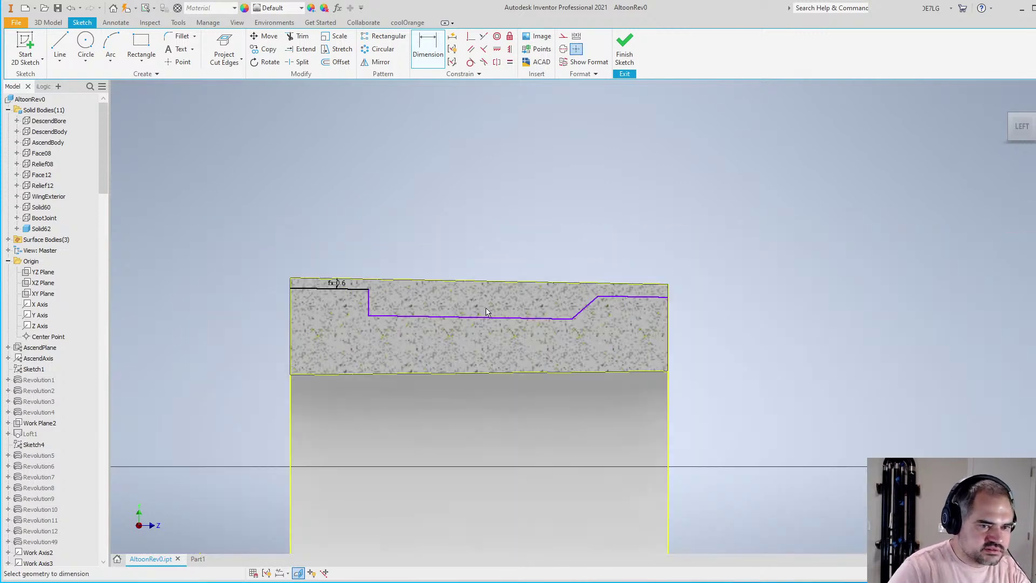
{"action": "scroll", "coordinate": [634, 298], "scroll_direction": "up", "scroll_amount": 2}
{"action": "left_click", "coordinate": [482, 37]}
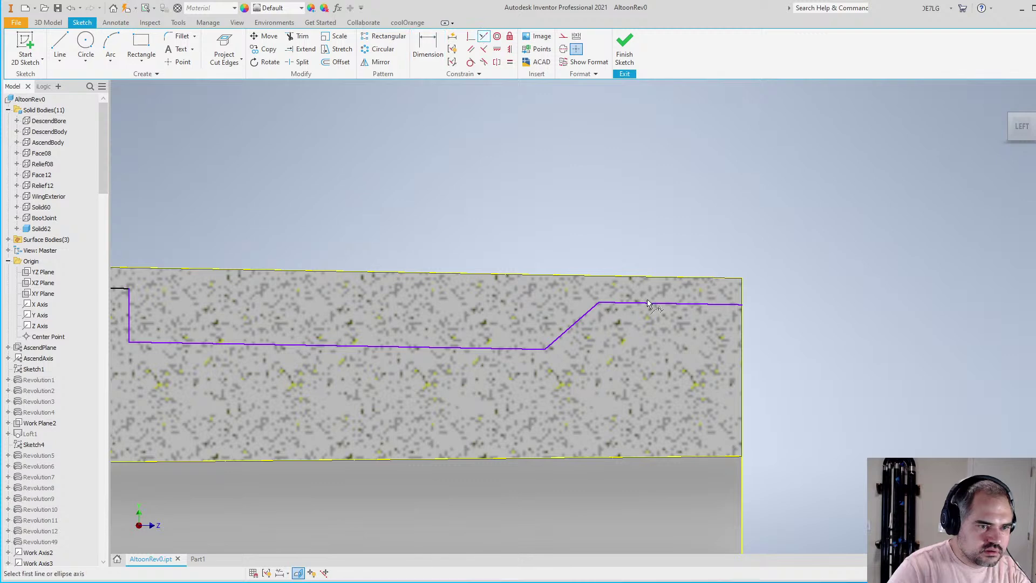
{"action": "left_click", "coordinate": [646, 307]}
{"action": "scroll", "coordinate": [463, 313], "scroll_direction": "down", "scroll_amount": 3}
{"action": "scroll", "coordinate": [446, 319], "scroll_direction": "up", "scroll_amount": 5}
{"action": "left_click", "coordinate": [446, 318]}
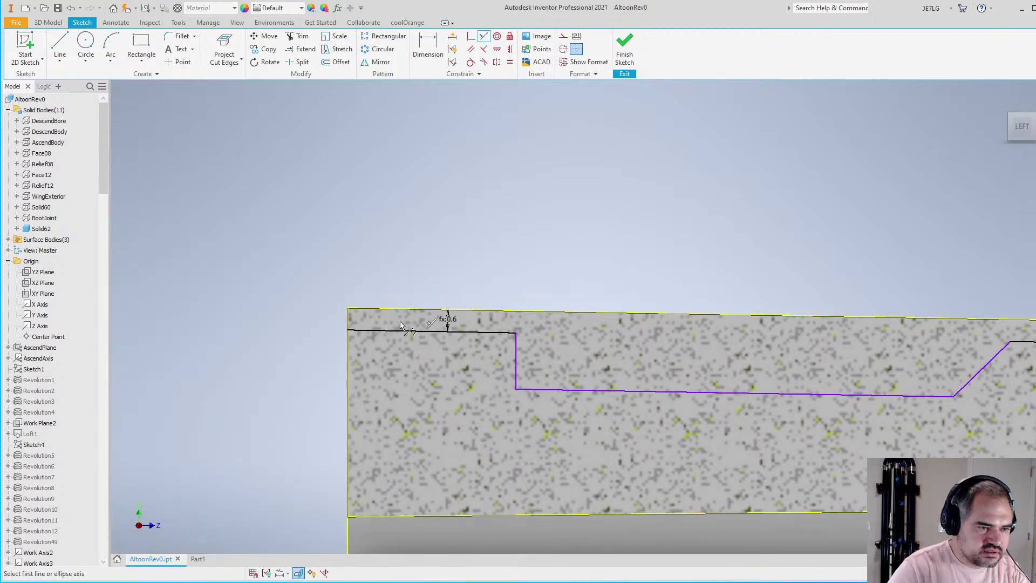
Dimension the recess depth between the end segment and the middle segment, setting it to the TenonString parameter
{"action": "scroll", "coordinate": [446, 319], "scroll_direction": "down", "scroll_amount": 4}
{"action": "key", "text": "d"}
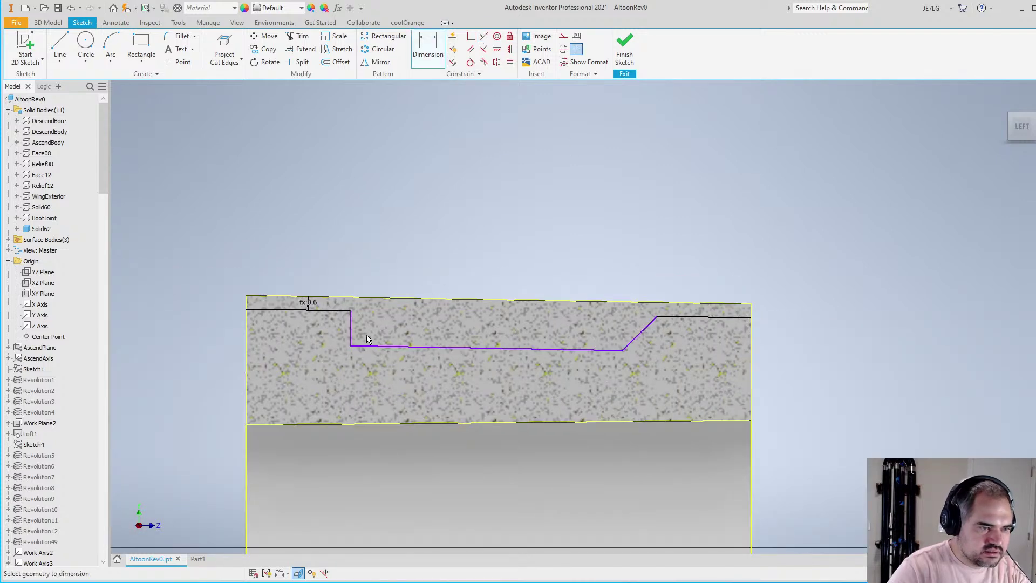
{"action": "left_click", "coordinate": [375, 349]}
{"action": "left_click", "coordinate": [334, 311]}
{"action": "left_click", "coordinate": [385, 326]}
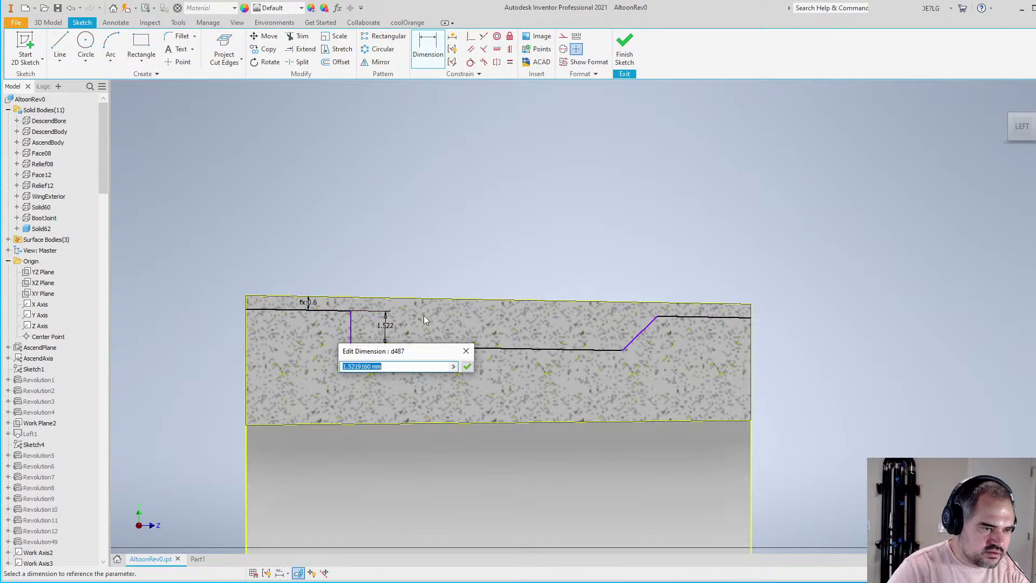
{"action": "type", "text": "TenonString"}
{"action": "key", "text": "Return"}
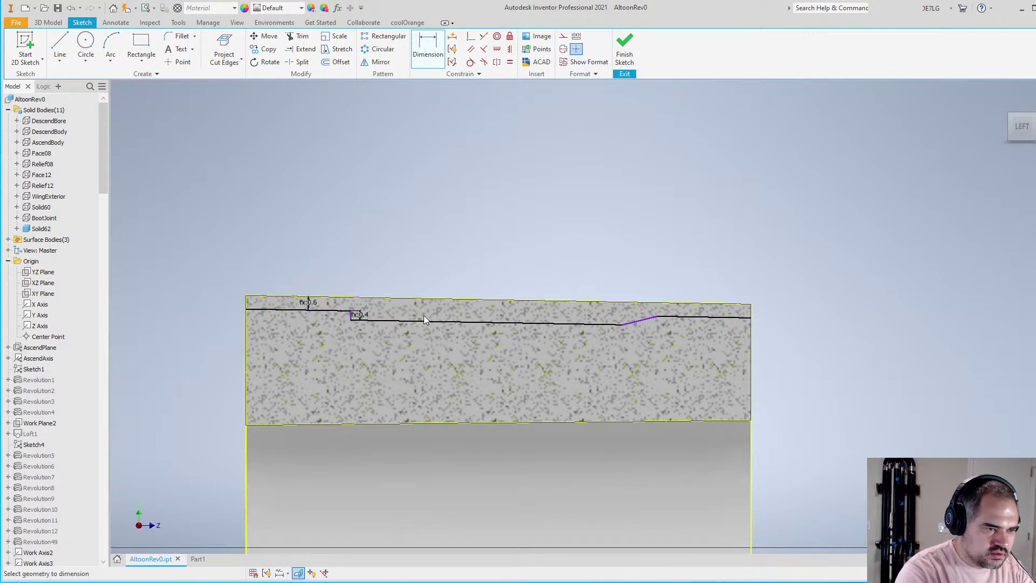
Add a numeric user parameter named TenonStringGap with a value of 2.5 mm
{"action": "scroll", "coordinate": [423, 315], "scroll_direction": "up", "scroll_amount": 2}
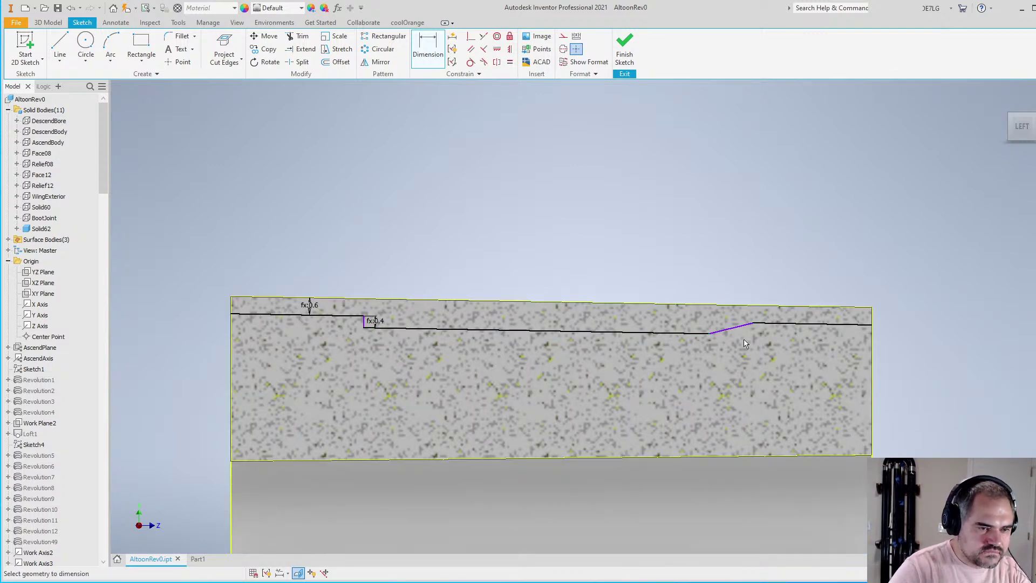
{"action": "scroll", "coordinate": [292, 324], "scroll_direction": "up", "scroll_amount": 3}
{"action": "left_click", "coordinate": [180, 341]}
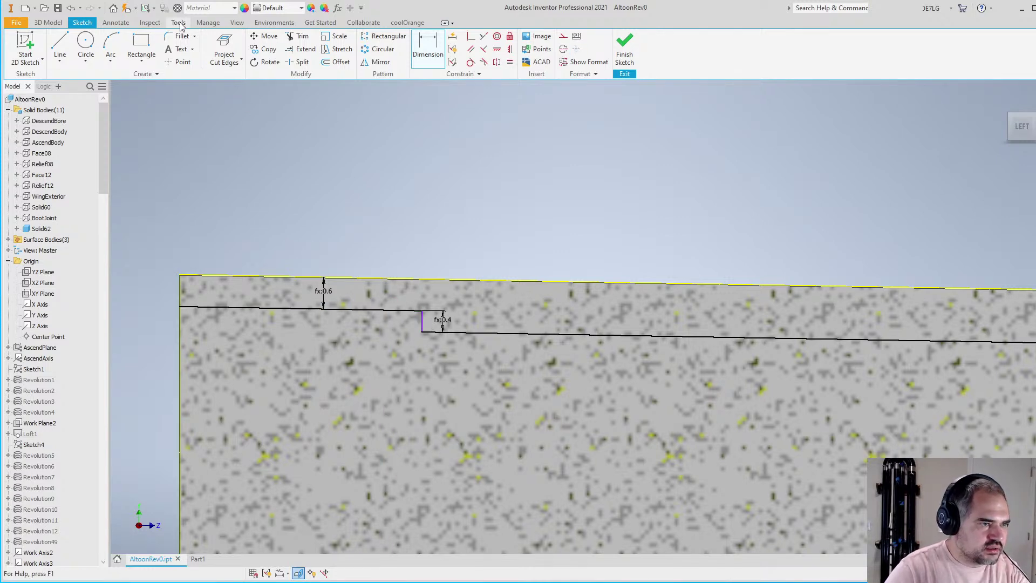
{"action": "left_click", "coordinate": [208, 22]}
{"action": "left_click", "coordinate": [115, 47]}
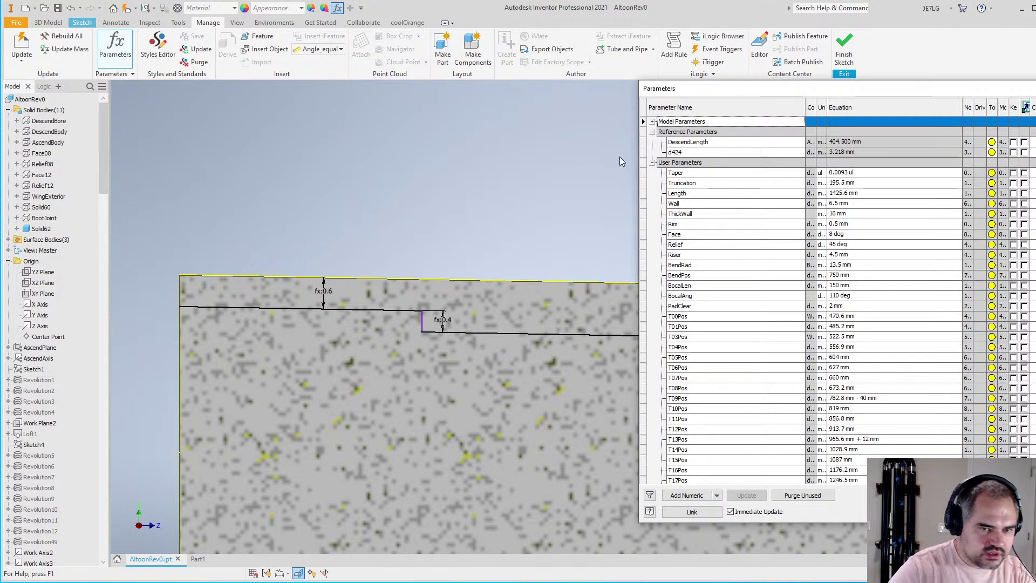
{"action": "left_click", "coordinate": [699, 495]}
{"action": "type", "text": "T"}
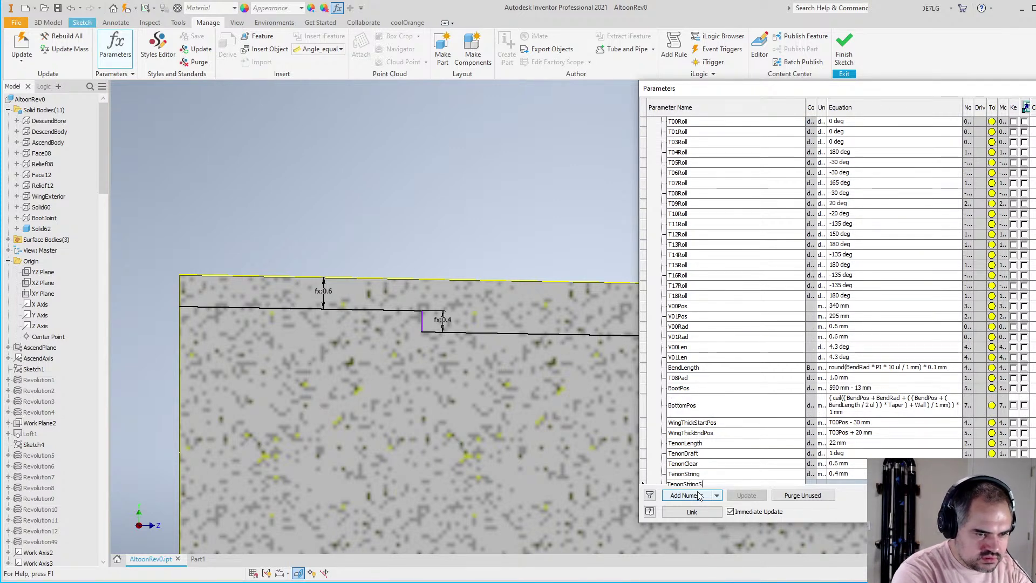
{"action": "type", "text": "enonStringG"}
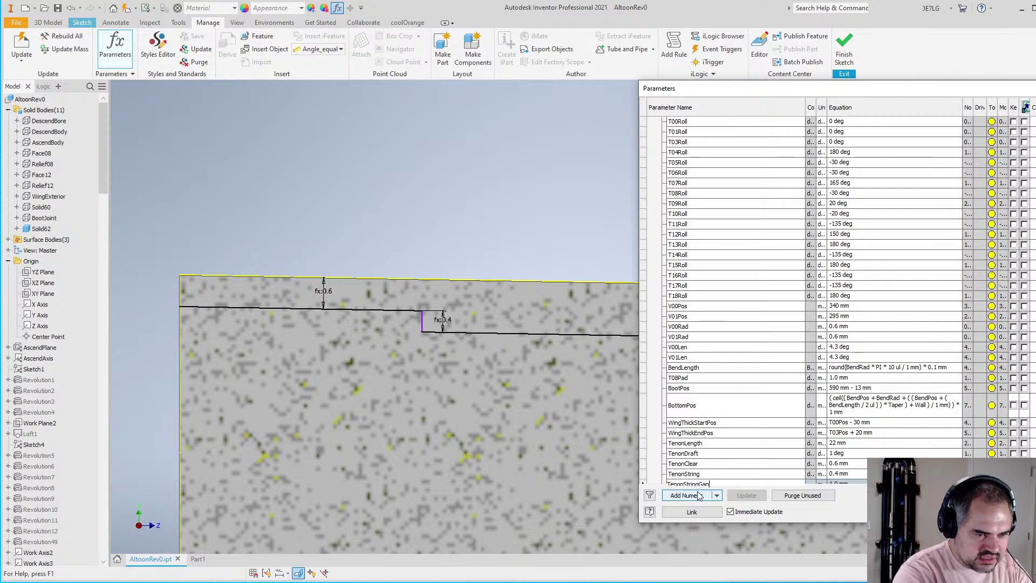
{"action": "type", "text": "ap"}
{"action": "key", "text": "Tab"}
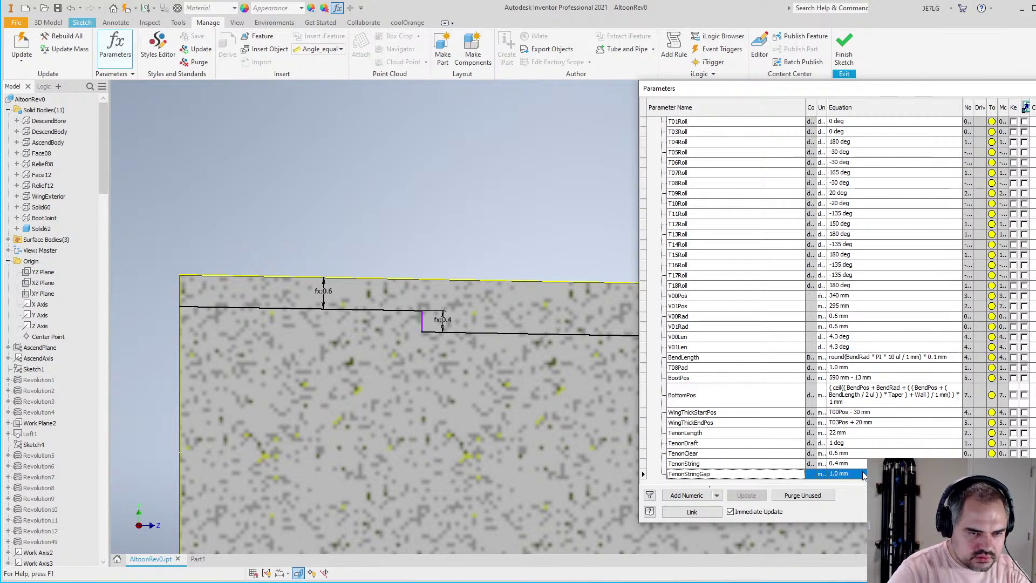
{"action": "left_click", "coordinate": [859, 472]}
{"action": "key", "text": "Return"}
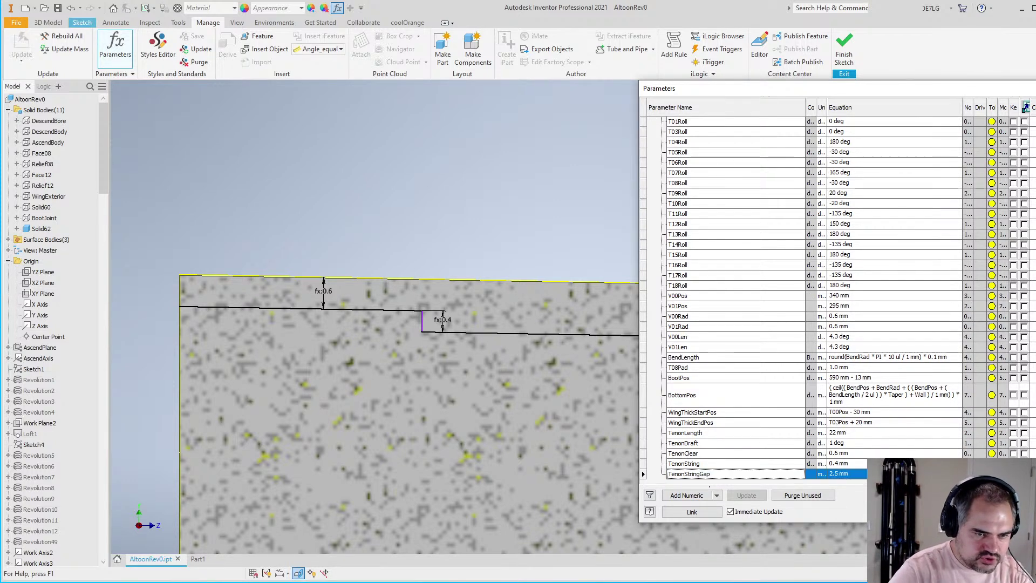
Set the TenonStringGap parameter to 2 mm and close the parameter list
{"action": "left_click", "coordinate": [855, 474]}
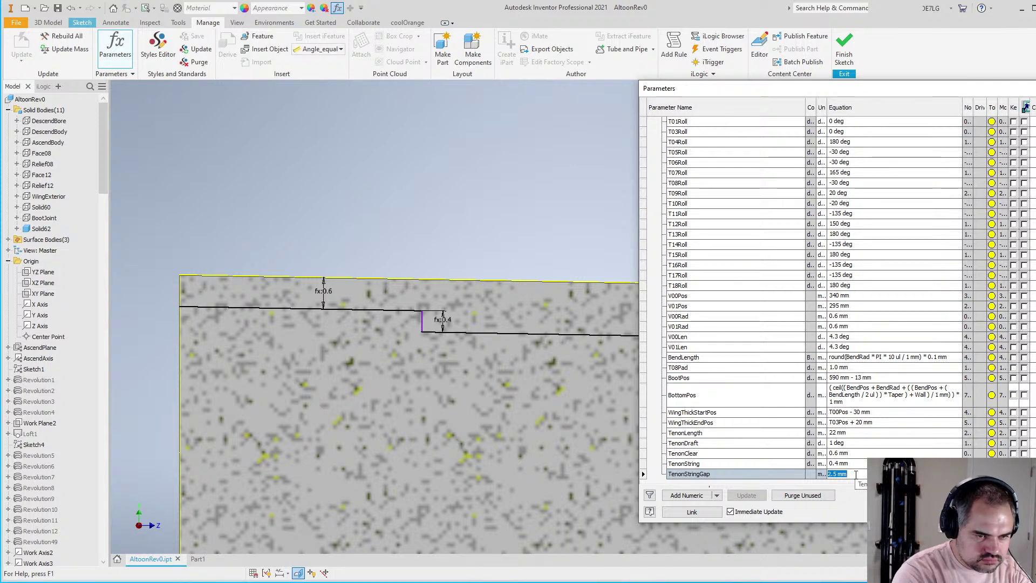
{"action": "key", "text": "Return"}
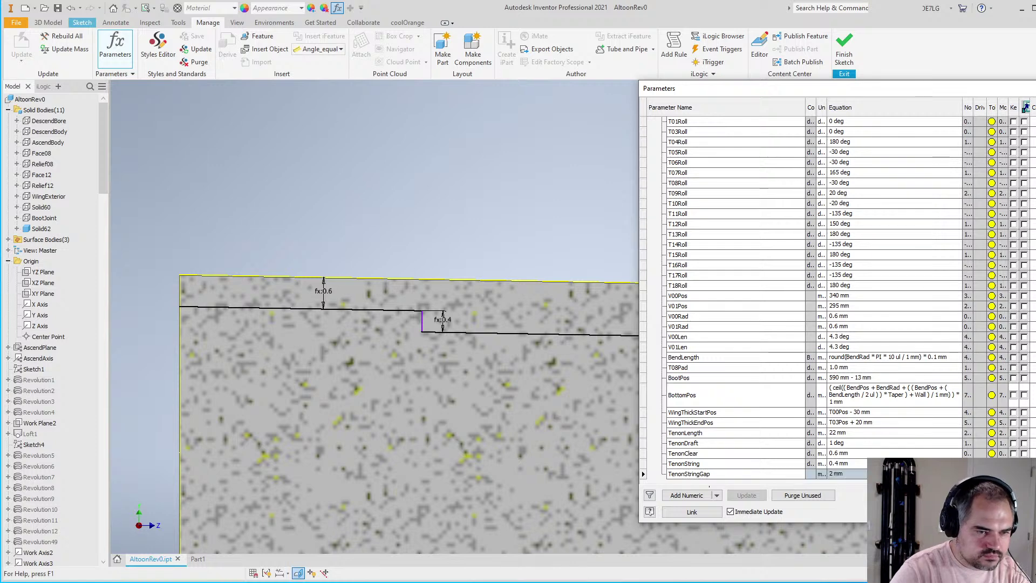
{"action": "key", "text": "Escape"}
Dimension the distance from the tenon's wider end edge to the recess's square step, setting it to TenonStringGap
{"action": "scroll", "coordinate": [506, 358], "scroll_direction": "down", "scroll_amount": 3}
{"action": "scroll", "coordinate": [507, 357], "scroll_direction": "up", "scroll_amount": 2}
{"action": "left_click", "coordinate": [300, 346]}
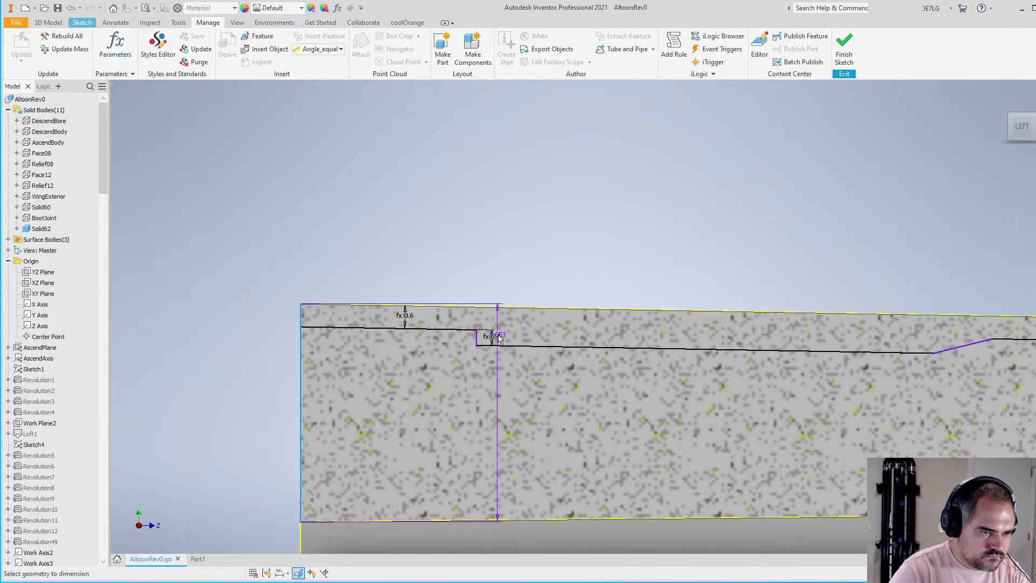
{"action": "left_click", "coordinate": [477, 337]}
{"action": "left_click", "coordinate": [440, 365]}
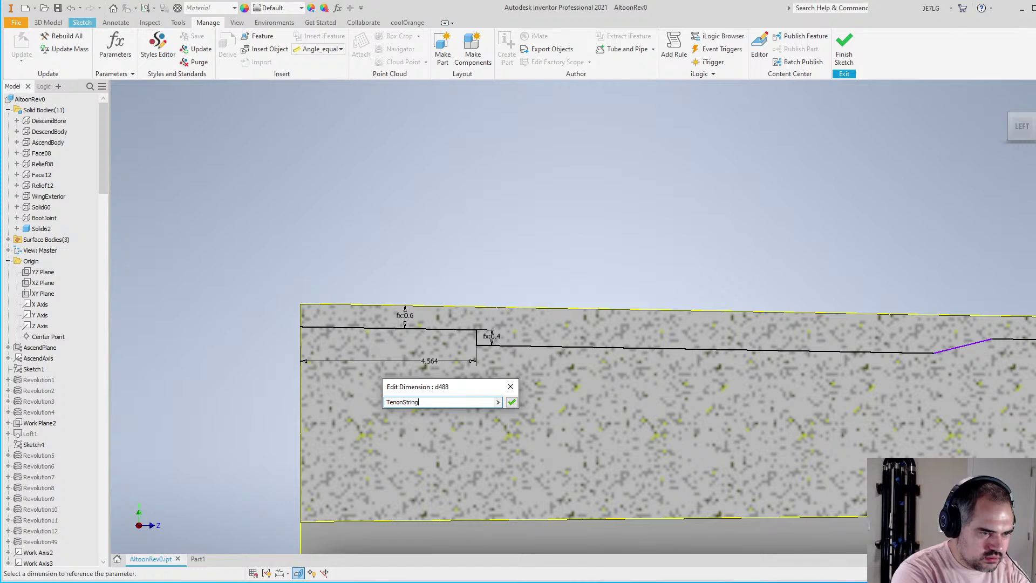
{"action": "type", "text": "TenonStringGap"}
{"action": "key", "text": "Return"}
Dimension the distance from the narrower end edge to the outer end of the sloped segment, setting it to TenonStringGap
{"action": "scroll", "coordinate": [626, 378], "scroll_direction": "down", "scroll_amount": 3}
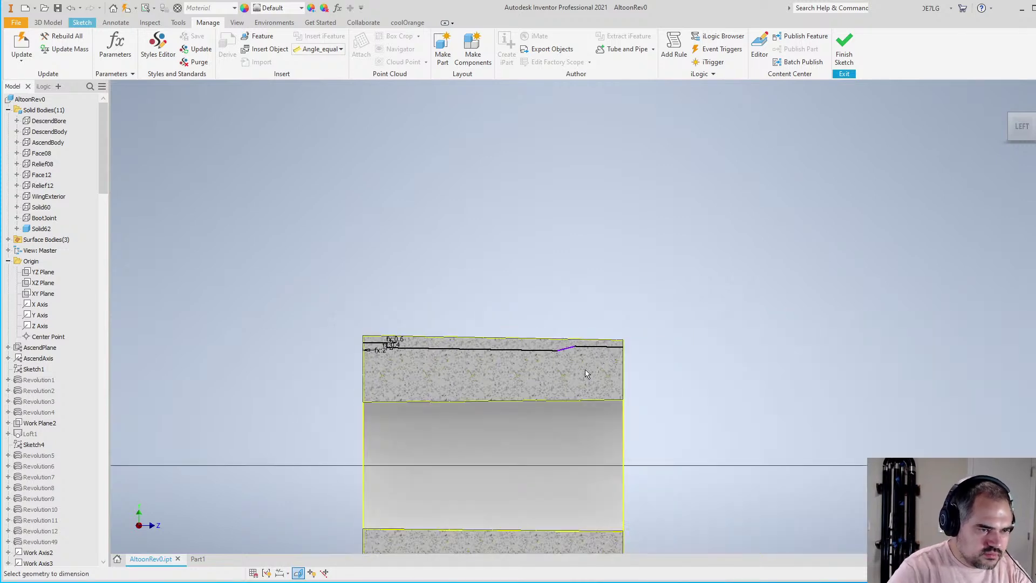
{"action": "scroll", "coordinate": [675, 353], "scroll_direction": "up", "scroll_amount": 3}
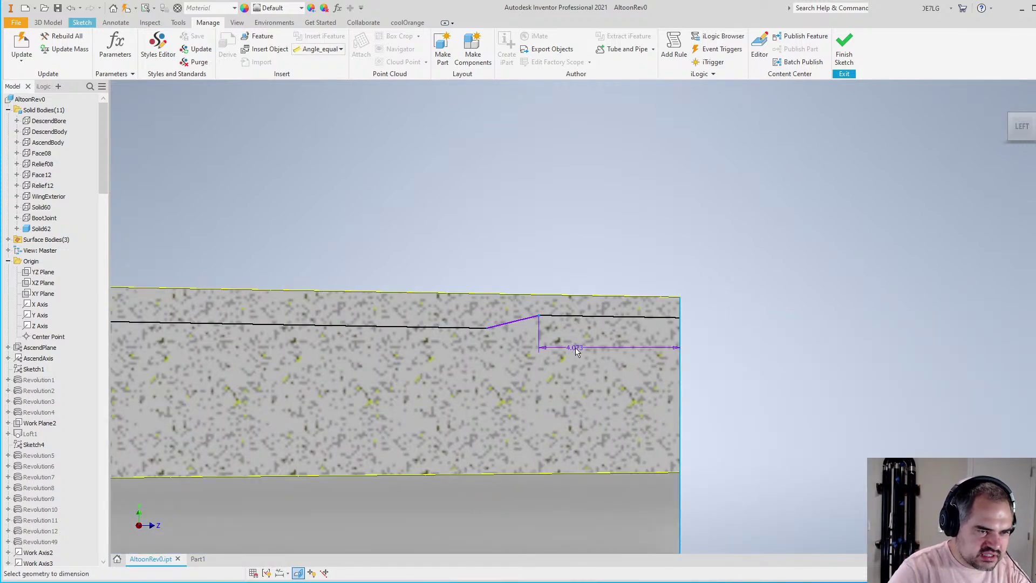
{"action": "left_click", "coordinate": [577, 355]}
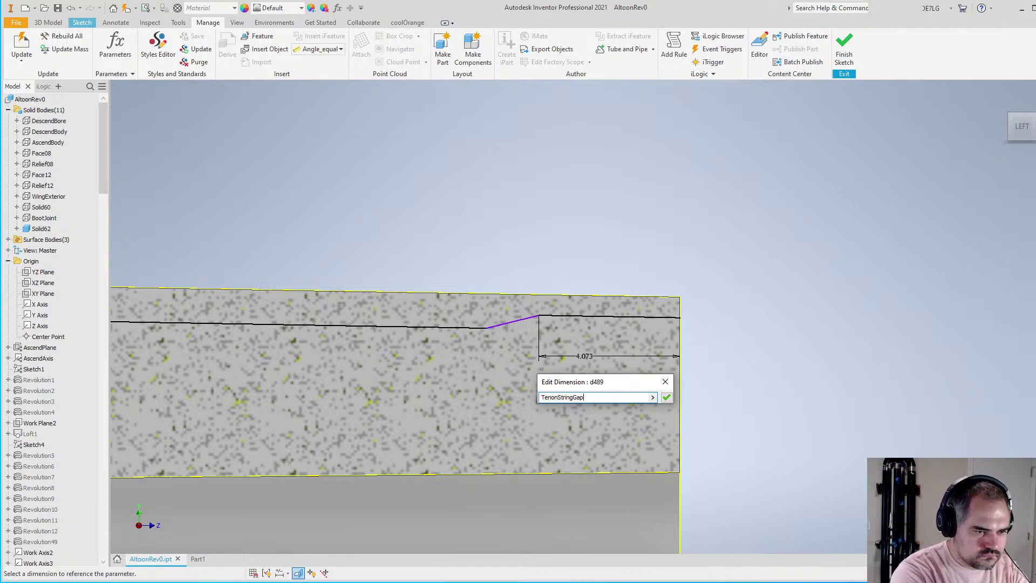
{"action": "type", "text": "TenonStringGap"}
{"action": "key", "text": "Return"}
Move the sloped segment's inner endpoint toward the tenon's narrower end to shorten and steepen the slope
{"action": "scroll", "coordinate": [559, 365], "scroll_direction": "up", "scroll_amount": 3}
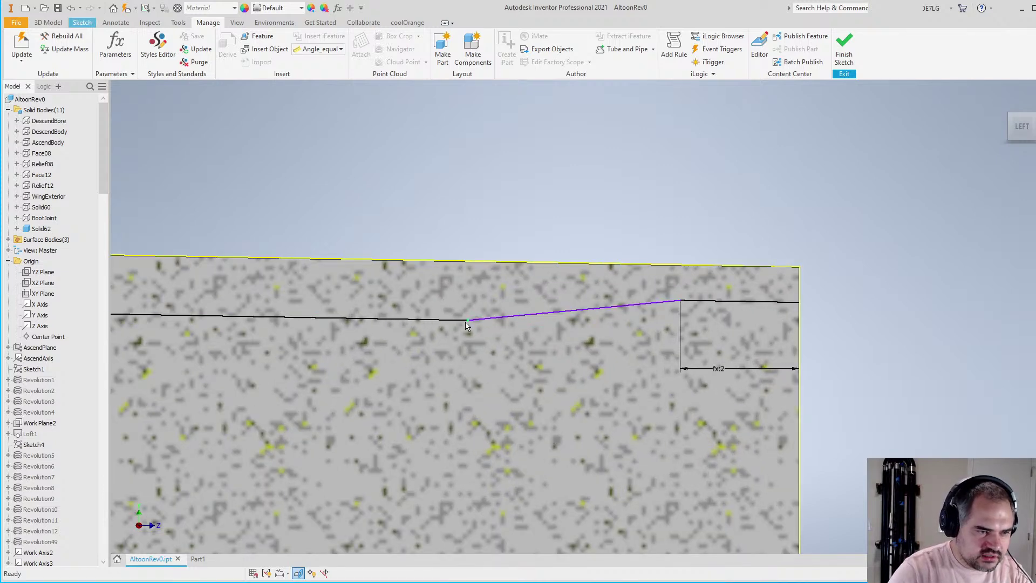
{"action": "left_click_drag", "start_coordinate": [467, 321], "coordinate": [663, 326]}
{"action": "scroll", "coordinate": [664, 327], "scroll_direction": "up", "scroll_amount": 3}
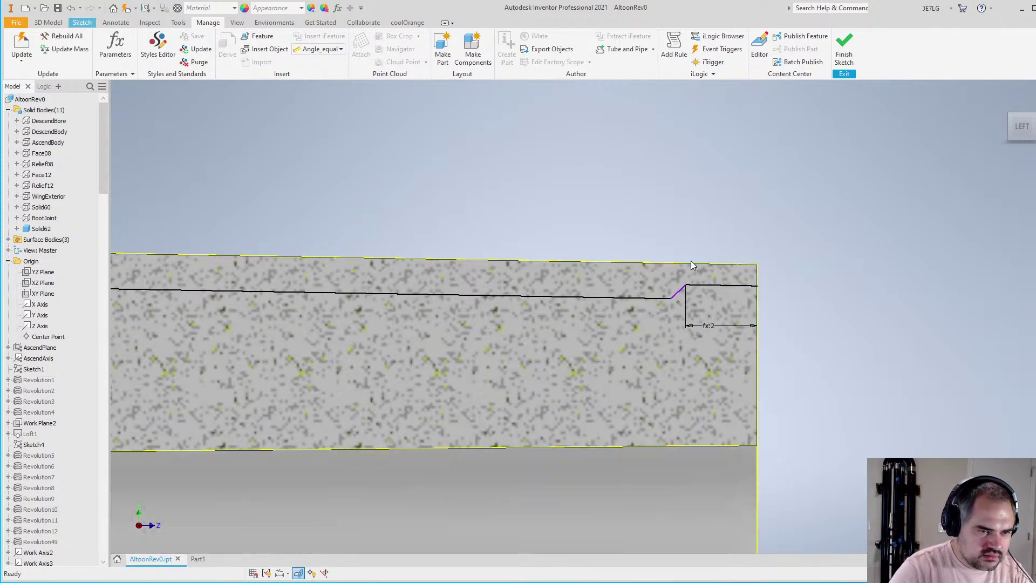
{"action": "key", "text": "d"}
{"action": "left_click", "coordinate": [646, 330]}
{"action": "key", "text": "Escape"}
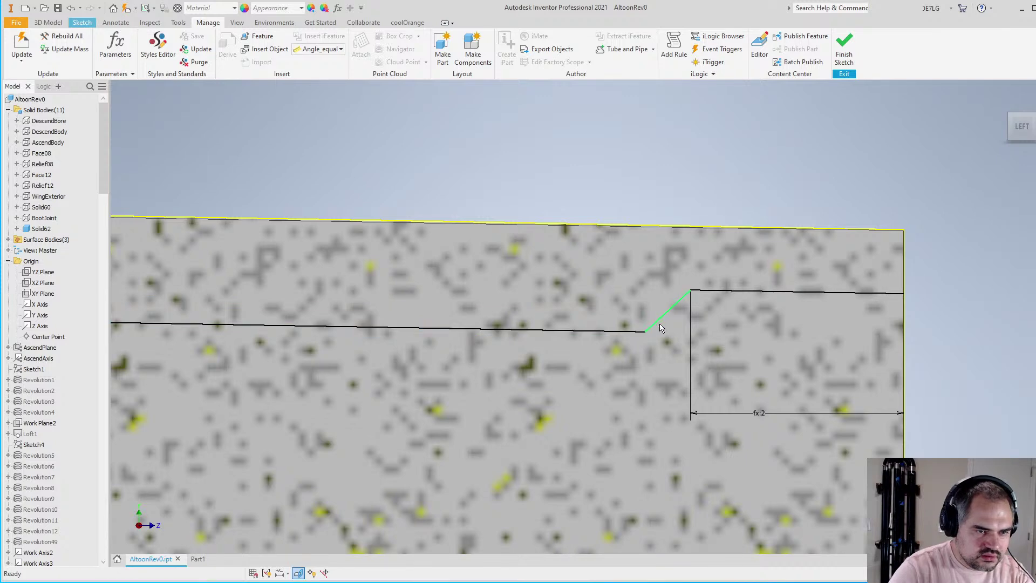
{"action": "scroll", "coordinate": [686, 321], "scroll_direction": "down", "scroll_amount": 3}
Add an angular dimension of 135 degrees between the sloped segment and the tenon's narrower end edge
{"action": "key", "text": "d"}
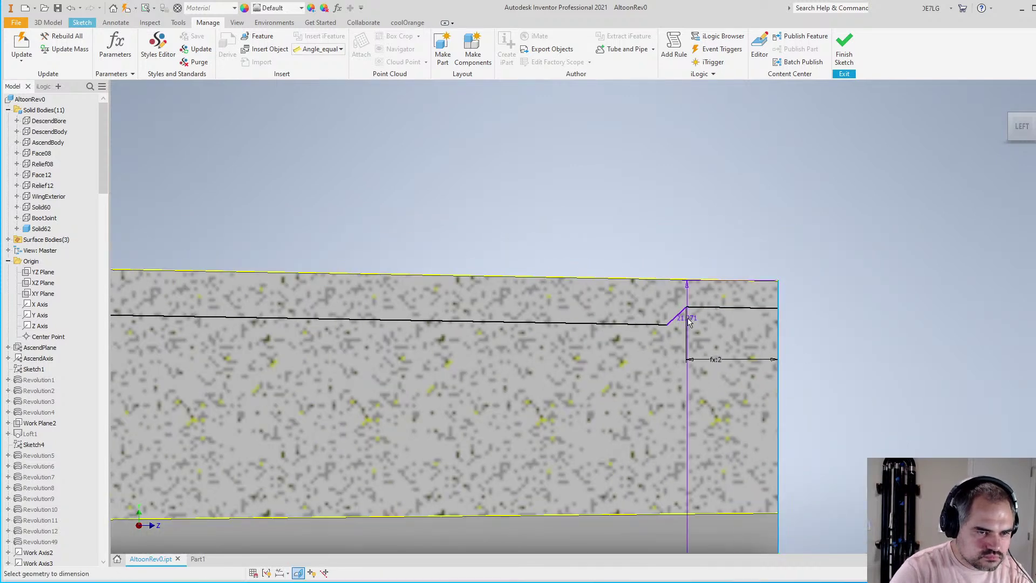
{"action": "scroll", "coordinate": [682, 310], "scroll_direction": "up", "scroll_amount": 3}
{"action": "left_click", "coordinate": [664, 312]}
{"action": "left_click", "coordinate": [686, 378]}
{"action": "left_click", "coordinate": [712, 457]}
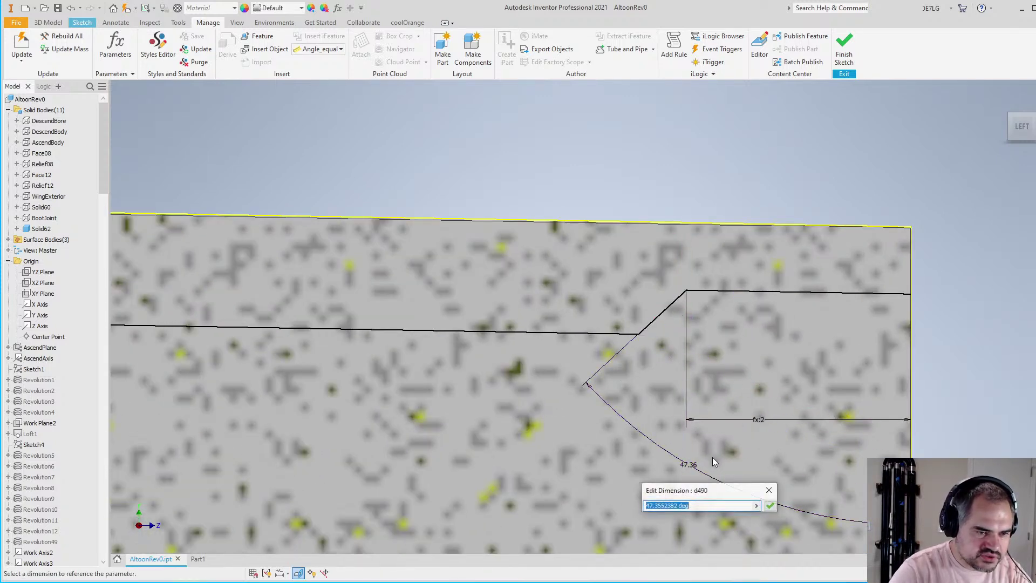
{"action": "type", "text": "135"}
{"action": "key", "text": "Return"}
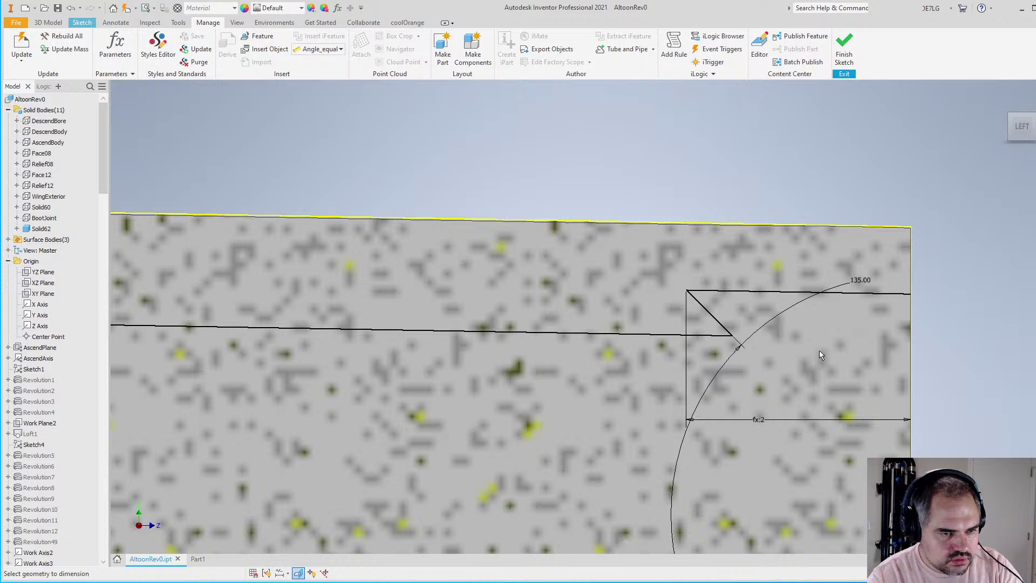
Set the sloped segment's angular dimension to 45 degrees
{"action": "double_click", "coordinate": [755, 335]}
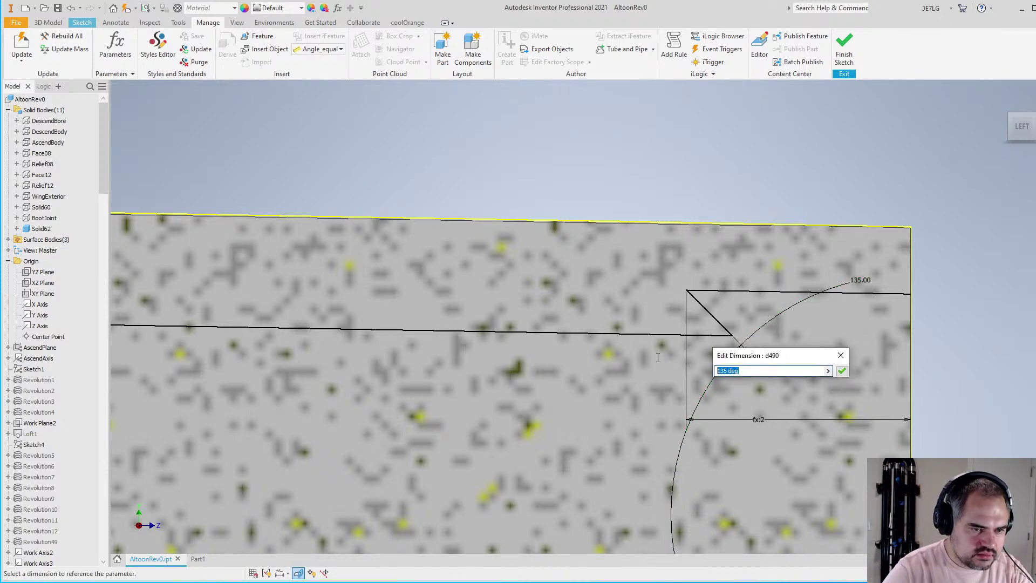
{"action": "type", "text": "45"}
{"action": "key", "text": "Return"}
Check both ends of the dimensioned recess profile and finish the sketch
{"action": "scroll", "coordinate": [779, 336], "scroll_direction": "down", "scroll_amount": 5}
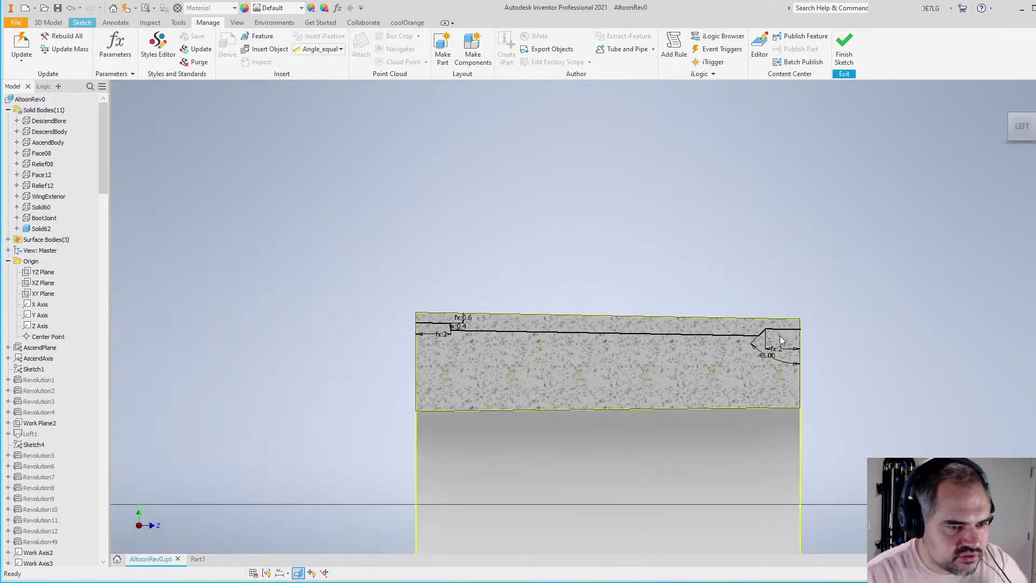
{"action": "scroll", "coordinate": [770, 342], "scroll_direction": "up", "scroll_amount": 3}
{"action": "scroll", "coordinate": [726, 349], "scroll_direction": "down", "scroll_amount": 3}
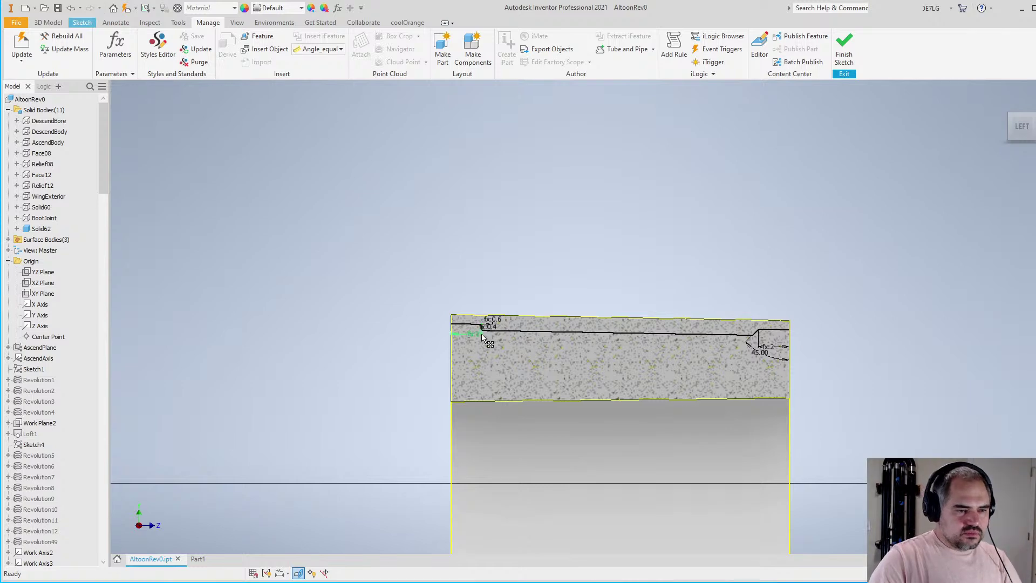
{"action": "scroll", "coordinate": [728, 337], "scroll_direction": "up", "scroll_amount": 4}
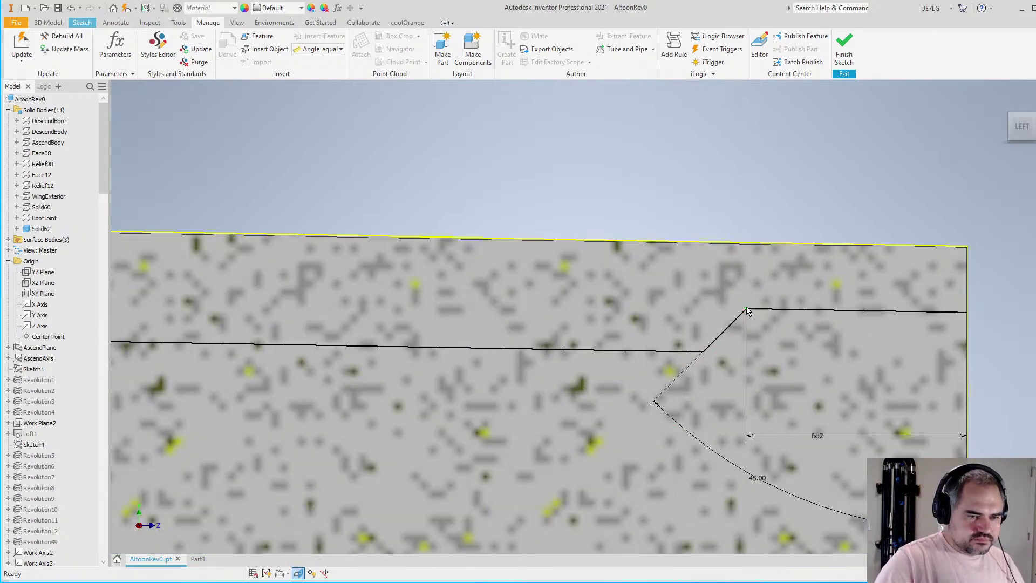
{"action": "scroll", "coordinate": [674, 154], "scroll_direction": "down", "scroll_amount": 3}
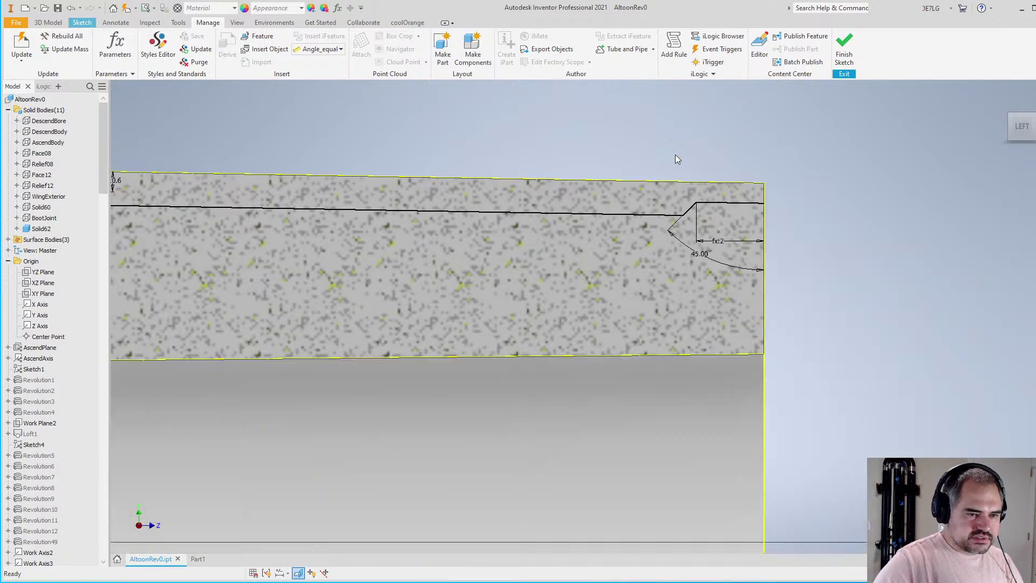
{"action": "right_click", "coordinate": [675, 154]}
{"action": "left_click", "coordinate": [675, 169]}
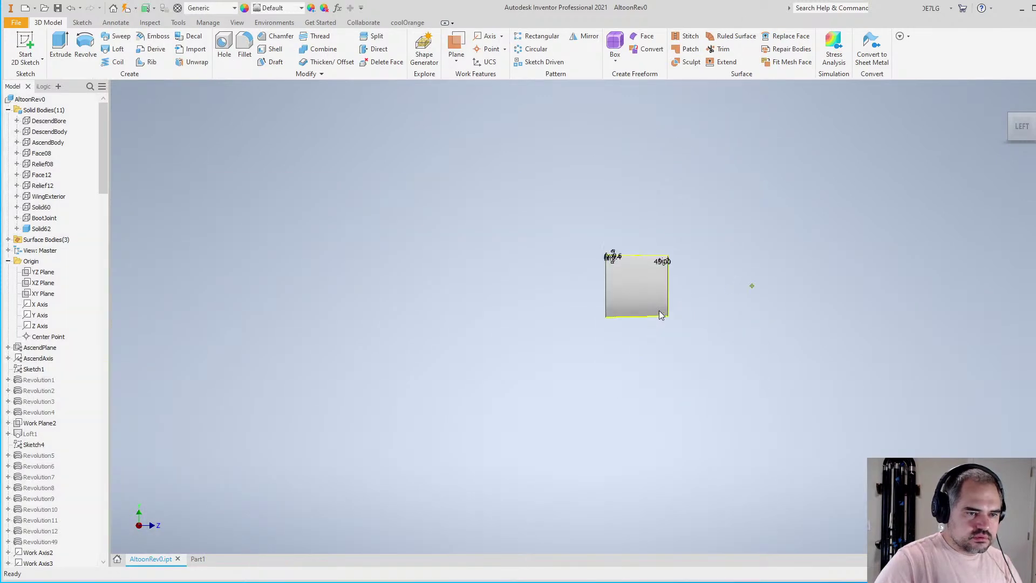
Revolve the region outside the recess profile a full 360 degrees around the Z Axis as a cut from Solid62
{"action": "left_click", "coordinate": [83, 48]}
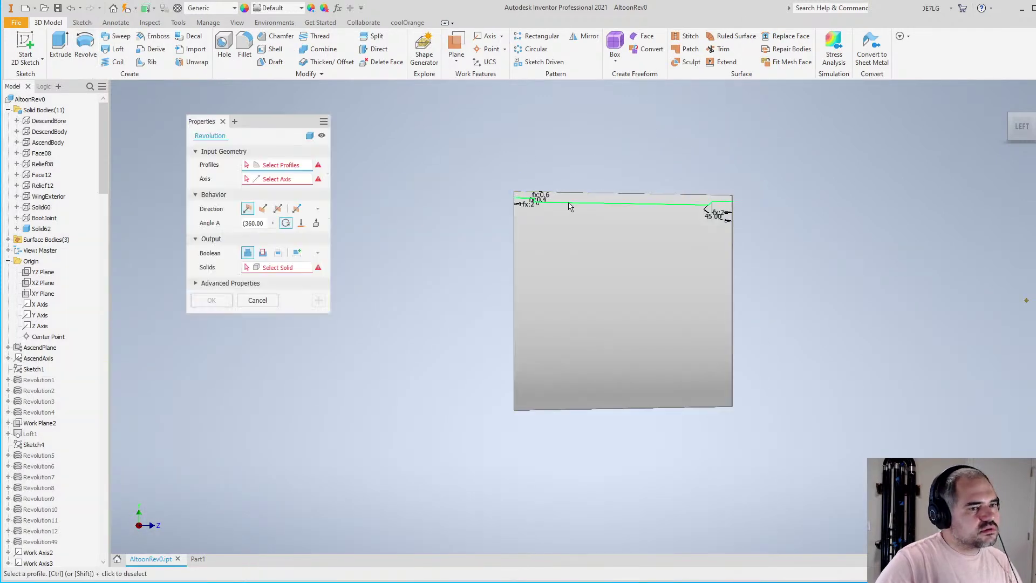
{"action": "scroll", "coordinate": [564, 203], "scroll_direction": "up", "scroll_amount": 3}
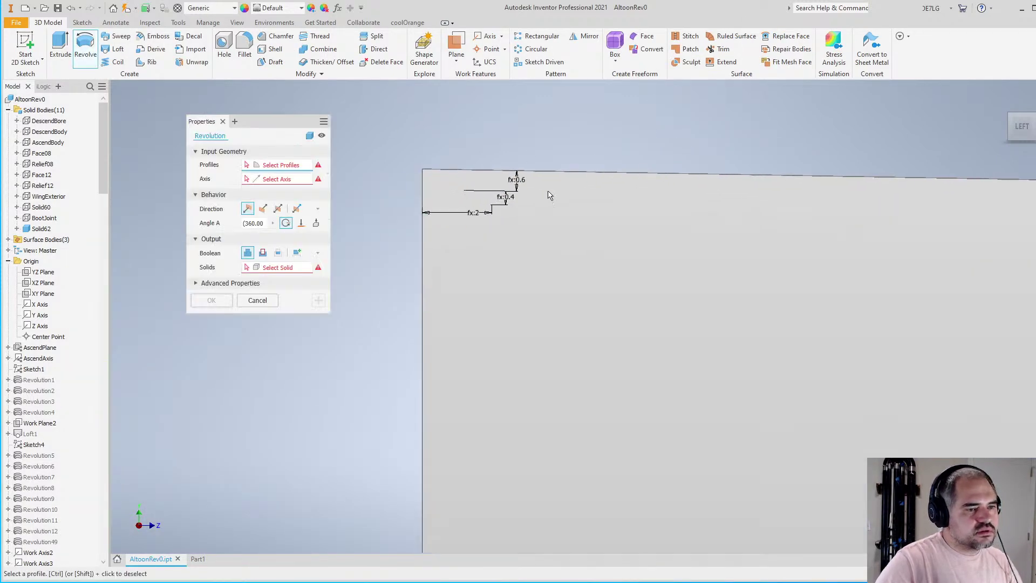
{"action": "left_click", "coordinate": [273, 184]}
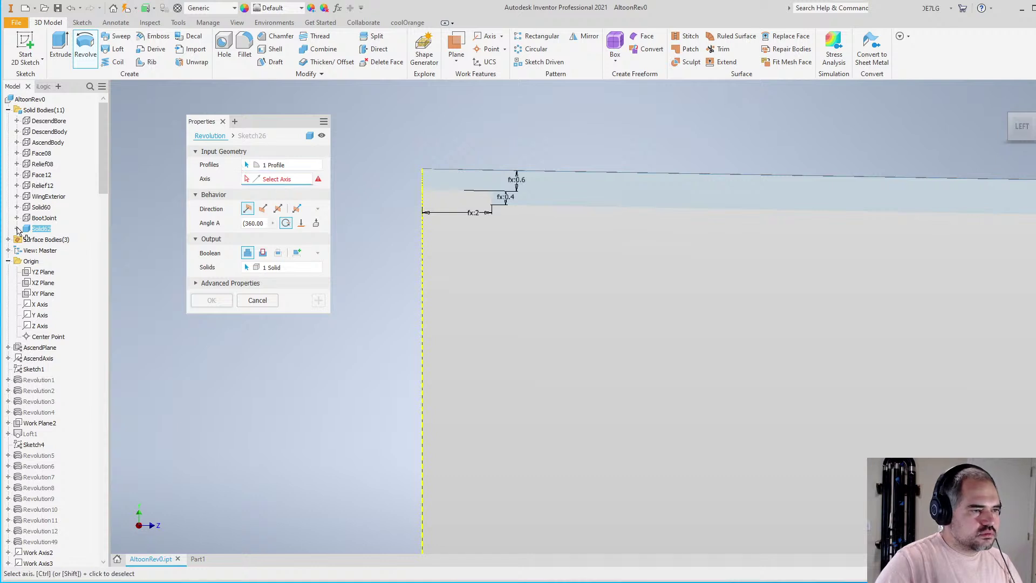
{"action": "left_click", "coordinate": [39, 326]}
{"action": "scroll", "coordinate": [492, 285], "scroll_direction": "down", "scroll_amount": 3}
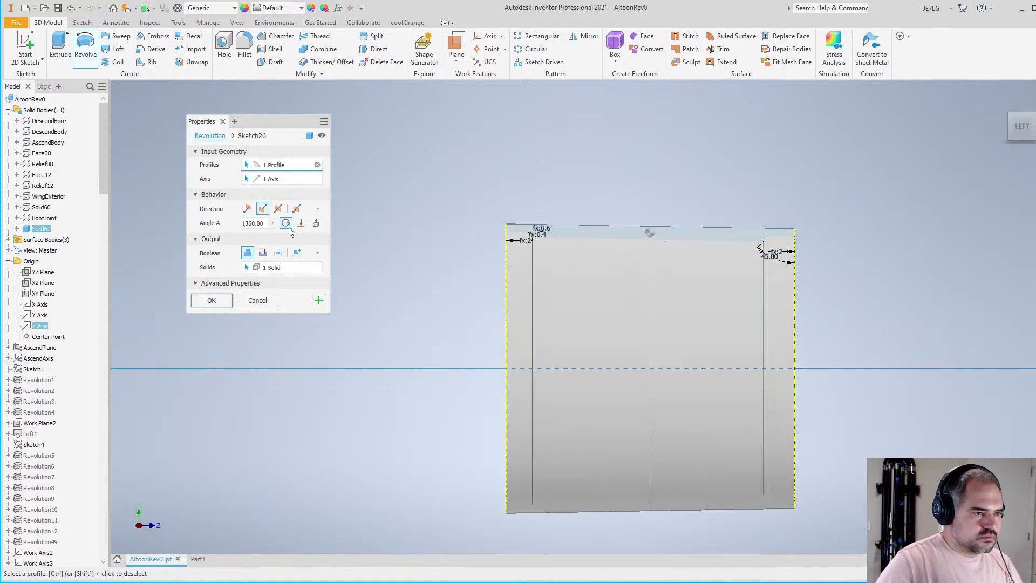
{"action": "left_click", "coordinate": [263, 253]}
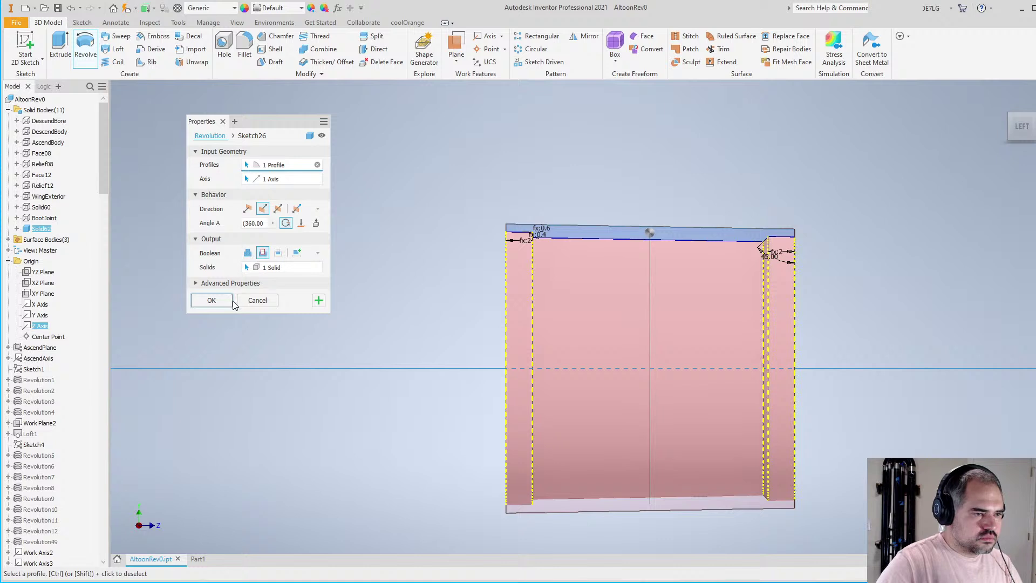
{"action": "left_click", "coordinate": [212, 301]}
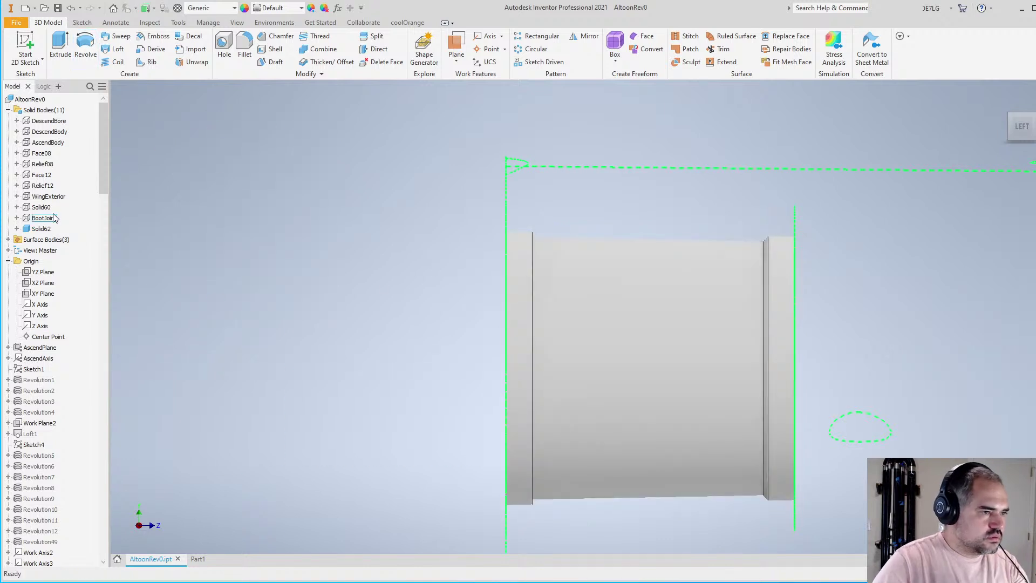
Make the WingExterior body visible and orbit to an angled view of its tenon end
{"action": "right_click", "coordinate": [50, 198]}
{"action": "left_click", "coordinate": [75, 252]}
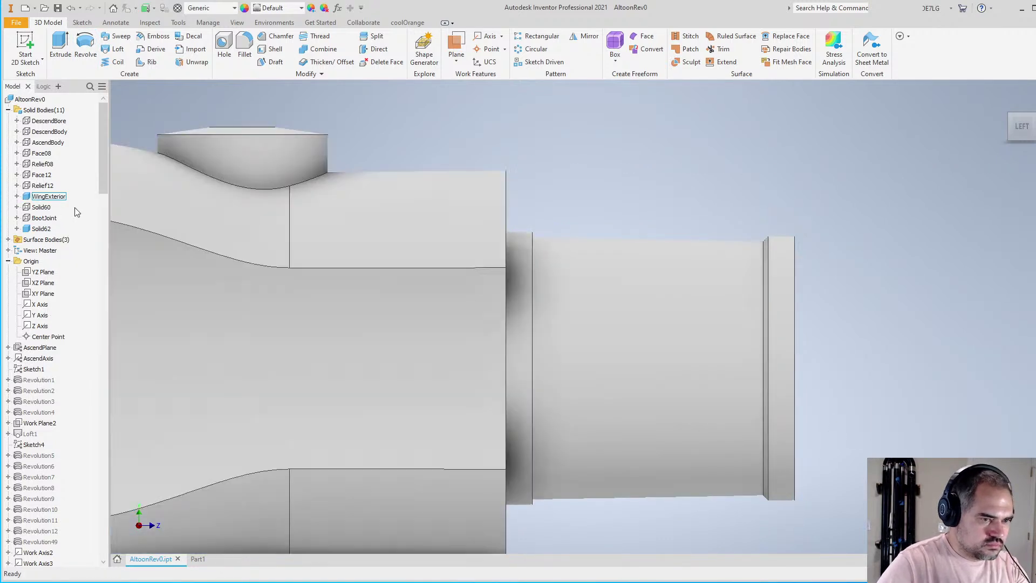
{"action": "scroll", "coordinate": [666, 270], "scroll_direction": "down", "scroll_amount": 5}
{"action": "middle_click_drag", "start_coordinate": [669, 271], "coordinate": [629, 358], "text": "shift"}
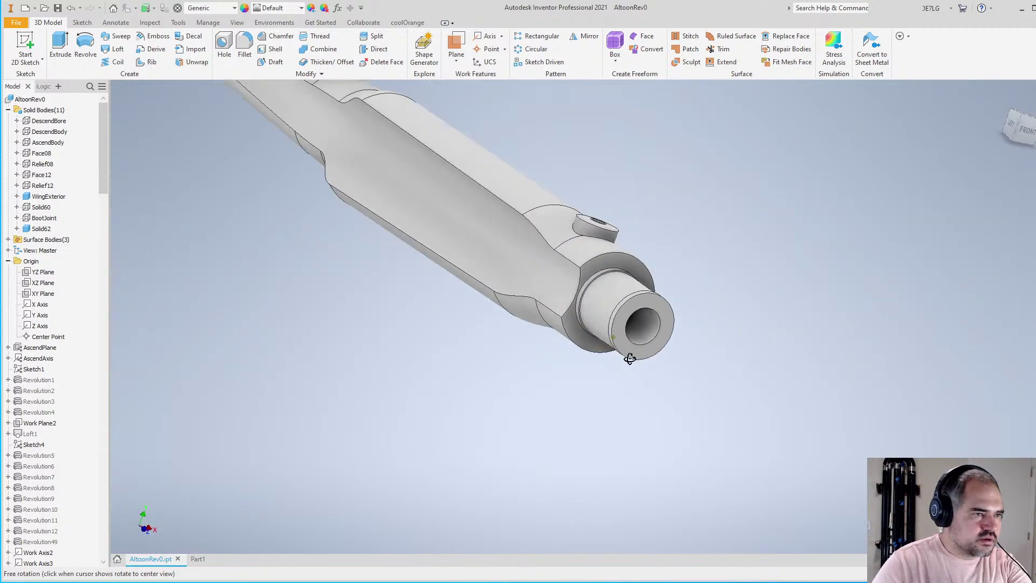
Combine the tenon Solid62 with WingExterior, using WingExterior as the base body
{"action": "left_click", "coordinate": [318, 49]}
{"action": "left_click", "coordinate": [485, 237]}
{"action": "left_click", "coordinate": [620, 286]}
{"action": "left_click", "coordinate": [212, 253]}
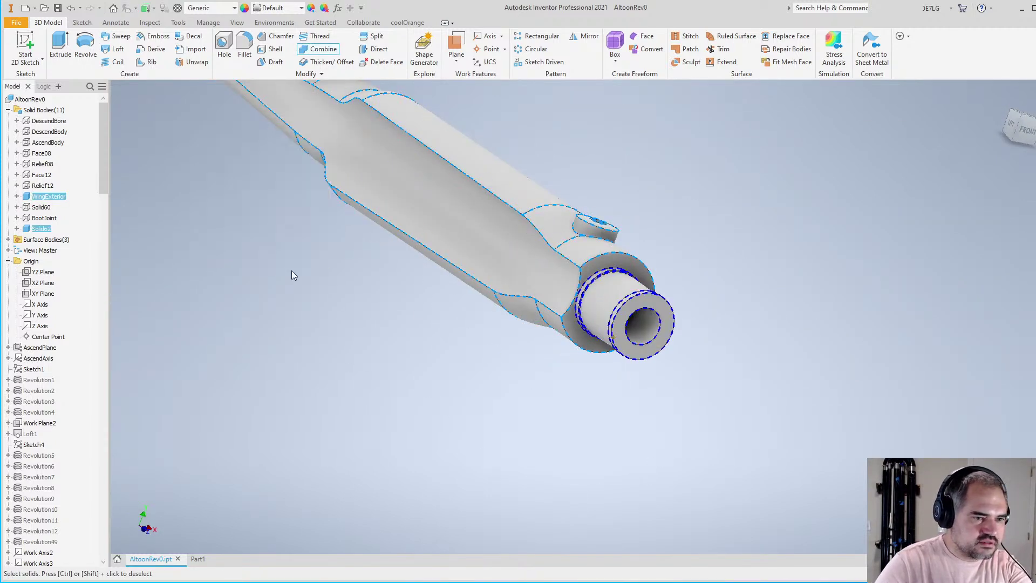
Inspect the joined tenon end of WingExterior, and hide the WingExterior body
{"action": "scroll", "coordinate": [641, 351], "scroll_direction": "down", "scroll_amount": 10}
{"action": "scroll", "coordinate": [646, 367], "scroll_direction": "up", "scroll_amount": 12}
{"action": "key", "text": "F4"}
{"action": "left_click_drag", "start_coordinate": [597, 355], "coordinate": [620, 400]}
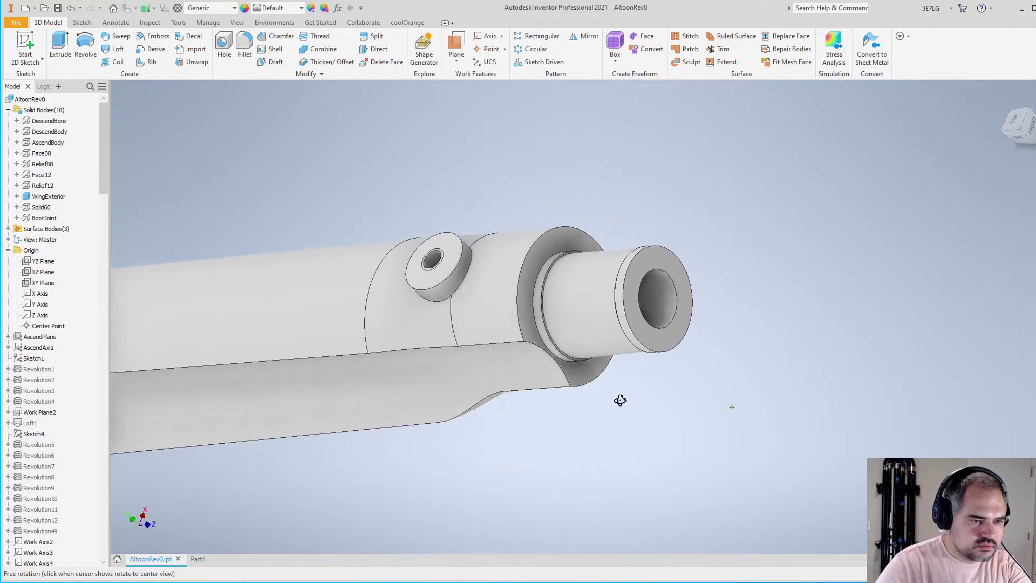
{"action": "right_click", "coordinate": [43, 200]}
{"action": "left_click", "coordinate": [43, 201]}
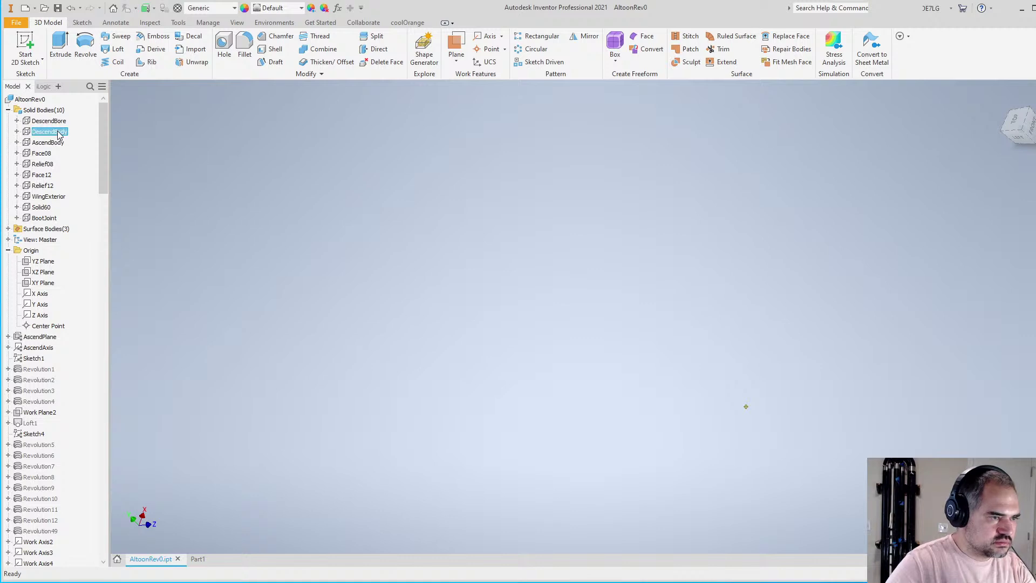
{"action": "key", "text": "alt+v"}
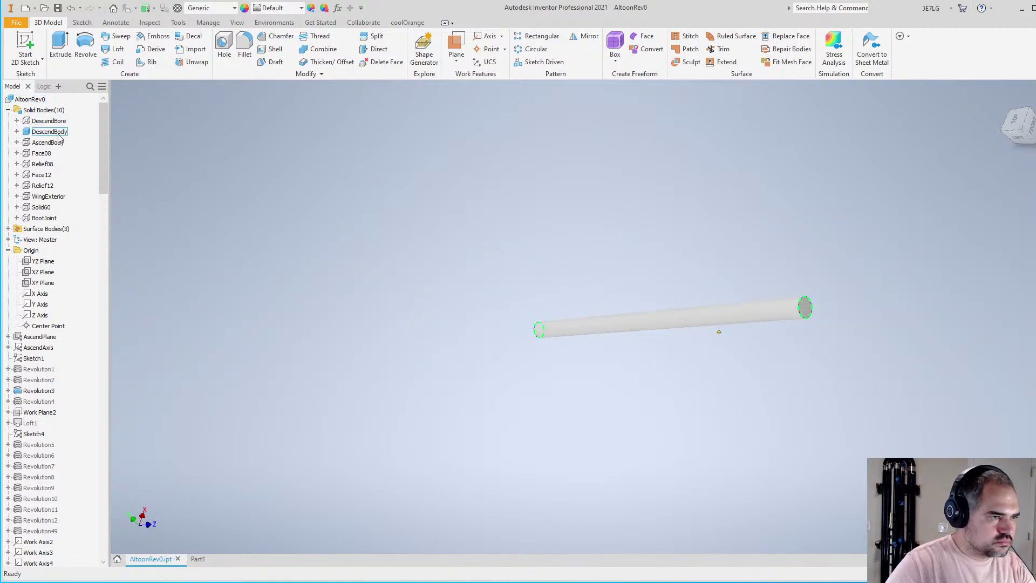
{"action": "right_click", "coordinate": [59, 137]}
{"action": "left_click", "coordinate": [71, 191]}
Identify the remaining tenon blank among the hidden solid bodies and make Solid60 visible
{"action": "right_click", "coordinate": [48, 219]}
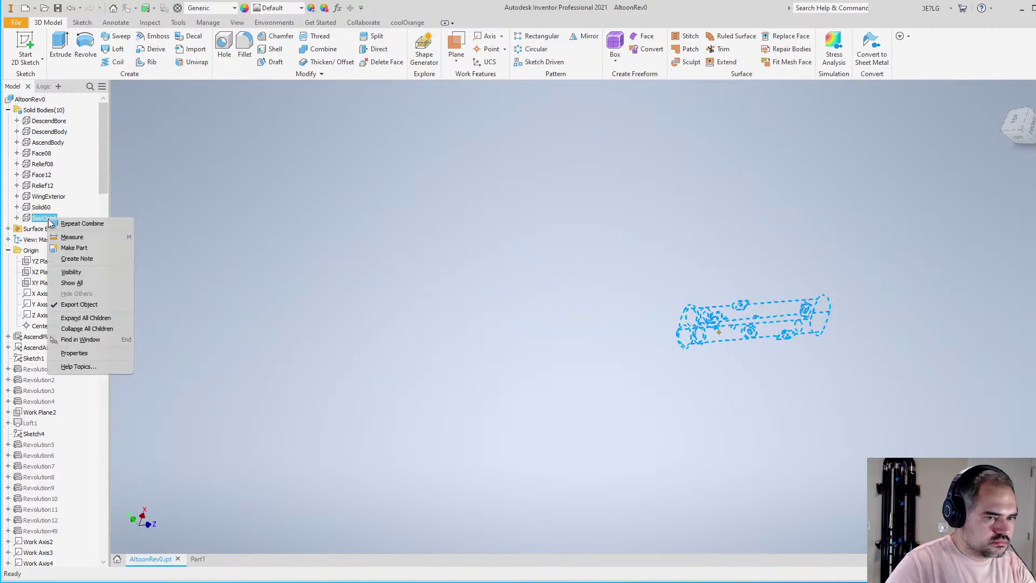
{"action": "left_click", "coordinate": [47, 207]}
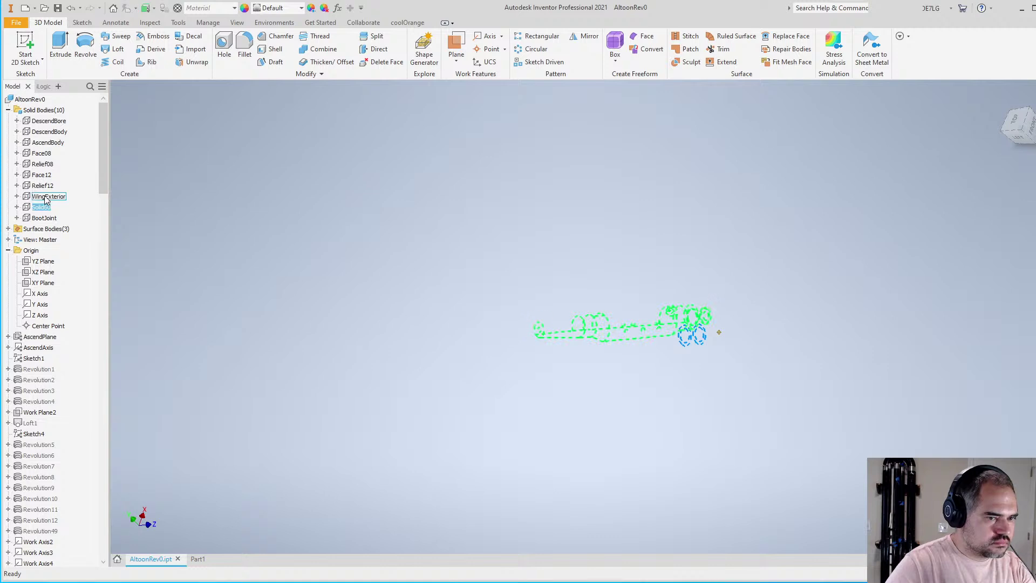
{"action": "left_click", "coordinate": [46, 197]}
{"action": "left_click", "coordinate": [42, 208]}
{"action": "right_click", "coordinate": [42, 208]}
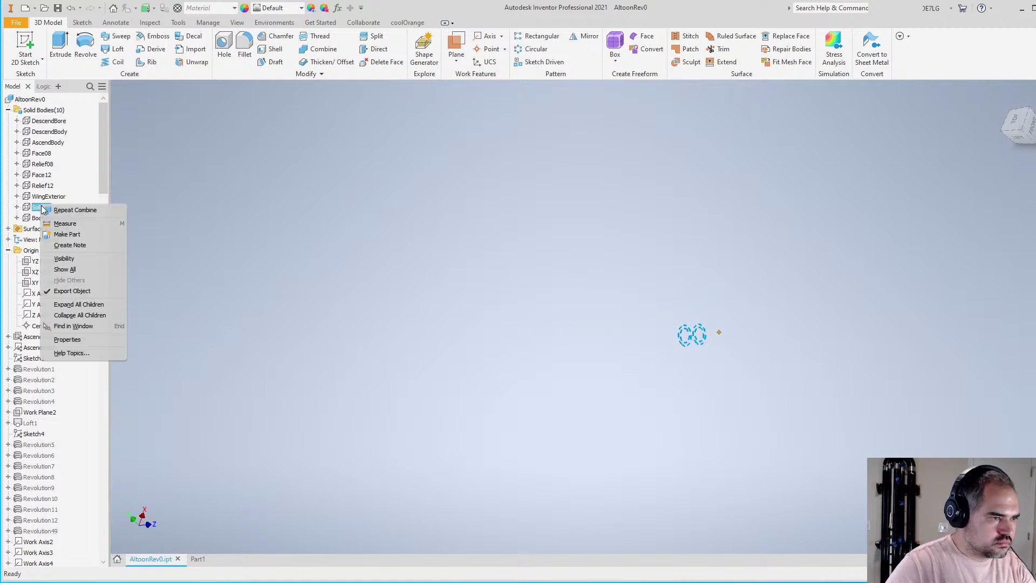
{"action": "left_click", "coordinate": [54, 212]}
{"action": "left_click", "coordinate": [21, 41]}
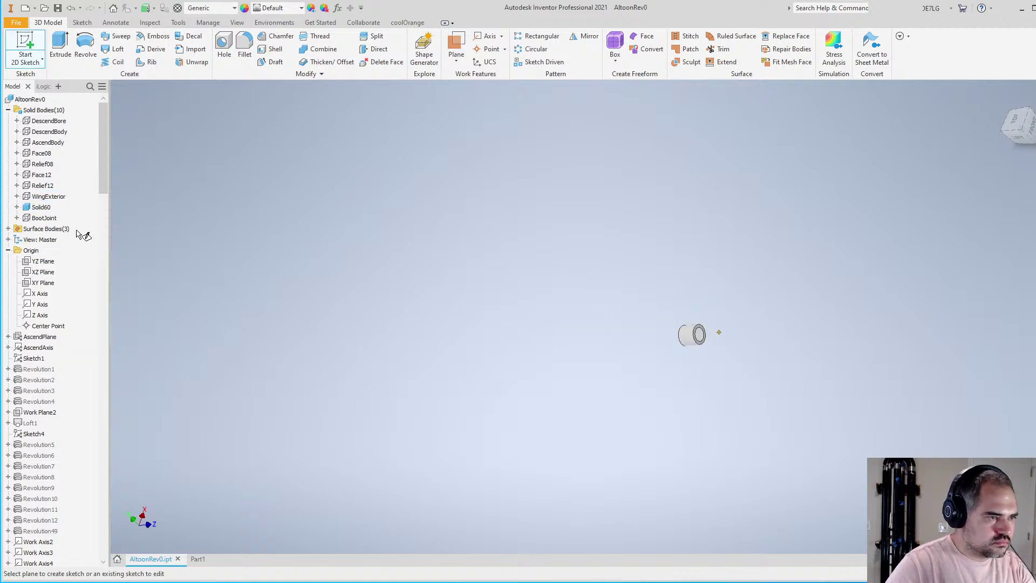
{"action": "left_click", "coordinate": [38, 261]}
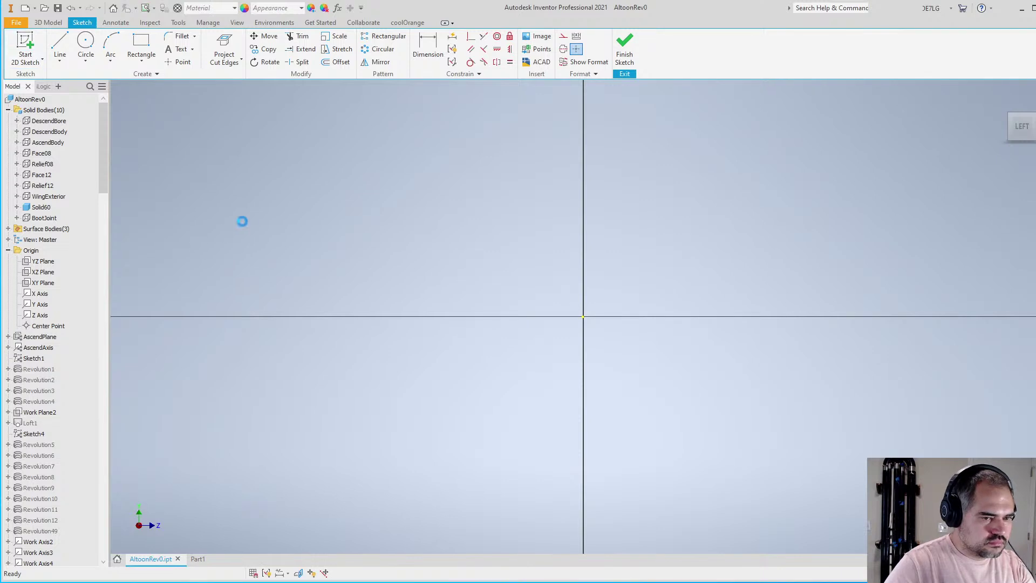
{"action": "key", "text": "ctrl+z"}
{"action": "left_click", "coordinate": [25, 43]}
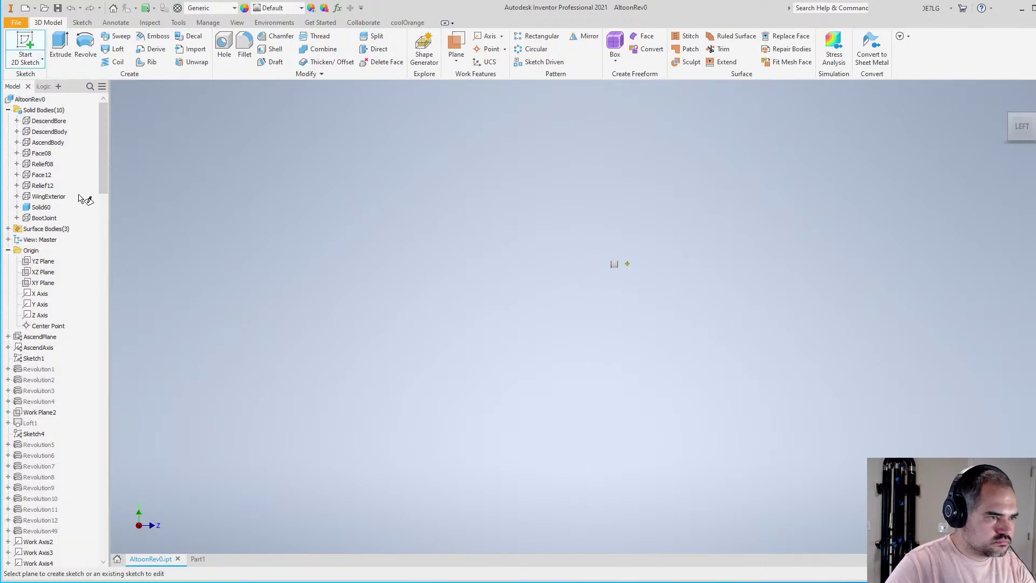
{"action": "left_click", "coordinate": [43, 271]}
{"action": "left_click", "coordinate": [241, 59]}
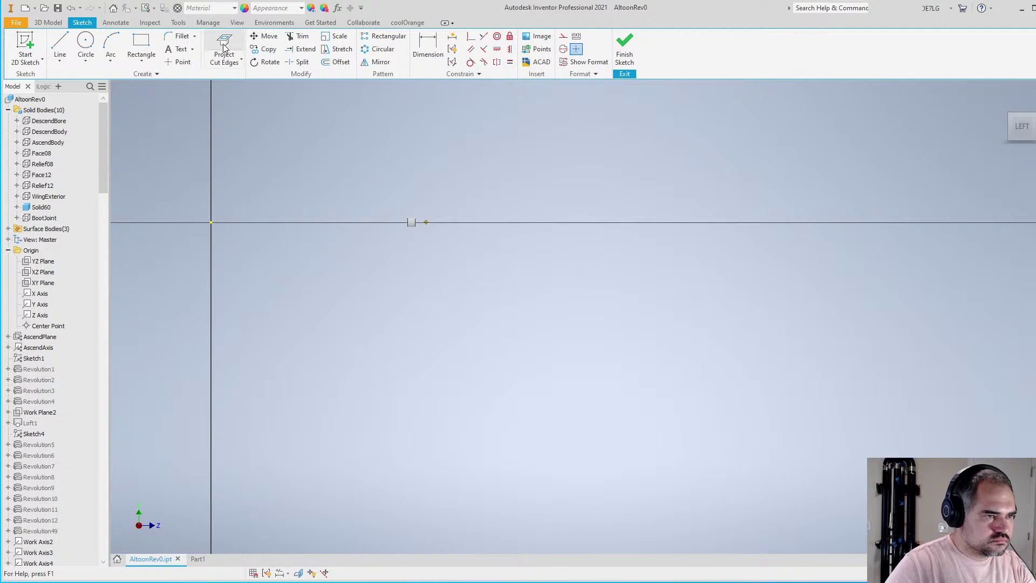
{"action": "left_click", "coordinate": [241, 105]}
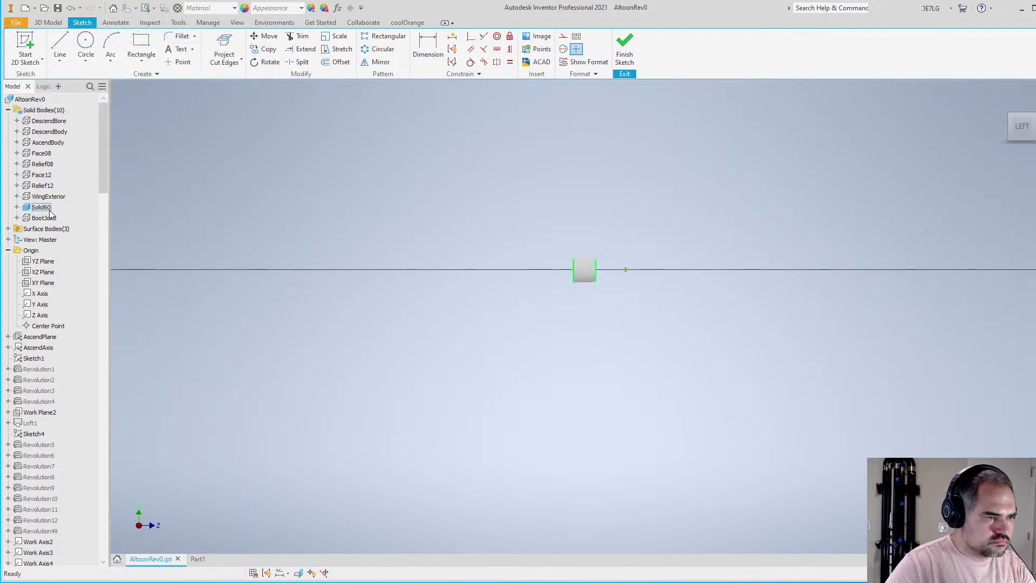
{"action": "key", "text": "ctrl+Return"}
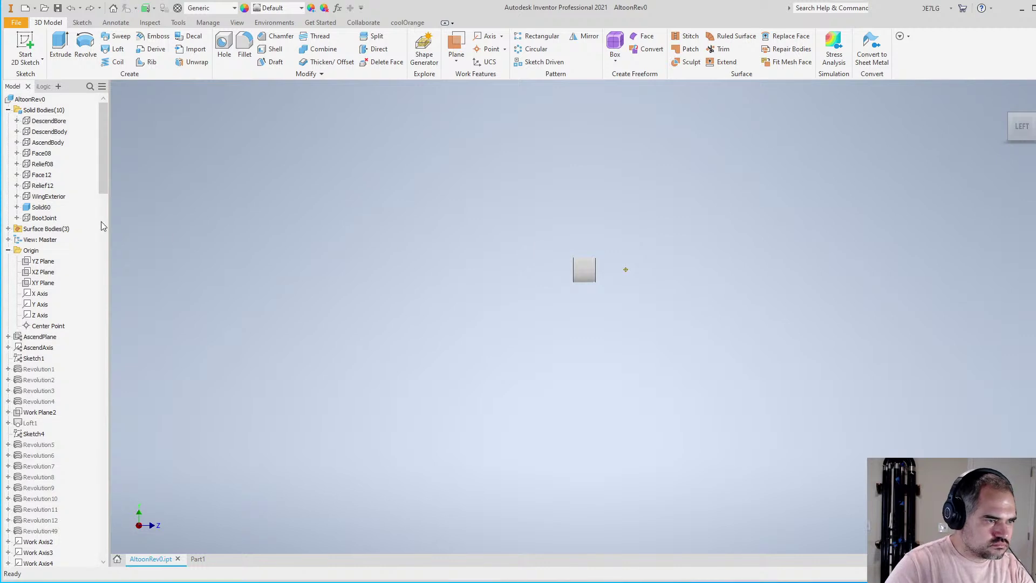
Start a 2D sketch on the XZ Plane and project the cut edges of Solid60 into it
{"action": "left_click", "coordinate": [43, 261]}
{"action": "scroll", "coordinate": [515, 263], "scroll_direction": "down", "scroll_amount": 3}
{"action": "middle_click_drag", "start_coordinate": [616, 273], "coordinate": [553, 302], "text": "shift"}
{"action": "left_click", "coordinate": [405, 228]}
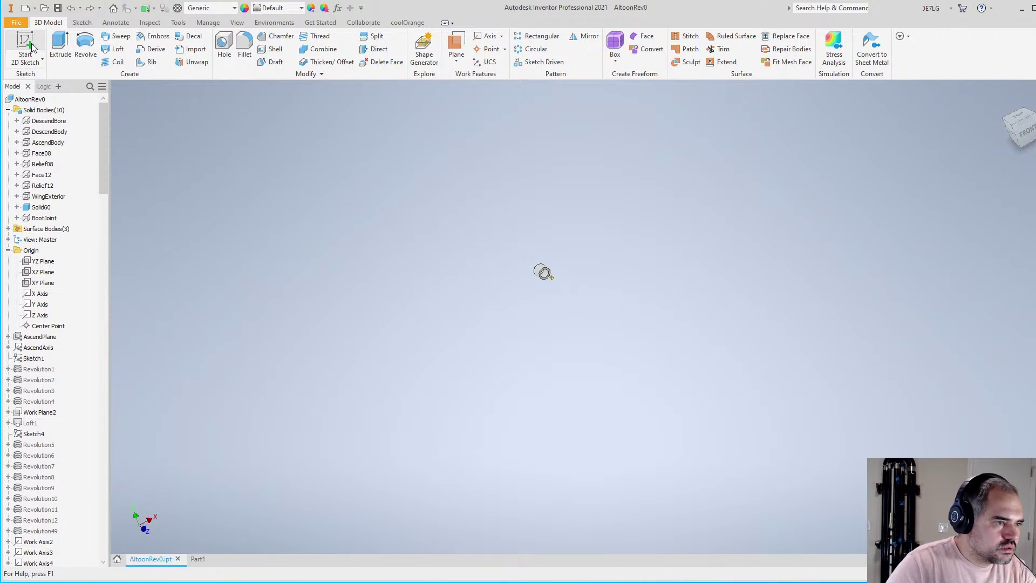
{"action": "left_click", "coordinate": [43, 272]}
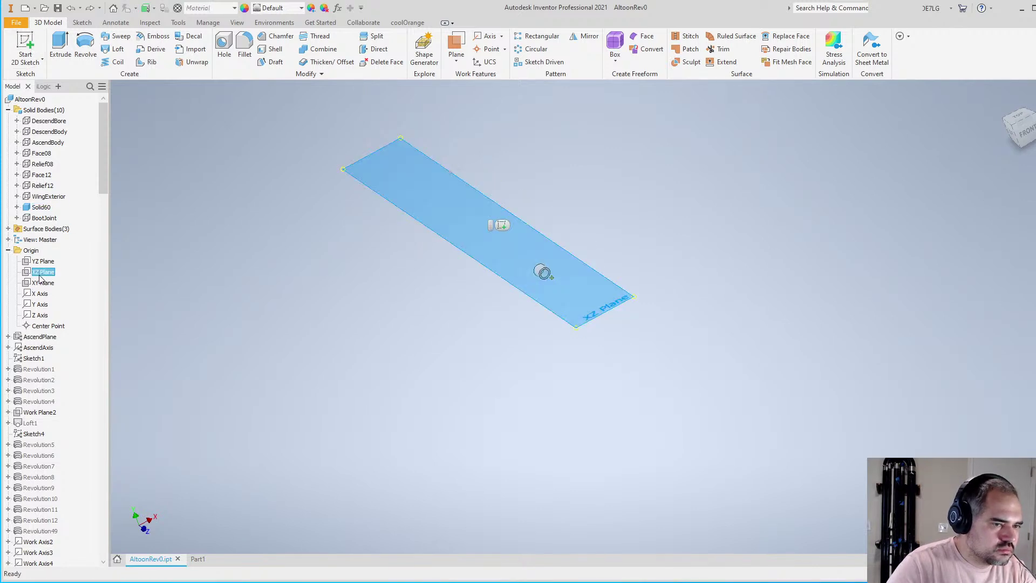
{"action": "left_click", "coordinate": [26, 48]}
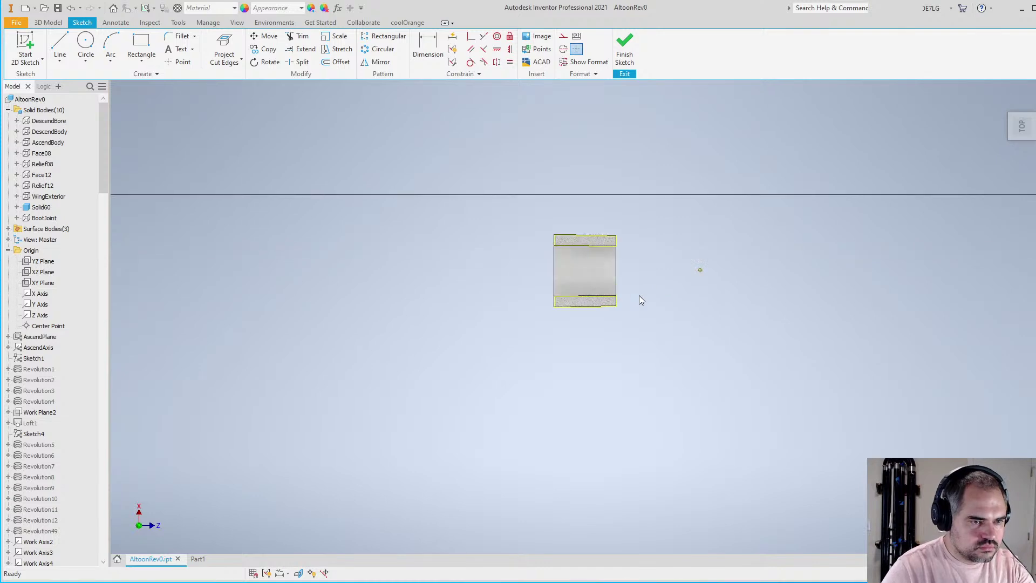
Project the AscendAxis work axis into the Solid60 sketch
{"action": "left_click", "coordinate": [224, 58]}
{"action": "left_click", "coordinate": [238, 79]}
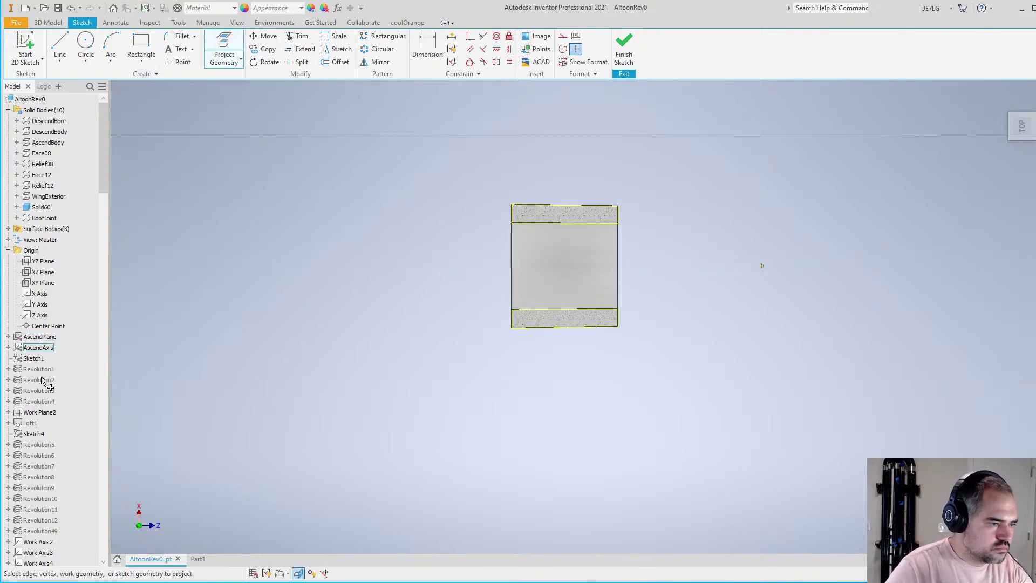
{"action": "left_click", "coordinate": [45, 348]}
{"action": "scroll", "coordinate": [550, 388], "scroll_direction": "down", "scroll_amount": 2}
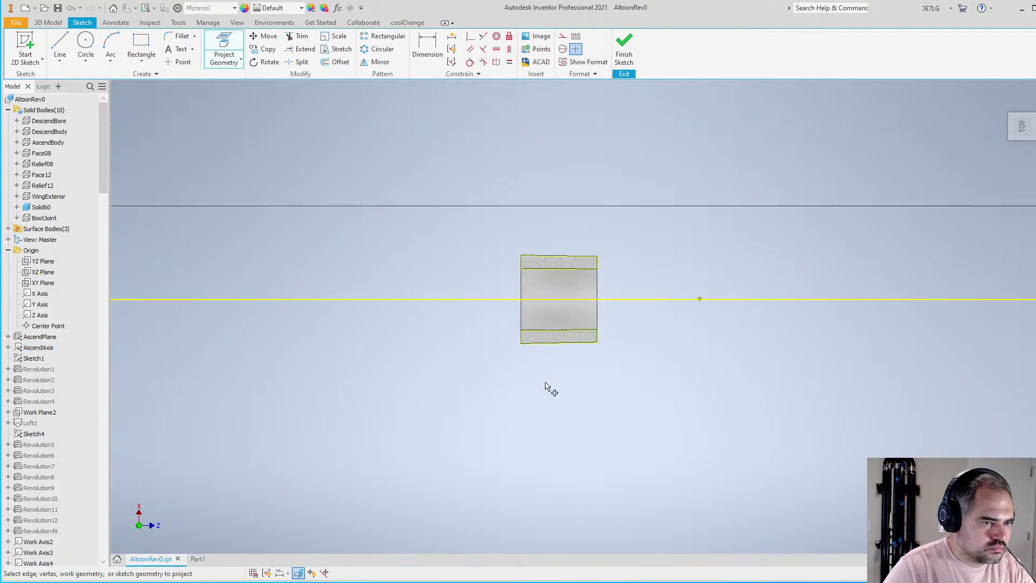
{"action": "scroll", "coordinate": [523, 300], "scroll_direction": "up", "scroll_amount": 3}
Try changing the projected cut edges and axis line of Solid60 to construction geometry
{"action": "left_click", "coordinate": [628, 225]}
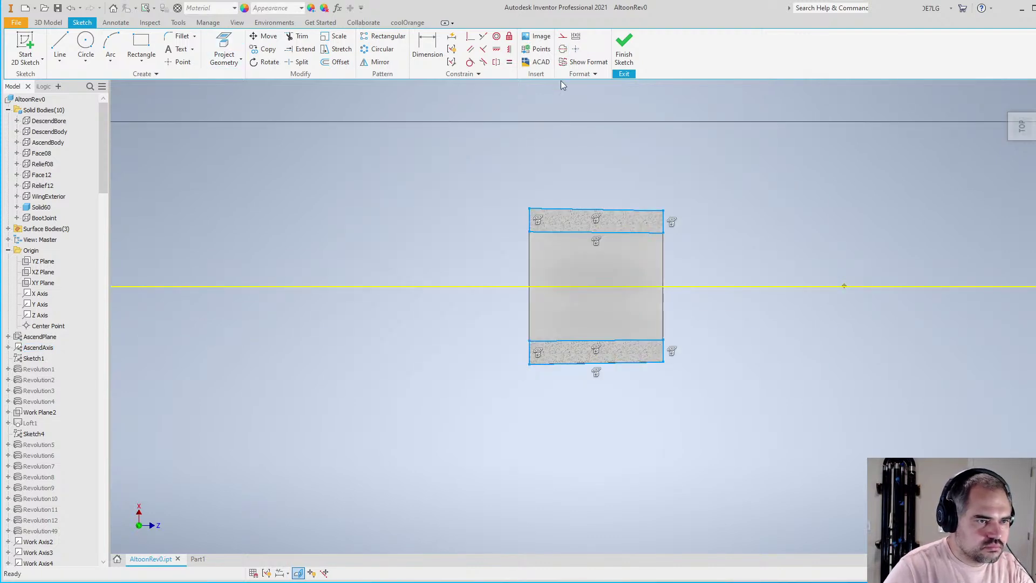
{"action": "left_click", "coordinate": [564, 37]}
{"action": "left_click", "coordinate": [717, 286]}
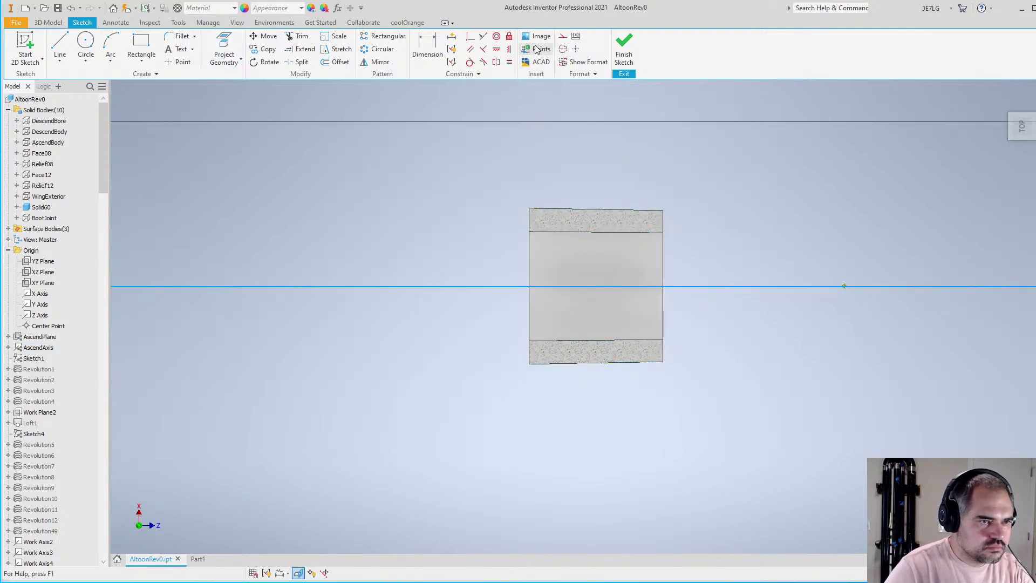
{"action": "left_click", "coordinate": [574, 49]}
{"action": "scroll", "coordinate": [666, 209], "scroll_direction": "up", "scroll_amount": 3}
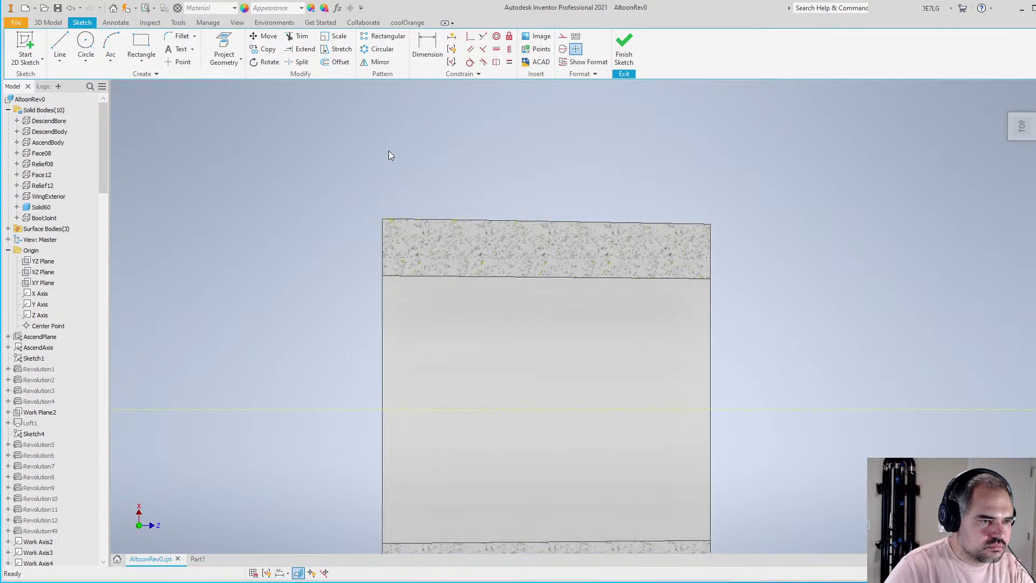
{"action": "scroll", "coordinate": [389, 151], "scroll_direction": "up", "scroll_amount": 3}
{"action": "left_click", "coordinate": [60, 43]}
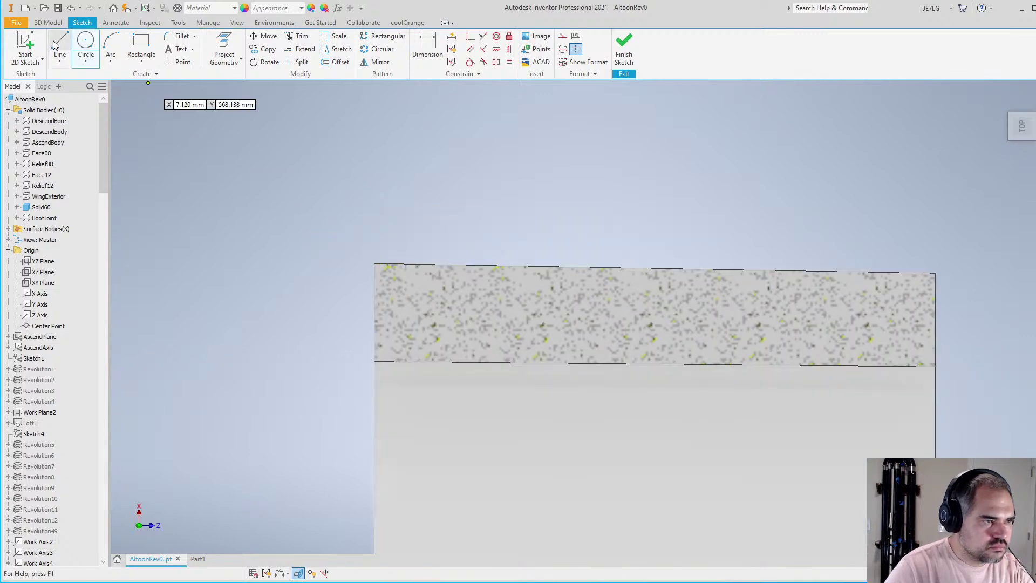
{"action": "scroll", "coordinate": [419, 211], "scroll_direction": "down", "scroll_amount": 3}
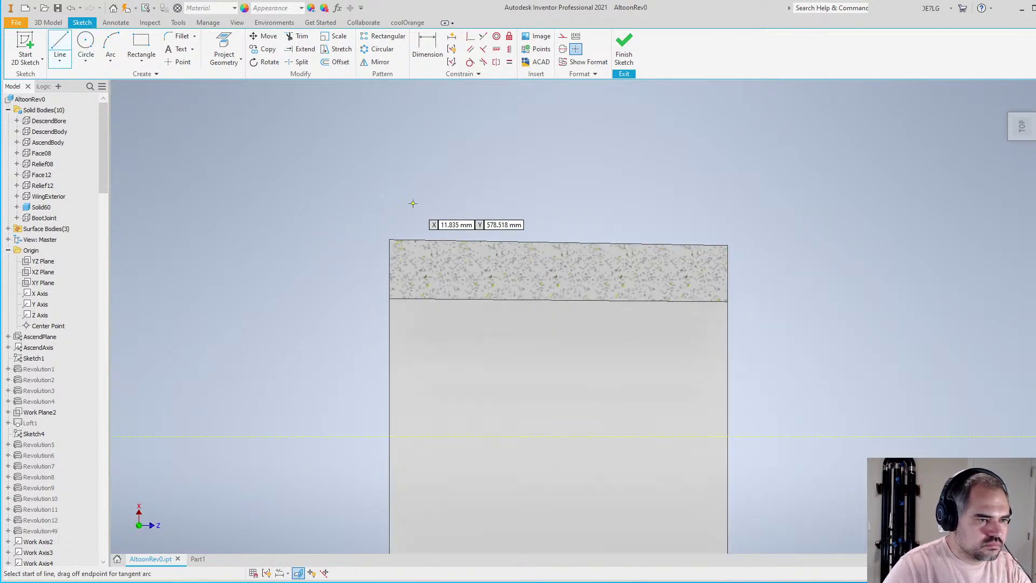
{"action": "scroll", "coordinate": [423, 218], "scroll_direction": "up", "scroll_amount": 2}
{"action": "key", "text": "Escape"}
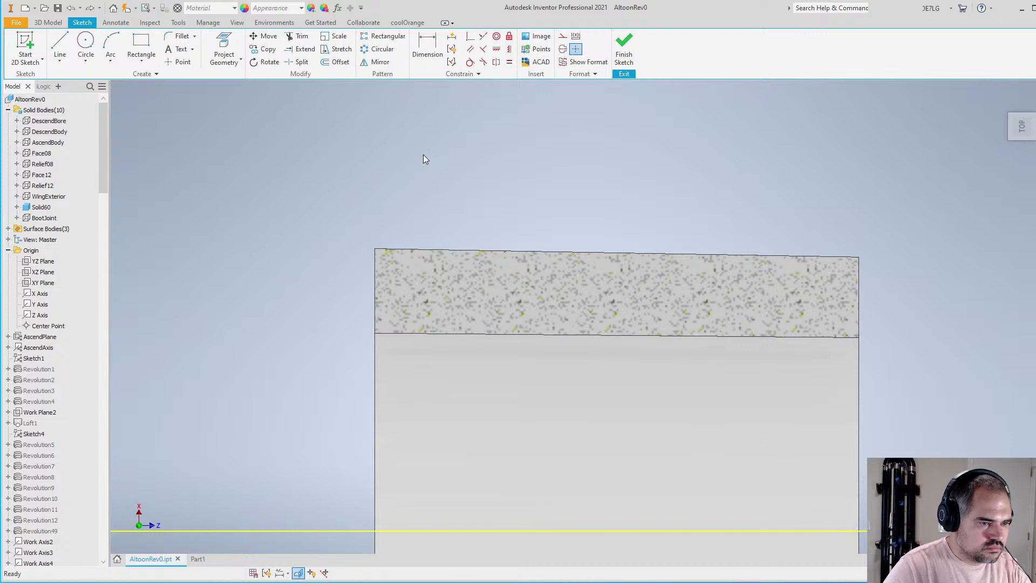
{"action": "scroll", "coordinate": [423, 232], "scroll_direction": "down", "scroll_amount": 2}
{"action": "scroll", "coordinate": [423, 233], "scroll_direction": "up", "scroll_amount": 3}
{"action": "scroll", "coordinate": [426, 229], "scroll_direction": "down", "scroll_amount": 3}
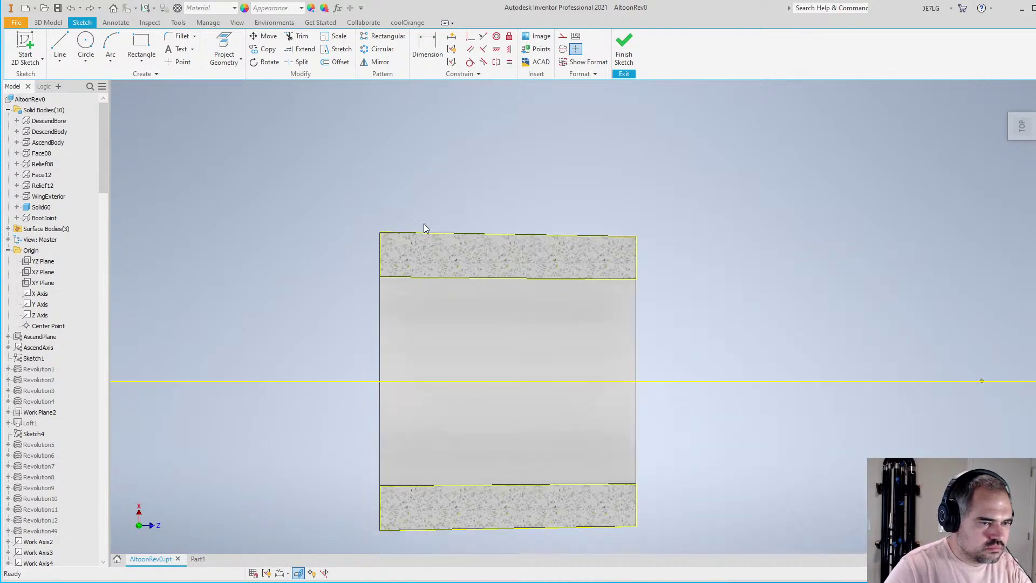
{"action": "scroll", "coordinate": [427, 229], "scroll_direction": "up", "scroll_amount": 3}
Sketch a five-segment stepped recess line across the upper wall section of Solid60, running from one end edge to the other
{"action": "left_click", "coordinate": [60, 45]}
{"action": "scroll", "coordinate": [340, 261], "scroll_direction": "up", "scroll_amount": 2}
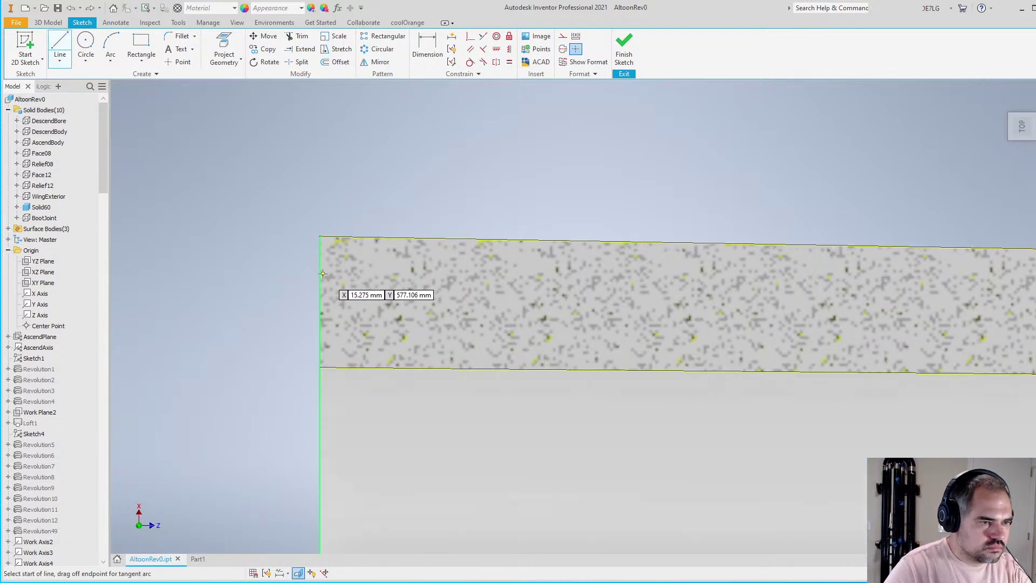
{"action": "left_click", "coordinate": [319, 271]}
{"action": "left_click", "coordinate": [463, 296]}
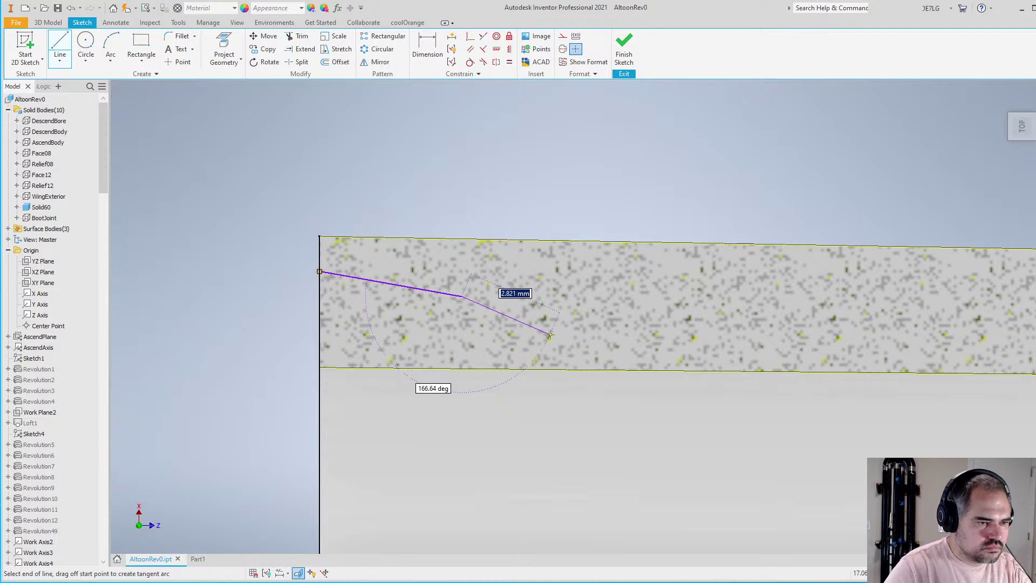
{"action": "left_click", "coordinate": [473, 330]}
{"action": "left_click", "coordinate": [725, 302]}
{"action": "scroll", "coordinate": [724, 302], "scroll_direction": "down", "scroll_amount": 2}
{"action": "scroll", "coordinate": [841, 302], "scroll_direction": "up", "scroll_amount": 2}
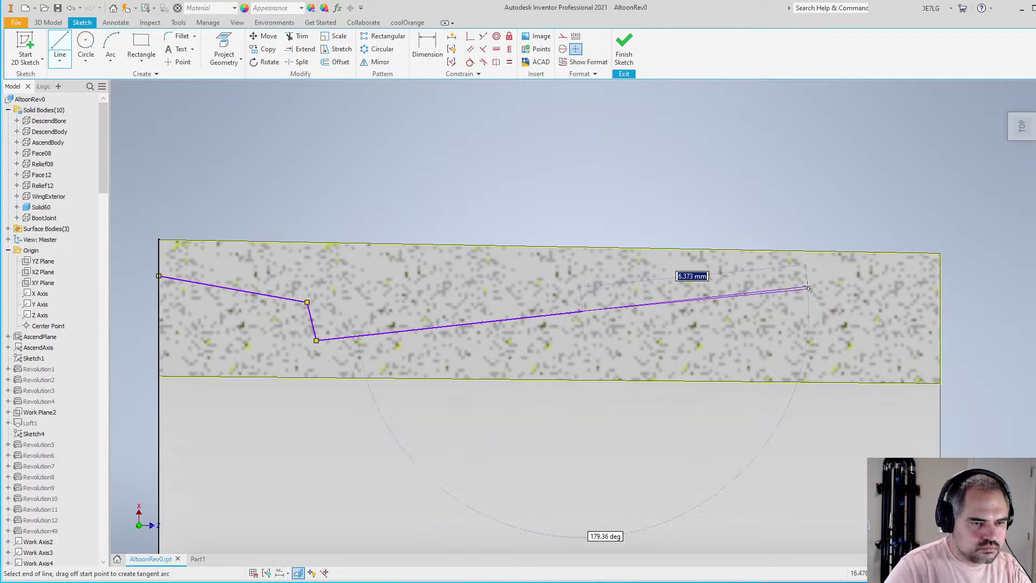
{"action": "left_click", "coordinate": [677, 277]}
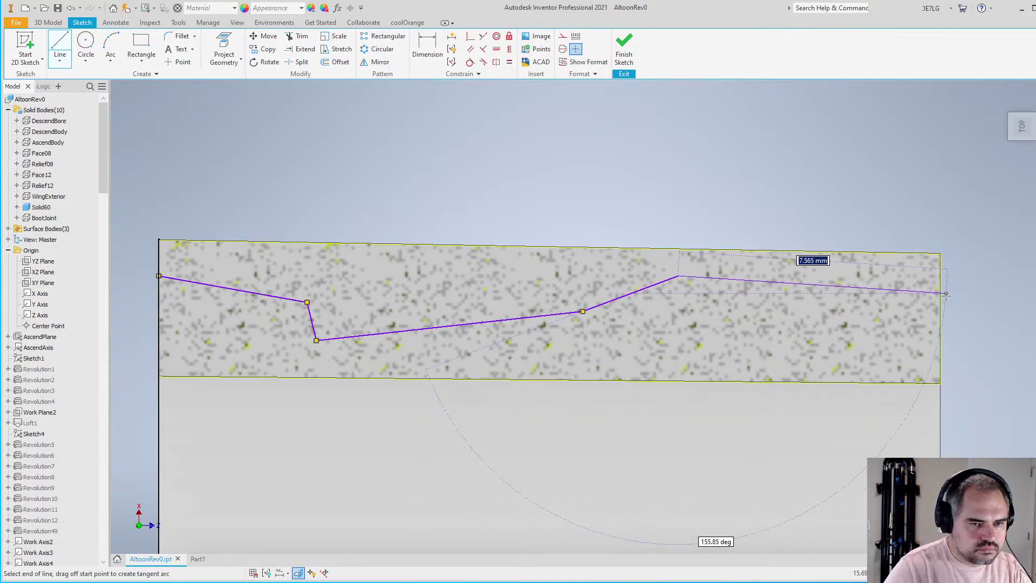
{"action": "left_click", "coordinate": [940, 295]}
{"action": "key", "text": "Escape"}
Constrain the first end segment of the recess line parallel to the outer wall edge and collinear with the opposite end segment
{"action": "scroll", "coordinate": [462, 104], "scroll_direction": "down", "scroll_amount": 1}
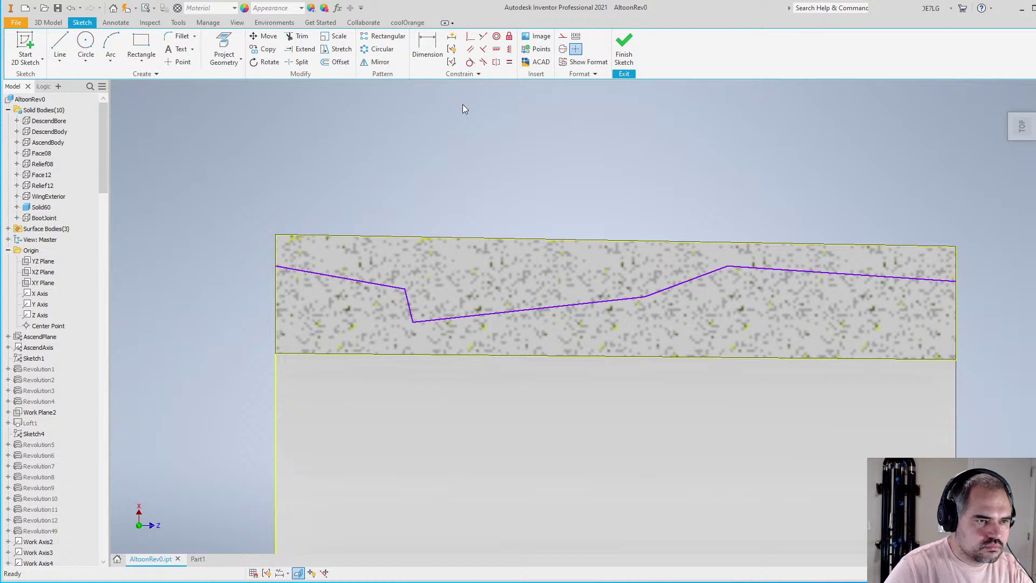
{"action": "left_click", "coordinate": [470, 50]}
{"action": "left_click", "coordinate": [331, 278]}
{"action": "left_click", "coordinate": [621, 242]}
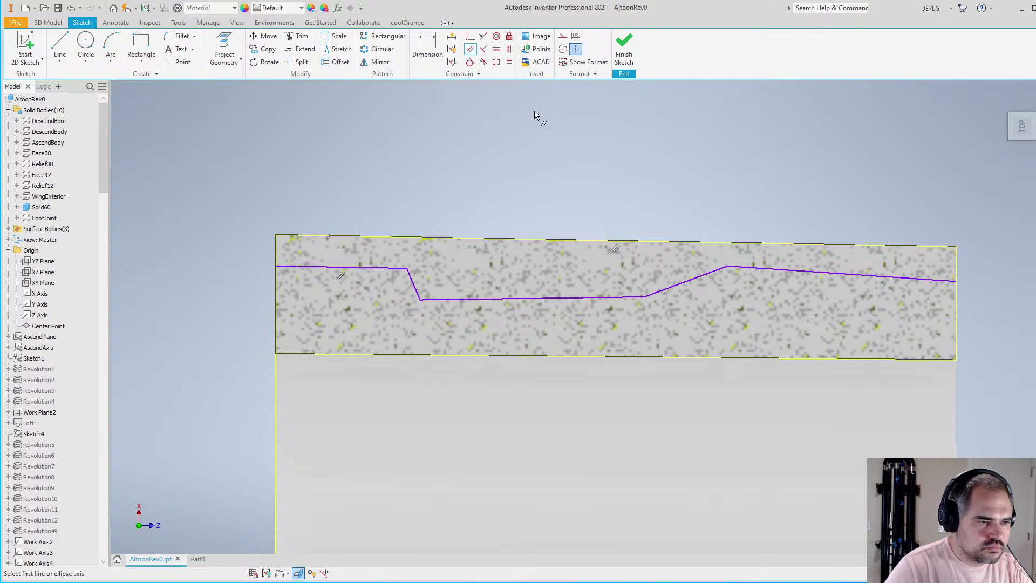
{"action": "left_click", "coordinate": [382, 269]}
{"action": "left_click", "coordinate": [842, 274]}
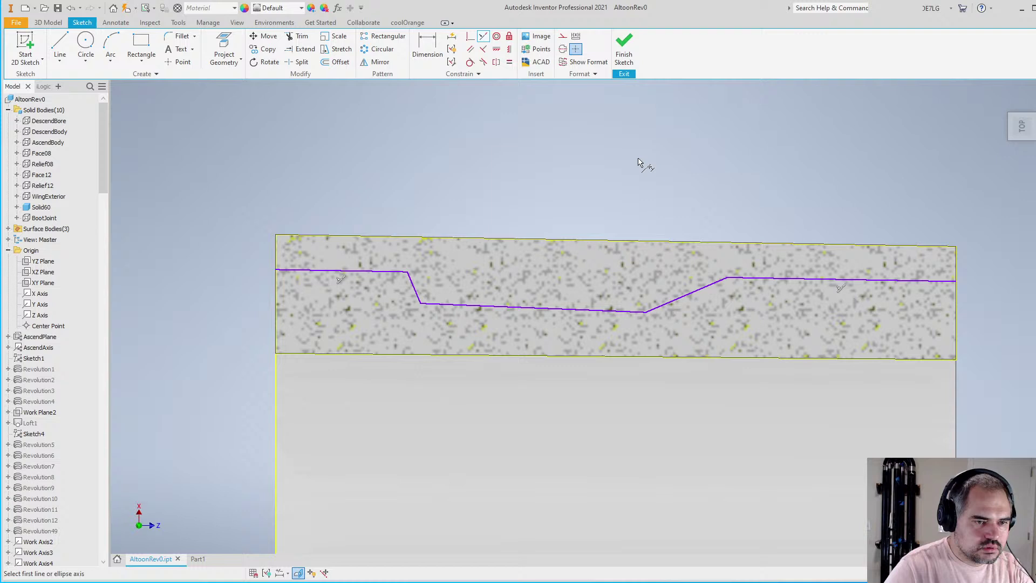
Constrain the recess floor segment parallel to the first end segment
{"action": "left_click", "coordinate": [471, 49]}
{"action": "left_click", "coordinate": [345, 270]}
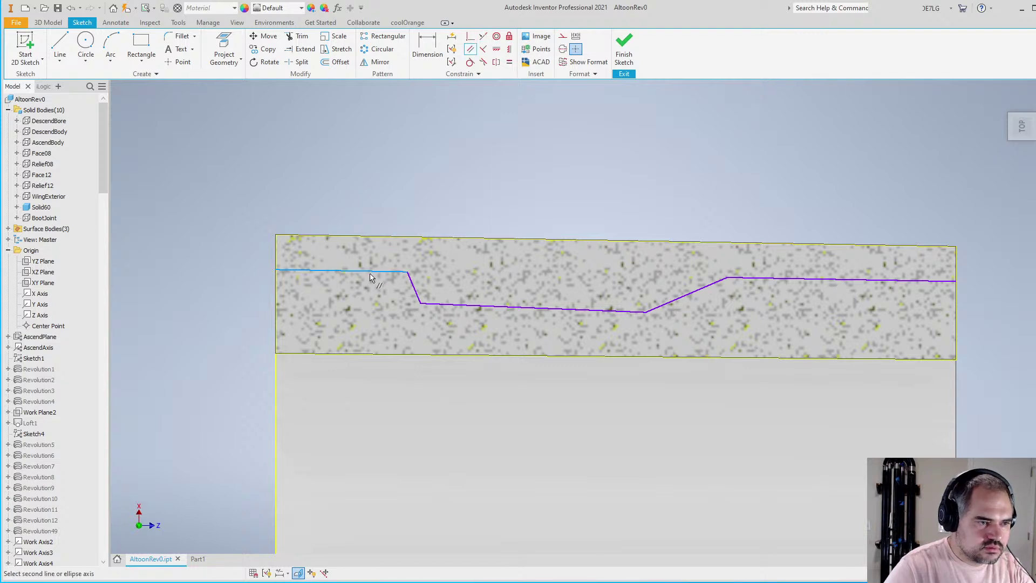
{"action": "left_click", "coordinate": [471, 313]}
Dimension the gap between the first end segment and the outer wall edge, setting it to the parameter TenonClear
{"action": "scroll", "coordinate": [438, 253], "scroll_direction": "up", "scroll_amount": 1}
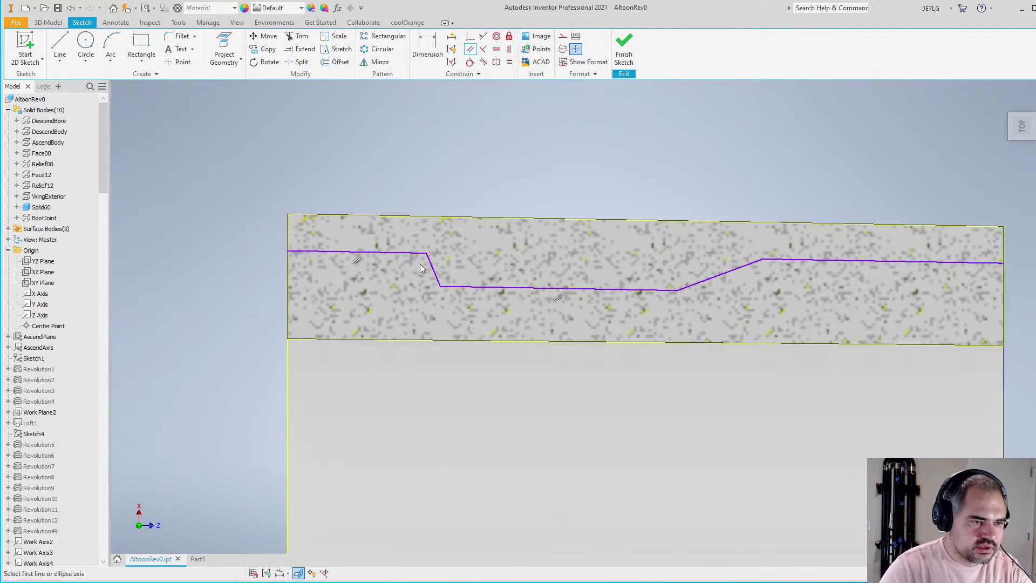
{"action": "left_click", "coordinate": [376, 252]}
{"action": "left_click", "coordinate": [377, 217]}
{"action": "left_click", "coordinate": [451, 239]}
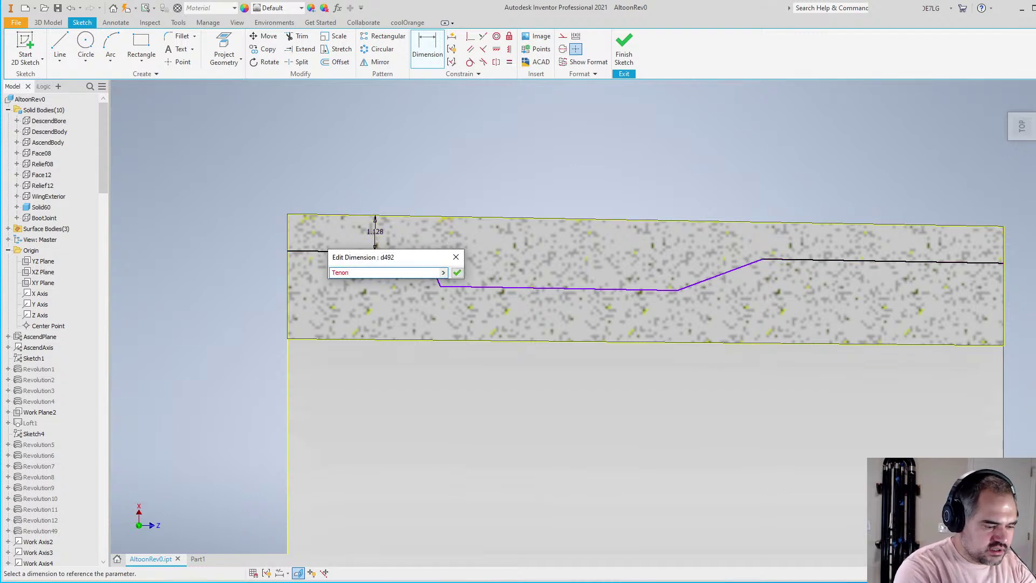
{"action": "type", "text": "TenonClear"}
{"action": "key", "text": "Return"}
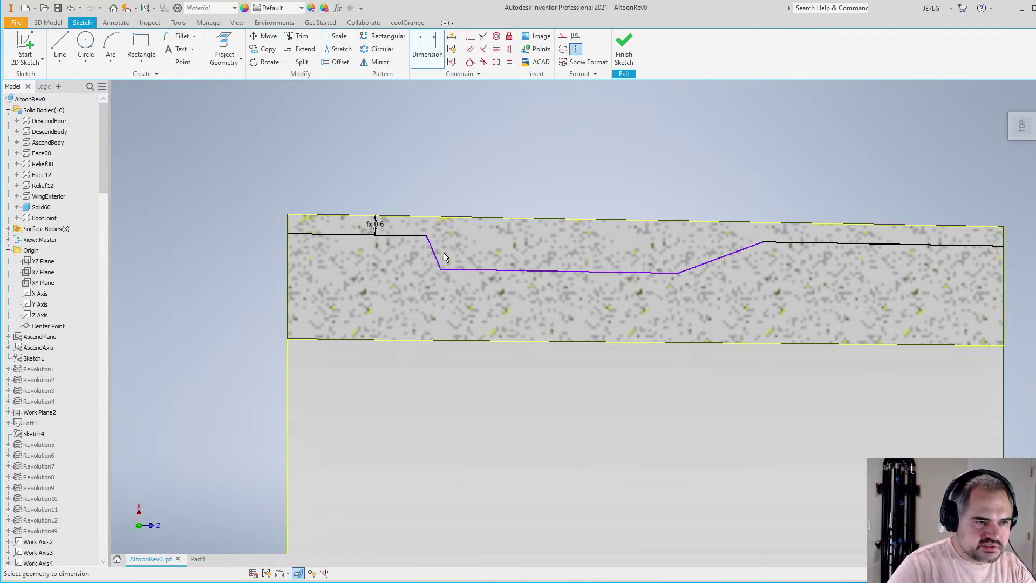
Dimension the first end segment's length as the 2 mm parameter TenonStringGap and the recess depth as the 0.4 mm parameter TenonString
{"action": "left_click", "coordinate": [291, 258]}
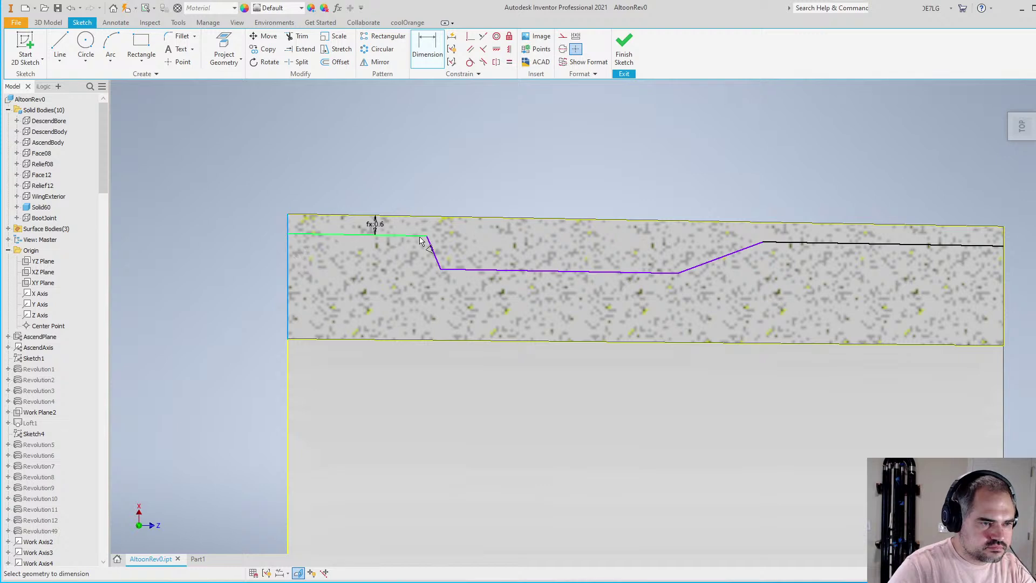
{"action": "left_click", "coordinate": [399, 303]}
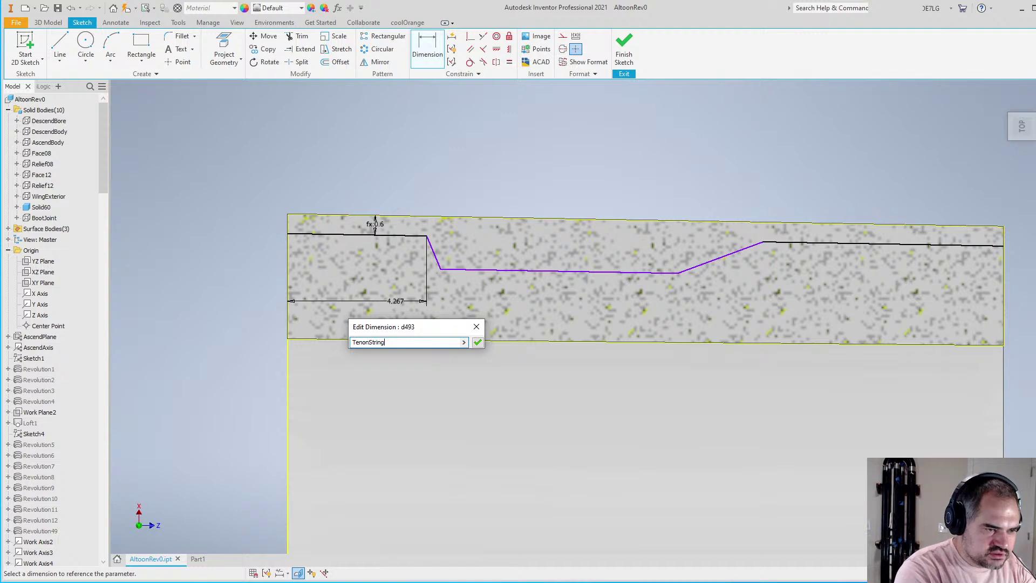
{"action": "key", "text": "Return"}
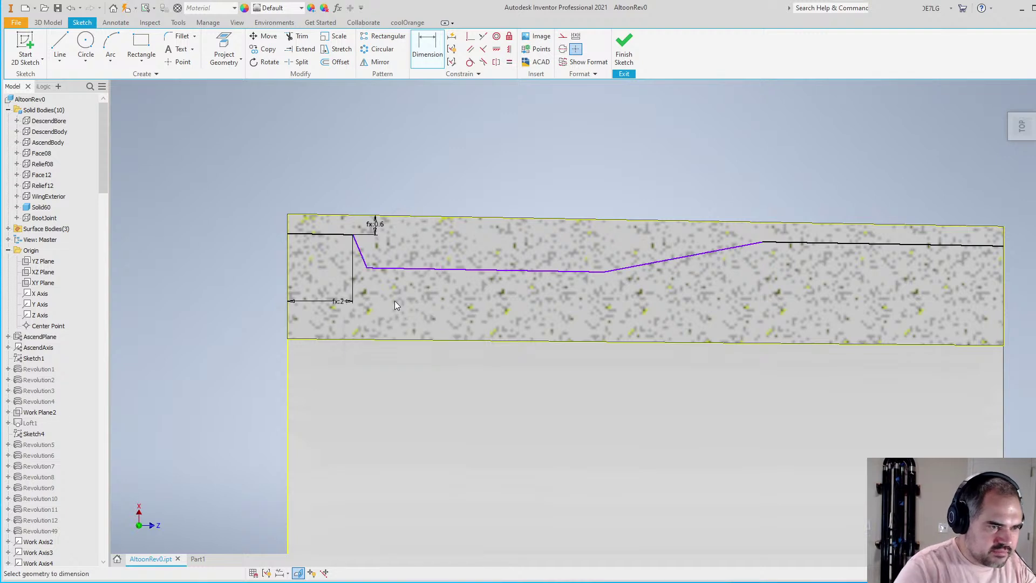
{"action": "left_click", "coordinate": [399, 271]}
{"action": "left_click", "coordinate": [402, 243]}
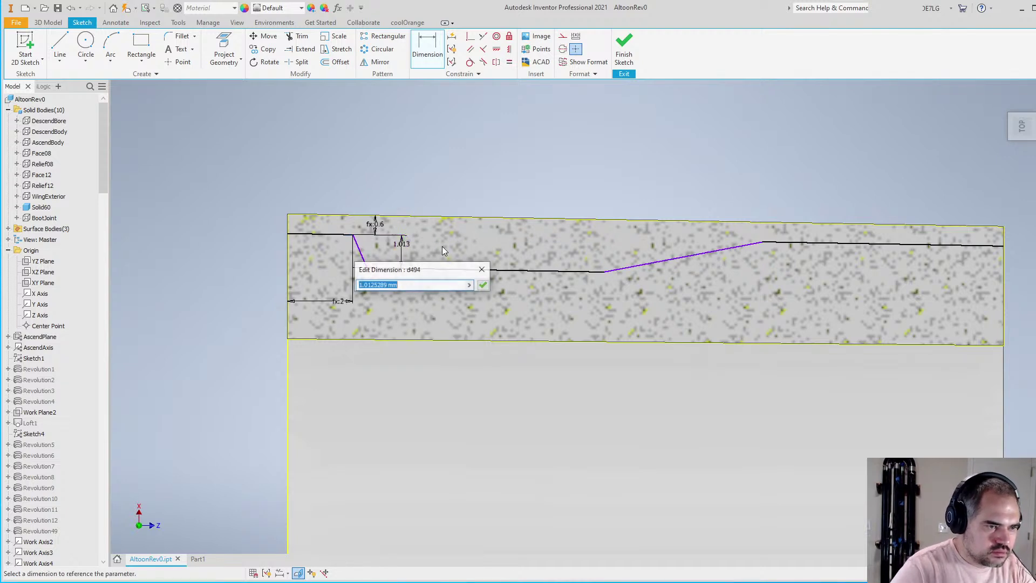
{"action": "type", "text": "TenonStr"}
{"action": "key", "text": "Return"}
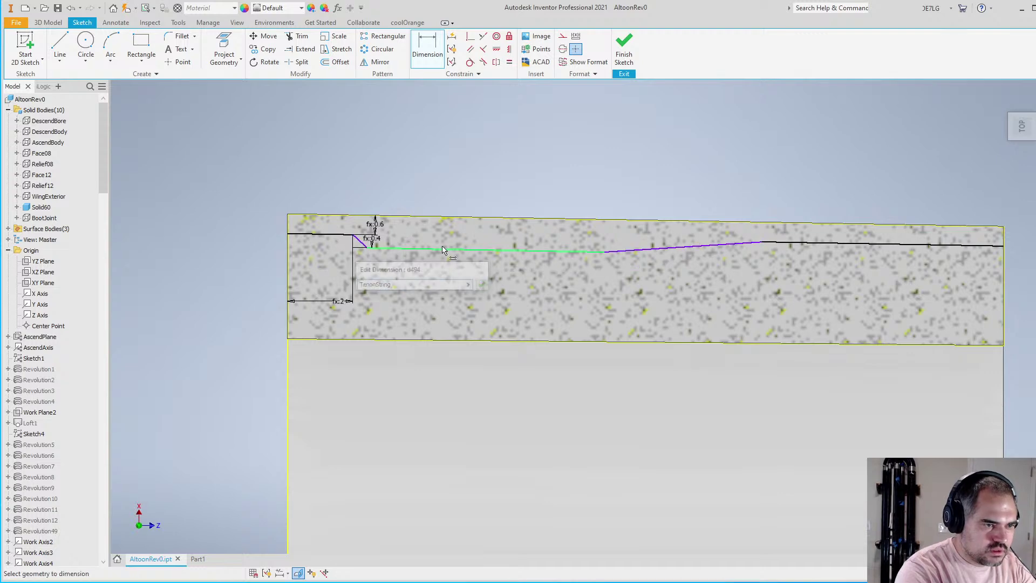
Dimension the opposite end segment's length from the wall's end edge, setting it to the parameter TenonStringGap
{"action": "middle_click_drag", "start_coordinate": [944, 227], "coordinate": [646, 264]}
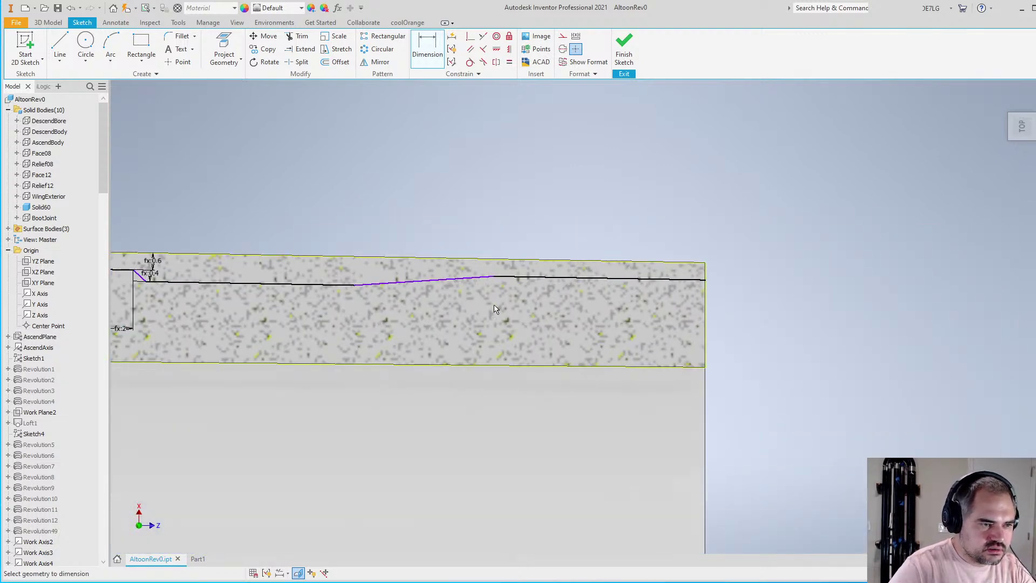
{"action": "middle_click_drag", "start_coordinate": [495, 309], "coordinate": [462, 310]}
{"action": "left_click", "coordinate": [670, 327]}
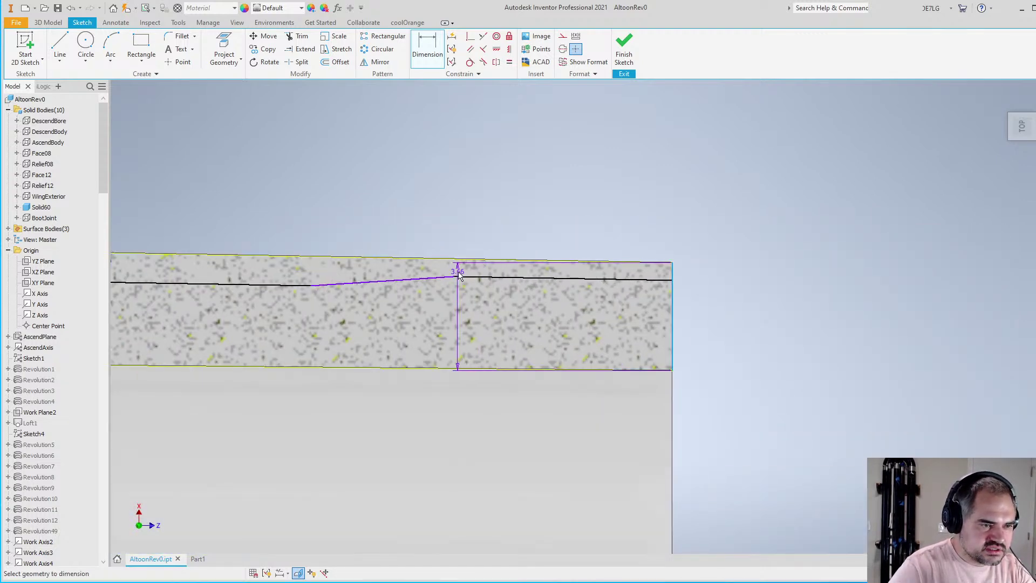
{"action": "left_click", "coordinate": [459, 276]}
{"action": "left_click", "coordinate": [630, 315]}
{"action": "type", "text": "TenonS"}
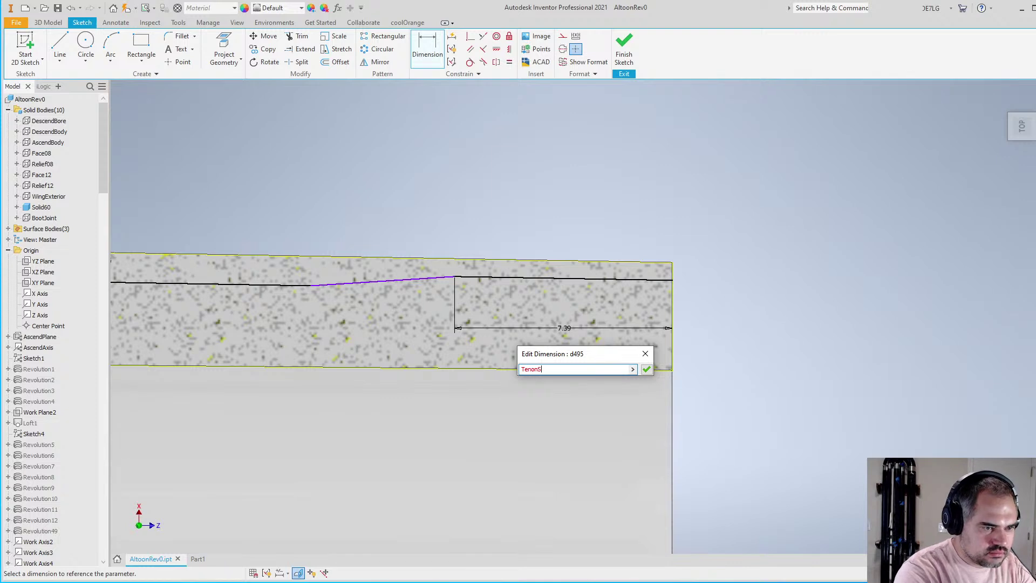
{"action": "type", "text": "tringGap"}
{"action": "key", "text": "Return"}
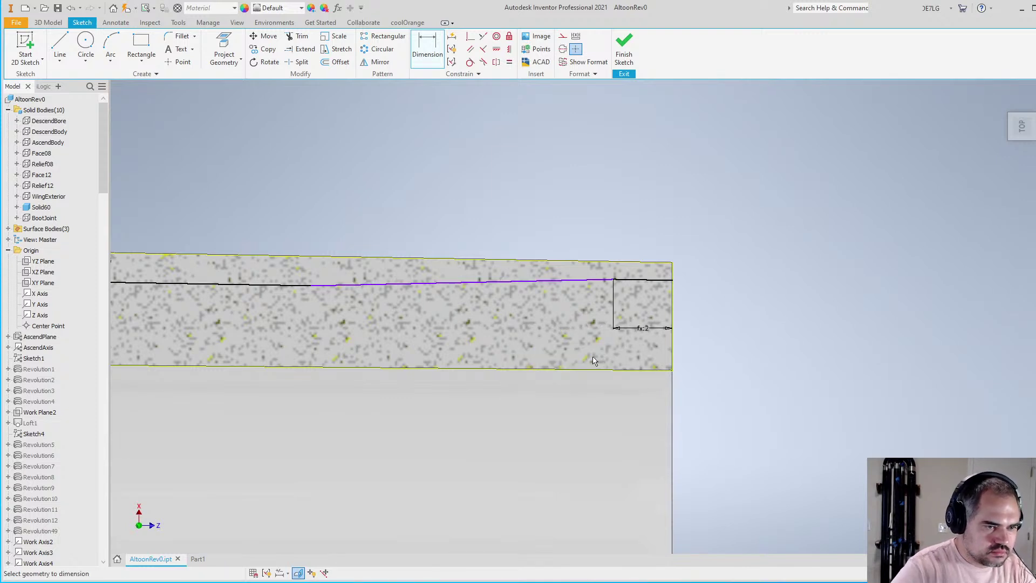
Apply a Horizontal constraint to the short sloped segment between the first end segment and the recess floor
{"action": "scroll", "coordinate": [496, 323], "scroll_direction": "down", "scroll_amount": 1}
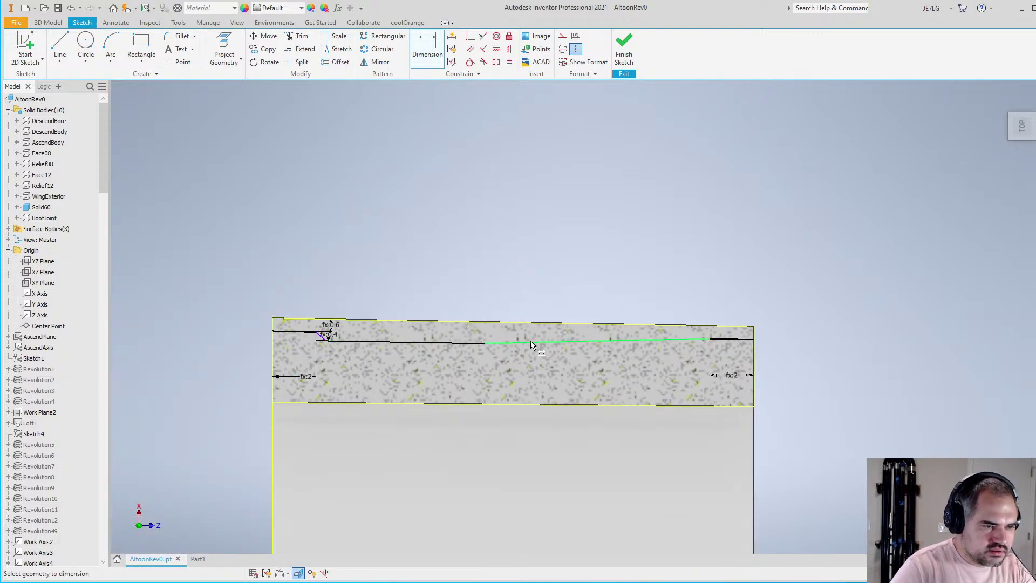
{"action": "scroll", "coordinate": [334, 345], "scroll_direction": "up", "scroll_amount": 4}
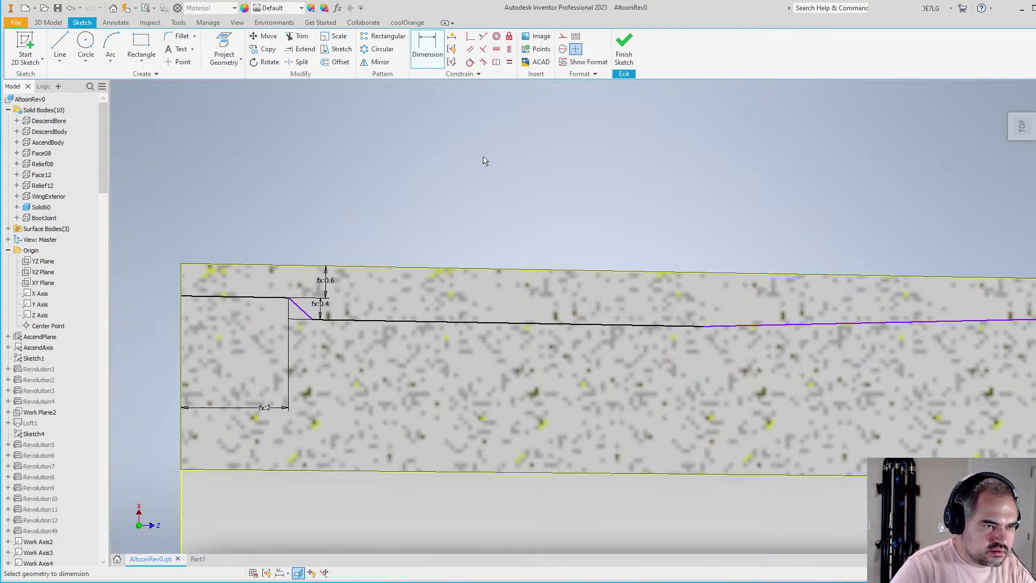
{"action": "left_click", "coordinate": [484, 51]}
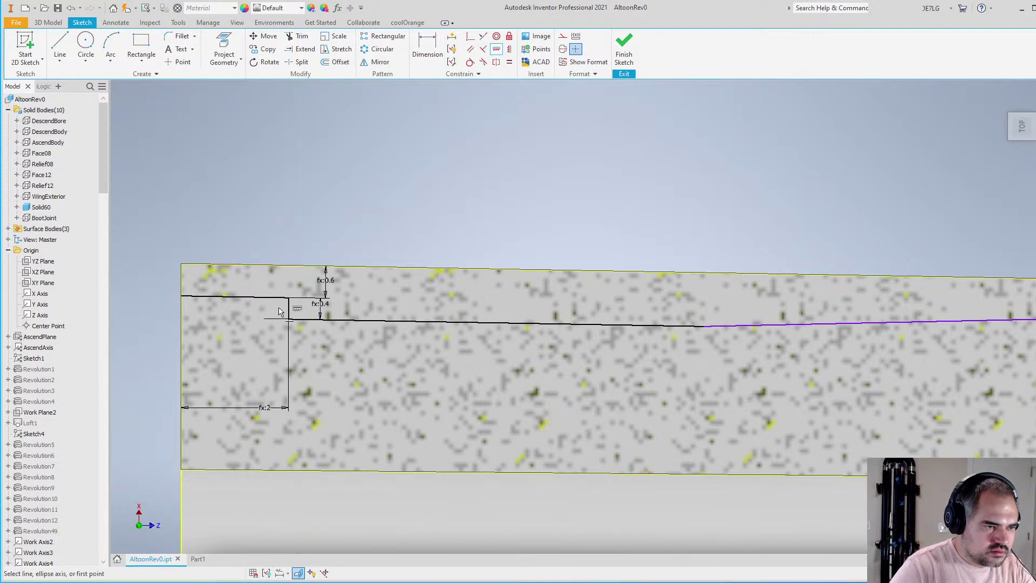
Set the angle between the remaining sloped segment and the adjacent end edge to 45 degrees and finish the sketch
{"action": "scroll", "coordinate": [280, 312], "scroll_direction": "down", "scroll_amount": 4}
{"action": "scroll", "coordinate": [603, 328], "scroll_direction": "up", "scroll_amount": 3}
{"action": "left_click", "coordinate": [722, 319]}
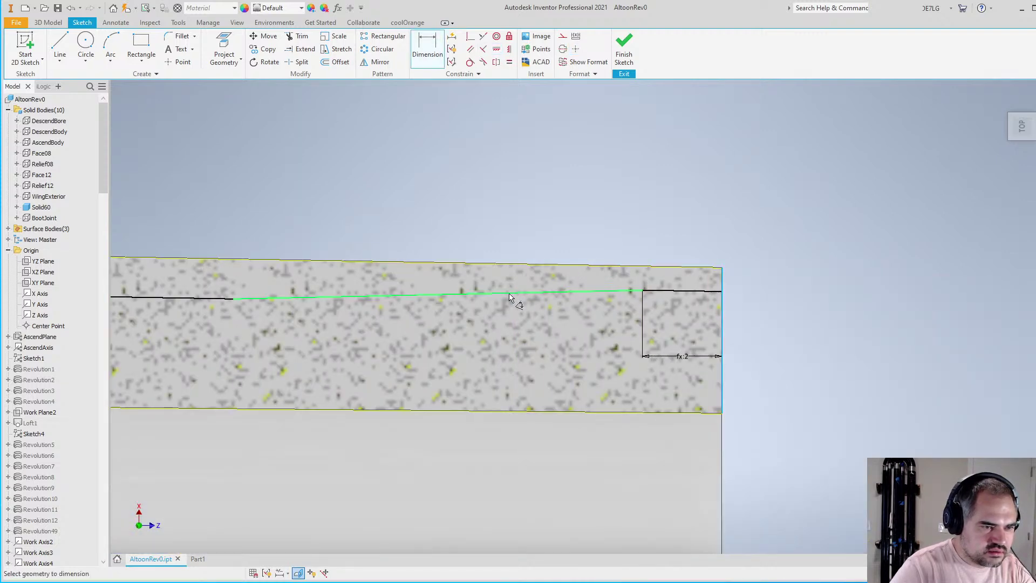
{"action": "left_click", "coordinate": [515, 294]}
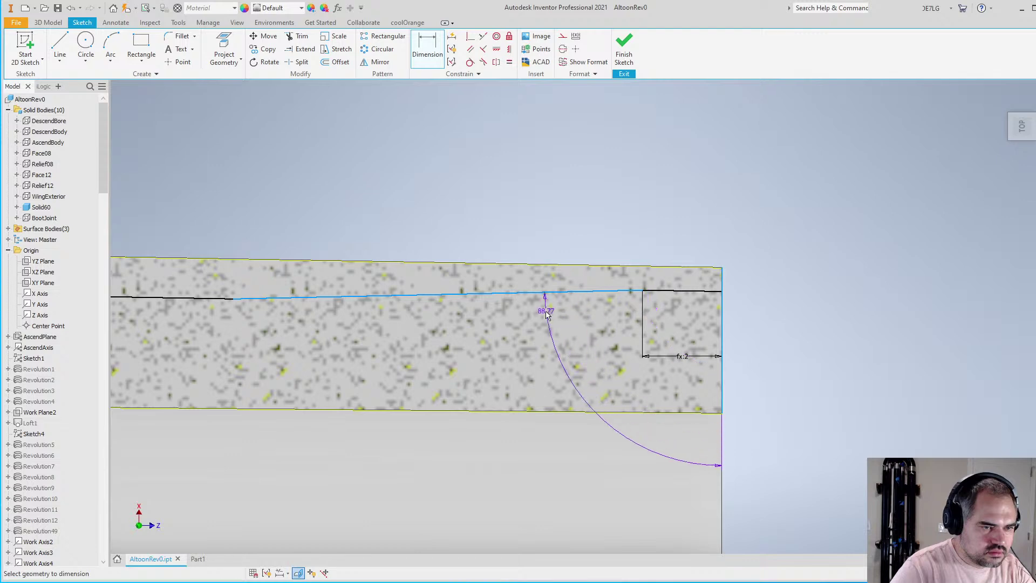
{"action": "left_click", "coordinate": [618, 316]}
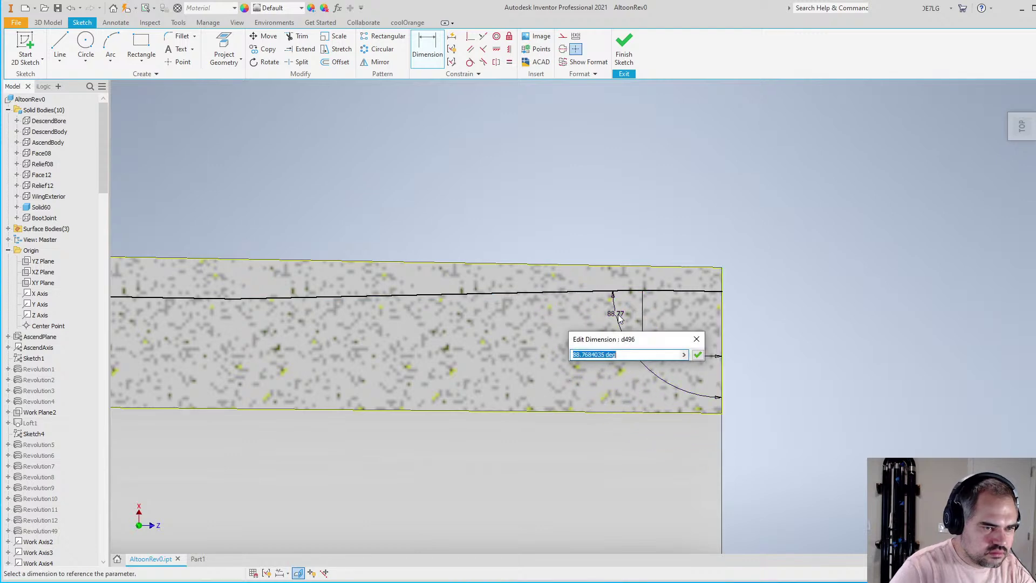
{"action": "type", "text": "45"}
{"action": "key", "text": "Return"}
{"action": "scroll", "coordinate": [802, 323], "scroll_direction": "up", "scroll_amount": 3}
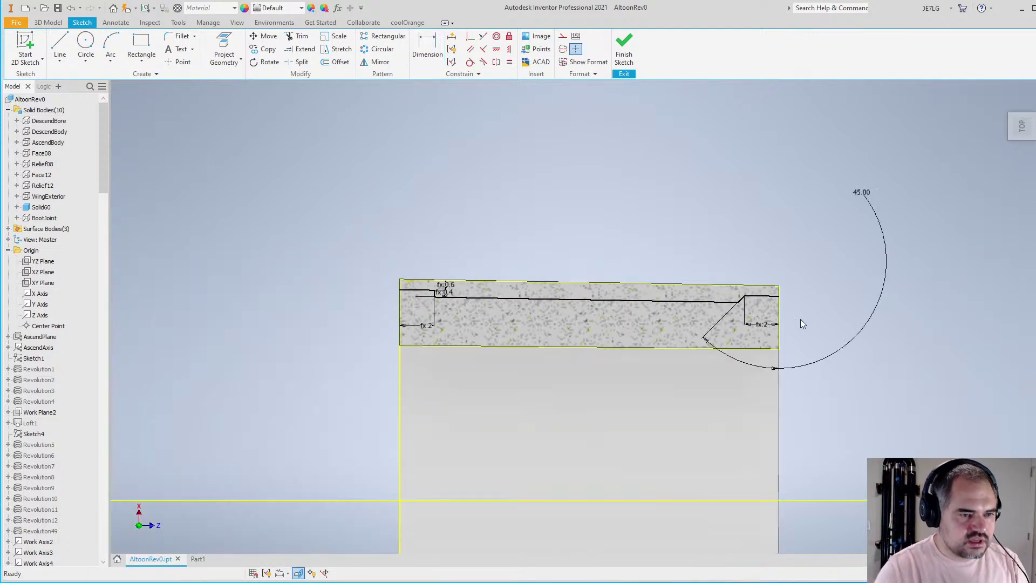
{"action": "right_click", "coordinate": [707, 212]}
{"action": "left_click", "coordinate": [706, 245]}
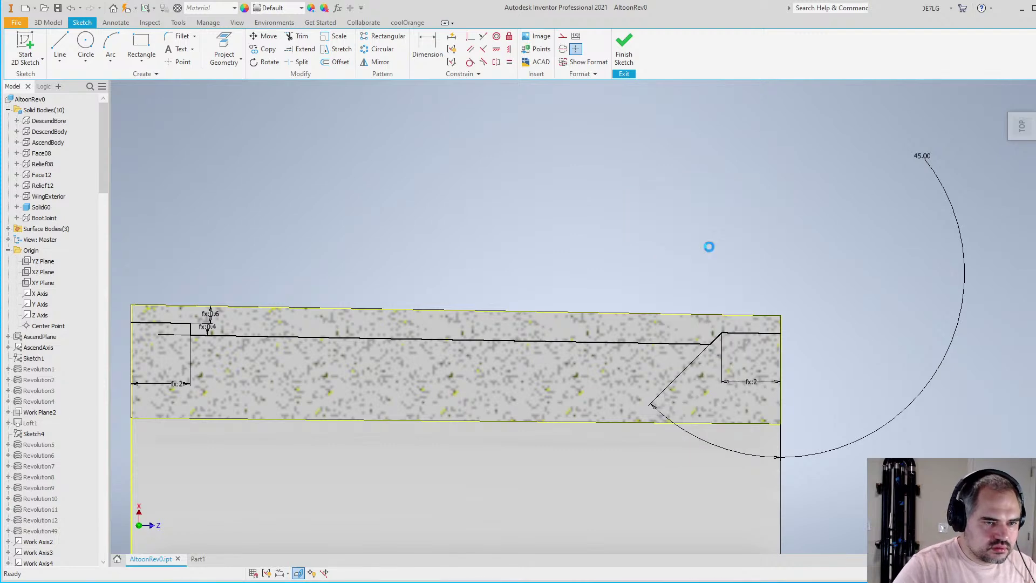
Revolve the recess profile a full 360 degrees around AscendAxis as a cut from Solid60
{"action": "scroll", "coordinate": [553, 264], "scroll_direction": "down", "scroll_amount": 5}
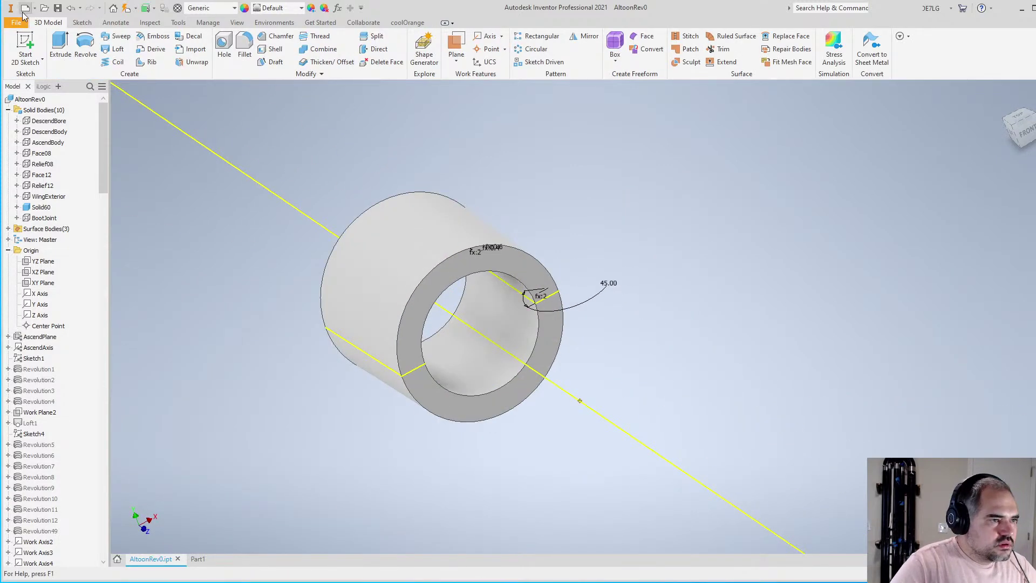
{"action": "left_click", "coordinate": [85, 46]}
{"action": "scroll", "coordinate": [522, 279], "scroll_direction": "down", "scroll_amount": 5}
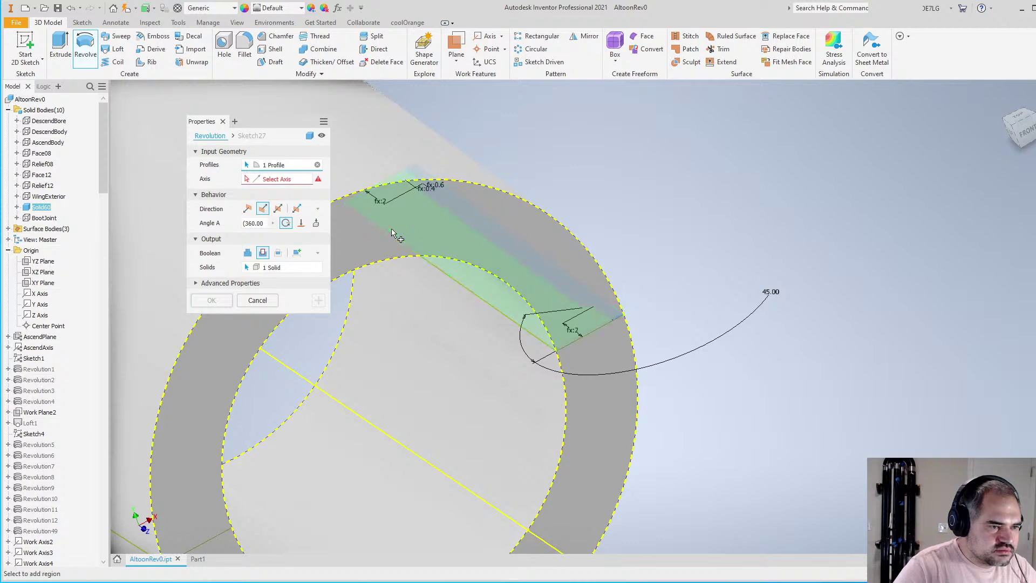
{"action": "scroll", "coordinate": [488, 254], "scroll_direction": "up", "scroll_amount": 5}
{"action": "scroll", "coordinate": [488, 254], "scroll_direction": "down", "scroll_amount": 5}
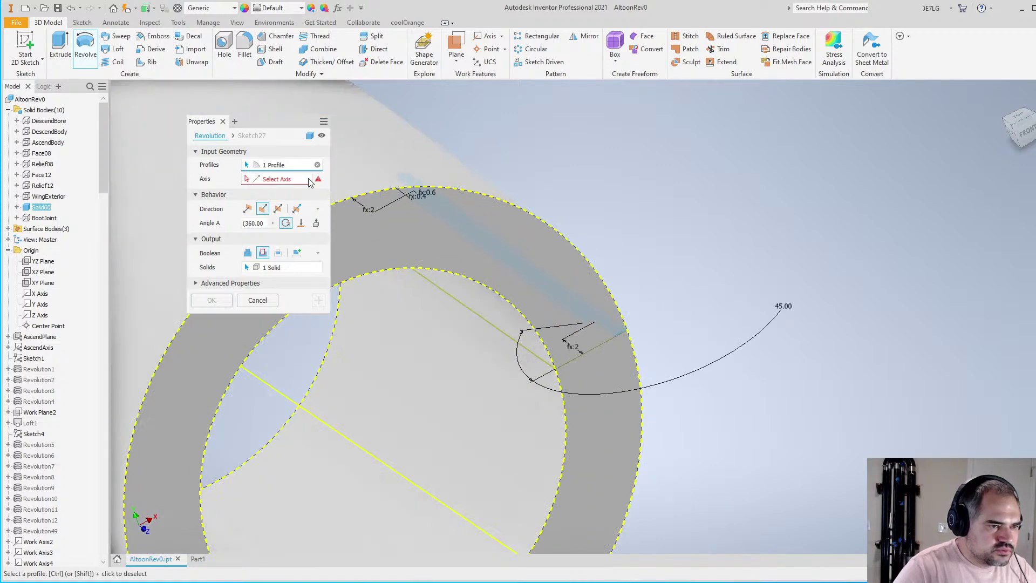
{"action": "left_click", "coordinate": [279, 181]}
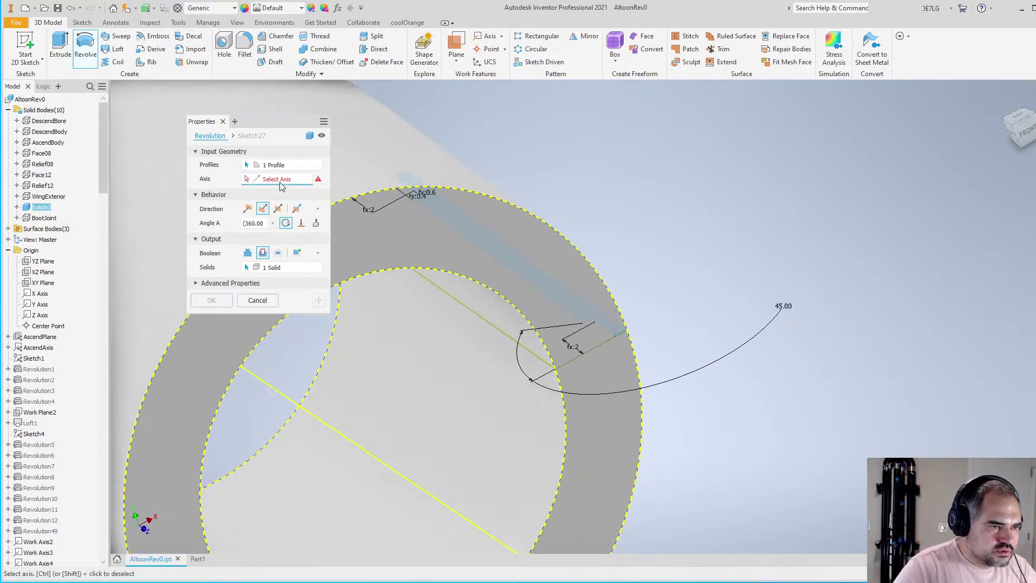
{"action": "left_click", "coordinate": [39, 349]}
{"action": "scroll", "coordinate": [382, 324], "scroll_direction": "up", "scroll_amount": 4}
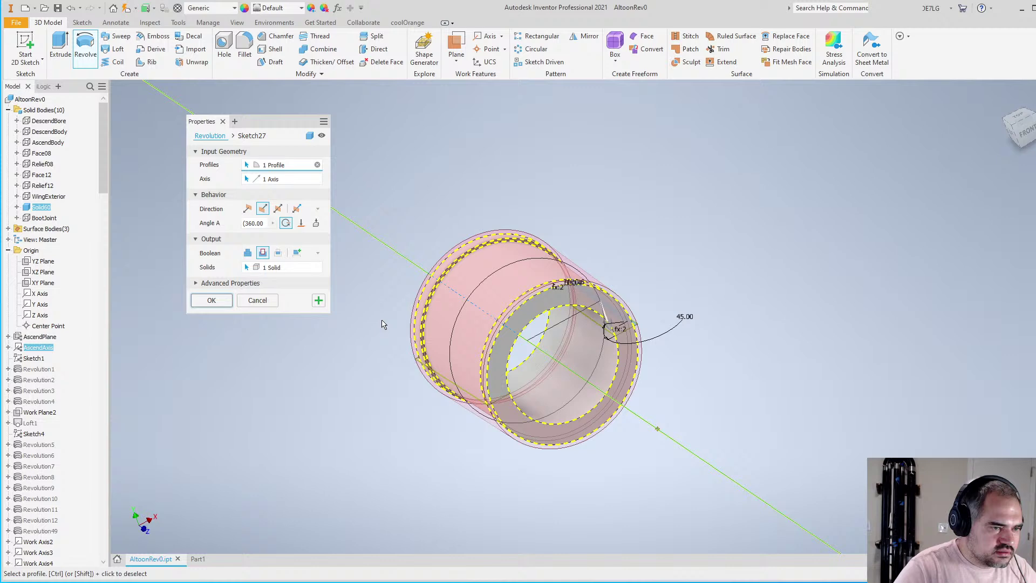
{"action": "left_click", "coordinate": [211, 300]}
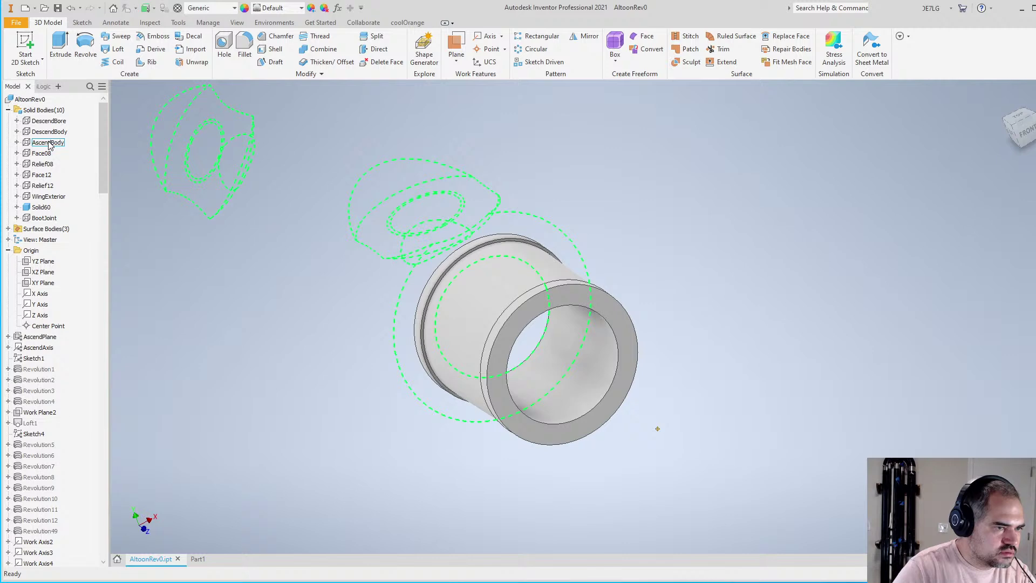
Combine the bodies with a join, using AscendBody as the base and the tenon Solid60 as the tool body
{"action": "left_click", "coordinate": [323, 49]}
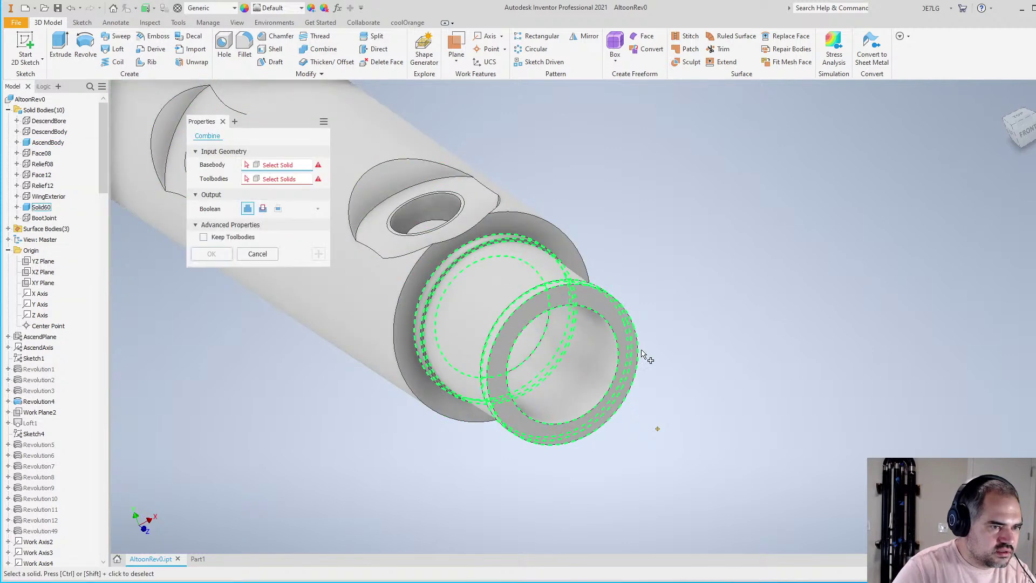
{"action": "middle_click_drag", "start_coordinate": [642, 353], "coordinate": [782, 394]}
{"action": "left_click", "coordinate": [513, 345]}
{"action": "left_click", "coordinate": [749, 377]}
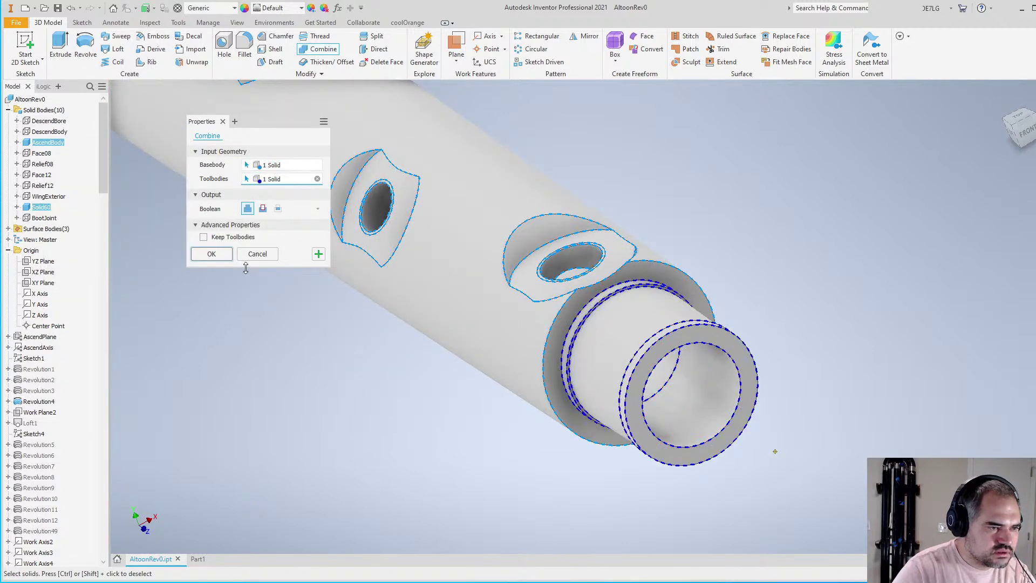
{"action": "left_click", "coordinate": [211, 254]}
{"action": "middle_click_drag", "start_coordinate": [679, 373], "coordinate": [654, 397], "text": "shift"}
{"action": "scroll", "coordinate": [652, 393], "scroll_direction": "down", "scroll_amount": 1}
{"action": "mouse_move", "coordinate": [657, 342]}
{"action": "middle_mouse_down", "text": "shift"}
{"action": "mouse_move", "coordinate": [713, 308]}
{"action": "mouse_move", "coordinate": [658, 330]}
{"action": "middle_mouse_up", "text": "shift"}
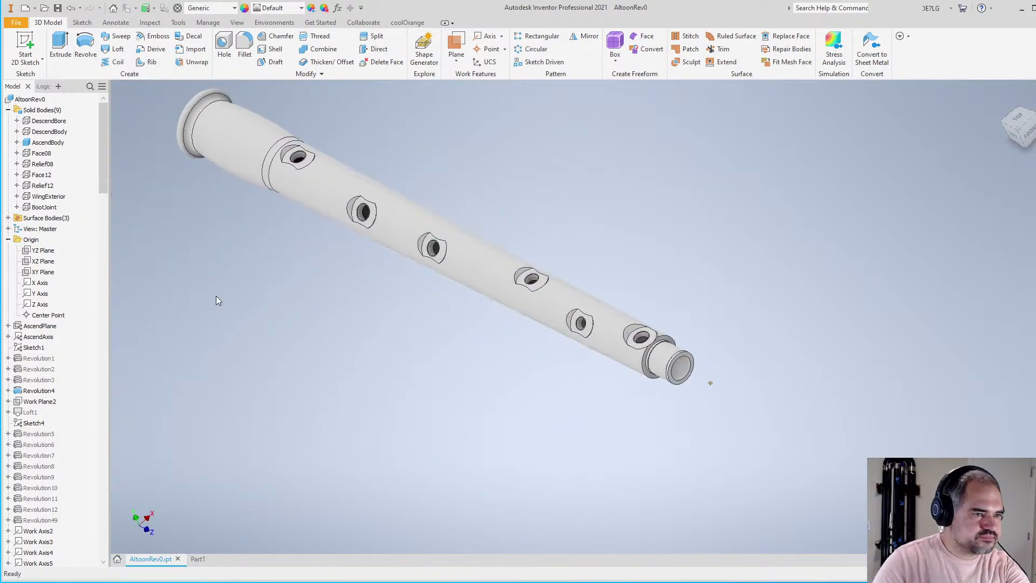
{"action": "left_click", "coordinate": [46, 143]}
{"action": "type", "text": "Long"}
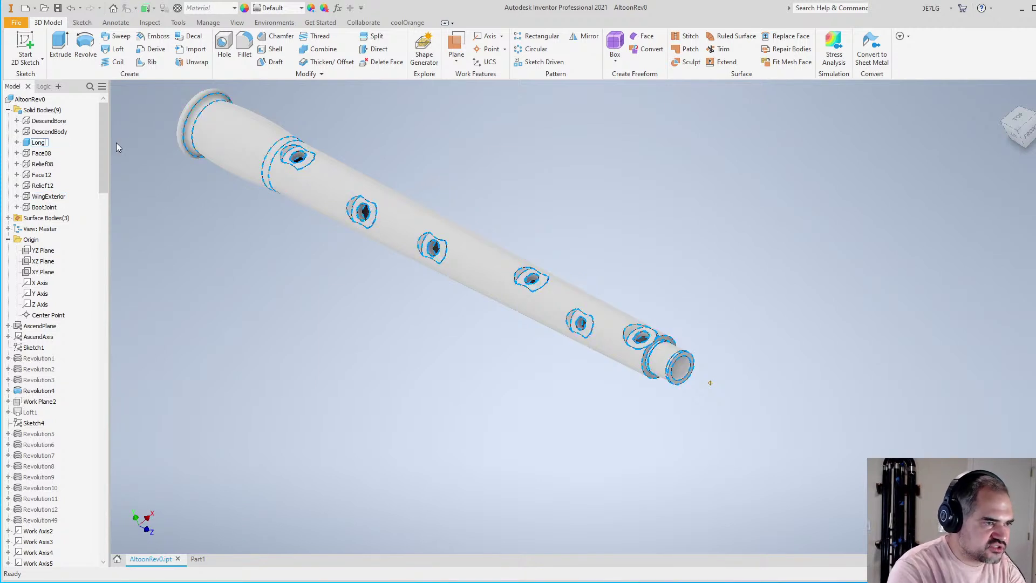
{"action": "left_click", "coordinate": [197, 203]}
{"action": "key", "text": "ctrl+z"}
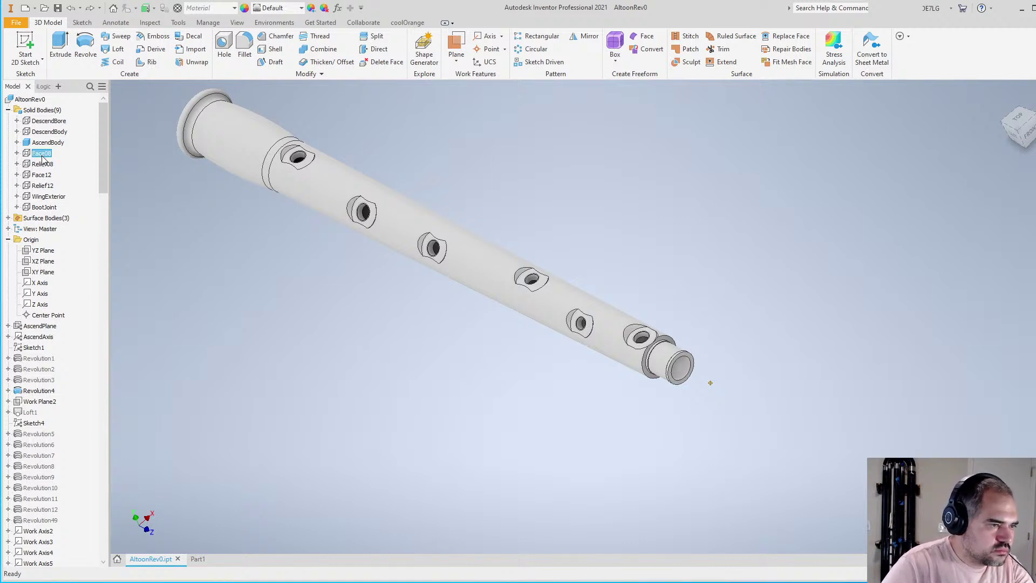
Make the WingExterior and BootJoint solid bodies visible alongside AscendBody
{"action": "left_click", "coordinate": [48, 196]}
{"action": "right_click", "coordinate": [50, 198]}
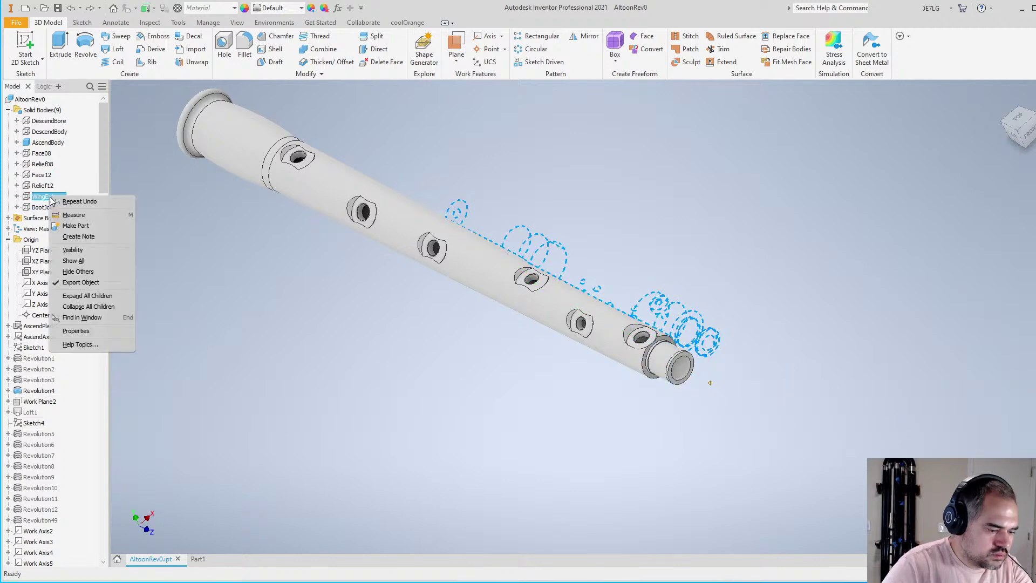
{"action": "left_click", "coordinate": [72, 246]}
{"action": "right_click", "coordinate": [51, 208]}
{"action": "left_click", "coordinate": [72, 258]}
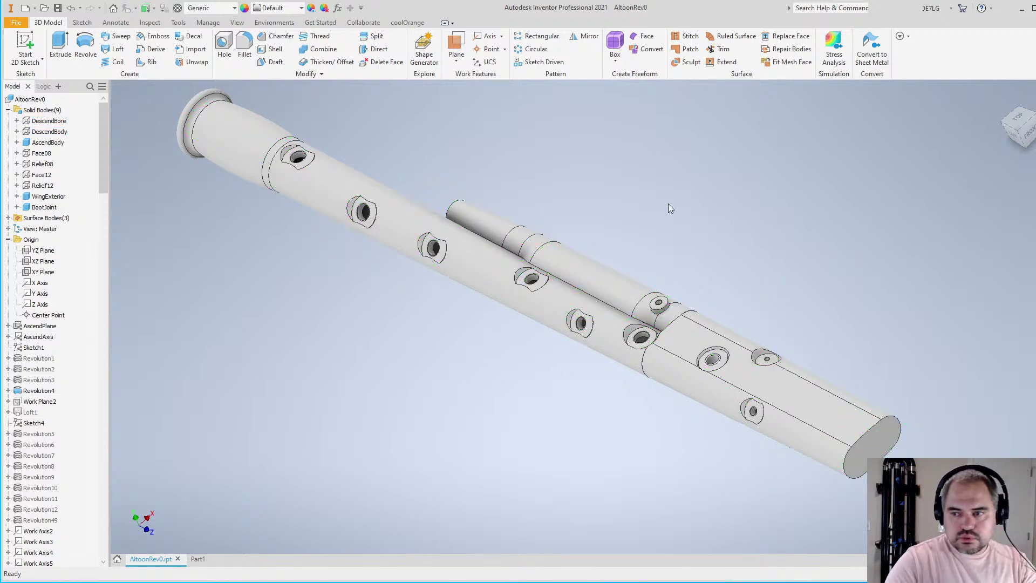
Examine how AscendBody, WingExterior and BootJoint fit together along the instrument, checking the tone holes and the clearance between the tubes
{"action": "scroll", "coordinate": [638, 240], "scroll_direction": "down", "scroll_amount": 3}
{"action": "scroll", "coordinate": [637, 243], "scroll_direction": "up", "scroll_amount": 3}
{"action": "middle_click_drag", "start_coordinate": [659, 313], "coordinate": [866, 188], "text": "shift"}
{"action": "scroll", "coordinate": [551, 273], "scroll_direction": "down", "scroll_amount": 3}
{"action": "scroll", "coordinate": [561, 340], "scroll_direction": "up", "scroll_amount": 3}
{"action": "middle_click_drag", "start_coordinate": [561, 340], "coordinate": [793, 497], "text": "shift"}
{"action": "scroll", "coordinate": [566, 430], "scroll_direction": "down", "scroll_amount": 3}
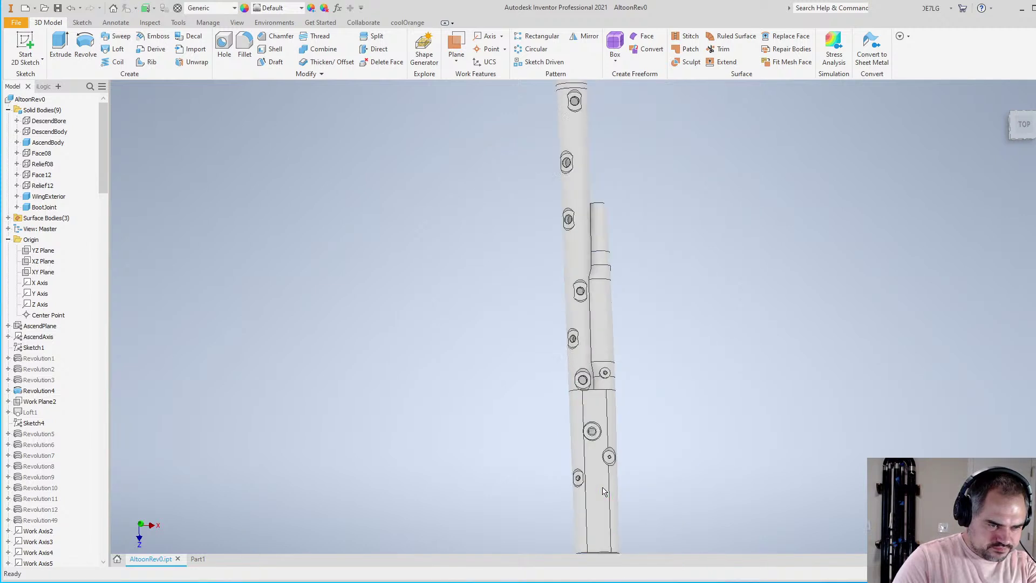
{"action": "scroll", "coordinate": [619, 446], "scroll_direction": "up", "scroll_amount": 3}
{"action": "scroll", "coordinate": [593, 453], "scroll_direction": "up", "scroll_amount": 2}
{"action": "scroll", "coordinate": [557, 460], "scroll_direction": "down", "scroll_amount": 5}
{"action": "scroll", "coordinate": [548, 221], "scroll_direction": "up", "scroll_amount": 3}
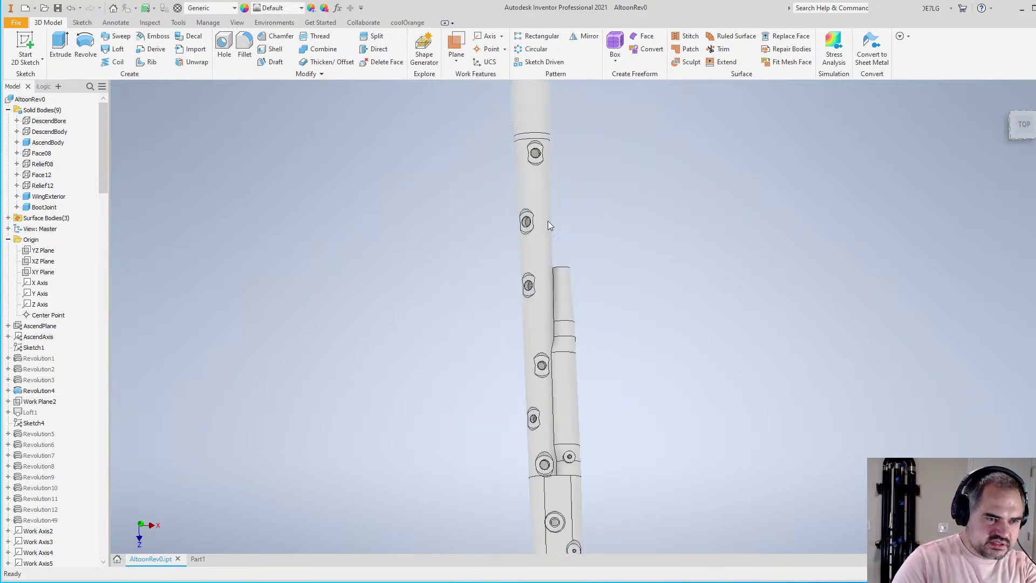
{"action": "middle_click_drag", "start_coordinate": [552, 264], "coordinate": [531, 280], "text": "shift"}
{"action": "scroll", "coordinate": [532, 281], "scroll_direction": "up", "scroll_amount": 1}
{"action": "middle_click_drag", "start_coordinate": [499, 273], "coordinate": [496, 328], "text": "shift"}
{"action": "scroll", "coordinate": [496, 328], "scroll_direction": "down", "scroll_amount": 3}
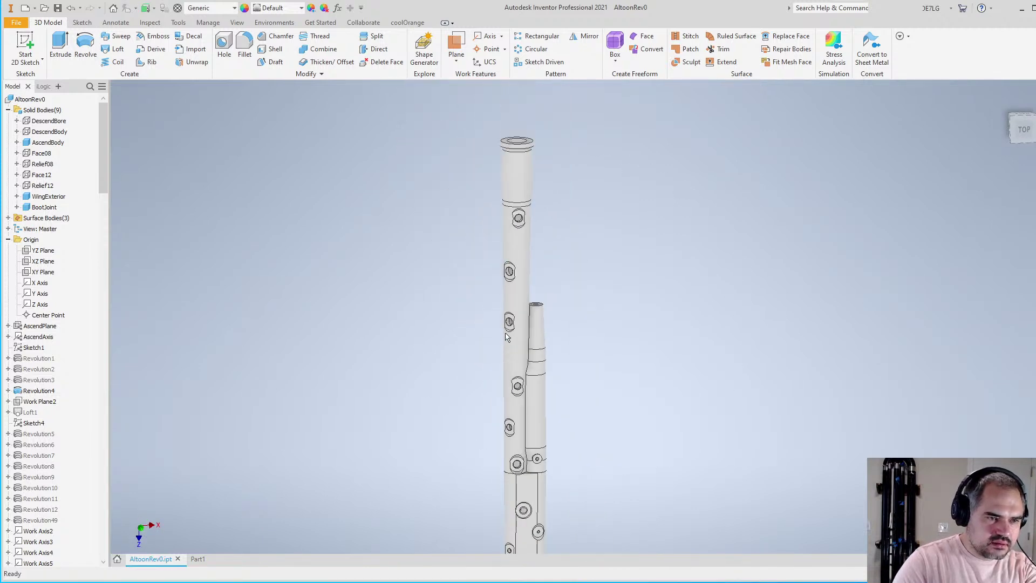
{"action": "scroll", "coordinate": [513, 335], "scroll_direction": "up", "scroll_amount": 3}
{"action": "scroll", "coordinate": [532, 351], "scroll_direction": "down", "scroll_amount": 3}
{"action": "scroll", "coordinate": [531, 350], "scroll_direction": "up", "scroll_amount": 3}
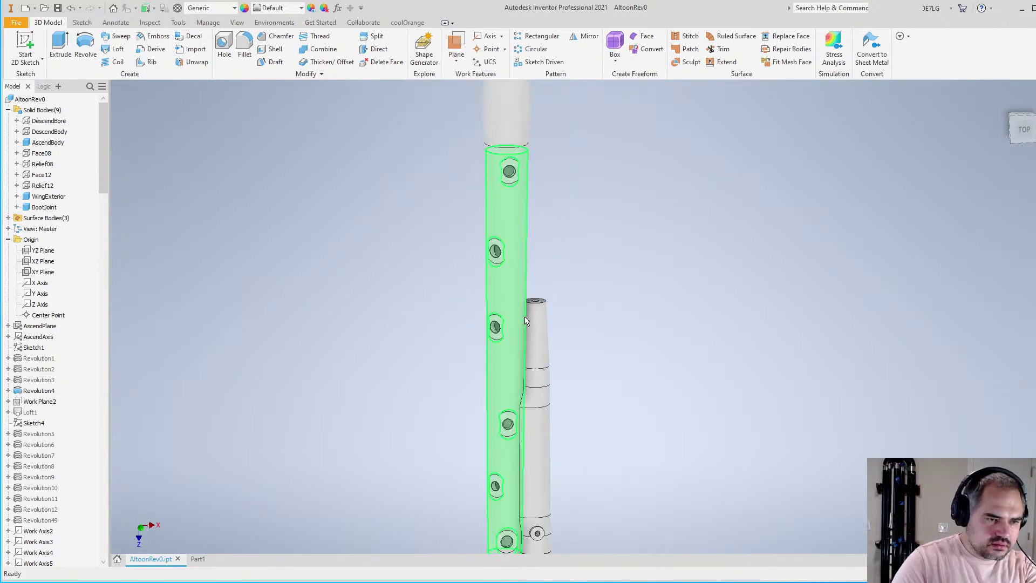
{"action": "middle_click_drag", "start_coordinate": [562, 300], "coordinate": [562, 286], "text": "shift"}
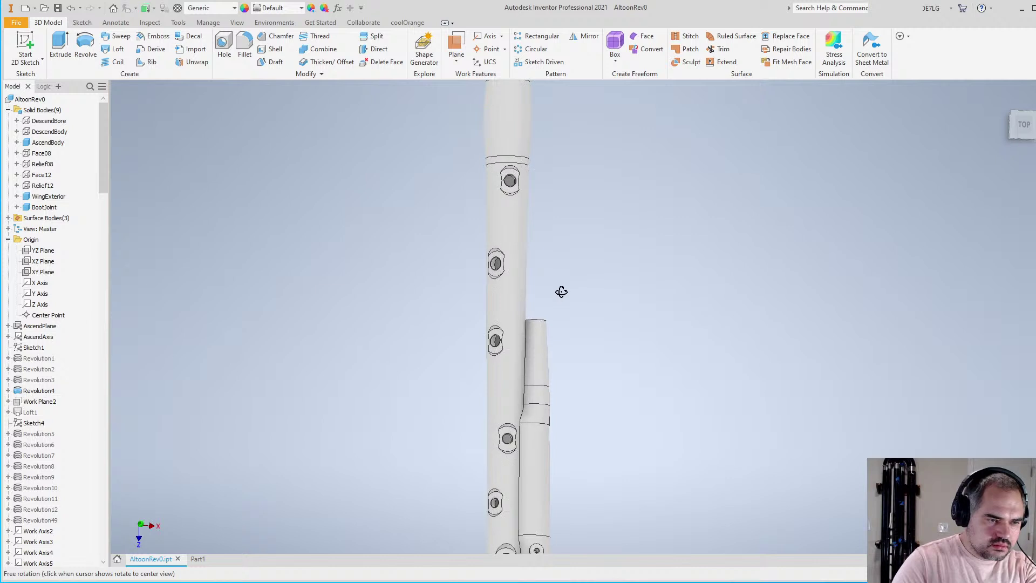
Inspect the tone hole reliefs and the area where AscendBody, WingExterior and BootJoint meet, from above and at an angle
{"action": "scroll", "coordinate": [561, 291], "scroll_direction": "down", "scroll_amount": 5}
{"action": "scroll", "coordinate": [525, 306], "scroll_direction": "up", "scroll_amount": 5}
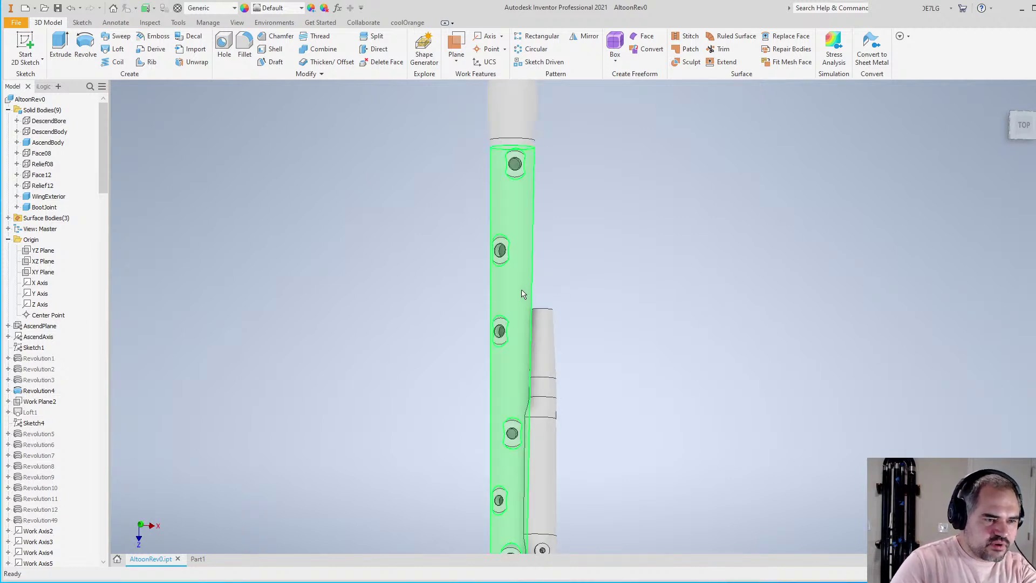
{"action": "scroll", "coordinate": [497, 322], "scroll_direction": "down", "scroll_amount": 3}
{"action": "scroll", "coordinate": [504, 338], "scroll_direction": "up", "scroll_amount": 3}
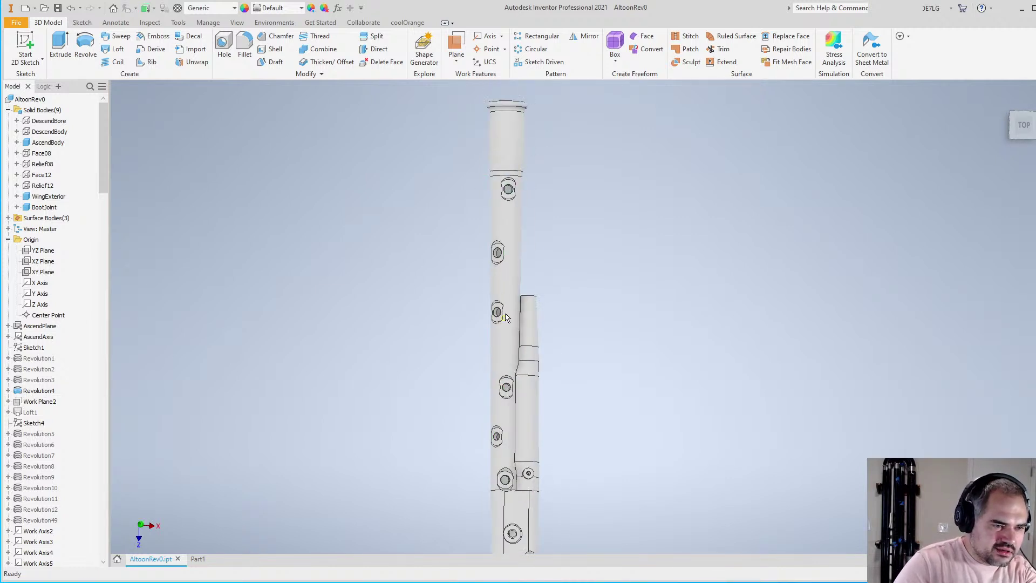
{"action": "middle_click_drag", "start_coordinate": [556, 345], "coordinate": [563, 409], "text": "shift"}
{"action": "scroll", "coordinate": [564, 409], "scroll_direction": "up", "scroll_amount": 8}
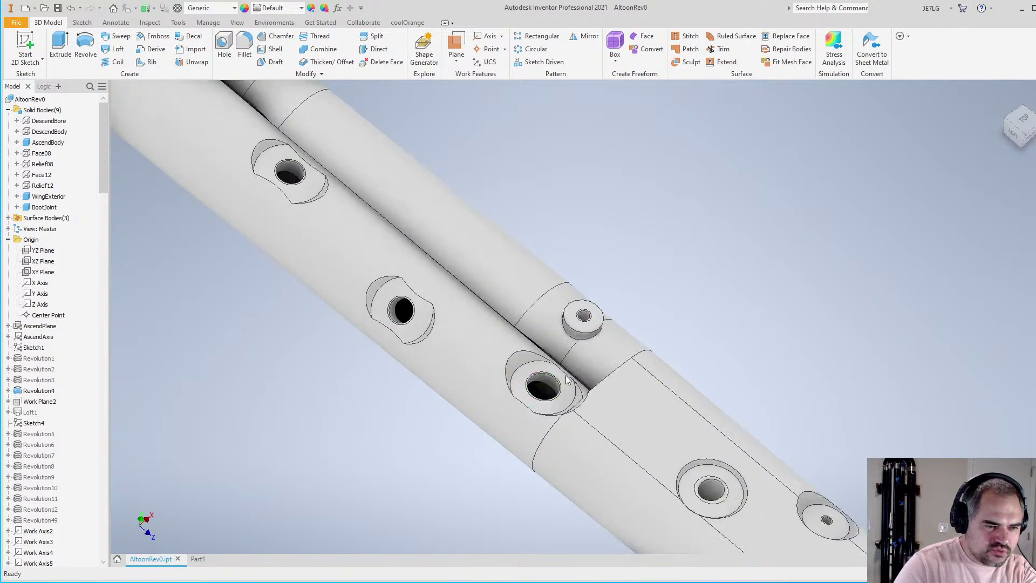
{"action": "scroll", "coordinate": [549, 380], "scroll_direction": "down", "scroll_amount": 10}
{"action": "middle_click_drag", "start_coordinate": [388, 237], "coordinate": [347, 210], "text": "shift"}
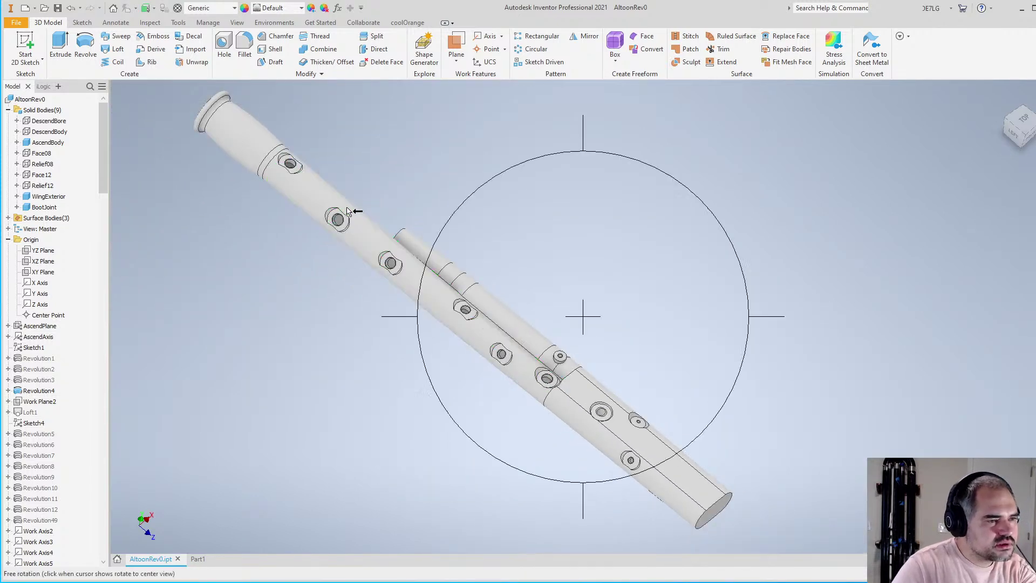
{"action": "middle_click_drag", "start_coordinate": [484, 259], "coordinate": [582, 367], "text": "shift"}
{"action": "scroll", "coordinate": [583, 368], "scroll_direction": "down", "scroll_amount": 5}
{"action": "scroll", "coordinate": [496, 108], "scroll_direction": "up", "scroll_amount": 6}
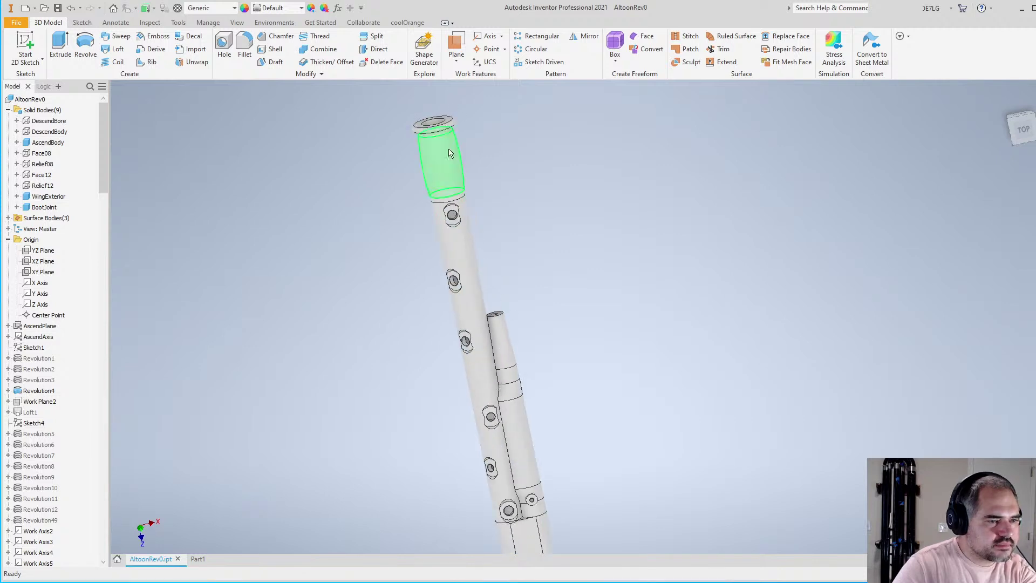
Show the XY Plane and create a work plane offset from it by an expression combining the truncation and bocal length parameters
{"action": "left_click", "coordinate": [456, 44]}
{"action": "key", "text": "Escape"}
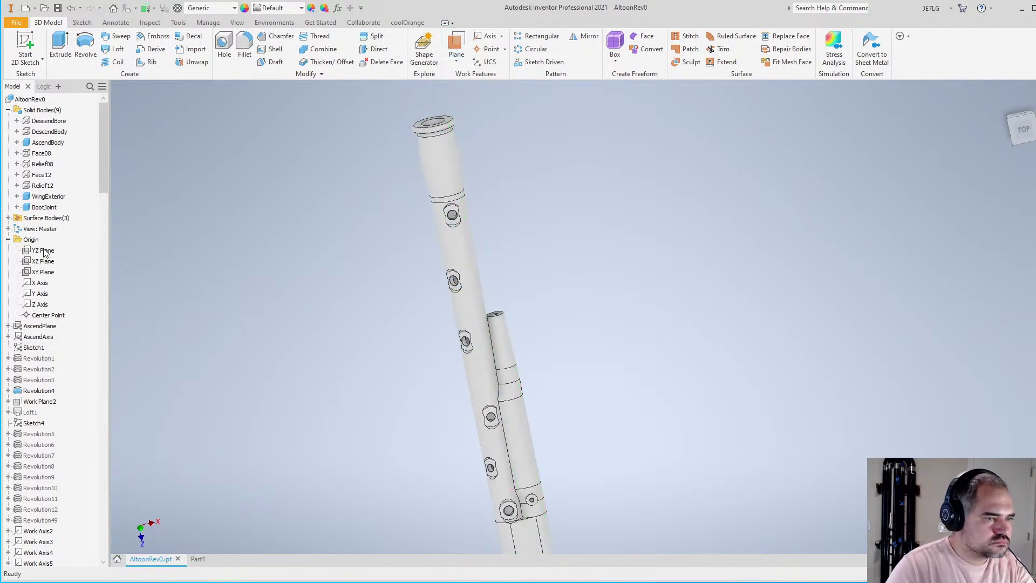
{"action": "scroll", "coordinate": [351, 298], "scroll_direction": "down", "scroll_amount": 2}
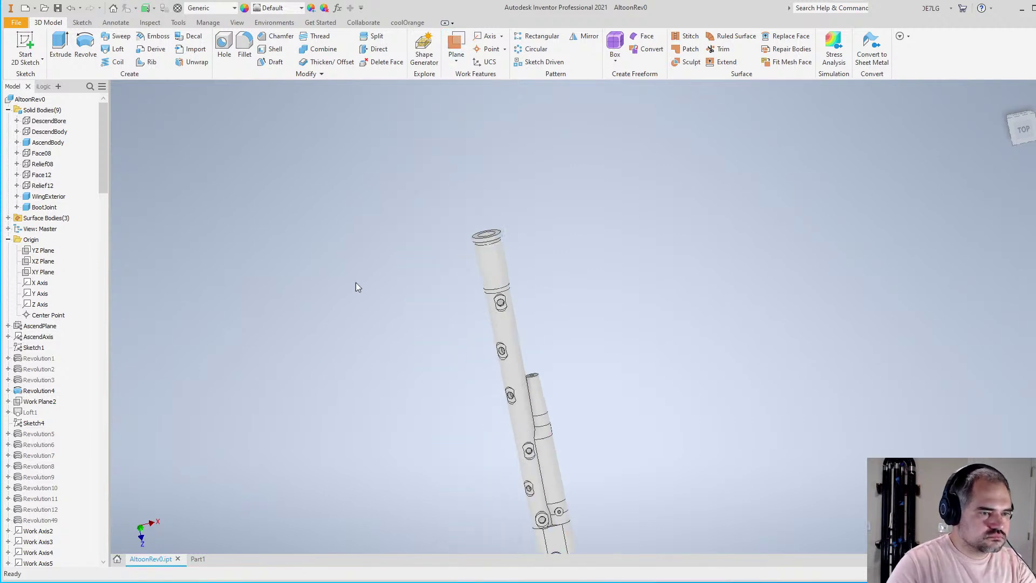
{"action": "right_click", "coordinate": [48, 276]}
{"action": "left_click", "coordinate": [61, 275]}
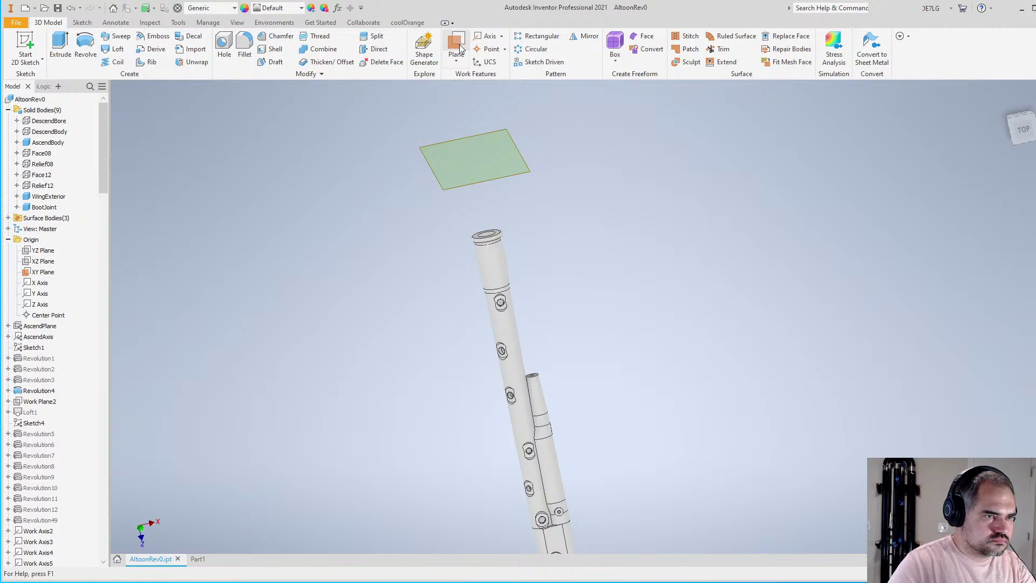
{"action": "left_click", "coordinate": [511, 178]}
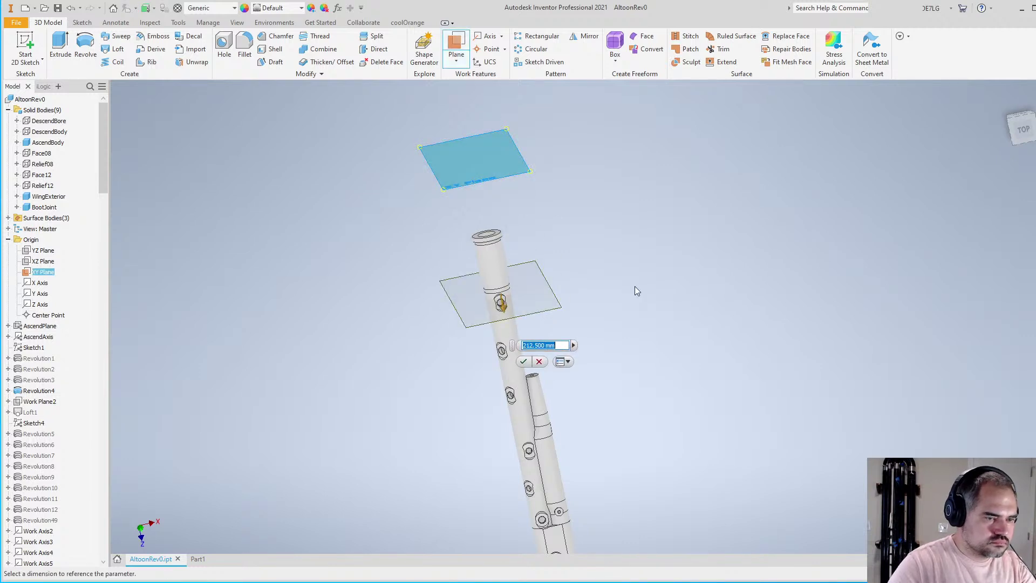
{"action": "type", "text": "Trun"}
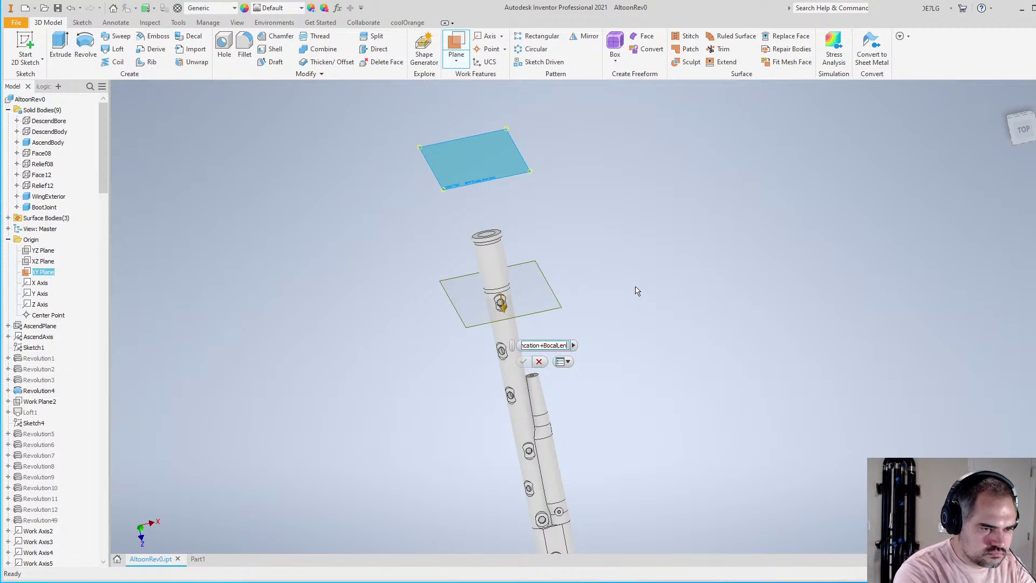
{"action": "key", "text": "Return"}
{"action": "scroll", "coordinate": [494, 369], "scroll_direction": "up", "scroll_amount": 3}
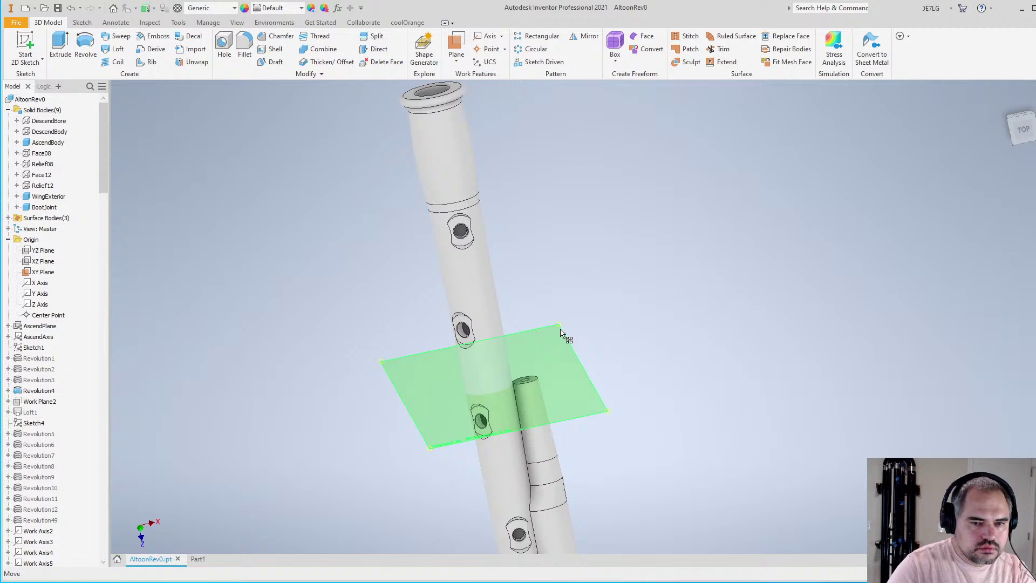
{"action": "scroll", "coordinate": [499, 339], "scroll_direction": "up", "scroll_amount": 1}
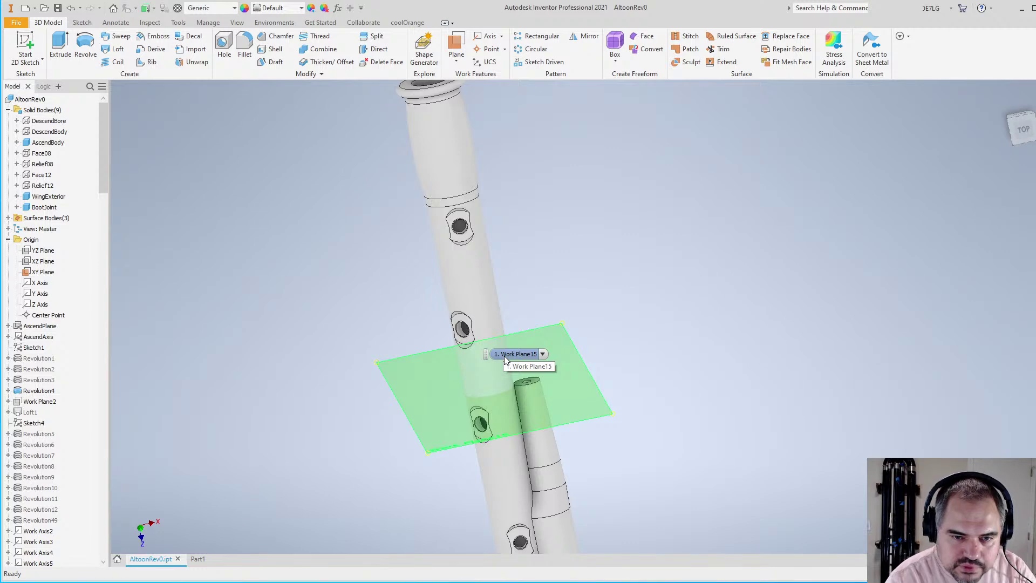
Examine where the offset work plane crosses AscendBody relative to the neighbouring tone holes and the upper end of WingExterior
{"action": "scroll", "coordinate": [547, 259], "scroll_direction": "down", "scroll_amount": 3}
{"action": "scroll", "coordinate": [547, 272], "scroll_direction": "up", "scroll_amount": 4}
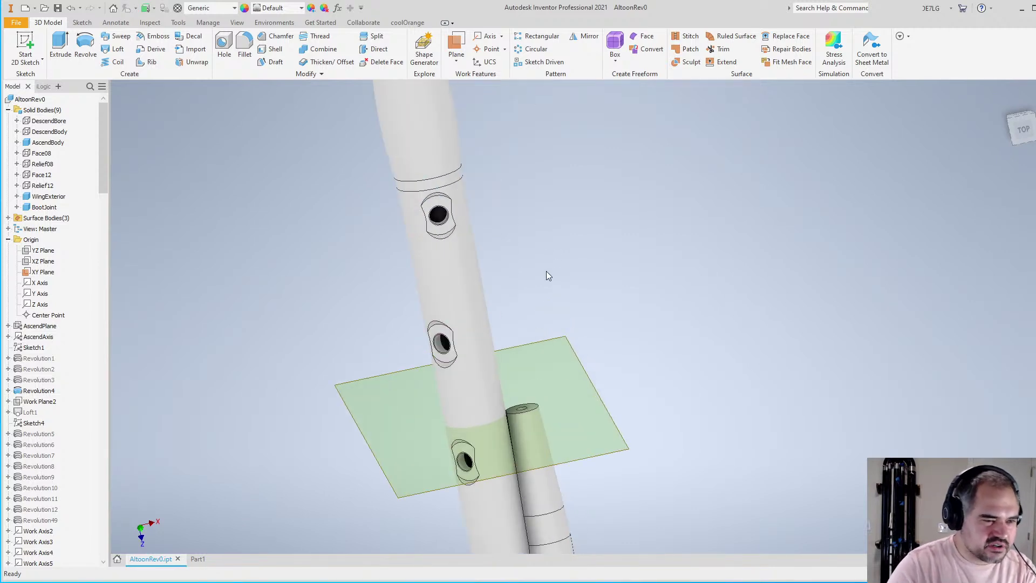
{"action": "middle_click_drag", "start_coordinate": [606, 340], "coordinate": [634, 460], "text": "shift"}
{"action": "scroll", "coordinate": [558, 354], "scroll_direction": "down", "scroll_amount": 4}
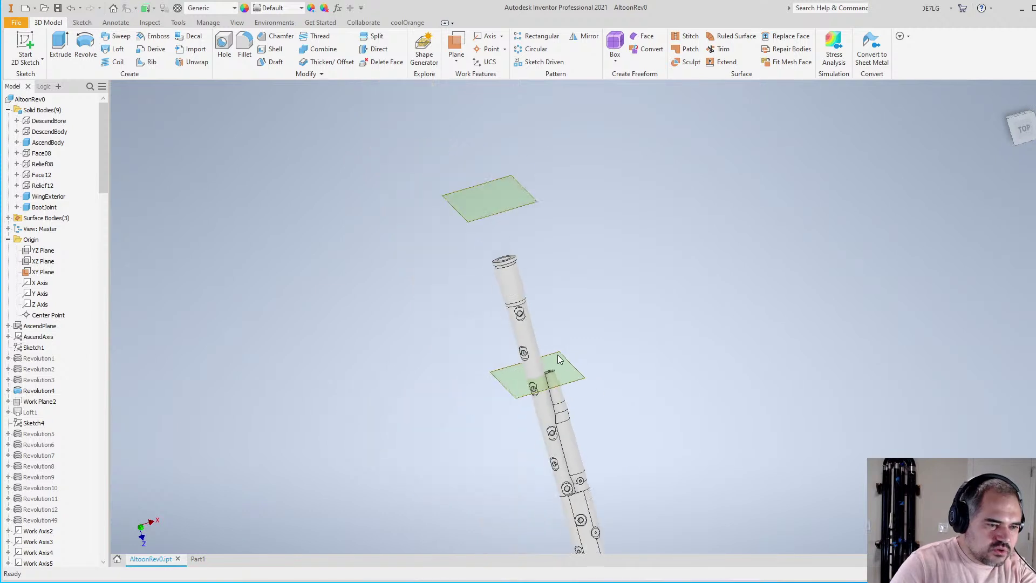
{"action": "scroll", "coordinate": [557, 354], "scroll_direction": "up", "scroll_amount": 3}
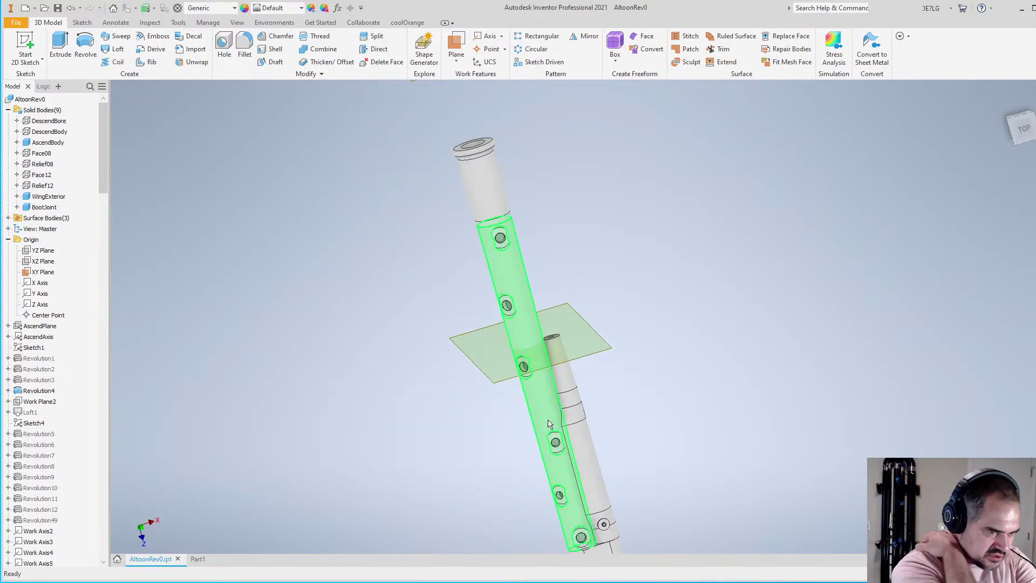
{"action": "scroll", "coordinate": [594, 291], "scroll_direction": "down", "scroll_amount": 2}
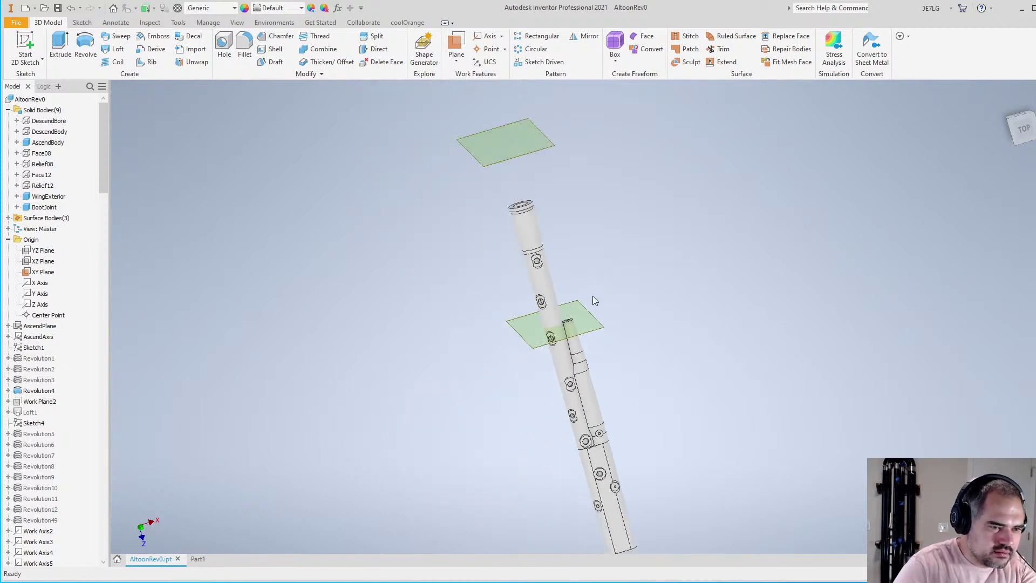
{"action": "scroll", "coordinate": [611, 291], "scroll_direction": "down", "scroll_amount": 2}
{"action": "scroll", "coordinate": [571, 297], "scroll_direction": "up", "scroll_amount": 5}
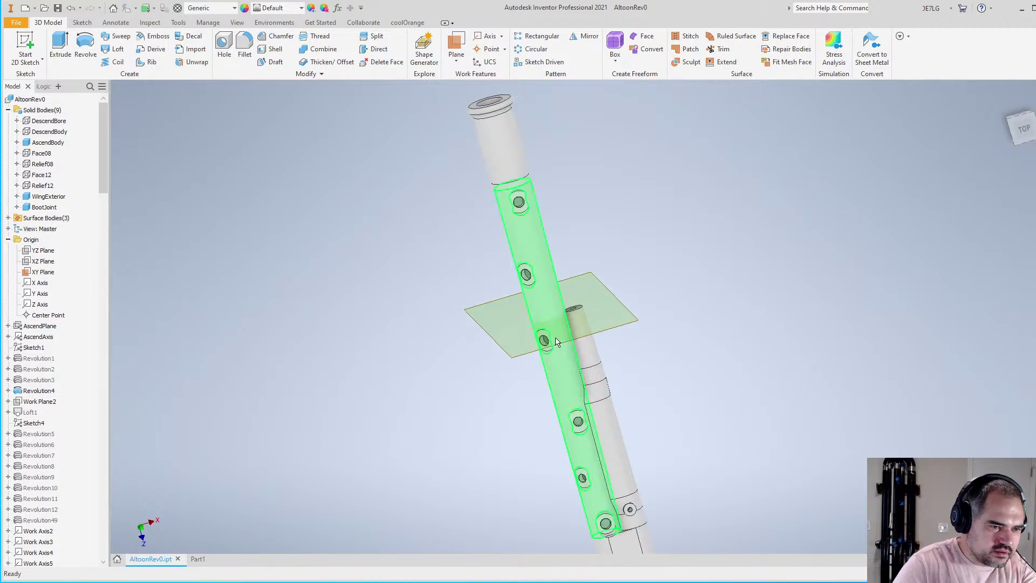
{"action": "middle_click_drag", "start_coordinate": [562, 299], "coordinate": [534, 280], "text": "shift"}
{"action": "scroll", "coordinate": [531, 276], "scroll_direction": "up", "scroll_amount": 5}
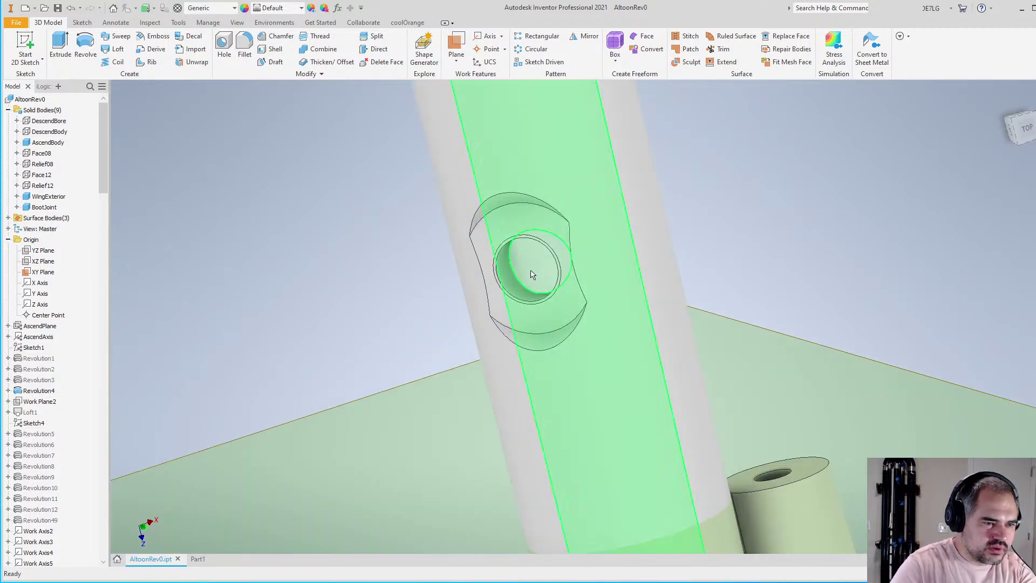
{"action": "scroll", "coordinate": [515, 281], "scroll_direction": "up", "scroll_amount": 3}
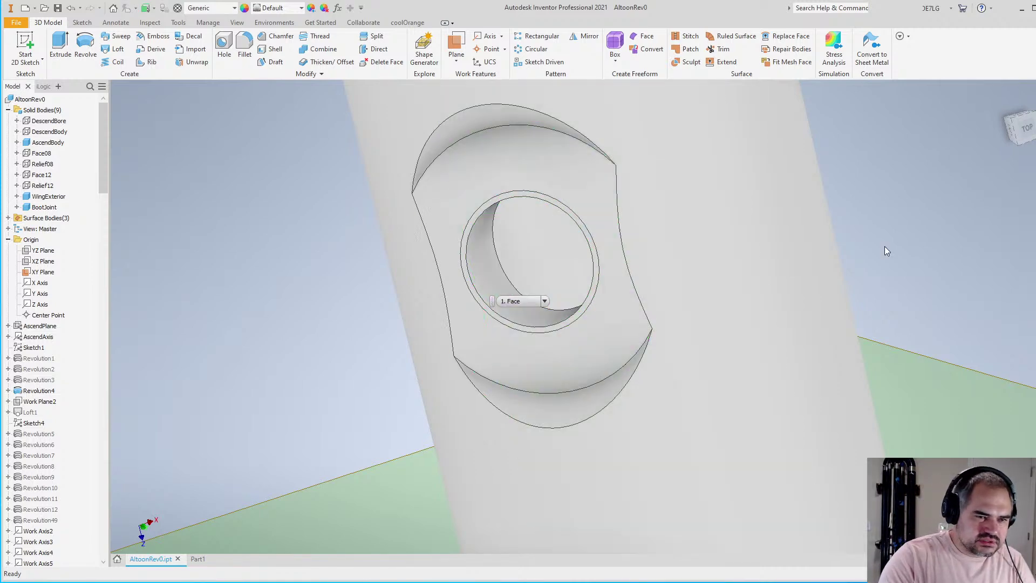
{"action": "scroll", "coordinate": [740, 322], "scroll_direction": "down", "scroll_amount": 10}
{"action": "scroll", "coordinate": [740, 323], "scroll_direction": "up", "scroll_amount": 5}
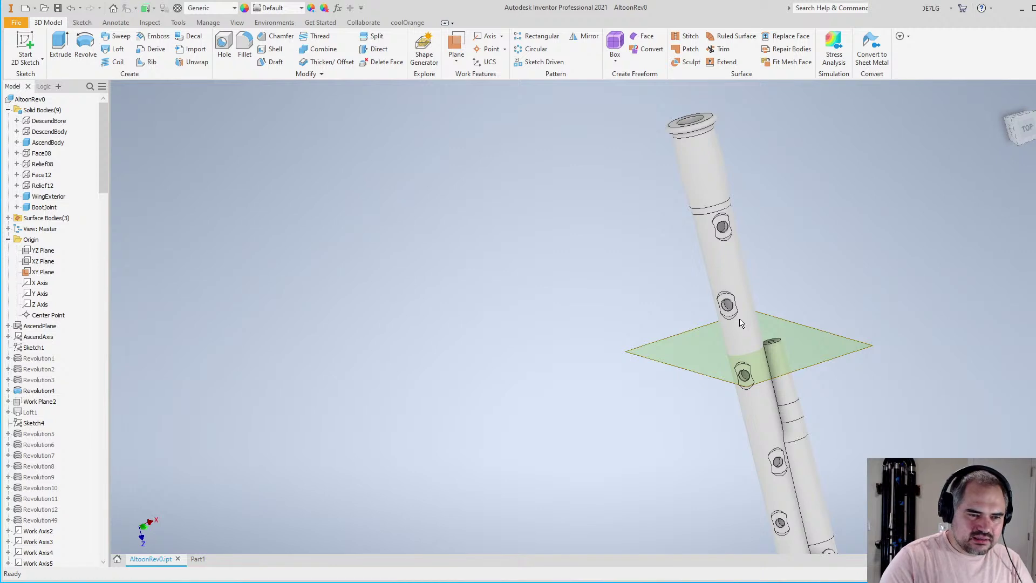
{"action": "scroll", "coordinate": [771, 295], "scroll_direction": "down", "scroll_amount": 2}
{"action": "scroll", "coordinate": [772, 295], "scroll_direction": "up", "scroll_amount": 5}
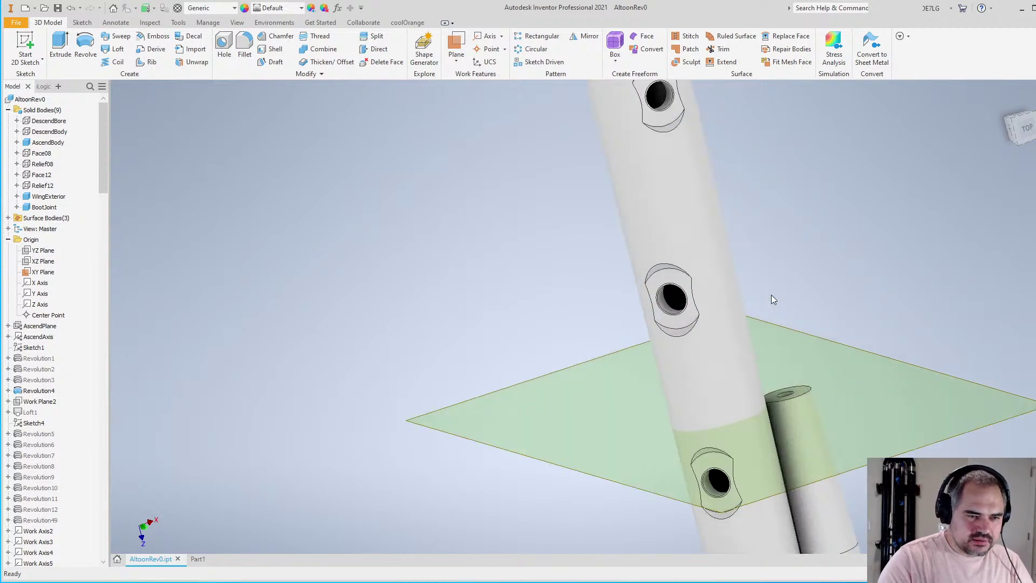
{"action": "scroll", "coordinate": [740, 288], "scroll_direction": "down", "scroll_amount": 2}
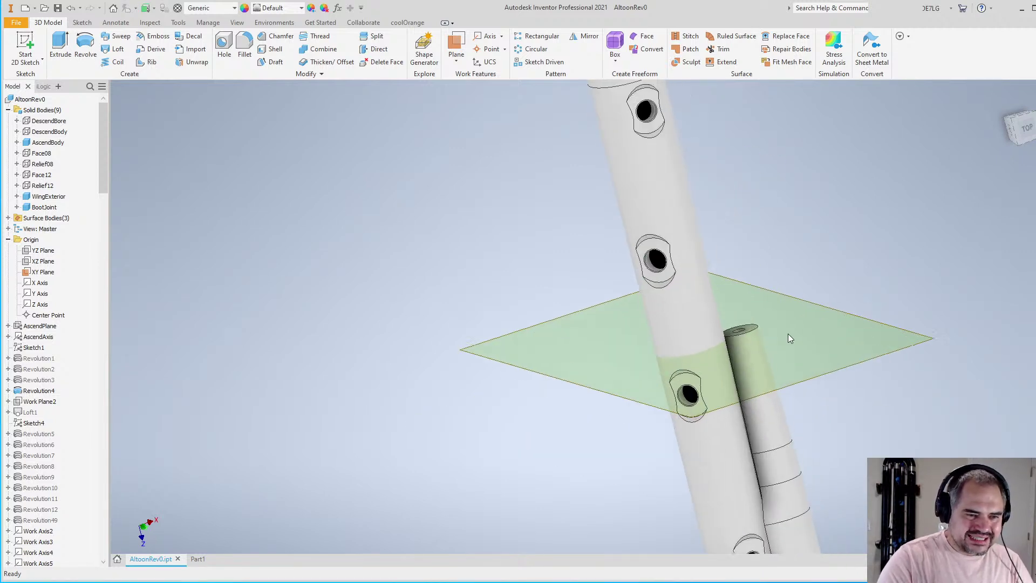
Hide the WingExterior and BootJoint solid bodies so that only AscendBody is shown
{"action": "left_click", "coordinate": [30, 49]}
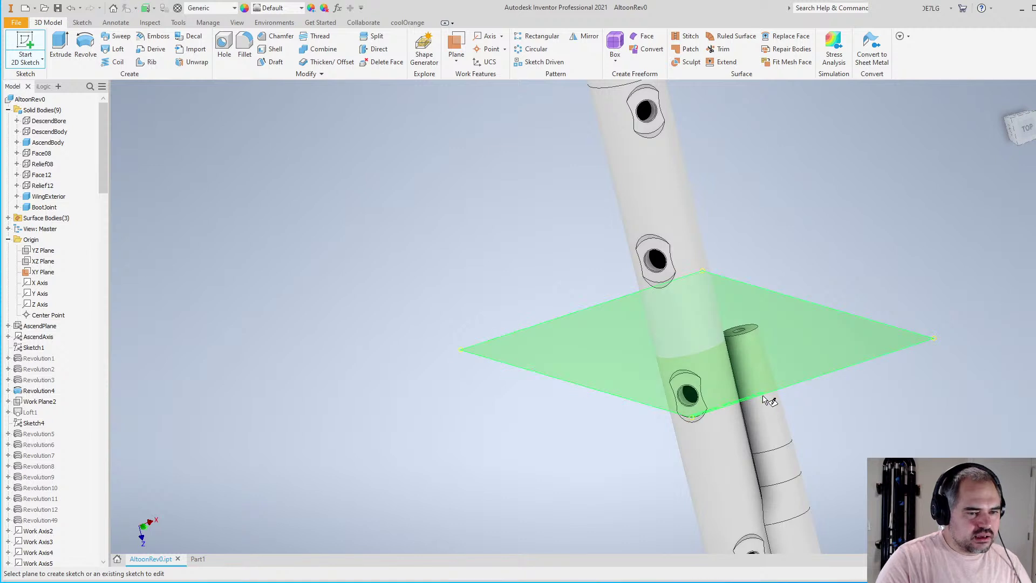
{"action": "scroll", "coordinate": [568, 326], "scroll_direction": "down", "scroll_amount": 3}
{"action": "key", "text": "Escape"}
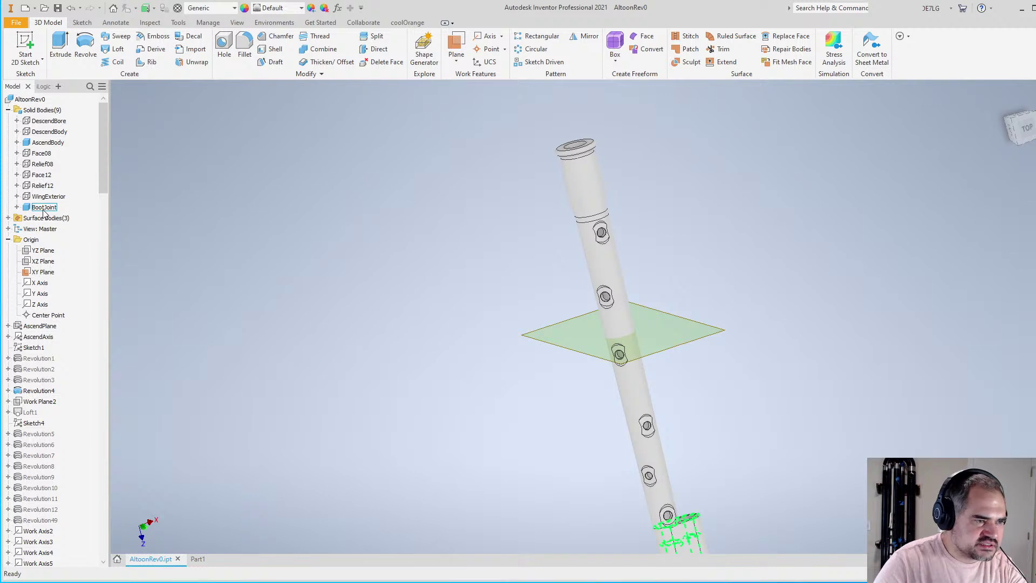
{"action": "right_click", "coordinate": [43, 211]}
{"action": "key", "text": "Escape"}
{"action": "scroll", "coordinate": [532, 335], "scroll_direction": "up", "scroll_amount": 2}
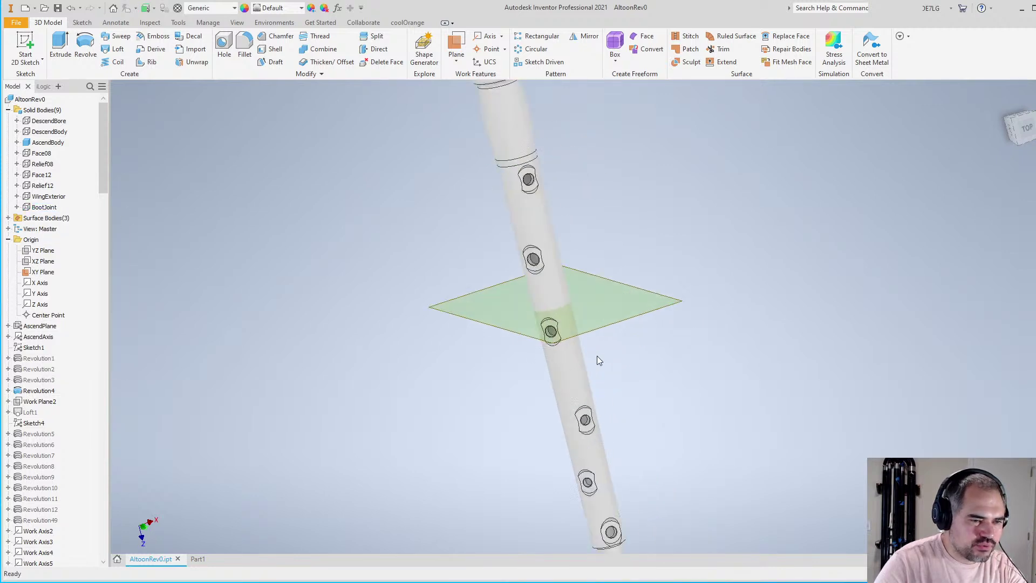
Start a new 2D sketch on the XZ Plane
{"action": "left_click", "coordinate": [13, 42]}
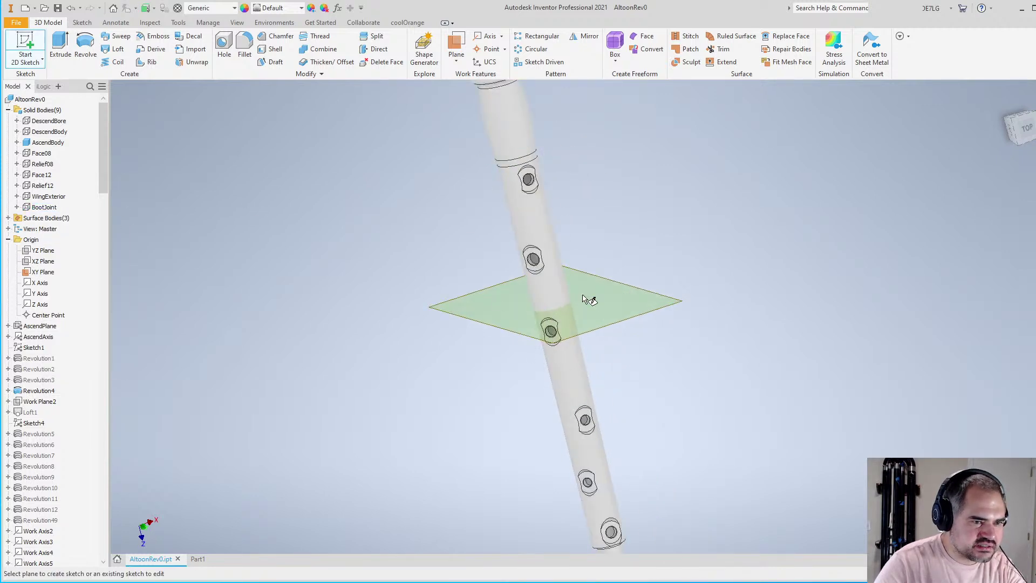
{"action": "left_click", "coordinate": [43, 261]}
{"action": "scroll", "coordinate": [440, 297], "scroll_direction": "down", "scroll_amount": 3}
{"action": "key", "text": "F4"}
{"action": "mouse_move", "coordinate": [648, 294]}
{"action": "left_mouse_down"}
{"action": "mouse_move", "coordinate": [645, 393]}
{"action": "mouse_move", "coordinate": [658, 416]}
{"action": "mouse_move", "coordinate": [652, 300]}
{"action": "mouse_move", "coordinate": [633, 330]}
{"action": "left_mouse_up"}
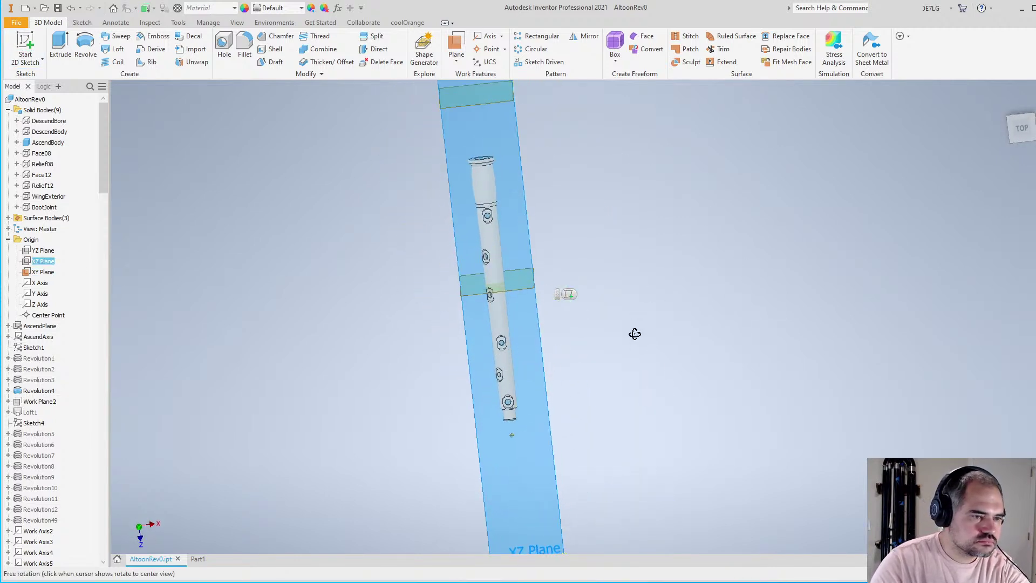
{"action": "key", "text": "Escape"}
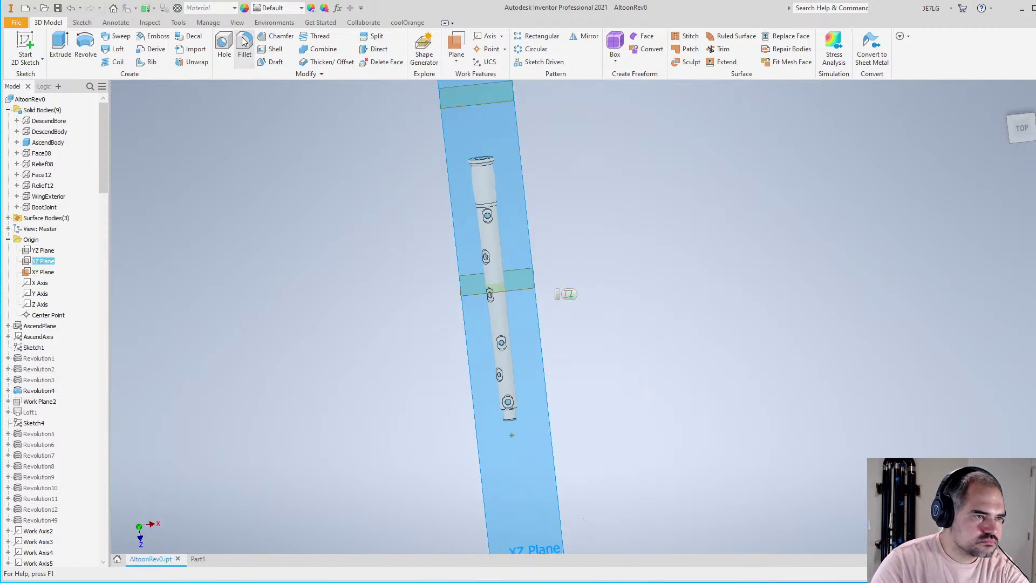
{"action": "left_click", "coordinate": [26, 45]}
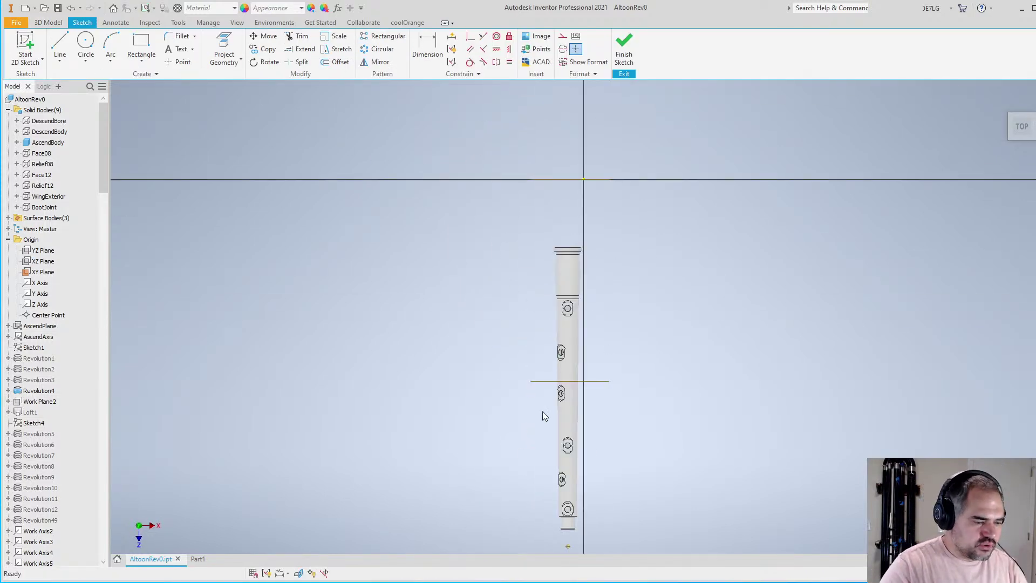
Project the offset work plane into the sketch as a line and slice the model display at the sketch plane
{"action": "scroll", "coordinate": [528, 463], "scroll_direction": "up", "scroll_amount": 3}
{"action": "key", "text": "F4"}
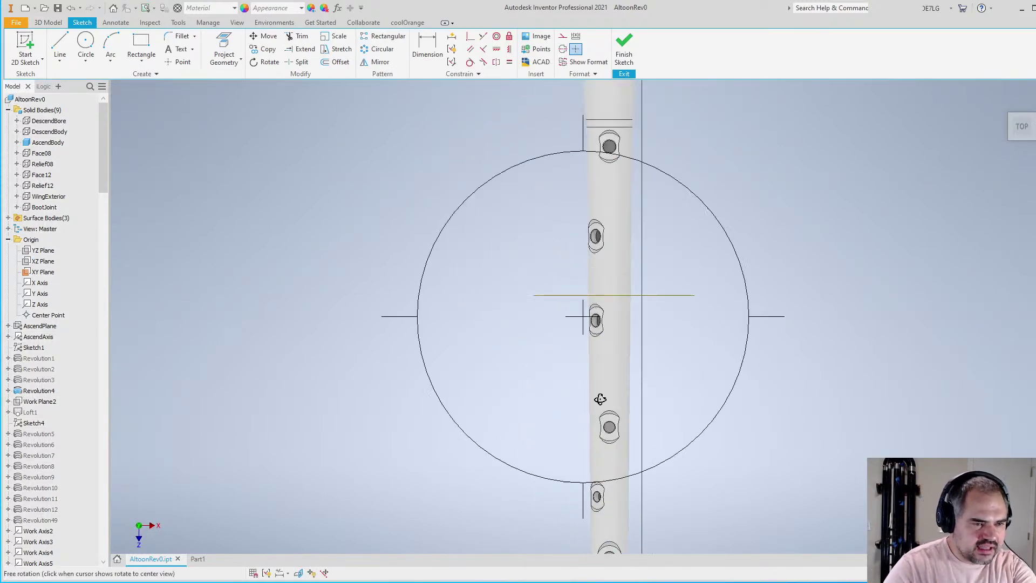
{"action": "left_click", "coordinate": [222, 49]}
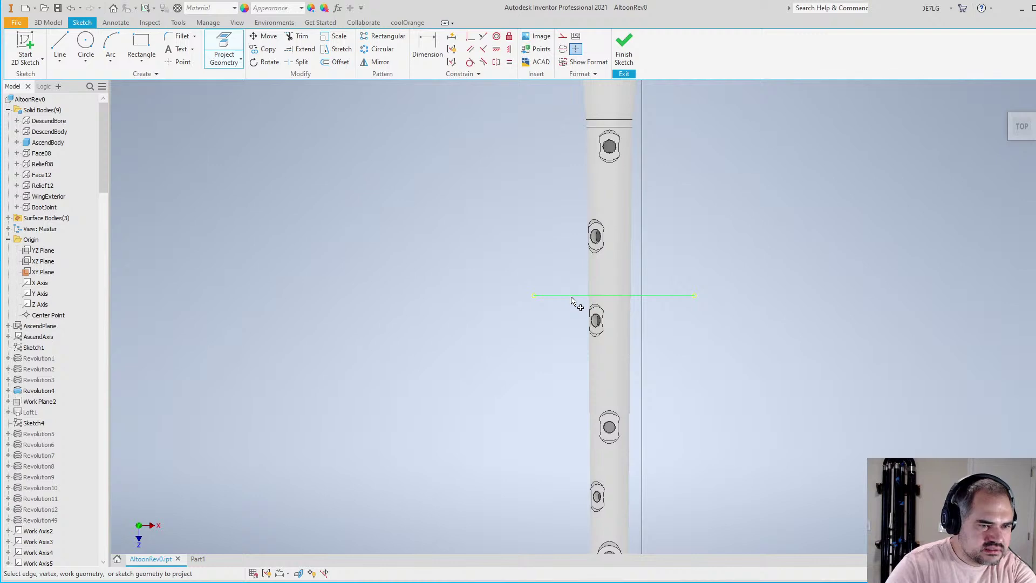
{"action": "left_click", "coordinate": [571, 297]}
{"action": "scroll", "coordinate": [594, 353], "scroll_direction": "down", "scroll_amount": 3}
{"action": "scroll", "coordinate": [605, 344], "scroll_direction": "up", "scroll_amount": 3}
{"action": "key", "text": "F7"}
{"action": "scroll", "coordinate": [564, 327], "scroll_direction": "down", "scroll_amount": 2}
{"action": "scroll", "coordinate": [561, 327], "scroll_direction": "up", "scroll_amount": 3}
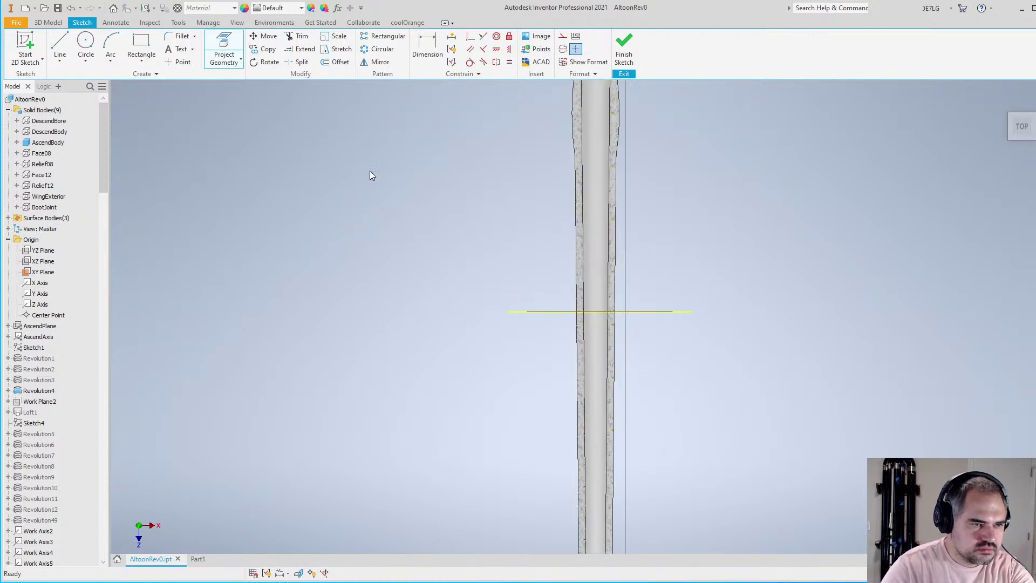
Project the cut edges of AscendBody into the sketch and convert all the projected geometry to construction lines
{"action": "left_click", "coordinate": [216, 64]}
{"action": "left_click", "coordinate": [250, 100]}
{"action": "scroll", "coordinate": [551, 323], "scroll_direction": "down", "scroll_amount": 3}
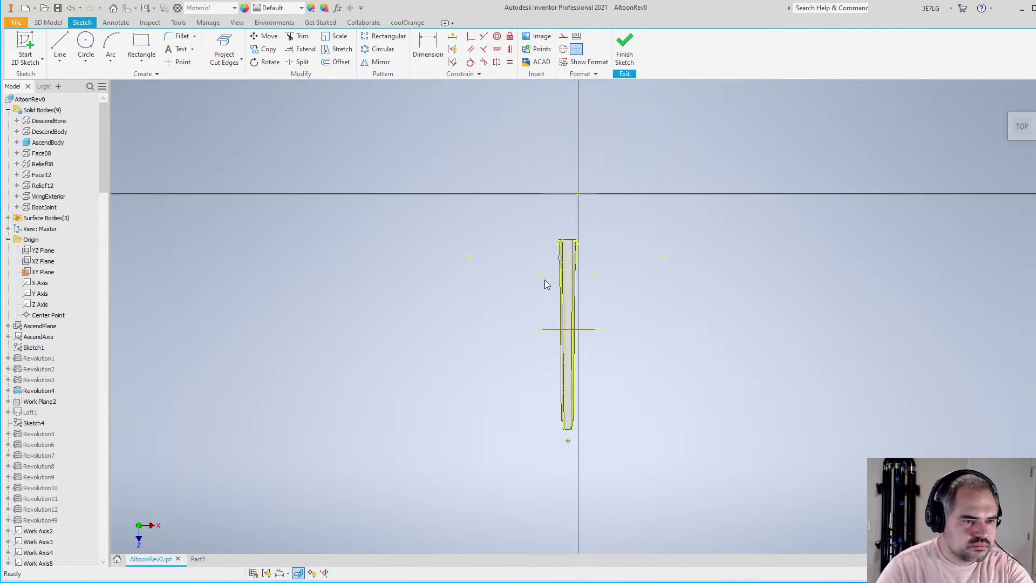
{"action": "scroll", "coordinate": [545, 280], "scroll_direction": "up", "scroll_amount": 3}
{"action": "scroll", "coordinate": [563, 338], "scroll_direction": "down", "scroll_amount": 4}
{"action": "left_click_drag", "start_coordinate": [421, 162], "coordinate": [710, 496]}
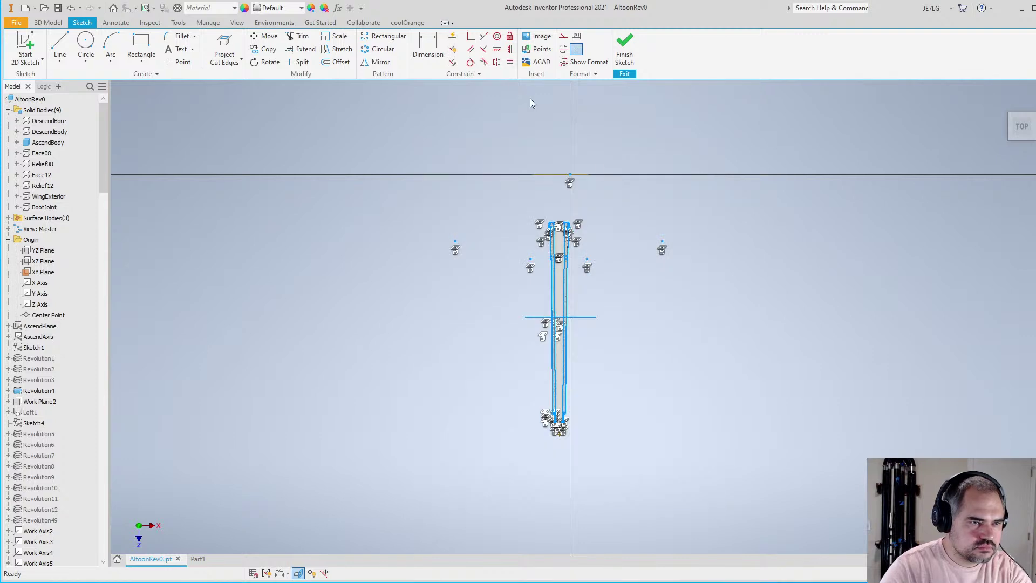
{"action": "left_click", "coordinate": [562, 38]}
{"action": "scroll", "coordinate": [609, 316], "scroll_direction": "up", "scroll_amount": 6}
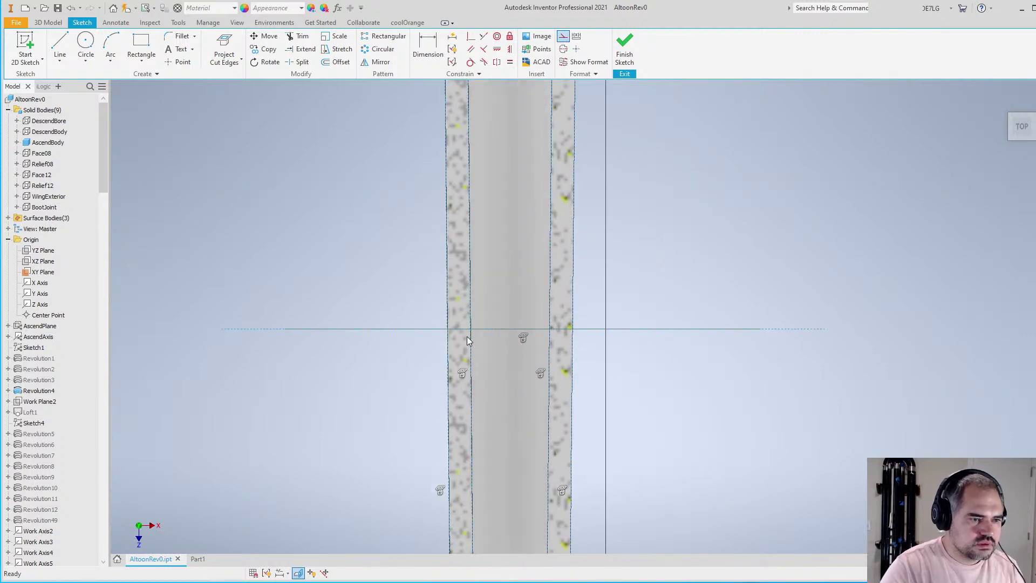
Hide all the solid bodies in the part so that only the sketch geometry is shown
{"action": "left_click", "coordinate": [60, 46]}
{"action": "scroll", "coordinate": [447, 290], "scroll_direction": "down", "scroll_amount": 3}
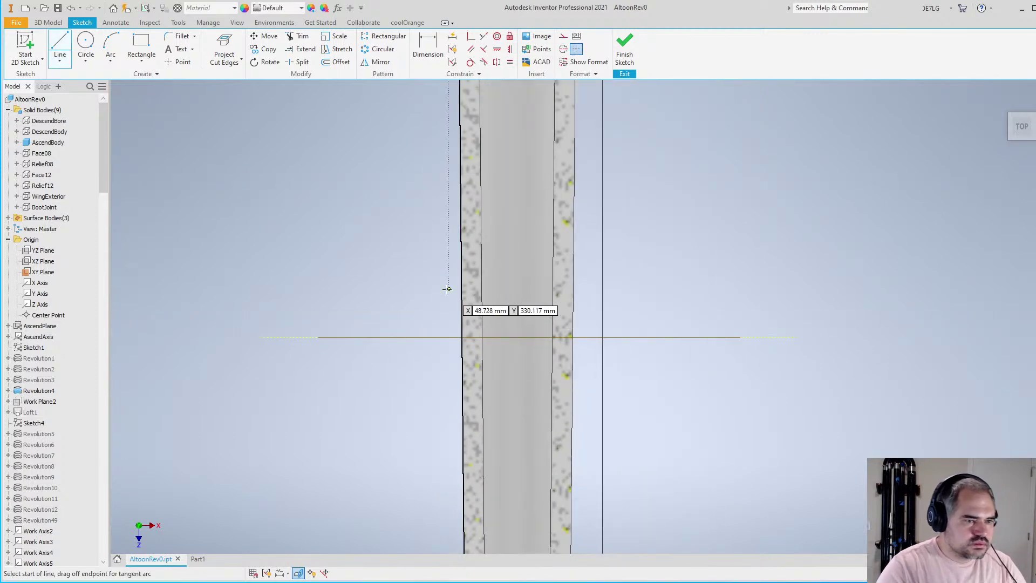
{"action": "scroll", "coordinate": [486, 293], "scroll_direction": "up", "scroll_amount": 3}
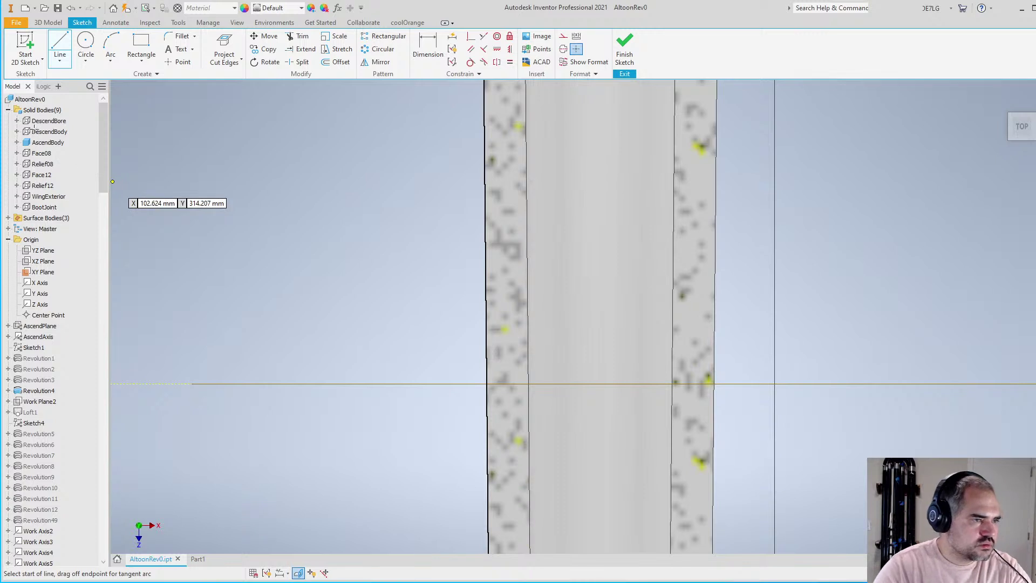
{"action": "right_click", "coordinate": [50, 112]}
{"action": "left_click", "coordinate": [71, 176]}
{"action": "scroll", "coordinate": [397, 297], "scroll_direction": "down", "scroll_amount": 3}
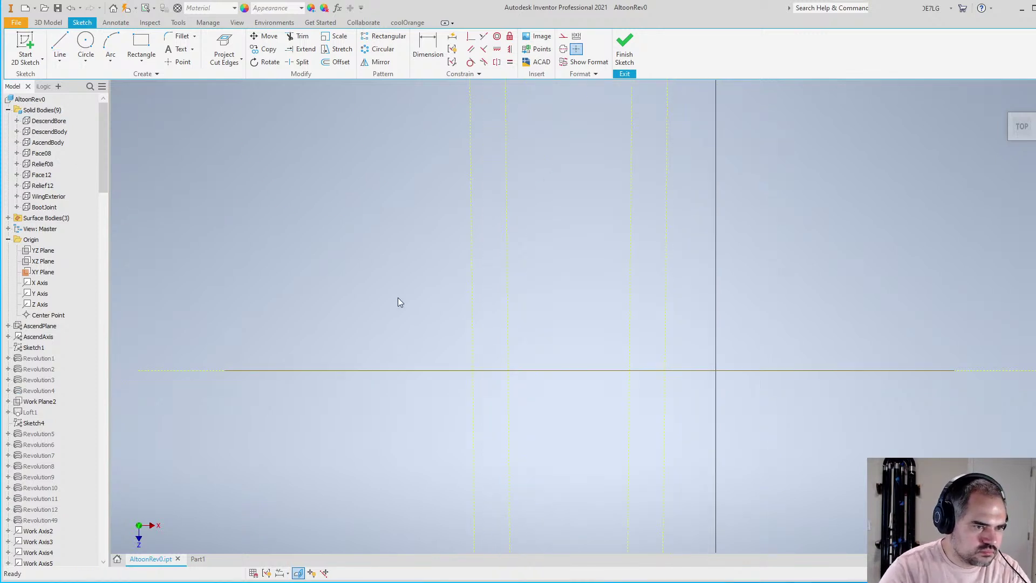
Sketch an open chain of three lines above the projected work plane line: a sloped line, a near-vertical line across the outer wall edge, and a near-horizontal inward line
{"action": "left_click", "coordinate": [60, 46]}
{"action": "scroll", "coordinate": [426, 302], "scroll_direction": "down", "scroll_amount": 2}
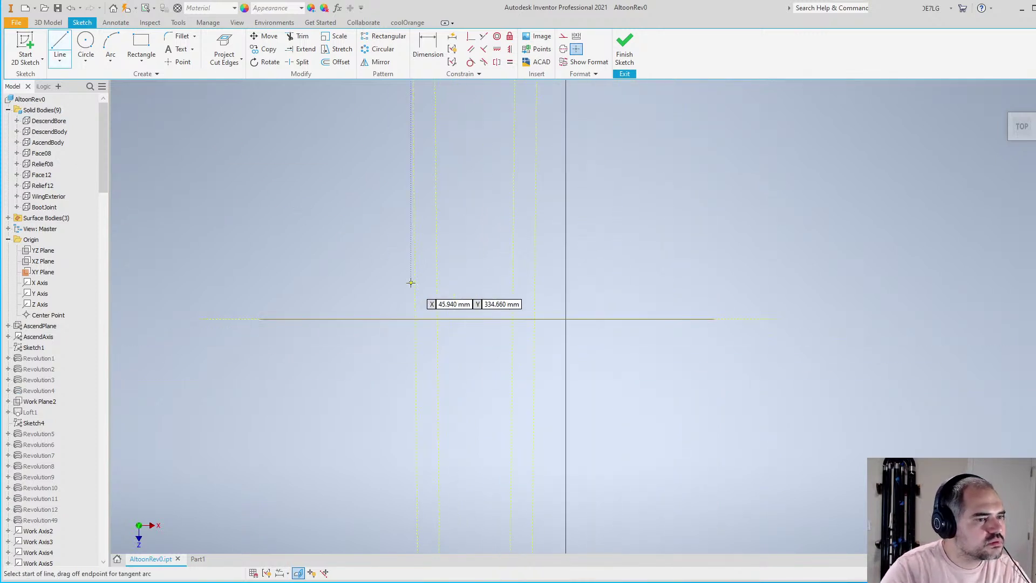
{"action": "scroll", "coordinate": [410, 253], "scroll_direction": "up", "scroll_amount": 2}
{"action": "left_click", "coordinate": [370, 206]}
{"action": "left_click", "coordinate": [434, 238]}
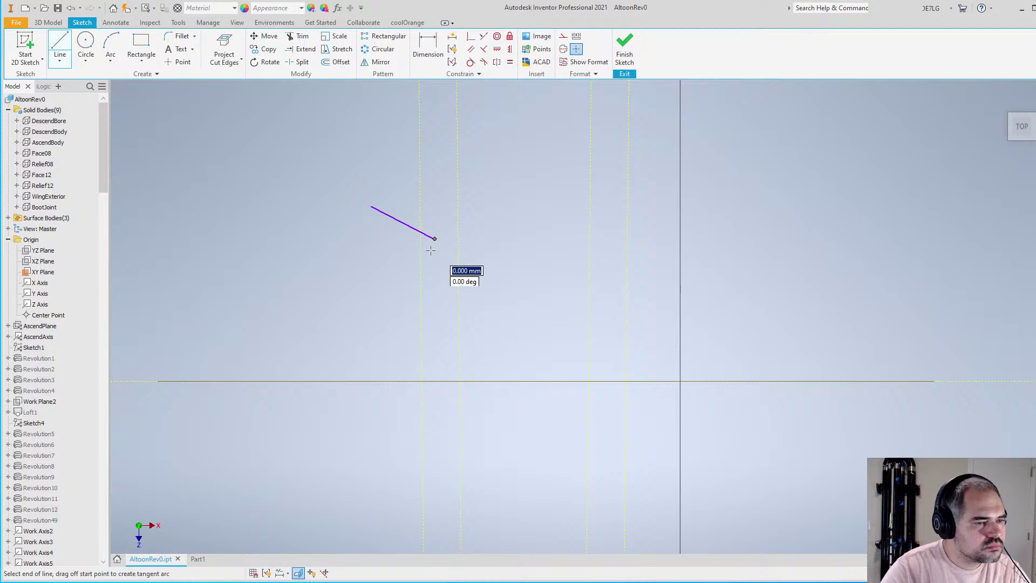
{"action": "left_click", "coordinate": [431, 371]}
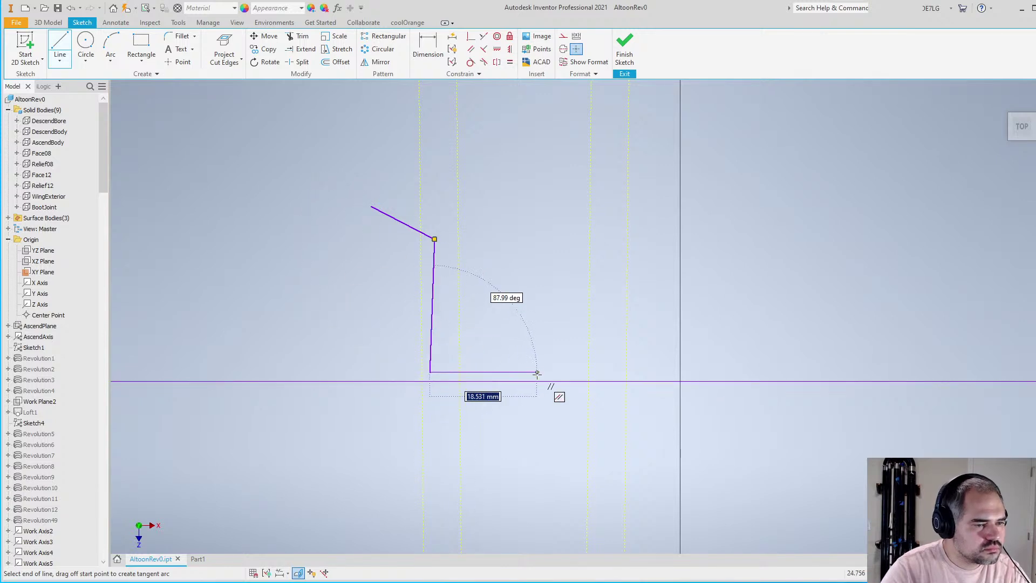
{"action": "left_click", "coordinate": [515, 368]}
{"action": "key", "text": "Escape"}
Project AscendAxis into the sketch and convert the projected line to construction geometry
{"action": "left_click", "coordinate": [229, 64]}
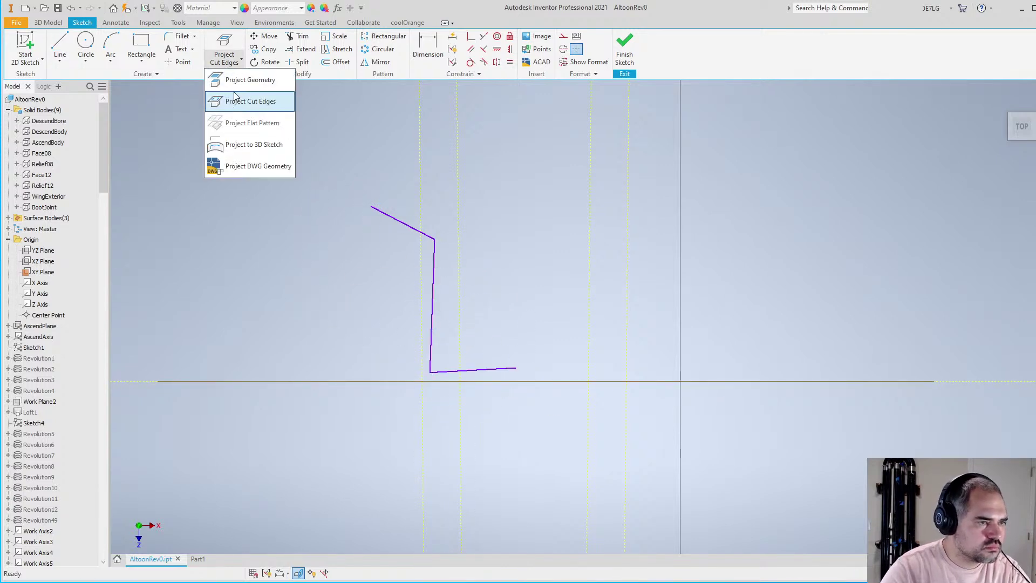
{"action": "left_click", "coordinate": [254, 99]}
{"action": "left_click", "coordinate": [242, 104]}
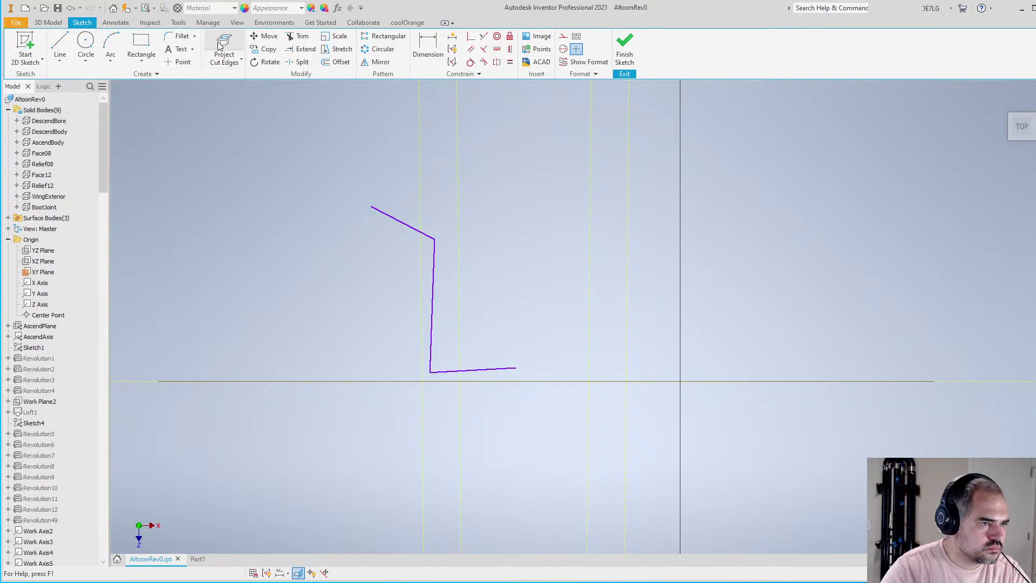
{"action": "left_click", "coordinate": [222, 49]}
{"action": "left_click", "coordinate": [232, 104]}
{"action": "left_click", "coordinate": [229, 64]}
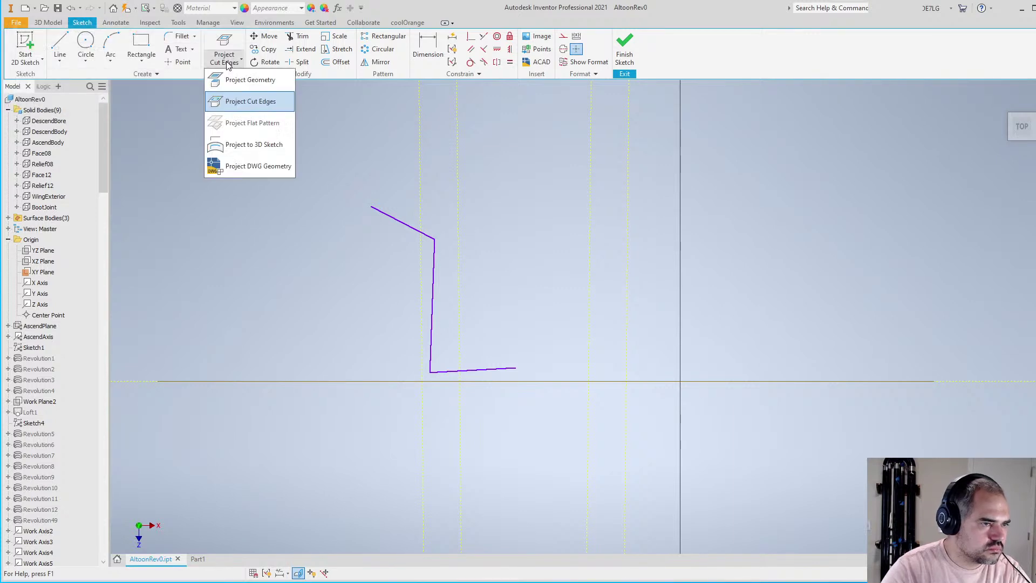
{"action": "left_click", "coordinate": [248, 78]}
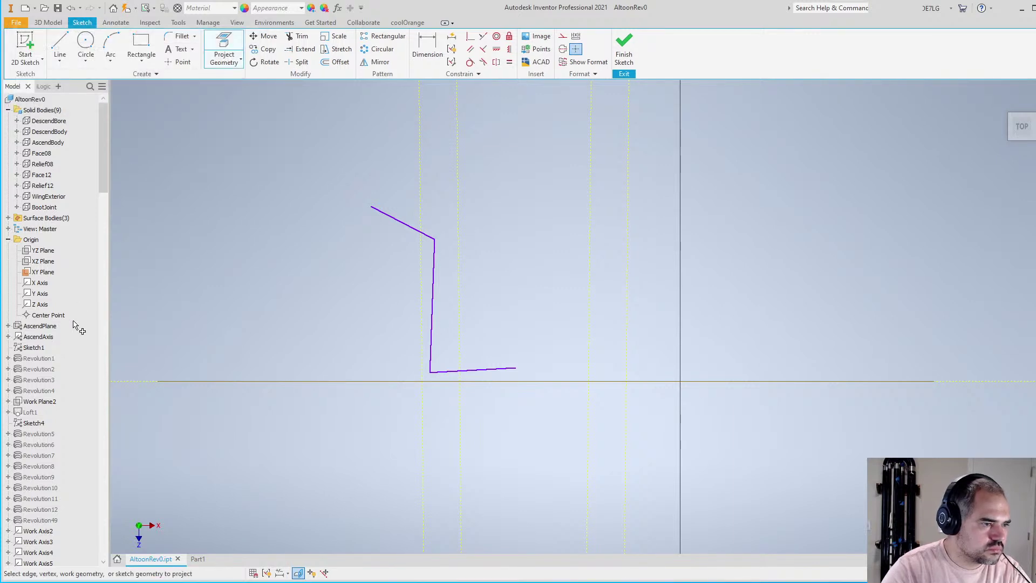
{"action": "left_click", "coordinate": [48, 340]}
{"action": "key", "text": "Escape"}
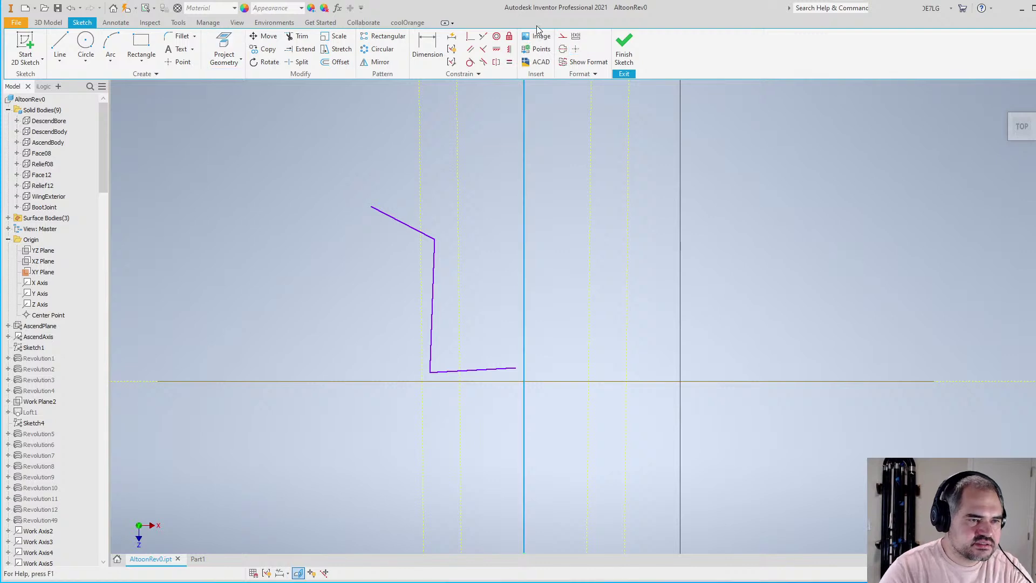
{"action": "left_click", "coordinate": [561, 37]}
Make the near-horizontal line of the profile collinear with the projected work plane line
{"action": "scroll", "coordinate": [506, 293], "scroll_direction": "down", "scroll_amount": 2}
{"action": "scroll", "coordinate": [503, 301], "scroll_direction": "up", "scroll_amount": 4}
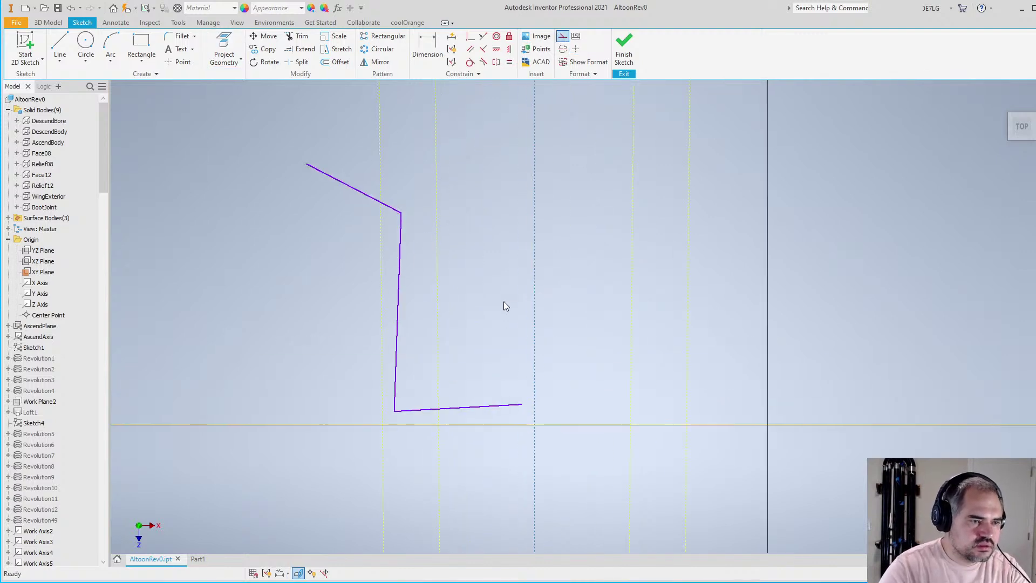
{"action": "left_click", "coordinate": [474, 397]}
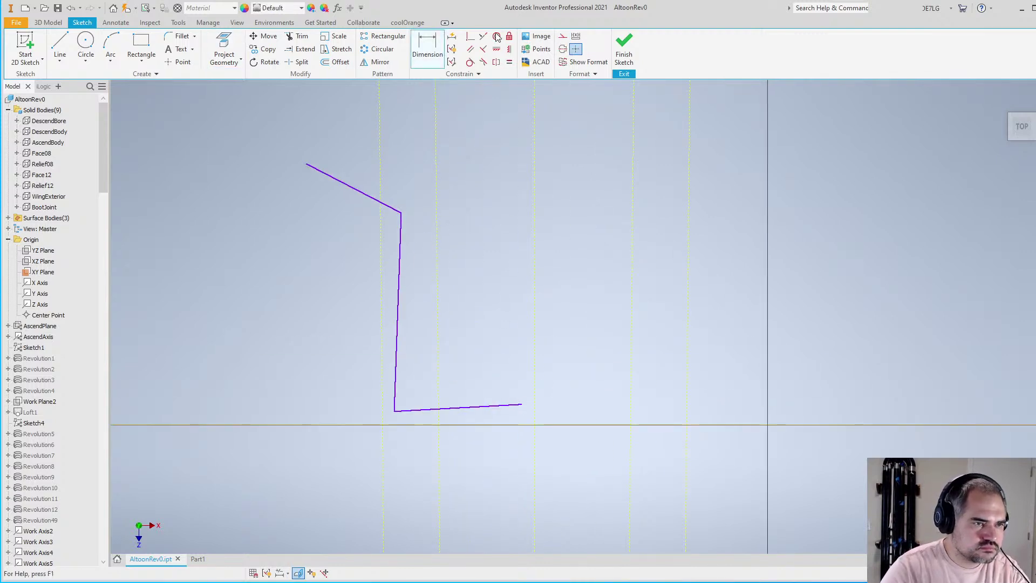
{"action": "left_click", "coordinate": [491, 406]}
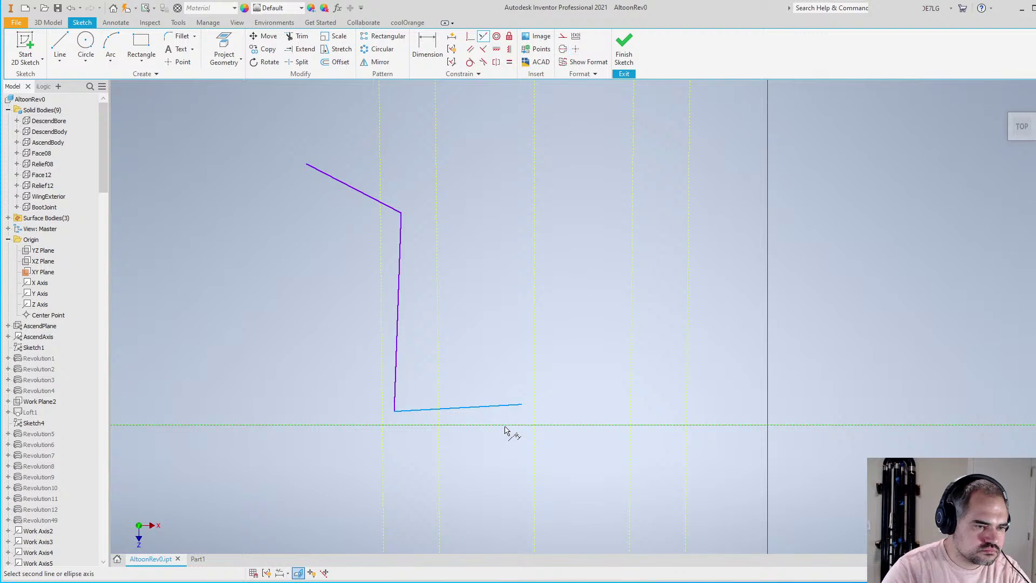
{"action": "left_click", "coordinate": [505, 425]}
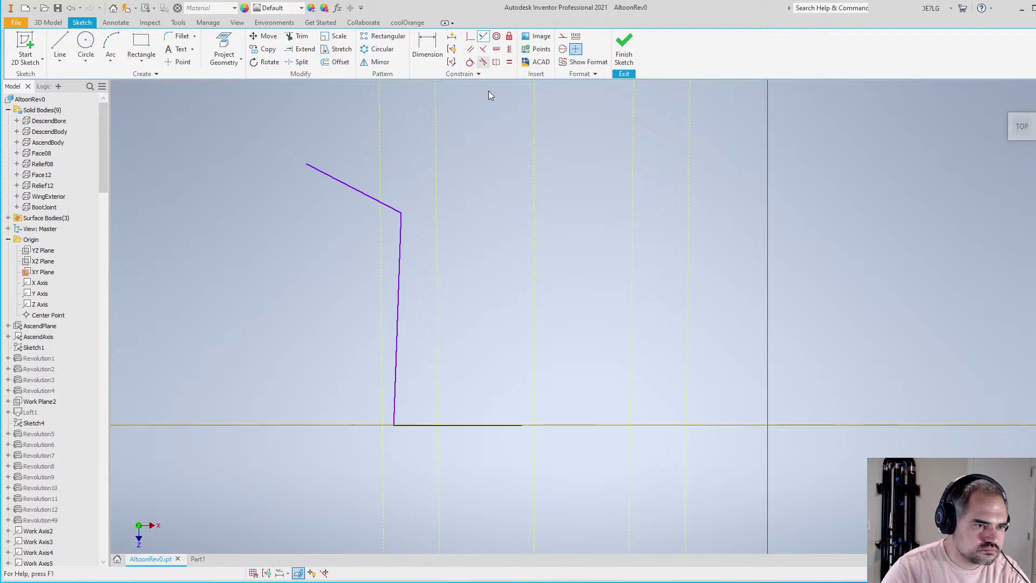
Make the upper slanted line parallel to the horizontal line at the base of the profile
{"action": "left_click", "coordinate": [484, 50]}
{"action": "left_click", "coordinate": [470, 49]}
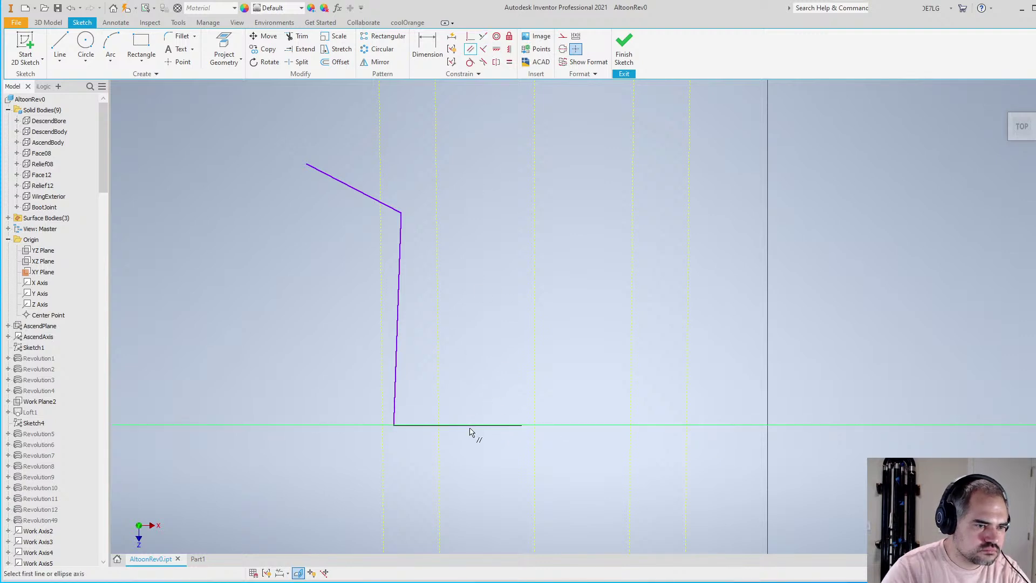
{"action": "left_click", "coordinate": [473, 425]}
{"action": "left_click", "coordinate": [332, 175]}
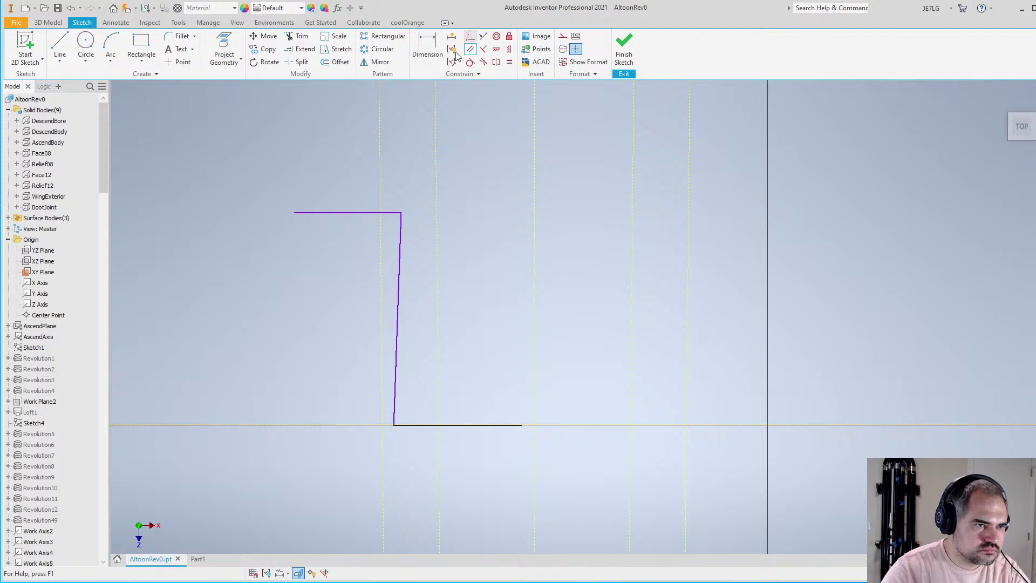
Constrain the free end of the upper horizontal line onto the leftmost projected vertical line
{"action": "left_click", "coordinate": [470, 36]}
{"action": "left_click", "coordinate": [399, 245]}
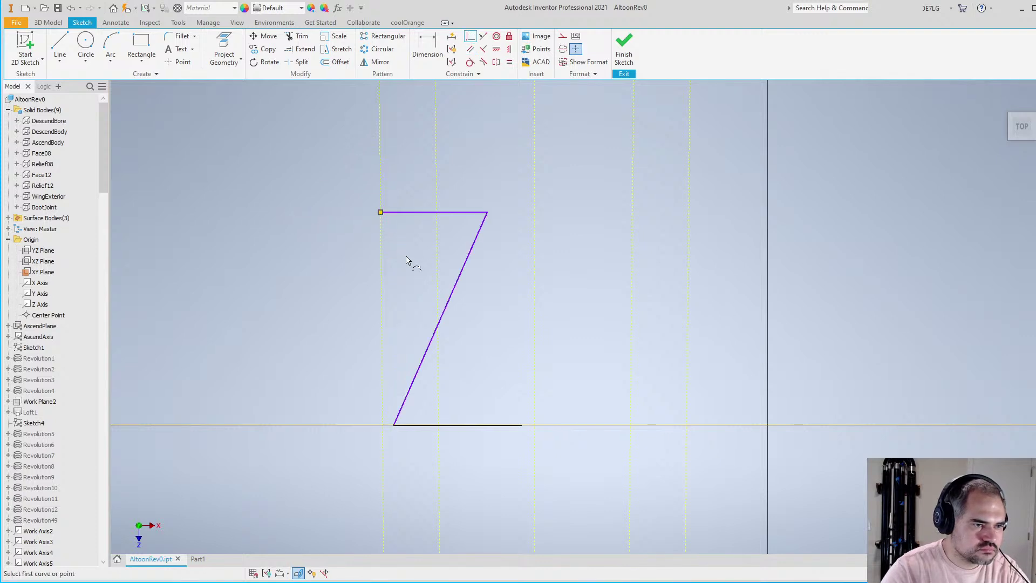
{"action": "scroll", "coordinate": [420, 281], "scroll_direction": "up", "scroll_amount": 1}
{"action": "key", "text": "Escape"}
{"action": "scroll", "coordinate": [485, 256], "scroll_direction": "down", "scroll_amount": 3}
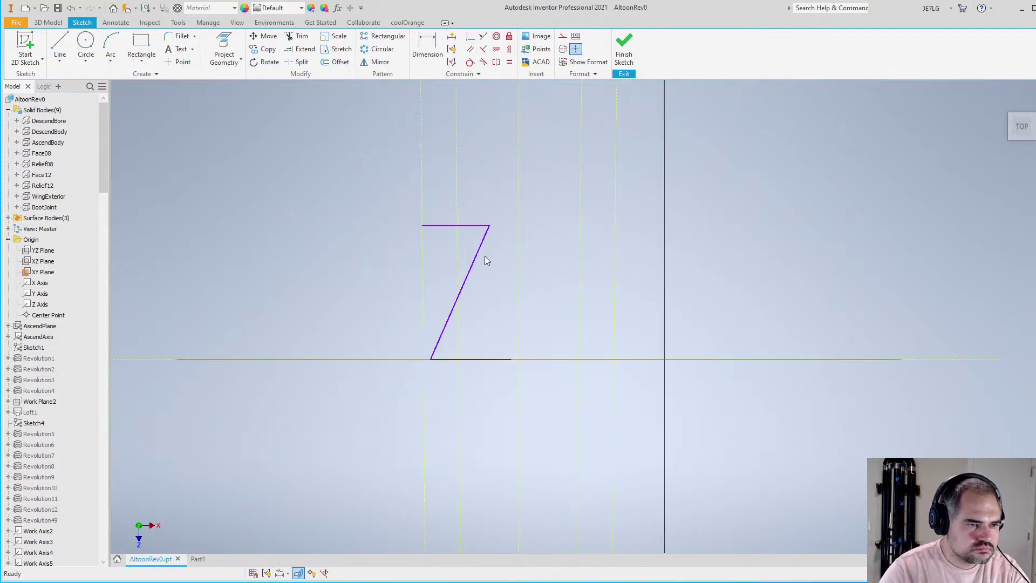
Reposition the profile's upper and lower corners so its long side stands nearly vertical beside the leftmost projected line
{"action": "scroll", "coordinate": [492, 222], "scroll_direction": "up", "scroll_amount": 3}
{"action": "mouse_move", "coordinate": [489, 220]}
{"action": "left_mouse_down"}
{"action": "mouse_move", "coordinate": [390, 227]}
{"action": "mouse_move", "coordinate": [368, 247]}
{"action": "left_mouse_up"}
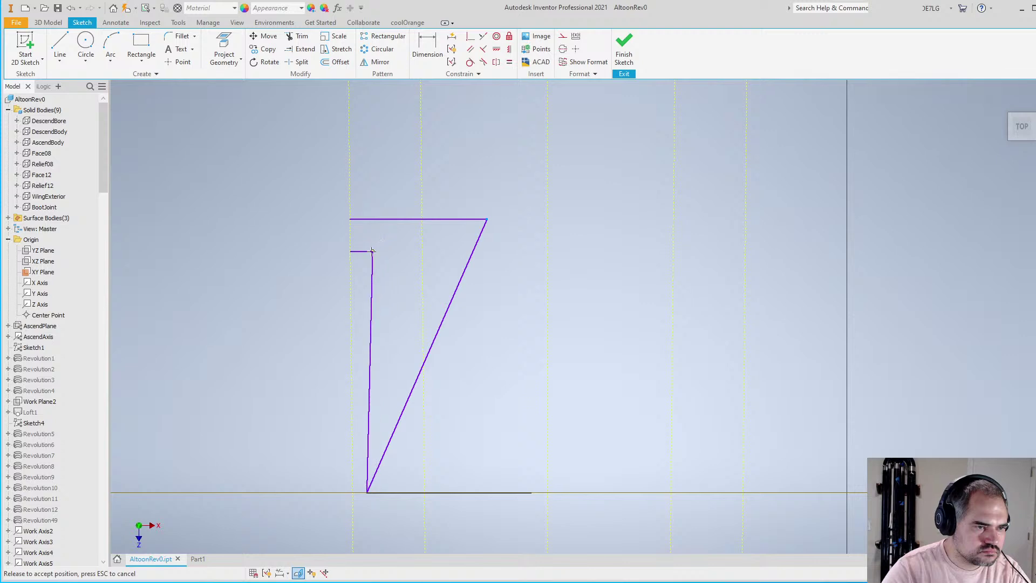
{"action": "scroll", "coordinate": [485, 240], "scroll_direction": "down", "scroll_amount": 2}
{"action": "scroll", "coordinate": [487, 240], "scroll_direction": "up", "scroll_amount": 1}
{"action": "scroll", "coordinate": [426, 360], "scroll_direction": "up", "scroll_amount": 1}
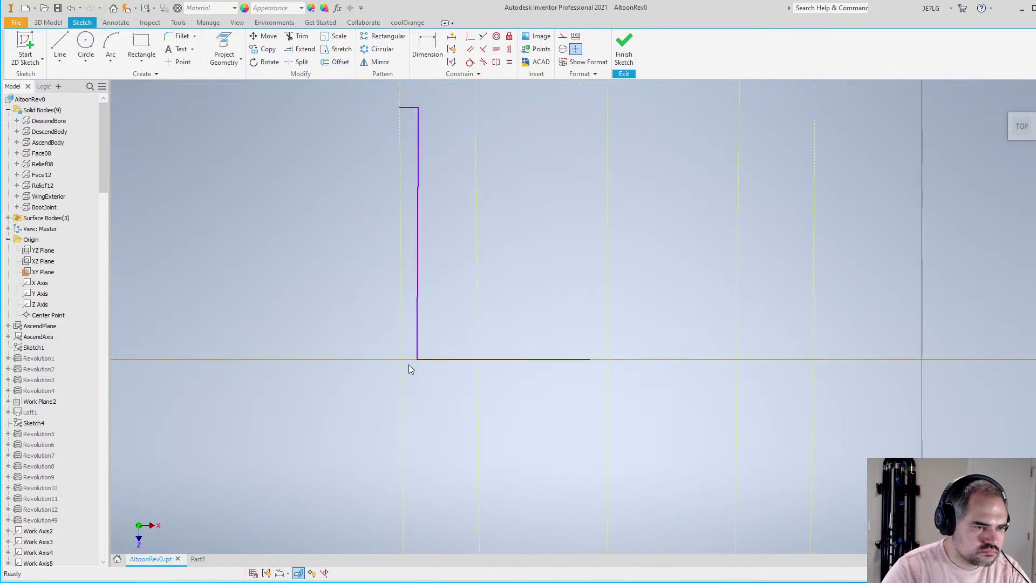
{"action": "left_click_drag", "start_coordinate": [418, 360], "coordinate": [442, 363]}
Dimension the angle between the profile's long side and the horizontal base as 90-TenonDraft
{"action": "scroll", "coordinate": [441, 363], "scroll_direction": "up", "scroll_amount": 1}
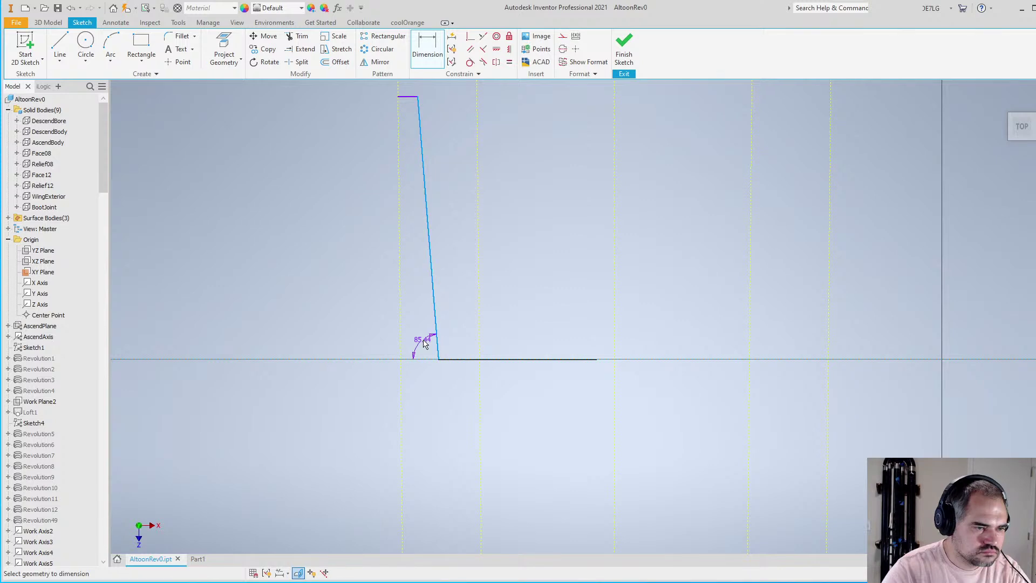
{"action": "left_click", "coordinate": [423, 343]}
{"action": "type", "text": "90-"}
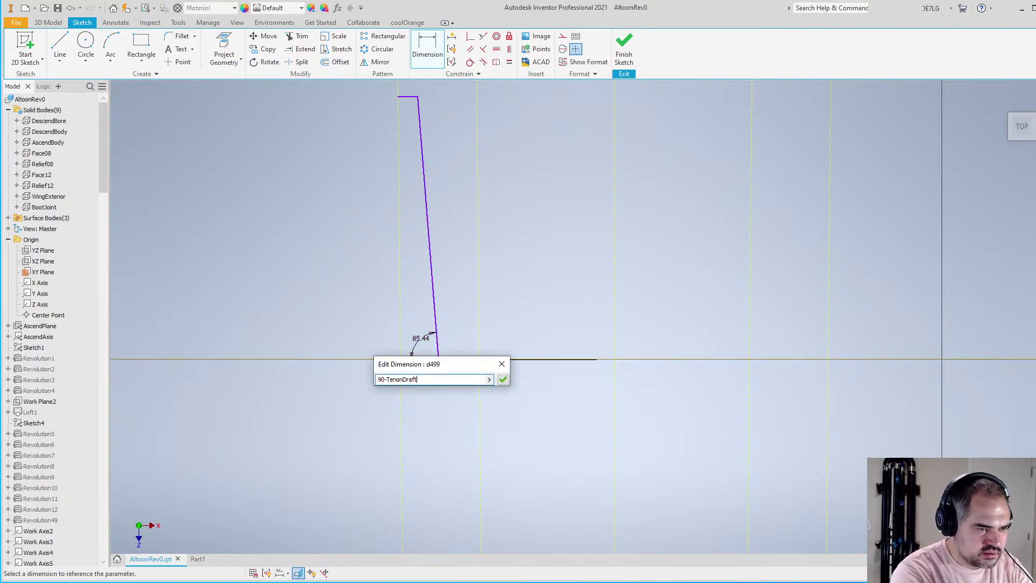
{"action": "type", "text": "TenonDraft"}
{"action": "key", "text": "Return"}
Dimension the height between the upper and lower horizontal lines to 22 mm using the parameter starting with TenonEL
{"action": "scroll", "coordinate": [460, 322], "scroll_direction": "down", "scroll_amount": 5}
{"action": "scroll", "coordinate": [475, 316], "scroll_direction": "up", "scroll_amount": 4}
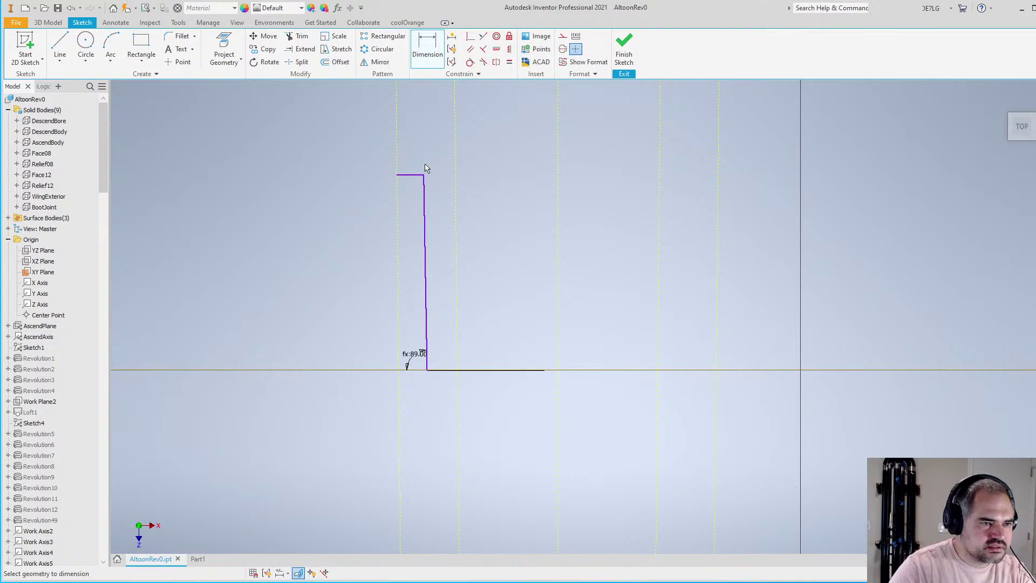
{"action": "scroll", "coordinate": [426, 168], "scroll_direction": "up", "scroll_amount": 1}
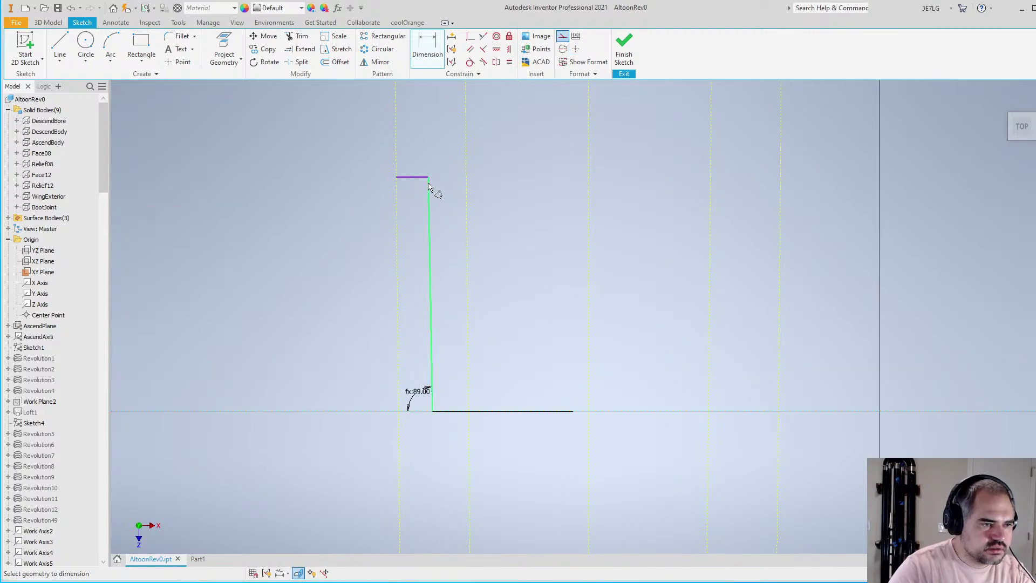
{"action": "left_click", "coordinate": [268, 238]}
{"action": "type", "text": "TenonEL"}
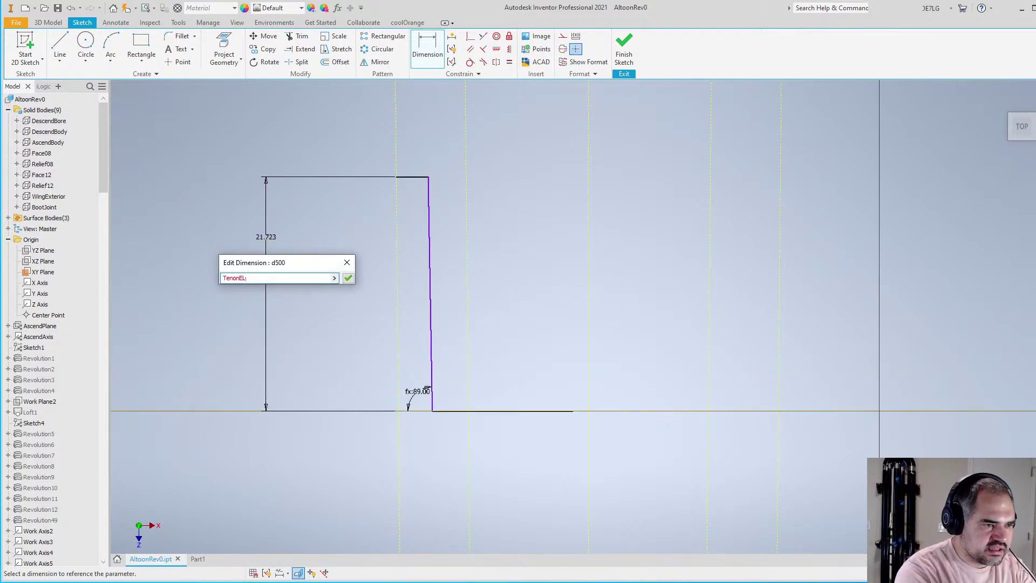
{"action": "key", "text": "Return"}
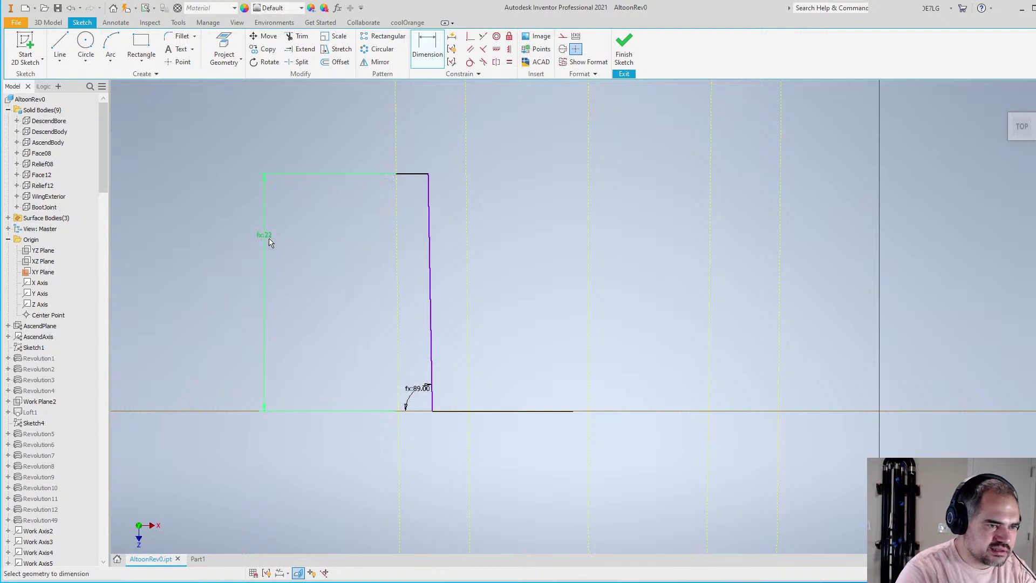
Draw a slightly slanted line beside the profile's long side, extending past the base, and convert it to construction geometry
{"action": "scroll", "coordinate": [384, 307], "scroll_direction": "down", "scroll_amount": 4}
{"action": "scroll", "coordinate": [402, 312], "scroll_direction": "up", "scroll_amount": 3}
{"action": "scroll", "coordinate": [400, 259], "scroll_direction": "up", "scroll_amount": 1}
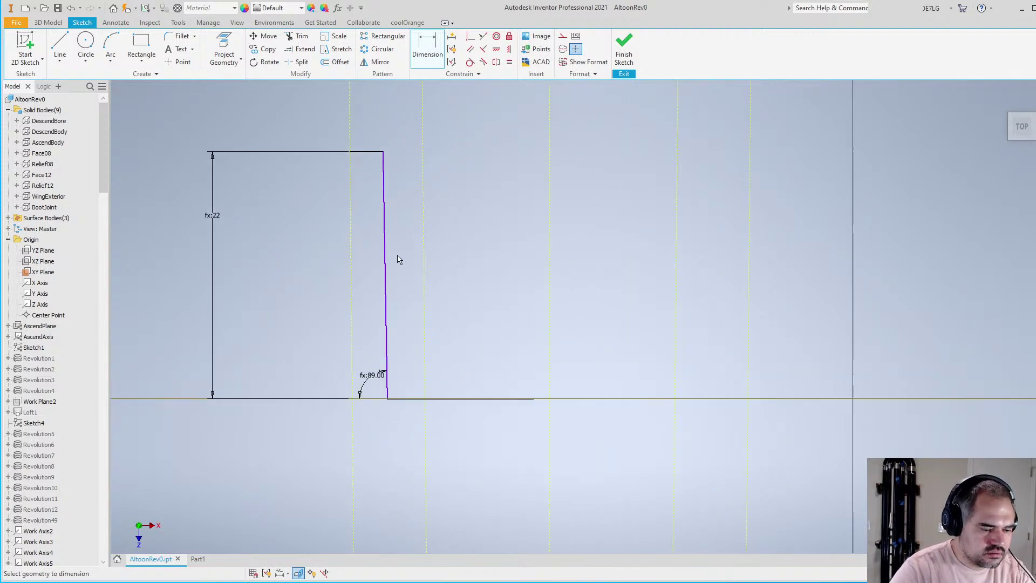
{"action": "key", "text": "l"}
{"action": "left_click", "coordinate": [394, 145]}
{"action": "left_click", "coordinate": [406, 474]}
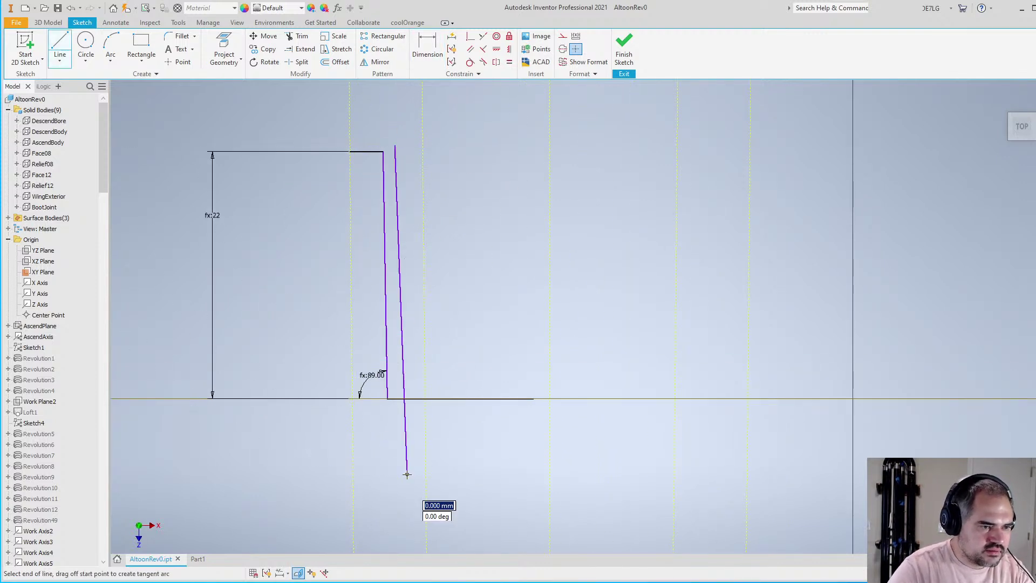
{"action": "key", "text": "Escape"}
{"action": "left_click", "coordinate": [561, 39]}
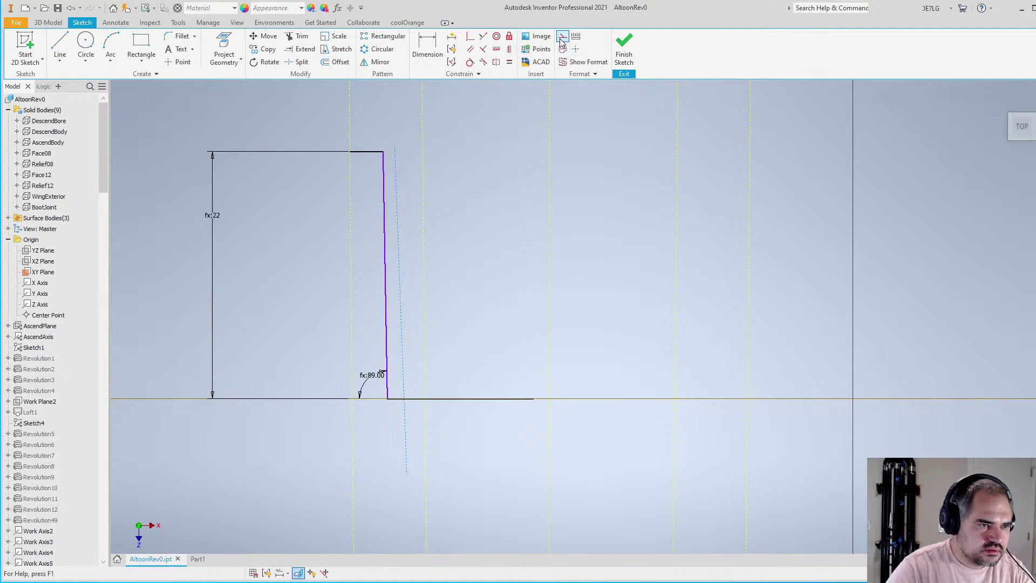
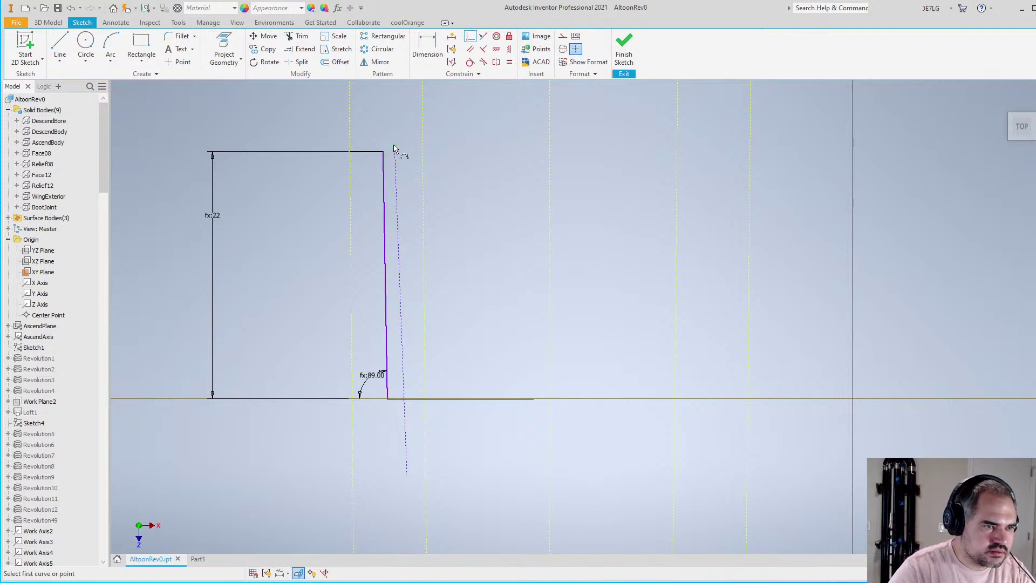
Constrain the construction line's ends to the upper and lower horizontal lines and make it parallel to the profile's long side
{"action": "left_click", "coordinate": [407, 481]}
{"action": "left_click", "coordinate": [429, 399]}
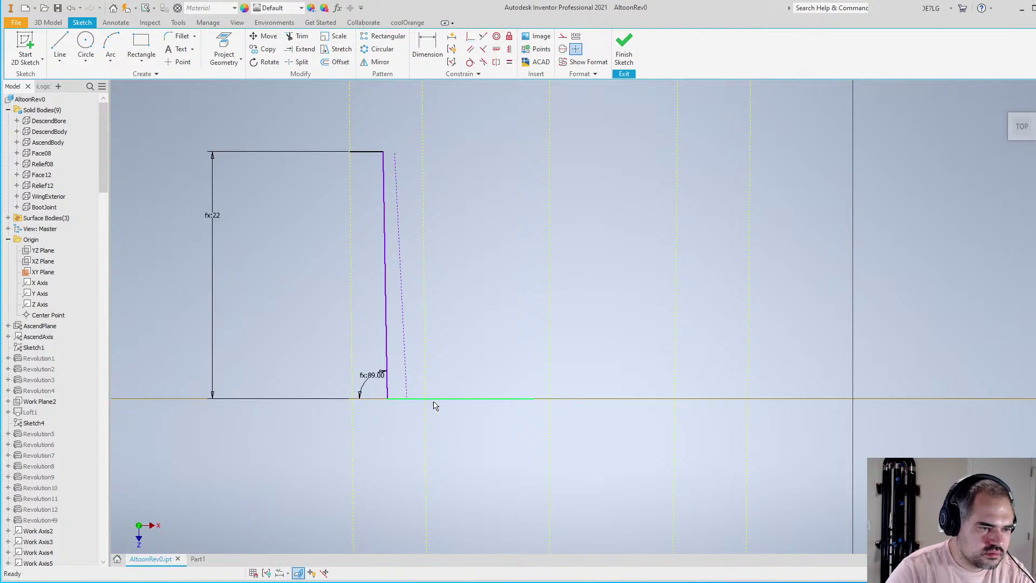
{"action": "left_click", "coordinate": [401, 300]}
{"action": "key", "text": "Escape"}
{"action": "scroll", "coordinate": [409, 270], "scroll_direction": "up", "scroll_amount": 1}
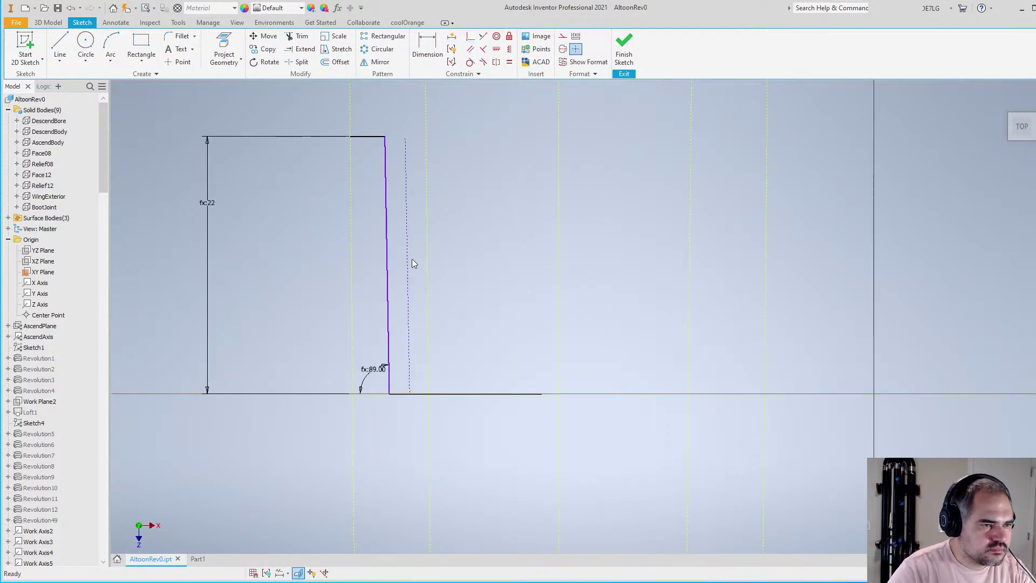
Draw one circle centred on the upper horizontal line and one centred on the base line, both as construction geometry
{"action": "key", "text": "c"}
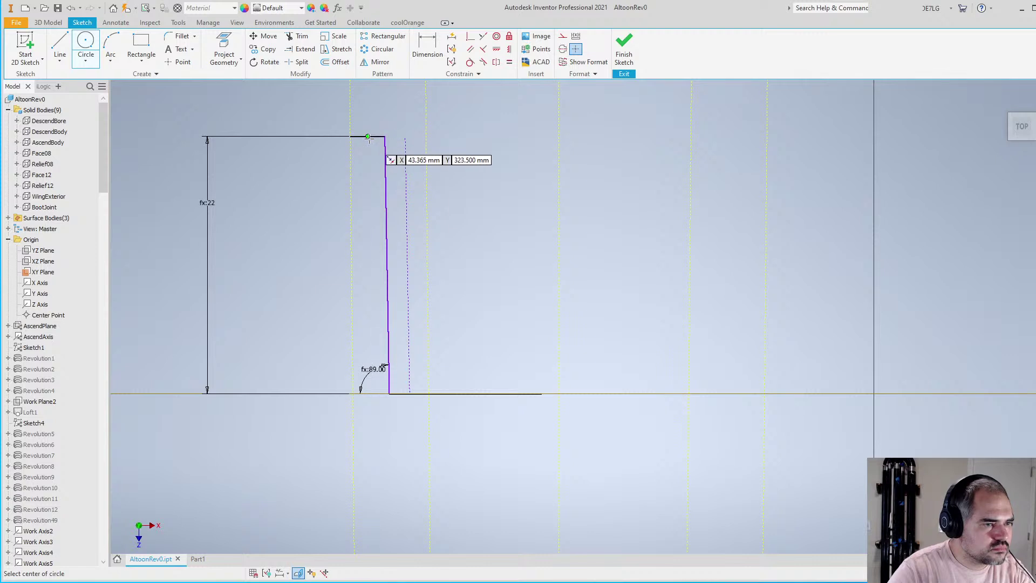
{"action": "scroll", "coordinate": [367, 137], "scroll_direction": "up", "scroll_amount": 2}
{"action": "left_click", "coordinate": [369, 135]}
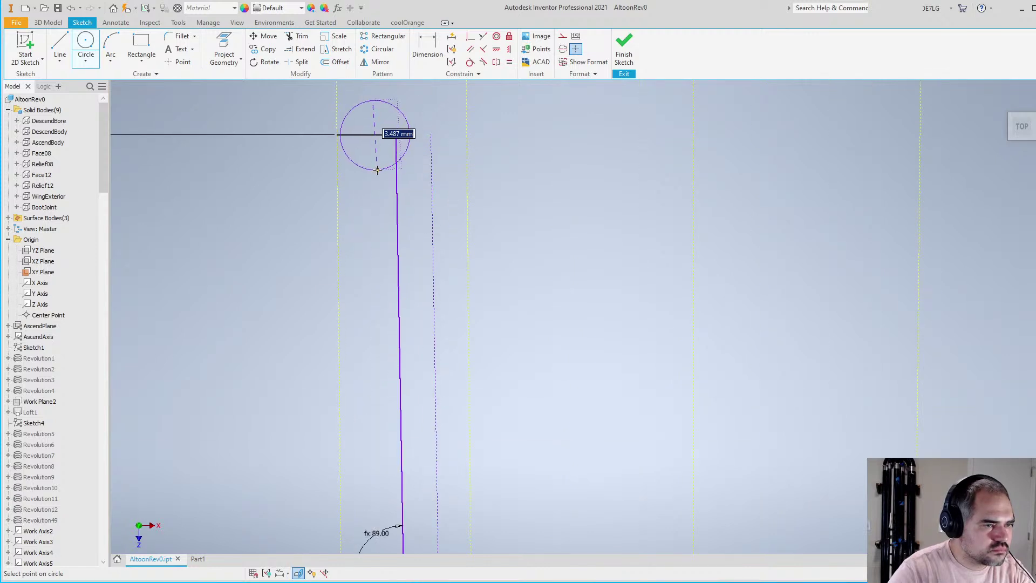
{"action": "left_click", "coordinate": [401, 136]}
{"action": "scroll", "coordinate": [376, 132], "scroll_direction": "down", "scroll_amount": 2}
{"action": "scroll", "coordinate": [416, 283], "scroll_direction": "up", "scroll_amount": 3}
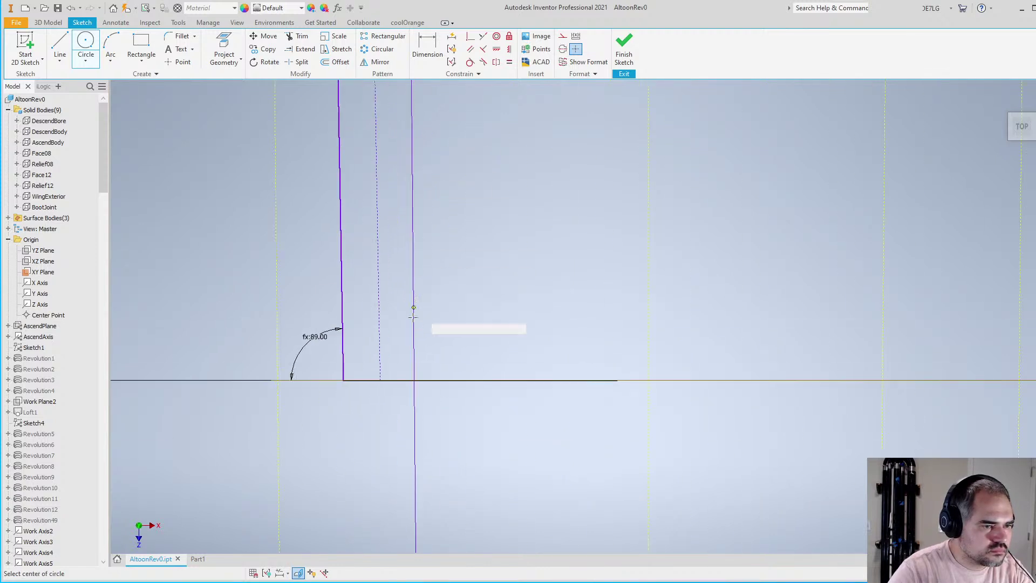
{"action": "left_click", "coordinate": [400, 380]}
{"action": "left_click", "coordinate": [406, 416]}
{"action": "key", "text": "Escape"}
{"action": "scroll", "coordinate": [407, 418], "scroll_direction": "down", "scroll_amount": 3}
{"action": "left_click", "coordinate": [382, 197]}
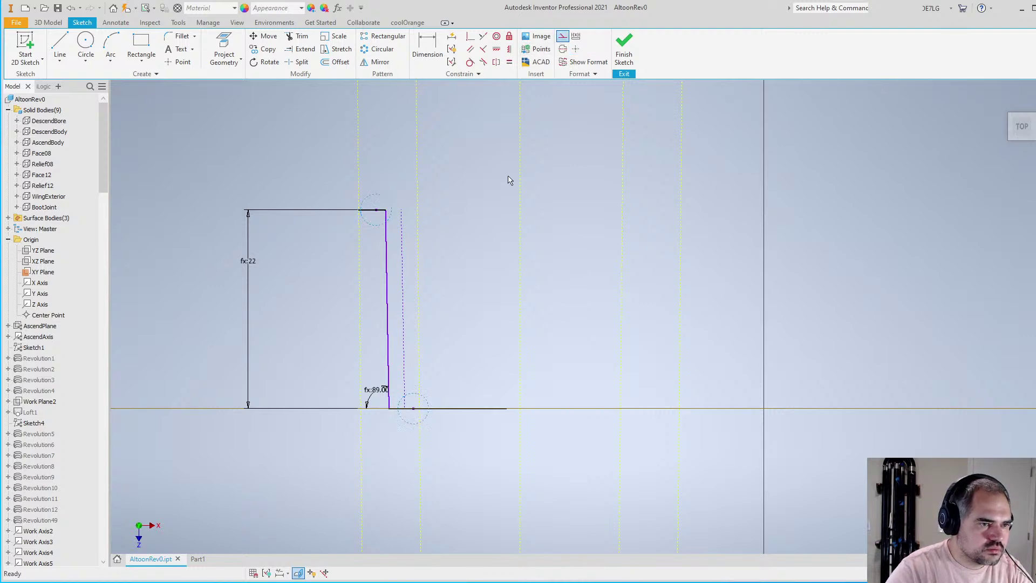
Make the upper circle tangent to the leftmost projected line and the long side, and the lower circle to the construction line and second projected line
{"action": "scroll", "coordinate": [364, 219], "scroll_direction": "up", "scroll_amount": 5}
{"action": "left_click", "coordinate": [470, 63]}
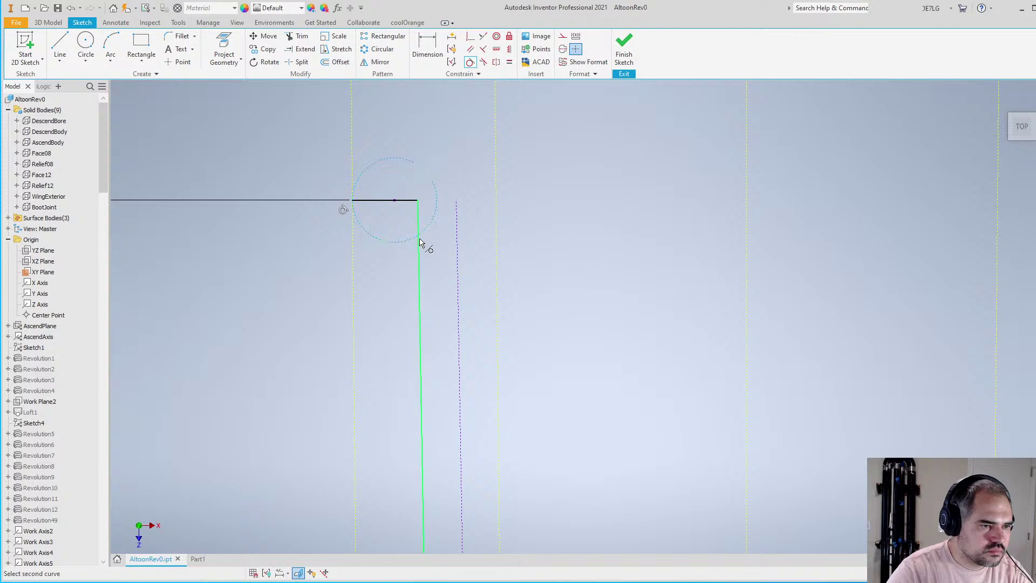
{"action": "scroll", "coordinate": [421, 244], "scroll_direction": "down", "scroll_amount": 3}
{"action": "scroll", "coordinate": [456, 412], "scroll_direction": "up", "scroll_amount": 5}
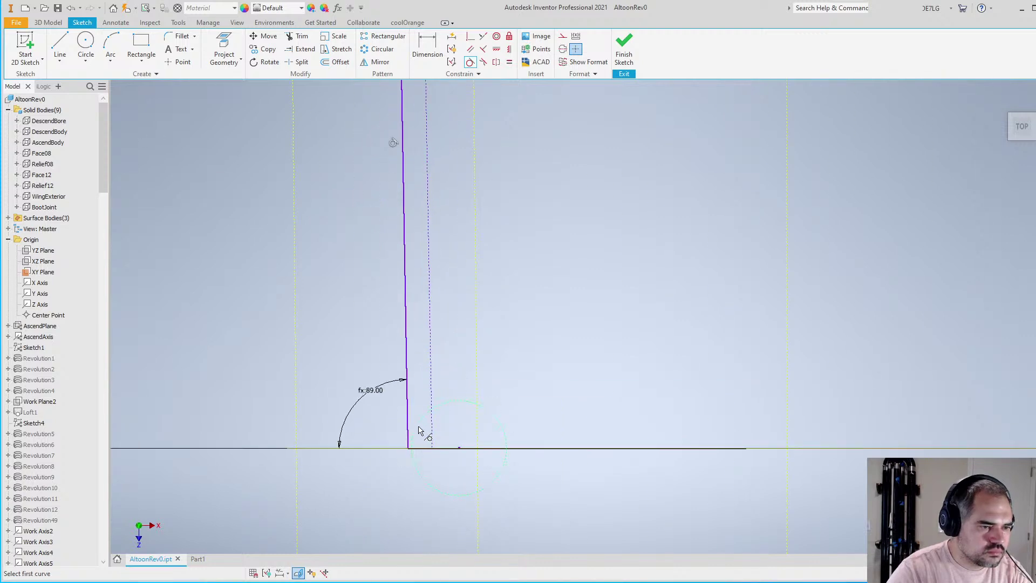
{"action": "left_click", "coordinate": [437, 429]}
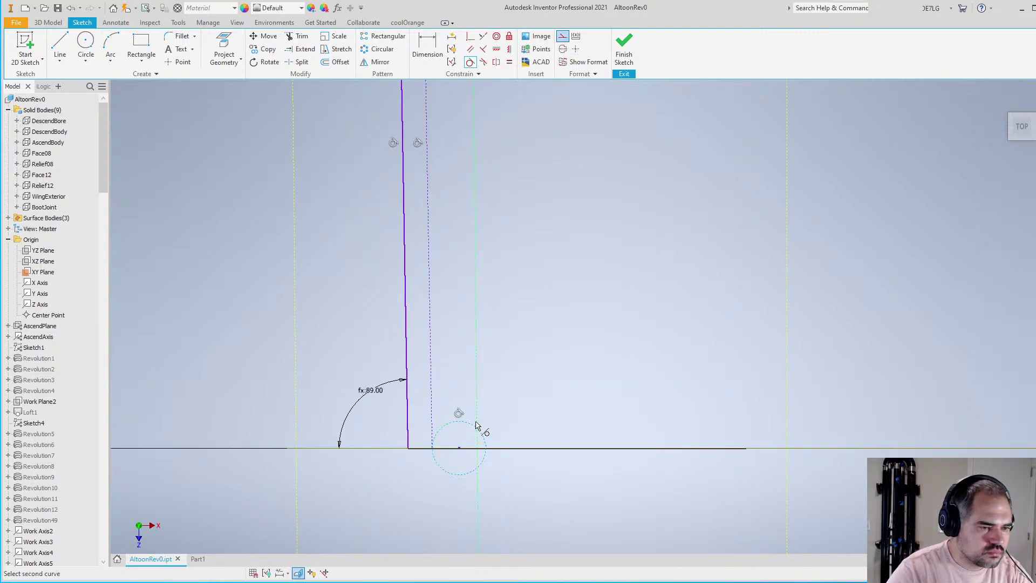
{"action": "scroll", "coordinate": [539, 415], "scroll_direction": "down", "scroll_amount": 3}
{"action": "scroll", "coordinate": [508, 276], "scroll_direction": "up", "scroll_amount": 2}
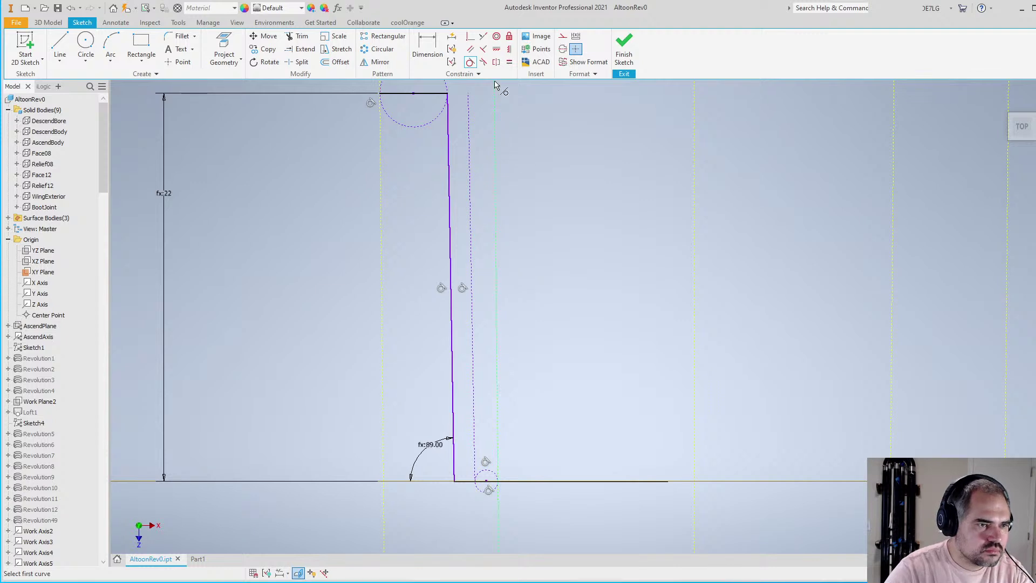
{"action": "left_click", "coordinate": [509, 62]}
{"action": "left_click", "coordinate": [486, 491]}
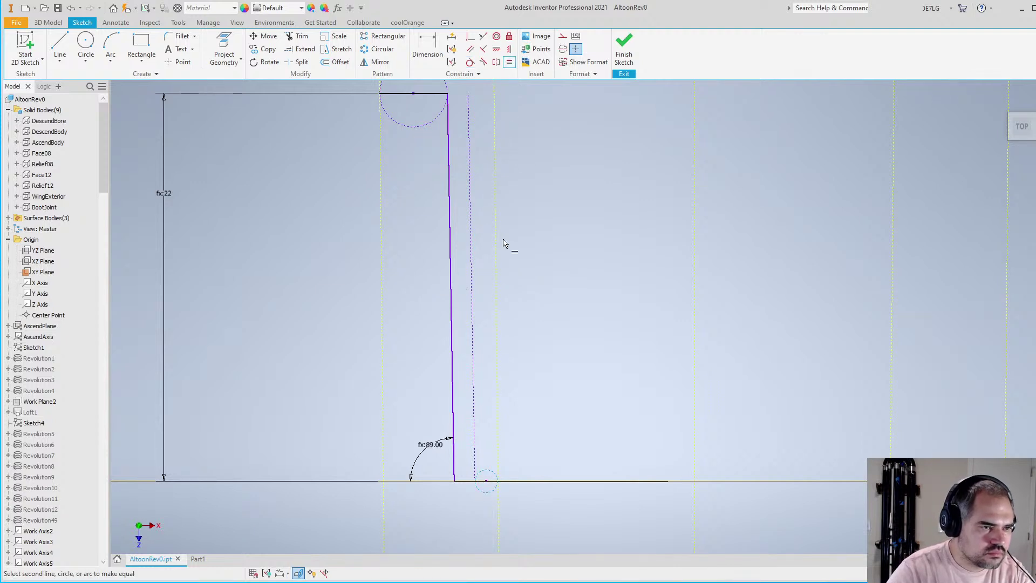
{"action": "key", "text": "Escape"}
Dimension the gap between the profile's long side and the parallel construction line as TenonClear+TenonString
{"action": "key", "text": "d"}
{"action": "left_click", "coordinate": [452, 246]}
{"action": "left_click", "coordinate": [471, 245]}
{"action": "left_click", "coordinate": [496, 246]}
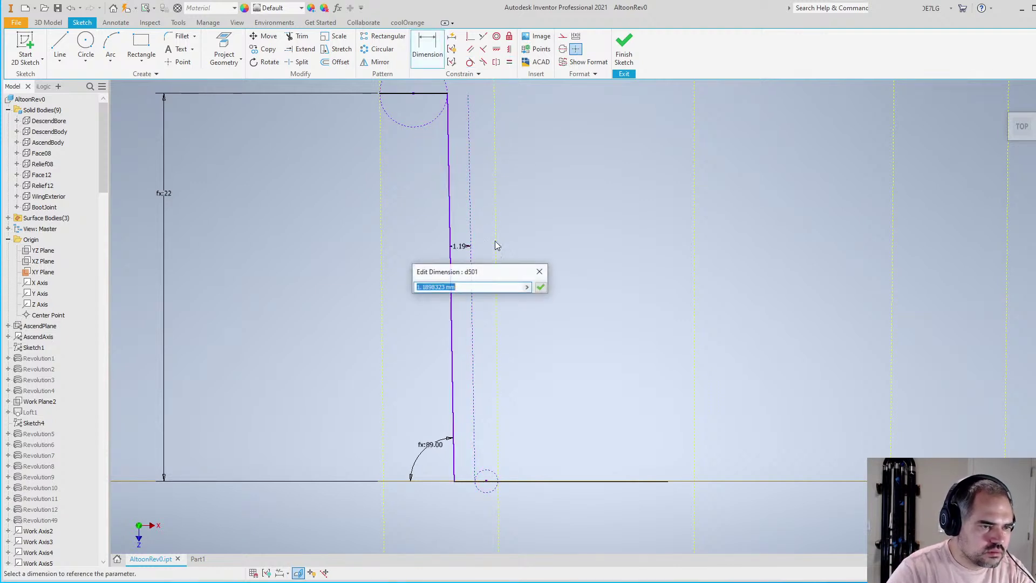
{"action": "type", "text": "TenonClear+TenonString"}
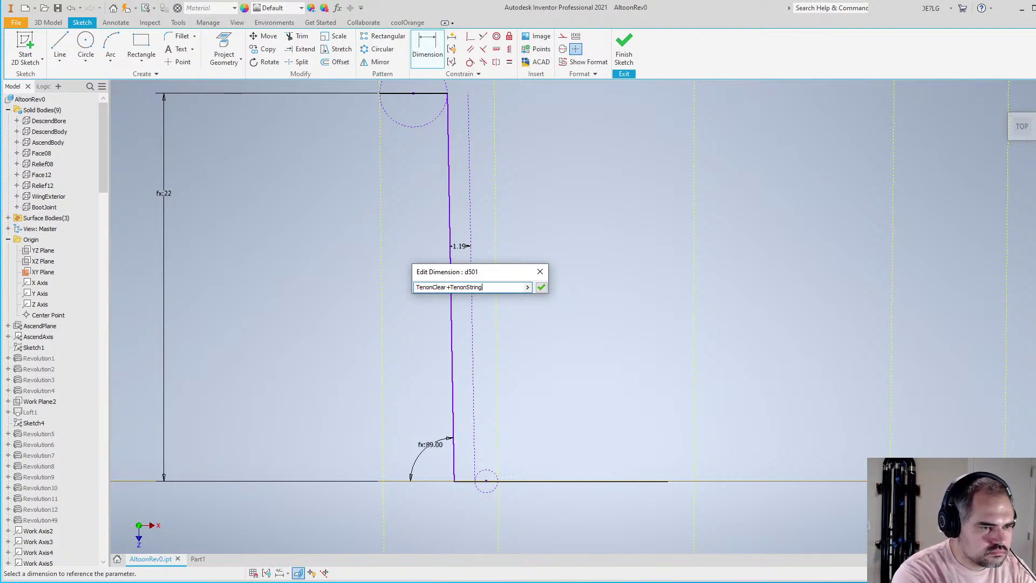
{"action": "key", "text": "Return"}
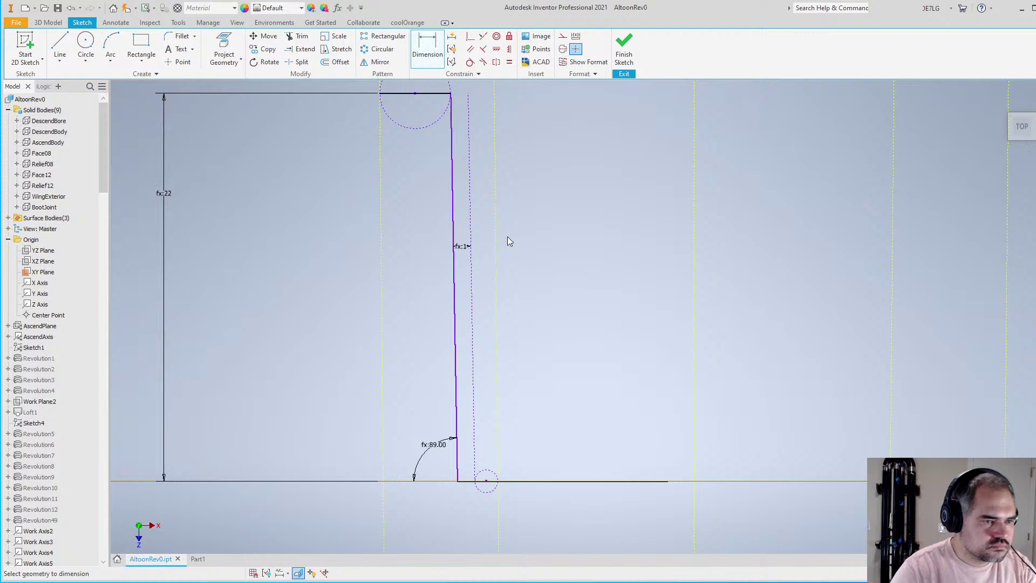
Make the upper and lower construction circles equal in size and finish the sketch
{"action": "left_click", "coordinate": [508, 61]}
{"action": "left_click", "coordinate": [454, 324]}
{"action": "left_click", "coordinate": [494, 480]}
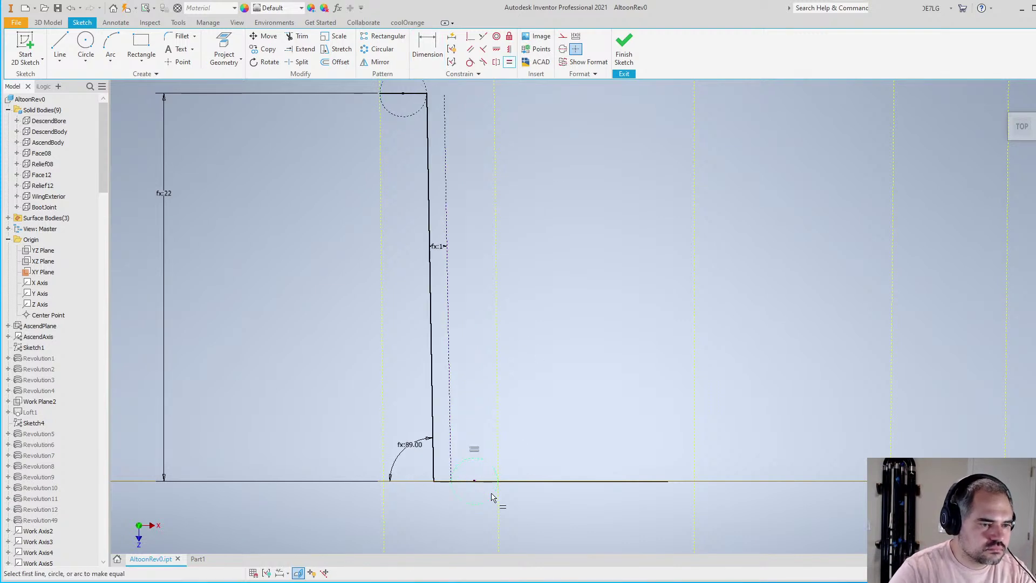
{"action": "scroll", "coordinate": [539, 356], "scroll_direction": "down", "scroll_amount": 2}
{"action": "right_click", "coordinate": [560, 380]}
{"action": "left_click", "coordinate": [560, 380]}
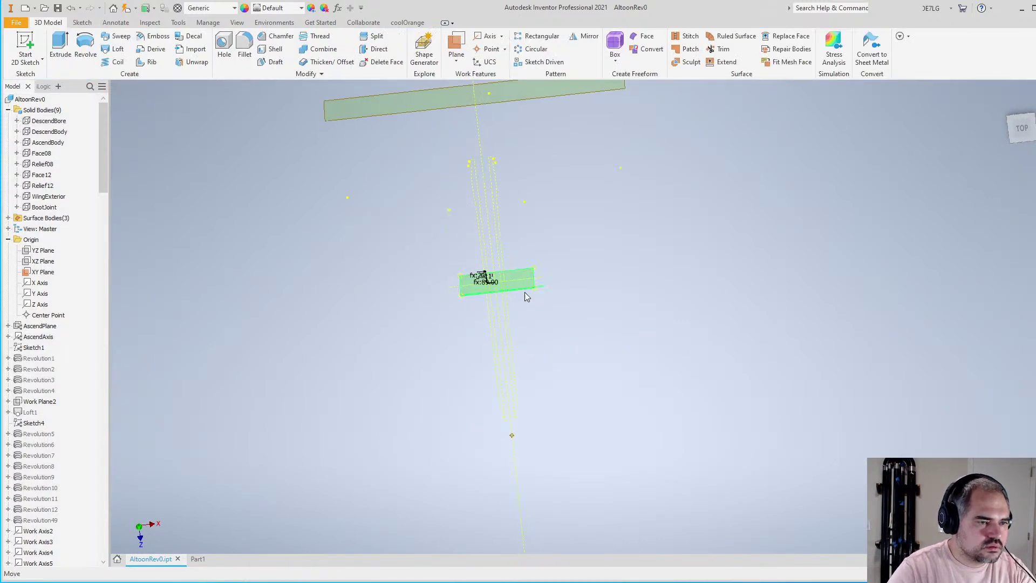
Revolve the three-curve tenon profile a full 360 degrees about AscendAxis as a surface
{"action": "left_click", "coordinate": [86, 49]}
{"action": "scroll", "coordinate": [452, 274], "scroll_direction": "up", "scroll_amount": 5}
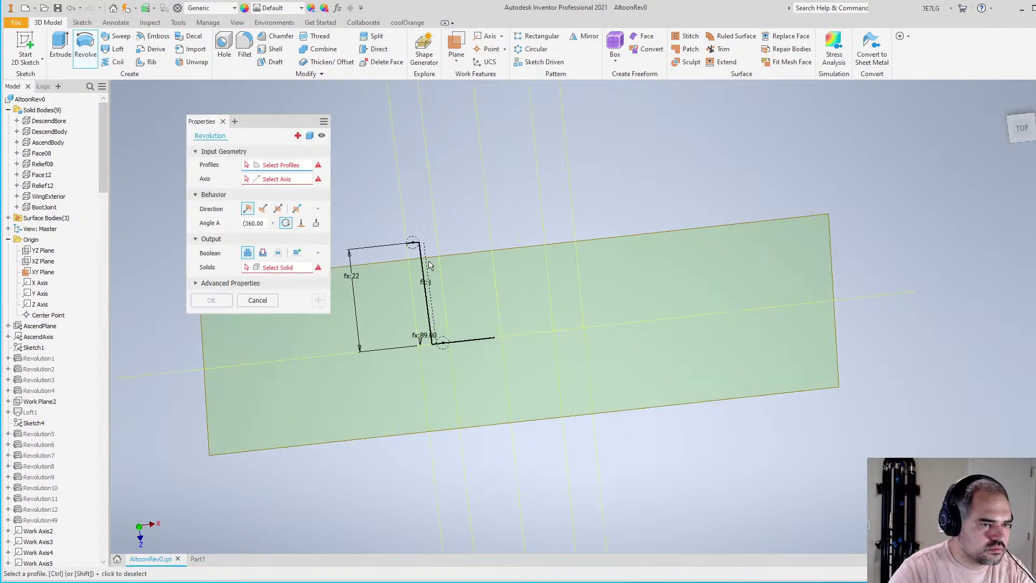
{"action": "left_click", "coordinate": [310, 136]}
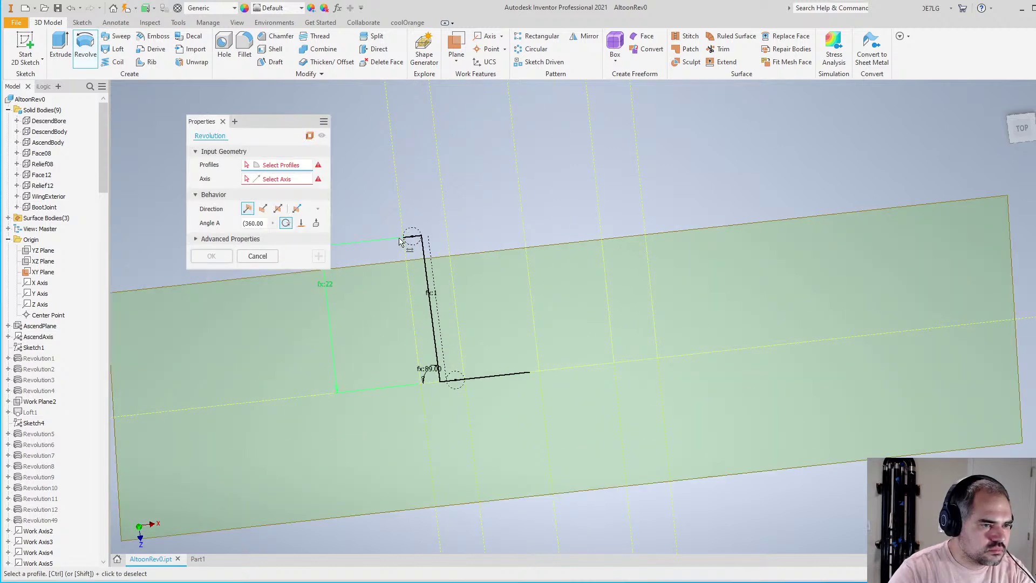
{"action": "left_click", "coordinate": [423, 256]}
{"action": "left_click", "coordinate": [251, 178]}
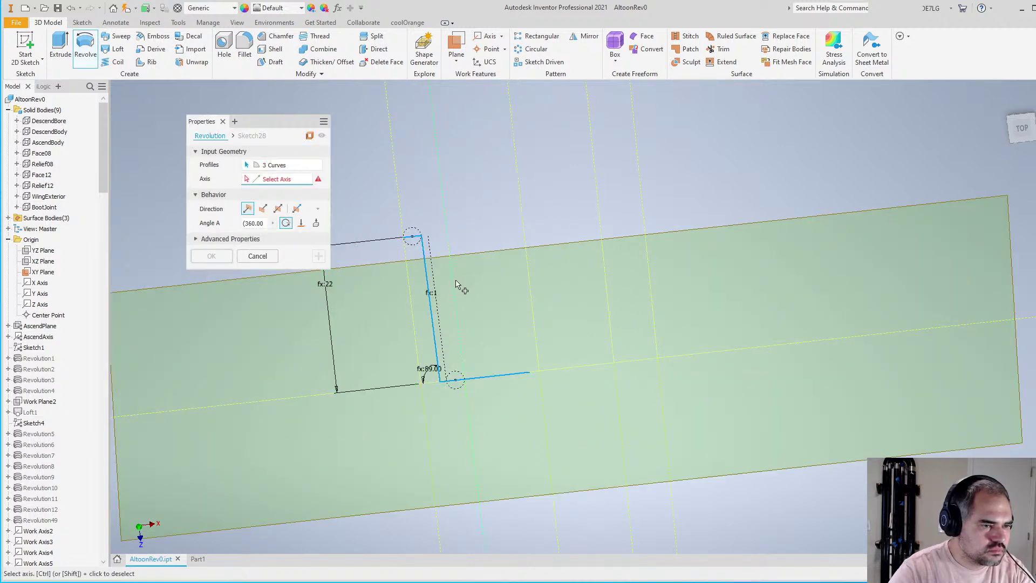
{"action": "scroll", "coordinate": [456, 283], "scroll_direction": "down", "scroll_amount": 3}
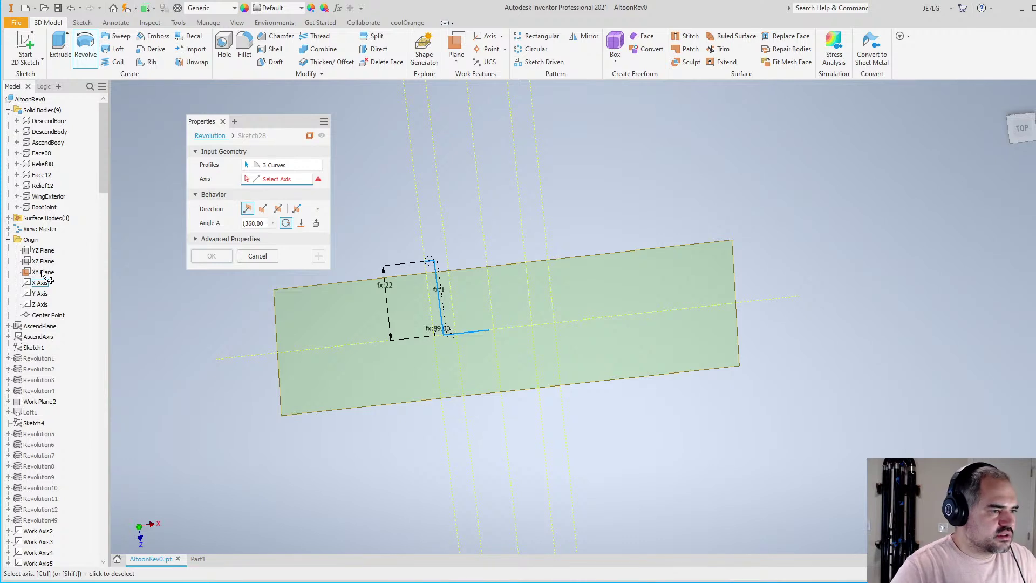
{"action": "left_click", "coordinate": [43, 336]}
{"action": "left_click", "coordinate": [210, 258]}
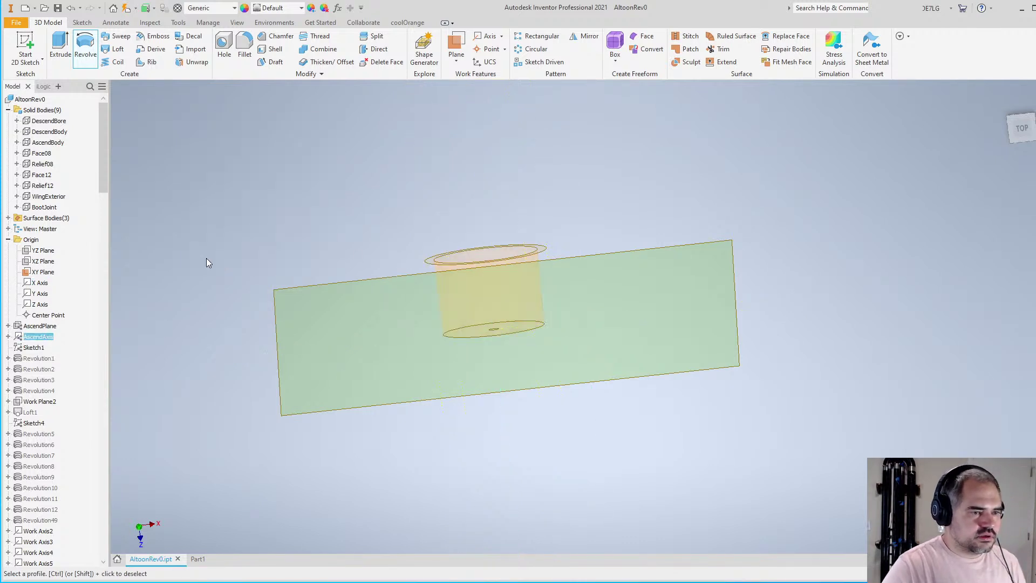
Open the sketch of the new revolved tenon surface for editing
{"action": "scroll", "coordinate": [466, 332], "scroll_direction": "down", "scroll_amount": 5}
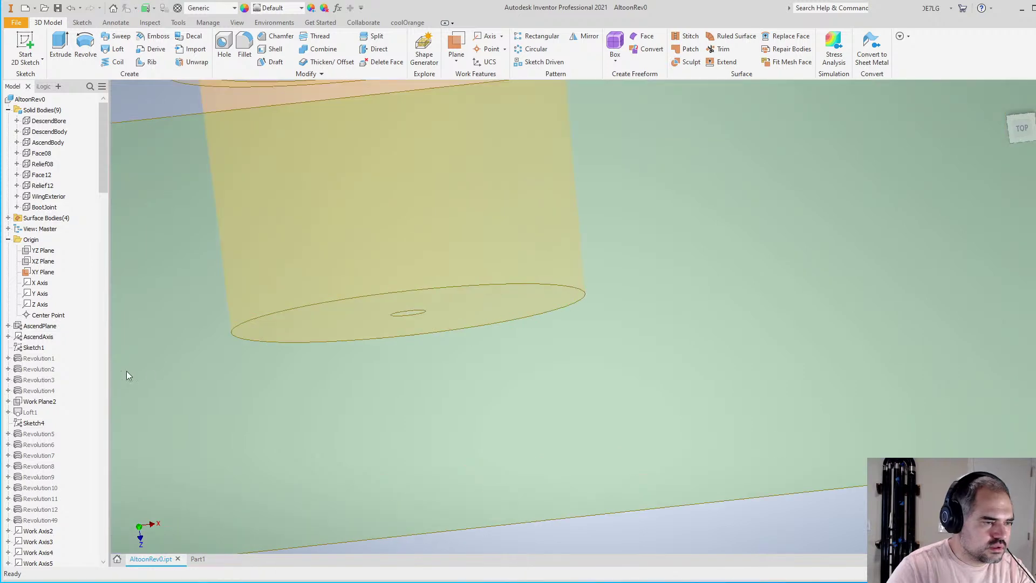
{"action": "left_click_drag", "start_coordinate": [101, 178], "coordinate": [101, 542]}
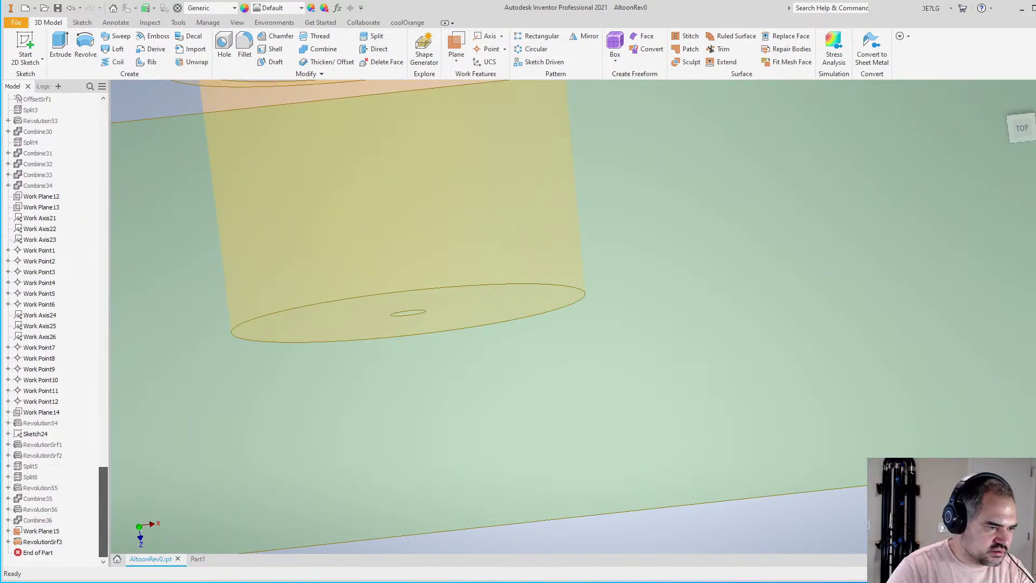
{"action": "left_click", "coordinate": [39, 542]}
{"action": "right_click", "coordinate": [40, 542]}
{"action": "left_click", "coordinate": [86, 557]}
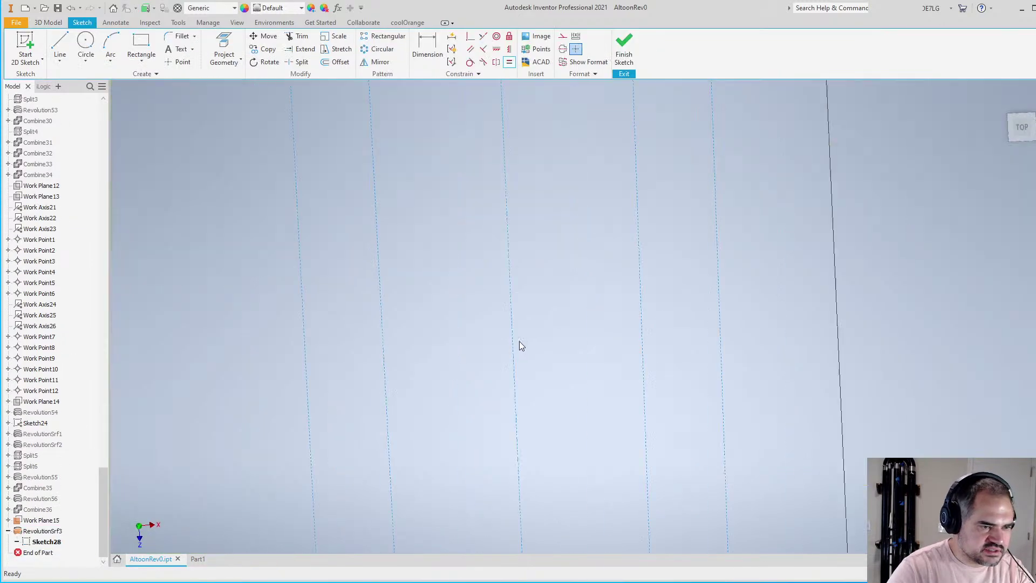
{"action": "scroll", "coordinate": [496, 230], "scroll_direction": "down", "scroll_amount": 5}
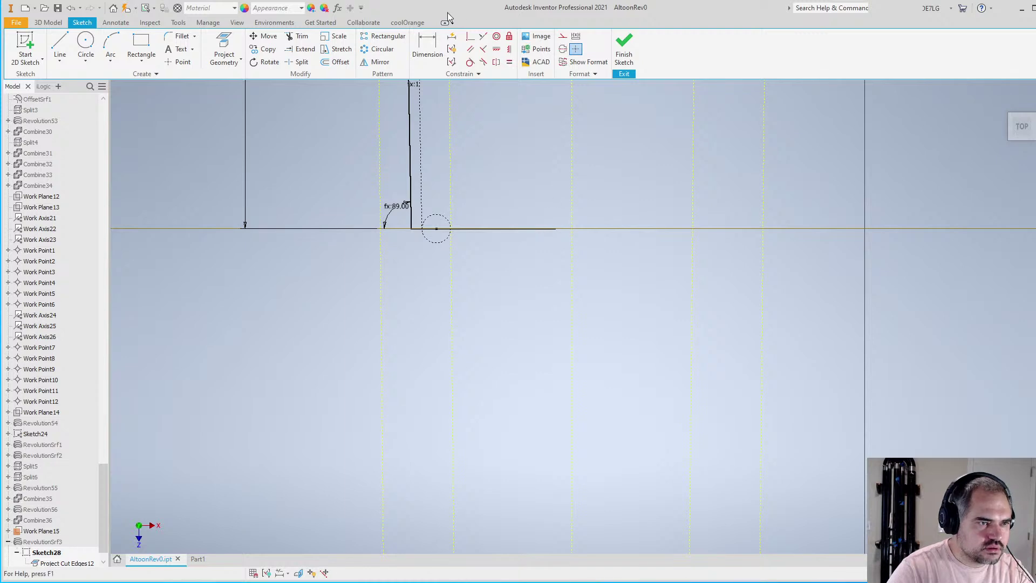
Make the free end of the base line coincident with the central projected line and finish the sketch
{"action": "left_click", "coordinate": [471, 37]}
{"action": "left_click", "coordinate": [561, 228]}
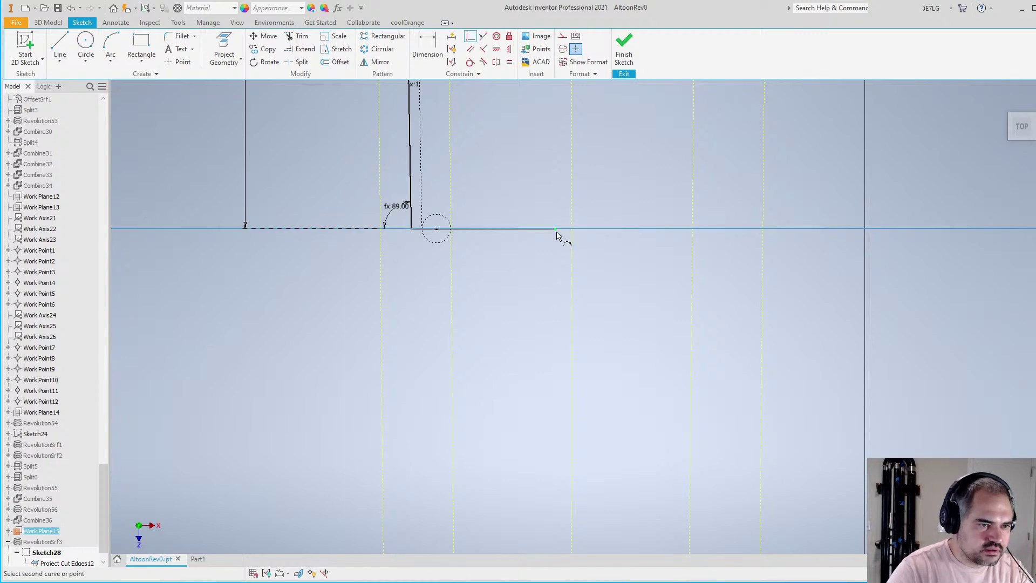
{"action": "left_click", "coordinate": [561, 230]}
{"action": "left_click", "coordinate": [238, 105]}
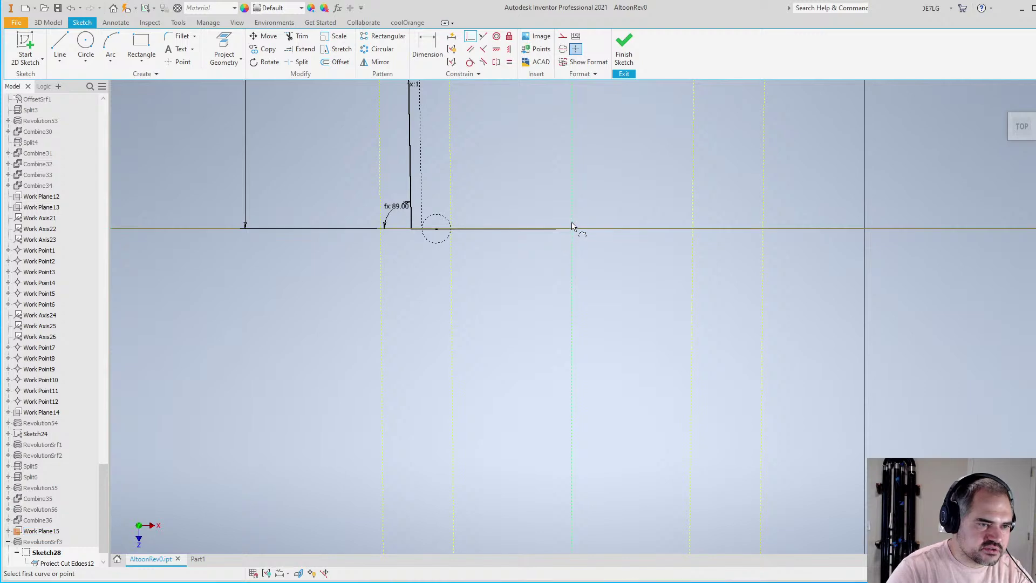
{"action": "scroll", "coordinate": [594, 225], "scroll_direction": "down", "scroll_amount": 3}
{"action": "right_click", "coordinate": [594, 225]}
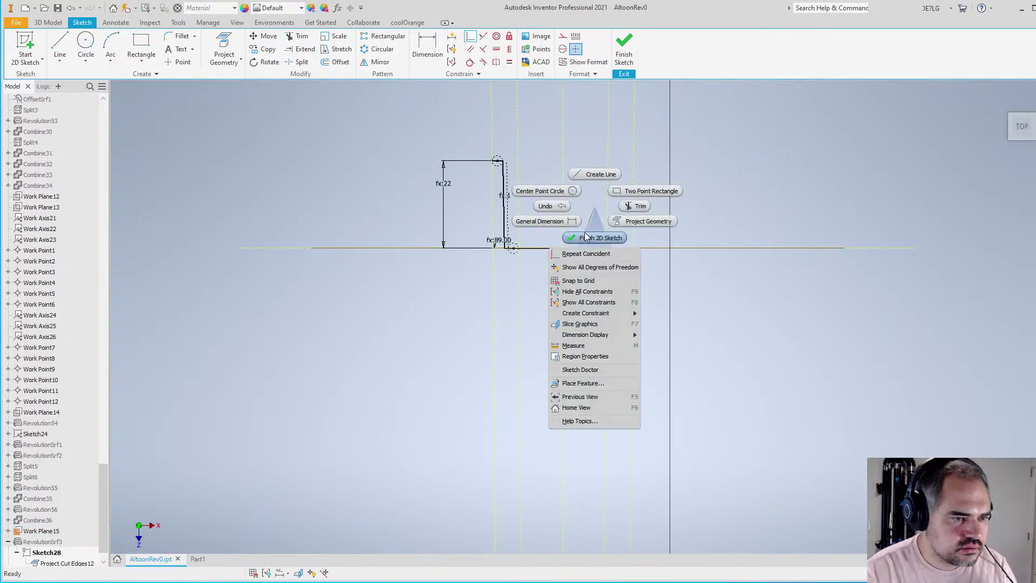
{"action": "left_click", "coordinate": [598, 238]}
Show AscendBody and split it with the revolved tenon surface, keeping both sides
{"action": "scroll", "coordinate": [422, 371], "scroll_direction": "down", "scroll_amount": 2}
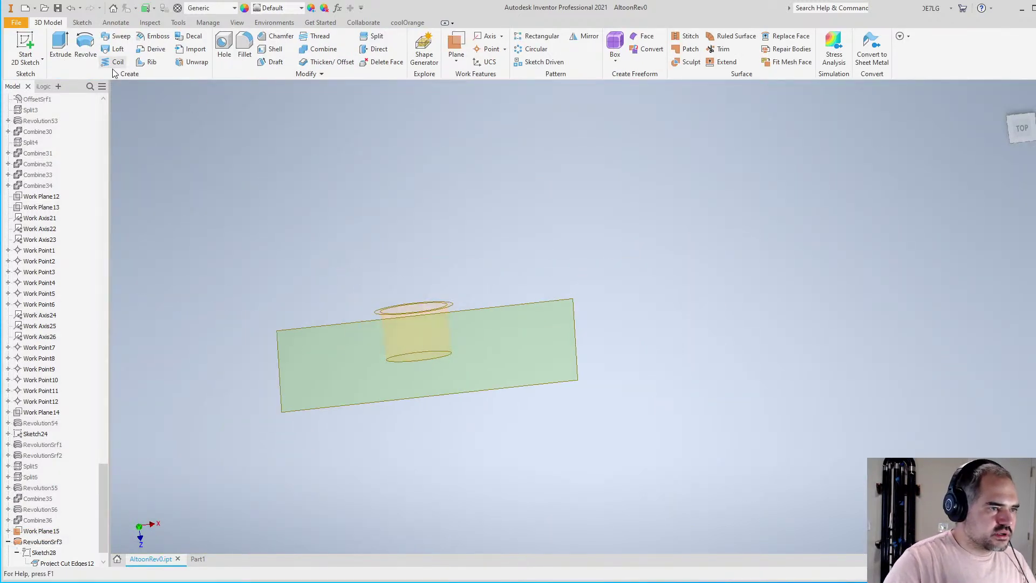
{"action": "left_click_drag", "start_coordinate": [104, 502], "coordinate": [104, 139]}
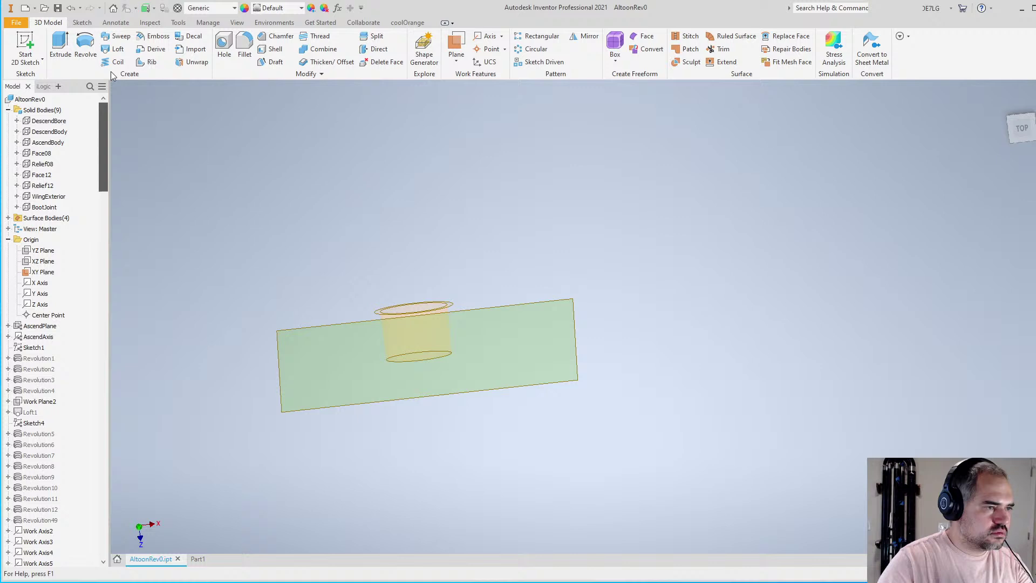
{"action": "right_click", "coordinate": [54, 145]}
{"action": "left_click", "coordinate": [75, 196]}
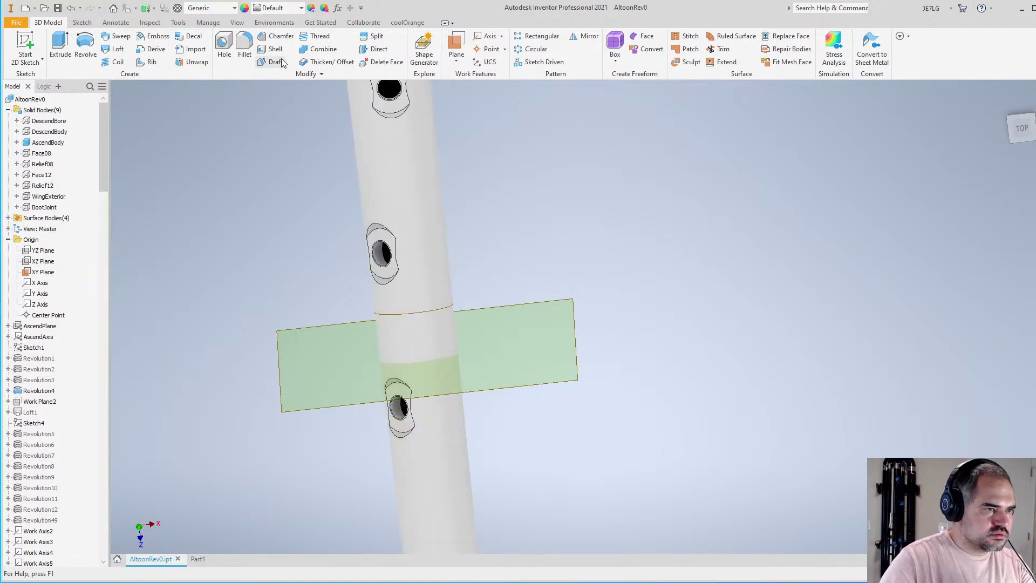
{"action": "left_click", "coordinate": [378, 36]}
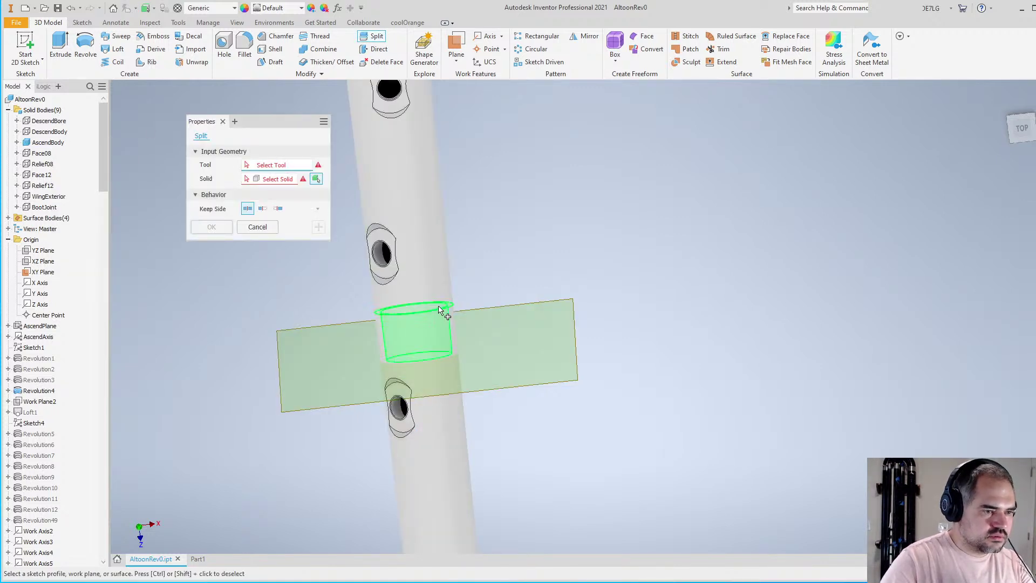
{"action": "left_click", "coordinate": [439, 323]}
{"action": "left_click", "coordinate": [379, 249]}
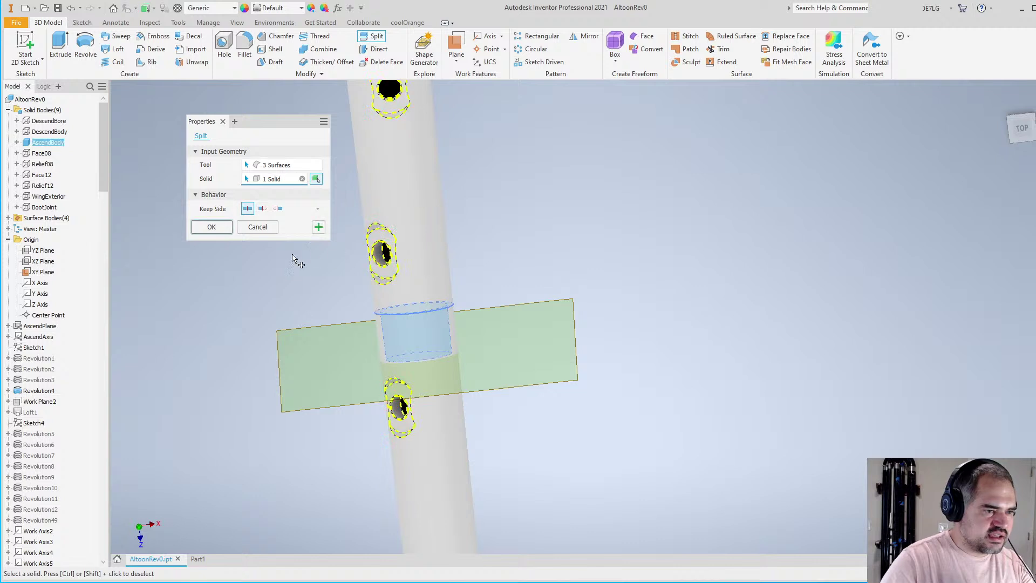
{"action": "left_click", "coordinate": [217, 228]}
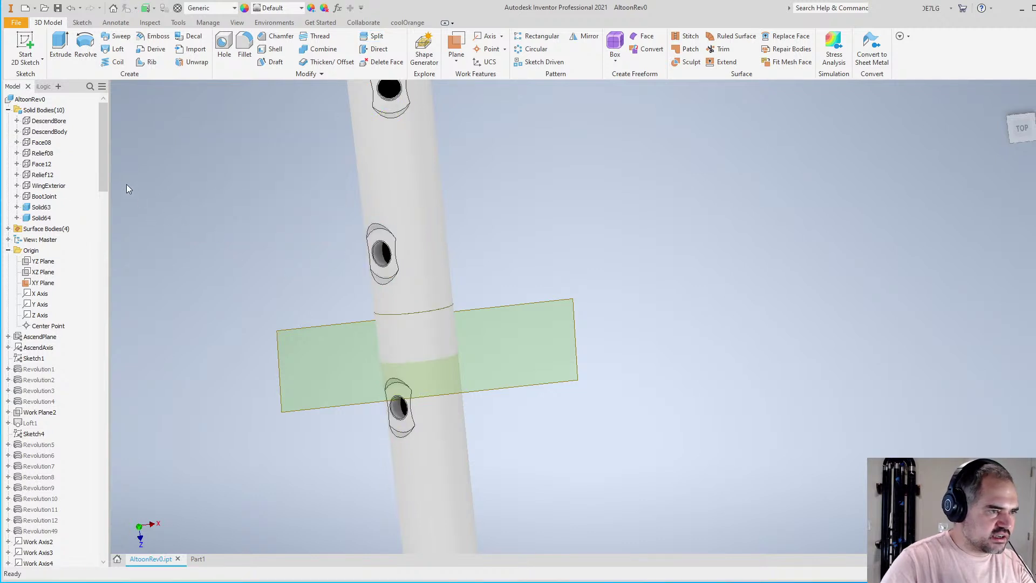
Rename the two bodies from the split as LongJoint for the lower one and BellJoint for the upper one
{"action": "left_click", "coordinate": [48, 210]}
{"action": "type", "text": "LongJoint"}
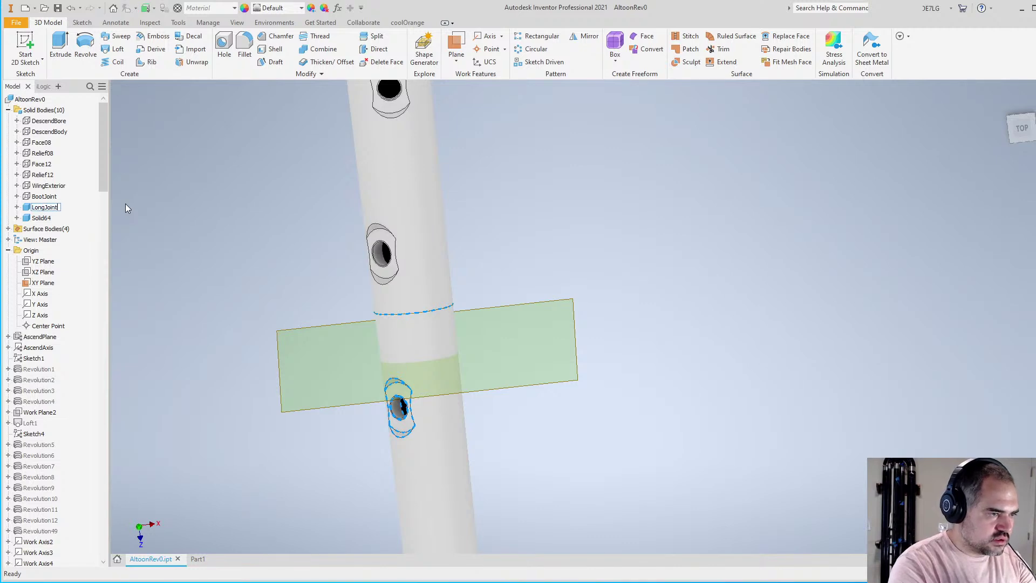
{"action": "key", "text": "Return"}
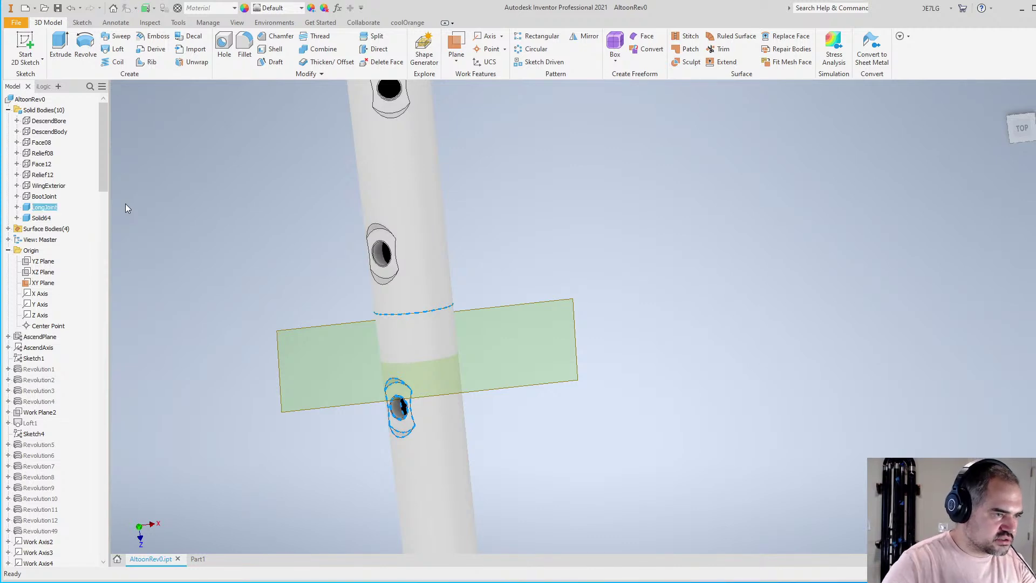
{"action": "left_click", "coordinate": [43, 218]}
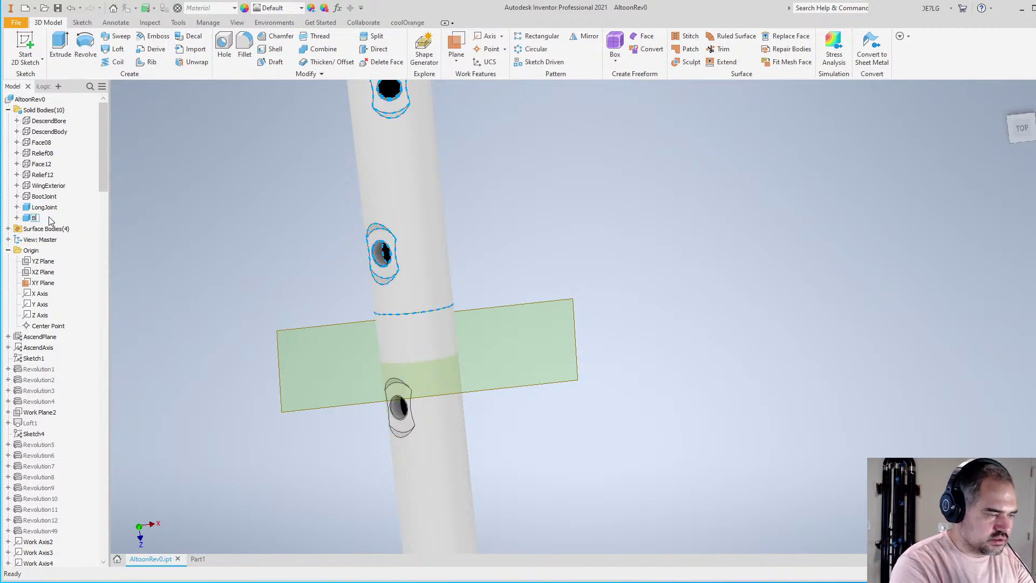
{"action": "key", "text": "Return"}
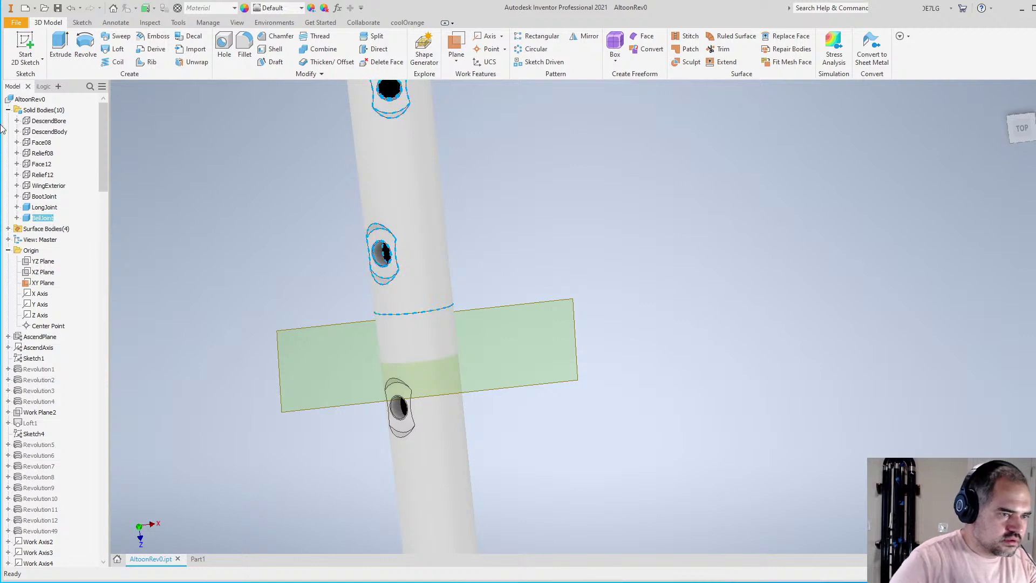
Hide the BellJoint body, toggling its visibility to compare it with LongJoint
{"action": "right_click", "coordinate": [46, 219]}
{"action": "left_click", "coordinate": [70, 271]}
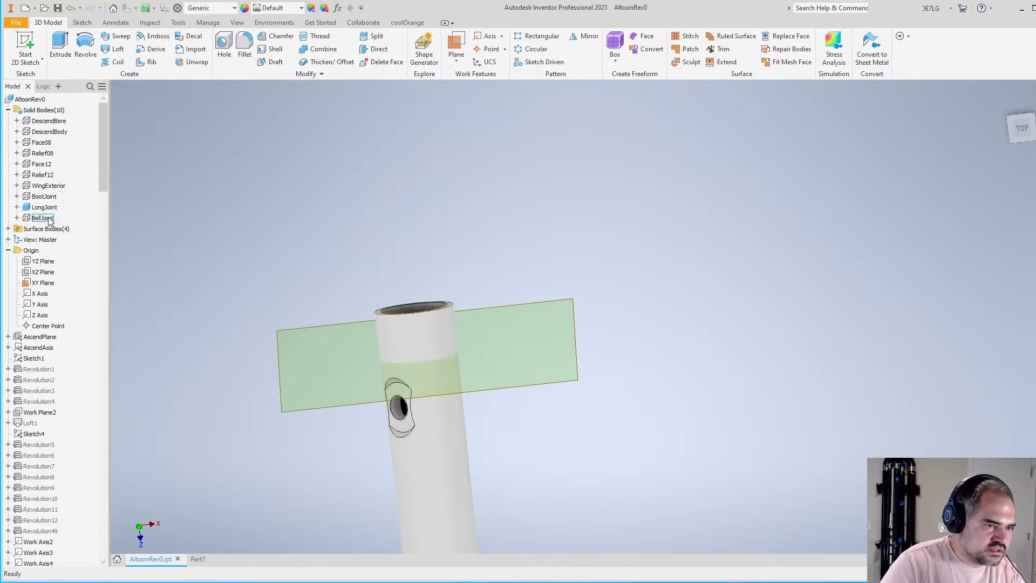
{"action": "right_click", "coordinate": [48, 220]}
{"action": "key", "text": "Escape"}
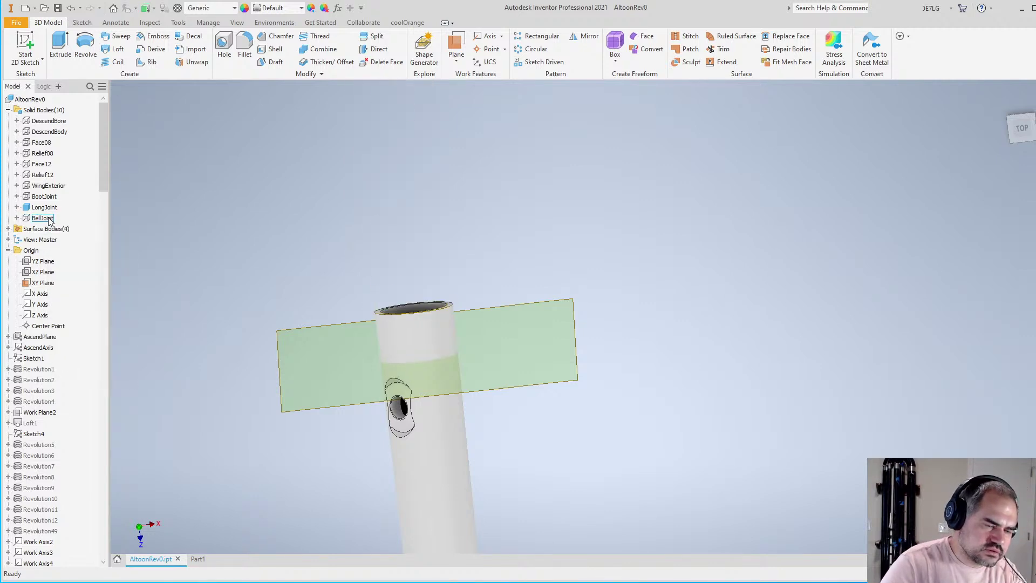
{"action": "right_click", "coordinate": [49, 221]}
{"action": "key", "text": "v"}
{"action": "right_click", "coordinate": [49, 220]}
{"action": "key", "text": "v"}
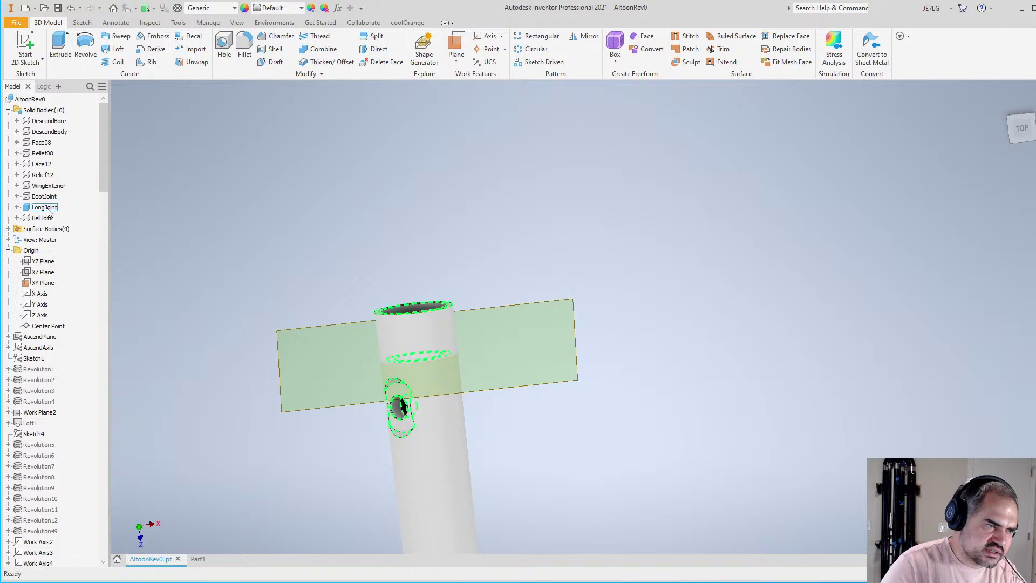
Toggle the LongJoint body off and on, and examine its open socket end and full length
{"action": "right_click", "coordinate": [49, 208]}
{"action": "key", "text": "v"}
{"action": "right_click", "coordinate": [49, 209]}
{"action": "key", "text": "v"}
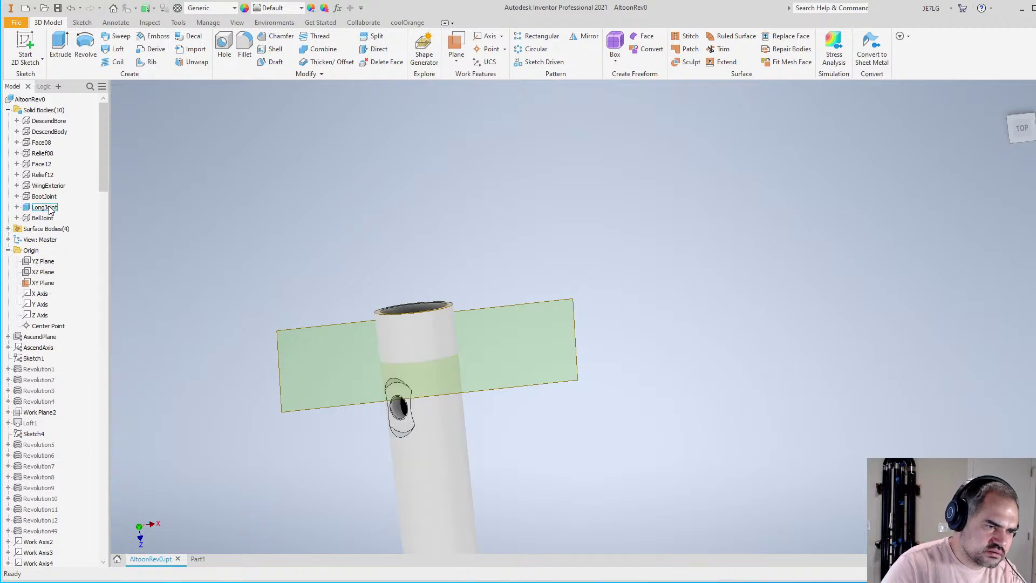
{"action": "scroll", "coordinate": [467, 170], "scroll_direction": "down", "scroll_amount": 3}
{"action": "middle_click_drag", "start_coordinate": [468, 171], "coordinate": [500, 229], "text": "shift"}
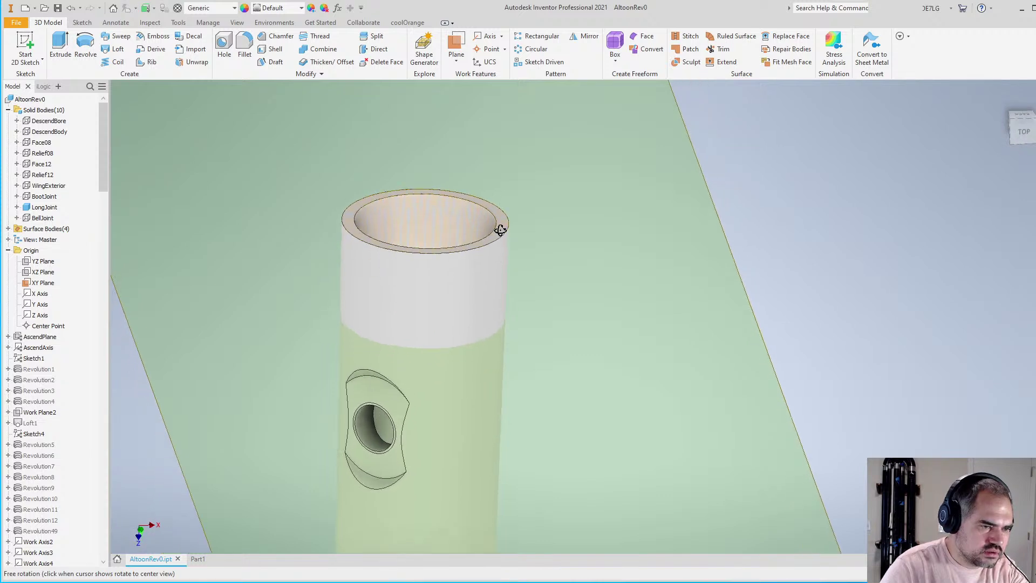
{"action": "scroll", "coordinate": [300, 364], "scroll_direction": "up", "scroll_amount": 5}
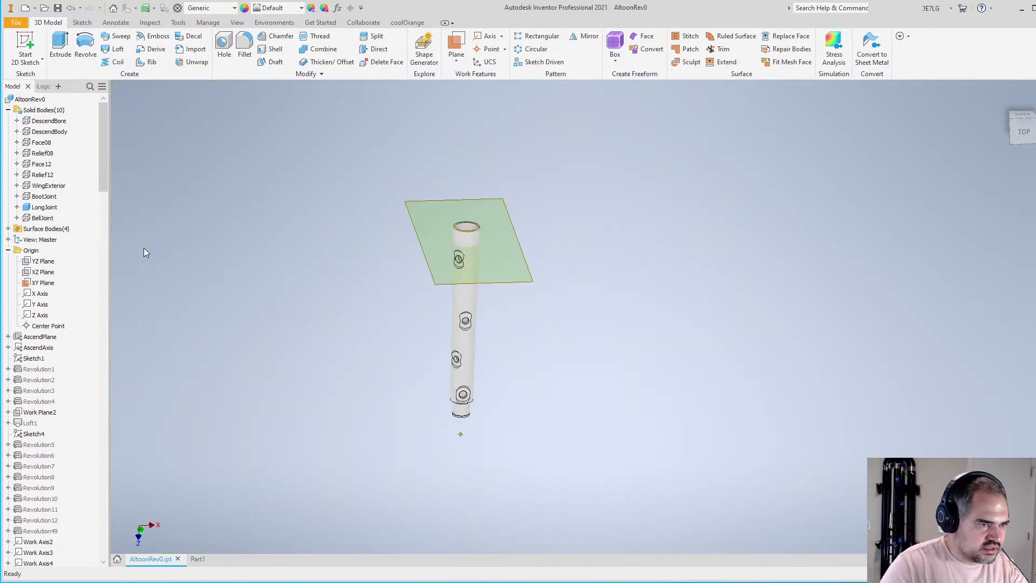
Undo the body visibility changes, the renames and the AscendBody split
{"action": "key", "text": "ctrl+z"}
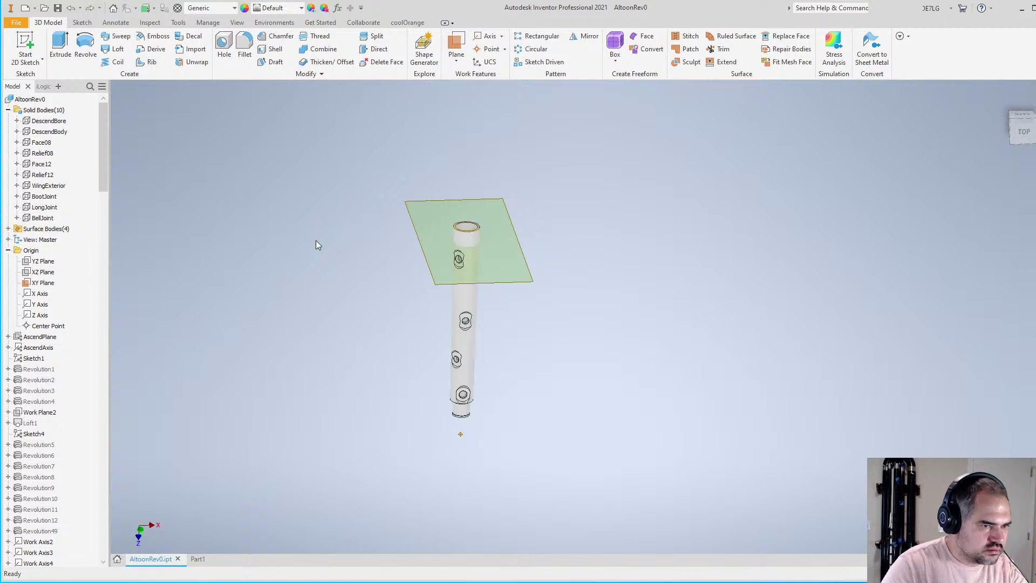
{"action": "key", "text": "ctrl+z"}
{"action": "key", "text": "ctrl+z"}
{"action": "key", "text": "ctrl+z"}
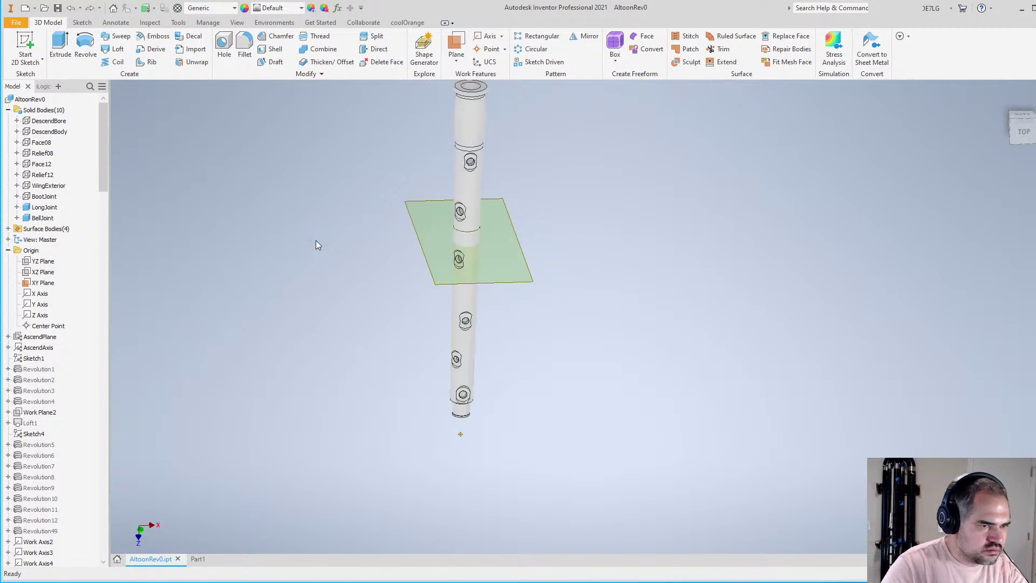
{"action": "key", "text": "ctrl+z"}
{"action": "key", "text": "ctrl+z"}
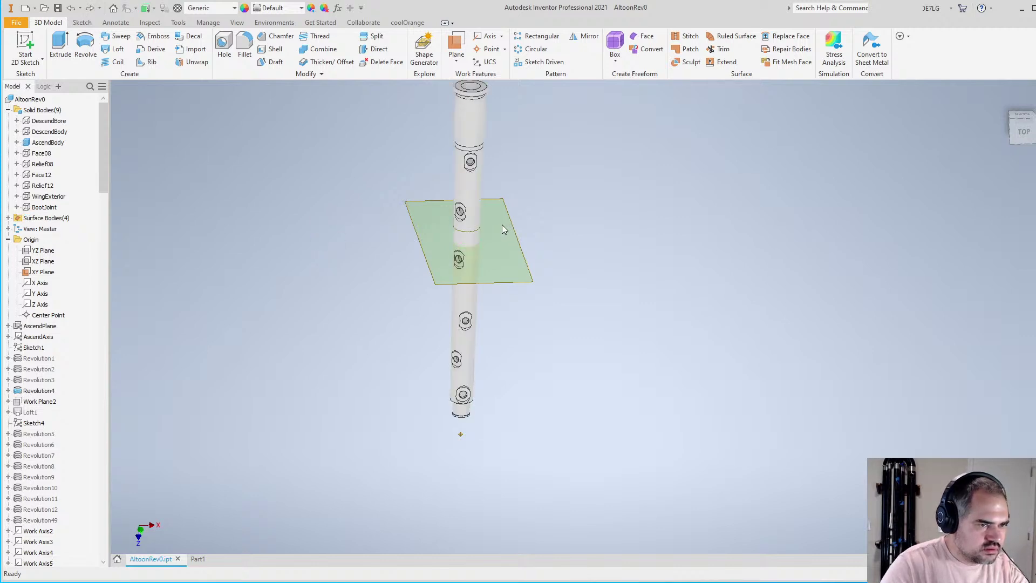
{"action": "scroll", "coordinate": [481, 239], "scroll_direction": "down", "scroll_amount": 3}
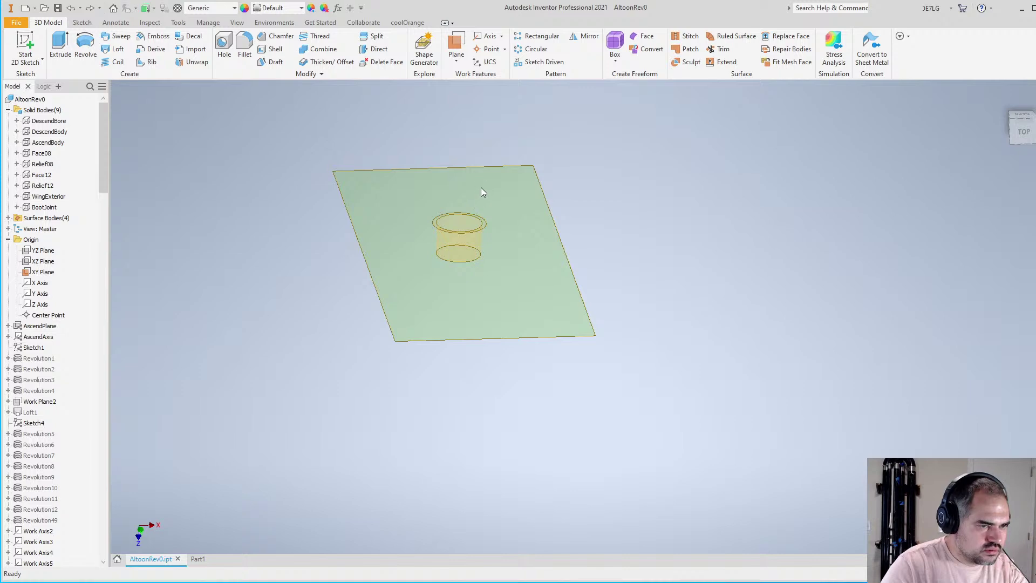
Undo the sketch exit to return to editing the tenon profile, and examine its lines and dimensions up close
{"action": "key", "text": "ctrl+z"}
{"action": "scroll", "coordinate": [450, 237], "scroll_direction": "down", "scroll_amount": 5}
{"action": "scroll", "coordinate": [416, 227], "scroll_direction": "down", "scroll_amount": 3}
{"action": "scroll", "coordinate": [425, 224], "scroll_direction": "up", "scroll_amount": 5}
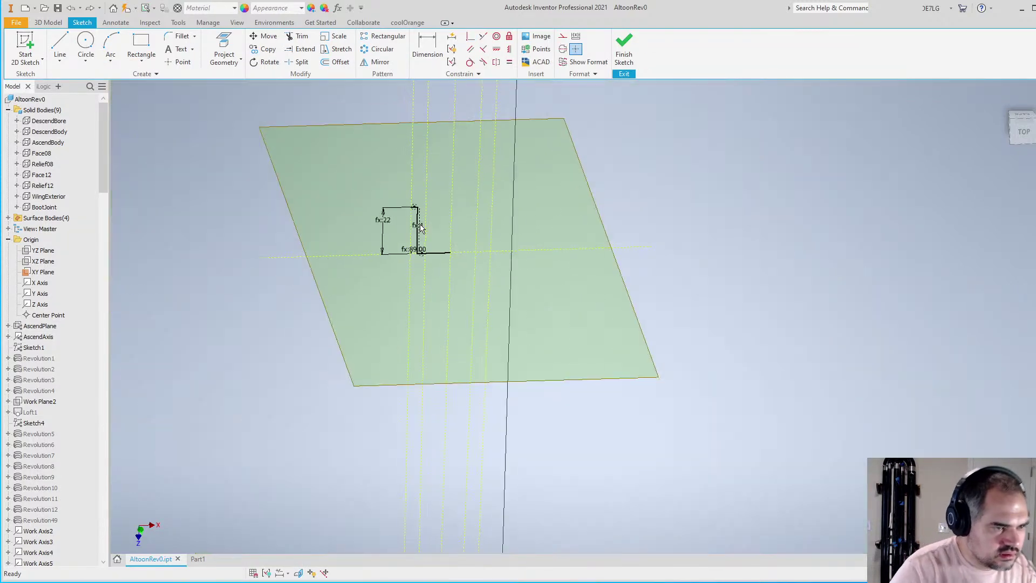
{"action": "scroll", "coordinate": [424, 224], "scroll_direction": "down", "scroll_amount": 5}
{"action": "scroll", "coordinate": [498, 331], "scroll_direction": "down", "scroll_amount": 2}
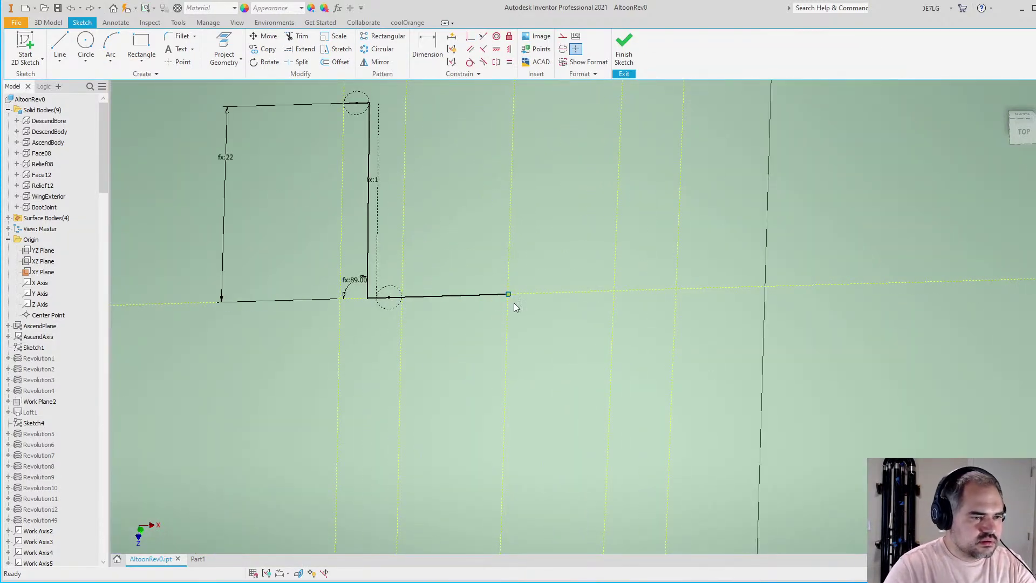
{"action": "scroll", "coordinate": [462, 345], "scroll_direction": "down", "scroll_amount": 1}
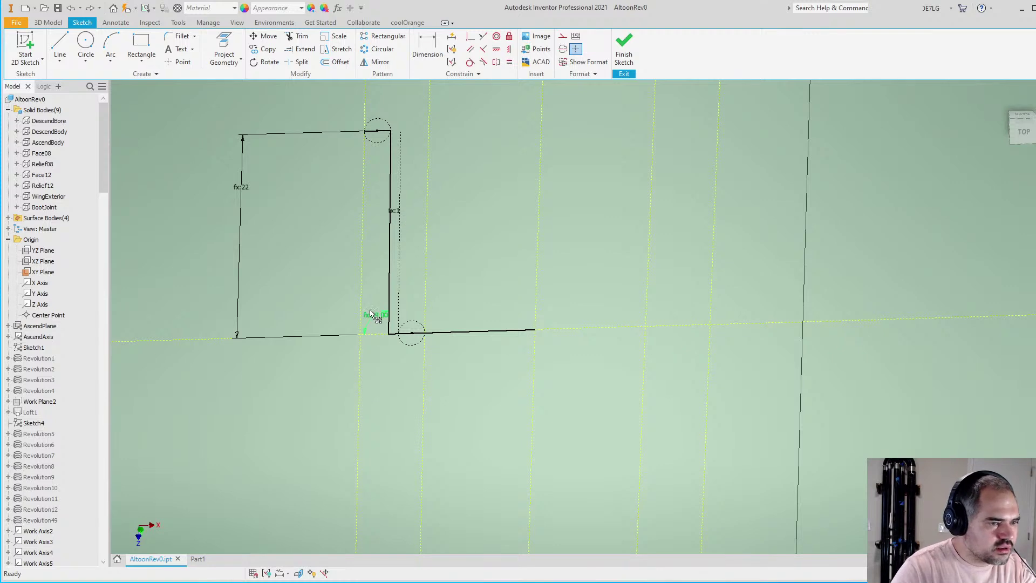
Delete the small offset dimension, both construction circles and the dashed construction line from the tenon profile
{"action": "scroll", "coordinate": [370, 313], "scroll_direction": "down", "scroll_amount": 2}
{"action": "key", "text": "Delete"}
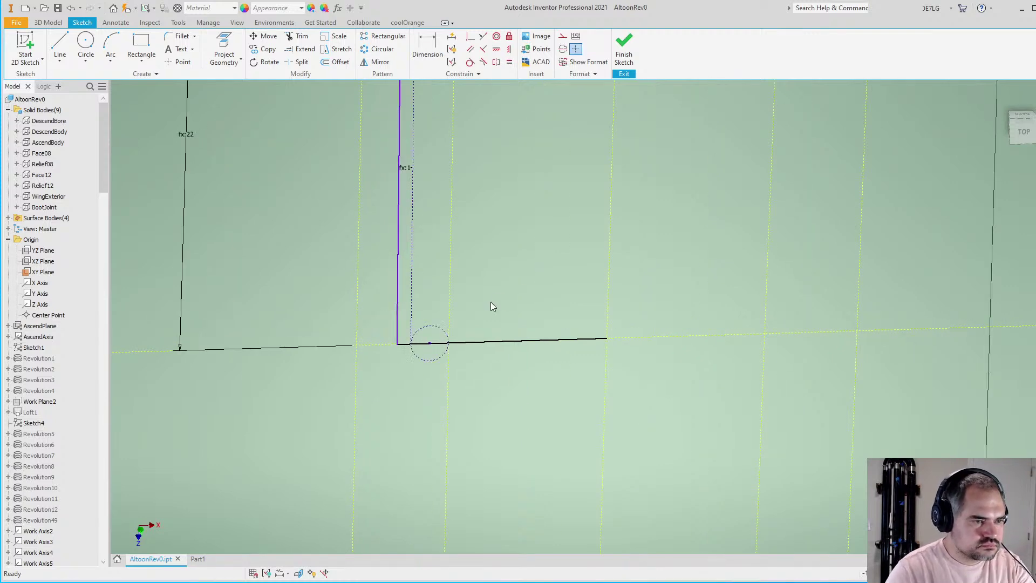
{"action": "scroll", "coordinate": [486, 294], "scroll_direction": "up", "scroll_amount": 3}
{"action": "scroll", "coordinate": [435, 164], "scroll_direction": "down", "scroll_amount": 3}
{"action": "scroll", "coordinate": [432, 170], "scroll_direction": "up", "scroll_amount": 2}
{"action": "scroll", "coordinate": [428, 178], "scroll_direction": "down", "scroll_amount": 2}
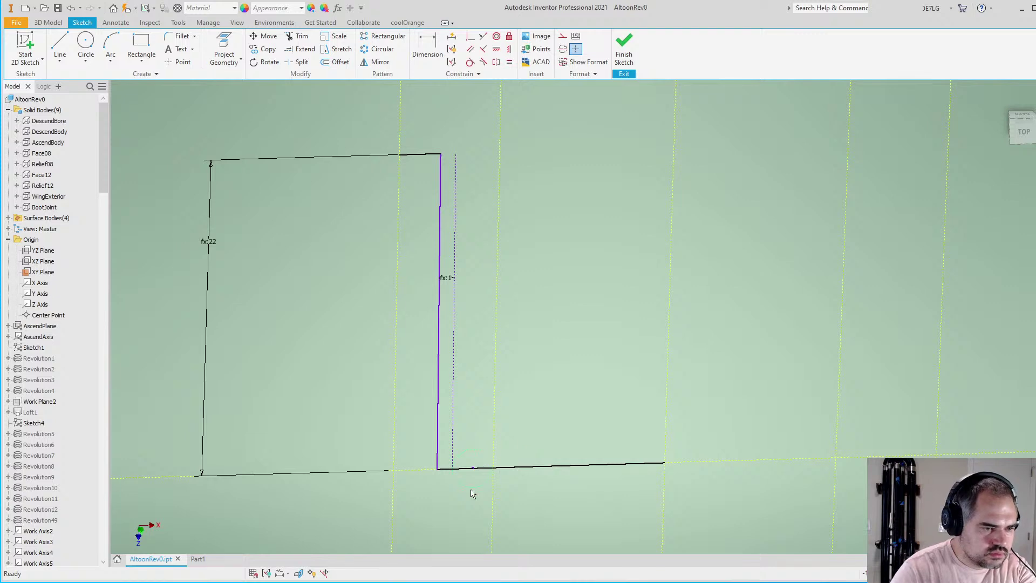
{"action": "key", "text": "Delete"}
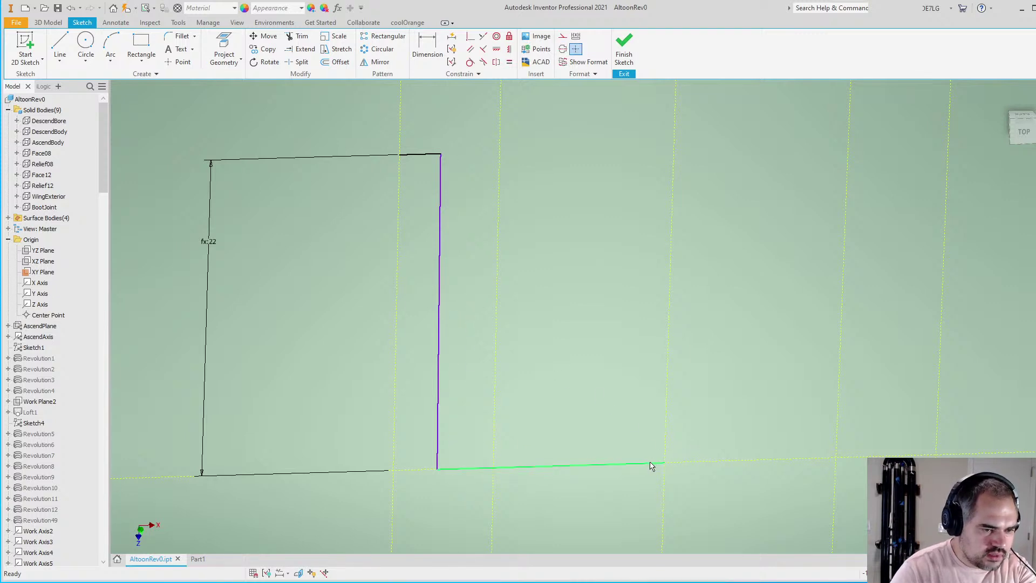
Delete the lower and upper horizontal lines of the tenon profile, keeping only its long side line
{"action": "left_click", "coordinate": [625, 459]}
{"action": "key", "text": "Delete"}
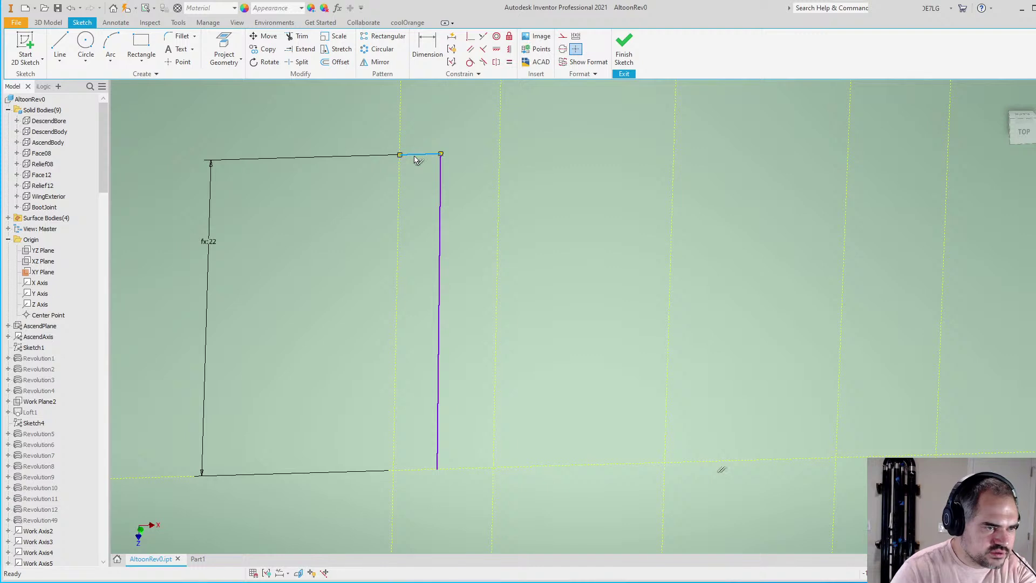
{"action": "left_click", "coordinate": [418, 155]}
{"action": "key", "text": "Delete"}
Draw a slanted line from each end of the long side line, and swing the upper one to the opposite side of the lower one
{"action": "key", "text": "l"}
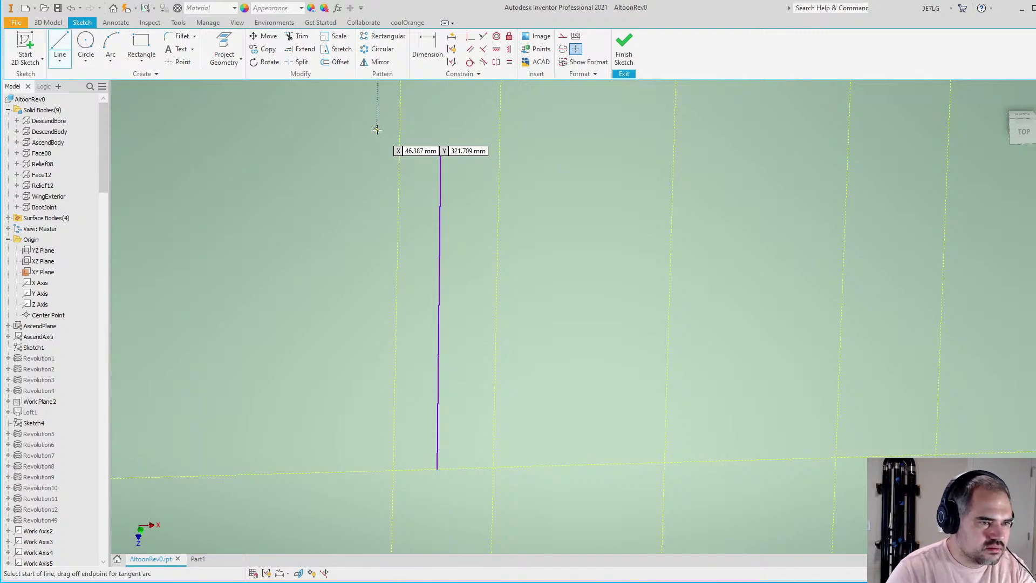
{"action": "key", "text": "Escape"}
{"action": "key", "text": "l"}
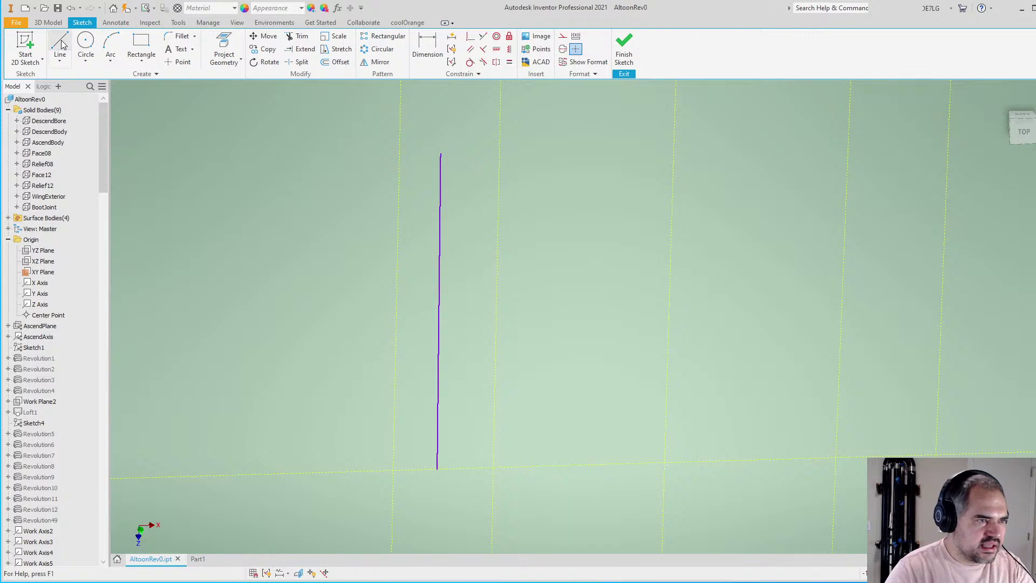
{"action": "left_click", "coordinate": [440, 154]}
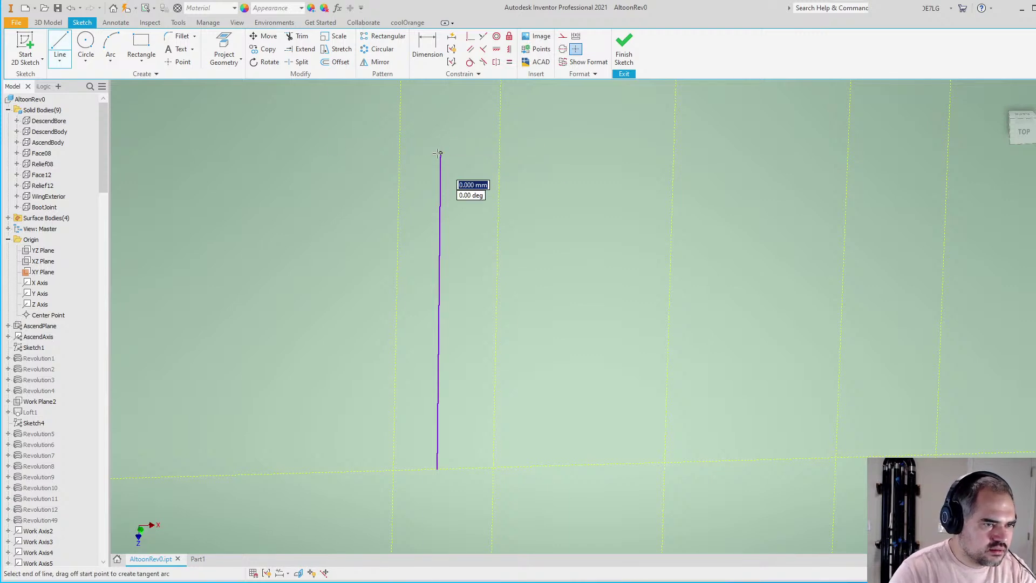
{"action": "double_click", "coordinate": [265, 131]}
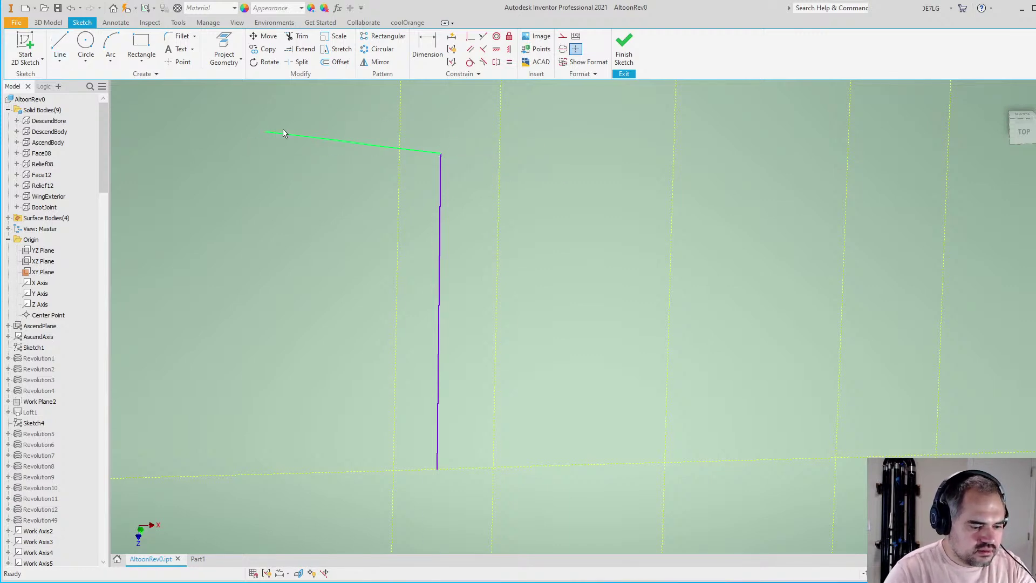
{"action": "left_click", "coordinate": [437, 468]}
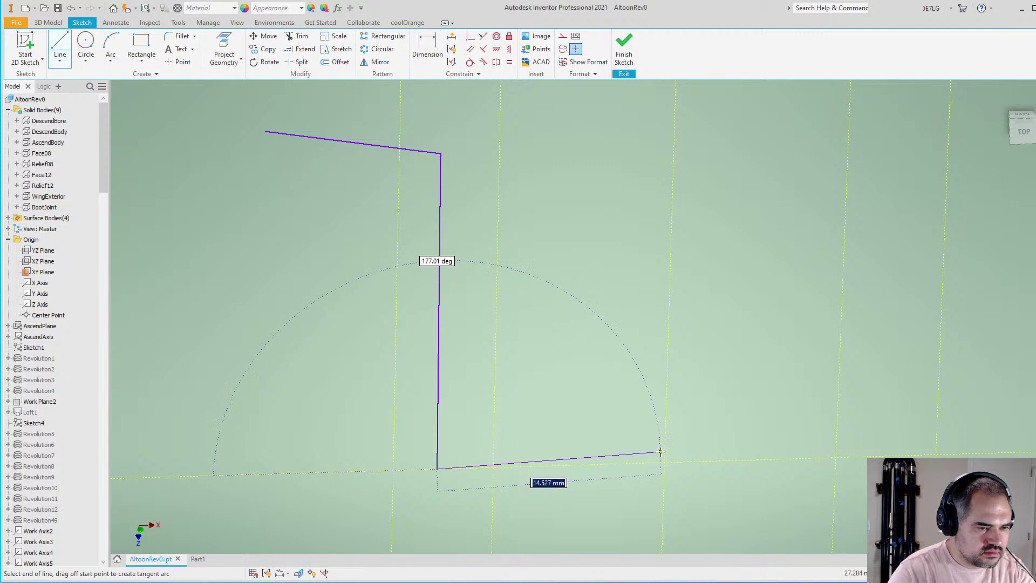
{"action": "double_click", "coordinate": [248, 448]}
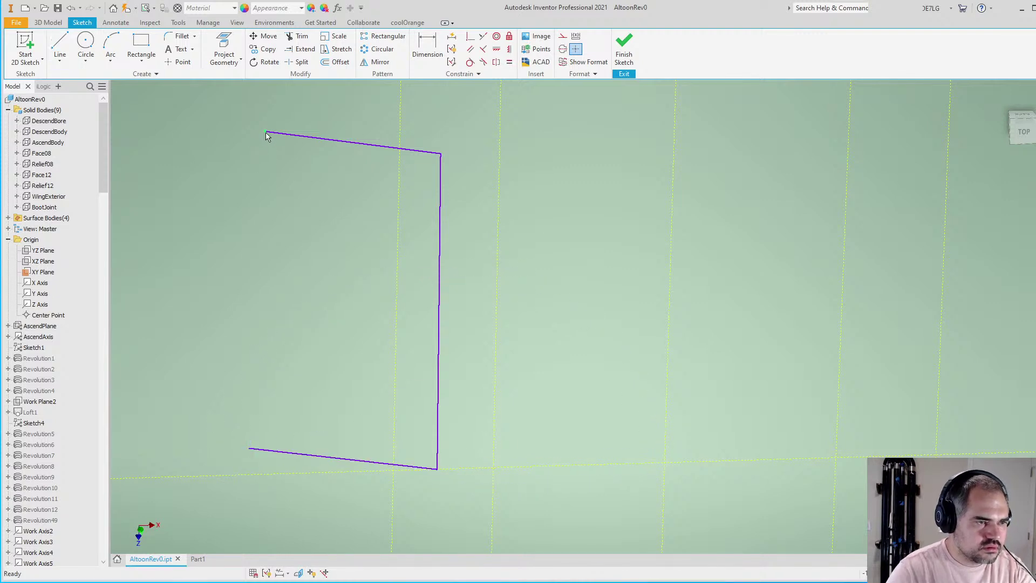
{"action": "left_click_drag", "start_coordinate": [265, 133], "coordinate": [606, 132]}
{"action": "scroll", "coordinate": [588, 261], "scroll_direction": "down", "scroll_amount": 1}
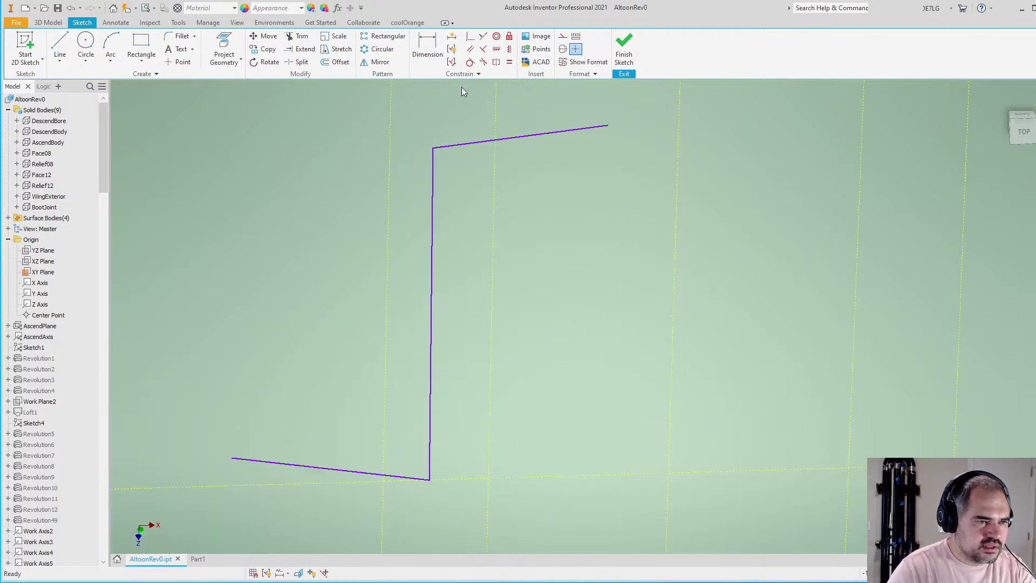
Make the lower profile line collinear with the projected horizontal reference line
{"action": "left_click", "coordinate": [473, 36]}
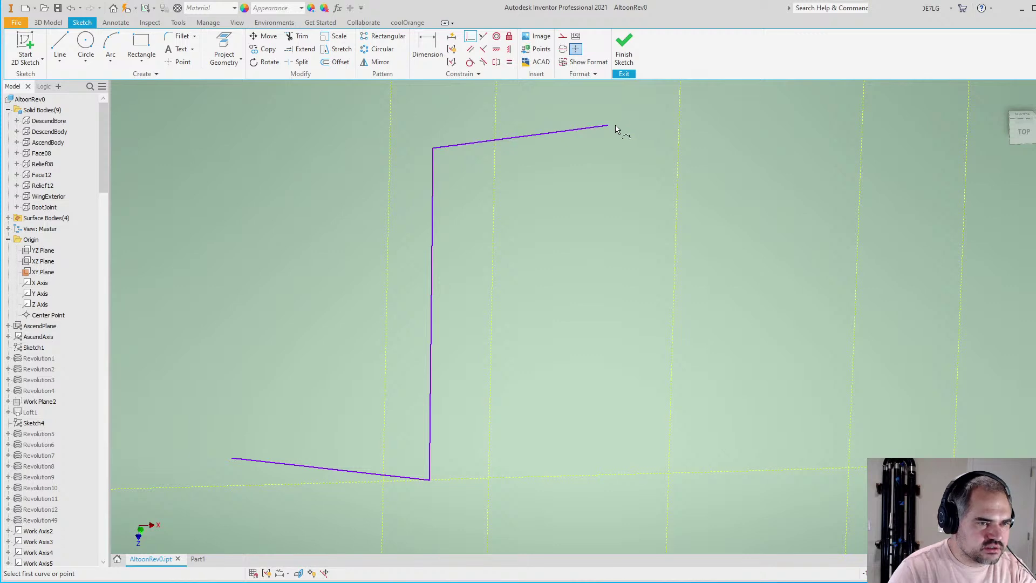
{"action": "left_click", "coordinate": [484, 37]}
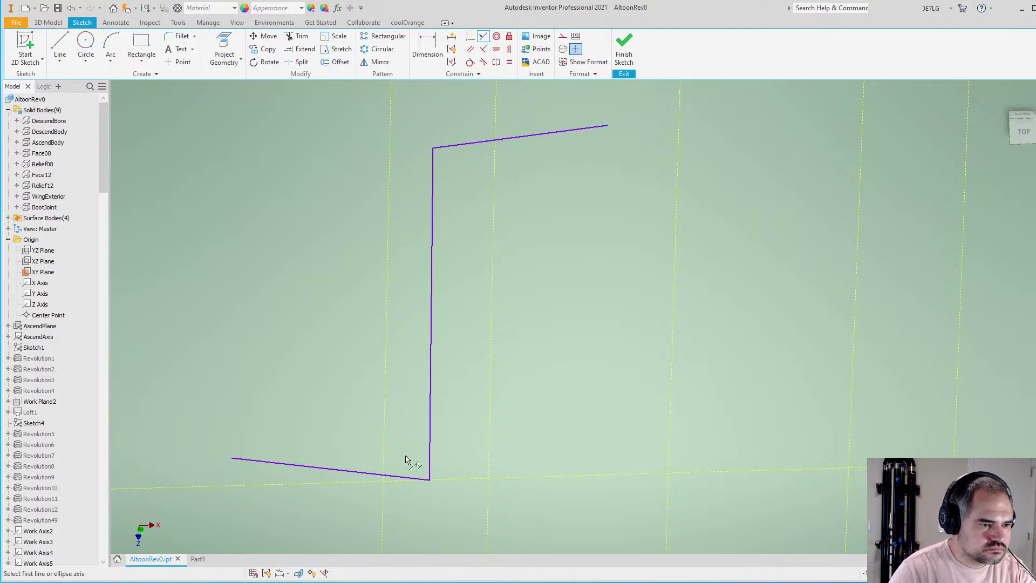
{"action": "left_click", "coordinate": [356, 479]}
{"action": "left_click", "coordinate": [372, 482]}
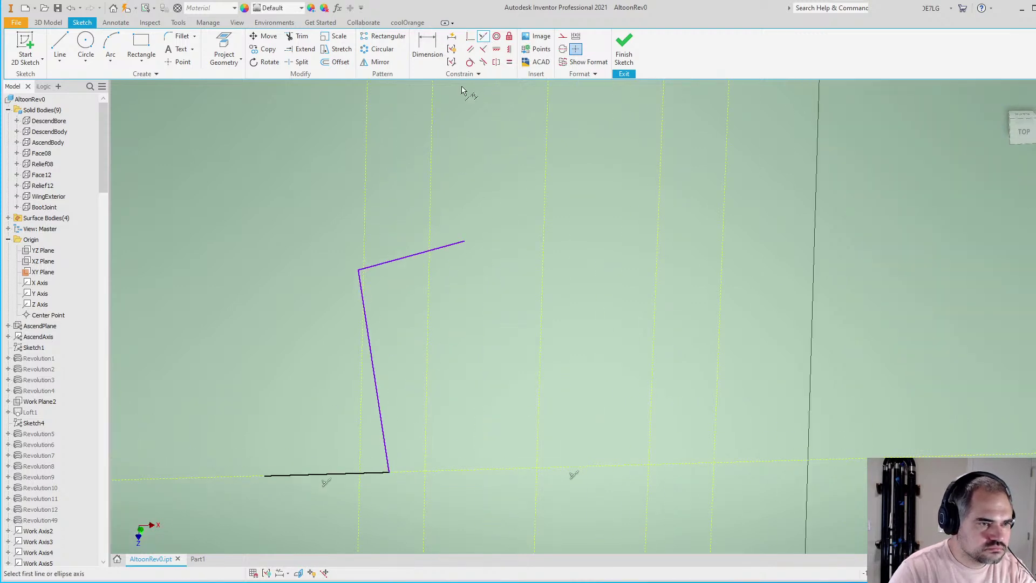
Constrain the upper profile line horizontal and its free endpoint coincident with the third projected vertical reference line
{"action": "left_click", "coordinate": [497, 48]}
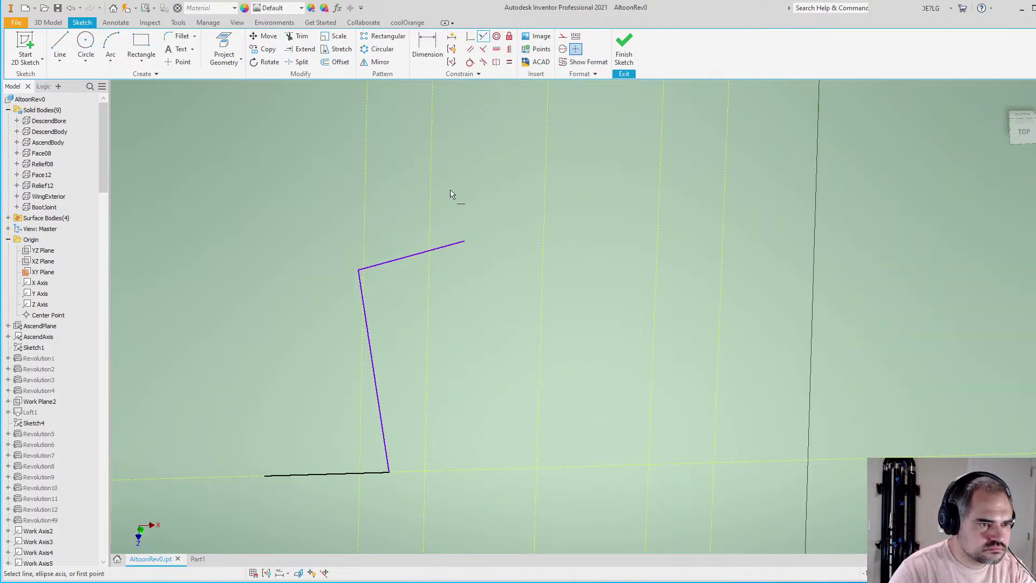
{"action": "left_click", "coordinate": [404, 267]}
{"action": "left_click", "coordinate": [470, 35]}
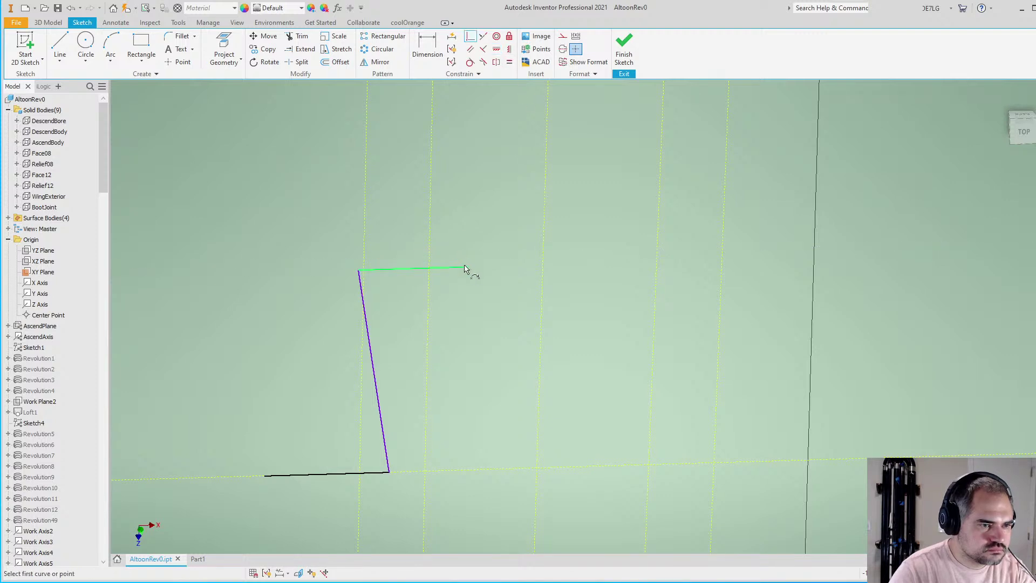
{"action": "left_click", "coordinate": [467, 267]}
{"action": "left_click", "coordinate": [542, 271]}
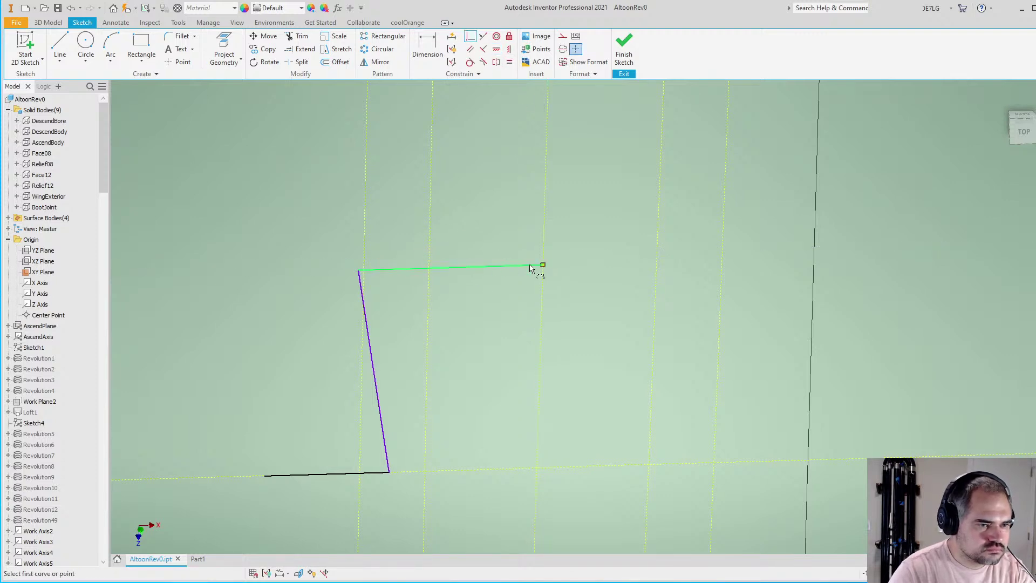
Dimension the height from the horizontal reference line to the upper profile line as TenonLength
{"action": "scroll", "coordinate": [468, 283], "scroll_direction": "up", "scroll_amount": 2}
{"action": "key", "text": "d"}
{"action": "left_click", "coordinate": [298, 518]}
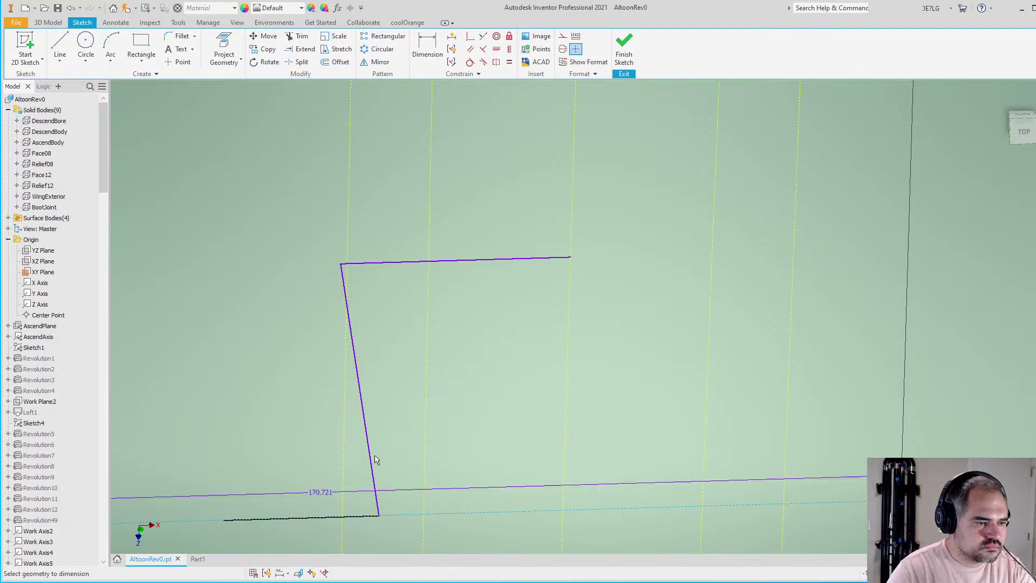
{"action": "left_click", "coordinate": [520, 259]}
{"action": "left_click", "coordinate": [621, 320]}
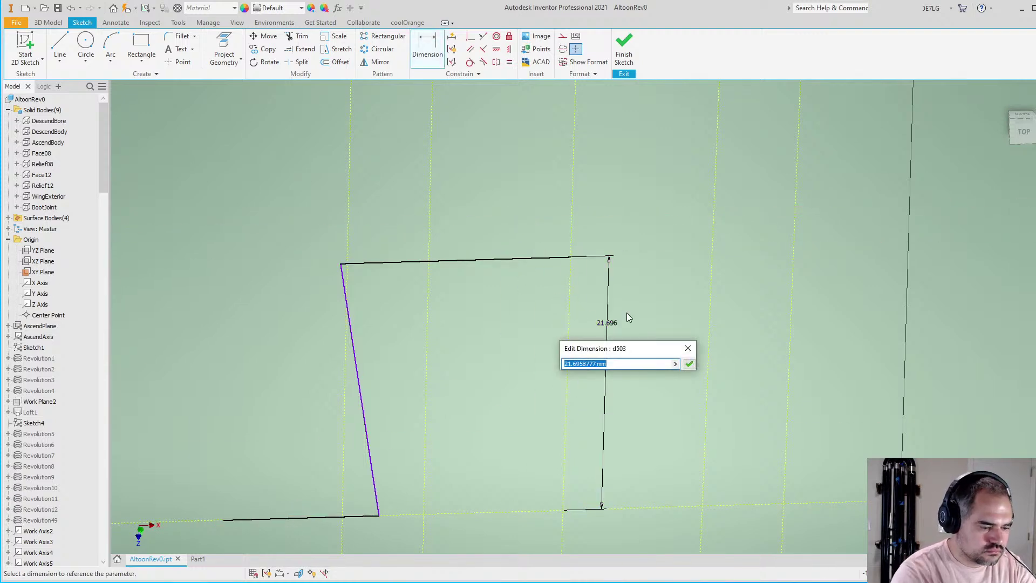
{"action": "type", "text": "TenonLength"}
{"action": "key", "text": "Return"}
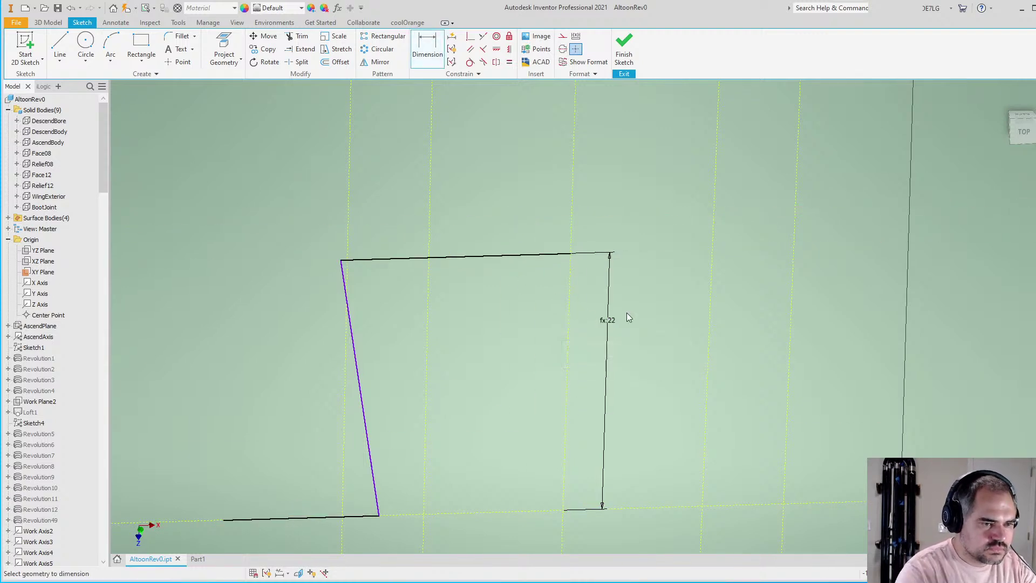
{"action": "scroll", "coordinate": [624, 317], "scroll_direction": "down", "scroll_amount": 3}
{"action": "scroll", "coordinate": [397, 275], "scroll_direction": "up", "scroll_amount": 2}
{"action": "key", "text": "Escape"}
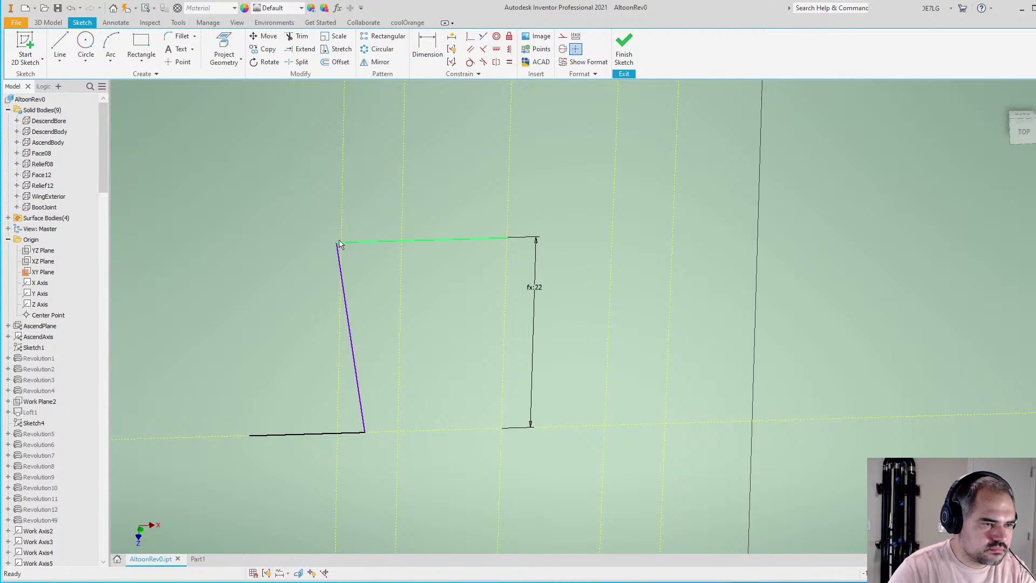
Shift the tenon side's upper end inward, and dimension its angle to the horizontal reference line as 90-TenonDraft
{"action": "left_click_drag", "start_coordinate": [405, 241], "coordinate": [446, 242]}
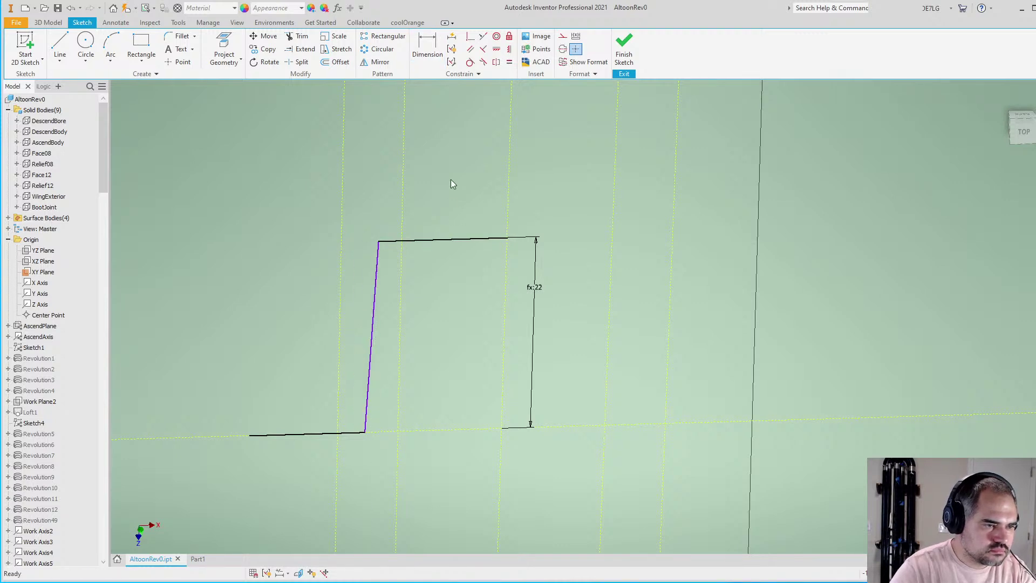
{"action": "key", "text": "F6"}
{"action": "key", "text": "F5"}
{"action": "key", "text": "d"}
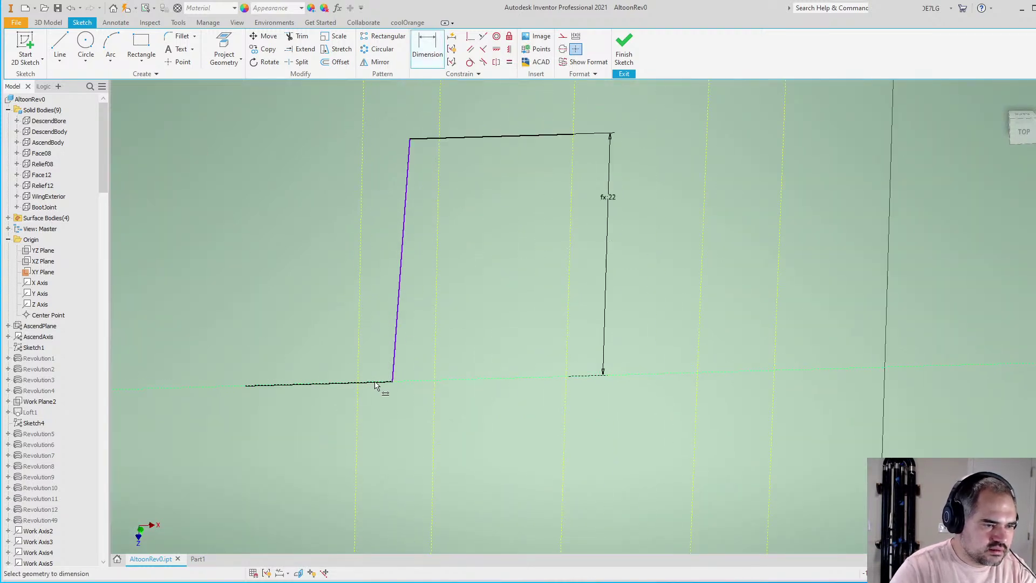
{"action": "left_click", "coordinate": [376, 385]}
{"action": "left_click", "coordinate": [402, 356]}
{"action": "left_click", "coordinate": [422, 371]}
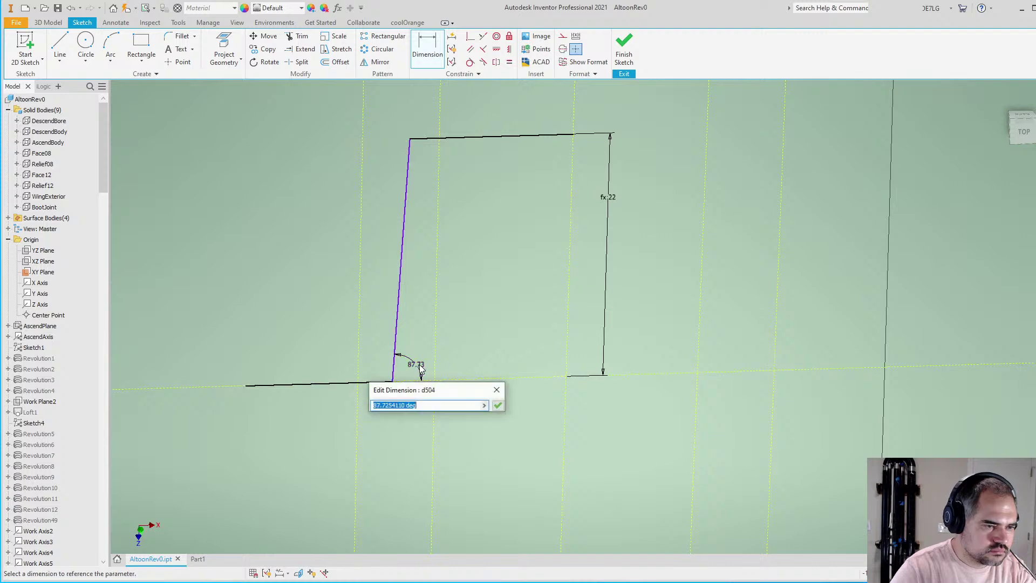
{"action": "type", "text": "90-TenonDraft"}
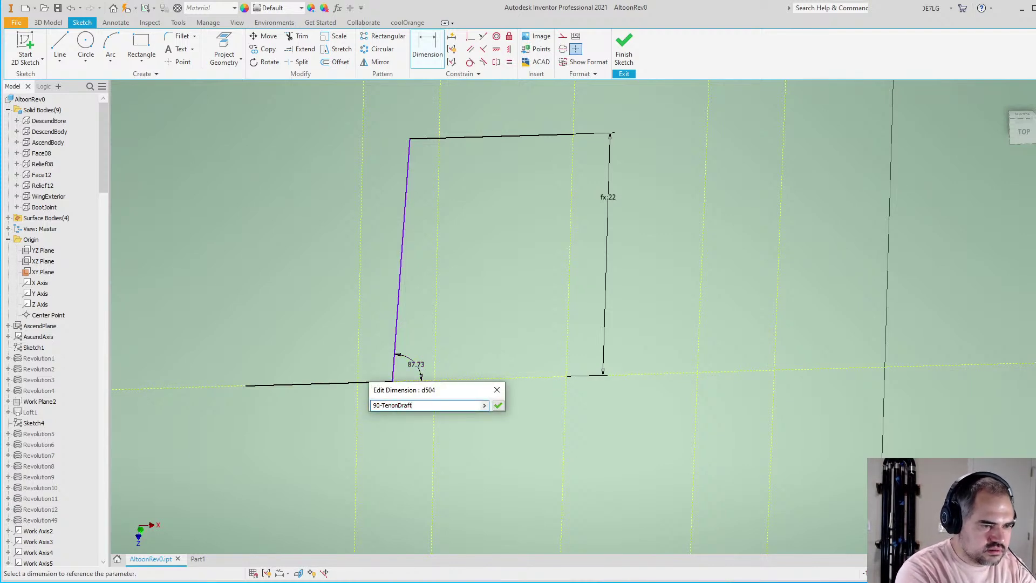
{"action": "key", "text": "Return"}
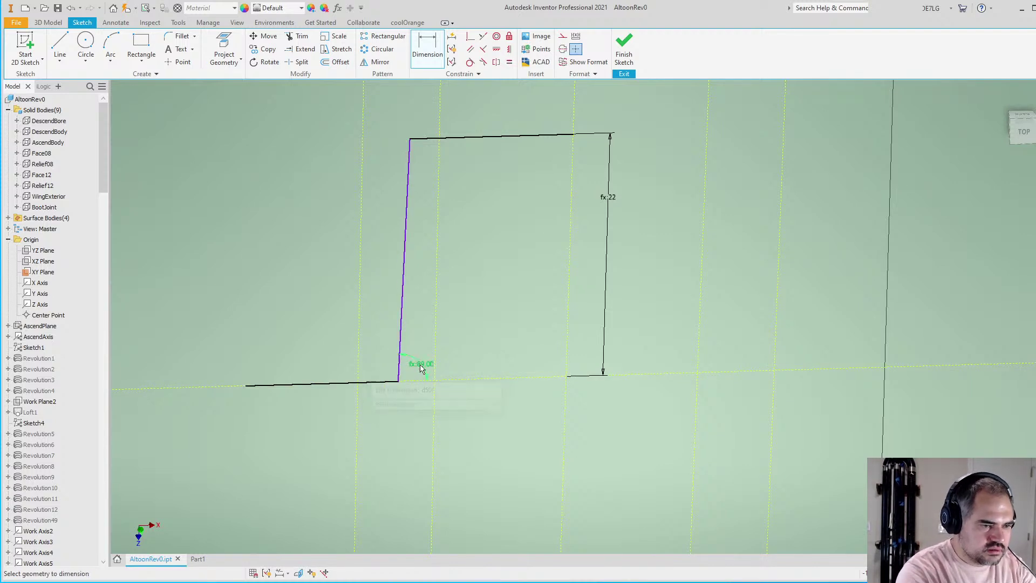
Draw a line just outside the drafted tenon side, parallel to it, and convert it to construction
{"action": "scroll", "coordinate": [443, 369], "scroll_direction": "up", "scroll_amount": 3}
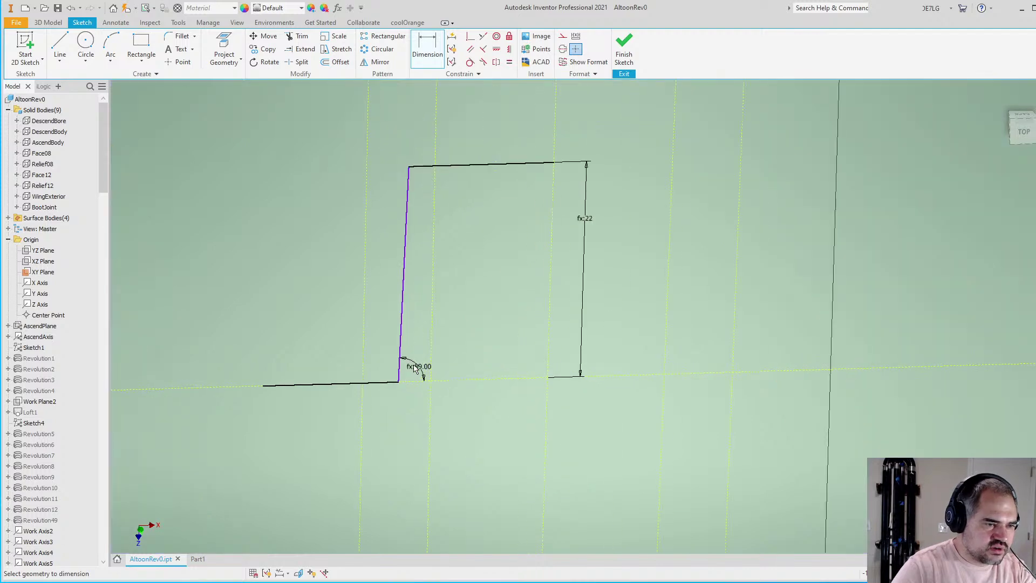
{"action": "scroll", "coordinate": [413, 363], "scroll_direction": "down", "scroll_amount": 5}
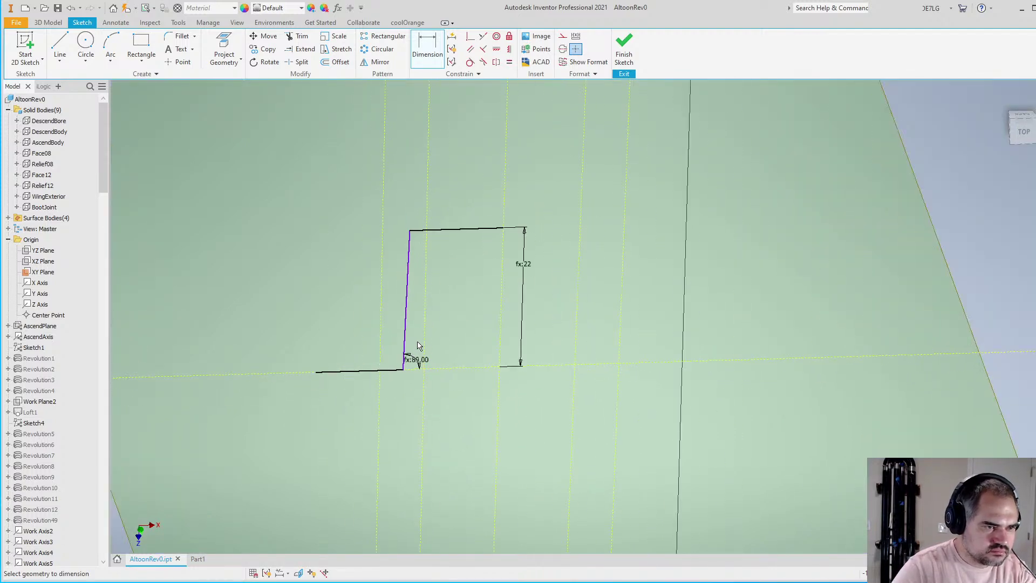
{"action": "scroll", "coordinate": [419, 259], "scroll_direction": "up", "scroll_amount": 5}
{"action": "scroll", "coordinate": [399, 202], "scroll_direction": "down", "scroll_amount": 2}
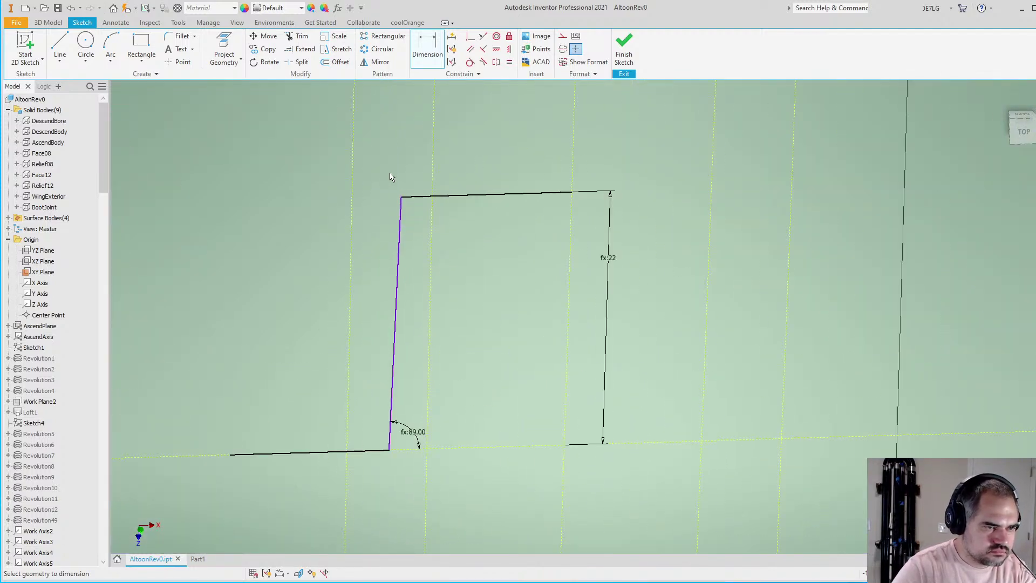
{"action": "key", "text": "l"}
{"action": "left_click", "coordinate": [389, 178]}
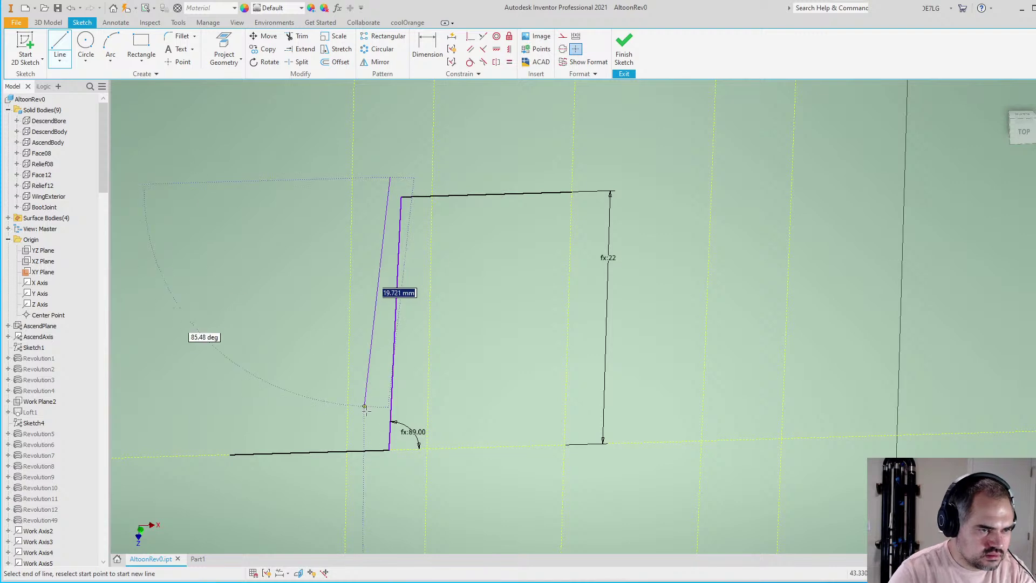
{"action": "left_click", "coordinate": [374, 442]}
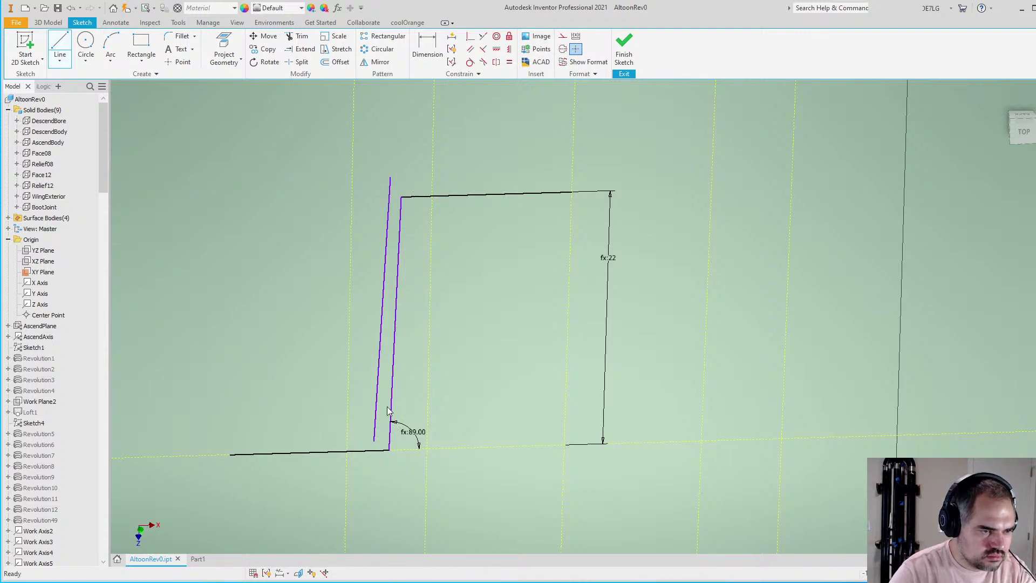
{"action": "scroll", "coordinate": [393, 380], "scroll_direction": "down", "scroll_amount": 2}
{"action": "key", "text": "Escape"}
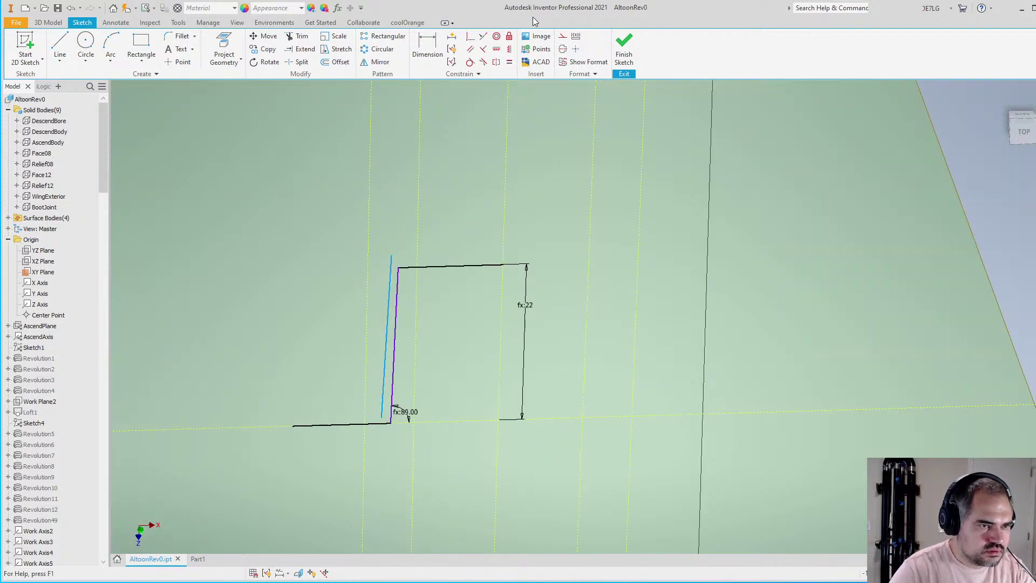
{"action": "left_click", "coordinate": [562, 36]}
Constrain the construction line's lower and upper endpoints coincident with the lower and upper profile lines
{"action": "left_click", "coordinate": [470, 35]}
{"action": "scroll", "coordinate": [373, 418], "scroll_direction": "up", "scroll_amount": 5}
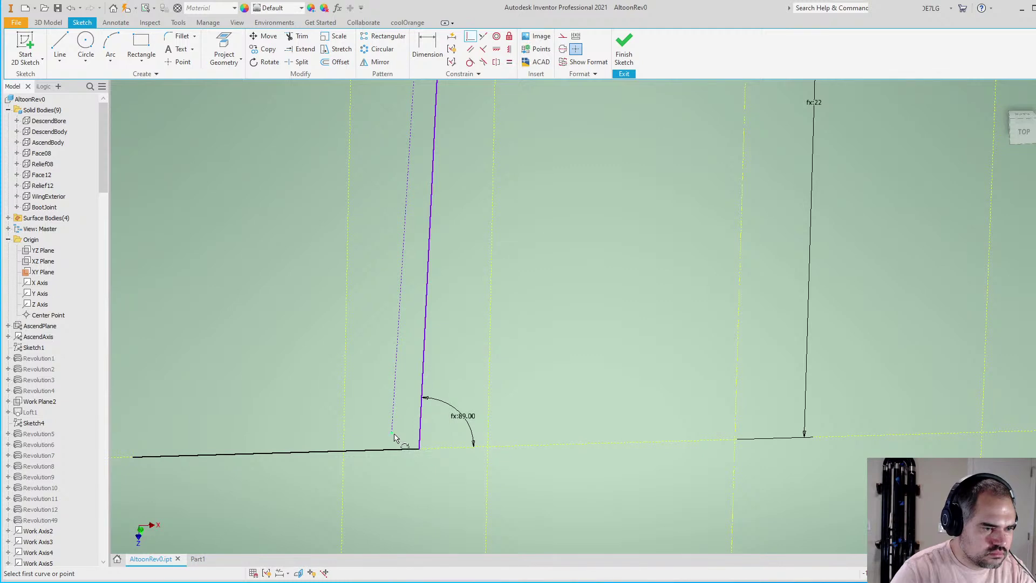
{"action": "left_click", "coordinate": [393, 433]}
{"action": "left_click", "coordinate": [402, 450]}
{"action": "scroll", "coordinate": [428, 414], "scroll_direction": "down", "scroll_amount": 5}
{"action": "scroll", "coordinate": [415, 323], "scroll_direction": "up", "scroll_amount": 2}
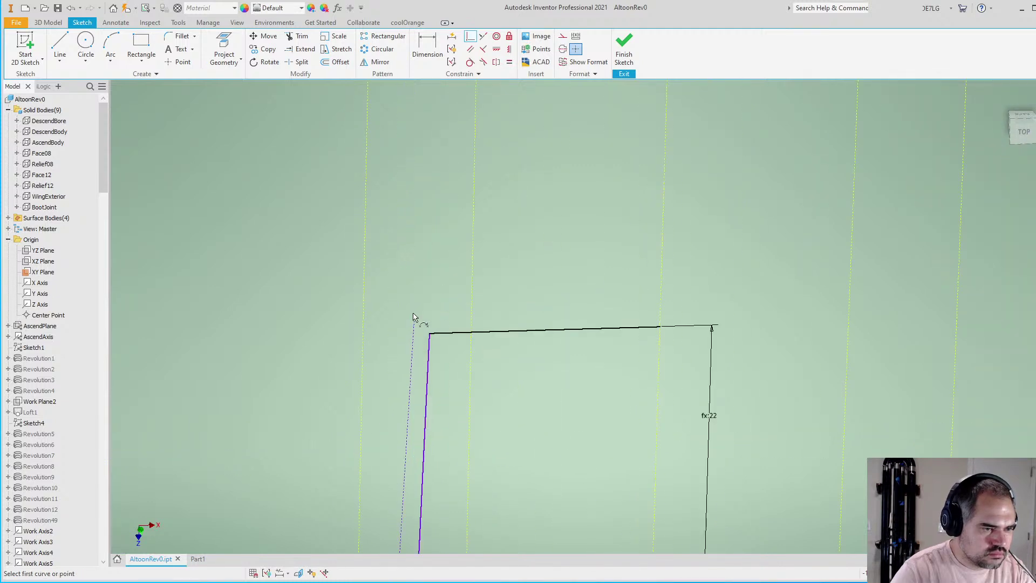
{"action": "key", "text": "d"}
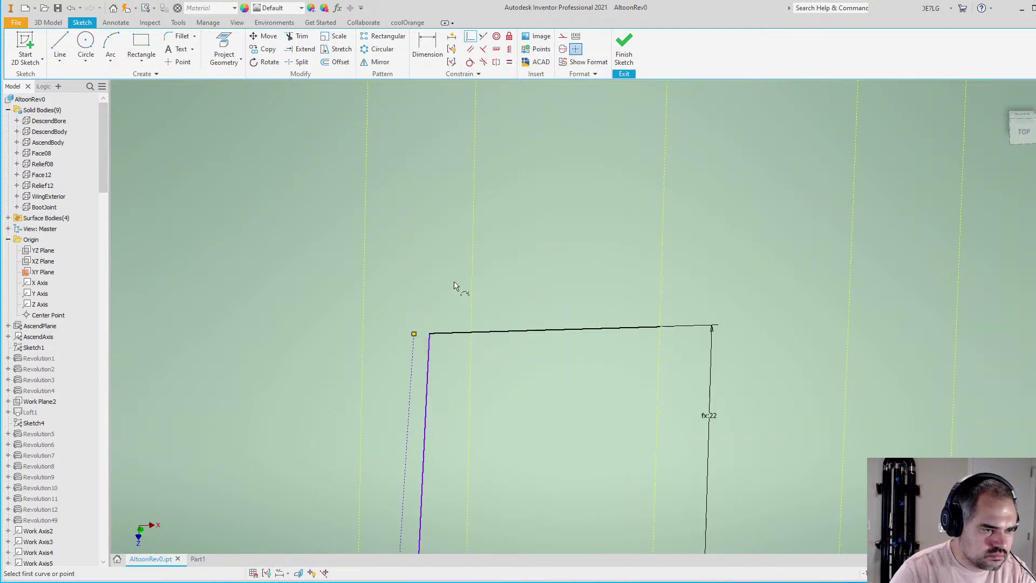
Constrain the construction line parallel to the drafted tenon side
{"action": "scroll", "coordinate": [448, 345], "scroll_direction": "up", "scroll_amount": 2}
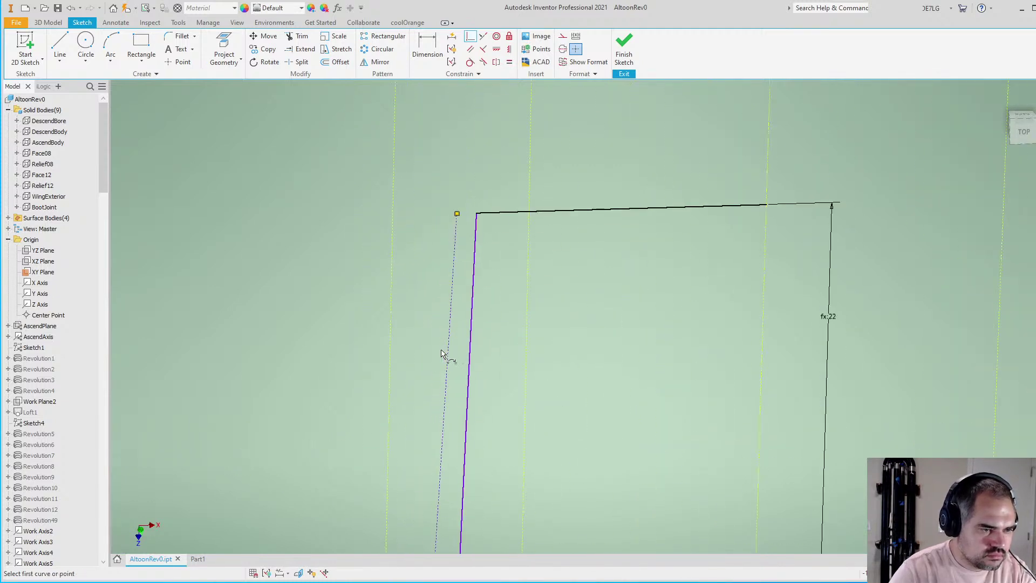
{"action": "left_click", "coordinate": [470, 48]}
{"action": "left_click", "coordinate": [471, 274]}
{"action": "left_click", "coordinate": [452, 276]}
Dimension the gap between the drafted tenon side and the construction line as TenonString+TenonClear
{"action": "key", "text": "d"}
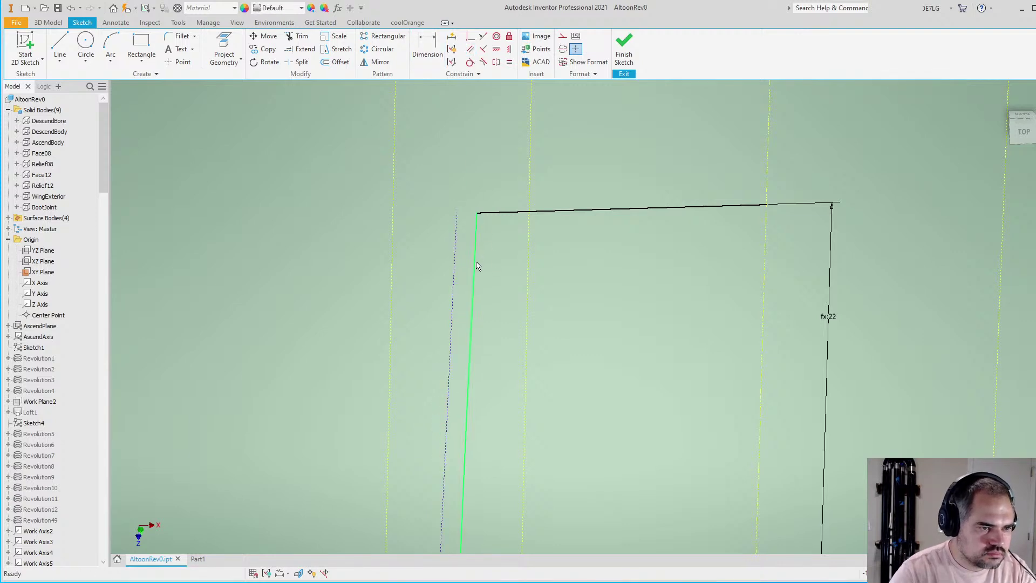
{"action": "left_click", "coordinate": [474, 263]}
{"action": "left_click", "coordinate": [455, 277]}
{"action": "left_click", "coordinate": [462, 278]}
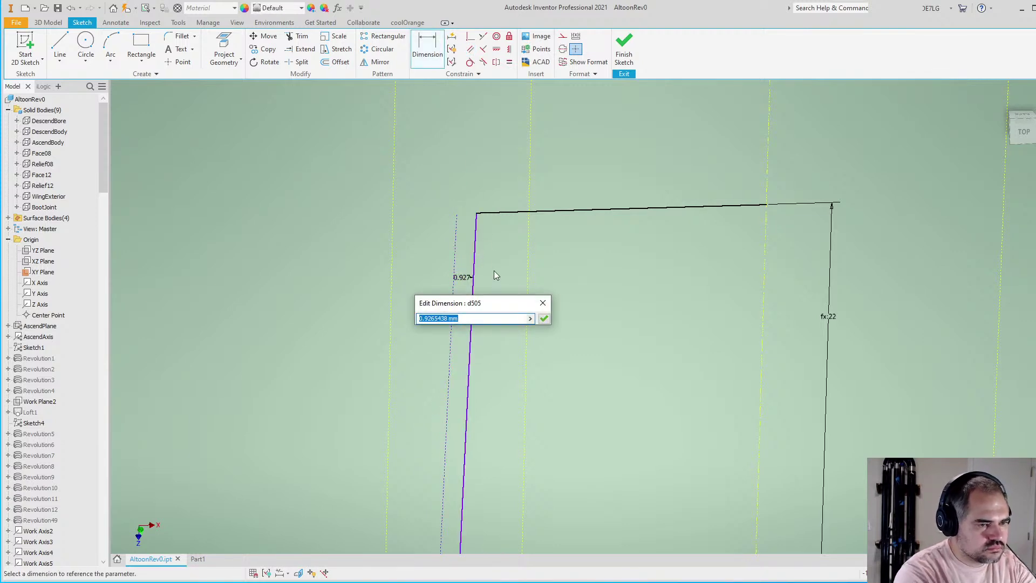
{"action": "type", "text": "TenonString+TenonClear"}
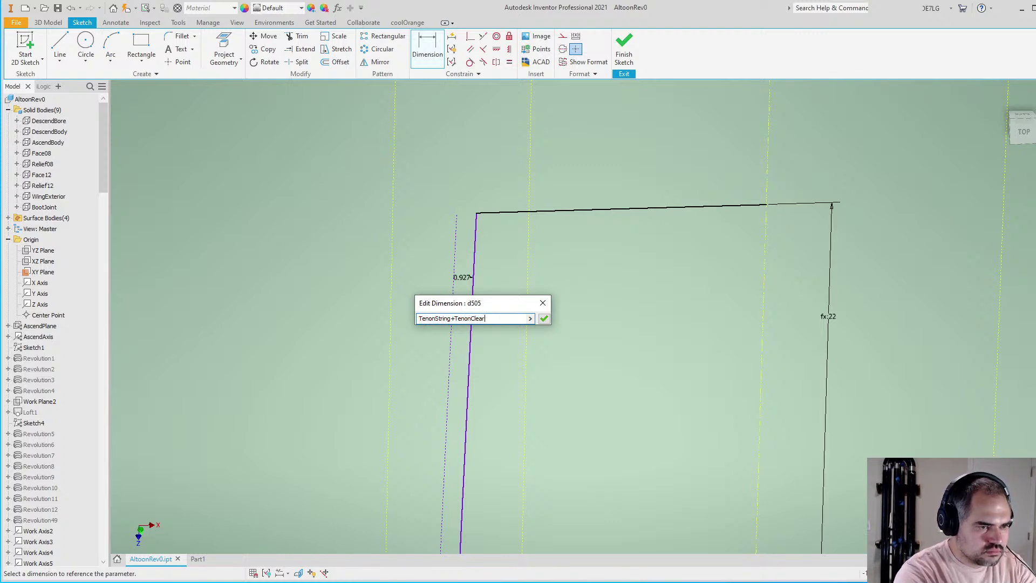
{"action": "key", "text": "Return"}
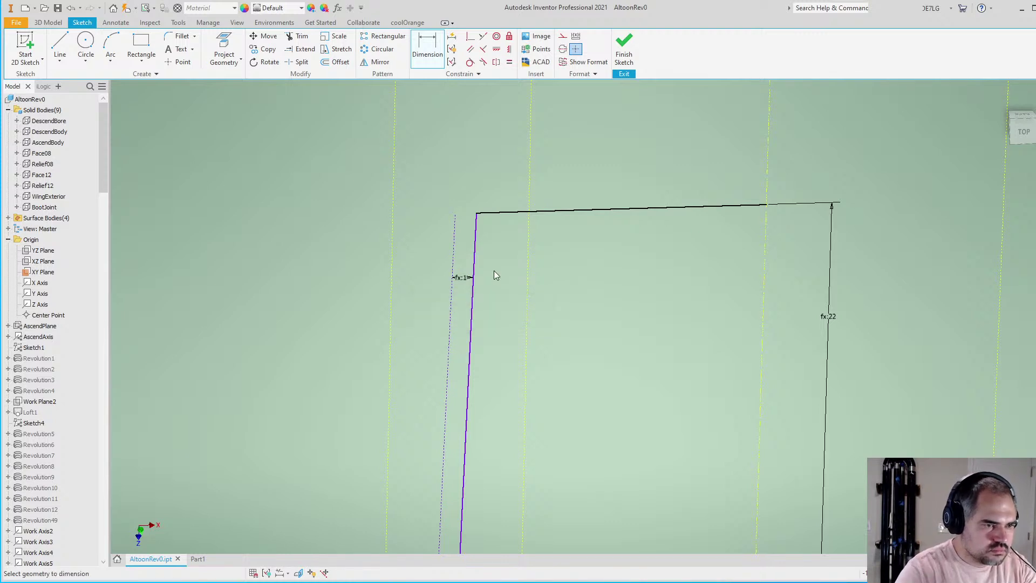
Sketch one circle near the profile's lower shoulder corner and another near the tenon's upper corner
{"action": "scroll", "coordinate": [503, 260], "scroll_direction": "up", "scroll_amount": 4}
{"action": "scroll", "coordinate": [513, 305], "scroll_direction": "down", "scroll_amount": 5}
{"action": "key", "text": "c"}
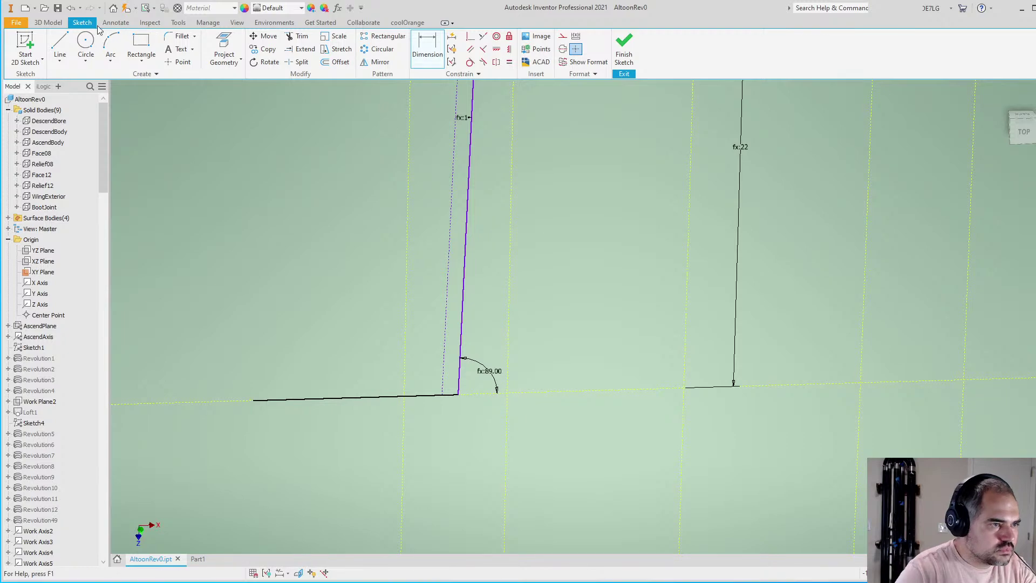
{"action": "left_click", "coordinate": [427, 380]}
{"action": "scroll", "coordinate": [427, 417], "scroll_direction": "up", "scroll_amount": 4}
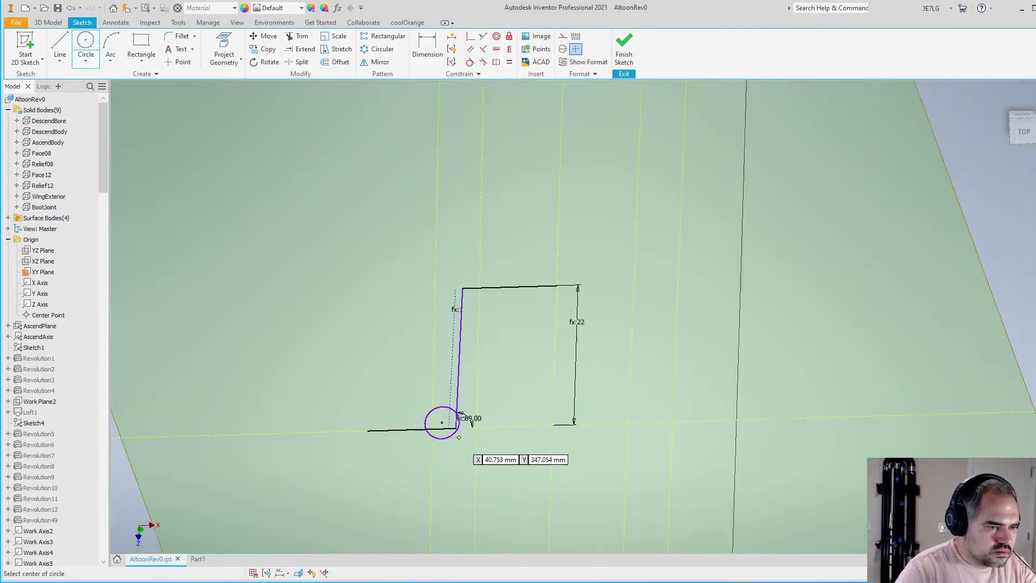
{"action": "scroll", "coordinate": [452, 261], "scroll_direction": "down", "scroll_amount": 4}
{"action": "left_click", "coordinate": [459, 309]}
{"action": "key", "text": "Escape"}
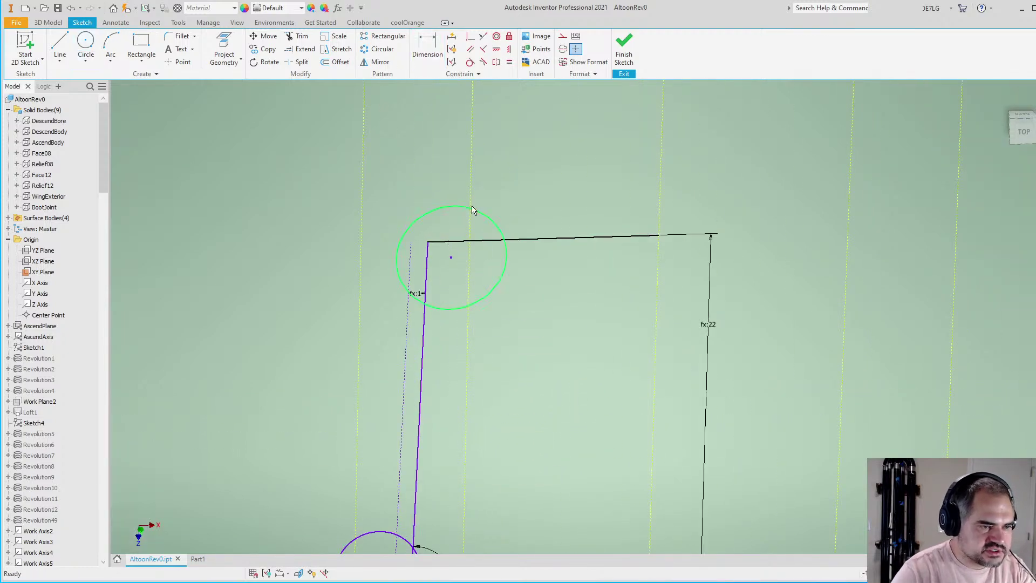
{"action": "scroll", "coordinate": [469, 209], "scroll_direction": "down", "scroll_amount": 3}
{"action": "scroll", "coordinate": [450, 356], "scroll_direction": "up", "scroll_amount": 3}
Constrain the lower profile line's free outer end onto the nearest projected vertical line
{"action": "left_click", "coordinate": [470, 38]}
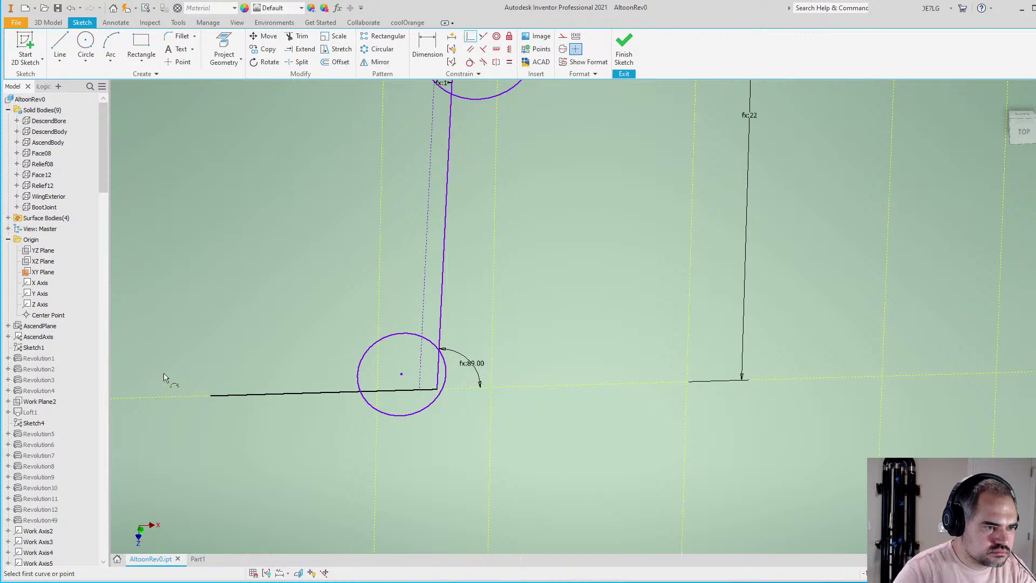
{"action": "left_click", "coordinate": [215, 399]}
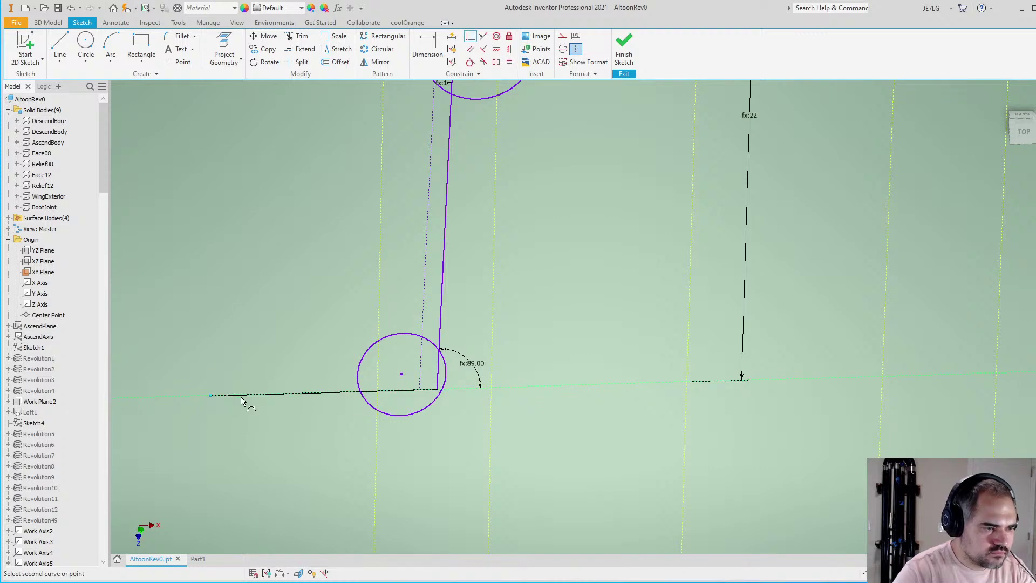
{"action": "left_click", "coordinate": [384, 431]}
{"action": "key", "text": "Escape"}
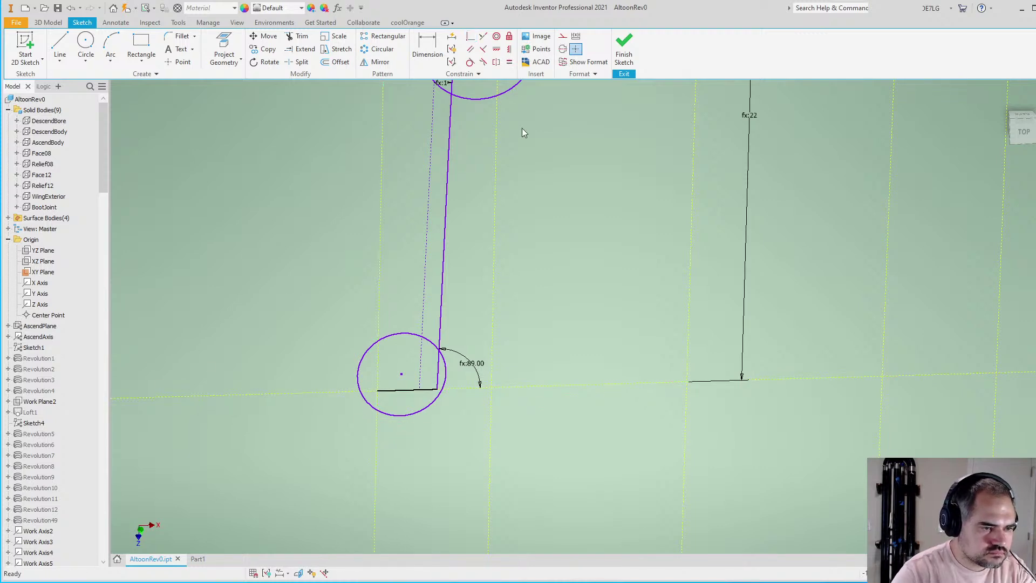
Convert both the lower and upper circles to construction geometry
{"action": "left_click", "coordinate": [397, 340]}
{"action": "key", "text": "c"}
{"action": "scroll", "coordinate": [532, 227], "scroll_direction": "down", "scroll_amount": 2}
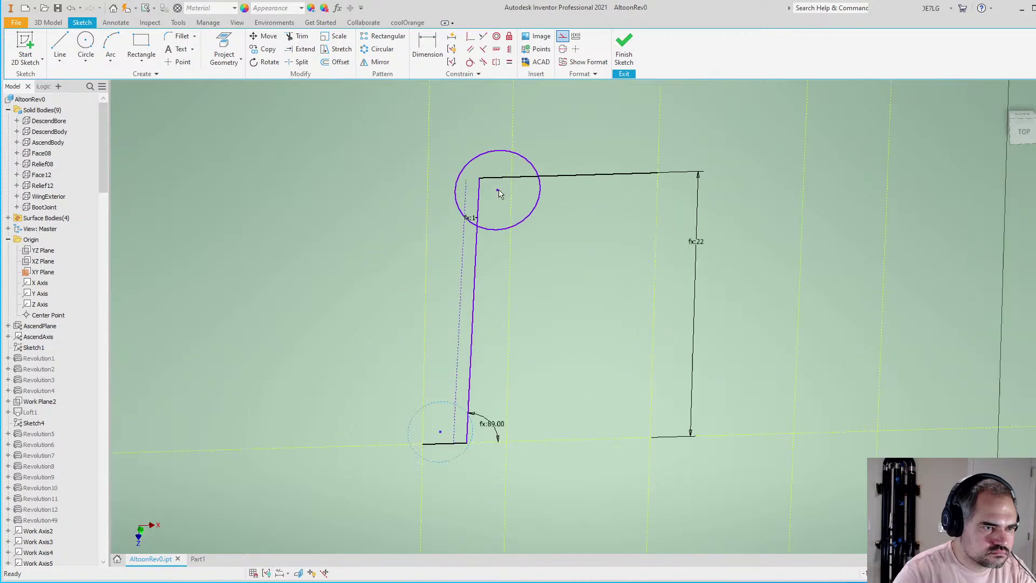
{"action": "left_click", "coordinate": [528, 163]}
{"action": "left_click", "coordinate": [563, 36]}
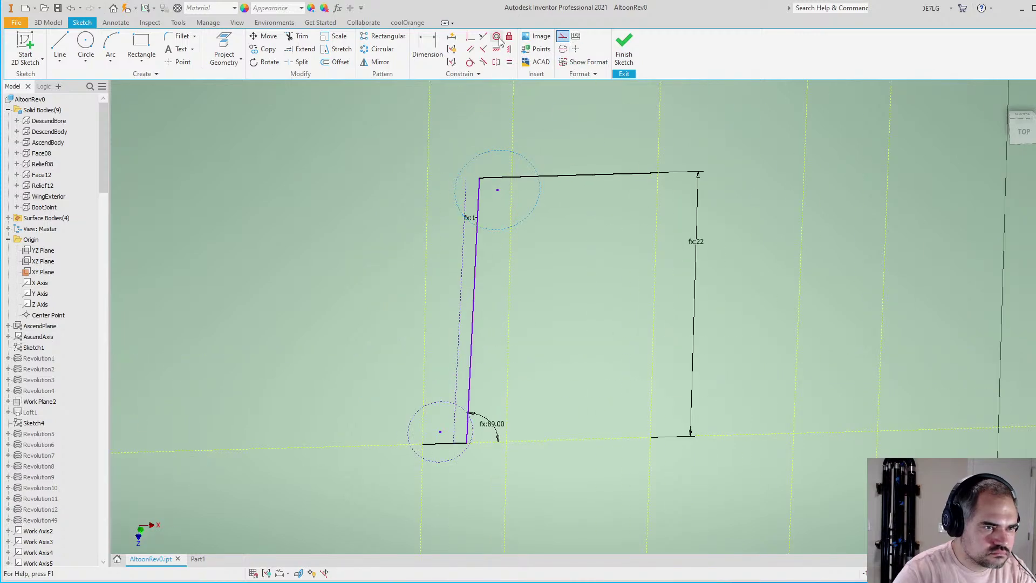
Constrain the upper circle's centre coincident with the upper profile line and the lower circle's centre with the lower profile line
{"action": "left_click", "coordinate": [470, 36]}
{"action": "scroll", "coordinate": [471, 180], "scroll_direction": "up", "scroll_amount": 3}
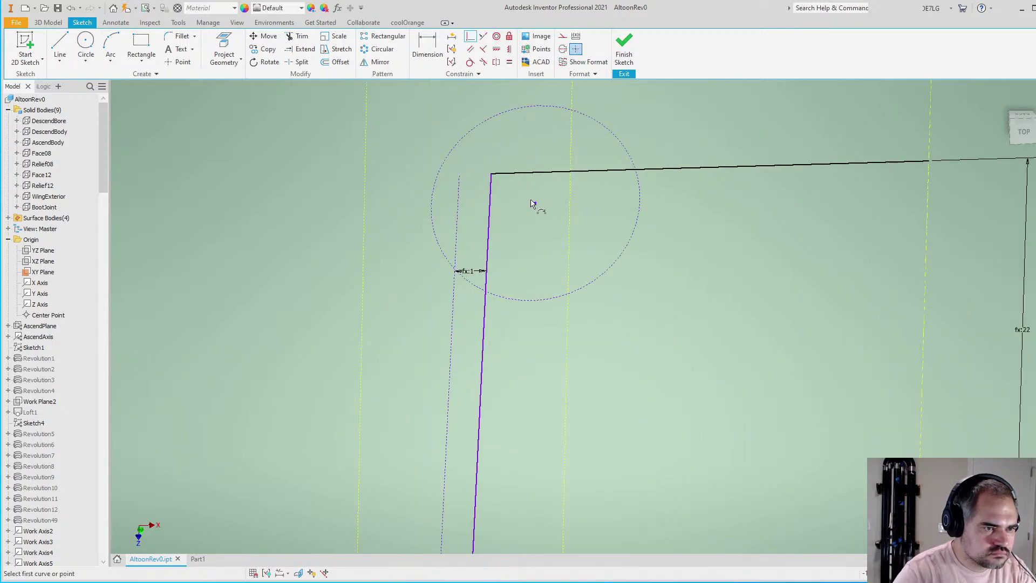
{"action": "left_click", "coordinate": [526, 172]}
{"action": "scroll", "coordinate": [527, 178], "scroll_direction": "down", "scroll_amount": 3}
{"action": "scroll", "coordinate": [485, 480], "scroll_direction": "up", "scroll_amount": 3}
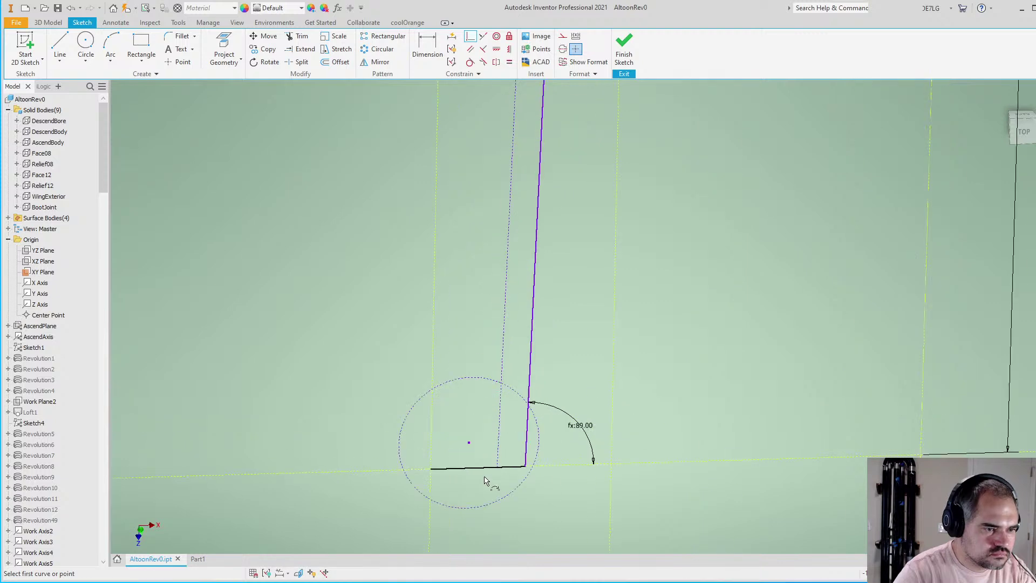
{"action": "left_click", "coordinate": [474, 469]}
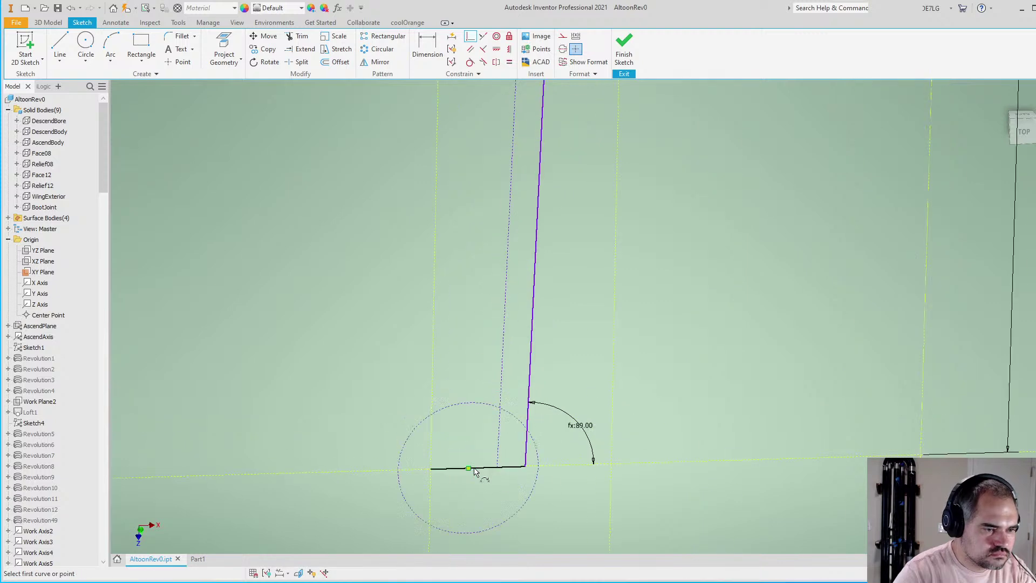
Make the lower circle tangent to the outer projected line and construction line, and the upper circle tangent to the tenon side and inner projected line
{"action": "left_click", "coordinate": [470, 62]}
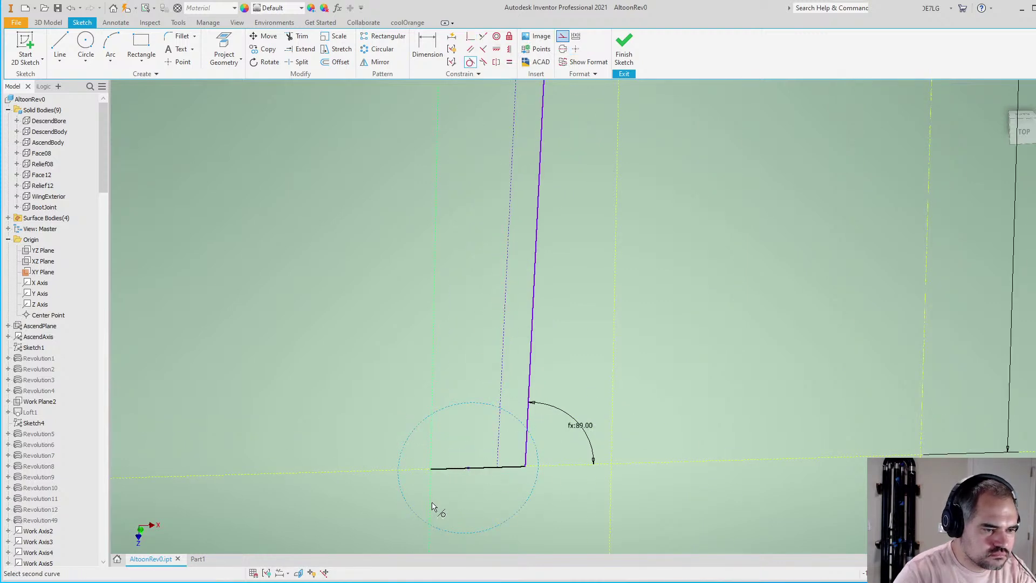
{"action": "left_click", "coordinate": [424, 476]}
{"action": "middle_click_drag", "start_coordinate": [508, 180], "coordinate": [490, 435]}
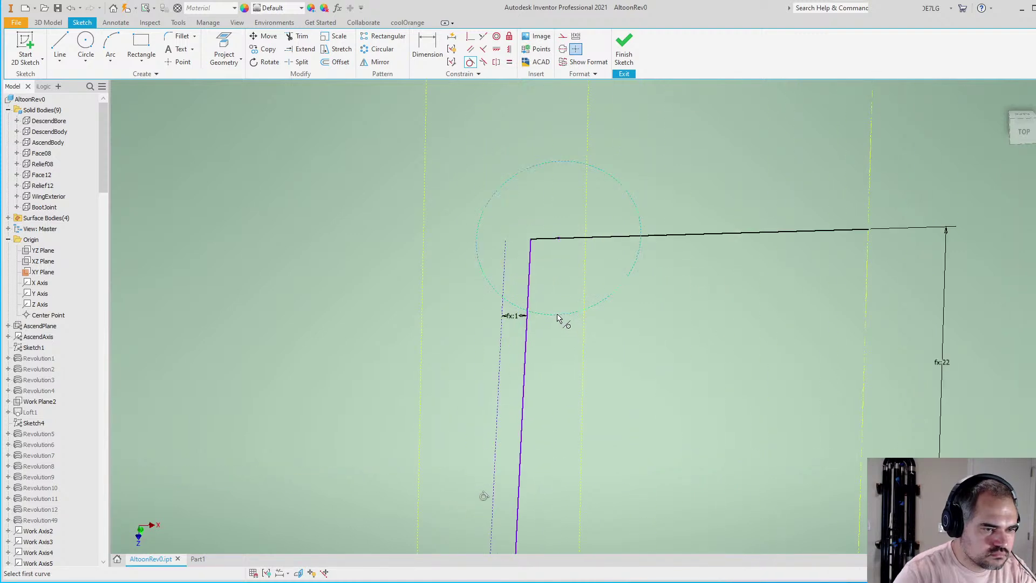
{"action": "left_click", "coordinate": [559, 316]}
{"action": "left_click", "coordinate": [528, 290]}
Constrain the two construction circles equal in size and finish the sketch
{"action": "key", "text": "="}
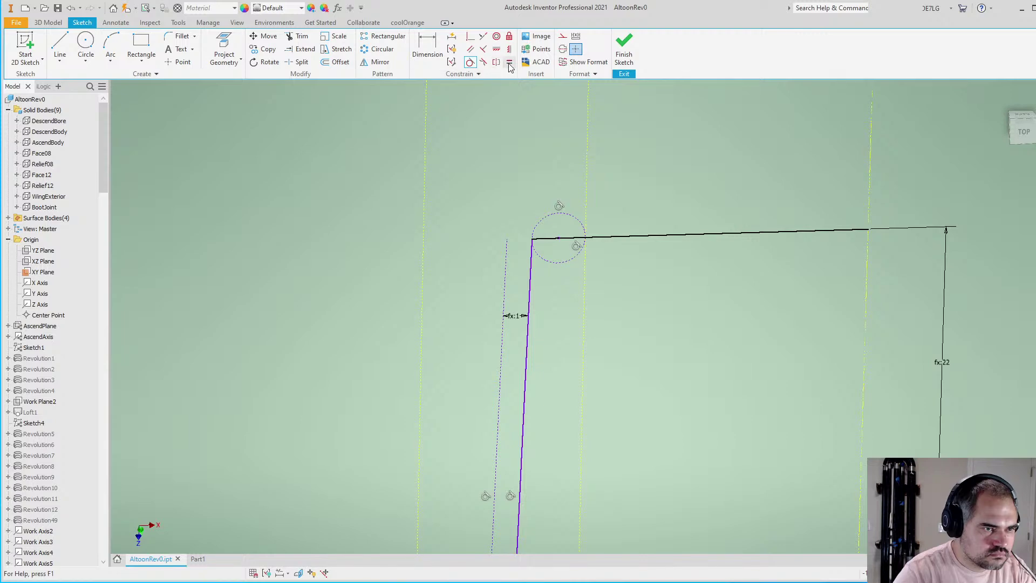
{"action": "left_click", "coordinate": [567, 222]}
{"action": "scroll", "coordinate": [566, 222], "scroll_direction": "down", "scroll_amount": 3}
{"action": "scroll", "coordinate": [525, 421], "scroll_direction": "up", "scroll_amount": 4}
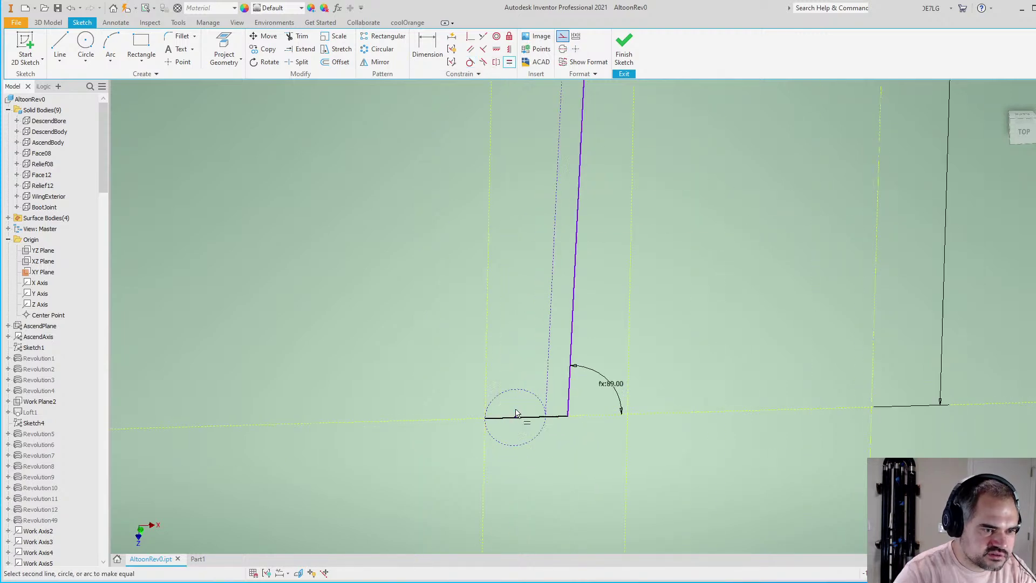
{"action": "left_click", "coordinate": [538, 471]}
{"action": "scroll", "coordinate": [538, 471], "scroll_direction": "down", "scroll_amount": 3}
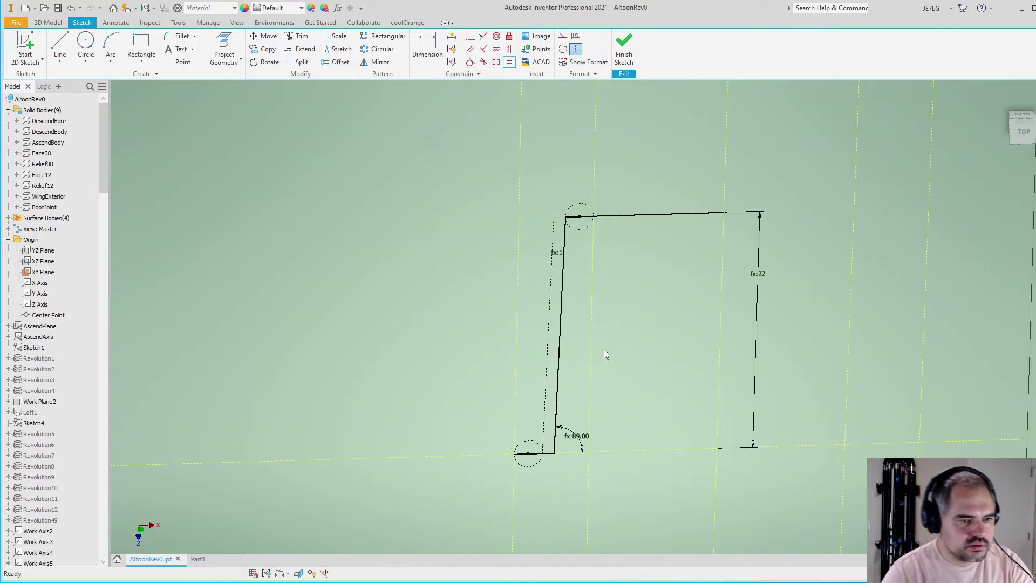
{"action": "right_click", "coordinate": [635, 341]}
{"action": "left_click", "coordinate": [629, 367]}
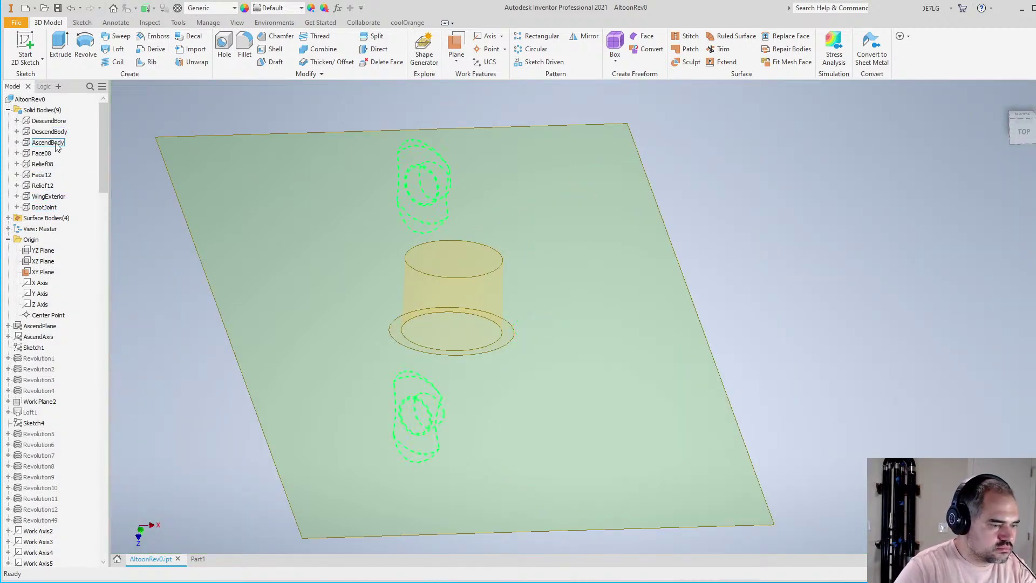
Show AscendBody and split it with the revolved tenon surface, keeping both sides
{"action": "key", "text": "alt+v"}
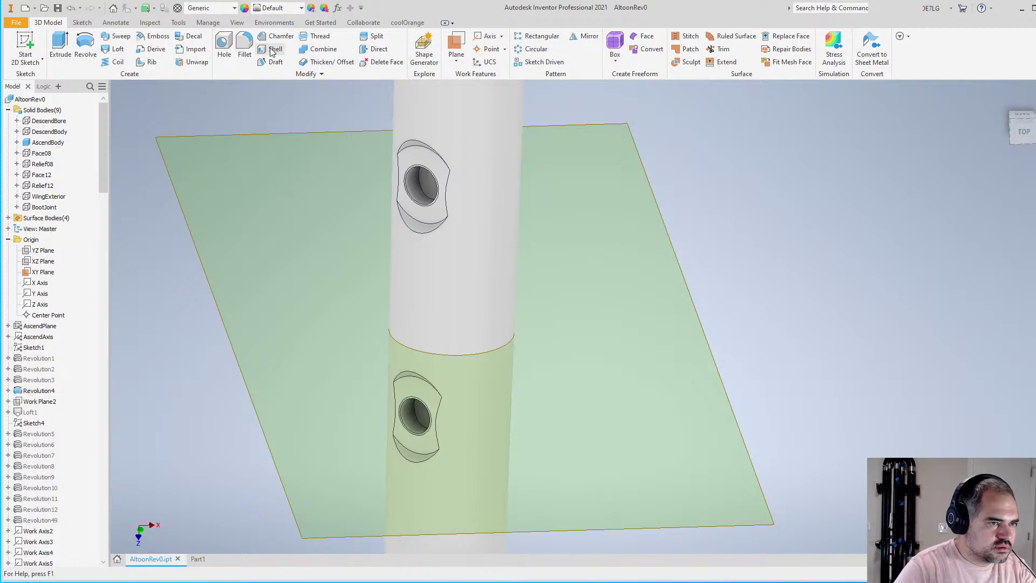
{"action": "left_click", "coordinate": [372, 36]}
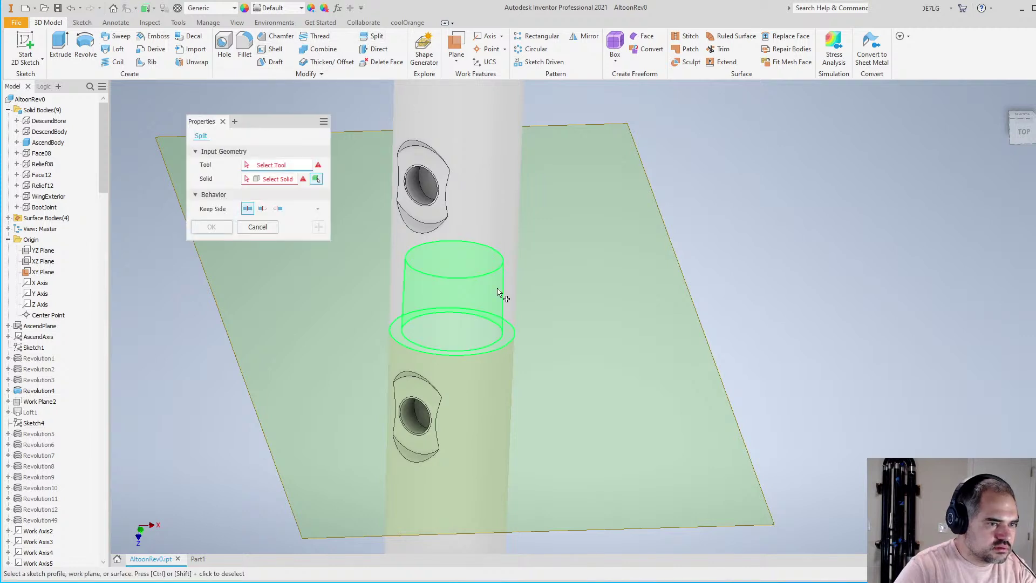
{"action": "left_click", "coordinate": [492, 347]}
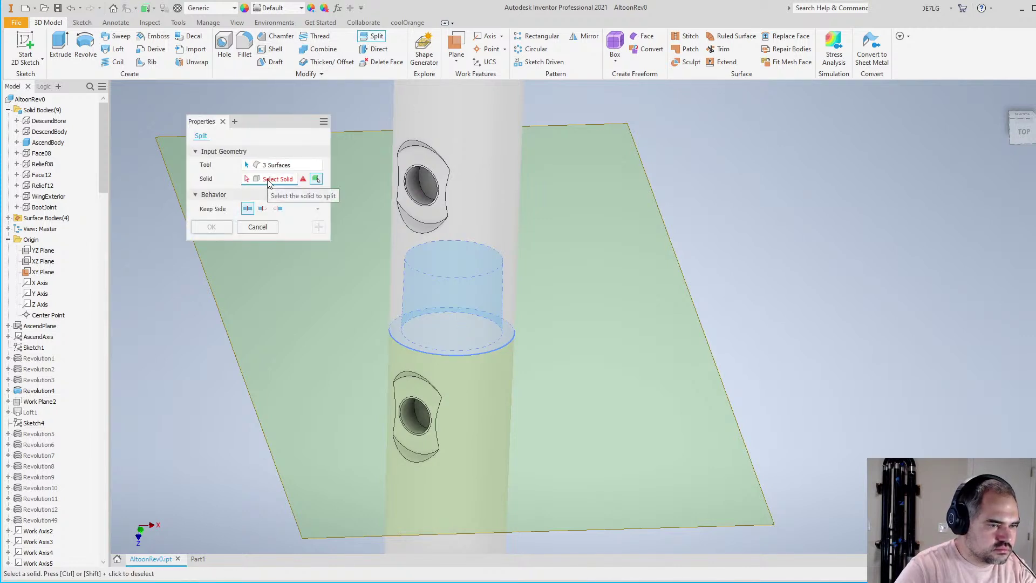
{"action": "left_click", "coordinate": [479, 239]}
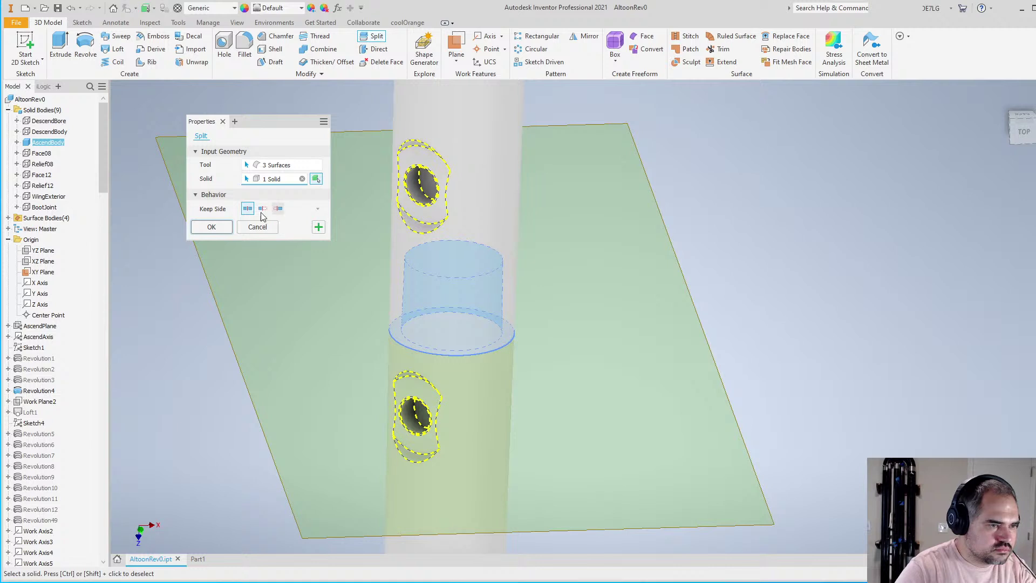
{"action": "scroll", "coordinate": [400, 299], "scroll_direction": "down", "scroll_amount": 3}
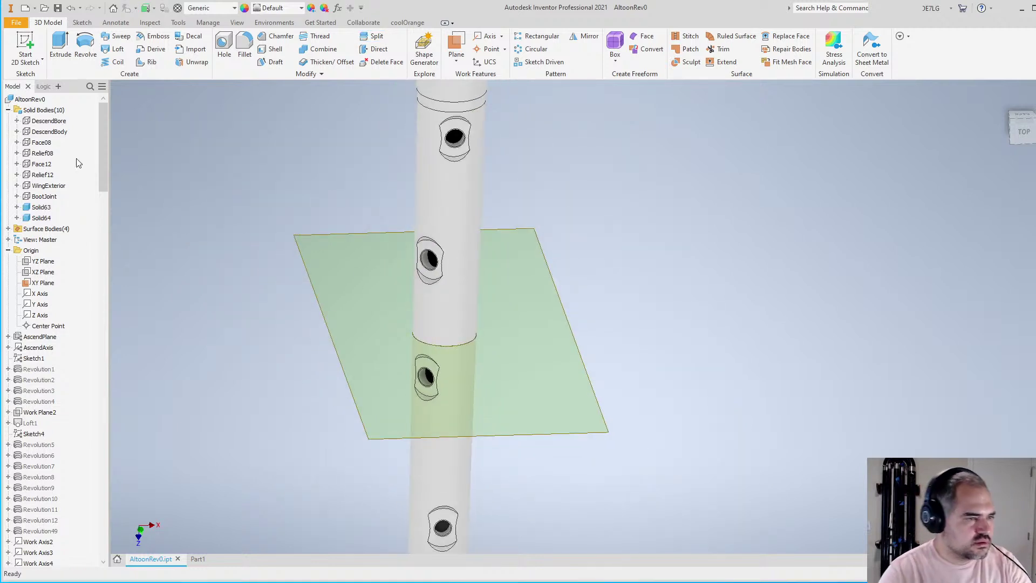
{"action": "right_click", "coordinate": [46, 209]}
{"action": "left_click", "coordinate": [53, 211]}
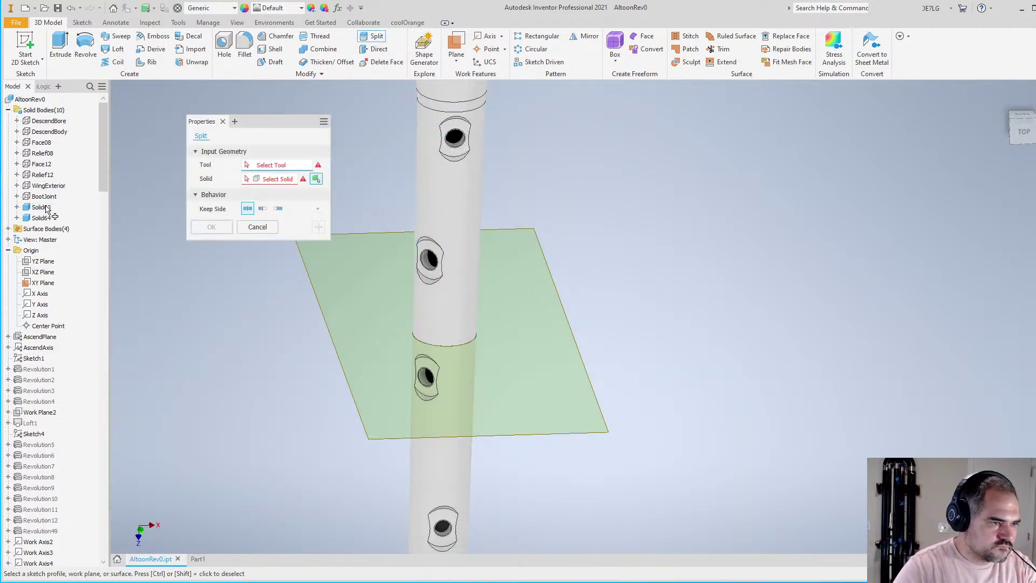
{"action": "left_click", "coordinate": [263, 226]}
Rename the split body above the joint BellJoint and the body below it LongJoint
{"action": "left_click", "coordinate": [45, 209]}
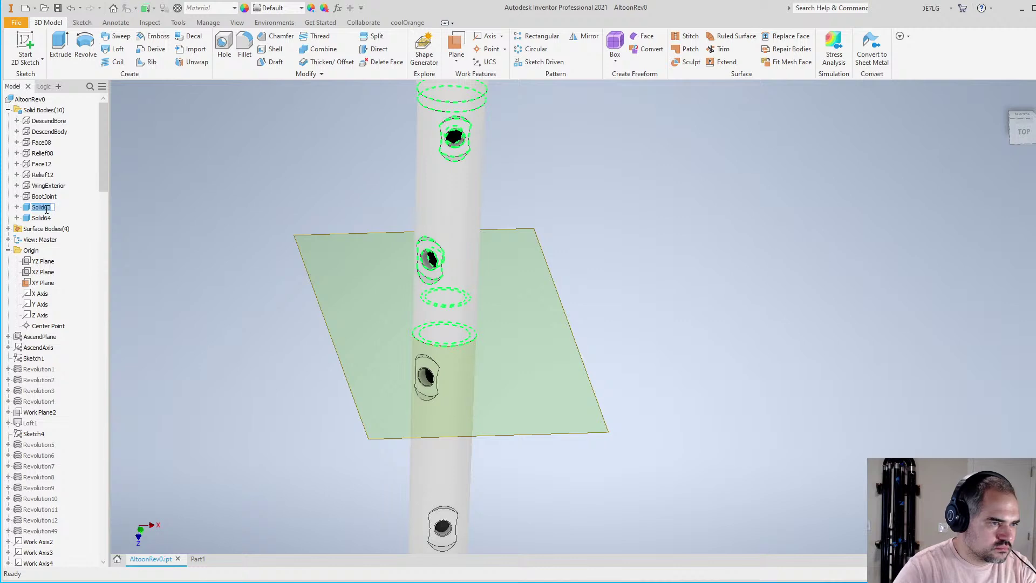
{"action": "type", "text": "Bel"}
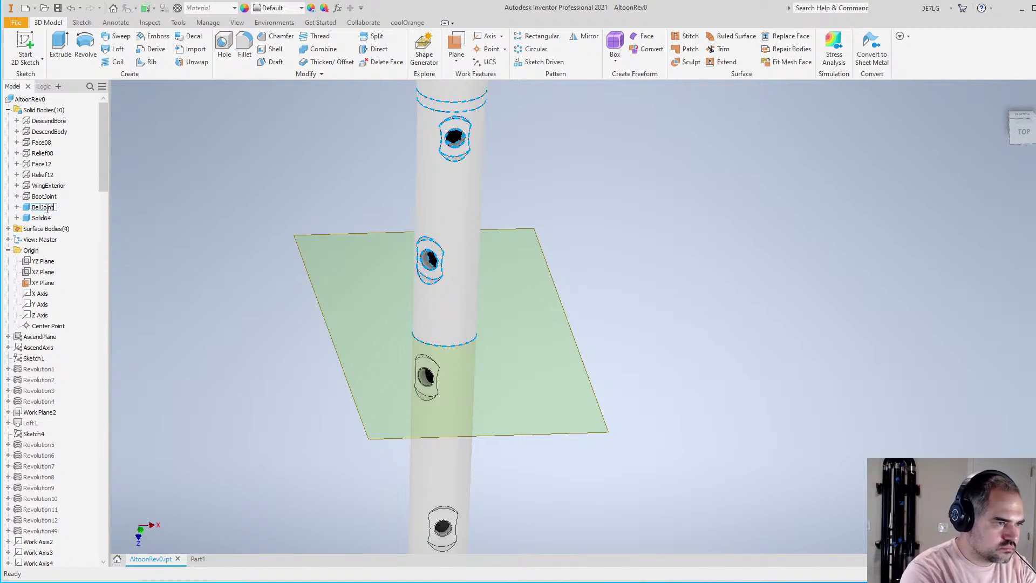
{"action": "type", "text": "lJoint"}
{"action": "key", "text": "Return"}
{"action": "left_click", "coordinate": [43, 218]}
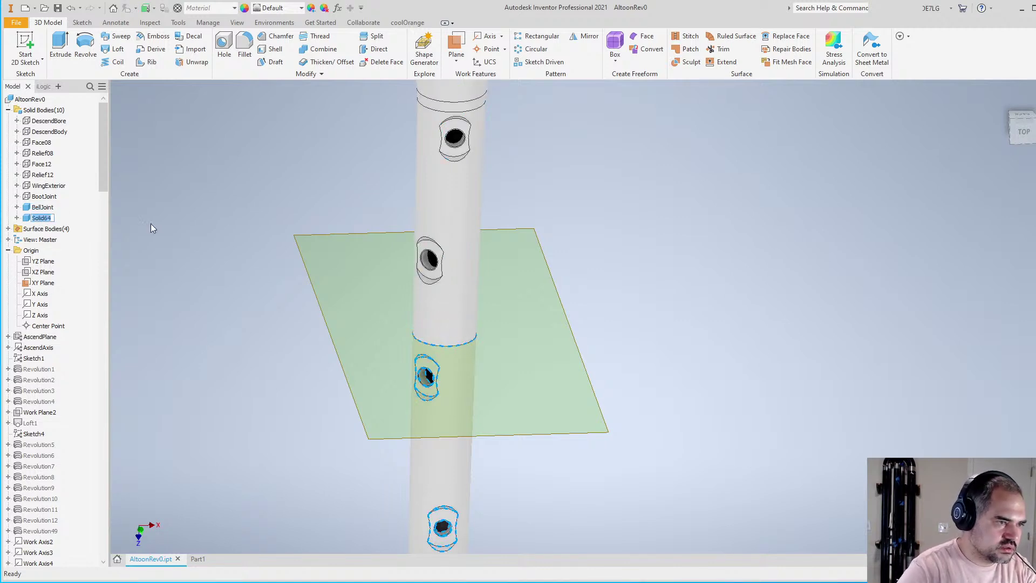
{"action": "type", "text": "LongJoin"}
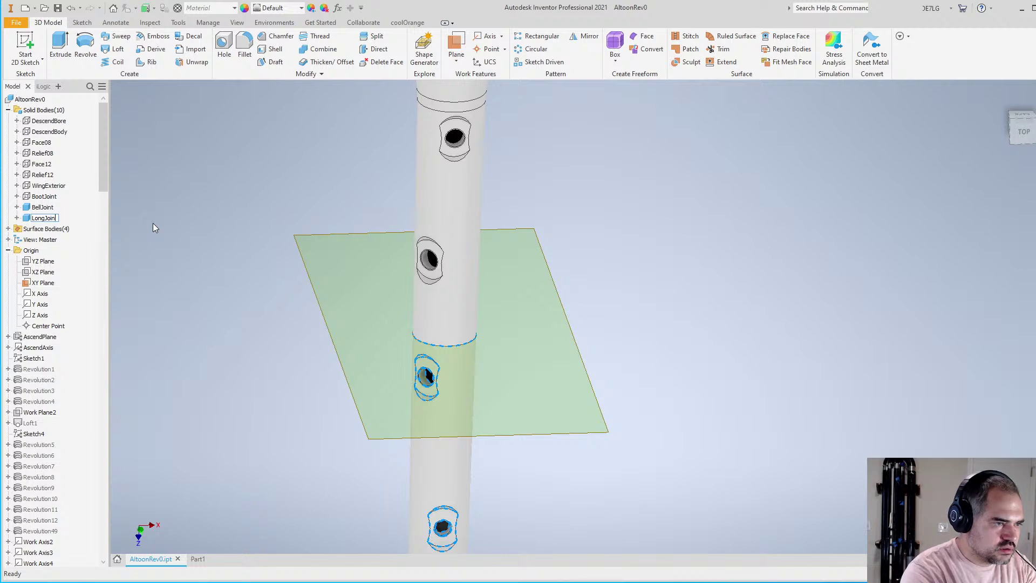
{"action": "type", "text": "t"}
{"action": "left_click", "coordinate": [355, 482]}
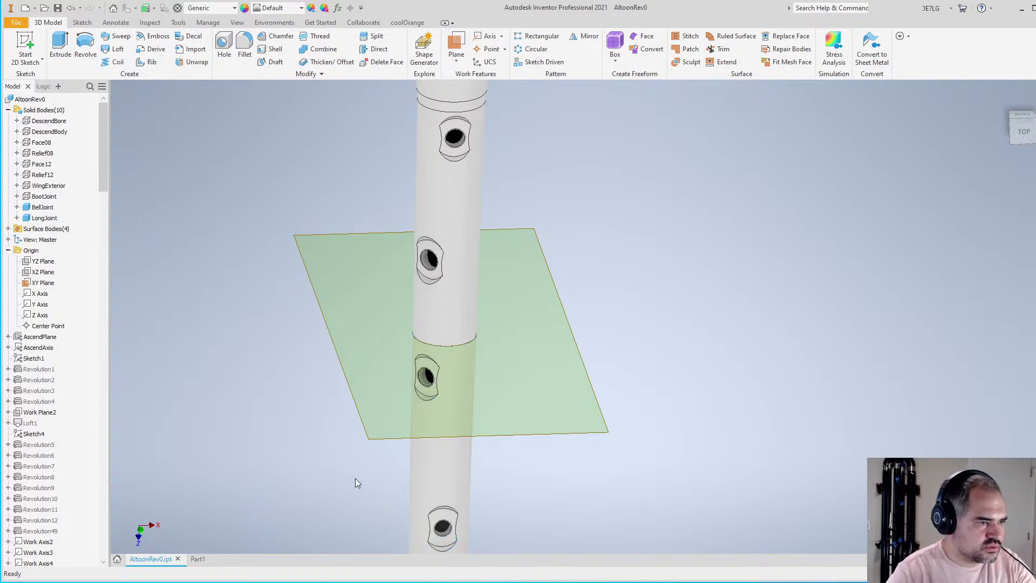
Hide the work plane crossing the joint between BellJoint and LongJoint
{"action": "right_click", "coordinate": [509, 436]}
{"action": "left_click", "coordinate": [499, 513]}
{"action": "scroll", "coordinate": [500, 318], "scroll_direction": "down", "scroll_amount": 3}
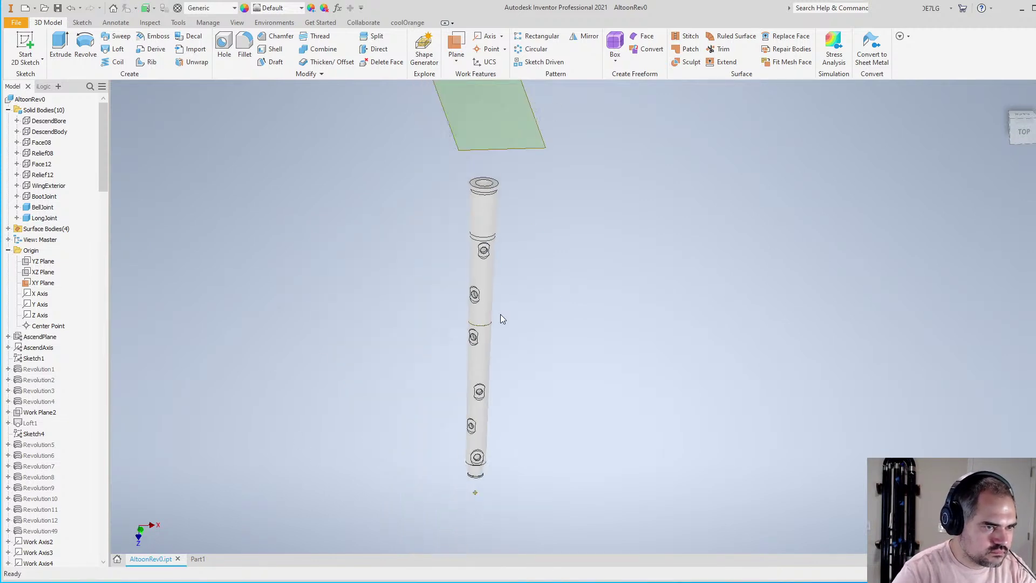
{"action": "middle_click_drag", "start_coordinate": [500, 318], "coordinate": [249, 314], "text": "shift"}
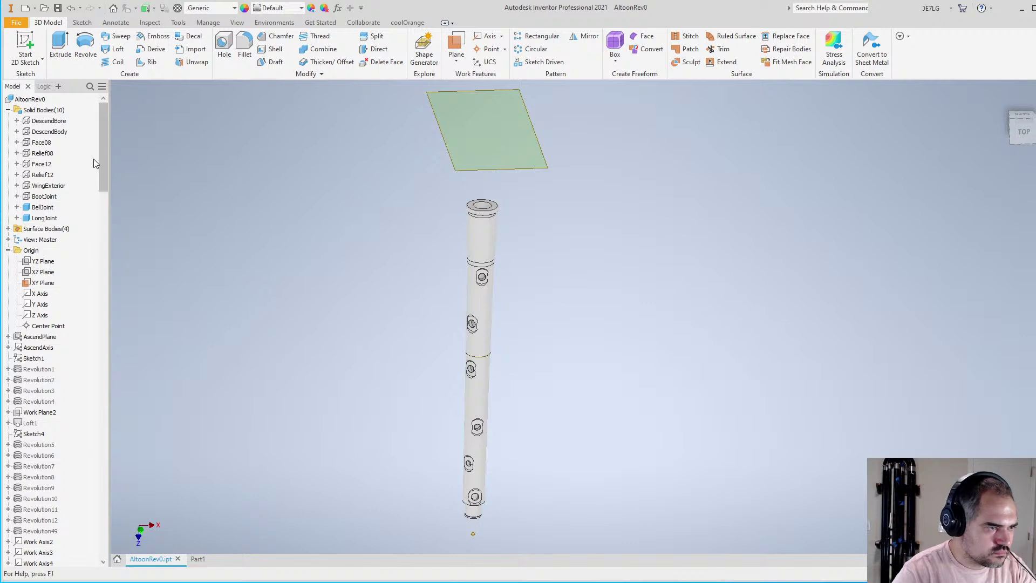
Hide the BellJoint body so only LongJoint is shown
{"action": "right_click", "coordinate": [44, 210]}
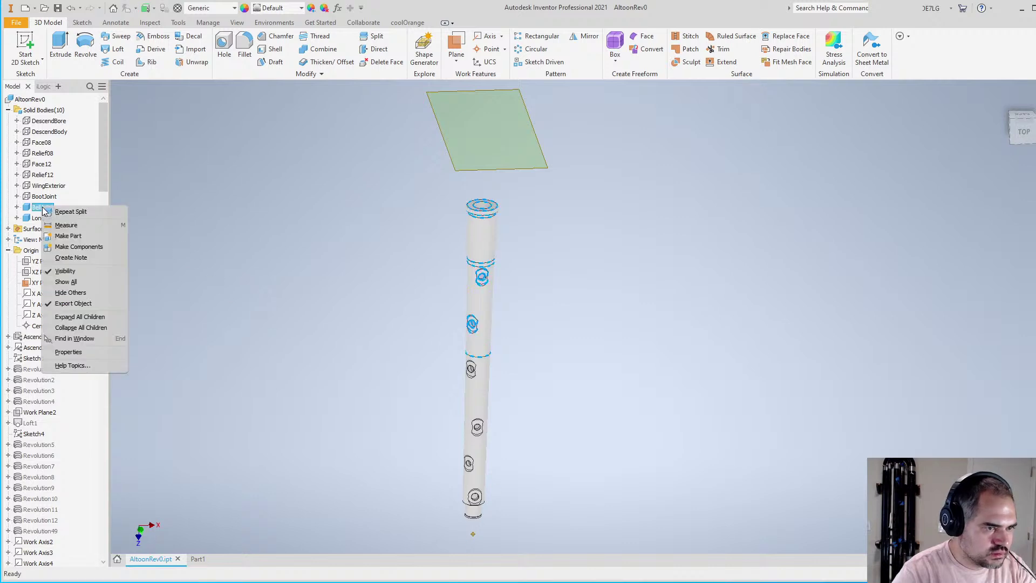
{"action": "left_click", "coordinate": [88, 282]}
{"action": "scroll", "coordinate": [516, 321], "scroll_direction": "up", "scroll_amount": 5}
{"action": "scroll", "coordinate": [404, 286], "scroll_direction": "down", "scroll_amount": 5}
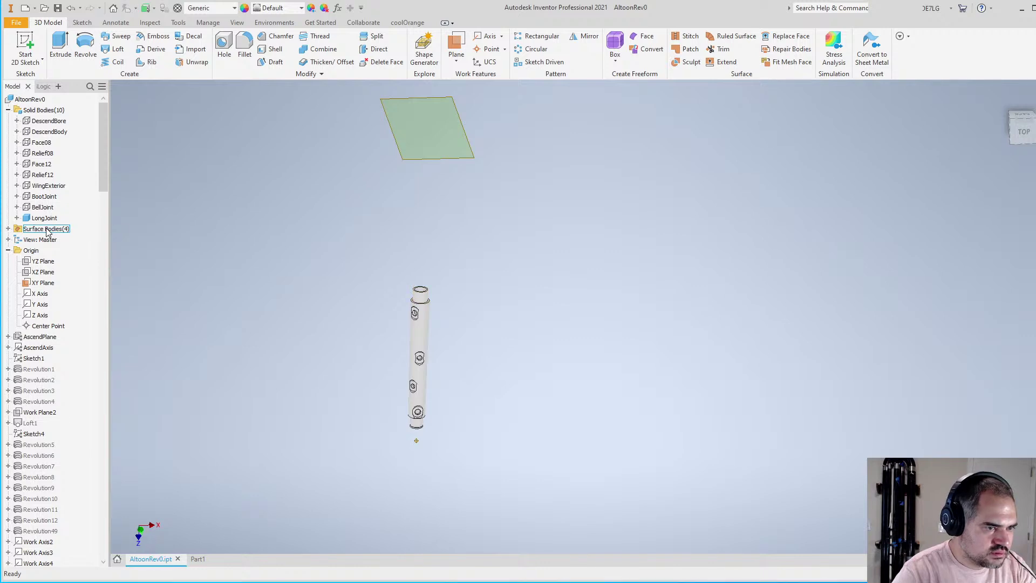
{"action": "scroll", "coordinate": [347, 339], "scroll_direction": "up", "scroll_amount": 3}
{"action": "scroll", "coordinate": [429, 321], "scroll_direction": "down", "scroll_amount": 3}
Start a sketch on the XZ plane and project LongJoint's cut edges, with the graphics sliced at the sketch plane
{"action": "left_click", "coordinate": [44, 261]}
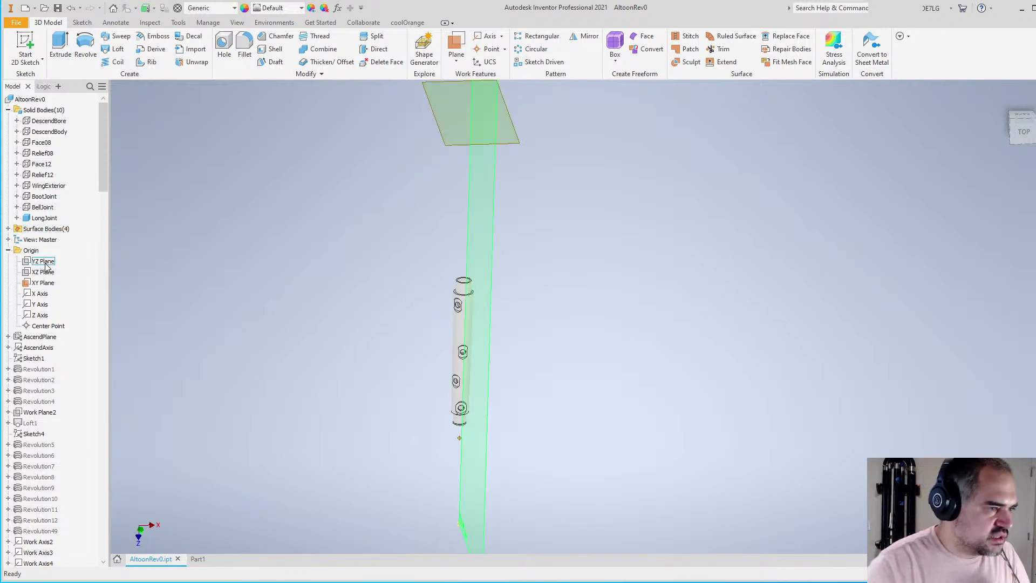
{"action": "left_click", "coordinate": [43, 272]}
{"action": "left_click", "coordinate": [25, 48]}
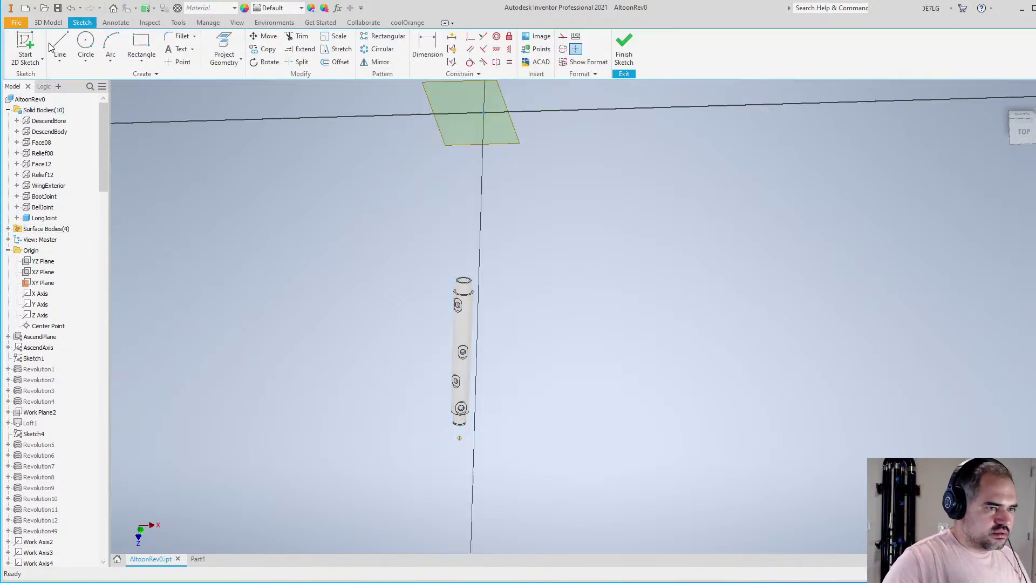
{"action": "left_click", "coordinate": [240, 60]}
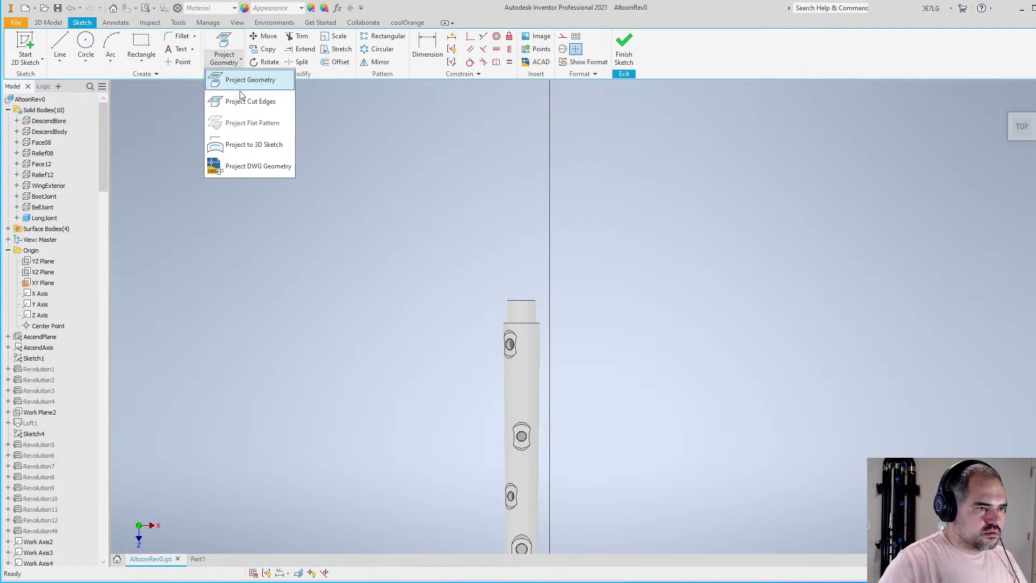
{"action": "left_click", "coordinate": [253, 101]}
{"action": "scroll", "coordinate": [490, 281], "scroll_direction": "up", "scroll_amount": 5}
{"action": "key", "text": "F7"}
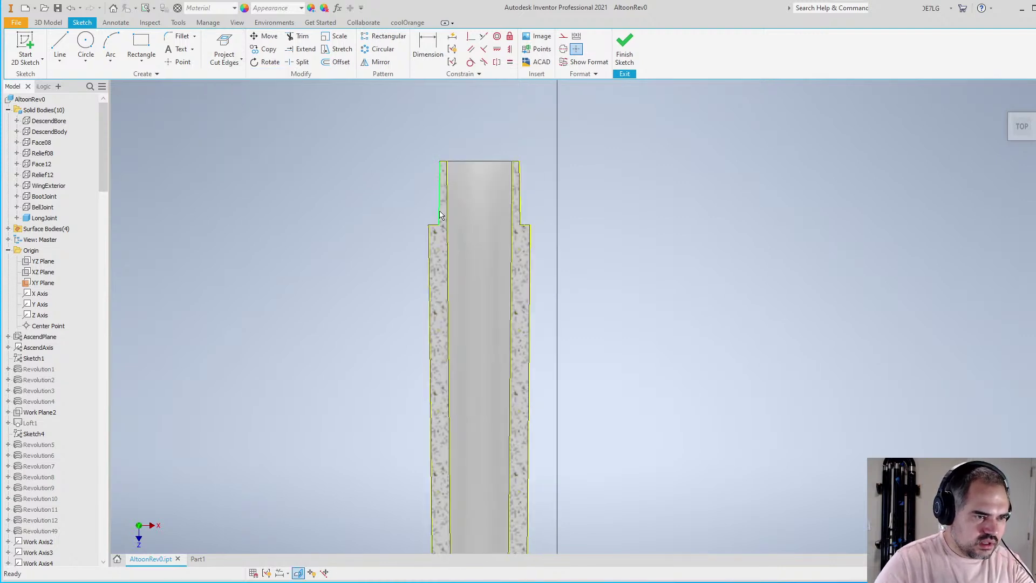
{"action": "scroll", "coordinate": [448, 129], "scroll_direction": "up", "scroll_amount": 3}
{"action": "left_click", "coordinate": [60, 46]}
{"action": "scroll", "coordinate": [424, 345], "scroll_direction": "up", "scroll_amount": 4}
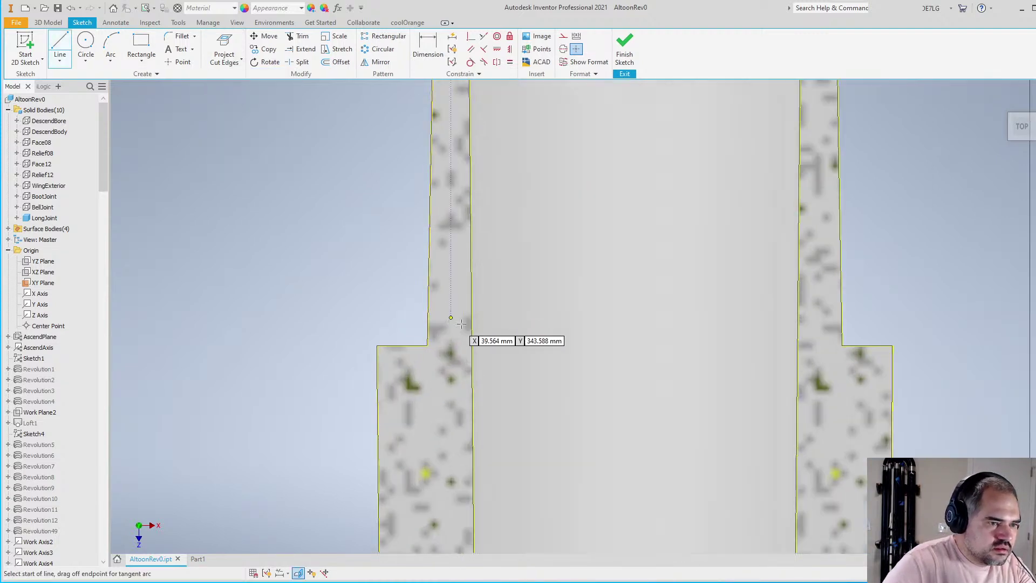
{"action": "left_click", "coordinate": [427, 346]}
{"action": "left_click", "coordinate": [432, 313]}
{"action": "scroll", "coordinate": [444, 303], "scroll_direction": "up", "scroll_amount": 3}
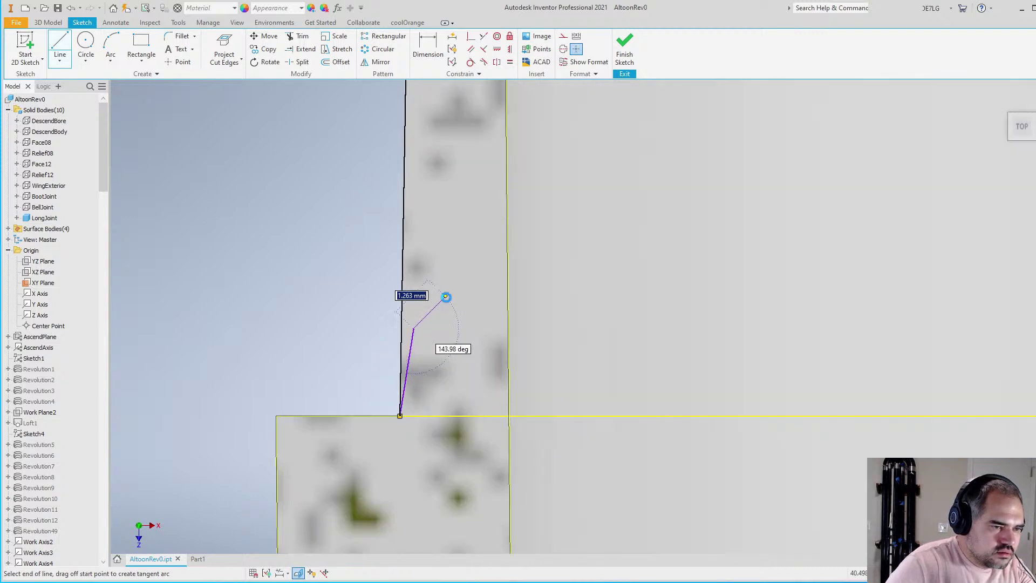
{"action": "key", "text": "Escape"}
{"action": "key", "text": "Escape"}
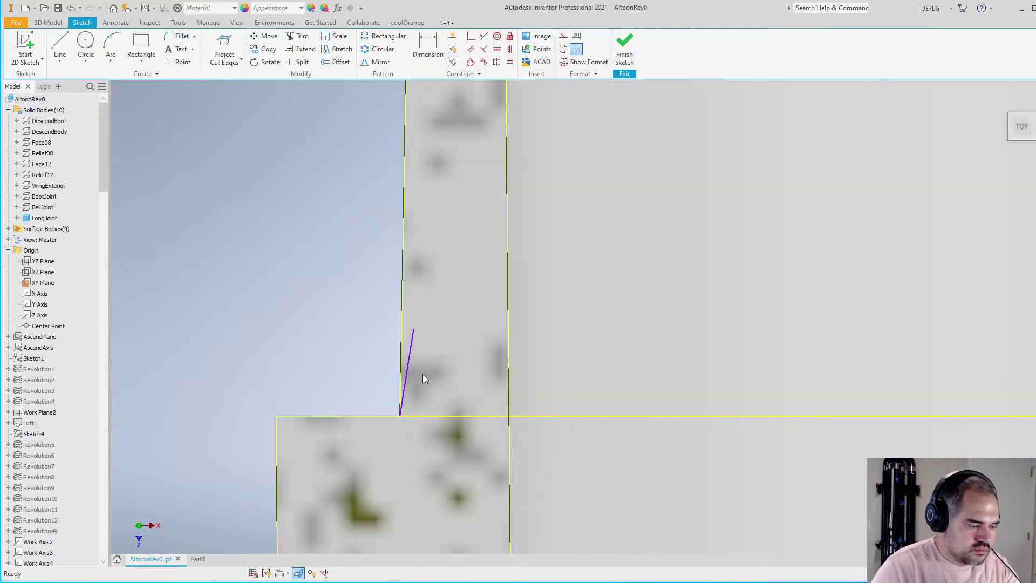
{"action": "key", "text": "ctrl+z"}
Sketch an open five-segment line chain along the tenon's outer wall, with its middle segment recessed into the wall
{"action": "key", "text": "l"}
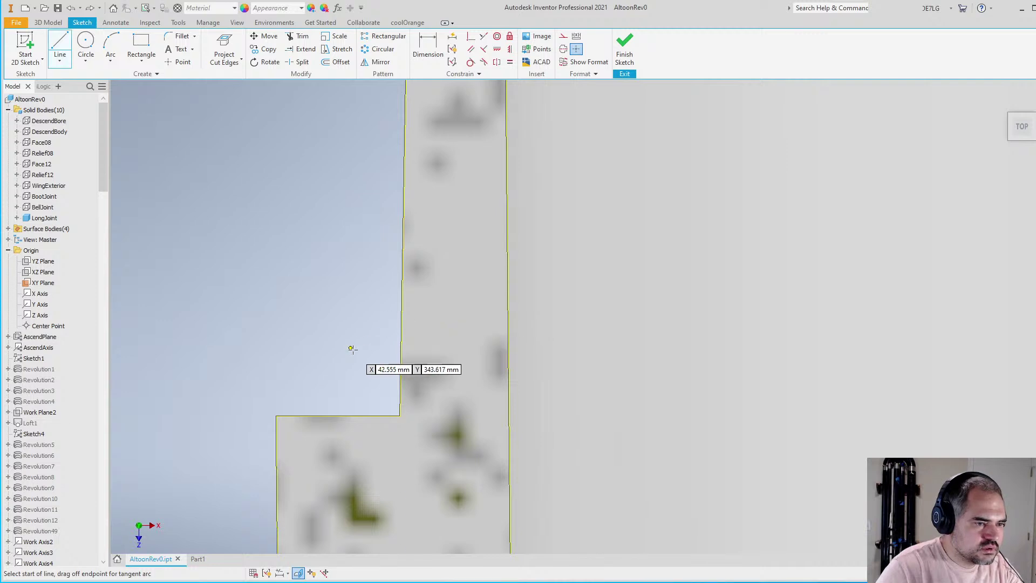
{"action": "left_click", "coordinate": [377, 374]}
{"action": "scroll", "coordinate": [345, 267], "scroll_direction": "down", "scroll_amount": 2}
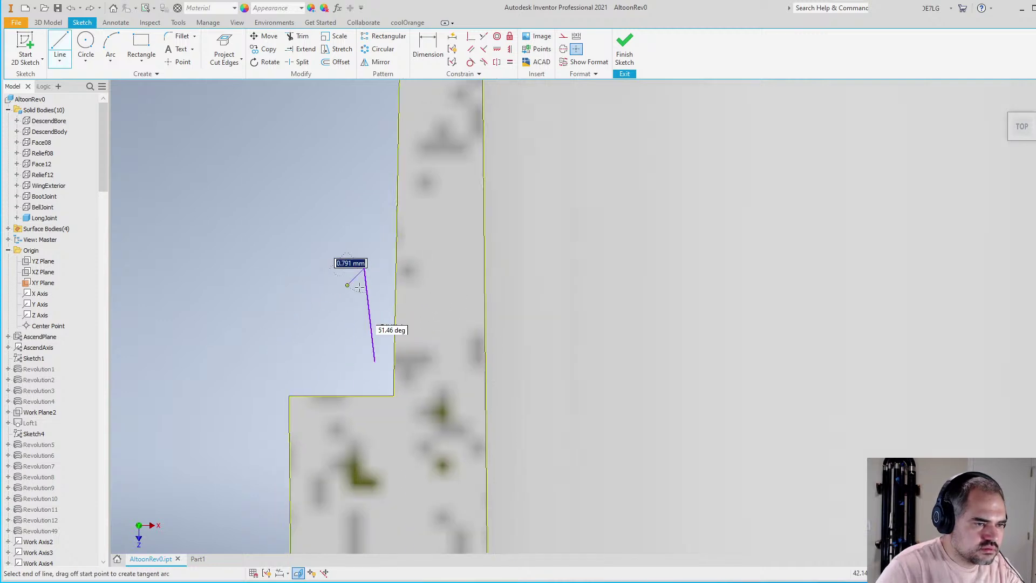
{"action": "left_click", "coordinate": [363, 265]}
{"action": "left_click", "coordinate": [432, 279]}
{"action": "scroll", "coordinate": [433, 279], "scroll_direction": "down", "scroll_amount": 5}
{"action": "scroll", "coordinate": [418, 237], "scroll_direction": "up", "scroll_amount": 3}
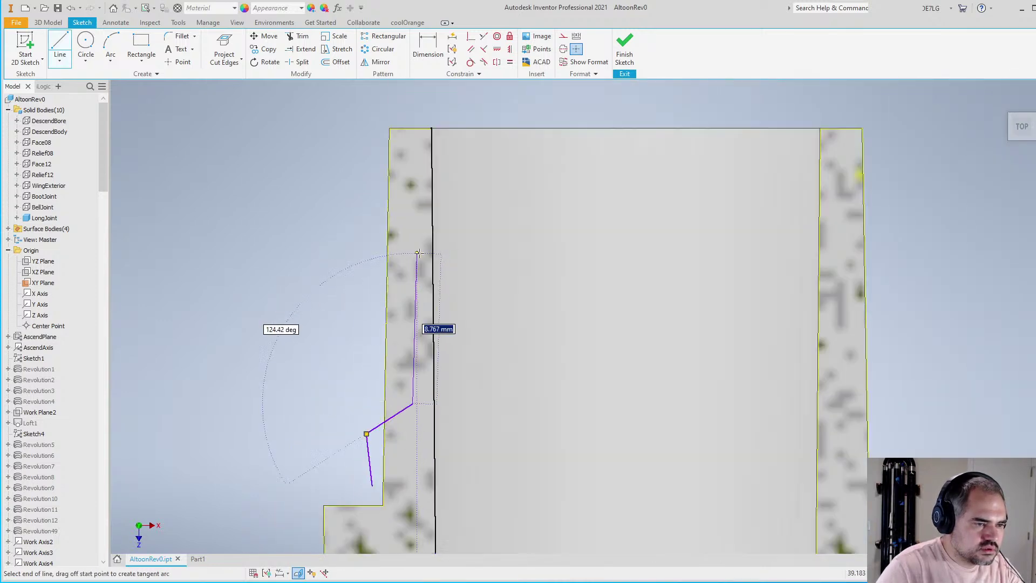
{"action": "left_click", "coordinate": [410, 235]}
{"action": "left_click", "coordinate": [361, 187]}
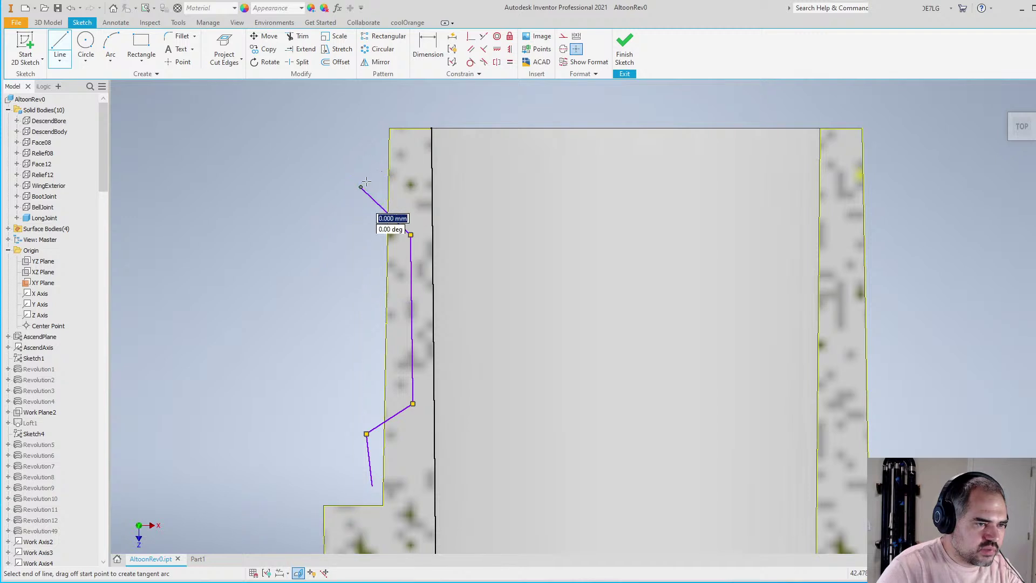
{"action": "left_click", "coordinate": [378, 138]}
{"action": "key", "text": "Escape"}
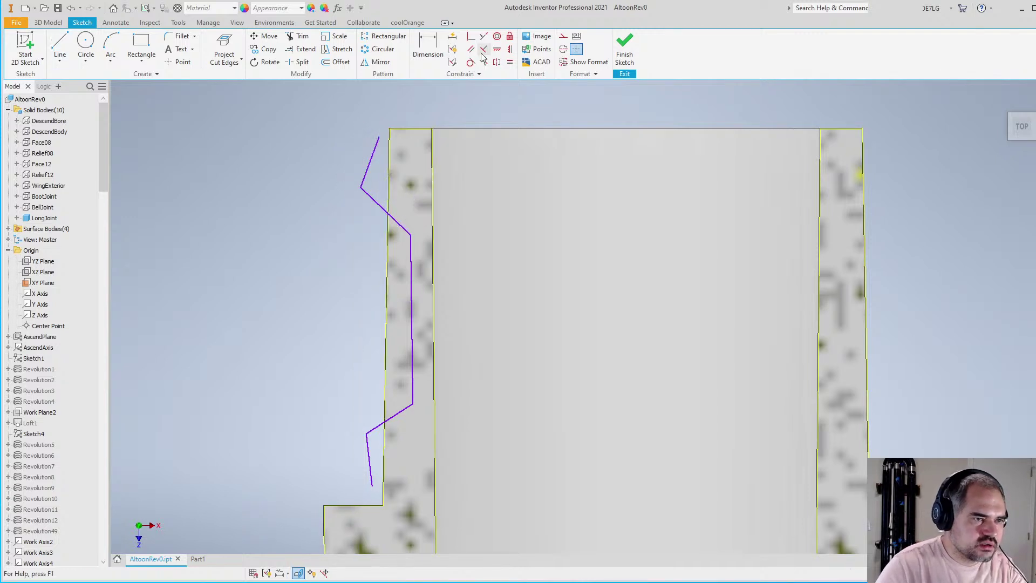
Attach the chain's ends to the tenon's end edge and shoulder edge, then move the shoulder end inside the wall
{"action": "left_click", "coordinate": [401, 130]}
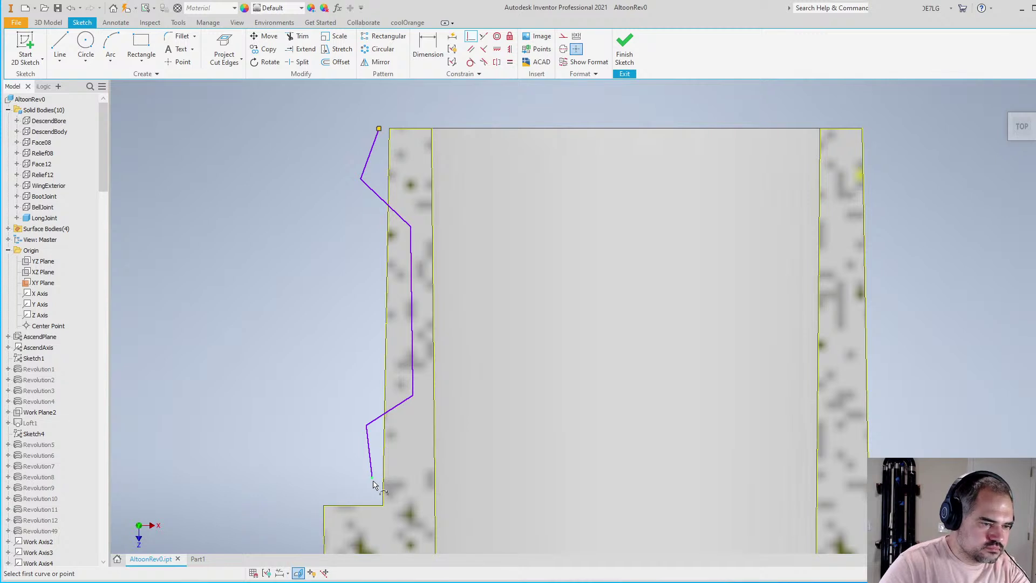
{"action": "left_click", "coordinate": [367, 506]}
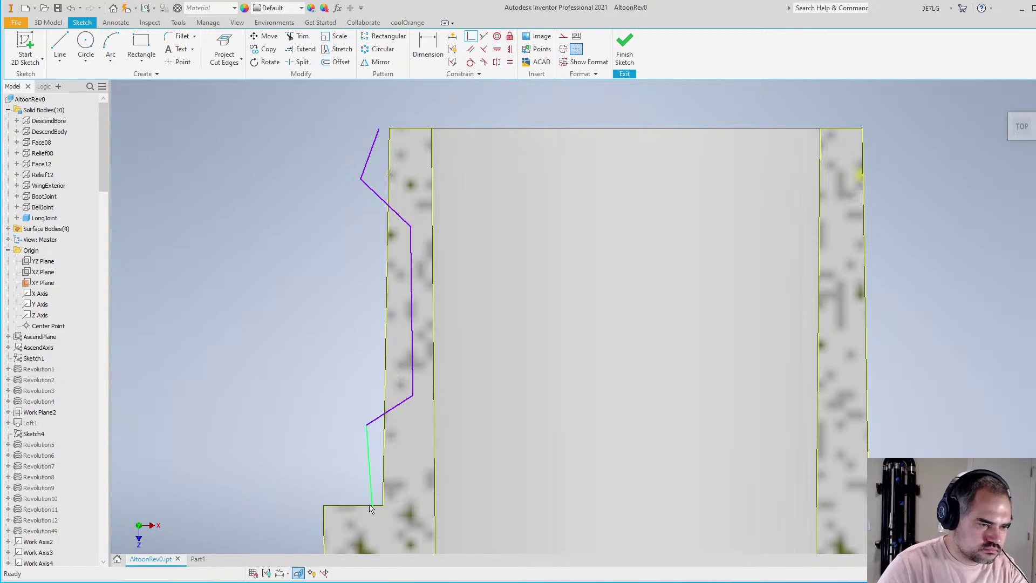
{"action": "left_click_drag", "start_coordinate": [372, 498], "coordinate": [382, 467]}
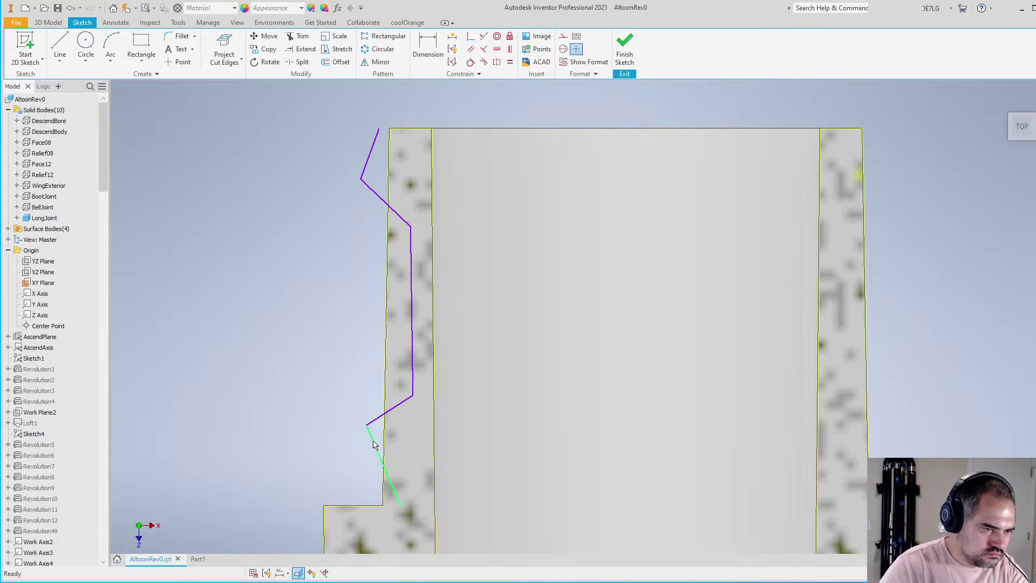
Make the chain's two end segments parallel to the tenon's outer edge and pull the displaced vertex back into the wall
{"action": "left_click", "coordinate": [472, 49]}
{"action": "left_click", "coordinate": [392, 486]}
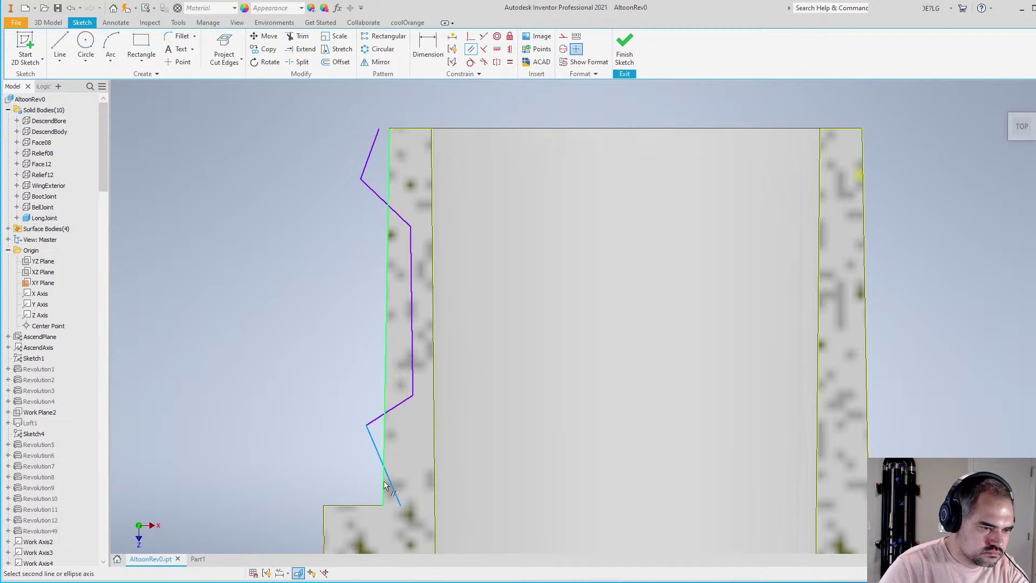
{"action": "left_click", "coordinate": [385, 474]}
{"action": "left_click", "coordinate": [389, 154]}
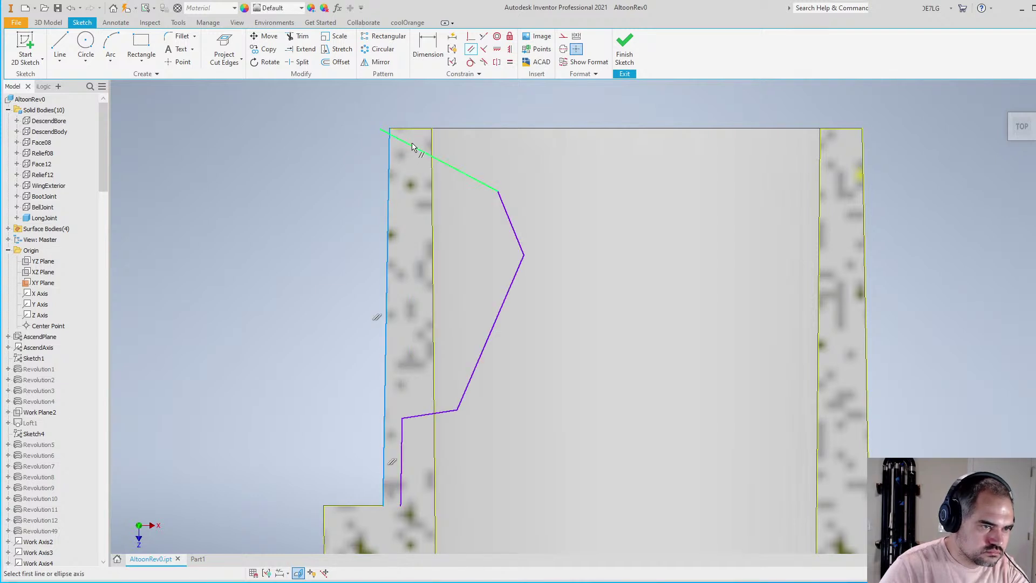
{"action": "left_click", "coordinate": [413, 147]}
{"action": "left_click", "coordinate": [319, 385]}
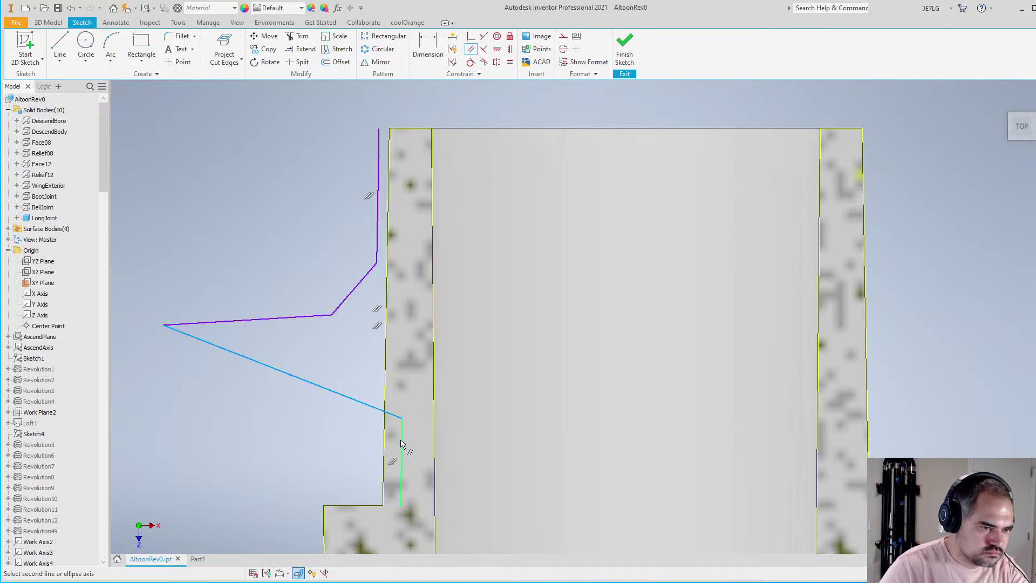
{"action": "key", "text": "Escape"}
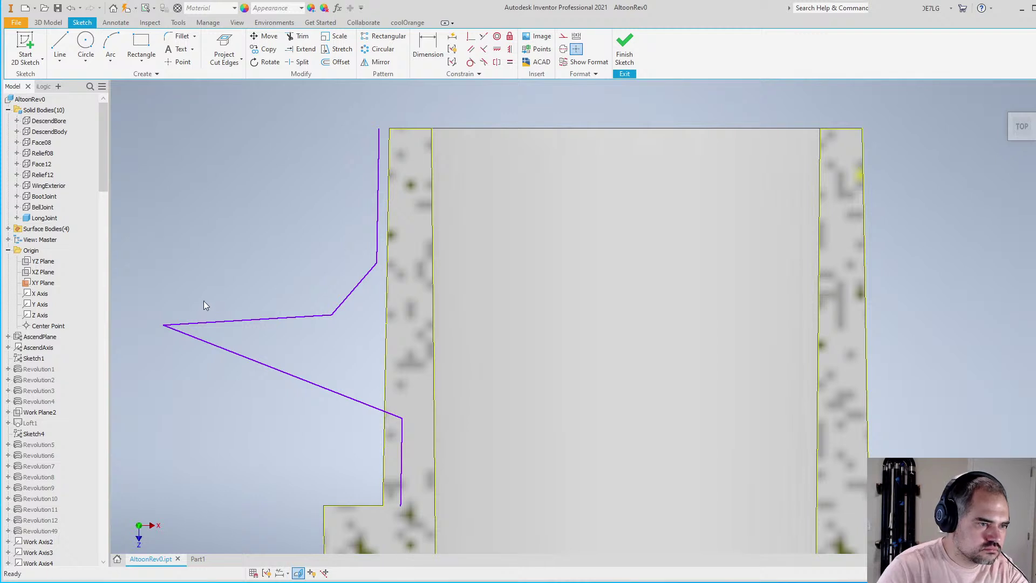
{"action": "mouse_move", "coordinate": [163, 324]}
{"action": "left_mouse_down"}
{"action": "mouse_move", "coordinate": [243, 347]}
{"action": "mouse_move", "coordinate": [398, 366]}
{"action": "mouse_move", "coordinate": [419, 379]}
{"action": "mouse_move", "coordinate": [420, 401]}
{"action": "left_mouse_up"}
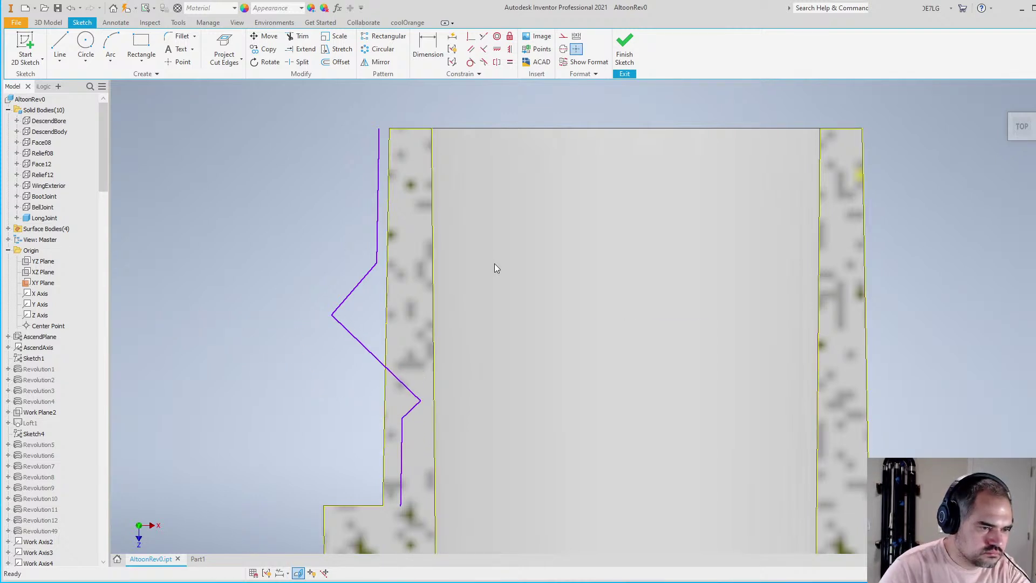
Constrain the short step segment nearest the shoulder to be horizontal
{"action": "left_click", "coordinate": [497, 49]}
{"action": "scroll", "coordinate": [418, 407], "scroll_direction": "up", "scroll_amount": 5}
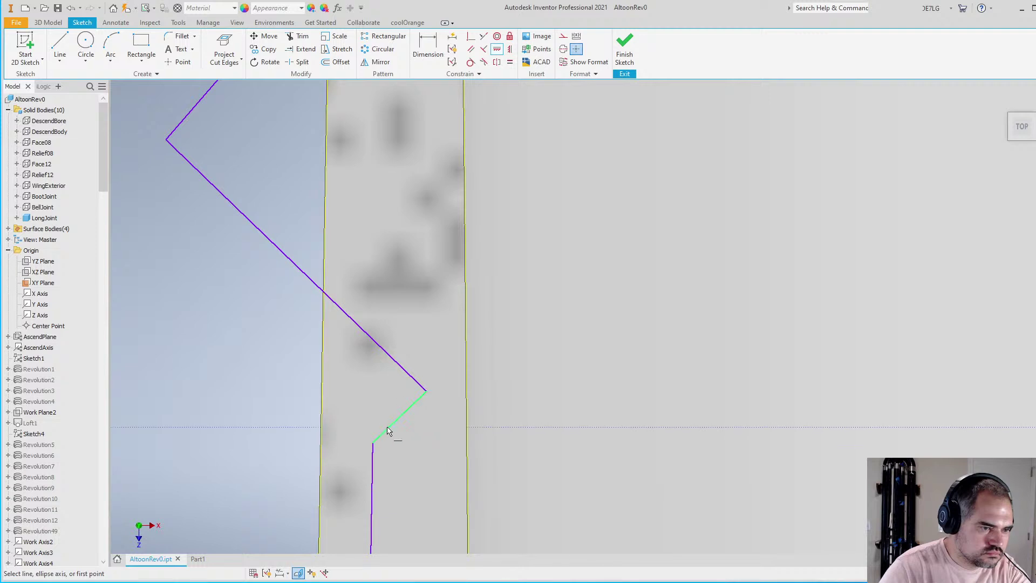
{"action": "scroll", "coordinate": [385, 433], "scroll_direction": "down", "scroll_amount": 5}
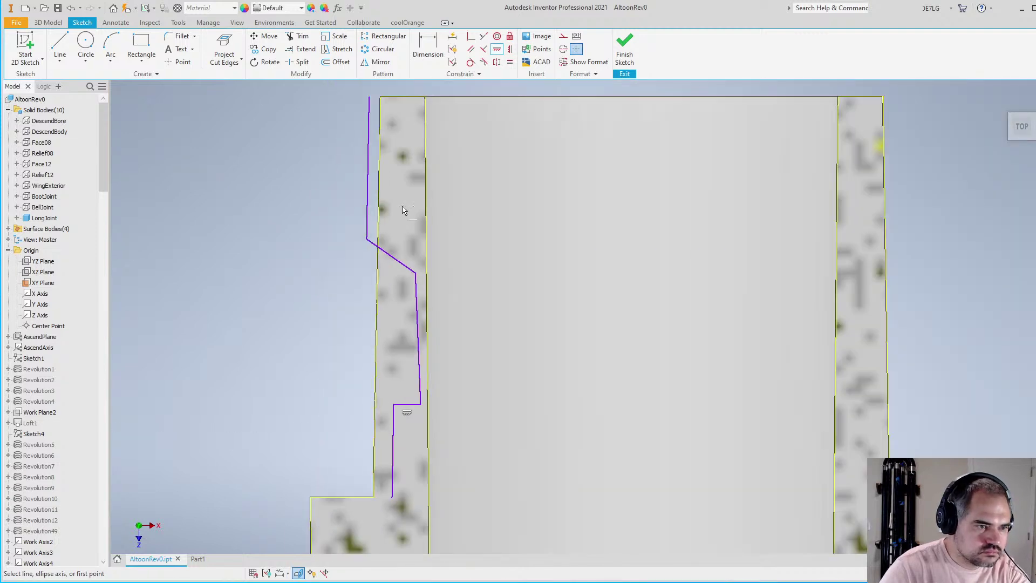
{"action": "scroll", "coordinate": [472, 185], "scroll_direction": "down", "scroll_amount": 3}
{"action": "scroll", "coordinate": [465, 188], "scroll_direction": "up", "scroll_amount": 2}
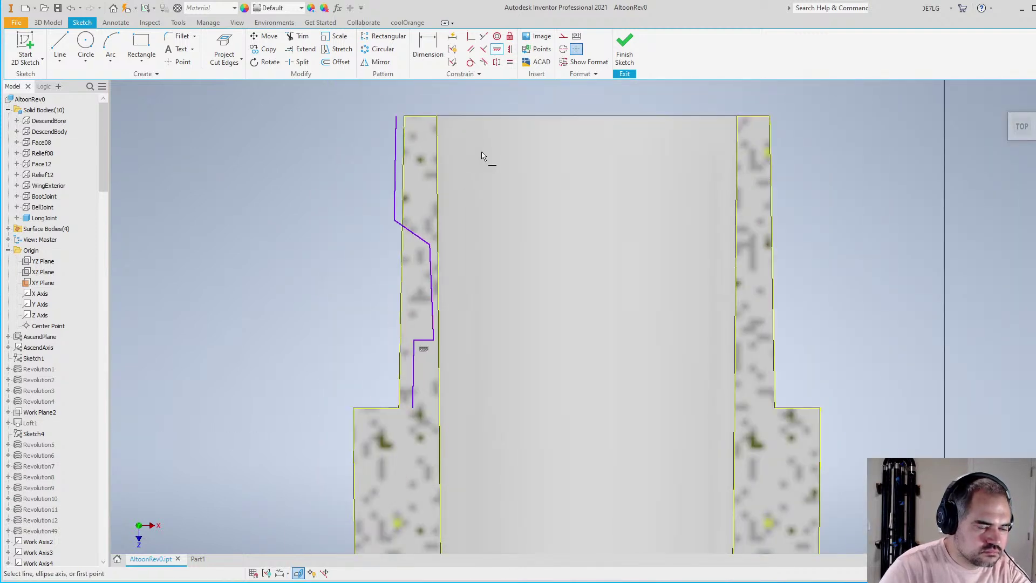
{"action": "scroll", "coordinate": [421, 412], "scroll_direction": "up", "scroll_amount": 3}
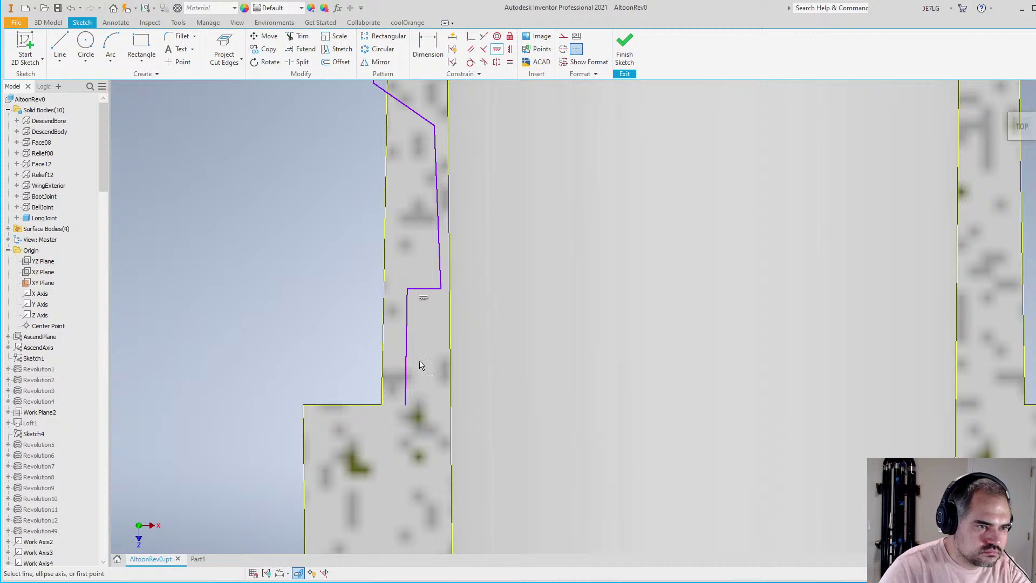
Hide the LongJoint body, leaving its projected cut edges in the sketch
{"action": "key", "text": "l"}
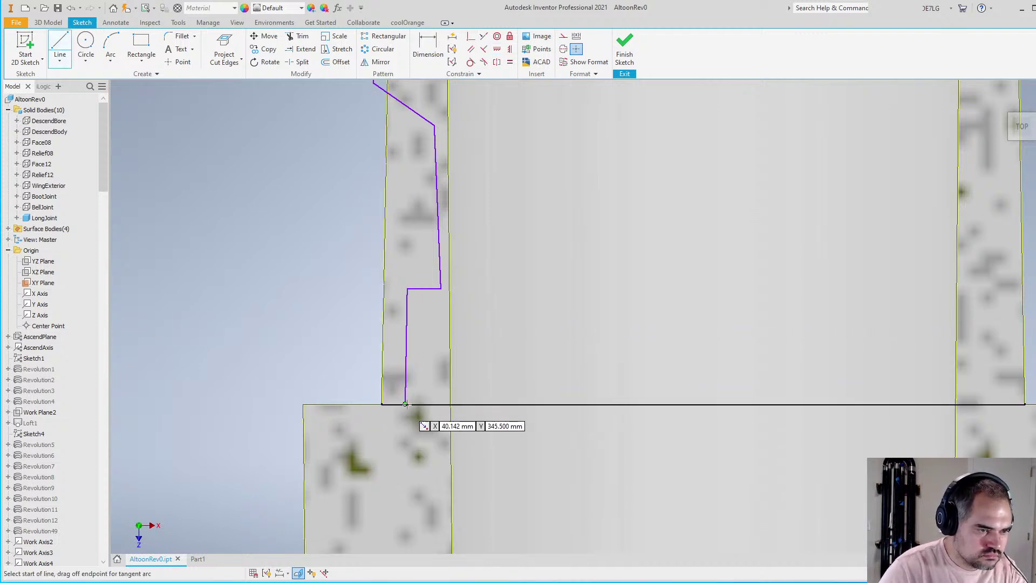
{"action": "key", "text": "Escape"}
{"action": "scroll", "coordinate": [434, 360], "scroll_direction": "down", "scroll_amount": 3}
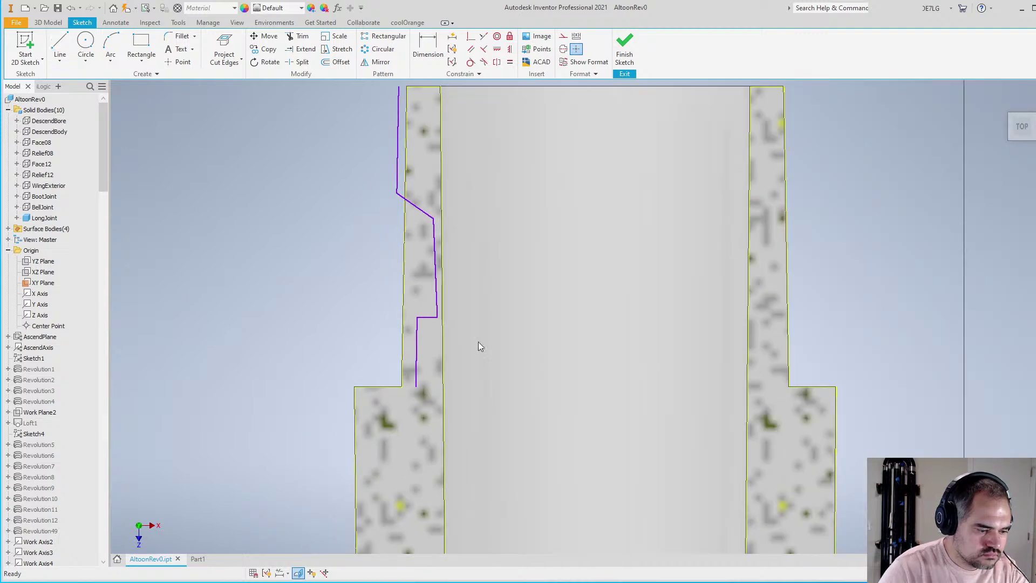
{"action": "key", "text": "F4"}
{"action": "key", "text": "Escape"}
{"action": "right_click", "coordinate": [44, 218]}
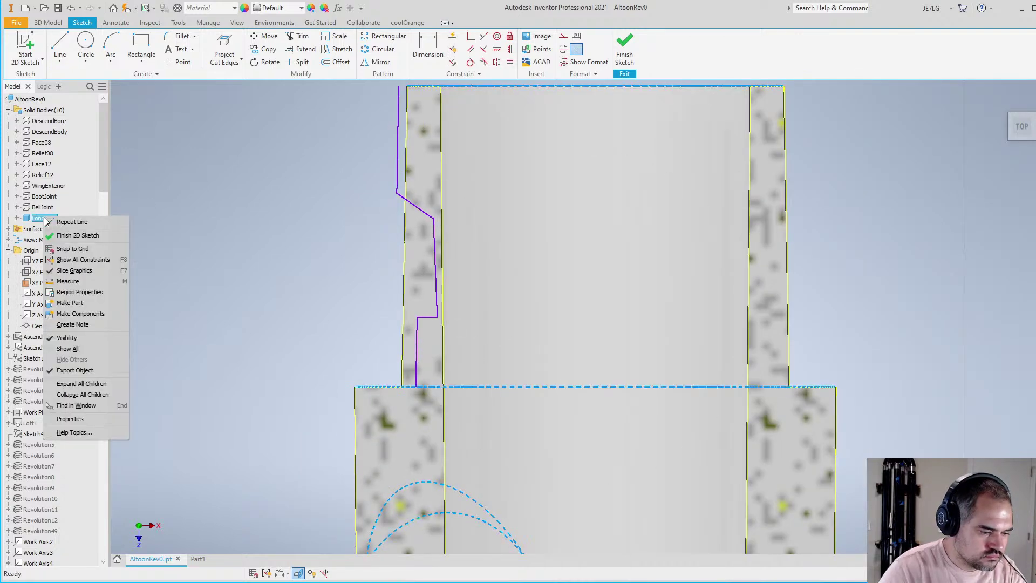
{"action": "left_click", "coordinate": [59, 225]}
Connect the chain's ends to the projected outer corners at the tenon's shoulder and end face with short lines
{"action": "scroll", "coordinate": [440, 385], "scroll_direction": "up", "scroll_amount": 2}
{"action": "key", "text": "l"}
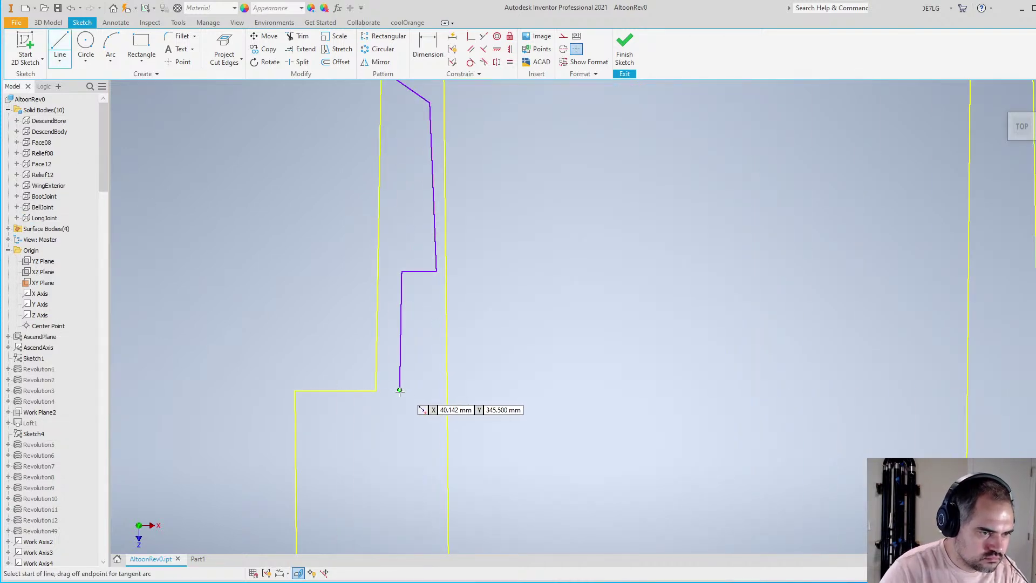
{"action": "left_click", "coordinate": [400, 389]}
{"action": "left_click", "coordinate": [376, 389]}
{"action": "scroll", "coordinate": [429, 434], "scroll_direction": "down", "scroll_amount": 3}
{"action": "scroll", "coordinate": [416, 254], "scroll_direction": "up", "scroll_amount": 2}
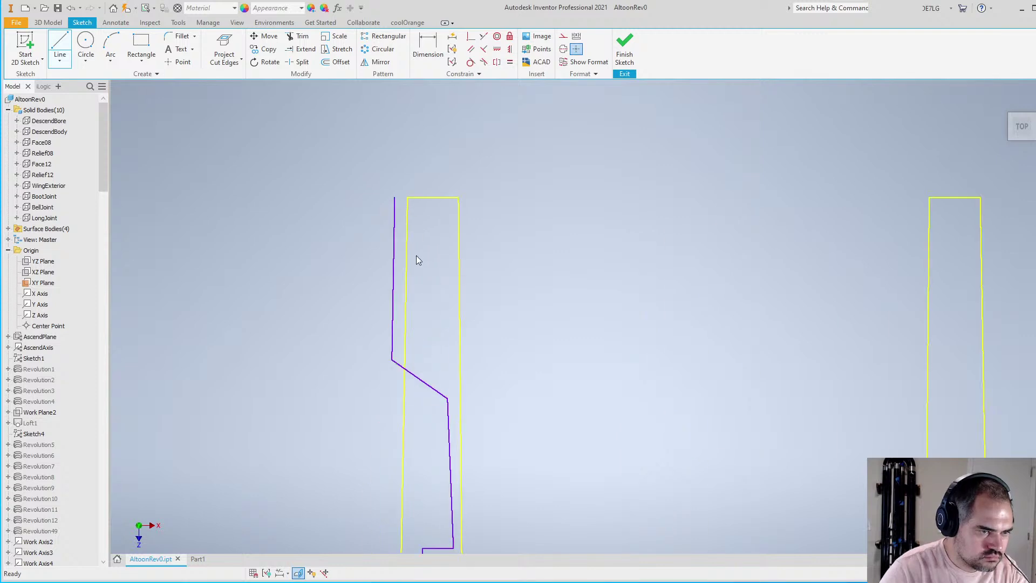
{"action": "key", "text": "Escape"}
{"action": "key", "text": "l"}
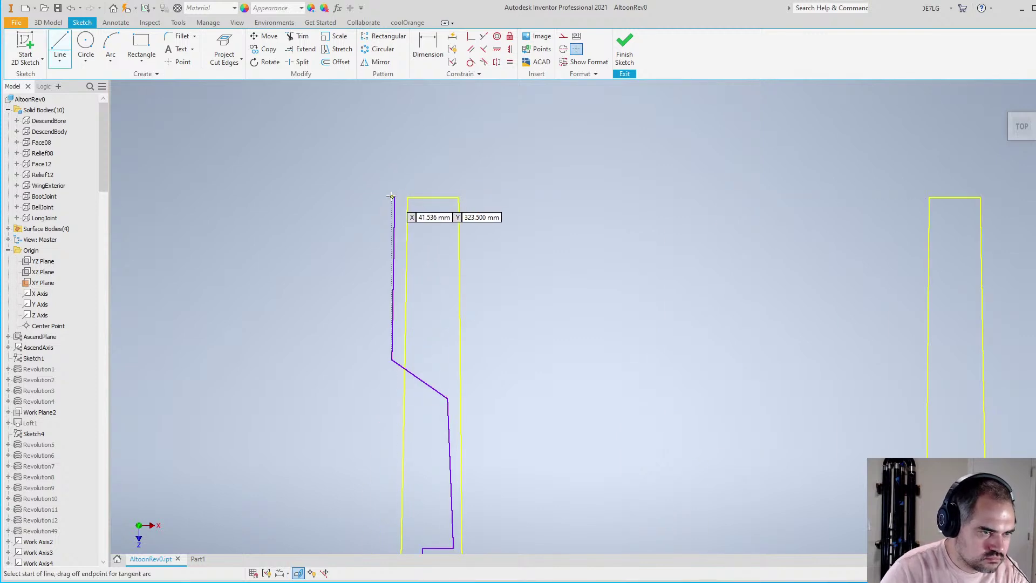
{"action": "left_click", "coordinate": [392, 196]}
{"action": "left_click", "coordinate": [408, 198]}
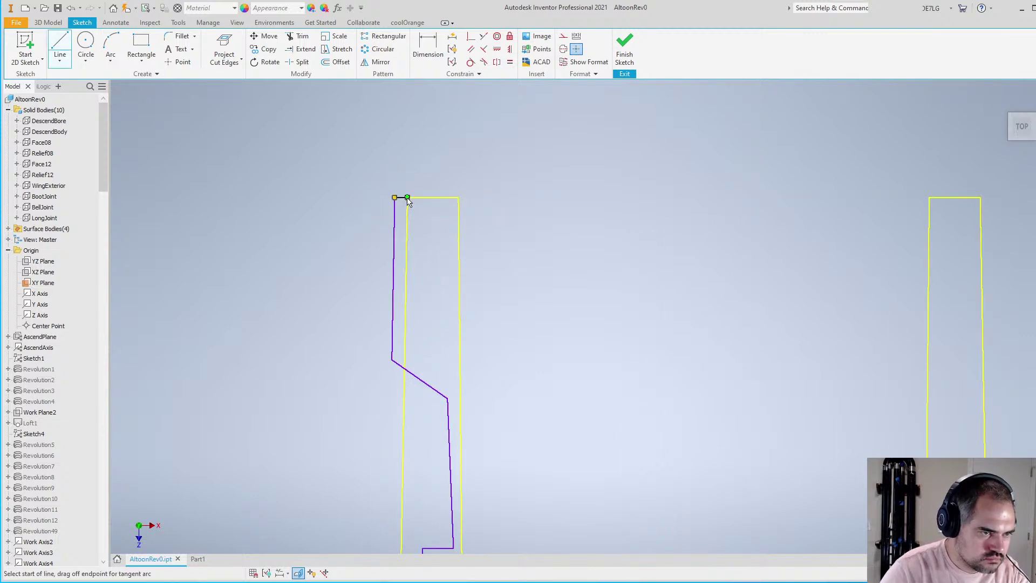
{"action": "key", "text": "Escape"}
Move the chain's upper end inside the wall and make its two end segments collinear
{"action": "left_click_drag", "start_coordinate": [399, 201], "coordinate": [424, 206]}
{"action": "scroll", "coordinate": [459, 153], "scroll_direction": "down", "scroll_amount": 2}
{"action": "left_click", "coordinate": [484, 37]}
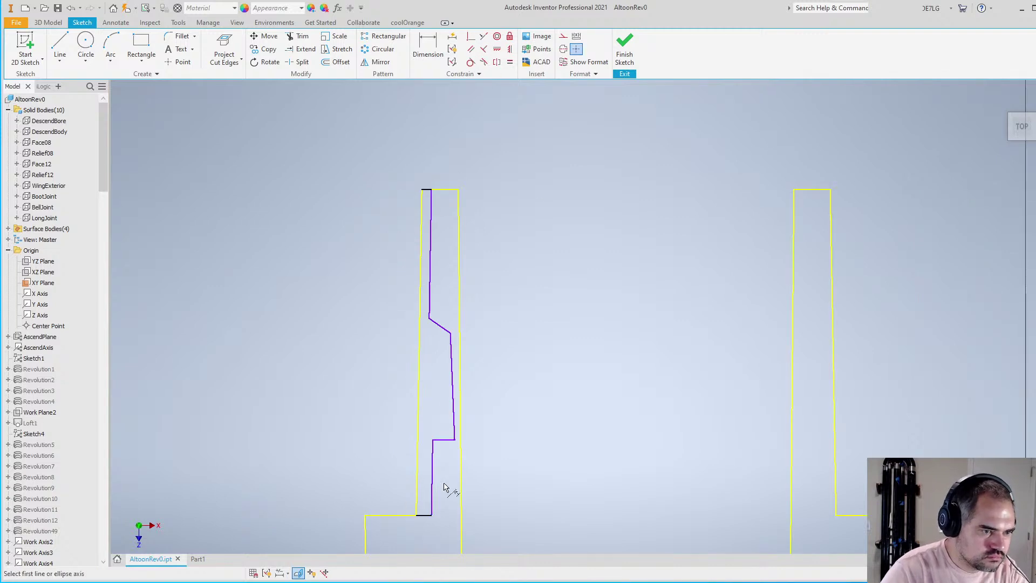
{"action": "left_click", "coordinate": [434, 480]}
{"action": "left_click", "coordinate": [438, 239]}
{"action": "key", "text": "Escape"}
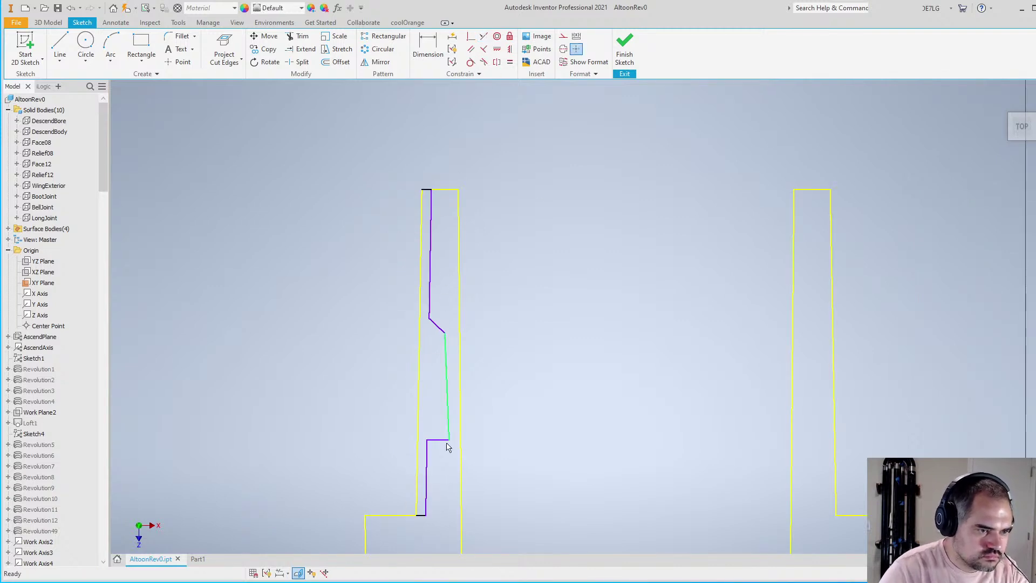
Dimension the height of the groove profile's lower step from the tenon shoulder and set it to TenonStringGap
{"action": "scroll", "coordinate": [421, 519], "scroll_direction": "up", "scroll_amount": 4}
{"action": "left_click", "coordinate": [425, 507]}
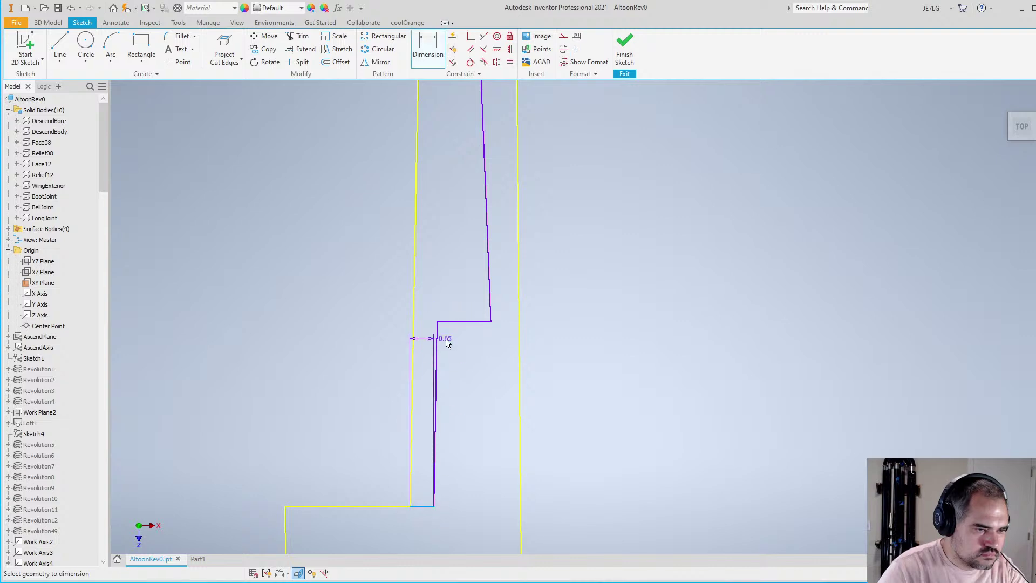
{"action": "left_click", "coordinate": [445, 322]}
{"action": "left_click", "coordinate": [341, 400]}
{"action": "type", "text": "TenonStringGa"}
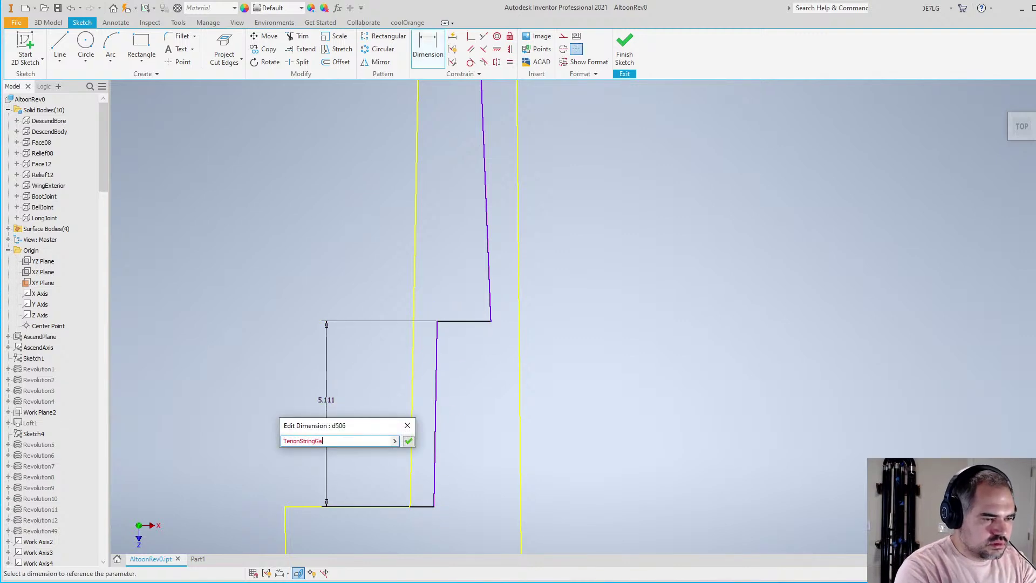
{"action": "key", "text": "Return"}
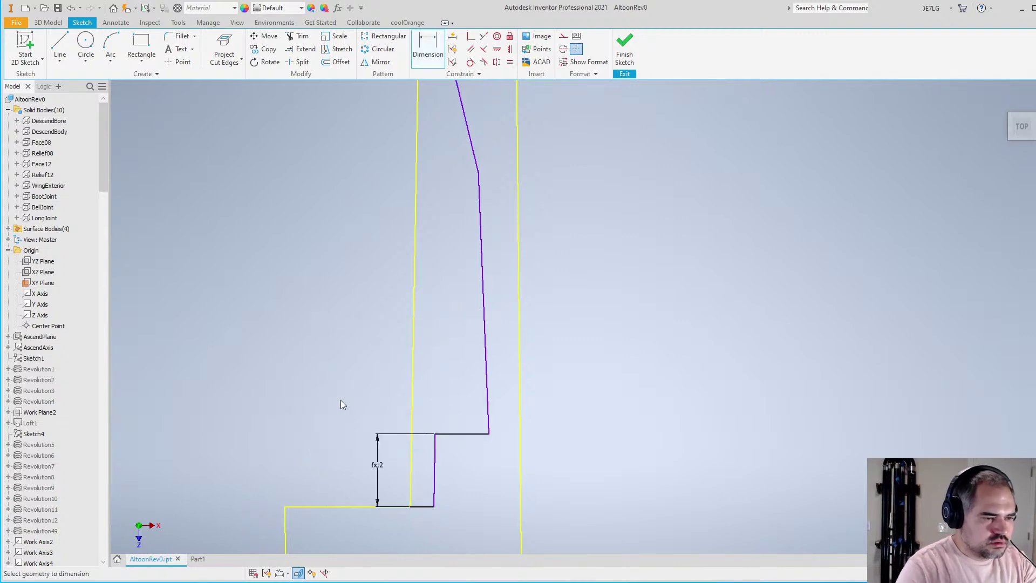
Dimension the profile's upper corner from the tenon's end face and set the distance to TenonStringGap
{"action": "scroll", "coordinate": [348, 440], "scroll_direction": "down", "scroll_amount": 3}
{"action": "scroll", "coordinate": [372, 281], "scroll_direction": "up", "scroll_amount": 3}
{"action": "left_click", "coordinate": [428, 153]}
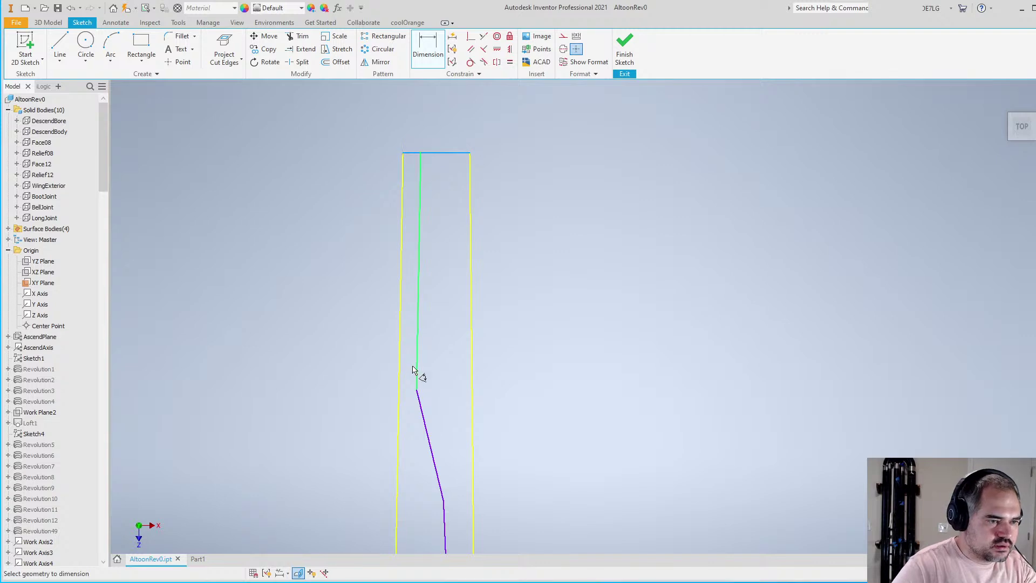
{"action": "left_click", "coordinate": [419, 393]}
{"action": "left_click", "coordinate": [335, 278]}
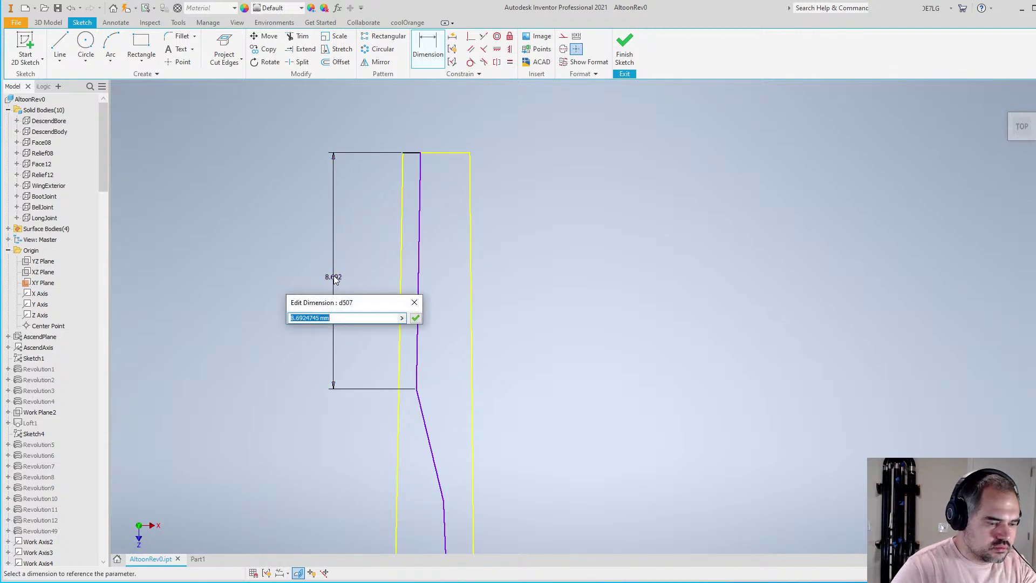
{"action": "type", "text": "TenonStringG"}
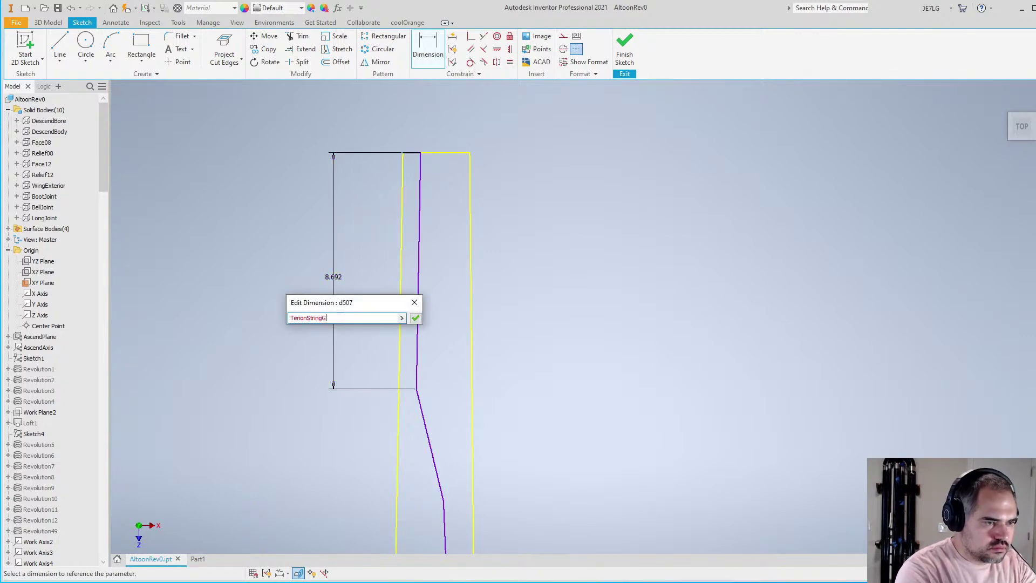
{"action": "type", "text": "ap"}
{"action": "key", "text": "Return"}
Dimension the offset between the profile's short segment at the shoulder and the tenon's projected outer edge, setting it to TenonClear
{"action": "scroll", "coordinate": [393, 180], "scroll_direction": "down", "scroll_amount": 3}
{"action": "scroll", "coordinate": [417, 366], "scroll_direction": "up", "scroll_amount": 3}
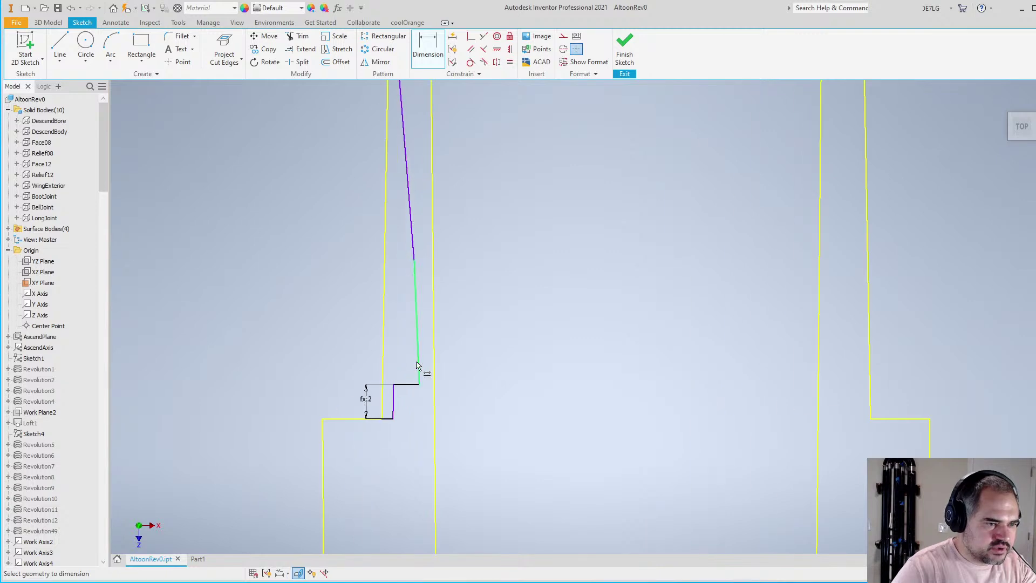
{"action": "scroll", "coordinate": [417, 366], "scroll_direction": "up", "scroll_amount": 1}
{"action": "scroll", "coordinate": [390, 415], "scroll_direction": "up", "scroll_amount": 3}
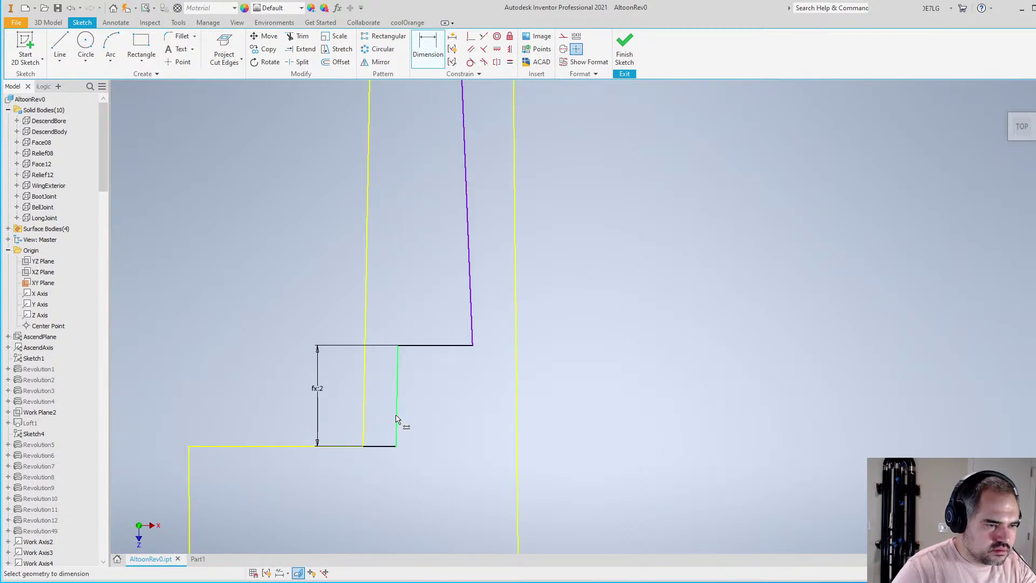
{"action": "left_click", "coordinate": [396, 420]}
{"action": "left_click", "coordinate": [364, 416]}
{"action": "left_click", "coordinate": [382, 412]}
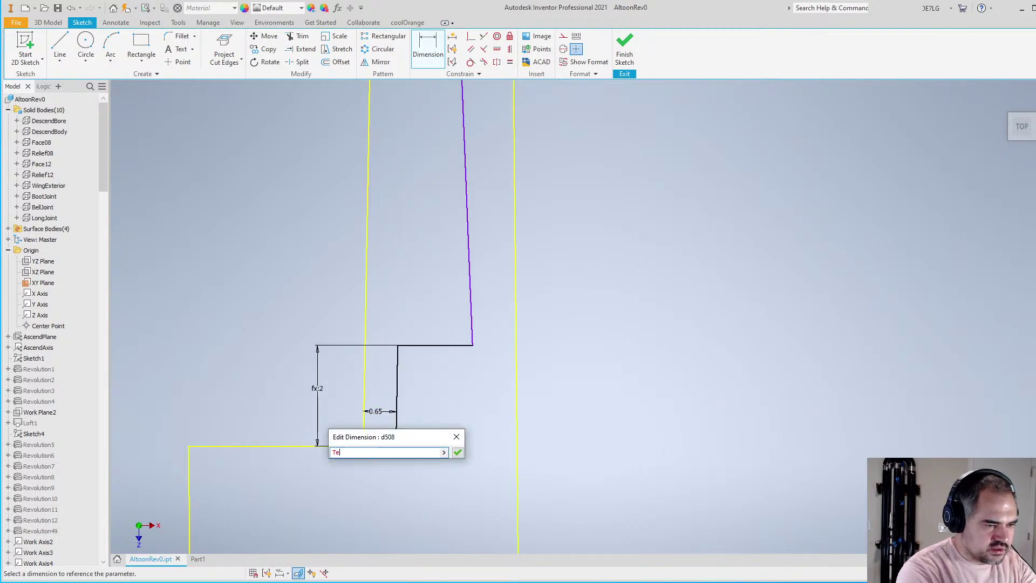
{"action": "type", "text": "TenonClear"}
{"action": "key", "text": "Return"}
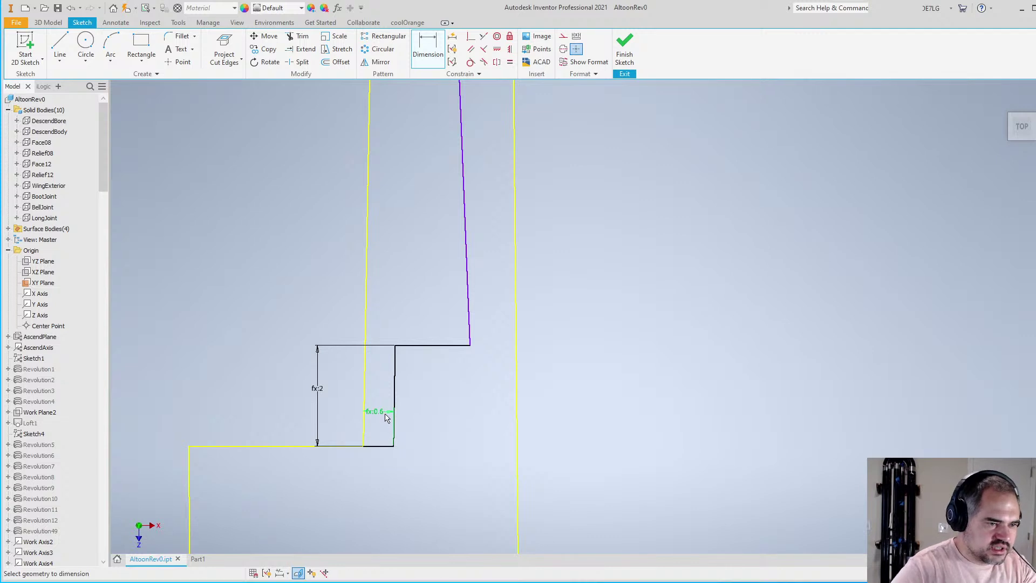
Constrain the long recess segment parallel to the short segment at the shoulder
{"action": "scroll", "coordinate": [386, 418], "scroll_direction": "down", "scroll_amount": 3}
{"action": "left_click", "coordinate": [470, 49]}
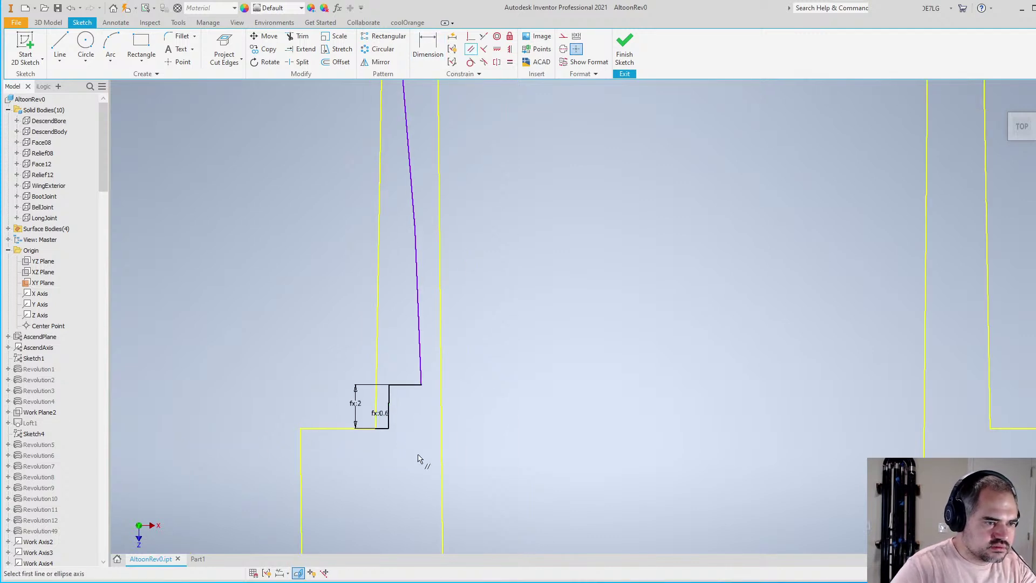
{"action": "left_click", "coordinate": [390, 409]}
{"action": "left_click", "coordinate": [421, 359]}
Dimension the recess depth between the short shoulder segment and the long recess segment, setting it to TenonString
{"action": "scroll", "coordinate": [402, 377], "scroll_direction": "up", "scroll_amount": 4}
{"action": "key", "text": "d"}
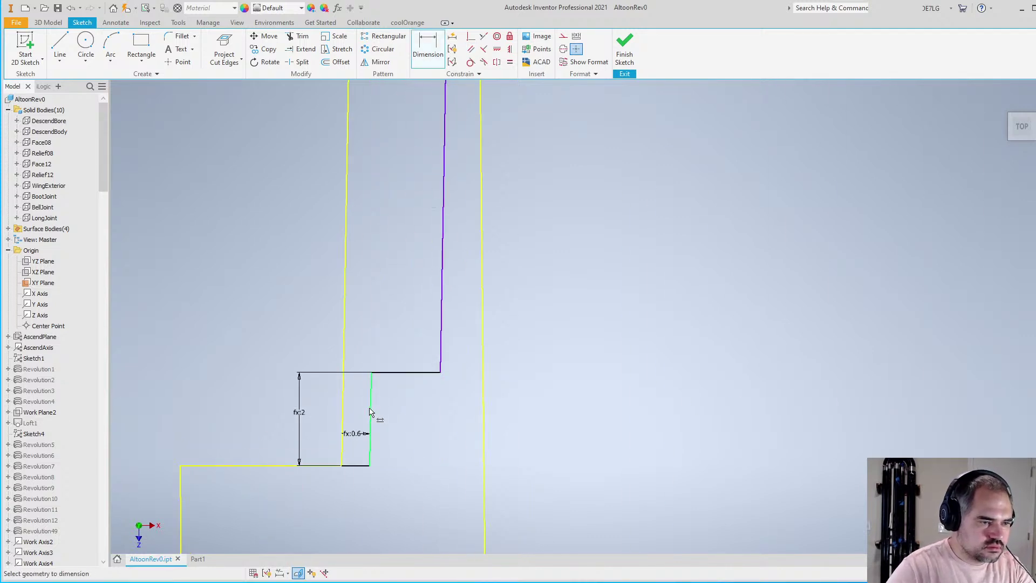
{"action": "left_click", "coordinate": [370, 412]}
{"action": "left_click", "coordinate": [441, 351]}
{"action": "left_click", "coordinate": [393, 404]}
{"action": "type", "text": "Ten"}
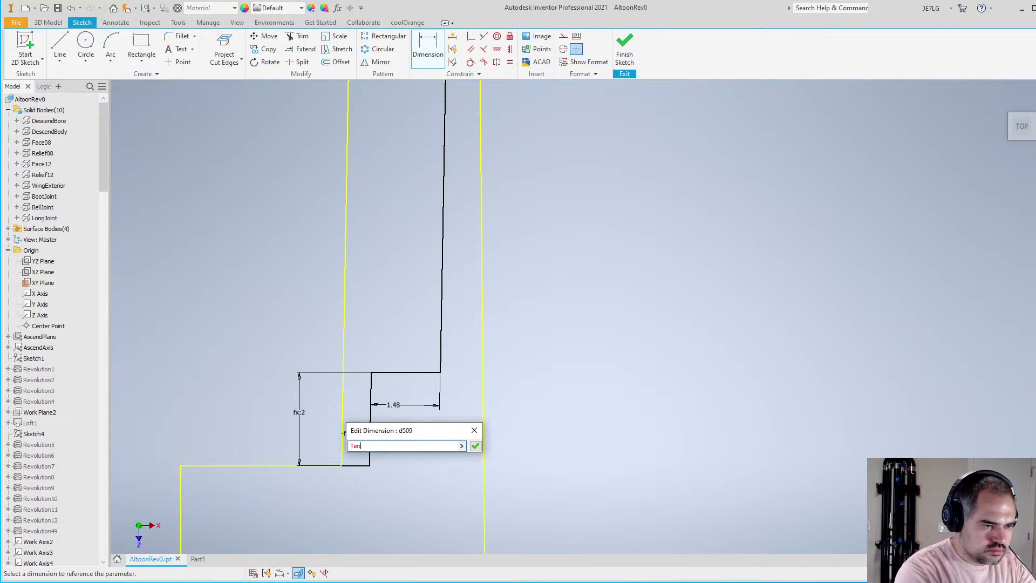
{"action": "type", "text": "onString"}
{"action": "key", "text": "Return"}
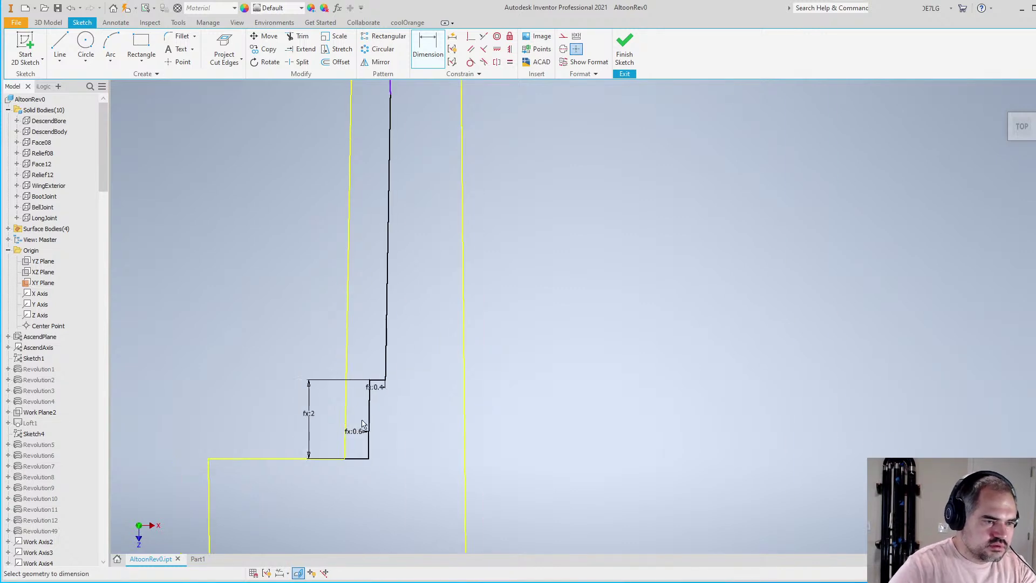
Set the angle between the tenon's end face and the profile's slanted segment to 45 degrees
{"action": "scroll", "coordinate": [366, 221], "scroll_direction": "down", "scroll_amount": 3}
{"action": "scroll", "coordinate": [384, 381], "scroll_direction": "up", "scroll_amount": 5}
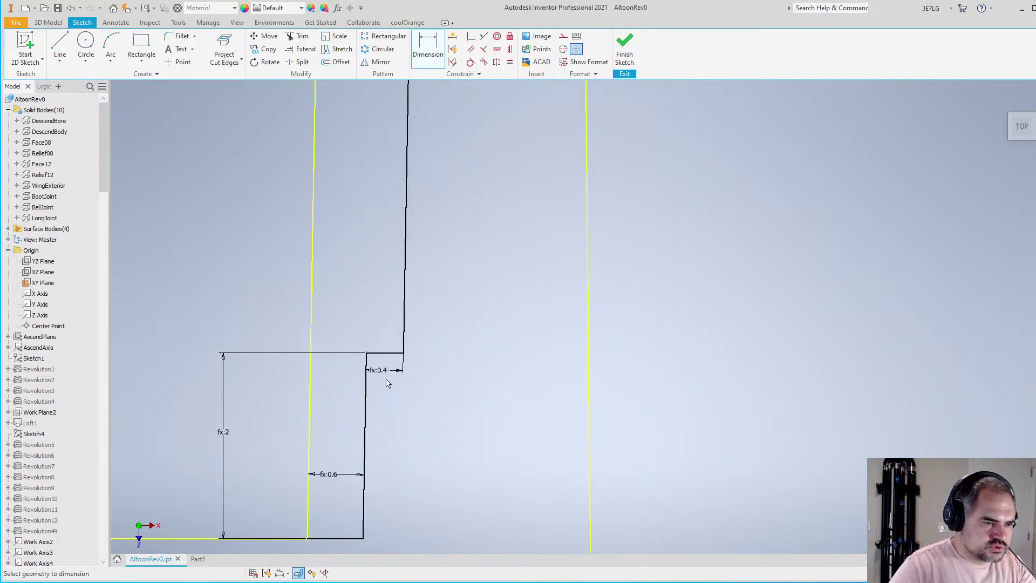
{"action": "scroll", "coordinate": [383, 372], "scroll_direction": "down", "scroll_amount": 3}
{"action": "scroll", "coordinate": [381, 386], "scroll_direction": "down", "scroll_amount": 3}
{"action": "scroll", "coordinate": [381, 241], "scroll_direction": "up", "scroll_amount": 4}
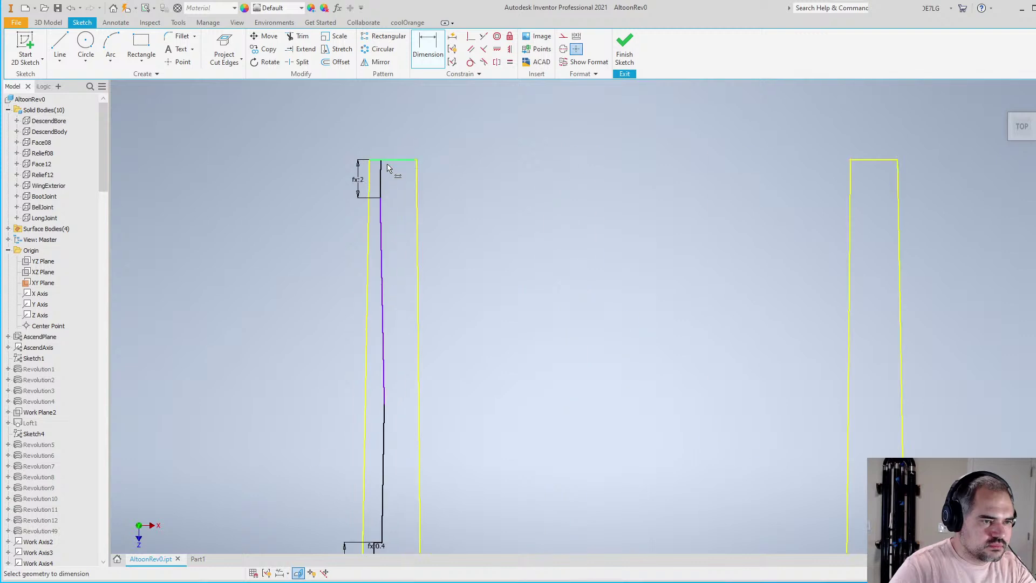
{"action": "left_click", "coordinate": [381, 240]}
{"action": "left_click", "coordinate": [398, 201]}
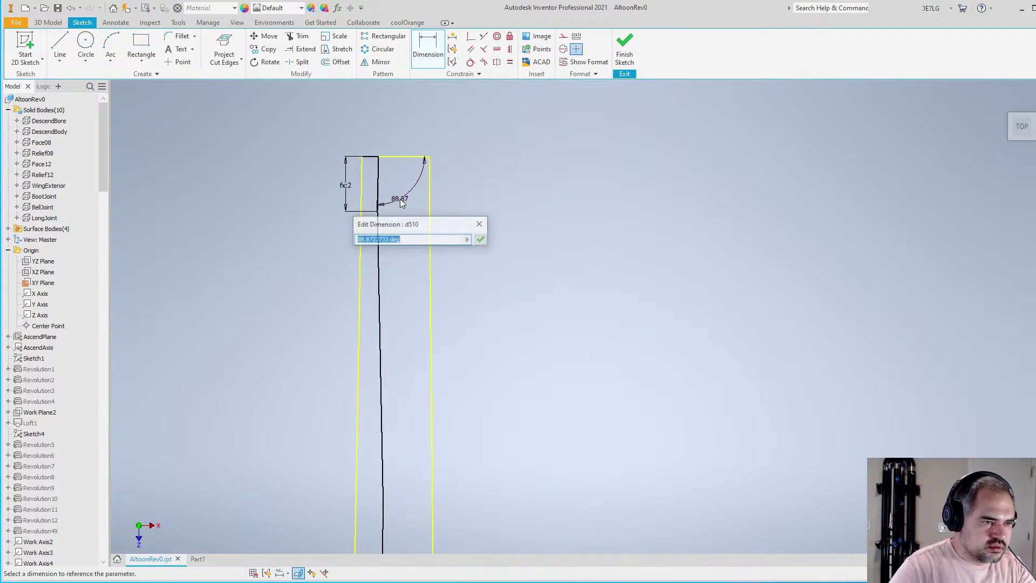
{"action": "type", "text": "45"}
{"action": "key", "text": "Return"}
{"action": "scroll", "coordinate": [400, 198], "scroll_direction": "down", "scroll_amount": 4}
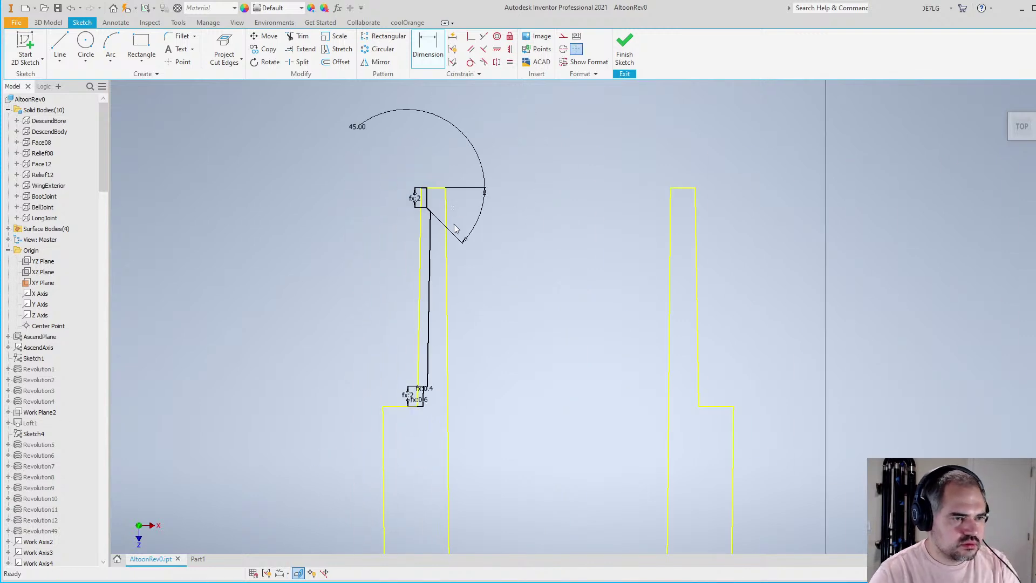
Finish the groove sketch and make the LongJoint body visible again
{"action": "scroll", "coordinate": [502, 258], "scroll_direction": "up", "scroll_amount": 3}
{"action": "right_click", "coordinate": [575, 317]}
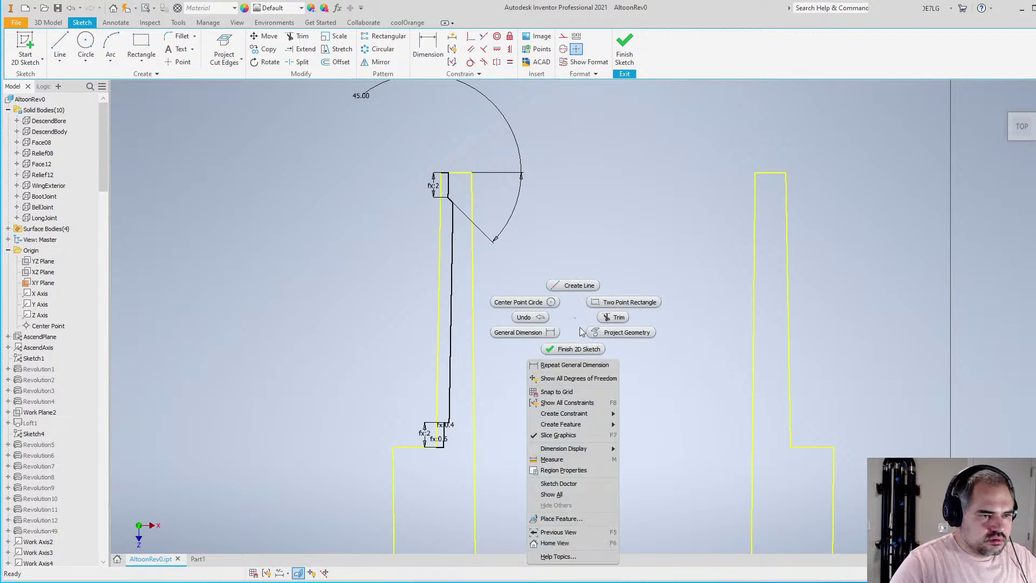
{"action": "left_click", "coordinate": [579, 349]}
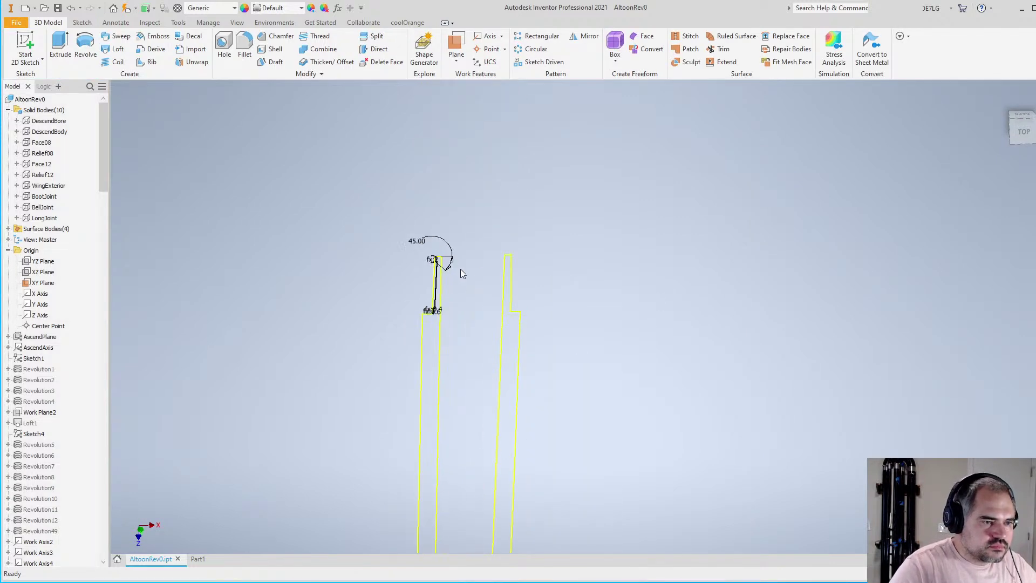
{"action": "right_click", "coordinate": [43, 219]}
{"action": "left_click", "coordinate": [45, 221]}
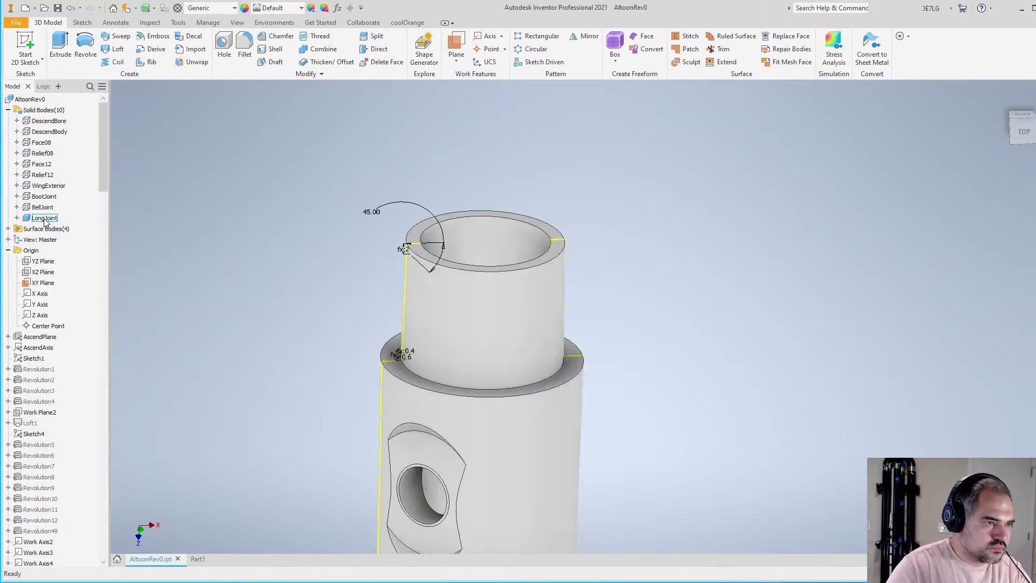
Revolve the groove profile a full 360 degrees around AscendAxis as a cut in LongJoint
{"action": "left_click", "coordinate": [85, 48]}
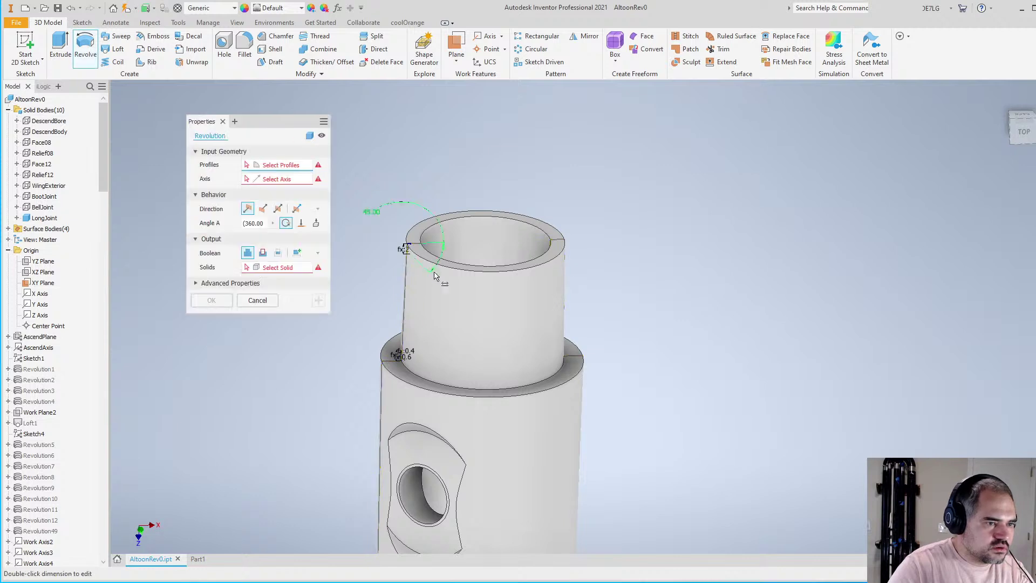
{"action": "scroll", "coordinate": [405, 289], "scroll_direction": "up", "scroll_amount": 4}
{"action": "scroll", "coordinate": [404, 280], "scroll_direction": "up", "scroll_amount": 4}
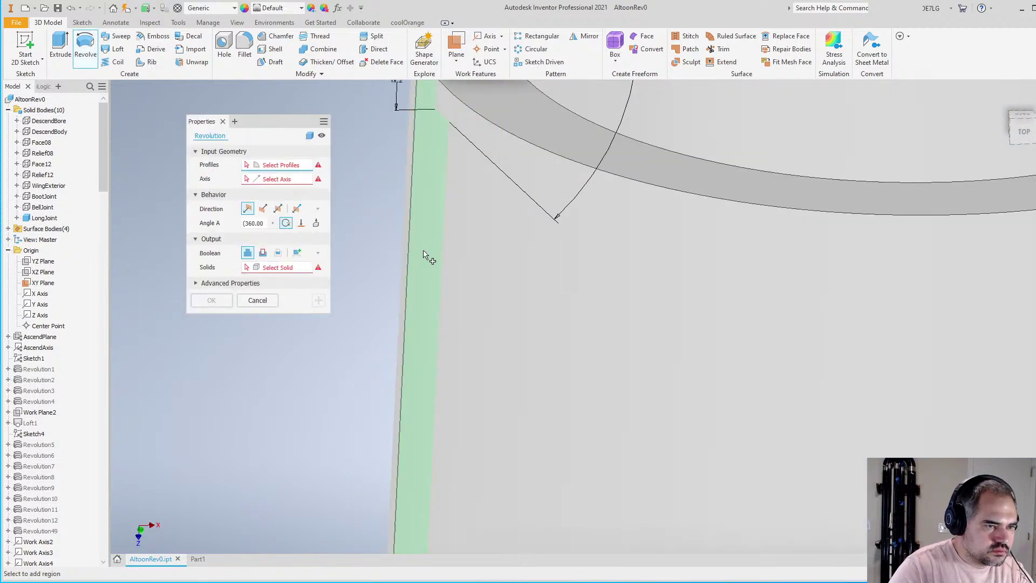
{"action": "left_click", "coordinate": [424, 252]}
{"action": "left_click", "coordinate": [285, 180]}
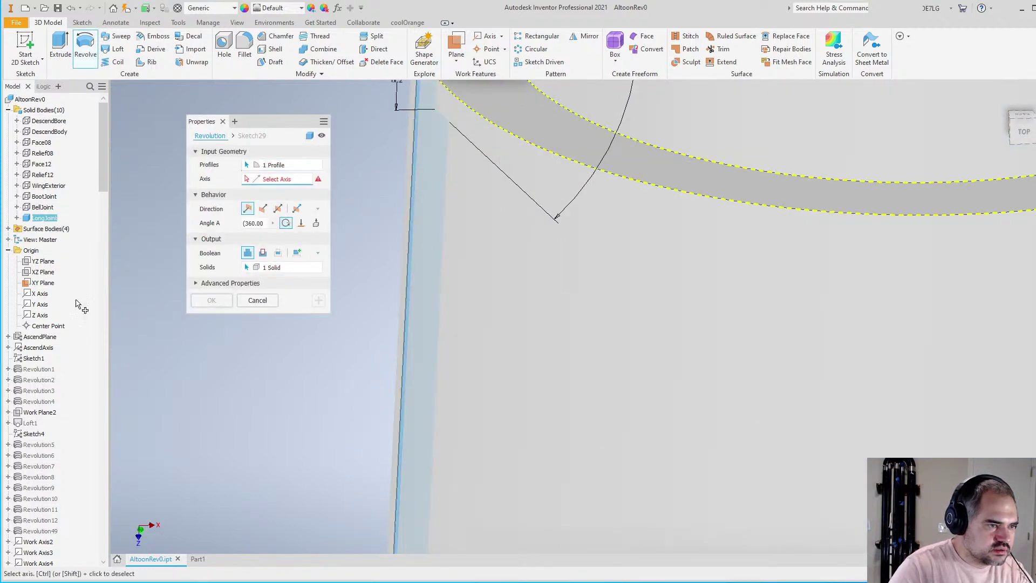
{"action": "left_click", "coordinate": [38, 348]}
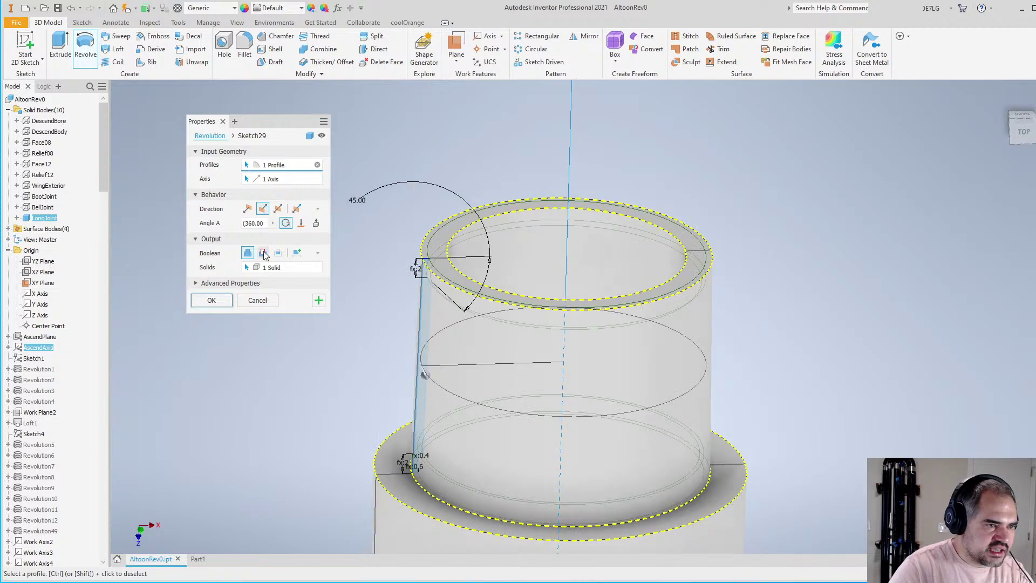
{"action": "left_click", "coordinate": [262, 253]}
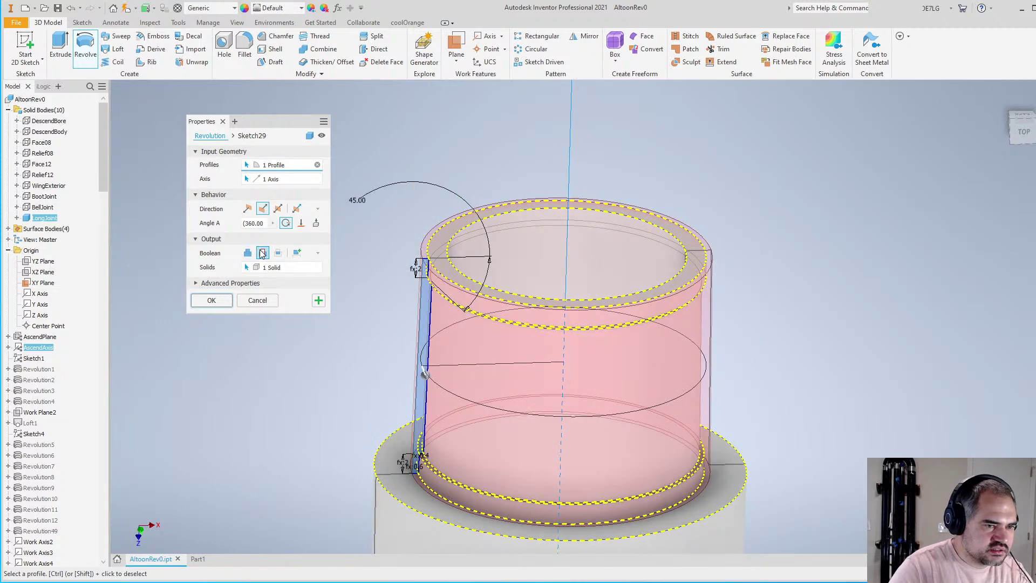
{"action": "left_click", "coordinate": [212, 301]}
Hide the work plane displayed beyond the upper end of LongJoint
{"action": "scroll", "coordinate": [540, 324], "scroll_direction": "down", "scroll_amount": 5}
{"action": "middle_click_drag", "start_coordinate": [582, 313], "coordinate": [600, 286], "text": "shift"}
{"action": "key", "text": "Escape"}
{"action": "scroll", "coordinate": [532, 324], "scroll_direction": "down", "scroll_amount": 5}
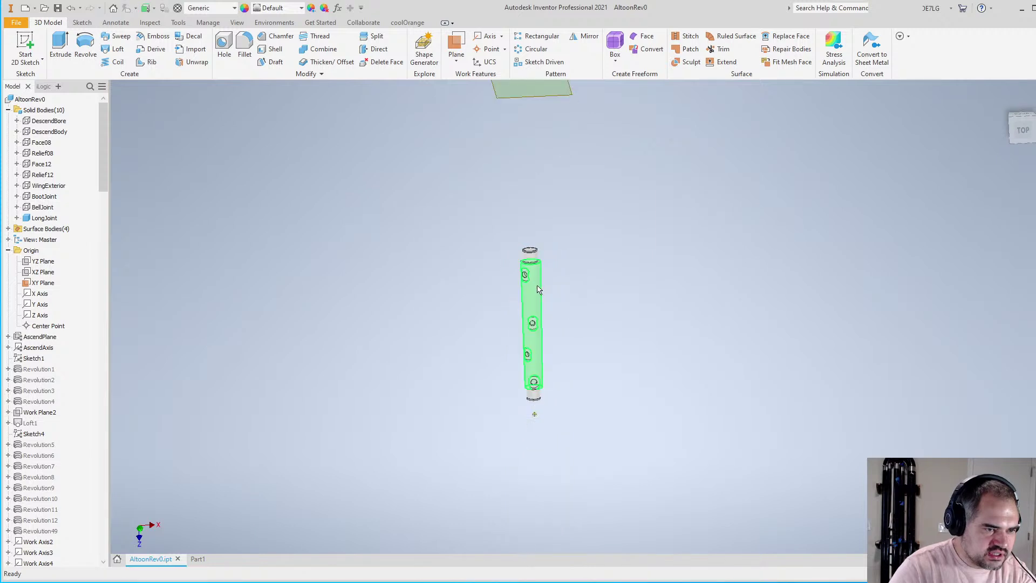
{"action": "right_click", "coordinate": [513, 95]}
{"action": "key", "text": "Escape"}
{"action": "scroll", "coordinate": [522, 305], "scroll_direction": "up", "scroll_amount": 4}
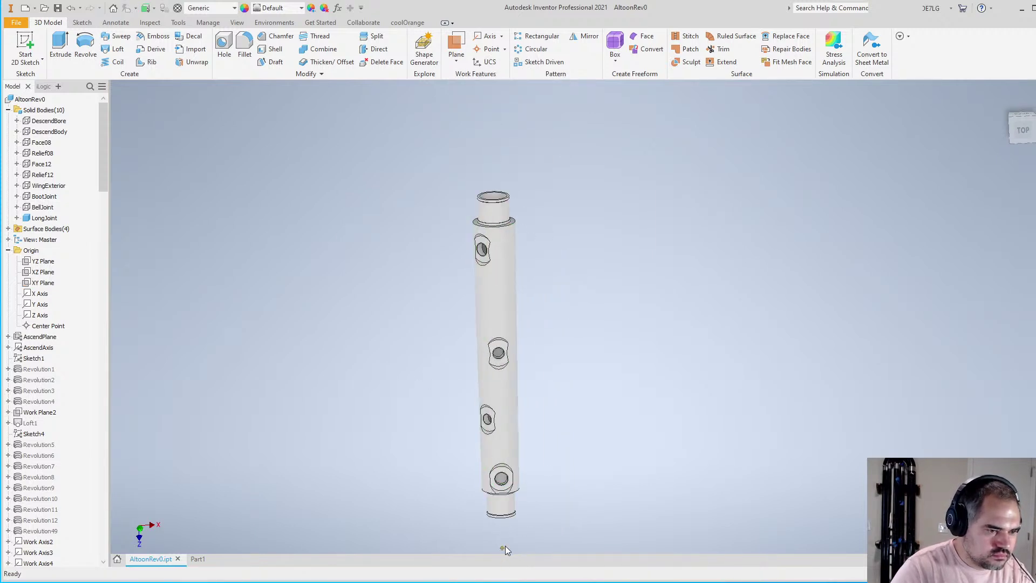
{"action": "scroll", "coordinate": [362, 336], "scroll_direction": "down", "scroll_amount": 4}
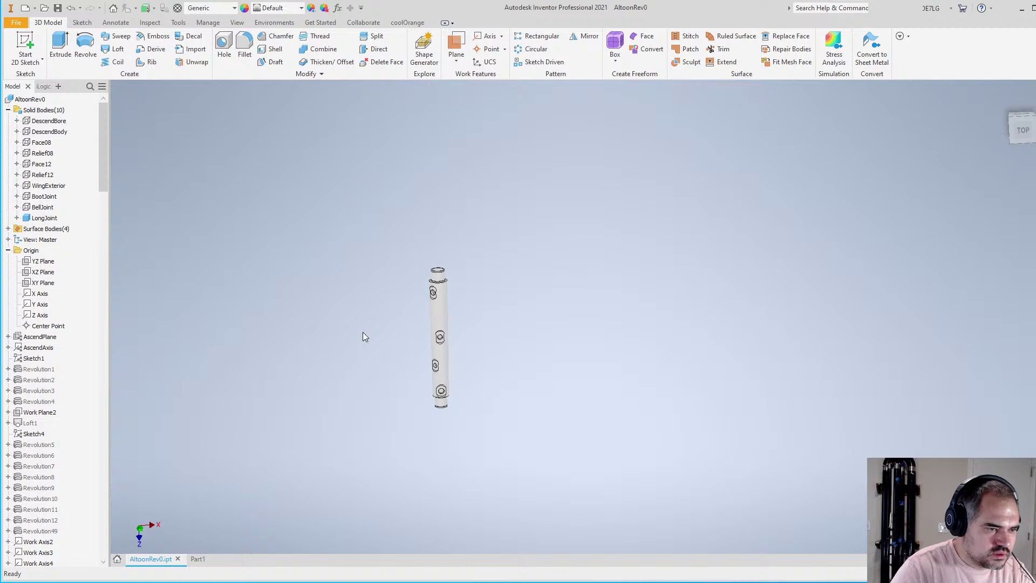
Show the BellJoint body and hide LongJoint to inspect BellJoint's lower end
{"action": "right_click", "coordinate": [34, 209]}
{"action": "left_click", "coordinate": [36, 212]}
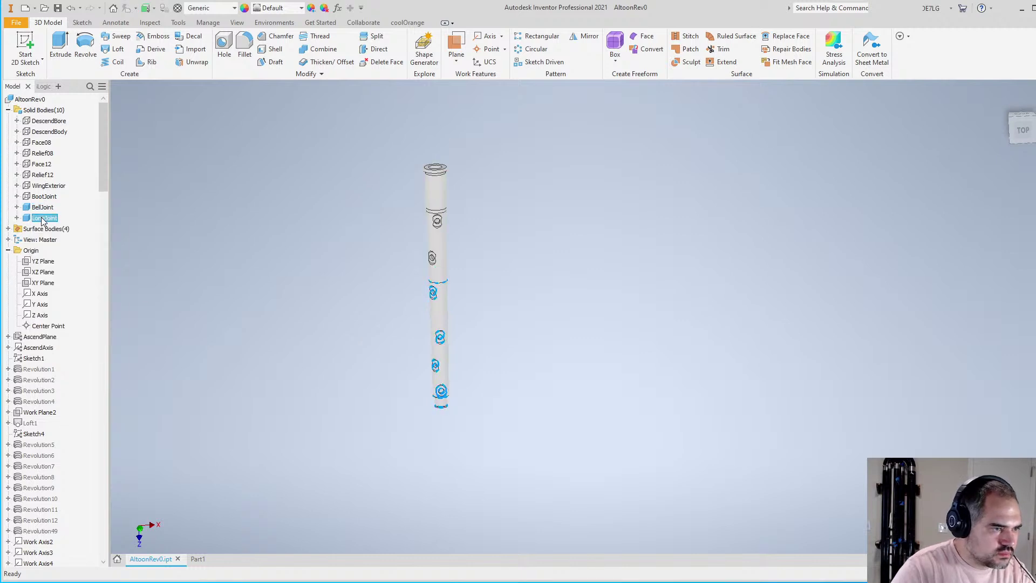
{"action": "scroll", "coordinate": [427, 271], "scroll_direction": "up", "scroll_amount": 2}
{"action": "middle_click_drag", "start_coordinate": [653, 352], "coordinate": [647, 372], "text": "shift"}
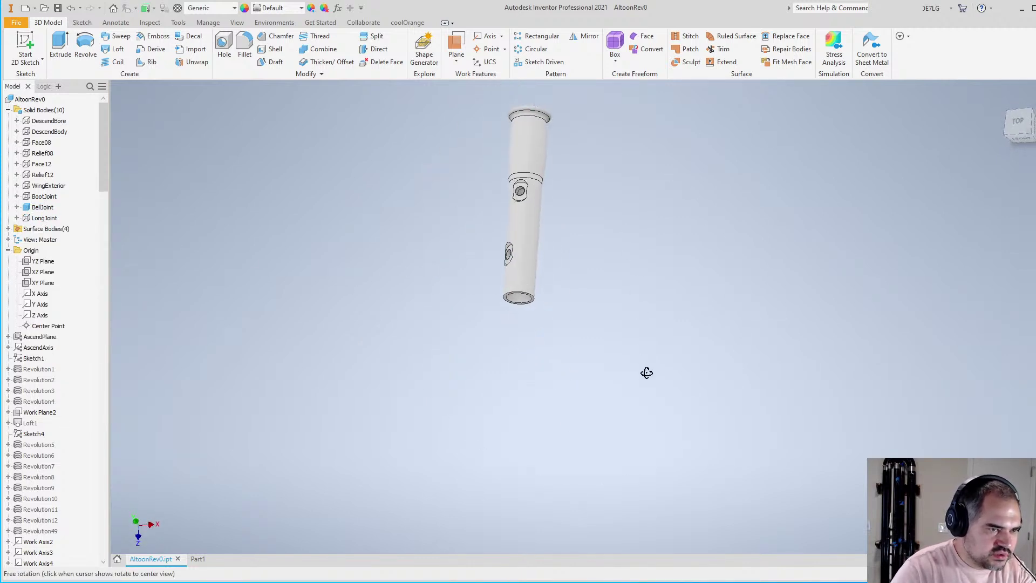
Show the LongJoint, BootJoint and WingExterior bodies to view the complete instrument
{"action": "right_click", "coordinate": [45, 218]}
{"action": "left_click", "coordinate": [46, 221]}
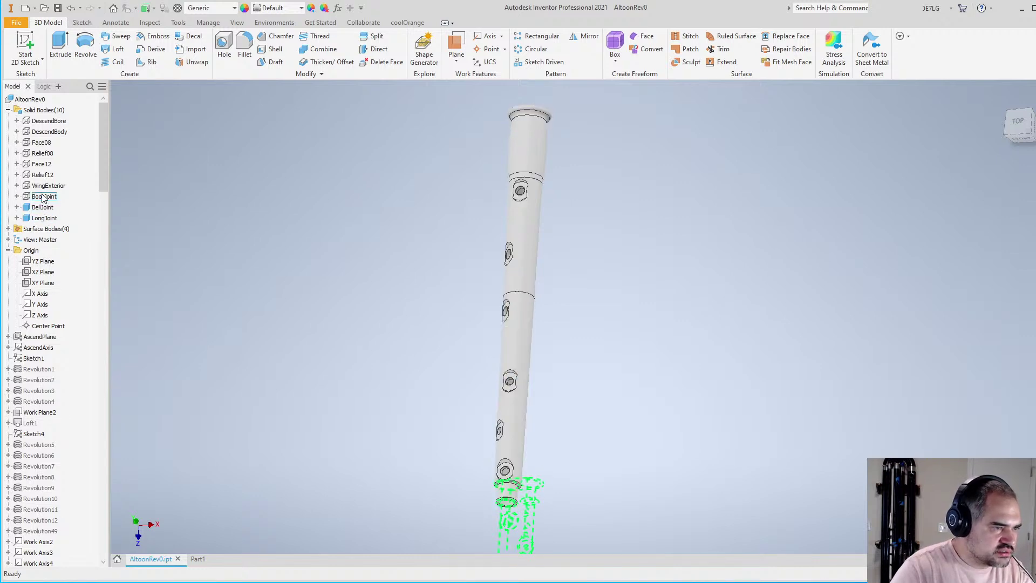
{"action": "scroll", "coordinate": [457, 262], "scroll_direction": "down", "scroll_amount": 3}
{"action": "scroll", "coordinate": [475, 366], "scroll_direction": "up", "scroll_amount": 5}
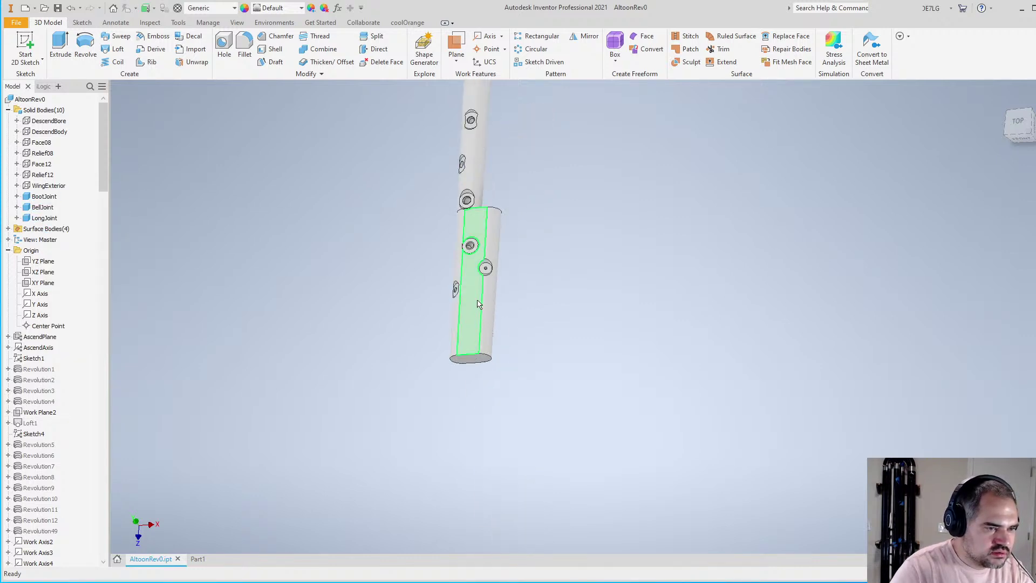
{"action": "right_click", "coordinate": [37, 188]}
{"action": "left_click", "coordinate": [40, 192]}
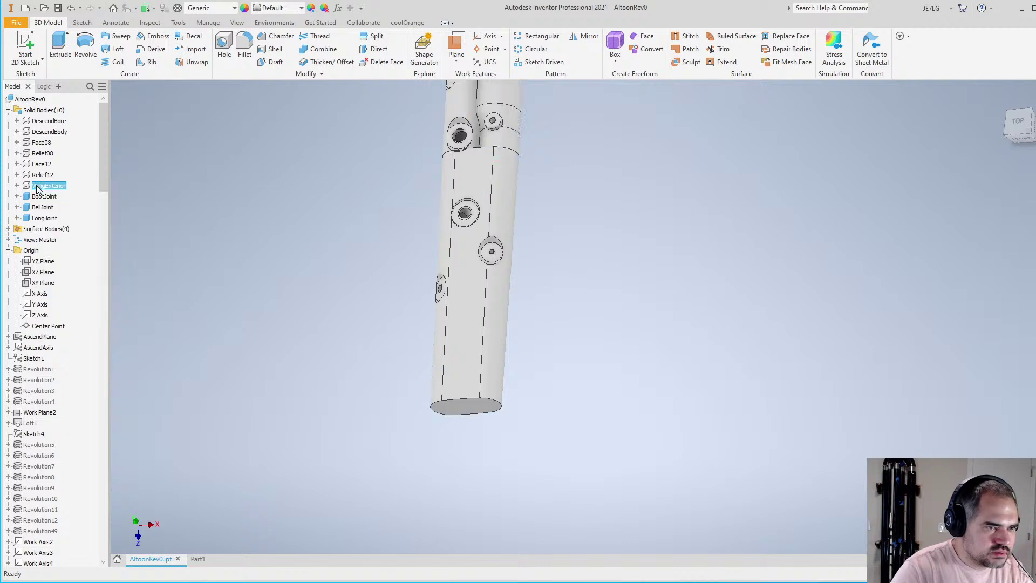
{"action": "scroll", "coordinate": [474, 302], "scroll_direction": "down", "scroll_amount": 3}
{"action": "scroll", "coordinate": [493, 307], "scroll_direction": "up", "scroll_amount": 5}
{"action": "scroll", "coordinate": [493, 307], "scroll_direction": "down", "scroll_amount": 3}
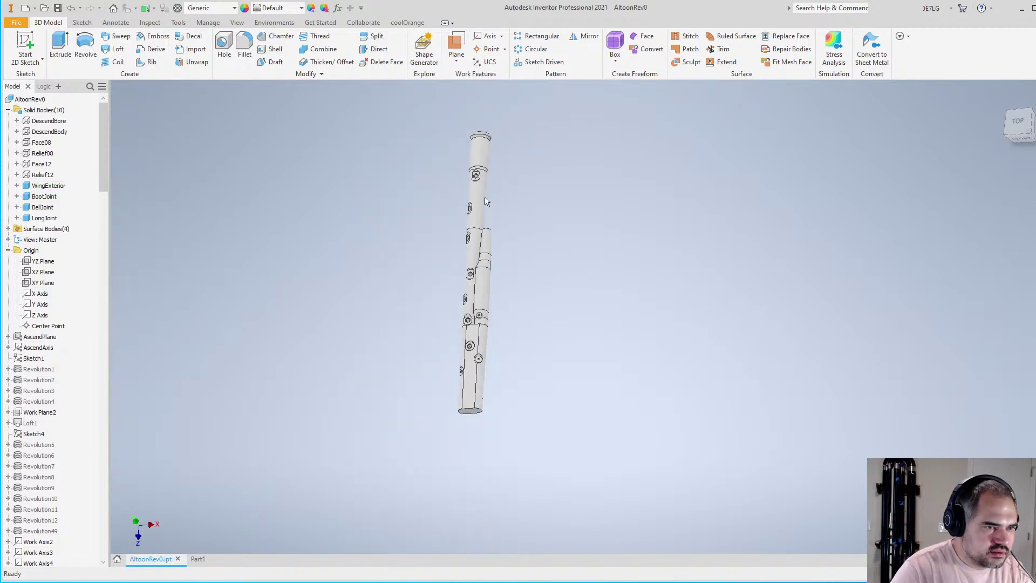
Fillet the outer edge loop at BootJoint's closed lower end with a 4 mm radius
{"action": "scroll", "coordinate": [486, 397], "scroll_direction": "up", "scroll_amount": 5}
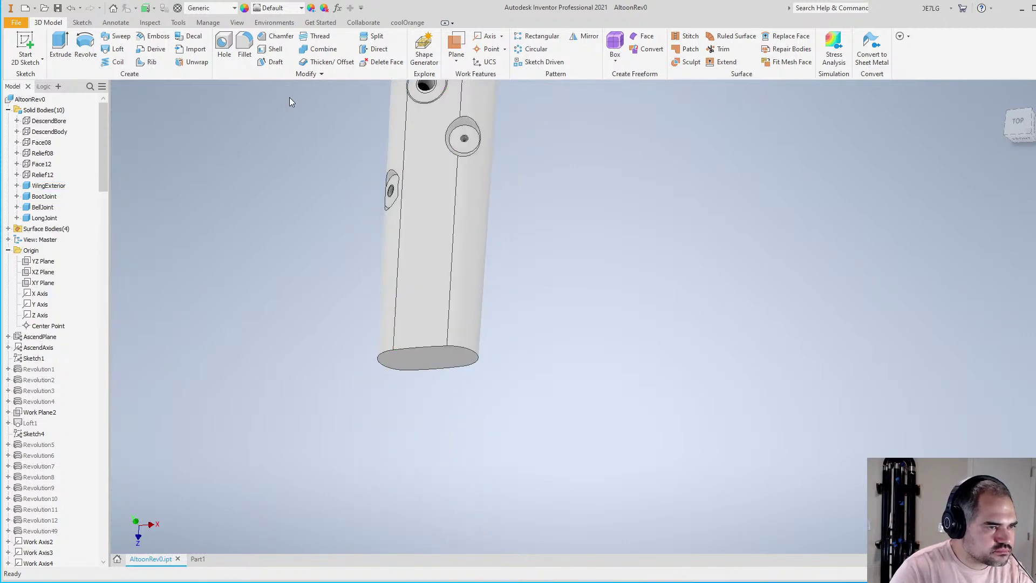
{"action": "left_click", "coordinate": [245, 44]}
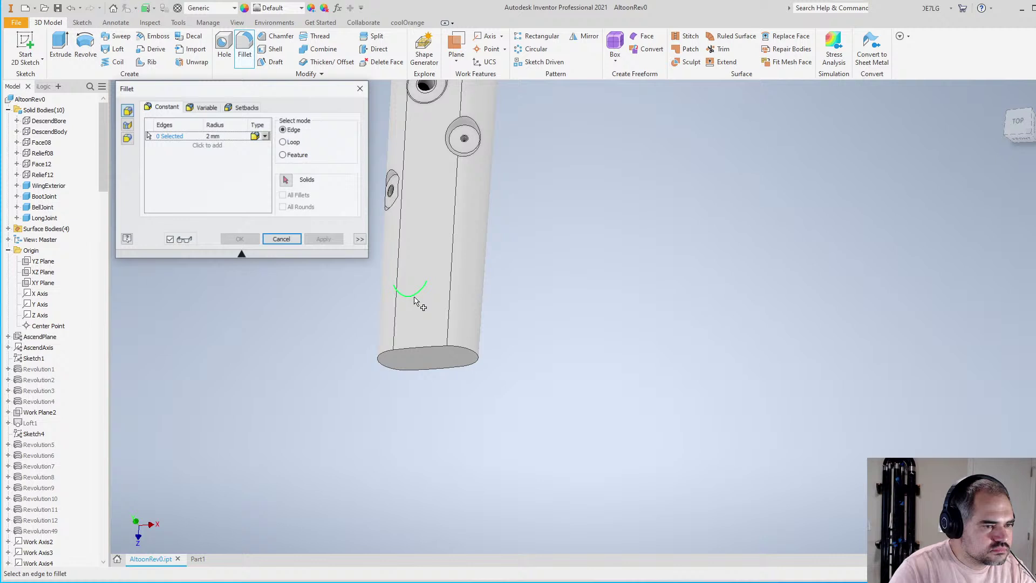
{"action": "left_click", "coordinate": [418, 348]}
{"action": "scroll", "coordinate": [334, 295], "scroll_direction": "up", "scroll_amount": 2}
{"action": "left_click", "coordinate": [220, 137]}
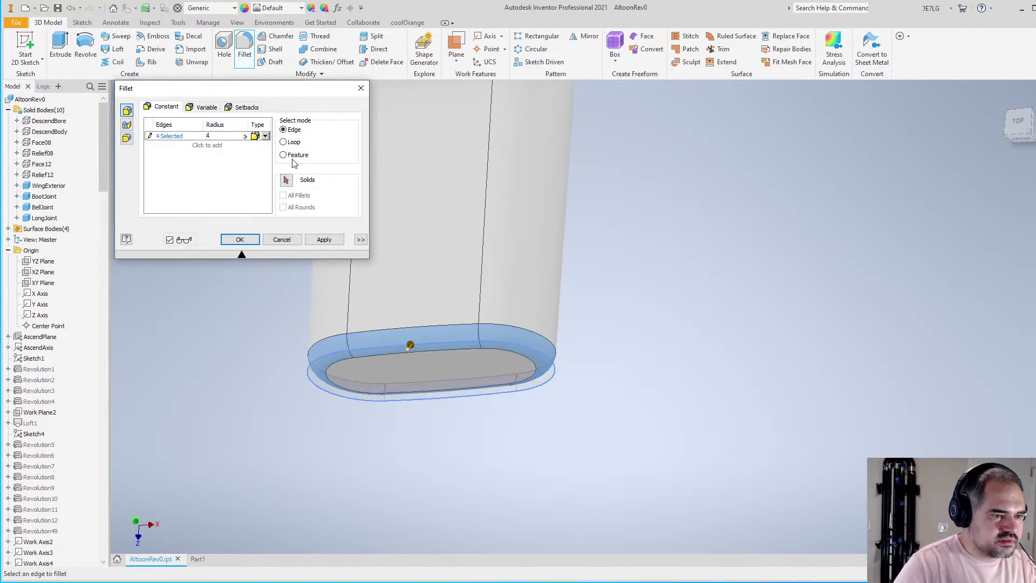
{"action": "left_click", "coordinate": [239, 240]}
{"action": "scroll", "coordinate": [528, 420], "scroll_direction": "down", "scroll_amount": 5}
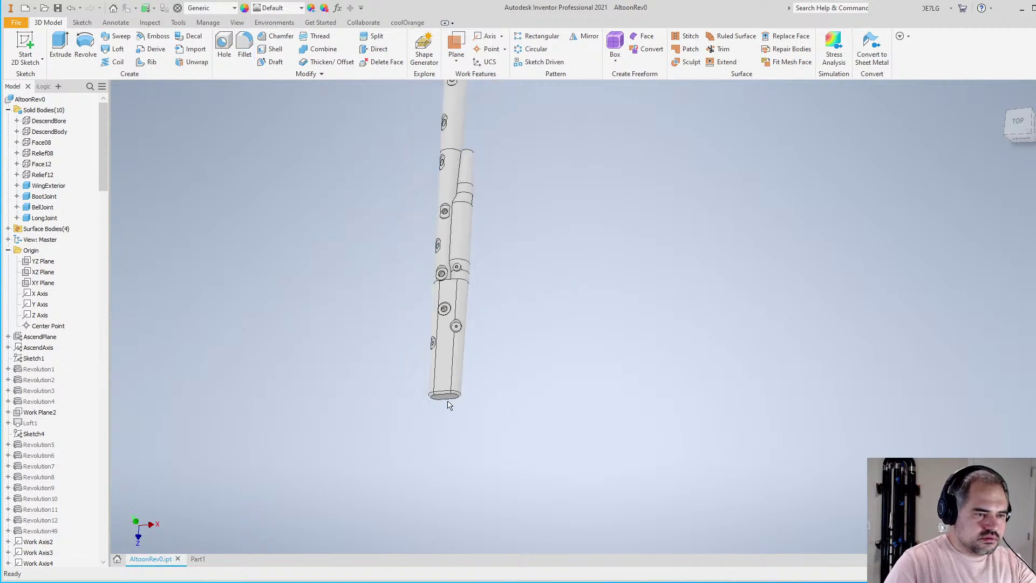
Examine the assembled instrument from the rounded BootJoint end up to the bell, including the tone holes along its front
{"action": "middle_click_drag", "start_coordinate": [539, 333], "coordinate": [545, 302], "text": "shift"}
{"action": "scroll", "coordinate": [560, 344], "scroll_direction": "up", "scroll_amount": 5}
{"action": "scroll", "coordinate": [534, 359], "scroll_direction": "down", "scroll_amount": 5}
{"action": "scroll", "coordinate": [604, 345], "scroll_direction": "up", "scroll_amount": 4}
{"action": "scroll", "coordinate": [557, 372], "scroll_direction": "down", "scroll_amount": 3}
{"action": "scroll", "coordinate": [555, 372], "scroll_direction": "up", "scroll_amount": 3}
{"action": "scroll", "coordinate": [539, 302], "scroll_direction": "up", "scroll_amount": 2}
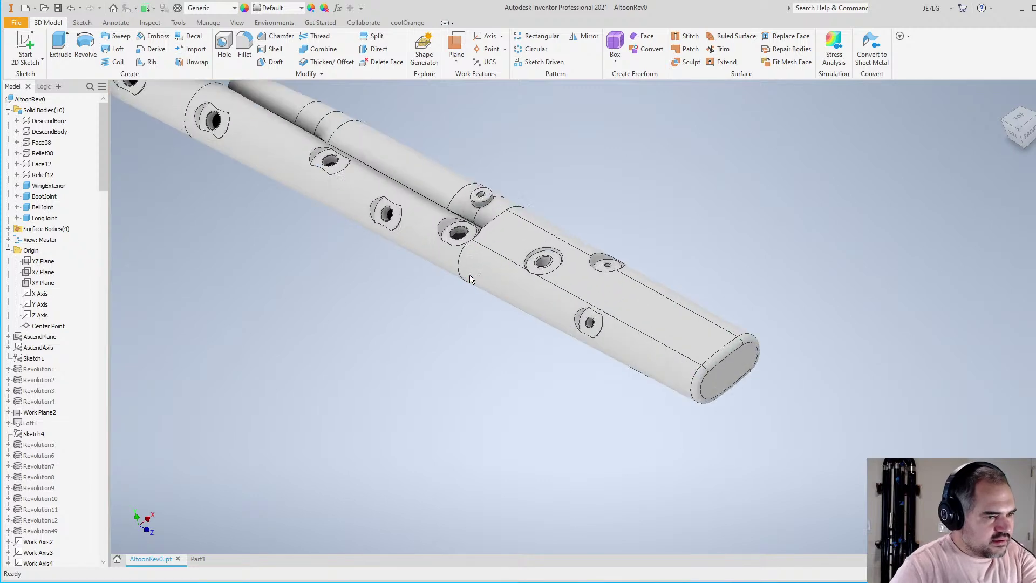
{"action": "scroll", "coordinate": [345, 254], "scroll_direction": "down", "scroll_amount": 3}
{"action": "scroll", "coordinate": [270, 151], "scroll_direction": "up", "scroll_amount": 3}
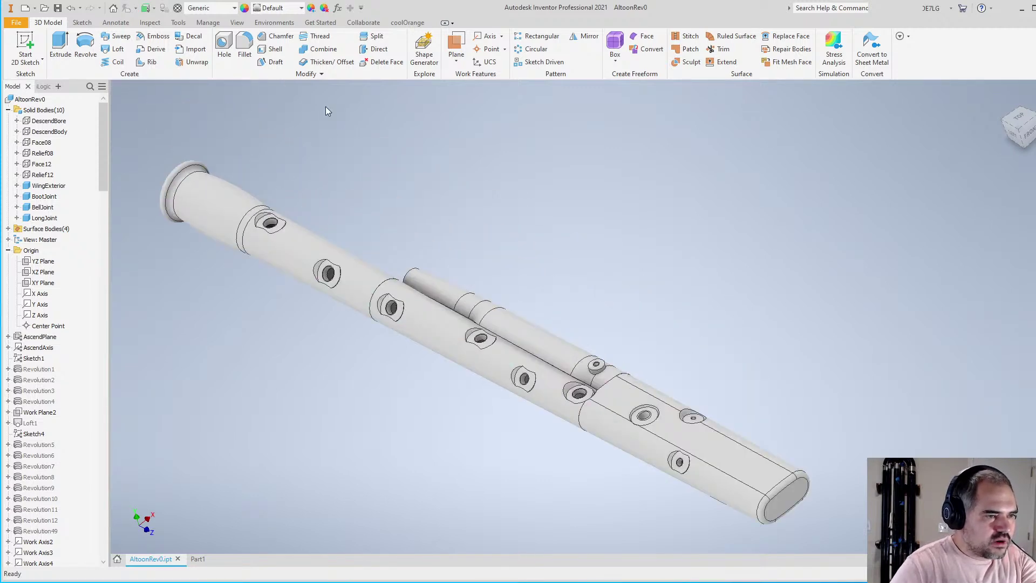
Thicken the inner wall of the tone hole nearest the bell by 0.2 mm, keeping Thicken ready for another face
{"action": "left_click", "coordinate": [330, 63]}
{"action": "scroll", "coordinate": [399, 312], "scroll_direction": "down", "scroll_amount": 3}
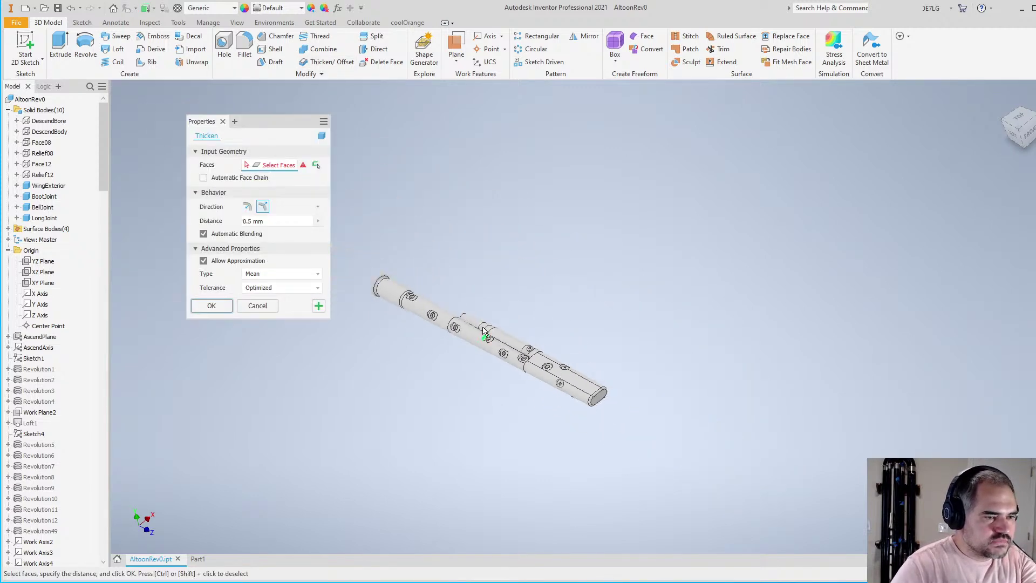
{"action": "scroll", "coordinate": [400, 313], "scroll_direction": "up", "scroll_amount": 8}
{"action": "left_click", "coordinate": [400, 313]}
{"action": "scroll", "coordinate": [571, 377], "scroll_direction": "down", "scroll_amount": 5}
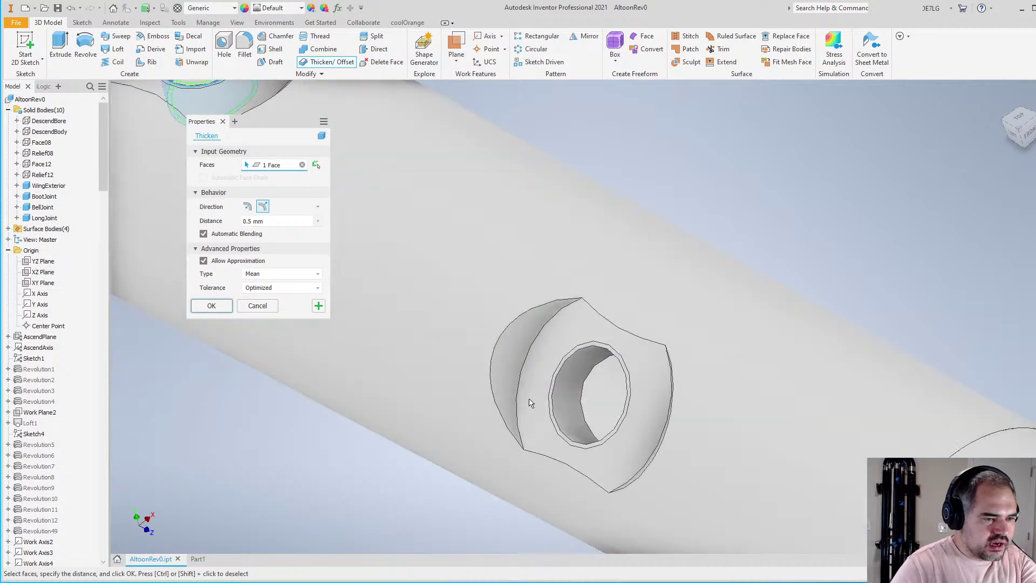
{"action": "middle_click_drag", "start_coordinate": [570, 377], "coordinate": [439, 308]}
{"action": "scroll", "coordinate": [440, 307], "scroll_direction": "up", "scroll_amount": 5}
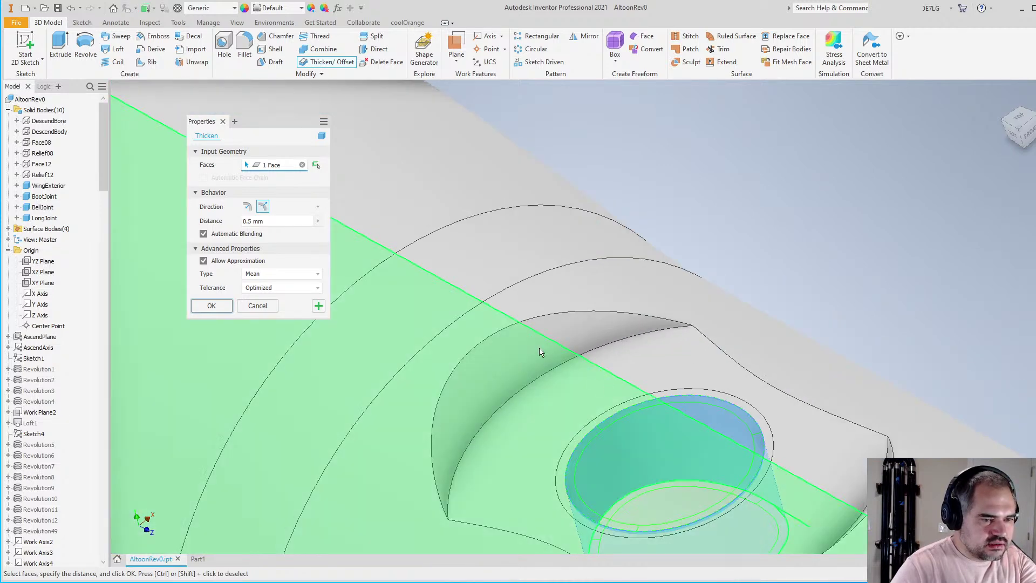
{"action": "scroll", "coordinate": [377, 290], "scroll_direction": "down", "scroll_amount": 3}
{"action": "scroll", "coordinate": [571, 356], "scroll_direction": "up", "scroll_amount": 4}
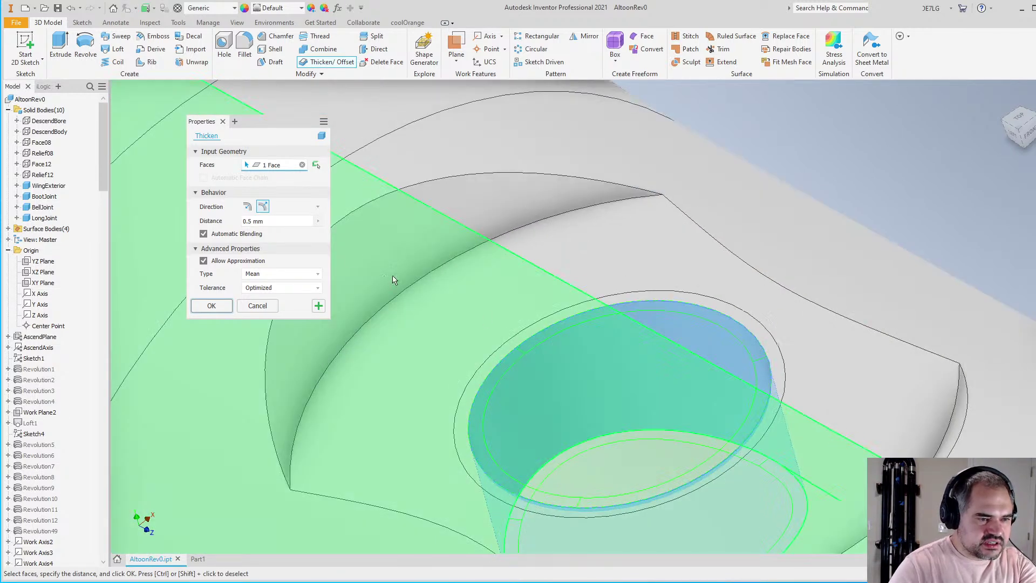
{"action": "left_click", "coordinate": [275, 222]}
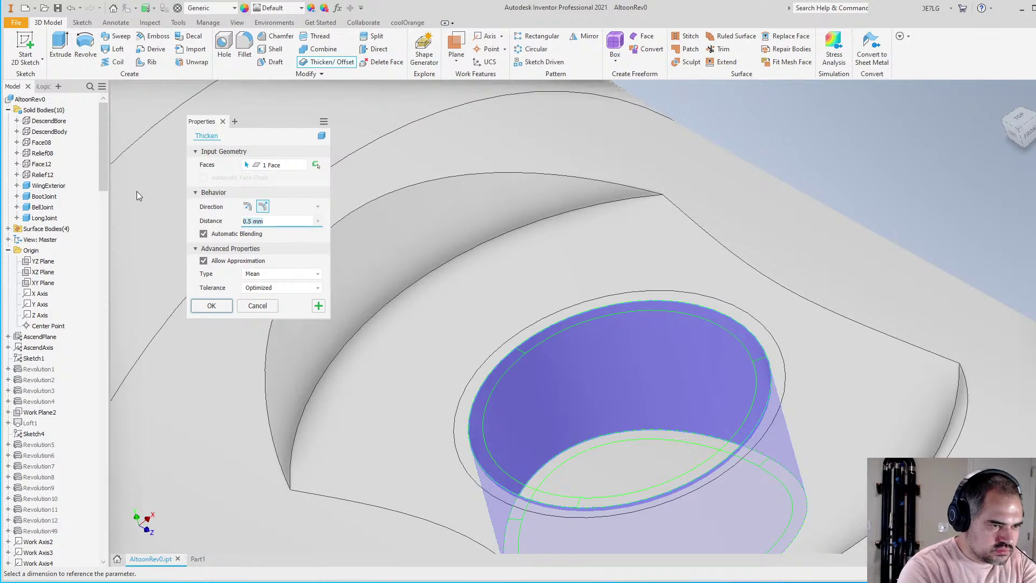
{"action": "type", "text": ".1"}
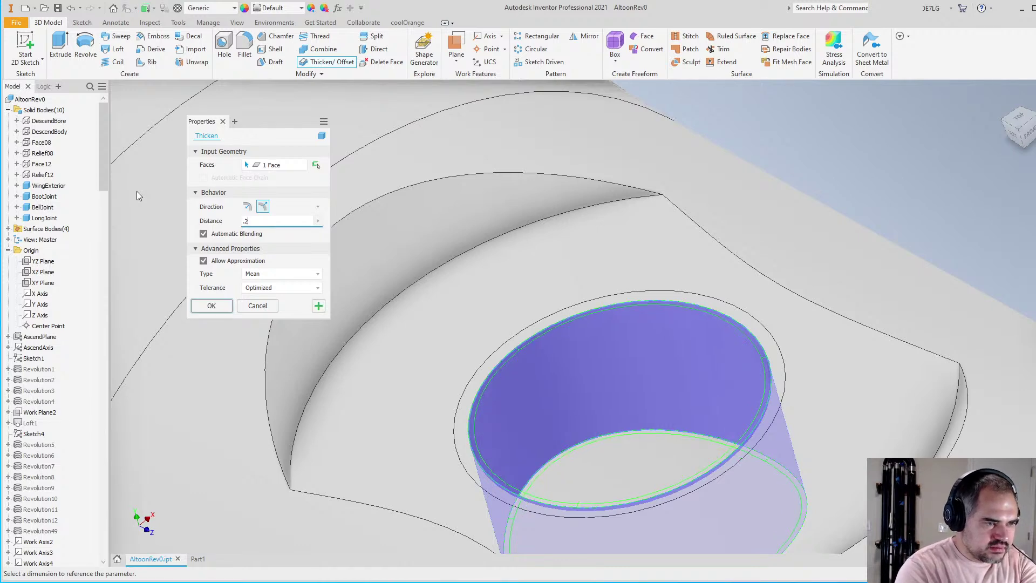
{"action": "scroll", "coordinate": [451, 291], "scroll_direction": "down", "scroll_amount": 5}
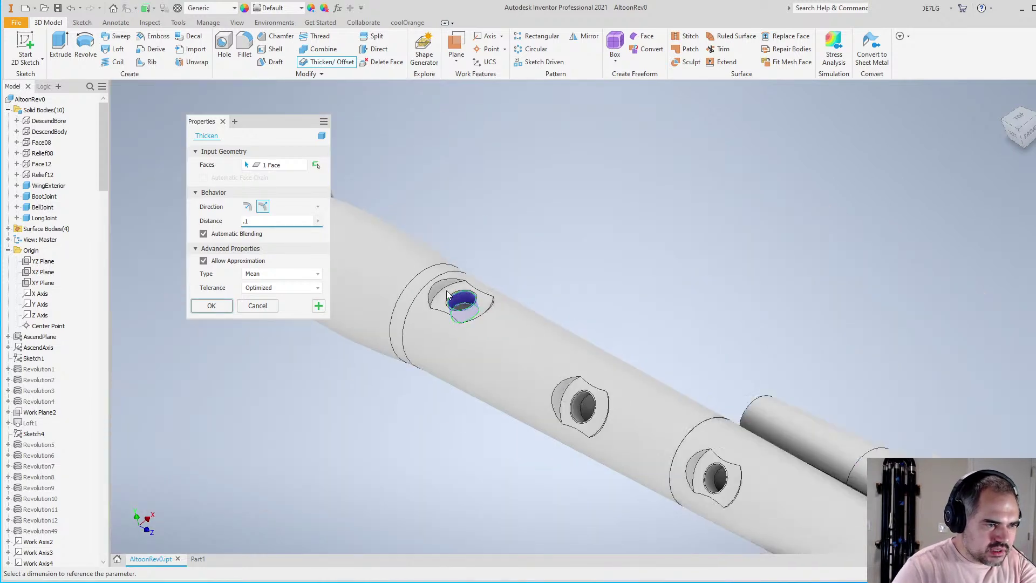
{"action": "scroll", "coordinate": [410, 285], "scroll_direction": "up", "scroll_amount": 4}
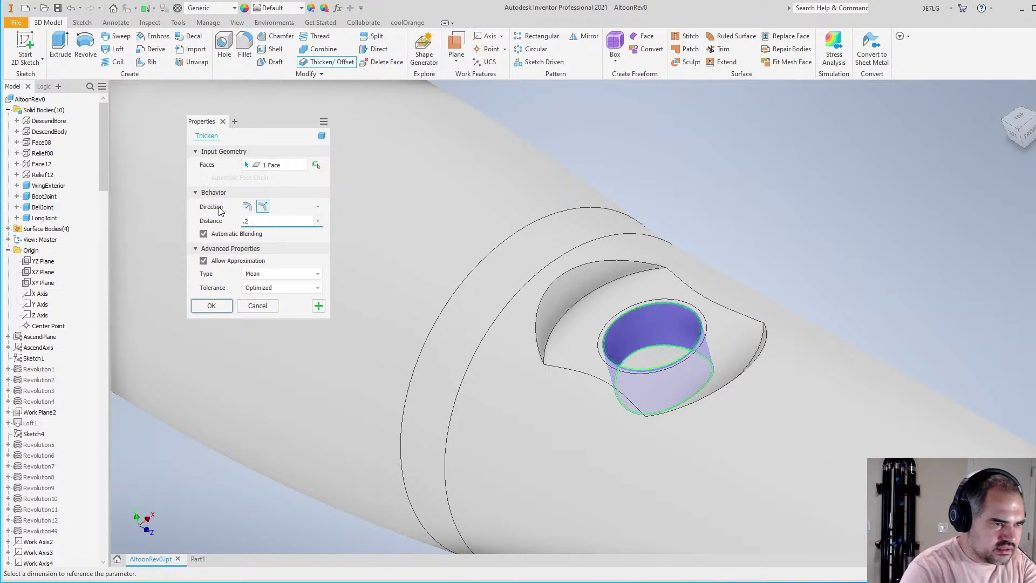
{"action": "left_click", "coordinate": [318, 305]}
Thicken the inner walls of the second and third tone holes from the bell end by 0.2 mm each
{"action": "scroll", "coordinate": [481, 243], "scroll_direction": "down", "scroll_amount": 5}
{"action": "scroll", "coordinate": [521, 261], "scroll_direction": "up", "scroll_amount": 5}
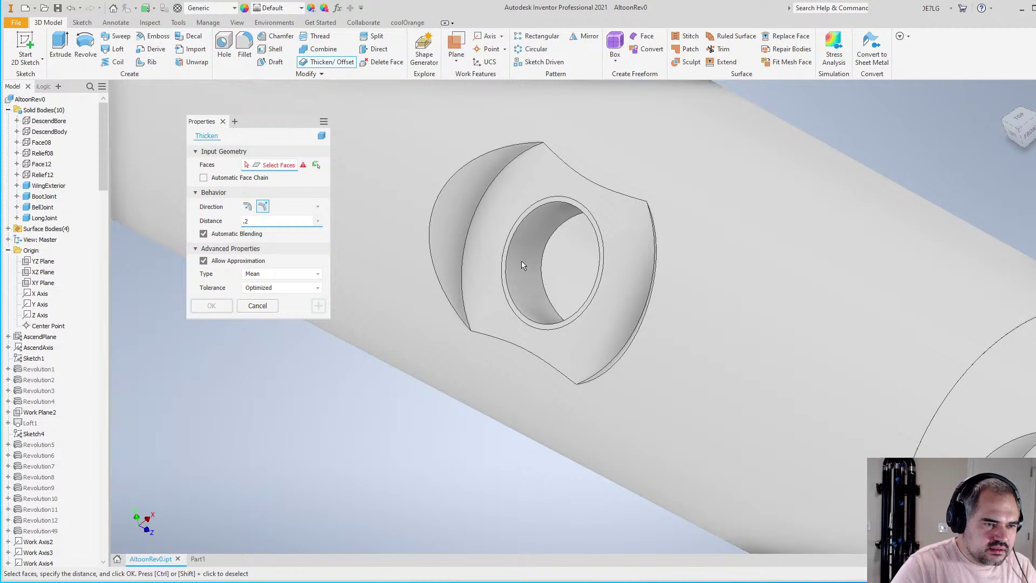
{"action": "left_click", "coordinate": [528, 303]}
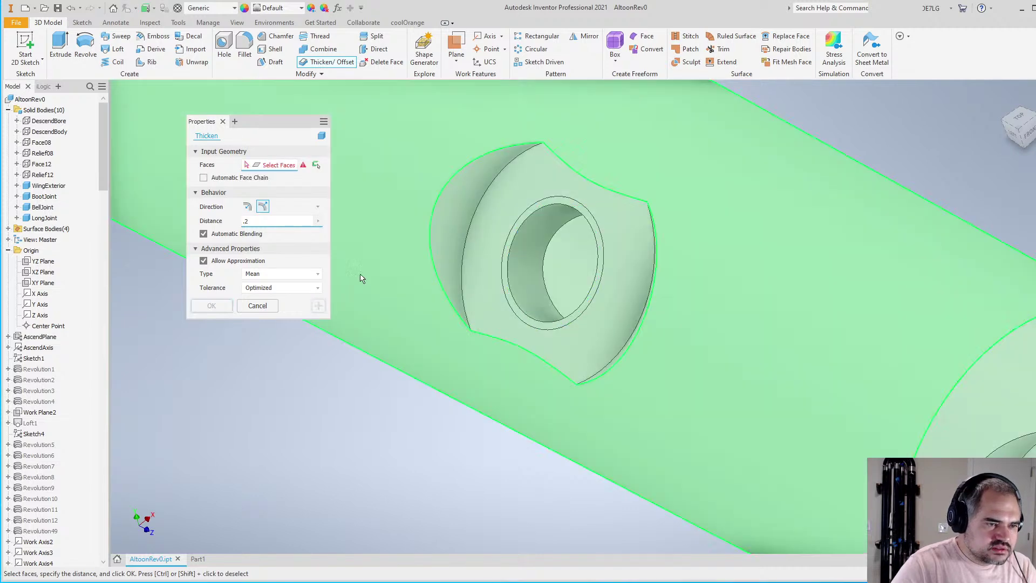
{"action": "scroll", "coordinate": [362, 275], "scroll_direction": "down", "scroll_amount": 4}
{"action": "scroll", "coordinate": [482, 358], "scroll_direction": "up", "scroll_amount": 5}
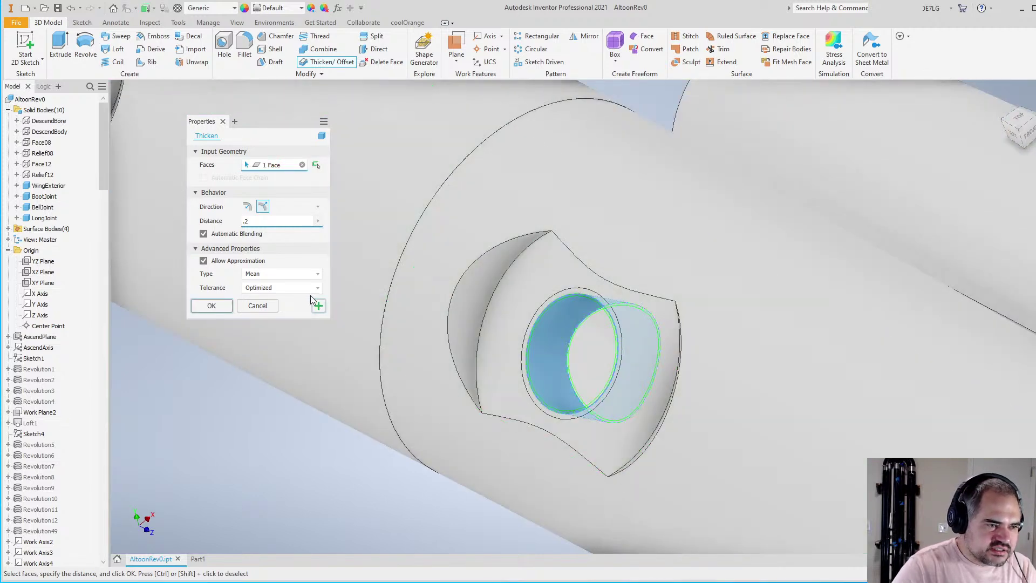
{"action": "scroll", "coordinate": [528, 324], "scroll_direction": "down", "scroll_amount": 4}
Thicken the inner walls of the fourth and fifth tone holes from the bell end by 0.2 mm each
{"action": "scroll", "coordinate": [684, 352], "scroll_direction": "up", "scroll_amount": 5}
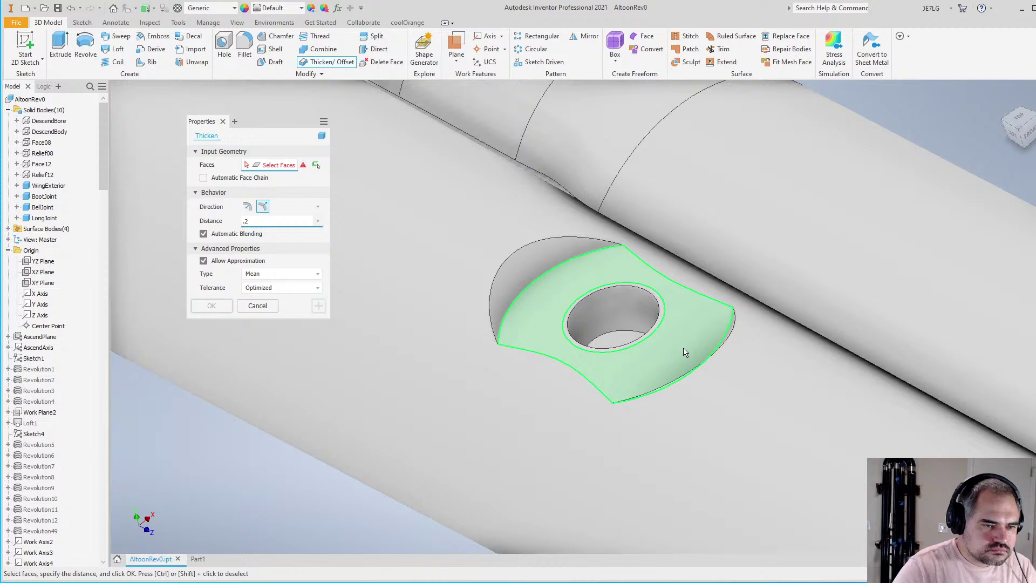
{"action": "left_click", "coordinate": [600, 313]}
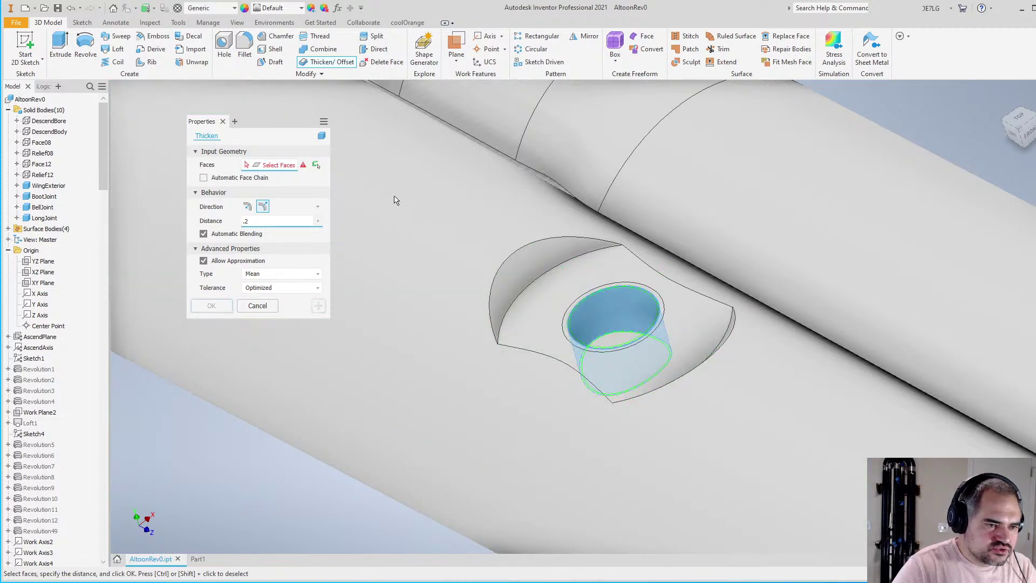
{"action": "scroll", "coordinate": [394, 201], "scroll_direction": "down", "scroll_amount": 4}
{"action": "scroll", "coordinate": [391, 320], "scroll_direction": "up", "scroll_amount": 5}
{"action": "left_click", "coordinate": [393, 321]}
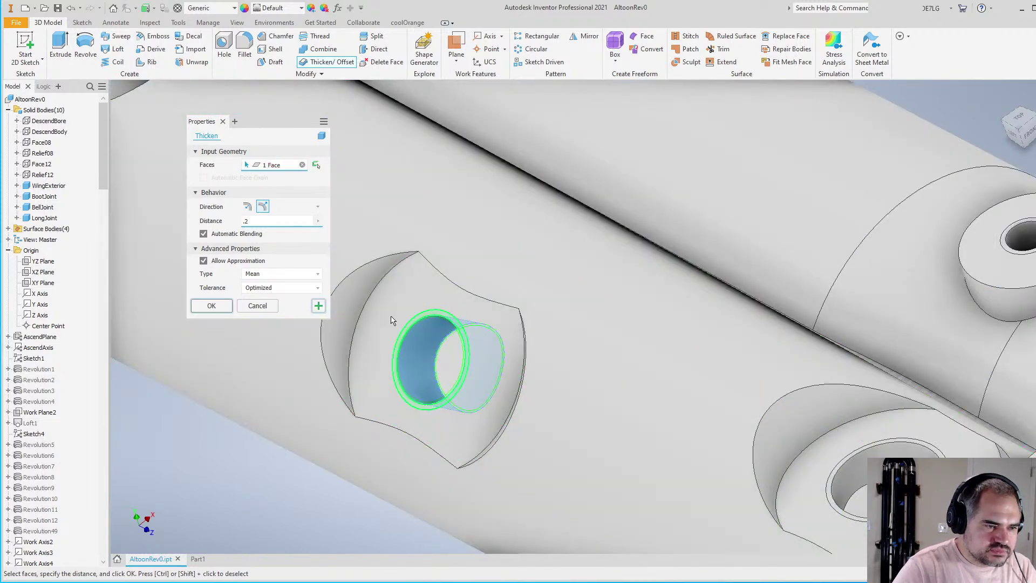
{"action": "left_click", "coordinate": [319, 306]}
Thicken by 0.2 mm the inner walls of the tone hole bordering BootJoint and the large recessed hole in BootJoint's front
{"action": "scroll", "coordinate": [410, 302], "scroll_direction": "down", "scroll_amount": 4}
{"action": "scroll", "coordinate": [615, 365], "scroll_direction": "up", "scroll_amount": 5}
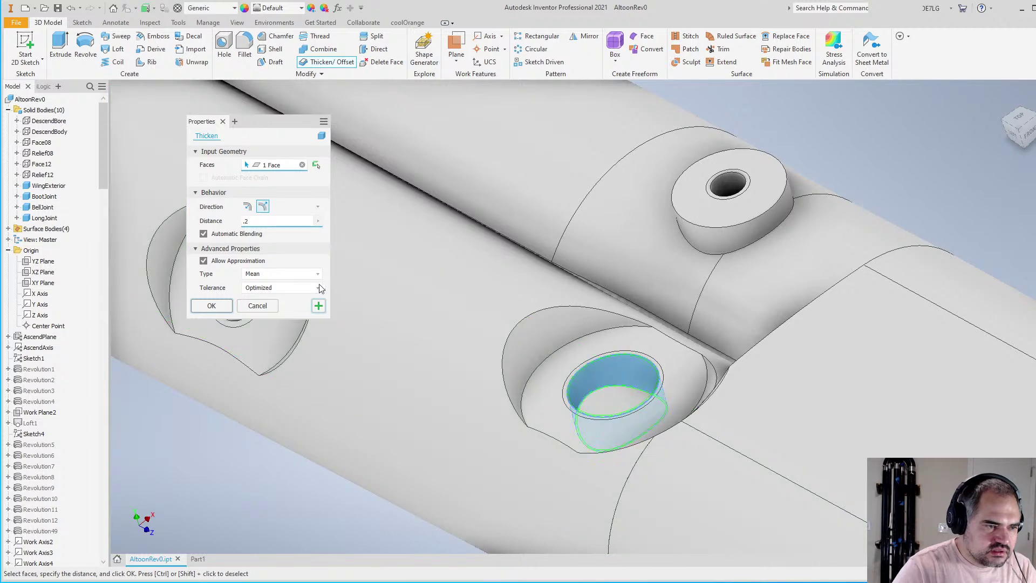
{"action": "left_click", "coordinate": [318, 305]}
{"action": "scroll", "coordinate": [378, 302], "scroll_direction": "down", "scroll_amount": 4}
{"action": "scroll", "coordinate": [524, 315], "scroll_direction": "up", "scroll_amount": 5}
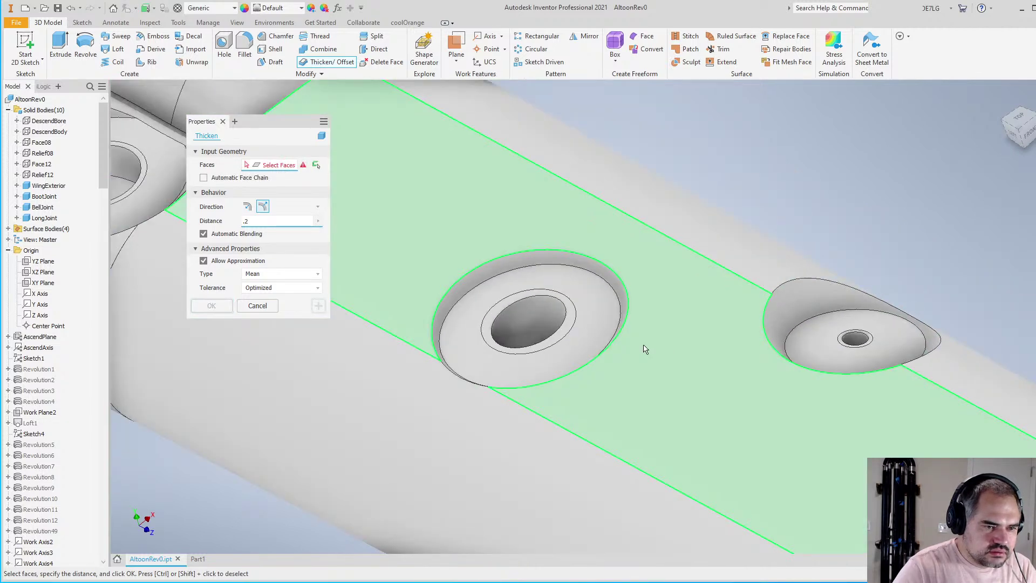
{"action": "left_click", "coordinate": [524, 318]}
{"action": "left_click", "coordinate": [319, 306]}
Thicken the inner walls of the two smaller recessed tone holes on BootJoint's front side by 0.2 mm each
{"action": "scroll", "coordinate": [488, 238], "scroll_direction": "down", "scroll_amount": 4}
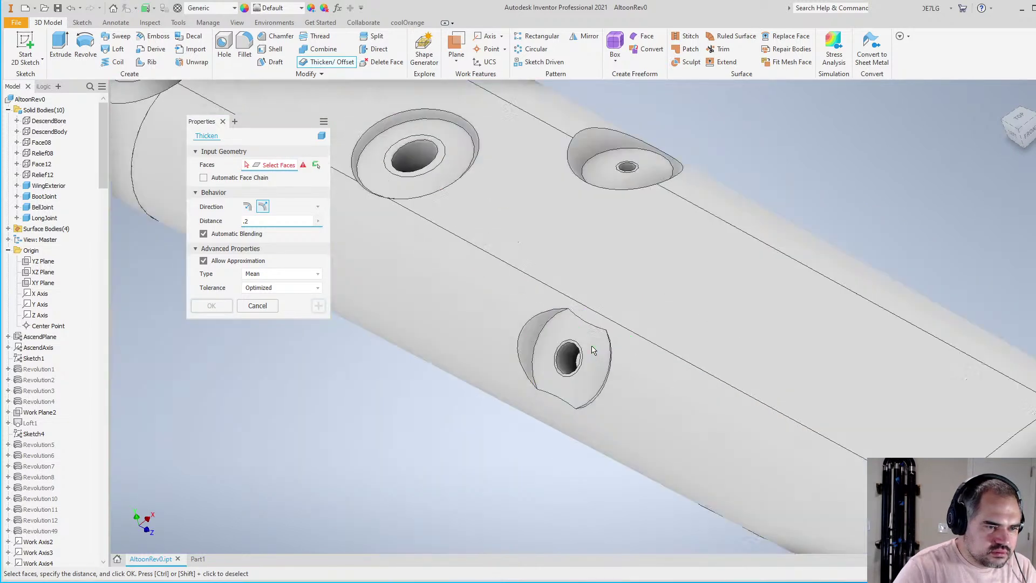
{"action": "scroll", "coordinate": [556, 361], "scroll_direction": "up", "scroll_amount": 5}
{"action": "left_click", "coordinate": [556, 361]}
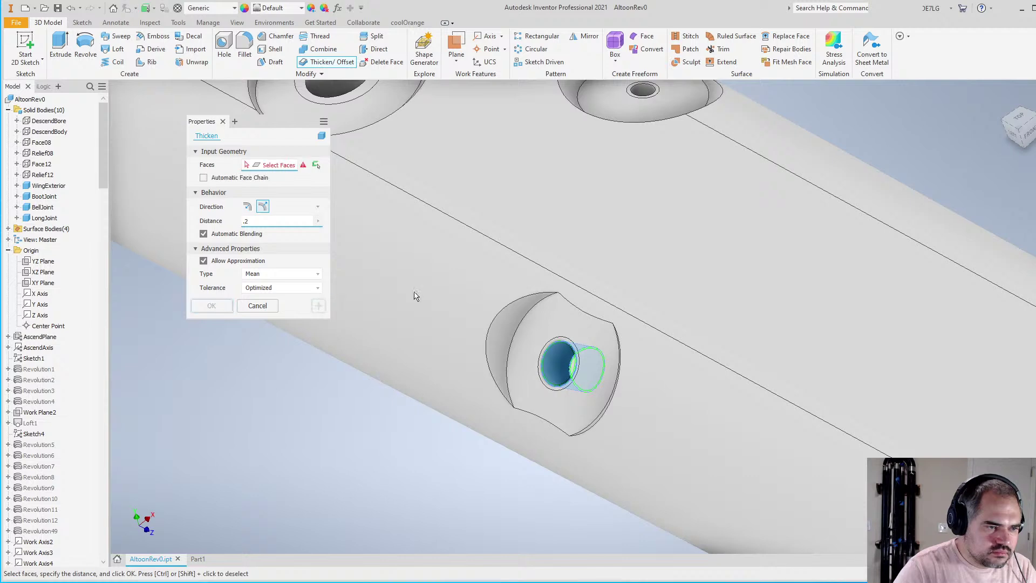
{"action": "scroll", "coordinate": [597, 283], "scroll_direction": "down", "scroll_amount": 4}
{"action": "scroll", "coordinate": [610, 276], "scroll_direction": "up", "scroll_amount": 5}
{"action": "left_click", "coordinate": [620, 280]}
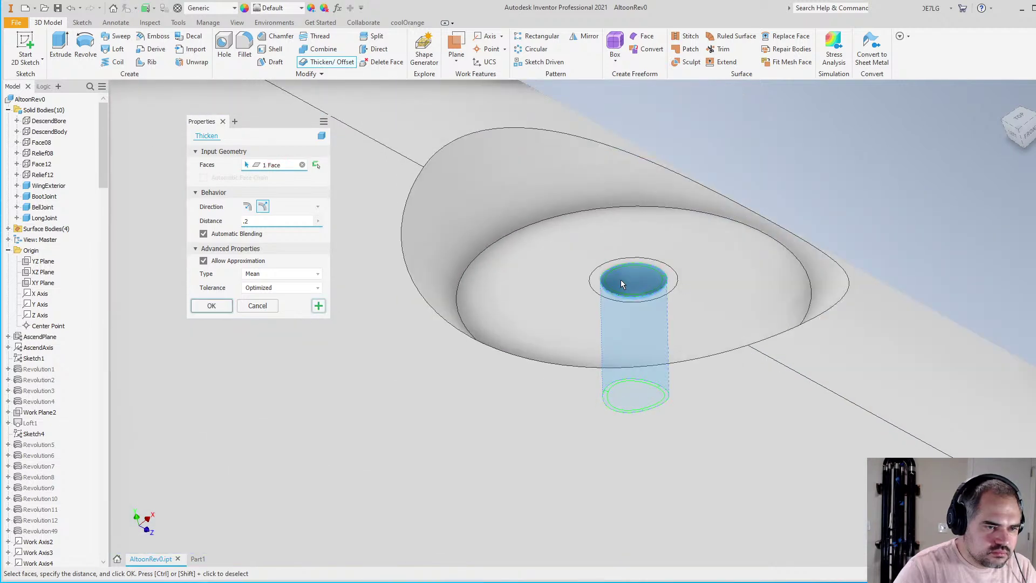
{"action": "left_click", "coordinate": [318, 306]}
Thicken the inner wall of the hole through the raised round boss just above BootJoint by 0.2 mm
{"action": "scroll", "coordinate": [595, 386], "scroll_direction": "down", "scroll_amount": 4}
{"action": "scroll", "coordinate": [501, 251], "scroll_direction": "up", "scroll_amount": 5}
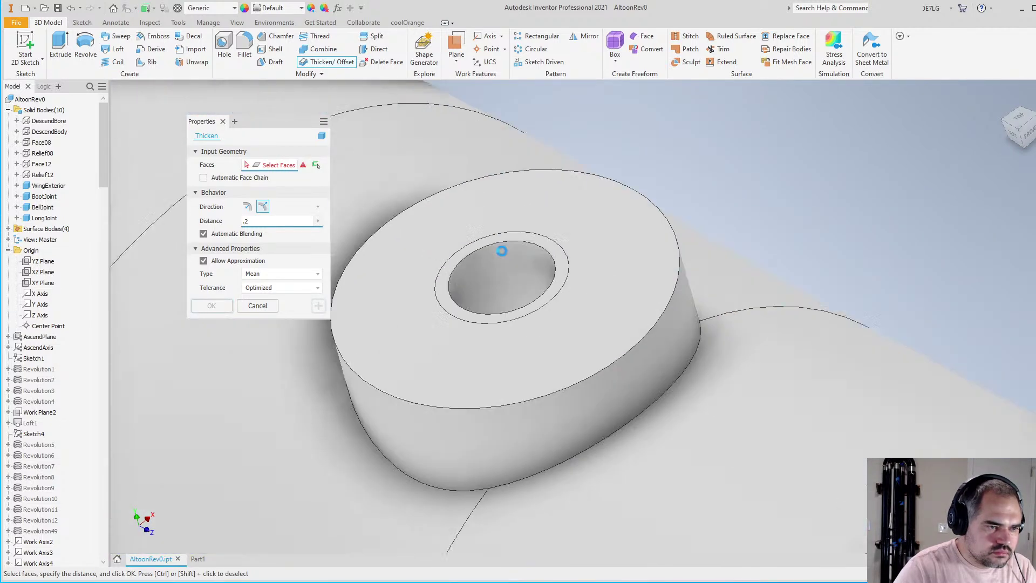
{"action": "left_click", "coordinate": [507, 282]}
{"action": "left_click", "coordinate": [318, 306]}
Thicken the inner walls of the two recessed tone holes near the lower end of BootJoint's back by 0.2 mm each
{"action": "scroll", "coordinate": [577, 239], "scroll_direction": "down", "scroll_amount": 4}
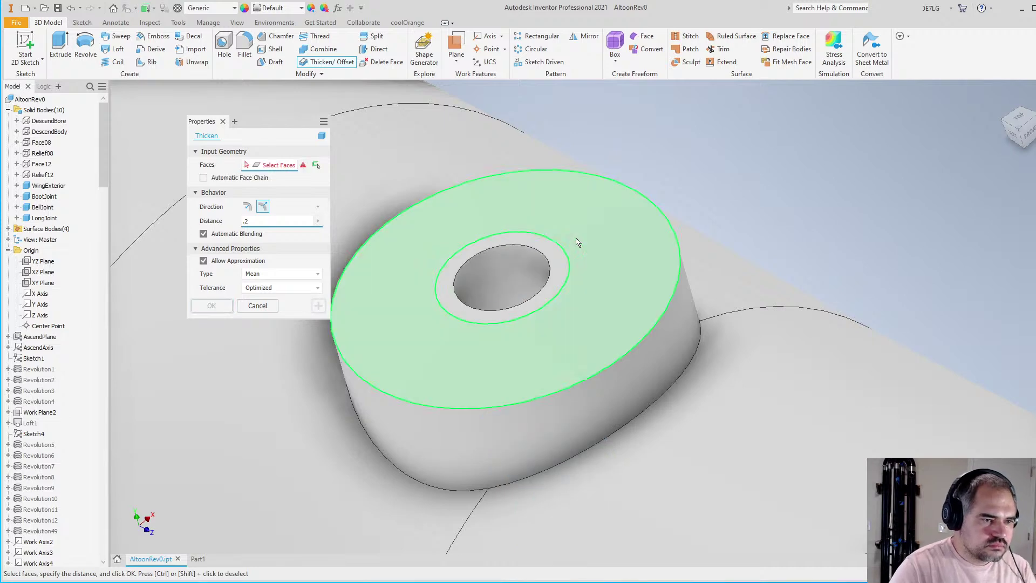
{"action": "scroll", "coordinate": [576, 239], "scroll_direction": "up", "scroll_amount": 3}
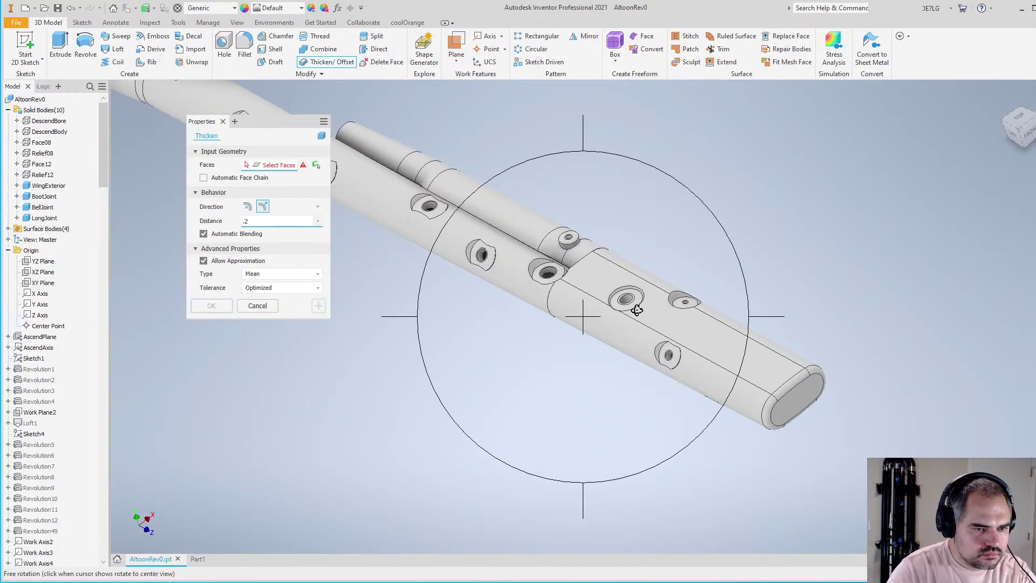
{"action": "middle_click_drag", "start_coordinate": [636, 310], "coordinate": [444, 349], "text": "shift"}
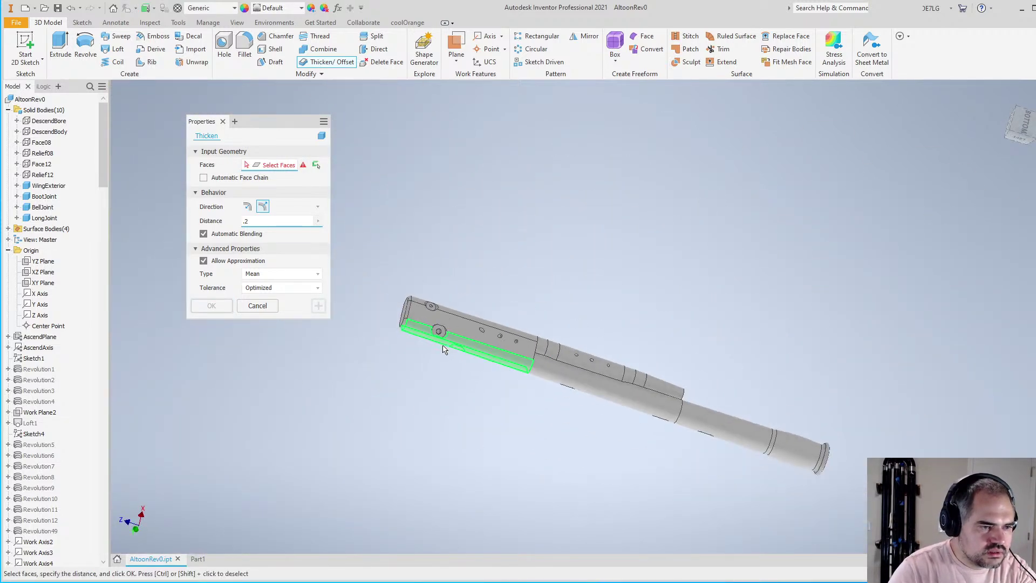
{"action": "scroll", "coordinate": [443, 350], "scroll_direction": "up", "scroll_amount": 5}
{"action": "left_click", "coordinate": [476, 317]}
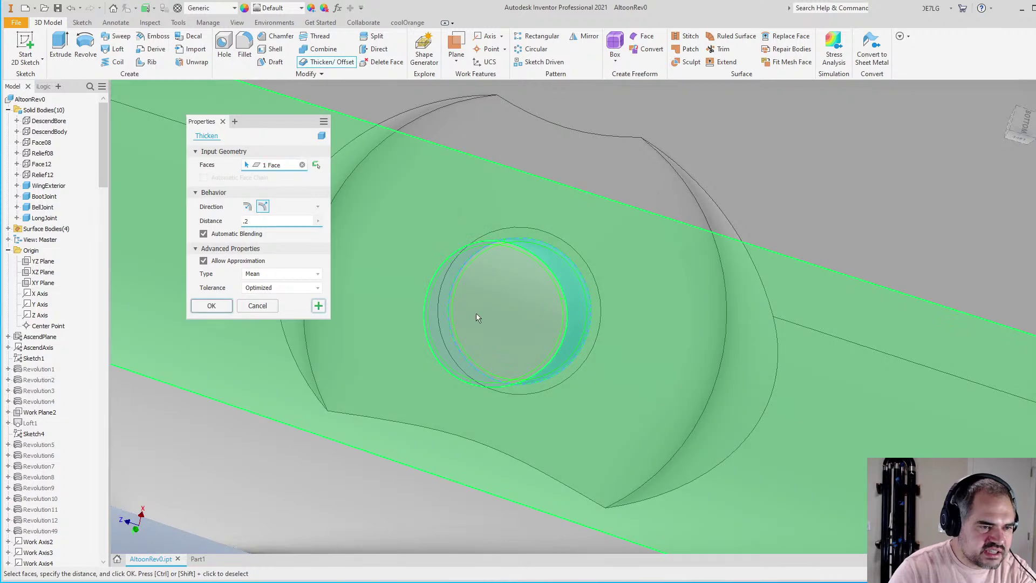
{"action": "left_click", "coordinate": [319, 306]}
{"action": "scroll", "coordinate": [572, 420], "scroll_direction": "down", "scroll_amount": 5}
{"action": "scroll", "coordinate": [503, 144], "scroll_direction": "up", "scroll_amount": 5}
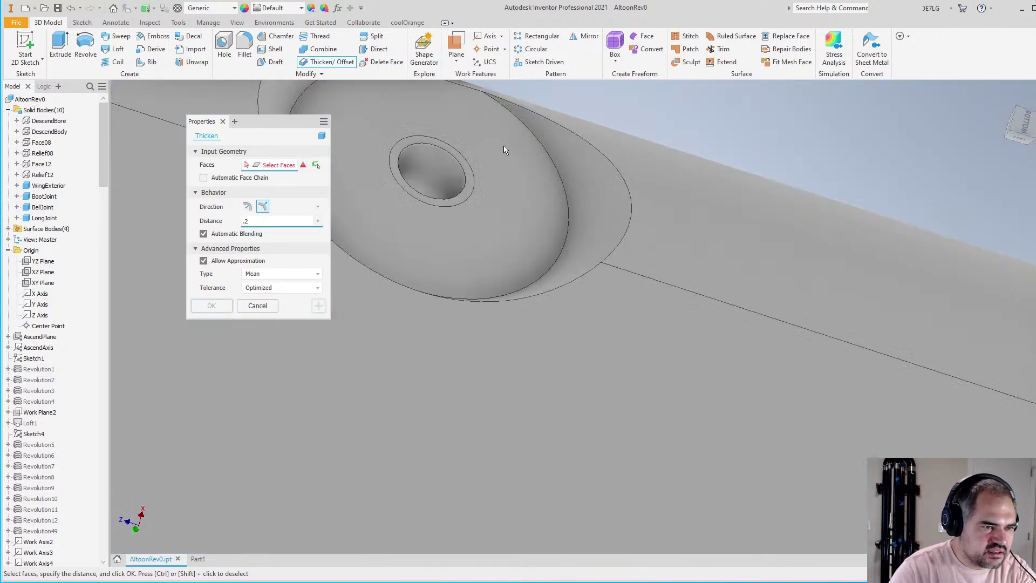
{"action": "left_click", "coordinate": [434, 164]}
{"action": "left_click", "coordinate": [319, 306]}
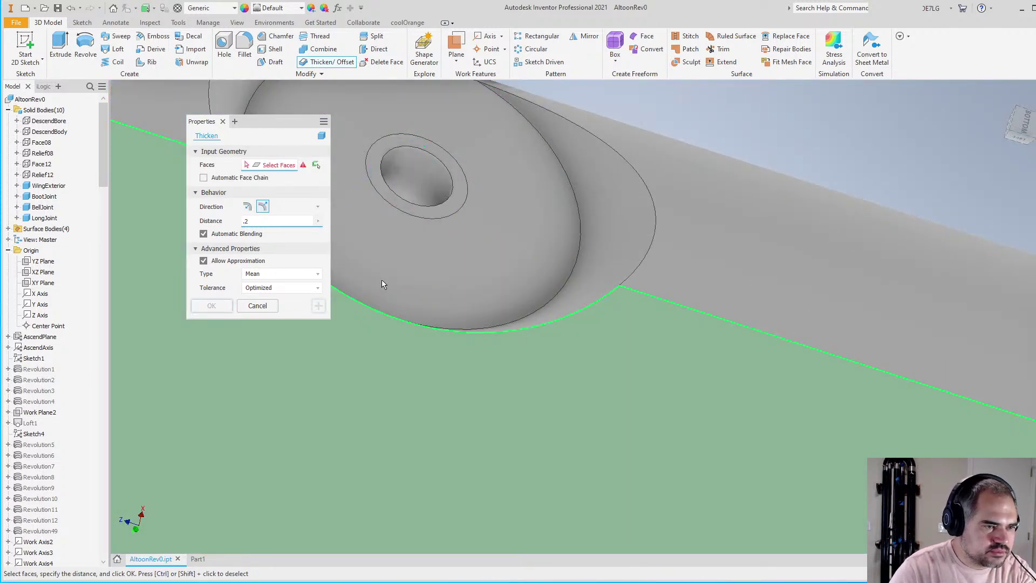
Thicken by 0.2 mm the inner wall of the small tone hole on BootJoint's flat back nearest the two recessed holes
{"action": "scroll", "coordinate": [381, 280], "scroll_direction": "down", "scroll_amount": 5}
{"action": "scroll", "coordinate": [796, 450], "scroll_direction": "up", "scroll_amount": 5}
{"action": "left_click", "coordinate": [854, 508]}
{"action": "scroll", "coordinate": [642, 312], "scroll_direction": "down", "scroll_amount": 5}
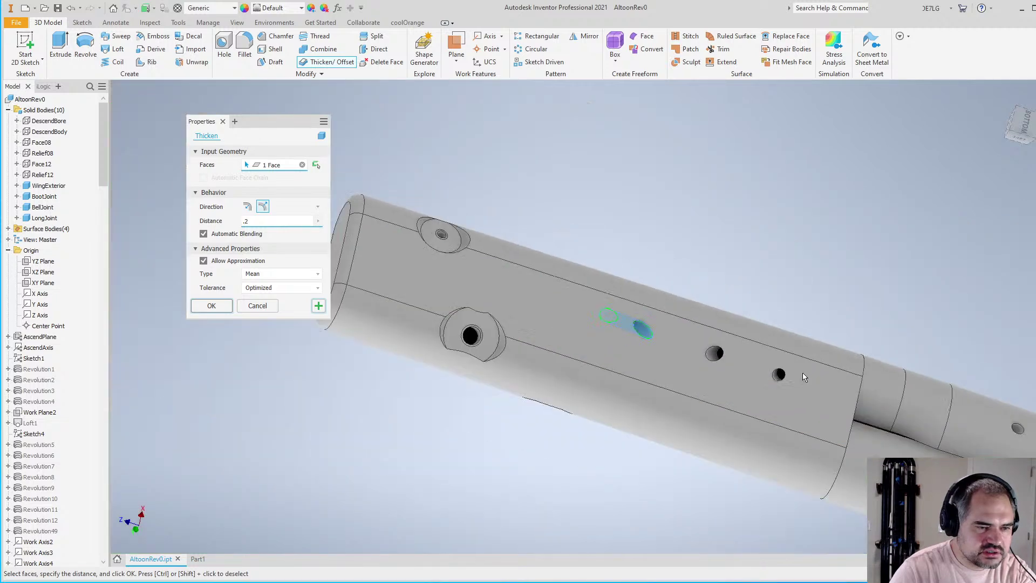
{"action": "scroll", "coordinate": [802, 372], "scroll_direction": "up", "scroll_amount": 5}
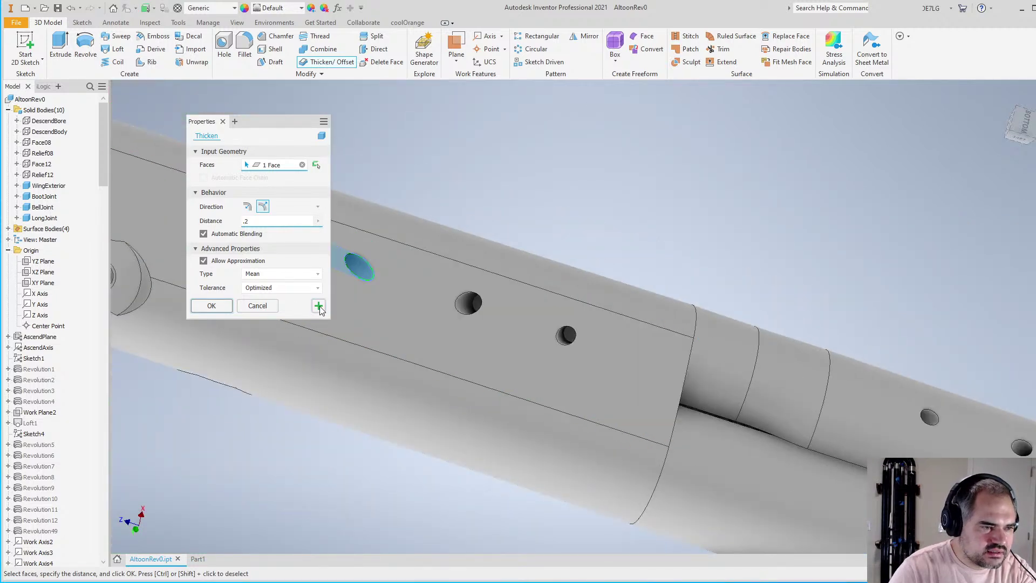
{"action": "left_click", "coordinate": [319, 306]}
Thicken the inner walls of the other two small tone holes on BootJoint's flat back by 0.2 mm each
{"action": "scroll", "coordinate": [467, 319], "scroll_direction": "up", "scroll_amount": 3}
{"action": "left_click", "coordinate": [402, 297]}
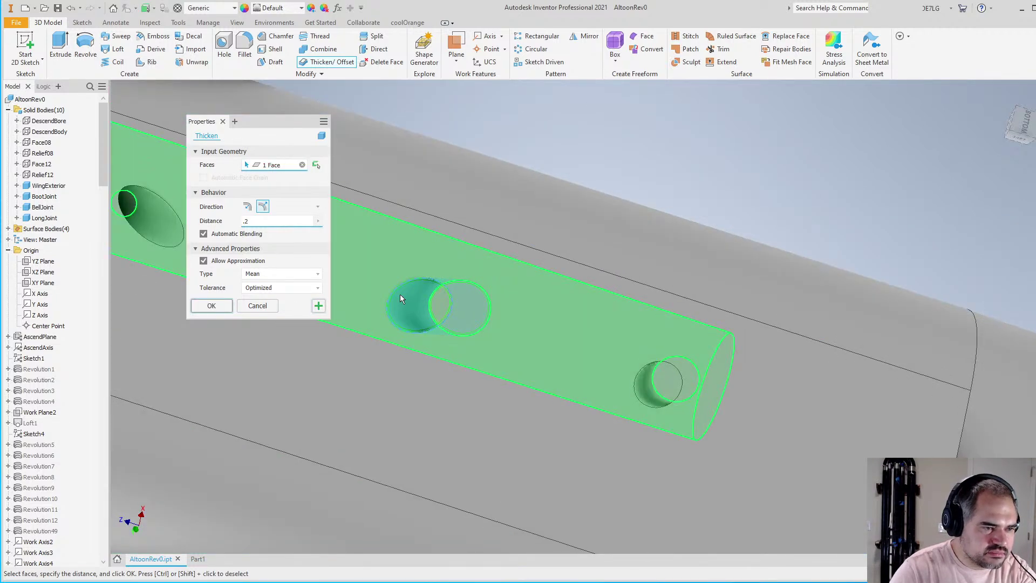
{"action": "left_click", "coordinate": [319, 306]}
{"action": "left_click", "coordinate": [650, 382]}
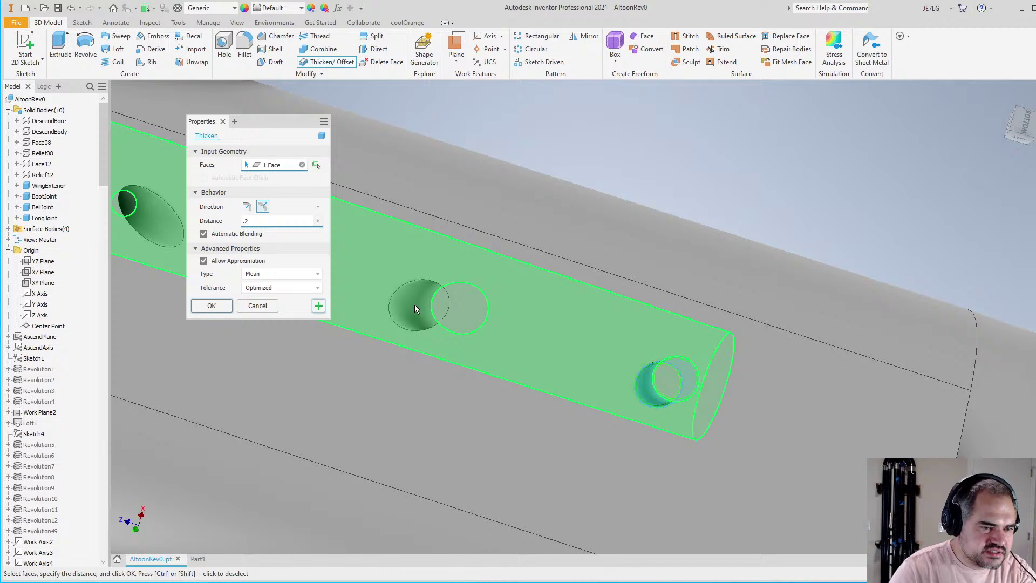
{"action": "left_click", "coordinate": [317, 306]}
Thicken the inner walls of the three small tone holes on the back of WingExterior by 0.2 mm each
{"action": "scroll", "coordinate": [536, 287], "scroll_direction": "down", "scroll_amount": 5}
{"action": "scroll", "coordinate": [756, 376], "scroll_direction": "up", "scroll_amount": 5}
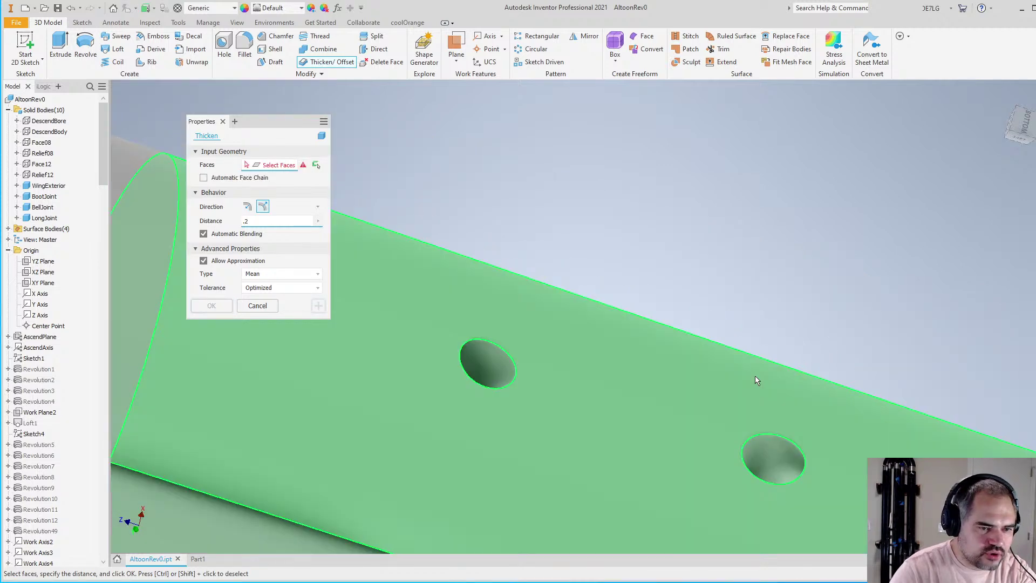
{"action": "left_click", "coordinate": [477, 364]}
{"action": "scroll", "coordinate": [791, 454], "scroll_direction": "down", "scroll_amount": 3}
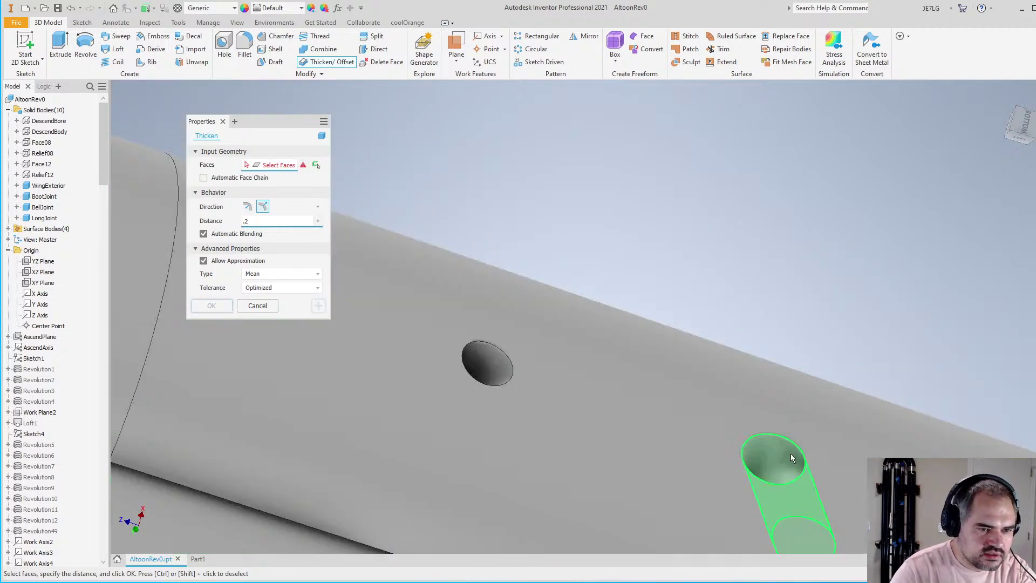
{"action": "left_click", "coordinate": [318, 306]}
{"action": "scroll", "coordinate": [663, 287], "scroll_direction": "up", "scroll_amount": 4}
{"action": "scroll", "coordinate": [702, 335], "scroll_direction": "up", "scroll_amount": 3}
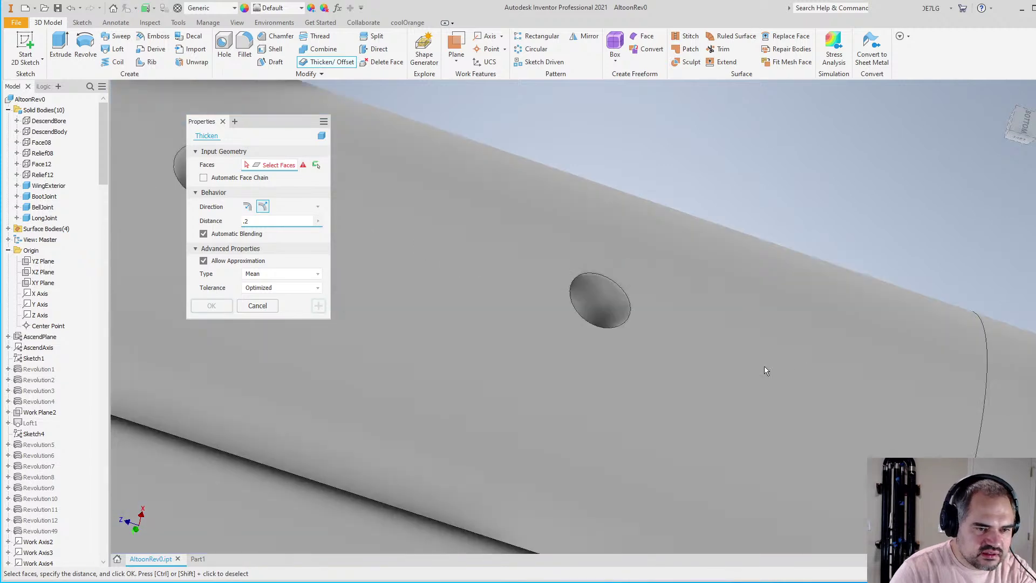
{"action": "left_click", "coordinate": [607, 309]}
{"action": "left_click", "coordinate": [315, 306]}
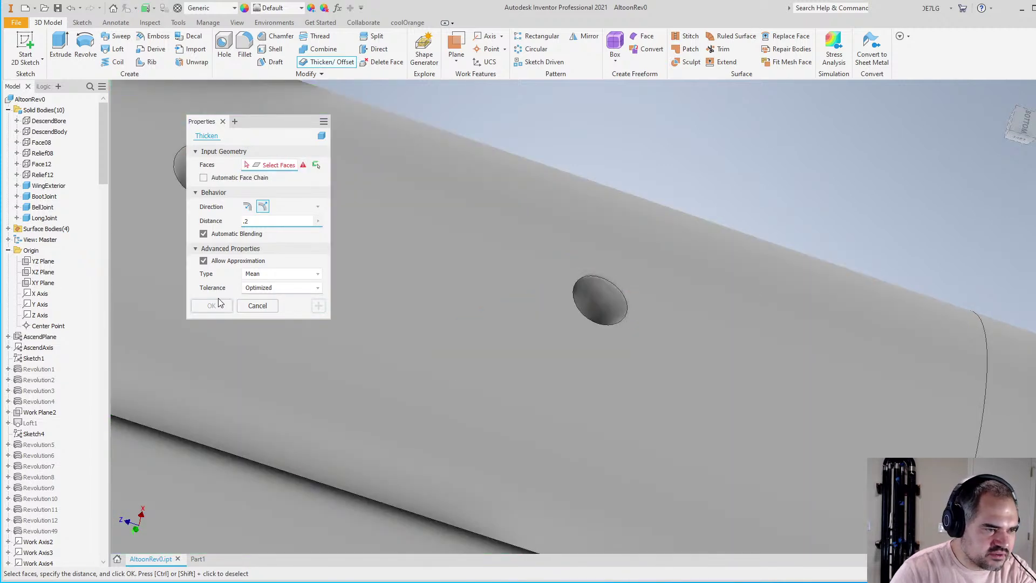
{"action": "key", "text": "Escape"}
Examine WingExterior's narrow end face and the tone holes from all sides of the assembled instrument
{"action": "scroll", "coordinate": [674, 184], "scroll_direction": "down", "scroll_amount": 5}
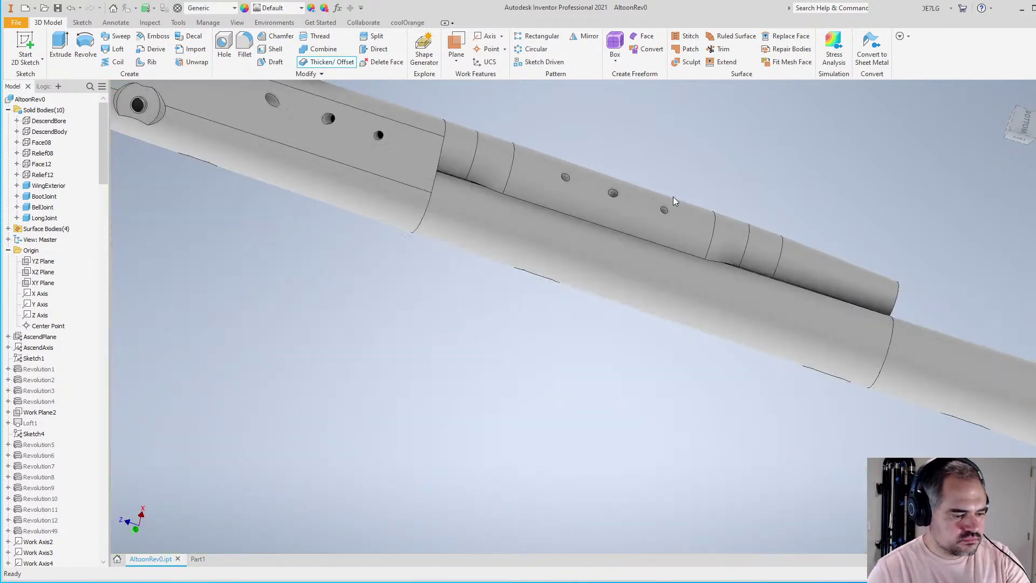
{"action": "middle_click_drag", "start_coordinate": [582, 288], "coordinate": [656, 394], "text": "shift"}
{"action": "left_click", "coordinate": [795, 318]}
{"action": "scroll", "coordinate": [777, 319], "scroll_direction": "down", "scroll_amount": 5}
{"action": "scroll", "coordinate": [707, 143], "scroll_direction": "up", "scroll_amount": 5}
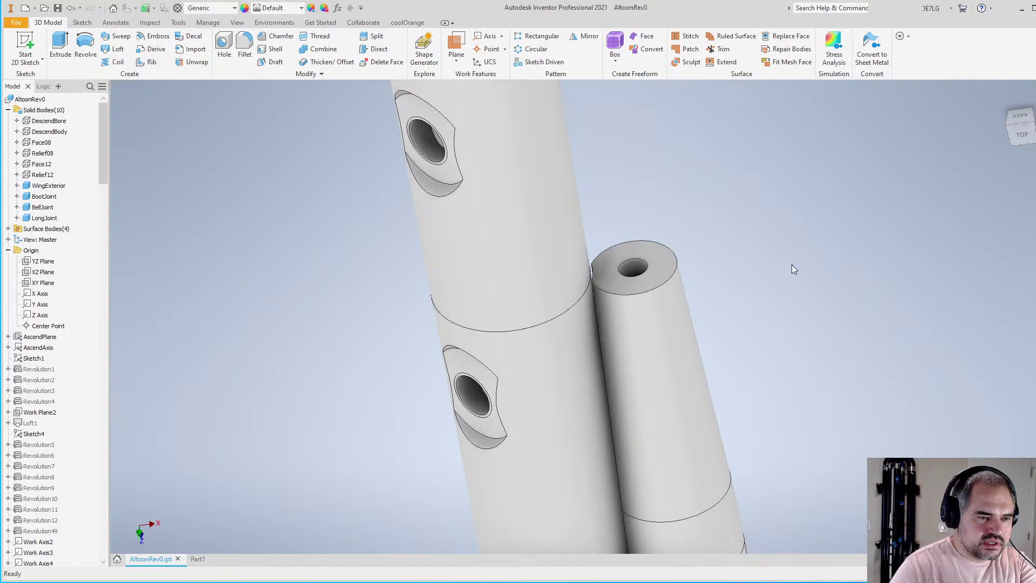
{"action": "scroll", "coordinate": [493, 261], "scroll_direction": "up", "scroll_amount": 3}
{"action": "scroll", "coordinate": [640, 204], "scroll_direction": "up", "scroll_amount": 3}
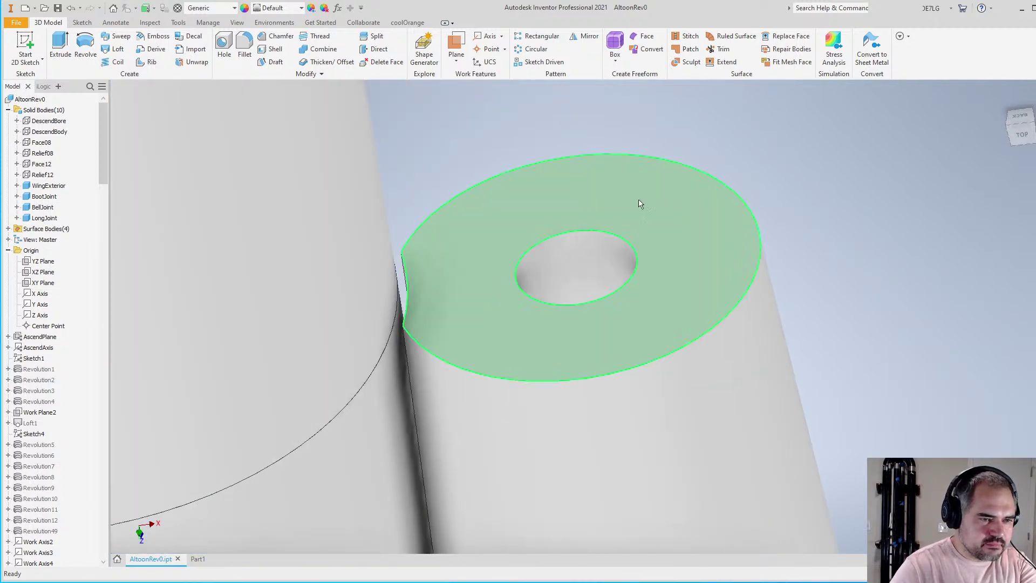
{"action": "scroll", "coordinate": [640, 204], "scroll_direction": "down", "scroll_amount": 10}
{"action": "middle_click_drag", "start_coordinate": [548, 227], "coordinate": [586, 280], "text": "shift"}
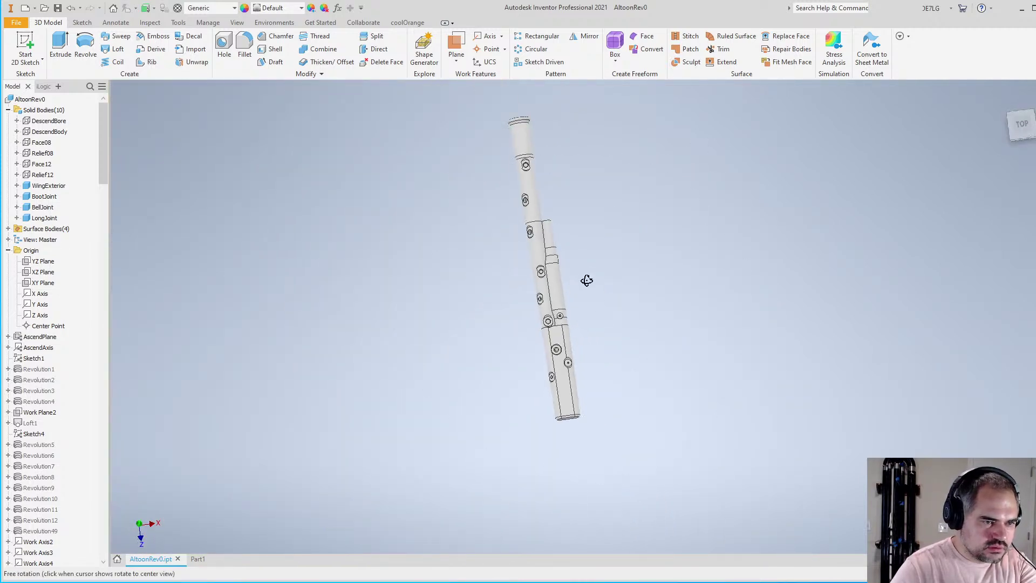
{"action": "scroll", "coordinate": [574, 289], "scroll_direction": "up", "scroll_amount": 3}
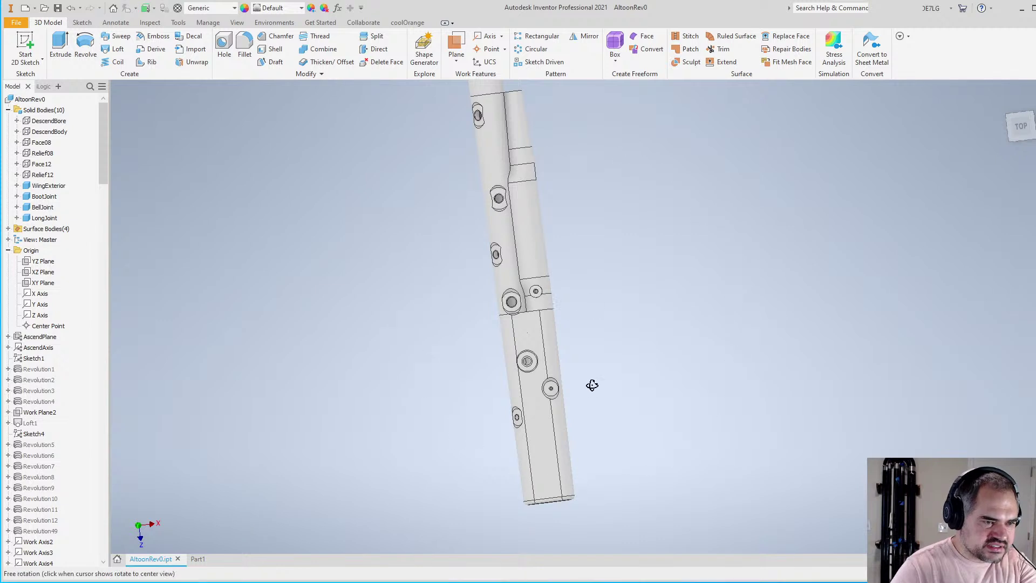
{"action": "middle_click_drag", "start_coordinate": [592, 383], "coordinate": [675, 169], "text": "shift"}
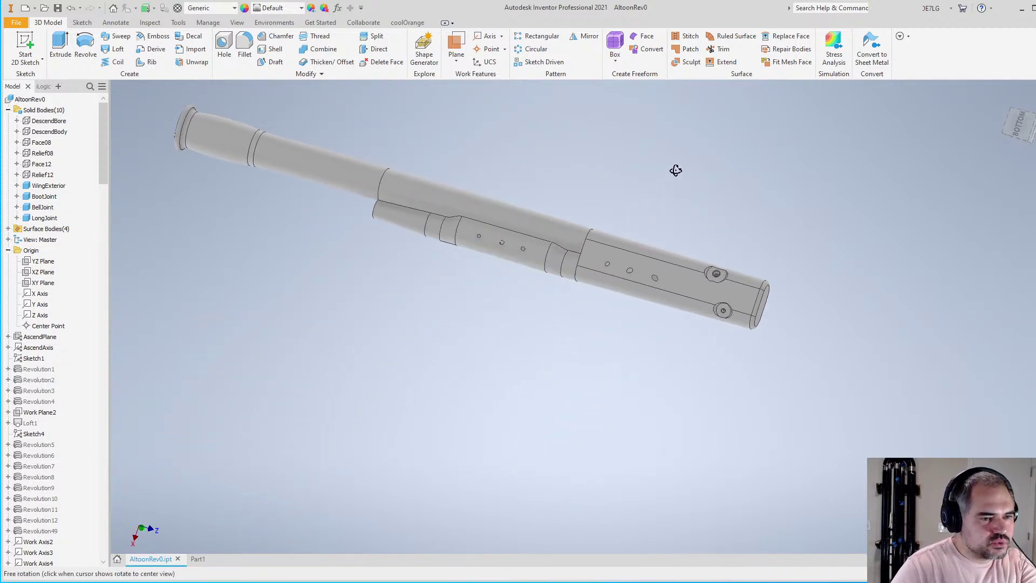
{"action": "scroll", "coordinate": [518, 193], "scroll_direction": "up", "scroll_amount": 4}
{"action": "middle_click_drag", "start_coordinate": [571, 316], "coordinate": [601, 143], "text": "shift"}
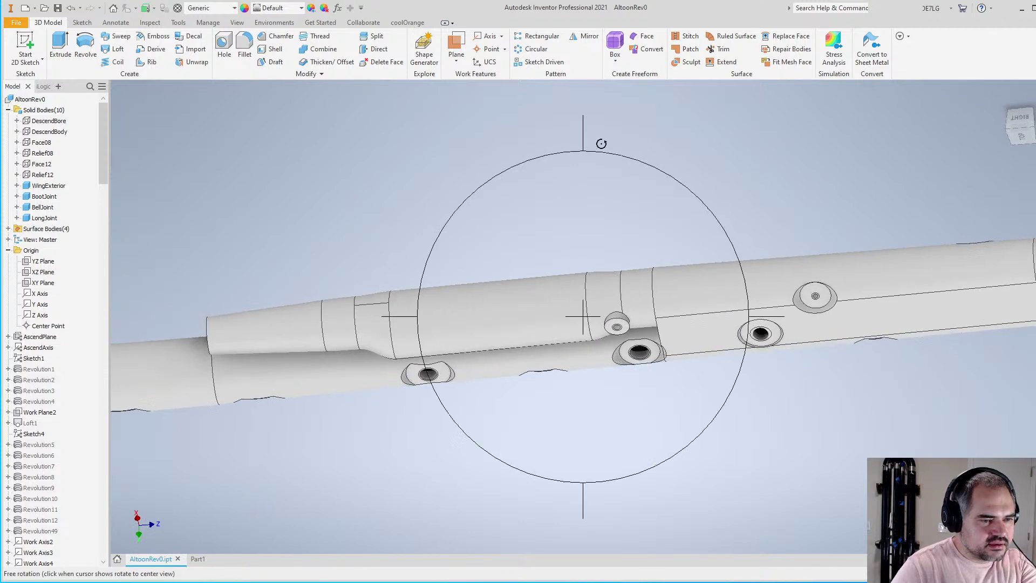
{"action": "middle_click_drag", "start_coordinate": [631, 277], "coordinate": [548, 428], "text": "shift"}
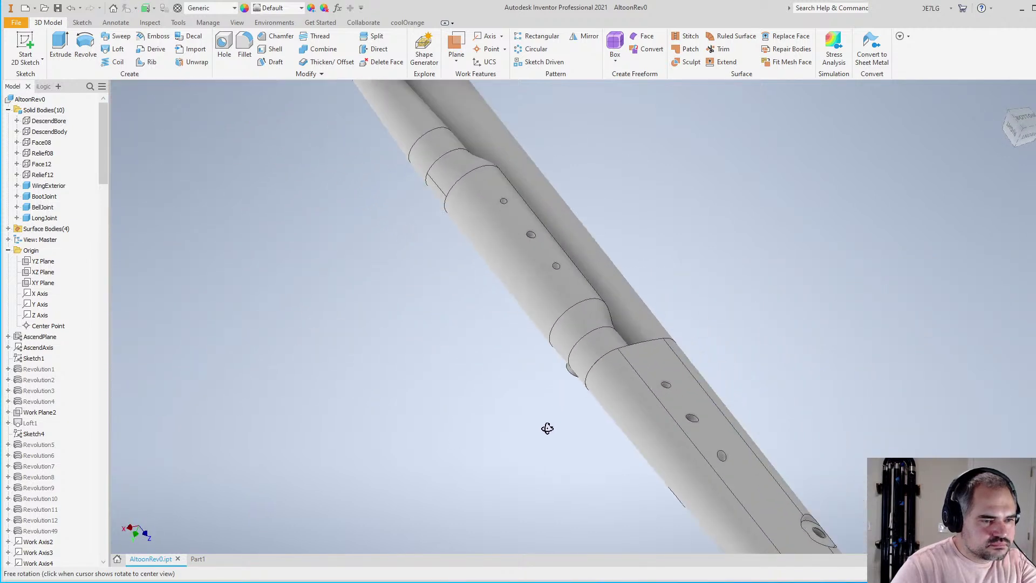
{"action": "scroll", "coordinate": [556, 338], "scroll_direction": "down", "scroll_amount": 5}
{"action": "scroll", "coordinate": [625, 405], "scroll_direction": "up", "scroll_amount": 3}
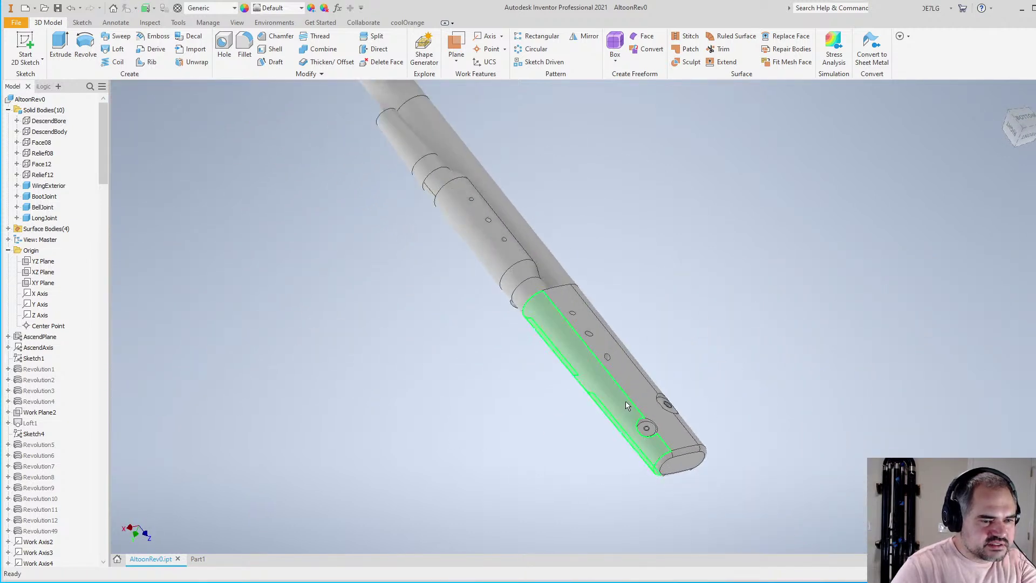
{"action": "scroll", "coordinate": [548, 323], "scroll_direction": "down", "scroll_amount": 2}
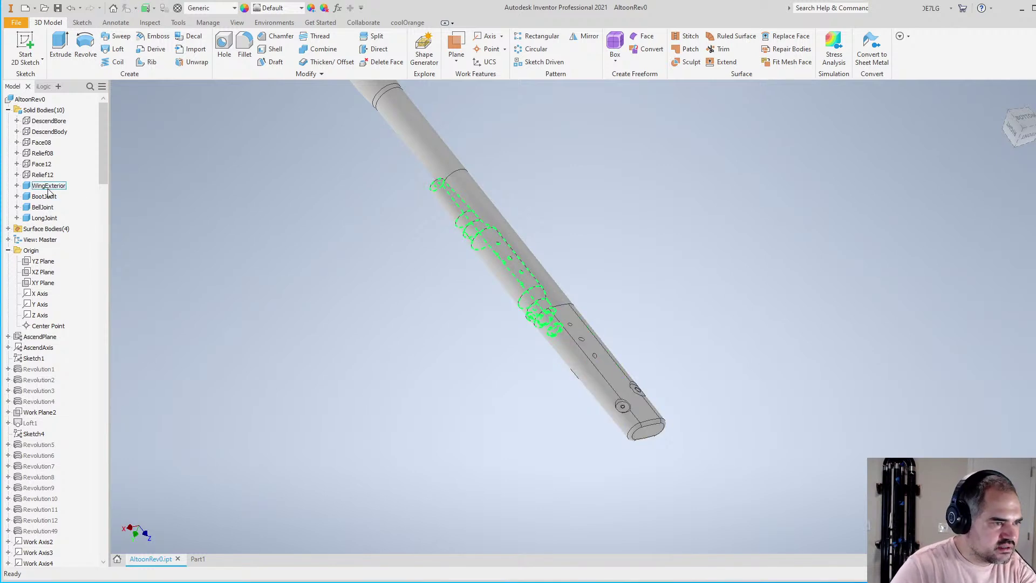
Hide the BellJoint, LongJoint and WingExterior solid bodies, leaving only BootJoint shown
{"action": "right_click", "coordinate": [47, 209]}
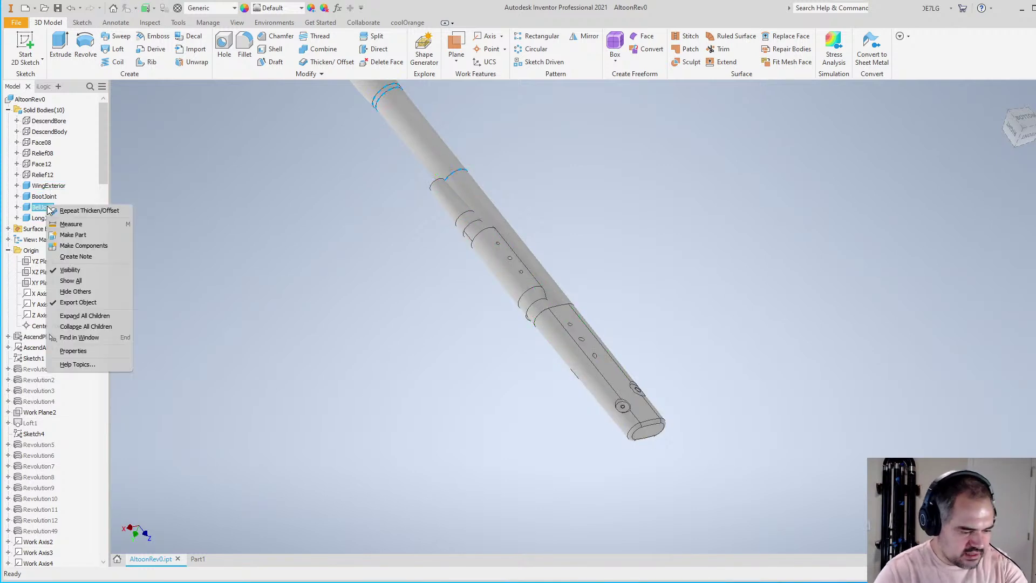
{"action": "left_click", "coordinate": [49, 214]}
{"action": "right_click", "coordinate": [44, 221]}
{"action": "left_click", "coordinate": [50, 226]}
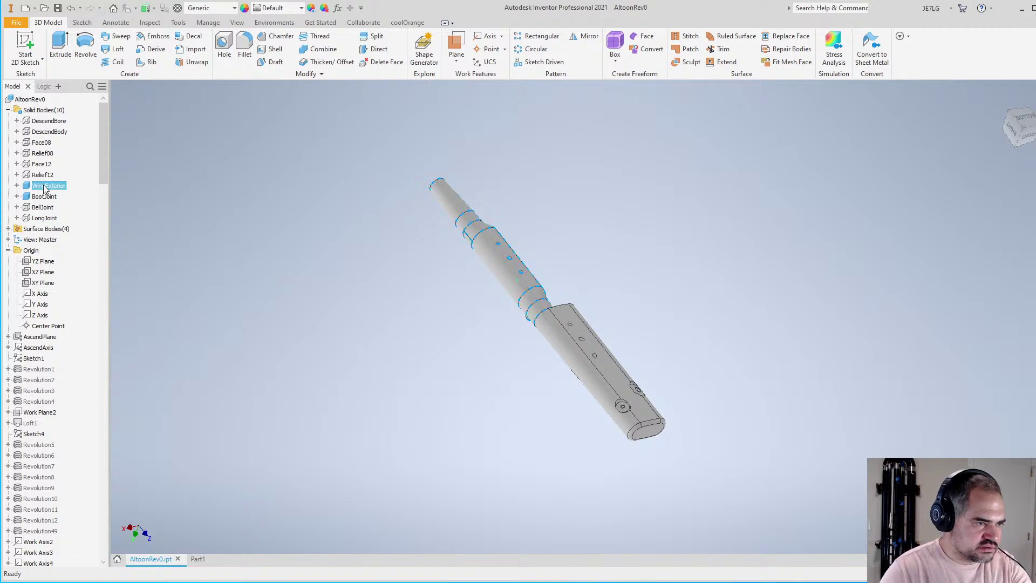
Measure the distance between BootJoint's open end face with the two bores and its closed, rounded end face
{"action": "middle_click_drag", "start_coordinate": [502, 352], "coordinate": [716, 402], "text": "shift"}
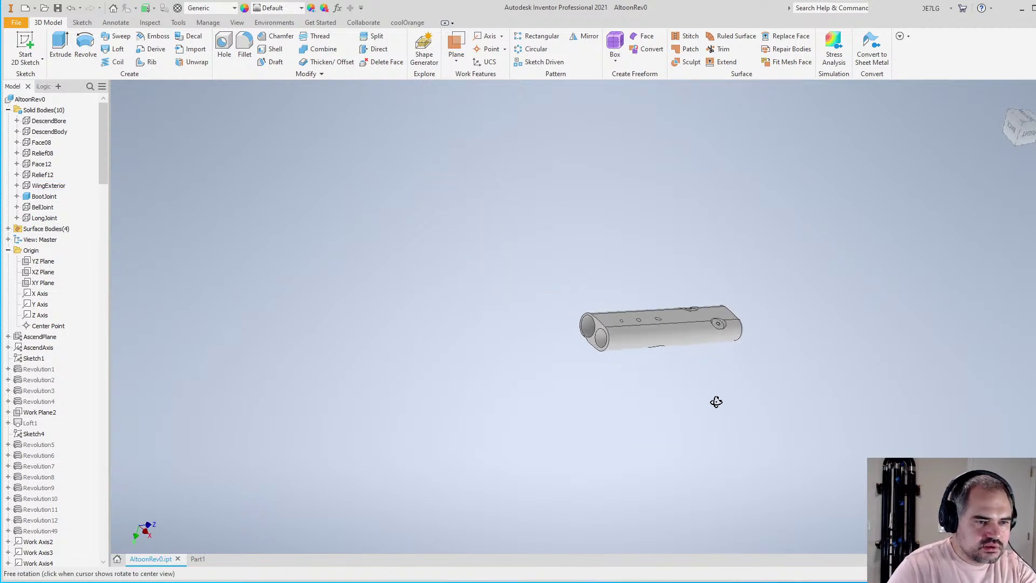
{"action": "scroll", "coordinate": [618, 311], "scroll_direction": "up", "scroll_amount": 6}
{"action": "scroll", "coordinate": [467, 302], "scroll_direction": "down", "scroll_amount": 5}
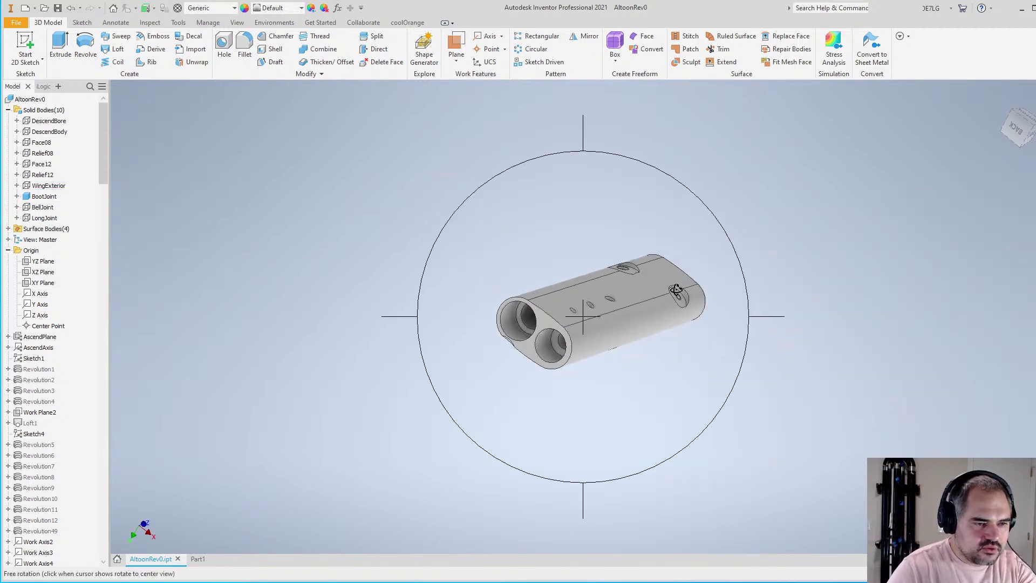
{"action": "middle_click_drag", "start_coordinate": [676, 289], "coordinate": [655, 298], "text": "shift"}
{"action": "left_click", "coordinate": [223, 24]}
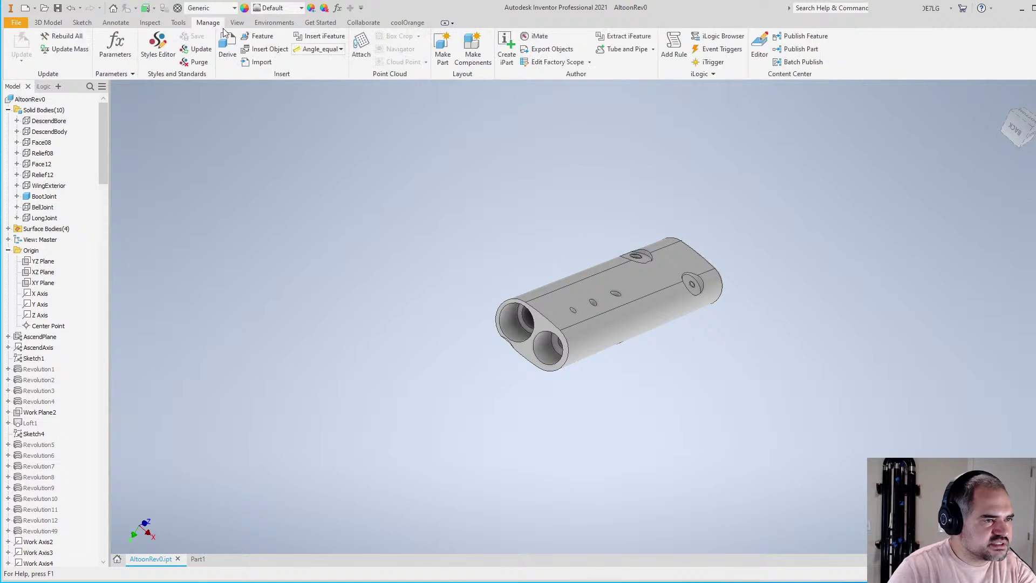
{"action": "left_click", "coordinate": [236, 22]}
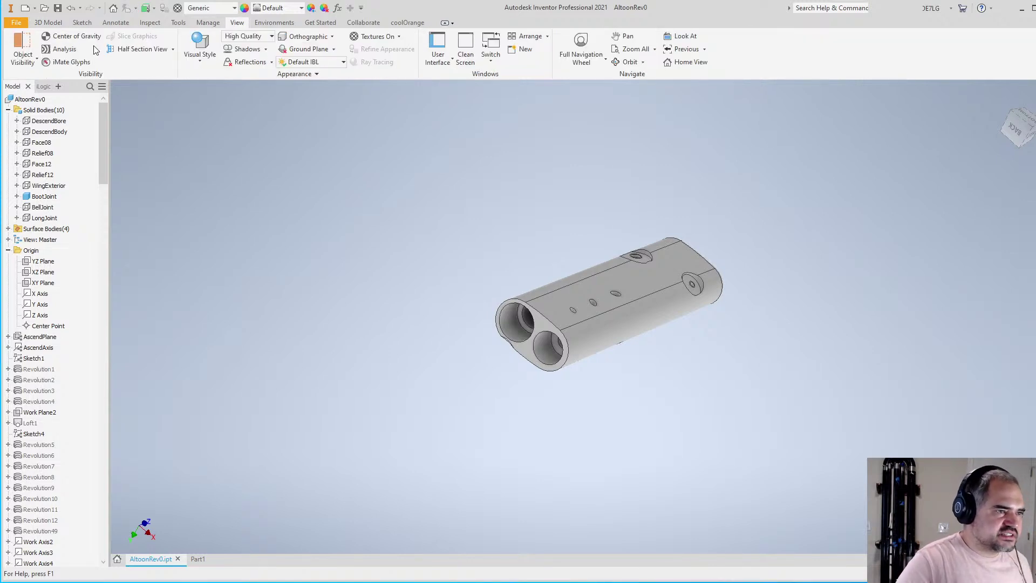
{"action": "left_click", "coordinate": [208, 22]}
{"action": "left_click", "coordinate": [178, 23]}
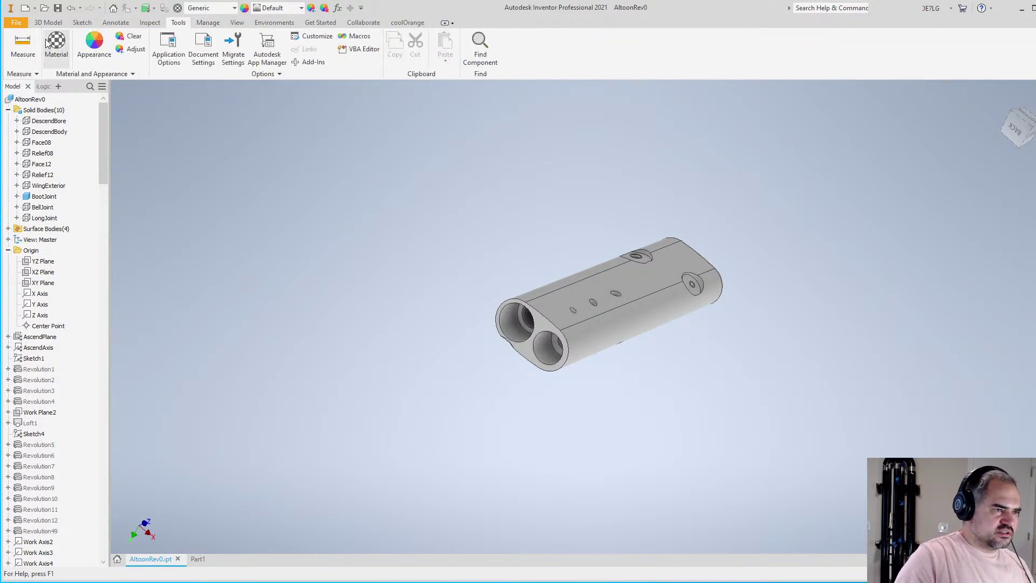
{"action": "left_click", "coordinate": [23, 46]}
{"action": "scroll", "coordinate": [507, 359], "scroll_direction": "down", "scroll_amount": 5}
{"action": "left_click", "coordinate": [521, 361]}
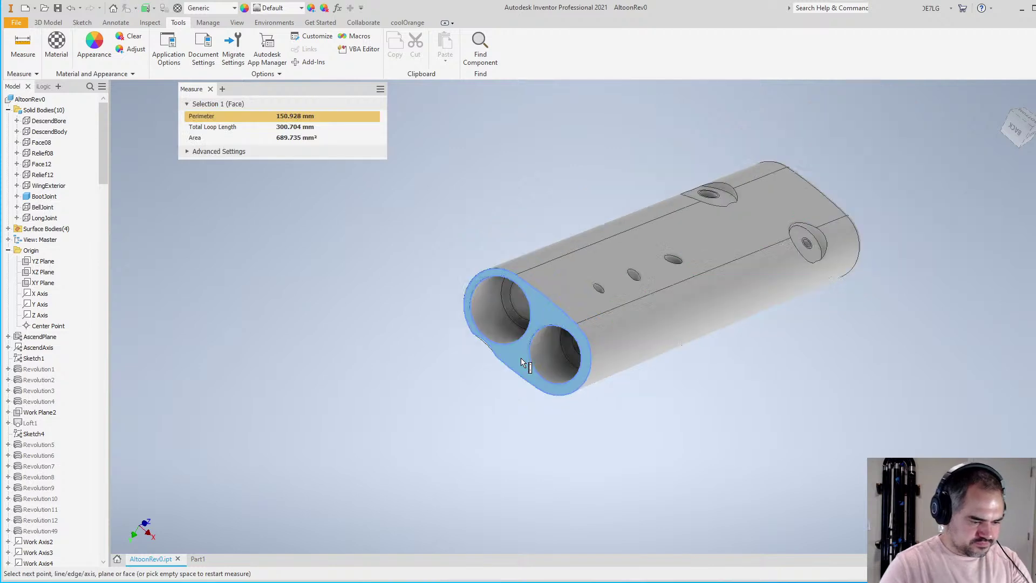
{"action": "scroll", "coordinate": [520, 358], "scroll_direction": "up", "scroll_amount": 3}
{"action": "middle_click_drag", "start_coordinate": [521, 359], "coordinate": [756, 249], "text": "shift"}
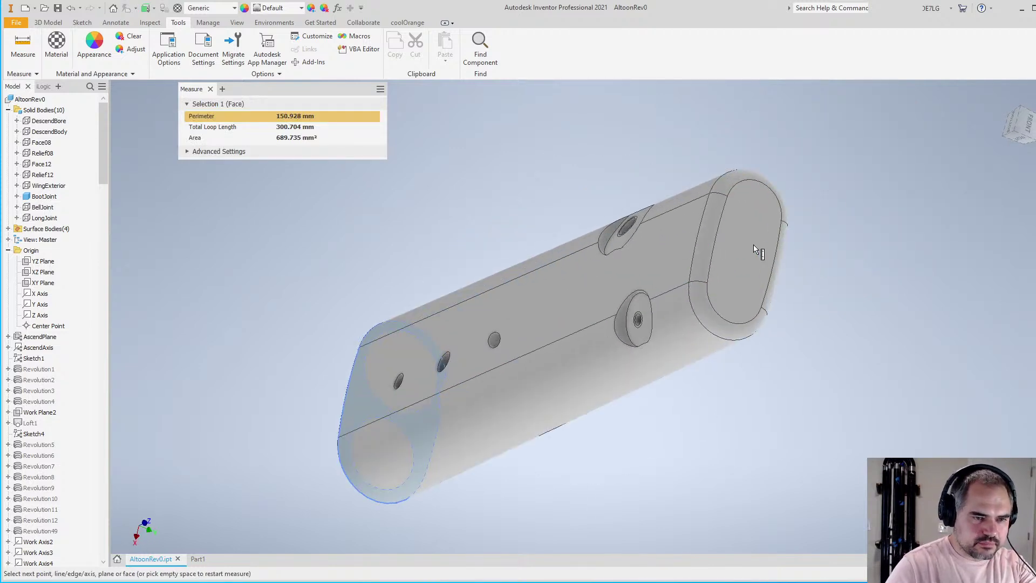
{"action": "left_click", "coordinate": [742, 295]}
{"action": "scroll", "coordinate": [590, 281], "scroll_direction": "up", "scroll_amount": 3}
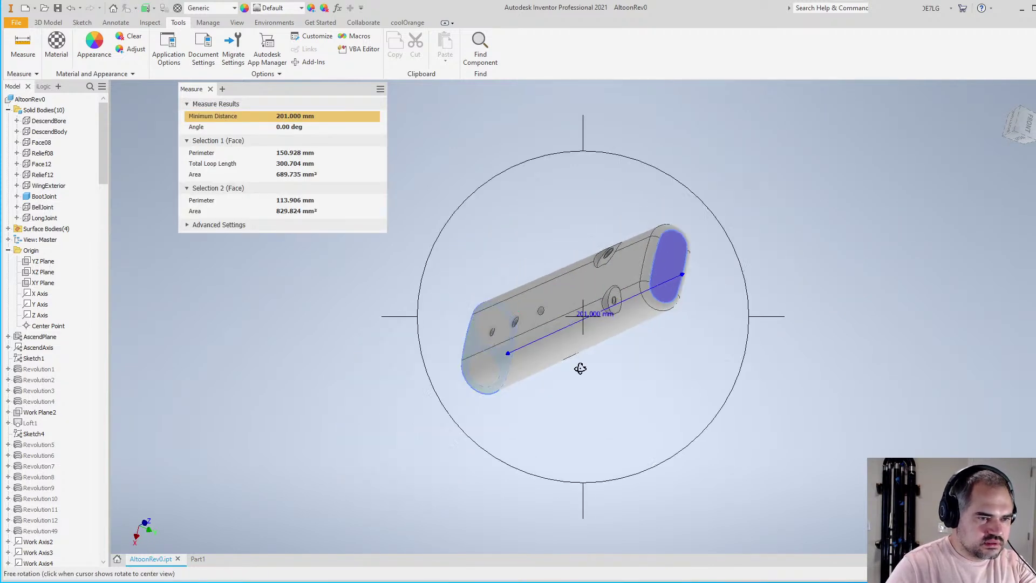
{"action": "middle_click_drag", "start_coordinate": [580, 365], "coordinate": [546, 273], "text": "shift"}
{"action": "scroll", "coordinate": [724, 481], "scroll_direction": "down", "scroll_amount": 3}
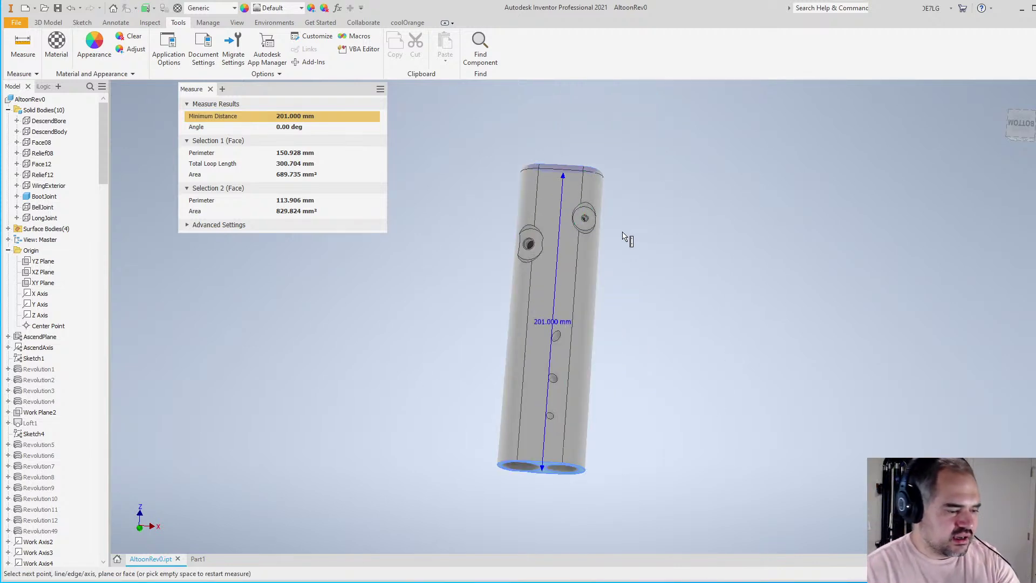
{"action": "middle_click_drag", "start_coordinate": [626, 237], "coordinate": [612, 348], "text": "shift"}
Try a work plane offset -176 mm from BootJoint's open end face with the two bores, near its rounded end
{"action": "middle_click_drag", "start_coordinate": [623, 300], "coordinate": [616, 363], "text": "shift"}
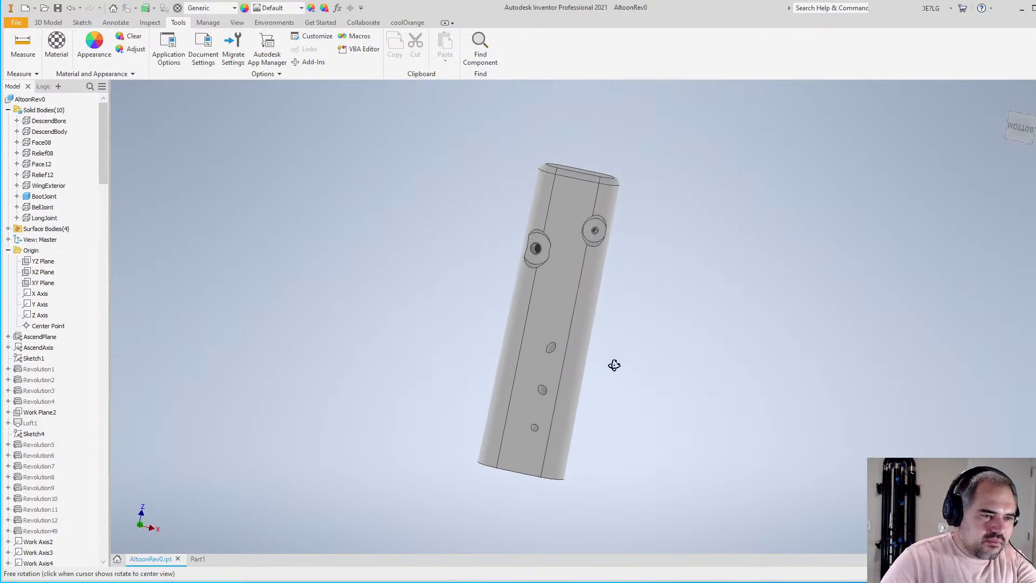
{"action": "scroll", "coordinate": [563, 173], "scroll_direction": "up", "scroll_amount": 5}
{"action": "scroll", "coordinate": [499, 168], "scroll_direction": "down", "scroll_amount": 5}
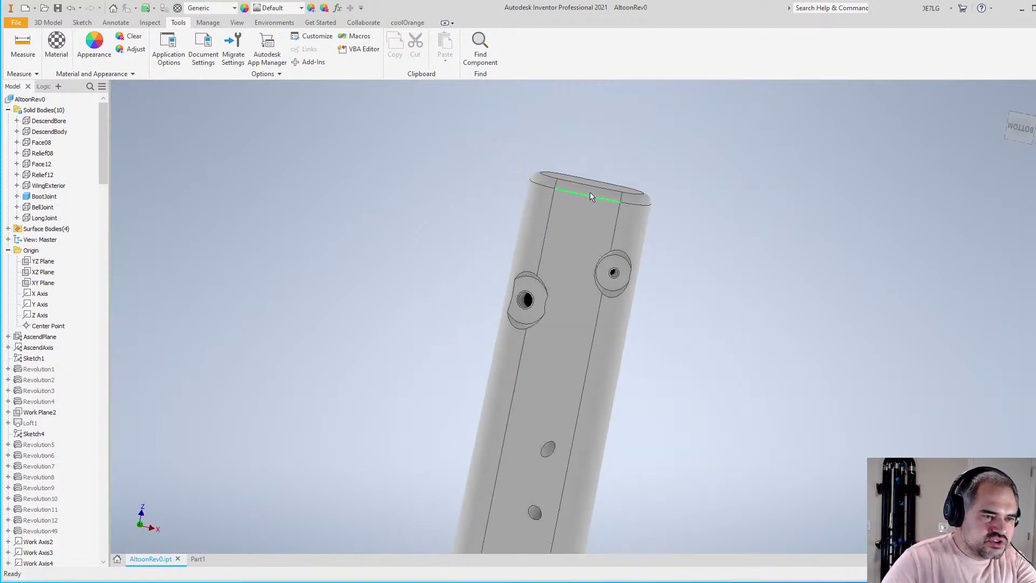
{"action": "middle_click_drag", "start_coordinate": [594, 286], "coordinate": [576, 231], "text": "shift"}
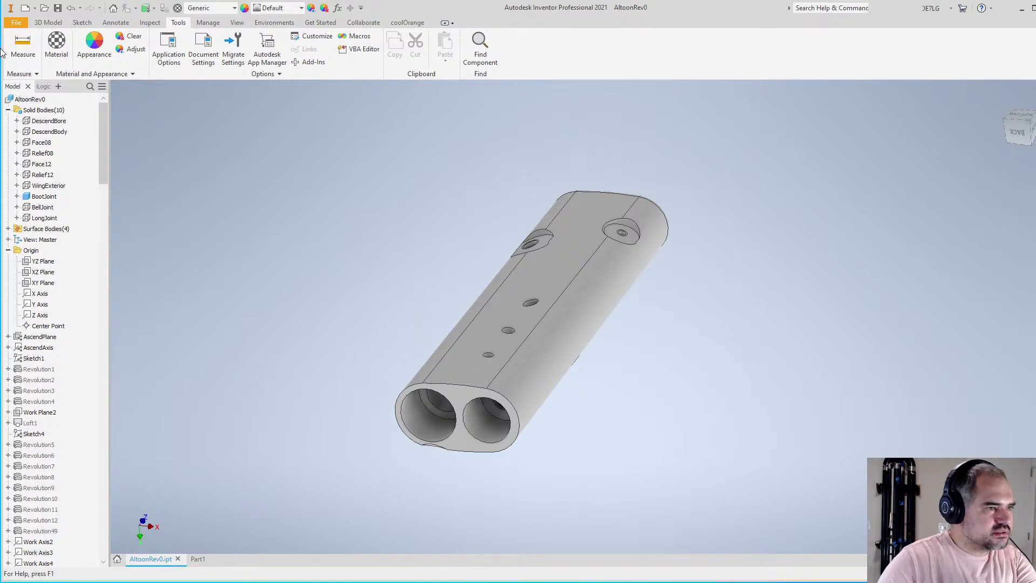
{"action": "left_click", "coordinate": [66, 24]}
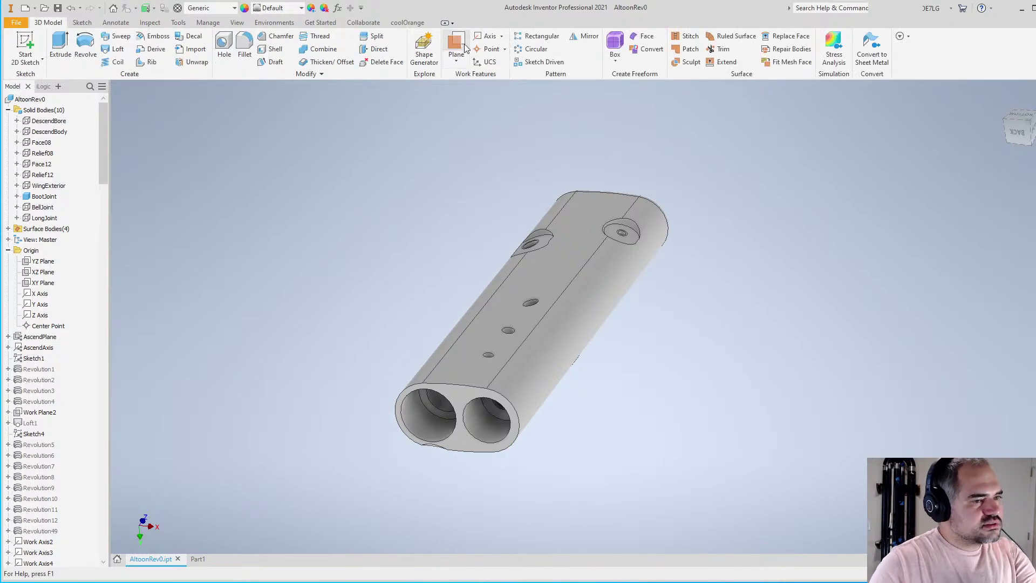
{"action": "left_click_drag", "start_coordinate": [461, 390], "coordinate": [627, 247]}
{"action": "middle_click_drag", "start_coordinate": [632, 248], "coordinate": [612, 442], "text": "shift"}
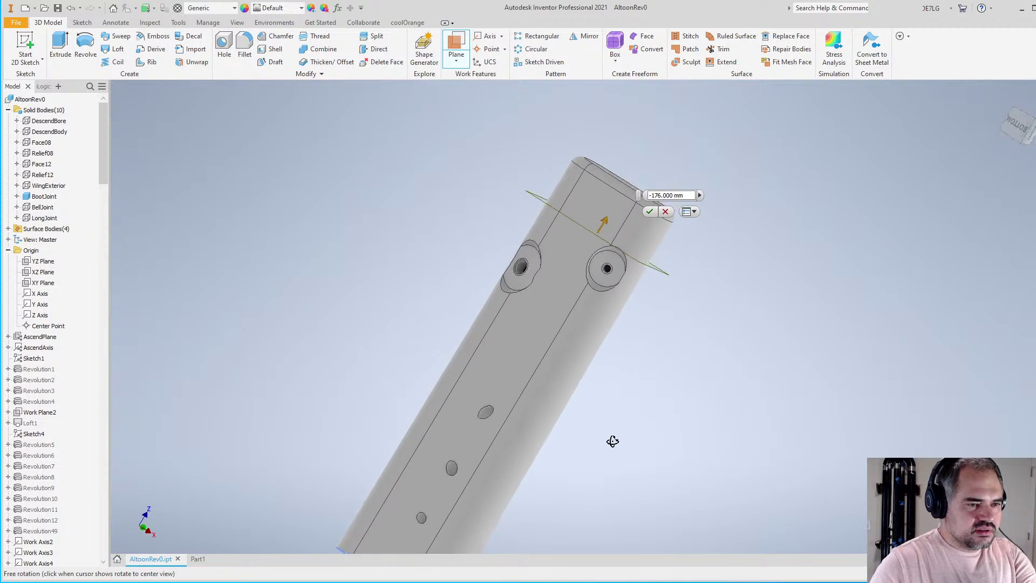
{"action": "scroll", "coordinate": [630, 221], "scroll_direction": "up", "scroll_amount": 3}
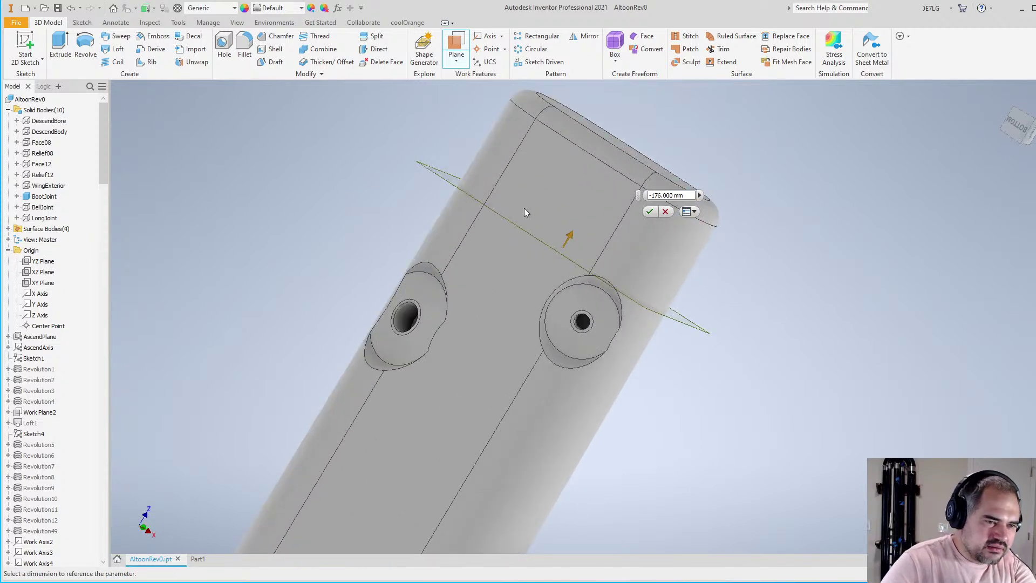
{"action": "left_click", "coordinate": [651, 212]}
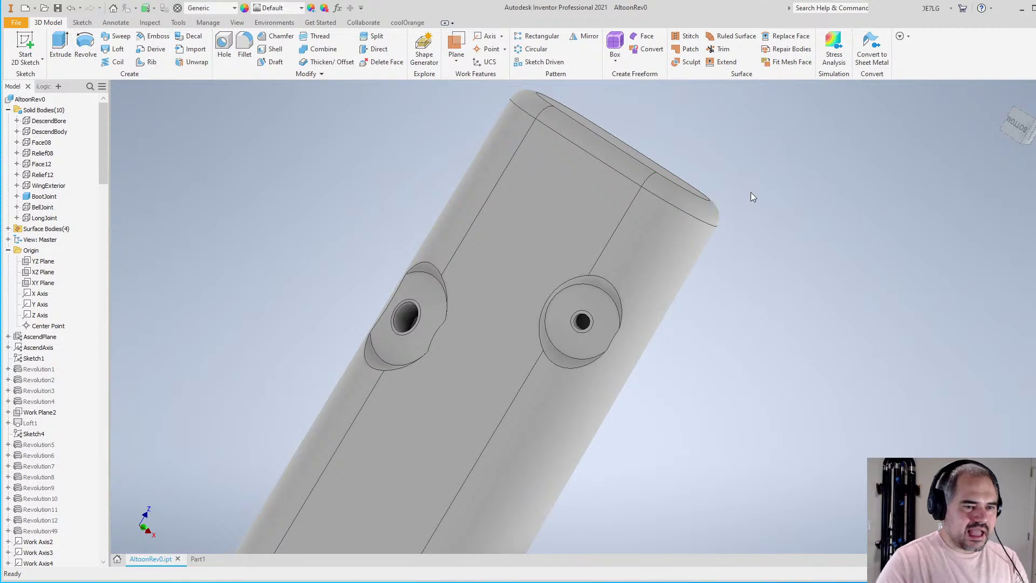
Hide the BootJoint solid body and show the WingExterior body instead
{"action": "scroll", "coordinate": [744, 211], "scroll_direction": "down", "scroll_amount": 4}
{"action": "scroll", "coordinate": [707, 316], "scroll_direction": "up", "scroll_amount": 2}
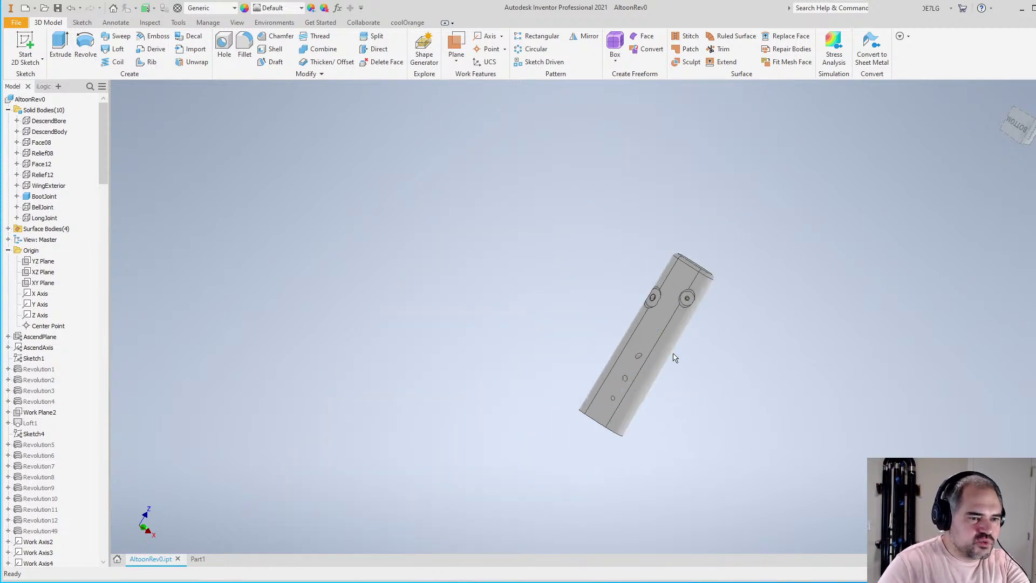
{"action": "scroll", "coordinate": [690, 266], "scroll_direction": "up", "scroll_amount": 2}
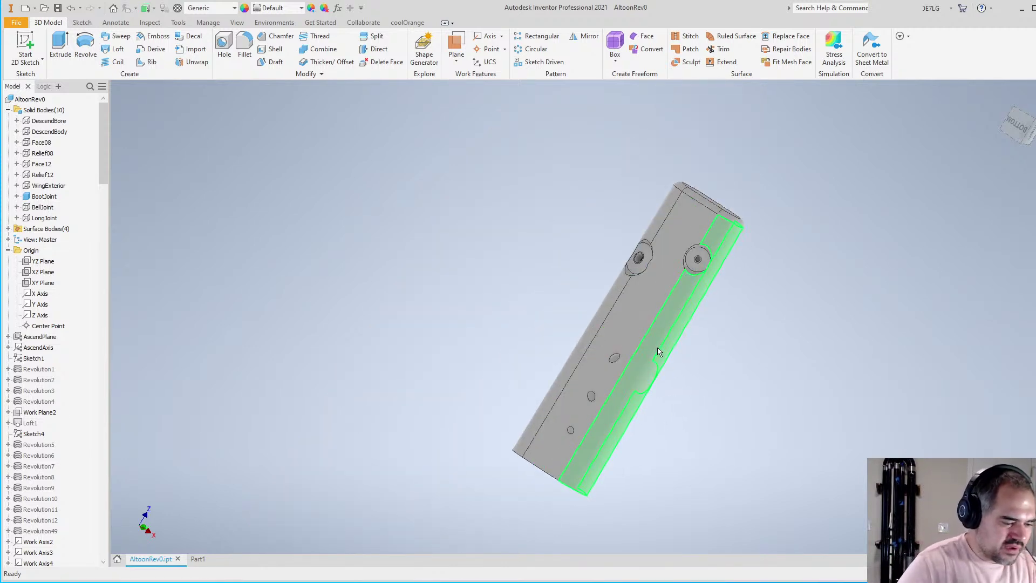
{"action": "middle_click_drag", "start_coordinate": [658, 351], "coordinate": [592, 295], "text": "shift"}
{"action": "right_click", "coordinate": [51, 199]}
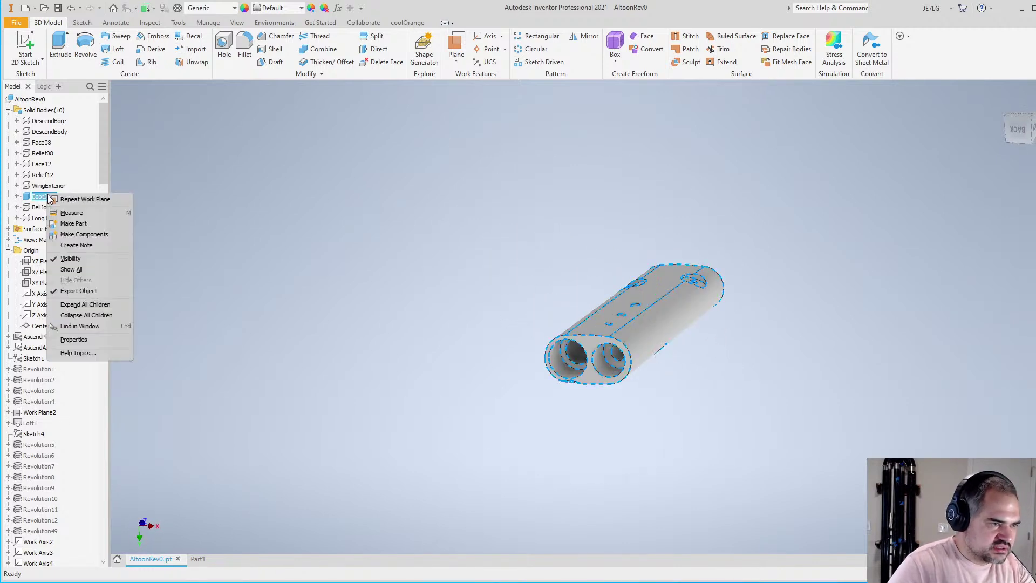
{"action": "left_click", "coordinate": [70, 259]}
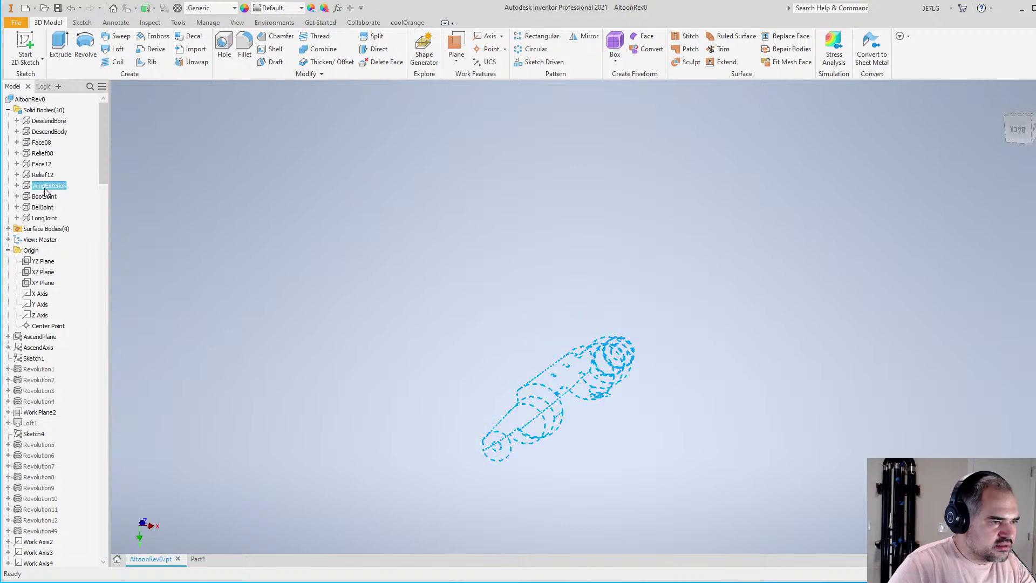
{"action": "right_click", "coordinate": [47, 189]}
{"action": "left_click", "coordinate": [68, 249]}
Measure the distance between WingExterior's tenon end face and its opposite, narrow end face
{"action": "scroll", "coordinate": [548, 439], "scroll_direction": "up", "scroll_amount": 3}
{"action": "middle_click_drag", "start_coordinate": [548, 439], "coordinate": [730, 398], "text": "shift"}
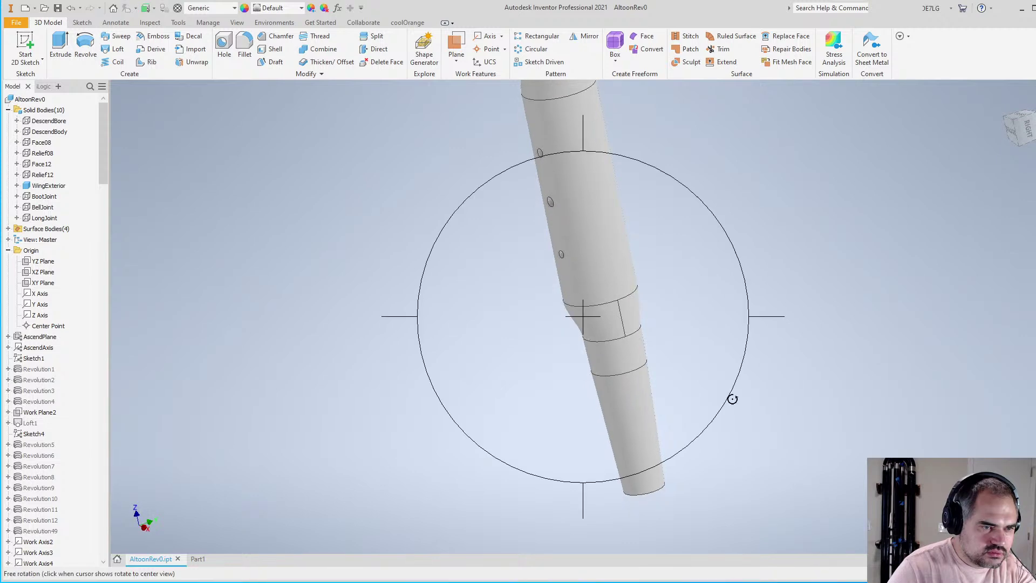
{"action": "key", "text": "F6"}
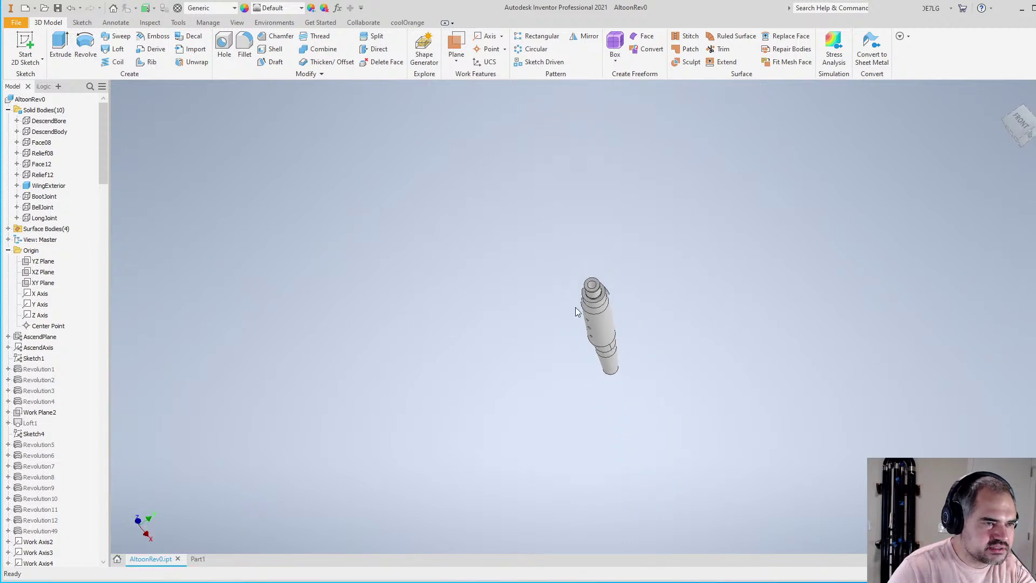
{"action": "left_click", "coordinate": [208, 22]}
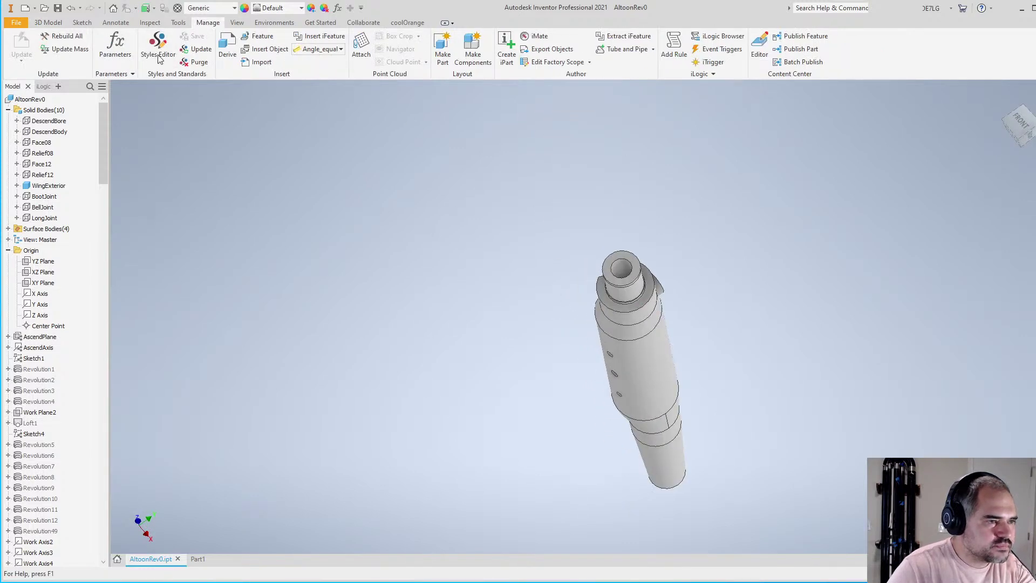
{"action": "left_click", "coordinate": [178, 22]}
{"action": "left_click", "coordinate": [22, 43]}
{"action": "scroll", "coordinate": [568, 247], "scroll_direction": "down", "scroll_amount": 3}
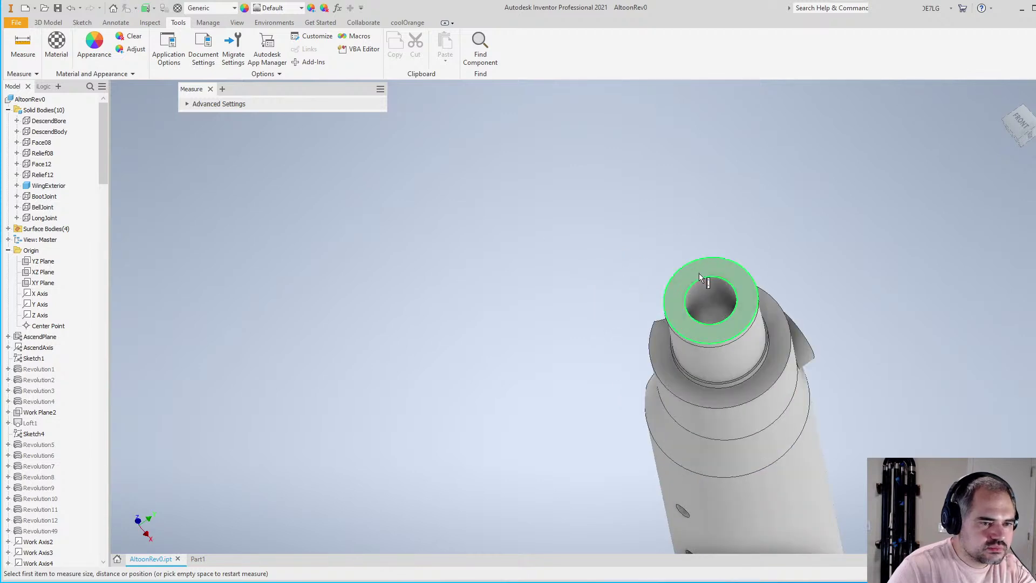
{"action": "left_click", "coordinate": [698, 273]}
{"action": "middle_click_drag", "start_coordinate": [609, 229], "coordinate": [650, 143], "text": "shift"}
{"action": "left_click", "coordinate": [652, 143]}
{"action": "middle_click_drag", "start_coordinate": [636, 185], "coordinate": [549, 407], "text": "shift"}
{"action": "scroll", "coordinate": [621, 220], "scroll_direction": "up", "scroll_amount": 5}
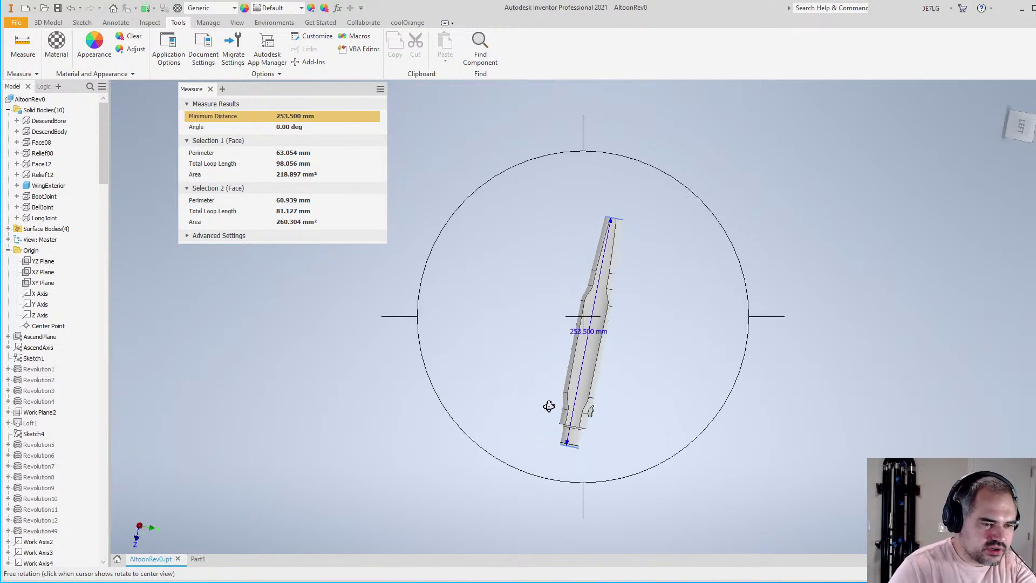
{"action": "left_click", "coordinate": [661, 413]}
{"action": "key", "text": "Escape"}
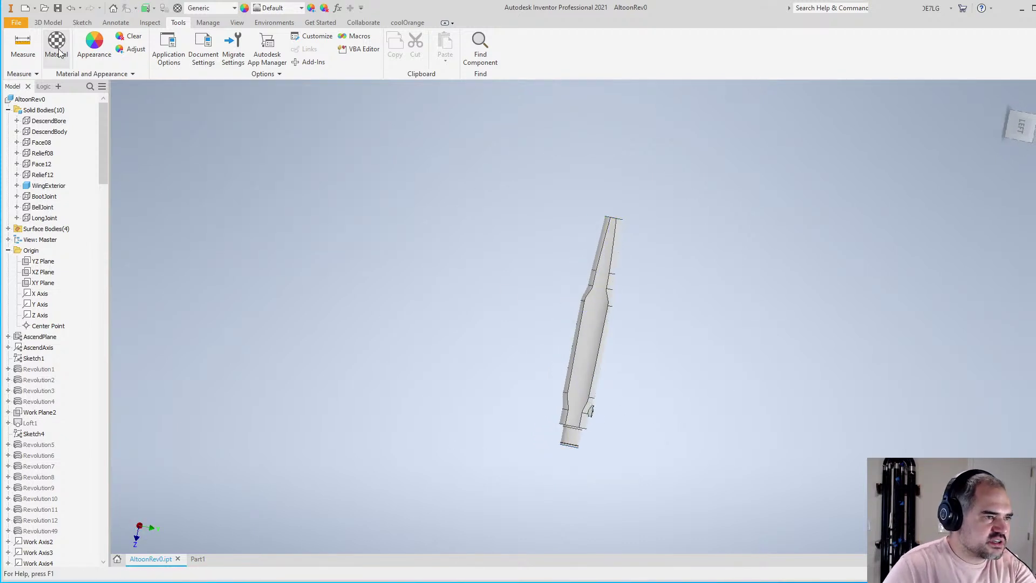
{"action": "left_click", "coordinate": [47, 22]}
{"action": "middle_click_drag", "start_coordinate": [529, 443], "coordinate": [593, 357], "text": "shift"}
{"action": "scroll", "coordinate": [545, 388], "scroll_direction": "up", "scroll_amount": 4}
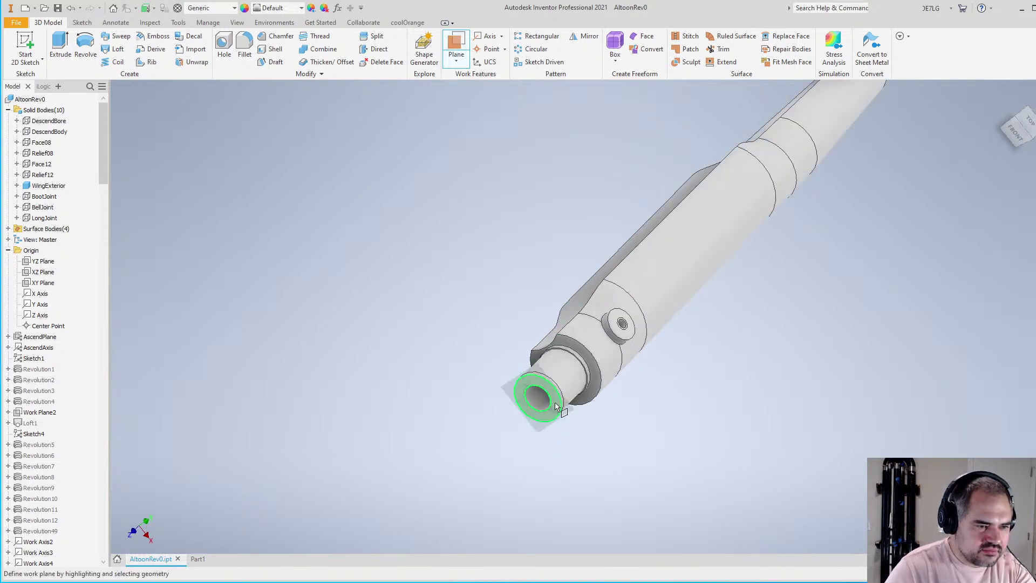
{"action": "left_click", "coordinate": [560, 404]}
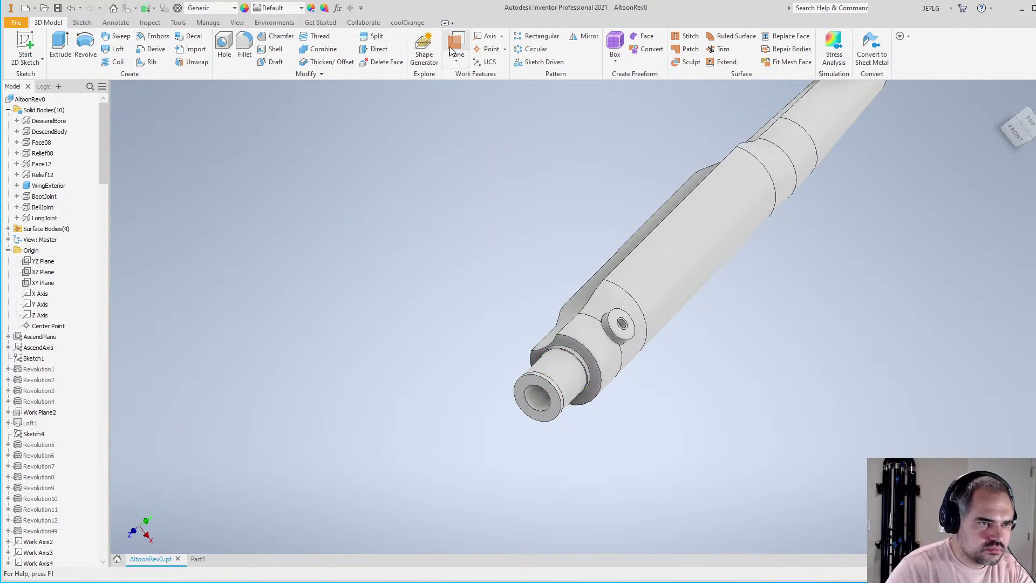
Try a work plane offset -76.25 mm from WingExterior's tenon shoulder face, between the small tone holes
{"action": "left_click_drag", "start_coordinate": [597, 383], "coordinate": [704, 262]}
{"action": "scroll", "coordinate": [718, 275], "scroll_direction": "down", "scroll_amount": 3}
{"action": "middle_click_drag", "start_coordinate": [659, 331], "coordinate": [638, 280], "text": "shift"}
{"action": "scroll", "coordinate": [637, 279], "scroll_direction": "up", "scroll_amount": 3}
{"action": "left_click_drag", "start_coordinate": [637, 279], "coordinate": [563, 249]}
{"action": "mouse_move", "coordinate": [606, 371]}
{"action": "middle_mouse_down", "text": "shift"}
{"action": "mouse_move", "coordinate": [599, 363]}
{"action": "mouse_move", "coordinate": [623, 370]}
{"action": "middle_mouse_up", "text": "shift"}
{"action": "scroll", "coordinate": [659, 277], "scroll_direction": "up", "scroll_amount": 5}
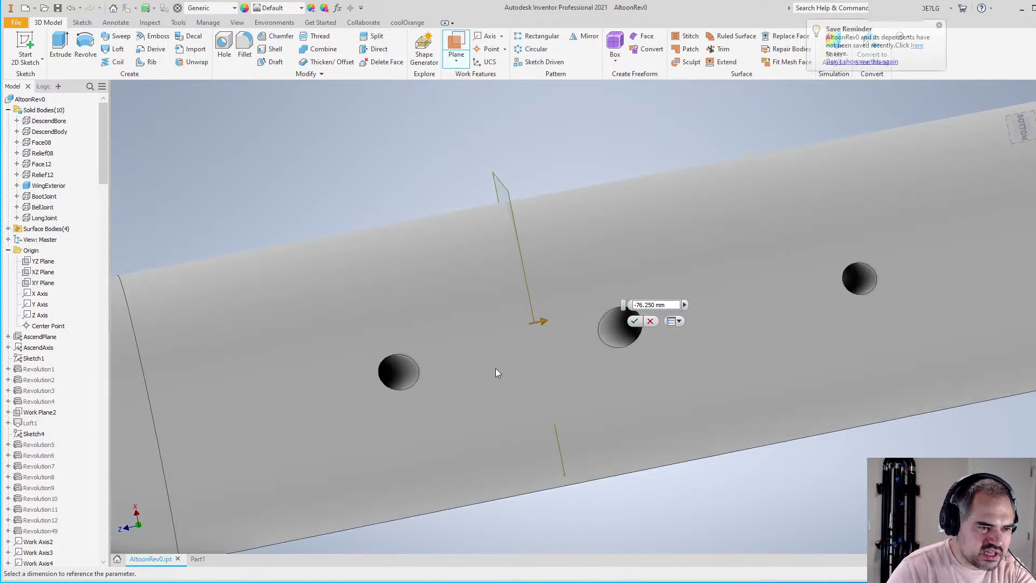
Try the offset work plane at -73.5 mm and at -98.75 mm from the tenon shoulder, then cancel it
{"action": "left_click_drag", "start_coordinate": [503, 191], "coordinate": [476, 193]}
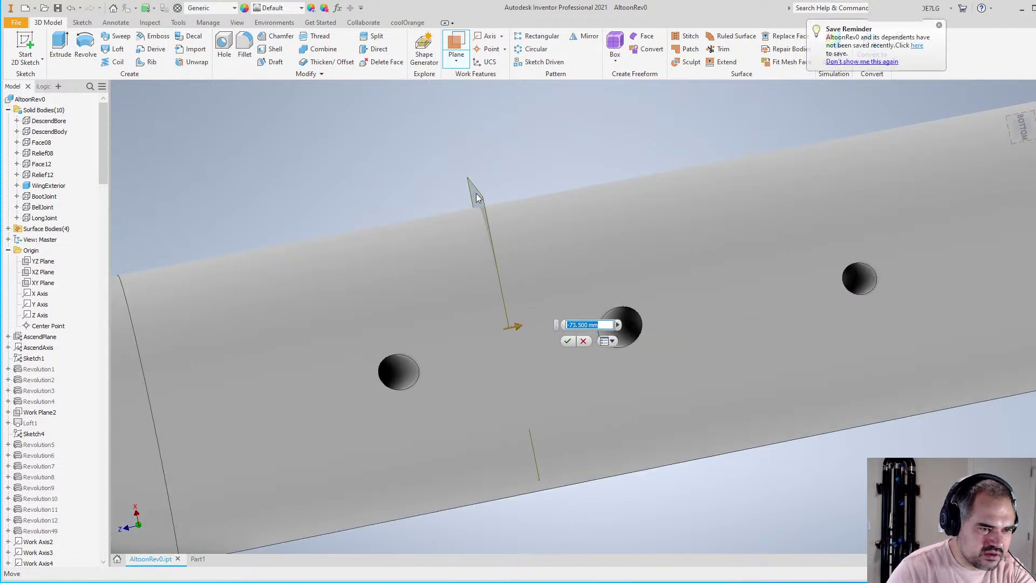
{"action": "scroll", "coordinate": [549, 203], "scroll_direction": "down", "scroll_amount": 4}
{"action": "middle_click_drag", "start_coordinate": [549, 202], "coordinate": [634, 288], "text": "shift"}
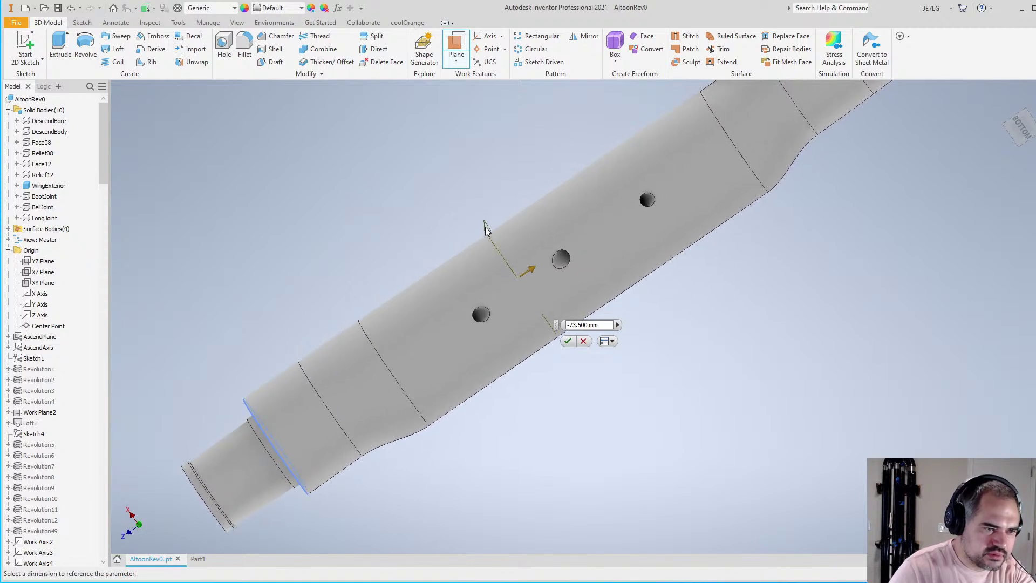
{"action": "left_click_drag", "start_coordinate": [485, 227], "coordinate": [589, 196]}
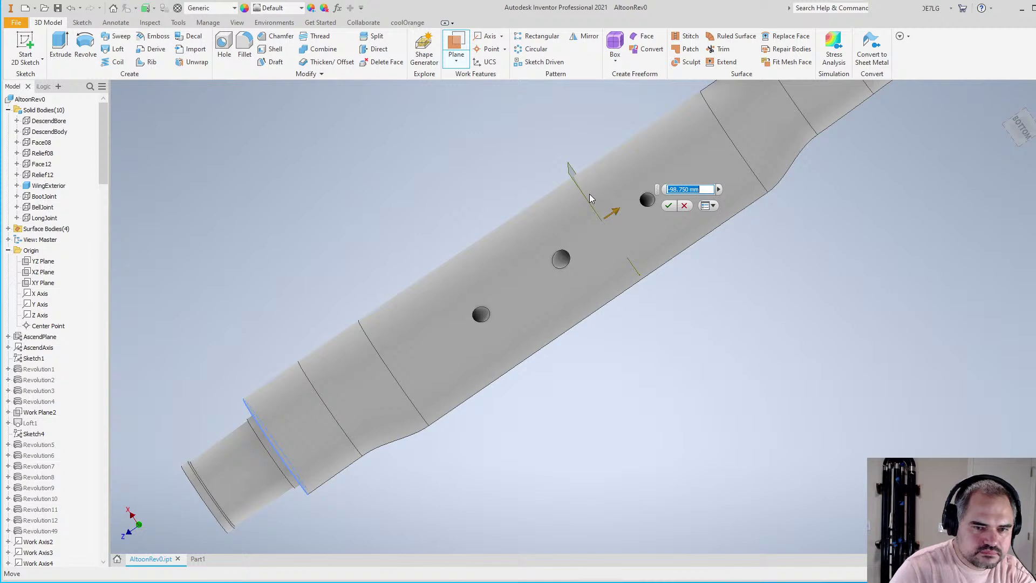
{"action": "middle_click_drag", "start_coordinate": [590, 193], "coordinate": [576, 324], "text": "shift"}
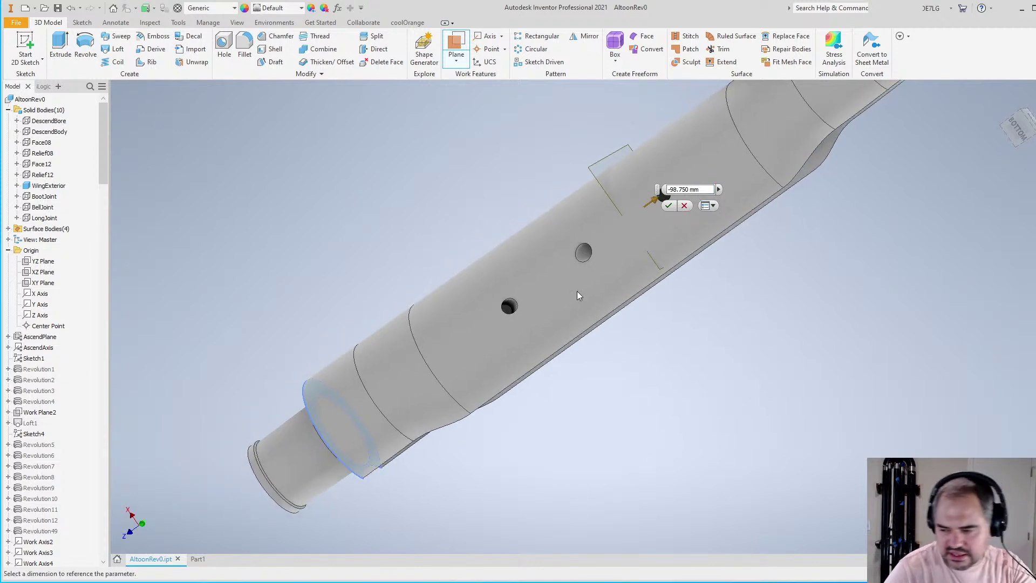
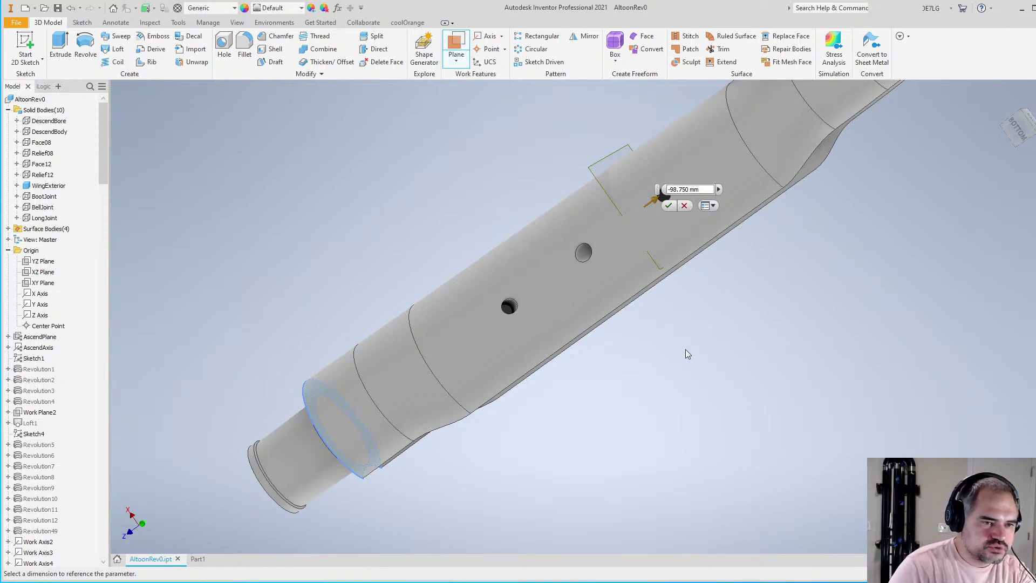
{"action": "scroll", "coordinate": [685, 349], "scroll_direction": "down", "scroll_amount": 3}
{"action": "key", "text": "Escape"}
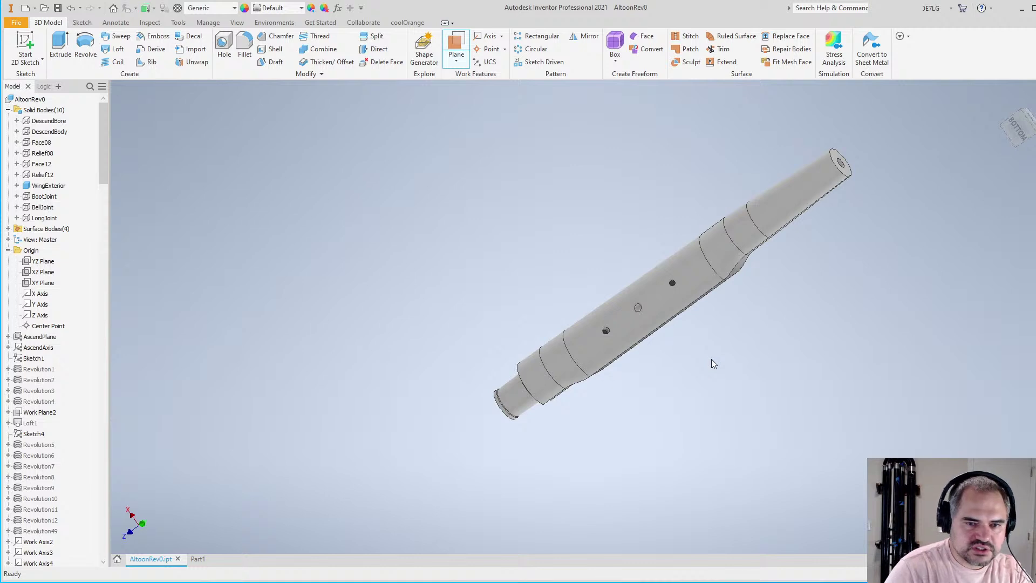
Examine WingExterior's tenon, shoulder and the stepped section above the three small tone holes
{"action": "key", "text": "F4"}
{"action": "left_click_drag", "start_coordinate": [684, 331], "coordinate": [656, 266]}
{"action": "key", "text": "Escape"}
{"action": "scroll", "coordinate": [669, 275], "scroll_direction": "down", "scroll_amount": 4}
{"action": "scroll", "coordinate": [633, 178], "scroll_direction": "up", "scroll_amount": 5}
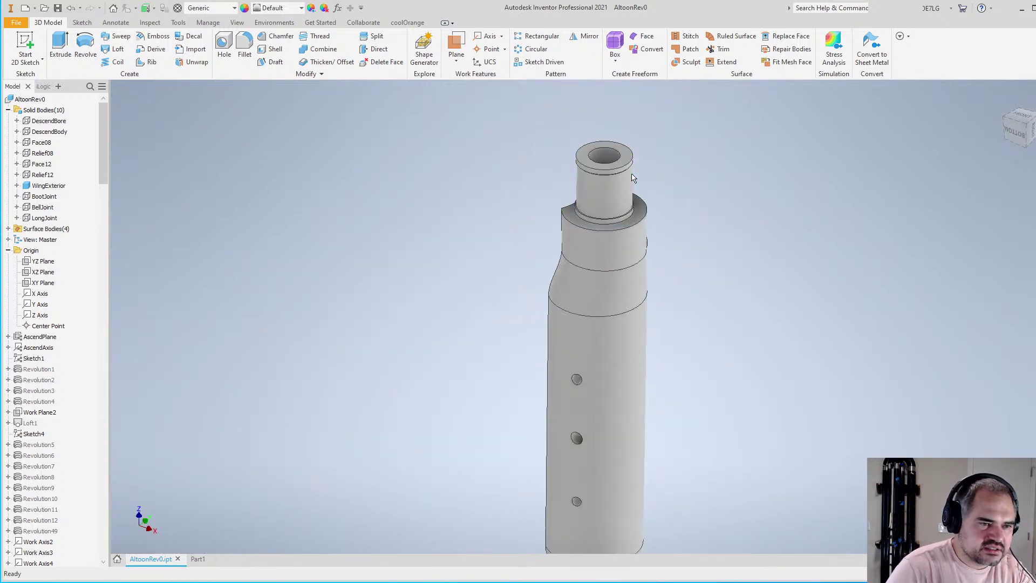
{"action": "middle_click_drag", "start_coordinate": [633, 178], "coordinate": [656, 284], "text": "shift"}
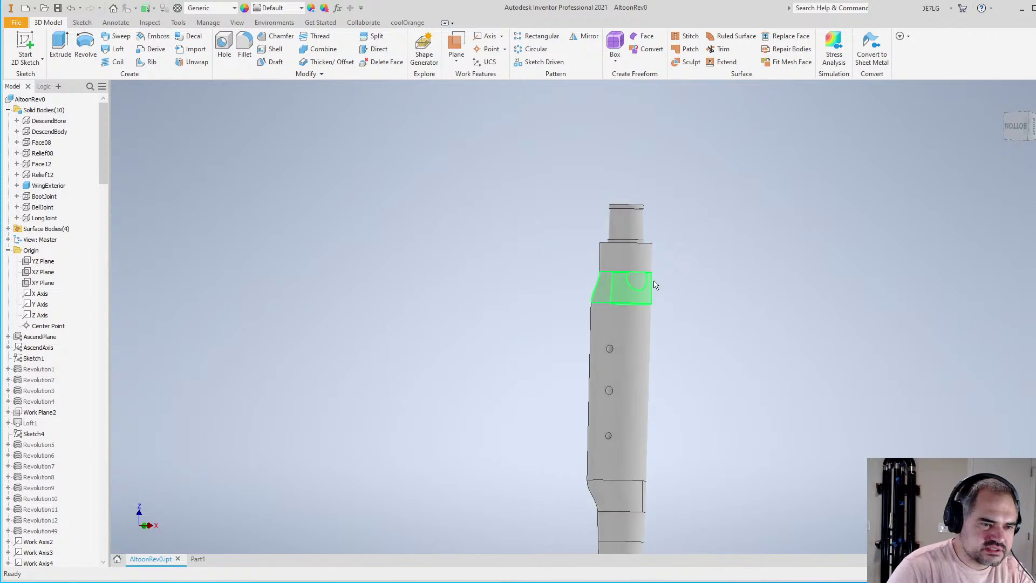
{"action": "scroll", "coordinate": [653, 274], "scroll_direction": "up", "scroll_amount": 2}
{"action": "scroll", "coordinate": [620, 232], "scroll_direction": "down", "scroll_amount": 3}
{"action": "scroll", "coordinate": [621, 173], "scroll_direction": "up", "scroll_amount": 5}
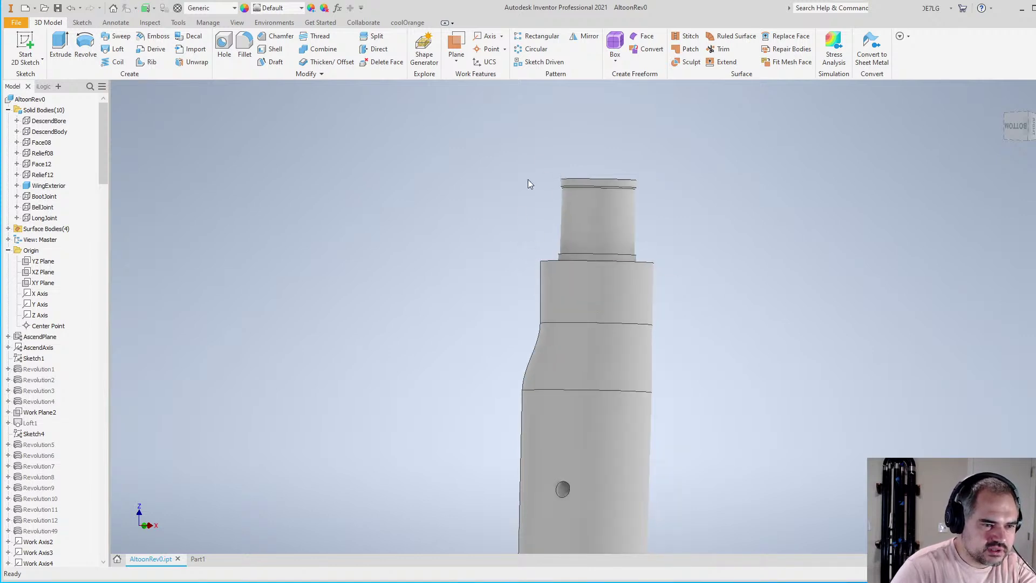
{"action": "scroll", "coordinate": [528, 179], "scroll_direction": "down", "scroll_amount": 5}
Examine WingExterior upside down, from its tapered narrow end past the tone holes to the tenon
{"action": "middle_click_drag", "start_coordinate": [528, 180], "coordinate": [342, 435], "text": "shift"}
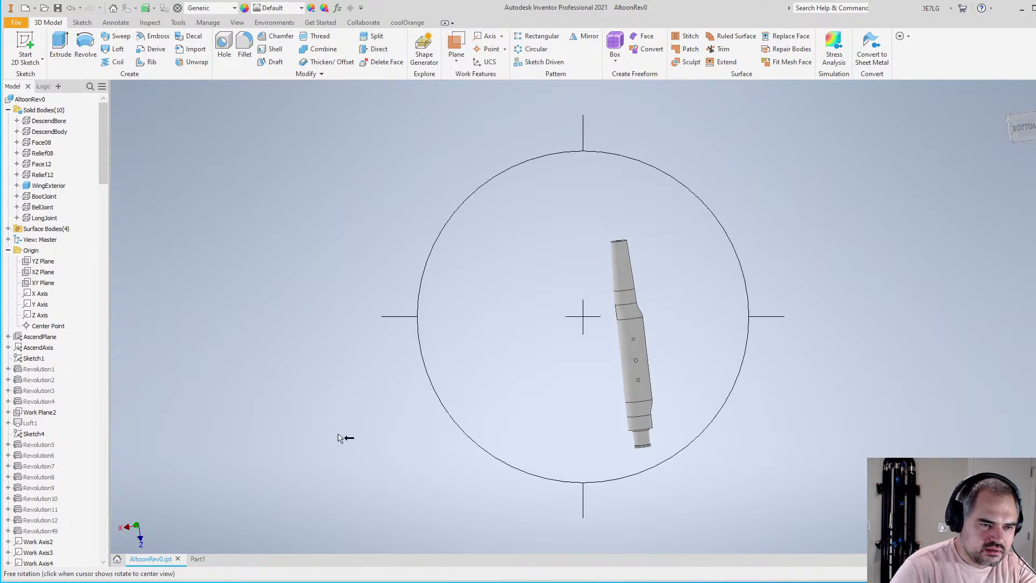
{"action": "scroll", "coordinate": [624, 248], "scroll_direction": "up", "scroll_amount": 5}
{"action": "scroll", "coordinate": [652, 184], "scroll_direction": "up", "scroll_amount": 3}
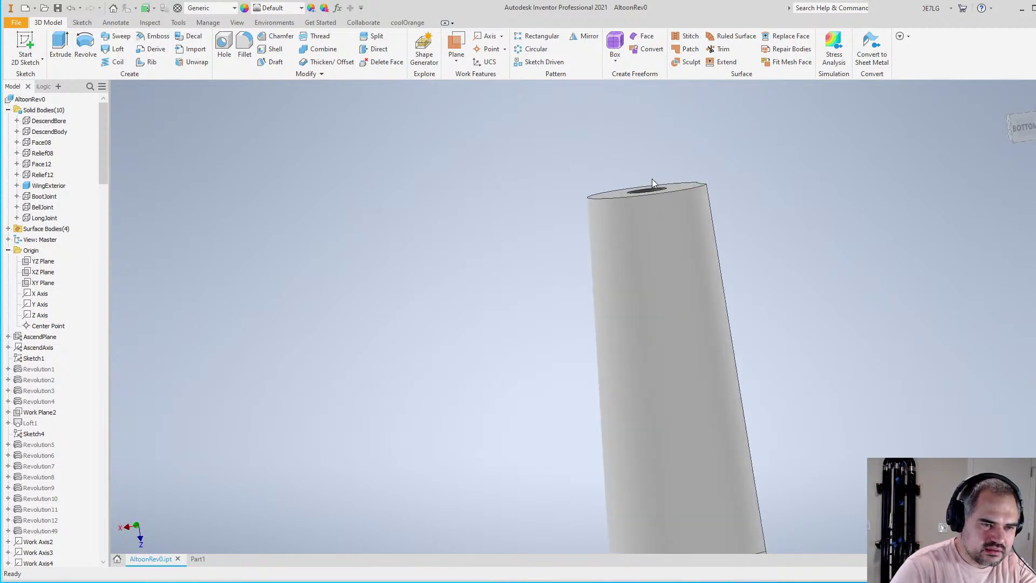
{"action": "scroll", "coordinate": [648, 188], "scroll_direction": "down", "scroll_amount": 5}
{"action": "scroll", "coordinate": [650, 318], "scroll_direction": "down", "scroll_amount": 3}
{"action": "scroll", "coordinate": [672, 449], "scroll_direction": "up", "scroll_amount": 9}
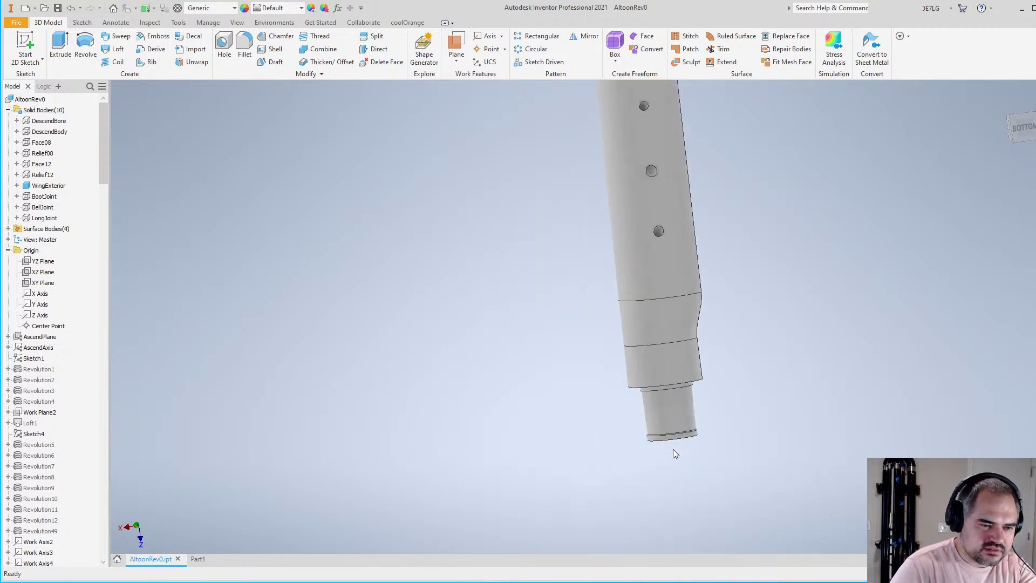
{"action": "scroll", "coordinate": [631, 463], "scroll_direction": "down", "scroll_amount": 5}
{"action": "scroll", "coordinate": [631, 465], "scroll_direction": "down", "scroll_amount": 3}
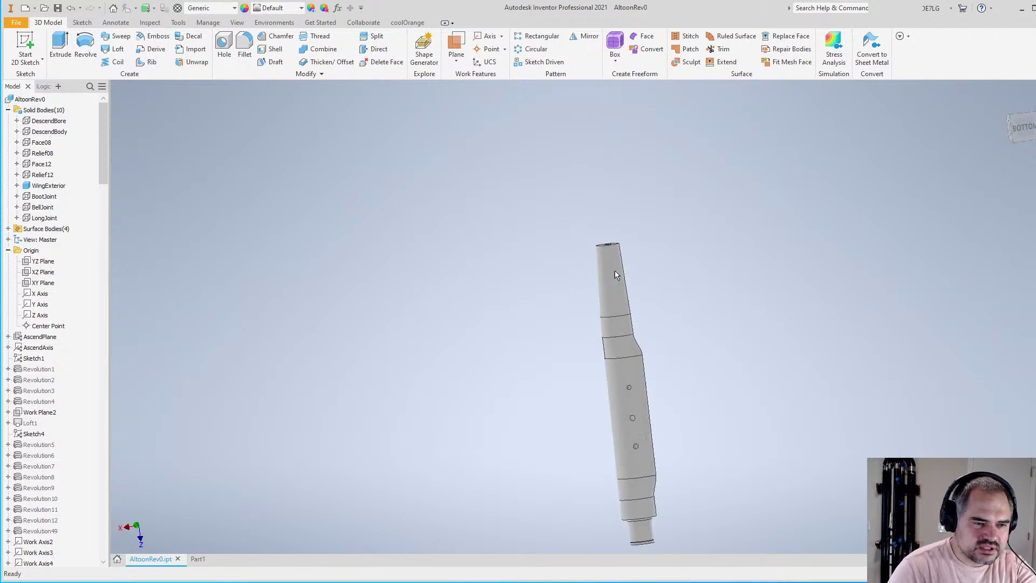
{"action": "scroll", "coordinate": [604, 171], "scroll_direction": "up", "scroll_amount": 6}
{"action": "scroll", "coordinate": [609, 209], "scroll_direction": "down", "scroll_amount": 2}
{"action": "scroll", "coordinate": [608, 209], "scroll_direction": "down", "scroll_amount": 3}
{"action": "middle_click_drag", "start_coordinate": [609, 208], "coordinate": [642, 306], "text": "shift"}
{"action": "scroll", "coordinate": [642, 306], "scroll_direction": "up", "scroll_amount": 4}
{"action": "middle_click_drag", "start_coordinate": [655, 343], "coordinate": [712, 337], "text": "shift"}
{"action": "scroll", "coordinate": [645, 474], "scroll_direction": "up", "scroll_amount": 4}
{"action": "left_click_drag", "start_coordinate": [427, 416], "coordinate": [748, 424]}
{"action": "scroll", "coordinate": [707, 410], "scroll_direction": "down", "scroll_amount": 4}
{"action": "middle_click_drag", "start_coordinate": [728, 424], "coordinate": [703, 379], "text": "shift"}
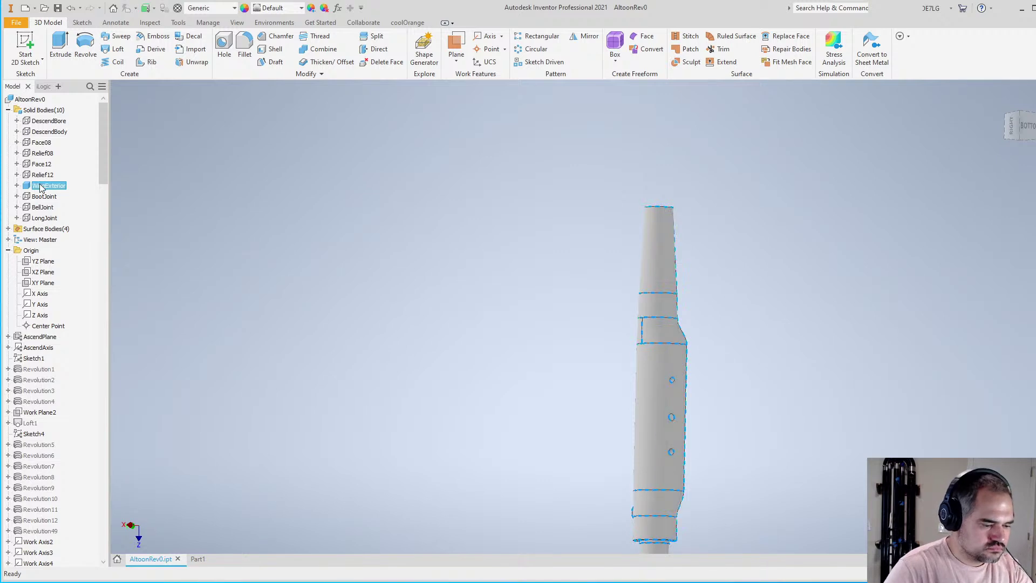
Hide the WingExterior solid body and show the LongJoint body instead
{"action": "key", "text": "alt+v"}
{"action": "left_click", "coordinate": [53, 220]}
{"action": "key", "text": "alt+v"}
{"action": "scroll", "coordinate": [578, 281], "scroll_direction": "down", "scroll_amount": 3}
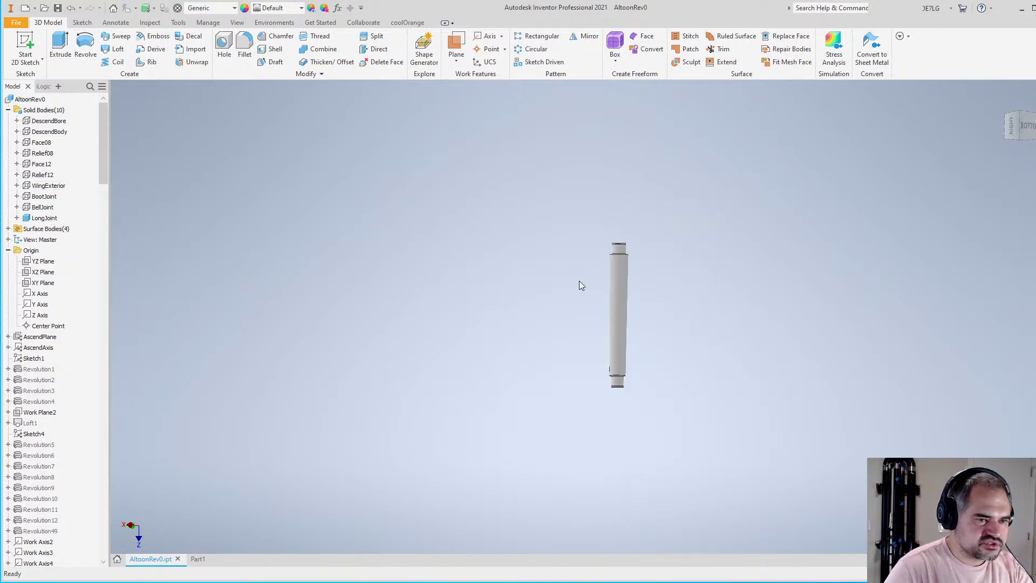
{"action": "scroll", "coordinate": [610, 336], "scroll_direction": "up", "scroll_amount": 3}
{"action": "middle_click_drag", "start_coordinate": [613, 337], "coordinate": [719, 308], "text": "shift"}
{"action": "left_click", "coordinate": [237, 23]}
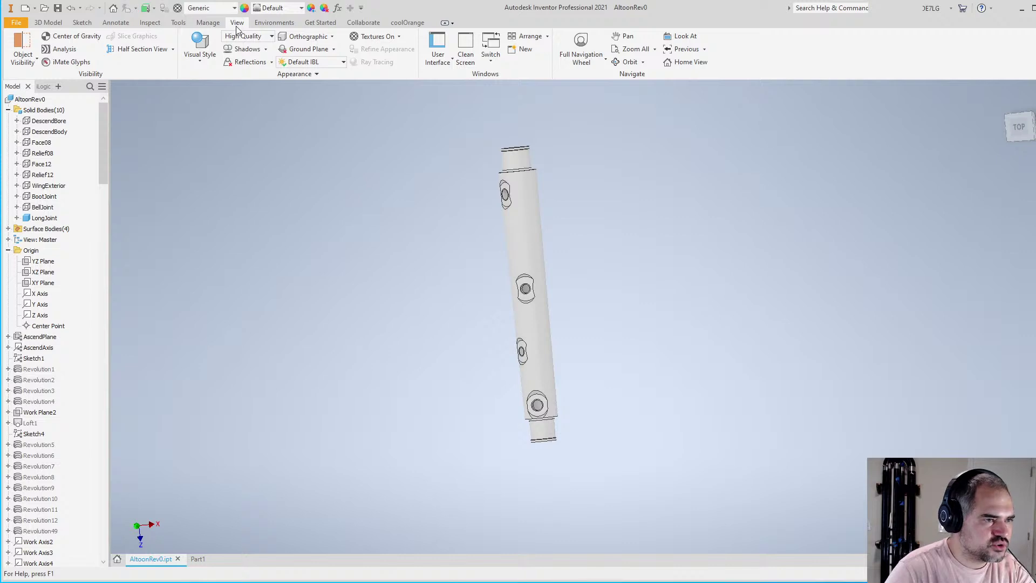
{"action": "left_click", "coordinate": [208, 23]}
{"action": "left_click", "coordinate": [187, 25]}
{"action": "left_click", "coordinate": [23, 46]}
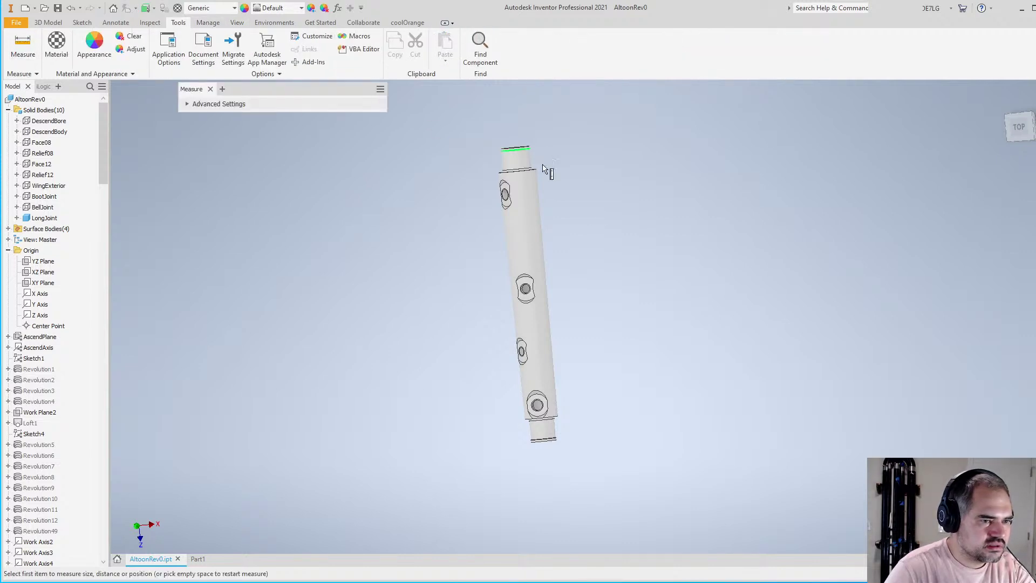
{"action": "scroll", "coordinate": [562, 176], "scroll_direction": "up", "scroll_amount": 3}
{"action": "scroll", "coordinate": [561, 172], "scroll_direction": "up", "scroll_amount": 5}
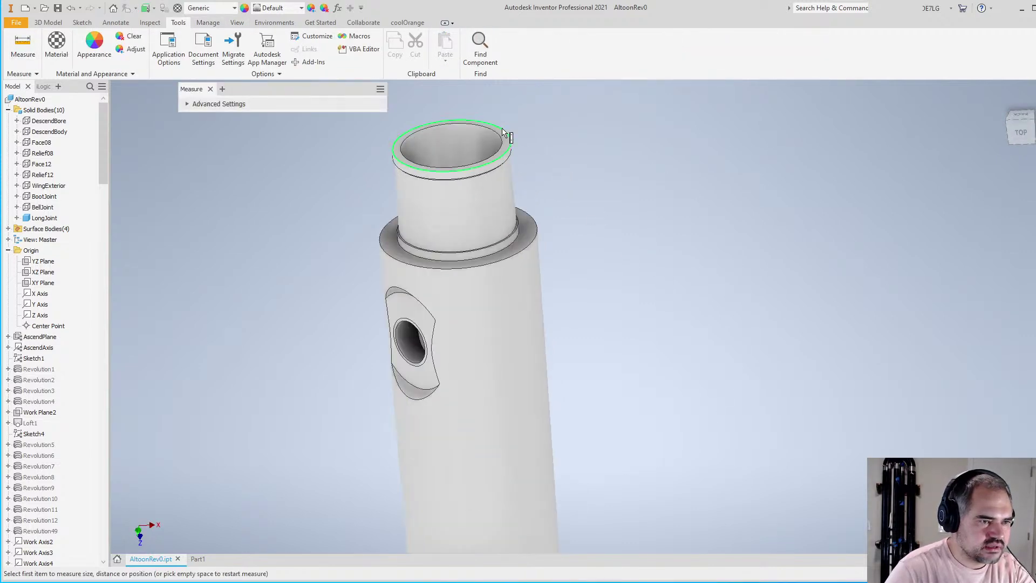
{"action": "left_click", "coordinate": [531, 212]}
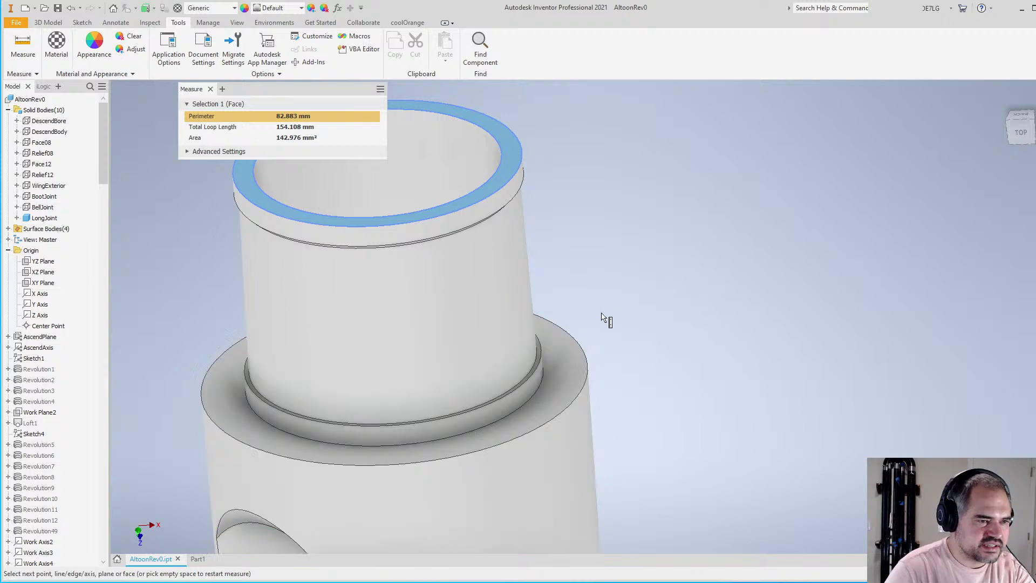
{"action": "key", "text": "Escape"}
{"action": "scroll", "coordinate": [542, 190], "scroll_direction": "down", "scroll_amount": 5}
Measure the LongJoint's overall length between the end faces of its two tenons
{"action": "left_click", "coordinate": [38, 43]}
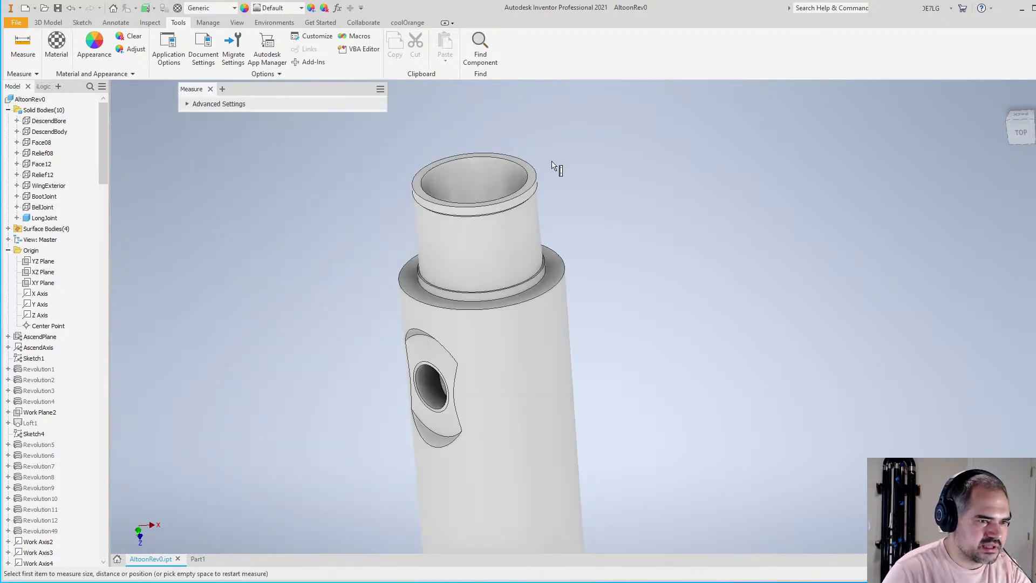
{"action": "scroll", "coordinate": [554, 166], "scroll_direction": "up", "scroll_amount": 5}
{"action": "left_click", "coordinate": [507, 196]}
{"action": "scroll", "coordinate": [539, 164], "scroll_direction": "down", "scroll_amount": 8}
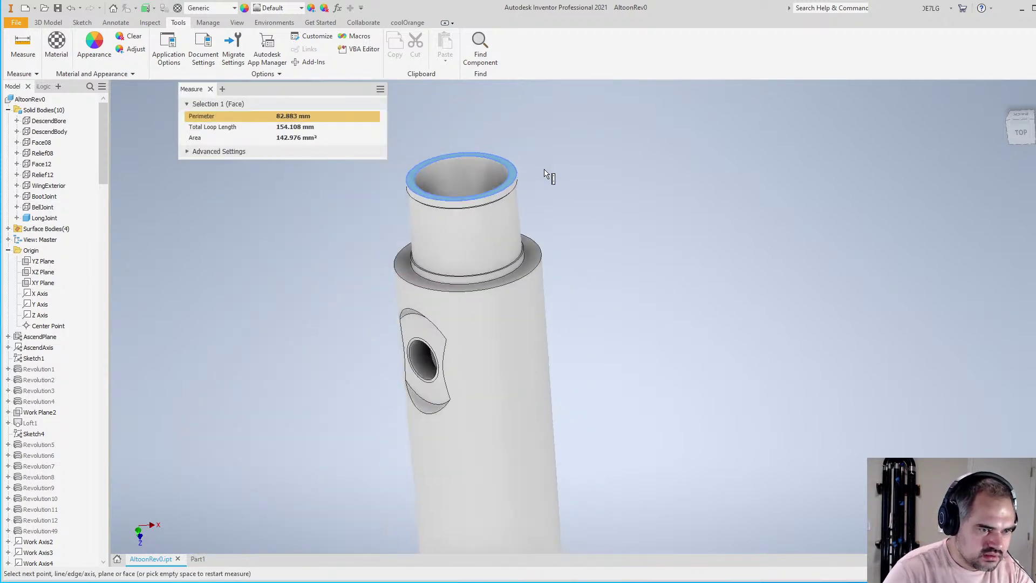
{"action": "key", "text": "F4"}
{"action": "left_click_drag", "start_coordinate": [595, 326], "coordinate": [585, 247]}
{"action": "scroll", "coordinate": [534, 418], "scroll_direction": "up", "scroll_amount": 6}
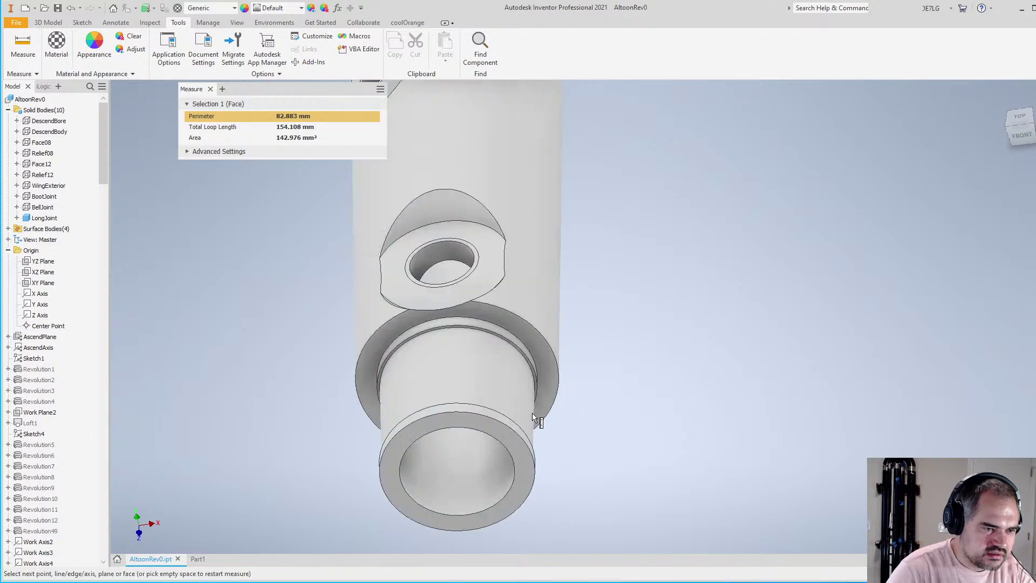
{"action": "left_click", "coordinate": [502, 463]}
{"action": "scroll", "coordinate": [553, 444], "scroll_direction": "down", "scroll_amount": 6}
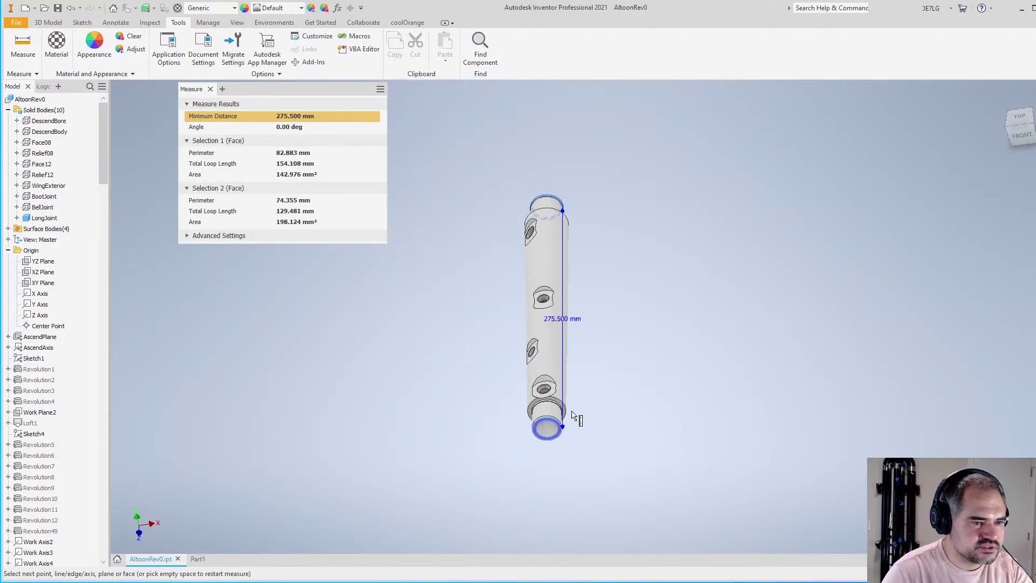
{"action": "scroll", "coordinate": [575, 387], "scroll_direction": "up", "scroll_amount": 2}
{"action": "key", "text": "F4"}
{"action": "left_click_drag", "start_coordinate": [589, 347], "coordinate": [652, 473]}
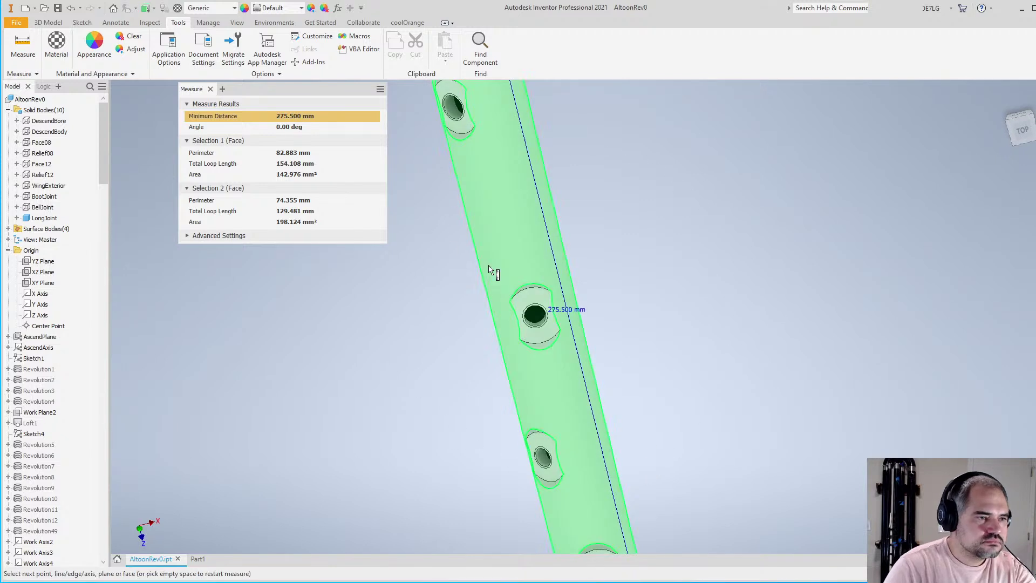
{"action": "key", "text": "Escape"}
Try a work plane offset -57.5 mm from the LongJoint's wider tenon shoulder
{"action": "left_click", "coordinate": [51, 24]}
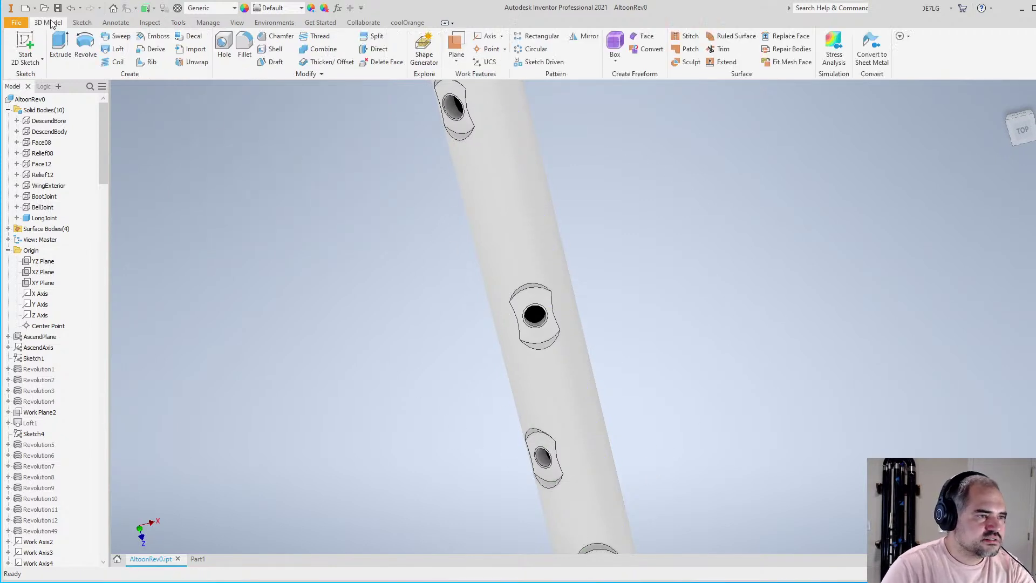
{"action": "left_click", "coordinate": [456, 48]}
{"action": "scroll", "coordinate": [624, 323], "scroll_direction": "down", "scroll_amount": 5}
{"action": "scroll", "coordinate": [655, 235], "scroll_direction": "up", "scroll_amount": 6}
{"action": "middle_click_drag", "start_coordinate": [654, 235], "coordinate": [642, 250], "text": "shift"}
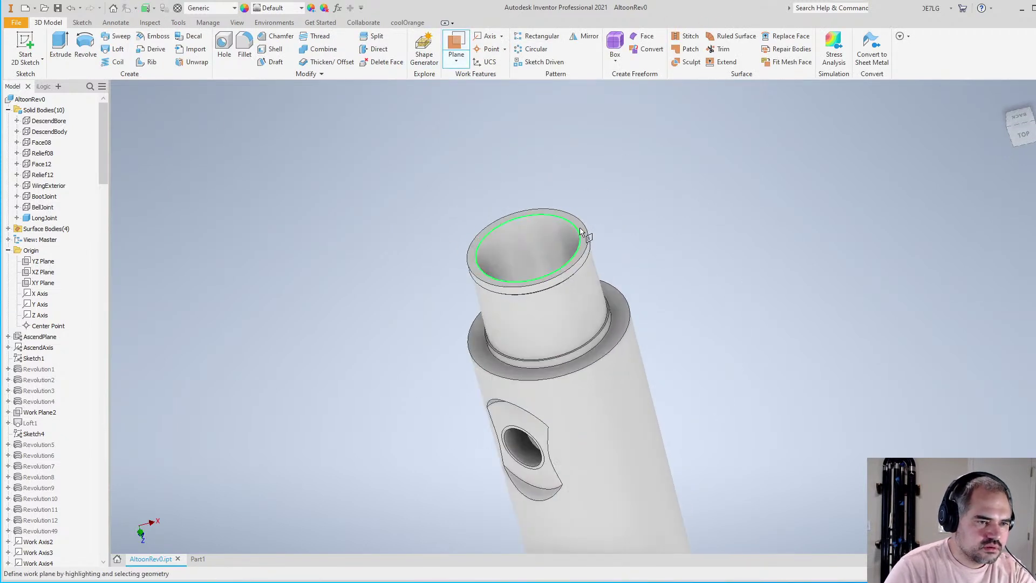
{"action": "left_click", "coordinate": [607, 351]}
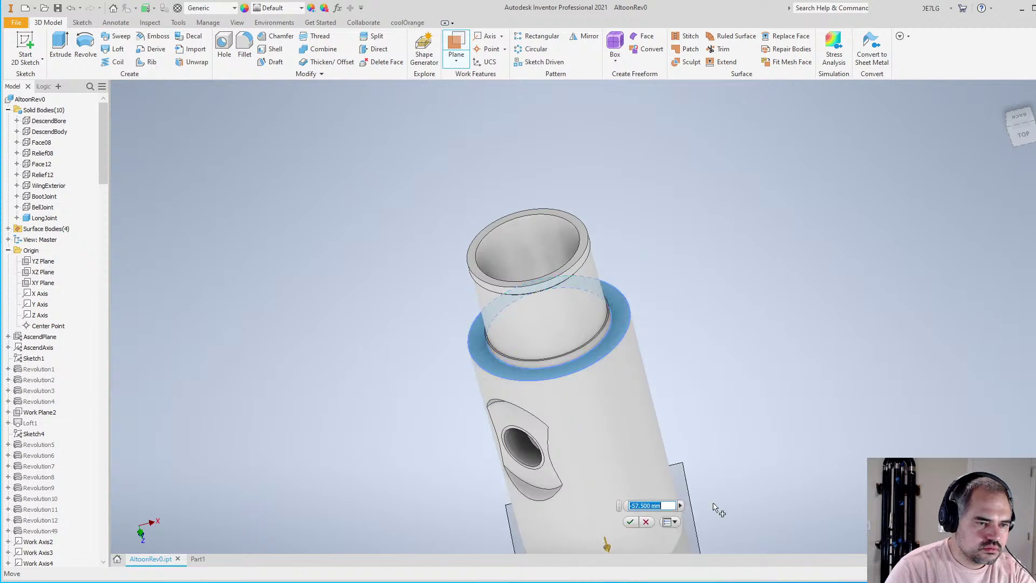
{"action": "scroll", "coordinate": [655, 307], "scroll_direction": "down", "scroll_amount": 4}
{"action": "key", "text": "F4"}
{"action": "left_click_drag", "start_coordinate": [682, 401], "coordinate": [655, 340]}
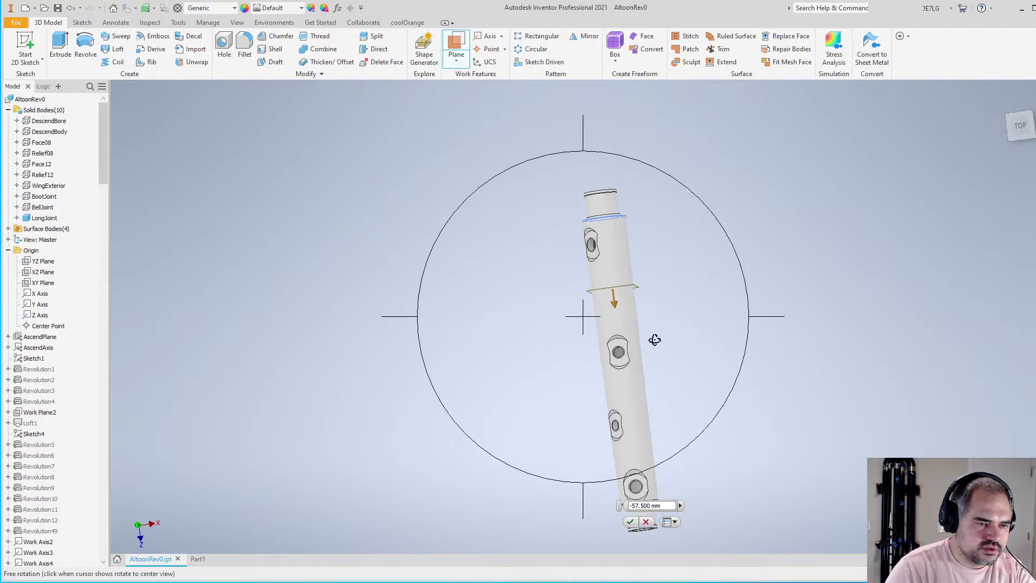
Try the offset work plane at -124.75 mm, between the LongJoint's two middle tone holes, and cancel it
{"action": "left_click_drag", "start_coordinate": [636, 284], "coordinate": [713, 361]}
{"action": "key", "text": "F4"}
{"action": "scroll", "coordinate": [686, 380], "scroll_direction": "up", "scroll_amount": 3}
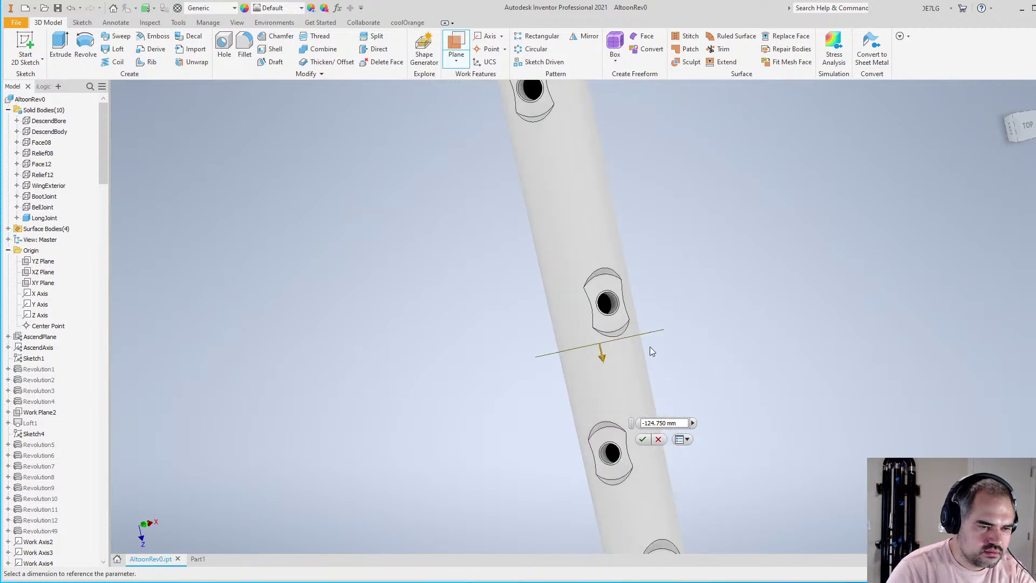
{"action": "key", "text": "F4"}
{"action": "left_click_drag", "start_coordinate": [651, 351], "coordinate": [628, 412]}
{"action": "scroll", "coordinate": [625, 389], "scroll_direction": "down", "scroll_amount": 5}
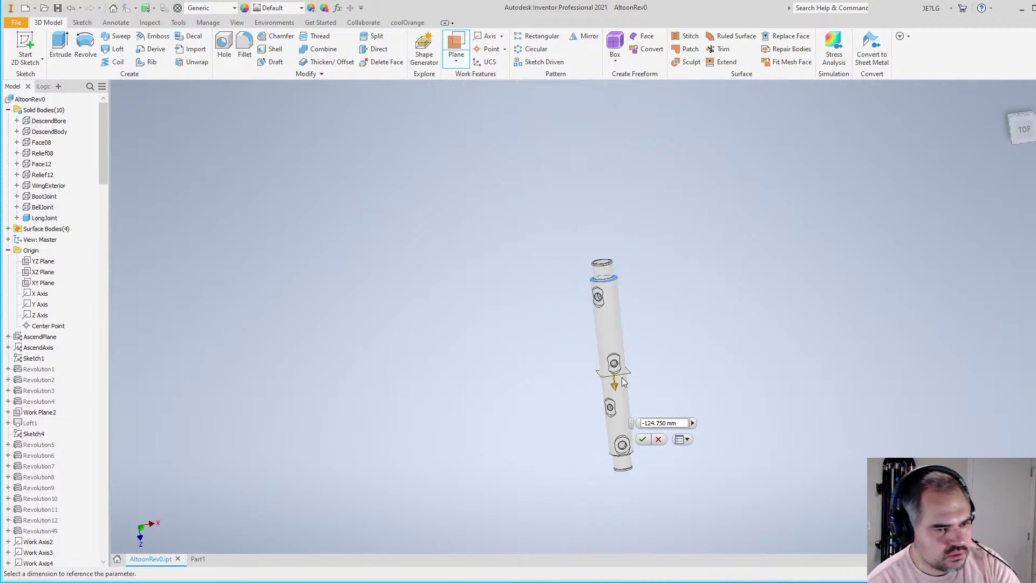
{"action": "scroll", "coordinate": [623, 381], "scroll_direction": "up", "scroll_amount": 3}
{"action": "key", "text": "Escape"}
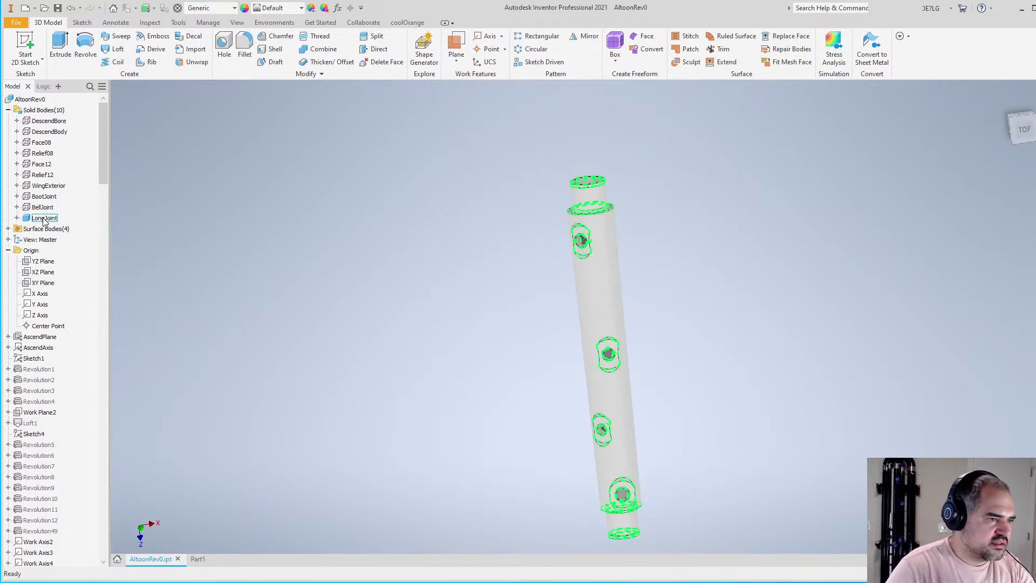
Hide the LongJoint solid body and show the BellJoint body instead
{"action": "key", "text": "alt+v"}
{"action": "left_click", "coordinate": [43, 207]}
{"action": "key", "text": "alt+v"}
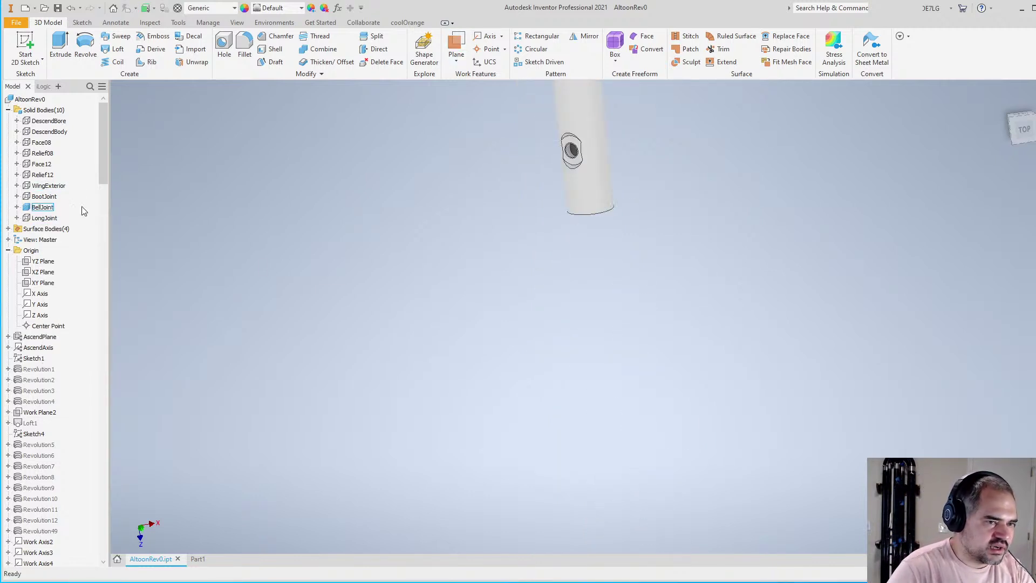
Measure the BellJoint's overall length from its flared rim face to the opposite socket end face
{"action": "left_click", "coordinate": [209, 23]}
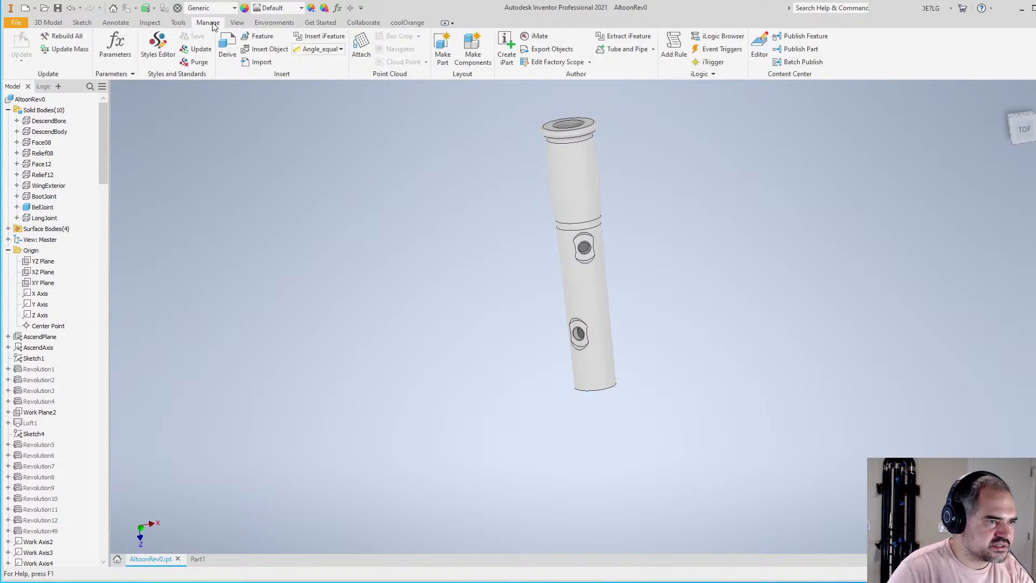
{"action": "left_click", "coordinate": [237, 23]}
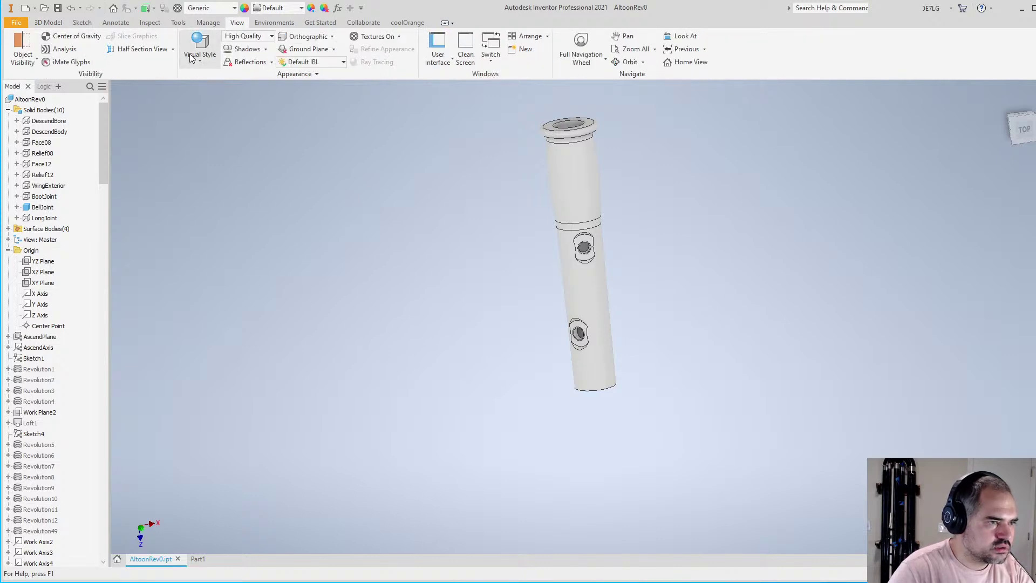
{"action": "left_click", "coordinate": [210, 23]}
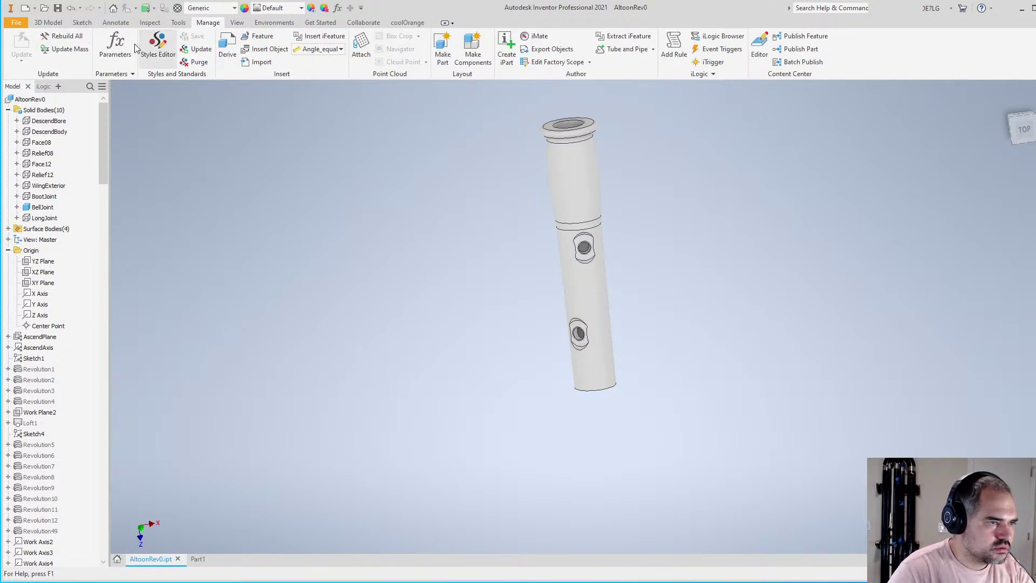
{"action": "left_click", "coordinate": [178, 23]}
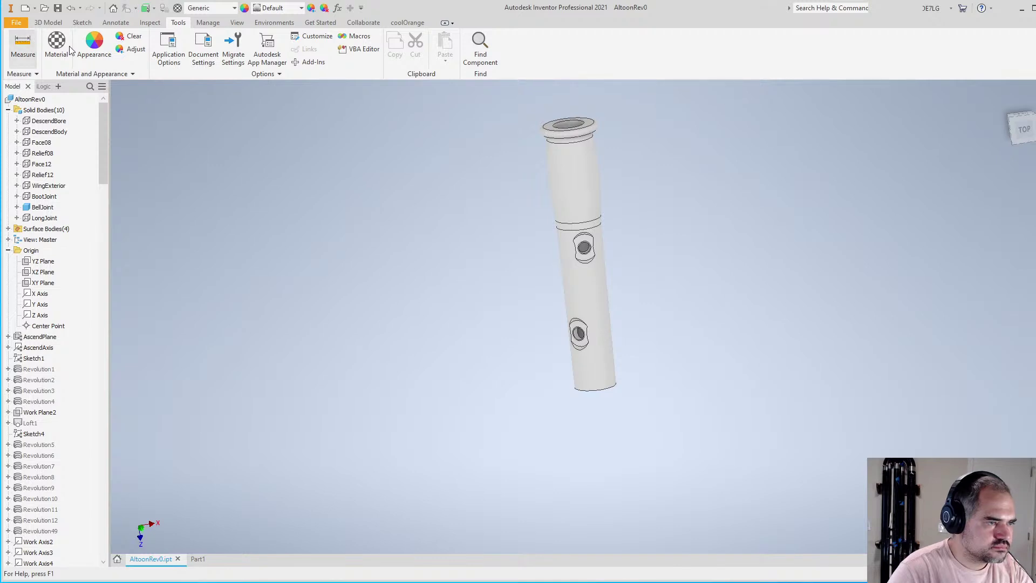
{"action": "scroll", "coordinate": [587, 145], "scroll_direction": "up", "scroll_amount": 3}
{"action": "left_click", "coordinate": [585, 146]}
{"action": "scroll", "coordinate": [590, 161], "scroll_direction": "down", "scroll_amount": 2}
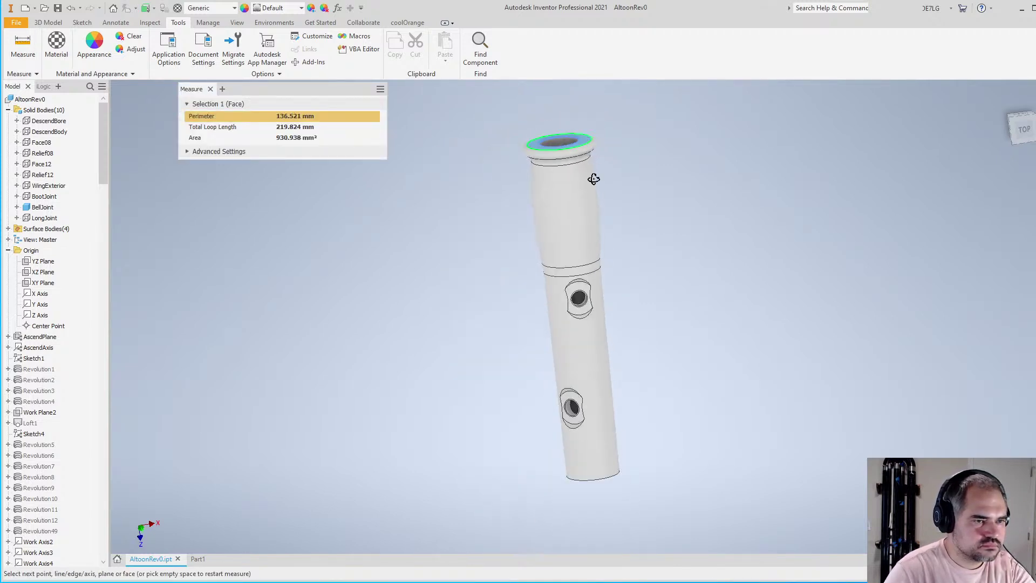
{"action": "middle_click_drag", "start_coordinate": [594, 179], "coordinate": [585, 315], "text": "shift"}
{"action": "scroll", "coordinate": [585, 314], "scroll_direction": "up", "scroll_amount": 3}
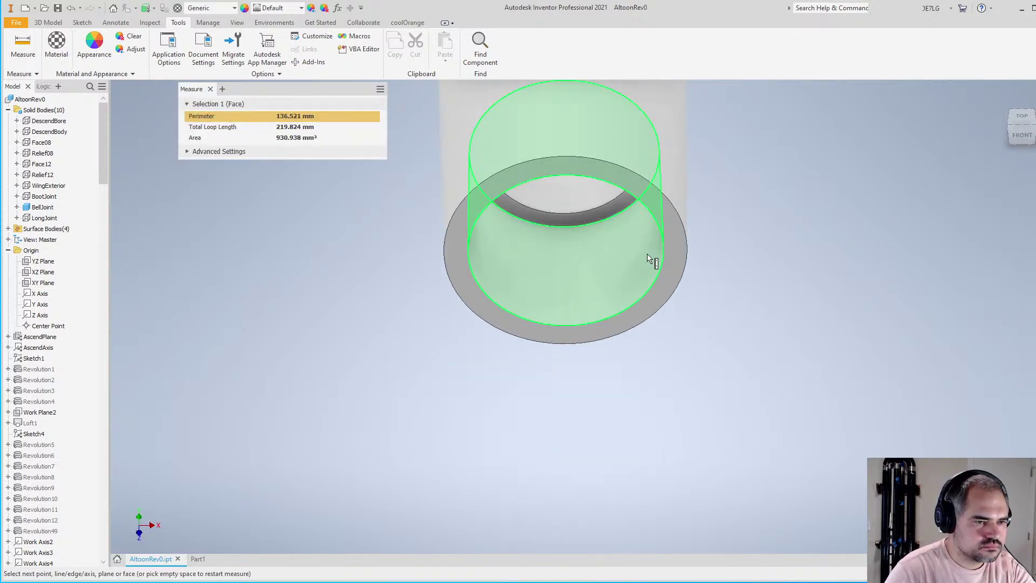
{"action": "left_click", "coordinate": [679, 244]}
{"action": "scroll", "coordinate": [580, 335], "scroll_direction": "down", "scroll_amount": 6}
{"action": "key", "text": "Escape"}
{"action": "key", "text": "F4"}
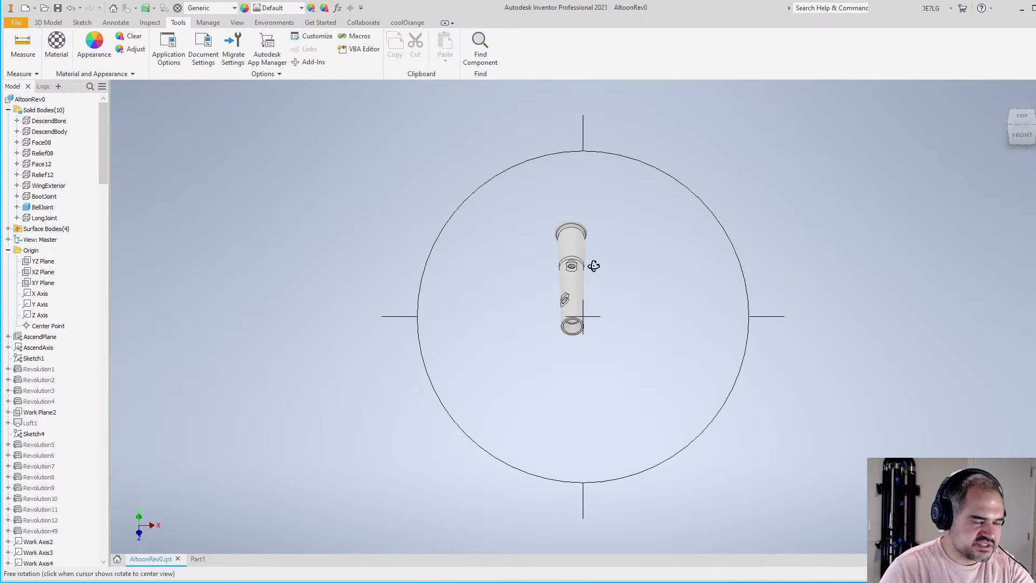
{"action": "left_click_drag", "start_coordinate": [594, 266], "coordinate": [585, 351]}
{"action": "key", "text": "Escape"}
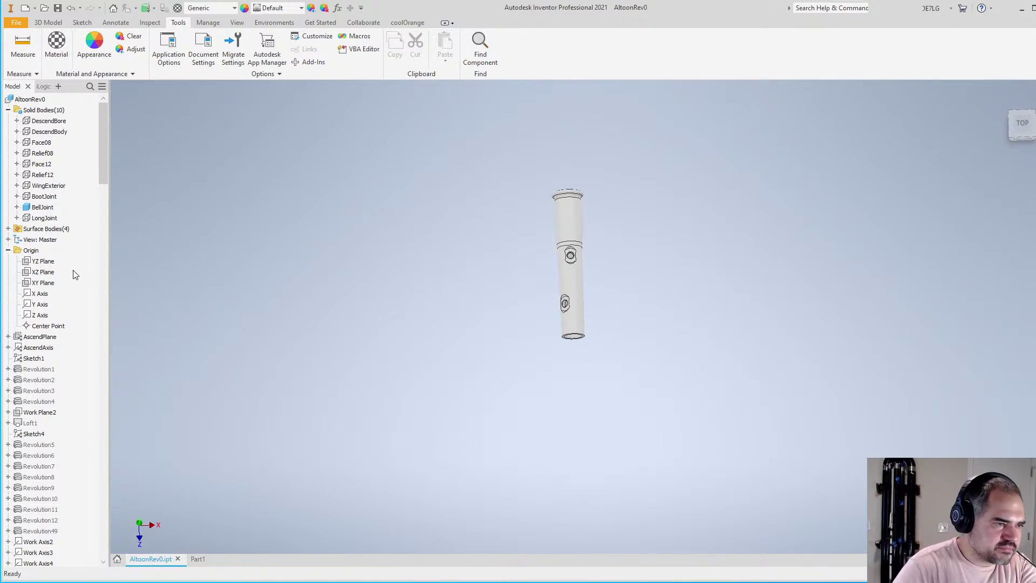
Show LongJoint, BootJoint and WingExterior together with BellJoint and examine how the joints fit together
{"action": "scroll", "coordinate": [525, 259], "scroll_direction": "up", "scroll_amount": 5}
{"action": "right_click", "coordinate": [46, 218]}
{"action": "key", "text": "Escape"}
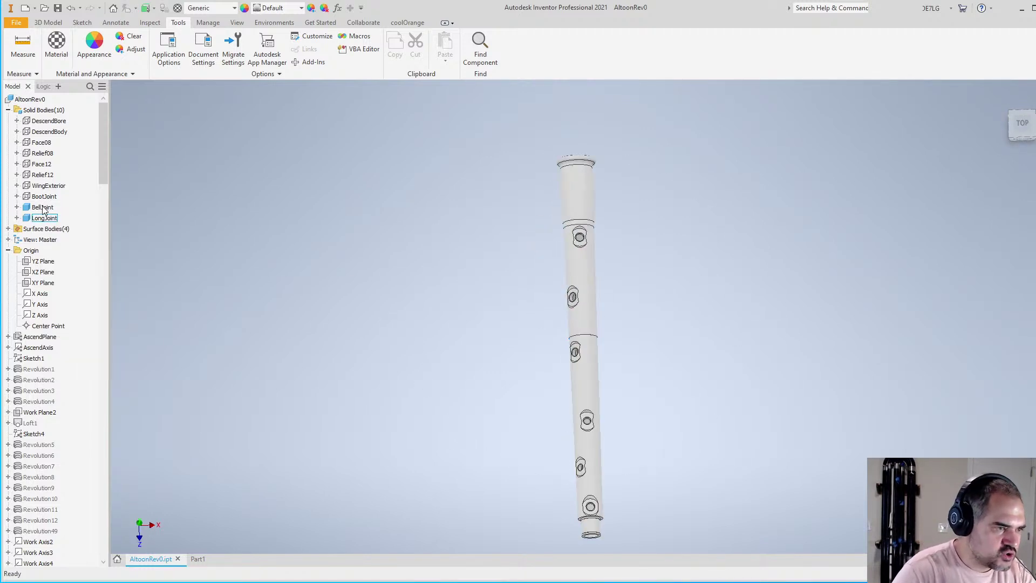
{"action": "right_click", "coordinate": [44, 208]}
{"action": "key", "text": "Escape"}
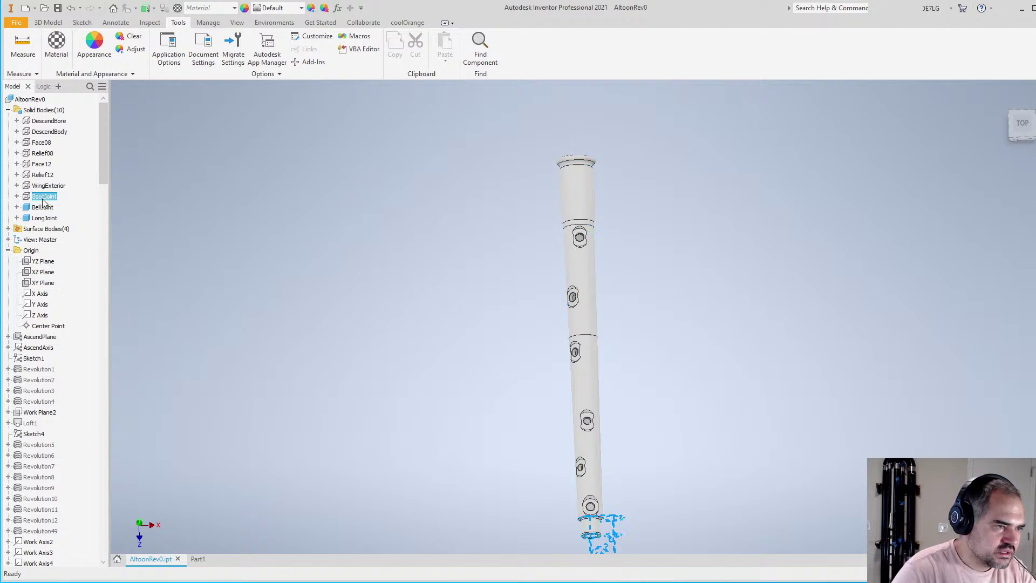
{"action": "right_click", "coordinate": [45, 187]}
{"action": "left_click", "coordinate": [47, 187]}
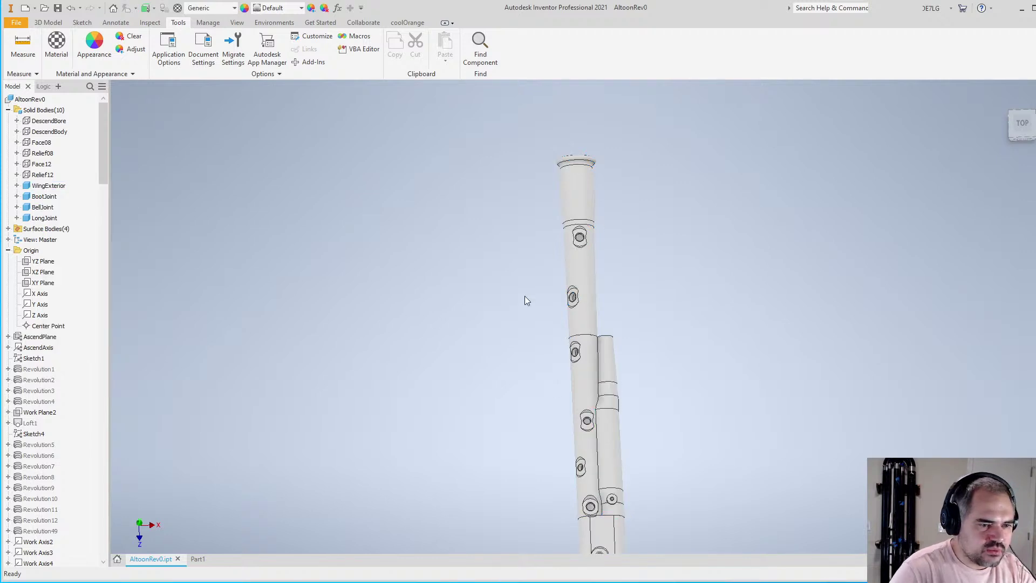
{"action": "middle_click_drag", "start_coordinate": [623, 446], "coordinate": [581, 378]}
{"action": "scroll", "coordinate": [488, 375], "scroll_direction": "up", "scroll_amount": 2}
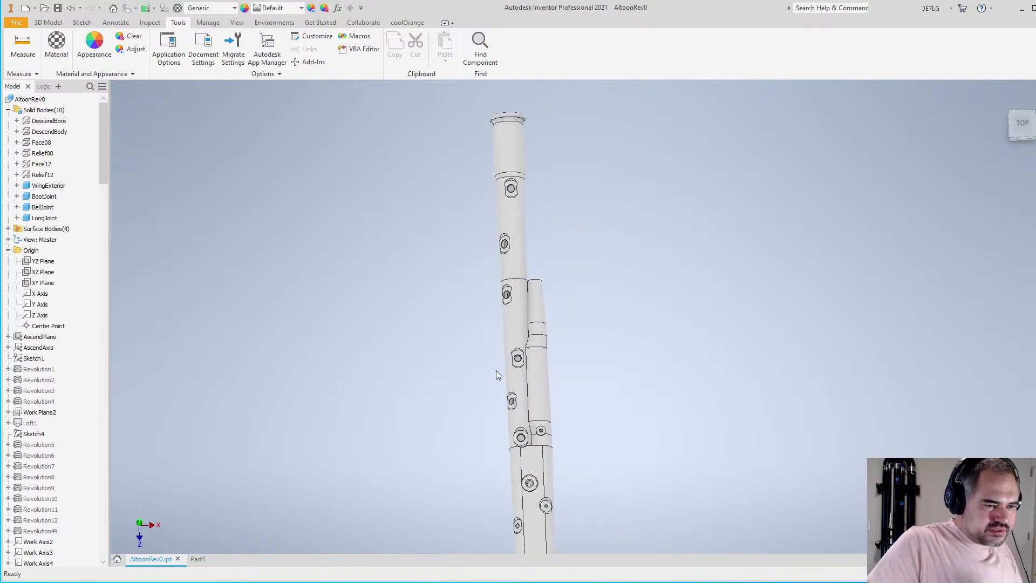
{"action": "scroll", "coordinate": [518, 426], "scroll_direction": "up", "scroll_amount": 3}
{"action": "scroll", "coordinate": [520, 428], "scroll_direction": "up", "scroll_amount": 1}
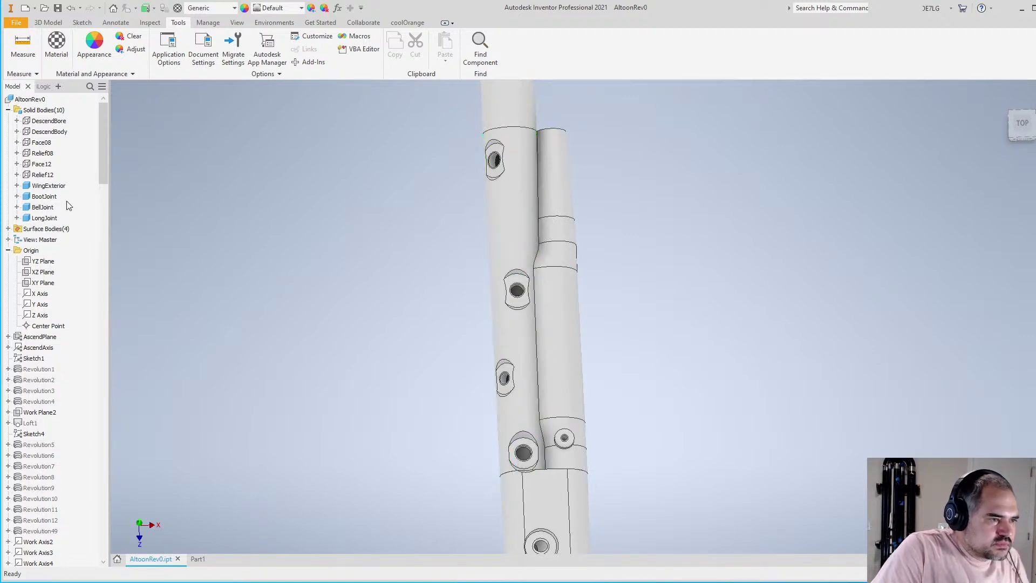
Hide the WingExterior, BootJoint and BellJoint bodies so that only LongJoint is shown
{"action": "right_click", "coordinate": [54, 190]}
{"action": "left_click", "coordinate": [62, 248]}
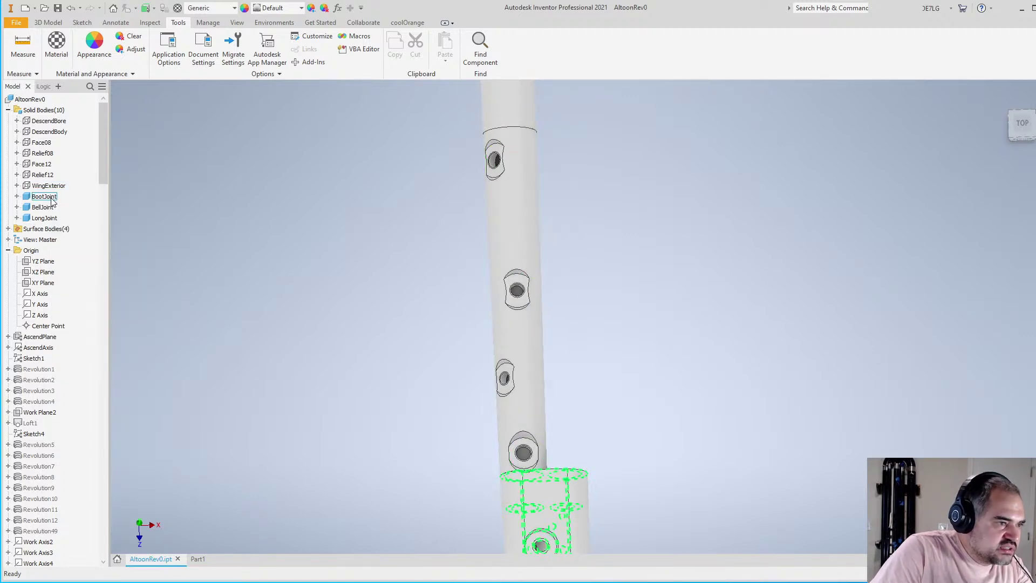
{"action": "right_click", "coordinate": [48, 210]}
{"action": "left_click", "coordinate": [56, 269]}
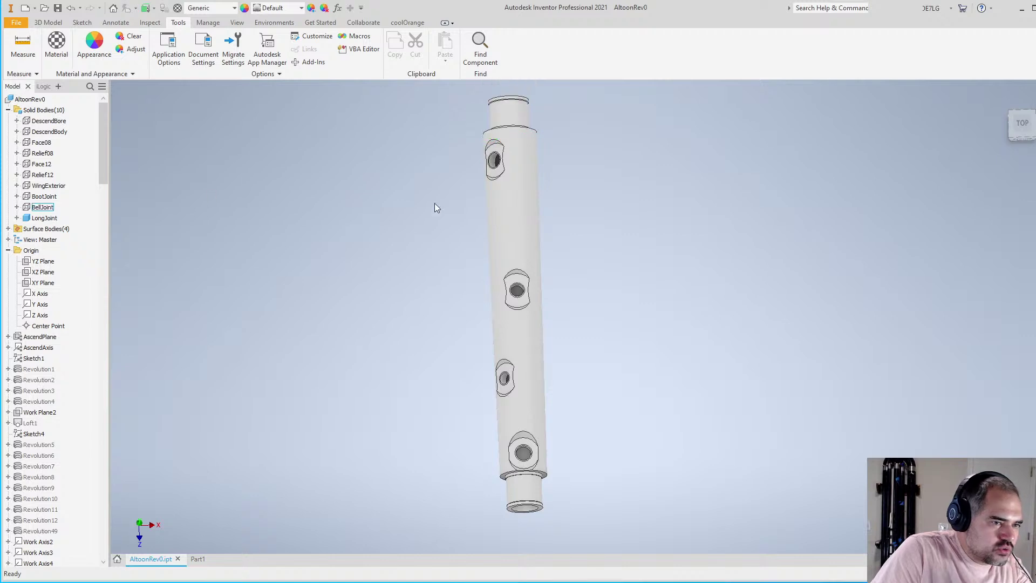
Examine LongJoint's tenons at both ends and the tone holes along its body
{"action": "middle_click_drag", "start_coordinate": [435, 206], "coordinate": [564, 275], "text": "shift"}
{"action": "key", "text": "F4"}
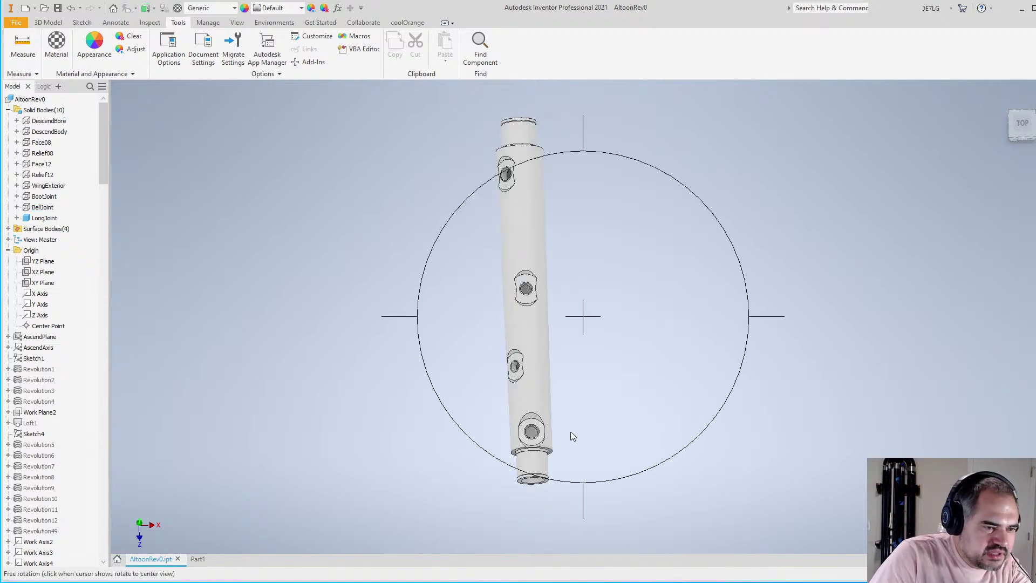
{"action": "key", "text": "Escape"}
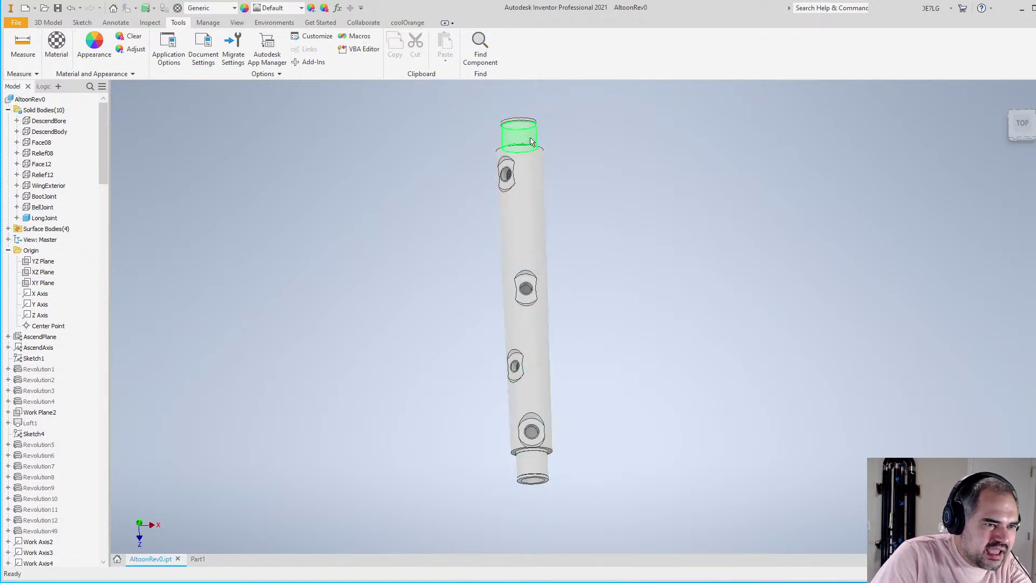
{"action": "left_click_drag", "start_coordinate": [577, 209], "coordinate": [601, 297]}
{"action": "scroll", "coordinate": [572, 270], "scroll_direction": "up", "scroll_amount": 5}
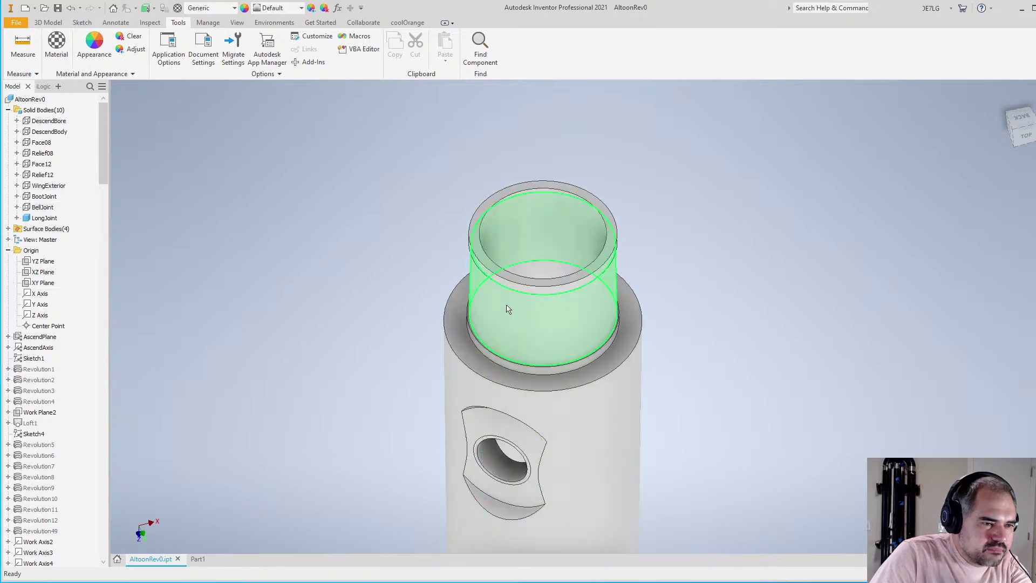
{"action": "scroll", "coordinate": [494, 284], "scroll_direction": "down", "scroll_amount": 3}
{"action": "scroll", "coordinate": [494, 284], "scroll_direction": "down", "scroll_amount": 4}
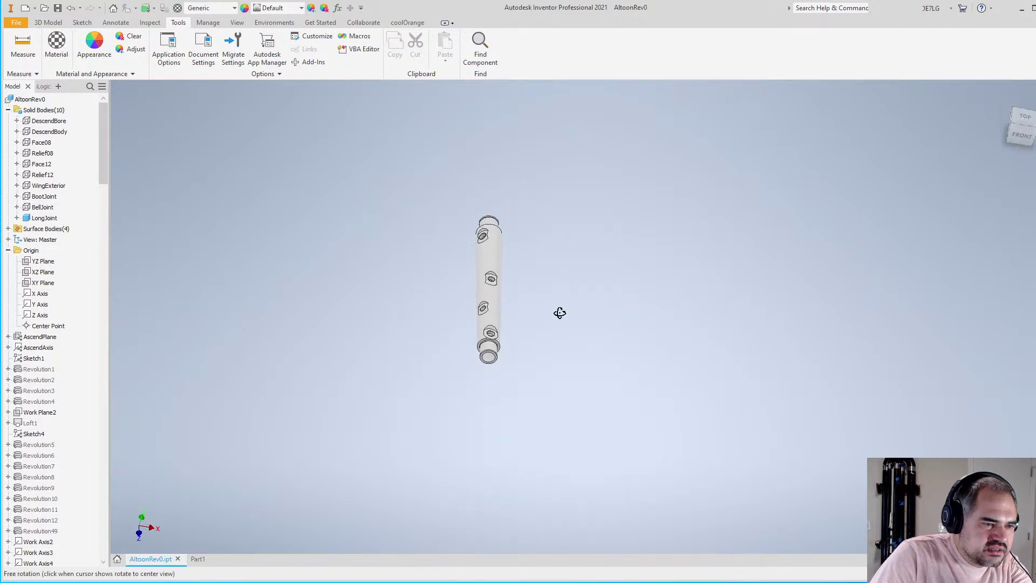
{"action": "scroll", "coordinate": [518, 318], "scroll_direction": "up", "scroll_amount": 6}
{"action": "scroll", "coordinate": [572, 335], "scroll_direction": "down", "scroll_amount": 3}
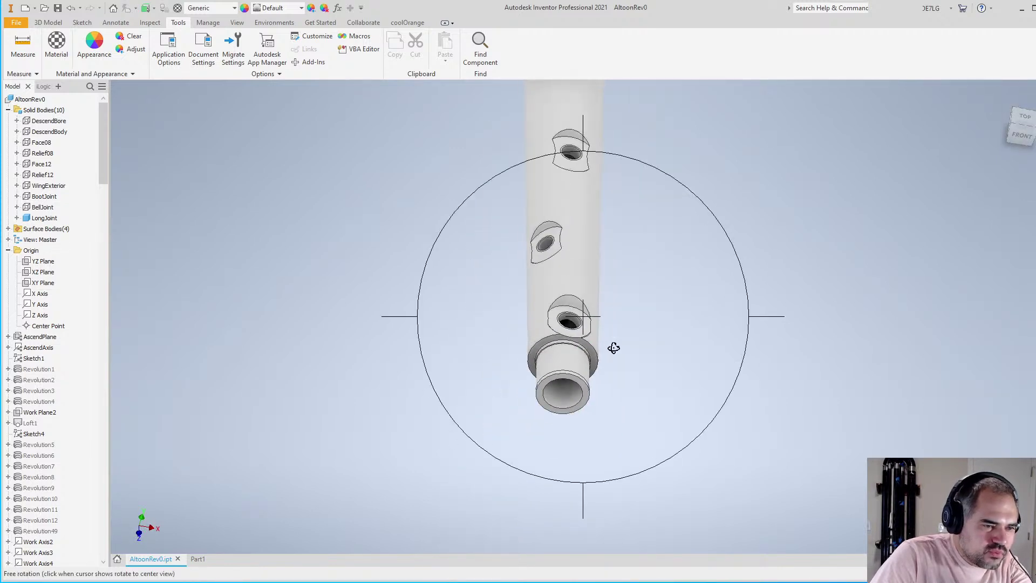
{"action": "left_click_drag", "start_coordinate": [614, 348], "coordinate": [610, 428]}
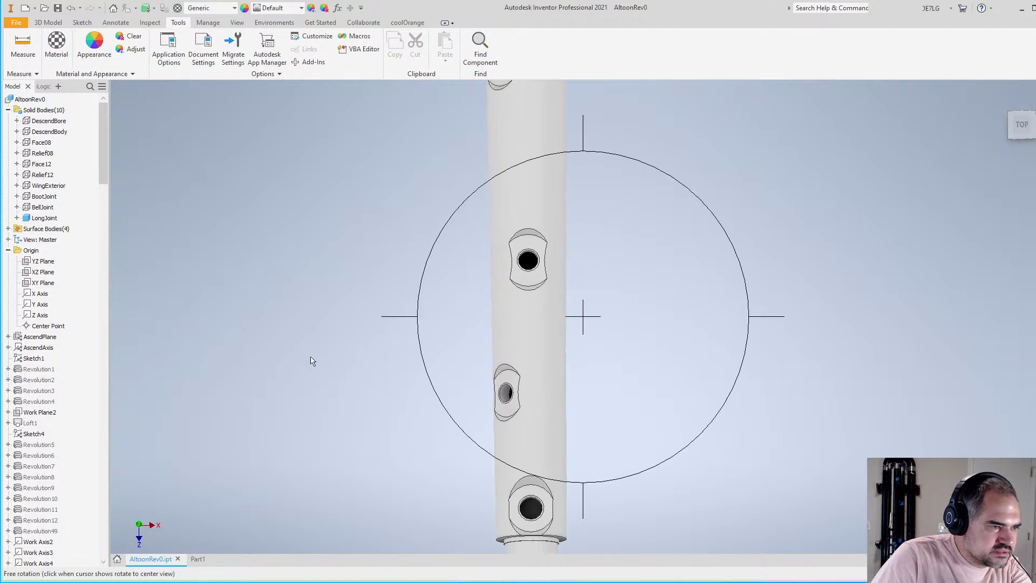
Show the BellJoint, BootJoint and WingExterior bodies alongside LongJoint and examine where the joints meet
{"action": "right_click", "coordinate": [42, 207]}
{"action": "left_click", "coordinate": [62, 224]}
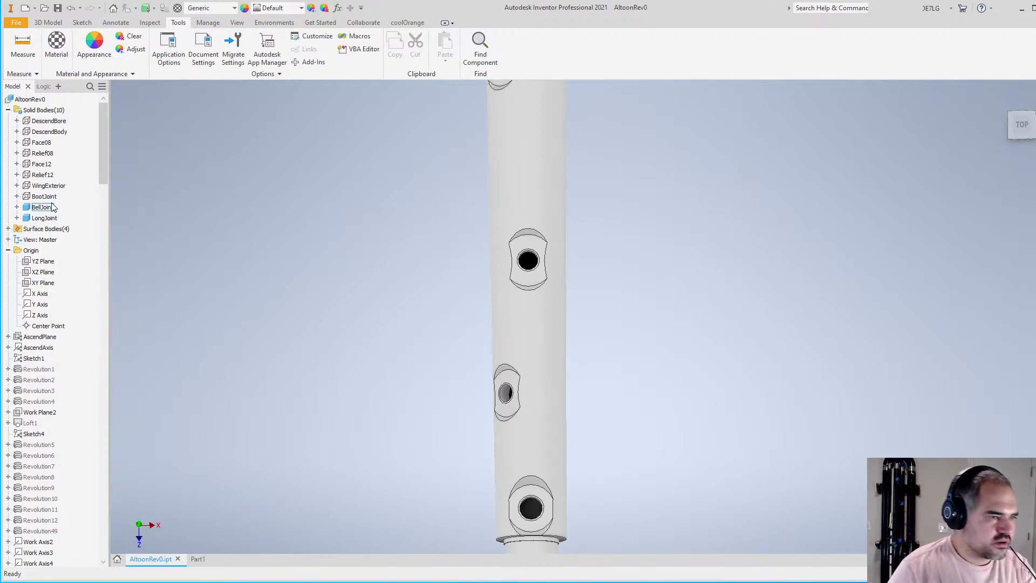
{"action": "right_click", "coordinate": [44, 196]}
{"action": "left_click", "coordinate": [62, 213]}
{"action": "right_click", "coordinate": [49, 186]}
{"action": "left_click", "coordinate": [62, 203]}
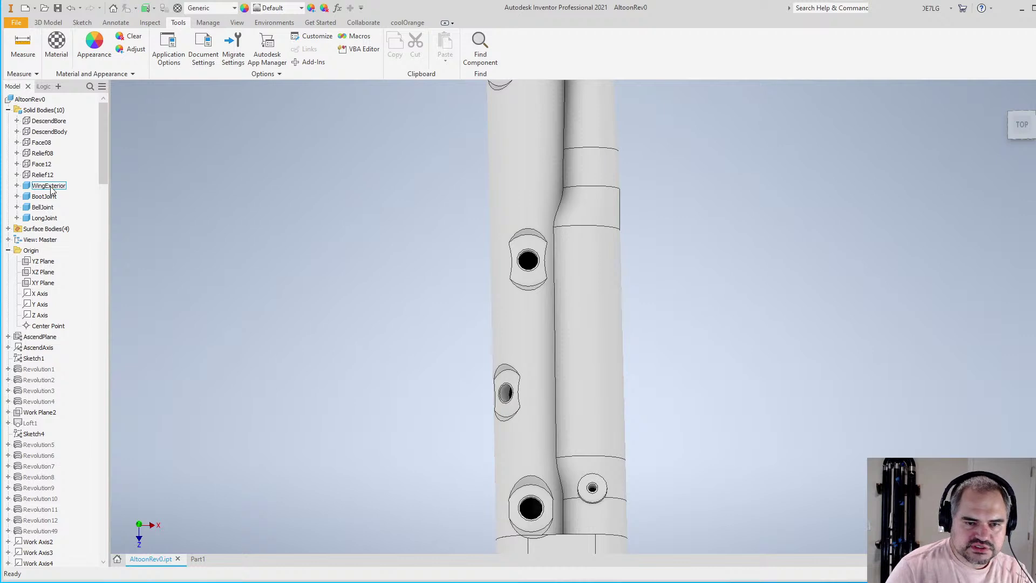
{"action": "scroll", "coordinate": [410, 377], "scroll_direction": "down", "scroll_amount": 5}
{"action": "scroll", "coordinate": [462, 423], "scroll_direction": "up", "scroll_amount": 4}
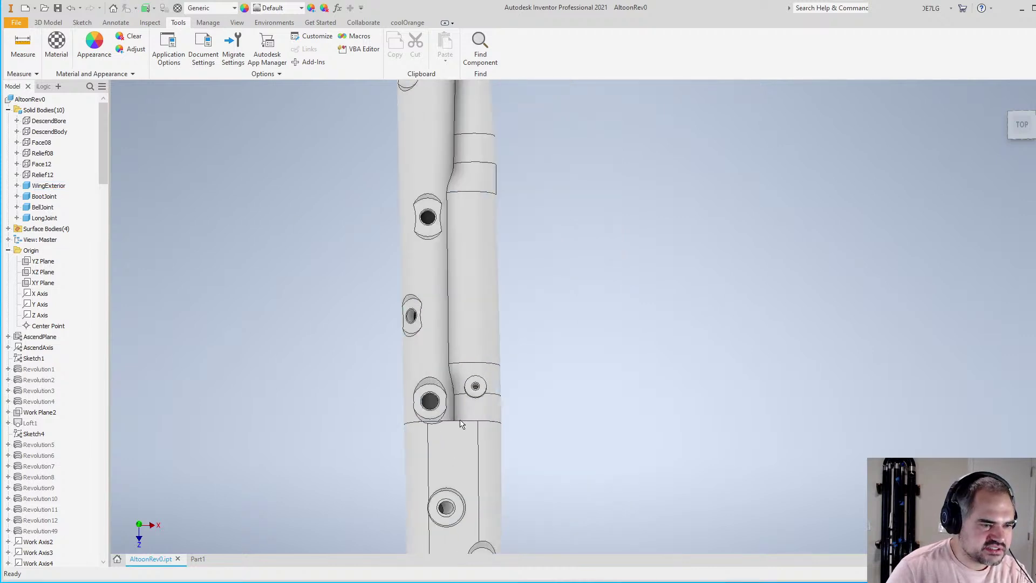
{"action": "scroll", "coordinate": [459, 415], "scroll_direction": "down", "scroll_amount": 5}
{"action": "scroll", "coordinate": [464, 432], "scroll_direction": "up", "scroll_amount": 5}
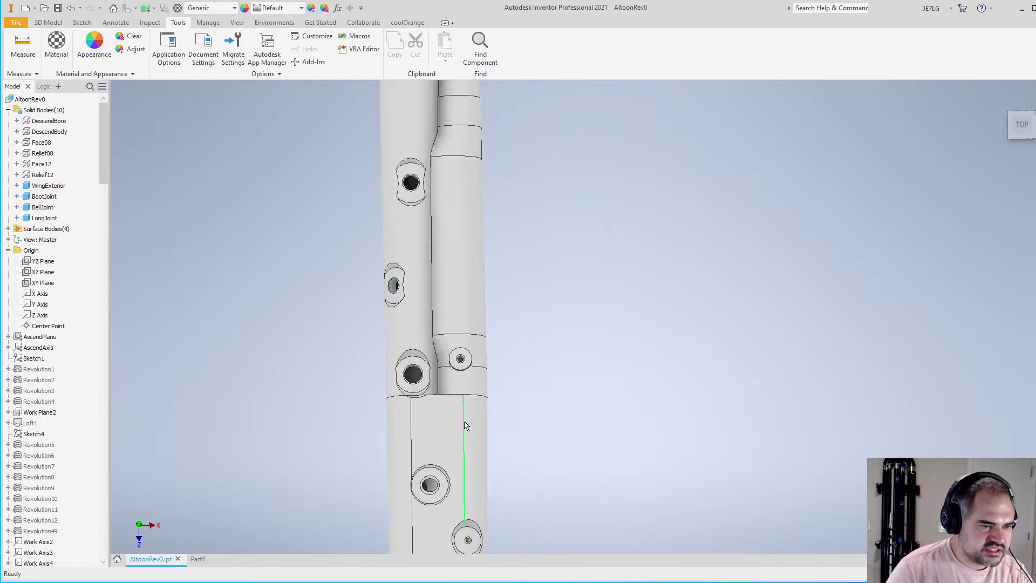
{"action": "scroll", "coordinate": [430, 378], "scroll_direction": "down", "scroll_amount": 2}
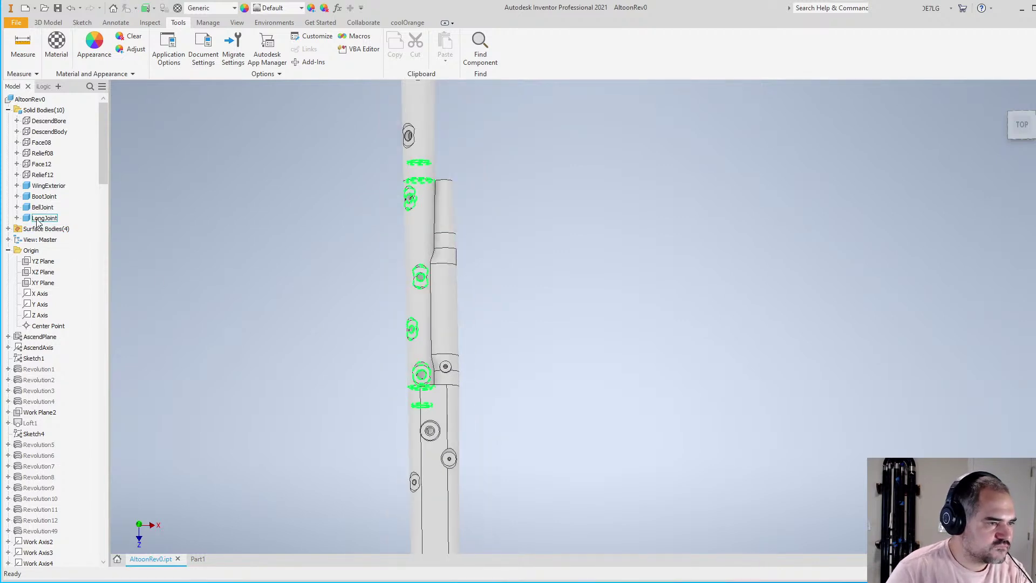
Hide the LongJoint, BootJoint and WingExterior bodies and inspect BellJoint on its own
{"action": "scroll", "coordinate": [429, 259], "scroll_direction": "down", "scroll_amount": 4}
{"action": "scroll", "coordinate": [434, 230], "scroll_direction": "up", "scroll_amount": 4}
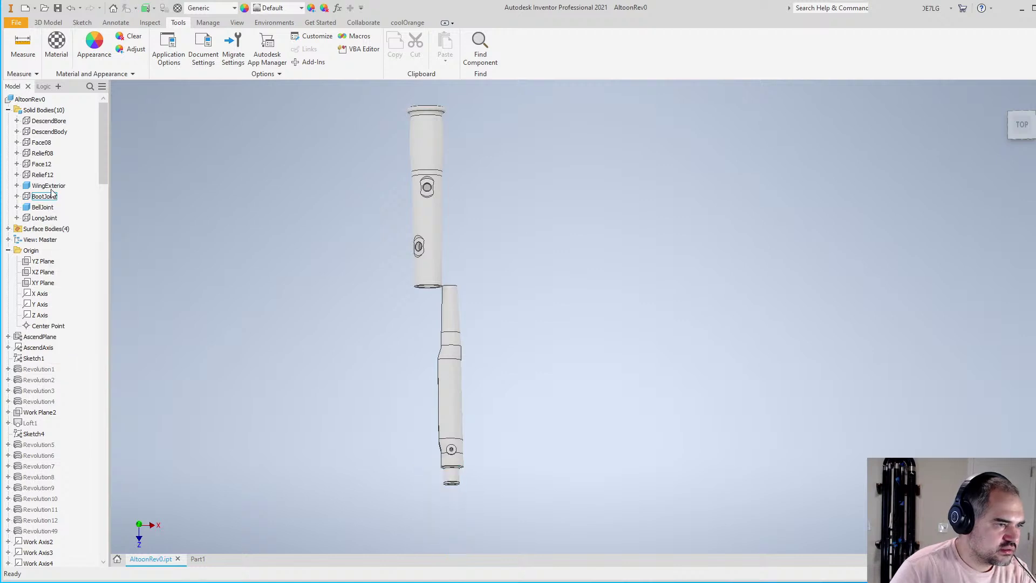
{"action": "scroll", "coordinate": [416, 254], "scroll_direction": "up", "scroll_amount": 3}
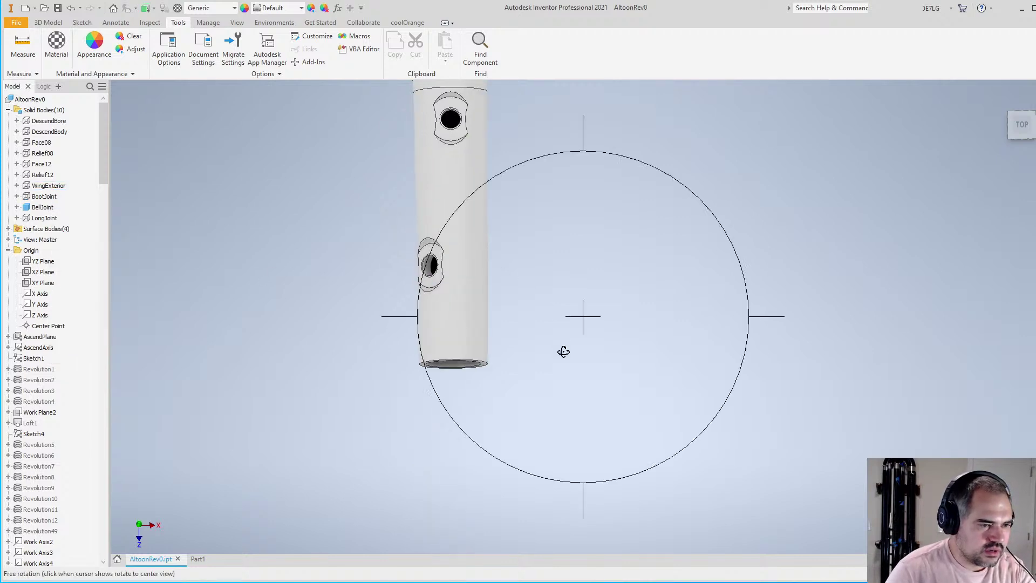
{"action": "left_click_drag", "start_coordinate": [563, 351], "coordinate": [652, 377]}
{"action": "key", "text": "Escape"}
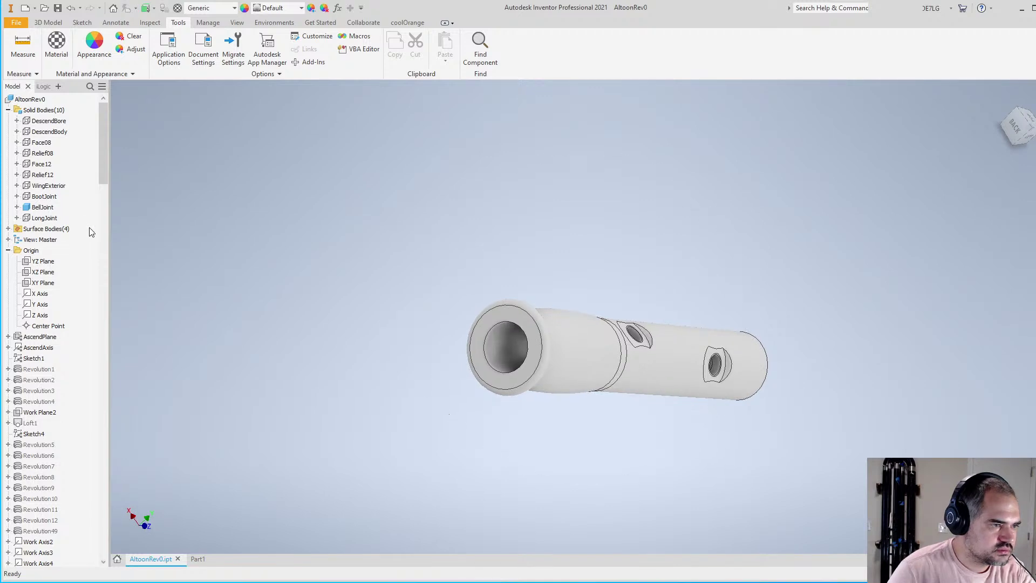
Hide BellJoint, show only the LongJoint body and inspect its tenon ends and row of tone holes
{"action": "right_click", "coordinate": [39, 211]}
{"action": "left_click", "coordinate": [51, 216]}
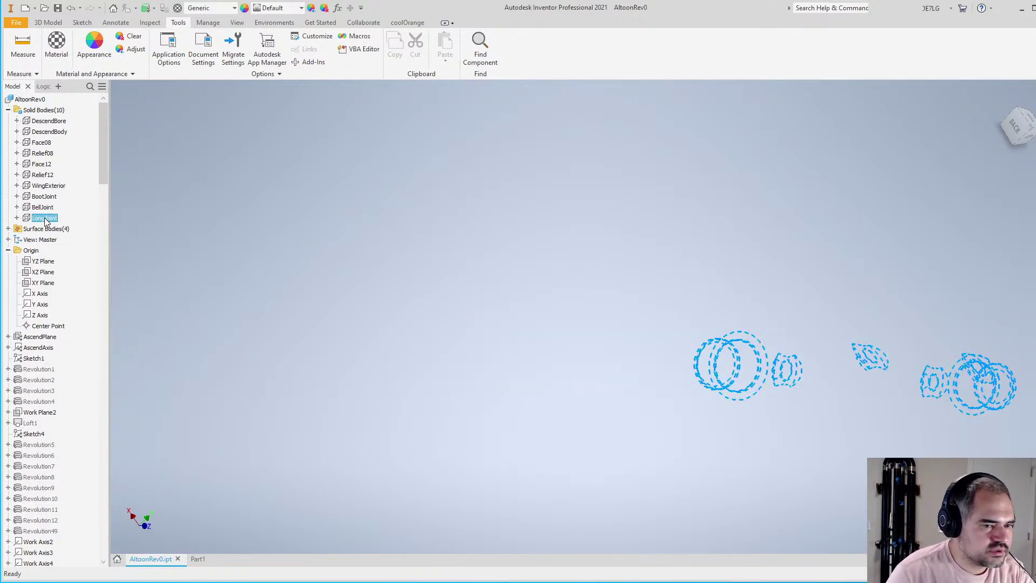
{"action": "scroll", "coordinate": [502, 357], "scroll_direction": "up", "scroll_amount": 3}
{"action": "scroll", "coordinate": [656, 385], "scroll_direction": "down", "scroll_amount": 3}
{"action": "key", "text": "F4"}
{"action": "left_click_drag", "start_coordinate": [659, 382], "coordinate": [501, 377]}
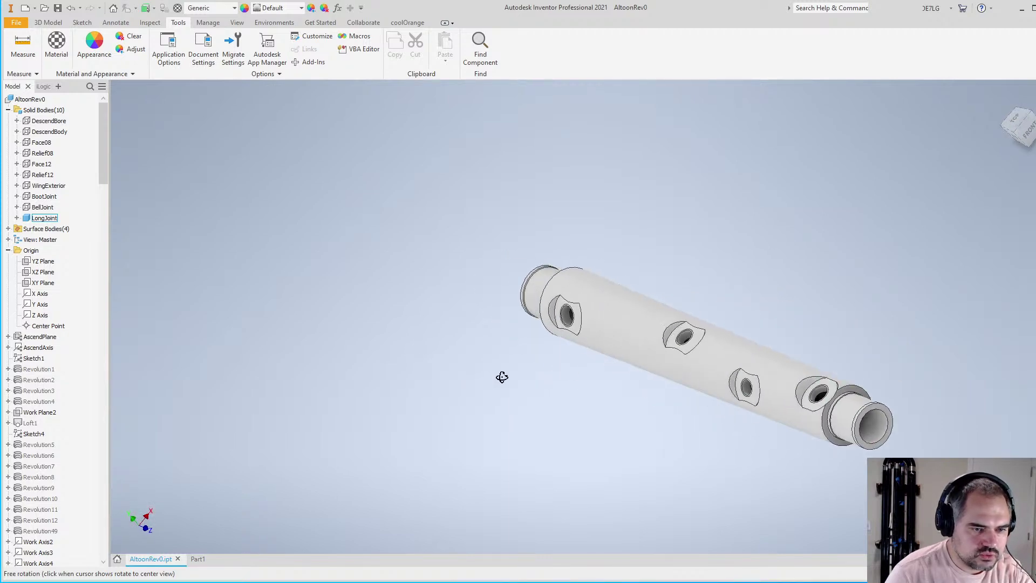
{"action": "scroll", "coordinate": [896, 405], "scroll_direction": "up", "scroll_amount": 2}
{"action": "scroll", "coordinate": [850, 407], "scroll_direction": "down", "scroll_amount": 8}
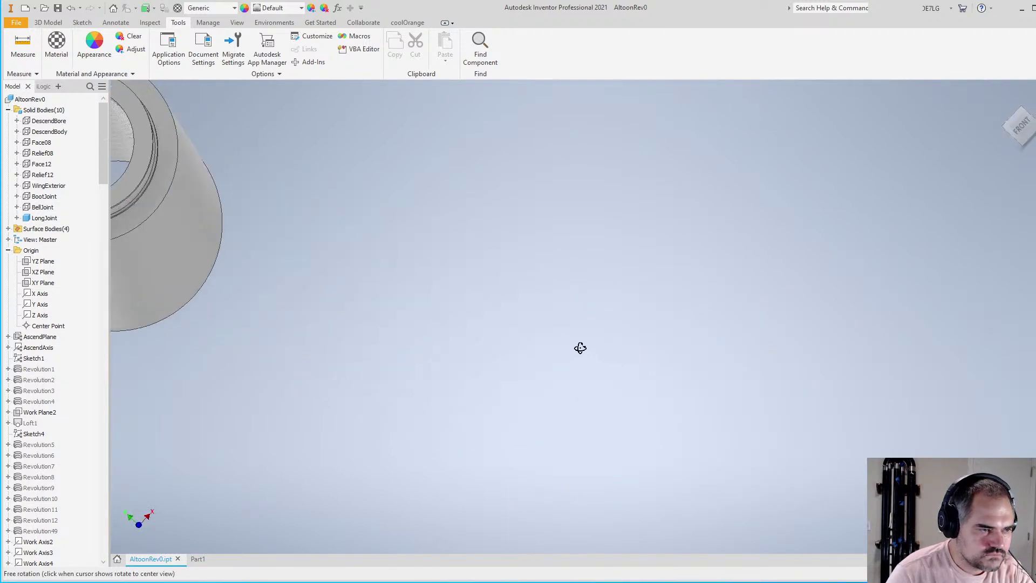
{"action": "scroll", "coordinate": [580, 347], "scroll_direction": "up", "scroll_amount": 3}
{"action": "scroll", "coordinate": [502, 321], "scroll_direction": "down", "scroll_amount": 3}
{"action": "left_click_drag", "start_coordinate": [365, 248], "coordinate": [557, 317]}
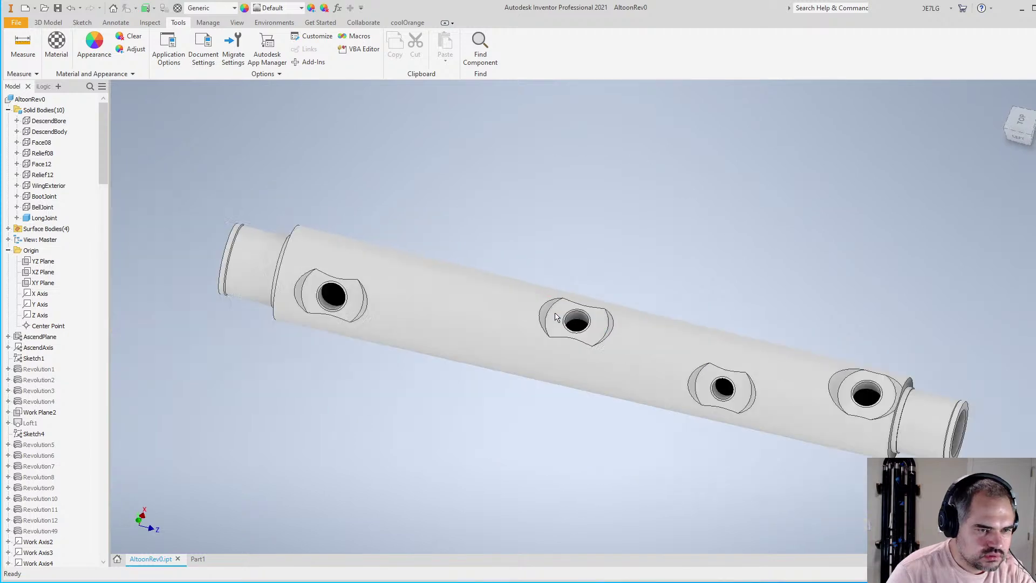
Inspect the relief face of LongJoint's end tone hole where it runs into the adjacent tenon shoulder
{"action": "scroll", "coordinate": [908, 423], "scroll_direction": "down", "scroll_amount": 8}
{"action": "left_click", "coordinate": [737, 309]}
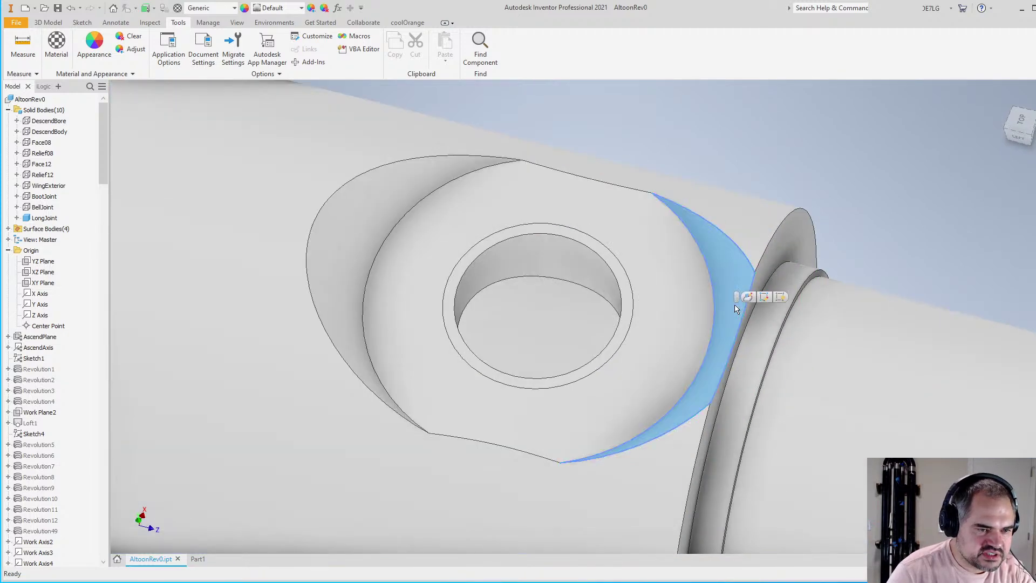
{"action": "scroll", "coordinate": [710, 386], "scroll_direction": "up", "scroll_amount": 8}
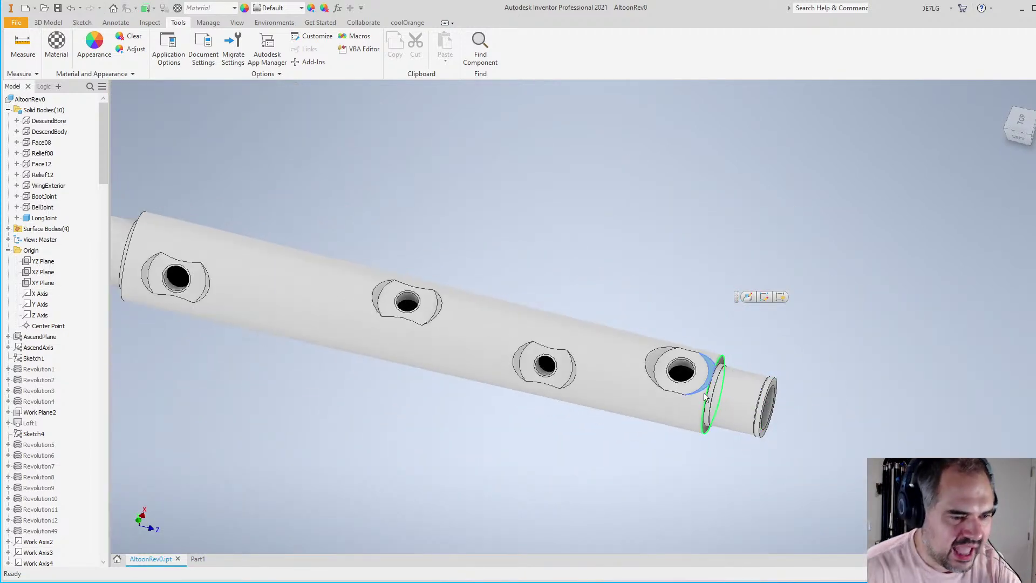
{"action": "scroll", "coordinate": [707, 402], "scroll_direction": "up", "scroll_amount": 4}
{"action": "scroll", "coordinate": [708, 410], "scroll_direction": "down", "scroll_amount": 3}
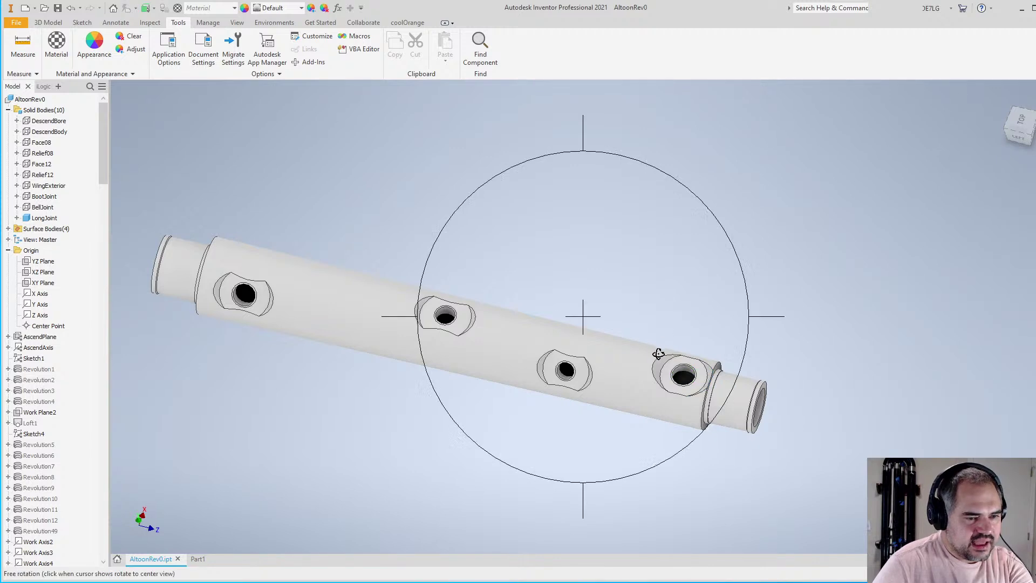
{"action": "middle_click_drag", "start_coordinate": [659, 354], "coordinate": [639, 384], "text": "shift"}
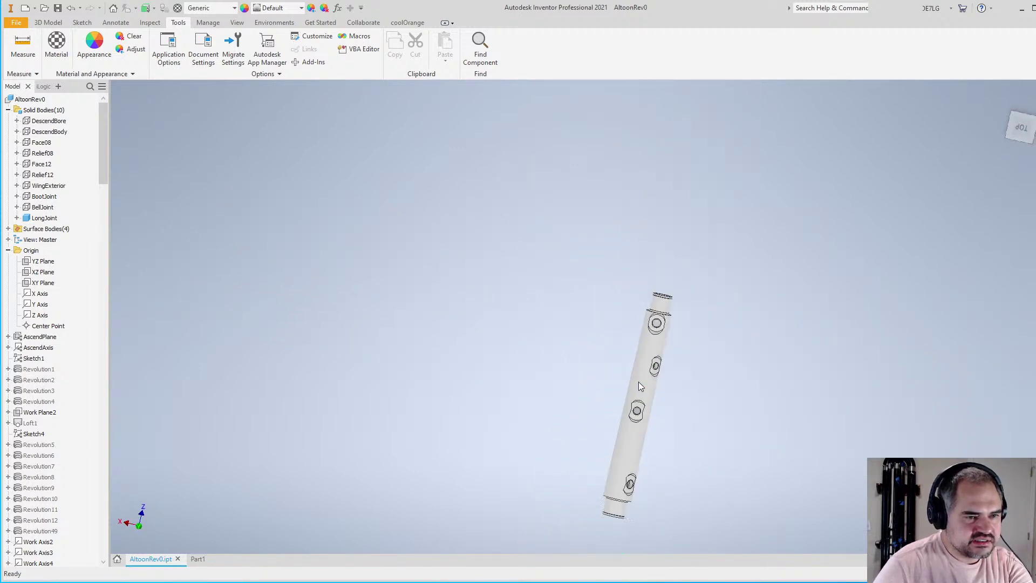
{"action": "scroll", "coordinate": [638, 381], "scroll_direction": "down", "scroll_amount": 5}
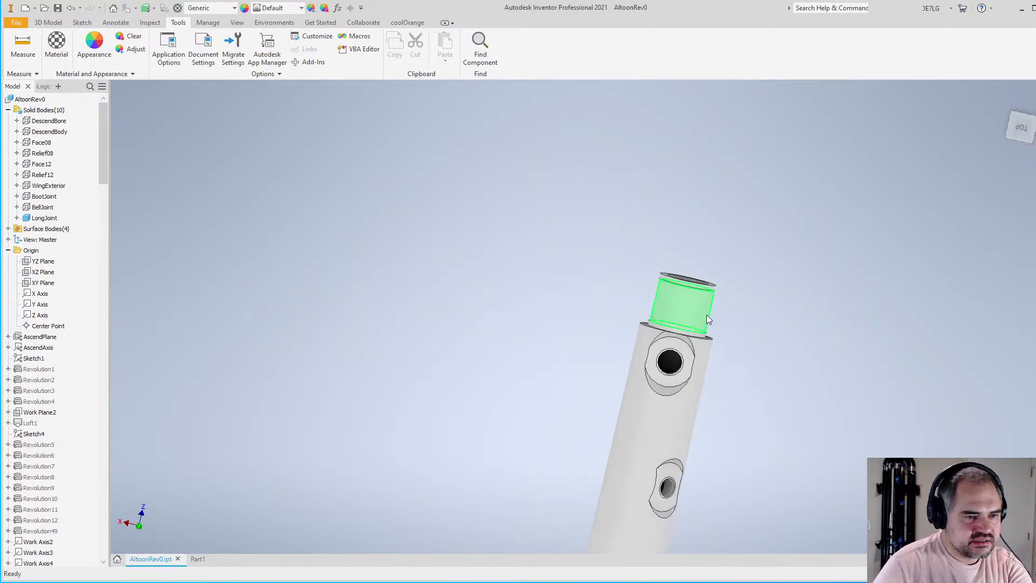
View LongJoint squarely from above, look through the feature history and examine the end tone hole's relief near the shoulder
{"action": "left_click", "coordinate": [1023, 124]}
{"action": "left_click", "coordinate": [1023, 136]}
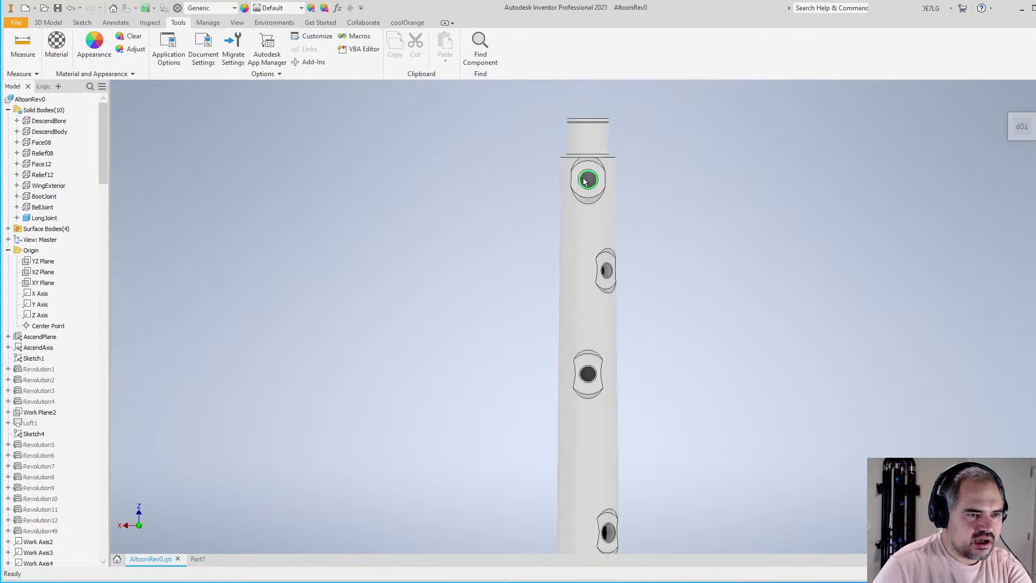
{"action": "scroll", "coordinate": [65, 269], "scroll_direction": "down", "scroll_amount": 5}
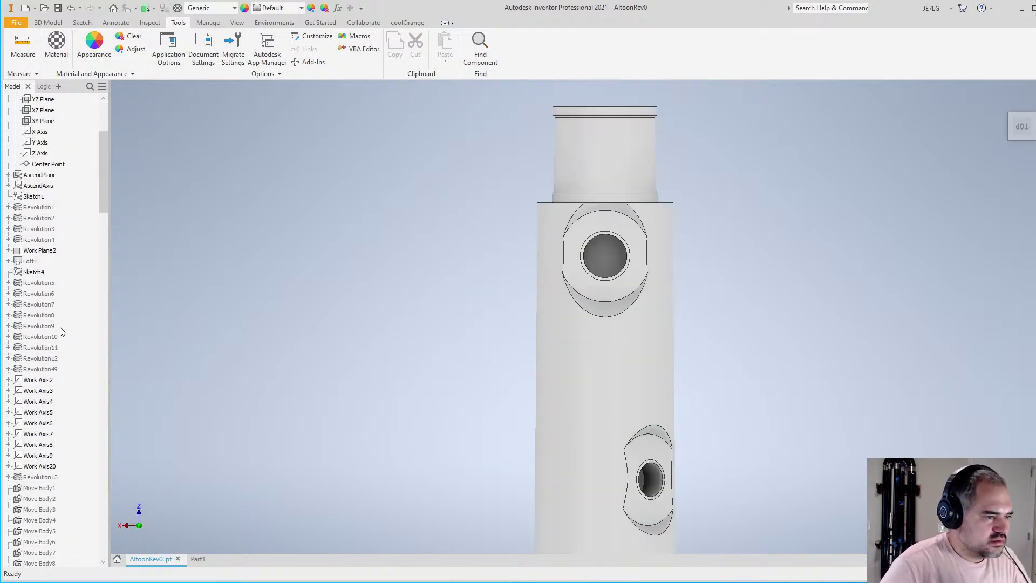
{"action": "scroll", "coordinate": [51, 378], "scroll_direction": "down", "scroll_amount": 15}
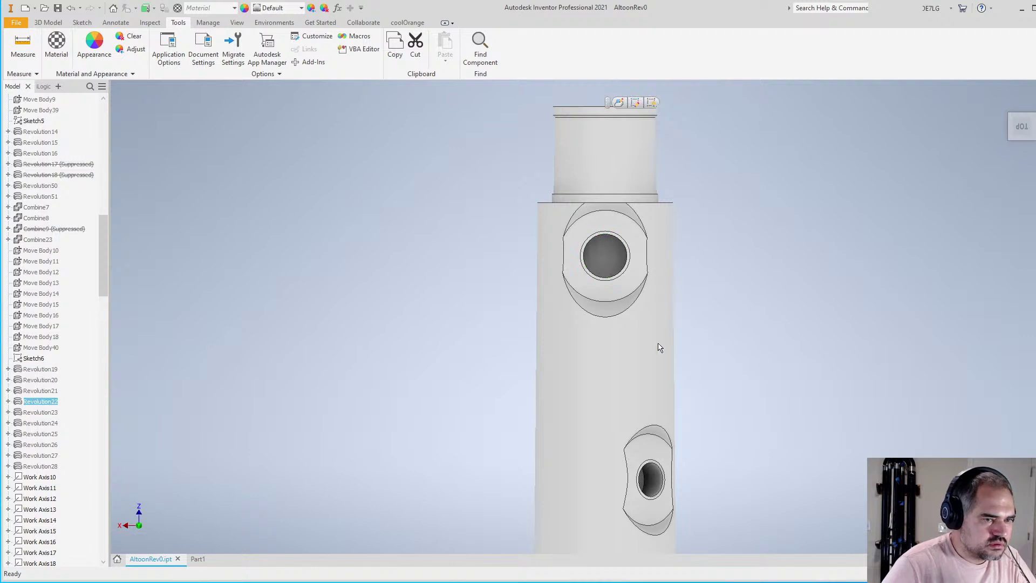
{"action": "scroll", "coordinate": [703, 308], "scroll_direction": "down", "scroll_amount": 3}
{"action": "scroll", "coordinate": [585, 225], "scroll_direction": "up", "scroll_amount": 6}
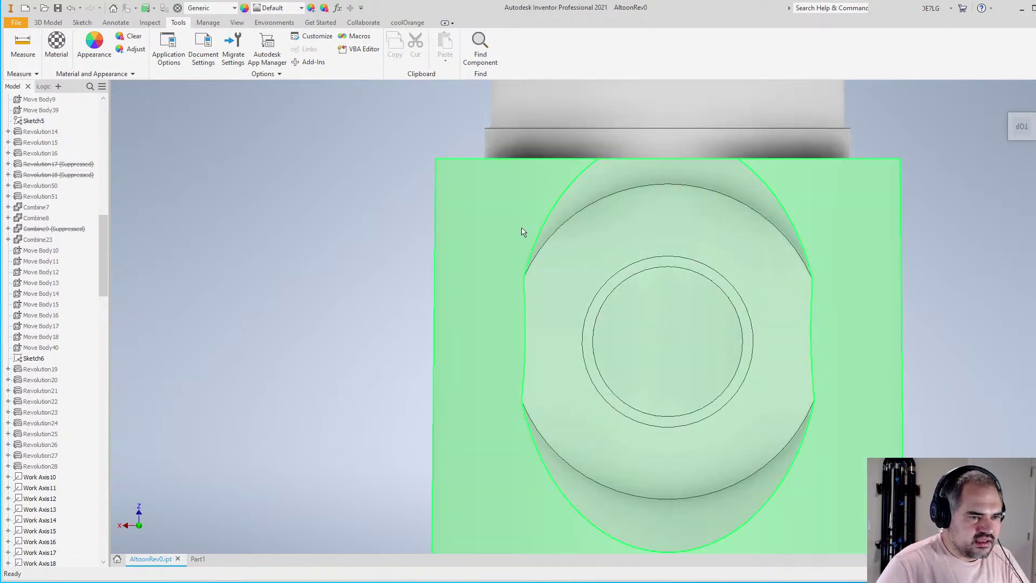
{"action": "scroll", "coordinate": [612, 251], "scroll_direction": "down", "scroll_amount": 5}
{"action": "scroll", "coordinate": [592, 239], "scroll_direction": "up", "scroll_amount": 3}
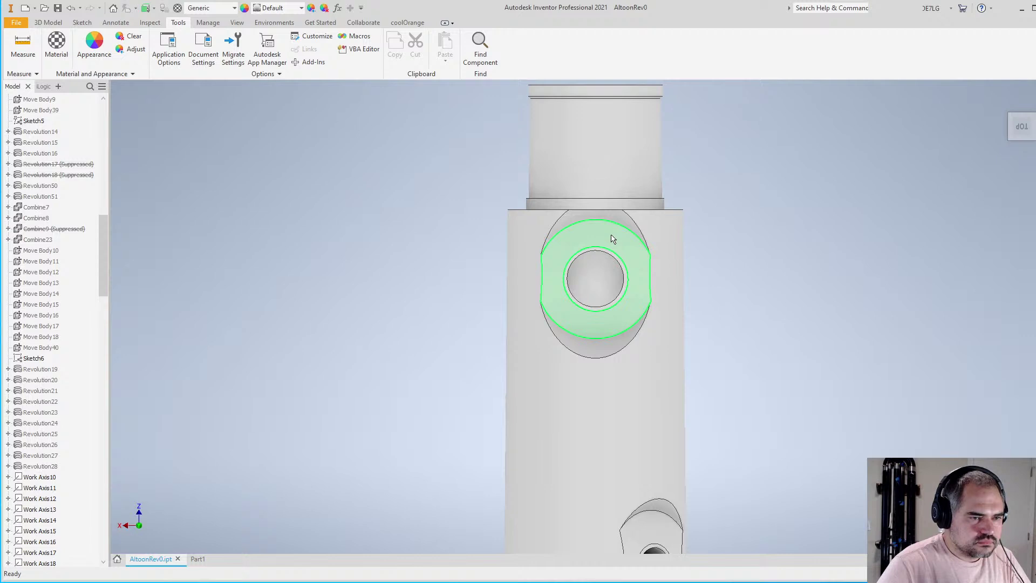
{"action": "scroll", "coordinate": [711, 216], "scroll_direction": "down", "scroll_amount": 3}
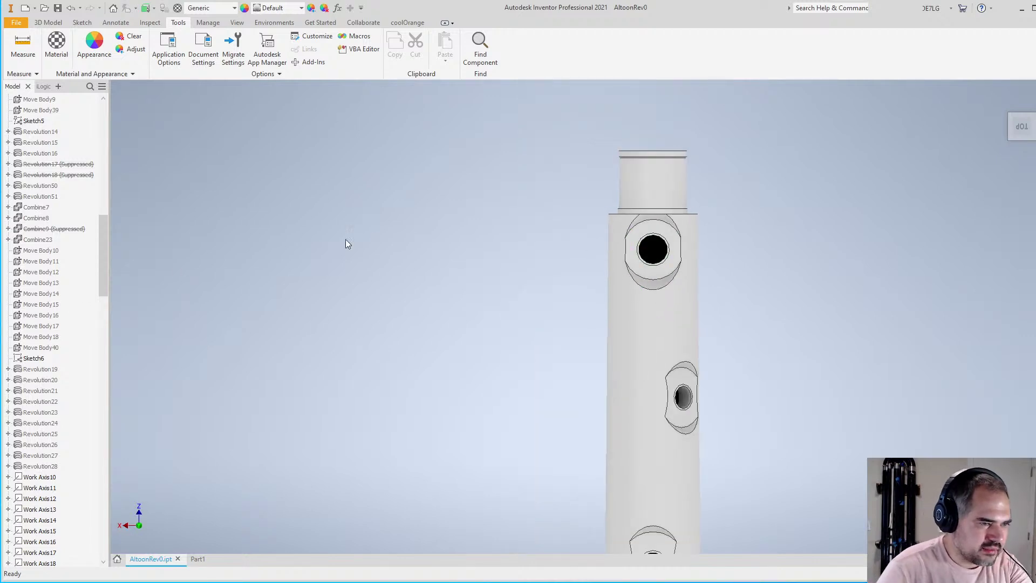
Hide the LongJoint body and show the BootJoint body instead
{"action": "left_click_drag", "start_coordinate": [102, 243], "coordinate": [120, 118]}
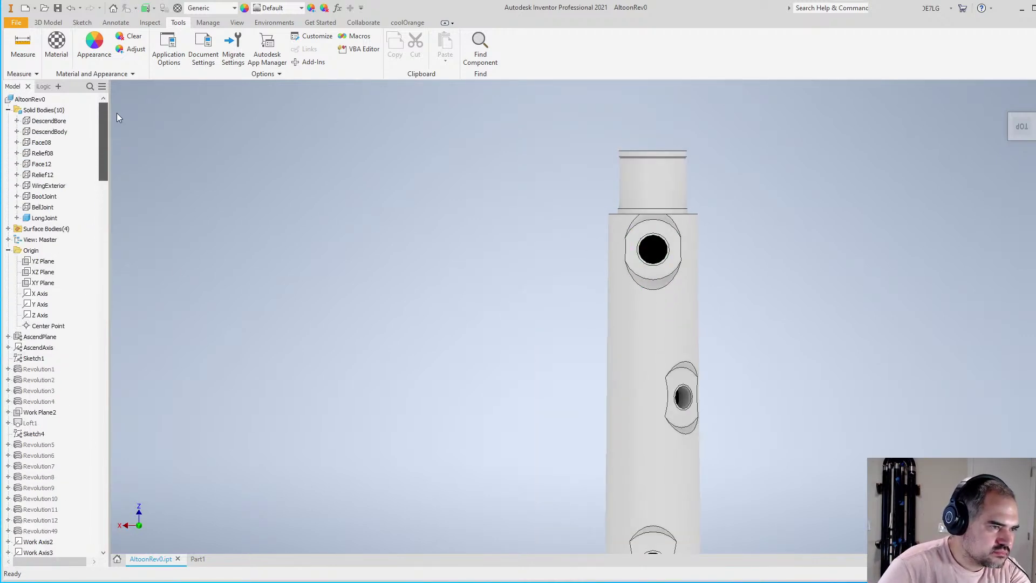
{"action": "right_click", "coordinate": [47, 219]}
{"action": "left_click", "coordinate": [76, 254]}
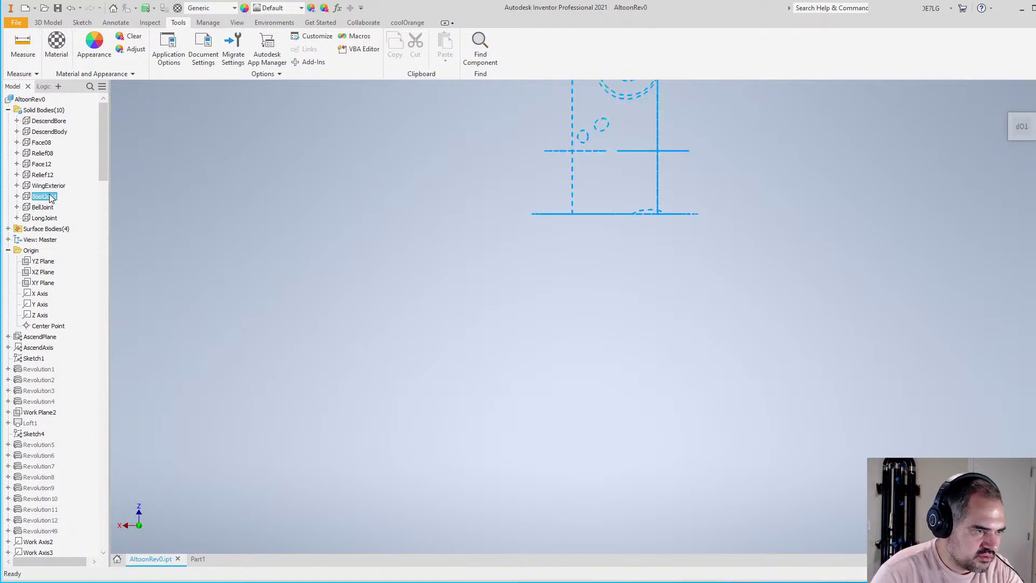
{"action": "key", "text": "alt+v"}
Examine the two end sockets of the BootJoint body and the tone holes opening inside the smaller bore
{"action": "scroll", "coordinate": [572, 205], "scroll_direction": "down", "scroll_amount": 2}
{"action": "middle_click_drag", "start_coordinate": [570, 216], "coordinate": [533, 363]}
{"action": "middle_click_drag", "start_coordinate": [594, 372], "coordinate": [579, 332], "text": "shift"}
{"action": "scroll", "coordinate": [500, 344], "scroll_direction": "up", "scroll_amount": 6}
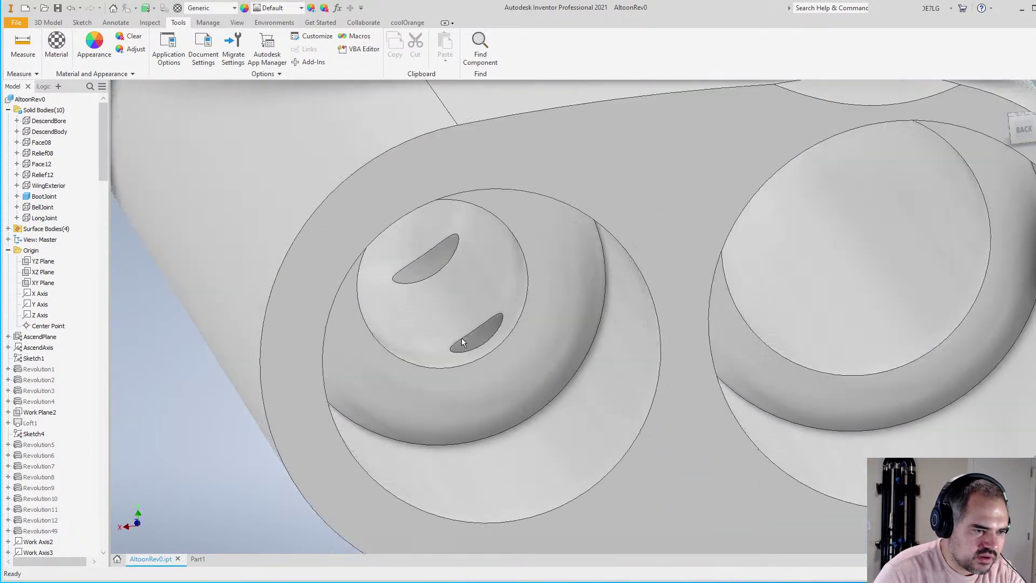
{"action": "scroll", "coordinate": [477, 343], "scroll_direction": "down", "scroll_amount": 4}
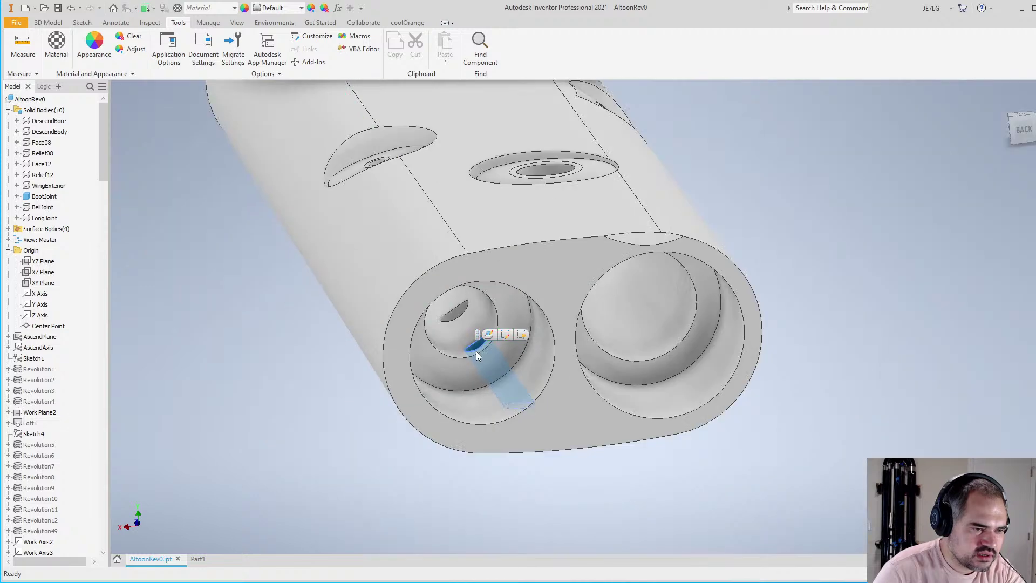
Inspect the angled tone hole breaking into BootJoint's smaller bore, the neighbouring openings and the finger holes on the flat face
{"action": "middle_click_drag", "start_coordinate": [557, 406], "coordinate": [754, 403], "text": "shift"}
{"action": "scroll", "coordinate": [644, 442], "scroll_direction": "up", "scroll_amount": 5}
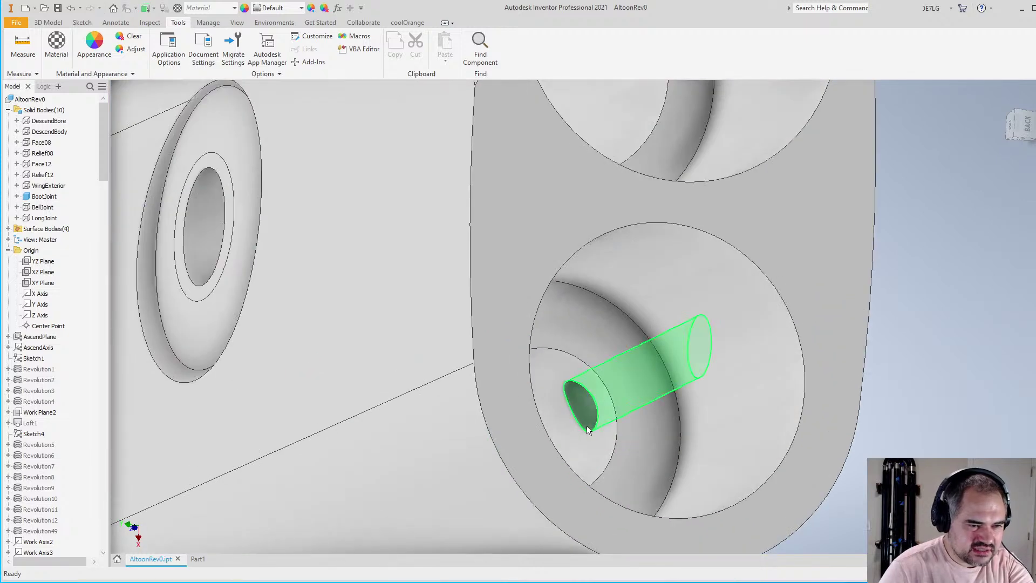
{"action": "left_click", "coordinate": [577, 402]}
{"action": "scroll", "coordinate": [573, 395], "scroll_direction": "down", "scroll_amount": 1}
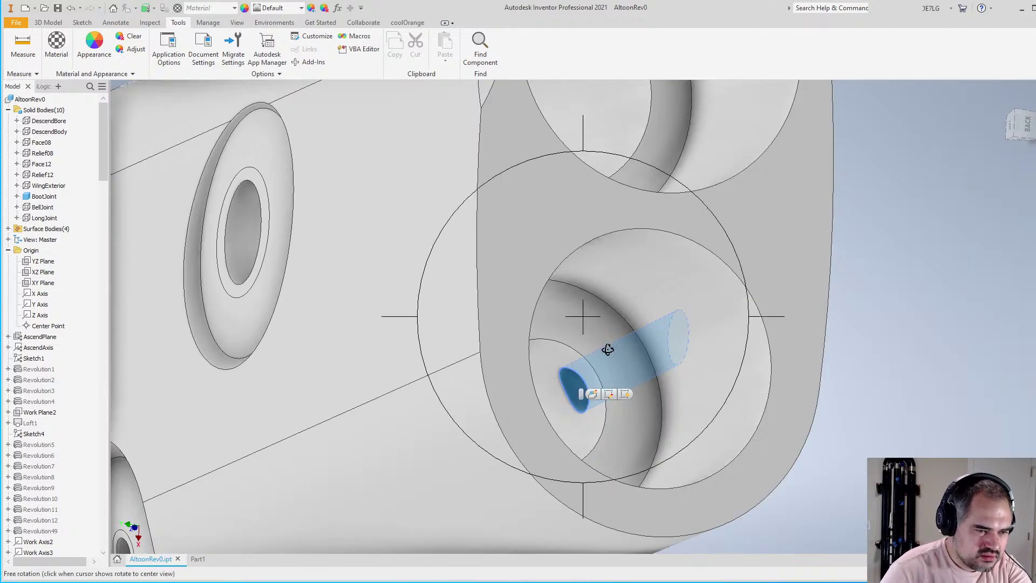
{"action": "middle_click_drag", "start_coordinate": [607, 350], "coordinate": [580, 372], "text": "shift"}
{"action": "scroll", "coordinate": [526, 310], "scroll_direction": "up", "scroll_amount": 6}
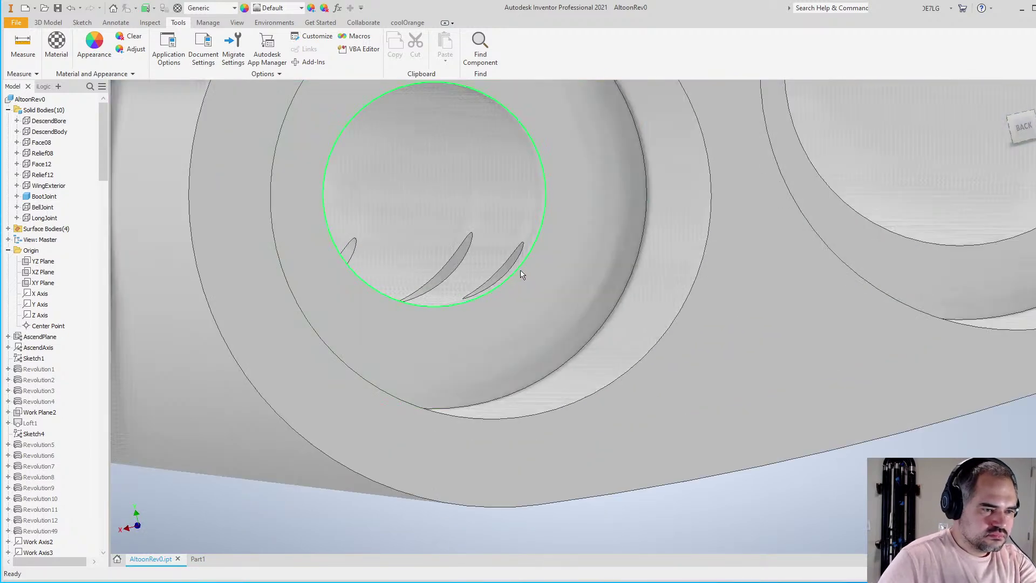
{"action": "scroll", "coordinate": [522, 274], "scroll_direction": "down", "scroll_amount": 6}
{"action": "middle_click_drag", "start_coordinate": [522, 274], "coordinate": [696, 359], "text": "shift"}
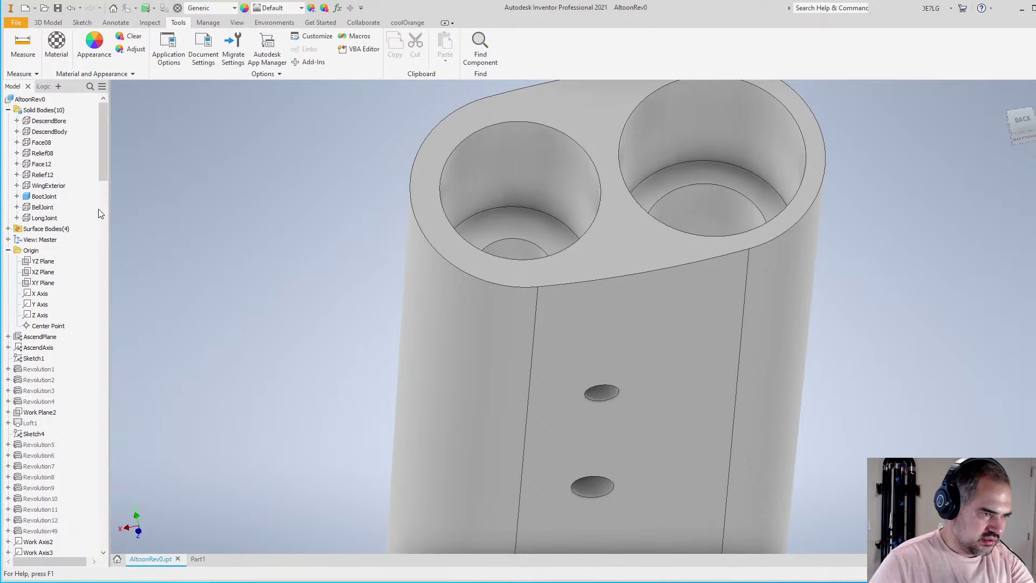
Hide BootJoint, show the WingExterior body instead and inspect its tenon end and tone holes
{"action": "right_click", "coordinate": [53, 197]}
{"action": "left_click", "coordinate": [65, 211]}
{"action": "right_click", "coordinate": [48, 185]}
{"action": "left_click", "coordinate": [62, 195]}
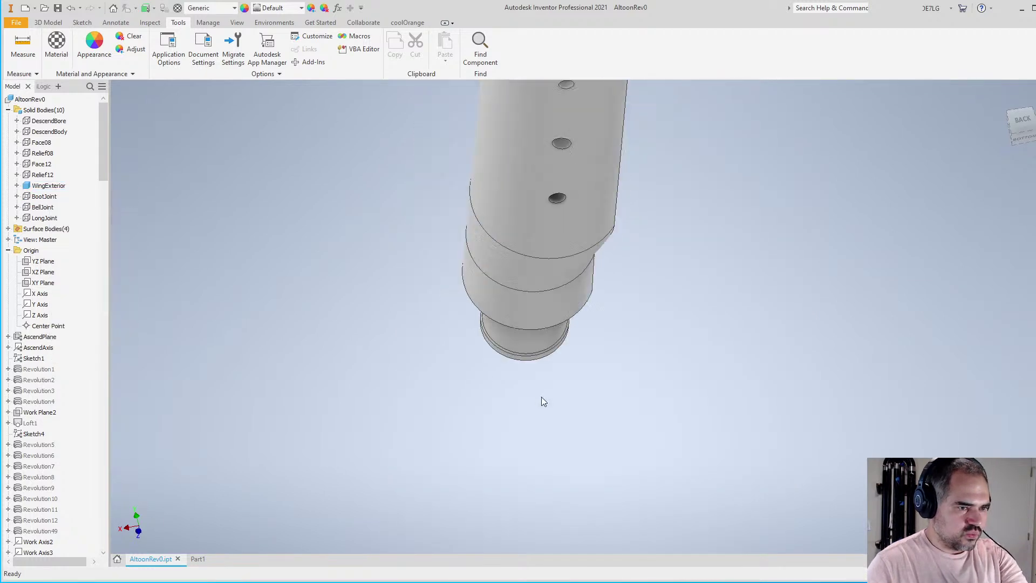
{"action": "middle_click_drag", "start_coordinate": [543, 401], "coordinate": [504, 206], "text": "shift"}
{"action": "scroll", "coordinate": [555, 351], "scroll_direction": "up", "scroll_amount": 3}
{"action": "middle_click_drag", "start_coordinate": [555, 351], "coordinate": [577, 348], "text": "shift"}
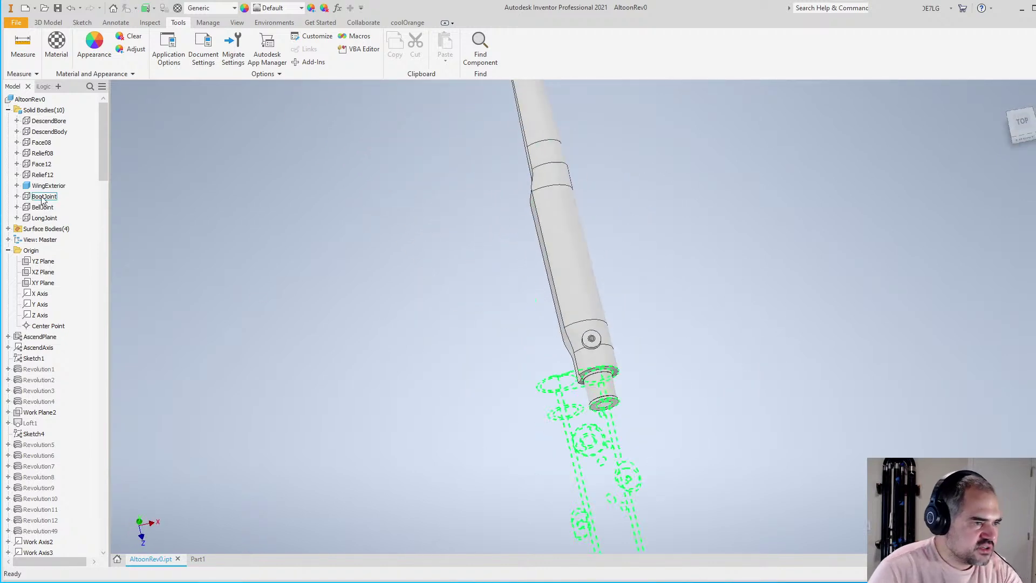
Show the BootJoint, BellJoint and LongJoint bodies together with WingExterior
{"action": "right_click", "coordinate": [43, 199]}
{"action": "left_click", "coordinate": [43, 212]}
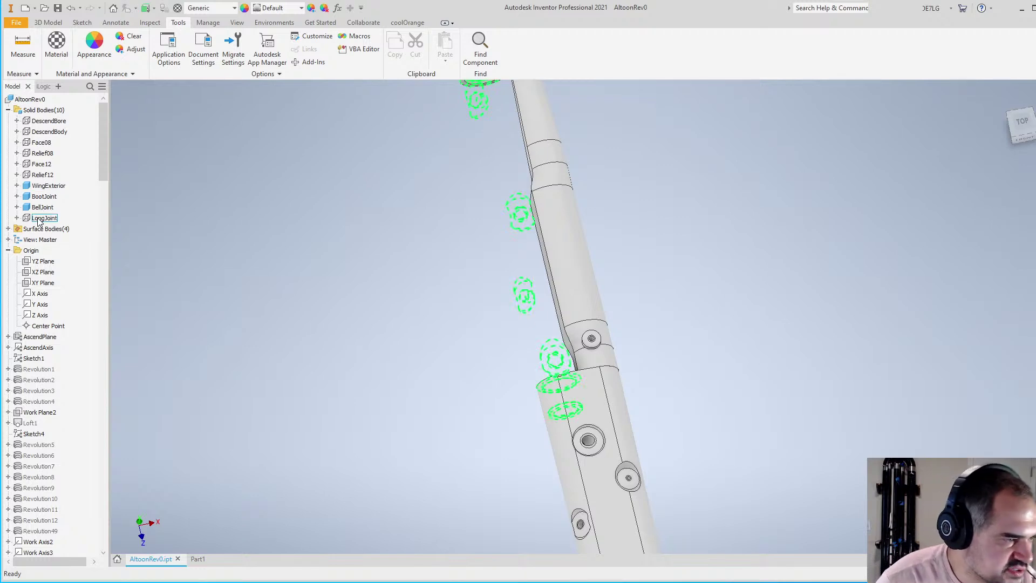
{"action": "right_click", "coordinate": [38, 221]}
{"action": "left_click", "coordinate": [43, 235]}
Review the complete assembled instrument from the underside, checking the finger-hole side of the wing and boot joints
{"action": "scroll", "coordinate": [583, 316], "scroll_direction": "down", "scroll_amount": 3}
{"action": "middle_click_drag", "start_coordinate": [582, 316], "coordinate": [631, 378], "text": "shift"}
{"action": "scroll", "coordinate": [621, 367], "scroll_direction": "down", "scroll_amount": 3}
{"action": "scroll", "coordinate": [617, 331], "scroll_direction": "up", "scroll_amount": 4}
{"action": "scroll", "coordinate": [594, 313], "scroll_direction": "down", "scroll_amount": 2}
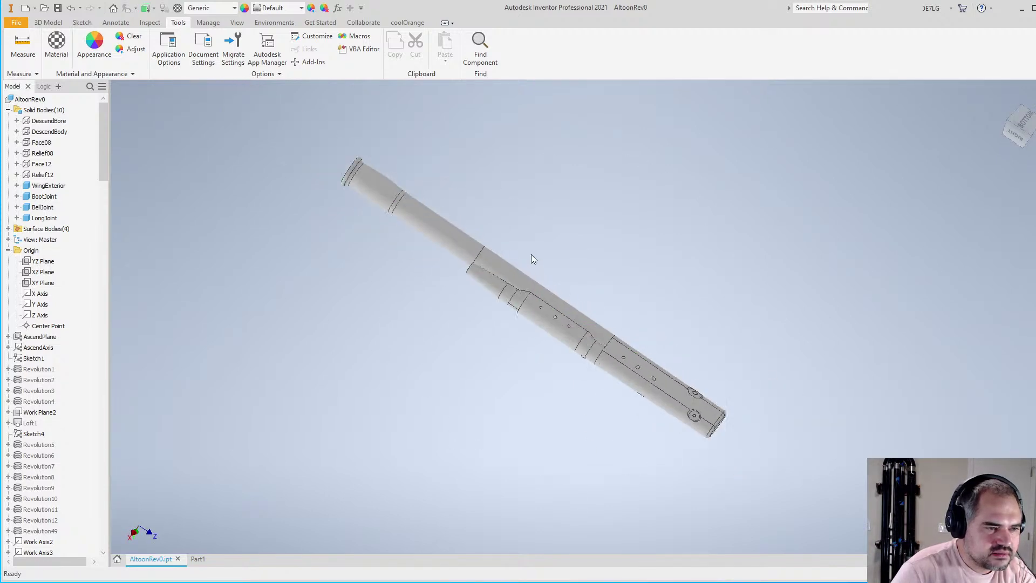
{"action": "scroll", "coordinate": [566, 319], "scroll_direction": "up", "scroll_amount": 2}
{"action": "scroll", "coordinate": [559, 359], "scroll_direction": "down", "scroll_amount": 3}
{"action": "scroll", "coordinate": [486, 303], "scroll_direction": "up", "scroll_amount": 2}
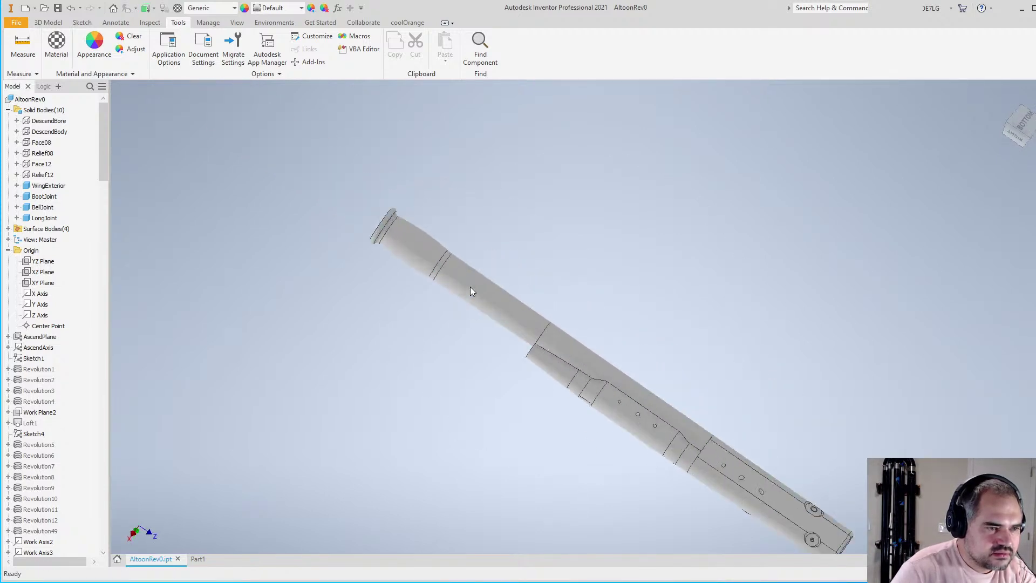
{"action": "scroll", "coordinate": [486, 302], "scroll_direction": "down", "scroll_amount": 3}
{"action": "scroll", "coordinate": [512, 296], "scroll_direction": "up", "scroll_amount": 2}
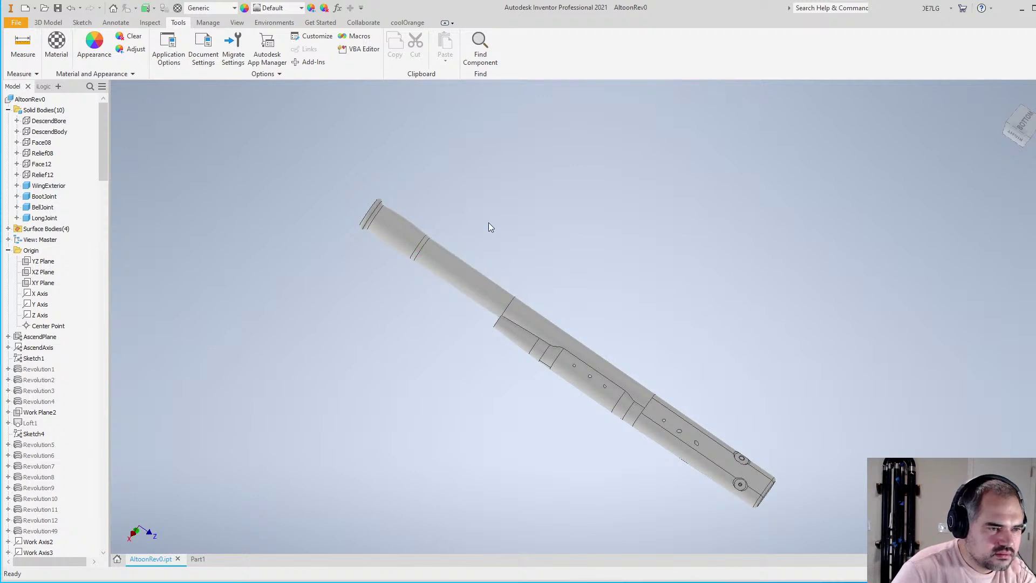
Review the opposite side of the assembled instrument, checking the relieved tone holes along the bell, long and boot joints
{"action": "key", "text": "F4"}
{"action": "left_click_drag", "start_coordinate": [567, 400], "coordinate": [614, 278]}
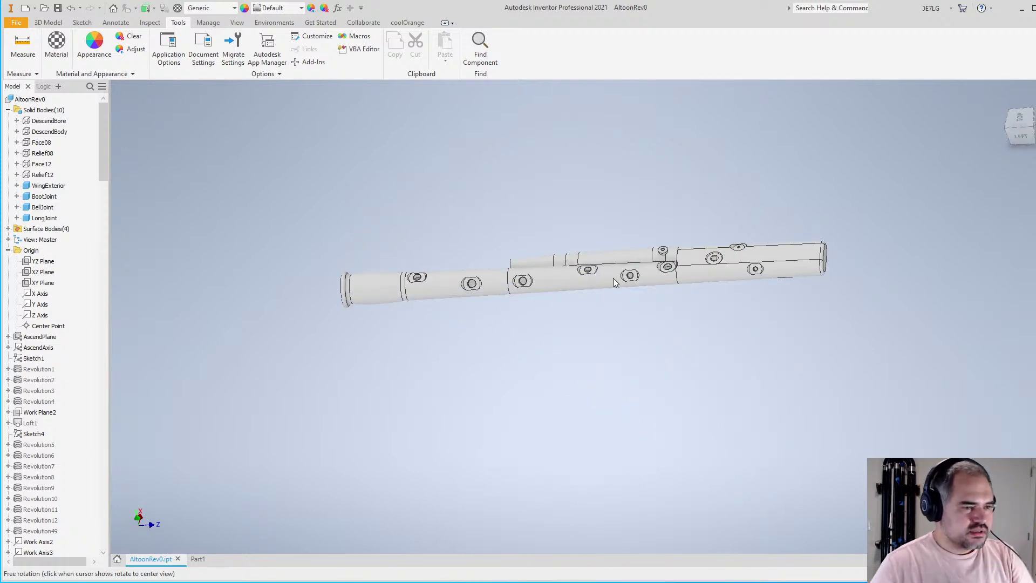
{"action": "key", "text": "Escape"}
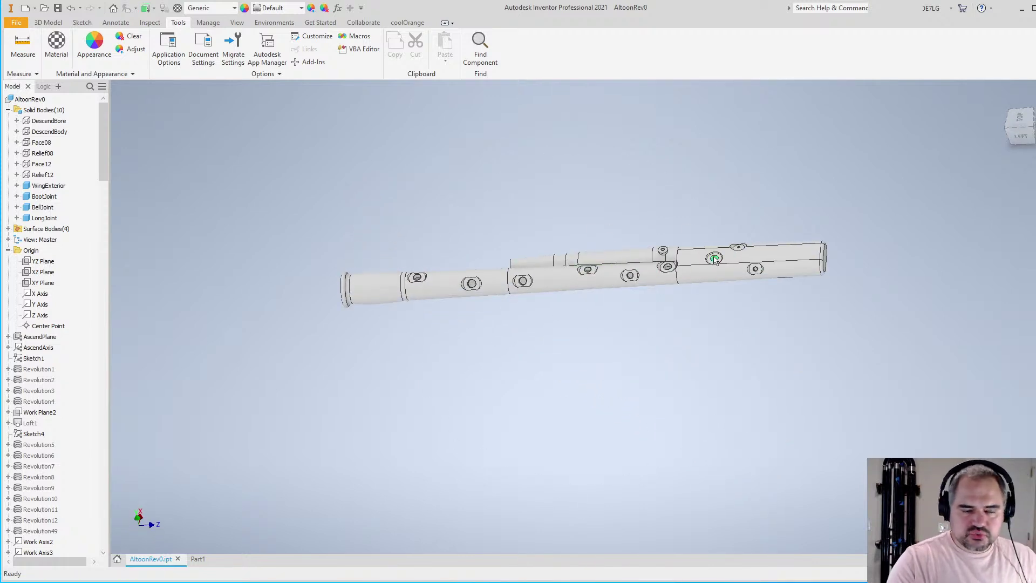
{"action": "key", "text": "F4"}
{"action": "left_click_drag", "start_coordinate": [612, 234], "coordinate": [575, 333]}
{"action": "key", "text": "Escape"}
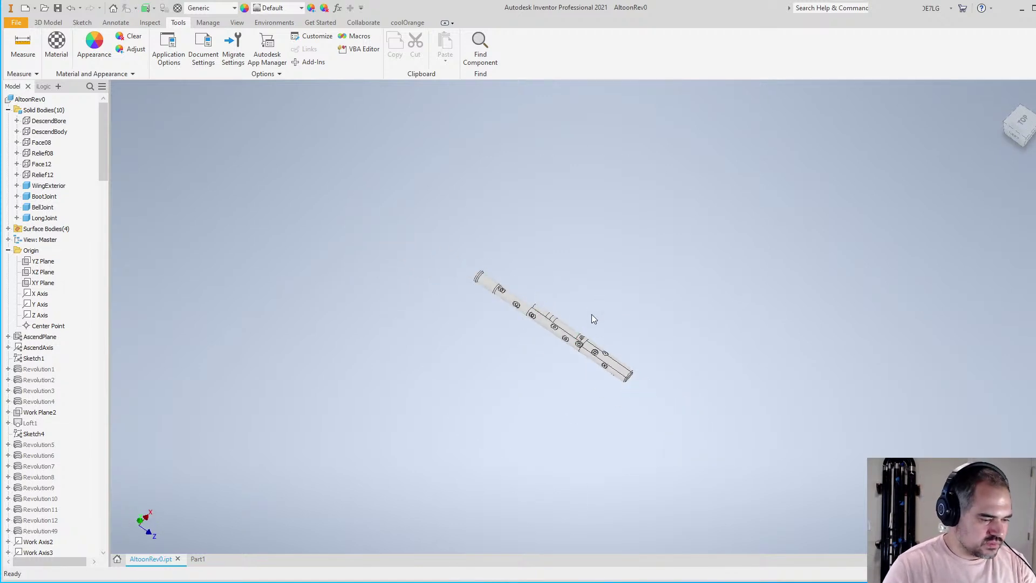
{"action": "scroll", "coordinate": [592, 314], "scroll_direction": "up", "scroll_amount": 3}
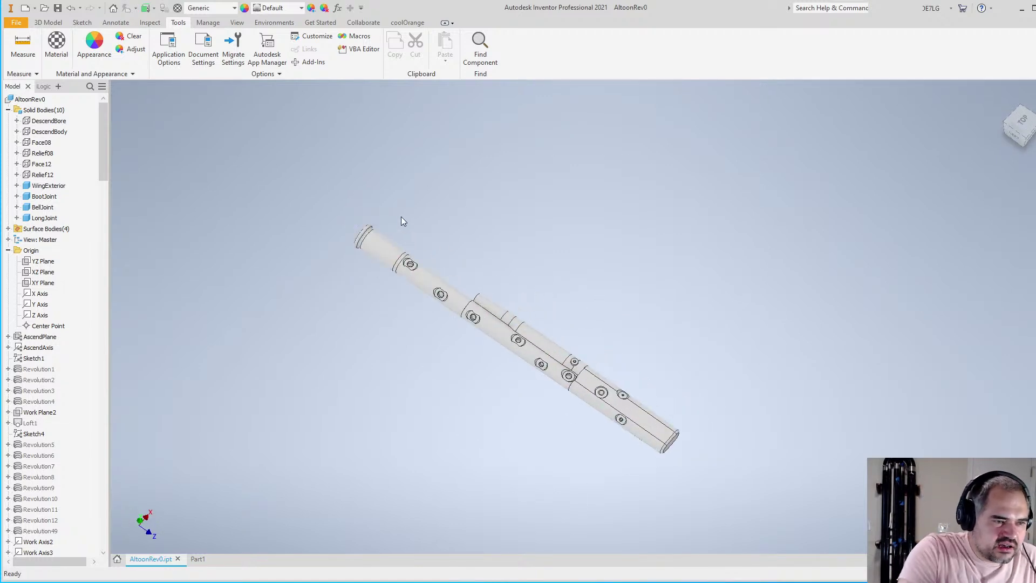
Select all four visible joint bodies to examine their overlapping tenons and internal bores, and clear the selection
{"action": "left_click_drag", "start_coordinate": [321, 188], "coordinate": [410, 286]}
{"action": "scroll", "coordinate": [513, 391], "scroll_direction": "up", "scroll_amount": 3}
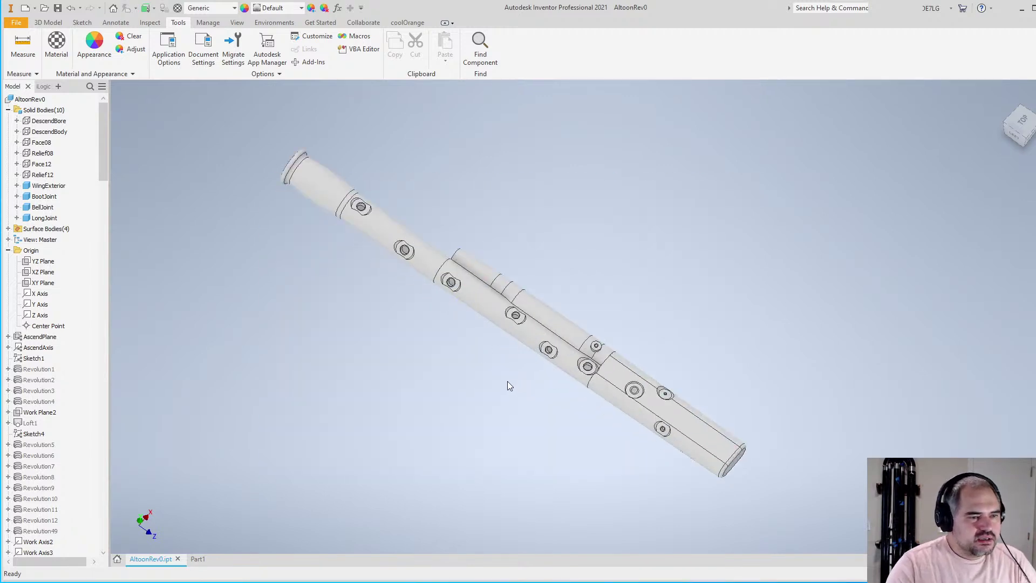
{"action": "left_click_drag", "start_coordinate": [208, 109], "coordinate": [882, 553]}
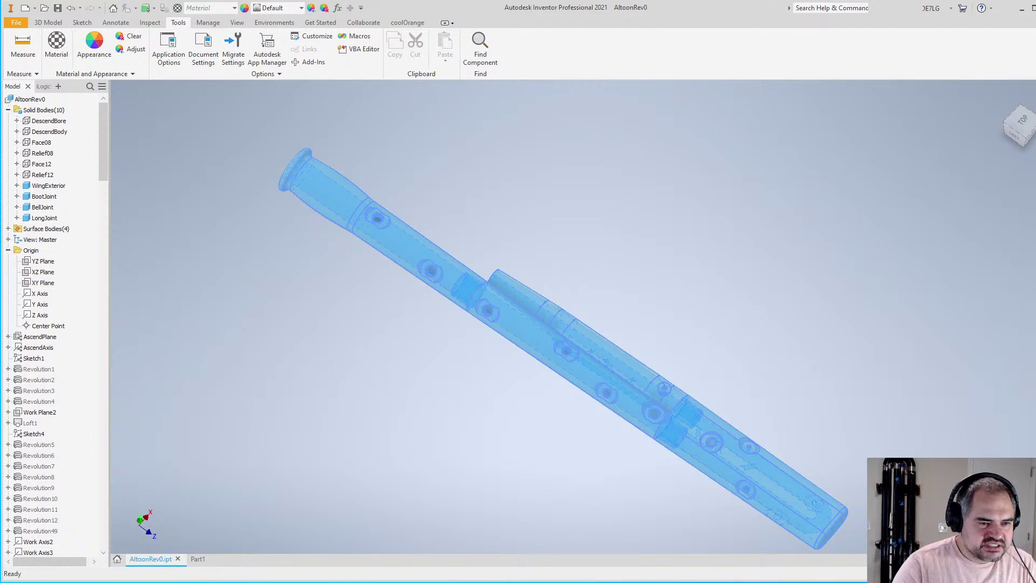
{"action": "scroll", "coordinate": [843, 497], "scroll_direction": "up", "scroll_amount": 4}
{"action": "scroll", "coordinate": [629, 266], "scroll_direction": "down", "scroll_amount": 2}
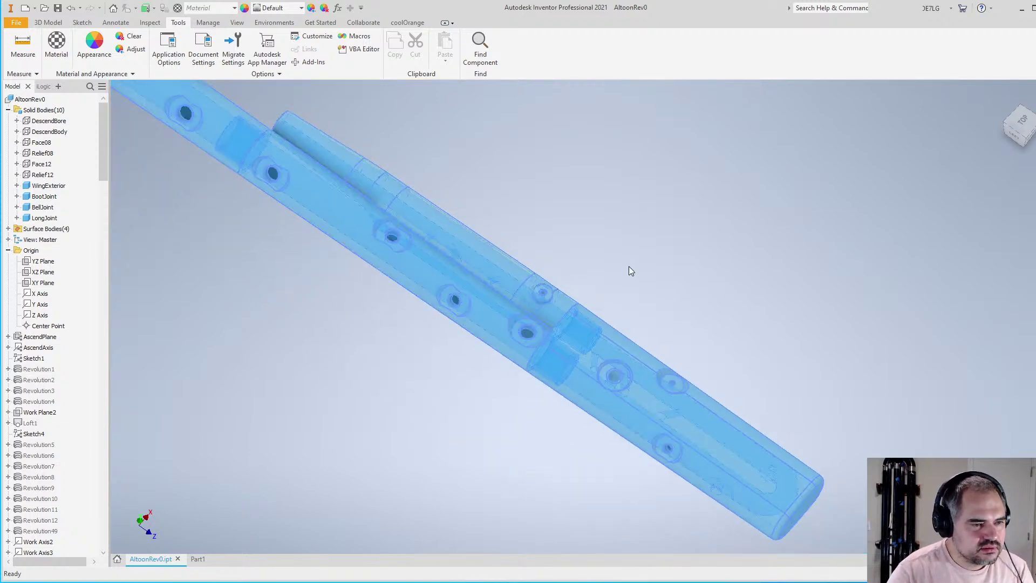
{"action": "left_click", "coordinate": [604, 290]}
{"action": "scroll", "coordinate": [604, 294], "scroll_direction": "down", "scroll_amount": 2}
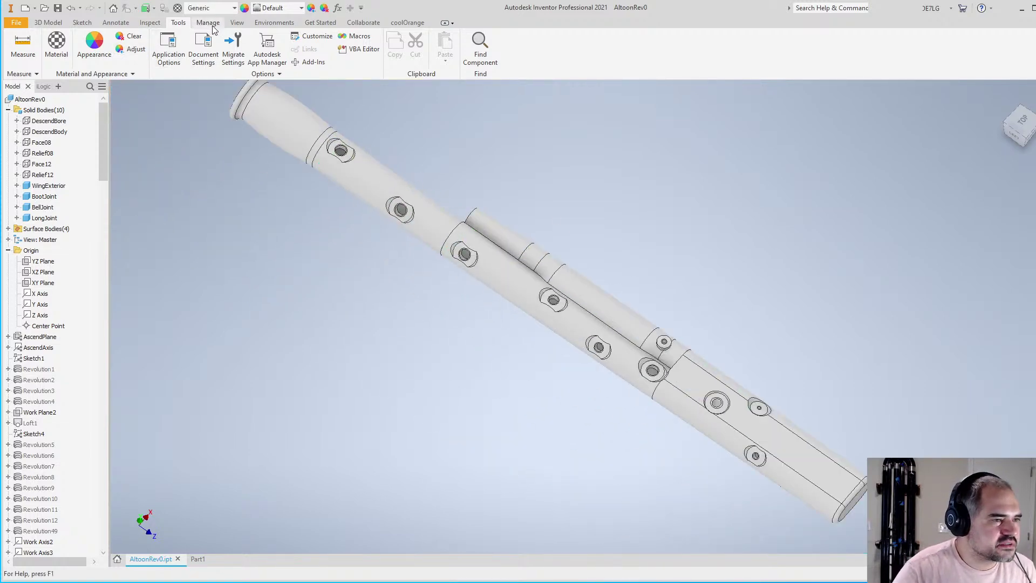
Set the visual style to Wireframe and inspect the boot joint's internal bores, sockets and angled tone holes
{"action": "left_click", "coordinate": [237, 23]}
{"action": "left_click", "coordinate": [201, 61]}
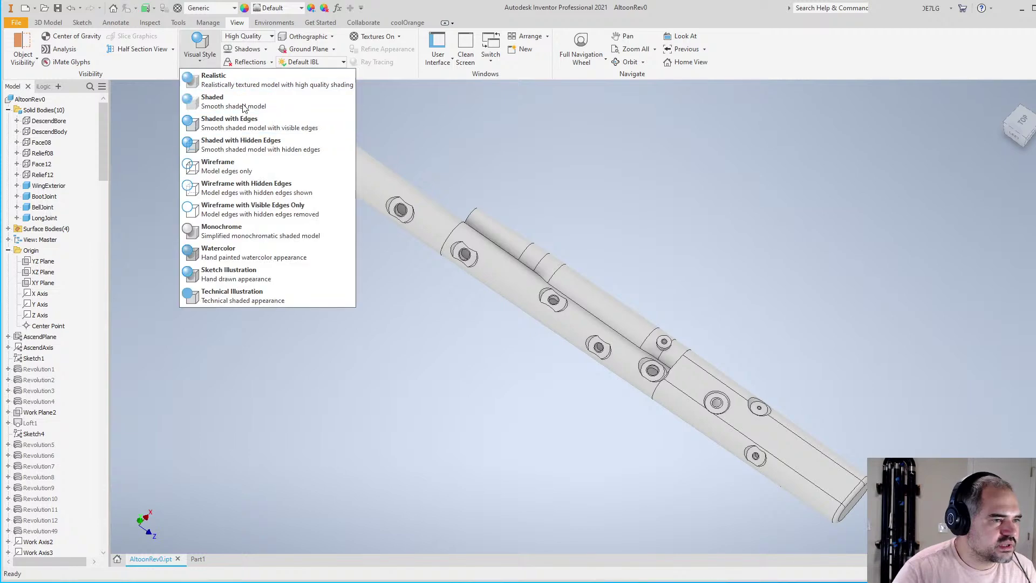
{"action": "left_click", "coordinate": [244, 169]}
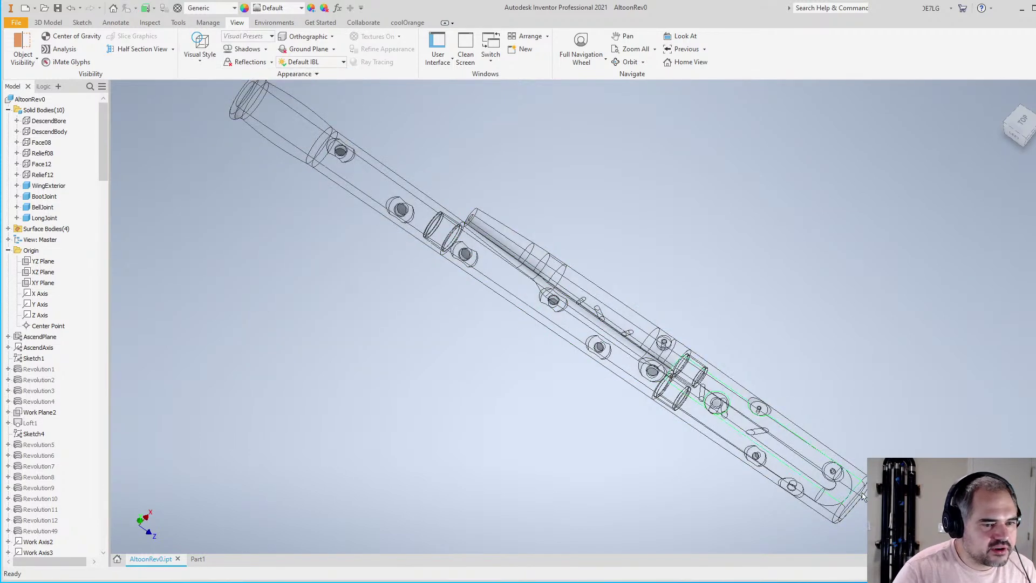
{"action": "scroll", "coordinate": [862, 496], "scroll_direction": "up", "scroll_amount": 5}
{"action": "scroll", "coordinate": [796, 480], "scroll_direction": "down", "scroll_amount": 3}
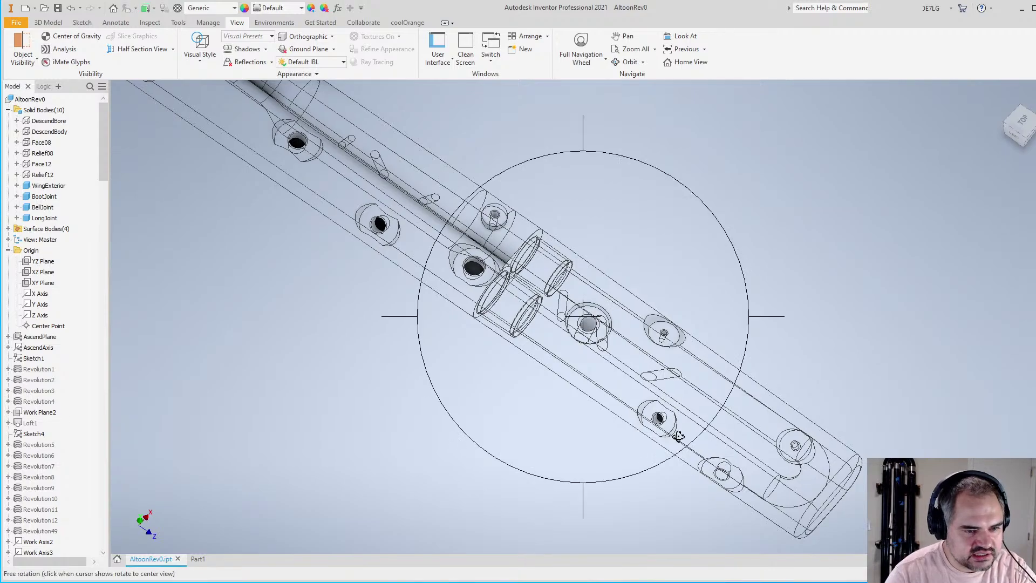
{"action": "left_click_drag", "start_coordinate": [678, 436], "coordinate": [638, 447]}
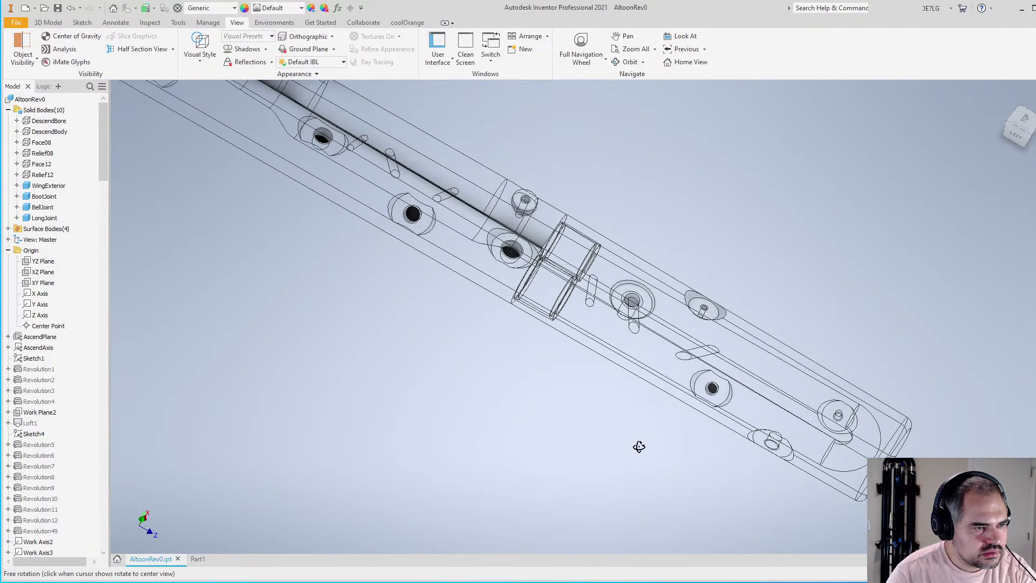
Examine the wireframe instrument along its full length, from the bell rim past the tenon connections to the boot joint
{"action": "scroll", "coordinate": [639, 447], "scroll_direction": "down", "scroll_amount": 5}
{"action": "scroll", "coordinate": [435, 301], "scroll_direction": "up", "scroll_amount": 4}
{"action": "scroll", "coordinate": [429, 305], "scroll_direction": "down", "scroll_amount": 4}
{"action": "scroll", "coordinate": [303, 227], "scroll_direction": "up", "scroll_amount": 5}
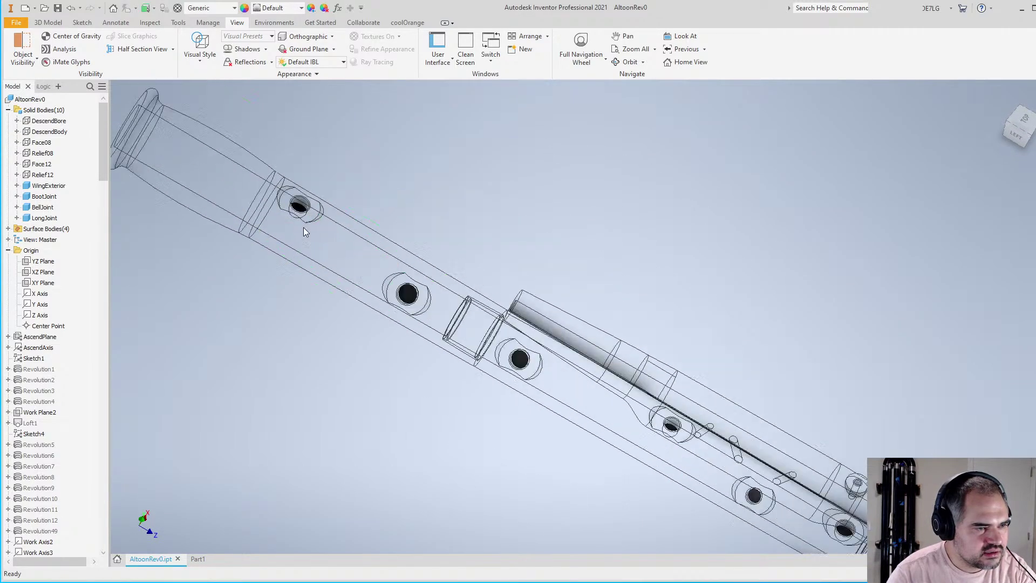
{"action": "scroll", "coordinate": [293, 231], "scroll_direction": "up", "scroll_amount": 1}
{"action": "middle_click_drag", "start_coordinate": [682, 386], "coordinate": [569, 303]}
{"action": "scroll", "coordinate": [569, 303], "scroll_direction": "up", "scroll_amount": 2}
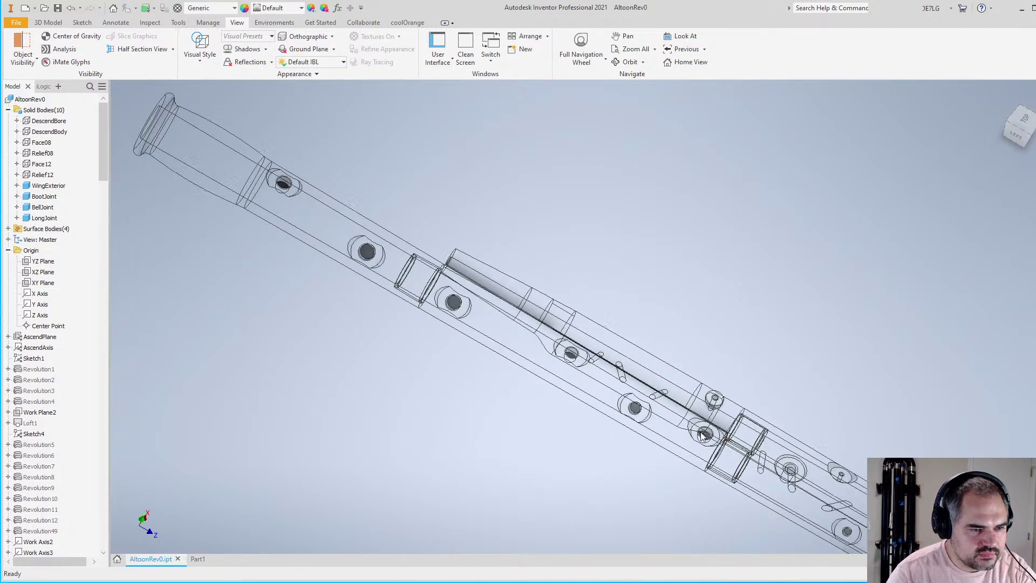
Inspect the wireframe tenon connection between the bell and long joints and the upper end of the wing joint's bore
{"action": "scroll", "coordinate": [691, 415], "scroll_direction": "down", "scroll_amount": 3}
{"action": "middle_click_drag", "start_coordinate": [682, 387], "coordinate": [703, 347], "text": "shift"}
{"action": "scroll", "coordinate": [667, 372], "scroll_direction": "up", "scroll_amount": 4}
{"action": "scroll", "coordinate": [579, 306], "scroll_direction": "down", "scroll_amount": 4}
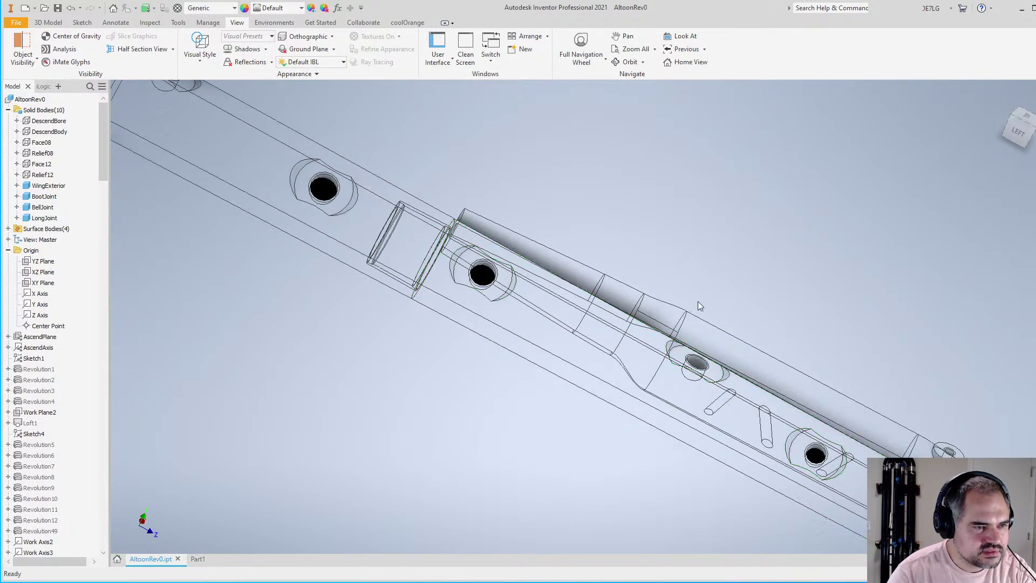
{"action": "middle_click_drag", "start_coordinate": [569, 273], "coordinate": [512, 353], "text": "shift"}
{"action": "scroll", "coordinate": [449, 318], "scroll_direction": "up", "scroll_amount": 1}
{"action": "scroll", "coordinate": [429, 302], "scroll_direction": "down", "scroll_amount": 2}
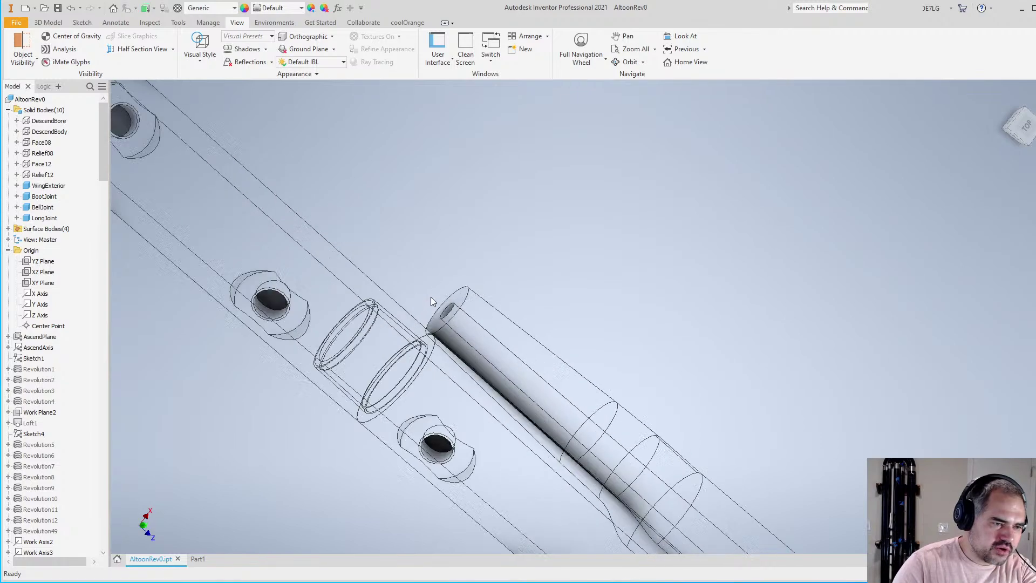
{"action": "middle_click_drag", "start_coordinate": [546, 323], "coordinate": [642, 263], "text": "shift"}
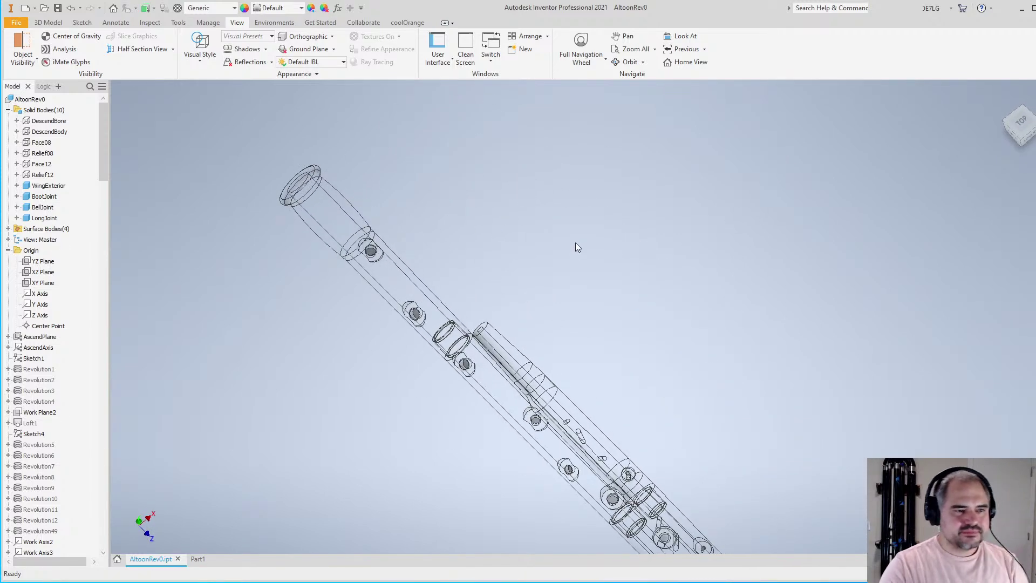